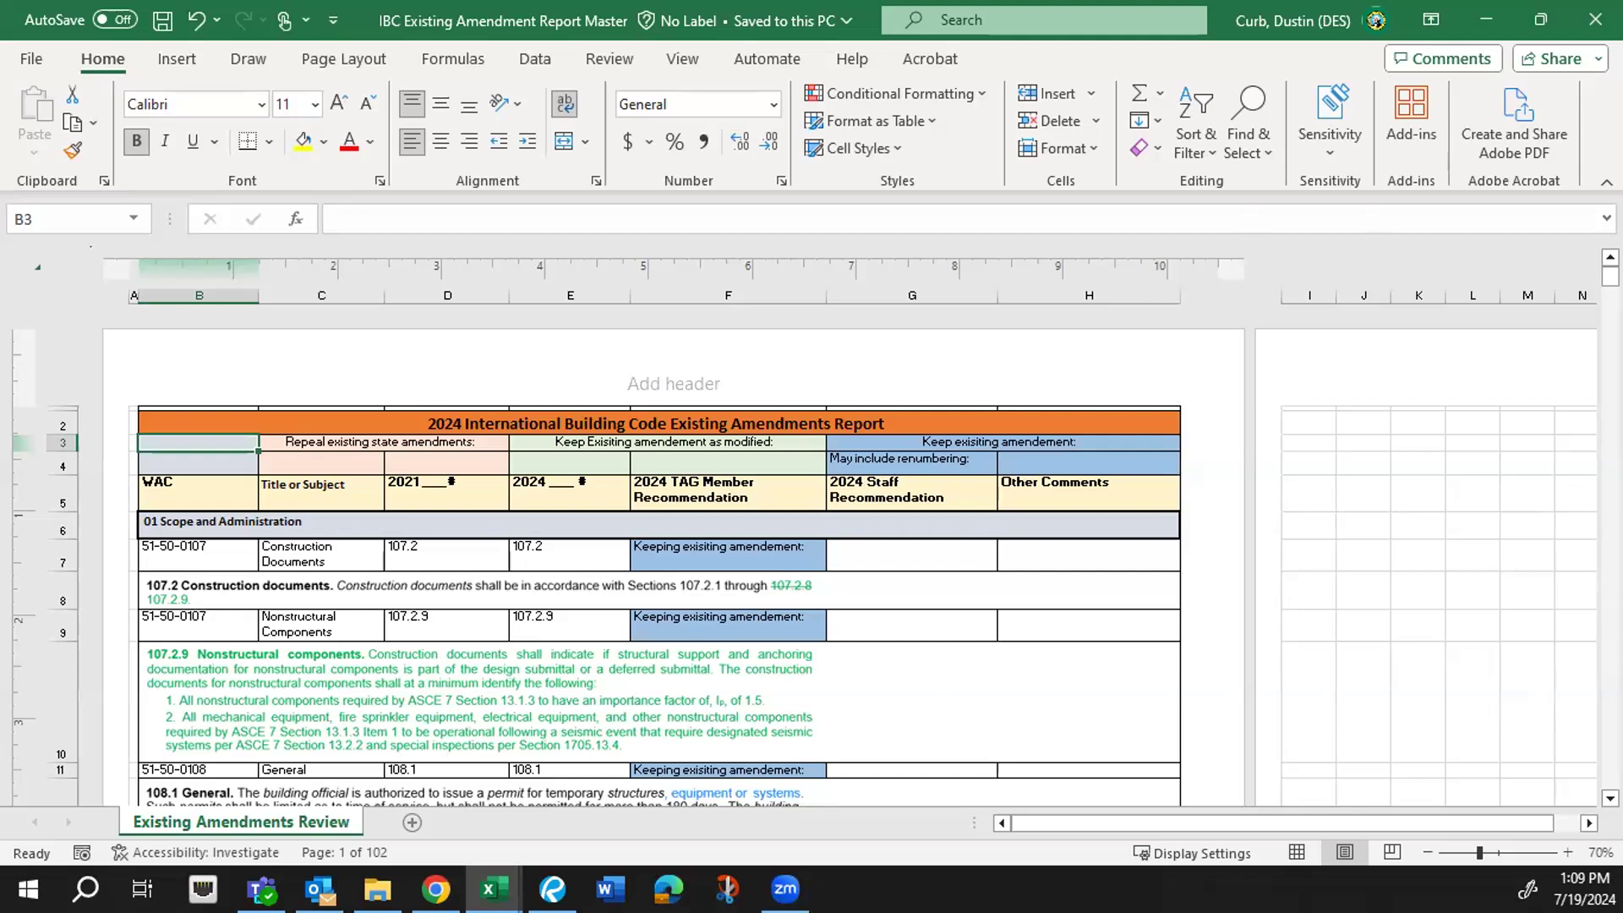
- Enter the comment "Consider Relocating to Ch 16" under Other Comments for the 107.2.9 Nonstructural Components row
{"action": "key", "text": "alt+Tab"}
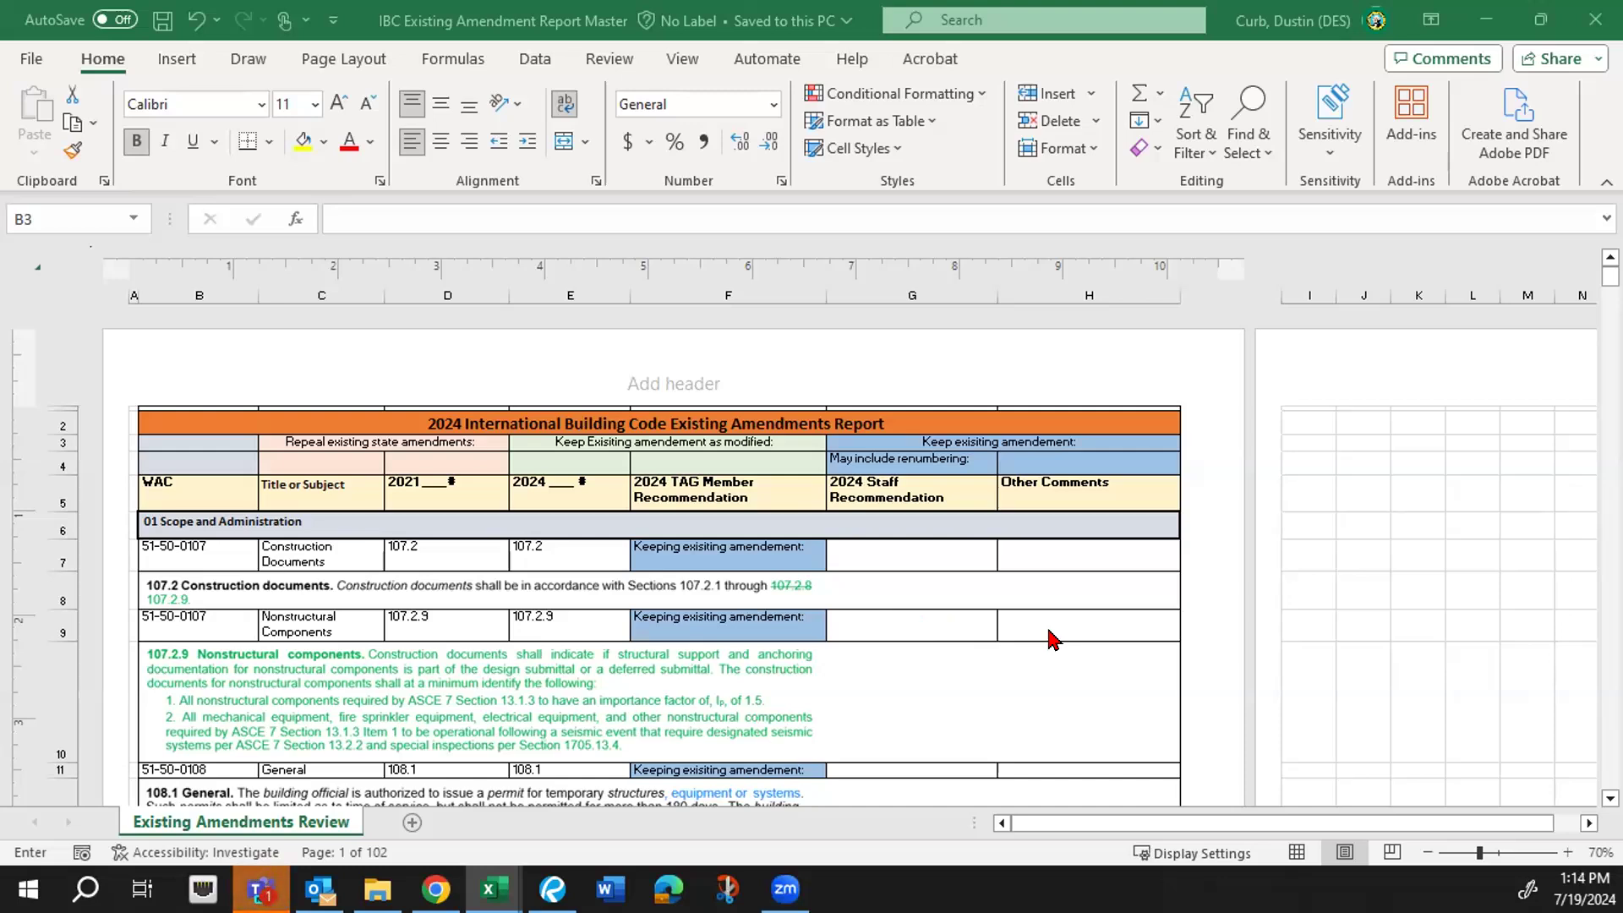
{"action": "key", "text": "Escape"}
{"action": "left_click", "coordinate": [1042, 623]}
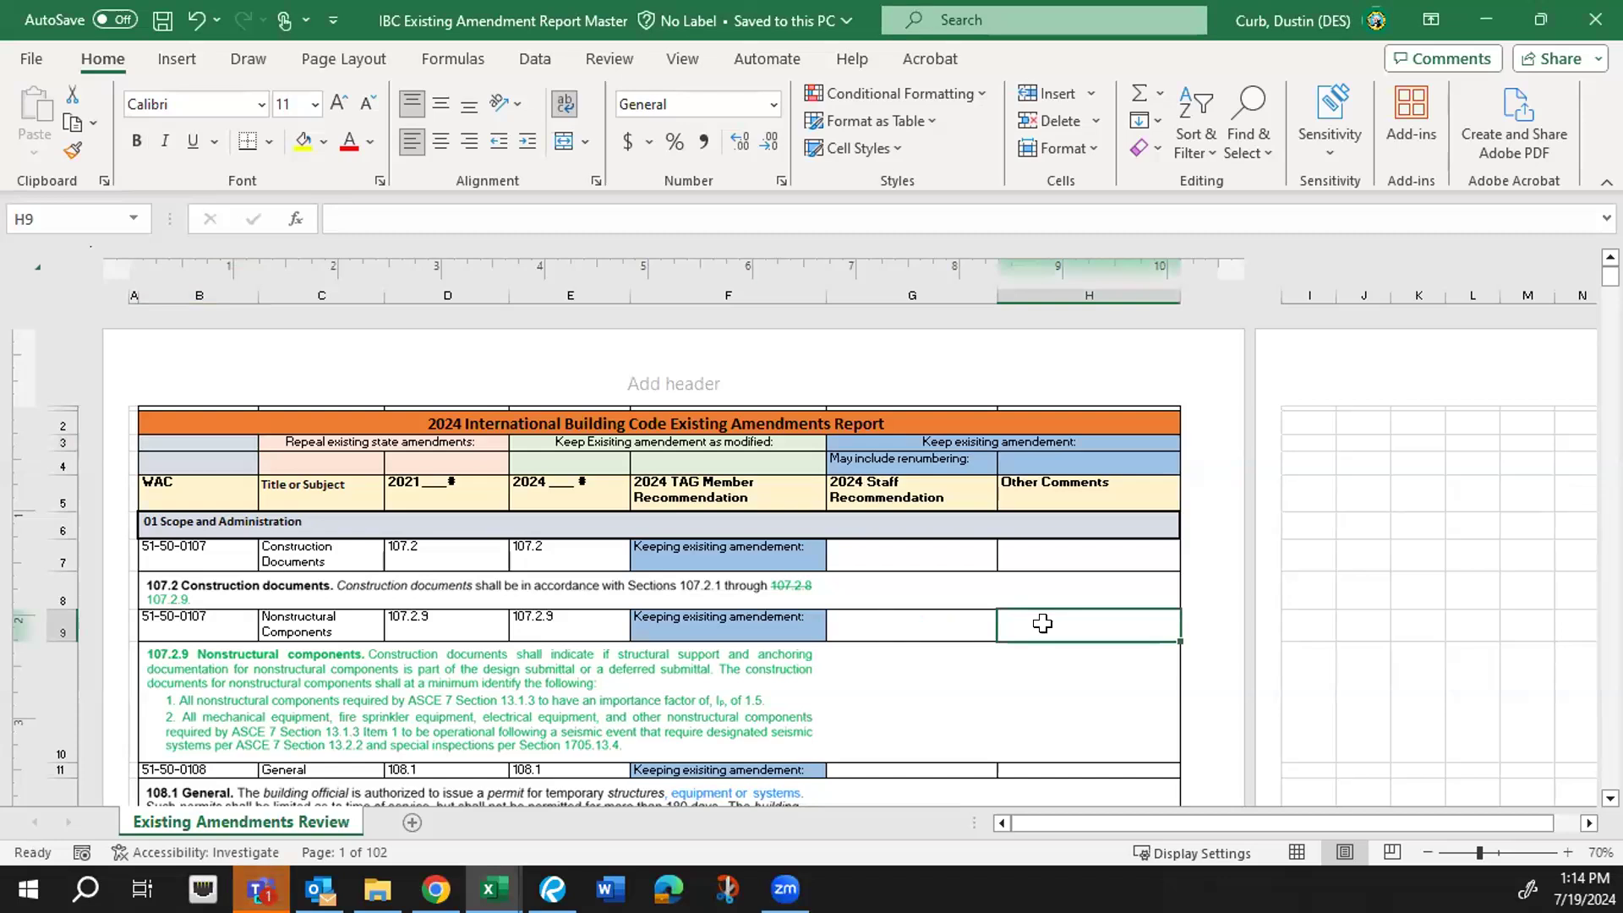
{"action": "type", "text": "Consi"}
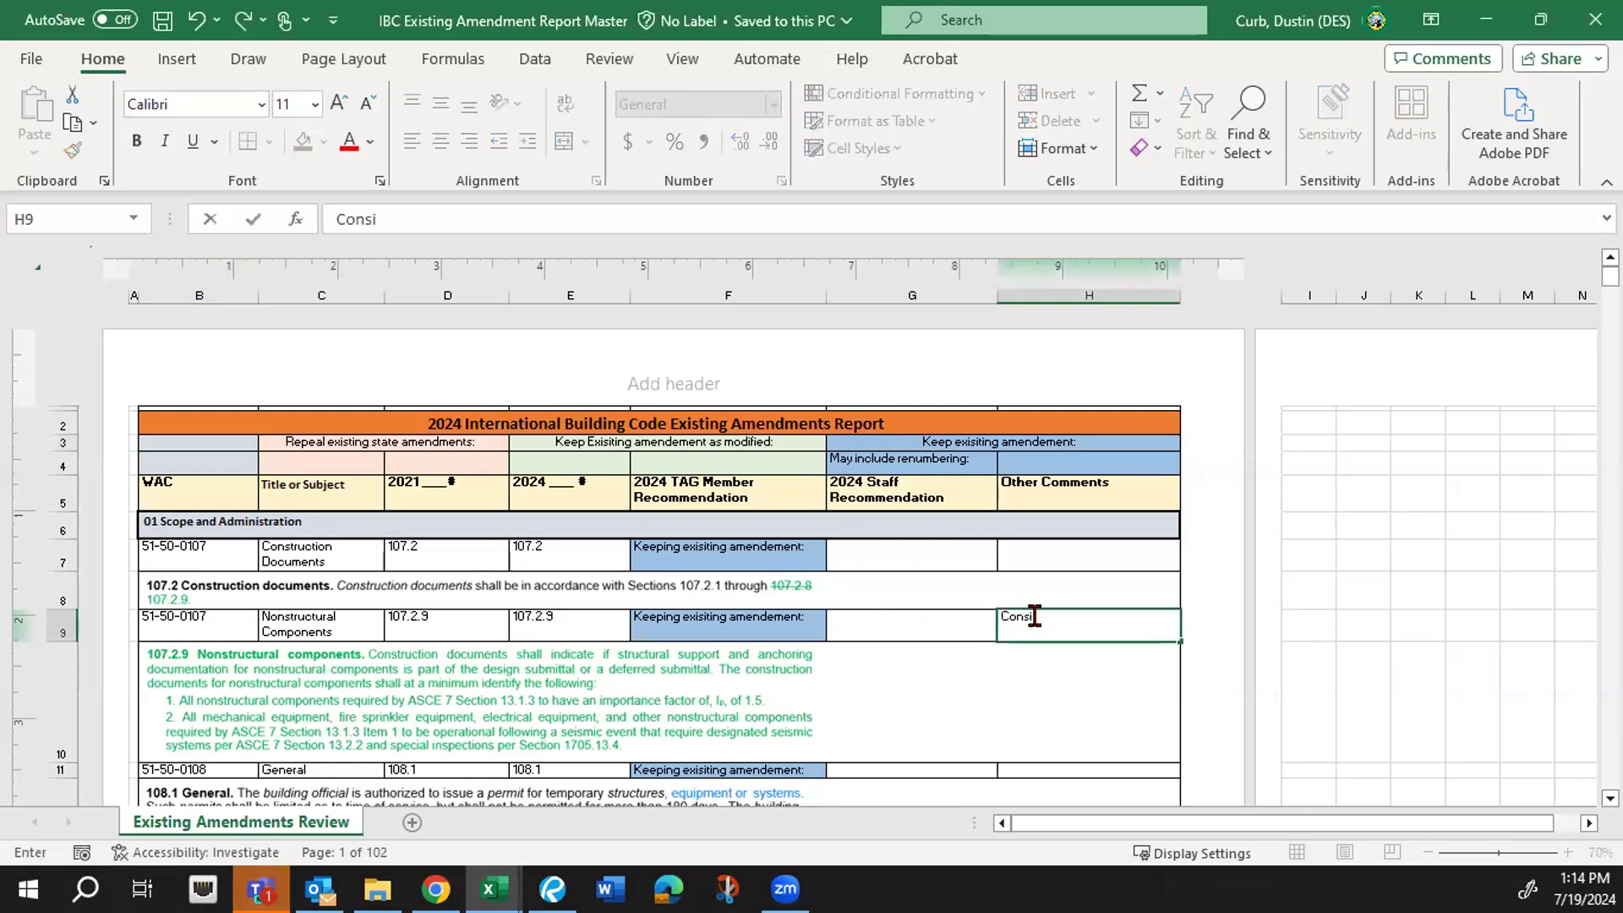
{"action": "type", "text": "der Relocating to Ch 16"}
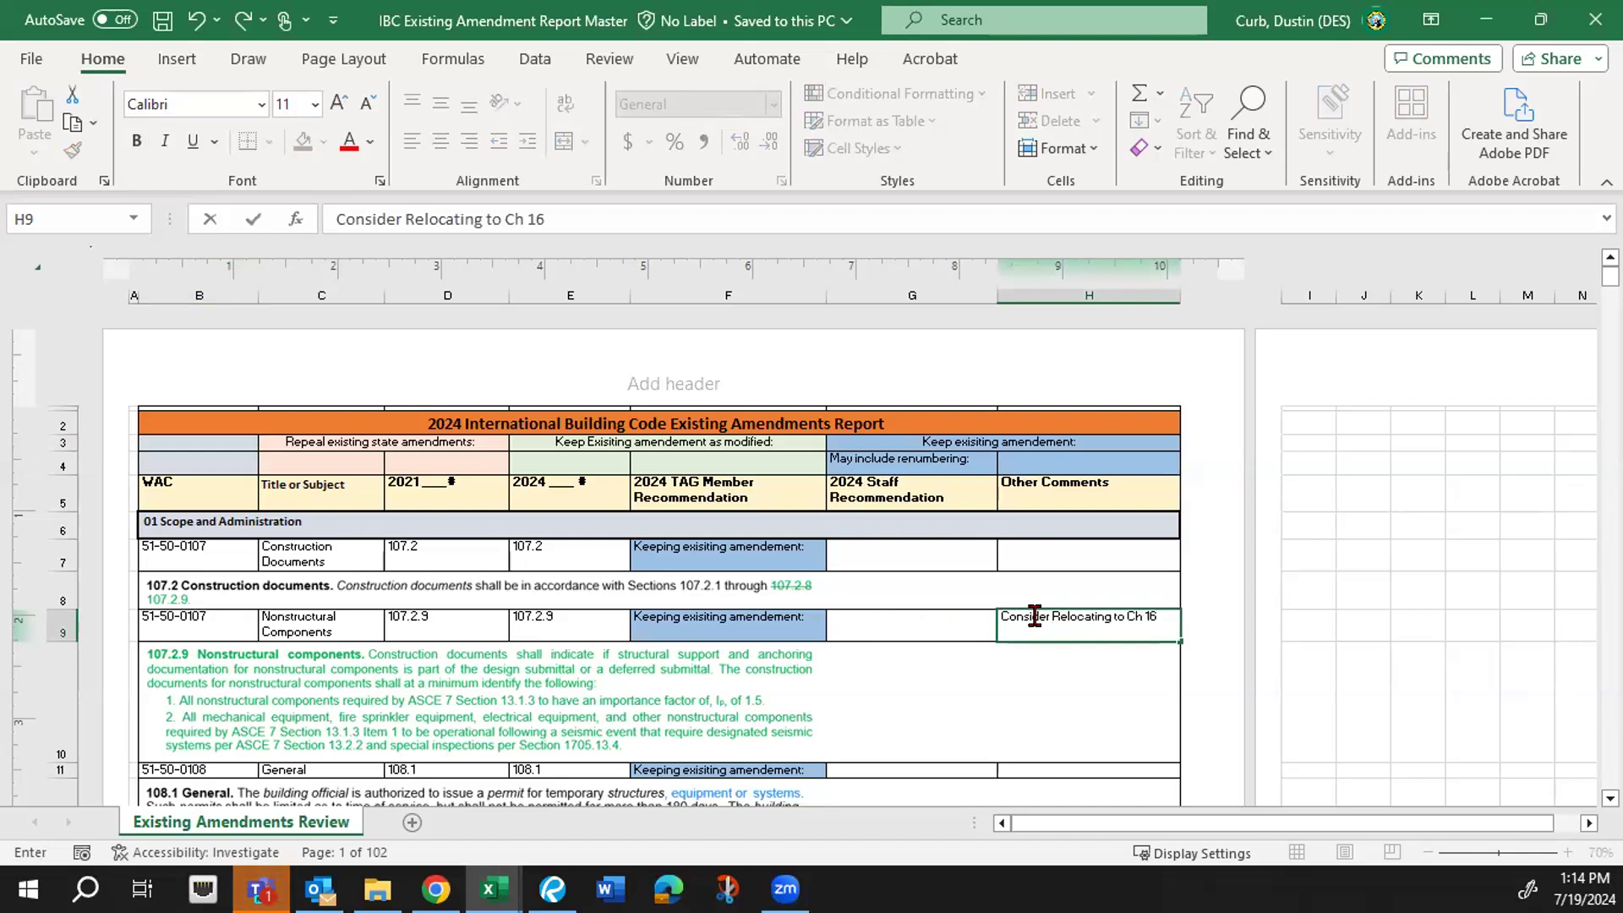
{"action": "key", "text": "Return"}
- Highlight the Other Comments cell of the 107.2.9 Nonstructural Components row in yellow
{"action": "left_click", "coordinate": [1042, 623]}
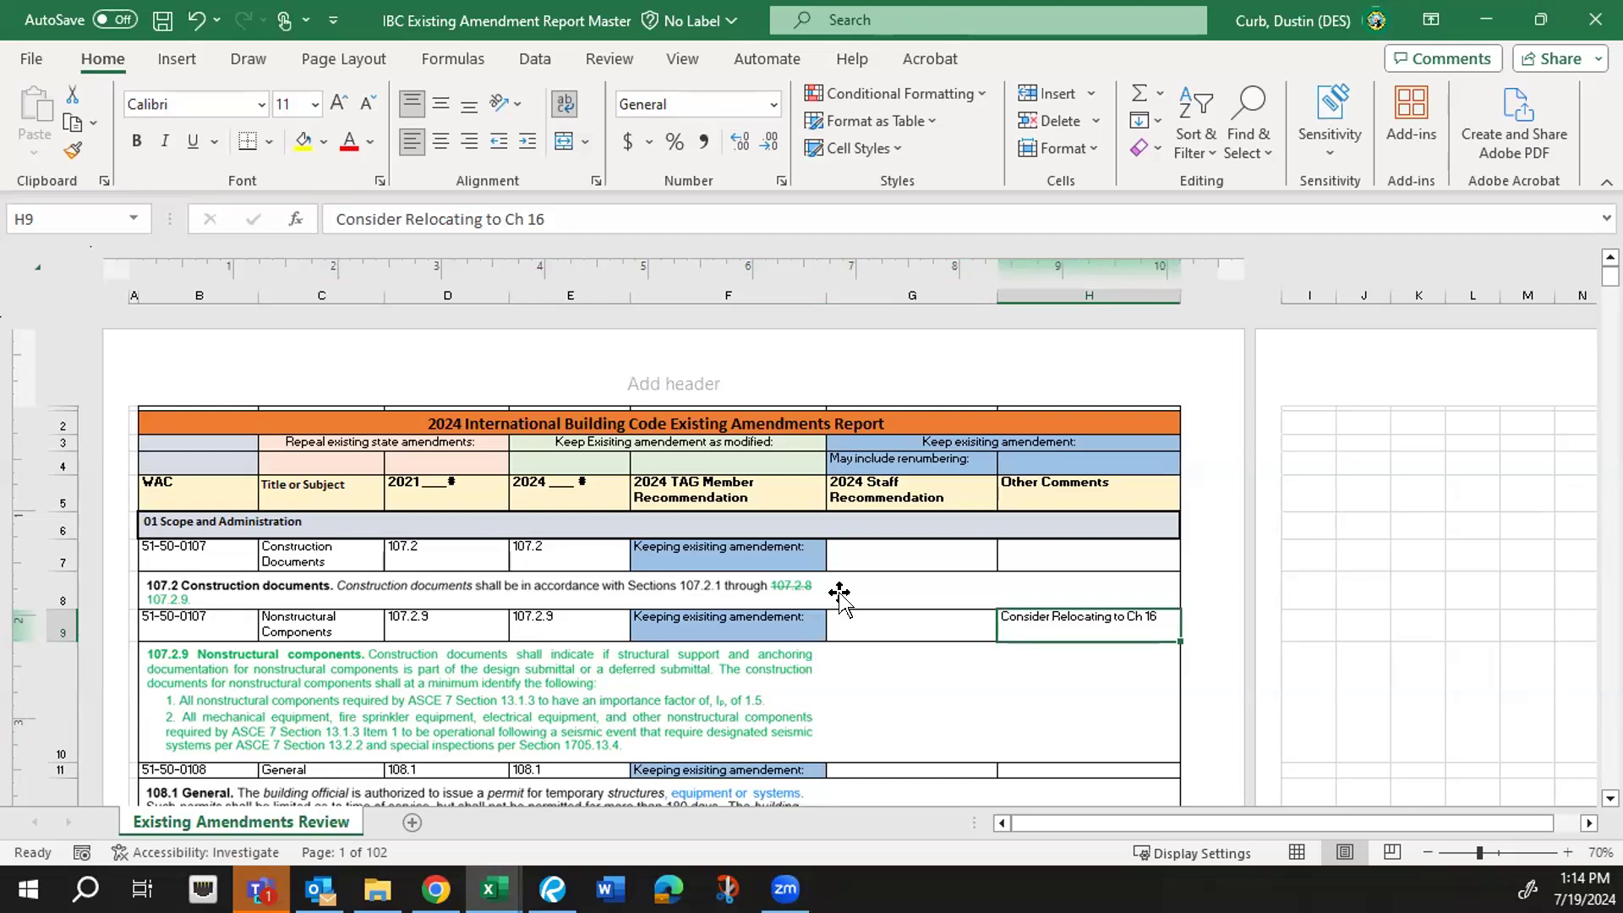
{"action": "scroll", "coordinate": [840, 591], "scroll_direction": "down", "scroll_amount": 3}
{"action": "scroll", "coordinate": [840, 592], "scroll_direction": "down", "scroll_amount": 1}
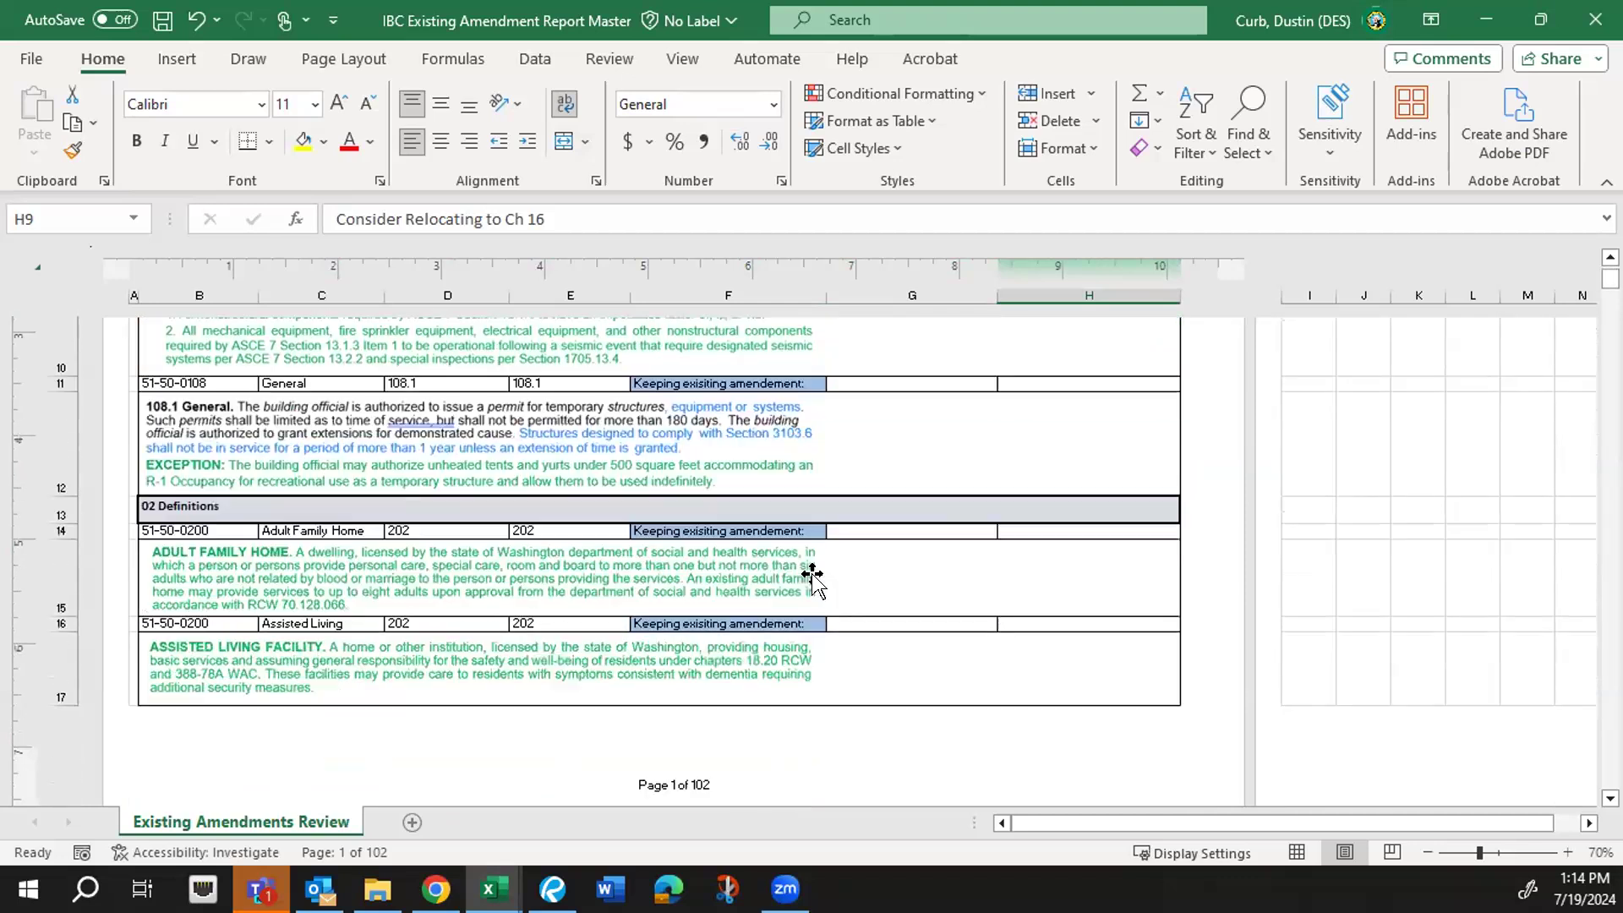
{"action": "scroll", "coordinate": [812, 576], "scroll_direction": "down", "scroll_amount": 5}
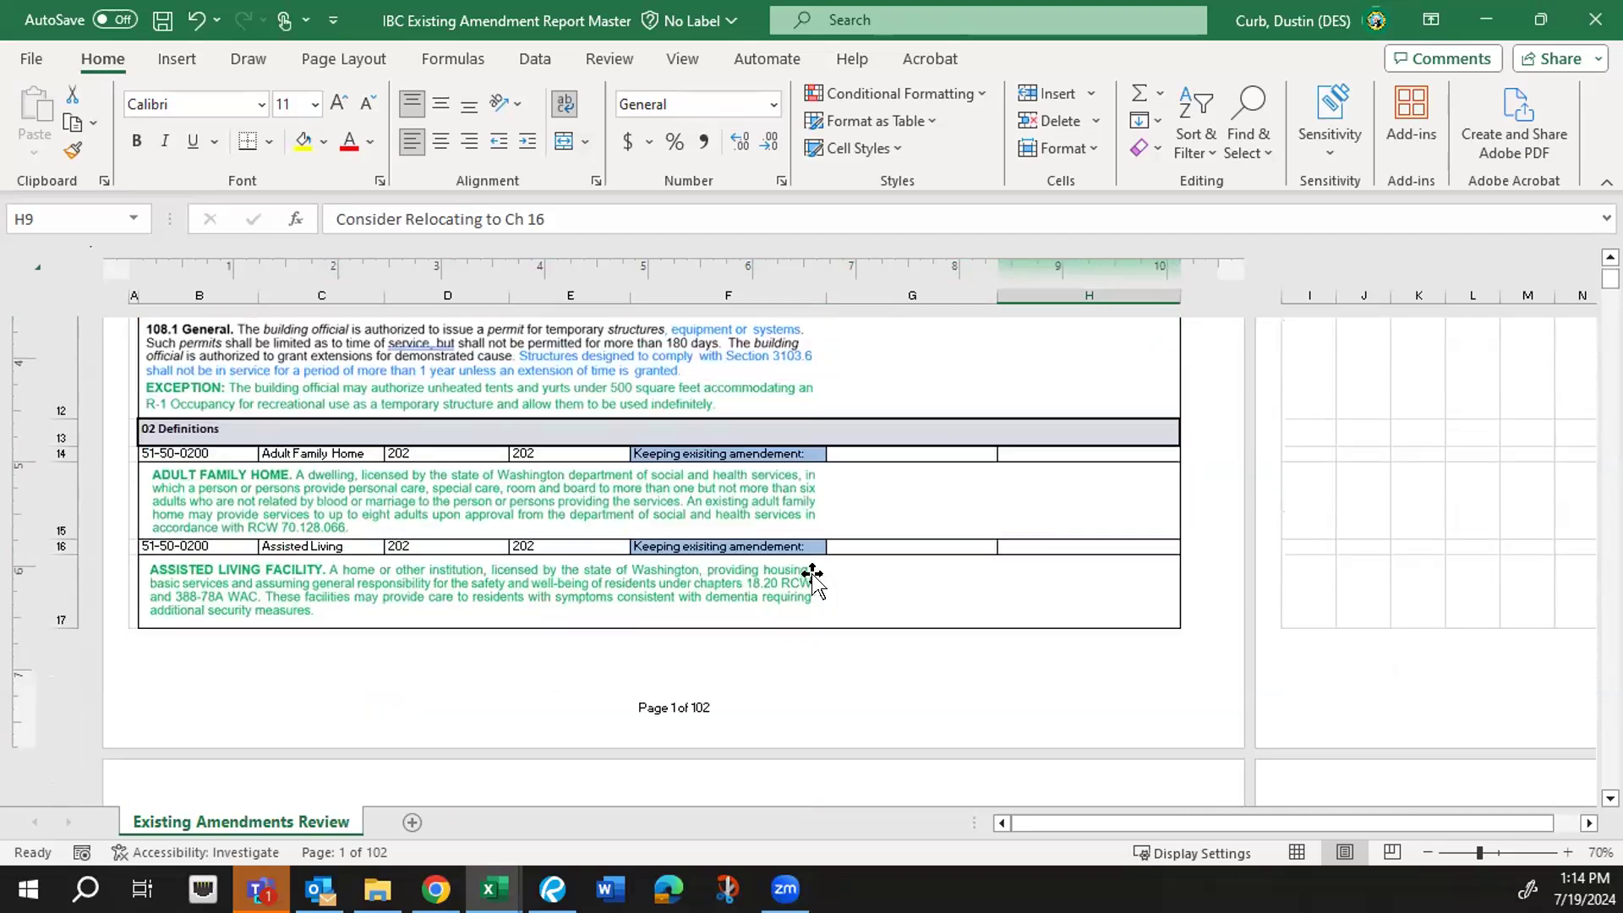
{"action": "scroll", "coordinate": [812, 577], "scroll_direction": "down", "scroll_amount": 3}
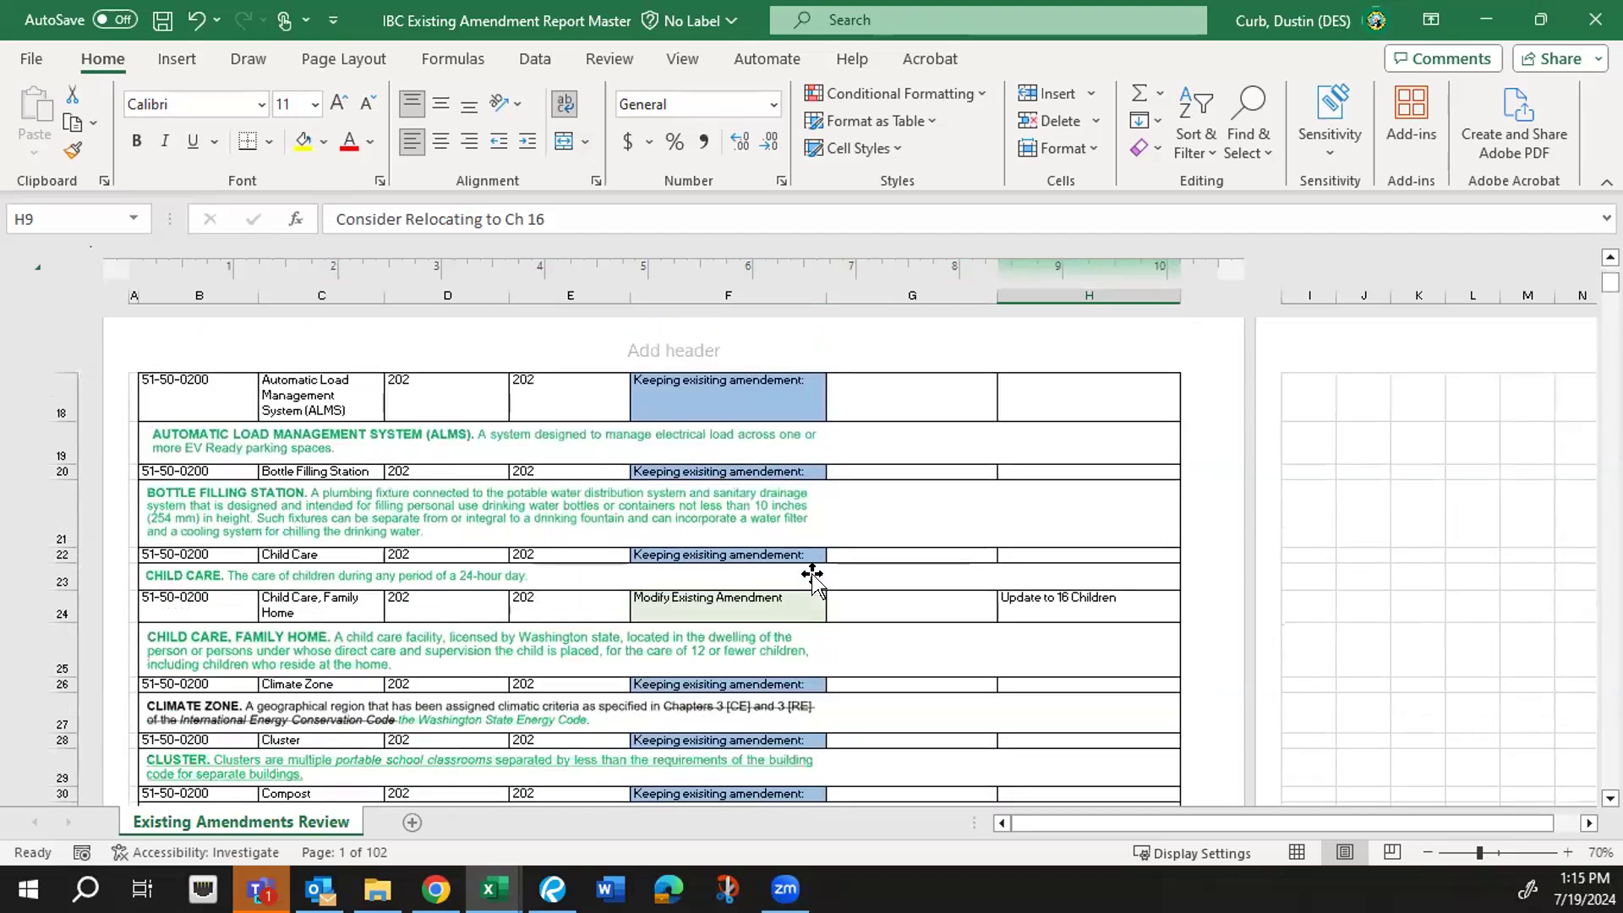
{"action": "scroll", "coordinate": [813, 581], "scroll_direction": "down", "scroll_amount": 1}
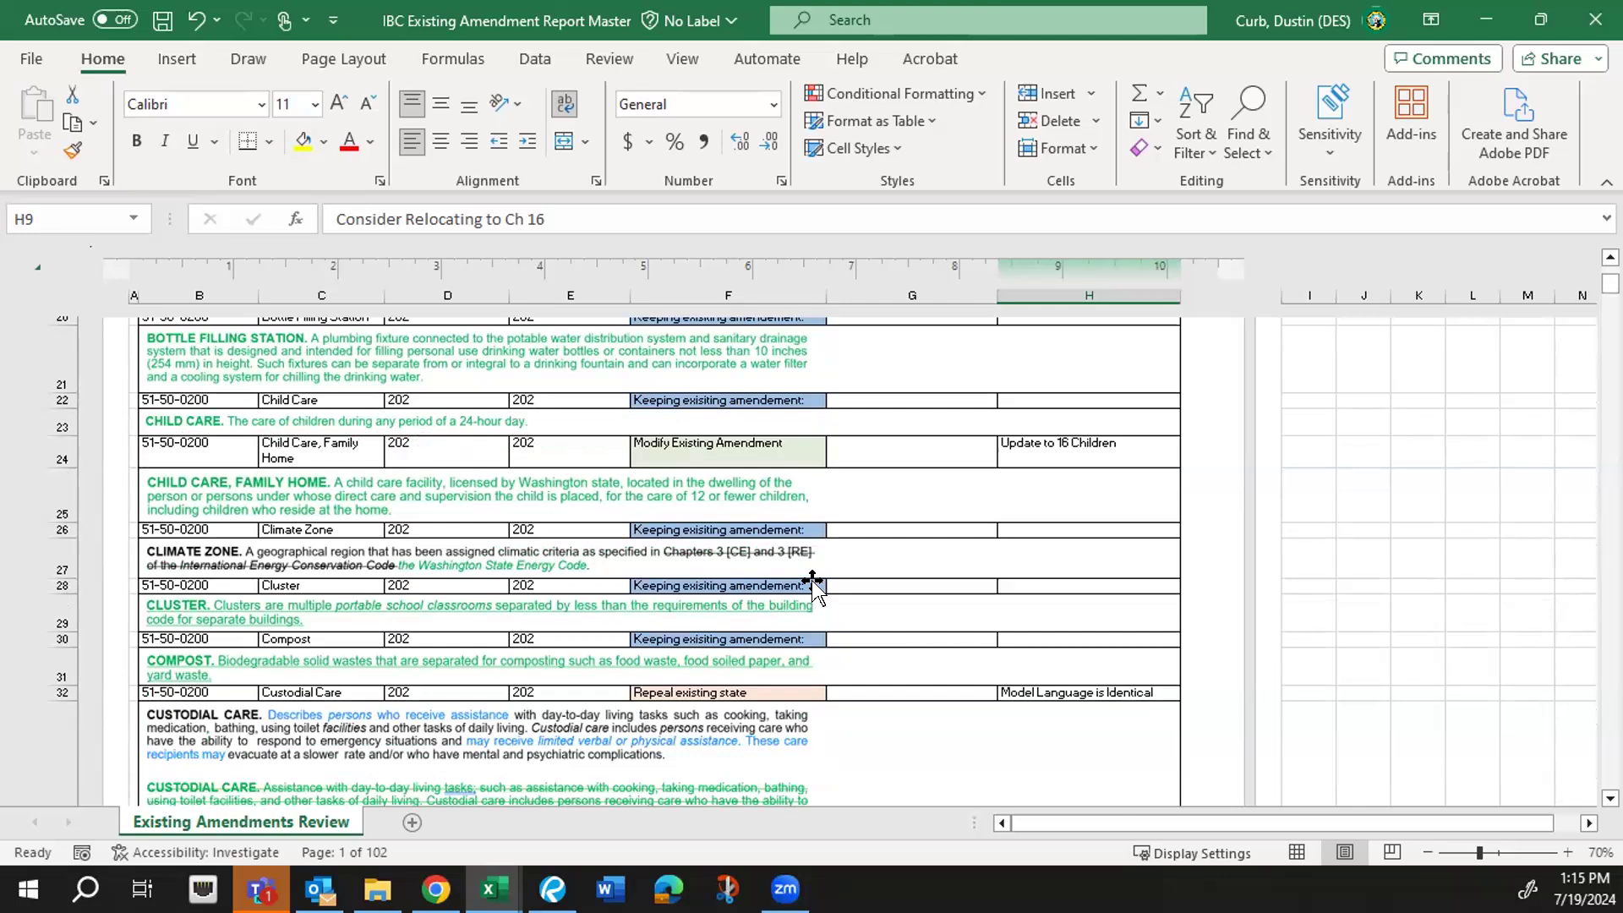
{"action": "scroll", "coordinate": [811, 583], "scroll_direction": "up", "scroll_amount": 10}
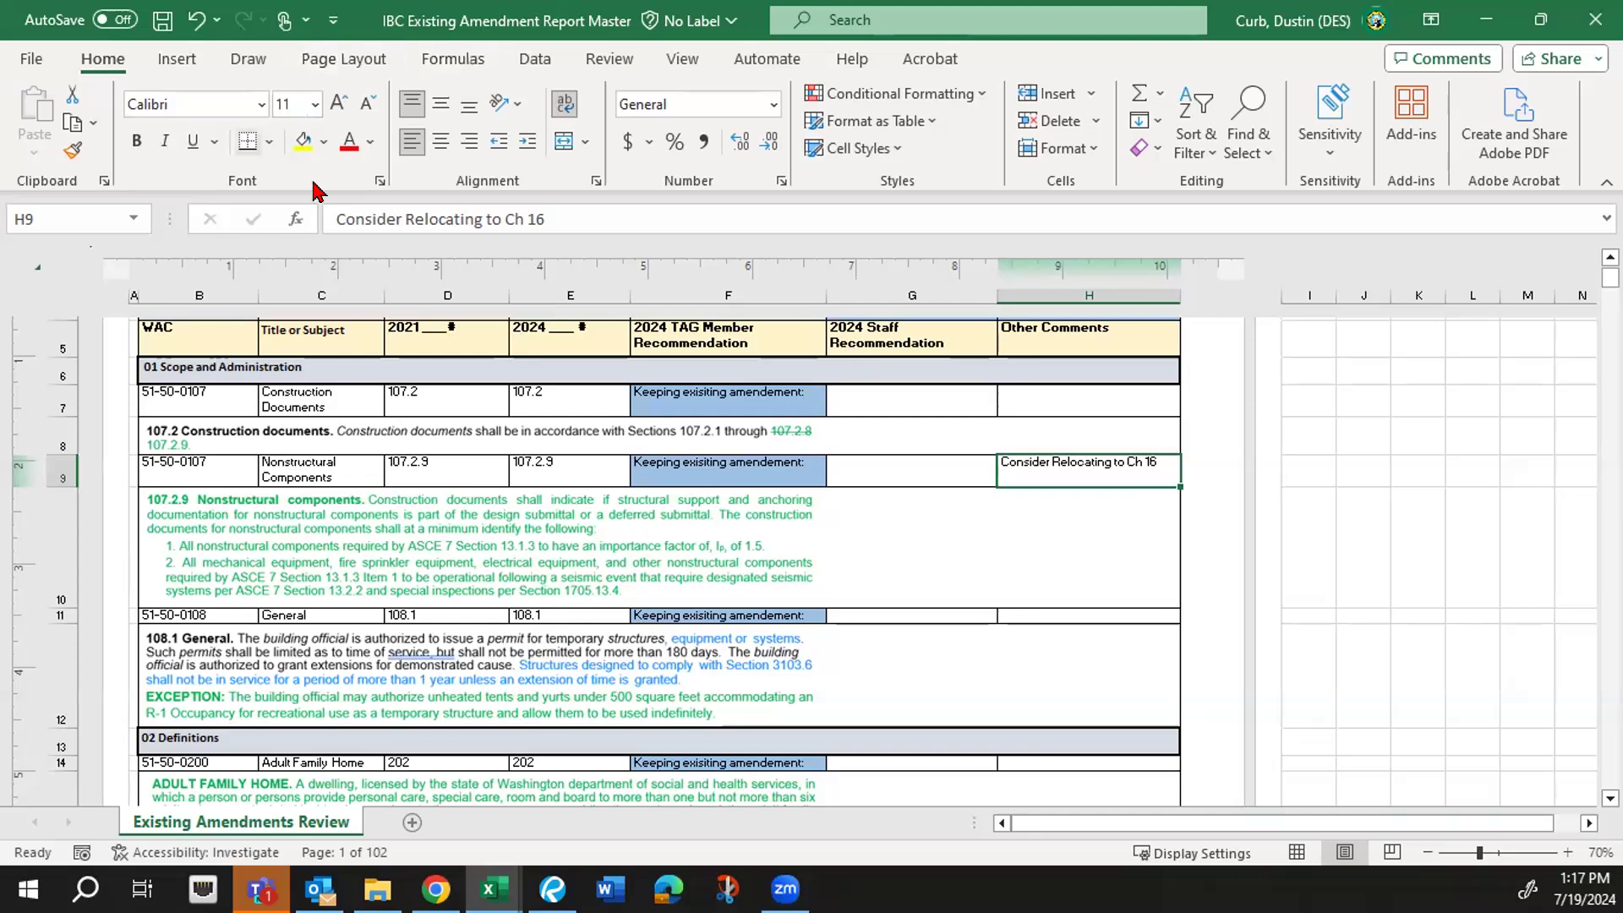
{"action": "left_click", "coordinate": [304, 143]}
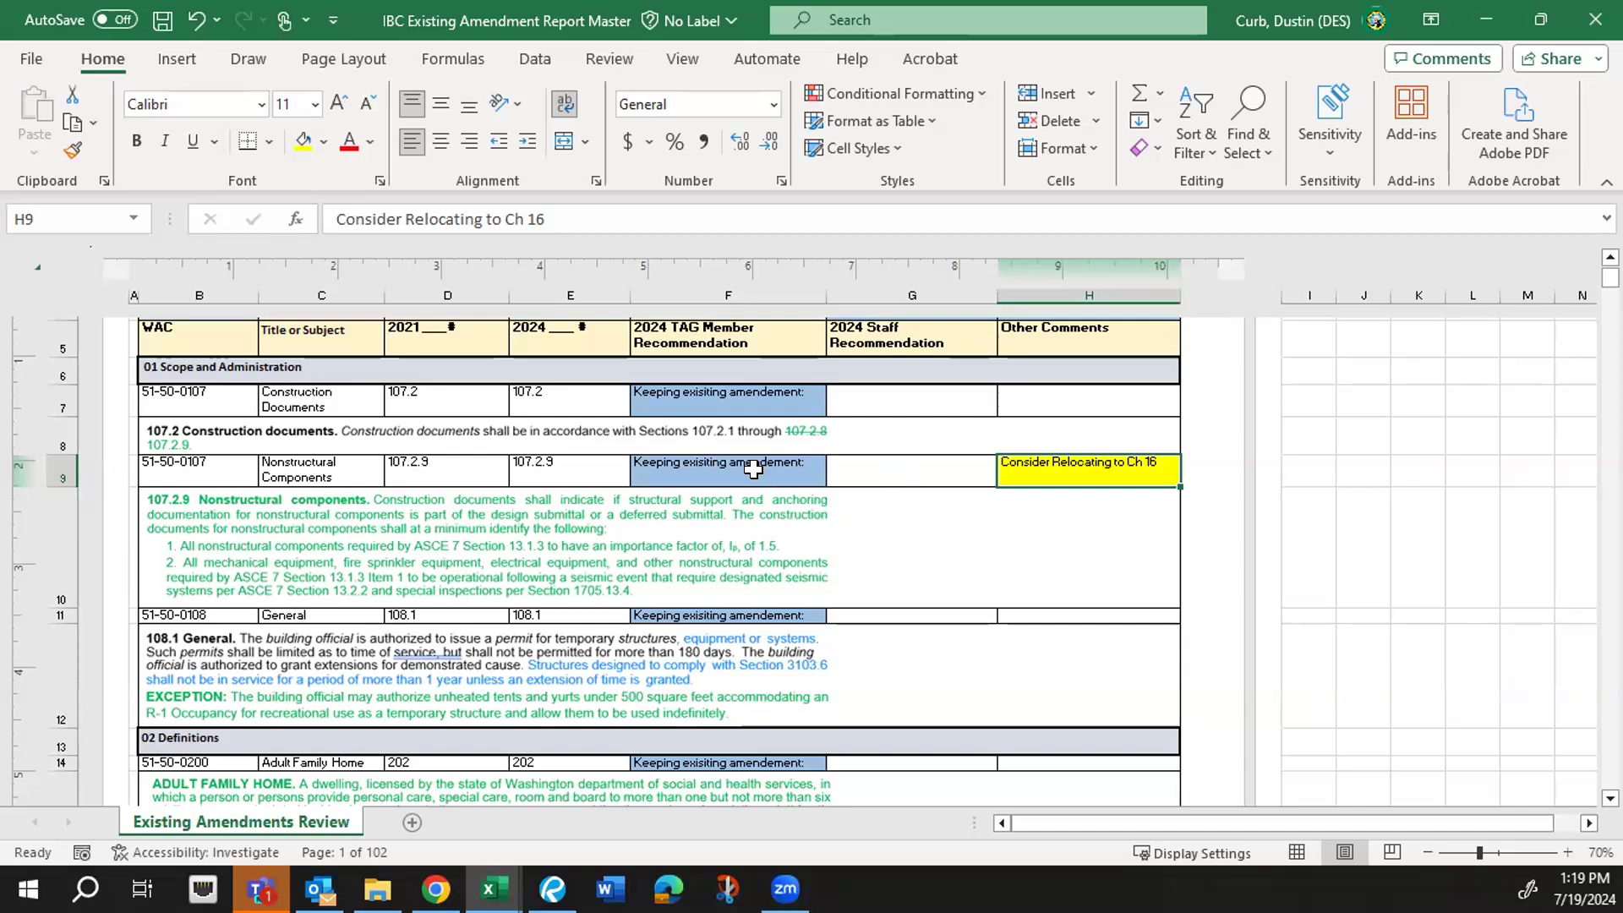
- Extend the highlighted Nonstructural Components comment to read "Consider Relocating to Ch 16 code addresses it already"
{"action": "scroll", "coordinate": [753, 469], "scroll_direction": "up", "scroll_amount": 1}
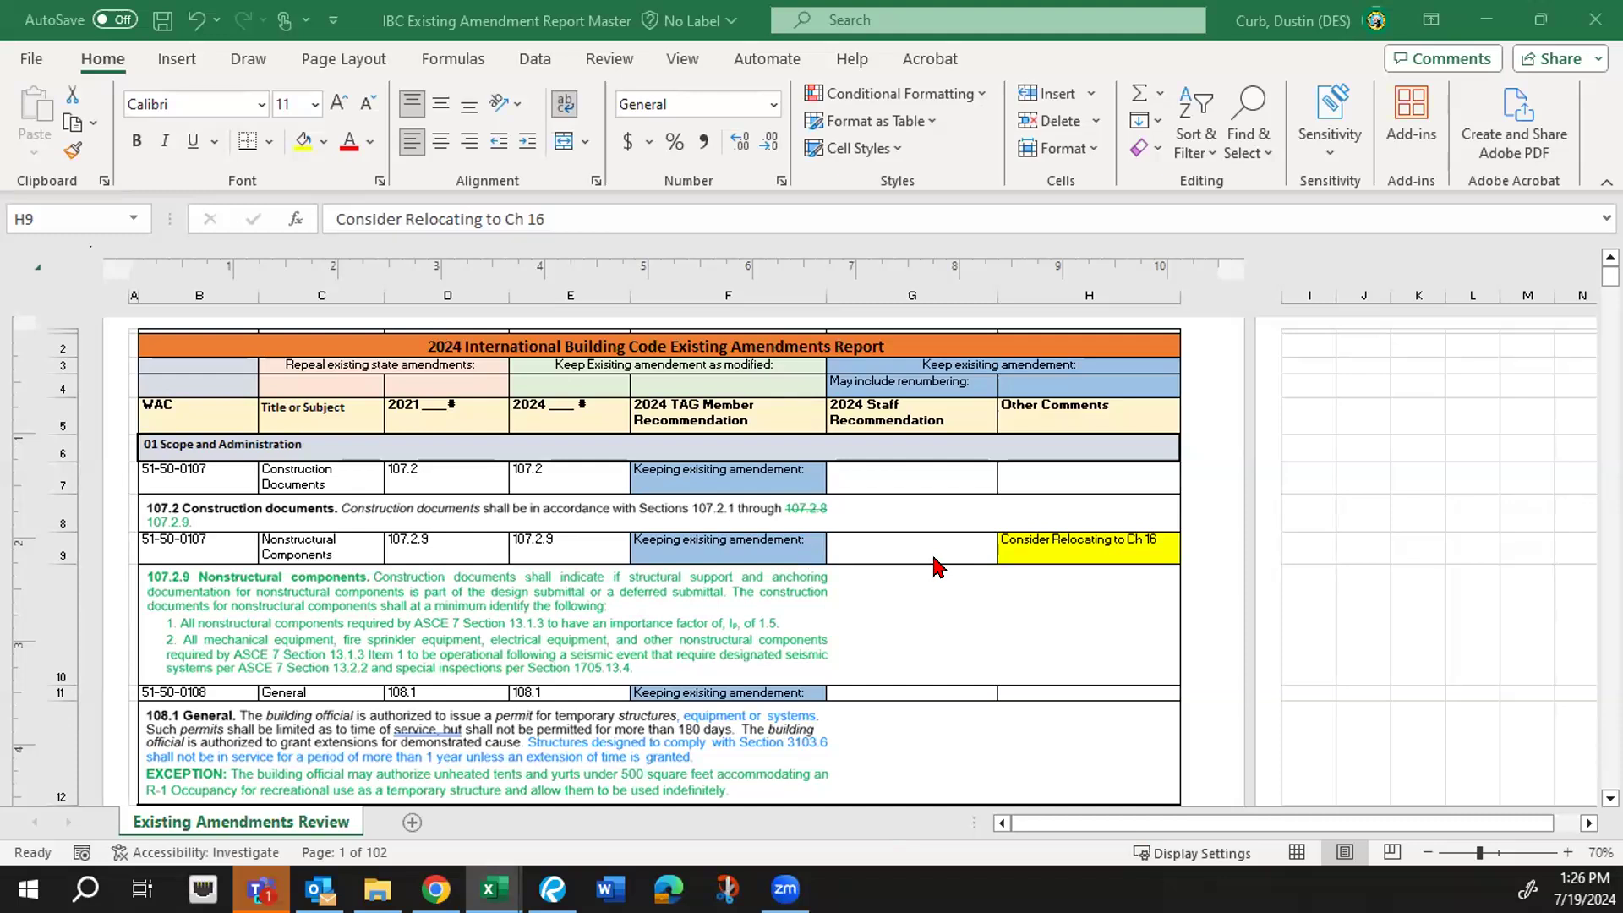
{"action": "left_click", "coordinate": [1074, 551]}
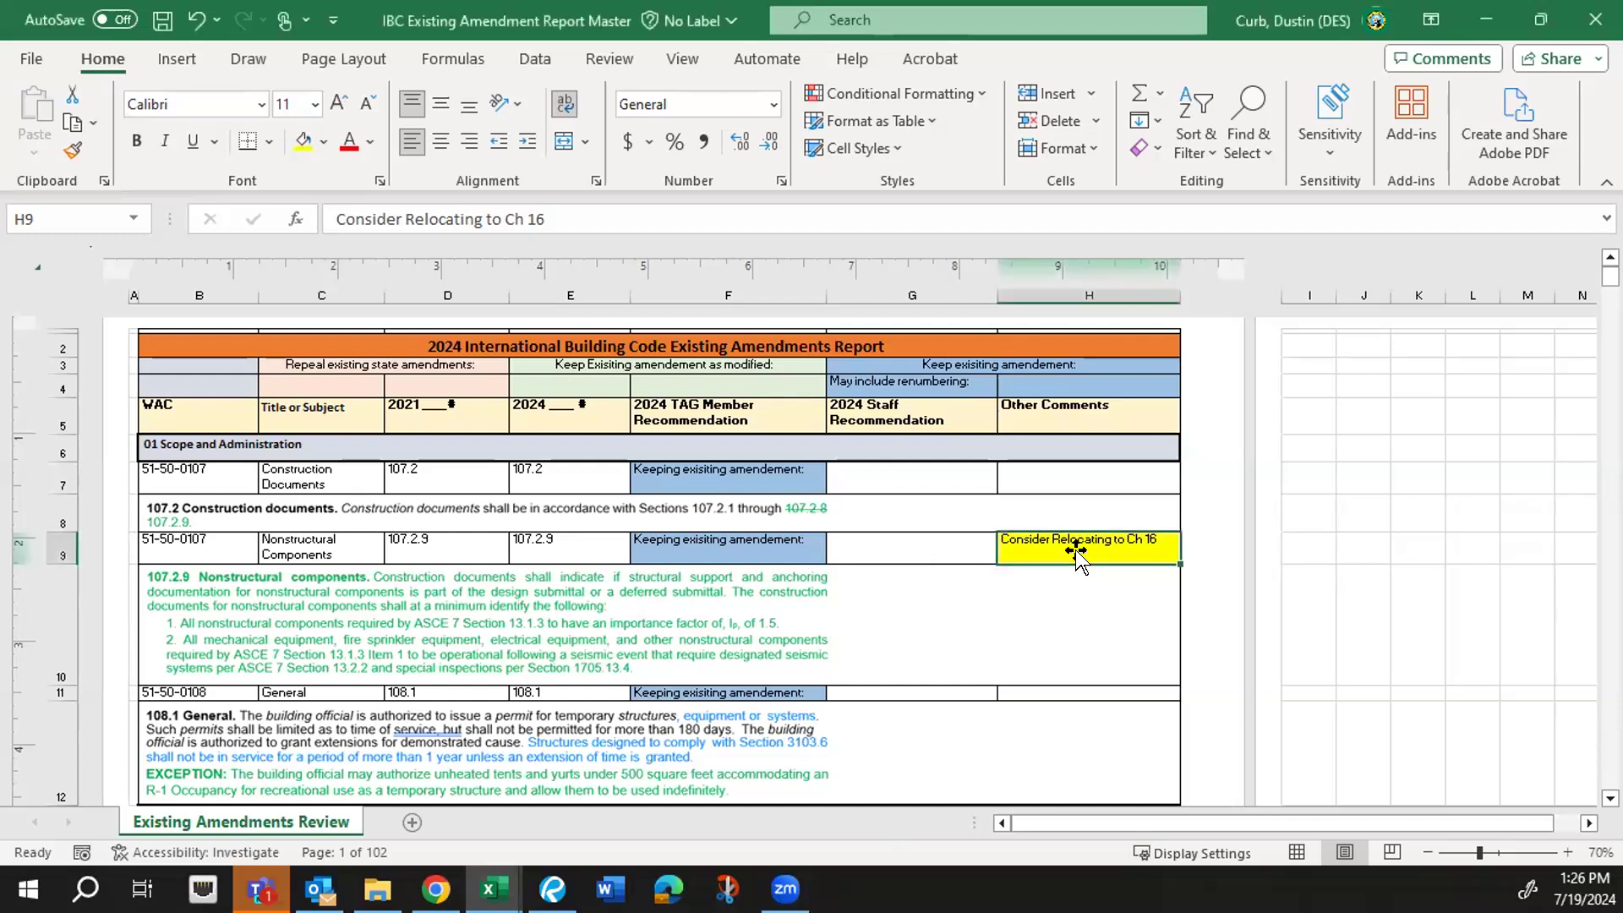
{"action": "left_click", "coordinate": [728, 200]}
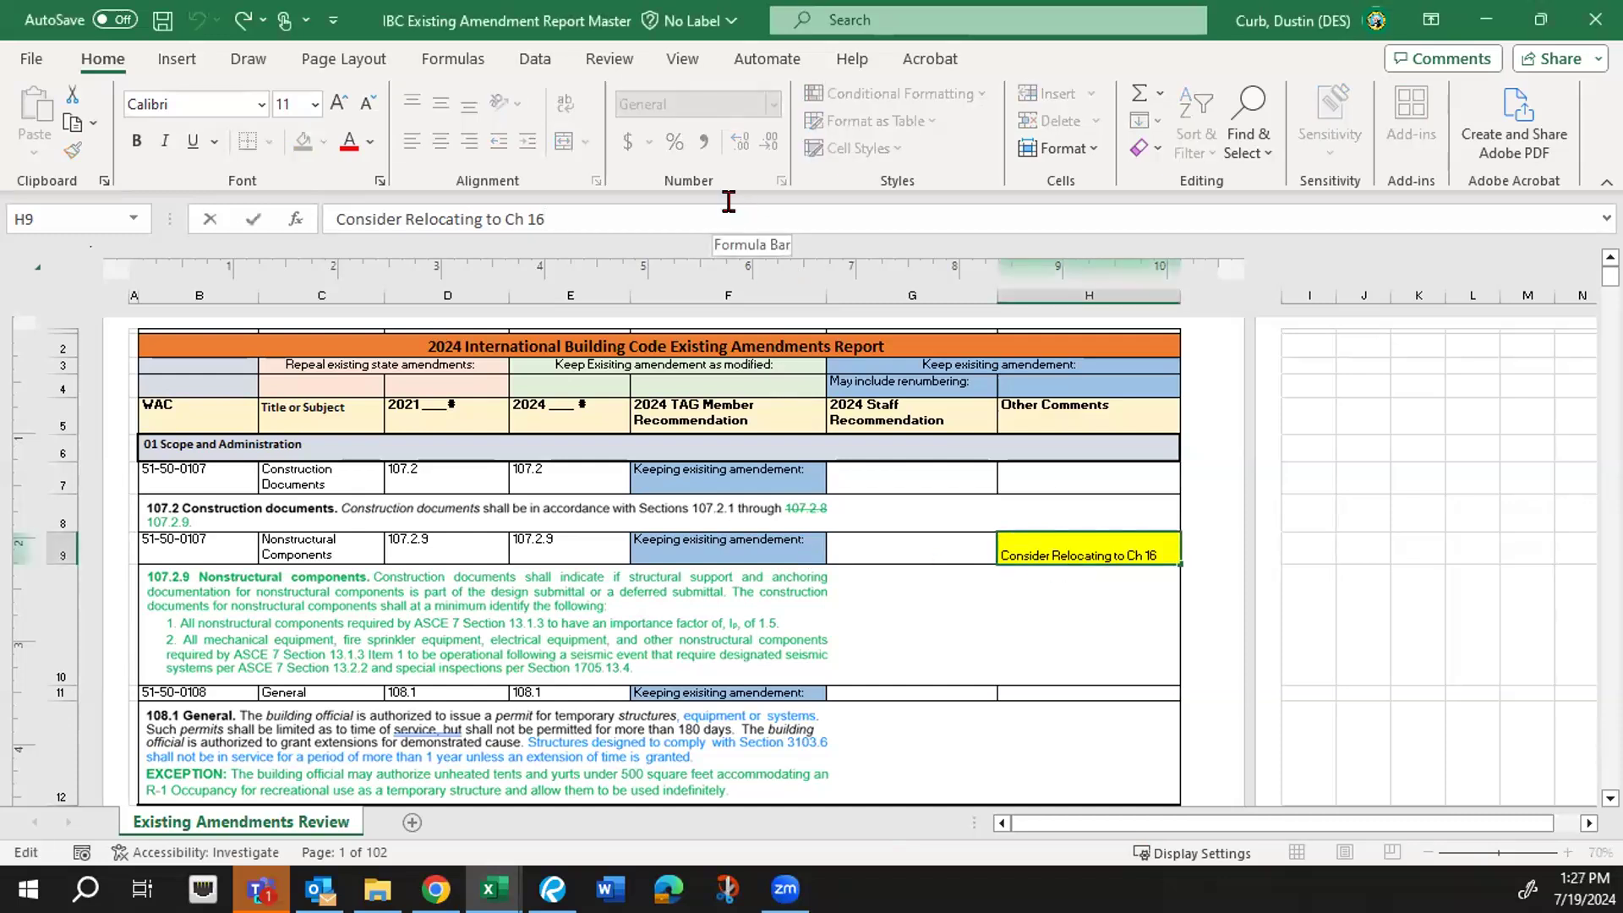
{"action": "type", "text": "cod"}
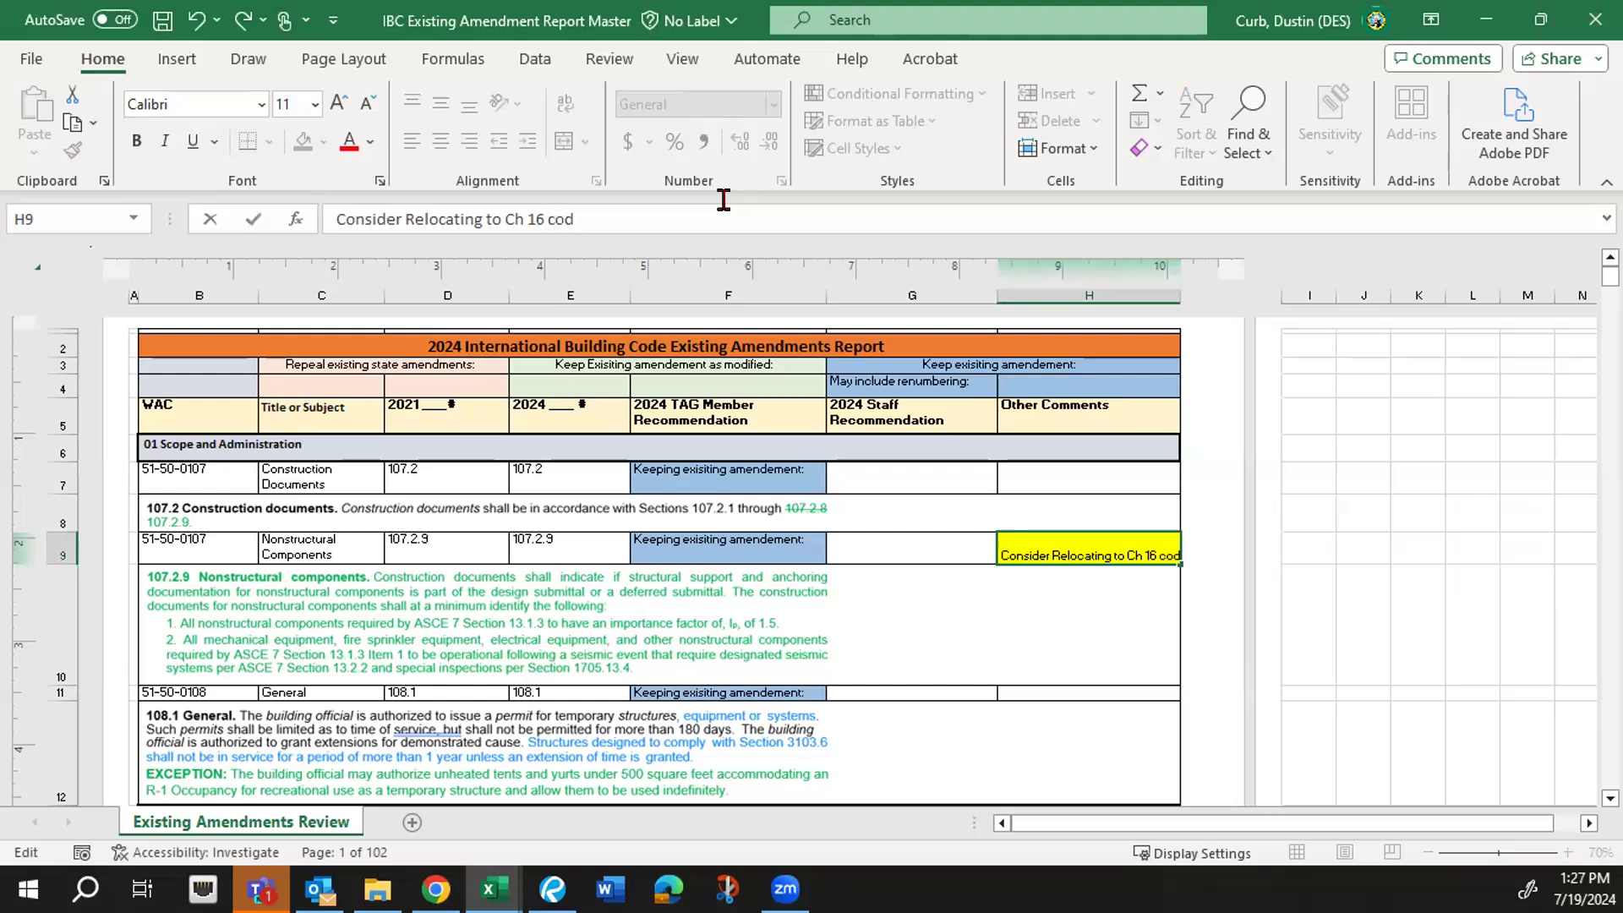
{"action": "type", "text": "e addresses the"}
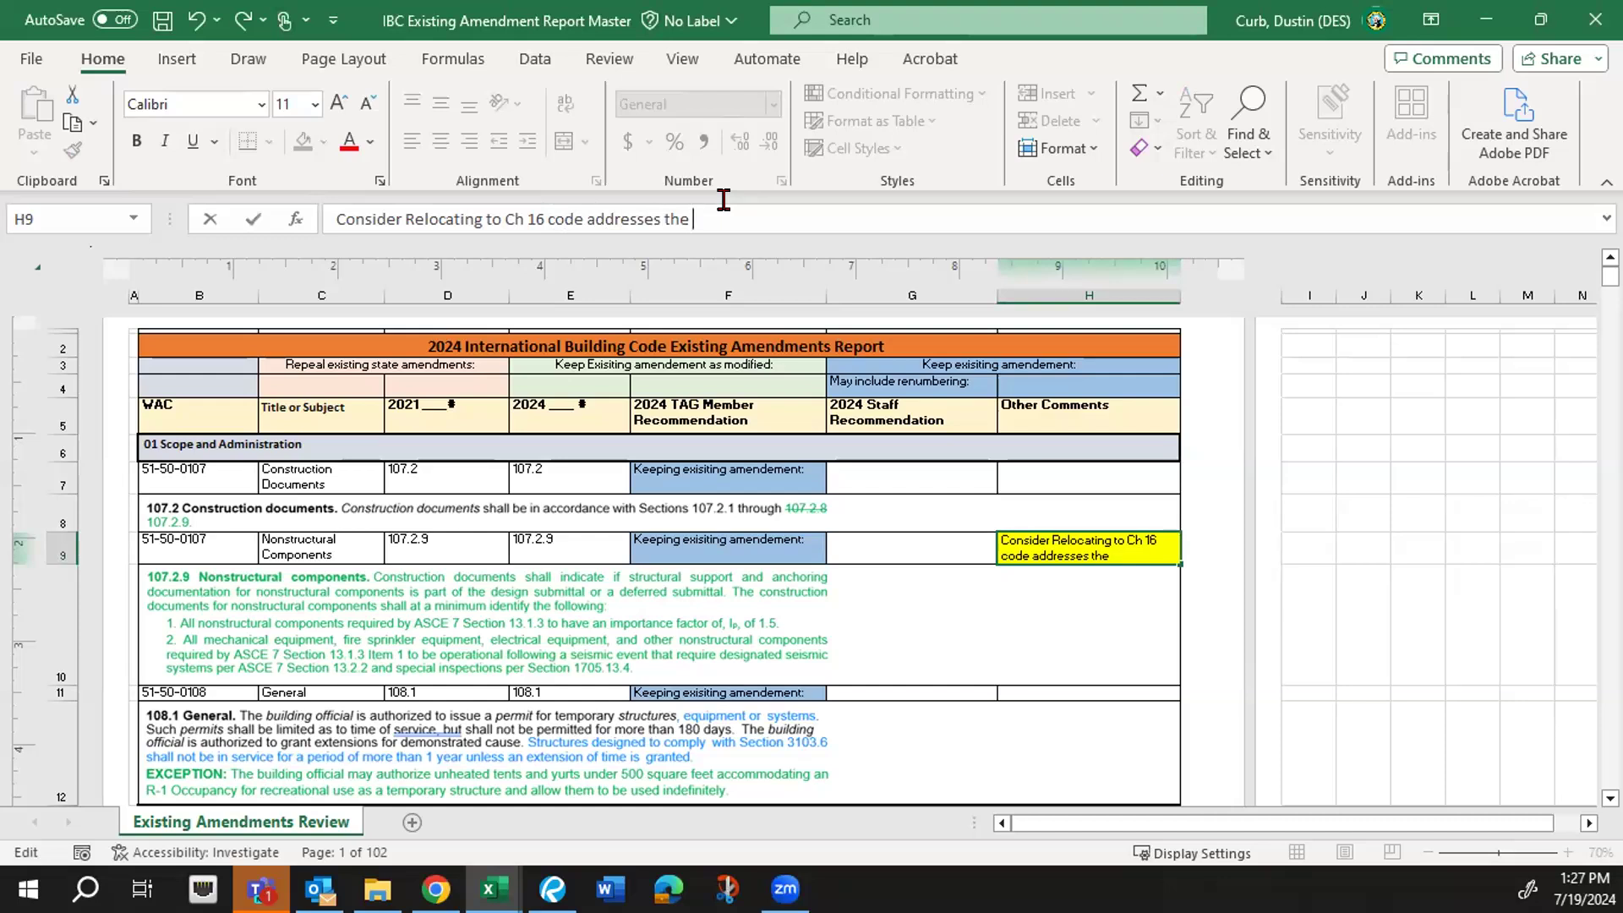
{"action": "key", "text": "BackSpace"}
{"action": "key", "text": "BackSpace"}
{"action": "key", "text": "BackSpace"}
{"action": "key", "text": "BackSpace"}
{"action": "type", "text": "it already"}
{"action": "left_click", "coordinate": [925, 531]}
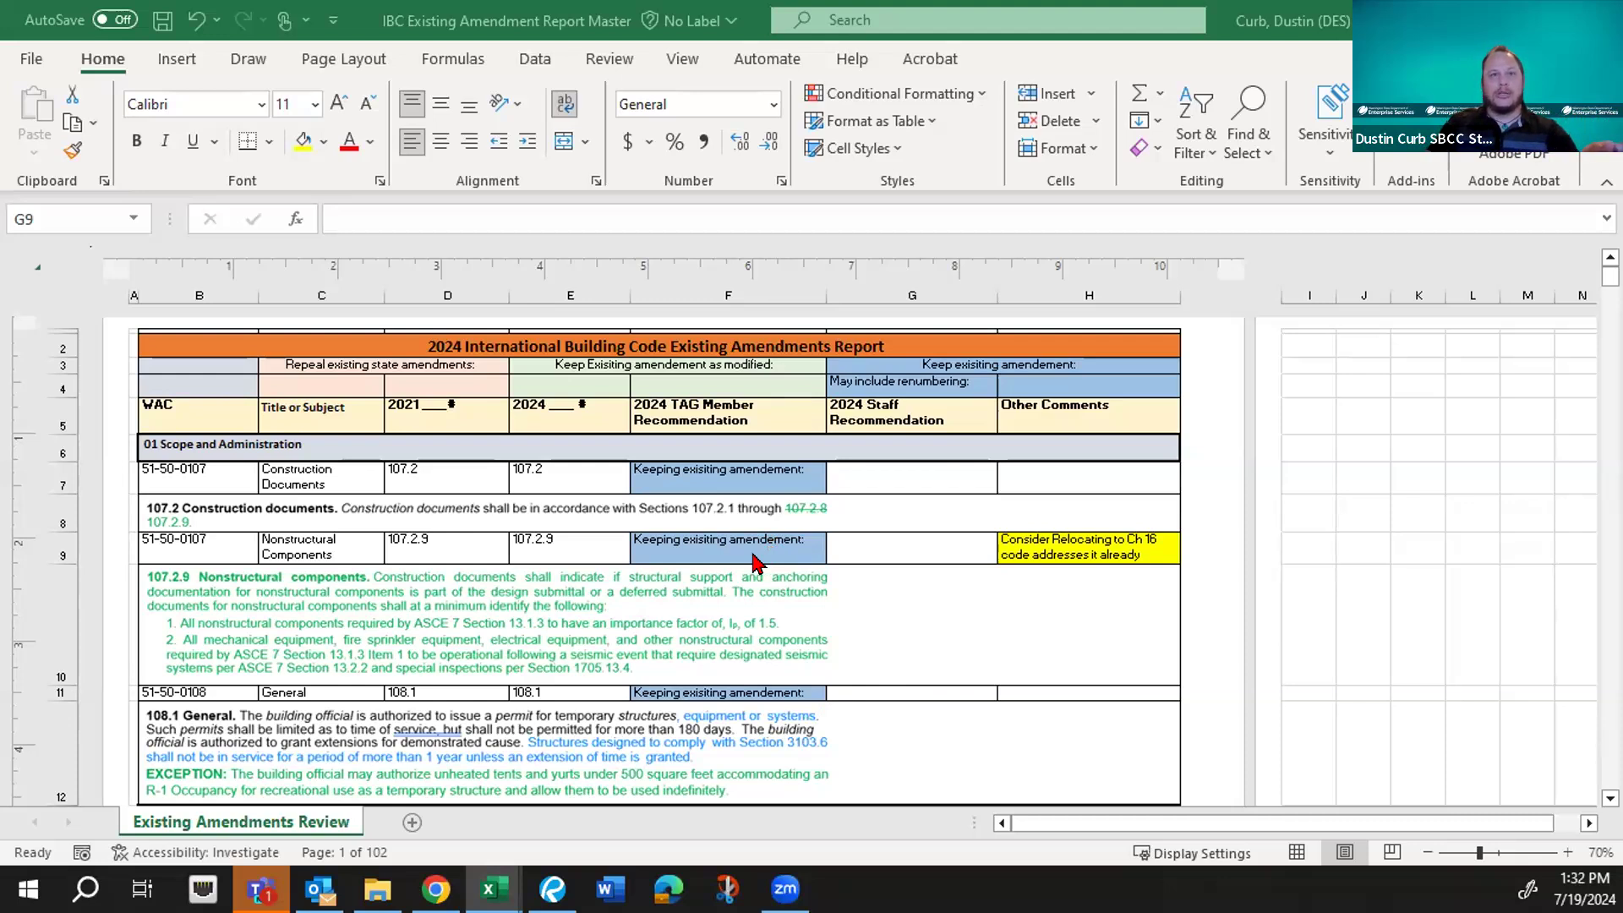
- Review the existing amendments from 108.1 General through the chapter 2 definitions down to the Loft entry
{"action": "scroll", "coordinate": [755, 562], "scroll_direction": "down", "scroll_amount": 2}
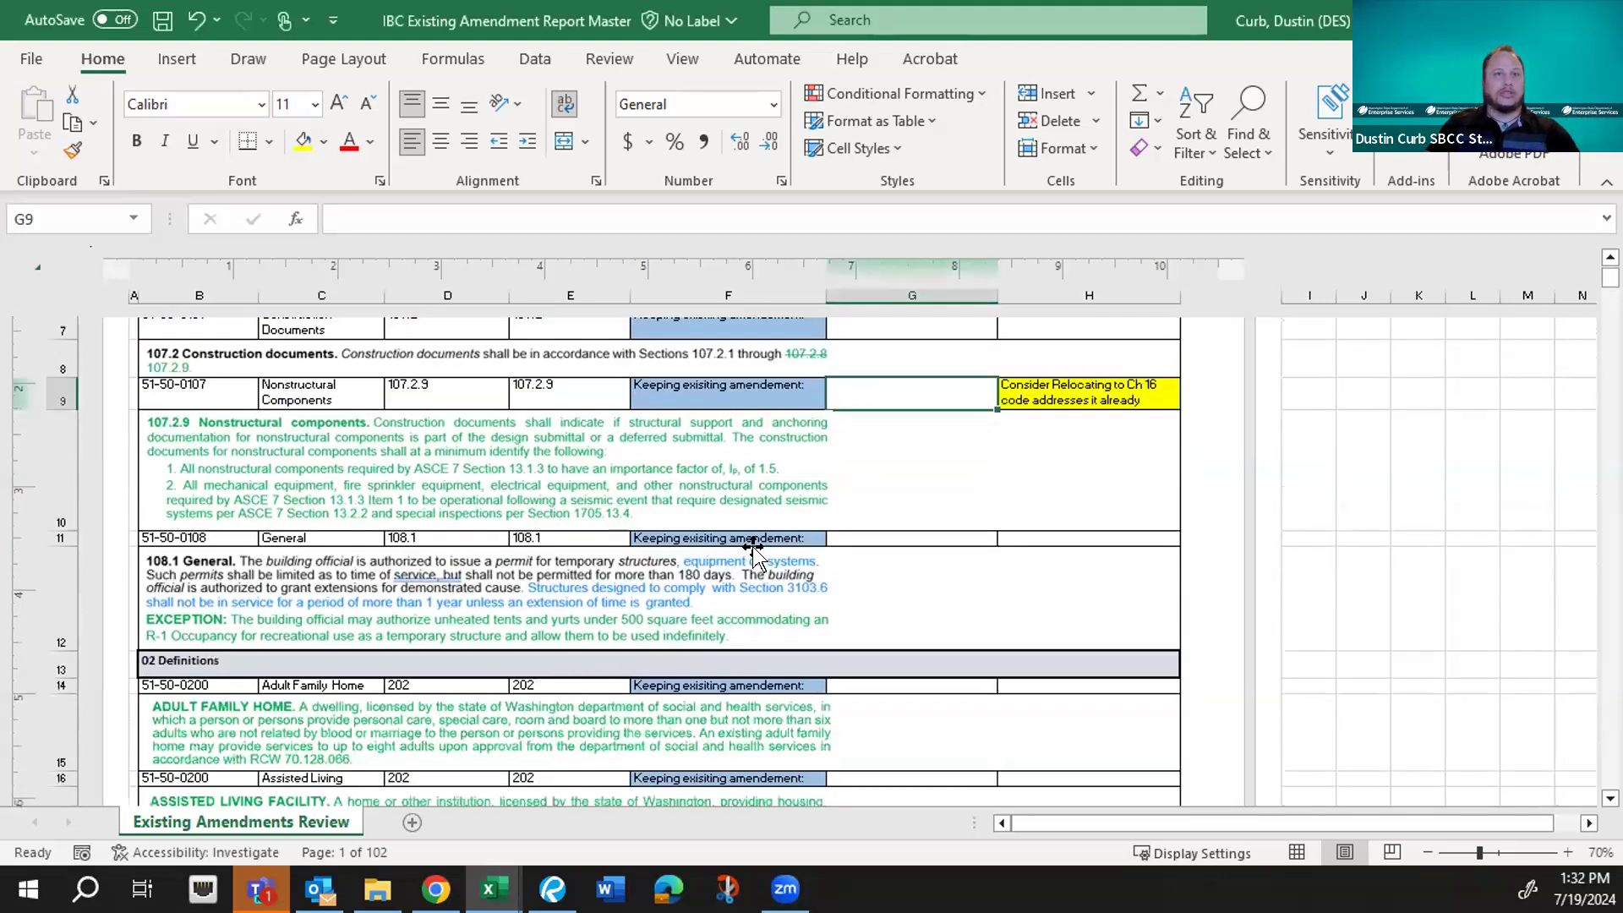
{"action": "scroll", "coordinate": [753, 549], "scroll_direction": "down", "scroll_amount": 1}
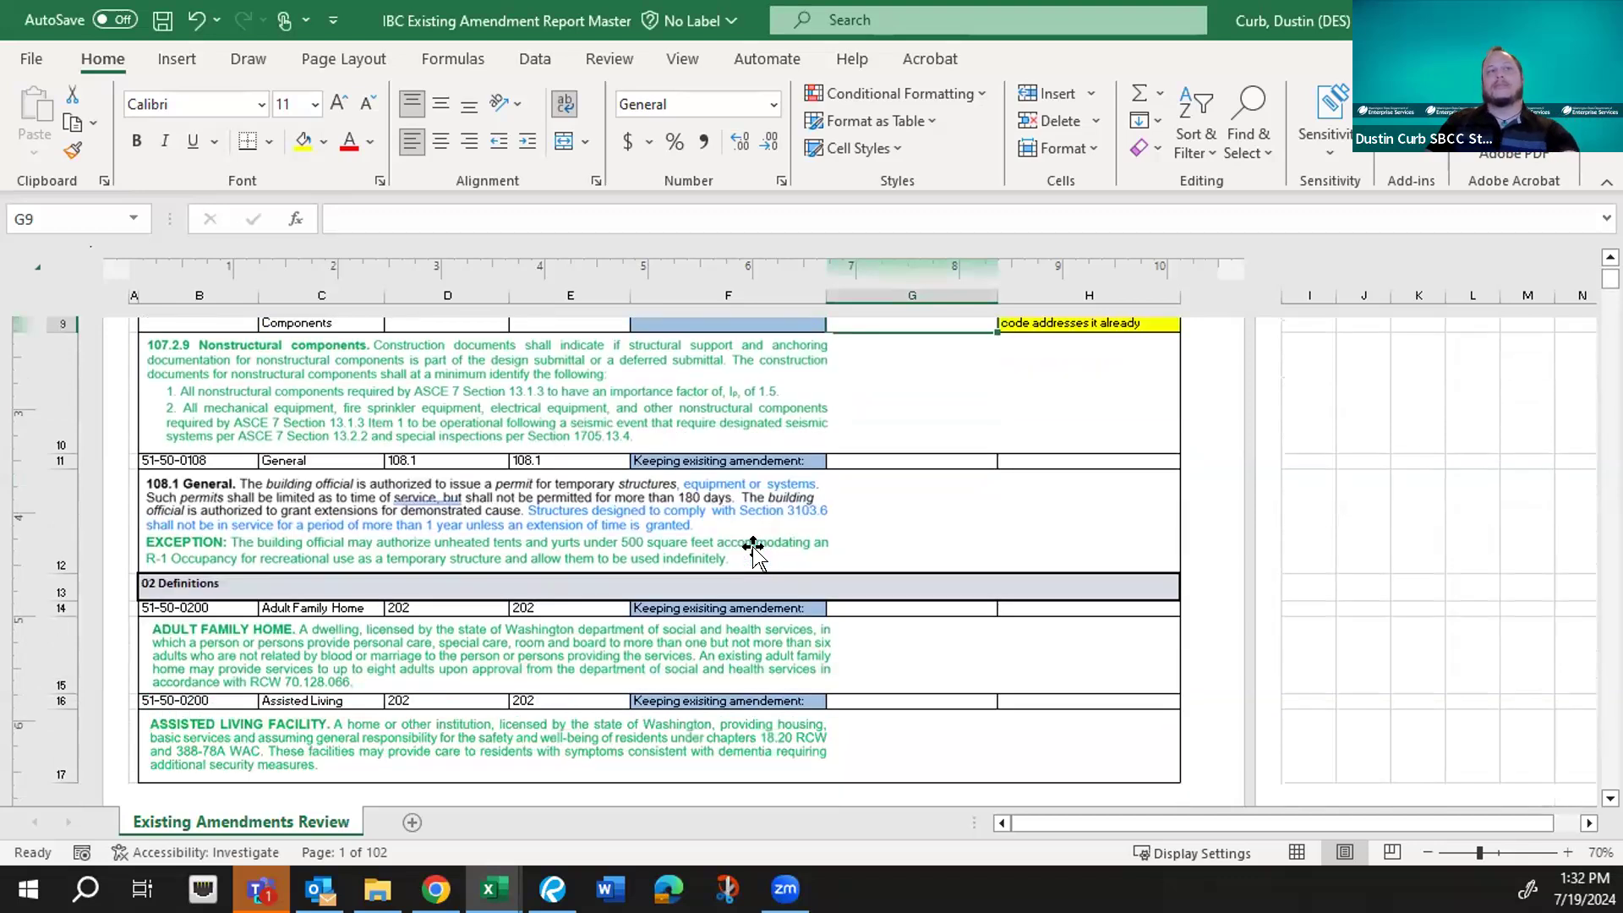
{"action": "scroll", "coordinate": [753, 554], "scroll_direction": "down", "scroll_amount": 2}
{"action": "scroll", "coordinate": [753, 551], "scroll_direction": "down", "scroll_amount": 3}
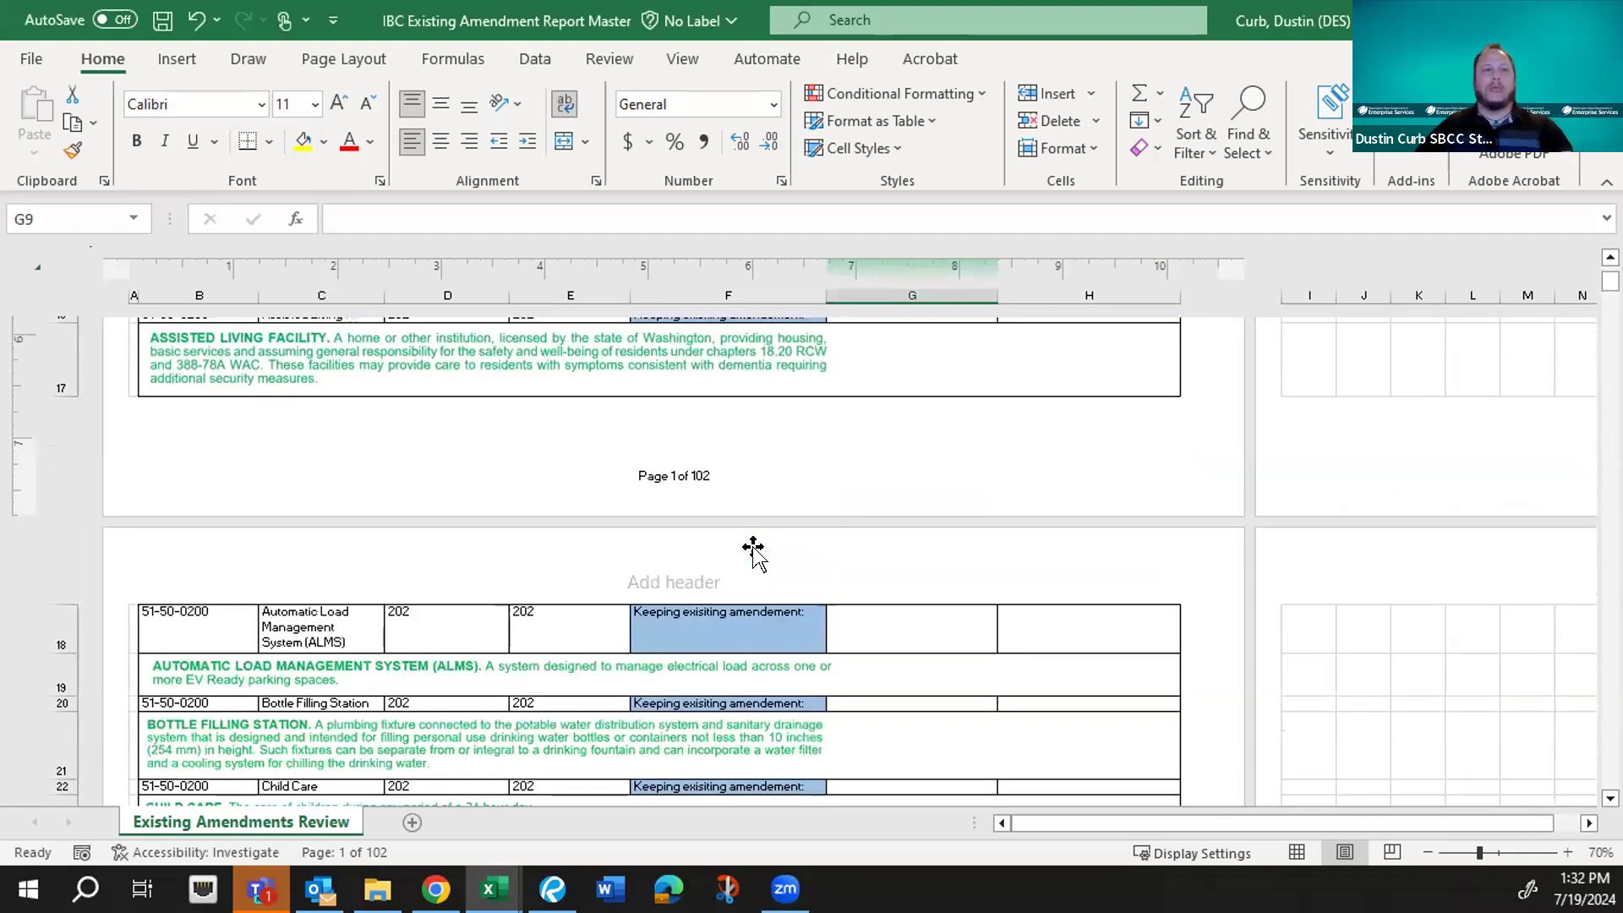
{"action": "scroll", "coordinate": [753, 552], "scroll_direction": "down", "scroll_amount": 3}
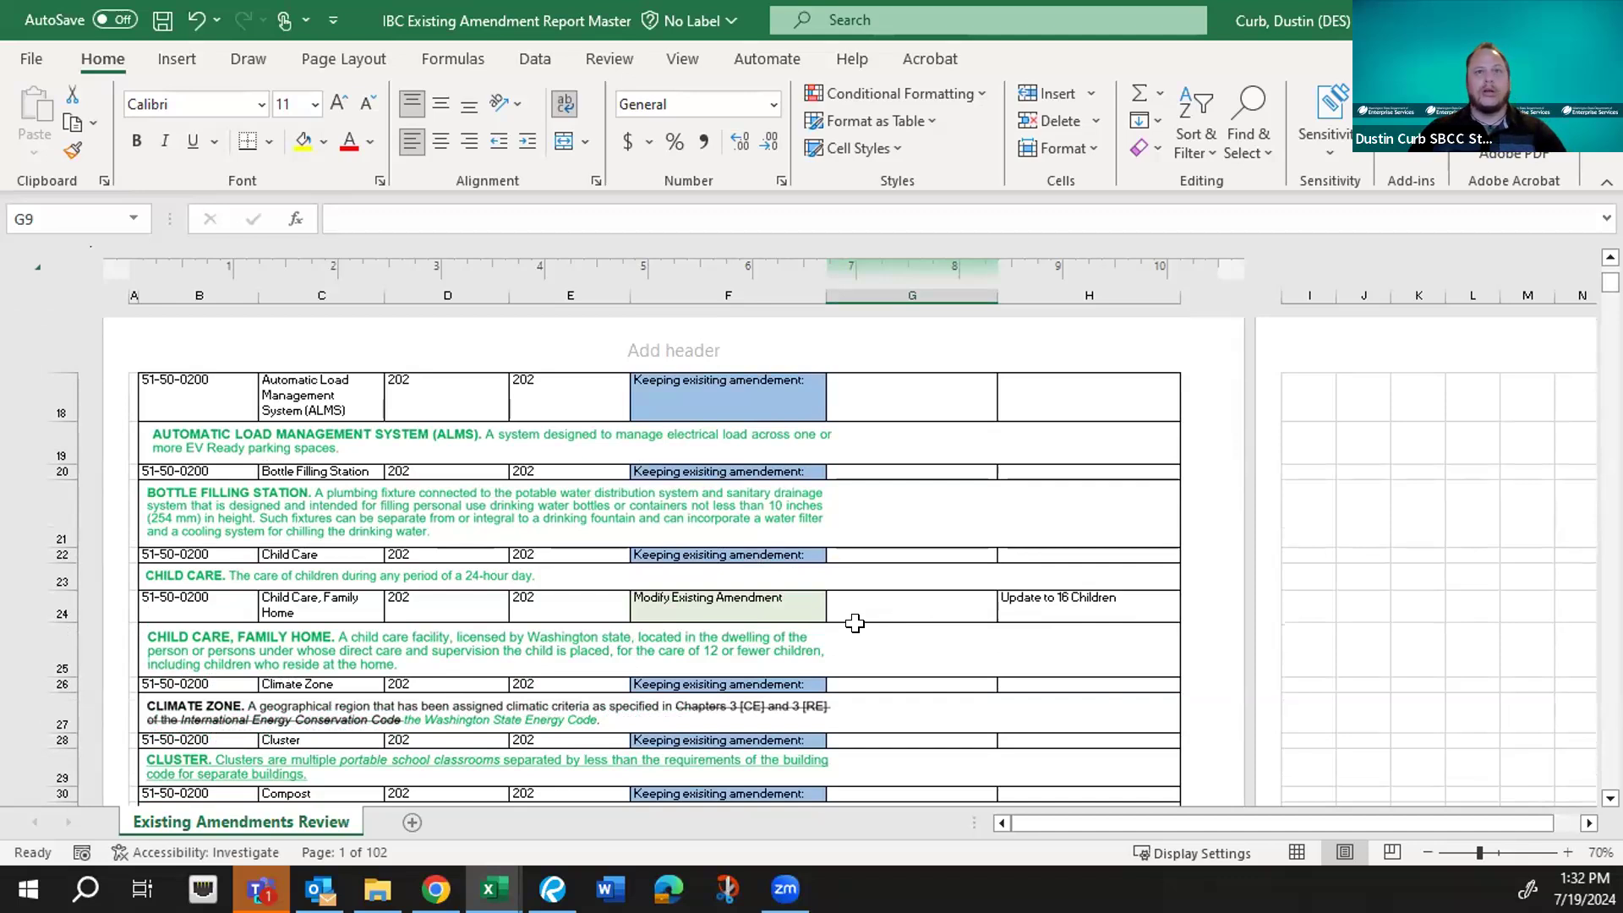
{"action": "scroll", "coordinate": [854, 623], "scroll_direction": "down", "scroll_amount": 2}
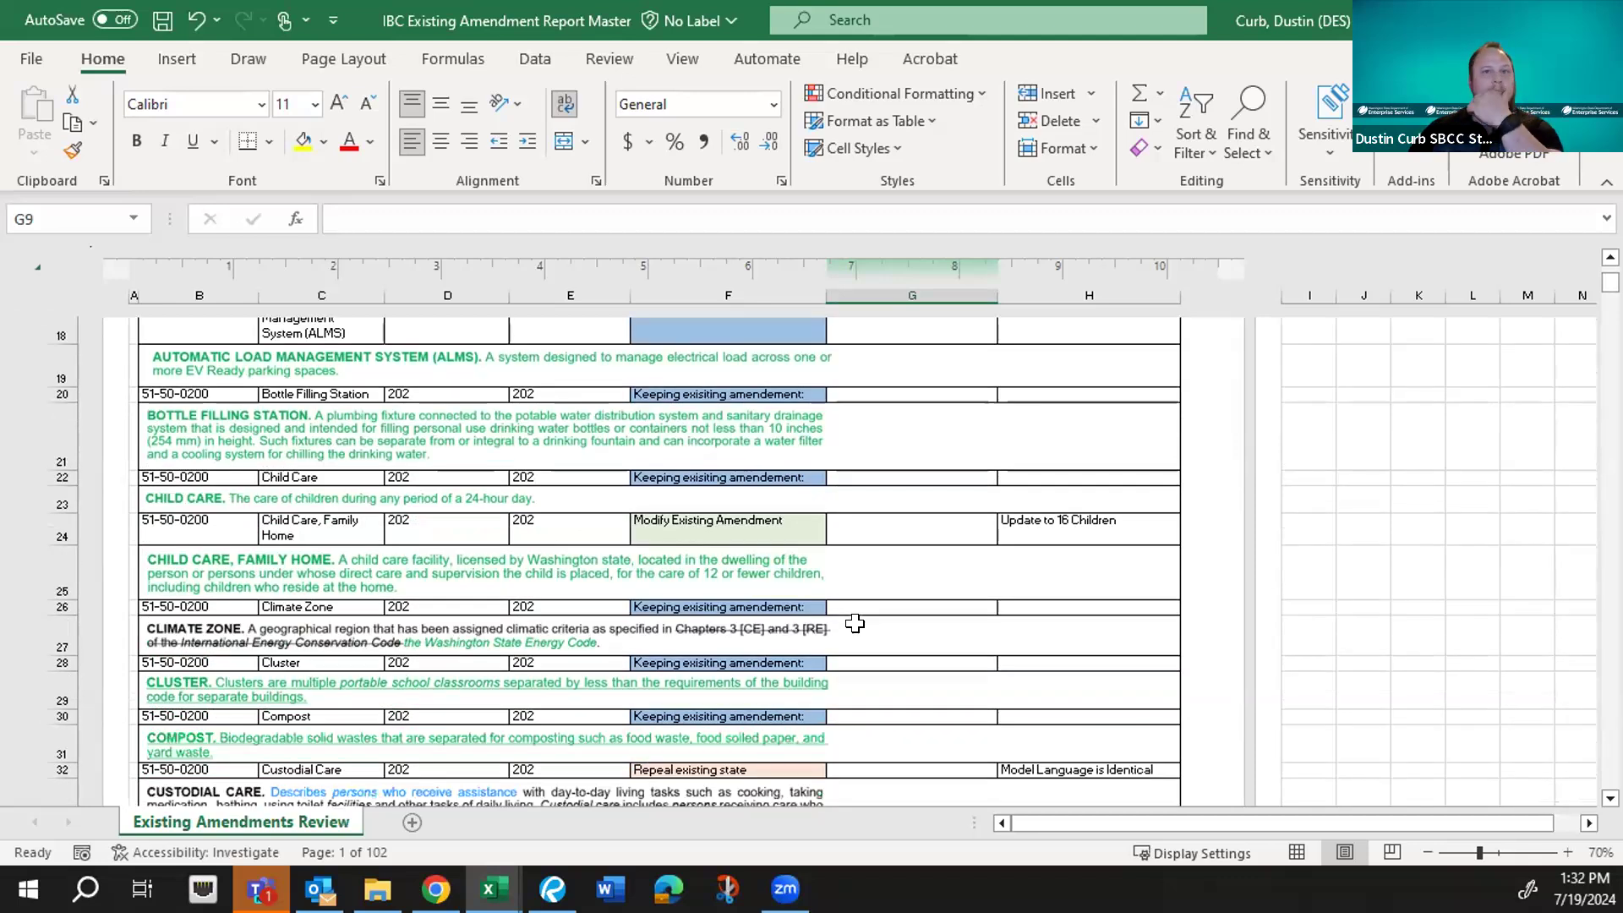
{"action": "scroll", "coordinate": [854, 622], "scroll_direction": "down", "scroll_amount": 6}
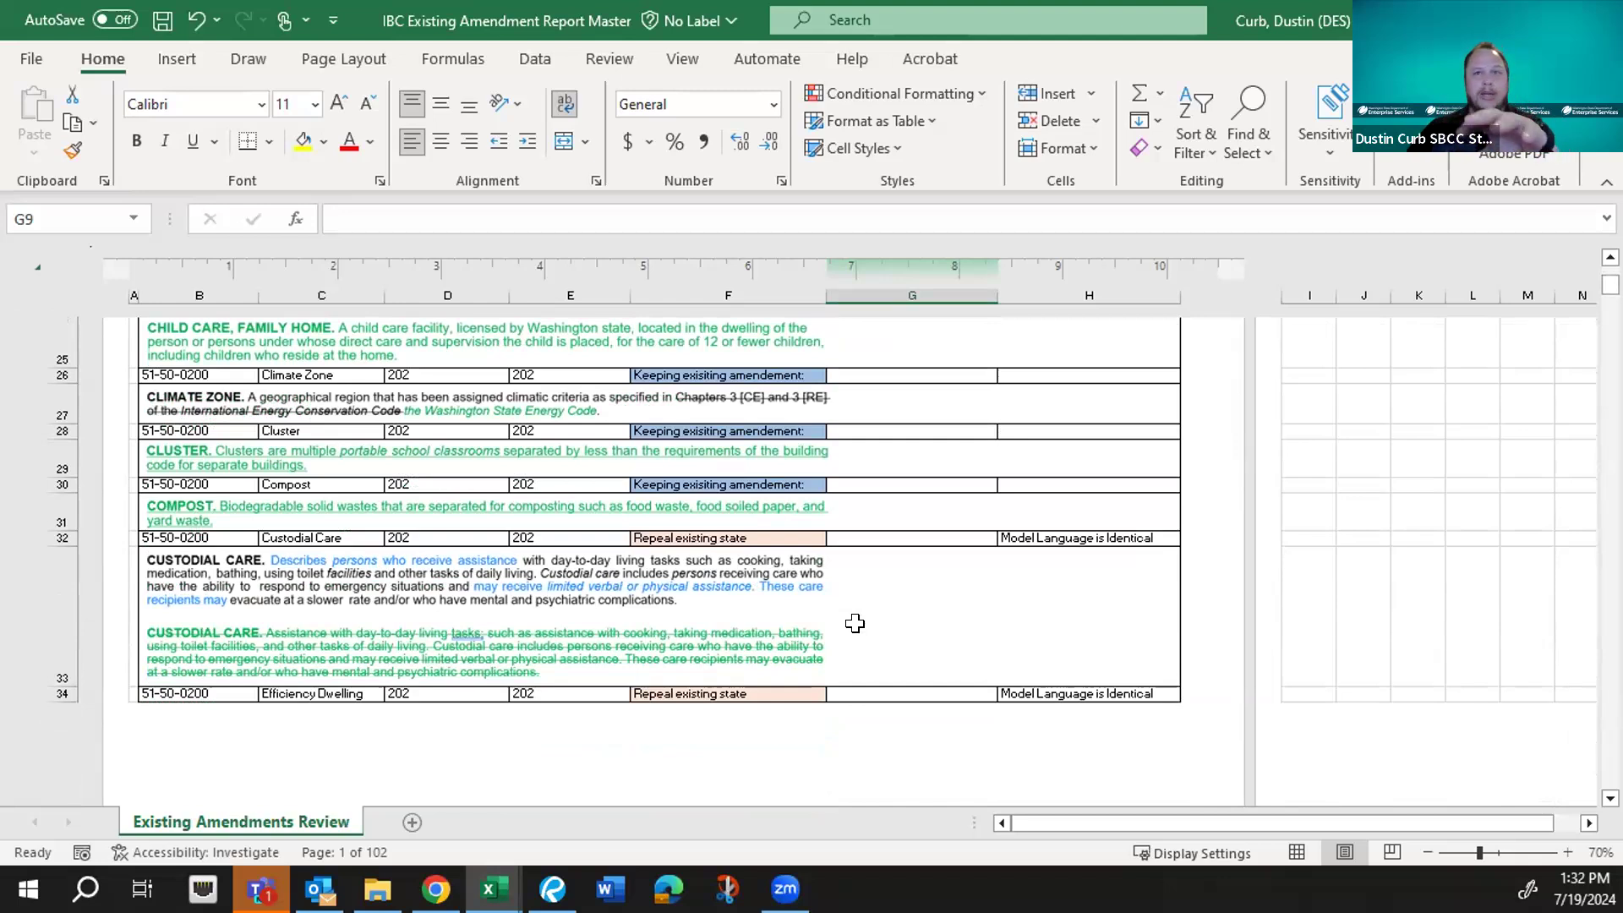
{"action": "scroll", "coordinate": [855, 622], "scroll_direction": "down", "scroll_amount": 3}
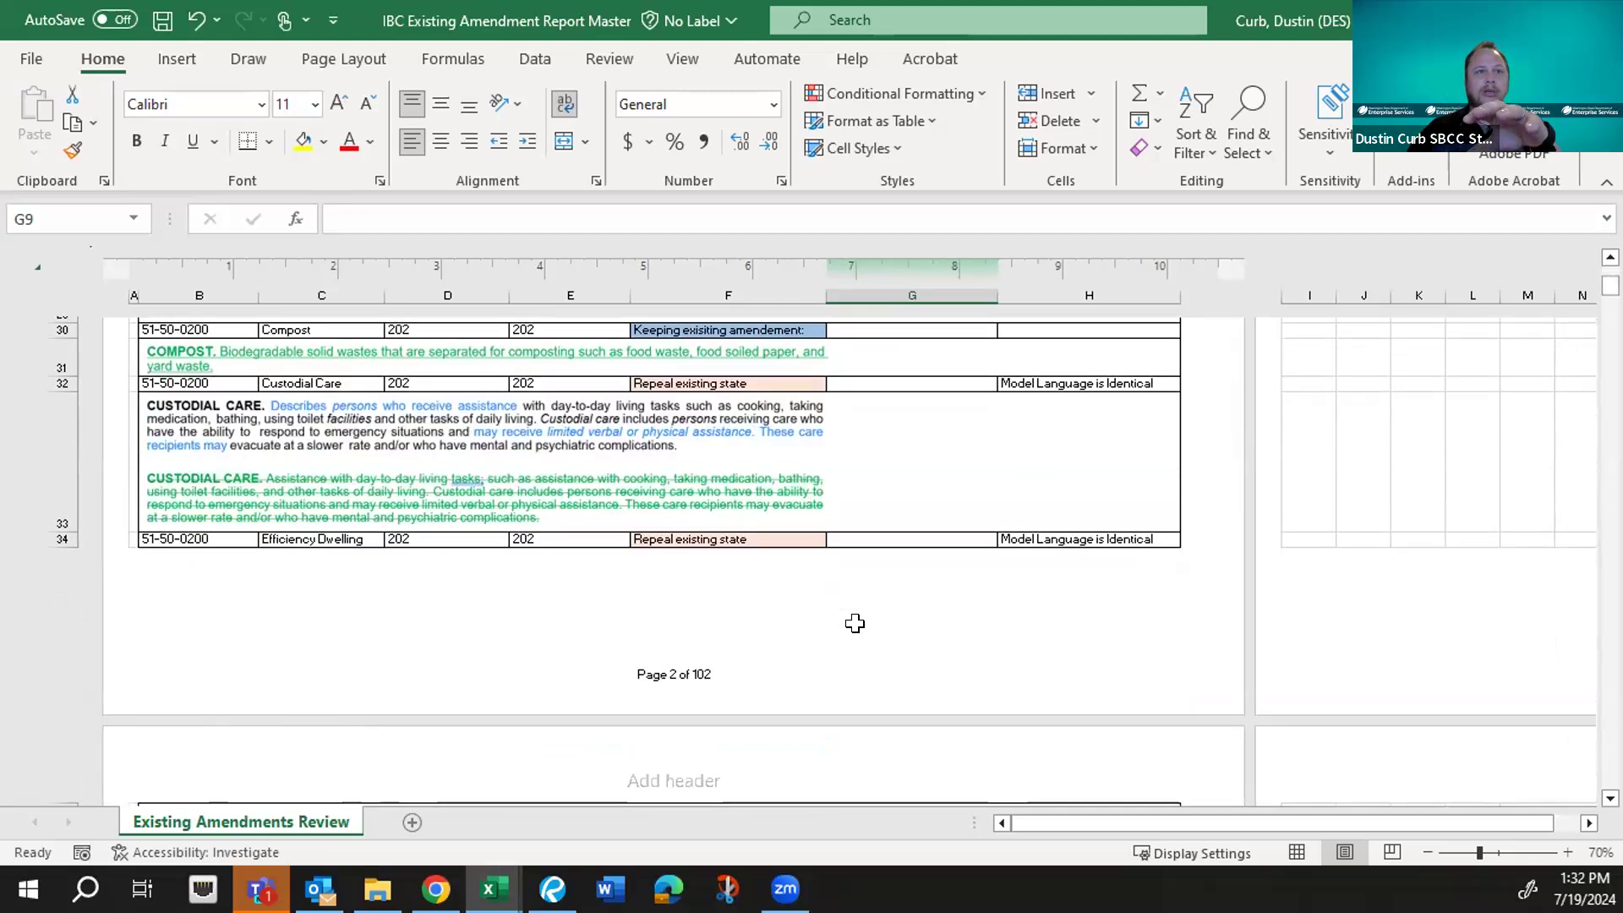
{"action": "scroll", "coordinate": [854, 622], "scroll_direction": "down", "scroll_amount": 1}
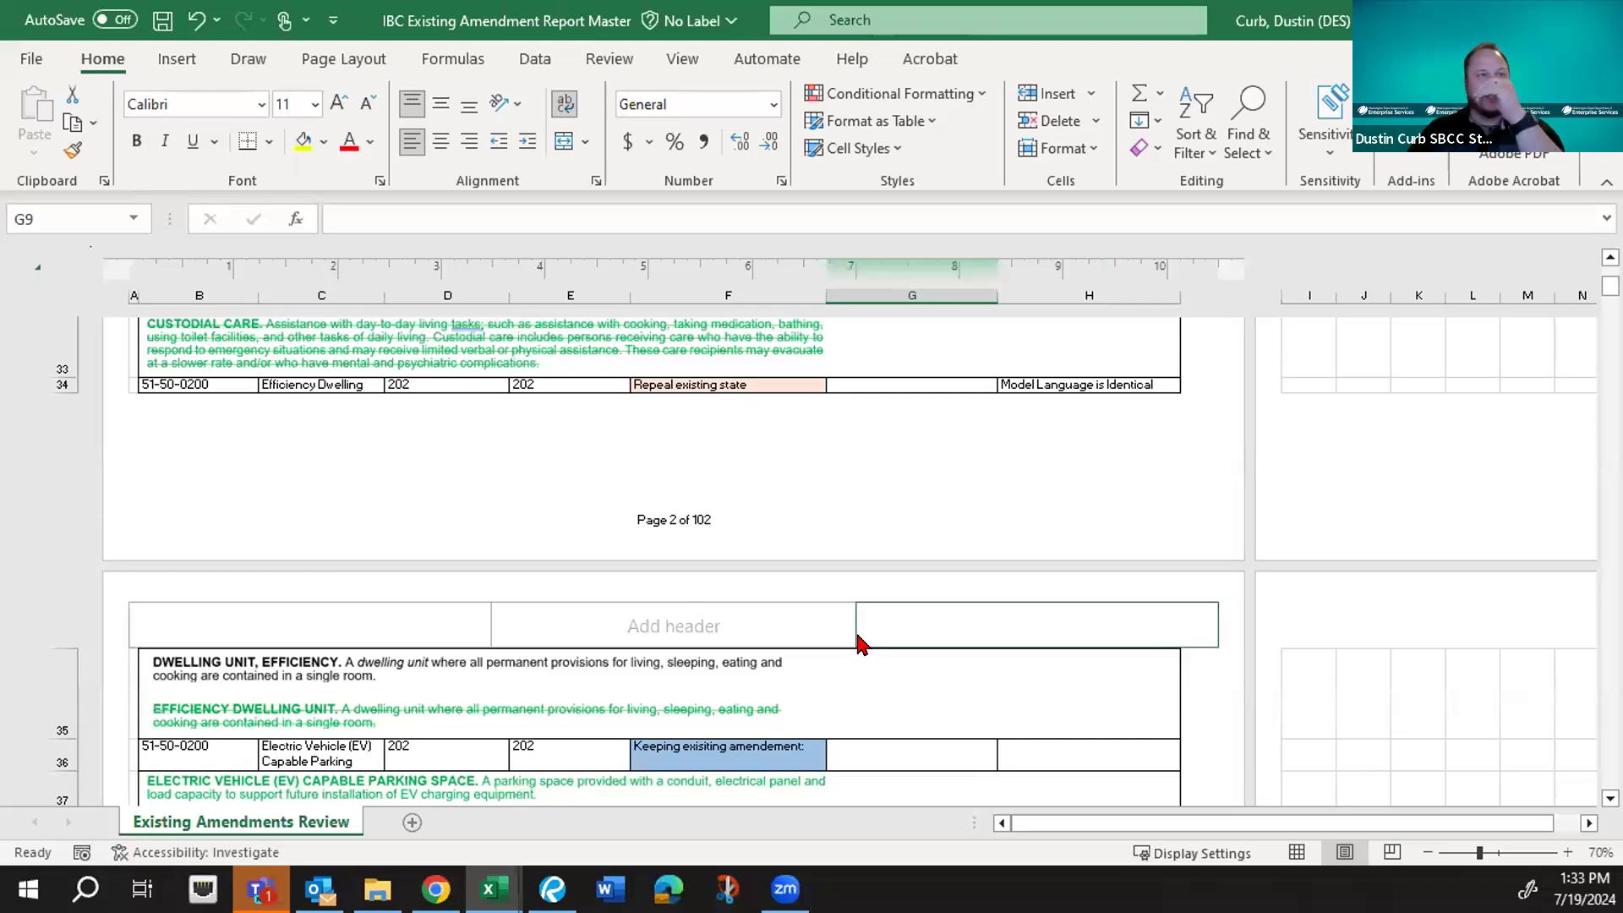
{"action": "scroll", "coordinate": [861, 644], "scroll_direction": "down", "scroll_amount": 1}
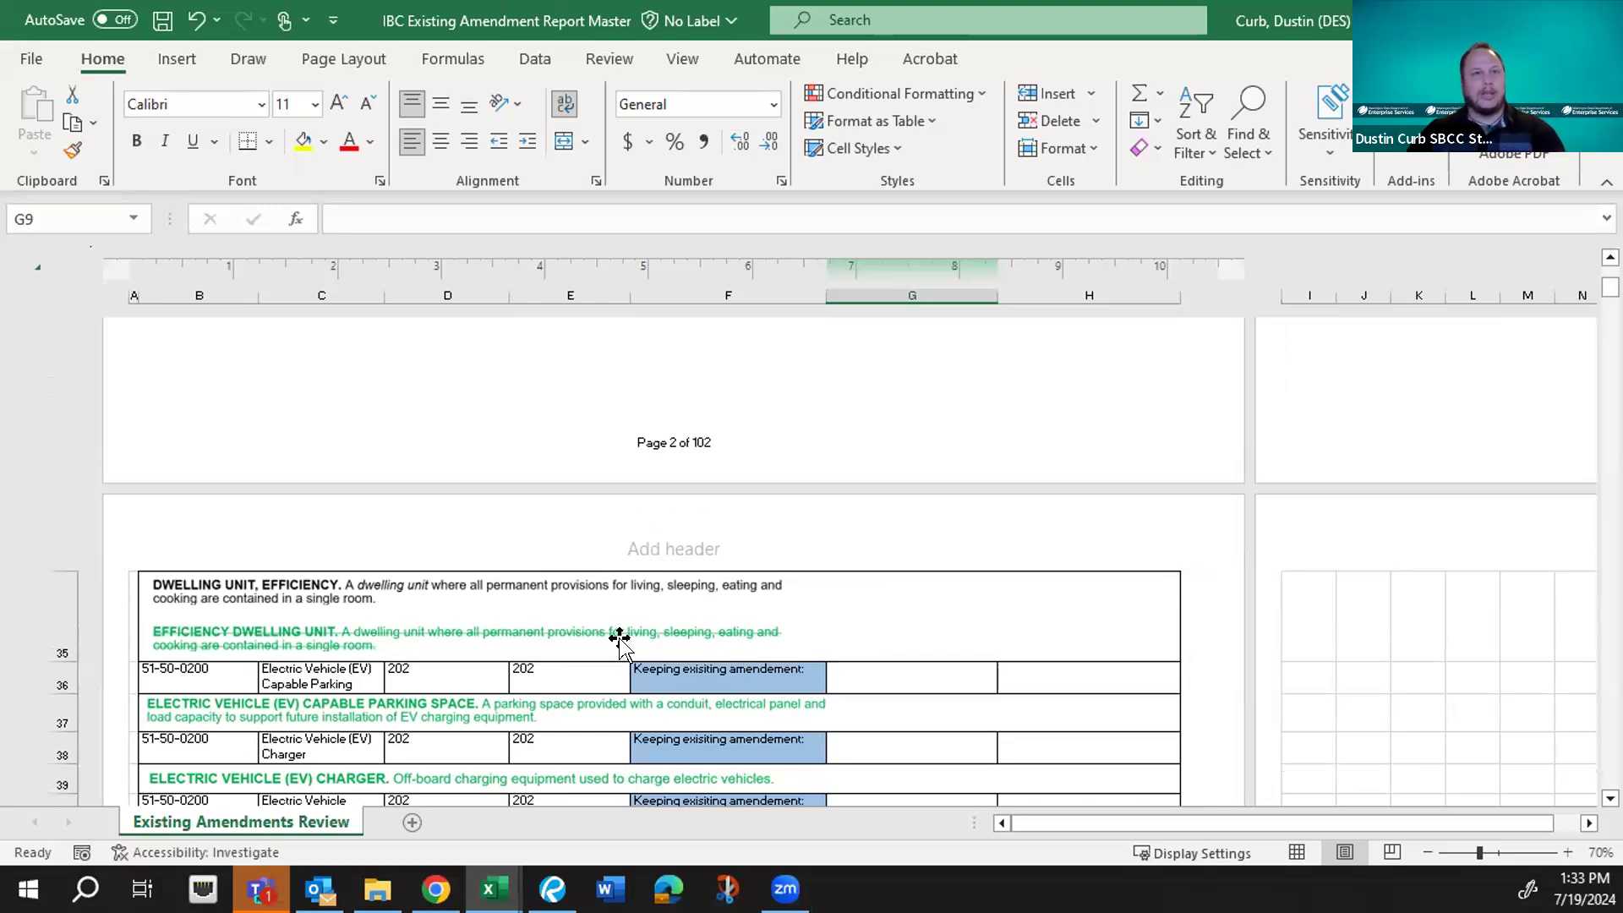
{"action": "scroll", "coordinate": [865, 625], "scroll_direction": "down", "scroll_amount": 1}
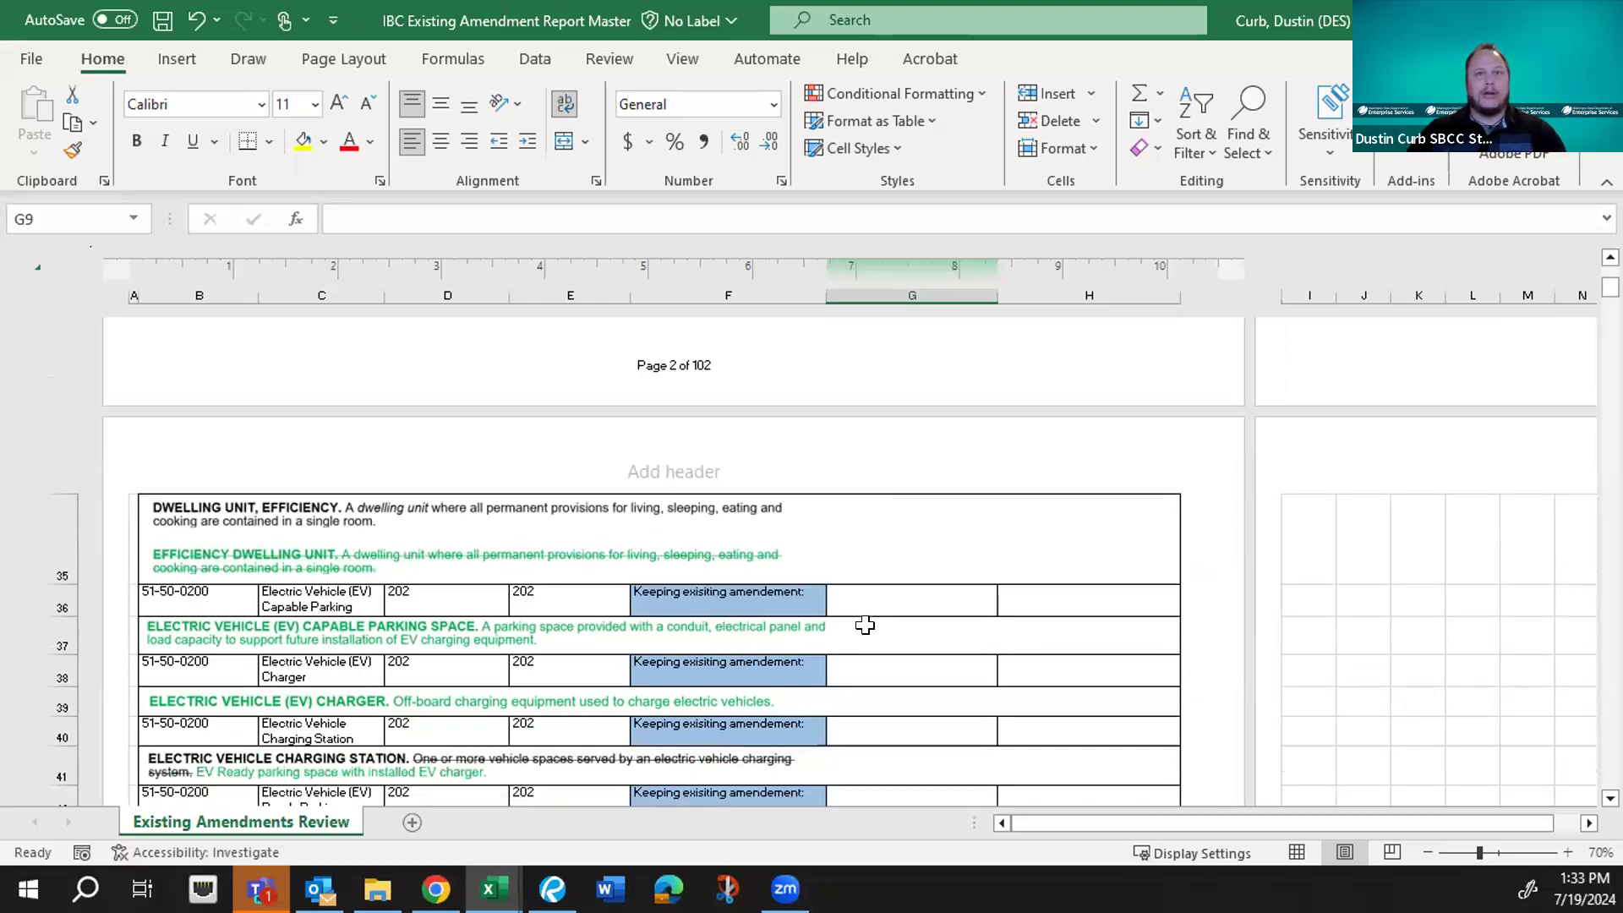
{"action": "scroll", "coordinate": [865, 624], "scroll_direction": "down", "scroll_amount": 2}
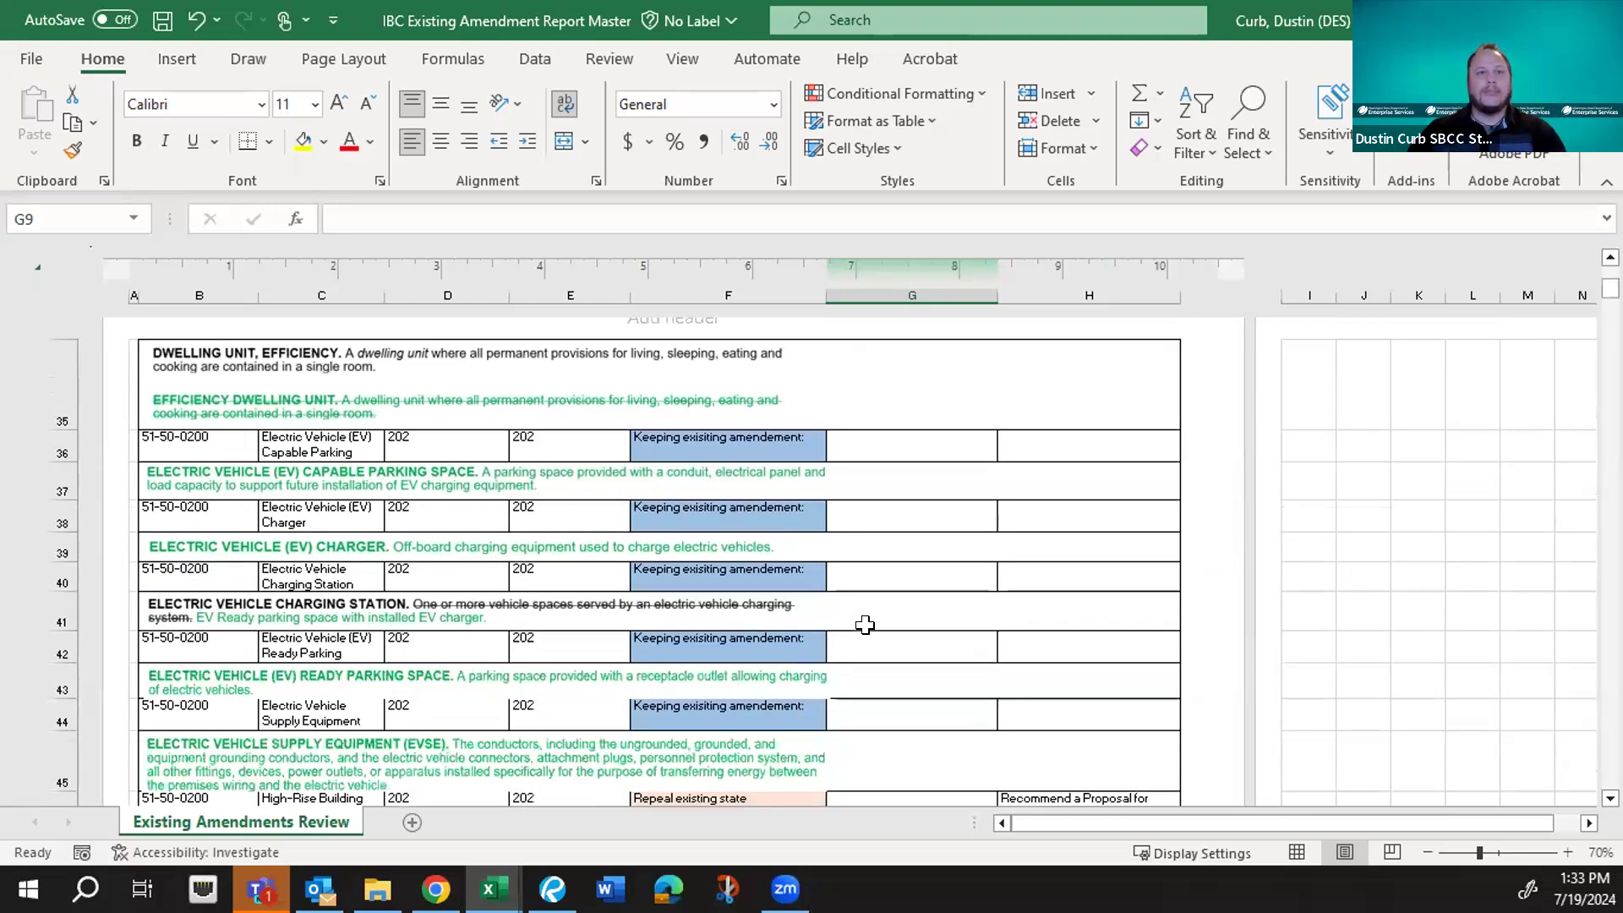
{"action": "scroll", "coordinate": [864, 624], "scroll_direction": "down", "scroll_amount": 3}
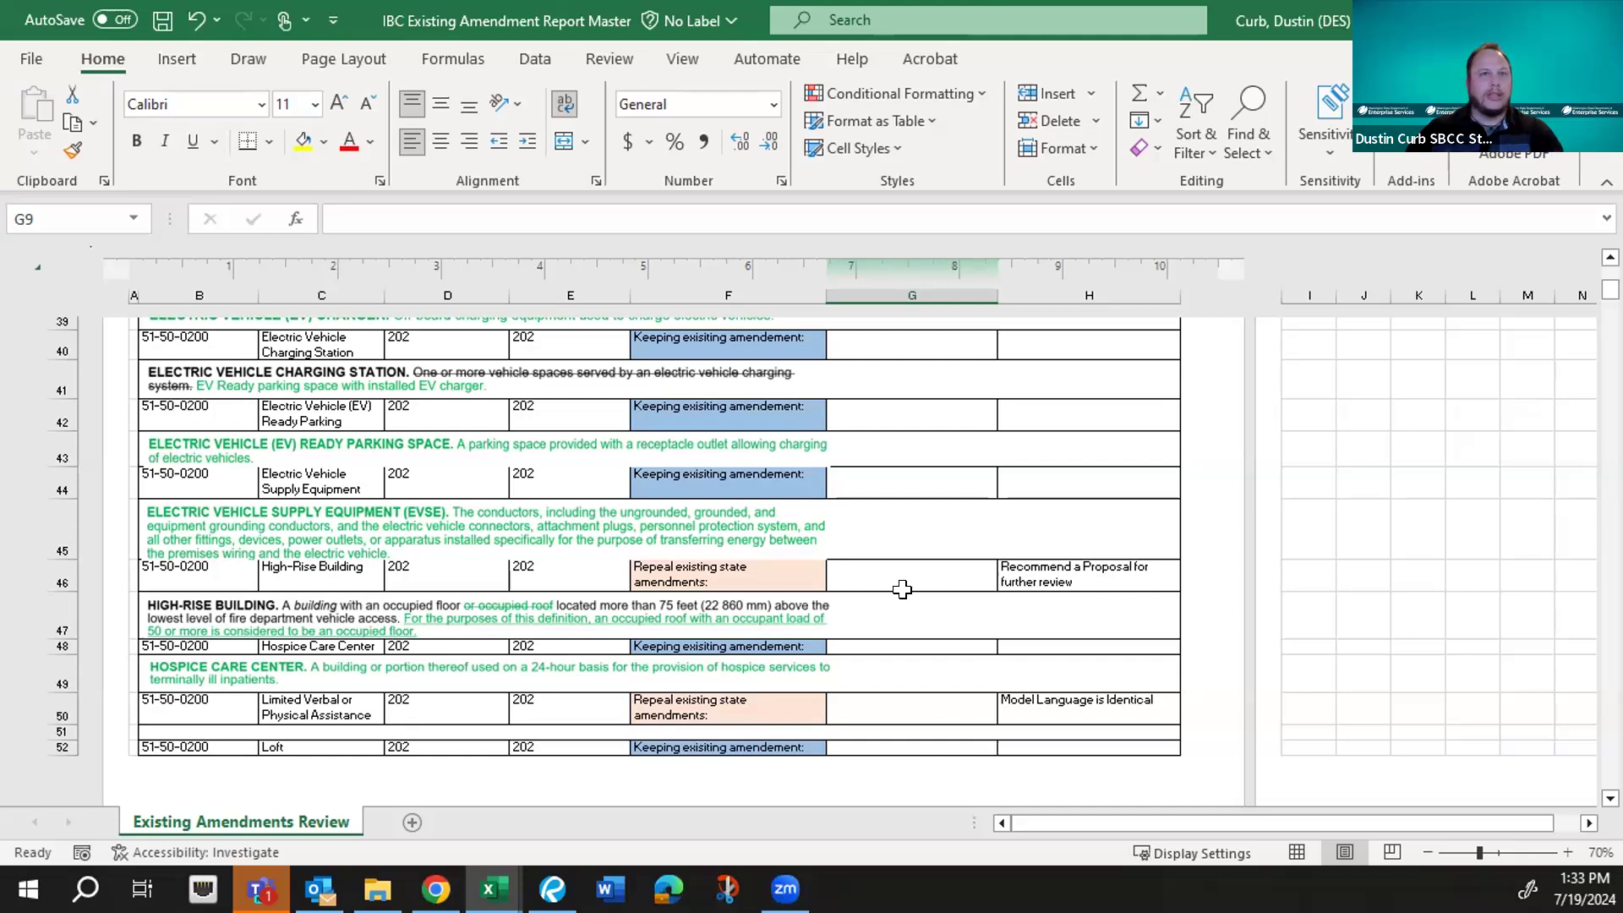
{"action": "scroll", "coordinate": [758, 583], "scroll_direction": "down", "scroll_amount": 2}
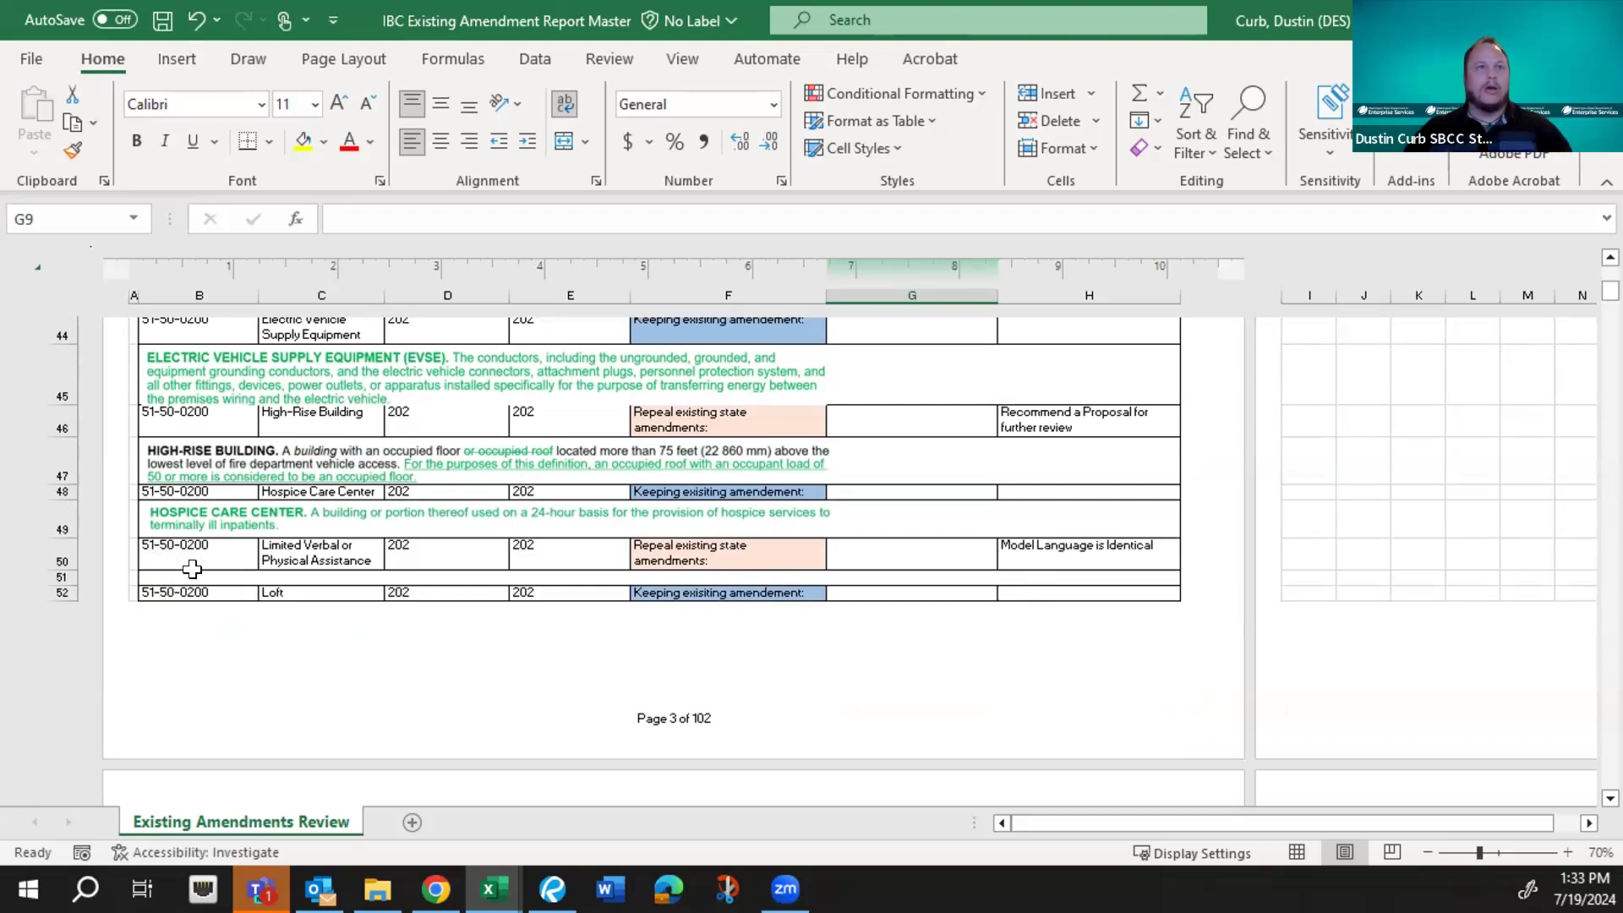
- Highlight the empty merged row 51 below Limited Verbal or Physical Assistance in yellow
{"action": "left_click", "coordinate": [332, 572]}
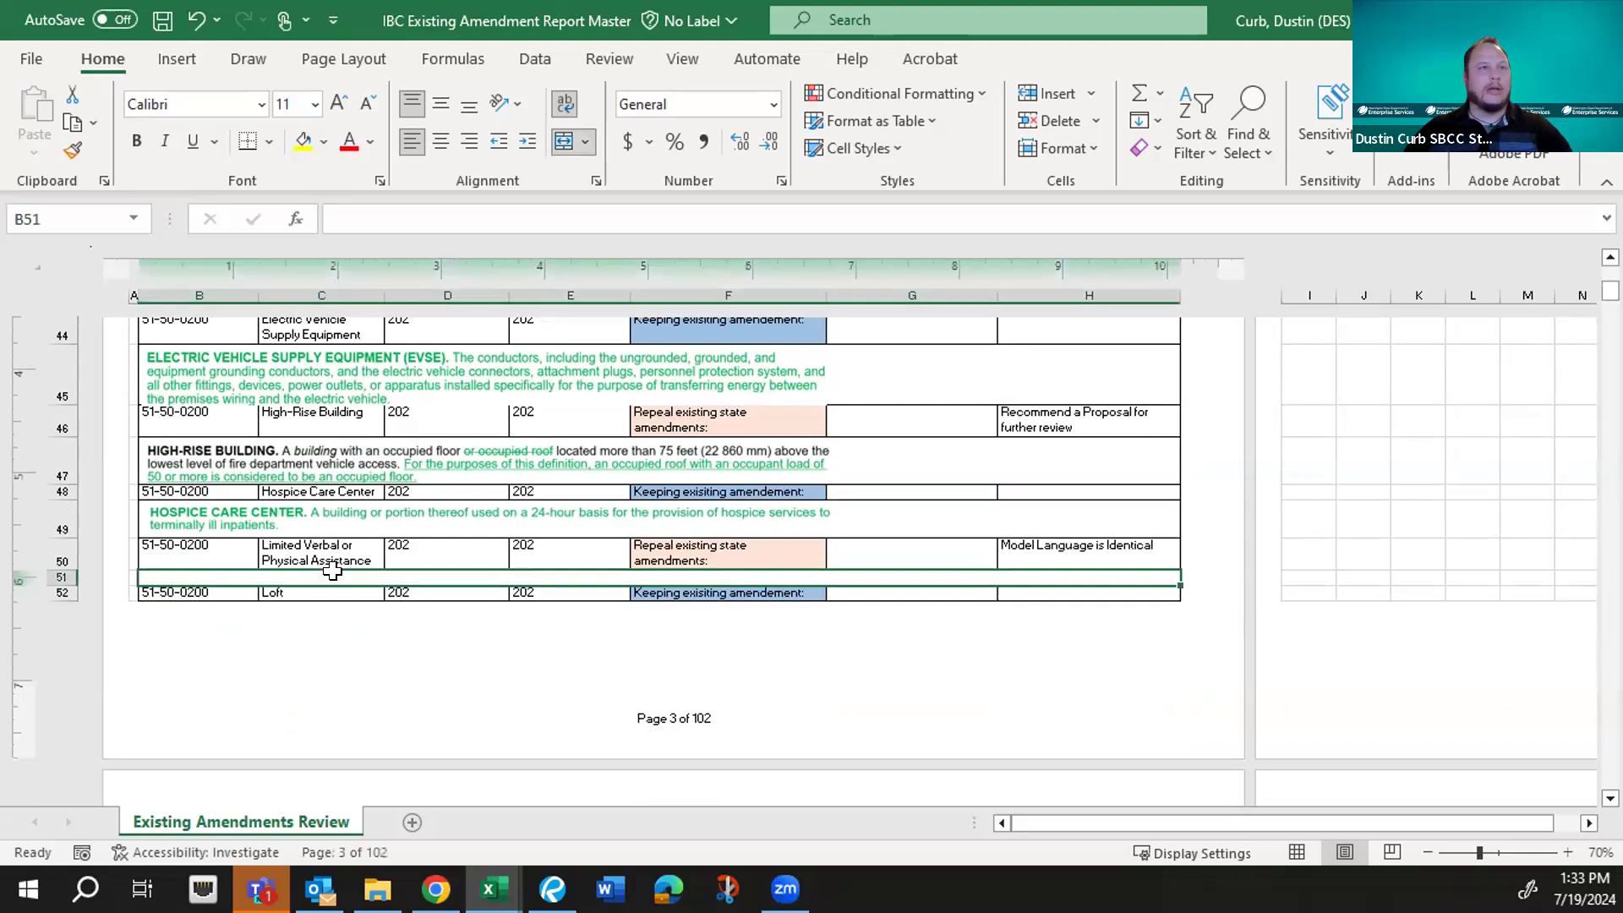
{"action": "left_click", "coordinate": [297, 146]}
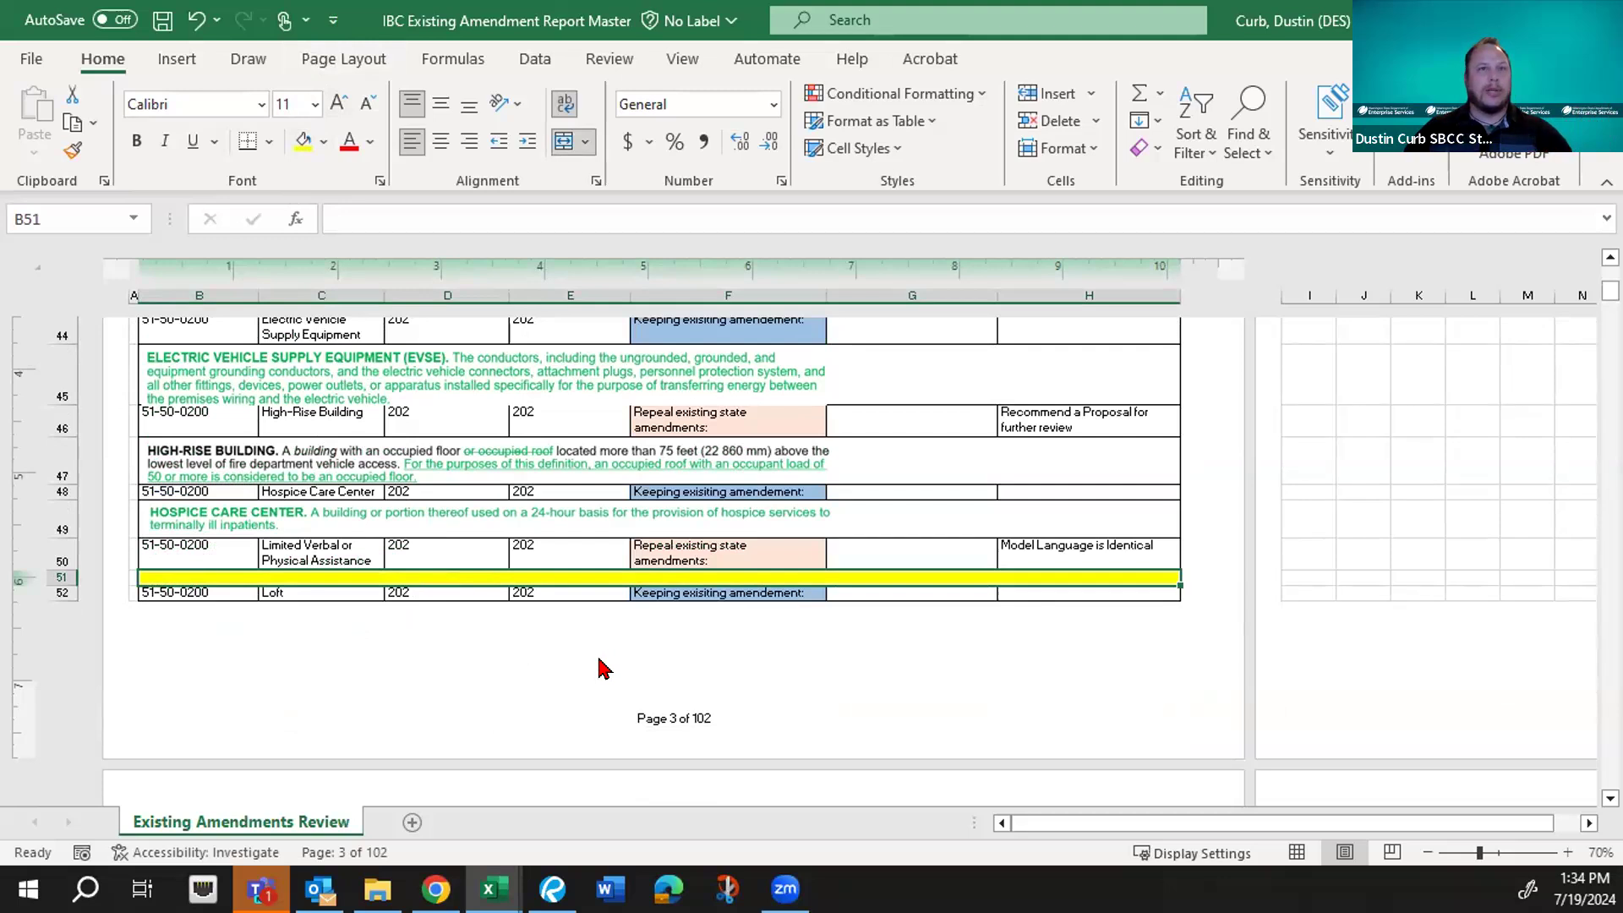
- Start a note in column I beside the highlighted row 51 reading "insert code language"
{"action": "scroll", "coordinate": [604, 668], "scroll_direction": "down", "scroll_amount": 1}
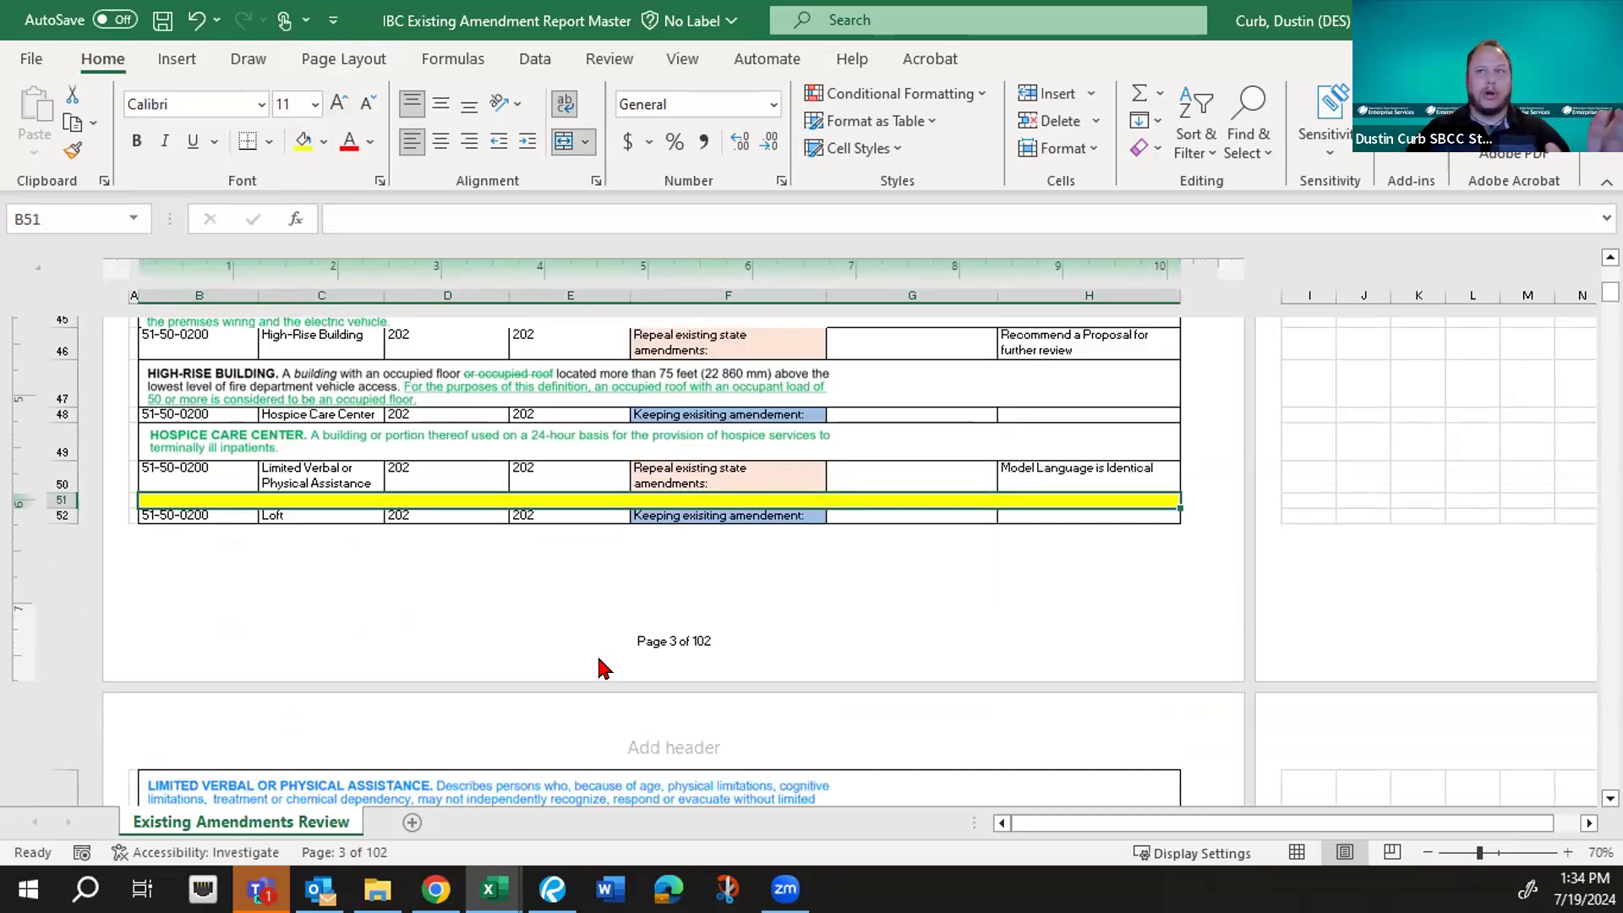
{"action": "left_click", "coordinate": [1313, 495]}
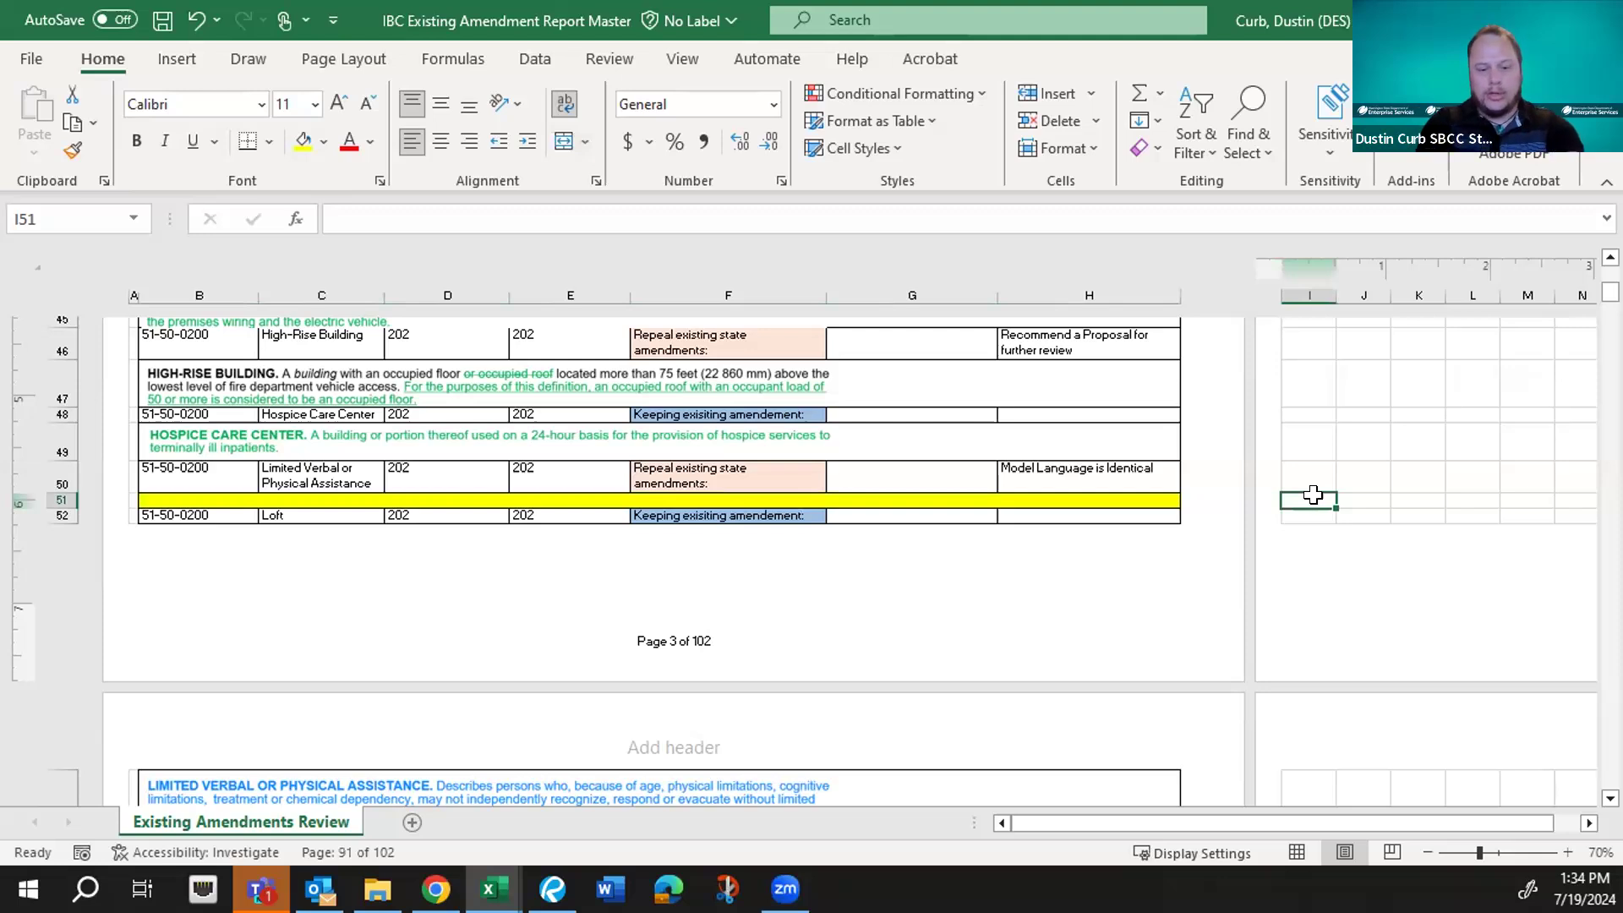
{"action": "type", "text": "insrrt"}
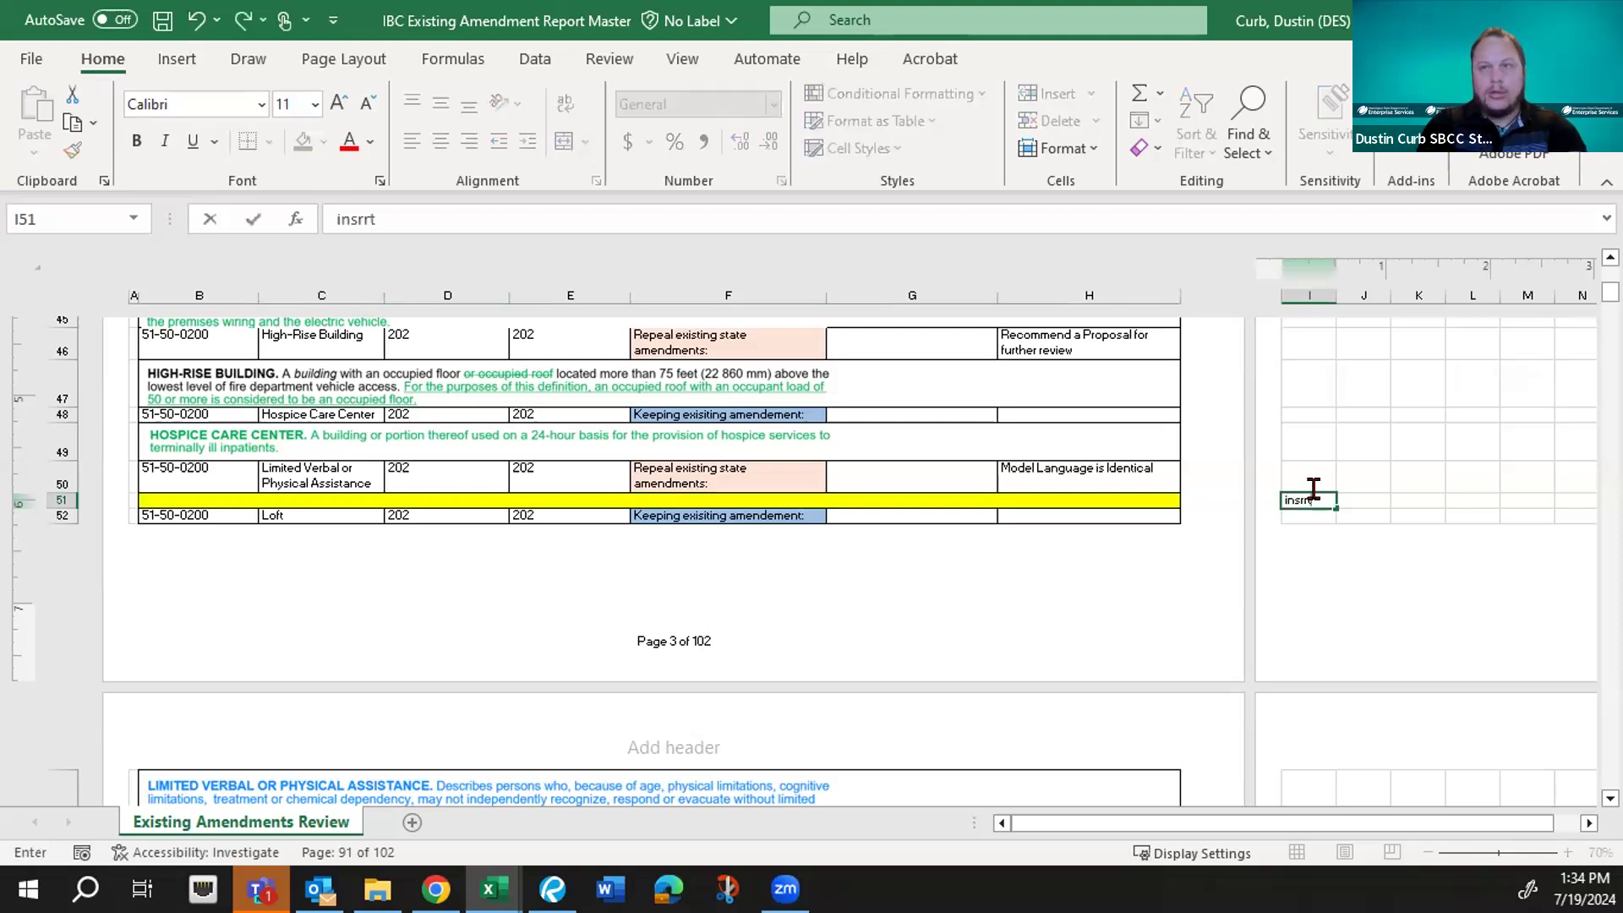
{"action": "key", "text": "BackSpace"}
{"action": "key", "text": "BackSpace"}
{"action": "key", "text": "BackSpace"}
{"action": "type", "text": "ert code language"}
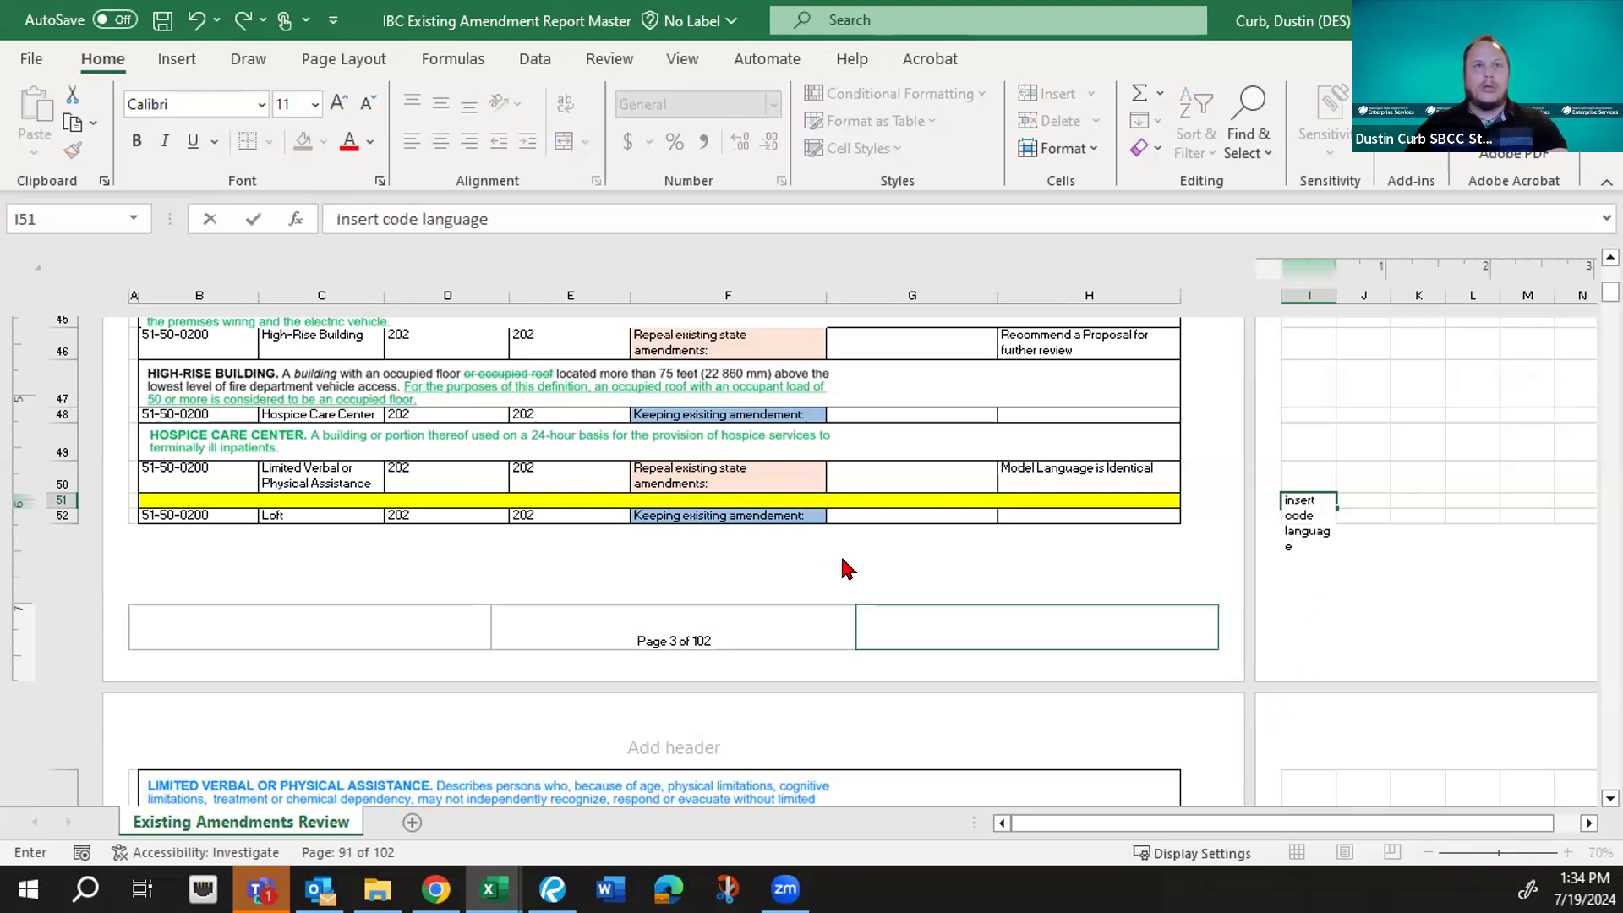
- Check the code text following the Loft row, and extend the row 51 note to read "insert code language for loft"
{"action": "scroll", "coordinate": [790, 587], "scroll_direction": "down", "scroll_amount": 2}
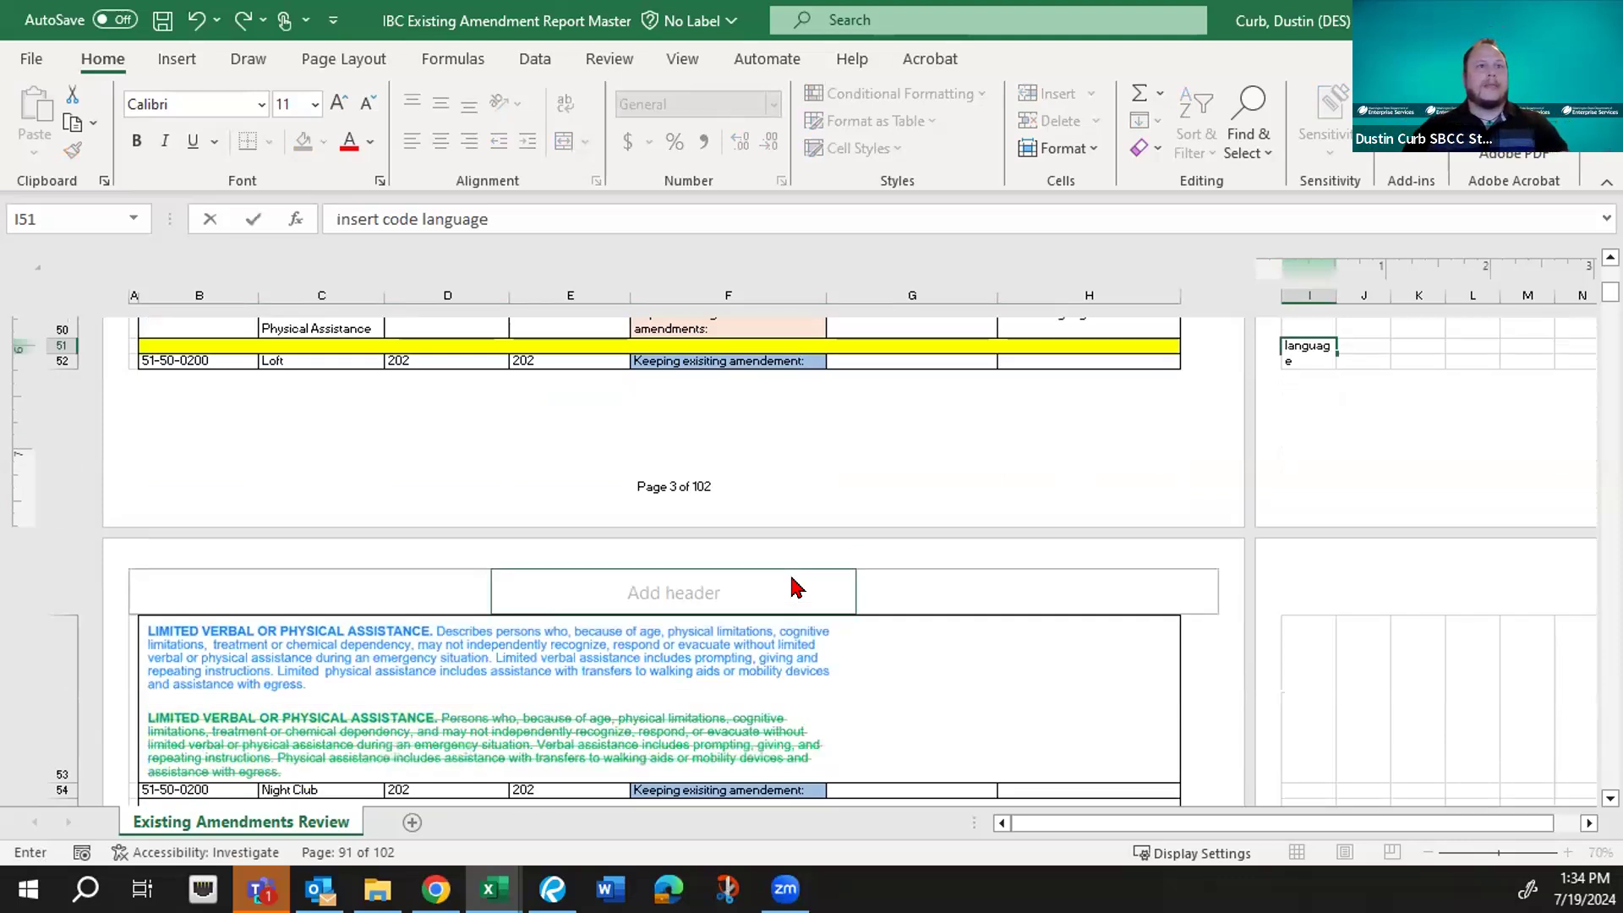
{"action": "scroll", "coordinate": [797, 586], "scroll_direction": "down", "scroll_amount": 1}
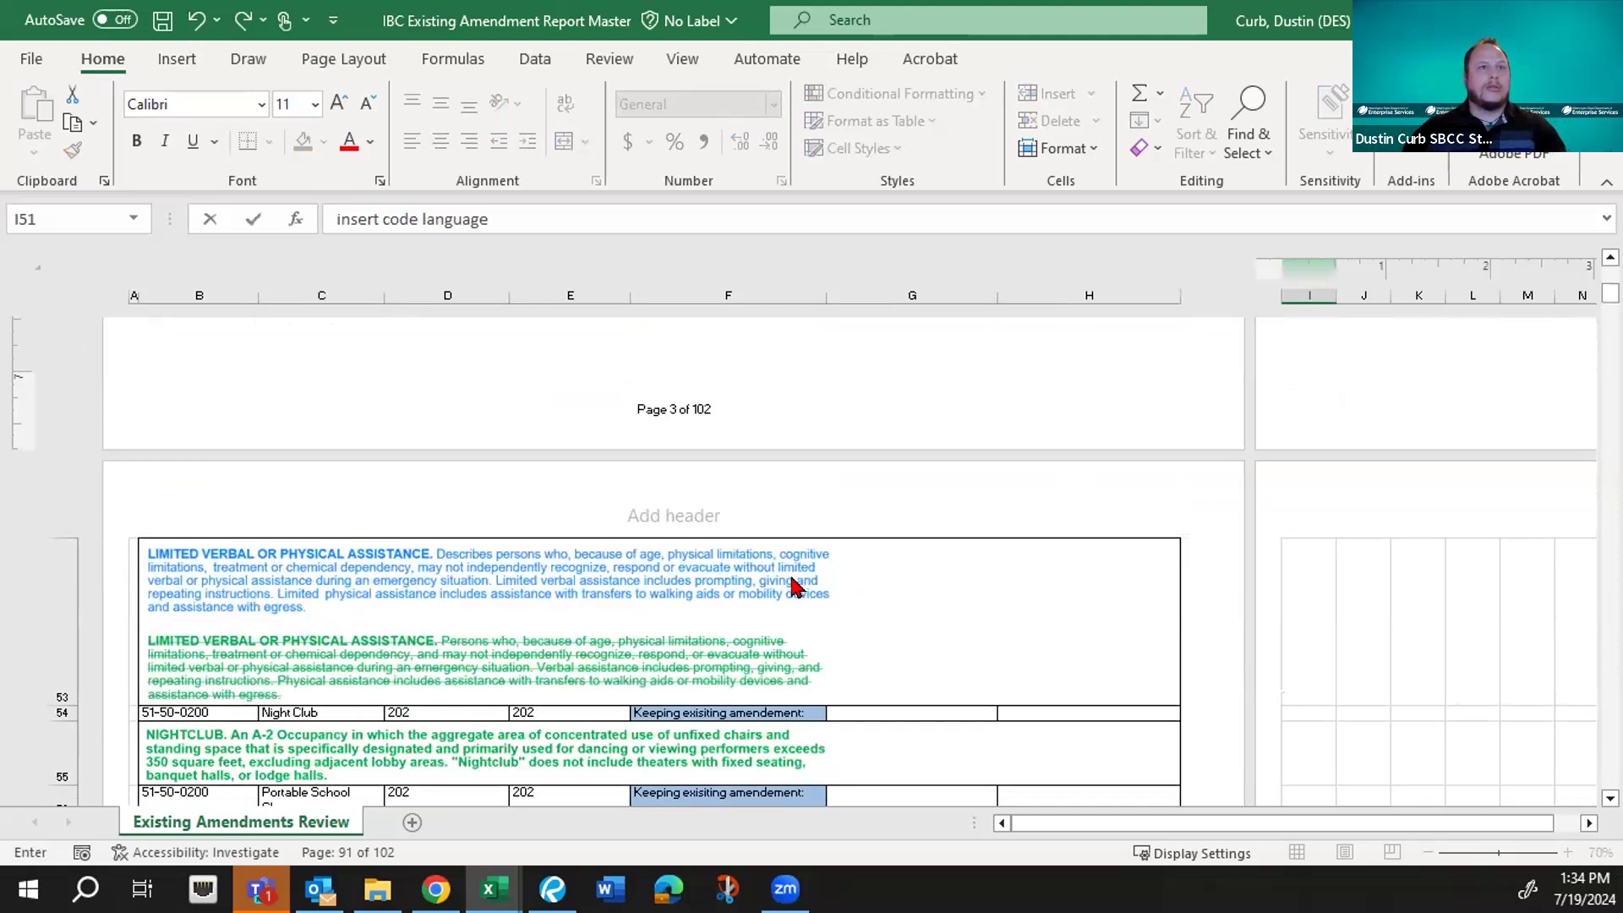
{"action": "scroll", "coordinate": [797, 586], "scroll_direction": "up", "scroll_amount": 2}
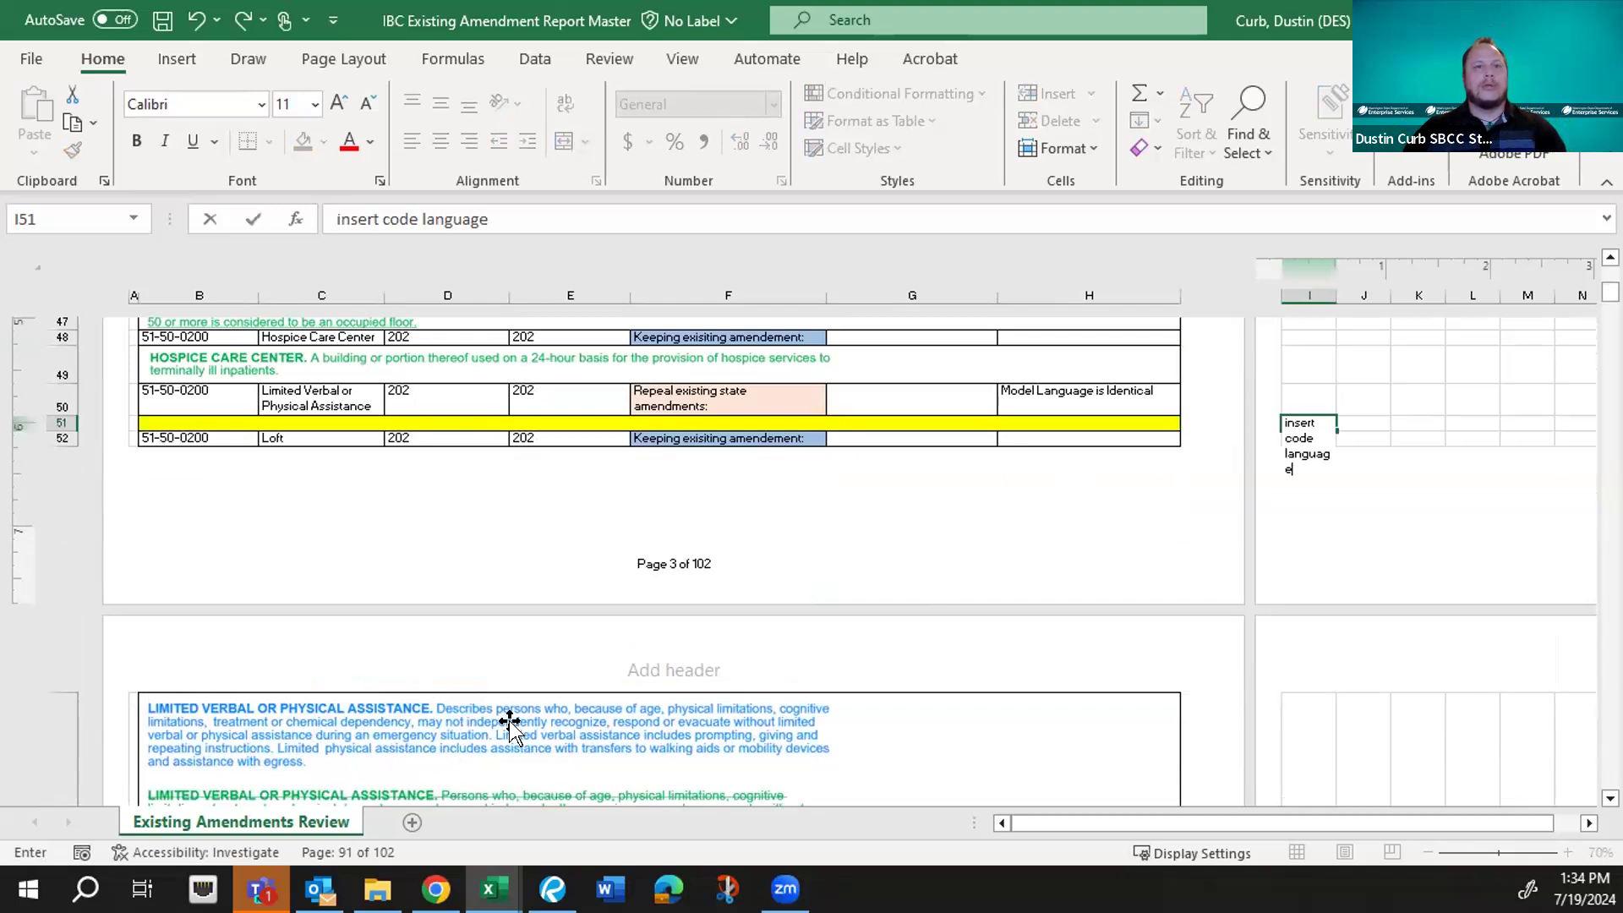
{"action": "scroll", "coordinate": [510, 721], "scroll_direction": "down", "scroll_amount": 1}
{"action": "scroll", "coordinate": [510, 721], "scroll_direction": "down", "scroll_amount": 1}
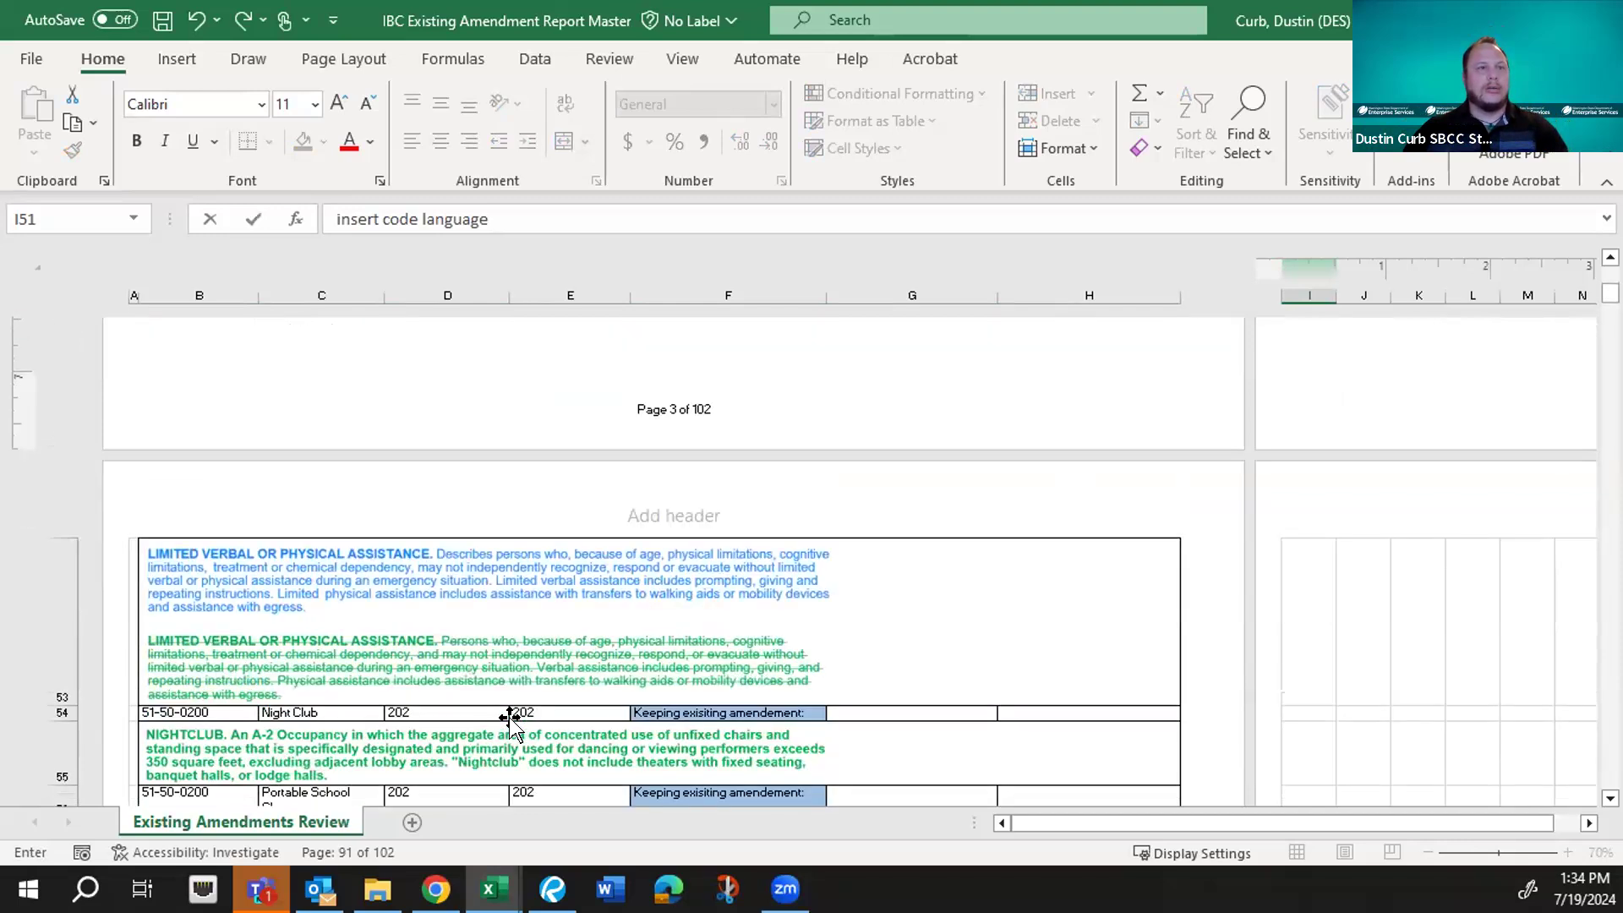
{"action": "scroll", "coordinate": [515, 623], "scroll_direction": "up", "scroll_amount": 2}
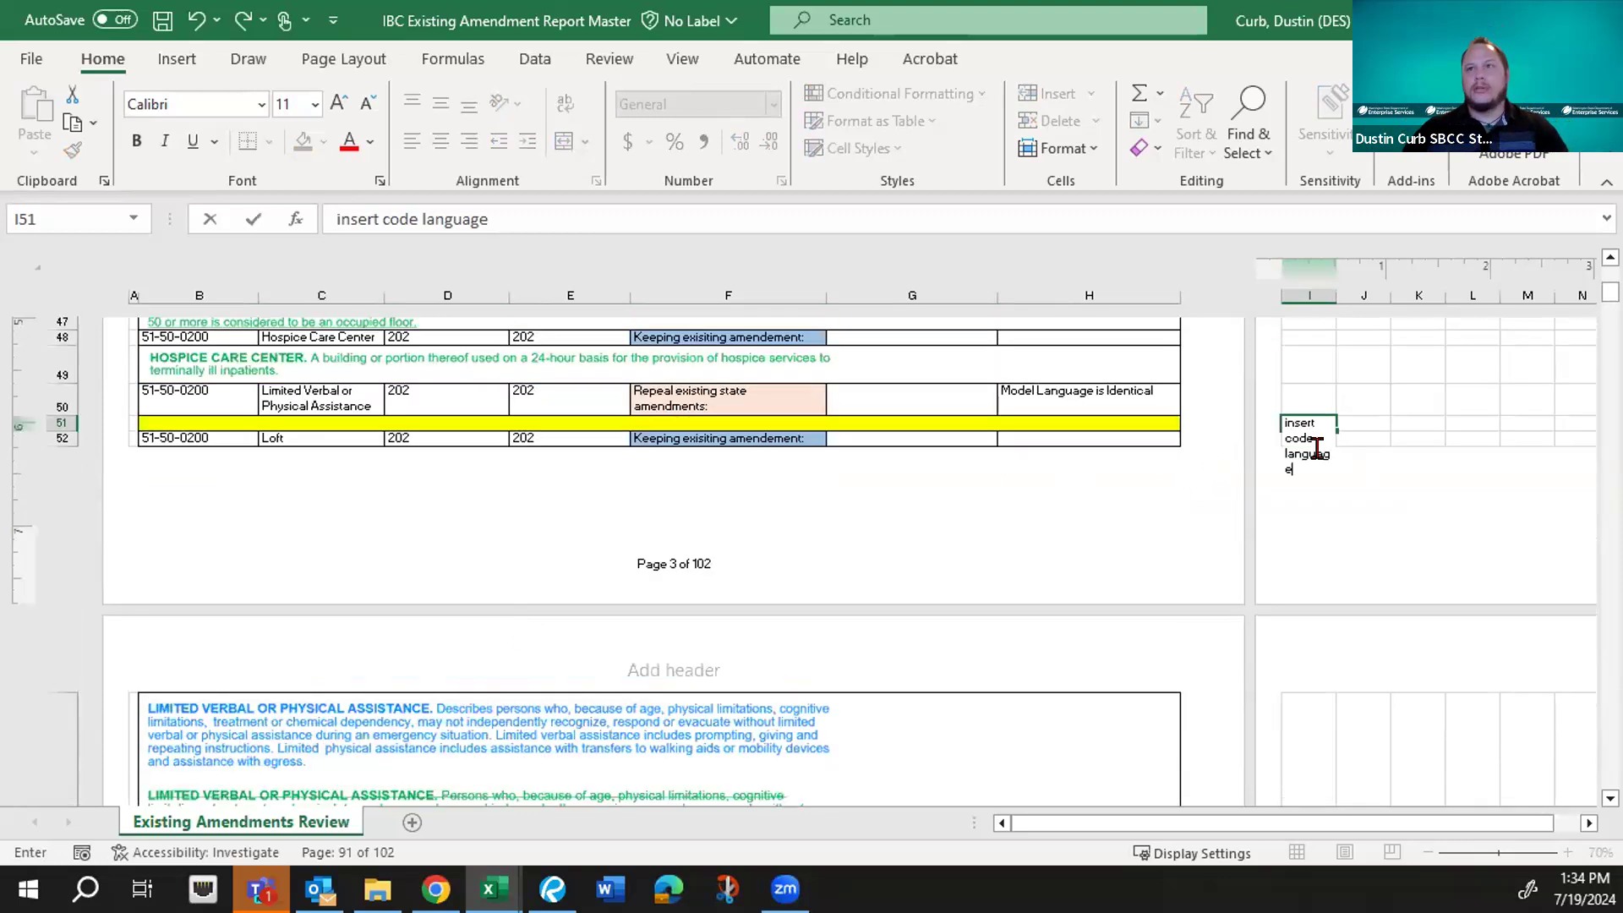
{"action": "type", "text": "for loft"}
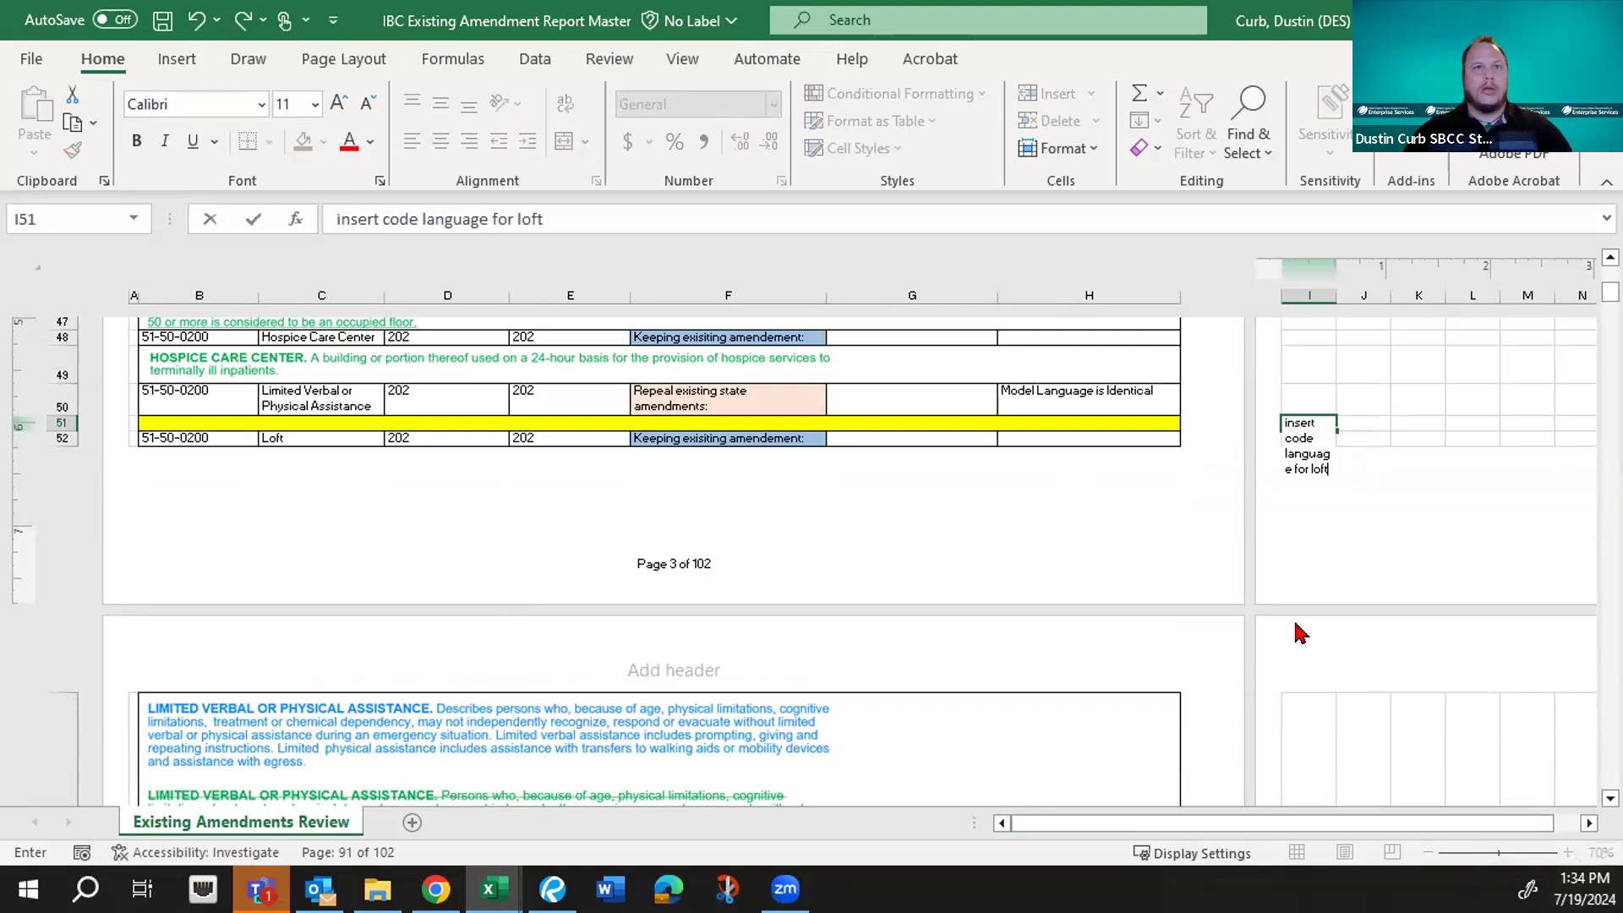
- Review the existing amendments from the Night Club definition through the chapter 3 occupancy entries down to 308.3 Institutional Group I-2
{"action": "scroll", "coordinate": [963, 604], "scroll_direction": "down", "scroll_amount": 1}
{"action": "scroll", "coordinate": [964, 604], "scroll_direction": "down", "scroll_amount": 3}
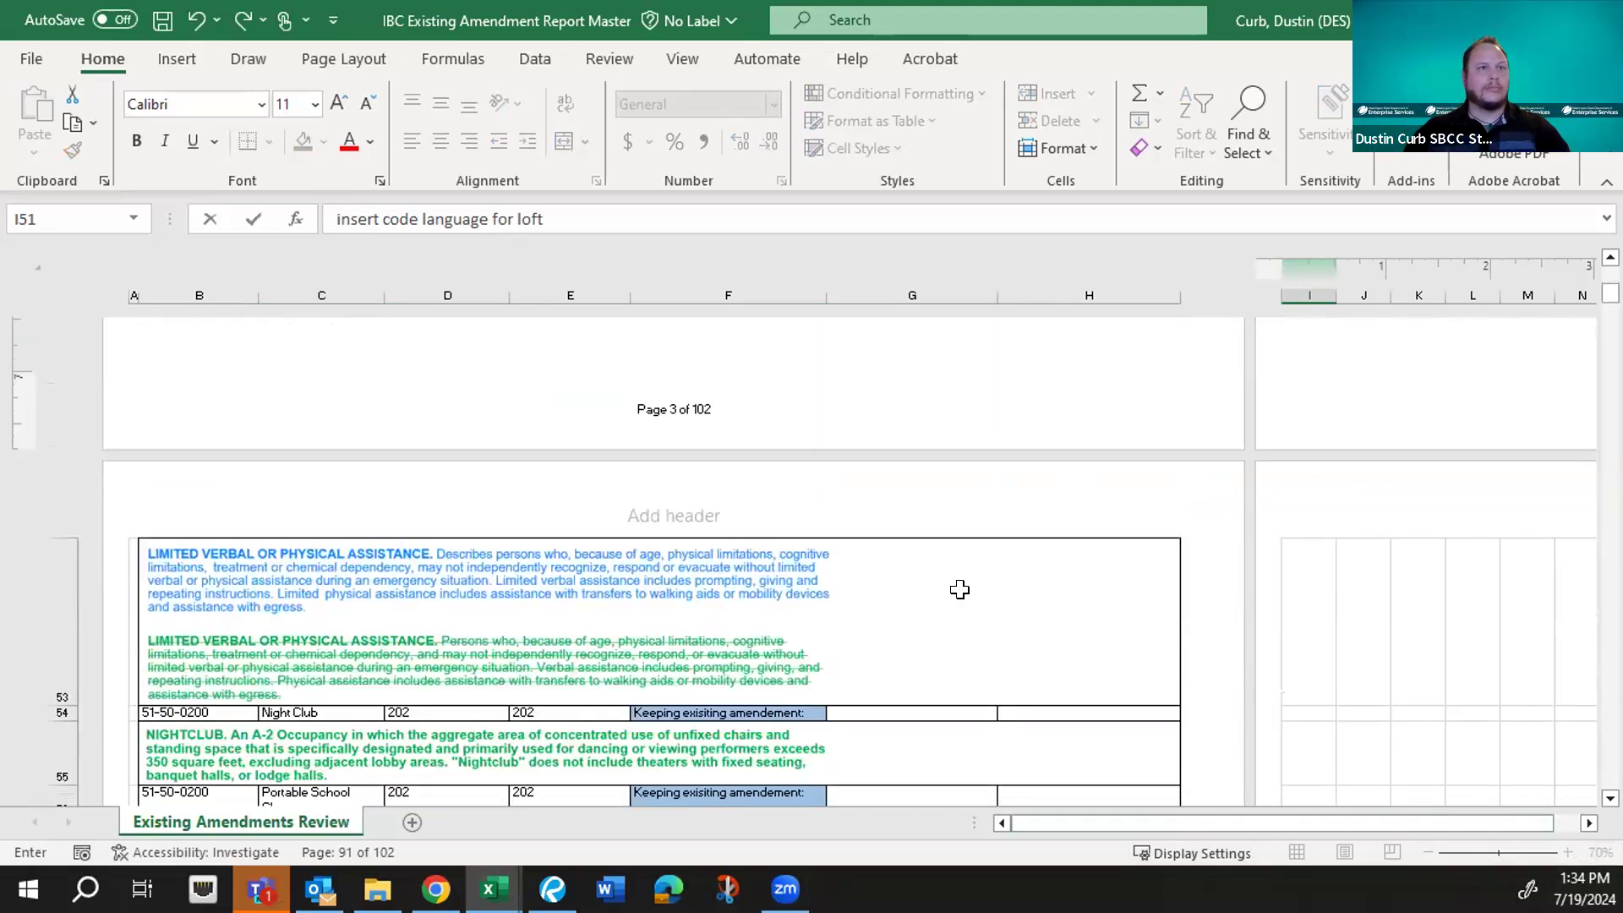
{"action": "scroll", "coordinate": [959, 586], "scroll_direction": "down", "scroll_amount": 2}
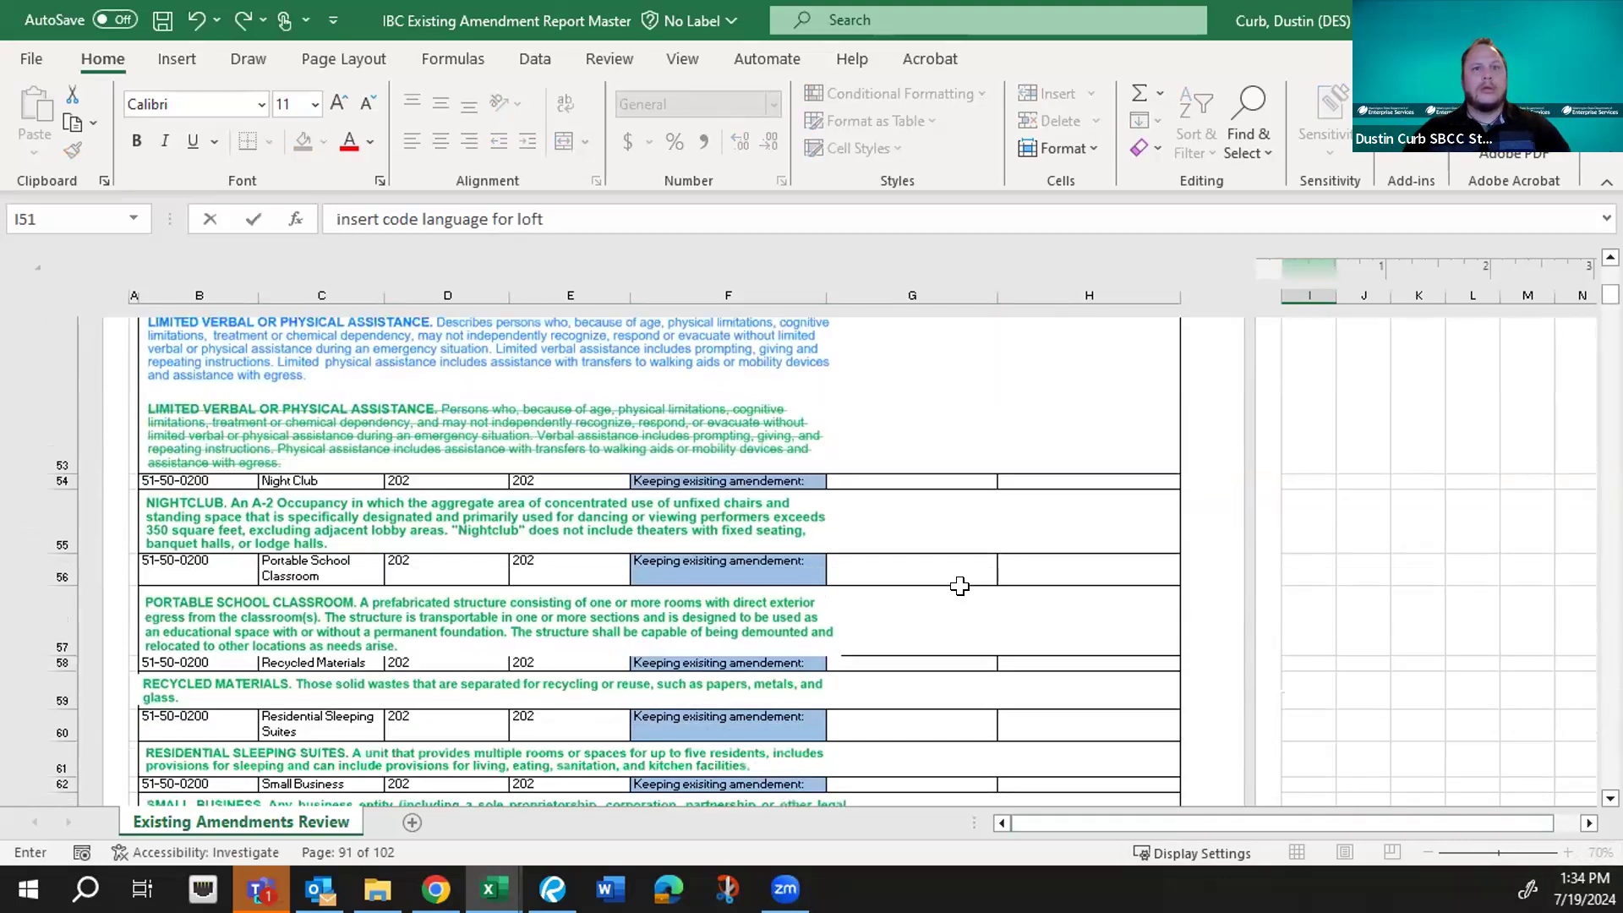
{"action": "scroll", "coordinate": [959, 586], "scroll_direction": "down", "scroll_amount": 3}
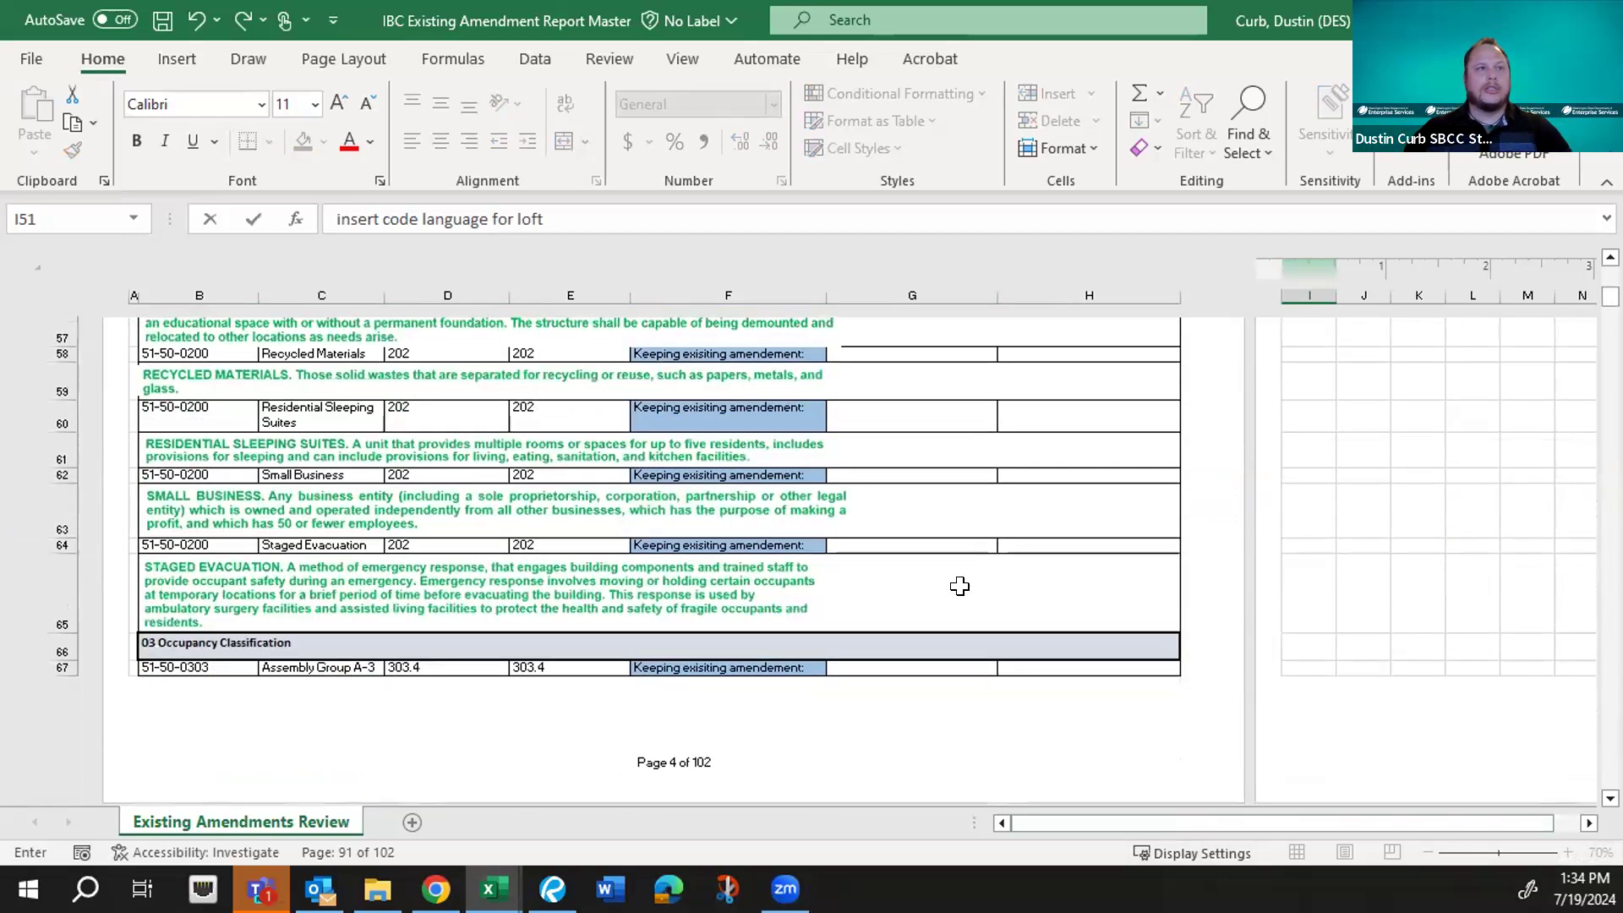
{"action": "scroll", "coordinate": [959, 585], "scroll_direction": "down", "scroll_amount": 1}
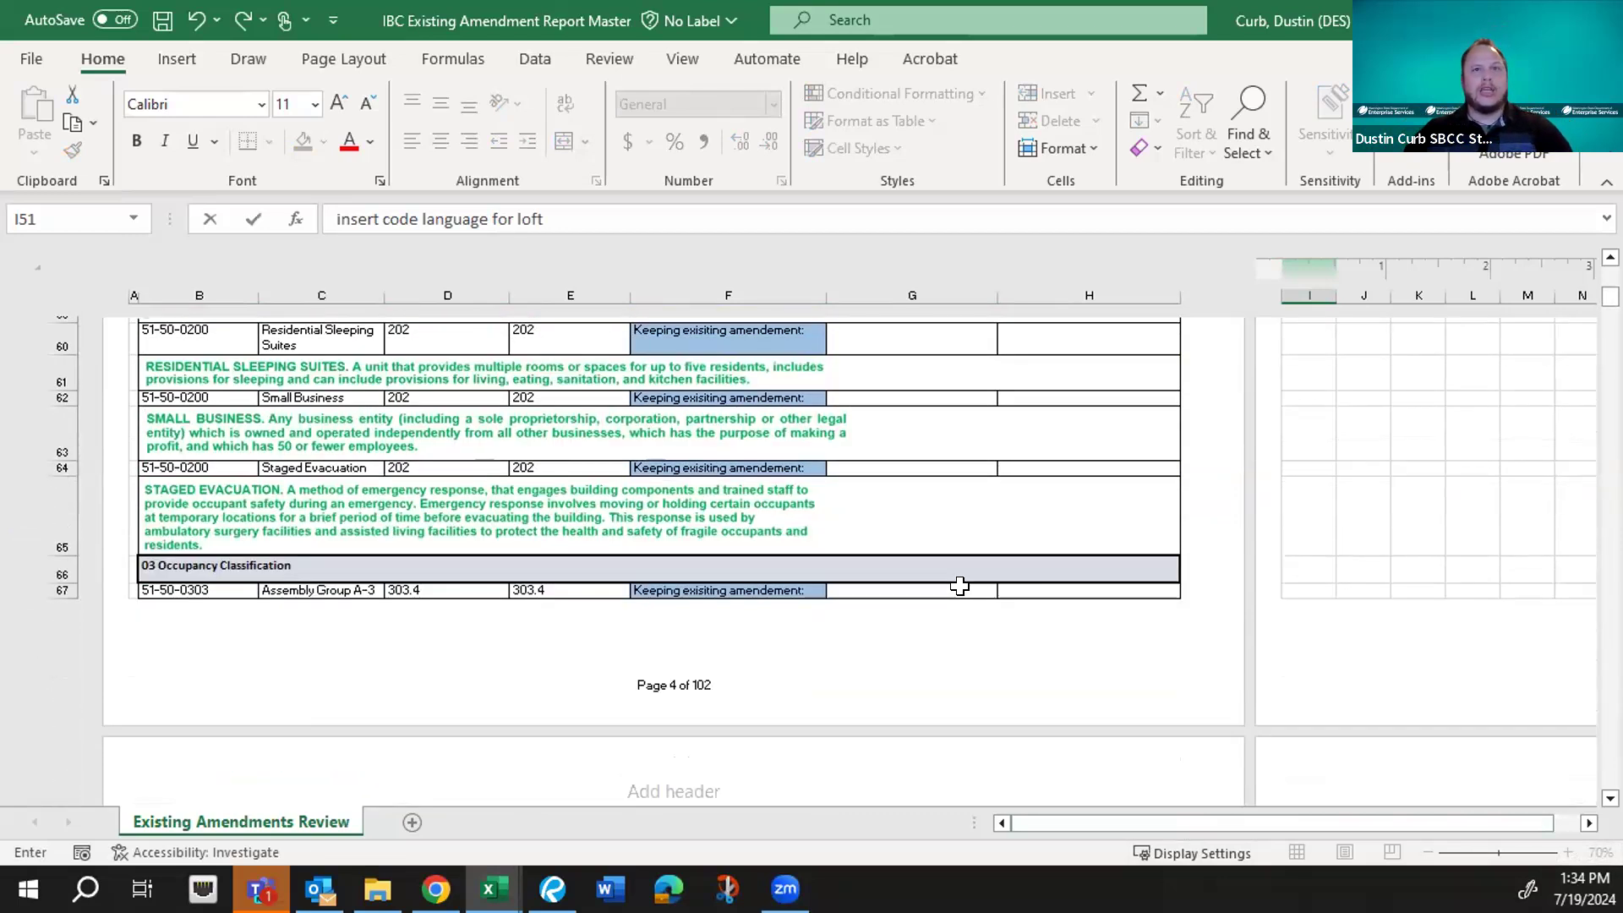
{"action": "scroll", "coordinate": [960, 586], "scroll_direction": "down", "scroll_amount": 9}
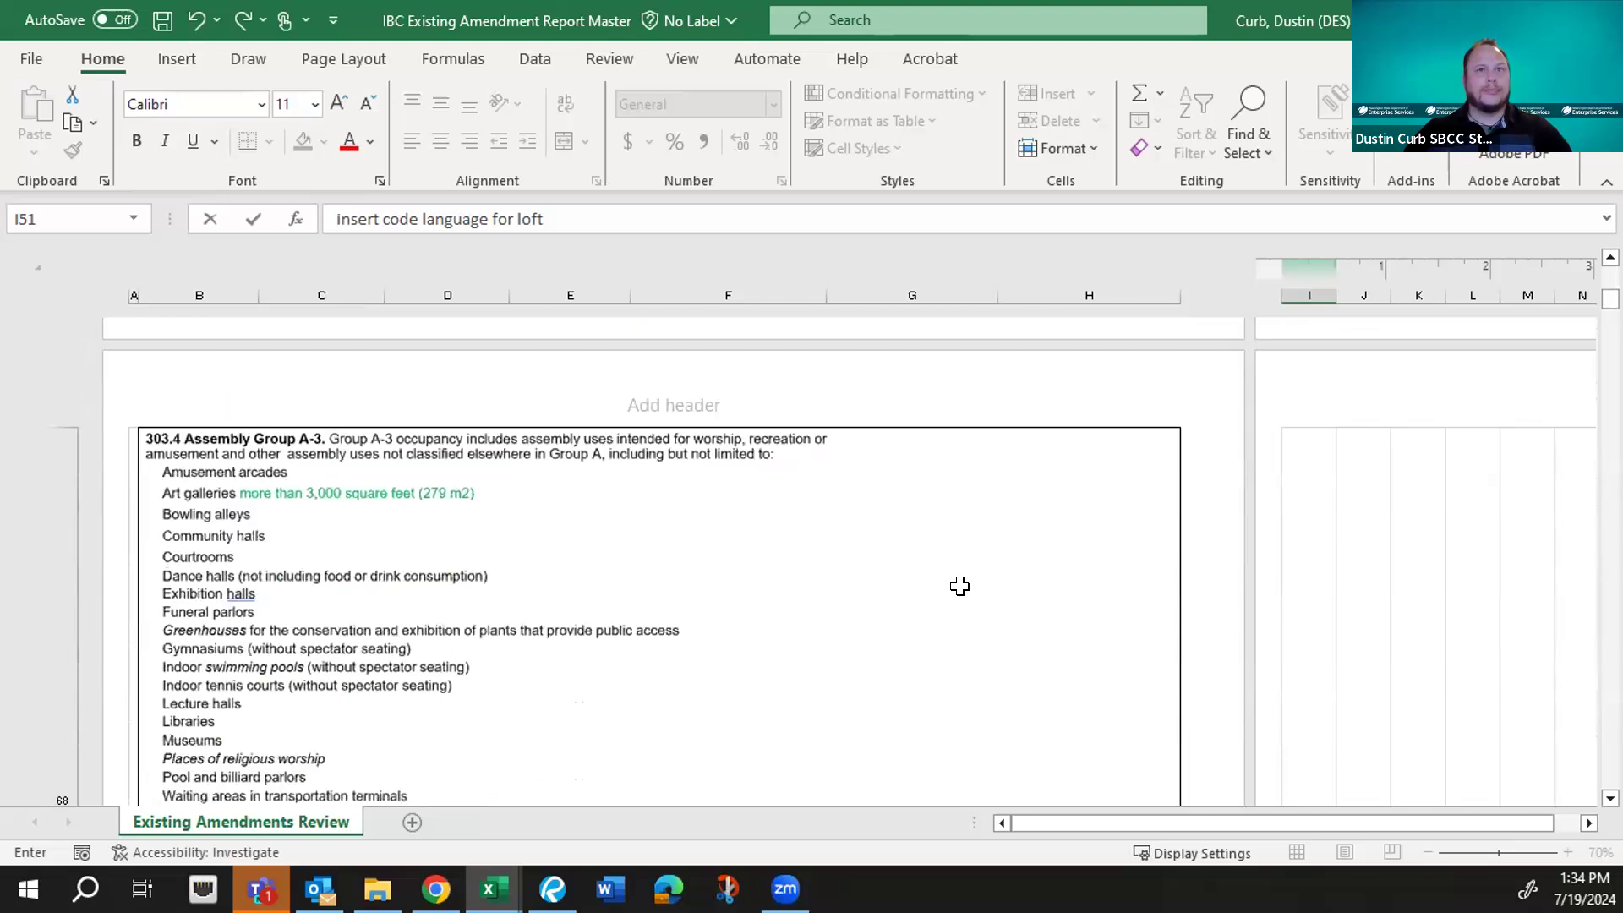
{"action": "scroll", "coordinate": [959, 586], "scroll_direction": "down", "scroll_amount": 1}
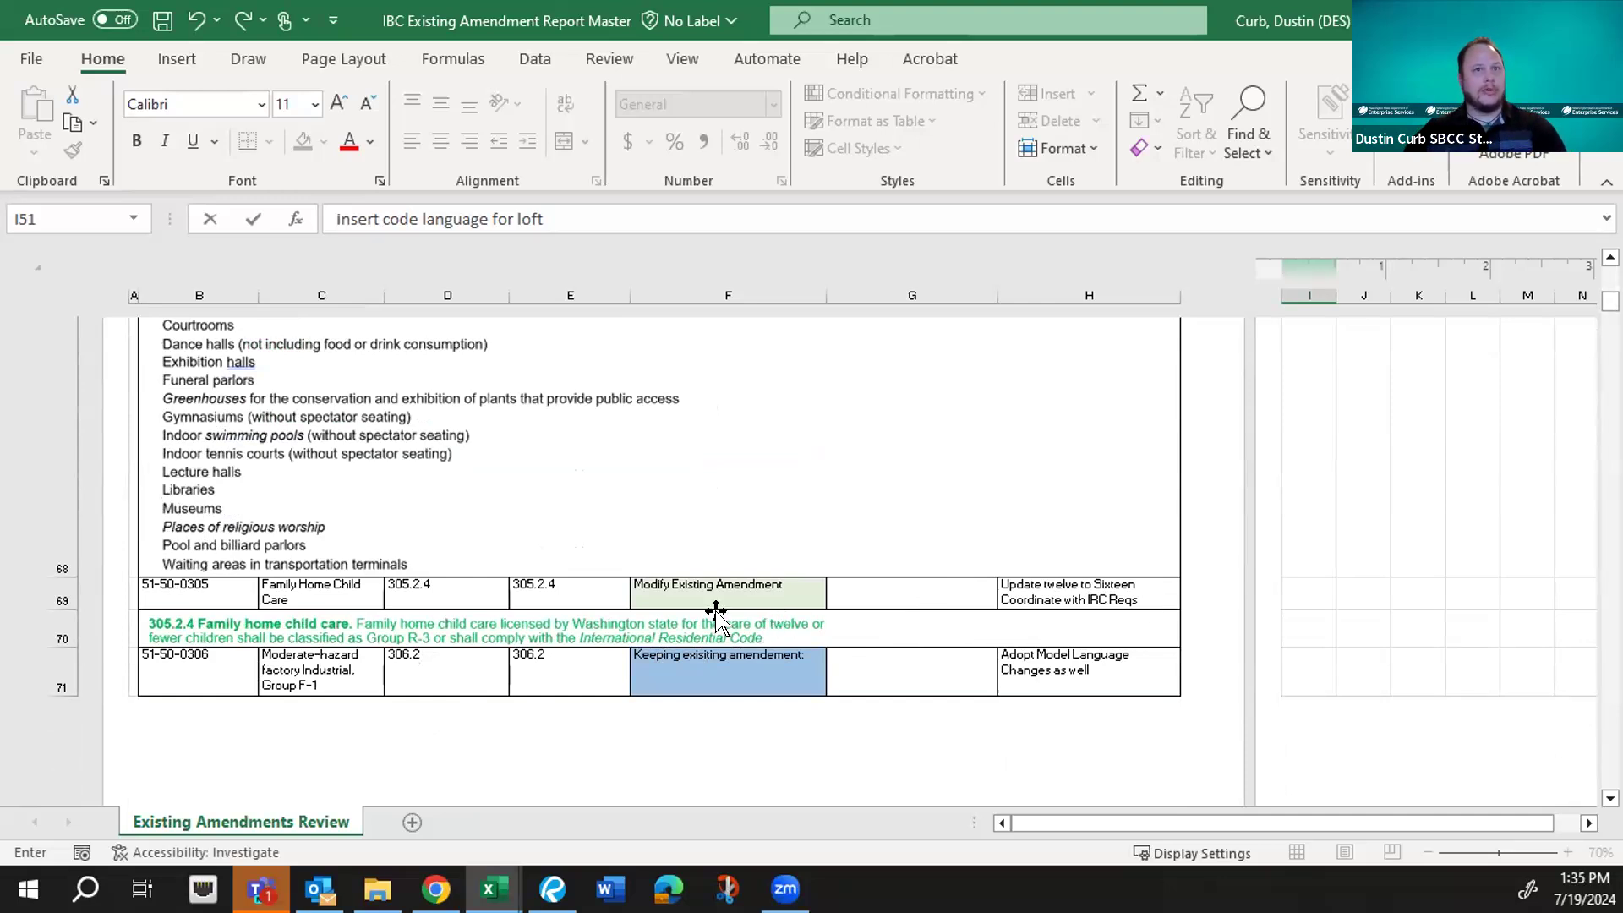
{"action": "scroll", "coordinate": [706, 621], "scroll_direction": "down", "scroll_amount": 1}
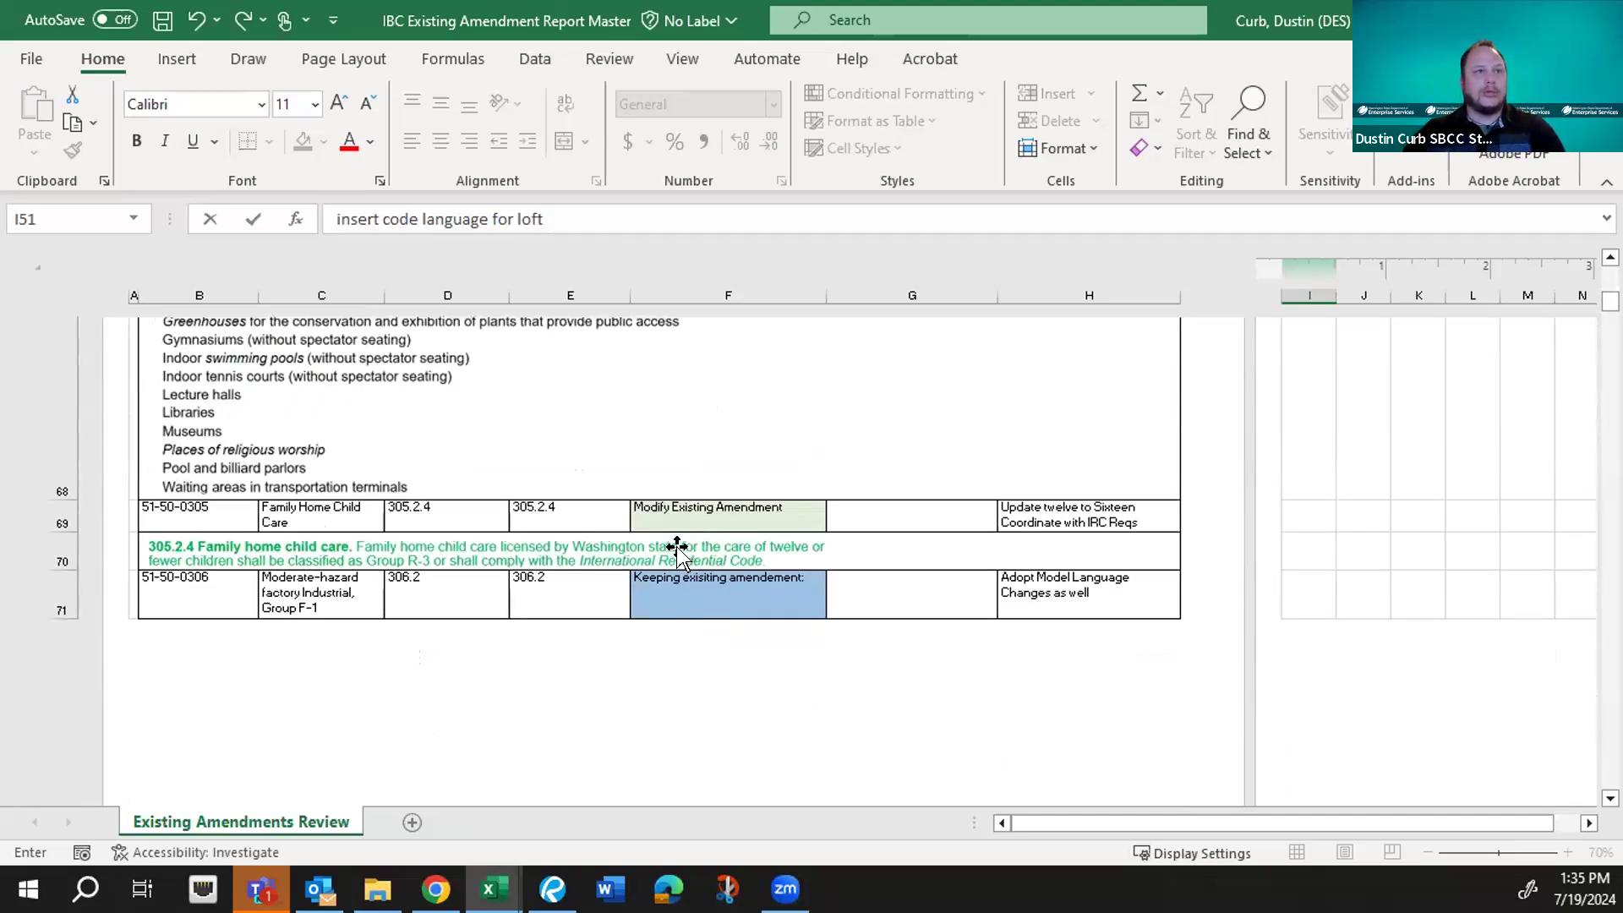
{"action": "scroll", "coordinate": [642, 552], "scroll_direction": "down", "scroll_amount": 1}
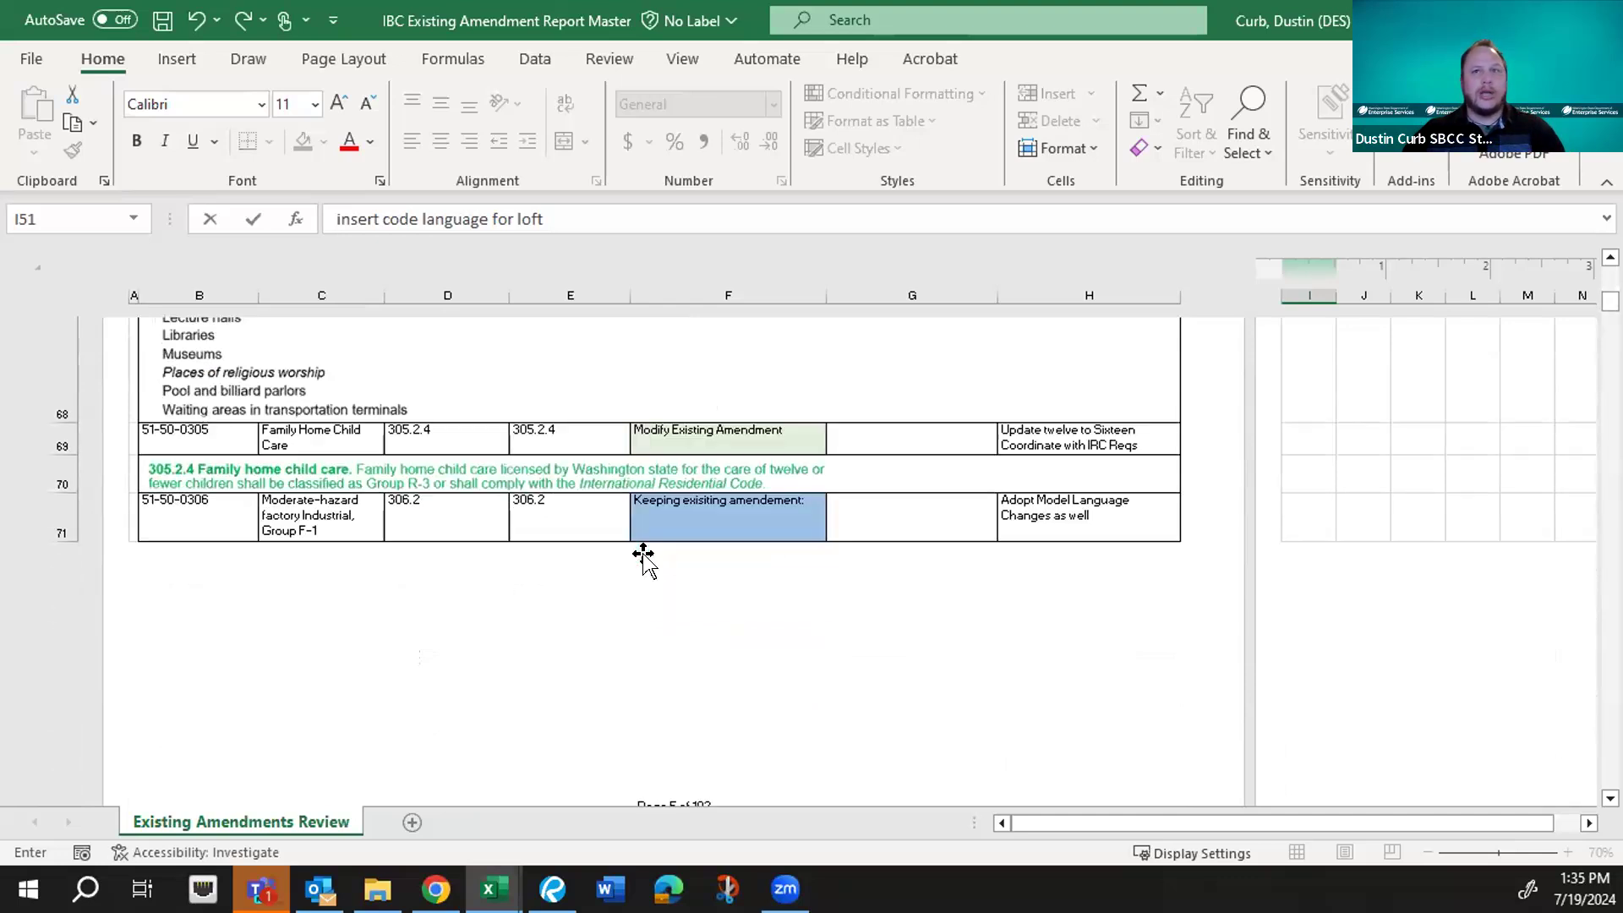
{"action": "scroll", "coordinate": [662, 510], "scroll_direction": "down", "scroll_amount": 3}
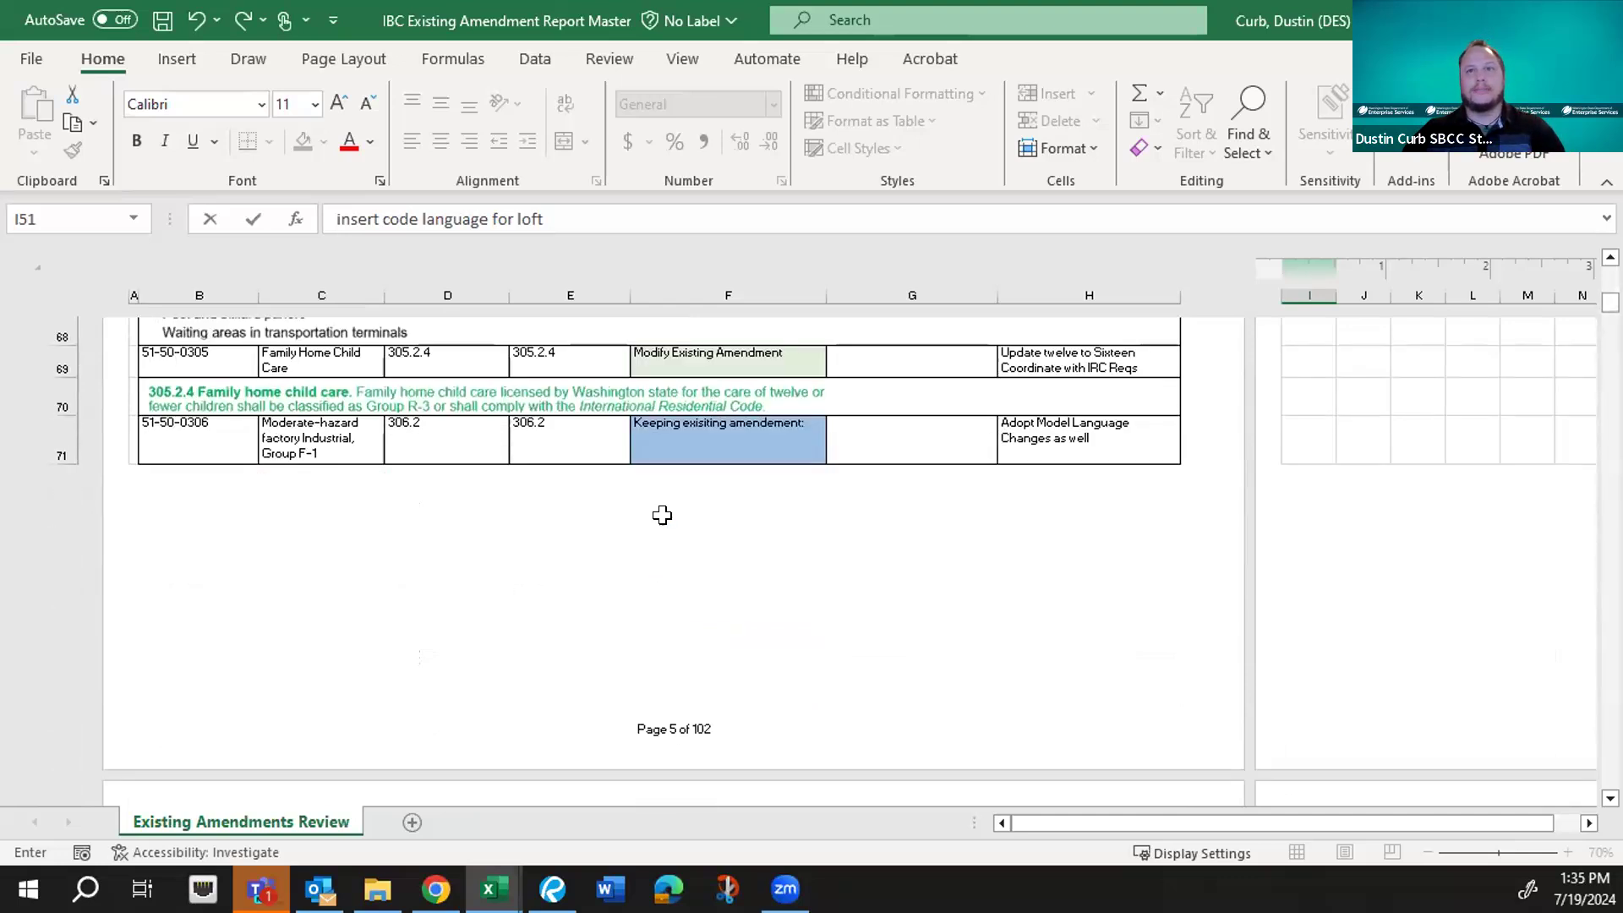
{"action": "scroll", "coordinate": [662, 515], "scroll_direction": "down", "scroll_amount": 1}
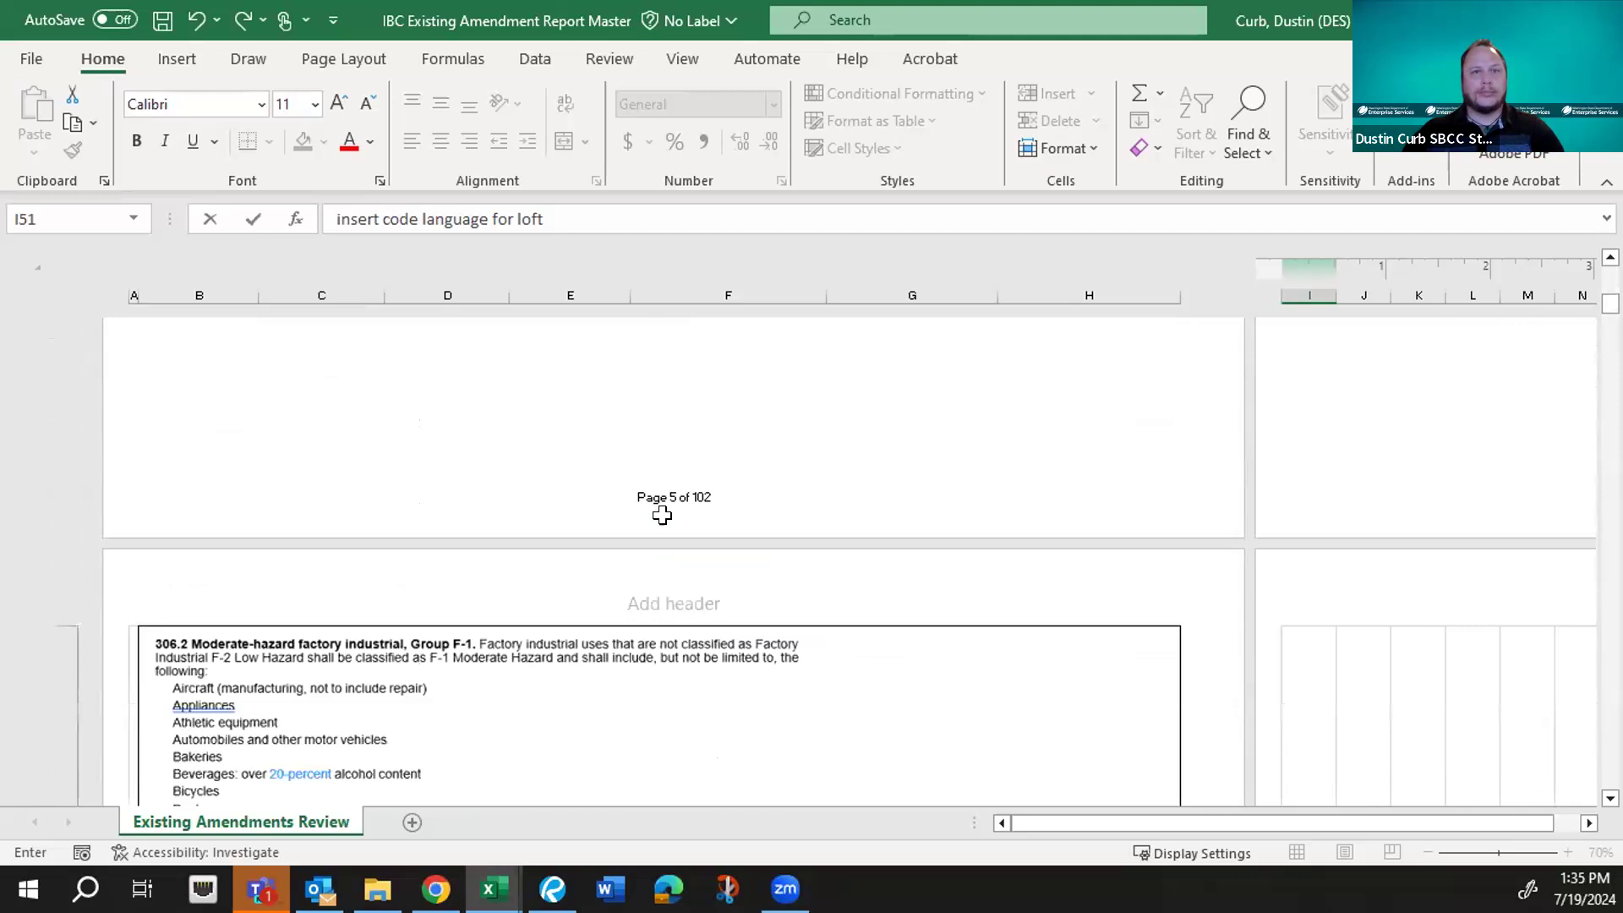
{"action": "scroll", "coordinate": [662, 514], "scroll_direction": "down", "scroll_amount": 8}
{"action": "scroll", "coordinate": [664, 520], "scroll_direction": "down", "scroll_amount": 6}
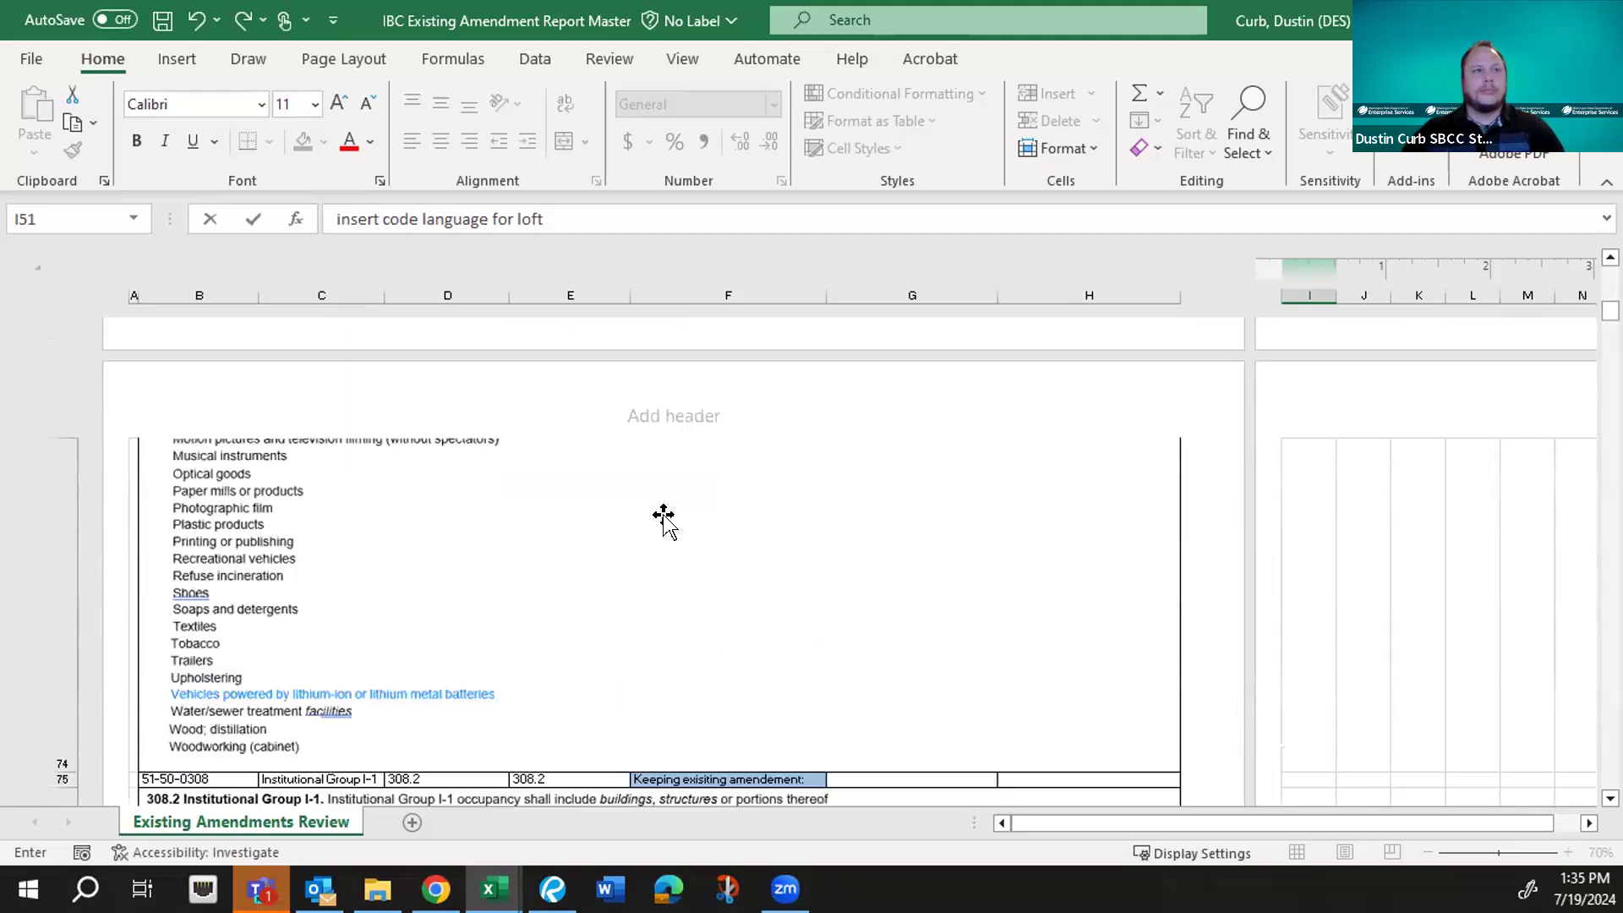
{"action": "scroll", "coordinate": [663, 518], "scroll_direction": "down", "scroll_amount": 3}
{"action": "scroll", "coordinate": [663, 517], "scroll_direction": "down", "scroll_amount": 3}
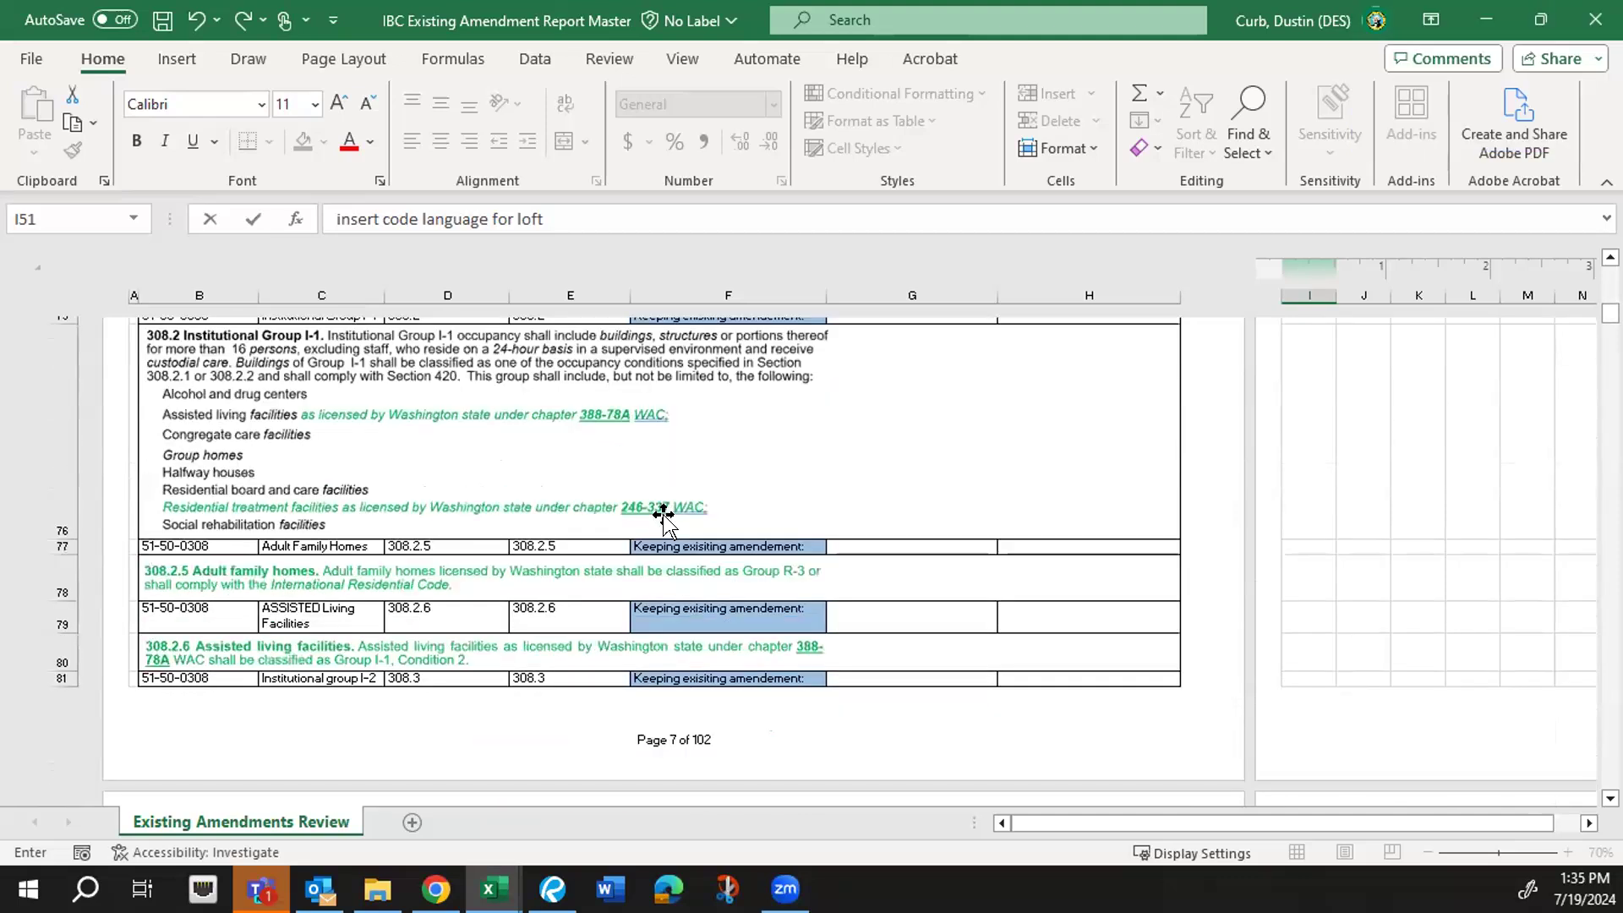
- Return to the 305.2.4 Family Home Child Care entry and show the workbook side by side with the 2021 Washington State Building Code in Chrome
{"action": "scroll", "coordinate": [663, 517], "scroll_direction": "up", "scroll_amount": 9}
{"action": "scroll", "coordinate": [663, 517], "scroll_direction": "up", "scroll_amount": 12}
{"action": "scroll", "coordinate": [663, 517], "scroll_direction": "up", "scroll_amount": 6}
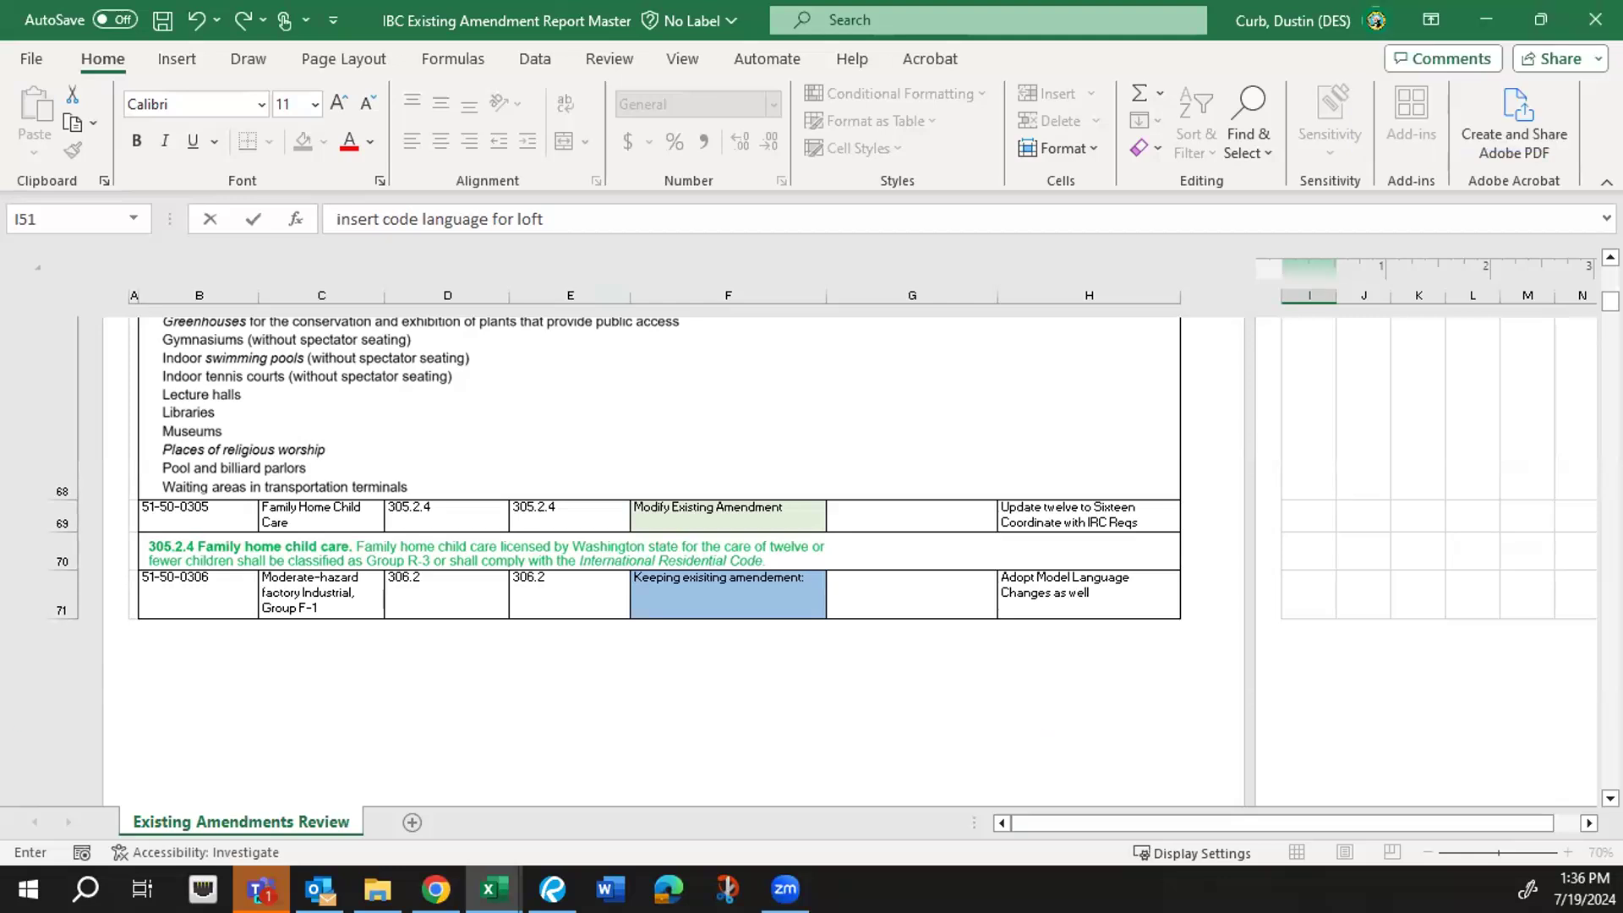
{"action": "key", "text": "alt+Tab"}
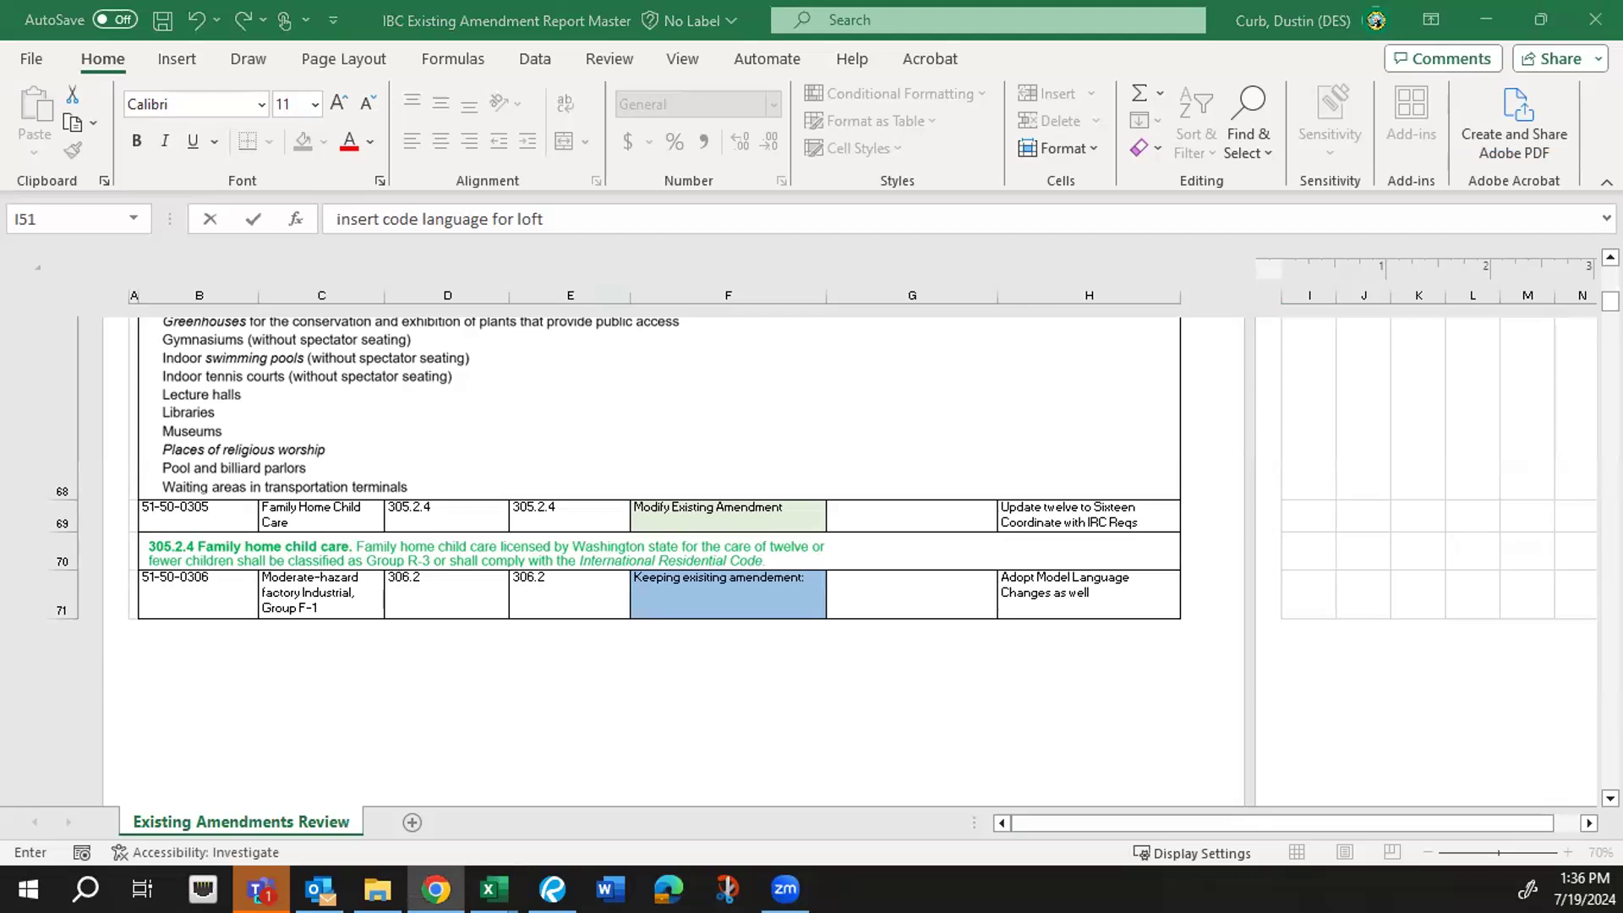
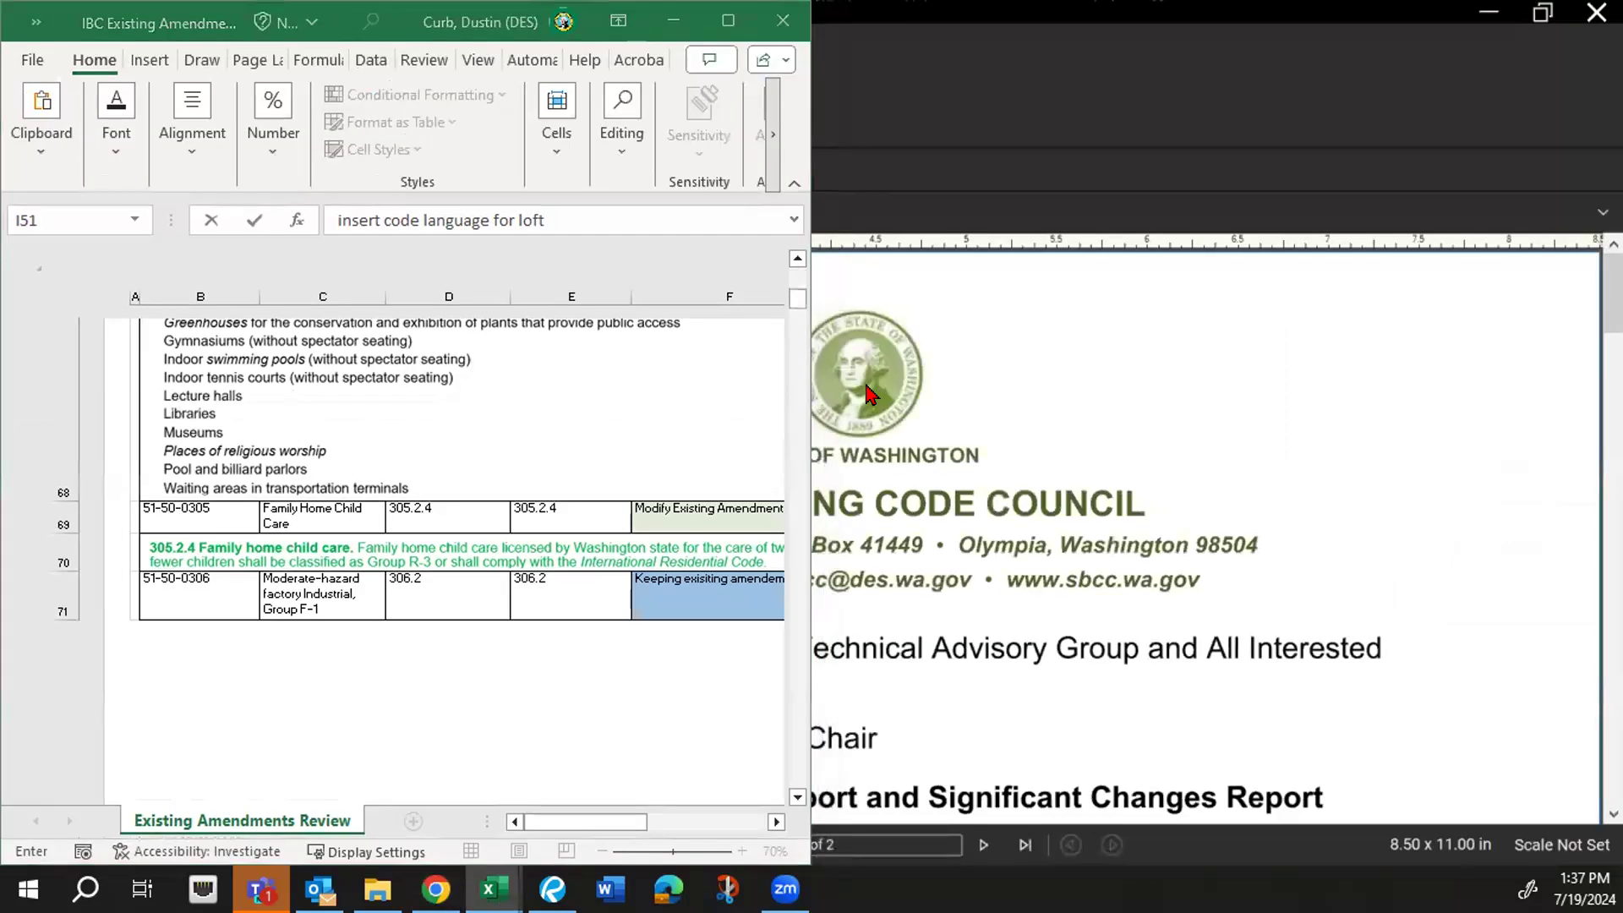
{"action": "key", "text": "super+Left"}
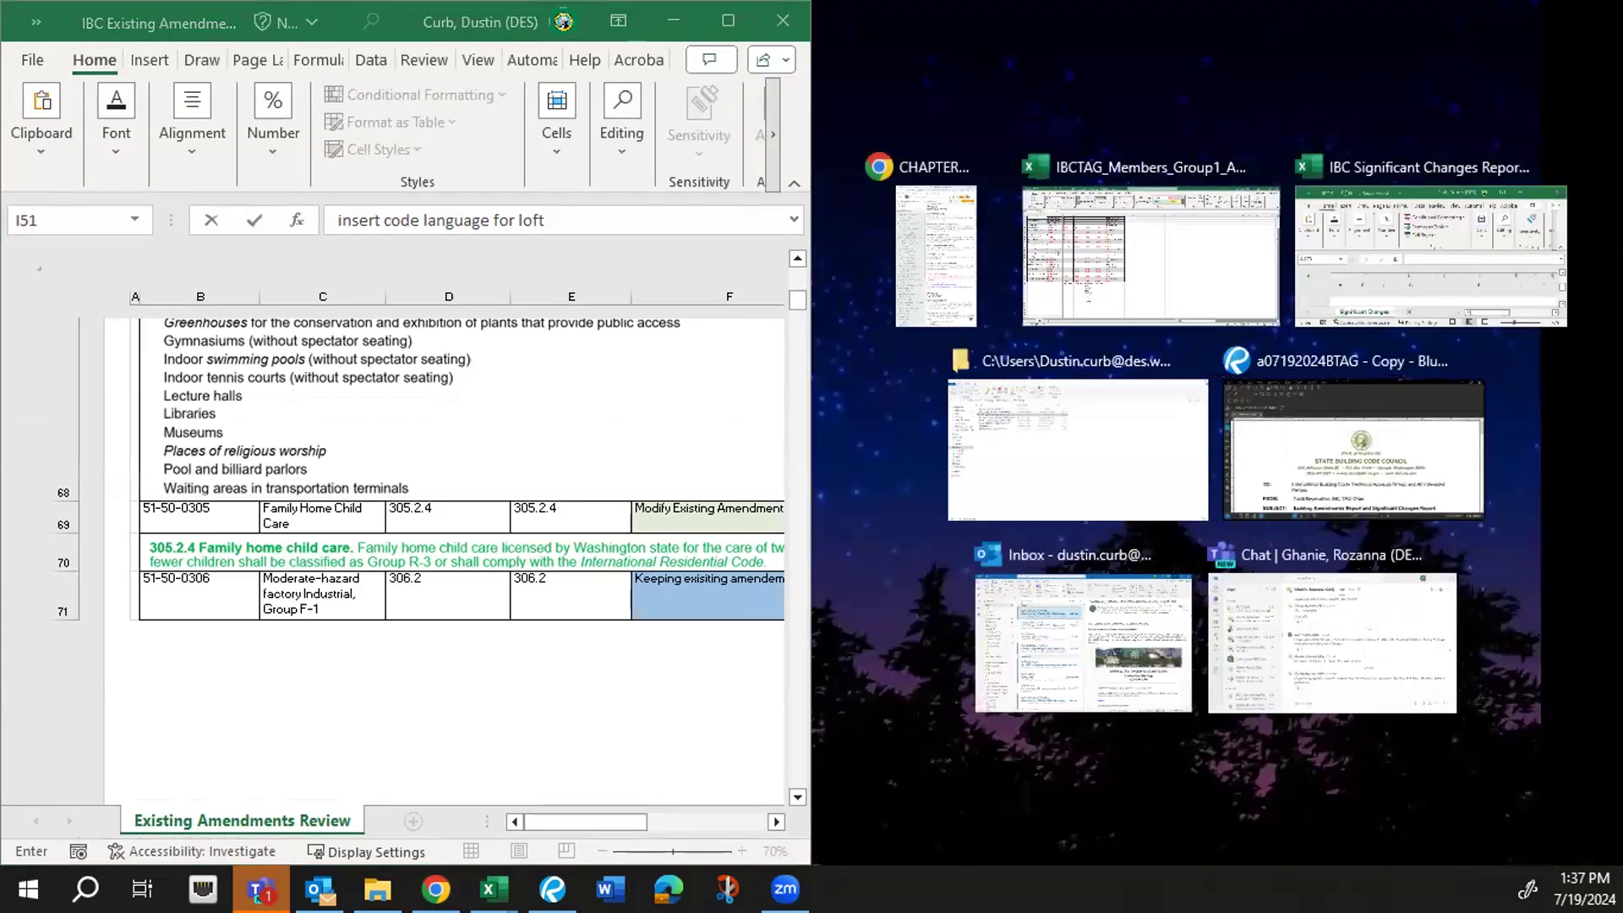
{"action": "key", "text": "Return"}
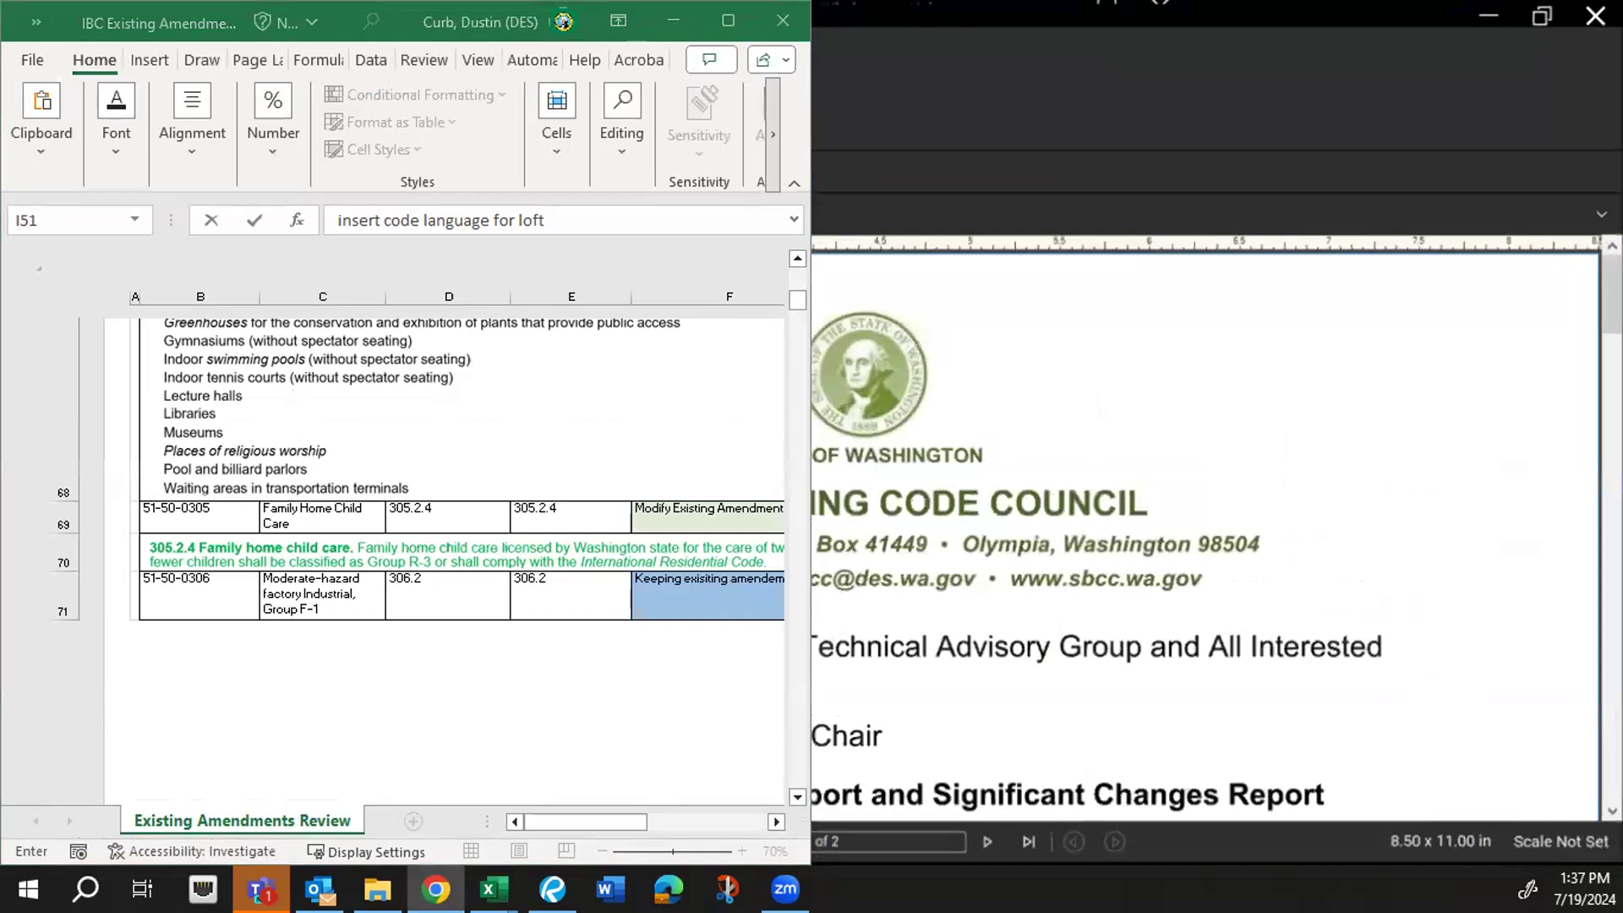
{"action": "key", "text": "alt+Tab"}
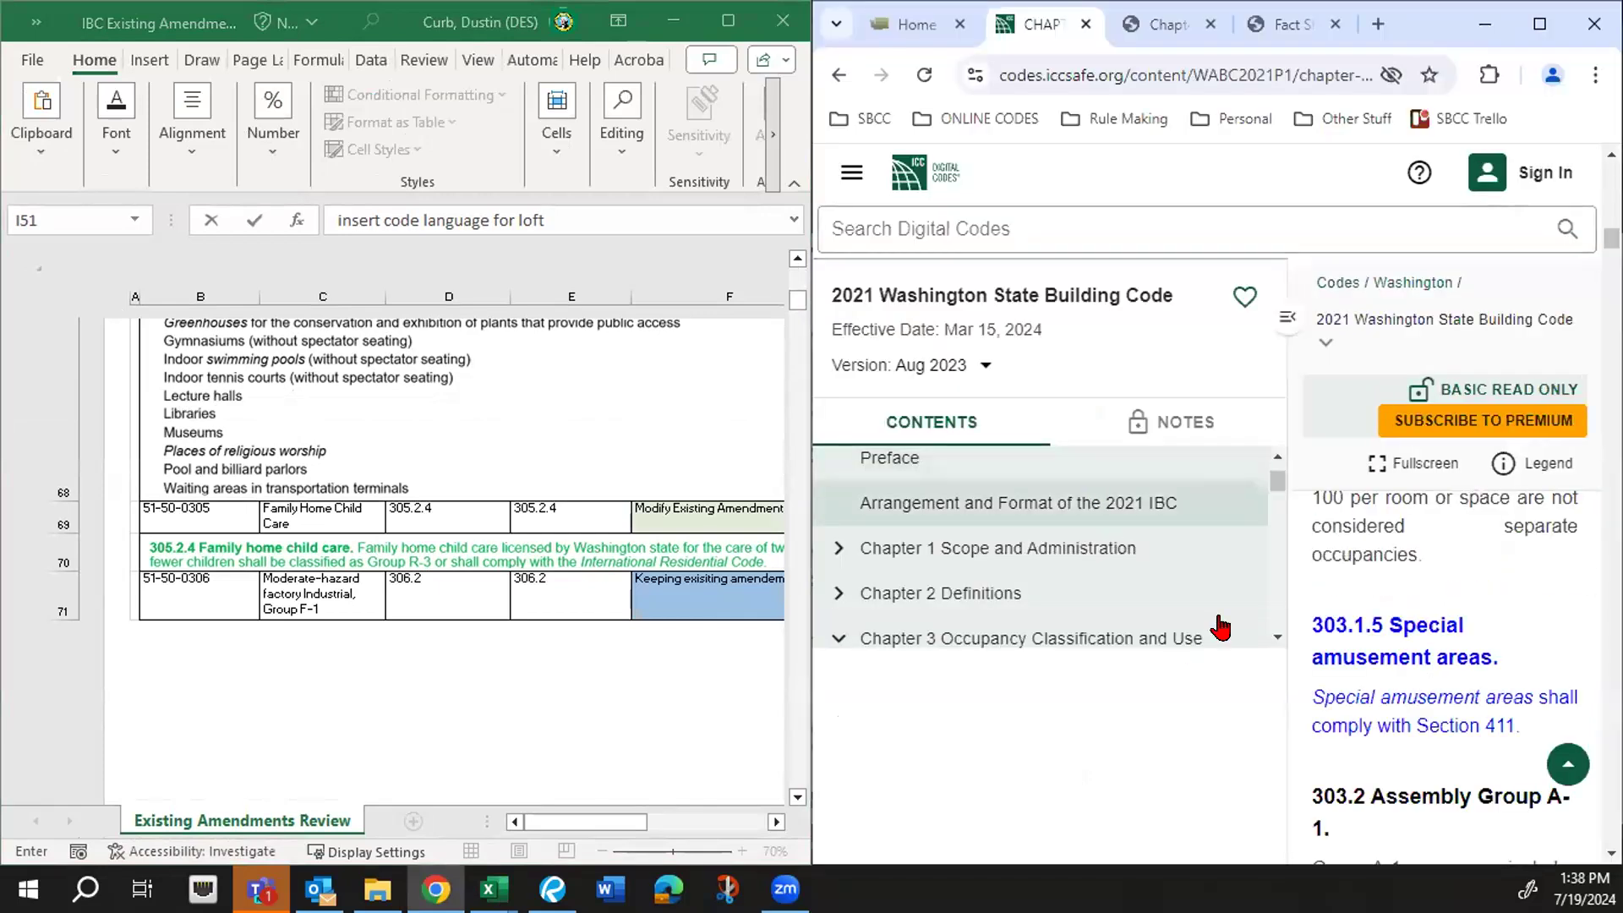
- Collapse the online code's contents list and examine sections 305.2.1 through 305.3, including 305.2.4 Family home child care
{"action": "left_click", "coordinate": [1283, 321]}
{"action": "scroll", "coordinate": [1247, 607], "scroll_direction": "down", "scroll_amount": 10}
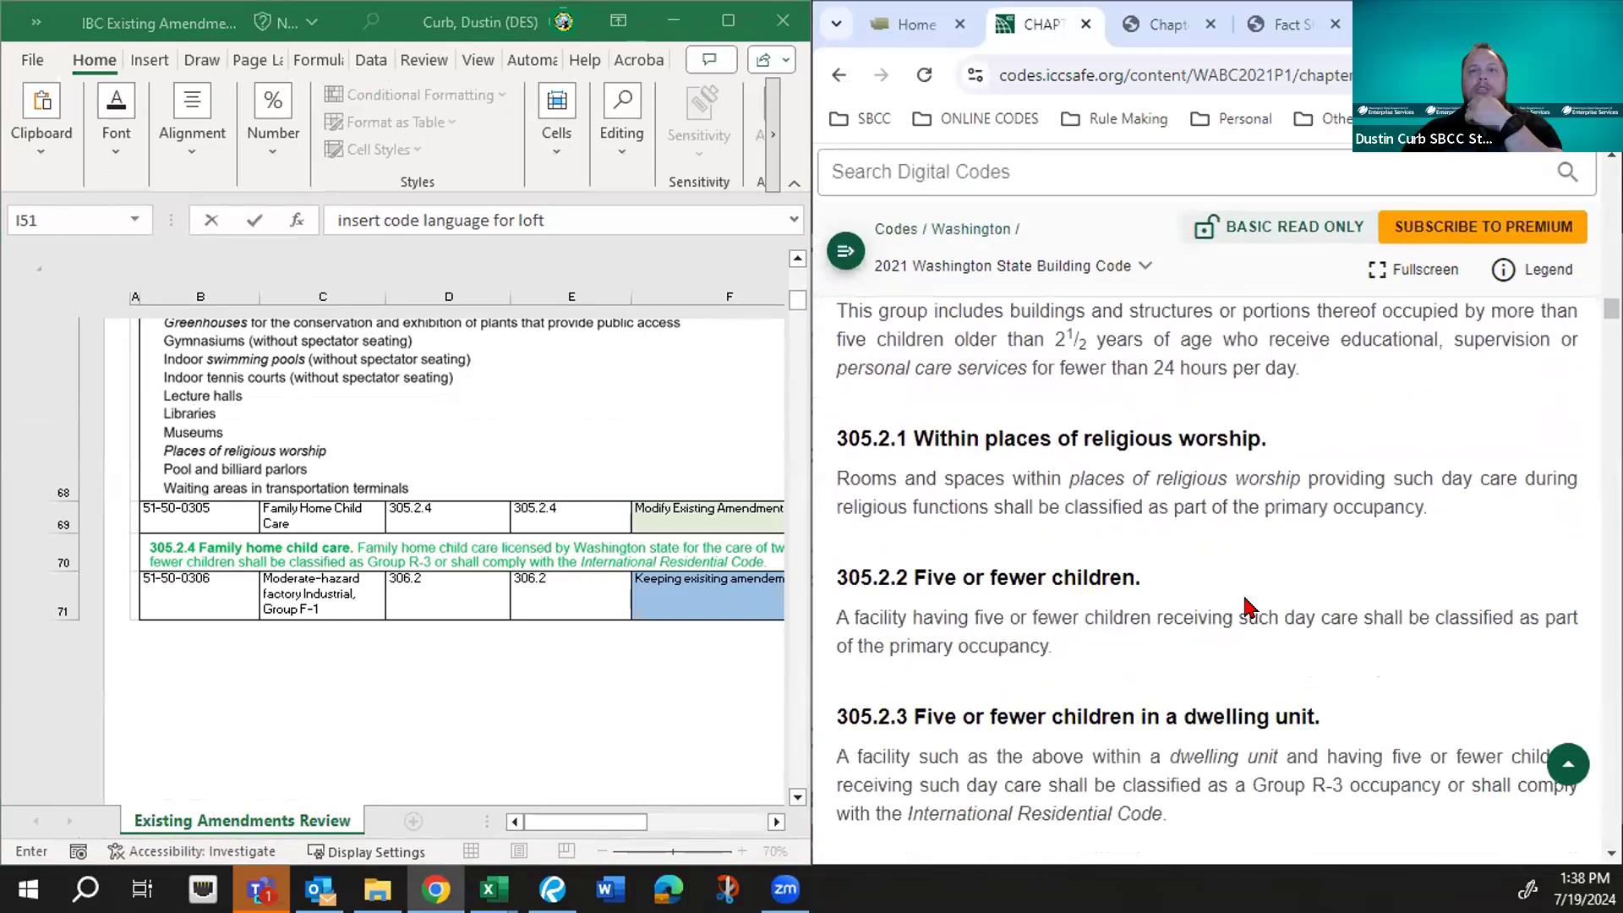
{"action": "scroll", "coordinate": [1246, 607], "scroll_direction": "down", "scroll_amount": 2}
{"action": "scroll", "coordinate": [1247, 607], "scroll_direction": "up", "scroll_amount": 2}
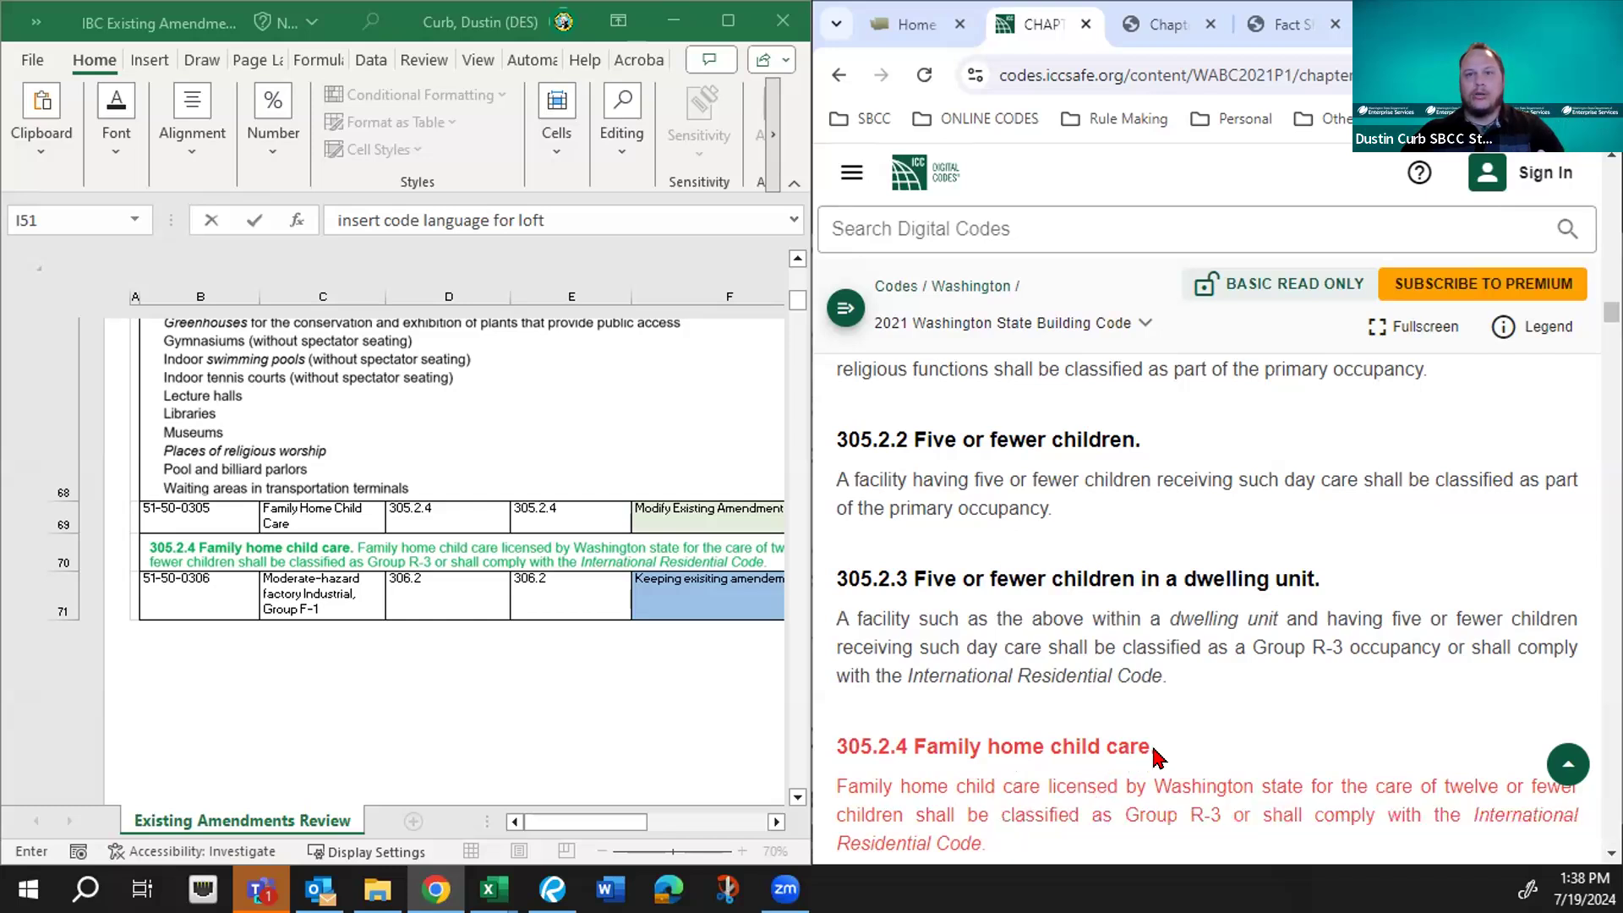
{"action": "scroll", "coordinate": [1156, 758], "scroll_direction": "down", "scroll_amount": 3}
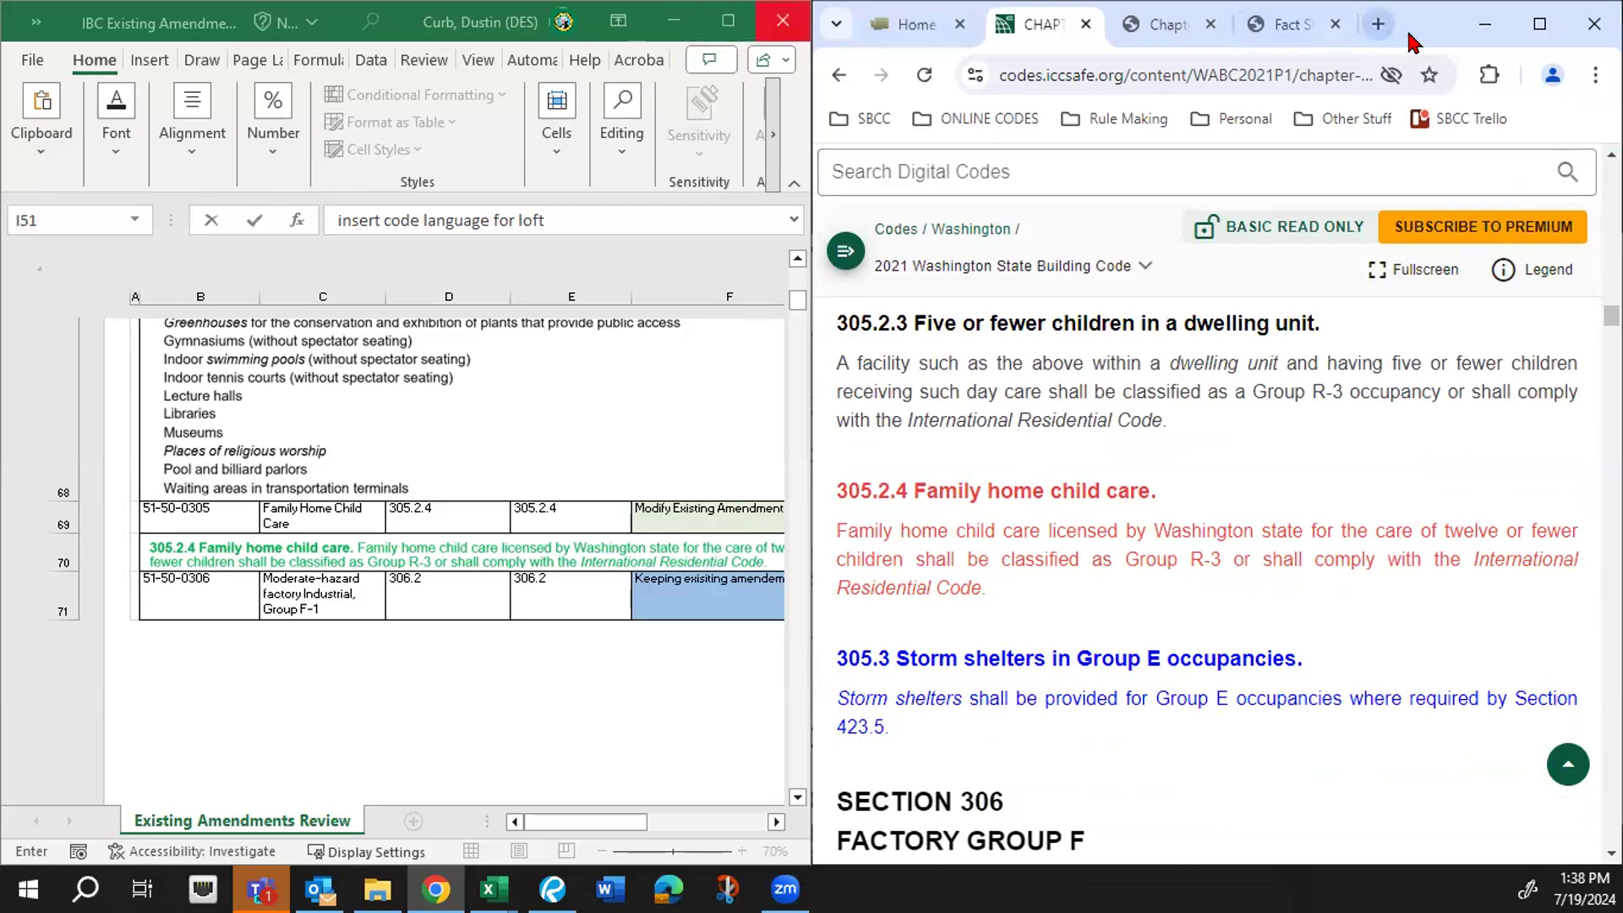
- Minimize the online code, maximize the workbook, and review the amendments from 306.2 Moderate-hazard factory industrial through 308.2.6 Assisted living facilities
{"action": "left_click", "coordinate": [1484, 23]}
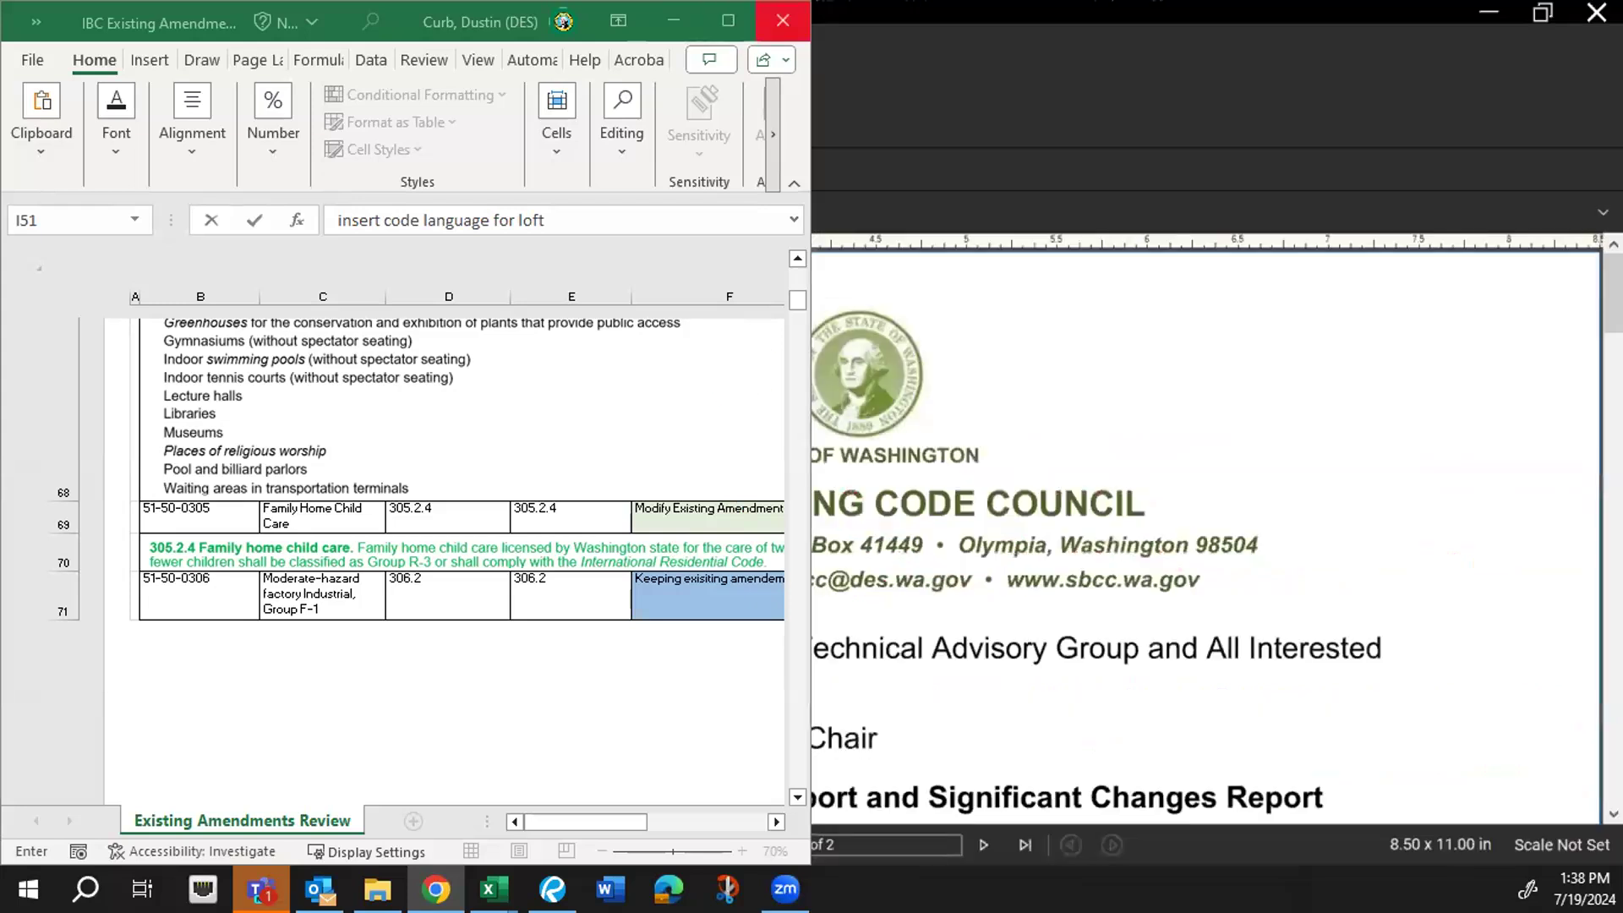
{"action": "left_click", "coordinate": [727, 20]}
{"action": "scroll", "coordinate": [921, 704], "scroll_direction": "down", "scroll_amount": 5}
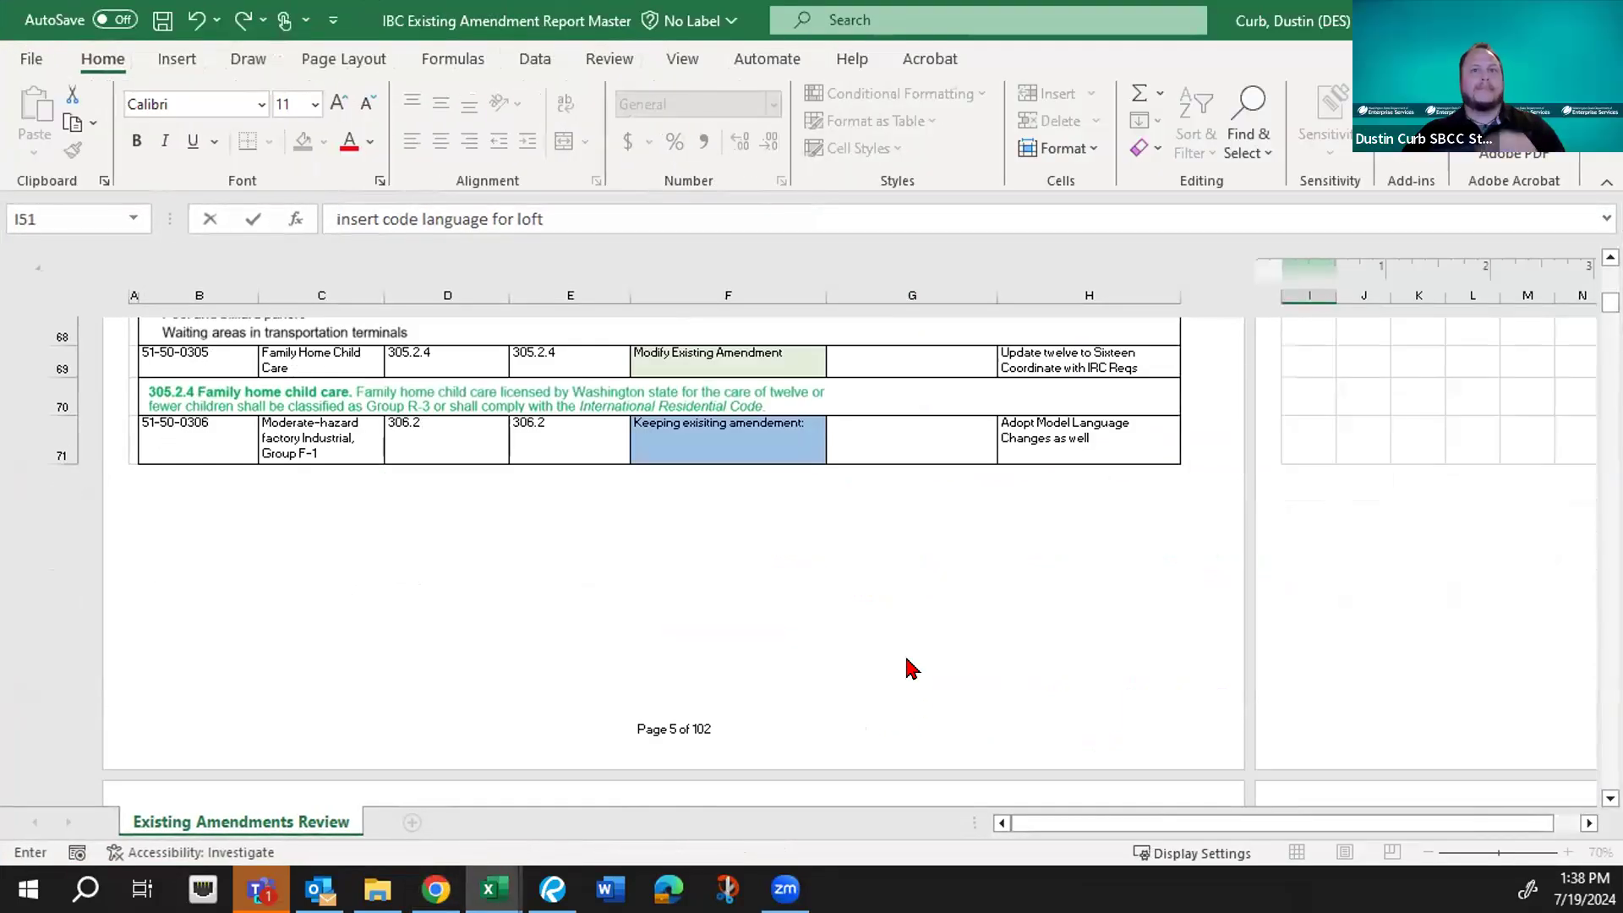
{"action": "scroll", "coordinate": [909, 669], "scroll_direction": "down", "scroll_amount": 6}
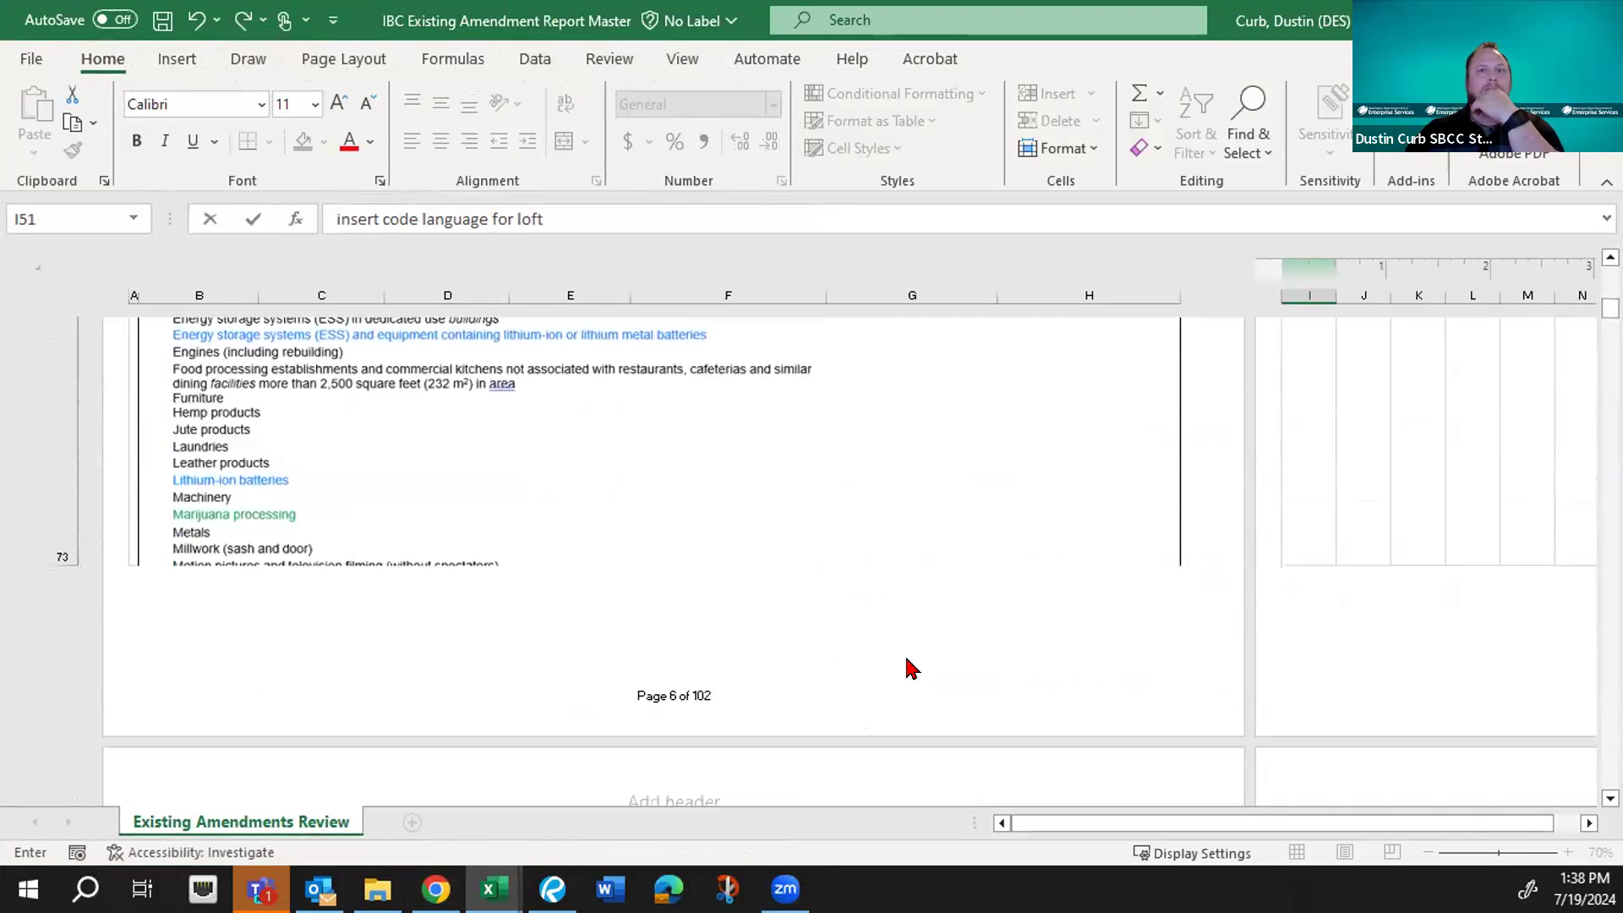
{"action": "scroll", "coordinate": [910, 669], "scroll_direction": "down", "scroll_amount": 5}
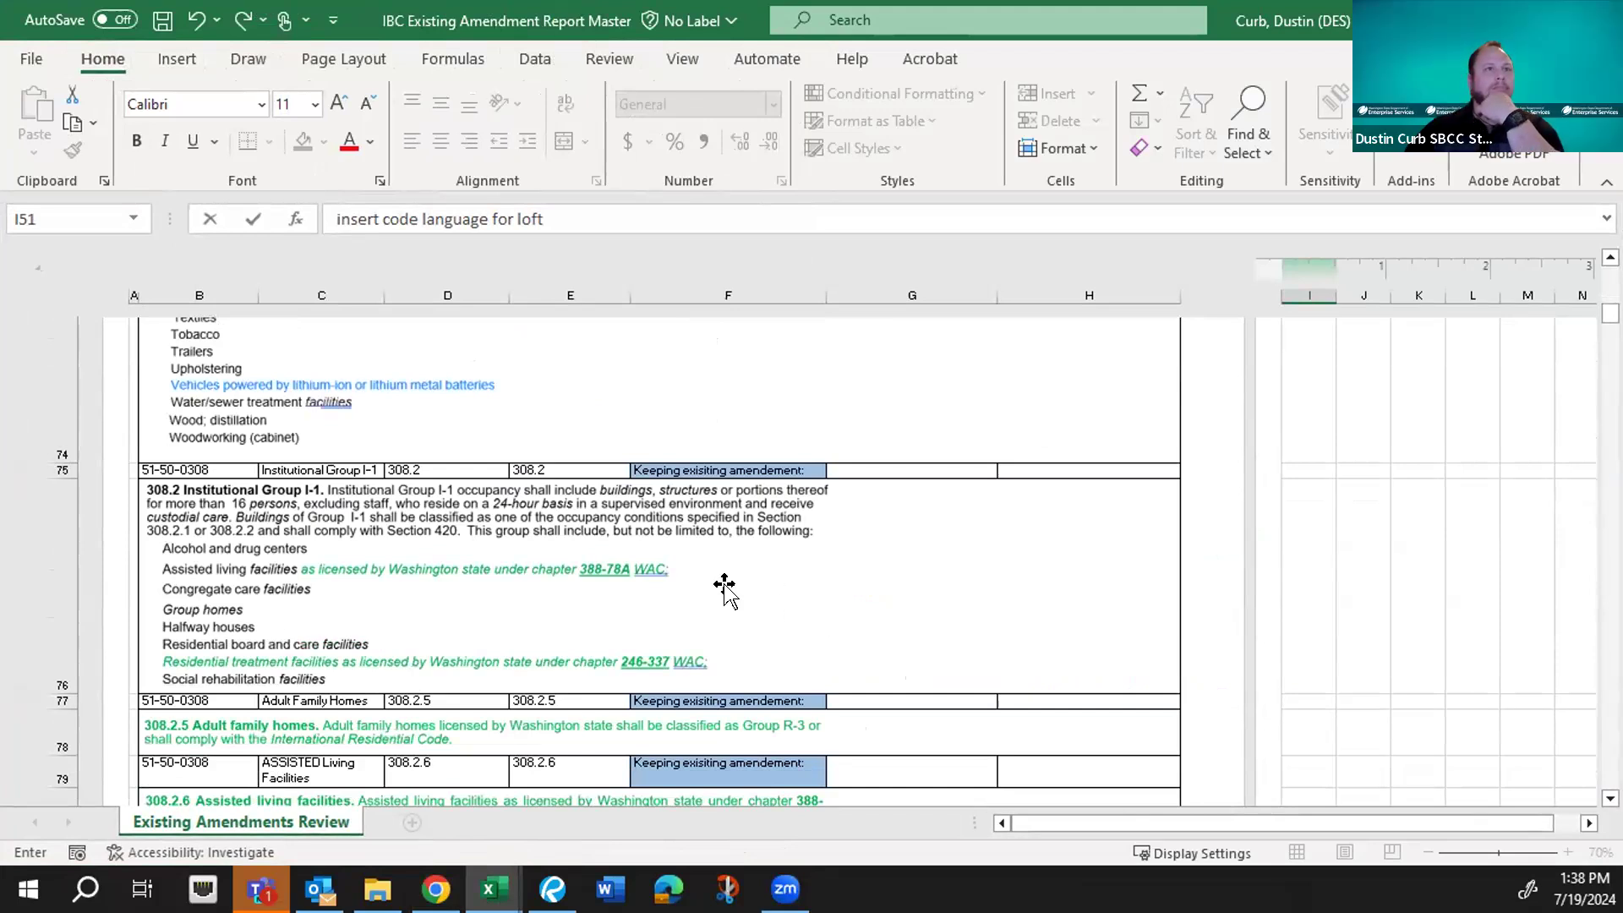
- Review the existing amendments from 308.2 Institutional Group I-1 through 309.1 Mercantile Group M, including 308.5.5 Family Home Child Care
{"action": "scroll", "coordinate": [725, 589], "scroll_direction": "down", "scroll_amount": 3}
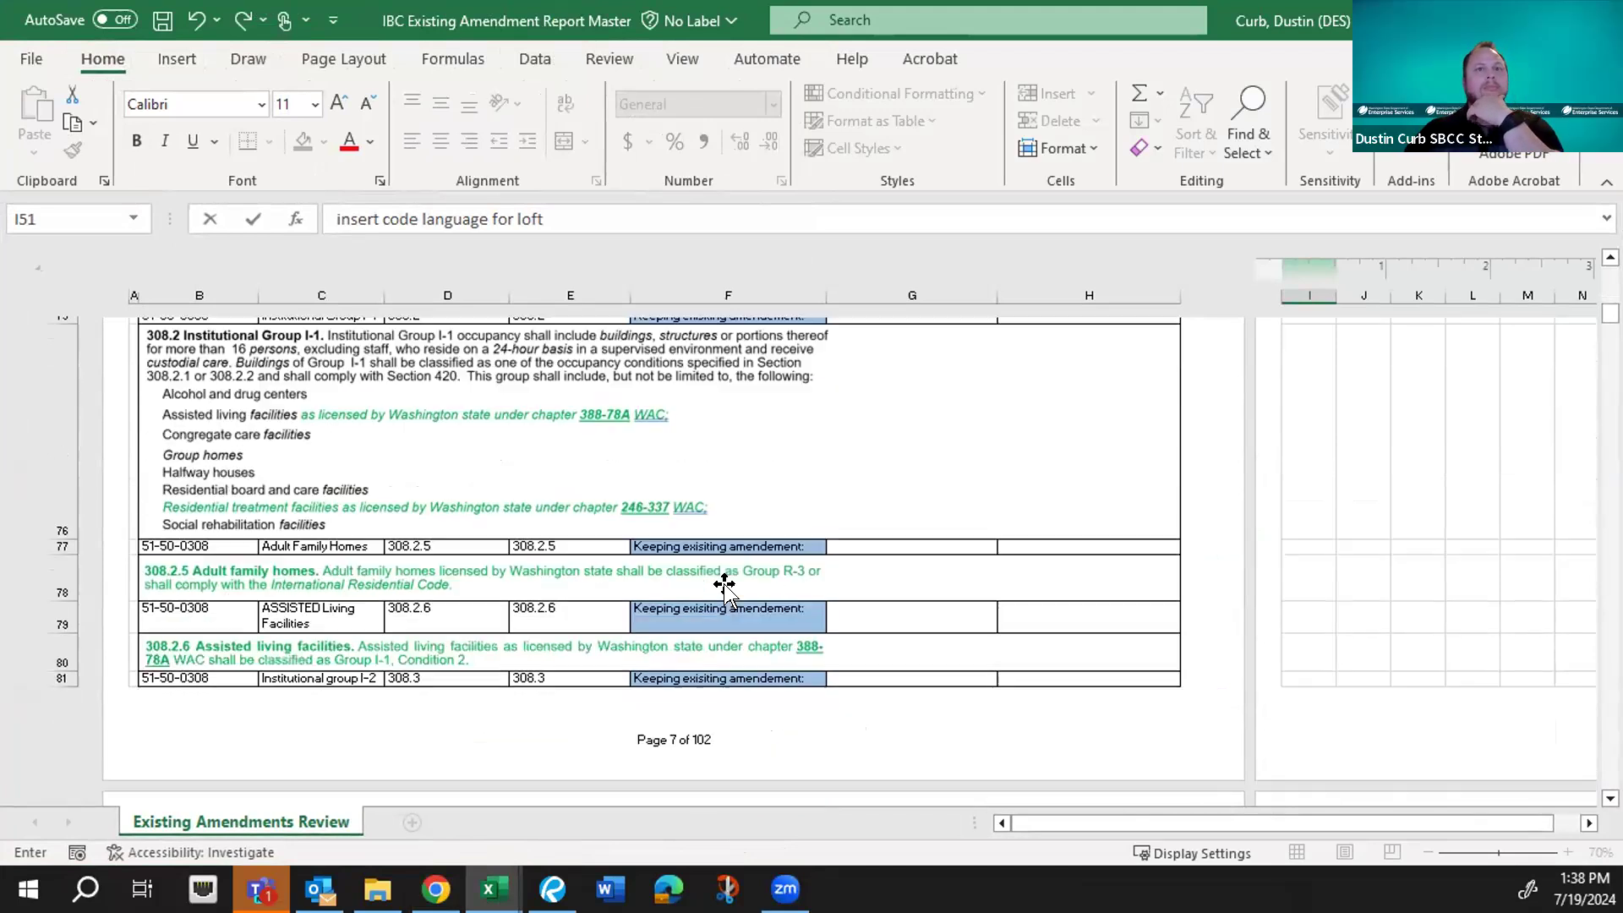
{"action": "scroll", "coordinate": [724, 589], "scroll_direction": "down", "scroll_amount": 3}
{"action": "scroll", "coordinate": [724, 589], "scroll_direction": "down", "scroll_amount": 6}
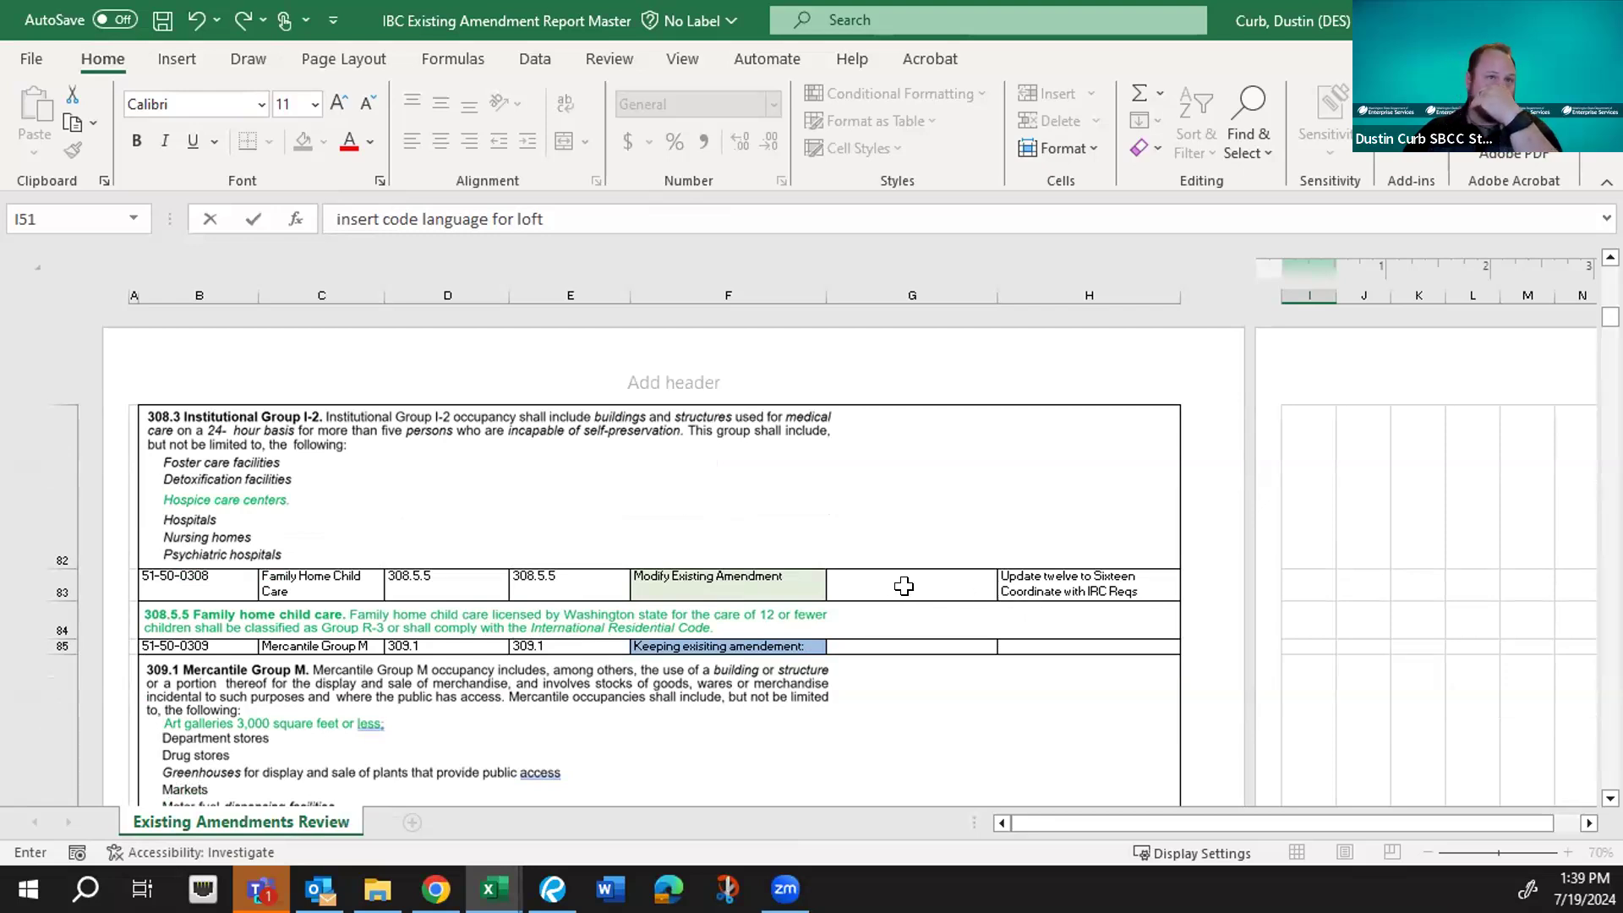
{"action": "scroll", "coordinate": [904, 585], "scroll_direction": "down", "scroll_amount": 1}
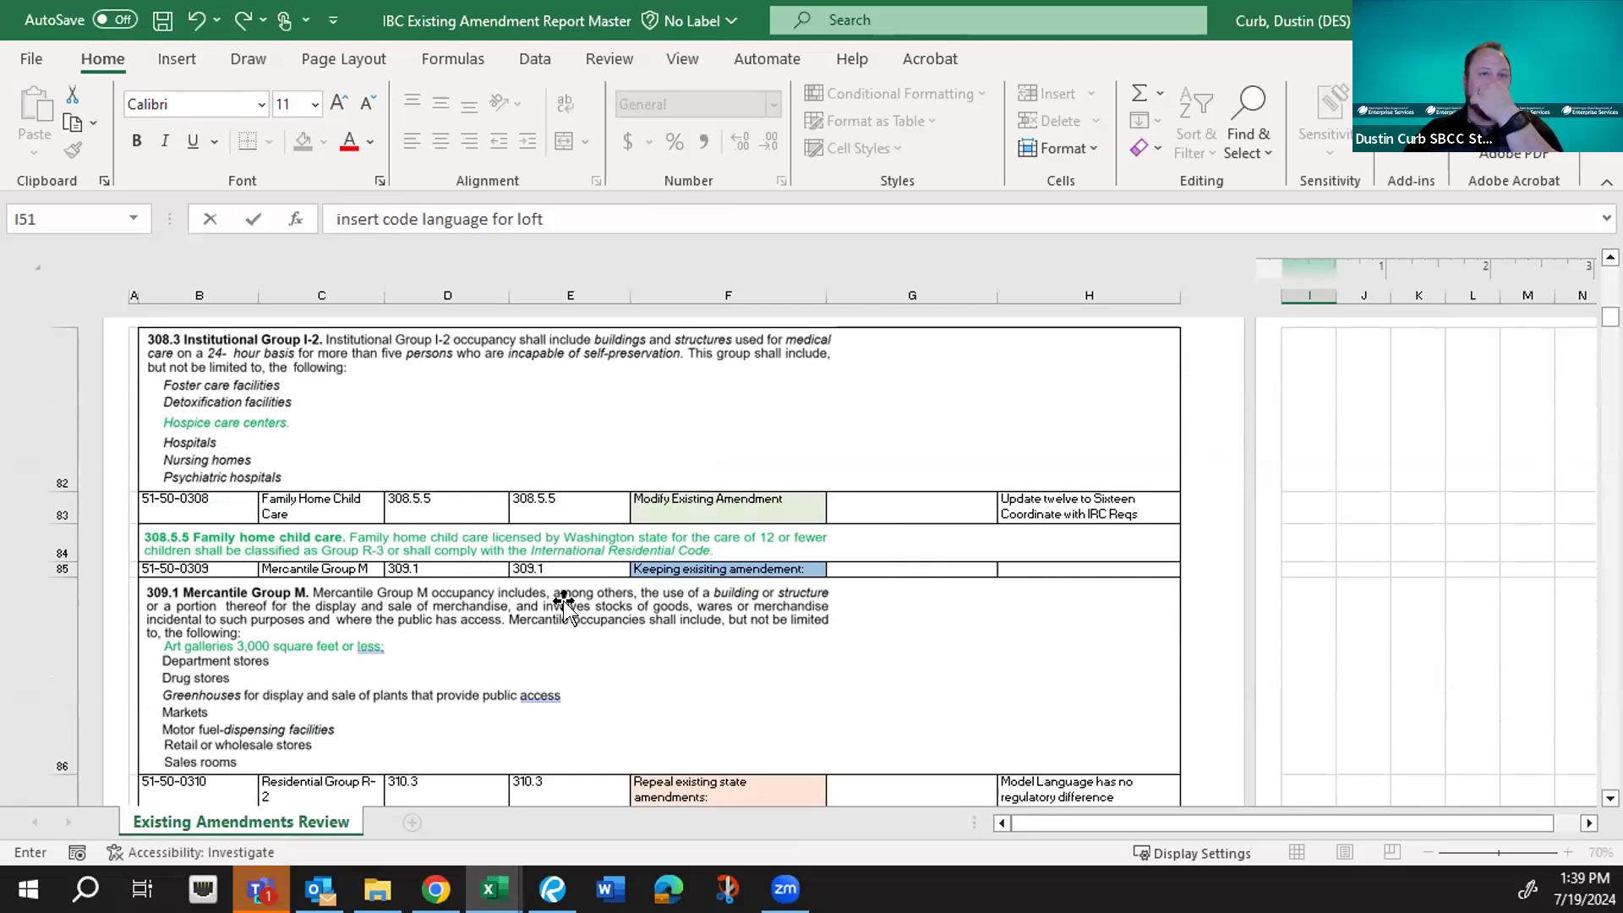
{"action": "scroll", "coordinate": [563, 601], "scroll_direction": "down", "scroll_amount": 1}
{"action": "scroll", "coordinate": [563, 601], "scroll_direction": "down", "scroll_amount": 2}
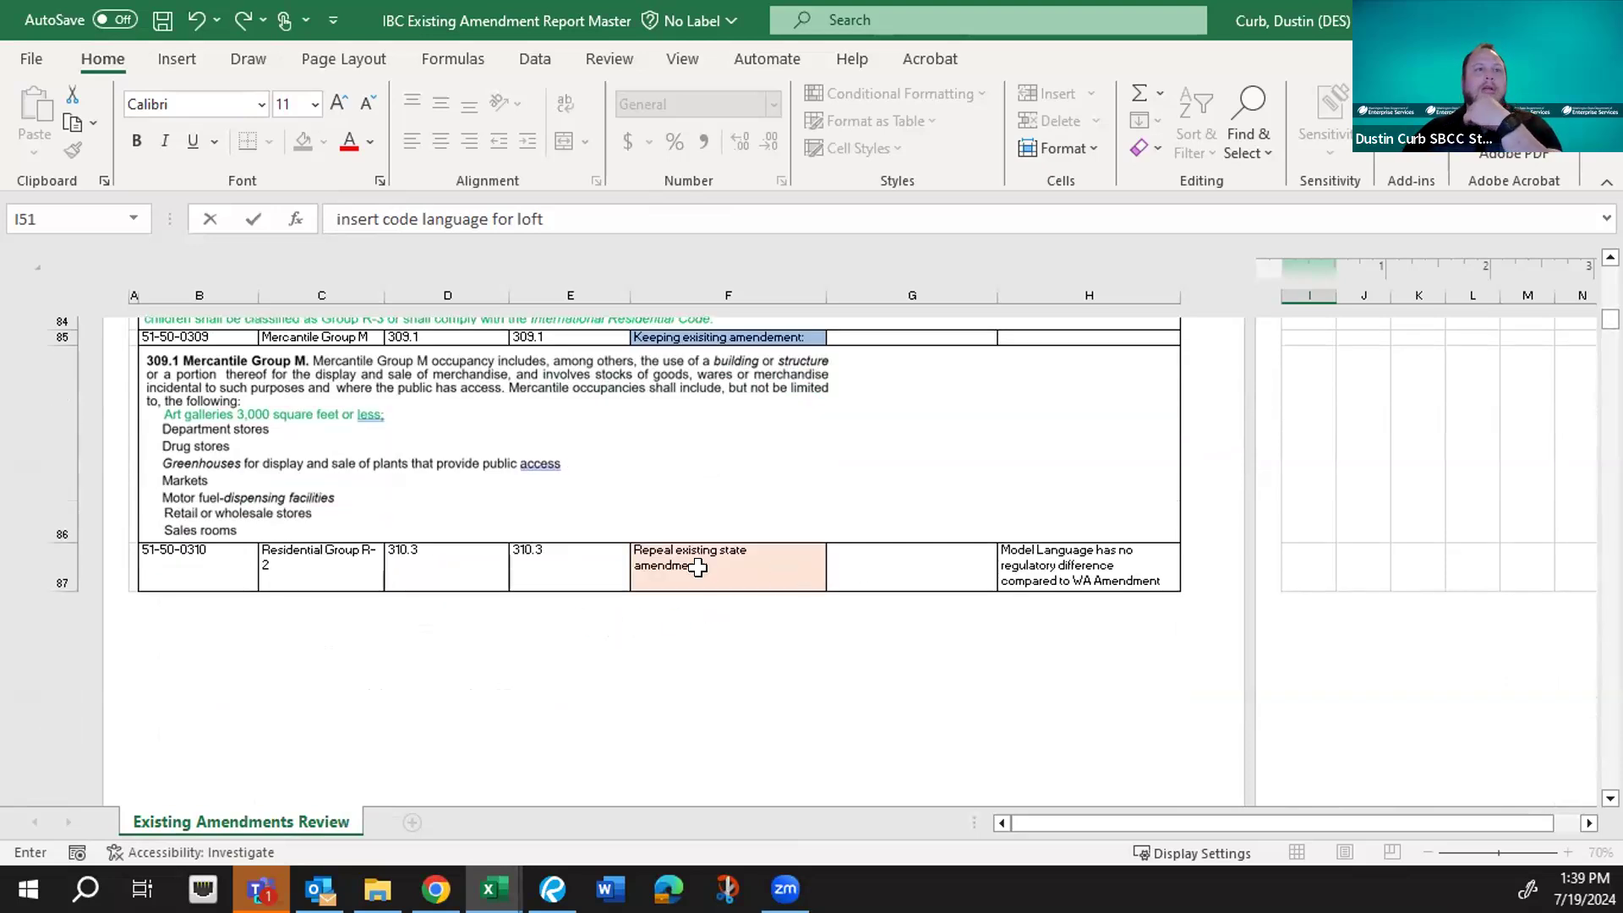
{"action": "scroll", "coordinate": [697, 567], "scroll_direction": "down", "scroll_amount": 1}
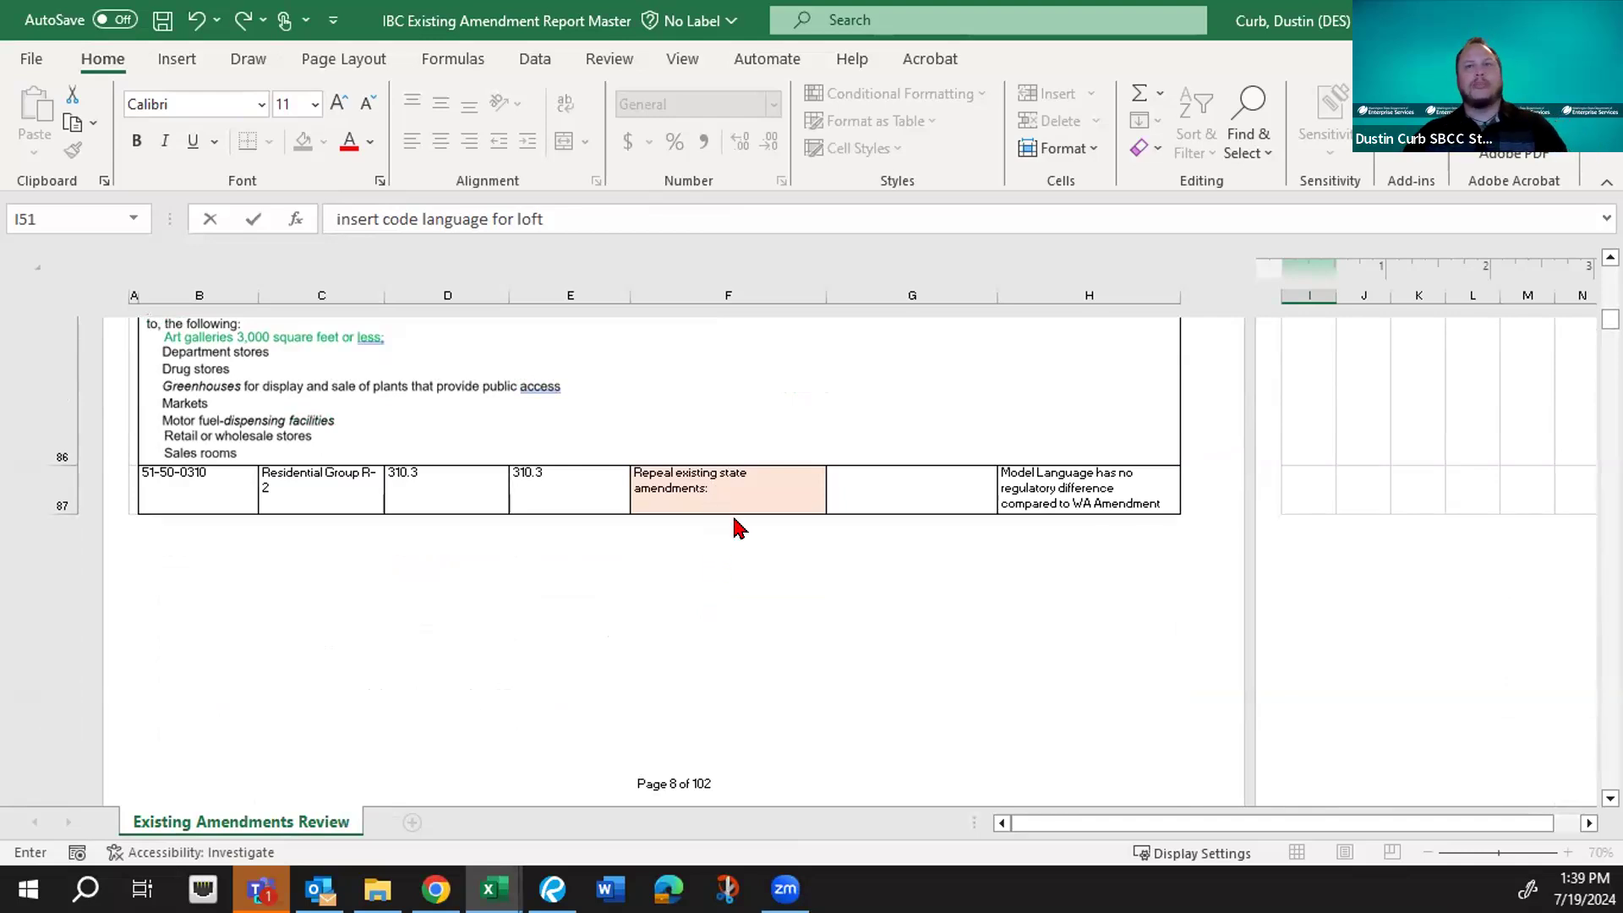
- Examine the 310.3 Residential Group R-2 entry and its code text, plus the 310.4.3 and 310.4.4 family home entries
{"action": "scroll", "coordinate": [736, 528], "scroll_direction": "down", "scroll_amount": 5}
{"action": "scroll", "coordinate": [735, 528], "scroll_direction": "down", "scroll_amount": 1}
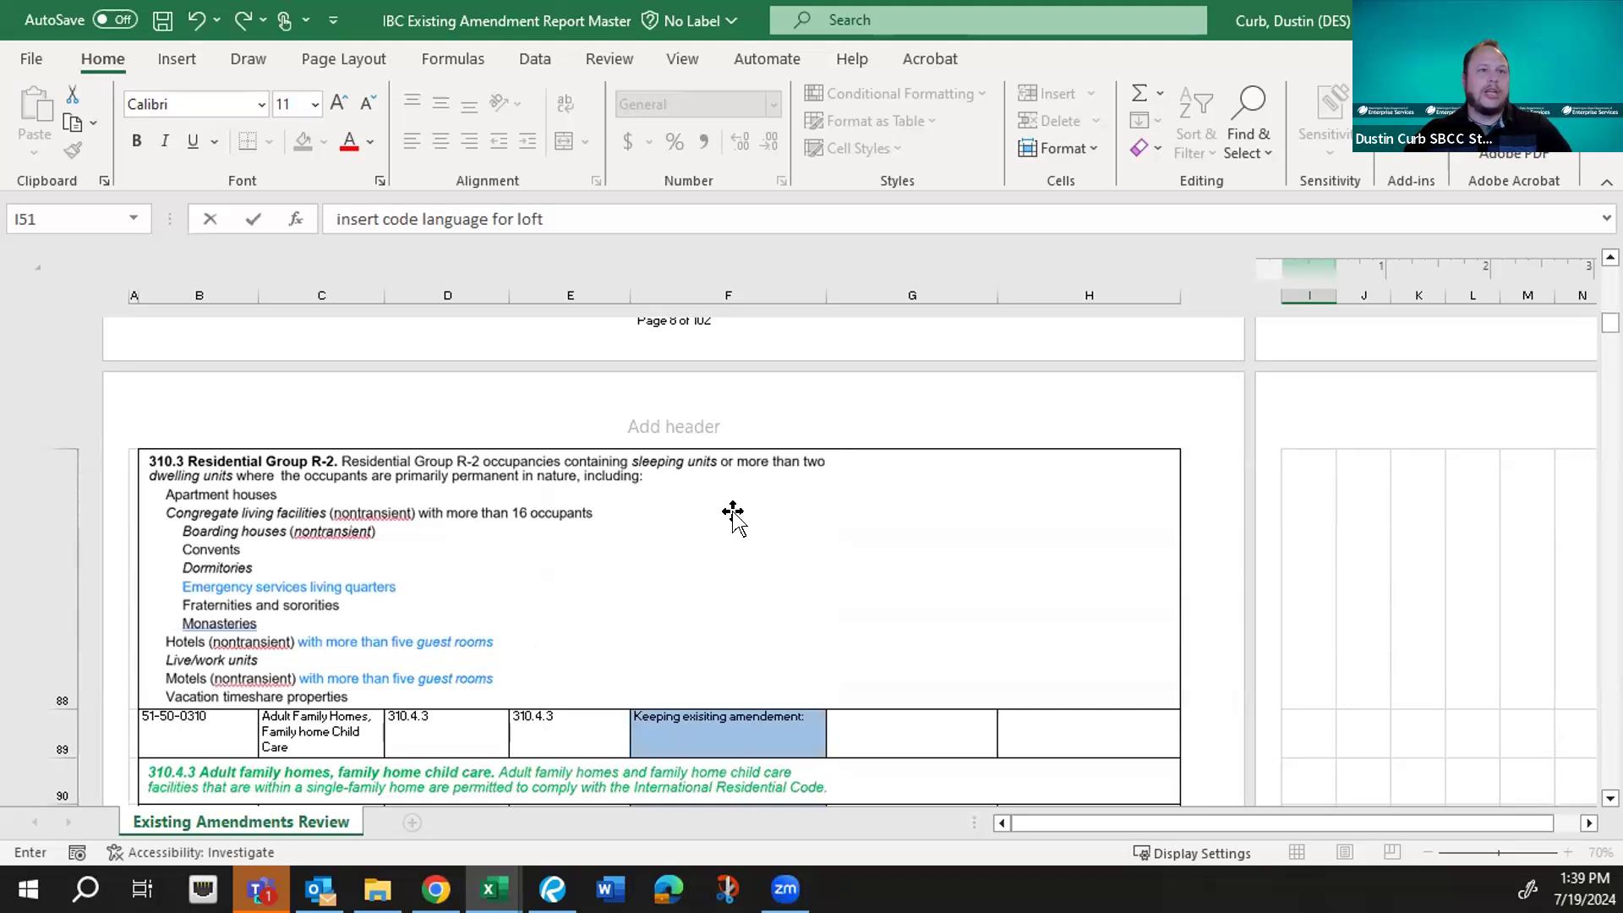
{"action": "scroll", "coordinate": [733, 515], "scroll_direction": "up", "scroll_amount": 5}
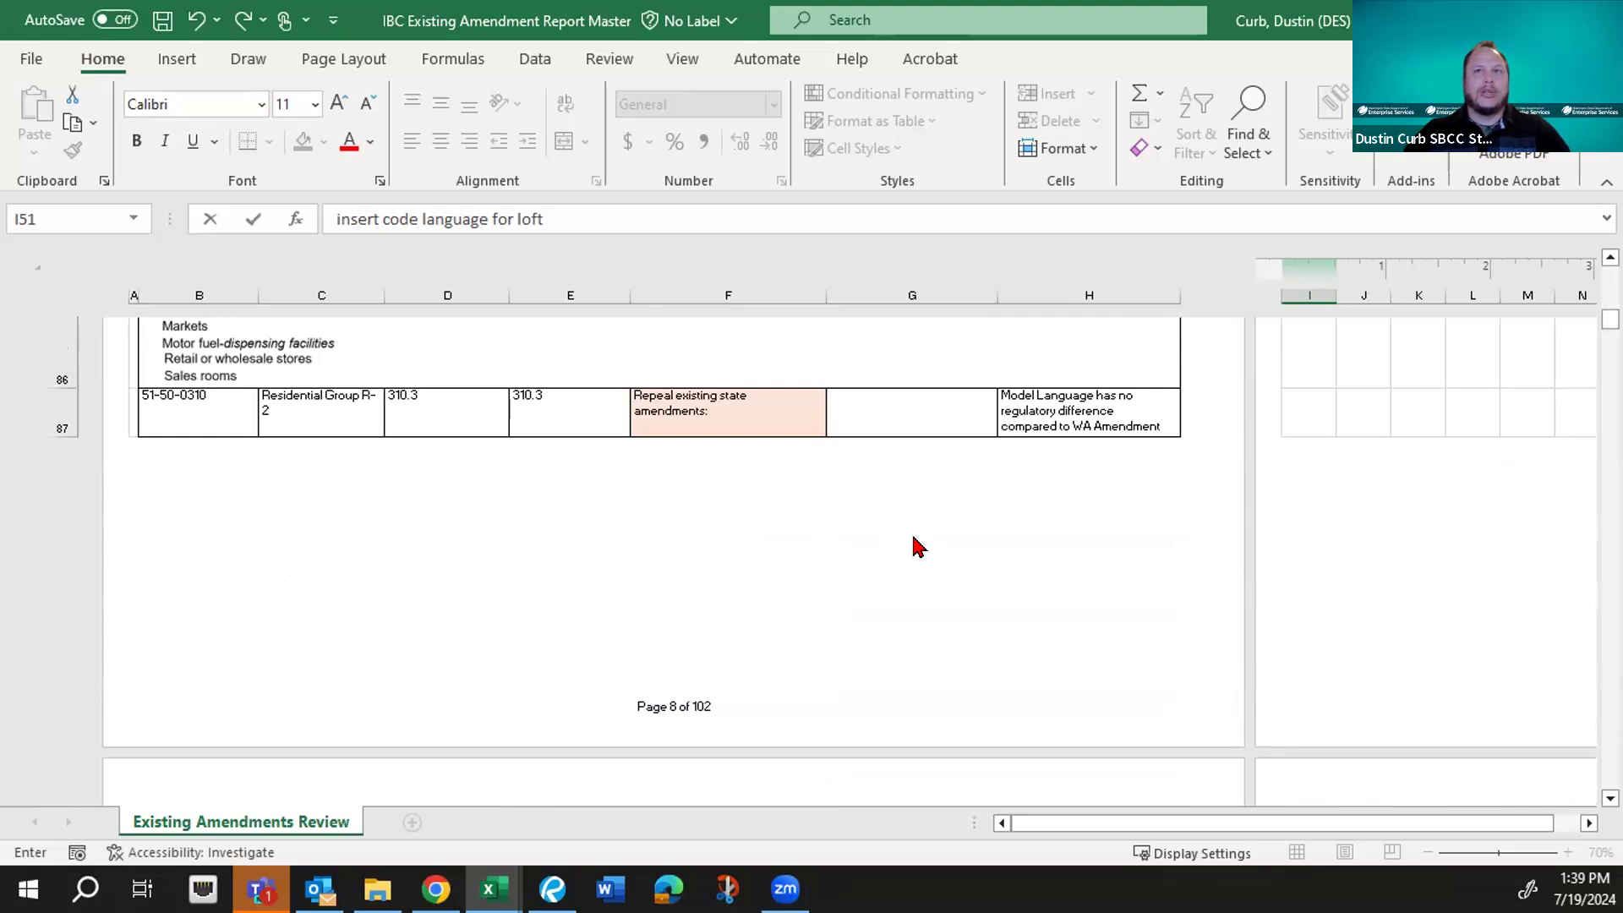
{"action": "scroll", "coordinate": [919, 547], "scroll_direction": "down", "scroll_amount": 3}
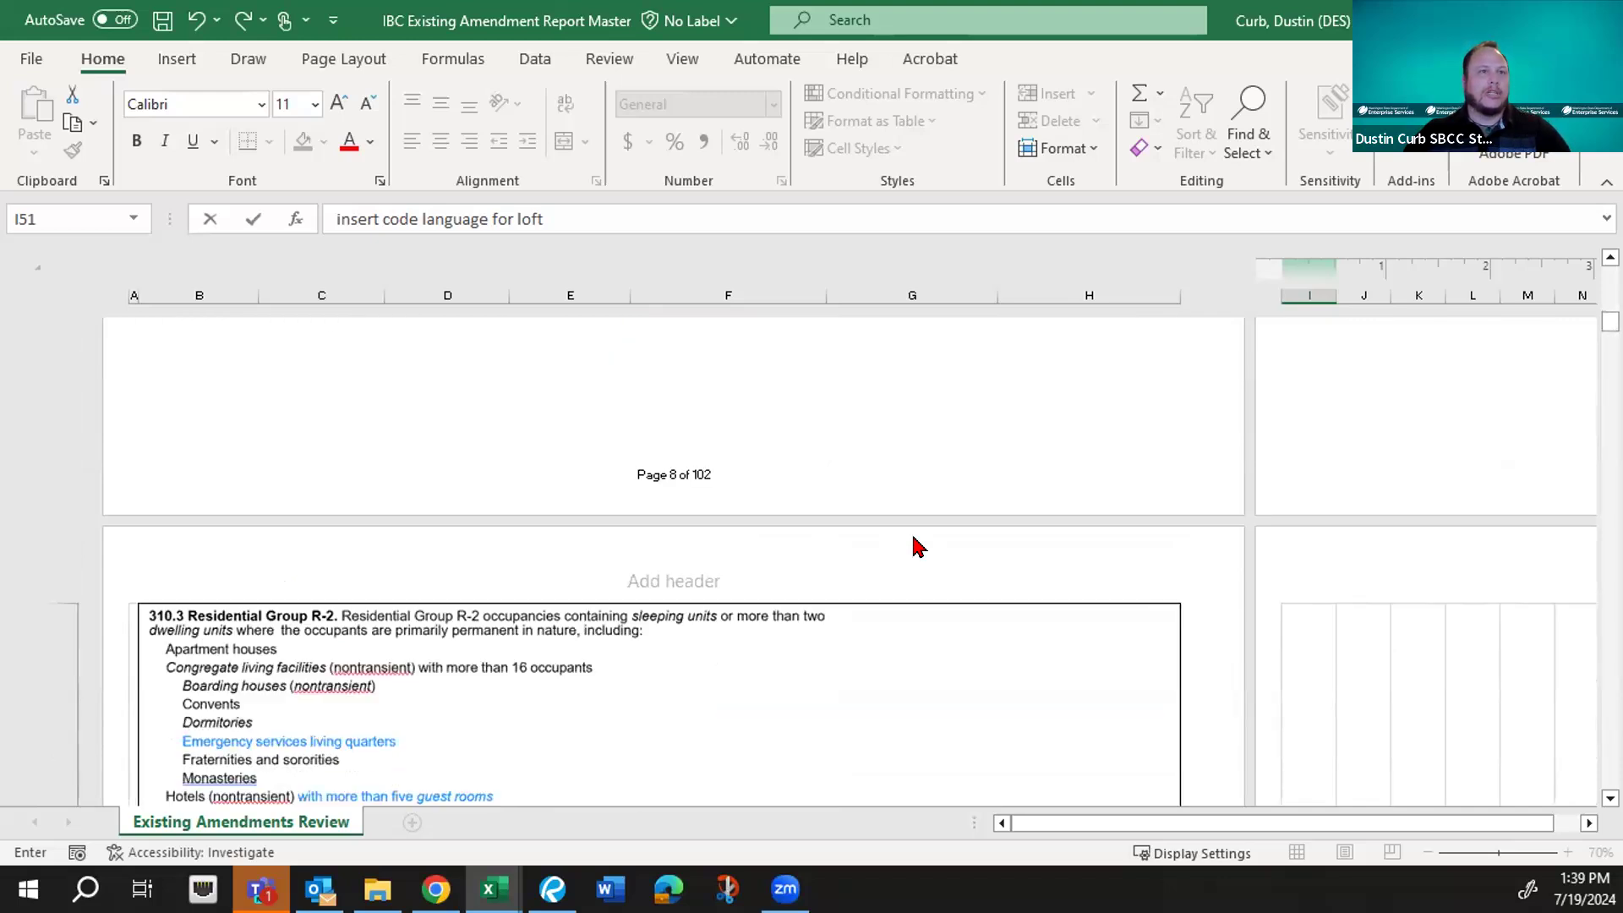
{"action": "scroll", "coordinate": [918, 547], "scroll_direction": "down", "scroll_amount": 2}
{"action": "scroll", "coordinate": [918, 547], "scroll_direction": "down", "scroll_amount": 1}
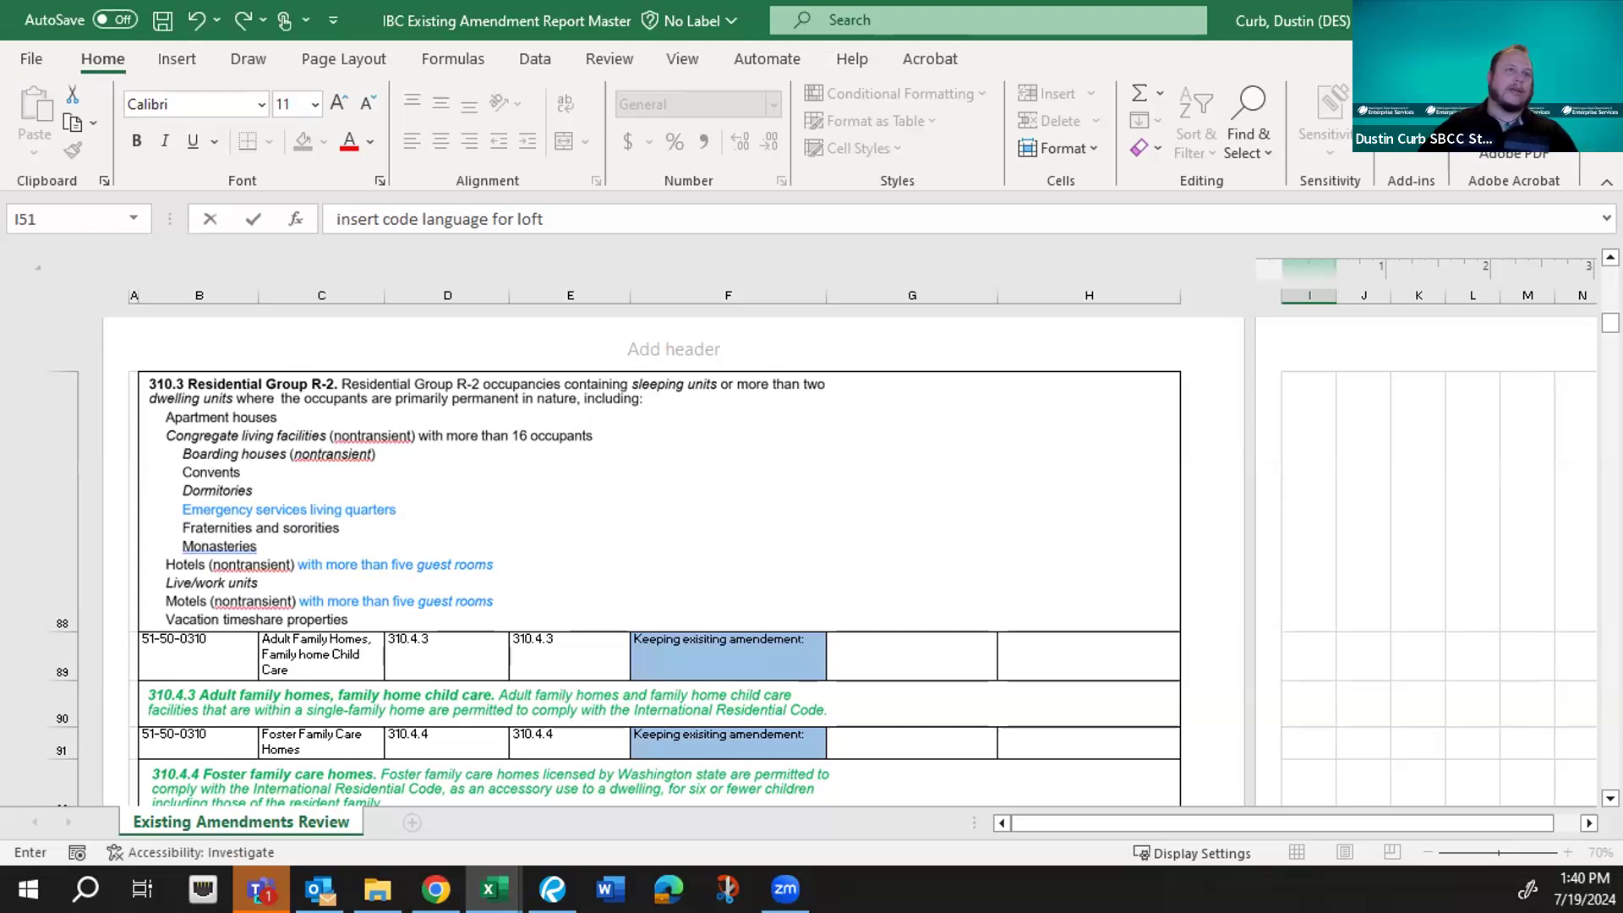
{"action": "scroll", "coordinate": [535, 545], "scroll_direction": "down", "scroll_amount": 1}
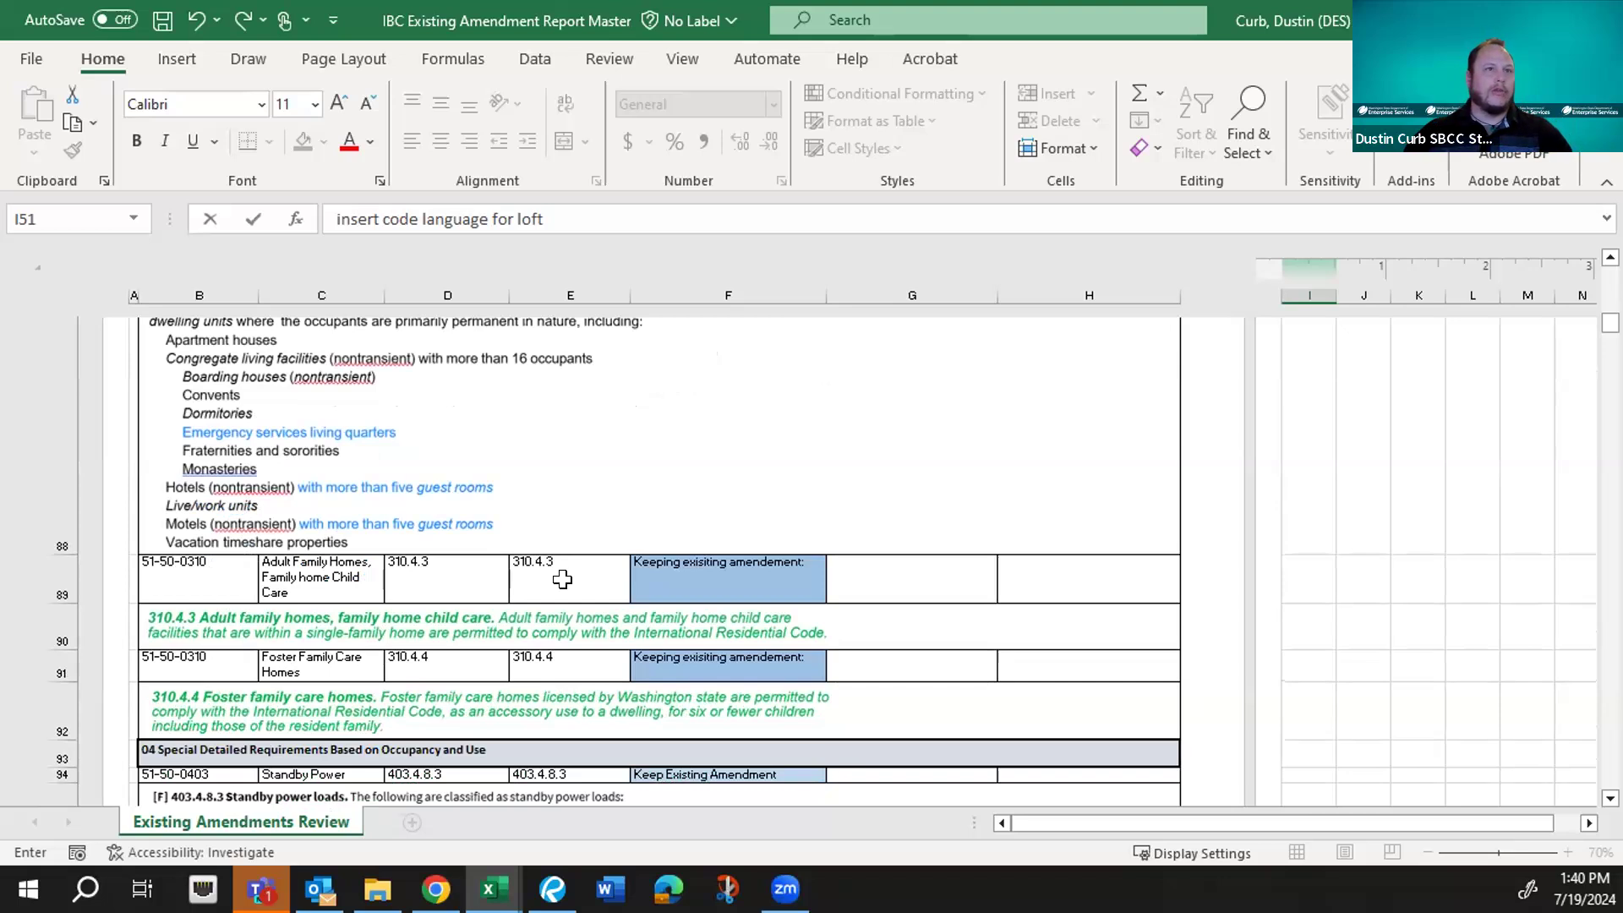
{"action": "scroll", "coordinate": [601, 572], "scroll_direction": "down", "scroll_amount": 1}
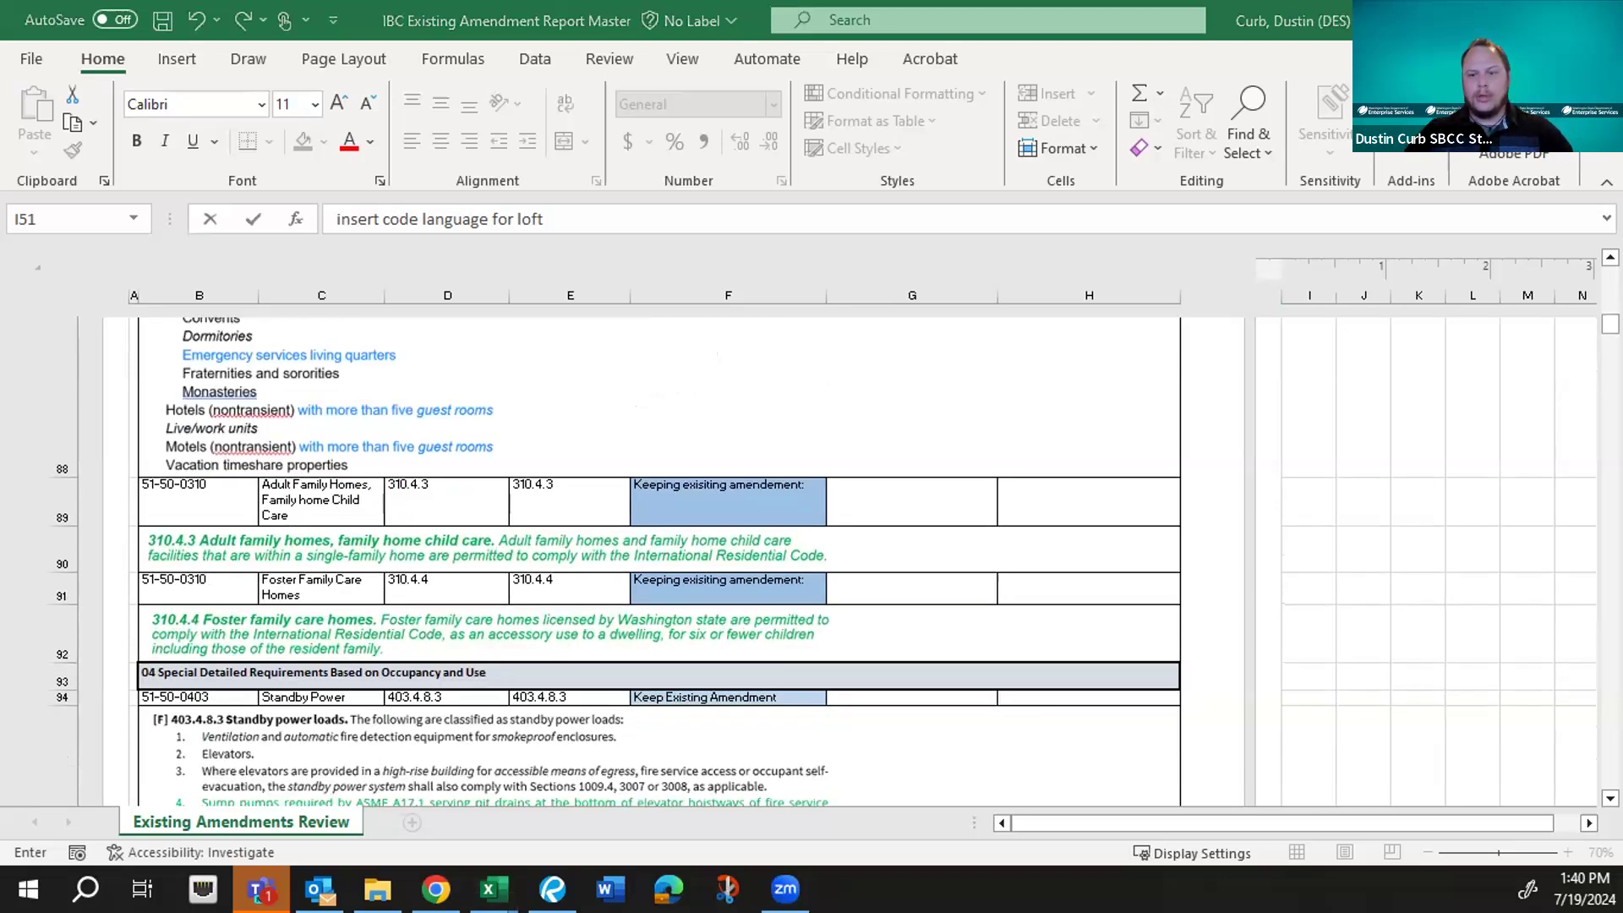
{"action": "scroll", "coordinate": [703, 541], "scroll_direction": "down", "scroll_amount": 1}
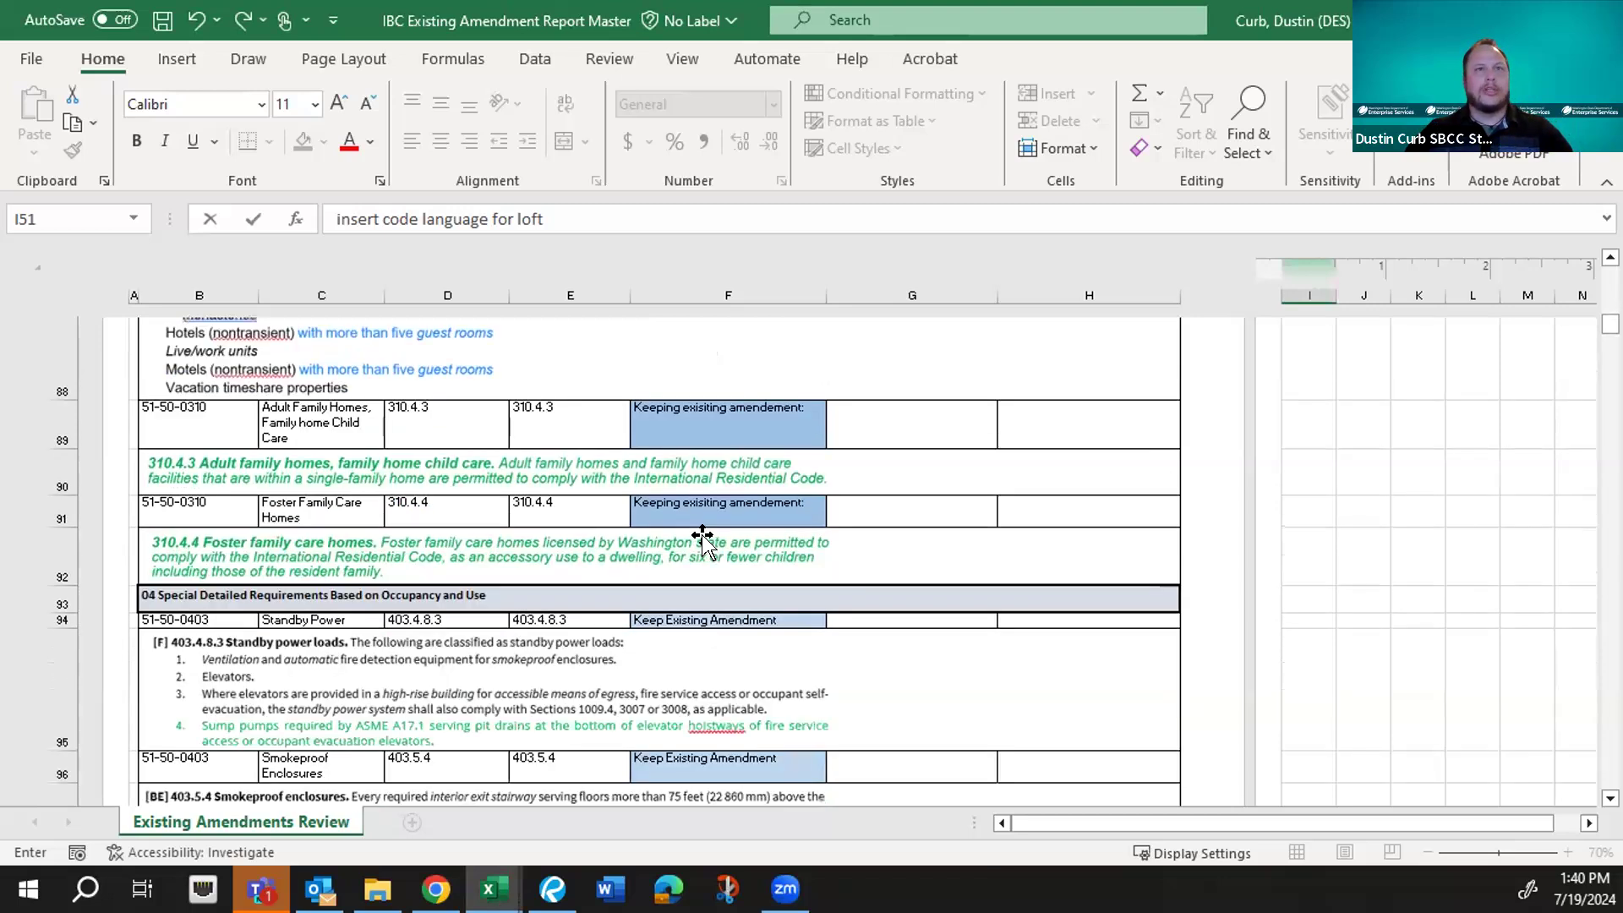
- Review the chapter 4 amendments from 403.4.8.3 Standby Power through 420.12.6 Shower Stalls, including 412.7.3 Means of Egress and 420.2
{"action": "scroll", "coordinate": [703, 541], "scroll_direction": "down", "scroll_amount": 2}
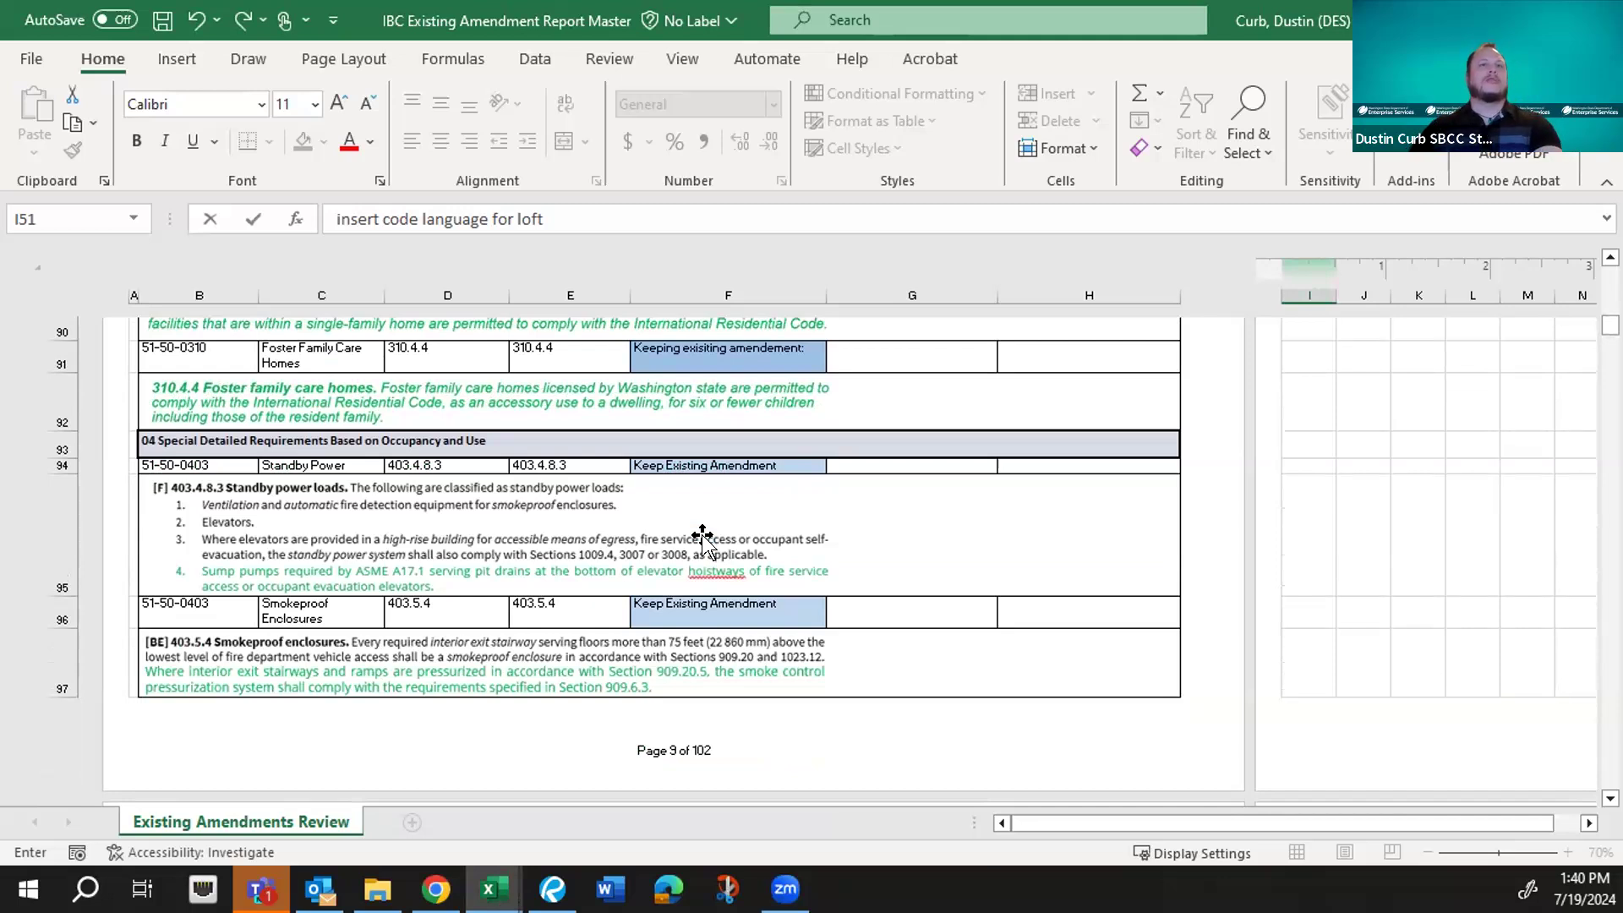
{"action": "scroll", "coordinate": [702, 542], "scroll_direction": "down", "scroll_amount": 4}
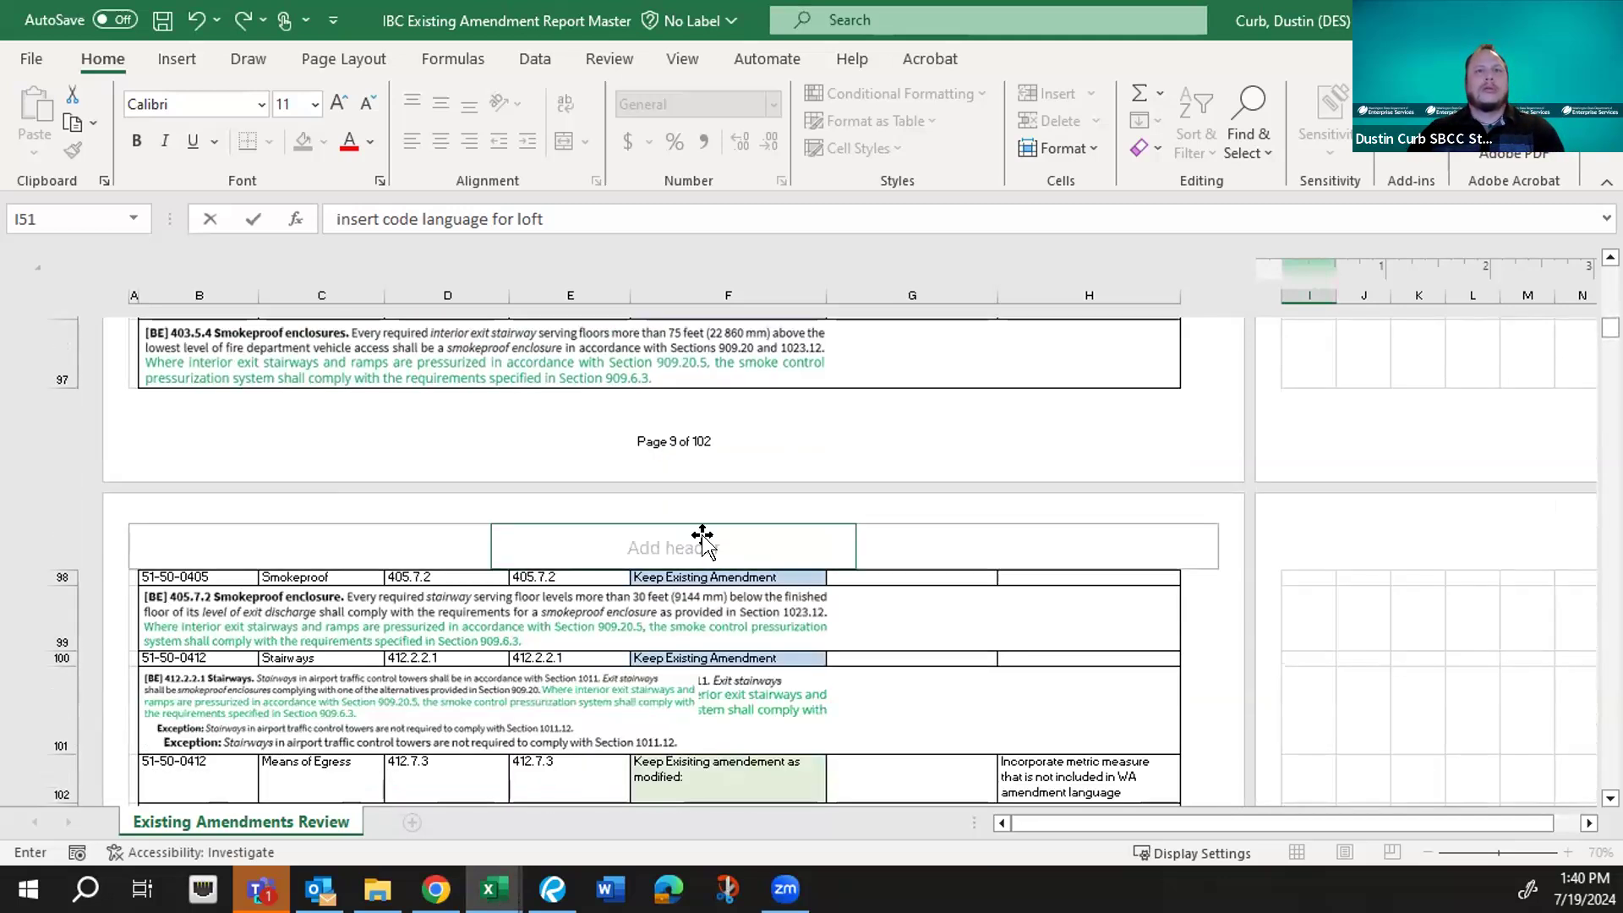
{"action": "scroll", "coordinate": [703, 542], "scroll_direction": "down", "scroll_amount": 2}
{"action": "scroll", "coordinate": [703, 542], "scroll_direction": "down", "scroll_amount": 1}
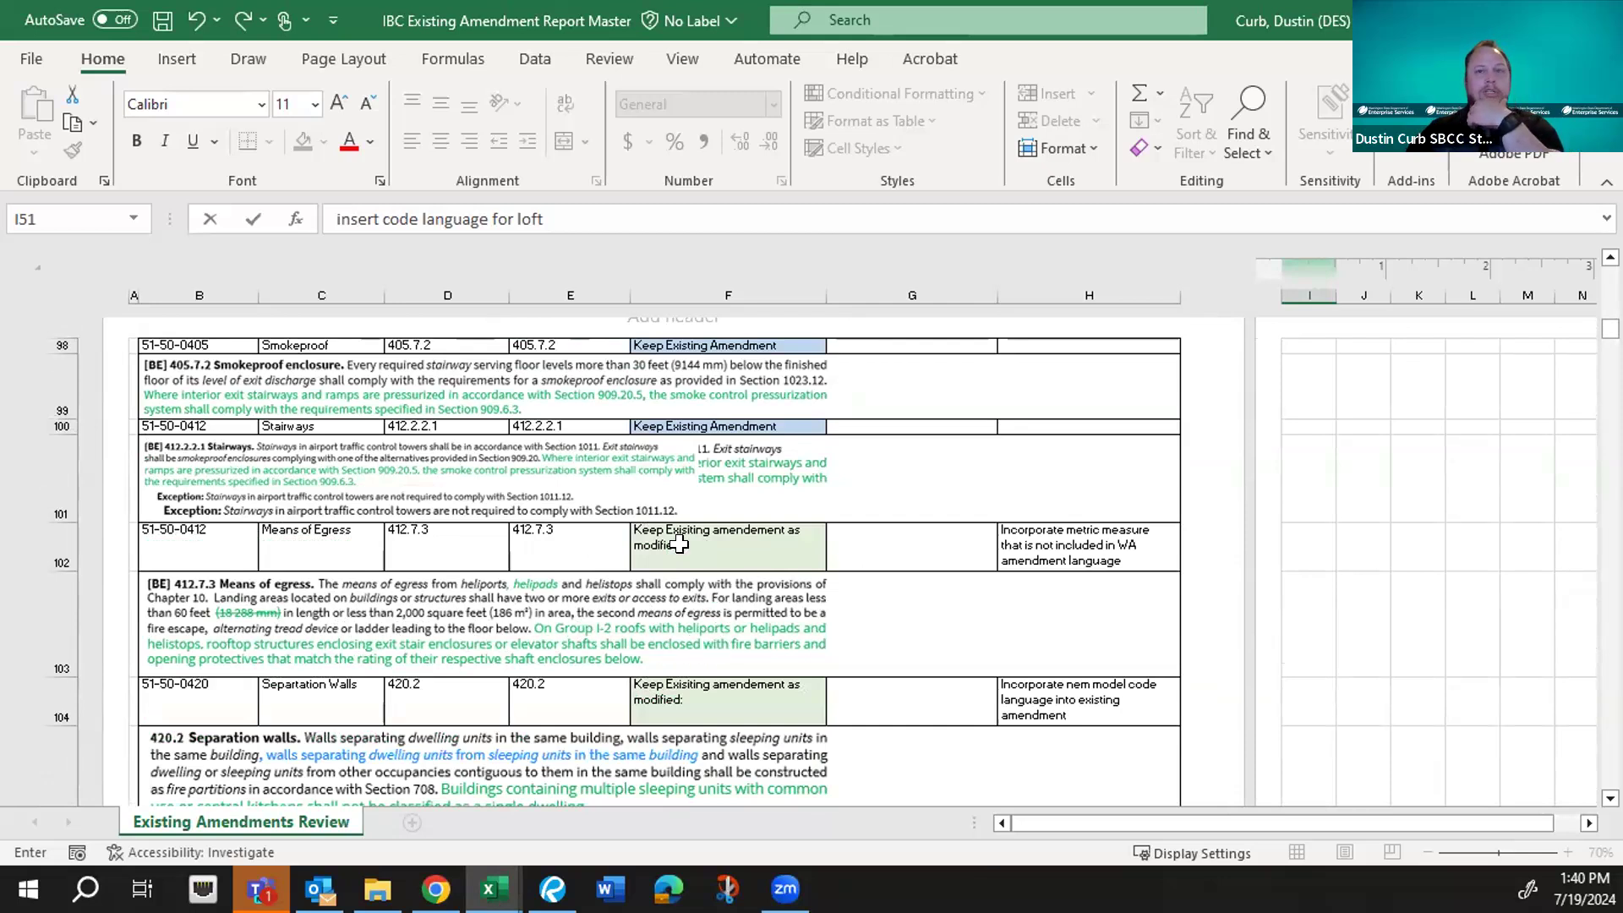
{"action": "scroll", "coordinate": [754, 626], "scroll_direction": "down", "scroll_amount": 2}
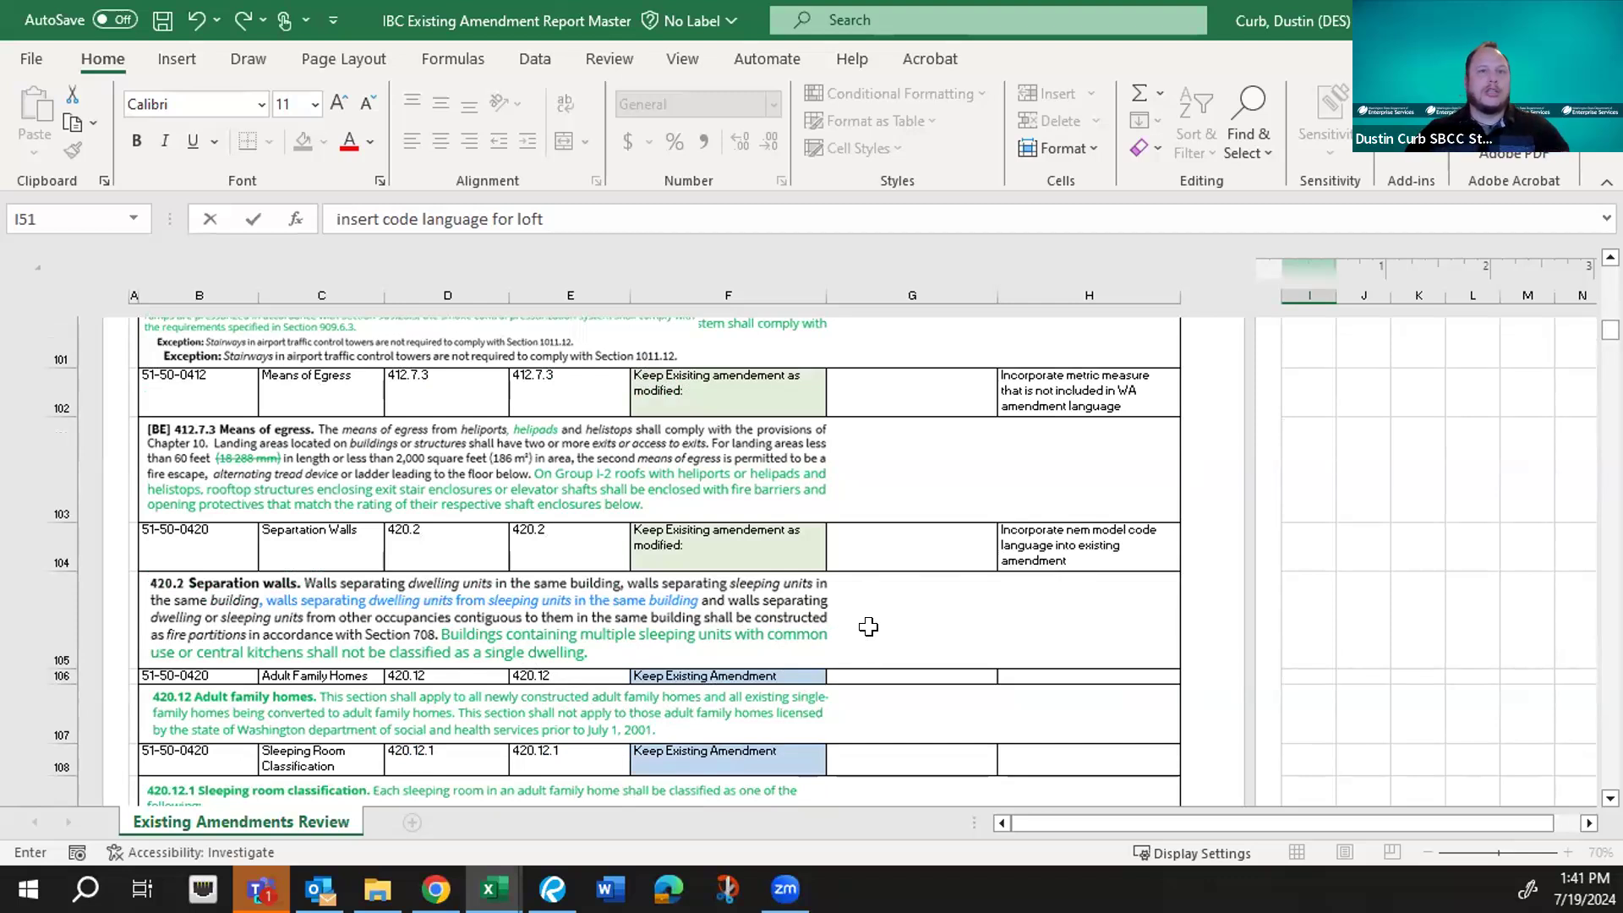
{"action": "scroll", "coordinate": [867, 626], "scroll_direction": "down", "scroll_amount": 2}
{"action": "scroll", "coordinate": [868, 627], "scroll_direction": "down", "scroll_amount": 4}
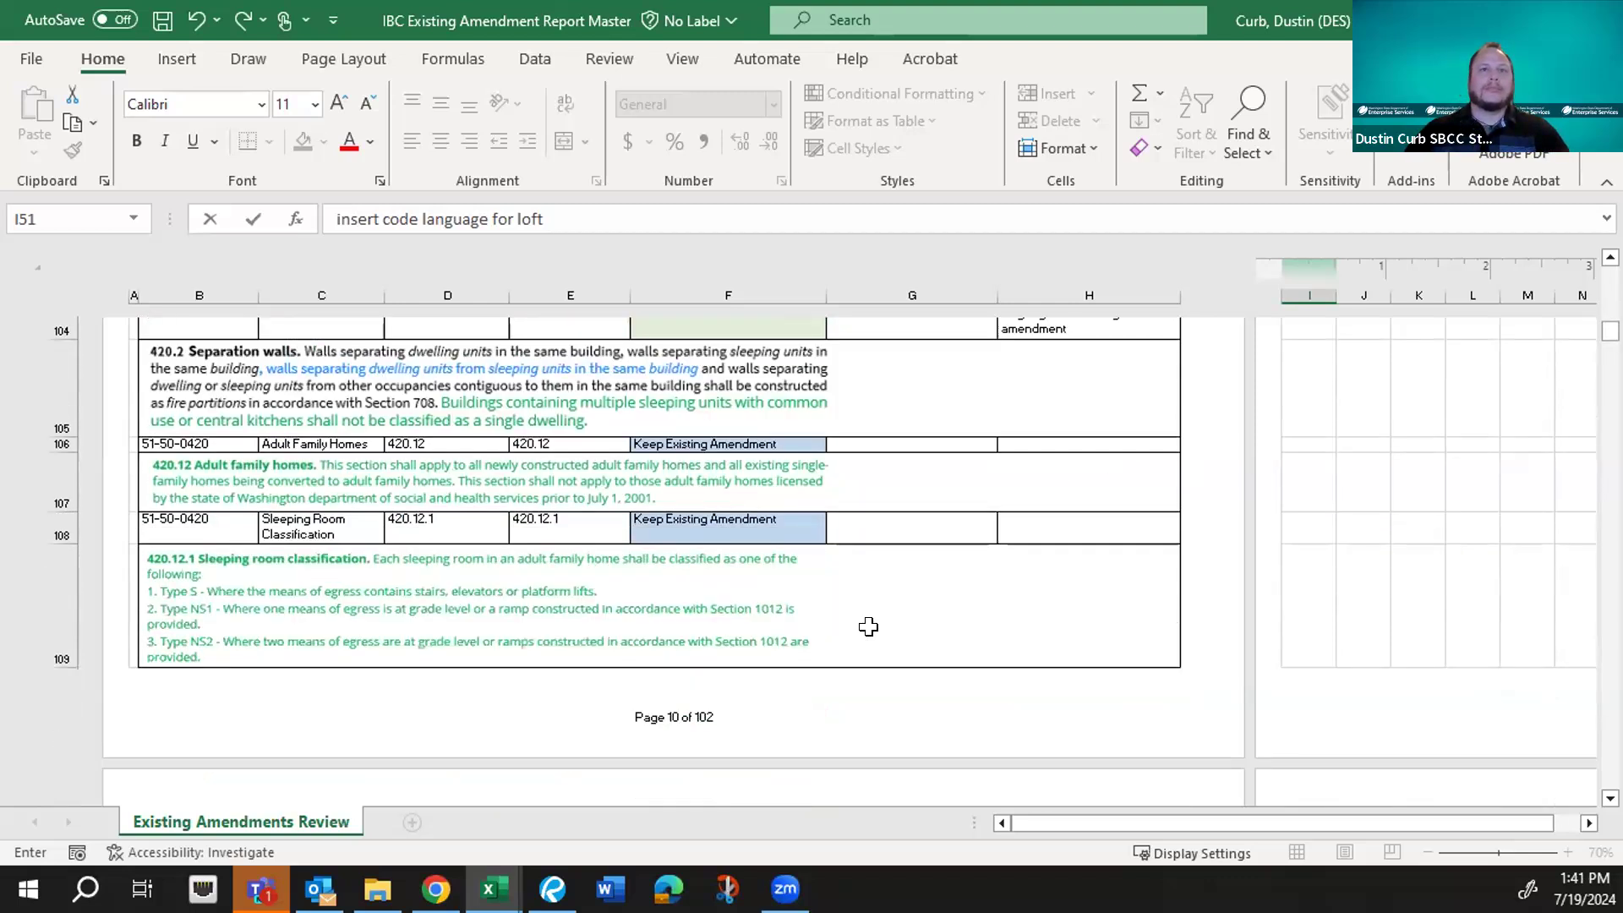
{"action": "scroll", "coordinate": [868, 627], "scroll_direction": "down", "scroll_amount": 5}
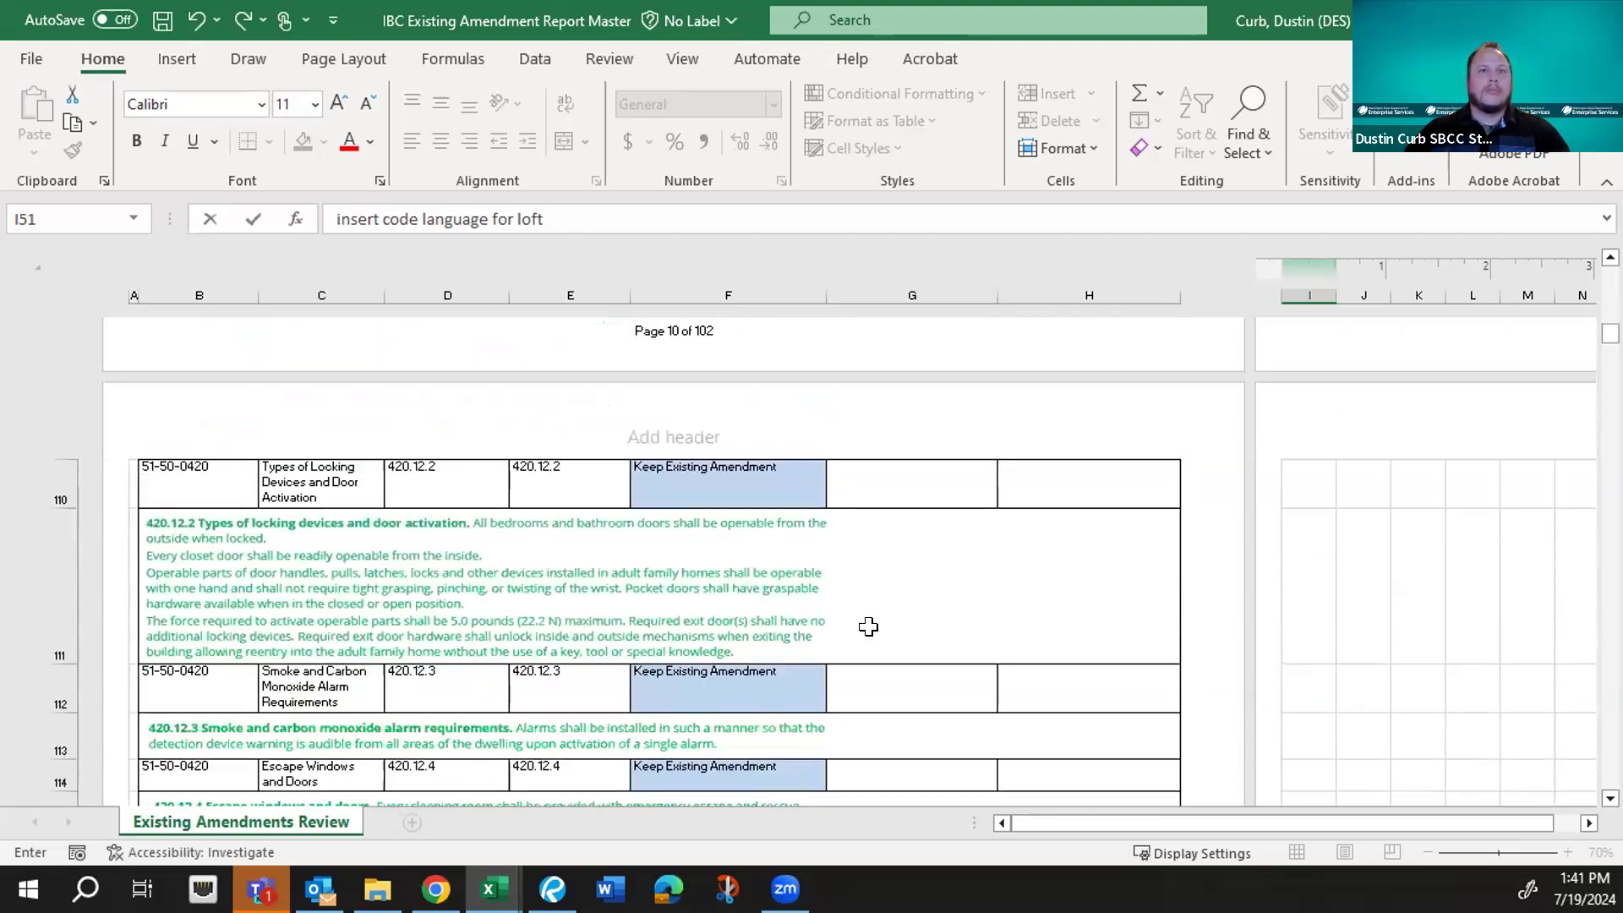
{"action": "scroll", "coordinate": [868, 626], "scroll_direction": "down", "scroll_amount": 5}
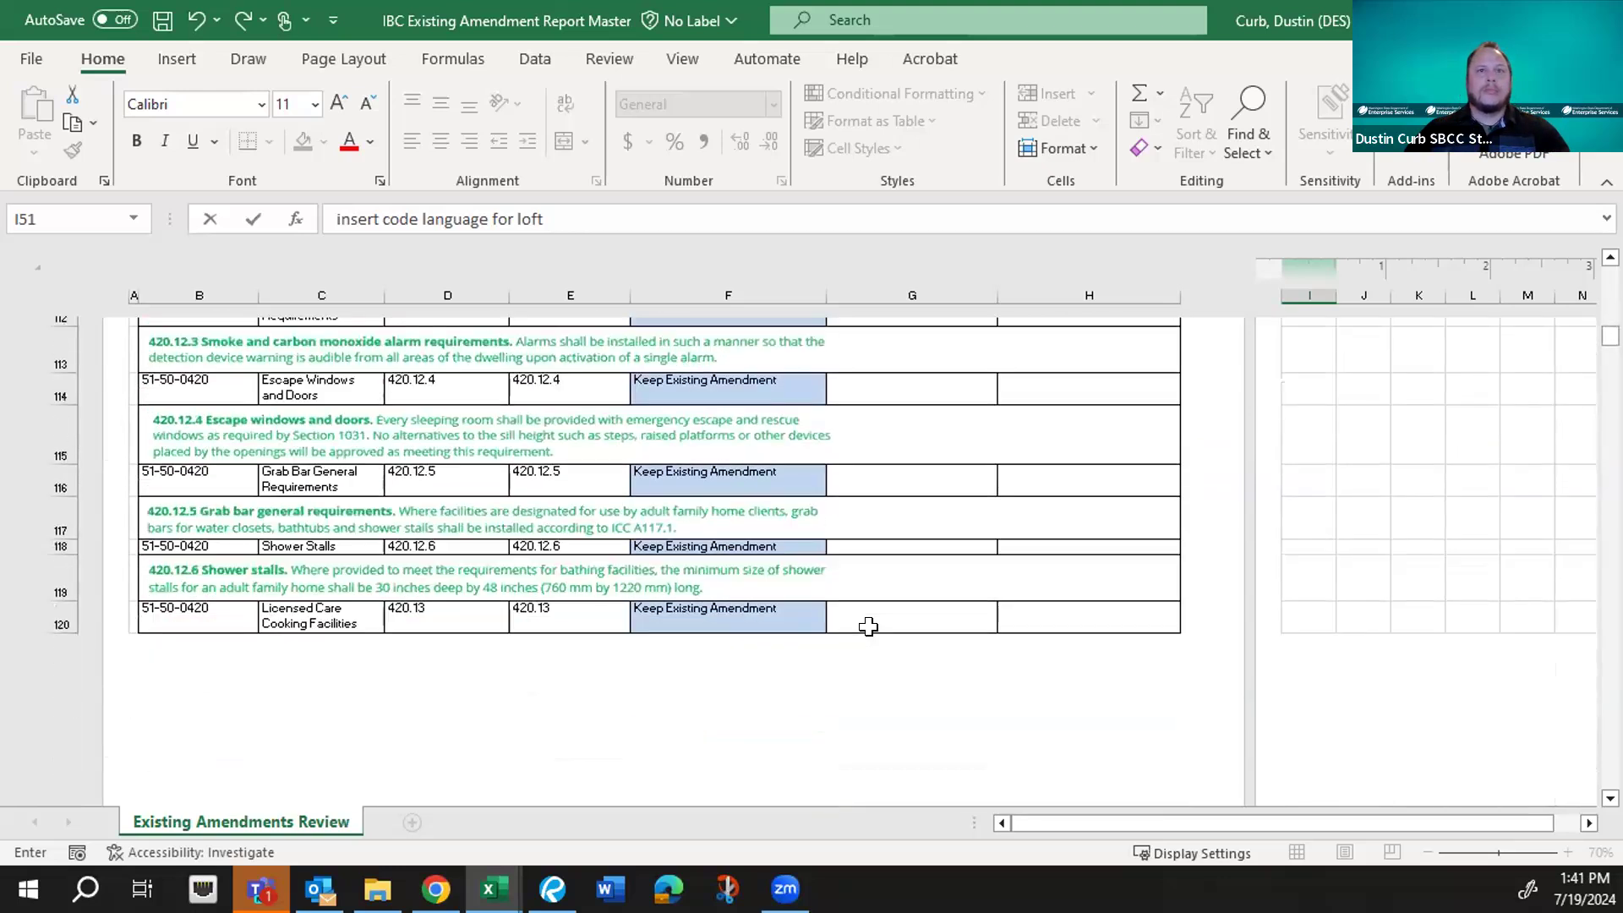
- Examine the loft amendments from 420.14 Lofts through 420.14.5 Smoke Alarms and their Appendix P comparison comments
{"action": "scroll", "coordinate": [868, 626], "scroll_direction": "down", "scroll_amount": 6}
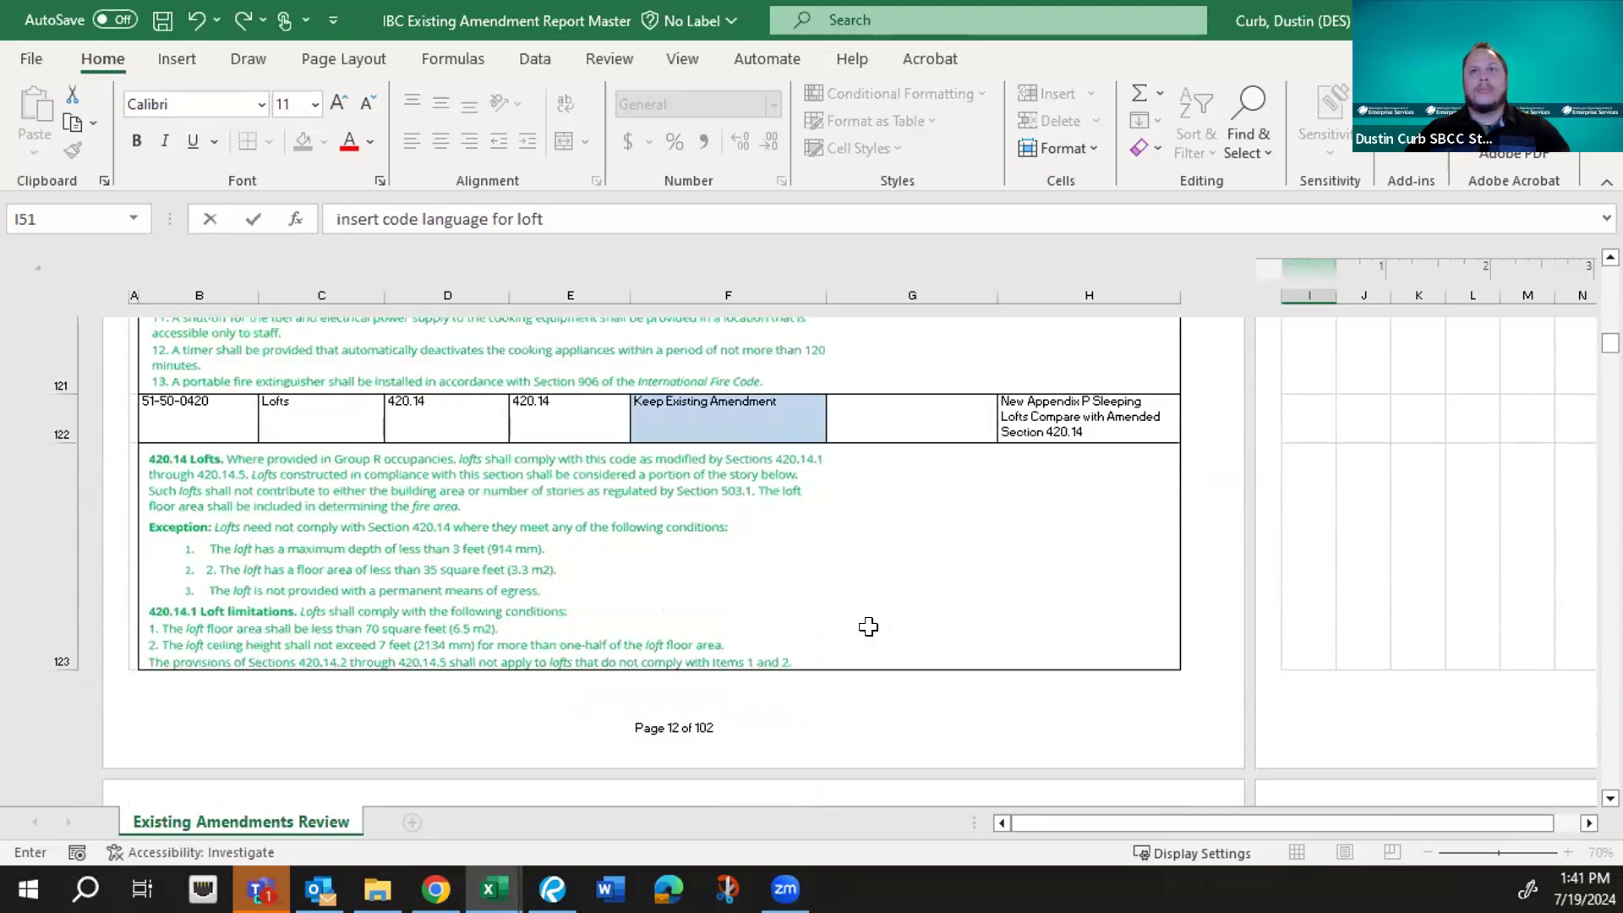
{"action": "scroll", "coordinate": [868, 626], "scroll_direction": "down", "scroll_amount": 3}
{"action": "scroll", "coordinate": [868, 626], "scroll_direction": "down", "scroll_amount": 2}
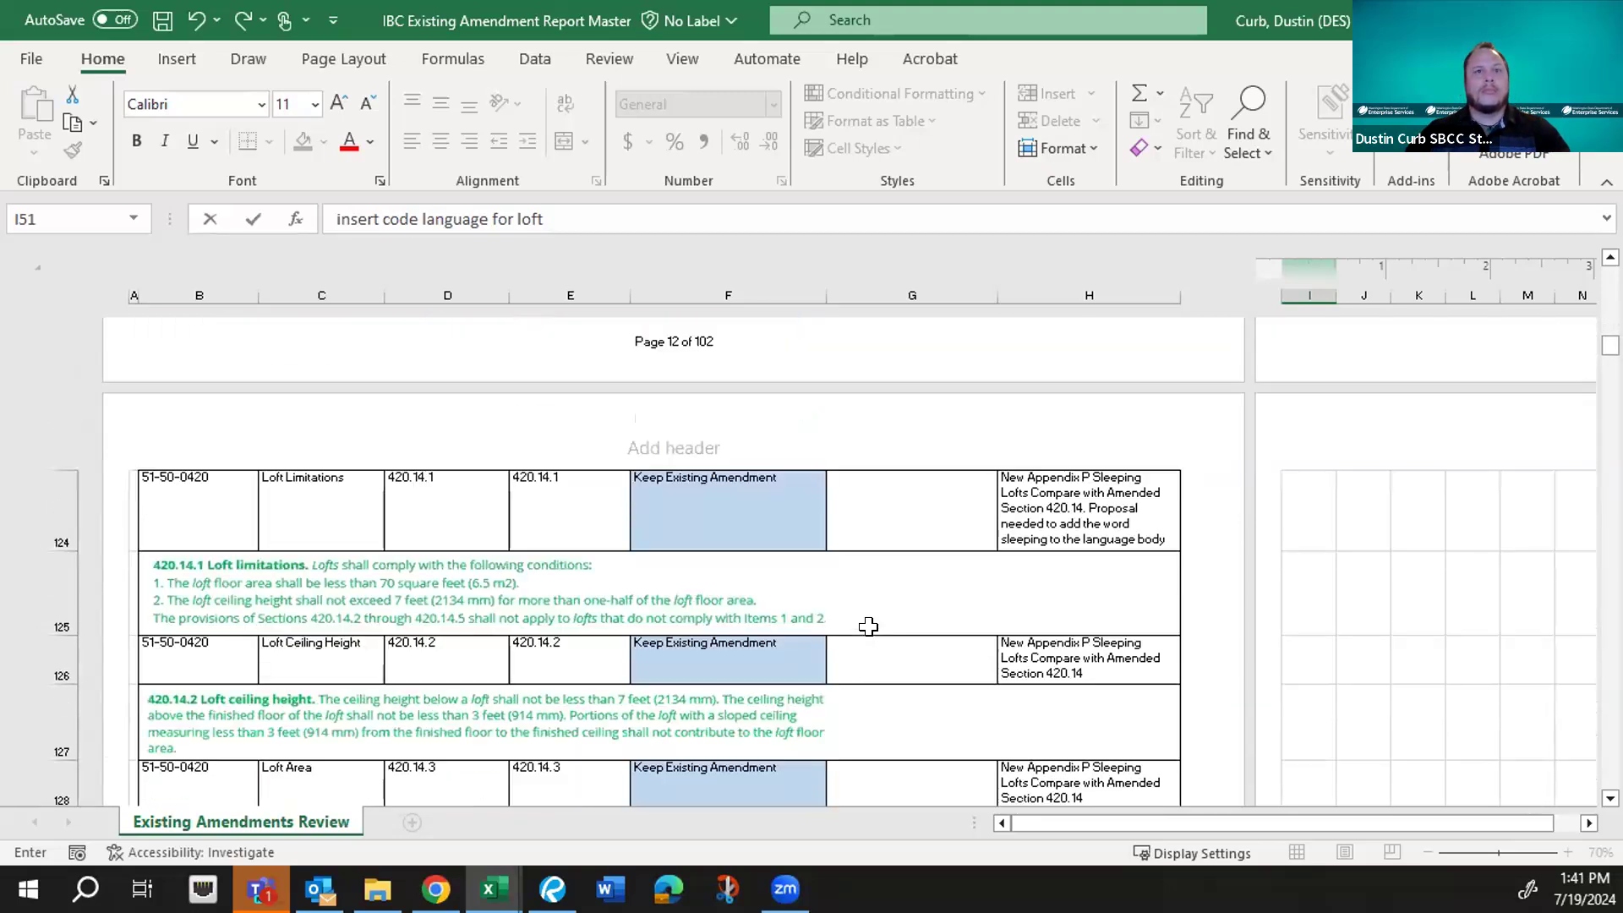
{"action": "scroll", "coordinate": [868, 626], "scroll_direction": "down", "scroll_amount": 1}
{"action": "scroll", "coordinate": [868, 626], "scroll_direction": "down", "scroll_amount": 1}
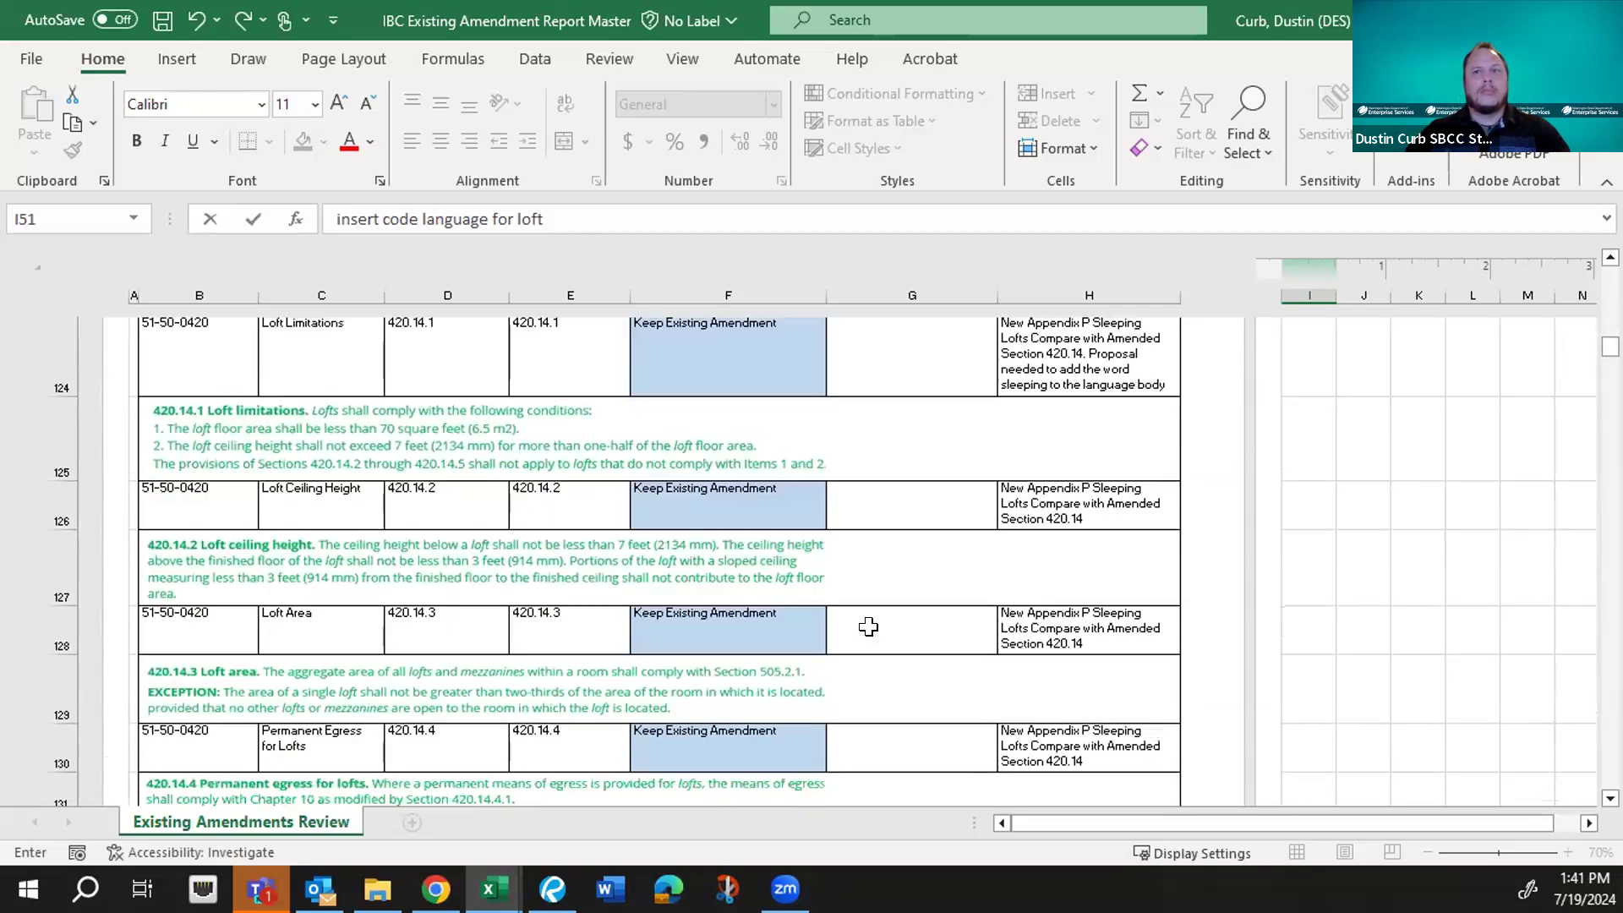
{"action": "scroll", "coordinate": [868, 627], "scroll_direction": "up", "scroll_amount": 5}
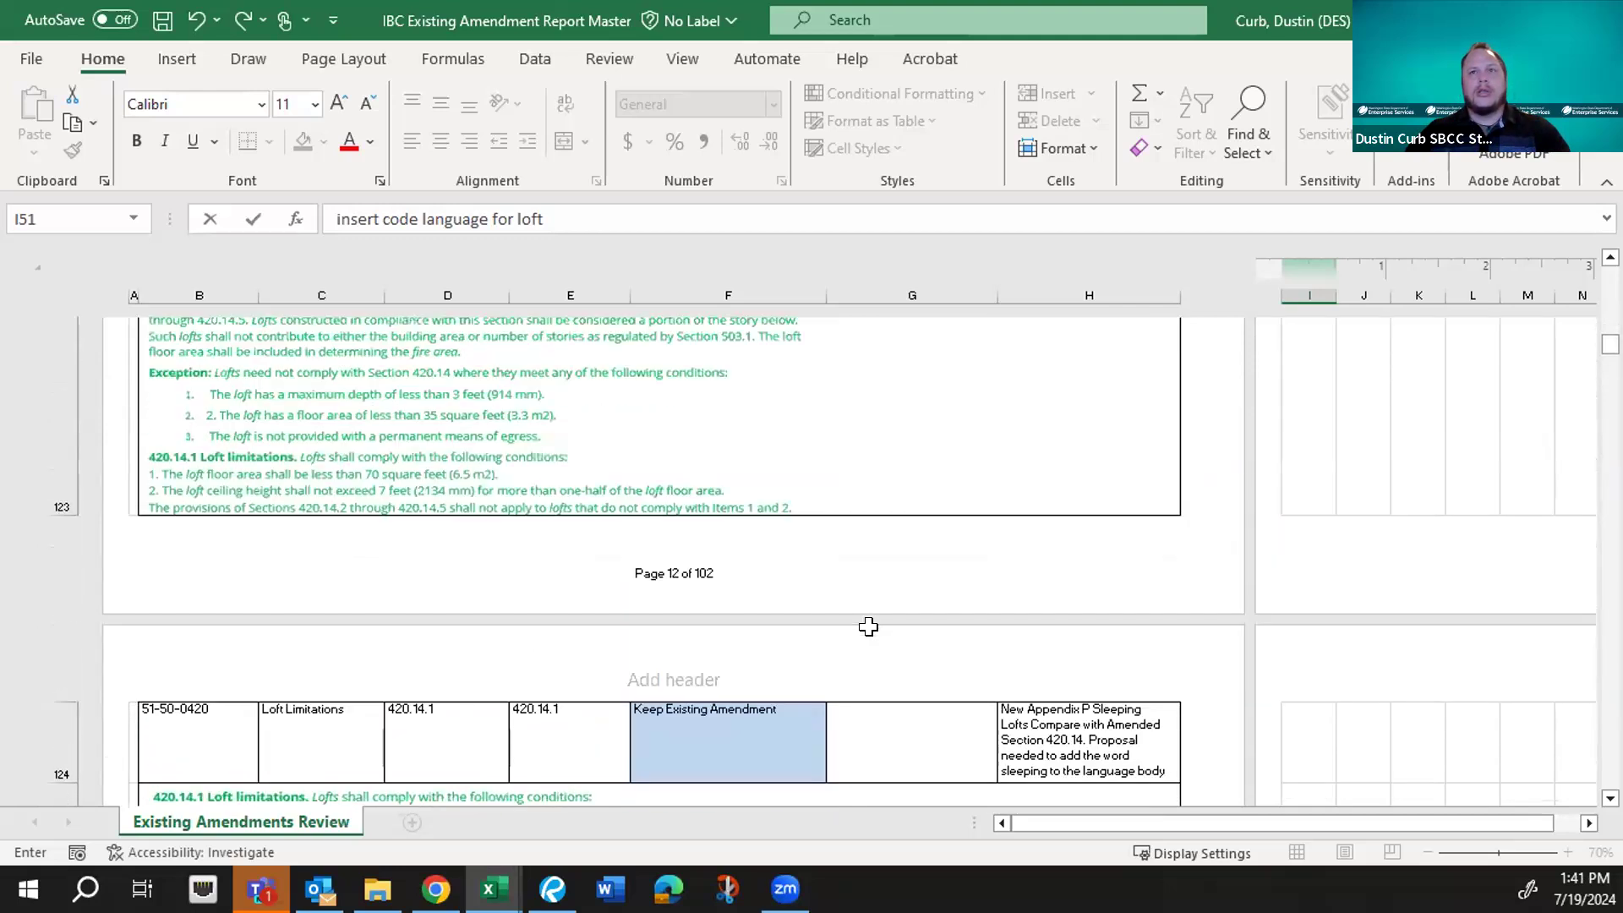
{"action": "scroll", "coordinate": [868, 626], "scroll_direction": "down", "scroll_amount": 2}
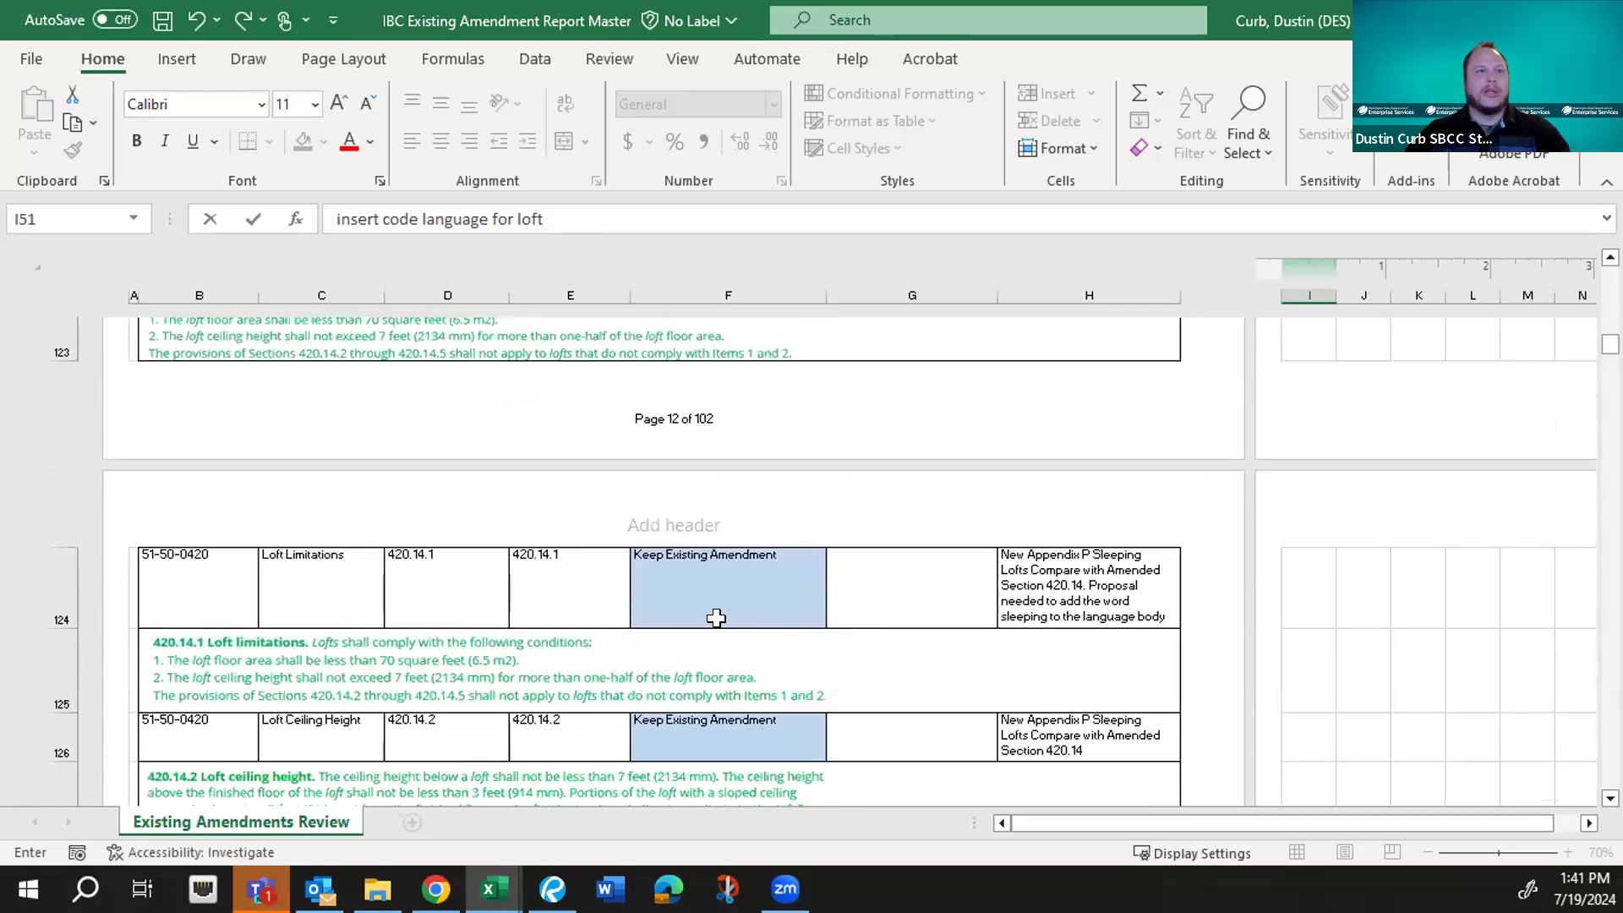
{"action": "scroll", "coordinate": [714, 607], "scroll_direction": "down", "scroll_amount": 3}
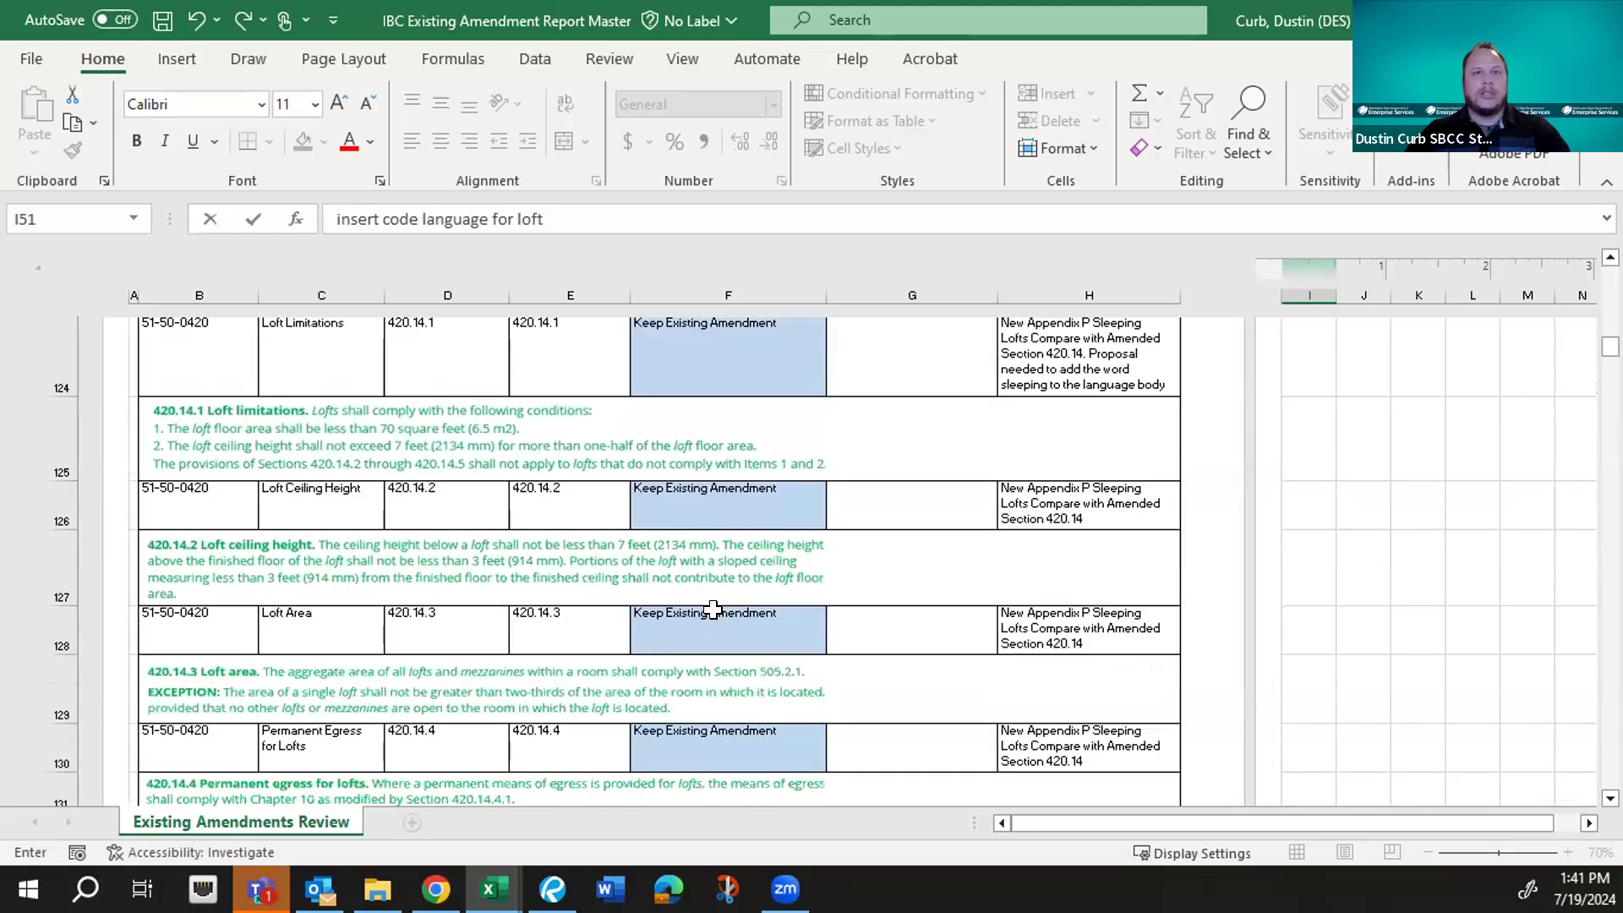
{"action": "scroll", "coordinate": [714, 610], "scroll_direction": "down", "scroll_amount": 1}
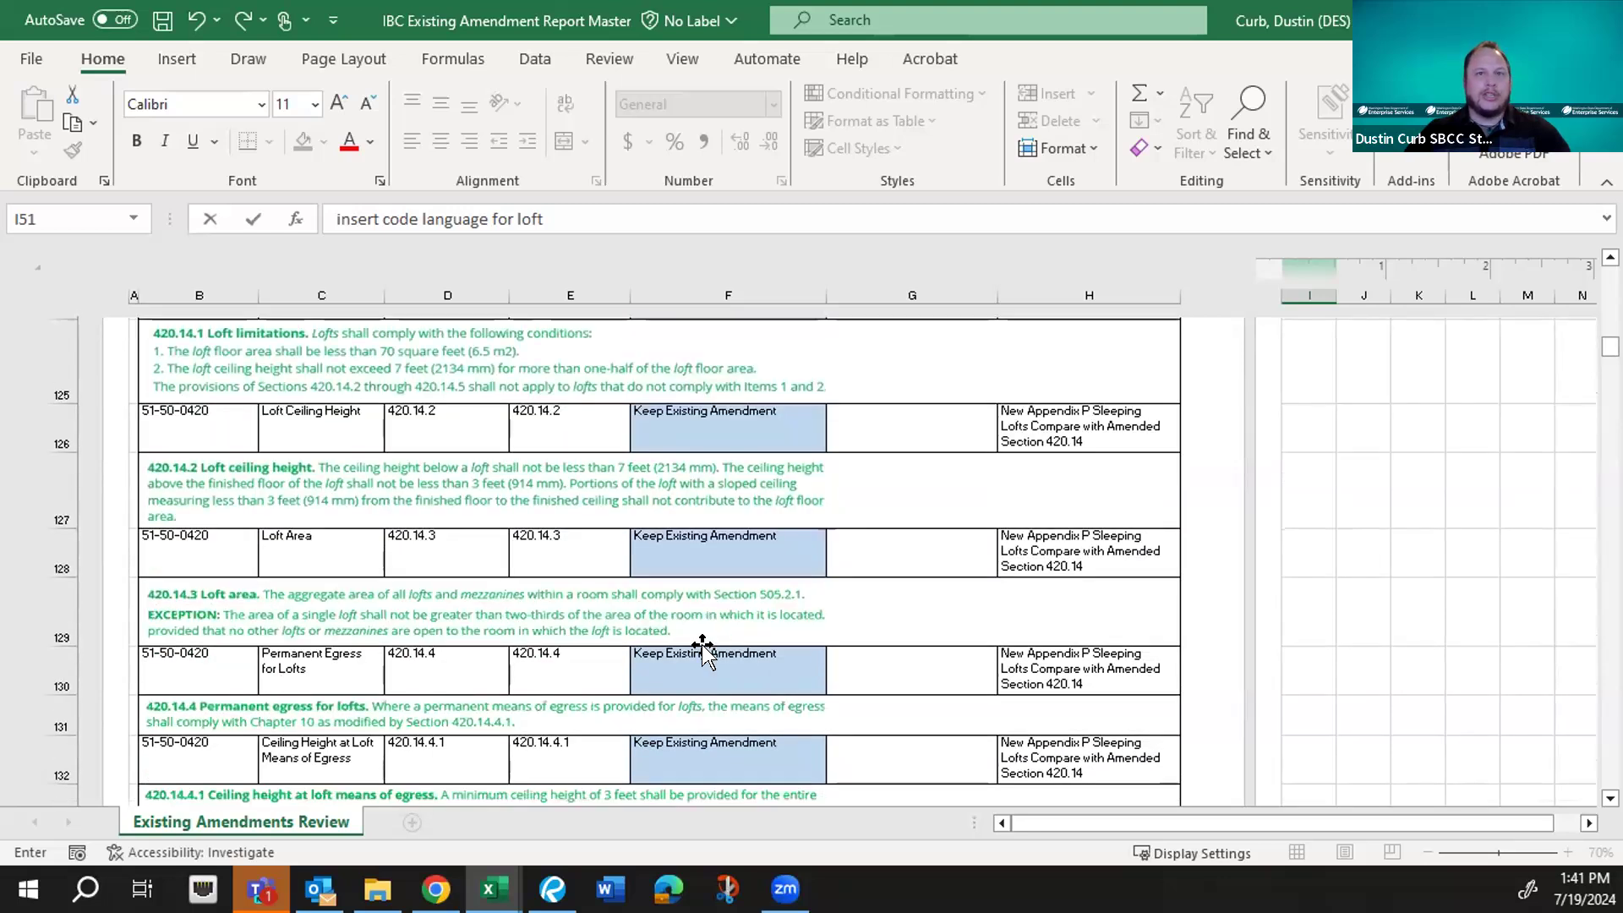
{"action": "scroll", "coordinate": [702, 647], "scroll_direction": "down", "scroll_amount": 1}
{"action": "scroll", "coordinate": [702, 646], "scroll_direction": "down", "scroll_amount": 1}
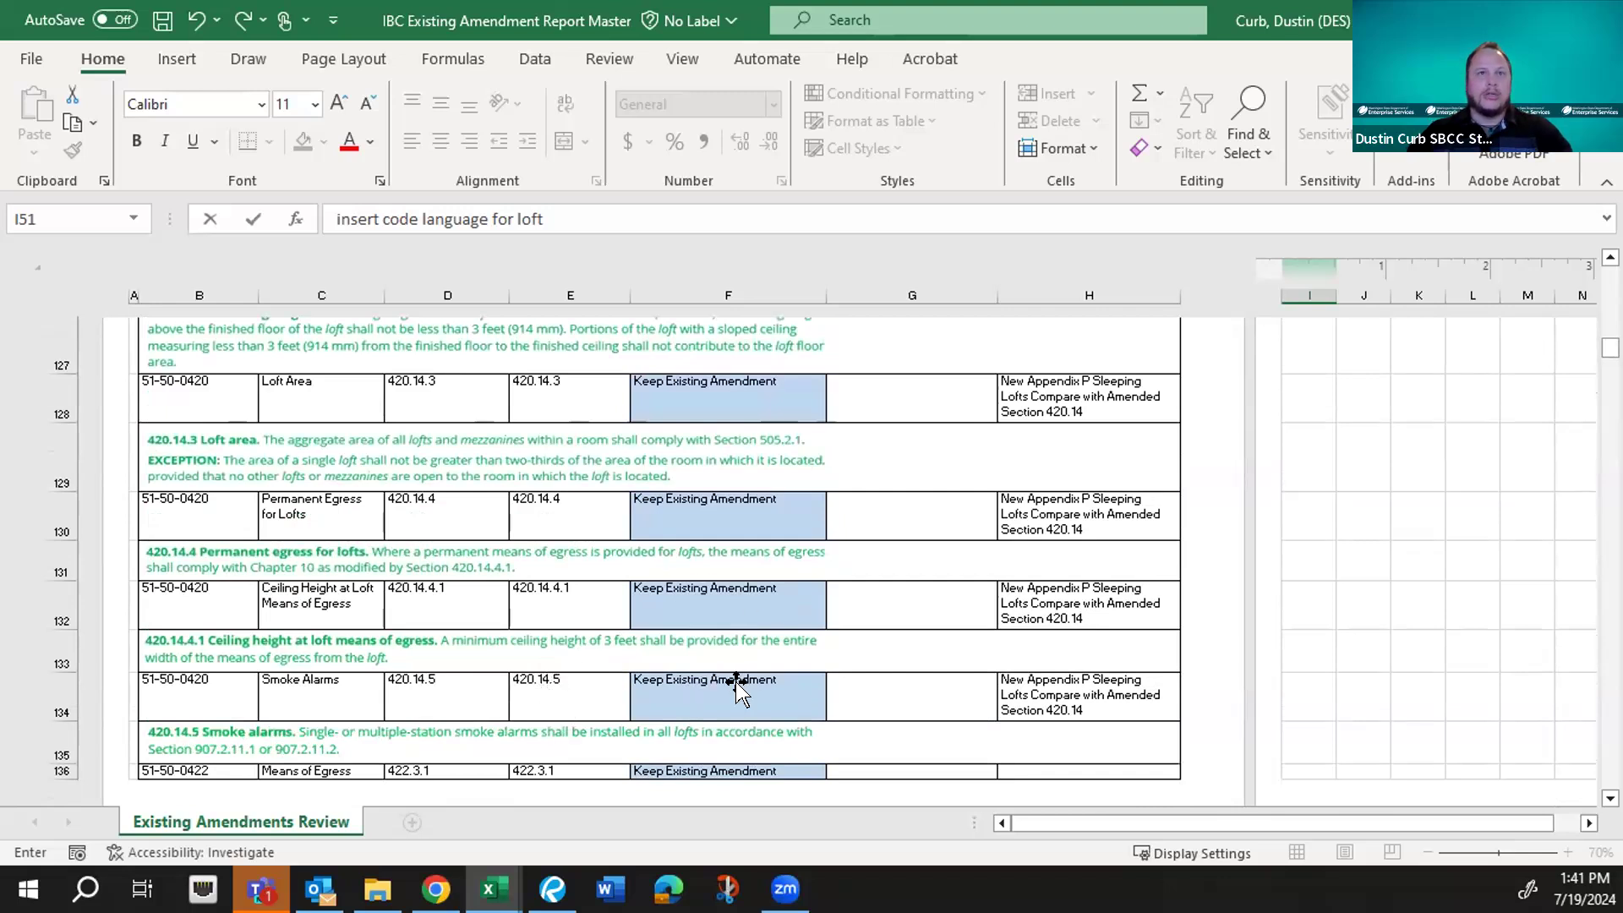
{"action": "scroll", "coordinate": [735, 683], "scroll_direction": "down", "scroll_amount": 1}
{"action": "scroll", "coordinate": [735, 683], "scroll_direction": "down", "scroll_amount": 2}
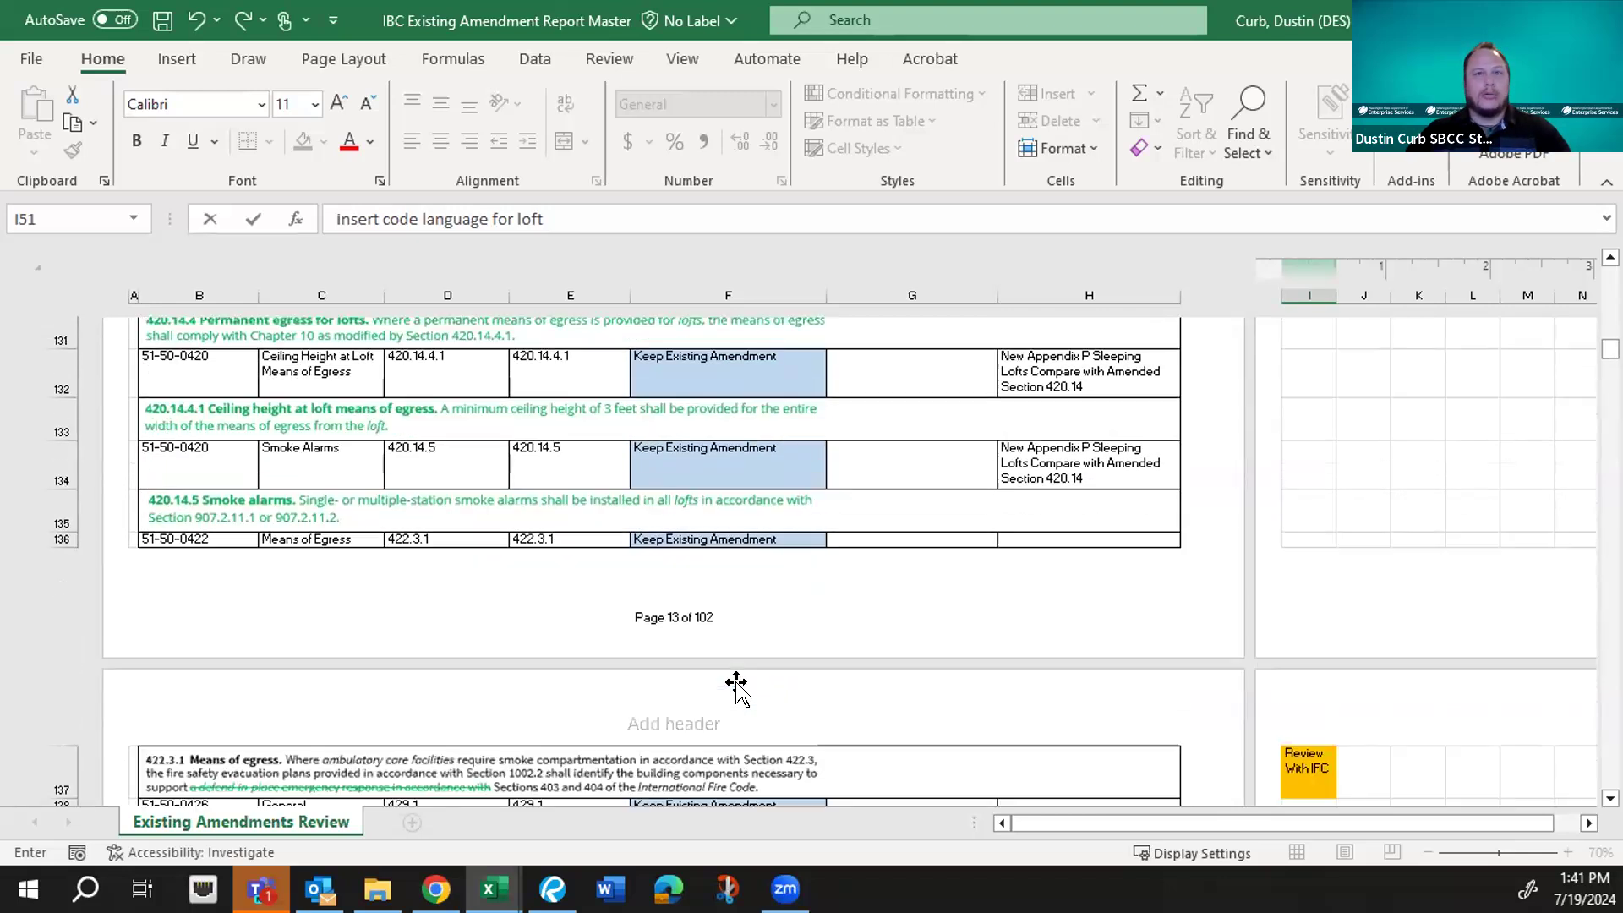
- Review 422.3.1 Means of Egress, the section 429 electric vehicle charging amendments, and the 503.1.4.1 occupiable roof enclosures entry
{"action": "scroll", "coordinate": [735, 683], "scroll_direction": "down", "scroll_amount": 1}
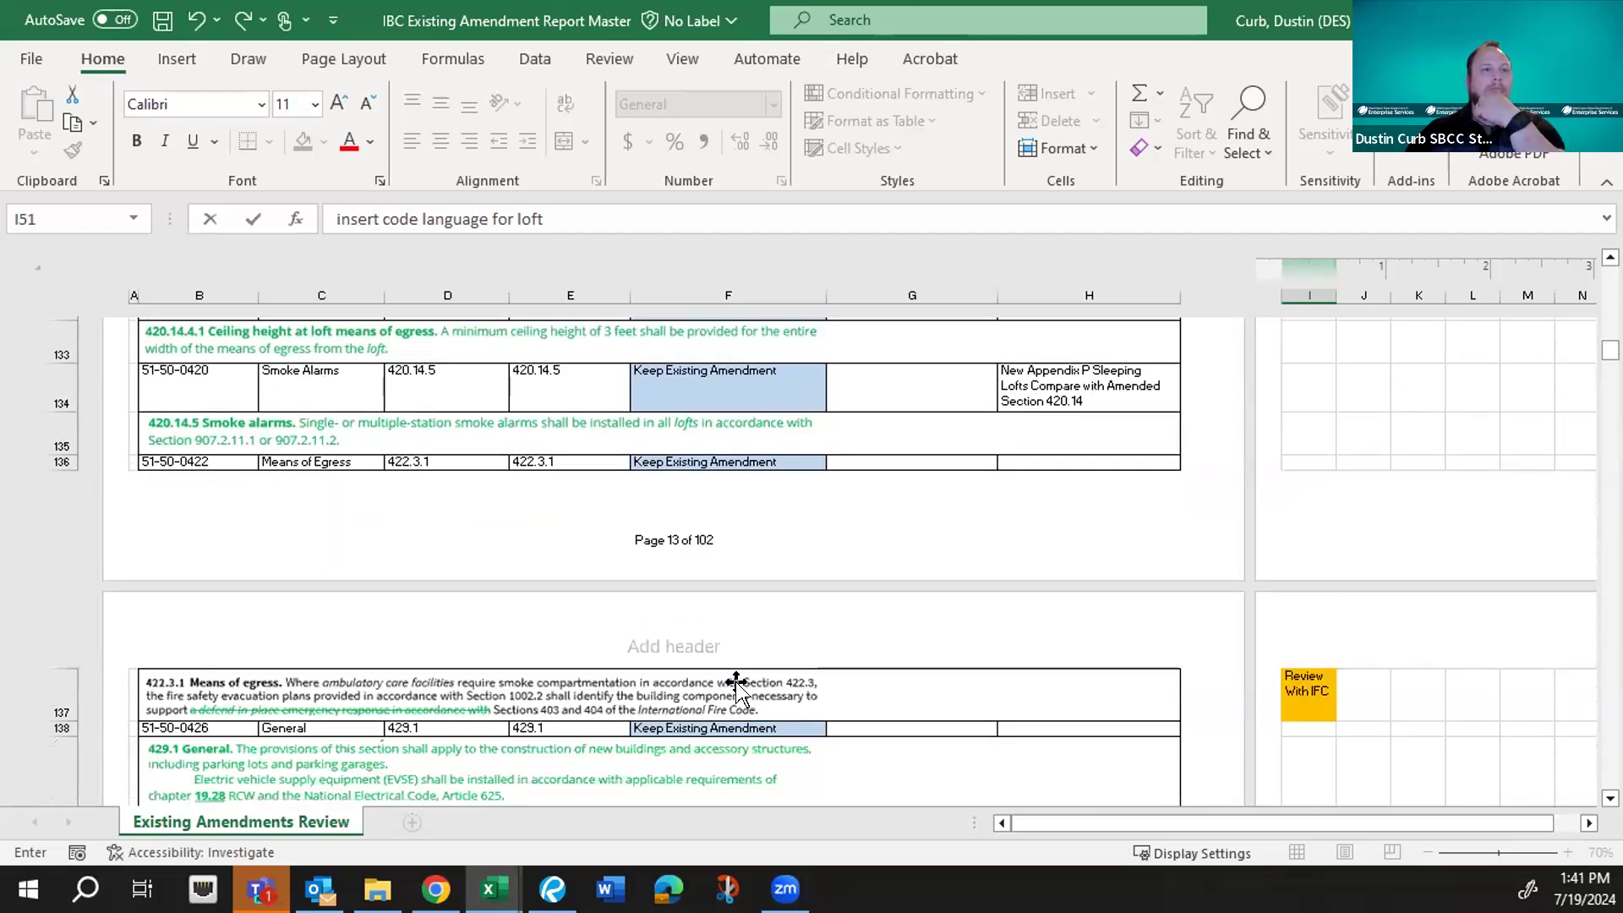
{"action": "scroll", "coordinate": [736, 682], "scroll_direction": "down", "scroll_amount": 2}
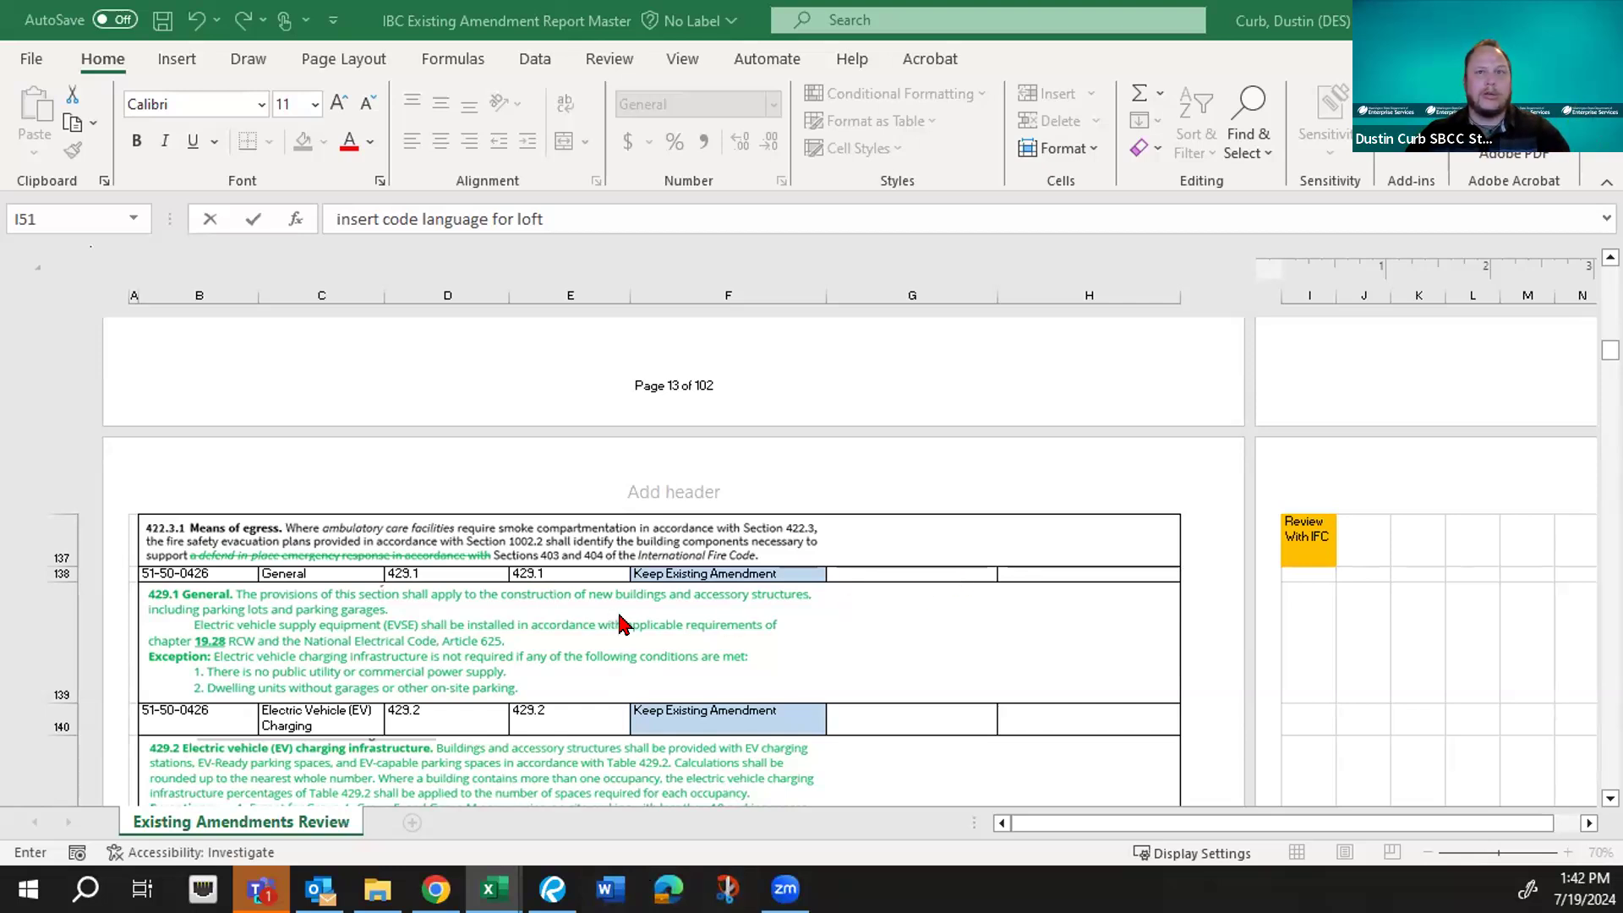
{"action": "scroll", "coordinate": [621, 626], "scroll_direction": "down", "scroll_amount": 2}
{"action": "scroll", "coordinate": [618, 607], "scroll_direction": "down", "scroll_amount": 4}
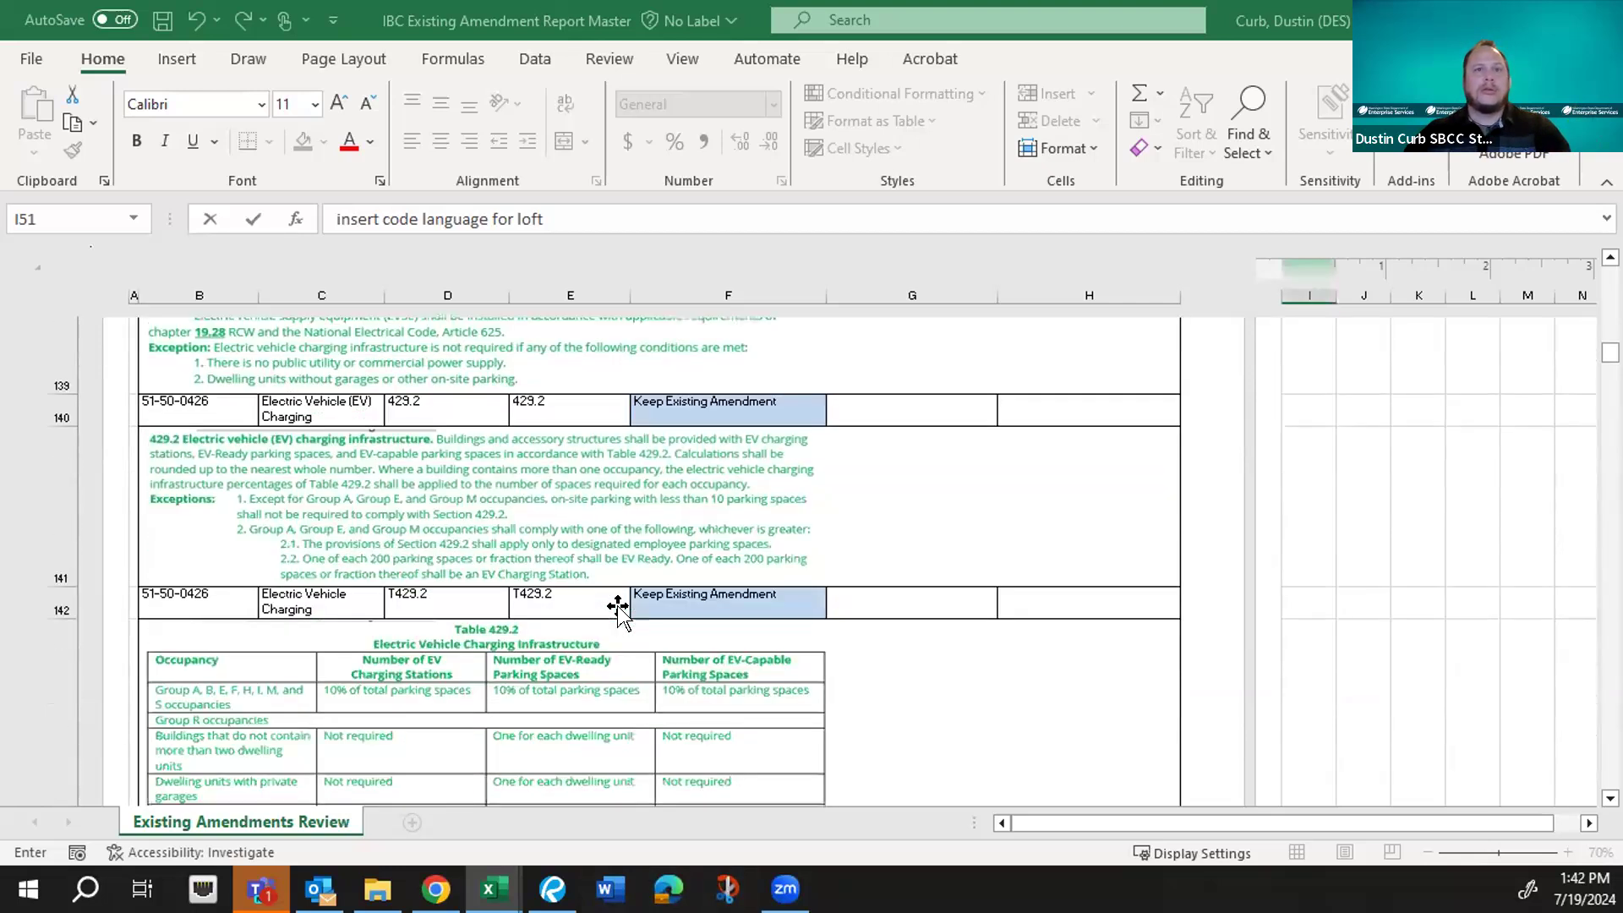
{"action": "scroll", "coordinate": [617, 606], "scroll_direction": "down", "scroll_amount": 4}
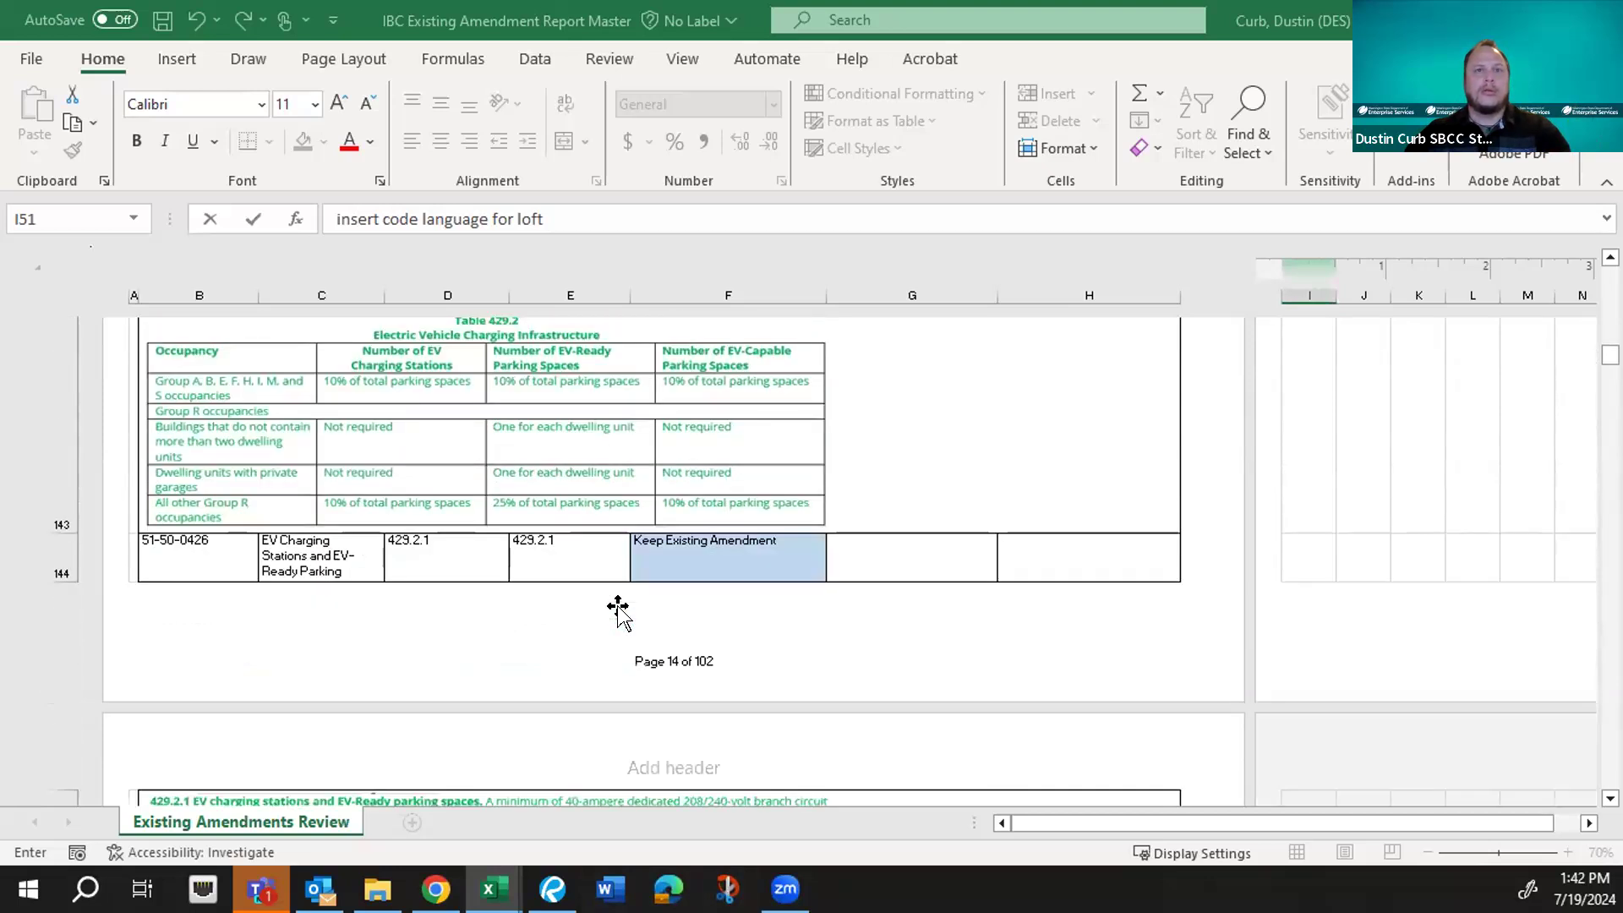
{"action": "scroll", "coordinate": [617, 607], "scroll_direction": "down", "scroll_amount": 6}
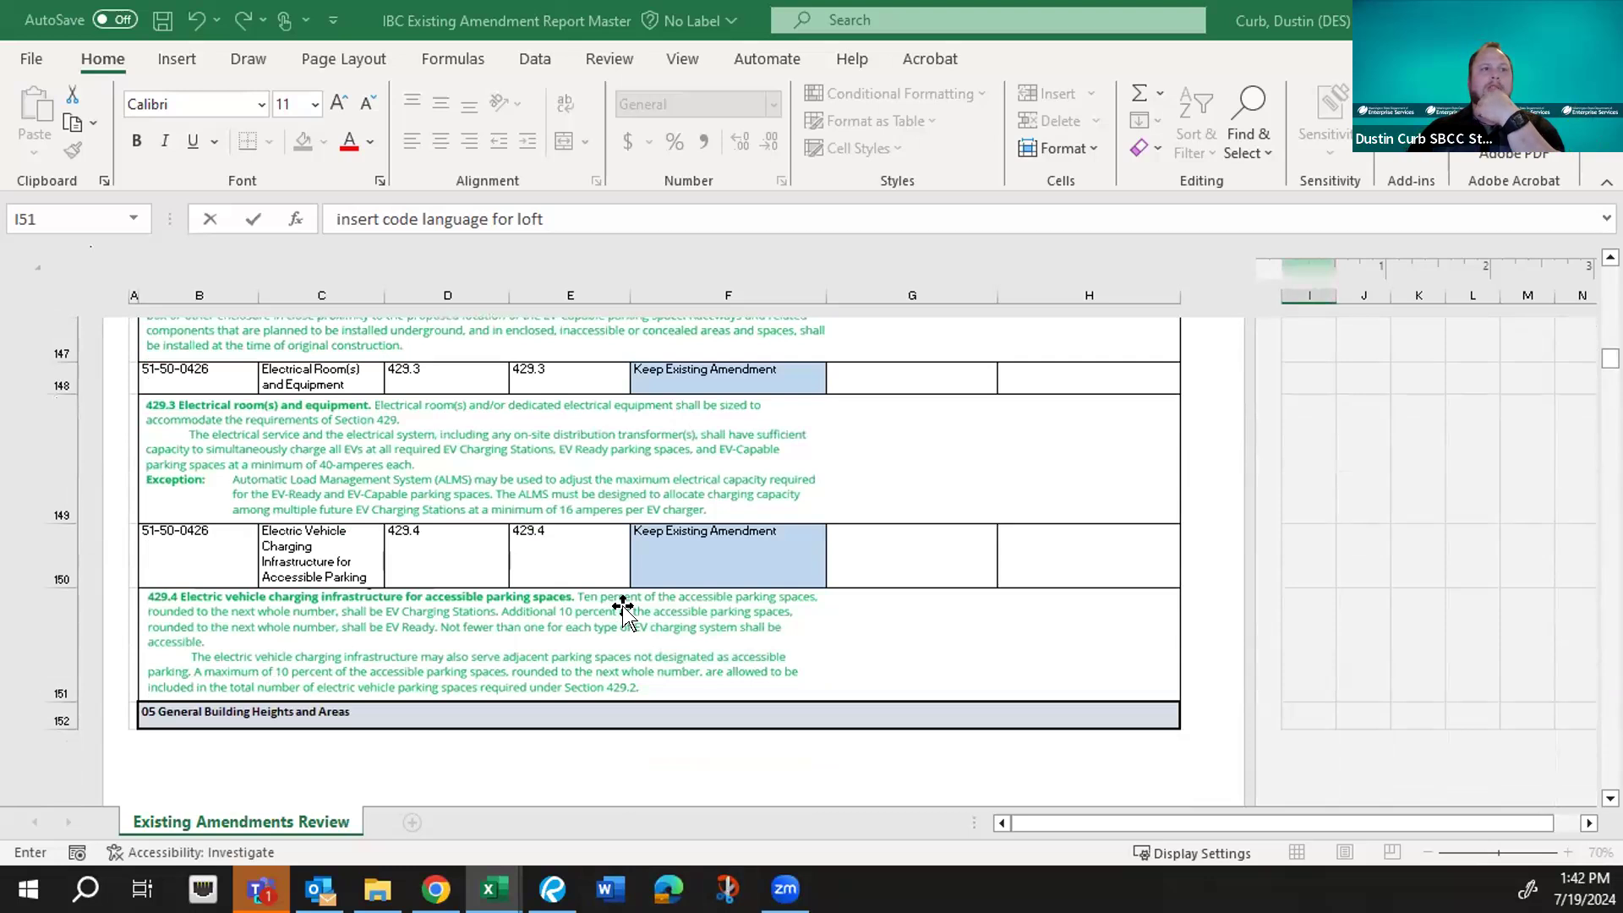
{"action": "scroll", "coordinate": [619, 608], "scroll_direction": "down", "scroll_amount": 2}
{"action": "scroll", "coordinate": [622, 608], "scroll_direction": "down", "scroll_amount": 2}
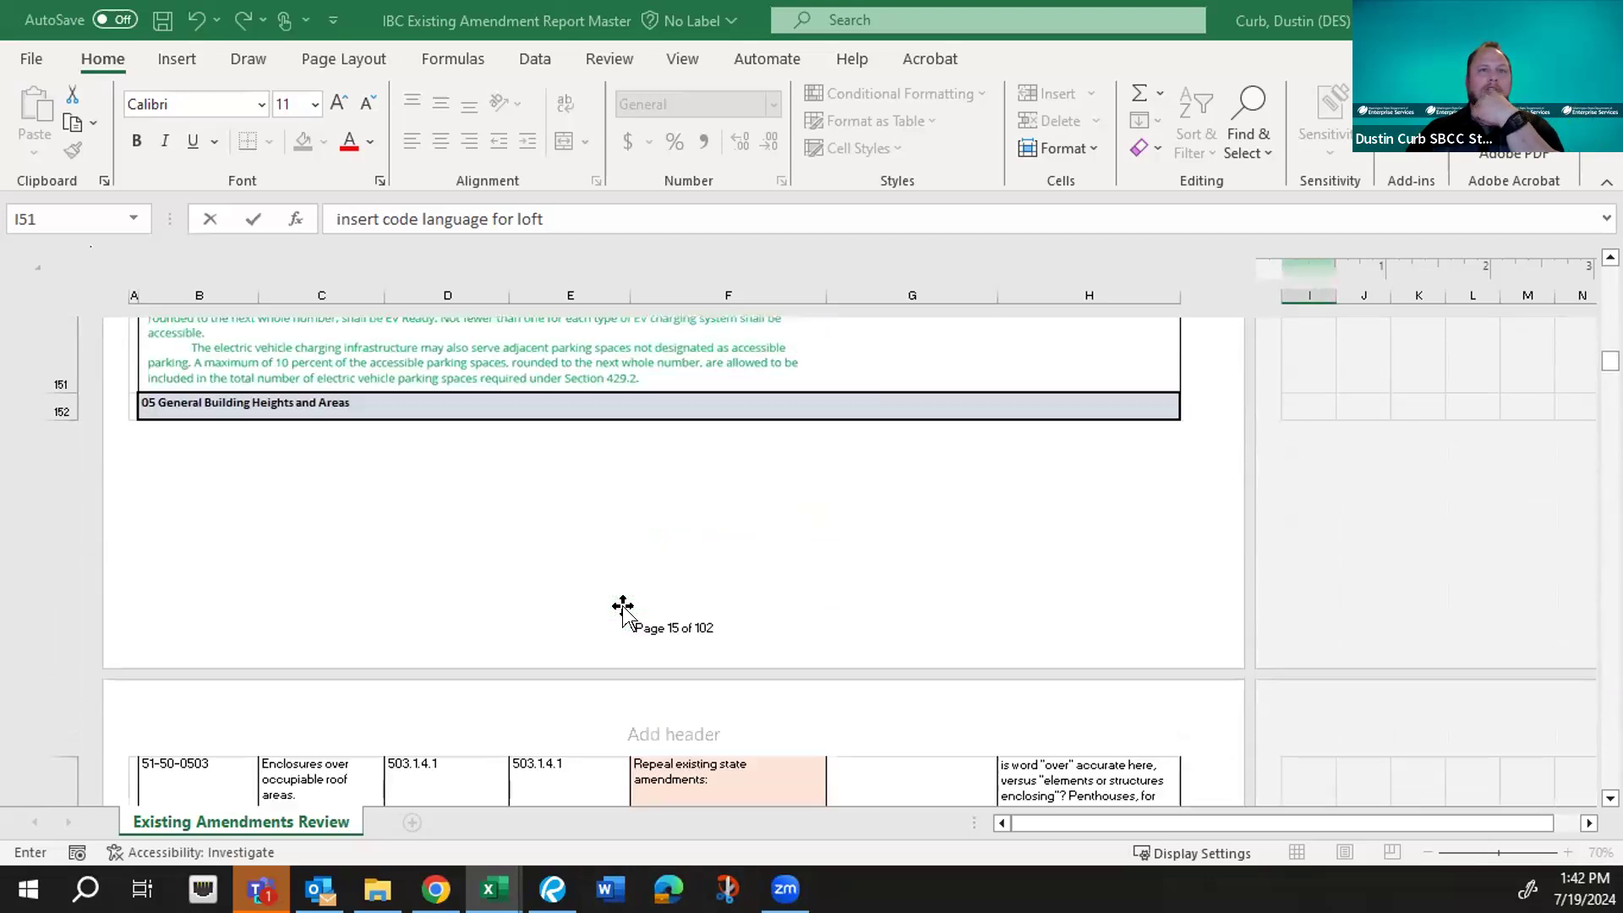
{"action": "scroll", "coordinate": [623, 607], "scroll_direction": "down", "scroll_amount": 2}
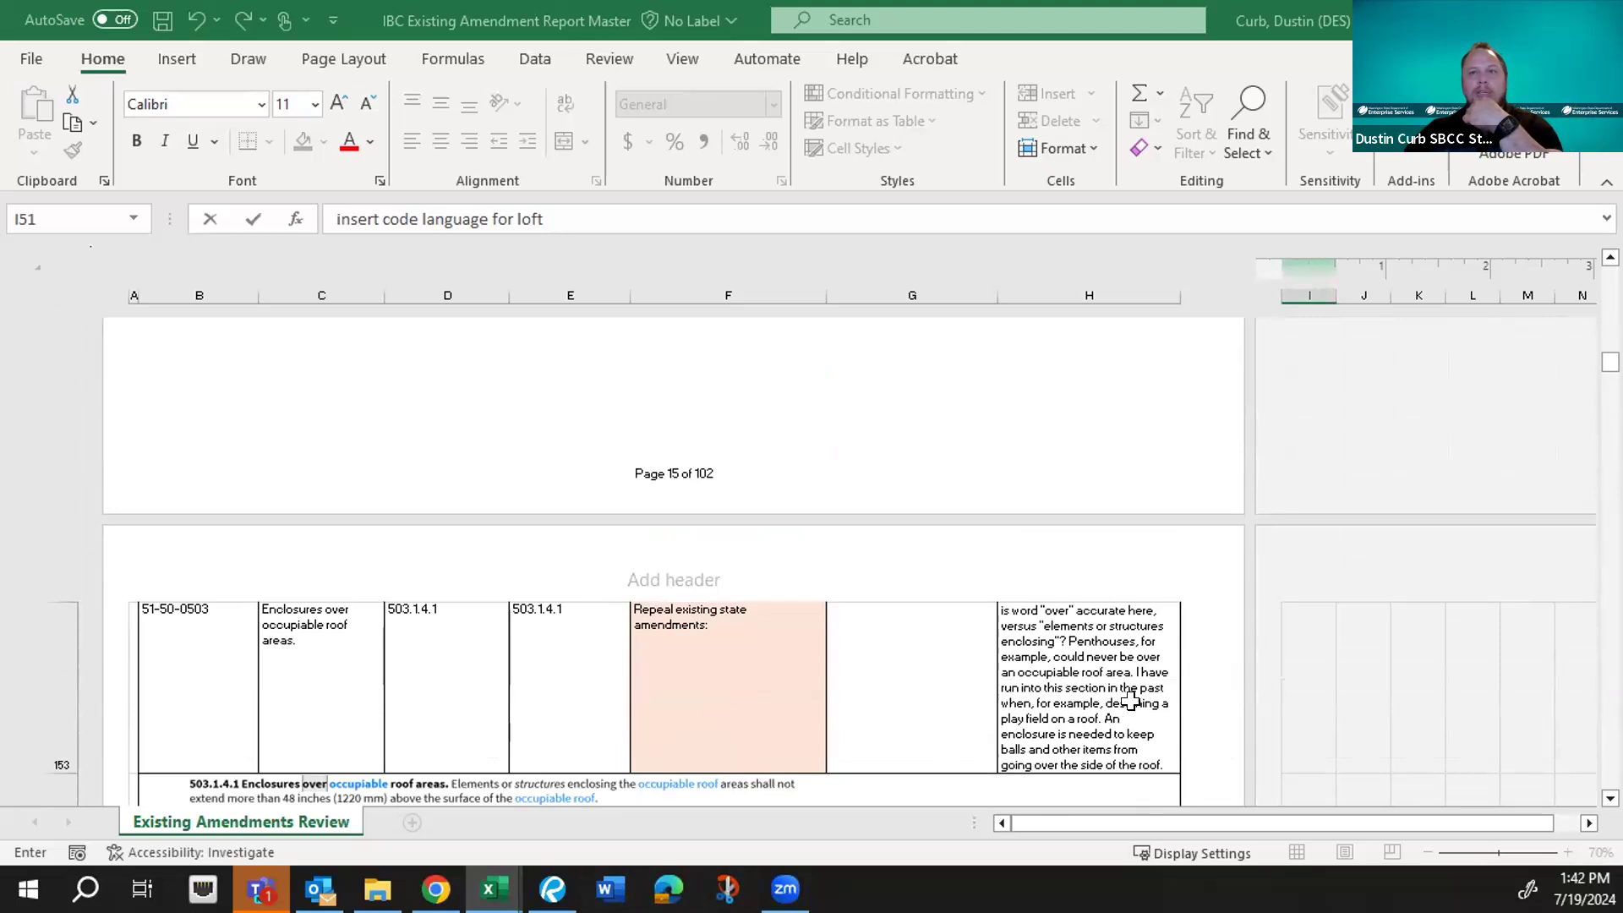
- Review the chapter 5 amendments from 503.1.4.1 through 508.5.1, including Guards, Tables 504.3 and 504.4, stair enclosure pressurization, and mezzanines
{"action": "left_click", "coordinate": [1095, 732]}
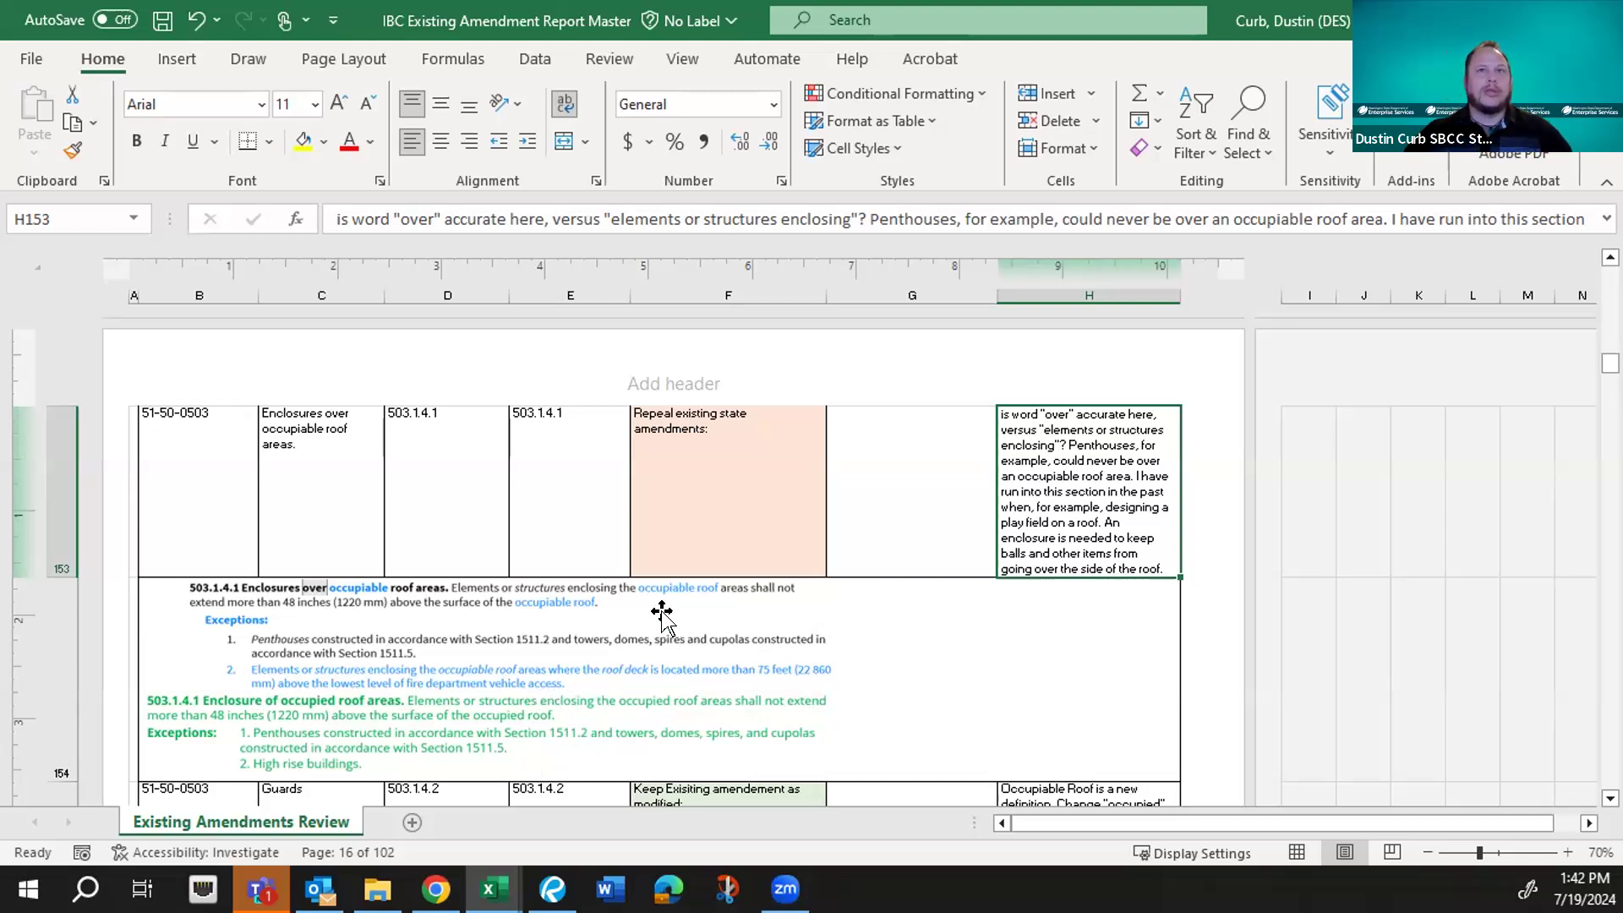
{"action": "scroll", "coordinate": [771, 621], "scroll_direction": "down", "scroll_amount": 5}
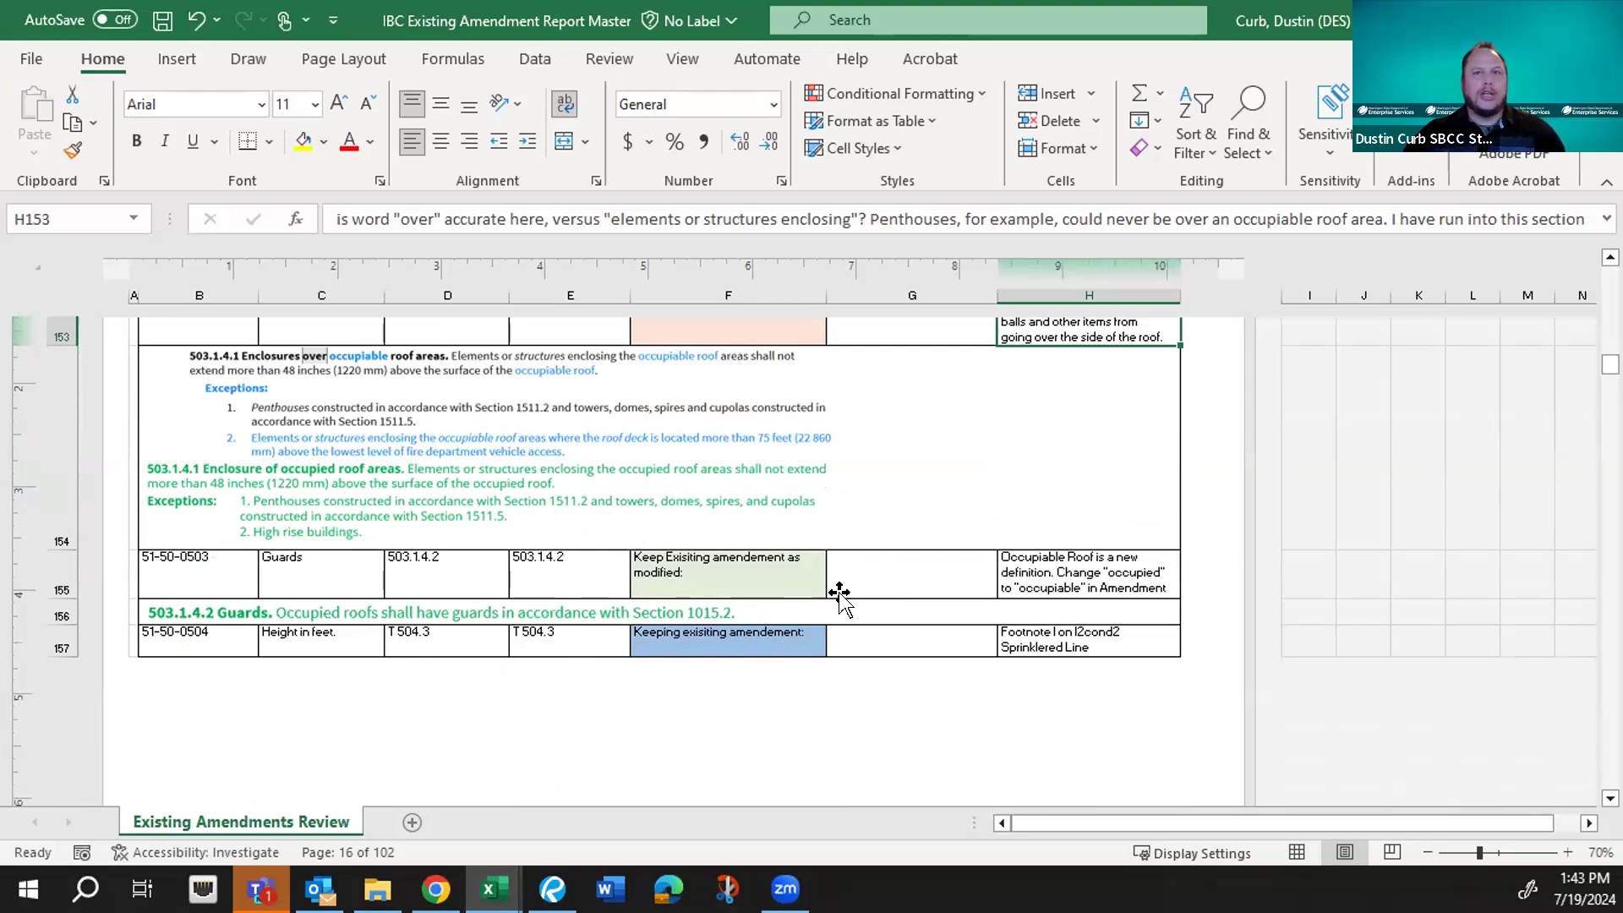
{"action": "scroll", "coordinate": [840, 596], "scroll_direction": "down", "scroll_amount": 2}
{"action": "scroll", "coordinate": [839, 596], "scroll_direction": "down", "scroll_amount": 8}
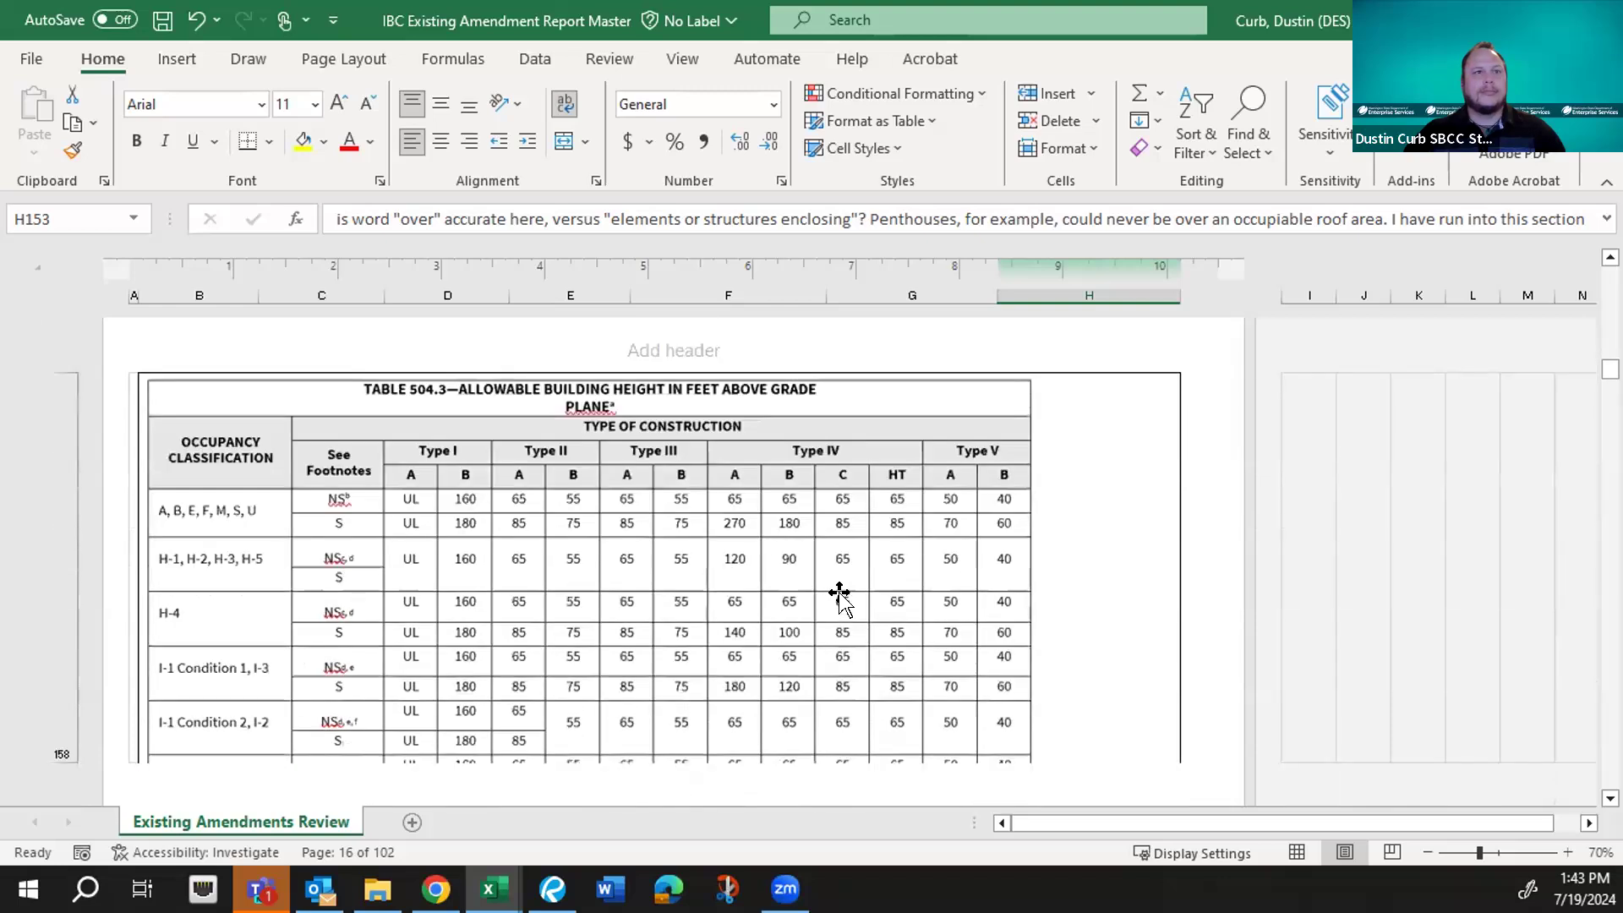
{"action": "scroll", "coordinate": [839, 596], "scroll_direction": "down", "scroll_amount": 8}
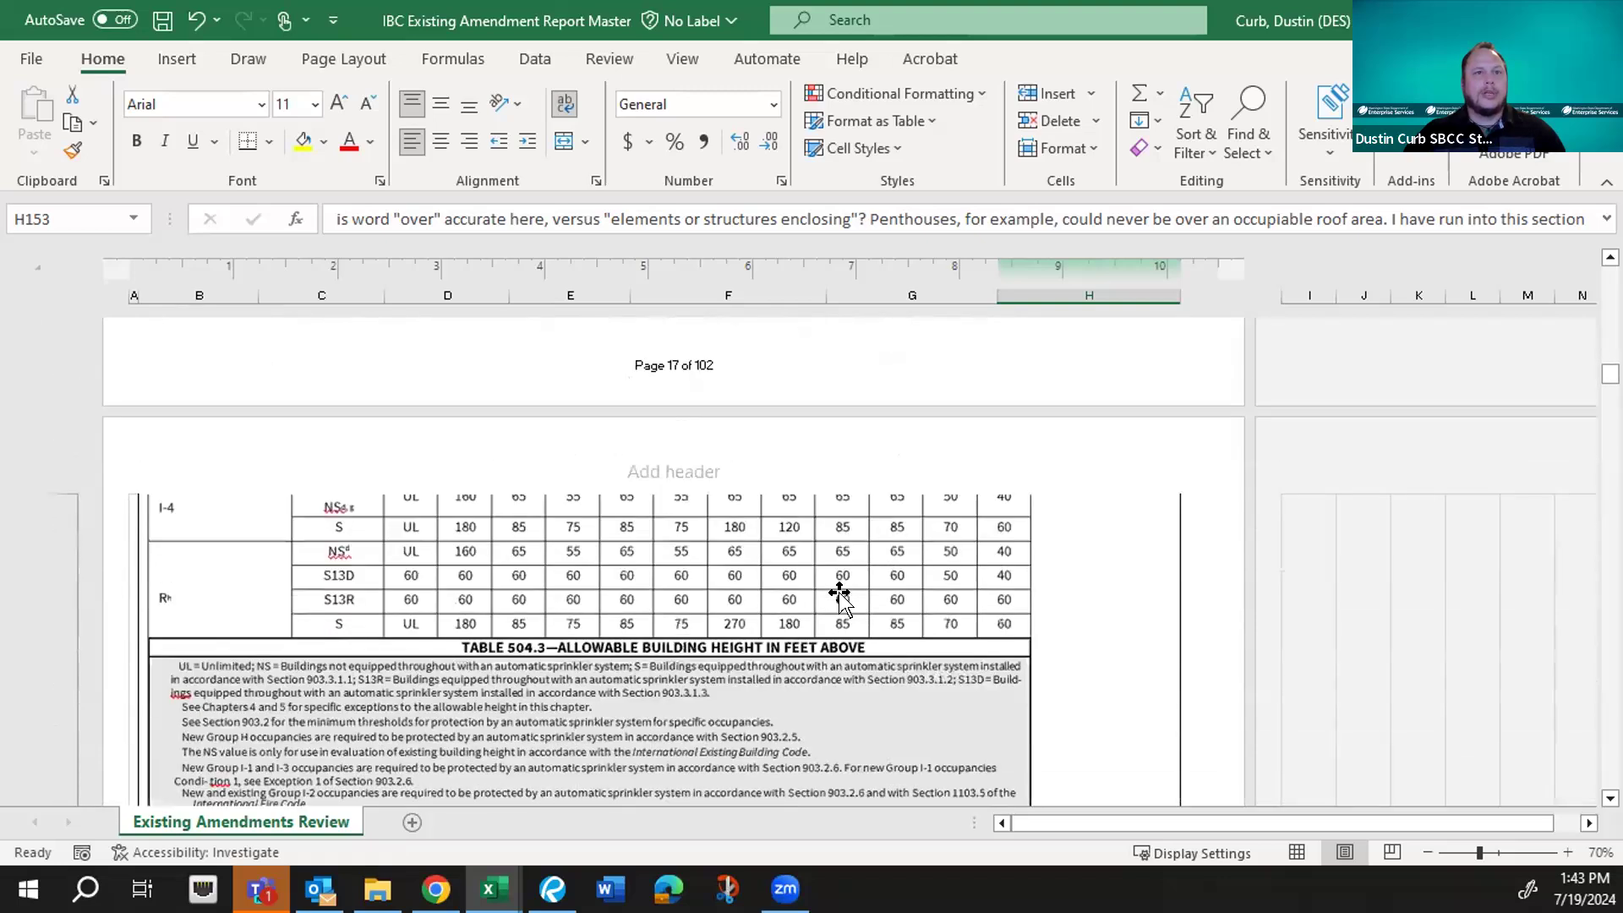
{"action": "scroll", "coordinate": [839, 596], "scroll_direction": "down", "scroll_amount": 6}
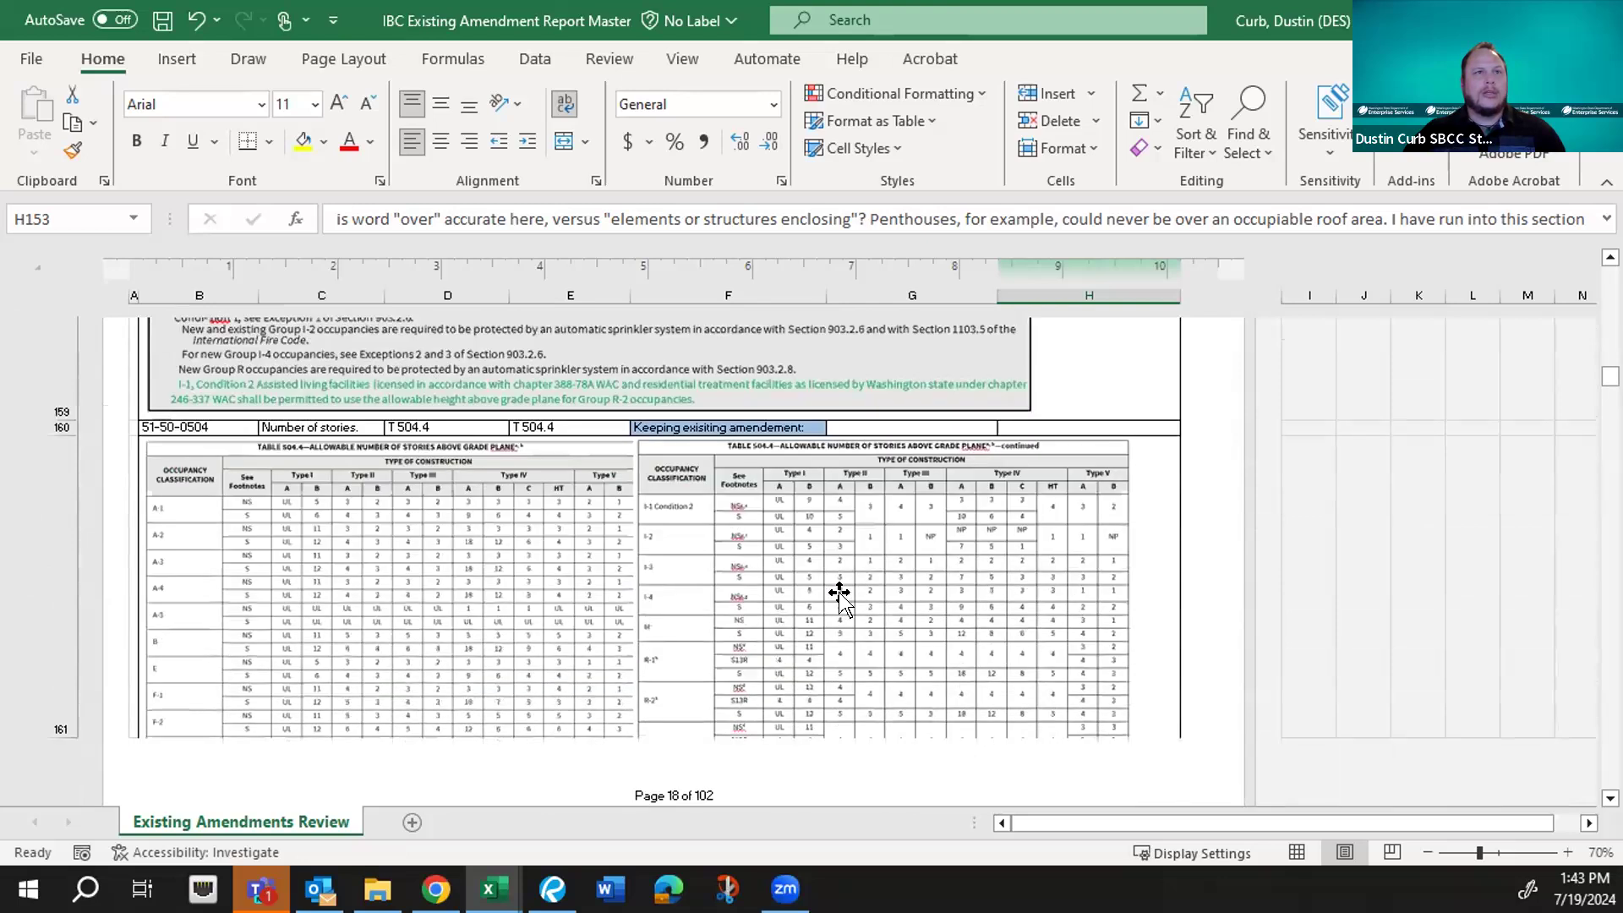
{"action": "scroll", "coordinate": [839, 596], "scroll_direction": "down", "scroll_amount": 8}
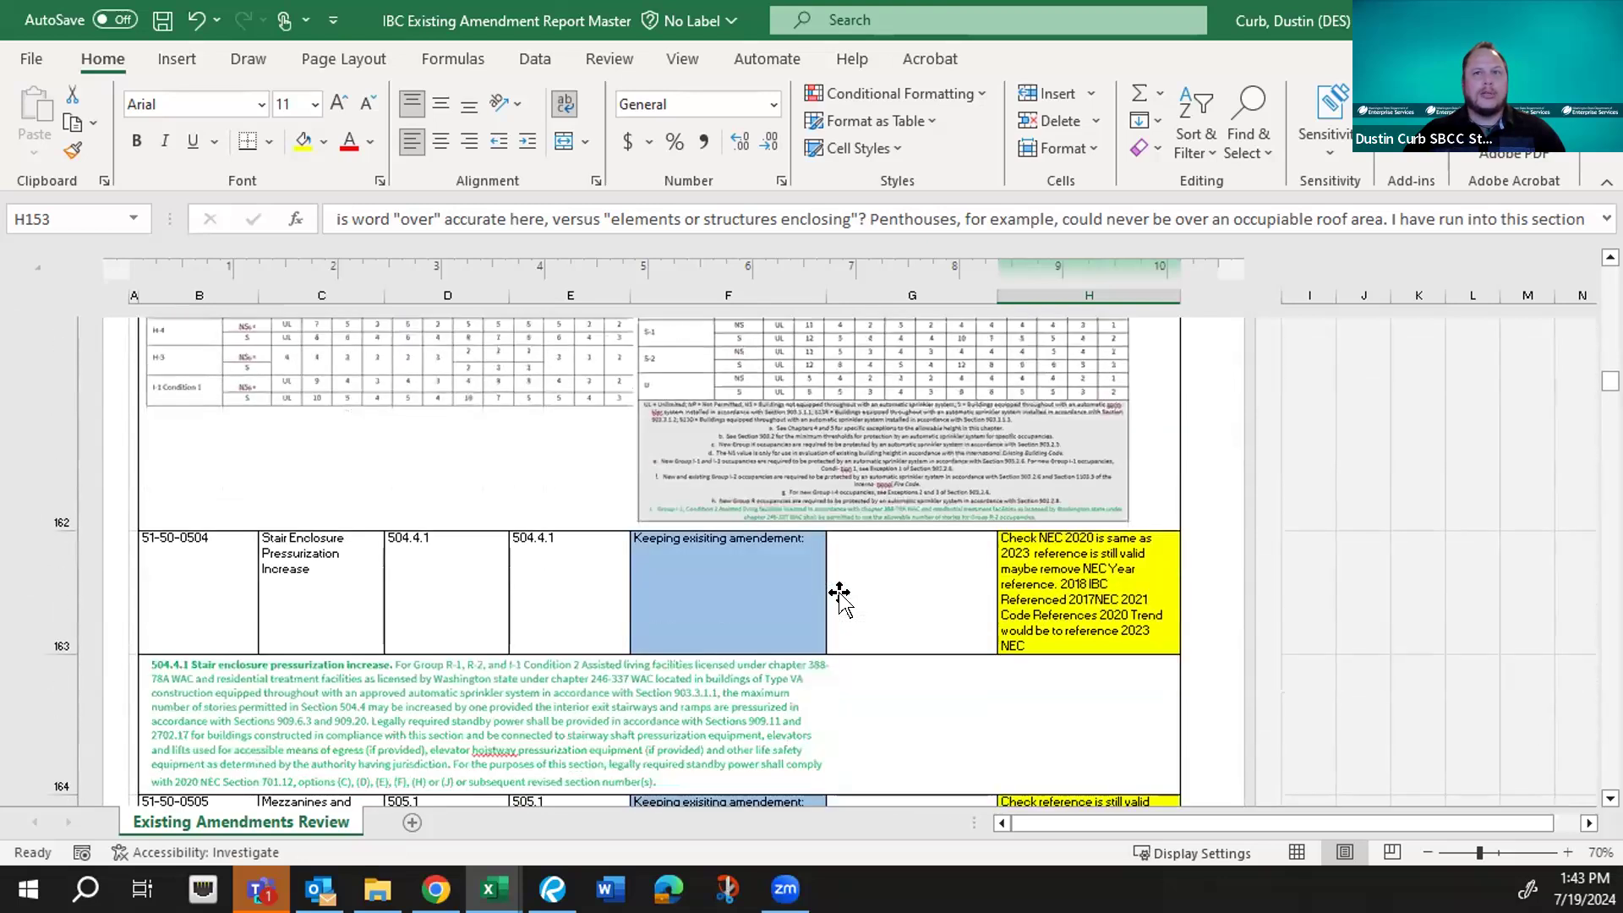
{"action": "scroll", "coordinate": [839, 596], "scroll_direction": "down", "scroll_amount": 2}
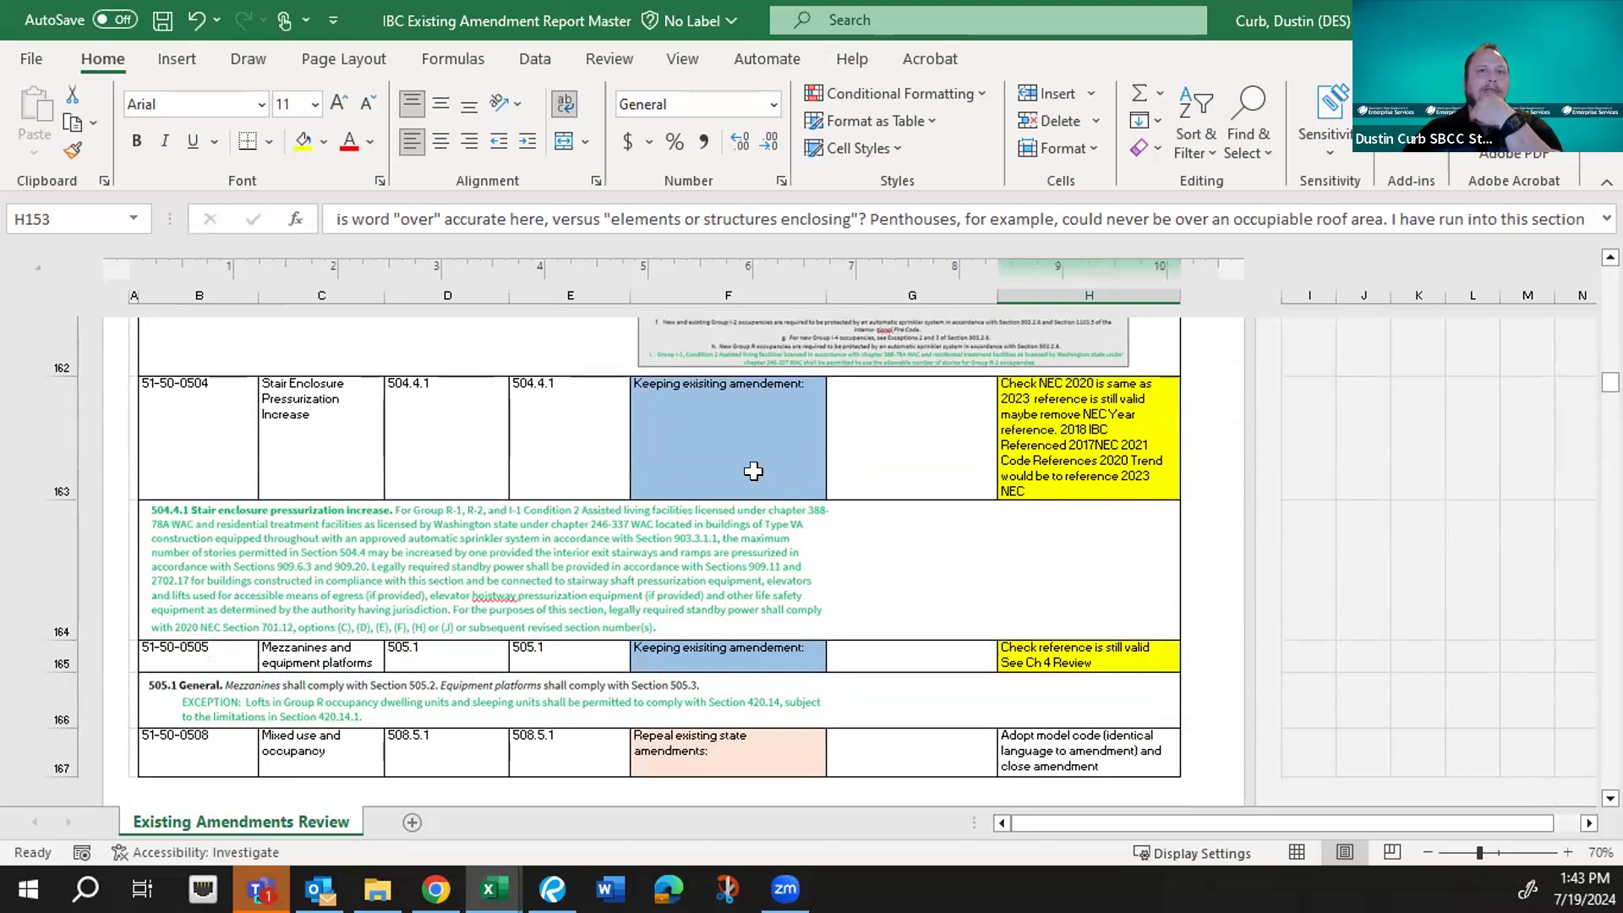
{"action": "scroll", "coordinate": [754, 471], "scroll_direction": "down", "scroll_amount": 2}
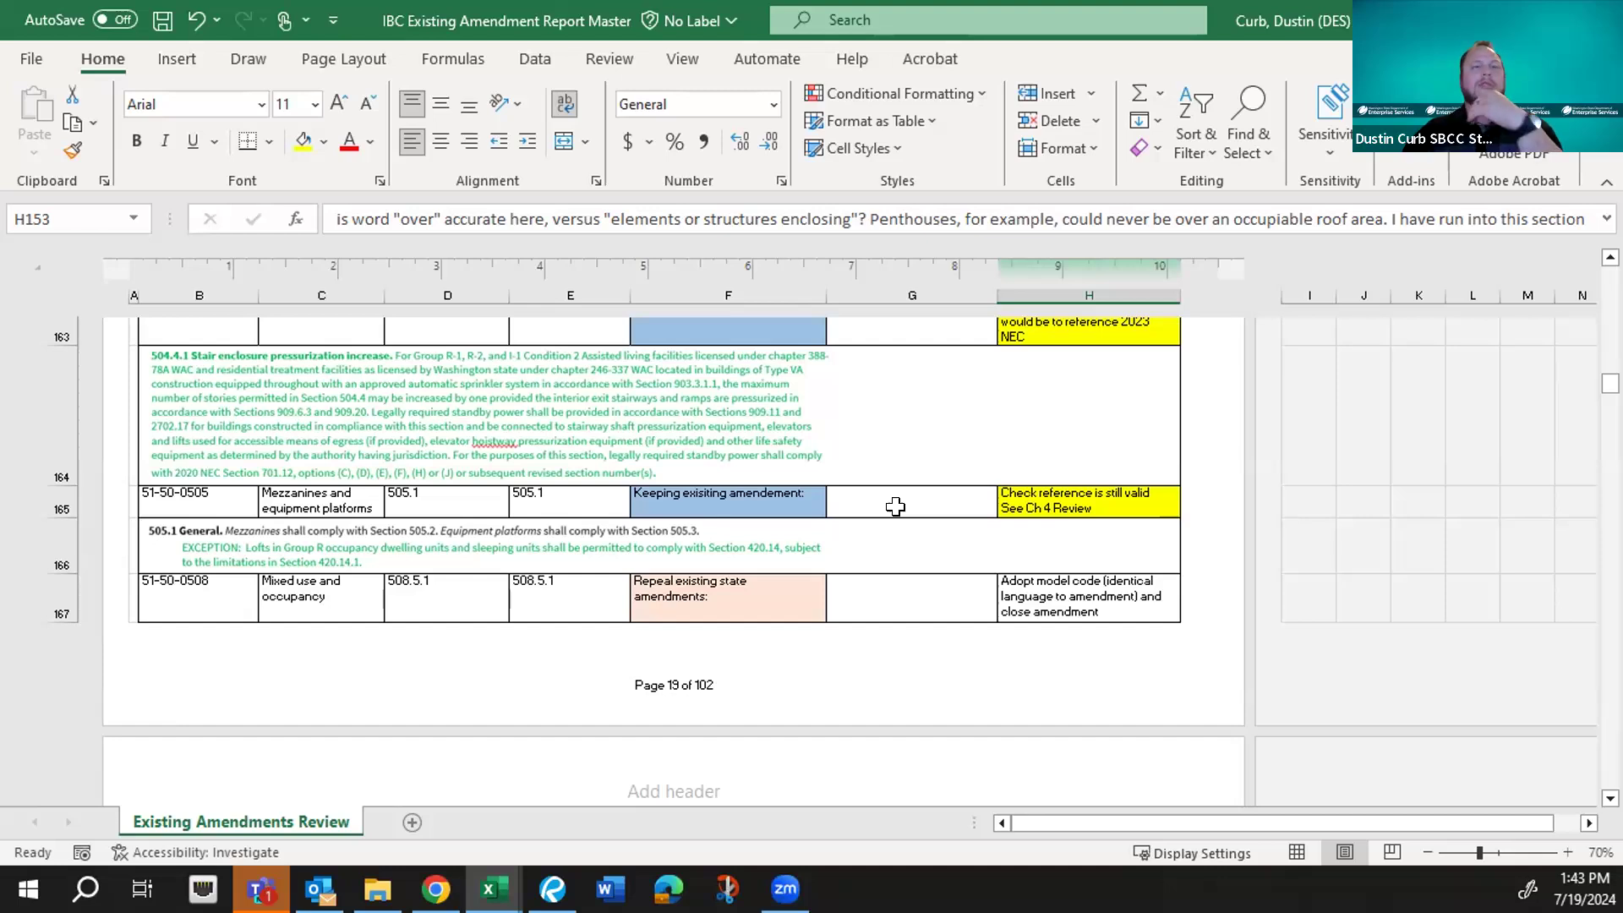
- Check the 420.14 loft amendments in chapter 4 against the 505.1 mezzanine exception that references them
{"action": "scroll", "coordinate": [895, 506], "scroll_direction": "up", "scroll_amount": 5}
{"action": "scroll", "coordinate": [895, 507], "scroll_direction": "up", "scroll_amount": 10}
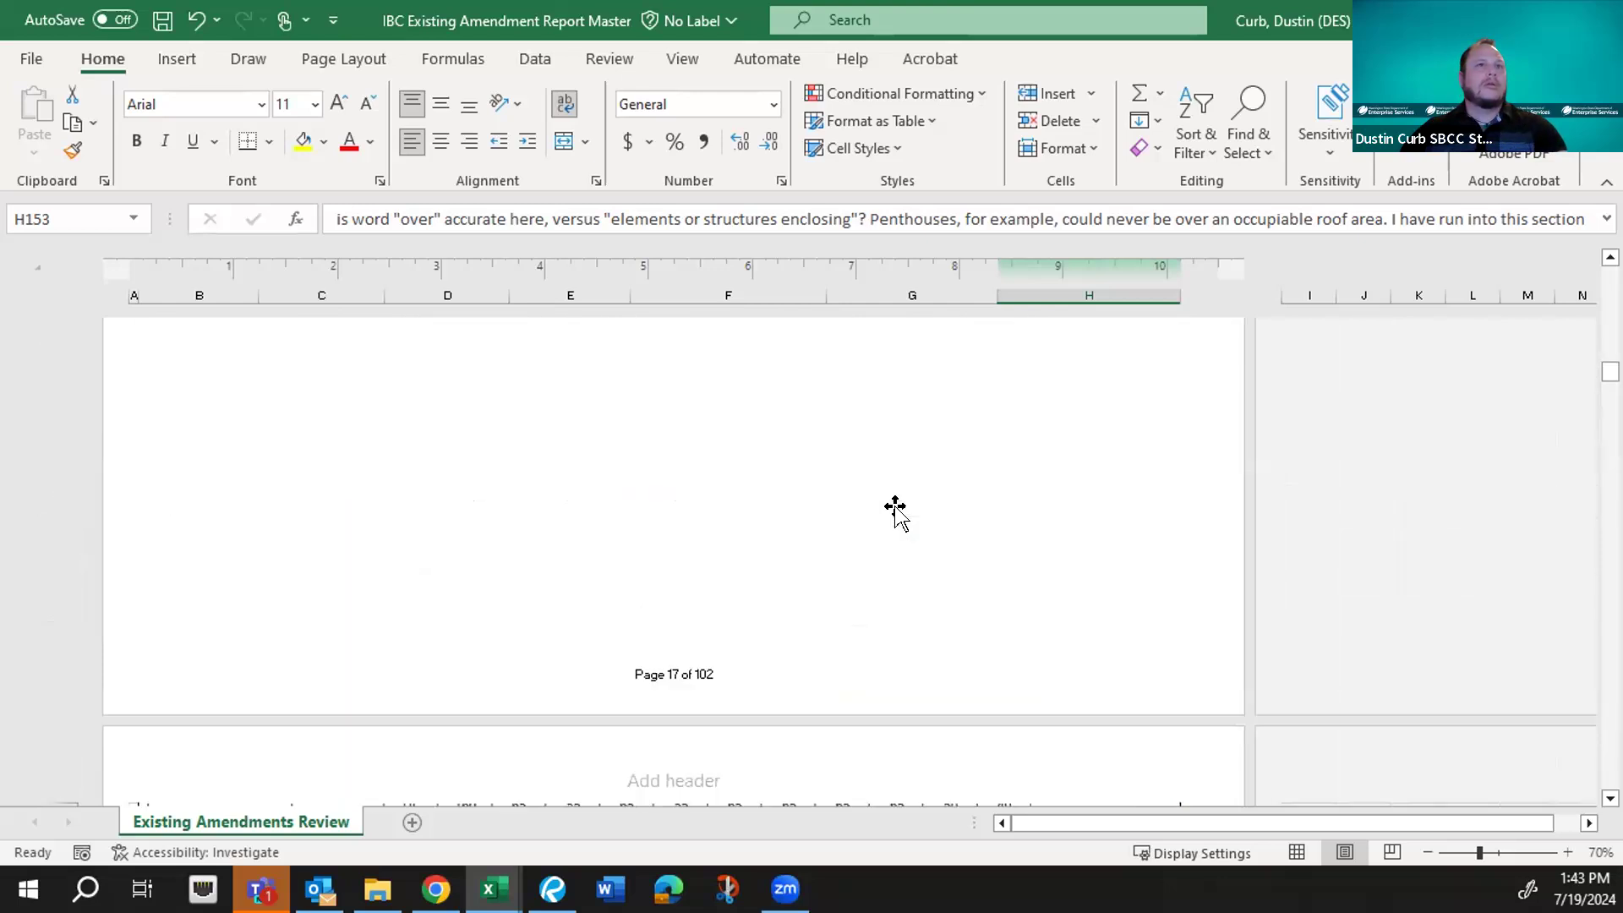
{"action": "scroll", "coordinate": [895, 506], "scroll_direction": "up", "scroll_amount": 6}
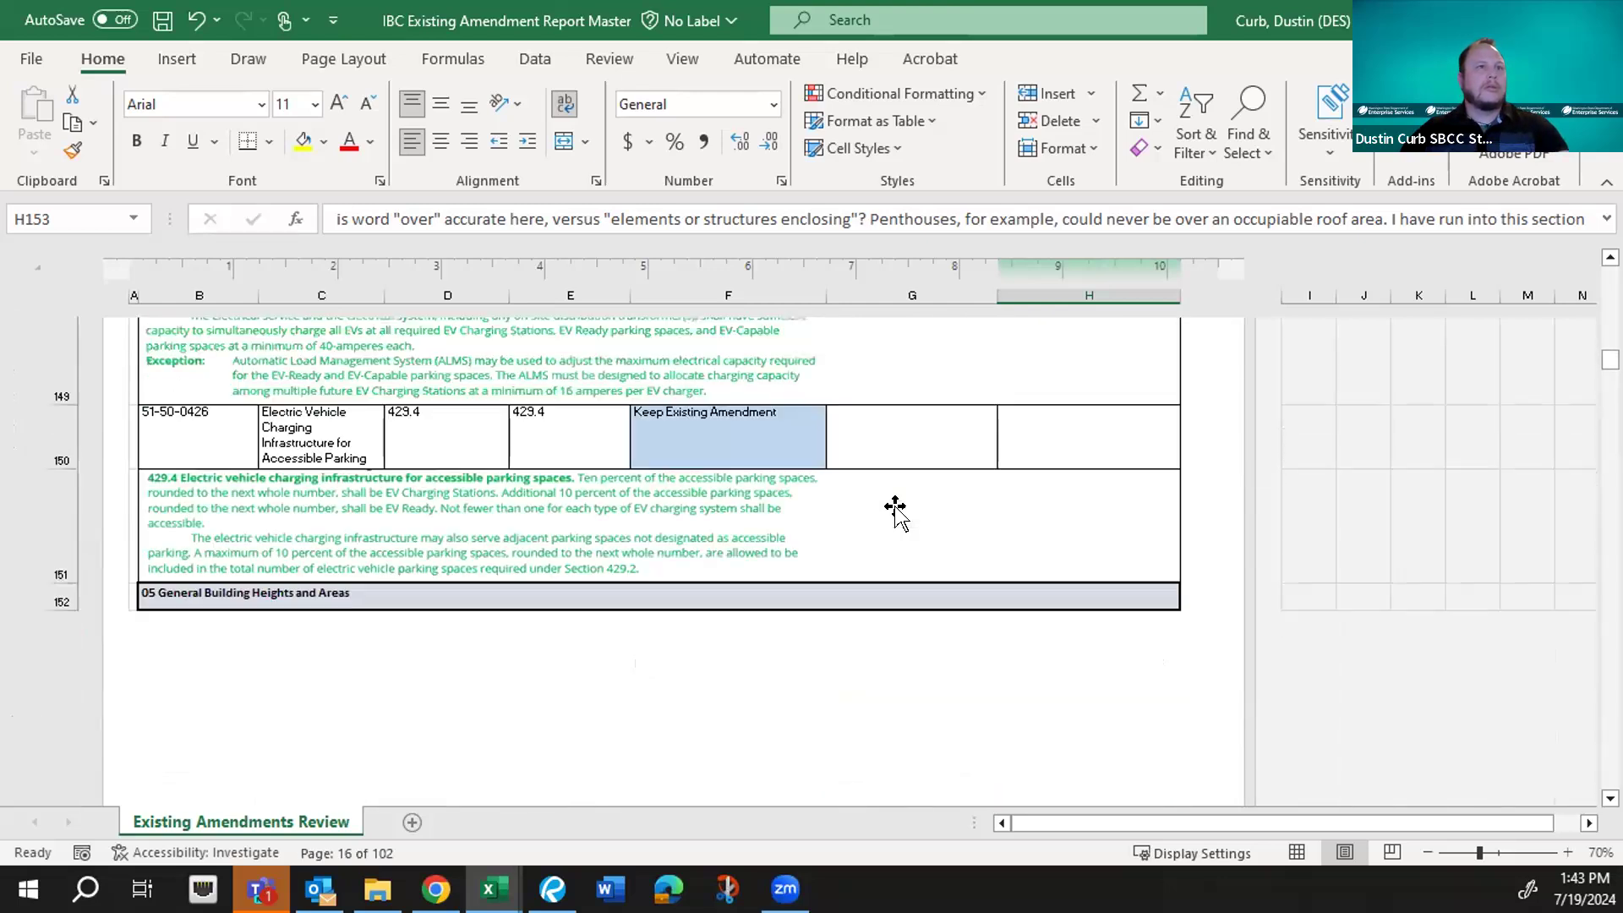
{"action": "scroll", "coordinate": [895, 507], "scroll_direction": "up", "scroll_amount": 8}
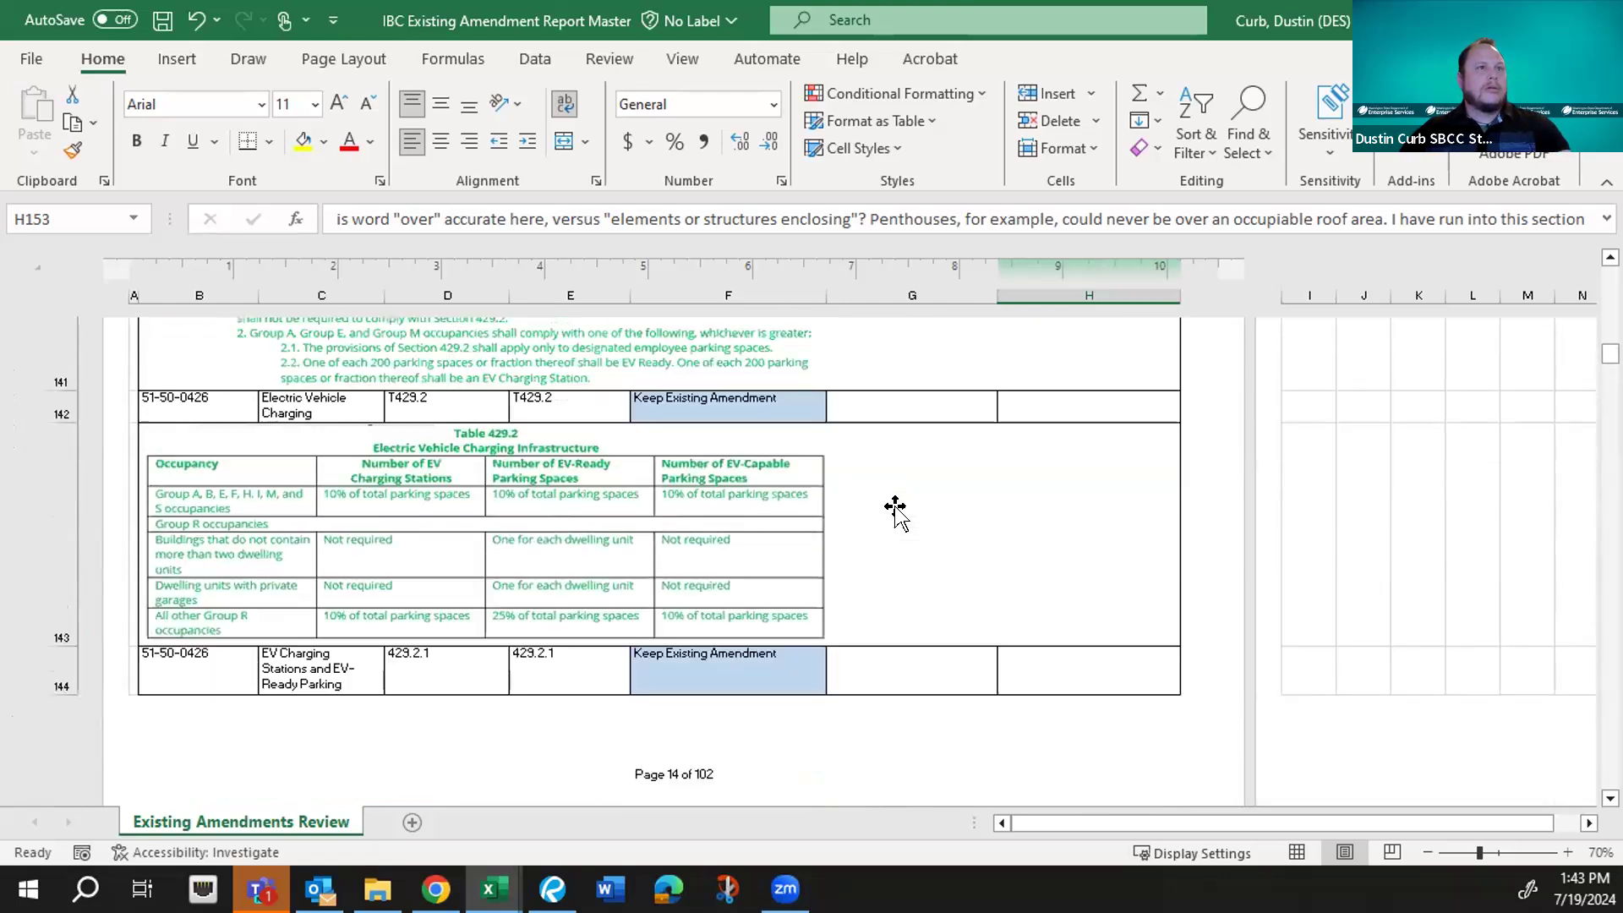
{"action": "scroll", "coordinate": [895, 506], "scroll_direction": "up", "scroll_amount": 5}
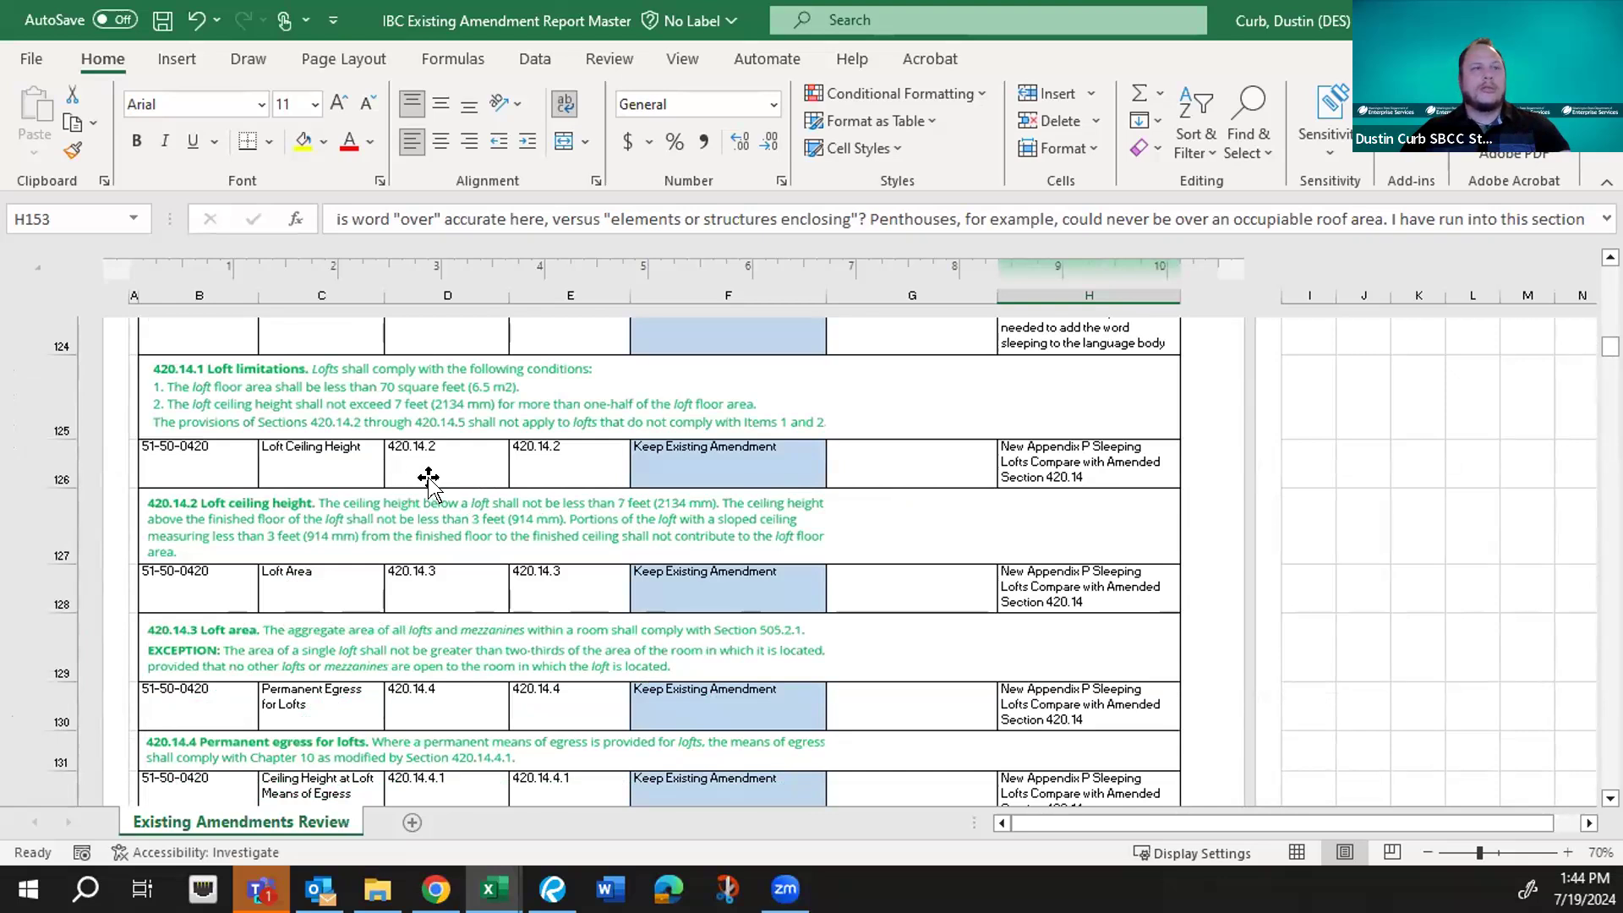
{"action": "scroll", "coordinate": [428, 480], "scroll_direction": "down", "scroll_amount": 15}
{"action": "scroll", "coordinate": [428, 479], "scroll_direction": "down", "scroll_amount": 10}
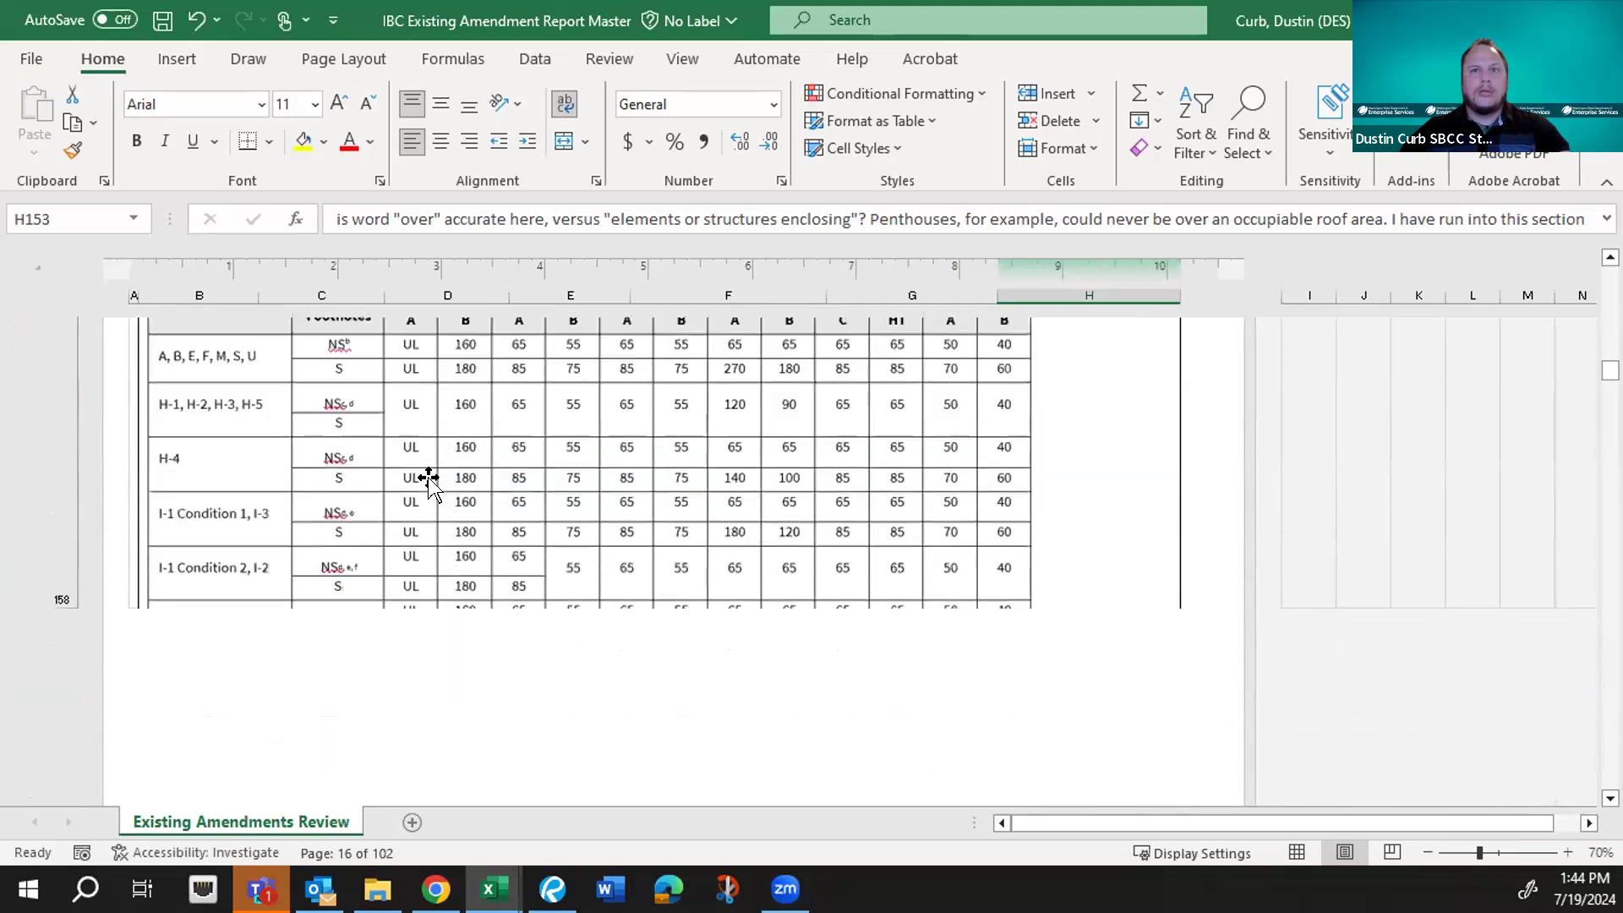
{"action": "scroll", "coordinate": [429, 479], "scroll_direction": "down", "scroll_amount": 10}
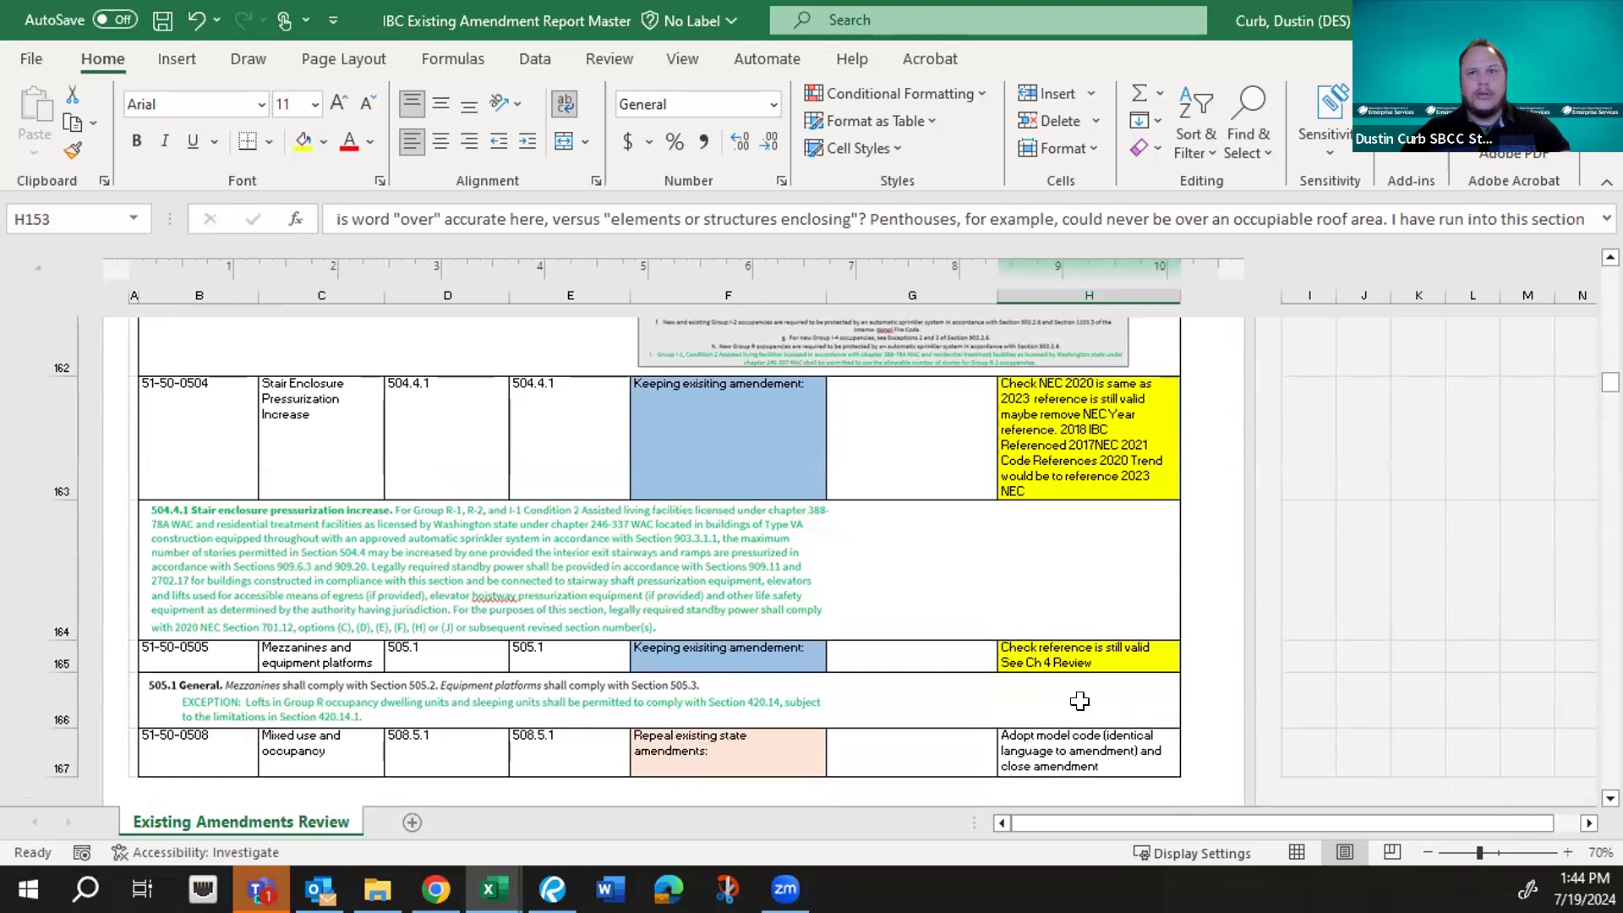
- Clear the reference-check comment from the 505.1 Mezzanines and equipment platforms entry and remove its yellow fill
{"action": "left_click", "coordinate": [1062, 665]}
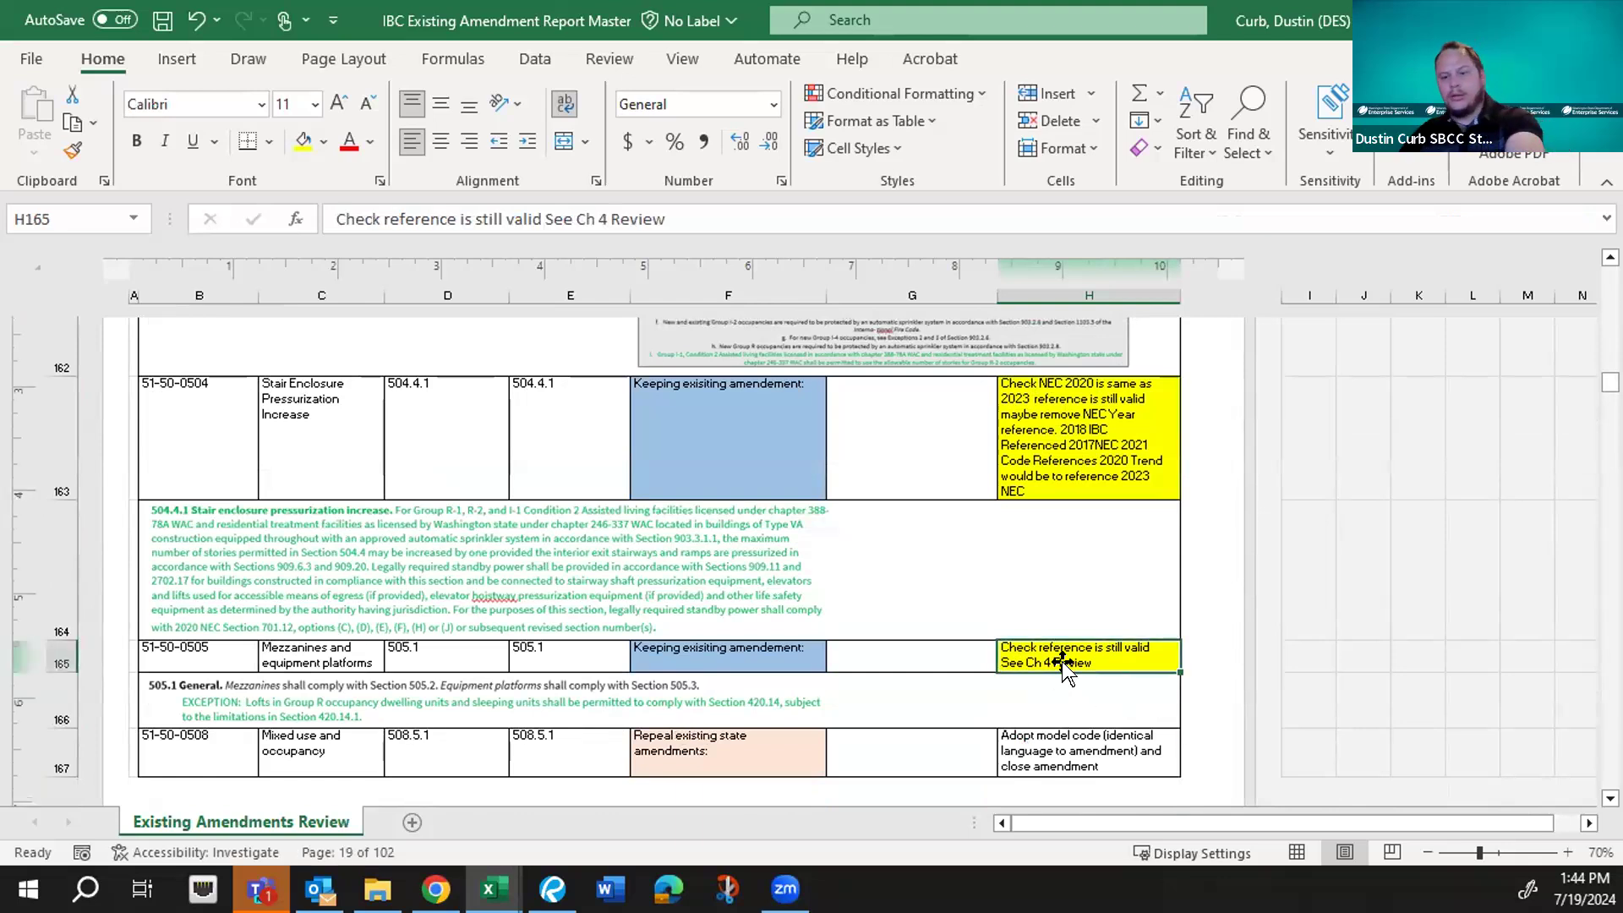
{"action": "key", "text": "Delete"}
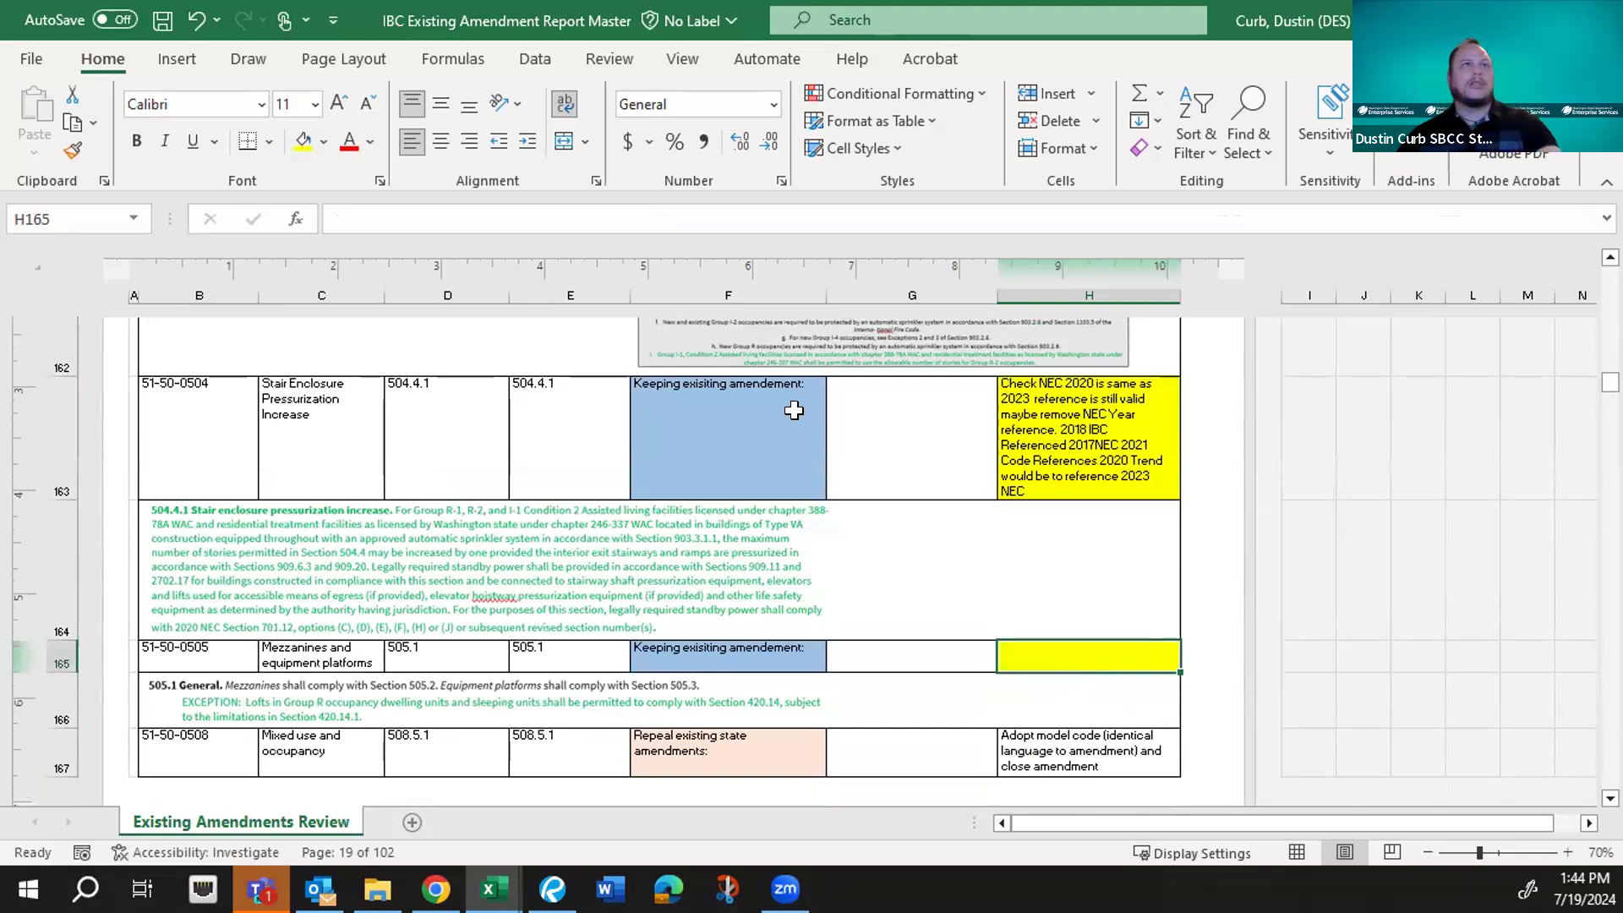
{"action": "left_click", "coordinate": [324, 142]}
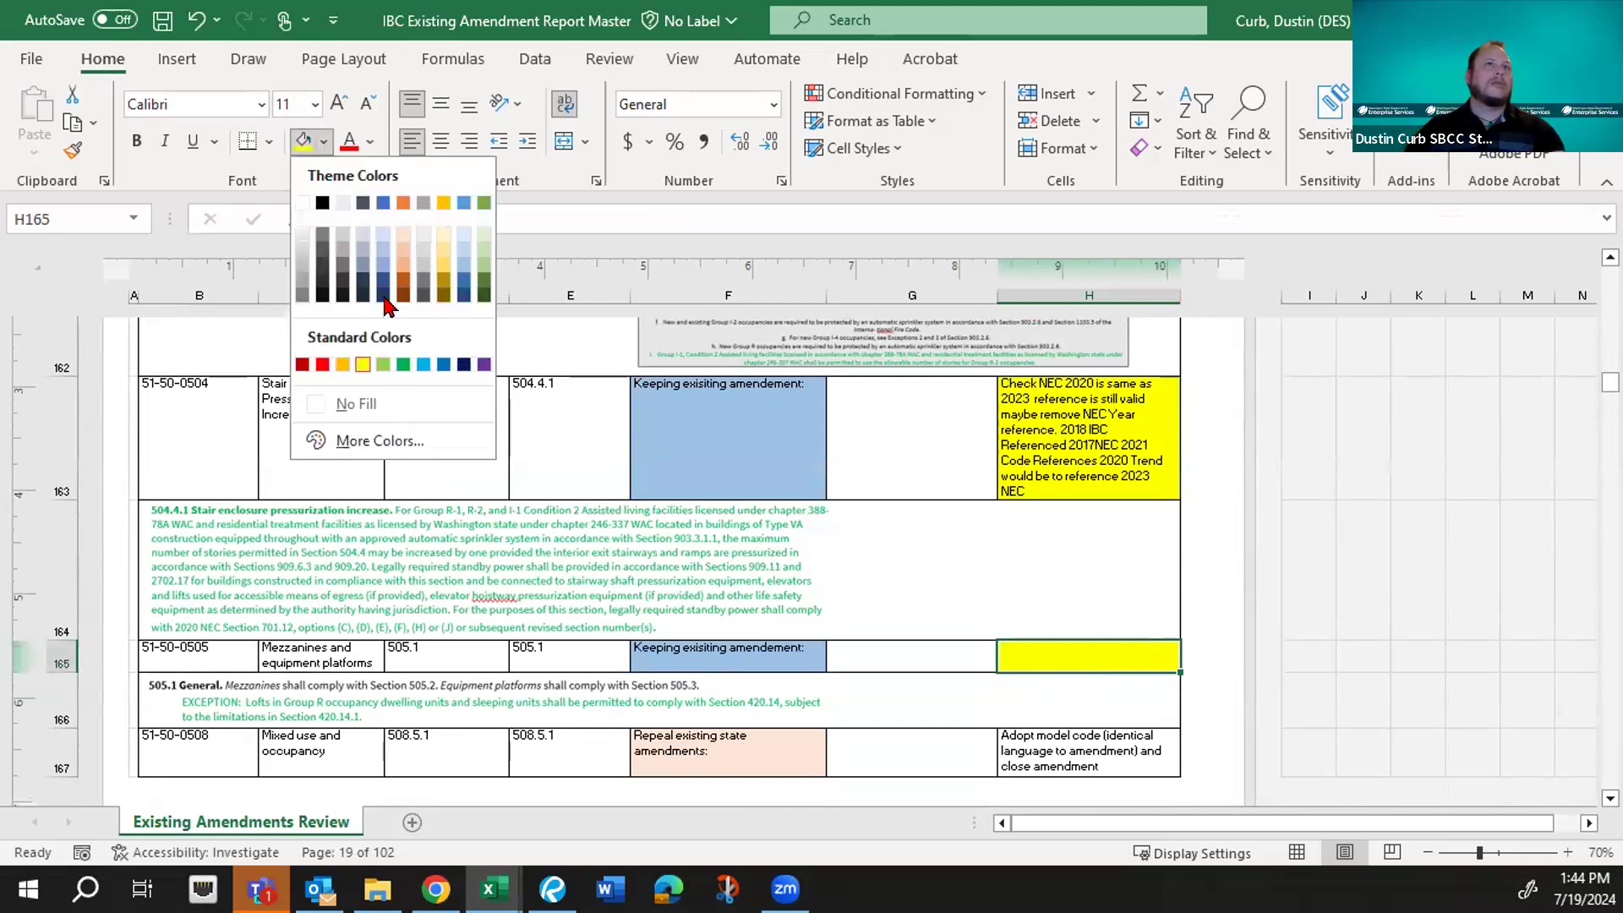
{"action": "left_click", "coordinate": [370, 404]}
- Enter 510.2 in the empty section number cell E172 of the 51-50-0510 Special provisions entry
{"action": "scroll", "coordinate": [997, 679], "scroll_direction": "down", "scroll_amount": 2}
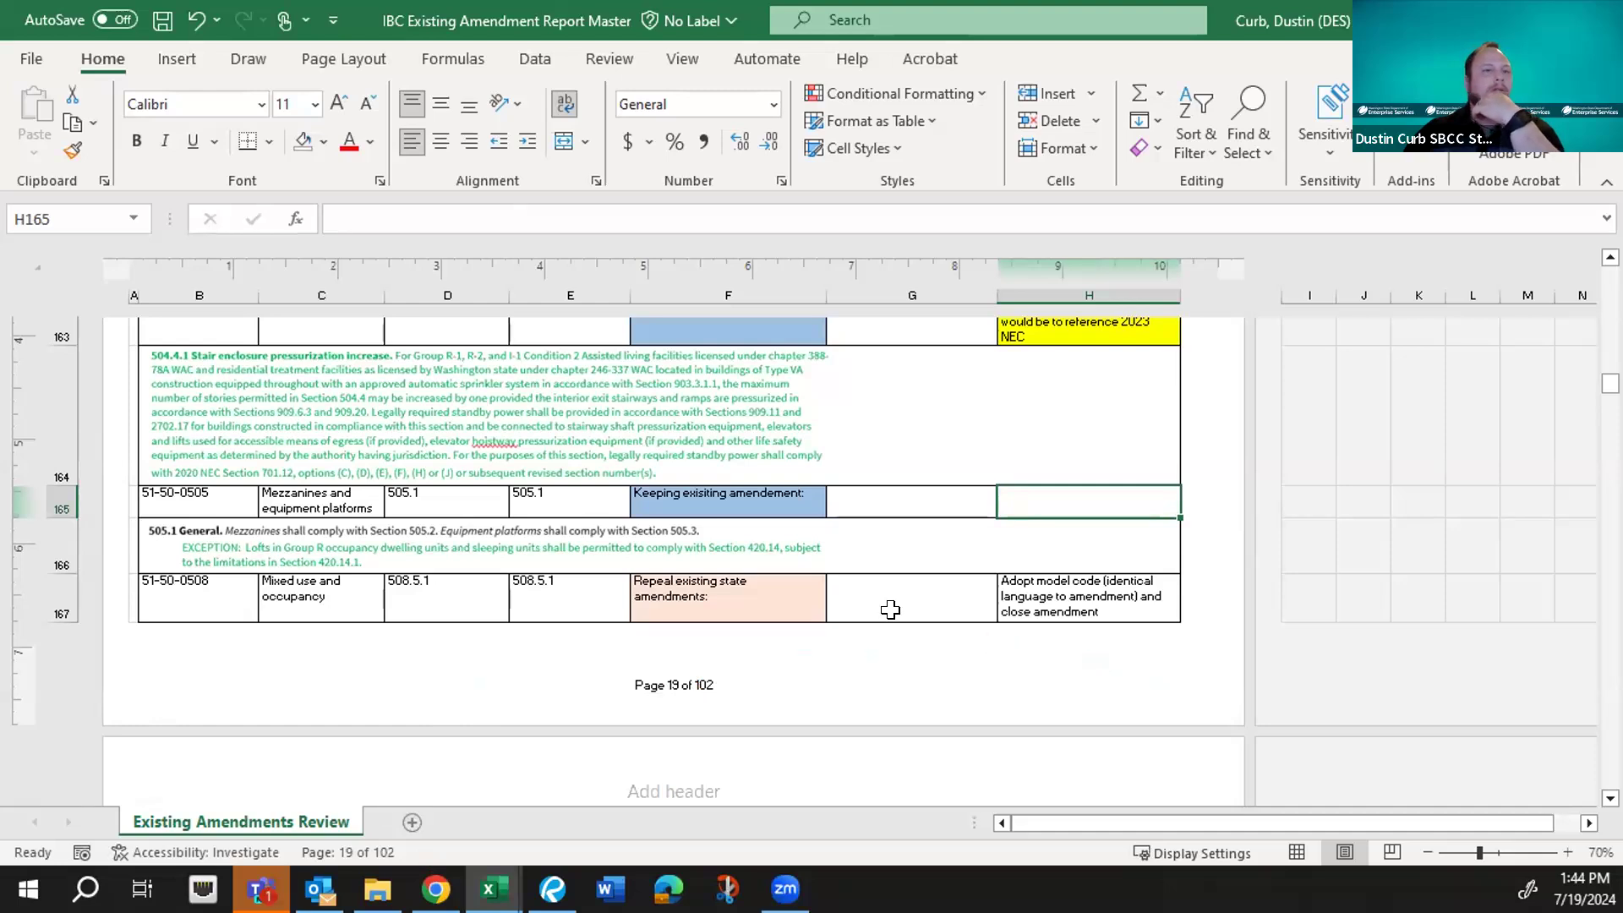
{"action": "scroll", "coordinate": [890, 610], "scroll_direction": "down", "scroll_amount": 4}
{"action": "scroll", "coordinate": [890, 609], "scroll_direction": "down", "scroll_amount": 1}
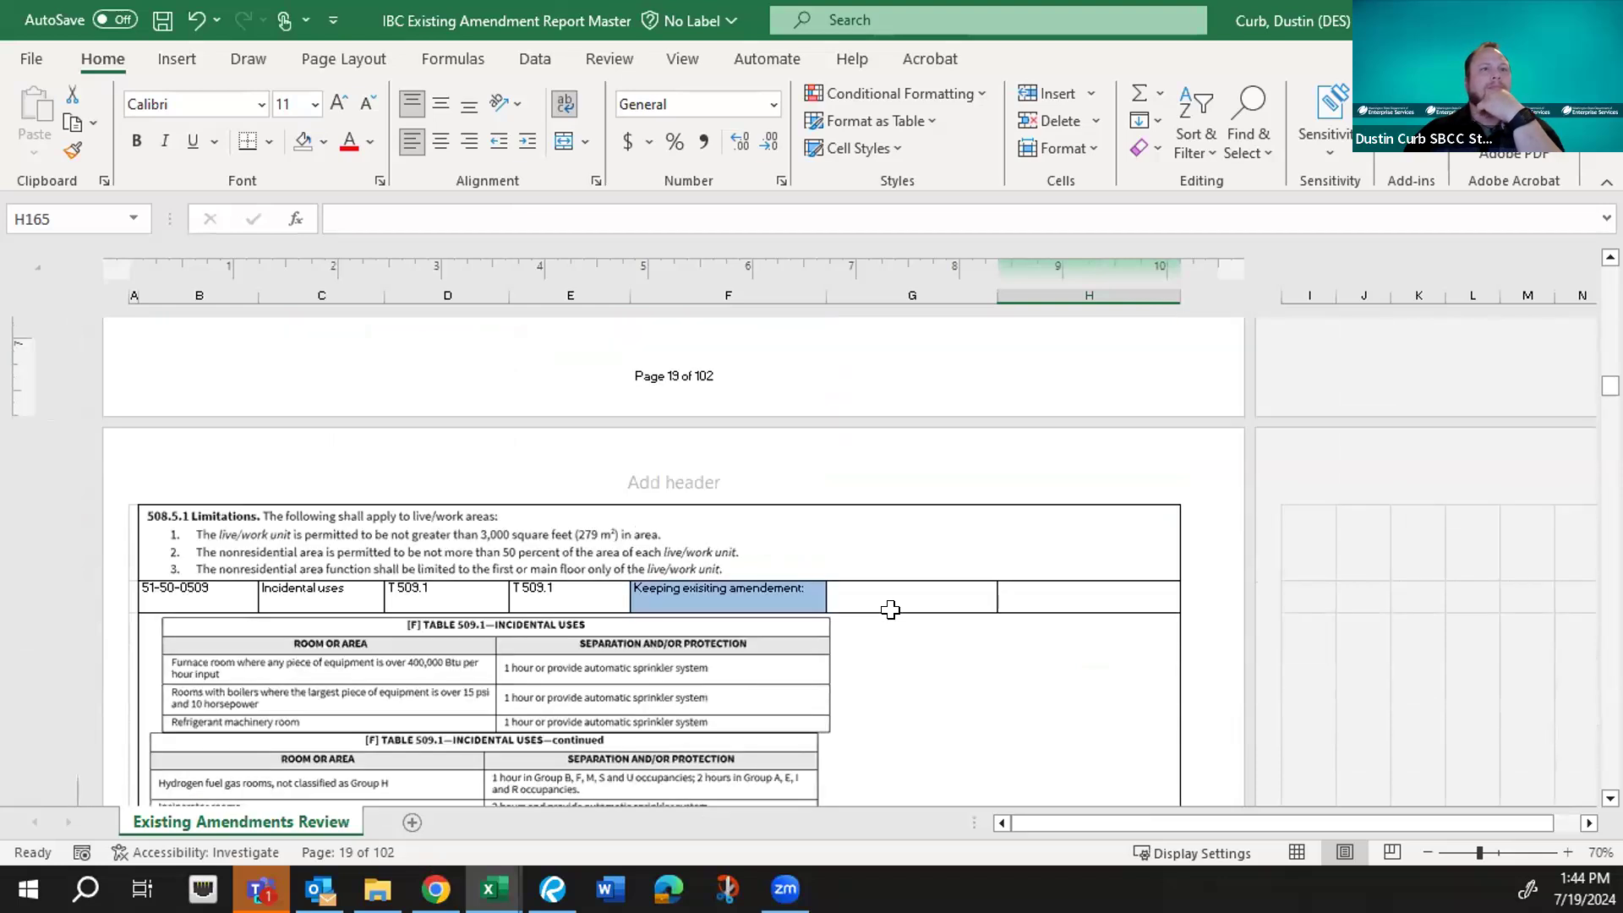
{"action": "scroll", "coordinate": [890, 610], "scroll_direction": "down", "scroll_amount": 7}
{"action": "scroll", "coordinate": [890, 610], "scroll_direction": "down", "scroll_amount": 4}
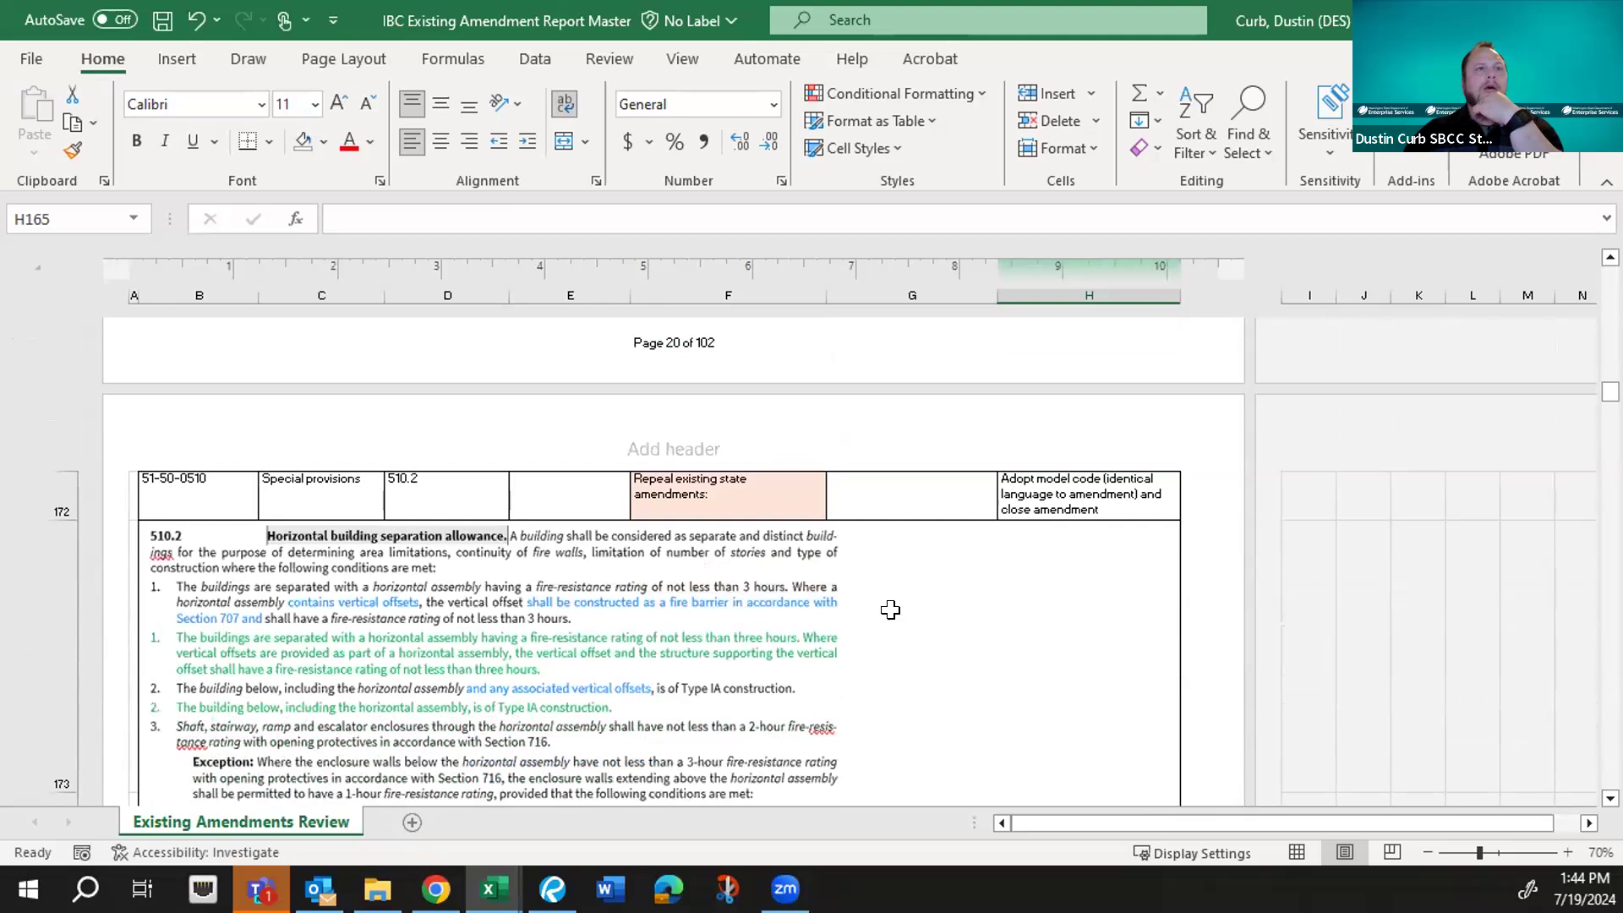
{"action": "left_click", "coordinate": [561, 504]}
{"action": "scroll", "coordinate": [564, 507], "scroll_direction": "down", "scroll_amount": 1}
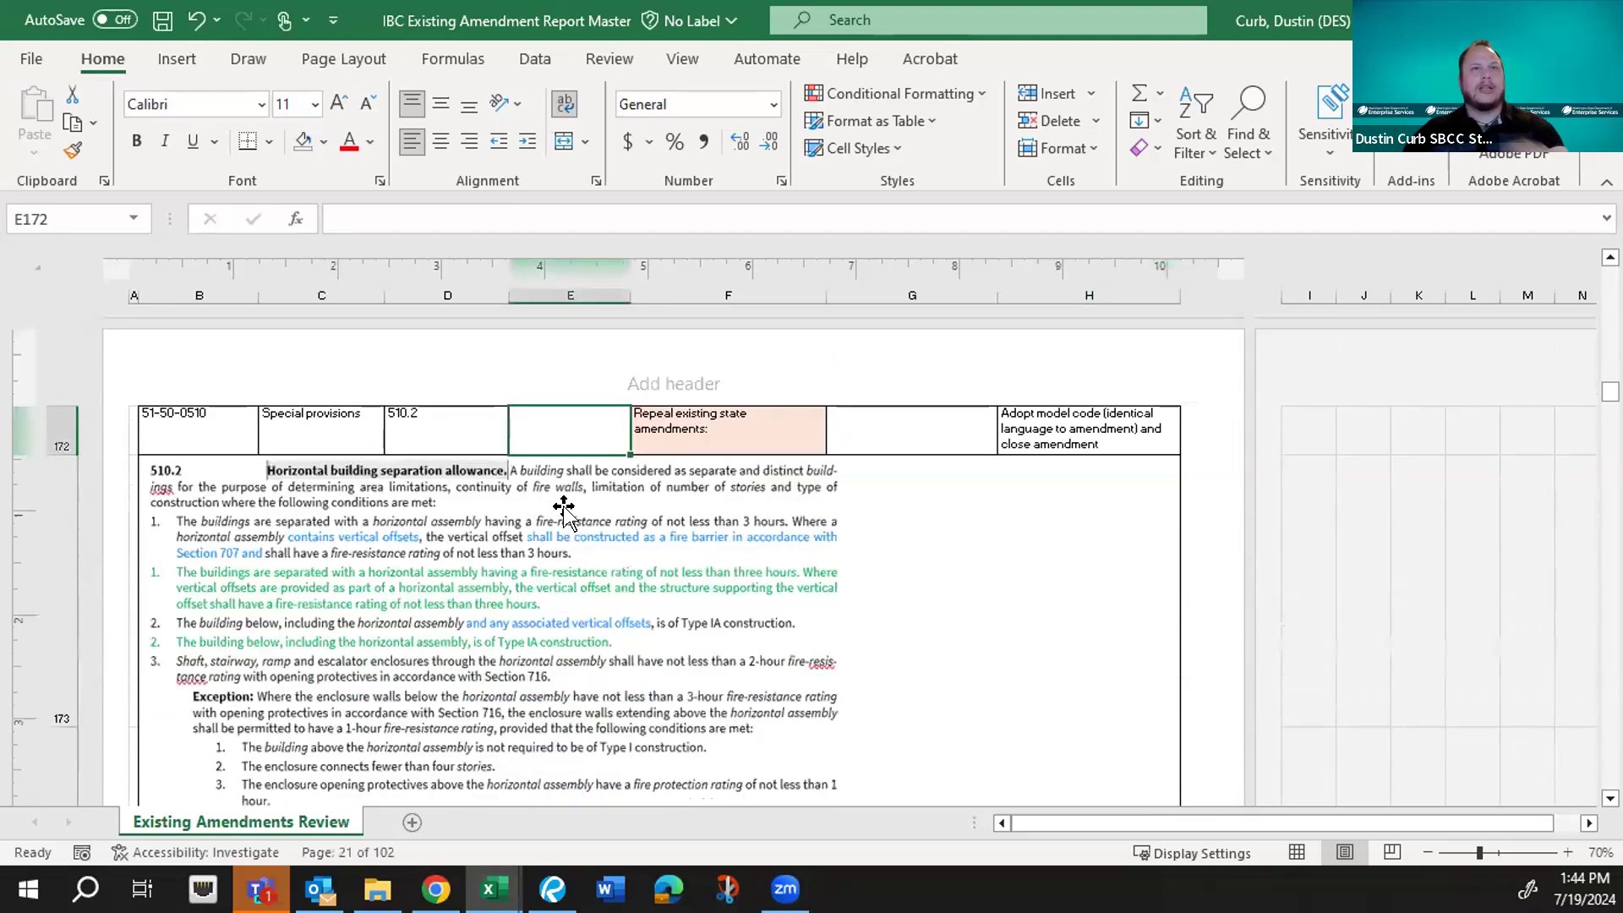
{"action": "type", "text": ";"}
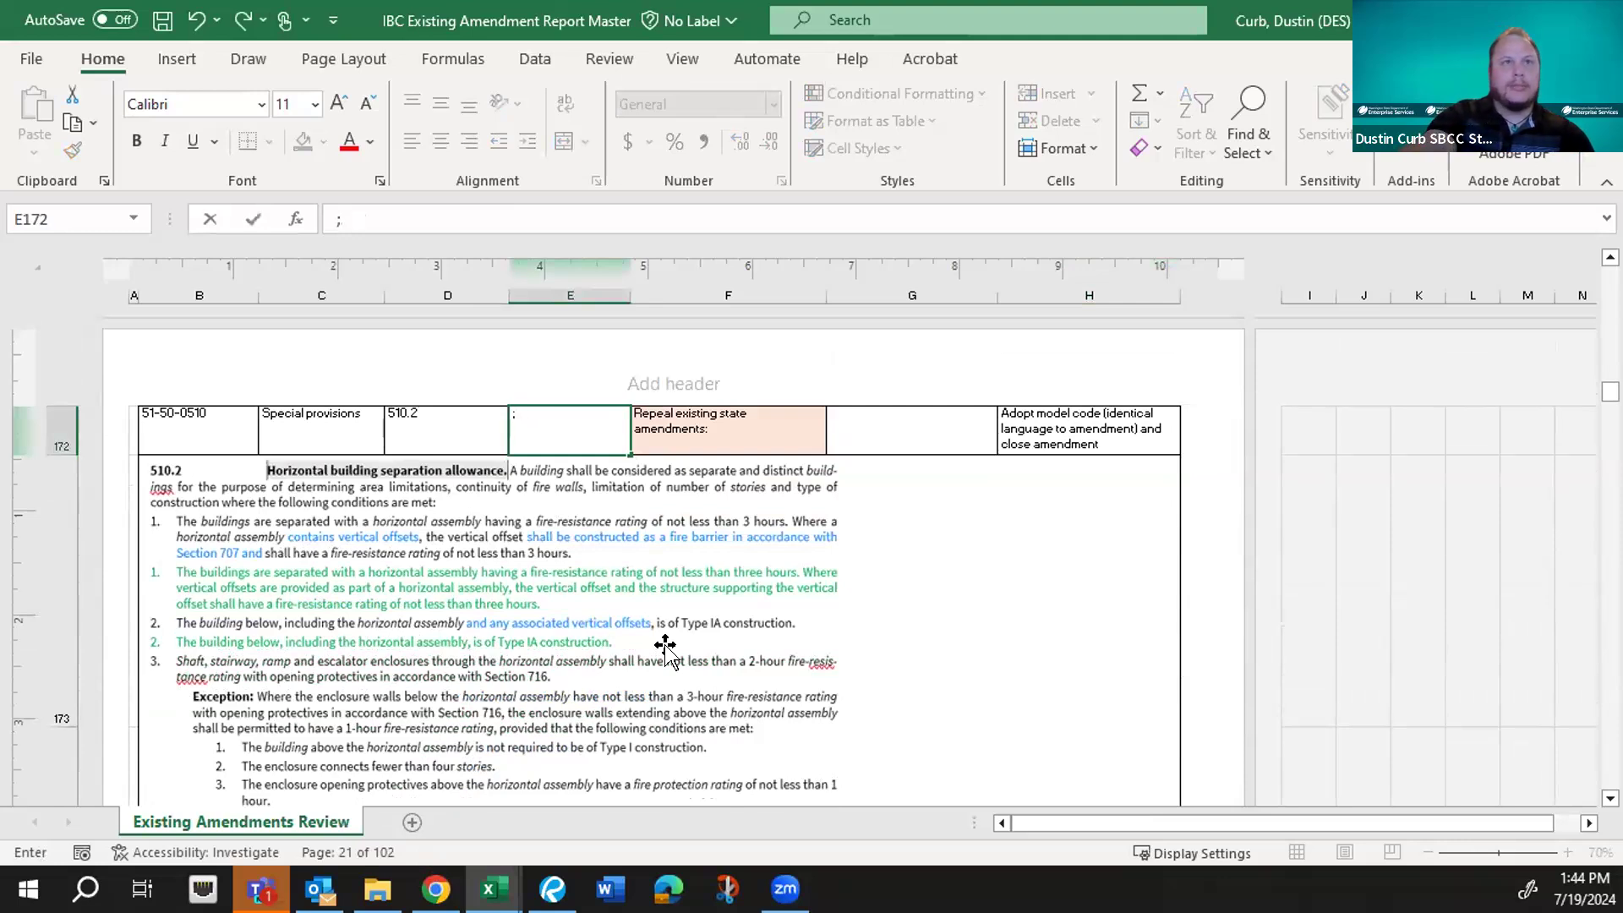
{"action": "type", "text": "510"}
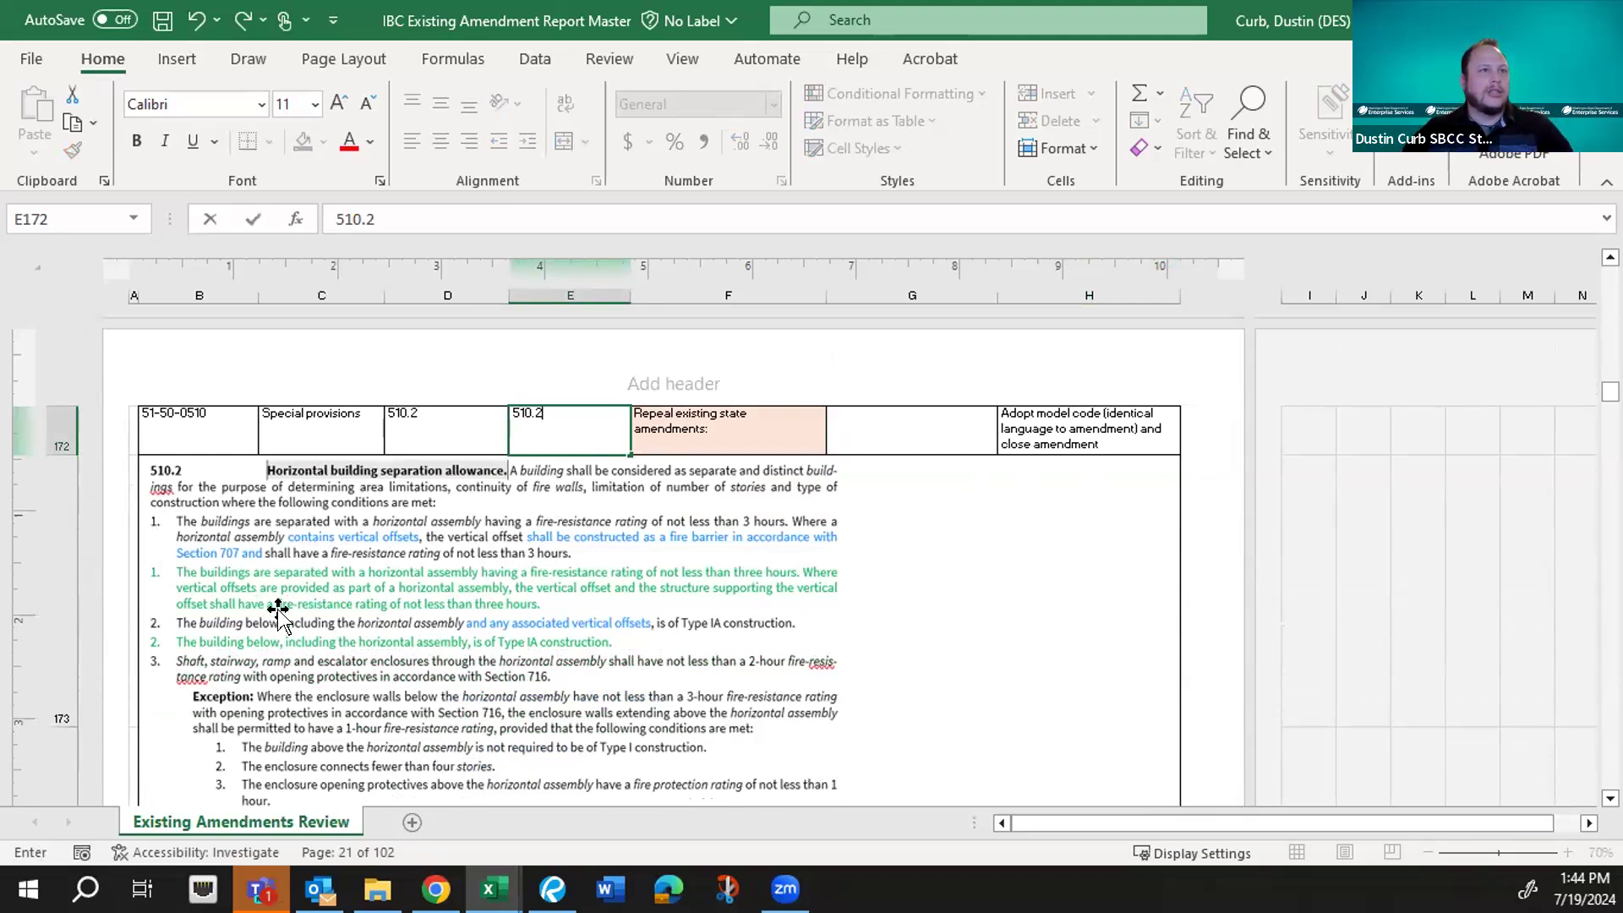
- Review the 510.2 horizontal building separation text and the 602.4.2.2.2 Protected Area amendment with its mass timber exceptions
{"action": "scroll", "coordinate": [1021, 640], "scroll_direction": "down", "scroll_amount": 3}
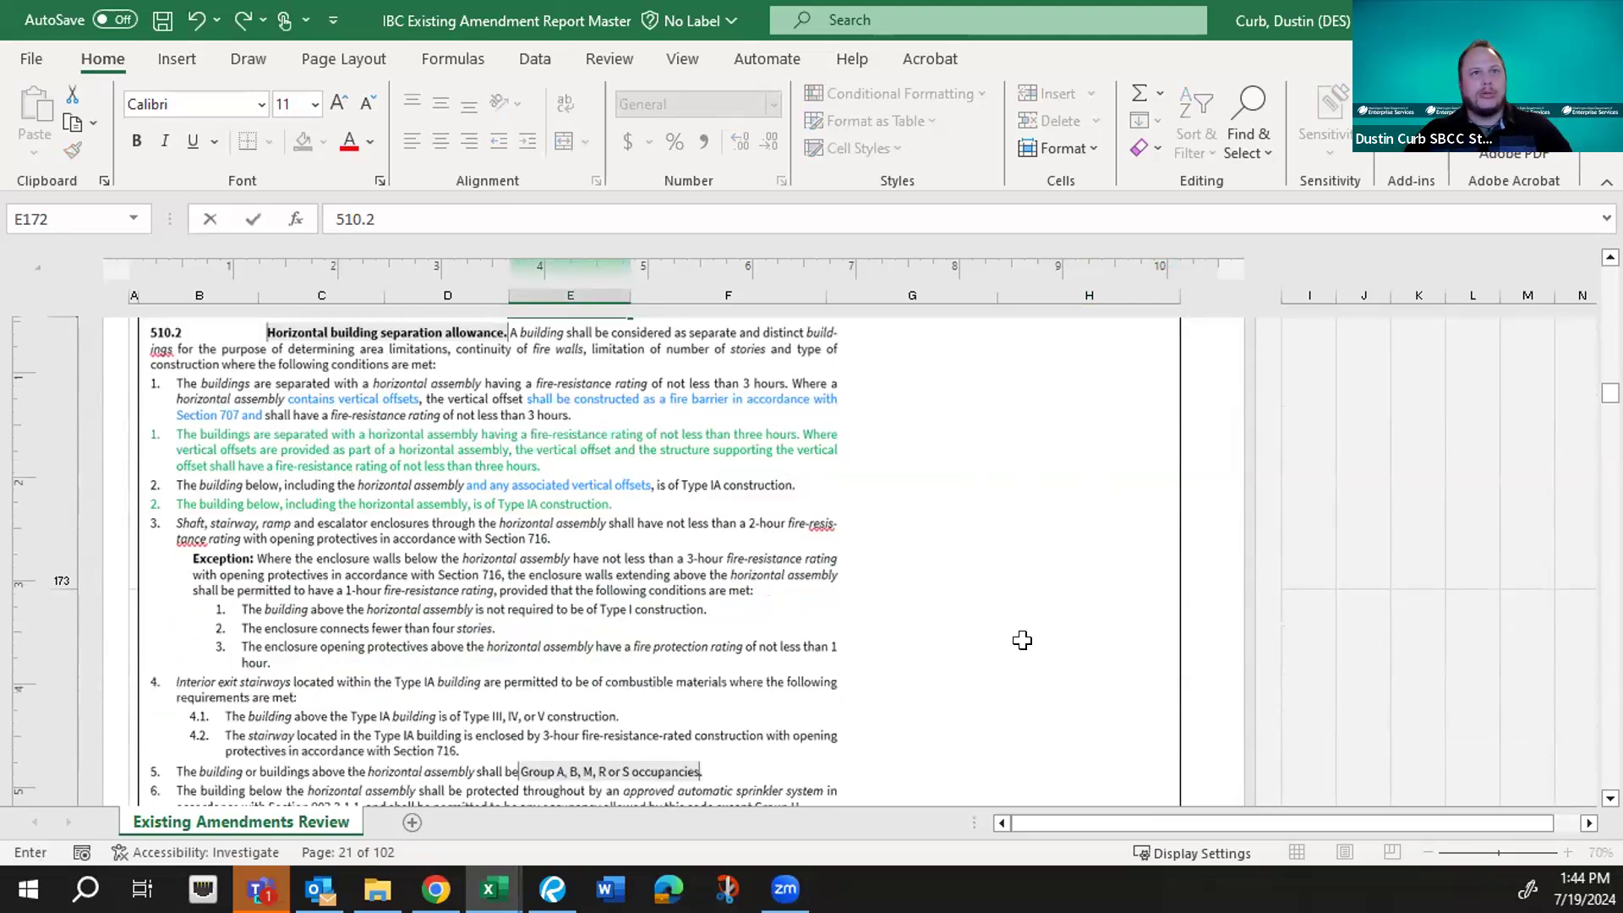
{"action": "scroll", "coordinate": [1022, 639], "scroll_direction": "down", "scroll_amount": 3}
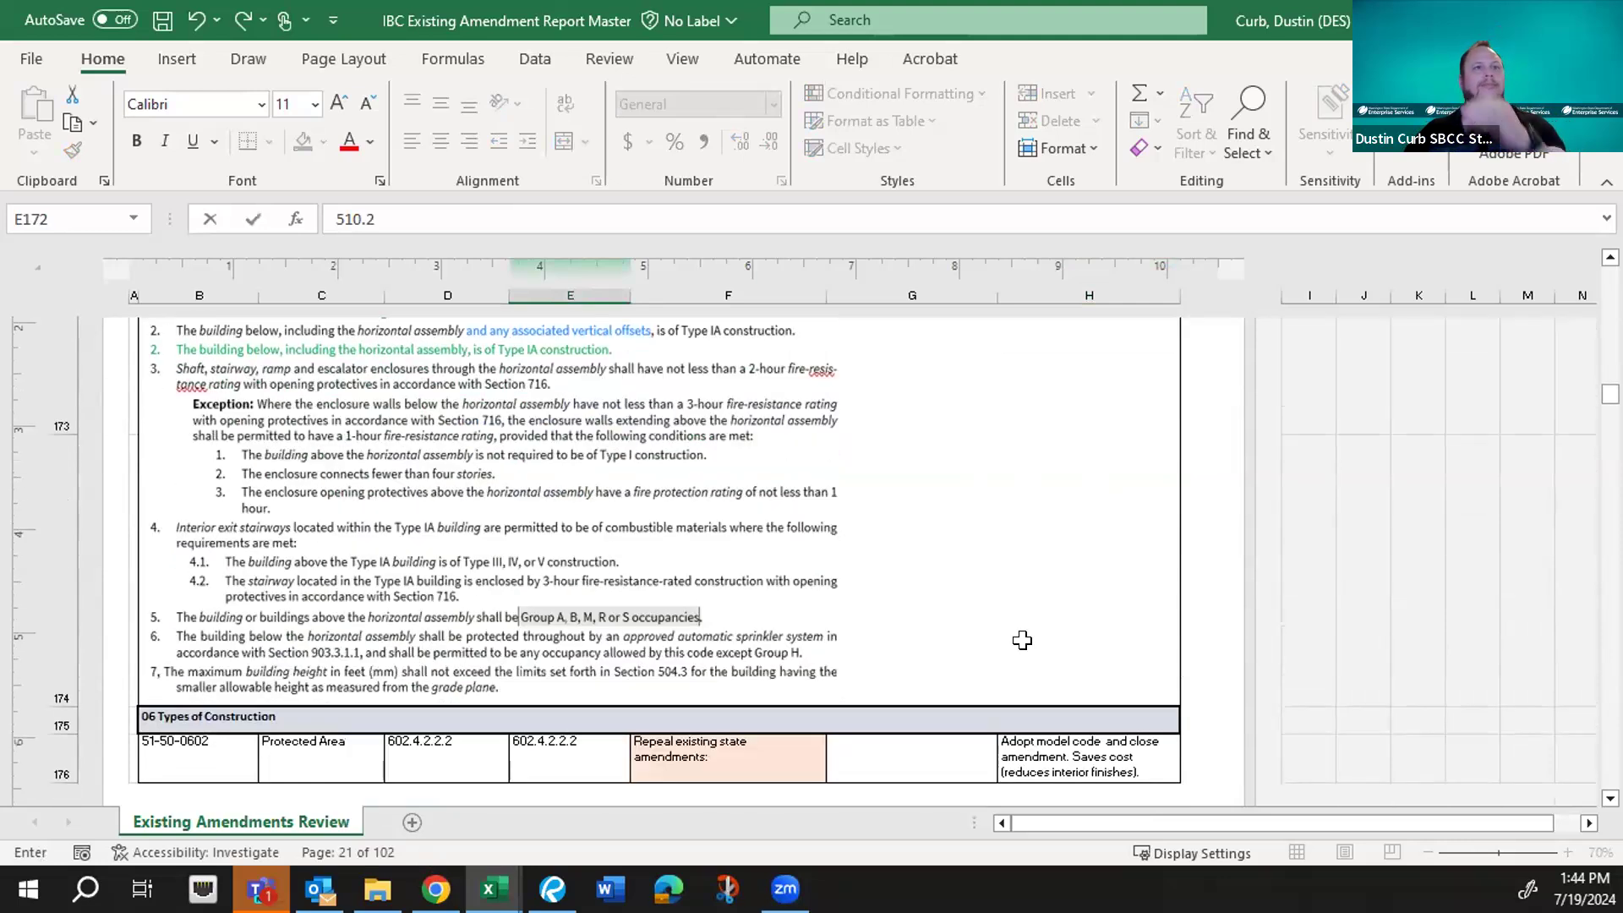
{"action": "scroll", "coordinate": [1021, 639], "scroll_direction": "down", "scroll_amount": 5}
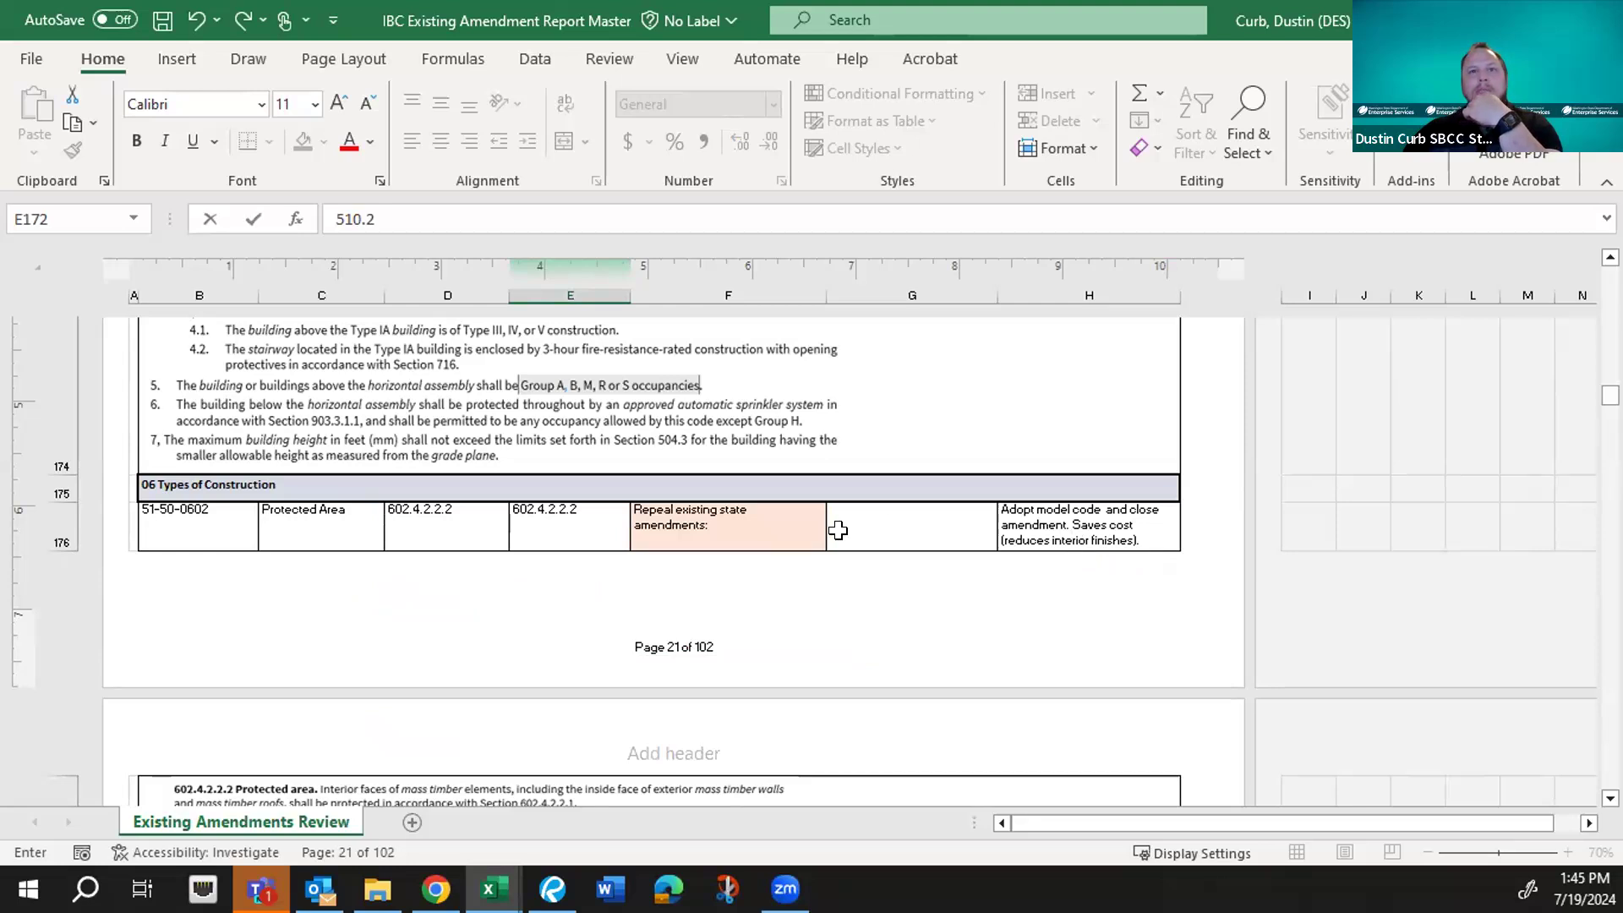
{"action": "scroll", "coordinate": [838, 530], "scroll_direction": "down", "scroll_amount": 3}
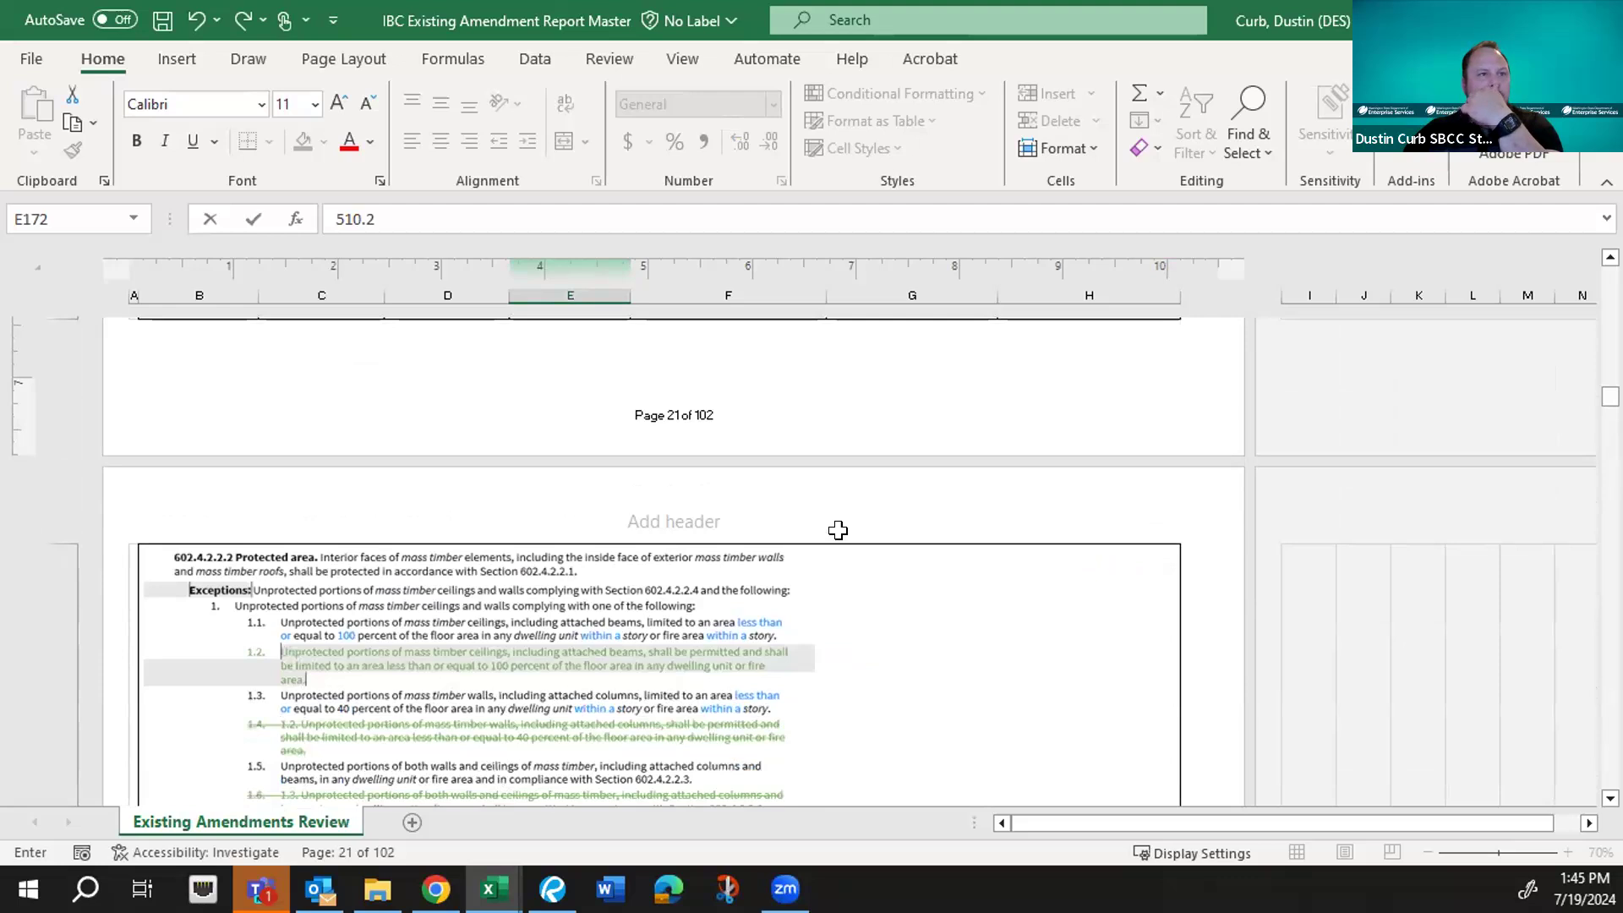
{"action": "scroll", "coordinate": [848, 552], "scroll_direction": "up", "scroll_amount": 2}
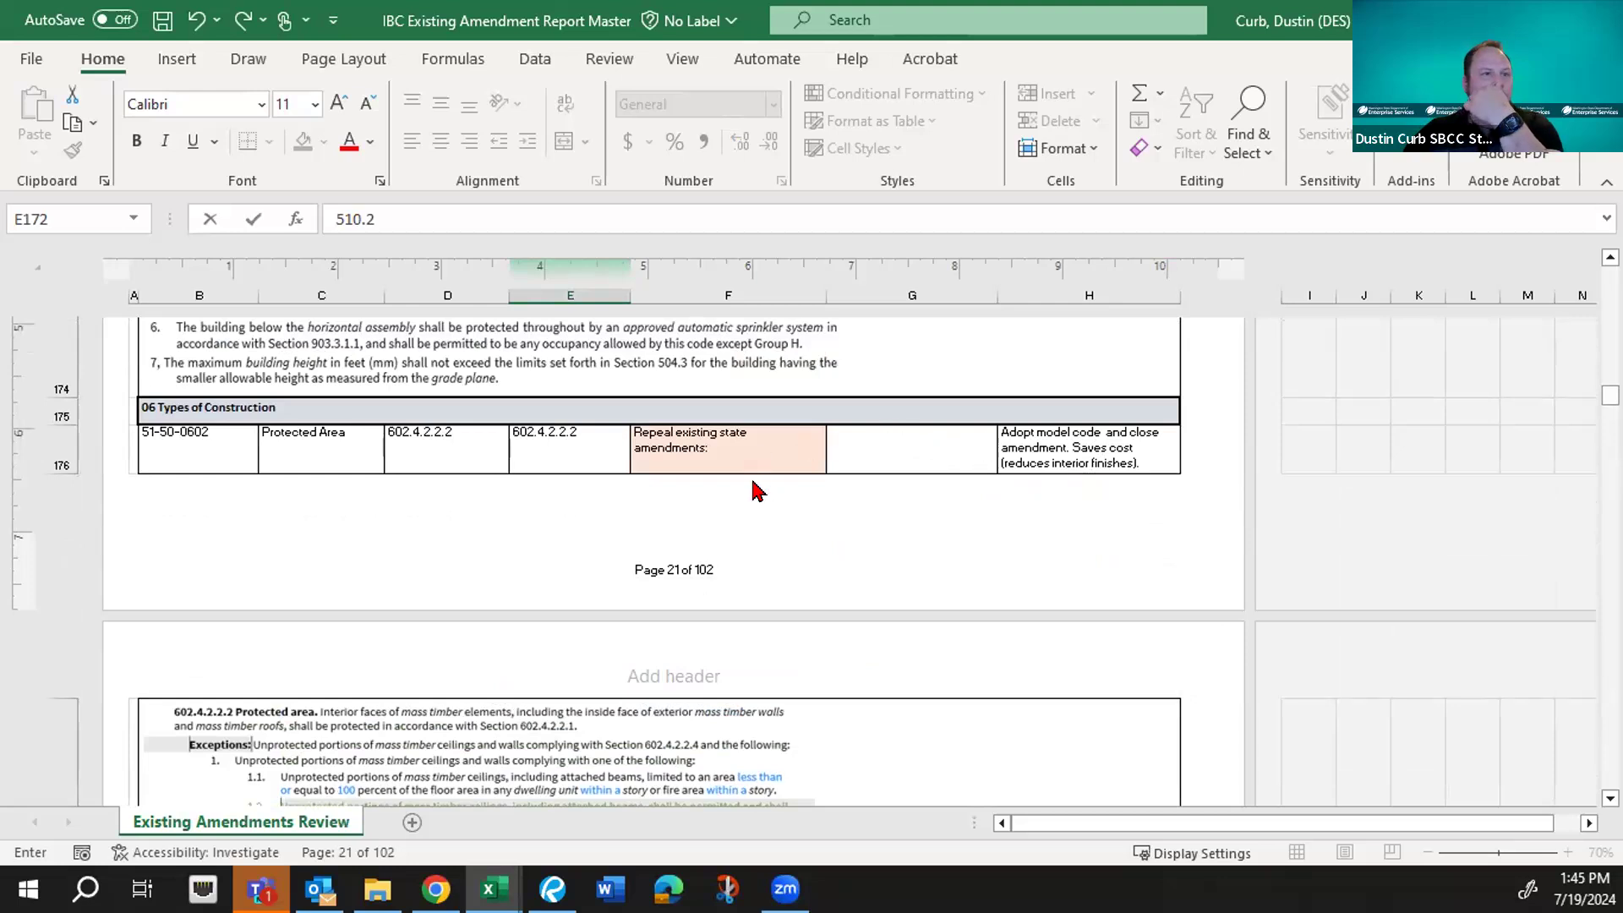
{"action": "scroll", "coordinate": [753, 490], "scroll_direction": "down", "scroll_amount": 2}
{"action": "scroll", "coordinate": [706, 507], "scroll_direction": "down", "scroll_amount": 1}
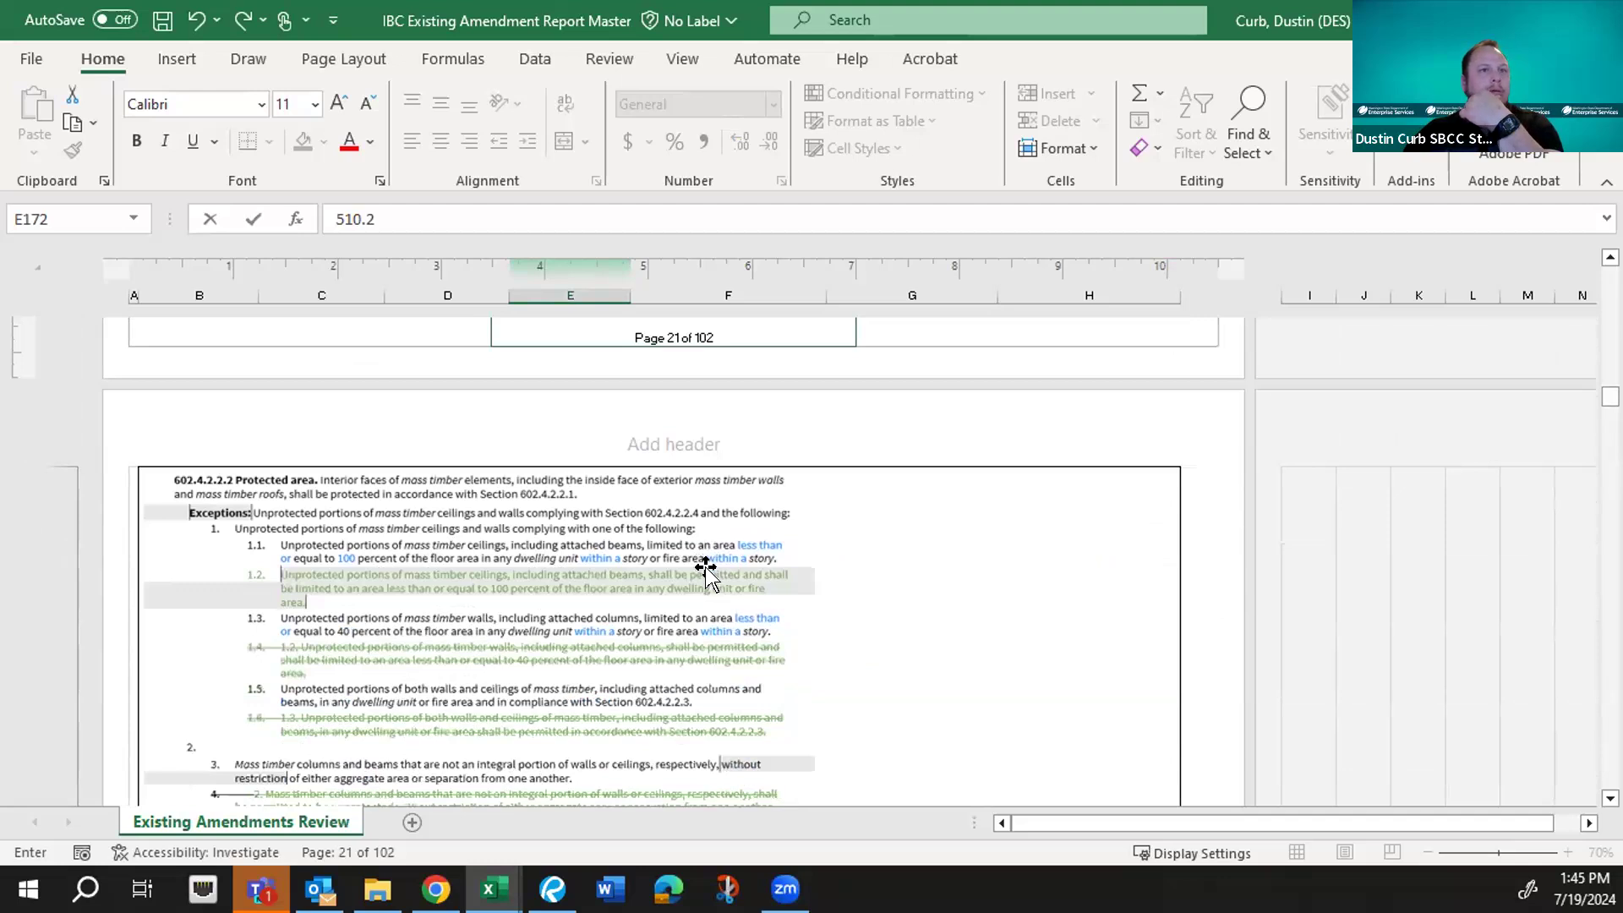
{"action": "scroll", "coordinate": [685, 640], "scroll_direction": "down", "scroll_amount": 1}
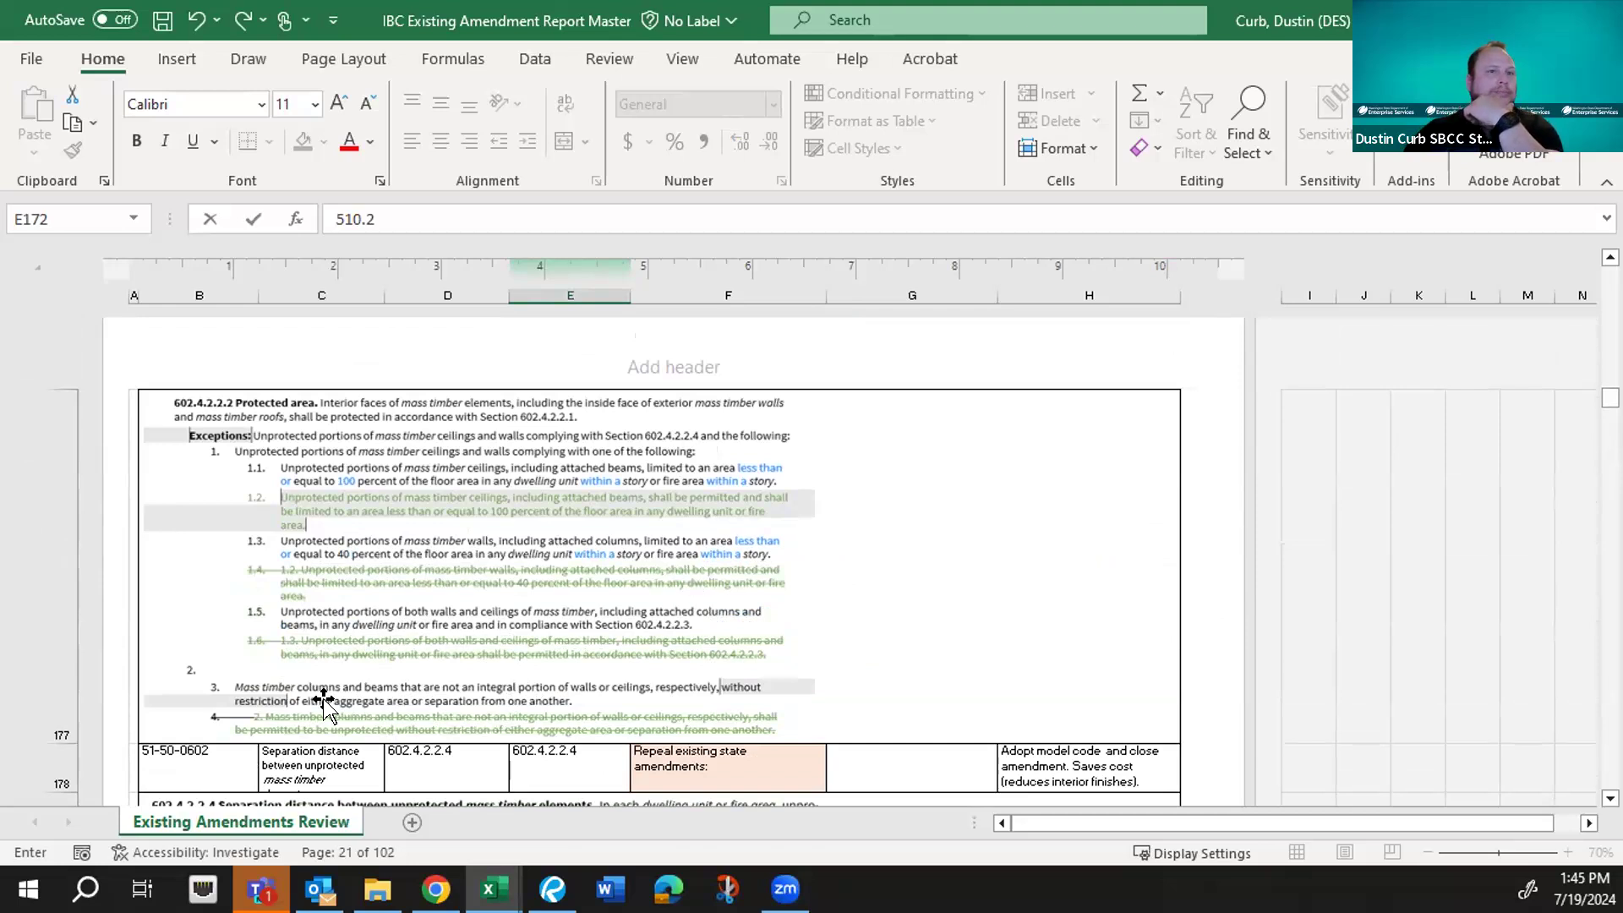
- Increase the height of row 178 to fit the full title of the 602.4.2.2.4 separation distance entry
{"action": "scroll", "coordinate": [327, 697], "scroll_direction": "down", "scroll_amount": 1}
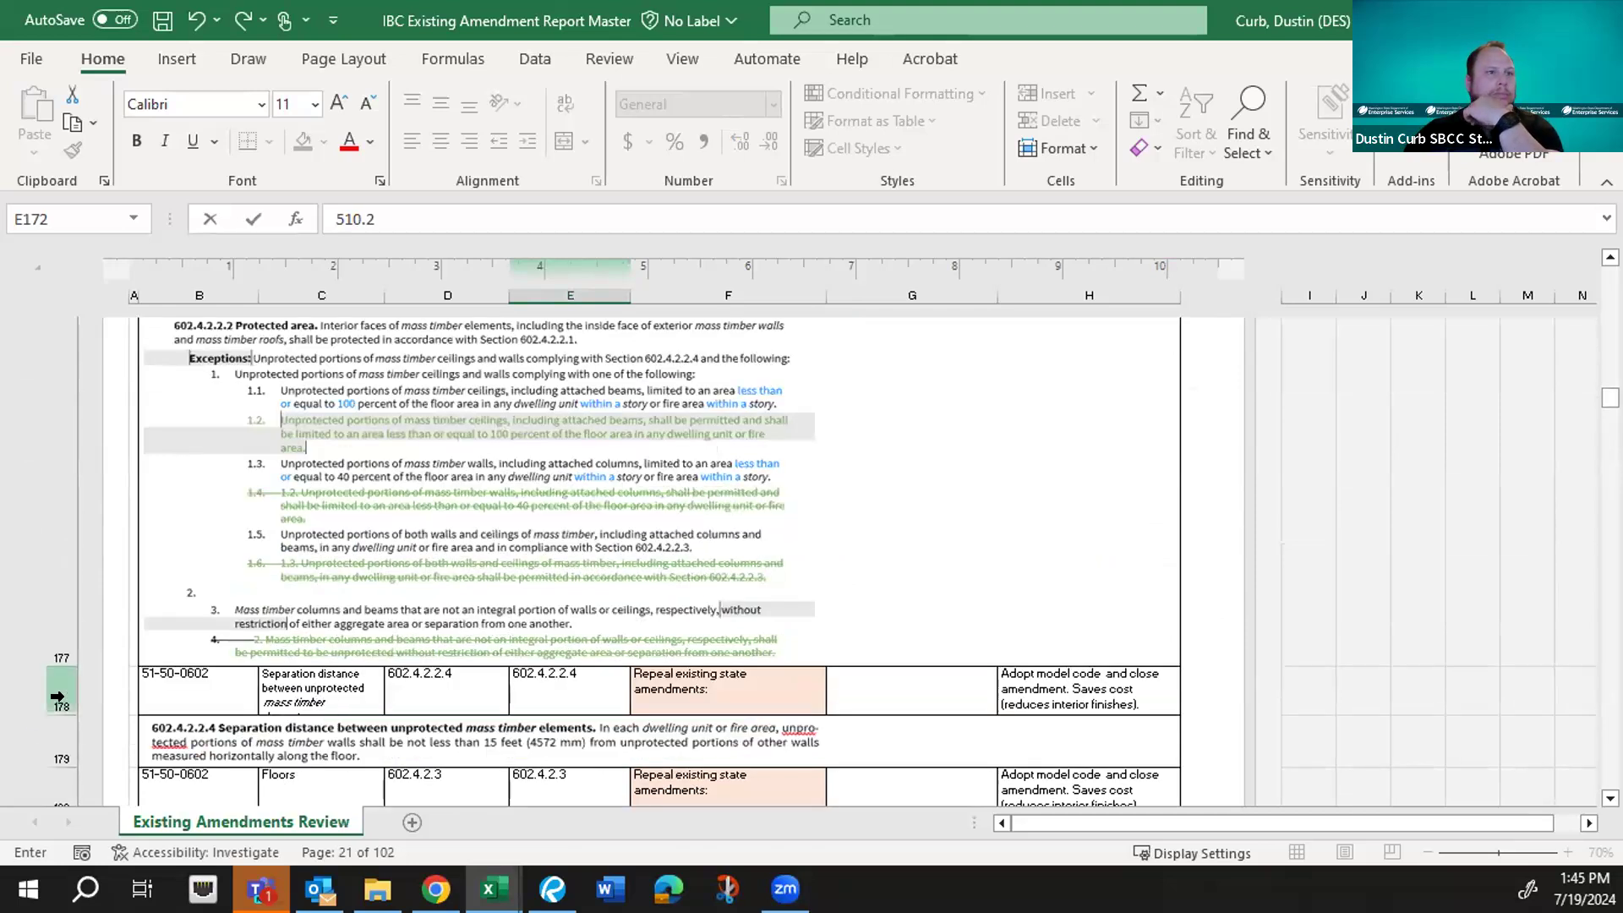
{"action": "left_click", "coordinate": [58, 707]}
{"action": "left_click_drag", "start_coordinate": [69, 715], "coordinate": [69, 732]}
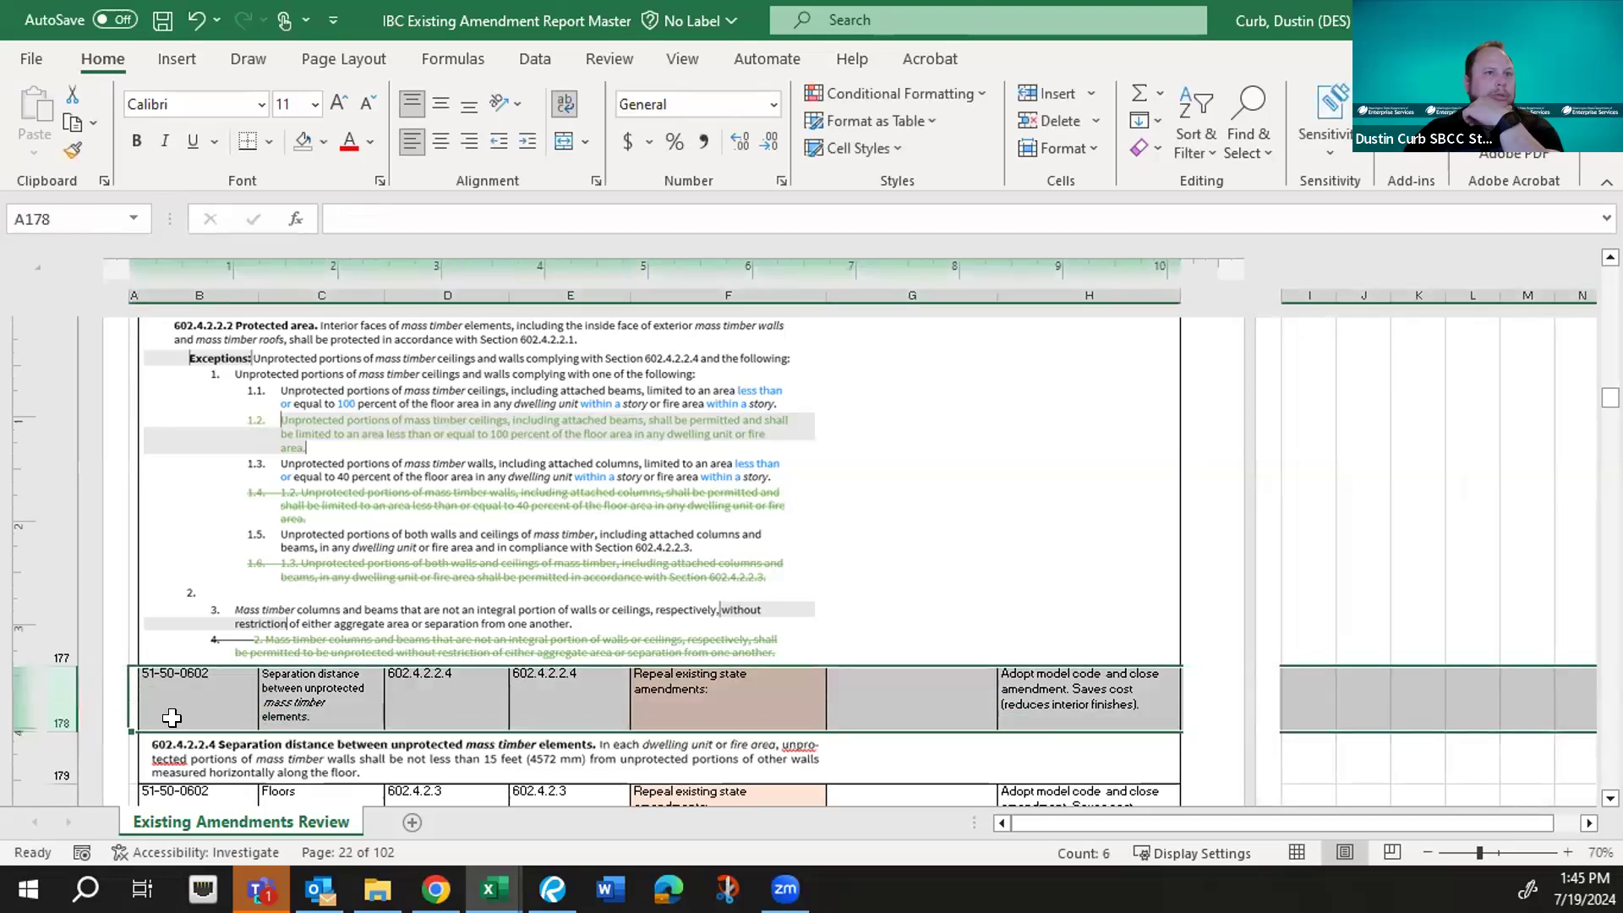
- Examine the 602.4.2.2.4 separation distance, 602.4.2.3 Floors, and 602.4.4.3 Concealed Spaces entries
{"action": "scroll", "coordinate": [789, 651], "scroll_direction": "down", "scroll_amount": 3}
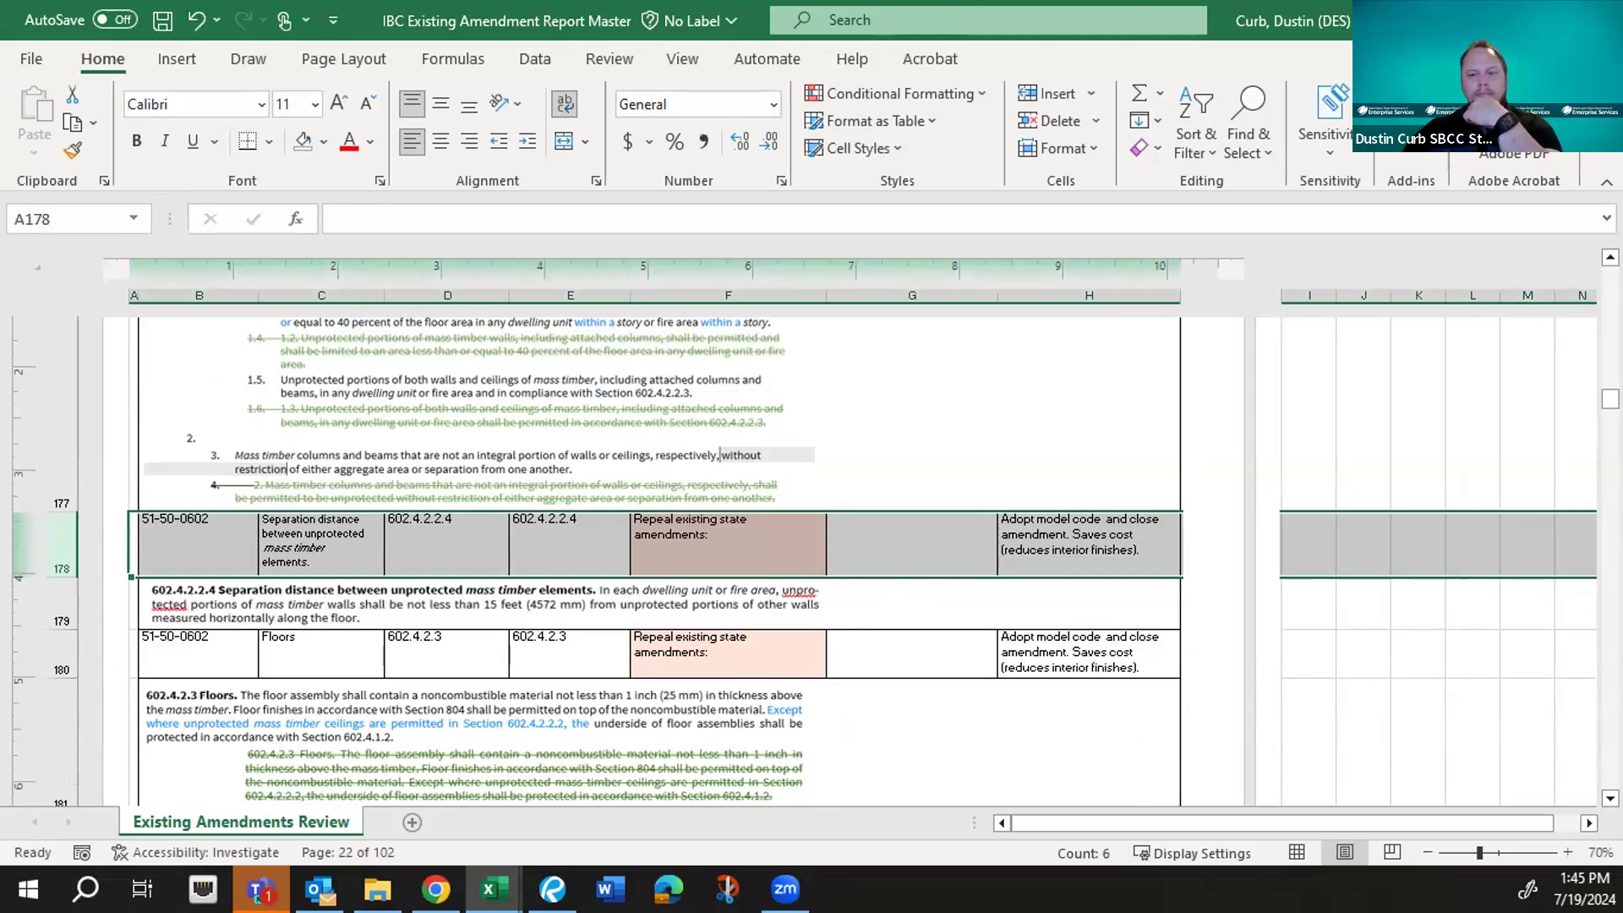
{"action": "scroll", "coordinate": [669, 647], "scroll_direction": "down", "scroll_amount": 1}
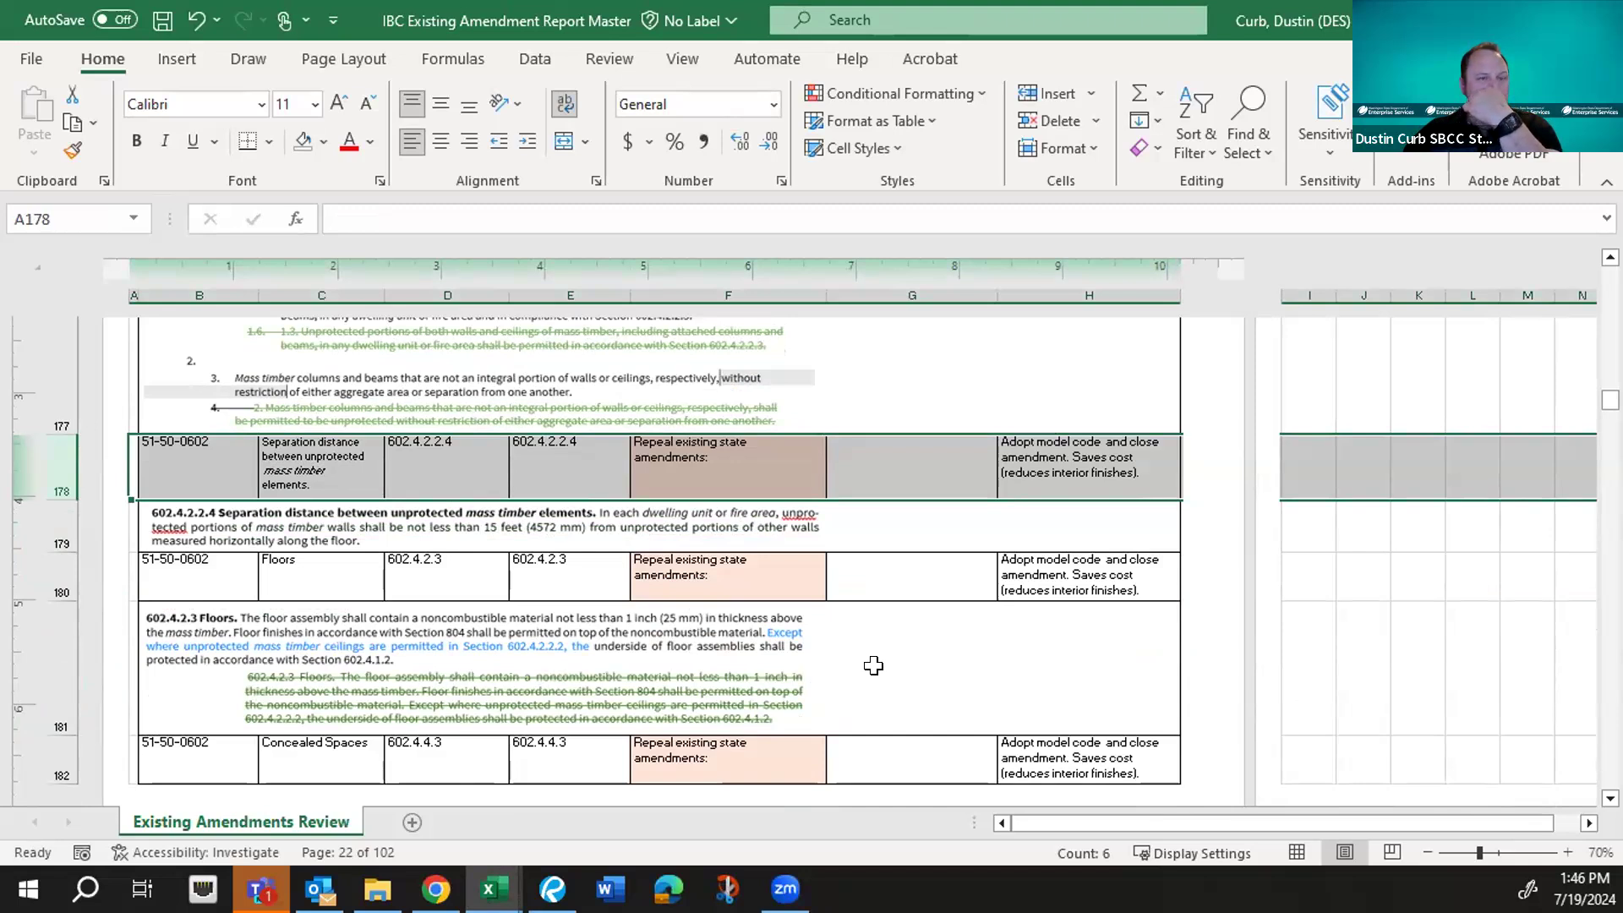
{"action": "scroll", "coordinate": [795, 610], "scroll_direction": "down", "scroll_amount": 2}
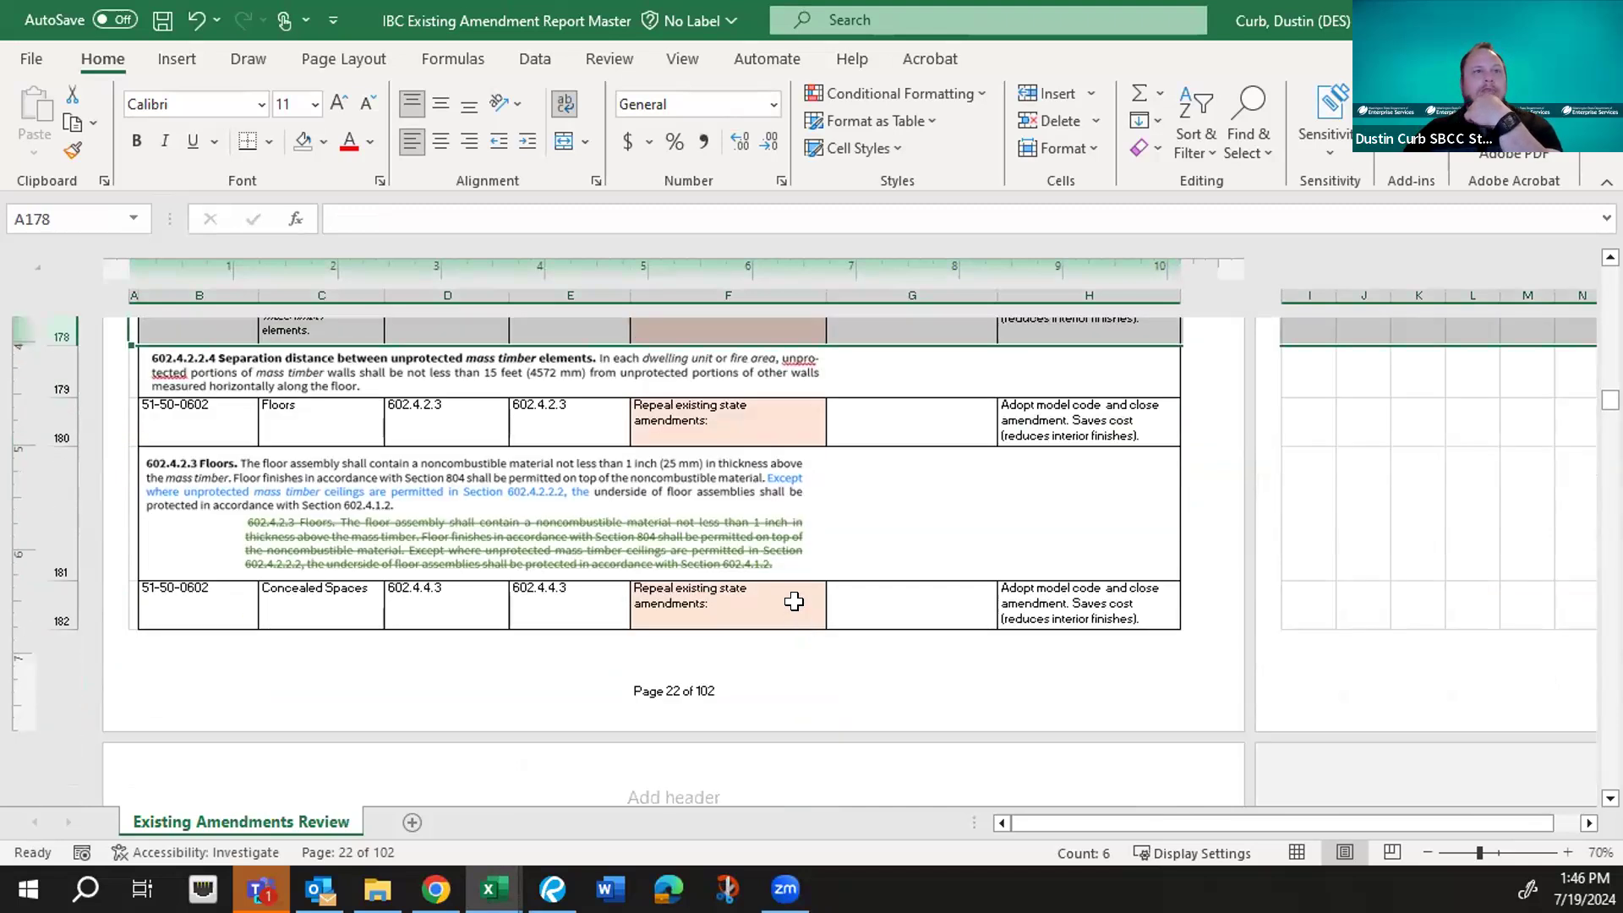
- Review the 602.4.4.3 Concealed Spaces text and the 704.6.1 Secondary Attachments to Structural Members entry with its repeal comment
{"action": "scroll", "coordinate": [793, 601], "scroll_direction": "down", "scroll_amount": 1}
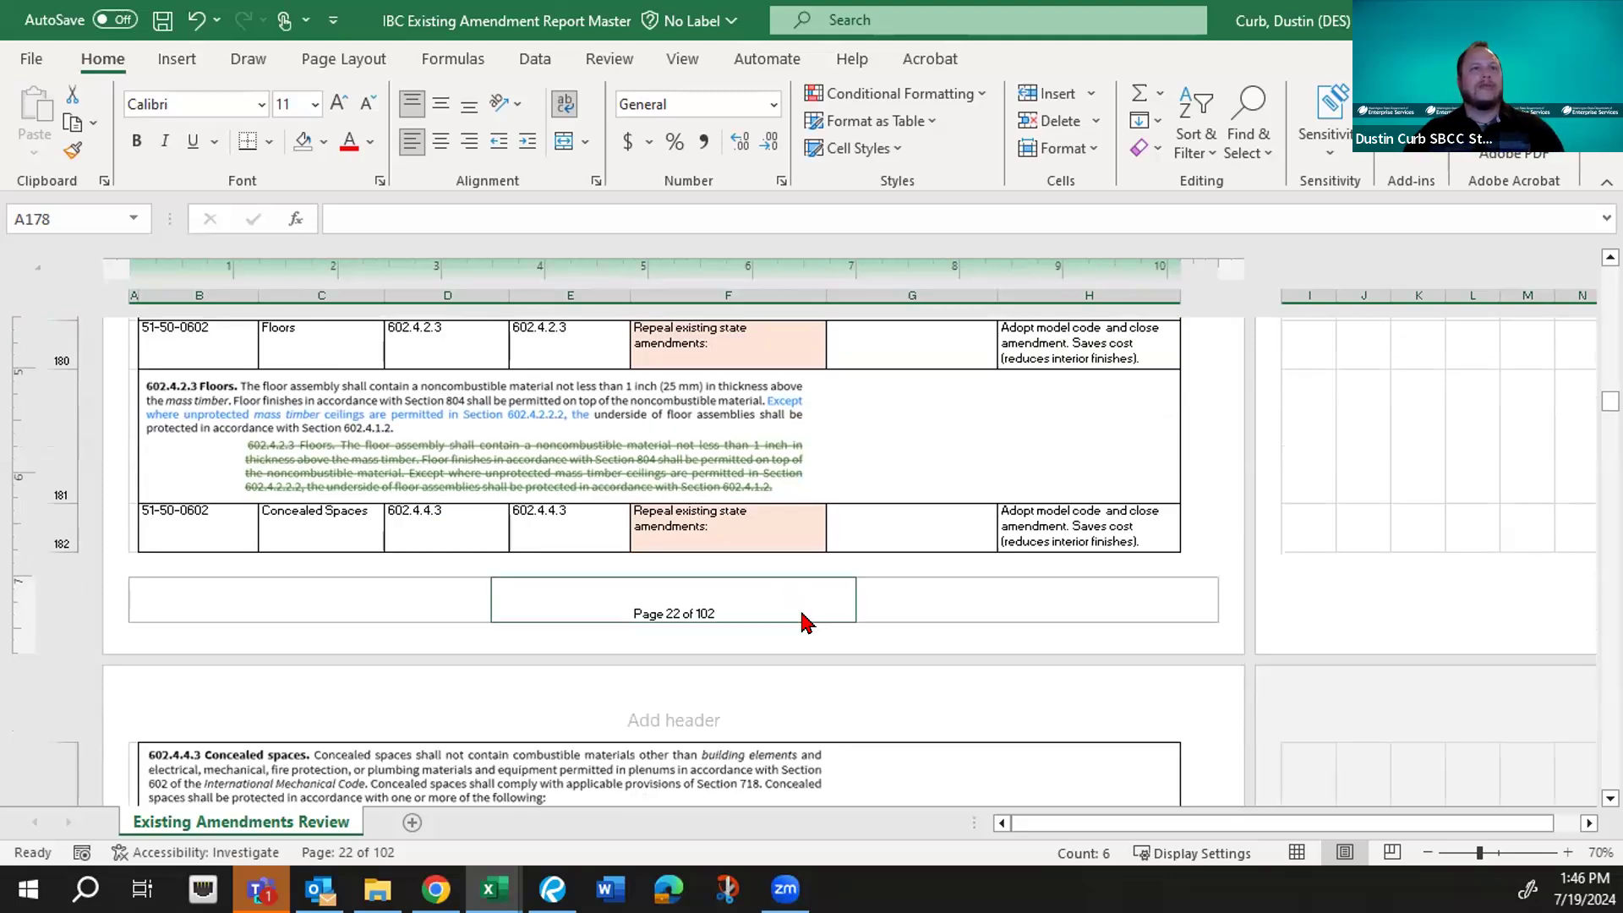
{"action": "scroll", "coordinate": [806, 621], "scroll_direction": "down", "scroll_amount": 2}
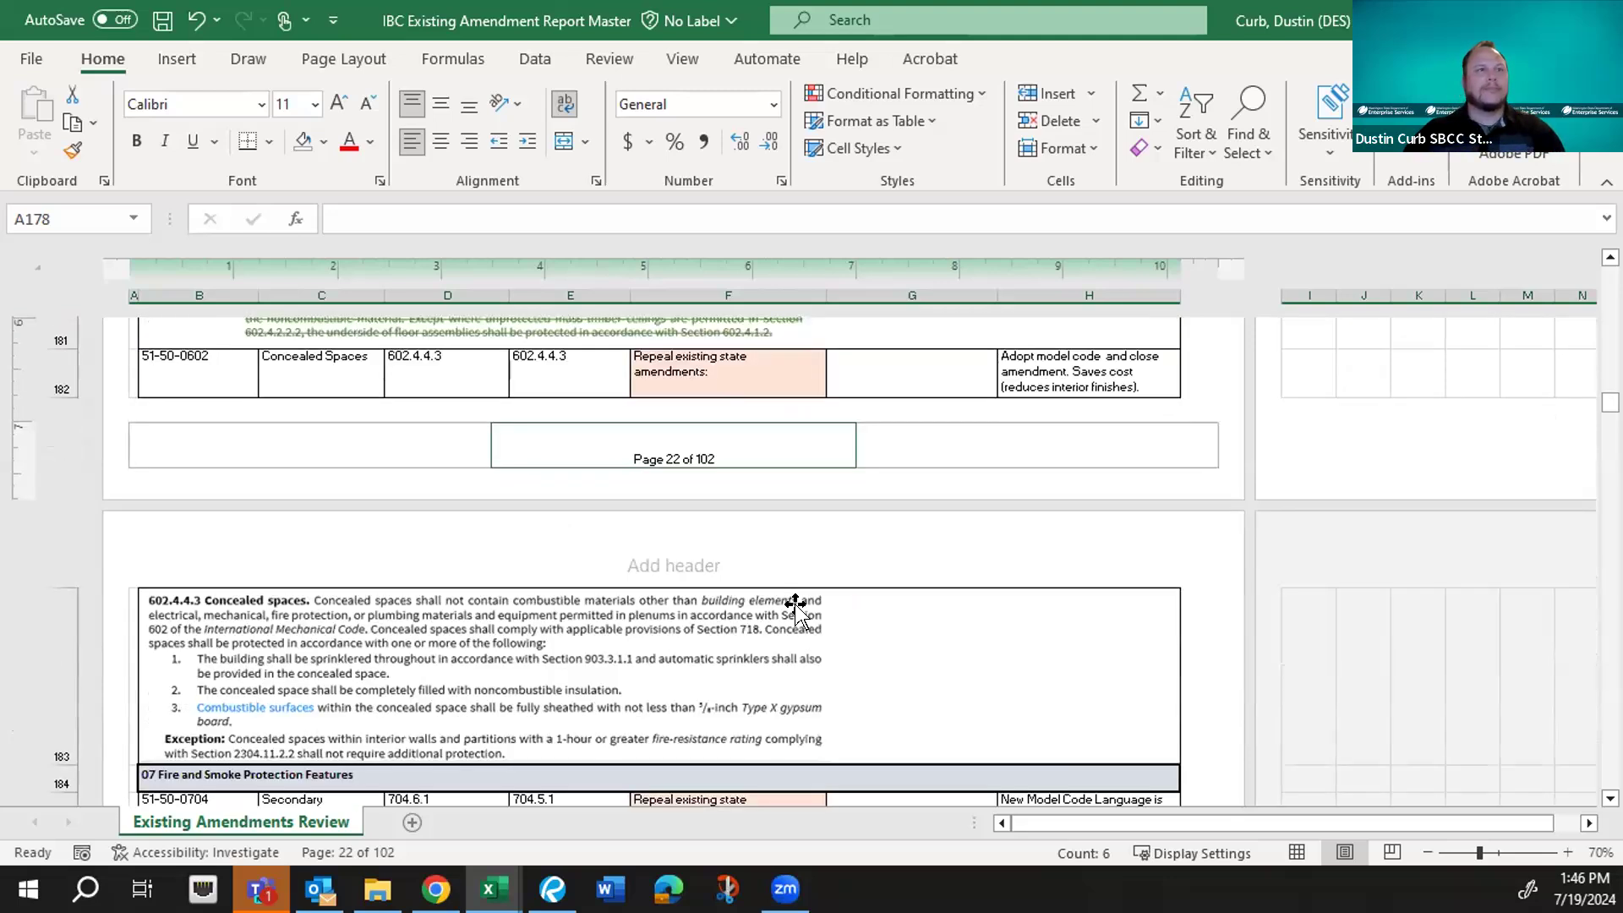
{"action": "scroll", "coordinate": [795, 601], "scroll_direction": "down", "scroll_amount": 2}
{"action": "scroll", "coordinate": [795, 602], "scroll_direction": "down", "scroll_amount": 1}
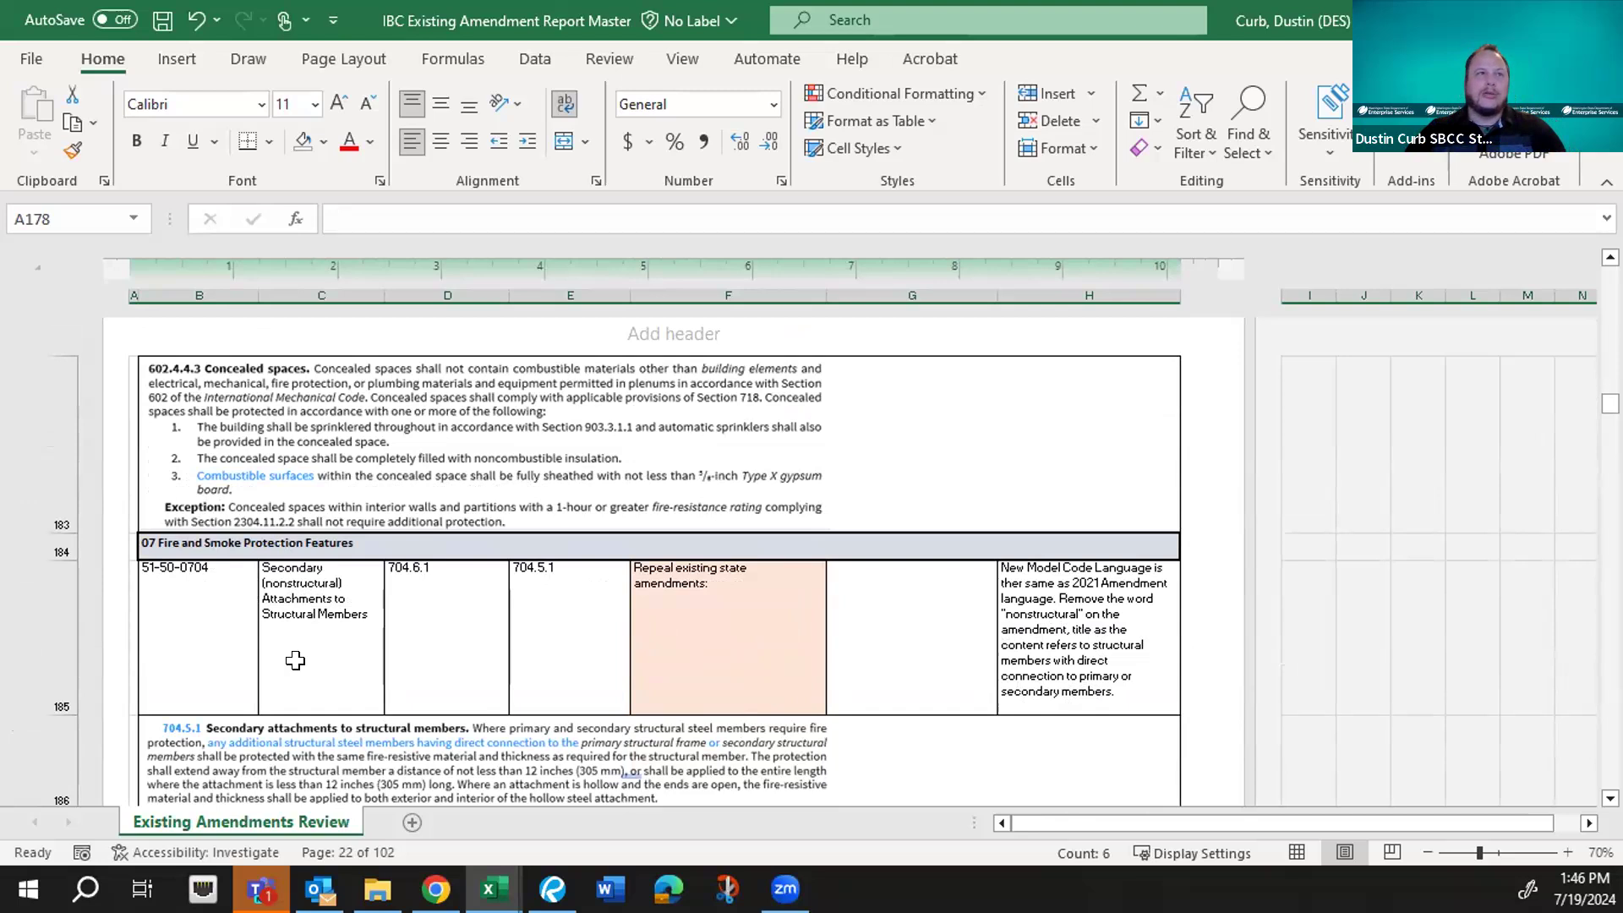
{"action": "scroll", "coordinate": [391, 702], "scroll_direction": "down", "scroll_amount": 1}
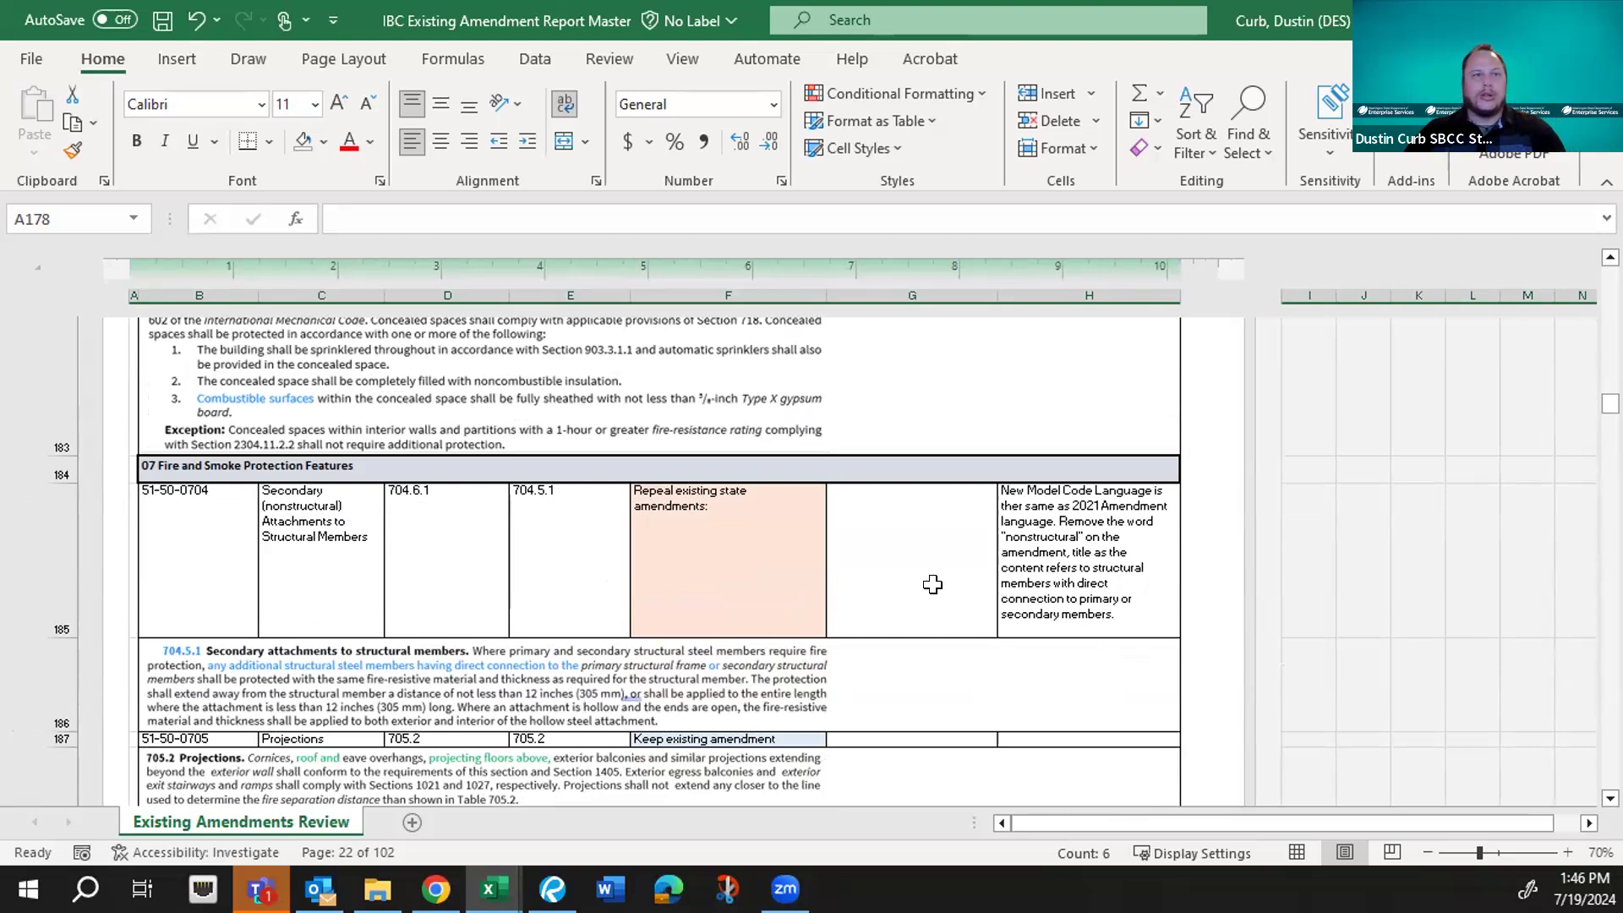
{"action": "scroll", "coordinate": [932, 584], "scroll_direction": "down", "scroll_amount": 1}
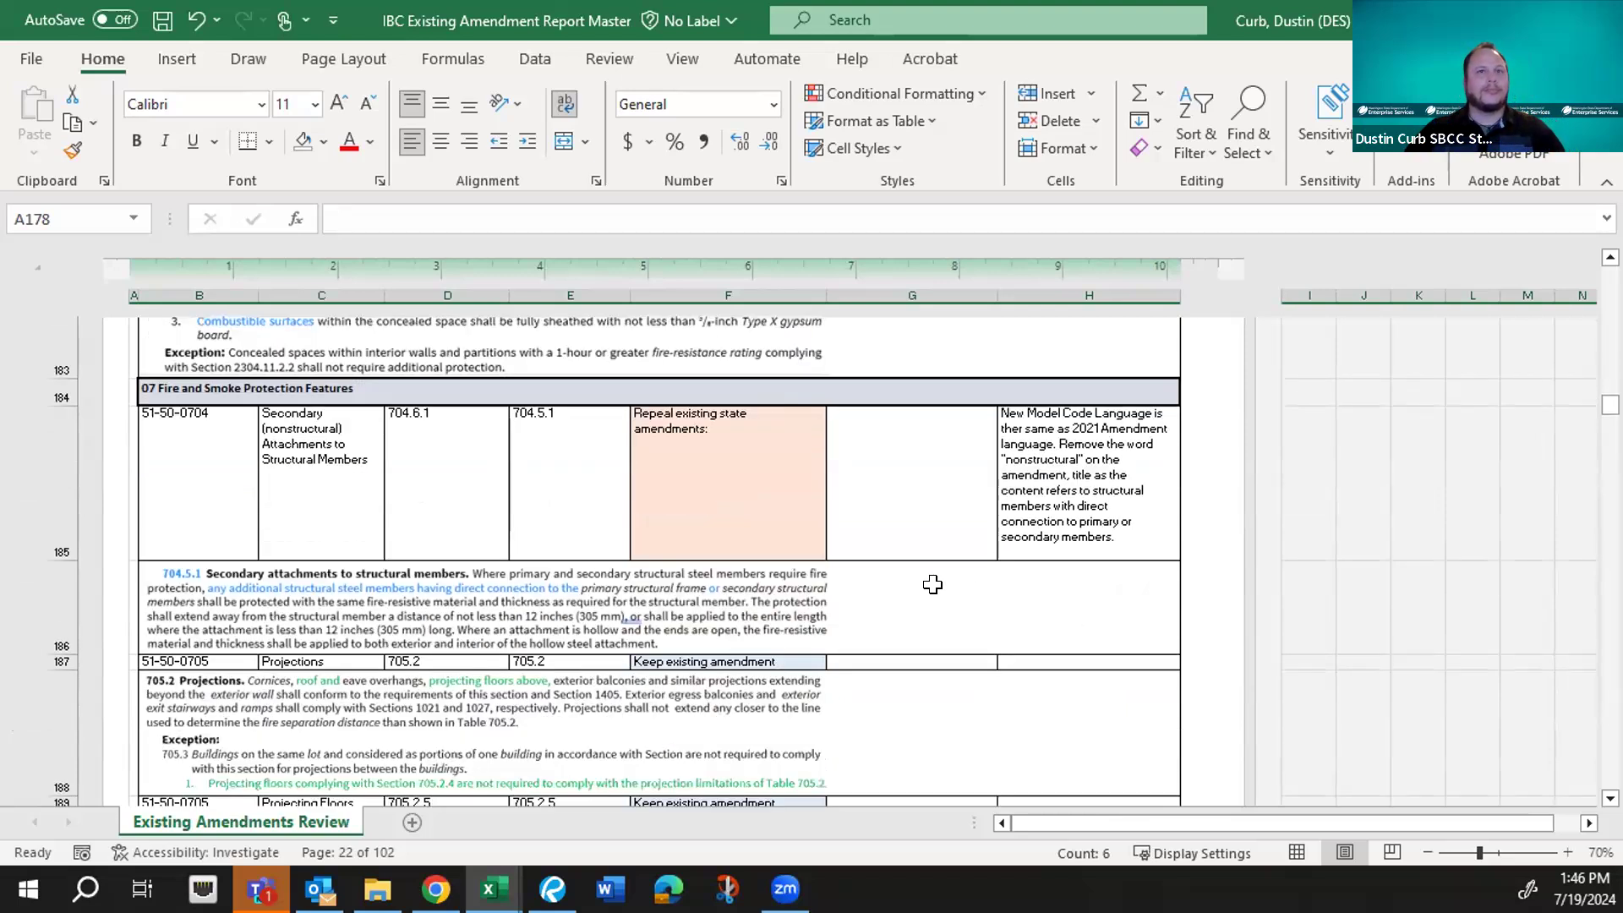
{"action": "scroll", "coordinate": [932, 584], "scroll_direction": "down", "scroll_amount": 1}
- Look through the remaining Chapter 7 entries, from 705.2 Projections and Tables 705.5 and 705.9 to the 706 fire wall and 713.13.7 chute amendments
{"action": "scroll", "coordinate": [932, 584], "scroll_direction": "down", "scroll_amount": 5}
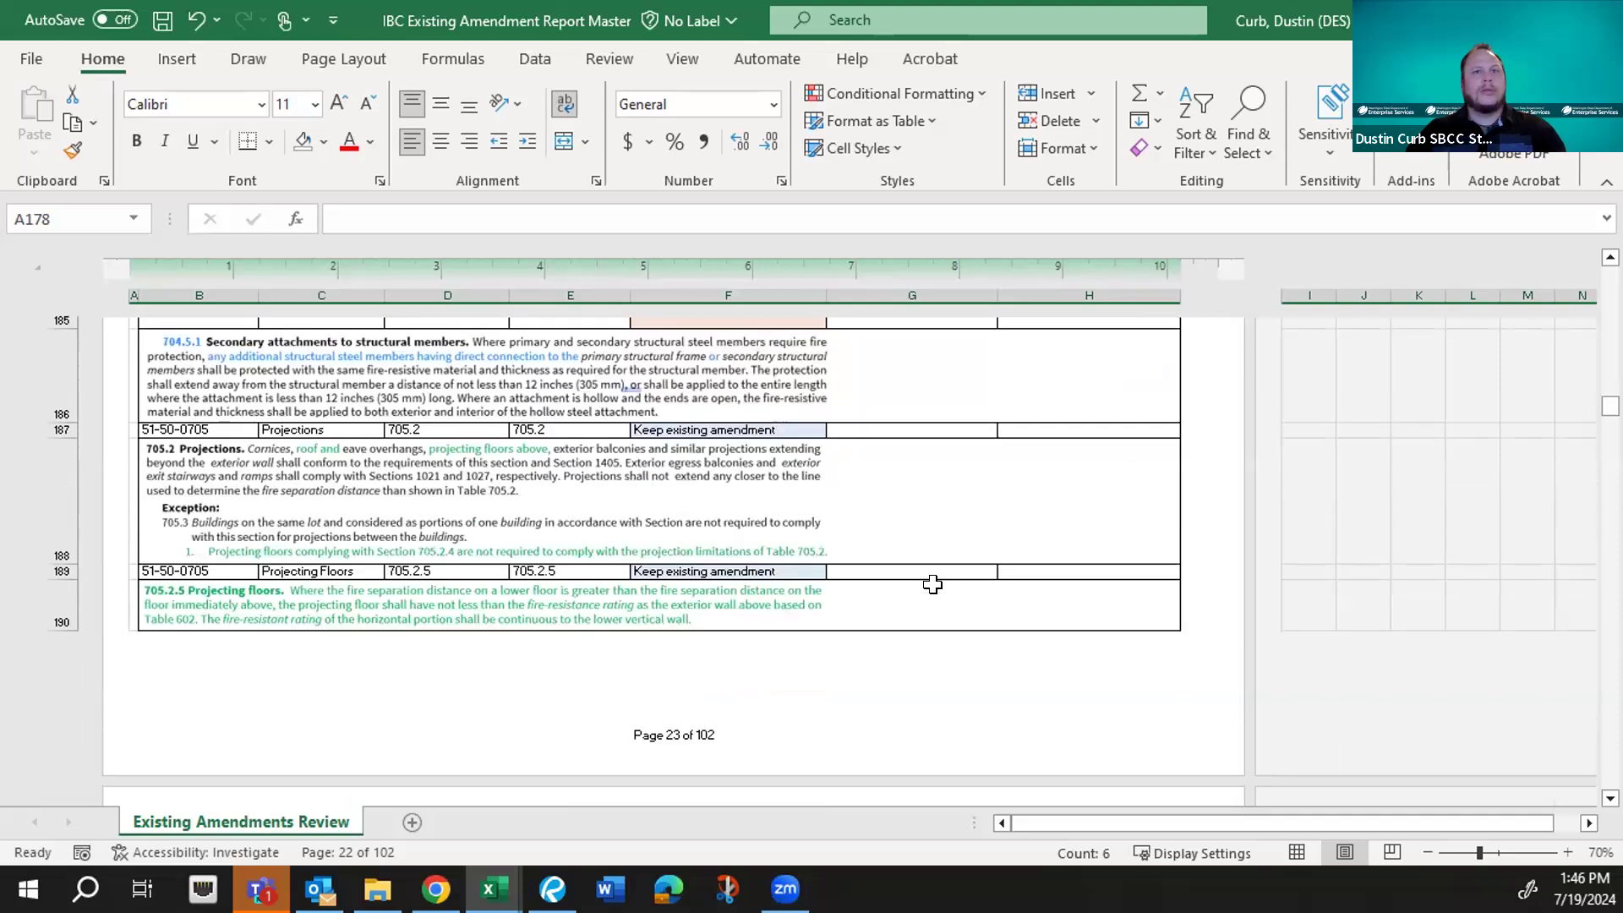
{"action": "scroll", "coordinate": [932, 584], "scroll_direction": "down", "scroll_amount": 8}
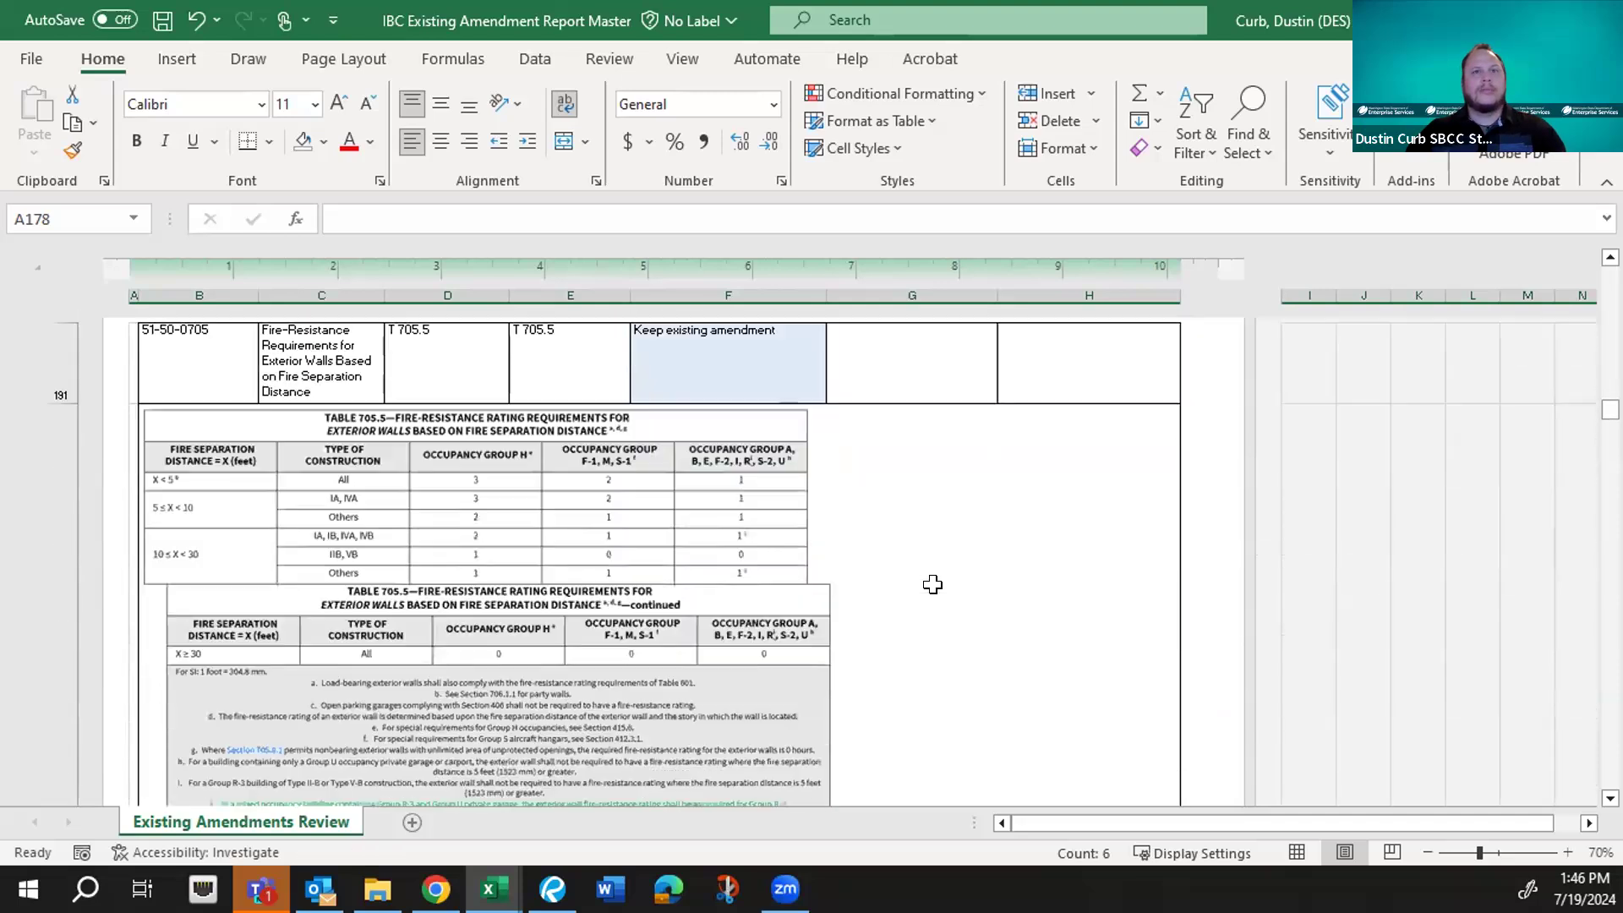
{"action": "scroll", "coordinate": [933, 584], "scroll_direction": "down", "scroll_amount": 8}
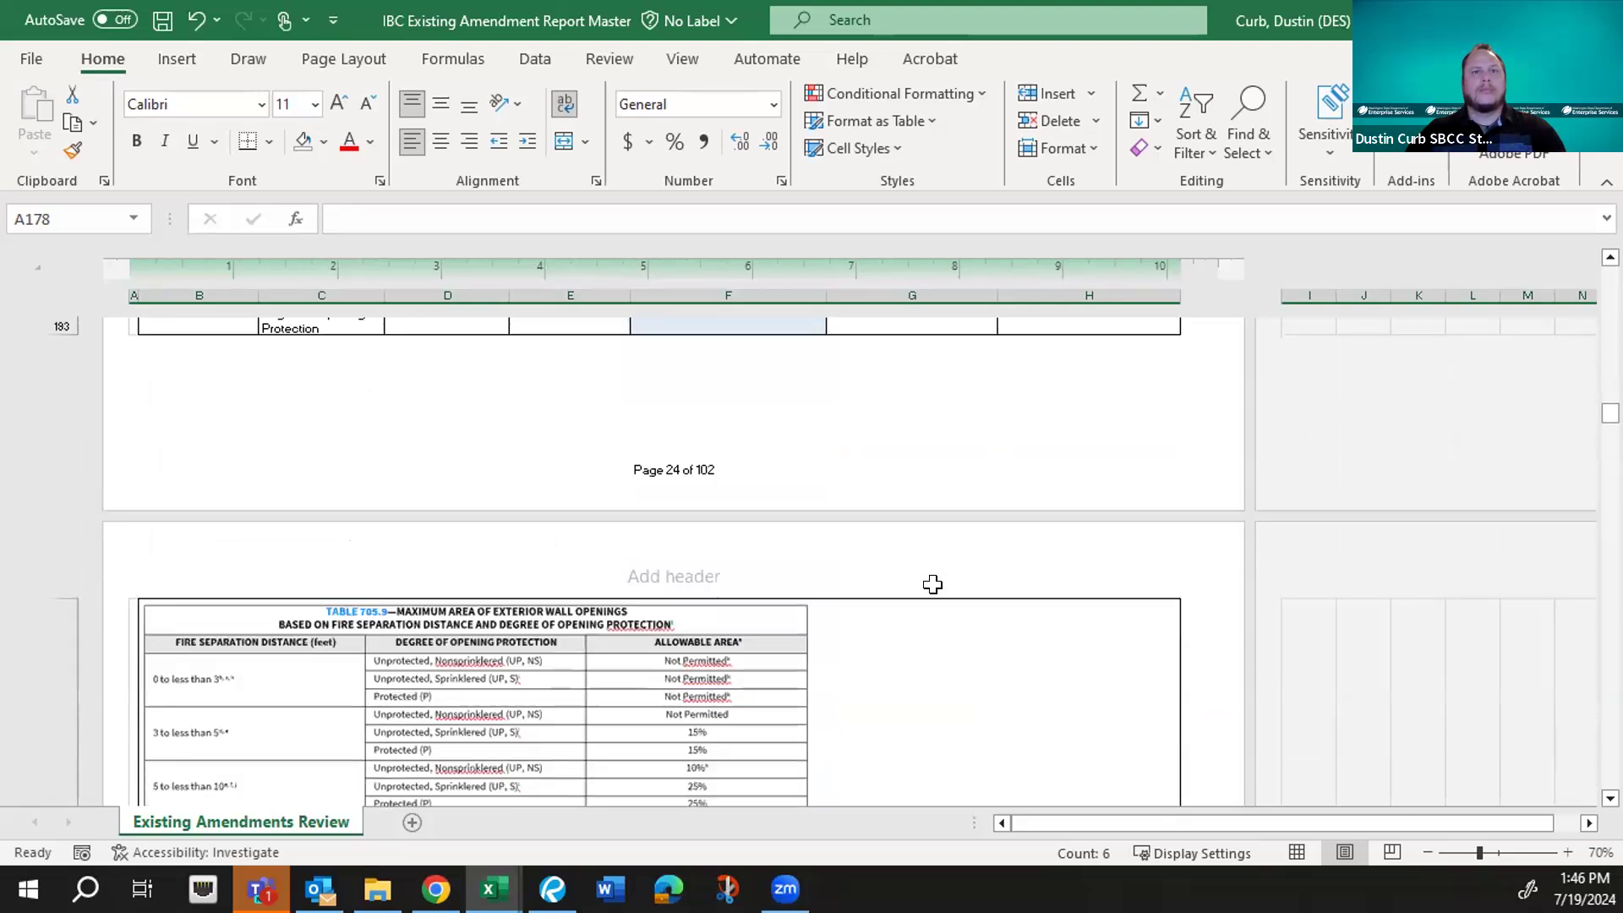
{"action": "scroll", "coordinate": [932, 584], "scroll_direction": "down", "scroll_amount": 8}
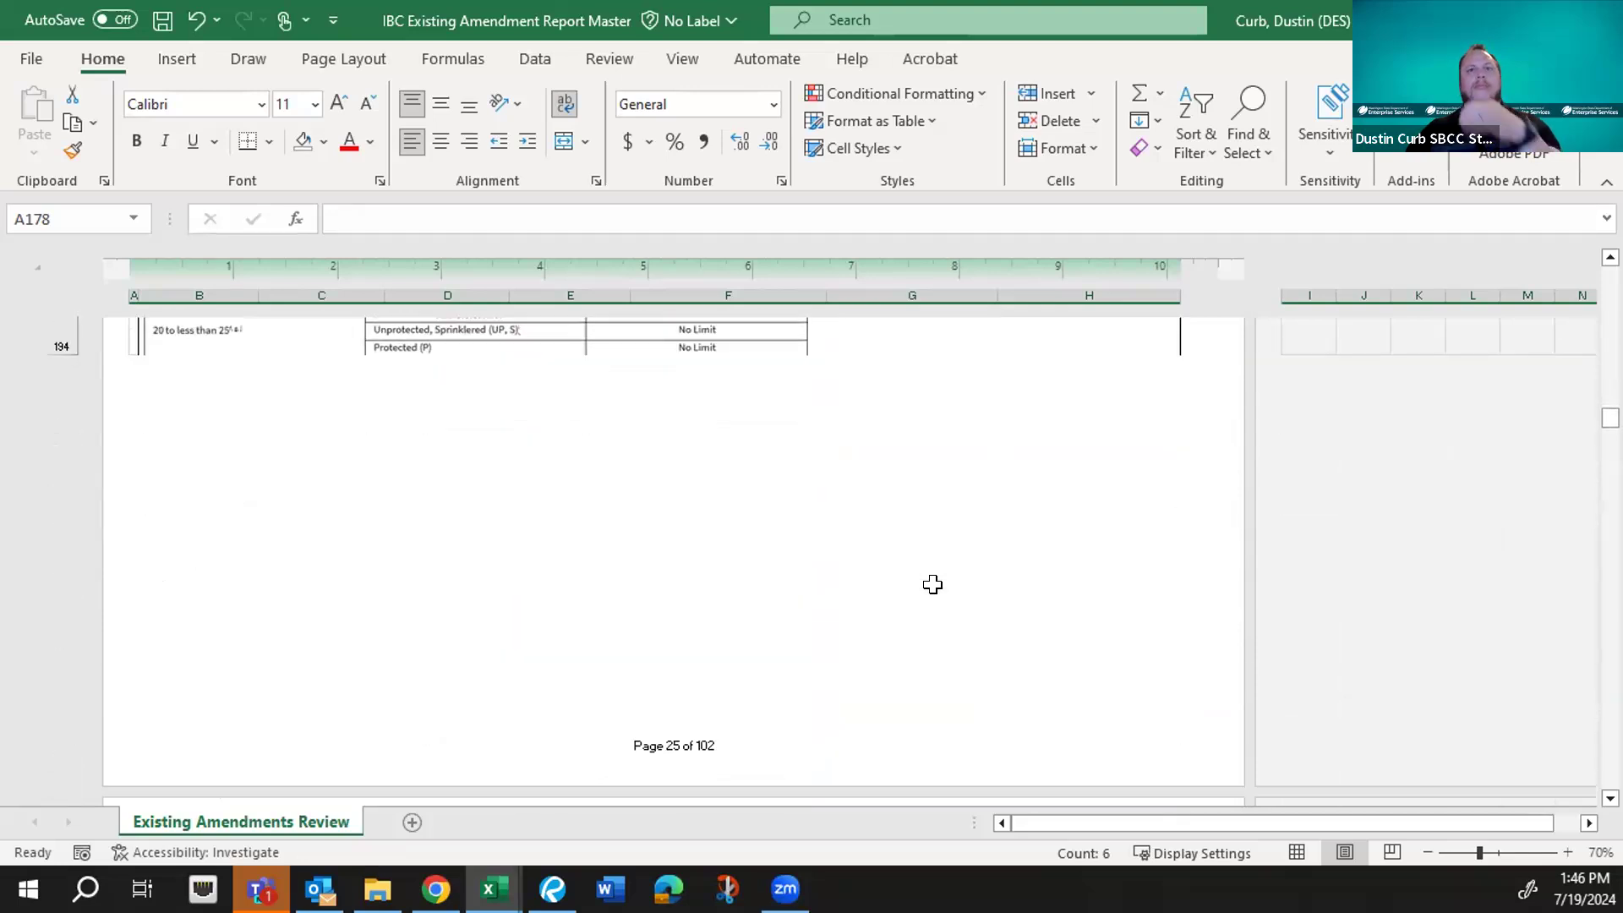
{"action": "scroll", "coordinate": [932, 584], "scroll_direction": "down", "scroll_amount": 8}
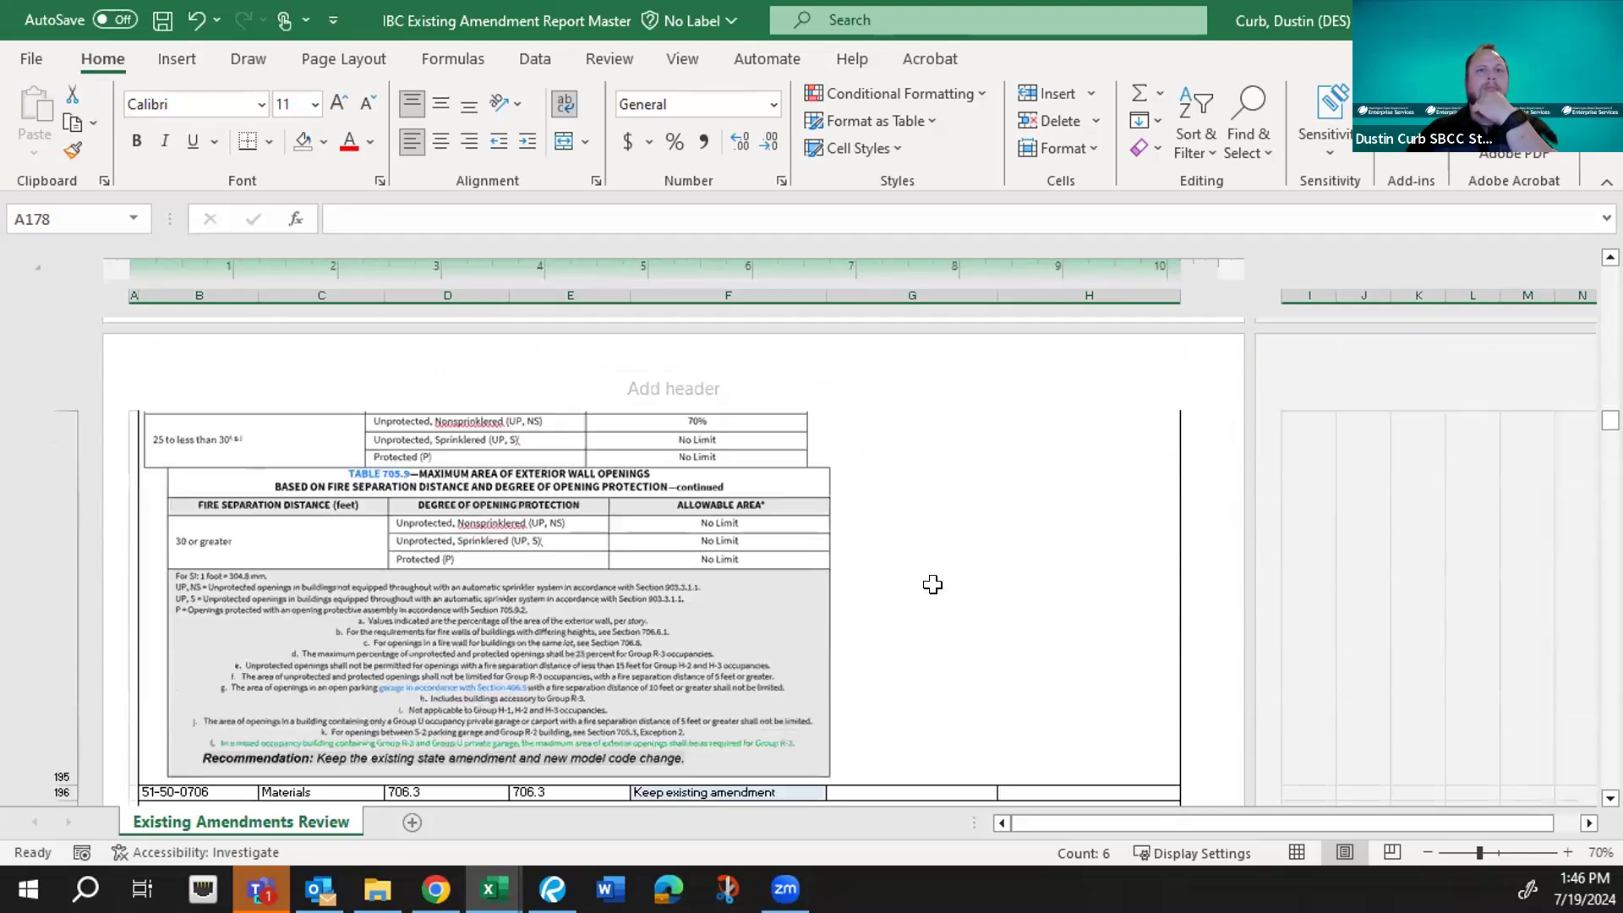
{"action": "scroll", "coordinate": [932, 584], "scroll_direction": "down", "scroll_amount": 8}
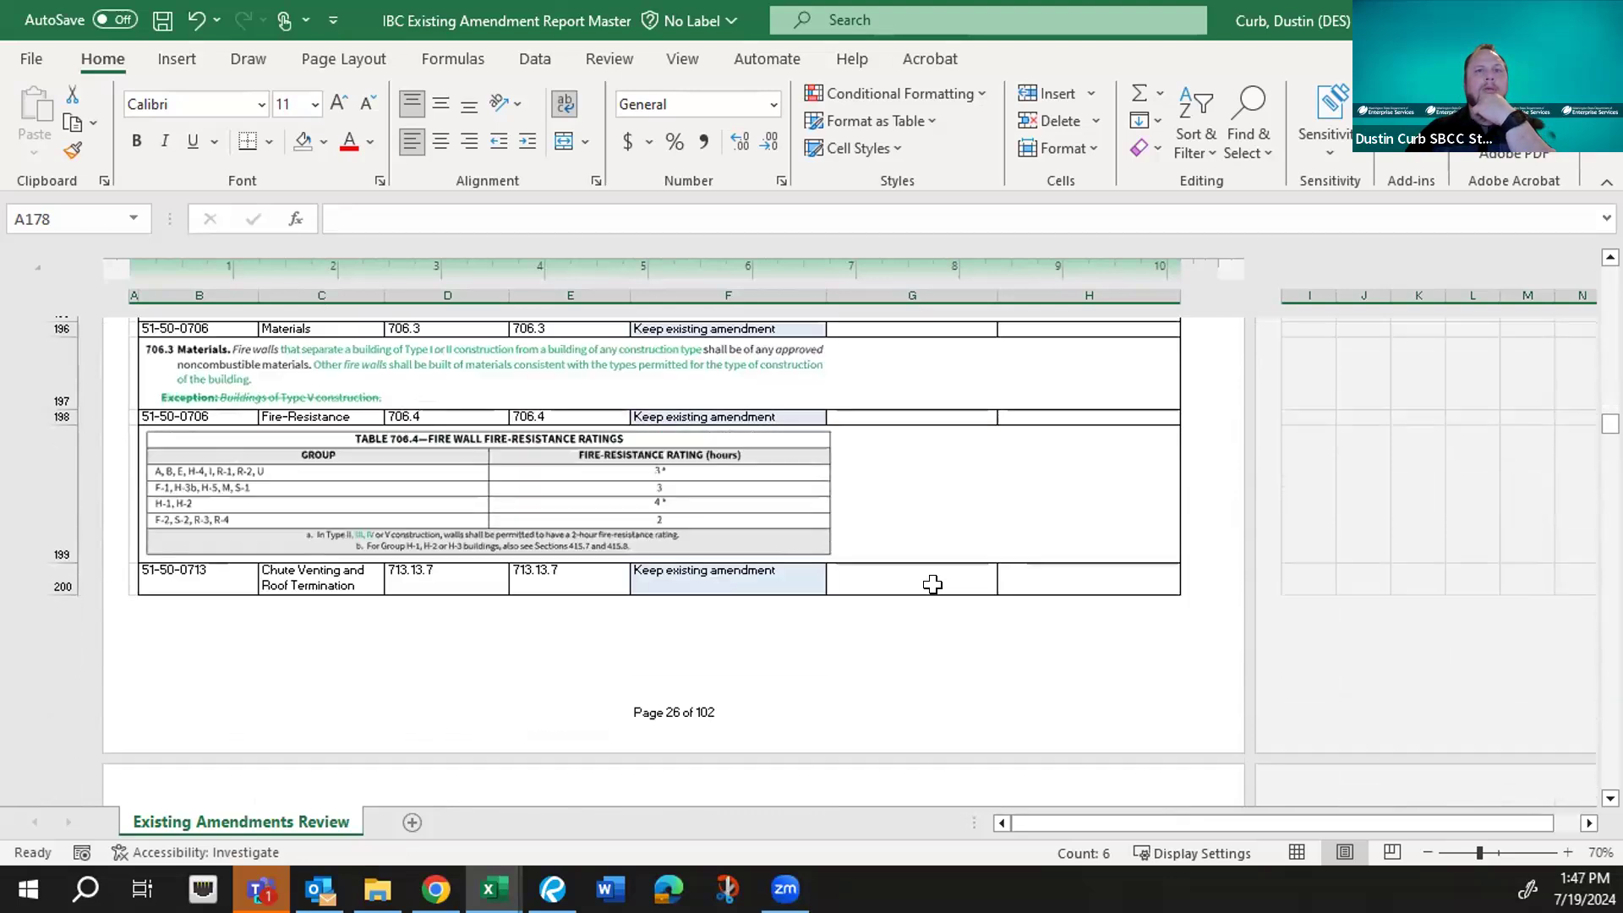
{"action": "scroll", "coordinate": [932, 584], "scroll_direction": "down", "scroll_amount": 8}
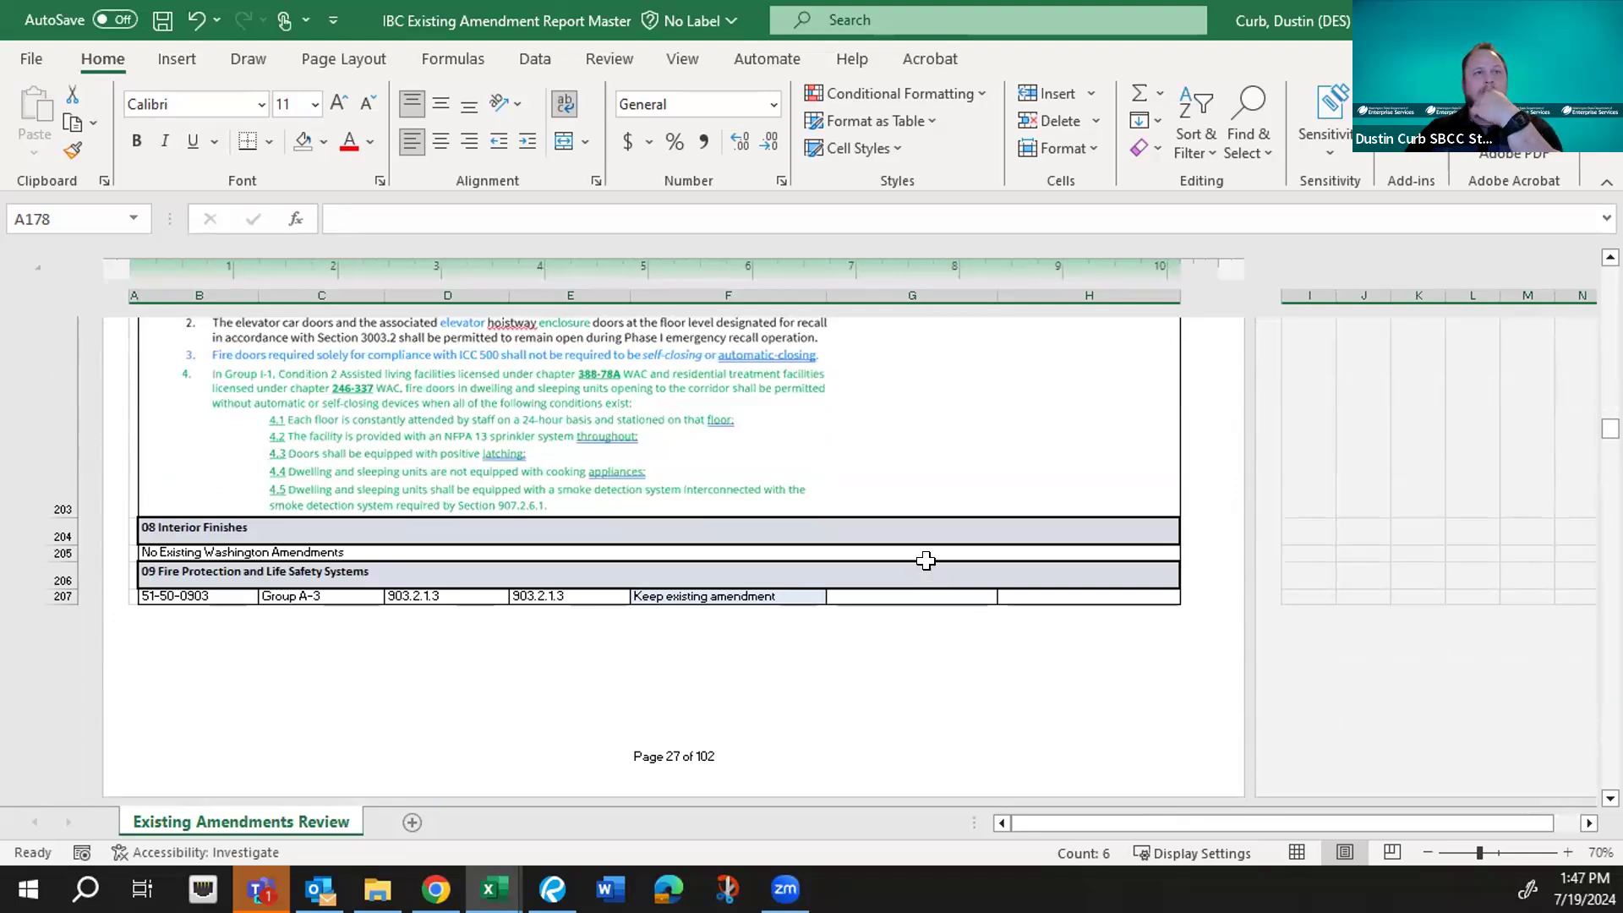
- Examine the Chapter 9 sprinkler amendments from 903.2.1.3 Group A-3 through 903.2.11.7 Relocatable Buildings, including the Basements follow-up flag
{"action": "scroll", "coordinate": [925, 560], "scroll_direction": "down", "scroll_amount": 6}
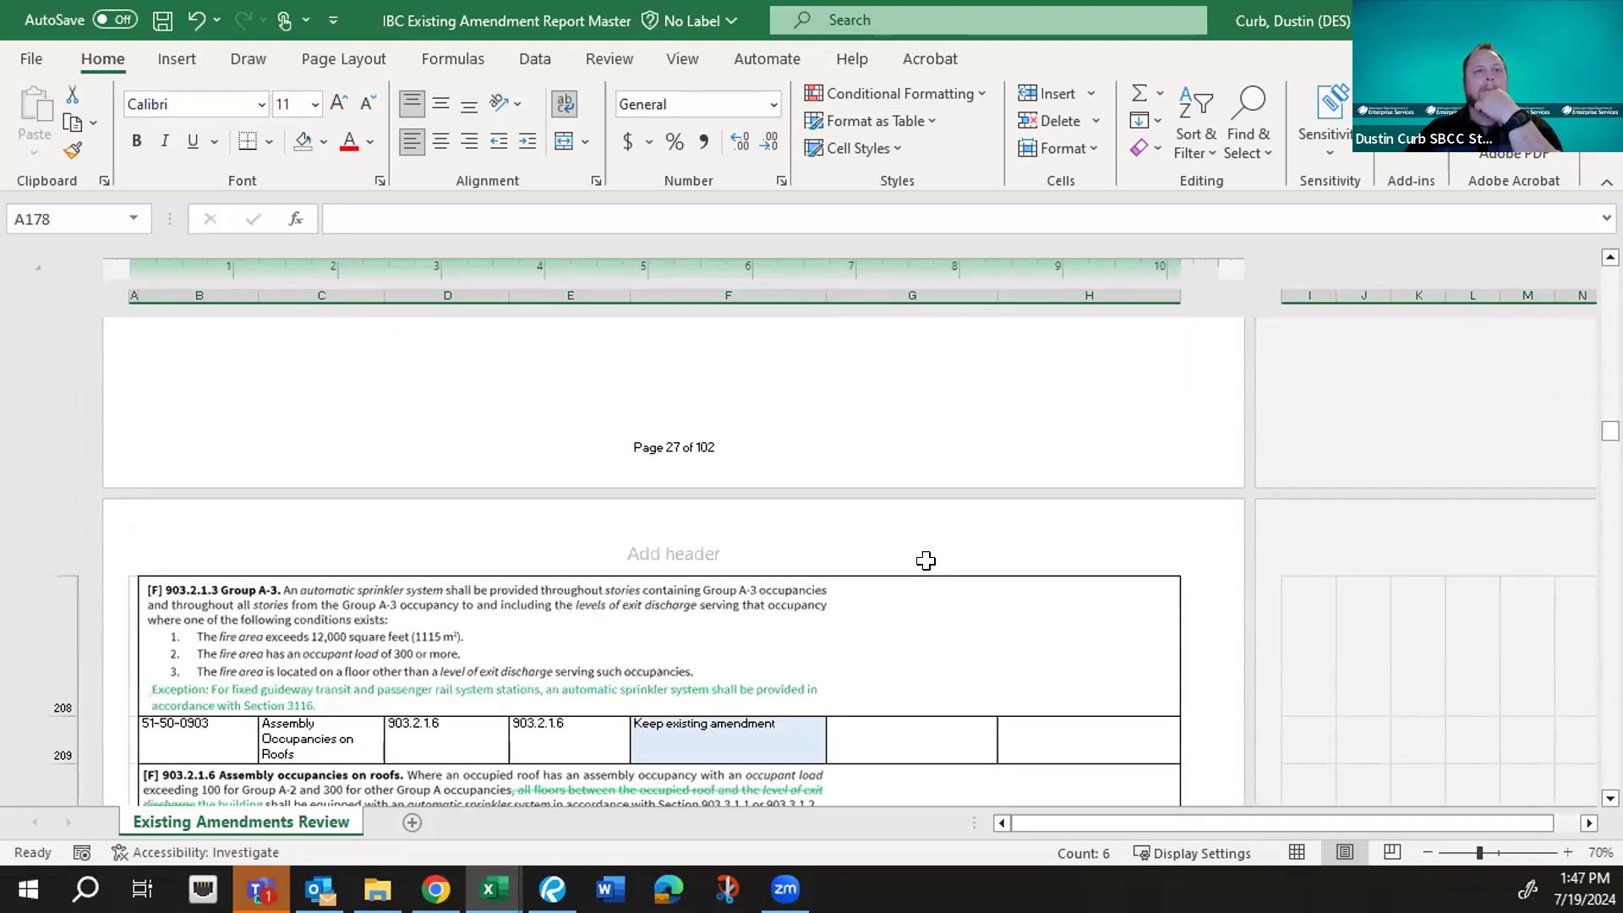
{"action": "scroll", "coordinate": [925, 560], "scroll_direction": "down", "scroll_amount": 5}
{"action": "scroll", "coordinate": [925, 560], "scroll_direction": "down", "scroll_amount": 6}
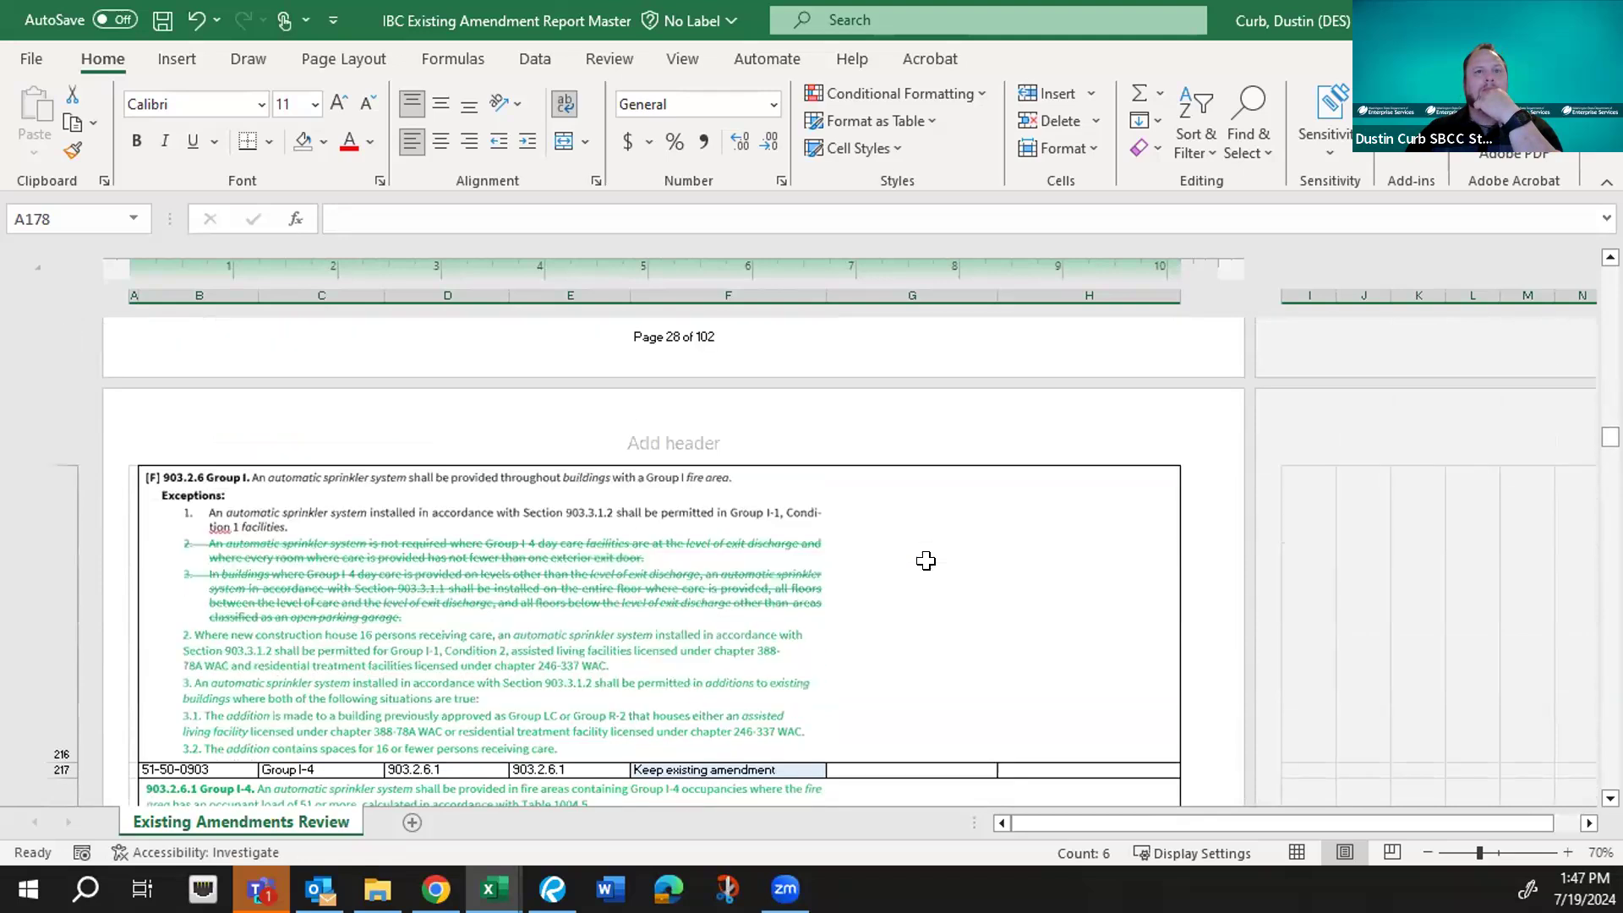
{"action": "scroll", "coordinate": [926, 561], "scroll_direction": "down", "scroll_amount": 6}
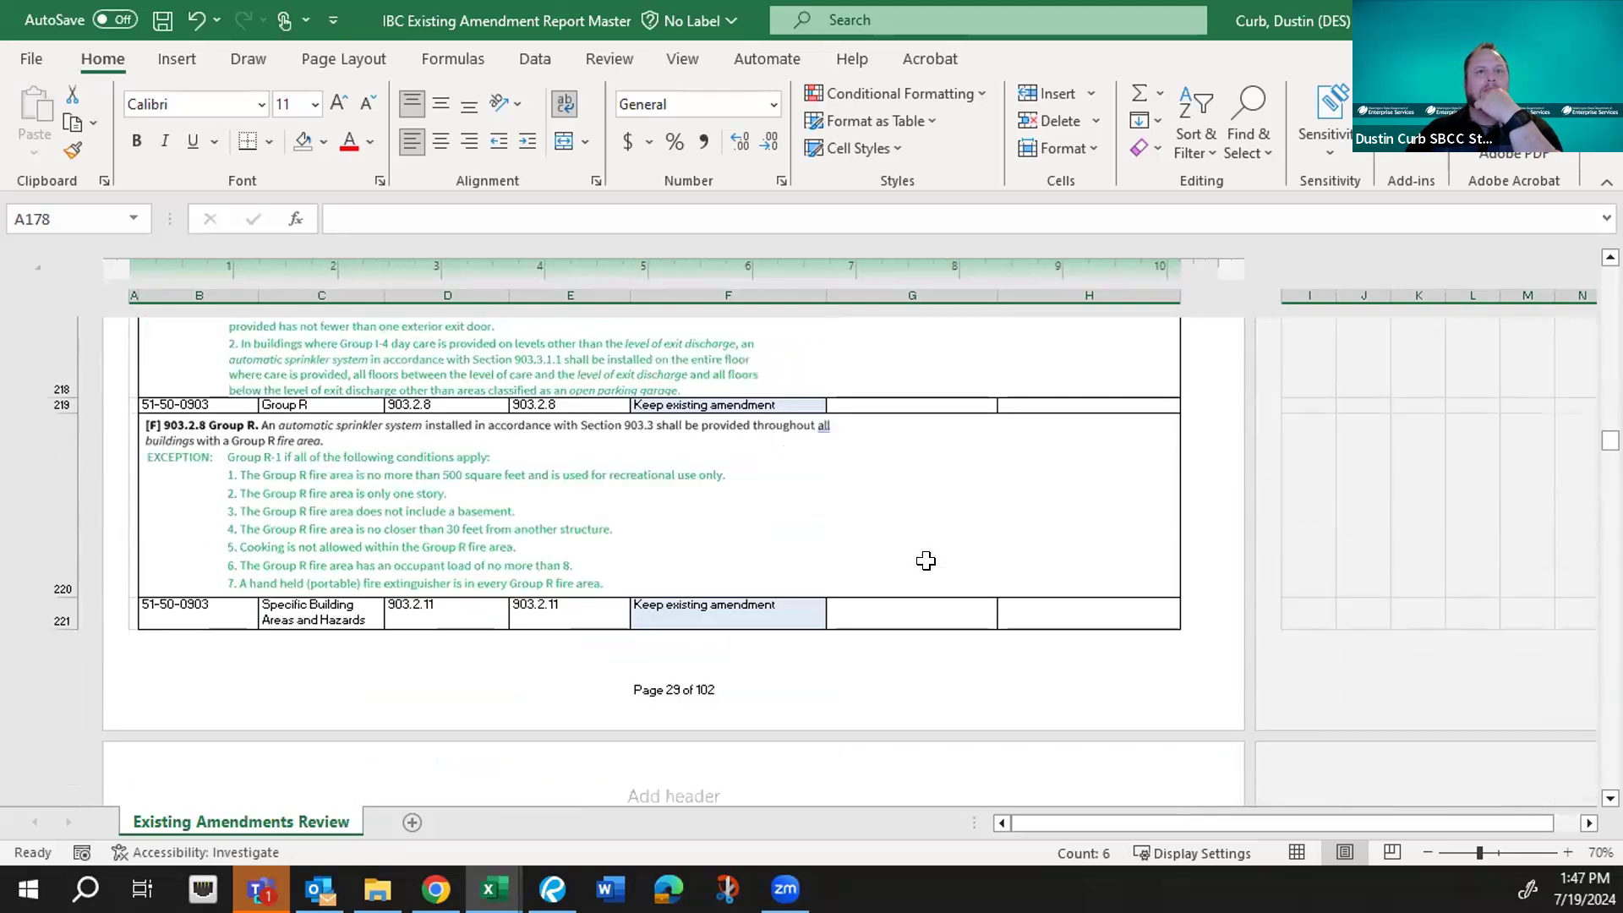
{"action": "scroll", "coordinate": [925, 561], "scroll_direction": "down", "scroll_amount": 2}
{"action": "scroll", "coordinate": [926, 560], "scroll_direction": "down", "scroll_amount": 6}
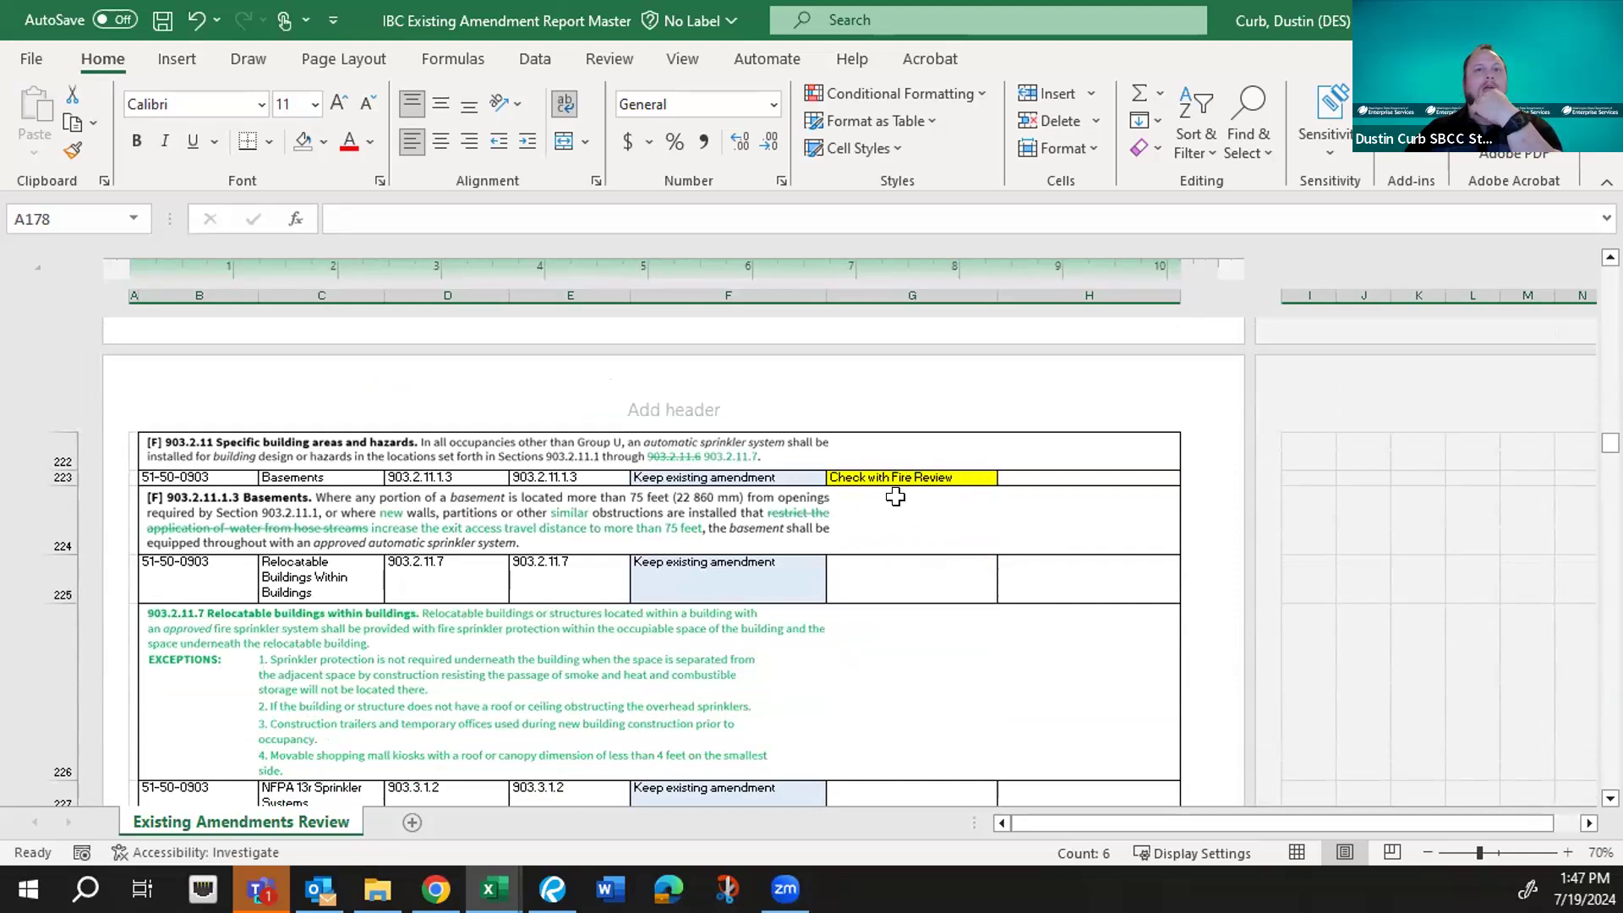
{"action": "scroll", "coordinate": [895, 496], "scroll_direction": "down", "scroll_amount": 2}
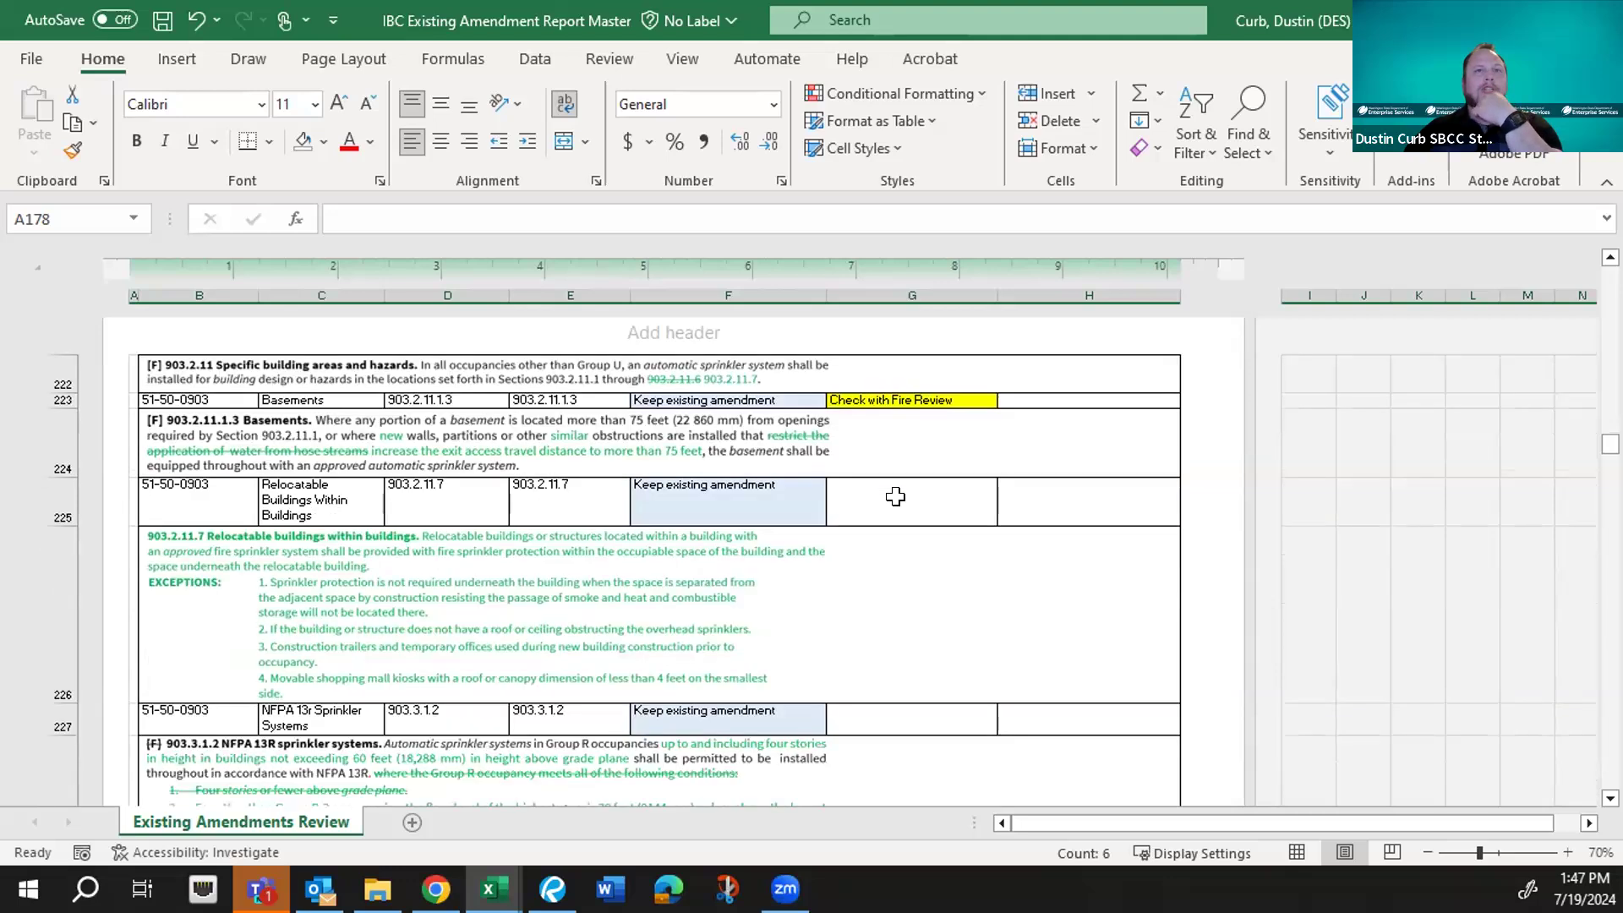
- Look over the 903.3.1.2 NFPA 13R, 903.3.5.3 underground piping and 907 fire alarm amendments up to 907.5.2.1.2 Maximum Sound Pressure
{"action": "scroll", "coordinate": [895, 496], "scroll_direction": "down", "scroll_amount": 6}
{"action": "scroll", "coordinate": [895, 496], "scroll_direction": "down", "scroll_amount": 6}
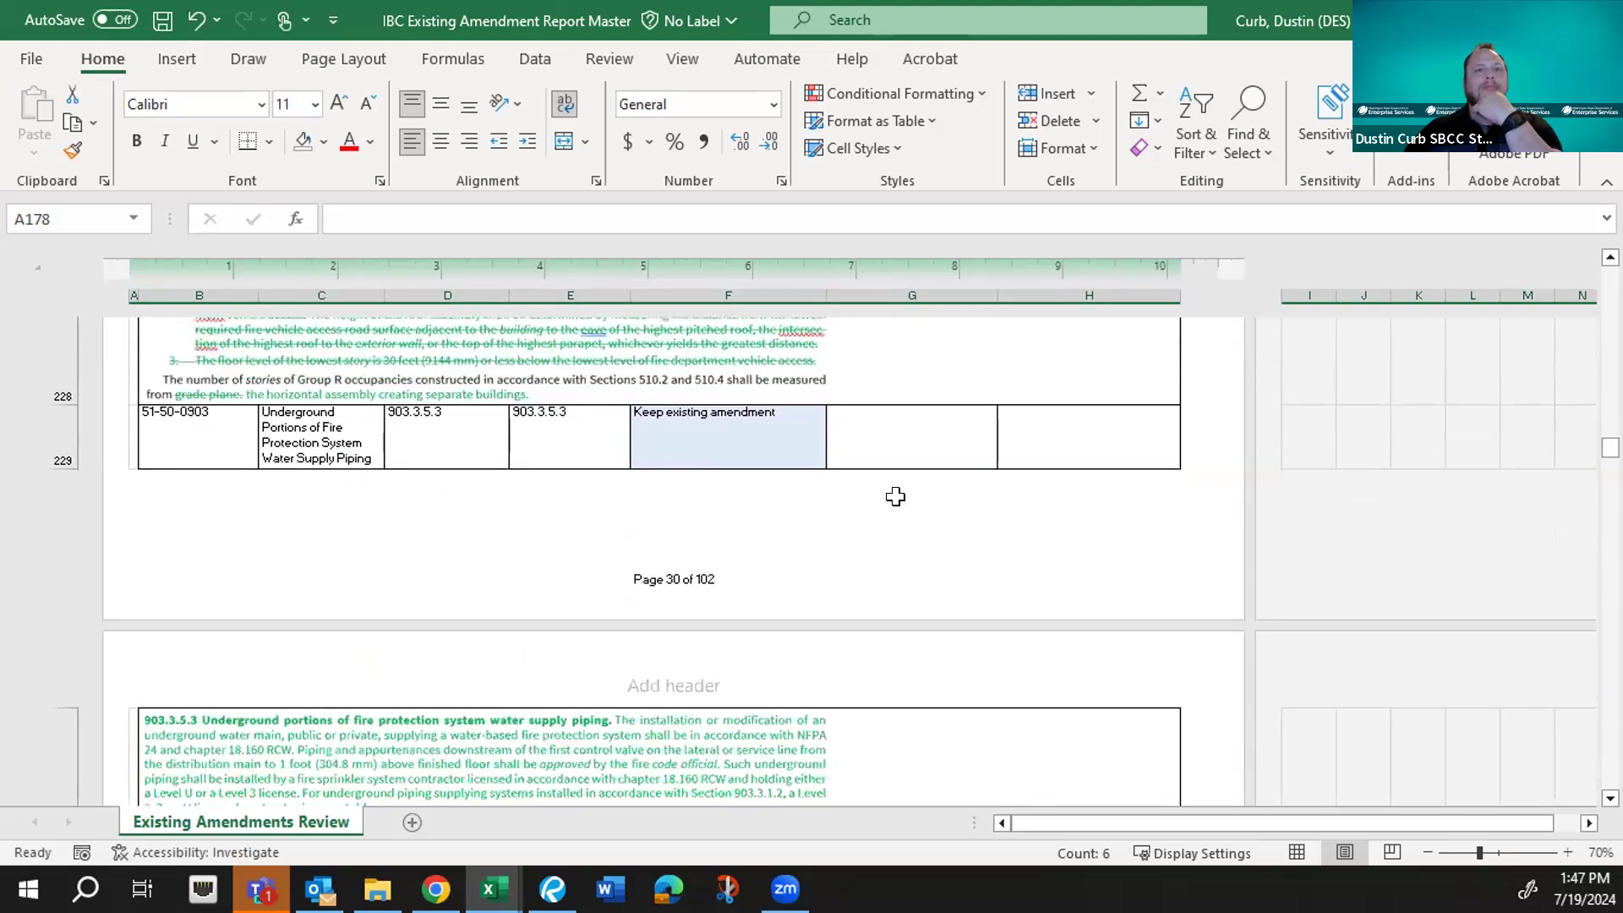
{"action": "scroll", "coordinate": [895, 496], "scroll_direction": "down", "scroll_amount": 6}
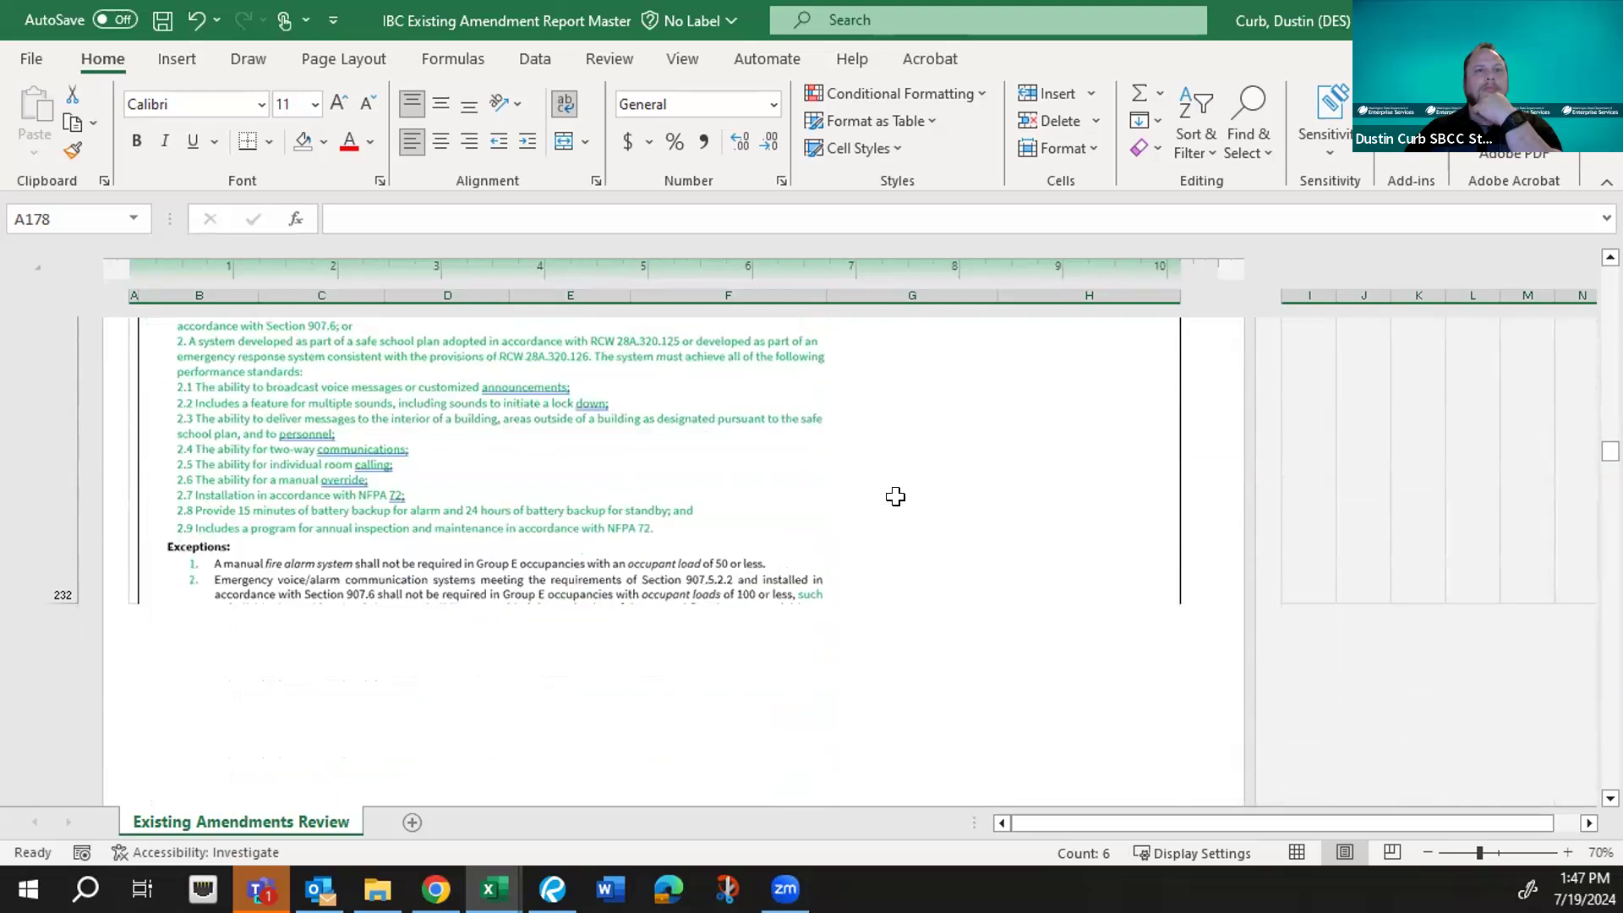
{"action": "scroll", "coordinate": [895, 496], "scroll_direction": "down", "scroll_amount": 6}
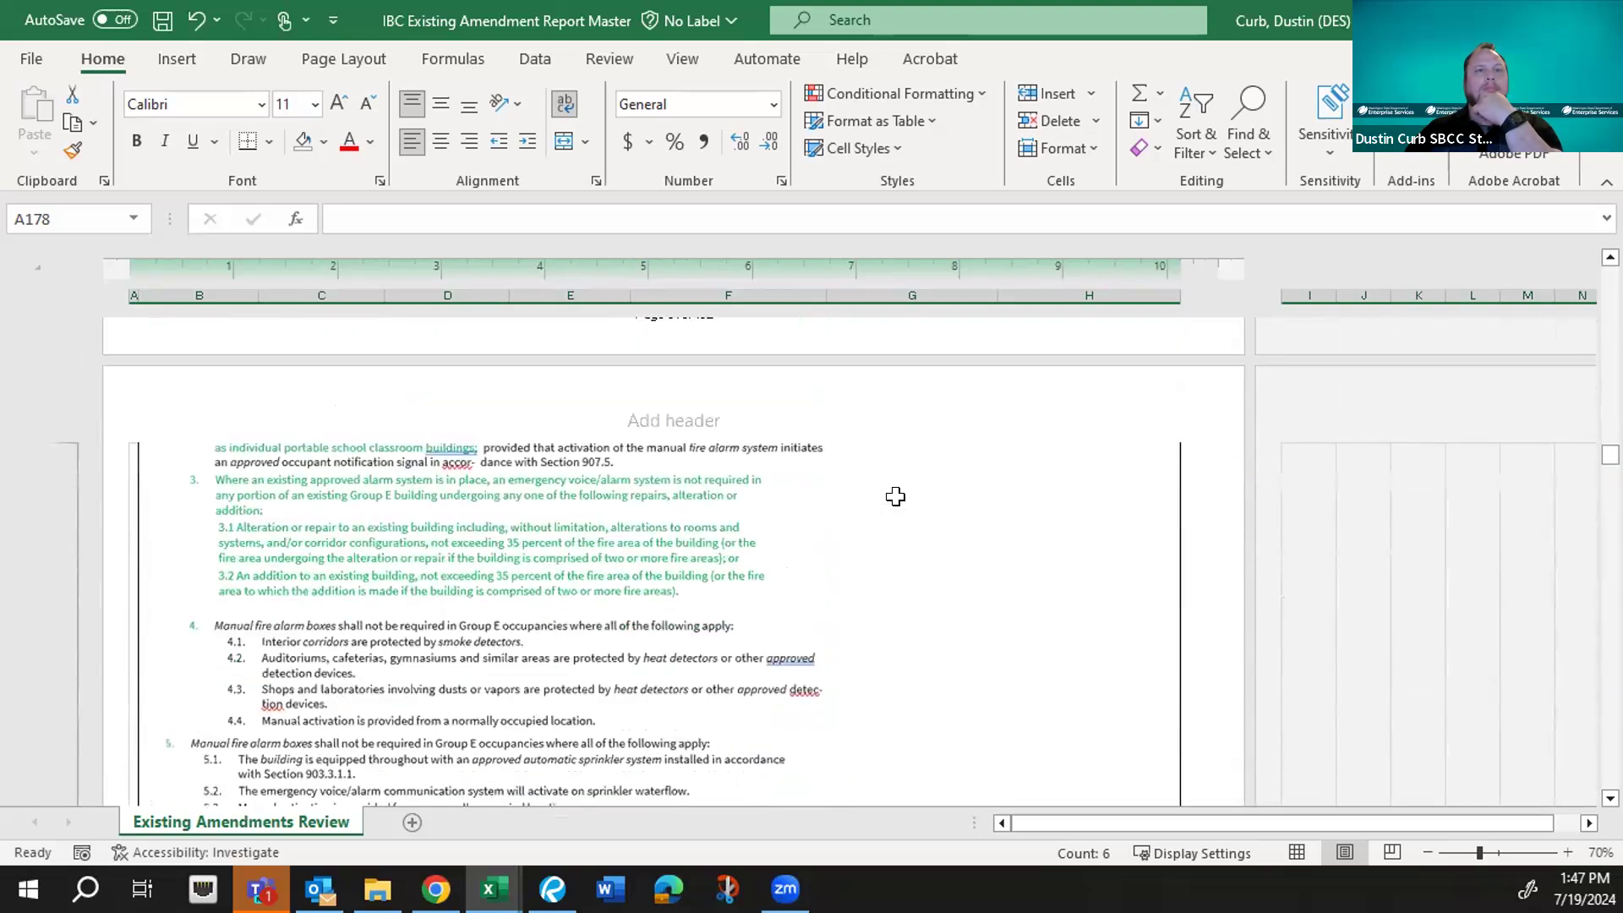
{"action": "scroll", "coordinate": [895, 496], "scroll_direction": "down", "scroll_amount": 6}
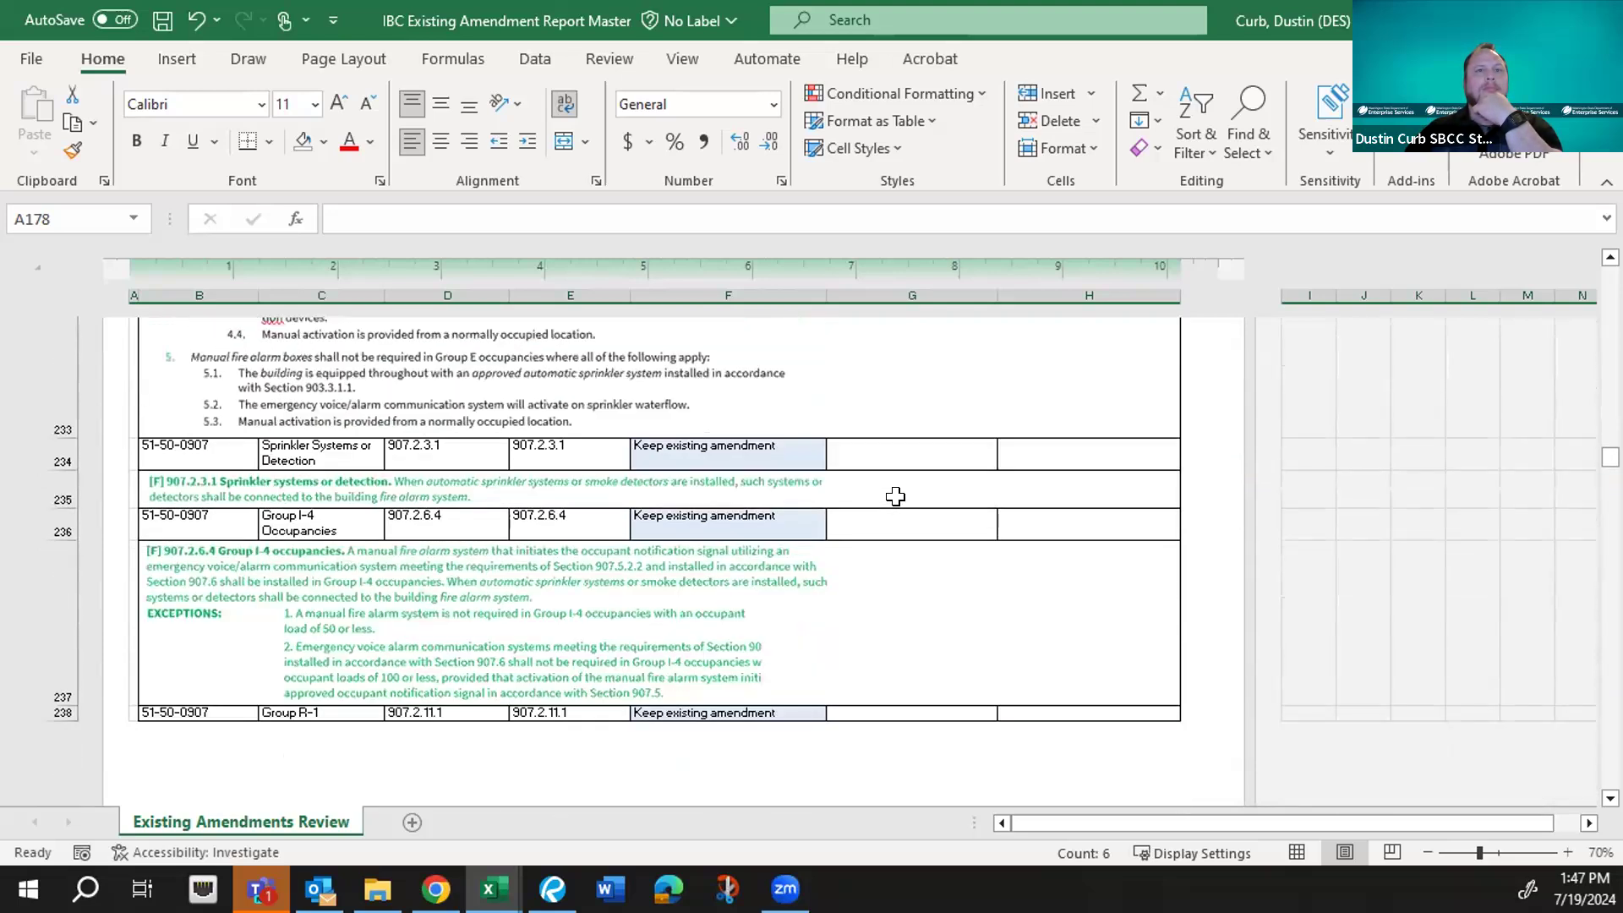
{"action": "scroll", "coordinate": [895, 496], "scroll_direction": "down", "scroll_amount": 6}
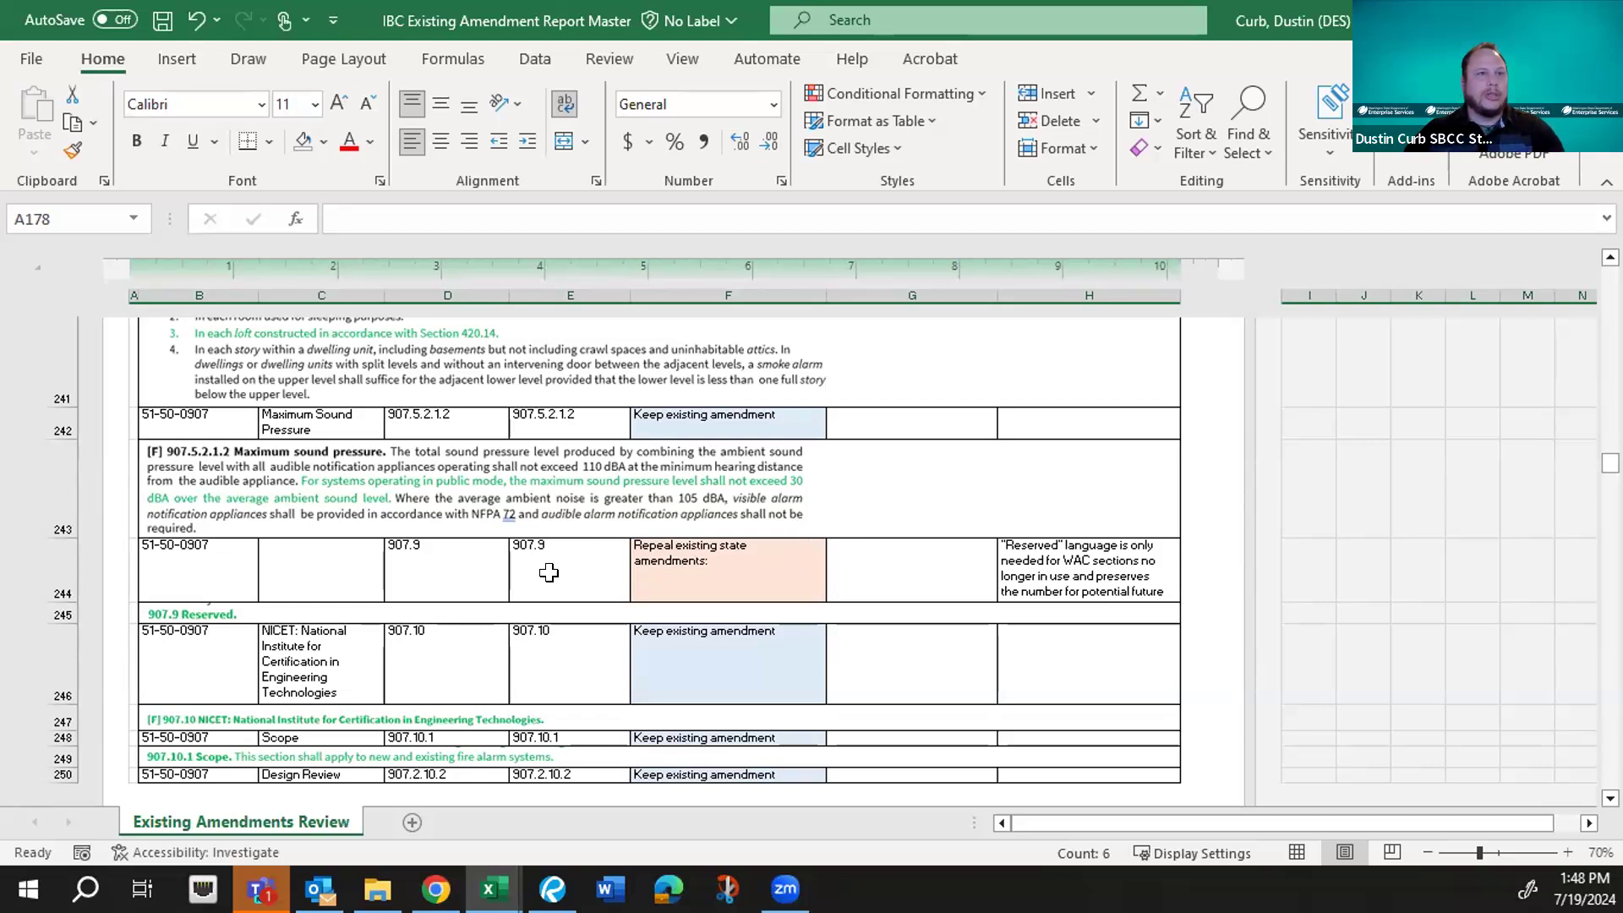
- Review the 907.9 Reserved and 907.10 NICET entries and read the full repeal comment of the 909.21.12 Hoistway Venting entry
{"action": "scroll", "coordinate": [549, 573], "scroll_direction": "down", "scroll_amount": 3}
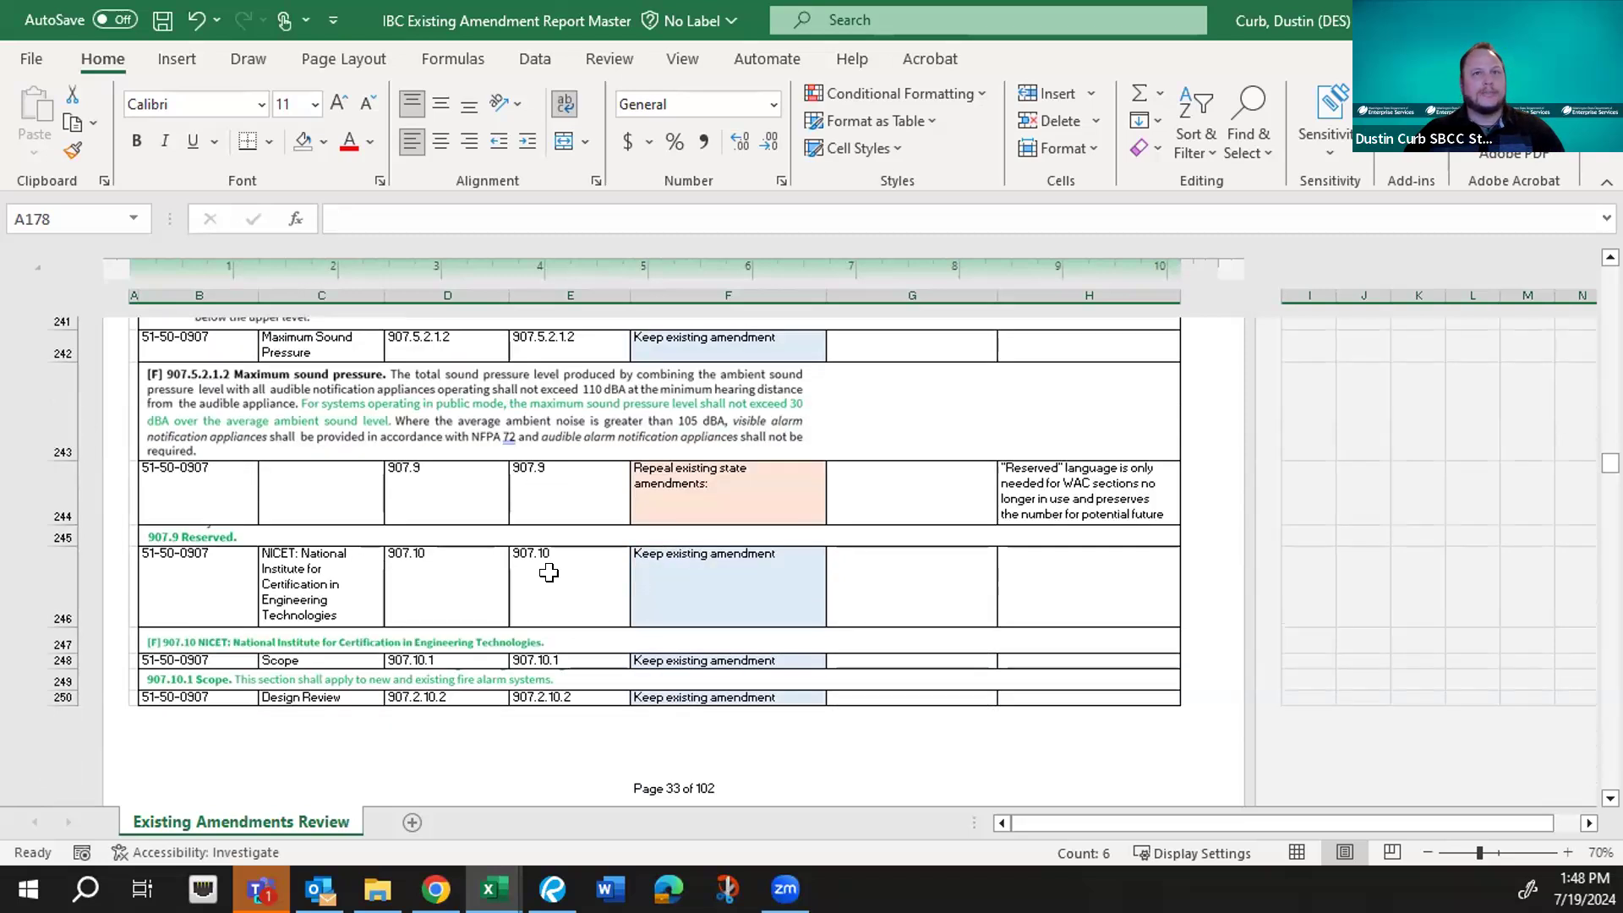
{"action": "scroll", "coordinate": [549, 573], "scroll_direction": "down", "scroll_amount": 3}
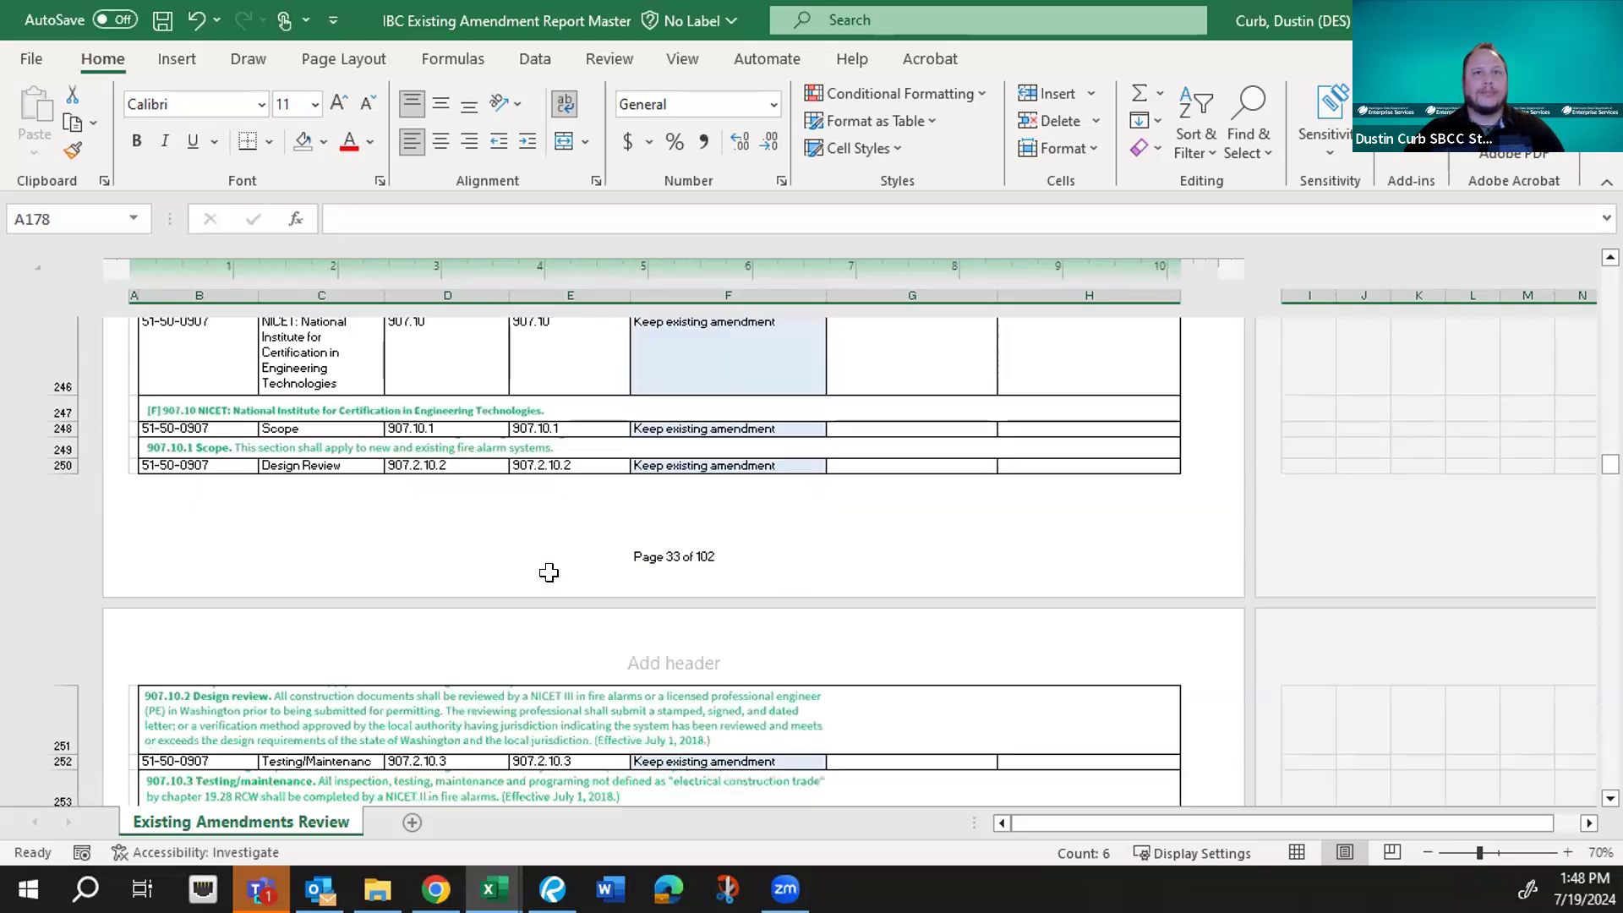
{"action": "scroll", "coordinate": [549, 573], "scroll_direction": "down", "scroll_amount": 3}
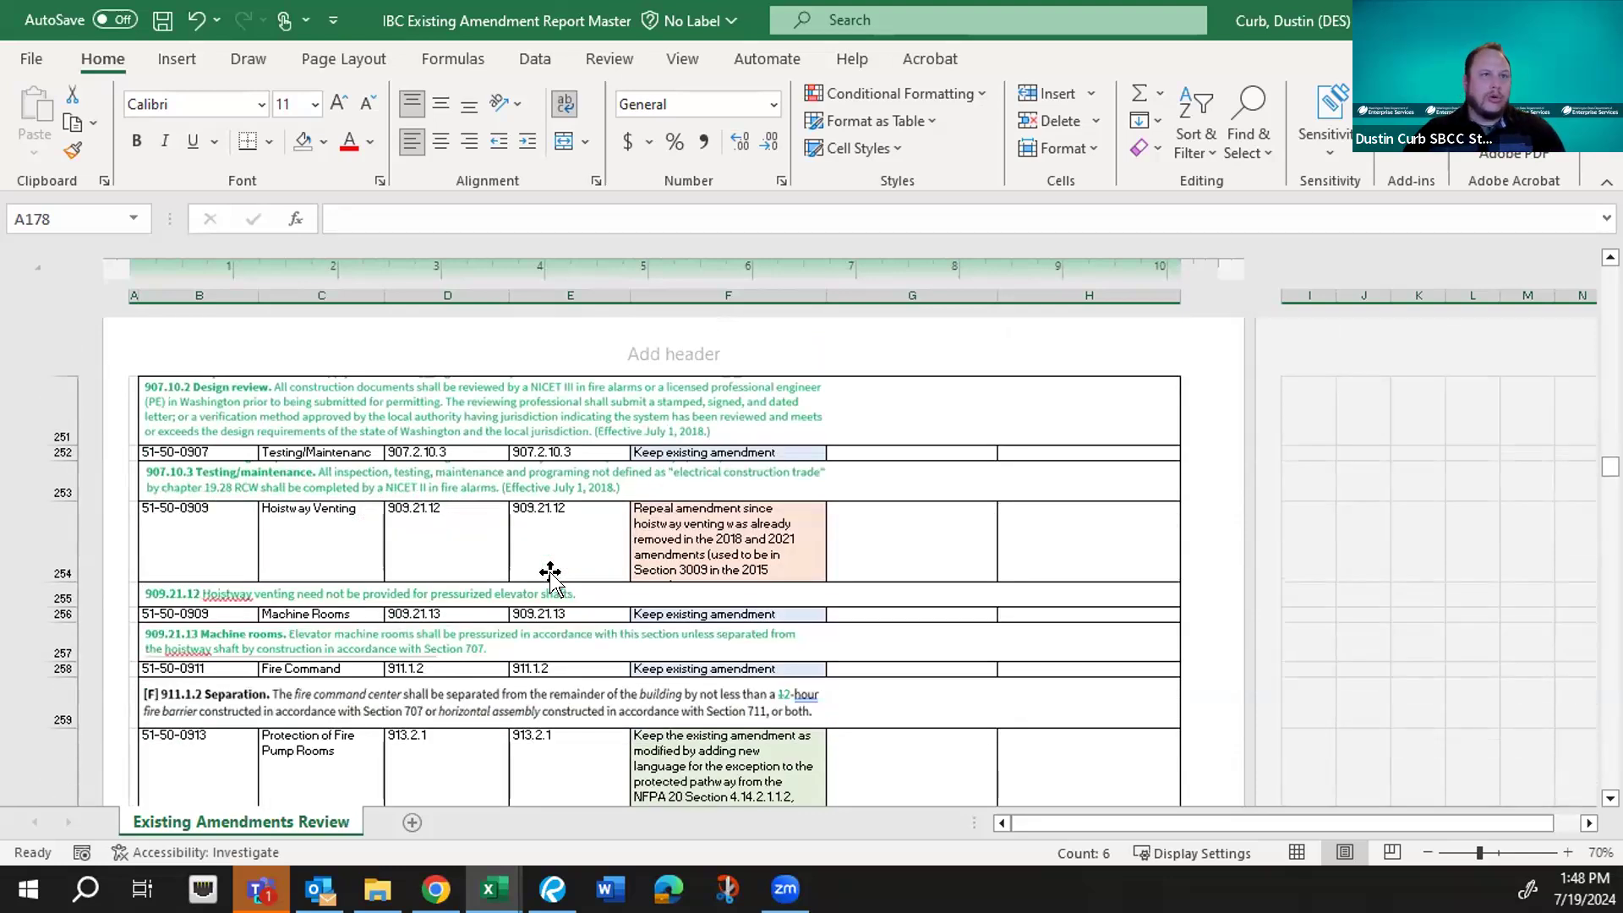
{"action": "left_click", "coordinate": [767, 549]}
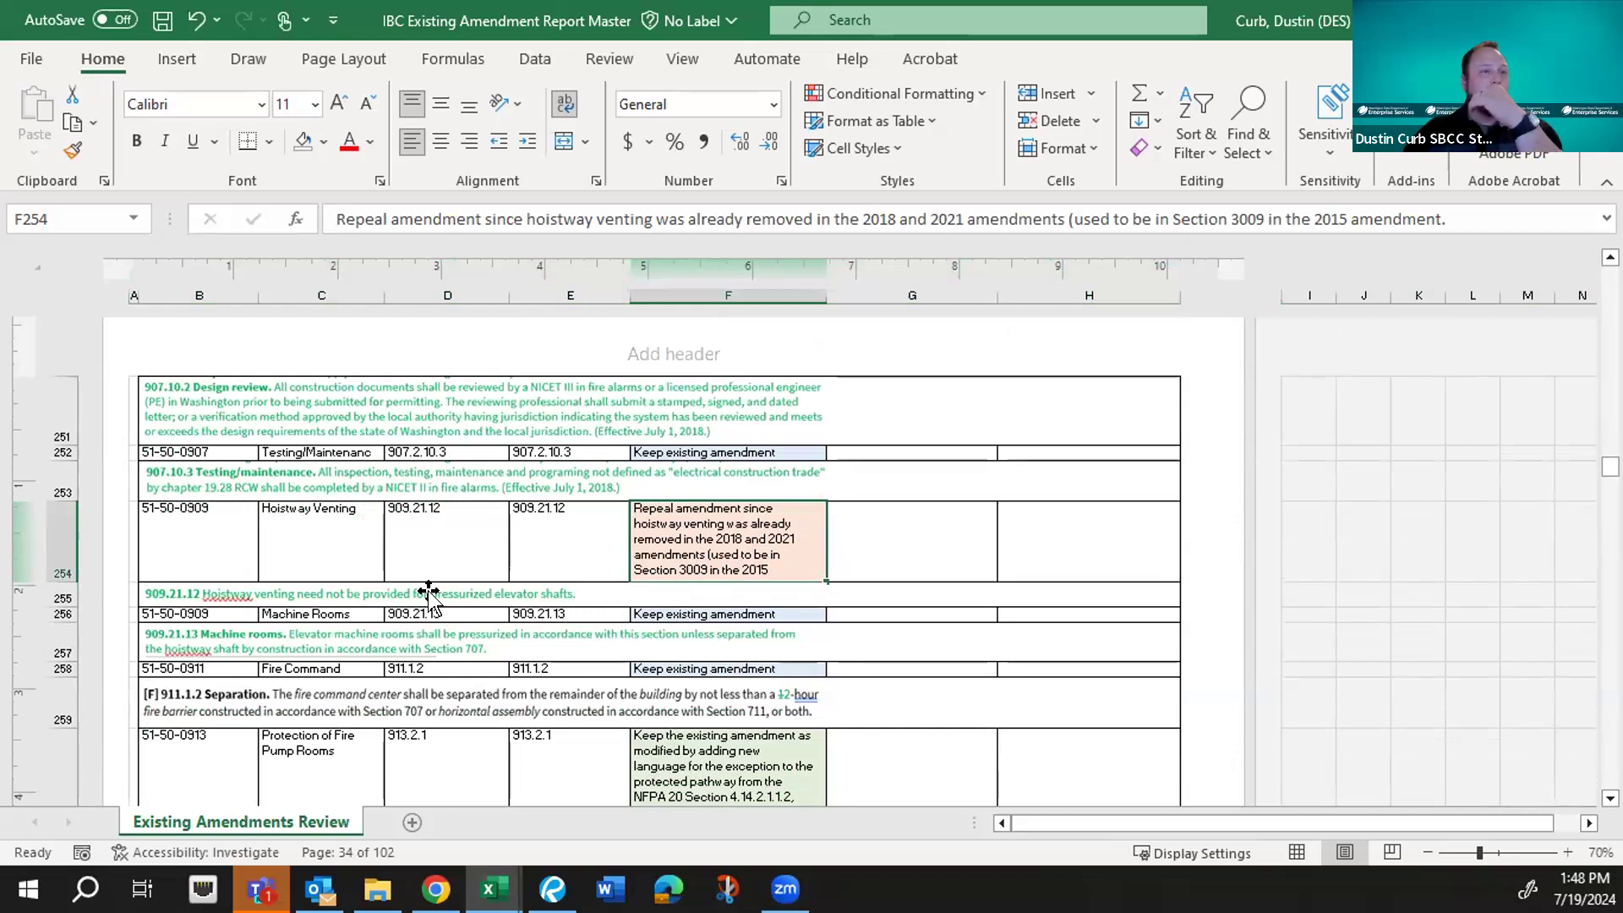
- Increase the height of row 260 to fit the full comment of the 913.2.1 Protection of Fire Pump Rooms entry
{"action": "scroll", "coordinate": [684, 572], "scroll_direction": "down", "scroll_amount": 1}
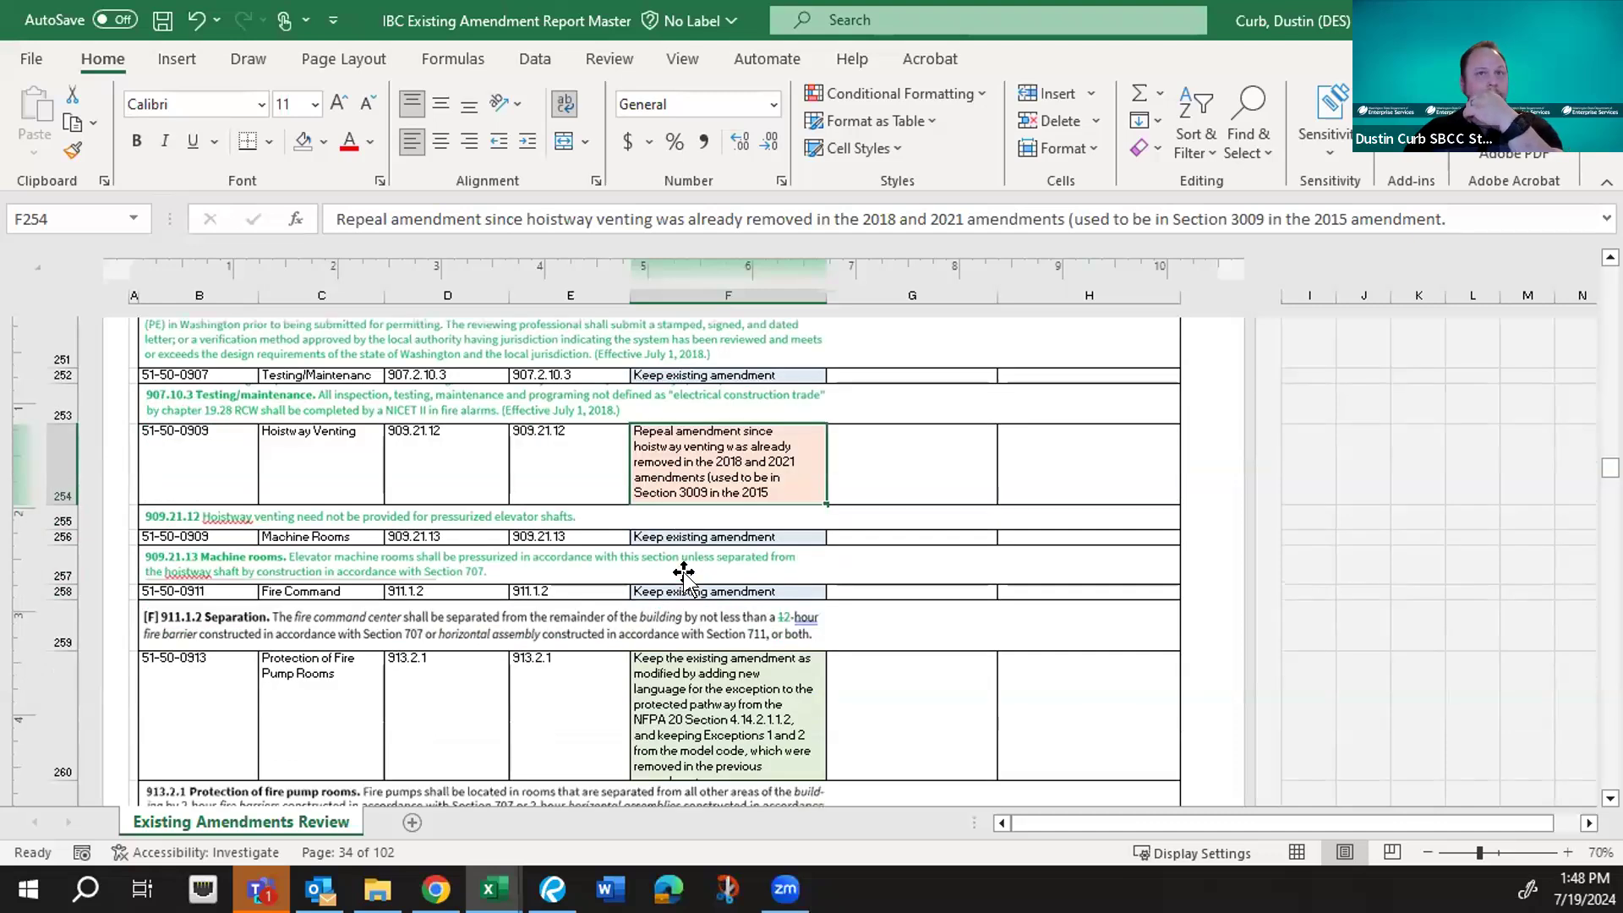
{"action": "scroll", "coordinate": [685, 573], "scroll_direction": "down", "scroll_amount": 2}
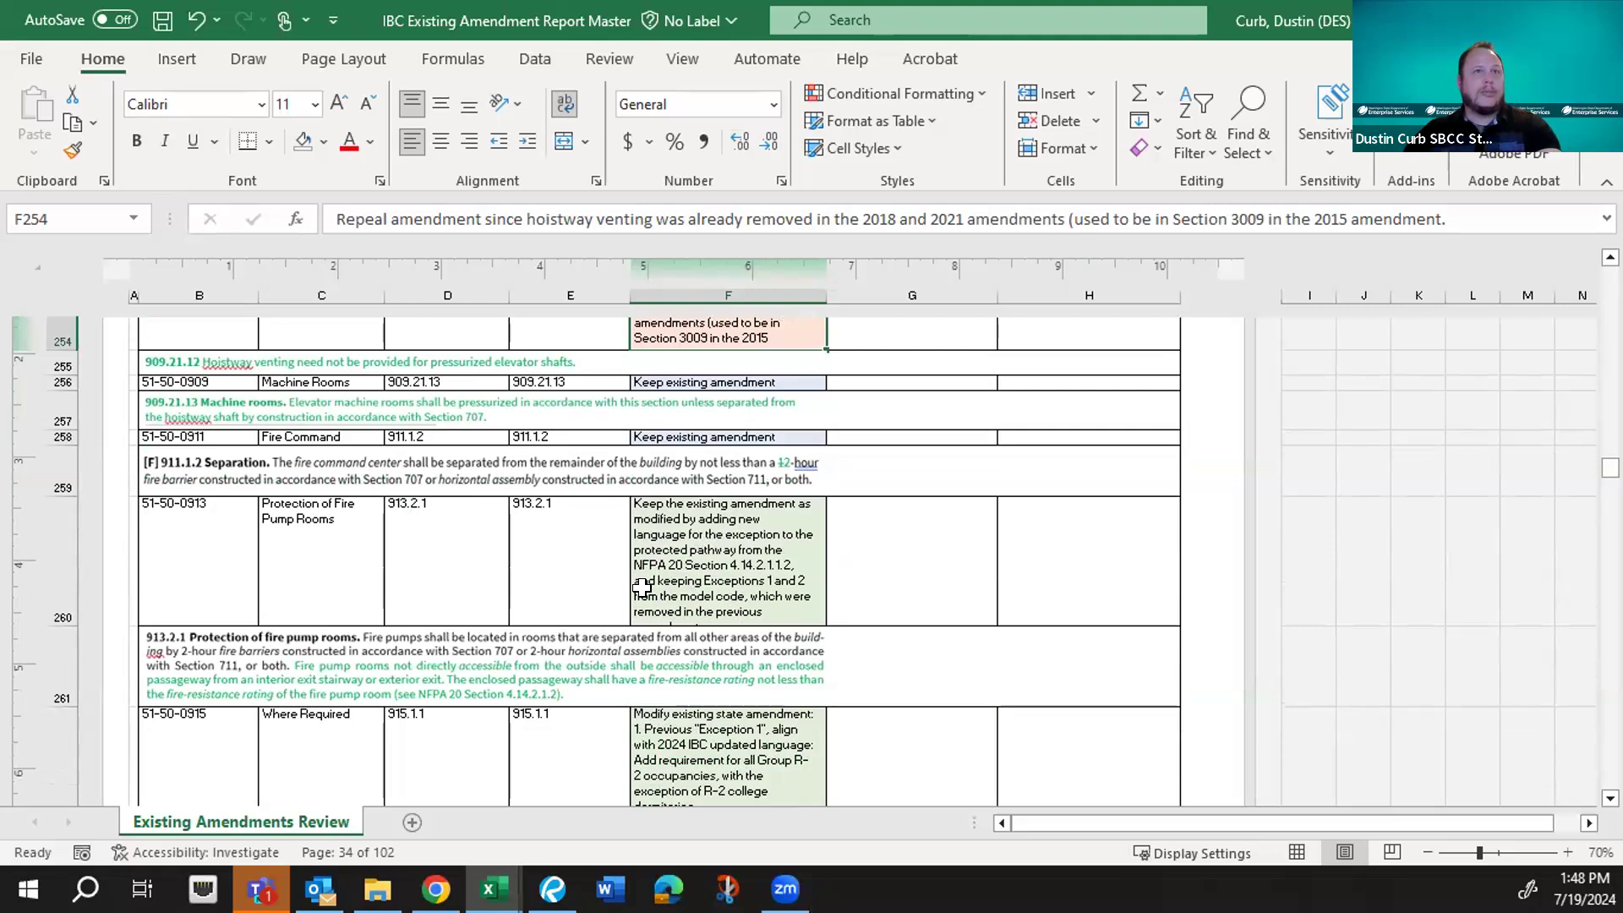
{"action": "scroll", "coordinate": [788, 632], "scroll_direction": "right", "scroll_amount": 1}
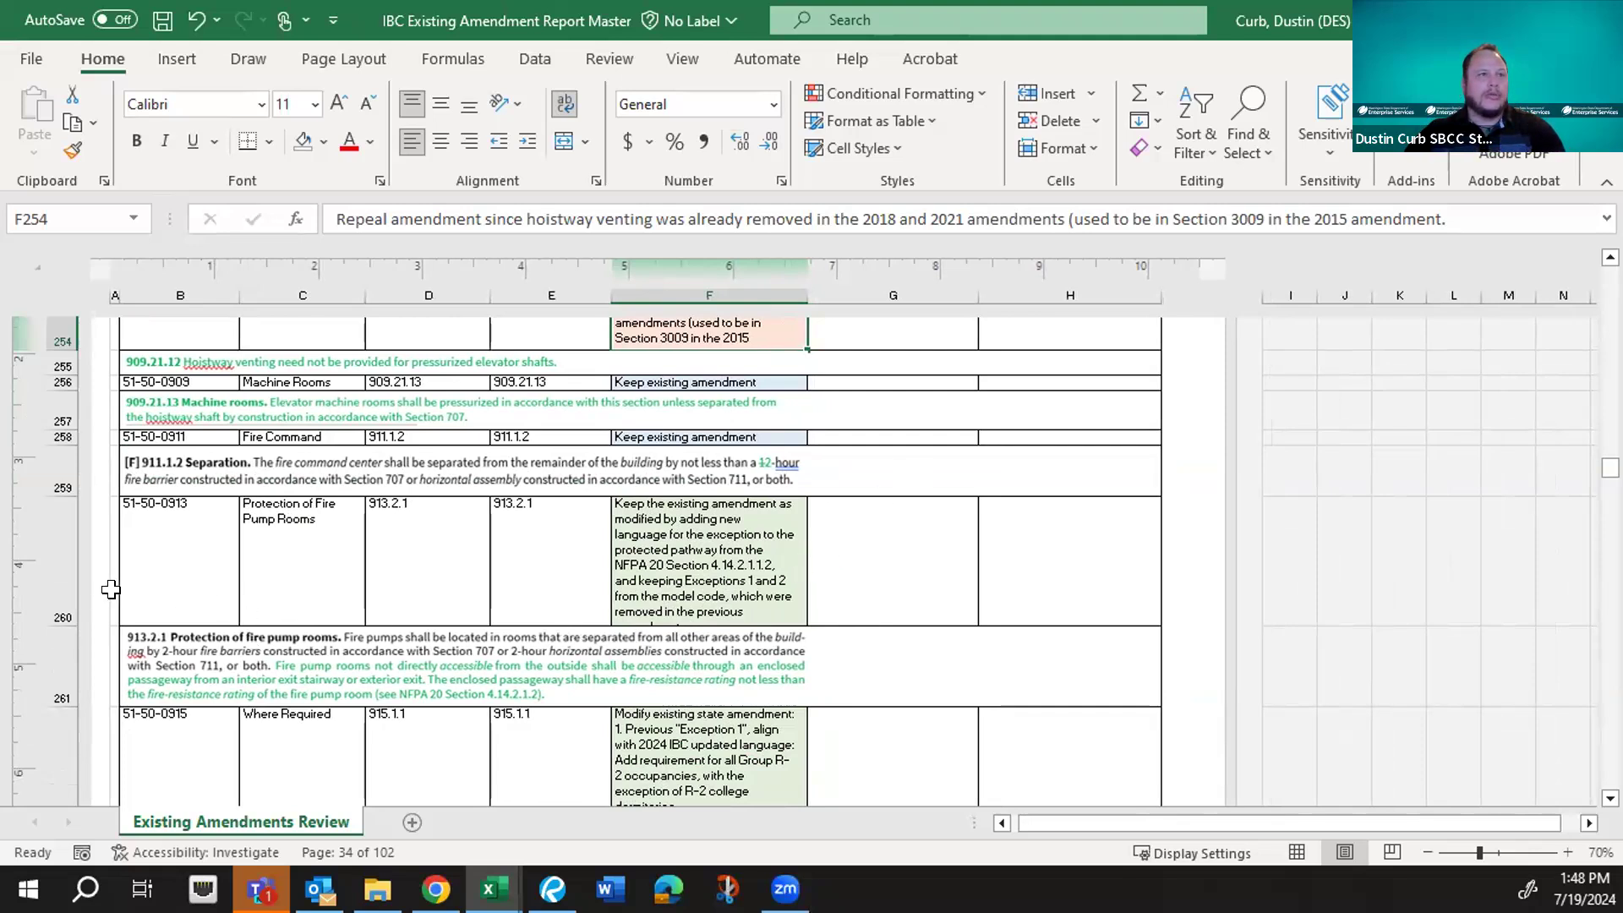
{"action": "left_click_drag", "start_coordinate": [48, 625], "coordinate": [48, 642]}
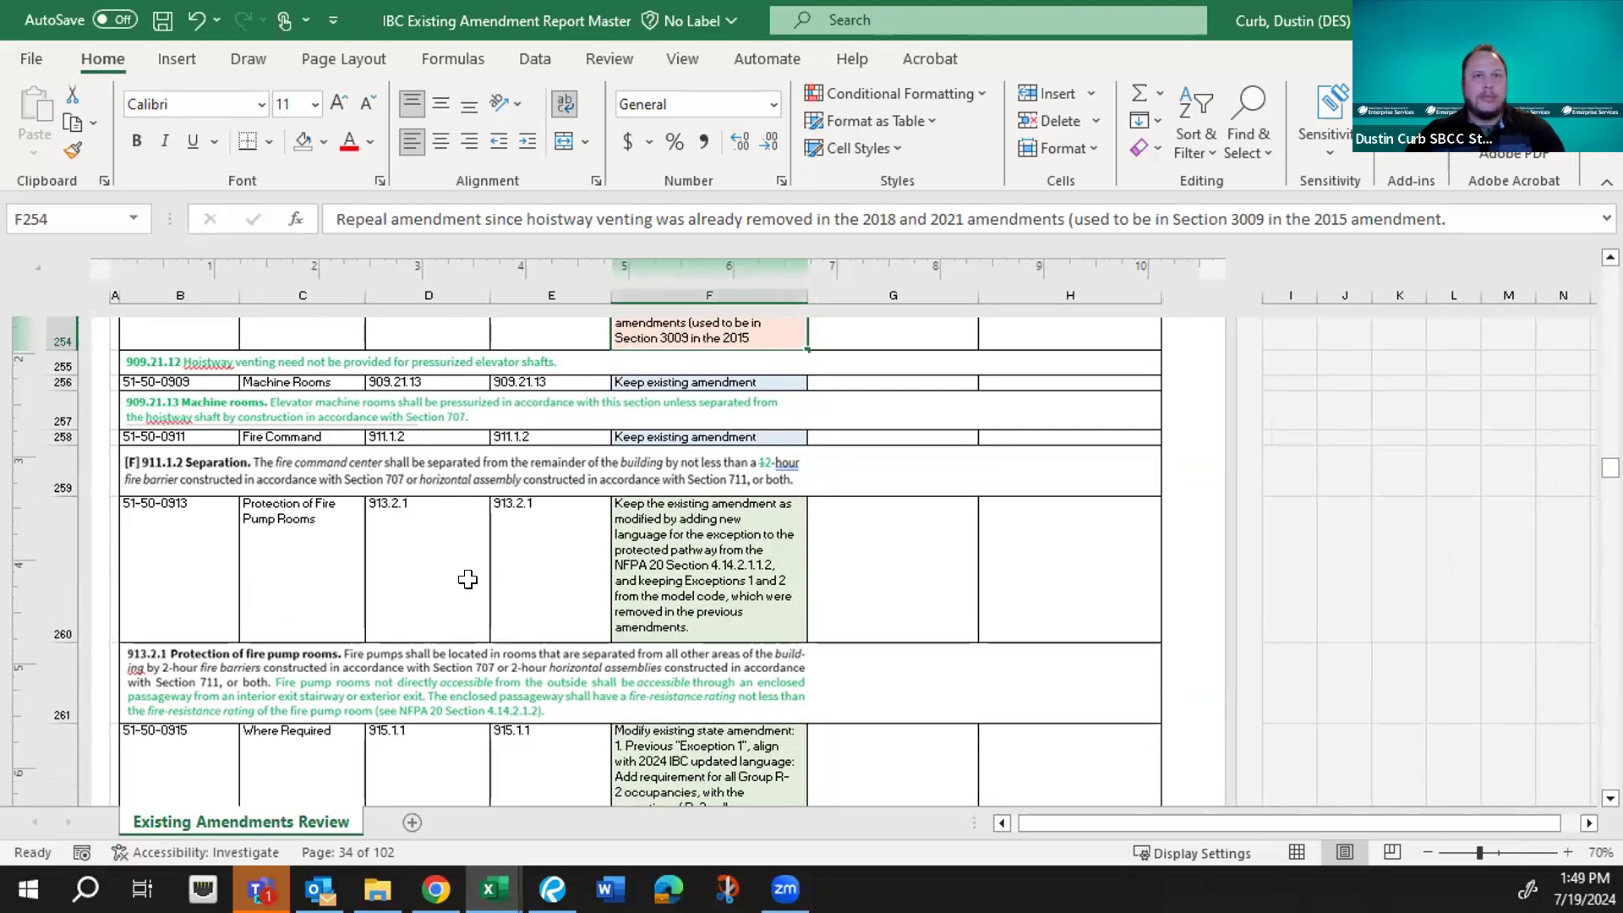
- Review the 913.2.1 Protection of Fire Pump Rooms text and the modification comment of the 915.1.1 Where Required entry
{"action": "scroll", "coordinate": [971, 601], "scroll_direction": "down", "scroll_amount": 1}
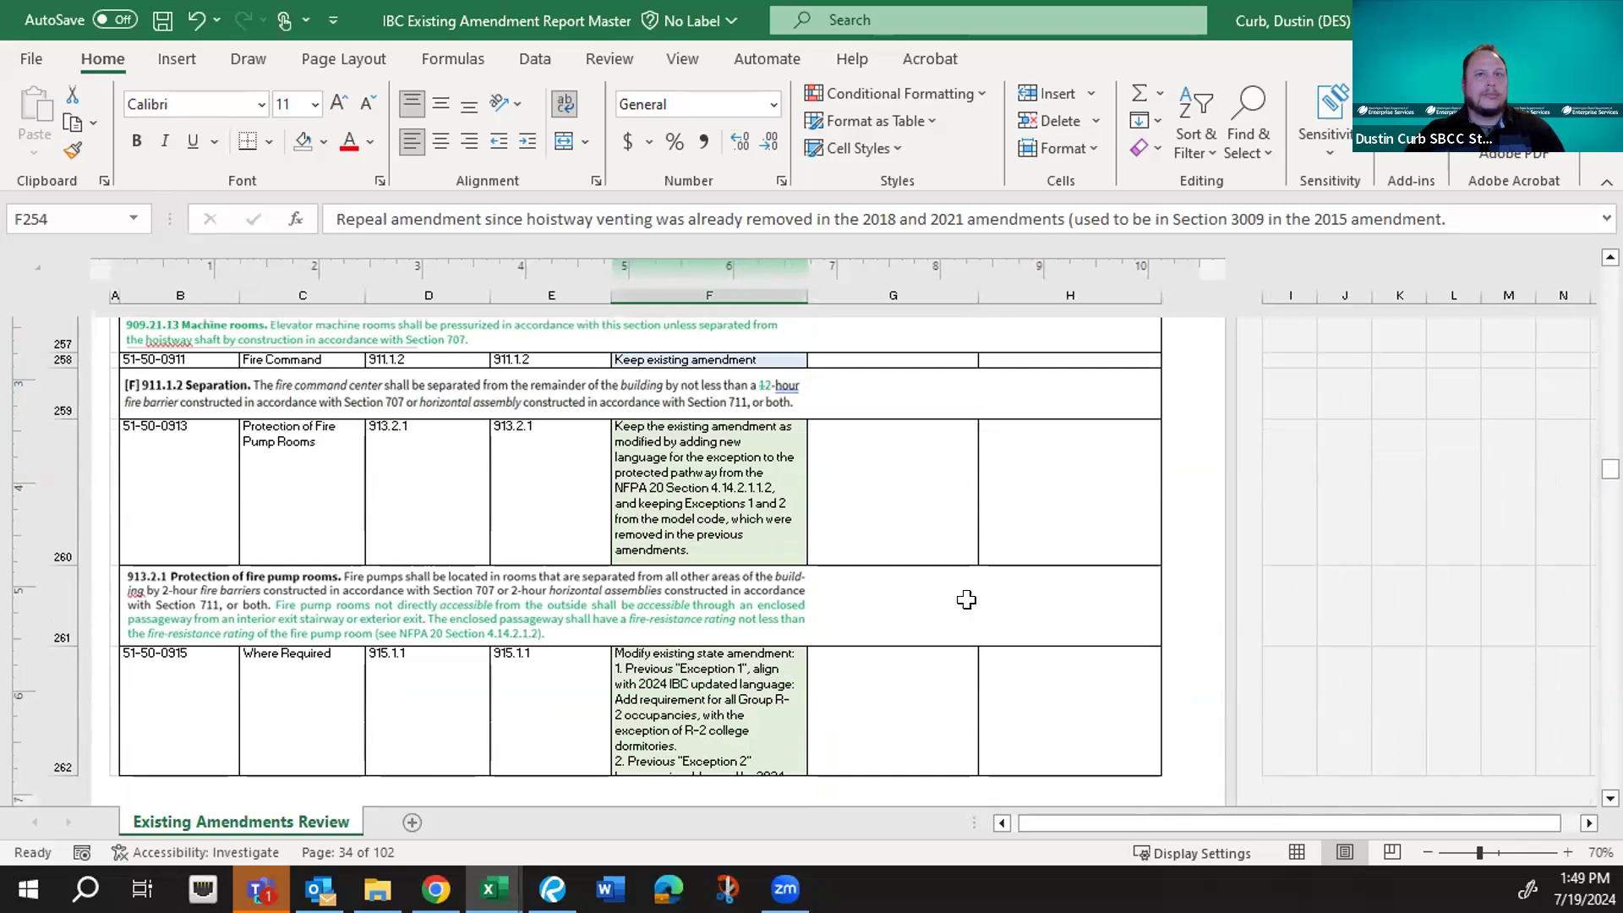
{"action": "scroll", "coordinate": [704, 575], "scroll_direction": "down", "scroll_amount": 2}
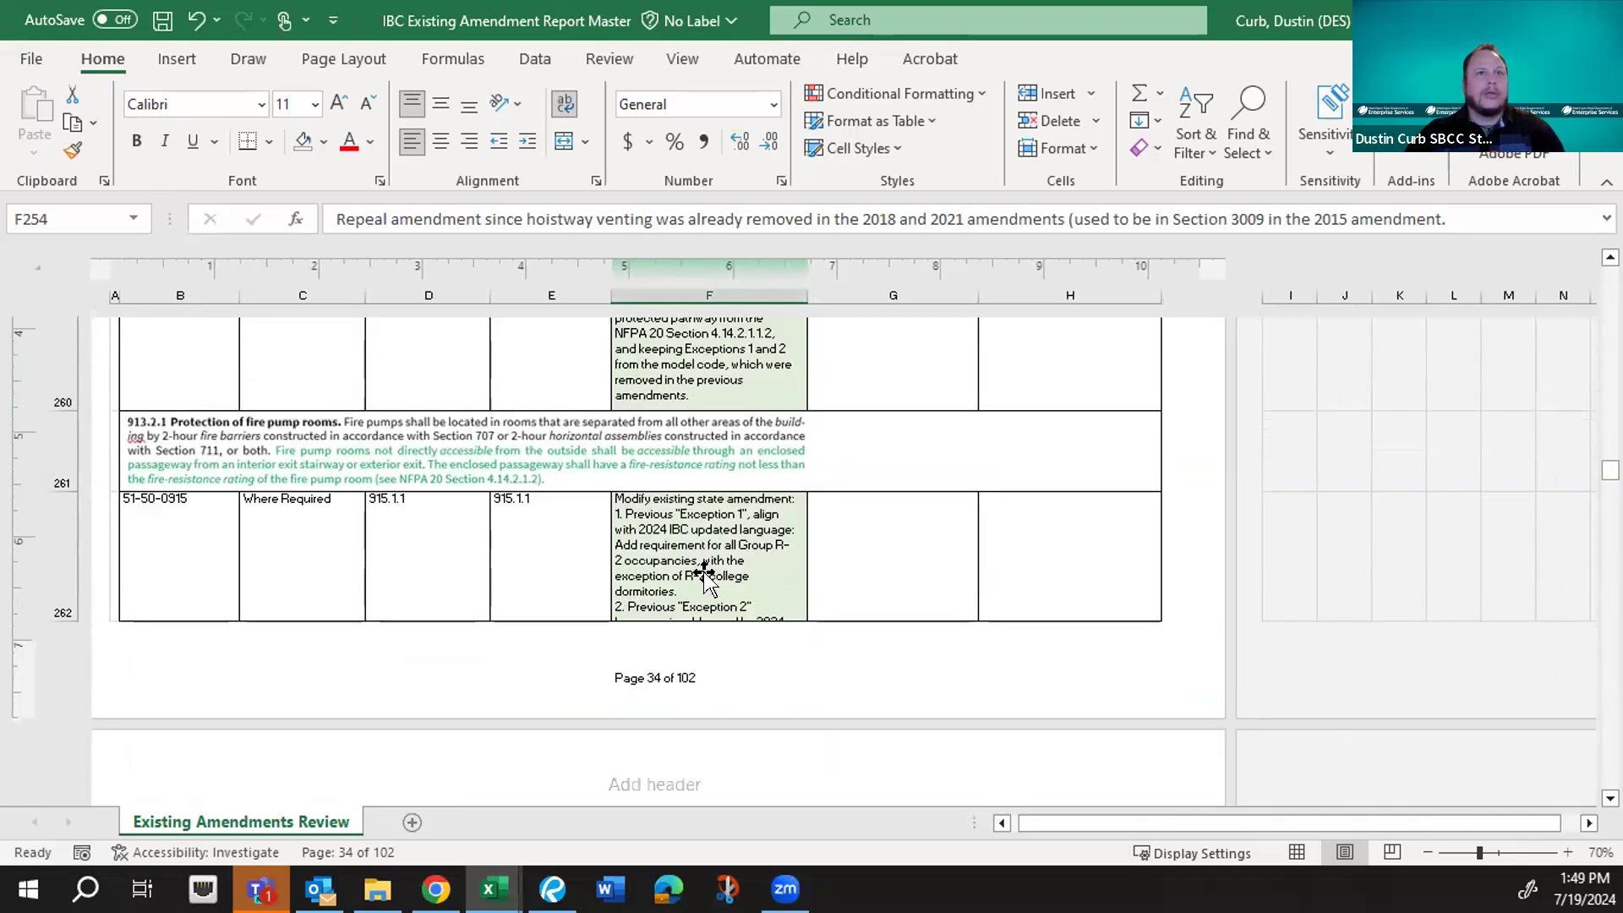
{"action": "scroll", "coordinate": [704, 575], "scroll_direction": "up", "scroll_amount": 2}
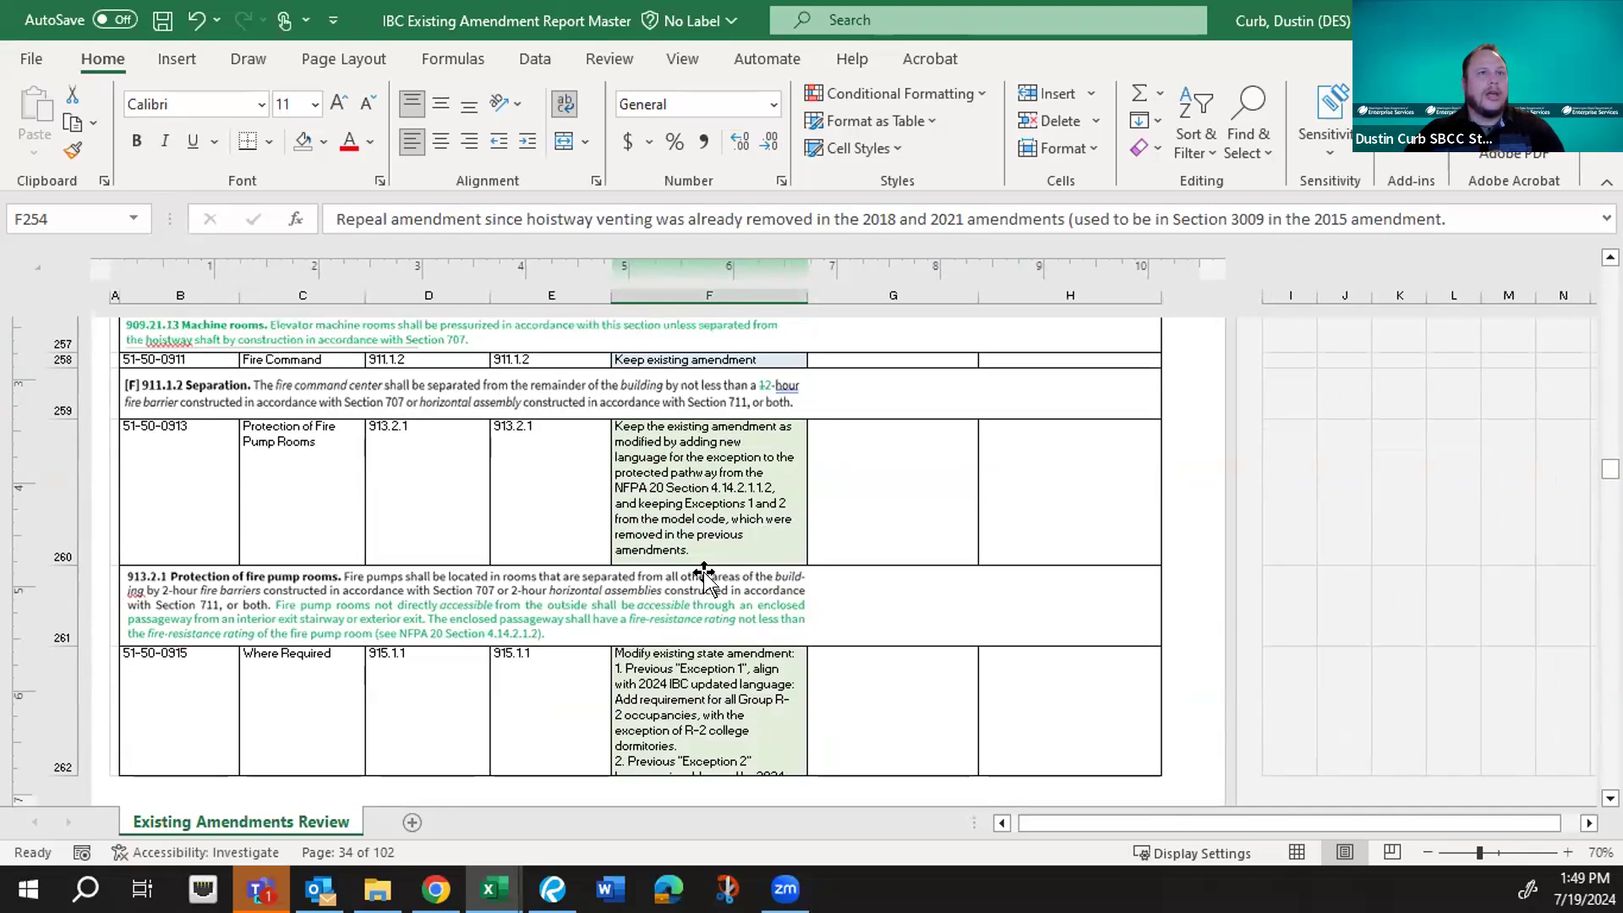
{"action": "scroll", "coordinate": [704, 575], "scroll_direction": "down", "scroll_amount": 1}
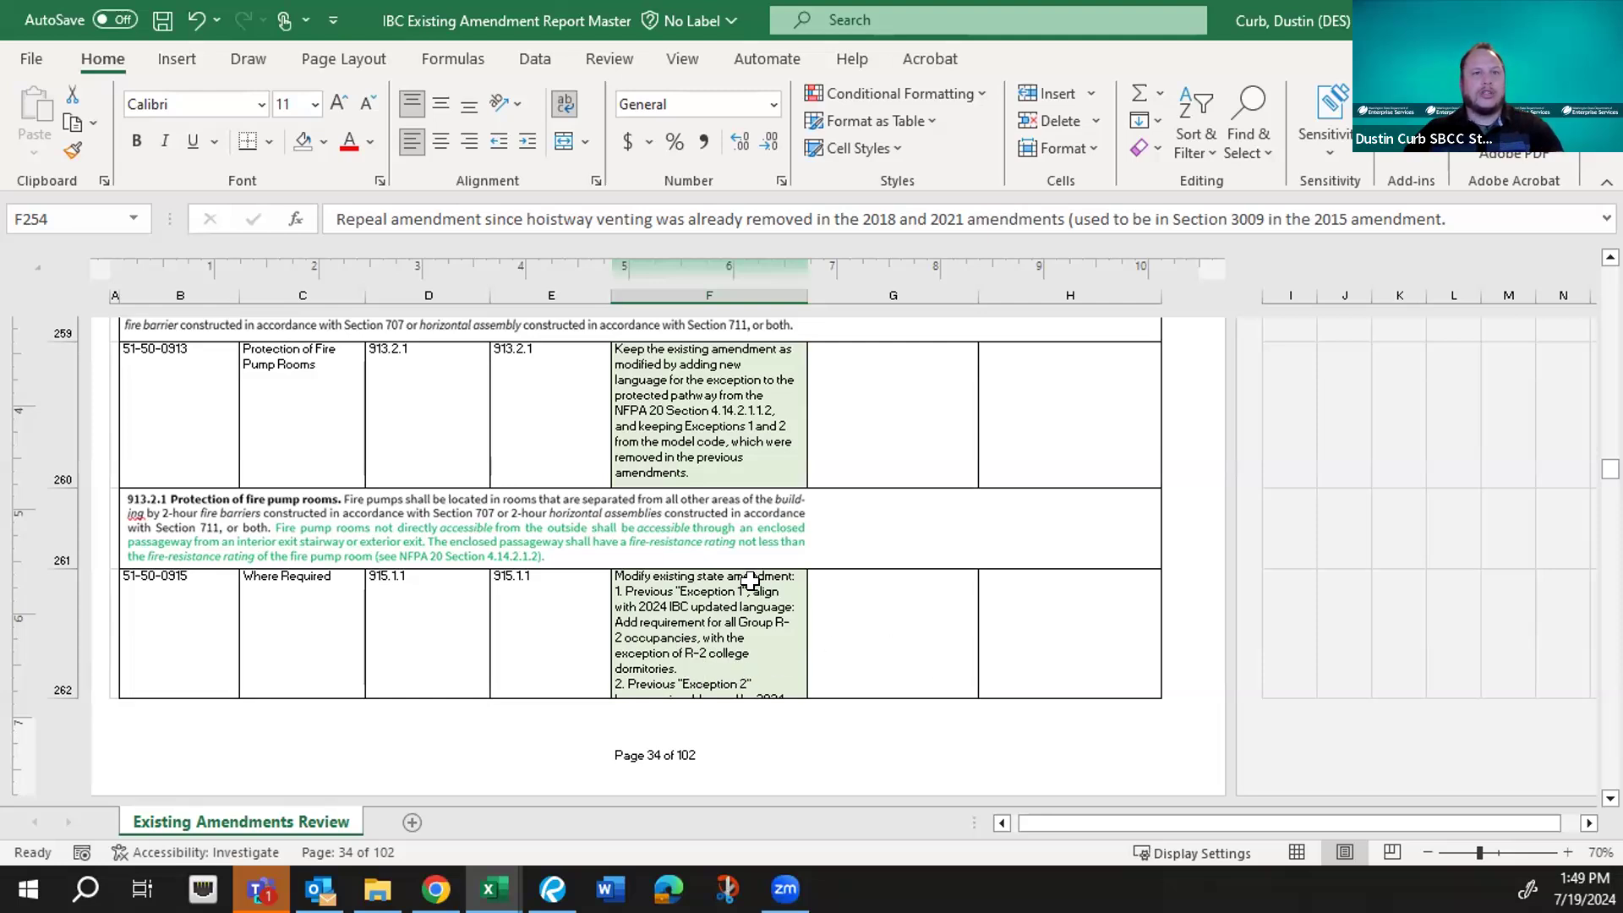
{"action": "scroll", "coordinate": [186, 651], "scroll_direction": "down", "scroll_amount": 1}
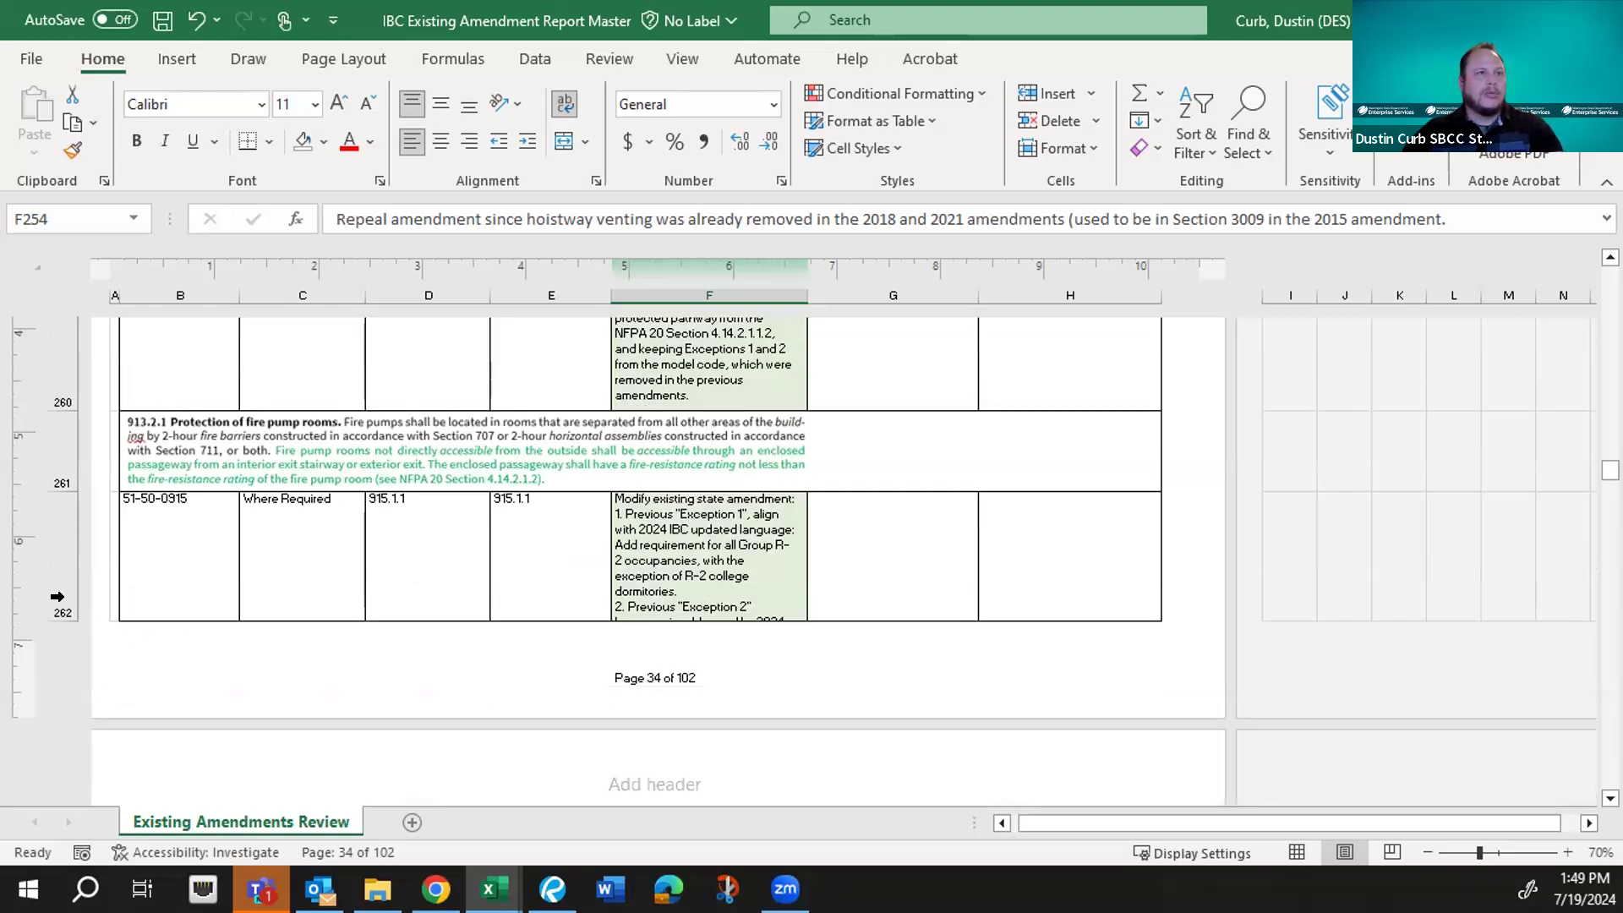
- Increase the height of row 262 to fit the modification comment of the 915.1.1 Where Required entry and review its code text
{"action": "left_click_drag", "start_coordinate": [56, 610], "coordinate": [57, 640]}
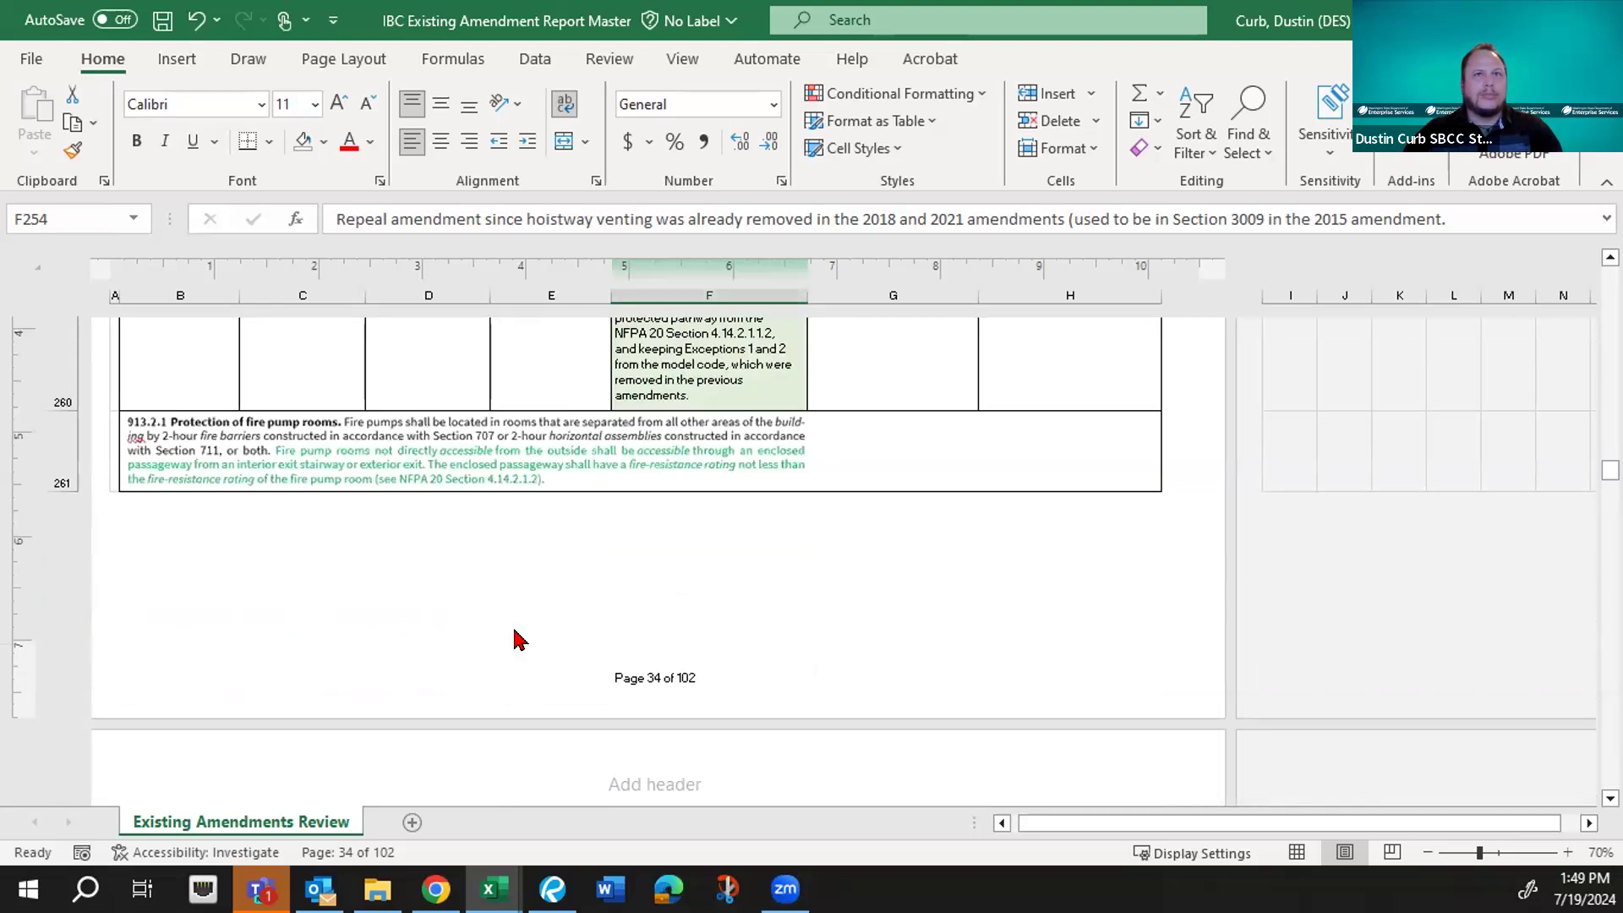
{"action": "scroll", "coordinate": [514, 632], "scroll_direction": "down", "scroll_amount": 3}
{"action": "scroll", "coordinate": [517, 640], "scroll_direction": "down", "scroll_amount": 1}
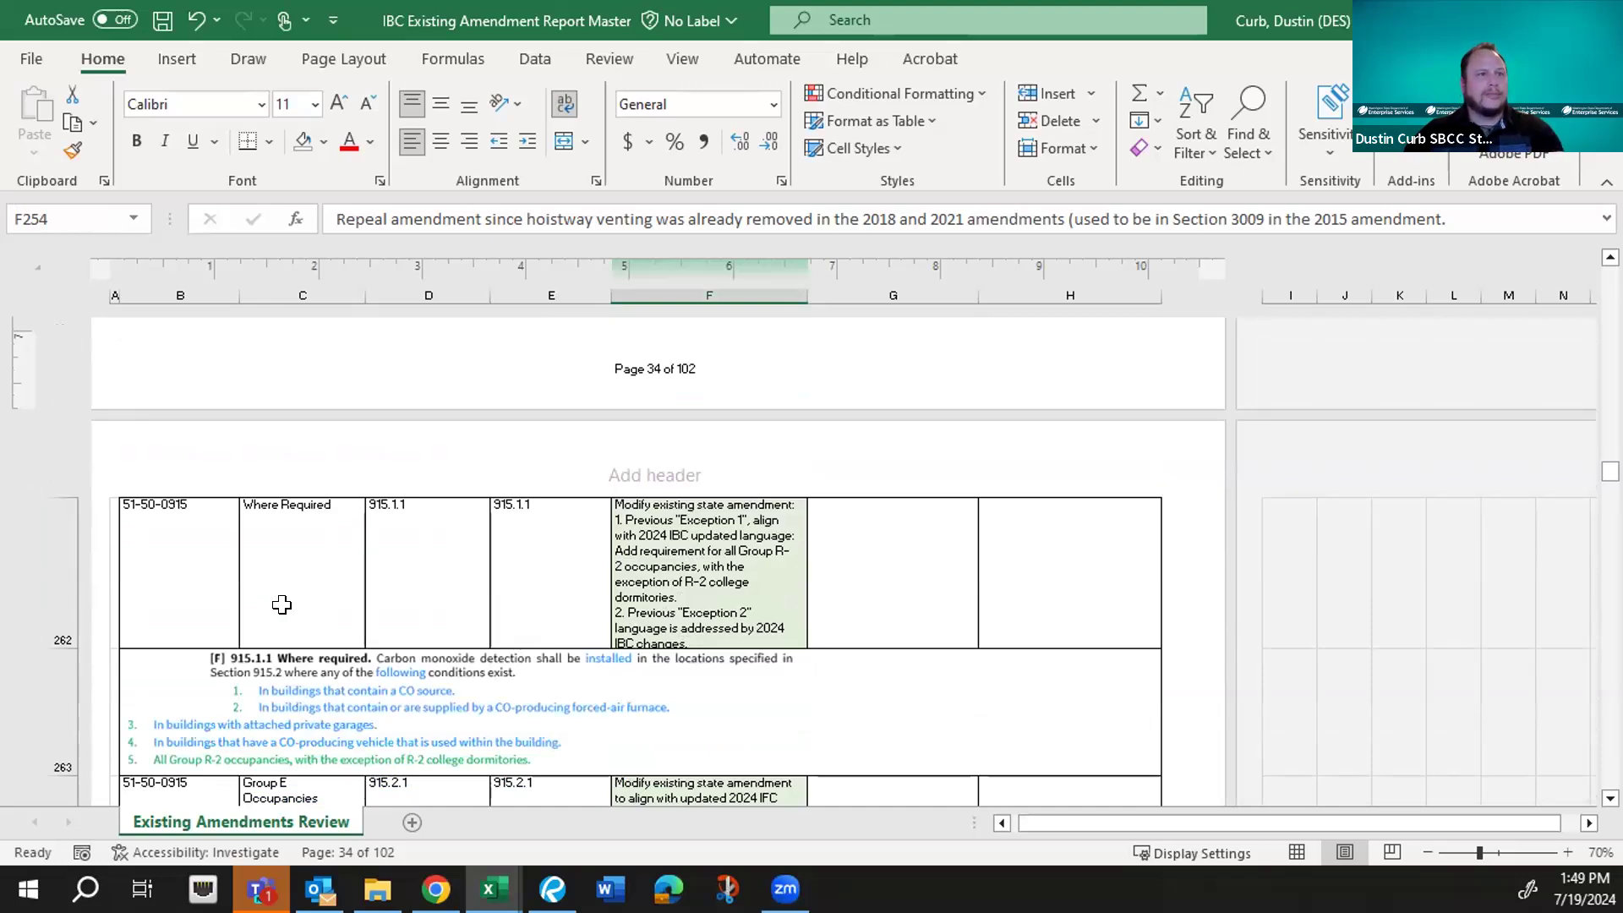
{"action": "scroll", "coordinate": [281, 604], "scroll_direction": "down", "scroll_amount": 1}
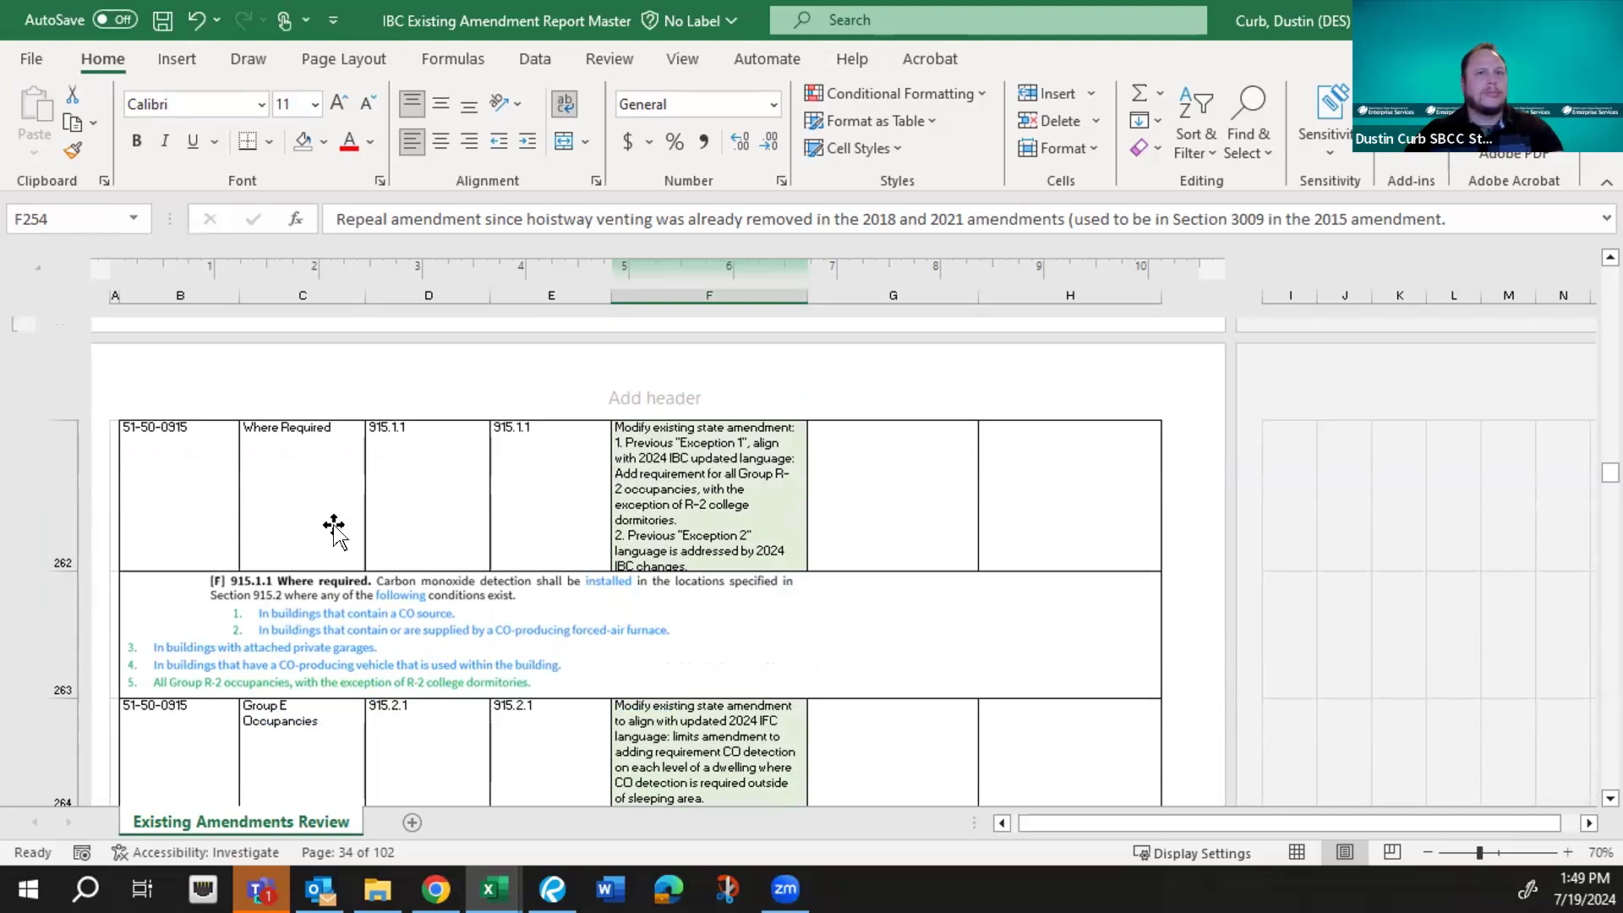
{"action": "scroll", "coordinate": [334, 531], "scroll_direction": "down", "scroll_amount": 1}
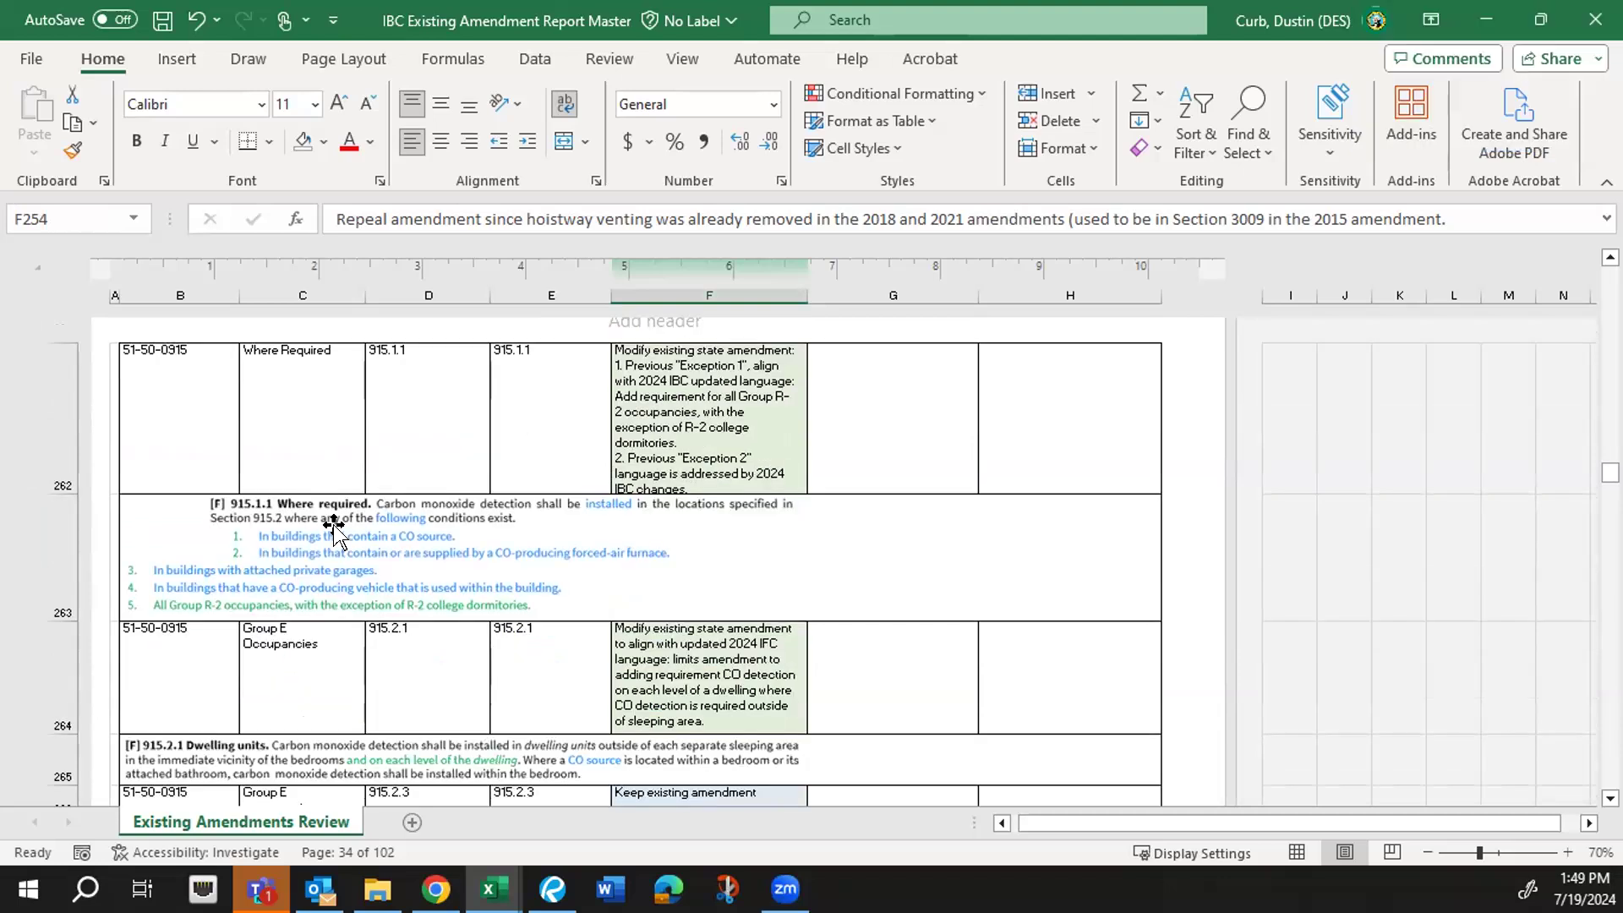
{"action": "scroll", "coordinate": [334, 530], "scroll_direction": "up", "scroll_amount": 1}
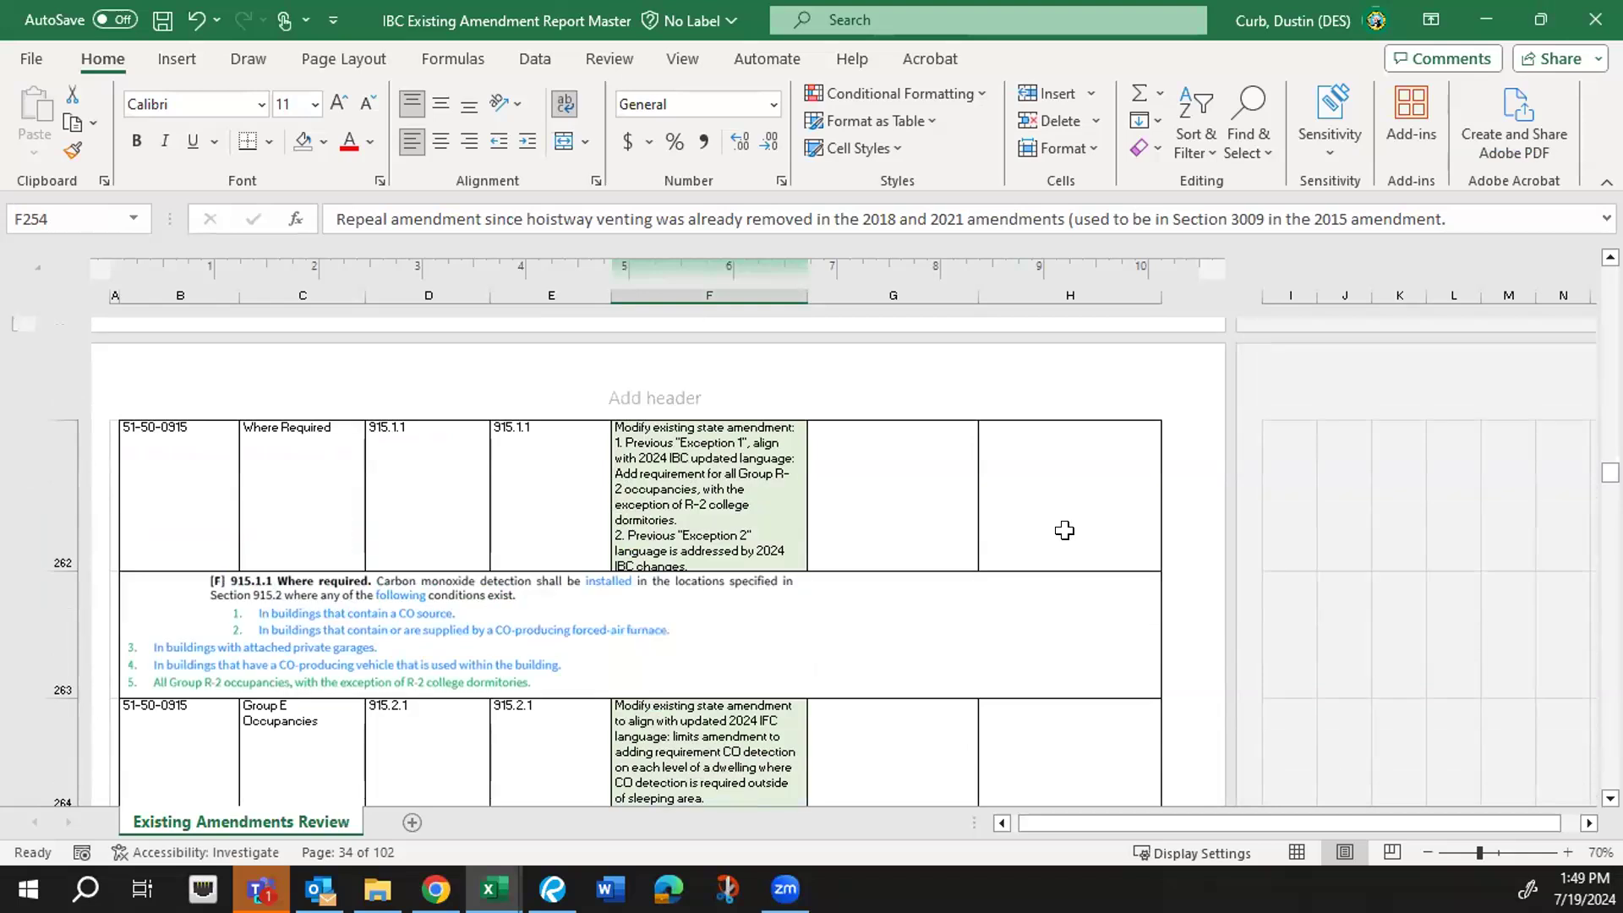
- Add the note "Check with Fire Review" in column H of the 915.1.1 Where Required entry
{"action": "left_click", "coordinate": [1018, 500]}
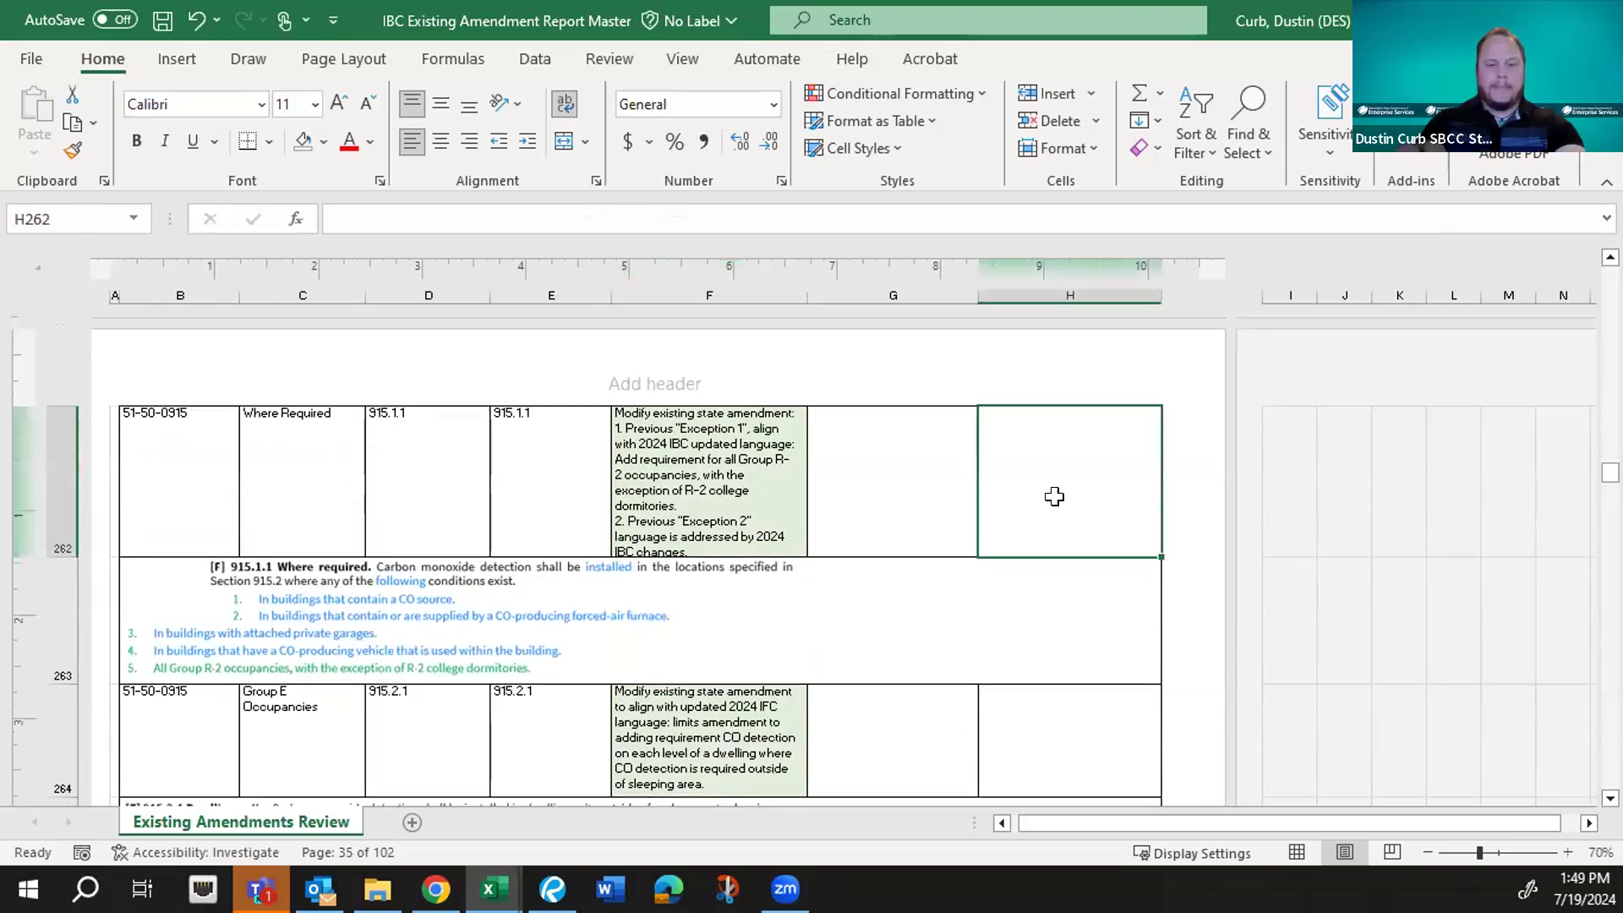
{"action": "type", "text": "Check wi"}
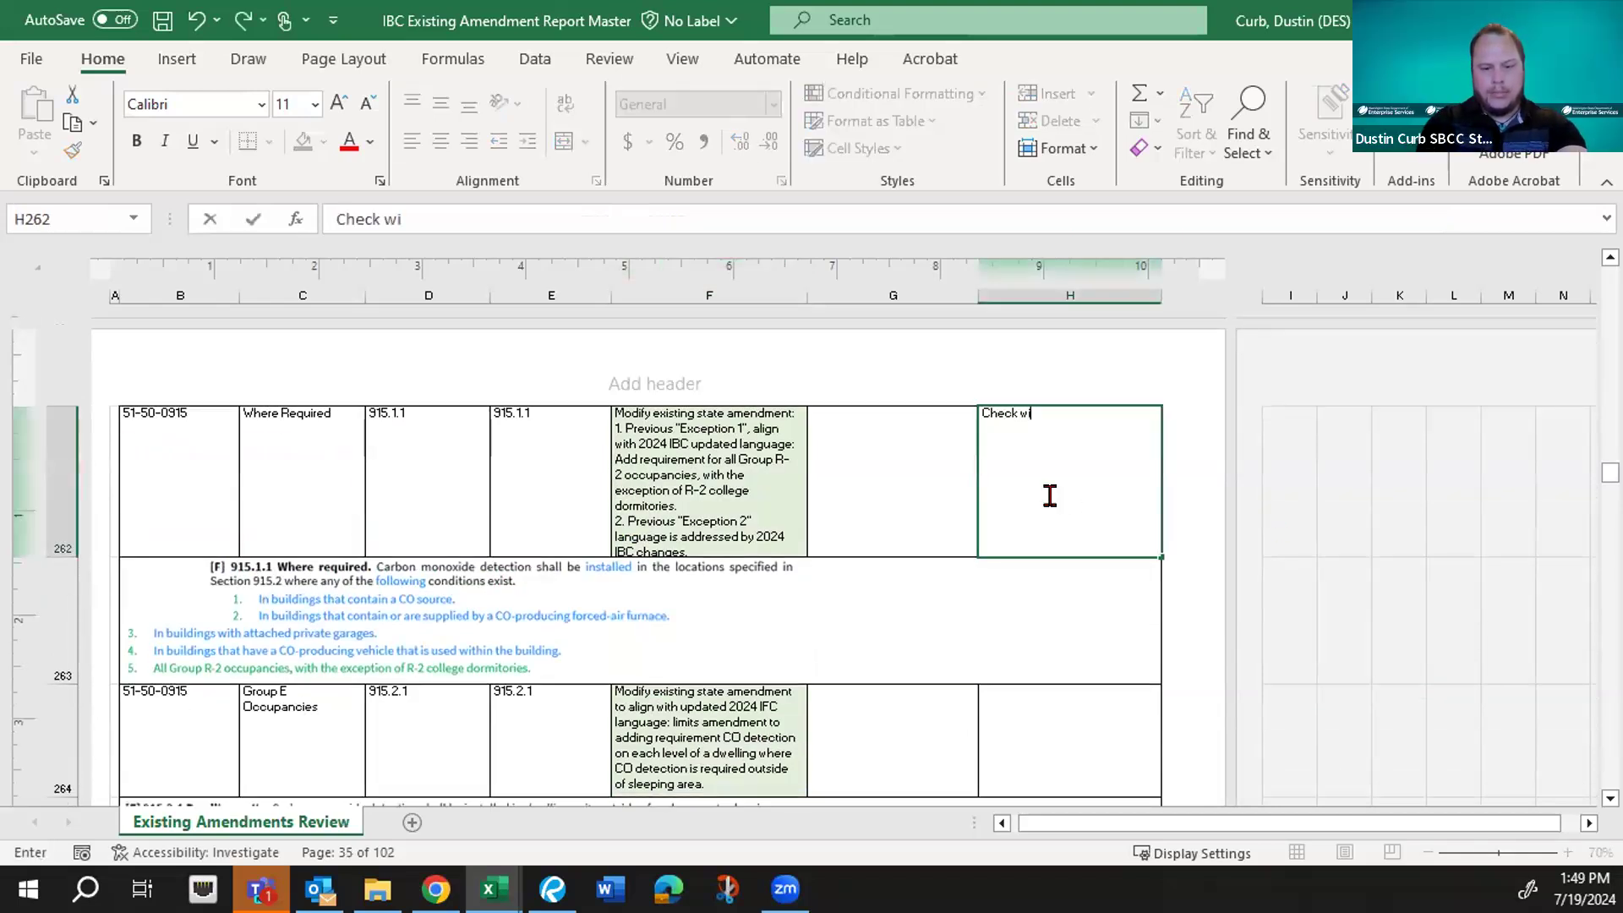
{"action": "type", "text": "th Fire Review"}
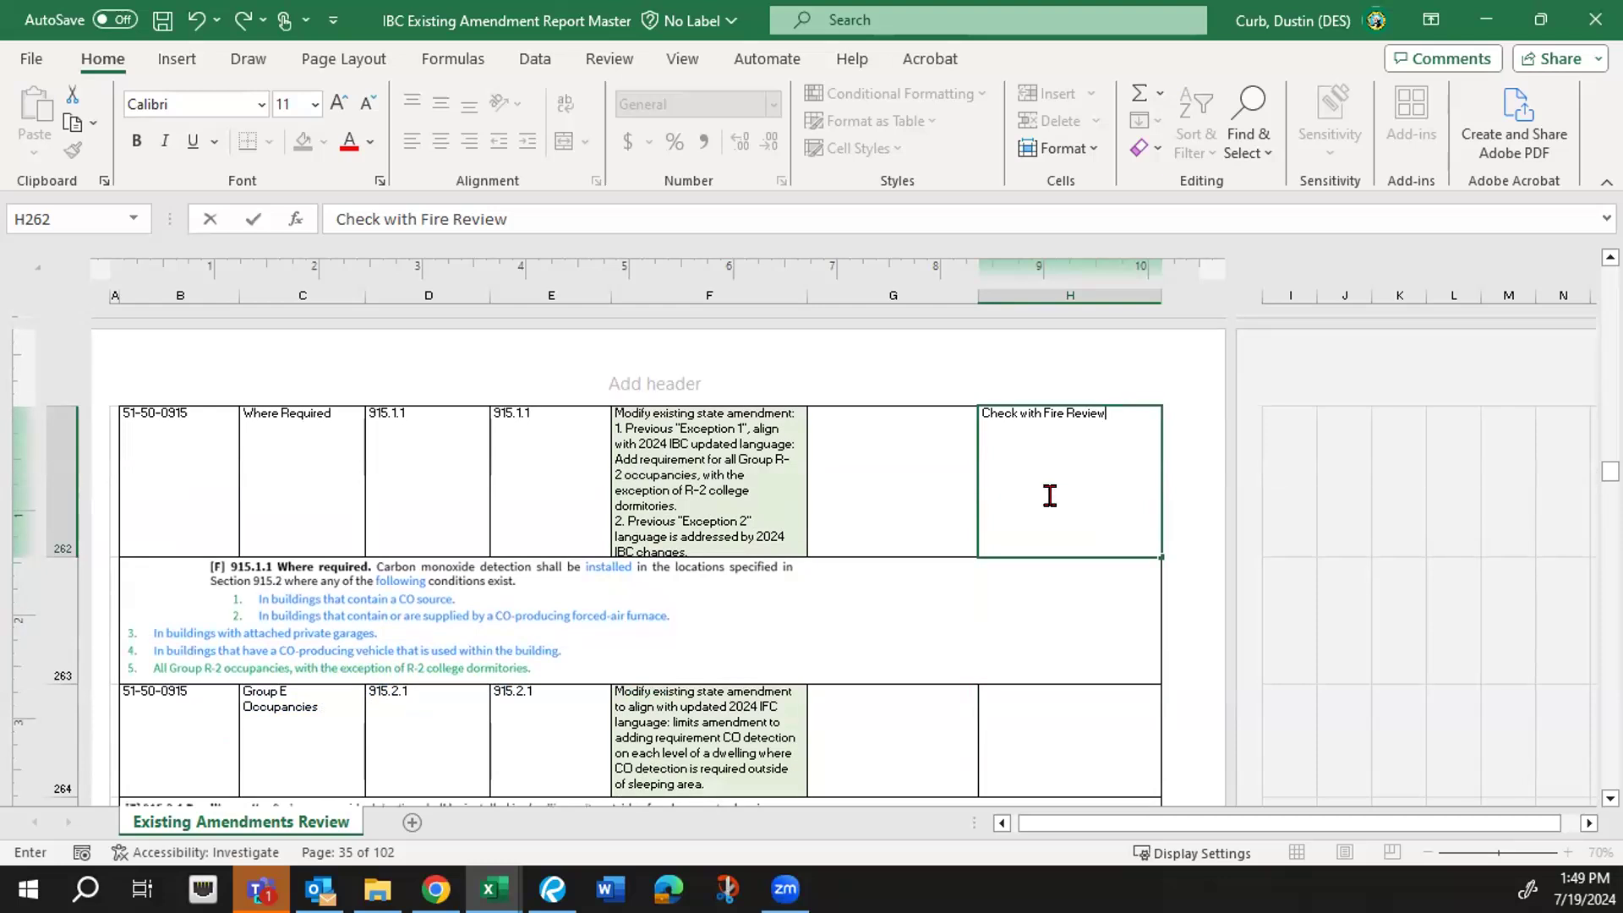
{"action": "left_click", "coordinate": [1048, 630]}
- Enter the reminder "Check all of ch 9 against Fire Review" in cell I207, beside the first Chapter 9 entry
{"action": "scroll", "coordinate": [787, 505], "scroll_direction": "up", "scroll_amount": 1}
{"action": "scroll", "coordinate": [787, 504], "scroll_direction": "up", "scroll_amount": 15}
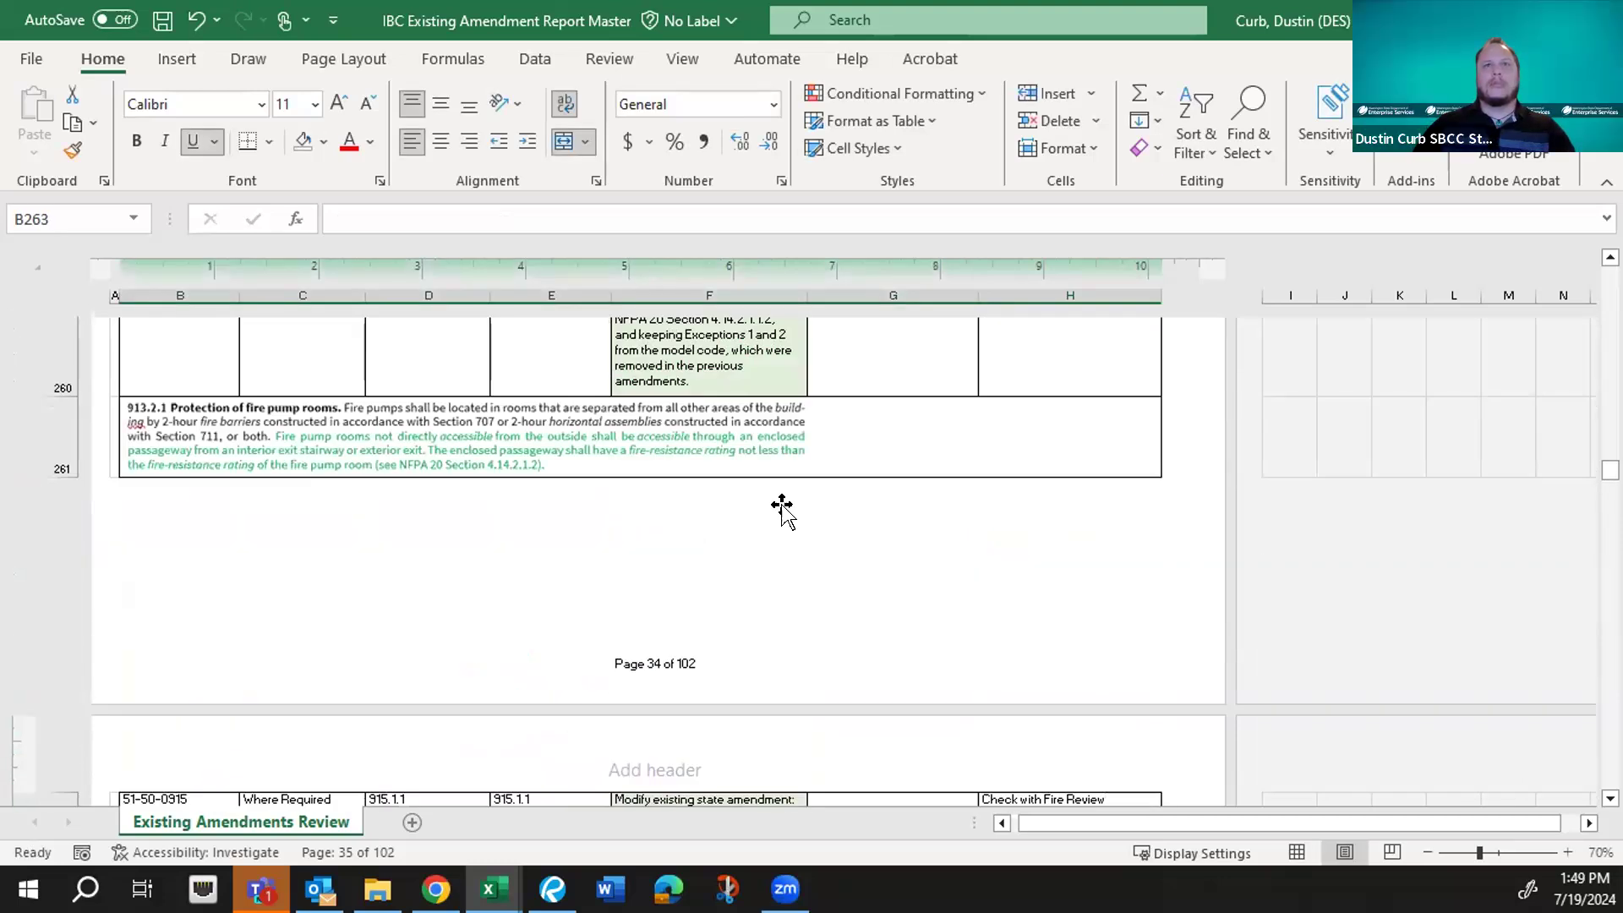
{"action": "scroll", "coordinate": [782, 507], "scroll_direction": "up", "scroll_amount": 15}
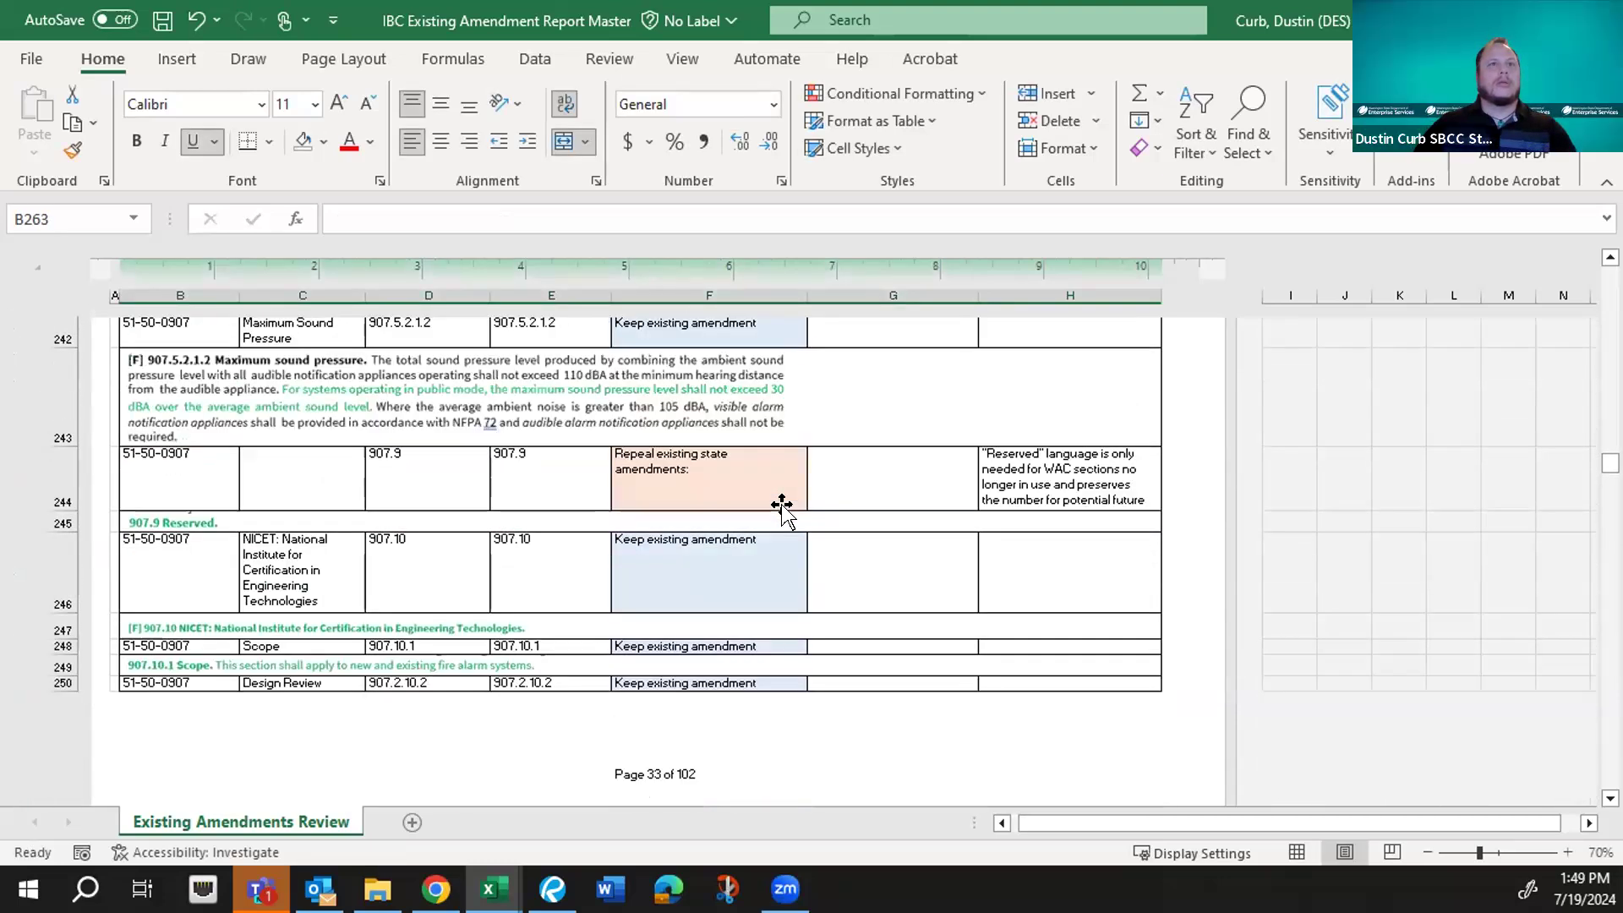
{"action": "scroll", "coordinate": [782, 507], "scroll_direction": "up", "scroll_amount": 15}
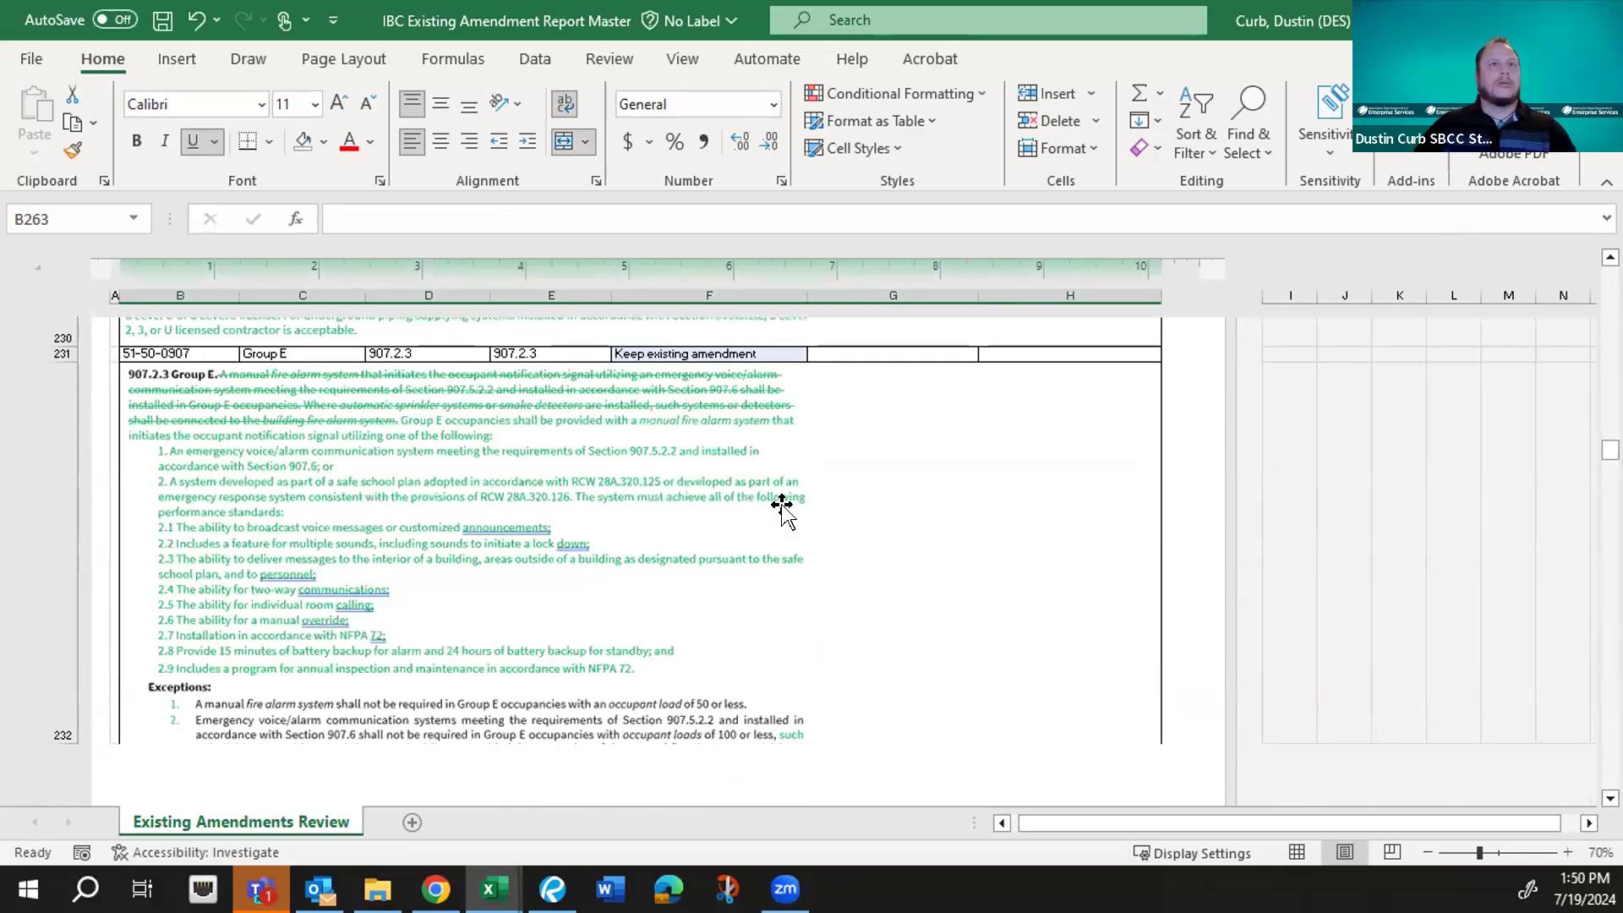
{"action": "scroll", "coordinate": [781, 507], "scroll_direction": "up", "scroll_amount": 15}
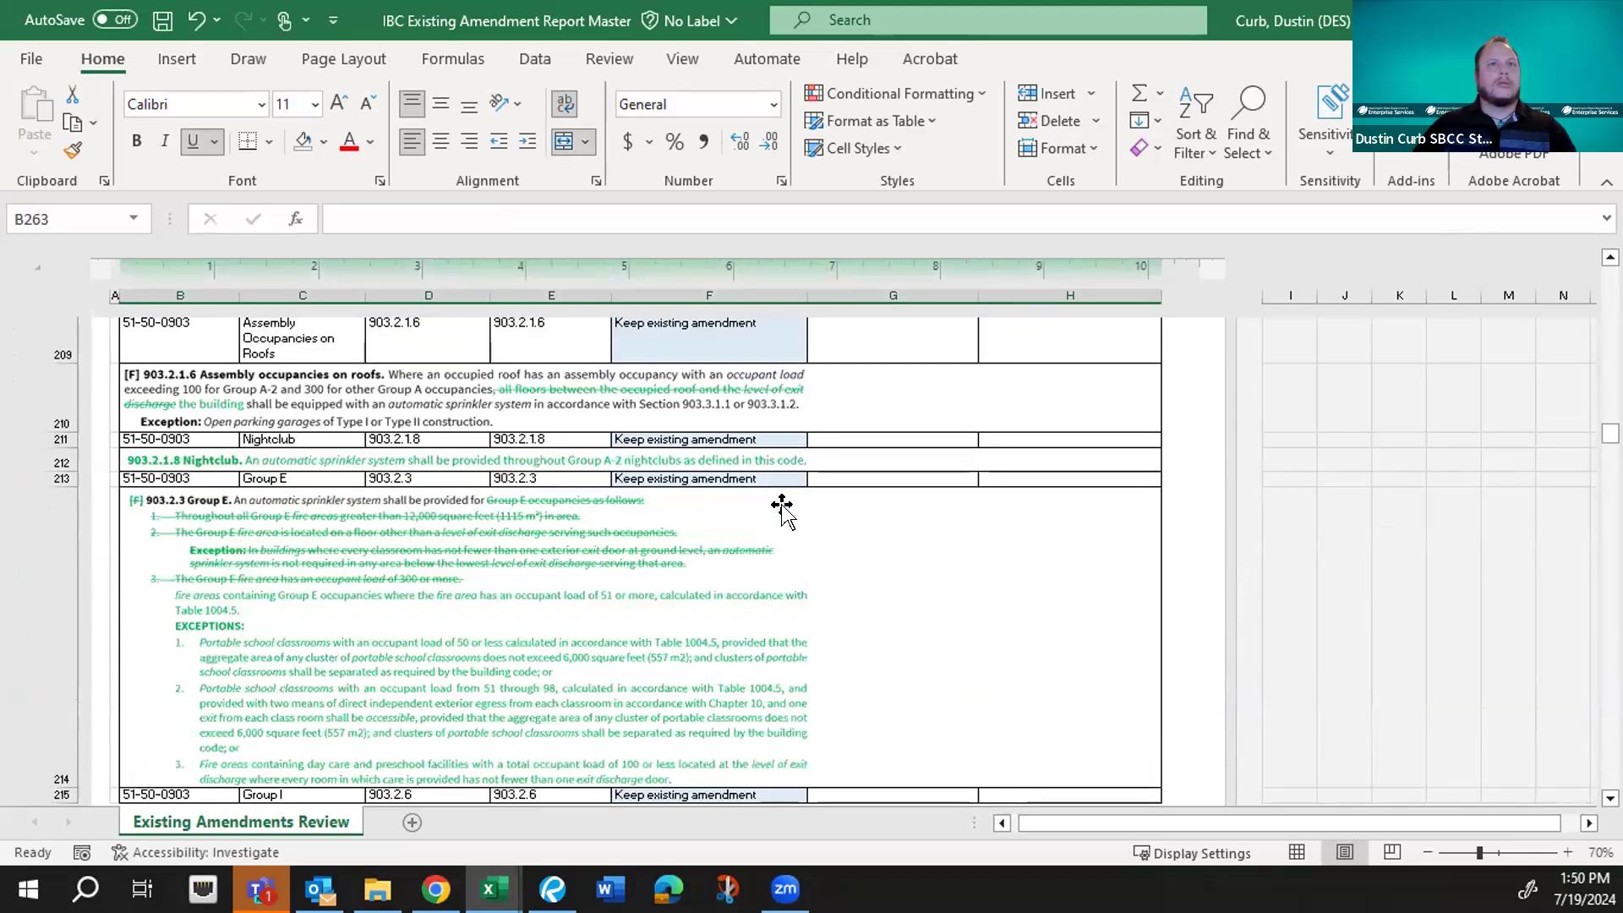
{"action": "scroll", "coordinate": [782, 507], "scroll_direction": "down", "scroll_amount": 2}
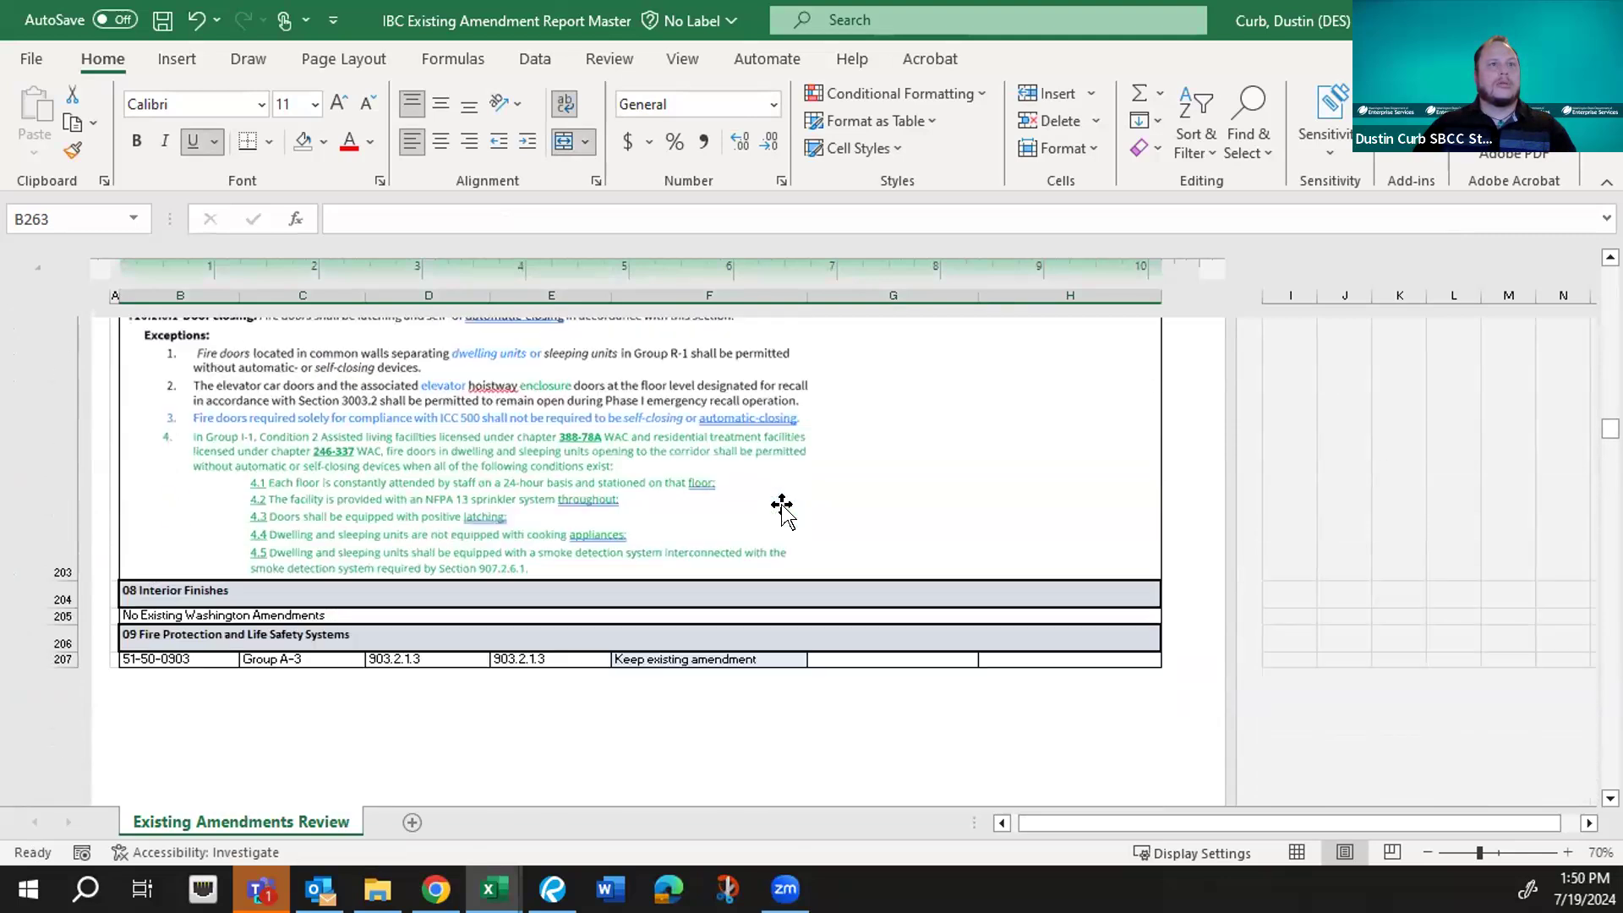
{"action": "left_click", "coordinate": [1268, 656]}
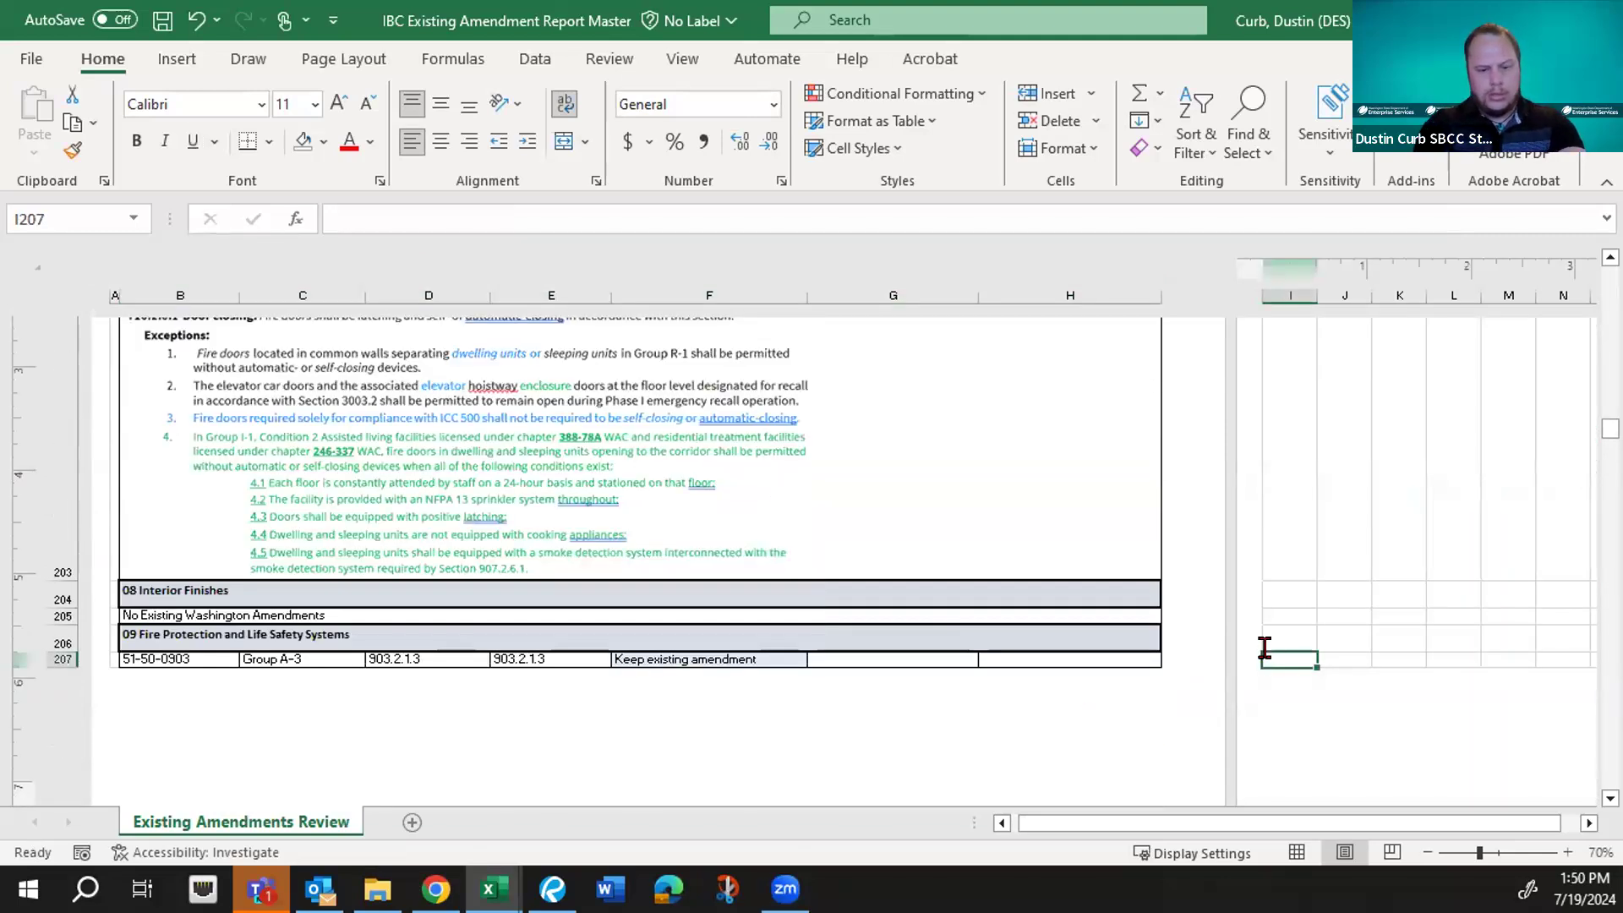
{"action": "type", "text": "Check all of ch 9 agai"}
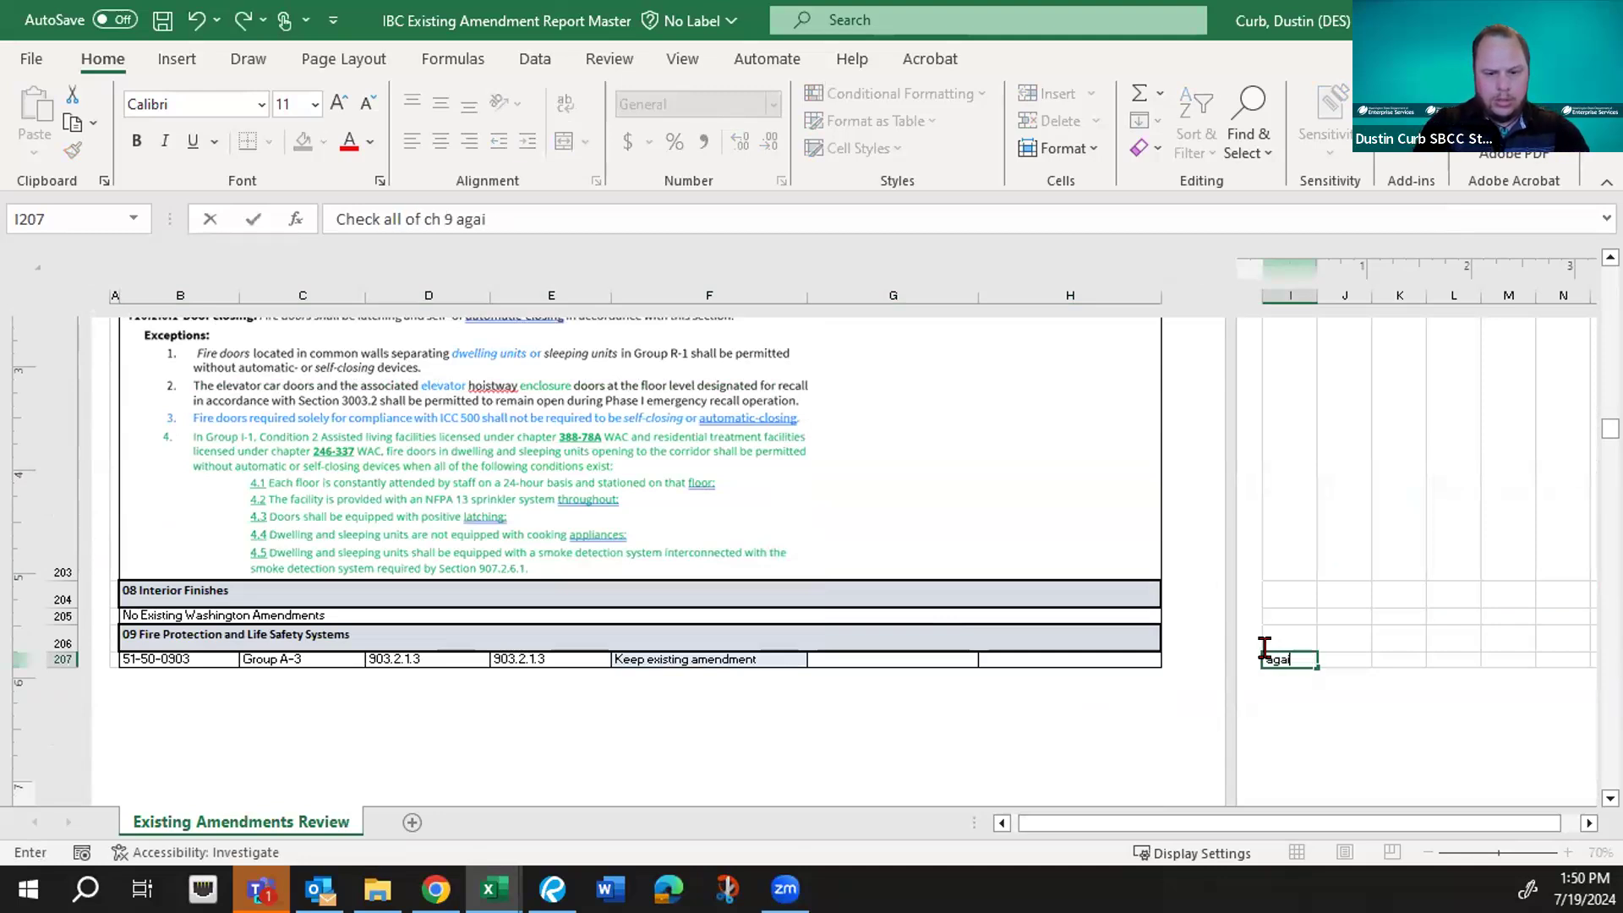
{"action": "type", "text": "nst Fire Review"}
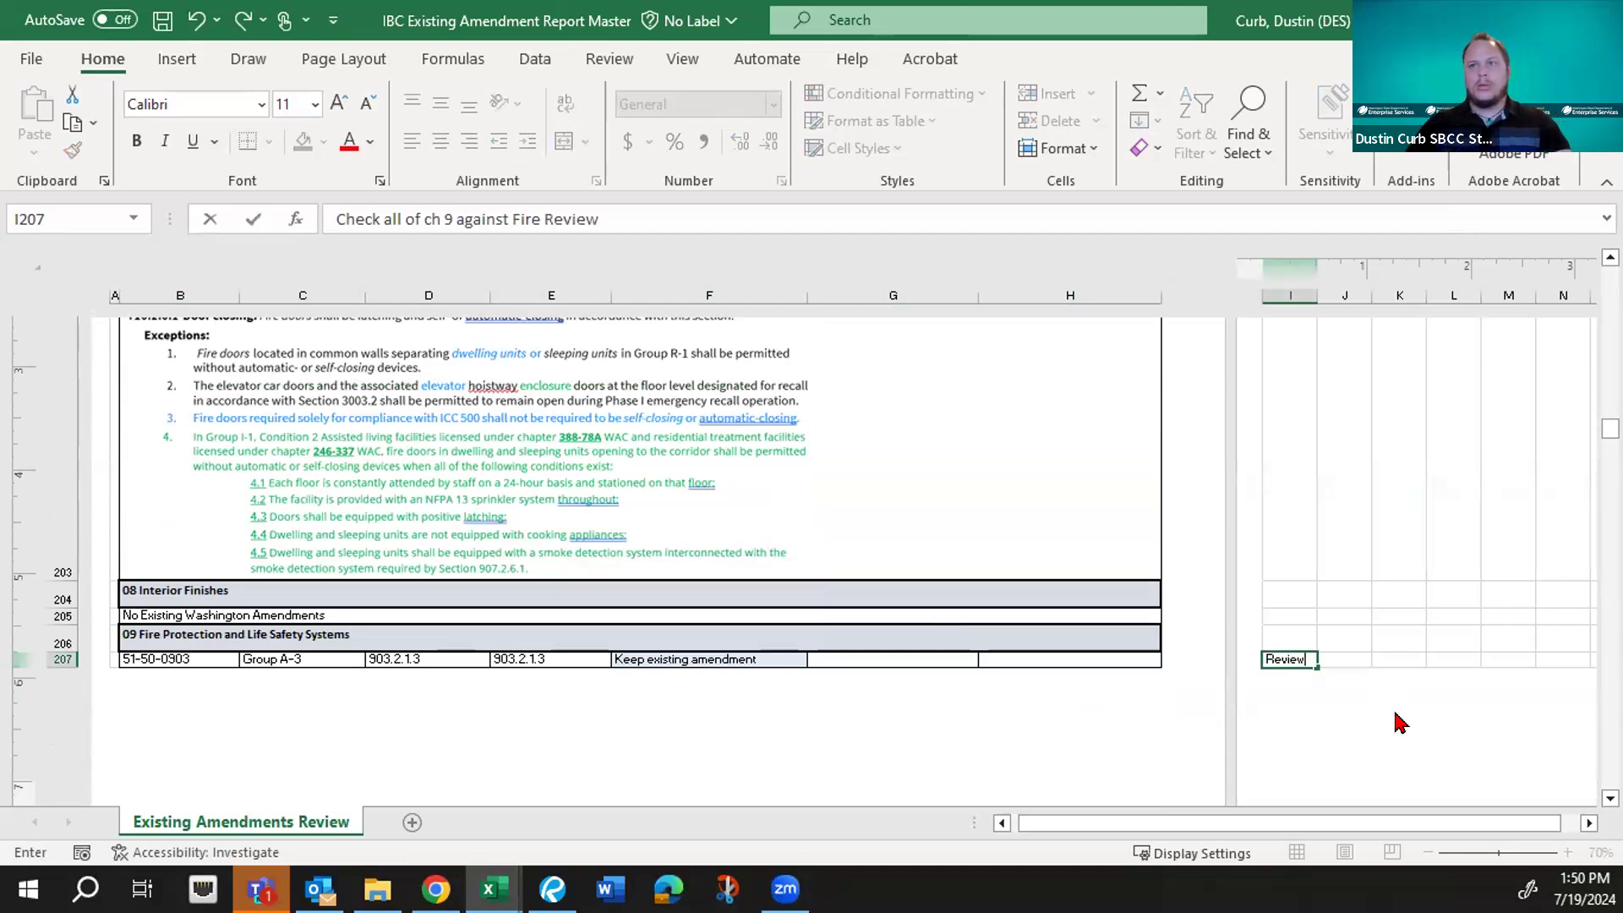
{"action": "left_click", "coordinate": [1377, 604]}
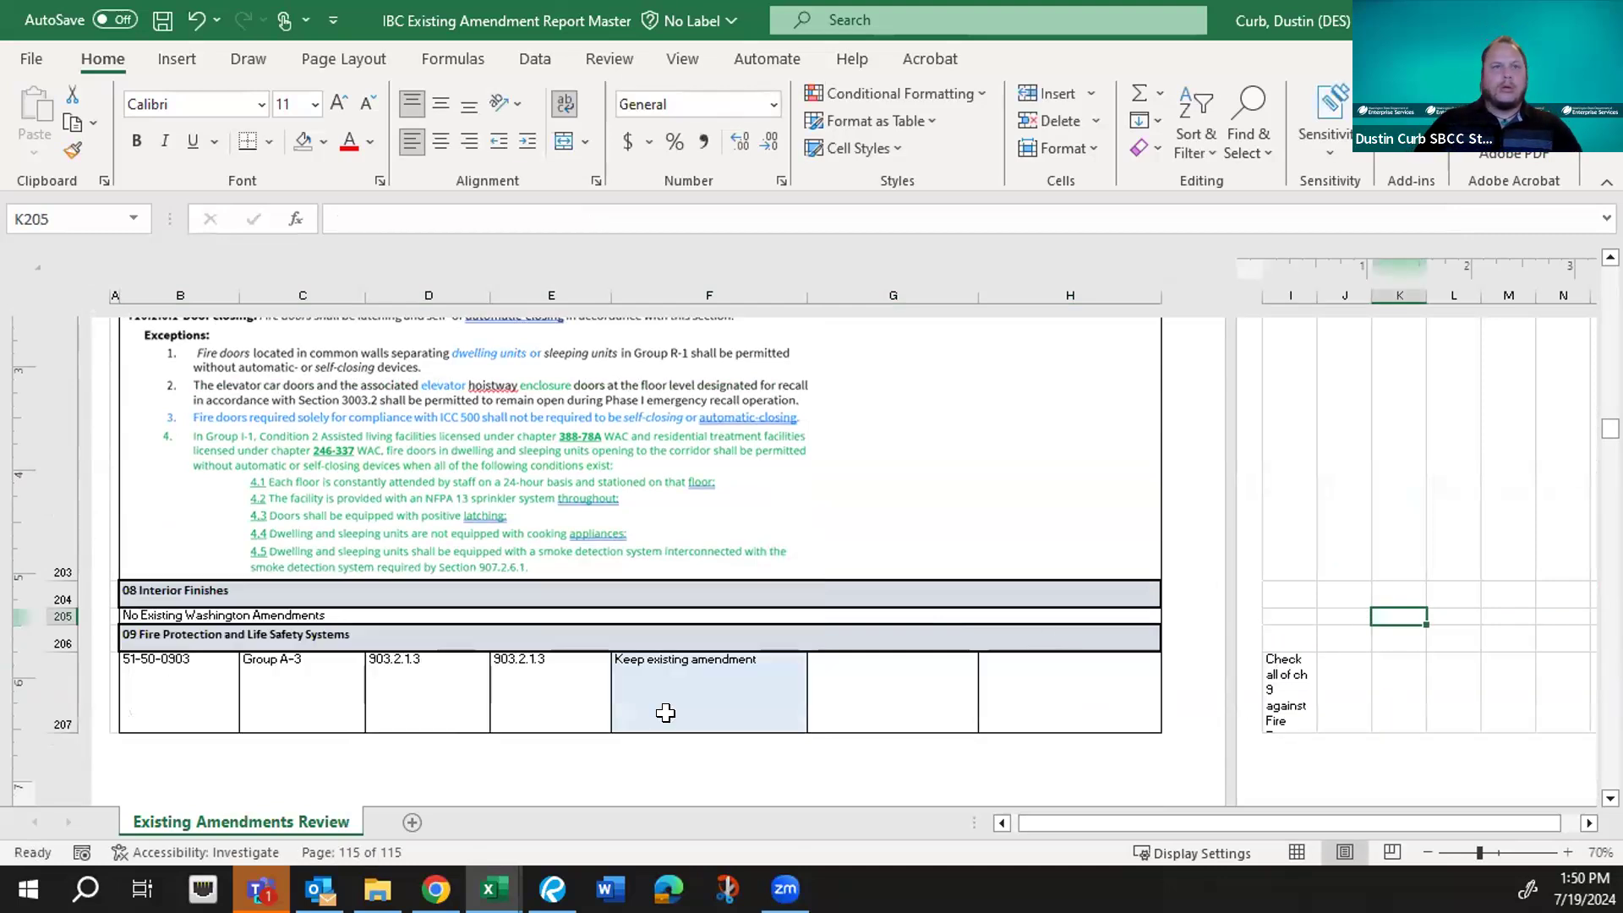
- Return to the 915 carbon monoxide entries and review the 915.2.1, 915.2.3 Group E Occupancies and 918.1 General amendments
{"action": "scroll", "coordinate": [687, 656], "scroll_direction": "down", "scroll_amount": 3}
{"action": "scroll", "coordinate": [697, 660], "scroll_direction": "down", "scroll_amount": 8}
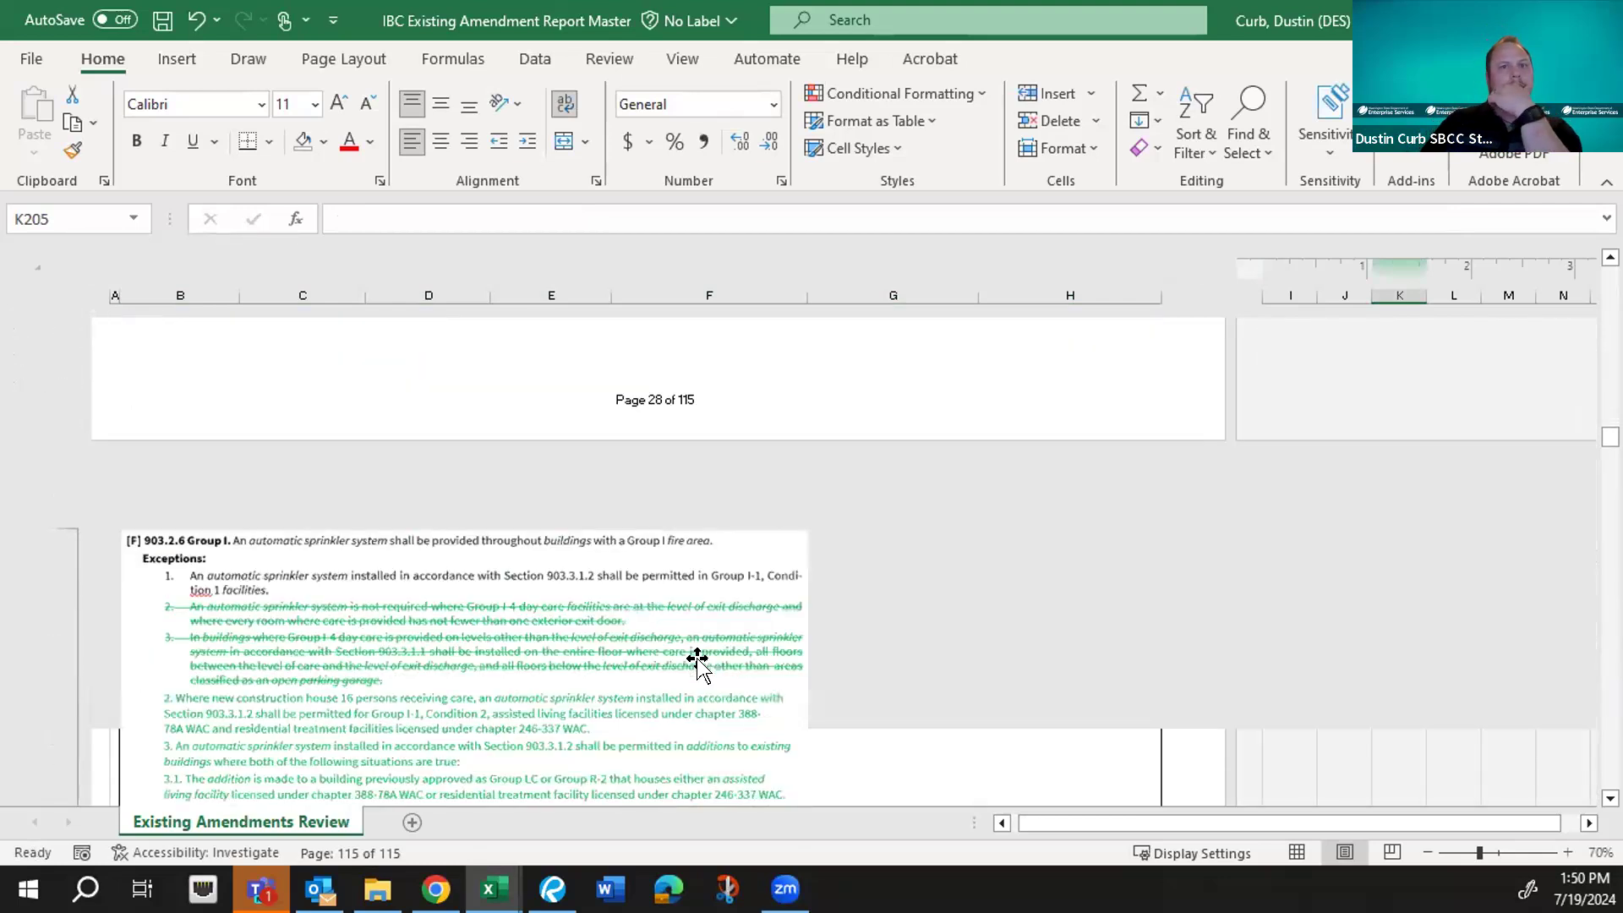
{"action": "scroll", "coordinate": [697, 659], "scroll_direction": "down", "scroll_amount": 10}
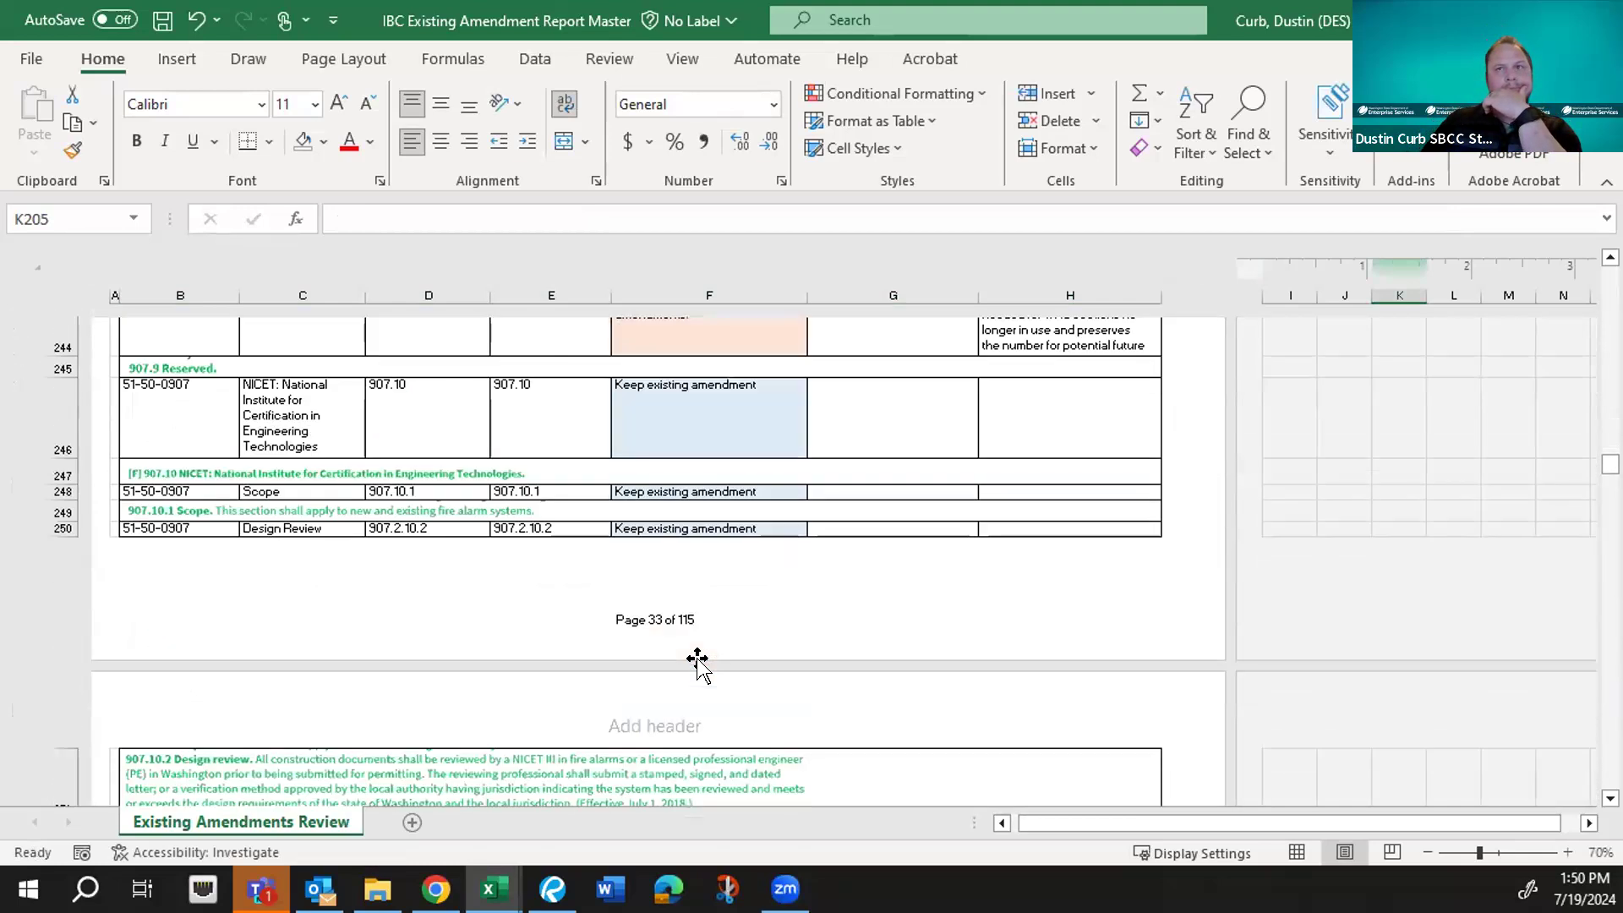
{"action": "scroll", "coordinate": [697, 660], "scroll_direction": "down", "scroll_amount": 8}
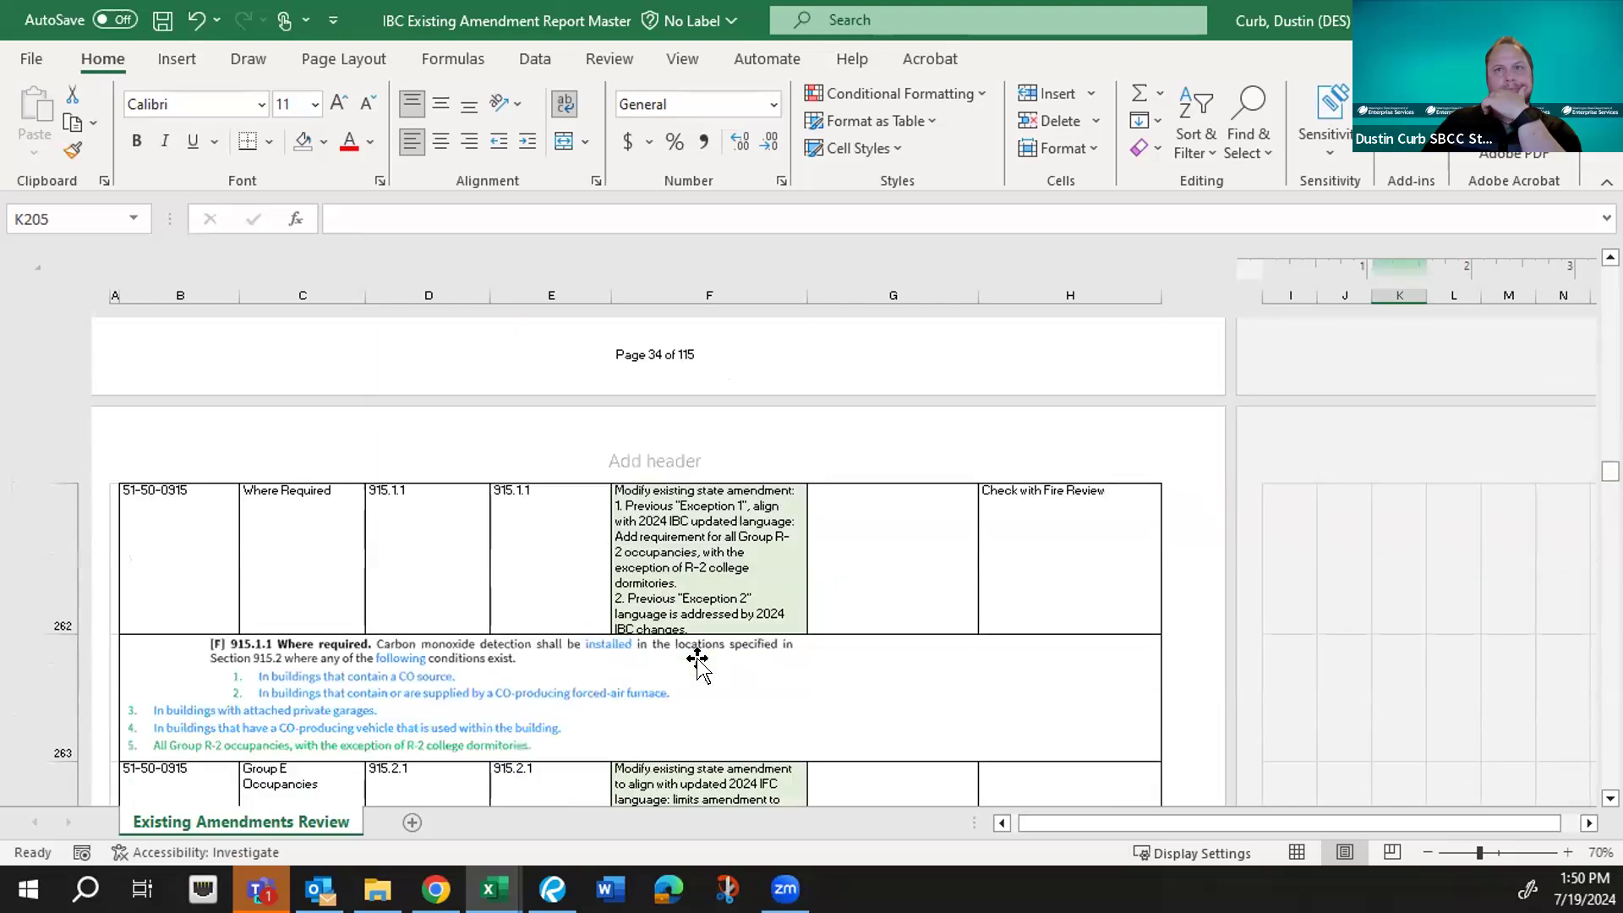
{"action": "scroll", "coordinate": [696, 659], "scroll_direction": "down", "scroll_amount": 3}
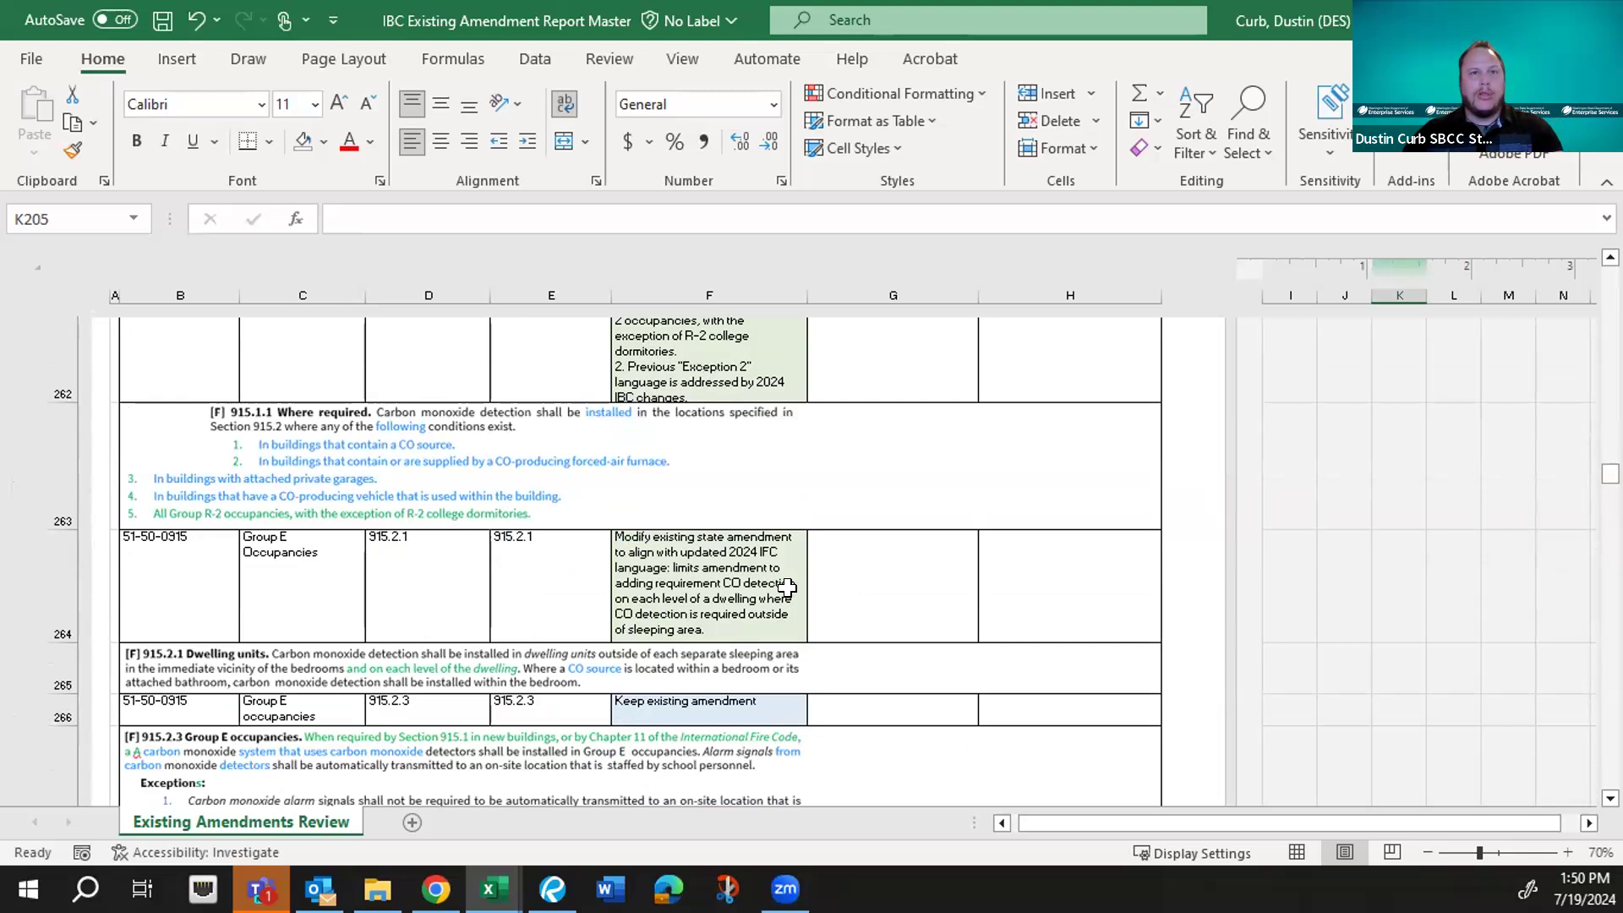
{"action": "left_click", "coordinate": [1027, 573]}
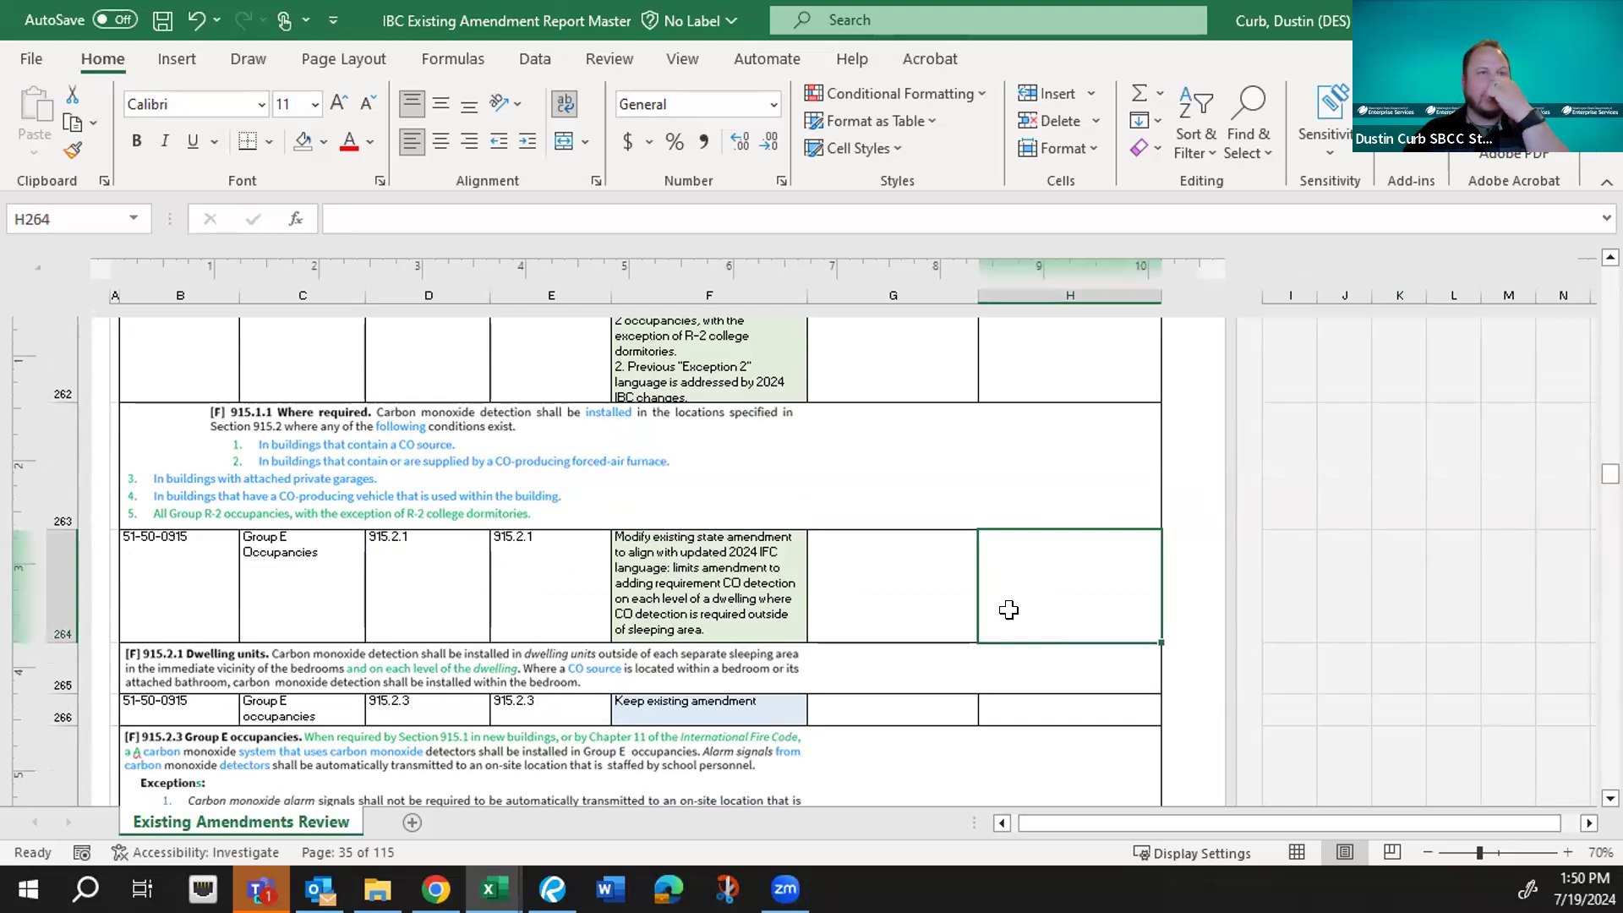
{"action": "scroll", "coordinate": [1008, 609], "scroll_direction": "down", "scroll_amount": 1}
{"action": "scroll", "coordinate": [1008, 610], "scroll_direction": "up", "scroll_amount": 1}
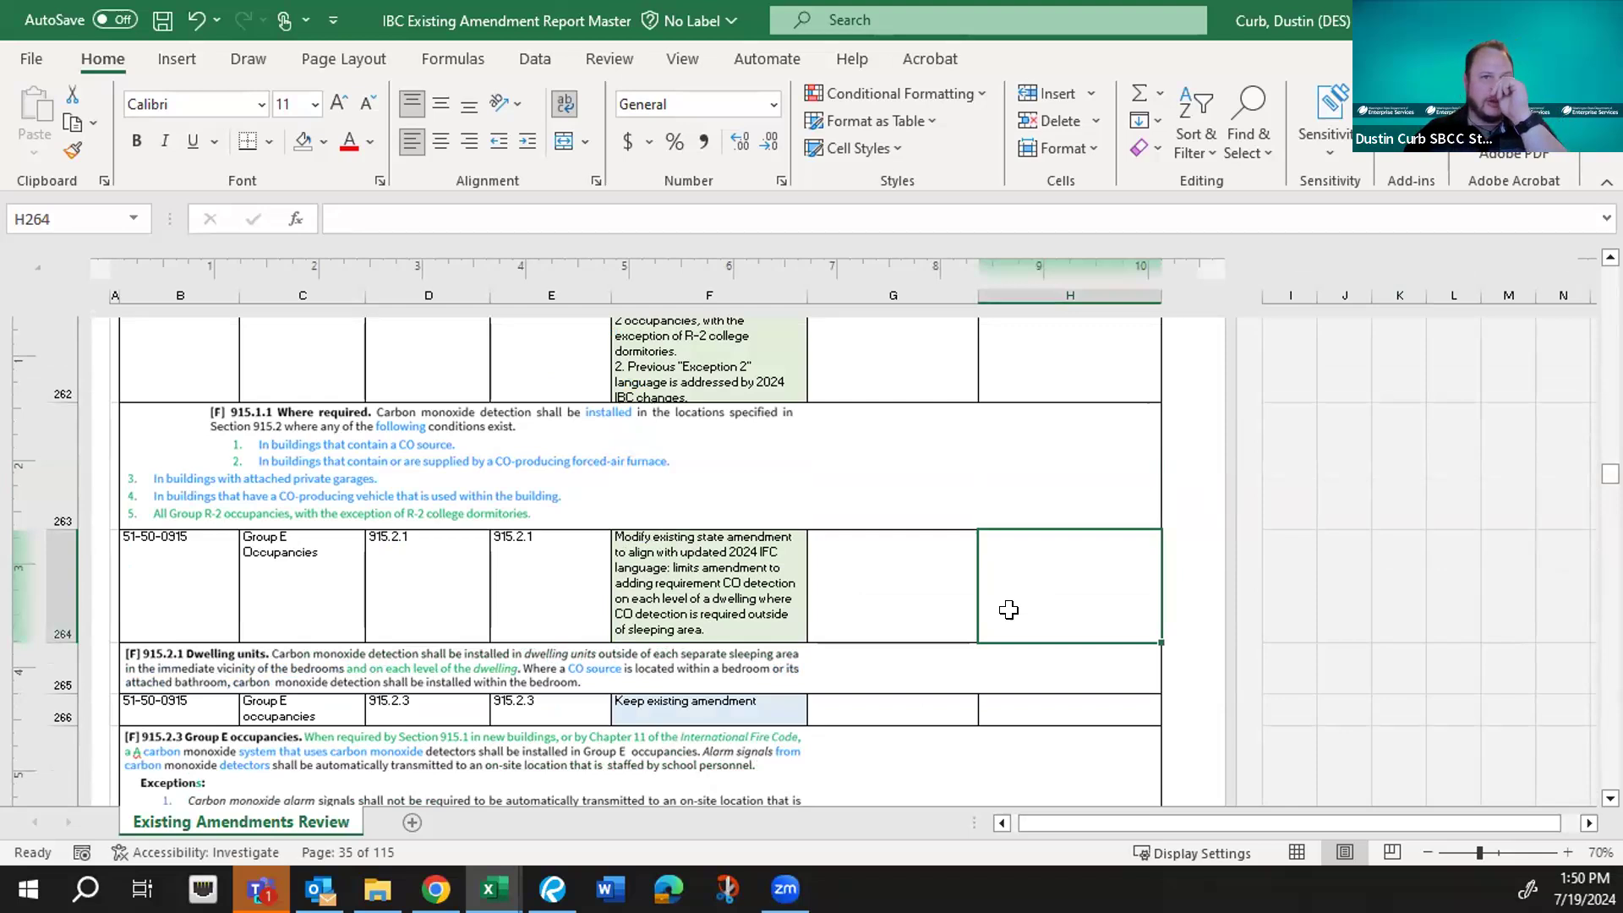
{"action": "scroll", "coordinate": [1008, 609], "scroll_direction": "down", "scroll_amount": 2}
{"action": "scroll", "coordinate": [1008, 609], "scroll_direction": "down", "scroll_amount": 1}
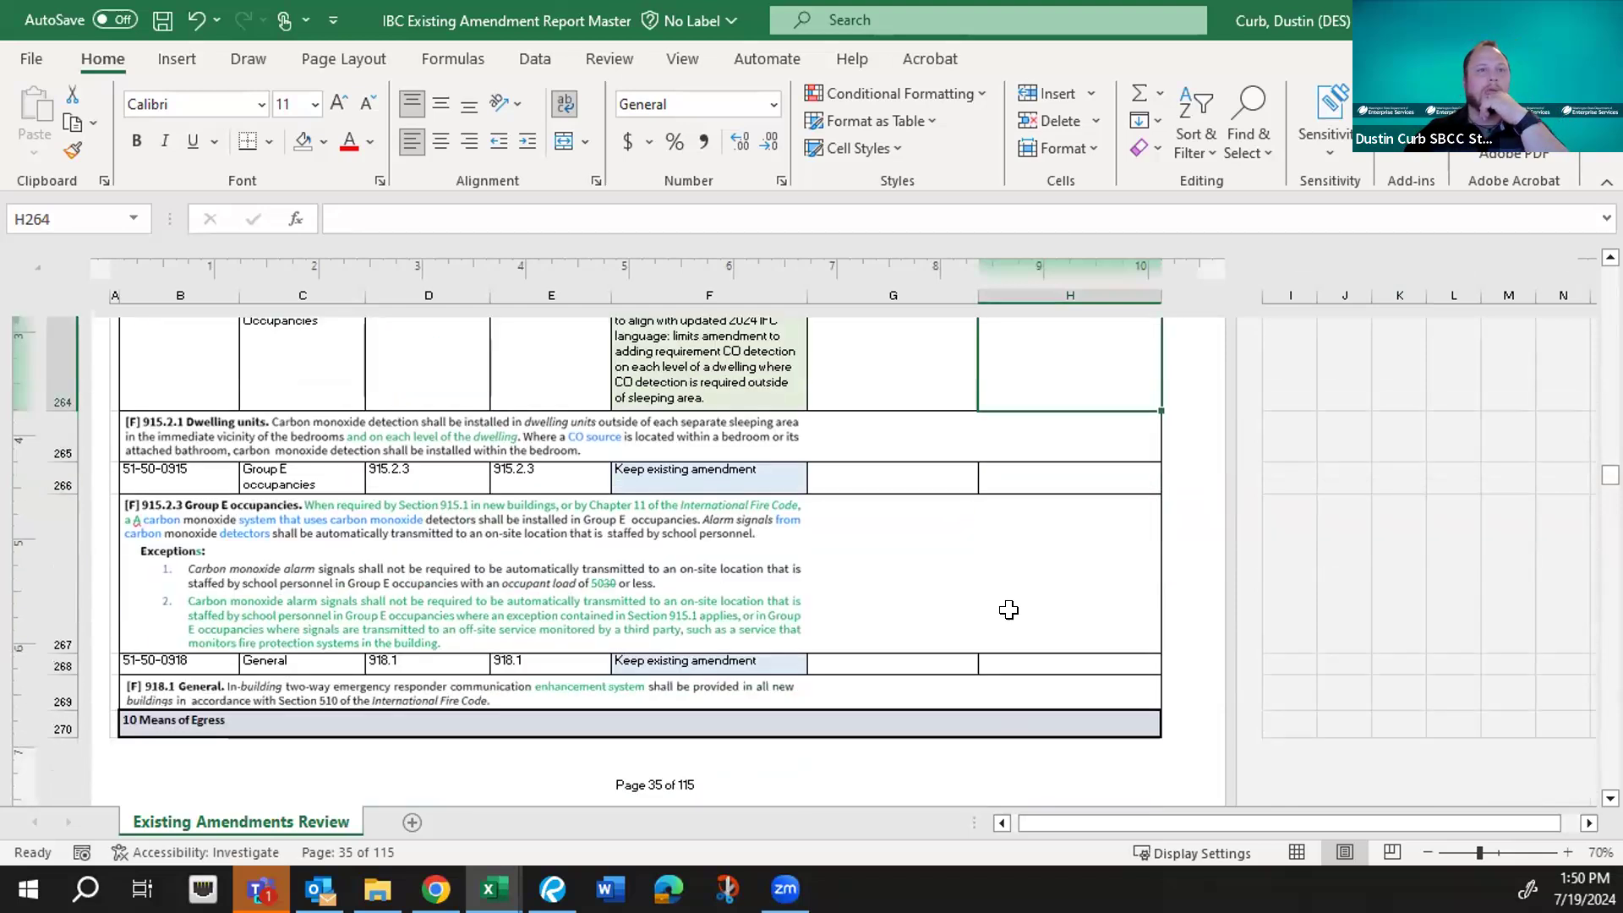
{"action": "scroll", "coordinate": [1008, 609], "scroll_direction": "down", "scroll_amount": 1}
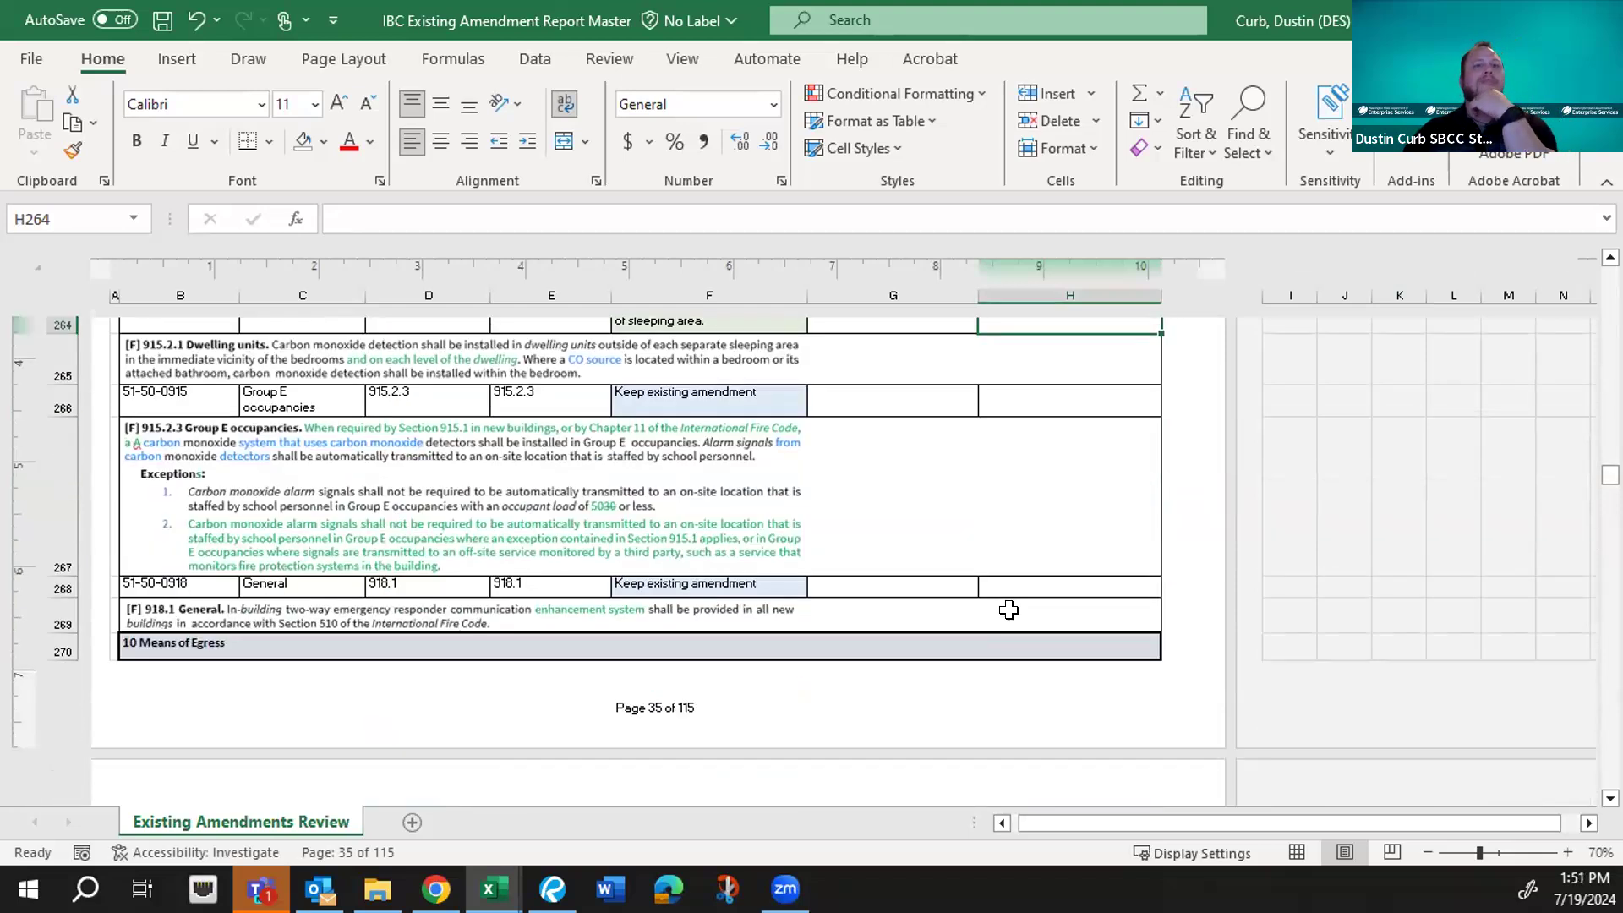
{"action": "scroll", "coordinate": [1008, 609], "scroll_direction": "down", "scroll_amount": 1}
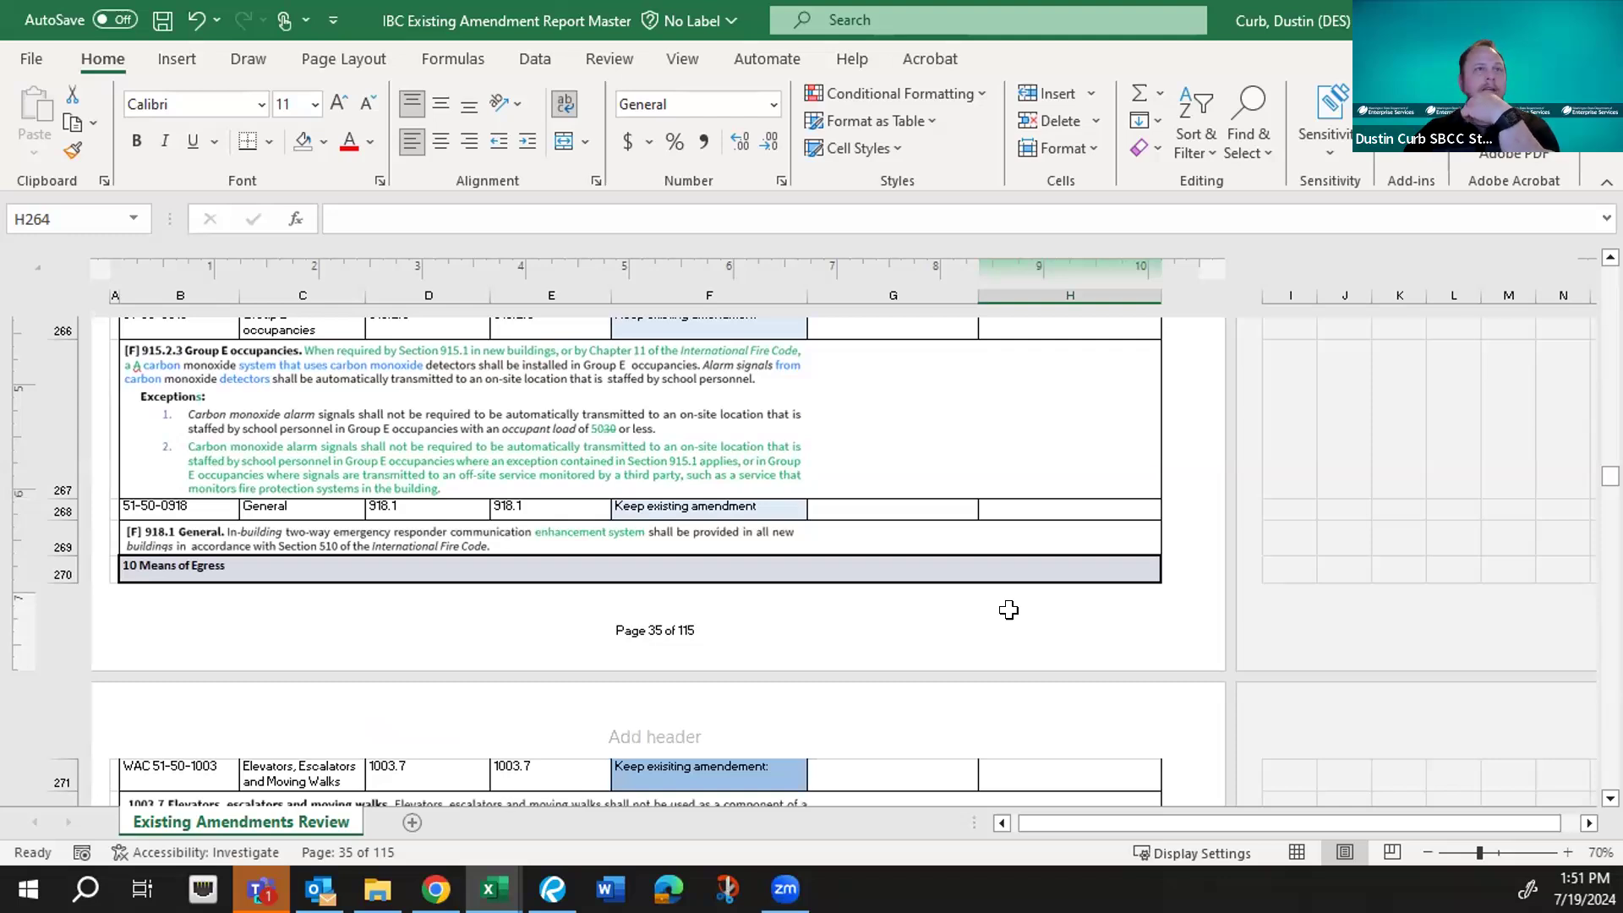
- Look over the Chapter 10 Means of Egress amendments from 1003.7 Elevators, Escalators and Moving Walks to 1006.3.4 Single Exits
{"action": "scroll", "coordinate": [1009, 610], "scroll_direction": "down", "scroll_amount": 3}
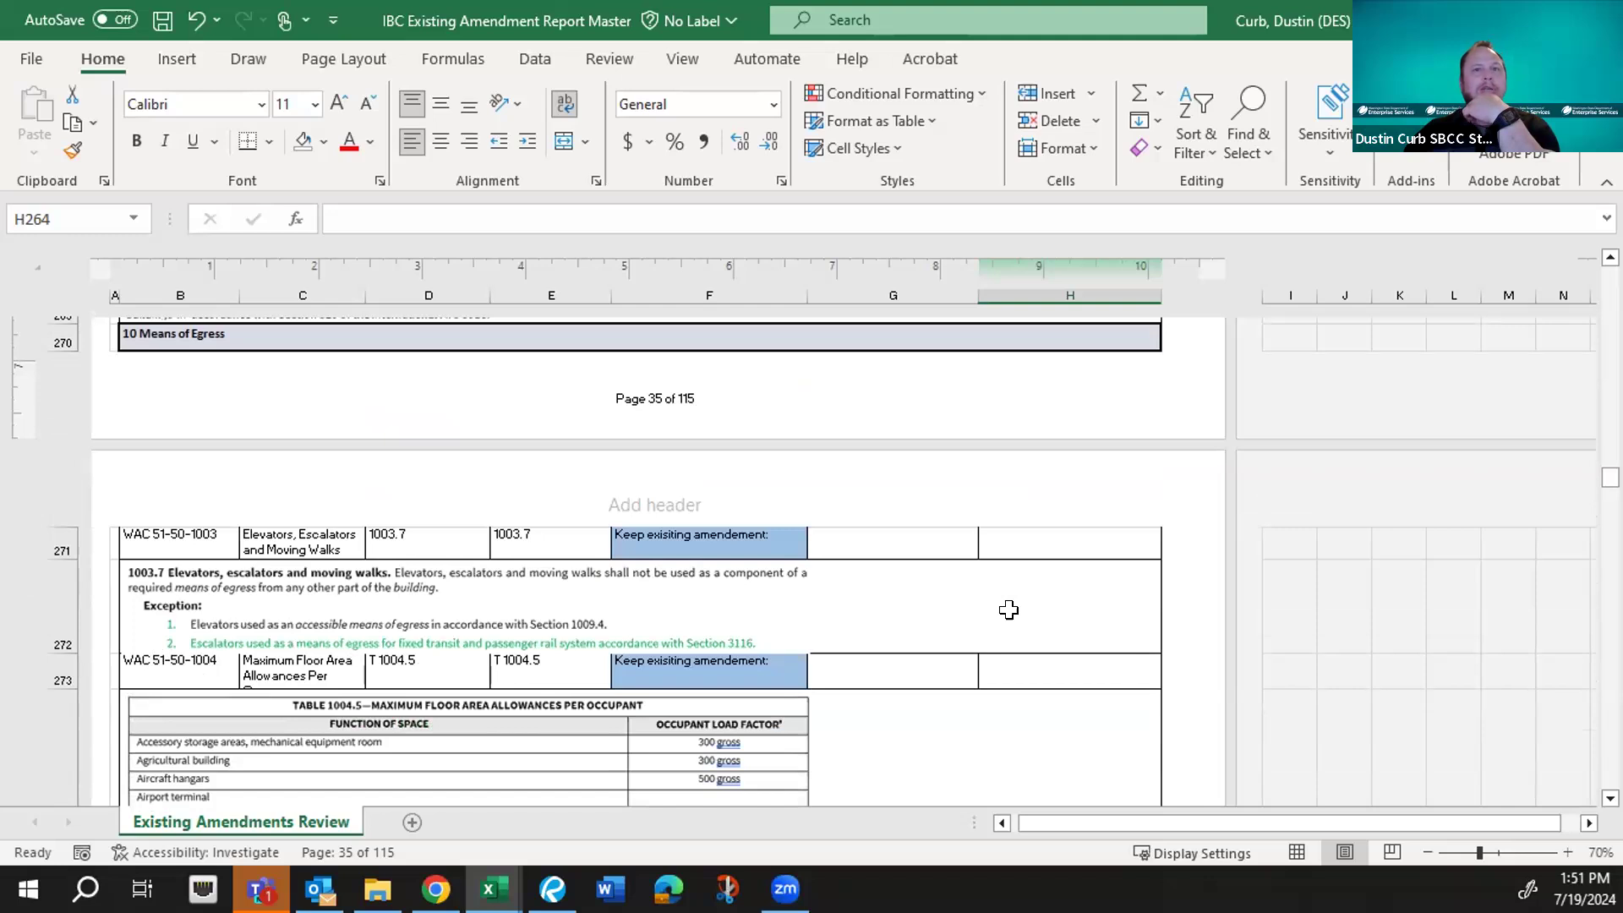
{"action": "scroll", "coordinate": [1008, 609], "scroll_direction": "down", "scroll_amount": 2}
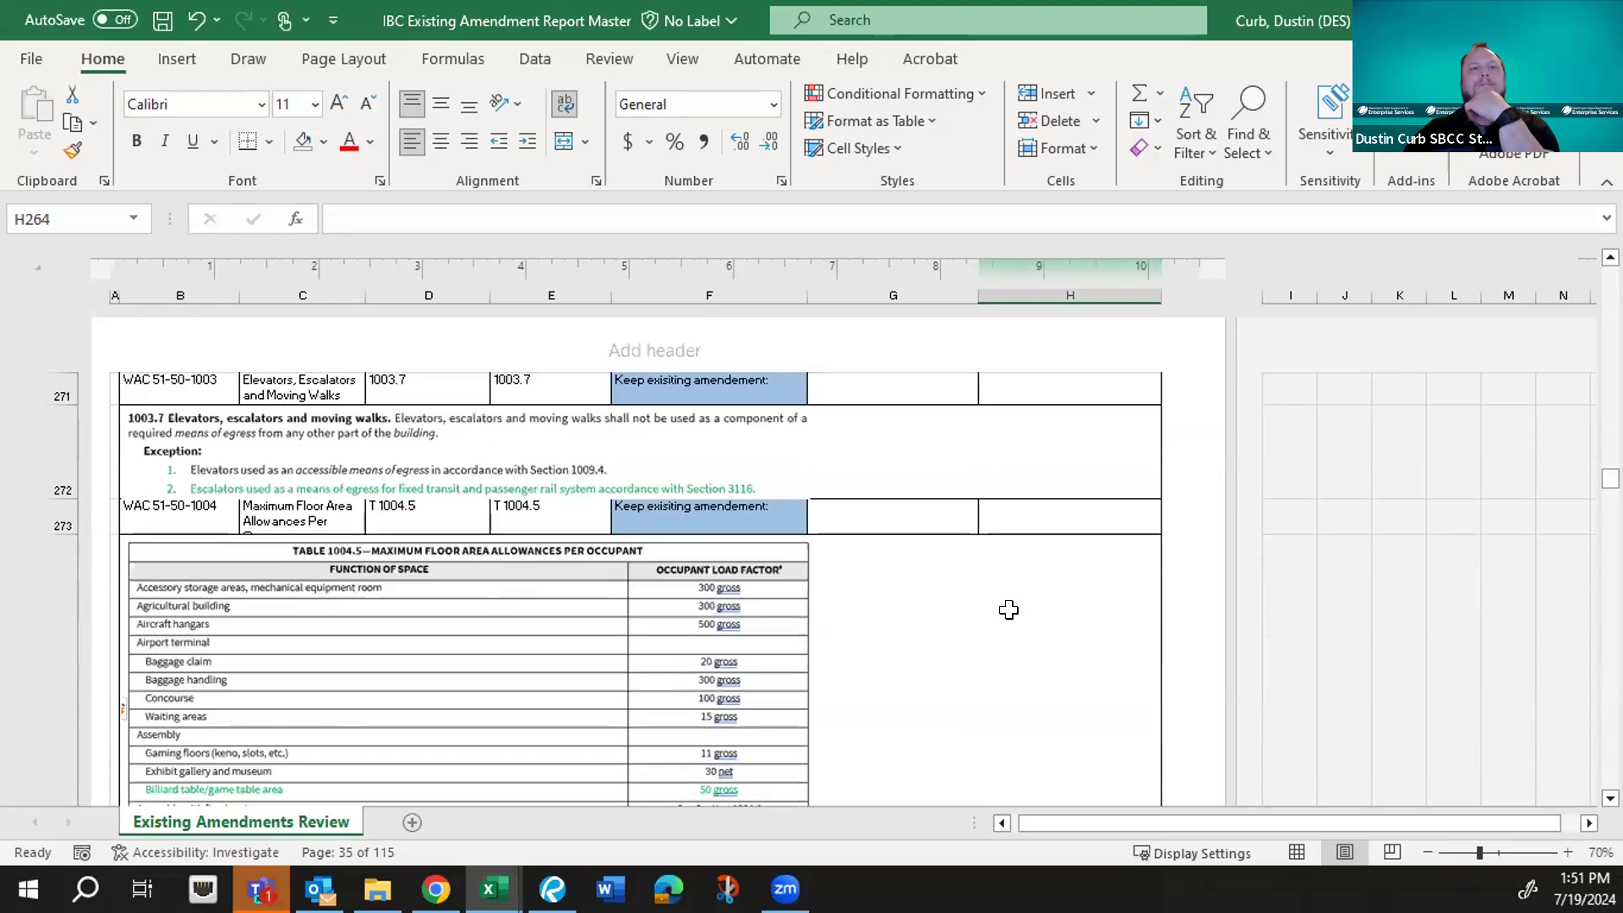
{"action": "scroll", "coordinate": [1008, 610], "scroll_direction": "down", "scroll_amount": 6}
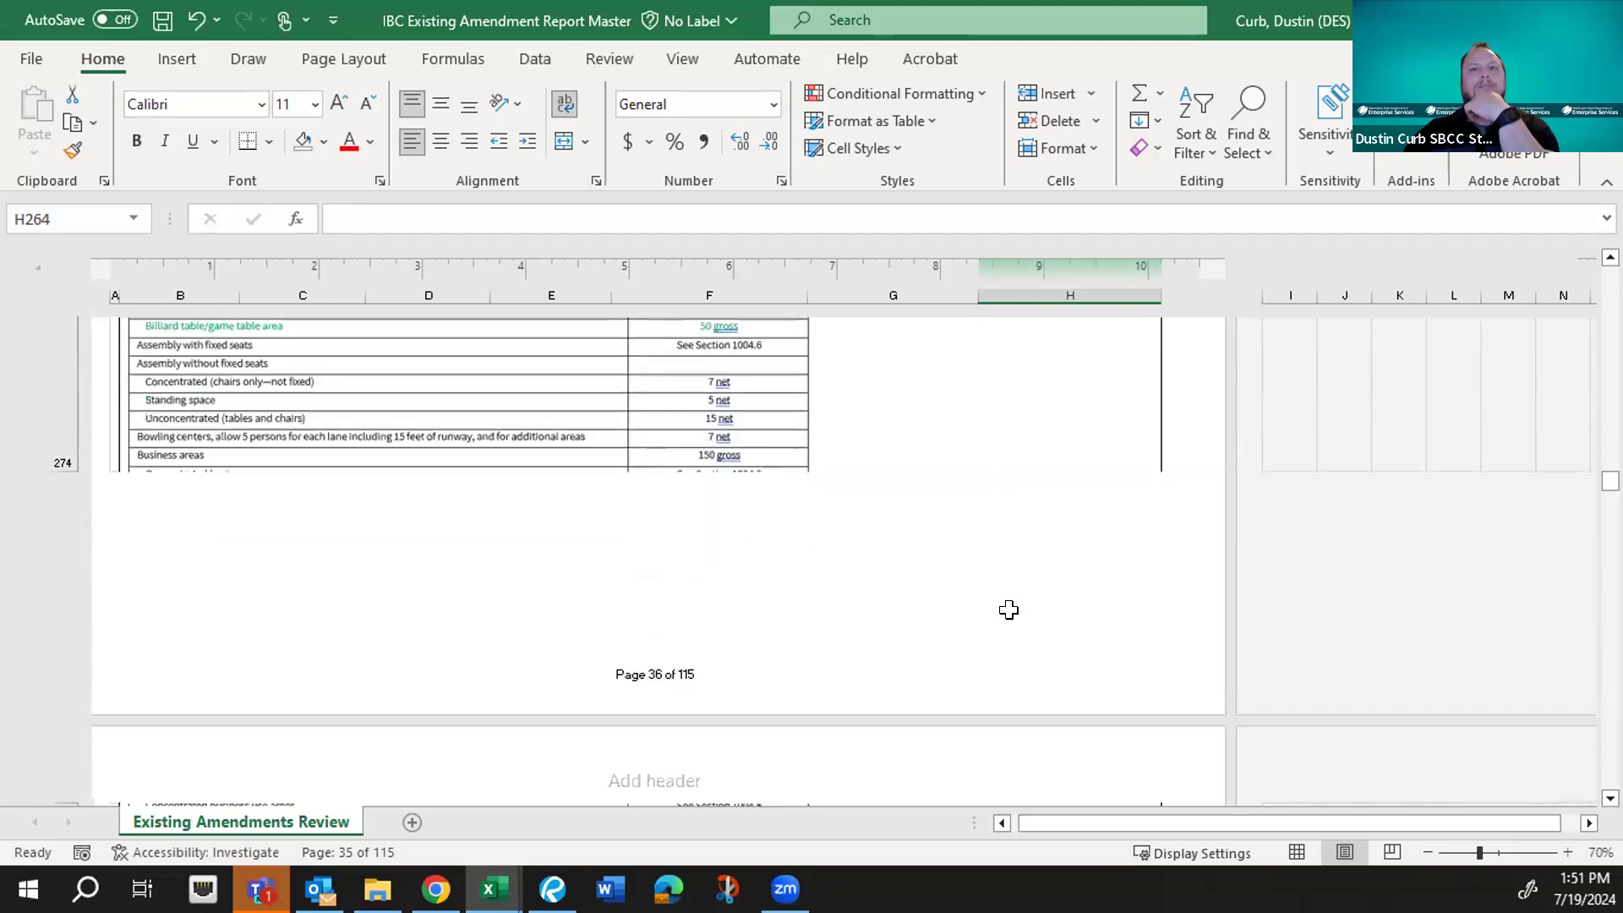
{"action": "scroll", "coordinate": [1008, 610], "scroll_direction": "down", "scroll_amount": 6}
{"action": "scroll", "coordinate": [1009, 609], "scroll_direction": "down", "scroll_amount": 5}
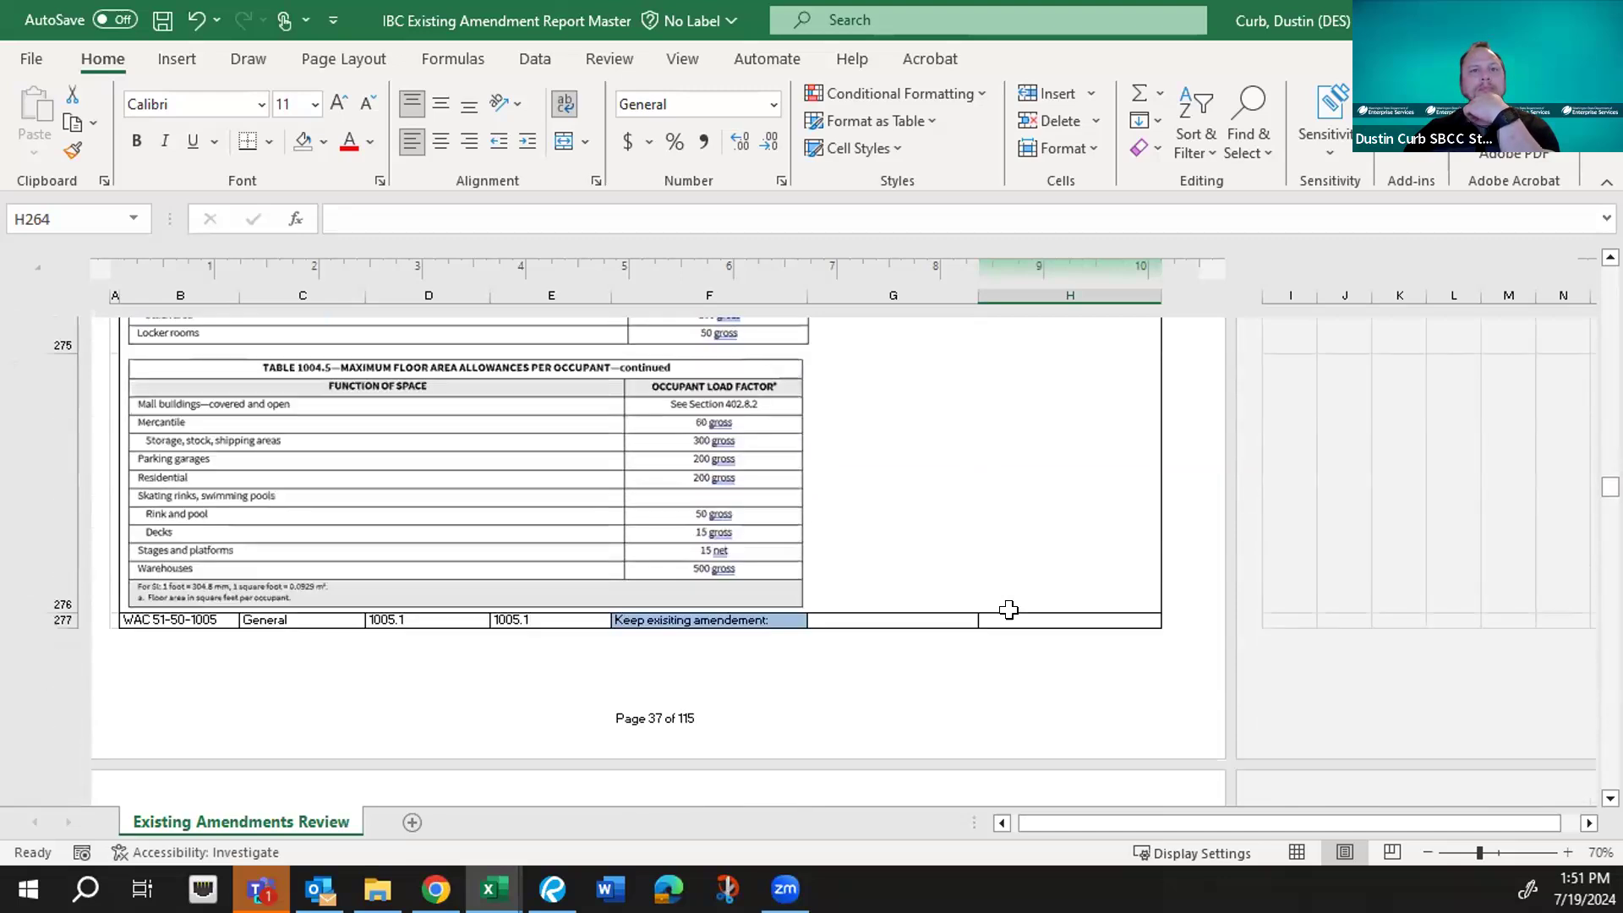
{"action": "scroll", "coordinate": [1008, 610], "scroll_direction": "down", "scroll_amount": 3}
{"action": "scroll", "coordinate": [1009, 609], "scroll_direction": "down", "scroll_amount": 5}
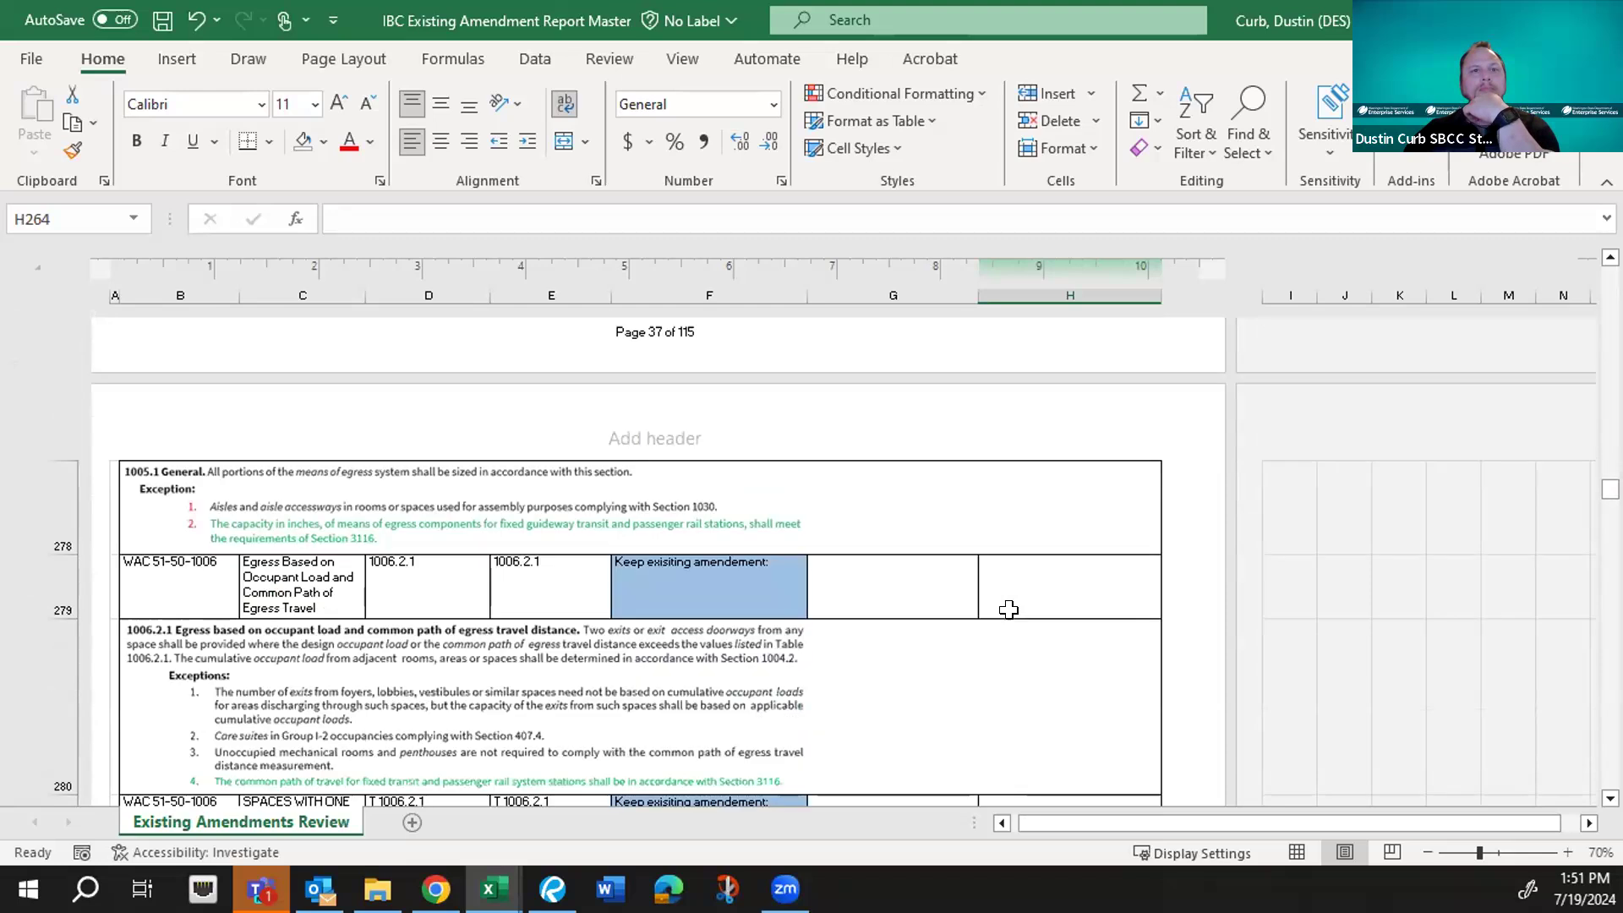
{"action": "scroll", "coordinate": [1008, 609], "scroll_direction": "down", "scroll_amount": 4}
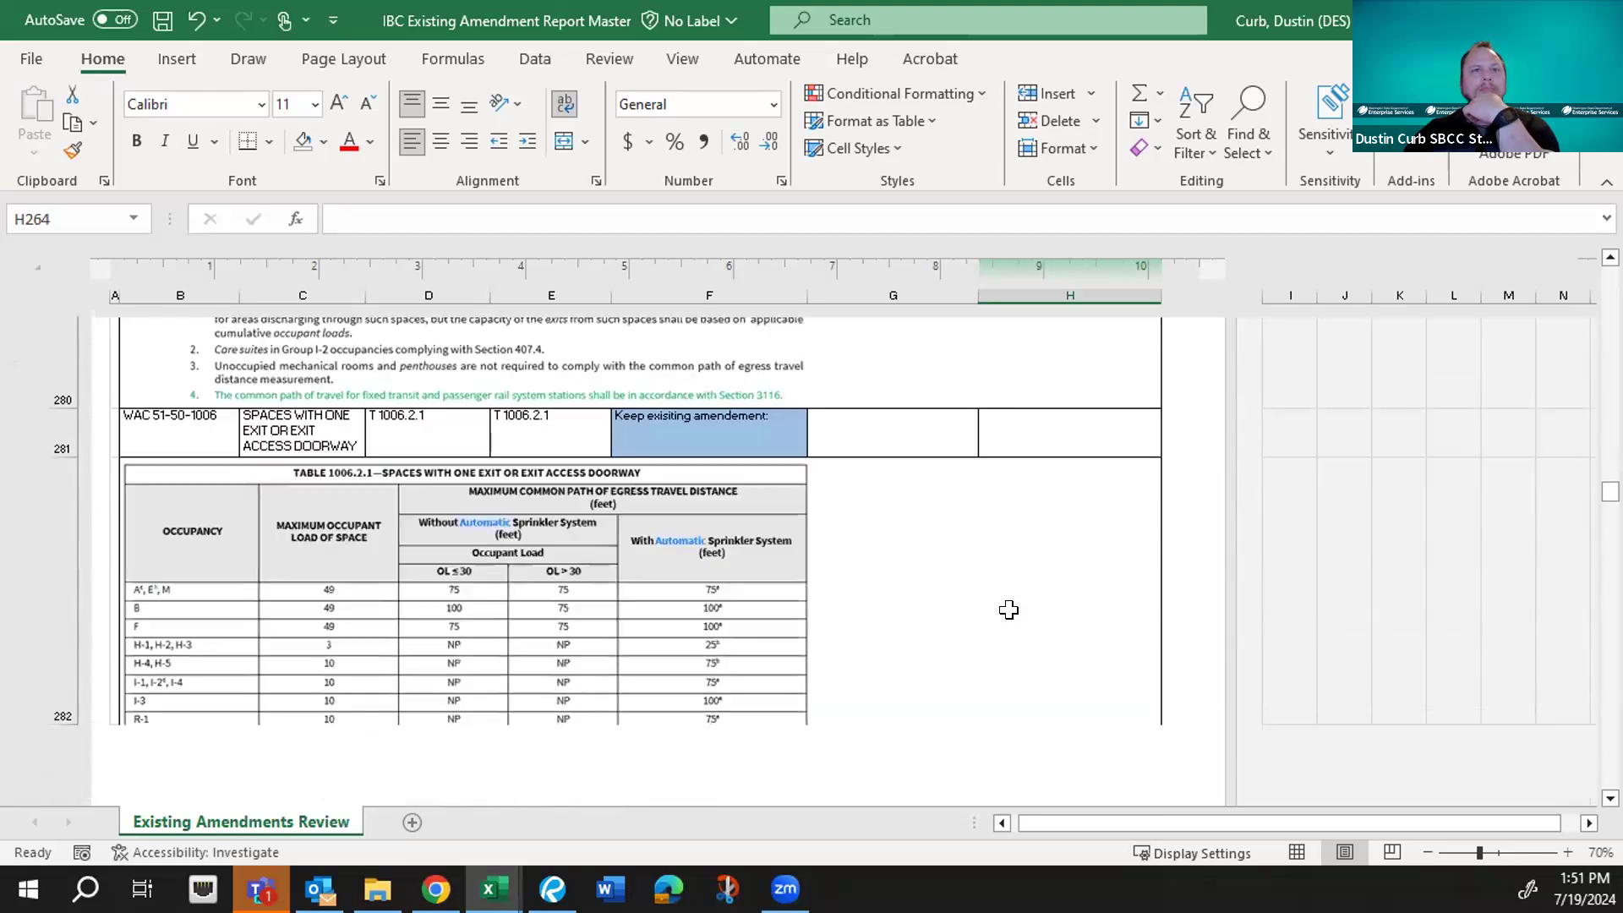
{"action": "scroll", "coordinate": [1008, 609], "scroll_direction": "down", "scroll_amount": 5}
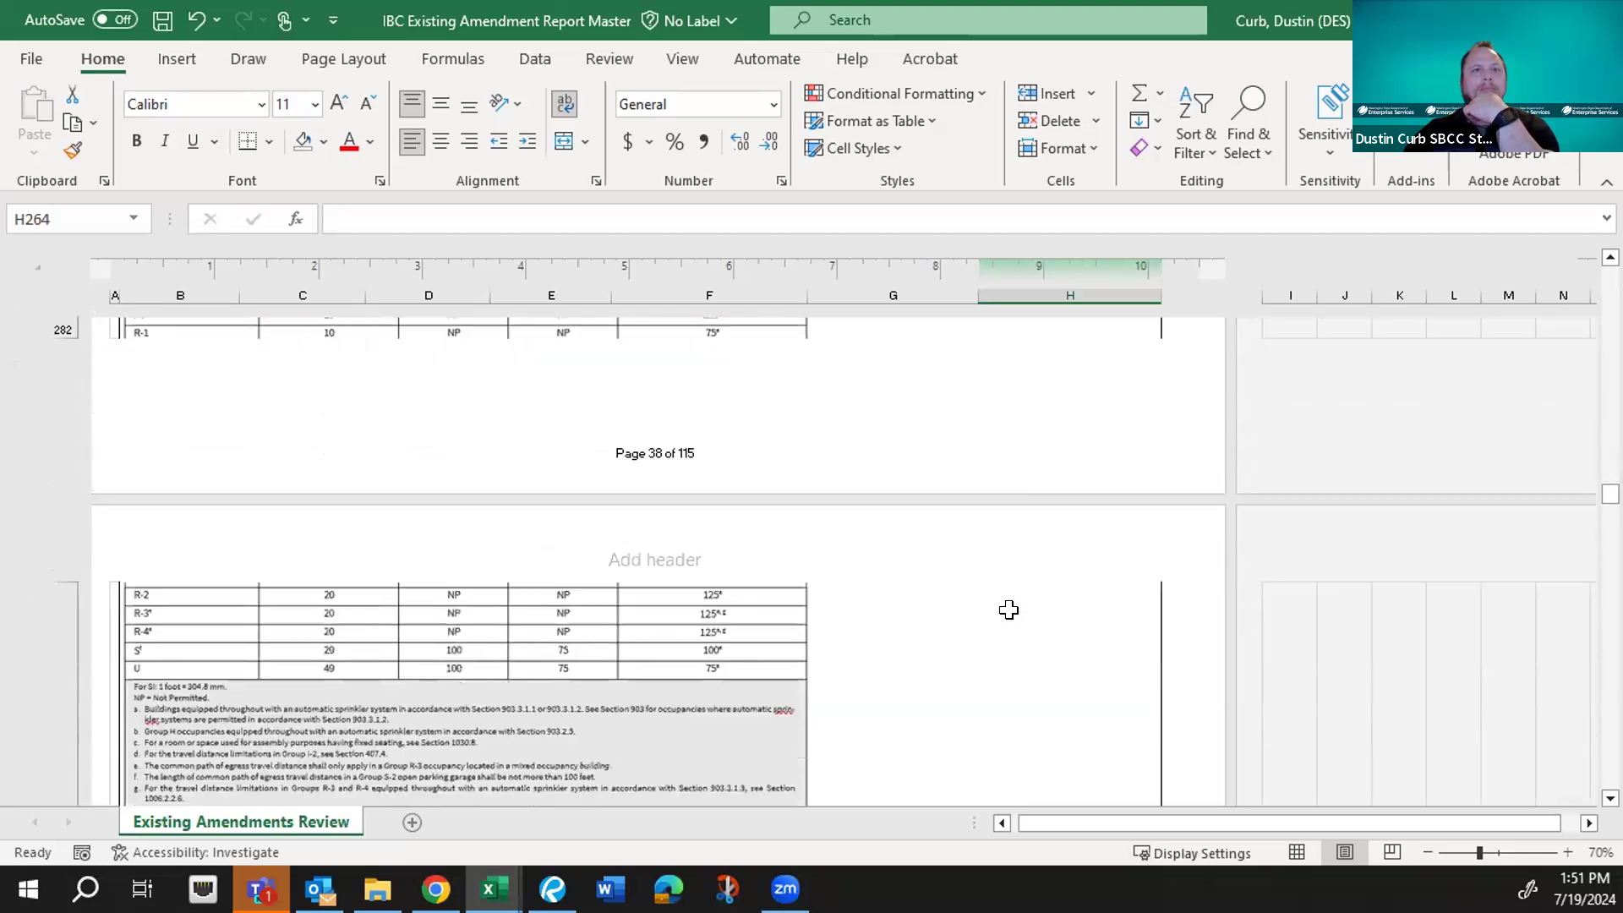
{"action": "scroll", "coordinate": [1009, 610], "scroll_direction": "down", "scroll_amount": 3}
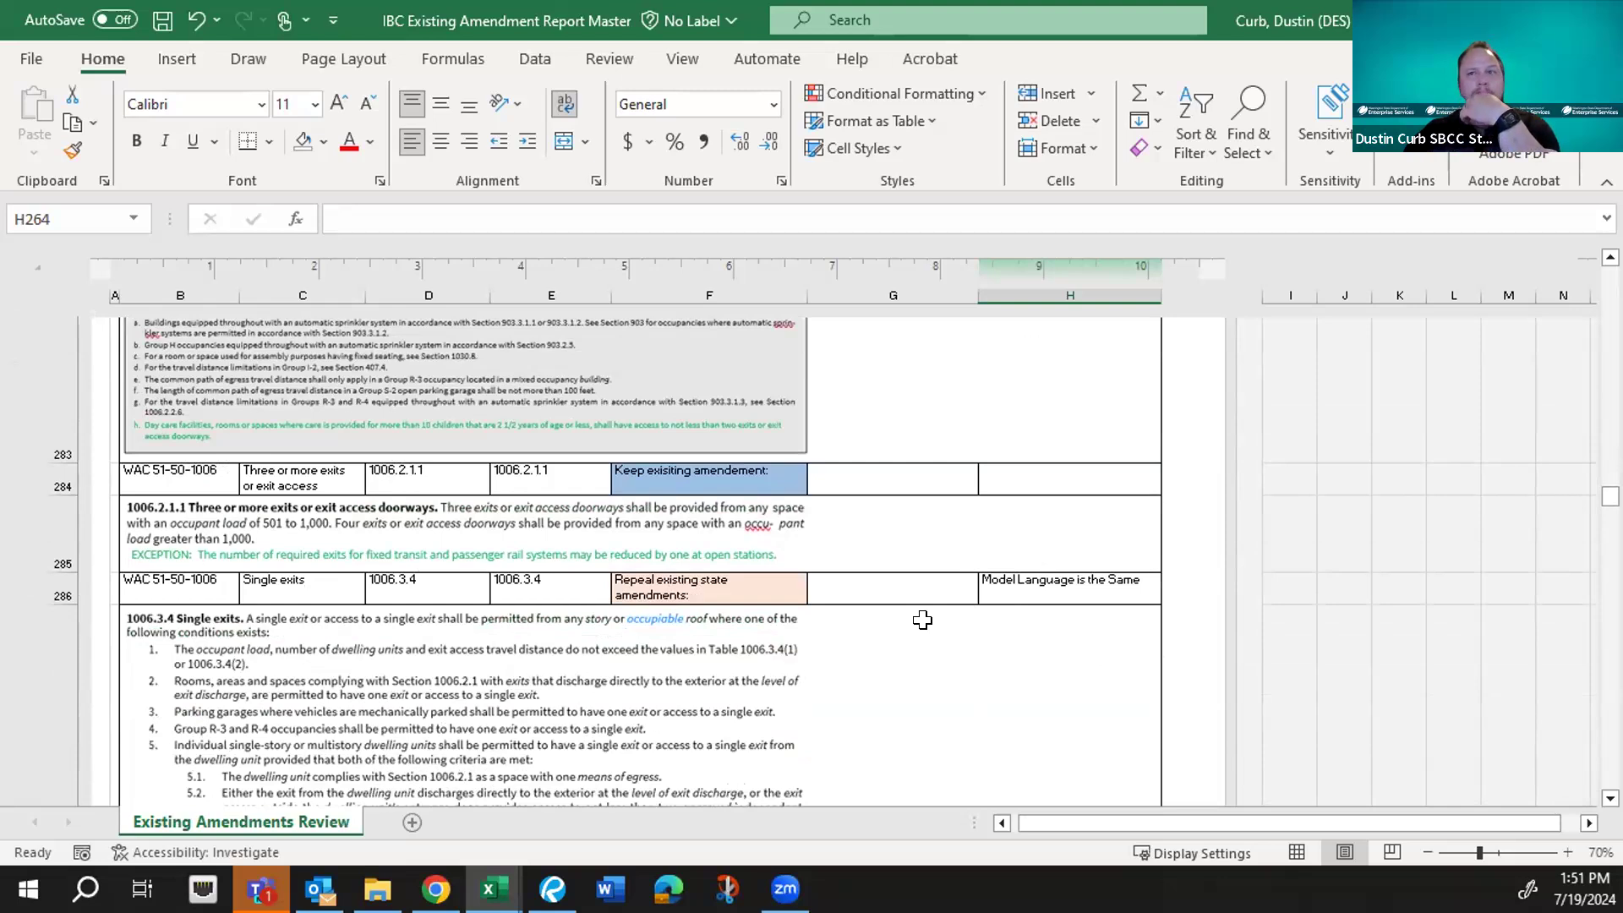
- Append "Legisltive rulemaking required" to the "Model Language is the Same" note in cell H286 of the 1006.3.4 Single exits entry
{"action": "left_click", "coordinate": [1025, 582]}
{"action": "left_click", "coordinate": [611, 216]}
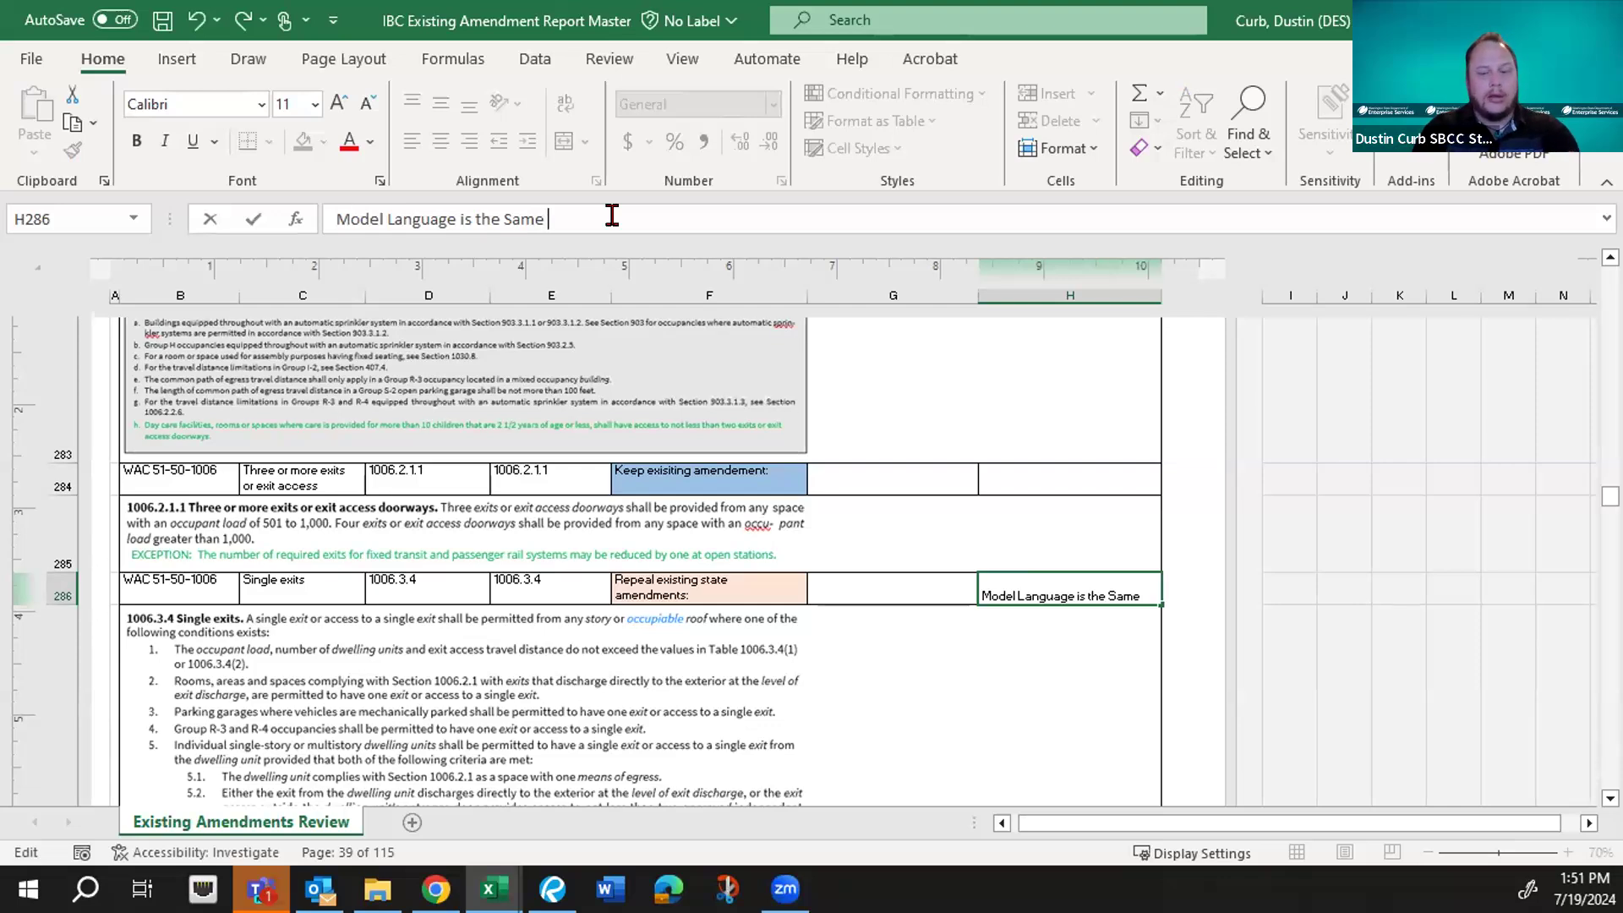
{"action": "type", "text": "Legisltive"}
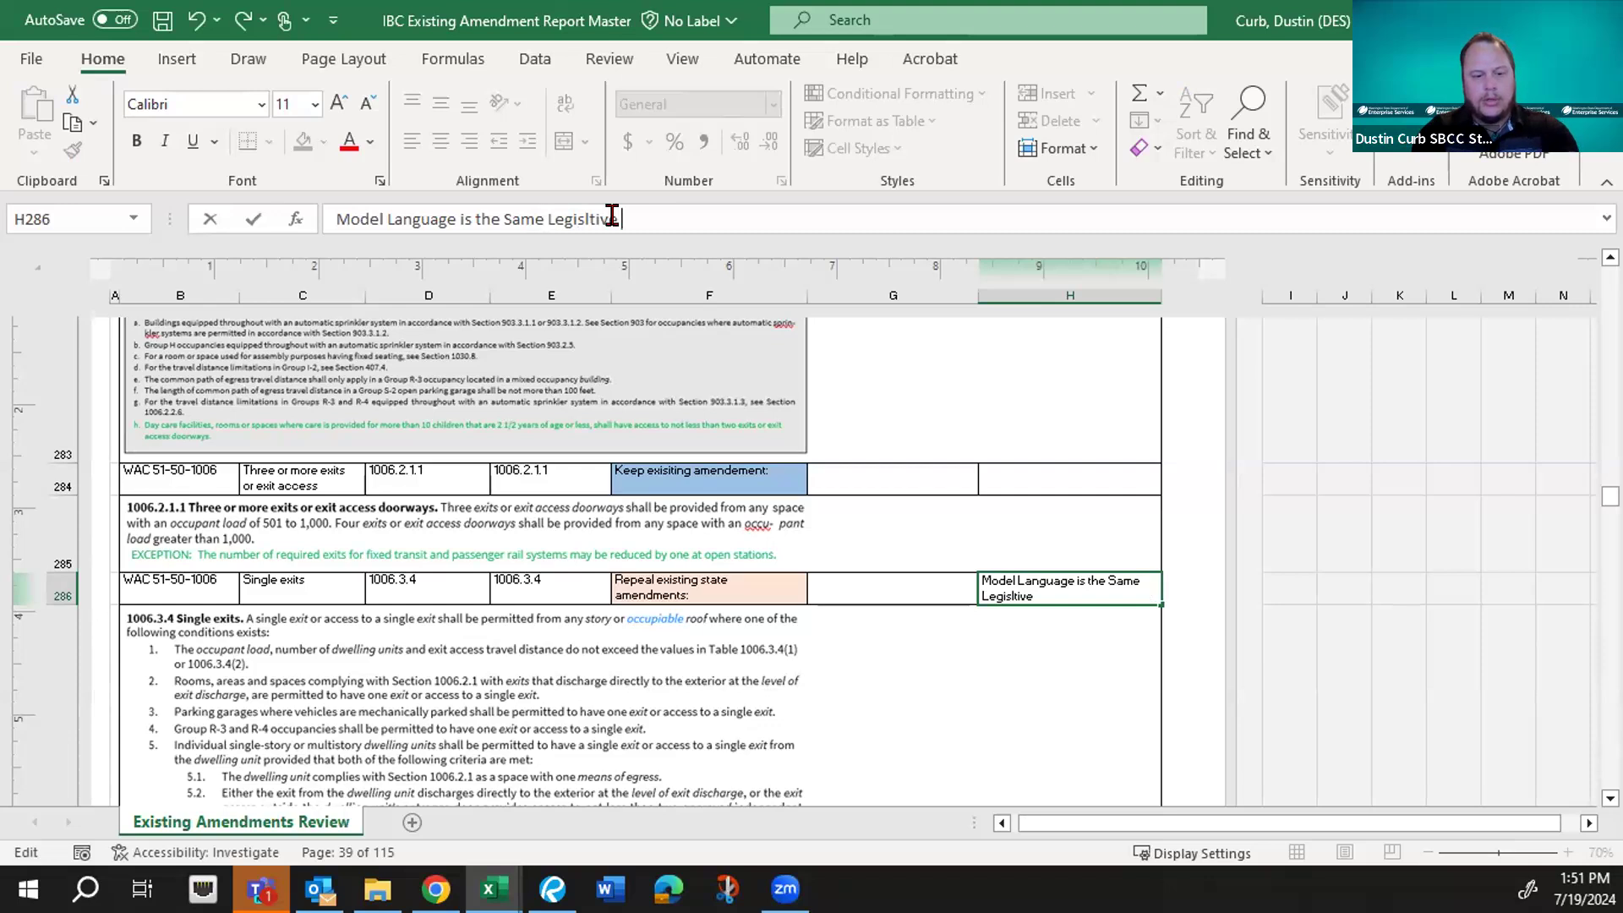
{"action": "type", "text": " rulemaki"}
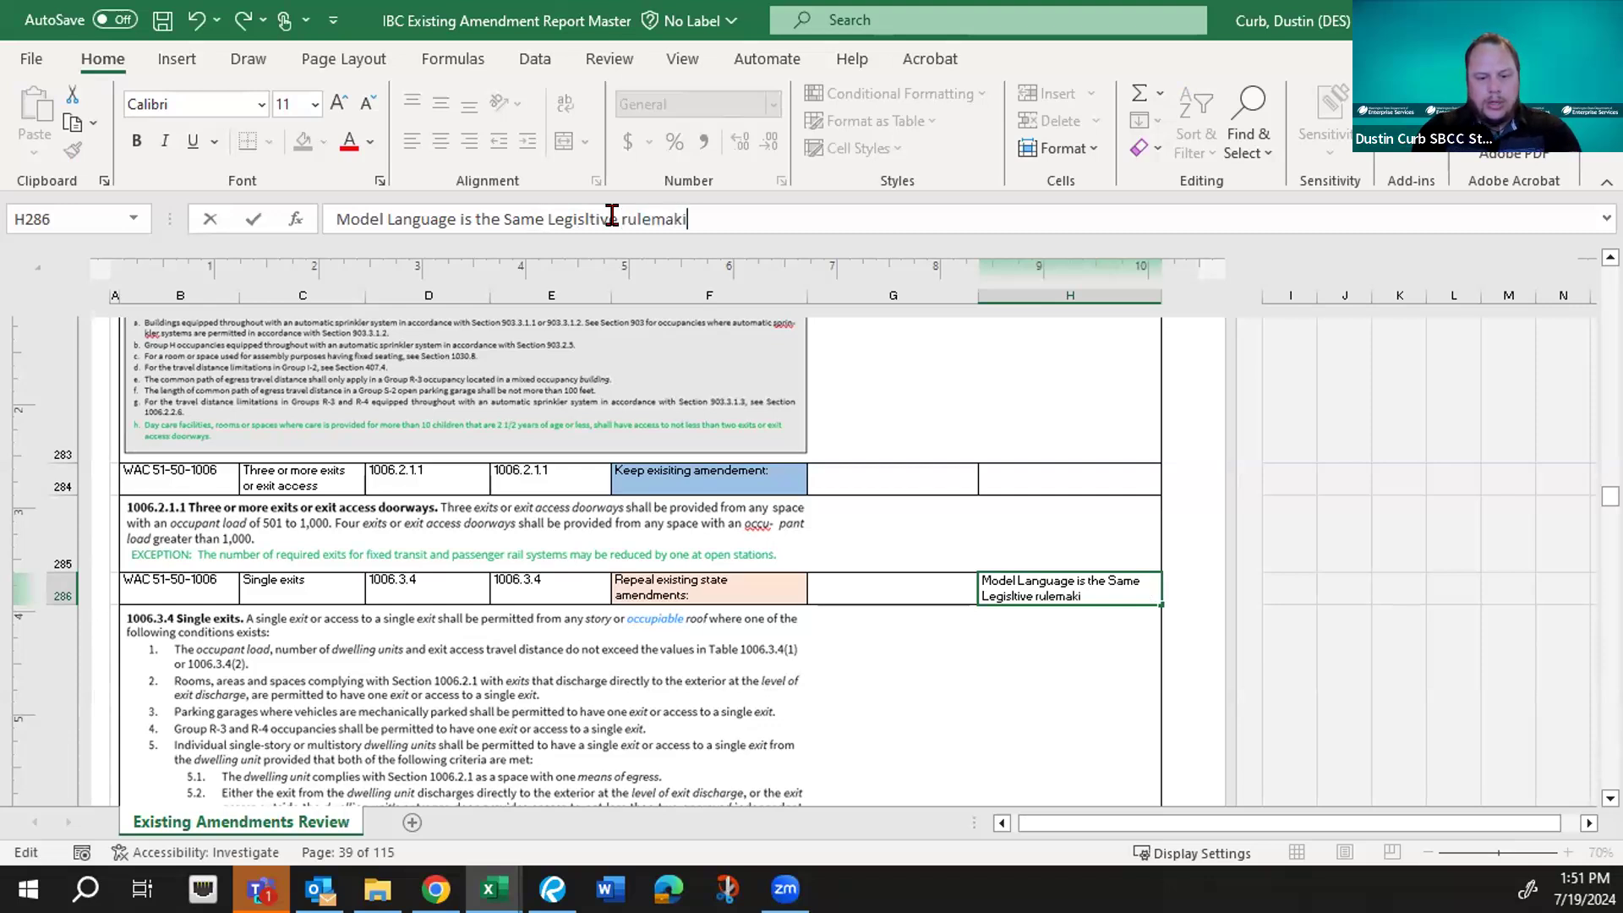
{"action": "type", "text": "ng required"}
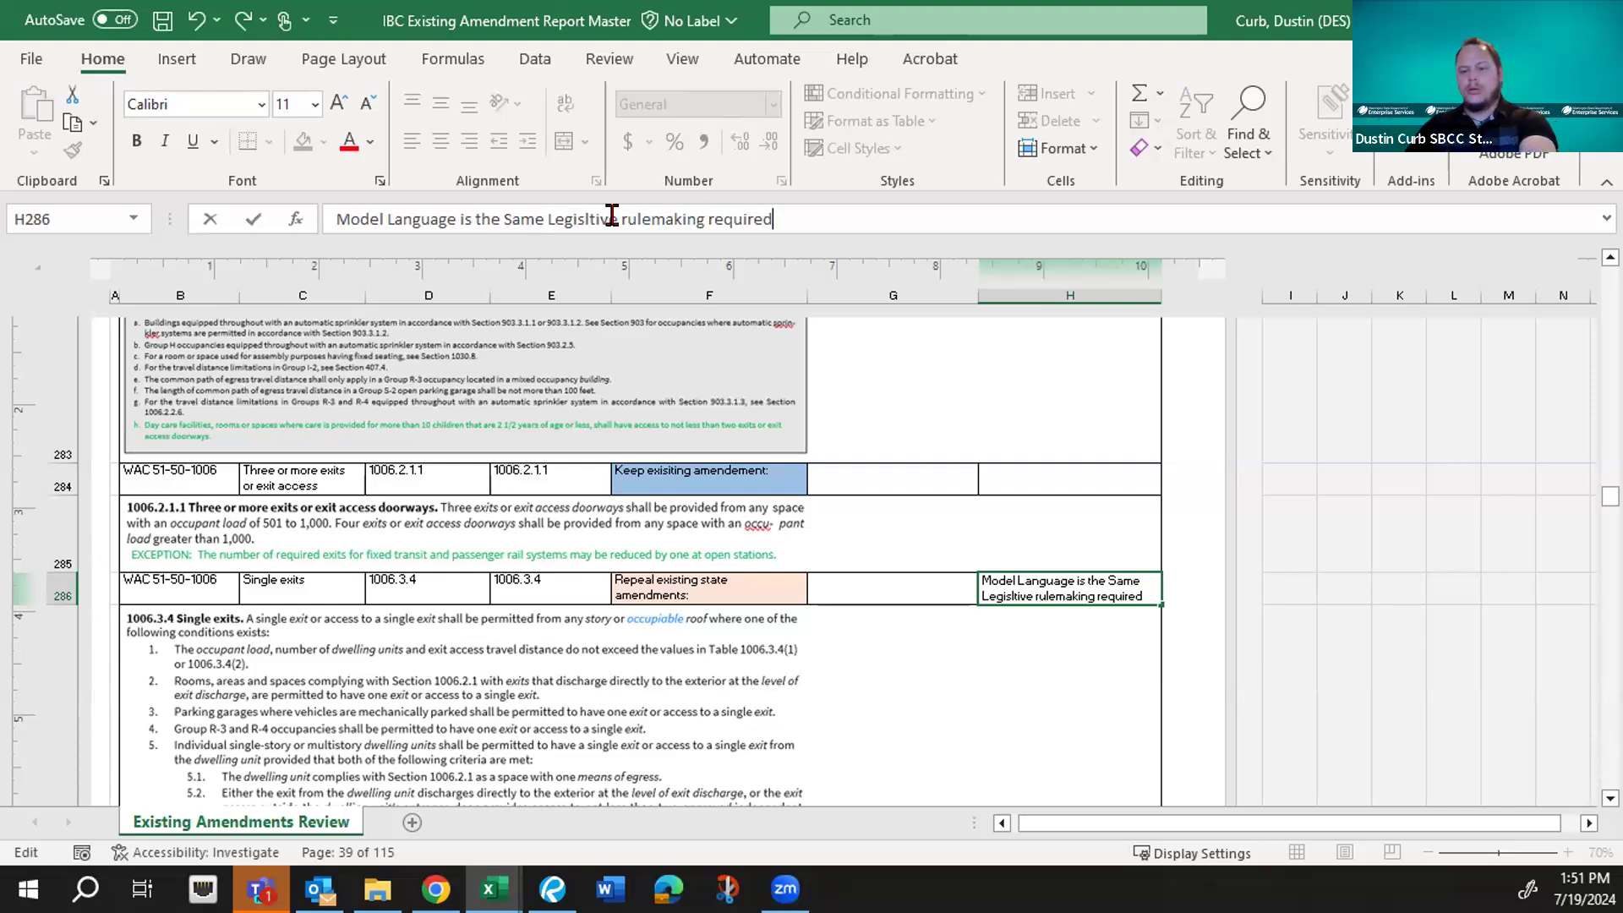
{"action": "key", "text": "Return"}
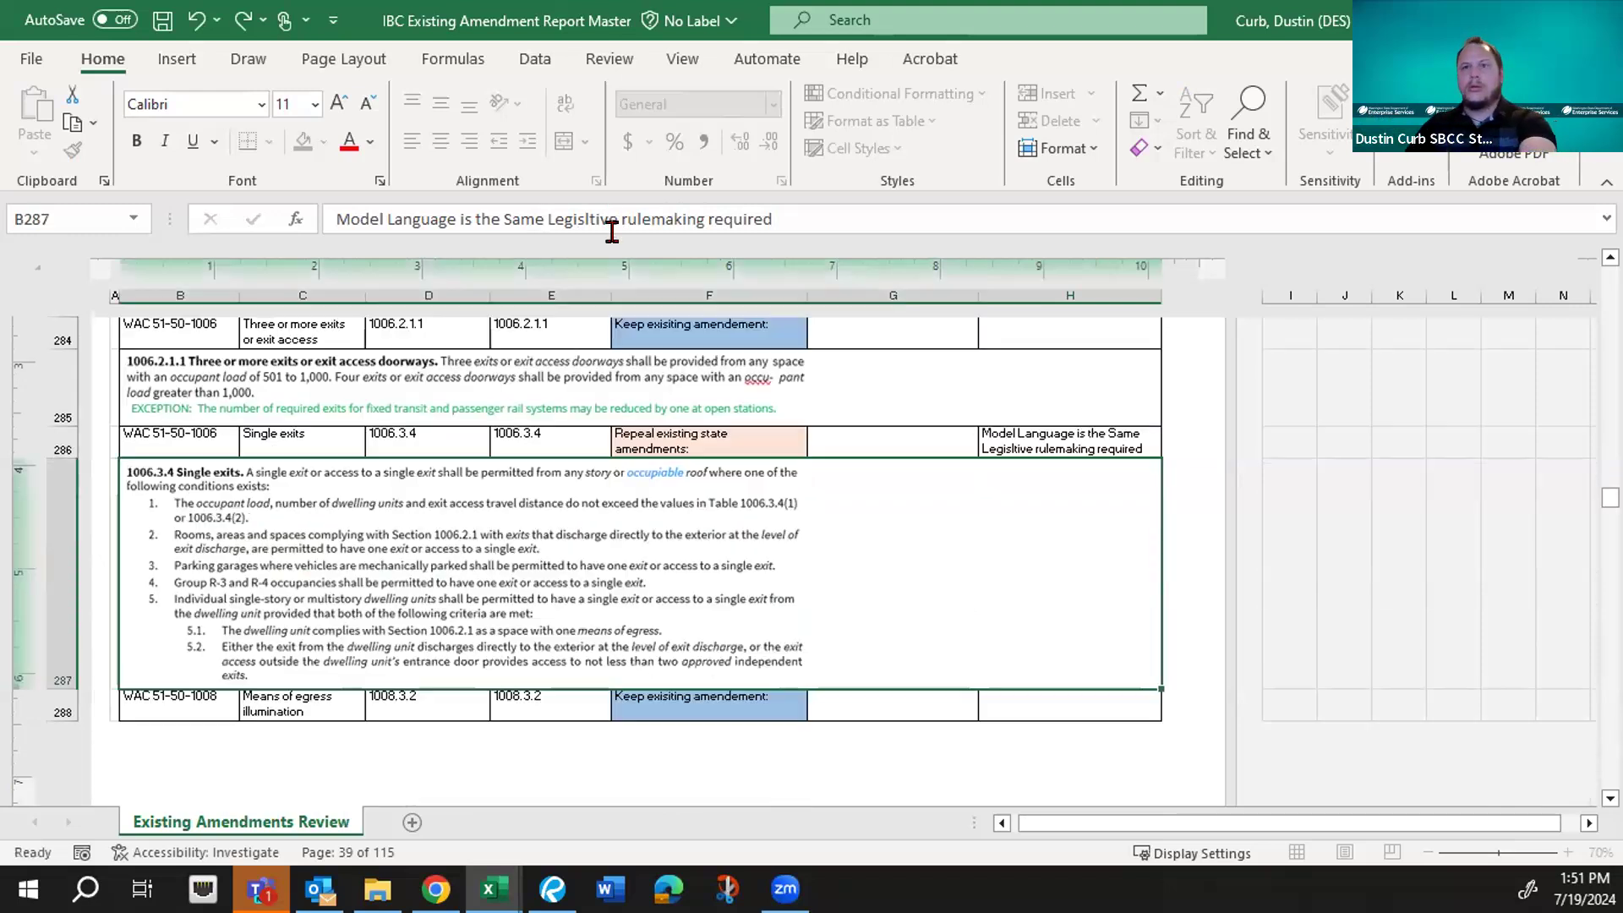
- Look over the Chapter 10 amendments from 1008.2.3 Exit discharge to 1010.2.13 Controlled egress doors in Groups I-1 and I-2
{"action": "scroll", "coordinate": [831, 435], "scroll_direction": "down", "scroll_amount": 3}
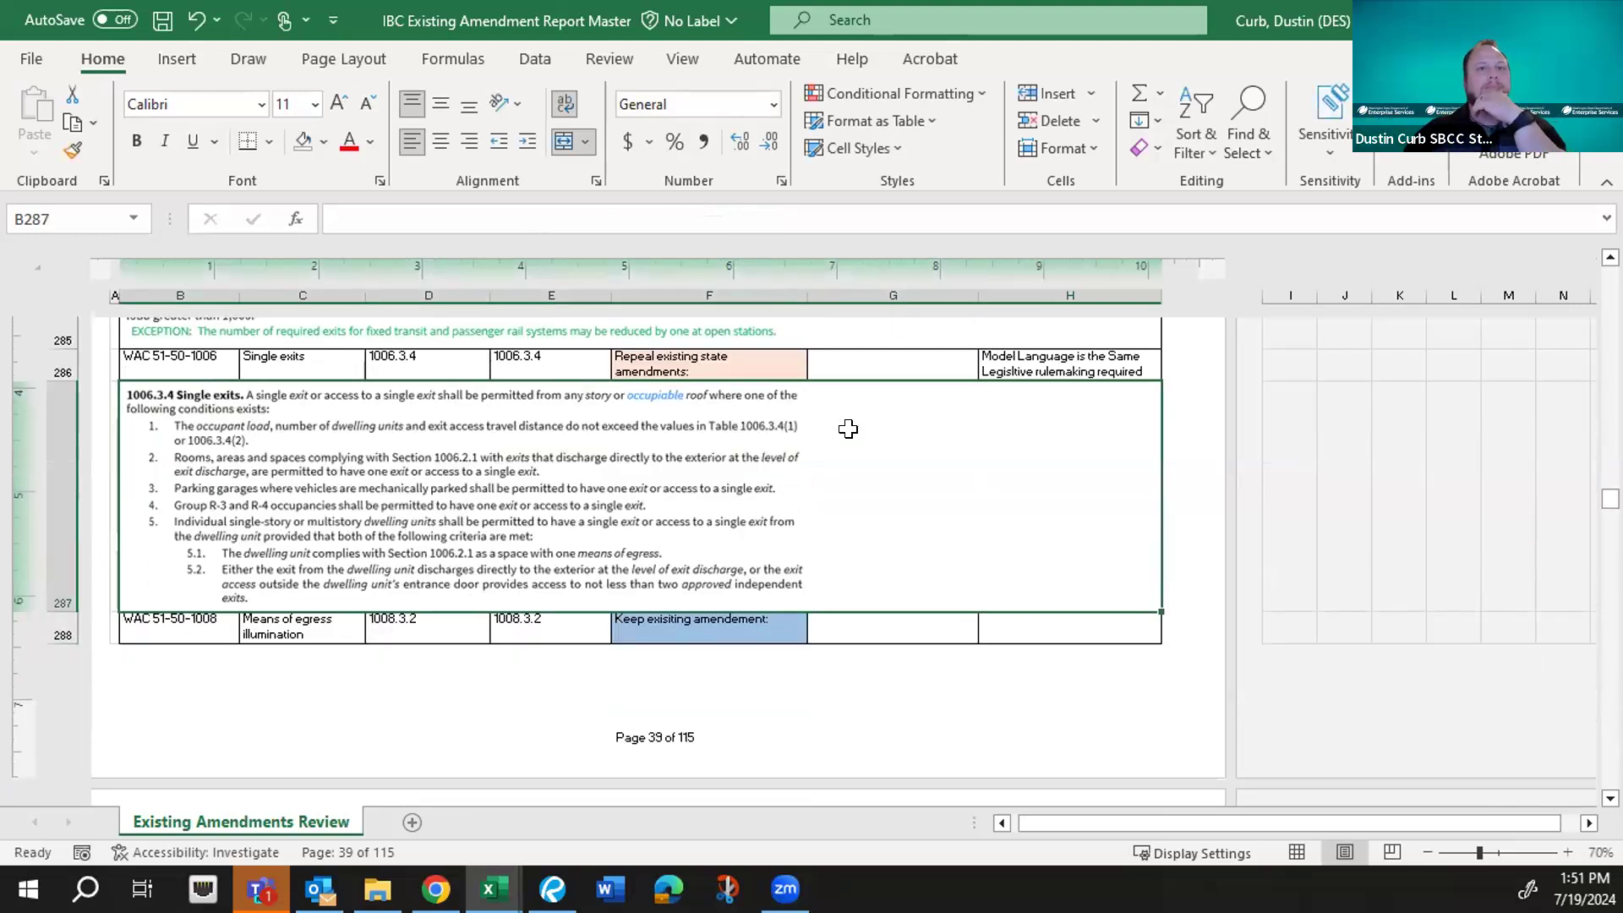
{"action": "scroll", "coordinate": [848, 428], "scroll_direction": "down", "scroll_amount": 6}
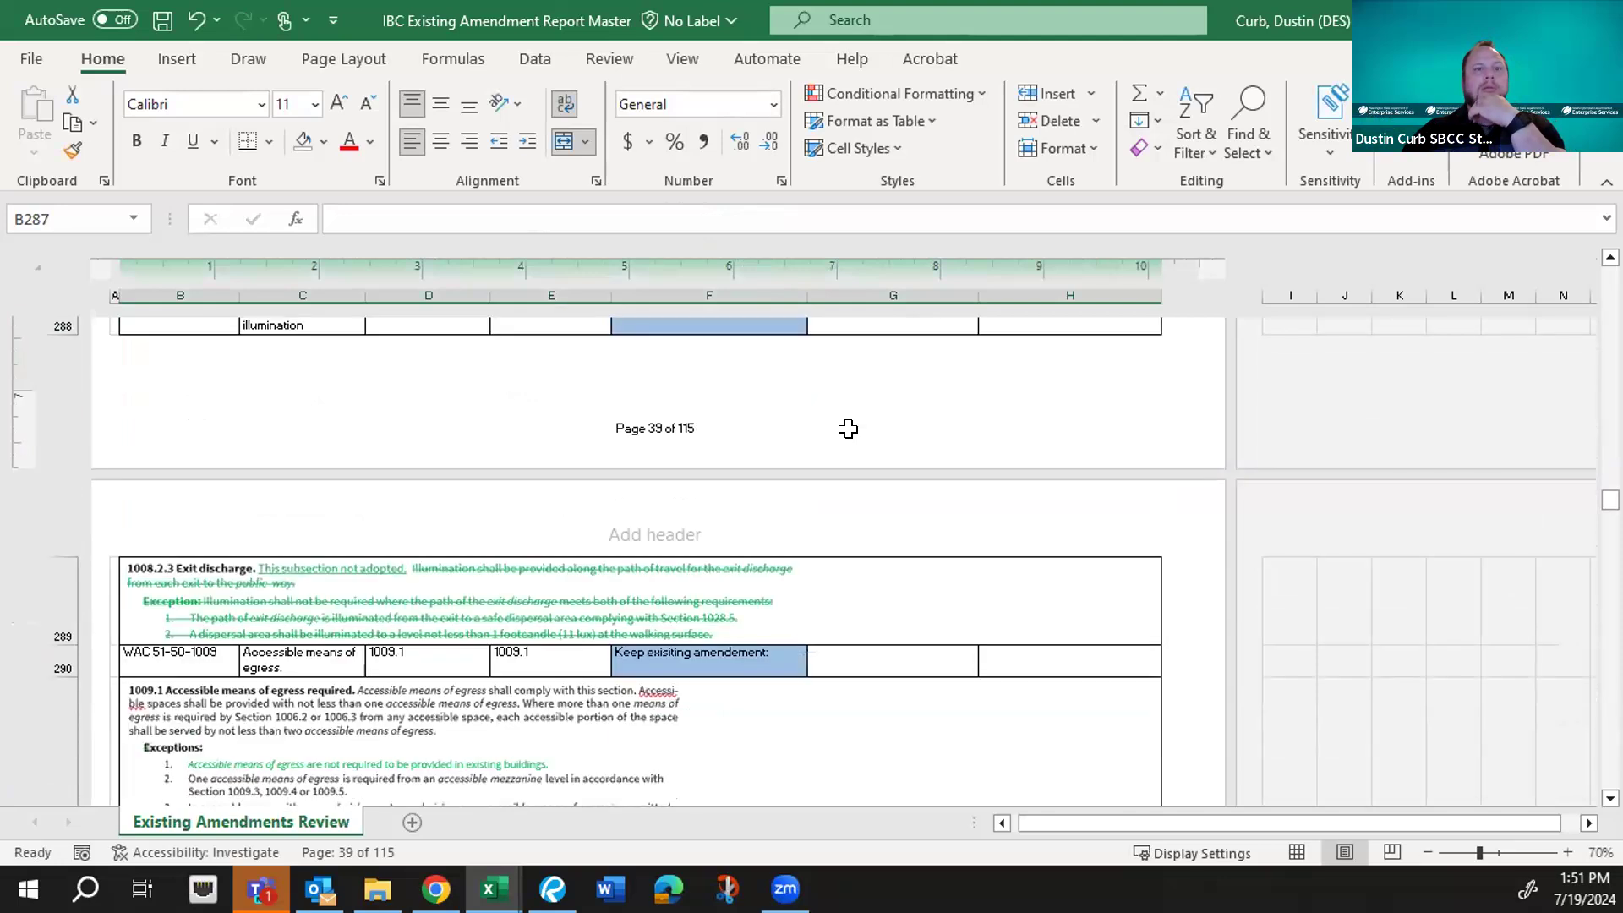
{"action": "scroll", "coordinate": [848, 429], "scroll_direction": "down", "scroll_amount": 3}
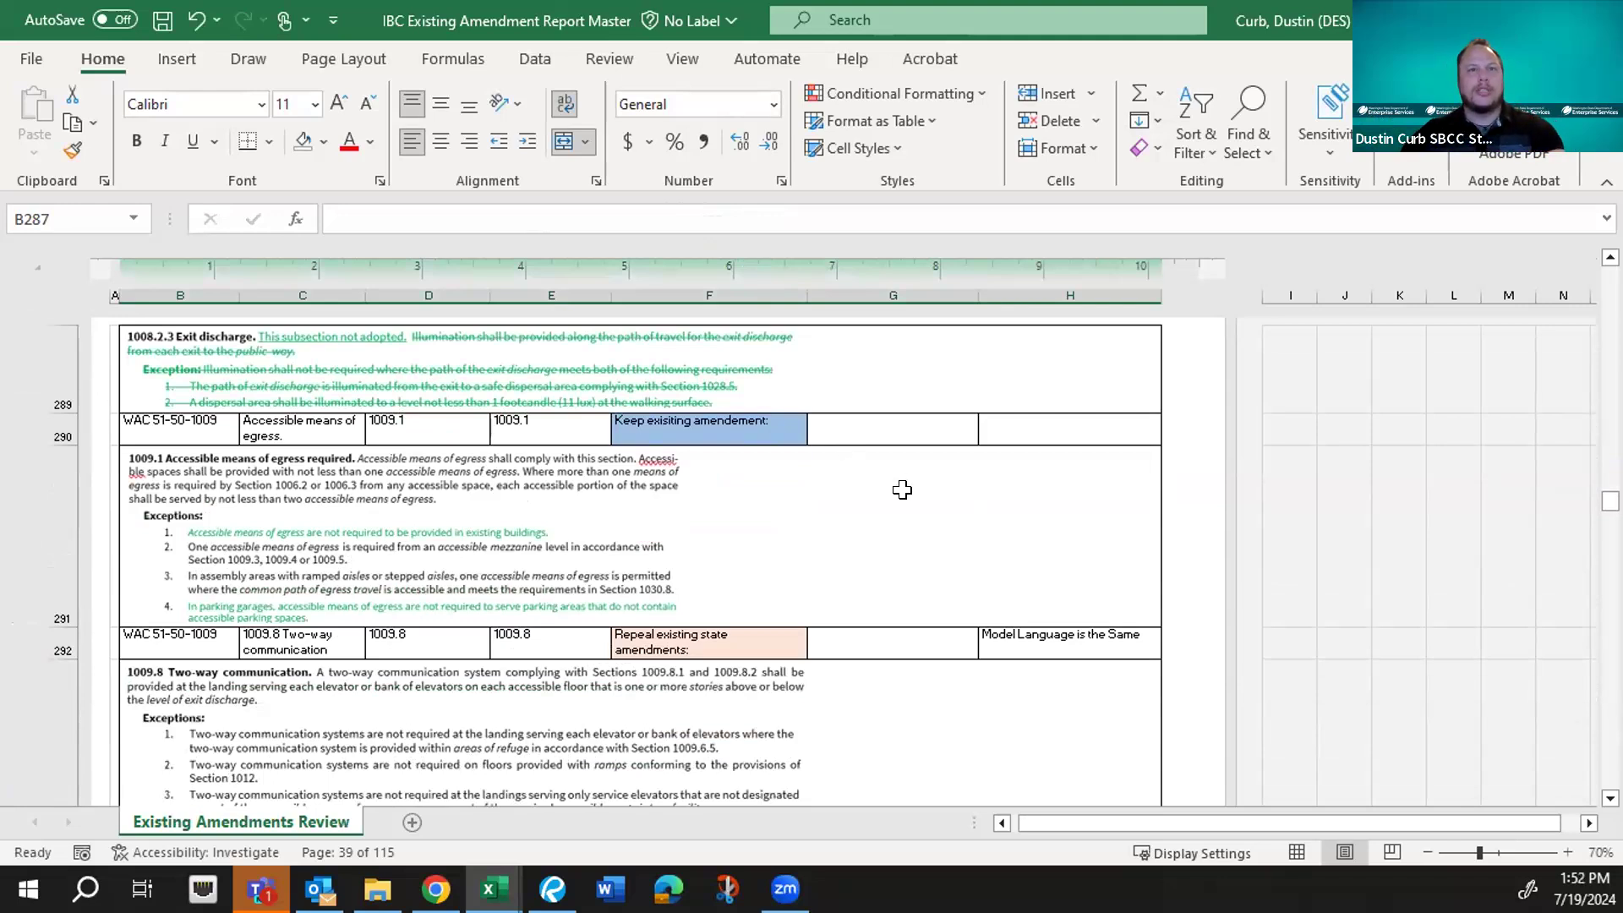
{"action": "scroll", "coordinate": [990, 552], "scroll_direction": "down", "scroll_amount": 3}
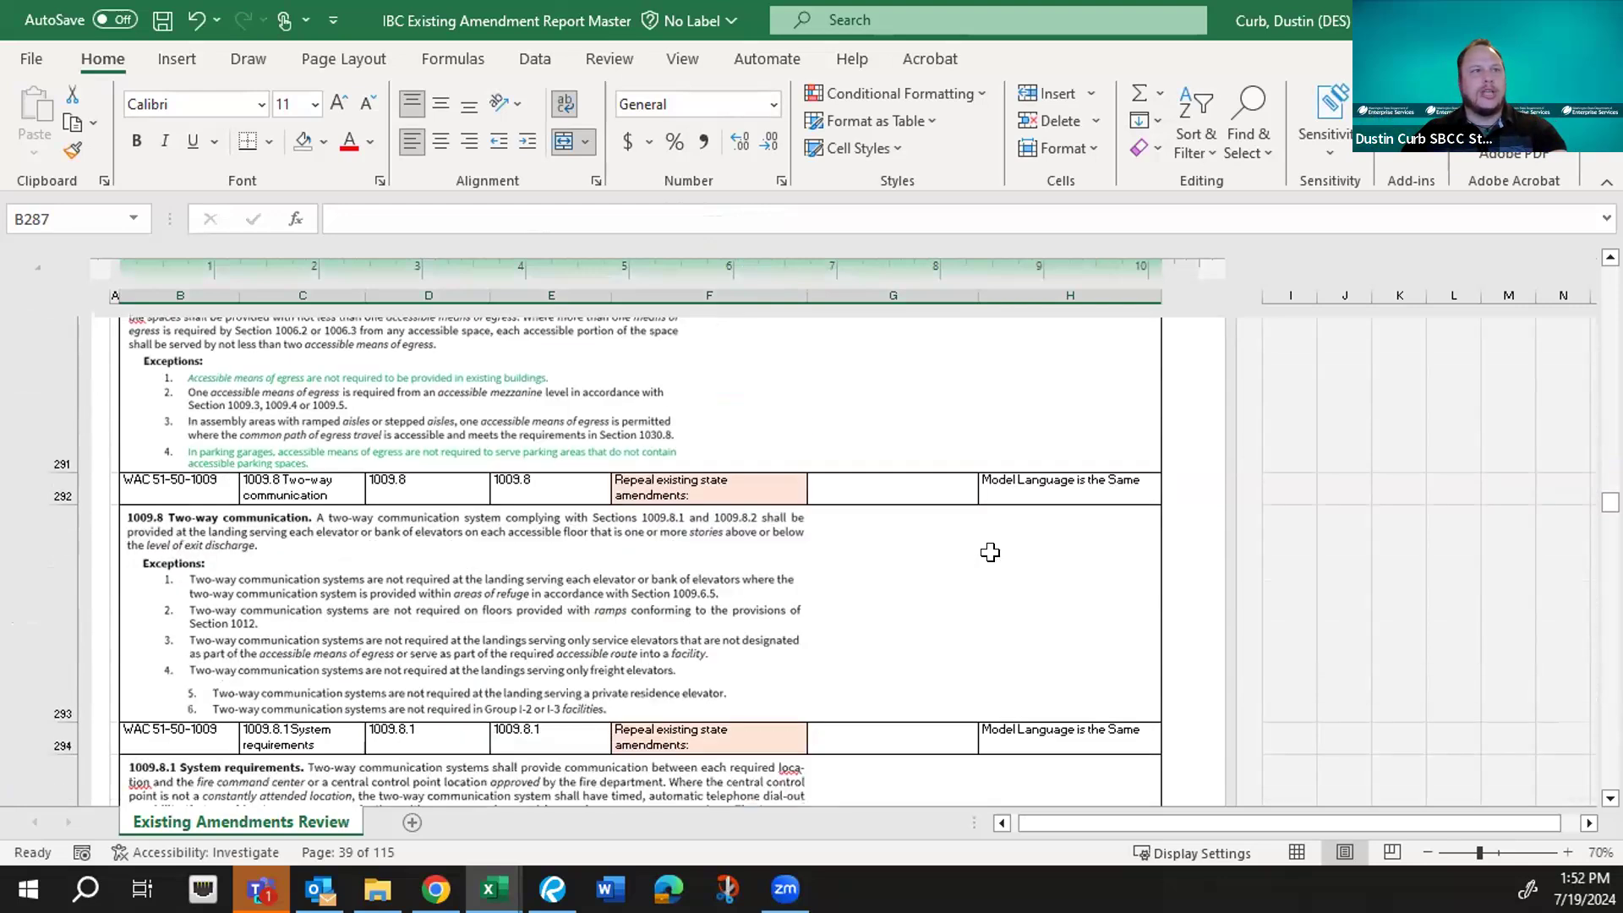
{"action": "scroll", "coordinate": [990, 551], "scroll_direction": "down", "scroll_amount": 3}
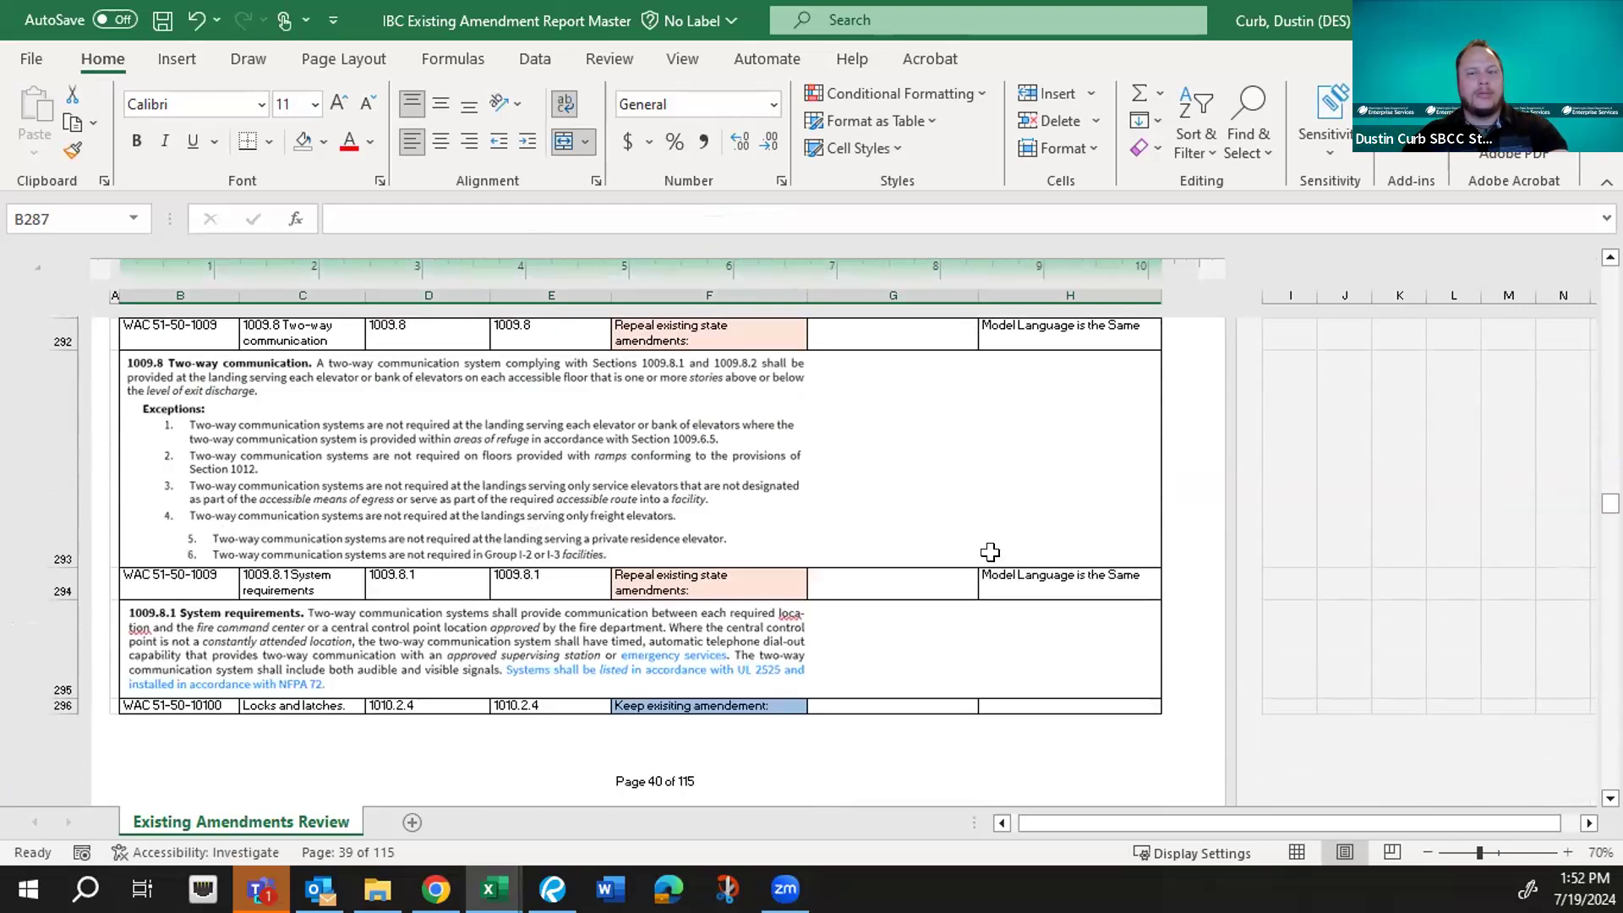
{"action": "scroll", "coordinate": [990, 552], "scroll_direction": "down", "scroll_amount": 3}
{"action": "scroll", "coordinate": [989, 552], "scroll_direction": "down", "scroll_amount": 2}
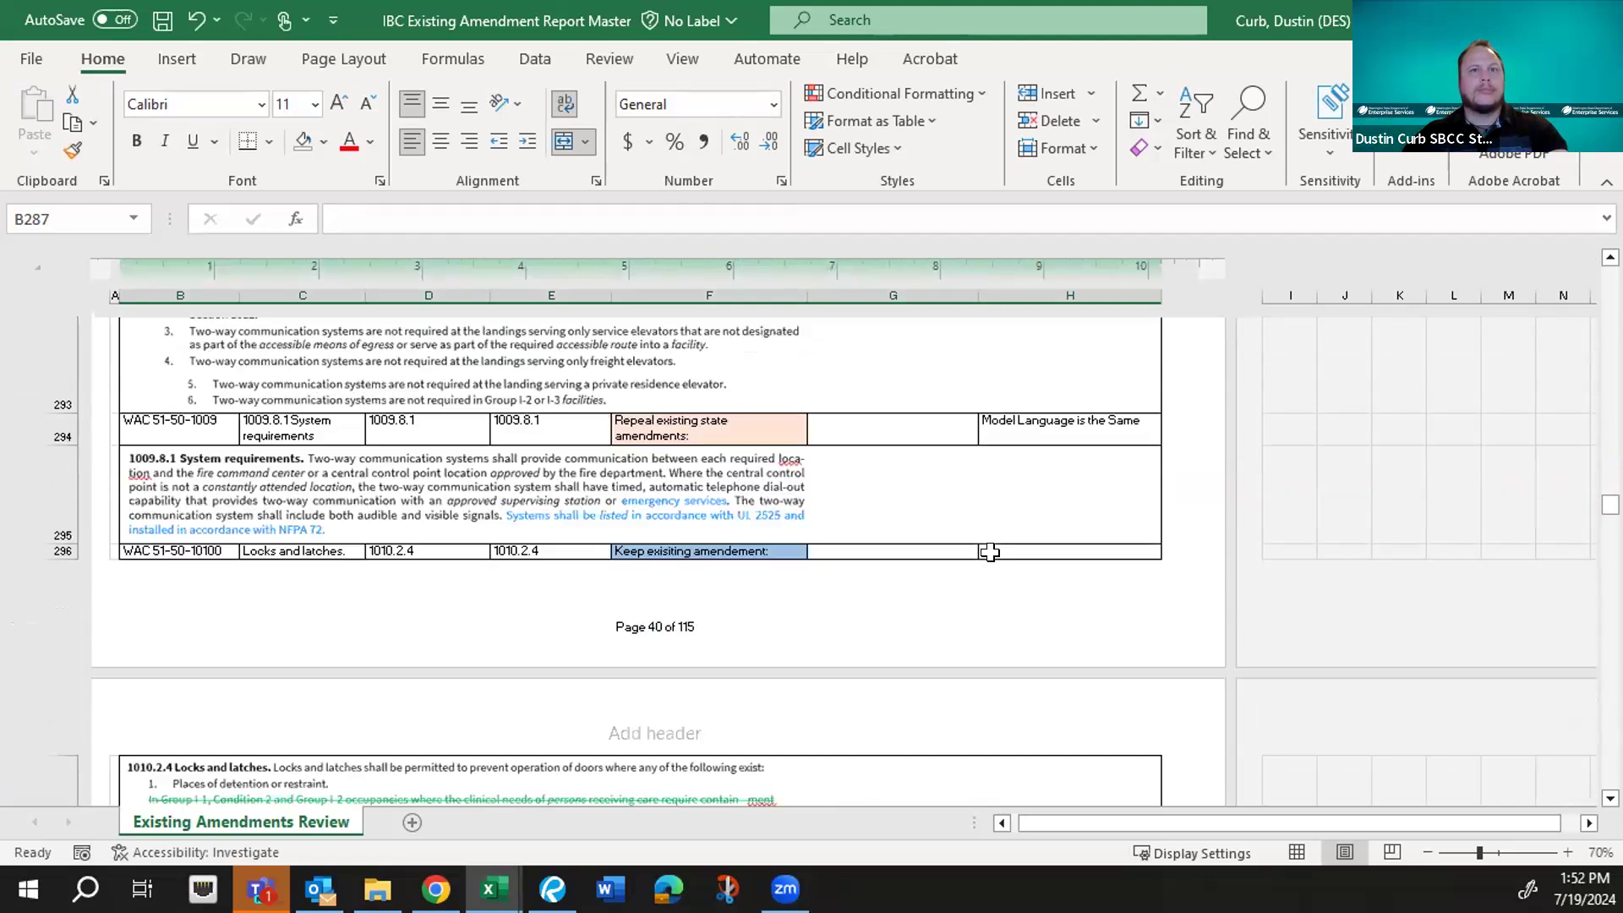
{"action": "scroll", "coordinate": [989, 552], "scroll_direction": "down", "scroll_amount": 9}
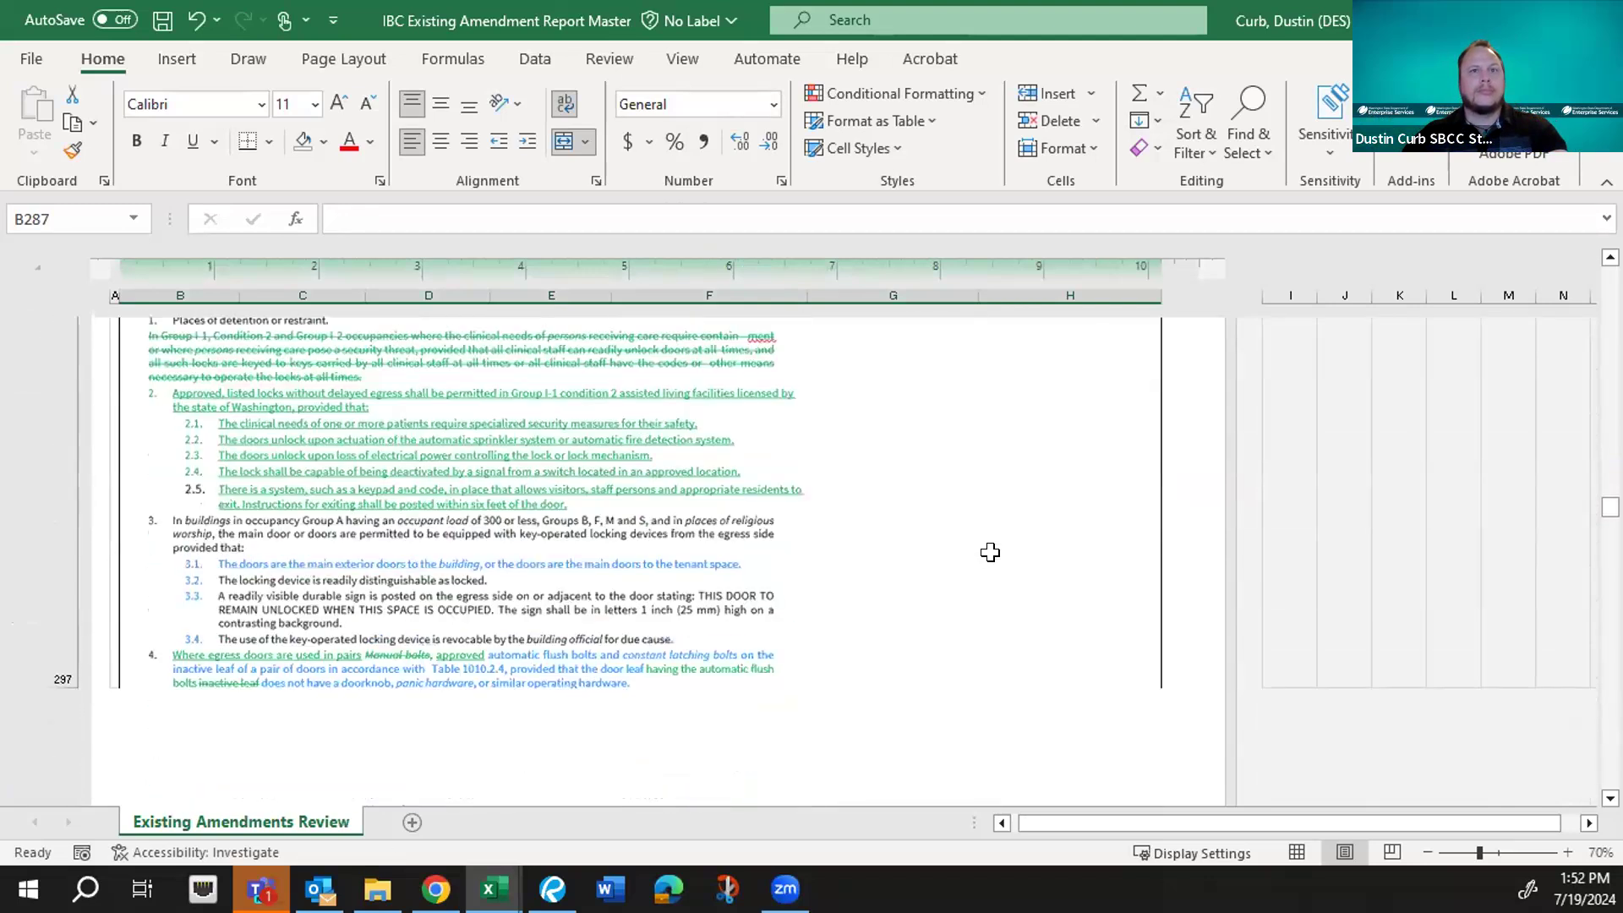
{"action": "scroll", "coordinate": [990, 552], "scroll_direction": "down", "scroll_amount": 2}
{"action": "scroll", "coordinate": [989, 552], "scroll_direction": "down", "scroll_amount": 5}
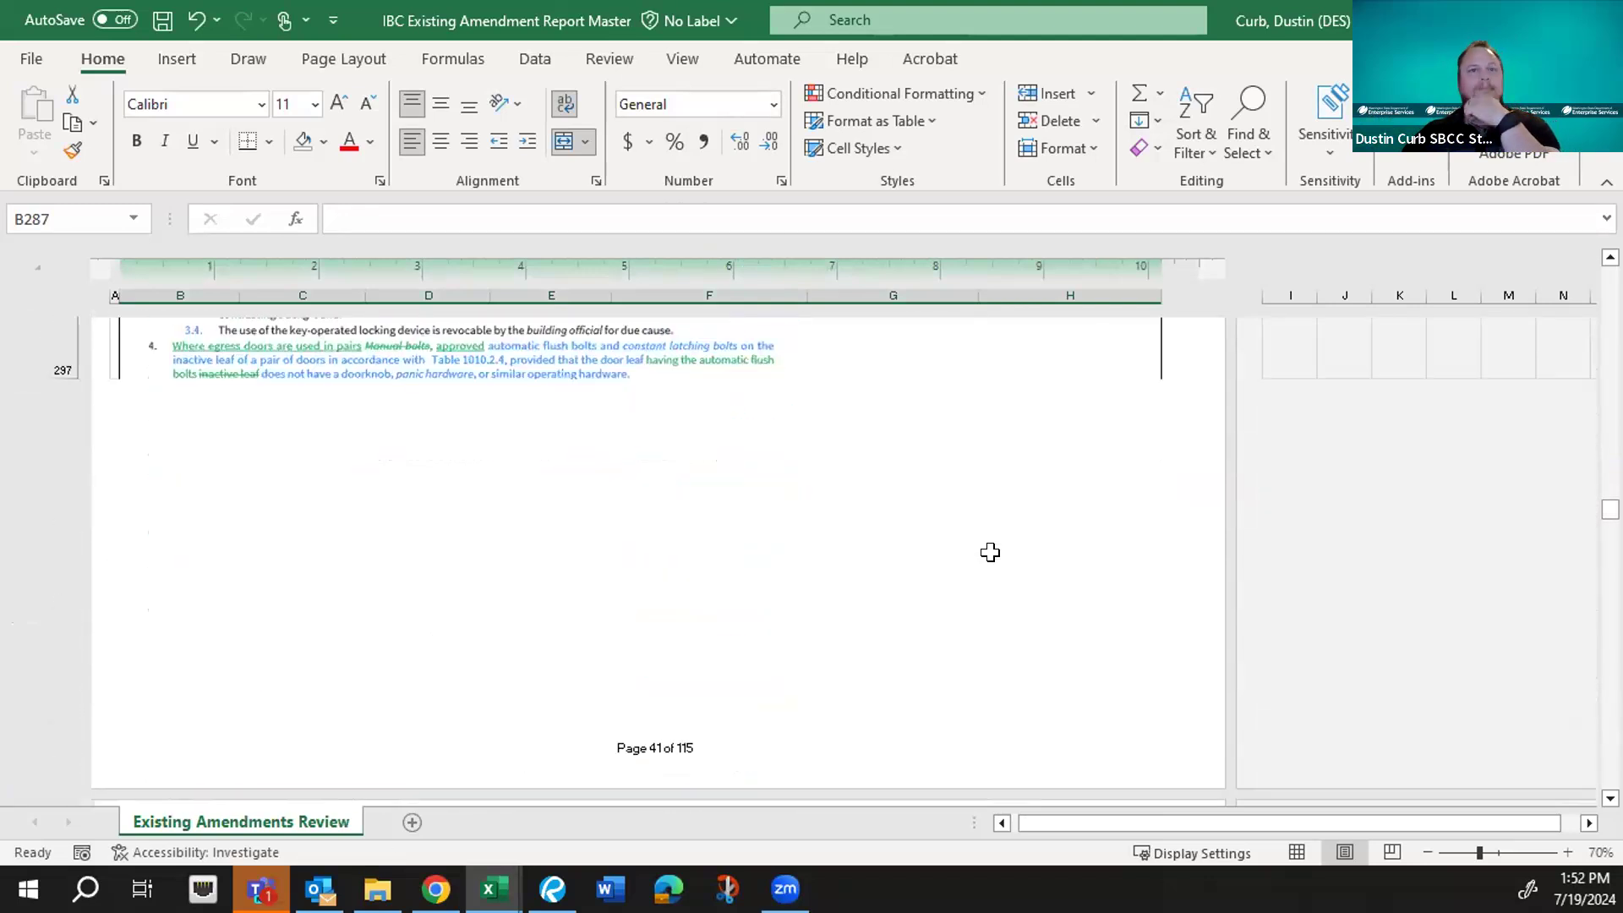
{"action": "scroll", "coordinate": [989, 552], "scroll_direction": "down", "scroll_amount": 9}
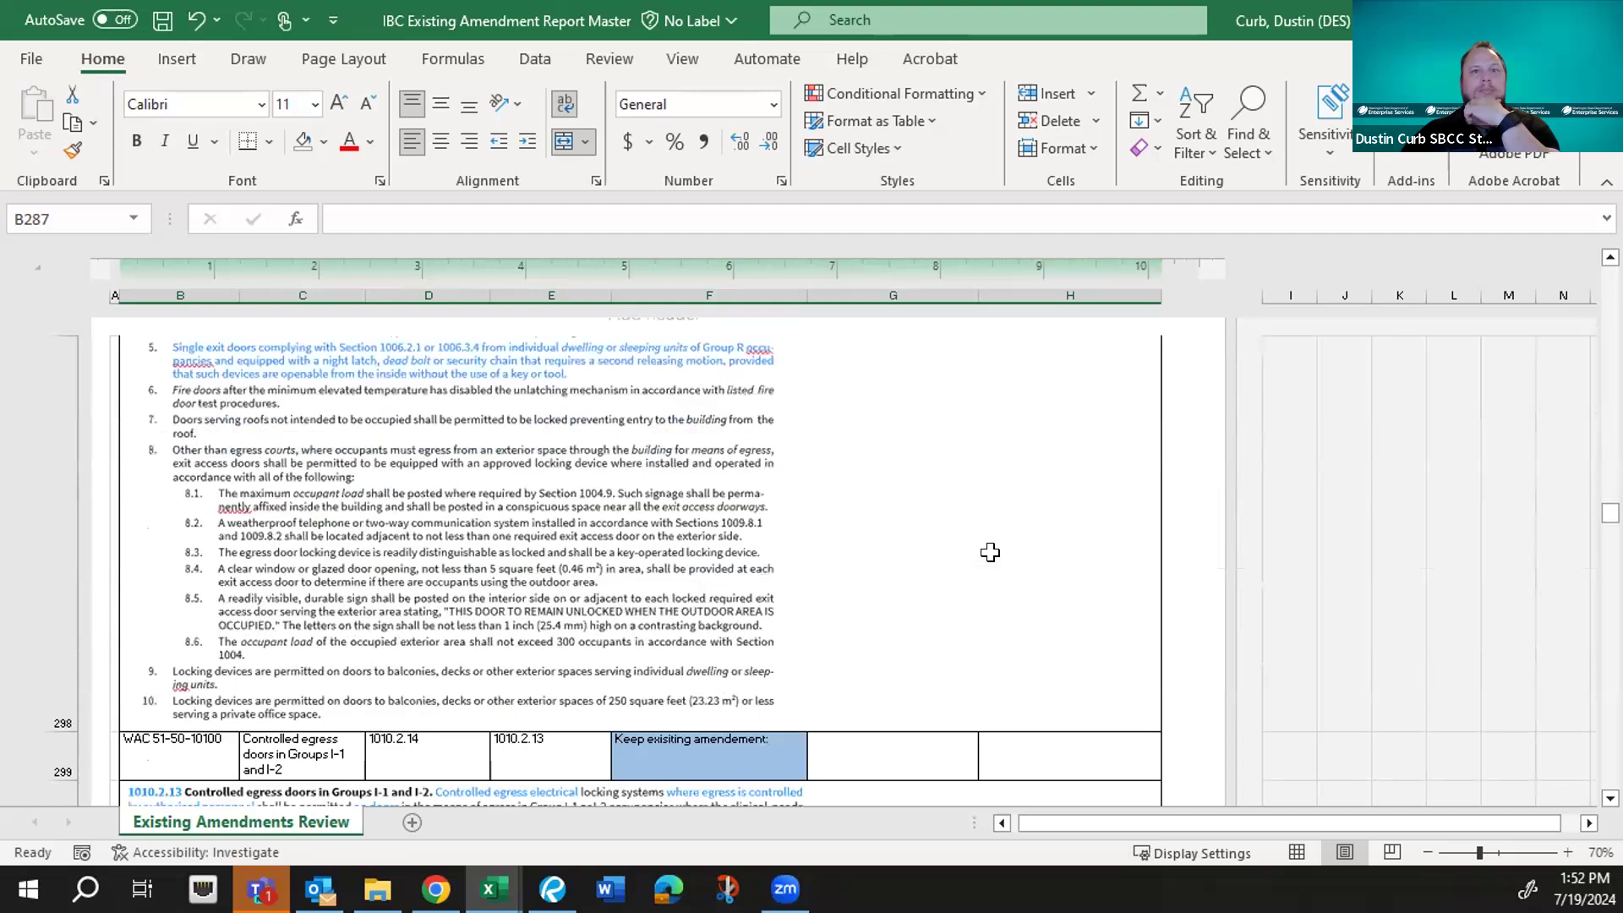
{"action": "scroll", "coordinate": [990, 552], "scroll_direction": "down", "scroll_amount": 3}
{"action": "scroll", "coordinate": [989, 552], "scroll_direction": "down", "scroll_amount": 7}
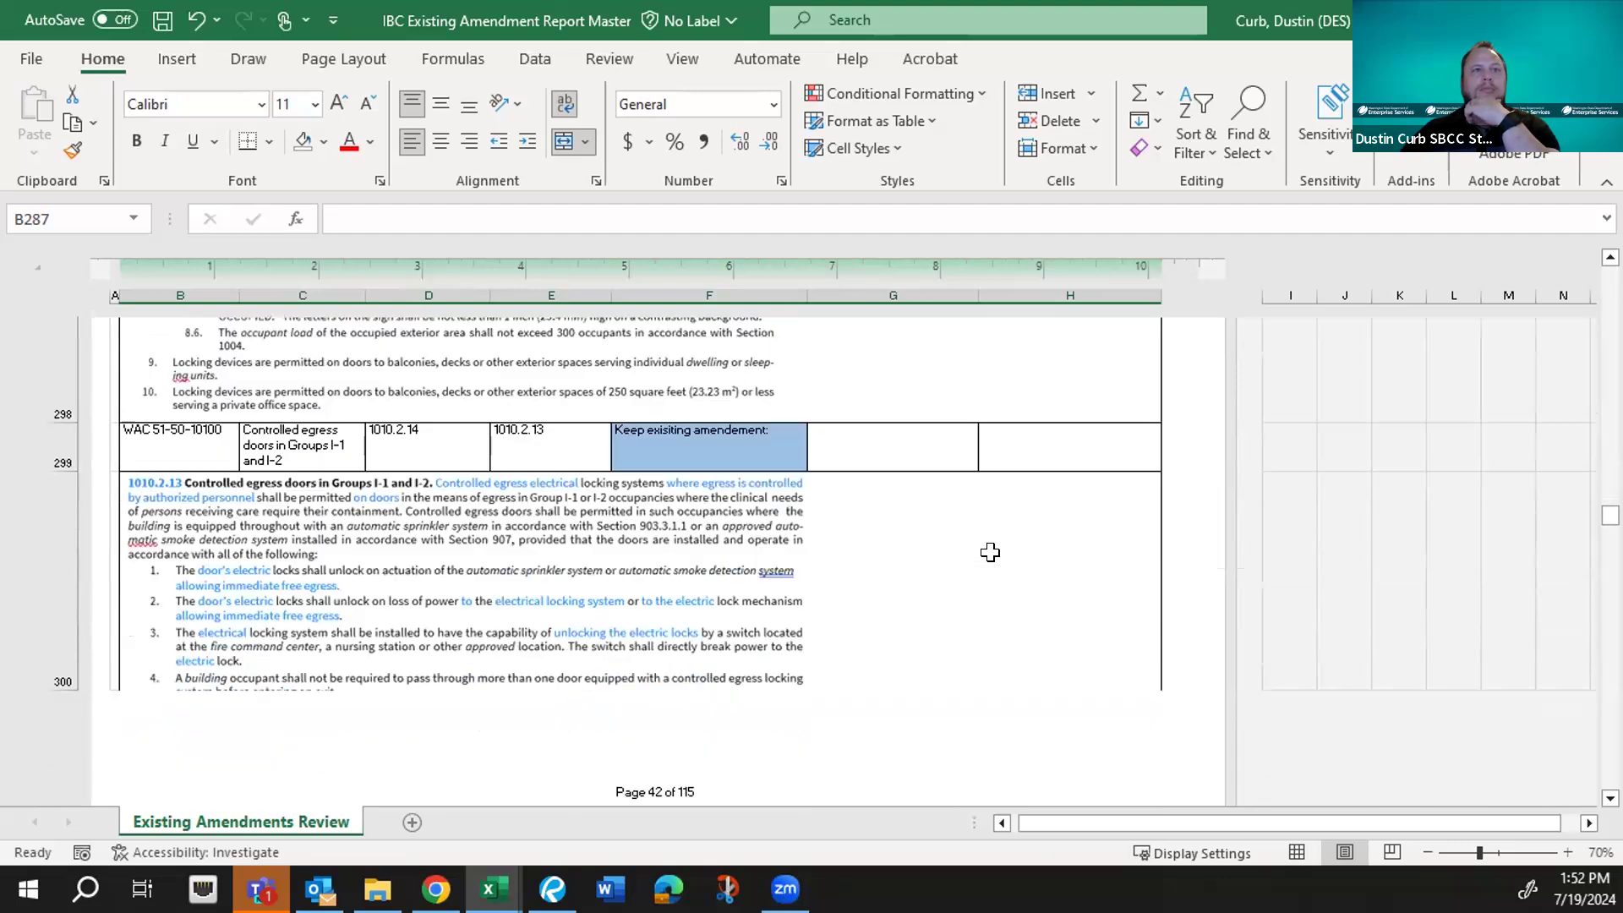
{"action": "scroll", "coordinate": [990, 551], "scroll_direction": "down", "scroll_amount": 3}
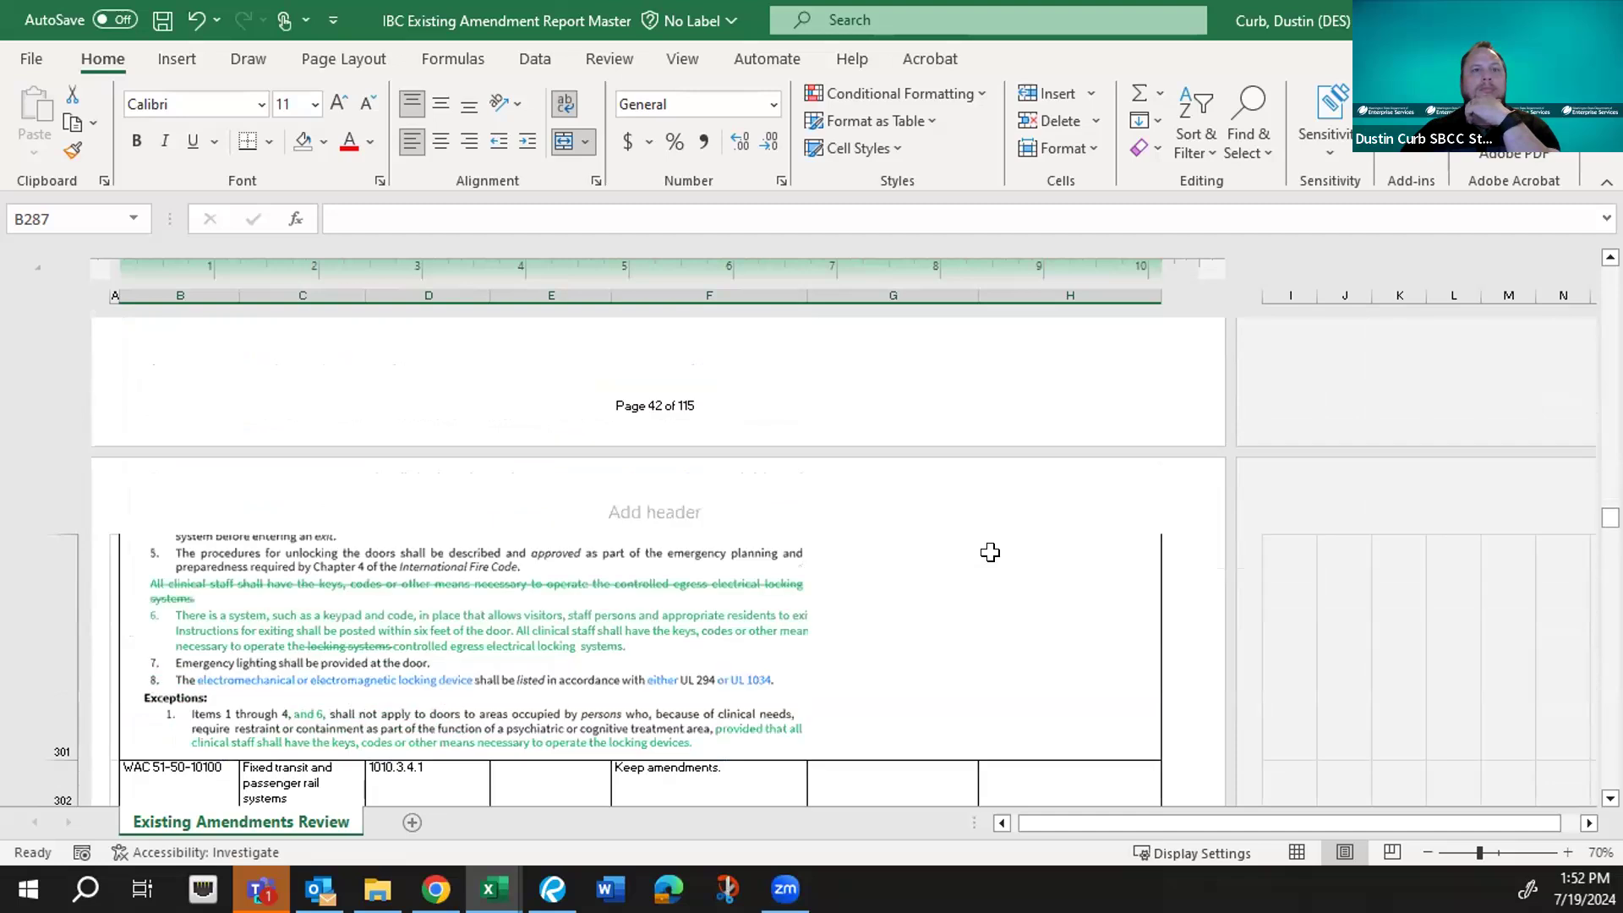
- Copy the blue "Keep exisiting amendement:" cell of the 1011.1 General entry over F302 in the 1010.3.4.1 Fixed transit and passenger rail systems entry
{"action": "scroll", "coordinate": [990, 552], "scroll_direction": "down", "scroll_amount": 2}
{"action": "left_click", "coordinate": [702, 621]}
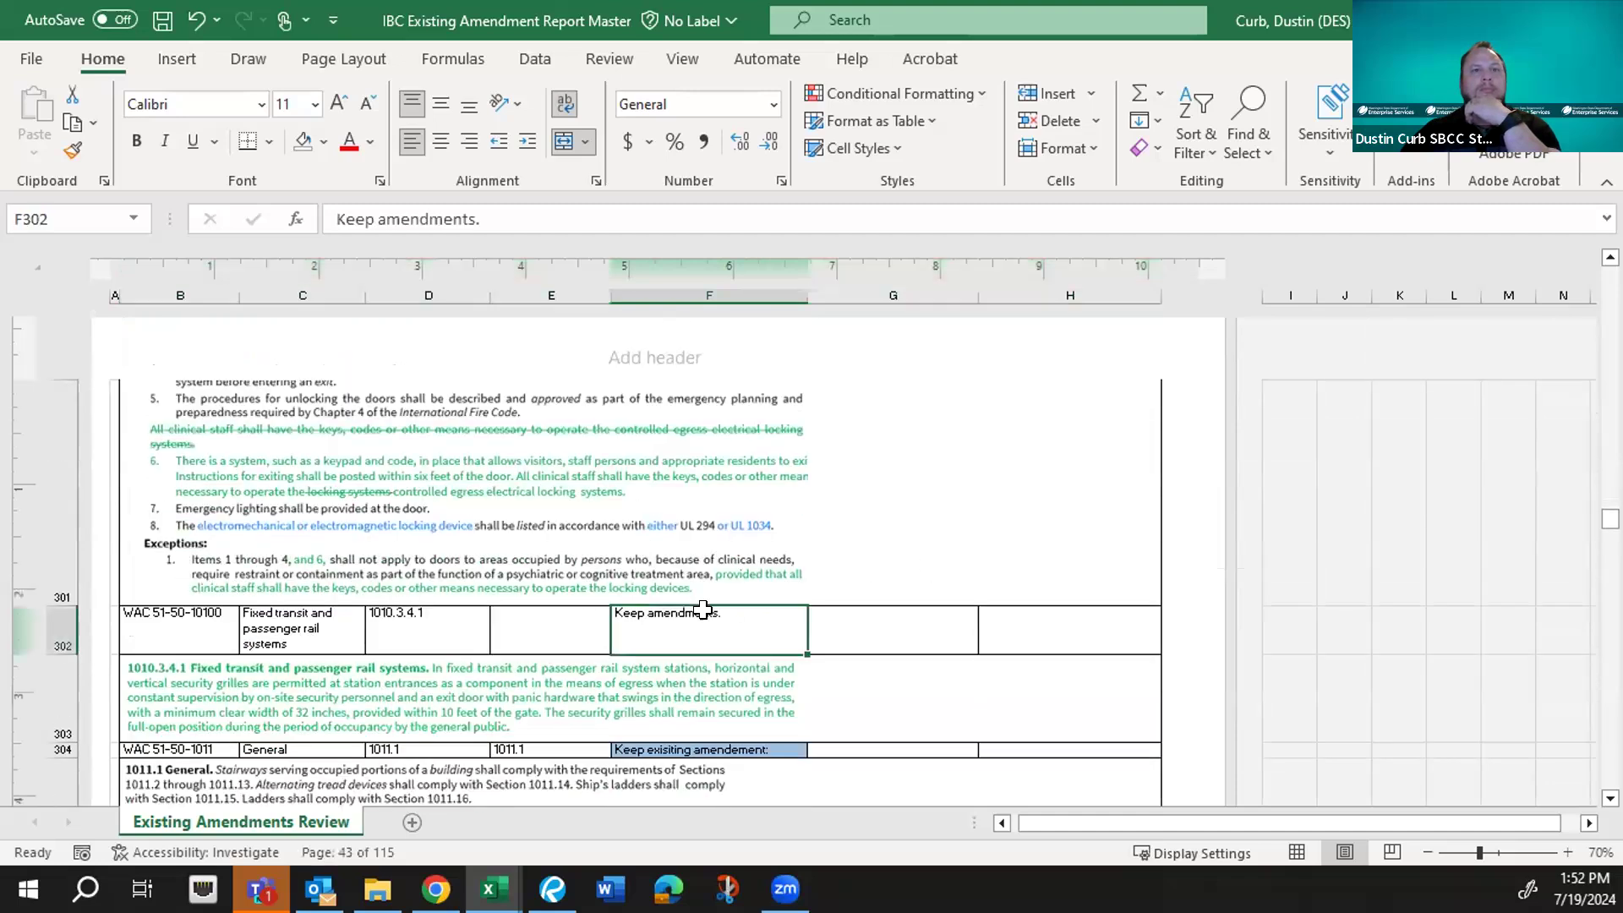
{"action": "left_click", "coordinate": [702, 750]}
{"action": "left_click", "coordinate": [704, 748]}
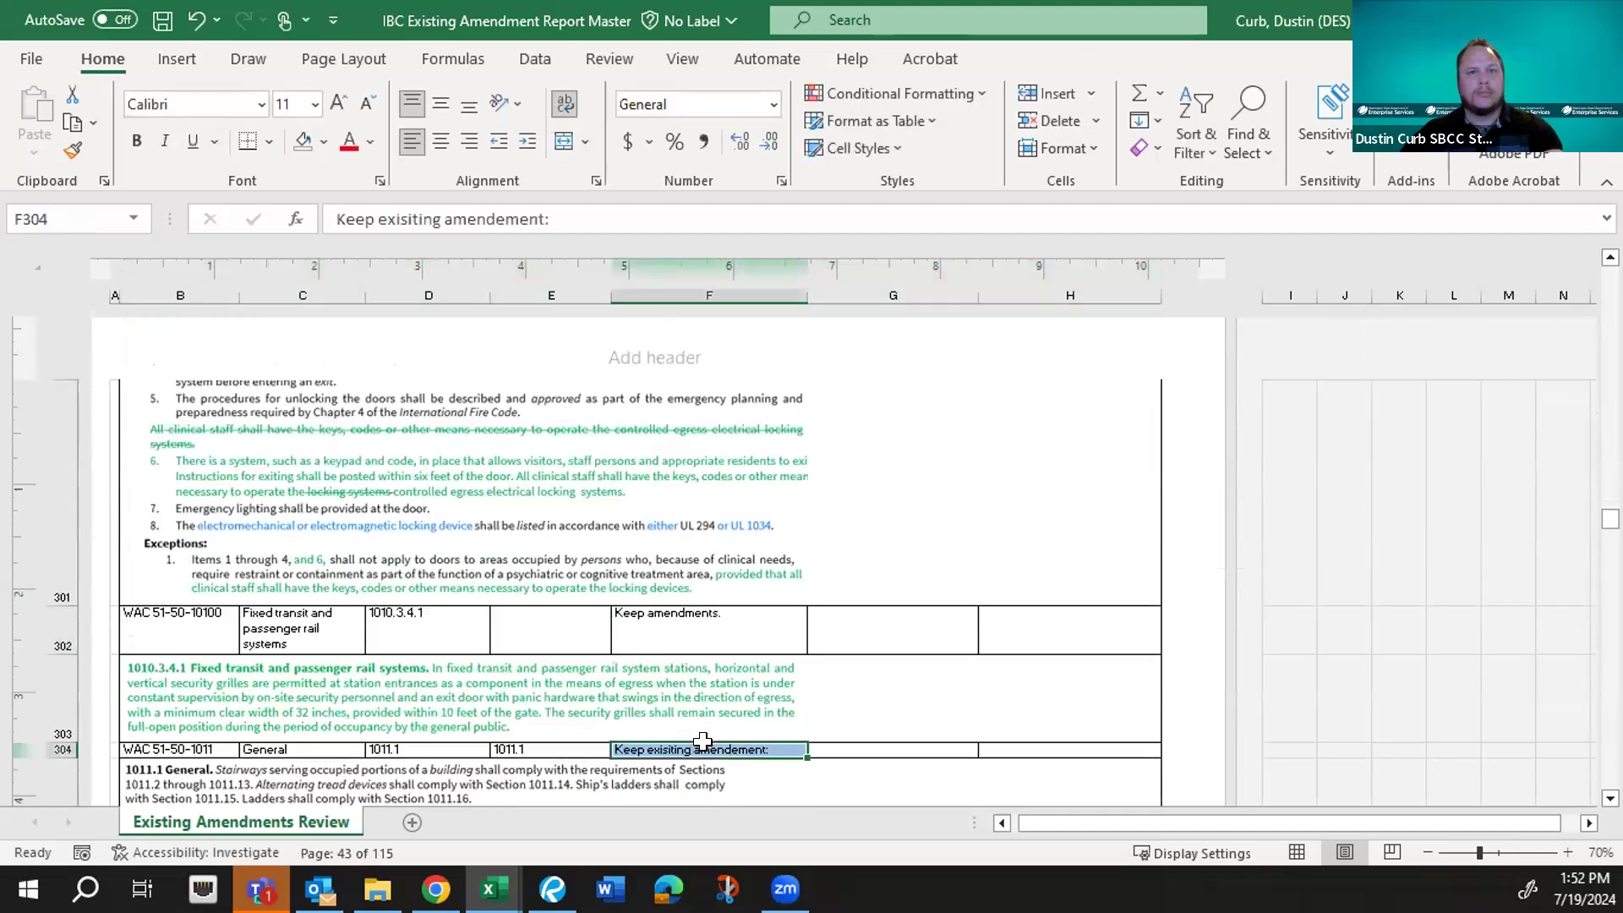
{"action": "left_click", "coordinate": [733, 744]}
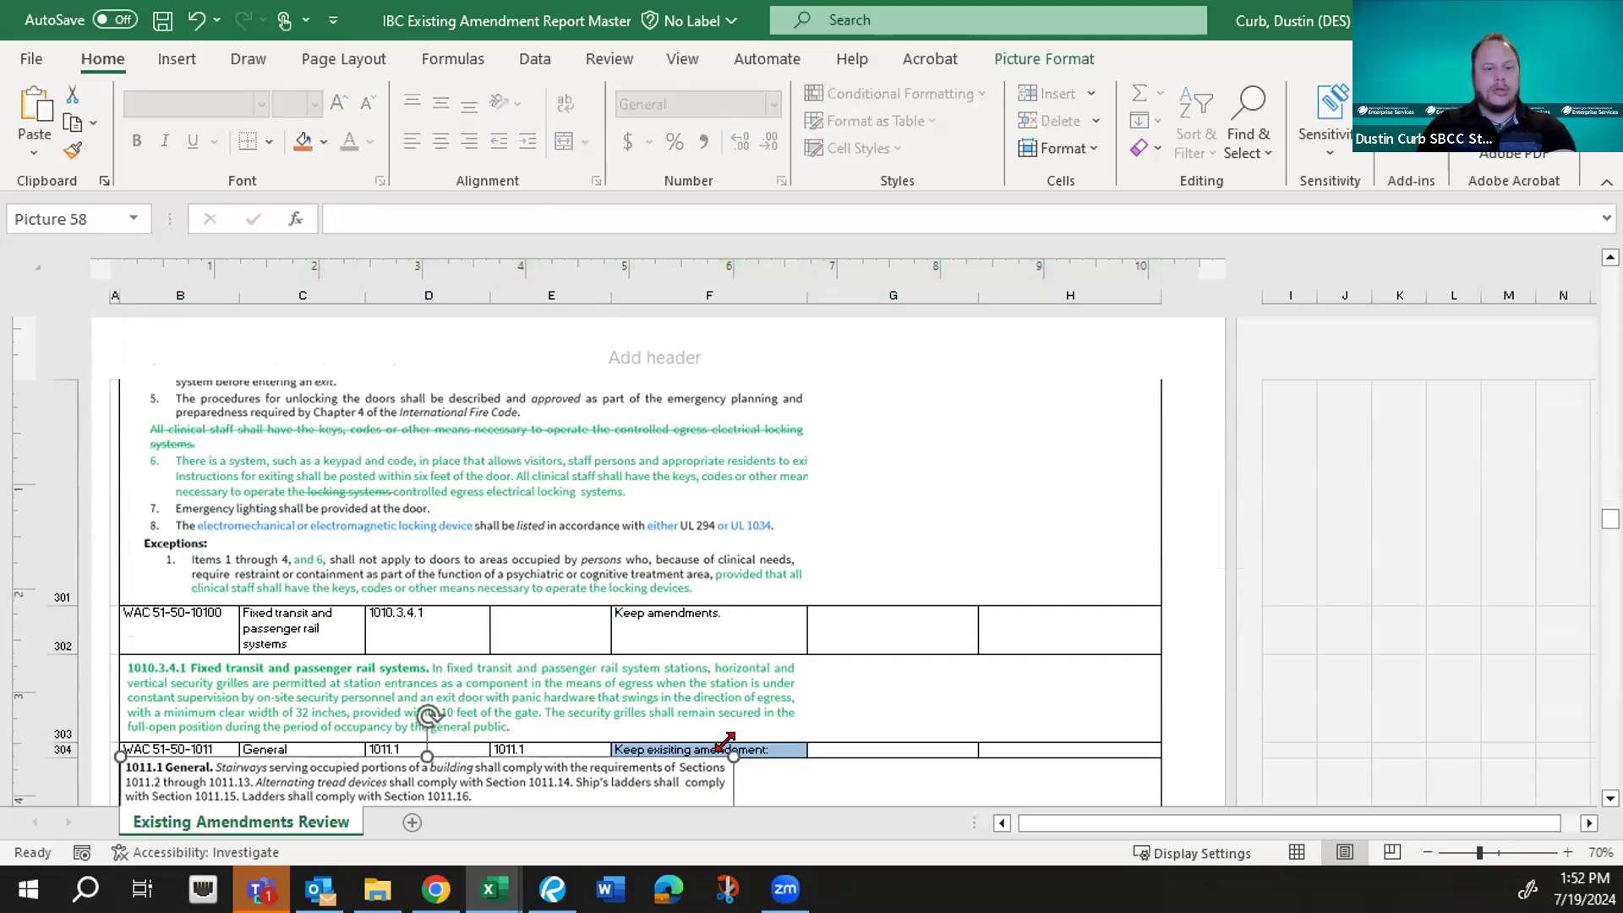
{"action": "key", "text": "Escape"}
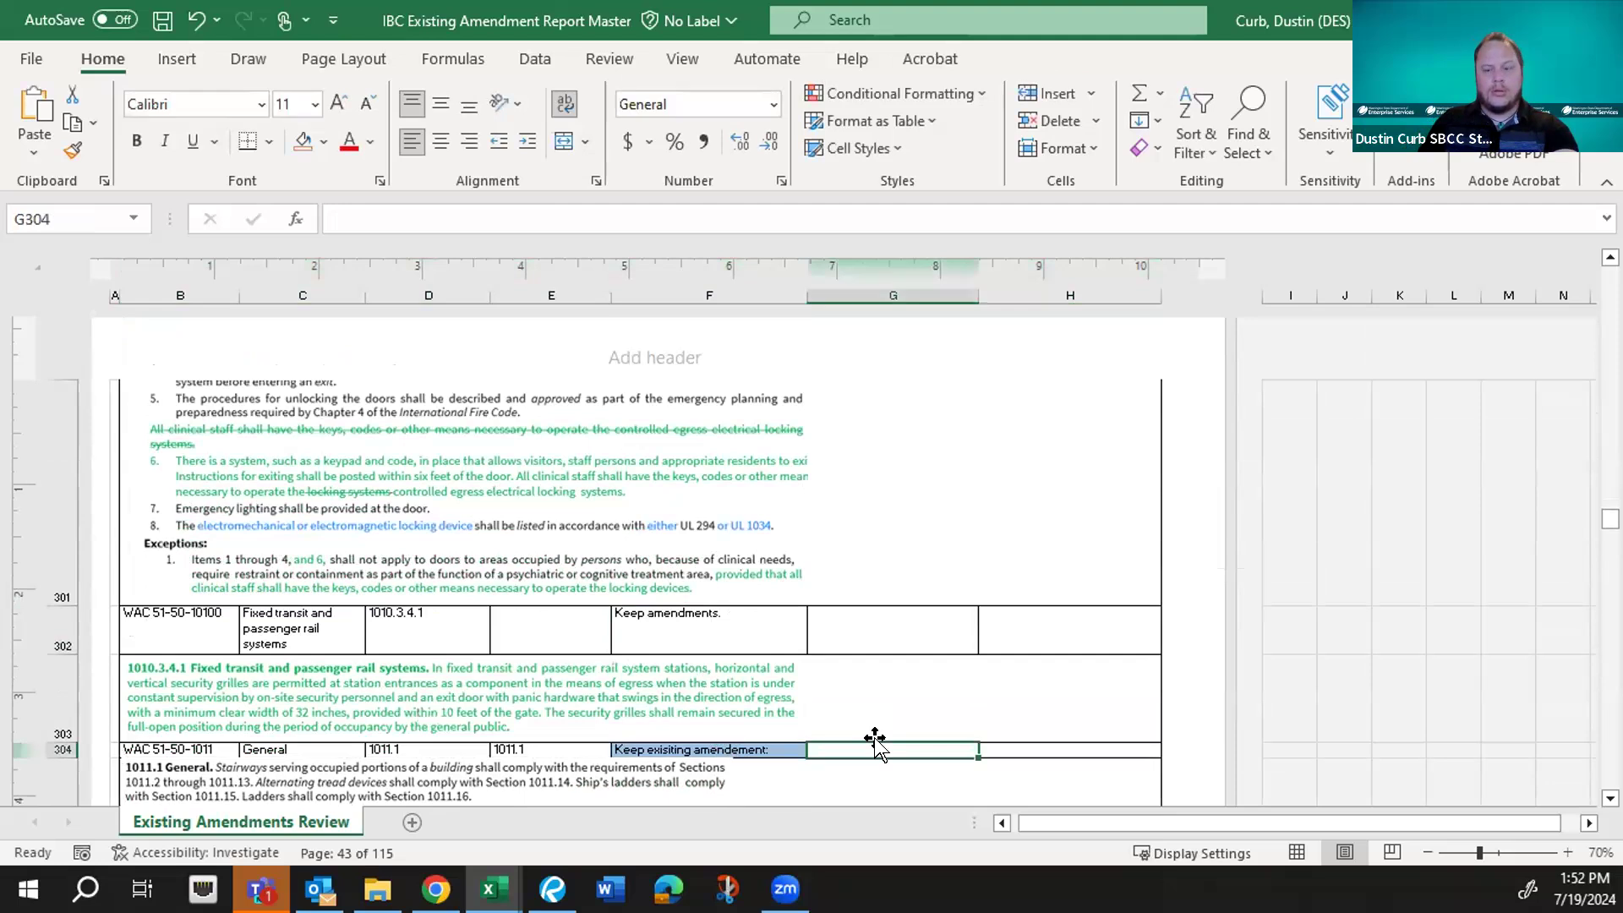
{"action": "key", "text": "ctrl+c"}
{"action": "key", "text": "Up"}
{"action": "key", "text": "Up"}
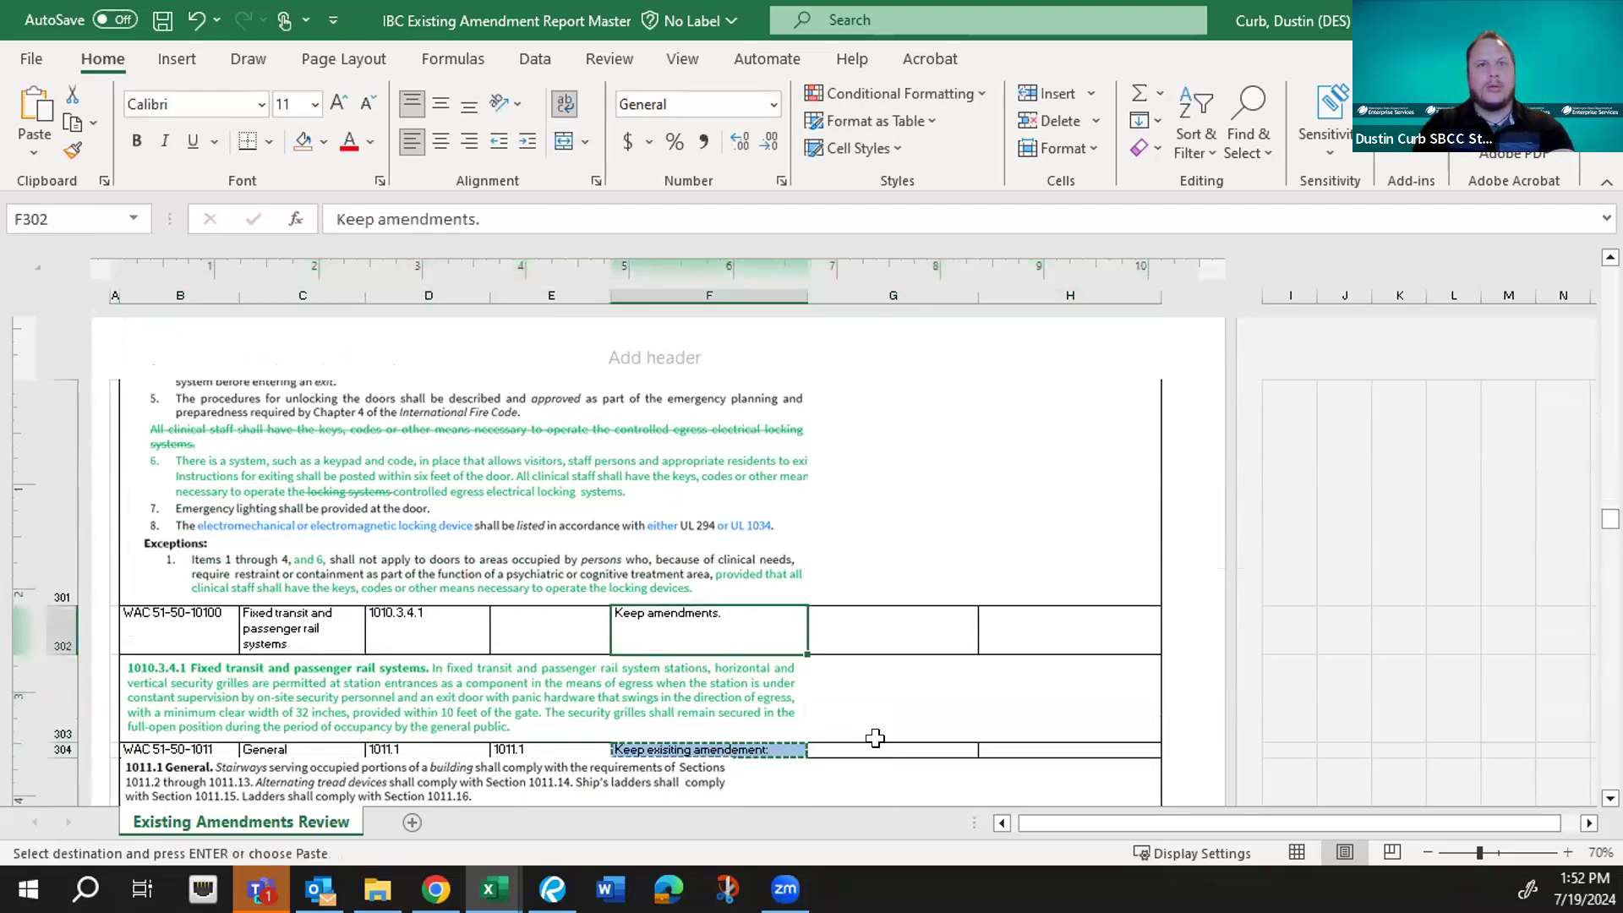
{"action": "key", "text": "ctrl+v"}
- Review the stairway, ramp and handrail amendments from 1011.1 General to 1014.2.1 Height
{"action": "scroll", "coordinate": [875, 738], "scroll_direction": "down", "scroll_amount": 3}
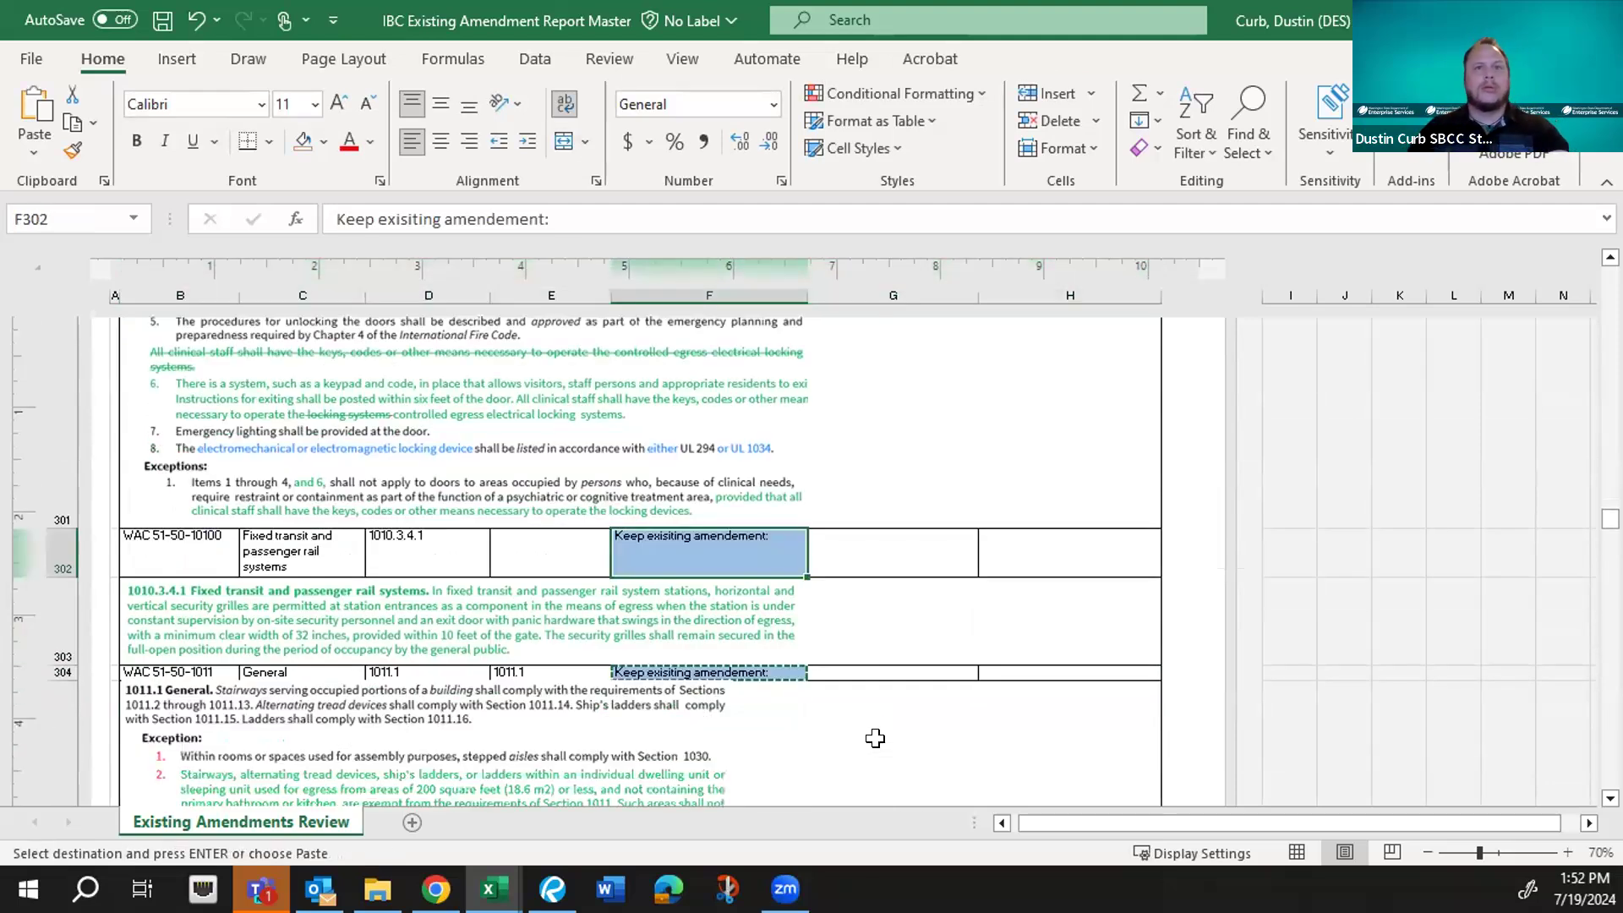
{"action": "scroll", "coordinate": [887, 755], "scroll_direction": "down", "scroll_amount": 2}
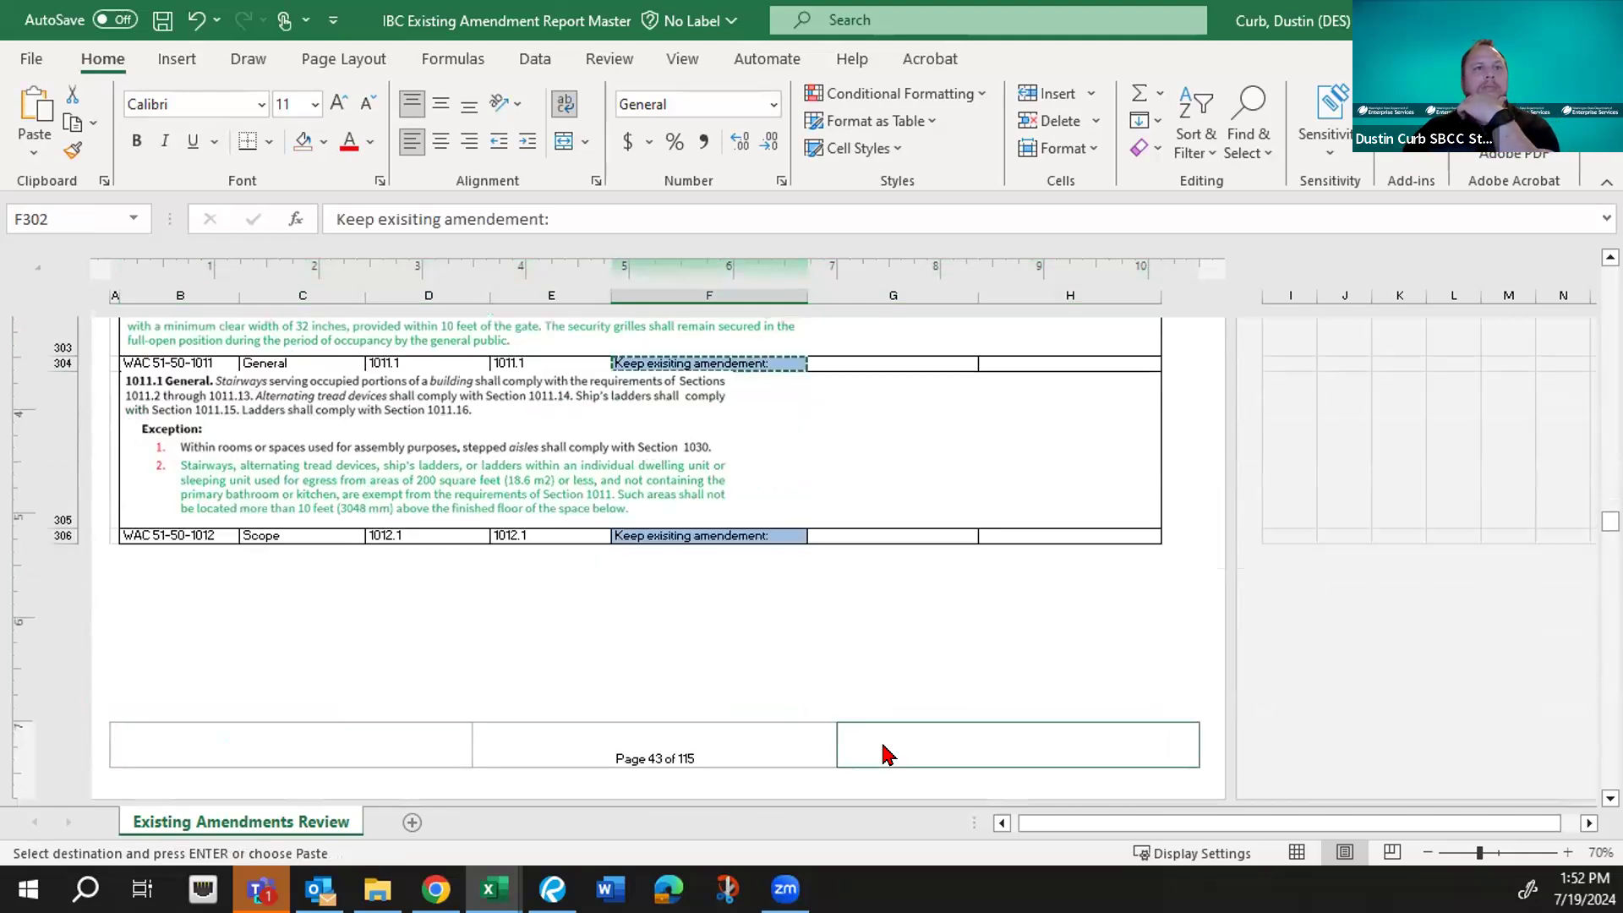
{"action": "scroll", "coordinate": [883, 748], "scroll_direction": "down", "scroll_amount": 1}
{"action": "scroll", "coordinate": [875, 738], "scroll_direction": "down", "scroll_amount": 3}
{"action": "key", "text": "ctrl+v"}
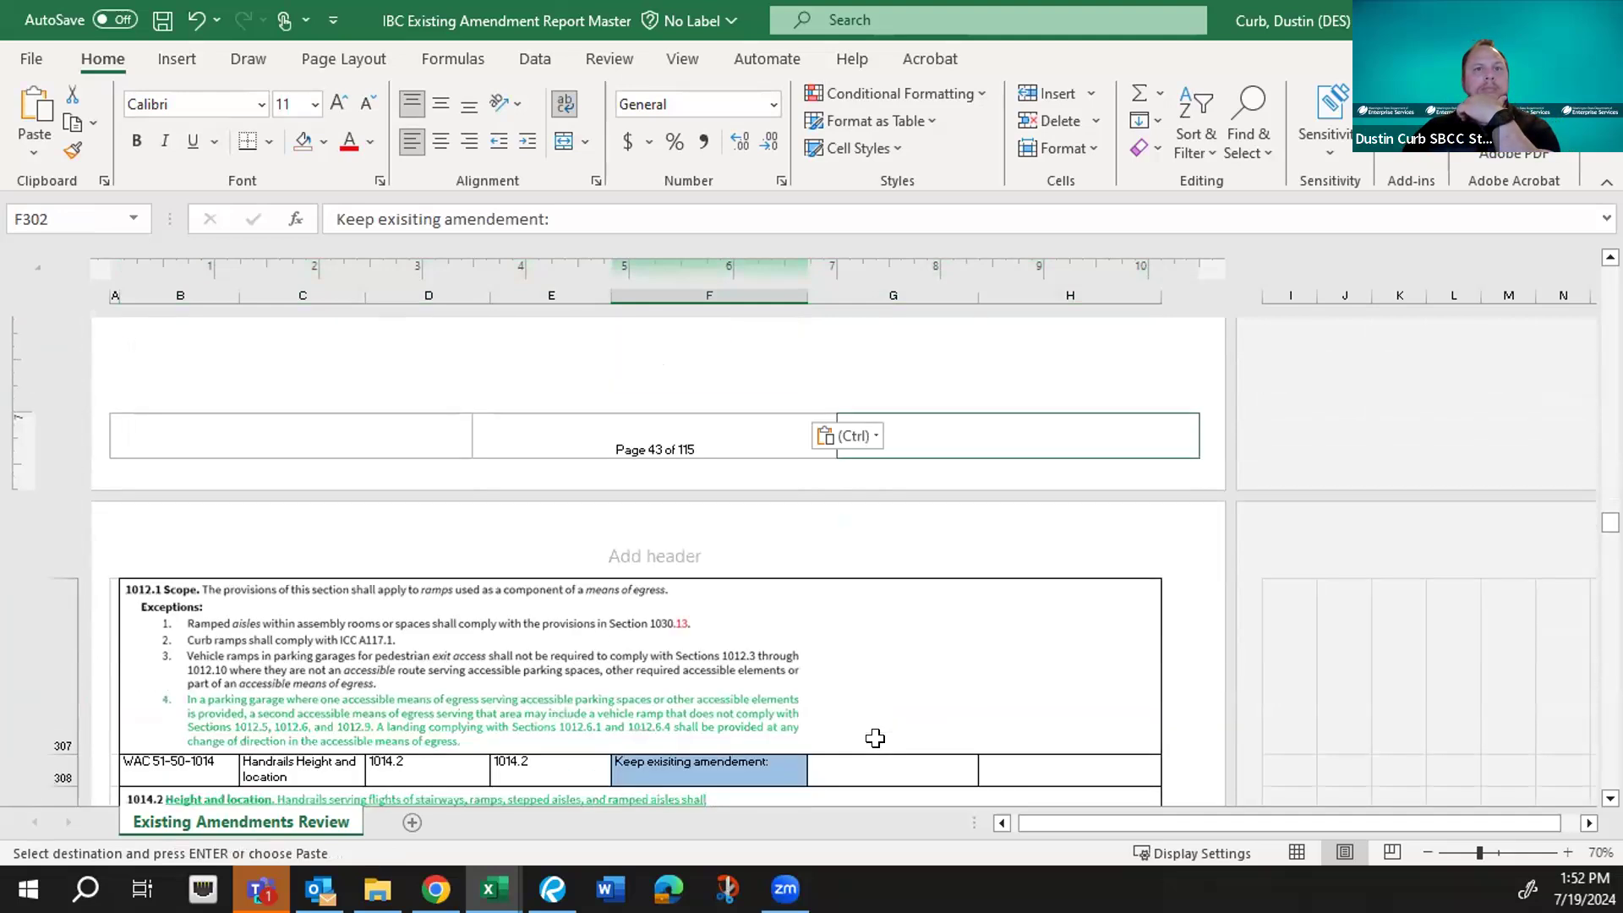
{"action": "scroll", "coordinate": [875, 738], "scroll_direction": "down", "scroll_amount": 1}
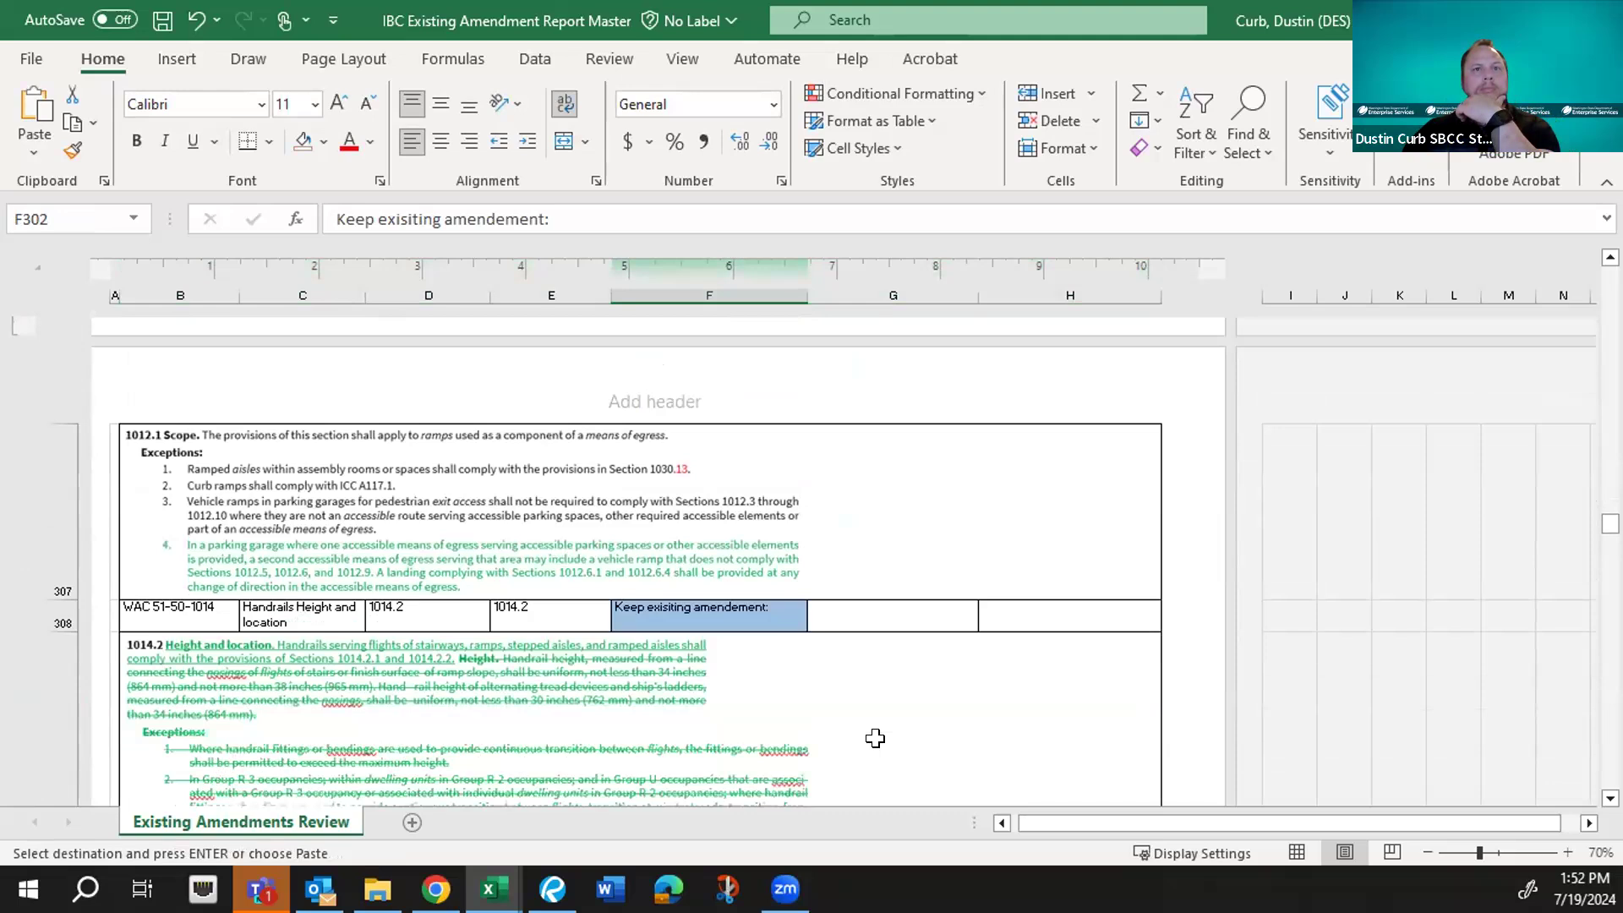
{"action": "scroll", "coordinate": [875, 738], "scroll_direction": "down", "scroll_amount": 3}
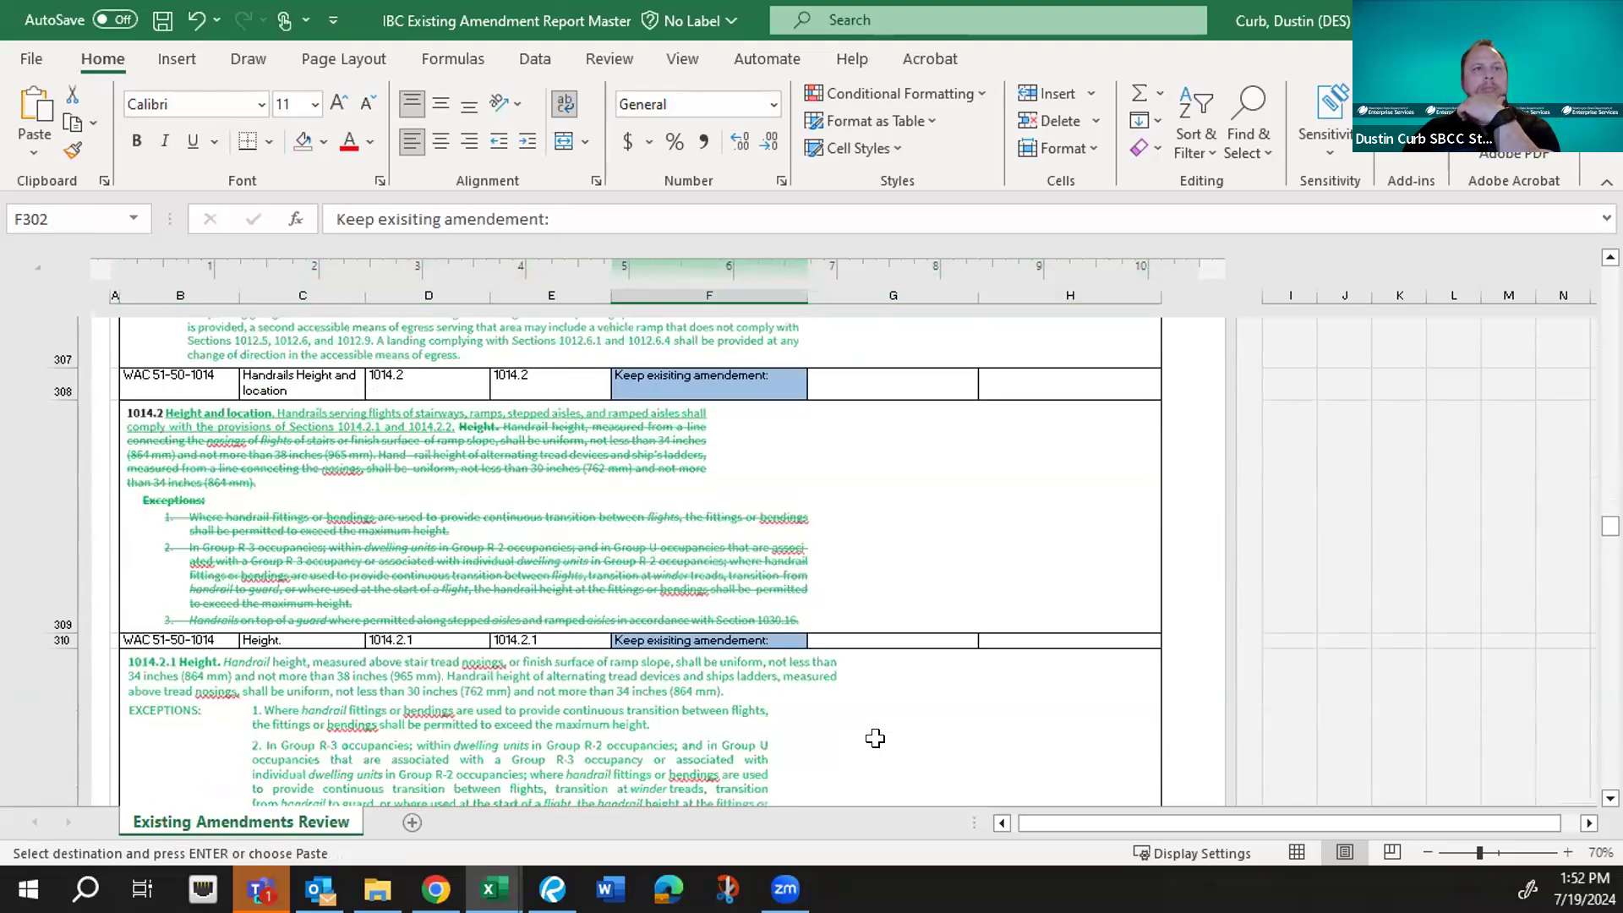
{"action": "scroll", "coordinate": [875, 738], "scroll_direction": "down", "scroll_amount": 3}
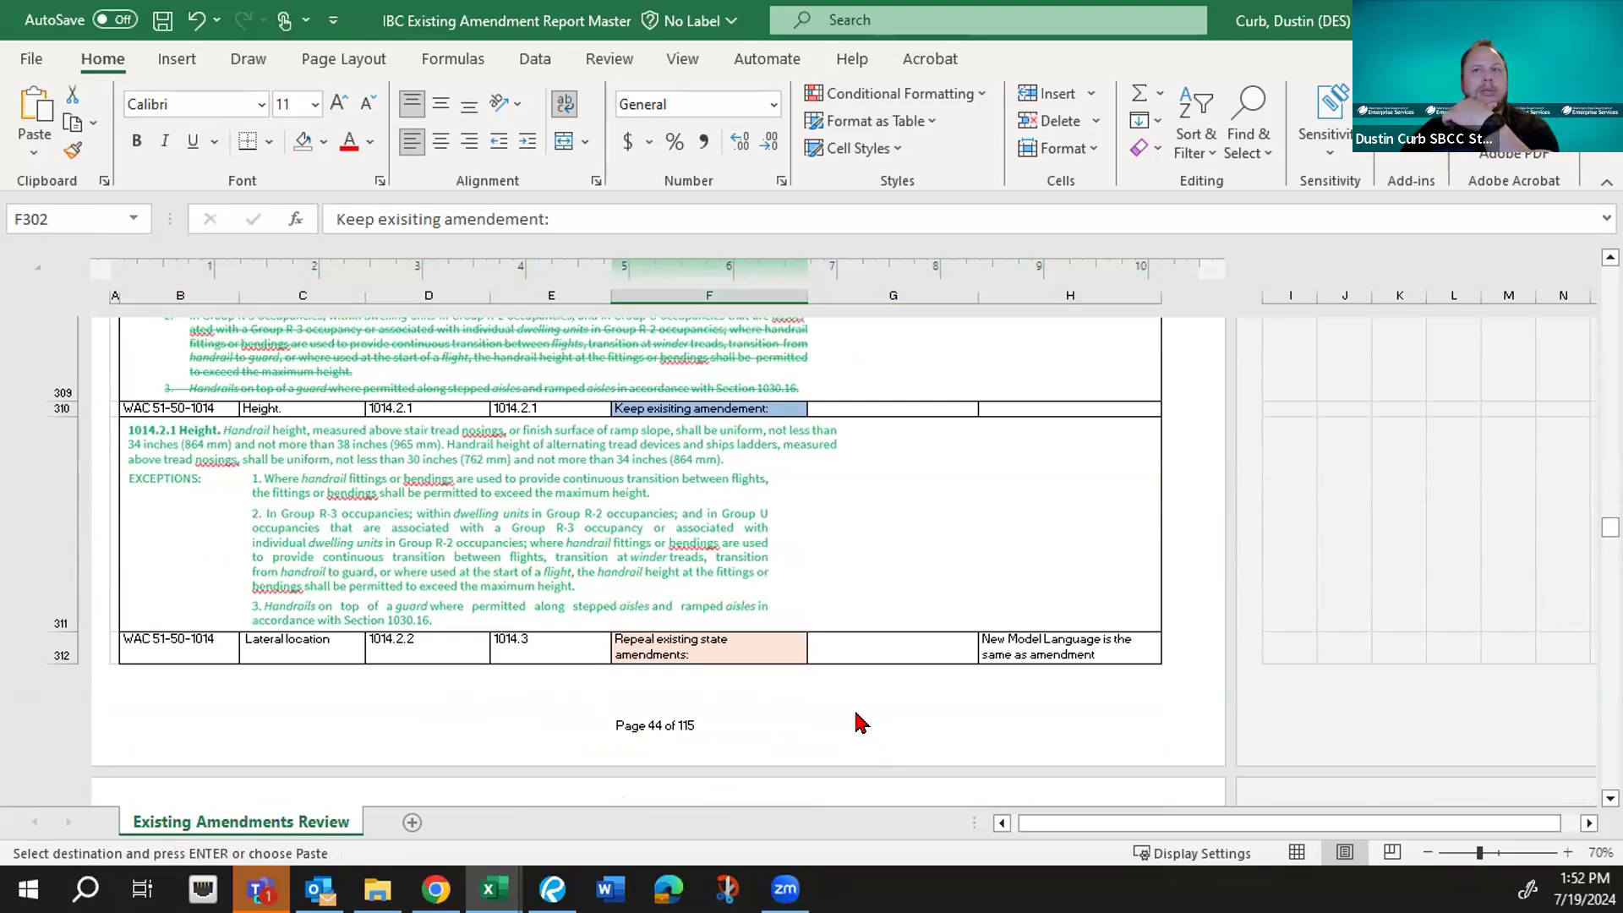
{"action": "scroll", "coordinate": [854, 706], "scroll_direction": "down", "scroll_amount": 1}
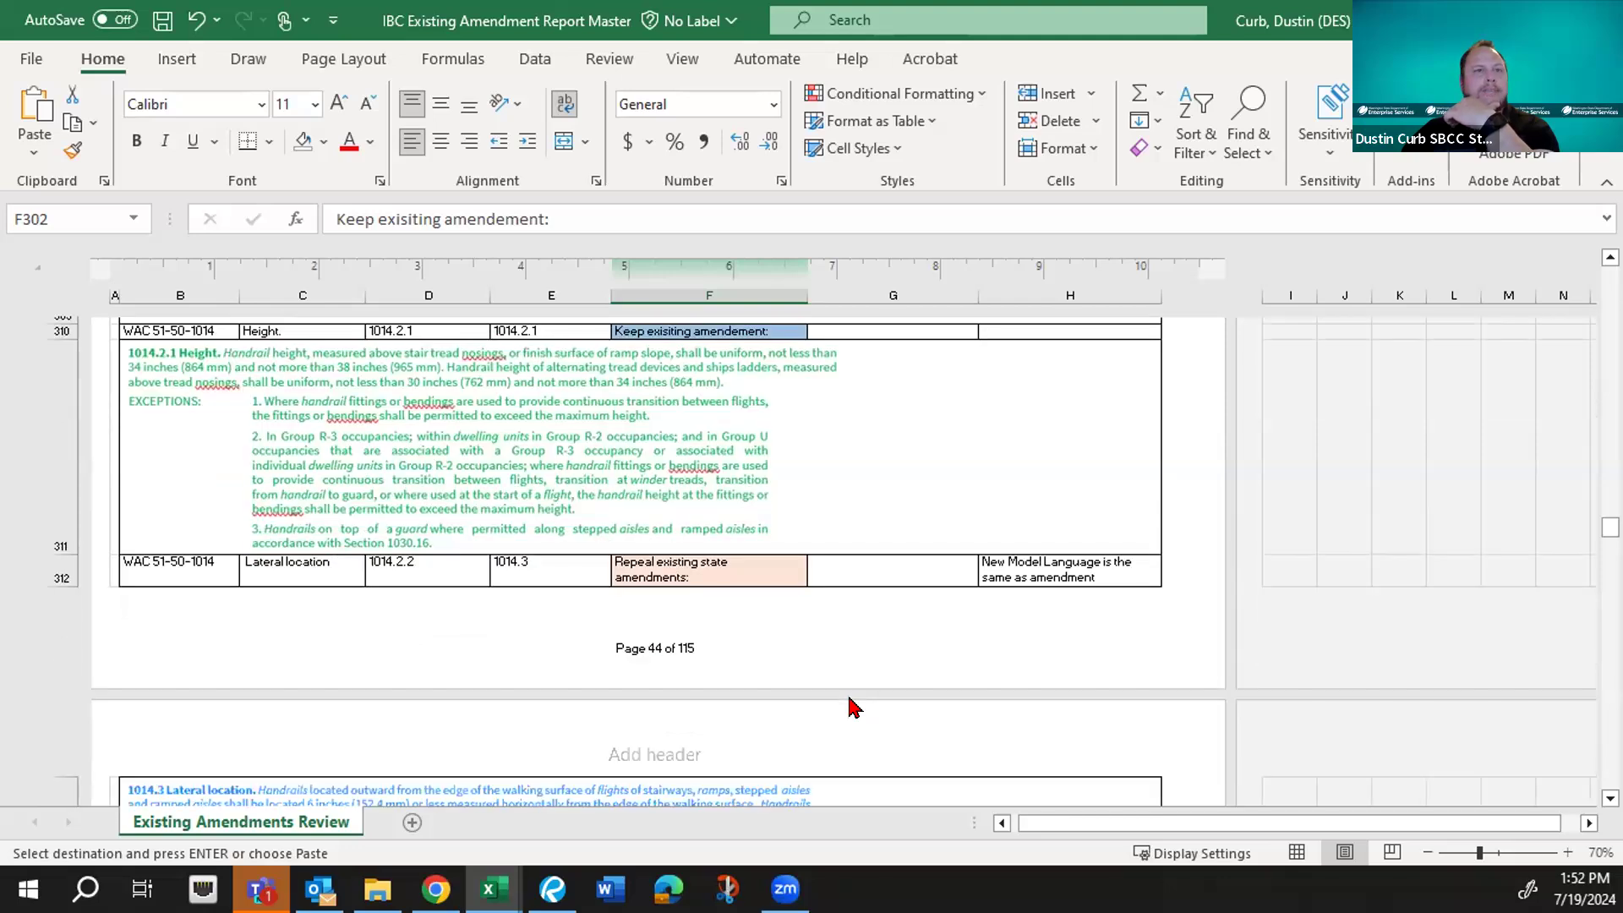
- Review the amendments from 1014.3 Lateral location through 1015.3 guard Height to Table 1017.2 Exit Access Travel Distance and its footnotes
{"action": "scroll", "coordinate": [853, 707], "scroll_direction": "down", "scroll_amount": 2}
{"action": "scroll", "coordinate": [854, 706], "scroll_direction": "down", "scroll_amount": 3}
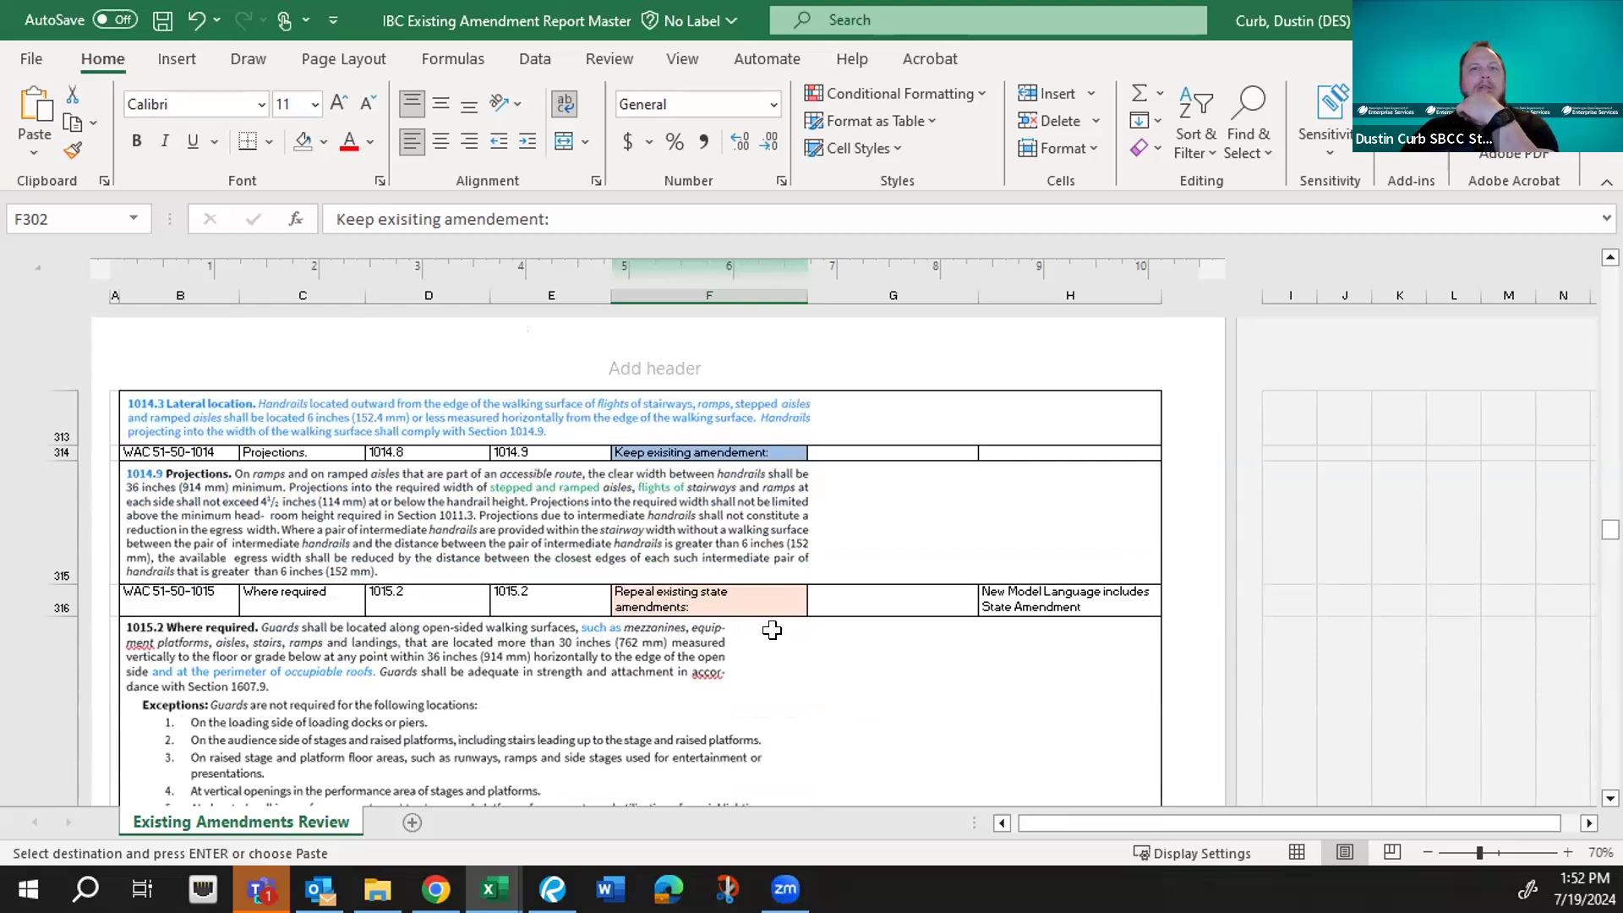
{"action": "scroll", "coordinate": [772, 630], "scroll_direction": "down", "scroll_amount": 4}
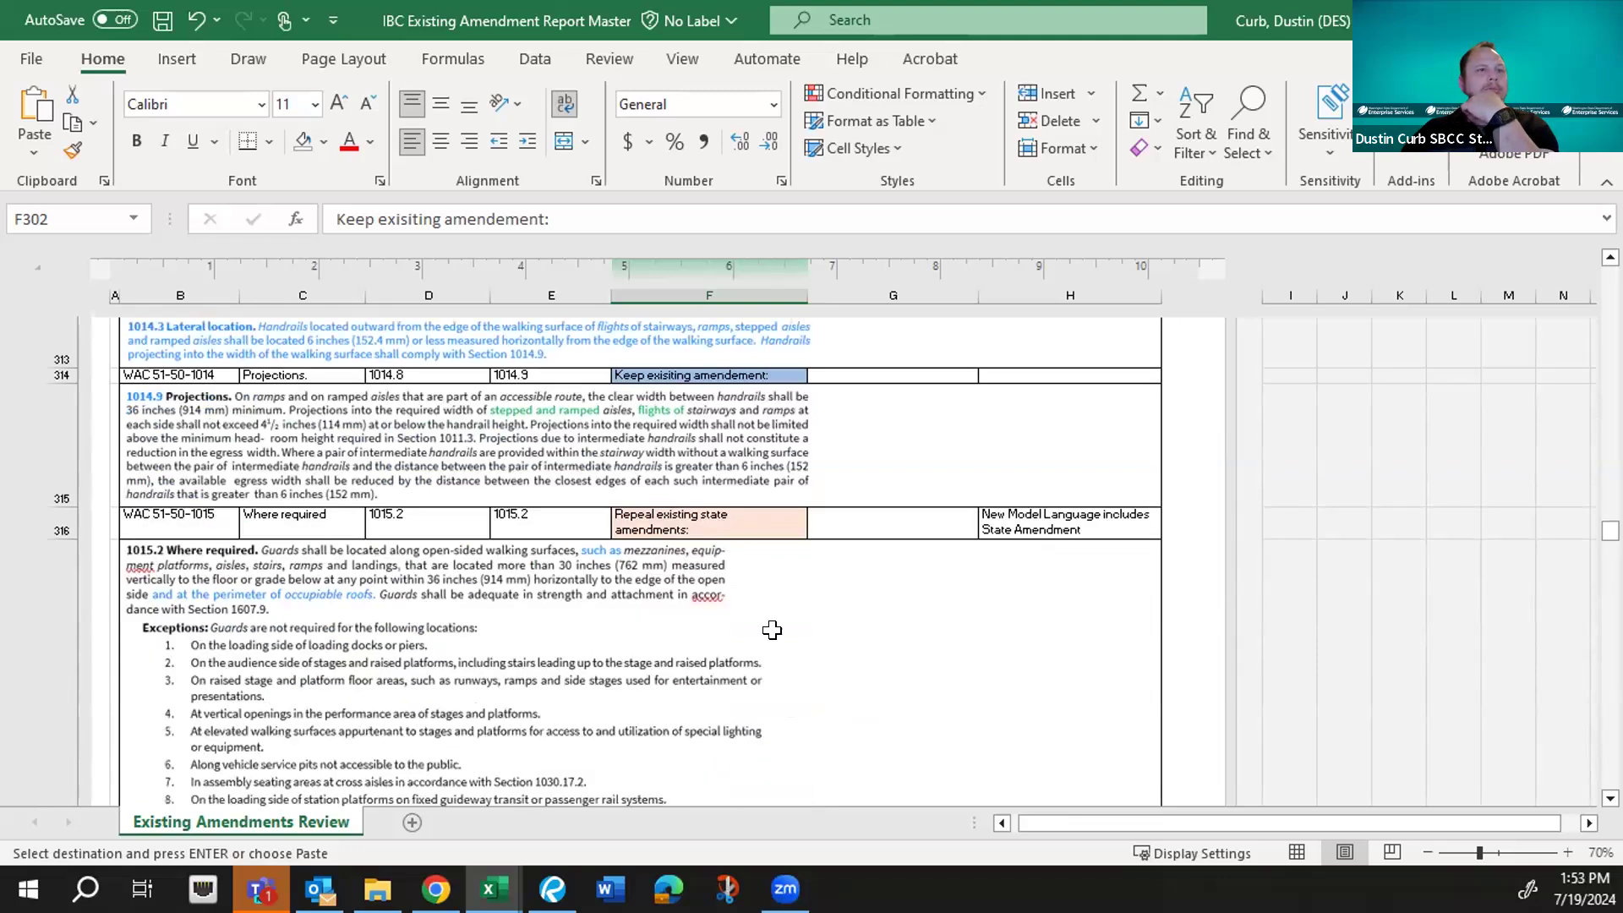
{"action": "scroll", "coordinate": [772, 630], "scroll_direction": "down", "scroll_amount": 2}
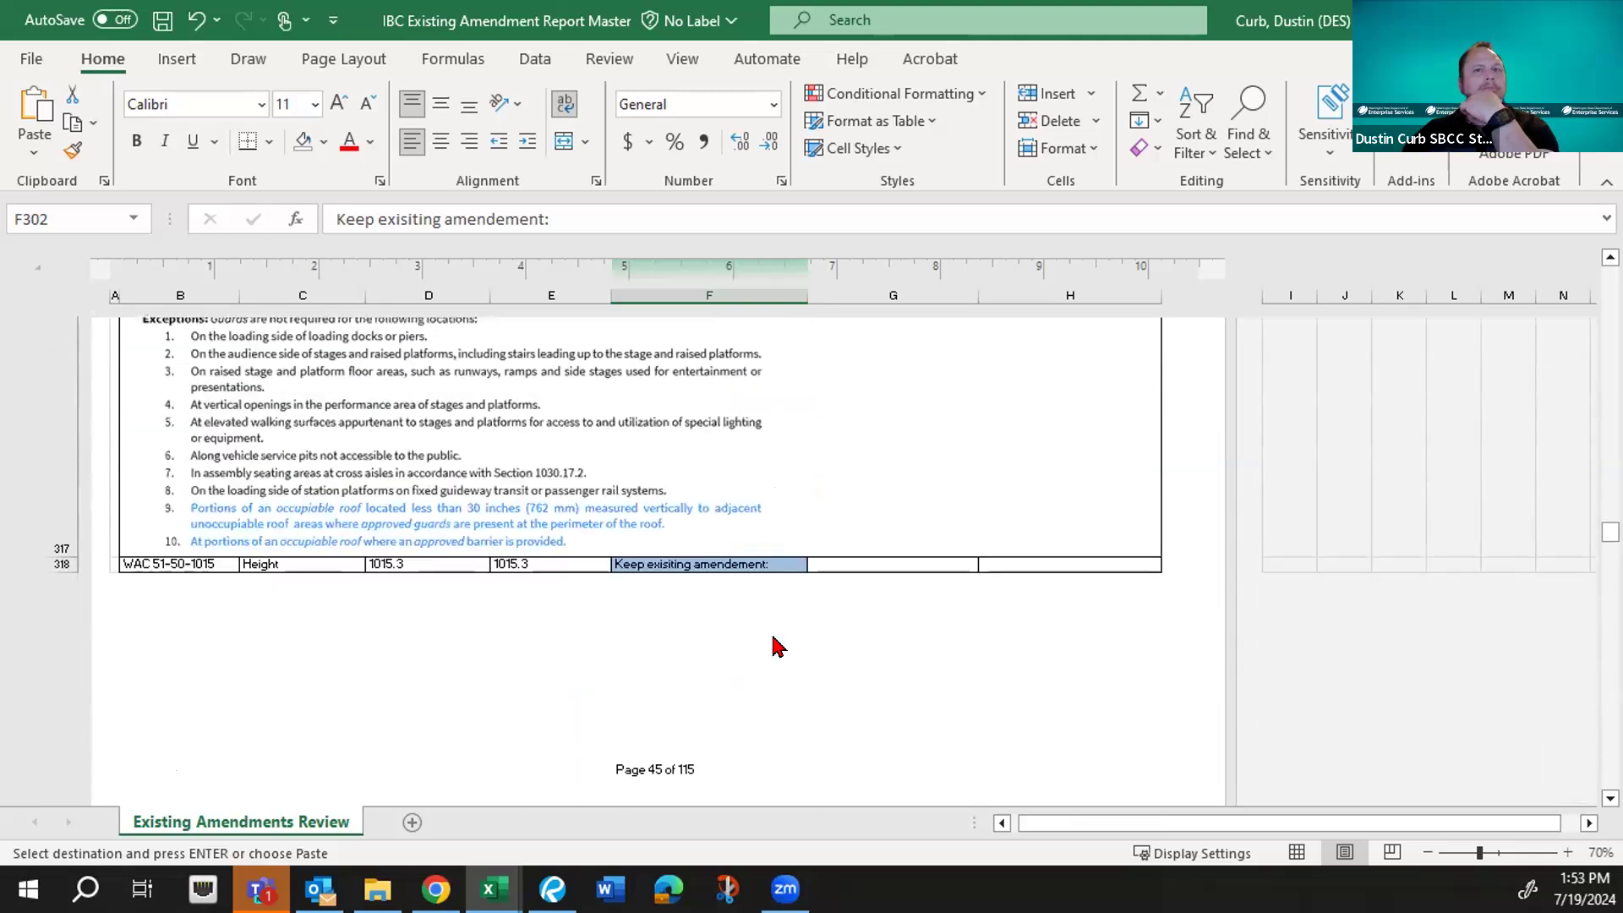
{"action": "scroll", "coordinate": [777, 647], "scroll_direction": "down", "scroll_amount": 2}
{"action": "scroll", "coordinate": [777, 646], "scroll_direction": "down", "scroll_amount": 4}
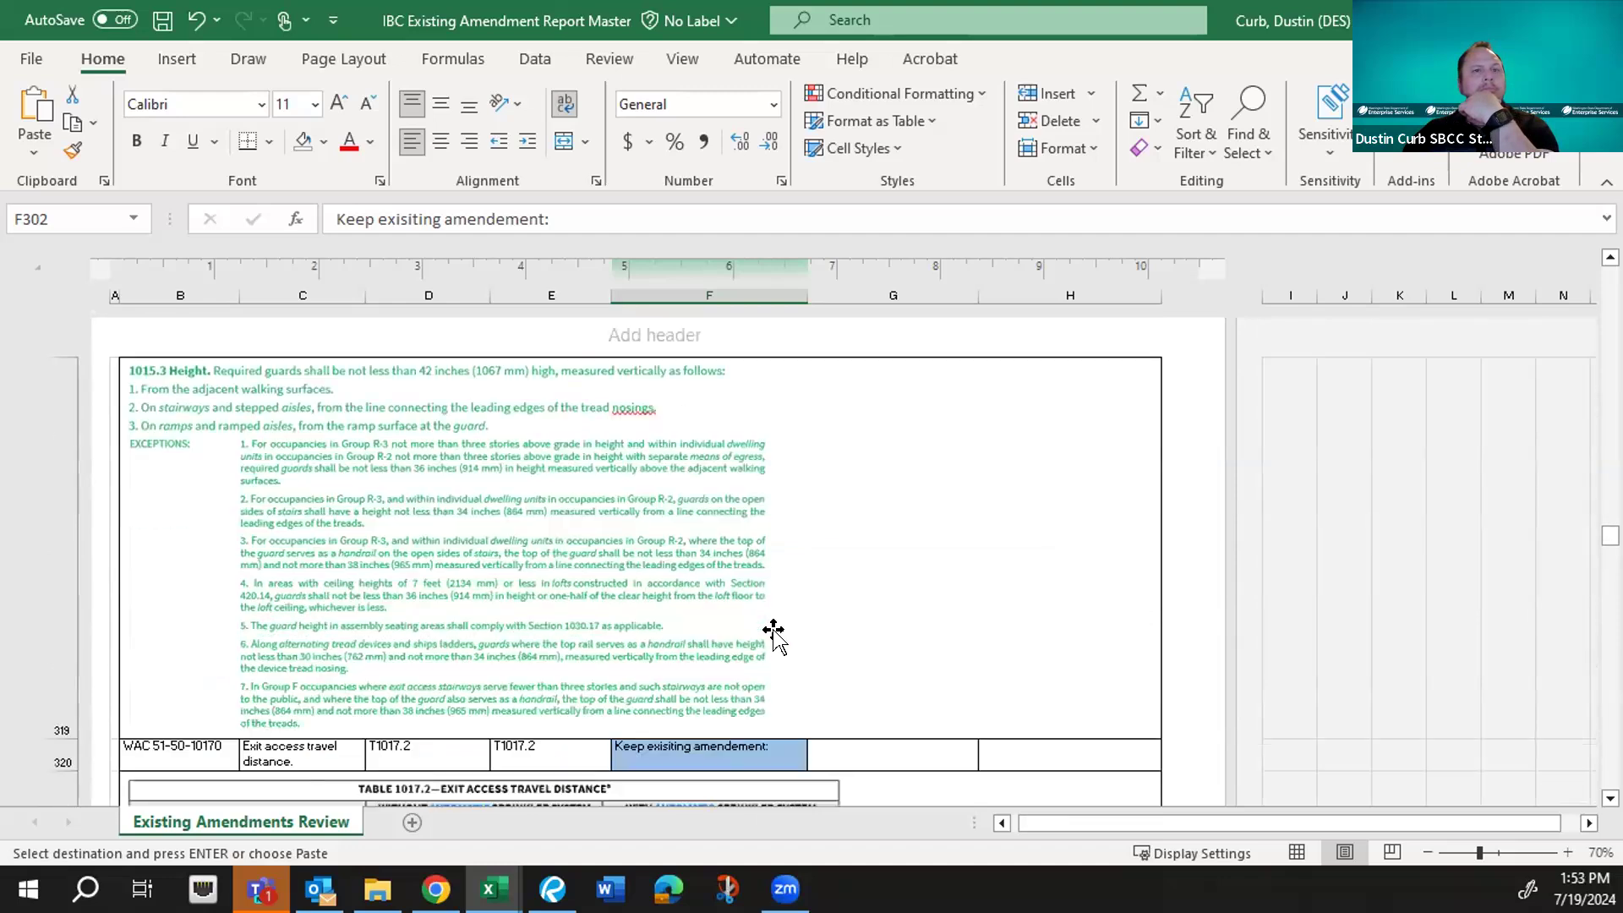
{"action": "scroll", "coordinate": [772, 630], "scroll_direction": "down", "scroll_amount": 2}
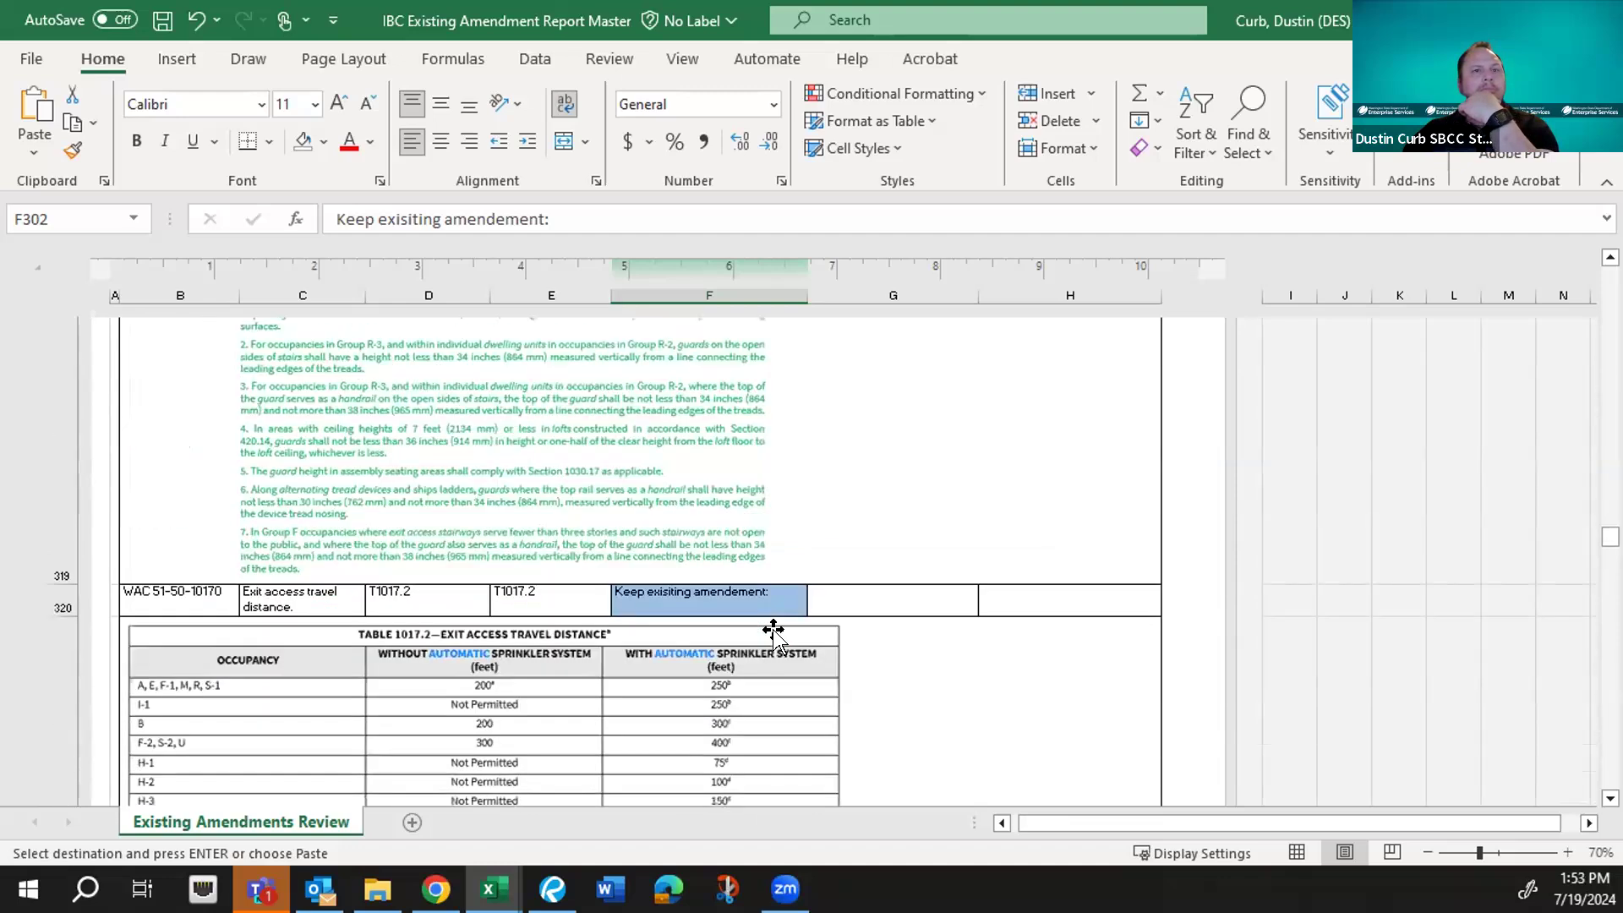
{"action": "scroll", "coordinate": [772, 629], "scroll_direction": "down", "scroll_amount": 5}
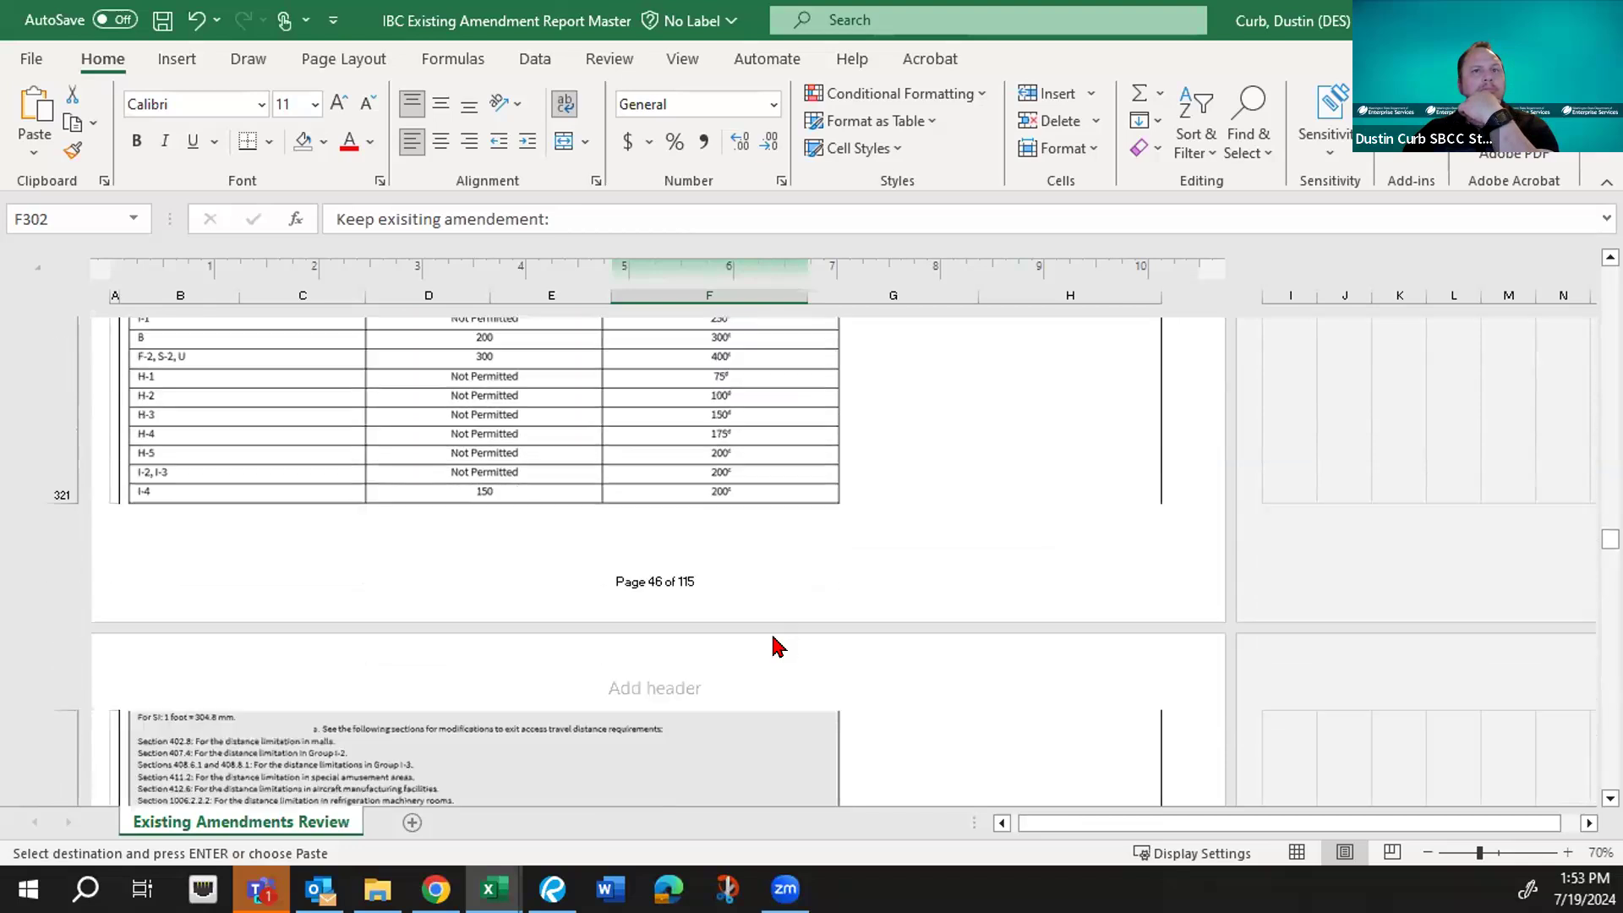
{"action": "scroll", "coordinate": [775, 642], "scroll_direction": "down", "scroll_amount": 1}
{"action": "scroll", "coordinate": [773, 630], "scroll_direction": "down", "scroll_amount": 4}
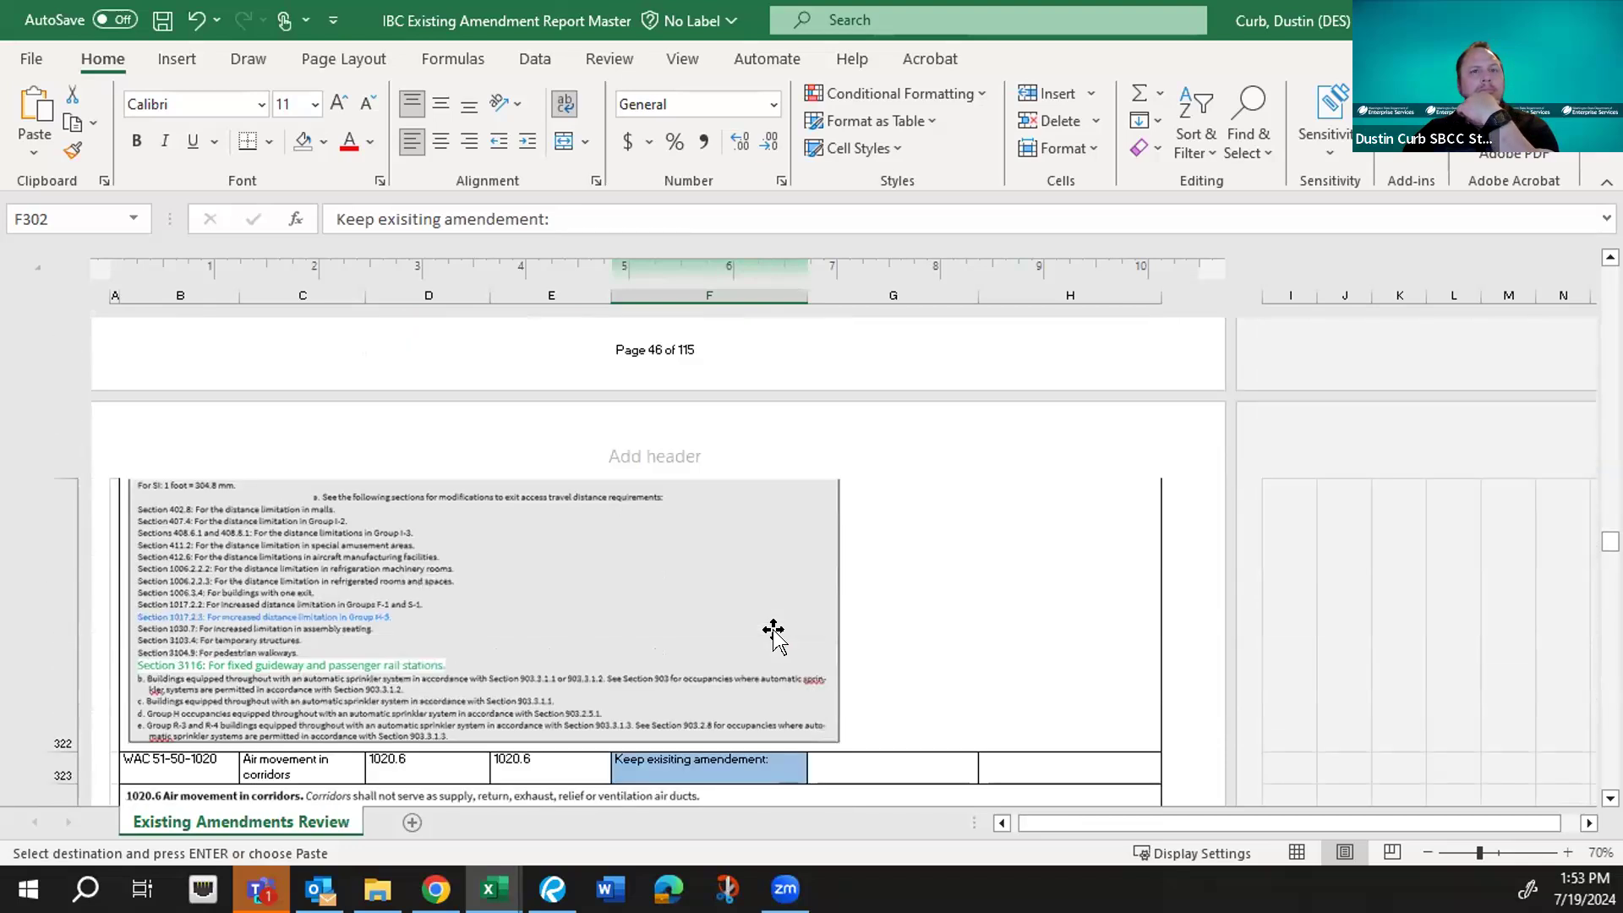
- Fill the status cell F332 of the 1101.2.2 ICC A117.1 Section 404.2.8 entry in Chapter 11 with light green
{"action": "scroll", "coordinate": [772, 630], "scroll_direction": "down", "scroll_amount": 5}
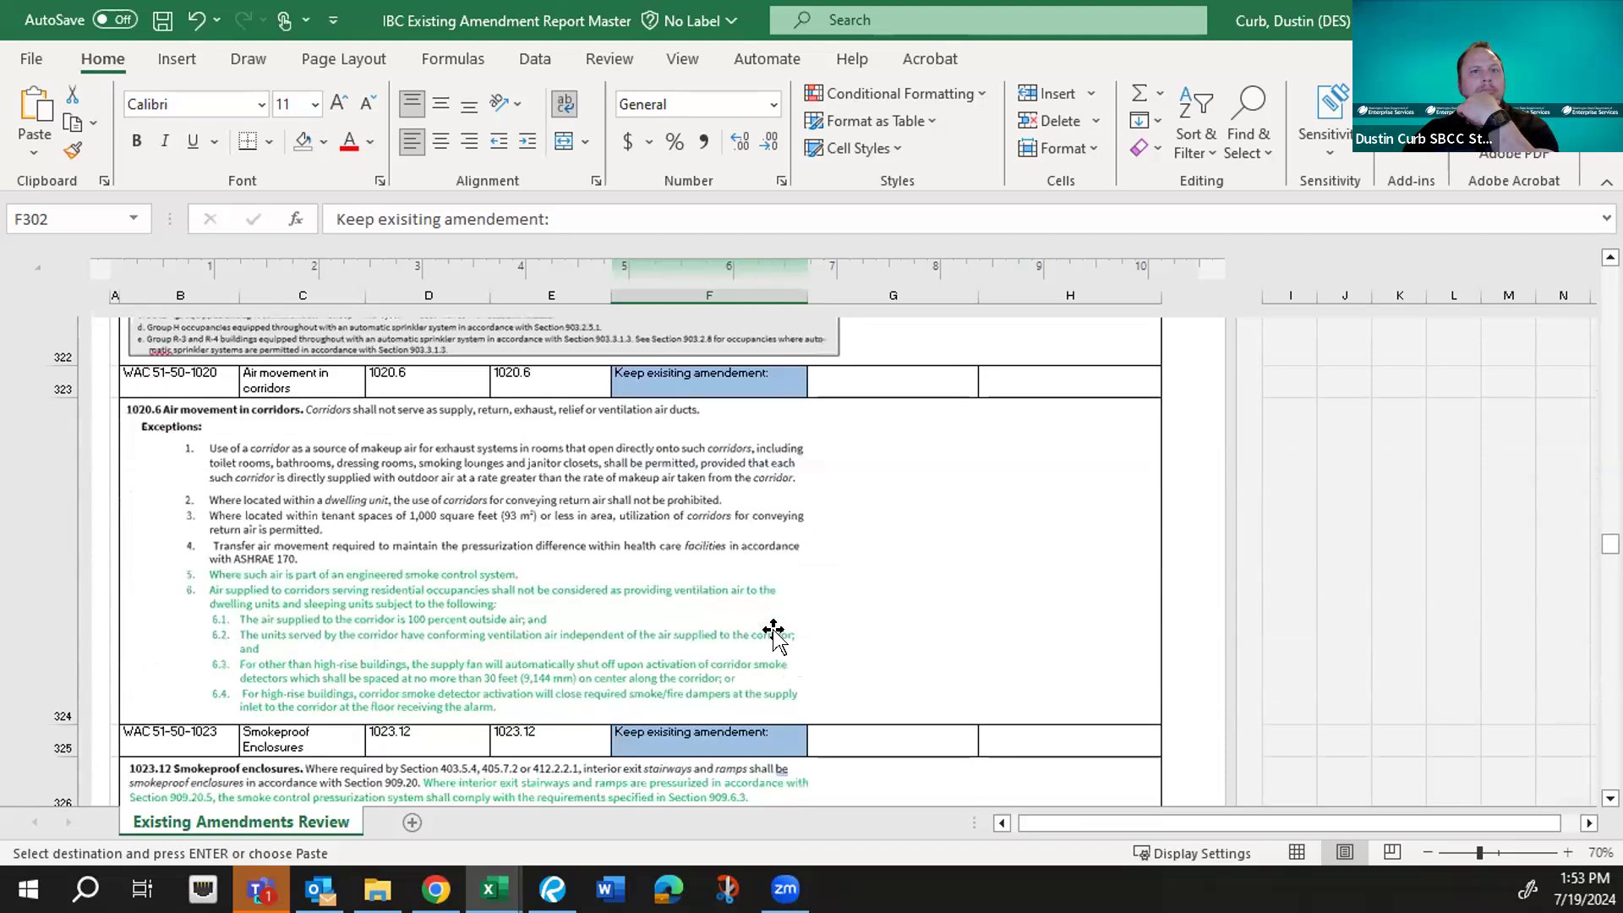
{"action": "scroll", "coordinate": [772, 630], "scroll_direction": "down", "scroll_amount": 4}
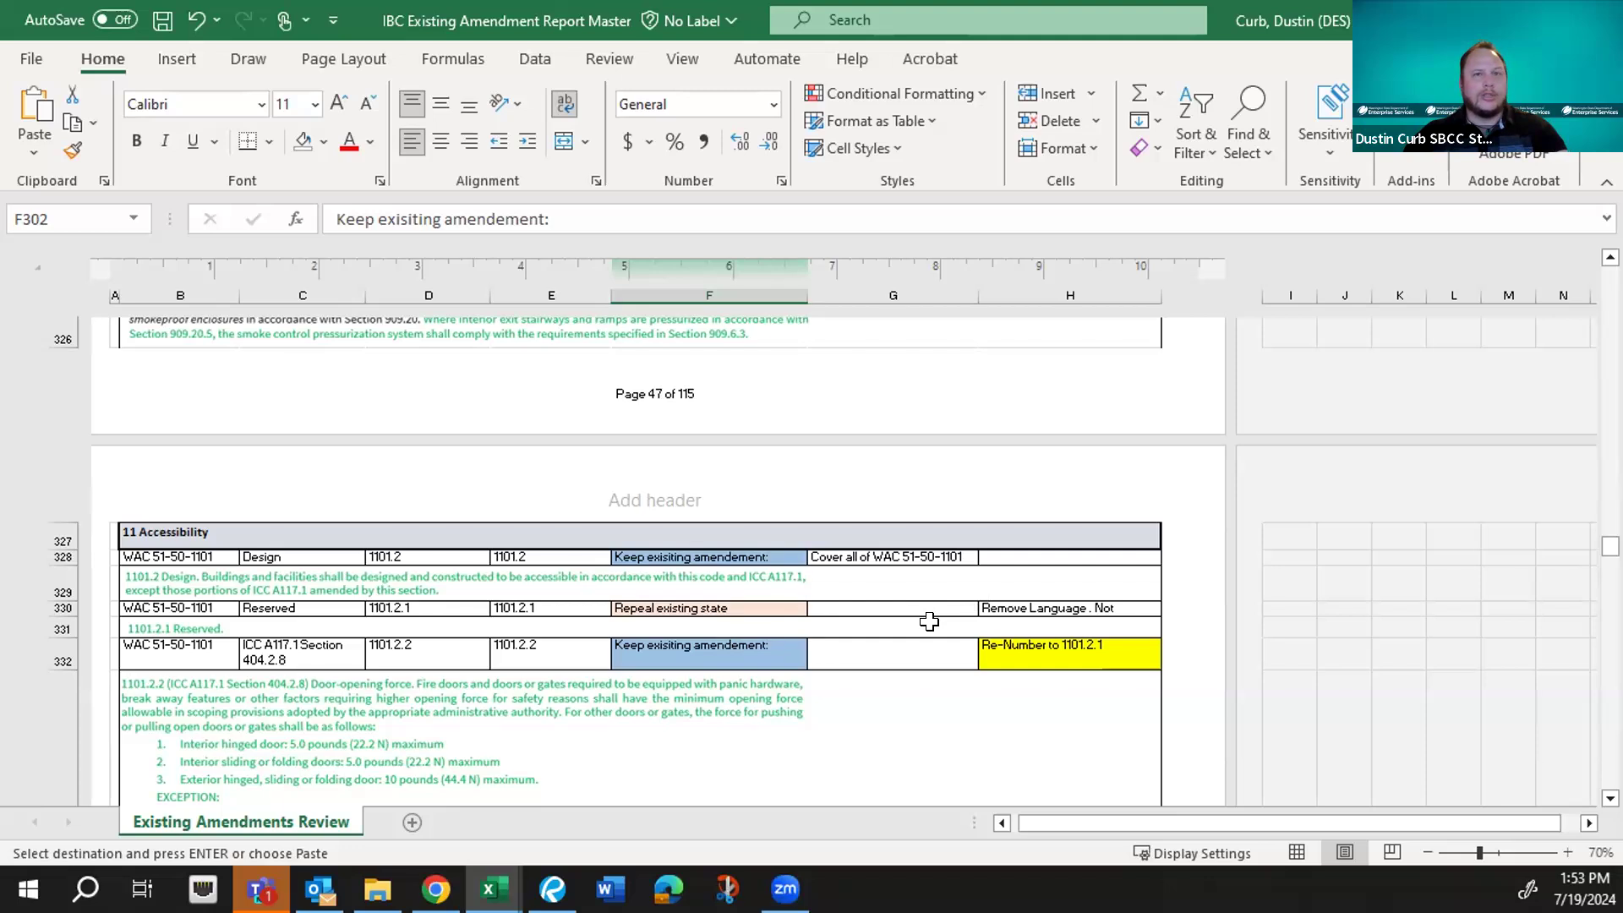
{"action": "scroll", "coordinate": [929, 621], "scroll_direction": "down", "scroll_amount": 1}
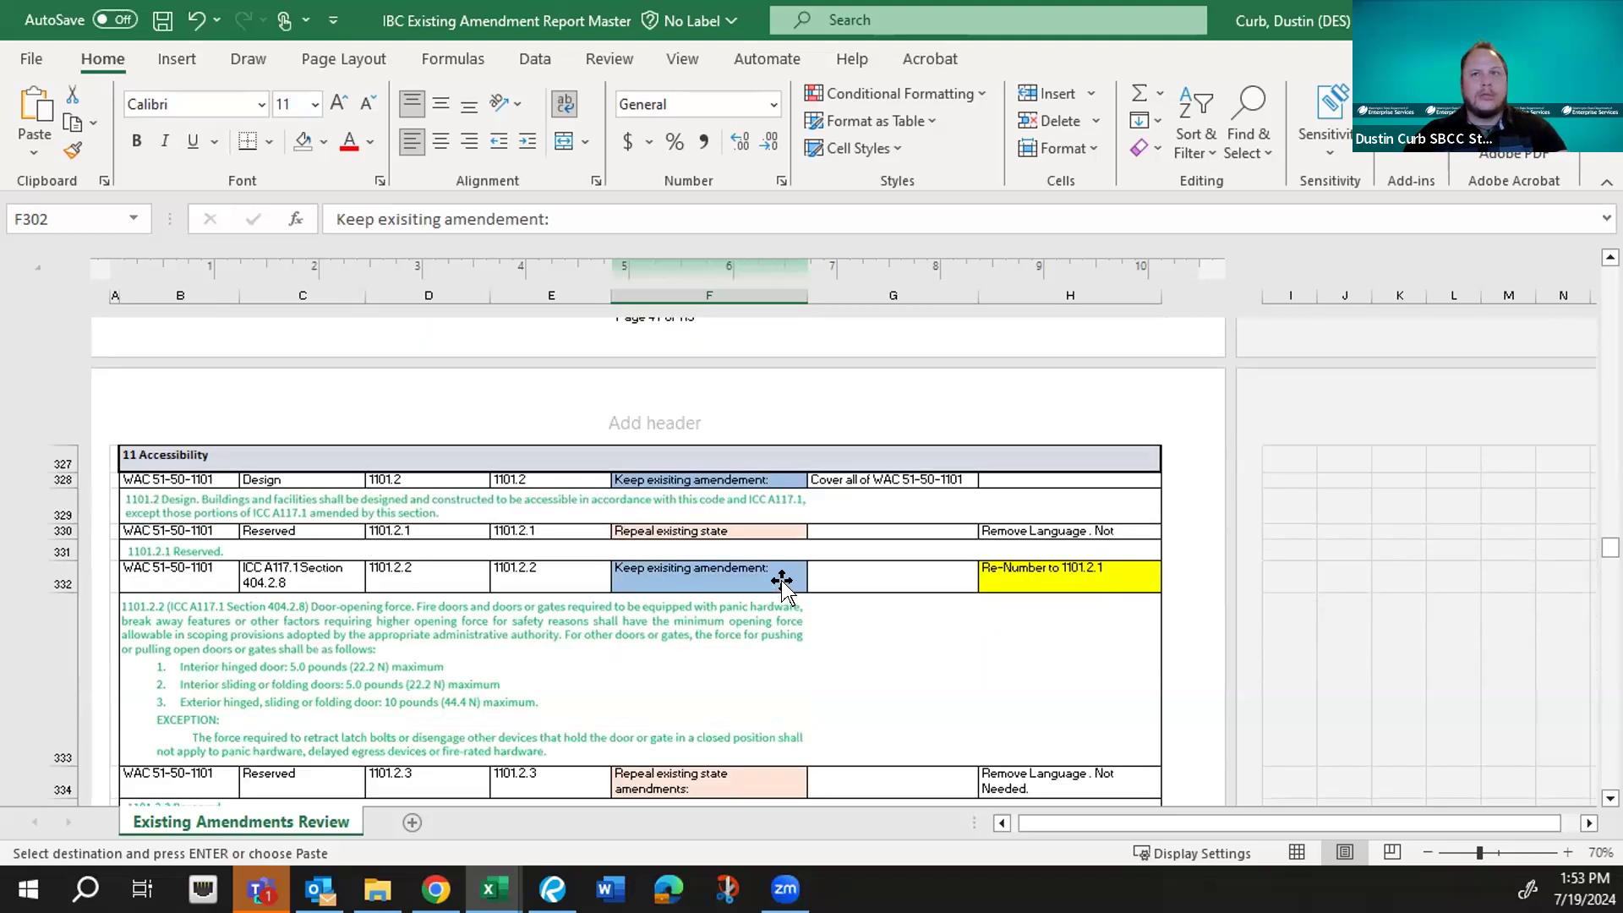
{"action": "scroll", "coordinate": [782, 583], "scroll_direction": "down", "scroll_amount": 2}
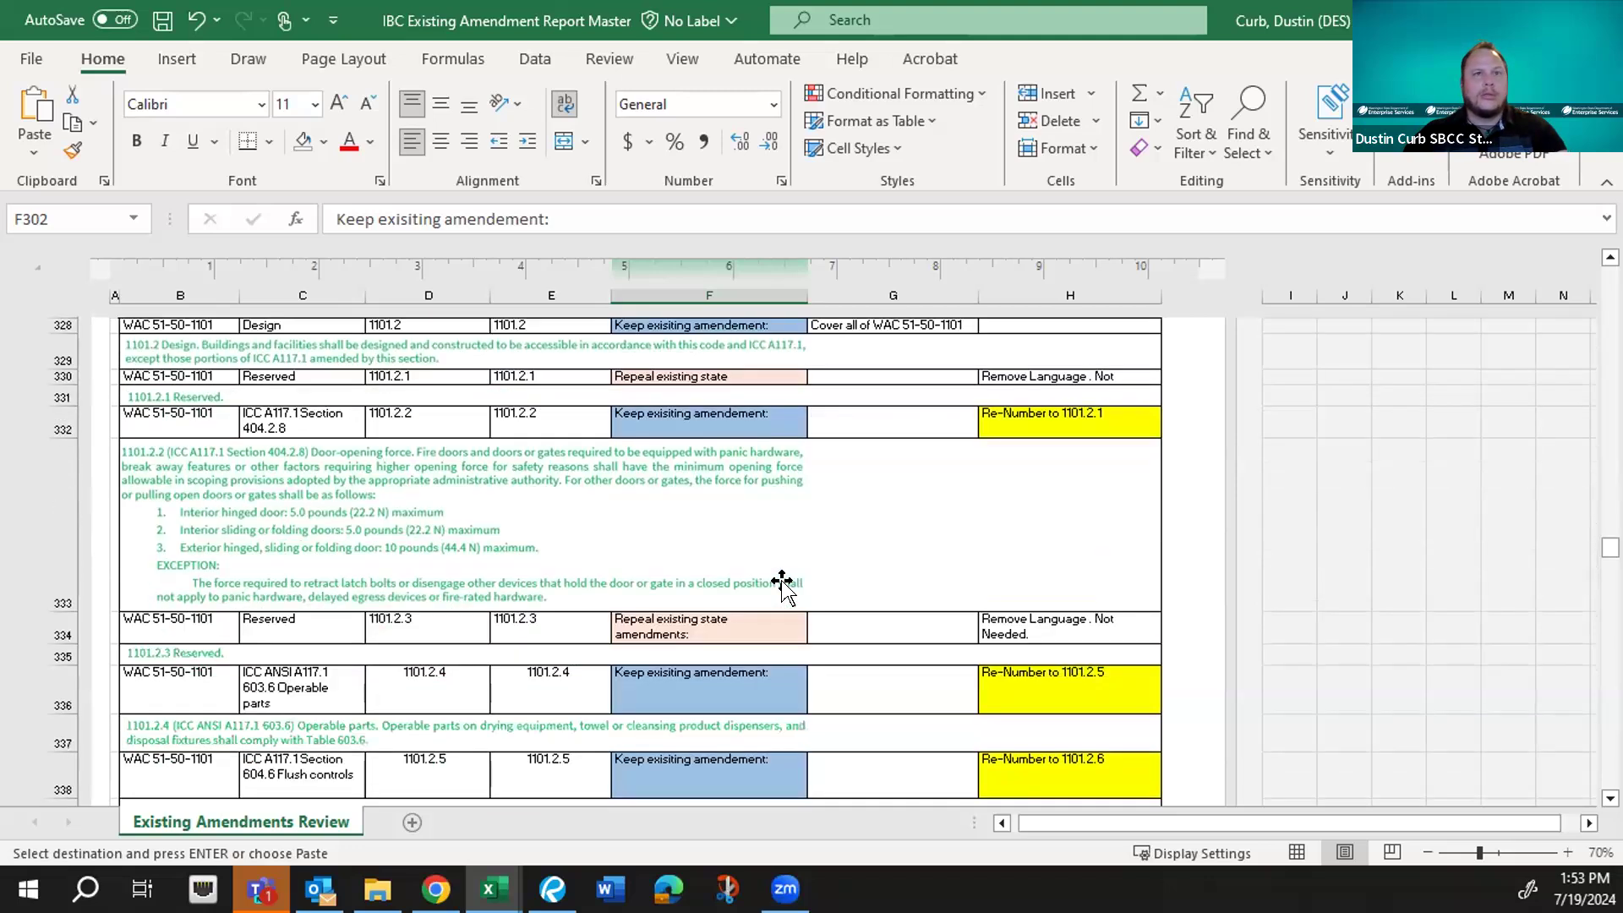
{"action": "left_click", "coordinate": [697, 415]}
{"action": "scroll", "coordinate": [845, 488], "scroll_direction": "up", "scroll_amount": 3}
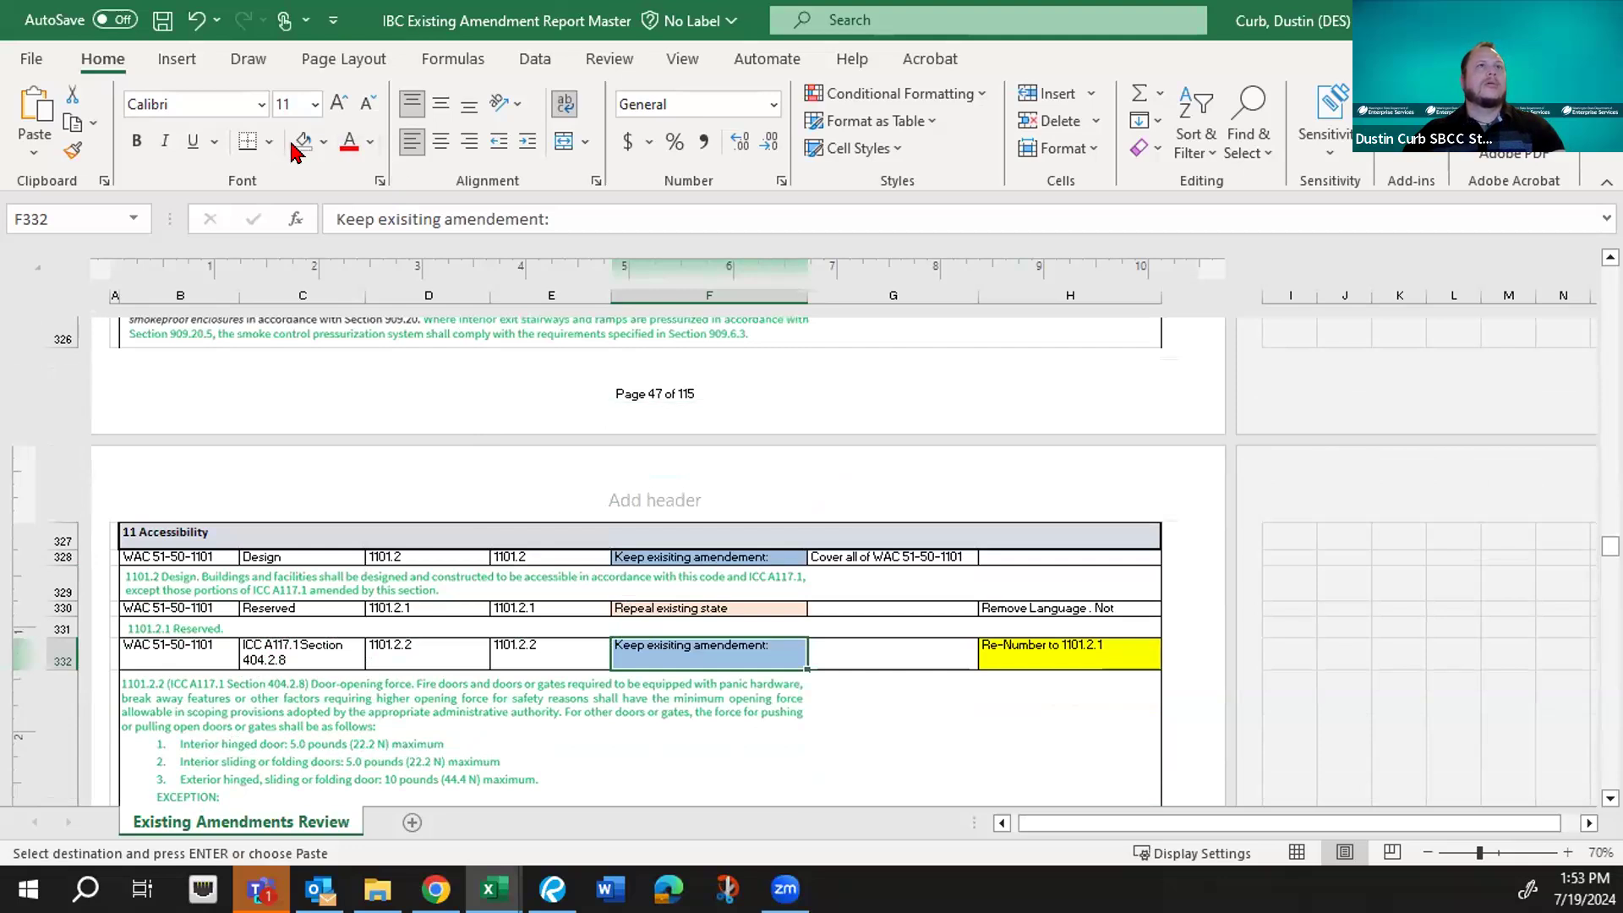
{"action": "left_click", "coordinate": [322, 144]}
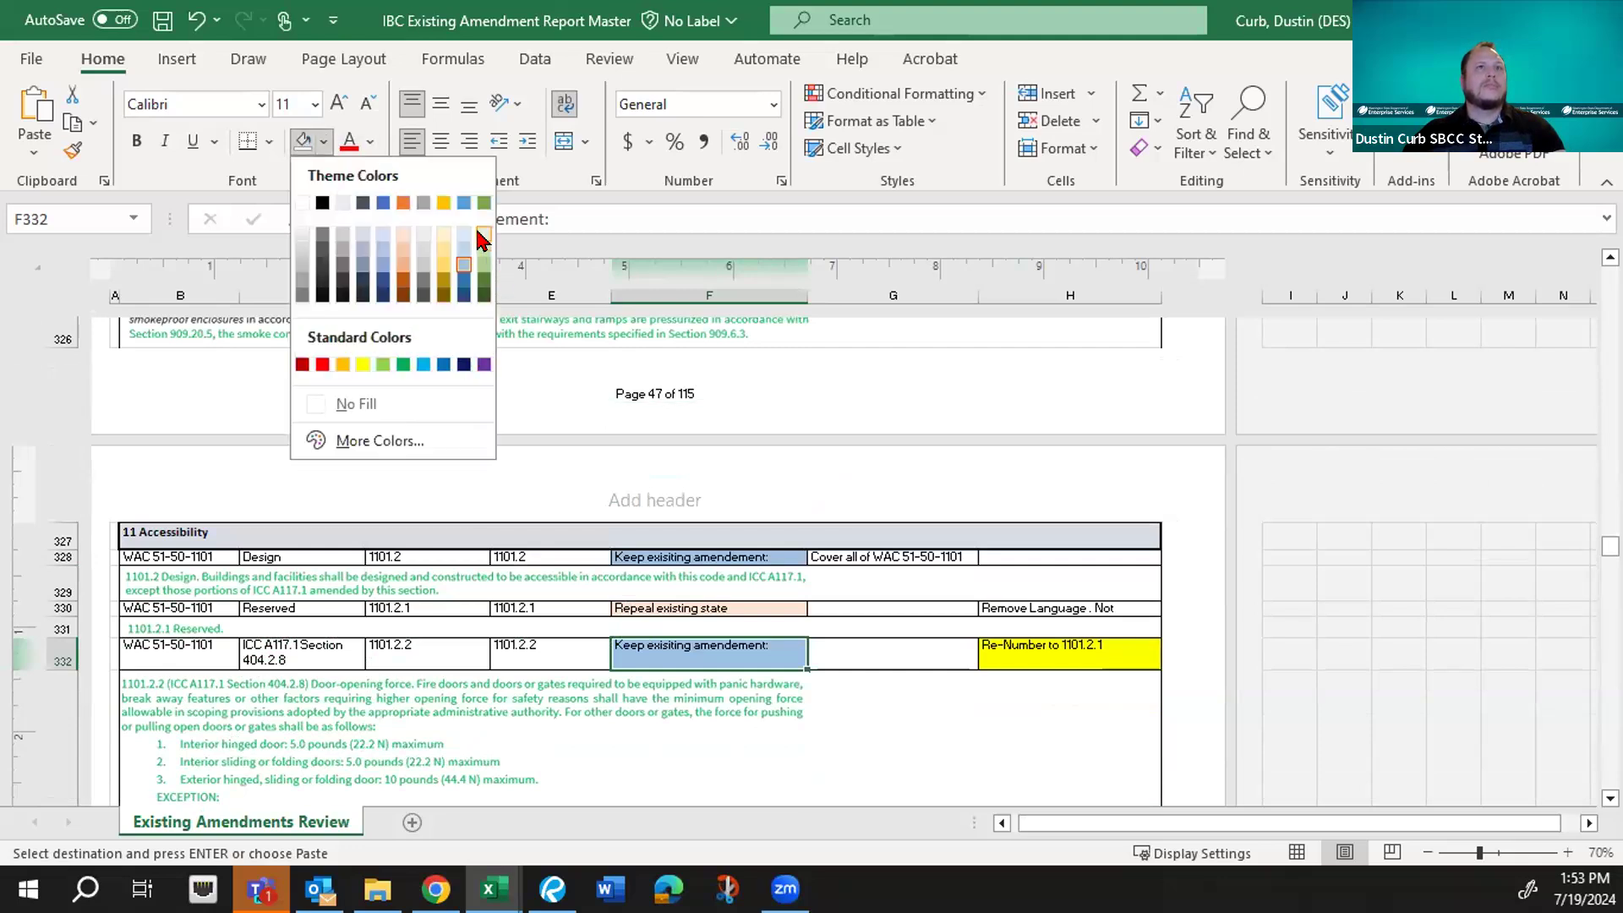
{"action": "left_click", "coordinate": [465, 219]}
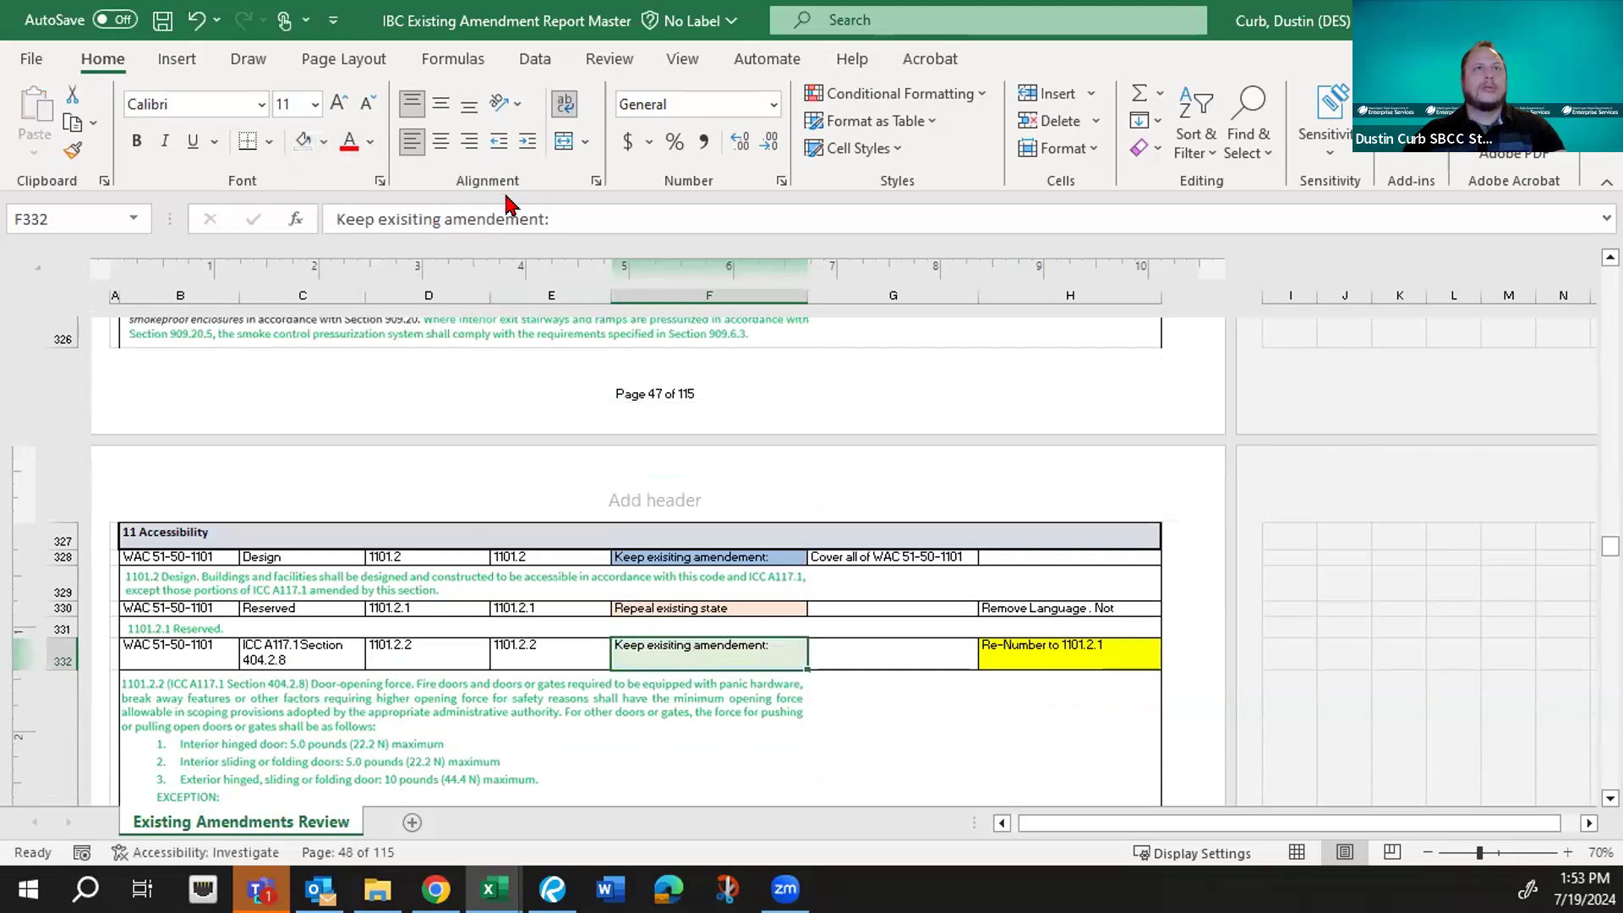
- Change the status text of the 1101.2.2 entry to "Keep exisiting amendement with modification:"
{"action": "left_click", "coordinate": [544, 213]}
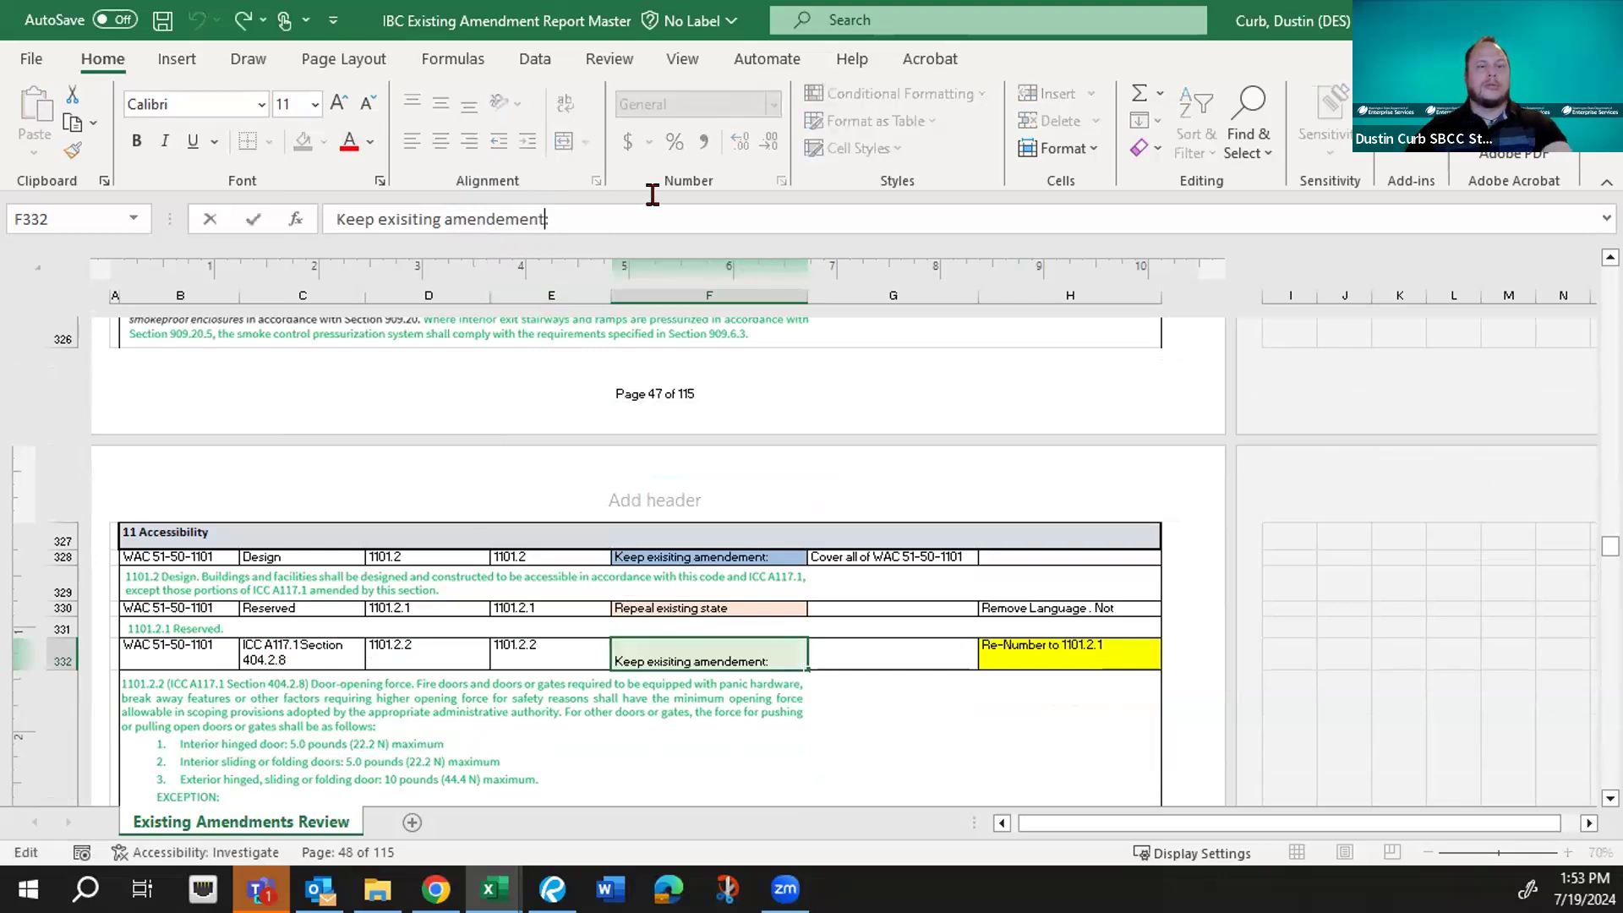
{"action": "type", "text": "with "}
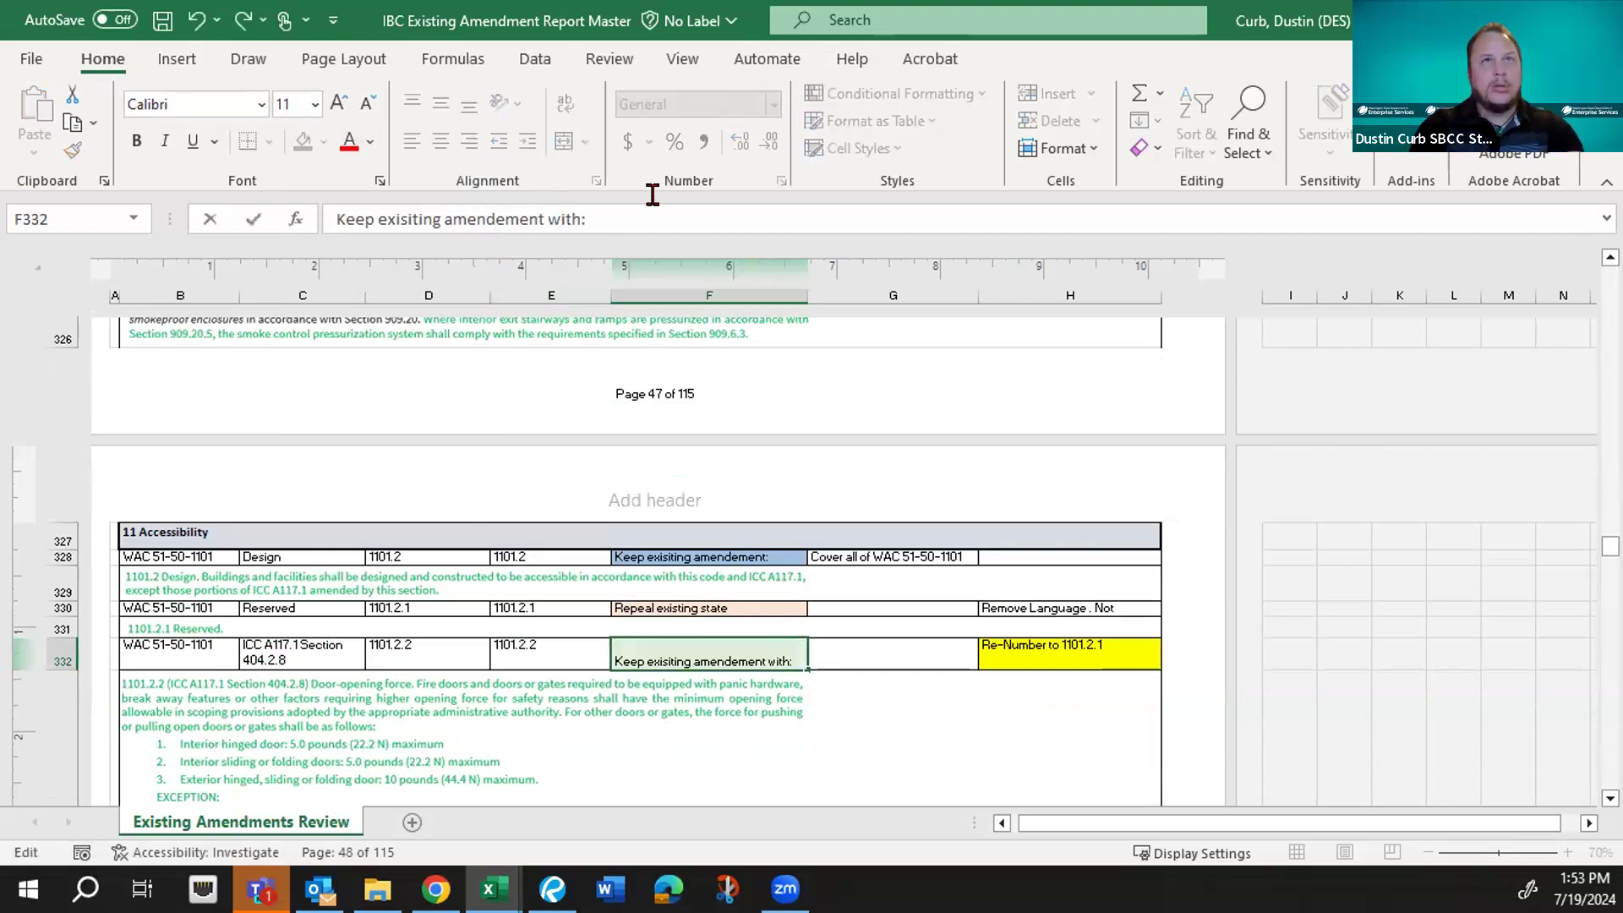
{"action": "type", "text": "modifica"}
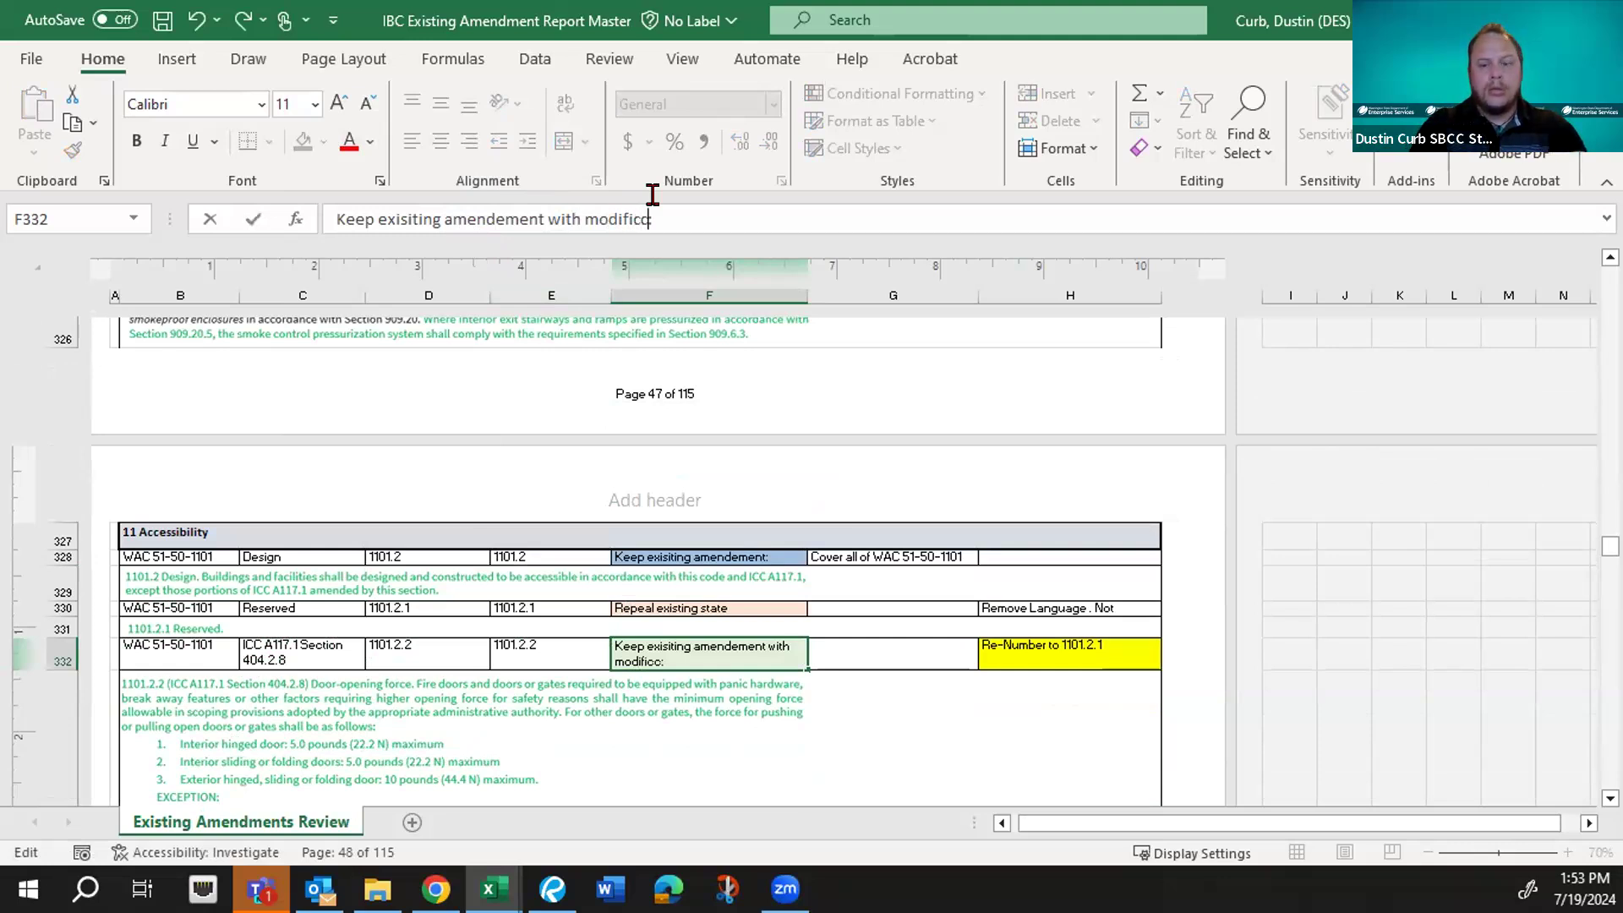
{"action": "type", "text": "ation"}
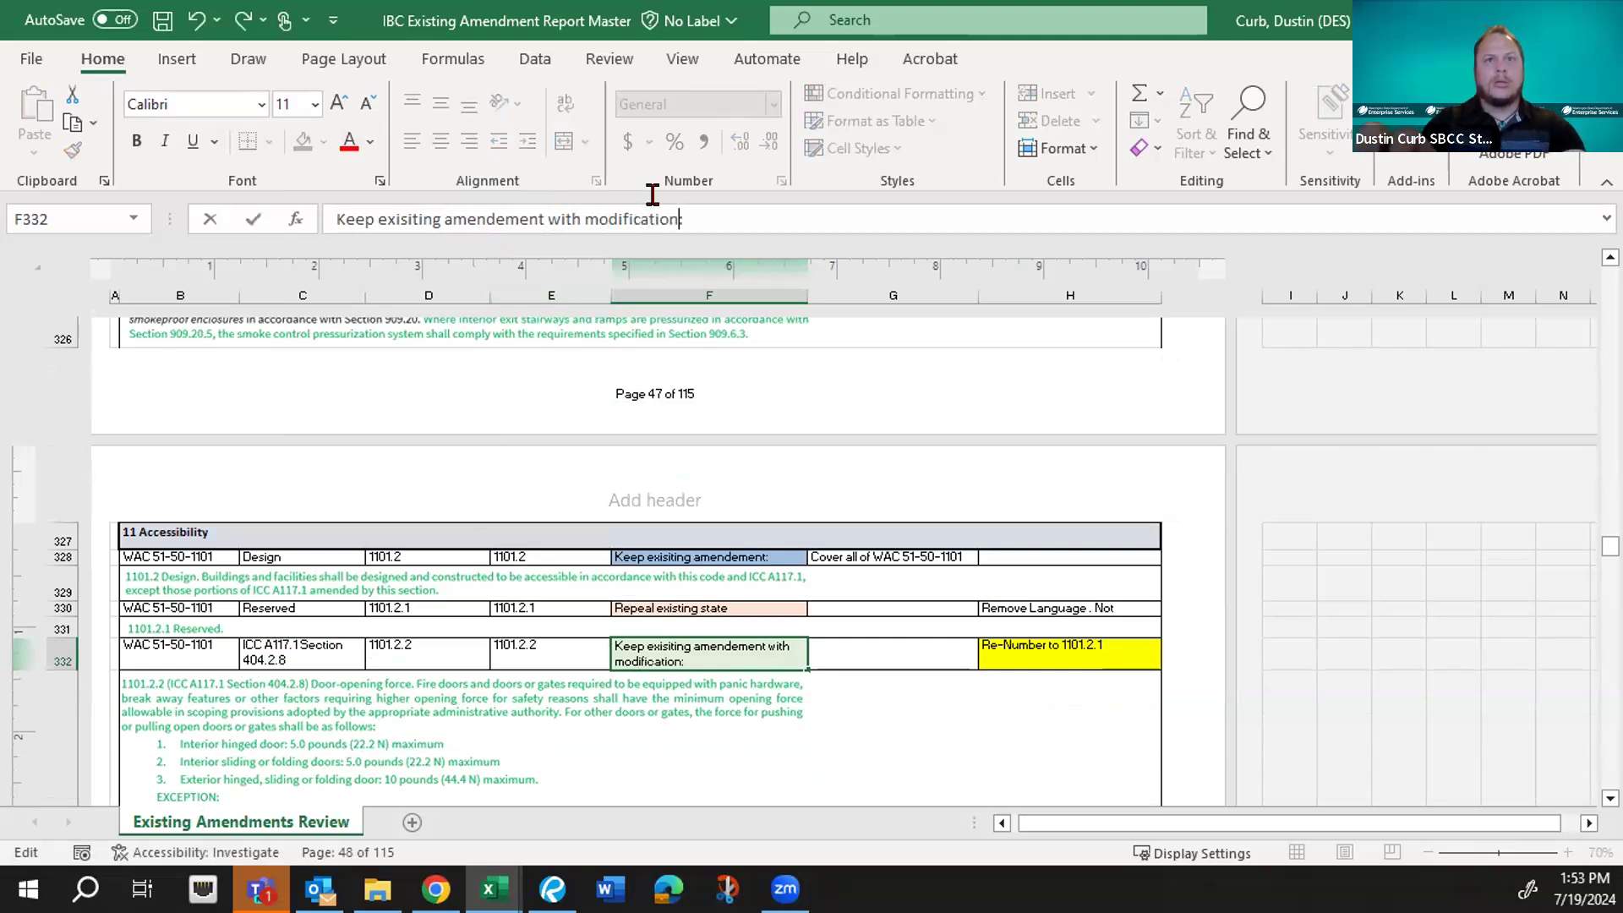
{"action": "left_click", "coordinate": [924, 721]}
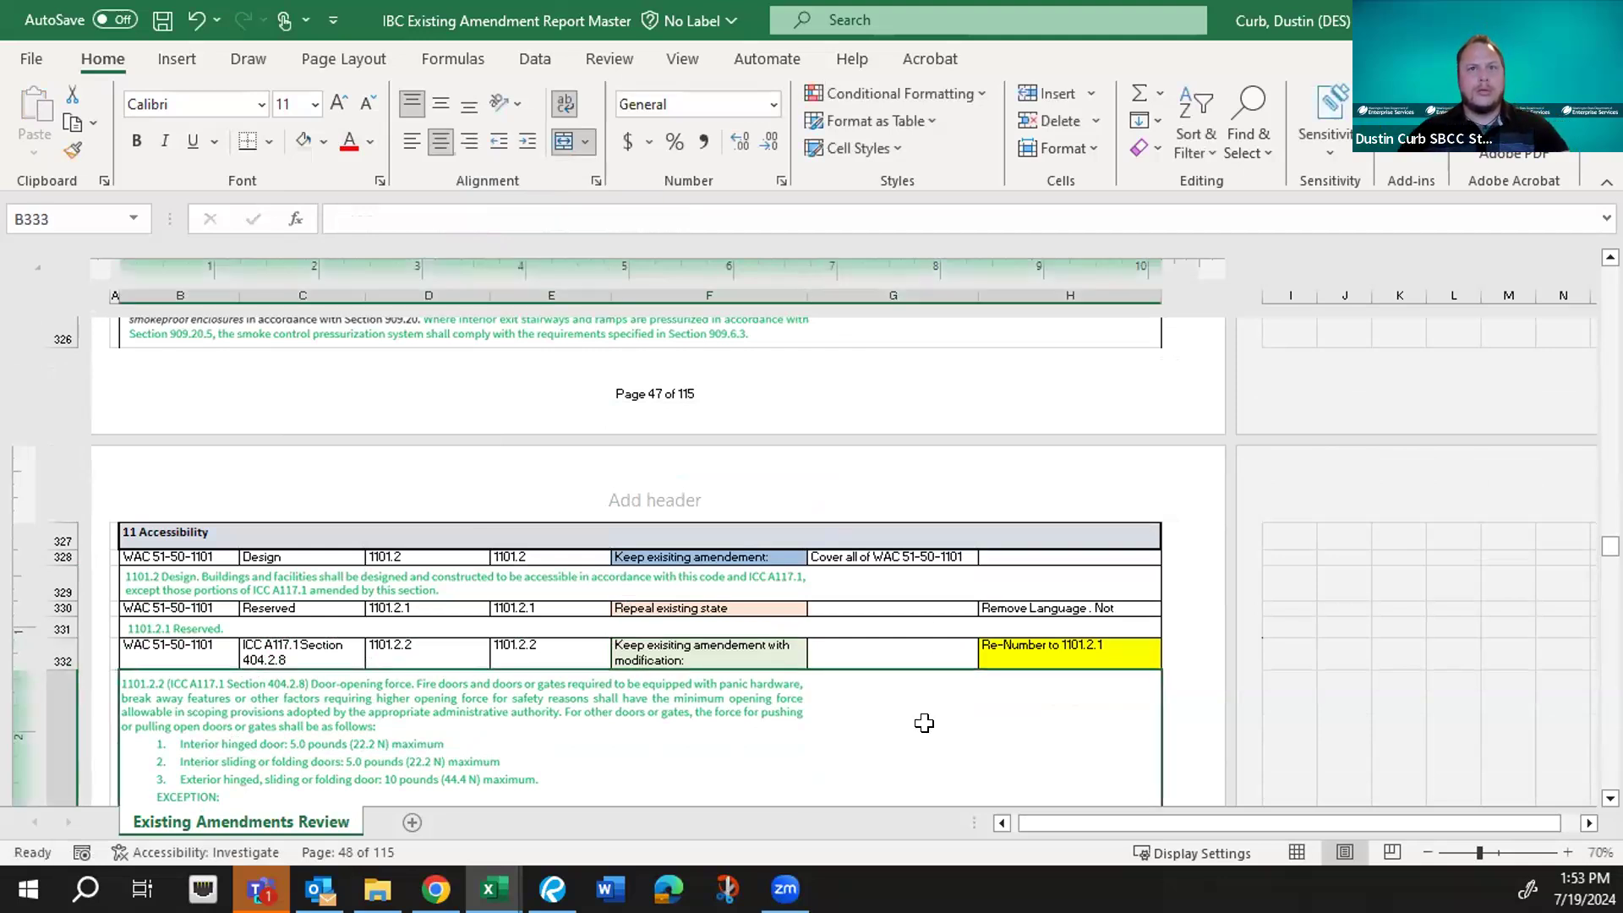
- Copy the green "Keep exisiting amendement with modification:" cell of entry 1101.2.2 over the status cells of 1101.2.4, 1101.2.5 and 1101.2.6
{"action": "scroll", "coordinate": [923, 721], "scroll_direction": "down", "scroll_amount": 1}
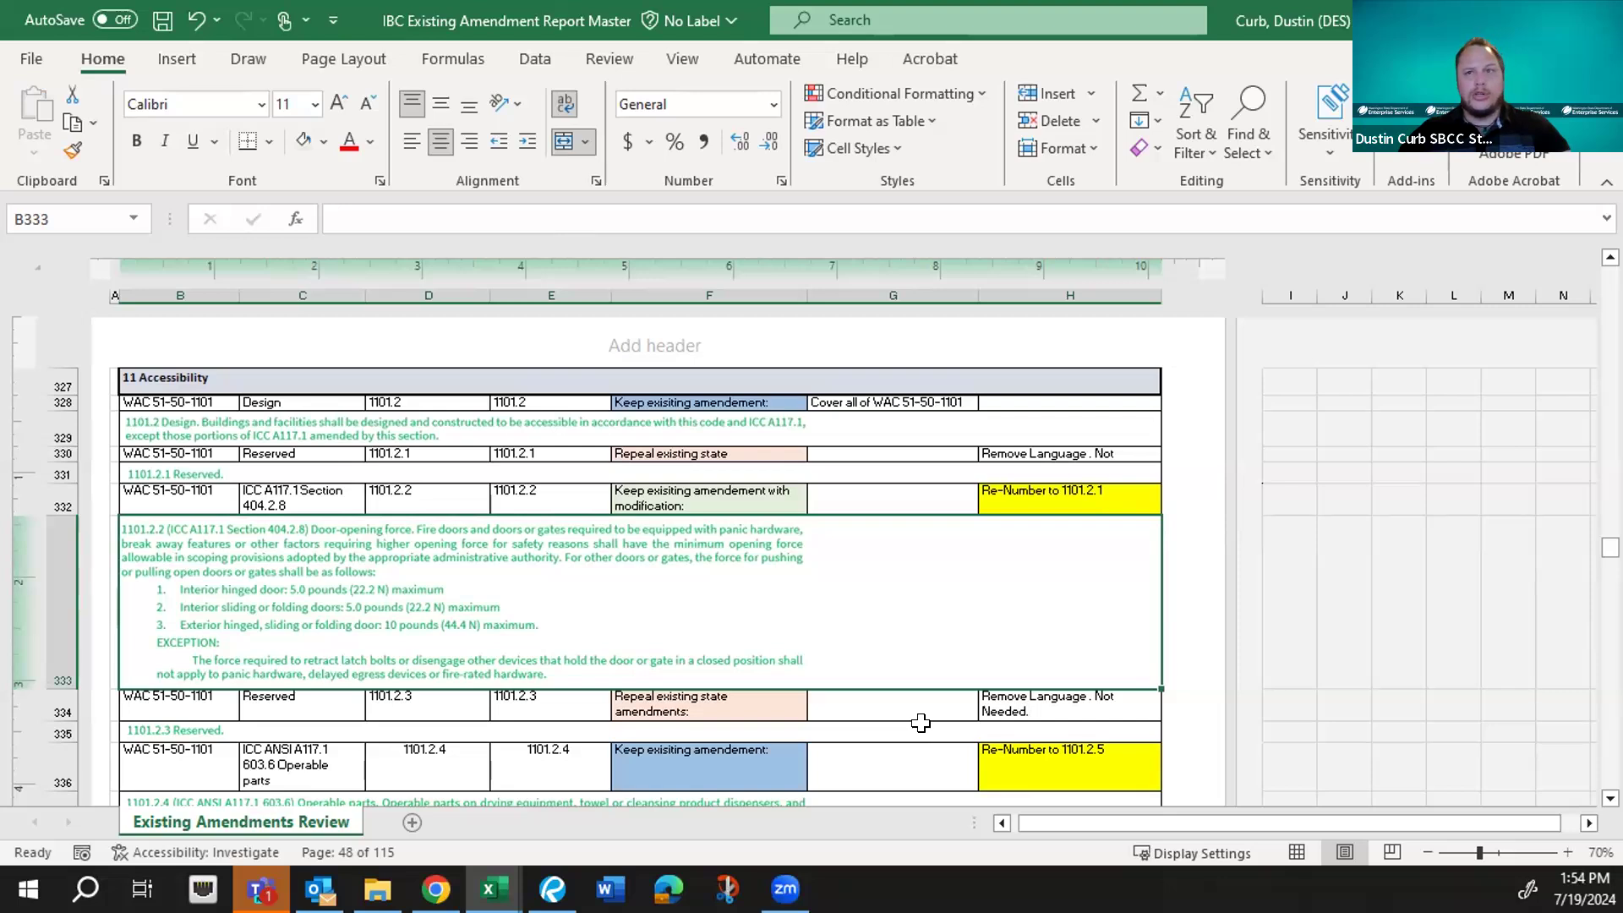
{"action": "scroll", "coordinate": [924, 723], "scroll_direction": "down", "scroll_amount": 2}
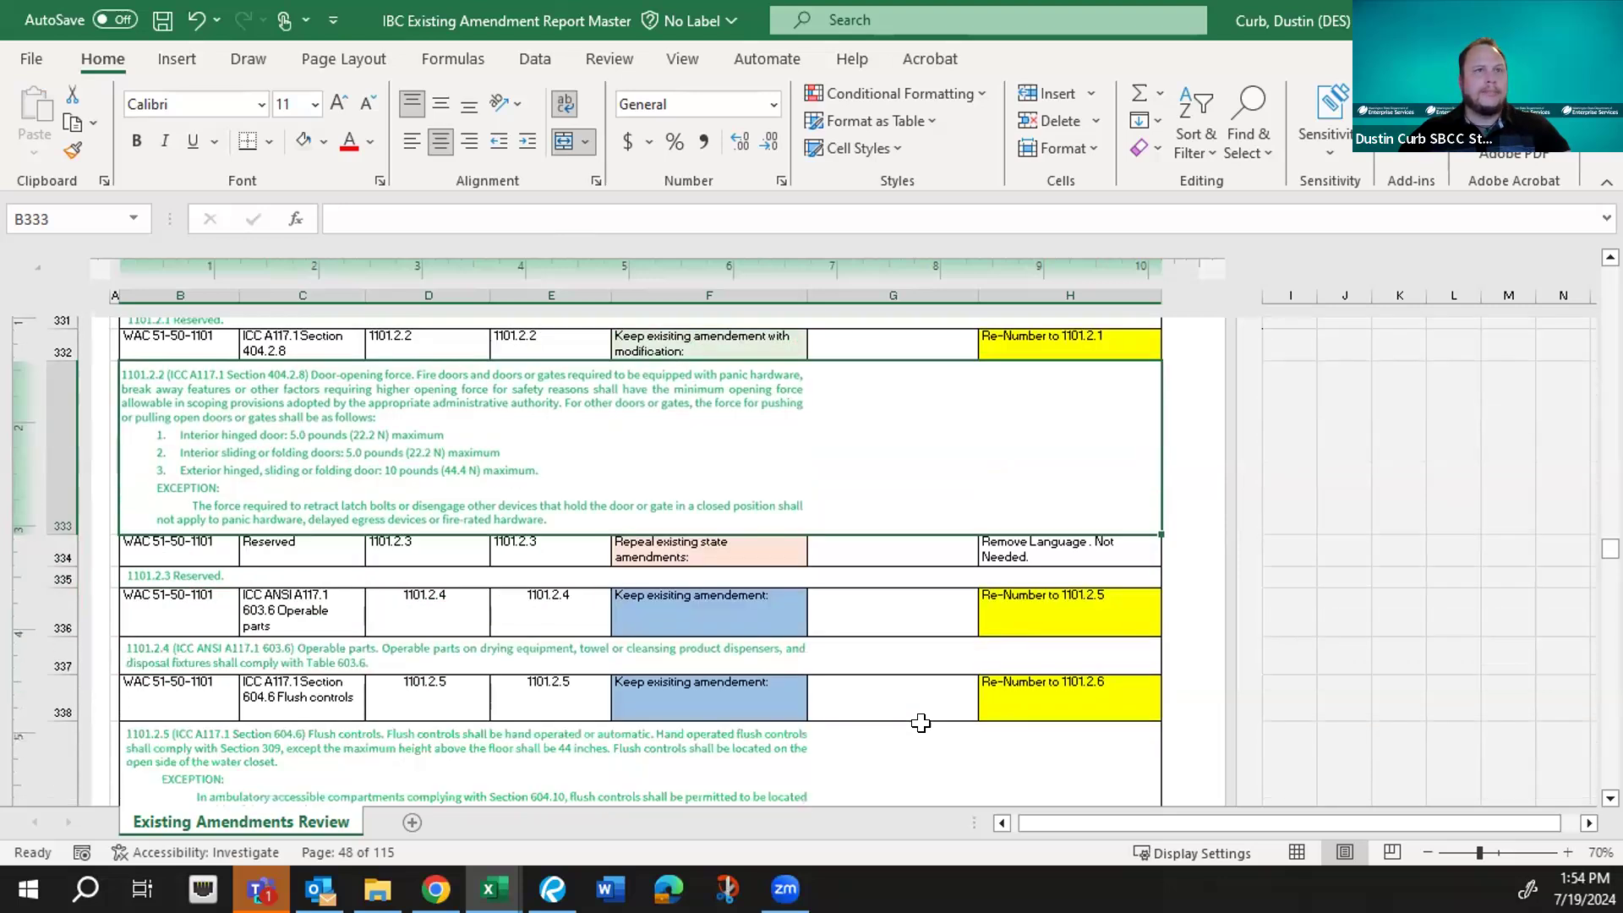
{"action": "scroll", "coordinate": [920, 723], "scroll_direction": "down", "scroll_amount": 1}
{"action": "scroll", "coordinate": [920, 723], "scroll_direction": "down", "scroll_amount": 2}
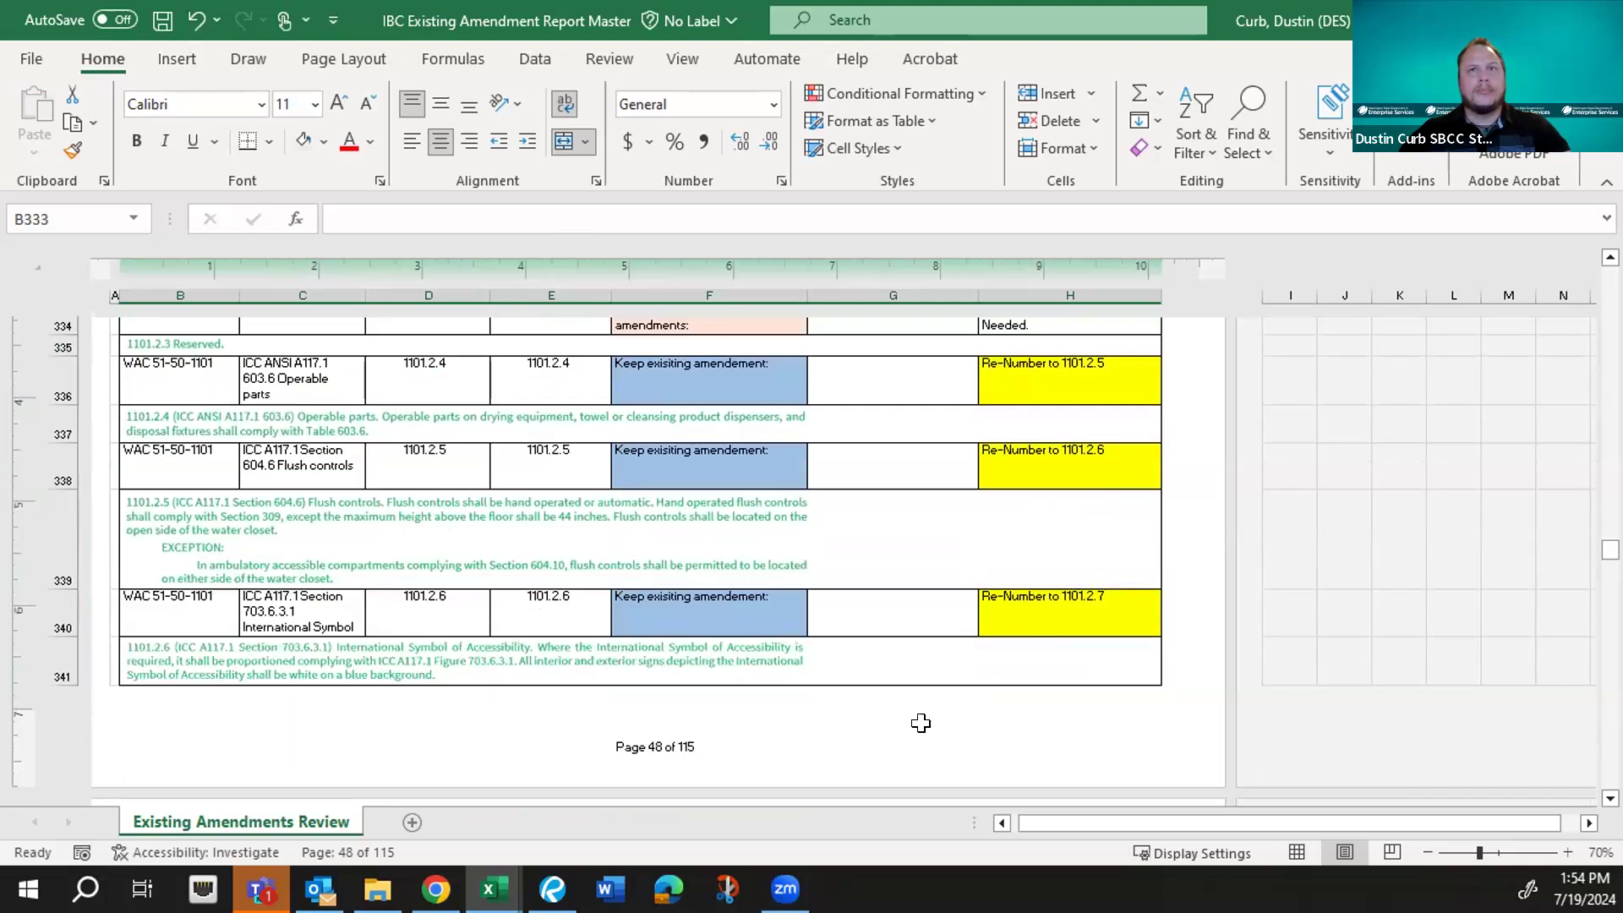
{"action": "scroll", "coordinate": [920, 722], "scroll_direction": "up", "scroll_amount": 5}
{"action": "left_click", "coordinate": [662, 492]}
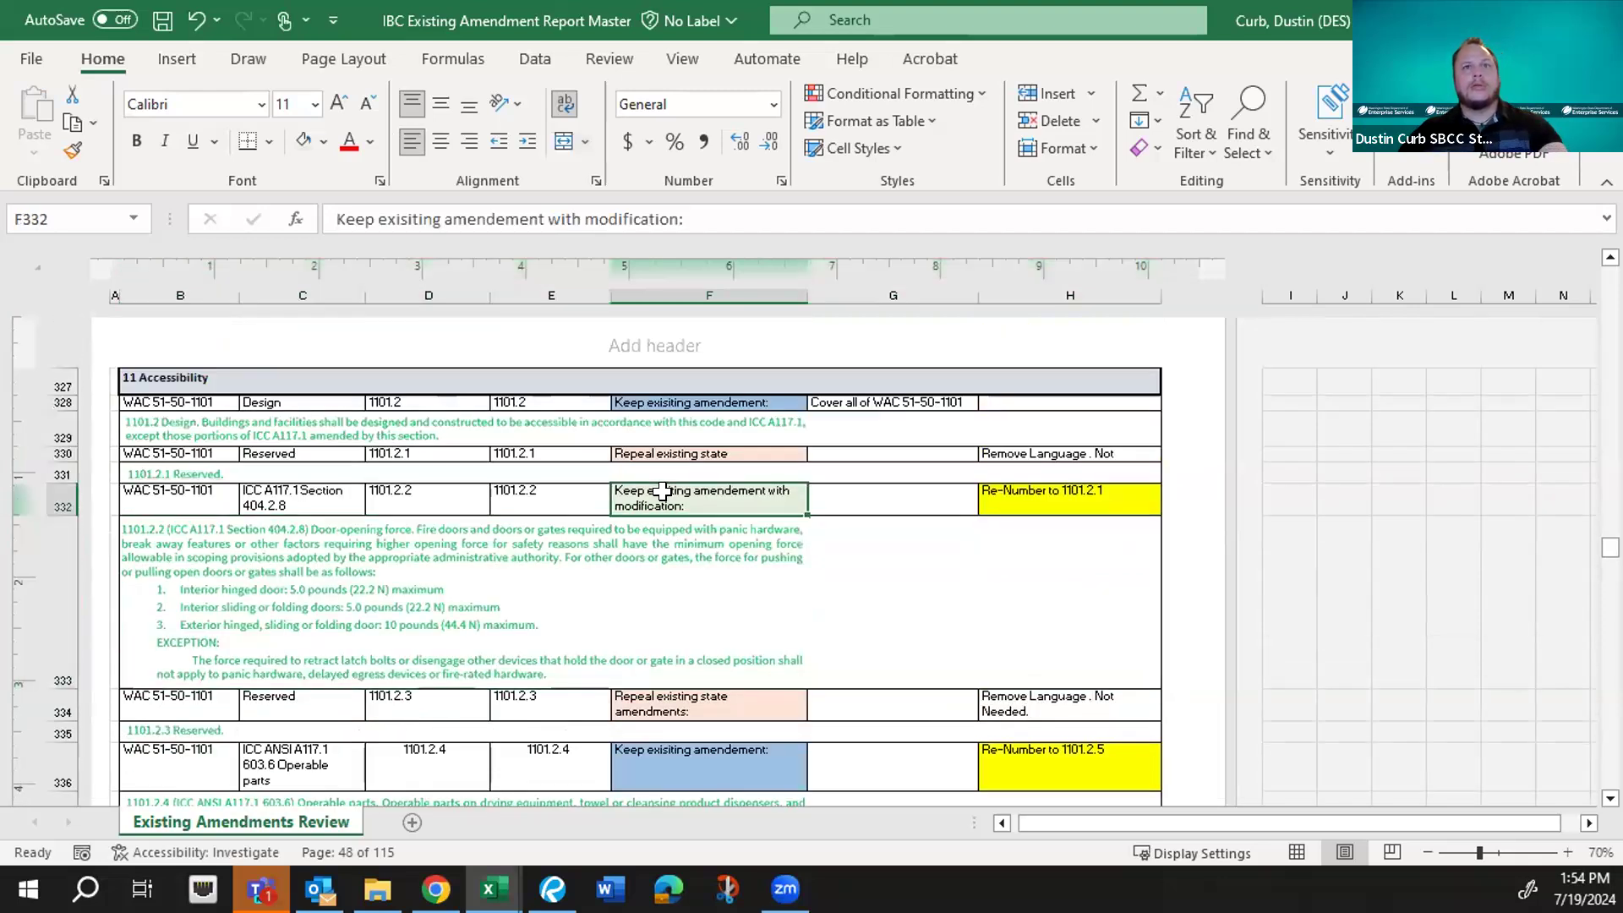
{"action": "key", "text": "ctrl+c"}
{"action": "scroll", "coordinate": [676, 520], "scroll_direction": "down", "scroll_amount": 2}
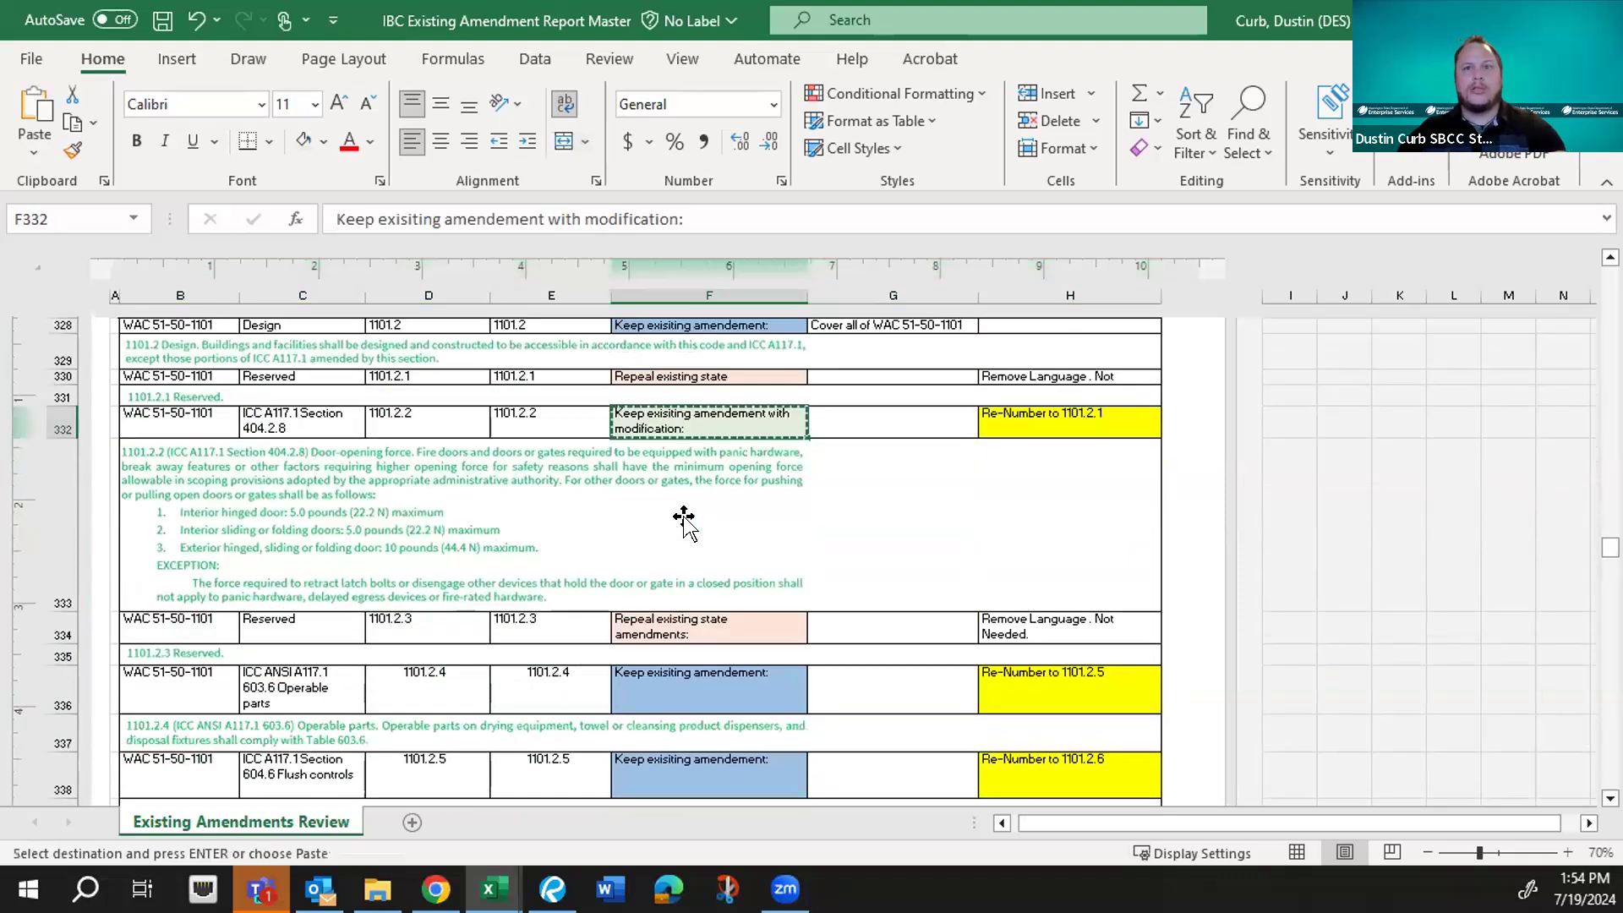
{"action": "left_click", "coordinate": [725, 642]}
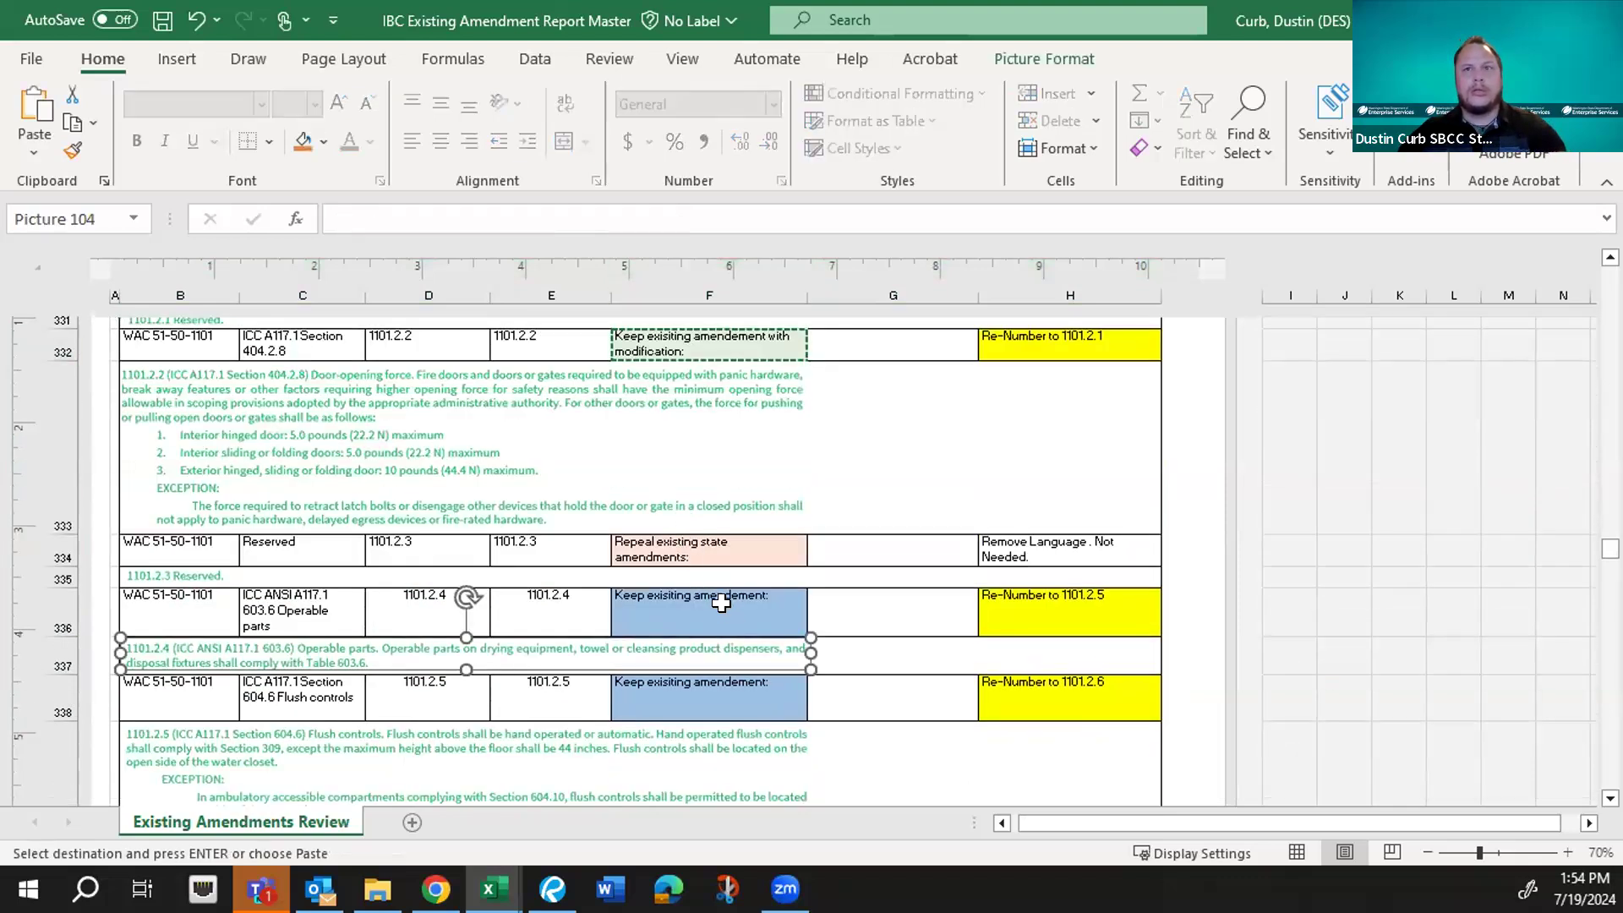
{"action": "left_click", "coordinate": [724, 615]}
{"action": "key", "text": "ctrl+v"}
{"action": "left_click", "coordinate": [721, 695]}
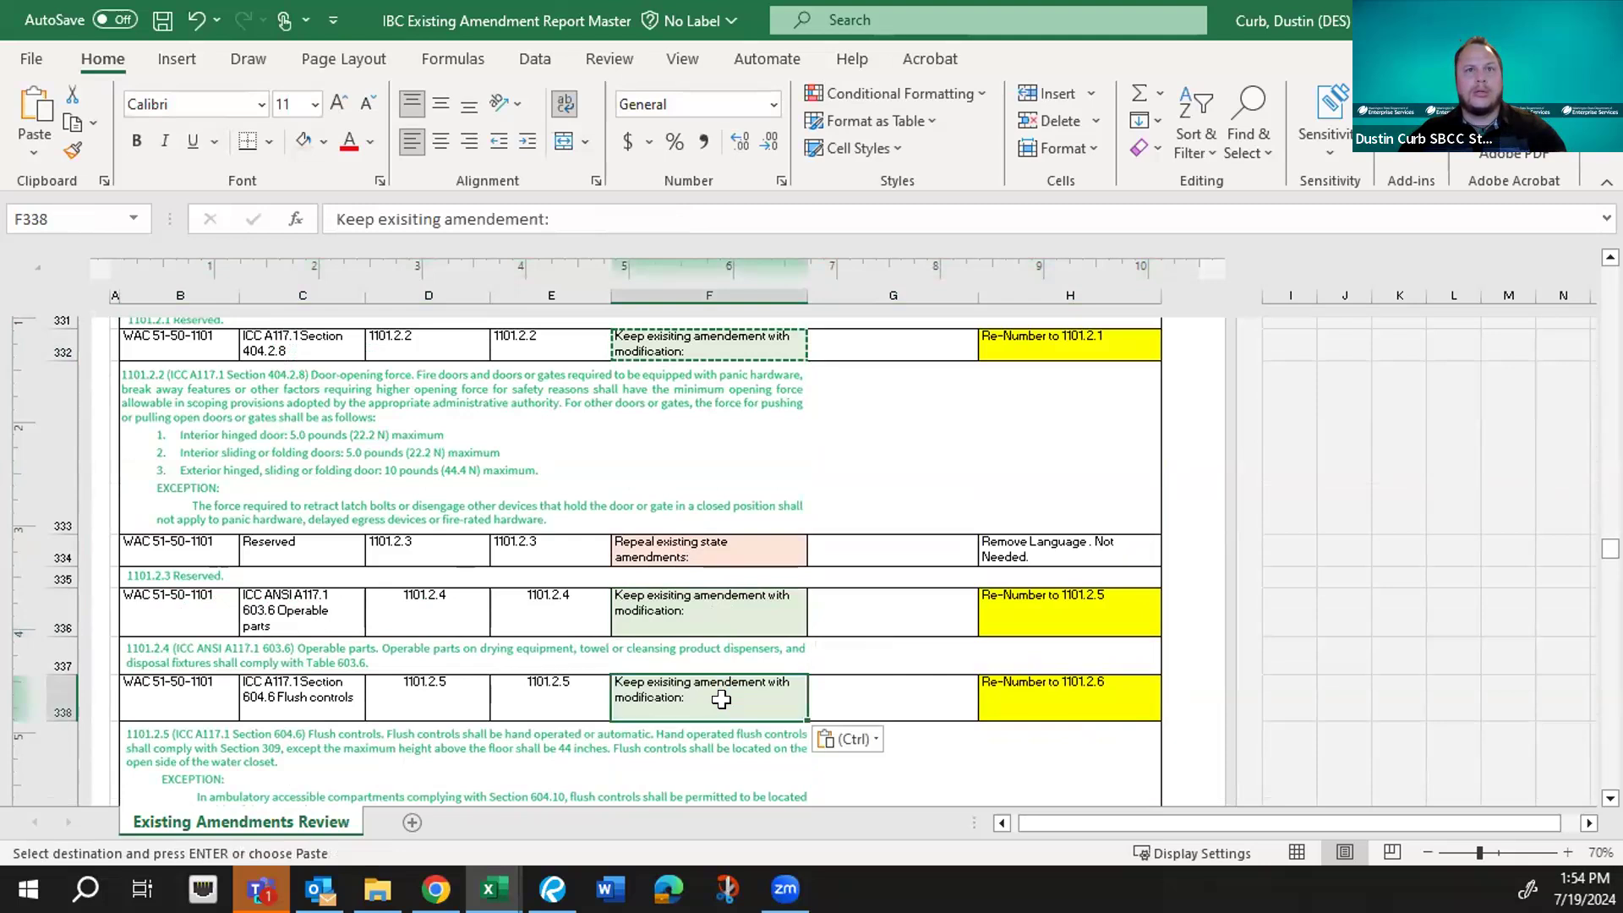
{"action": "key", "text": "ctrl+v"}
{"action": "scroll", "coordinate": [721, 695], "scroll_direction": "down", "scroll_amount": 2}
{"action": "left_click", "coordinate": [721, 695]}
{"action": "key", "text": "ctrl+v"}
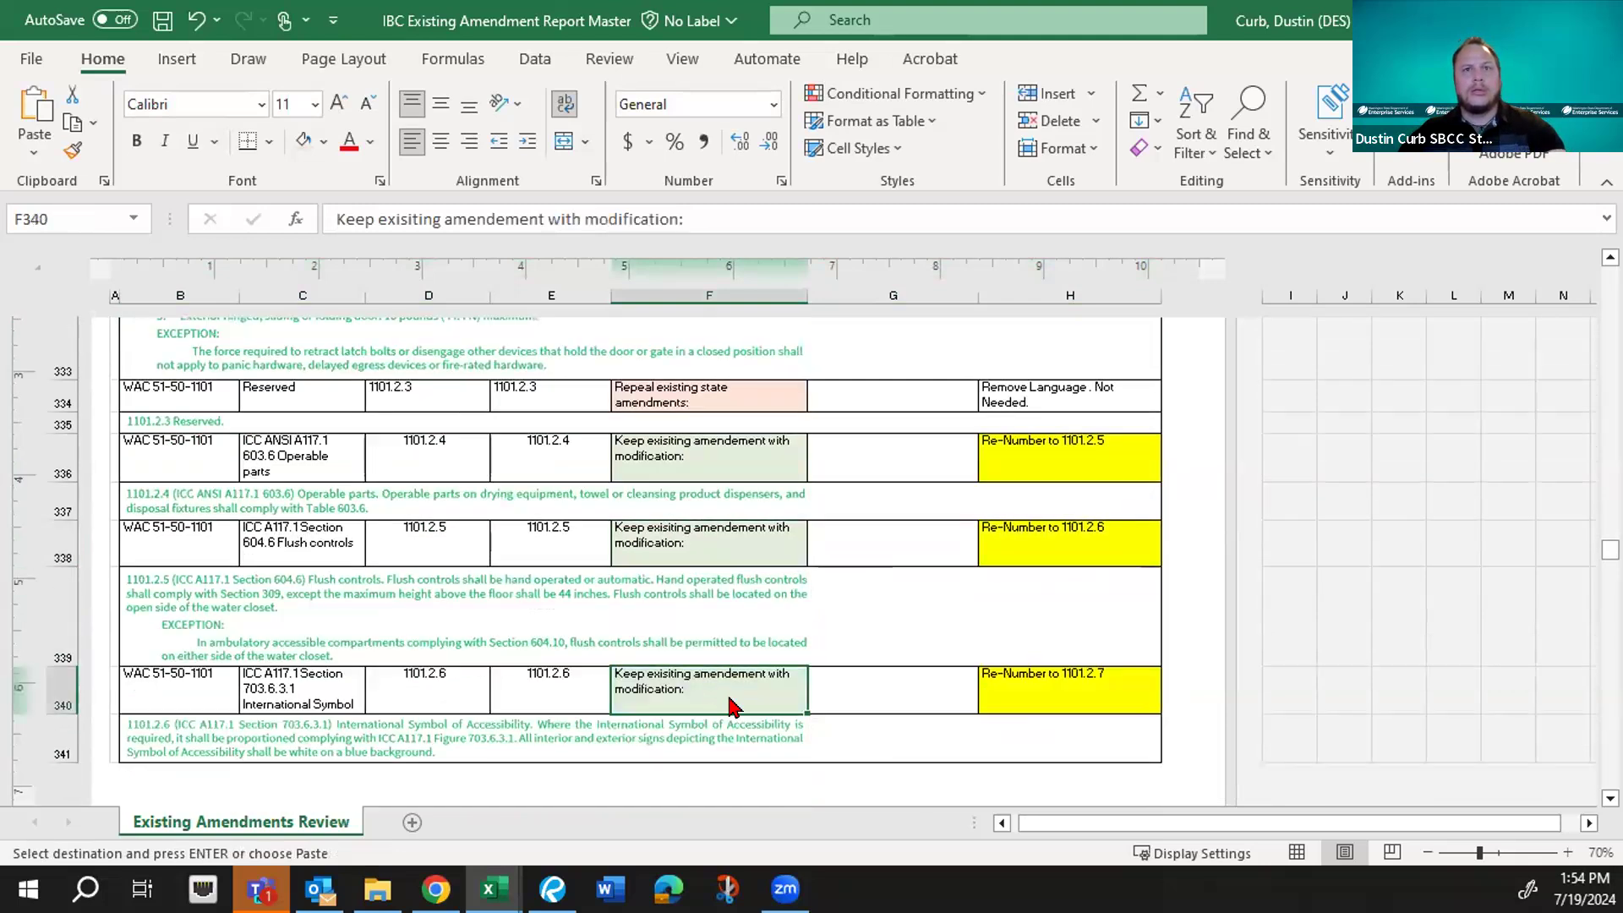
- Paste the copied "with modification" status cell over the status cells of entries 1101.2.7, 1101.2.8 and 1101.2.9
{"action": "scroll", "coordinate": [727, 701], "scroll_direction": "down", "scroll_amount": 3}
{"action": "scroll", "coordinate": [731, 706], "scroll_direction": "down", "scroll_amount": 1}
{"action": "left_click", "coordinate": [718, 688]}
{"action": "scroll", "coordinate": [705, 550], "scroll_direction": "down", "scroll_amount": 3}
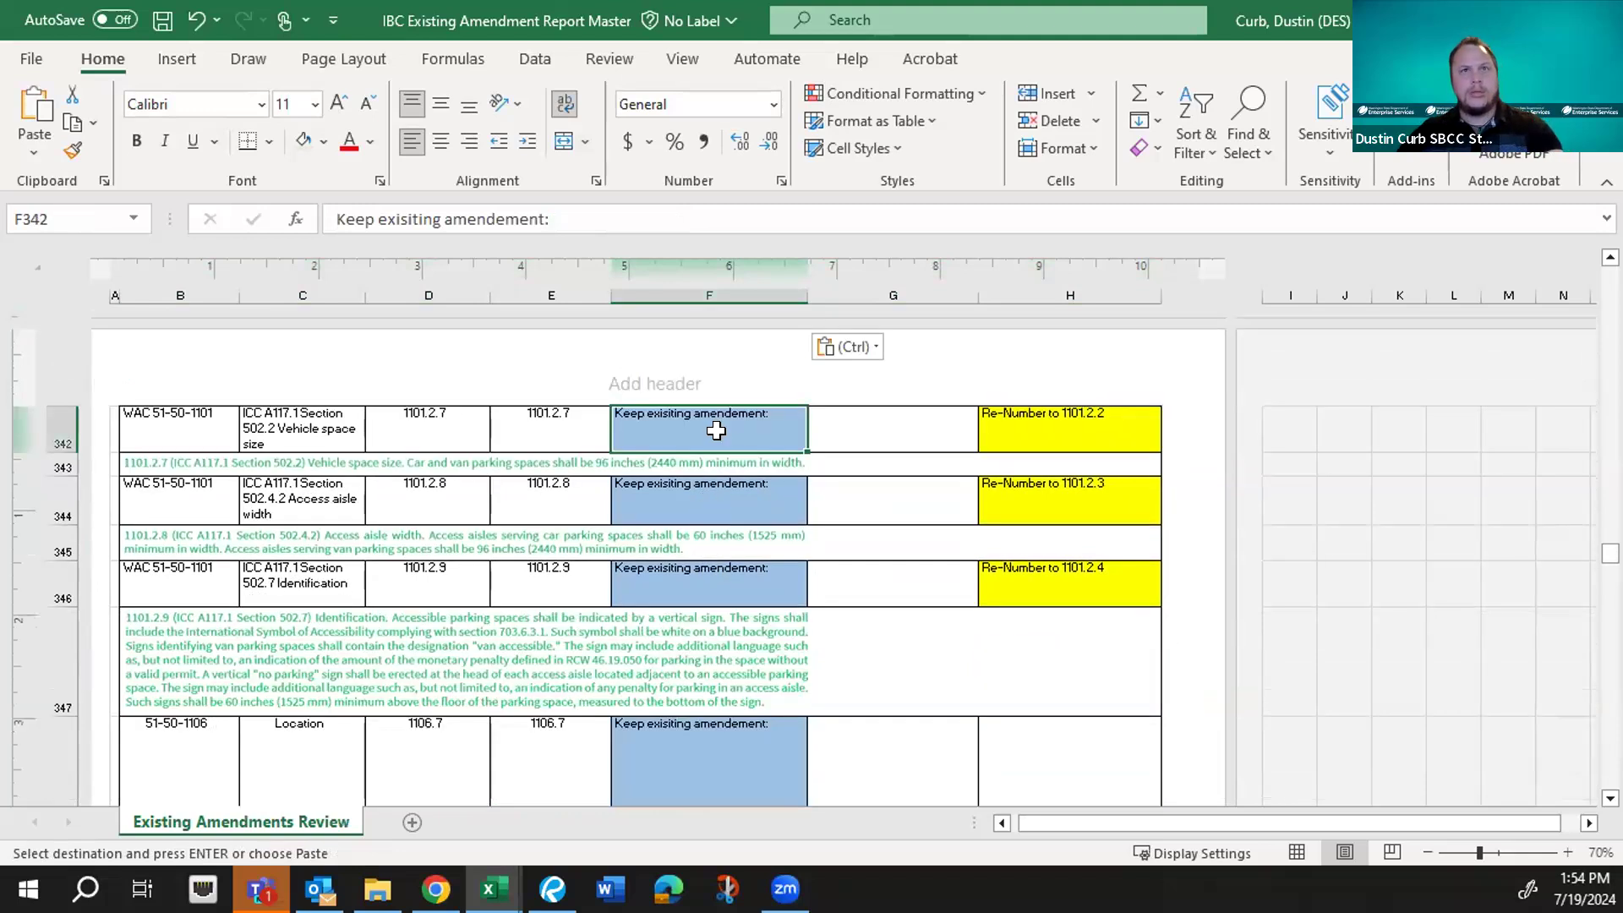
{"action": "key", "text": "ctrl+v"}
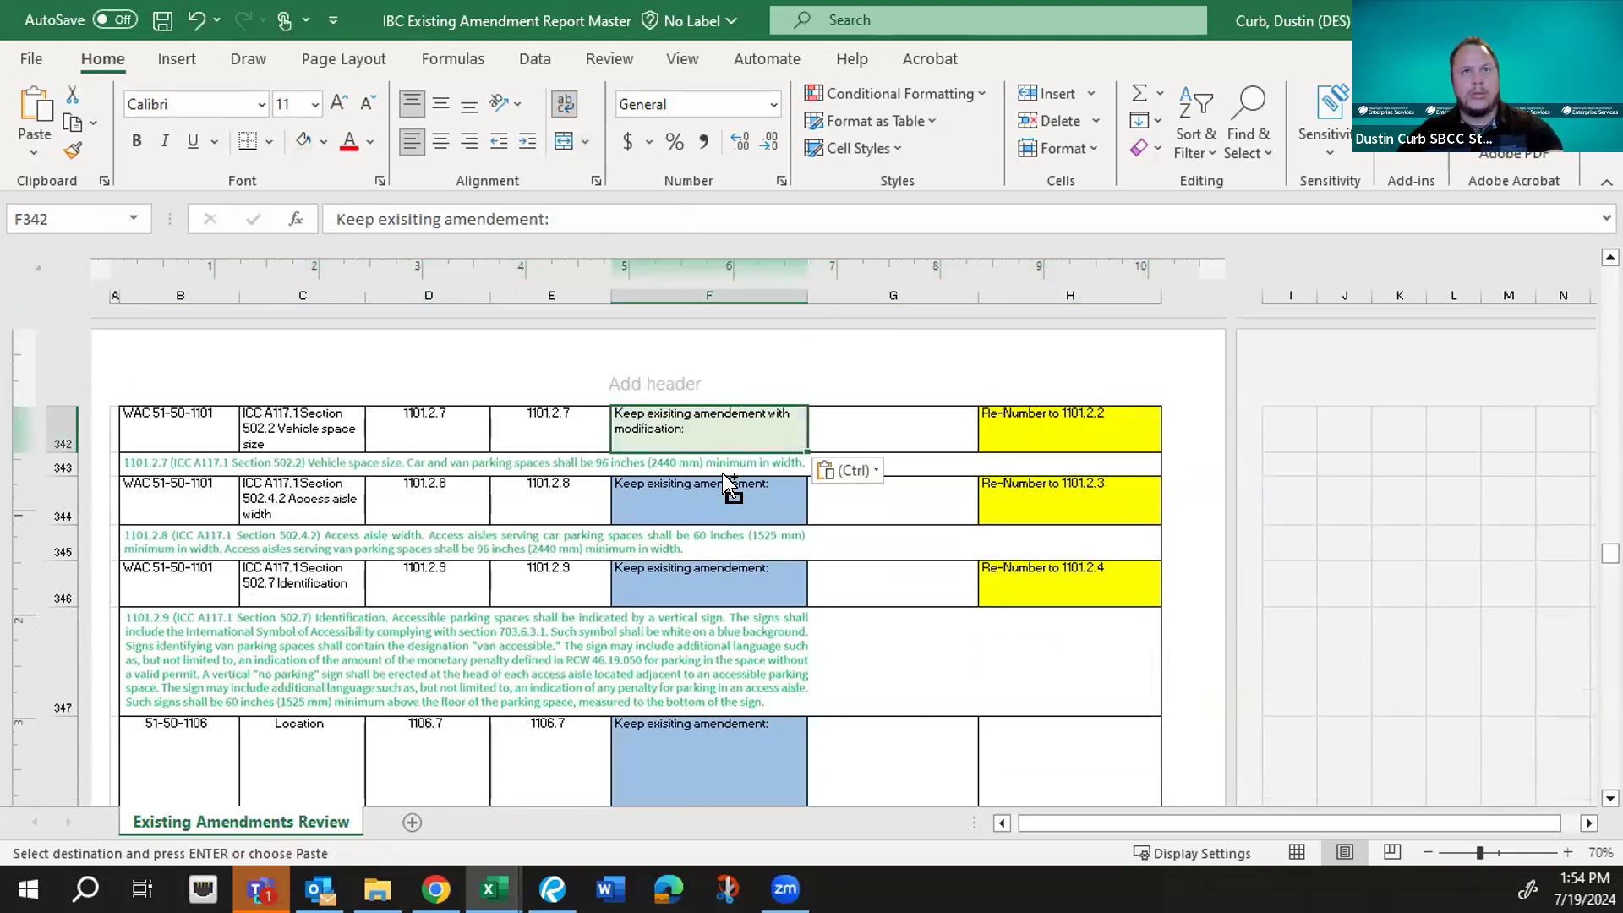
{"action": "left_click", "coordinate": [722, 486]}
{"action": "key", "text": "ctrl+v"}
{"action": "left_click", "coordinate": [722, 583]}
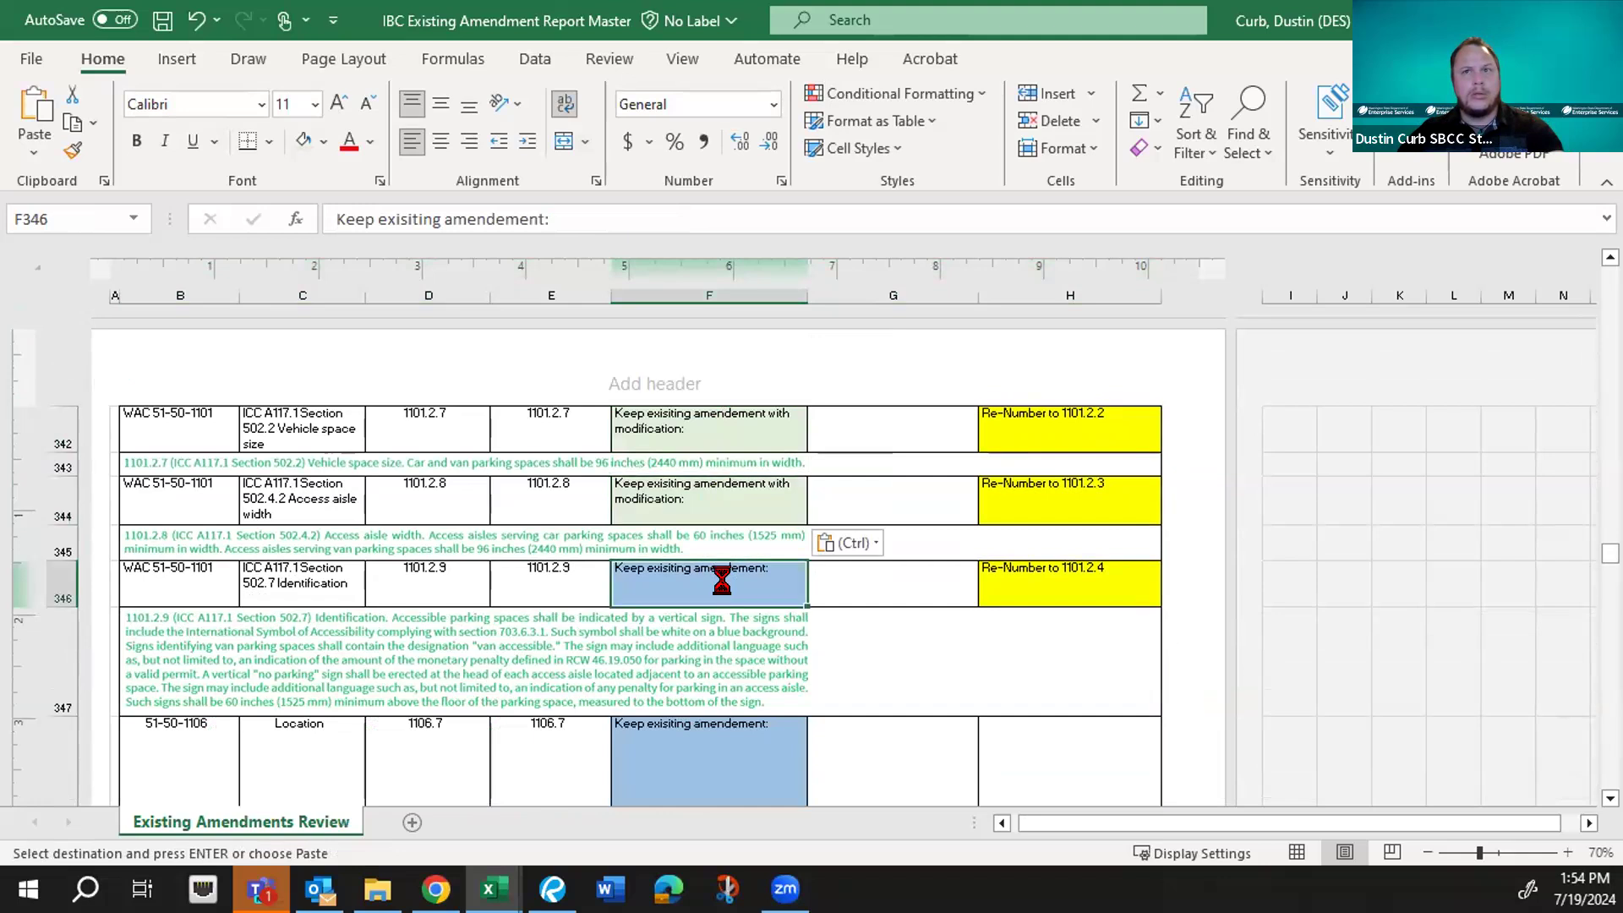
{"action": "key", "text": "ctrl+v"}
- Enter 1107.2 in the empty section number cell E350 of the Motor vehicle related facilities entry
{"action": "scroll", "coordinate": [745, 639], "scroll_direction": "down", "scroll_amount": 1}
{"action": "scroll", "coordinate": [746, 640], "scroll_direction": "down", "scroll_amount": 1}
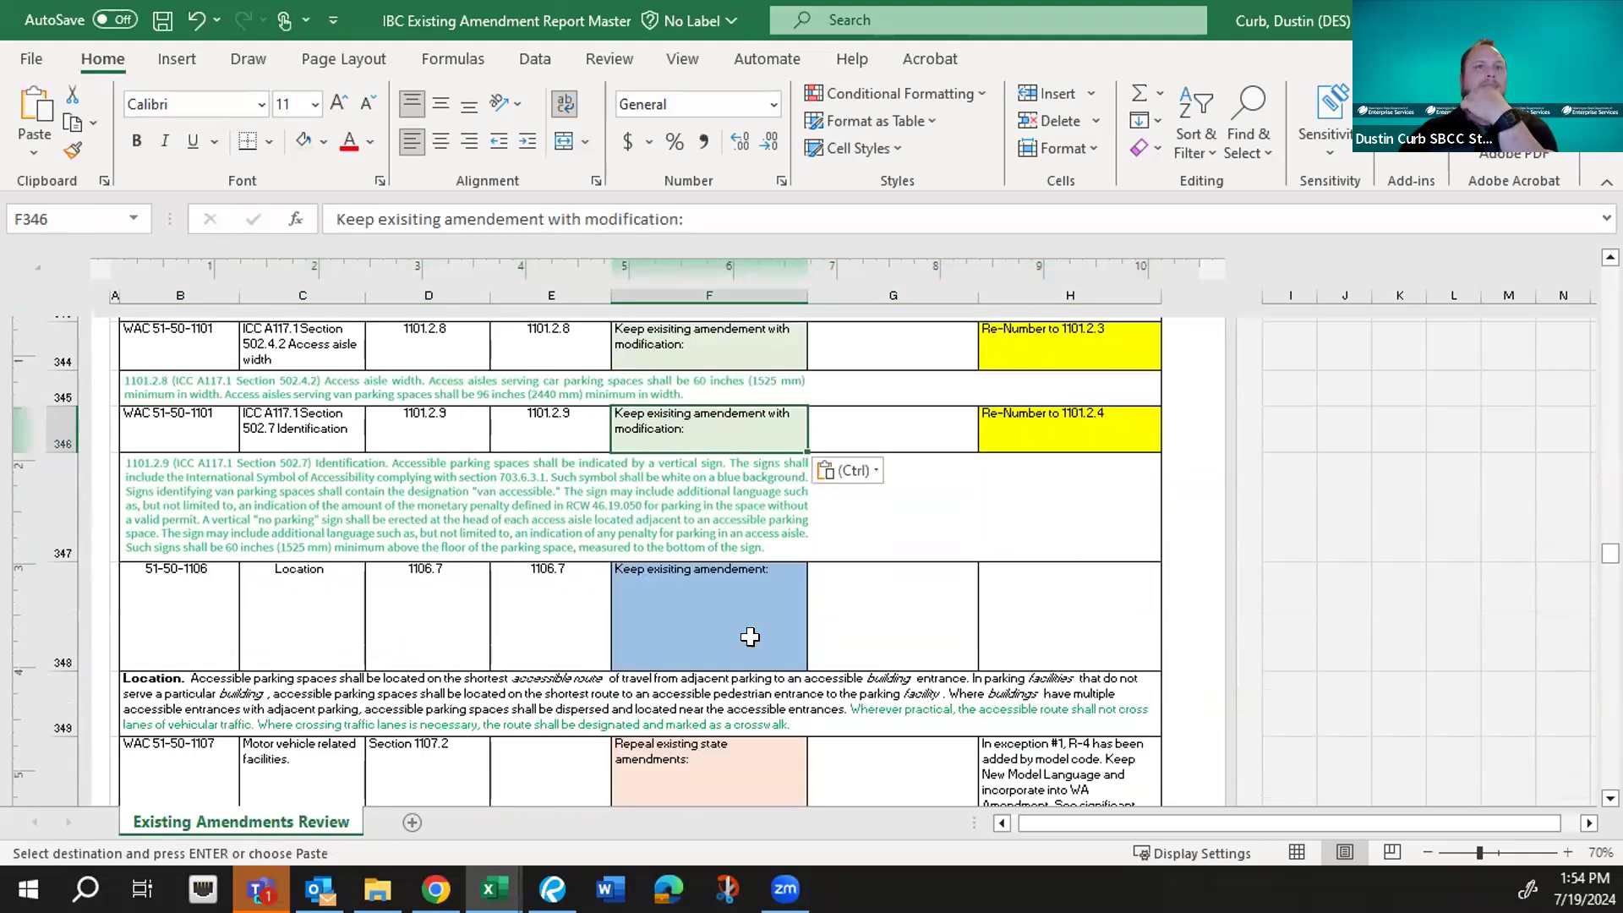
{"action": "scroll", "coordinate": [750, 636], "scroll_direction": "down", "scroll_amount": 2}
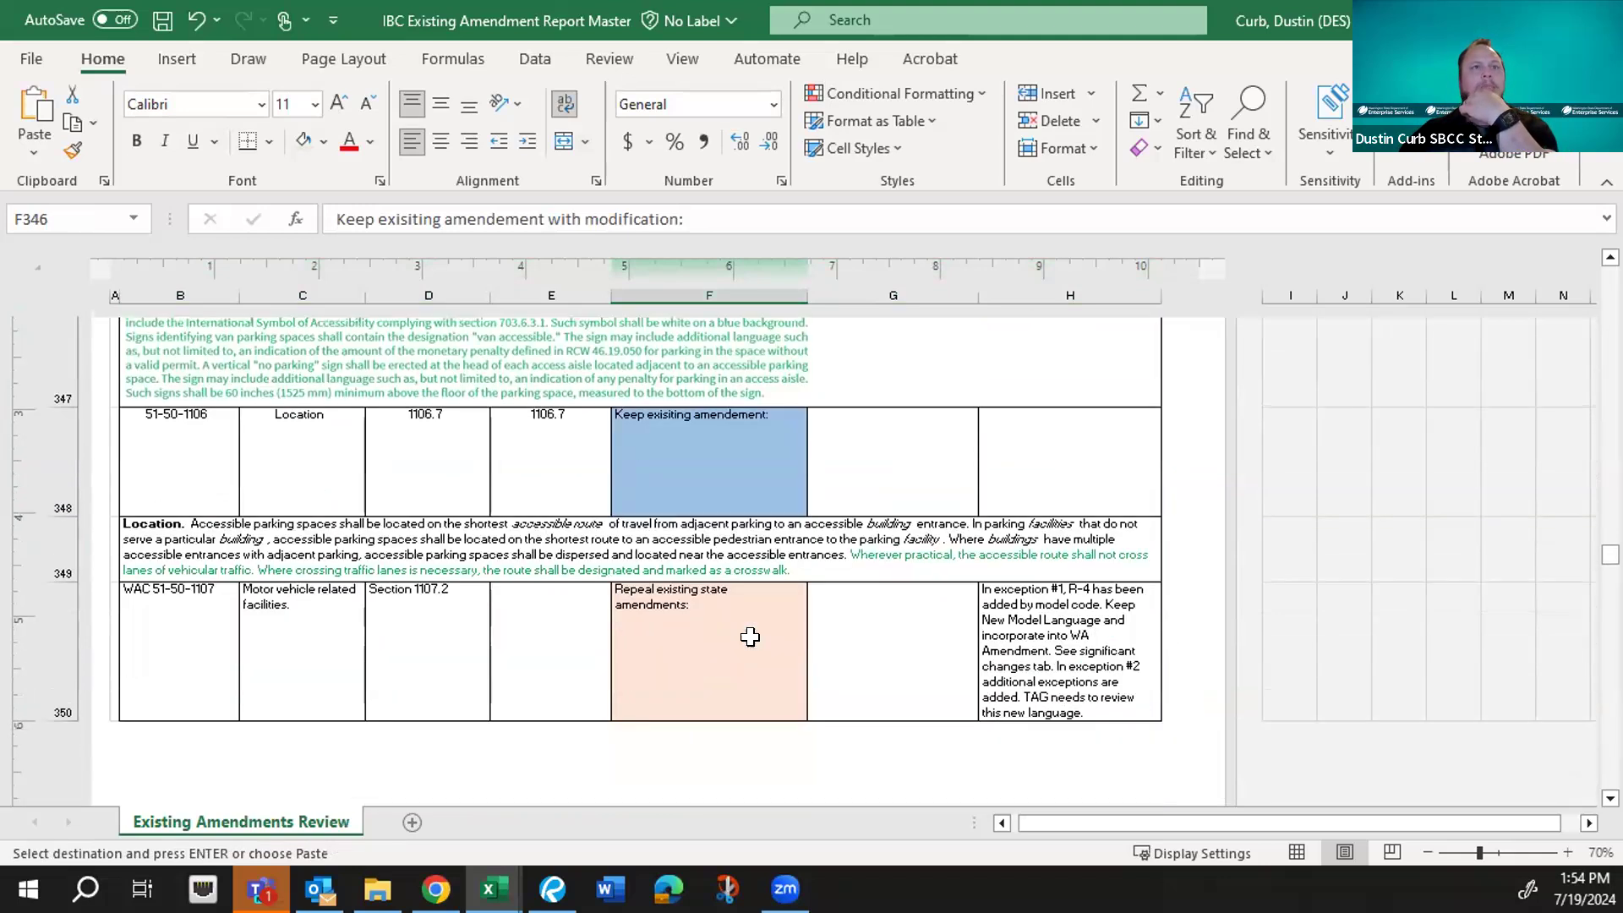
{"action": "scroll", "coordinate": [651, 680], "scroll_direction": "down", "scroll_amount": 4}
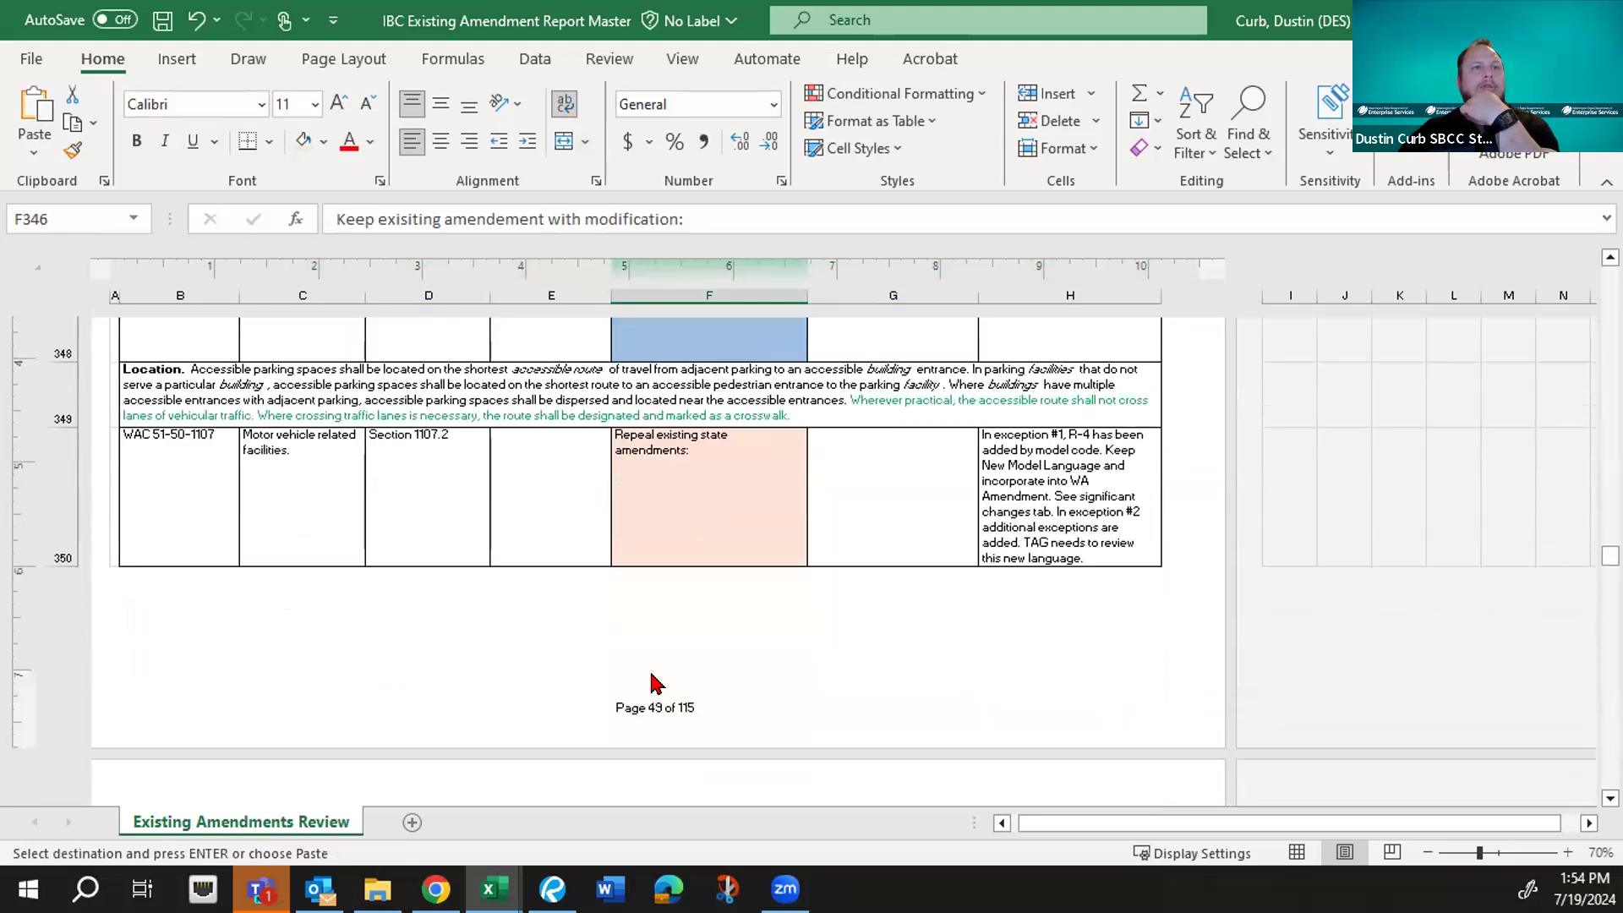
{"action": "scroll", "coordinate": [652, 676], "scroll_direction": "up", "scroll_amount": 4}
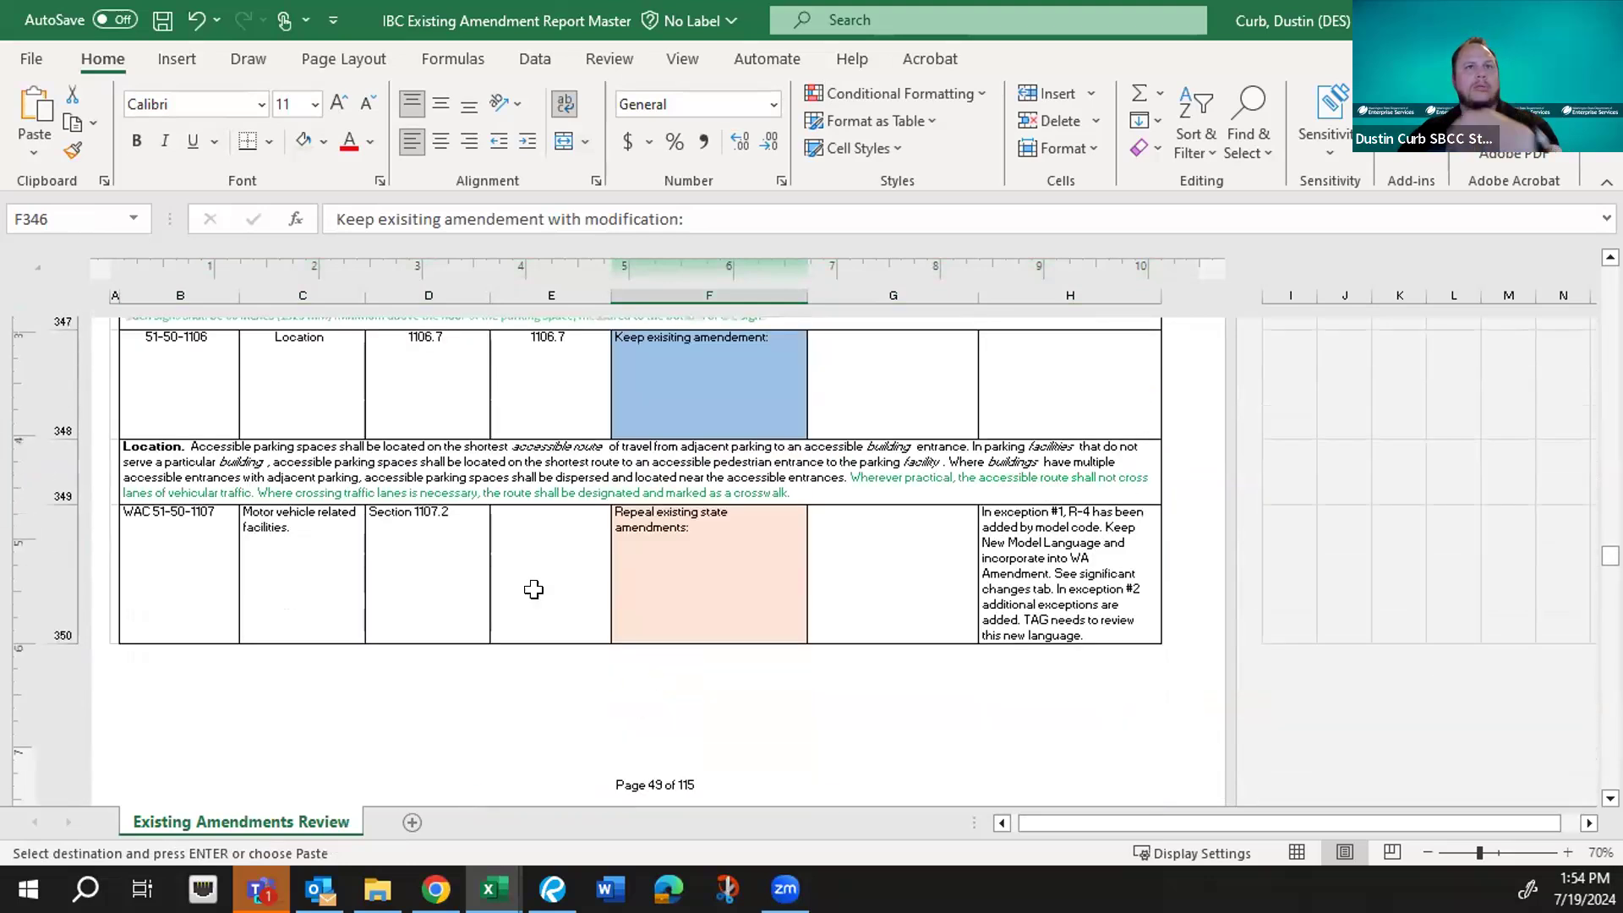
{"action": "left_click", "coordinate": [530, 571]}
{"action": "type", "text": "1107.2"}
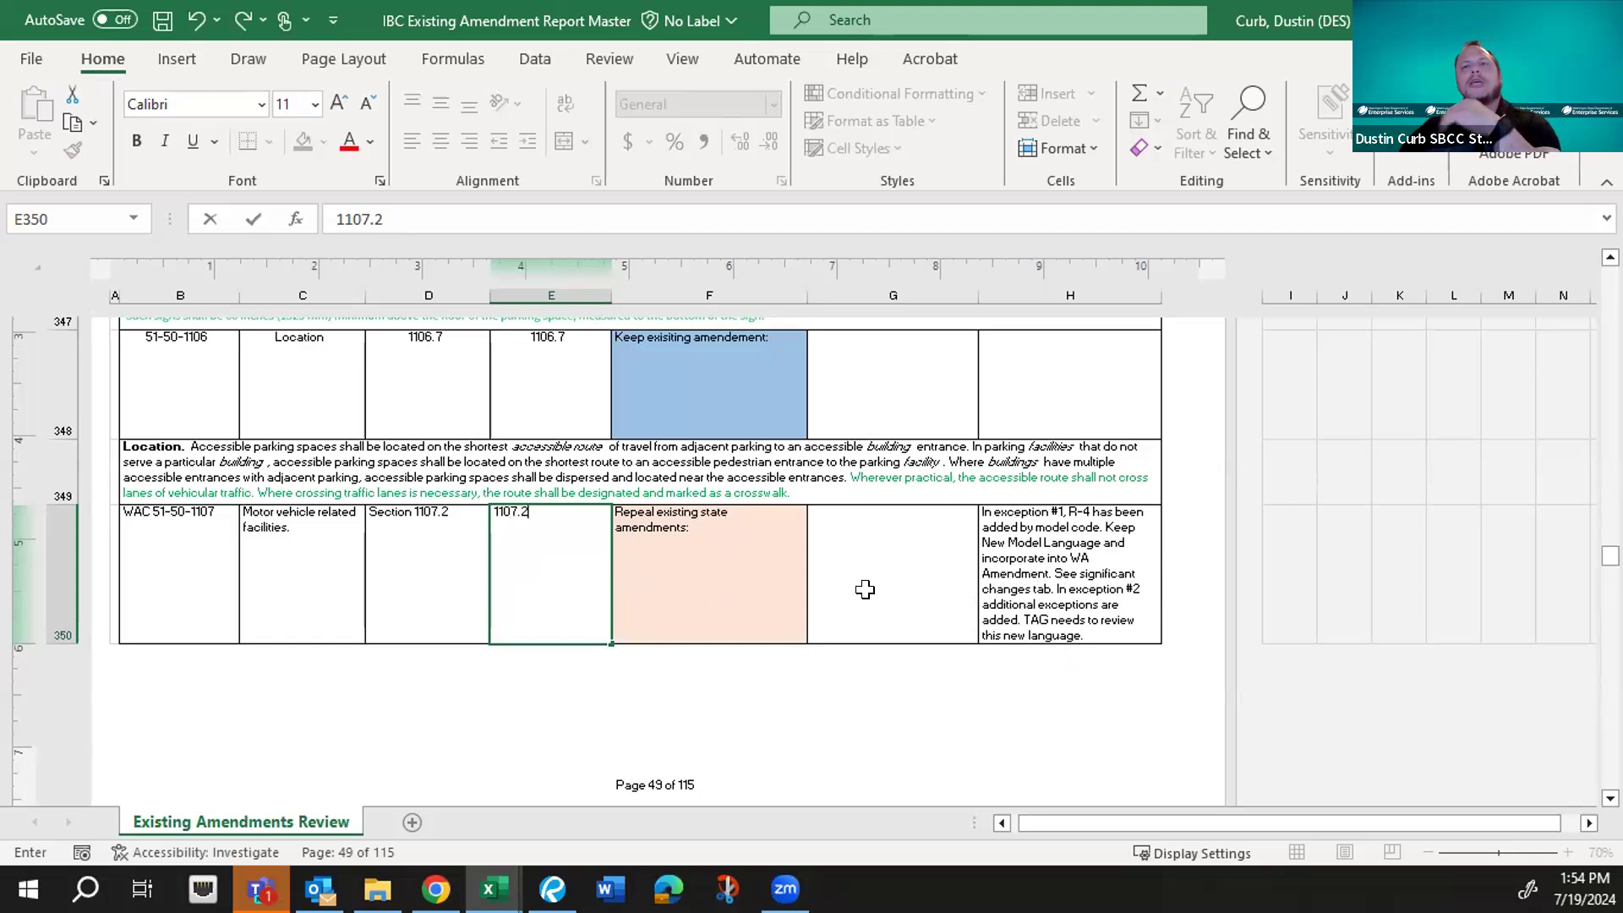
{"action": "left_click", "coordinate": [1029, 617]}
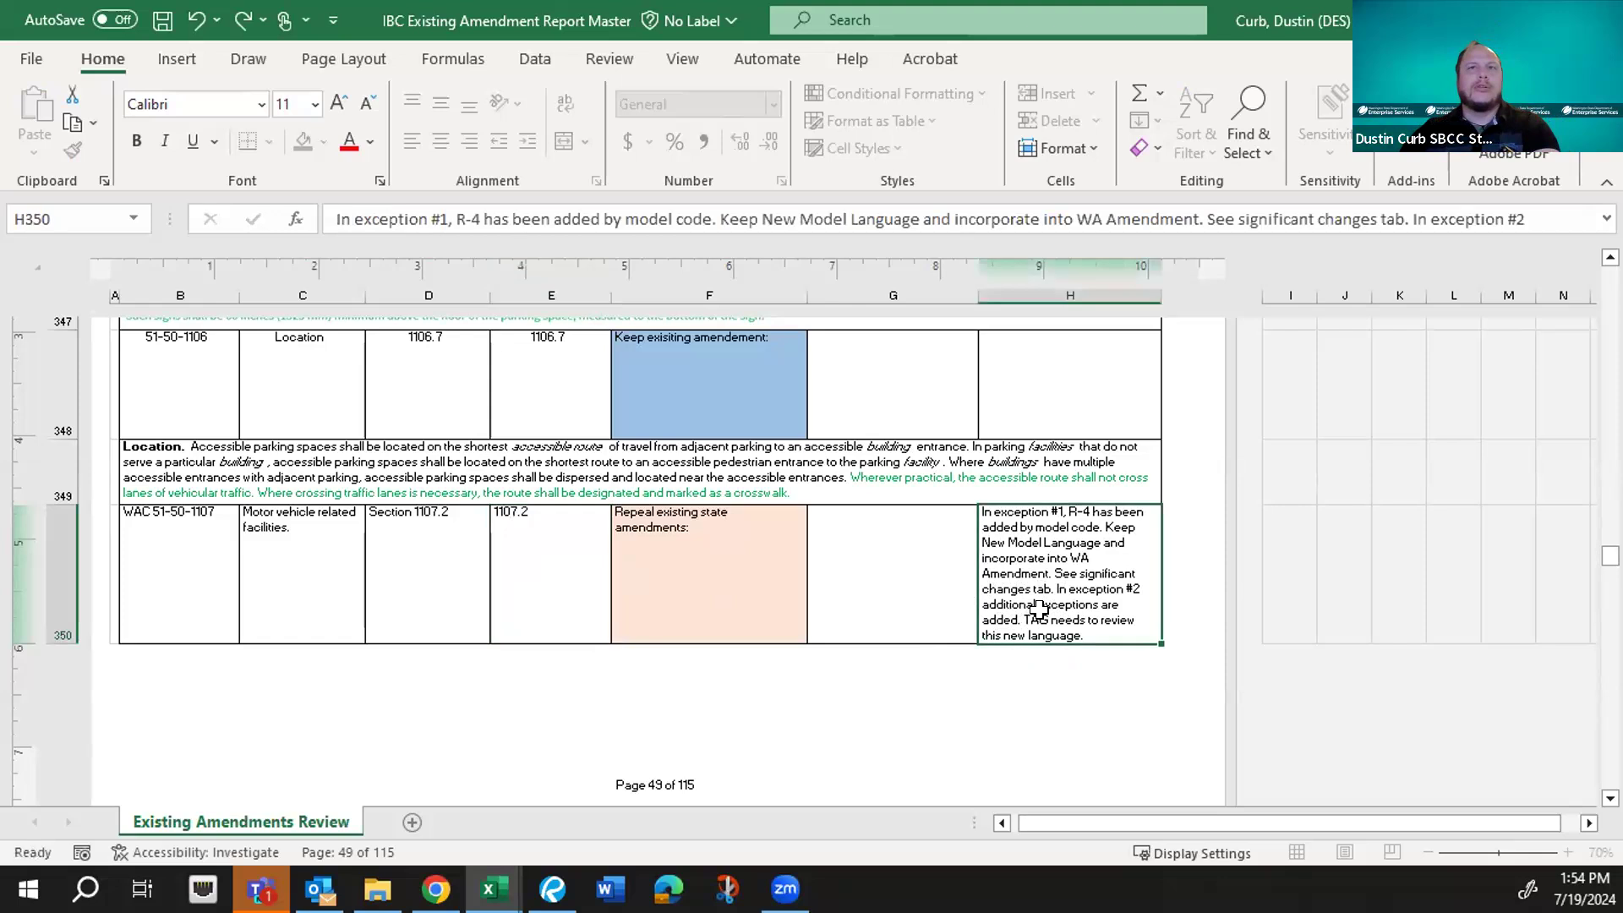
{"action": "left_click", "coordinate": [370, 141]}
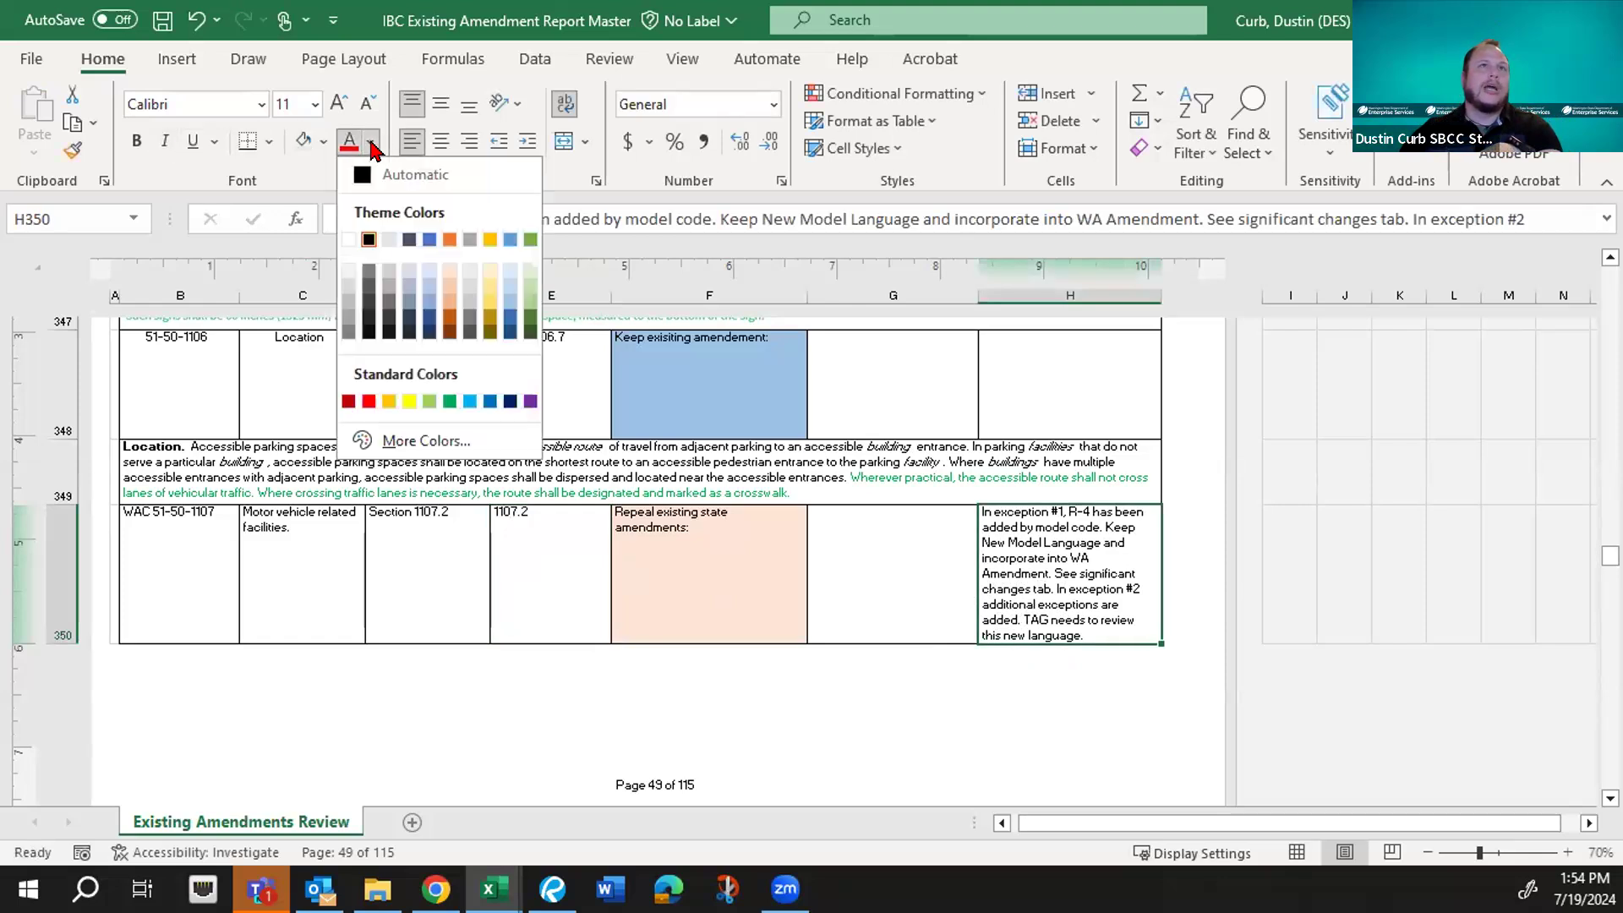
{"action": "left_click", "coordinate": [409, 401]}
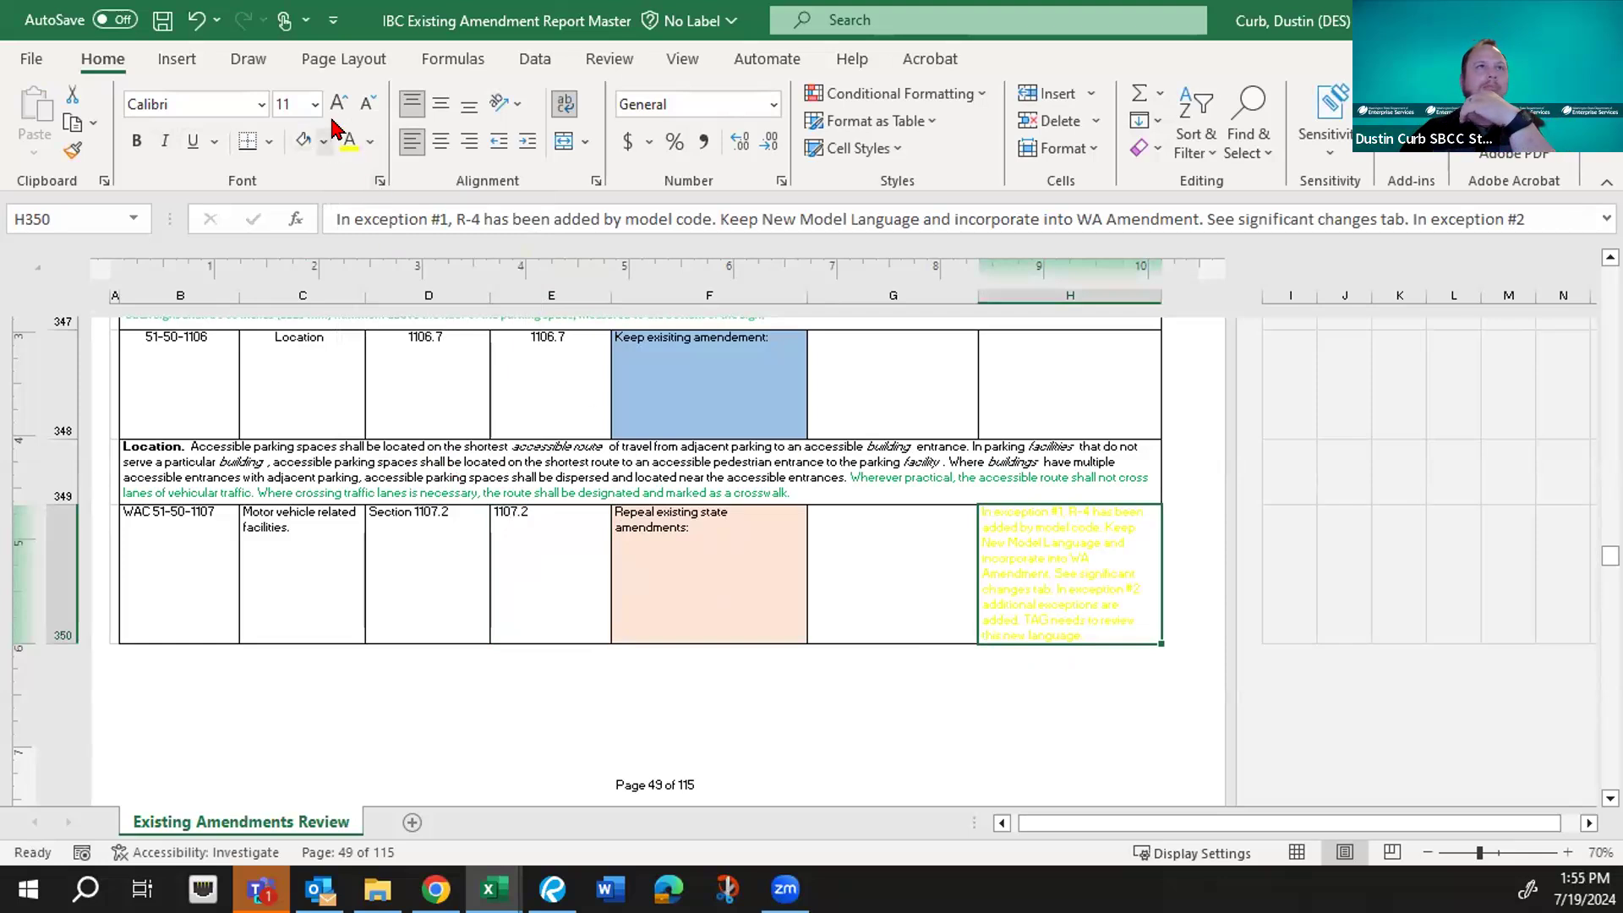
{"action": "key", "text": "ctrl+z"}
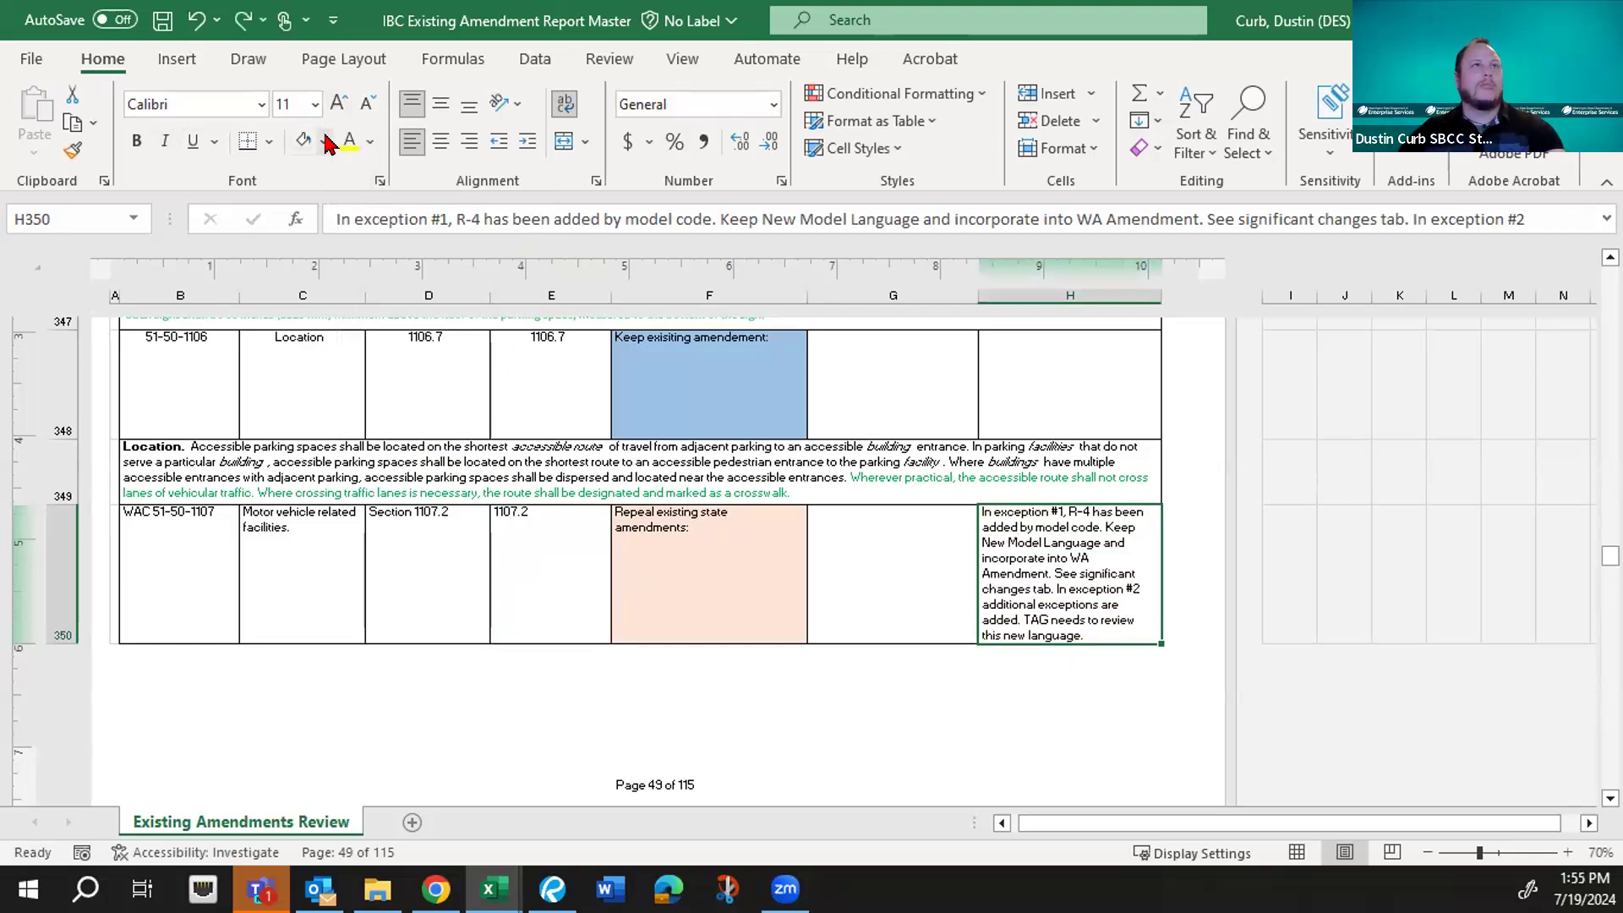
- Highlight the TAG review note in H350 of the Section 1107.2 entry with a yellow fill
{"action": "left_click", "coordinate": [323, 142]}
{"action": "left_click", "coordinate": [362, 365]}
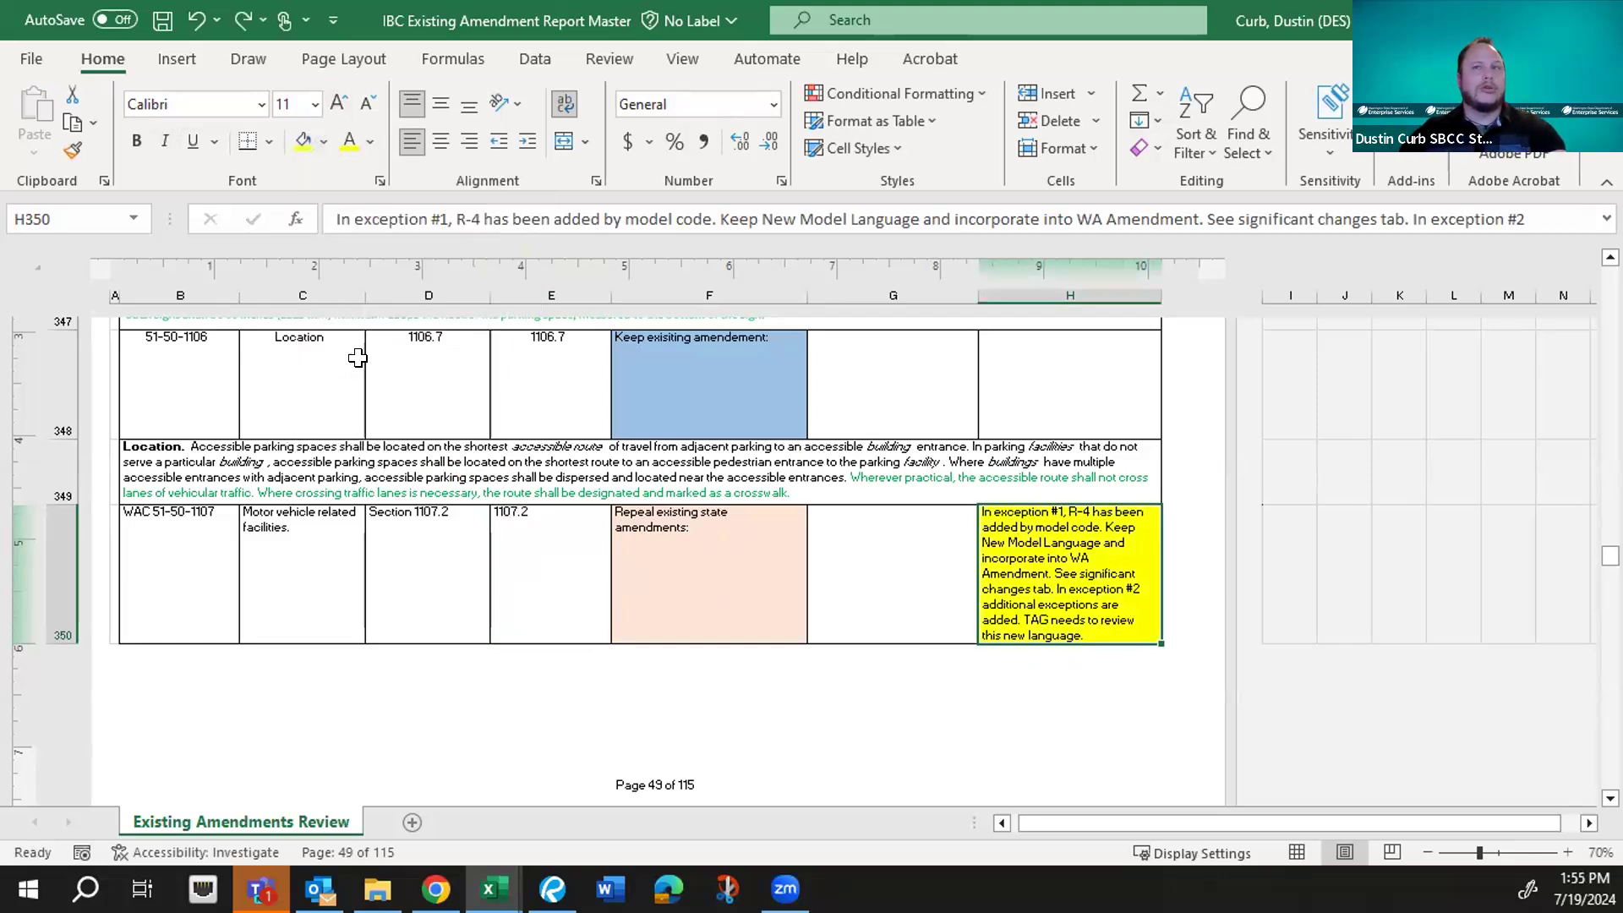
{"action": "scroll", "coordinate": [875, 582], "scroll_direction": "down", "scroll_amount": 1}
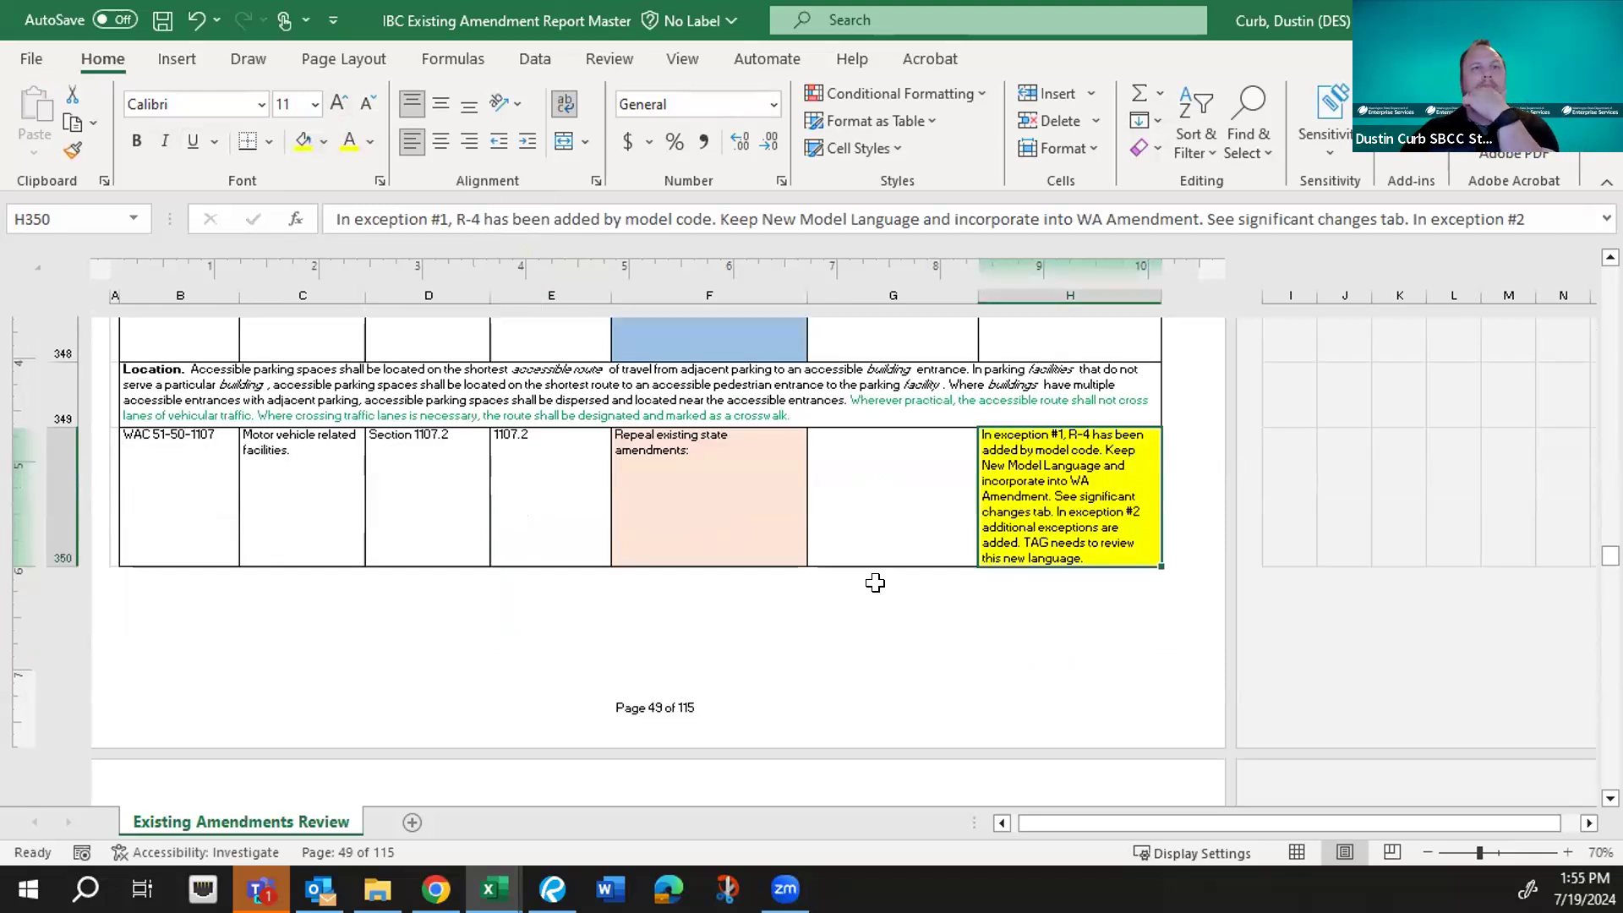
{"action": "scroll", "coordinate": [875, 582], "scroll_direction": "down", "scroll_amount": 1}
{"action": "scroll", "coordinate": [875, 583], "scroll_direction": "down", "scroll_amount": 4}
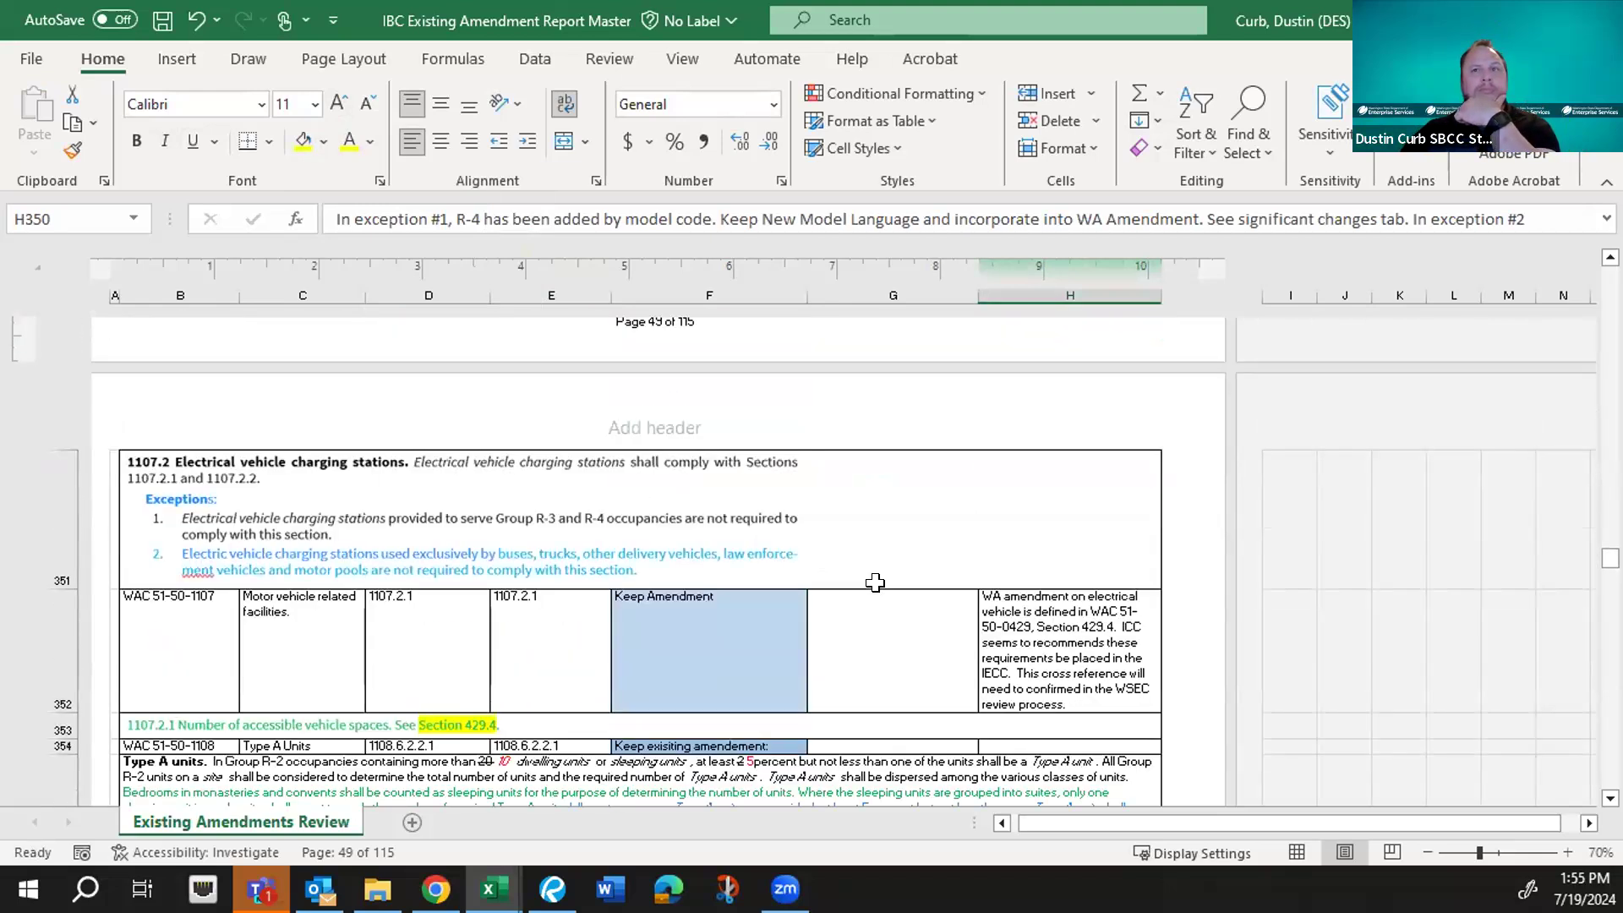
- Delete the empty row 359 between the 1110.5.1 Minimum Number entry and its section text
{"action": "scroll", "coordinate": [874, 583], "scroll_direction": "down", "scroll_amount": 1}
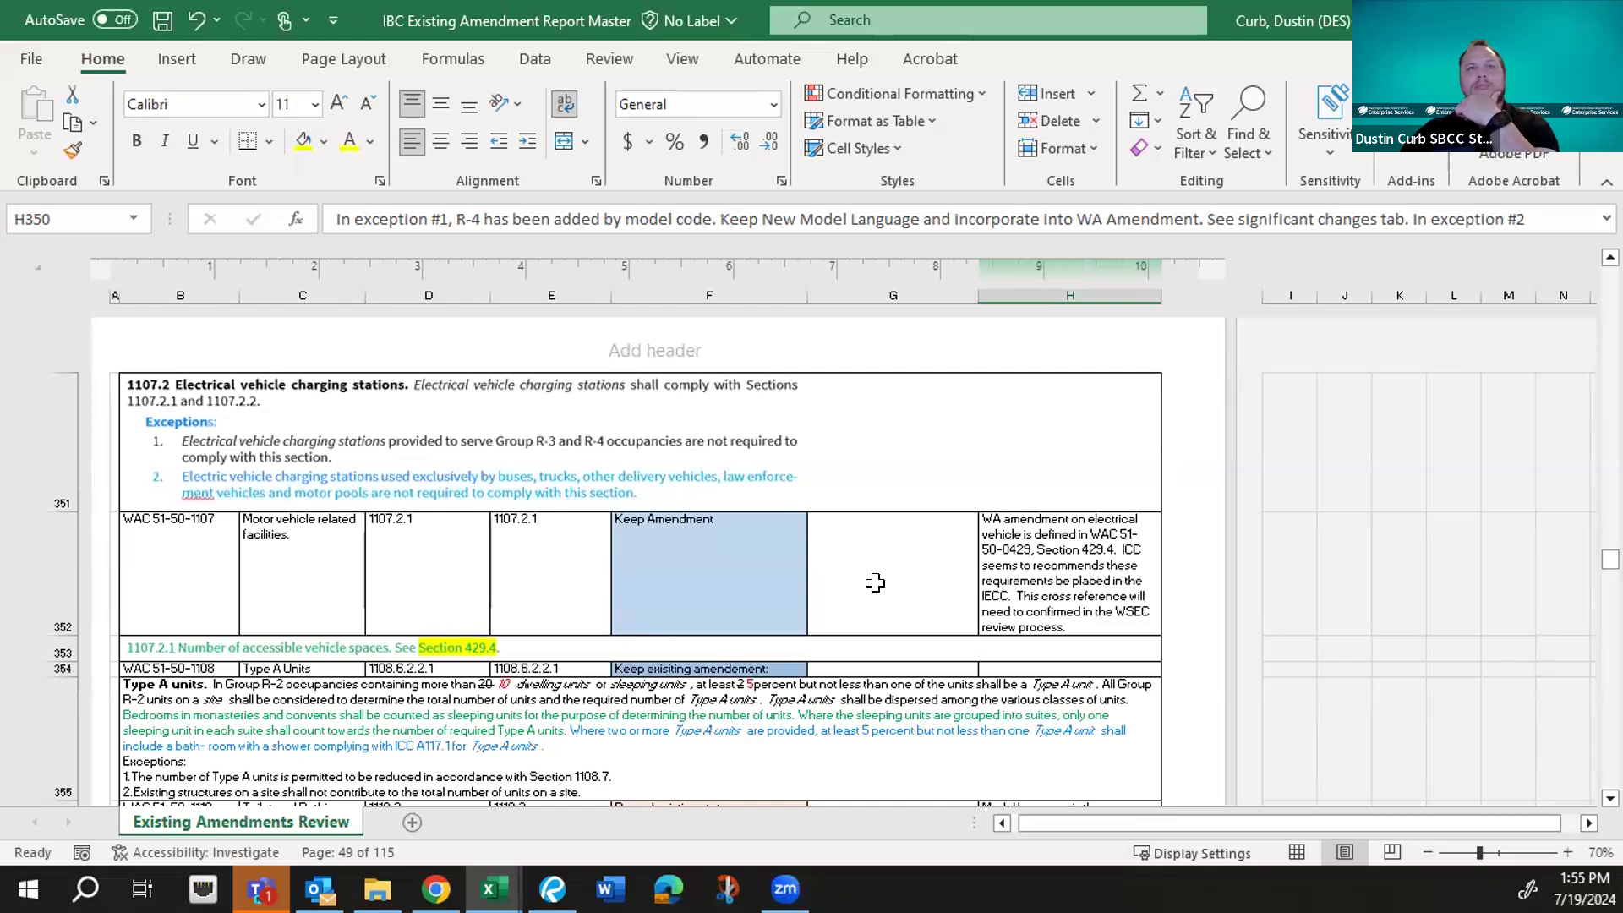
{"action": "scroll", "coordinate": [875, 582], "scroll_direction": "down", "scroll_amount": 3}
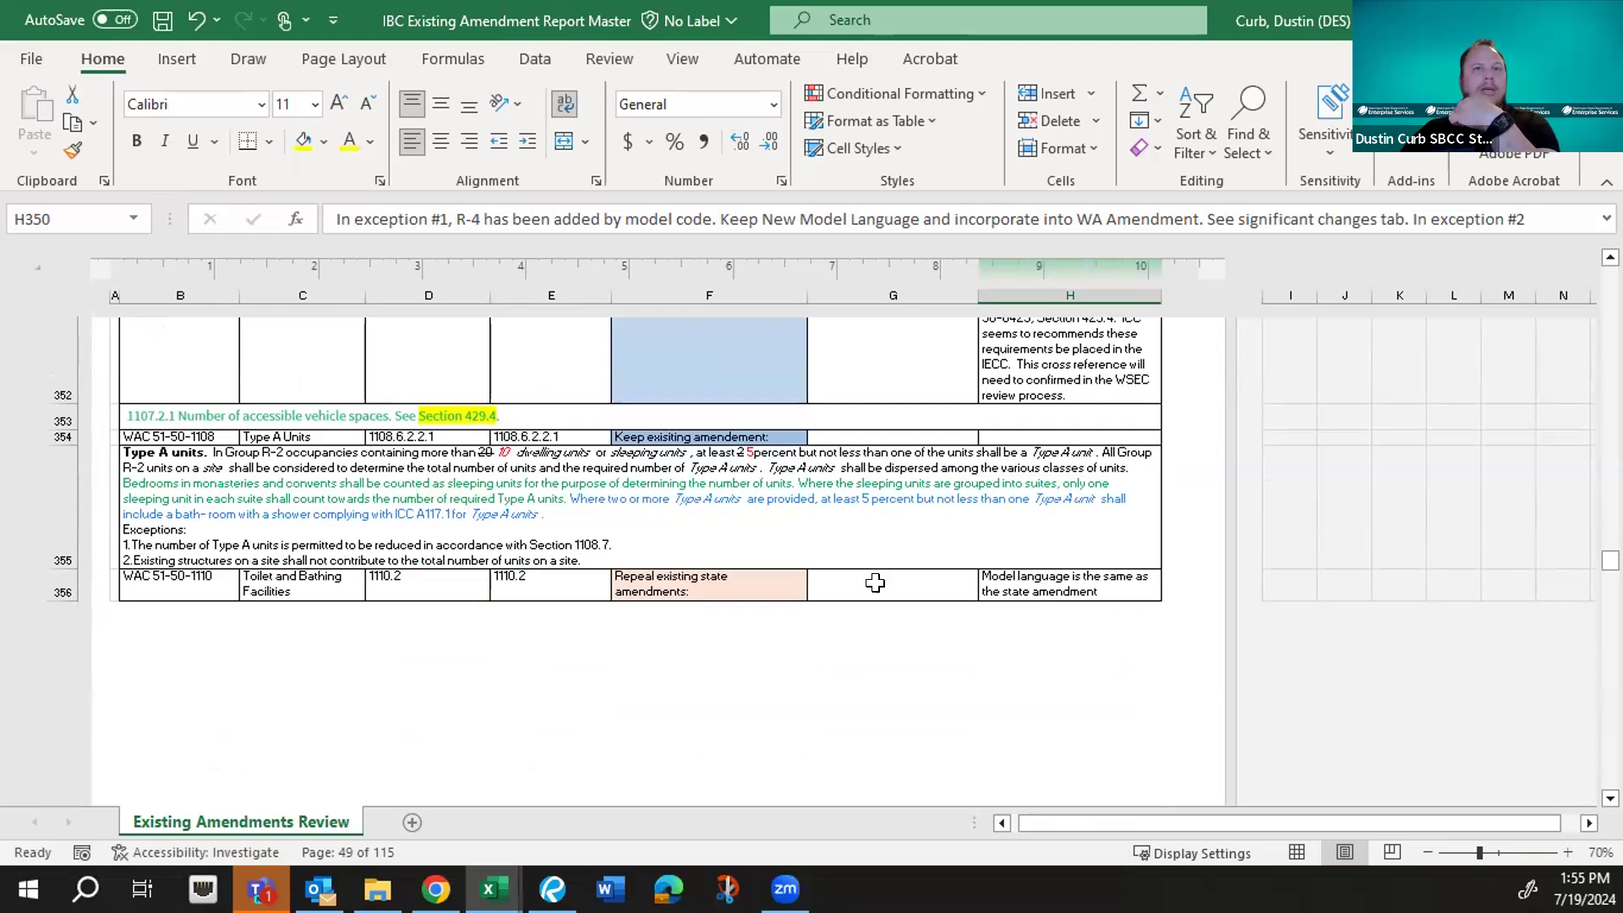
{"action": "scroll", "coordinate": [875, 582], "scroll_direction": "down", "scroll_amount": 1}
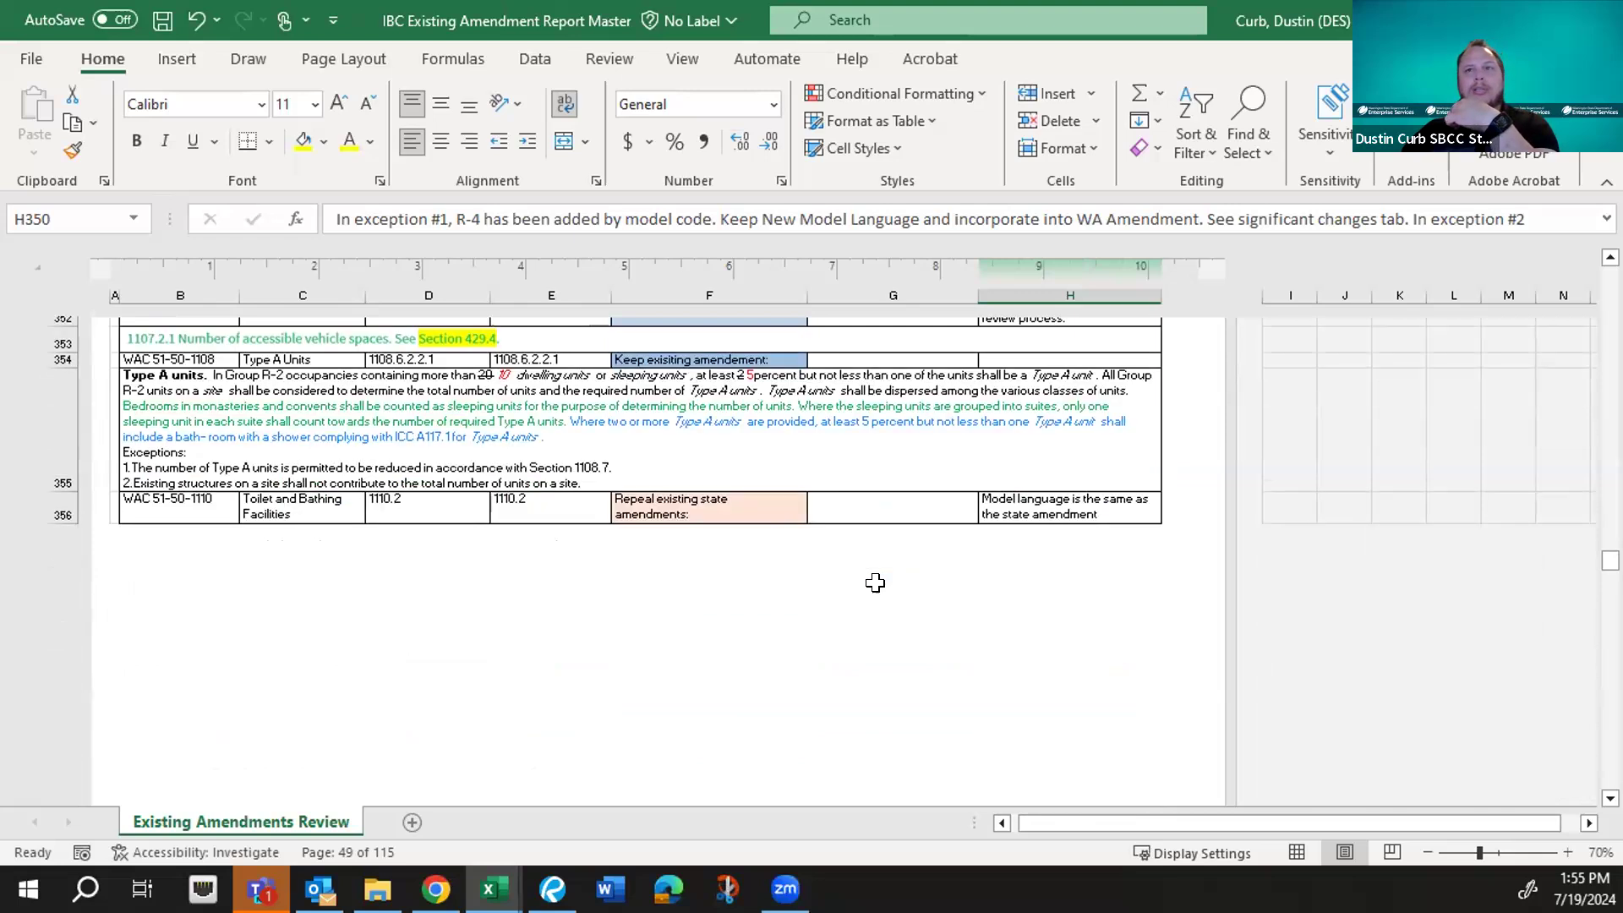
{"action": "scroll", "coordinate": [874, 583], "scroll_direction": "down", "scroll_amount": 3}
{"action": "scroll", "coordinate": [874, 582], "scroll_direction": "down", "scroll_amount": 2}
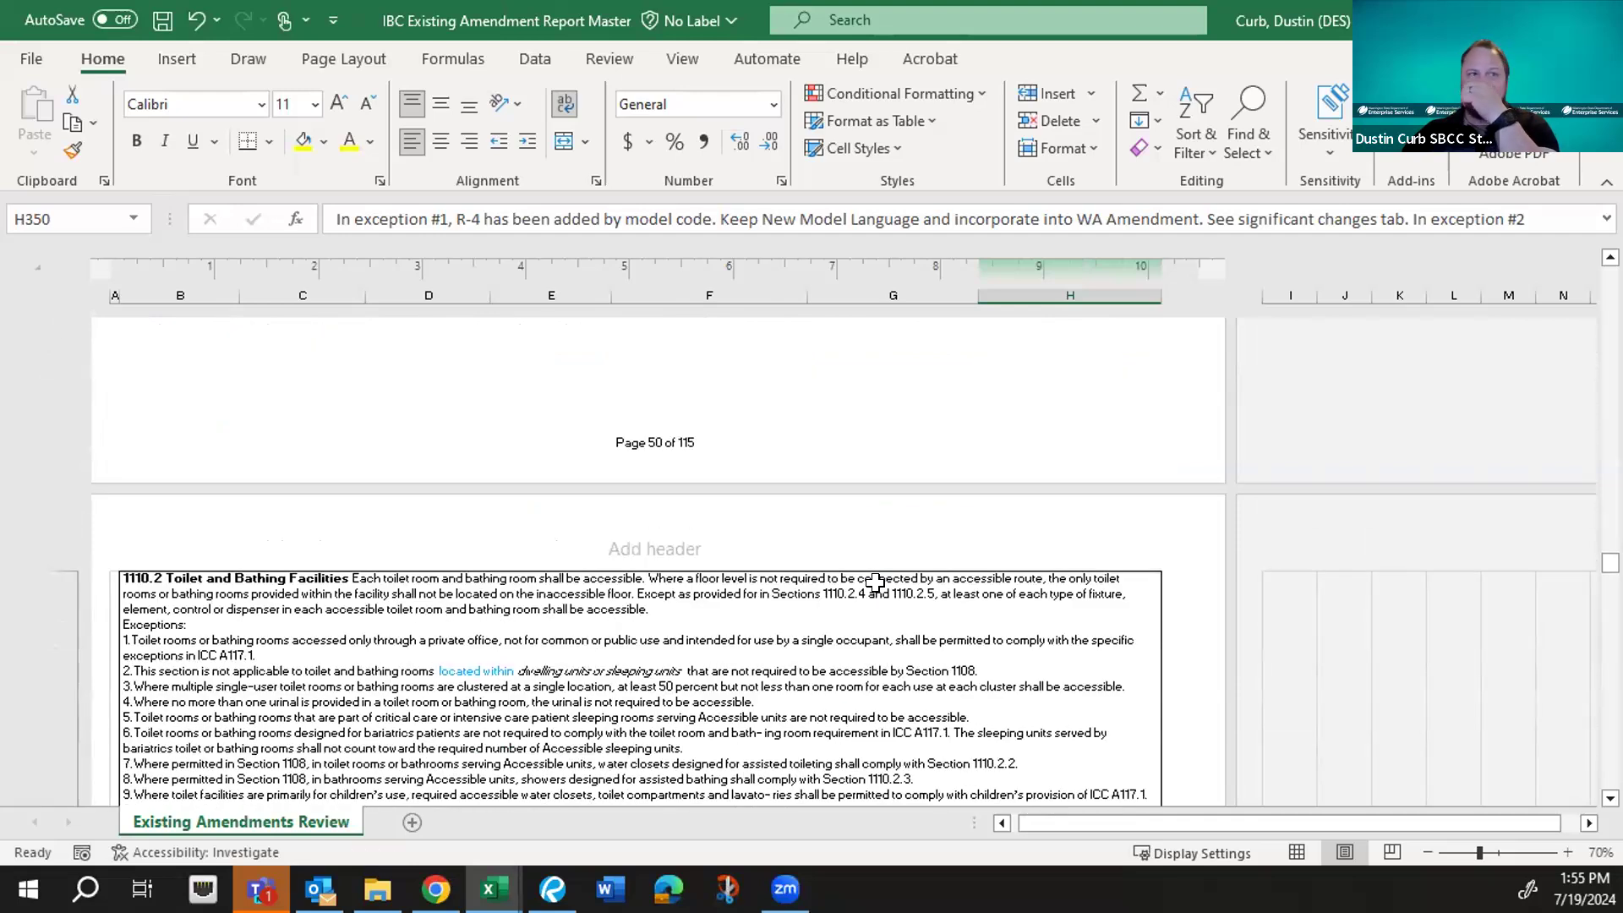
{"action": "scroll", "coordinate": [874, 583], "scroll_direction": "down", "scroll_amount": 3}
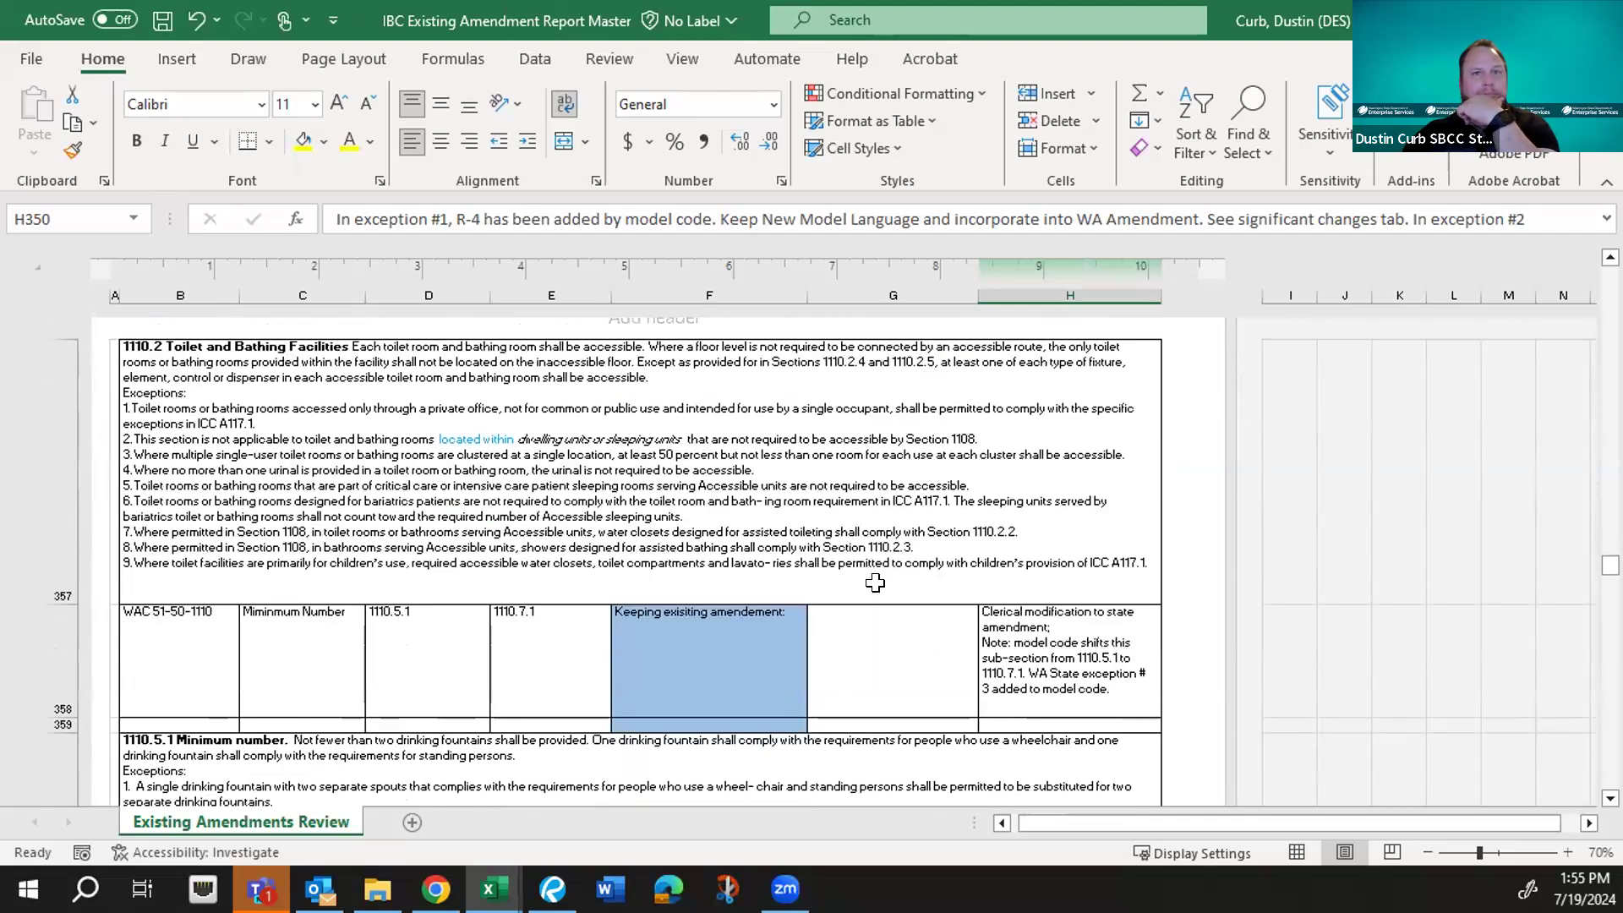
{"action": "scroll", "coordinate": [874, 582], "scroll_direction": "down", "scroll_amount": 1}
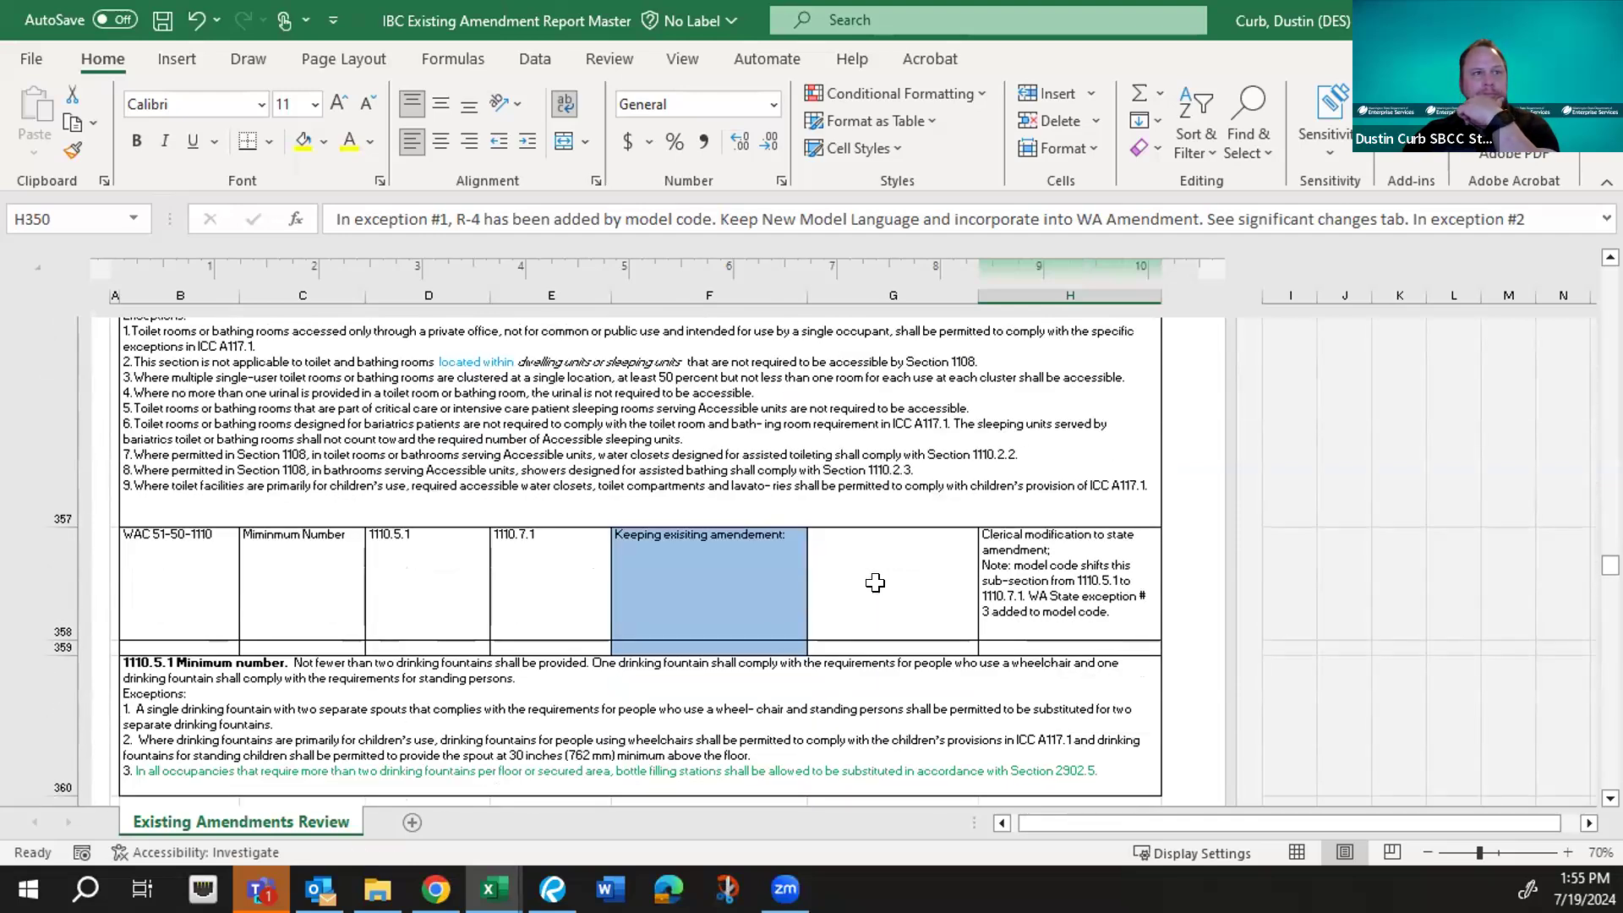
{"action": "right_click", "coordinate": [66, 644]}
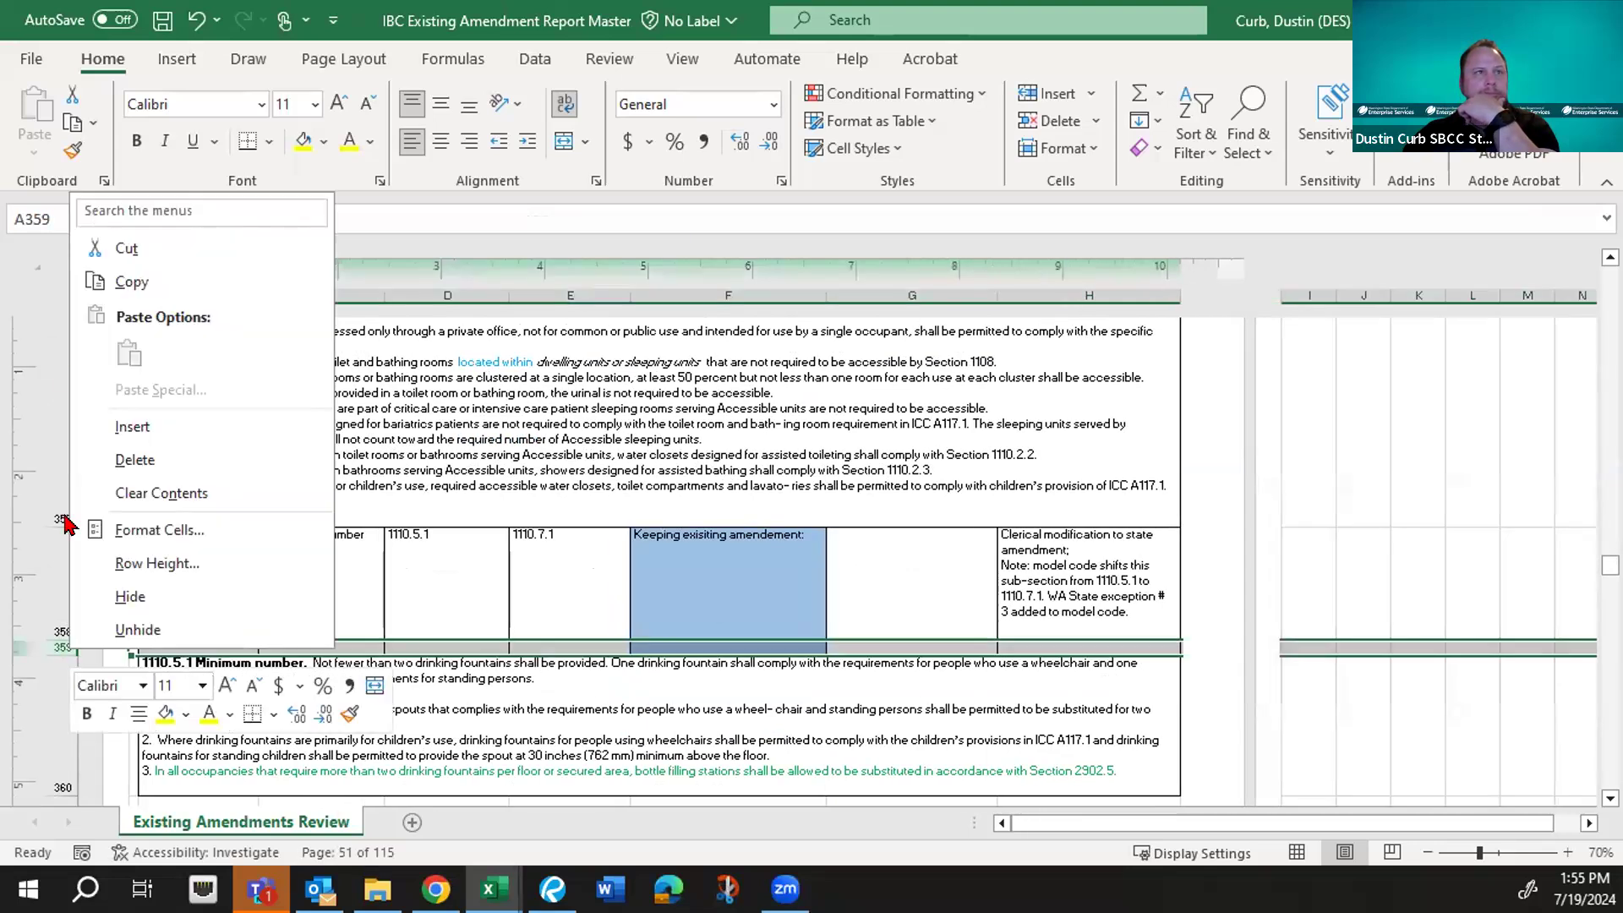
{"action": "left_click", "coordinate": [133, 462]}
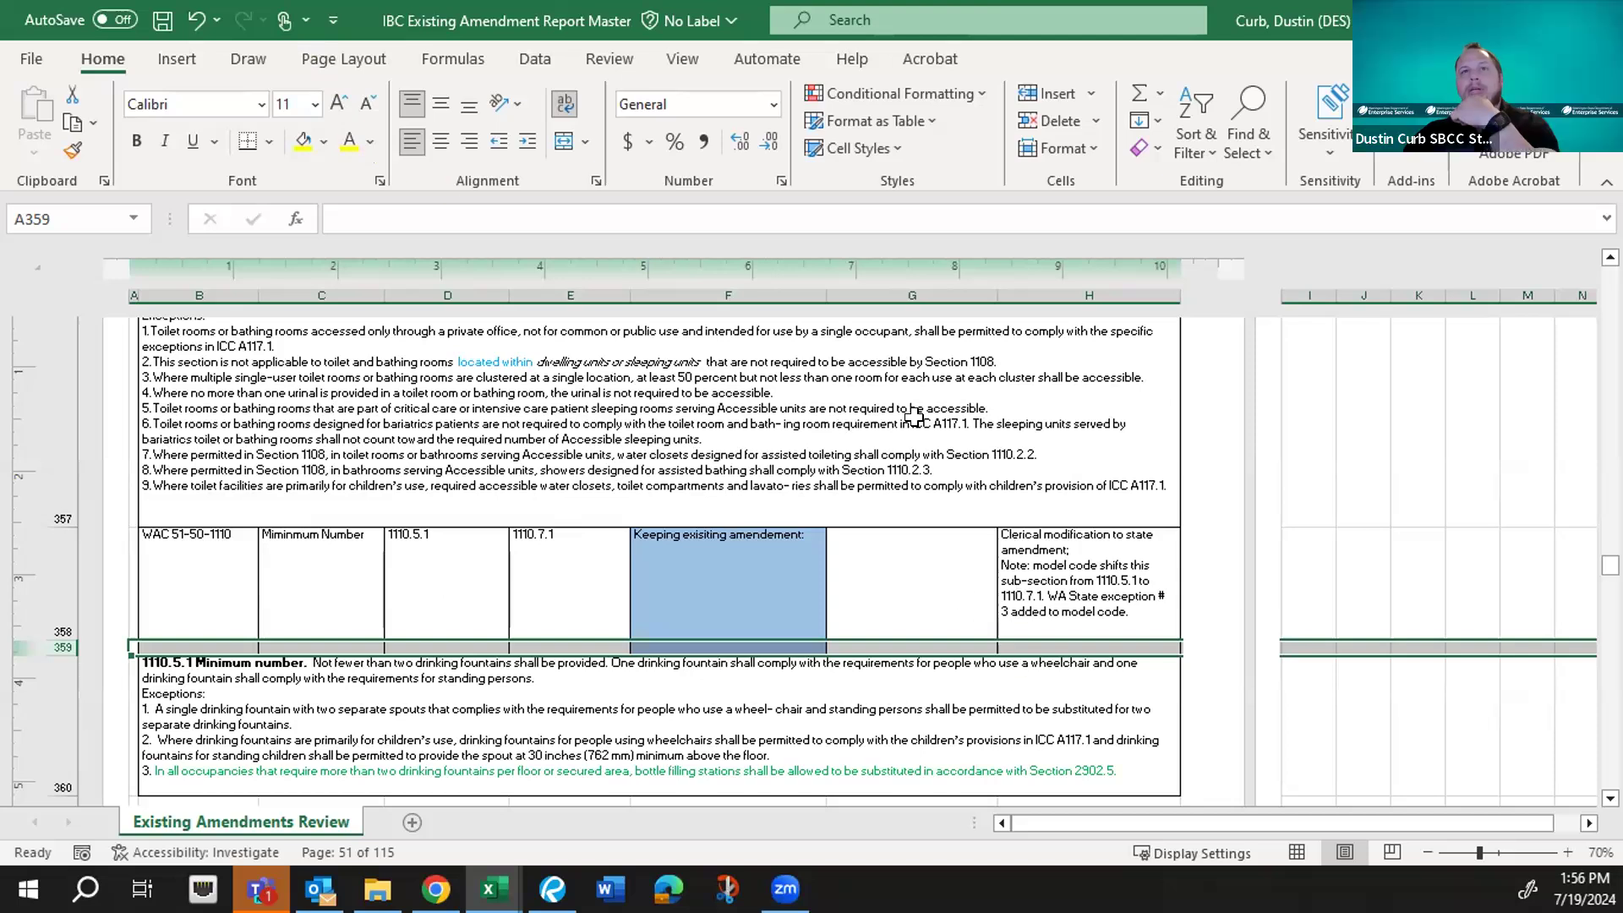
- Review the 1107.2 Electrical vehicle charging stations text and exceptions alongside the highlighted note in the entry above it
{"action": "scroll", "coordinate": [704, 541], "scroll_direction": "up", "scroll_amount": 2}
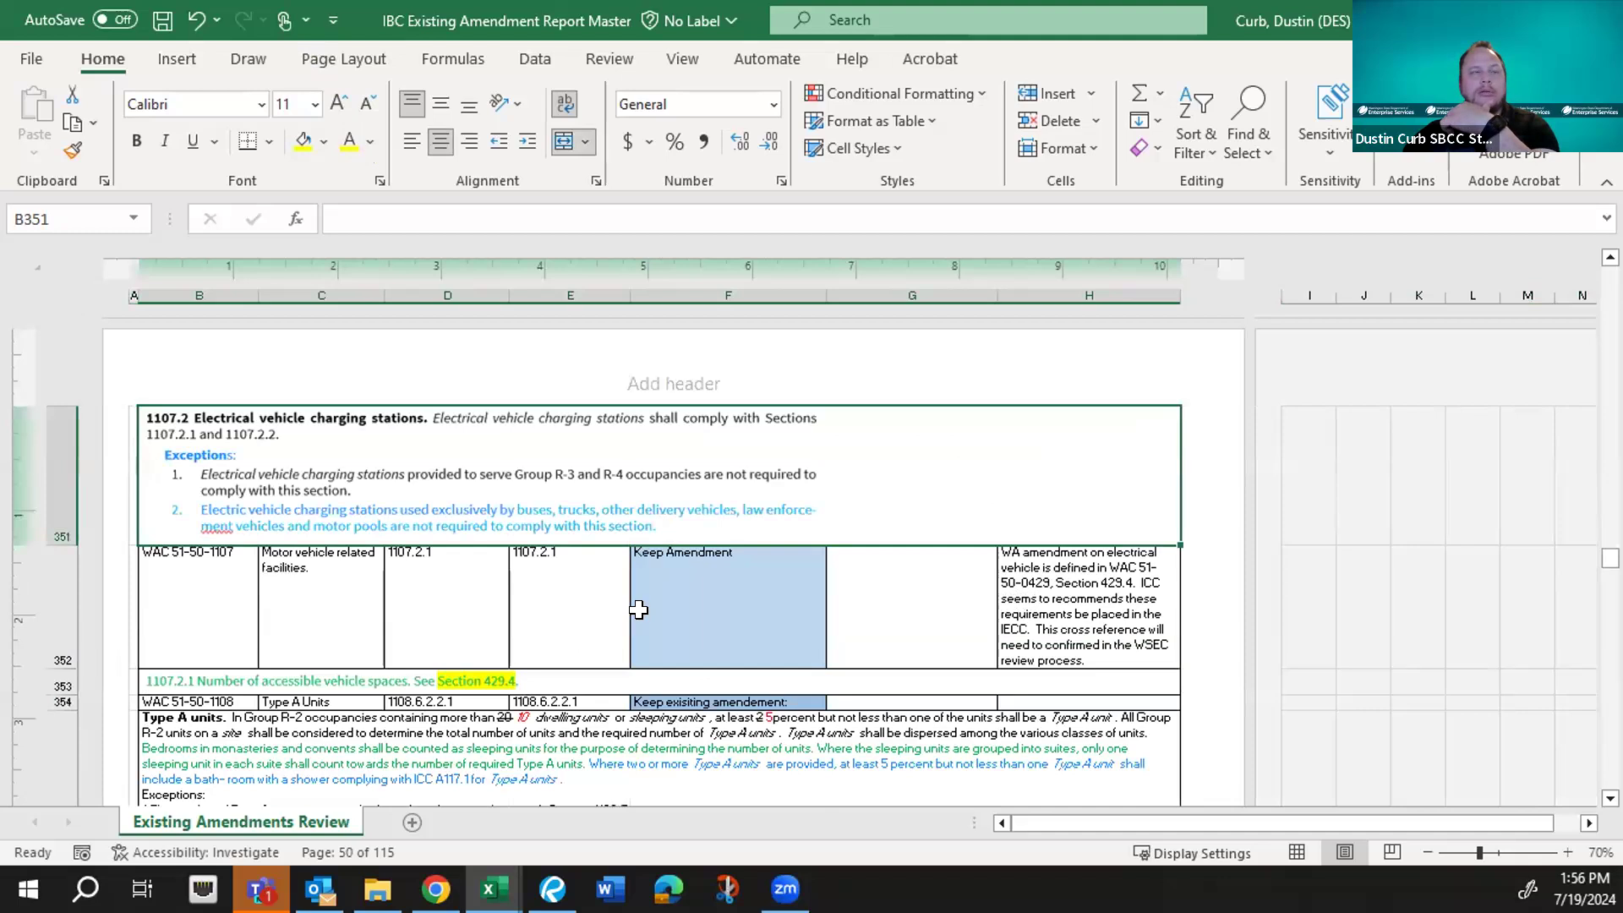
{"action": "scroll", "coordinate": [636, 609], "scroll_direction": "down", "scroll_amount": 2}
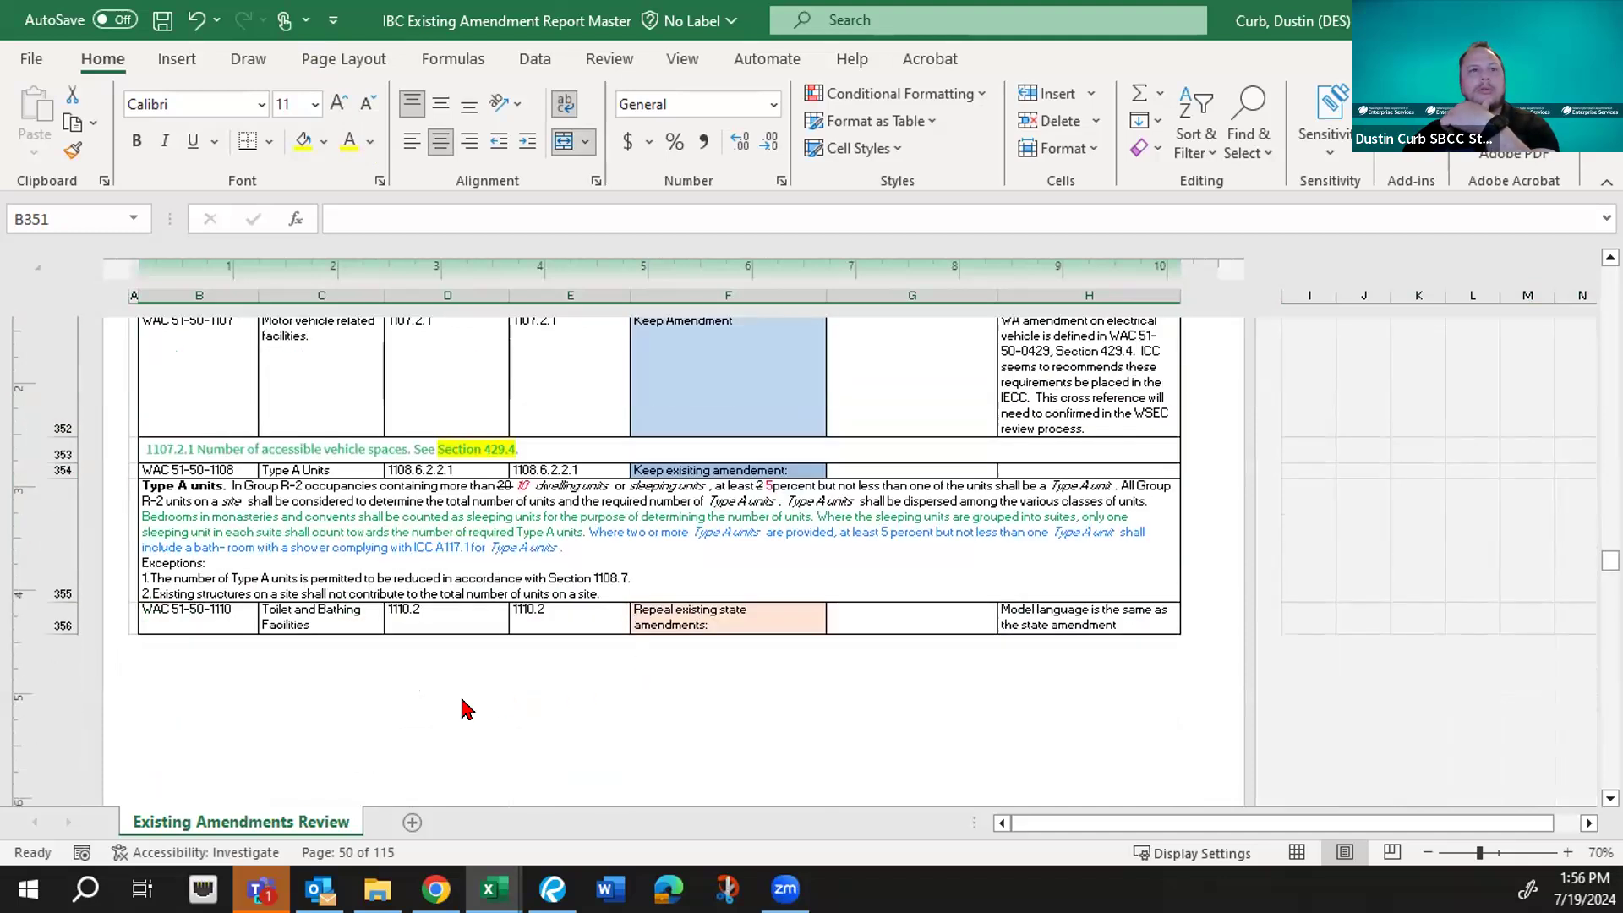
{"action": "scroll", "coordinate": [635, 579], "scroll_direction": "up", "scroll_amount": 1}
{"action": "scroll", "coordinate": [634, 579], "scroll_direction": "up", "scroll_amount": 2}
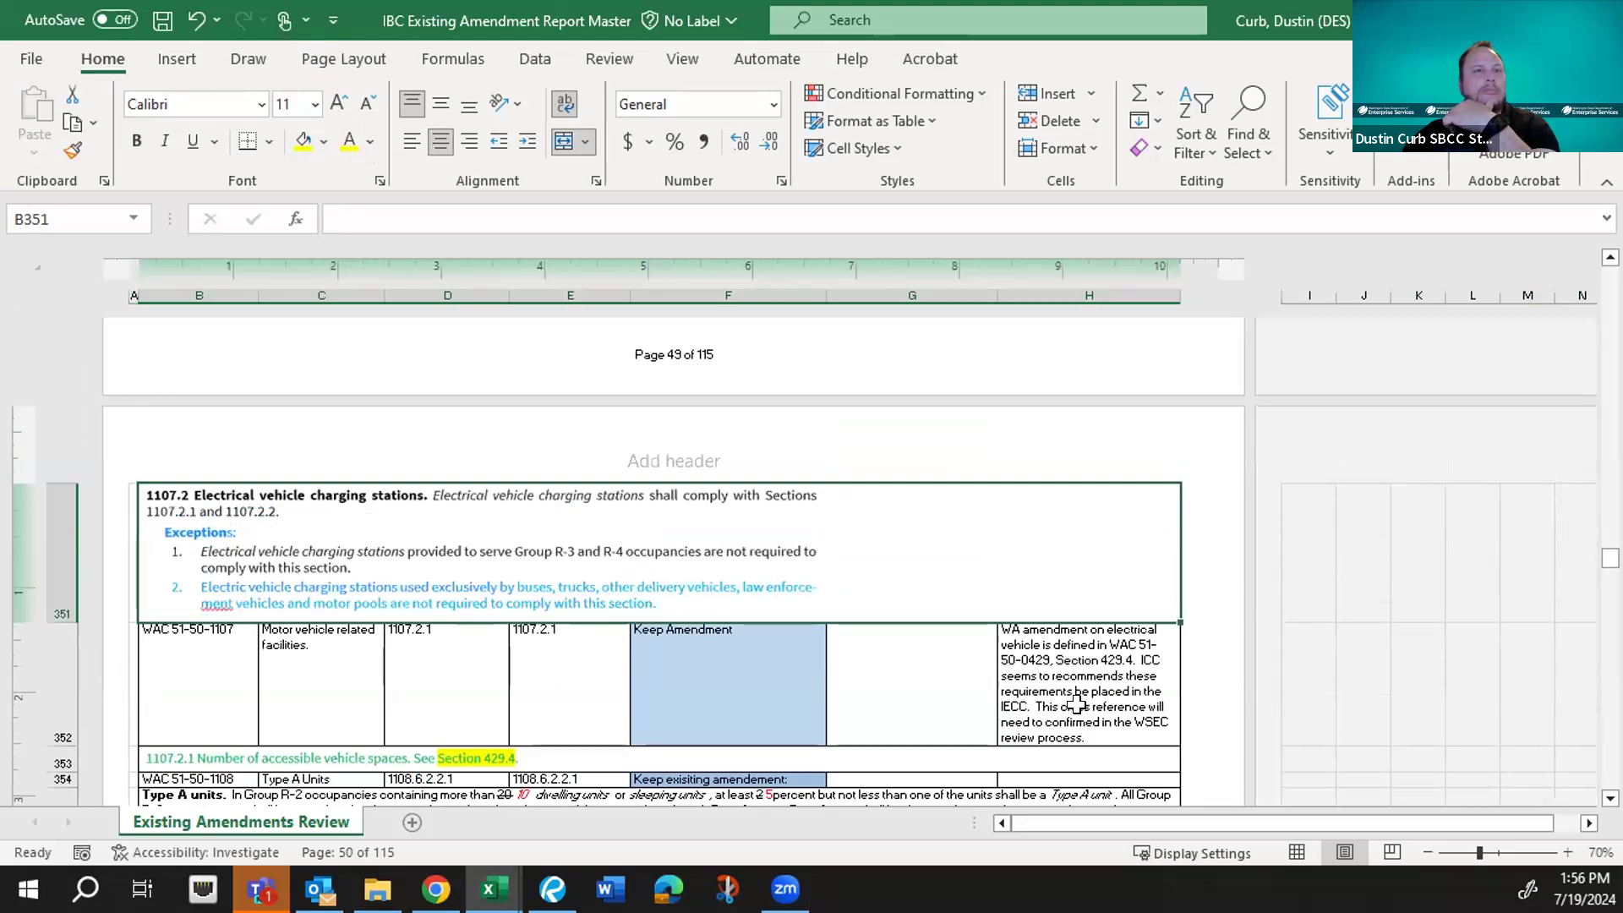
{"action": "scroll", "coordinate": [1075, 701], "scroll_direction": "up", "scroll_amount": 1}
{"action": "scroll", "coordinate": [1074, 702], "scroll_direction": "up", "scroll_amount": 3}
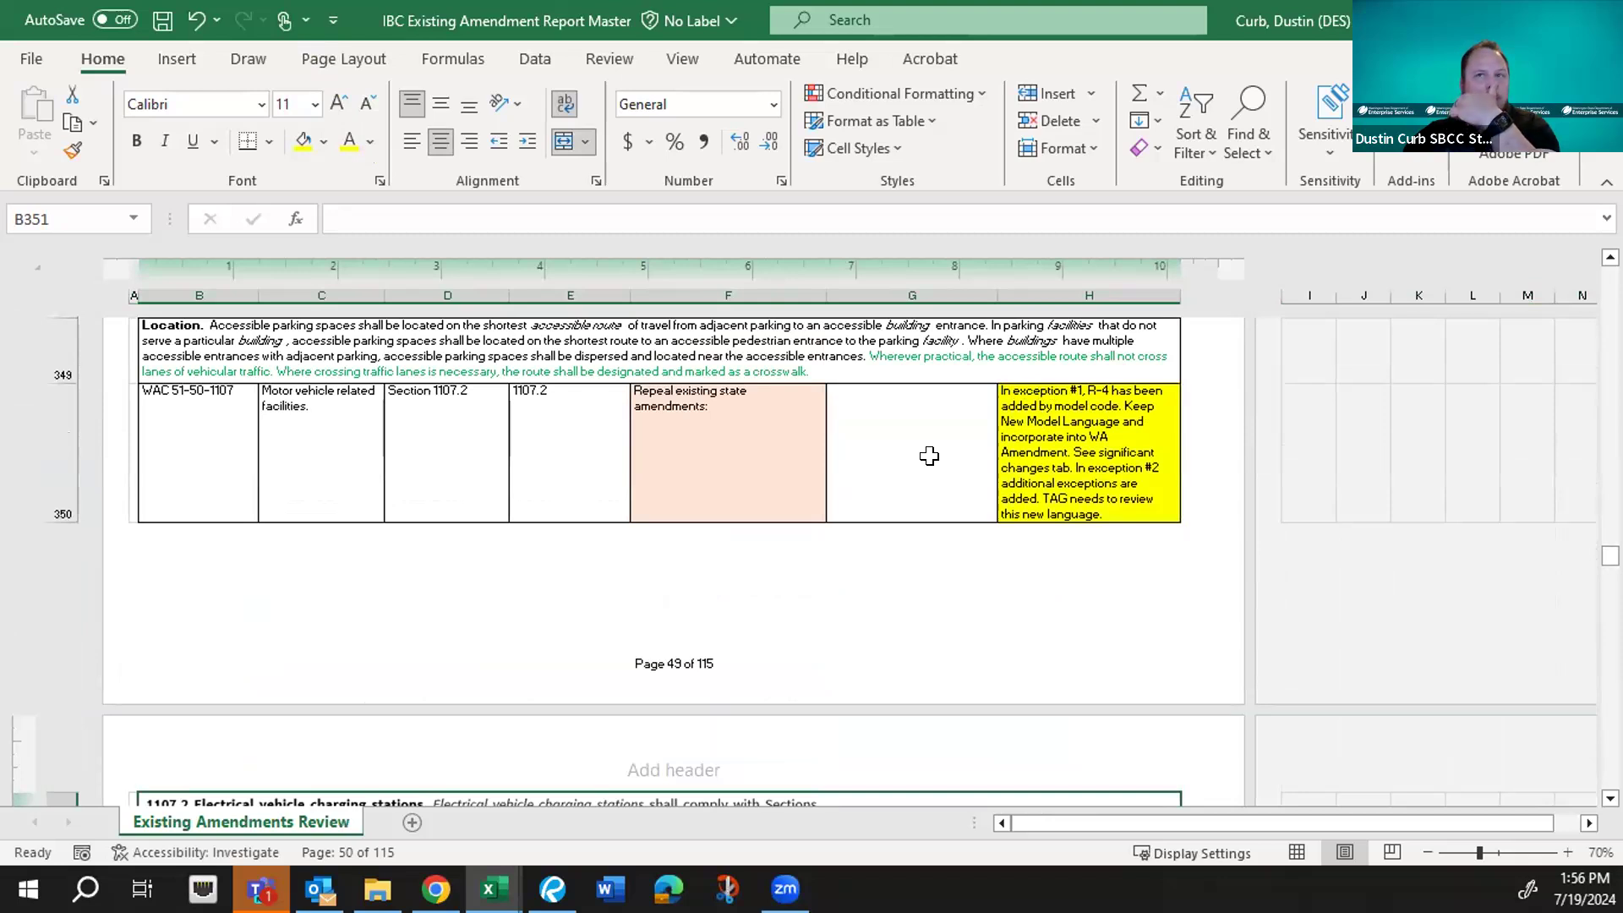
{"action": "scroll", "coordinate": [929, 455], "scroll_direction": "up", "scroll_amount": 1}
{"action": "scroll", "coordinate": [929, 455], "scroll_direction": "down", "scroll_amount": 1}
{"action": "scroll", "coordinate": [928, 456], "scroll_direction": "down", "scroll_amount": 1}
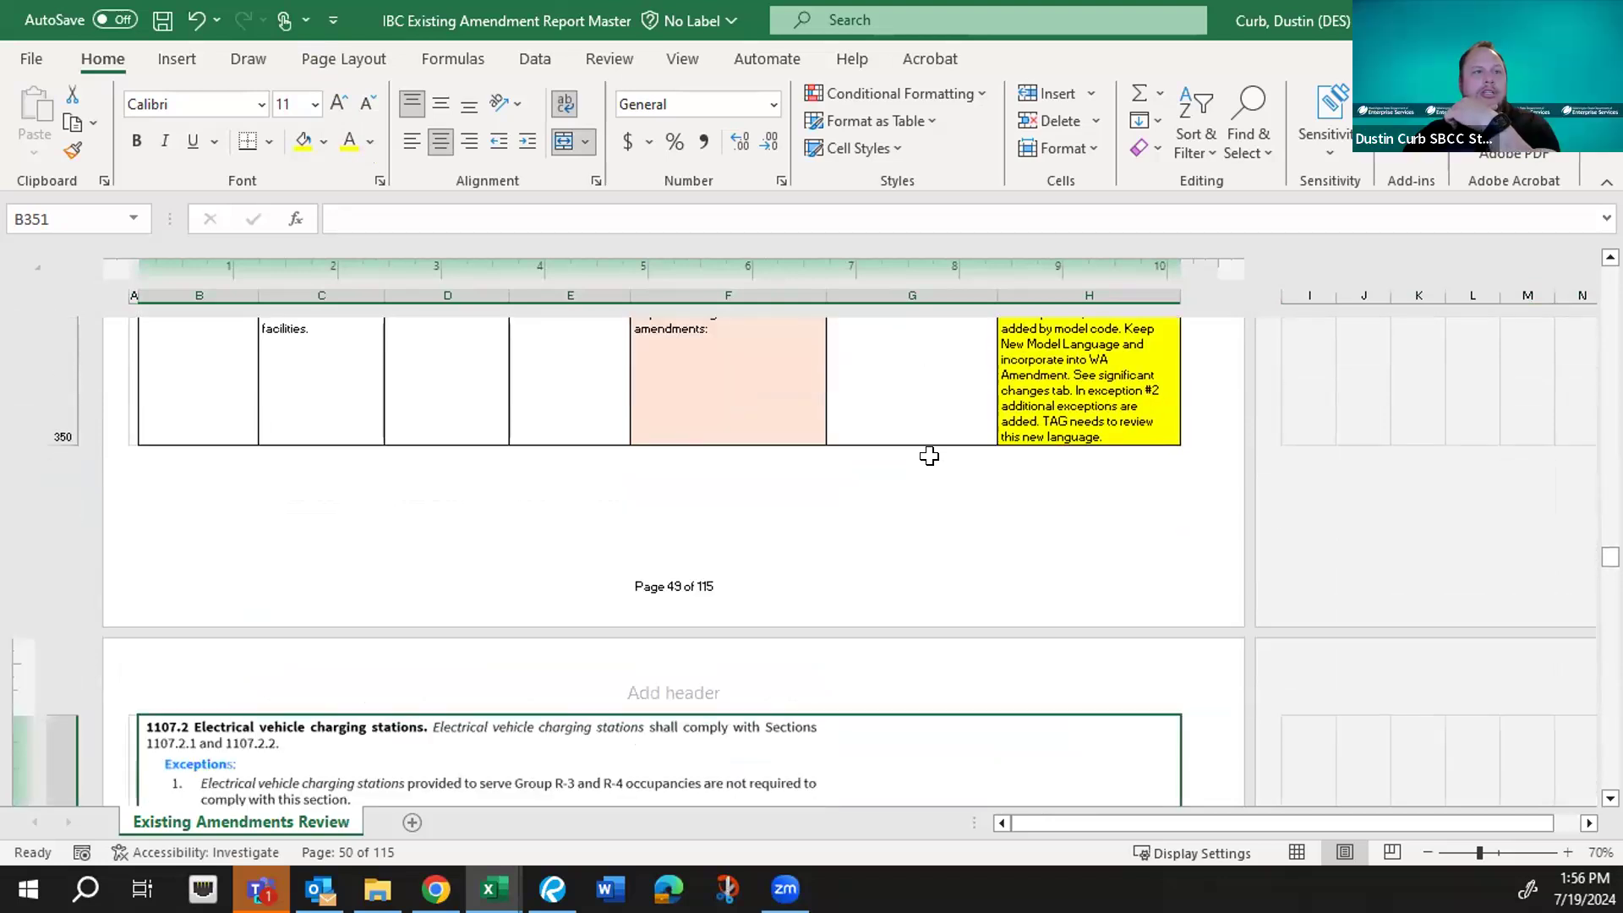
{"action": "scroll", "coordinate": [929, 456], "scroll_direction": "down", "scroll_amount": 1}
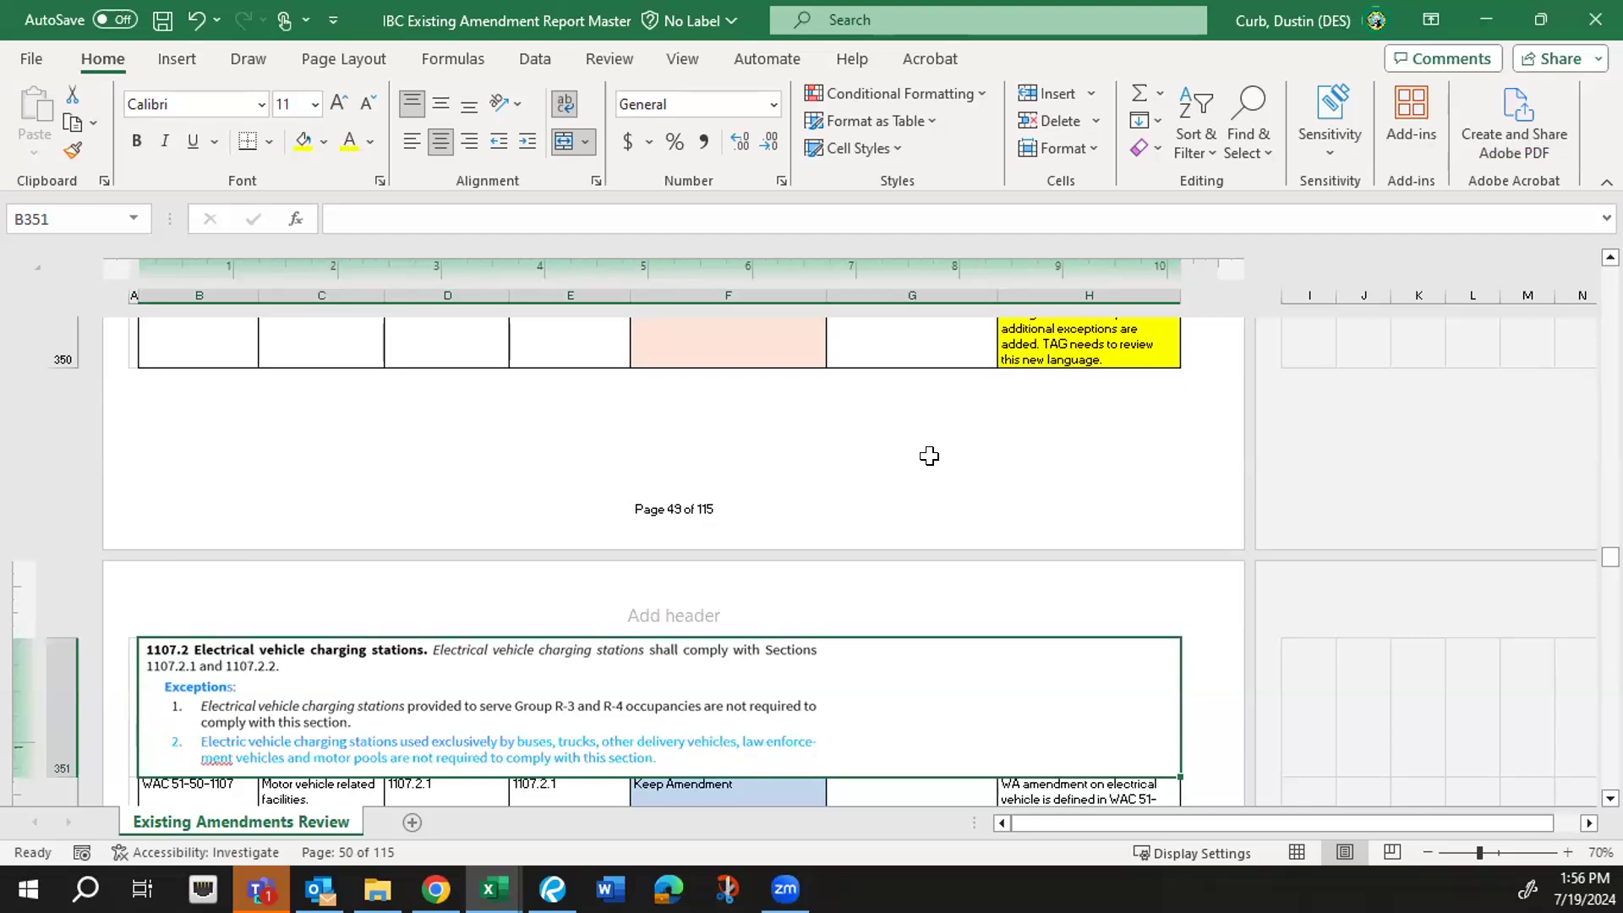
{"action": "scroll", "coordinate": [928, 455], "scroll_direction": "up", "scroll_amount": 2}
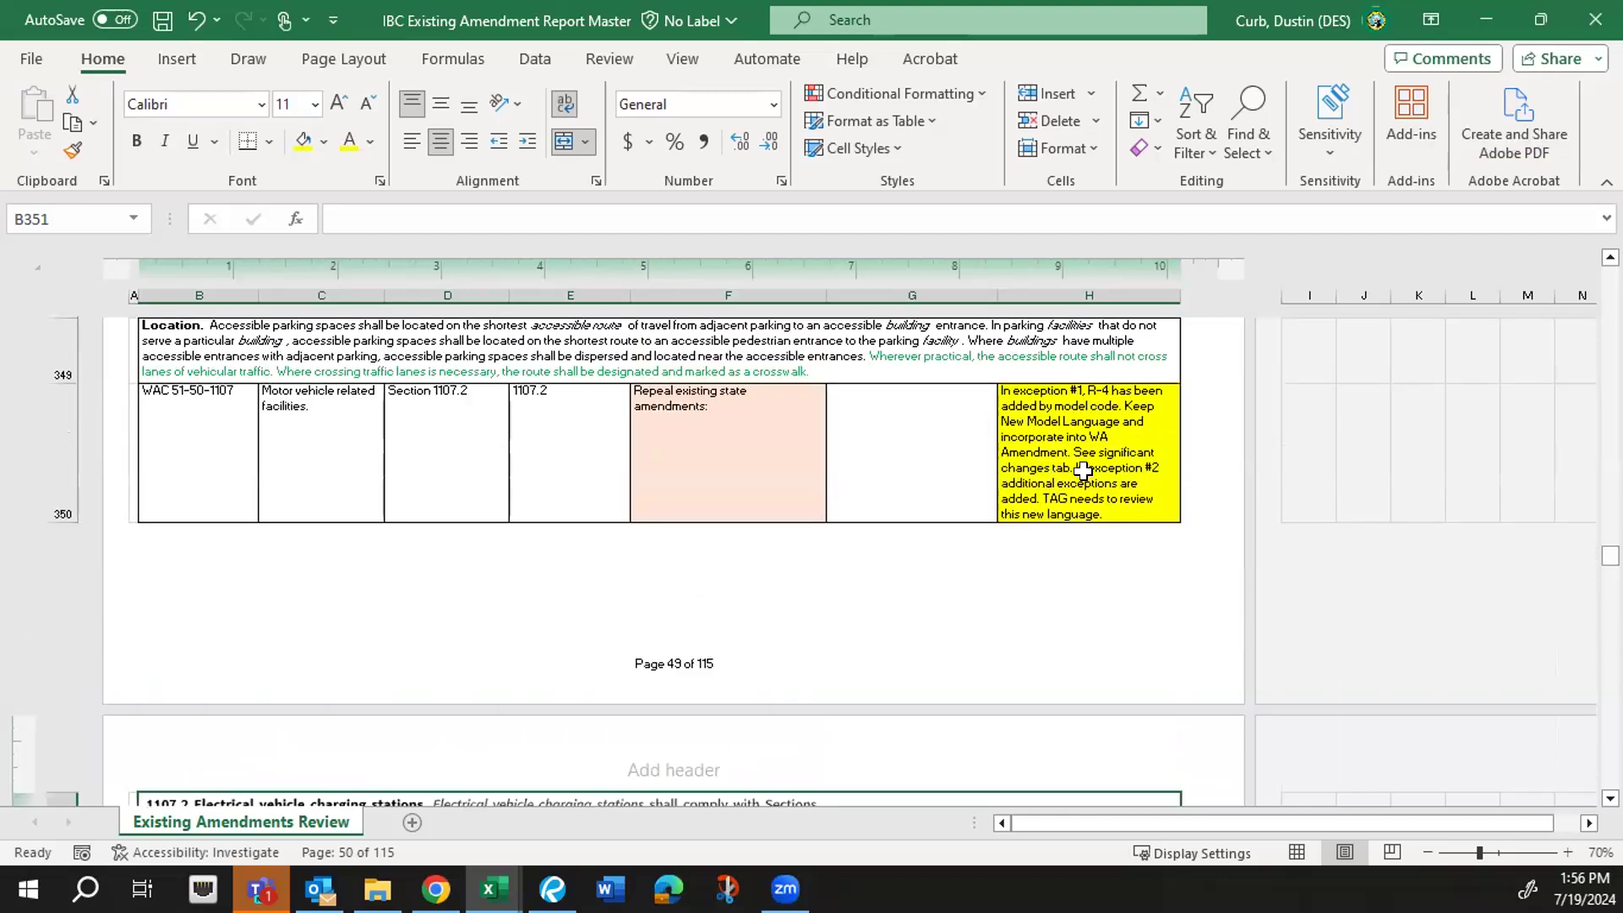
- Append "Ucks have been added" to the highlighted note in H350 and enlarge row 350 to fit the longer text
{"action": "left_click", "coordinate": [1103, 469]}
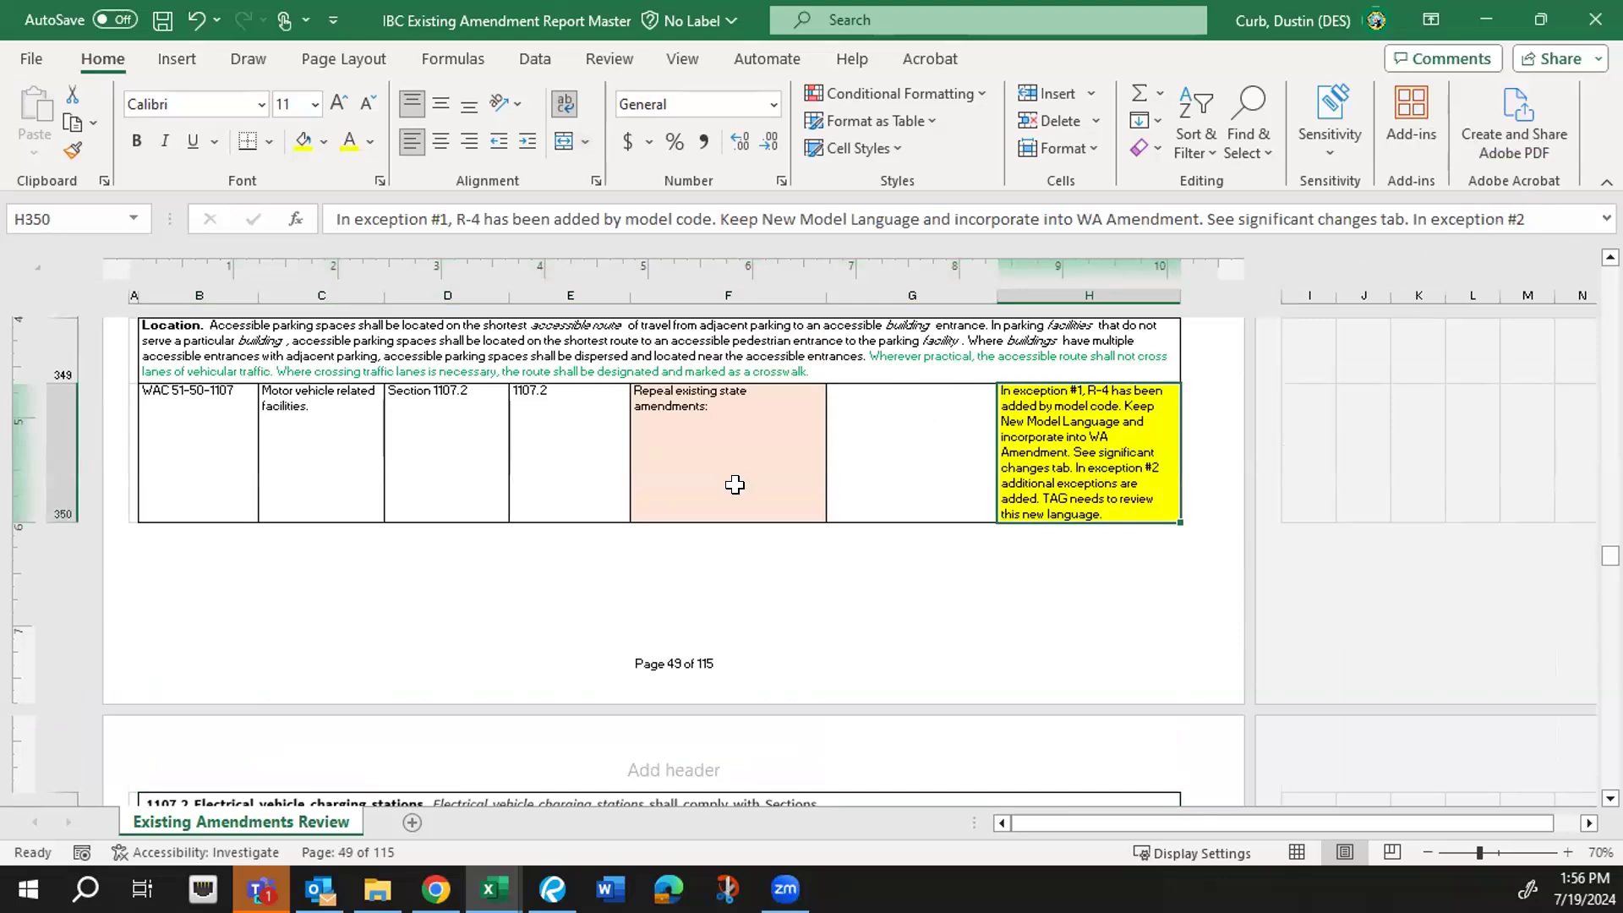
{"action": "left_click", "coordinate": [1542, 203]}
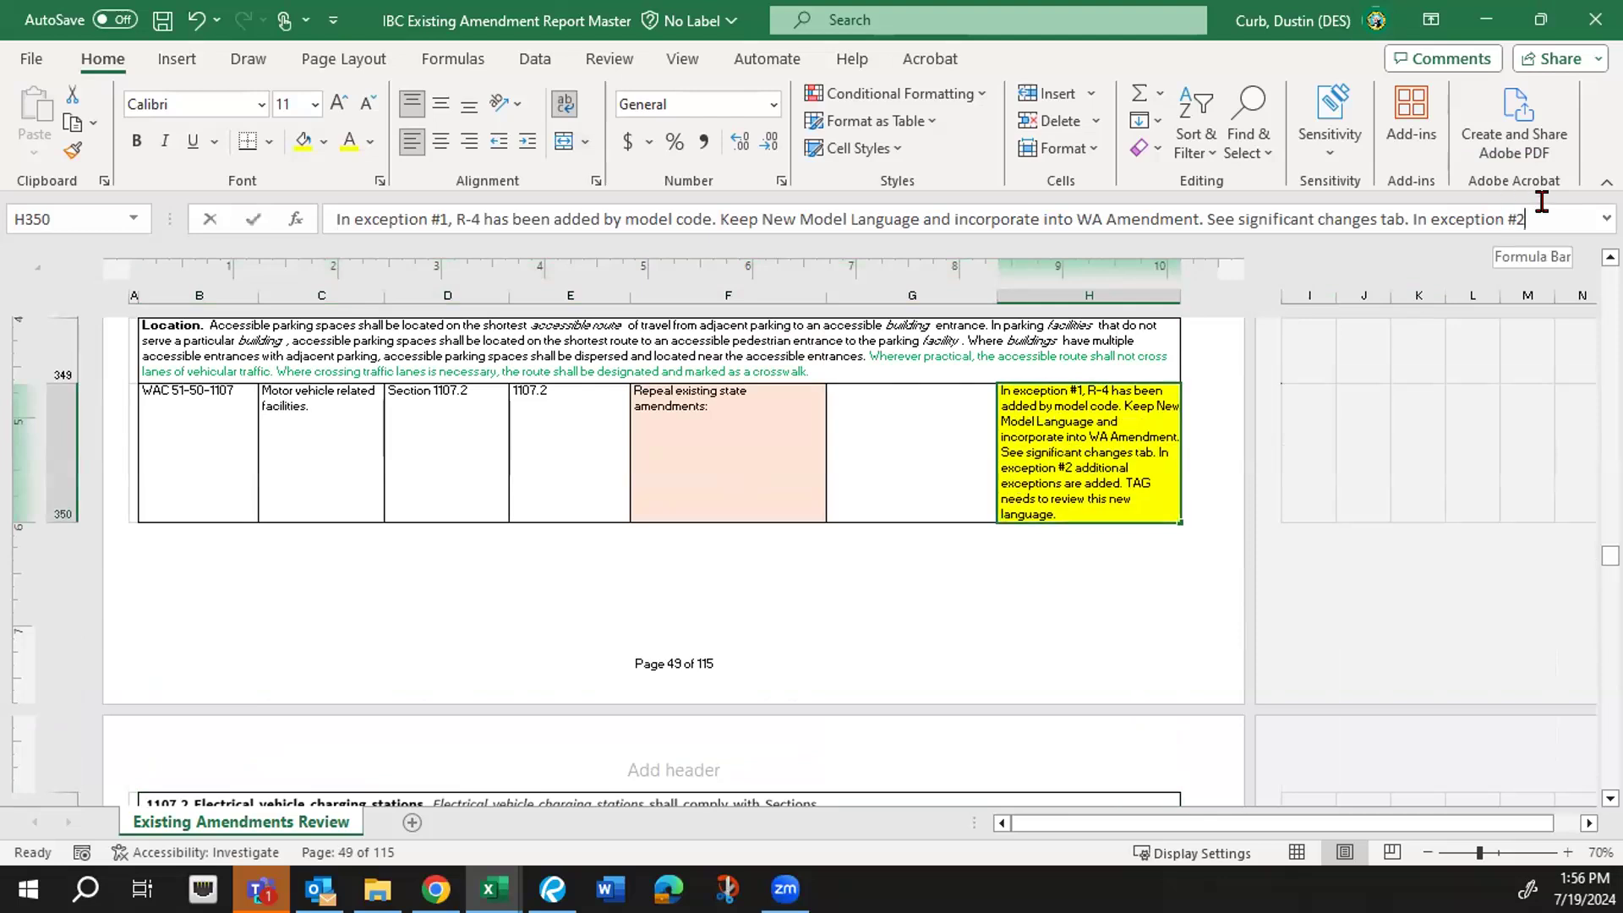
{"action": "key", "text": "Down"}
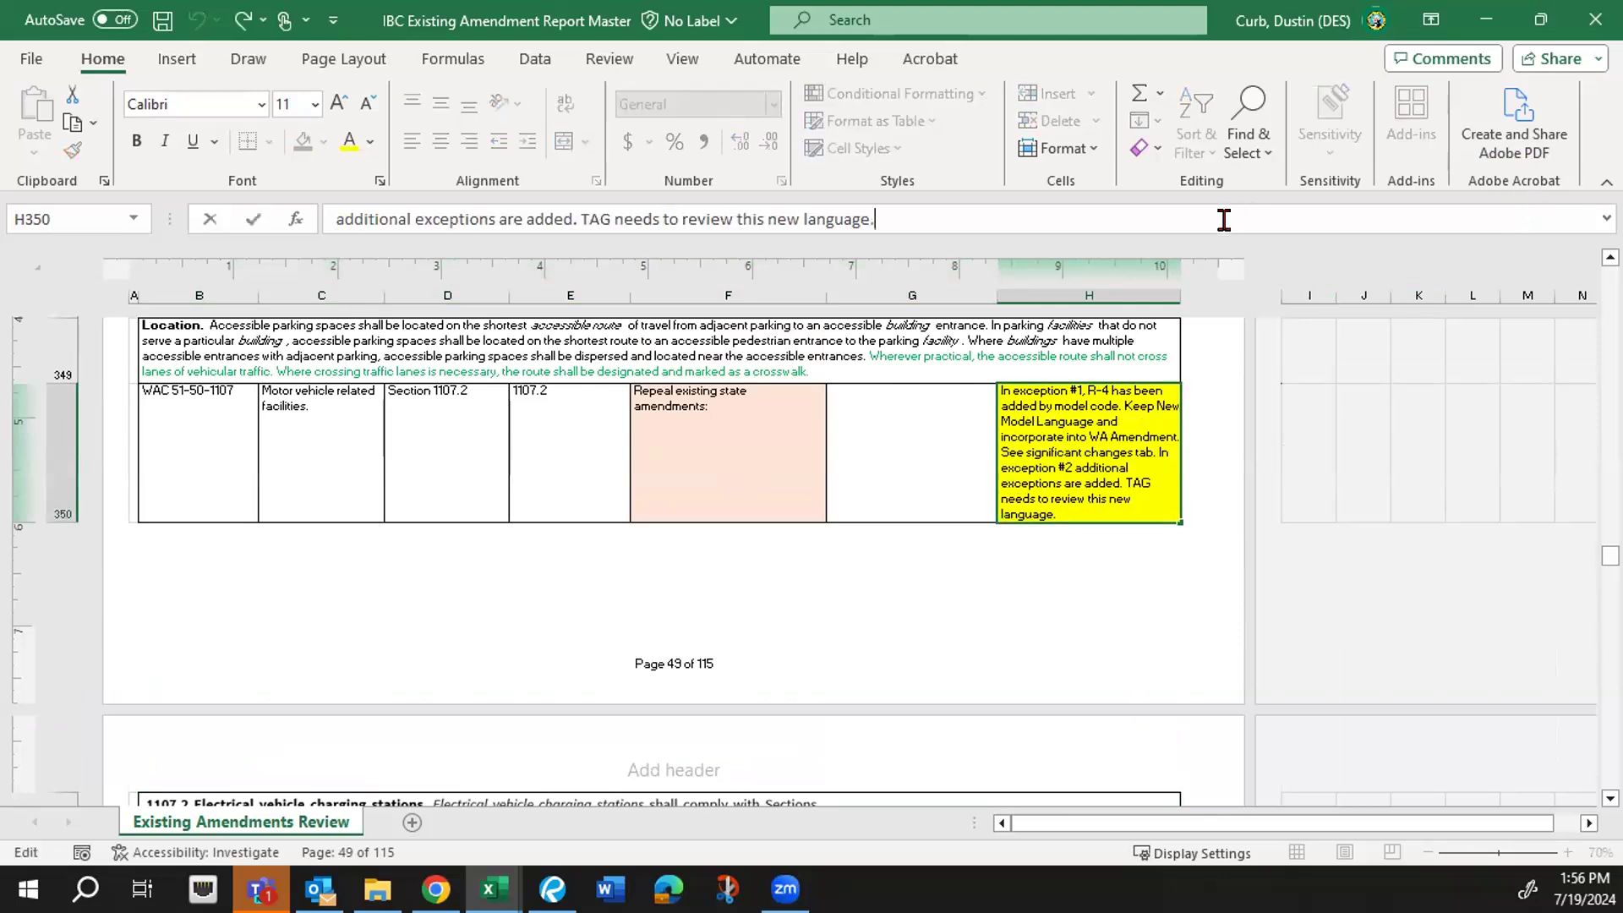
{"action": "type", "text": "Ucks have been aded"}
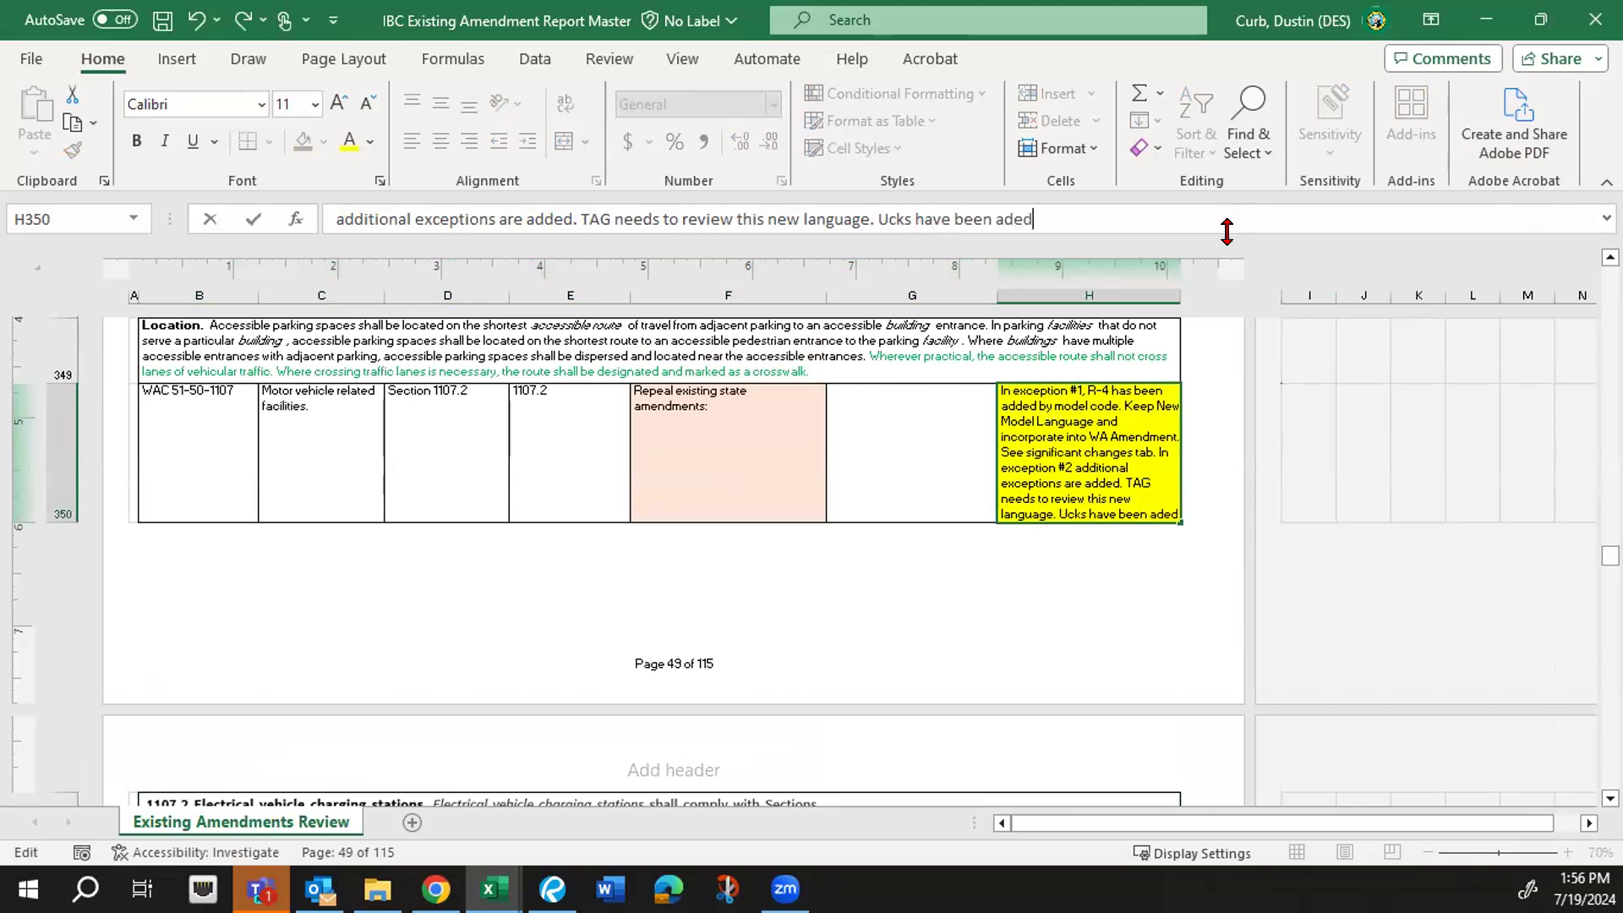
{"action": "key", "text": "BackSpace"}
{"action": "key", "text": "BackSpace"}
{"action": "type", "text": "ded"}
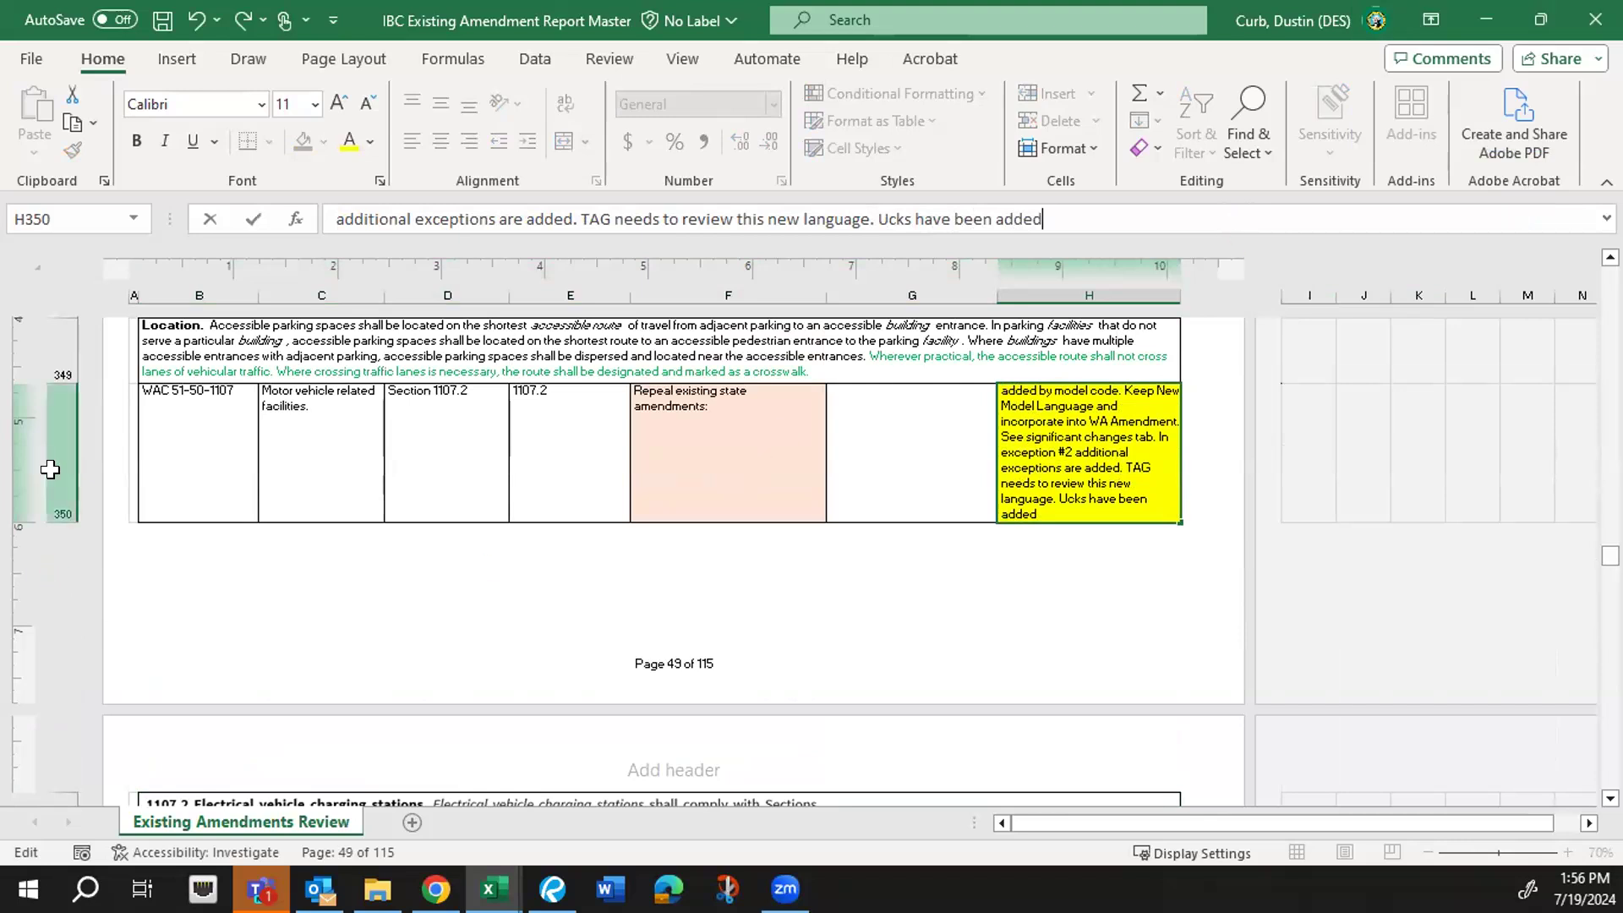
{"action": "left_click", "coordinate": [50, 510]}
{"action": "left_click_drag", "start_coordinate": [50, 521], "coordinate": [51, 539]}
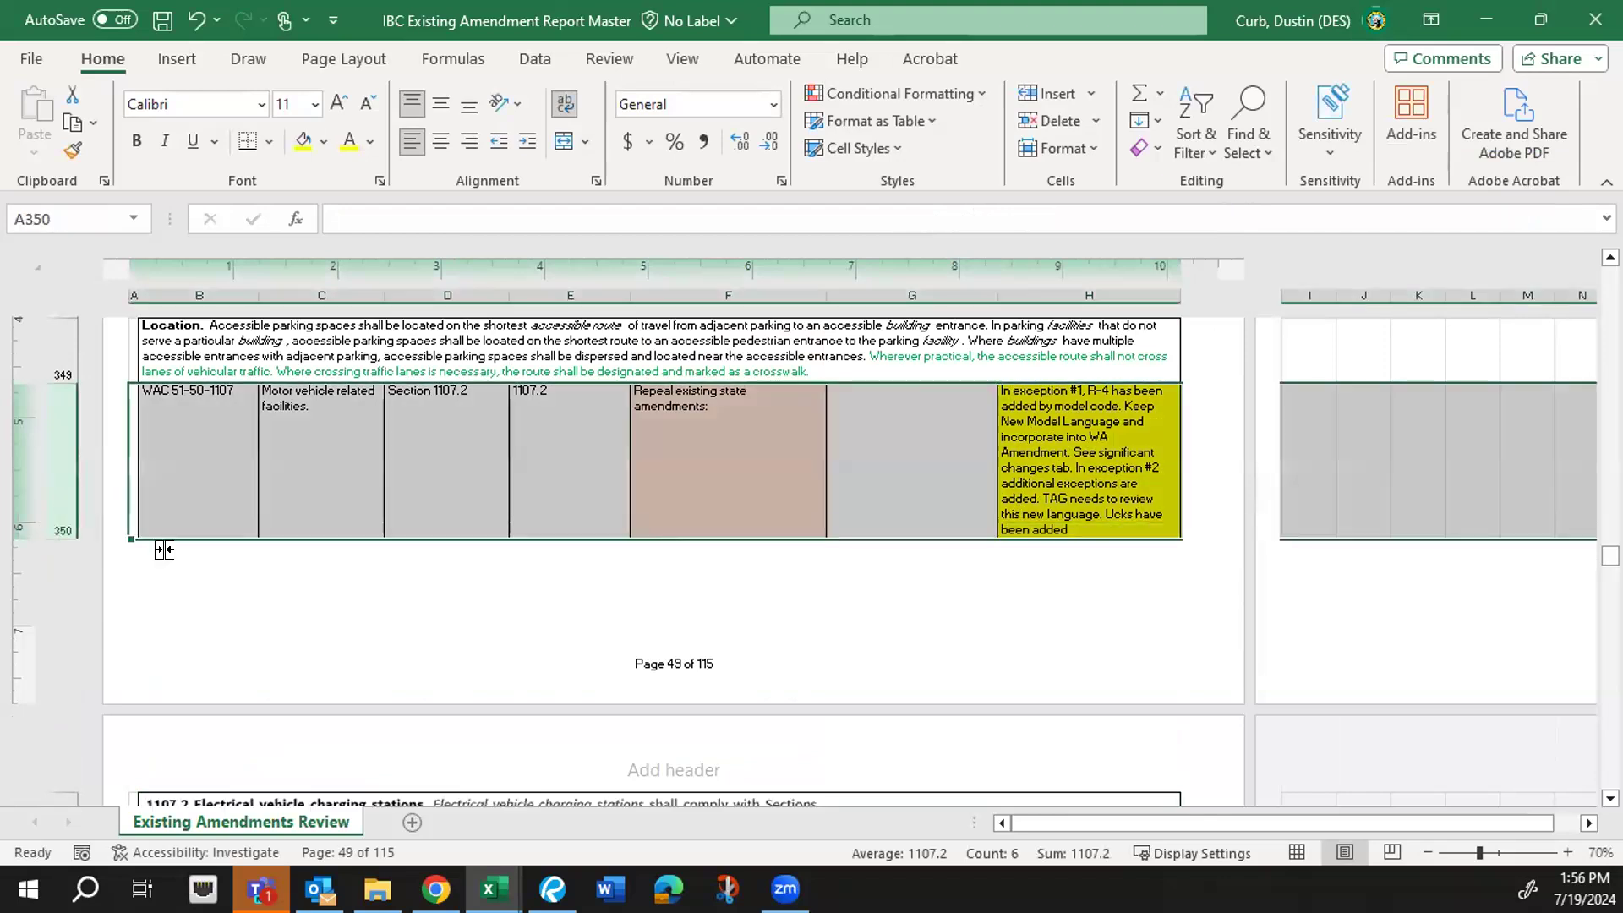
- Correct "Ucks" to "Trucks" in the last sentence of the H350 note
{"action": "left_click", "coordinate": [1097, 507]}
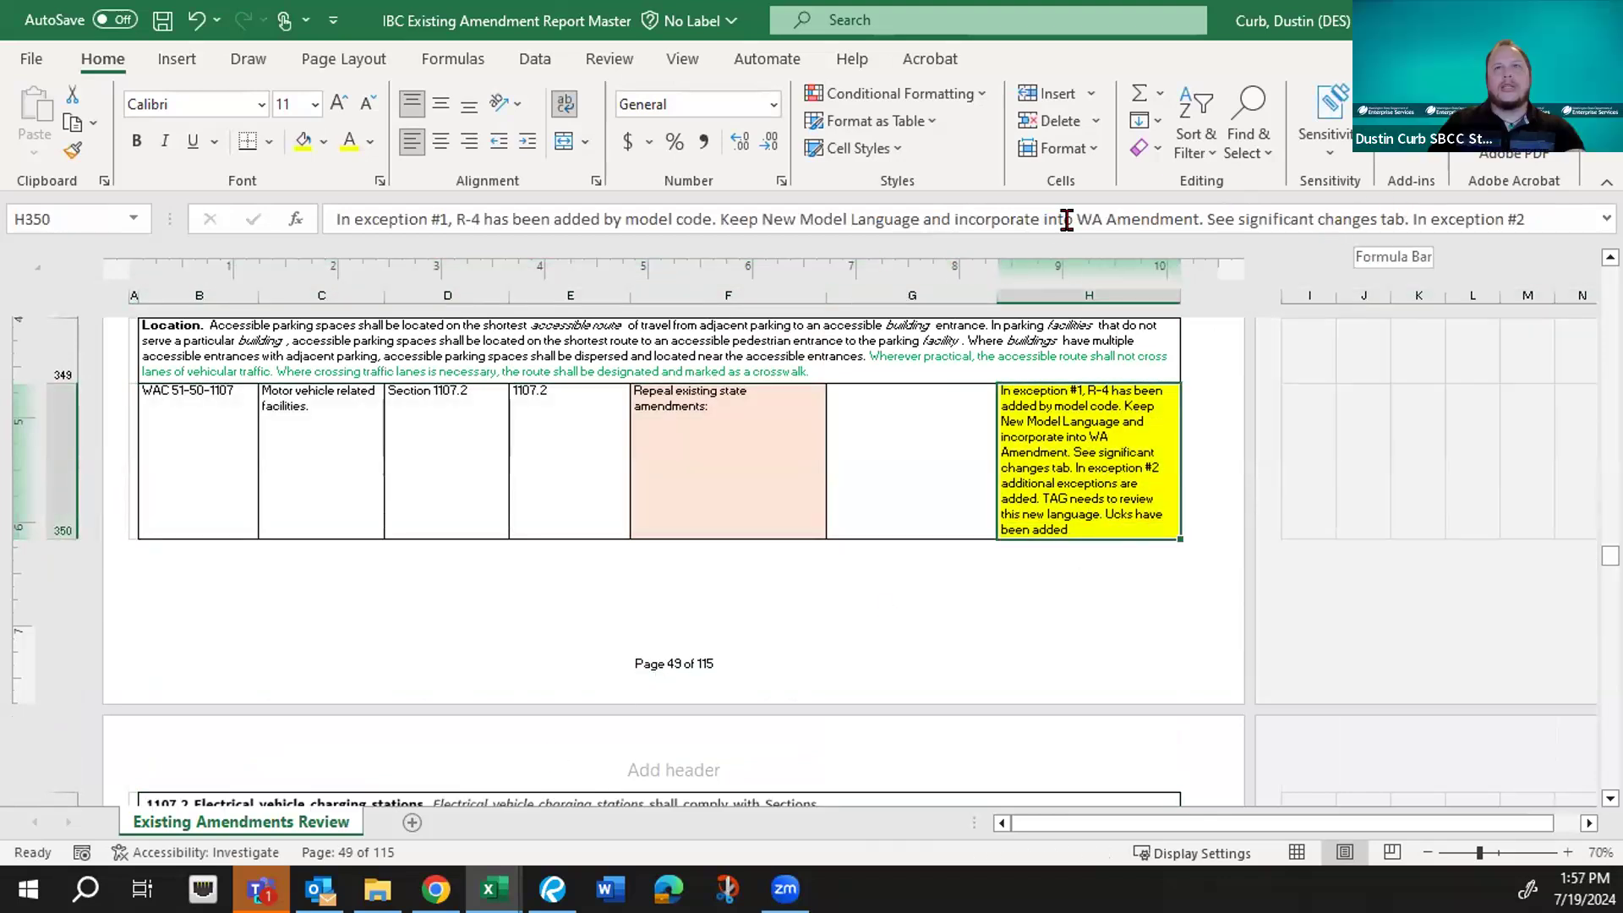
{"action": "scroll", "coordinate": [1075, 203], "scroll_direction": "down", "scroll_amount": 1}
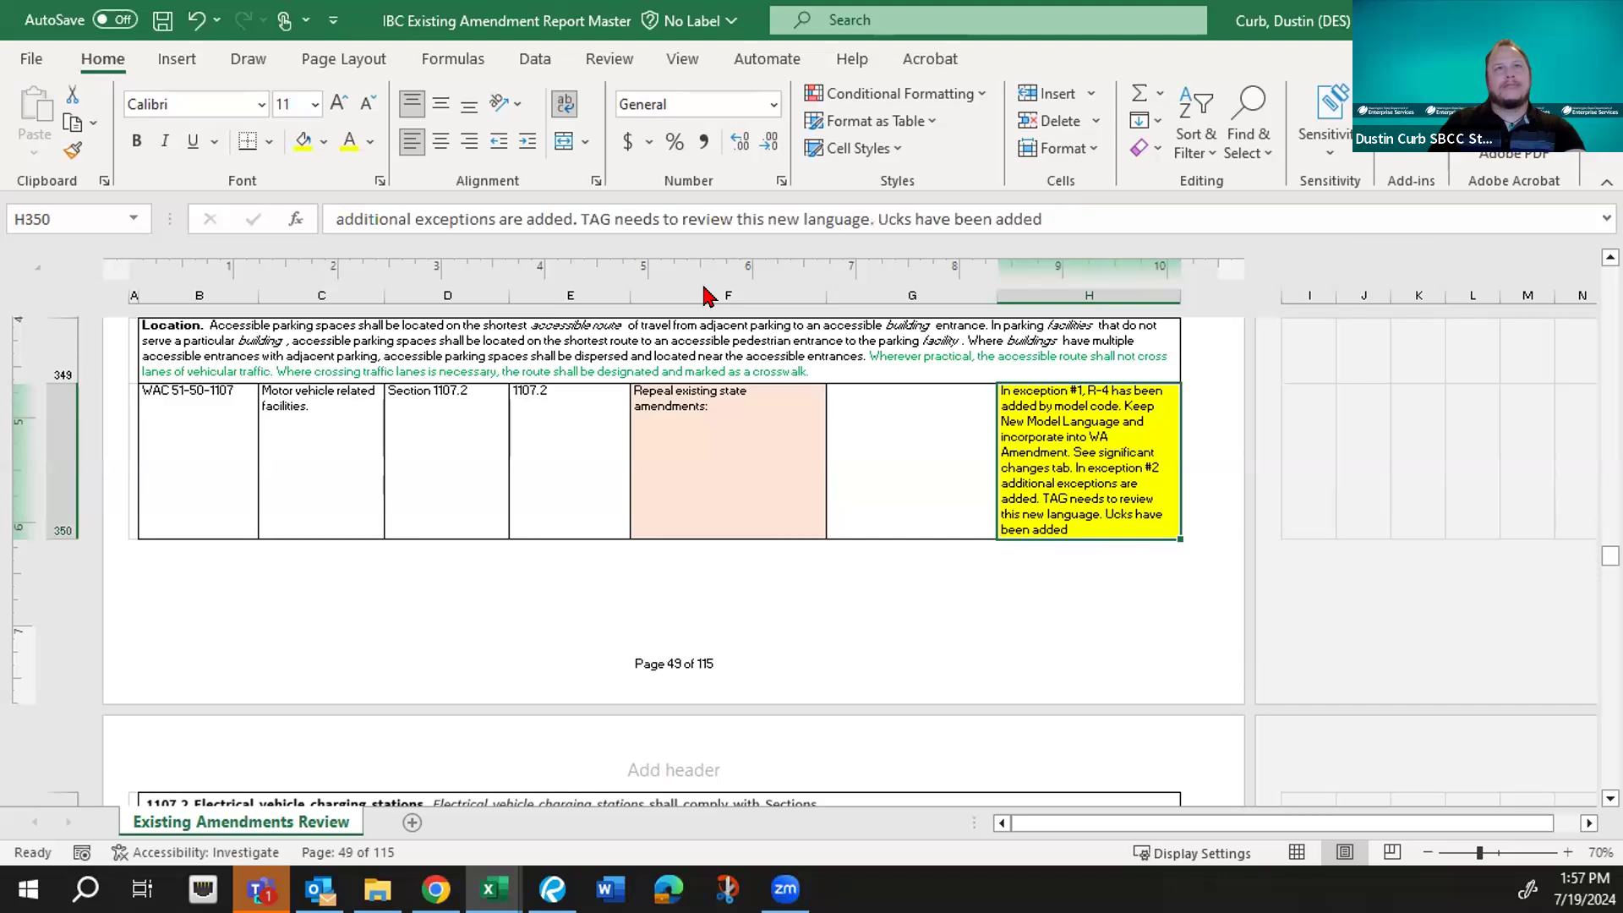
{"action": "left_click", "coordinate": [877, 219]}
{"action": "type", "text": "Tr"}
{"action": "key", "text": "Delete"}
{"action": "type", "text": "u"}
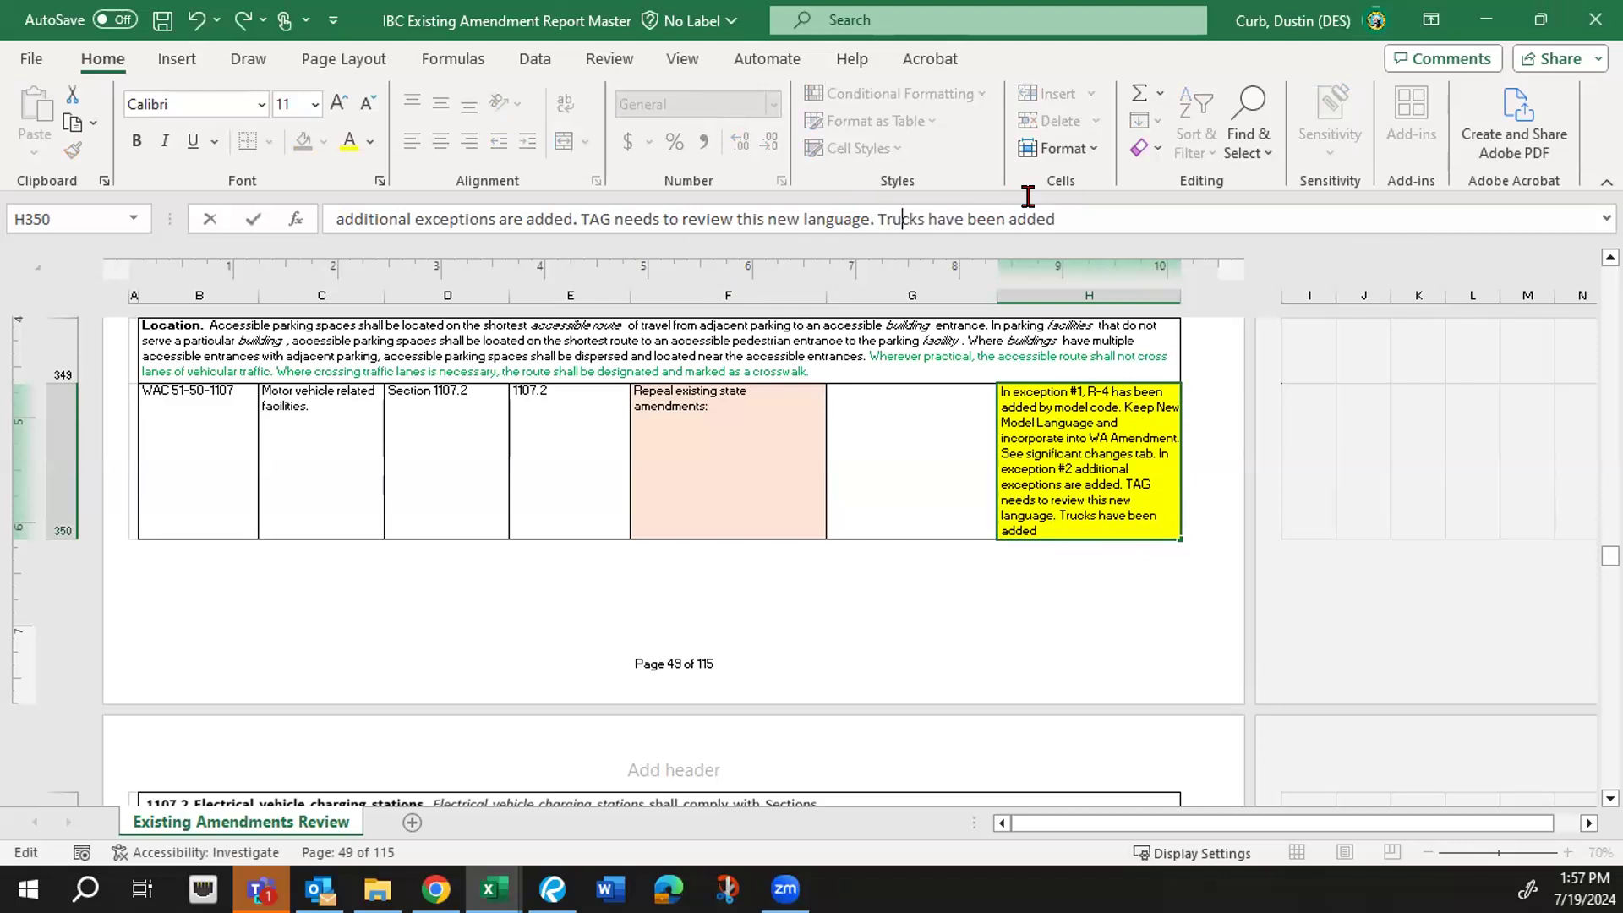
{"action": "left_click", "coordinate": [1010, 468]}
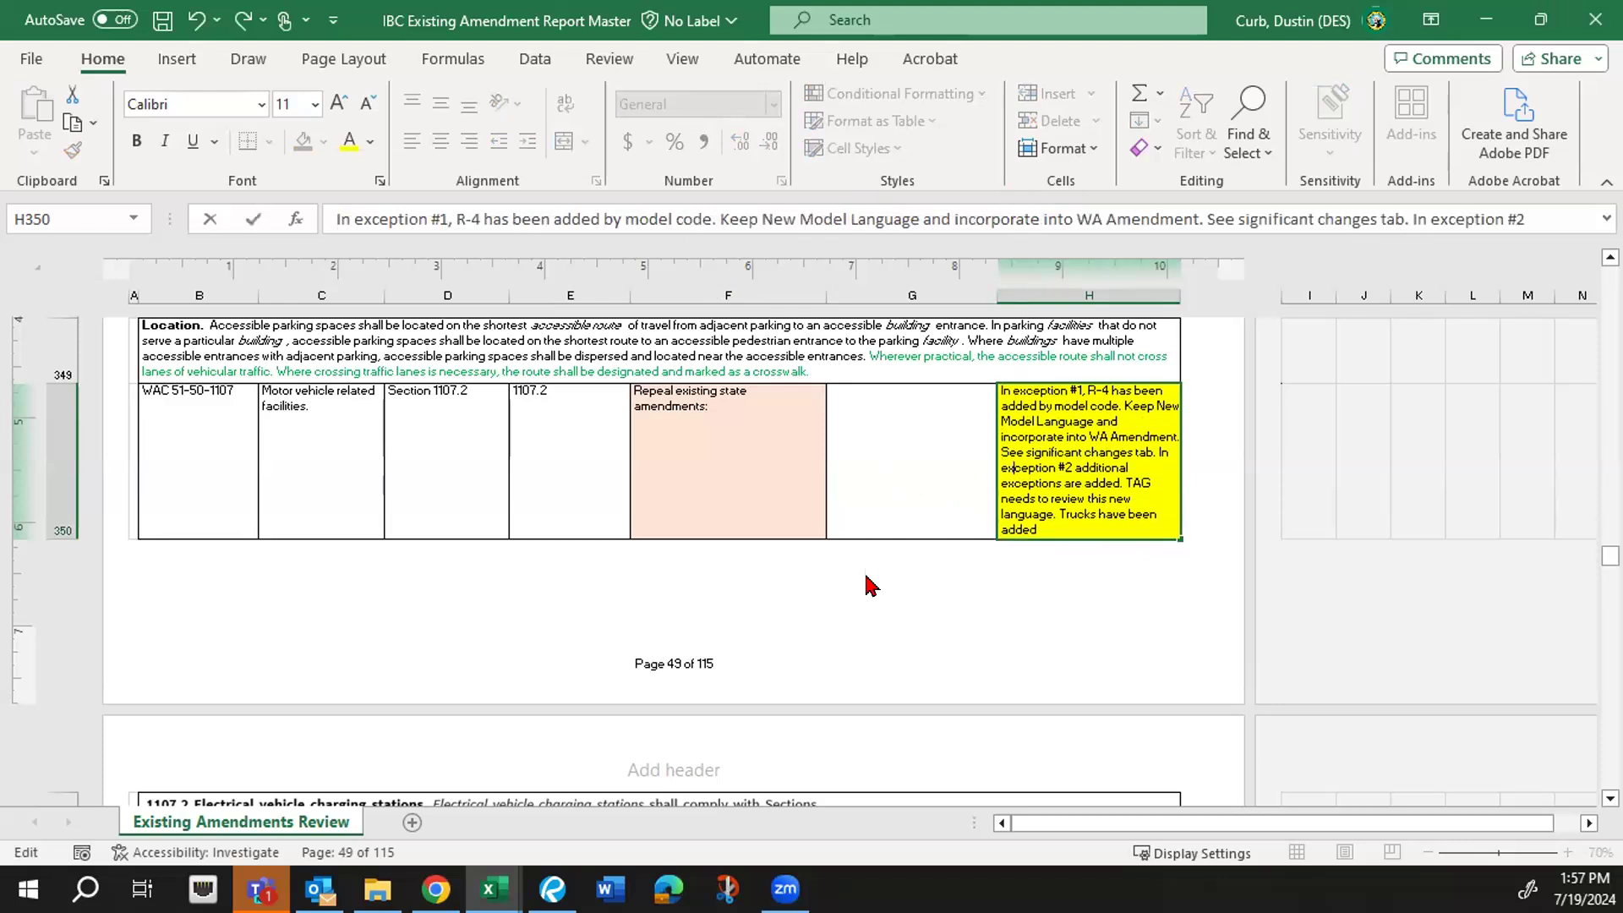
- Examine the remaining Chapter 11 entries from 1107.2 to 1110.5.1 and the opening Chapter 12 Interior Environment entries 1202.1 and 1202.2.1
{"action": "scroll", "coordinate": [870, 583], "scroll_direction": "down", "scroll_amount": 1}
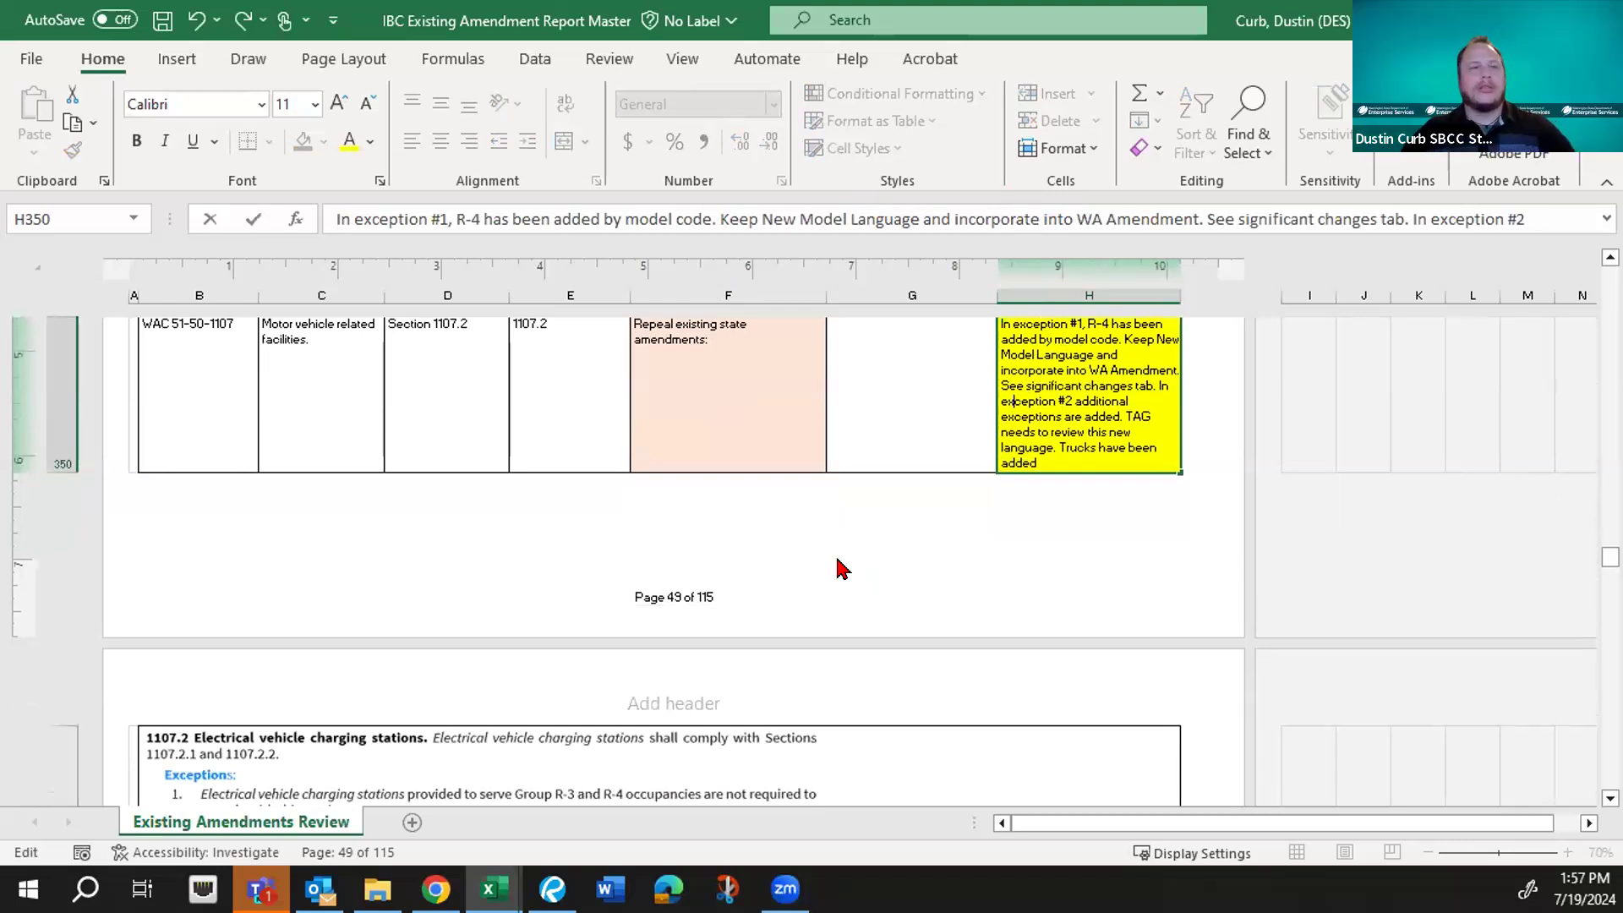
{"action": "scroll", "coordinate": [842, 566], "scroll_direction": "down", "scroll_amount": 1}
{"action": "scroll", "coordinate": [842, 566], "scroll_direction": "down", "scroll_amount": 3}
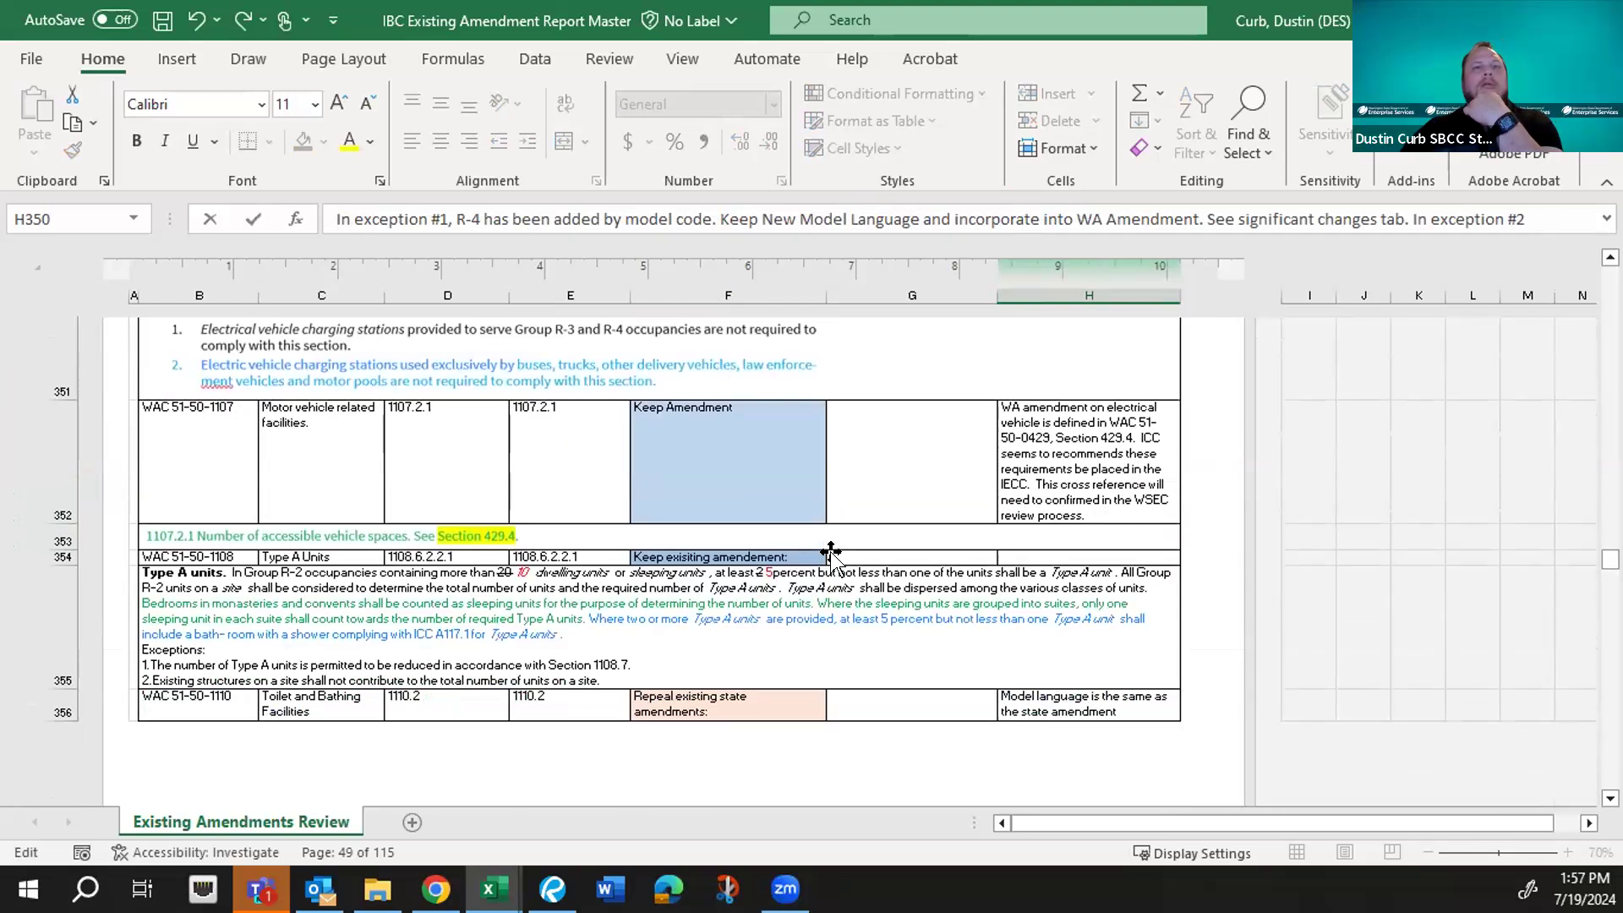
{"action": "scroll", "coordinate": [831, 554], "scroll_direction": "down", "scroll_amount": 2}
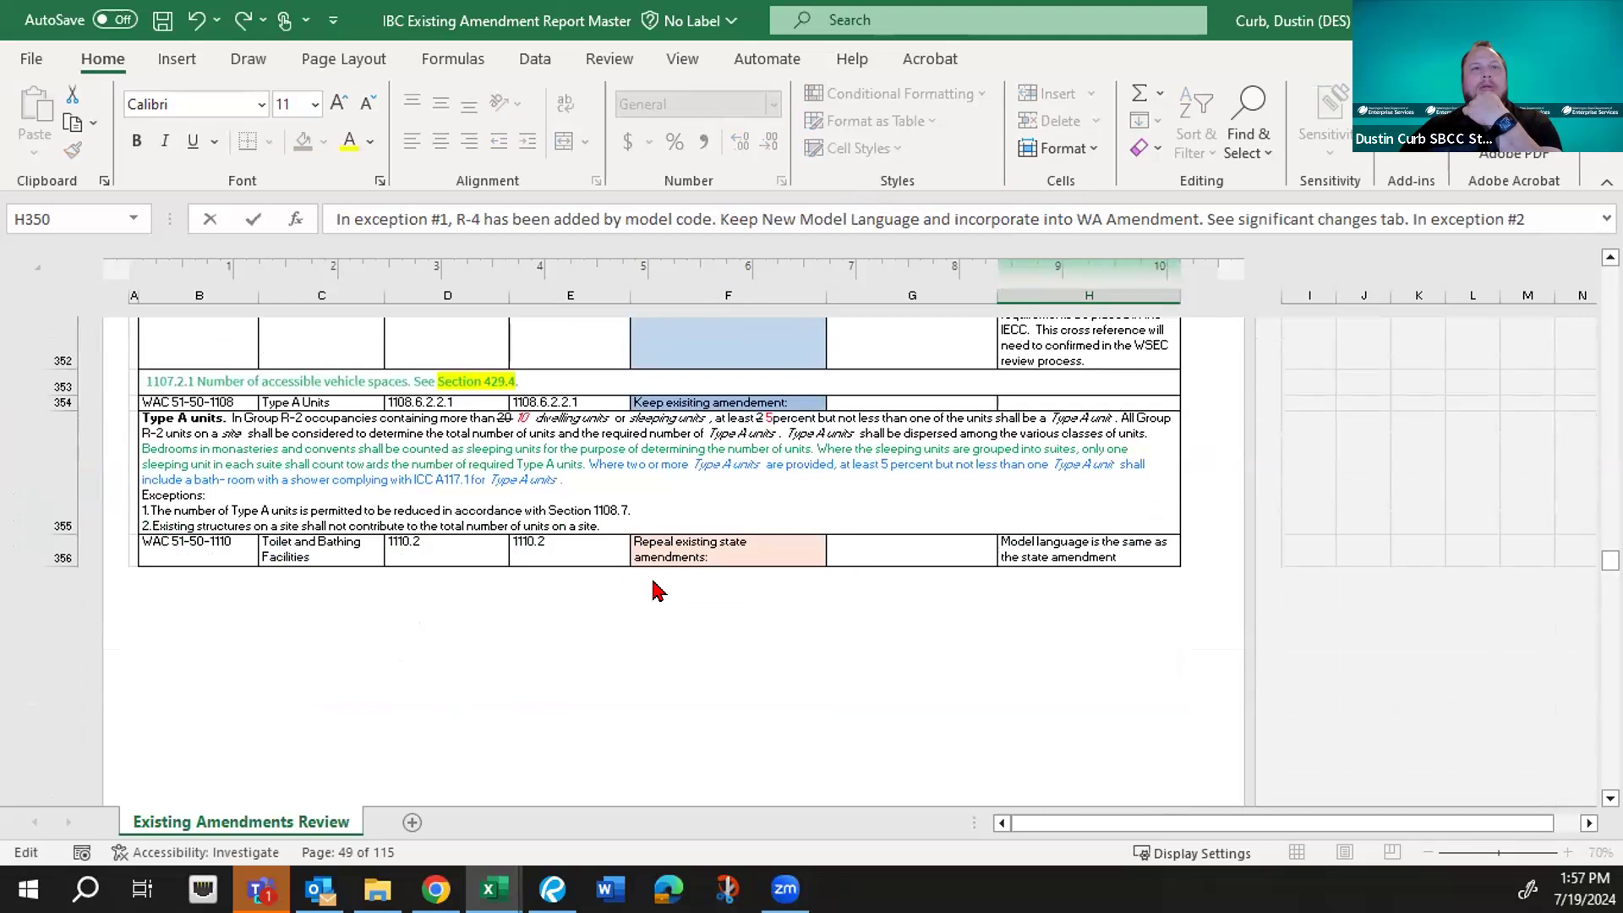
{"action": "scroll", "coordinate": [863, 523], "scroll_direction": "down", "scroll_amount": 5}
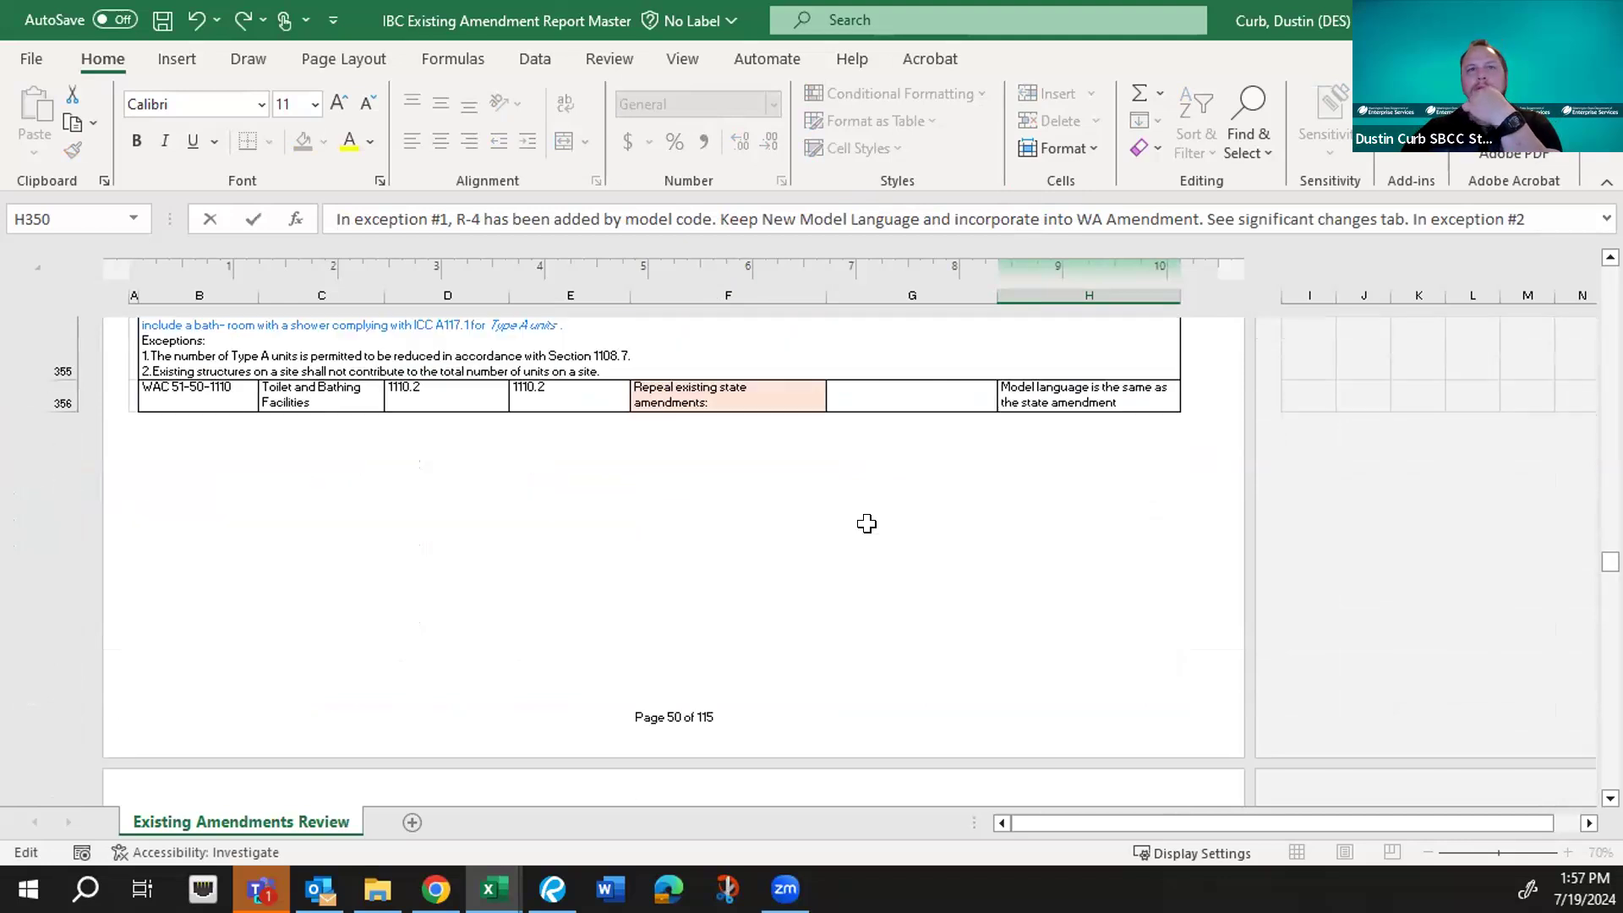
{"action": "scroll", "coordinate": [866, 523], "scroll_direction": "down", "scroll_amount": 2}
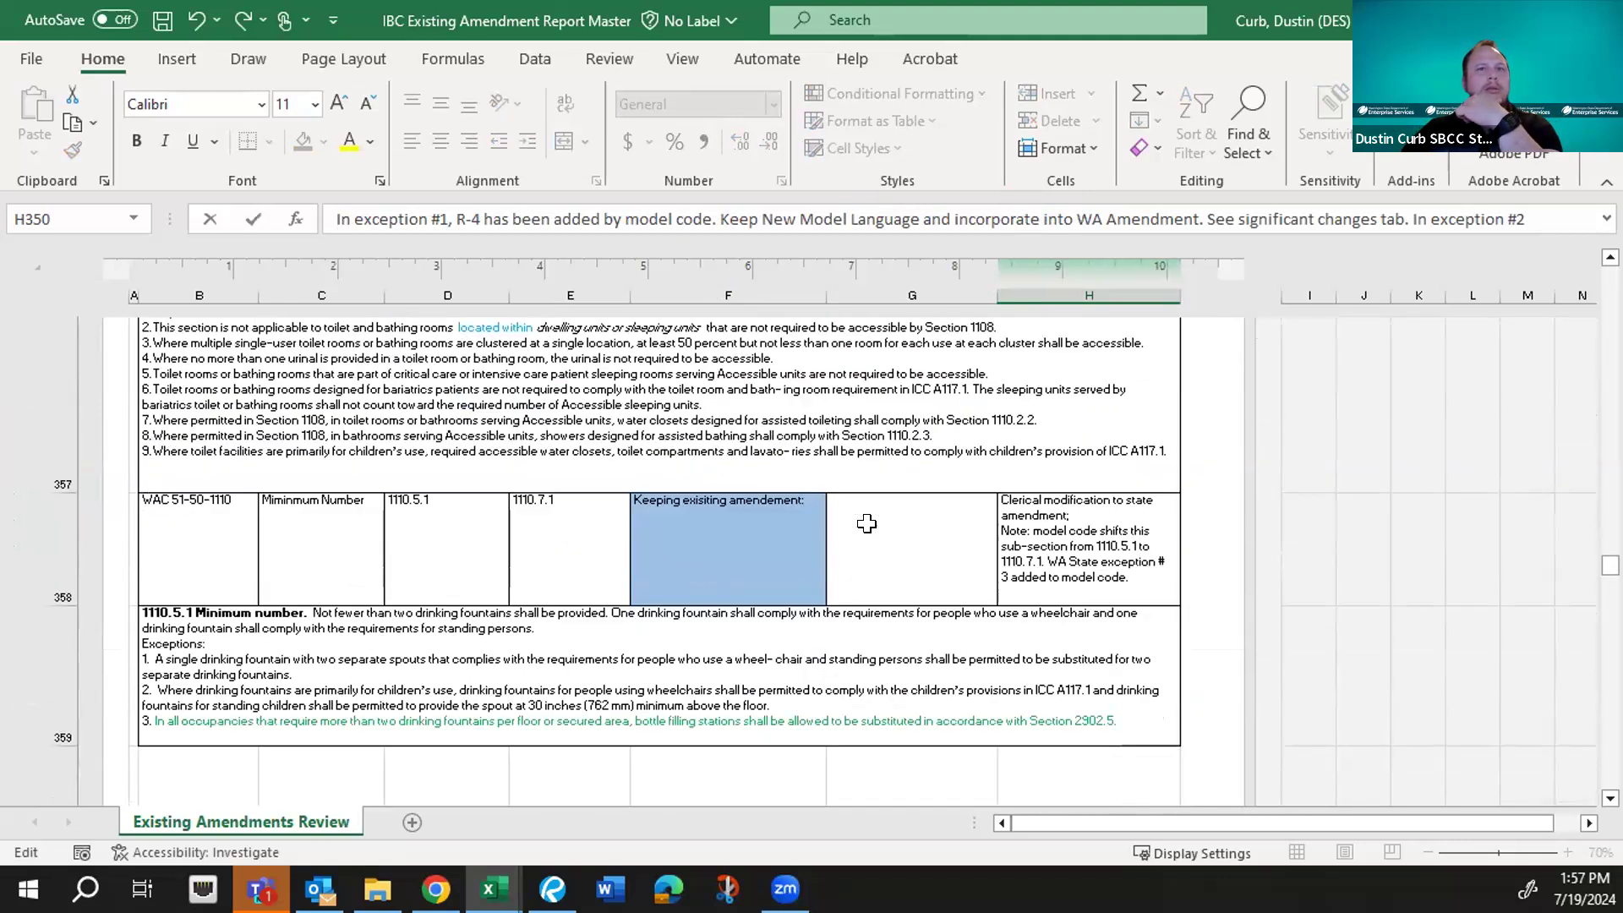
{"action": "scroll", "coordinate": [866, 523], "scroll_direction": "down", "scroll_amount": 3}
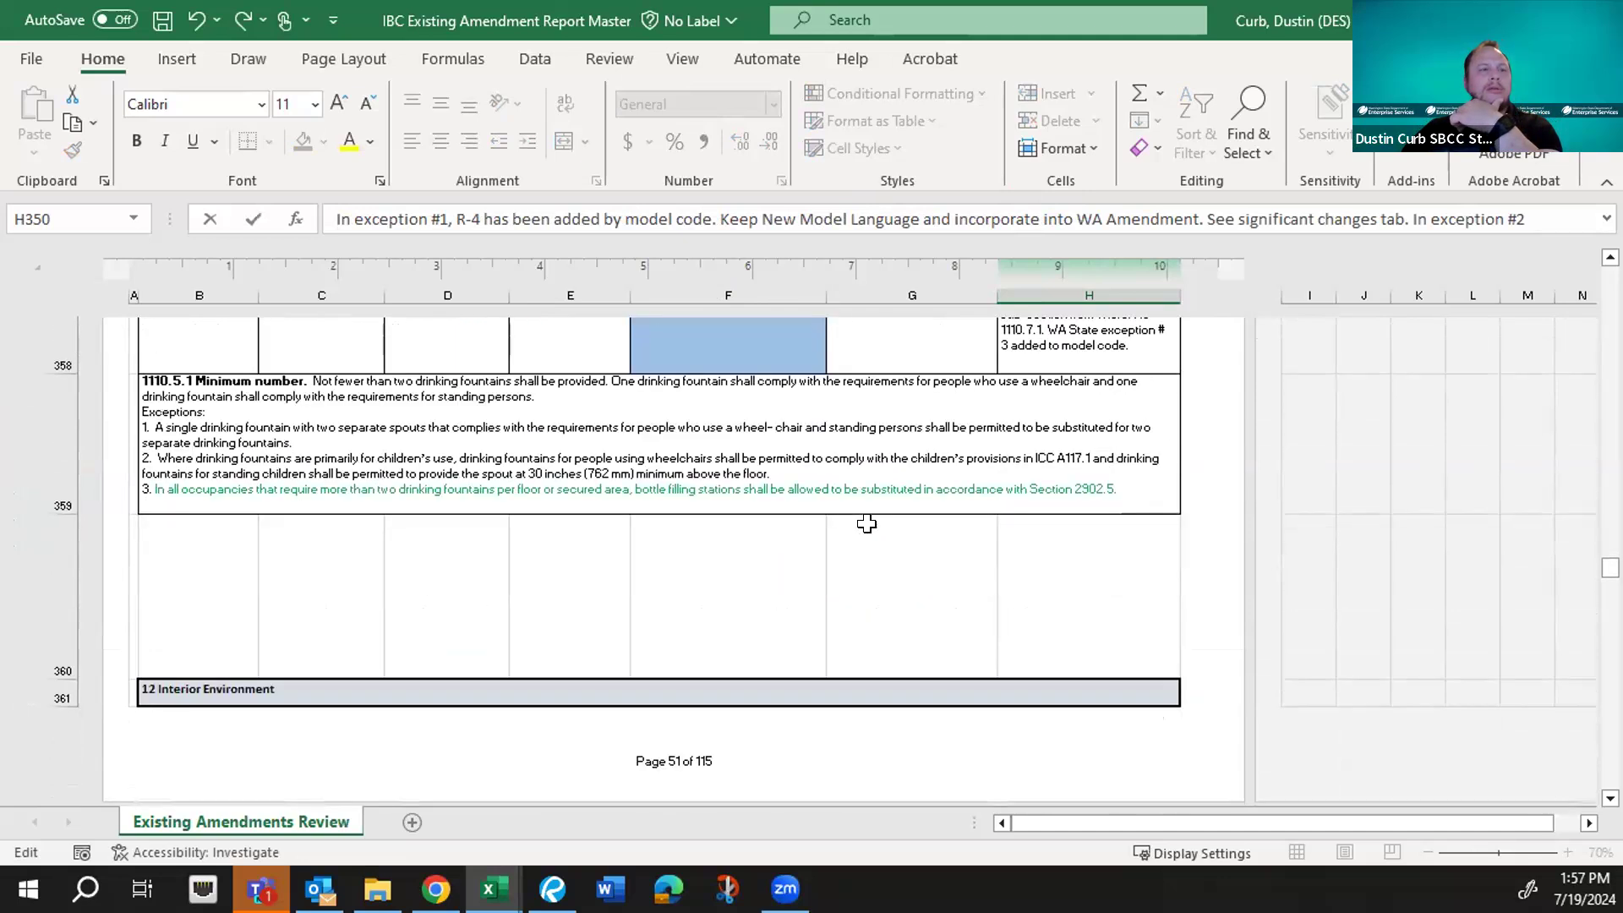
{"action": "scroll", "coordinate": [866, 523], "scroll_direction": "down", "scroll_amount": 1}
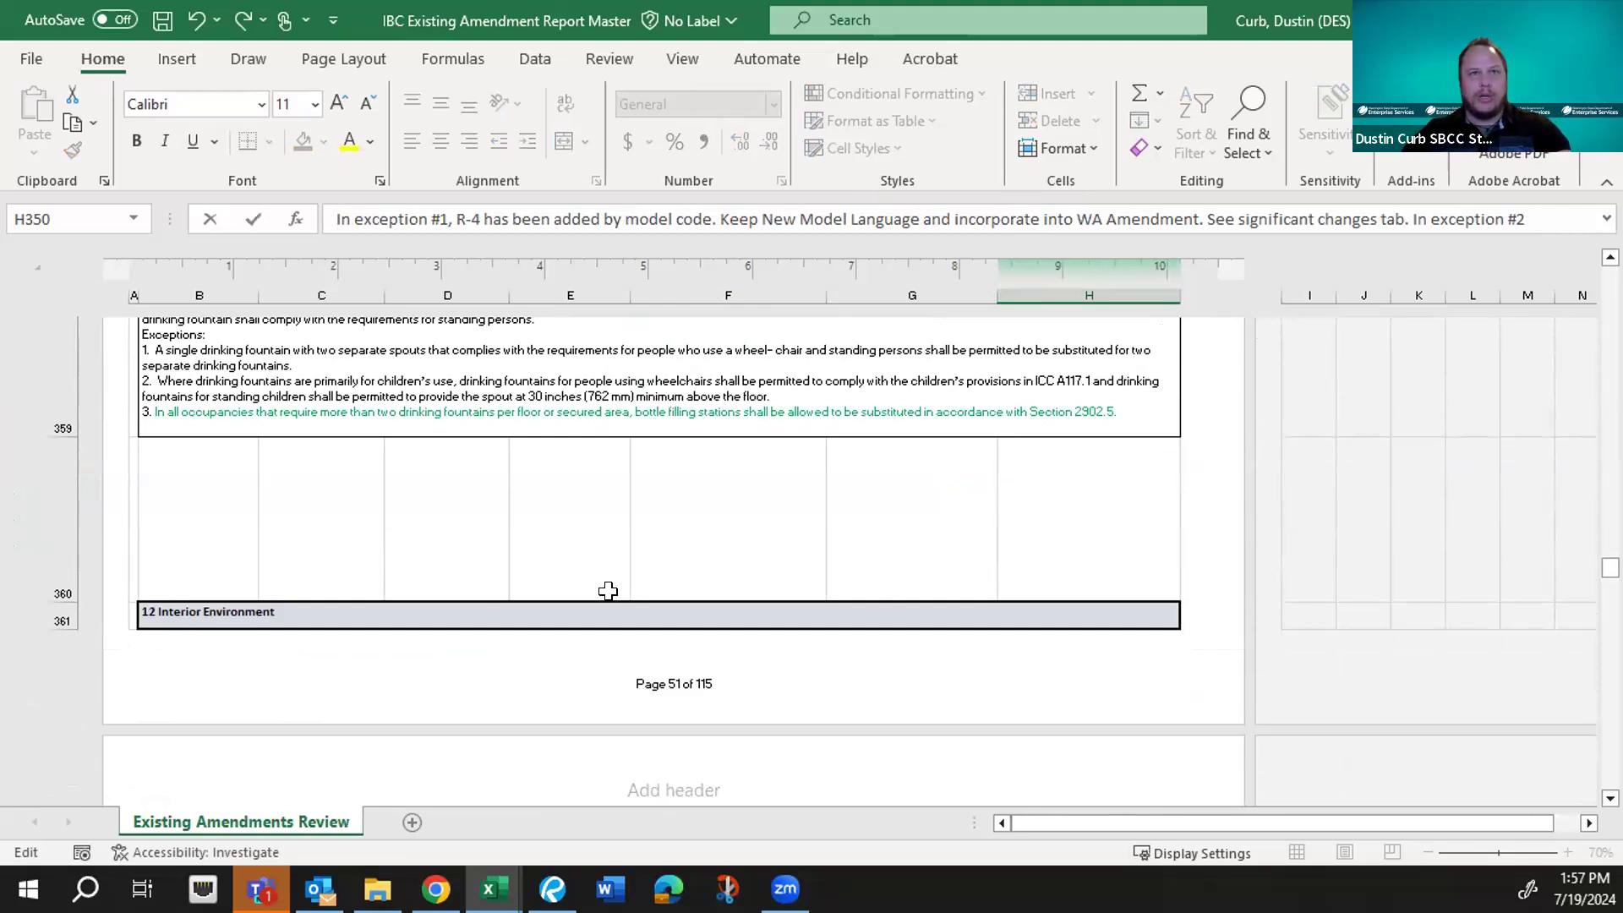
{"action": "scroll", "coordinate": [569, 579], "scroll_direction": "down", "scroll_amount": 2}
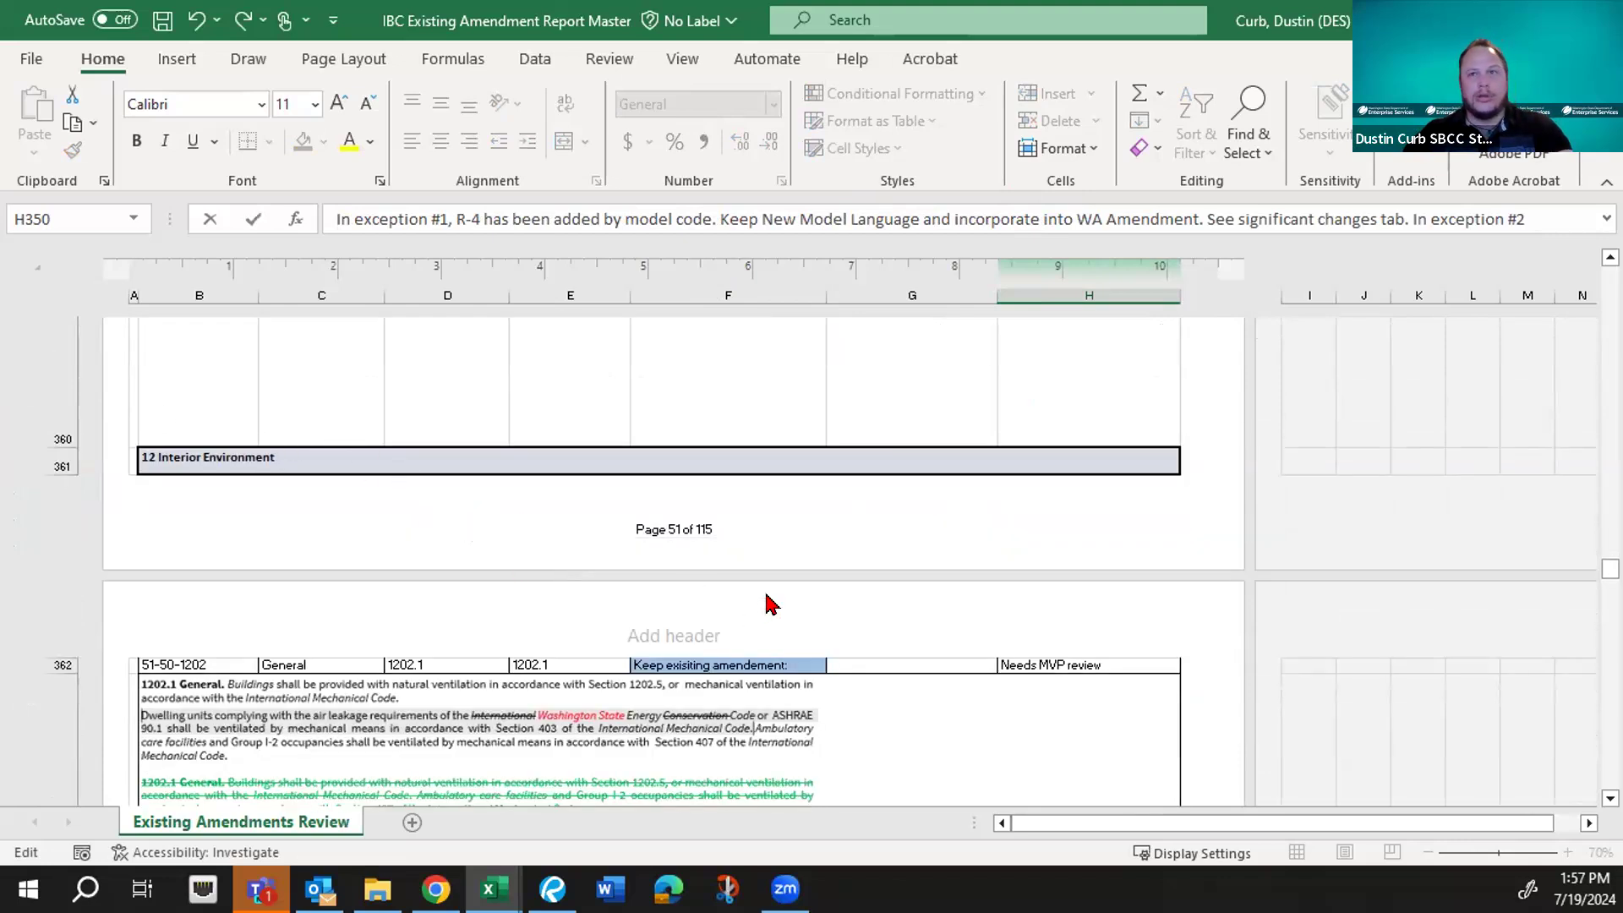
{"action": "scroll", "coordinate": [766, 598], "scroll_direction": "down", "scroll_amount": 1}
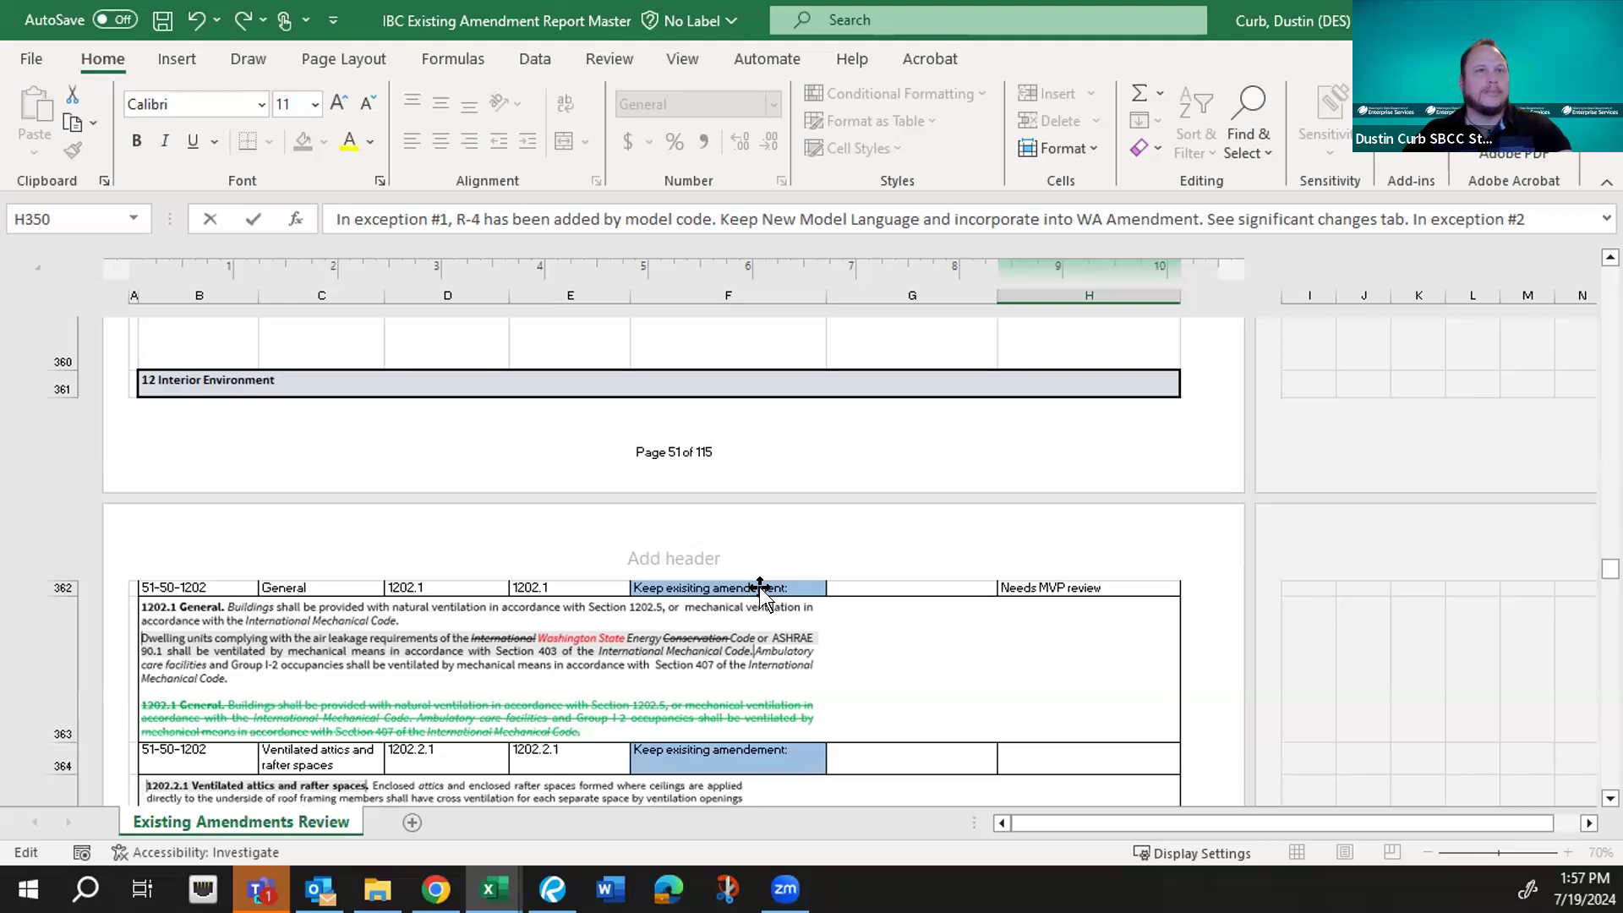
{"action": "scroll", "coordinate": [760, 592], "scroll_direction": "down", "scroll_amount": 1}
{"action": "scroll", "coordinate": [760, 592], "scroll_direction": "down", "scroll_amount": 1}
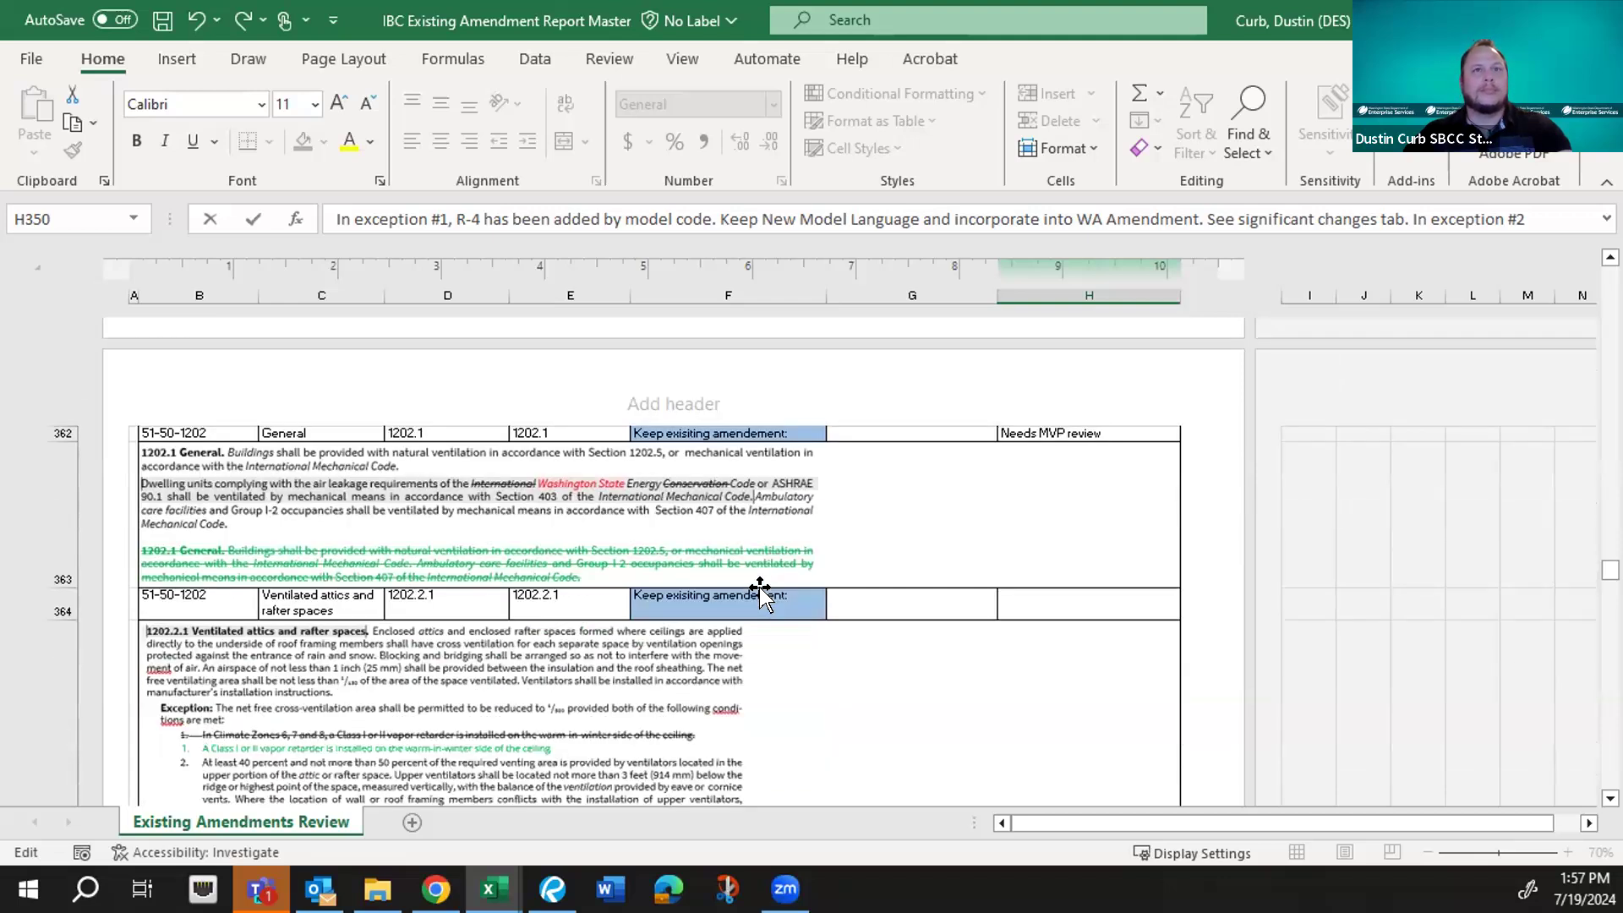
- Examine the remaining Section 1202 entries, from ventilated attics and under-floor ventilation through the 1202.7 radon resistive construction standards
{"action": "scroll", "coordinate": [759, 592], "scroll_direction": "down", "scroll_amount": 2}
{"action": "scroll", "coordinate": [759, 591], "scroll_direction": "down", "scroll_amount": 5}
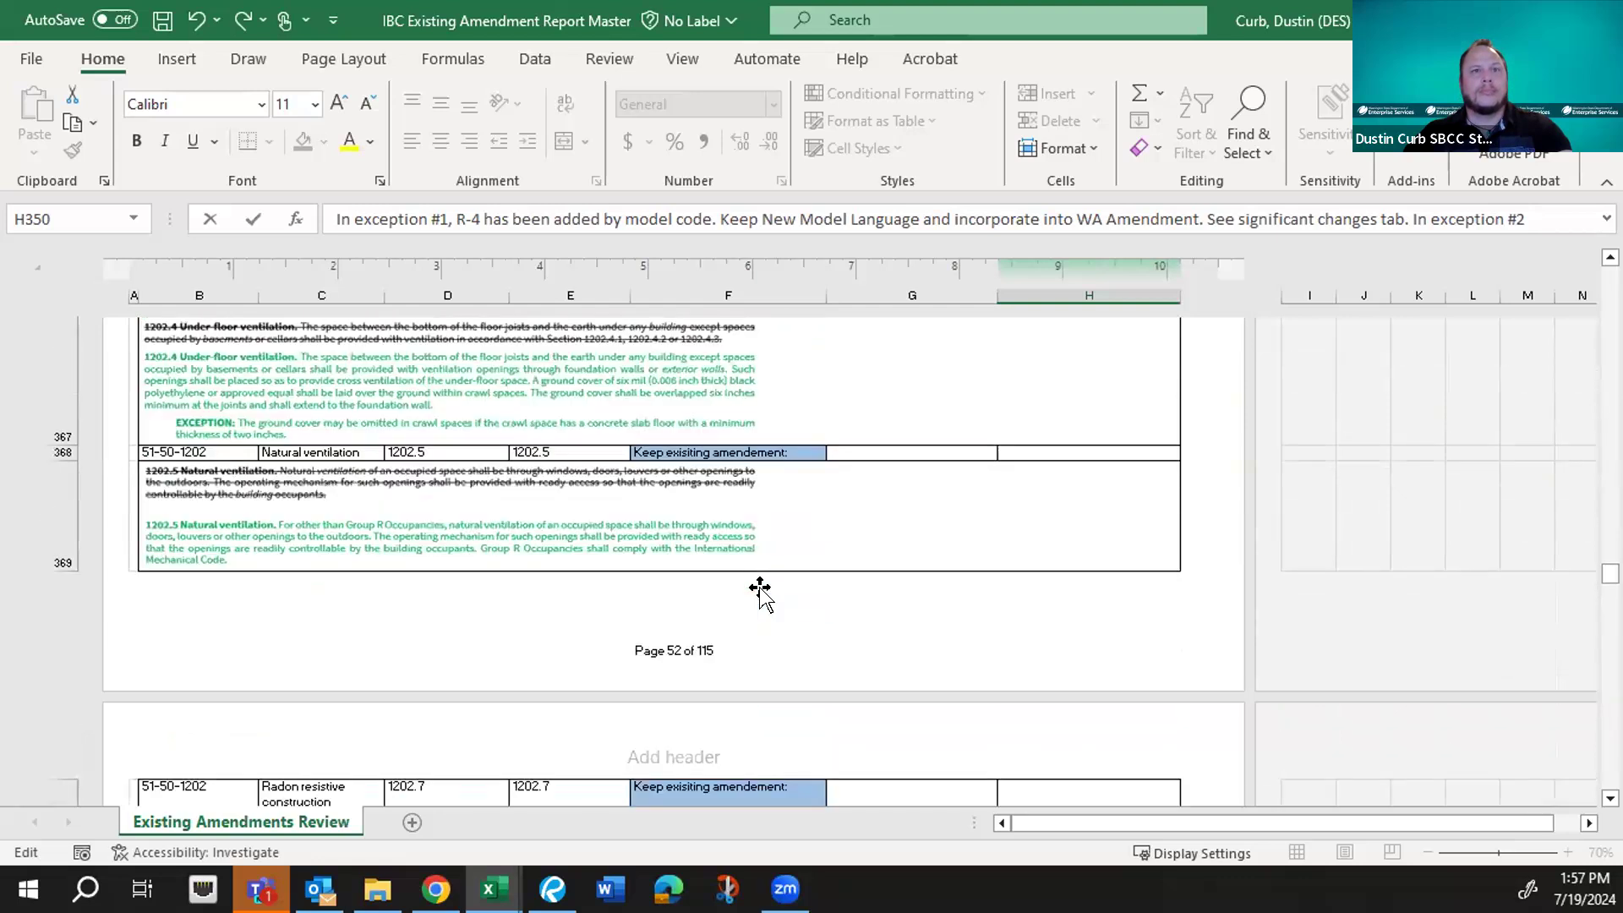
{"action": "scroll", "coordinate": [760, 592], "scroll_direction": "down", "scroll_amount": 2}
{"action": "scroll", "coordinate": [759, 591], "scroll_direction": "down", "scroll_amount": 6}
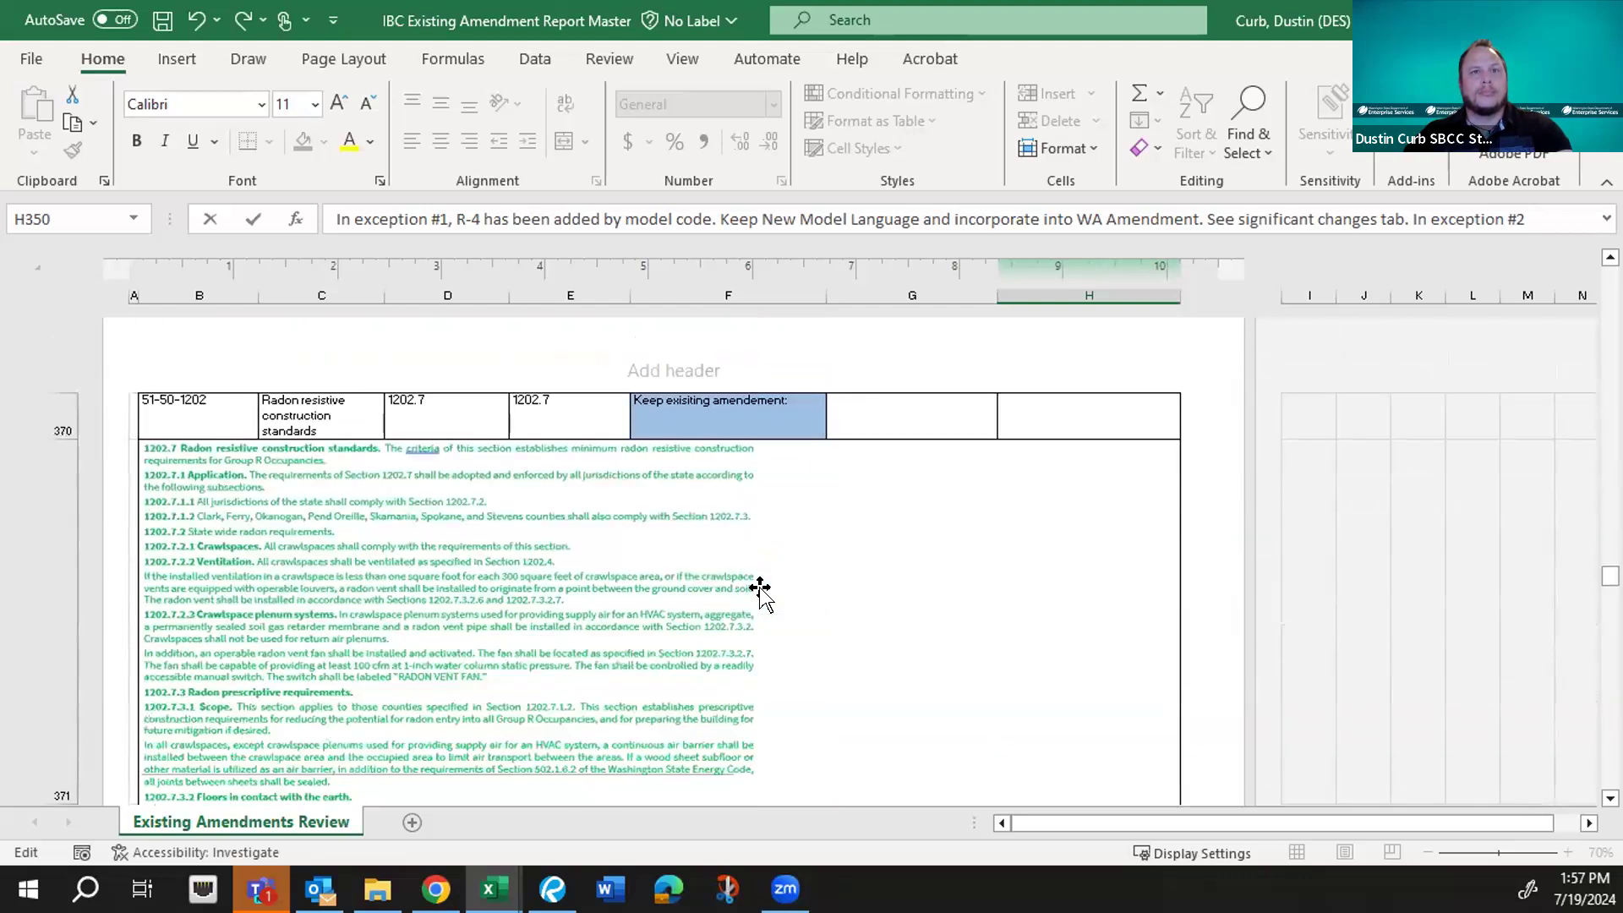
{"action": "scroll", "coordinate": [760, 591], "scroll_direction": "down", "scroll_amount": 6}
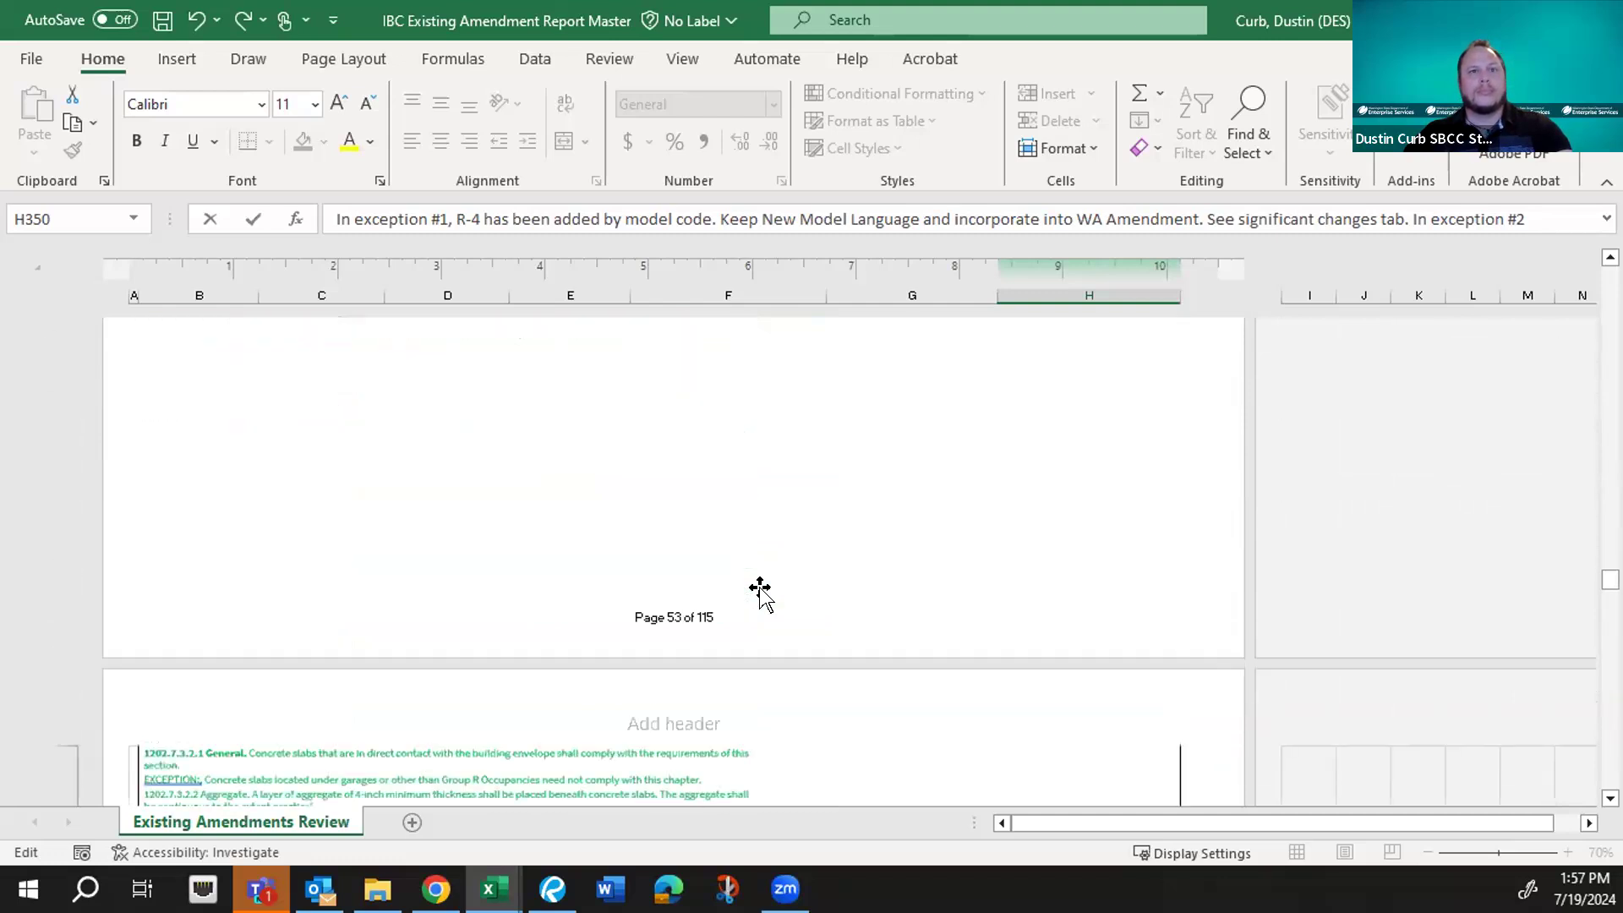
{"action": "scroll", "coordinate": [760, 591], "scroll_direction": "down", "scroll_amount": 12}
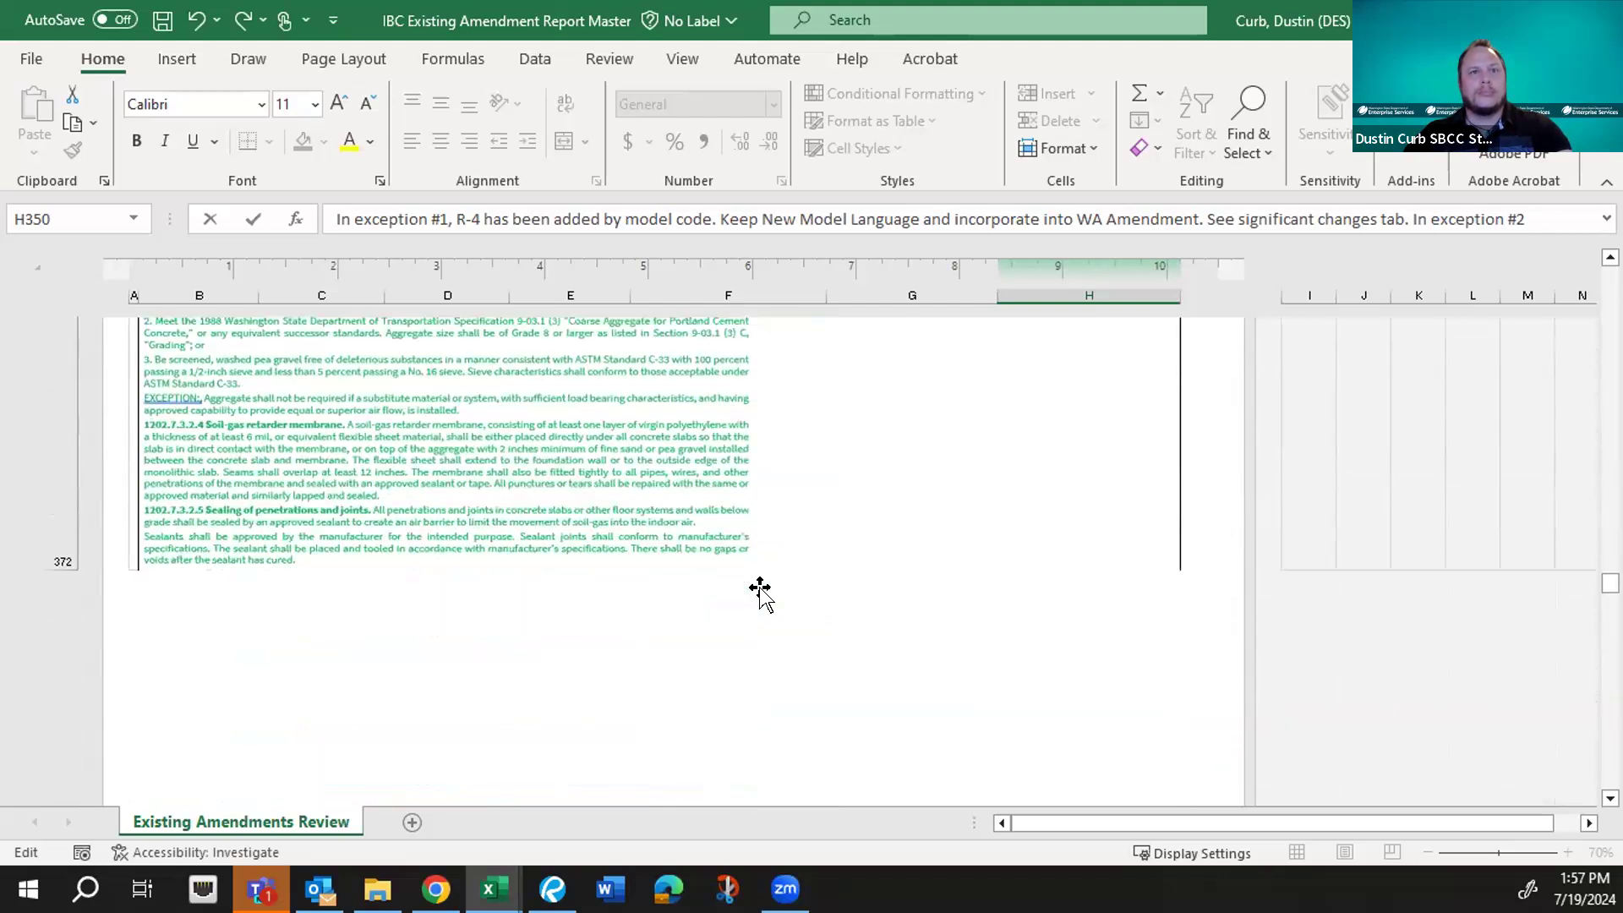
{"action": "scroll", "coordinate": [759, 592], "scroll_direction": "down", "scroll_amount": 4}
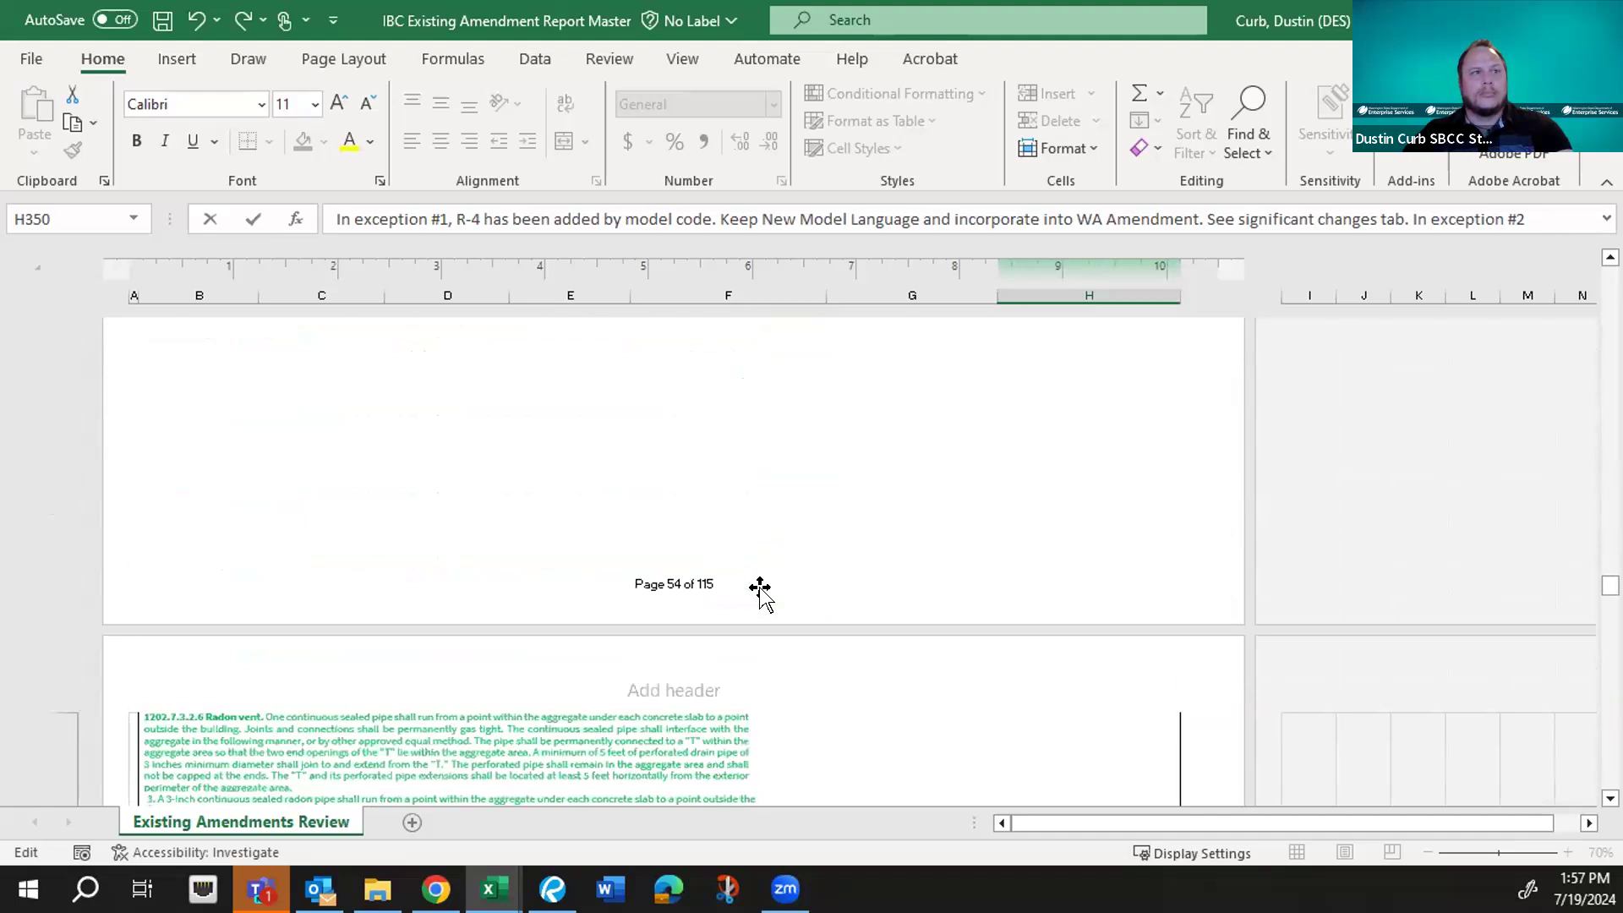
{"action": "scroll", "coordinate": [760, 592], "scroll_direction": "down", "scroll_amount": 3}
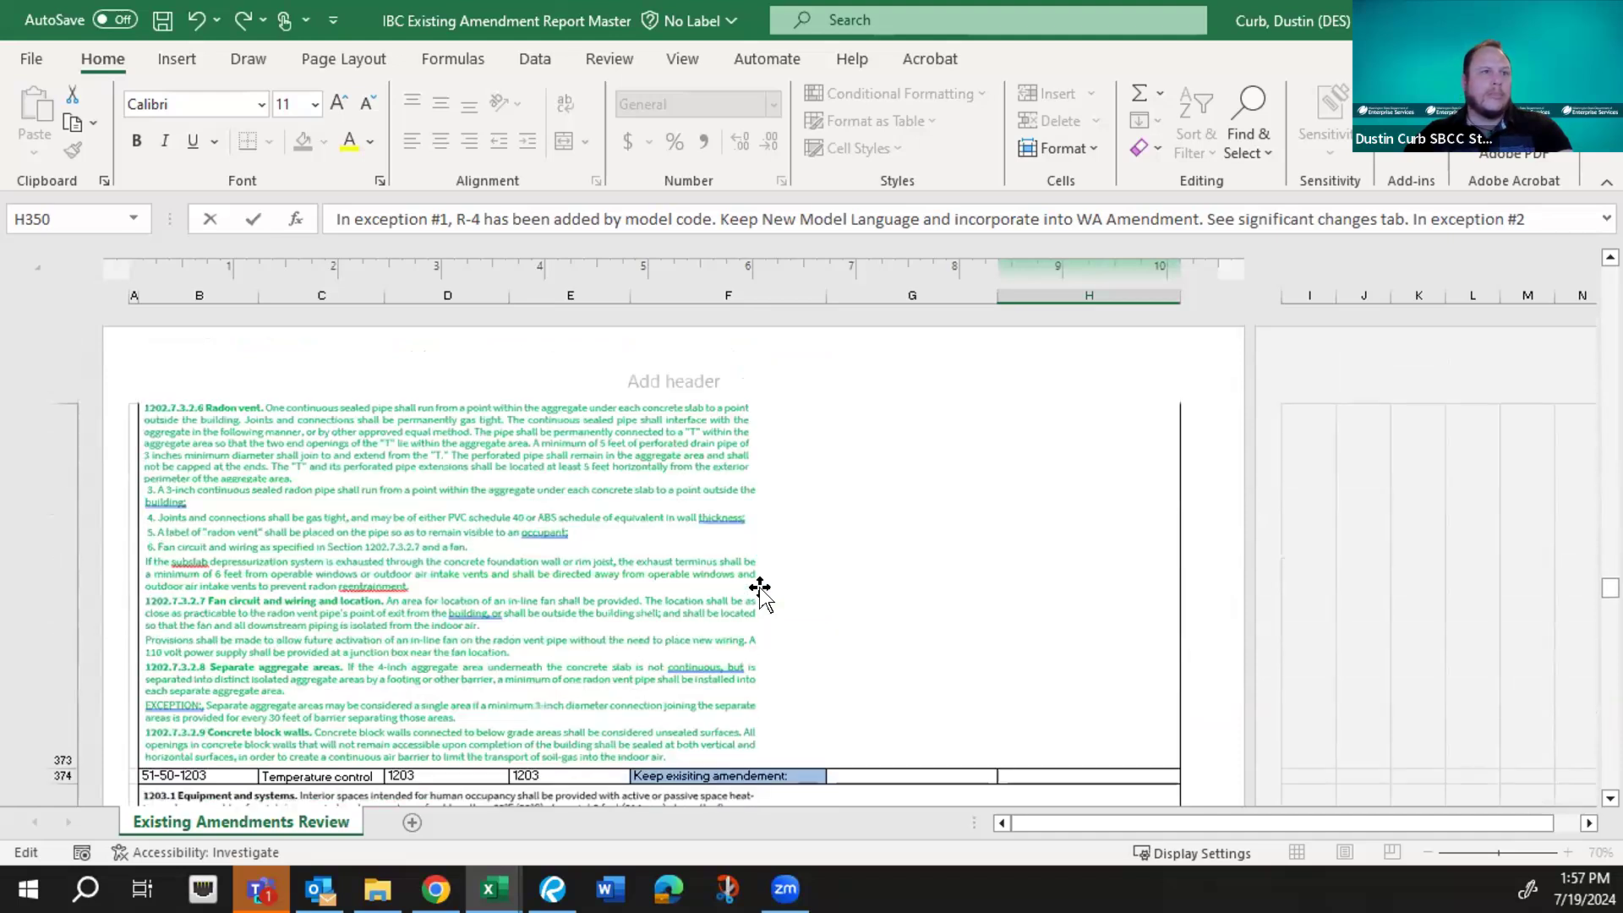
- Review the rest of Chapter 12: 1203 Temperature control, 1208 Interior space dimensions and 1210.3.1, 1210.3.2 Toilet and bathroom requirements
{"action": "scroll", "coordinate": [759, 589], "scroll_direction": "down", "scroll_amount": 1}
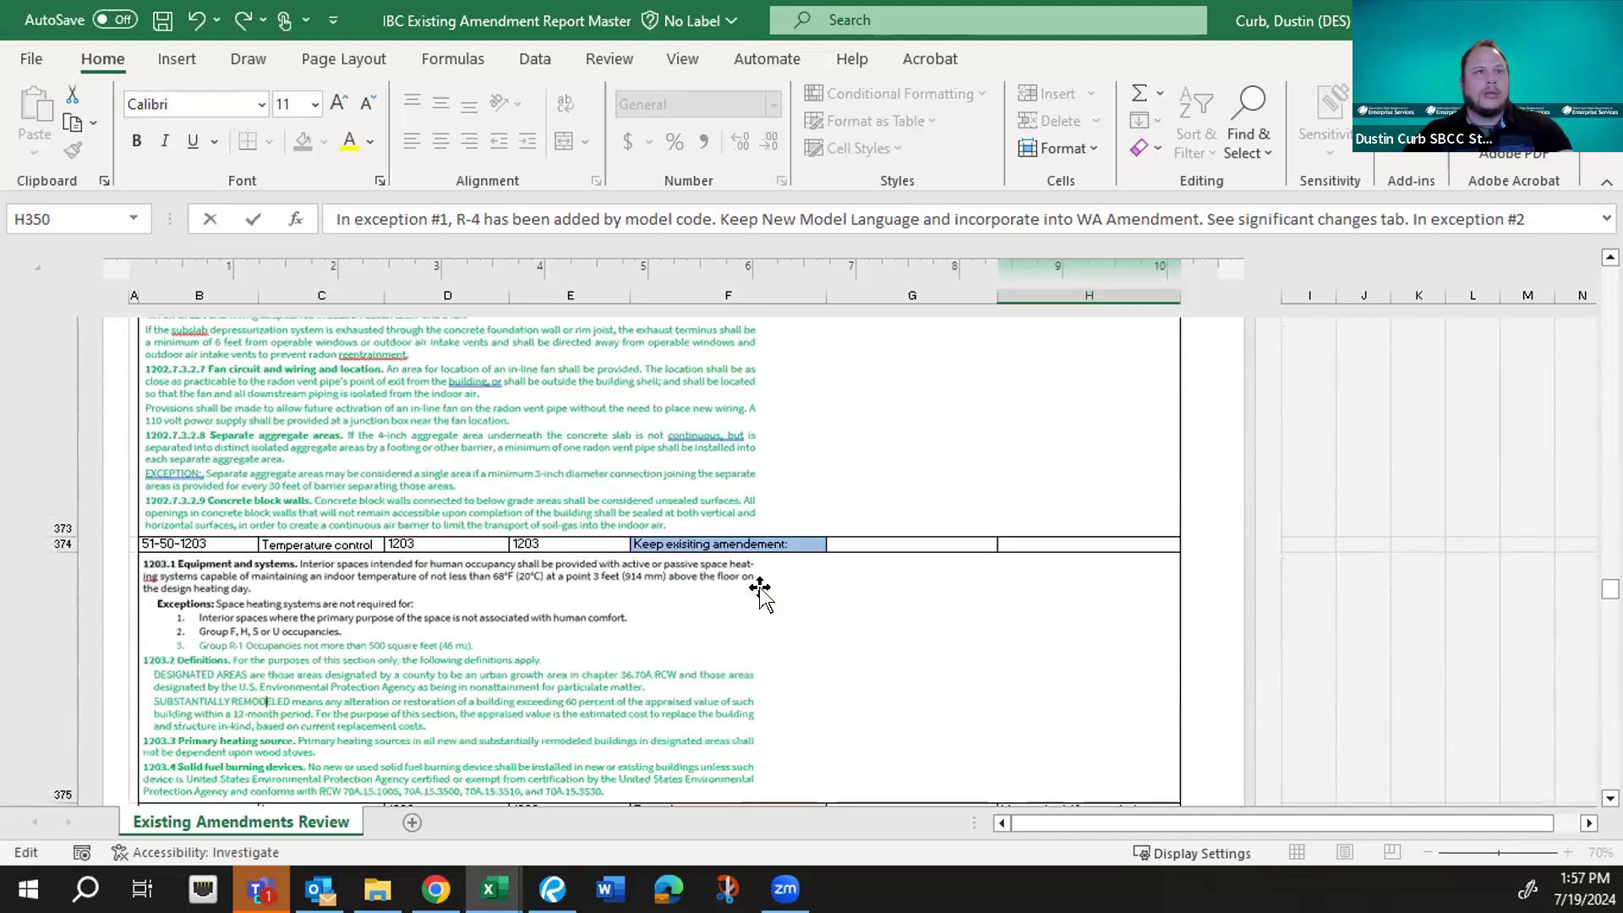
{"action": "scroll", "coordinate": [759, 592], "scroll_direction": "down", "scroll_amount": 3}
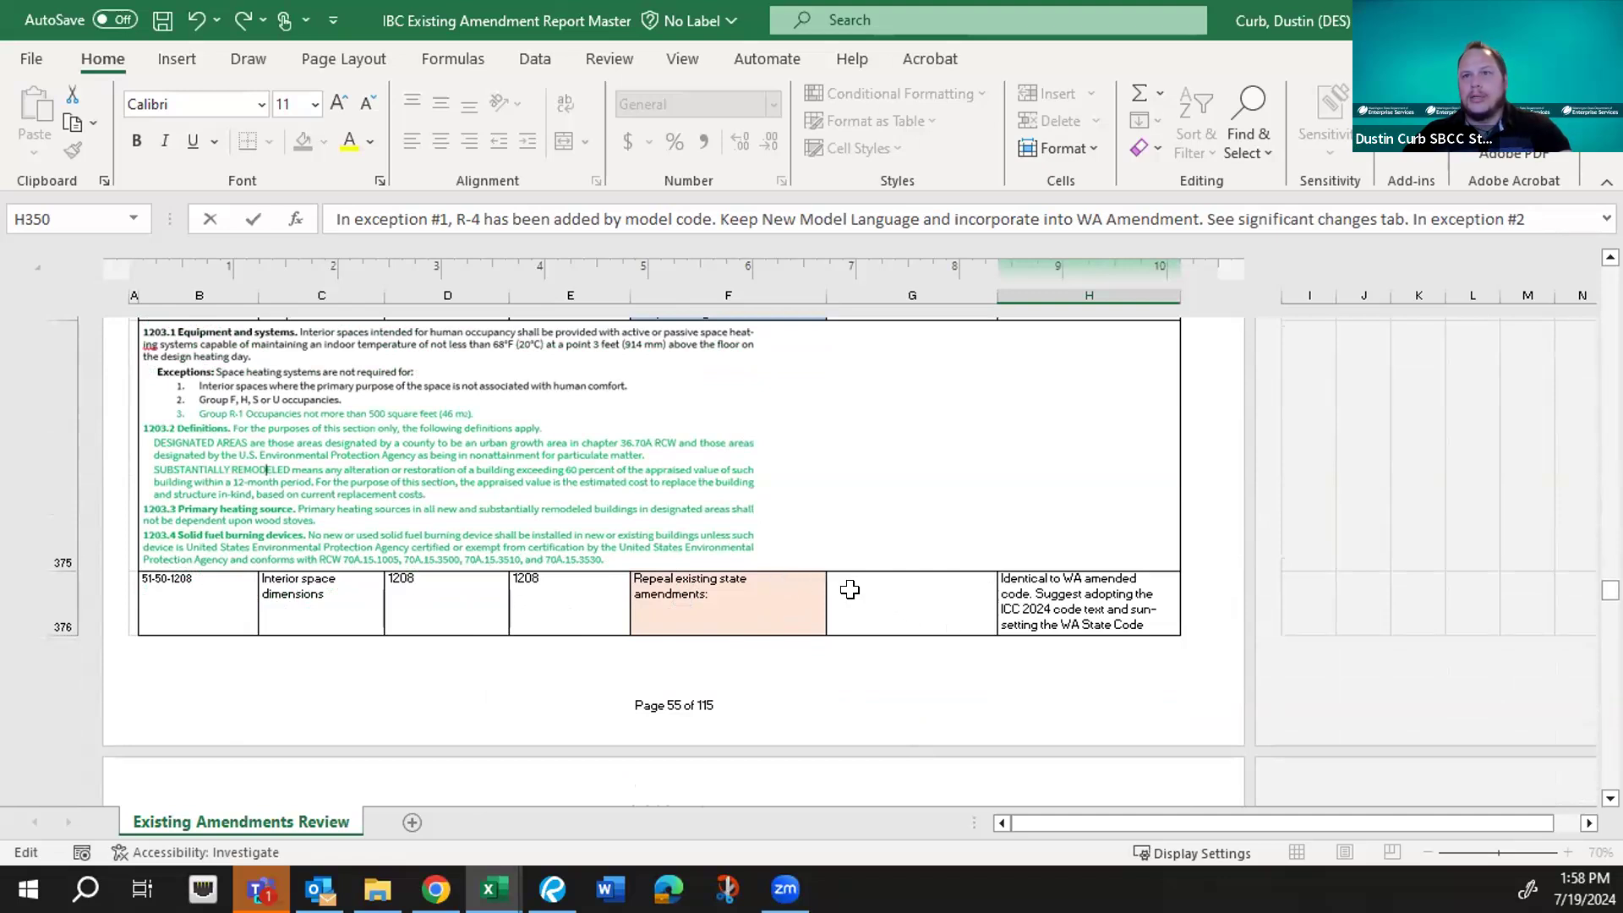
{"action": "scroll", "coordinate": [904, 597], "scroll_direction": "down", "scroll_amount": 1}
{"action": "scroll", "coordinate": [904, 598], "scroll_direction": "down", "scroll_amount": 6}
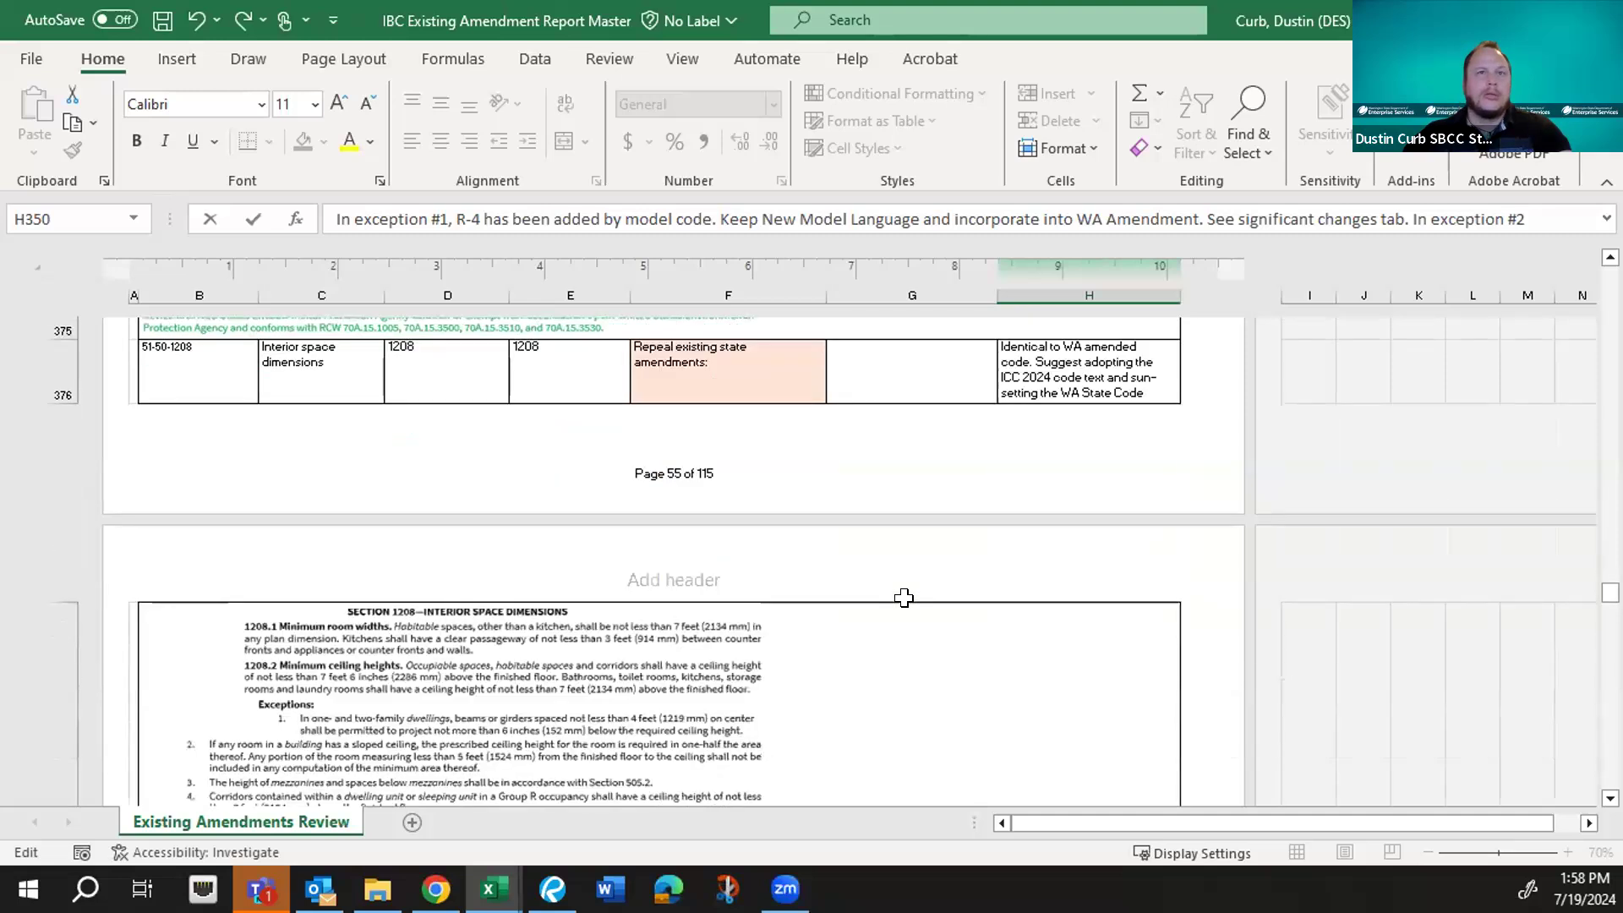
{"action": "scroll", "coordinate": [904, 598], "scroll_direction": "down", "scroll_amount": 5}
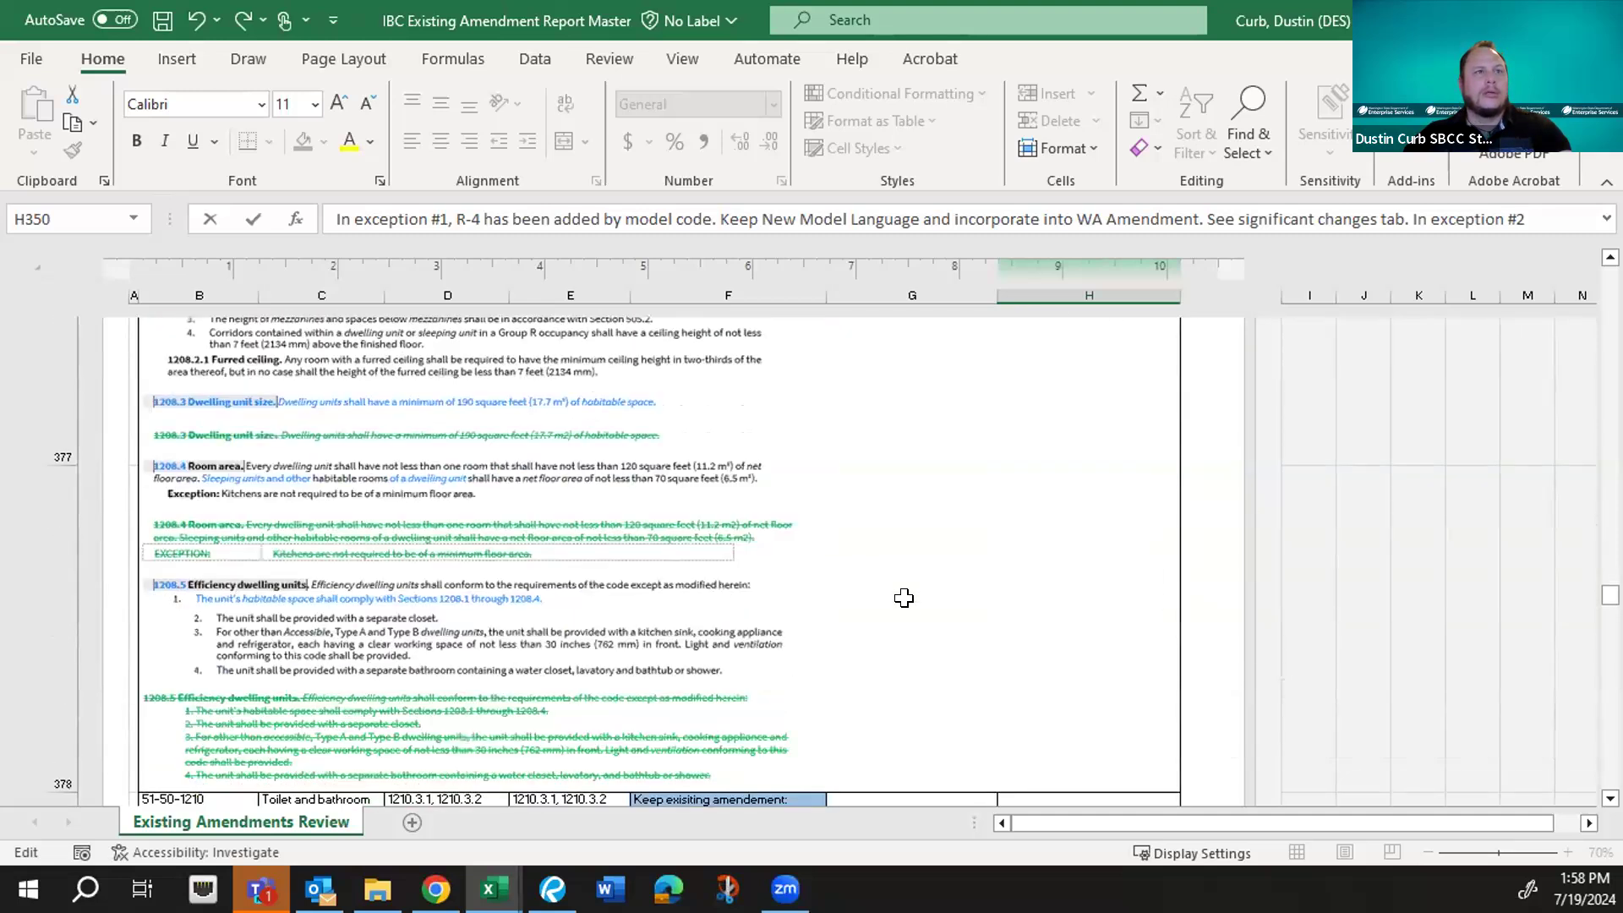
{"action": "scroll", "coordinate": [904, 598], "scroll_direction": "down", "scroll_amount": 4}
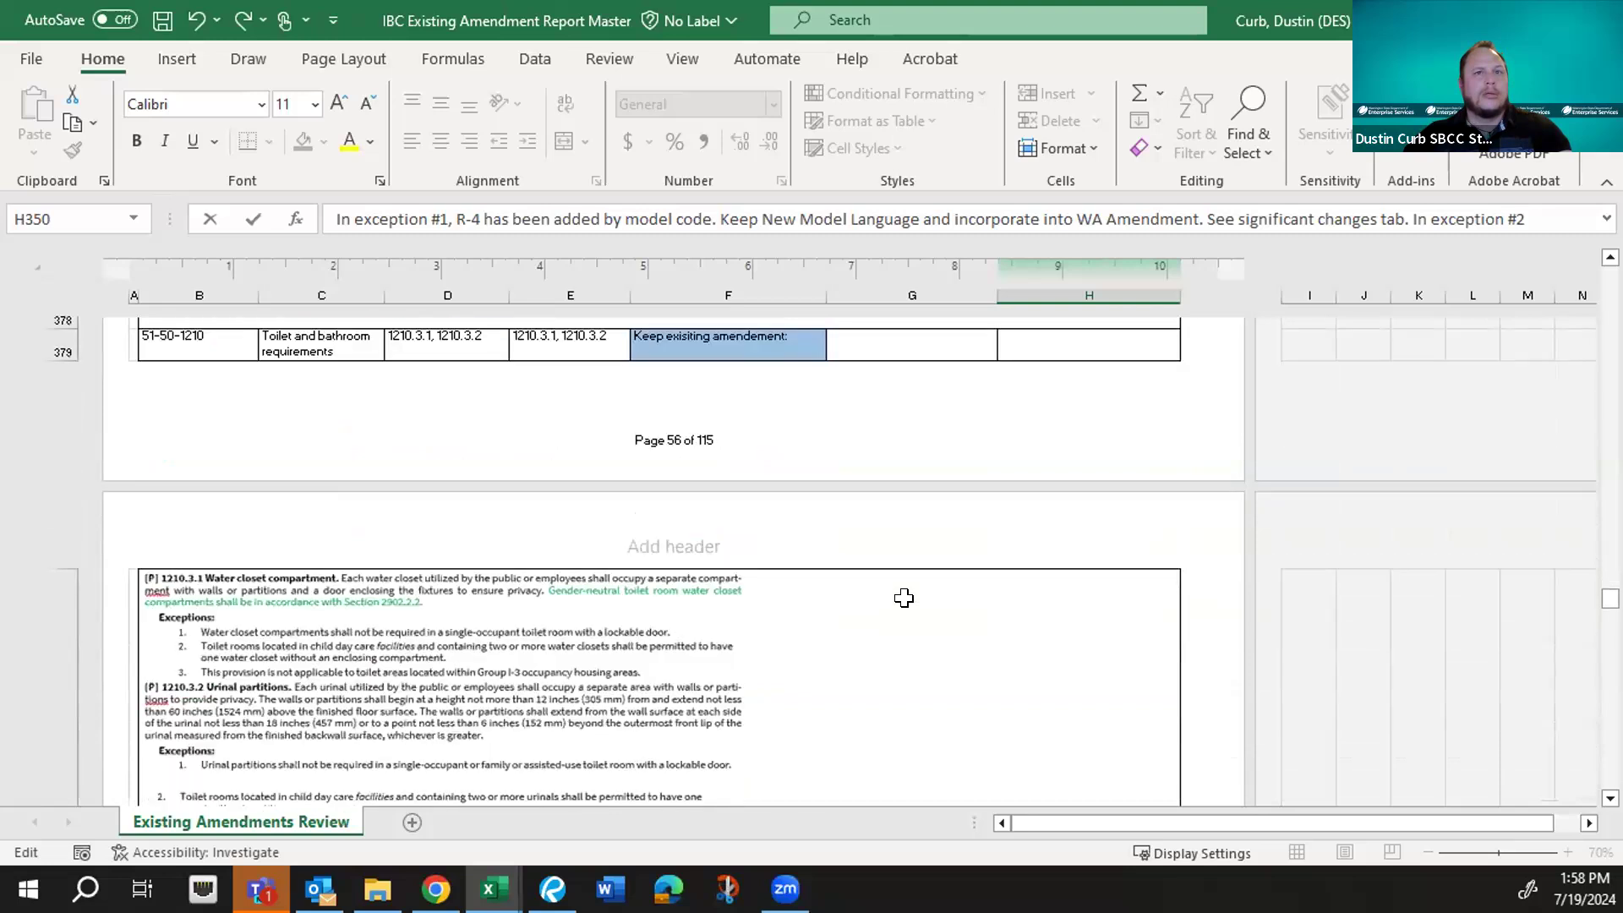
- Review Chapters 13 to 15, reading the highlighted comments and full amendment text of 1402.2 Weather protection
{"action": "scroll", "coordinate": [904, 598], "scroll_direction": "down", "scroll_amount": 2}
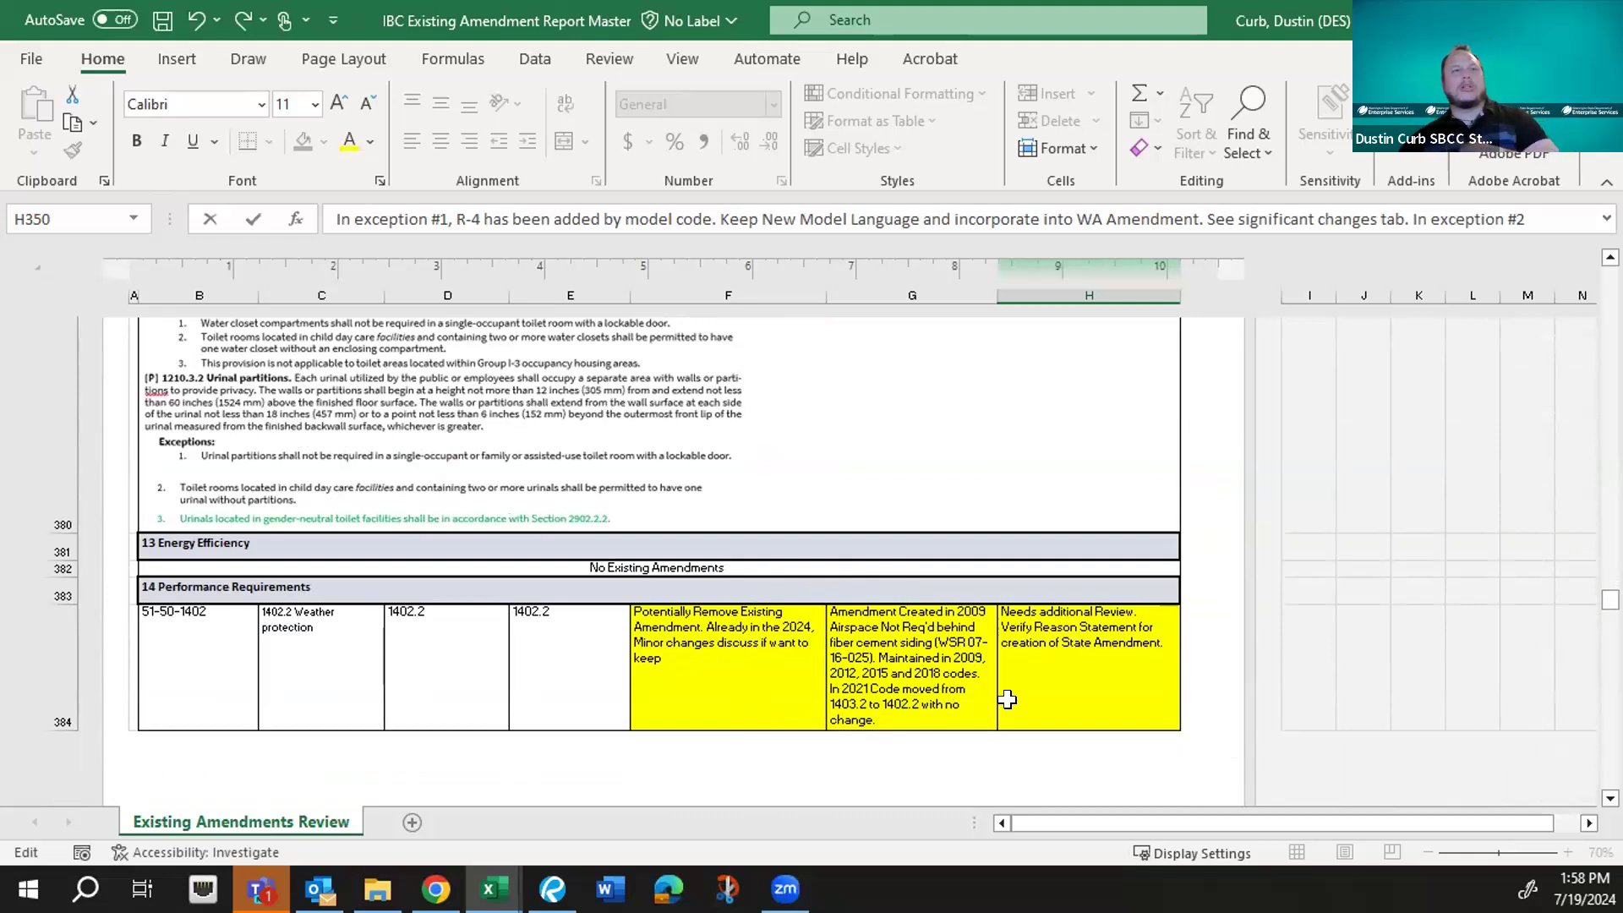
{"action": "scroll", "coordinate": [1006, 699], "scroll_direction": "down", "scroll_amount": 1}
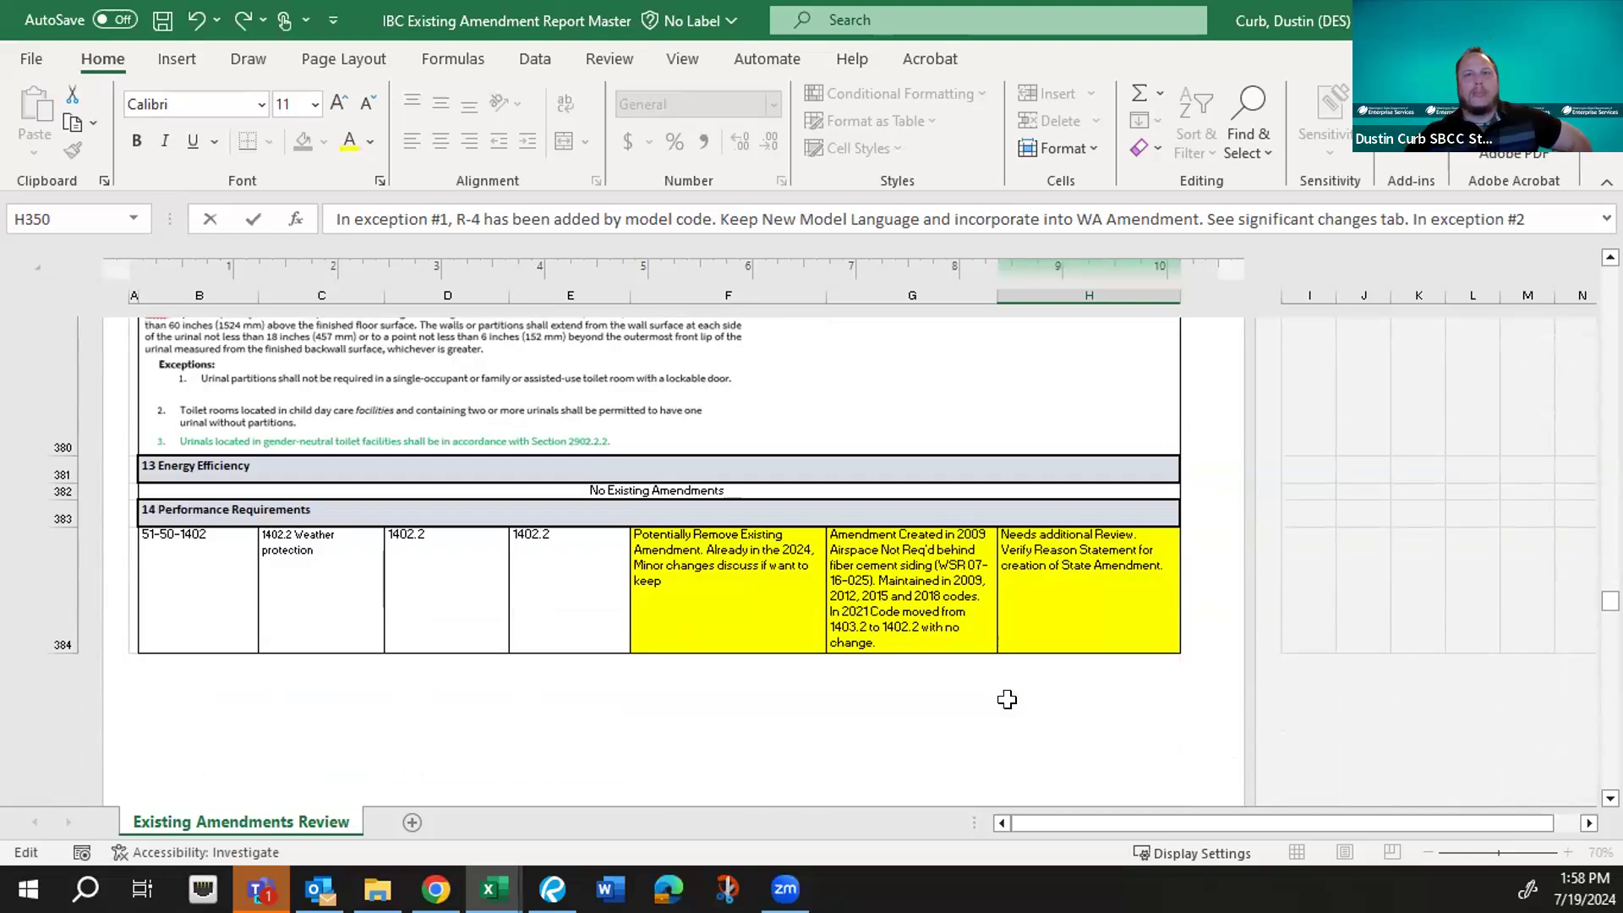
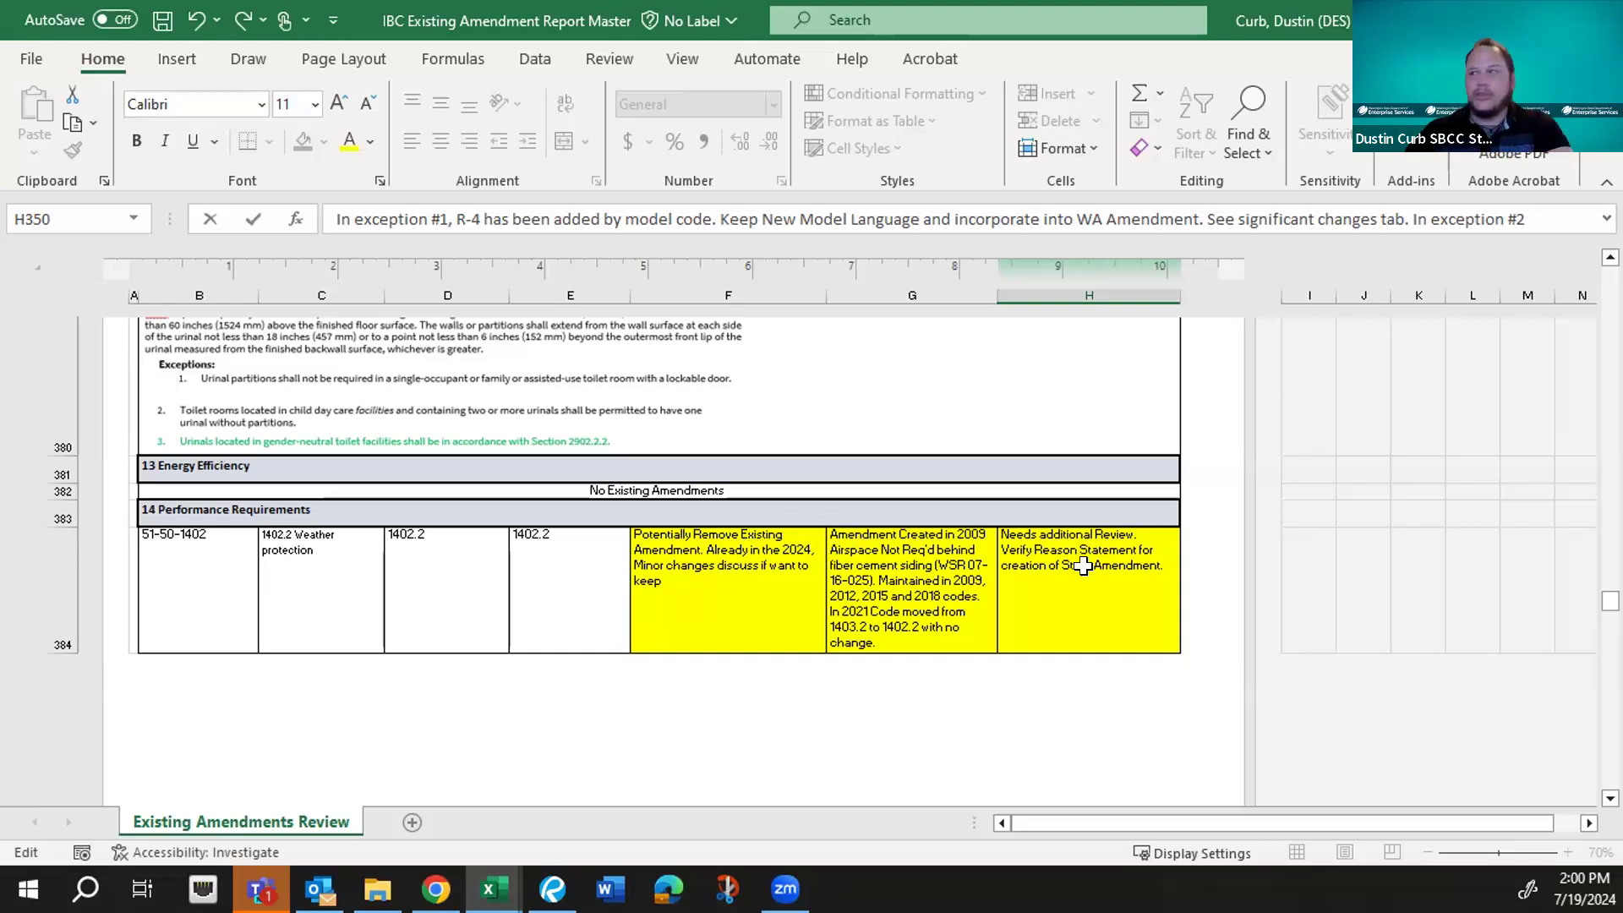
{"action": "scroll", "coordinate": [786, 600], "scroll_direction": "down", "scroll_amount": 1}
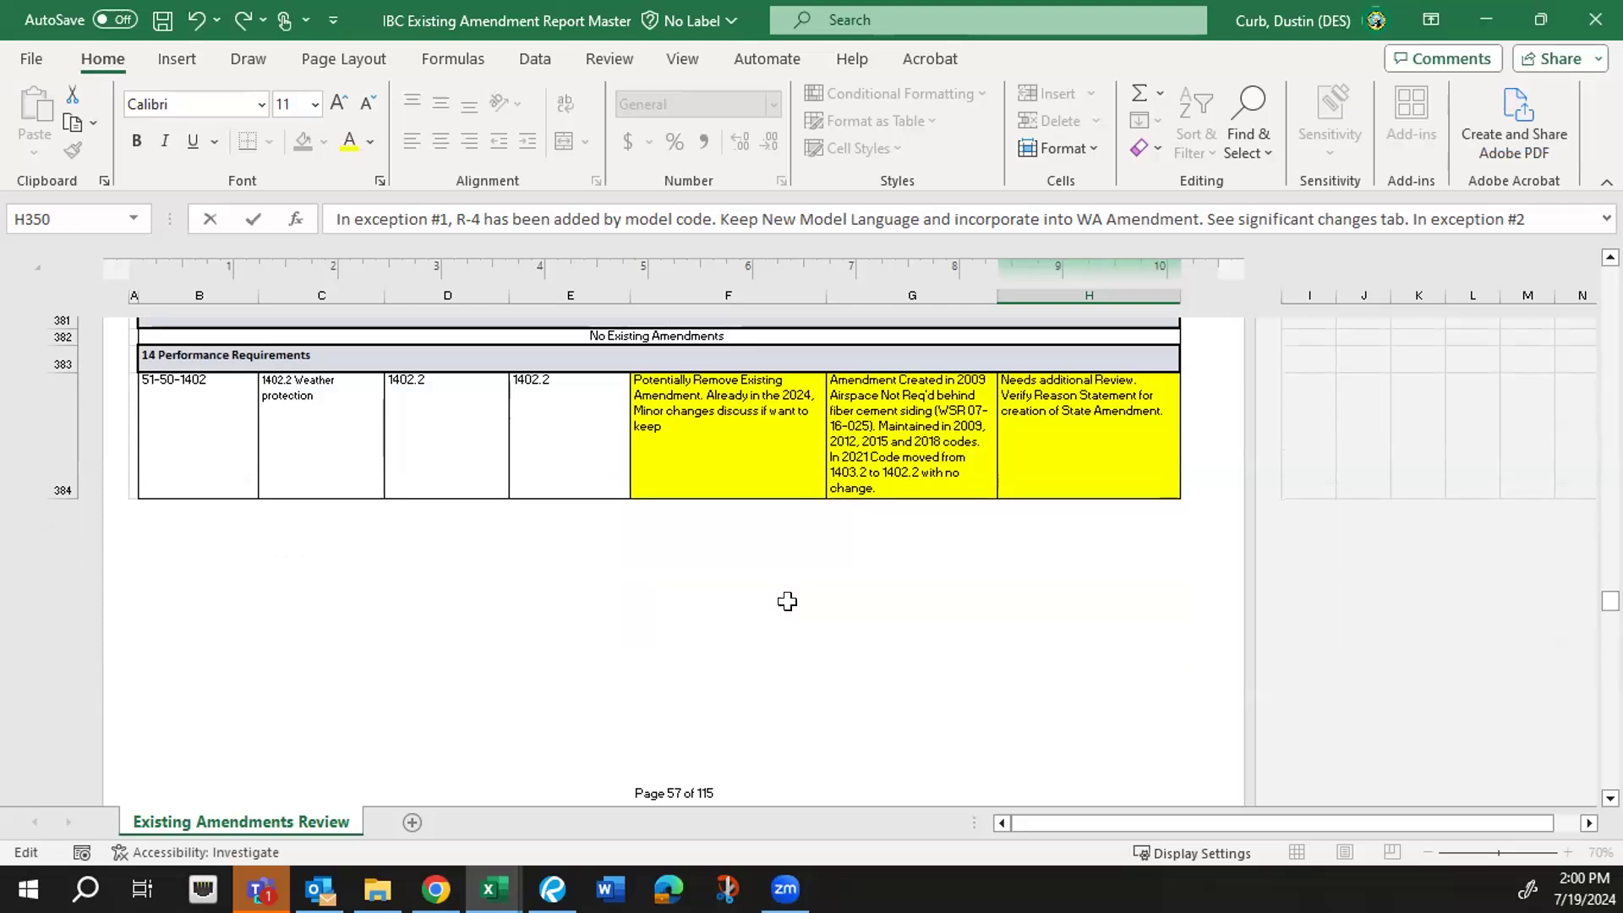
{"action": "scroll", "coordinate": [787, 600], "scroll_direction": "down", "scroll_amount": 3}
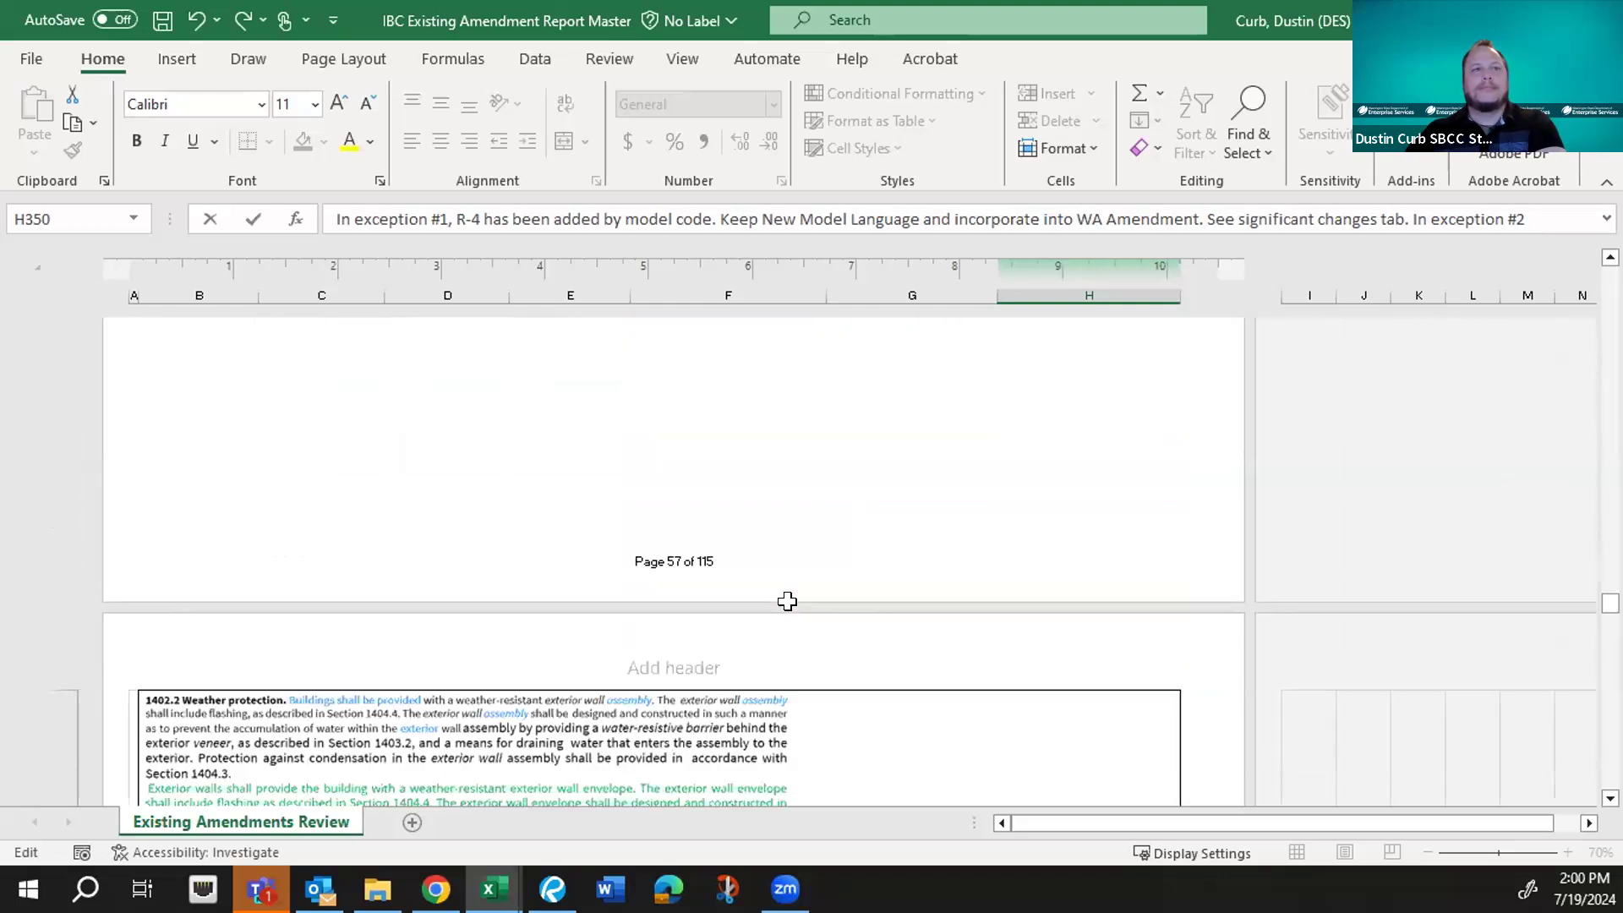
{"action": "scroll", "coordinate": [781, 602], "scroll_direction": "down", "scroll_amount": 8}
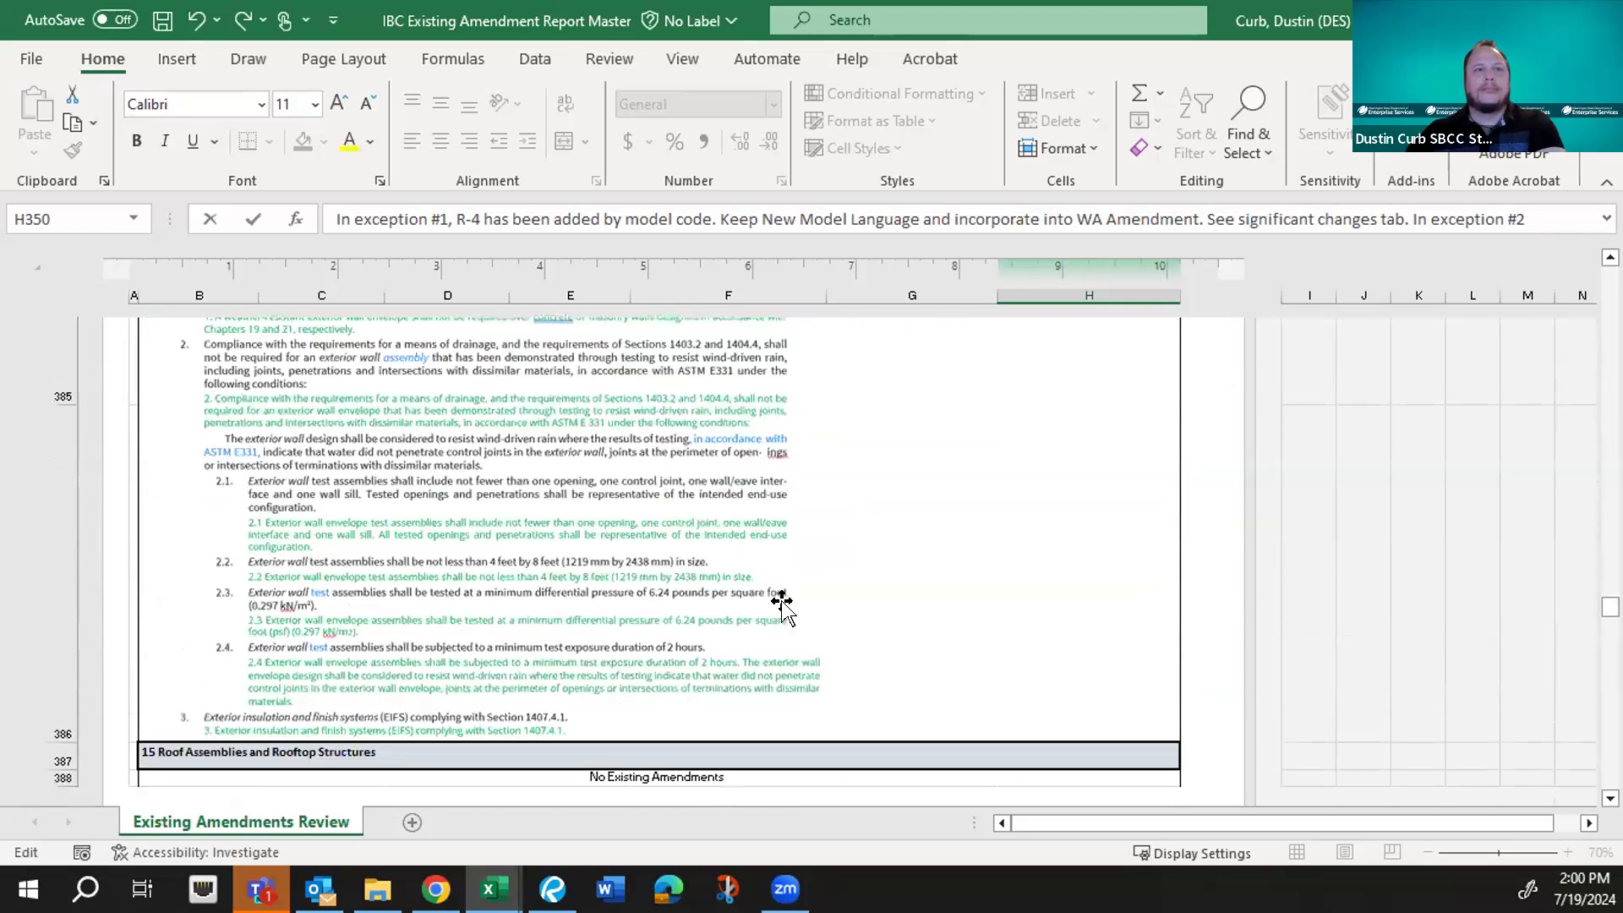
{"action": "scroll", "coordinate": [781, 601], "scroll_direction": "down", "scroll_amount": 1}
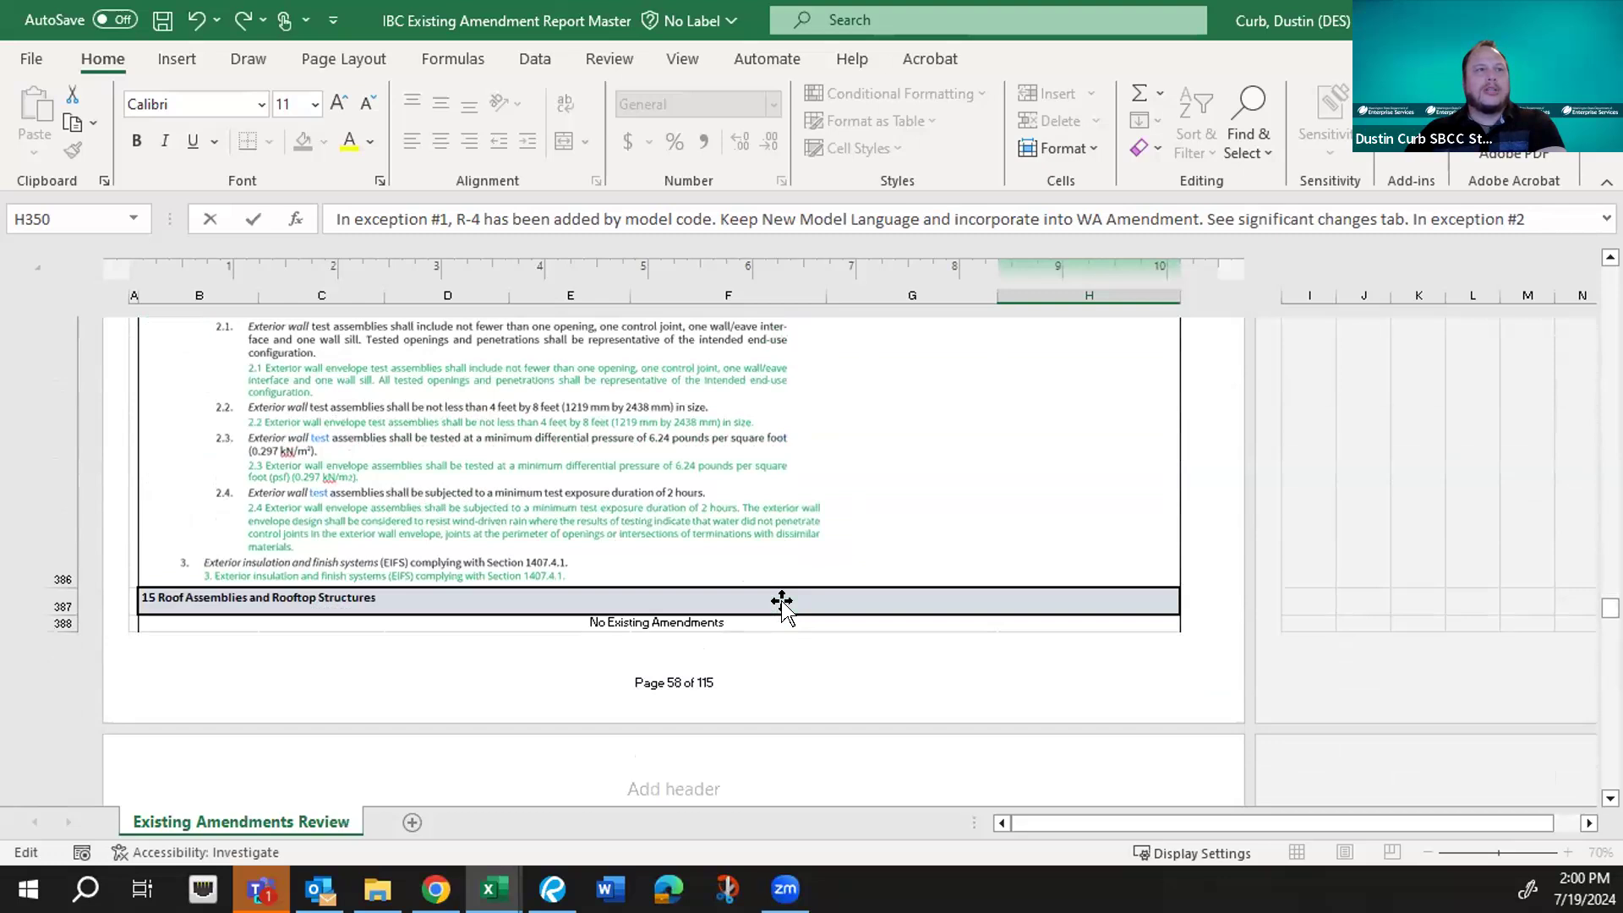
{"action": "scroll", "coordinate": [781, 602], "scroll_direction": "down", "scroll_amount": 1}
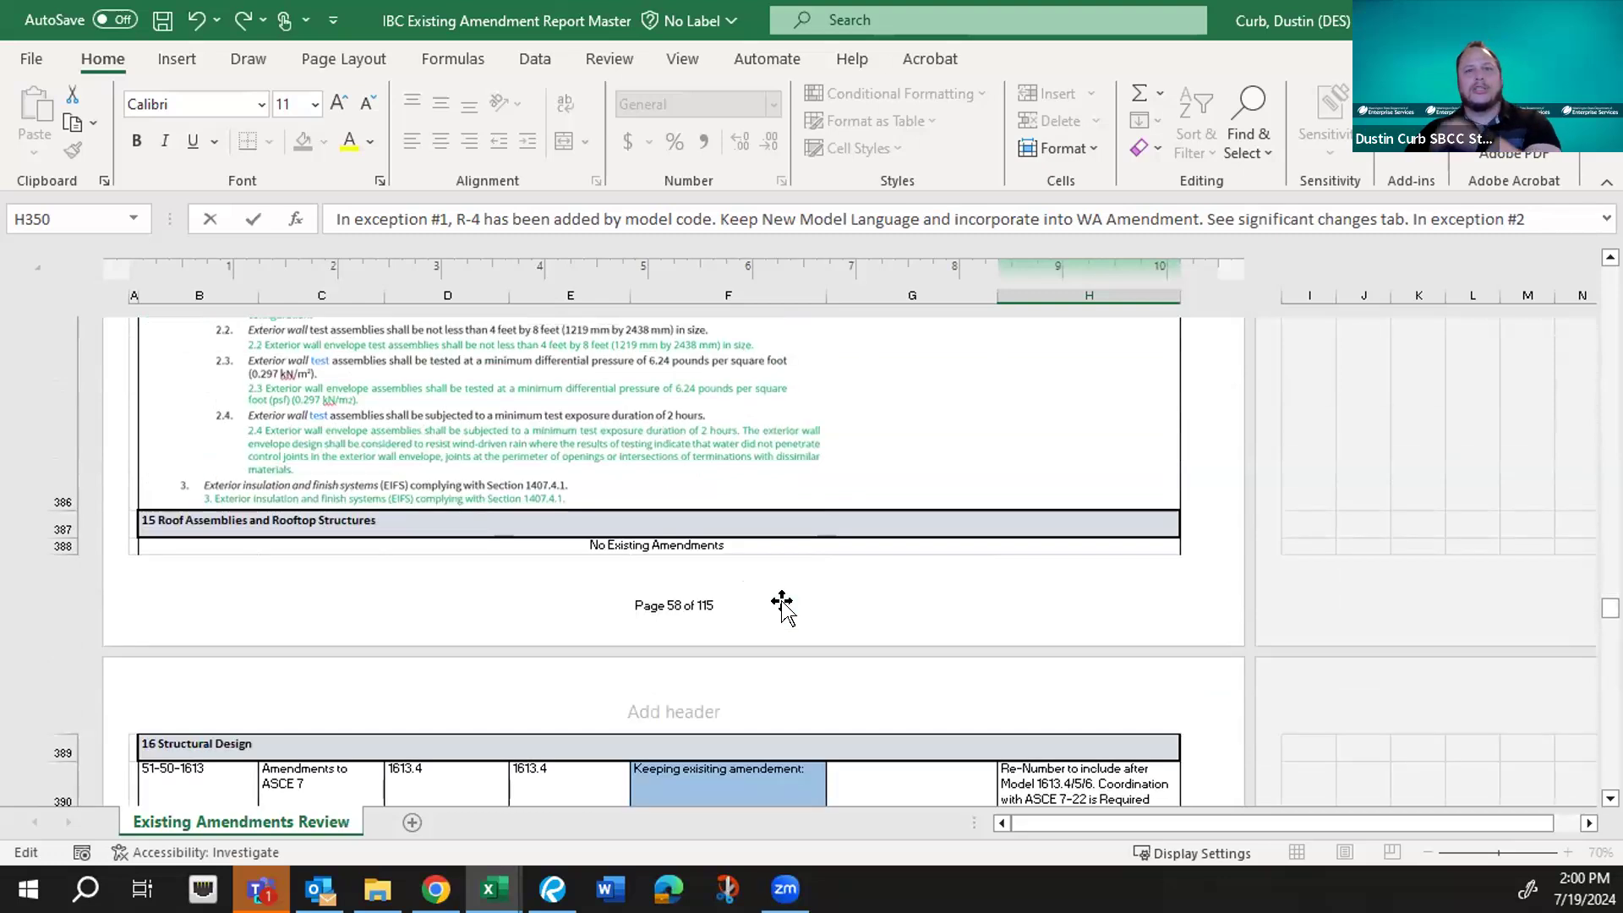
- Examine the Chapter 16 Structural Design entries 1613.4, 1613.4.1 and 1613.4.2 with their status comments, notes and Table 12.6-1
{"action": "scroll", "coordinate": [782, 601], "scroll_direction": "down", "scroll_amount": 2}
{"action": "scroll", "coordinate": [782, 602], "scroll_direction": "down", "scroll_amount": 1}
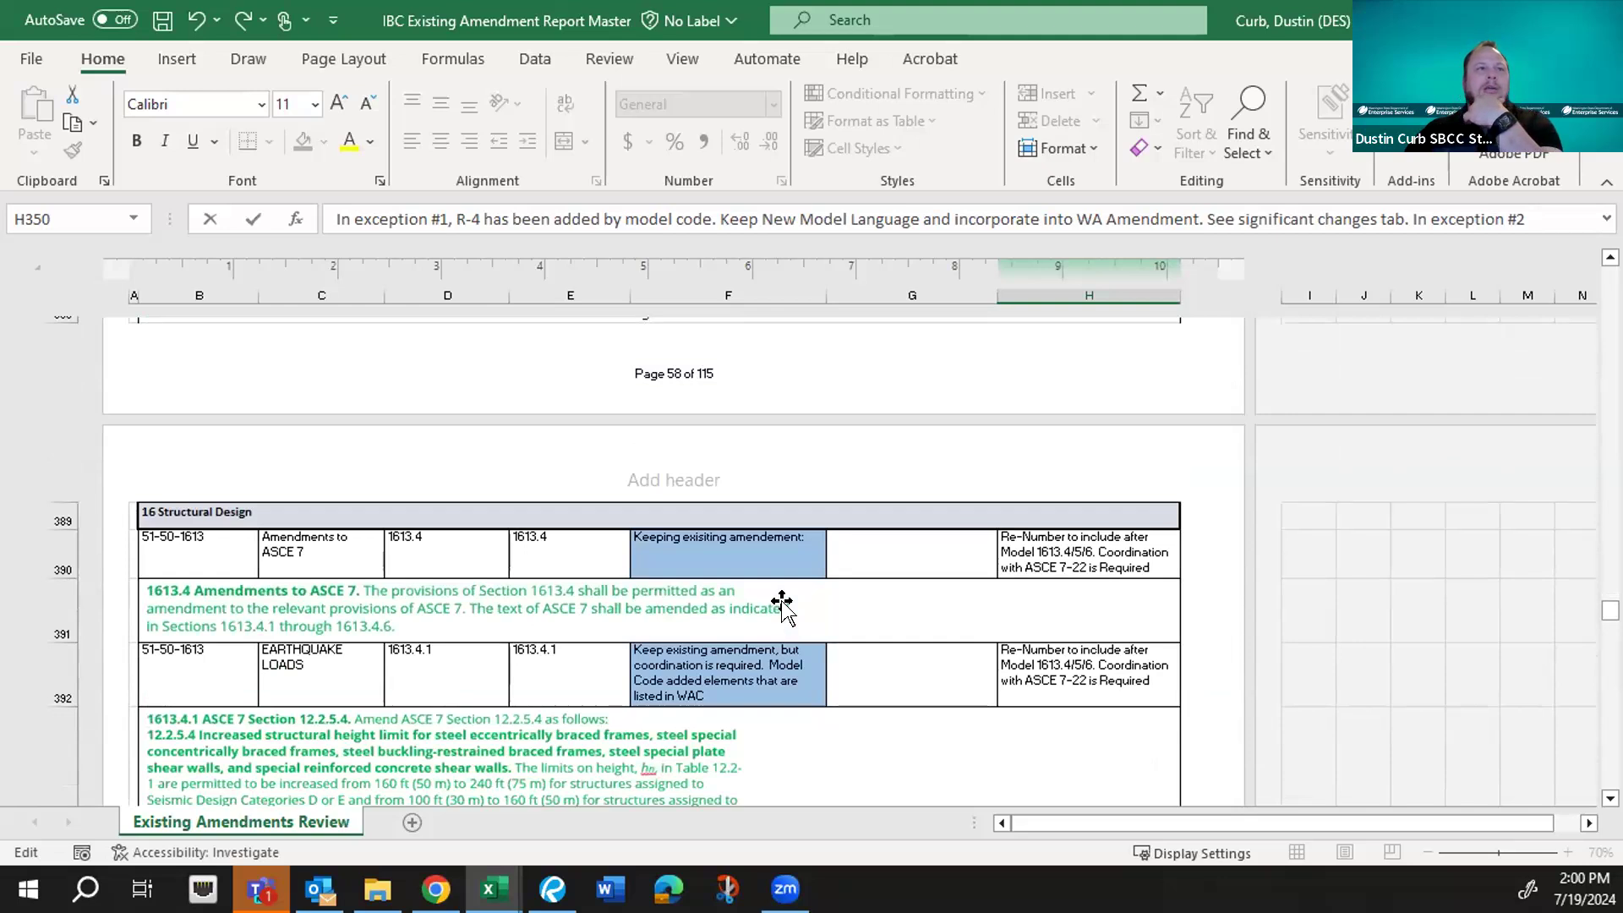
{"action": "scroll", "coordinate": [782, 602], "scroll_direction": "down", "scroll_amount": 1}
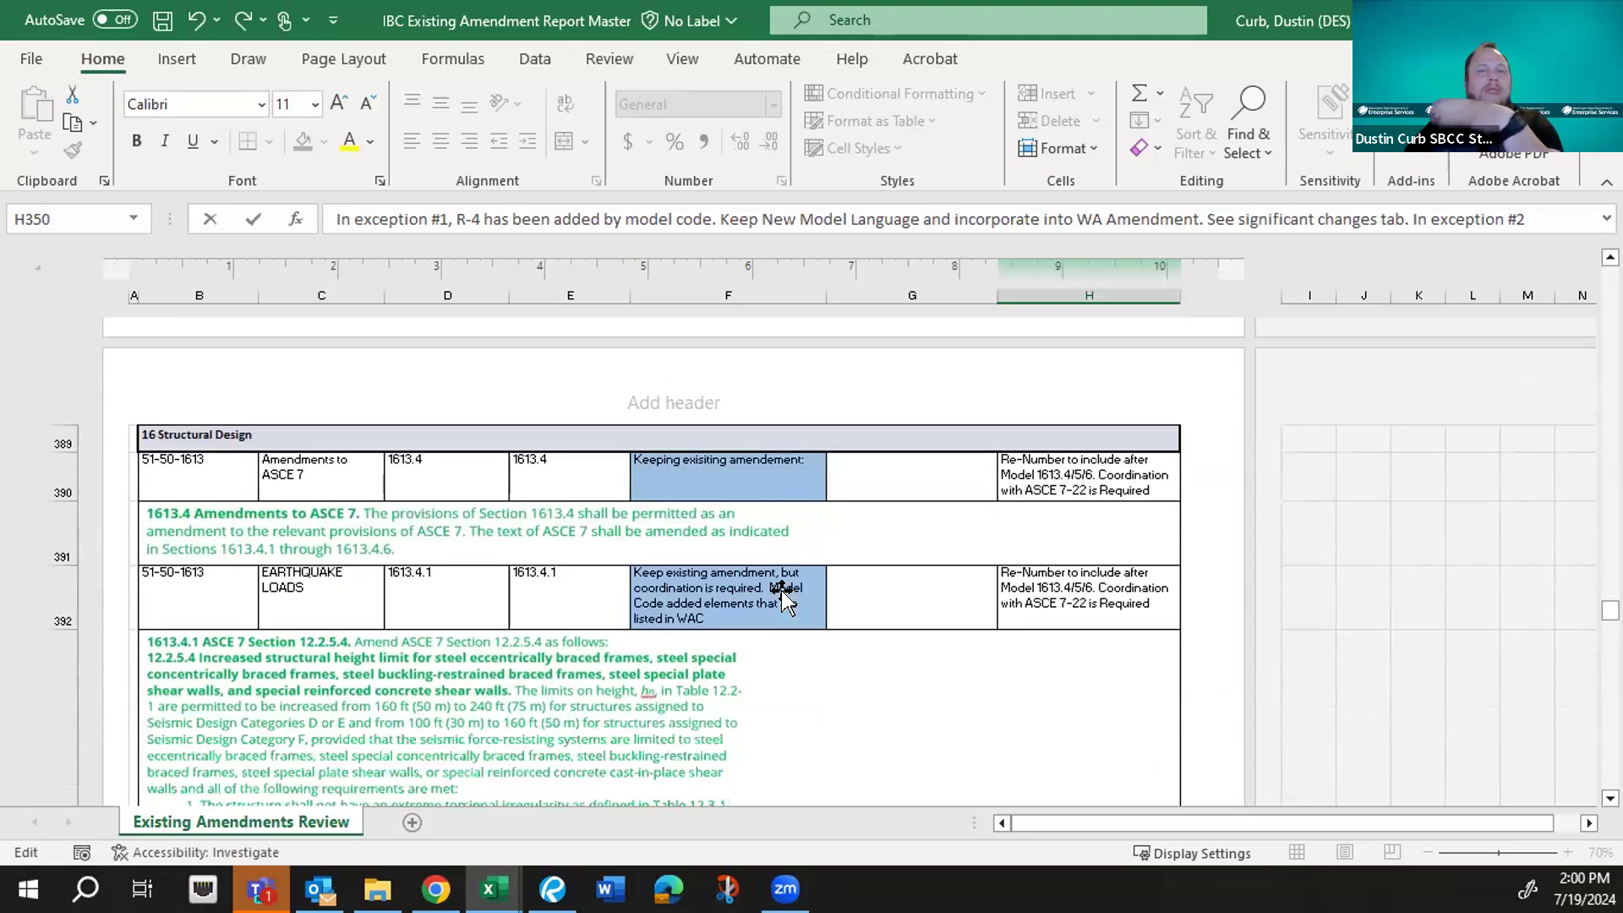
{"action": "scroll", "coordinate": [782, 602], "scroll_direction": "down", "scroll_amount": 1}
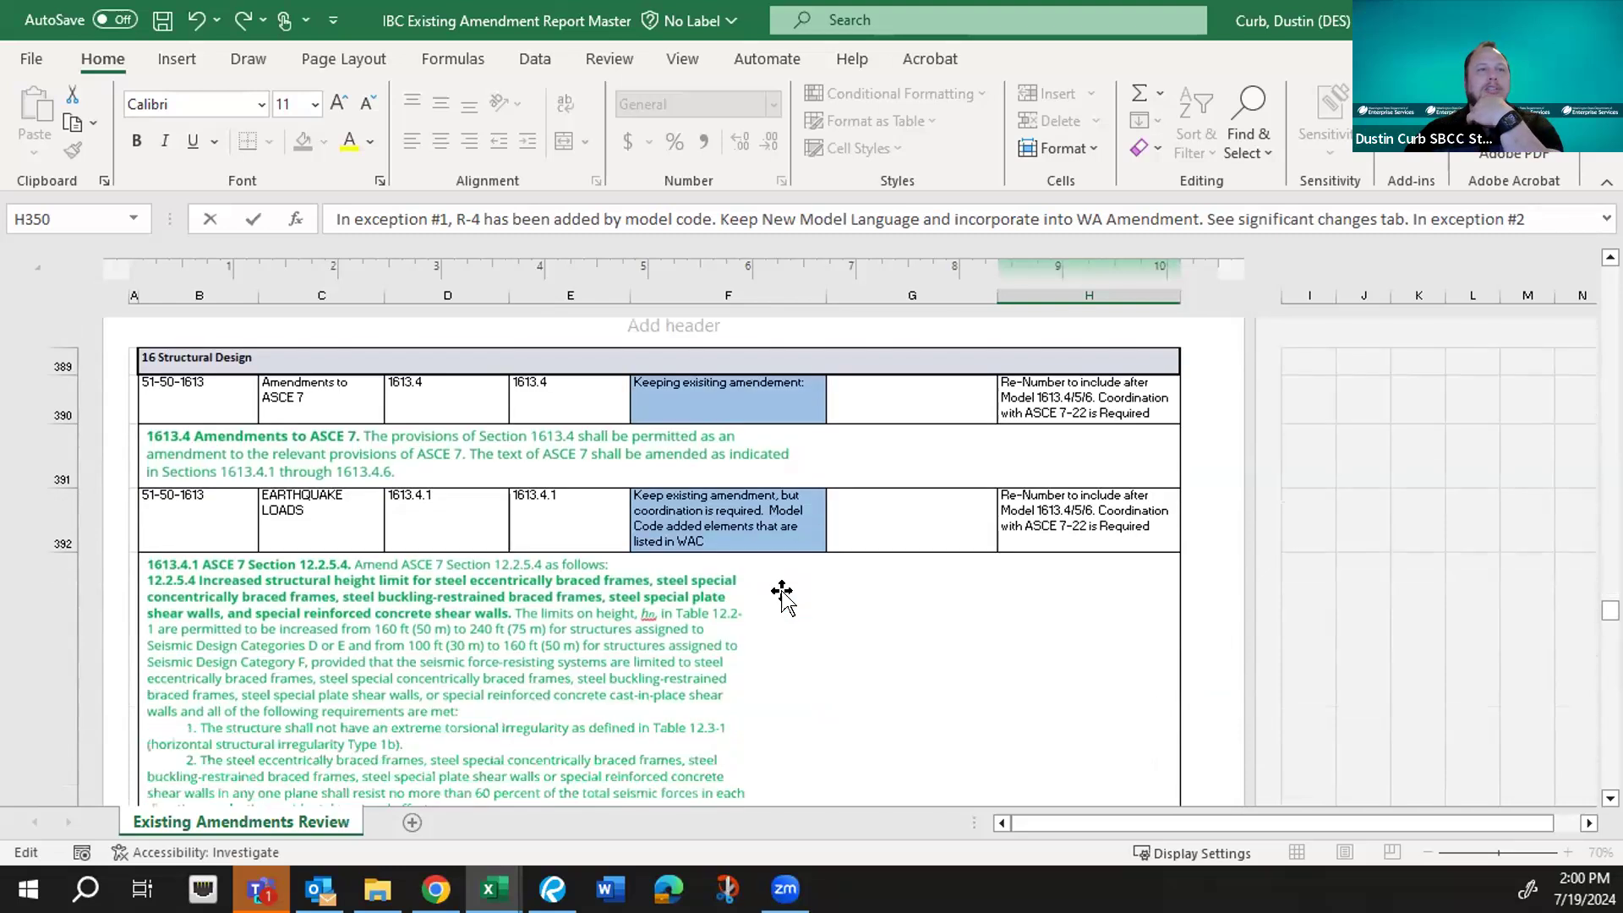
{"action": "scroll", "coordinate": [782, 596], "scroll_direction": "down", "scroll_amount": 4}
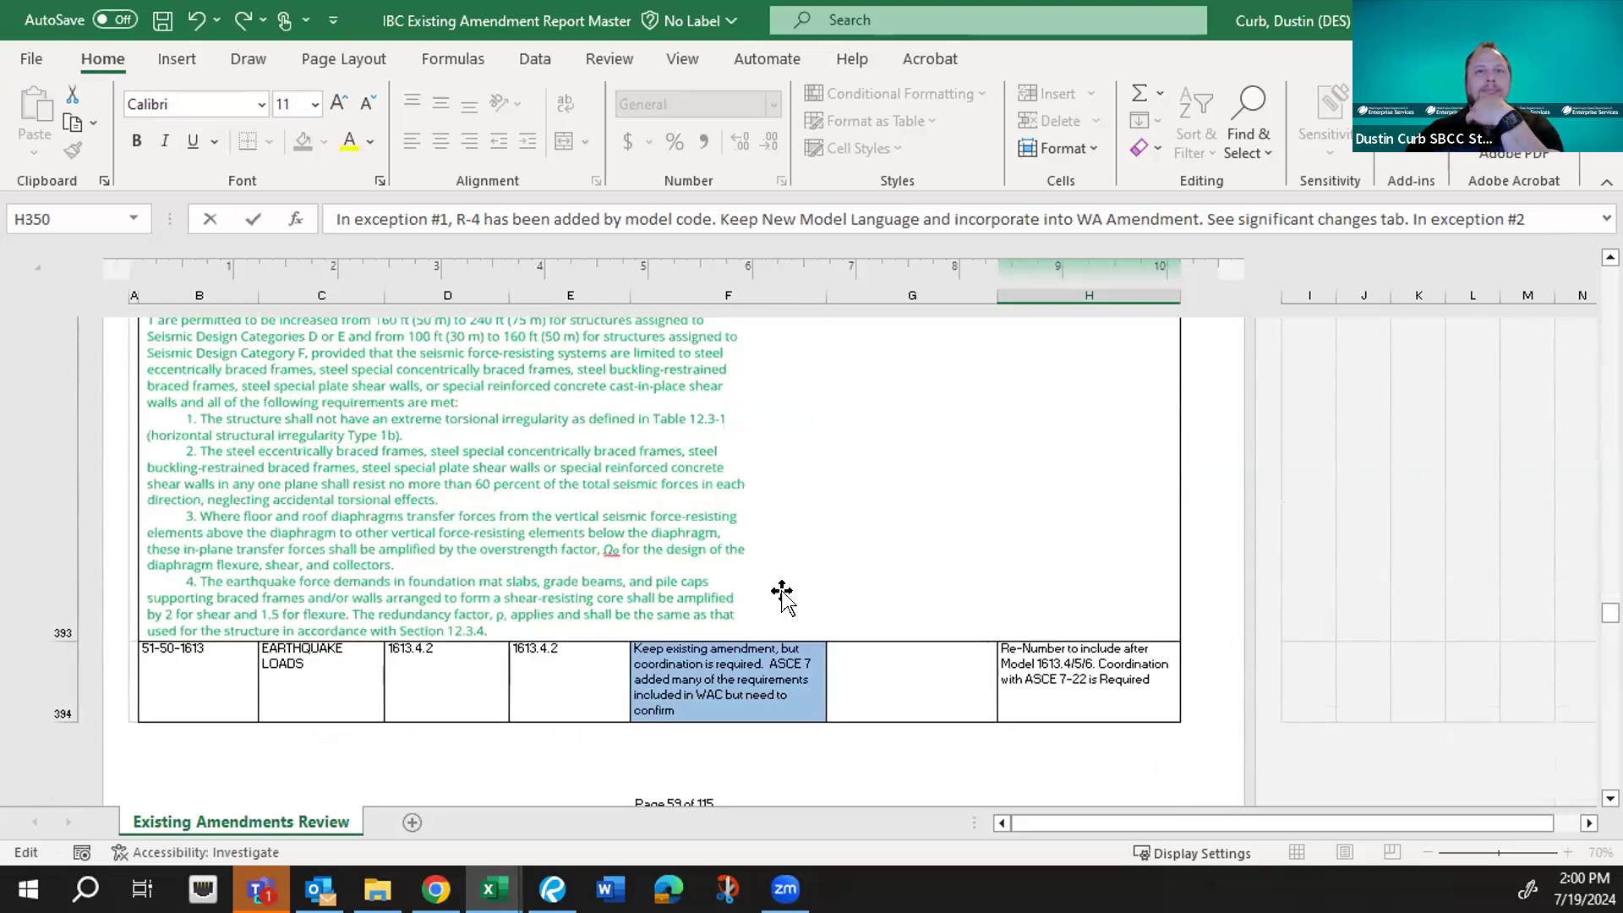
{"action": "scroll", "coordinate": [782, 596], "scroll_direction": "down", "scroll_amount": 2}
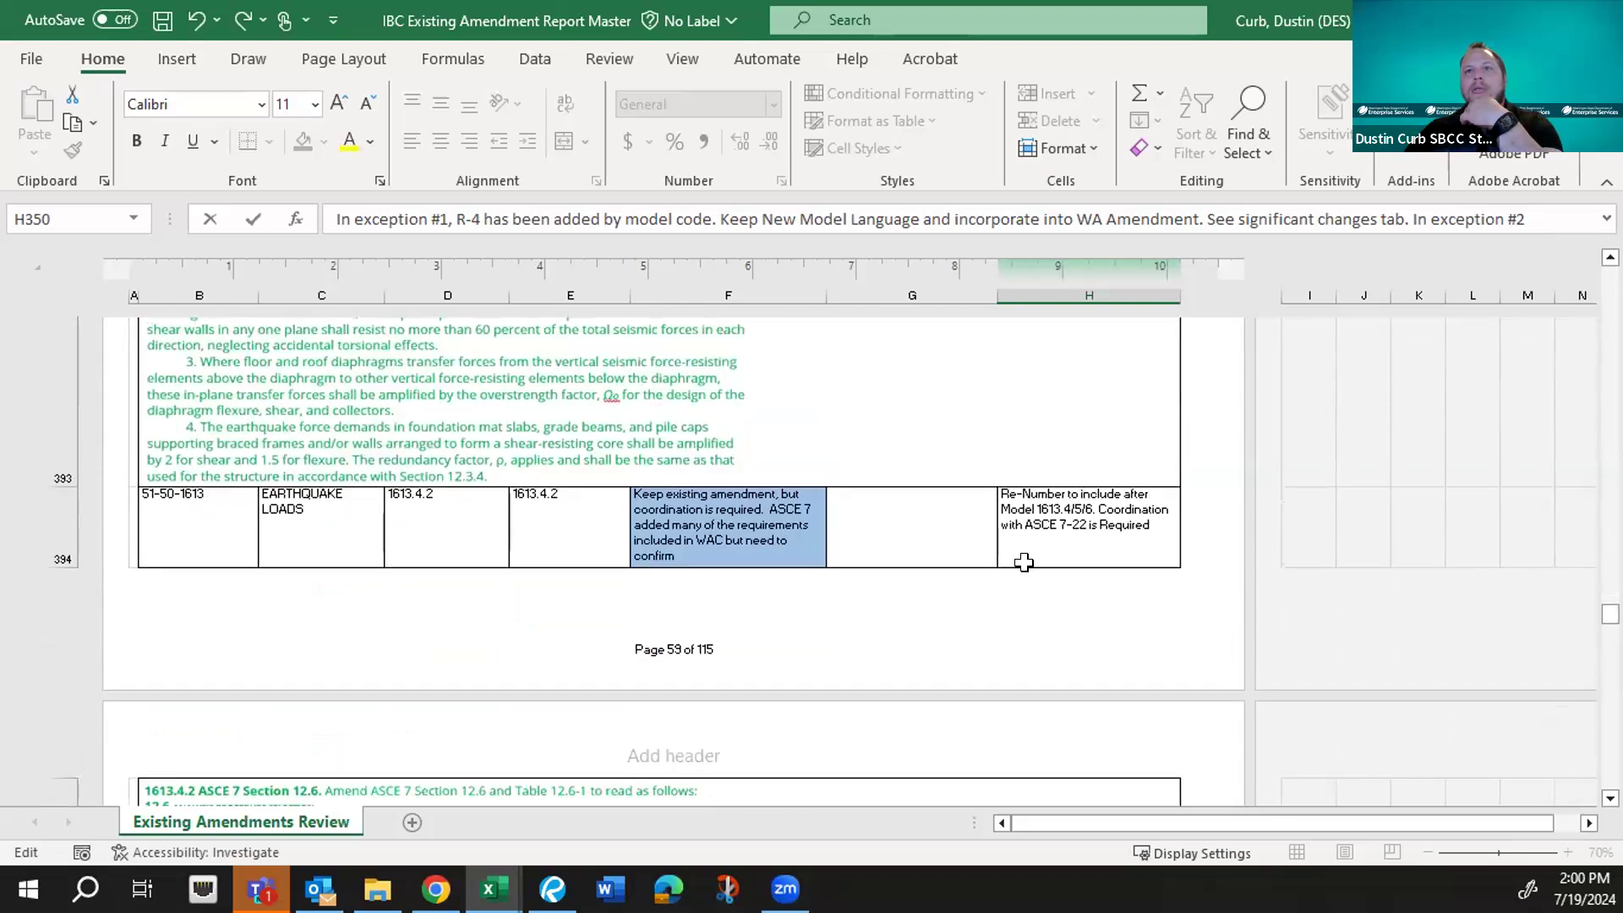
{"action": "scroll", "coordinate": [1023, 562], "scroll_direction": "down", "scroll_amount": 1}
{"action": "scroll", "coordinate": [1024, 562], "scroll_direction": "down", "scroll_amount": 5}
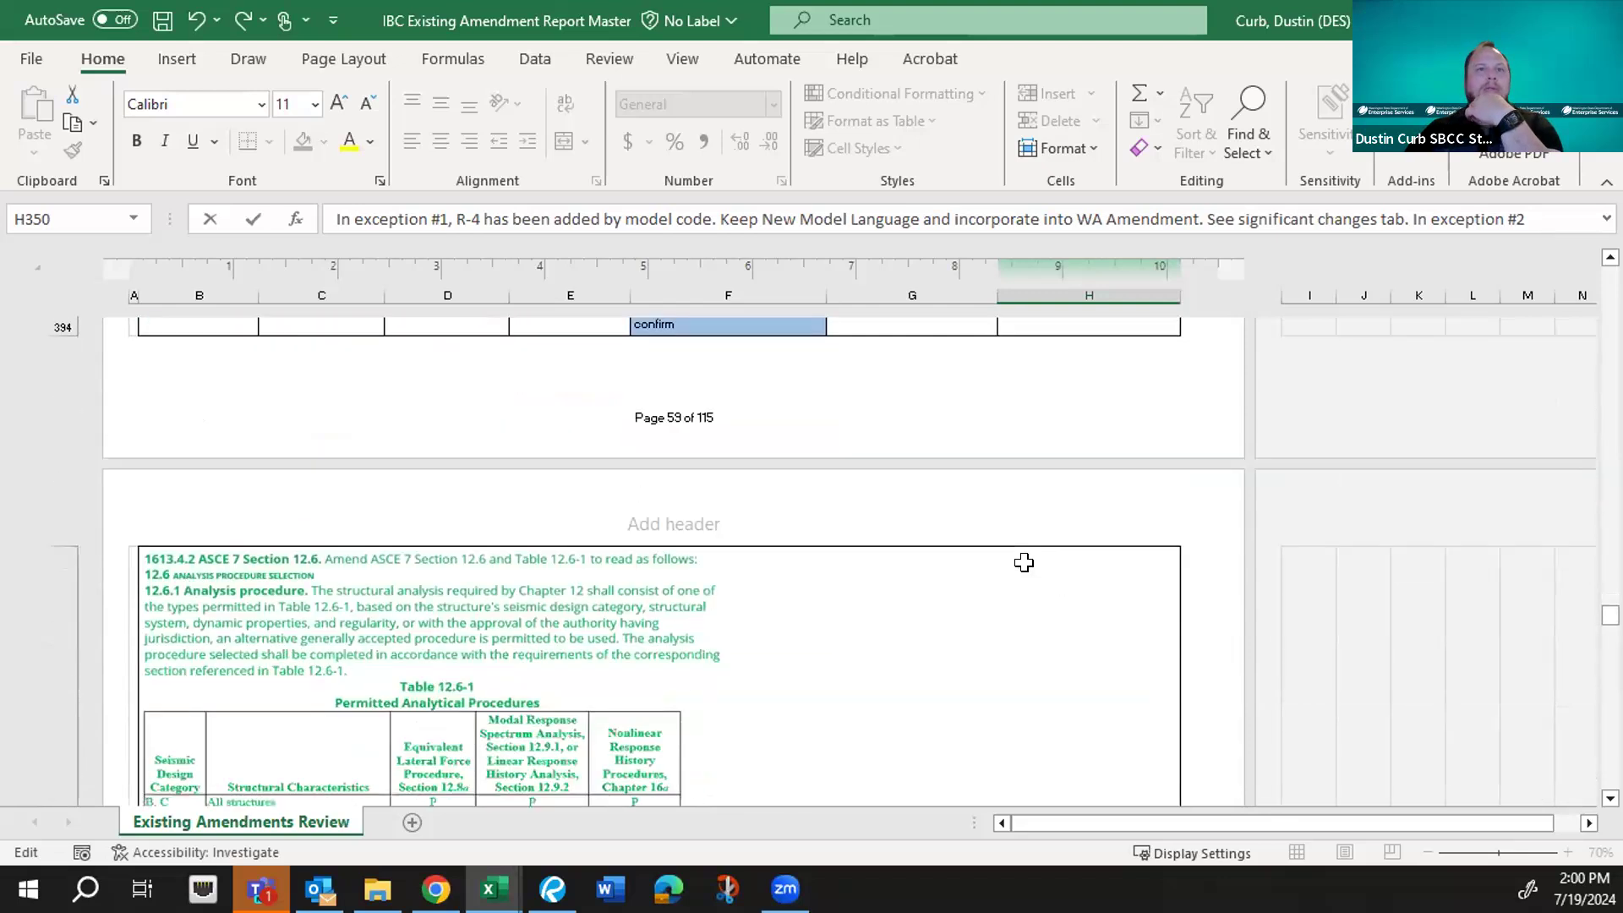
{"action": "scroll", "coordinate": [1024, 562], "scroll_direction": "down", "scroll_amount": 3}
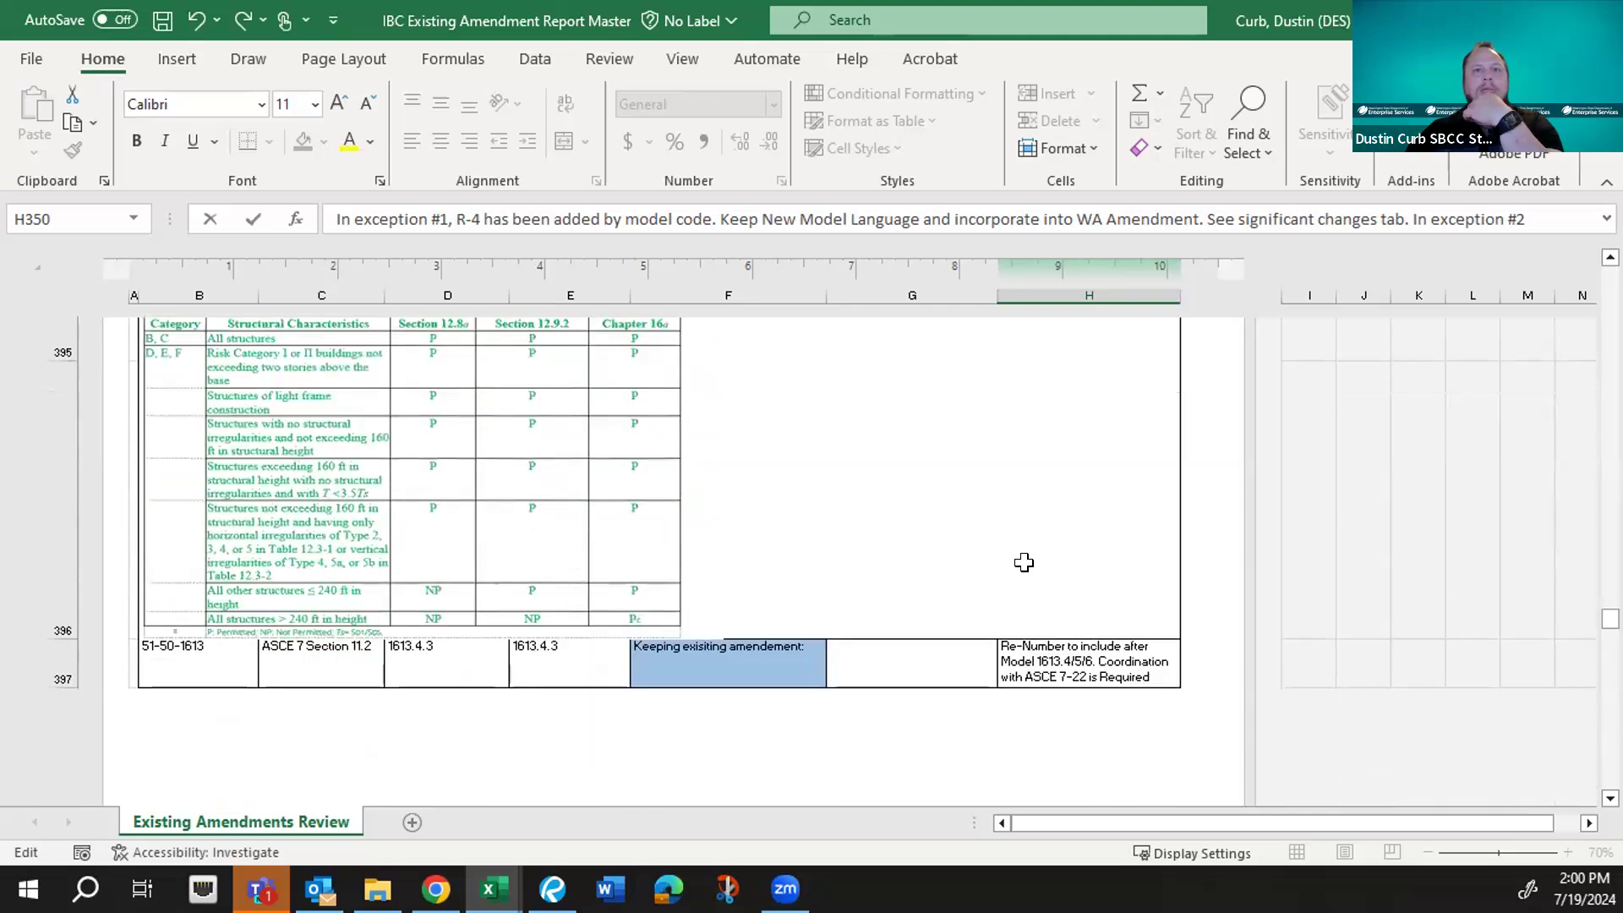
{"action": "scroll", "coordinate": [1023, 562], "scroll_direction": "down", "scroll_amount": 2}
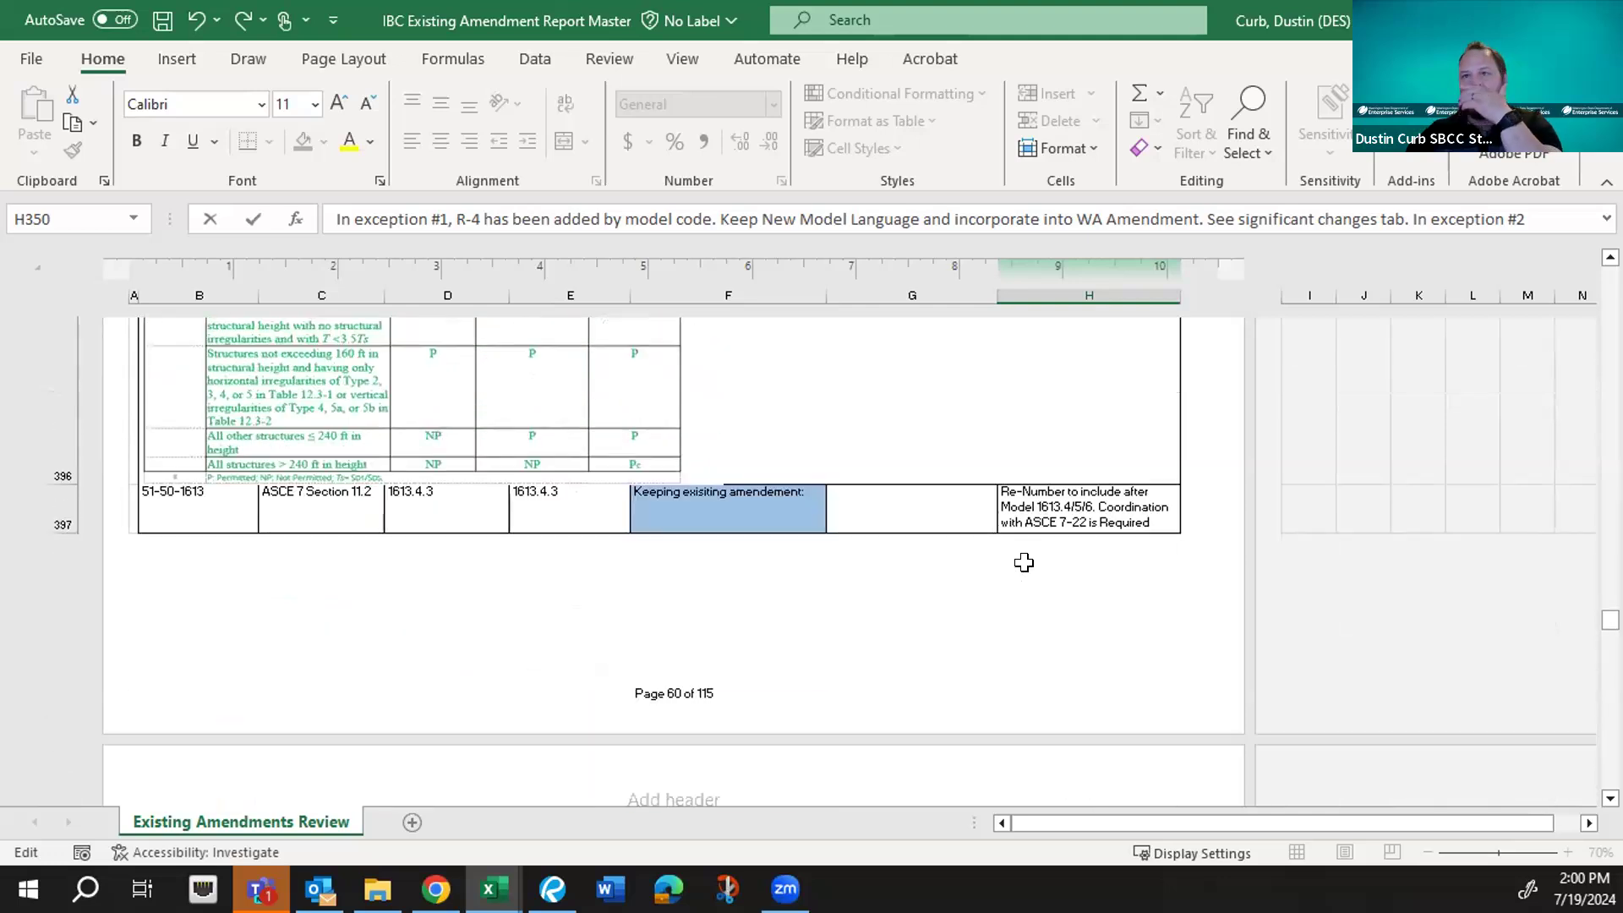
- Examine the ASCE 7 amendment entries 1613.4.3, 1613.4.4 and 1613.4.5, including the multiperiod design response spectrum and site classification text
{"action": "scroll", "coordinate": [1024, 562], "scroll_direction": "down", "scroll_amount": 1}
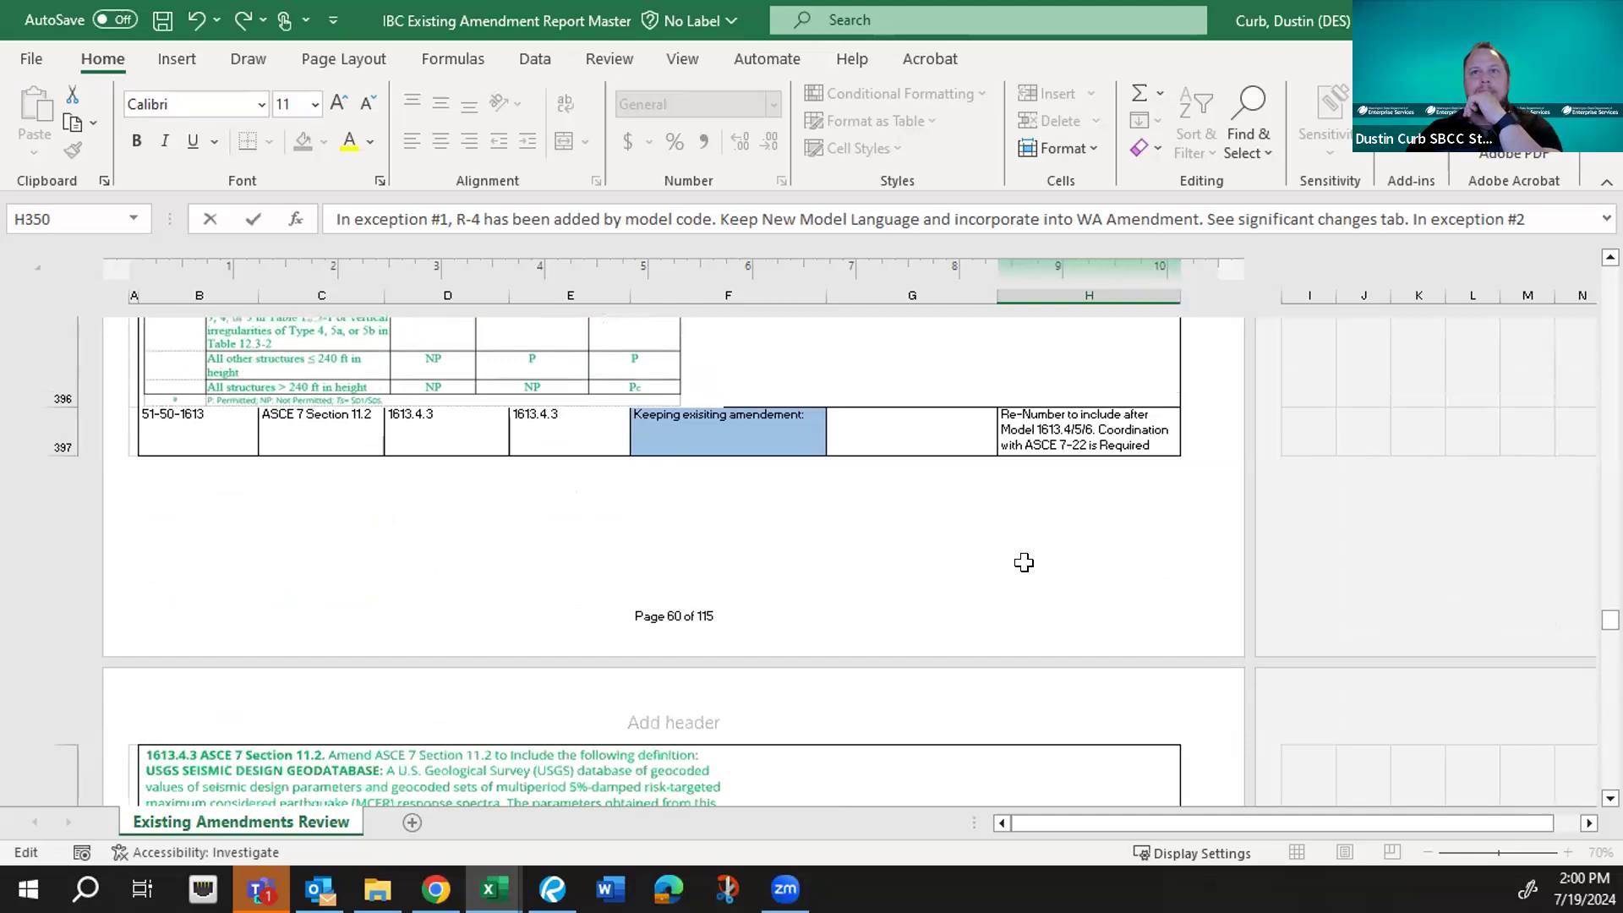
{"action": "scroll", "coordinate": [1024, 562], "scroll_direction": "down", "scroll_amount": 4}
{"action": "scroll", "coordinate": [1024, 562], "scroll_direction": "down", "scroll_amount": 1}
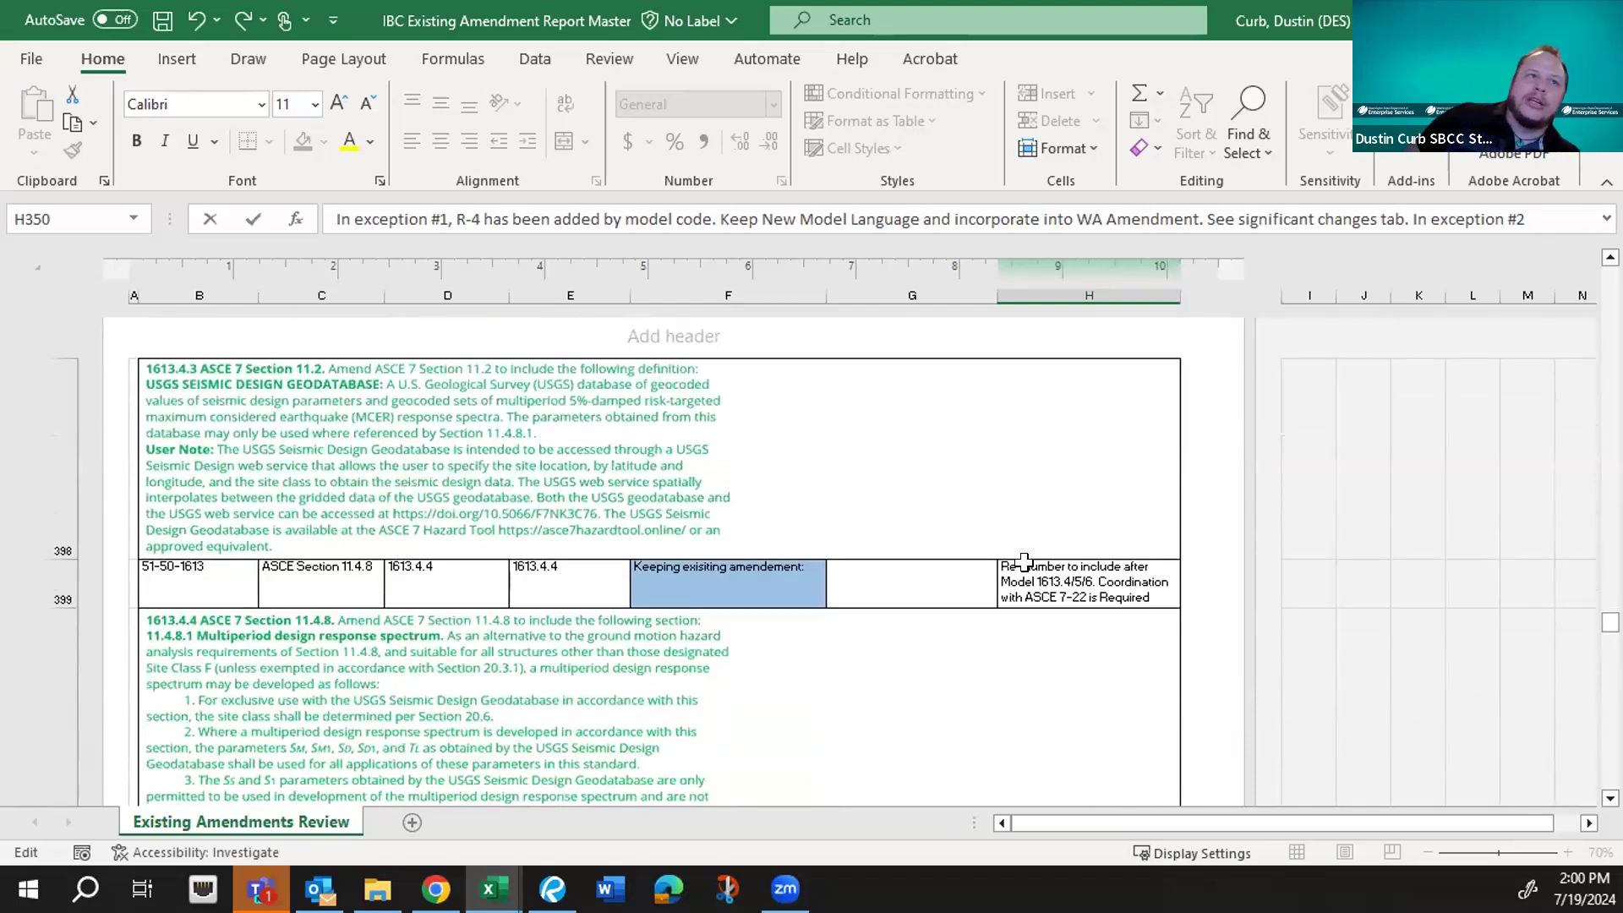
{"action": "scroll", "coordinate": [1024, 562], "scroll_direction": "down", "scroll_amount": 2}
{"action": "scroll", "coordinate": [1024, 562], "scroll_direction": "down", "scroll_amount": 7}
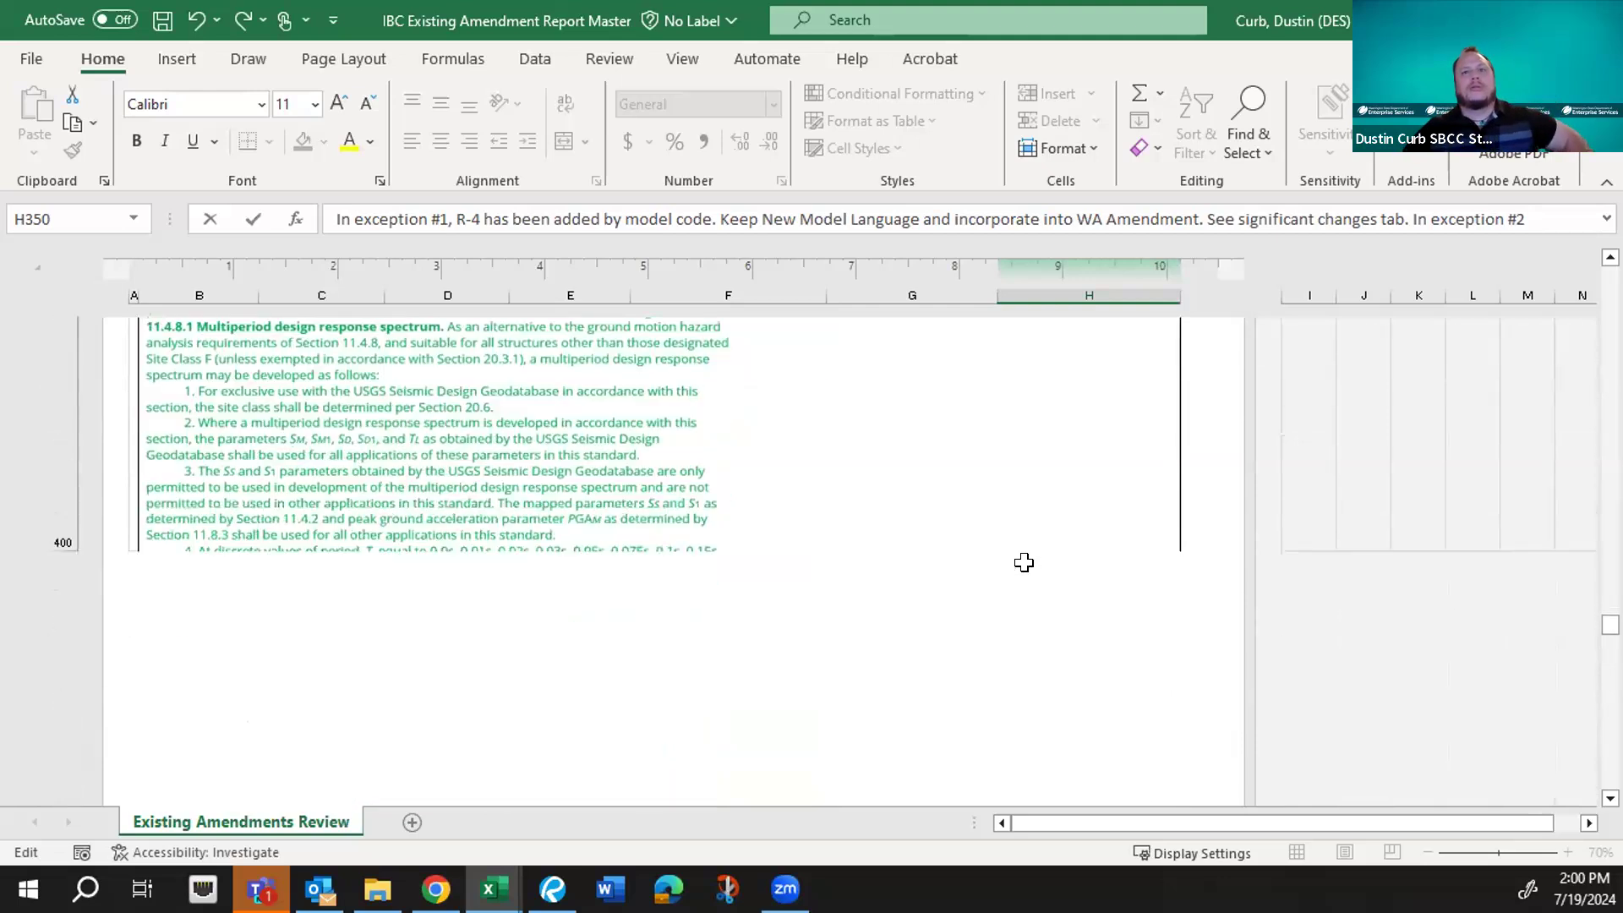
{"action": "scroll", "coordinate": [1024, 562], "scroll_direction": "down", "scroll_amount": 2}
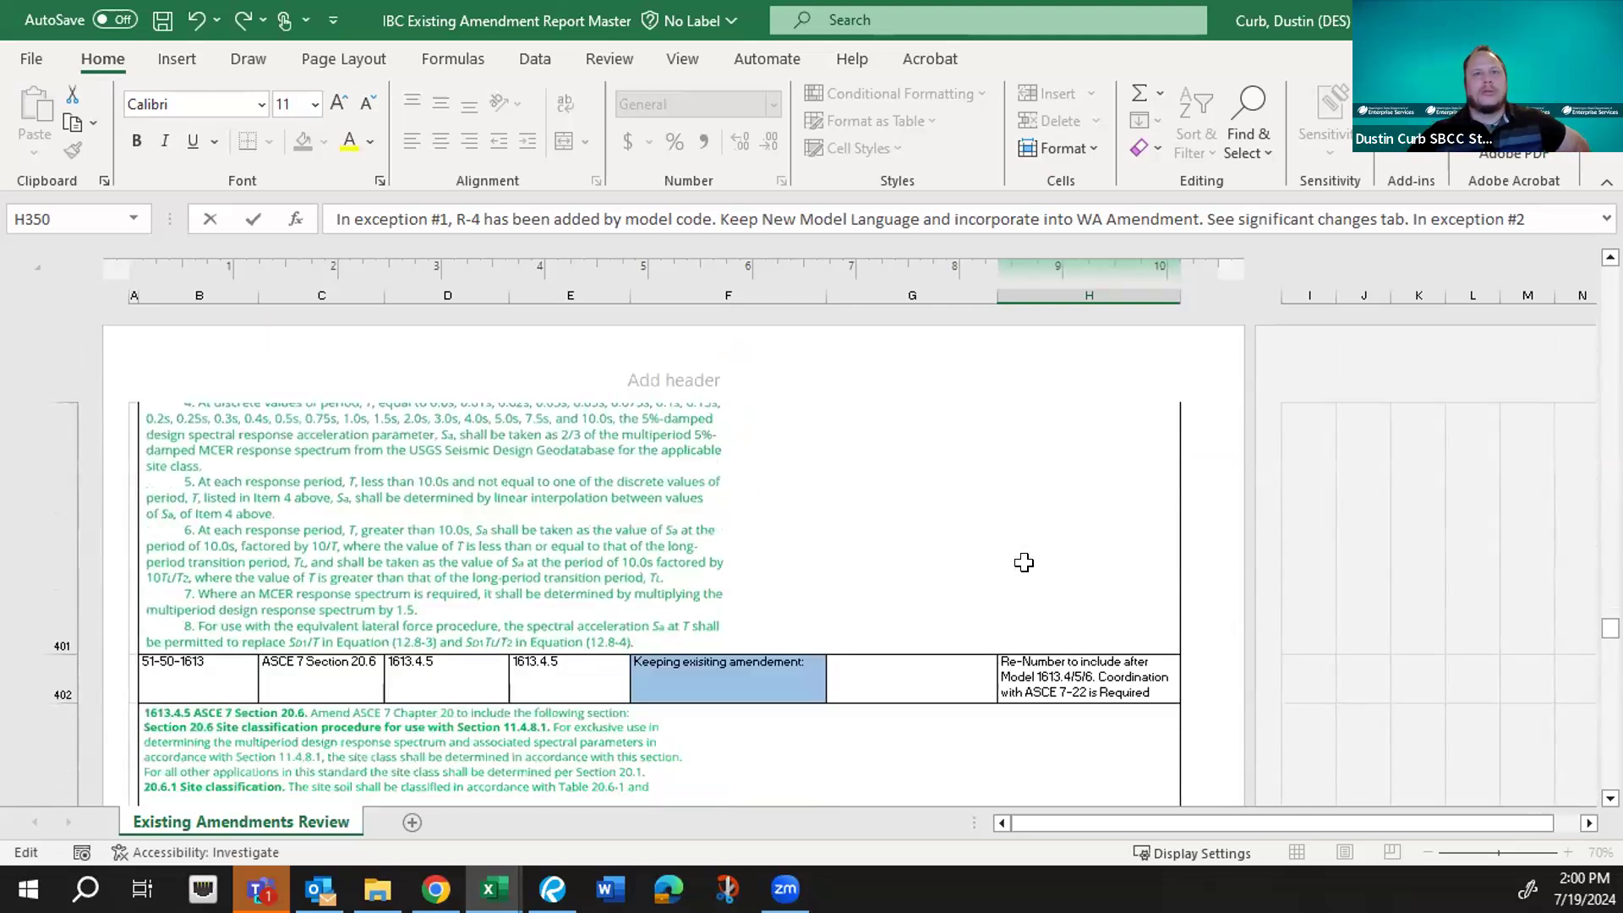
{"action": "scroll", "coordinate": [1024, 562], "scroll_direction": "down", "scroll_amount": 6}
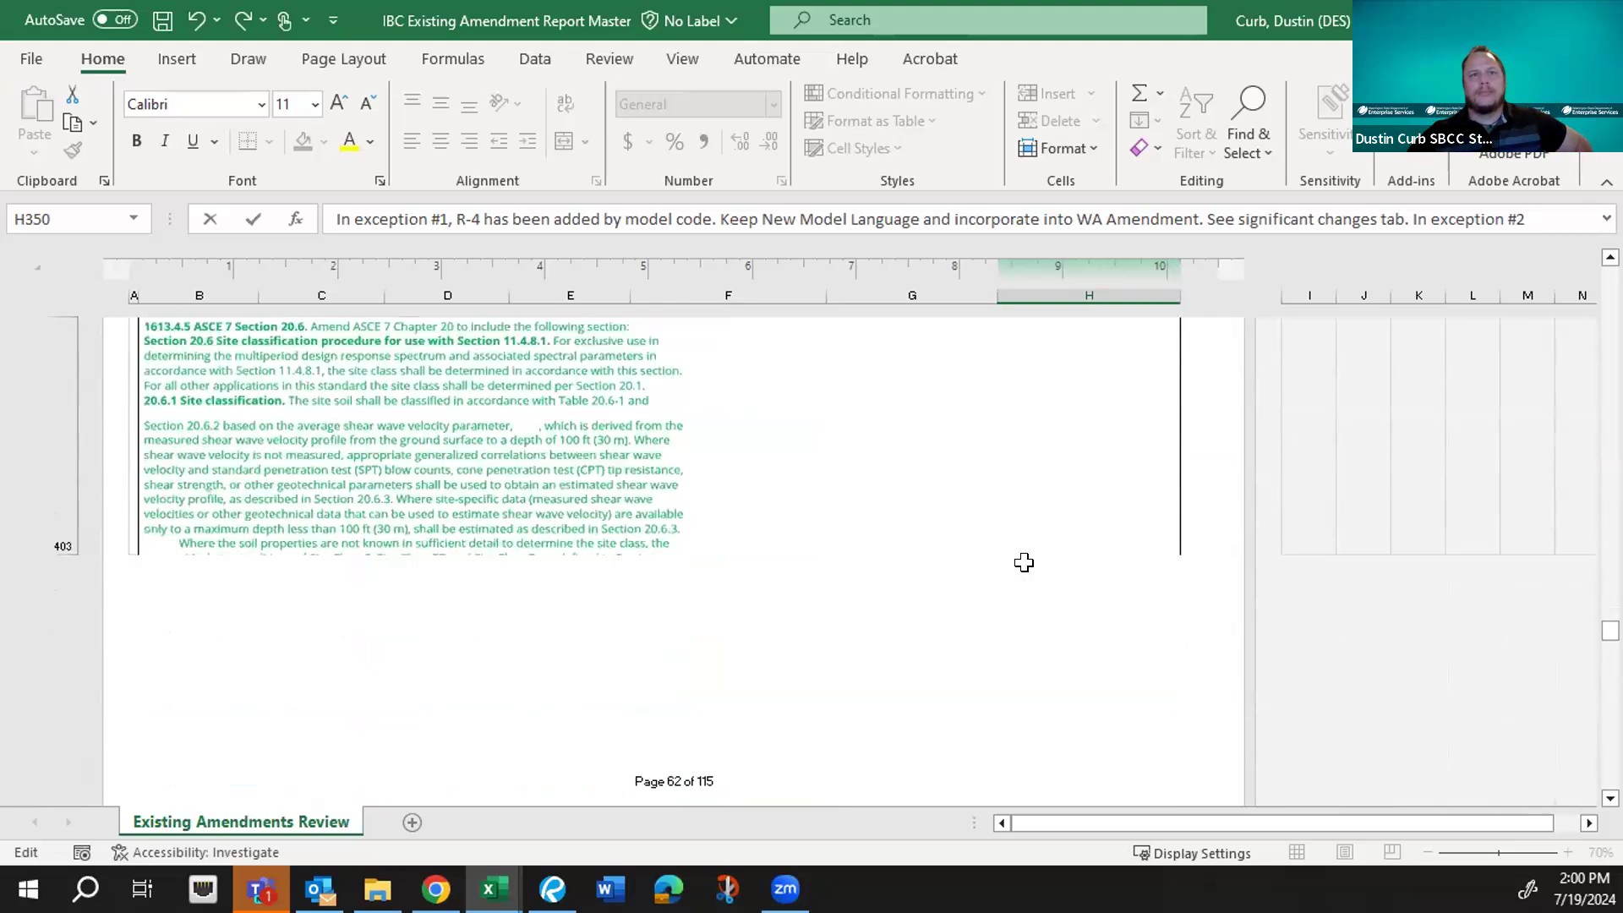
{"action": "scroll", "coordinate": [1023, 562], "scroll_direction": "down", "scroll_amount": 5}
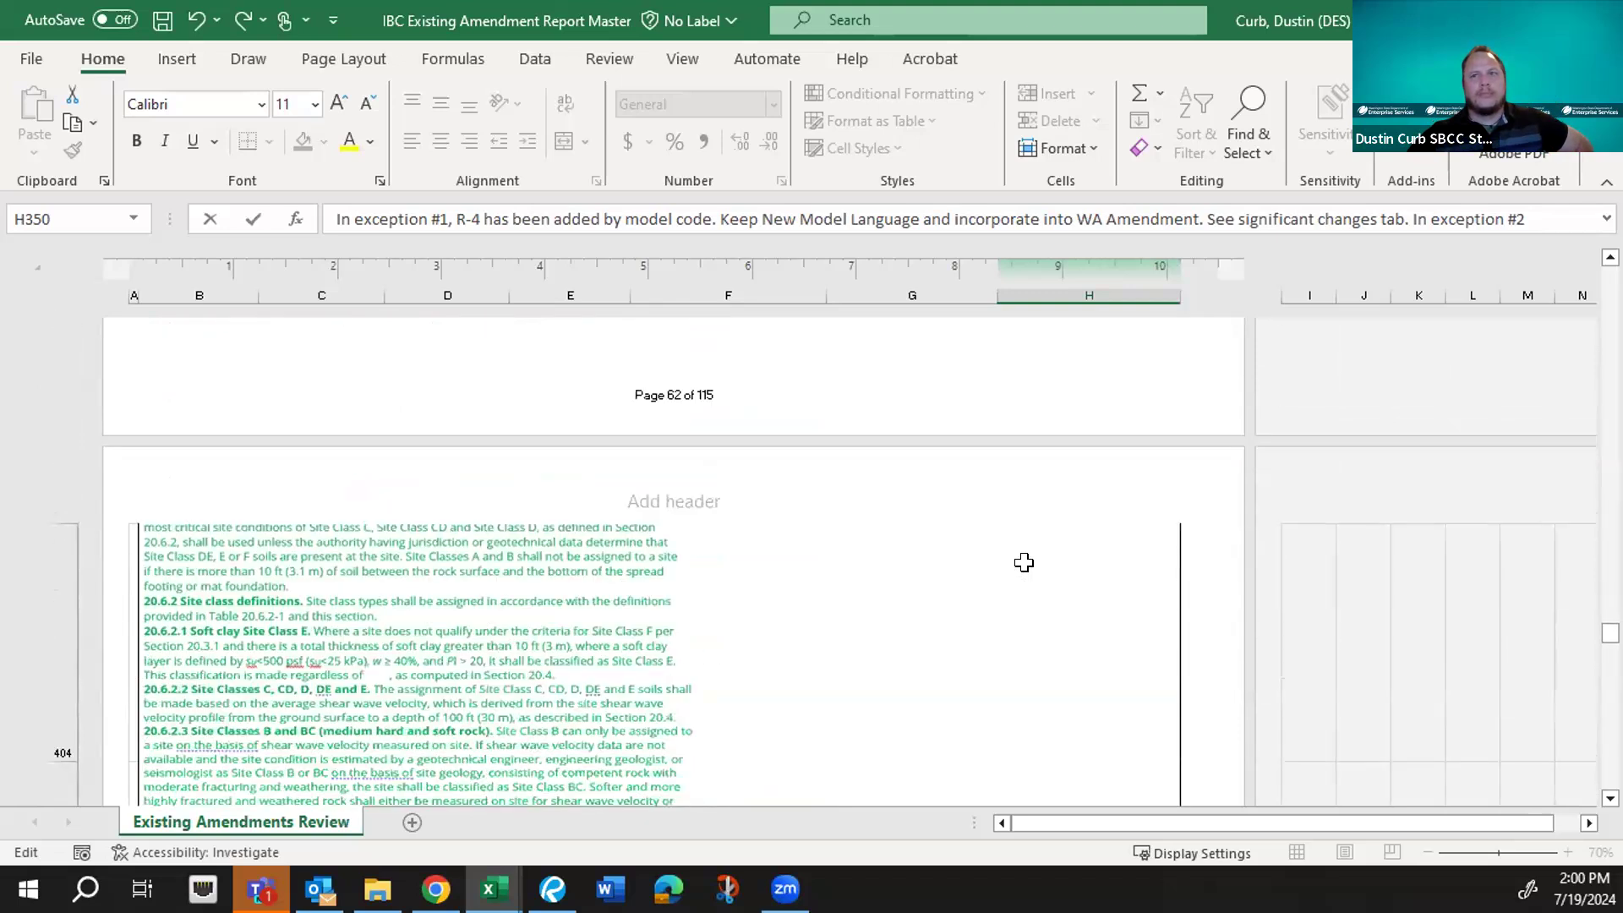
- Review the amendment entries from the ASCE 7 site class provisions through tsunami loads to the Chapter 17 special inspections
{"action": "scroll", "coordinate": [1024, 562], "scroll_direction": "down", "scroll_amount": 6}
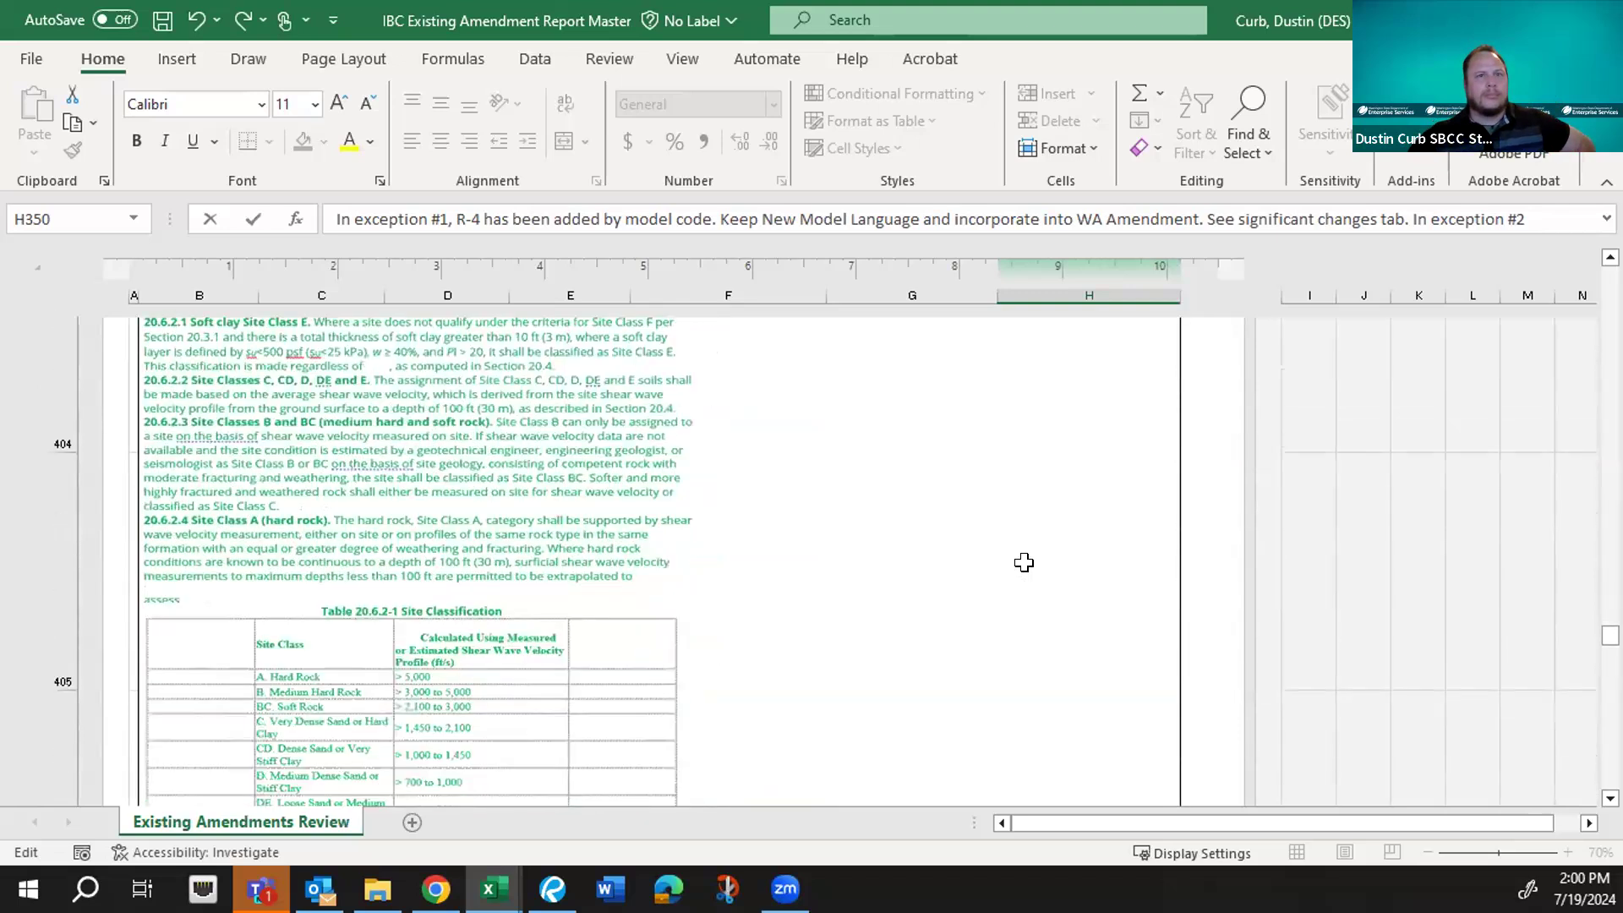
{"action": "scroll", "coordinate": [1023, 562], "scroll_direction": "down", "scroll_amount": 6}
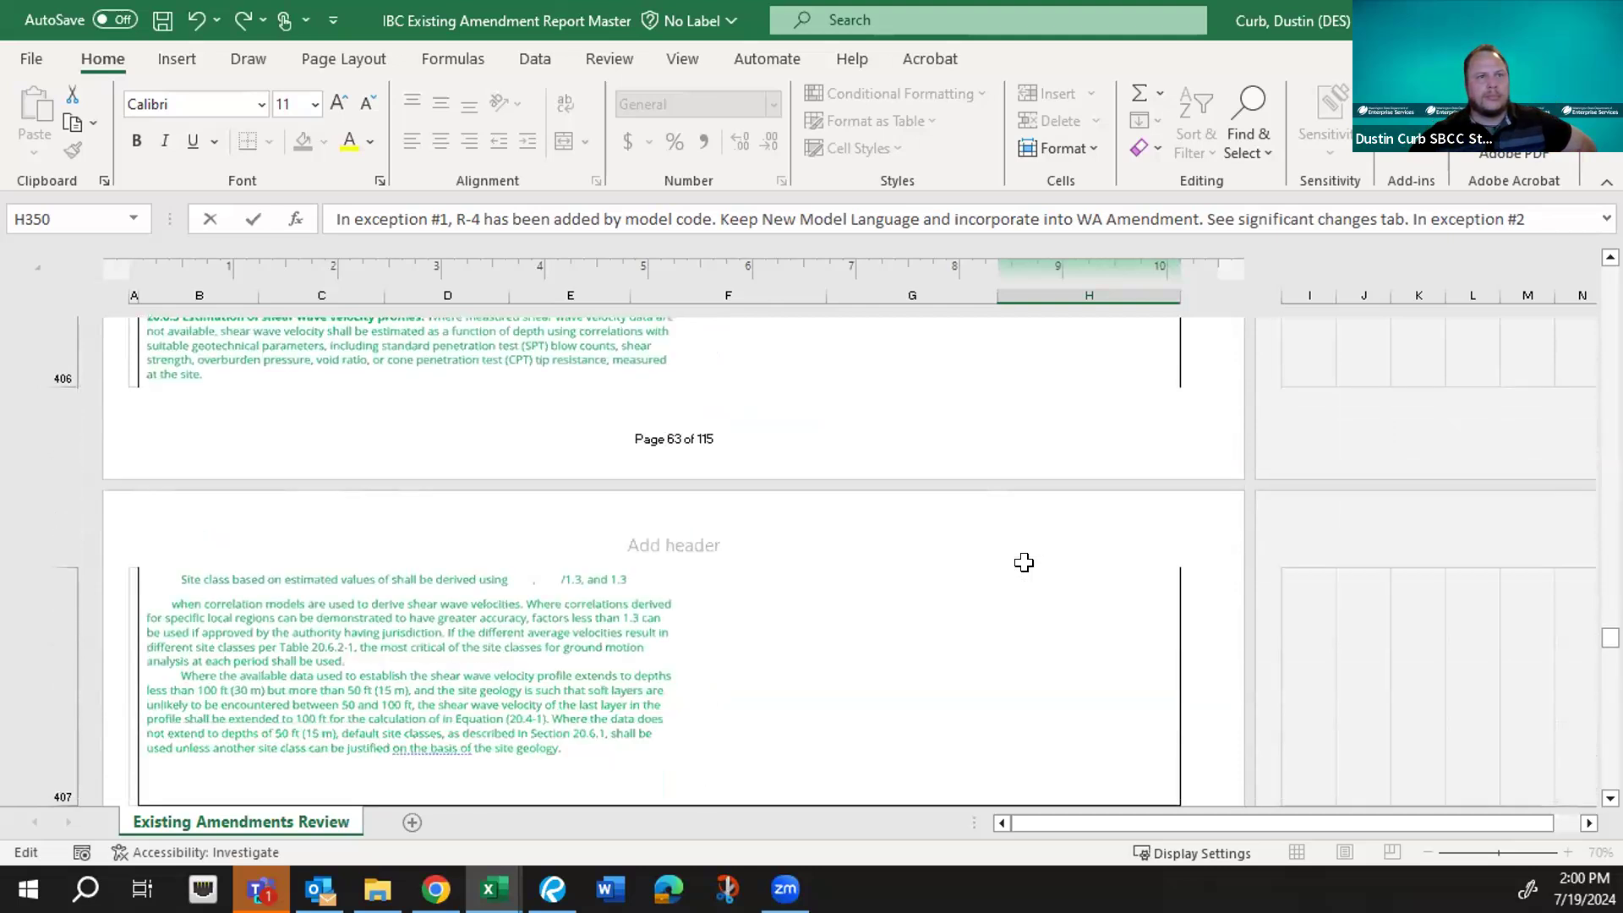
{"action": "scroll", "coordinate": [1023, 562], "scroll_direction": "down", "scroll_amount": 2}
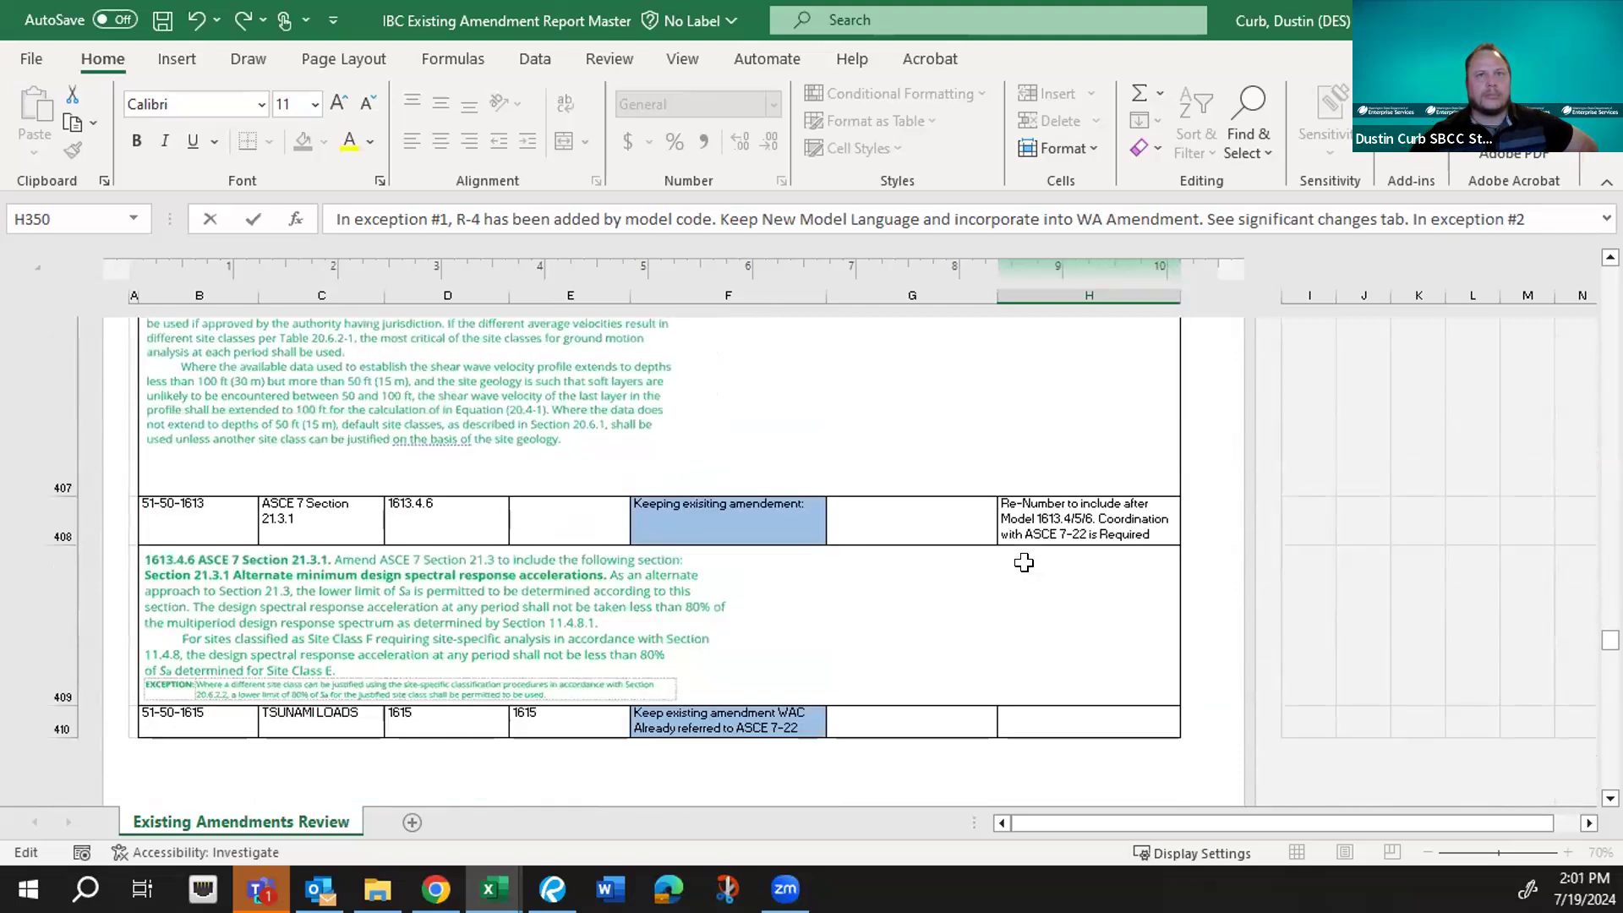
{"action": "scroll", "coordinate": [1024, 562], "scroll_direction": "down", "scroll_amount": 3}
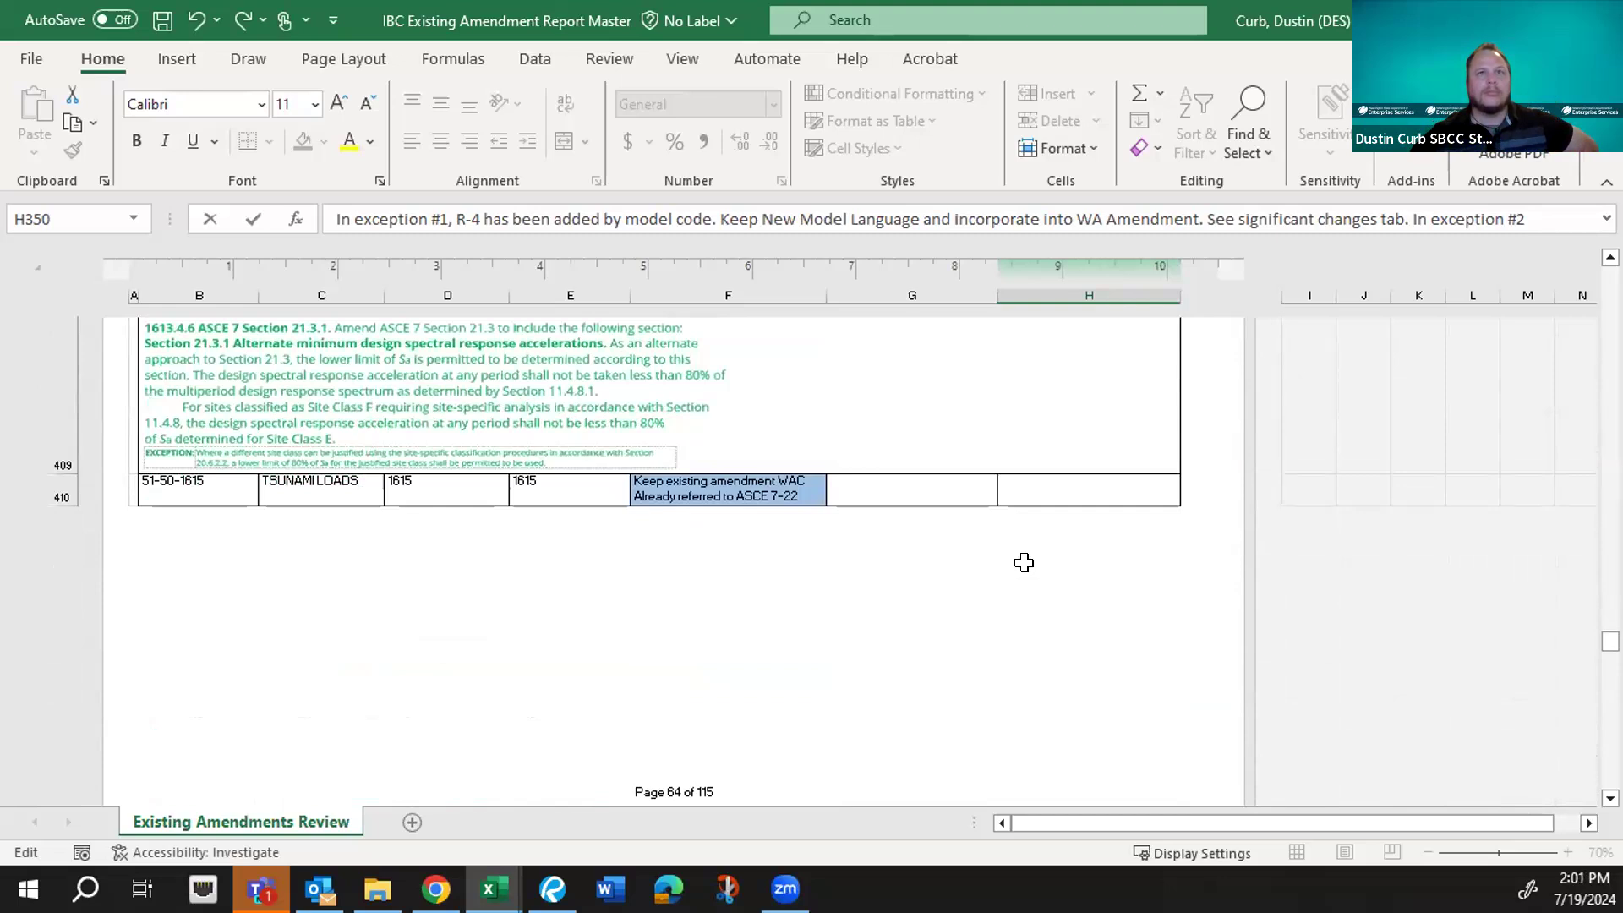
{"action": "scroll", "coordinate": [1023, 562], "scroll_direction": "down", "scroll_amount": 6}
{"action": "scroll", "coordinate": [1023, 562], "scroll_direction": "down", "scroll_amount": 5}
{"action": "scroll", "coordinate": [1023, 562], "scroll_direction": "down", "scroll_amount": 5}
{"action": "scroll", "coordinate": [1024, 562], "scroll_direction": "down", "scroll_amount": 6}
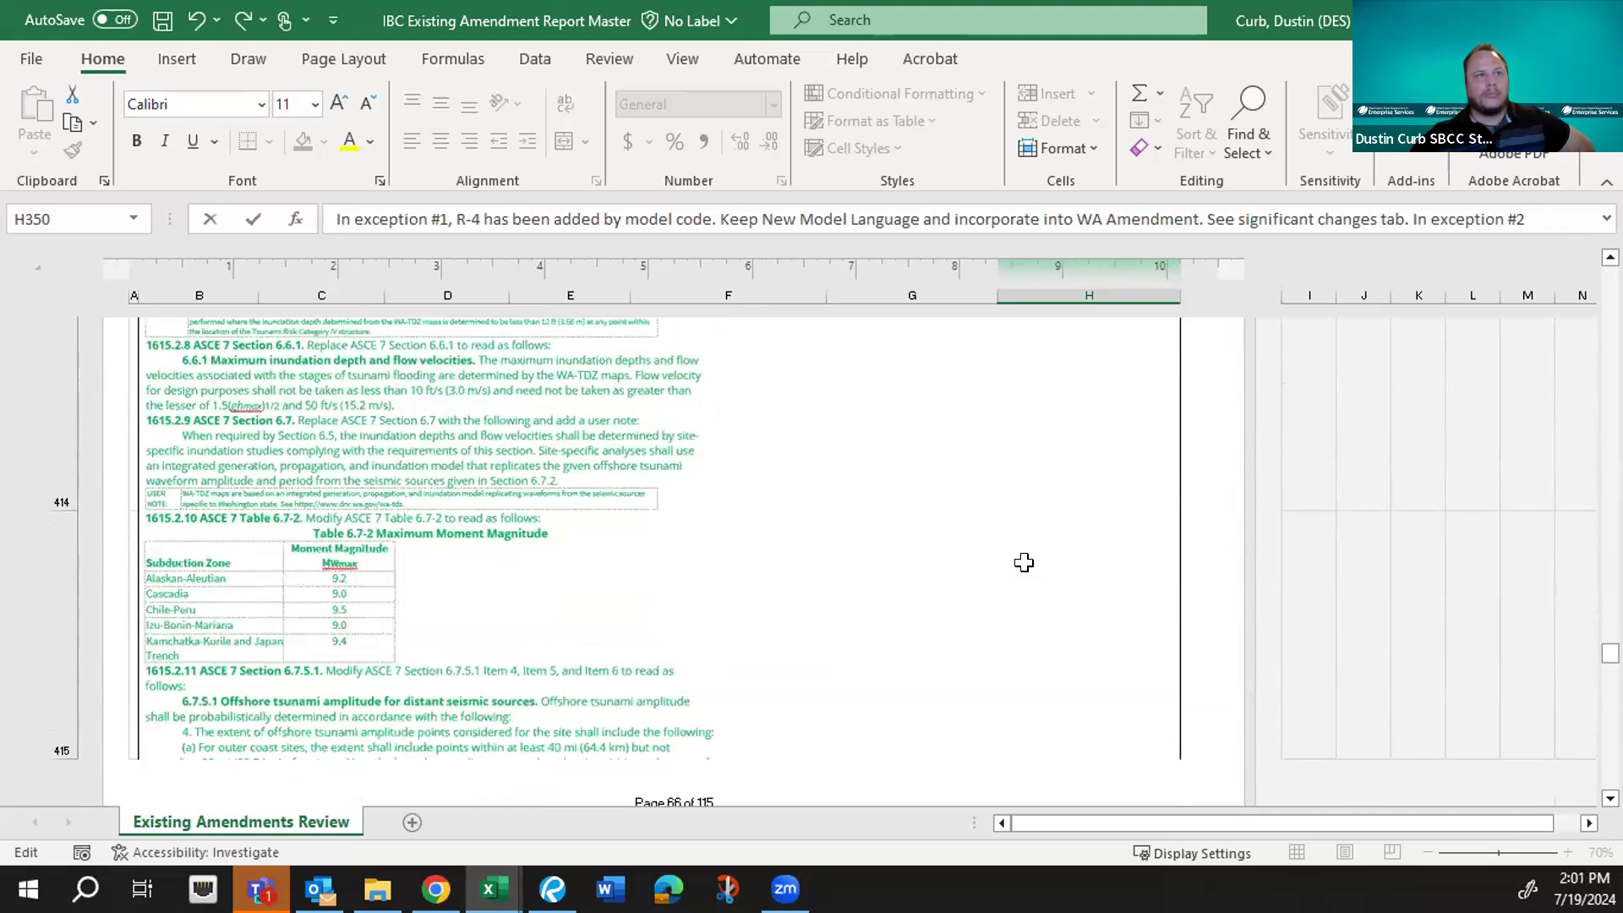
{"action": "scroll", "coordinate": [1023, 562], "scroll_direction": "down", "scroll_amount": 6}
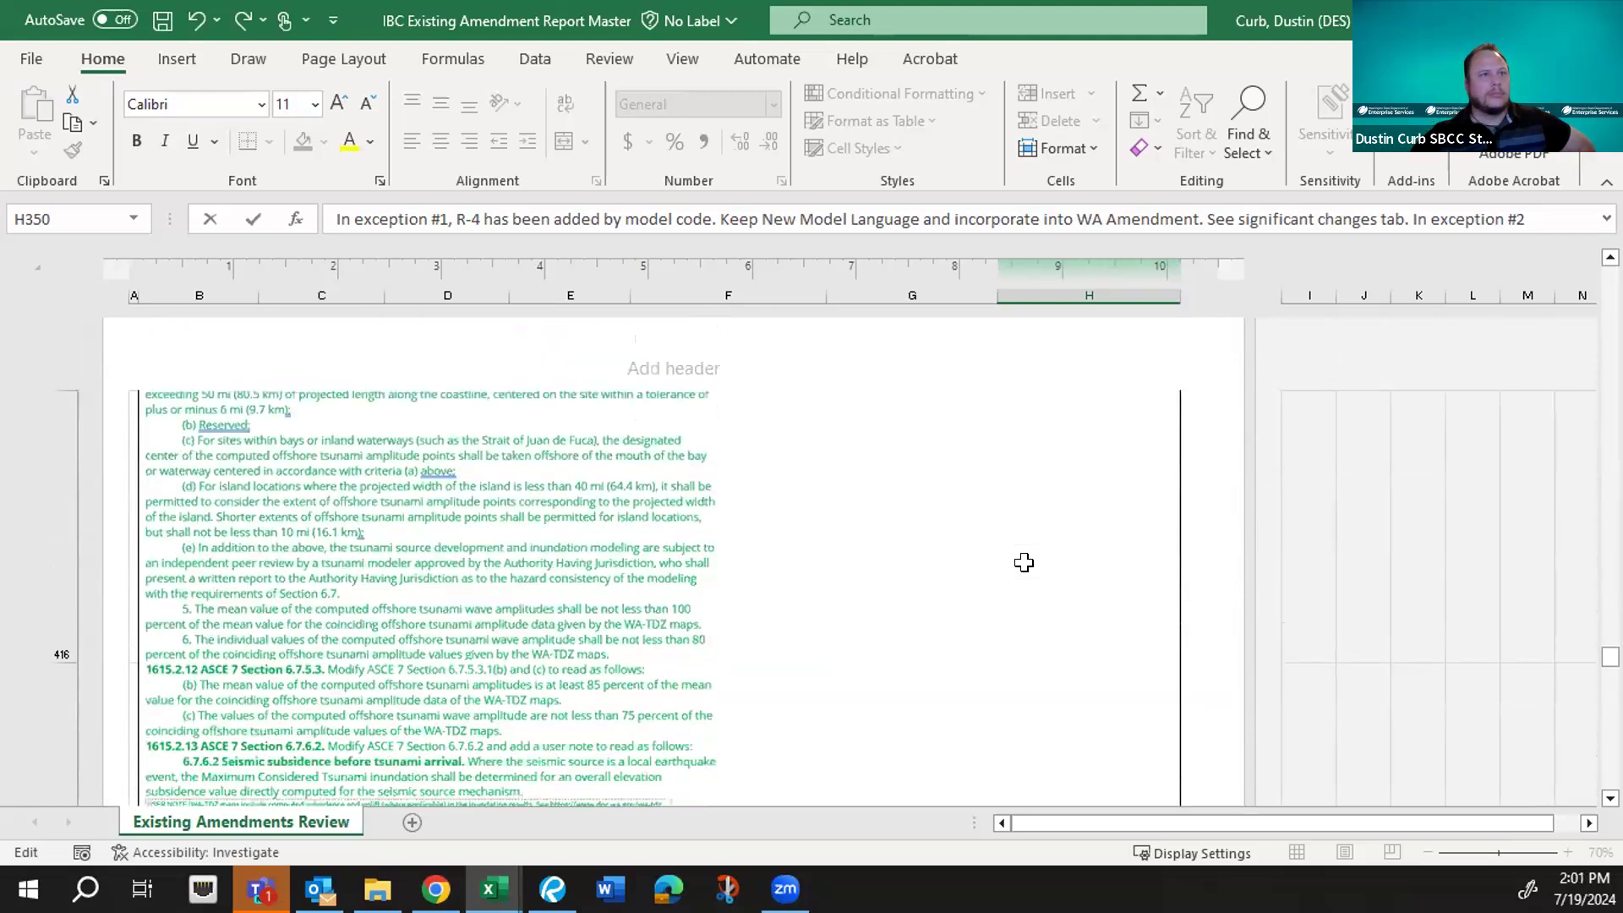
{"action": "scroll", "coordinate": [1024, 562], "scroll_direction": "down", "scroll_amount": 3}
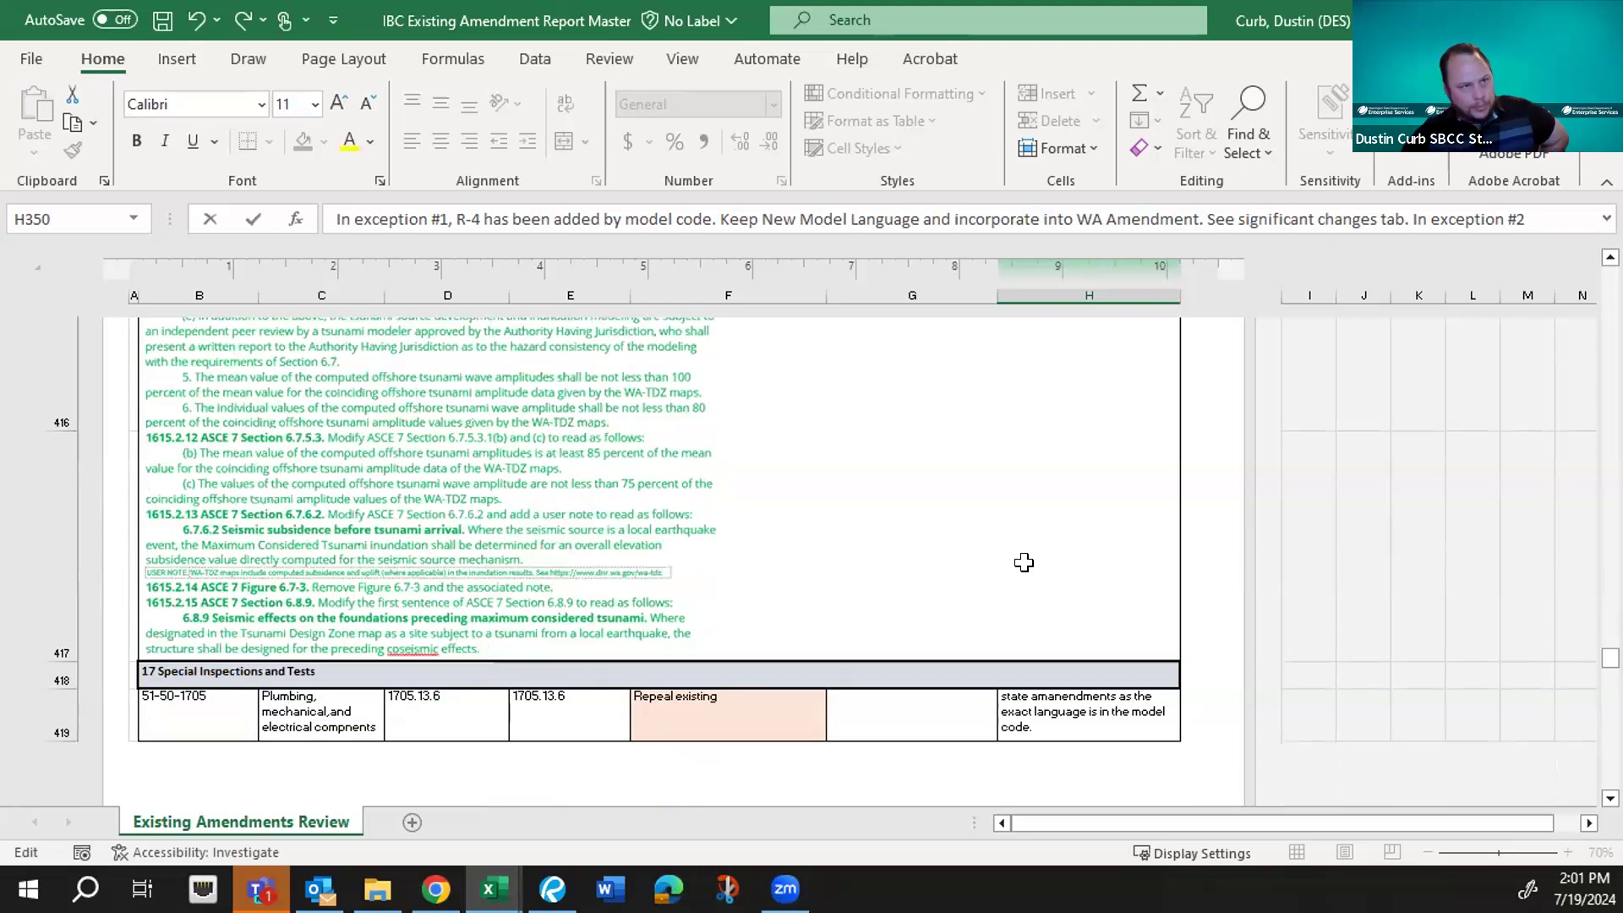
{"action": "scroll", "coordinate": [1023, 562], "scroll_direction": "down", "scroll_amount": 1}
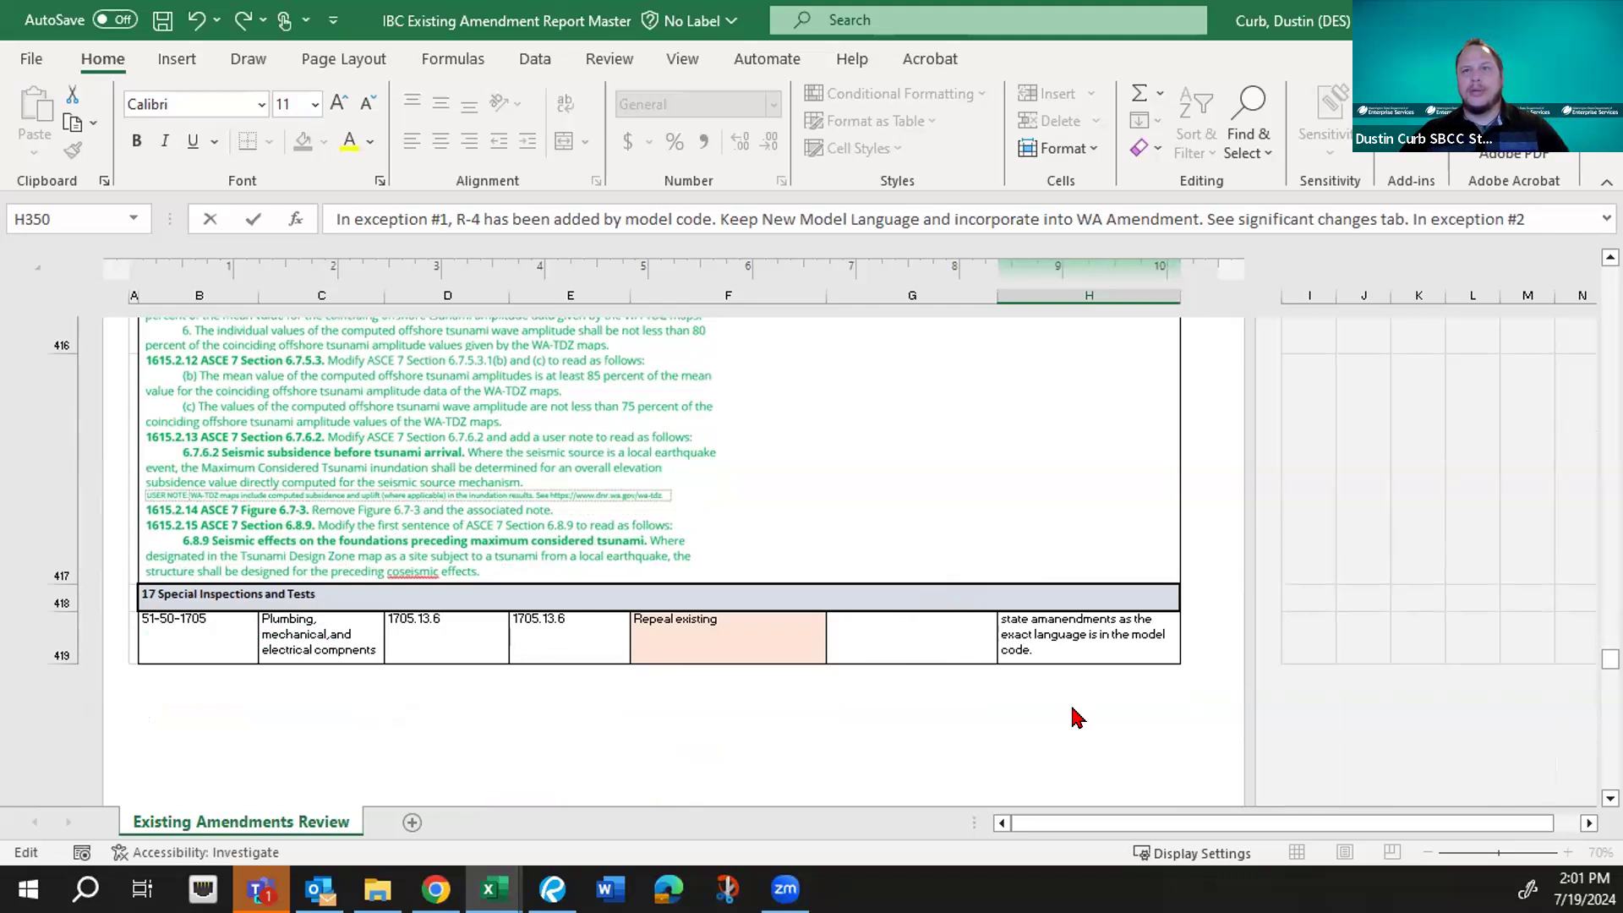
{"action": "scroll", "coordinate": [981, 638], "scroll_direction": "down", "scroll_amount": 1}
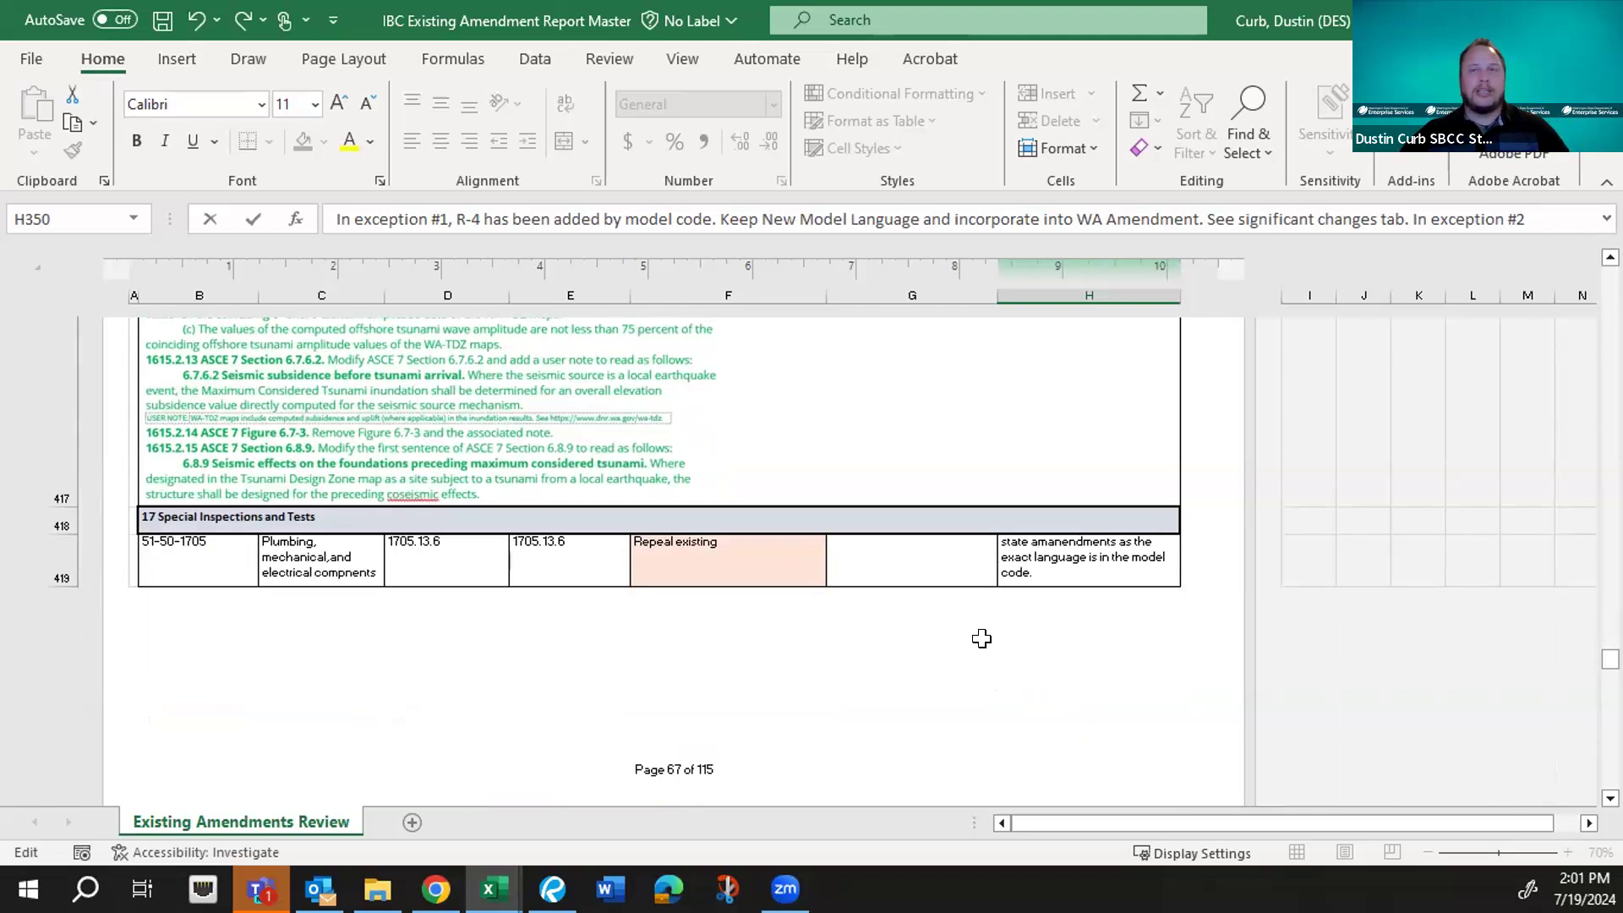
{"action": "scroll", "coordinate": [981, 638], "scroll_direction": "down", "scroll_amount": 4}
{"action": "scroll", "coordinate": [981, 638], "scroll_direction": "down", "scroll_amount": 4}
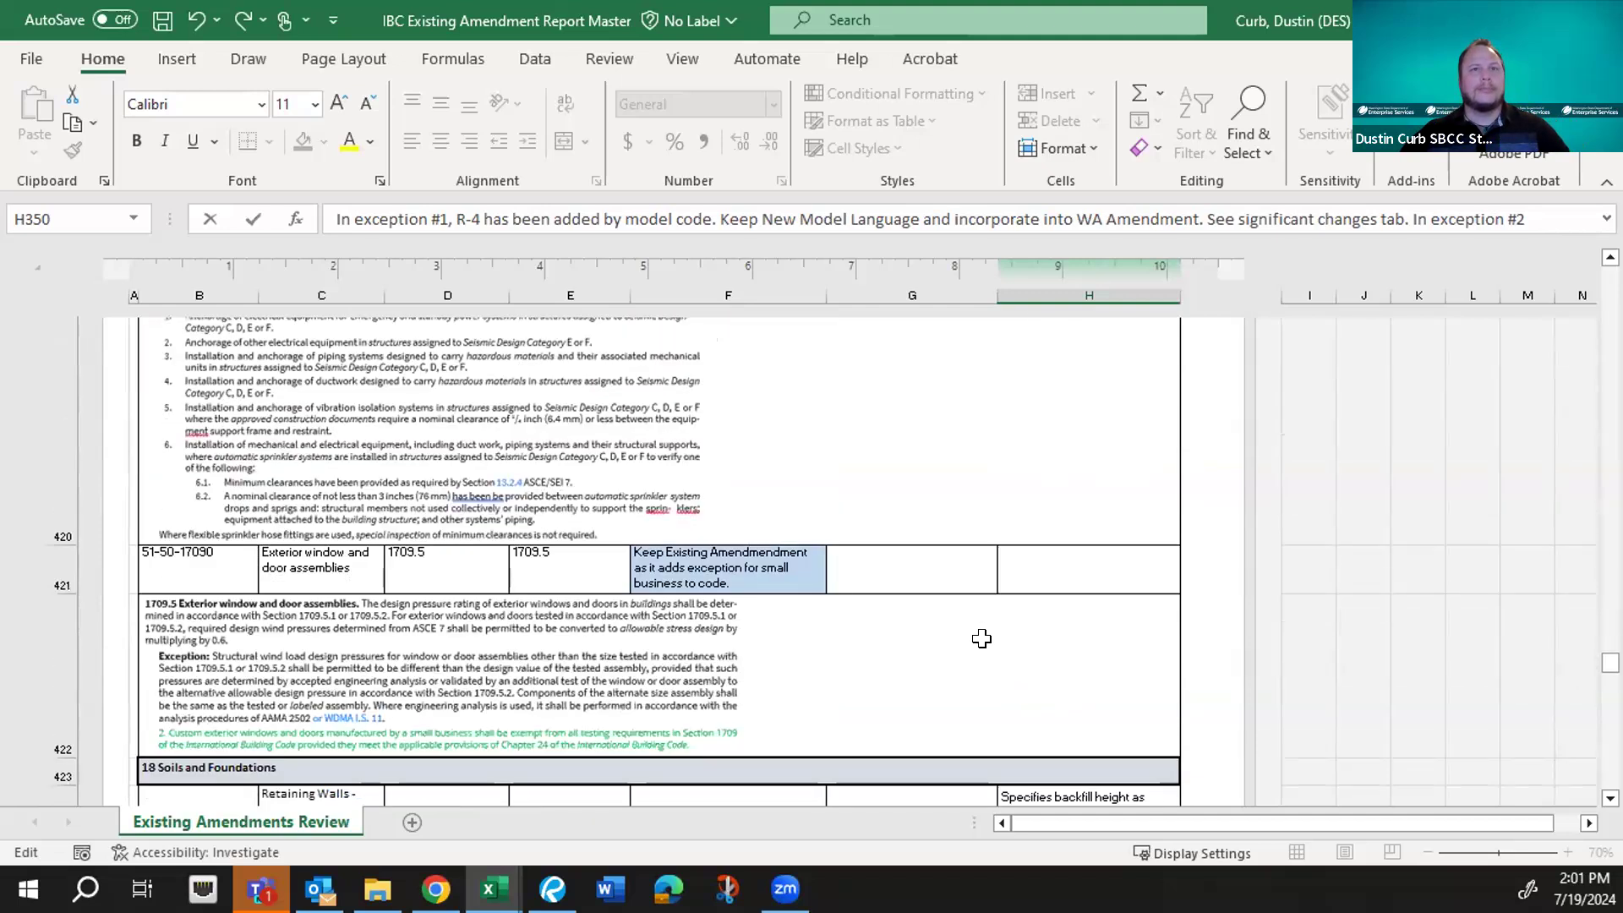
- Fill the "Maintain Existing Ammendment" cell F424 for retaining walls, section 1807.2.2, with light blue
{"action": "scroll", "coordinate": [981, 638], "scroll_direction": "down", "scroll_amount": 1}
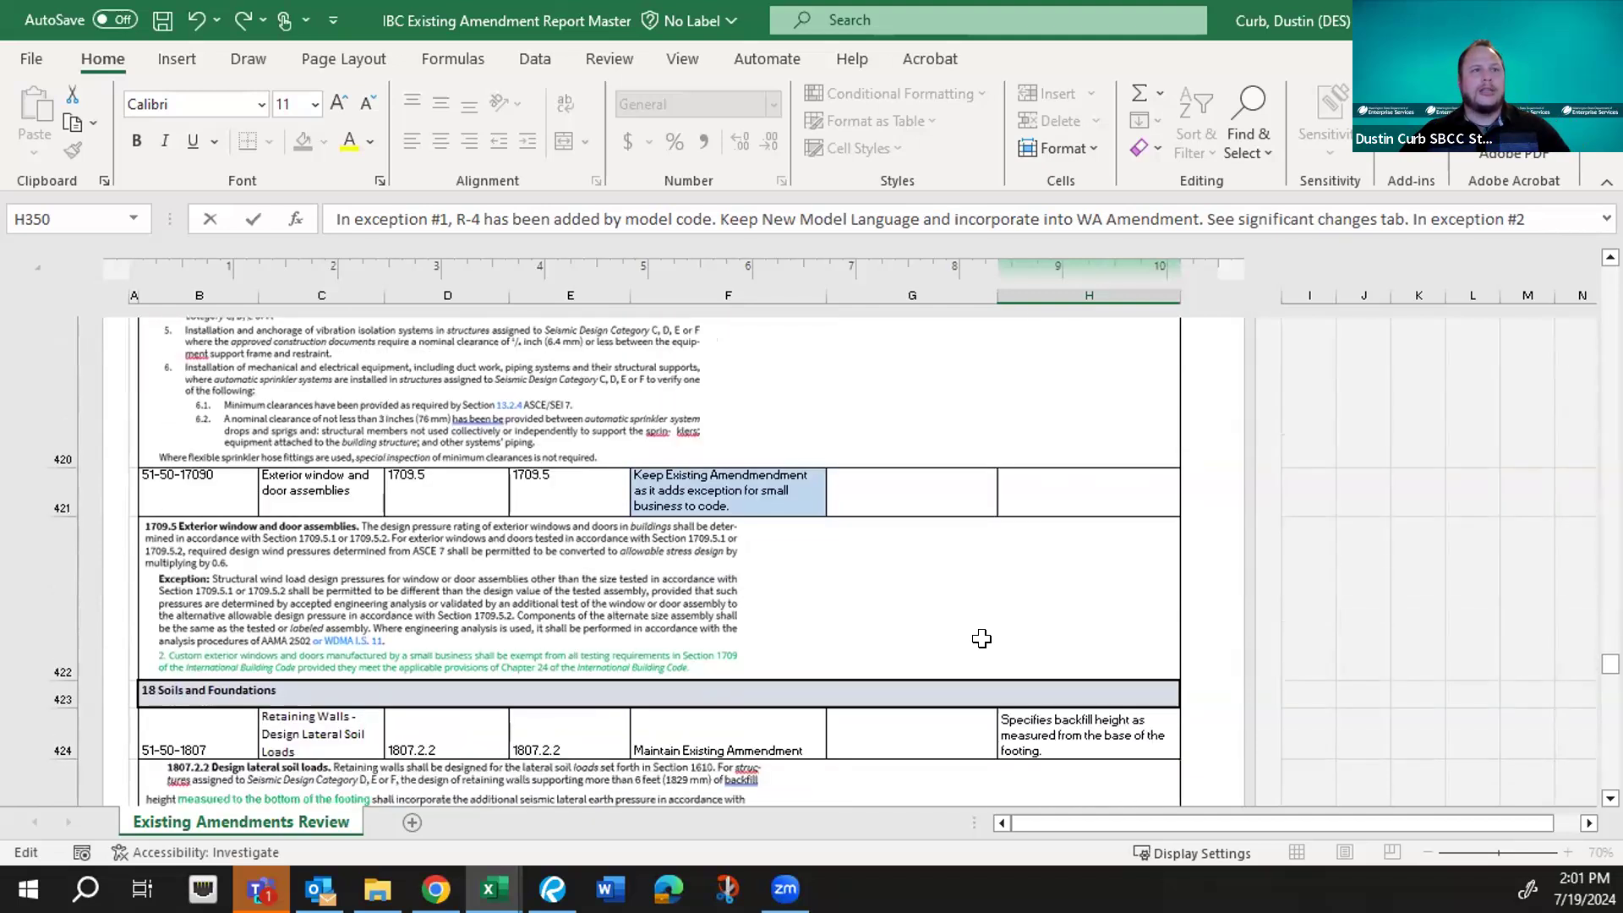
{"action": "scroll", "coordinate": [981, 638], "scroll_direction": "down", "scroll_amount": 2}
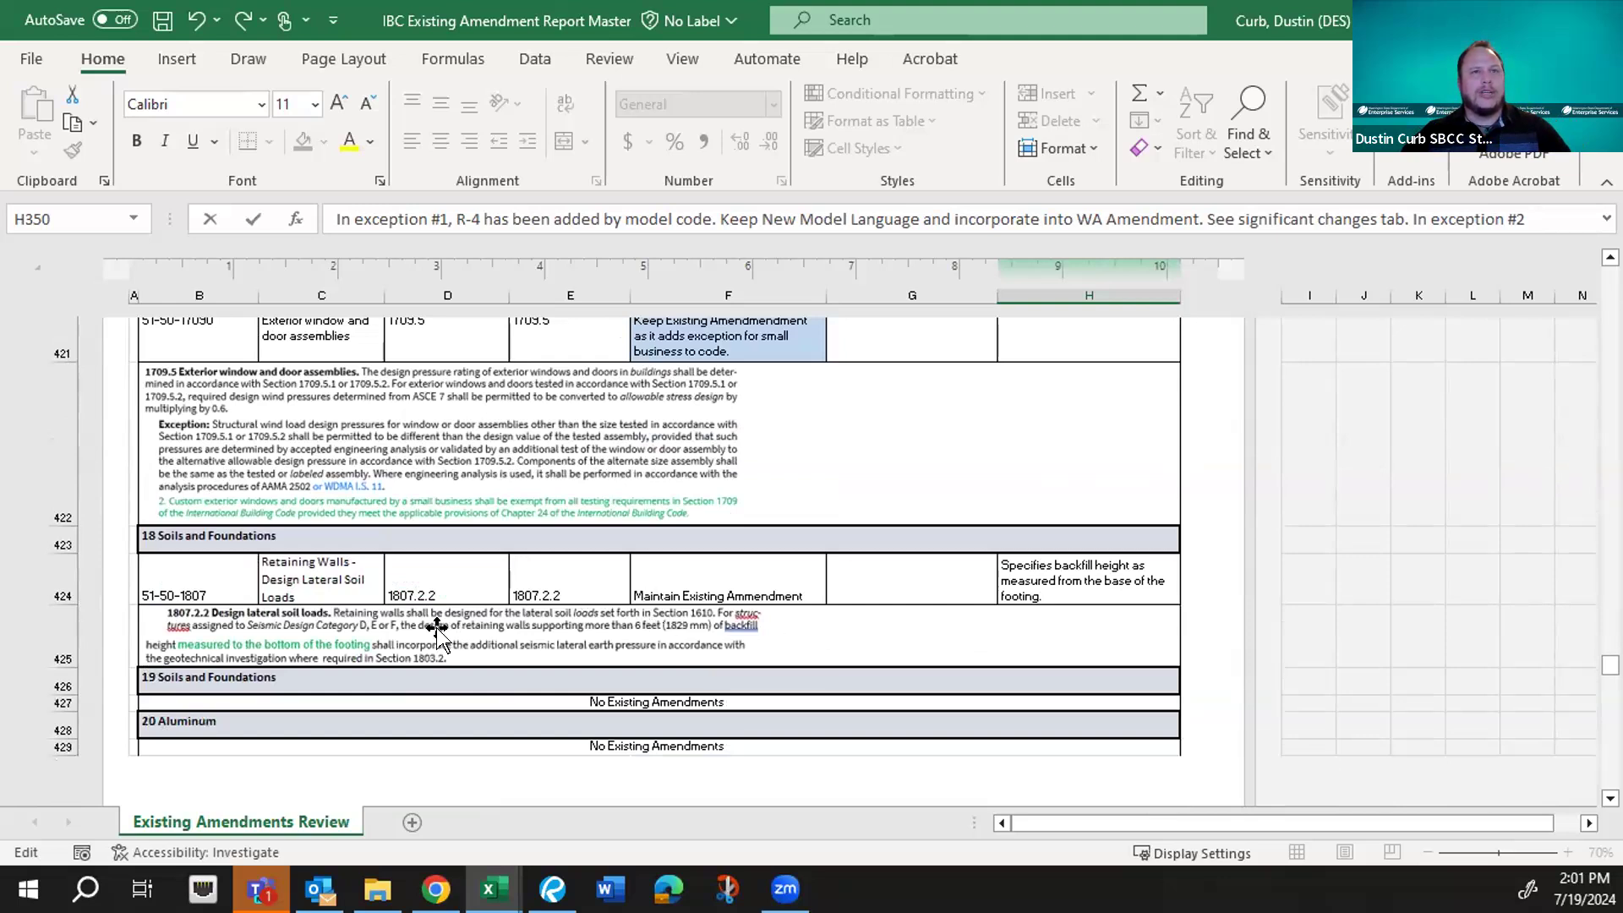
{"action": "left_click", "coordinate": [733, 579]}
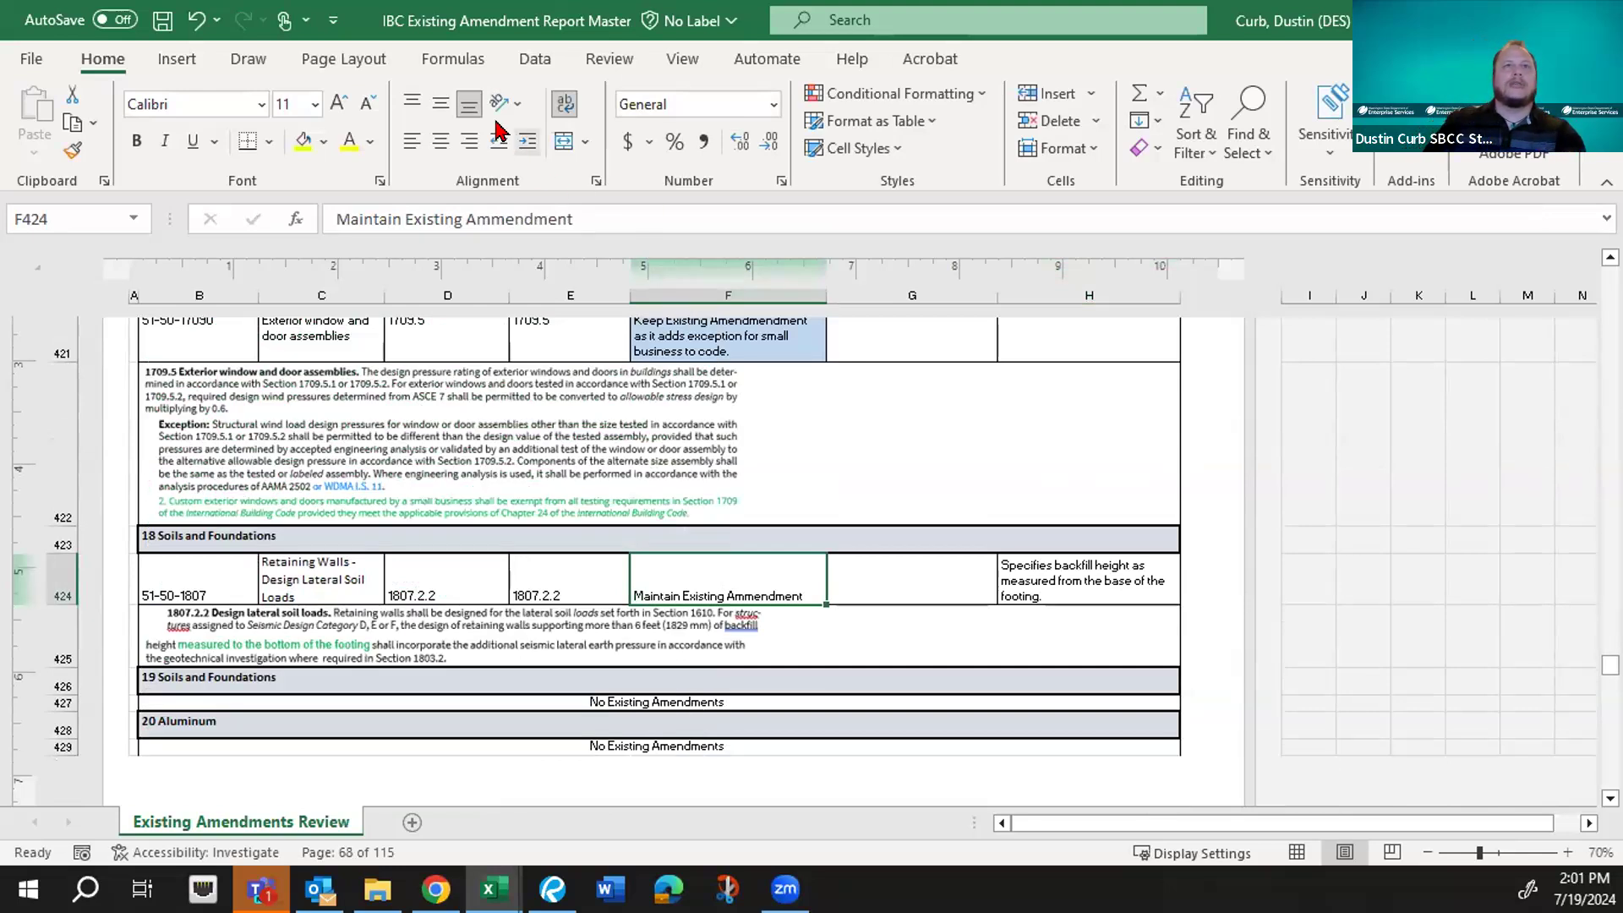
{"action": "left_click", "coordinate": [325, 144]}
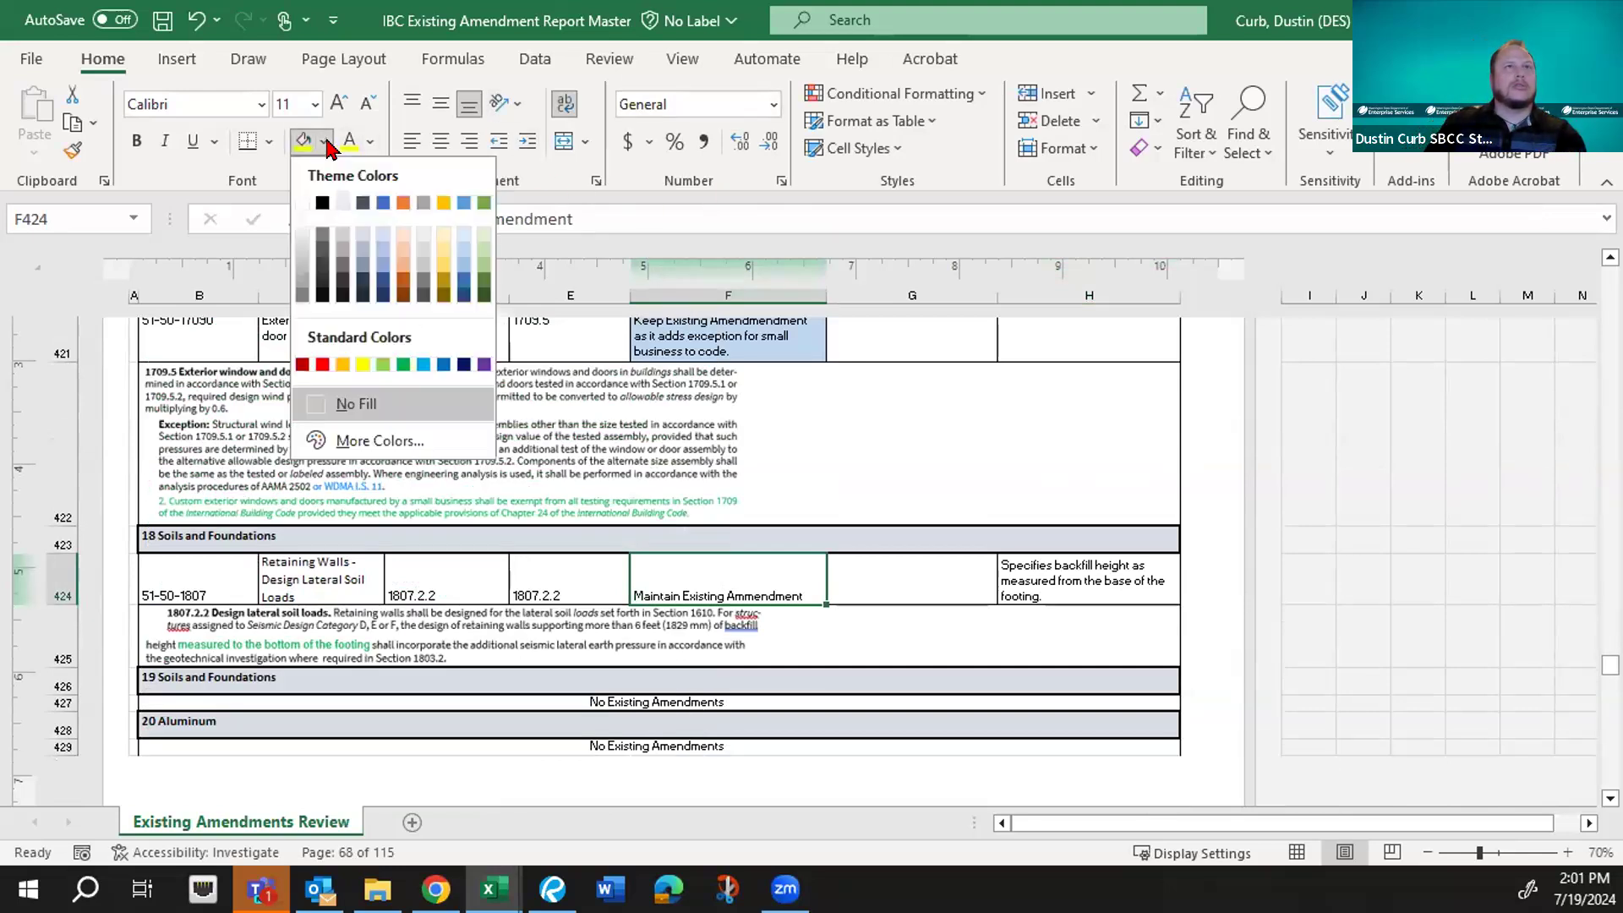
{"action": "left_click", "coordinate": [374, 251]}
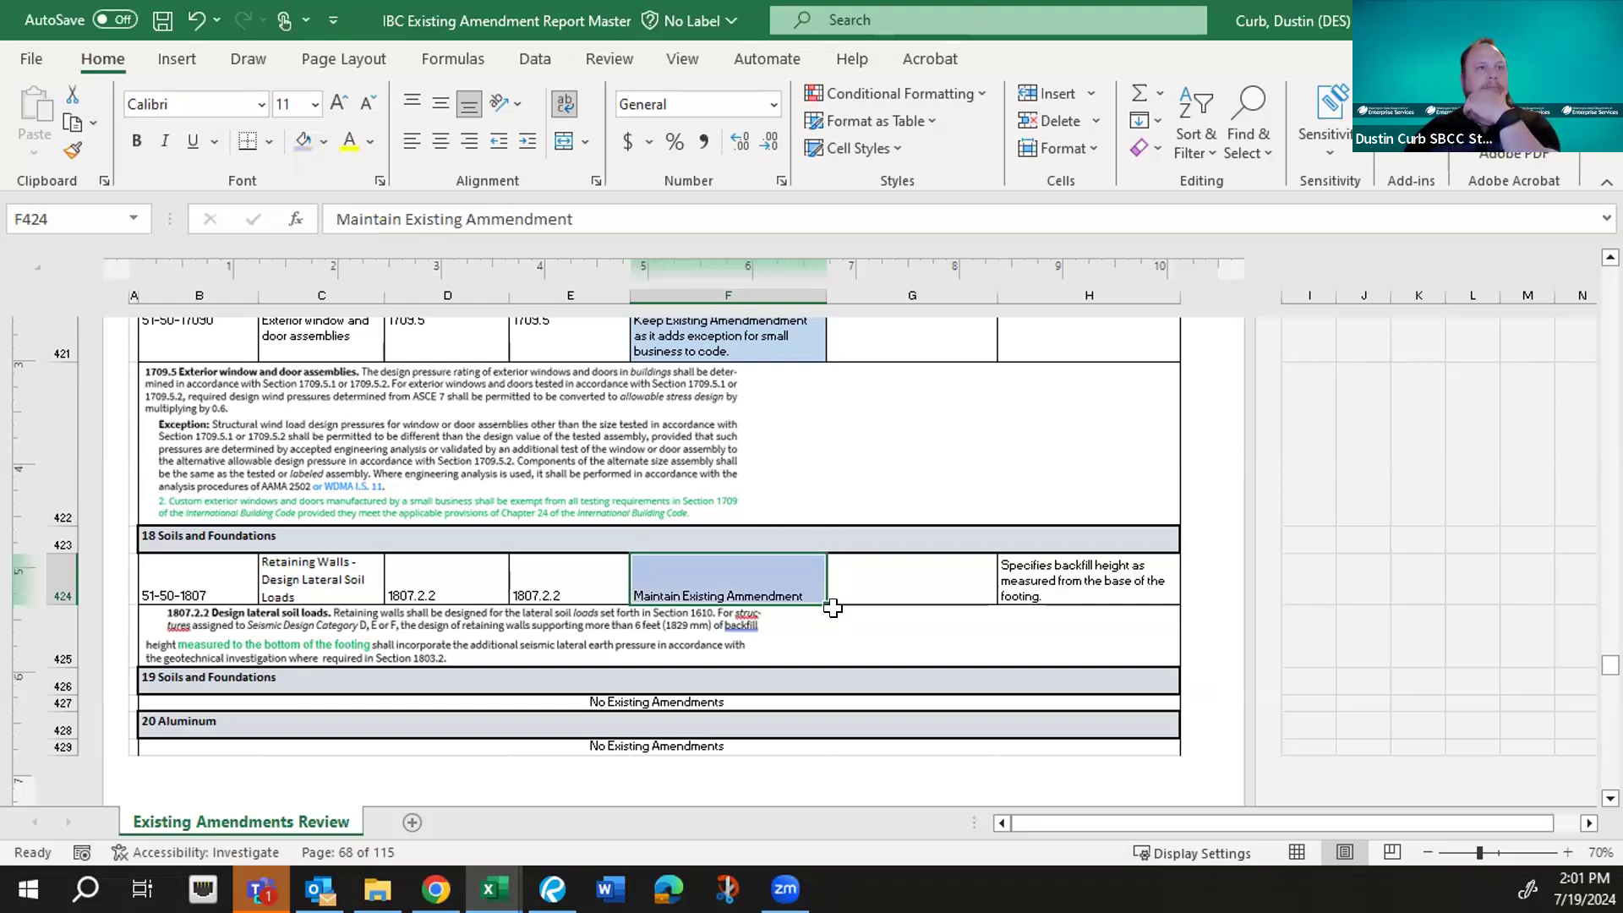
- Review the amendment entries and recommendations in the masonry, steel and wood chapters, down to the cross-laminated timber roofs
{"action": "scroll", "coordinate": [830, 609], "scroll_direction": "down", "scroll_amount": 1}
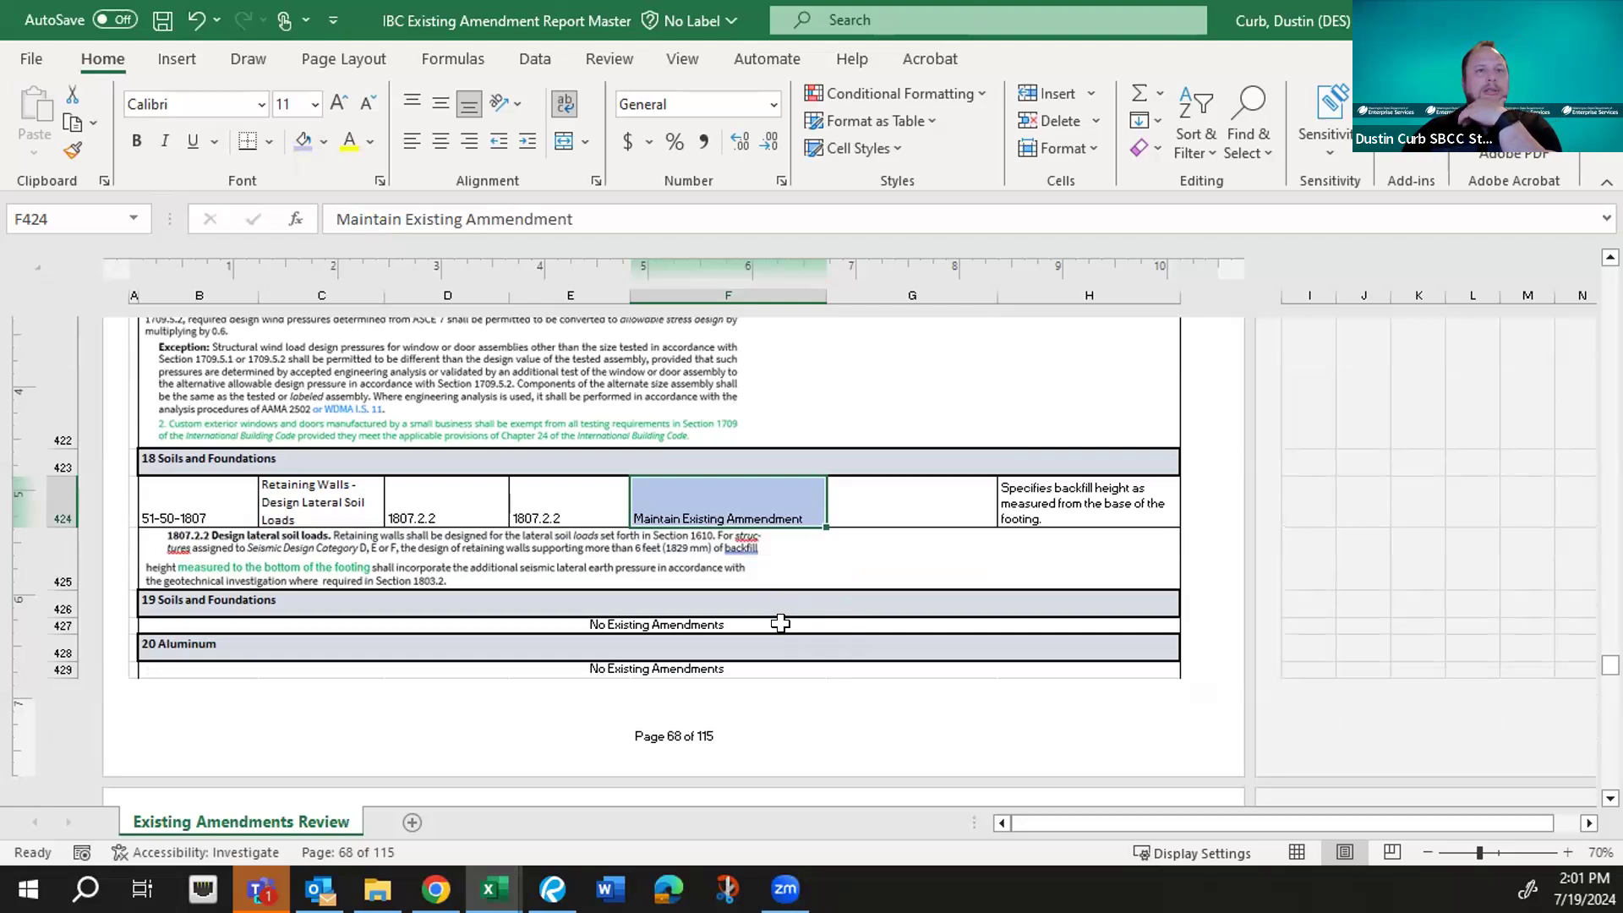
{"action": "scroll", "coordinate": [786, 625], "scroll_direction": "down", "scroll_amount": 2}
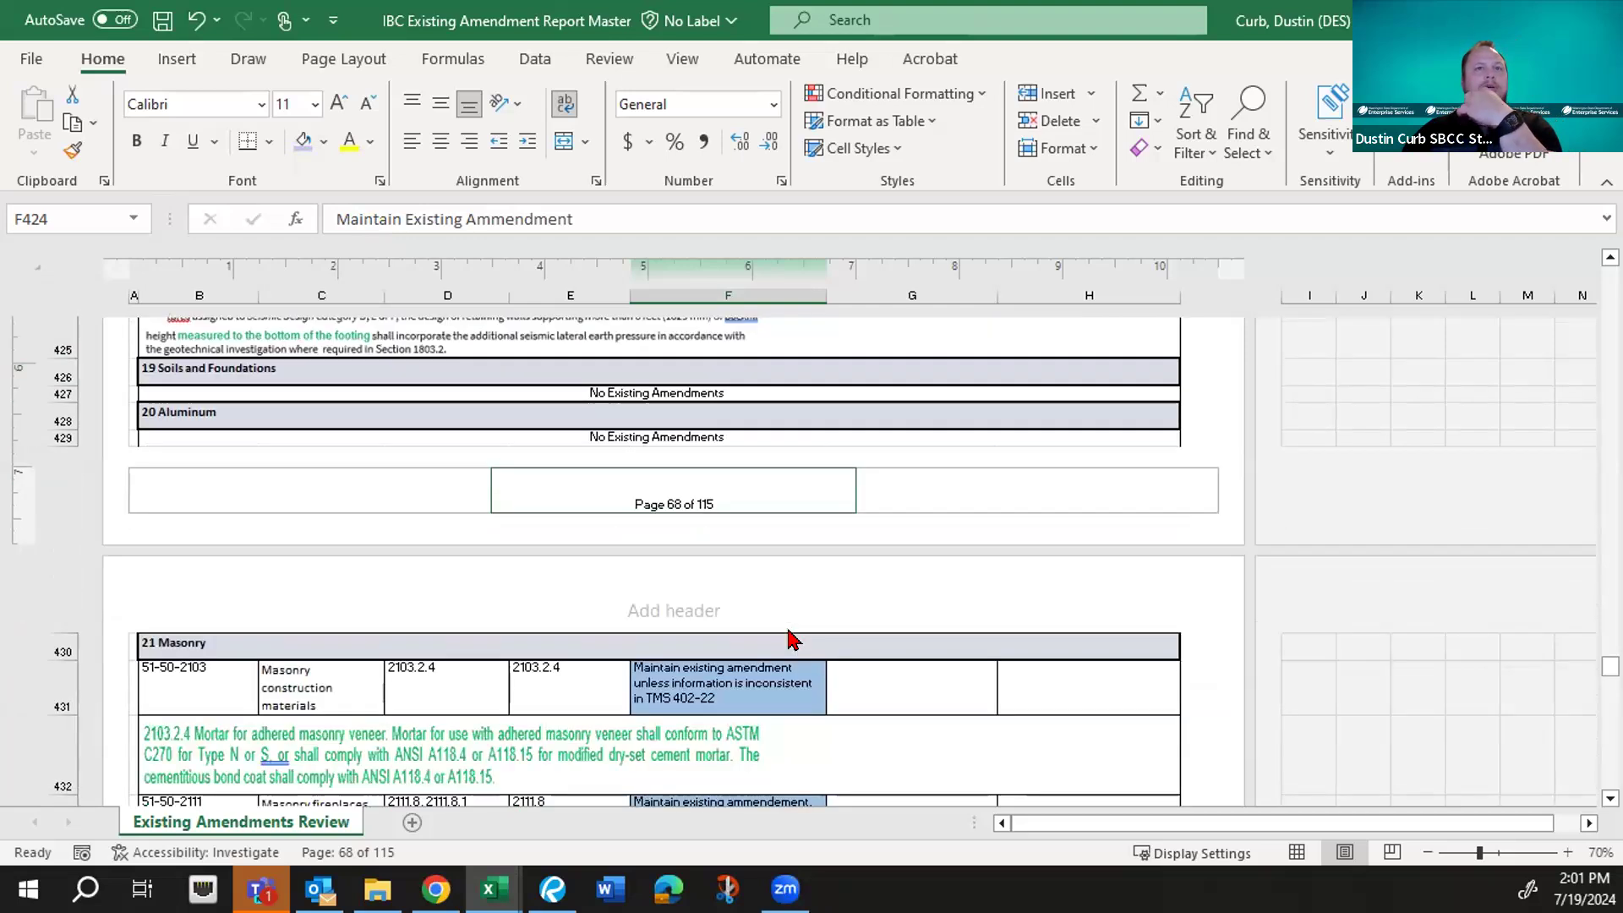
{"action": "scroll", "coordinate": [792, 640], "scroll_direction": "down", "scroll_amount": 1}
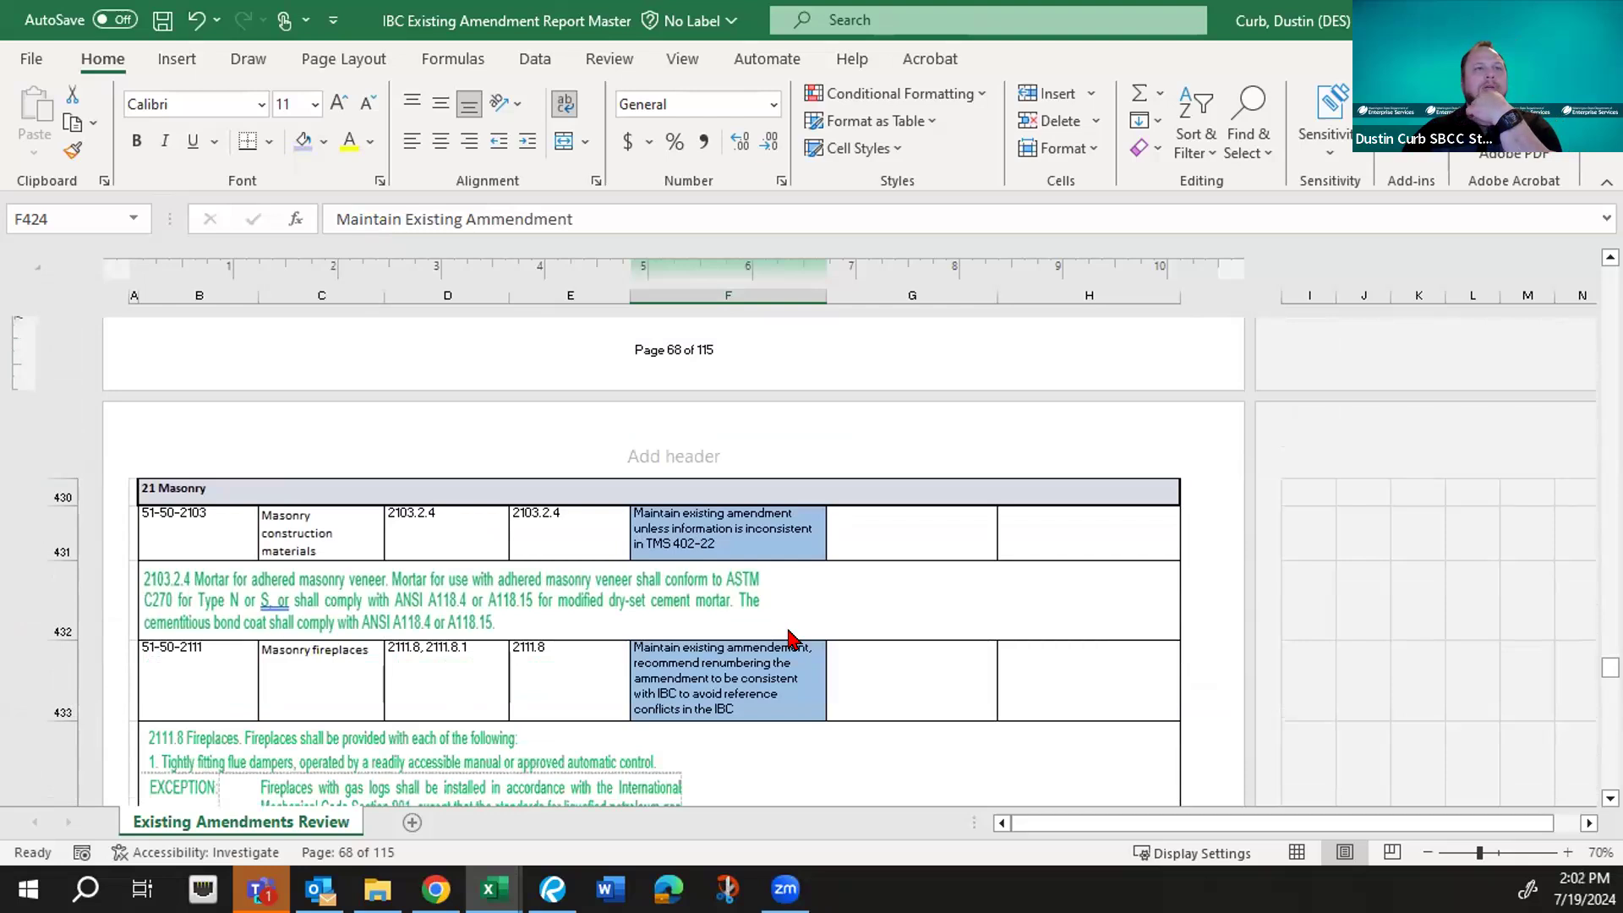
{"action": "scroll", "coordinate": [792, 640], "scroll_direction": "down", "scroll_amount": 2}
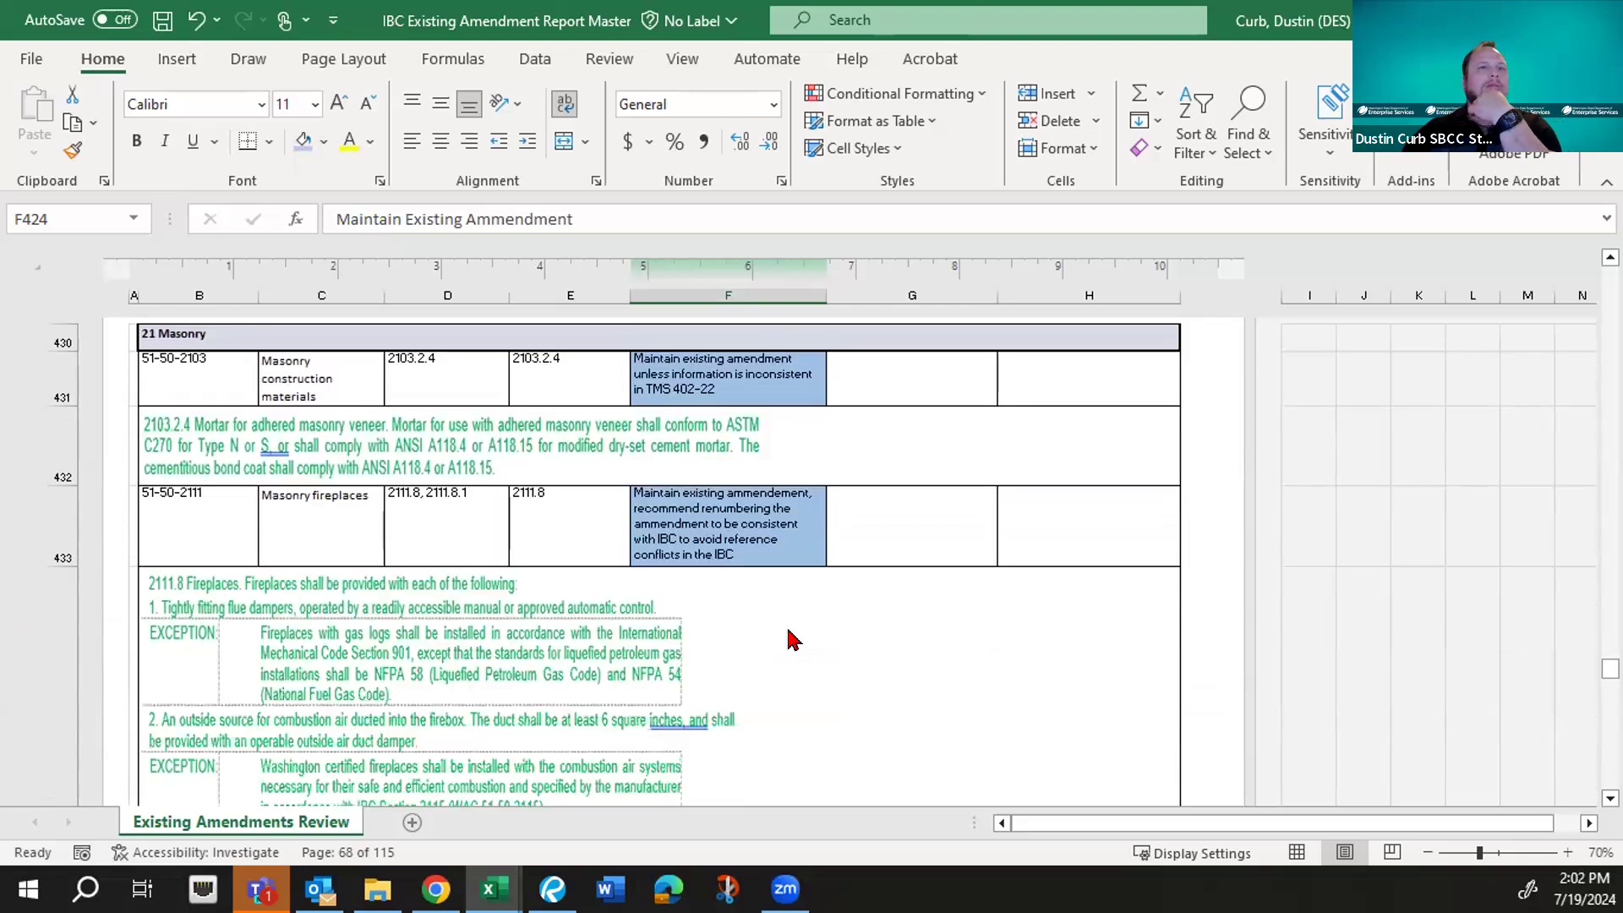
{"action": "scroll", "coordinate": [792, 640], "scroll_direction": "down", "scroll_amount": 3}
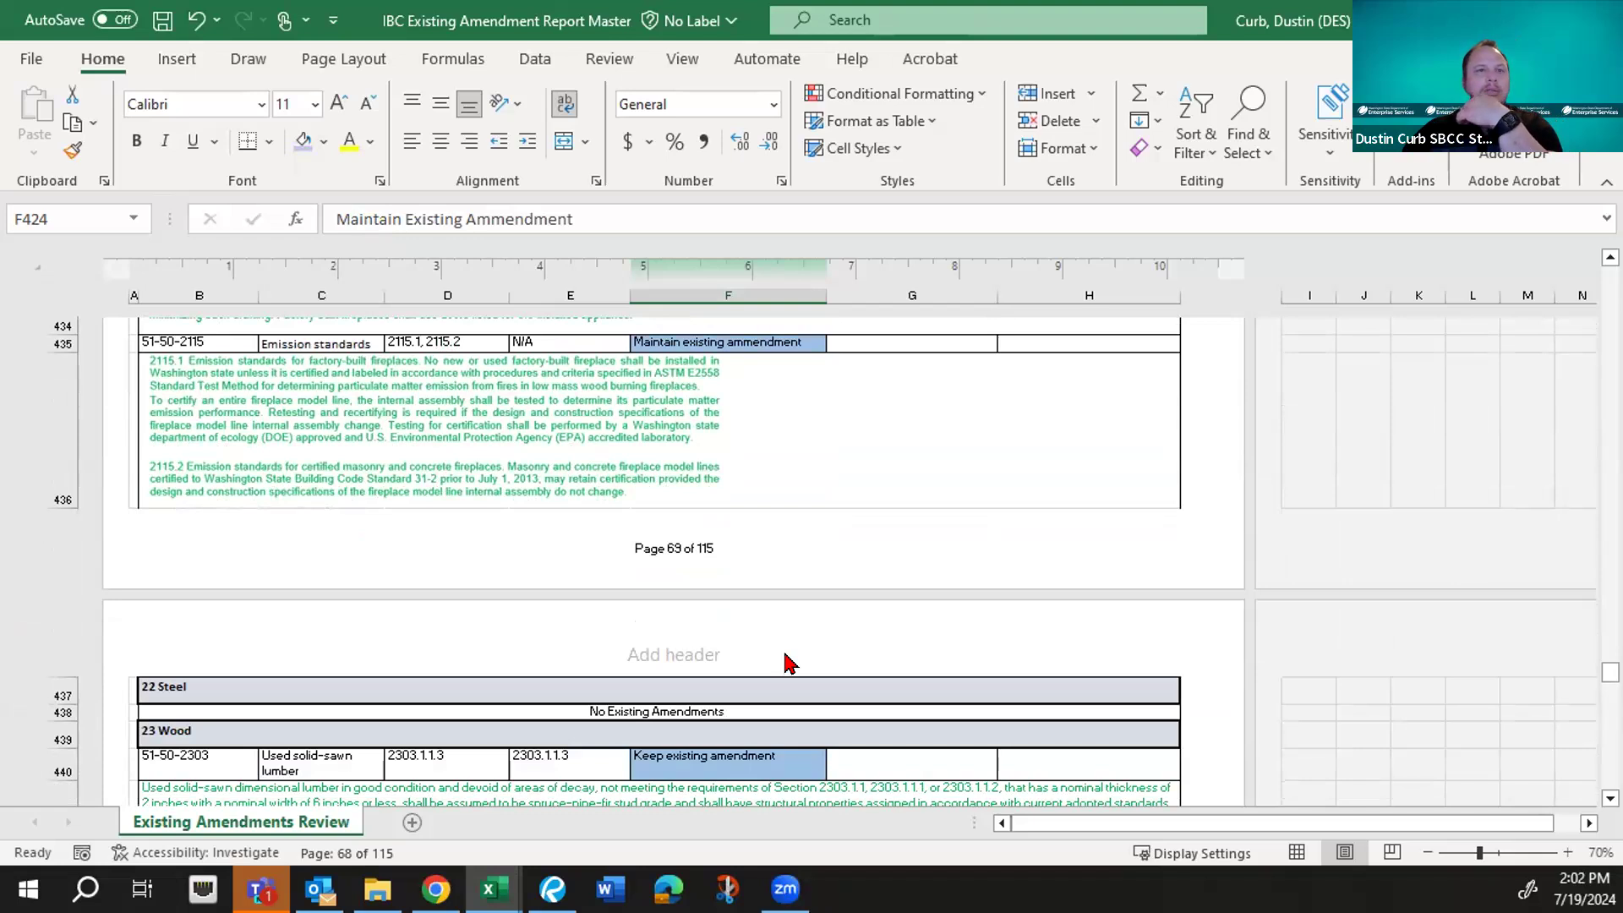
{"action": "scroll", "coordinate": [785, 663], "scroll_direction": "down", "scroll_amount": 3}
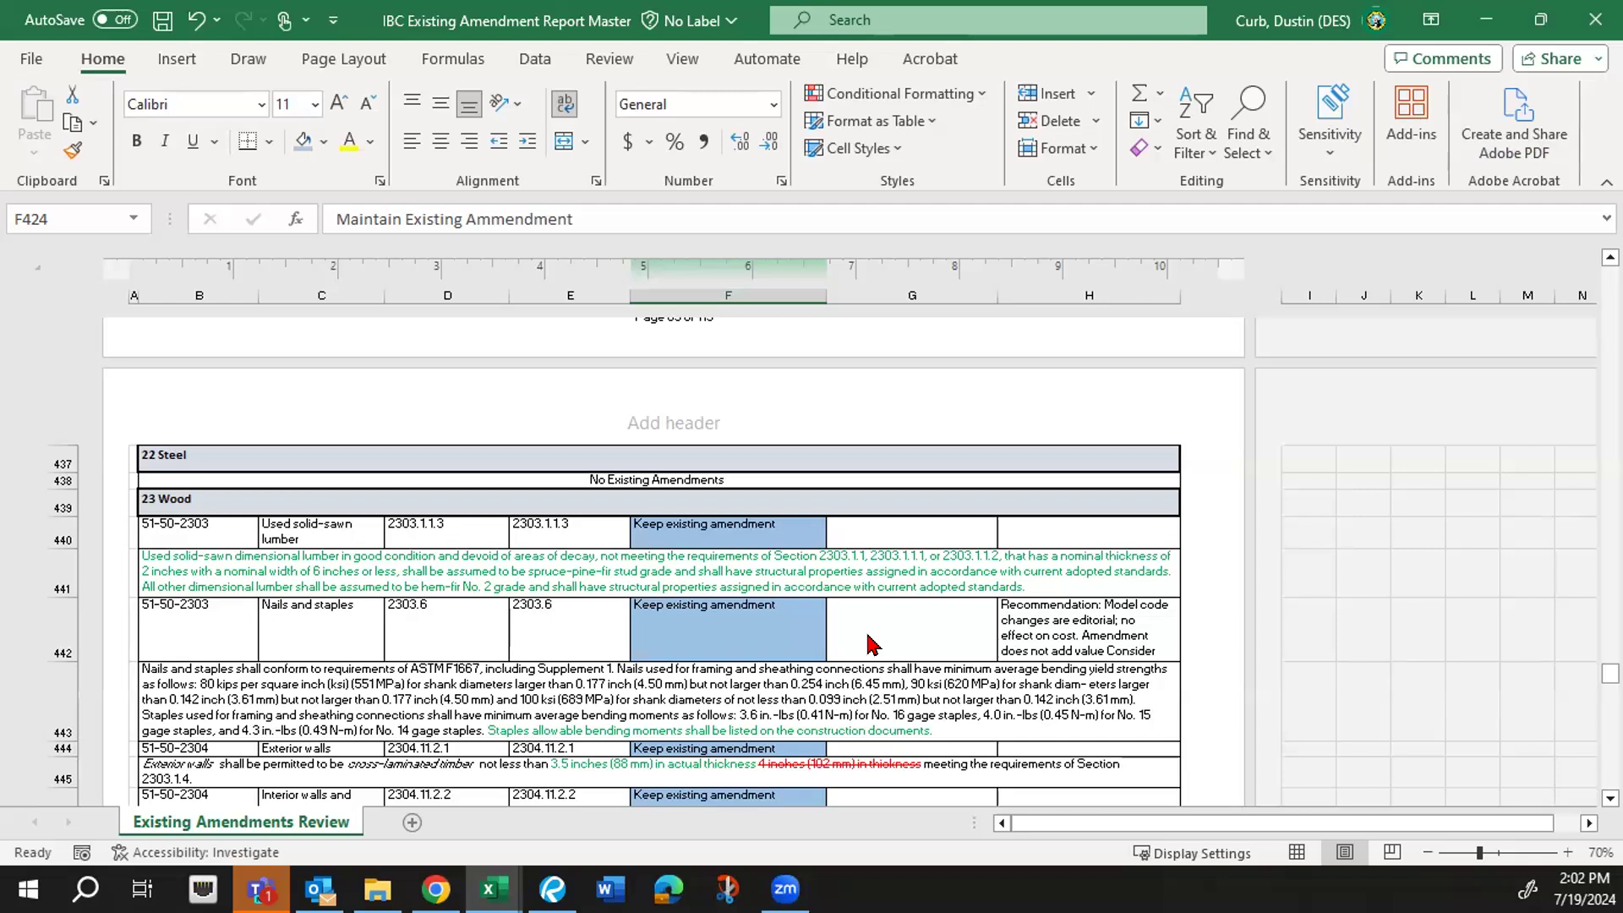
{"action": "scroll", "coordinate": [873, 644], "scroll_direction": "down", "scroll_amount": 1}
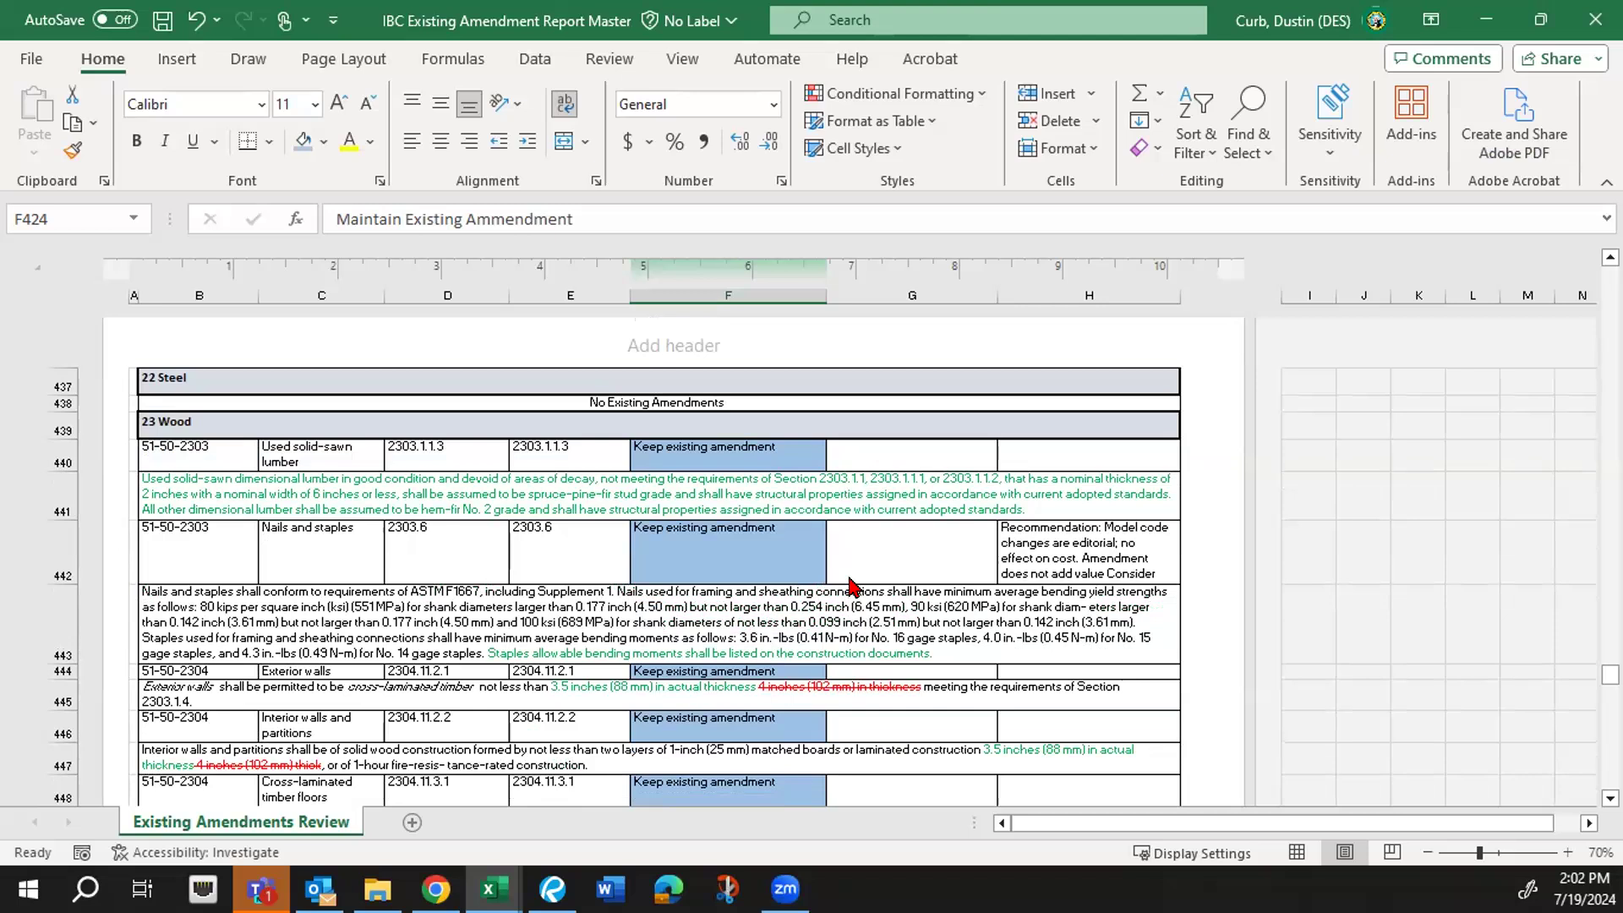
{"action": "scroll", "coordinate": [852, 585], "scroll_direction": "down", "scroll_amount": 1}
{"action": "scroll", "coordinate": [851, 585], "scroll_direction": "down", "scroll_amount": 1}
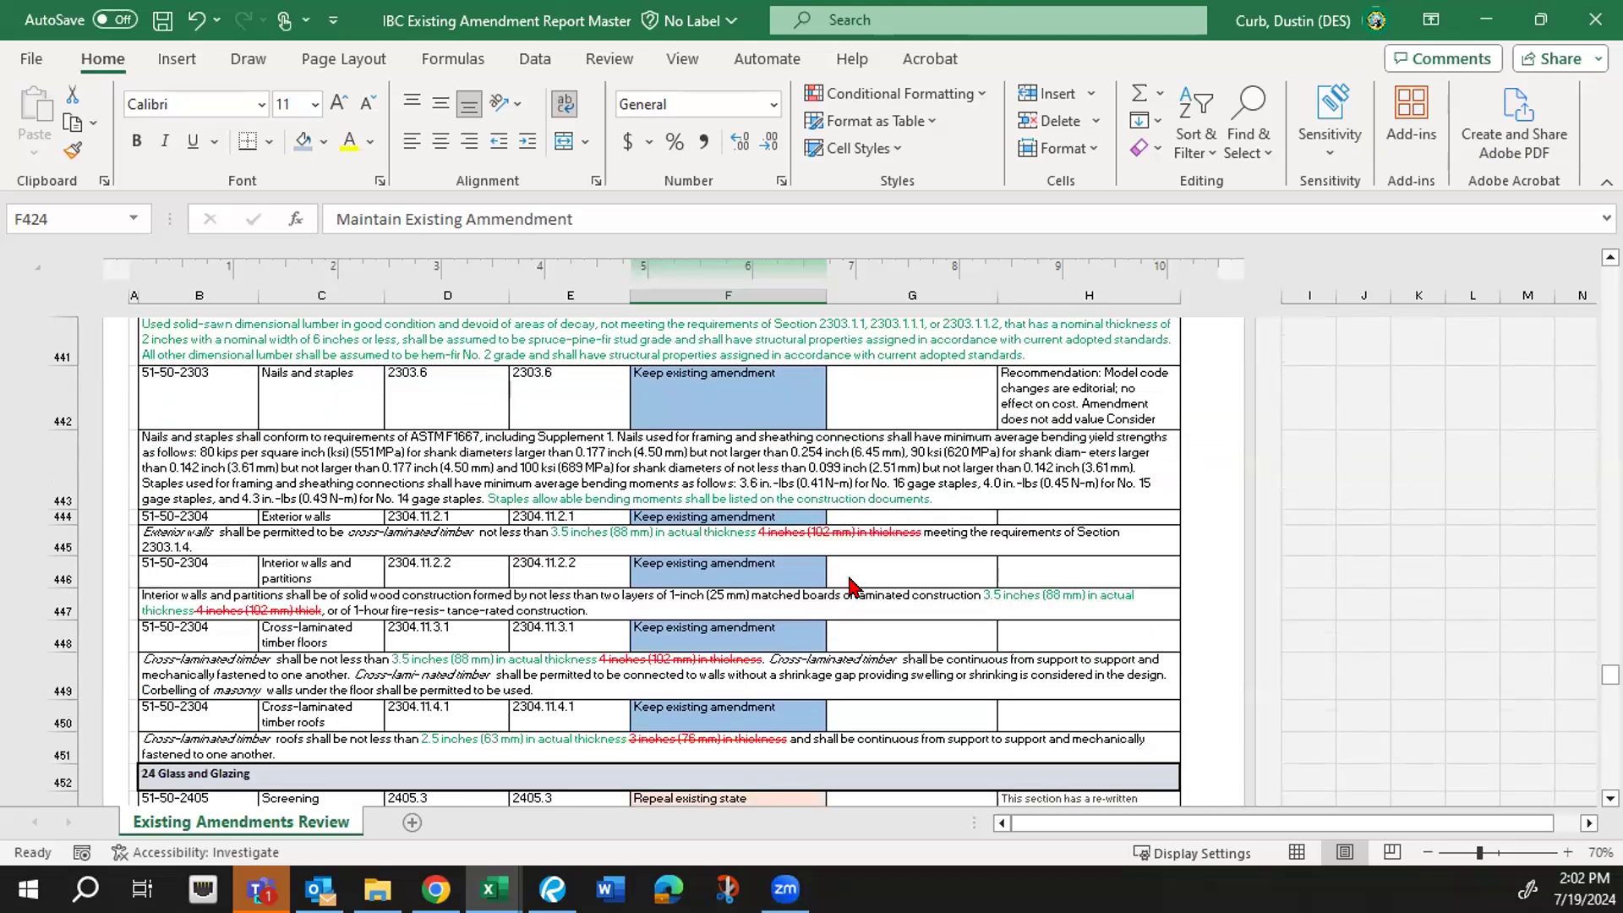
{"action": "scroll", "coordinate": [852, 586], "scroll_direction": "up", "scroll_amount": 1}
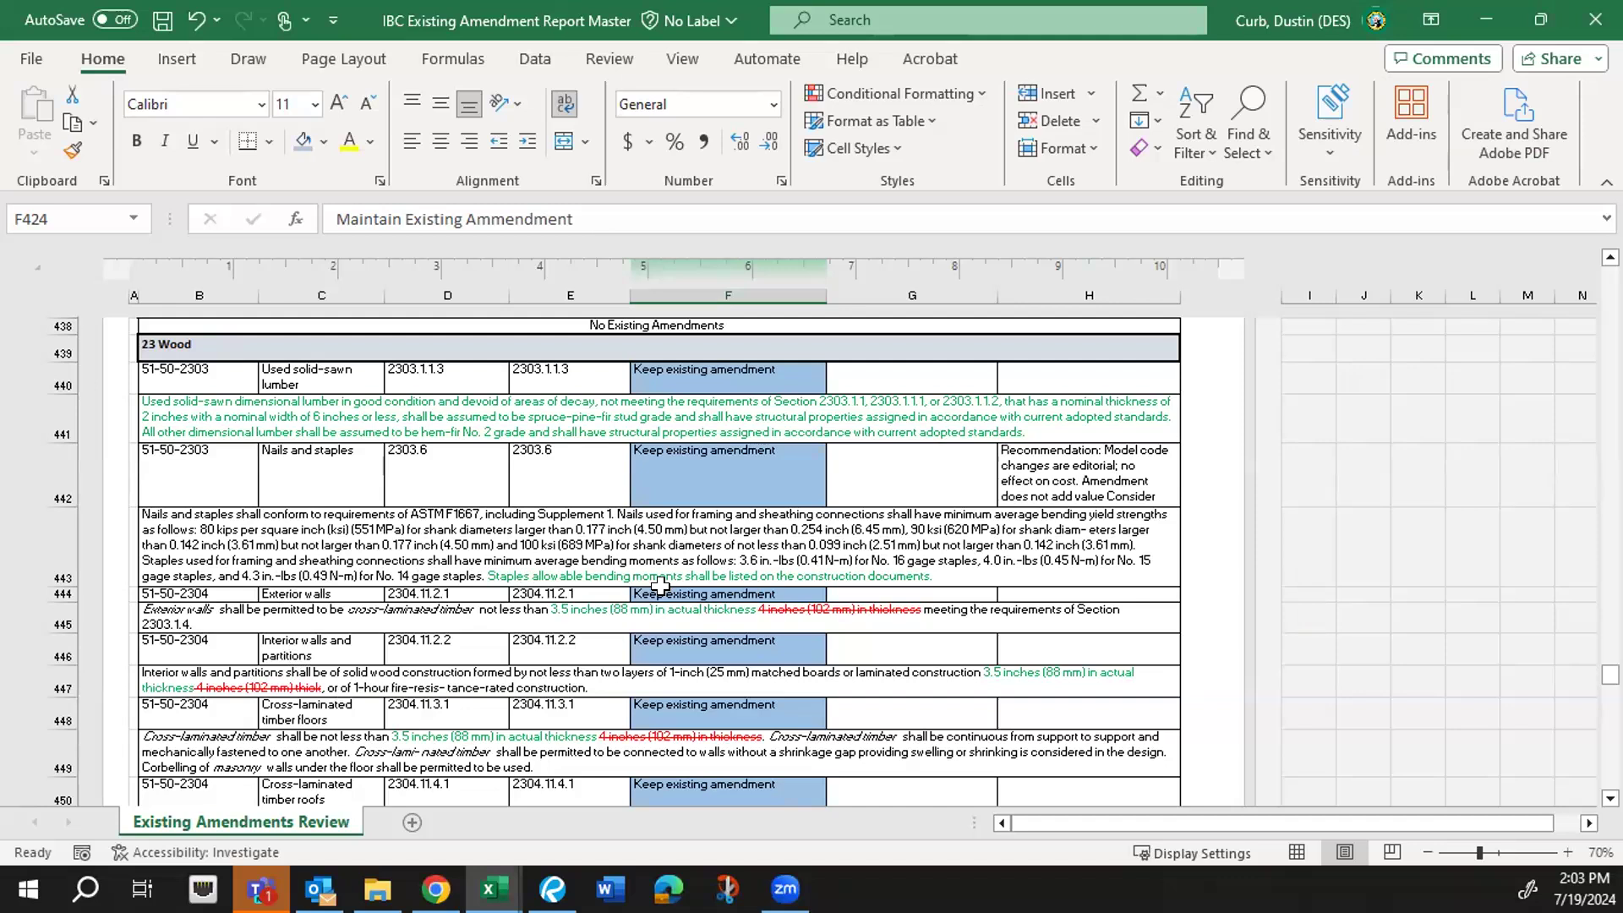
{"action": "scroll", "coordinate": [638, 681], "scroll_direction": "down", "scroll_amount": 1}
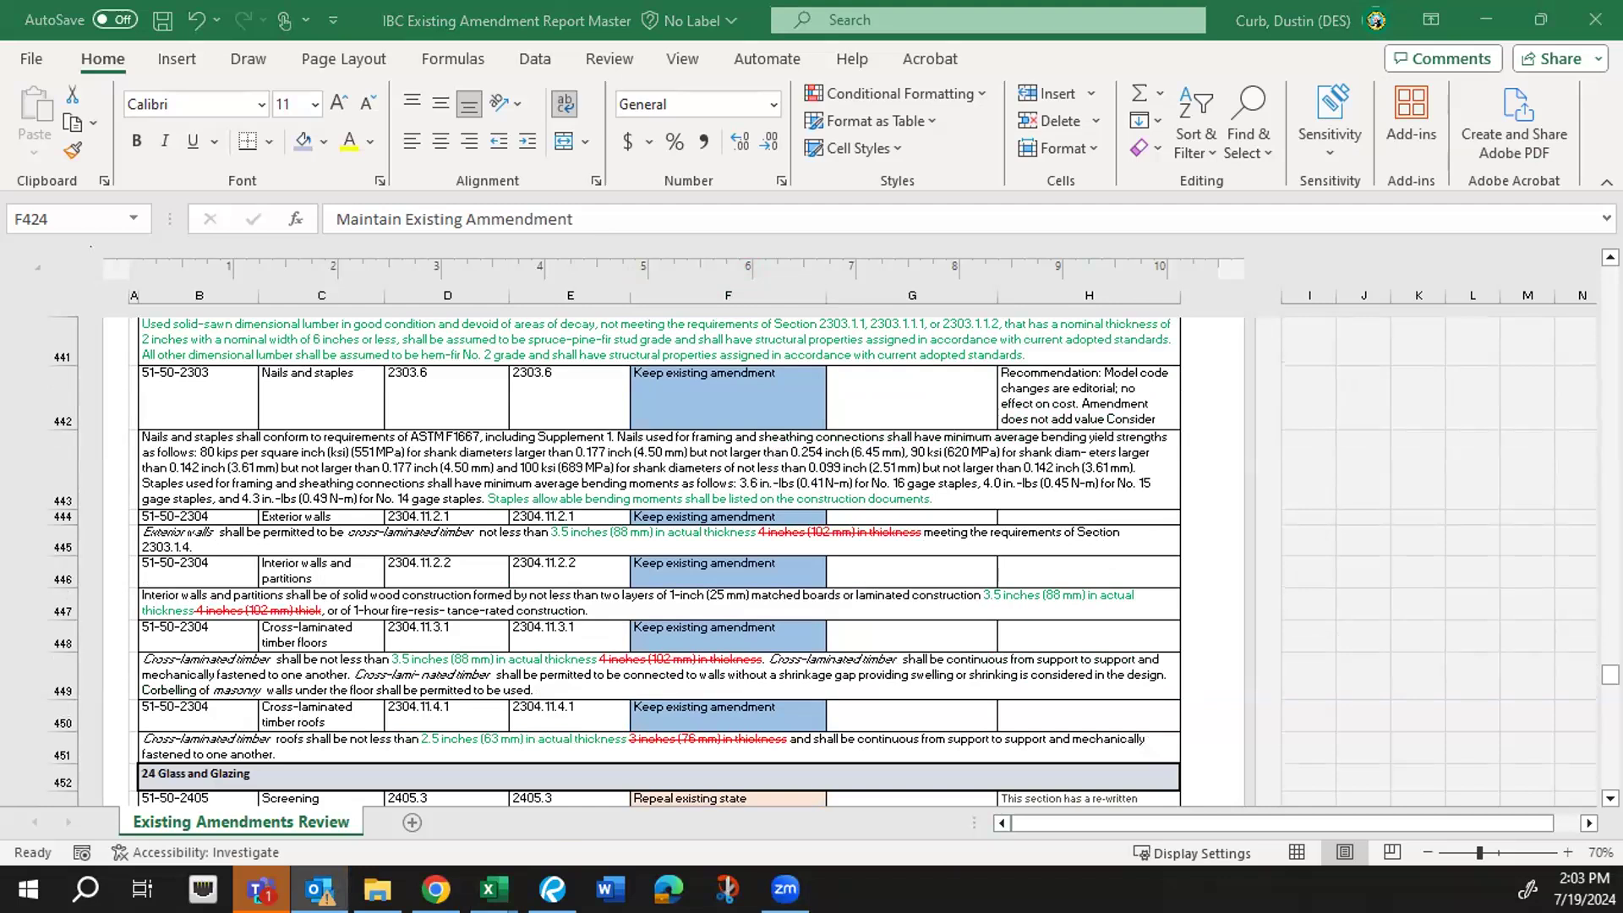
{"action": "key", "text": "alt+Tab"}
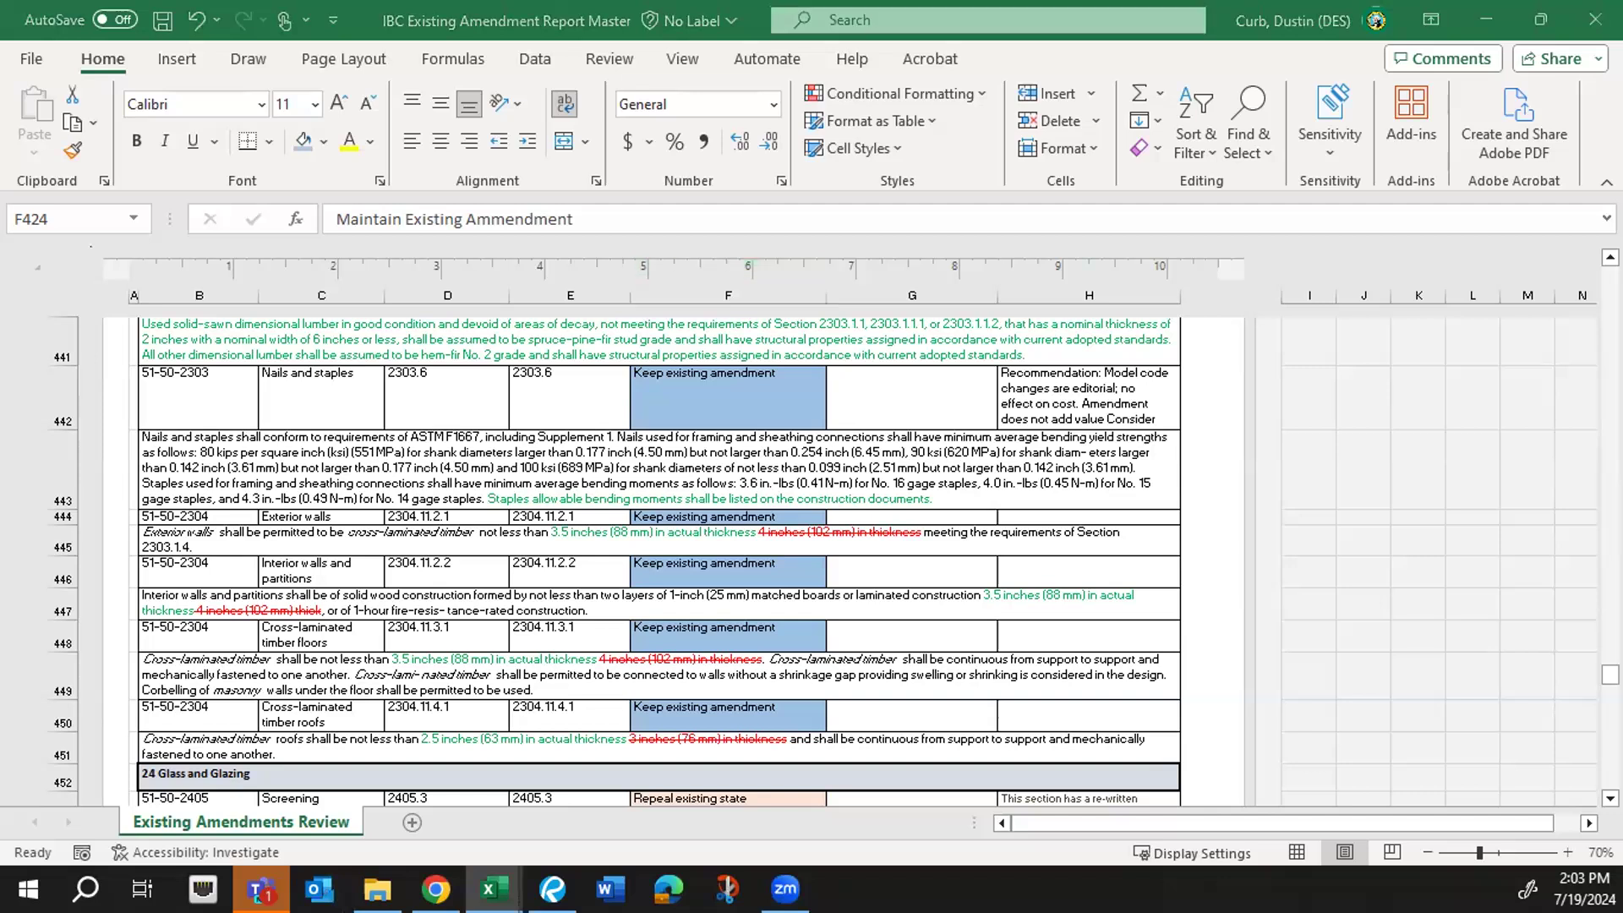
{"action": "key", "text": "alt+Tab"}
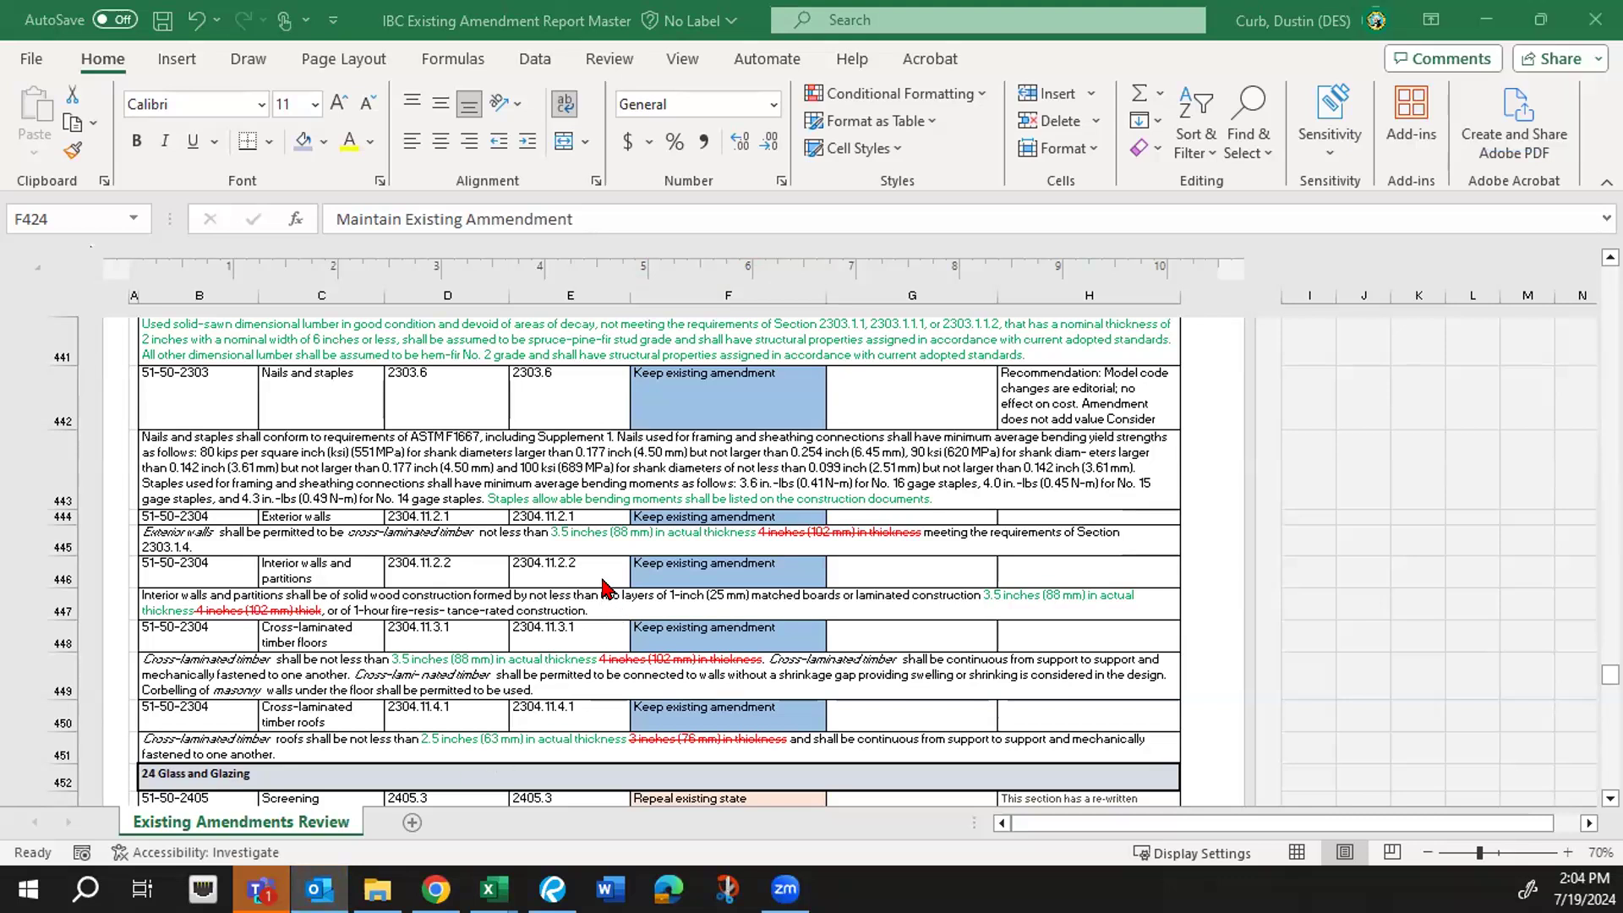
- Enter the note "Verify Table 2308.7.1(1) and(2) is complete in our version" in cell I451, beside the cross-laminated timber roofs text
{"action": "scroll", "coordinate": [605, 585], "scroll_direction": "down", "scroll_amount": 2}
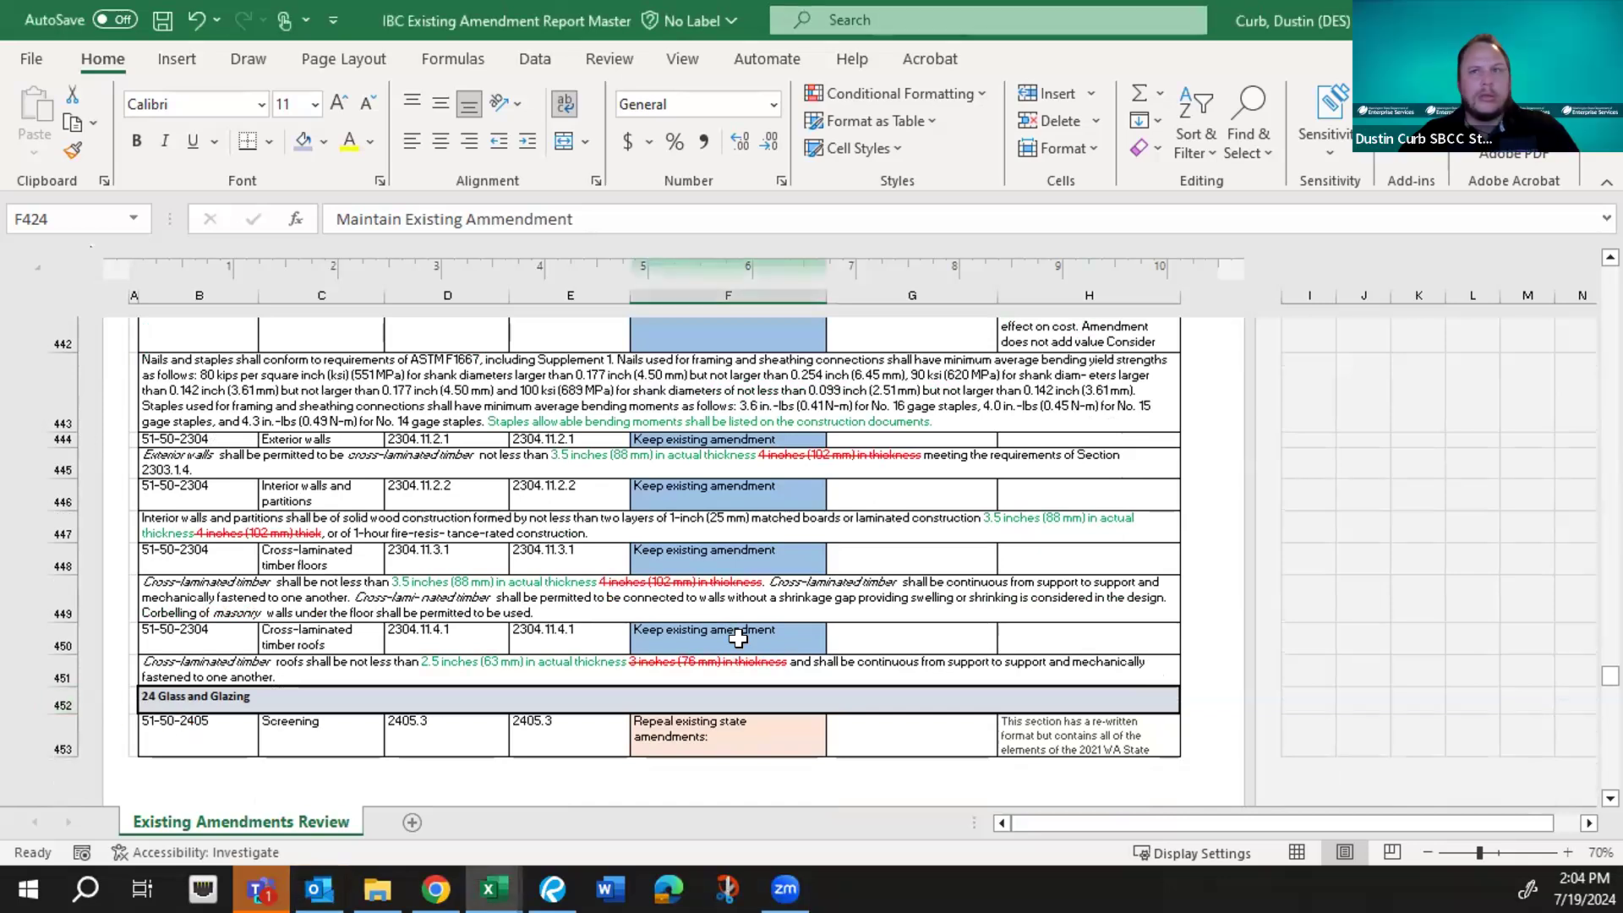
{"action": "left_click", "coordinate": [1287, 667]}
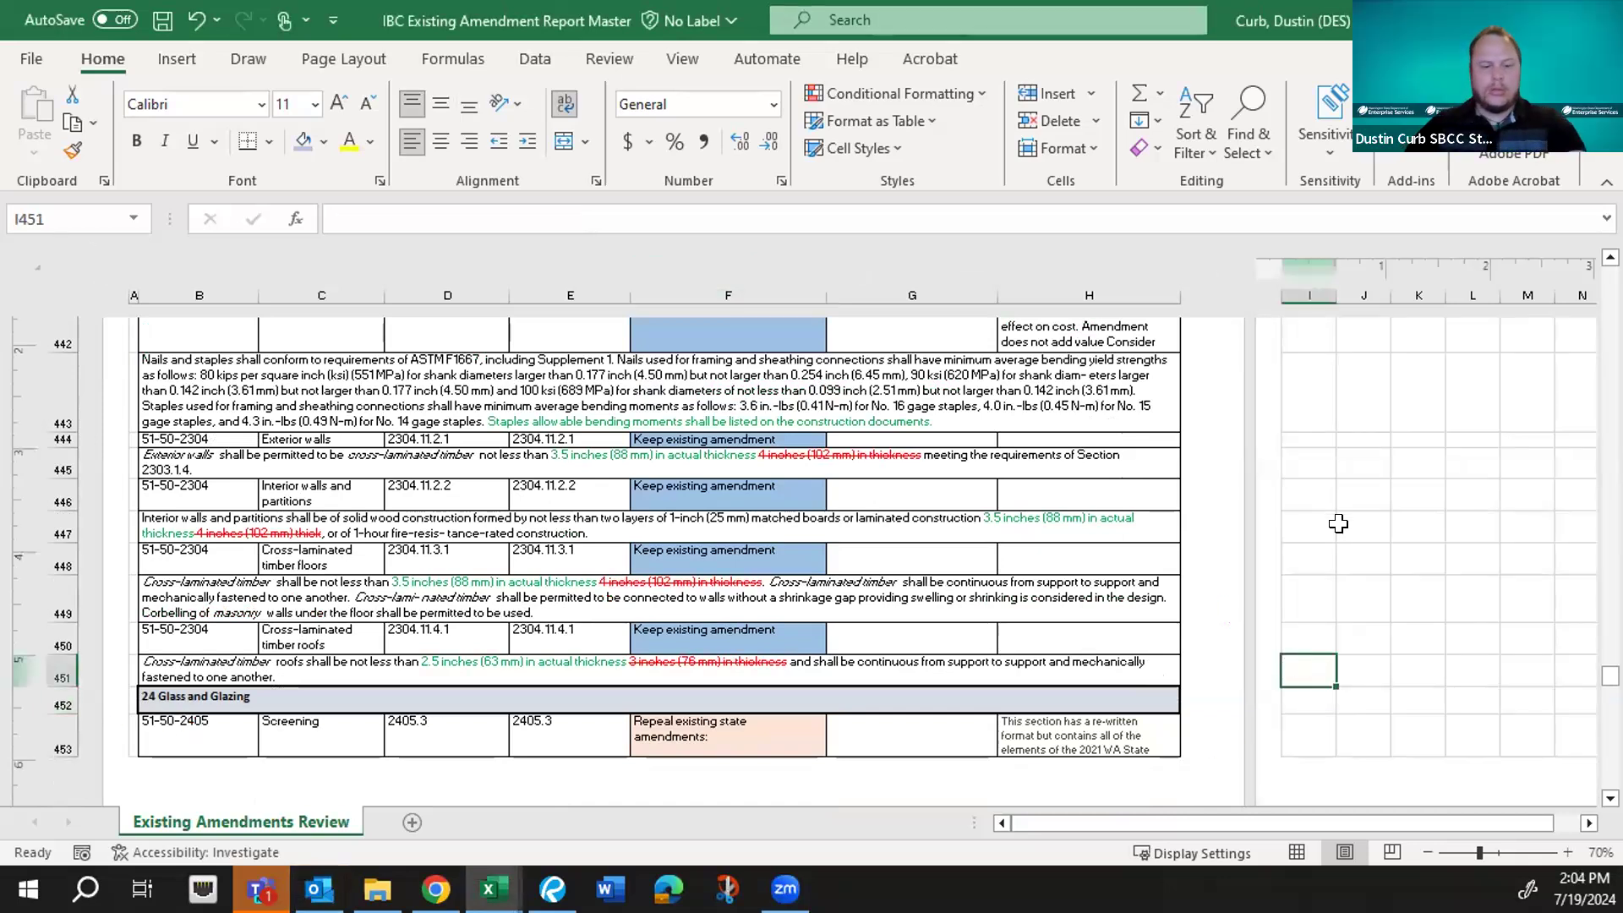
{"action": "type", "text": "Veri"}
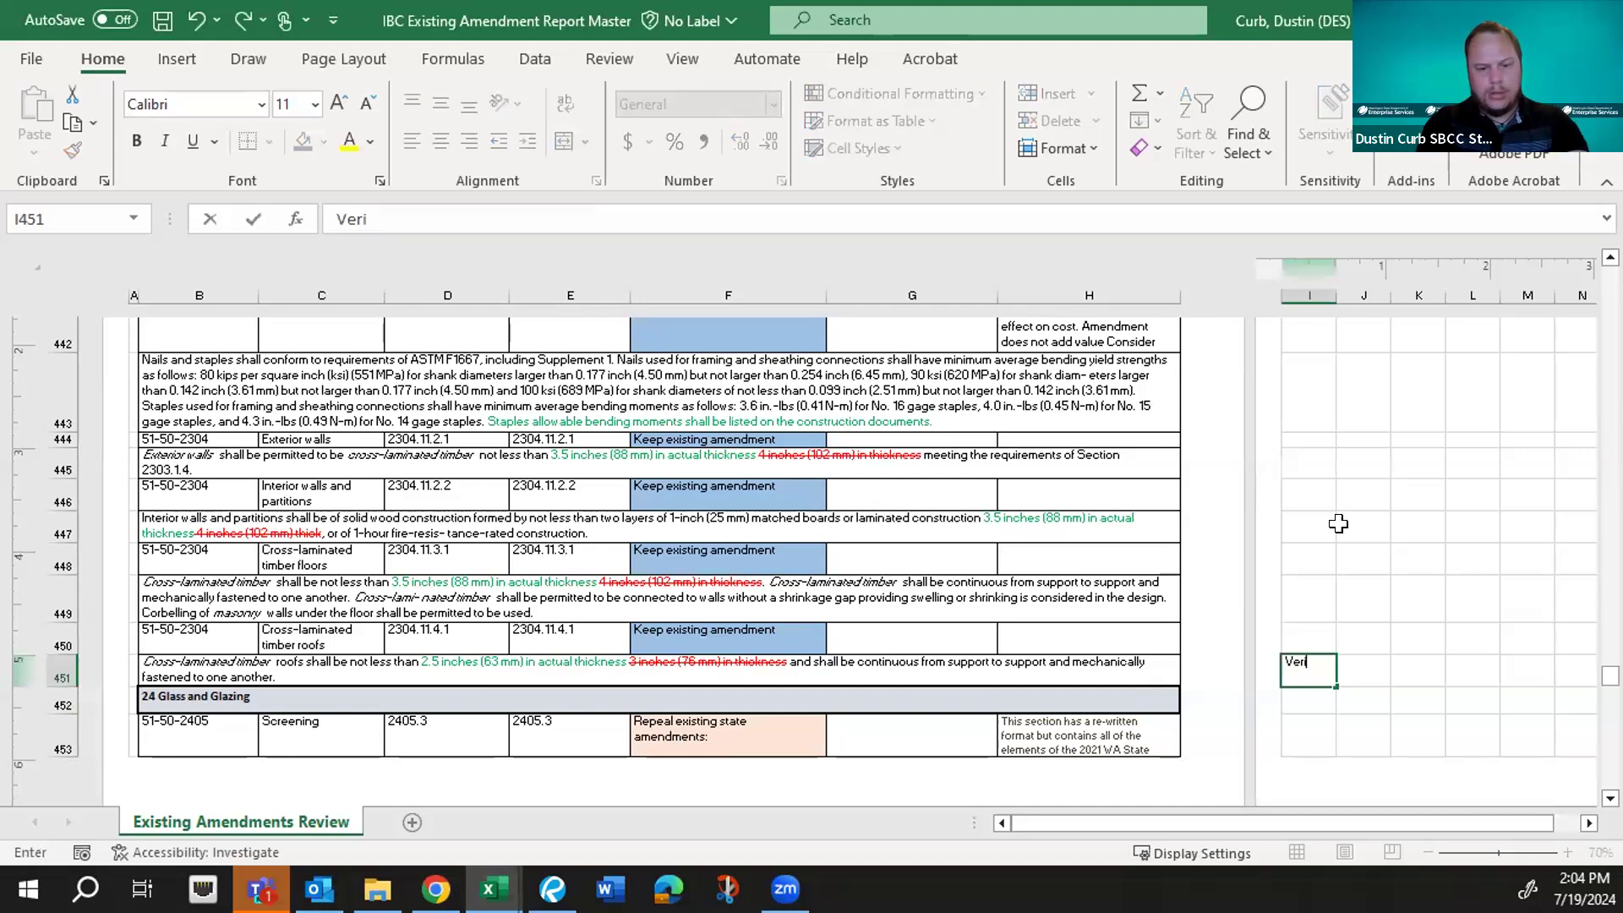
{"action": "type", "text": "fy Table"}
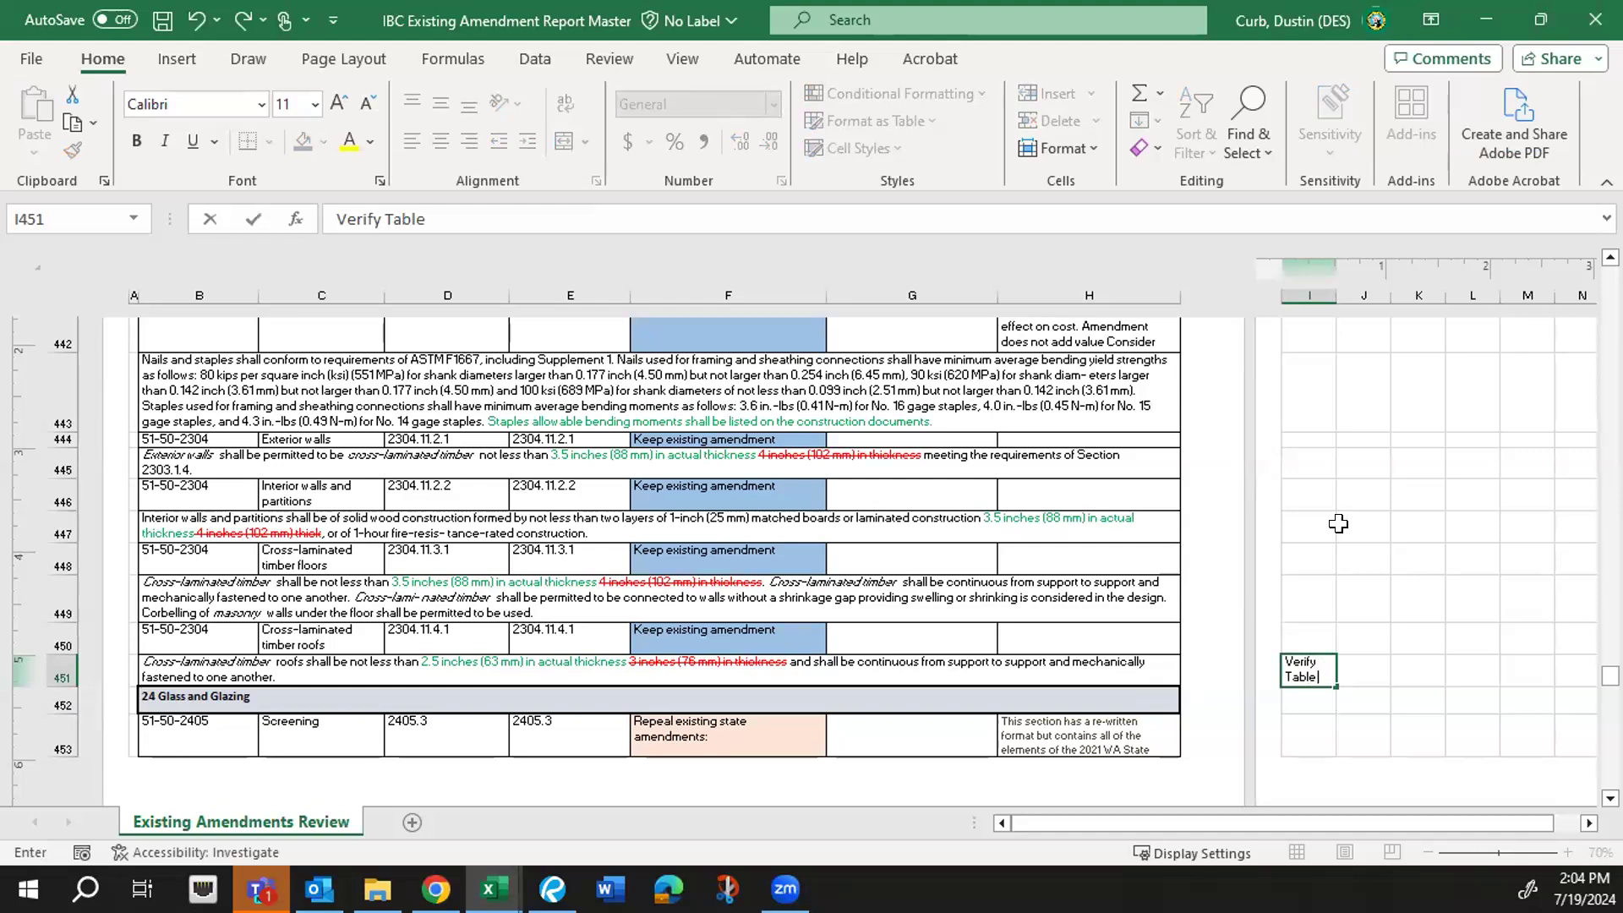
{"action": "type", "text": " 2308.7.1(1) and"}
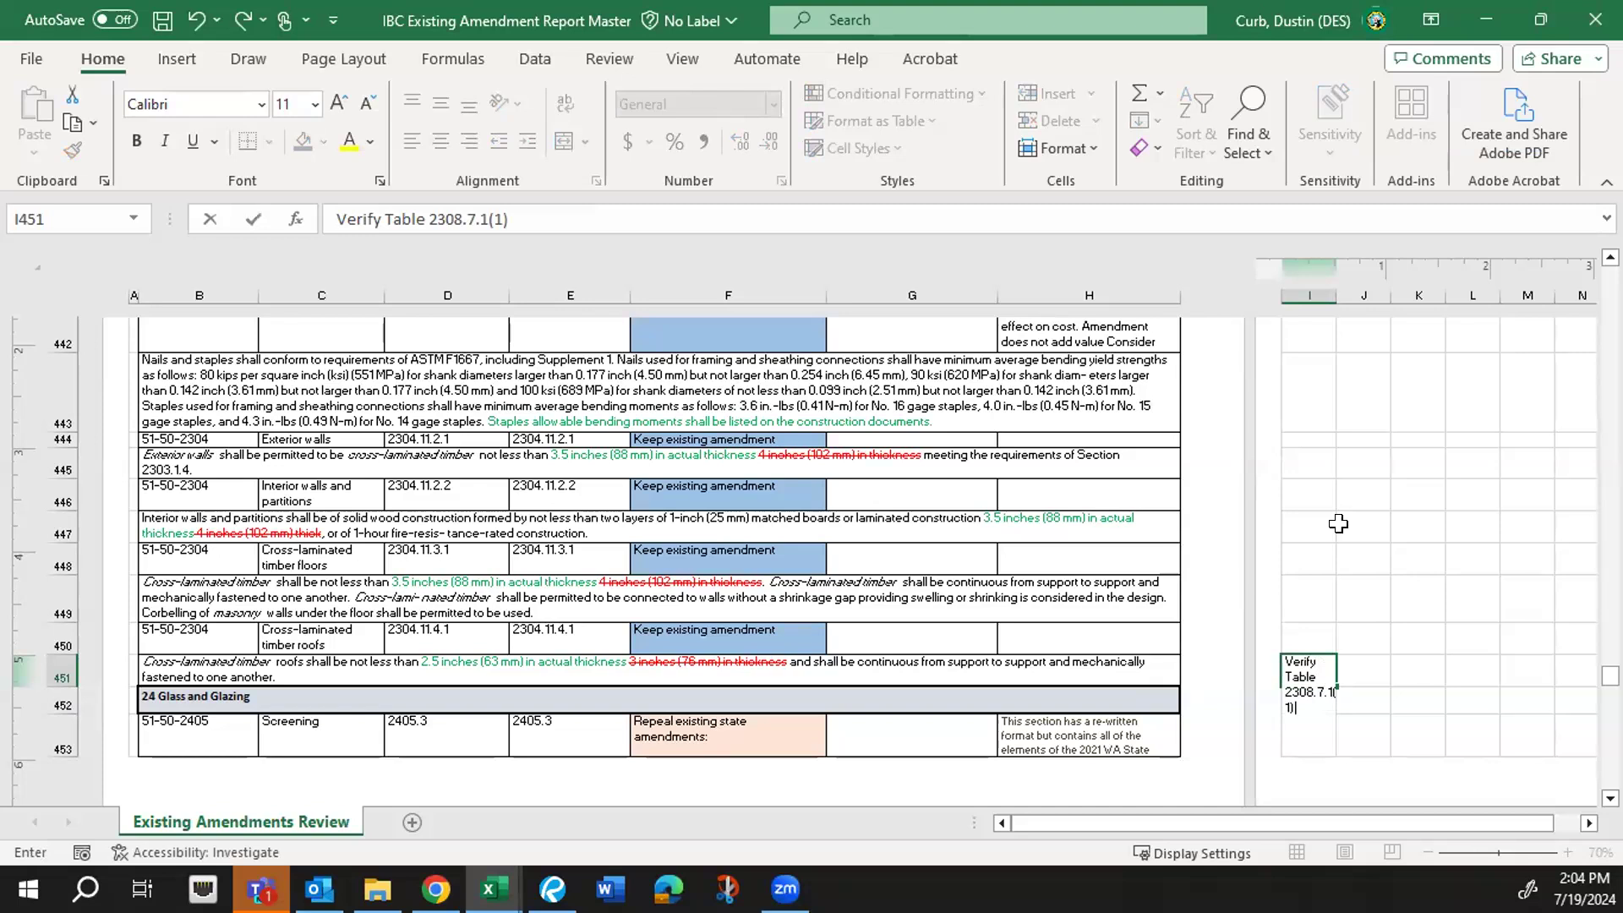
{"action": "type", "text": "(2) is comp"}
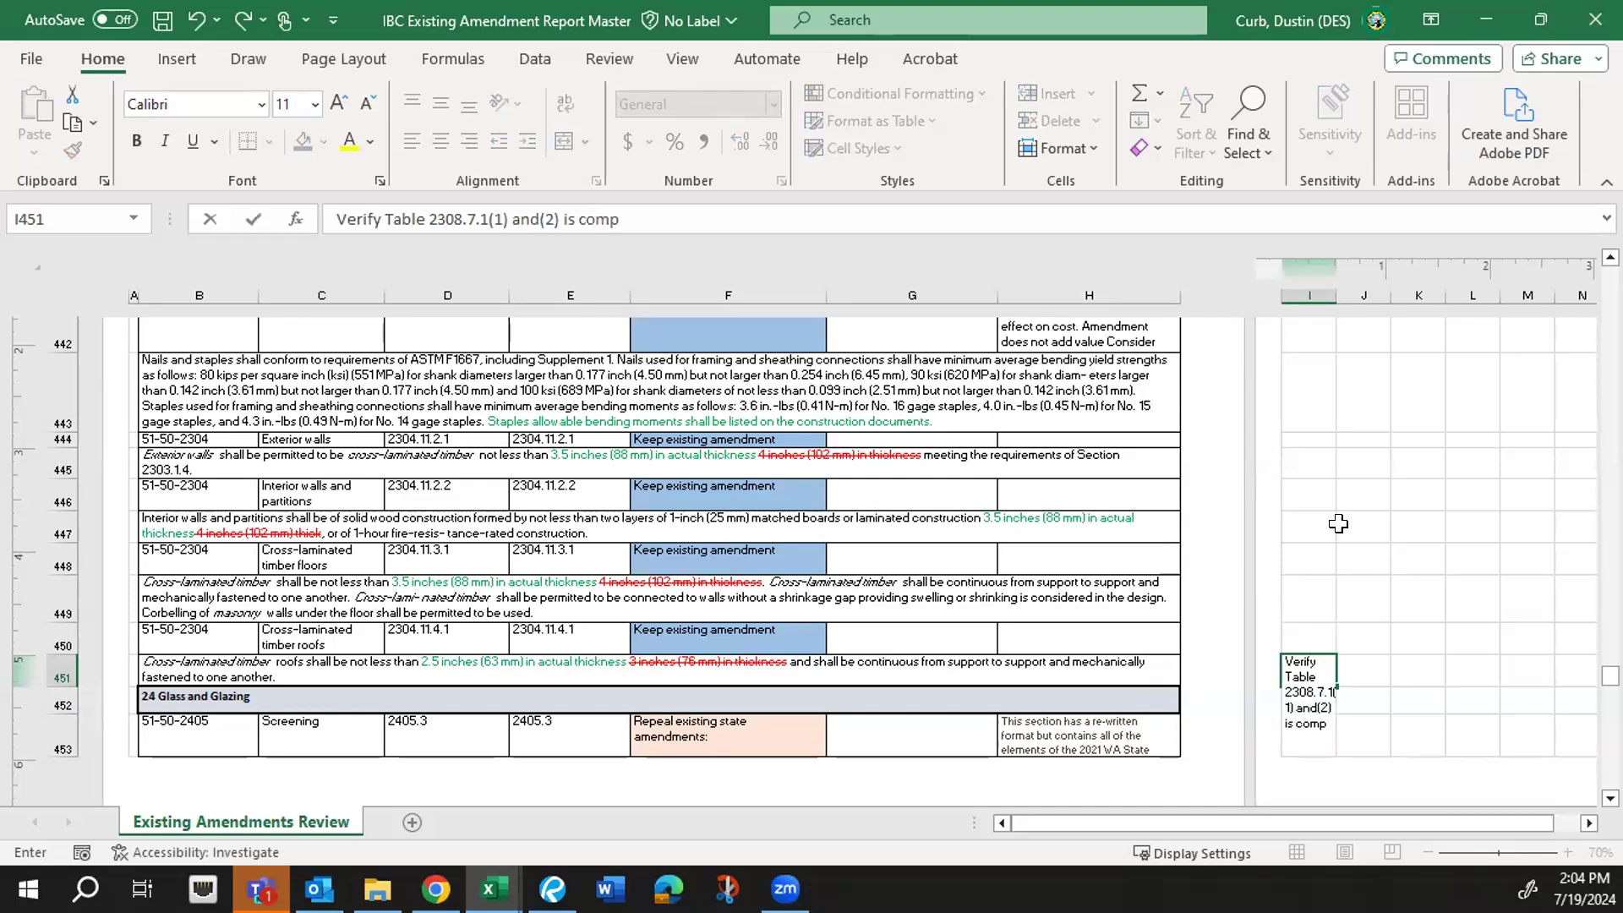
{"action": "type", "text": "lete in our version"}
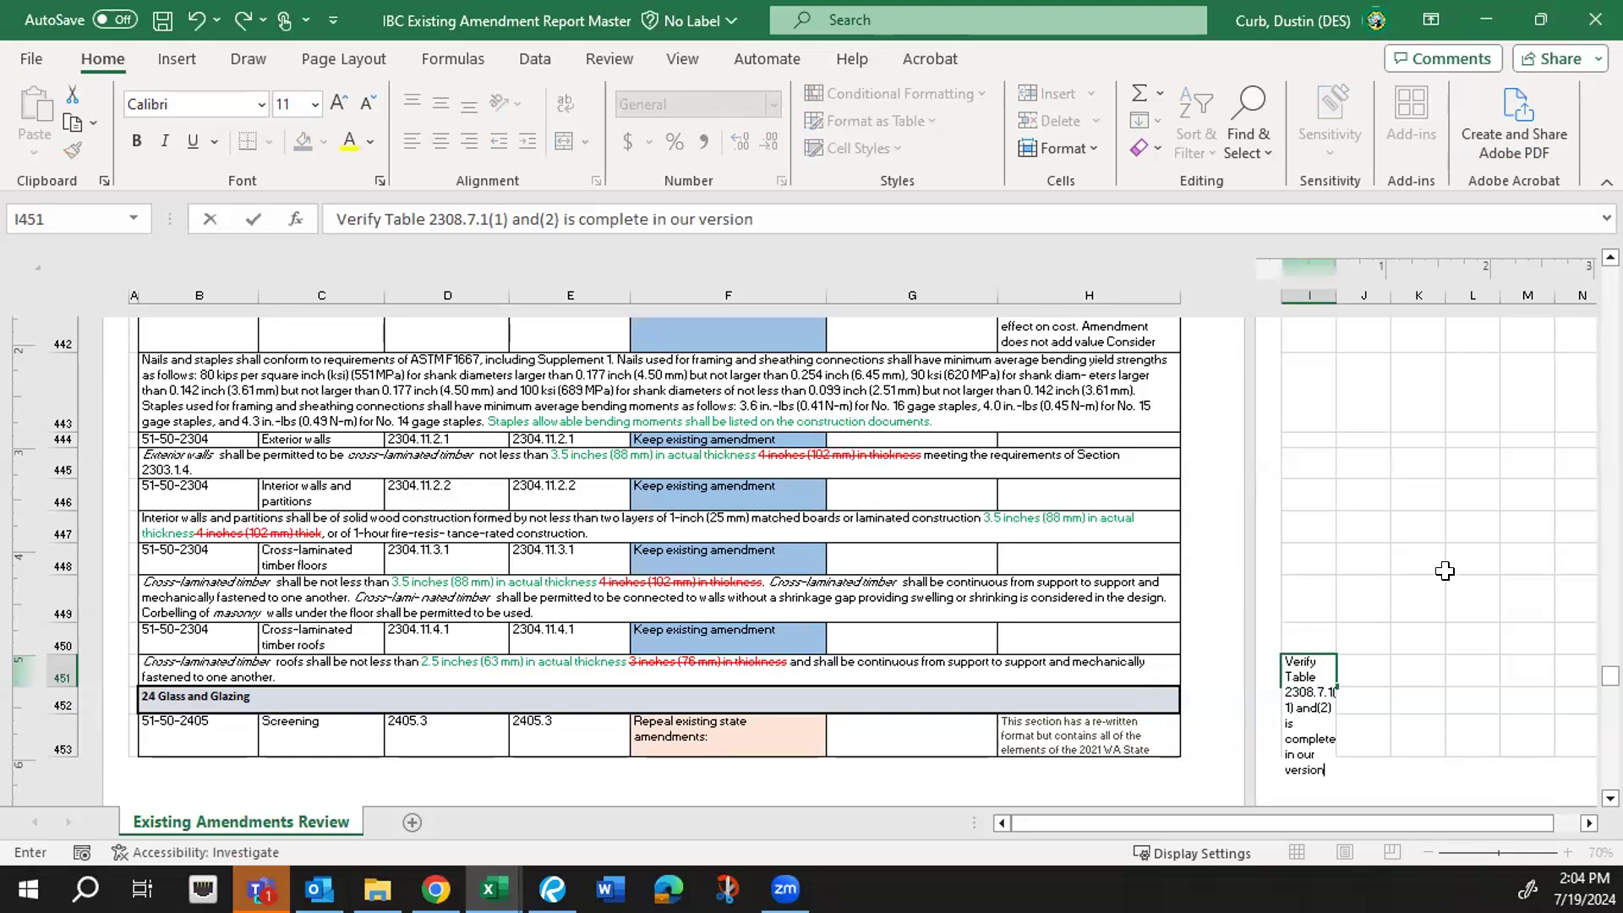
{"action": "key", "text": "ctrl+Return"}
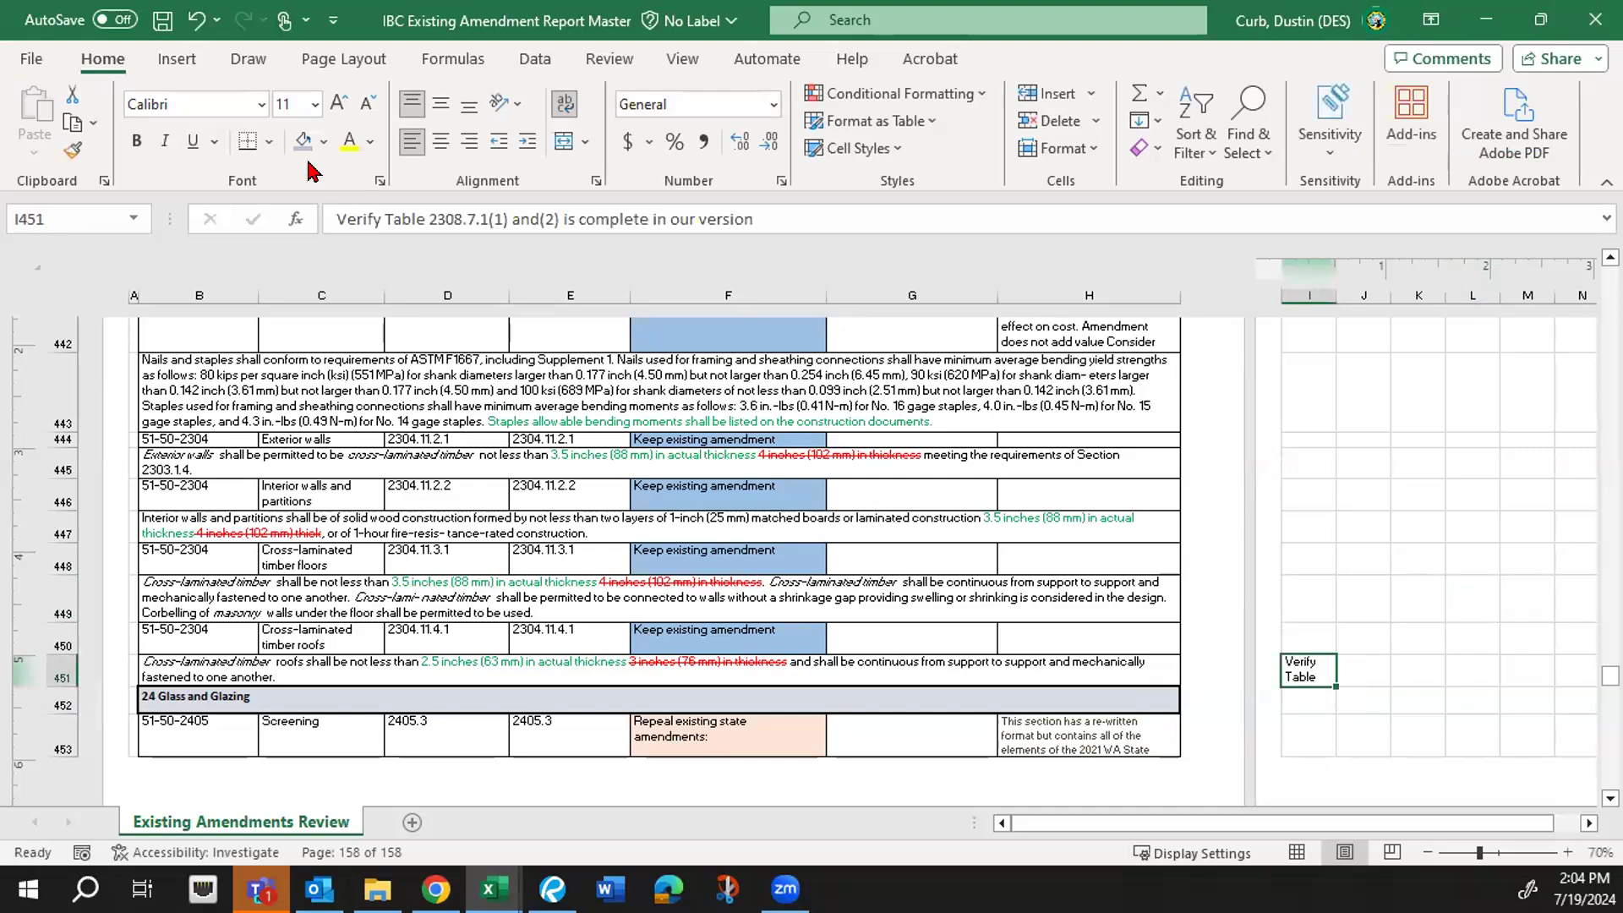
- Fill the "Verify Table 2308.7.1(1) and(2)" note in cell I451 with yellow
{"action": "left_click", "coordinate": [324, 141]}
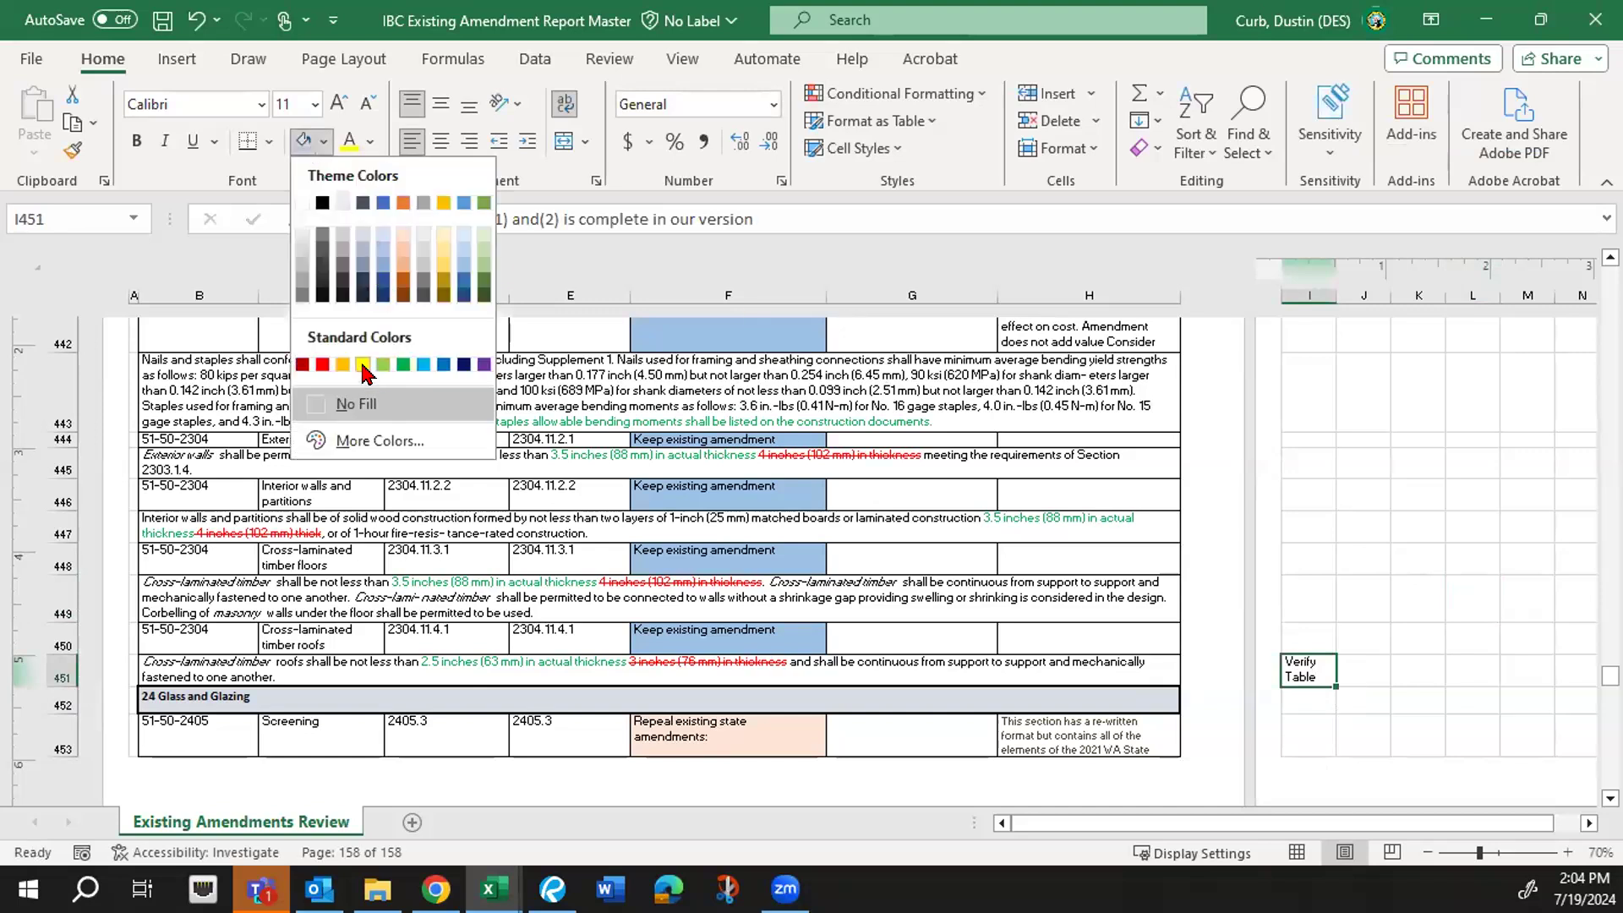
{"action": "left_click", "coordinate": [363, 365]}
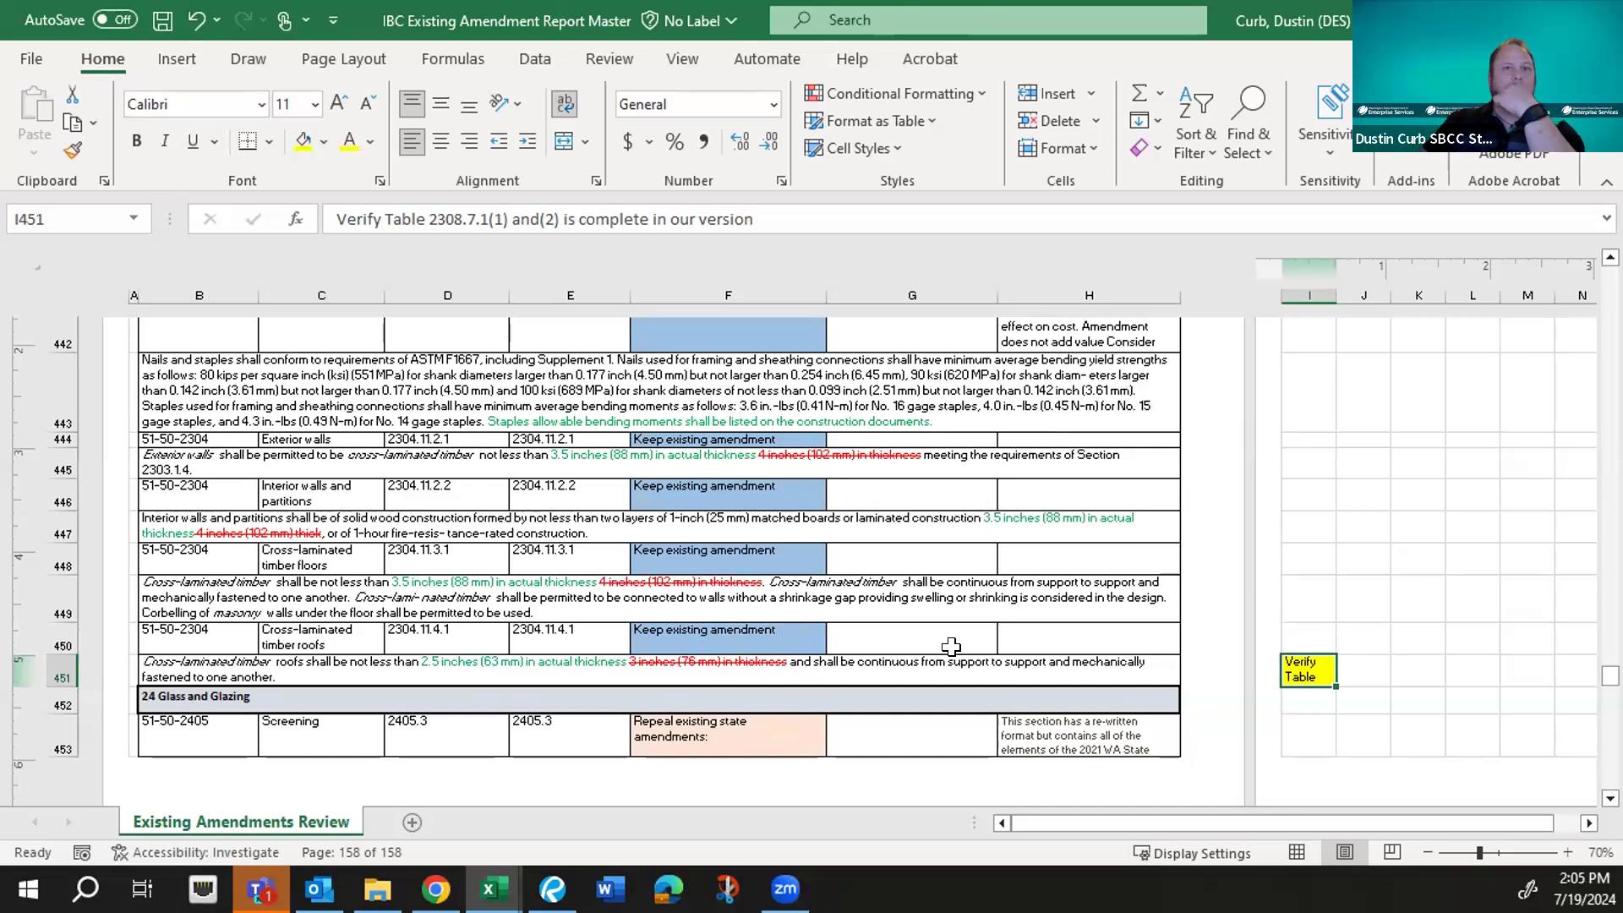
- Review the amendment entries from the Chapter 24 glazing screening, section 2405.3, through the electrical load duration and mechanical chapters to the plumbing heading
{"action": "scroll", "coordinate": [951, 647], "scroll_direction": "down", "scroll_amount": 2}
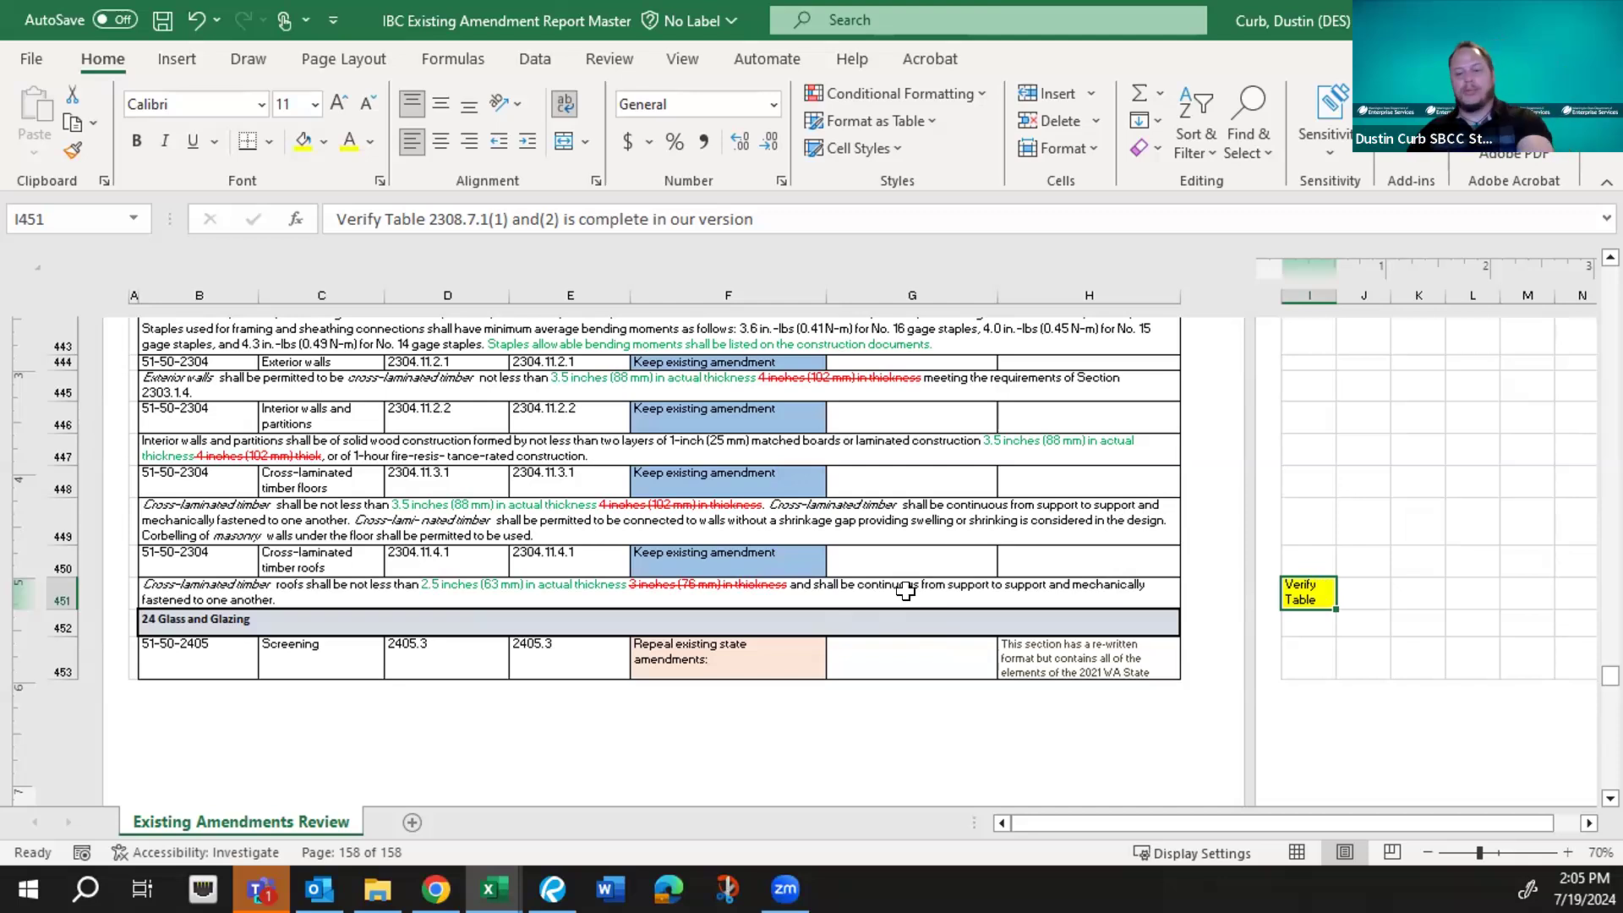
{"action": "scroll", "coordinate": [895, 583], "scroll_direction": "down", "scroll_amount": 2}
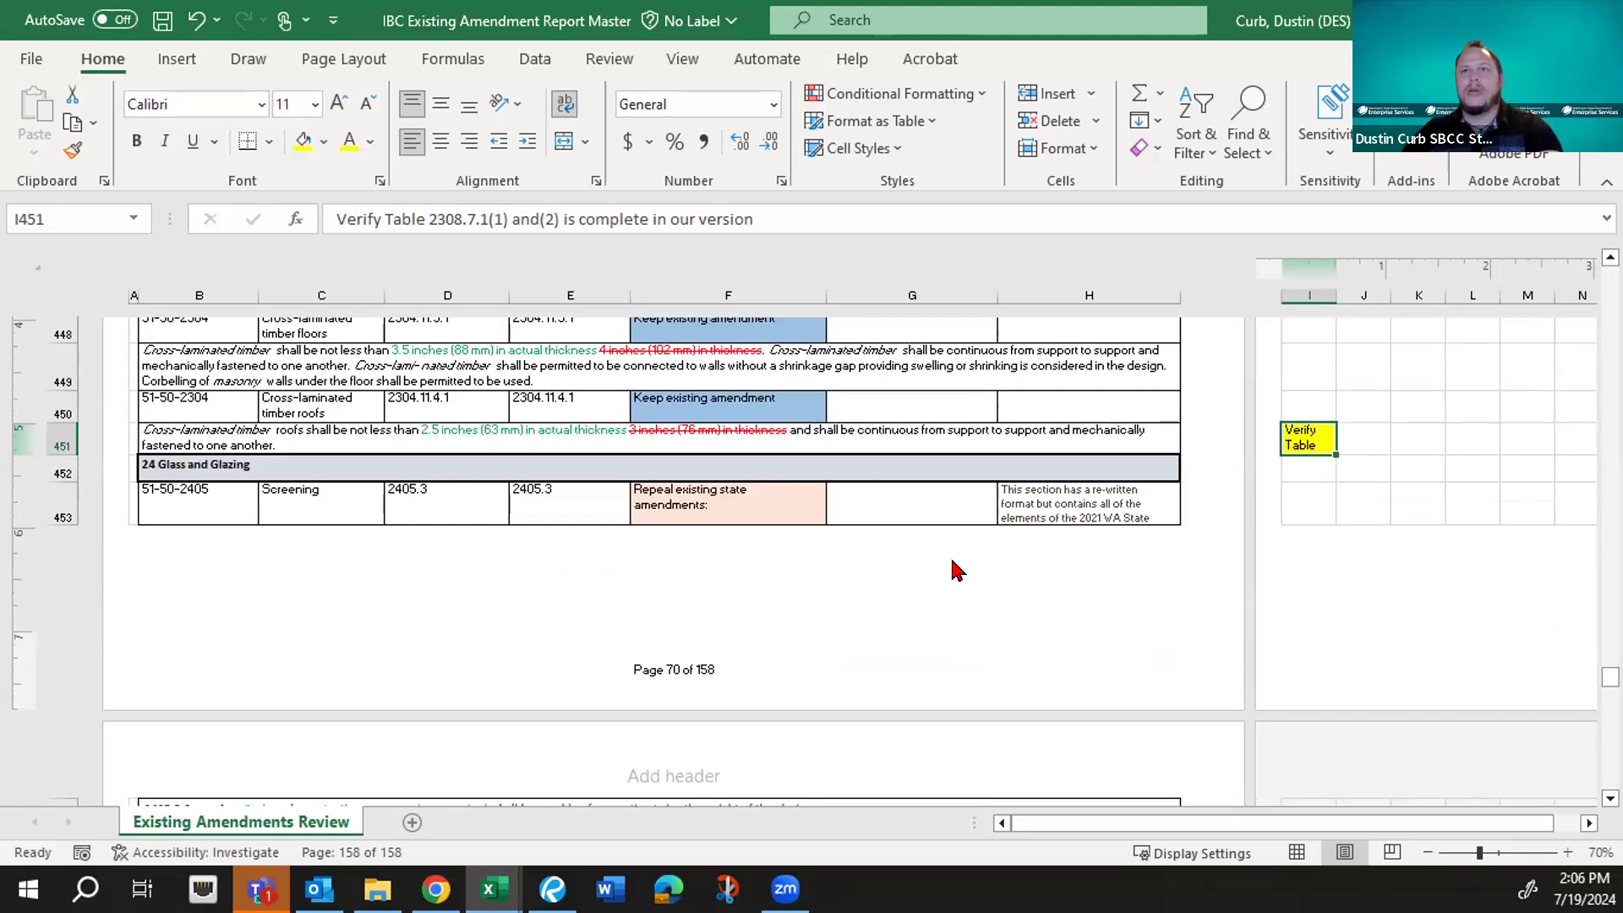
{"action": "scroll", "coordinate": [1014, 592], "scroll_direction": "down", "scroll_amount": 1}
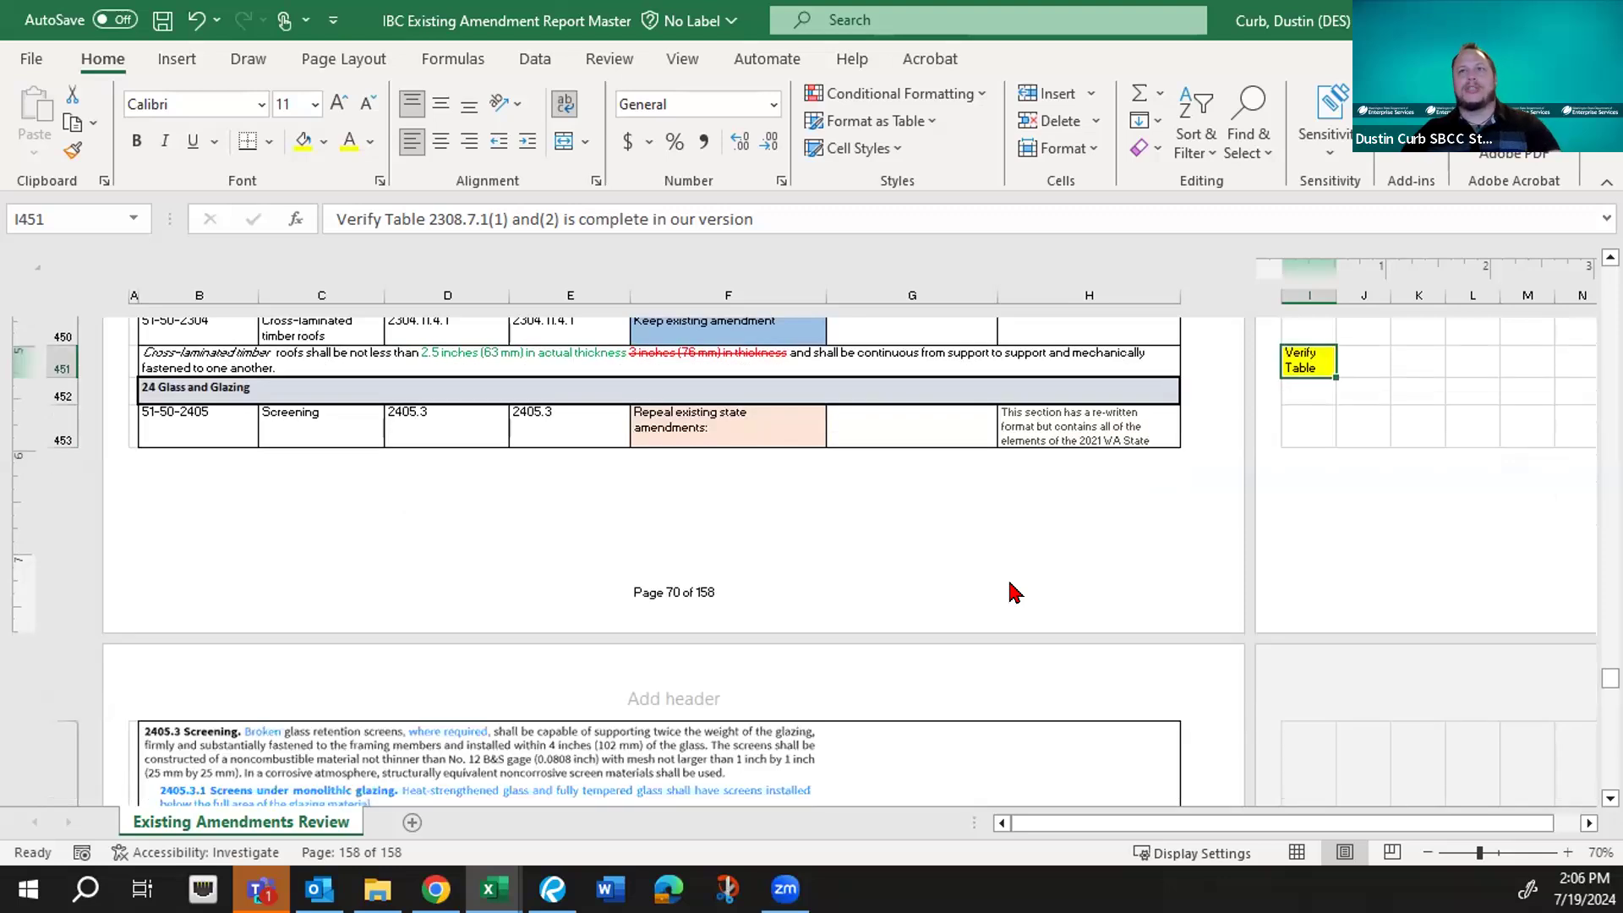
{"action": "scroll", "coordinate": [1014, 591], "scroll_direction": "down", "scroll_amount": 3}
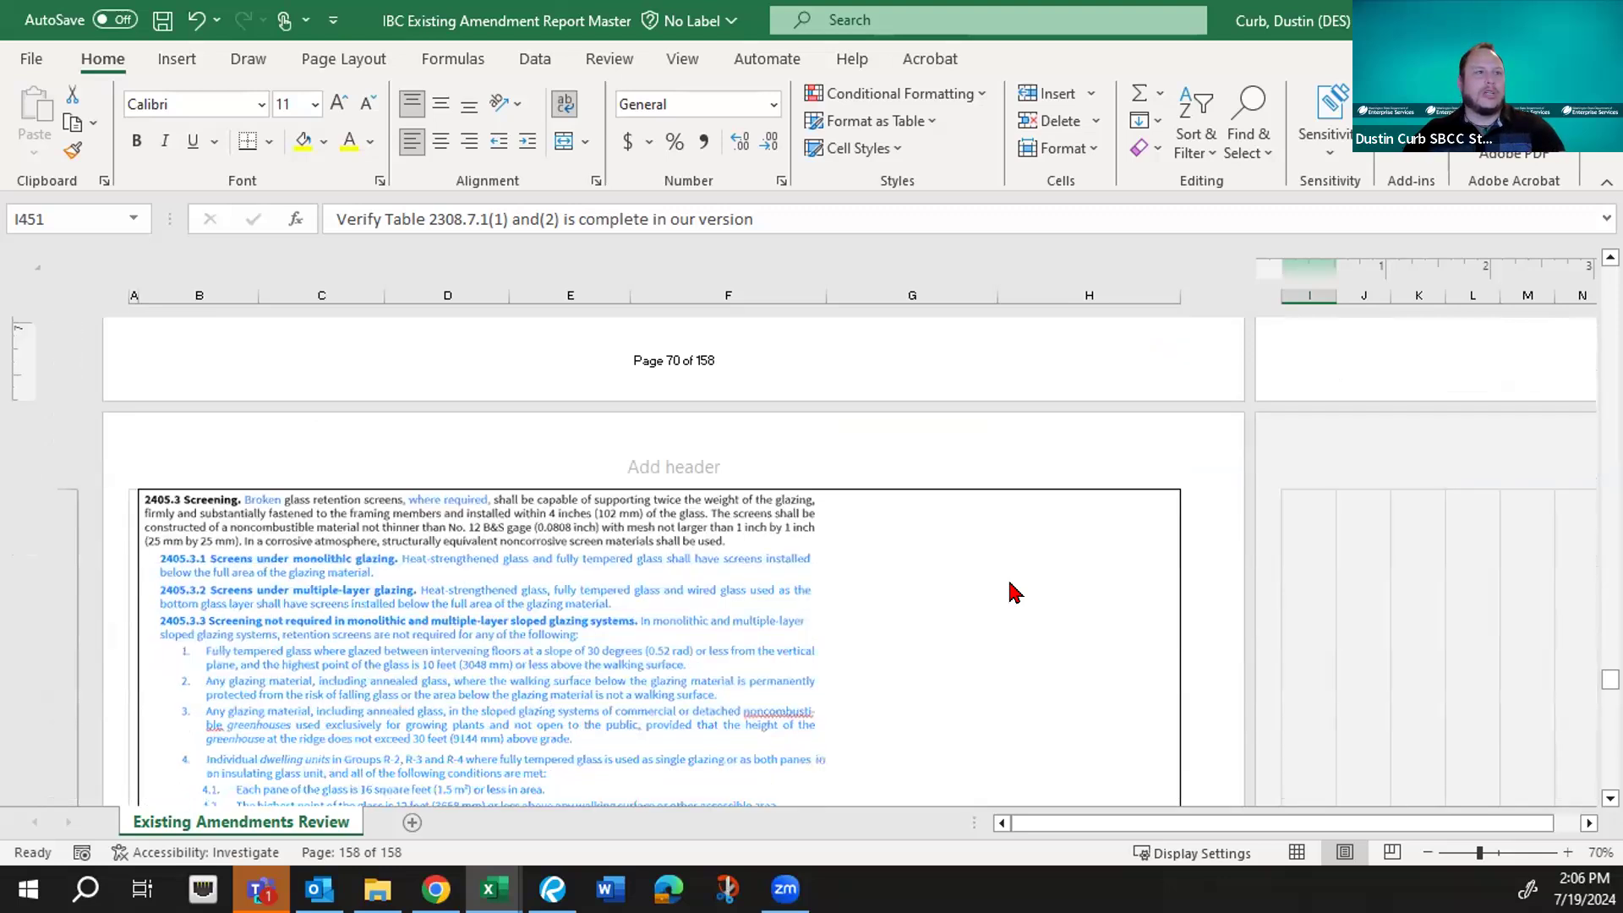
{"action": "scroll", "coordinate": [1014, 591], "scroll_direction": "down", "scroll_amount": 2}
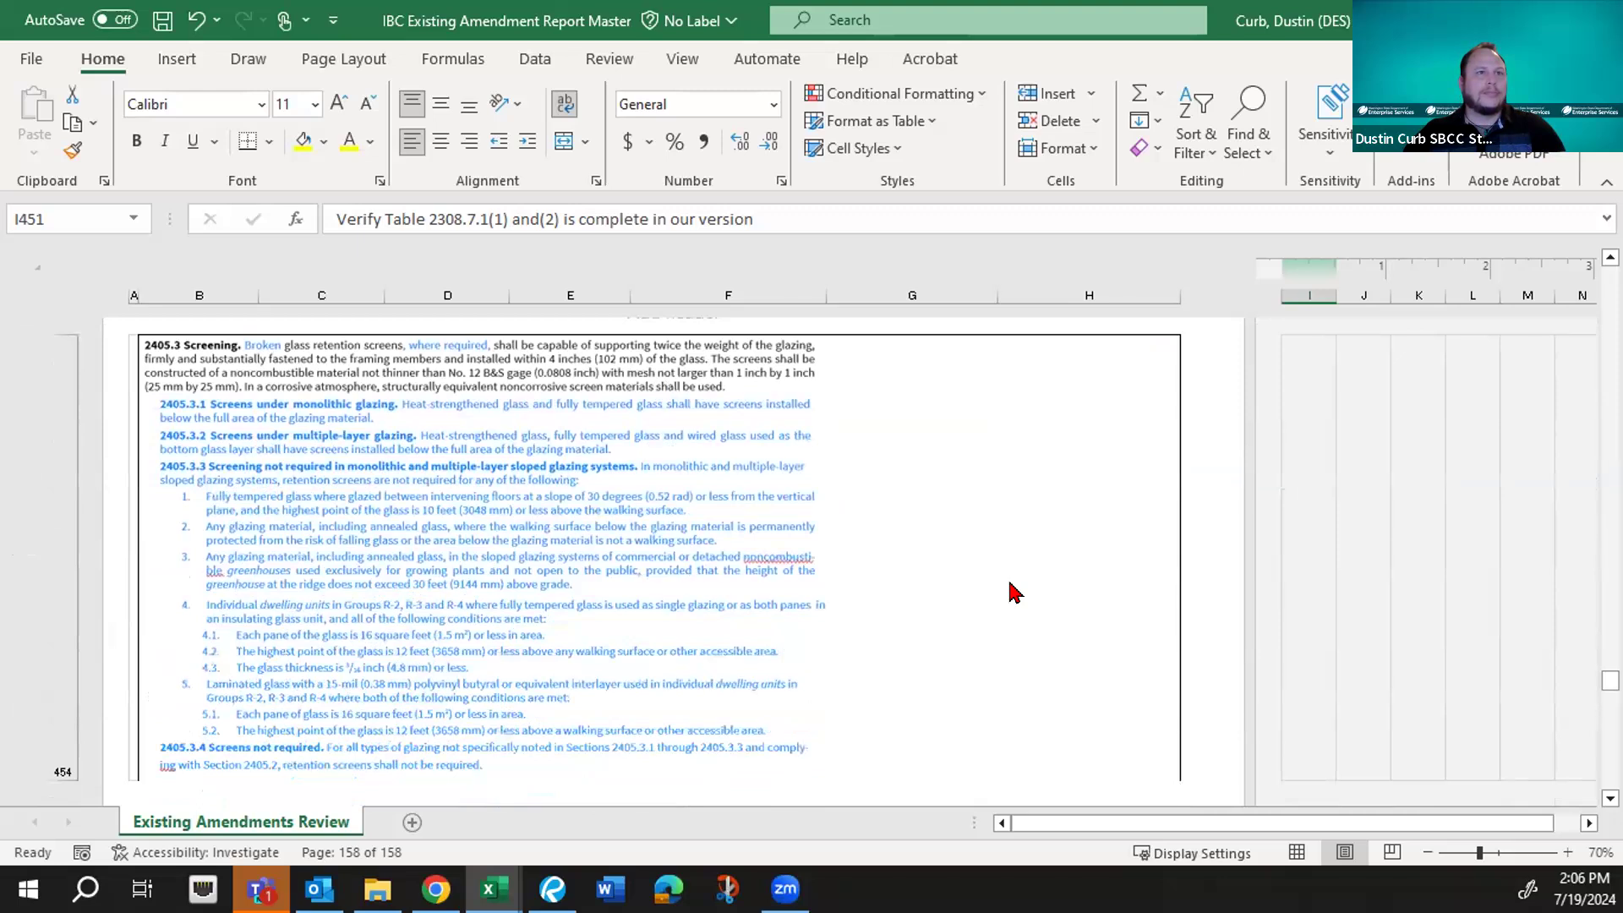
{"action": "scroll", "coordinate": [1015, 593], "scroll_direction": "down", "scroll_amount": 1}
{"action": "scroll", "coordinate": [1014, 591], "scroll_direction": "down", "scroll_amount": 5}
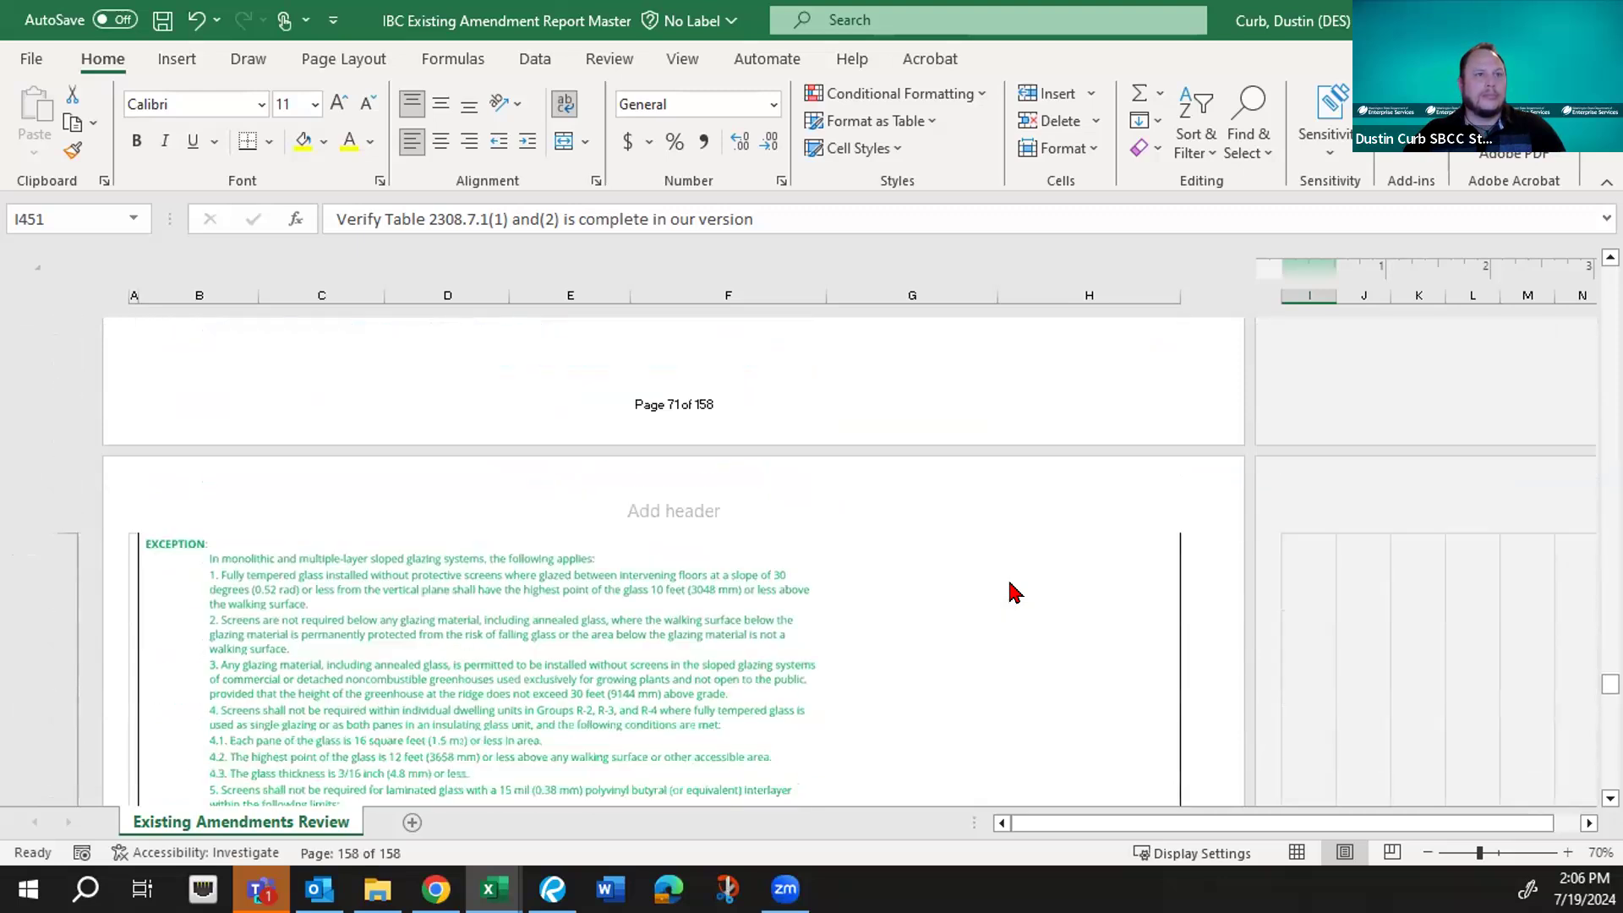
{"action": "scroll", "coordinate": [1014, 592], "scroll_direction": "up", "scroll_amount": 1}
{"action": "scroll", "coordinate": [1015, 593], "scroll_direction": "down", "scroll_amount": 5}
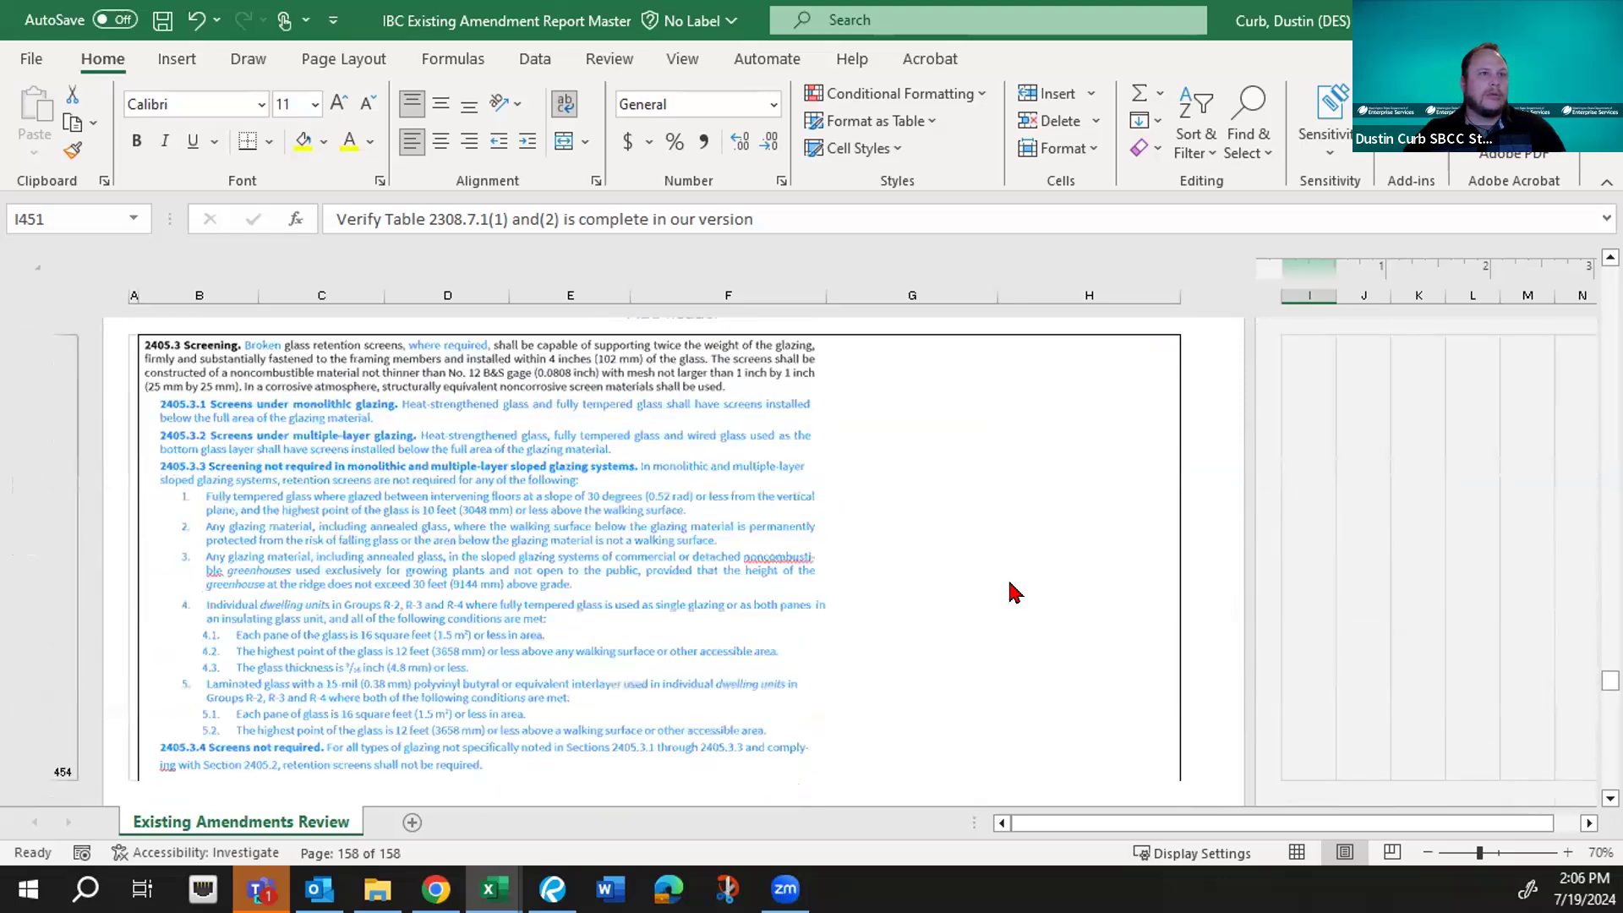
{"action": "scroll", "coordinate": [1015, 591], "scroll_direction": "down", "scroll_amount": 5}
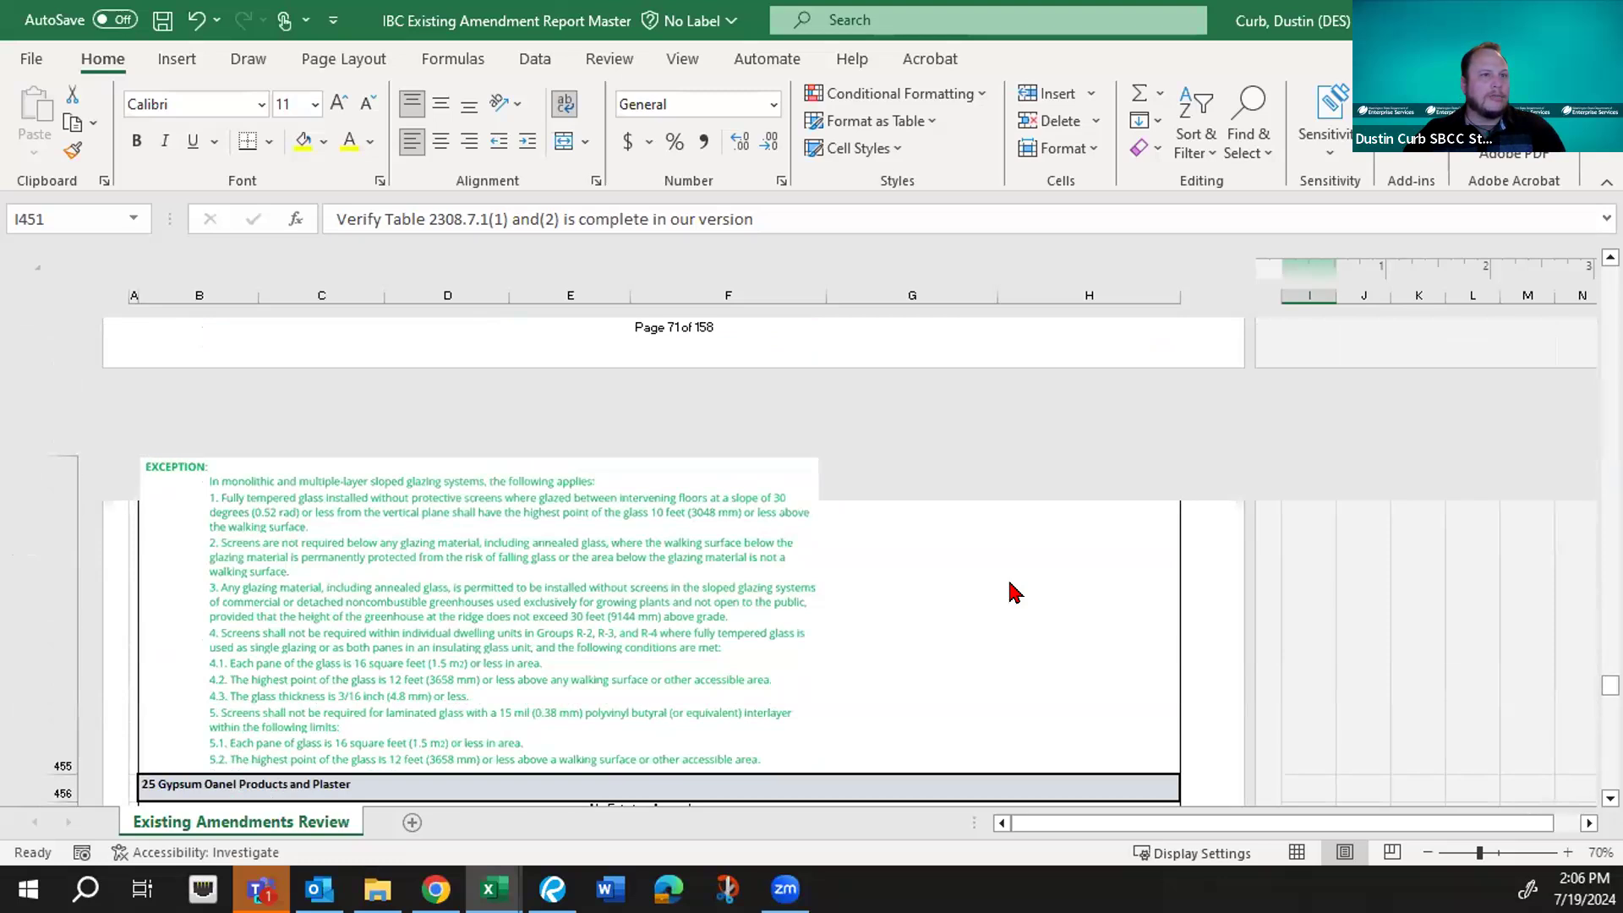
{"action": "scroll", "coordinate": [1014, 591], "scroll_direction": "down", "scroll_amount": 1}
{"action": "scroll", "coordinate": [1014, 591], "scroll_direction": "down", "scroll_amount": 2}
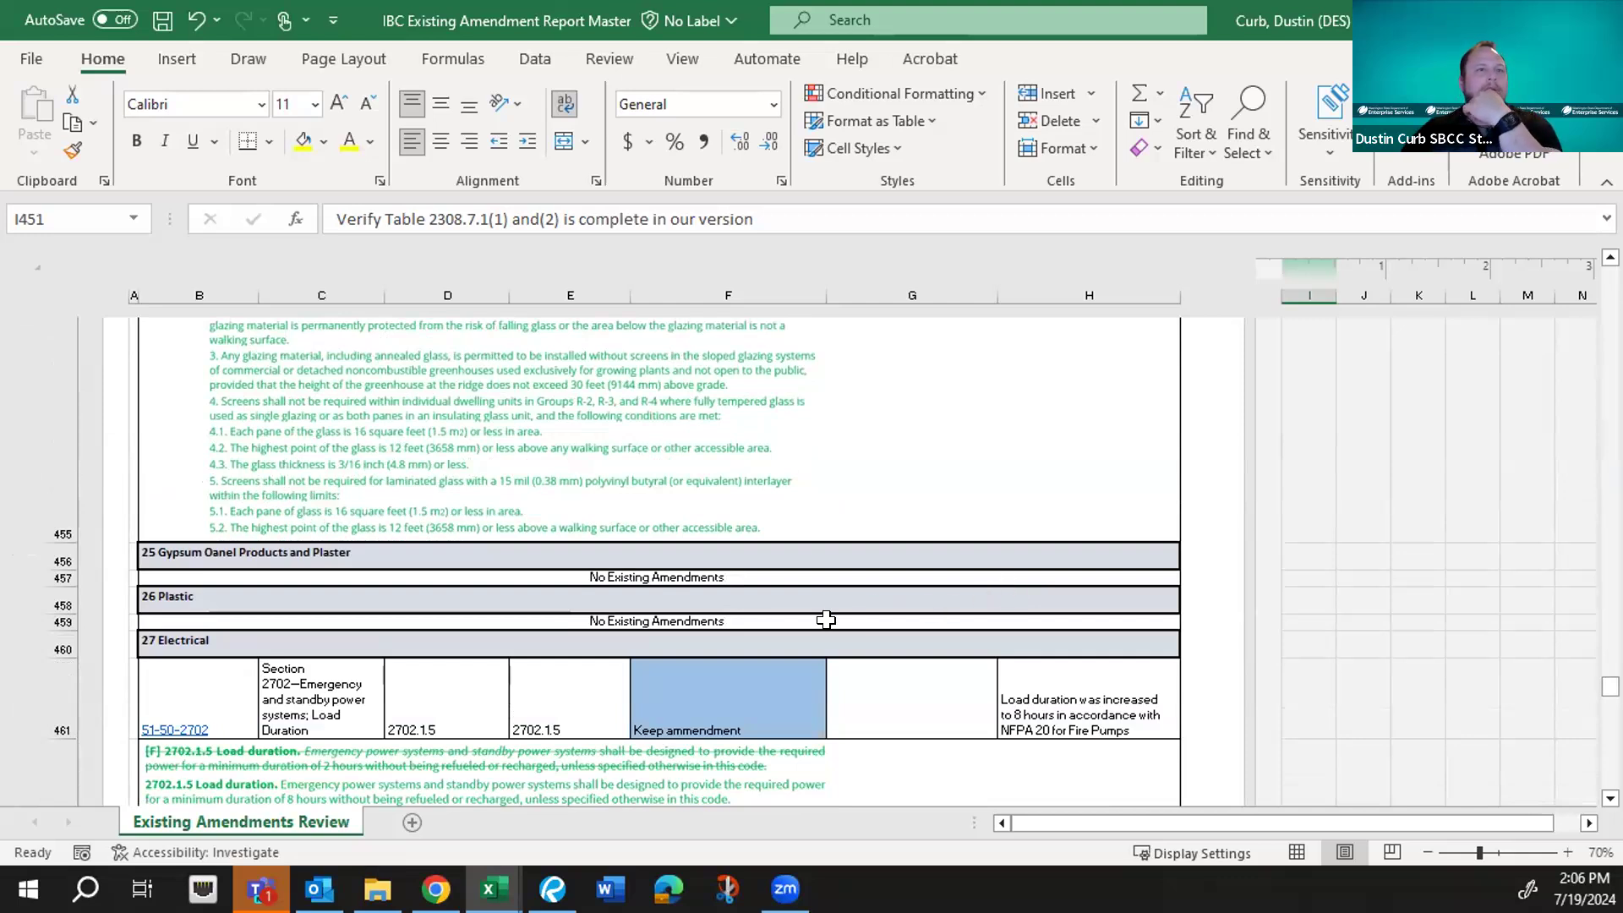
{"action": "scroll", "coordinate": [826, 620], "scroll_direction": "down", "scroll_amount": 1}
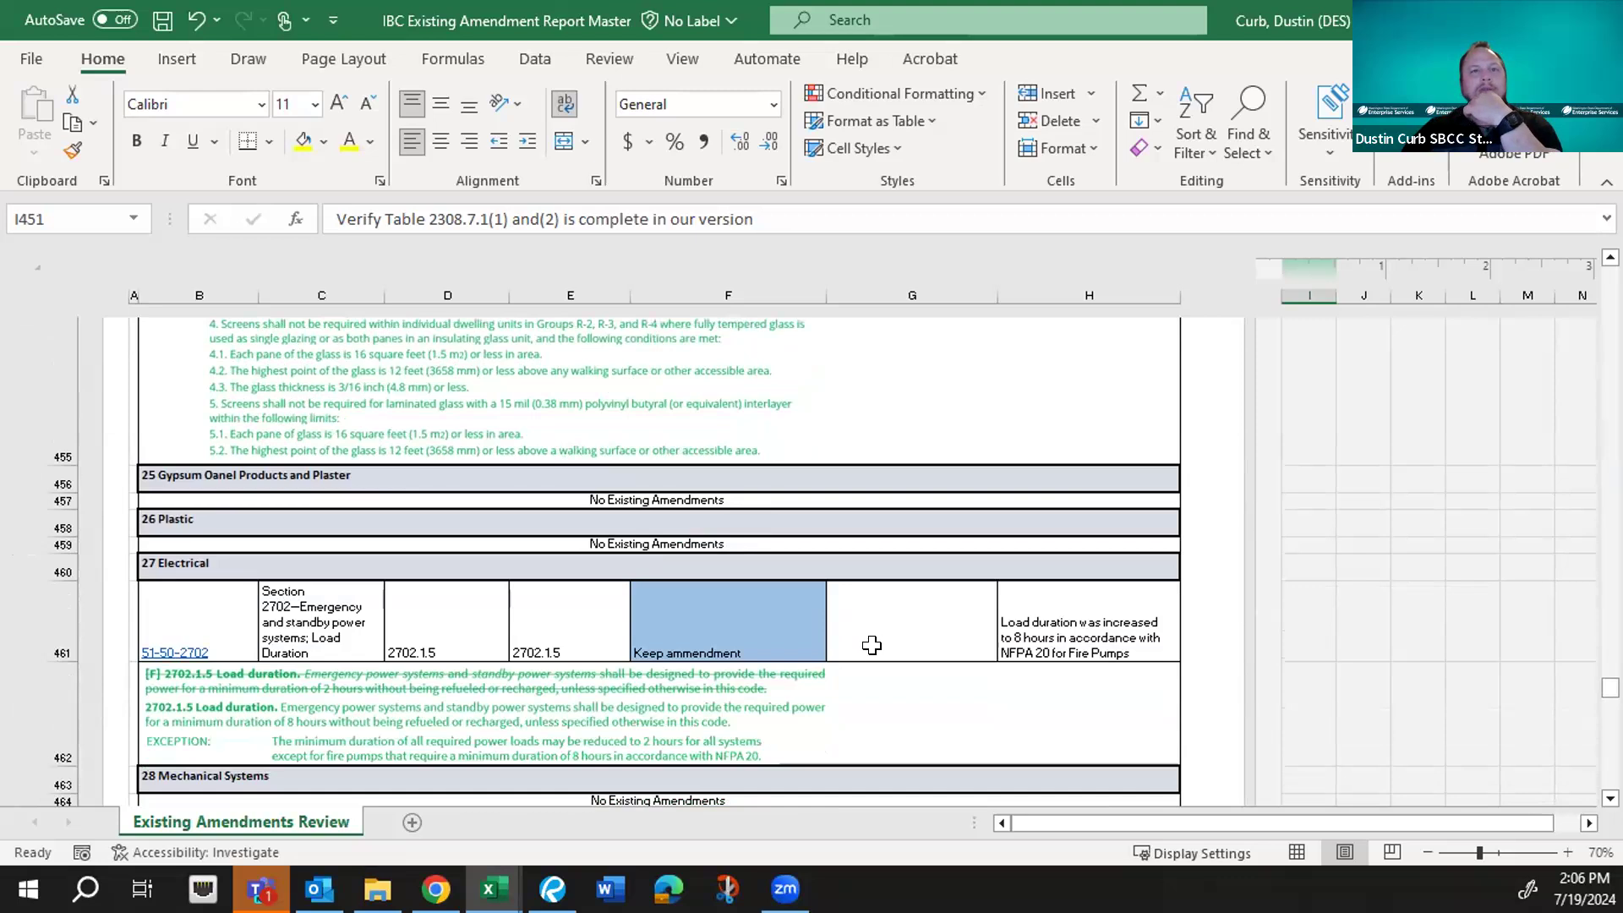
{"action": "scroll", "coordinate": [871, 644], "scroll_direction": "down", "scroll_amount": 1}
{"action": "scroll", "coordinate": [871, 644], "scroll_direction": "down", "scroll_amount": 2}
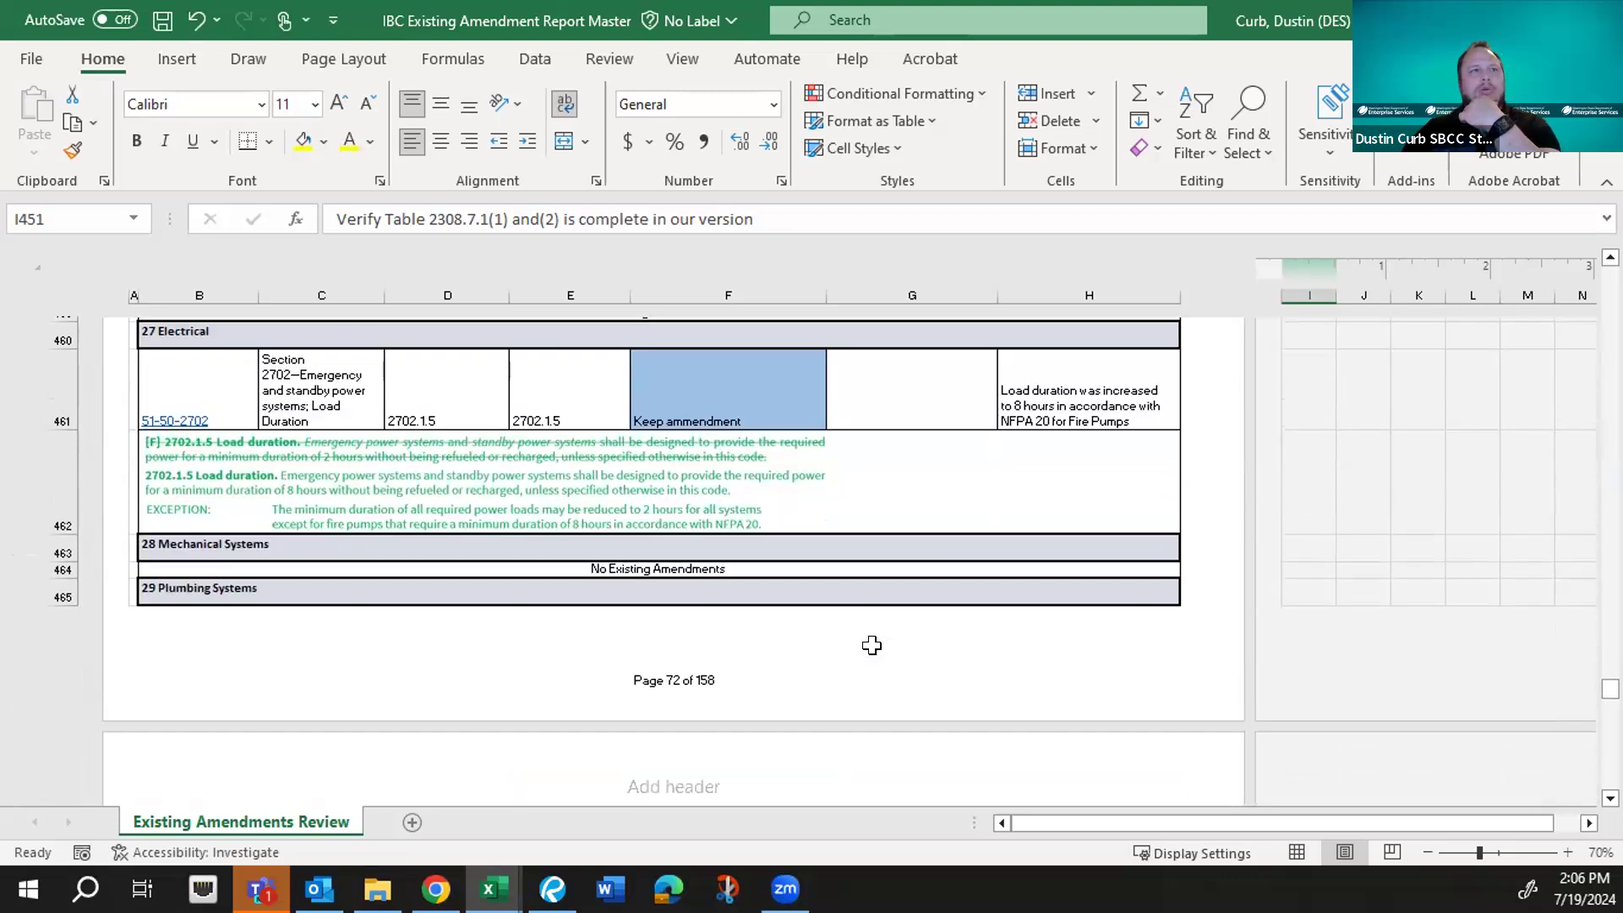
{"action": "scroll", "coordinate": [871, 645], "scroll_direction": "down", "scroll_amount": 1}
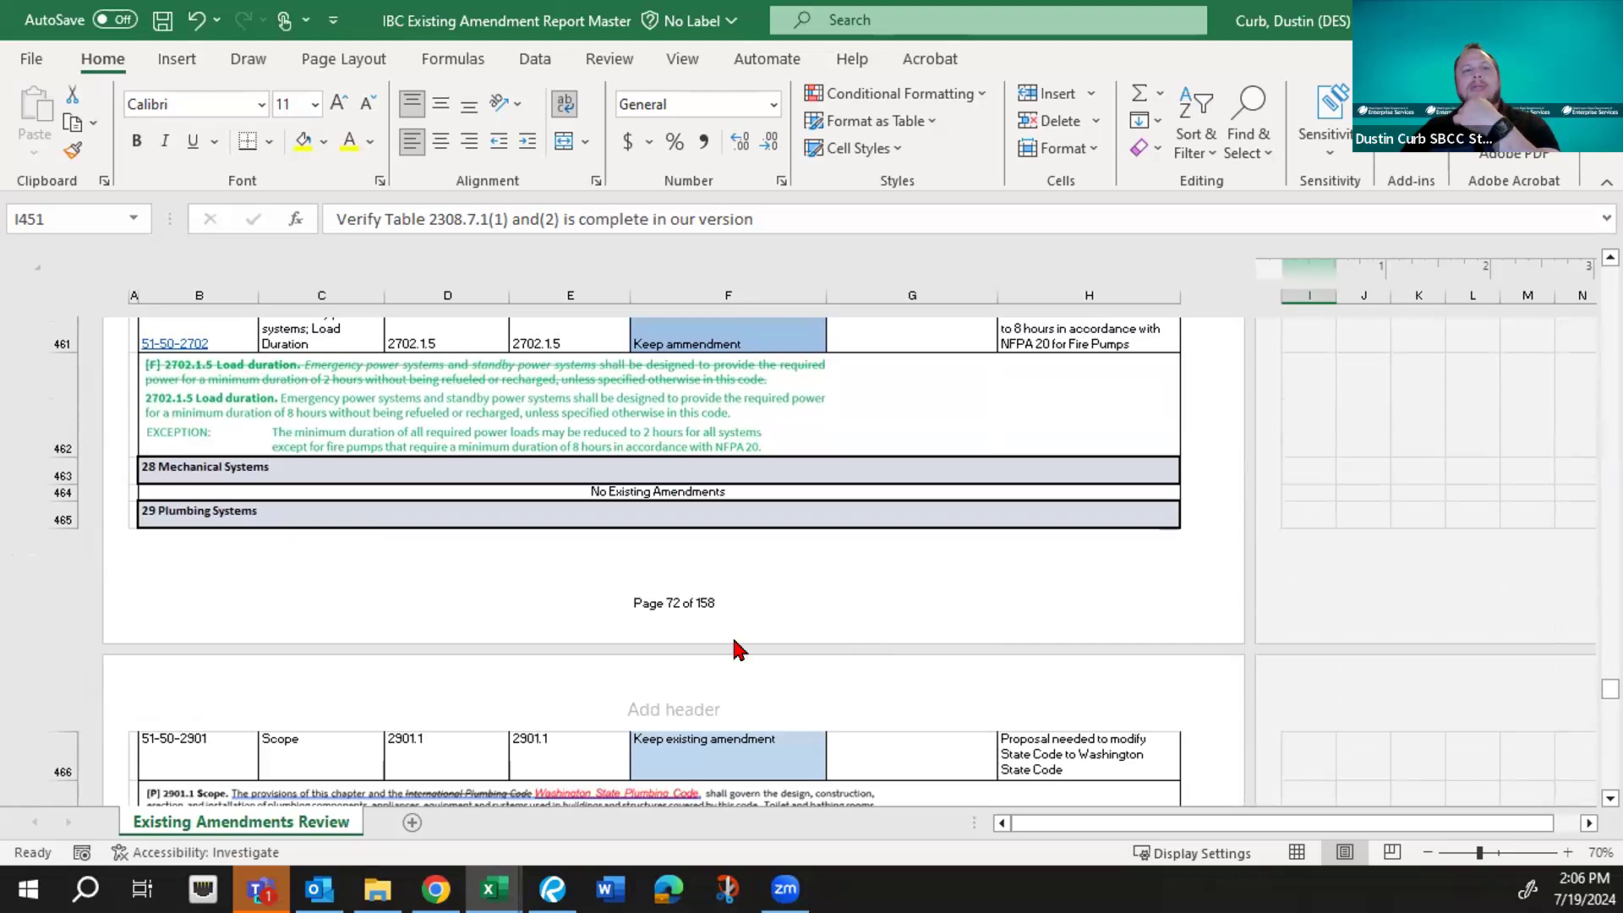
{"action": "scroll", "coordinate": [598, 658], "scroll_direction": "down", "scroll_amount": 1}
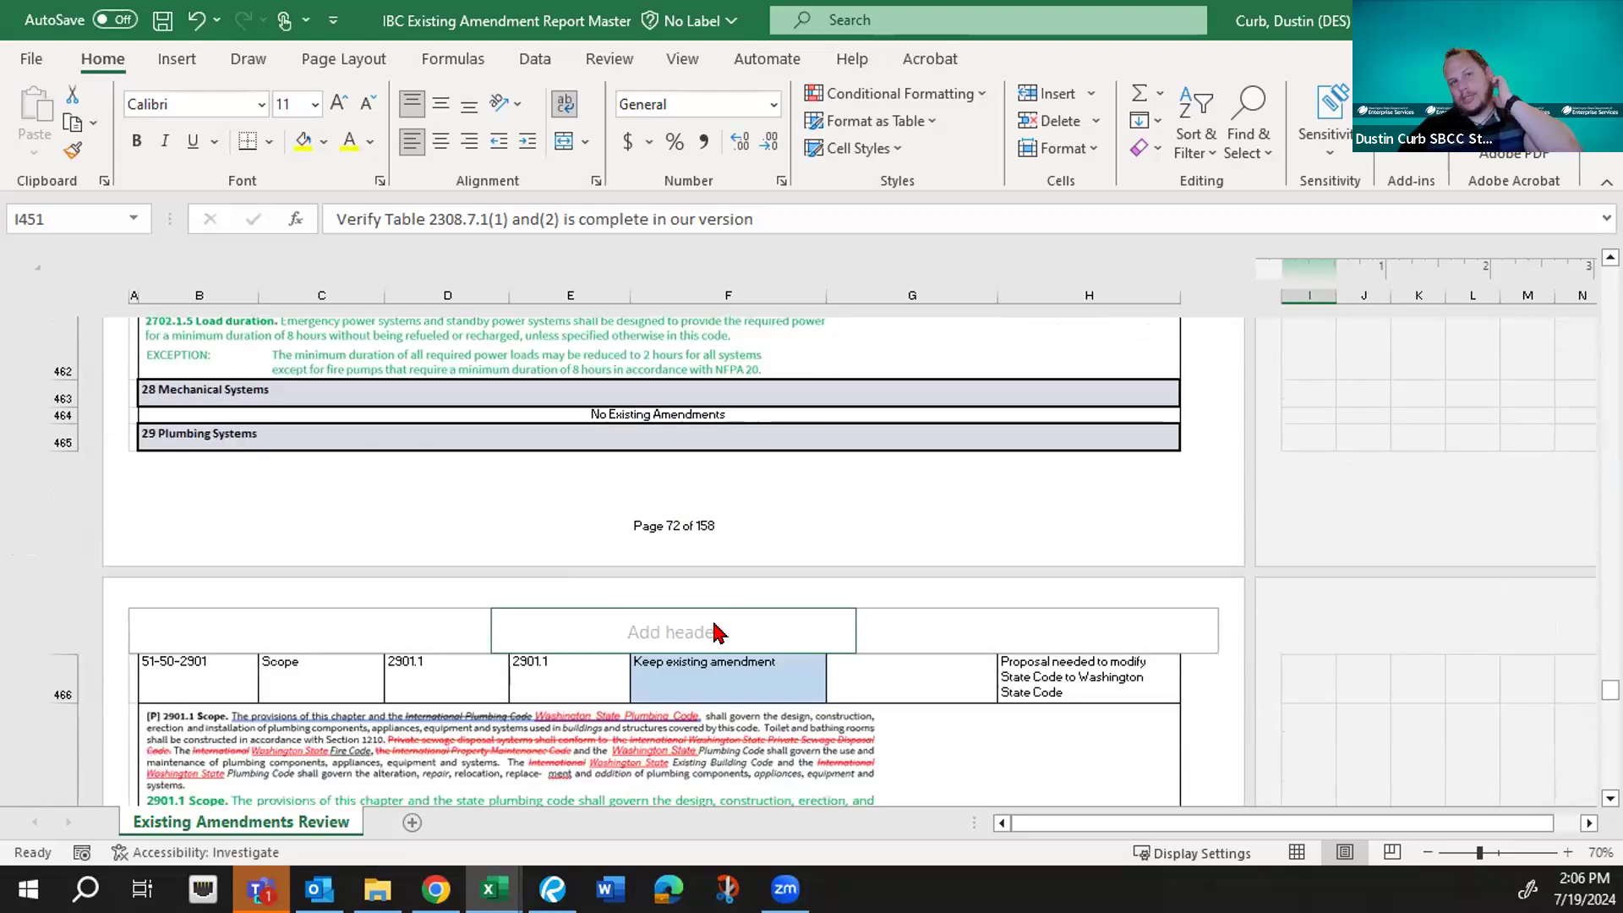
- Review the Chapter 29 plumbing scope, health code and guideway entries, along with the minimum plumbing fixtures in Table 2902.1
{"action": "scroll", "coordinate": [716, 625], "scroll_direction": "down", "scroll_amount": 2}
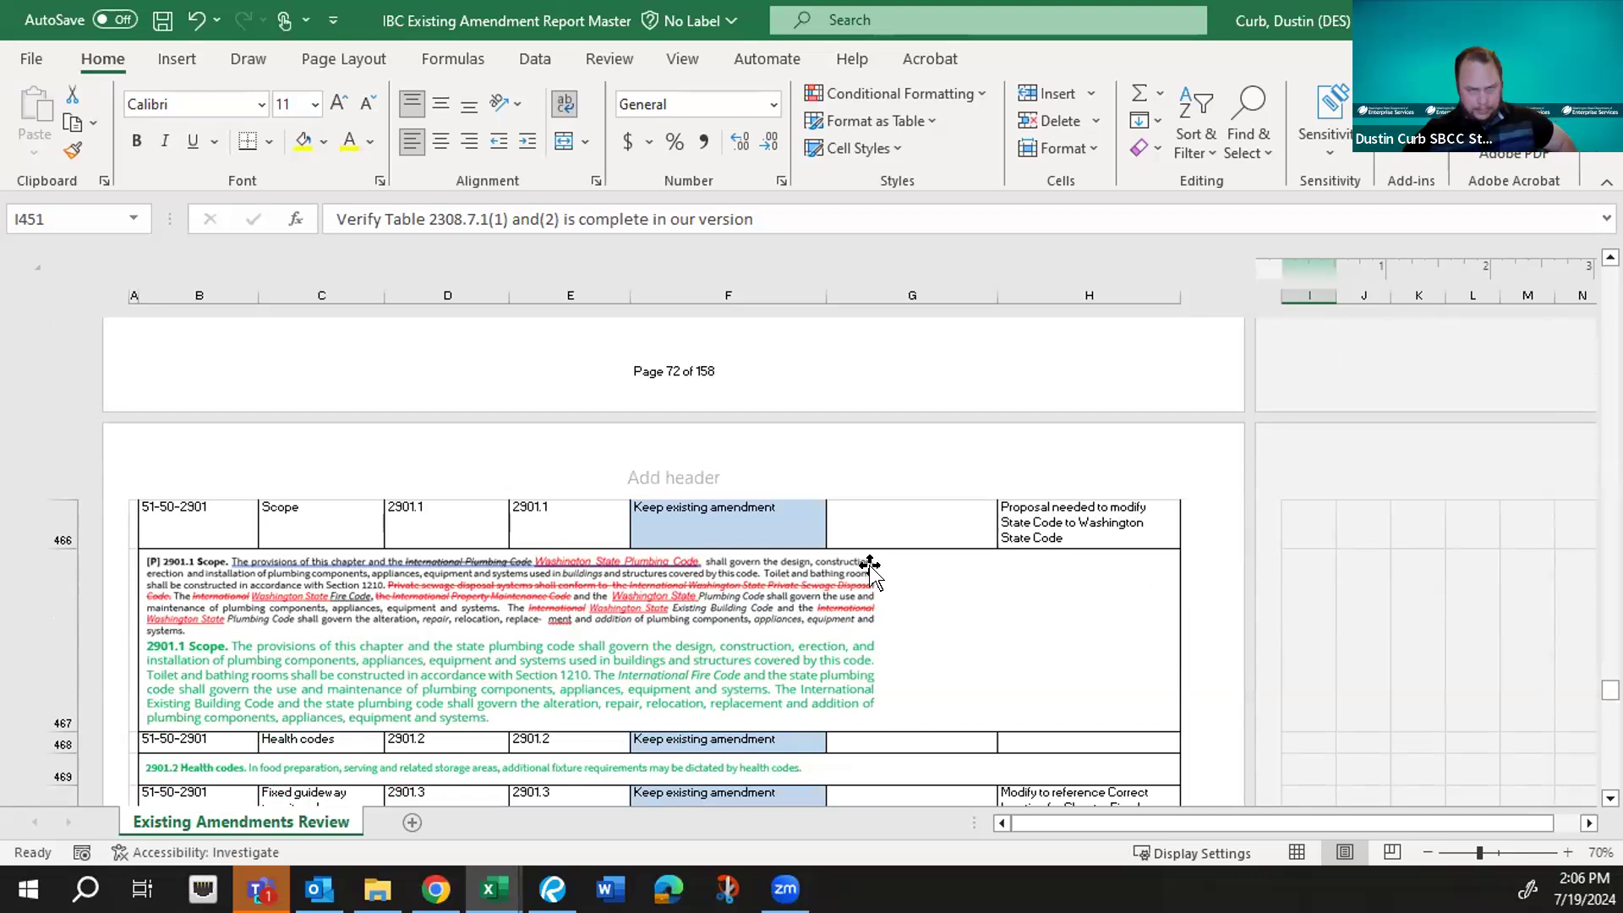
{"action": "scroll", "coordinate": [871, 571], "scroll_direction": "down", "scroll_amount": 1}
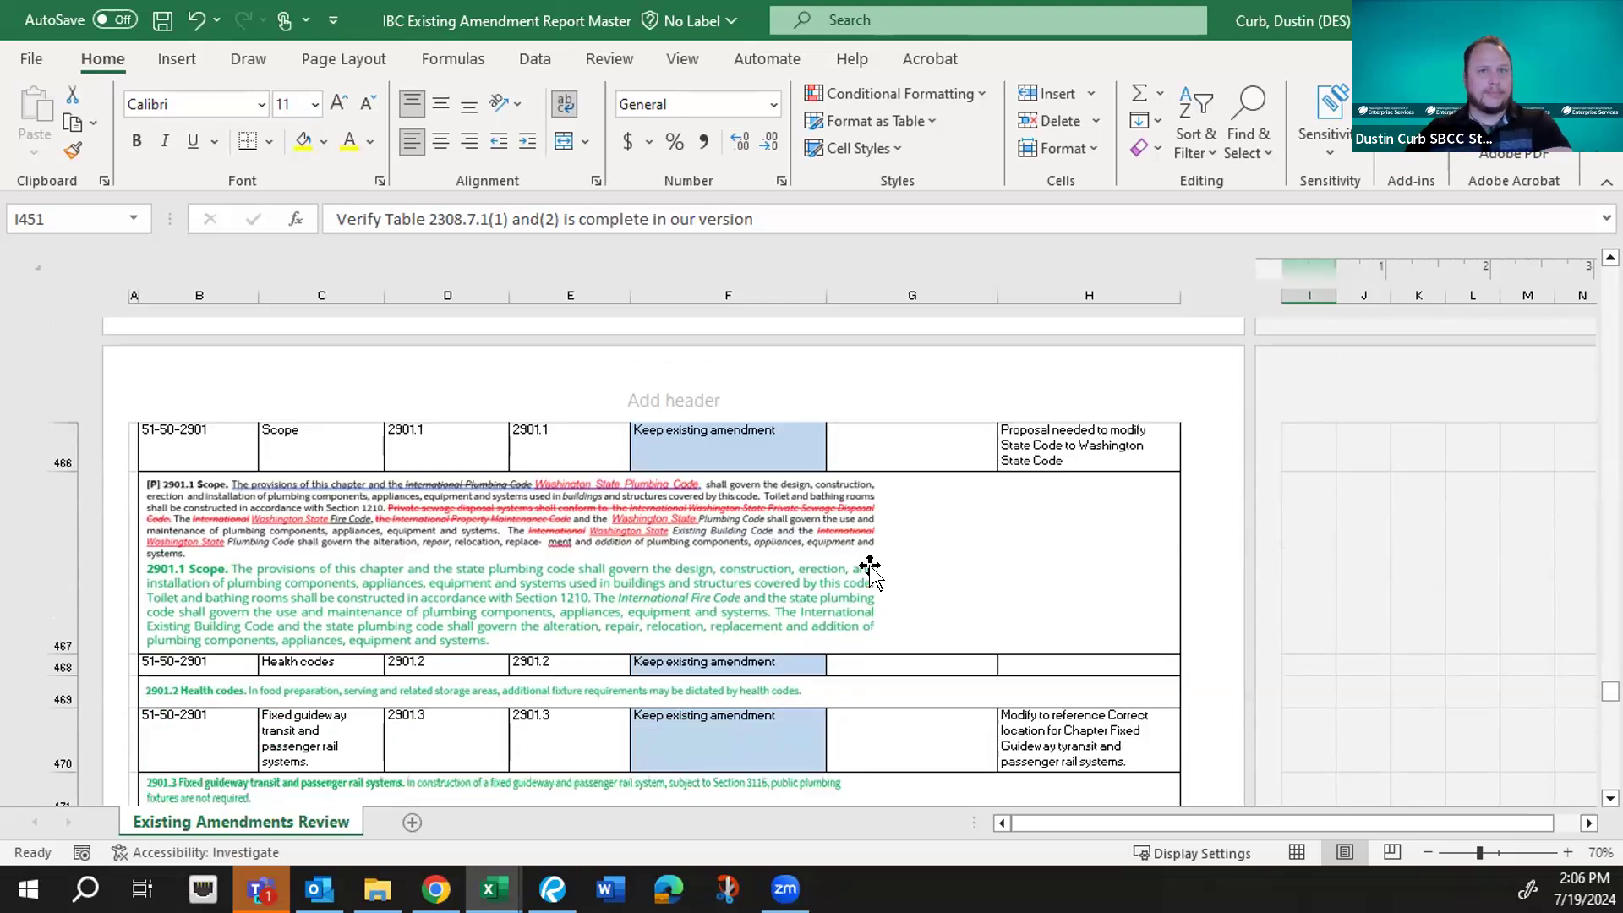
{"action": "scroll", "coordinate": [870, 571], "scroll_direction": "down", "scroll_amount": 1}
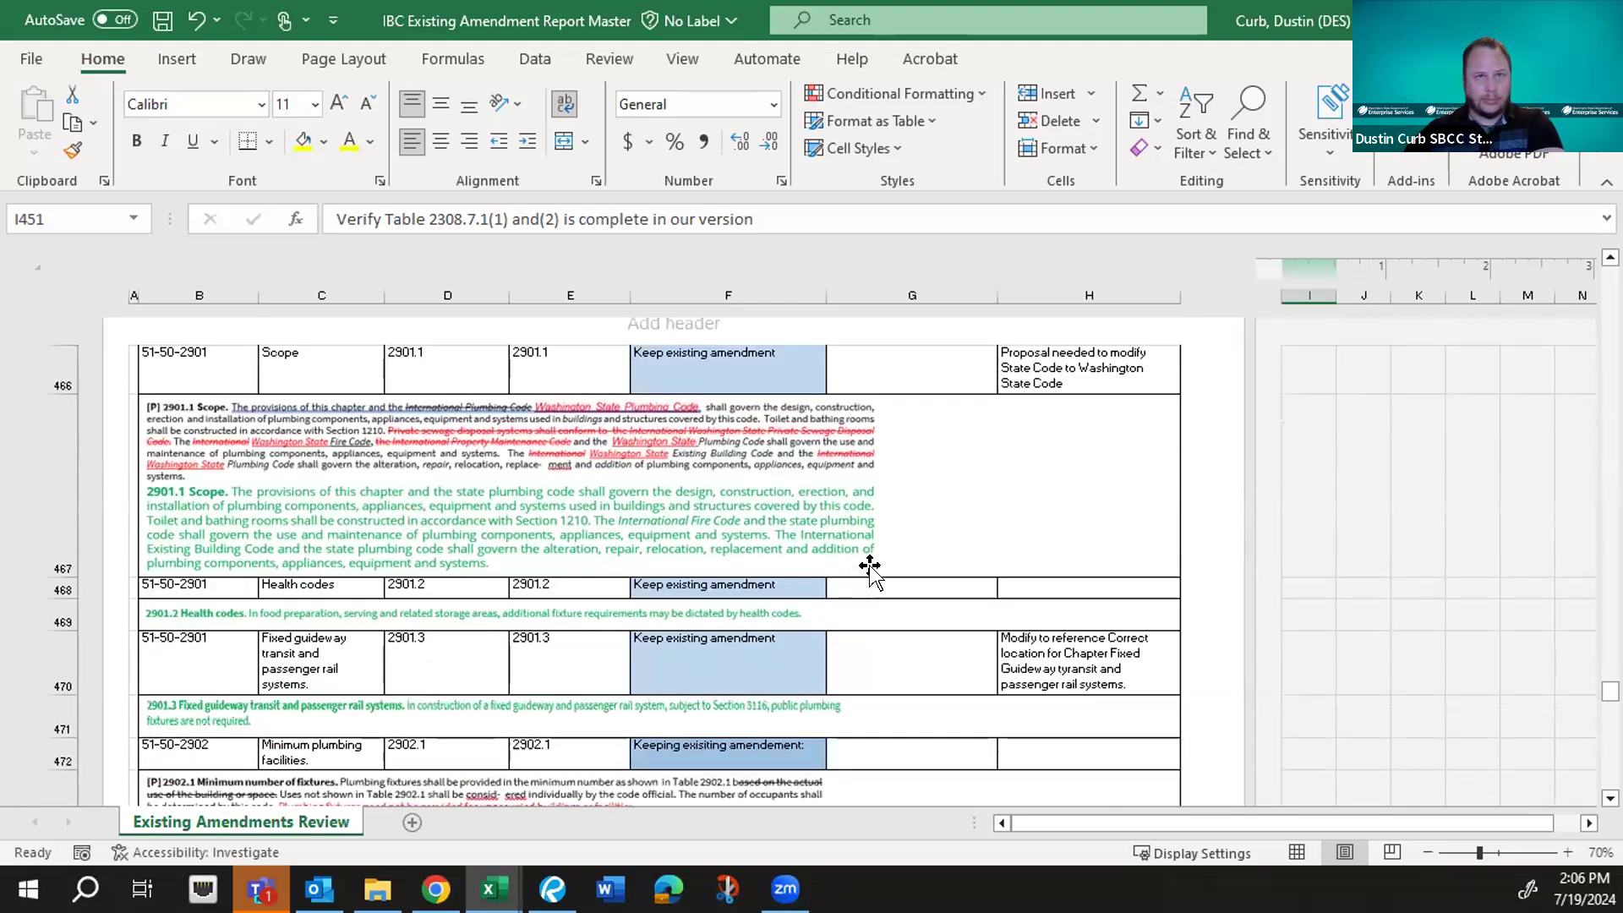
{"action": "scroll", "coordinate": [871, 571], "scroll_direction": "down", "scroll_amount": 4}
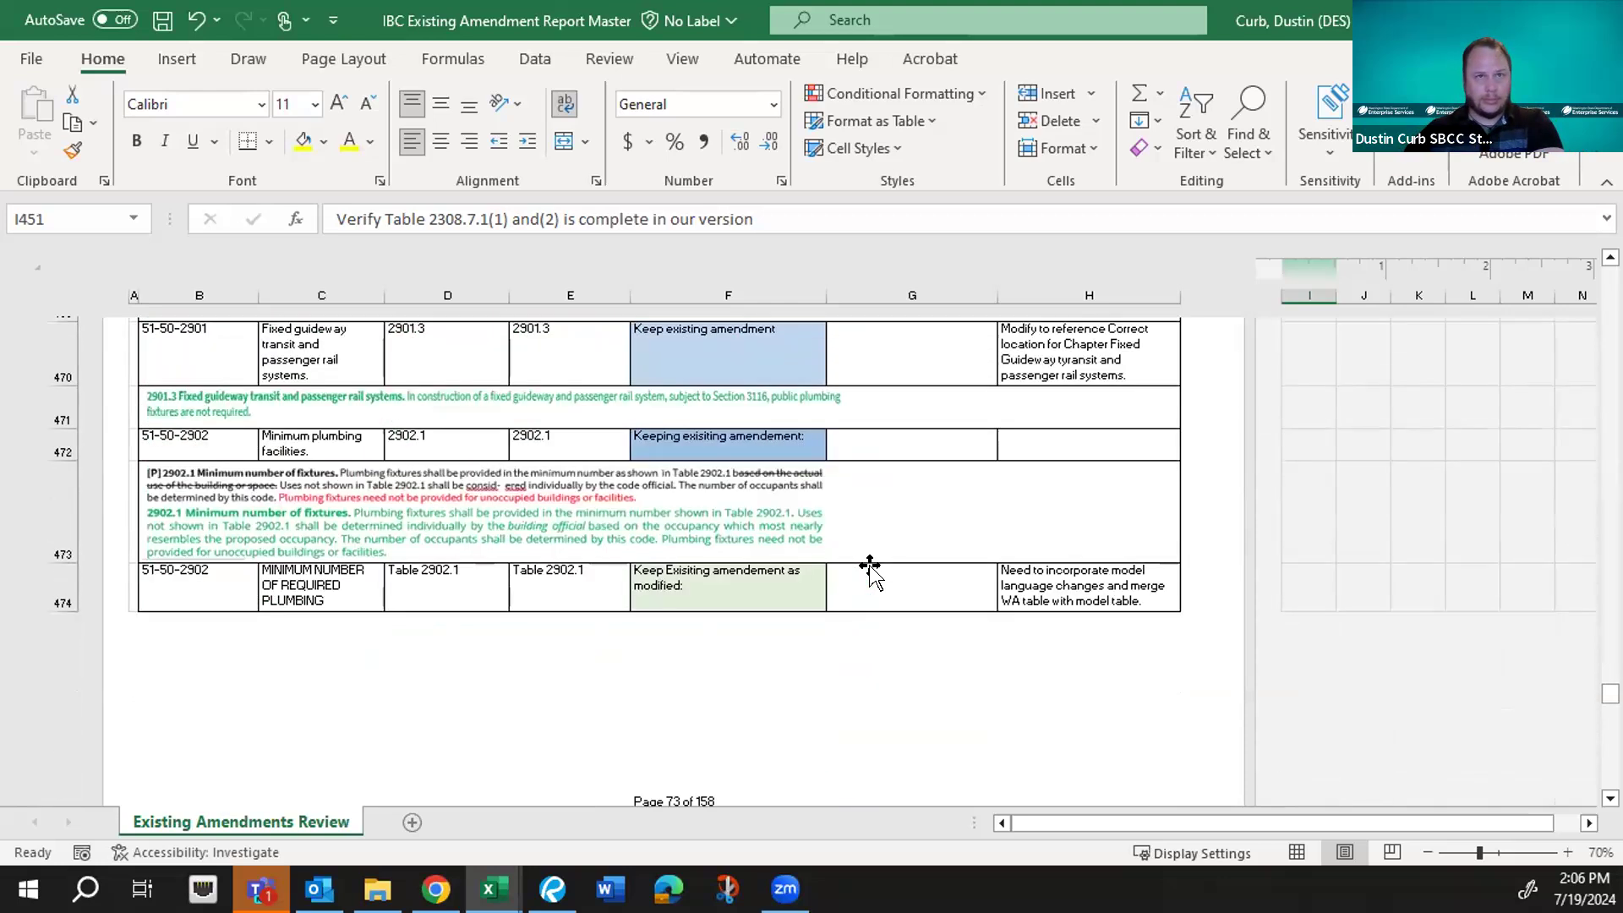
{"action": "scroll", "coordinate": [870, 572], "scroll_direction": "down", "scroll_amount": 1}
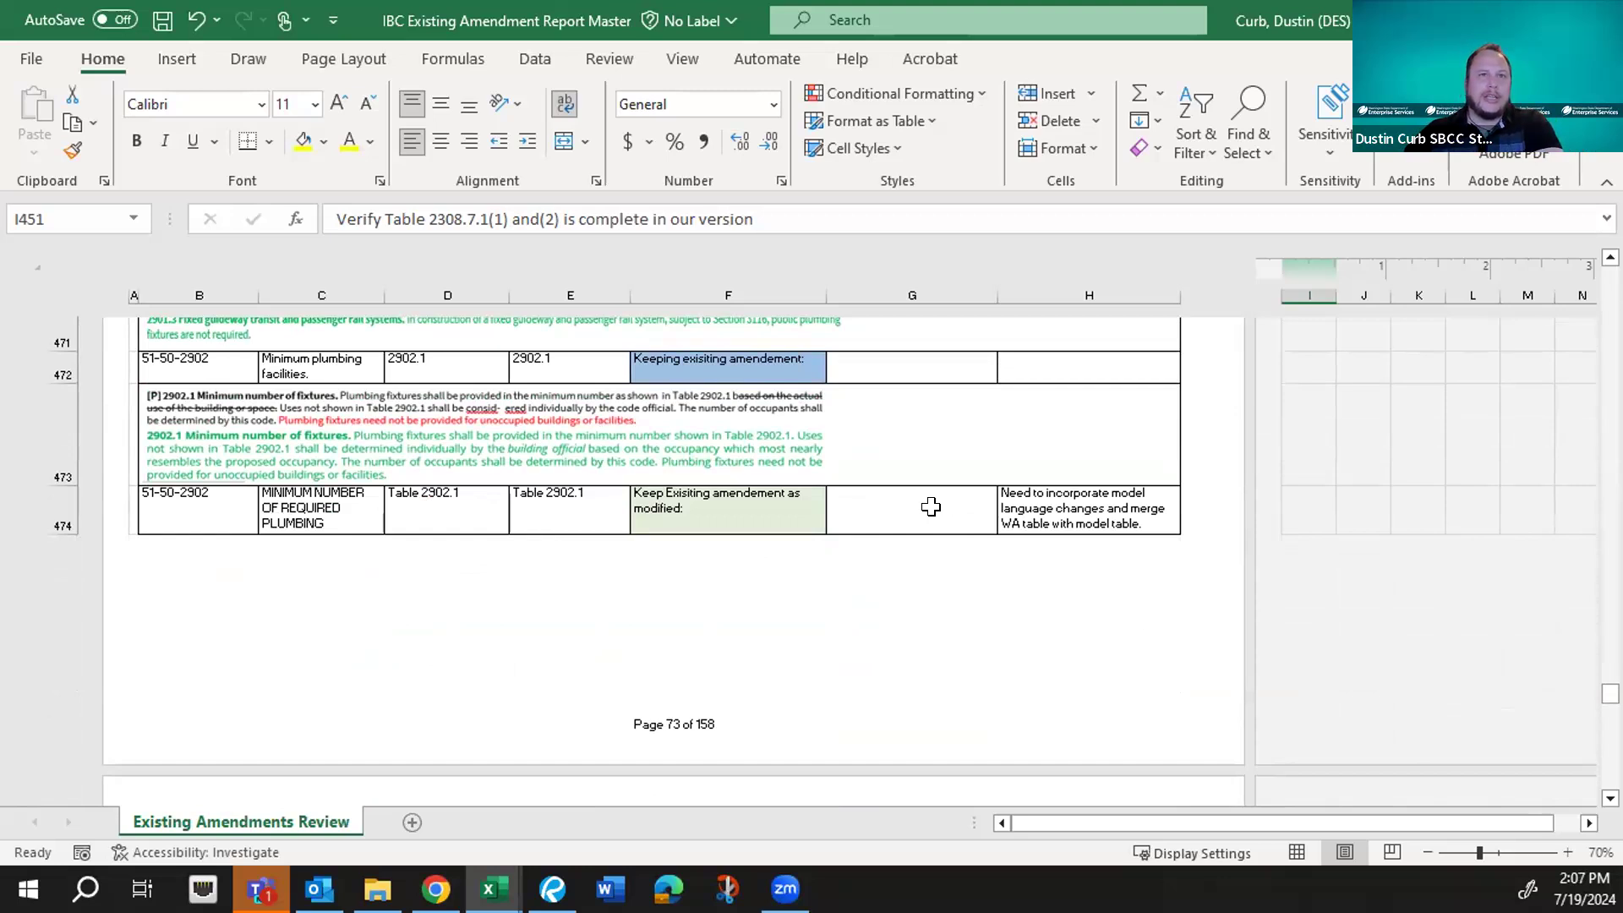
{"action": "scroll", "coordinate": [930, 505], "scroll_direction": "down", "scroll_amount": 1}
{"action": "scroll", "coordinate": [931, 504], "scroll_direction": "down", "scroll_amount": 2}
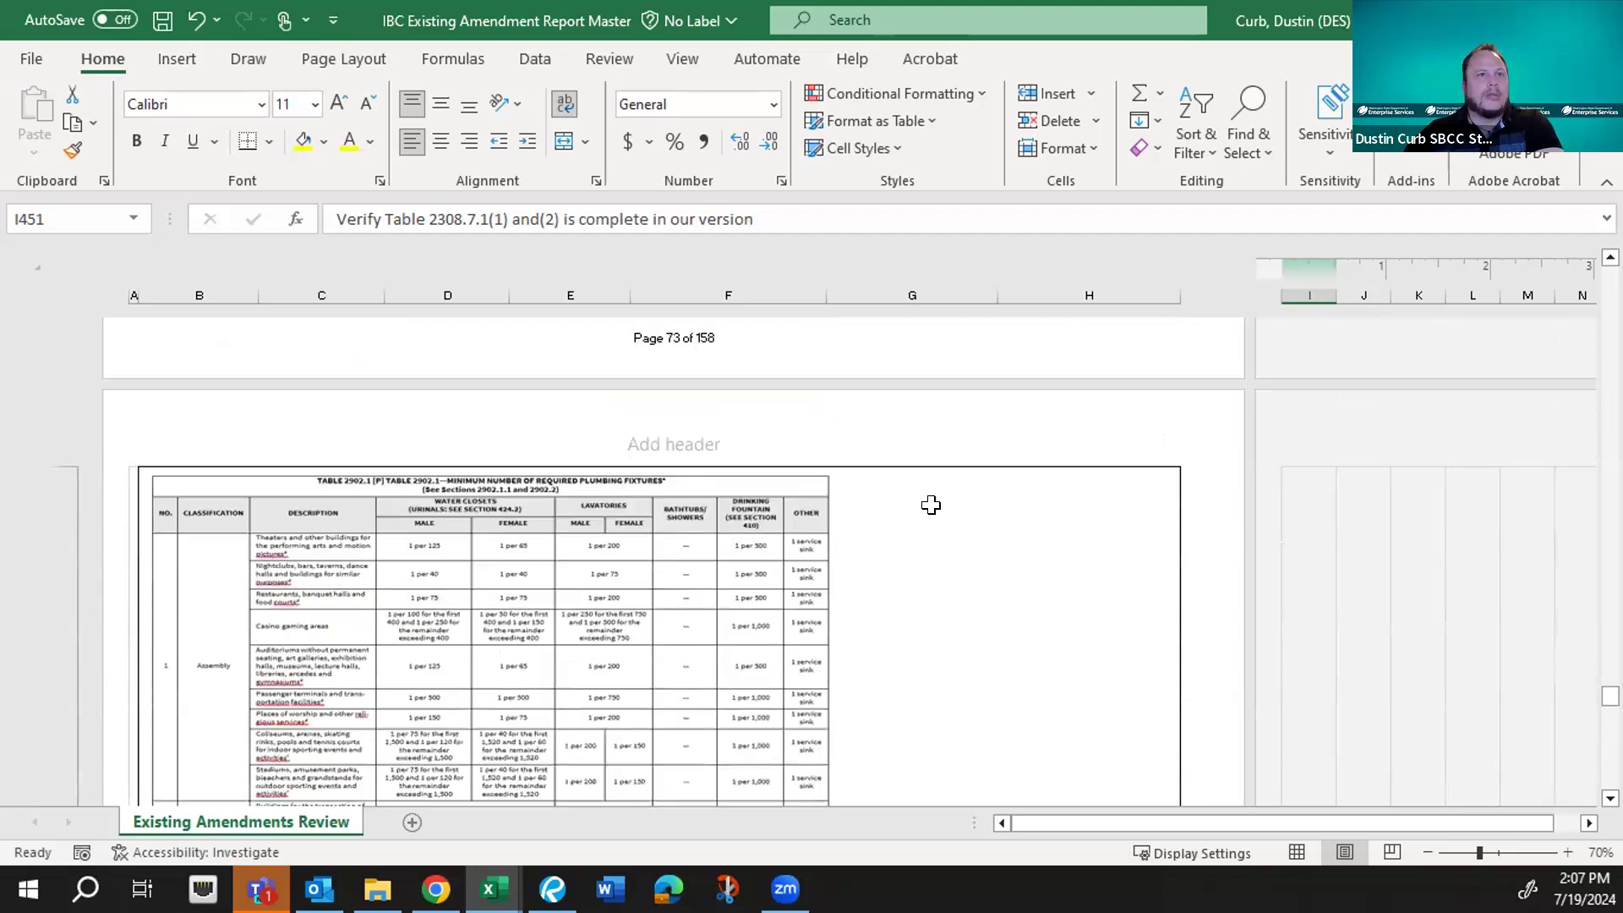
{"action": "scroll", "coordinate": [931, 504], "scroll_direction": "down", "scroll_amount": 6}
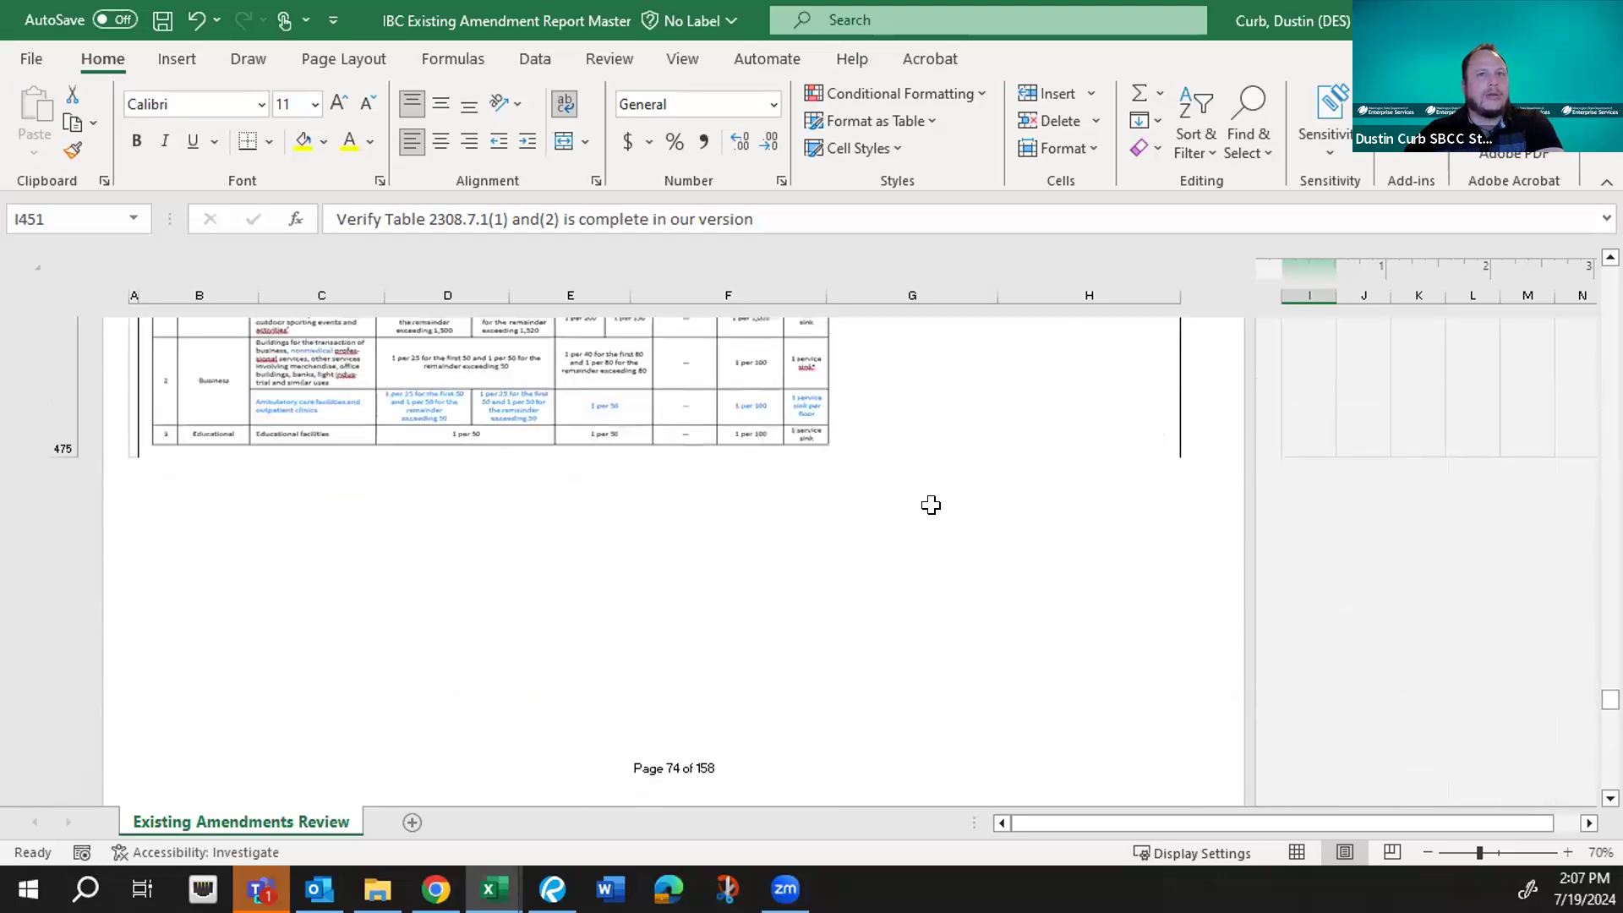
{"action": "scroll", "coordinate": [930, 505], "scroll_direction": "down", "scroll_amount": 8}
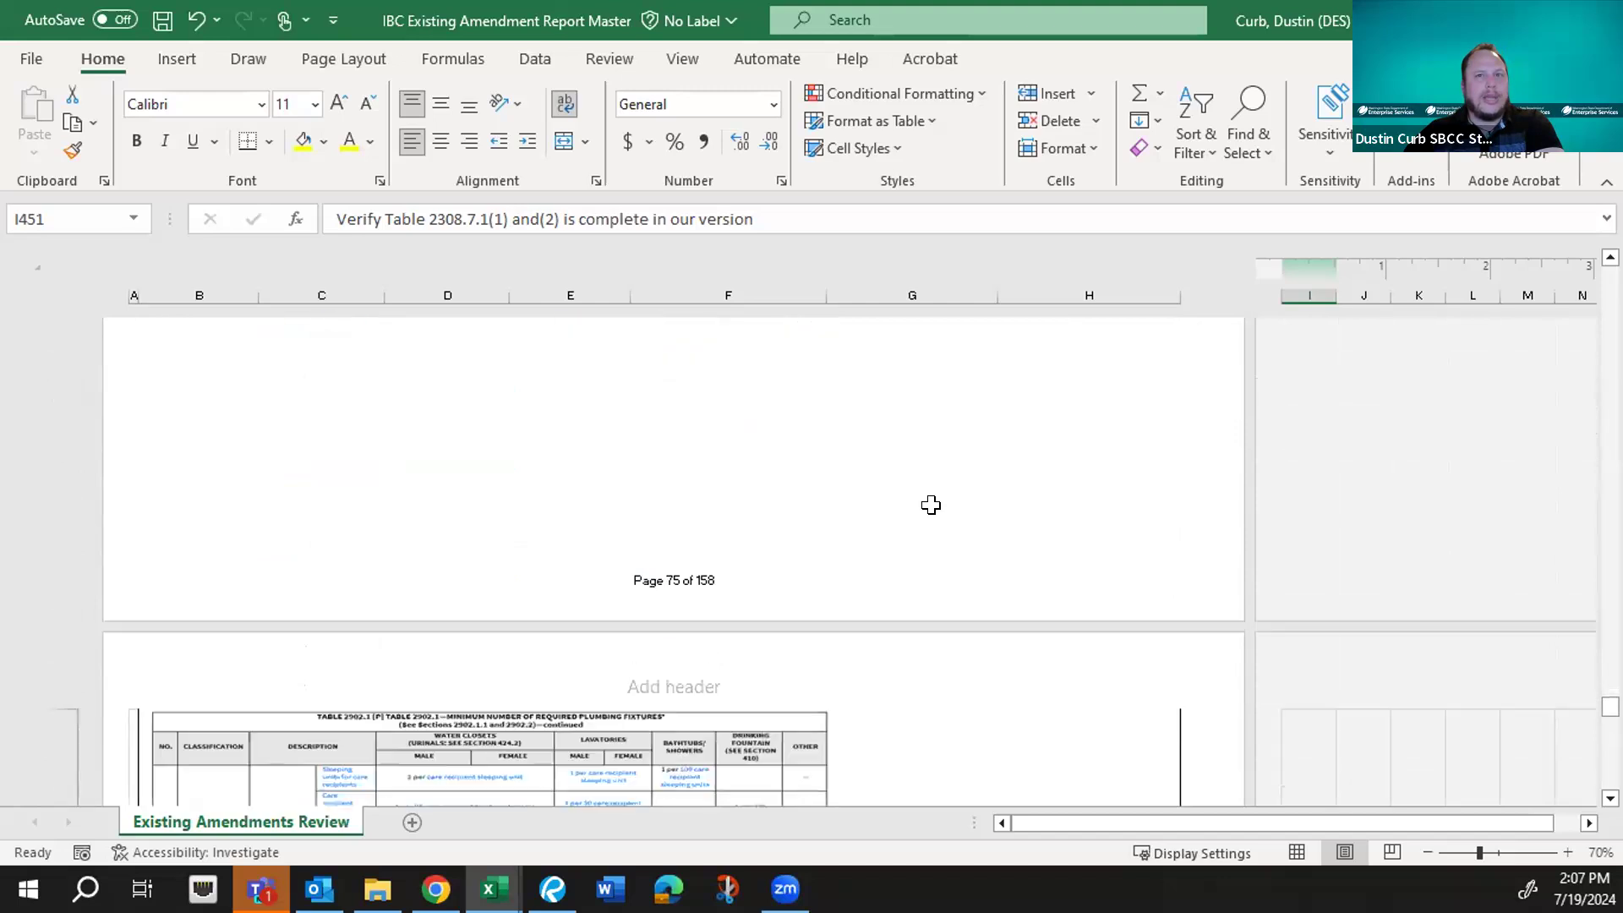
{"action": "scroll", "coordinate": [930, 504], "scroll_direction": "down", "scroll_amount": 9}
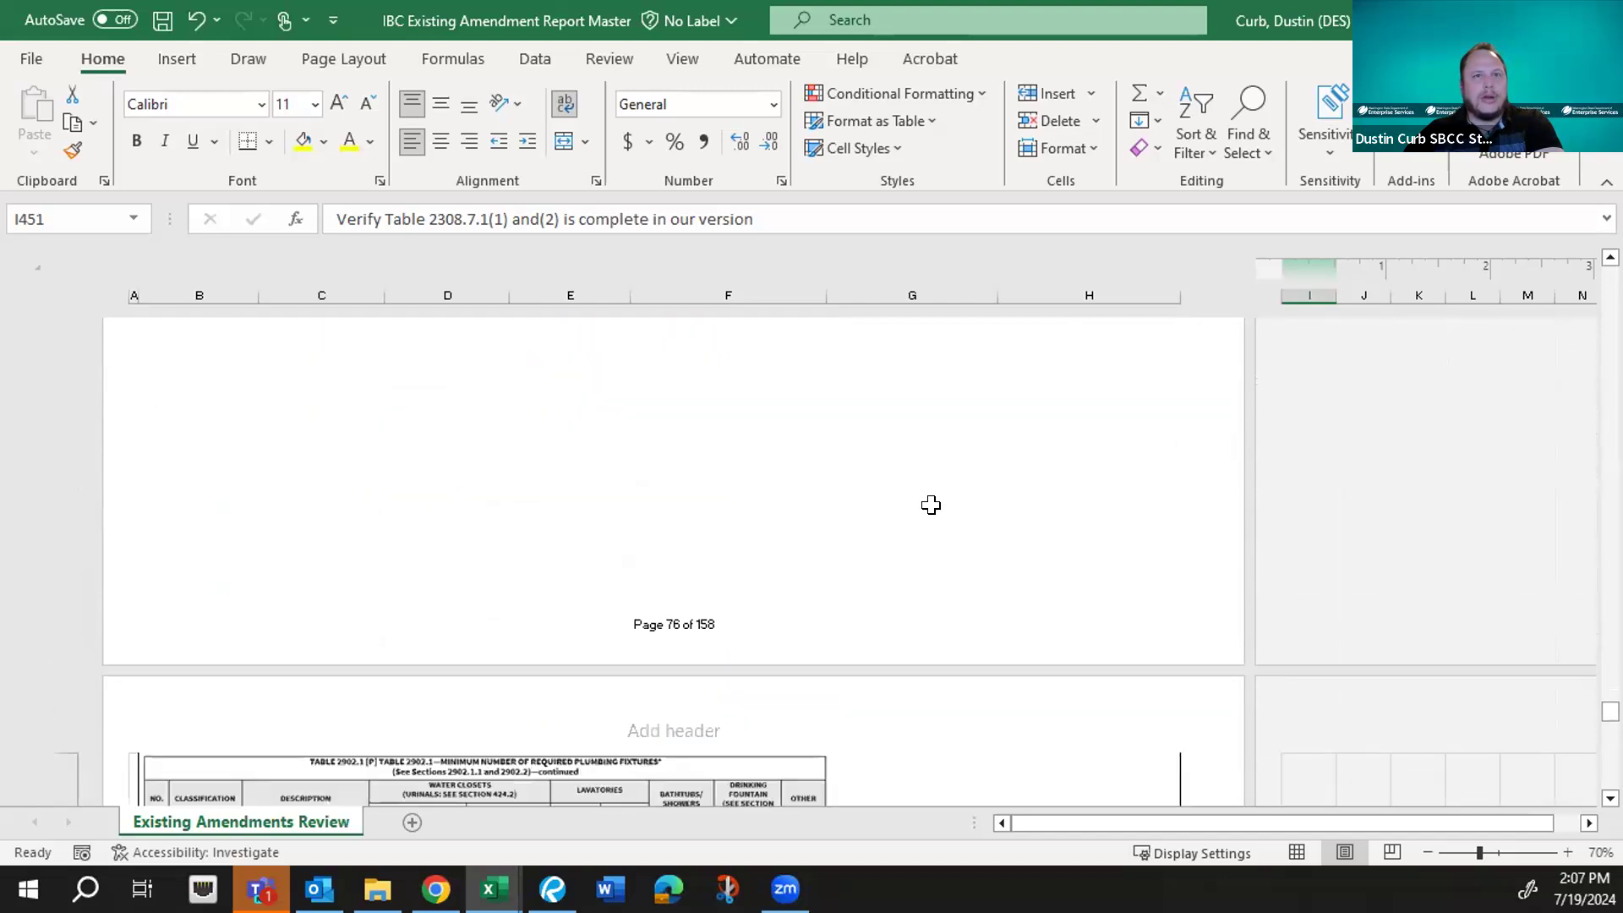
- Review the section 2902 entries on private offices, urinals, toilet facilities, drinking fountains and bottle filling stations through 2902.9 Water
{"action": "scroll", "coordinate": [930, 504], "scroll_direction": "down", "scroll_amount": 5}
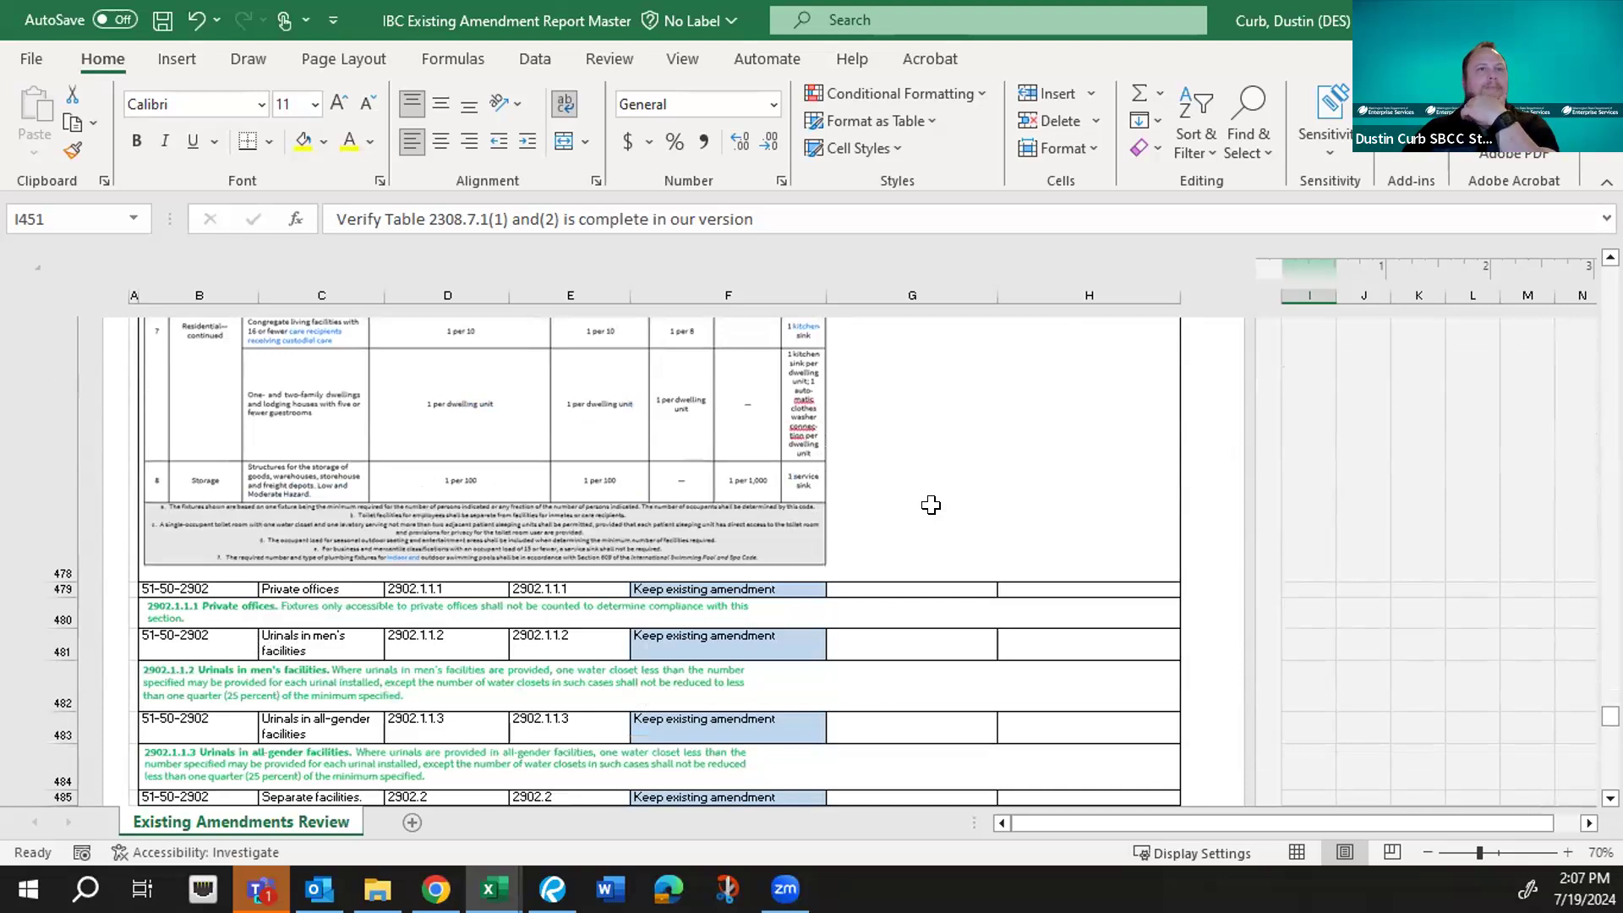
{"action": "scroll", "coordinate": [866, 582], "scroll_direction": "down", "scroll_amount": 5}
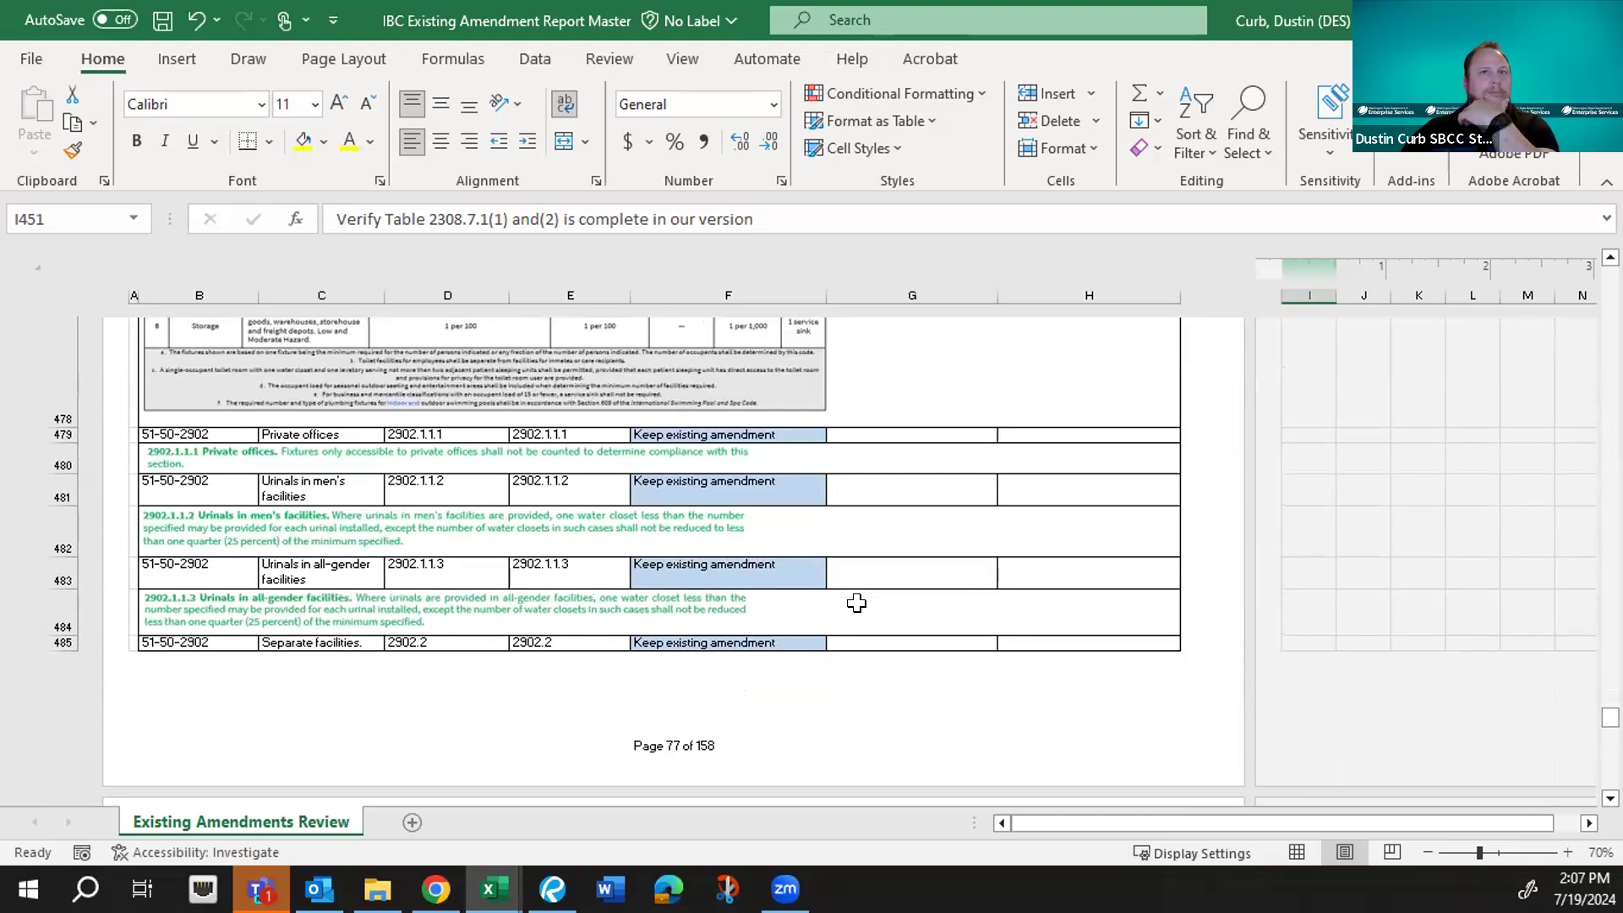
{"action": "scroll", "coordinate": [856, 603], "scroll_direction": "down", "scroll_amount": 5}
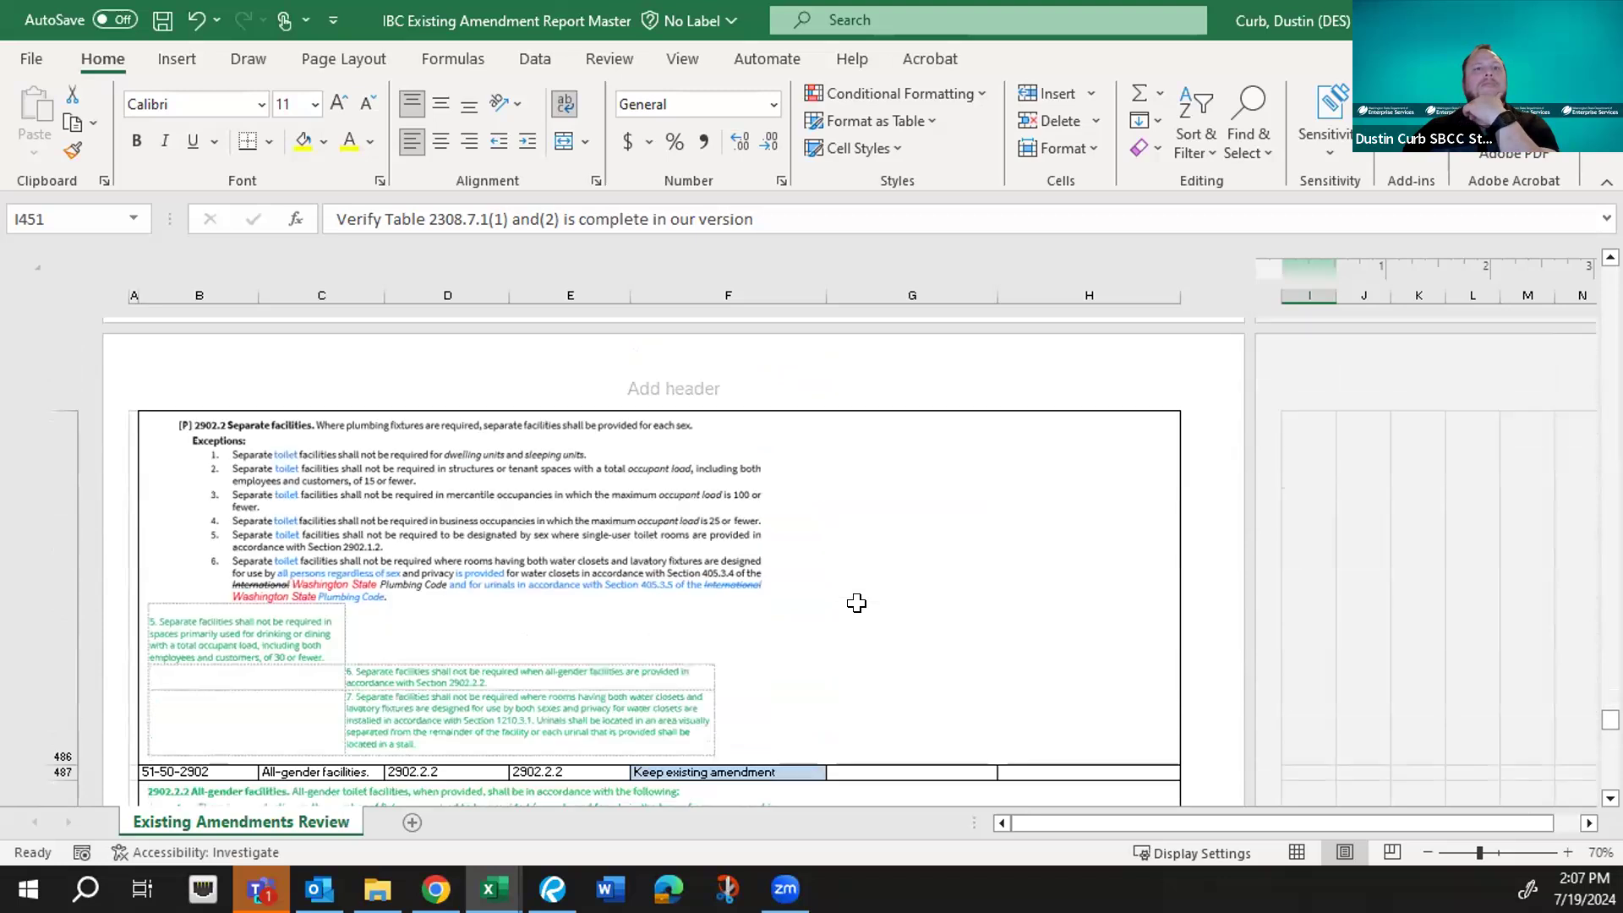
{"action": "scroll", "coordinate": [856, 602], "scroll_direction": "down", "scroll_amount": 6}
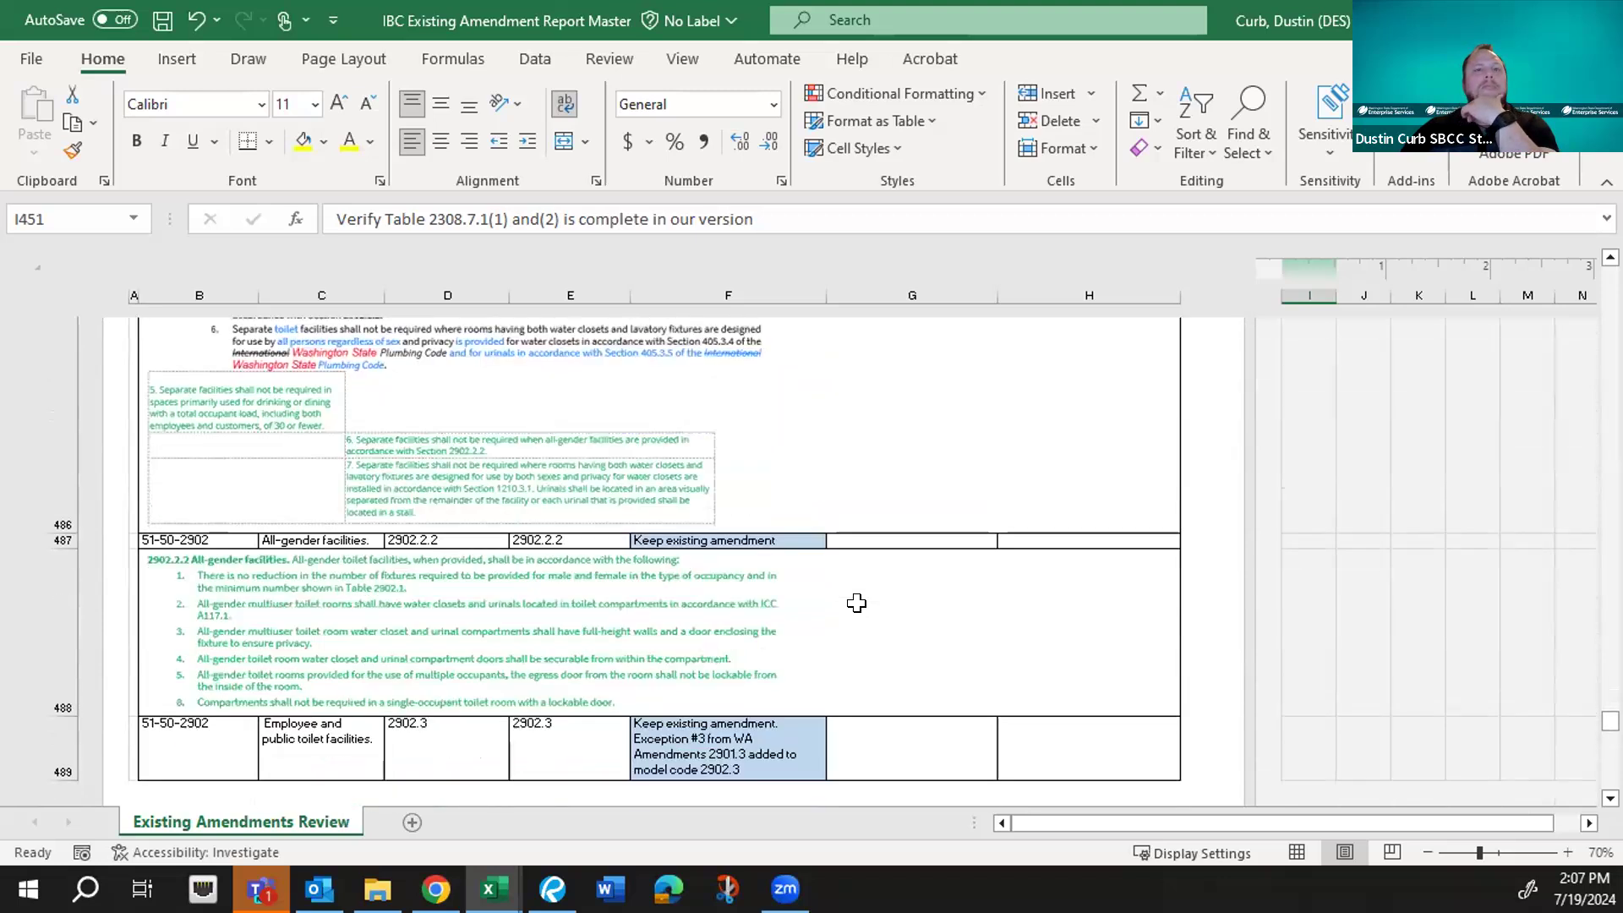
{"action": "scroll", "coordinate": [856, 602], "scroll_direction": "down", "scroll_amount": 6}
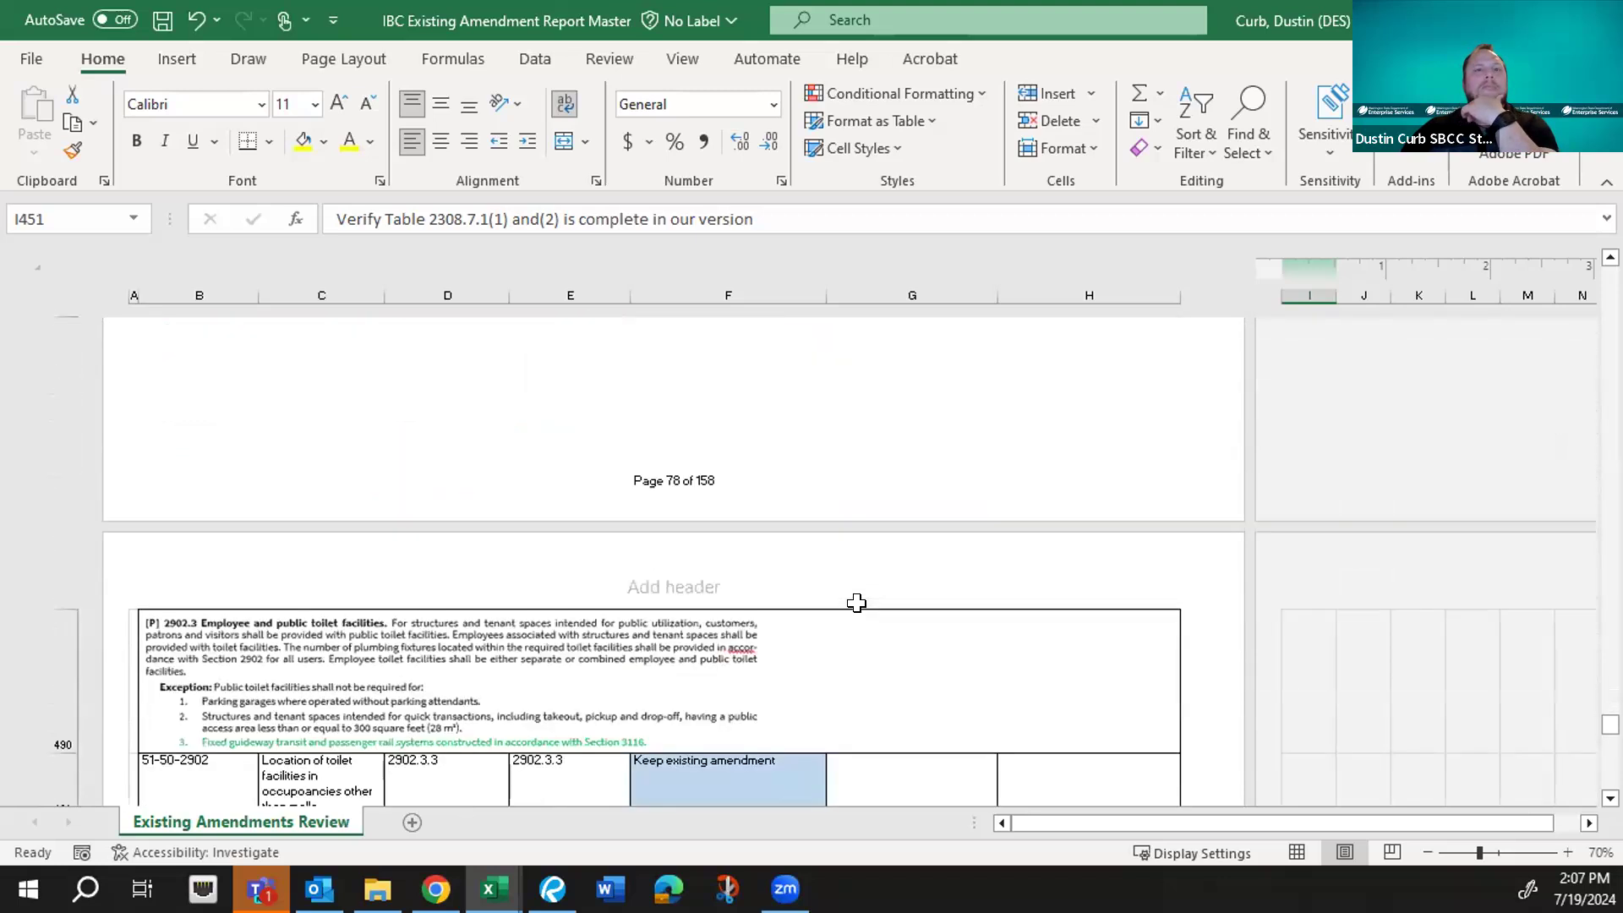
{"action": "scroll", "coordinate": [856, 603], "scroll_direction": "down", "scroll_amount": 4}
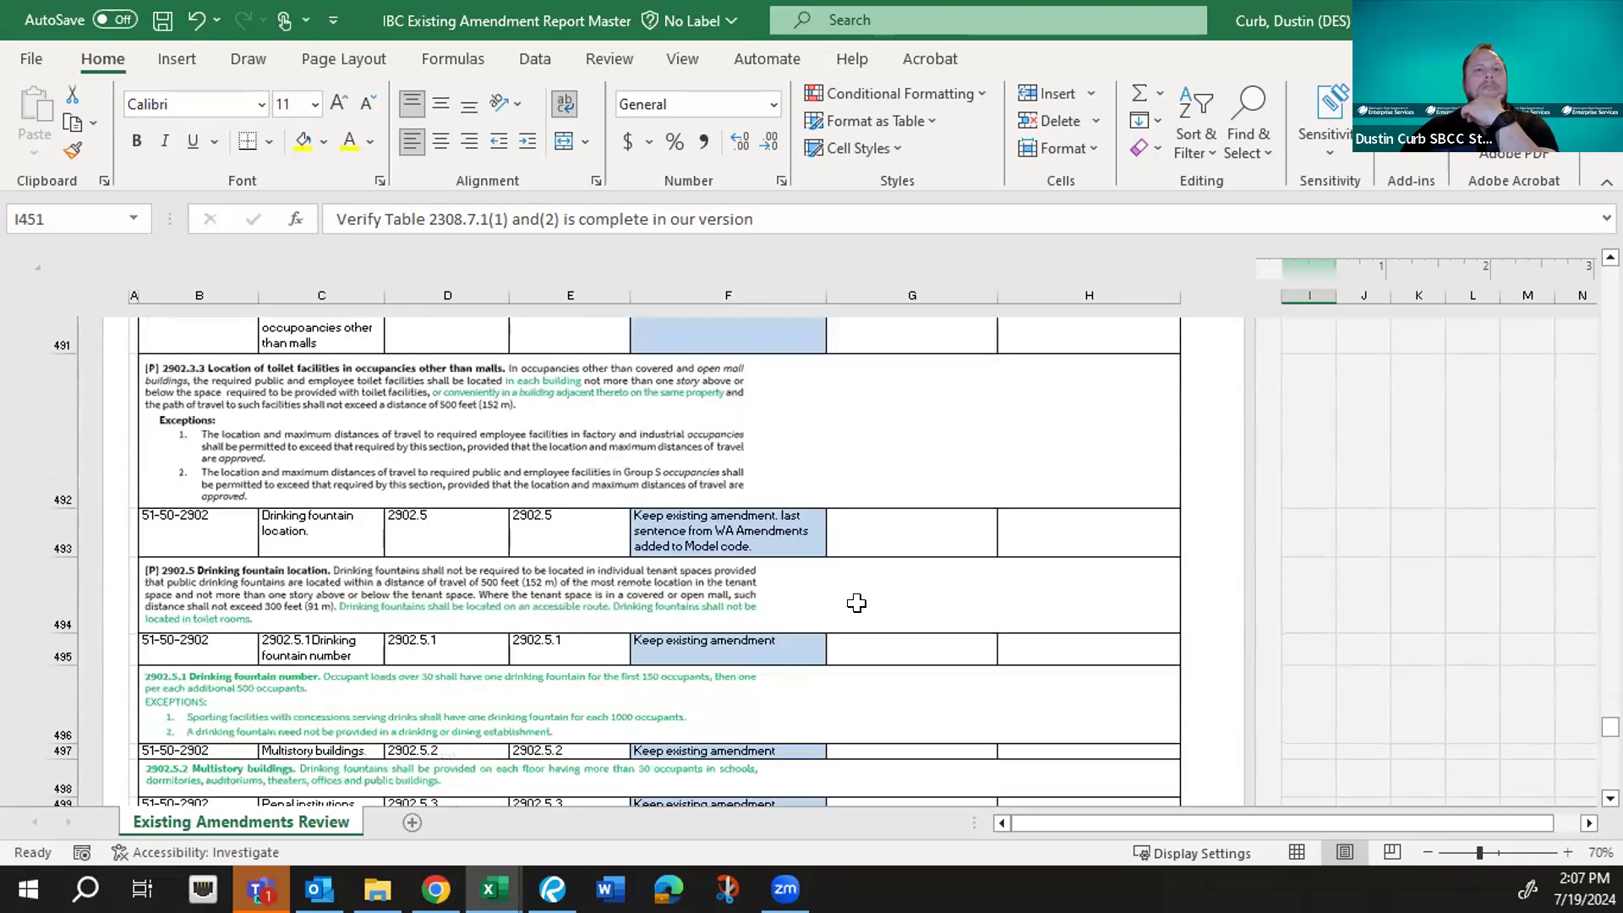
{"action": "scroll", "coordinate": [856, 603], "scroll_direction": "down", "scroll_amount": 4}
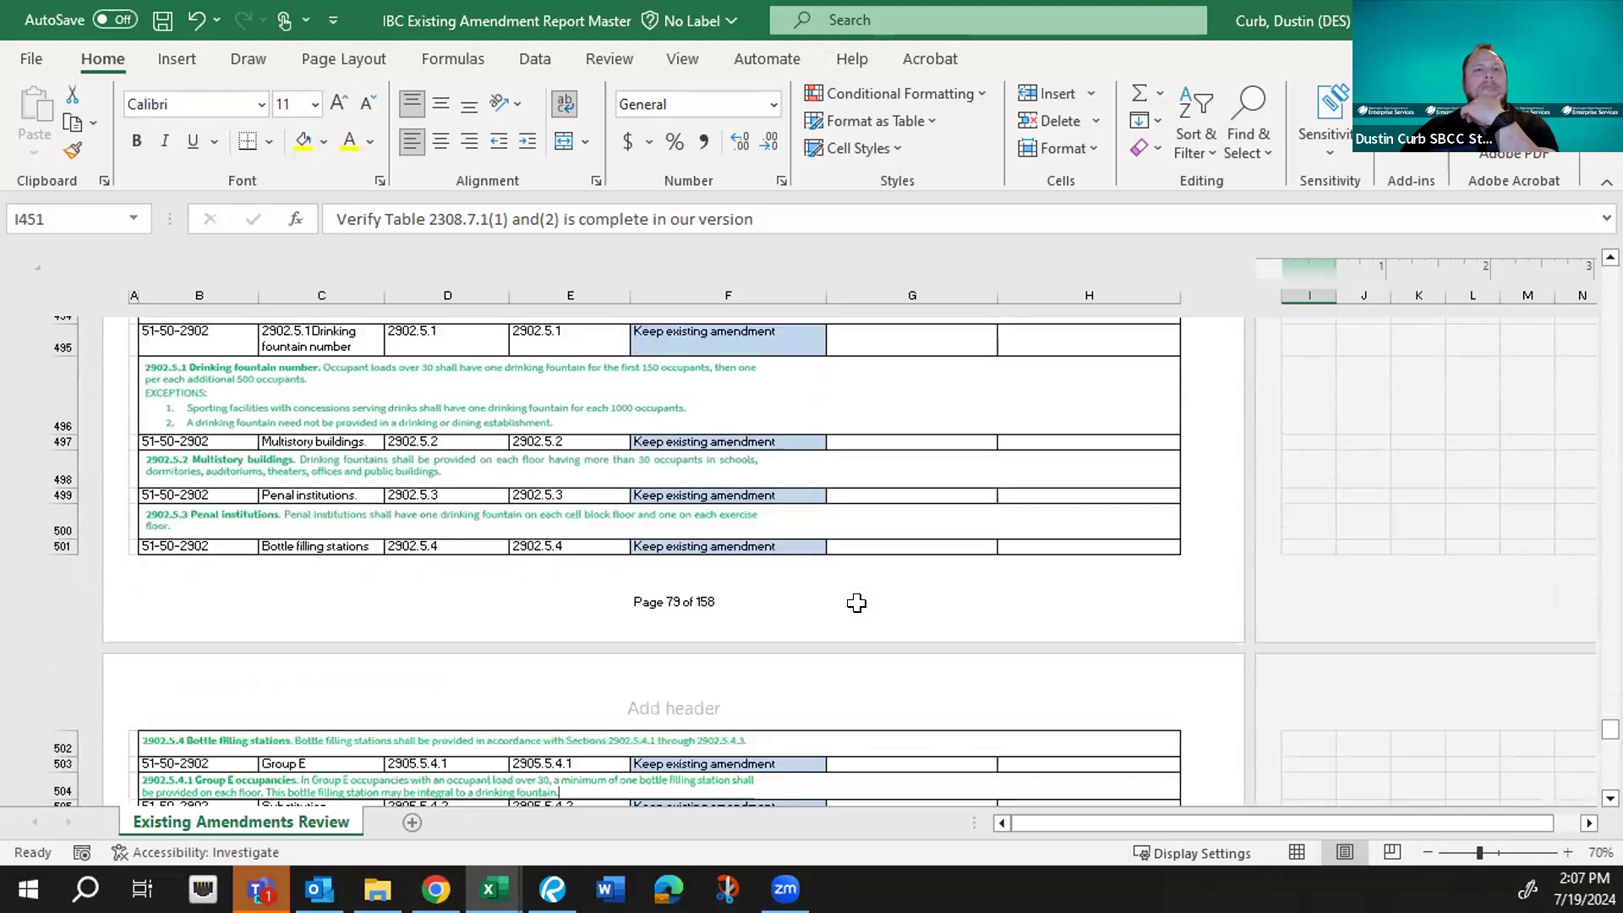
{"action": "scroll", "coordinate": [856, 602], "scroll_direction": "down", "scroll_amount": 4}
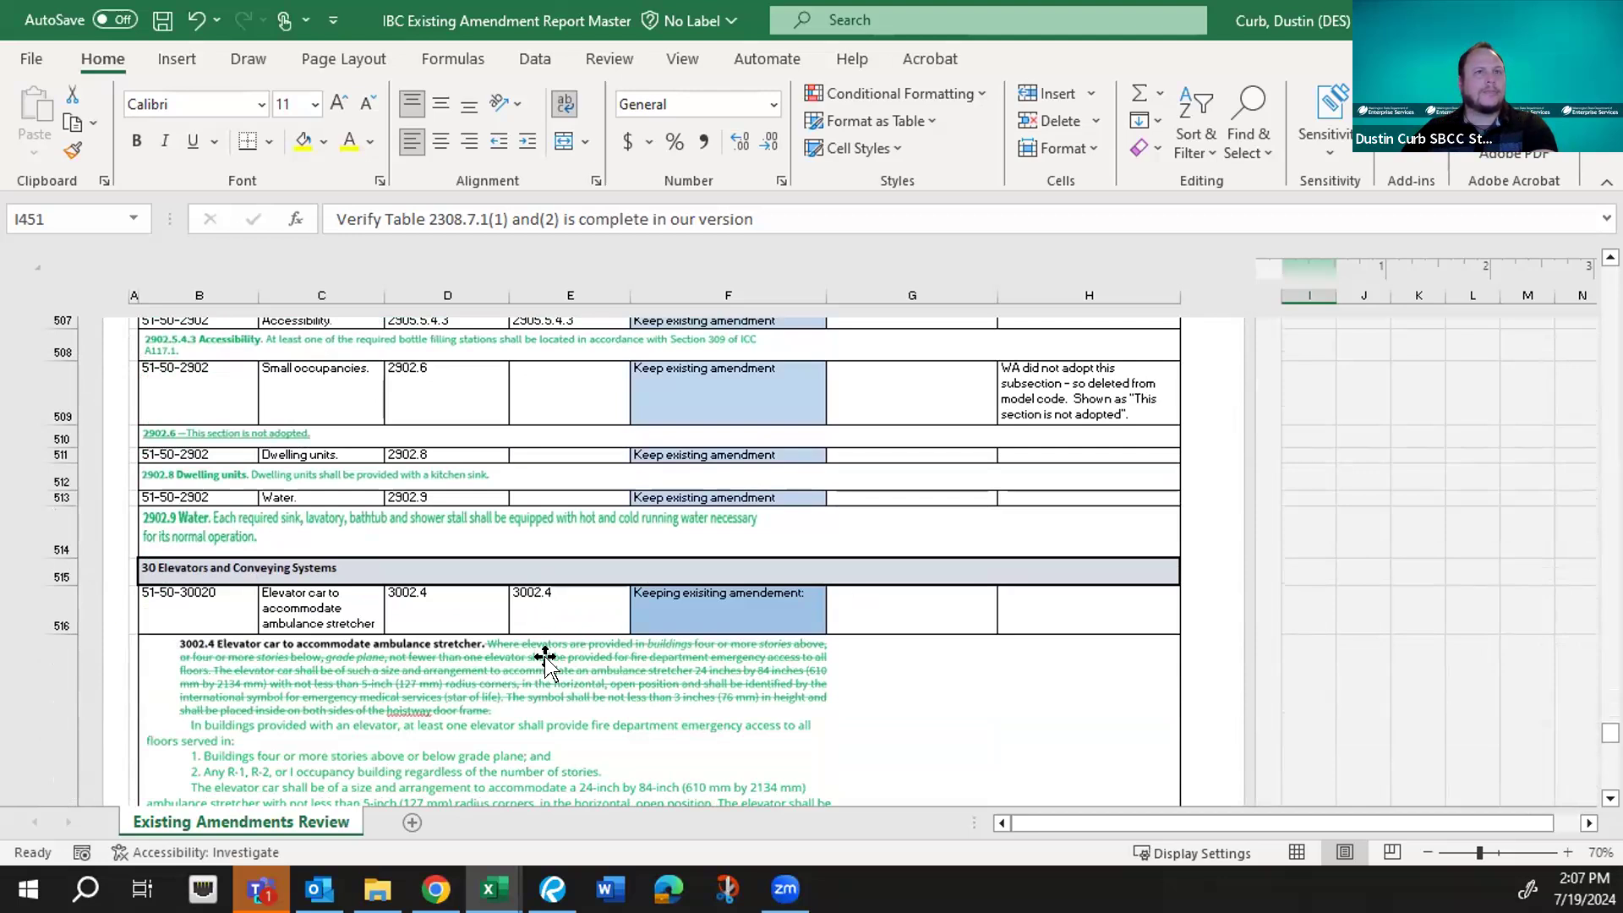
- Review the Chapter 30 elevator entries on the ambulance stretcher car, temperature control and hoistway opening protection through the Special Construction heading
{"action": "scroll", "coordinate": [545, 634], "scroll_direction": "down", "scroll_amount": 3}
{"action": "scroll", "coordinate": [545, 634], "scroll_direction": "down", "scroll_amount": 5}
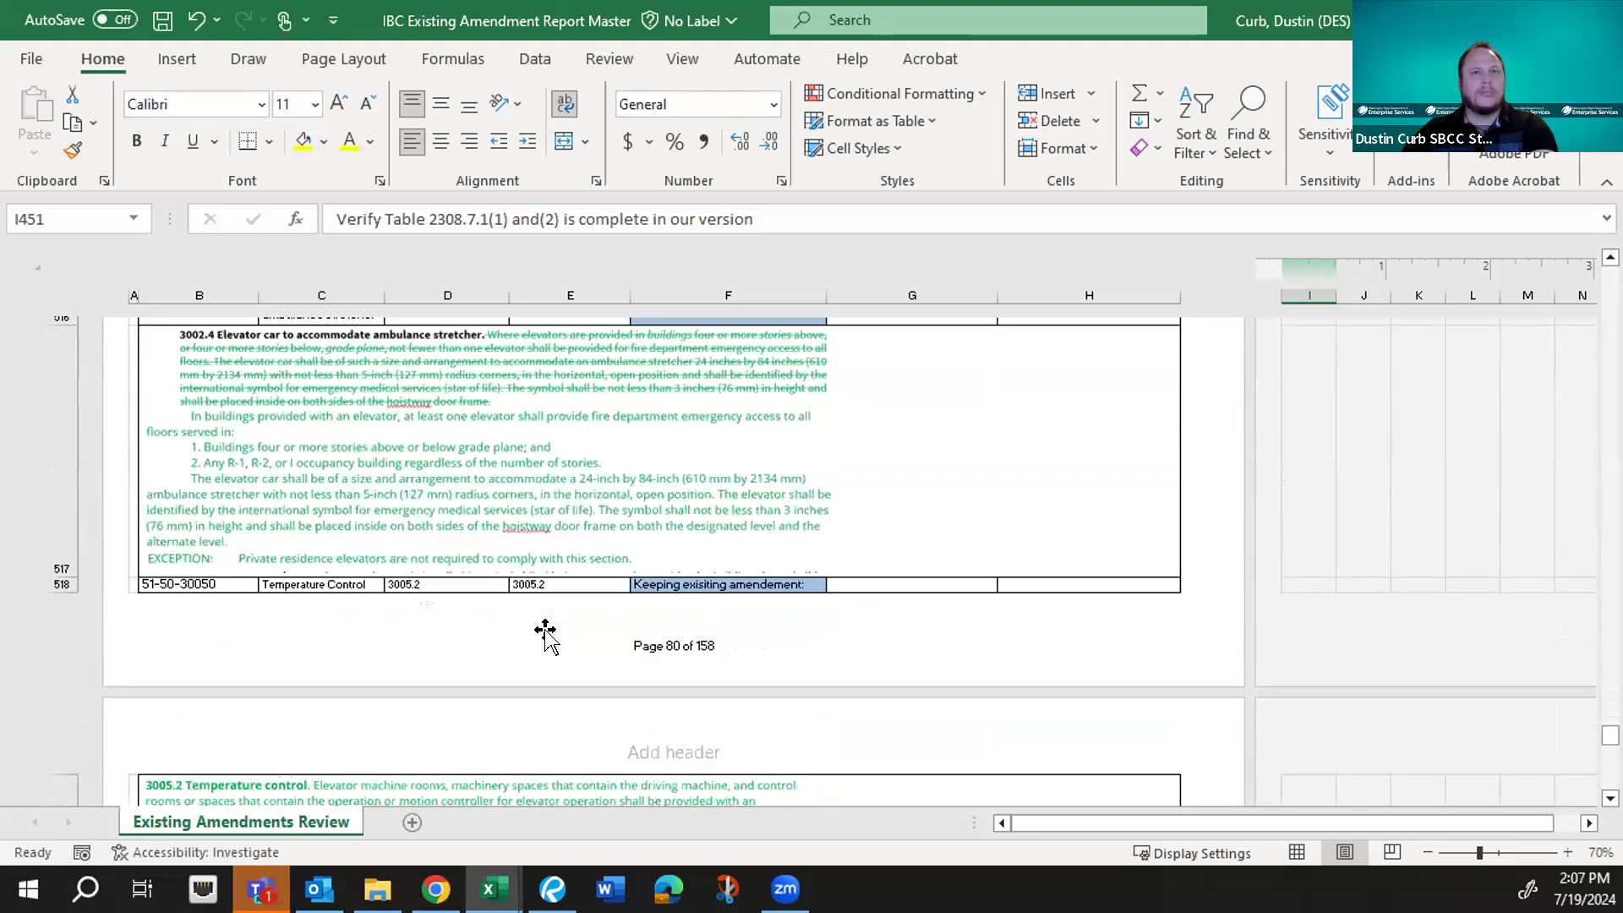
{"action": "scroll", "coordinate": [545, 633], "scroll_direction": "down", "scroll_amount": 3}
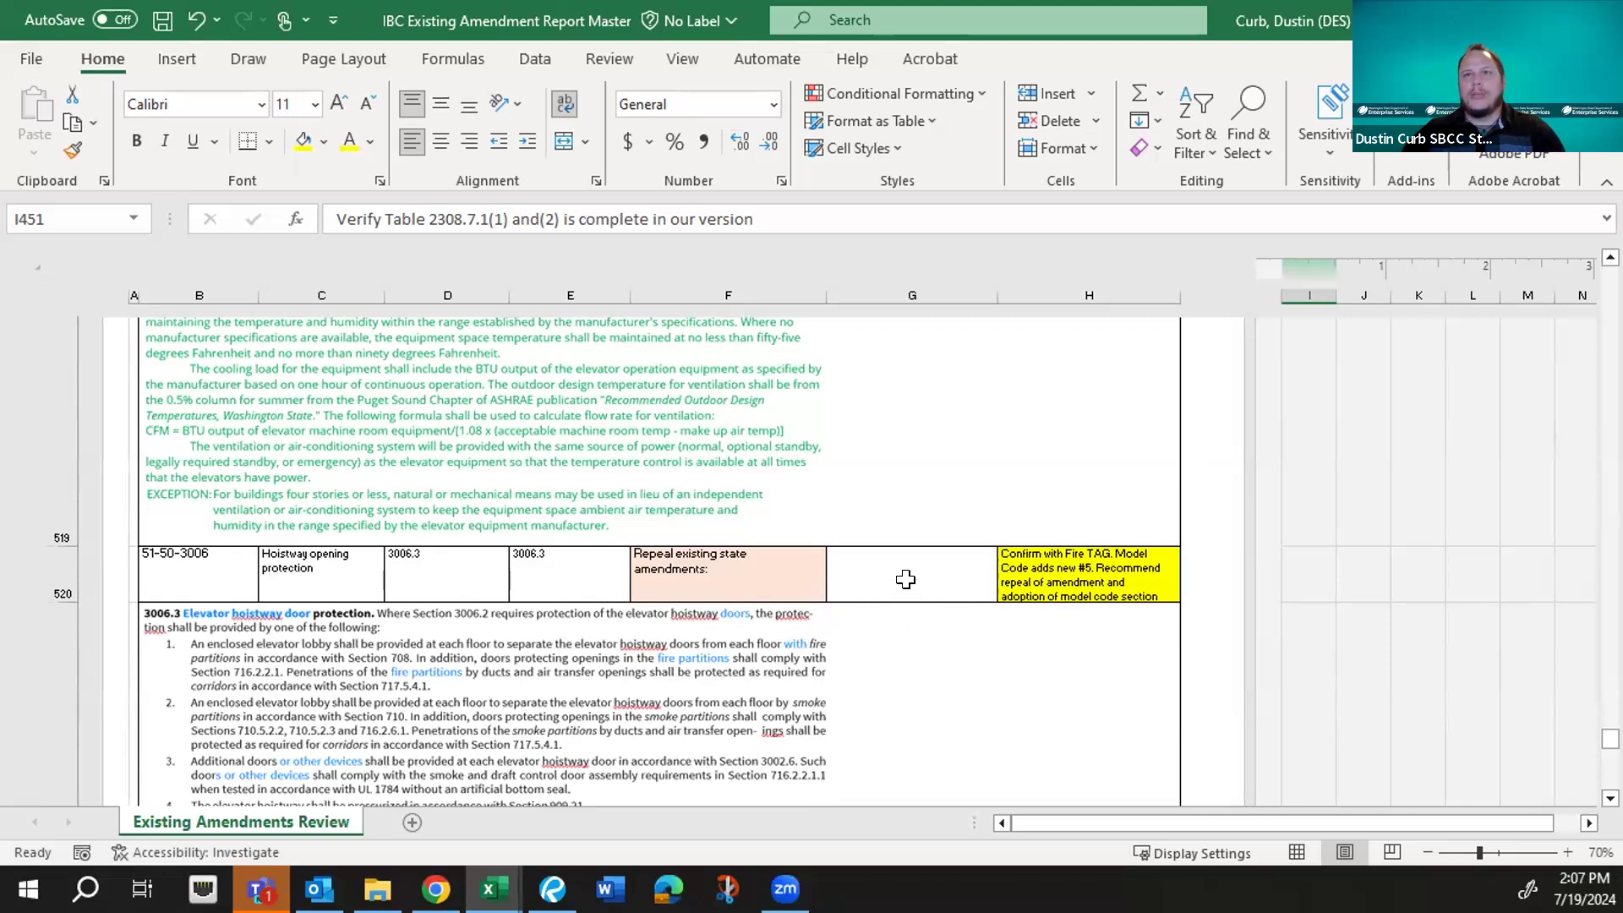
{"action": "scroll", "coordinate": [905, 579], "scroll_direction": "down", "scroll_amount": 1}
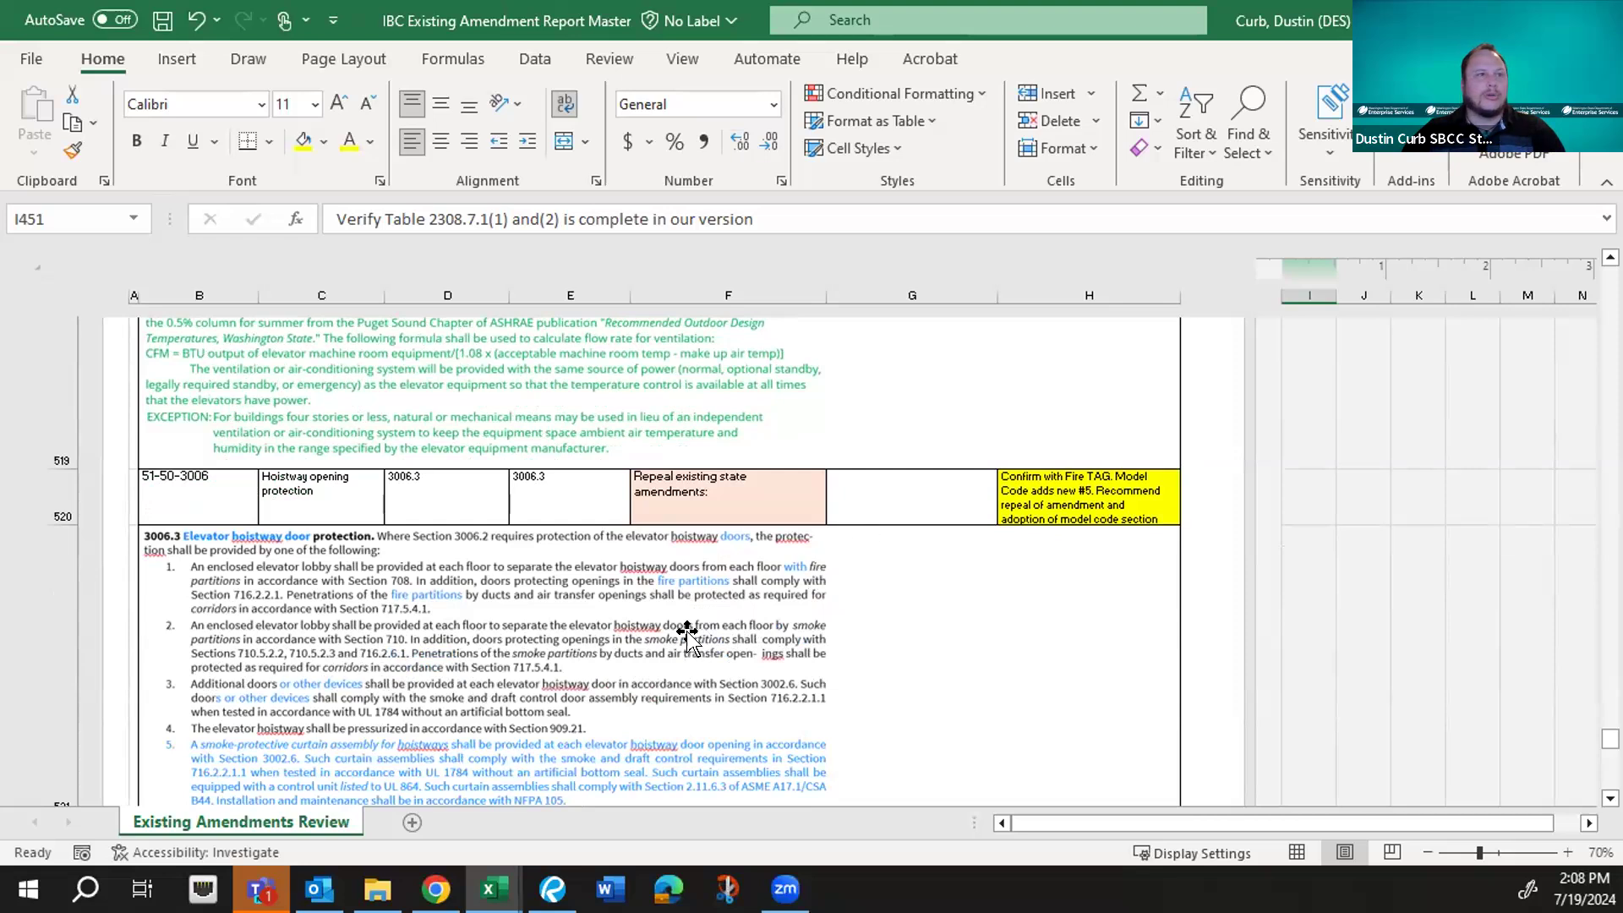
{"action": "scroll", "coordinate": [685, 633], "scroll_direction": "down", "scroll_amount": 2}
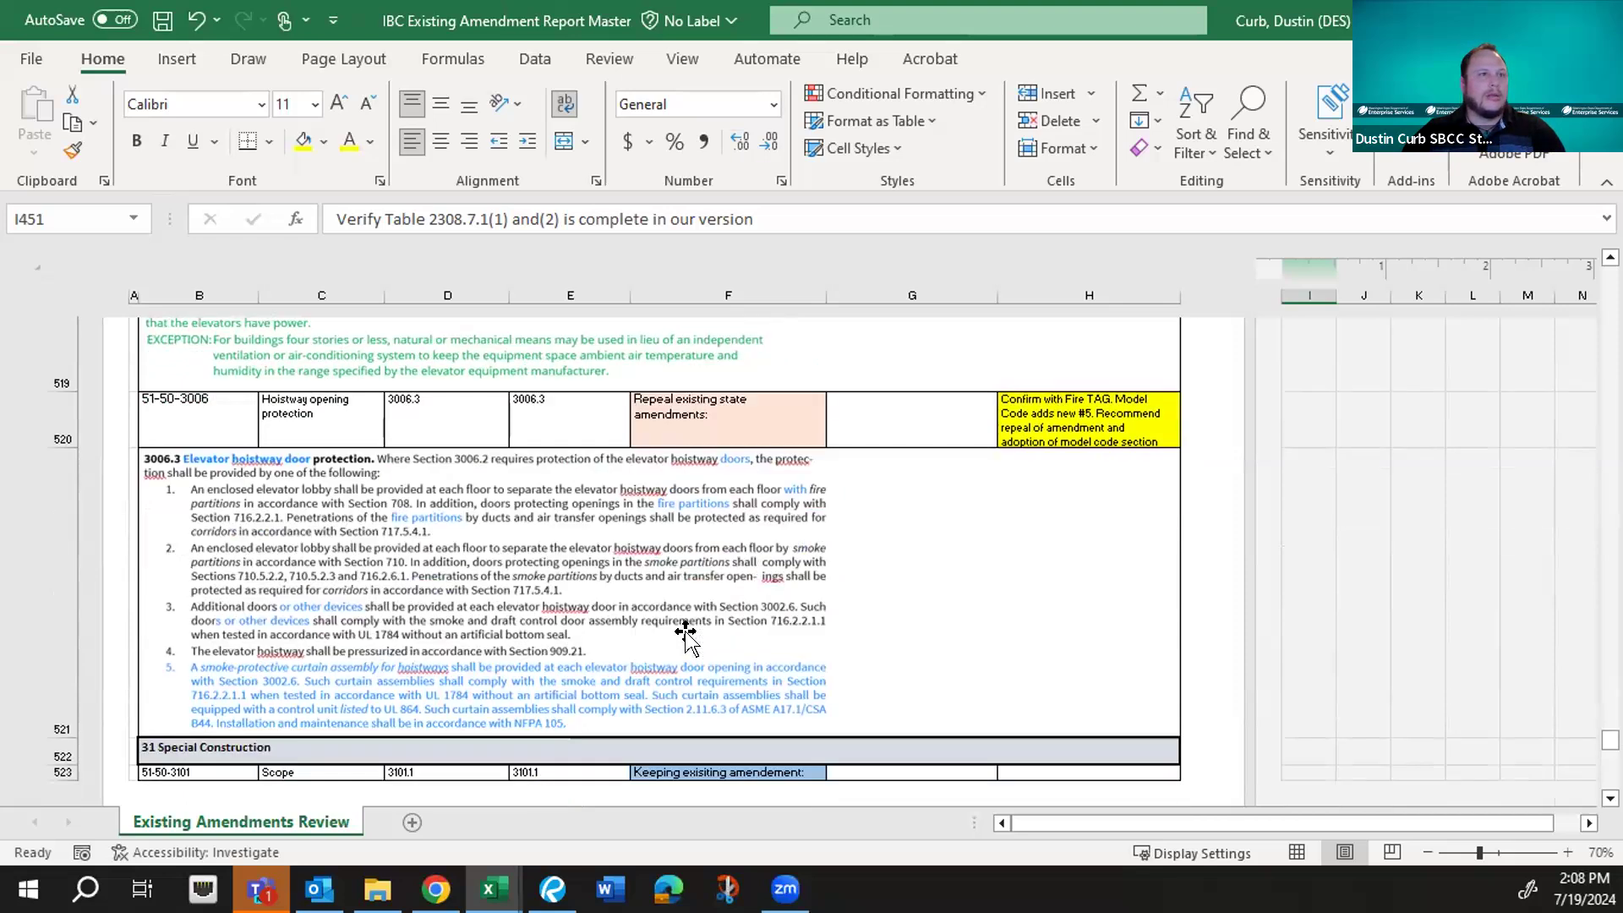
{"action": "scroll", "coordinate": [589, 683], "scroll_direction": "down", "scroll_amount": 2}
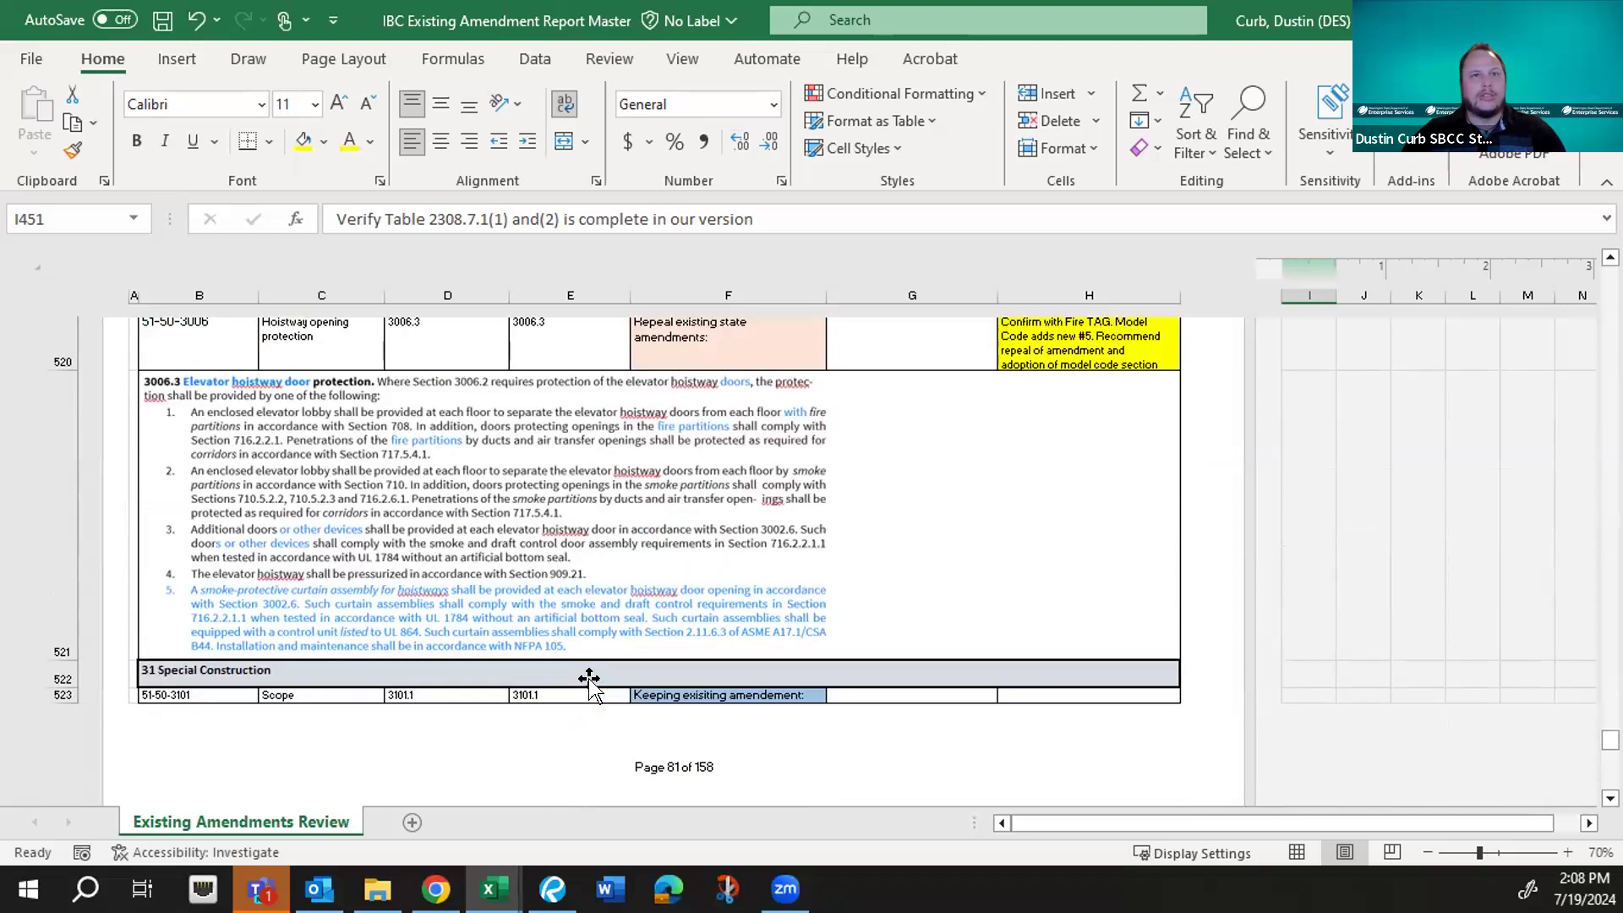
{"action": "scroll", "coordinate": [719, 567], "scroll_direction": "down", "scroll_amount": 4}
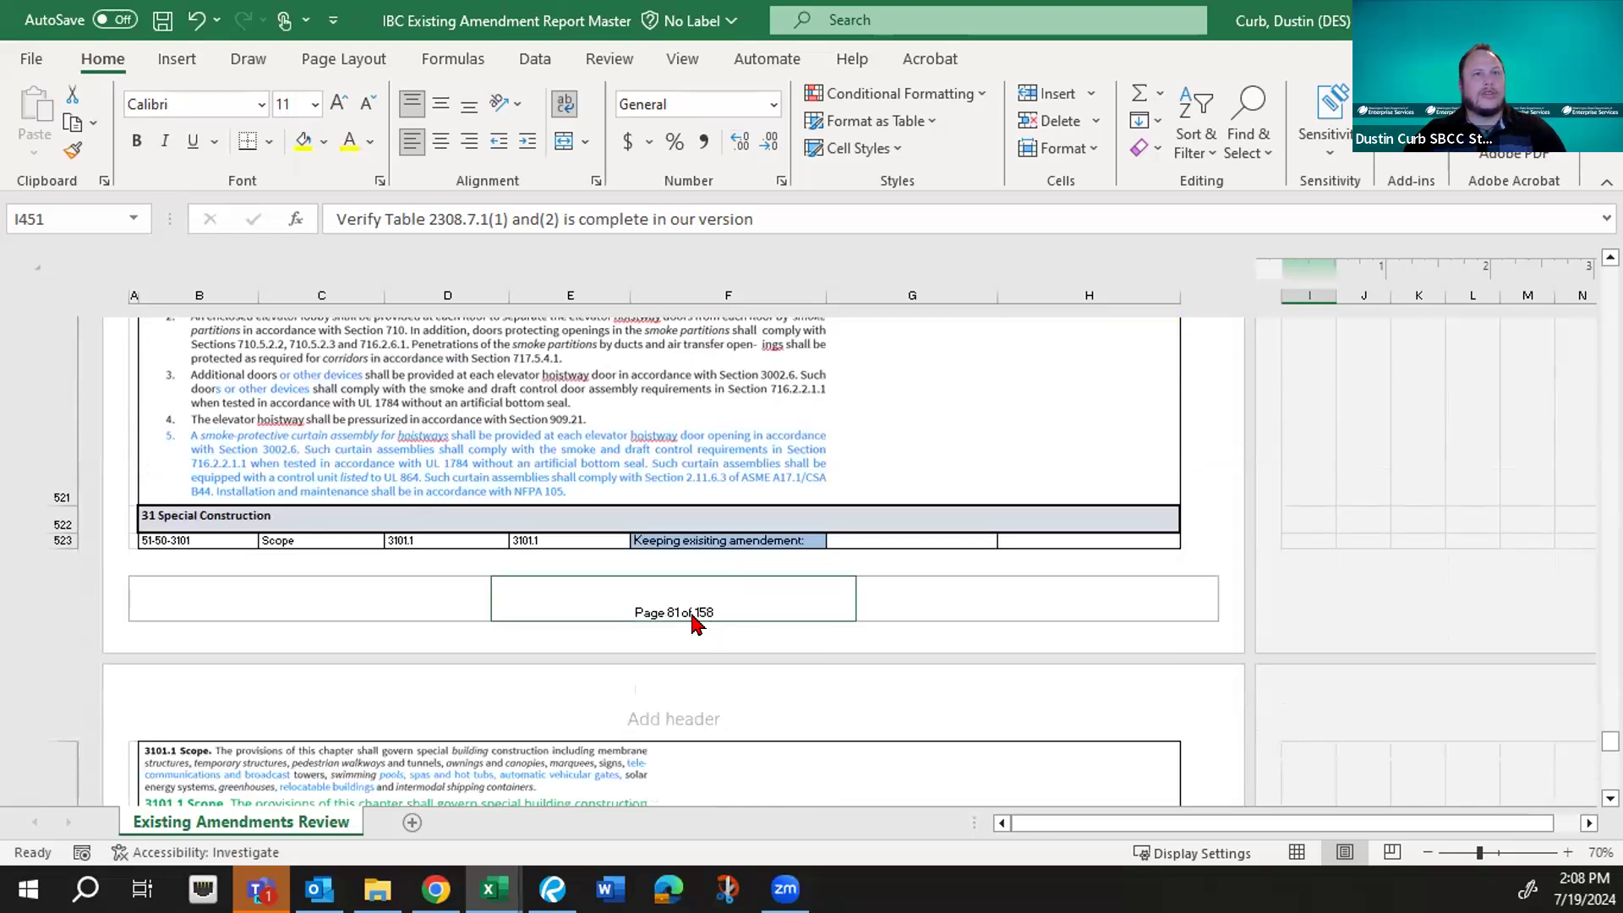
- Fill the section 3103.1 note about the conflict with new Exception #1 in cell H525 with yellow
{"action": "scroll", "coordinate": [695, 630], "scroll_direction": "down", "scroll_amount": 10}
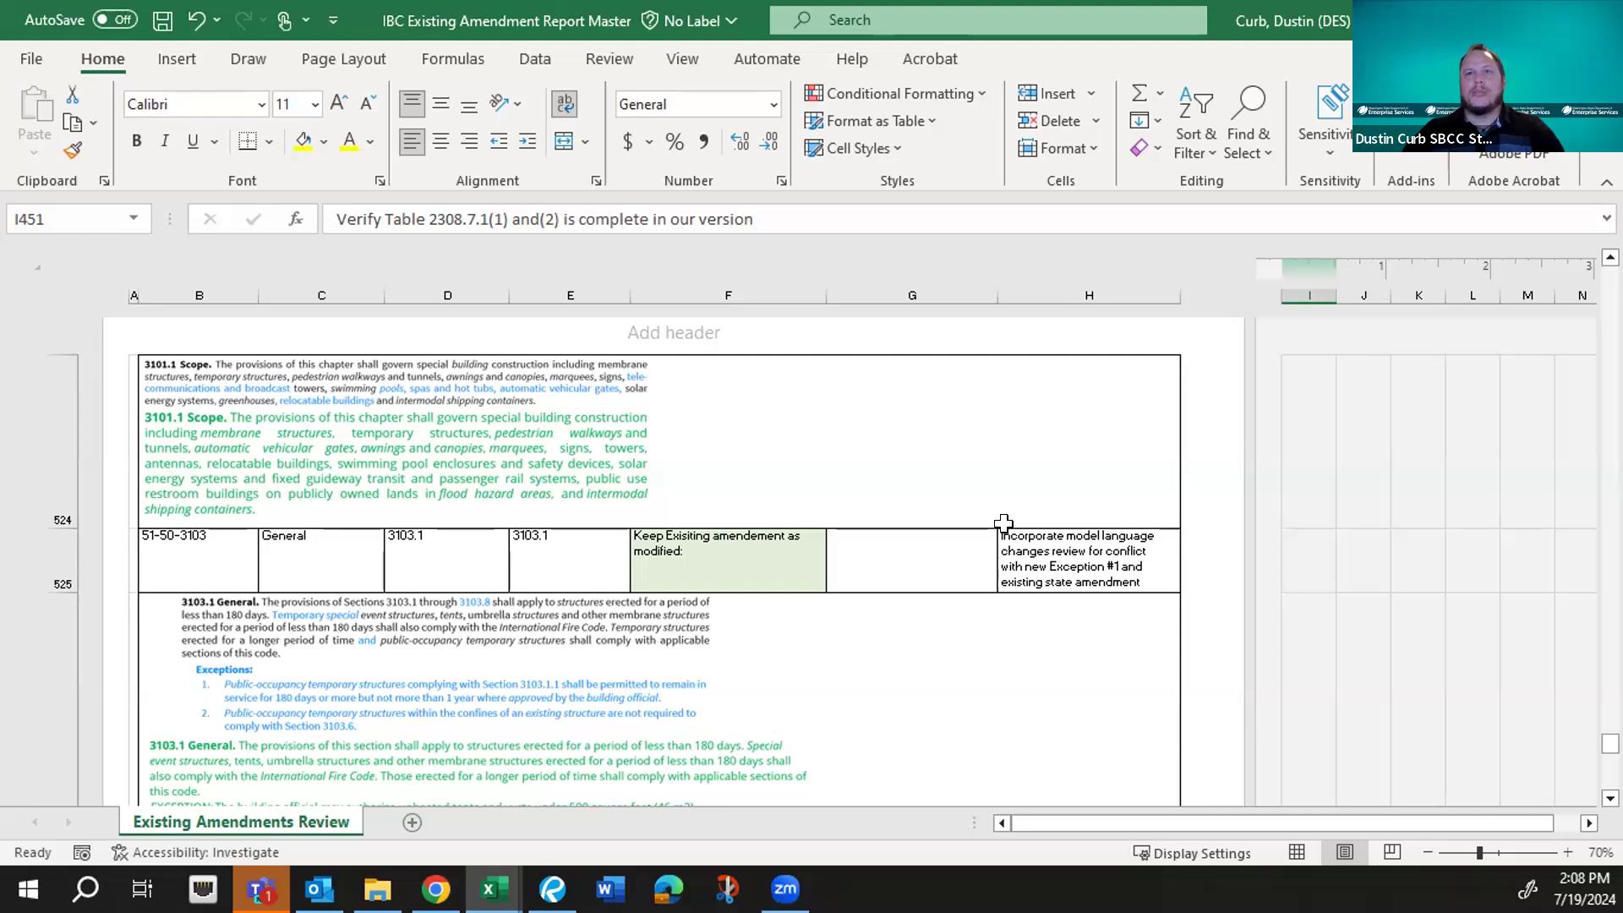
{"action": "scroll", "coordinate": [659, 628], "scroll_direction": "down", "scroll_amount": 2}
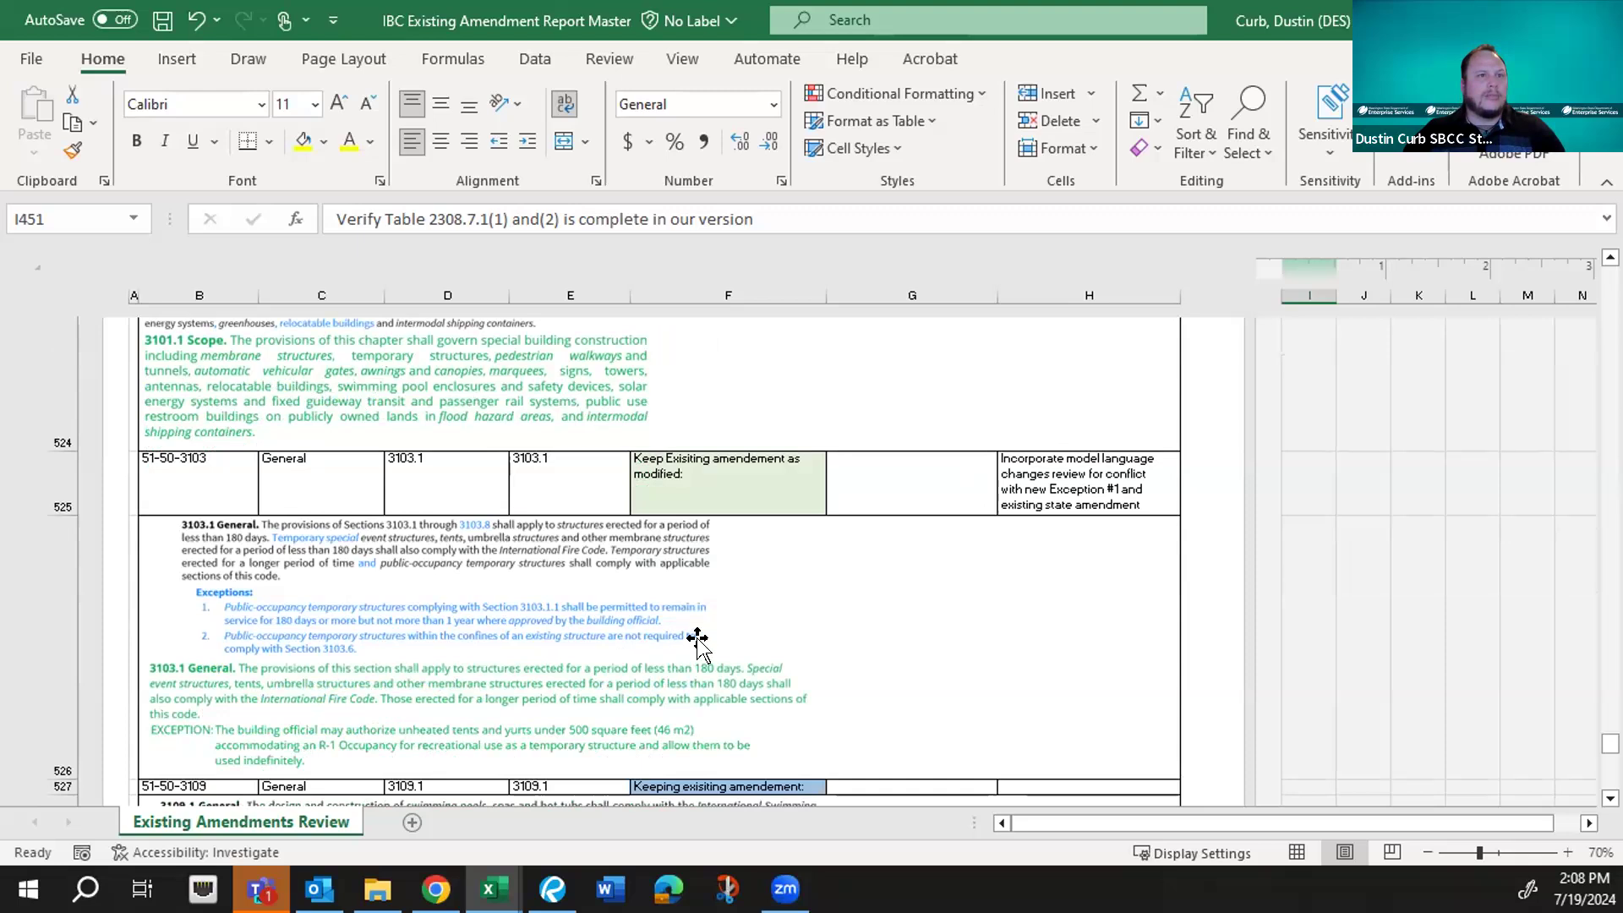
{"action": "left_click", "coordinate": [1111, 471]}
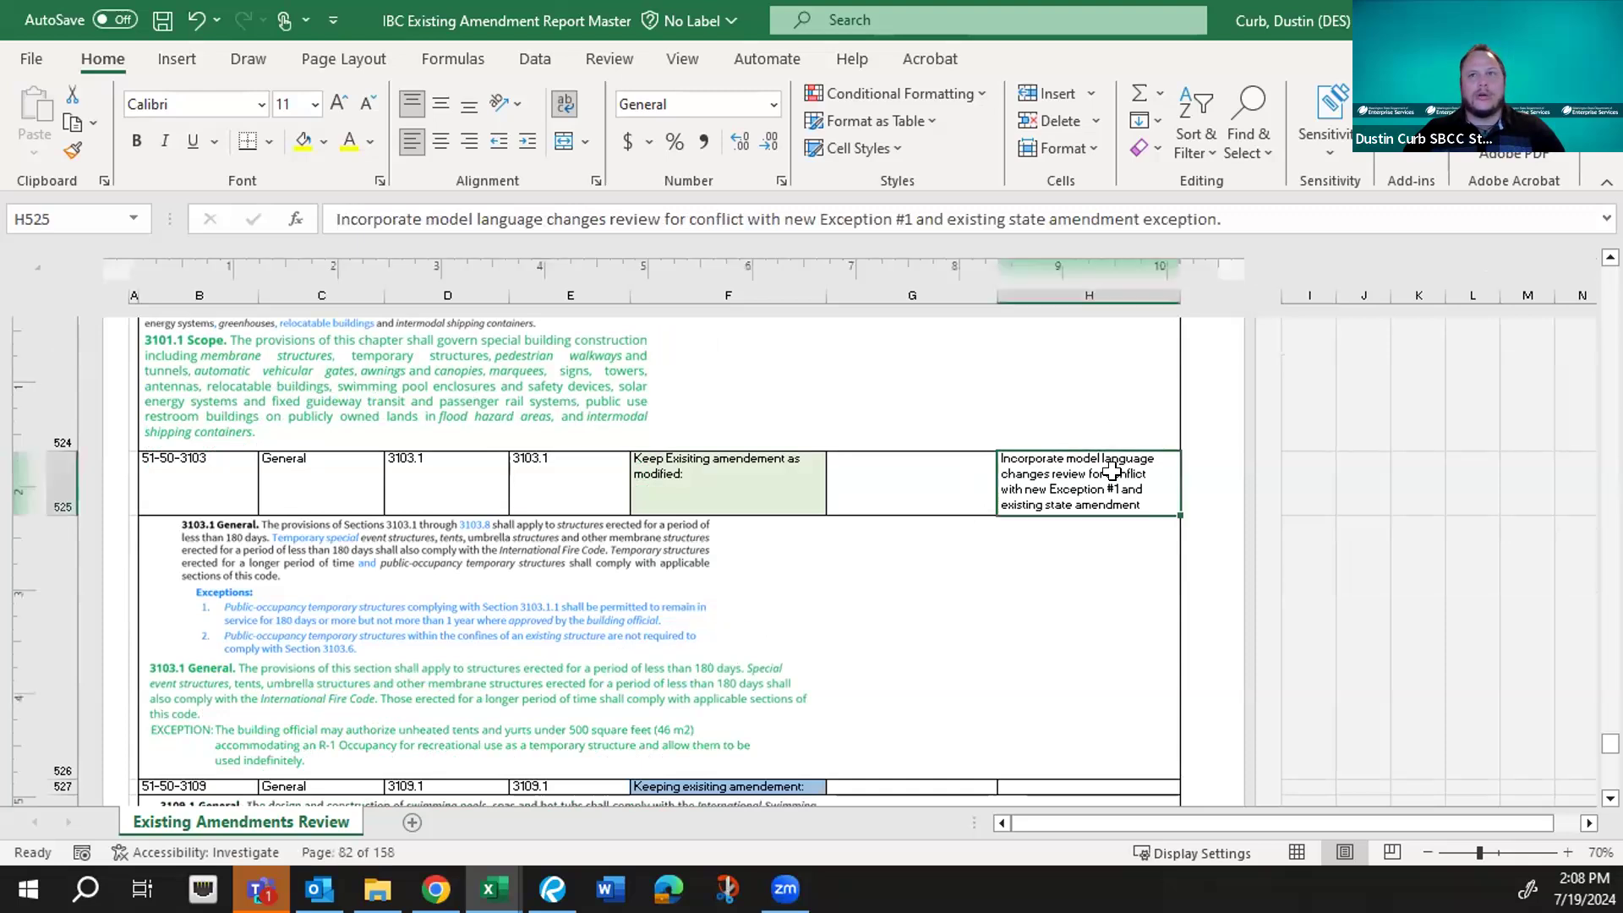
{"action": "left_click", "coordinate": [302, 140]}
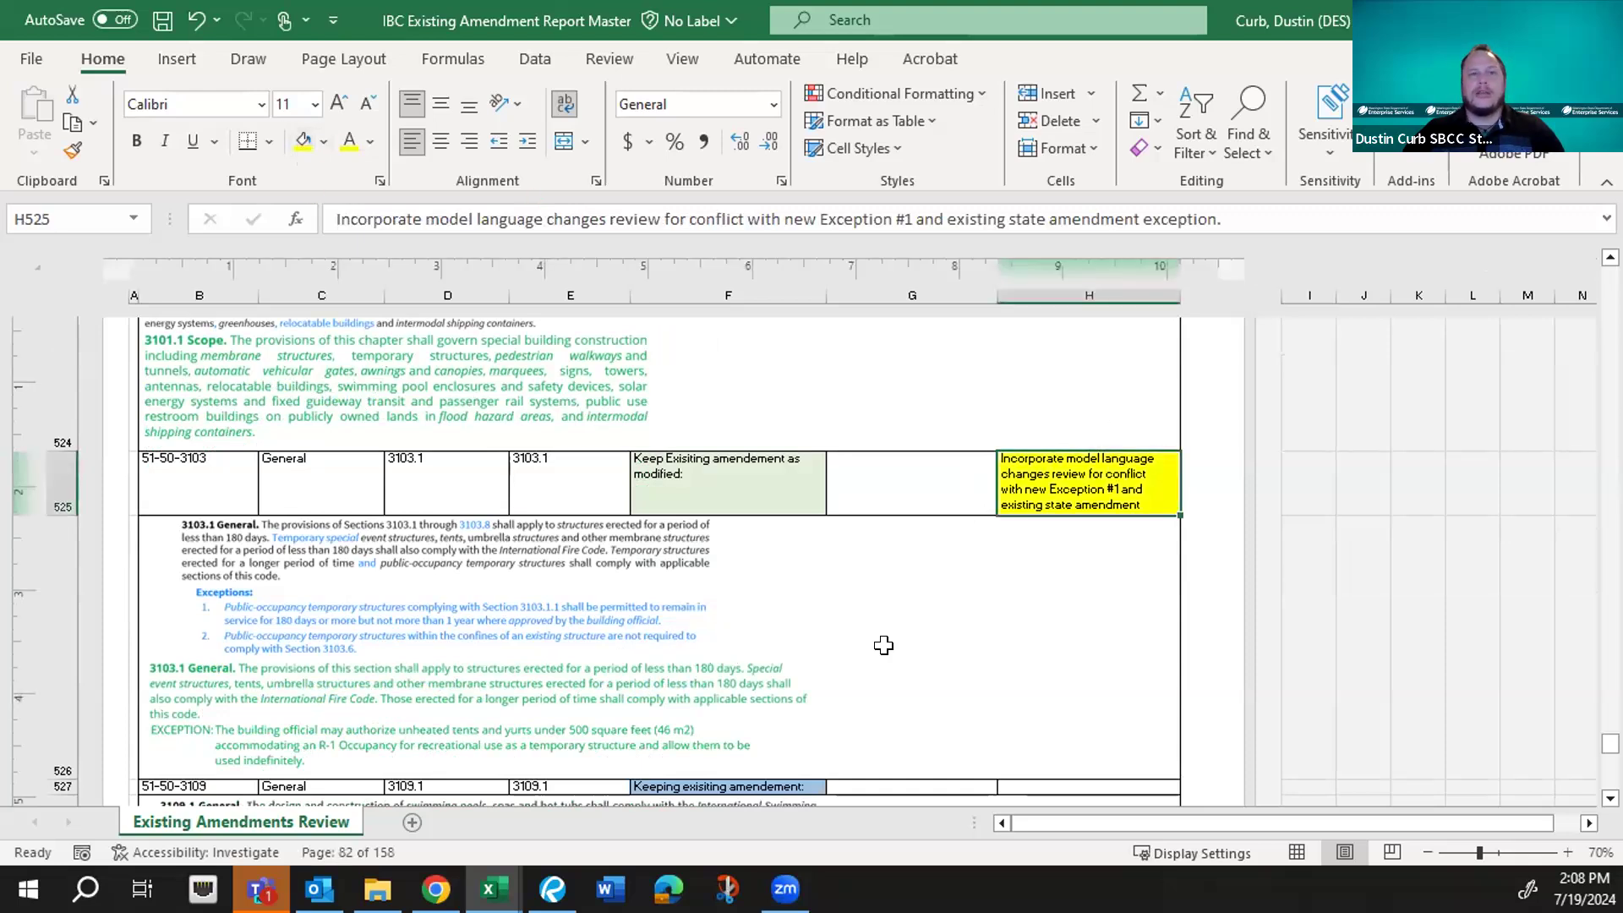
- Review the section 3109 and 3116 entries, including the NFPA 130 renumbering notes and Table 5.2.2.1 on station construction types
{"action": "scroll", "coordinate": [883, 645], "scroll_direction": "down", "scroll_amount": 3}
{"action": "scroll", "coordinate": [883, 645], "scroll_direction": "down", "scroll_amount": 3}
{"action": "scroll", "coordinate": [883, 644], "scroll_direction": "down", "scroll_amount": 3}
{"action": "scroll", "coordinate": [883, 645], "scroll_direction": "down", "scroll_amount": 3}
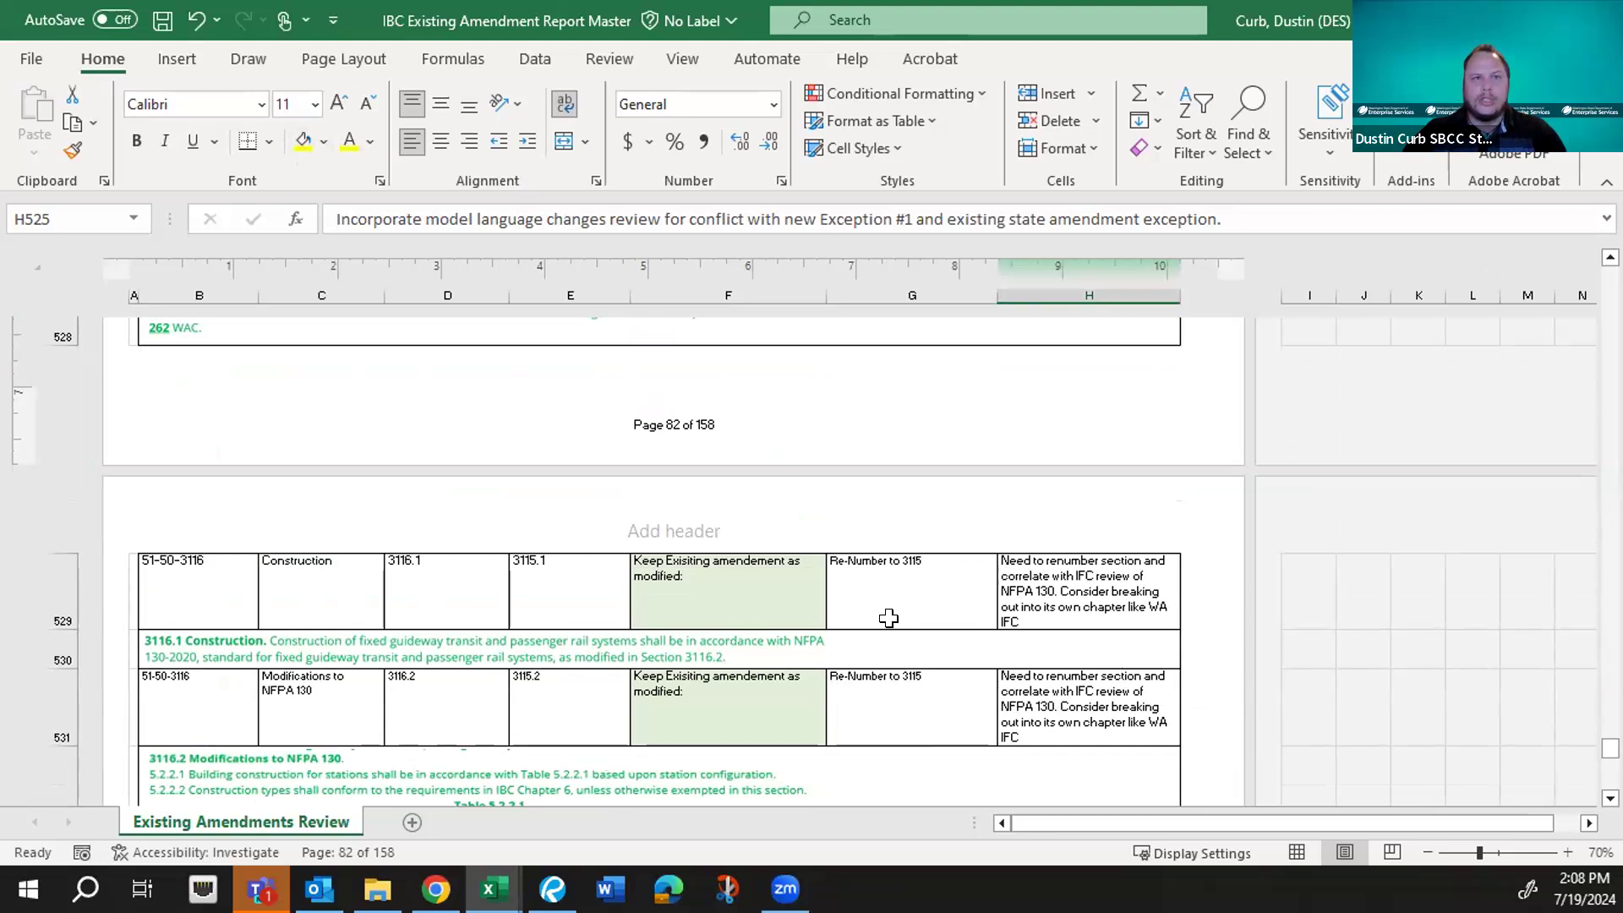
{"action": "scroll", "coordinate": [888, 617], "scroll_direction": "down", "scroll_amount": 2}
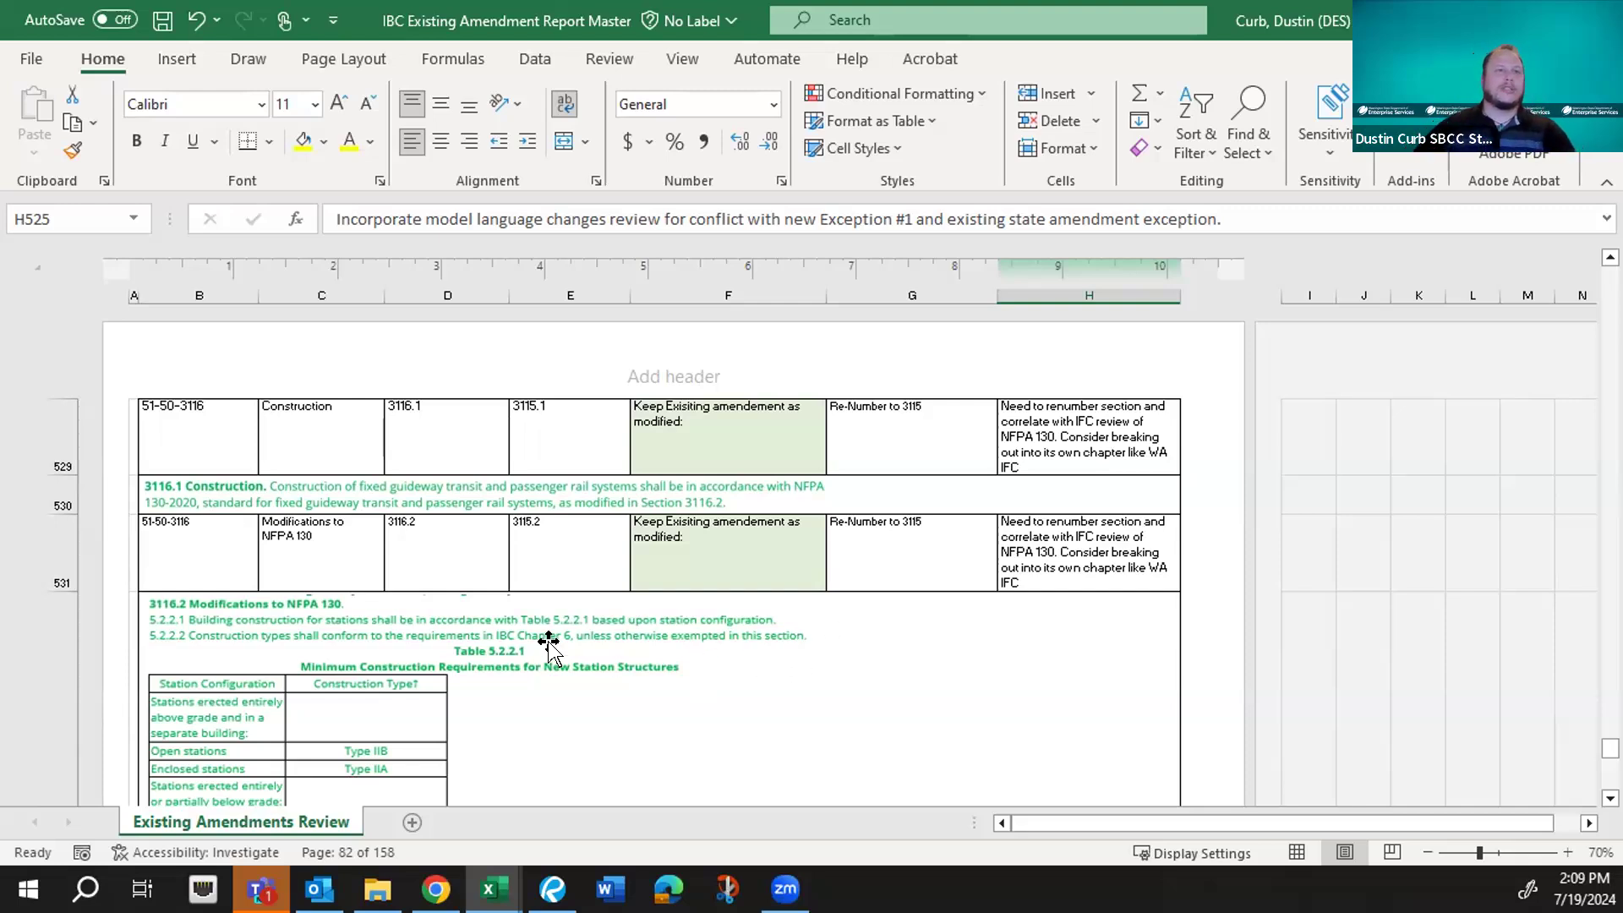
{"action": "scroll", "coordinate": [548, 647], "scroll_direction": "down", "scroll_amount": 3}
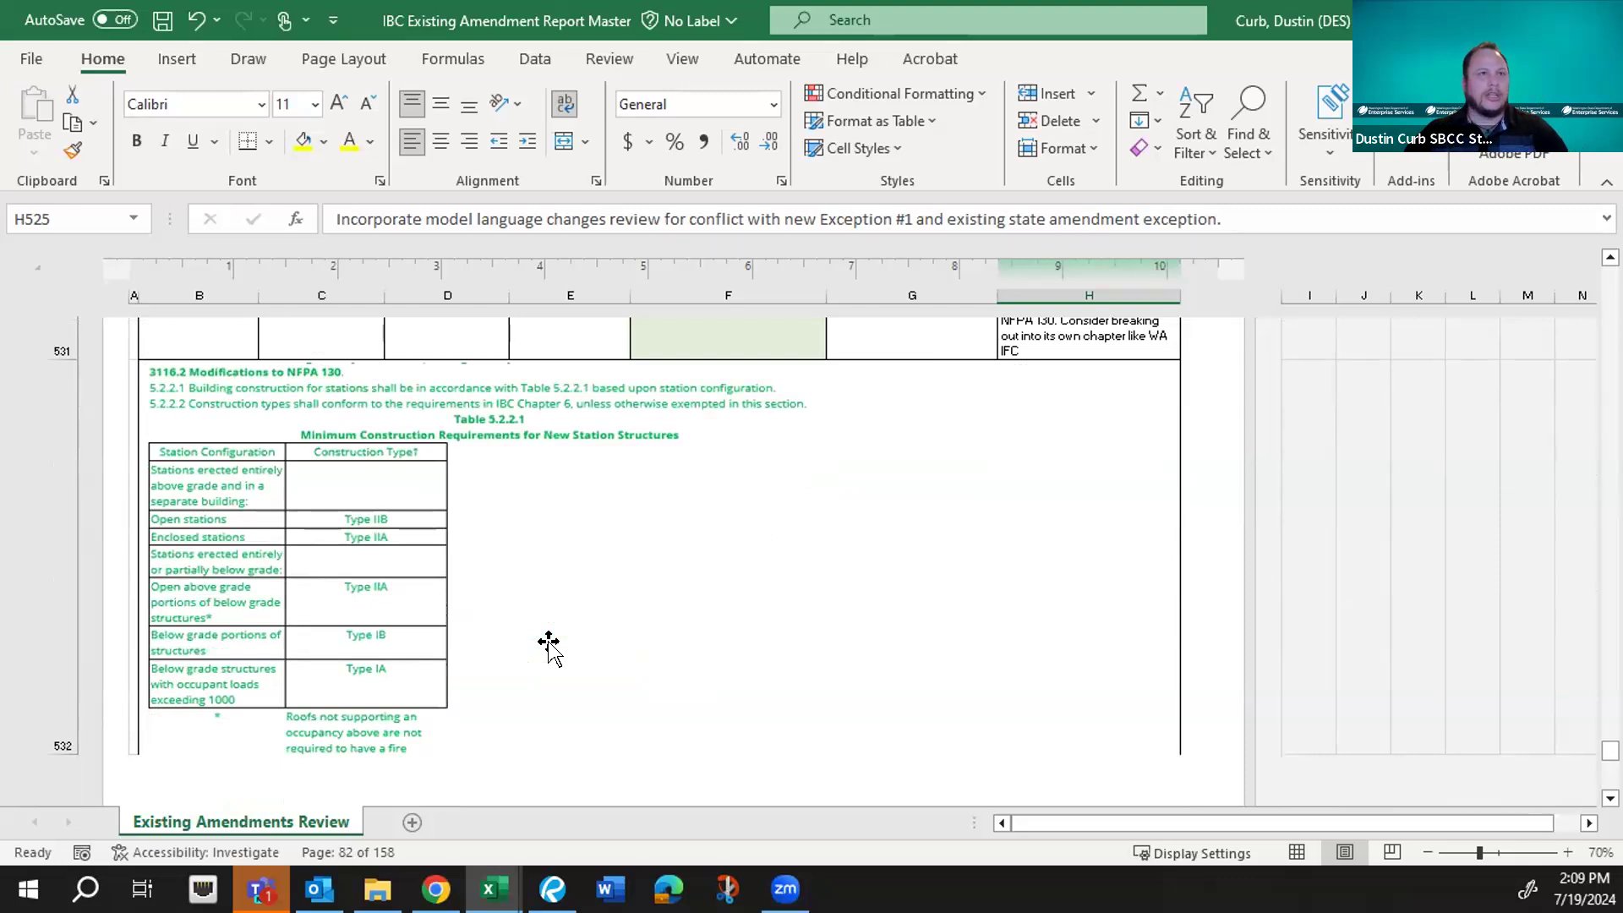
{"action": "scroll", "coordinate": [549, 647], "scroll_direction": "down", "scroll_amount": 1}
{"action": "scroll", "coordinate": [549, 646], "scroll_direction": "down", "scroll_amount": 5}
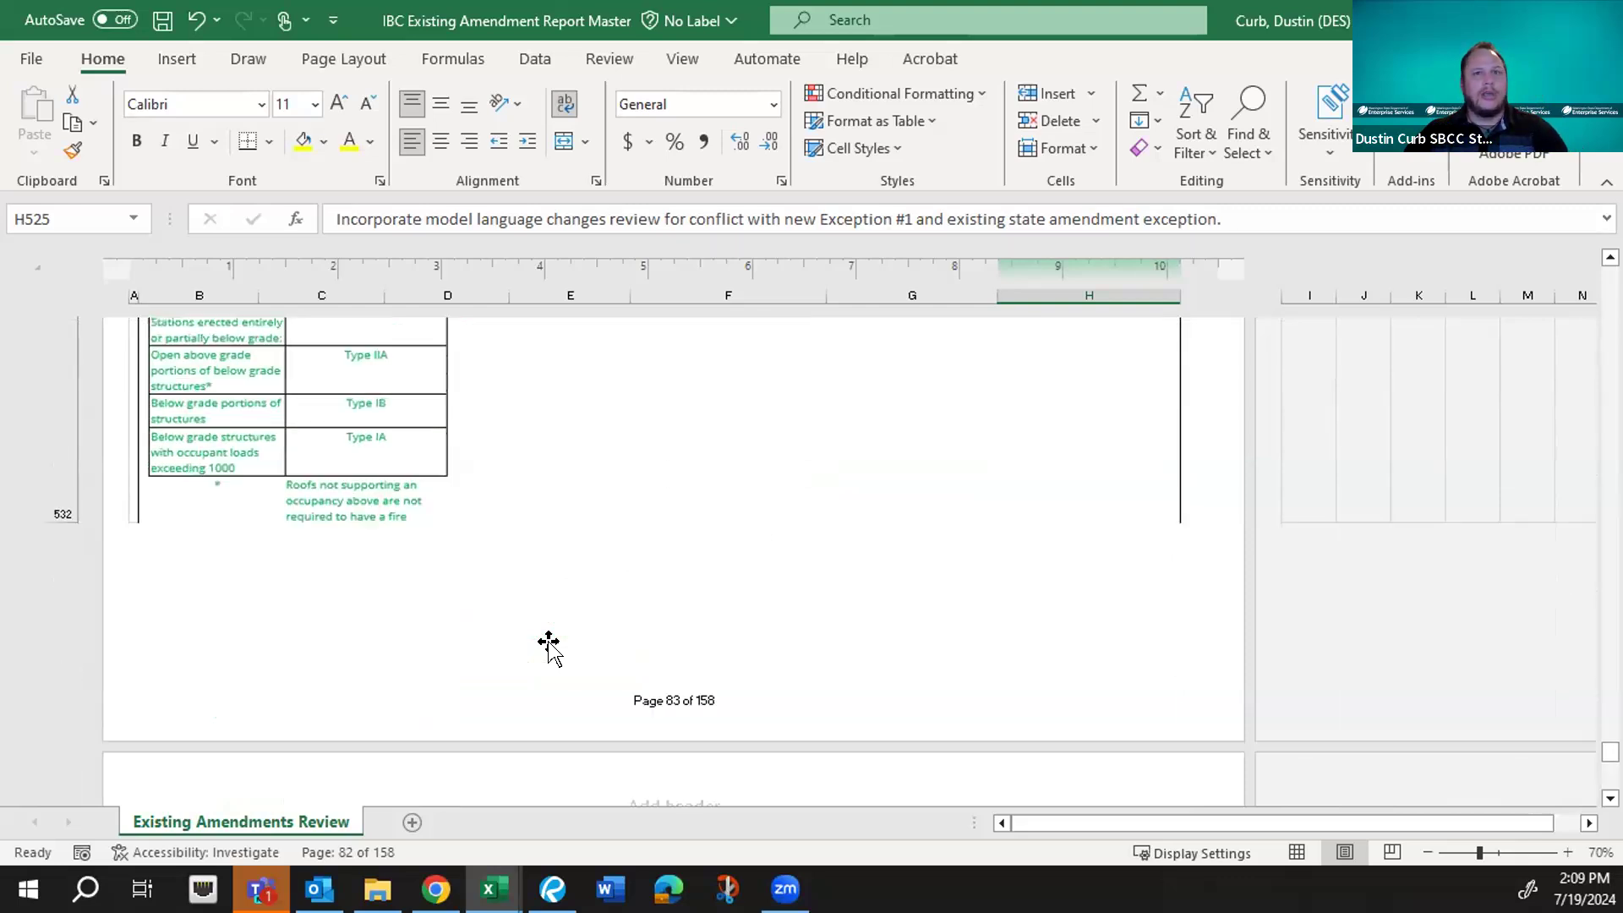
- Review the NFPA 130 modifications on station occupant load, travel distance, stairs and escalators, doors and gates, and means of egress lighting
{"action": "scroll", "coordinate": [548, 647], "scroll_direction": "down", "scroll_amount": 3}
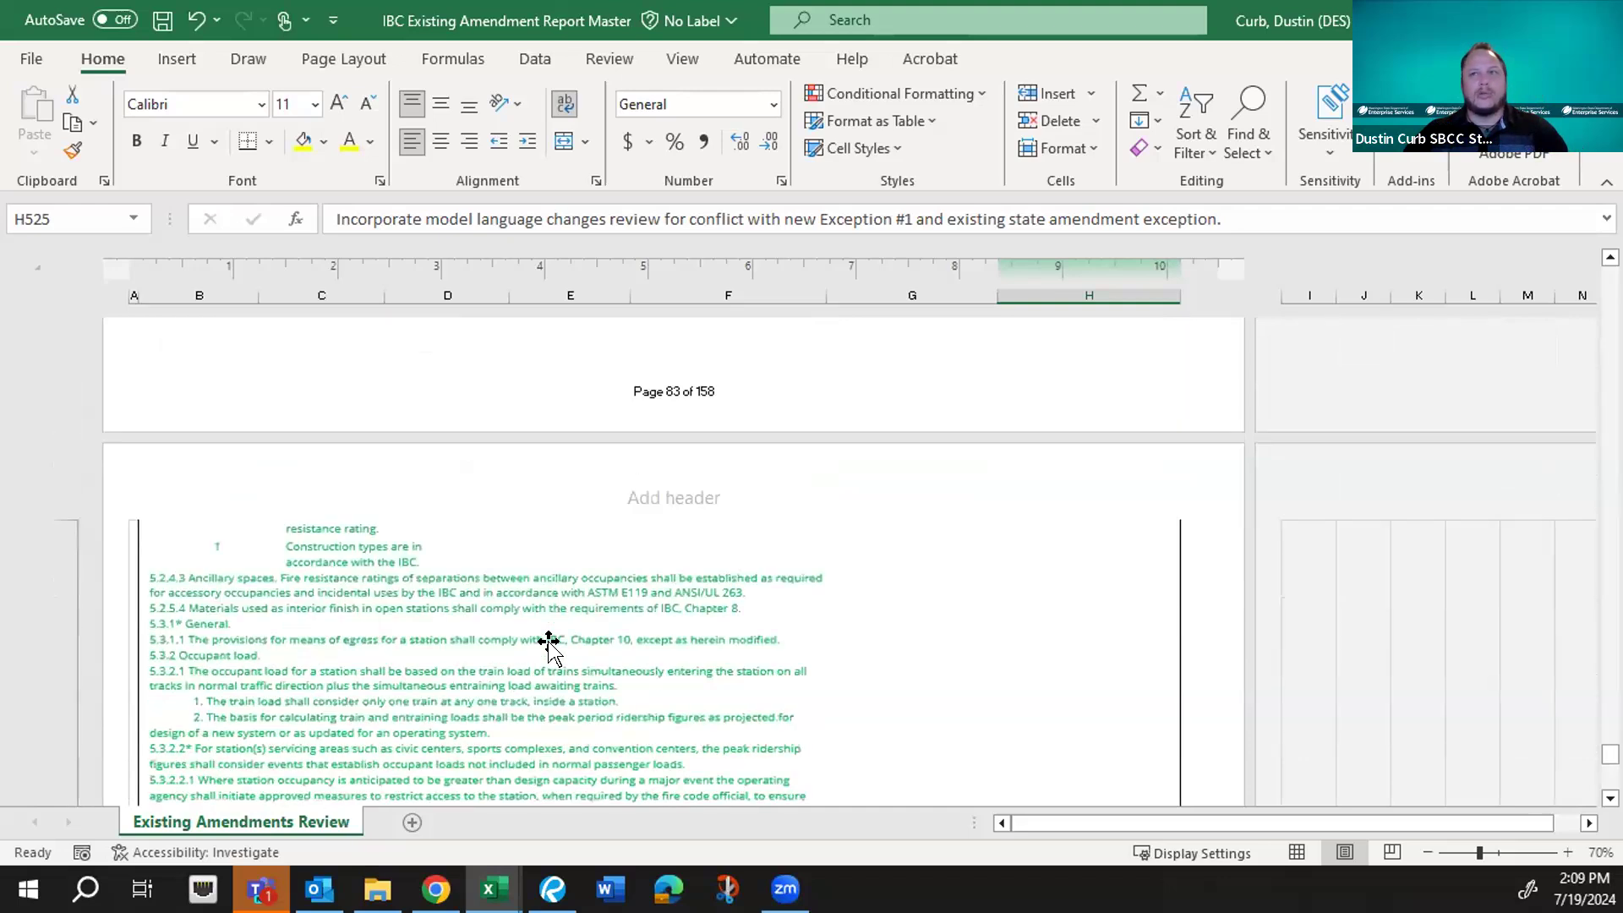
{"action": "scroll", "coordinate": [549, 647], "scroll_direction": "down", "scroll_amount": 1}
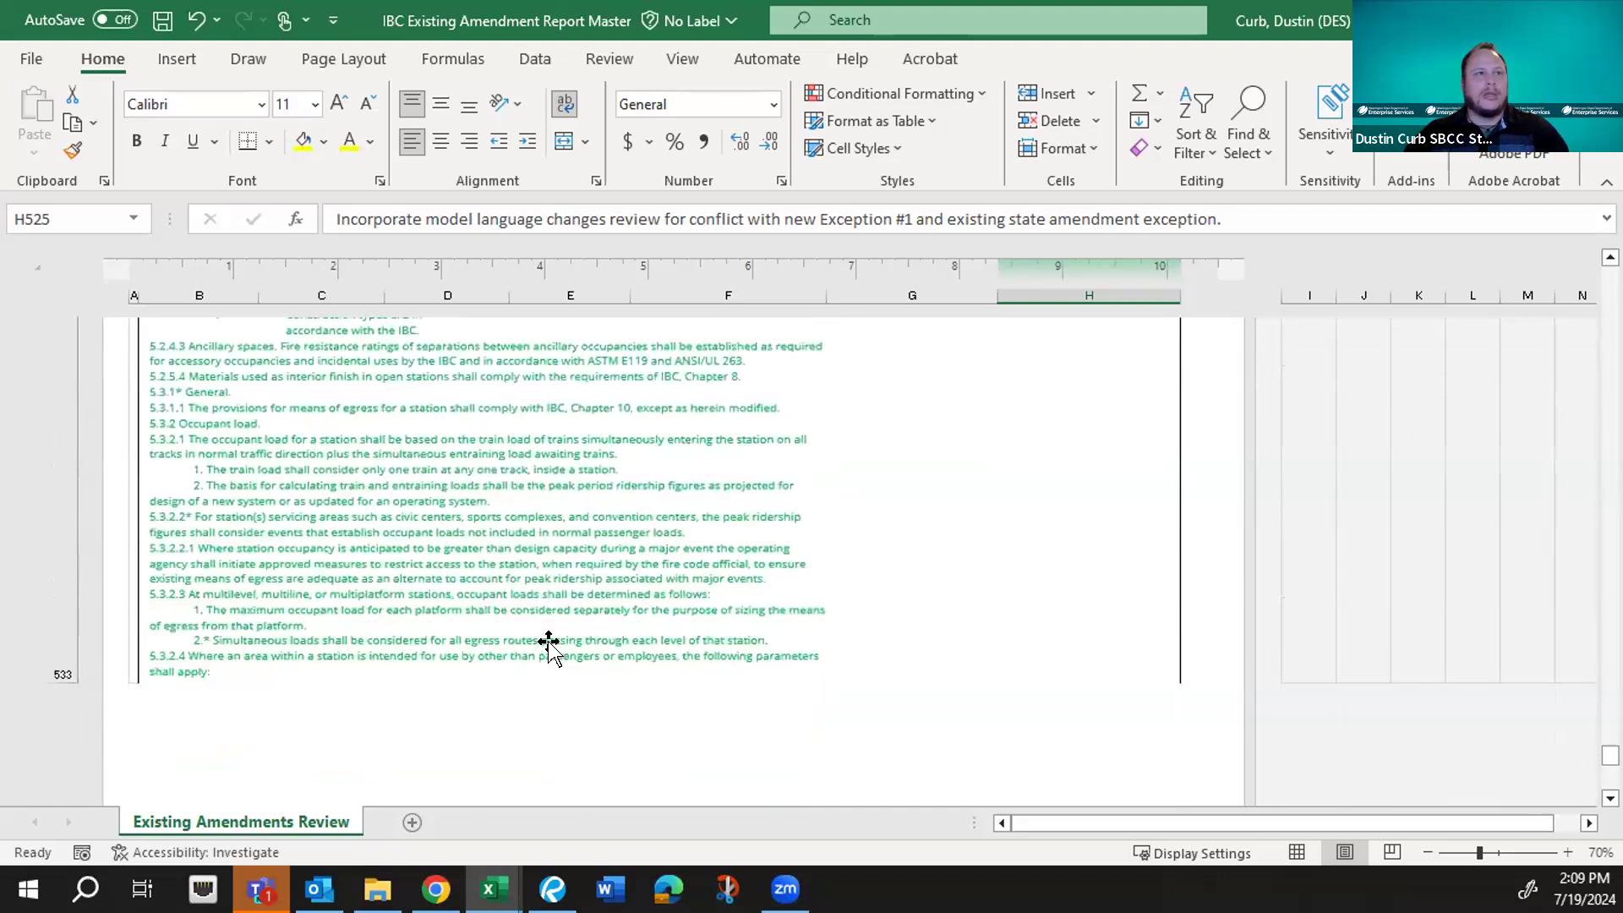
{"action": "scroll", "coordinate": [549, 646], "scroll_direction": "down", "scroll_amount": 1}
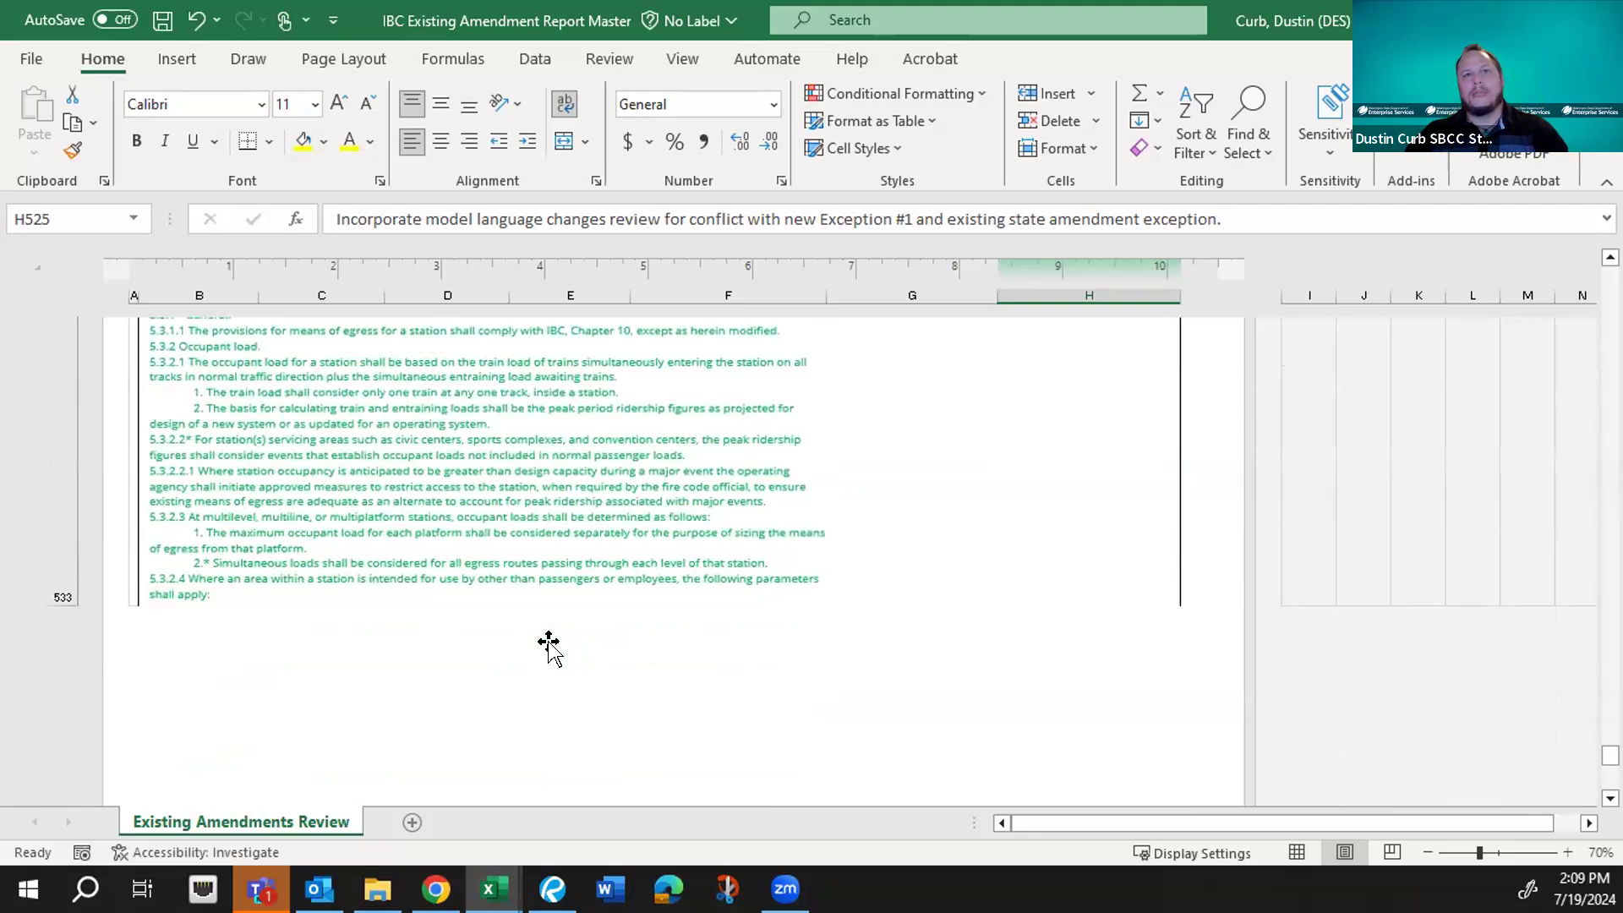
{"action": "scroll", "coordinate": [549, 647], "scroll_direction": "down", "scroll_amount": 4}
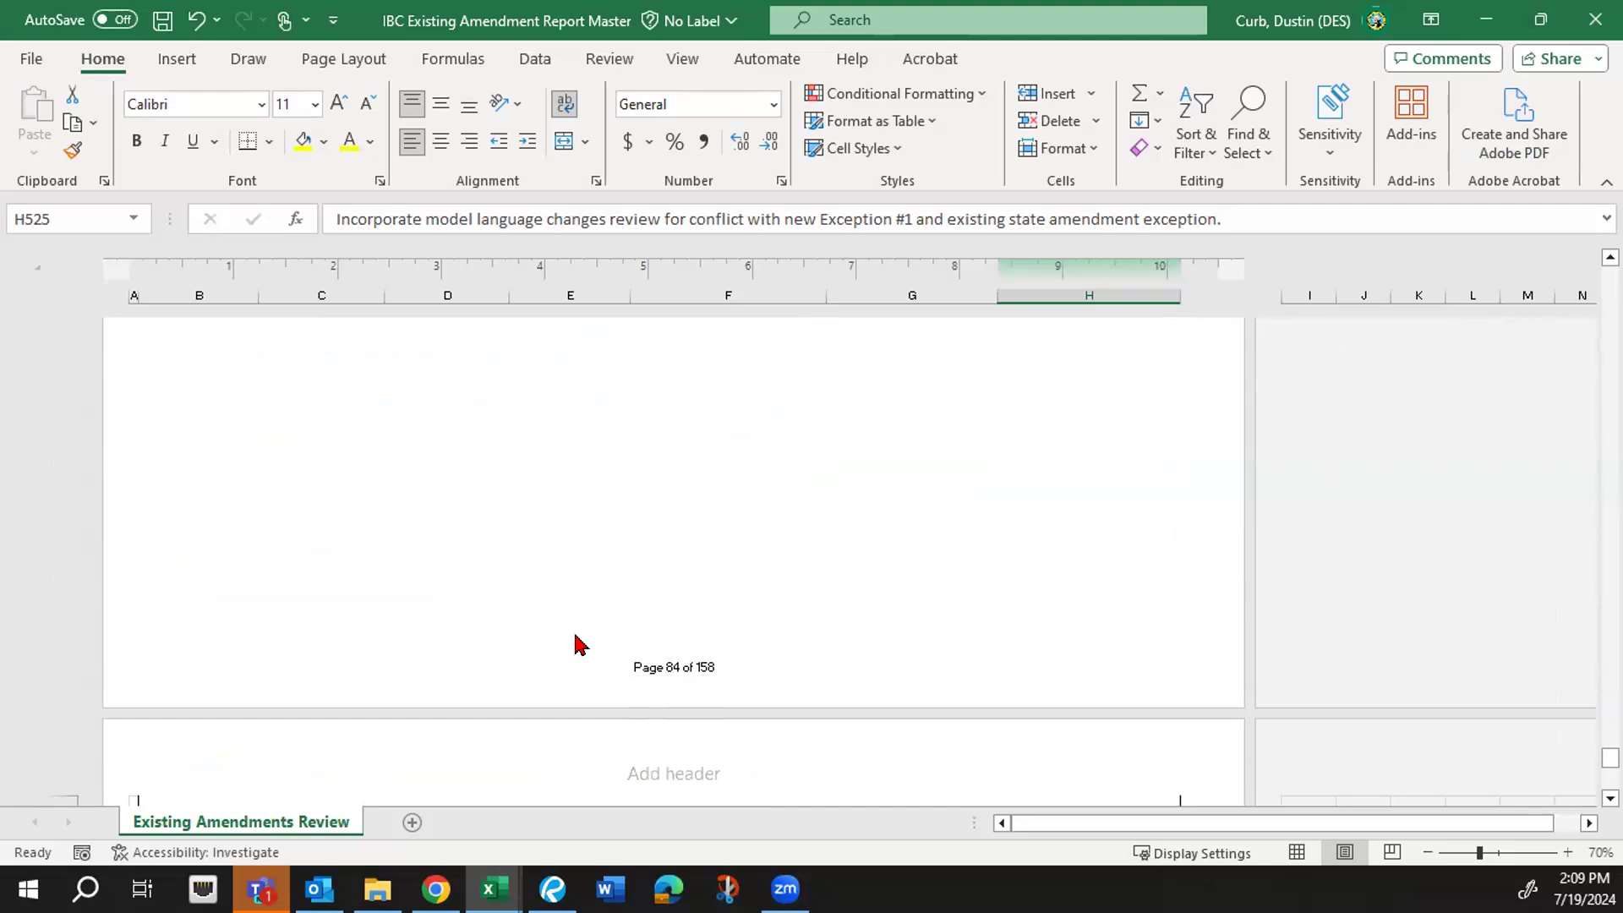
{"action": "scroll", "coordinate": [598, 624], "scroll_direction": "down", "scroll_amount": 5}
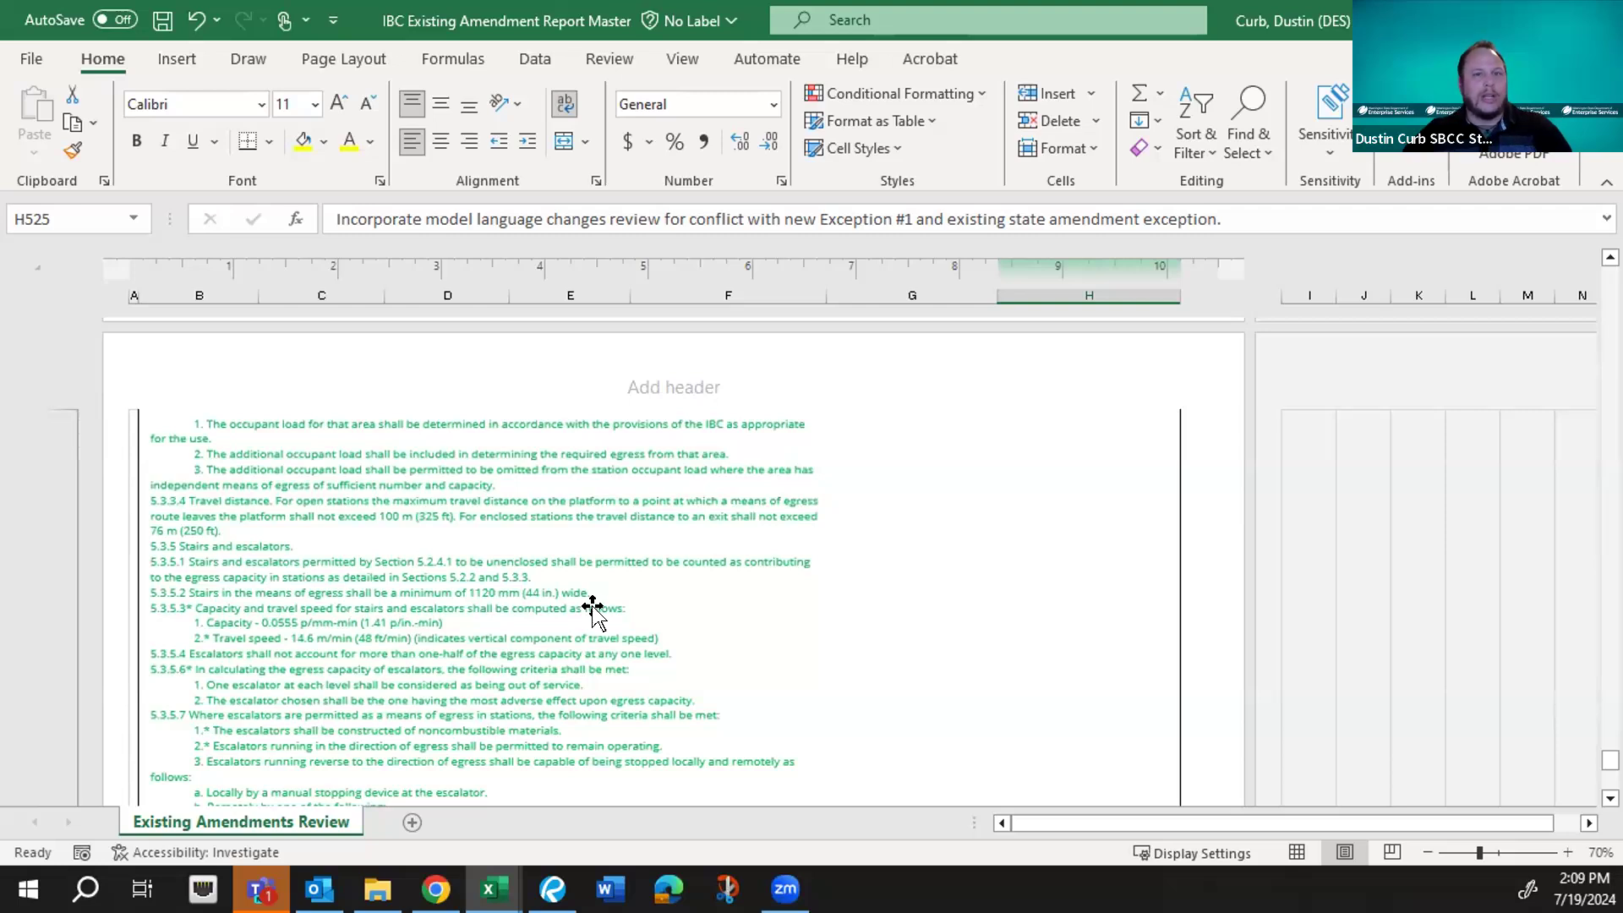
{"action": "scroll", "coordinate": [593, 610], "scroll_direction": "down", "scroll_amount": 2}
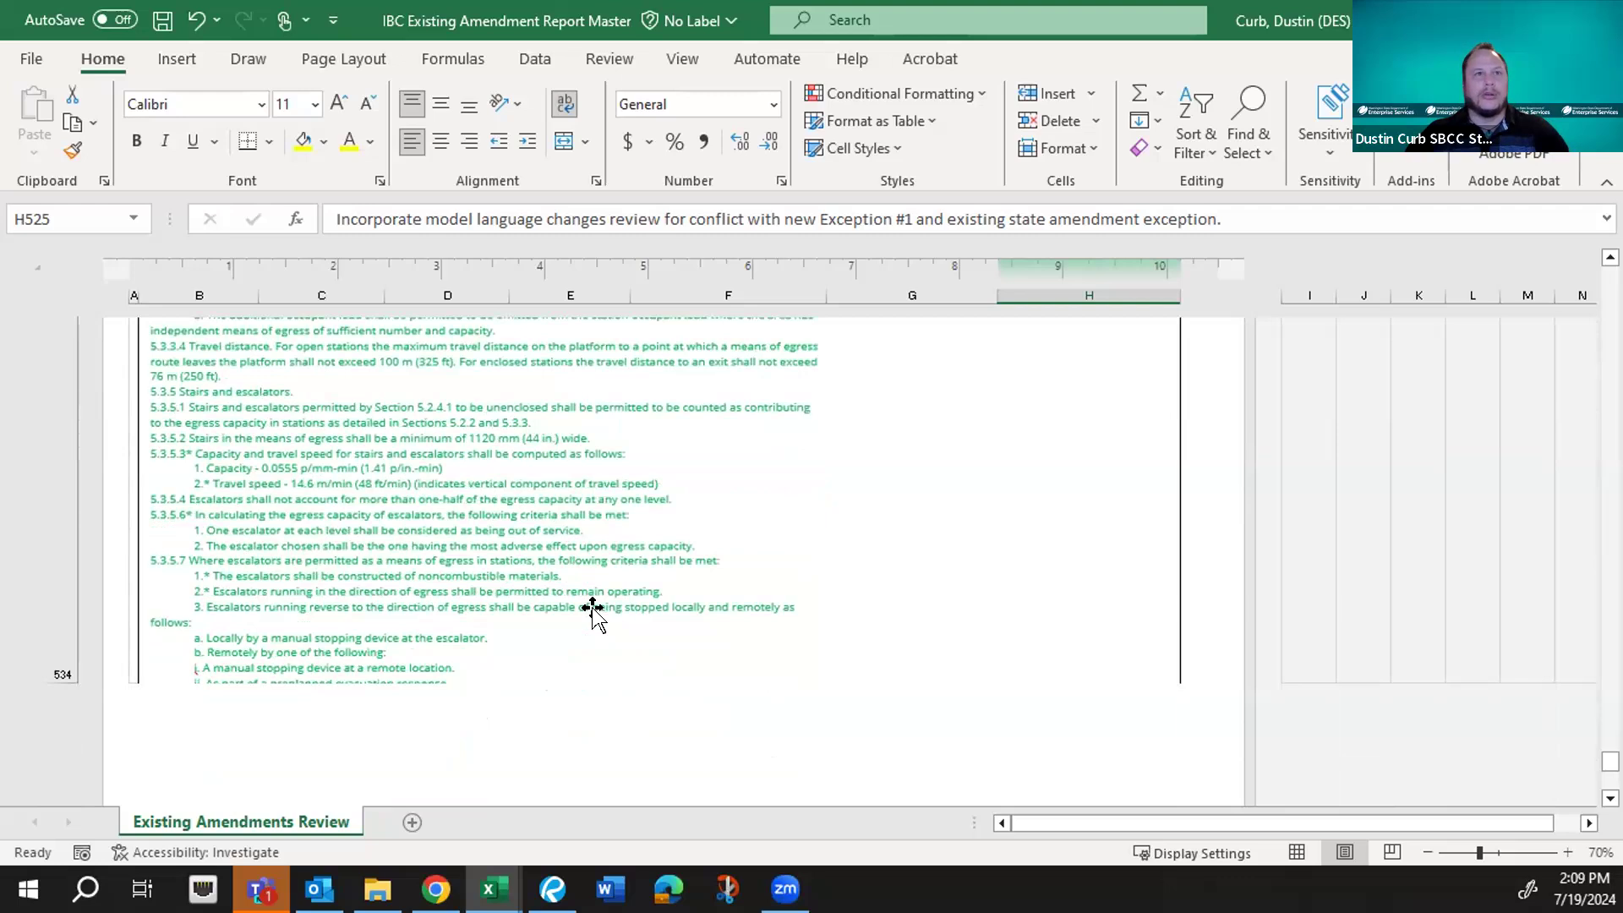
{"action": "scroll", "coordinate": [592, 608], "scroll_direction": "down", "scroll_amount": 2}
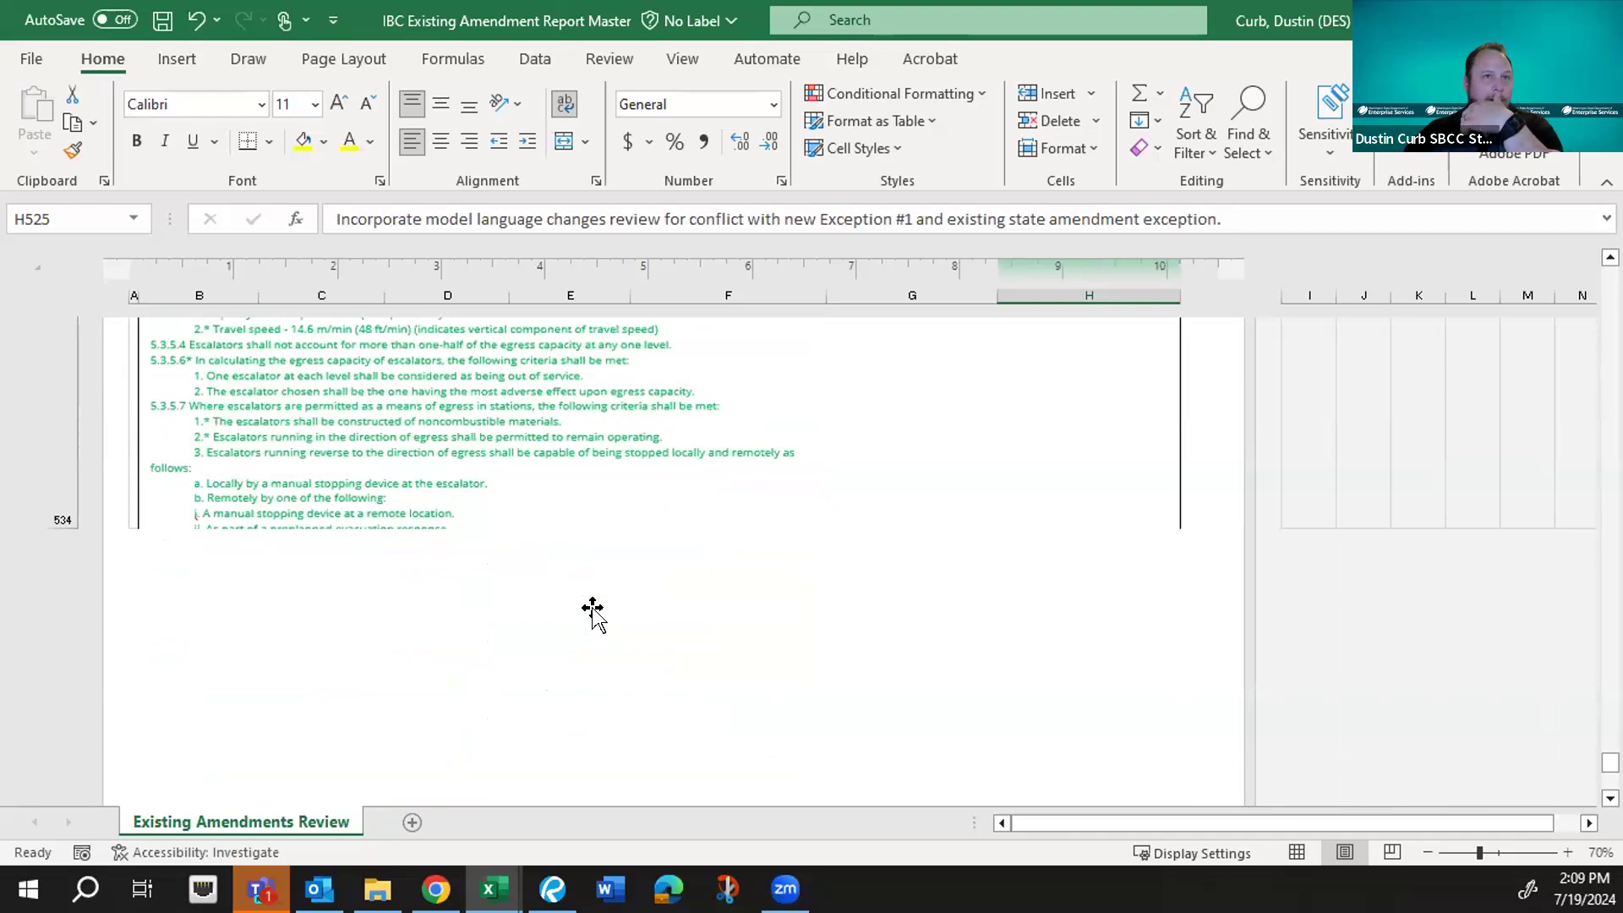
{"action": "scroll", "coordinate": [592, 608], "scroll_direction": "down", "scroll_amount": 6}
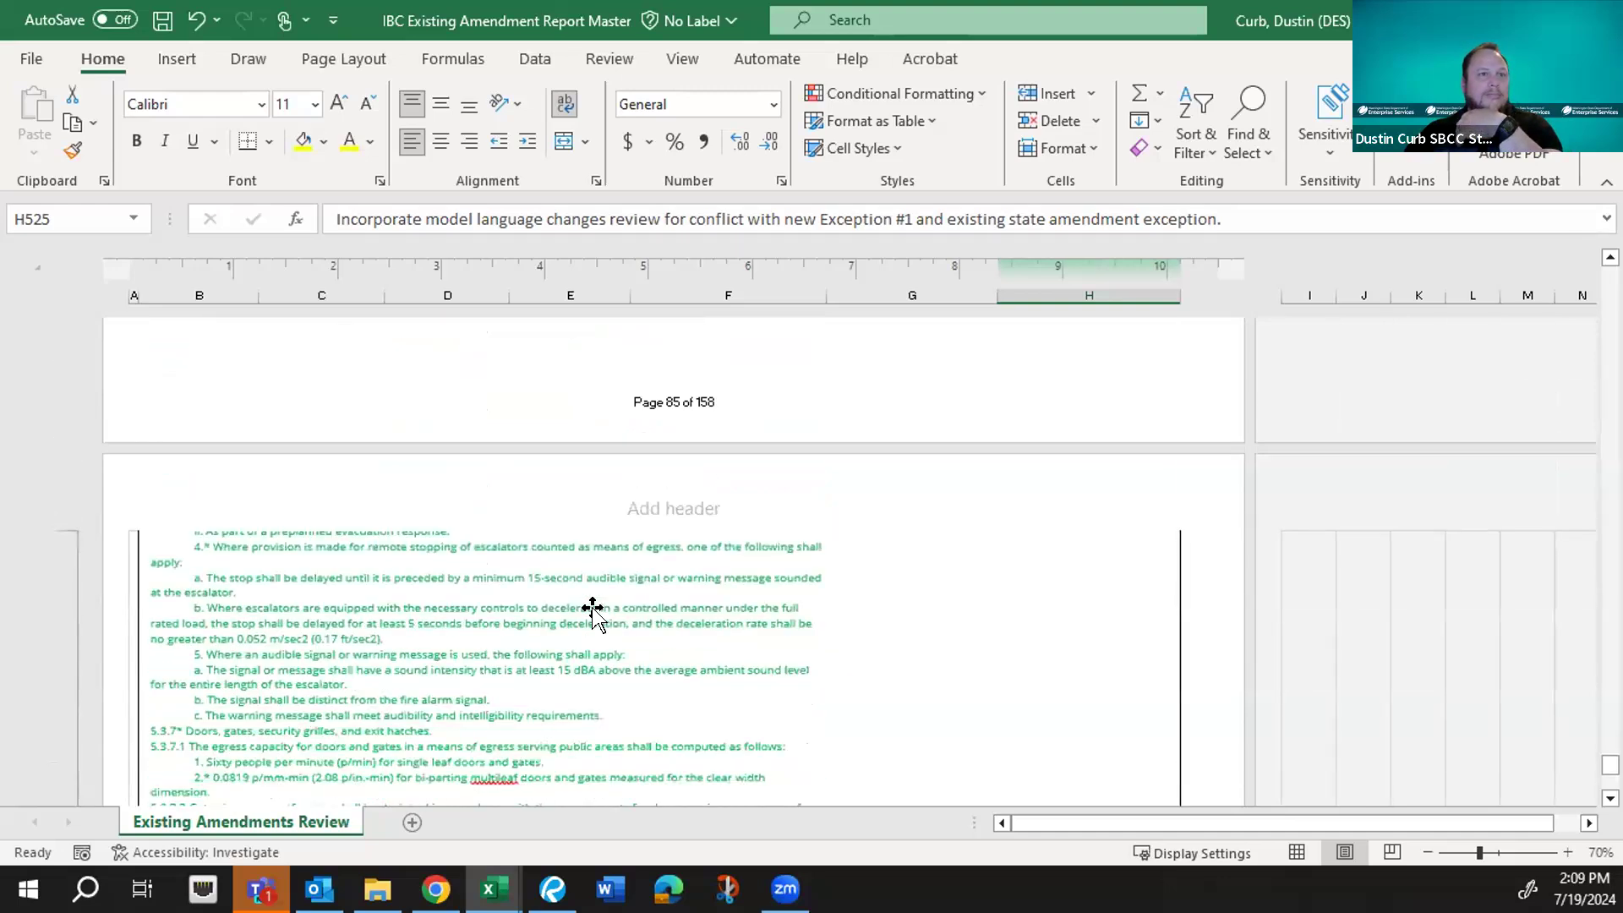
{"action": "scroll", "coordinate": [592, 609], "scroll_direction": "down", "scroll_amount": 1}
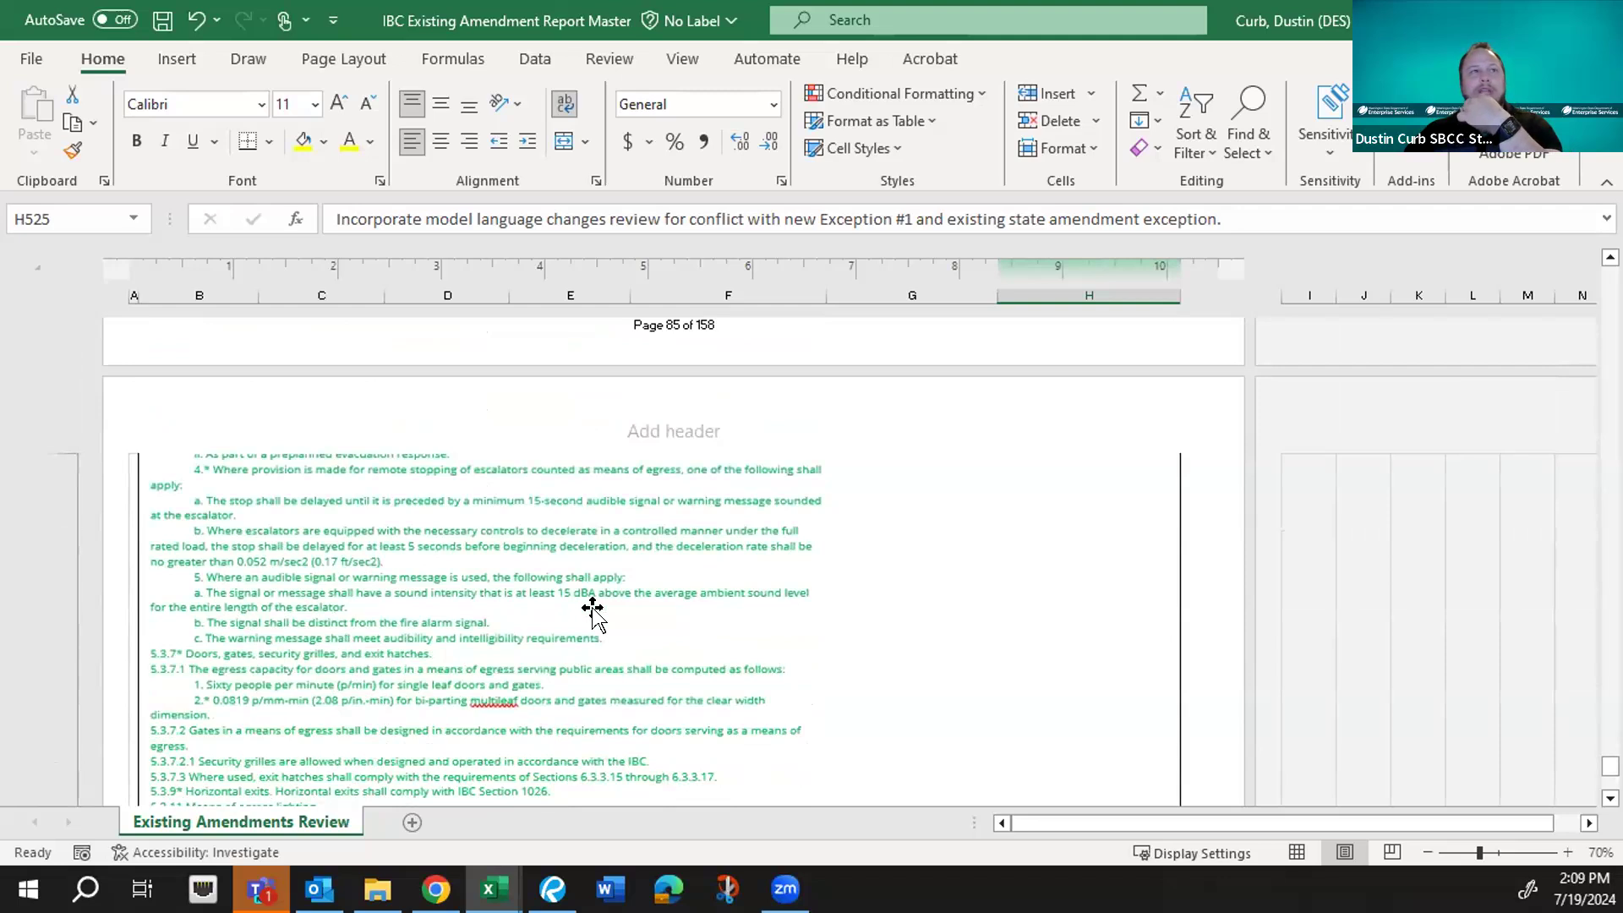
{"action": "scroll", "coordinate": [592, 608], "scroll_direction": "down", "scroll_amount": 3}
{"action": "scroll", "coordinate": [592, 608], "scroll_direction": "down", "scroll_amount": 1}
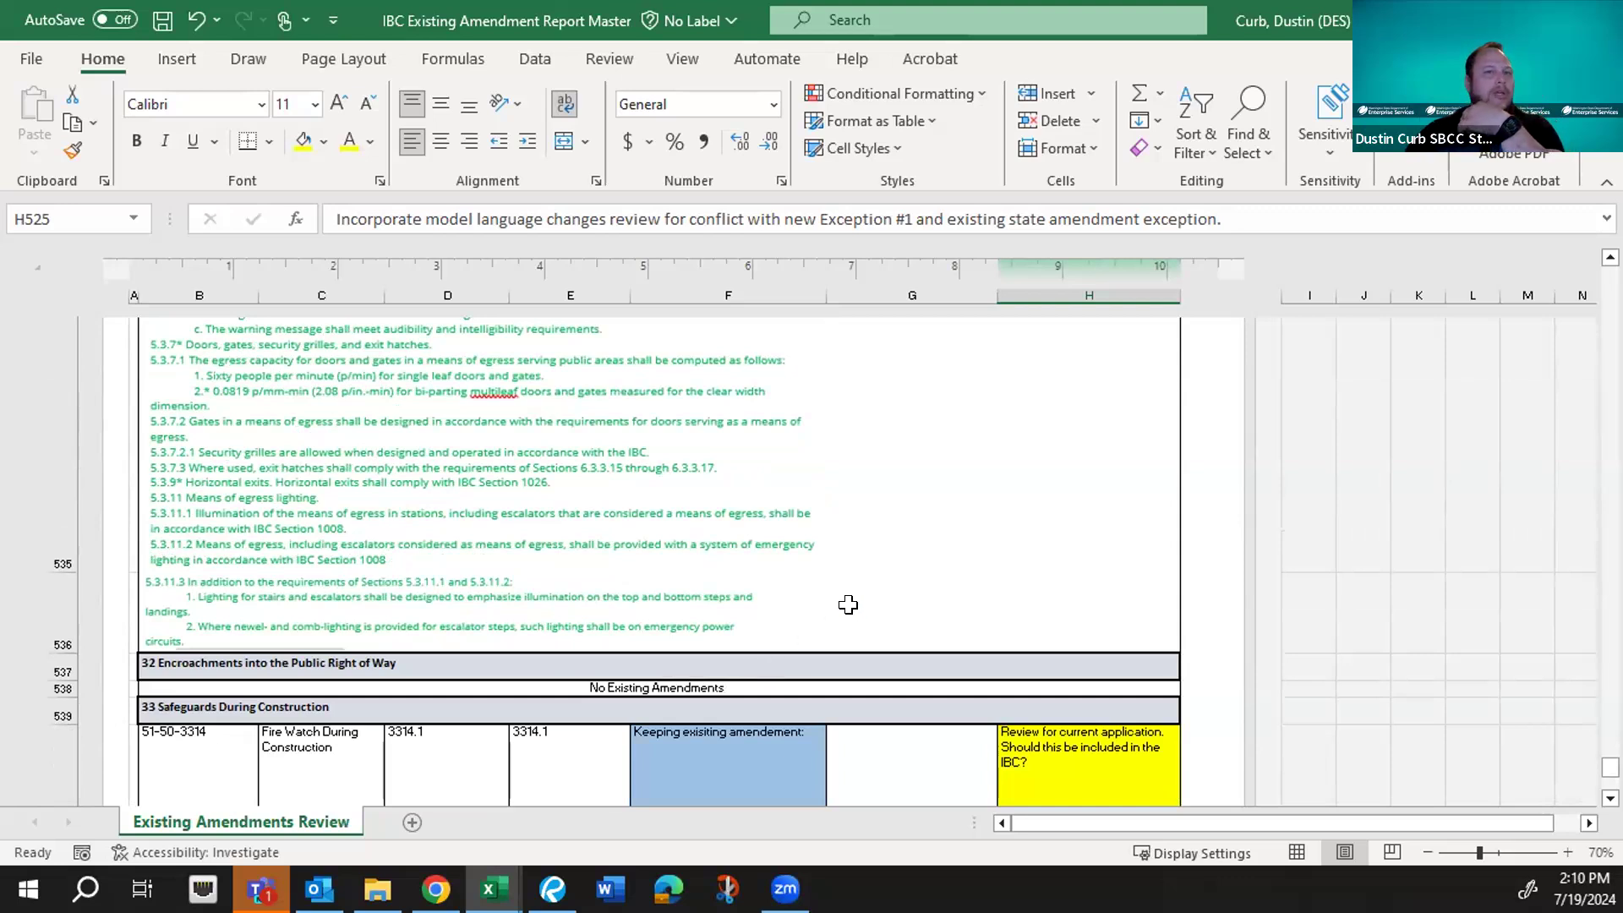
- Clear the note in cell H540 of the Fire Watch During Construction entry and remove the cell's fill
{"action": "scroll", "coordinate": [845, 606], "scroll_direction": "down", "scroll_amount": 1}
{"action": "scroll", "coordinate": [848, 604], "scroll_direction": "down", "scroll_amount": 2}
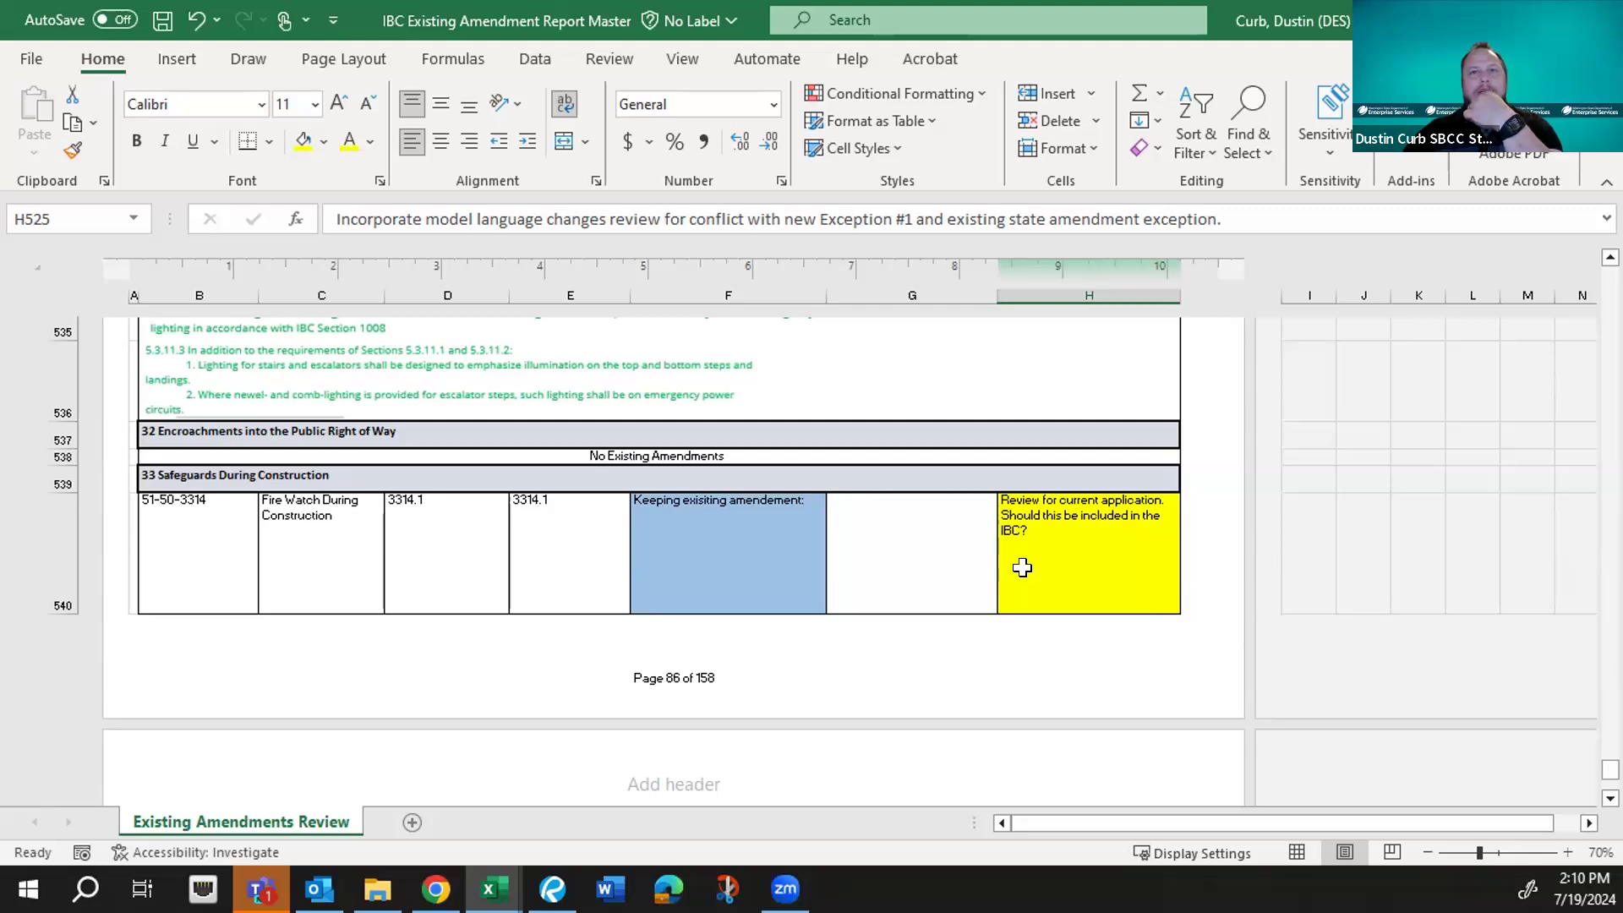
{"action": "scroll", "coordinate": [1022, 567], "scroll_direction": "down", "scroll_amount": 1}
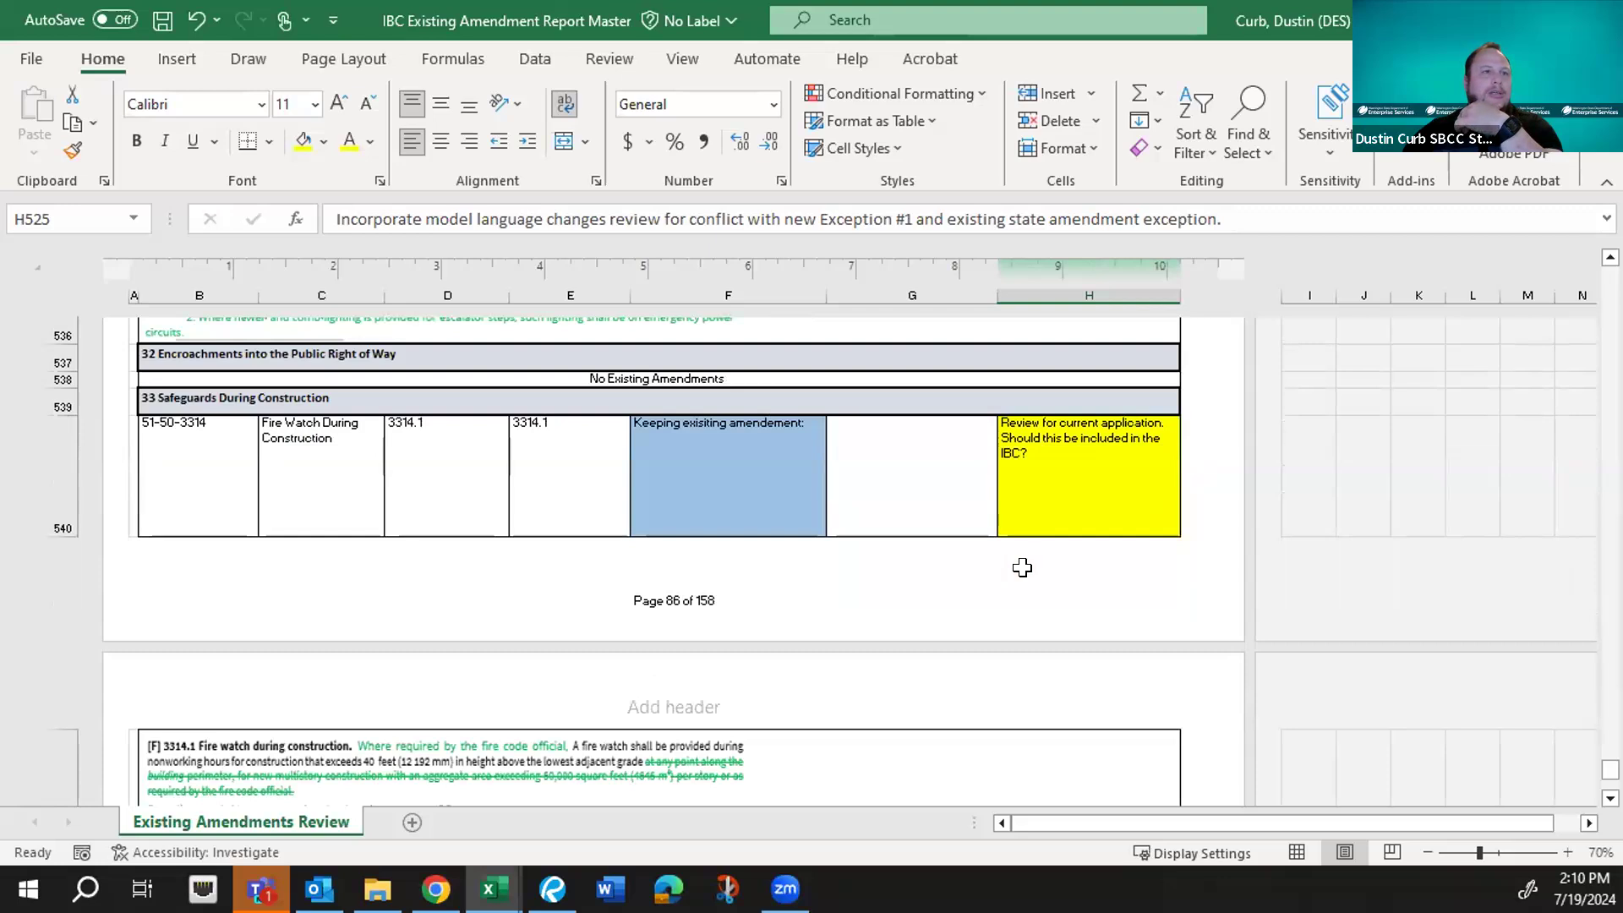
{"action": "scroll", "coordinate": [1022, 567], "scroll_direction": "down", "scroll_amount": 1}
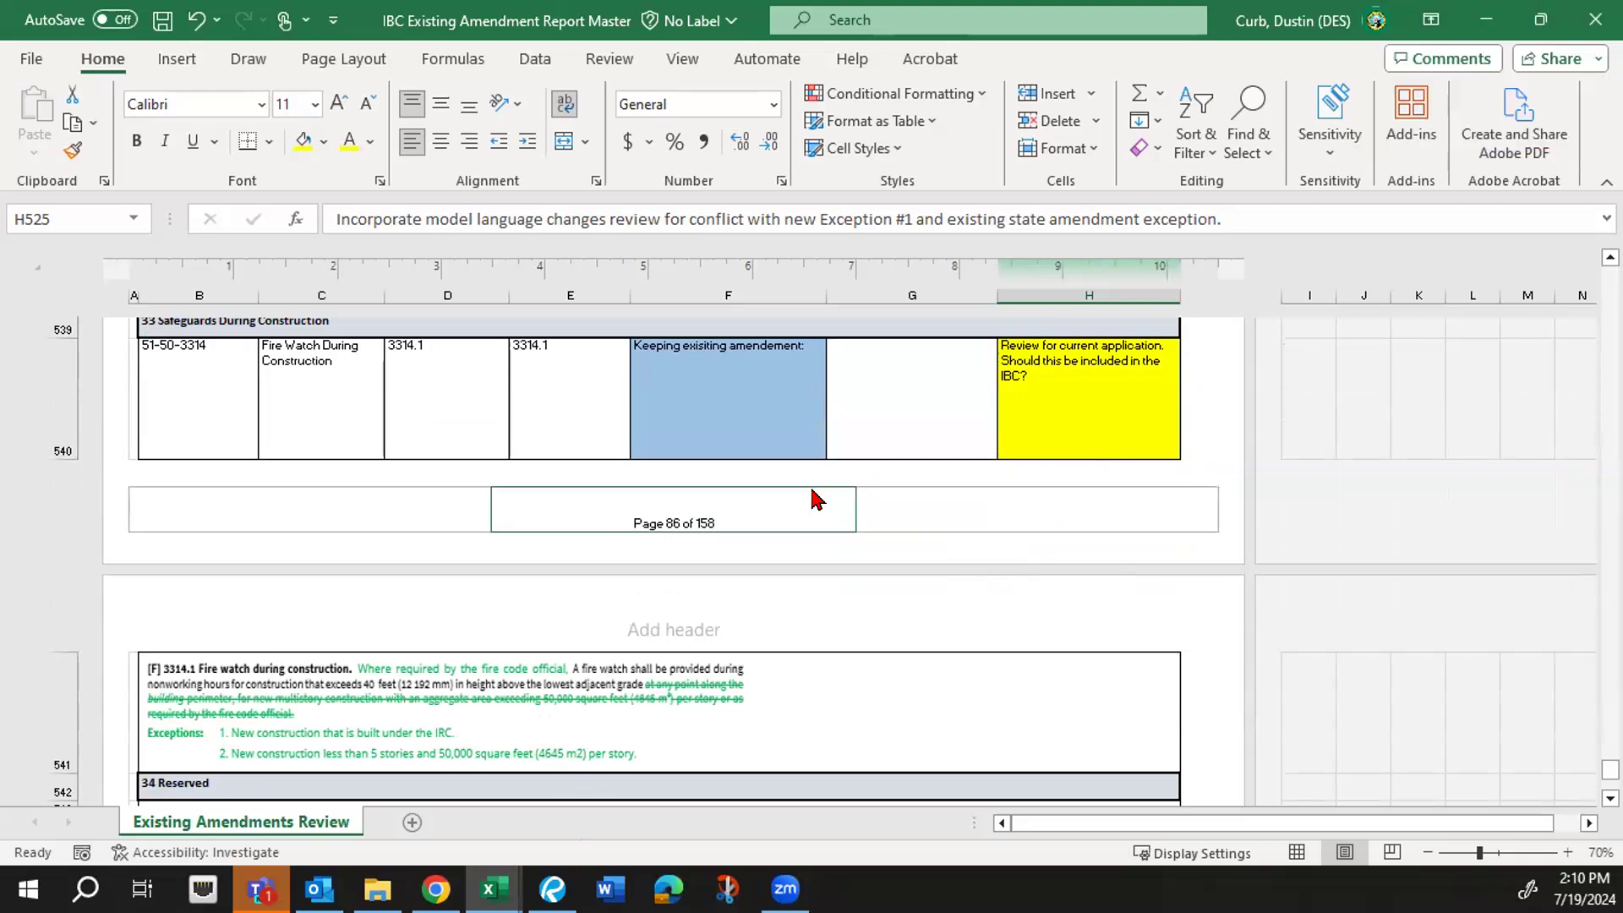
{"action": "left_click", "coordinate": [1062, 401]}
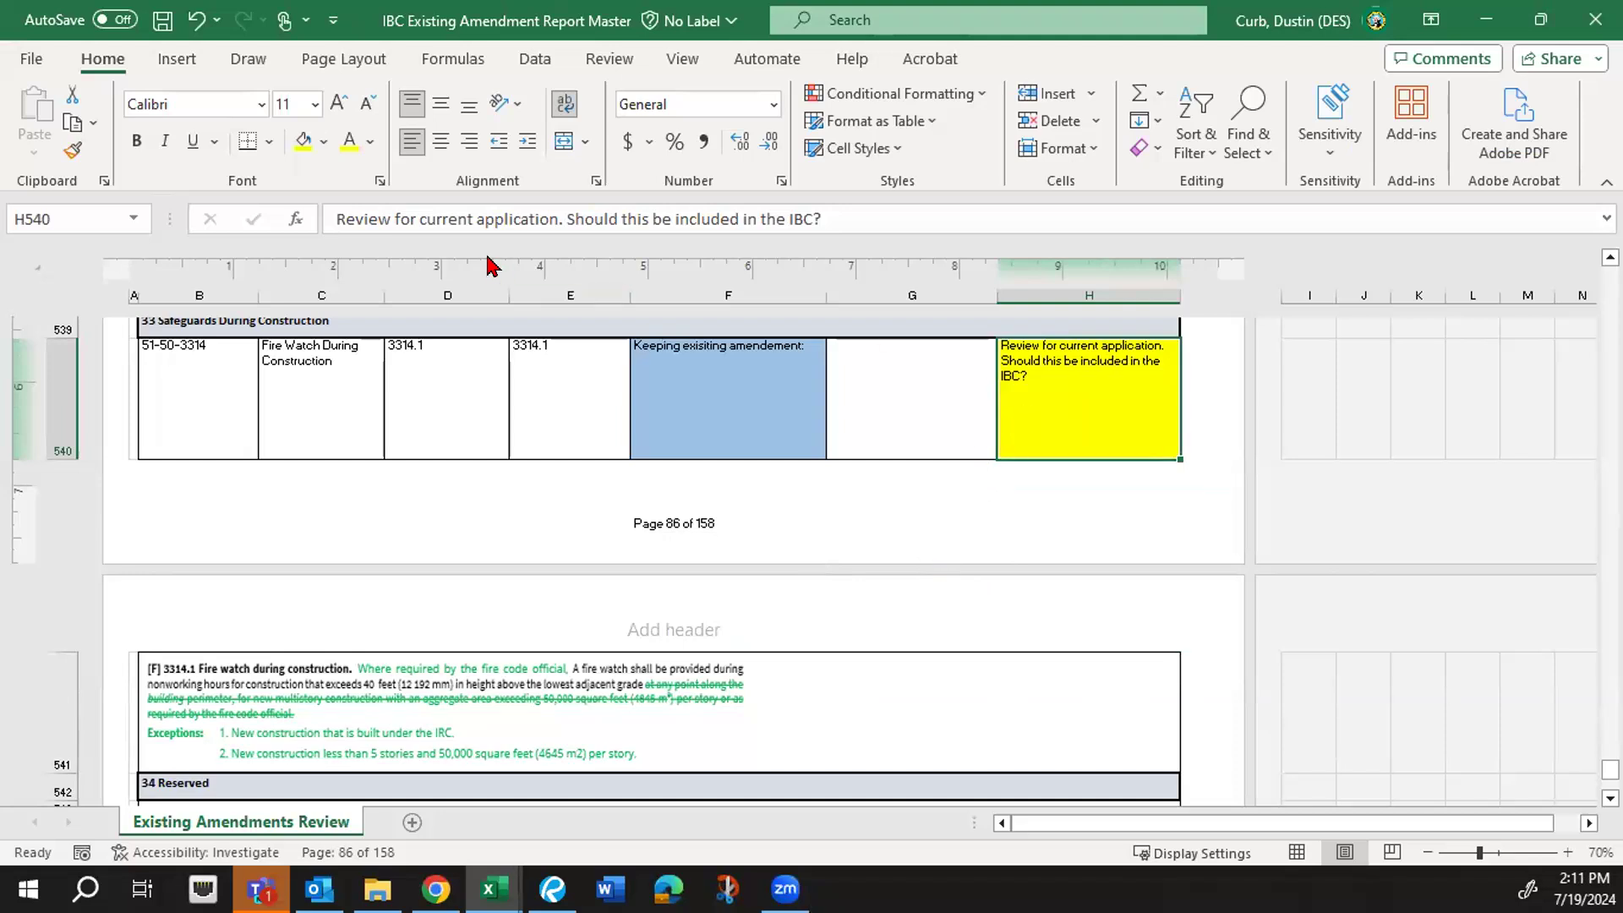
{"action": "key", "text": "Delete"}
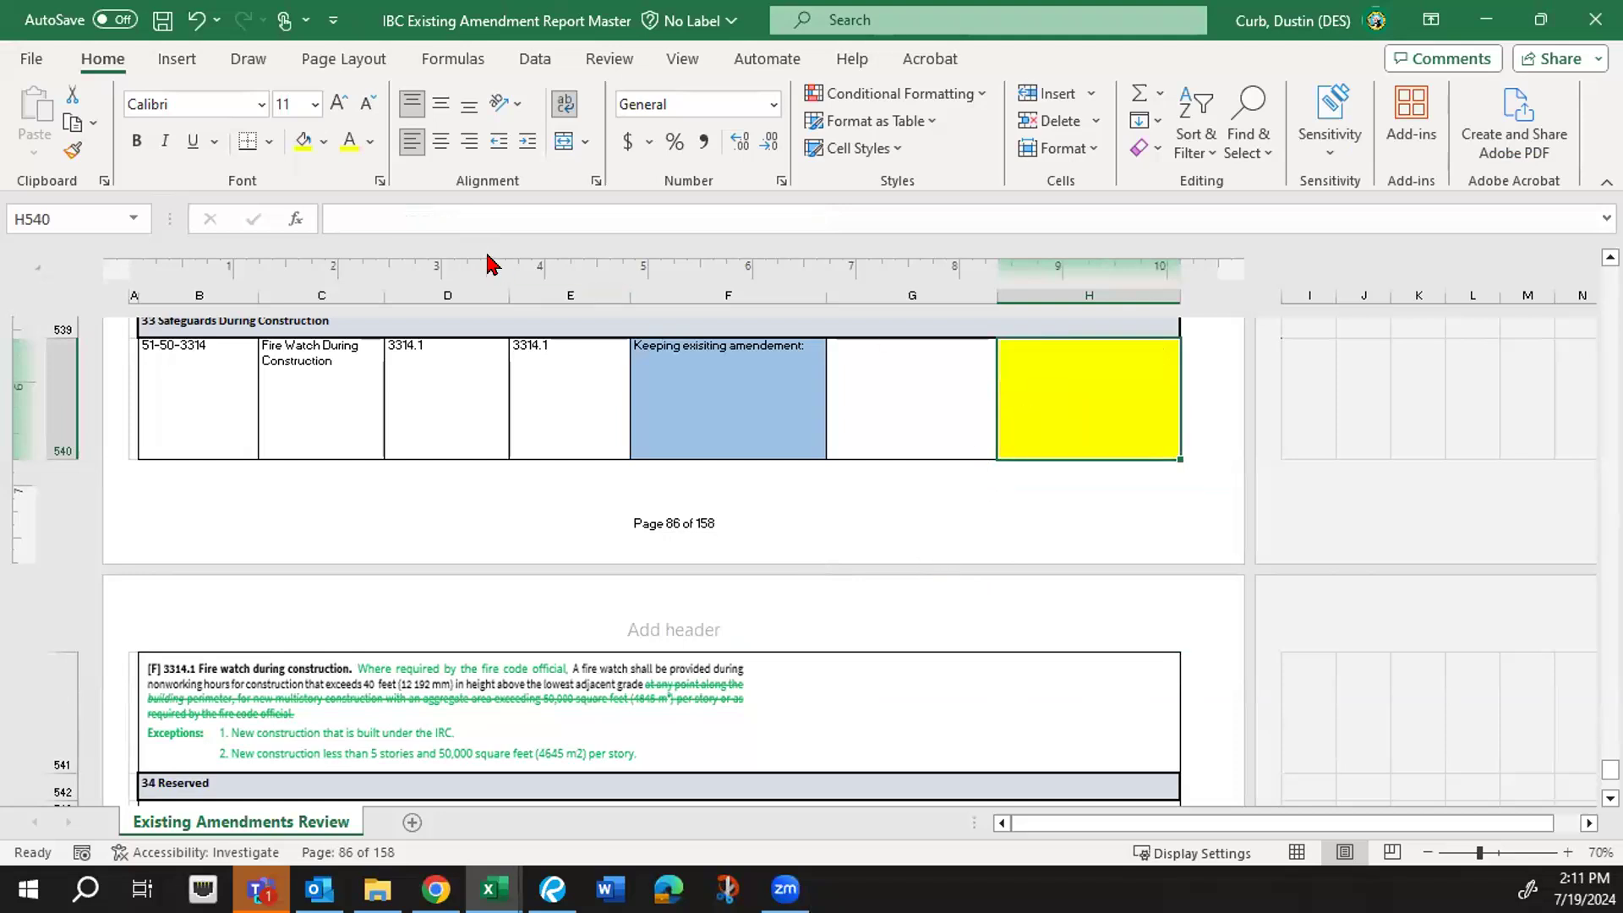
{"action": "left_click", "coordinate": [324, 141]}
{"action": "left_click", "coordinate": [337, 404]}
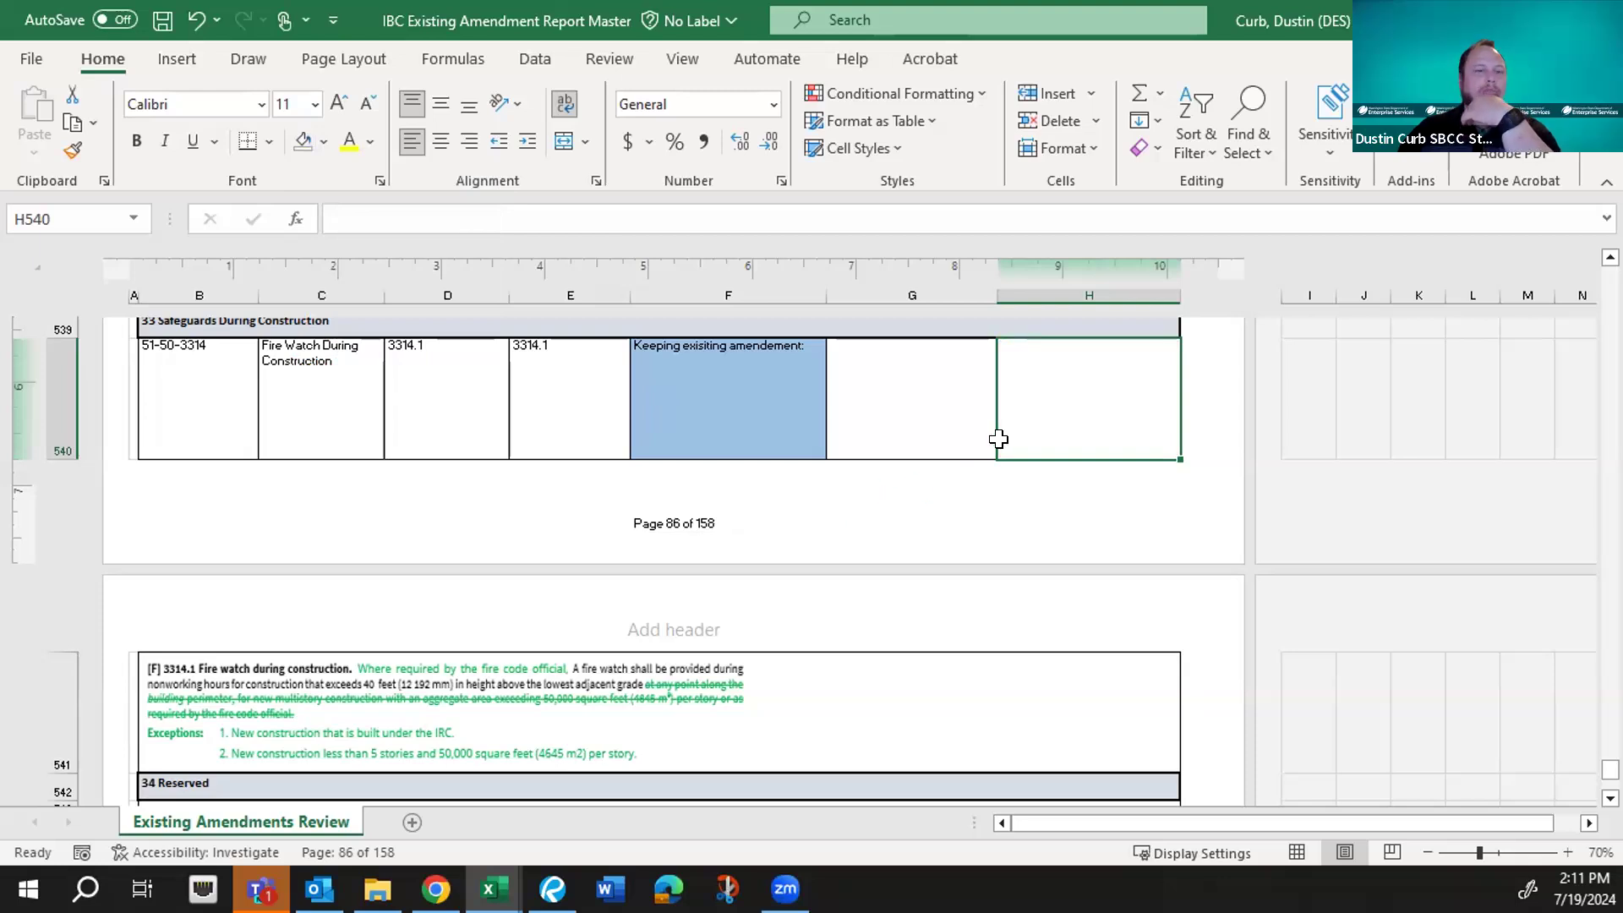
- Review the 3314.1 fire watch text, the Chapter 34 heading and the Chapter 35 Referenced Standards entry with its ASCE 7 and NFPA 13 note
{"action": "scroll", "coordinate": [941, 480], "scroll_direction": "down", "scroll_amount": 1}
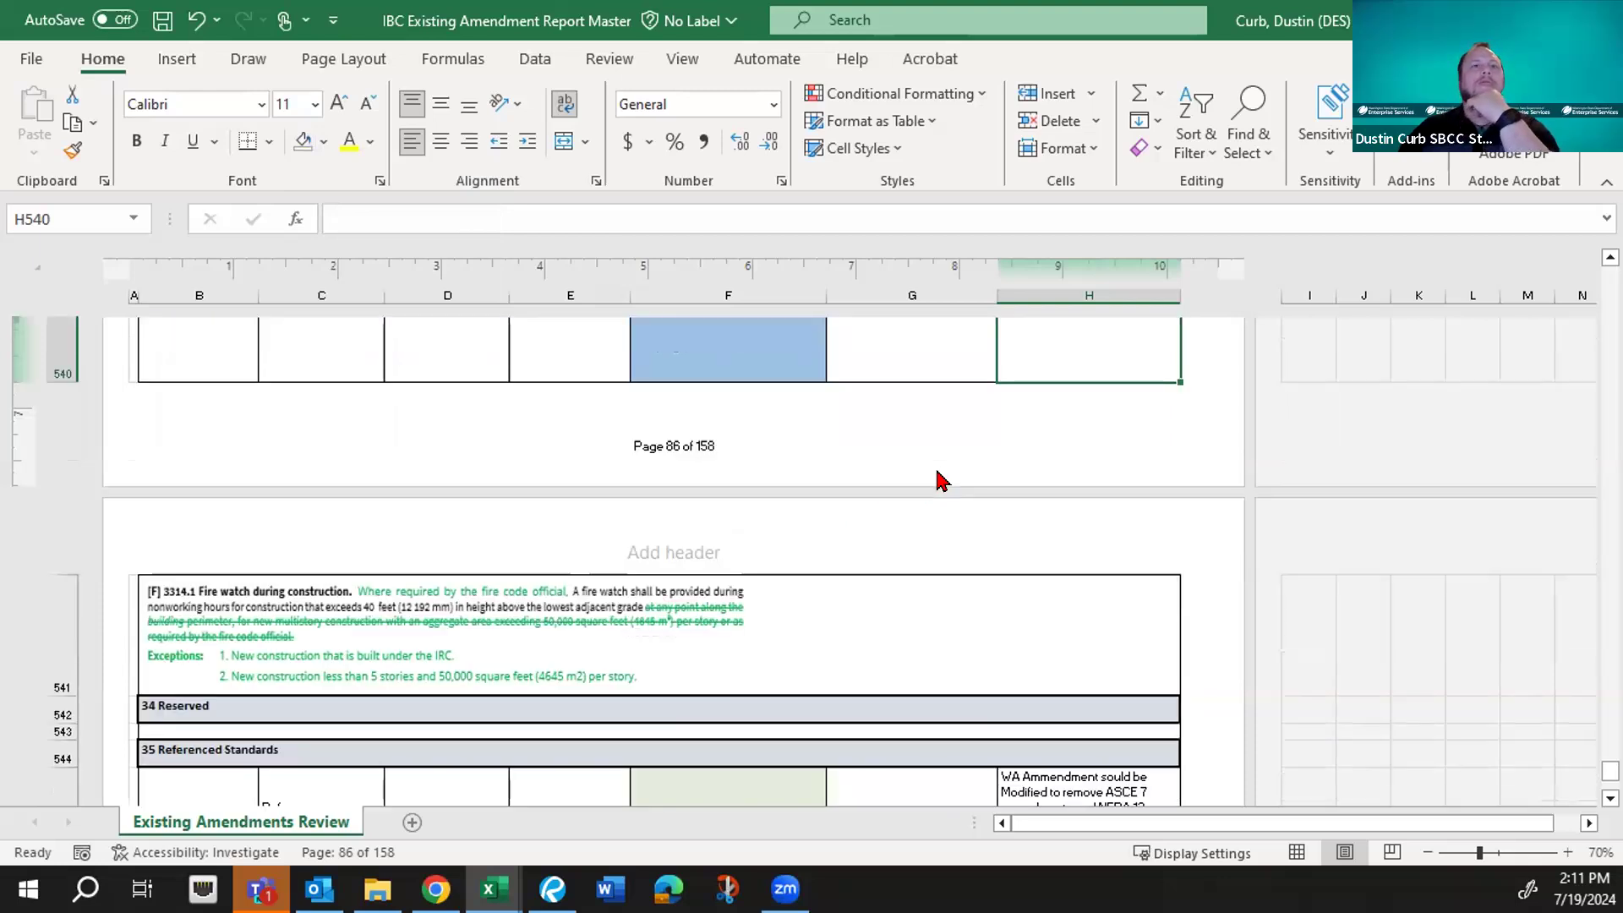
{"action": "scroll", "coordinate": [940, 480], "scroll_direction": "down", "scroll_amount": 2}
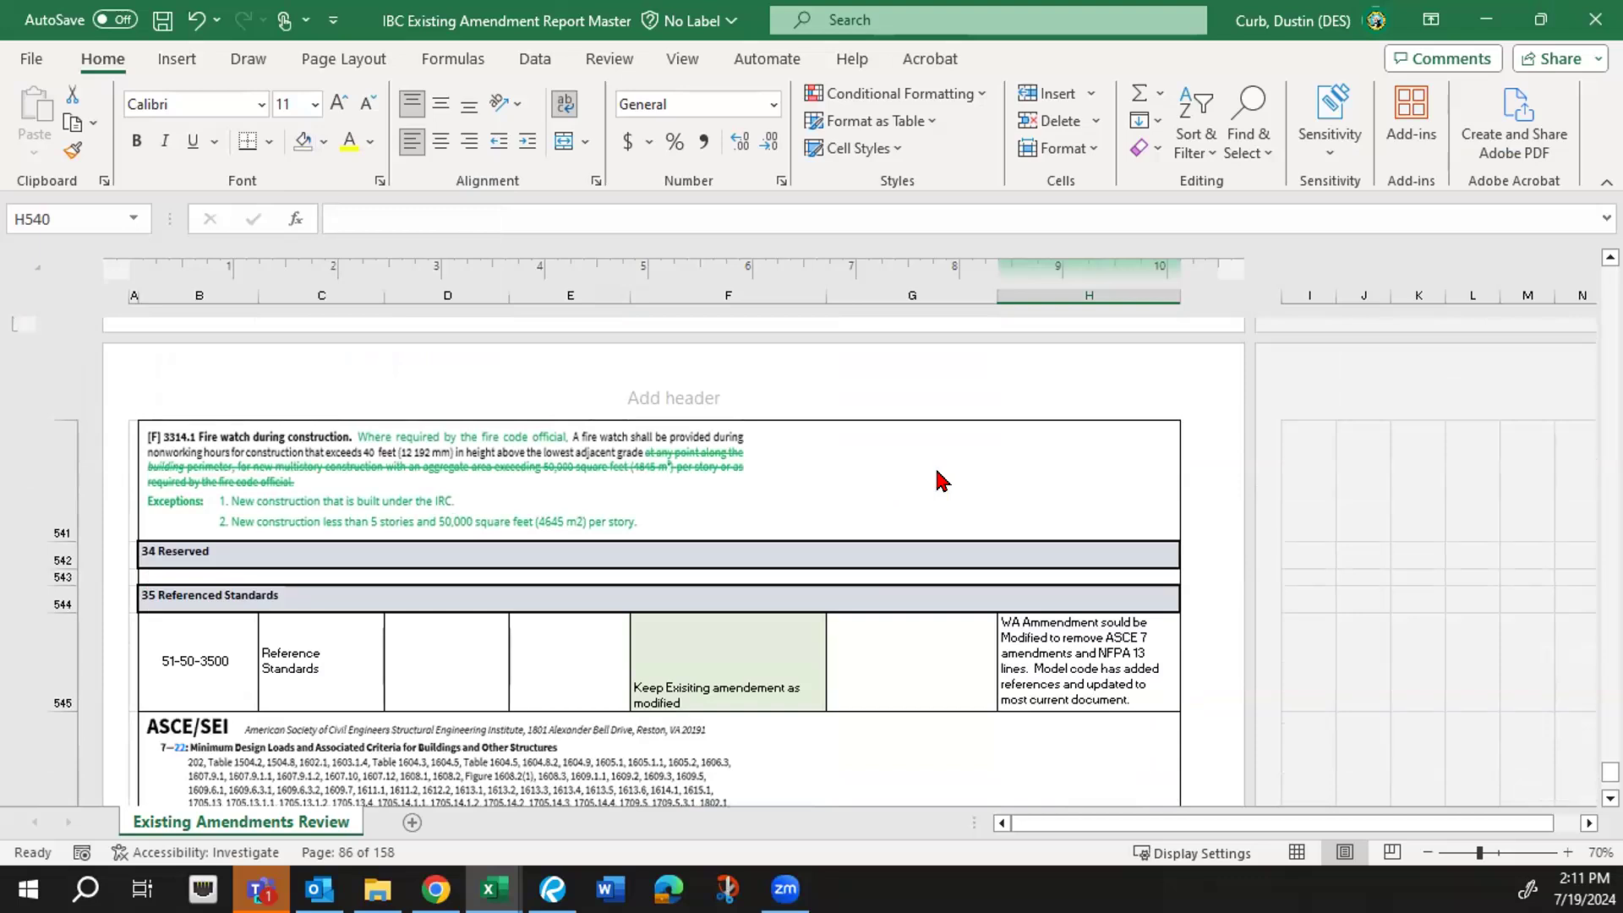
{"action": "scroll", "coordinate": [941, 480], "scroll_direction": "up", "scroll_amount": 1}
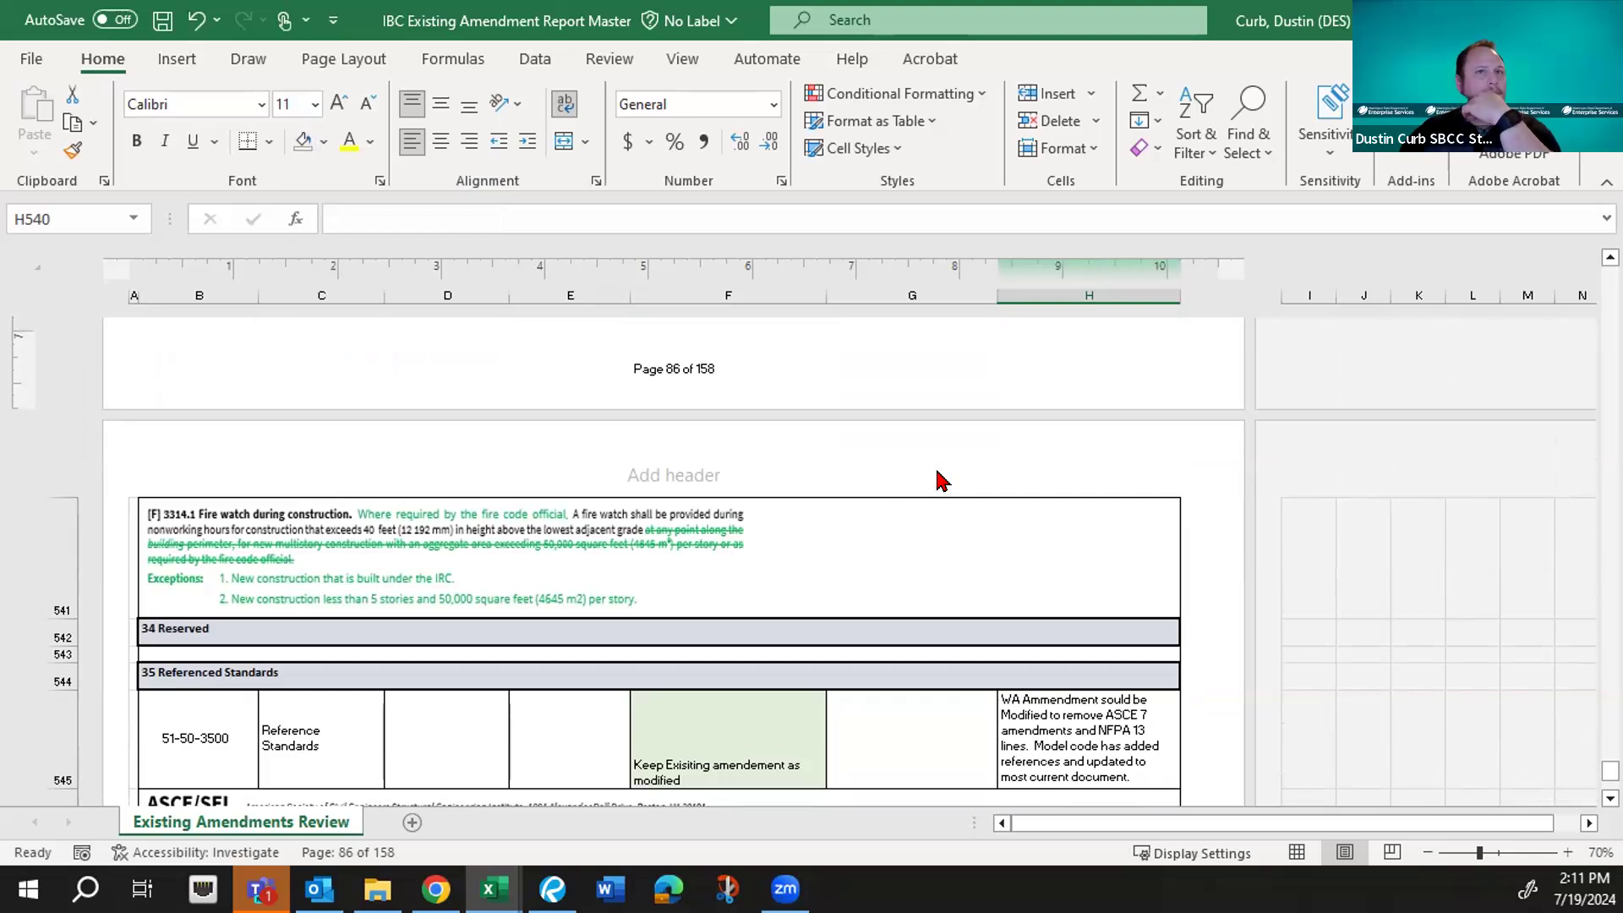
{"action": "scroll", "coordinate": [941, 480], "scroll_direction": "down", "scroll_amount": 1}
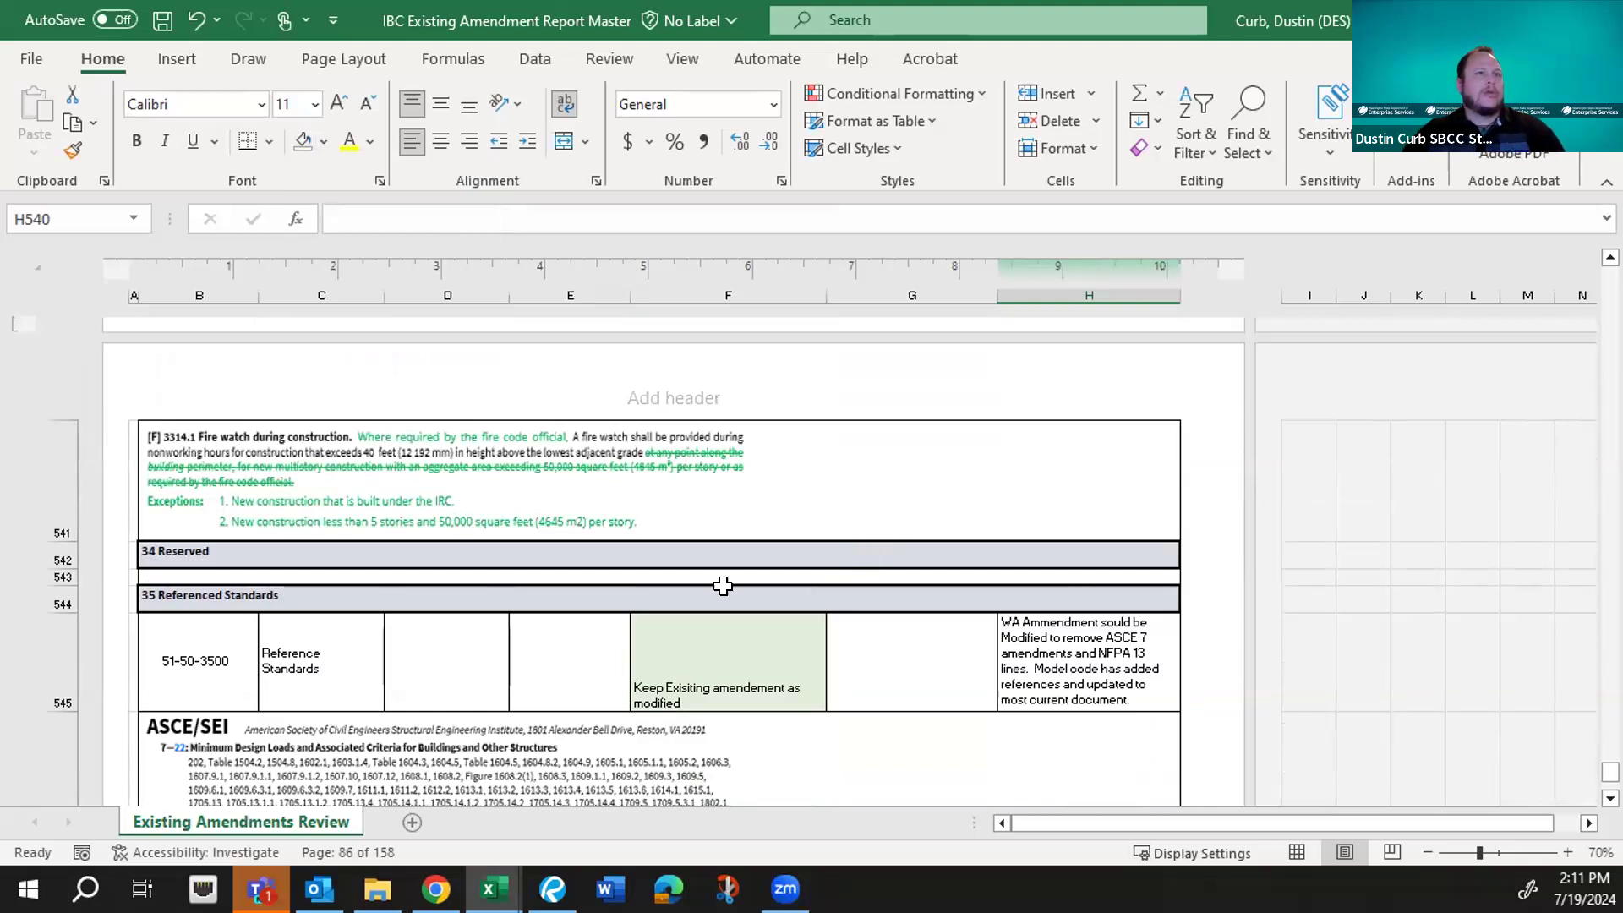
{"action": "scroll", "coordinate": [674, 558], "scroll_direction": "down", "scroll_amount": 1}
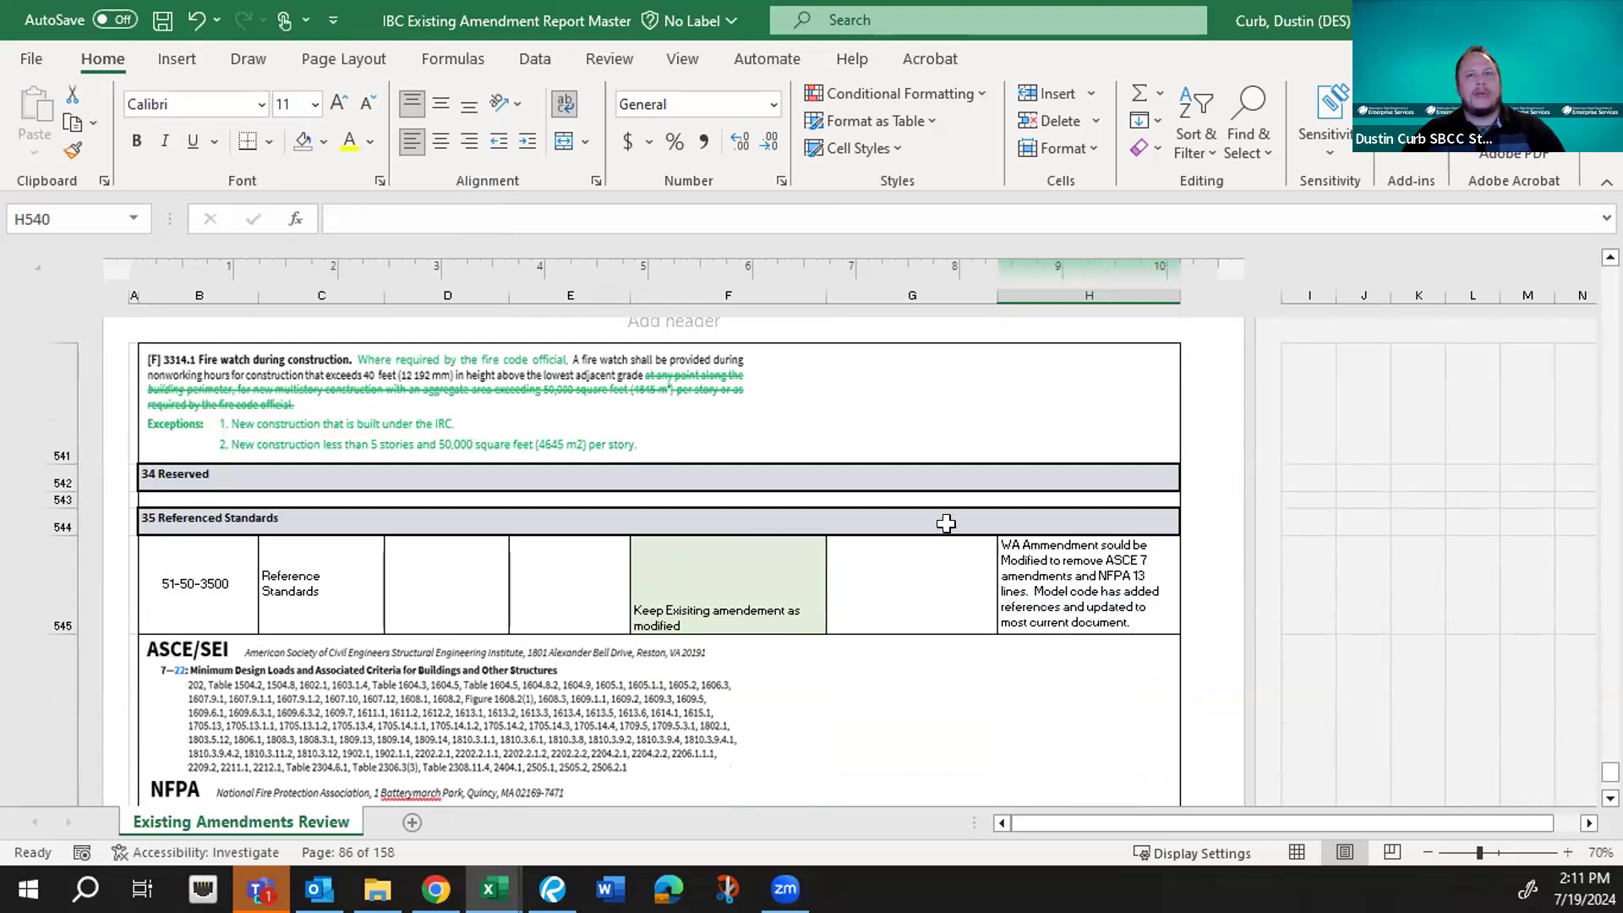
- Remove the yellow fill from cell H548 in the Appendix E Supplementary Accessibility Requirements entry
{"action": "scroll", "coordinate": [856, 579], "scroll_direction": "down", "scroll_amount": 1}
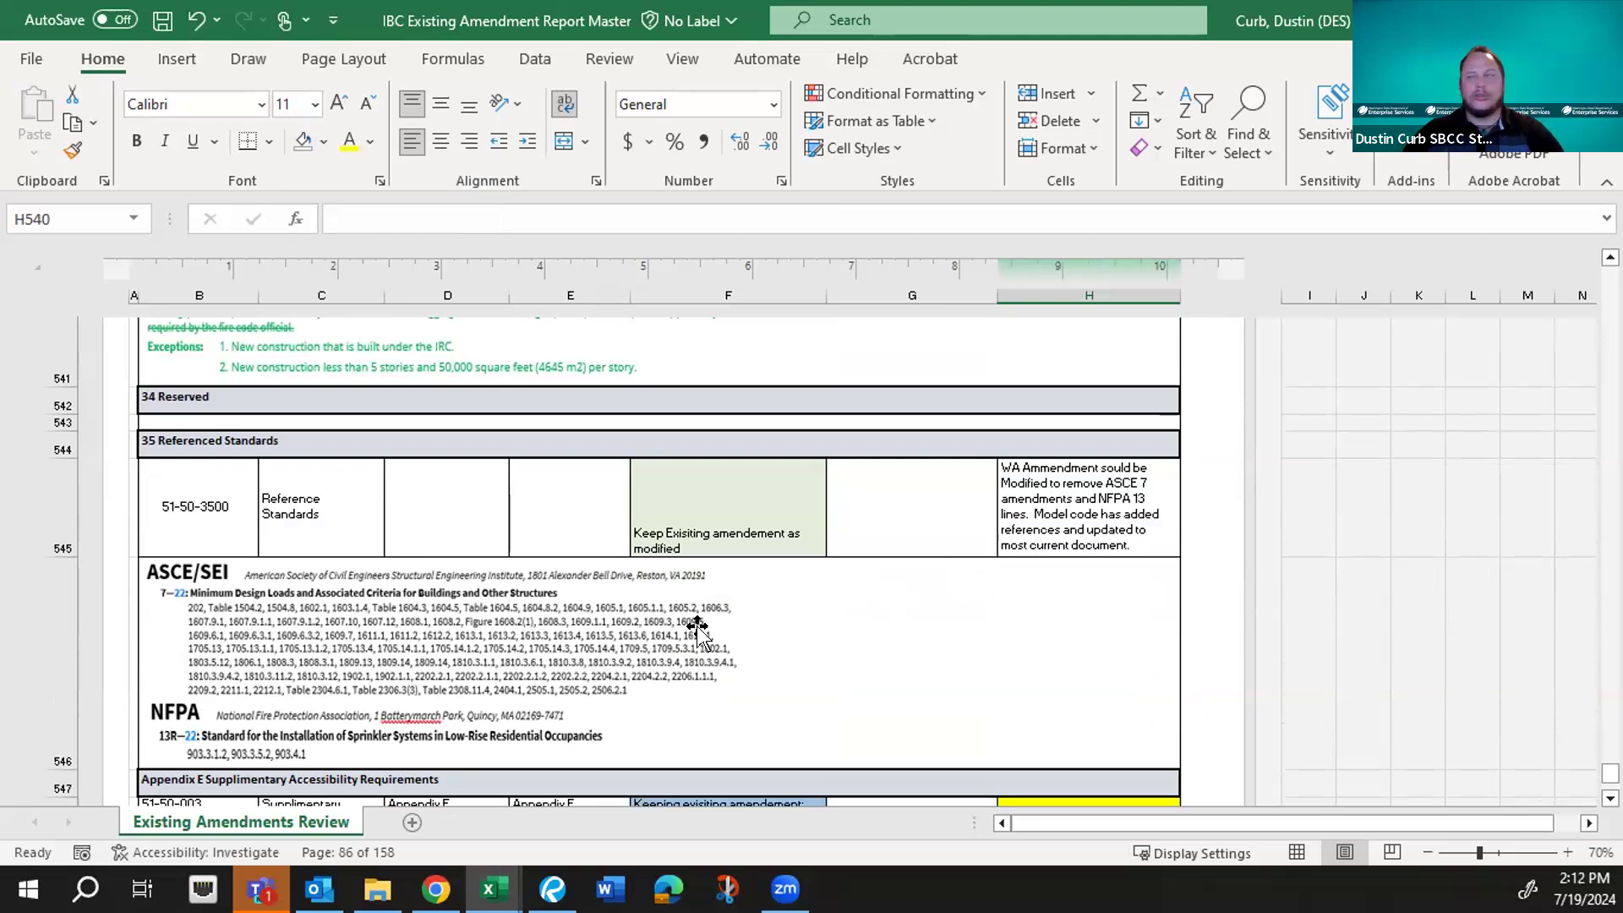
{"action": "scroll", "coordinate": [768, 551], "scroll_direction": "down", "scroll_amount": 2}
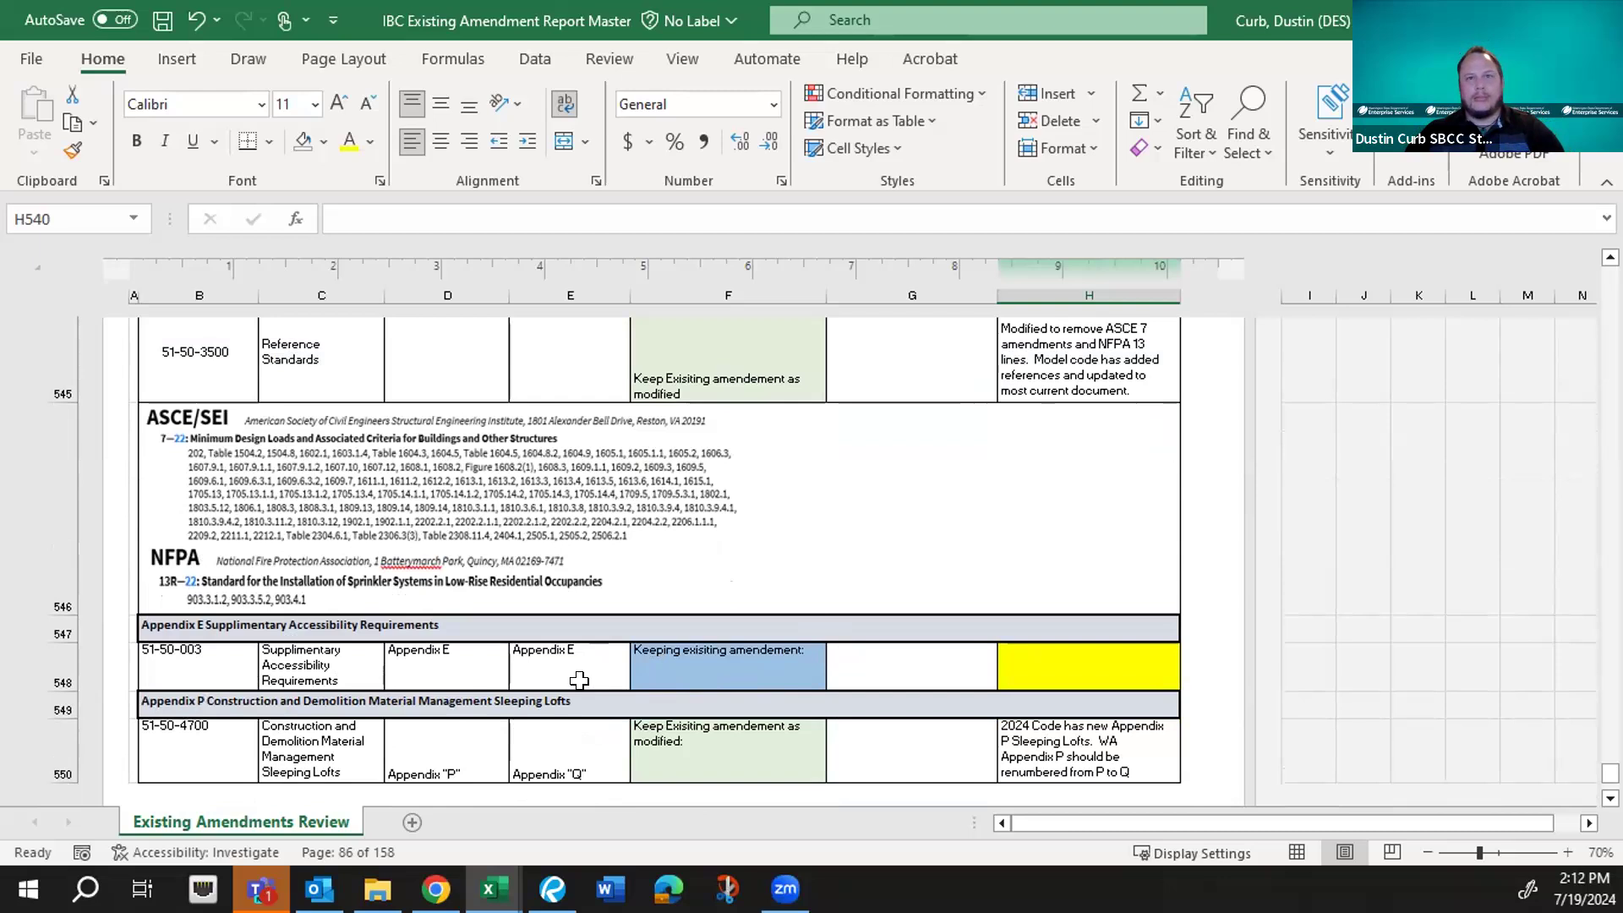
{"action": "left_click", "coordinate": [1007, 674]}
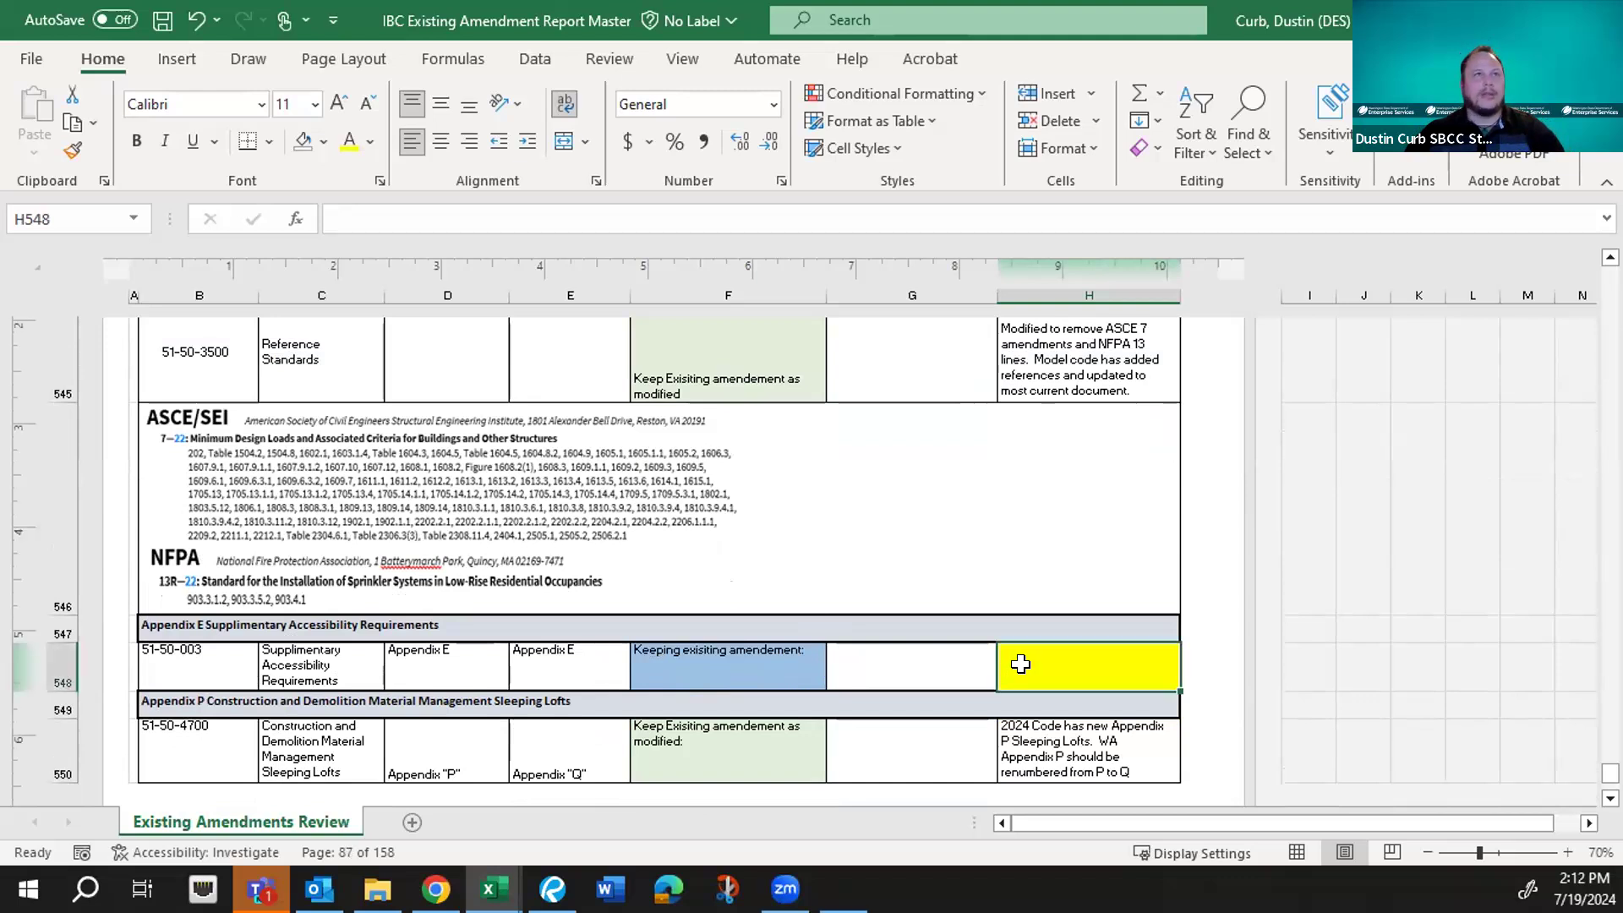
{"action": "left_click", "coordinate": [307, 146]}
{"action": "left_click", "coordinate": [1082, 564]}
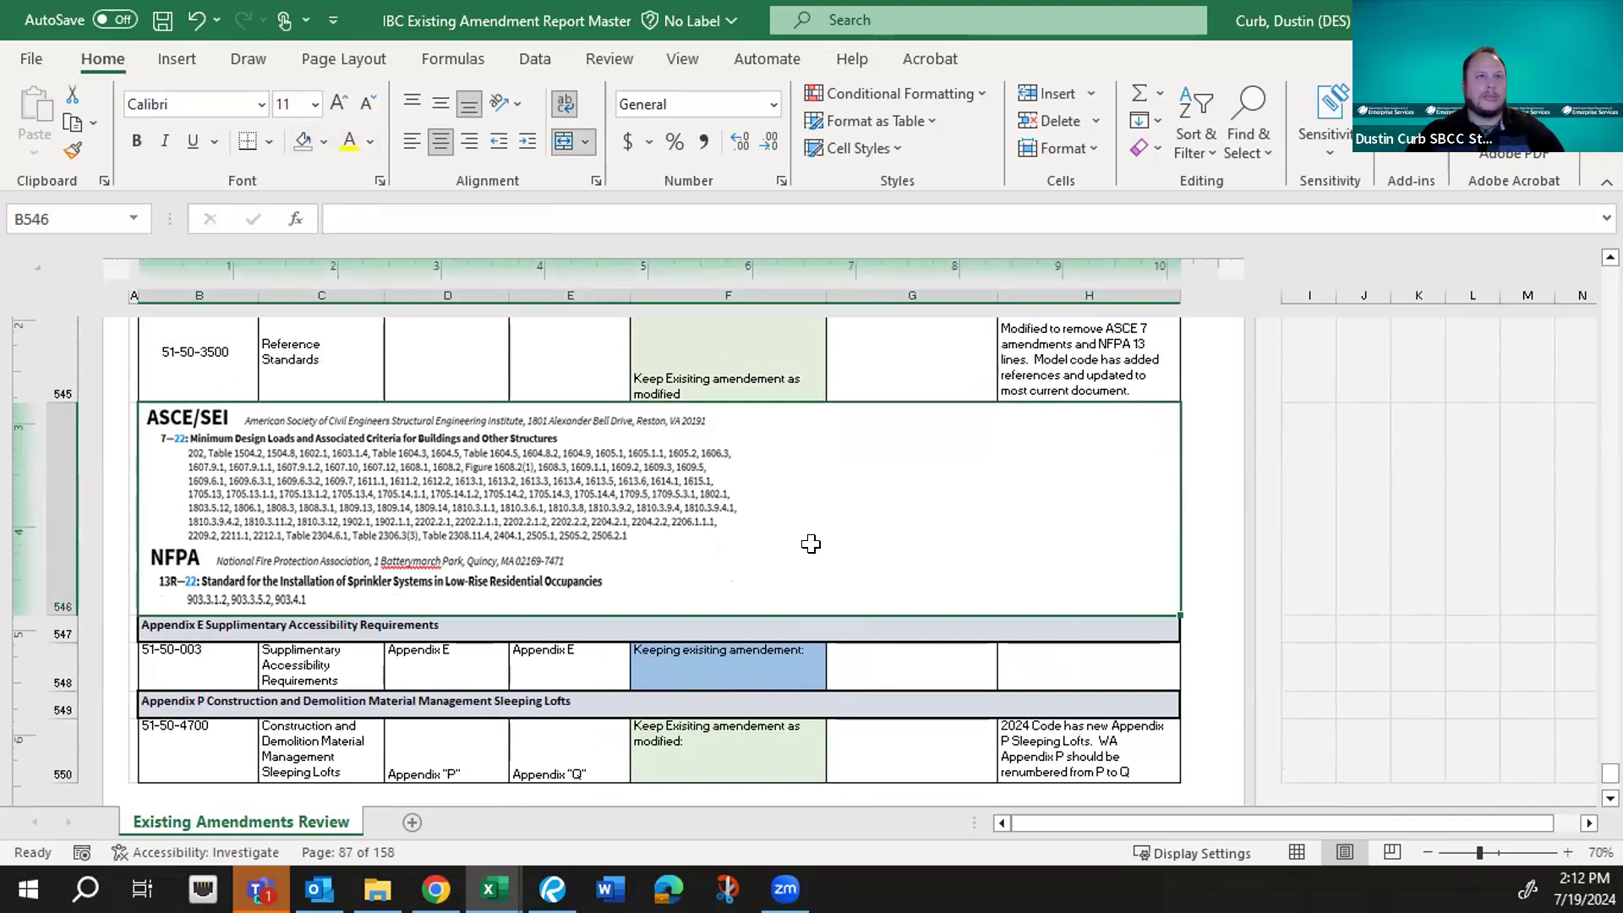
{"action": "scroll", "coordinate": [810, 544], "scroll_direction": "up", "scroll_amount": 1}
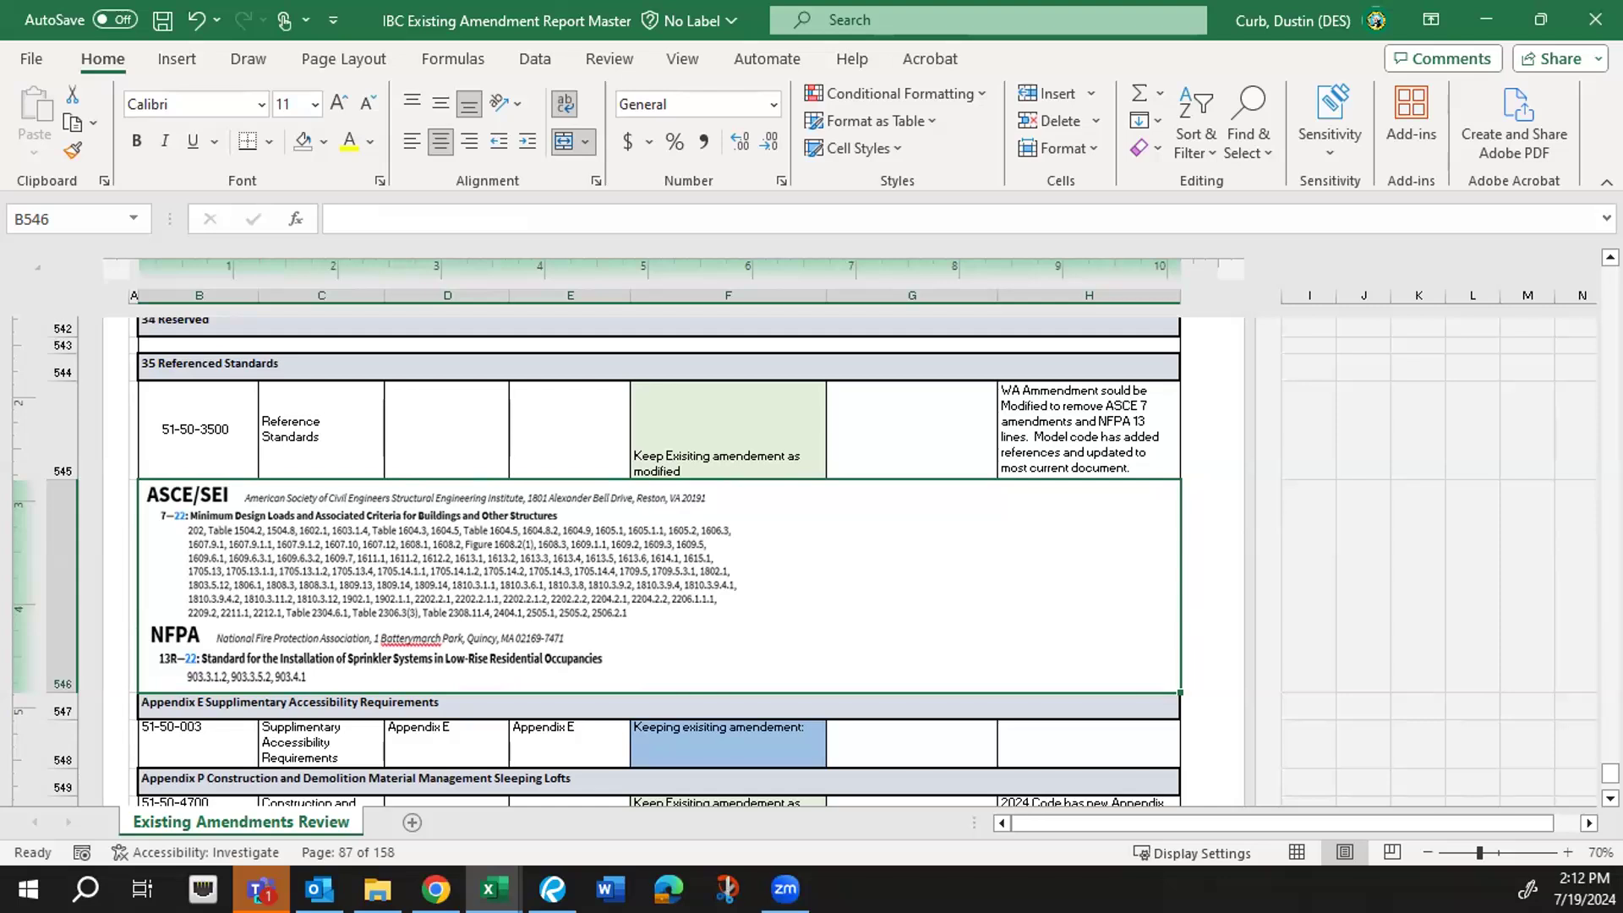
- Switch to Chrome to examine the WAC 51-50-3500 table of ASCE 7 and NFPA referenced standards, and return to the Excel report
{"action": "key", "text": "alt+Tab"}
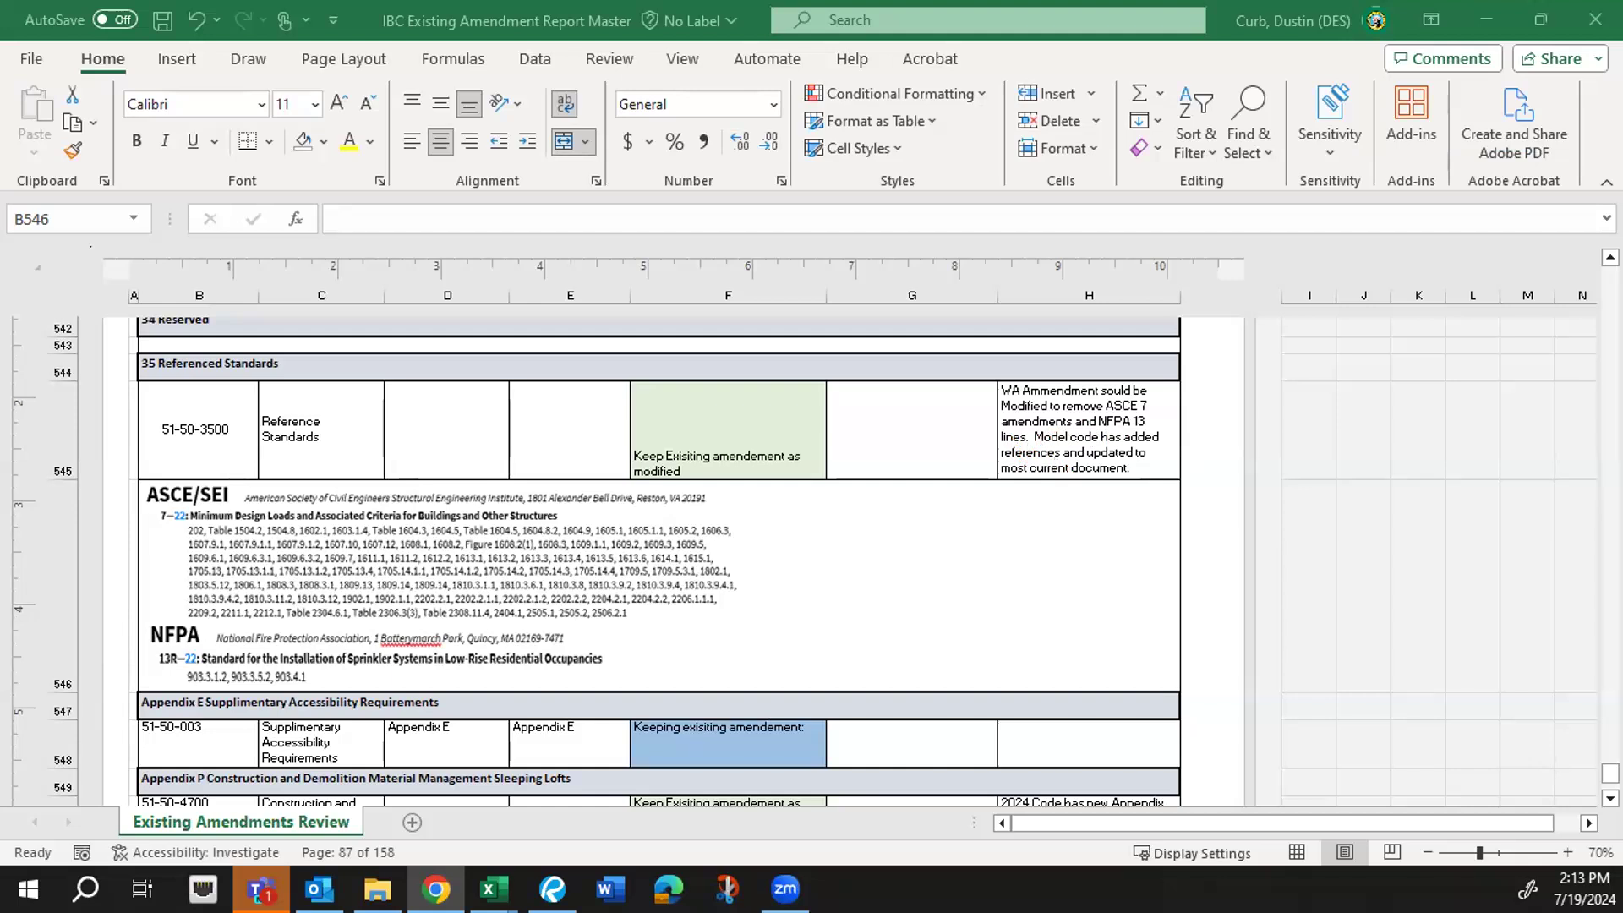
{"action": "key", "text": "alt+Tab"}
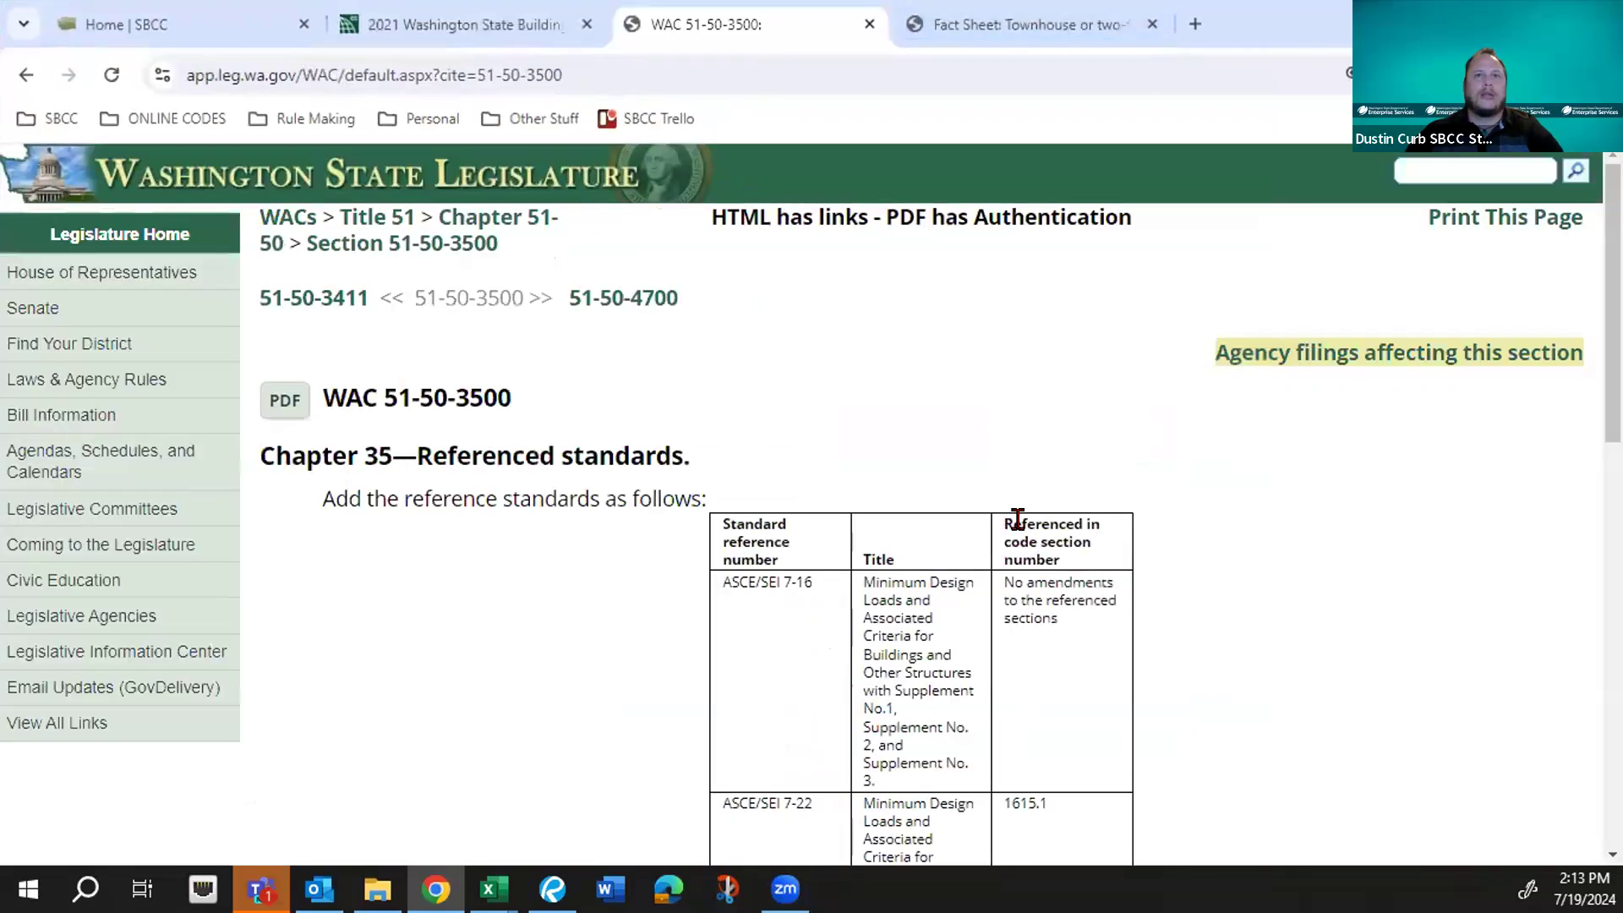
{"action": "scroll", "coordinate": [1017, 519], "scroll_direction": "down", "scroll_amount": 4}
{"action": "scroll", "coordinate": [1017, 519], "scroll_direction": "down", "scroll_amount": 3}
{"action": "scroll", "coordinate": [1031, 532], "scroll_direction": "up", "scroll_amount": 2}
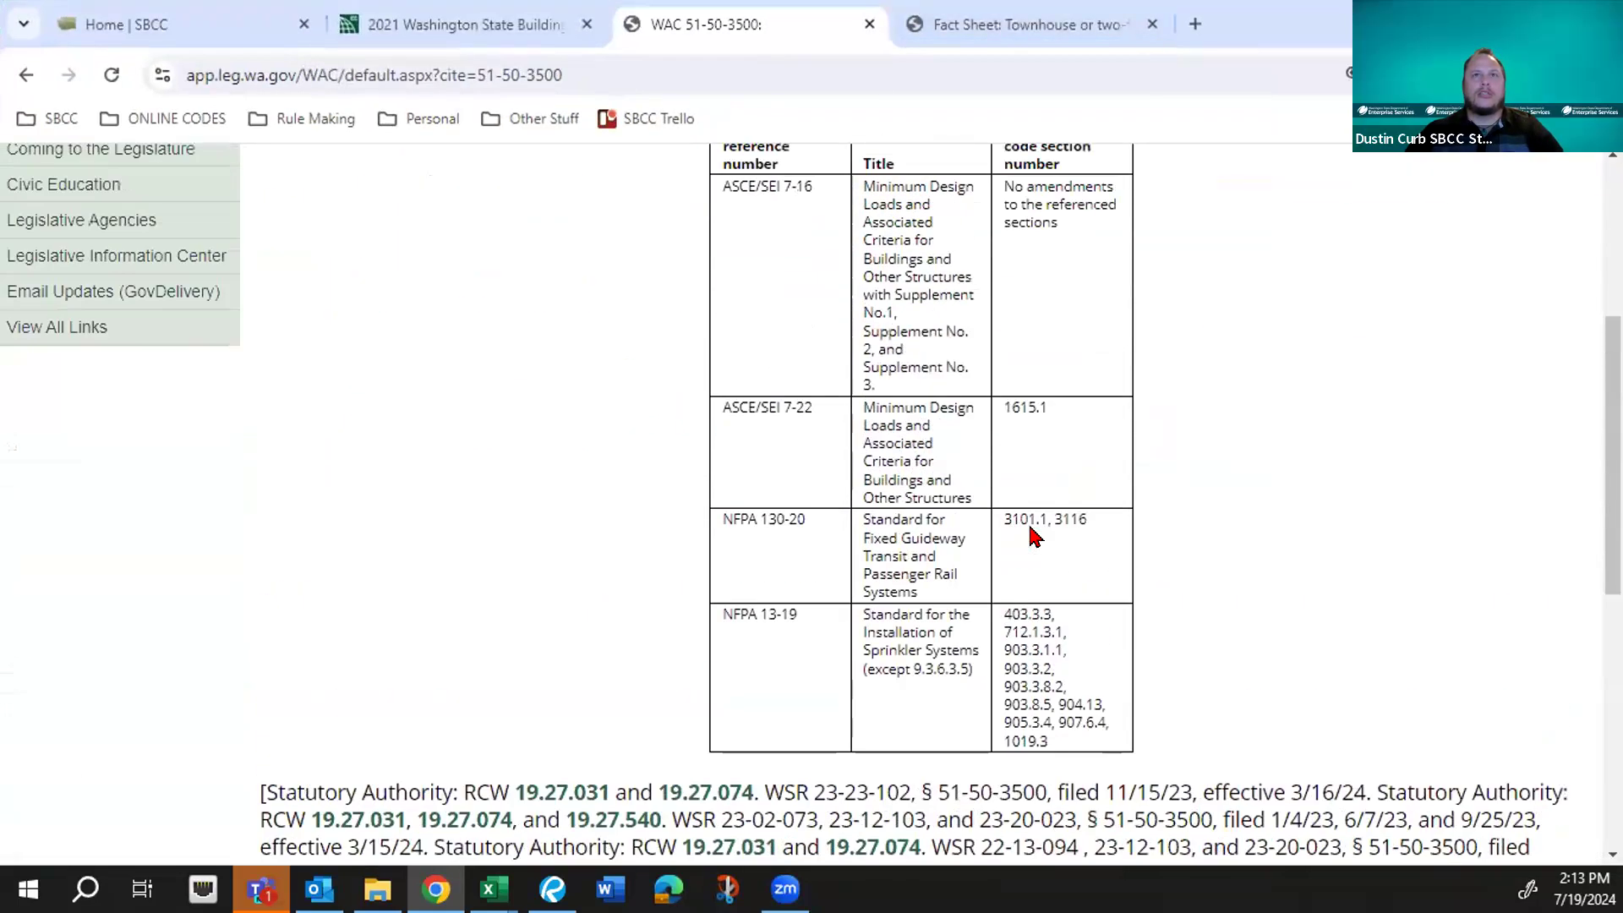
{"action": "scroll", "coordinate": [1032, 536], "scroll_direction": "up", "scroll_amount": 2}
{"action": "scroll", "coordinate": [1018, 518], "scroll_direction": "down", "scroll_amount": 2}
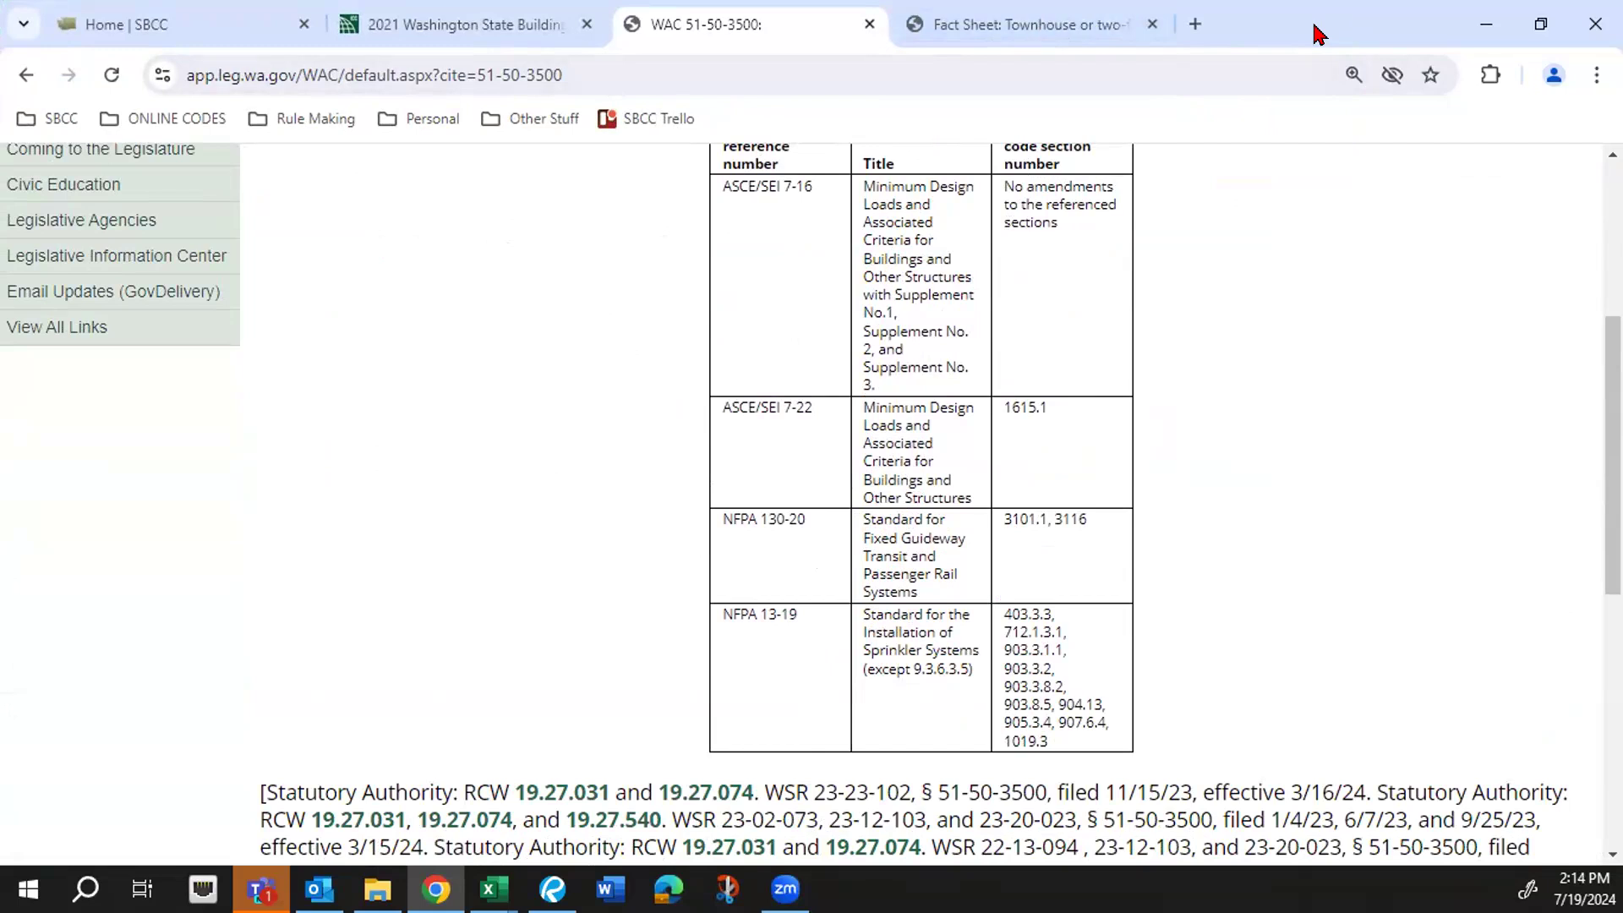
{"action": "key", "text": "alt+Tab"}
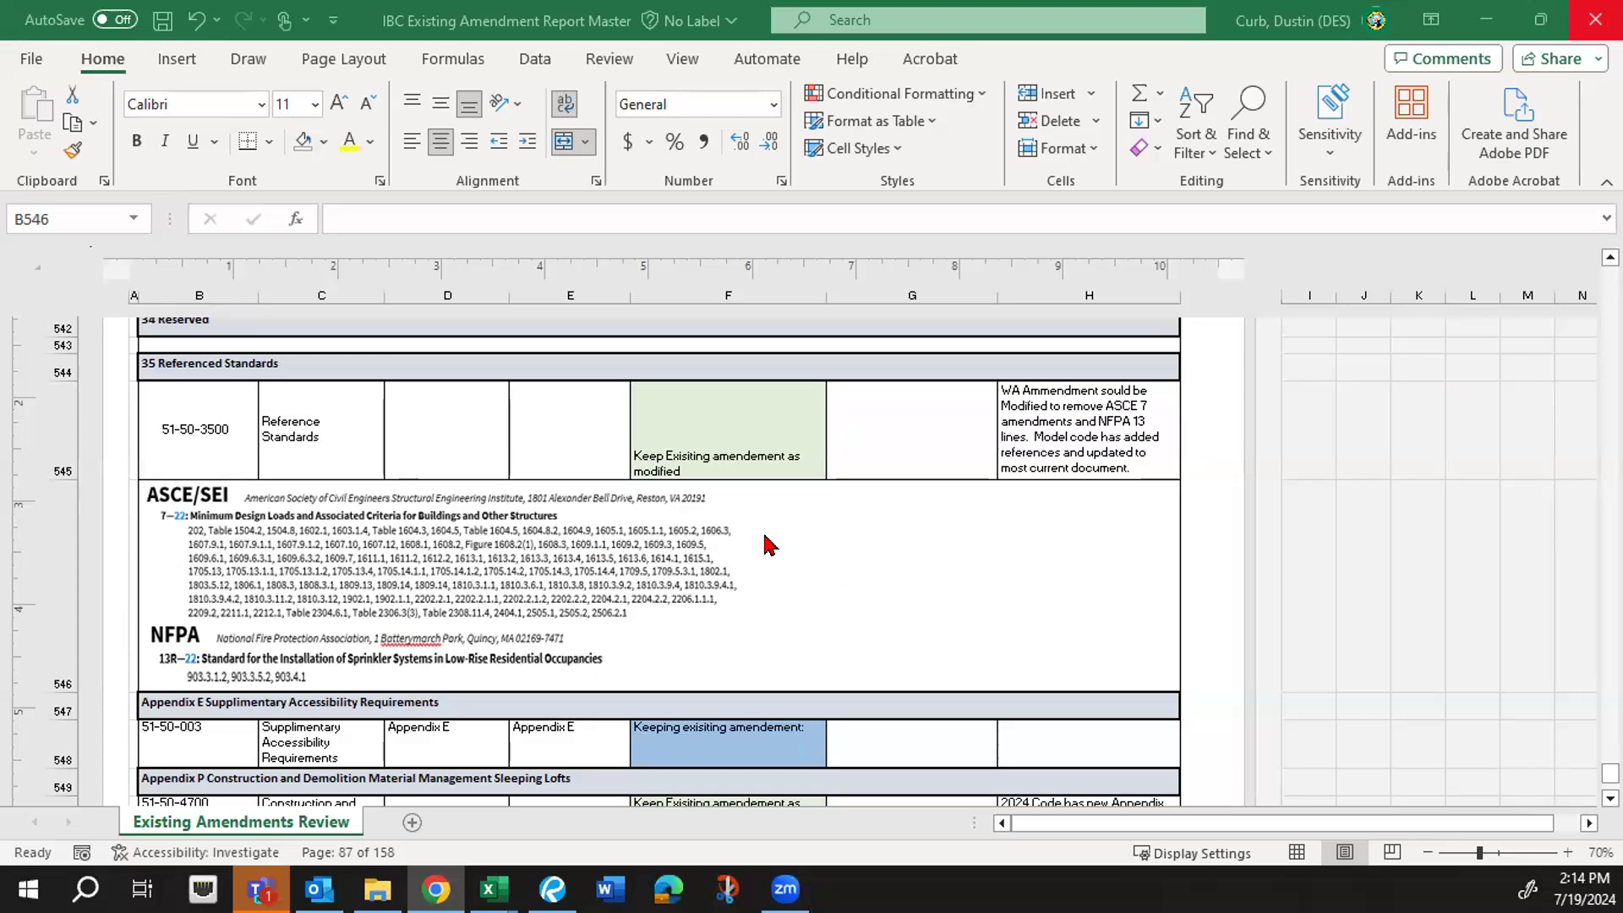
- Review the Appendix E and Appendix P entries, including the P-to-Q renumbering note and the P101 to P103 construction and demolition material text
{"action": "scroll", "coordinate": [769, 545], "scroll_direction": "down", "scroll_amount": 2}
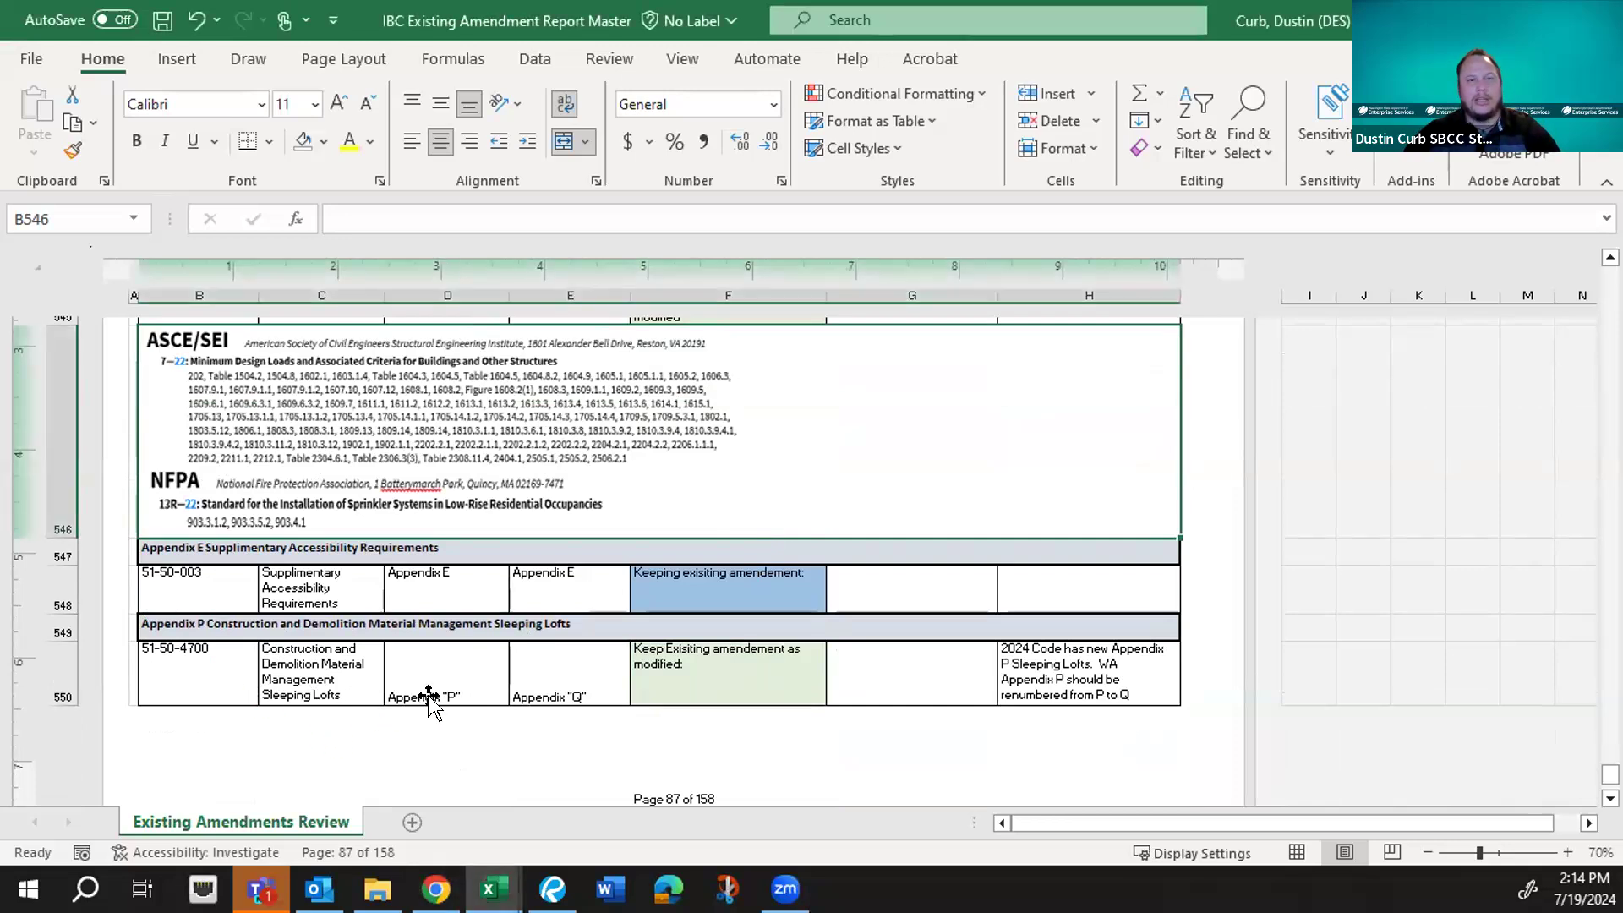
{"action": "scroll", "coordinate": [589, 639], "scroll_direction": "down", "scroll_amount": 1}
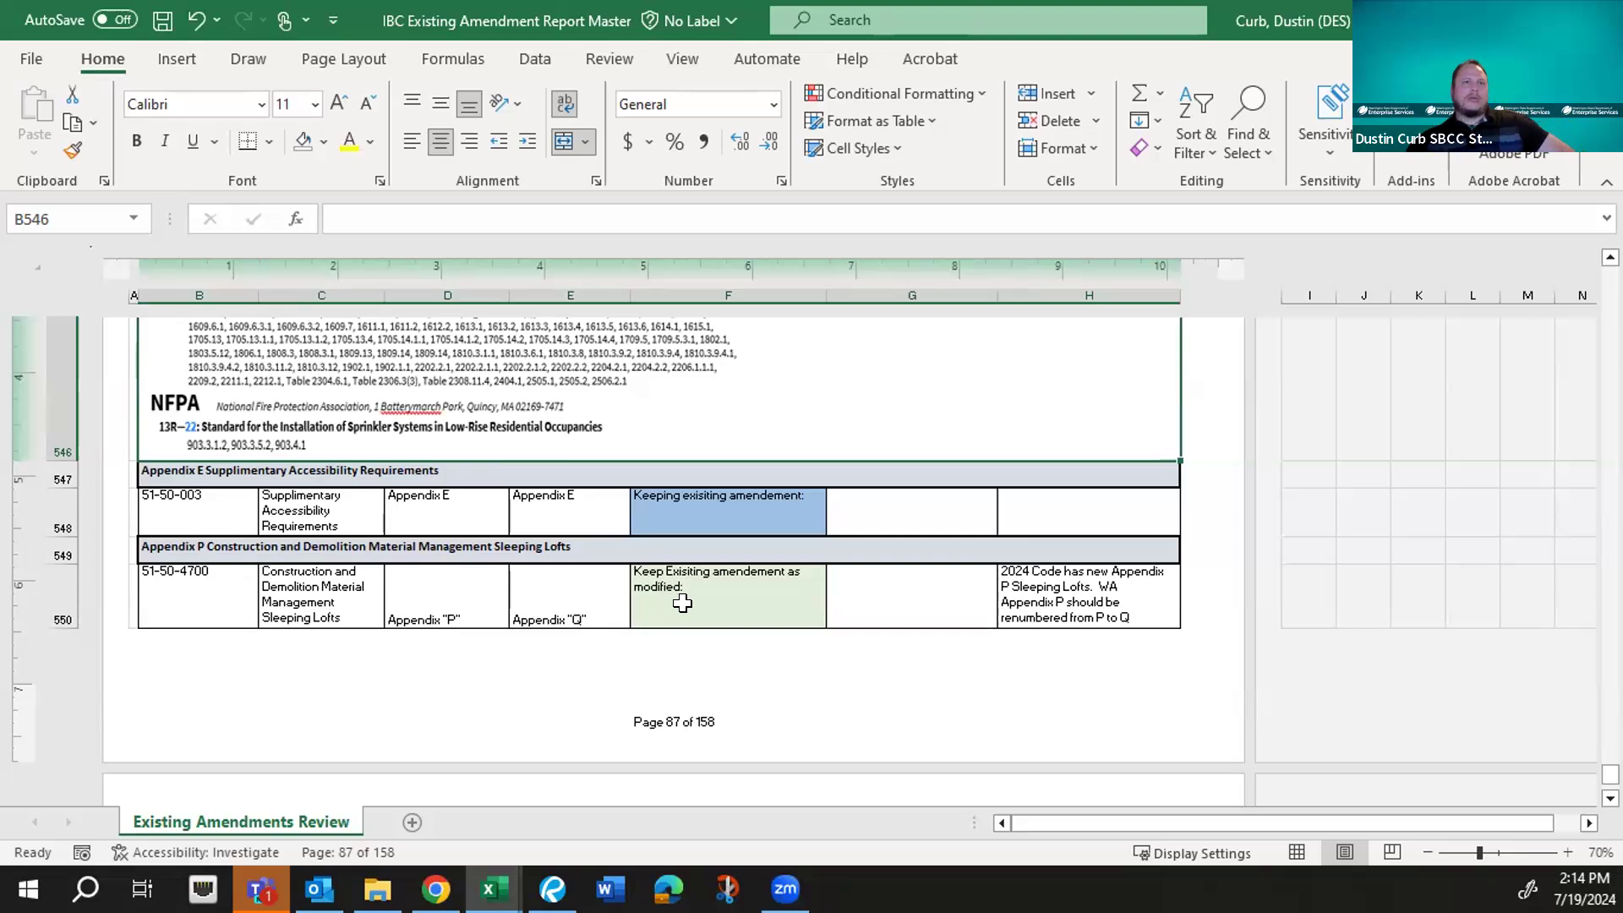
{"action": "scroll", "coordinate": [682, 601], "scroll_direction": "down", "scroll_amount": 3}
{"action": "scroll", "coordinate": [682, 601], "scroll_direction": "down", "scroll_amount": 3}
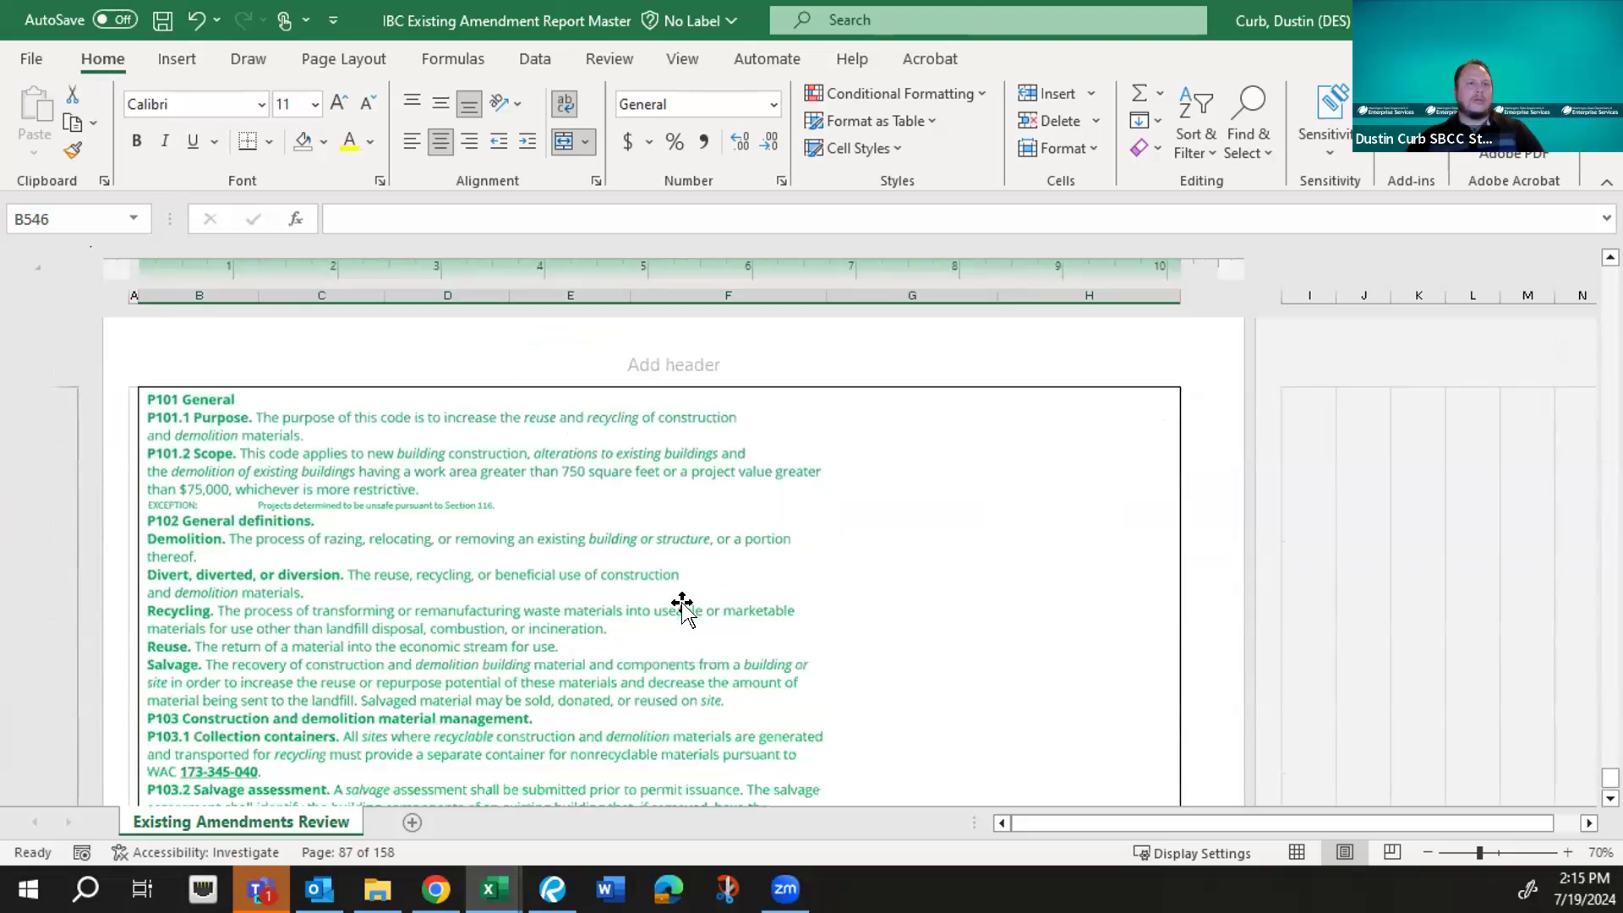
{"action": "scroll", "coordinate": [409, 661], "scroll_direction": "down", "scroll_amount": 2}
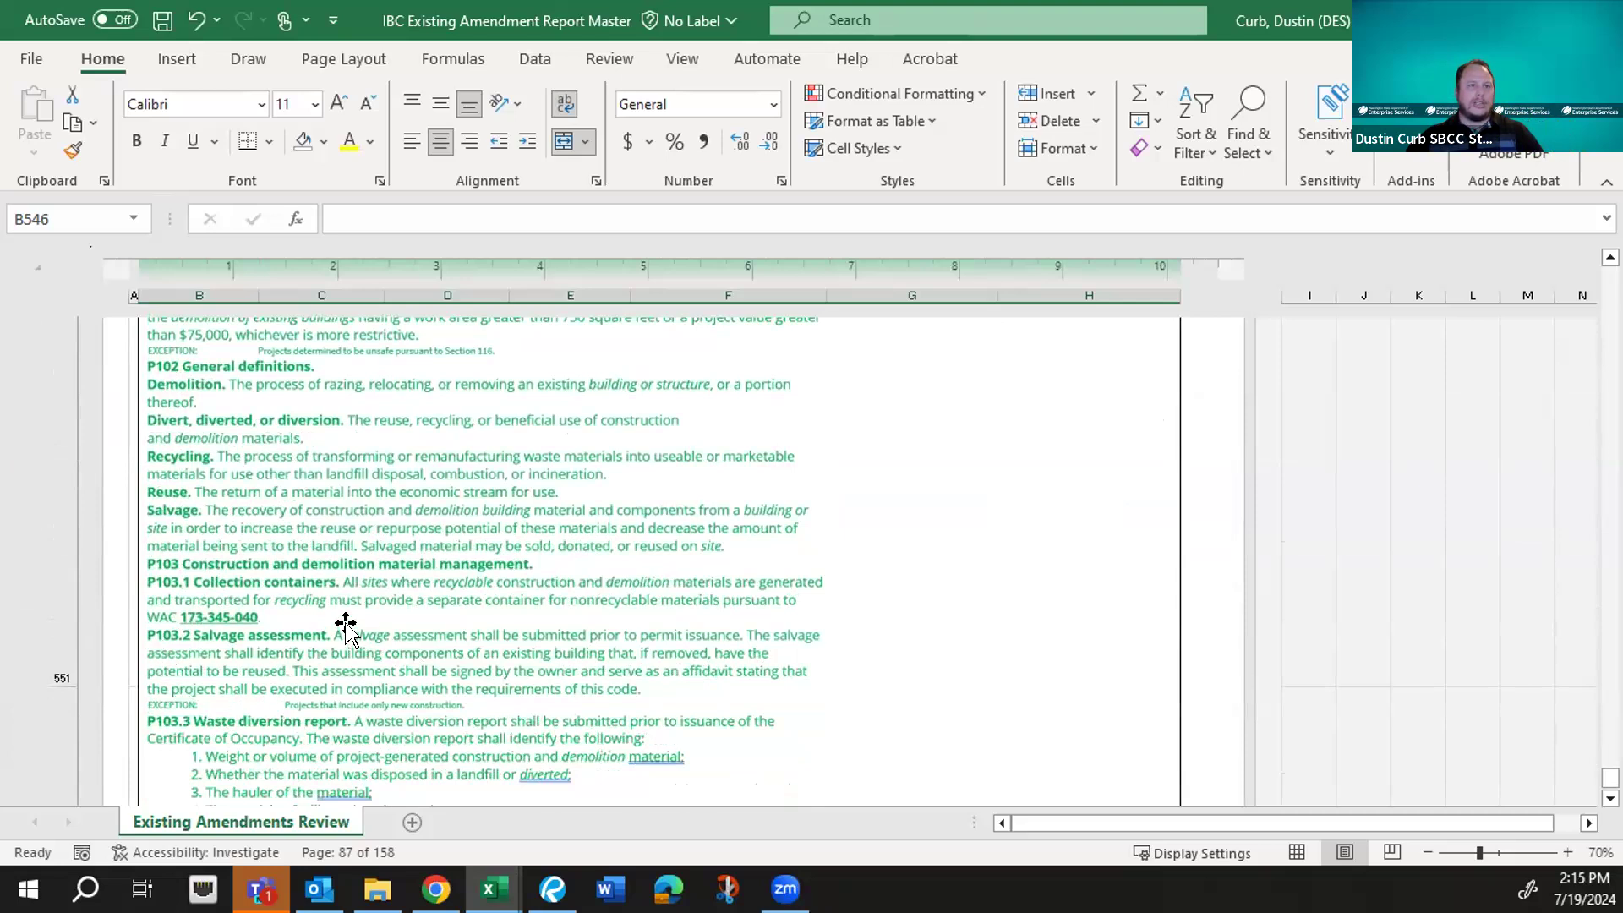
{"action": "scroll", "coordinate": [453, 608], "scroll_direction": "down", "scroll_amount": 1}
{"action": "scroll", "coordinate": [453, 609], "scroll_direction": "down", "scroll_amount": 6}
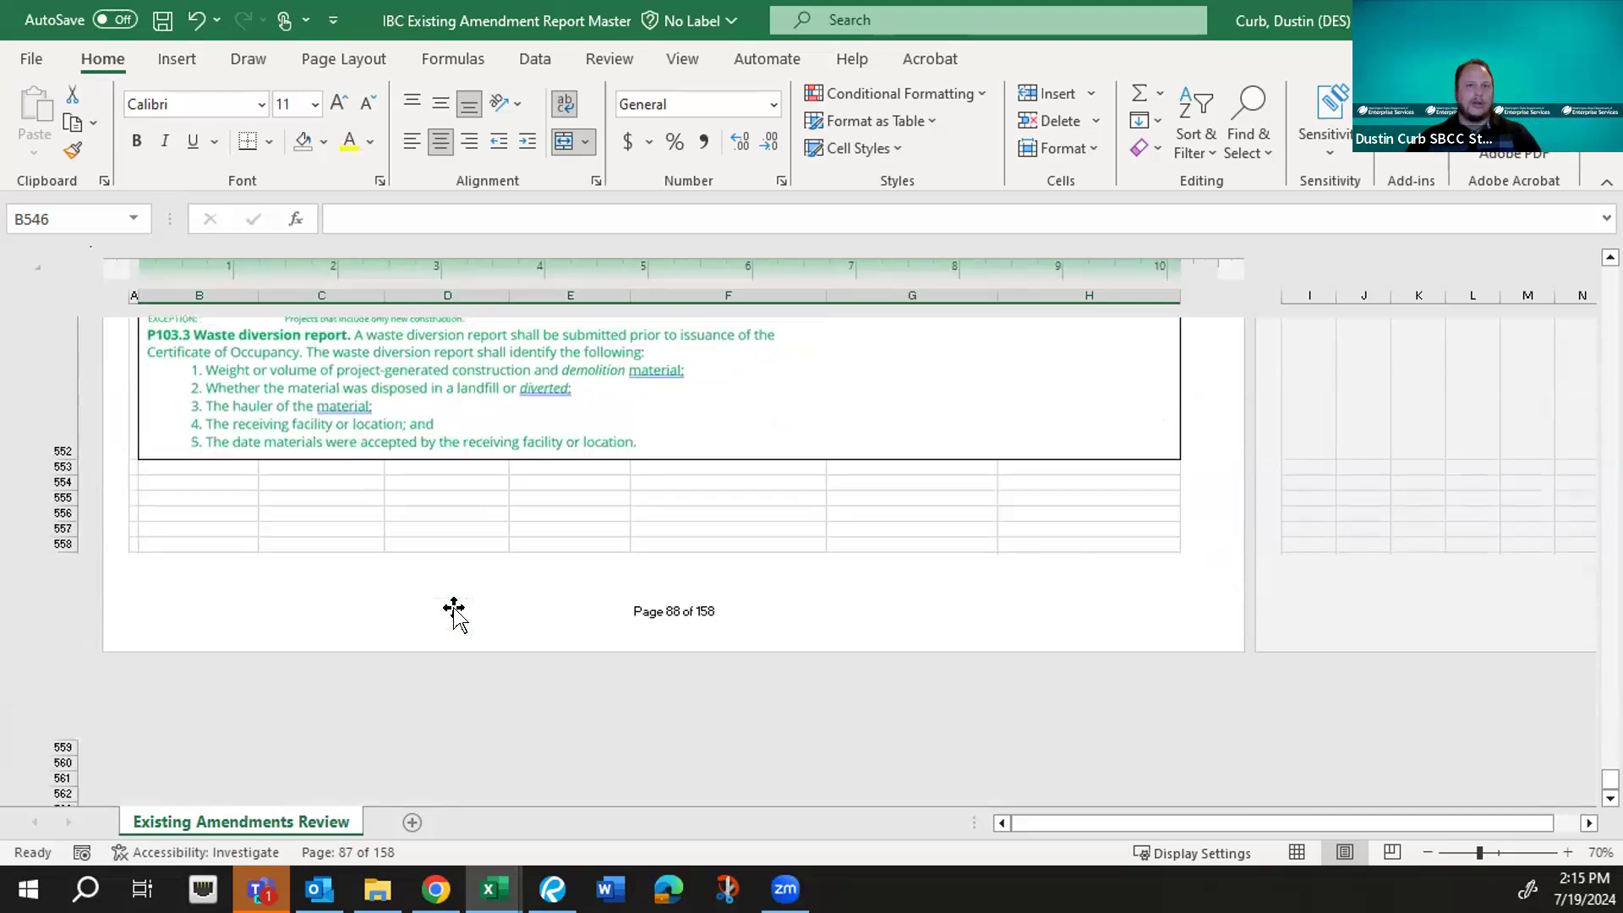
{"action": "scroll", "coordinate": [454, 609], "scroll_direction": "up", "scroll_amount": 5}
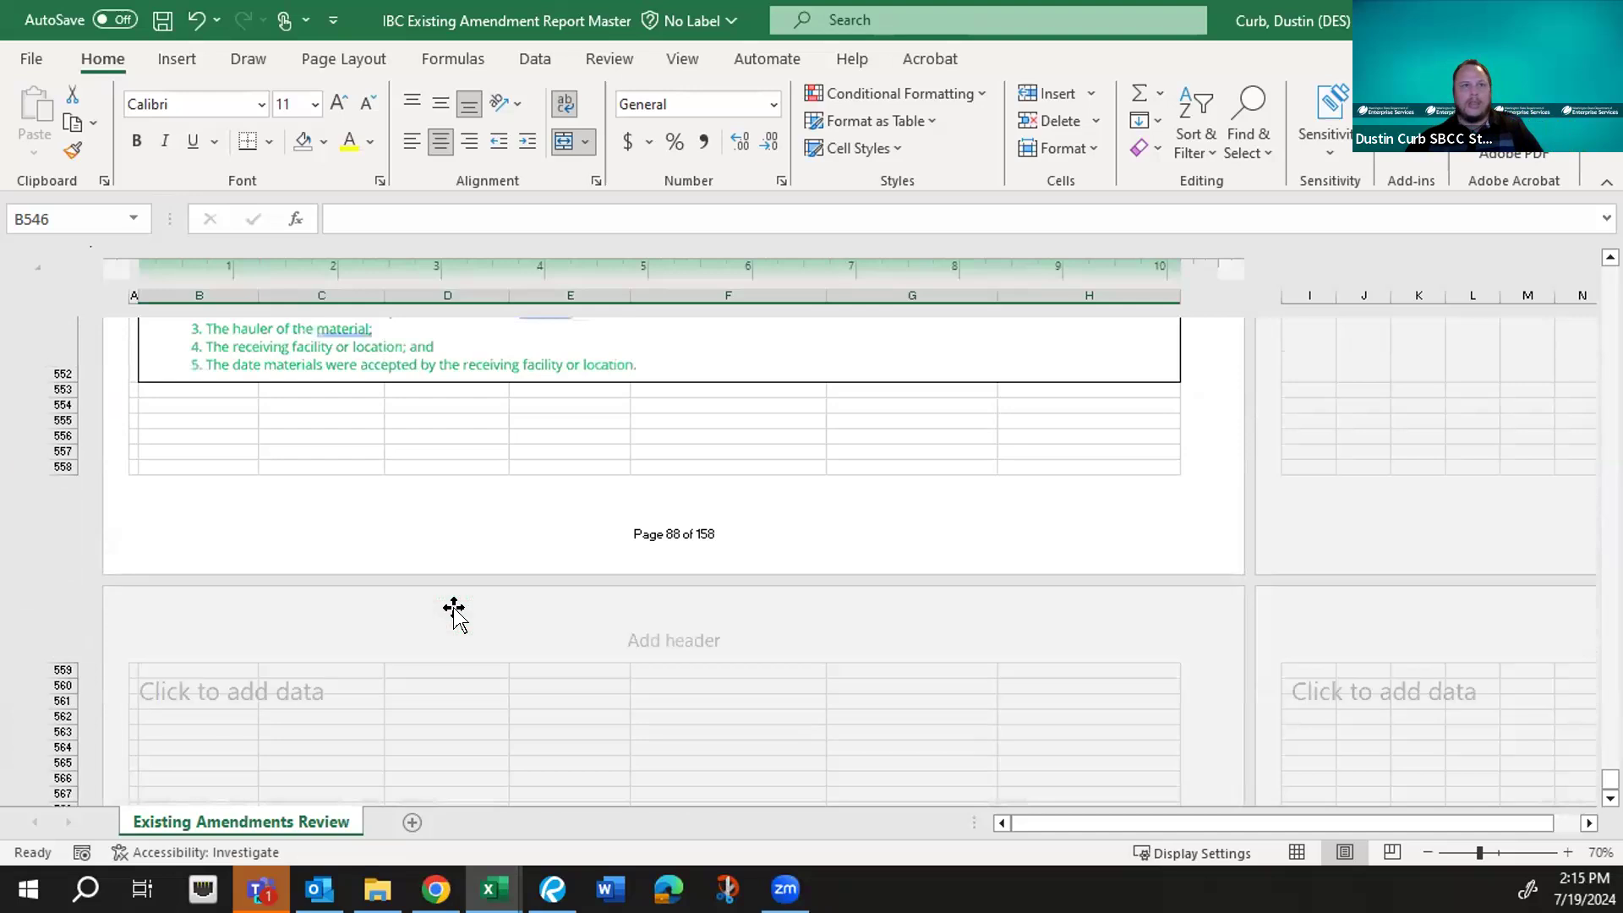
{"action": "scroll", "coordinate": [454, 608], "scroll_direction": "up", "scroll_amount": 2}
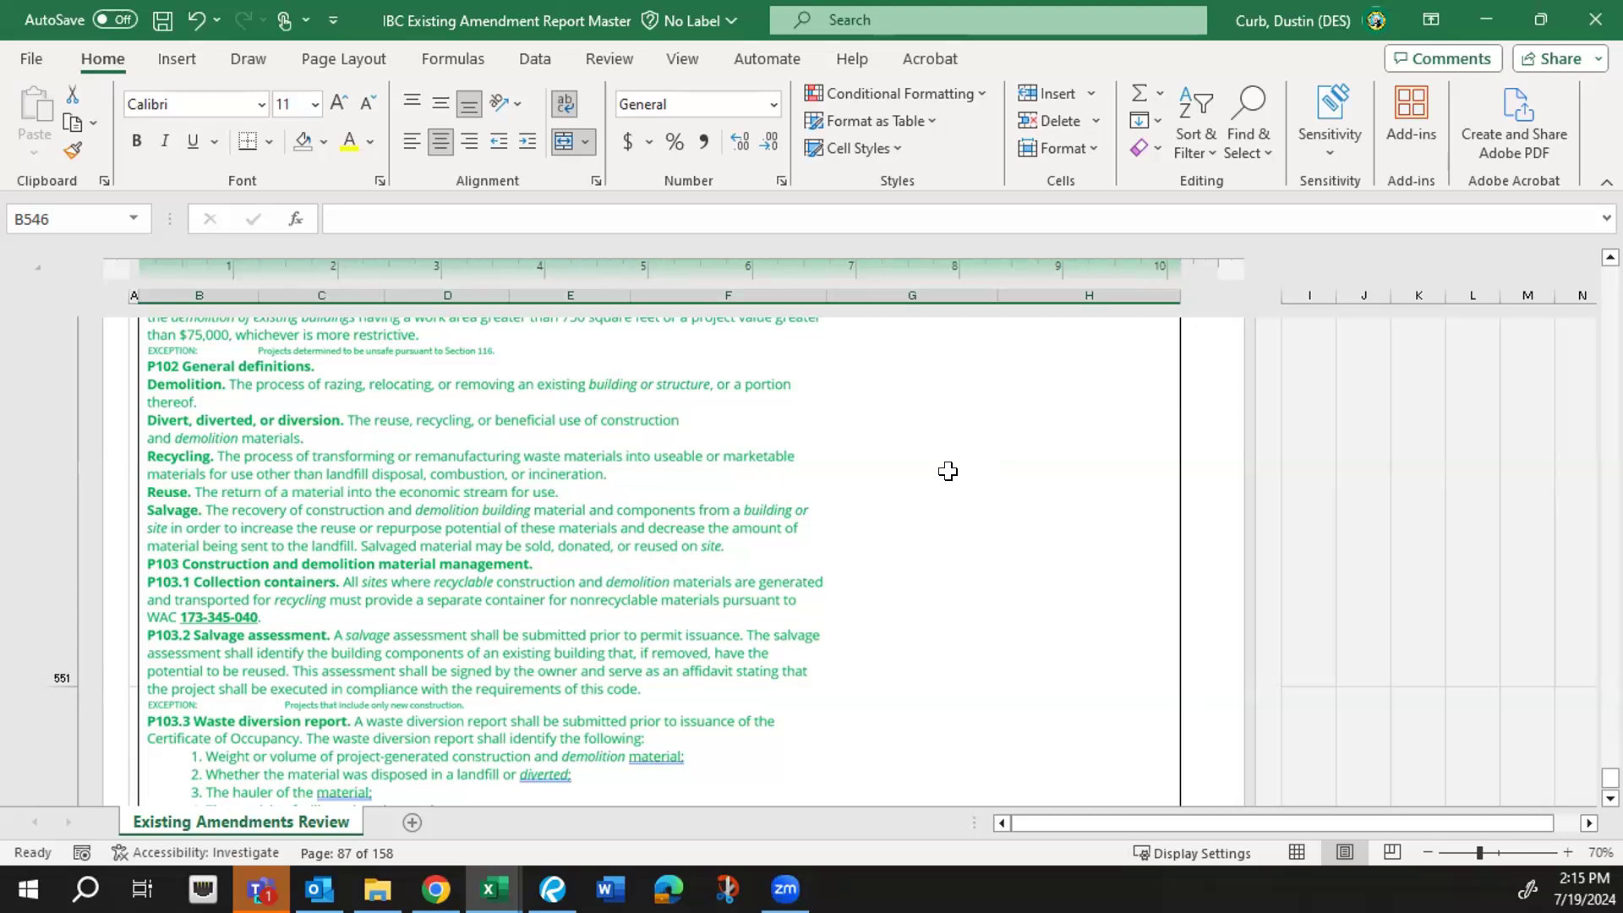
{"action": "scroll", "coordinate": [948, 471], "scroll_direction": "up", "scroll_amount": 5}
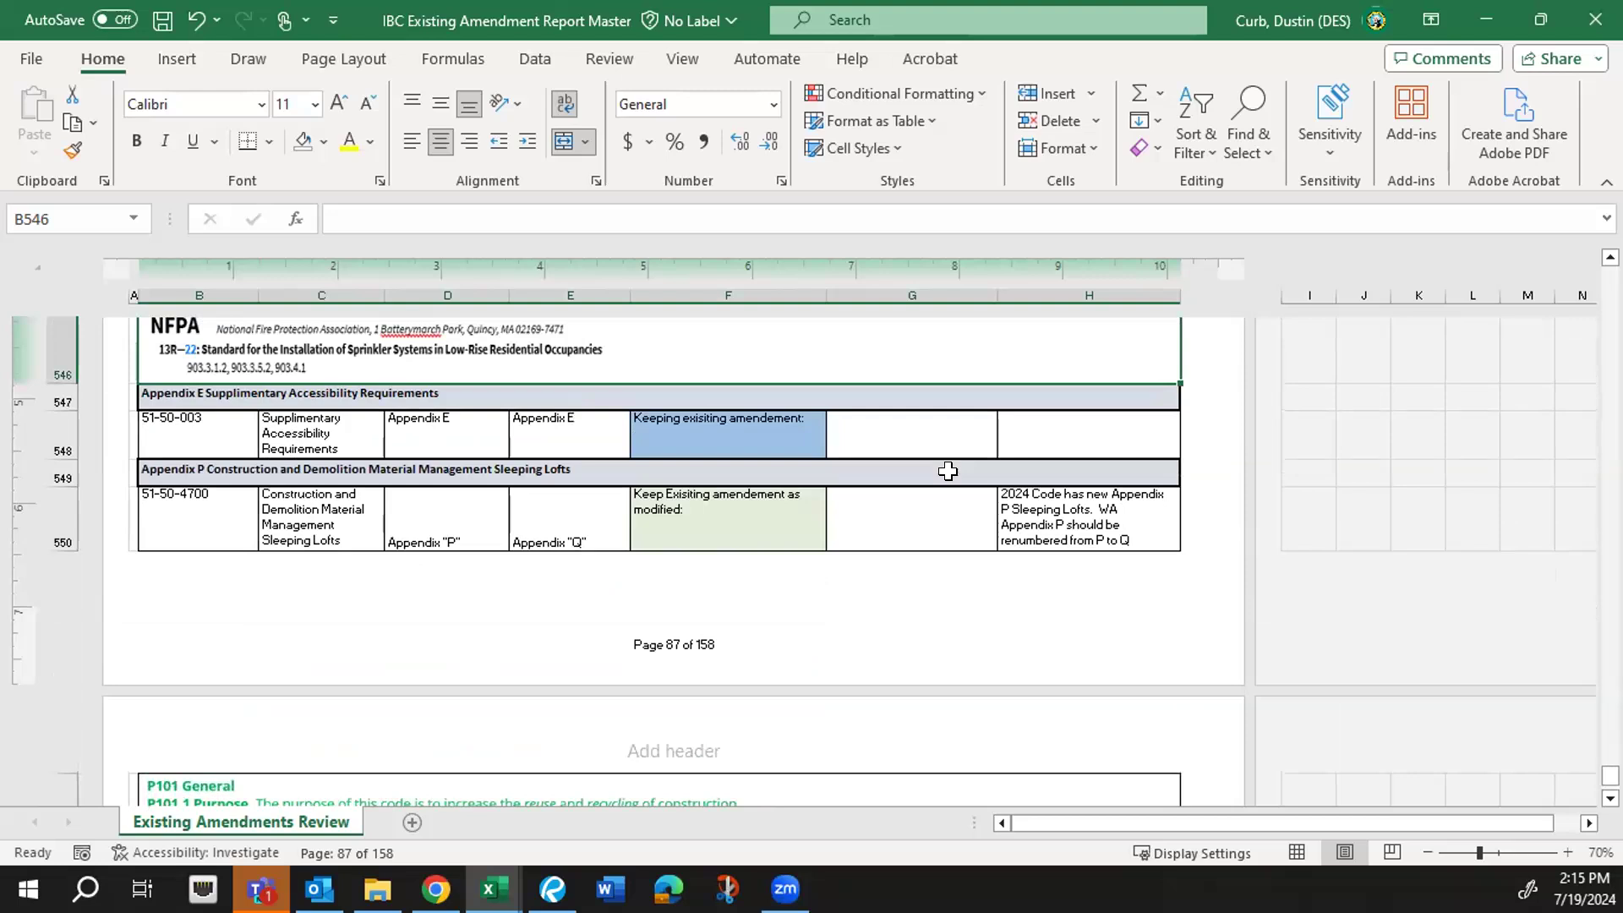
{"action": "scroll", "coordinate": [947, 471], "scroll_direction": "down", "scroll_amount": 1}
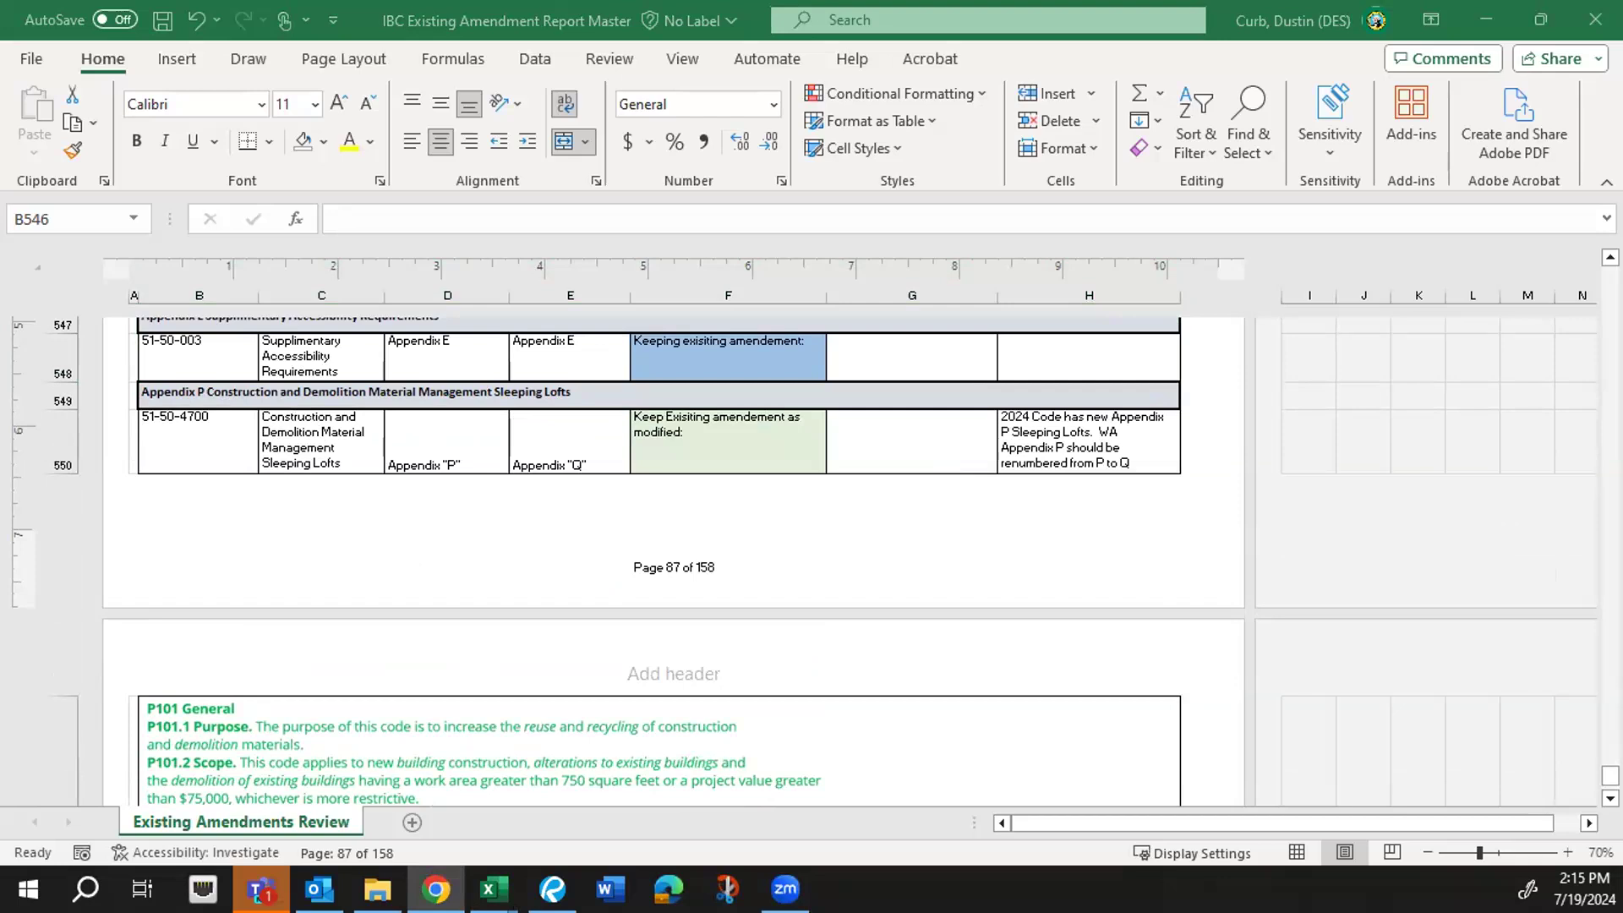
- Show the WAC 51-50-003 page beside the report to check the Appendix E adoption text, and restore the report to full screen
{"action": "key", "text": "super+Right"}
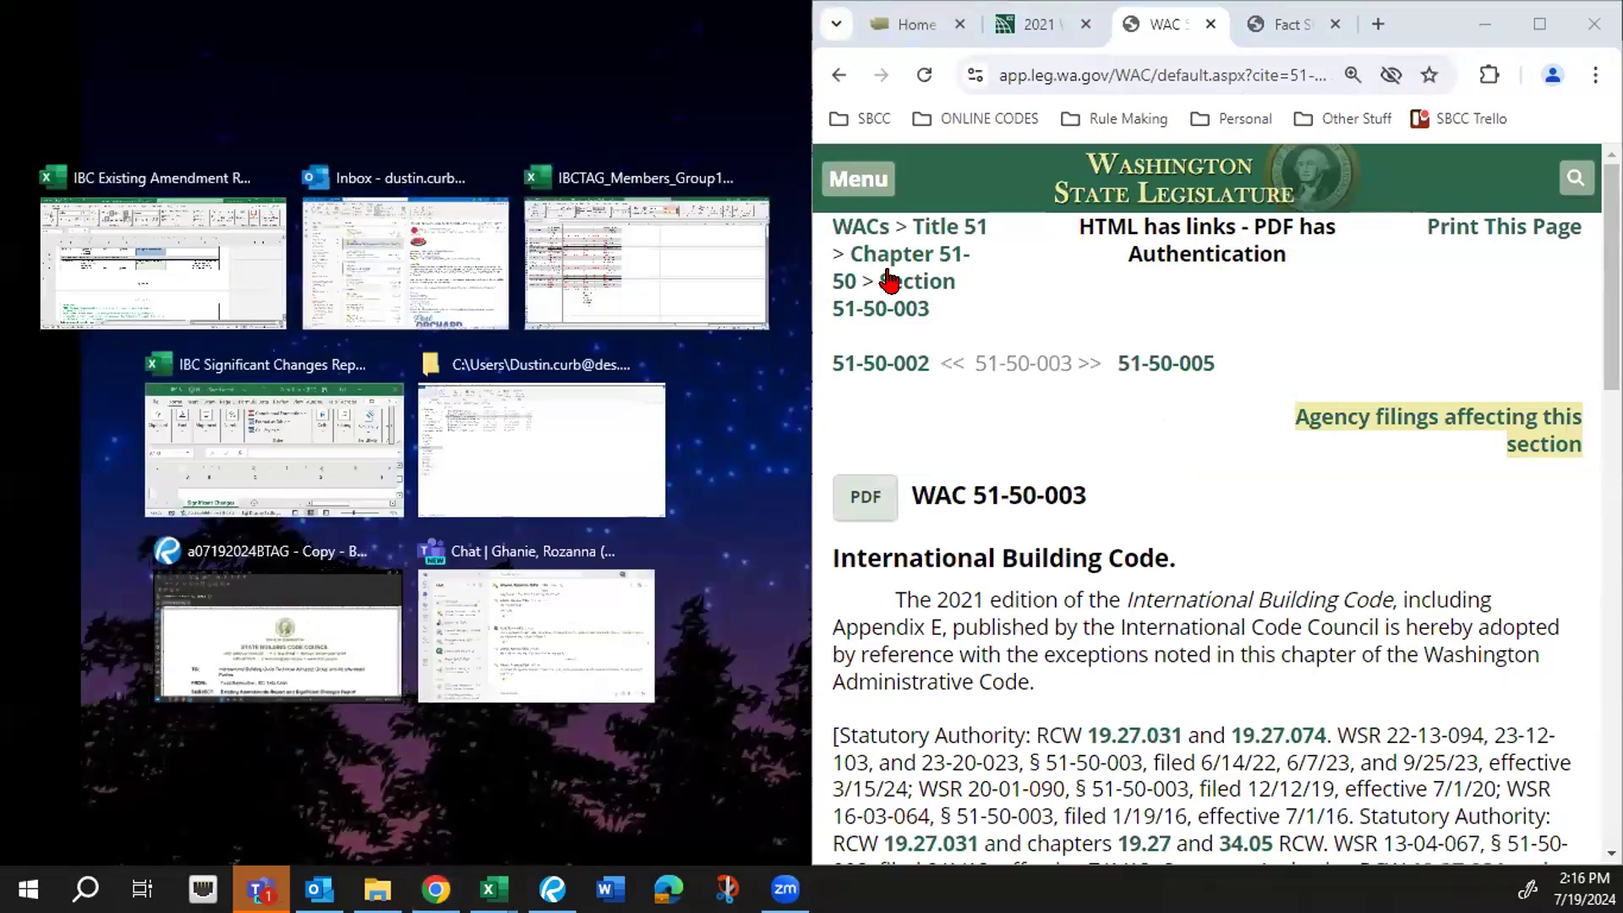
{"action": "left_click", "coordinate": [126, 295]}
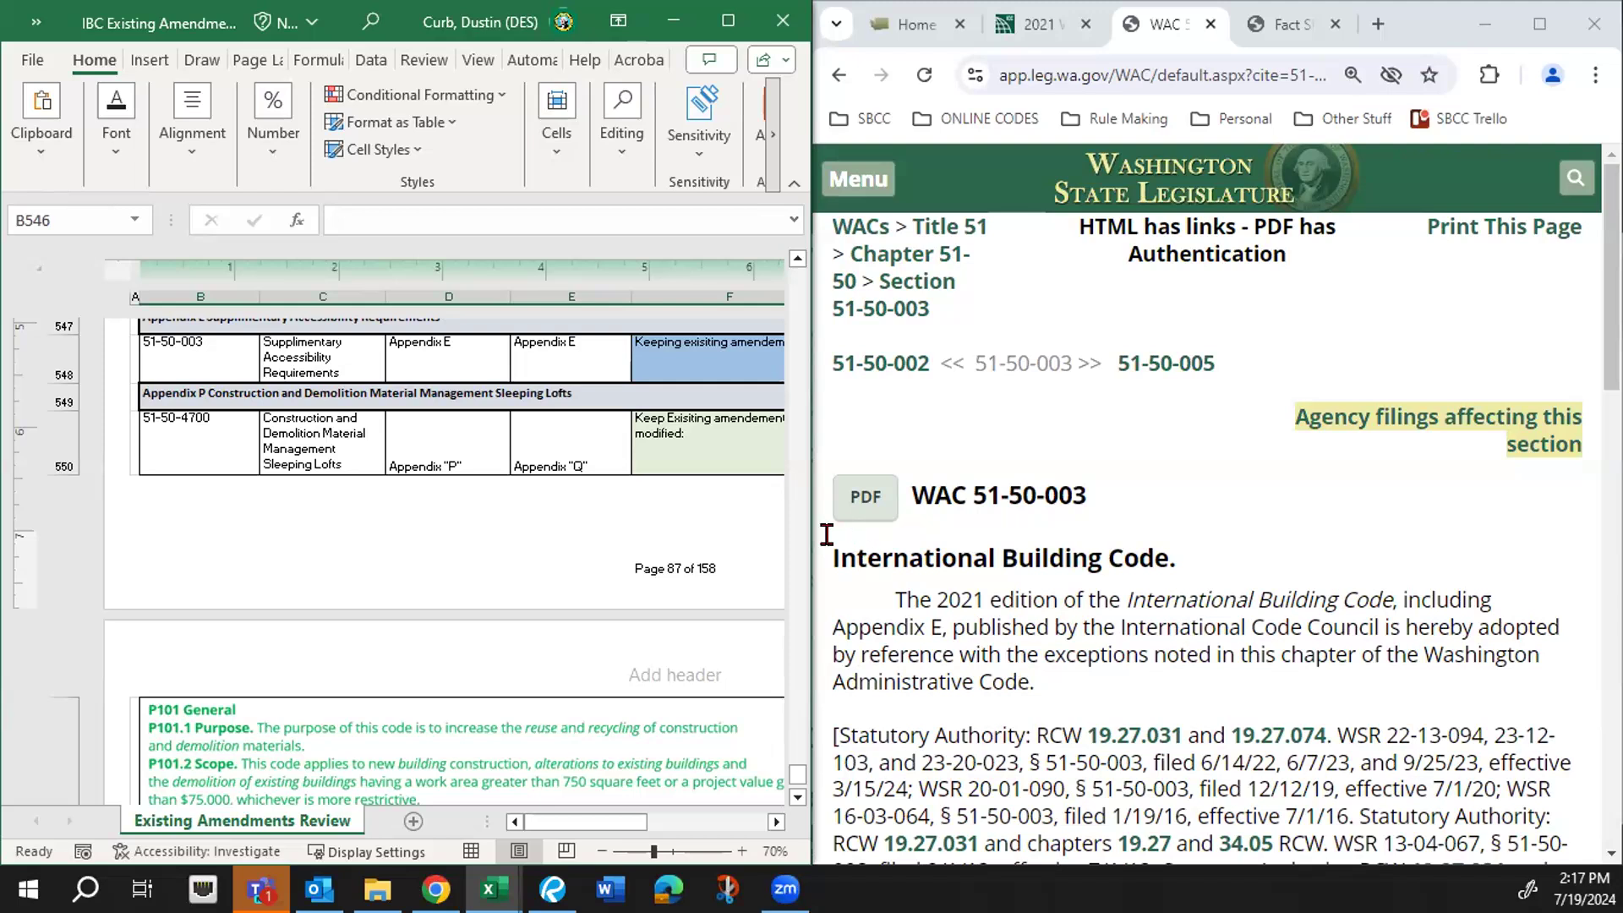
{"action": "left_click", "coordinate": [727, 20]}
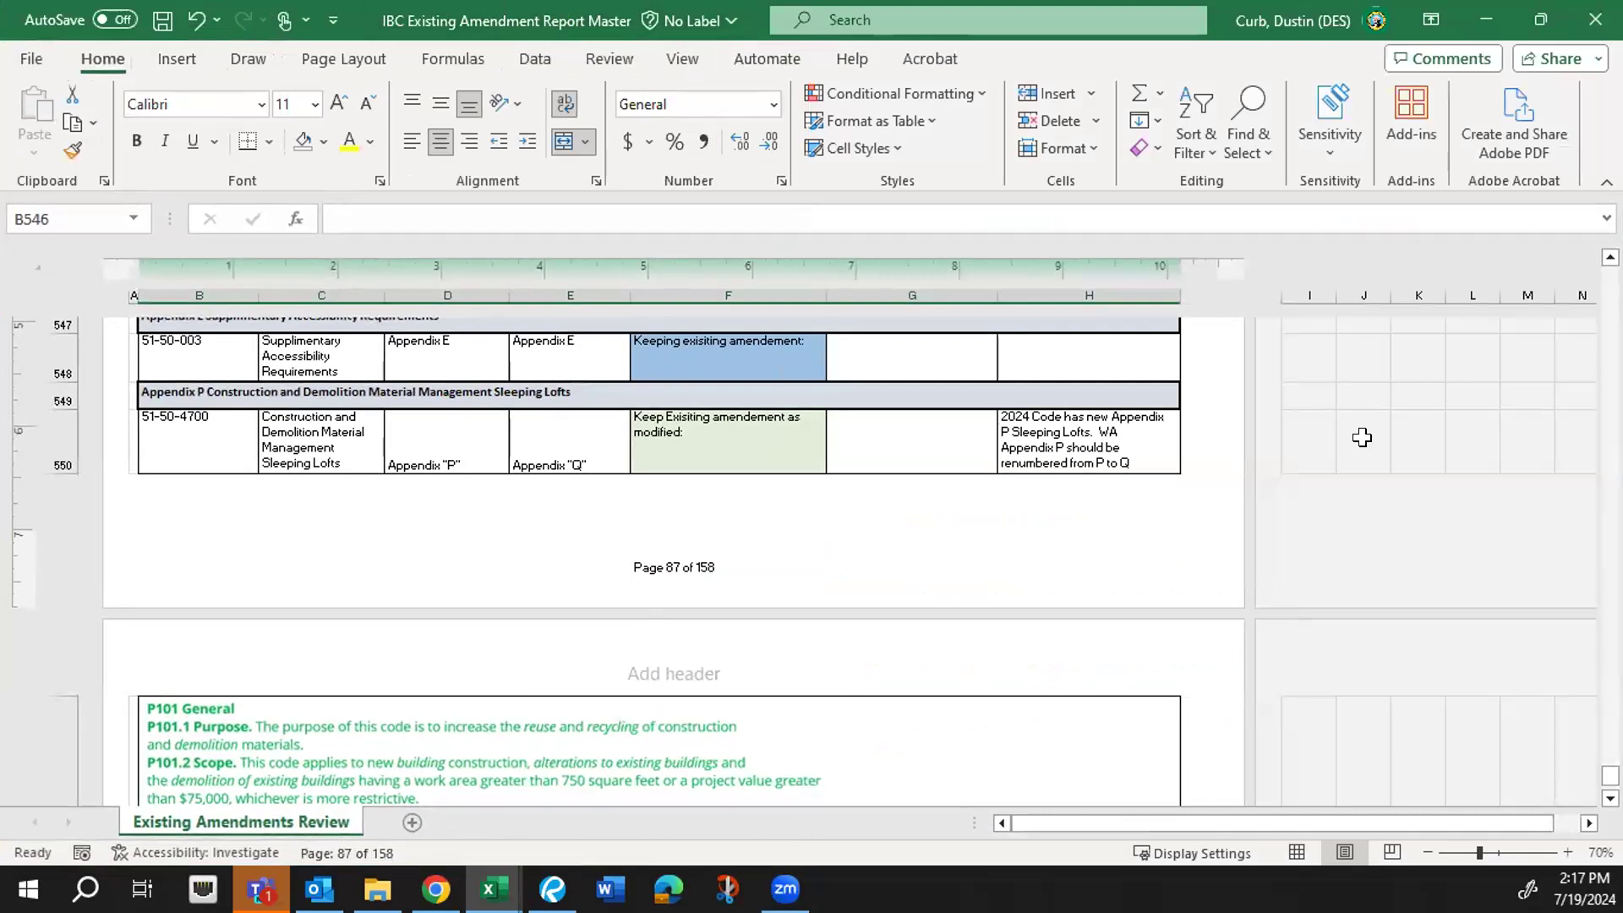
- Go back through the report from the Chapter 31 entries to the Chapter 11 accessibility entries
{"action": "scroll", "coordinate": [673, 558], "scroll_direction": "up", "scroll_amount": 8}
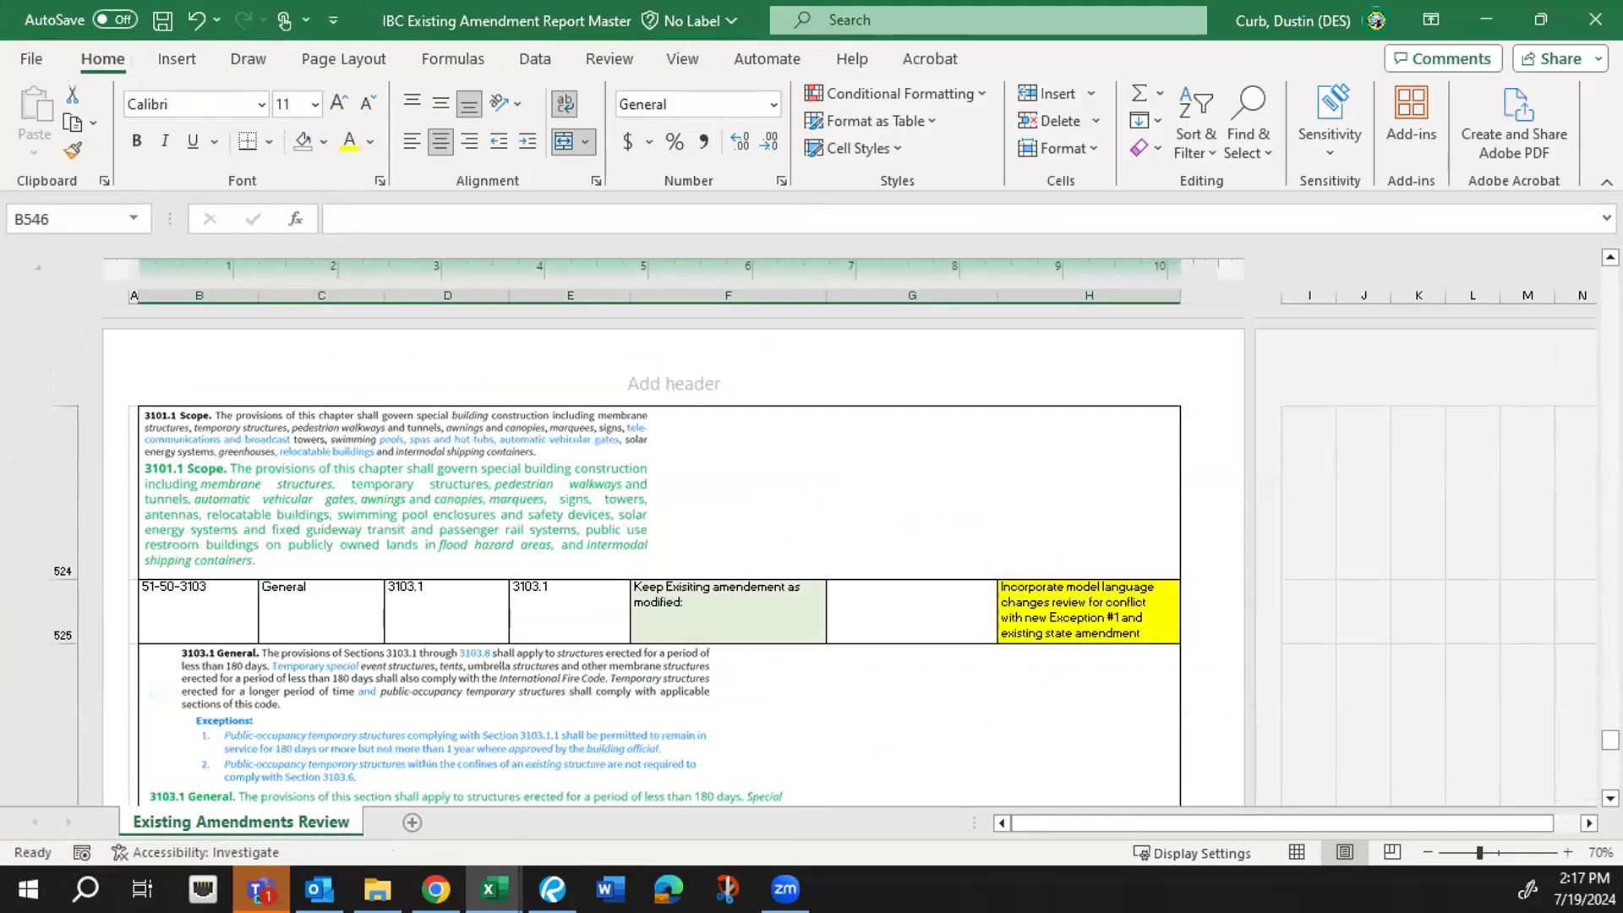
{"action": "scroll", "coordinate": [1435, 569], "scroll_direction": "up", "scroll_amount": 20}
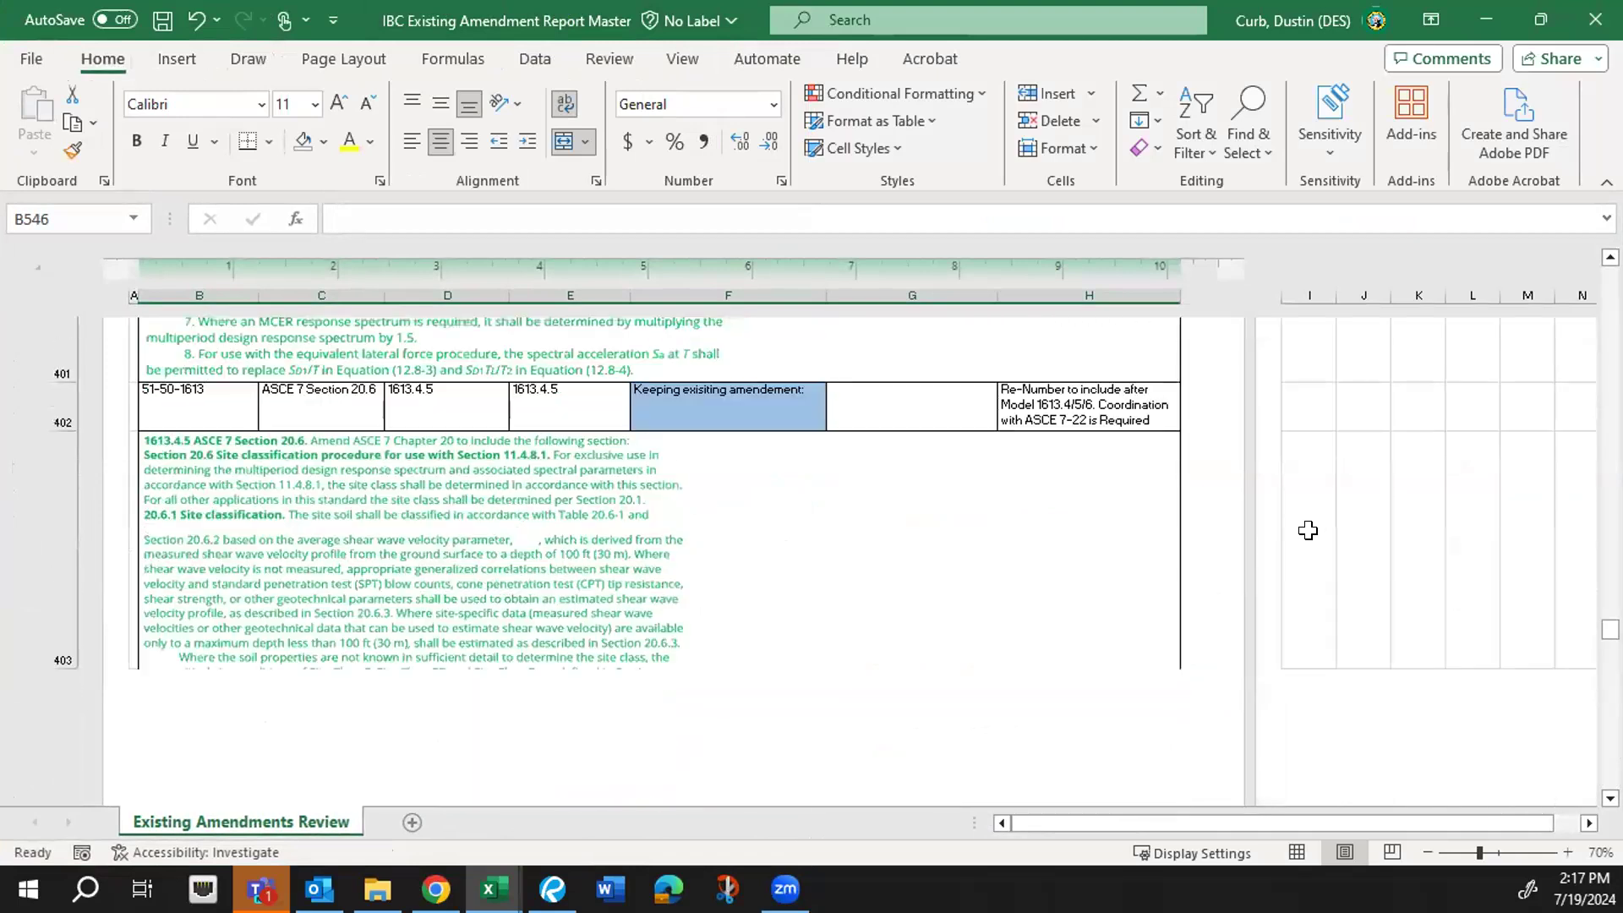
{"action": "scroll", "coordinate": [664, 499], "scroll_direction": "up", "scroll_amount": 3}
{"action": "scroll", "coordinate": [663, 498], "scroll_direction": "up", "scroll_amount": 8}
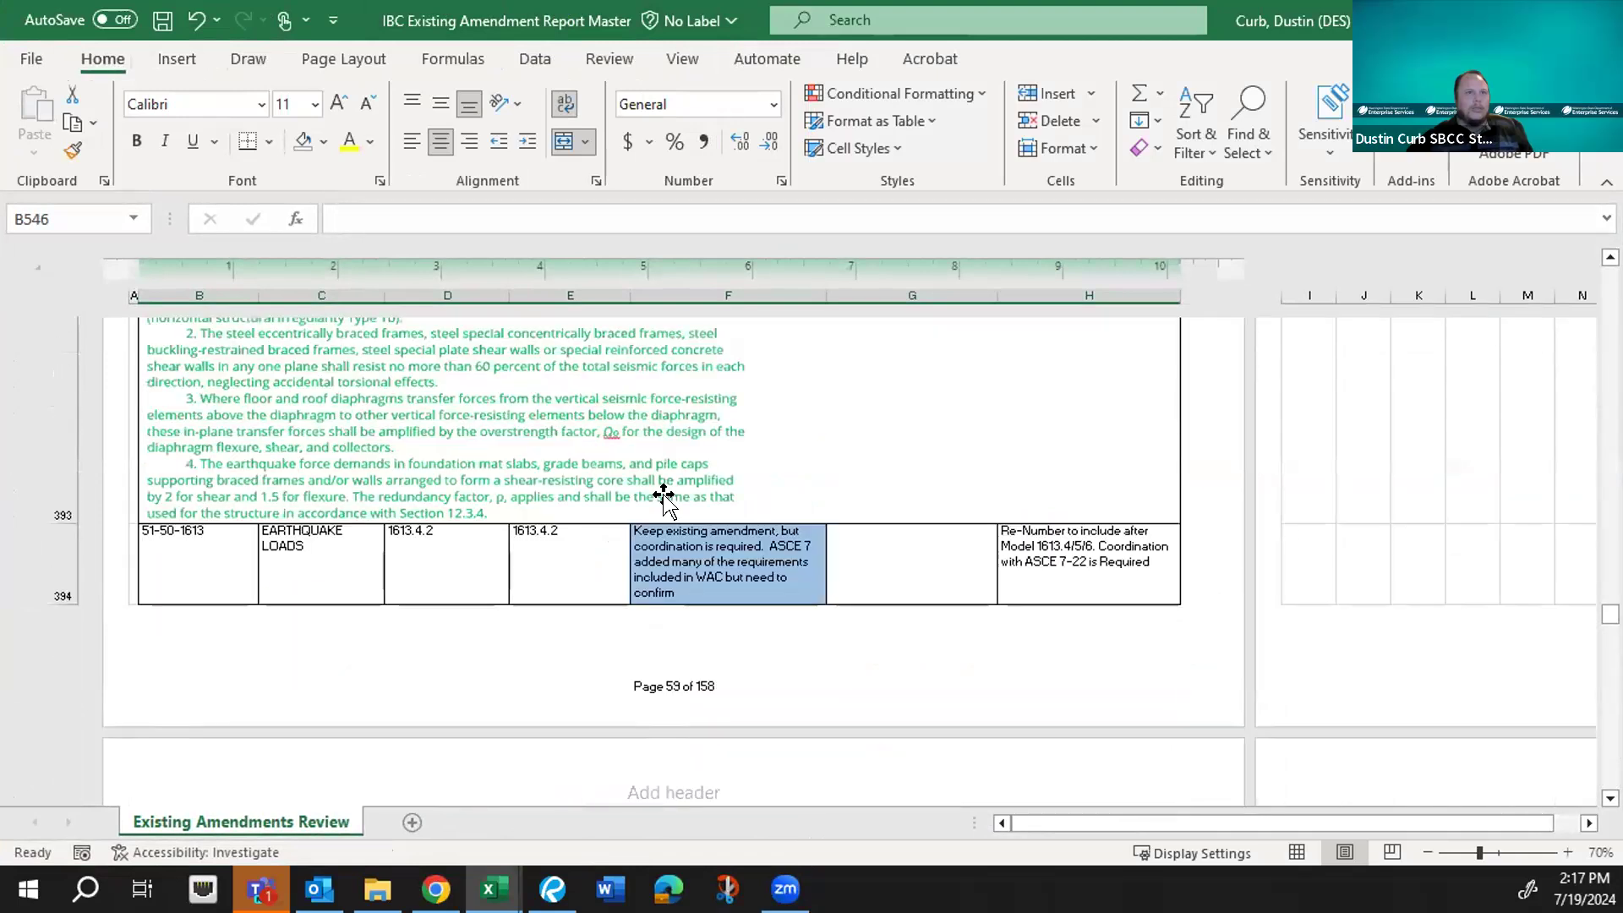
{"action": "scroll", "coordinate": [664, 498], "scroll_direction": "up", "scroll_amount": 15}
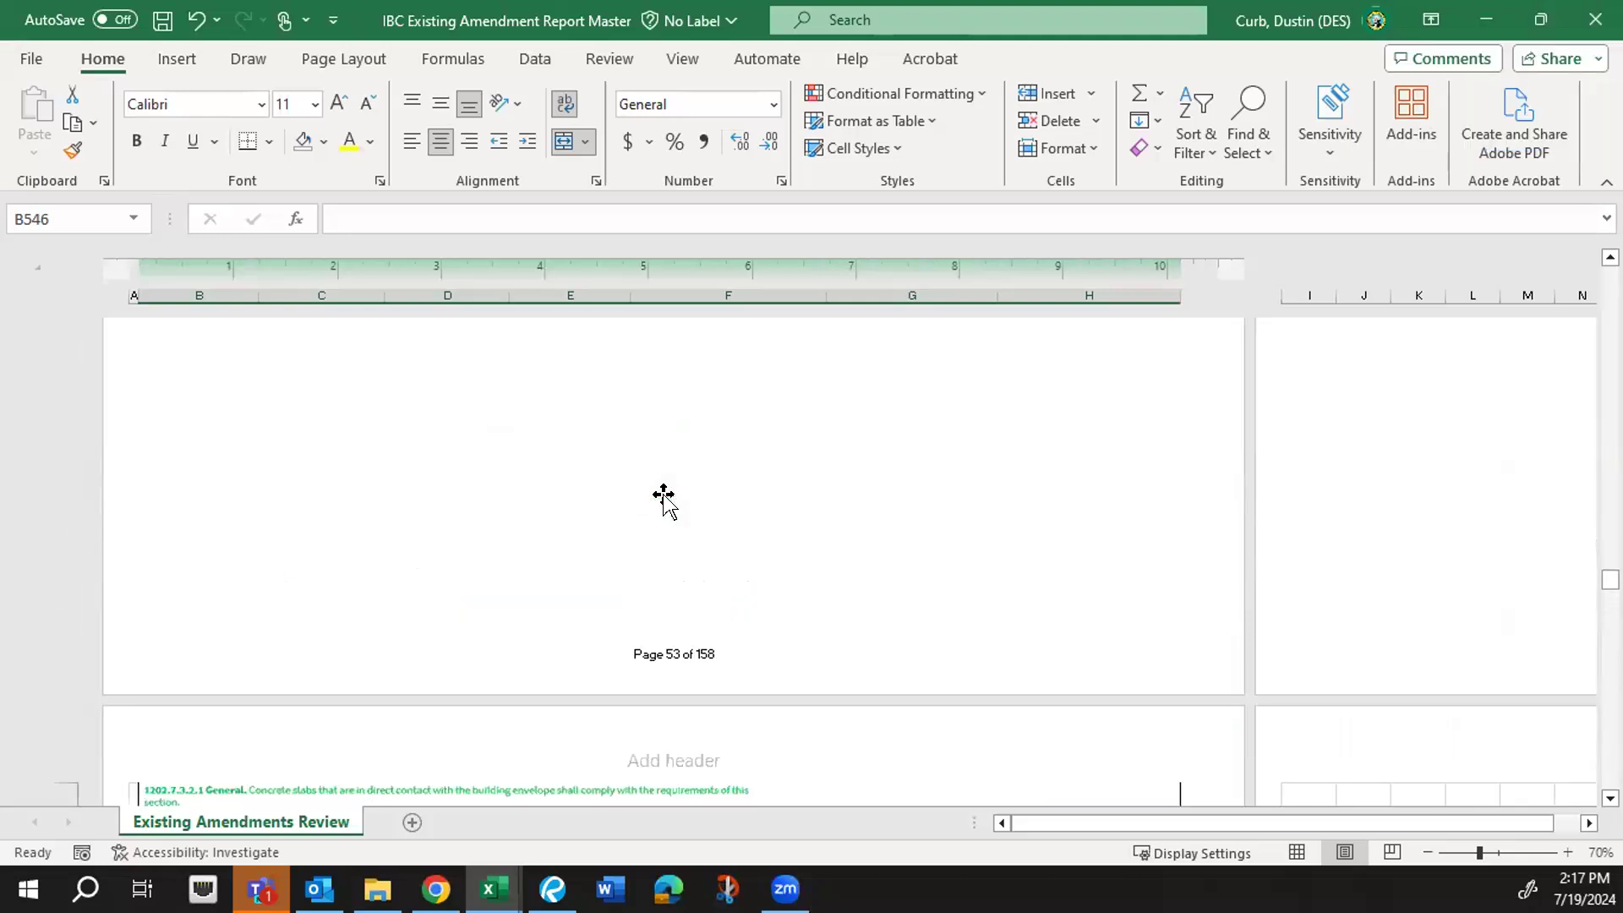
{"action": "scroll", "coordinate": [663, 499], "scroll_direction": "up", "scroll_amount": 12}
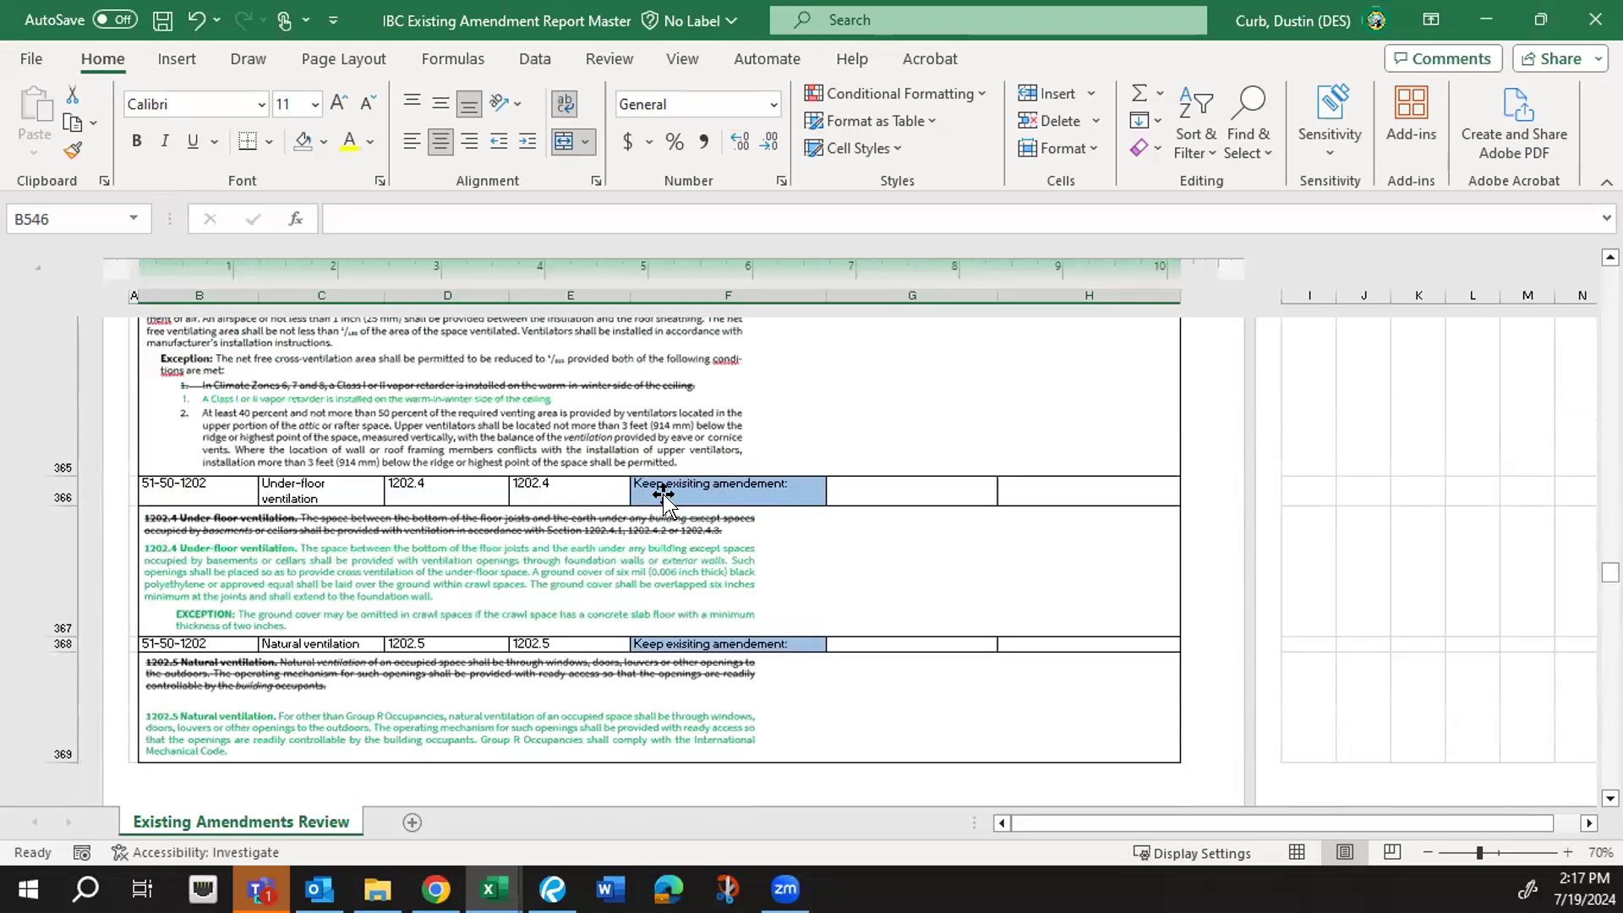
{"action": "scroll", "coordinate": [663, 499], "scroll_direction": "up", "scroll_amount": 15}
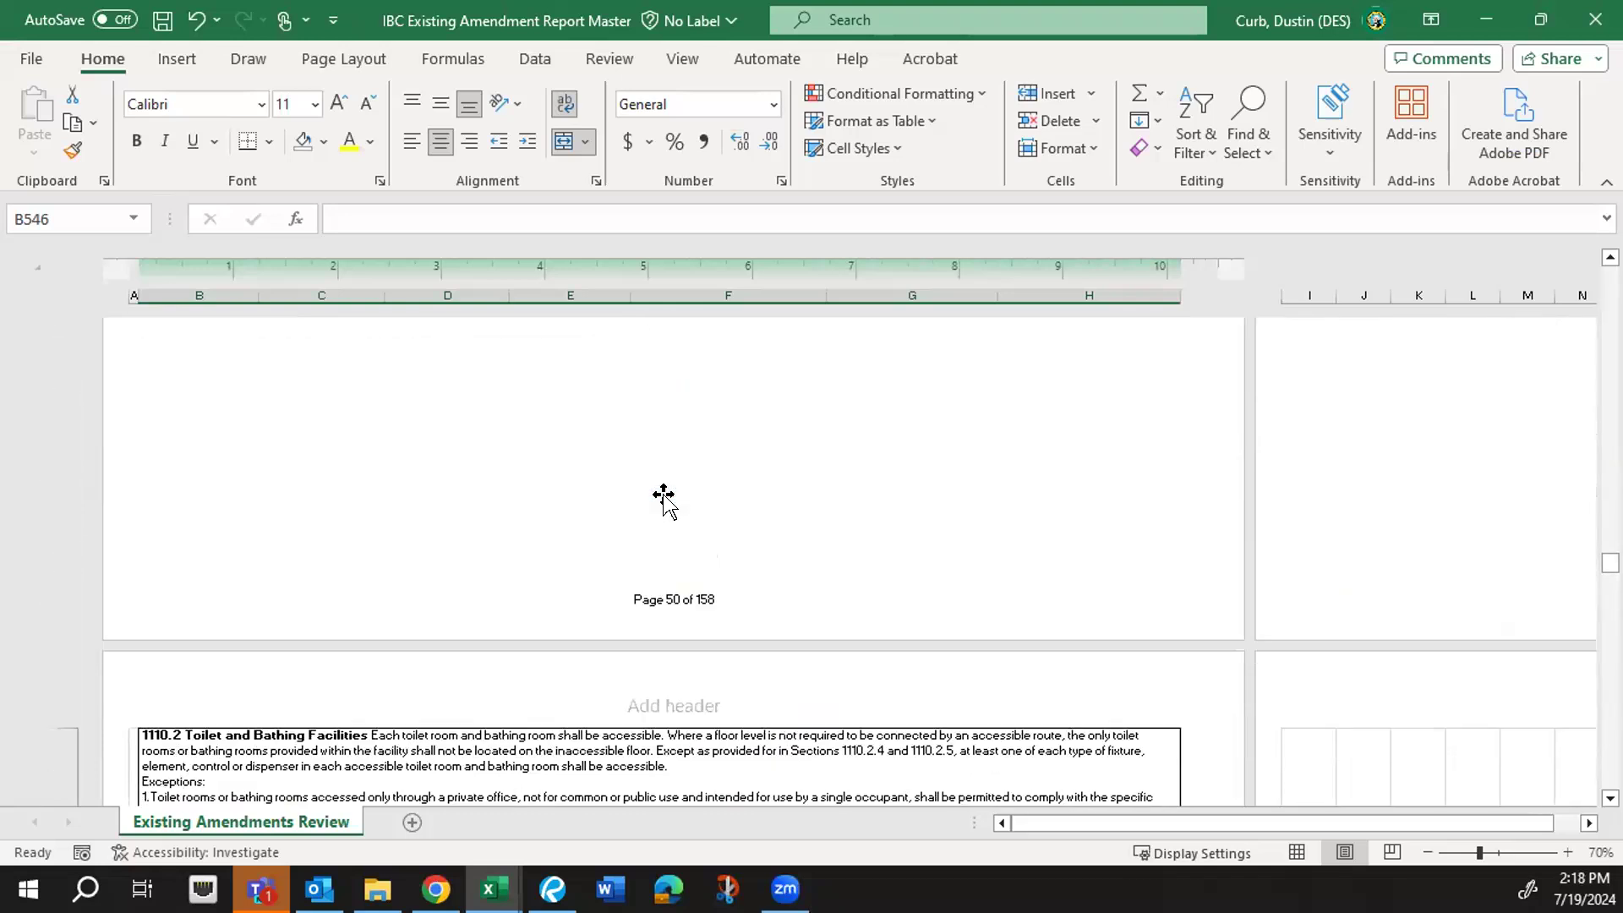
{"action": "scroll", "coordinate": [663, 499], "scroll_direction": "up", "scroll_amount": 12}
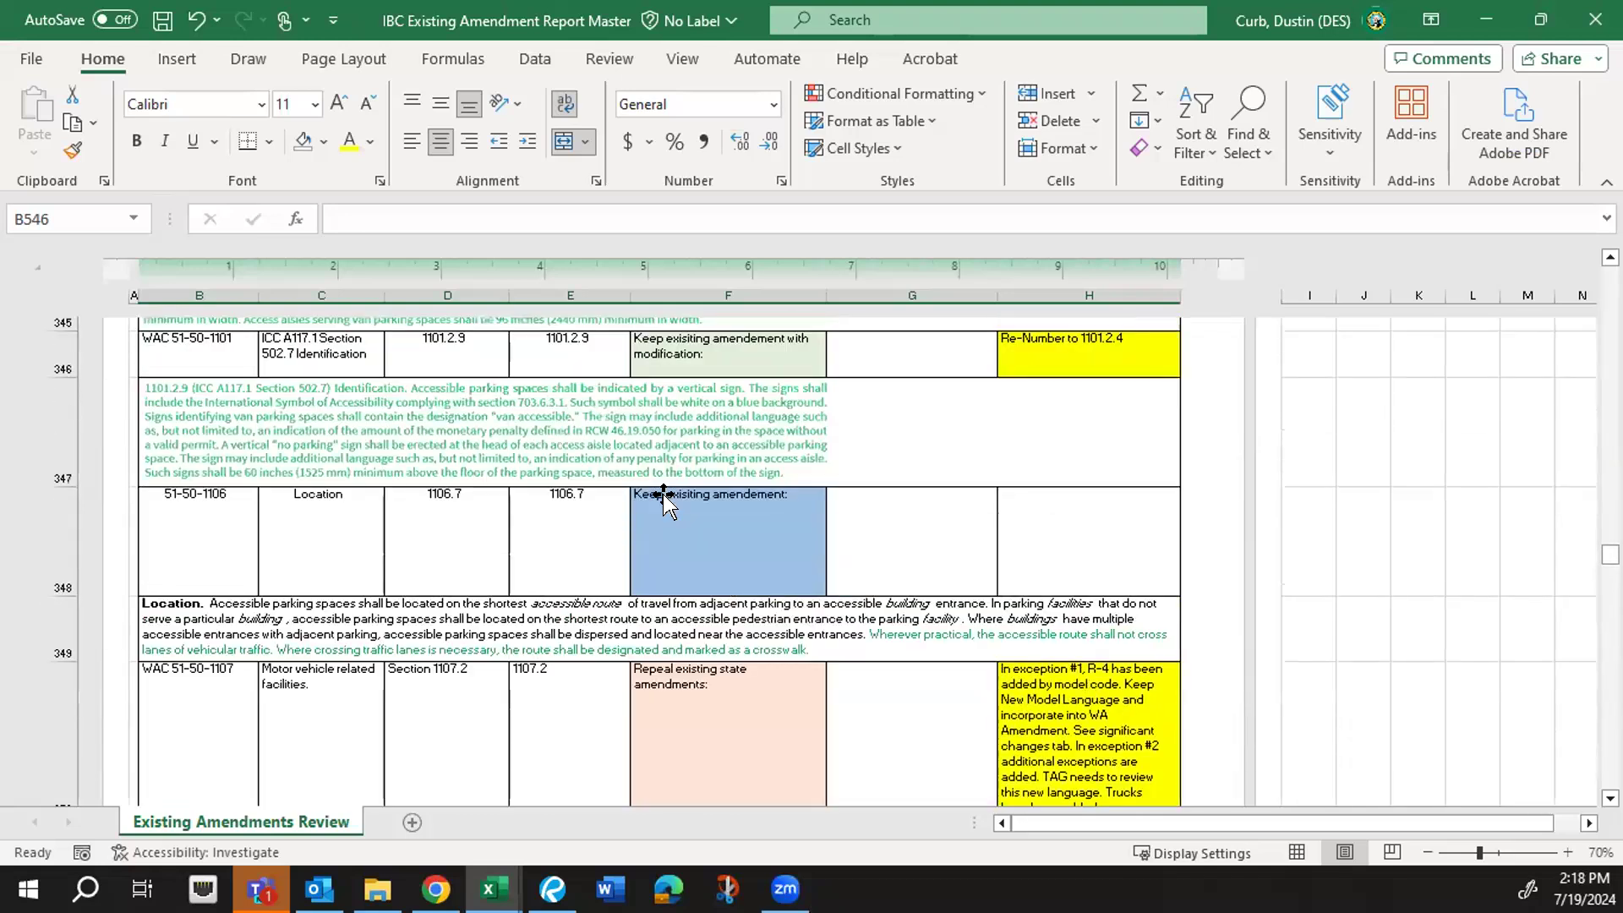
- Go back through the Chapter 11 accessibility entries, checking the re-number notes for sections 1101.2.4 to 1101.2.9
{"action": "scroll", "coordinate": [664, 498], "scroll_direction": "up", "scroll_amount": 2}
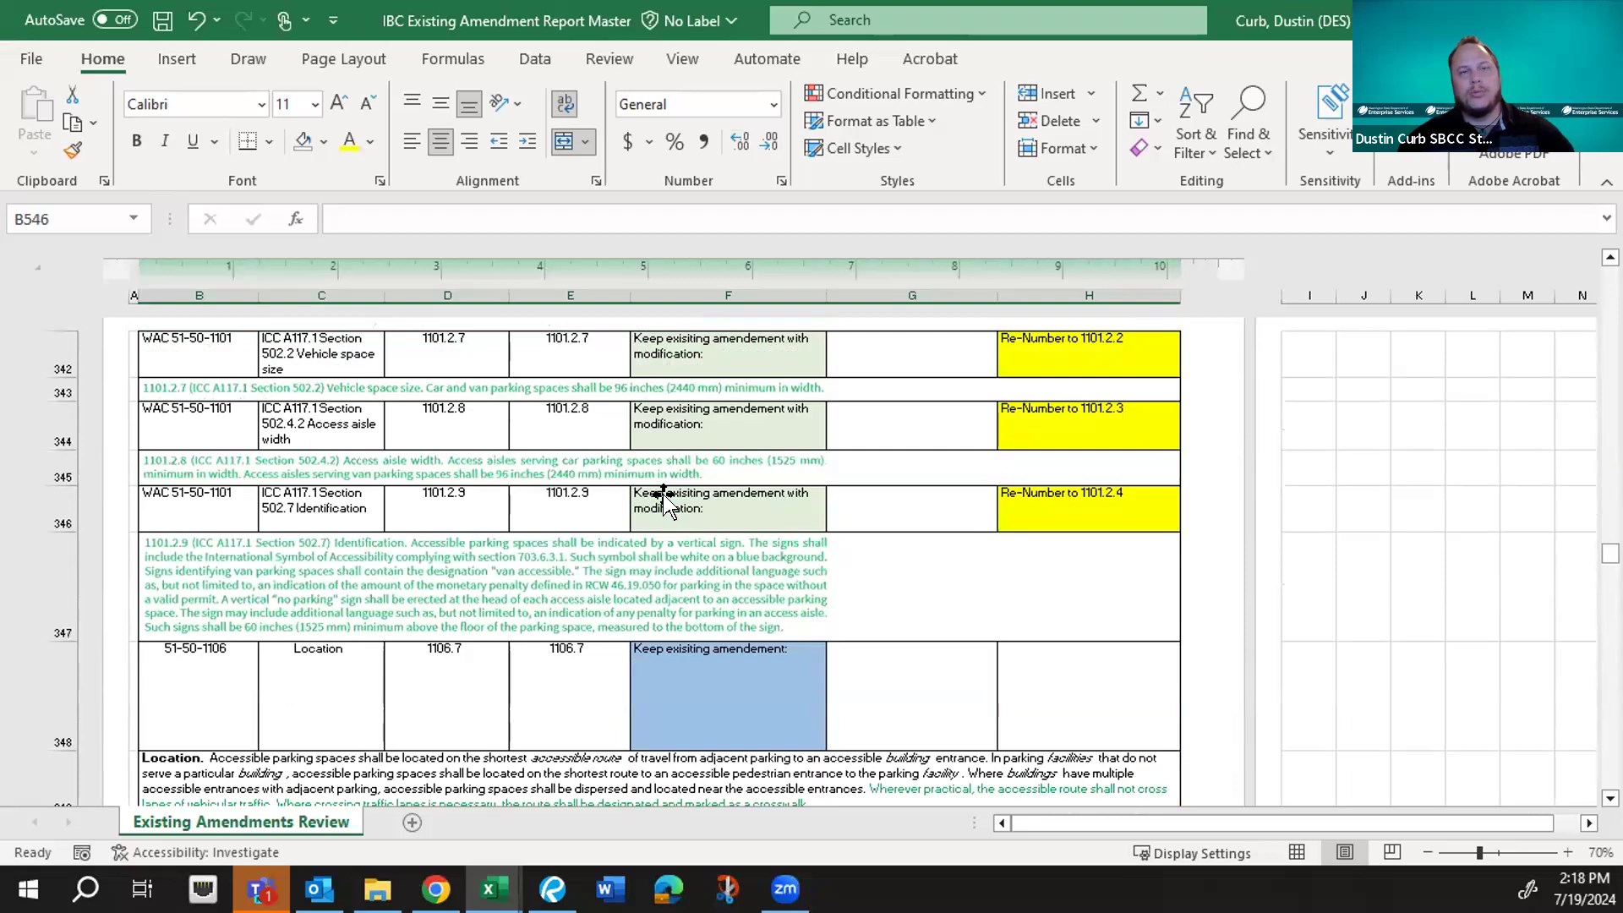
{"action": "scroll", "coordinate": [663, 498], "scroll_direction": "up", "scroll_amount": 3}
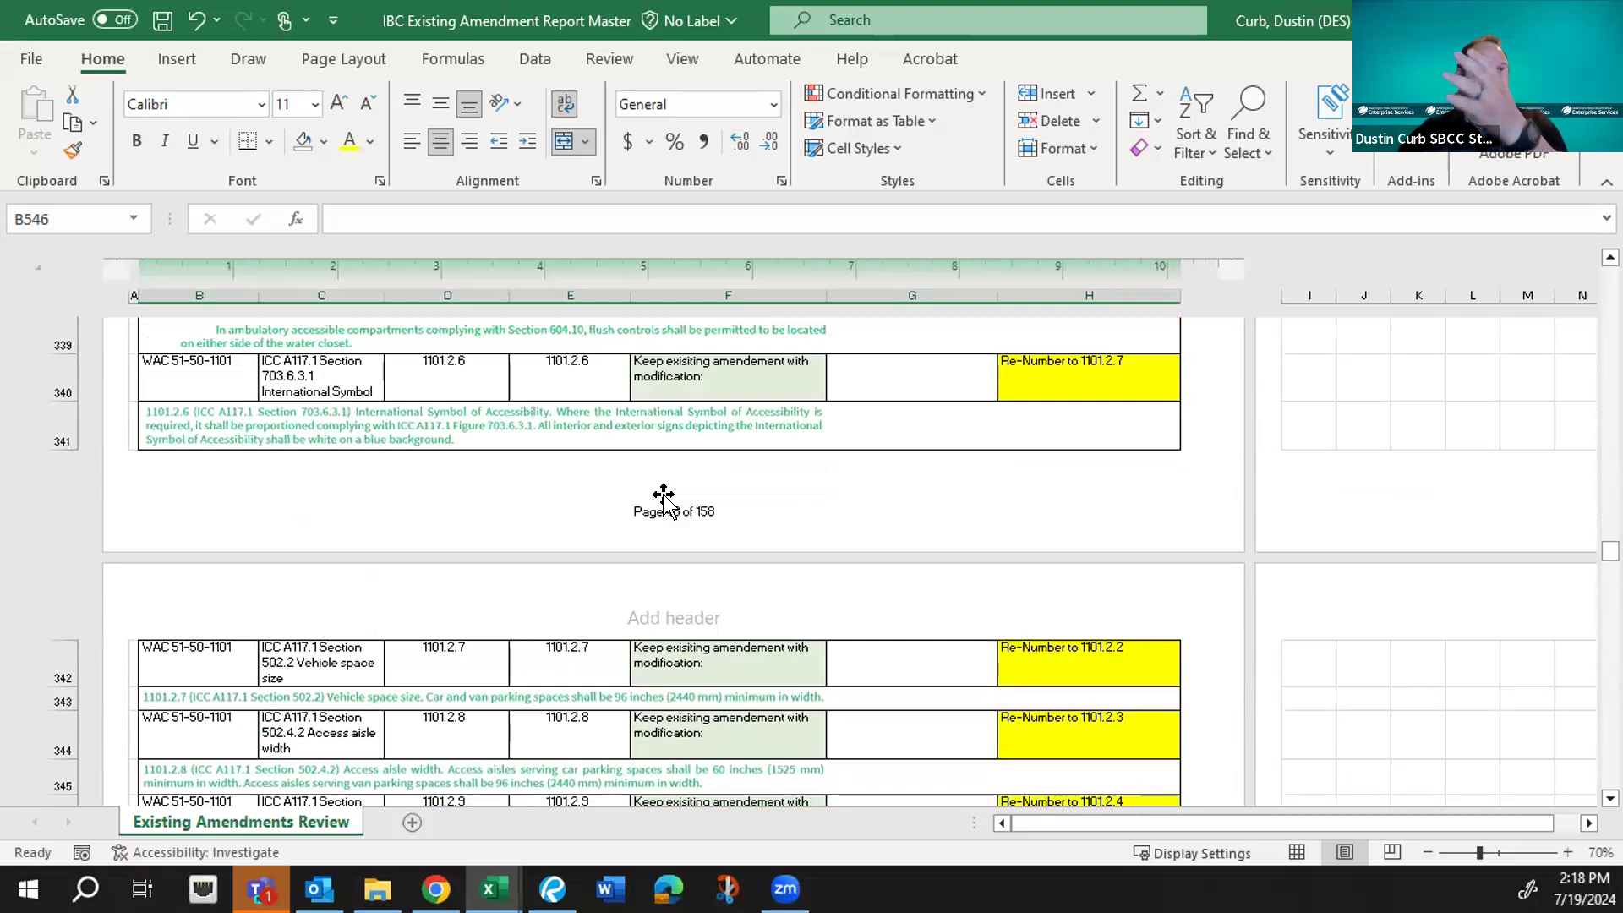
{"action": "scroll", "coordinate": [663, 497], "scroll_direction": "up", "scroll_amount": 2}
{"action": "scroll", "coordinate": [663, 497], "scroll_direction": "up", "scroll_amount": 4}
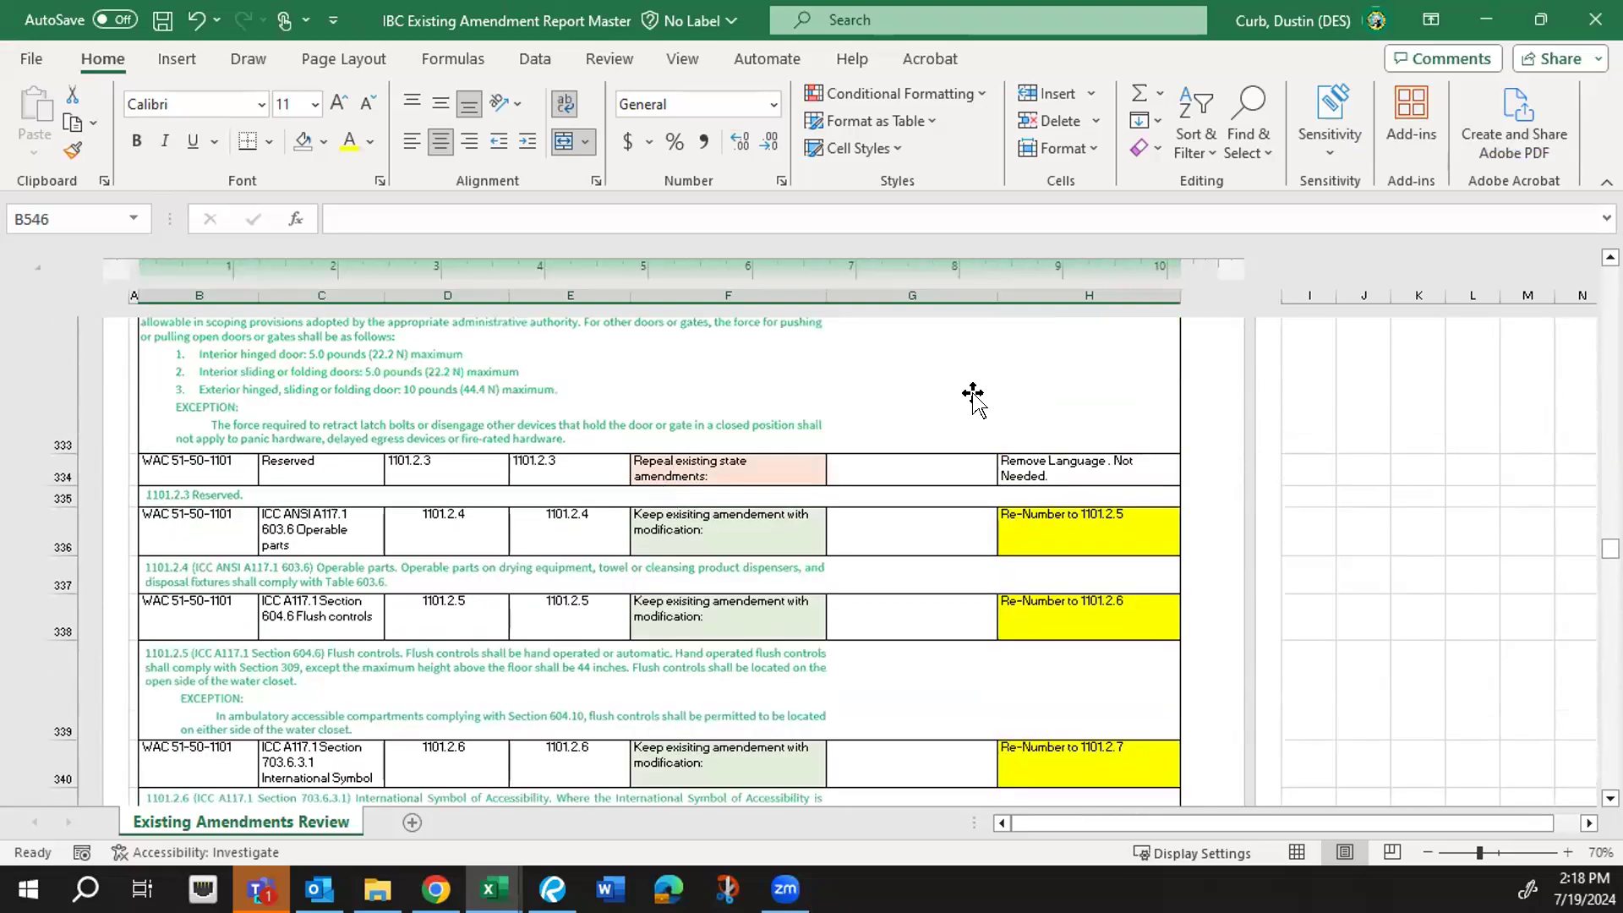
{"action": "scroll", "coordinate": [1014, 415], "scroll_direction": "up", "scroll_amount": 5}
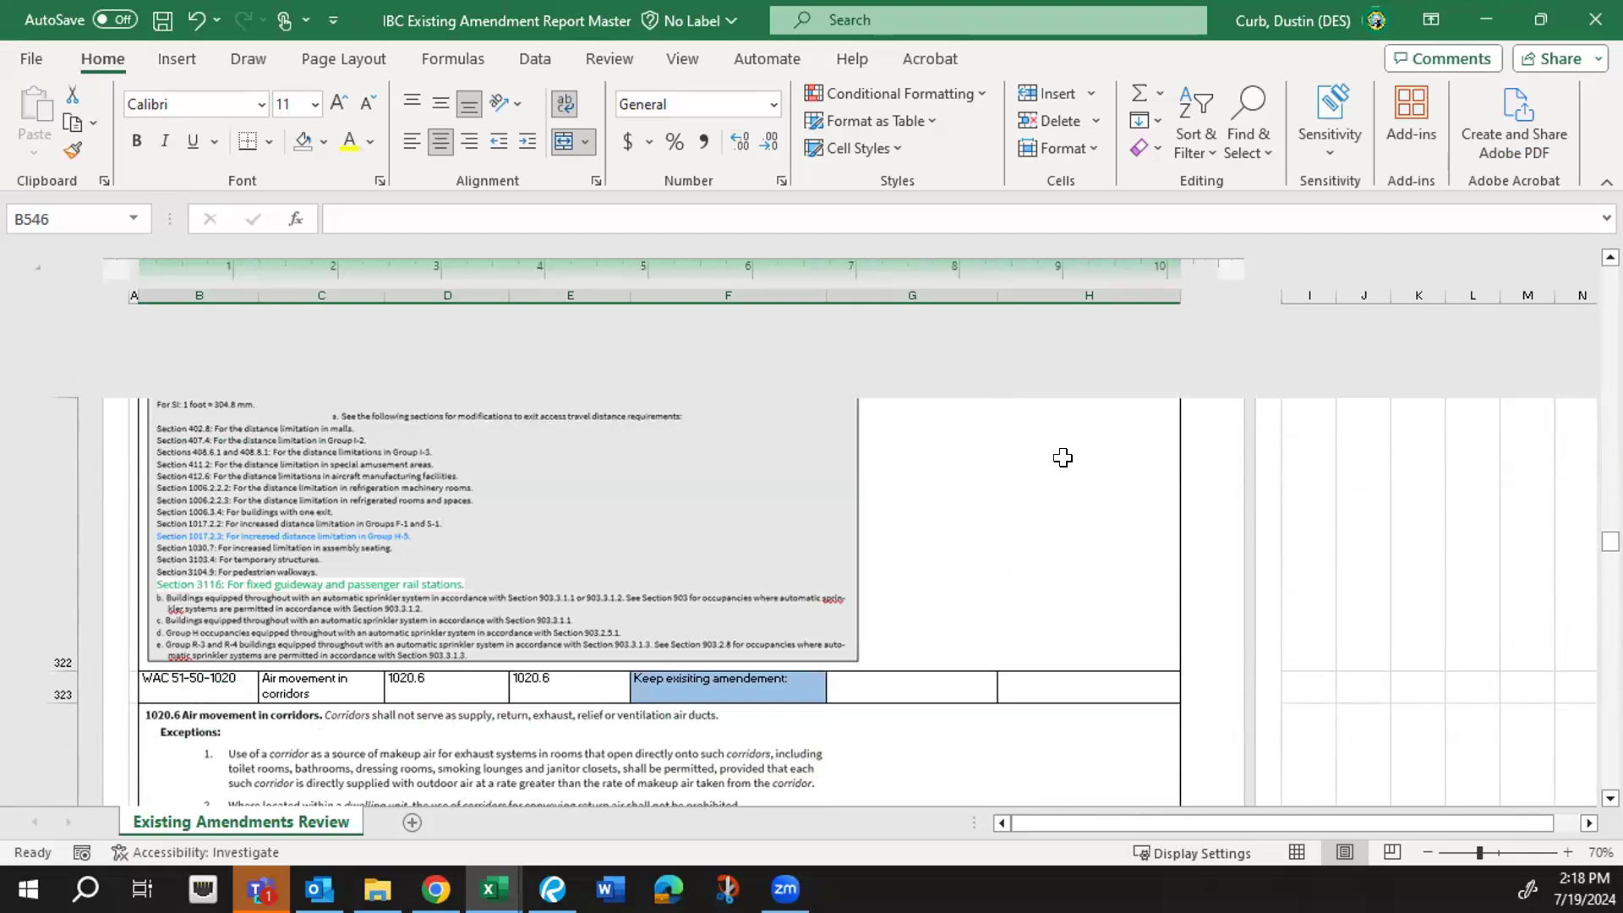
- Review the Chapter 10 means of egress entries in reverse, from the exit access travel distance table back to 1003.7 Elevators, Escalators and Moving Walks
{"action": "scroll", "coordinate": [1437, 499], "scroll_direction": "up", "scroll_amount": 5}
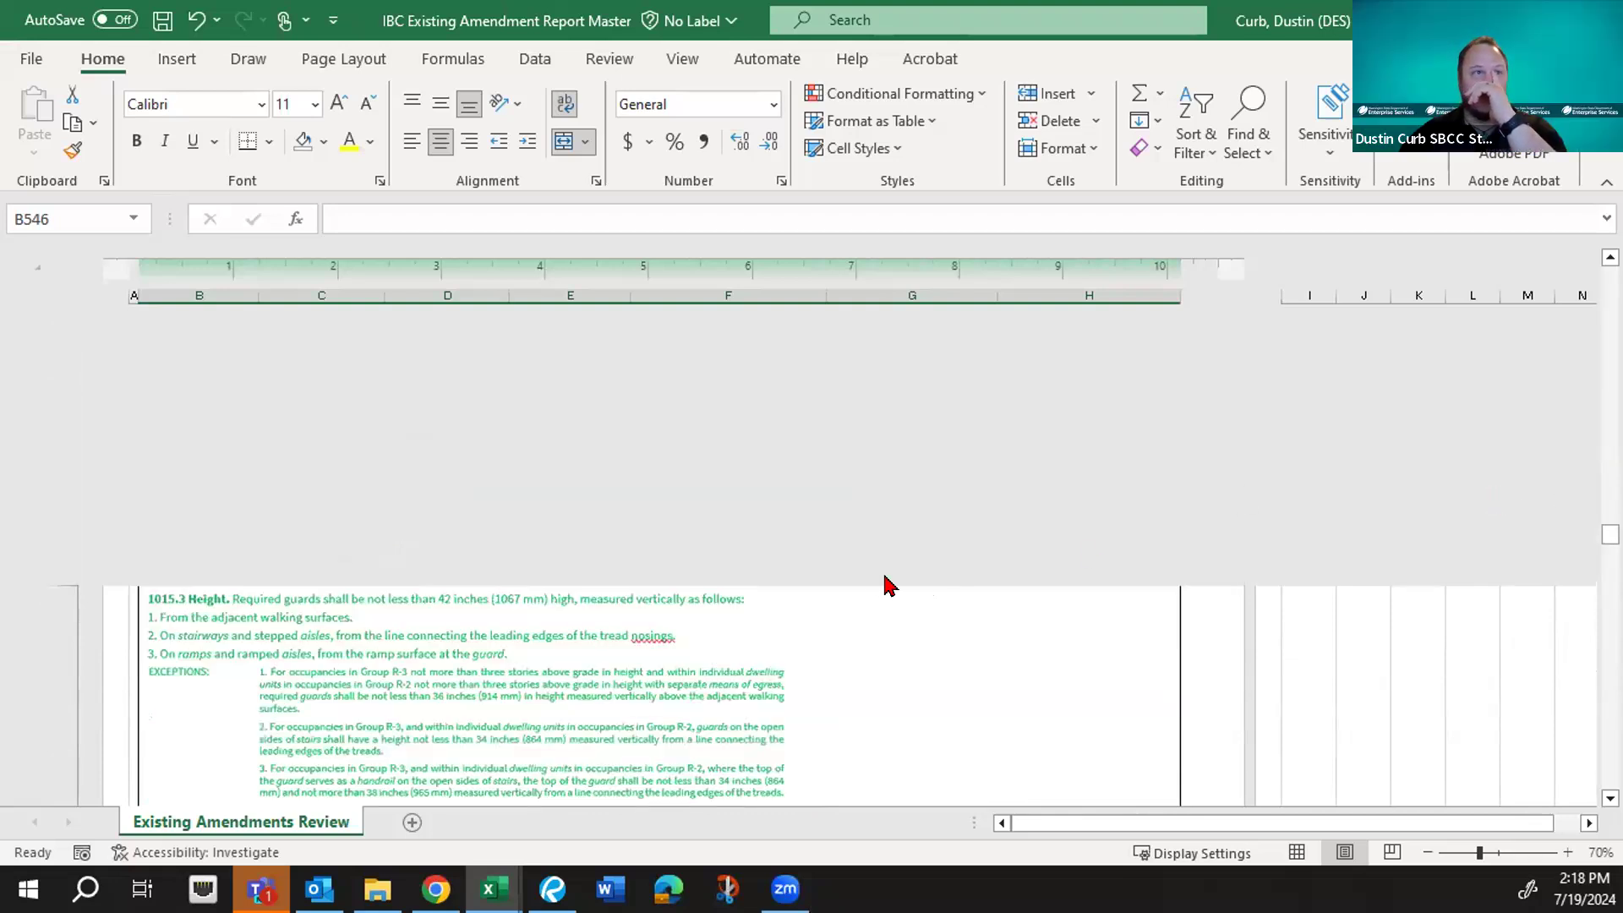
{"action": "scroll", "coordinate": [889, 579], "scroll_direction": "up", "scroll_amount": 3}
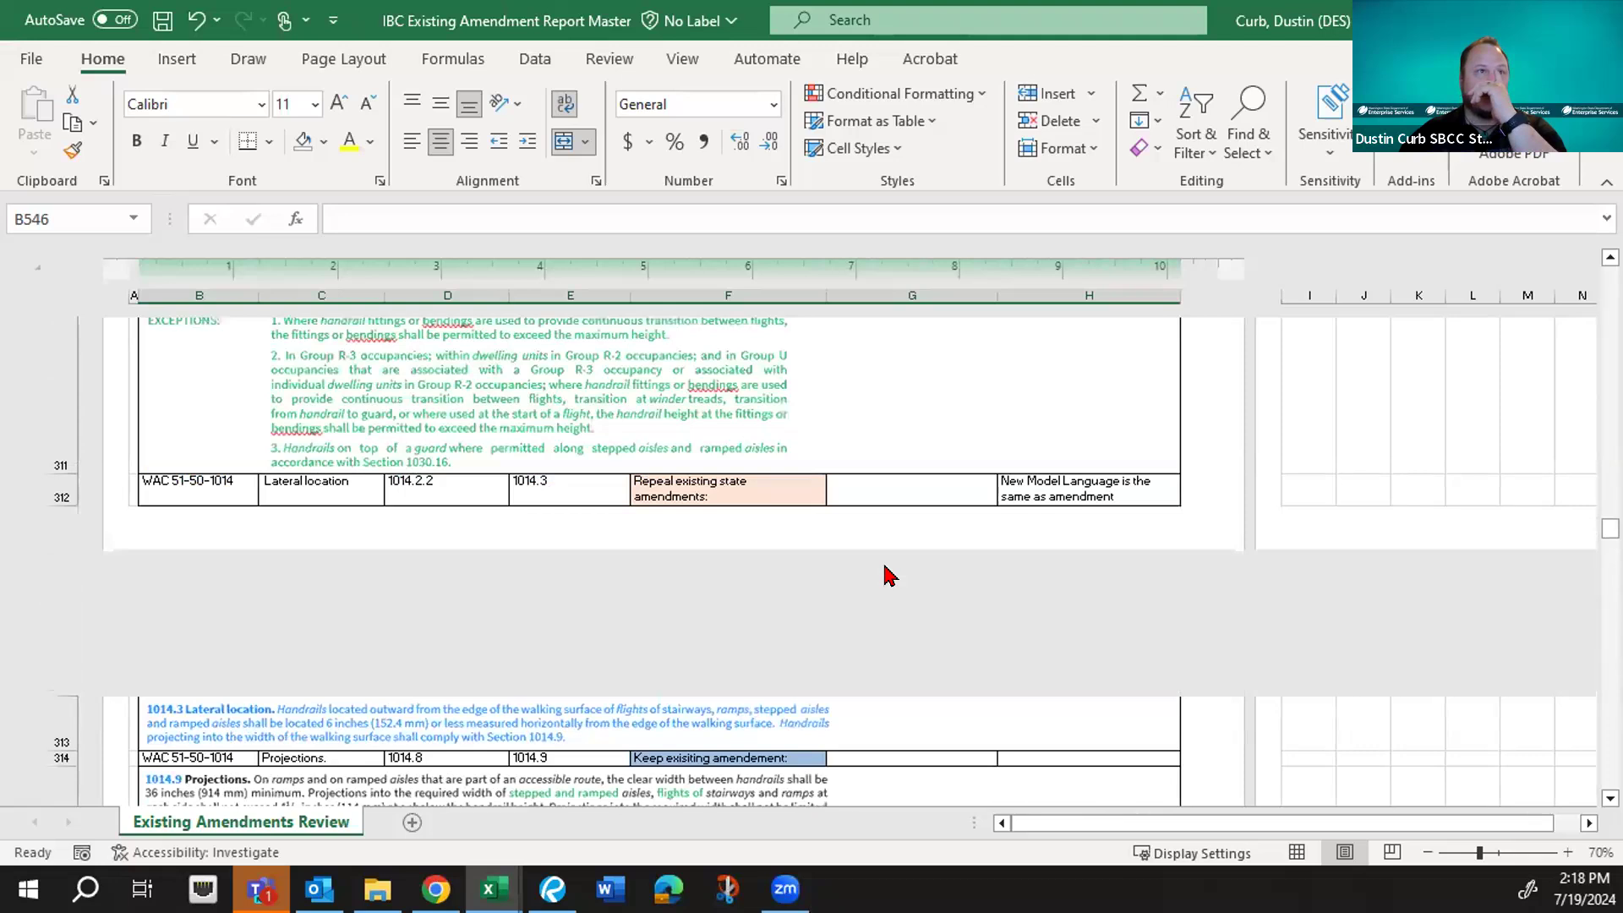
{"action": "scroll", "coordinate": [889, 577], "scroll_direction": "up", "scroll_amount": 2}
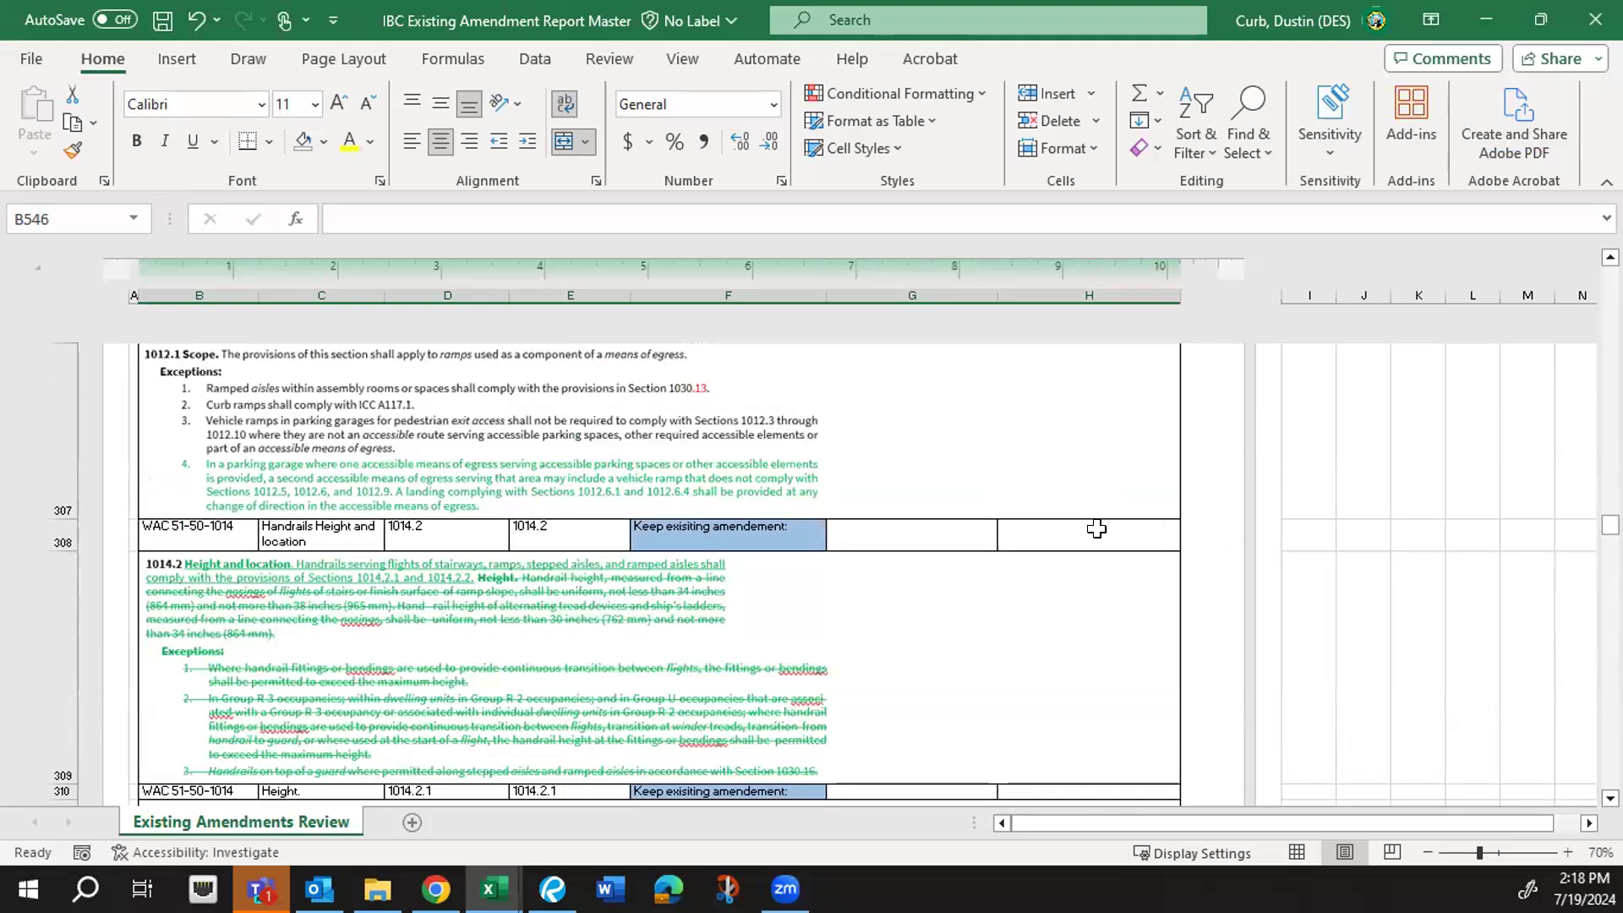
{"action": "scroll", "coordinate": [1487, 486], "scroll_direction": "up", "scroll_amount": 3}
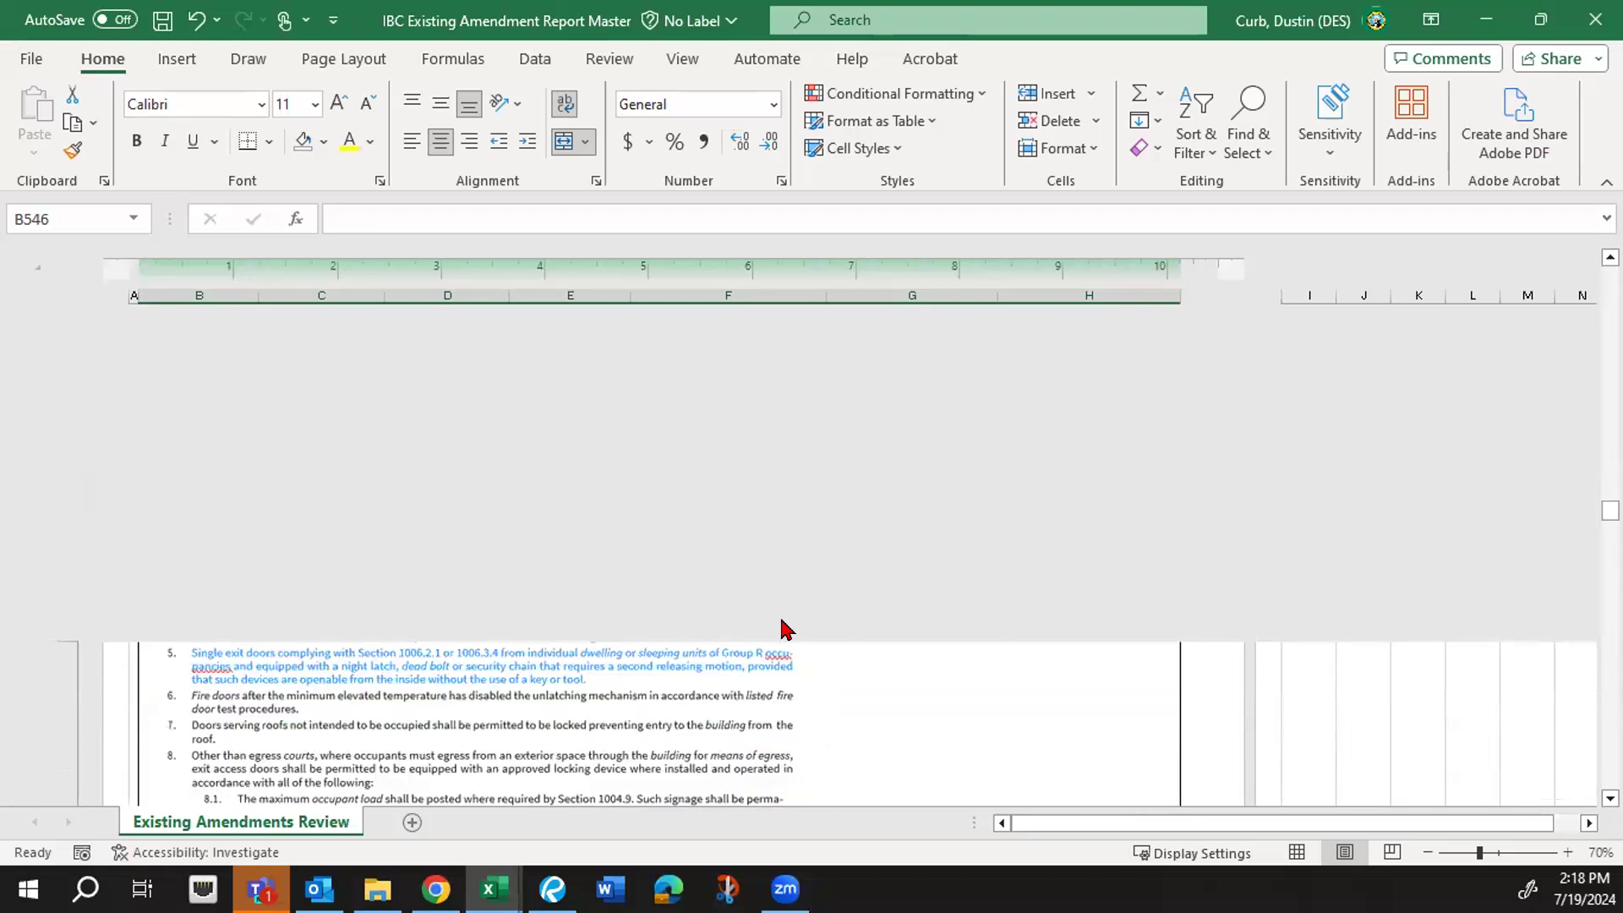
{"action": "scroll", "coordinate": [782, 625], "scroll_direction": "up", "scroll_amount": 3}
{"action": "scroll", "coordinate": [777, 617], "scroll_direction": "up", "scroll_amount": 3}
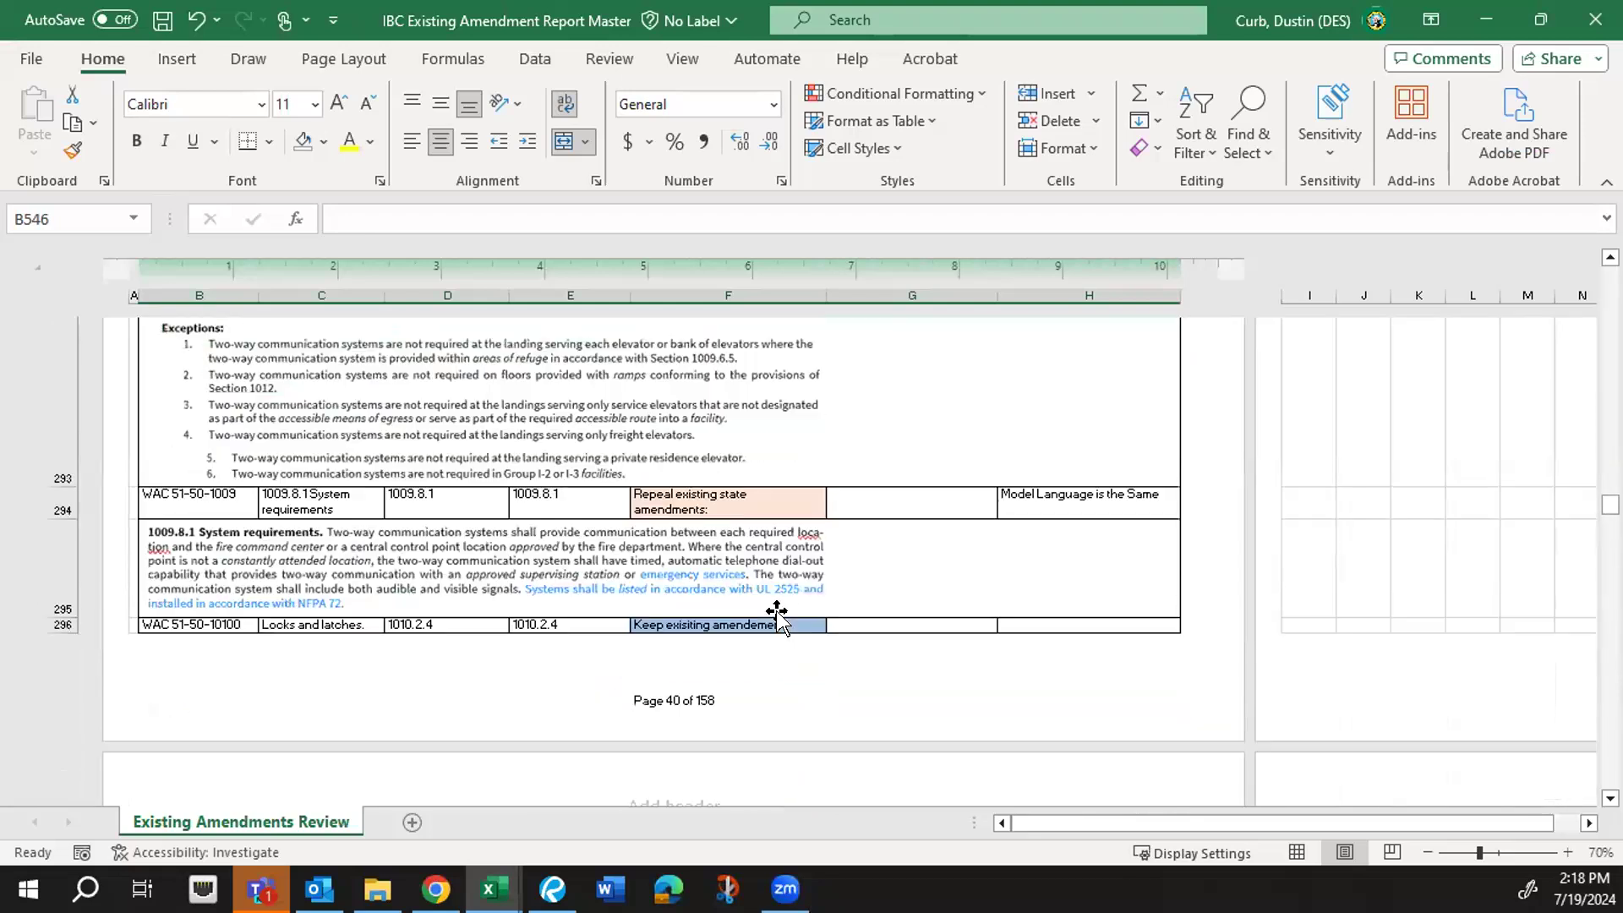
{"action": "scroll", "coordinate": [777, 617], "scroll_direction": "up", "scroll_amount": 3}
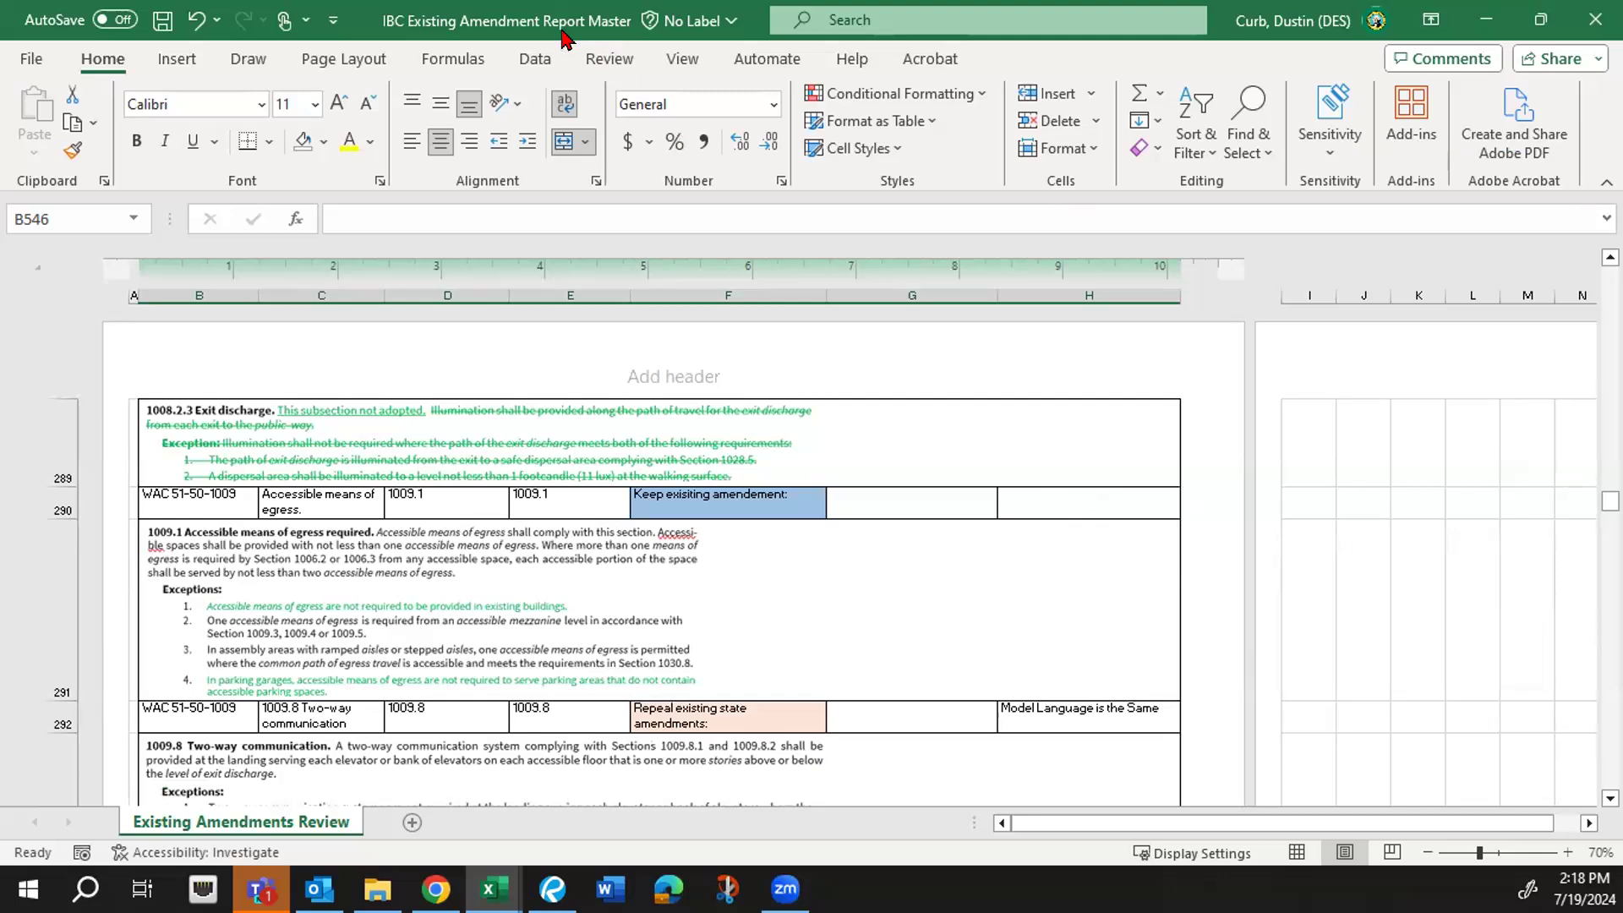
{"action": "scroll", "coordinate": [513, 423], "scroll_direction": "up", "scroll_amount": 5}
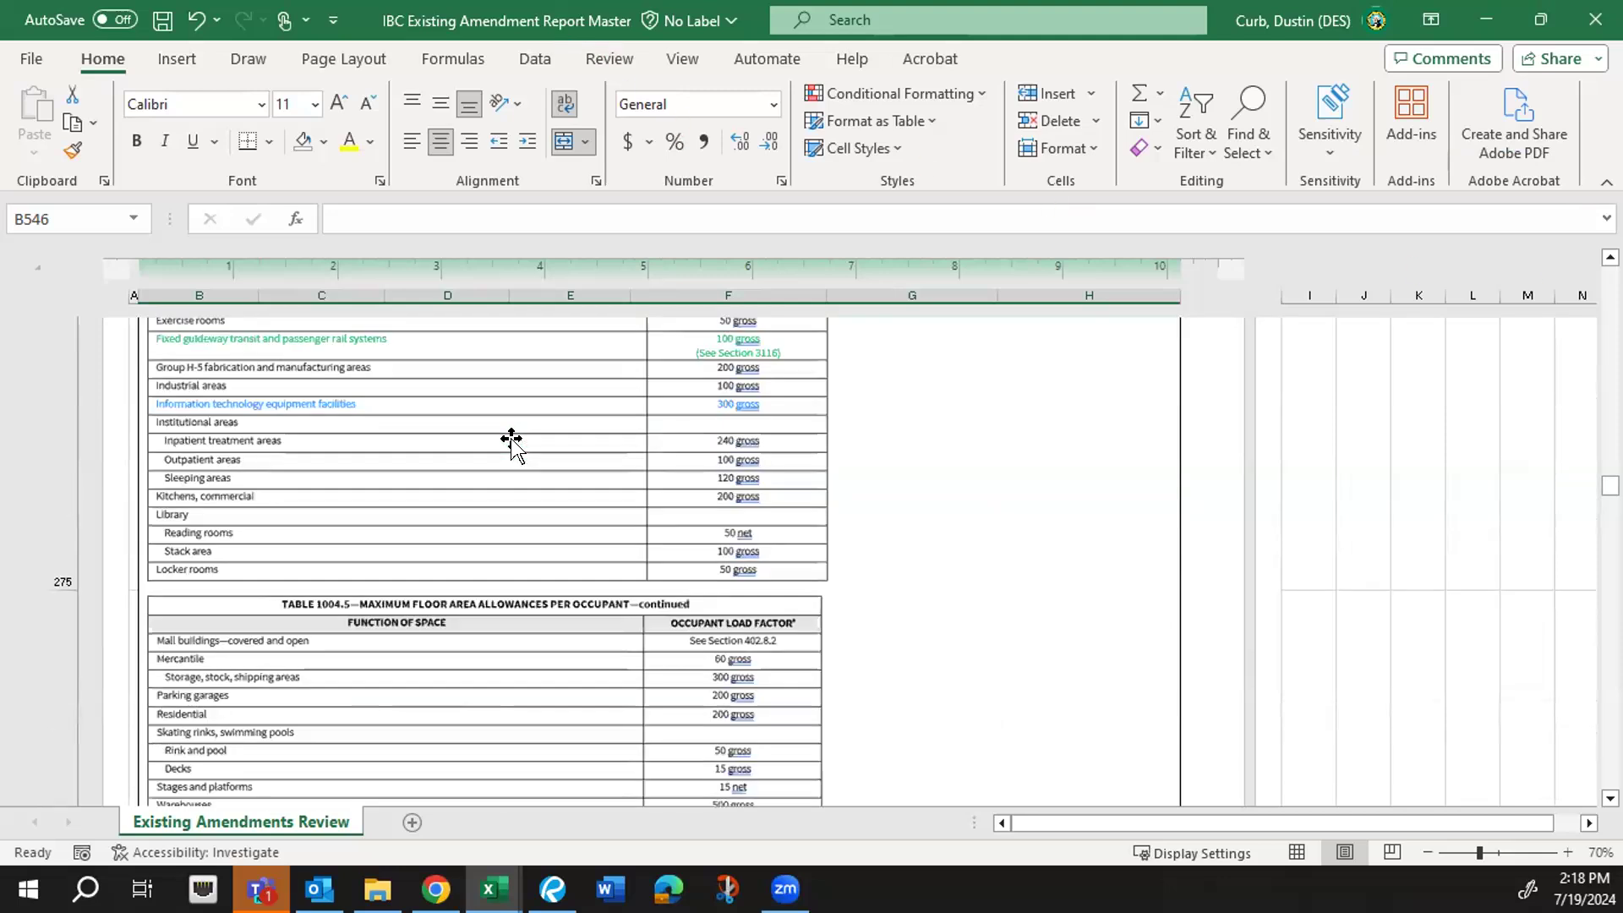
{"action": "scroll", "coordinate": [512, 439], "scroll_direction": "up", "scroll_amount": 3}
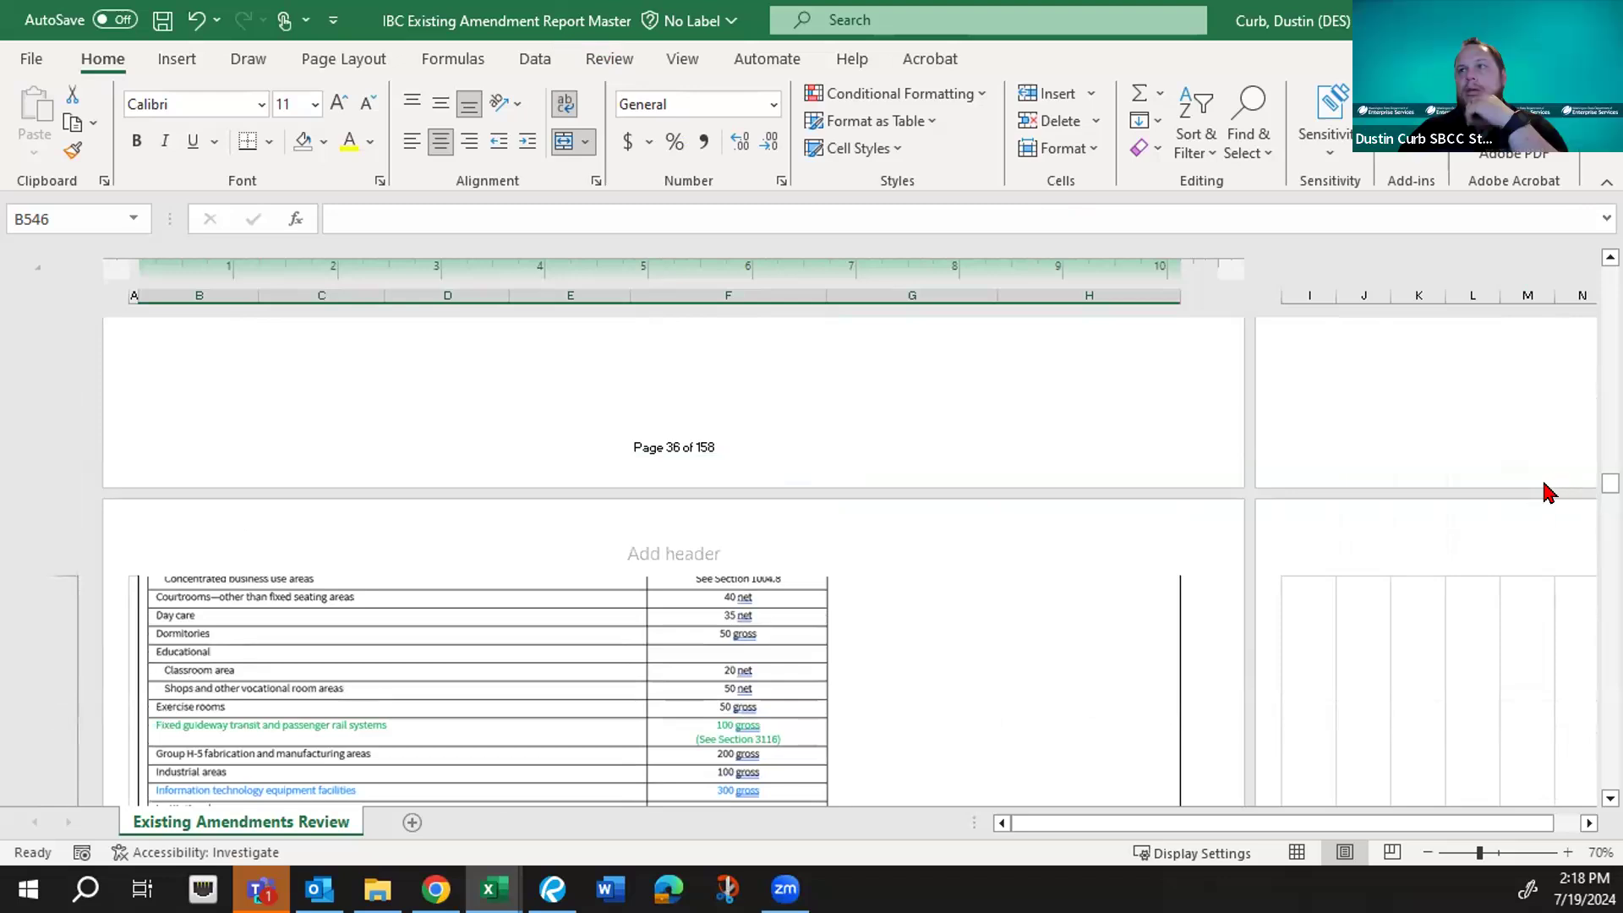
{"action": "left_click_drag", "start_coordinate": [1610, 483], "coordinate": [1610, 478]}
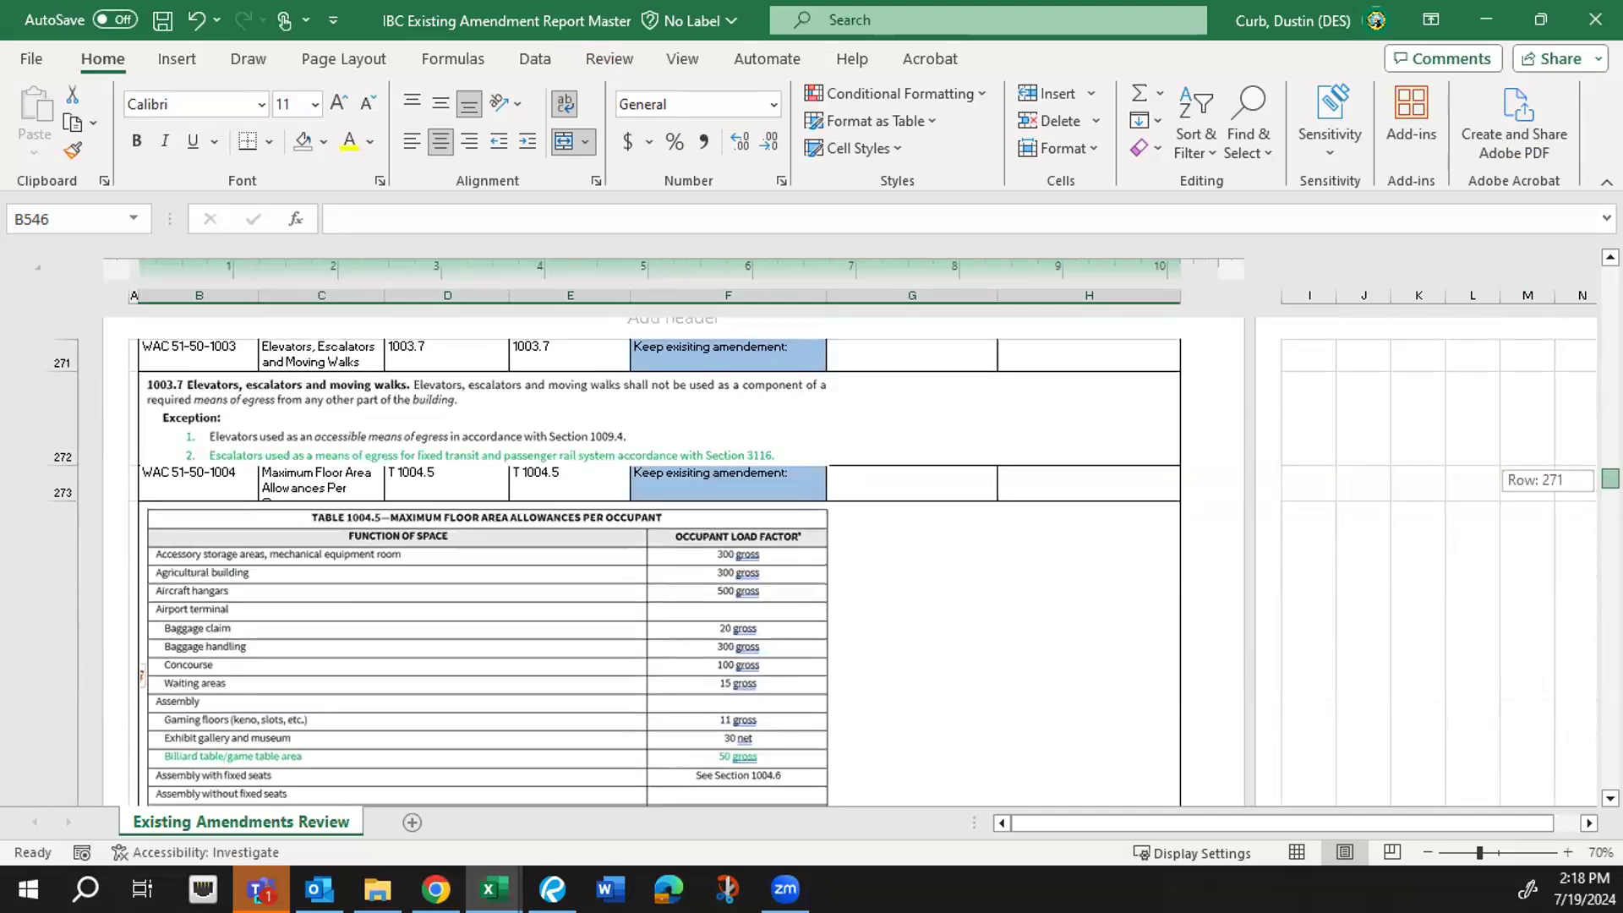
{"action": "left_click_drag", "start_coordinate": [1610, 479], "coordinate": [1610, 479]}
- Review the Chapter 5 and Chapter 4 entries in reverse, from Table 504.3 through the 429 electric vehicle charging sections to the 420.14 loft sections
{"action": "scroll", "coordinate": [1216, 430], "scroll_direction": "up", "scroll_amount": 15}
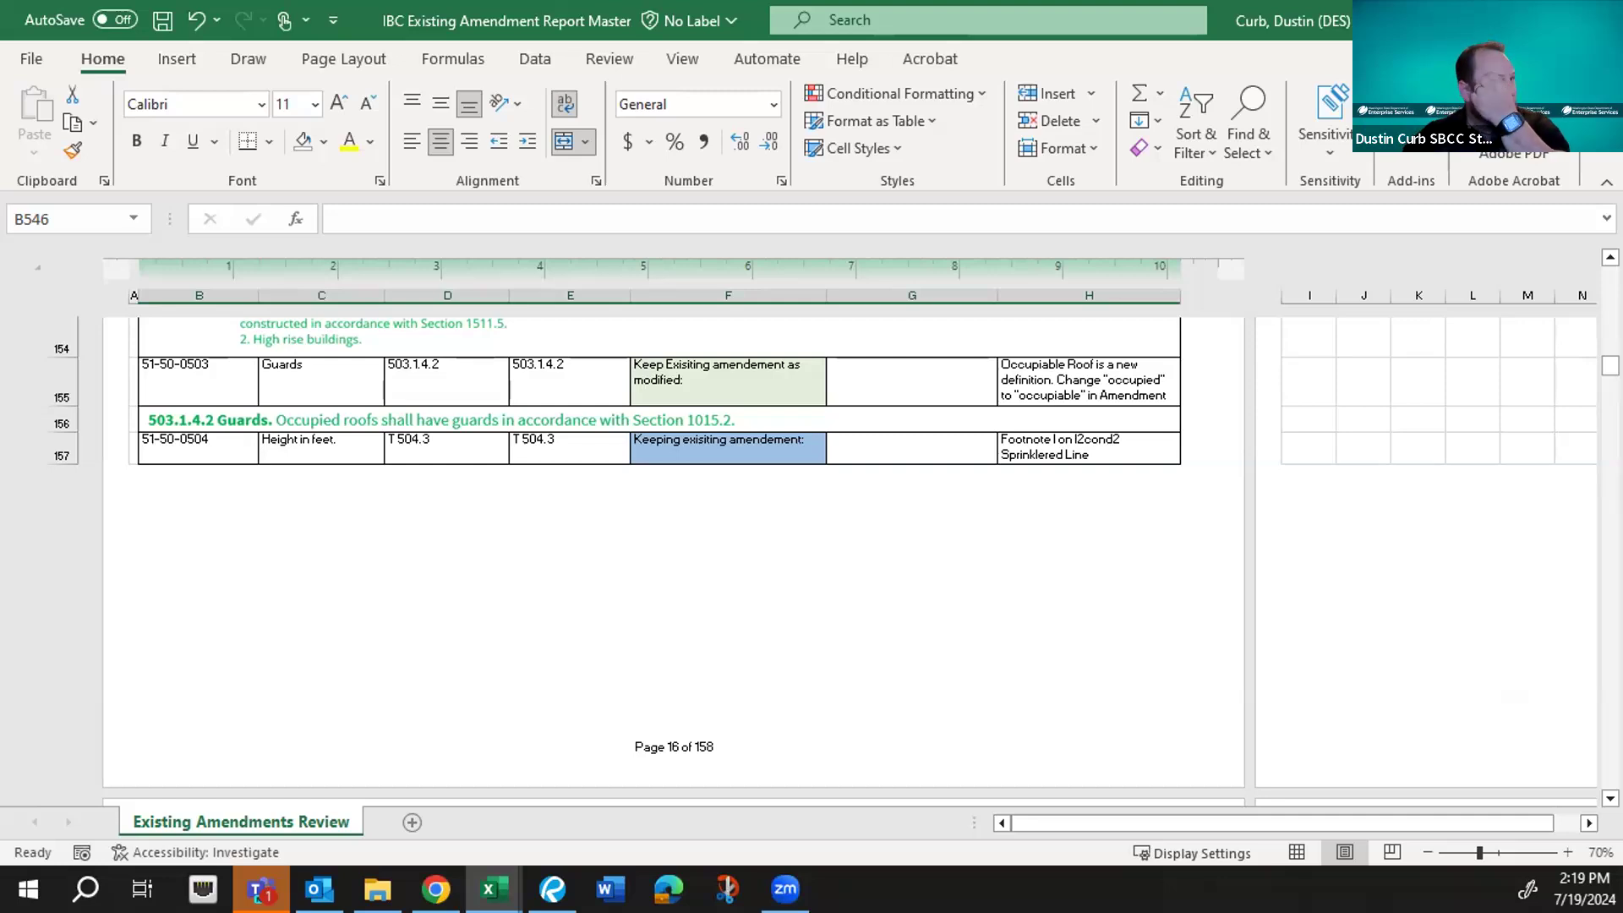
{"action": "scroll", "coordinate": [674, 562], "scroll_direction": "up", "scroll_amount": 2}
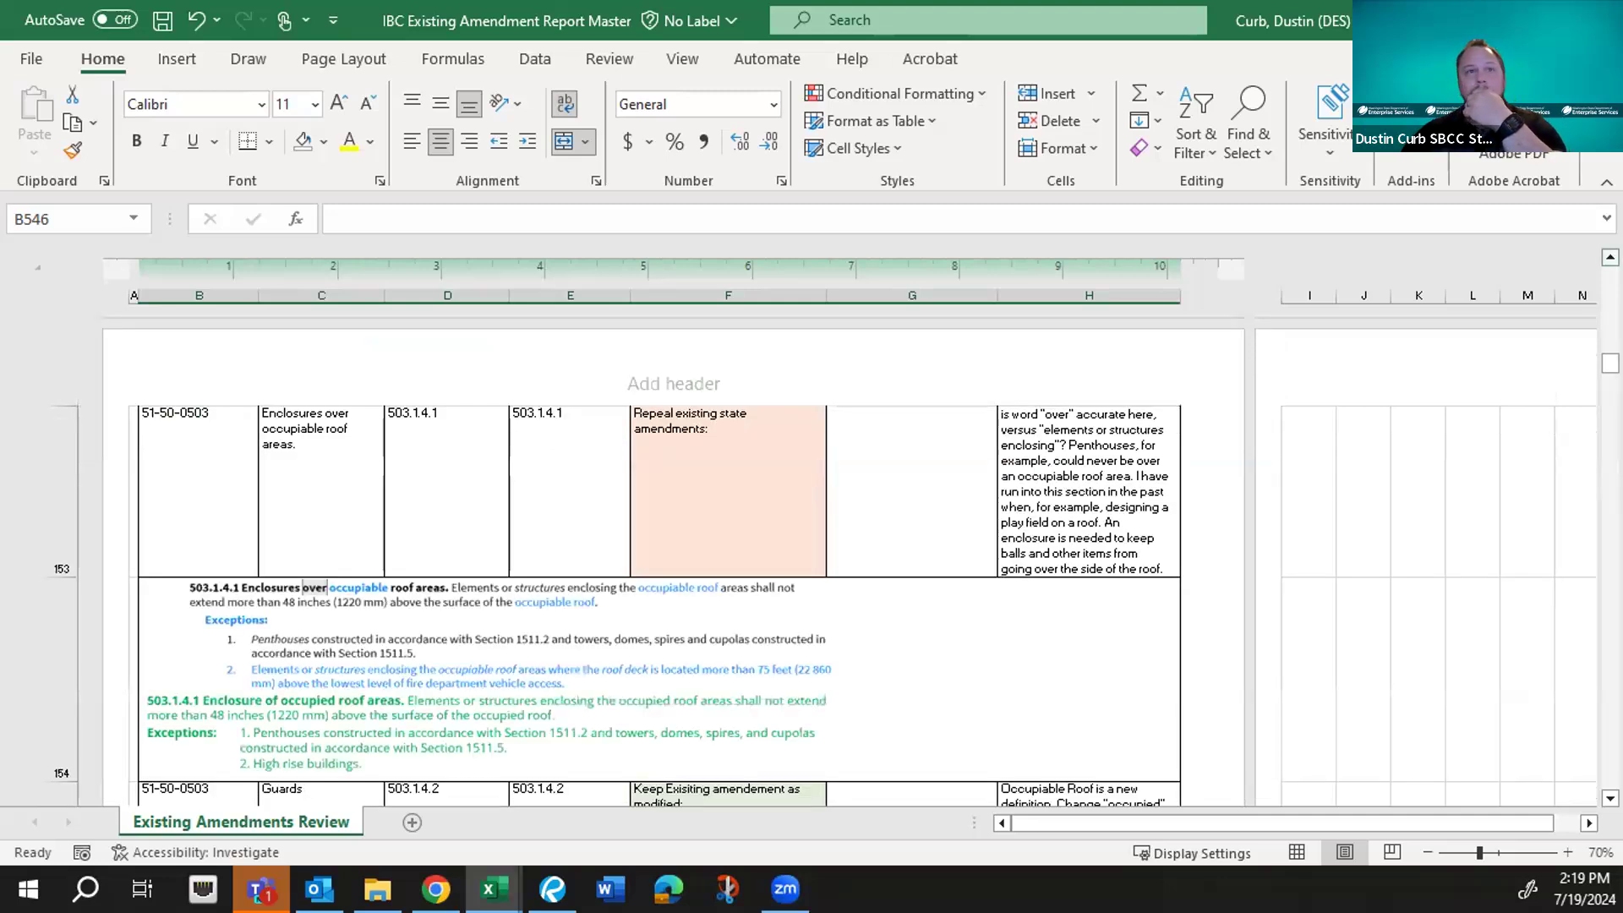
{"action": "scroll", "coordinate": [674, 562], "scroll_direction": "up", "scroll_amount": 3}
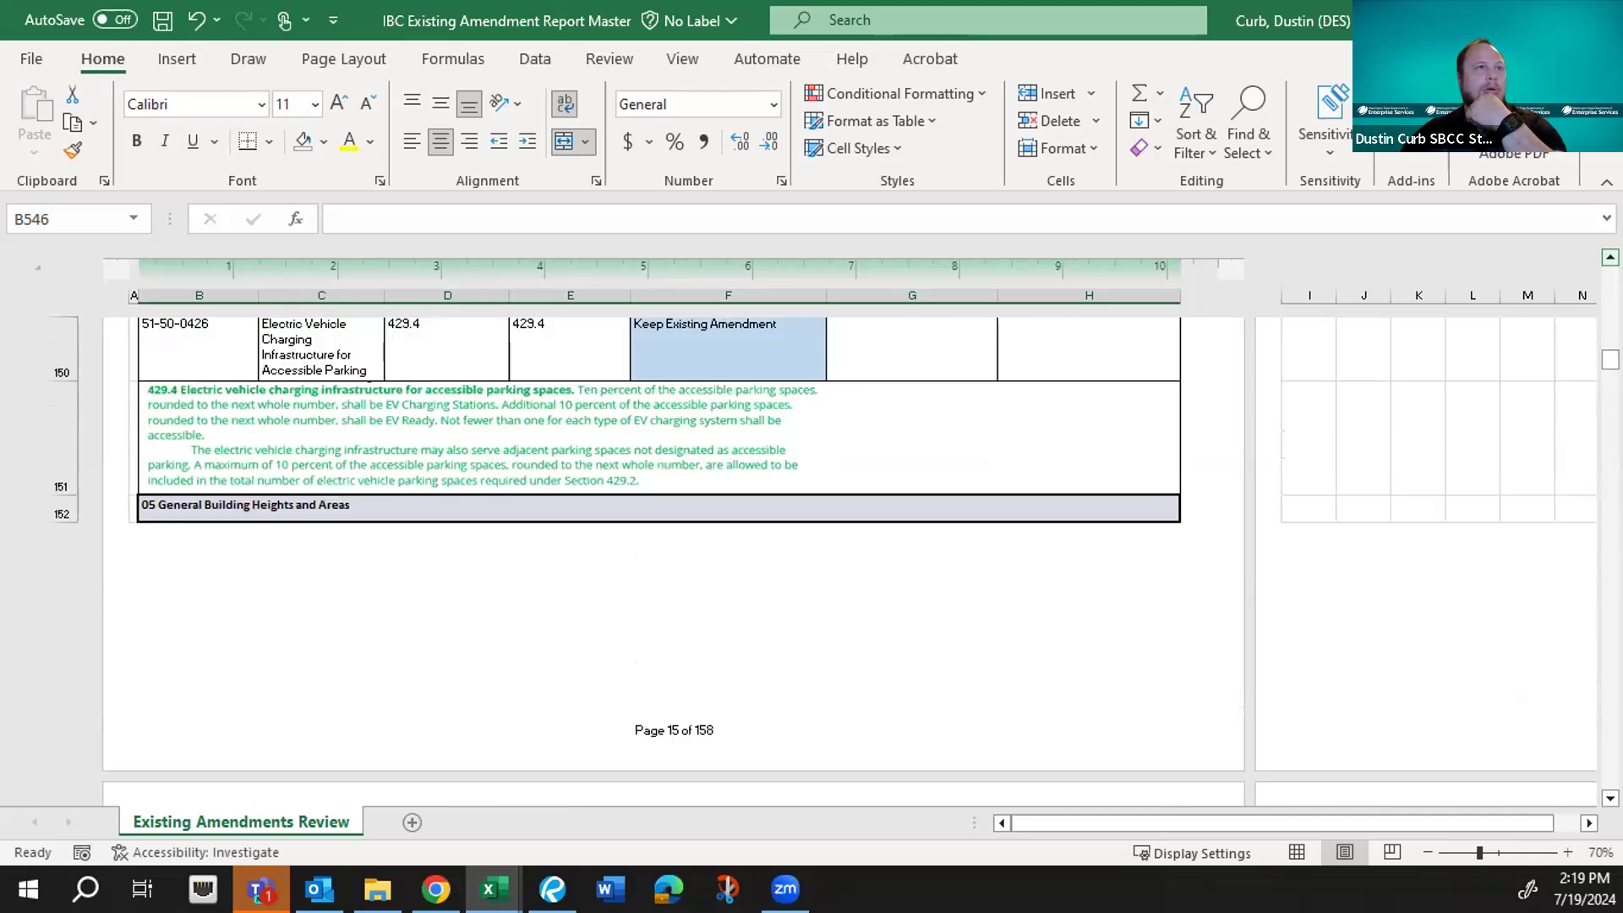
{"action": "scroll", "coordinate": [673, 562], "scroll_direction": "up", "scroll_amount": 3}
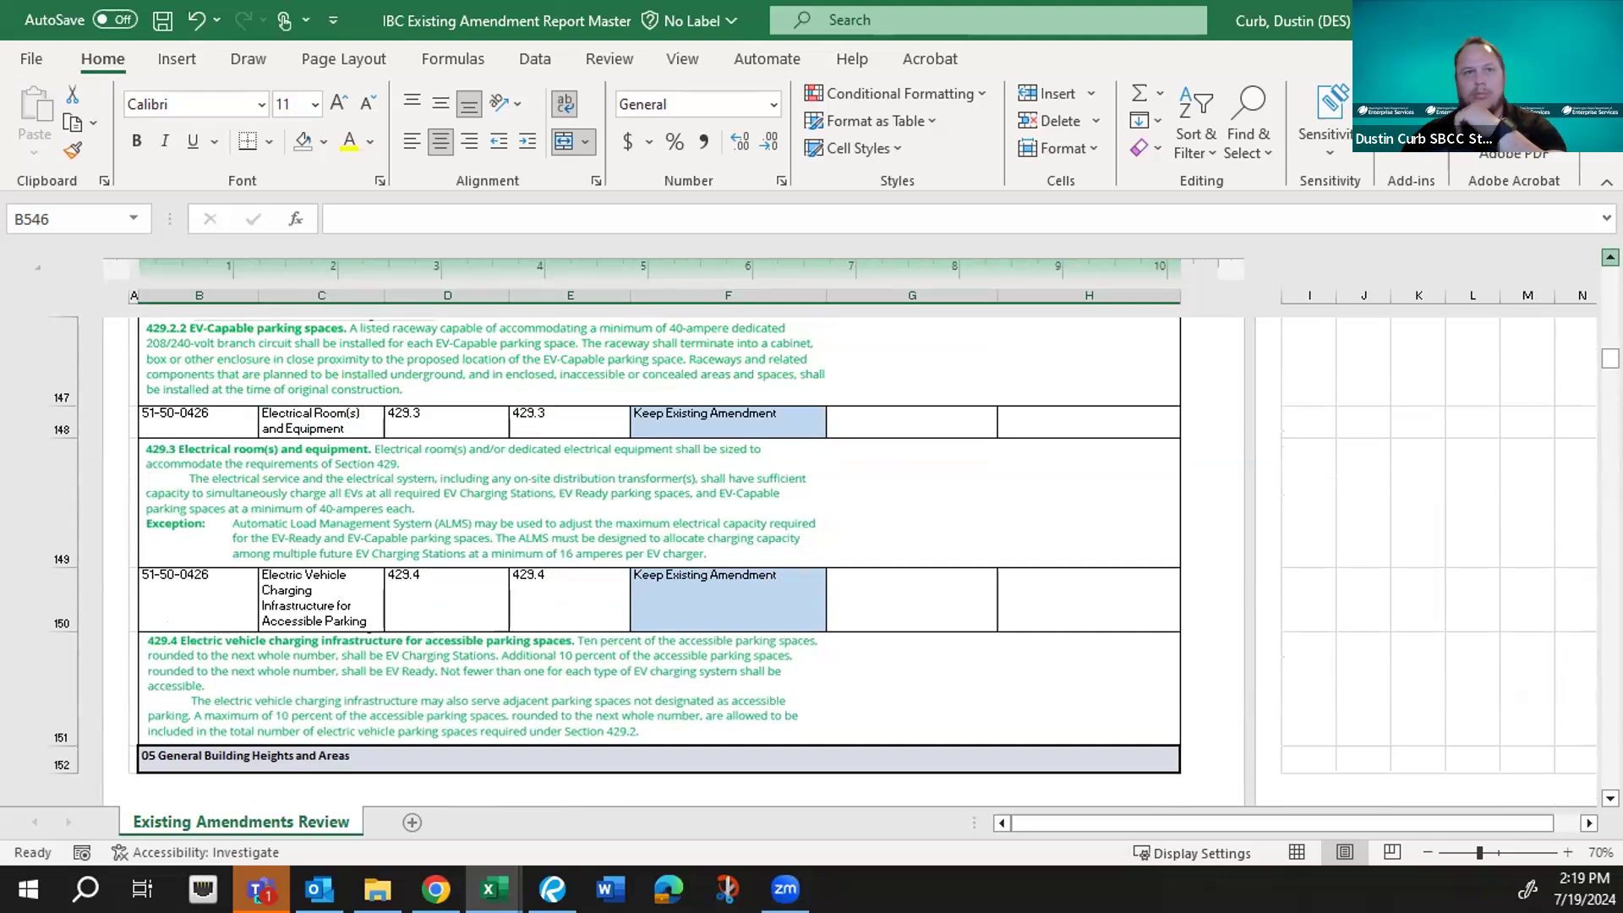
{"action": "scroll", "coordinate": [1040, 573], "scroll_direction": "up", "scroll_amount": 3}
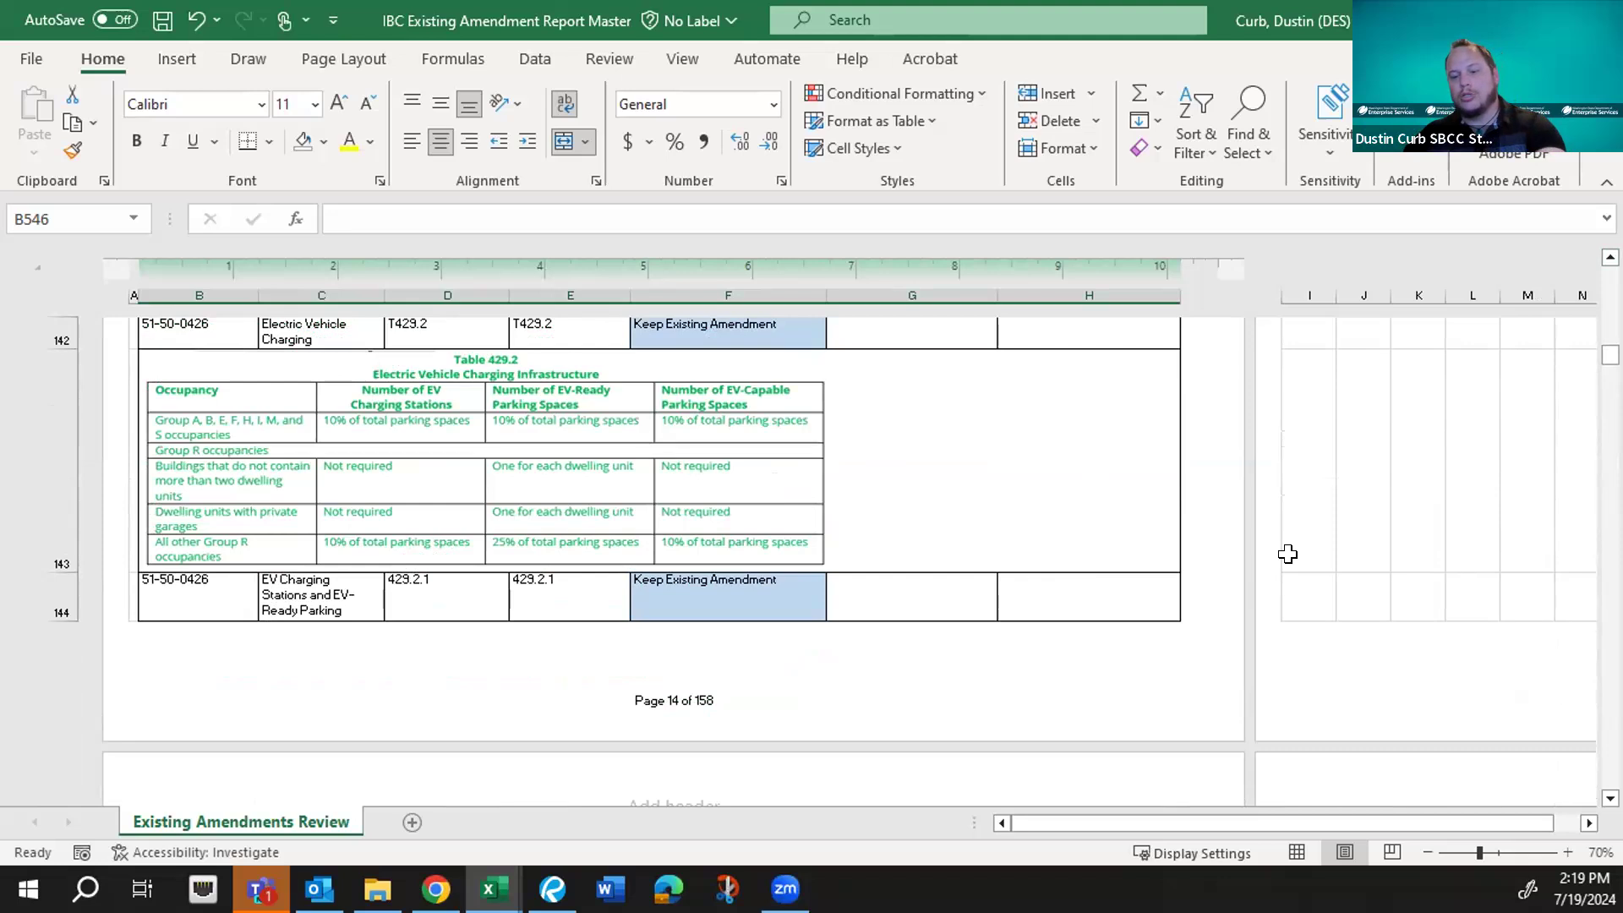
{"action": "scroll", "coordinate": [1287, 554], "scroll_direction": "up", "scroll_amount": 3}
{"action": "scroll", "coordinate": [1288, 554], "scroll_direction": "up", "scroll_amount": 1}
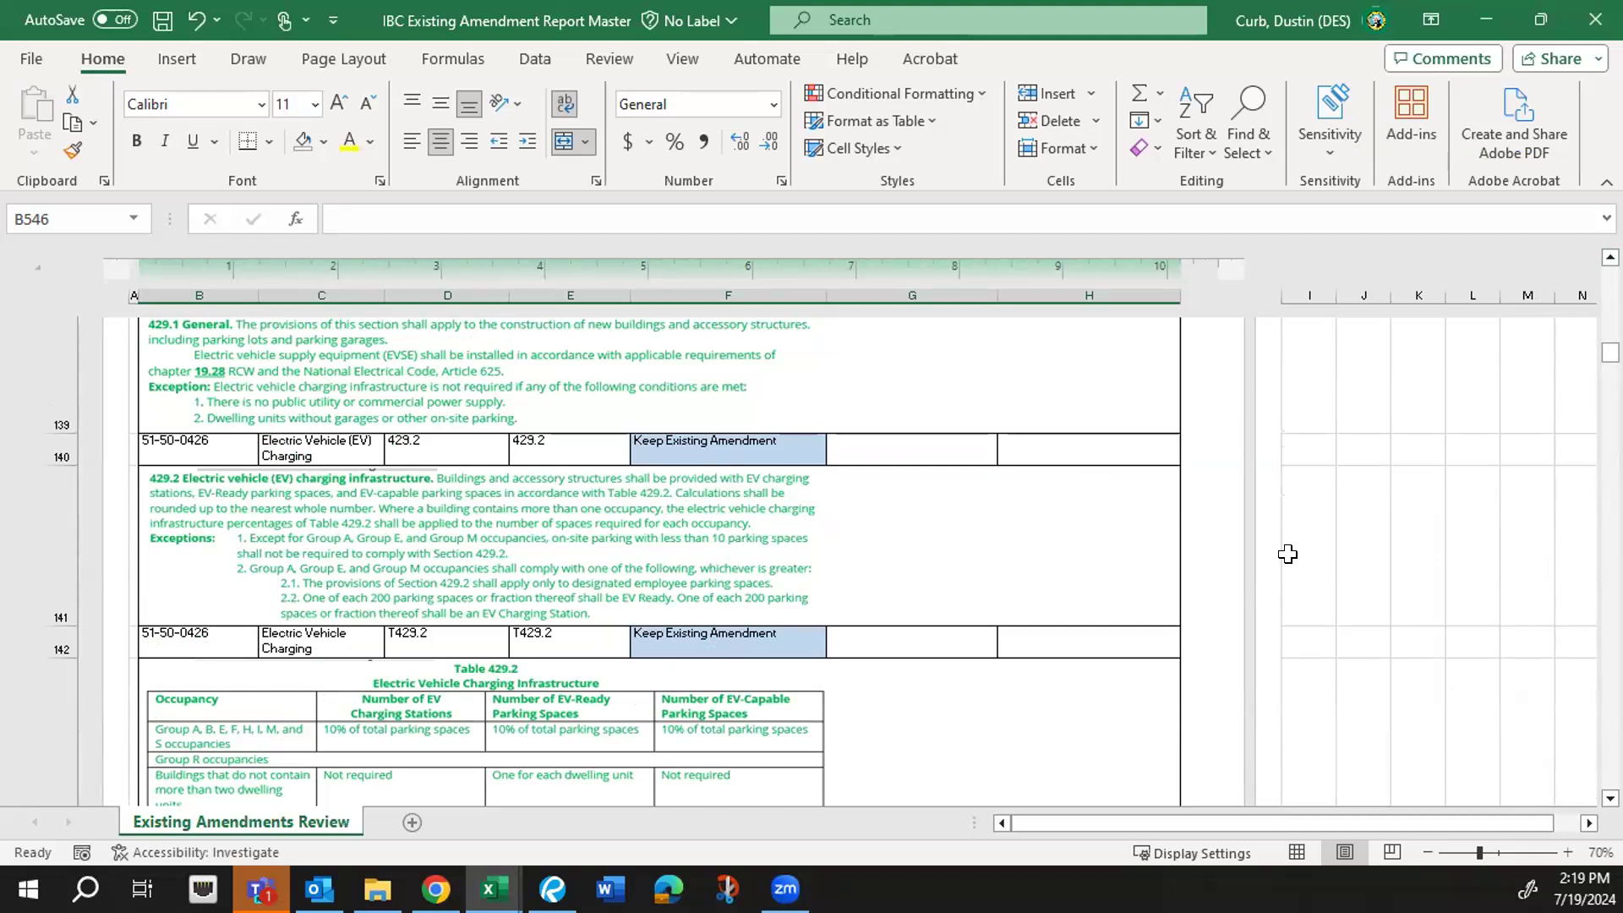
{"action": "scroll", "coordinate": [1287, 554], "scroll_direction": "up", "scroll_amount": 5}
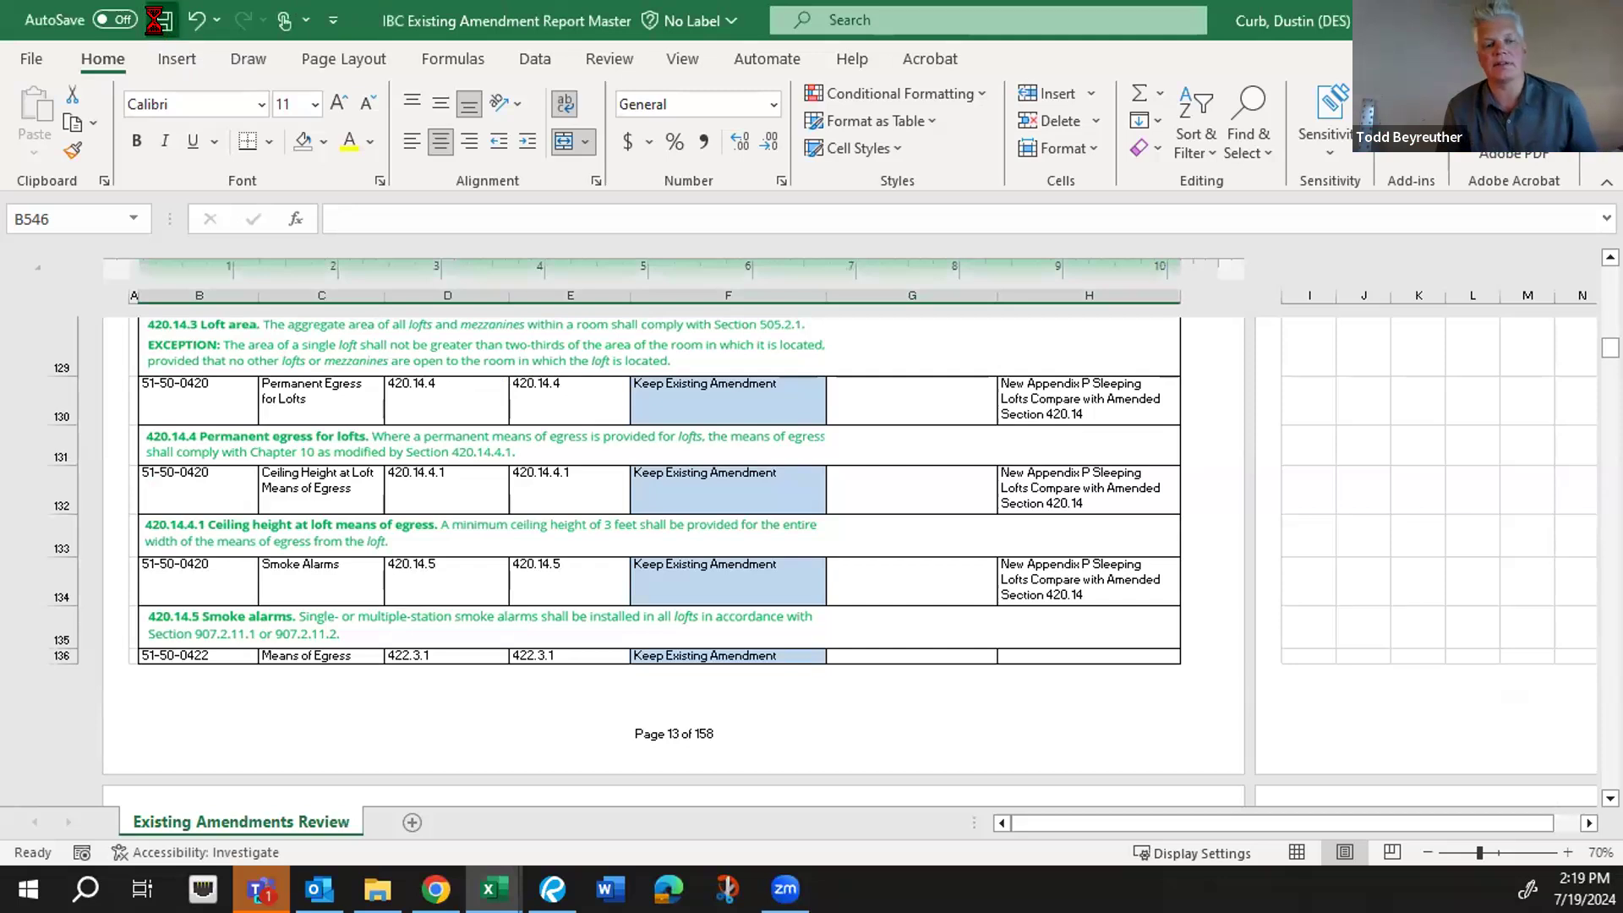
- Save the IBC Existing Amendment Report Master workbook and close it
{"action": "left_click", "coordinate": [162, 20]}
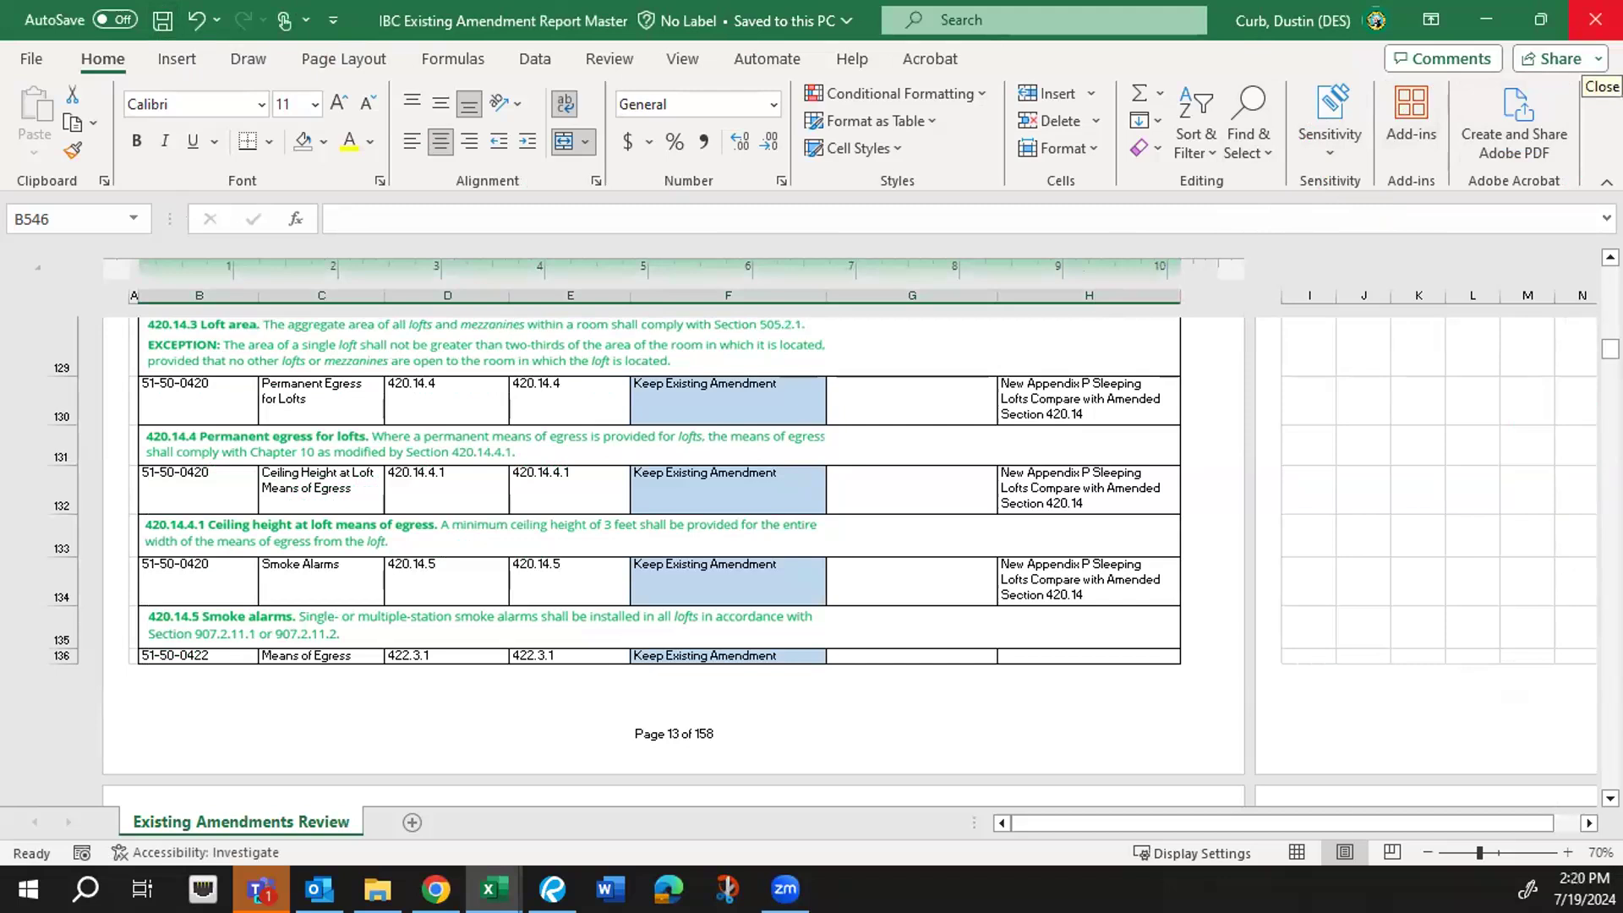
{"action": "left_click", "coordinate": [1595, 20]}
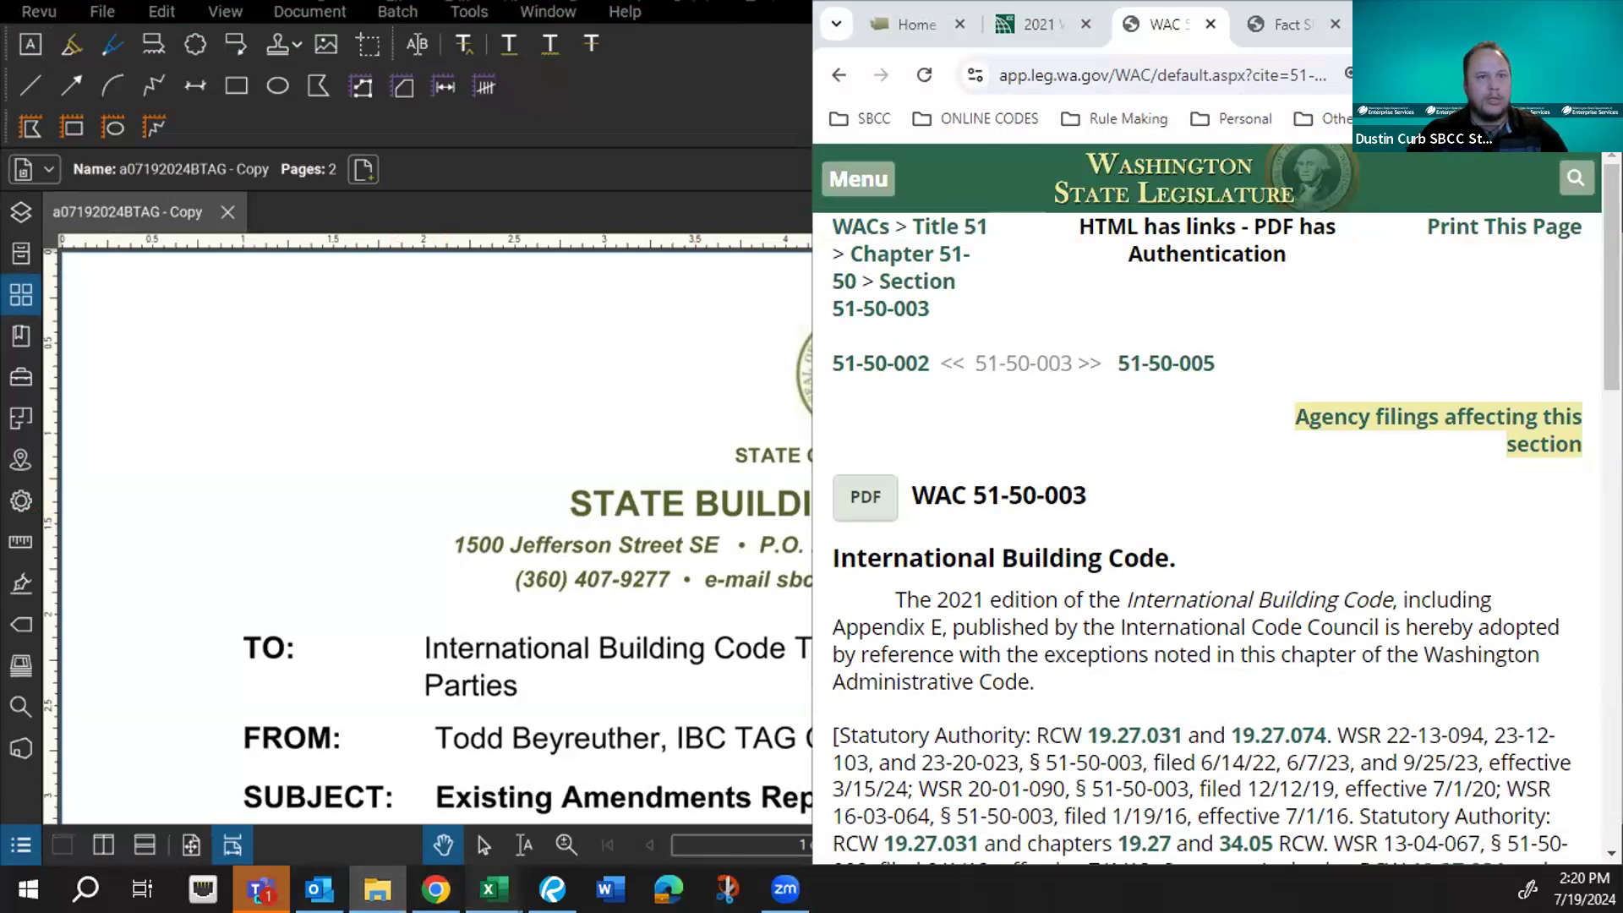
- Switch to the IBC Significant Changes Report Master workbook, return to its first page, and replace the whole-sheet selection with the 02 Definitions row
{"action": "mouse_move", "coordinate": [495, 889]}
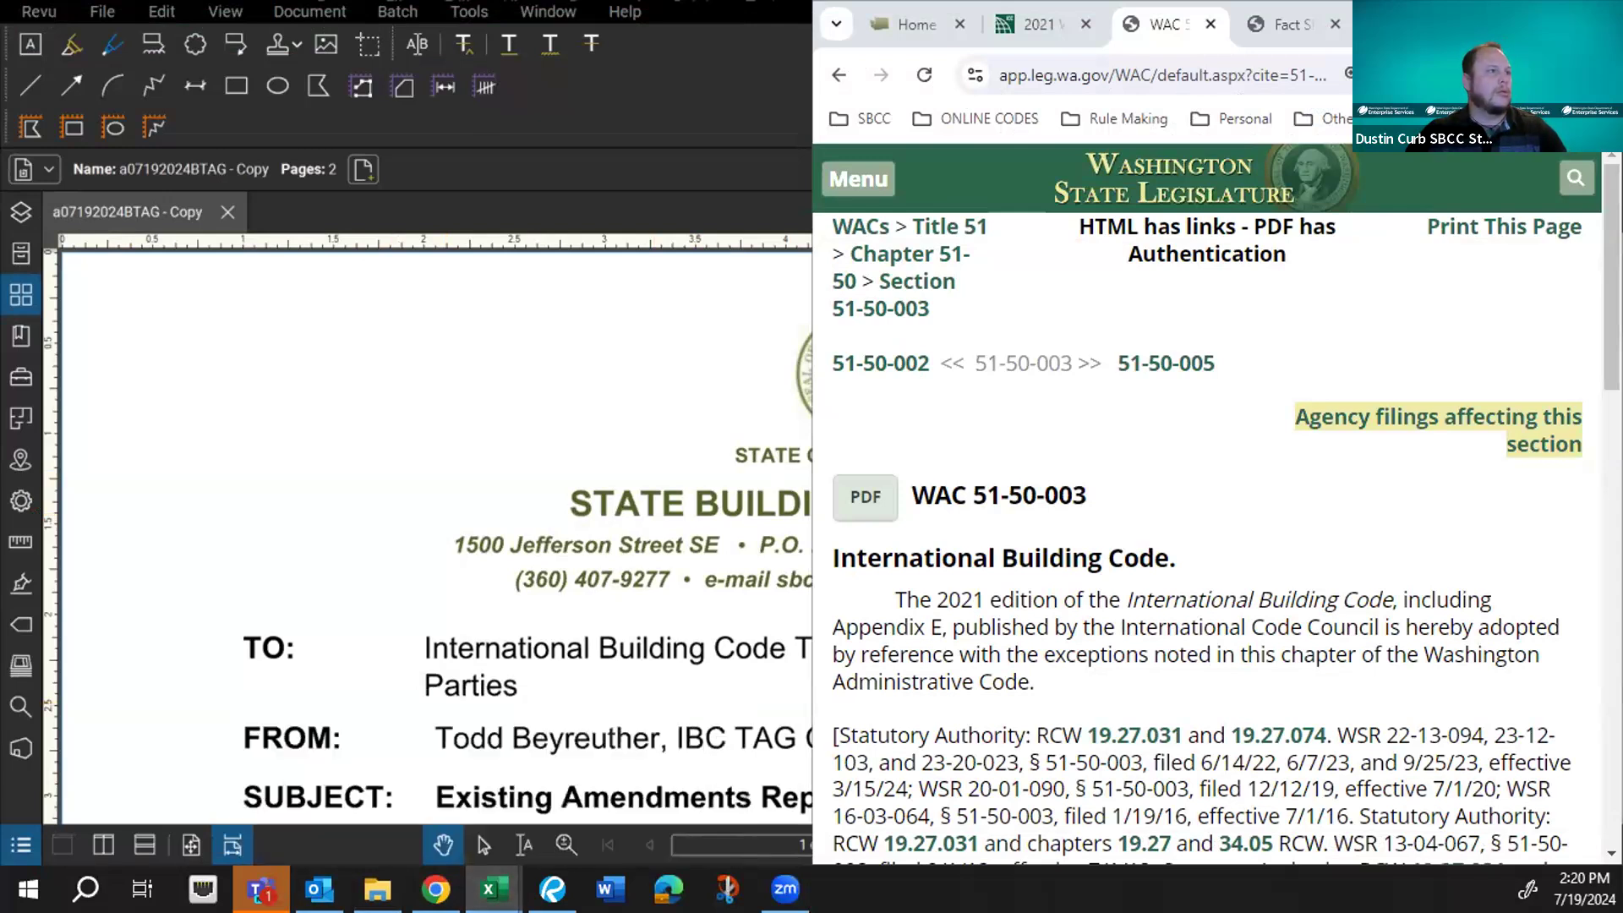
{"action": "key", "text": "alt+Tab"}
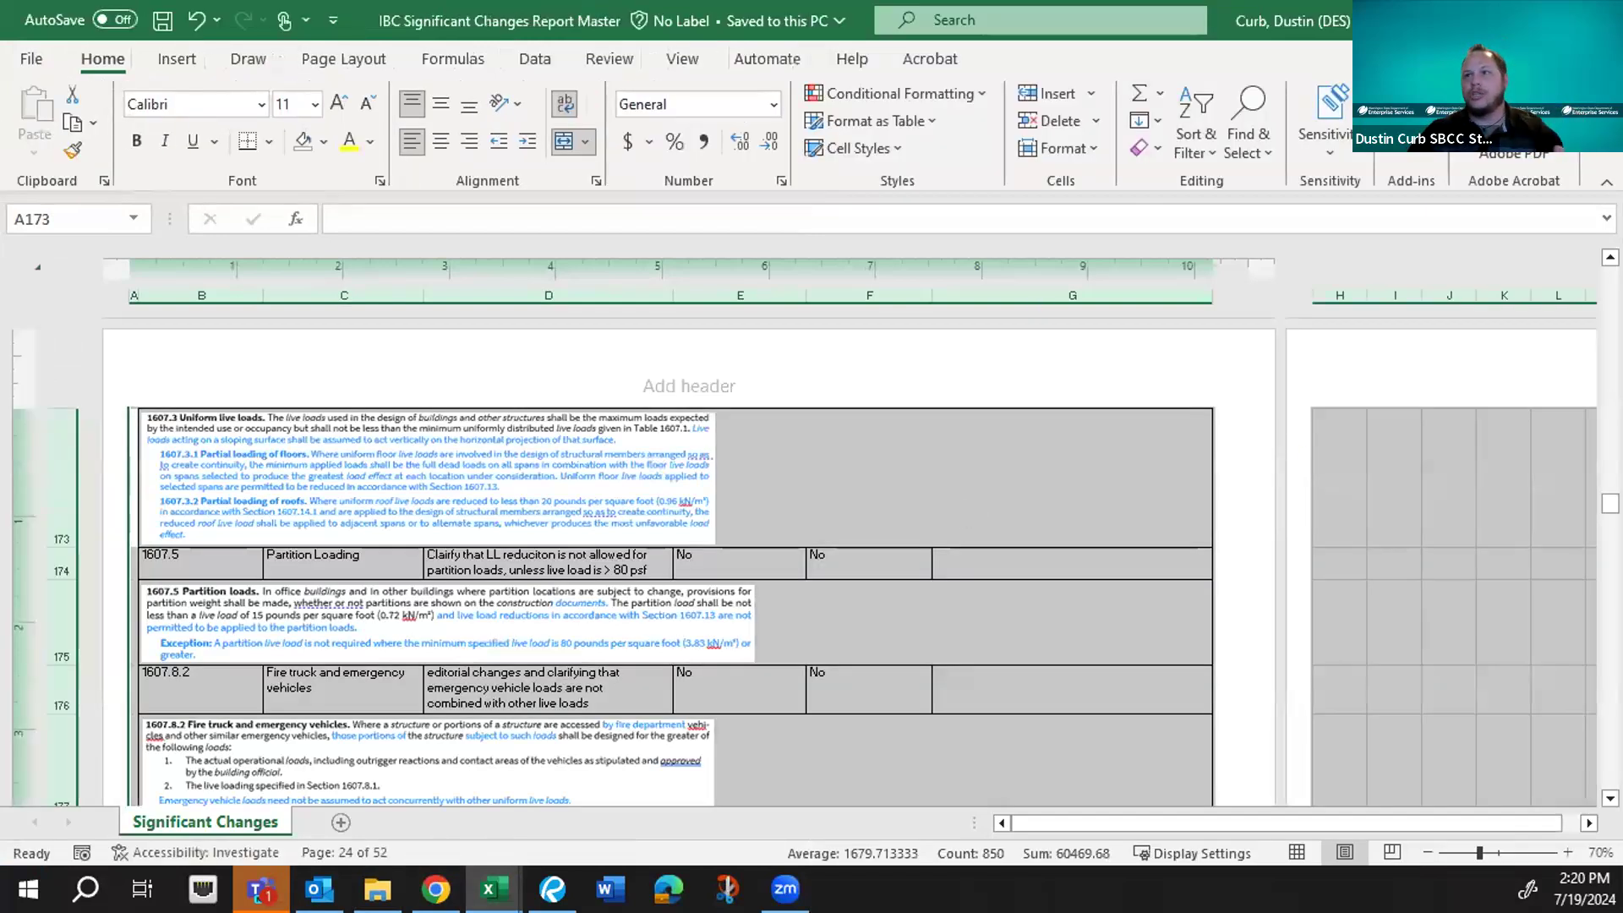
{"action": "left_click_drag", "start_coordinate": [1609, 503], "coordinate": [1609, 272]}
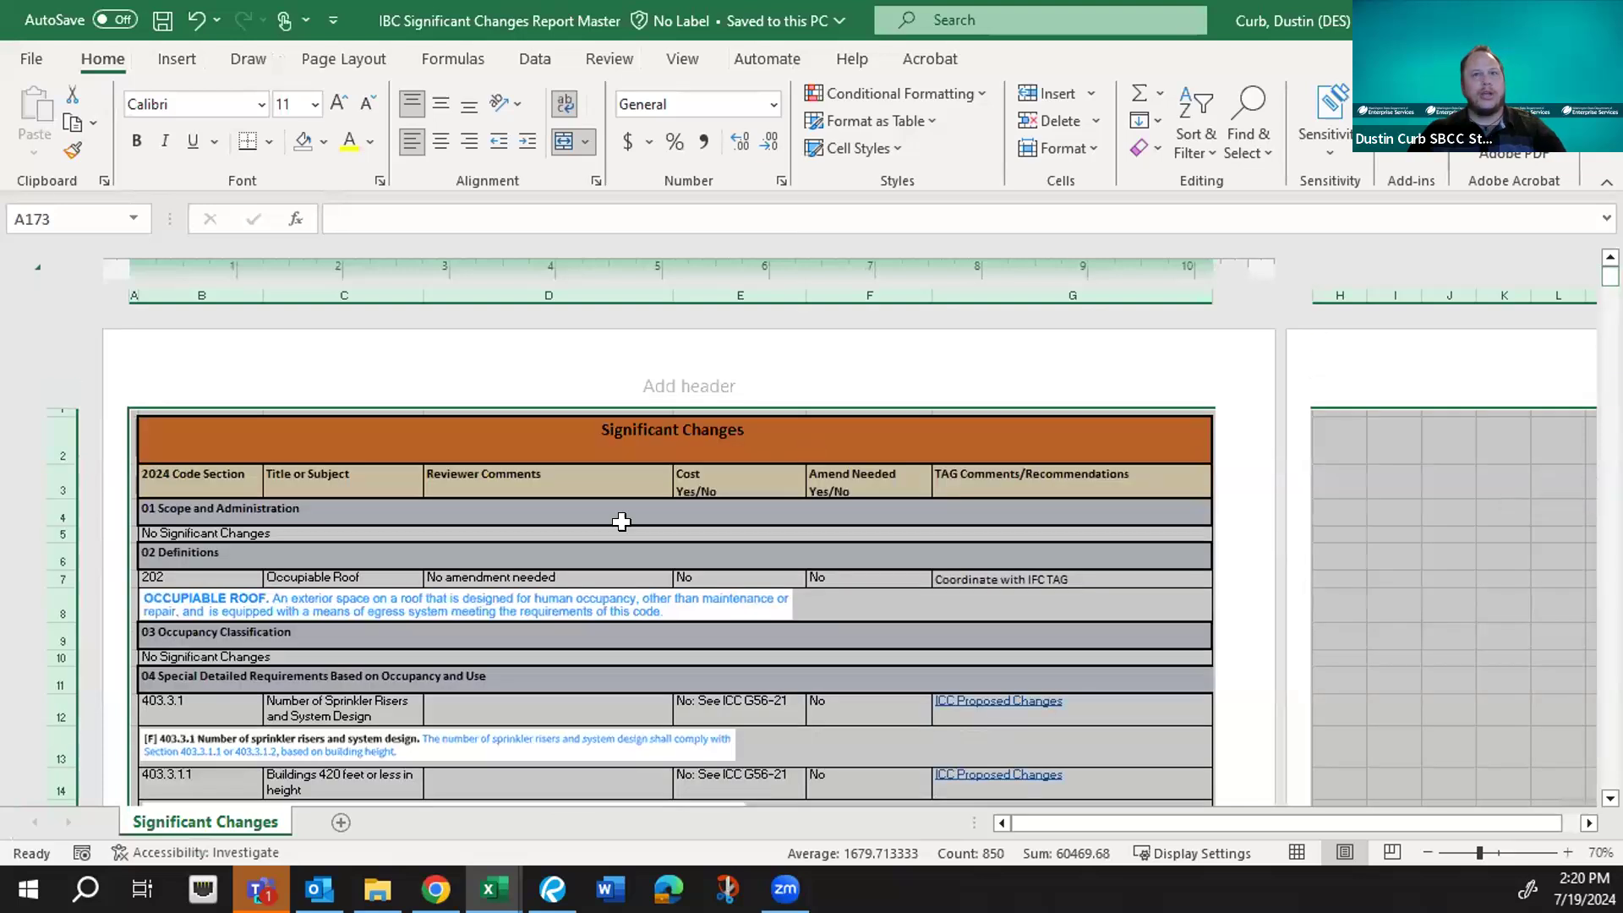
{"action": "left_click", "coordinate": [662, 550]}
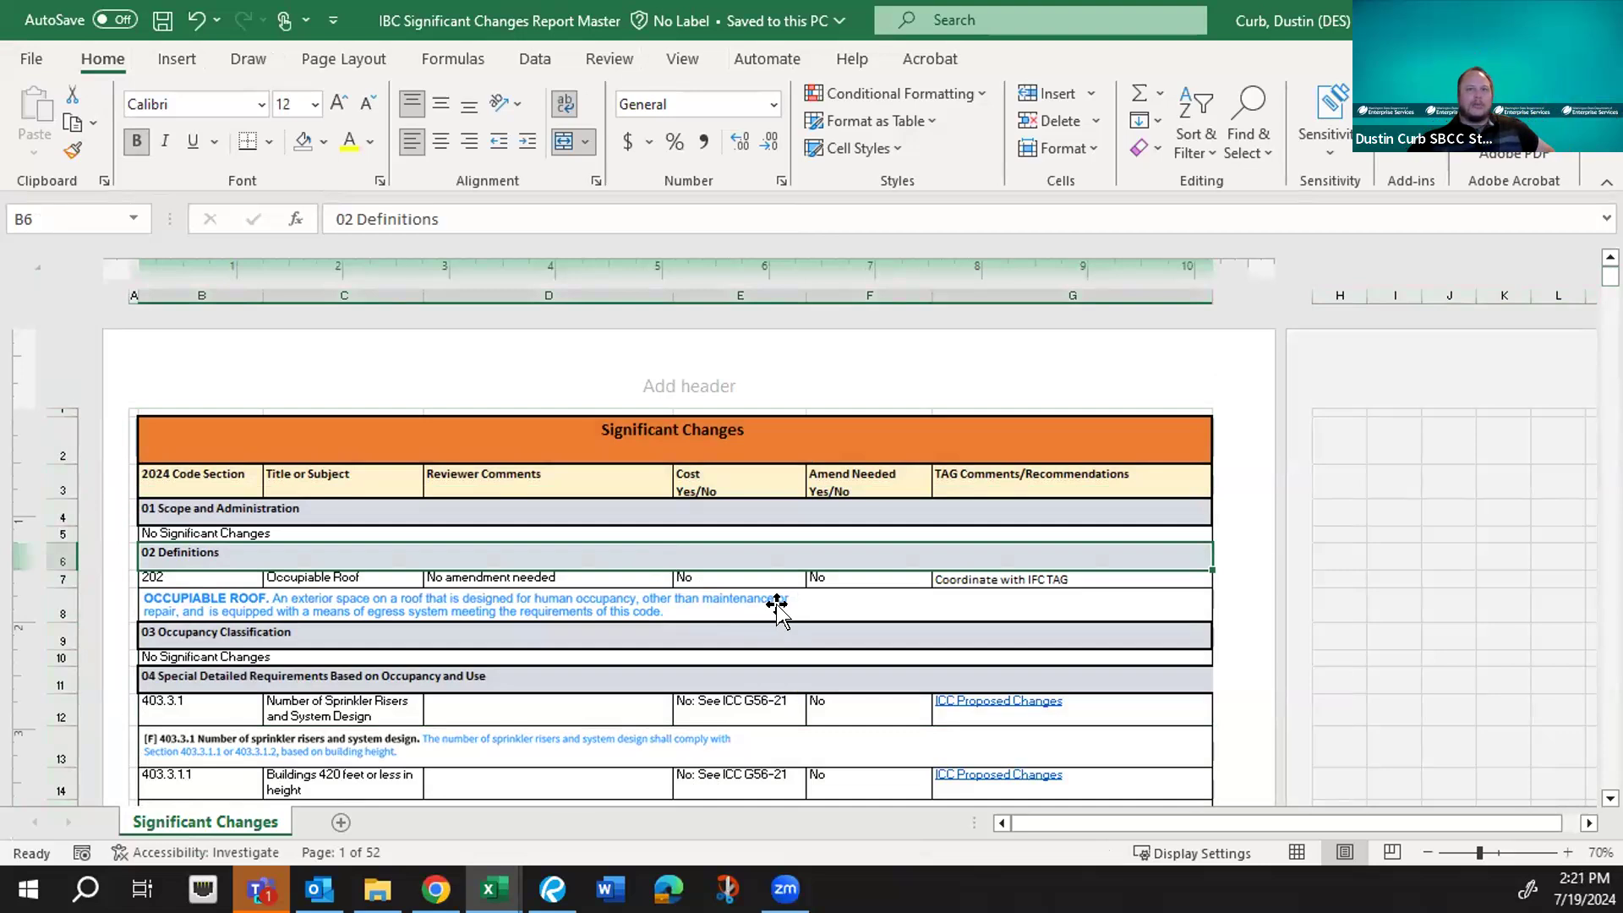
- Review the significant changes from the Occupiable Roof definition through the Chapter 4 sections to the Table 509.1 Incidental Uses entry and its TAG comment
{"action": "scroll", "coordinate": [776, 605], "scroll_direction": "down", "scroll_amount": 1}
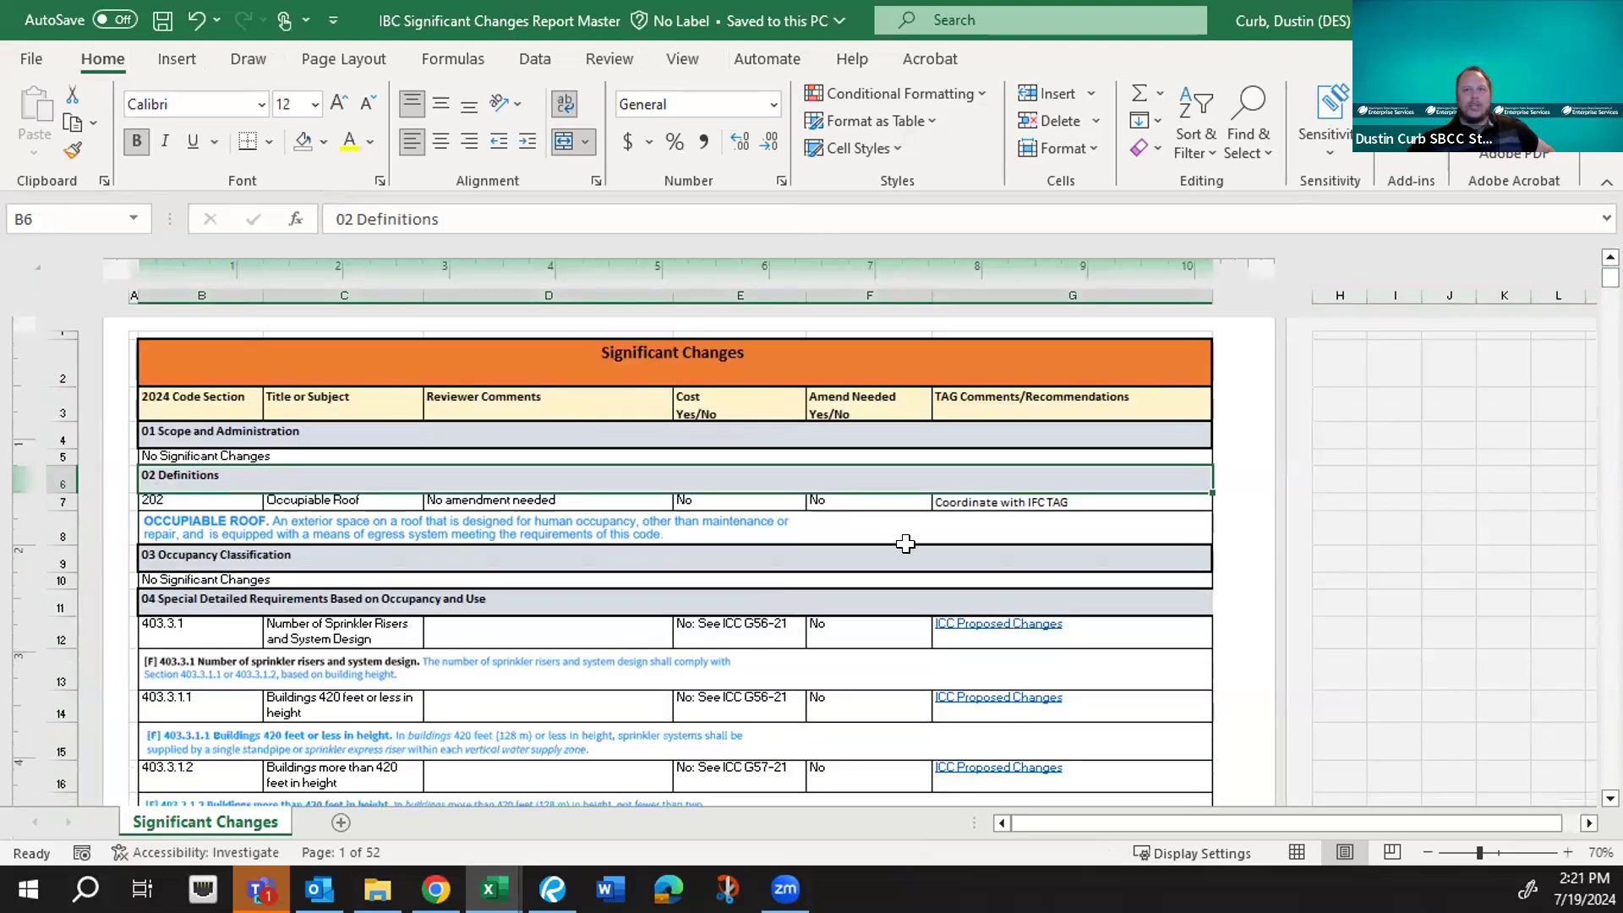
{"action": "scroll", "coordinate": [904, 546], "scroll_direction": "down", "scroll_amount": 1}
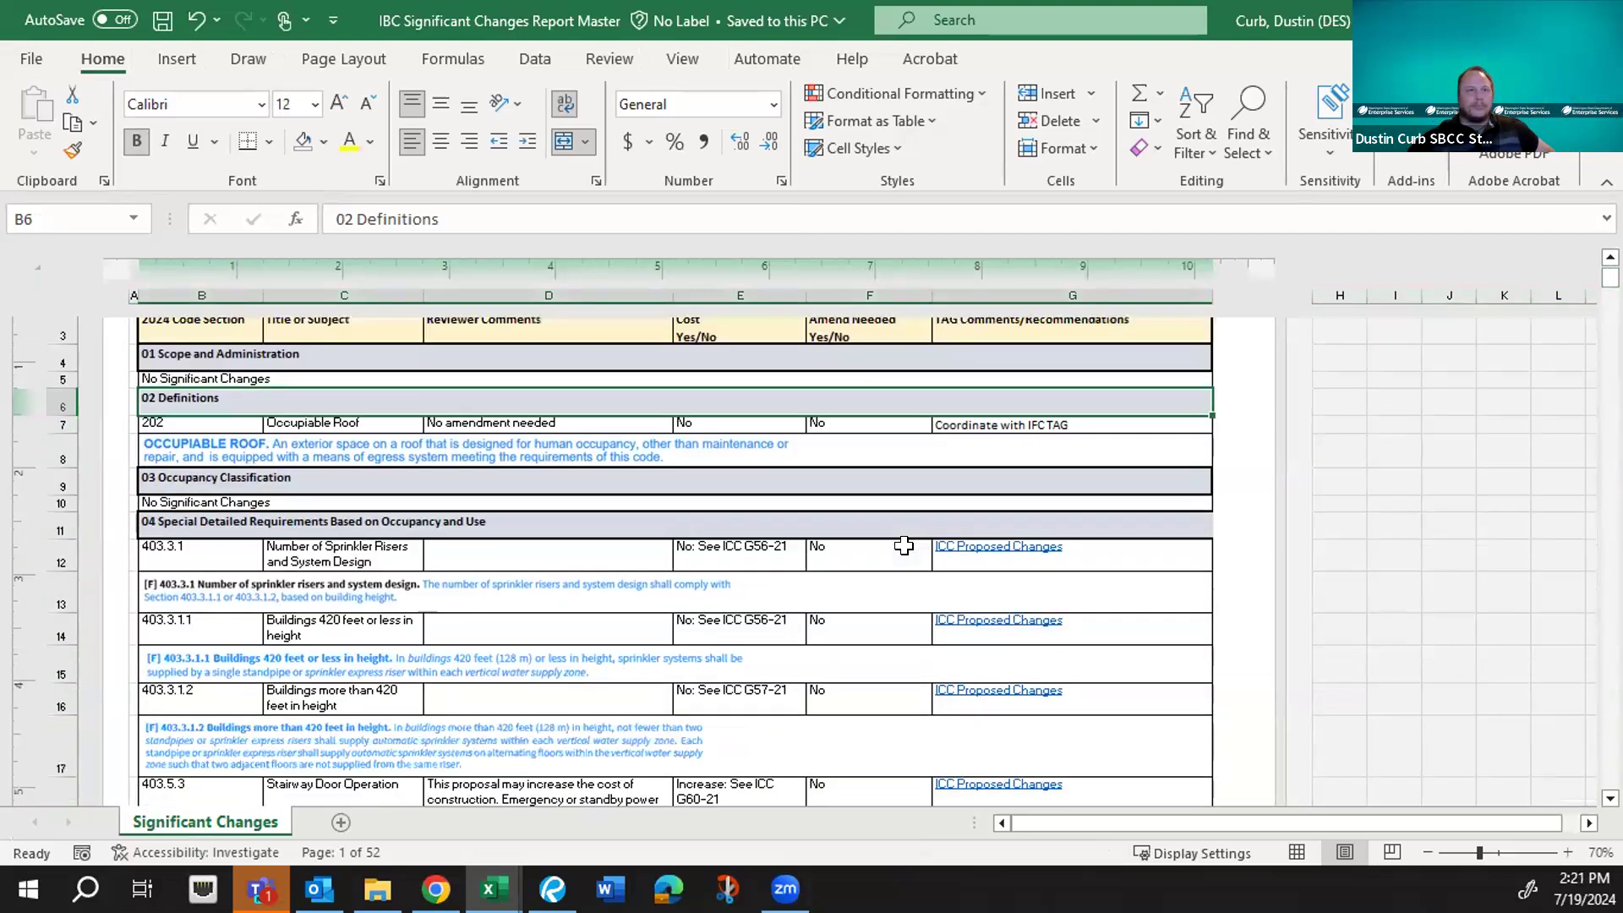
{"action": "scroll", "coordinate": [903, 545], "scroll_direction": "down", "scroll_amount": 1}
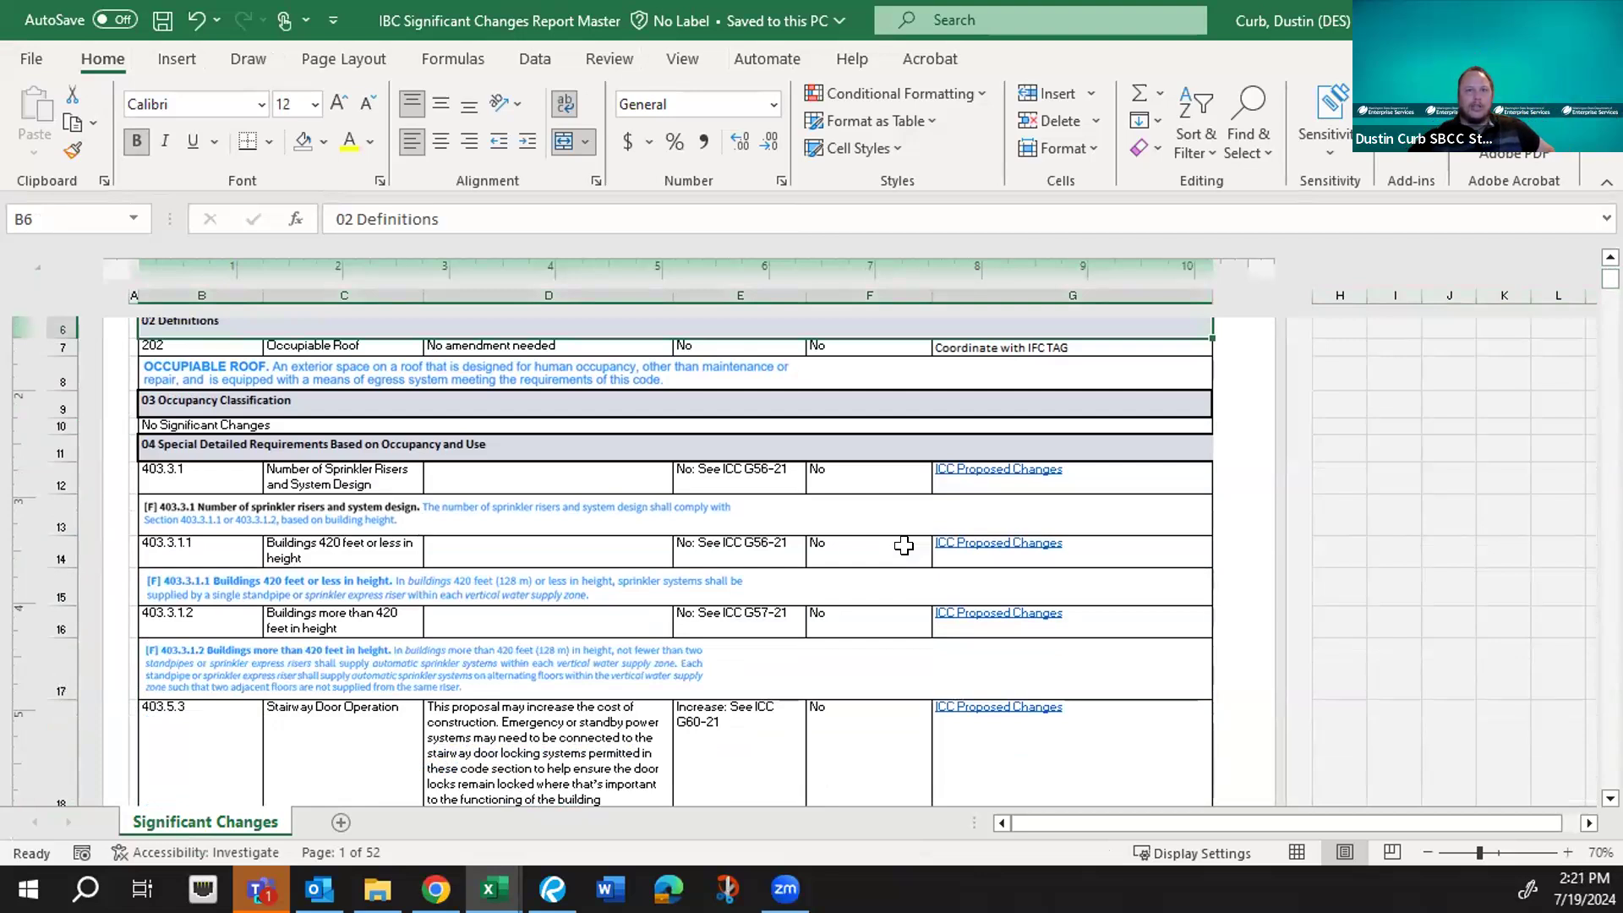
{"action": "scroll", "coordinate": [836, 526], "scroll_direction": "down", "scroll_amount": 4}
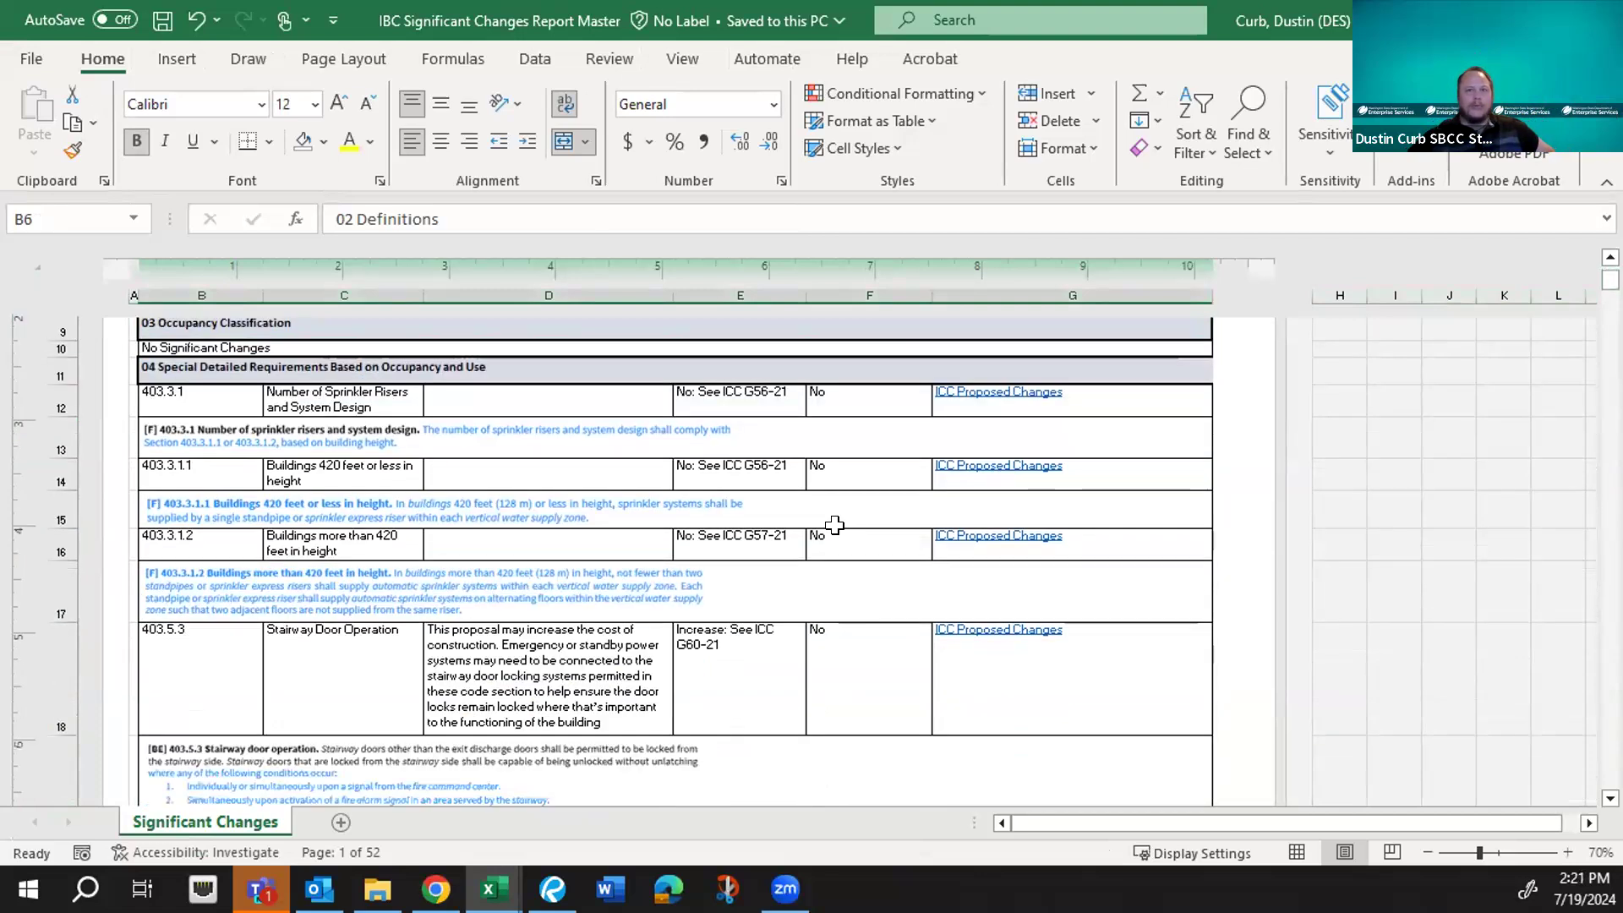
{"action": "scroll", "coordinate": [834, 525], "scroll_direction": "down", "scroll_amount": 5}
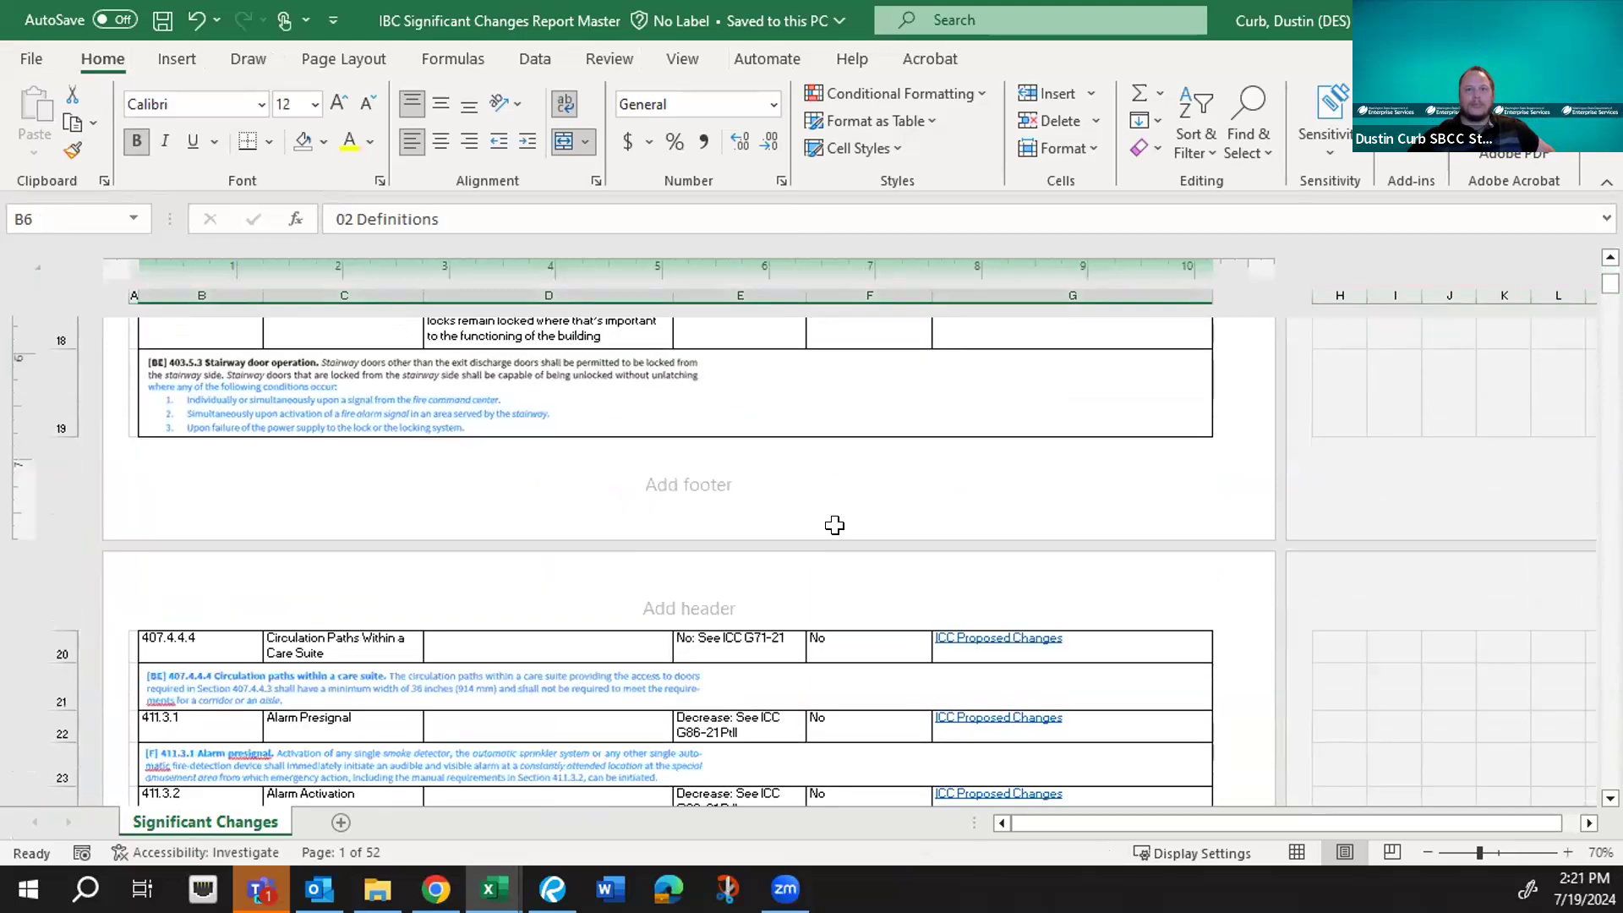
{"action": "scroll", "coordinate": [834, 525], "scroll_direction": "down", "scroll_amount": 2}
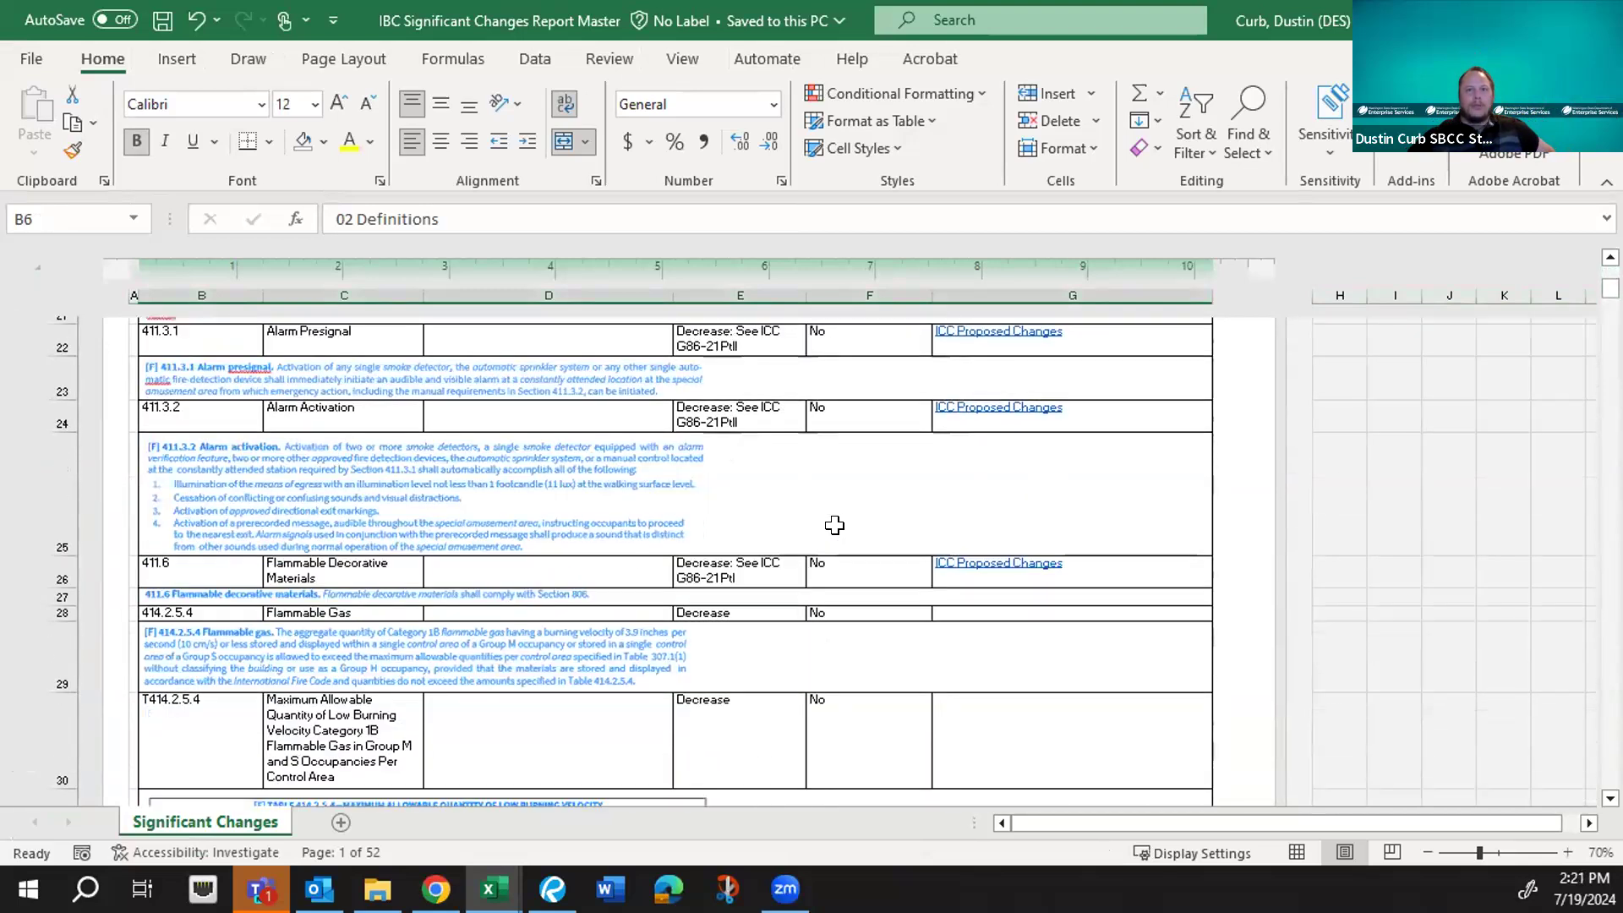
{"action": "scroll", "coordinate": [834, 525], "scroll_direction": "down", "scroll_amount": 4}
{"action": "scroll", "coordinate": [835, 525], "scroll_direction": "down", "scroll_amount": 7}
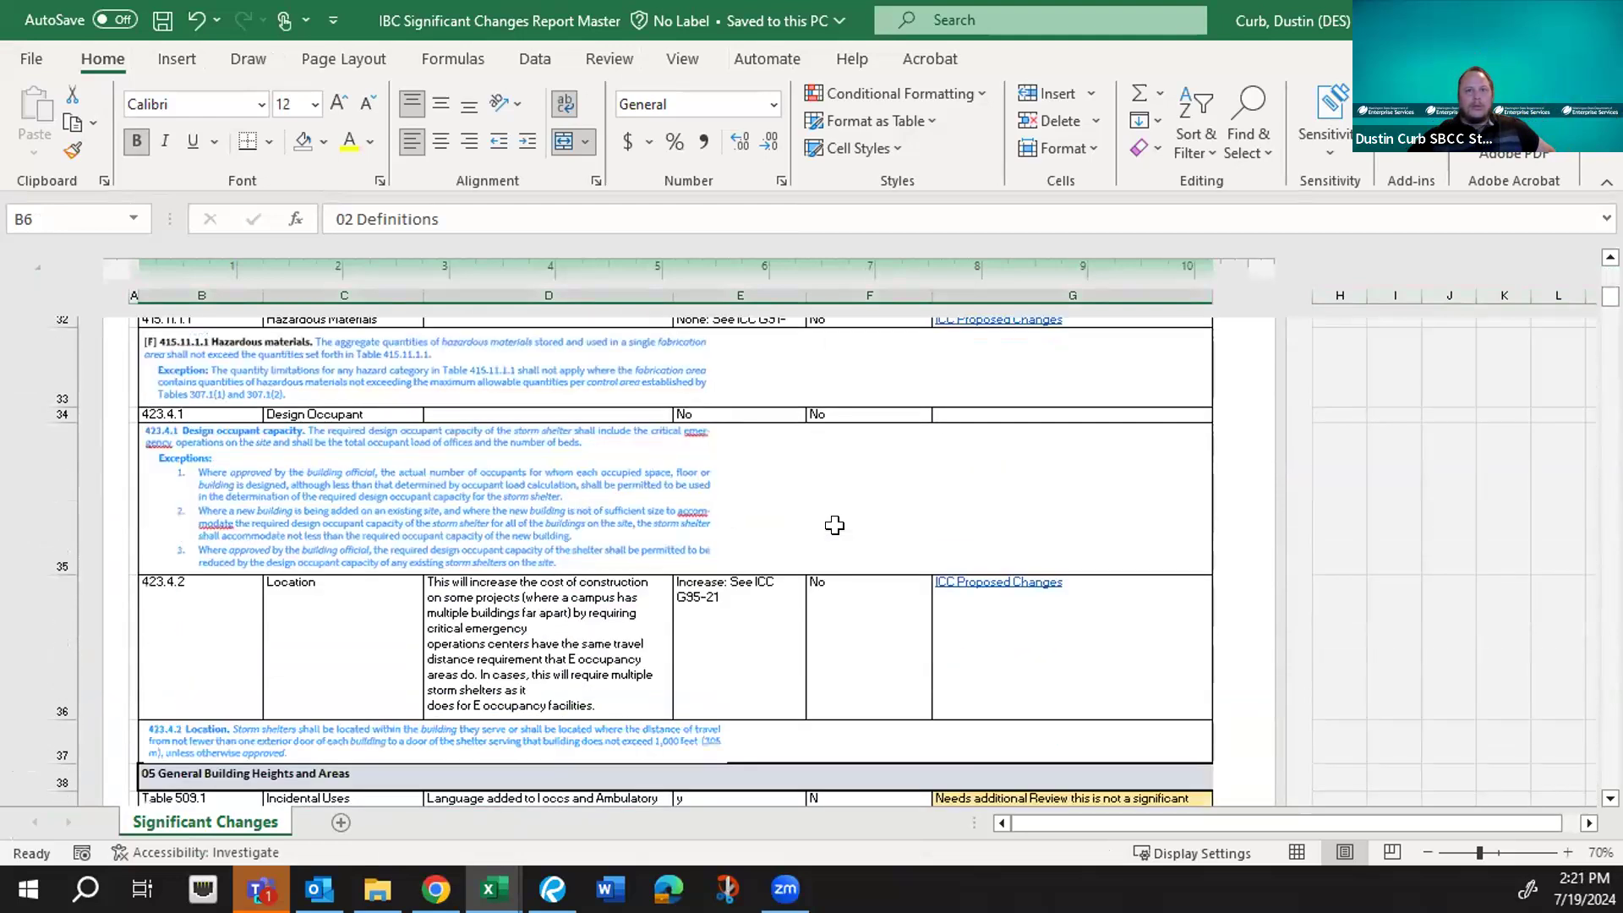
{"action": "scroll", "coordinate": [834, 525], "scroll_direction": "down", "scroll_amount": 2}
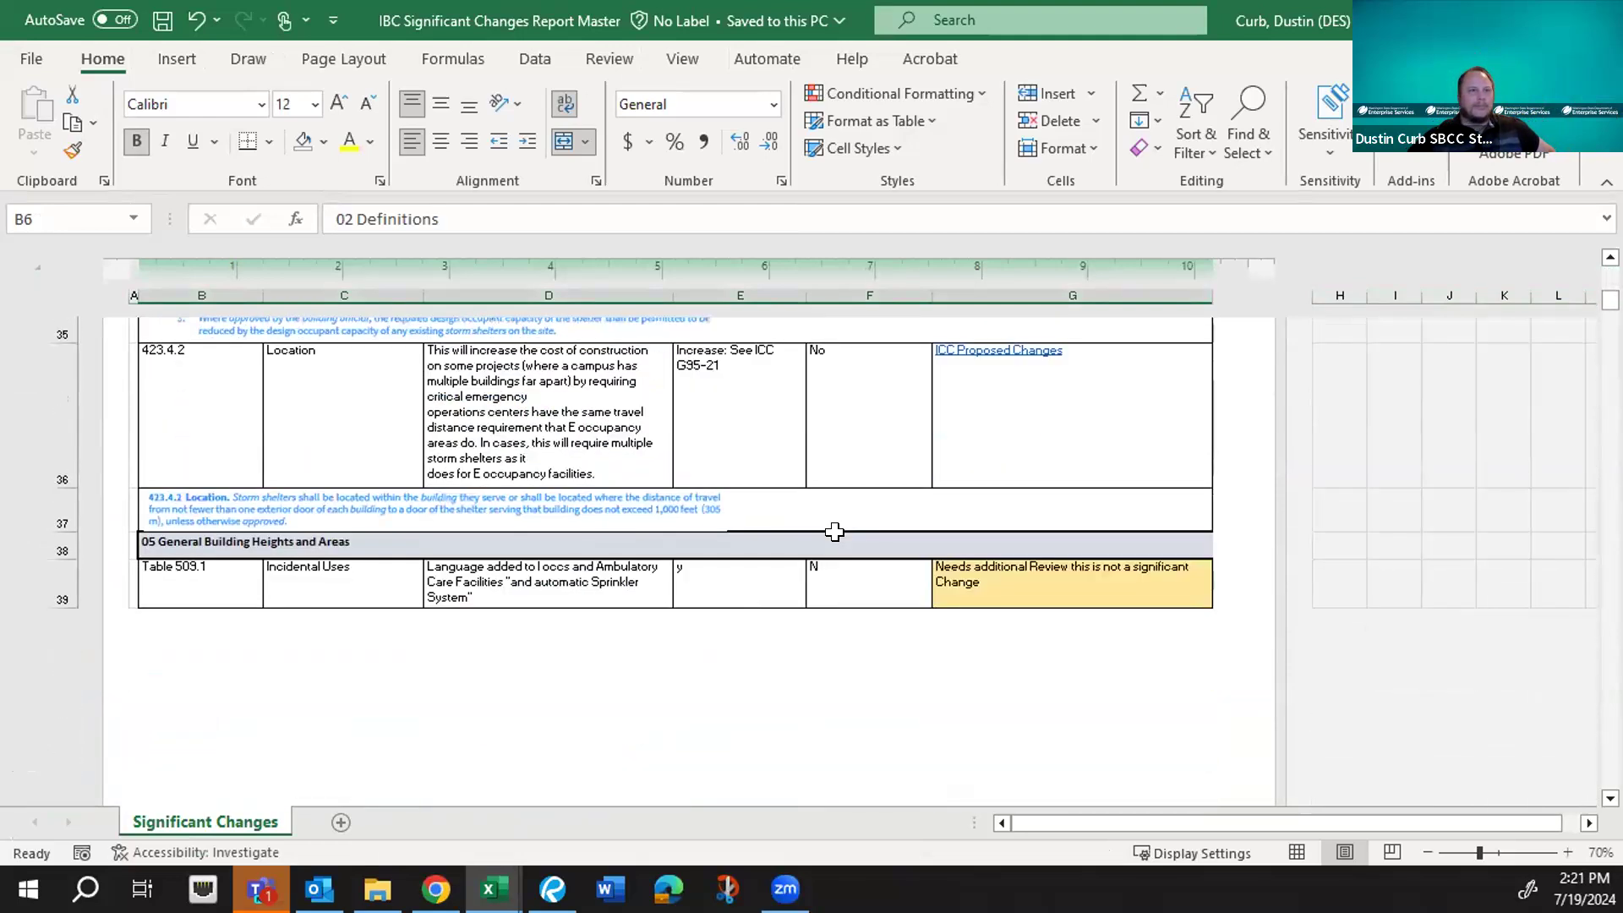
{"action": "scroll", "coordinate": [846, 529], "scroll_direction": "down", "scroll_amount": 2}
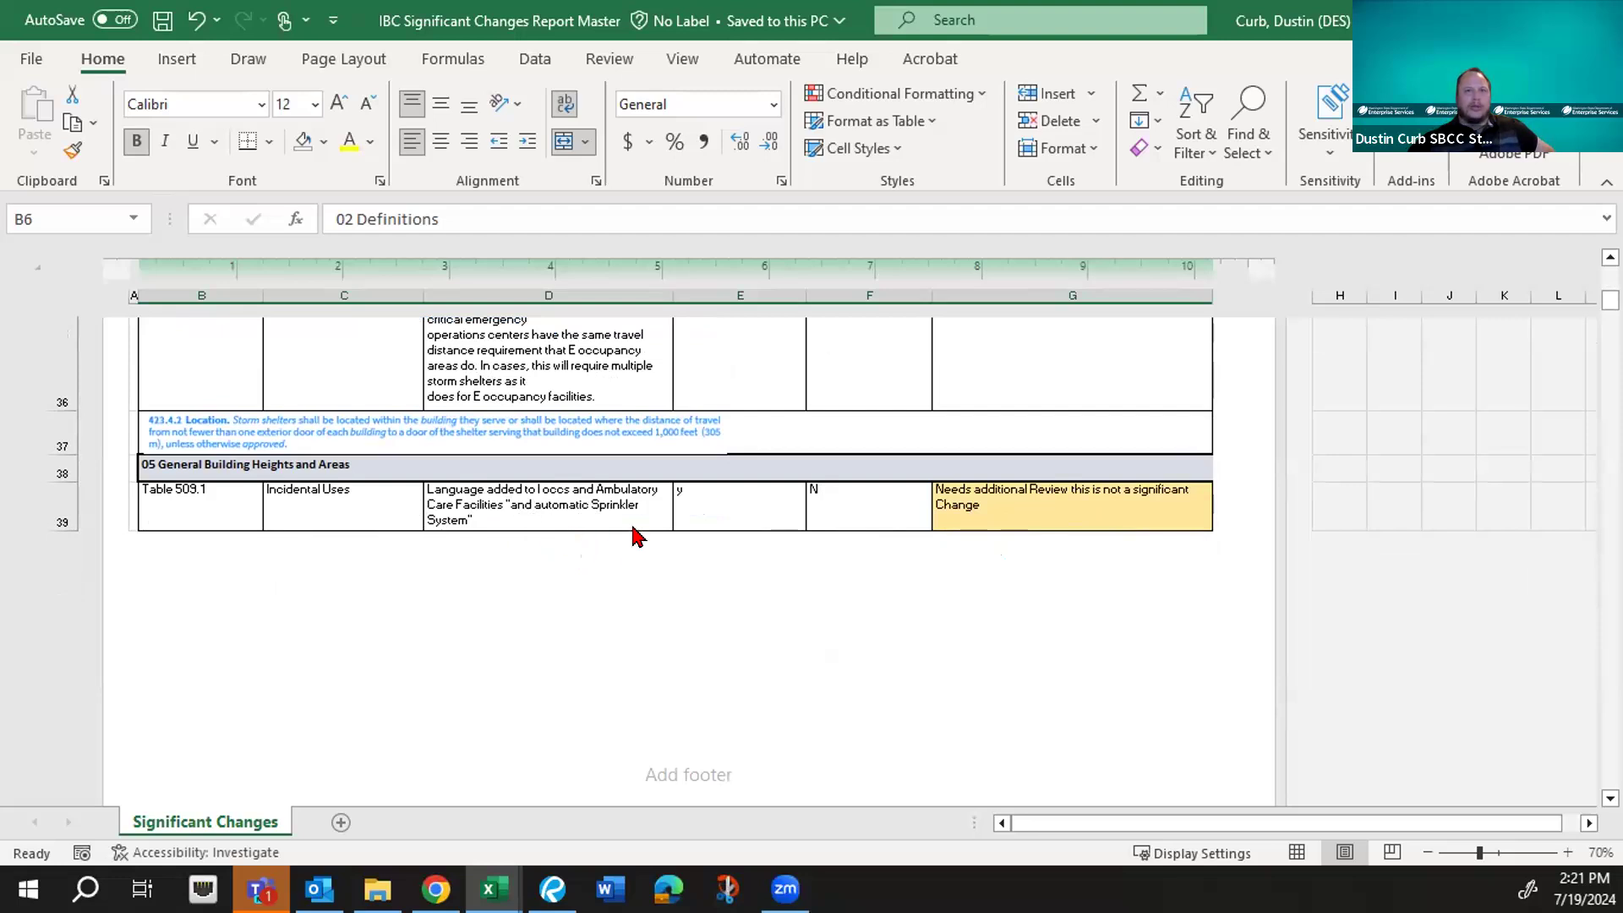
- Check the Table 509.1 Incidental Uses code text against the TAG comment on its entry
{"action": "scroll", "coordinate": [634, 536], "scroll_direction": "down", "scroll_amount": 3}
{"action": "scroll", "coordinate": [634, 535], "scroll_direction": "down", "scroll_amount": 5}
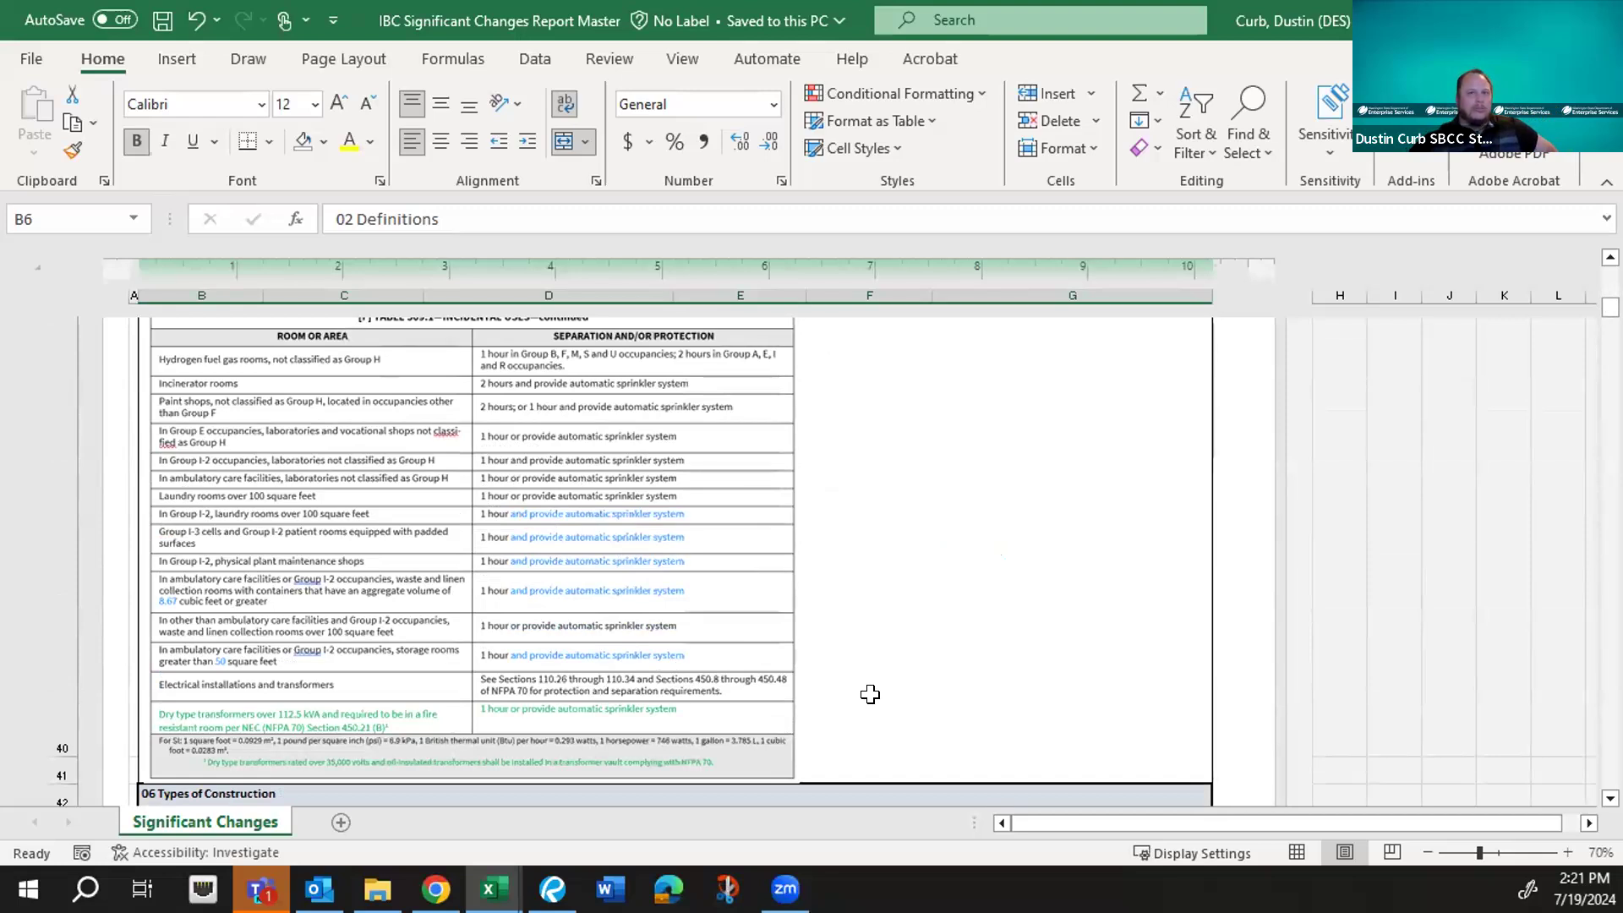
{"action": "scroll", "coordinate": [870, 694], "scroll_direction": "up", "scroll_amount": 5}
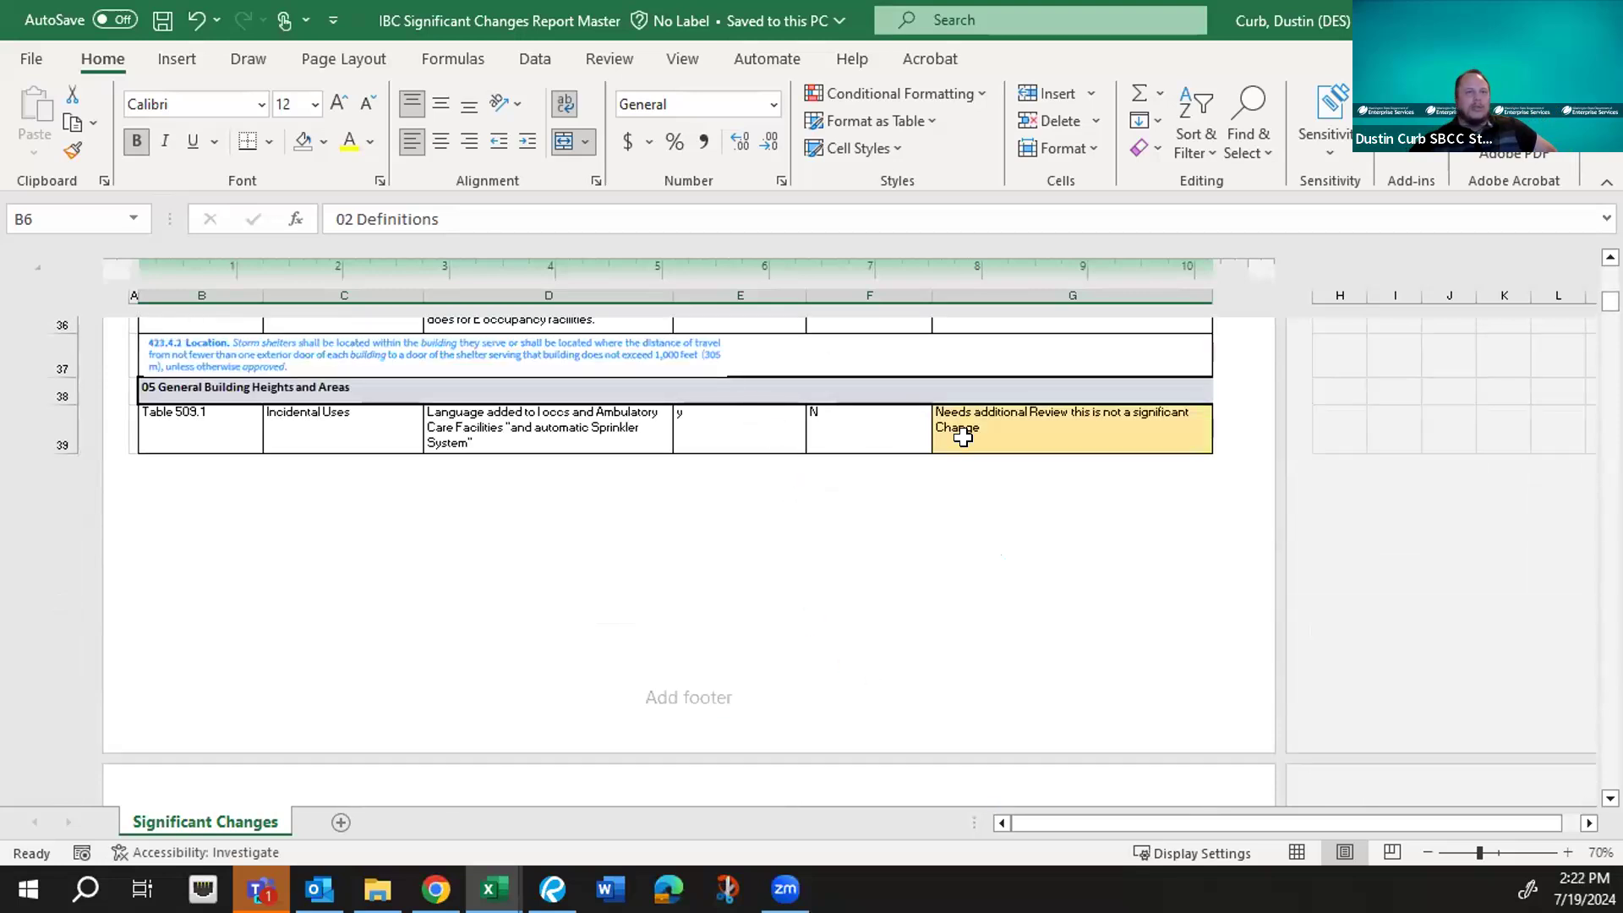
{"action": "scroll", "coordinate": [962, 437], "scroll_direction": "down", "scroll_amount": 1}
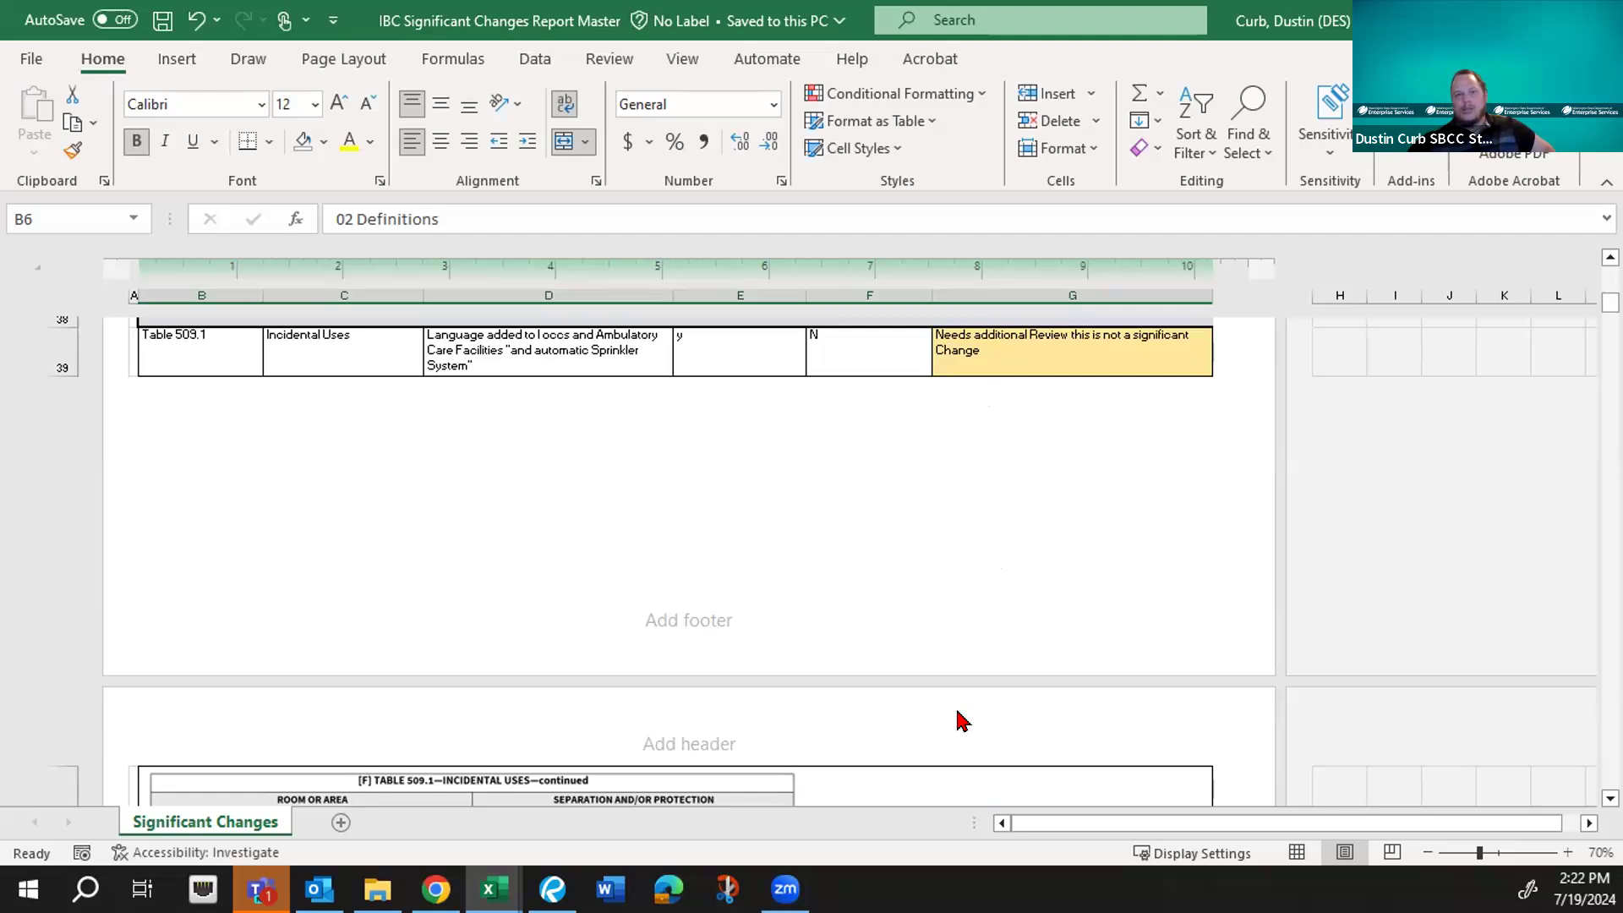
{"action": "scroll", "coordinate": [961, 719], "scroll_direction": "down", "scroll_amount": 3}
{"action": "scroll", "coordinate": [963, 721], "scroll_direction": "down", "scroll_amount": 3}
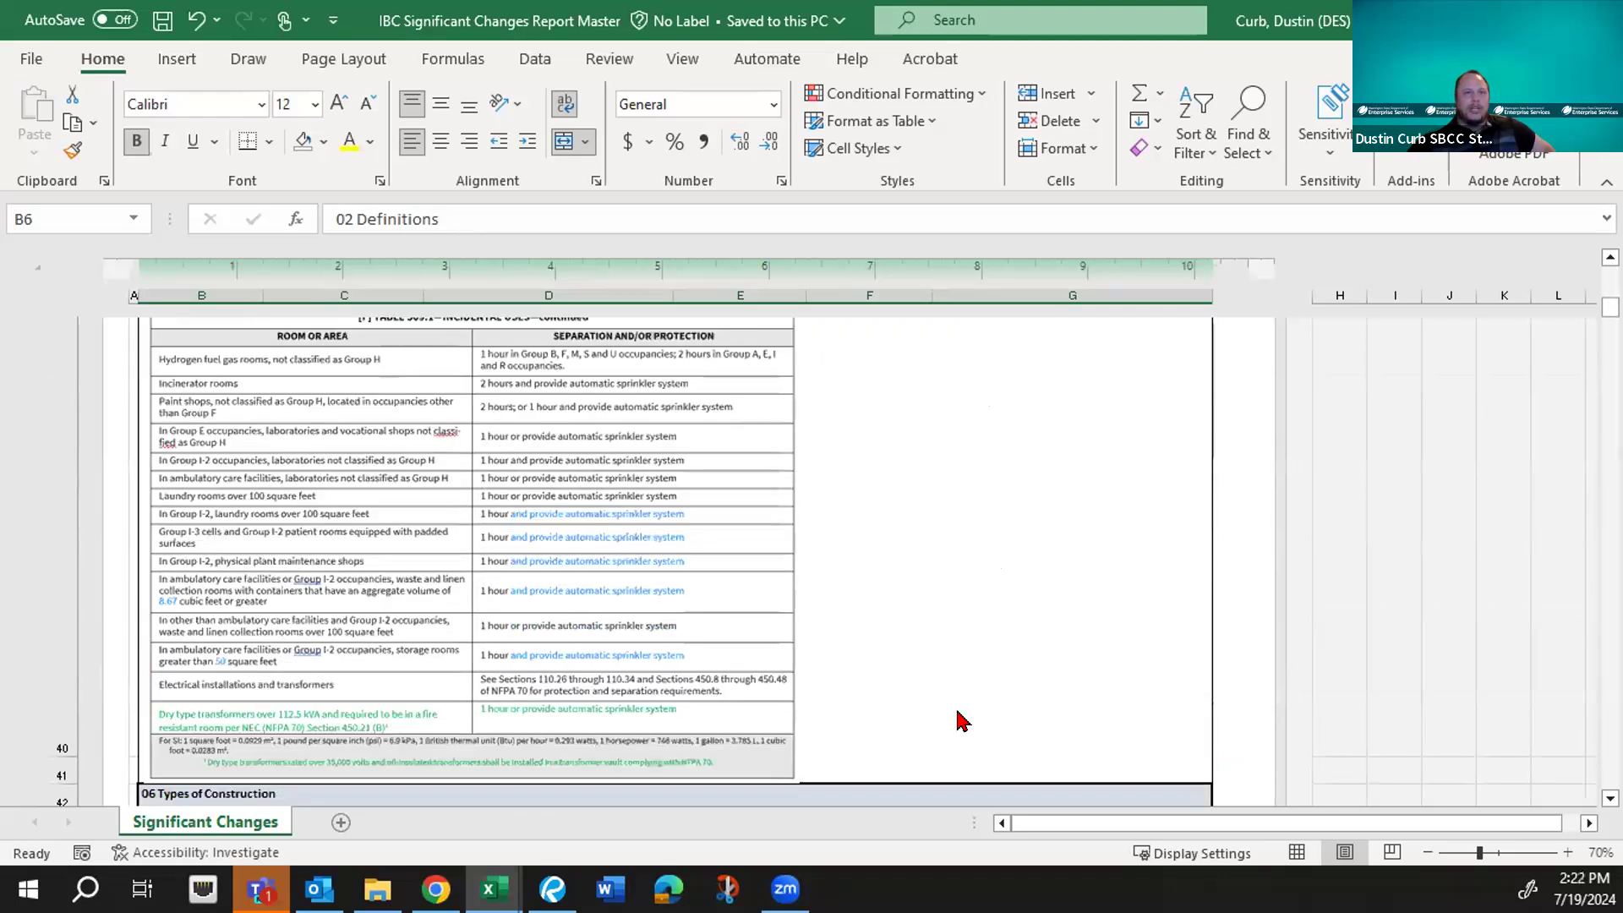
- Review the Chapter 6 and Chapter 7 entries, from Types of Construction through 704.2, 705.7.1 and 706.1.2 to the 710.4 Continuity exception
{"action": "scroll", "coordinate": [962, 720], "scroll_direction": "down", "scroll_amount": 1}
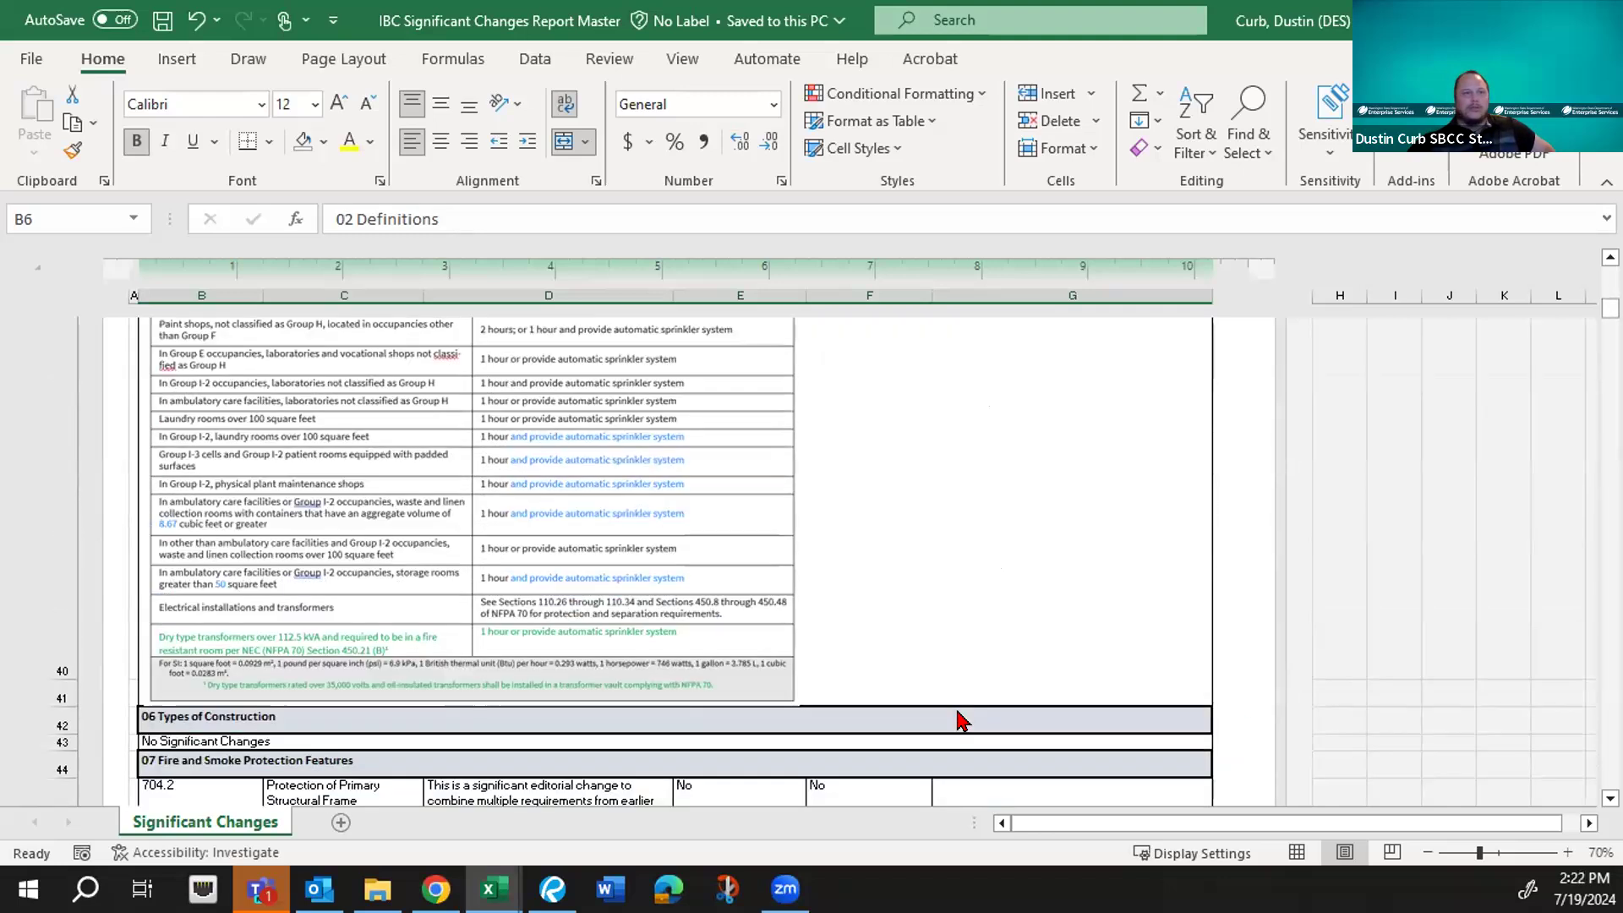
{"action": "scroll", "coordinate": [950, 703], "scroll_direction": "down", "scroll_amount": 1}
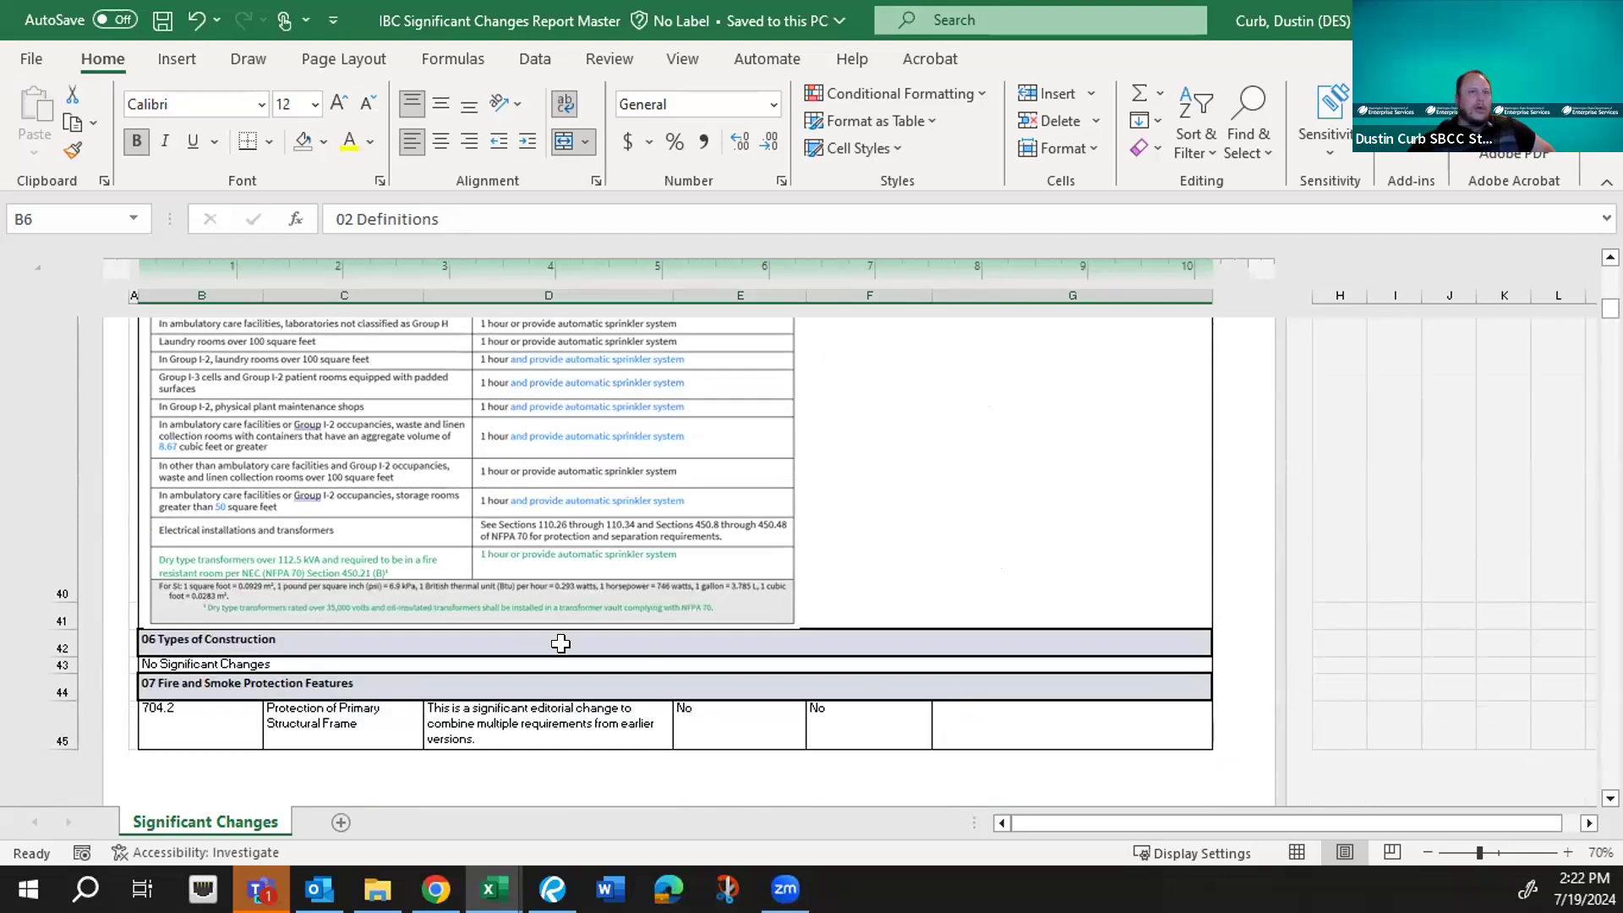
{"action": "scroll", "coordinate": [795, 652], "scroll_direction": "down", "scroll_amount": 1}
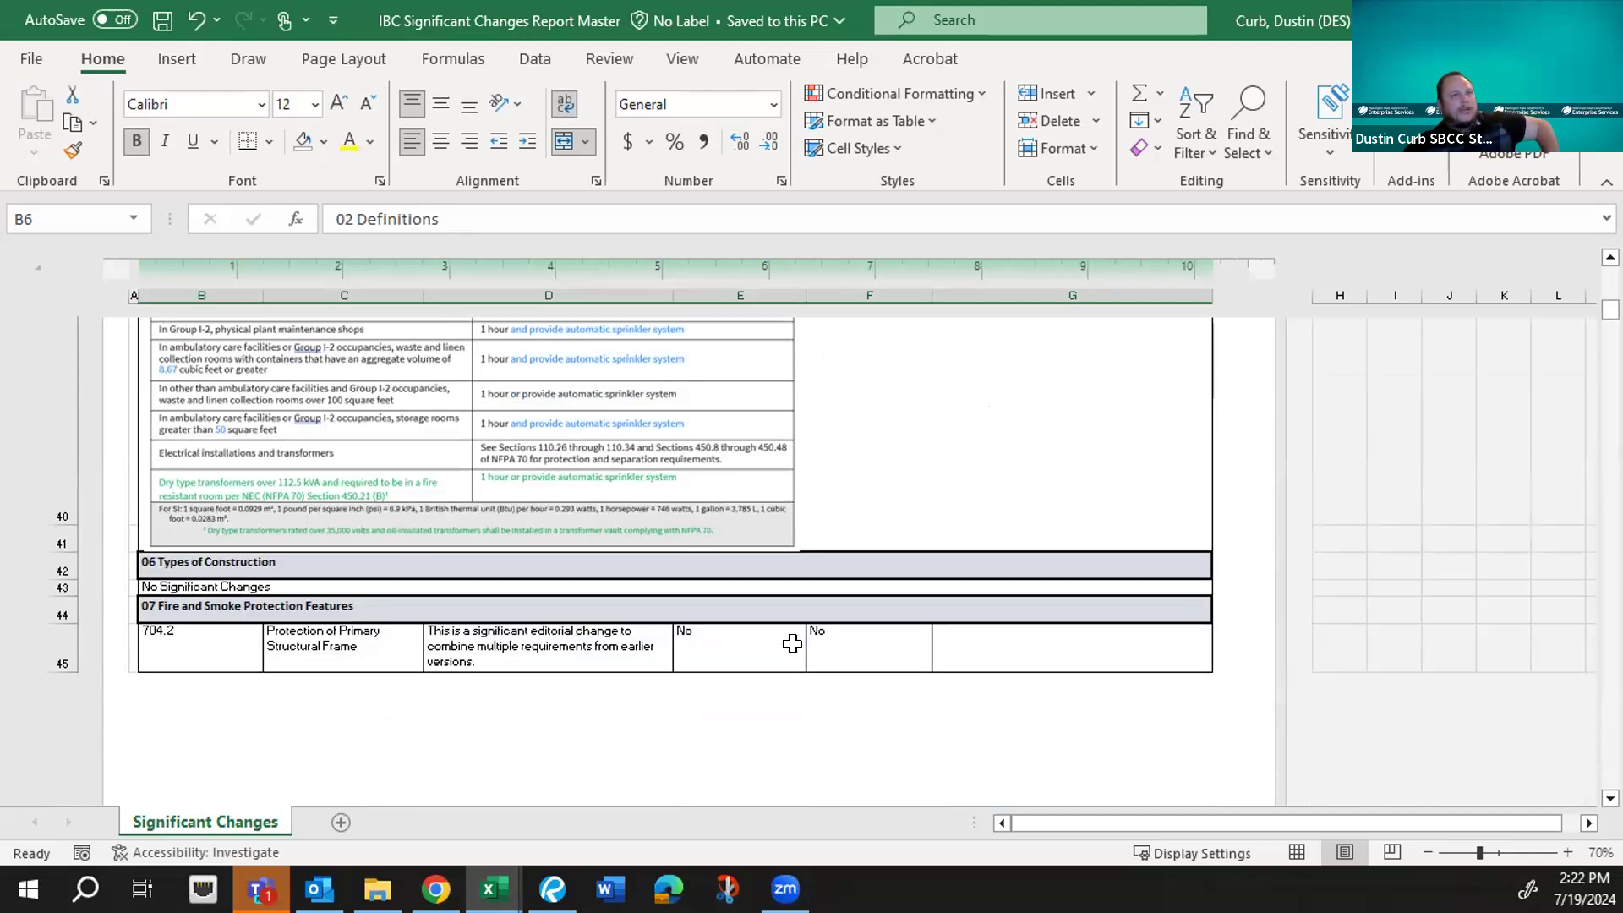
{"action": "scroll", "coordinate": [793, 645], "scroll_direction": "down", "scroll_amount": 1}
{"action": "scroll", "coordinate": [792, 644], "scroll_direction": "down", "scroll_amount": 1}
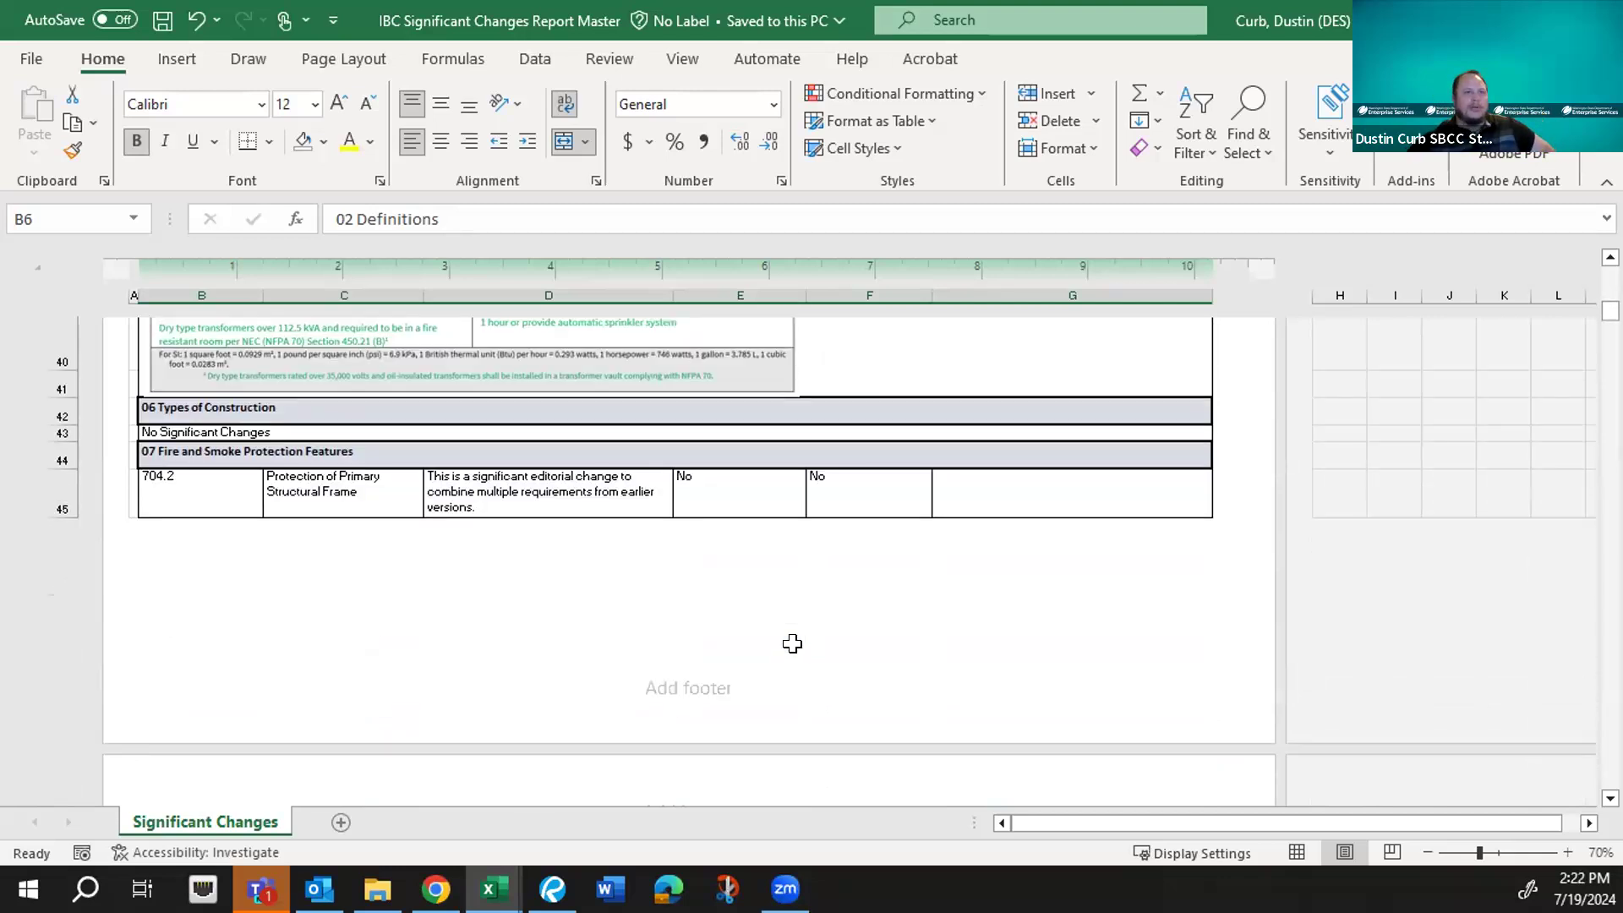
{"action": "scroll", "coordinate": [791, 644], "scroll_direction": "down", "scroll_amount": 5}
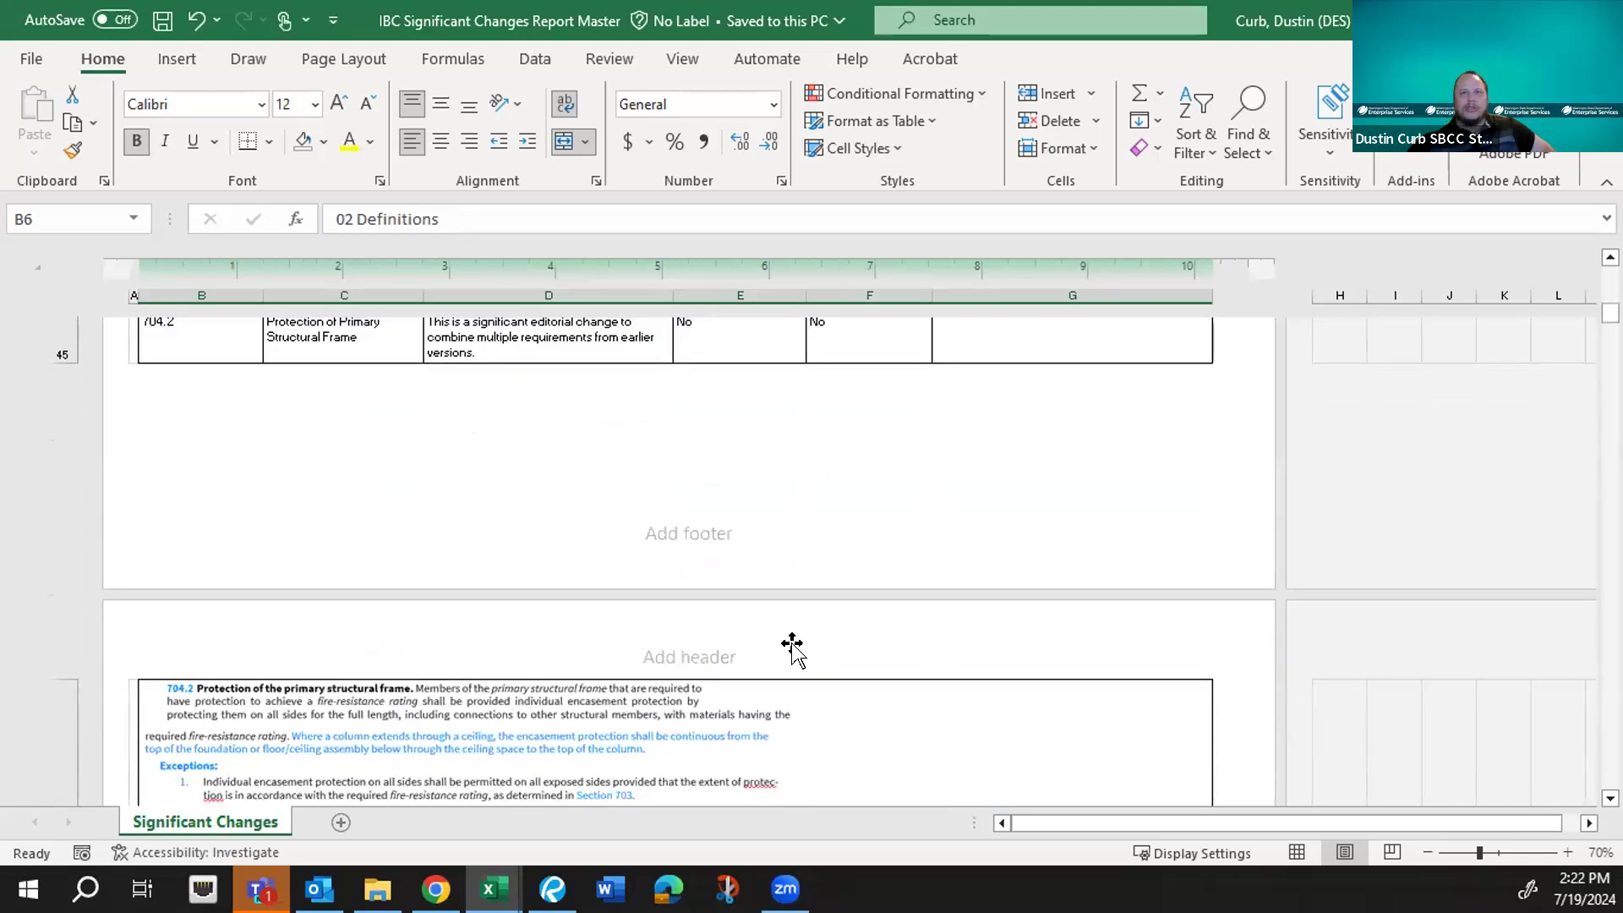
{"action": "scroll", "coordinate": [792, 643], "scroll_direction": "down", "scroll_amount": 6}
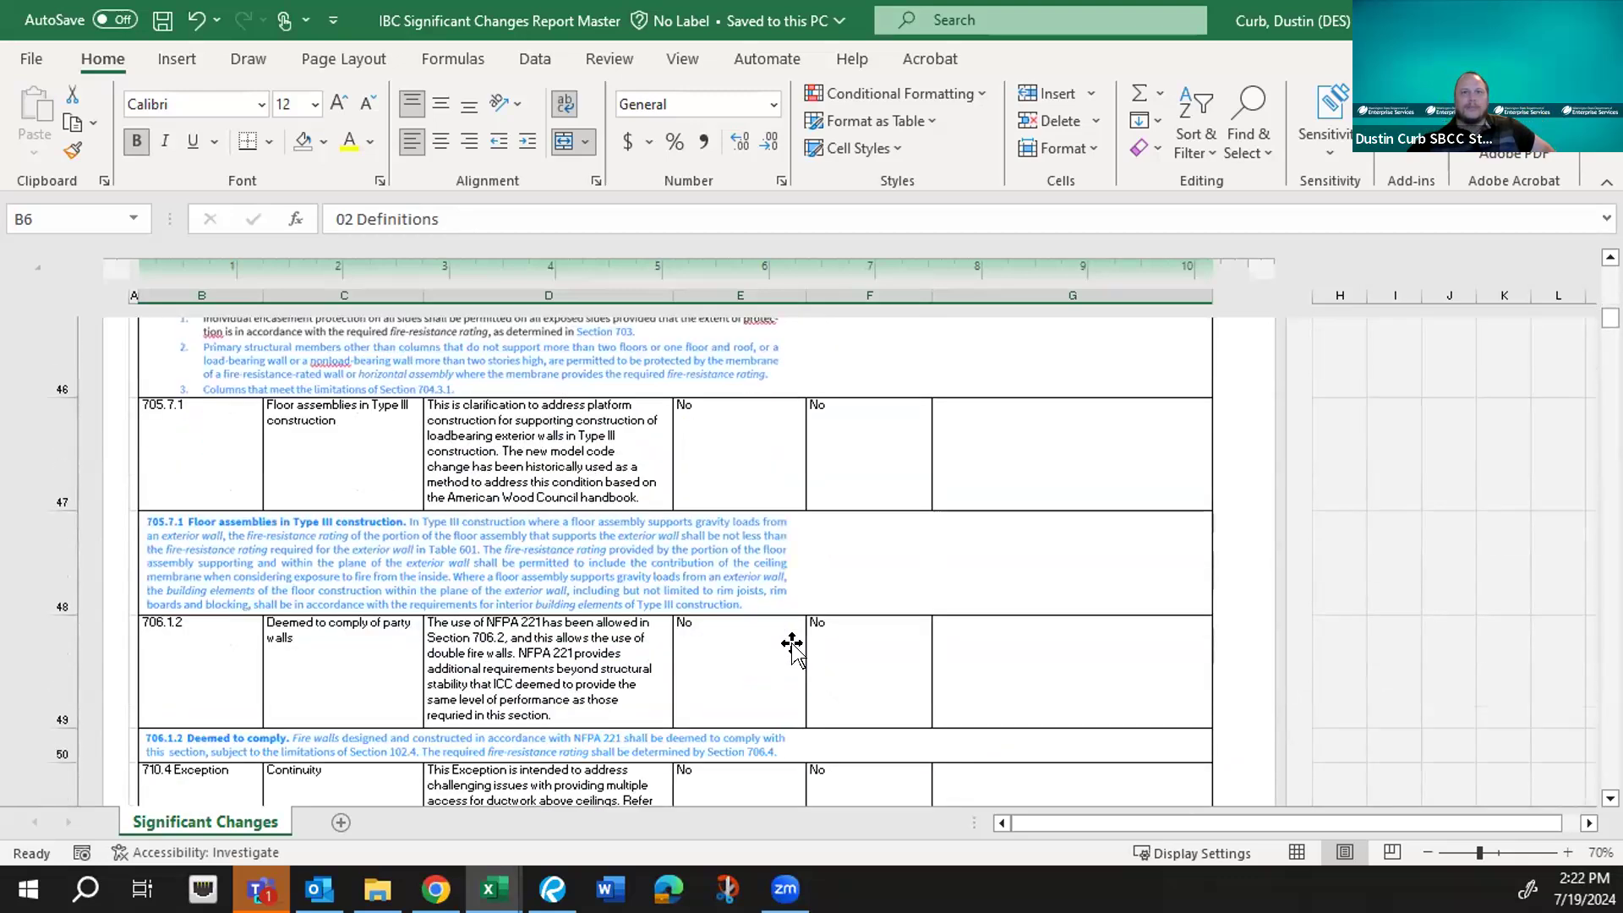
{"action": "scroll", "coordinate": [792, 644], "scroll_direction": "down", "scroll_amount": 1}
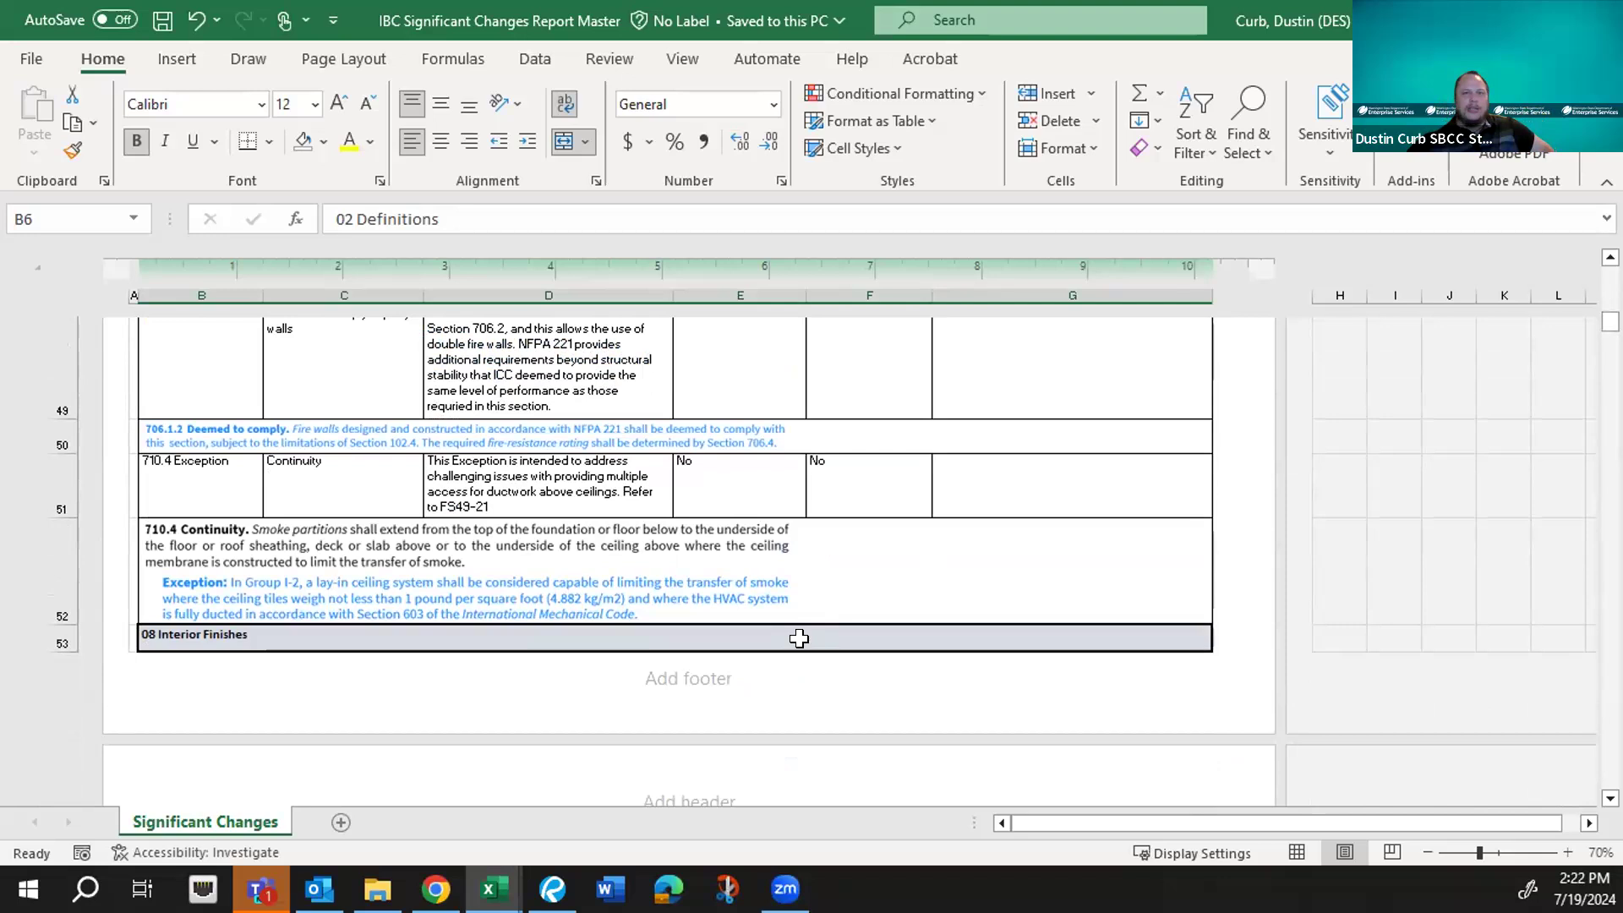
- Review the 803.13 interior finish entry and the Chapter 9 entries from 903.2.2.2 through the 907.2.1 Group A fire alarm text
{"action": "scroll", "coordinate": [799, 638], "scroll_direction": "down", "scroll_amount": 3}
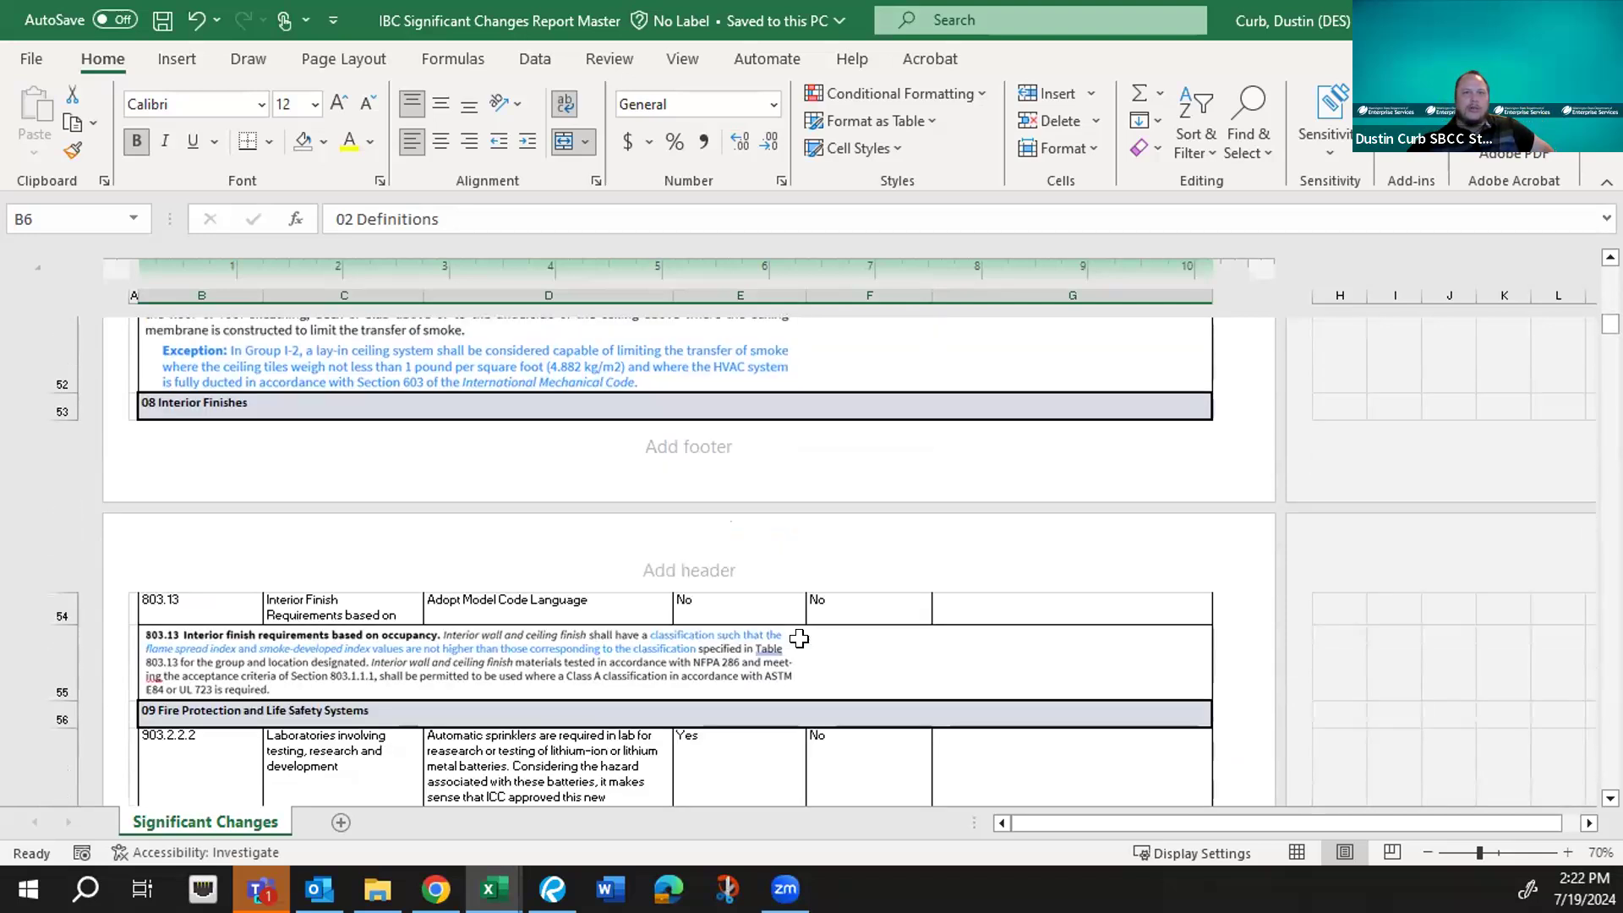
{"action": "scroll", "coordinate": [798, 638], "scroll_direction": "down", "scroll_amount": 3}
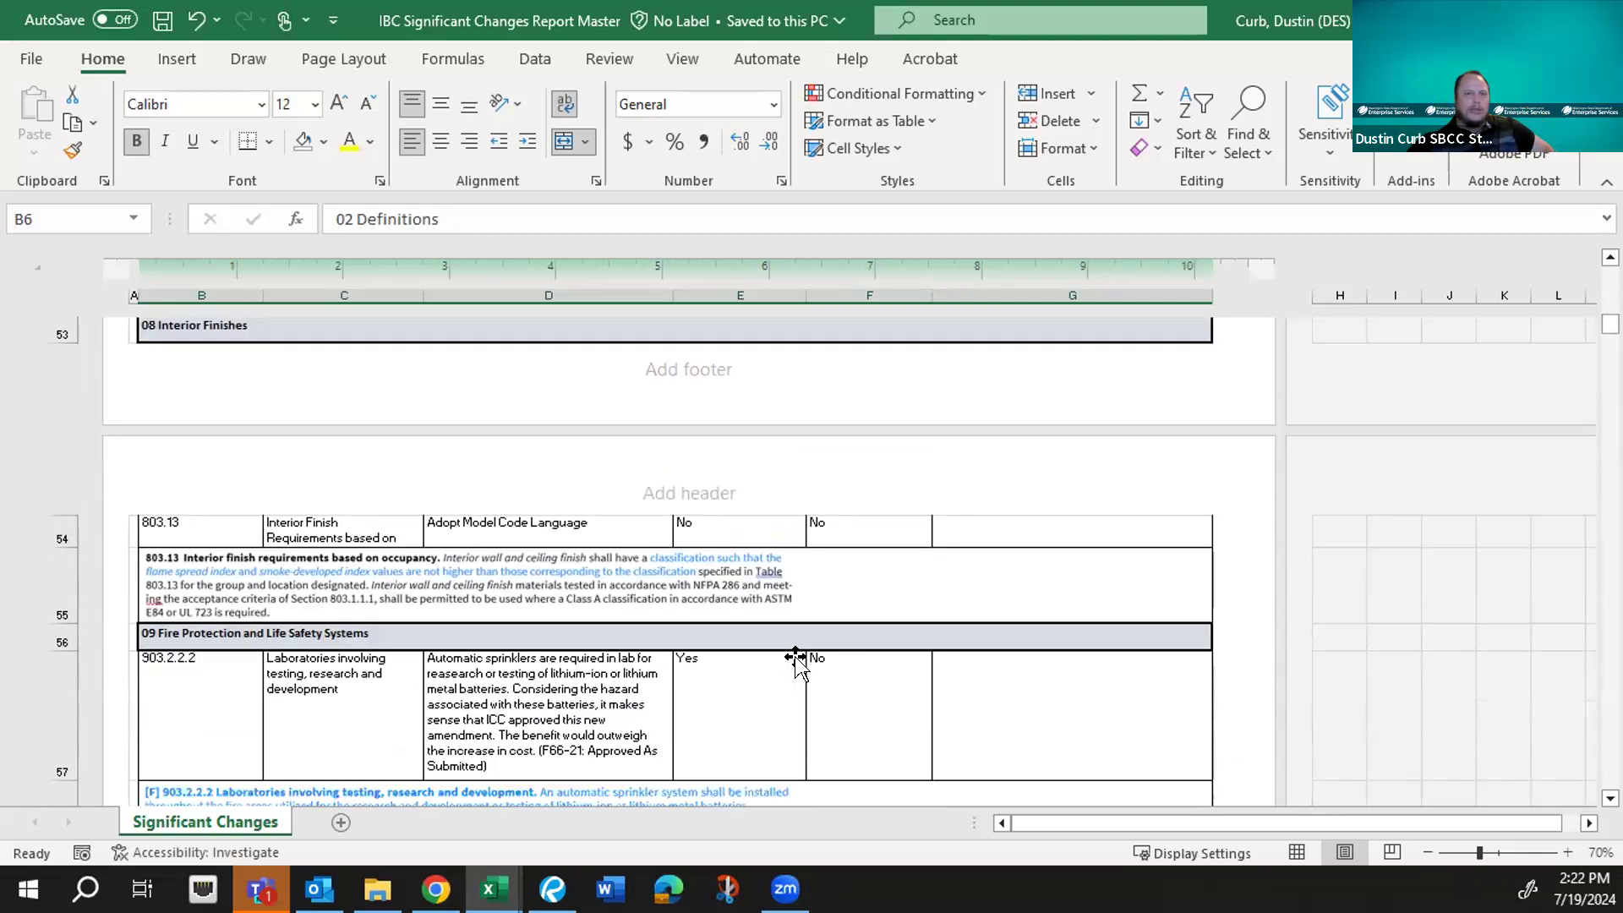
{"action": "scroll", "coordinate": [795, 657], "scroll_direction": "down", "scroll_amount": 5}
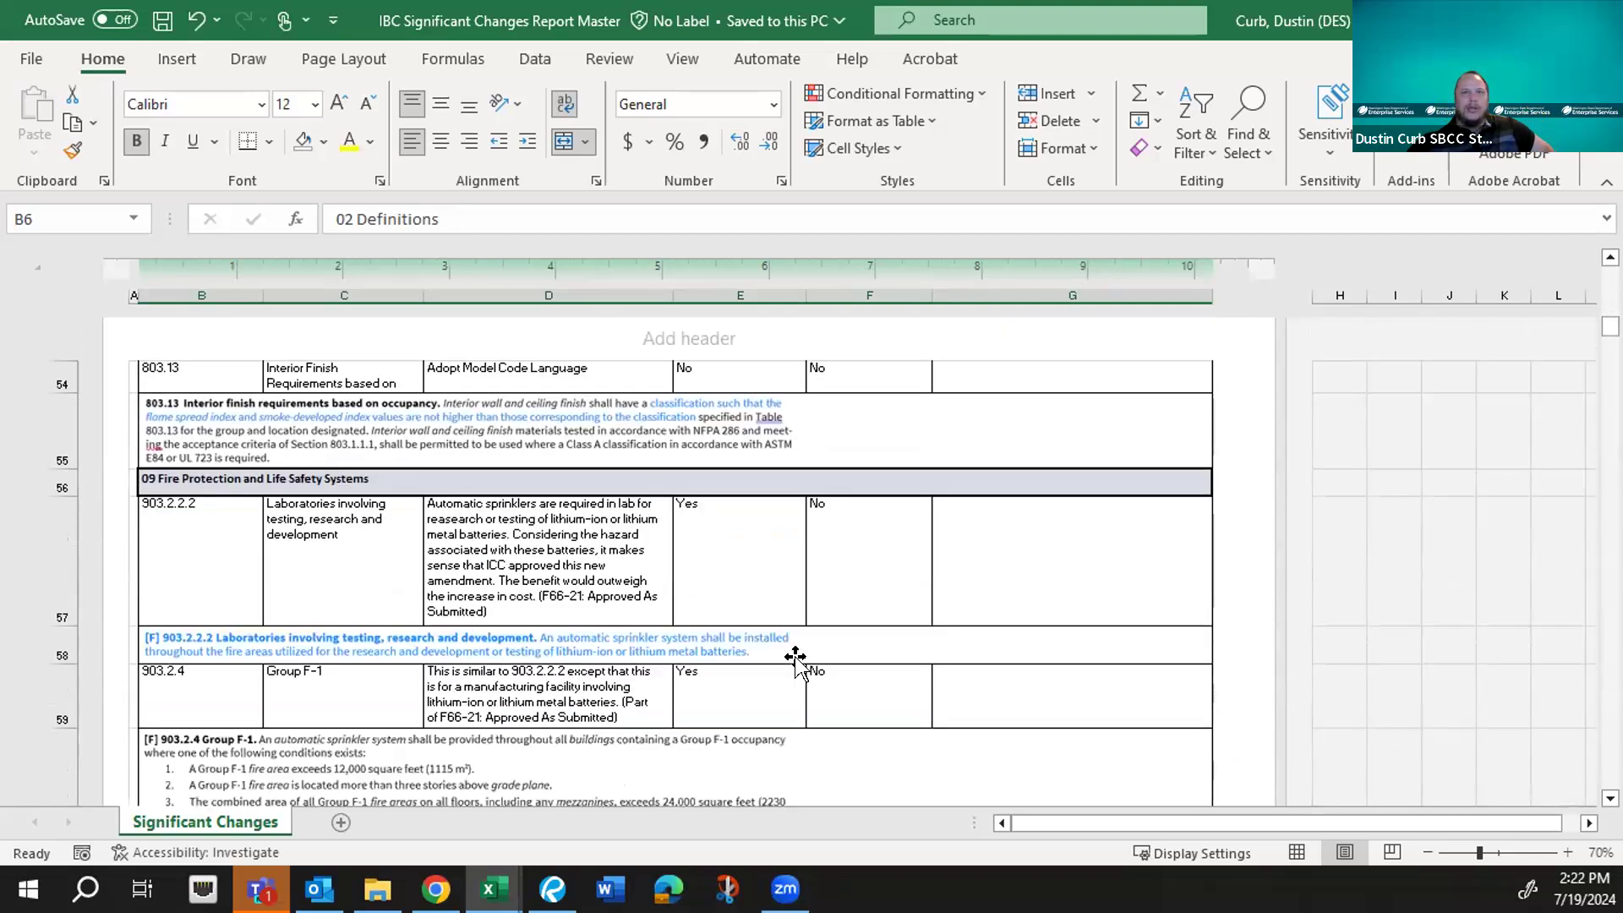
{"action": "scroll", "coordinate": [794, 657], "scroll_direction": "down", "scroll_amount": 3}
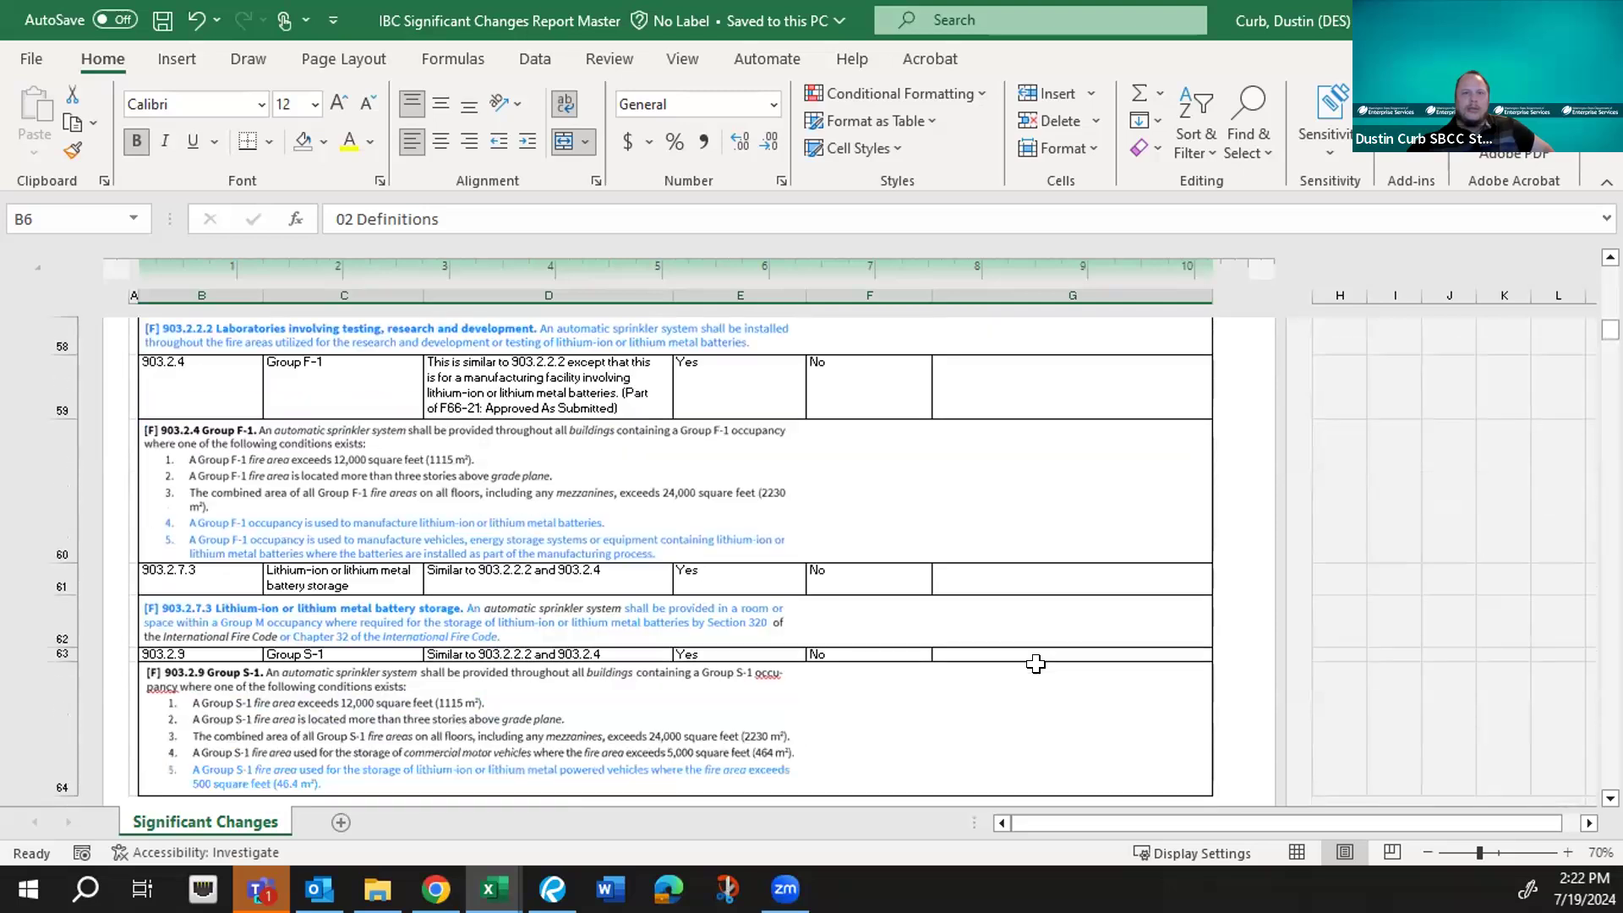
{"action": "scroll", "coordinate": [1035, 663], "scroll_direction": "down", "scroll_amount": 5}
{"action": "scroll", "coordinate": [1035, 663], "scroll_direction": "down", "scroll_amount": 3}
{"action": "scroll", "coordinate": [1035, 664], "scroll_direction": "down", "scroll_amount": 9}
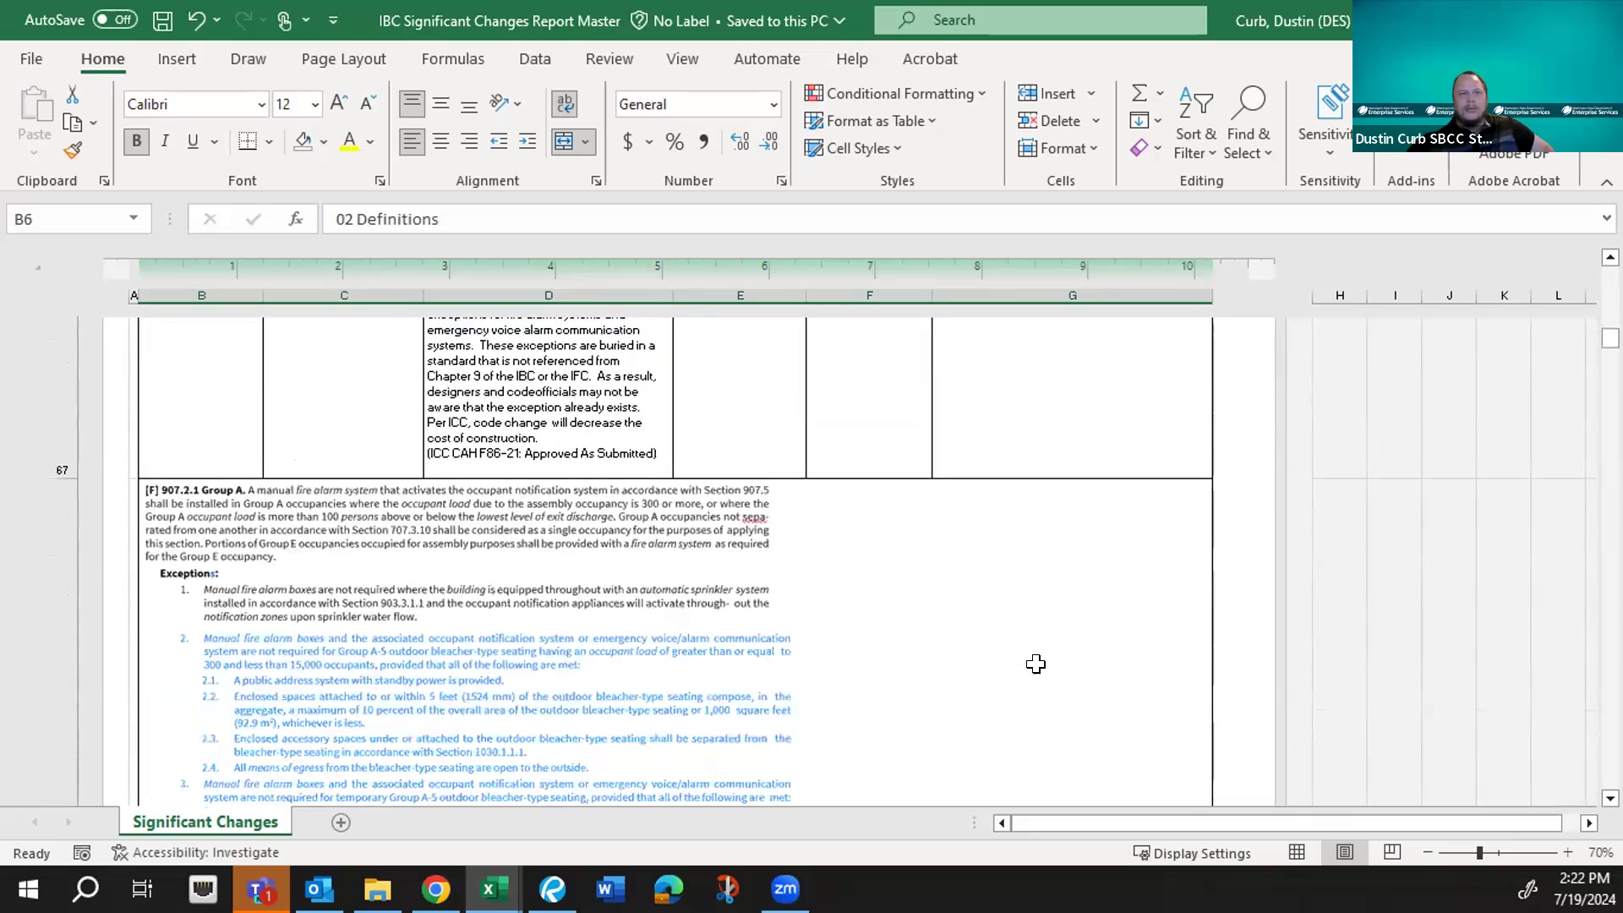
- Review the rest of the 907.2.1 exceptions and the lithium battery fire alarm entries from 907.2.2.2 through 907.2.10.2
{"action": "scroll", "coordinate": [1036, 663], "scroll_direction": "down", "scroll_amount": 5}
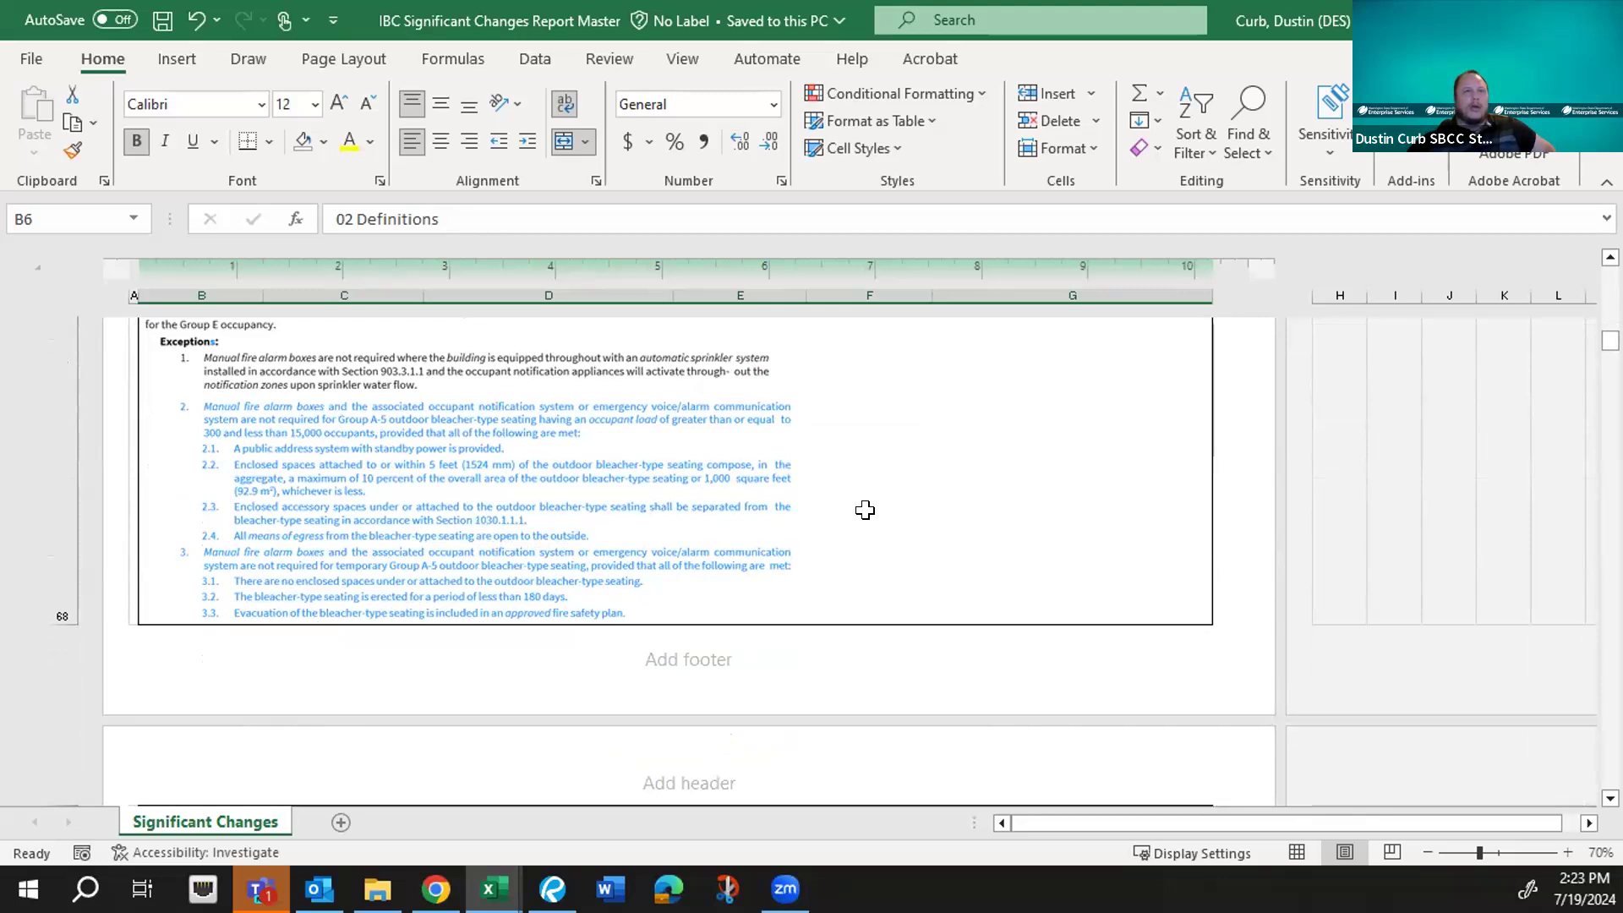
{"action": "scroll", "coordinate": [864, 509], "scroll_direction": "down", "scroll_amount": 4}
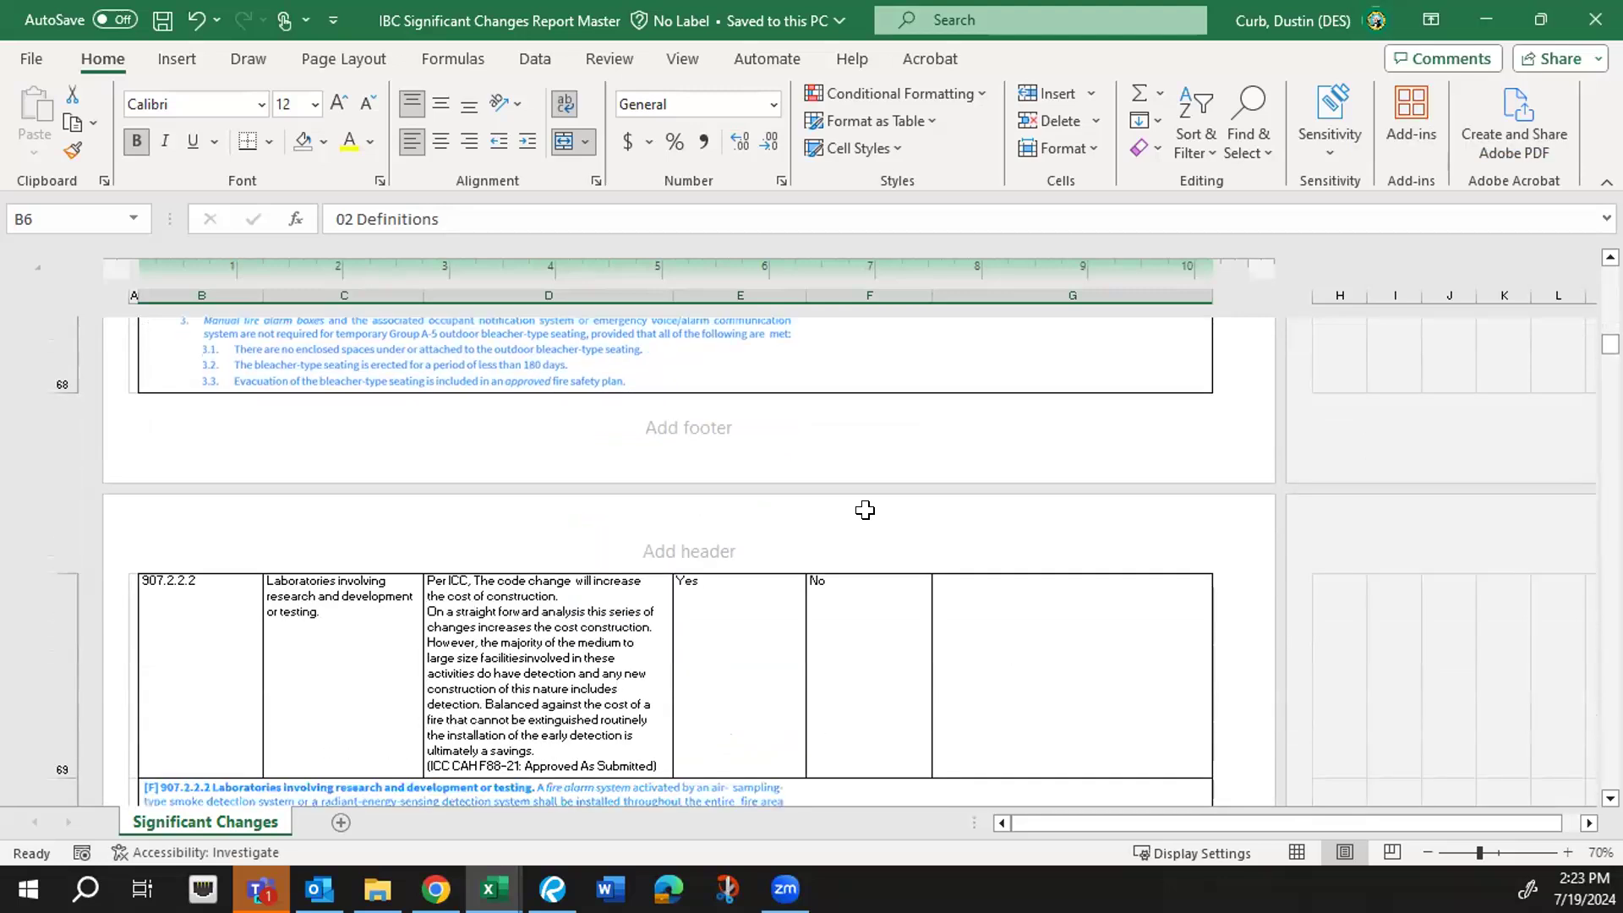
{"action": "scroll", "coordinate": [865, 510], "scroll_direction": "down", "scroll_amount": 1}
{"action": "scroll", "coordinate": [864, 509], "scroll_direction": "down", "scroll_amount": 1}
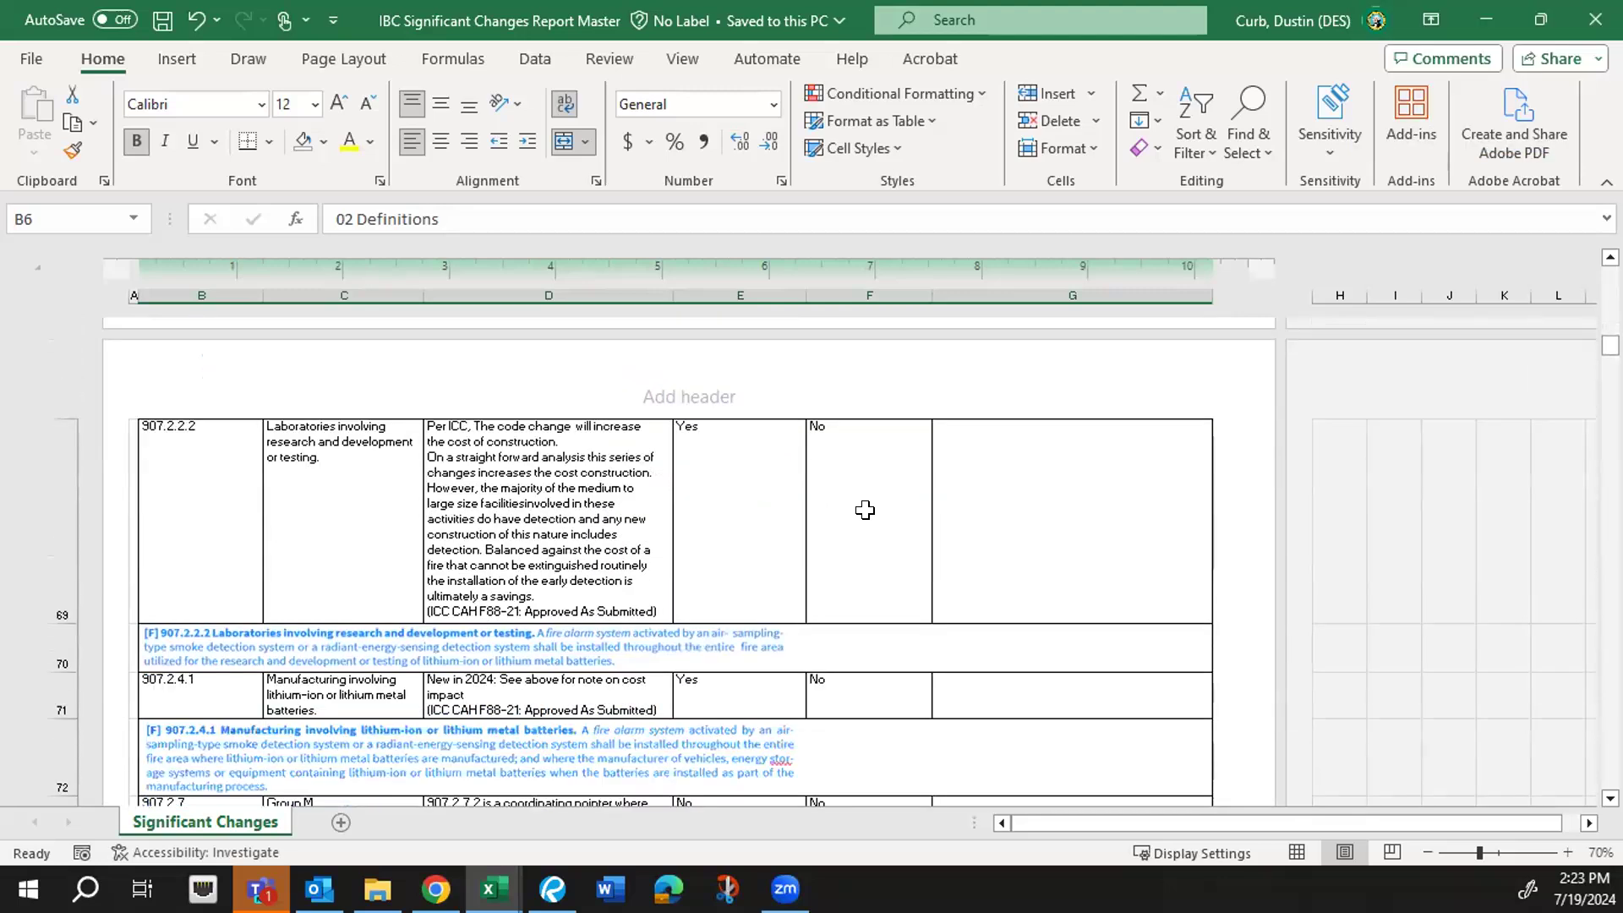
{"action": "scroll", "coordinate": [864, 510], "scroll_direction": "down", "scroll_amount": 1}
{"action": "scroll", "coordinate": [865, 509], "scroll_direction": "down", "scroll_amount": 1}
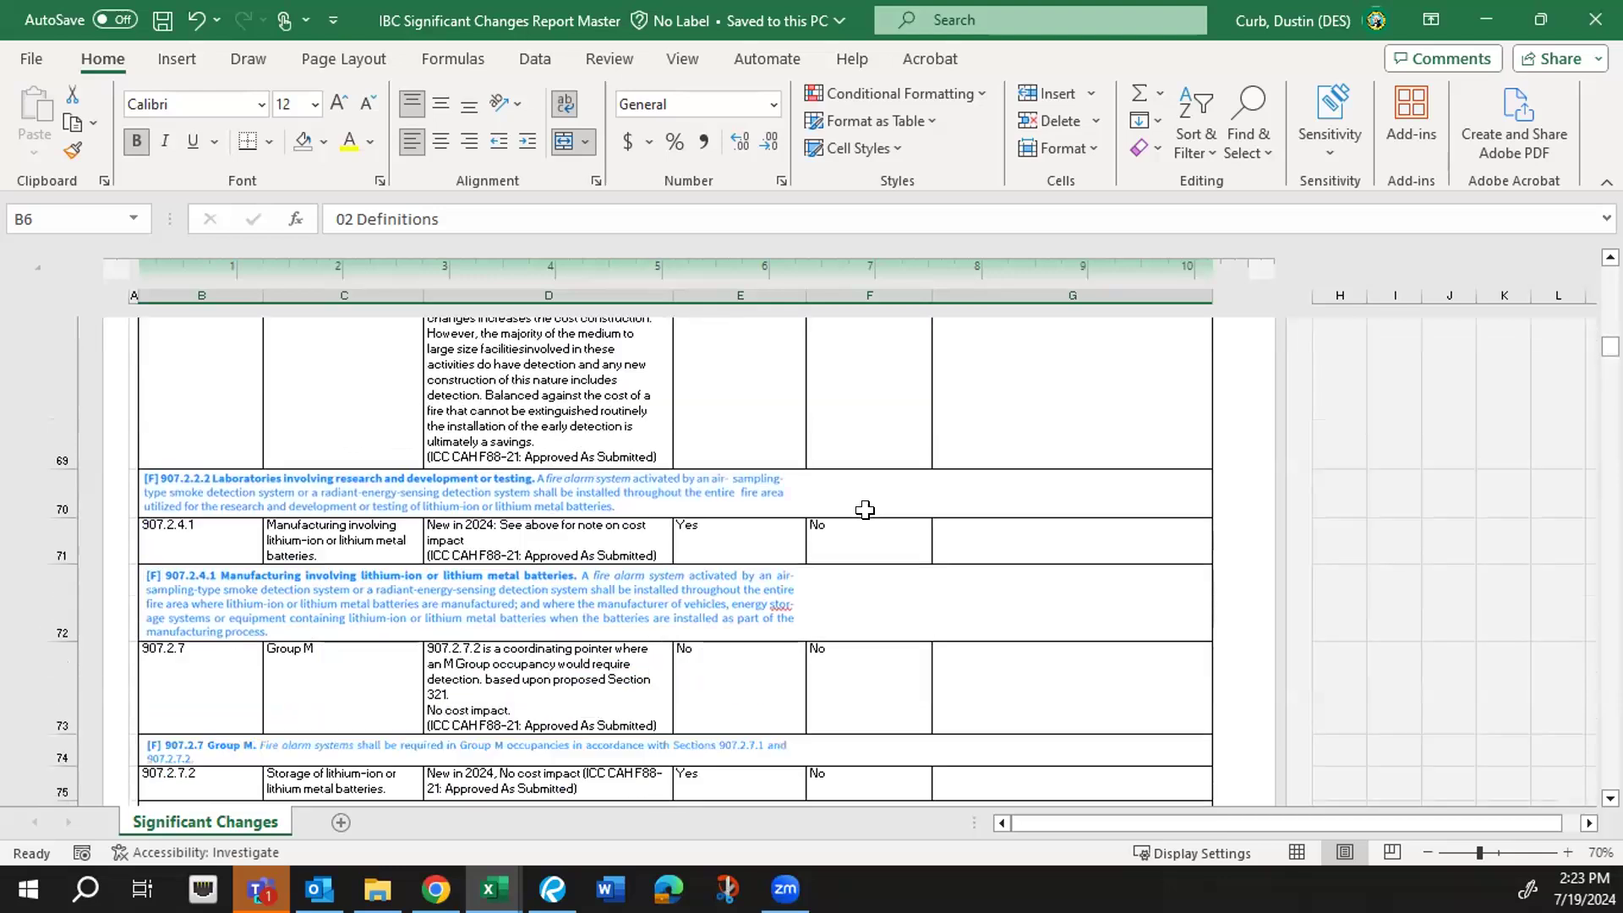
{"action": "scroll", "coordinate": [865, 509], "scroll_direction": "down", "scroll_amount": 1}
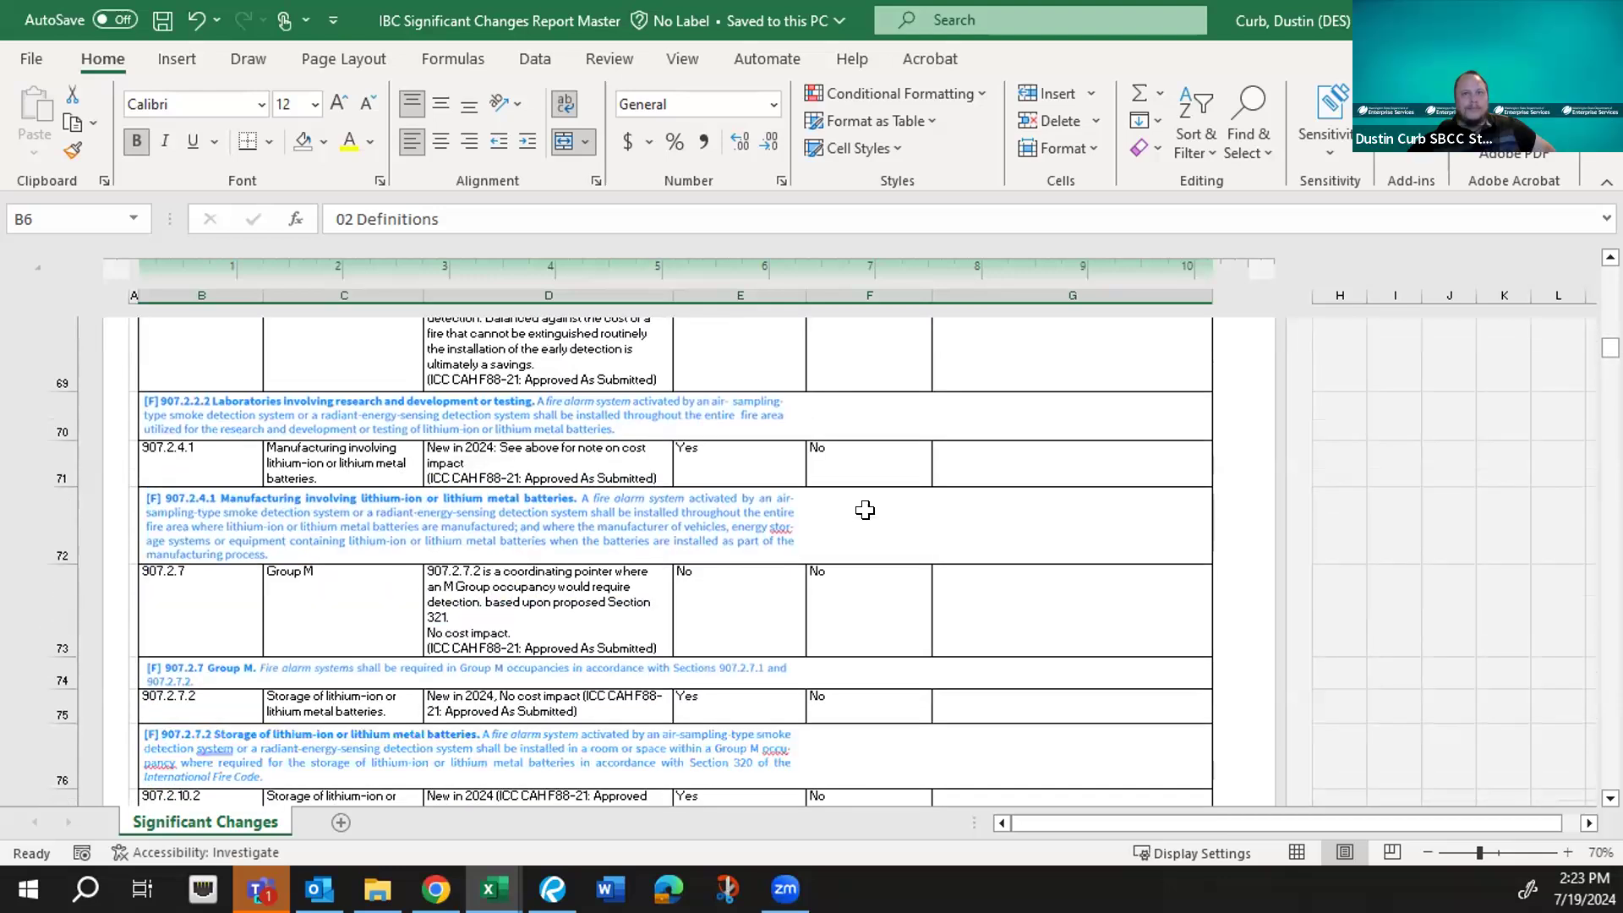
{"action": "scroll", "coordinate": [865, 510], "scroll_direction": "down", "scroll_amount": 2}
{"action": "scroll", "coordinate": [865, 510], "scroll_direction": "down", "scroll_amount": 3}
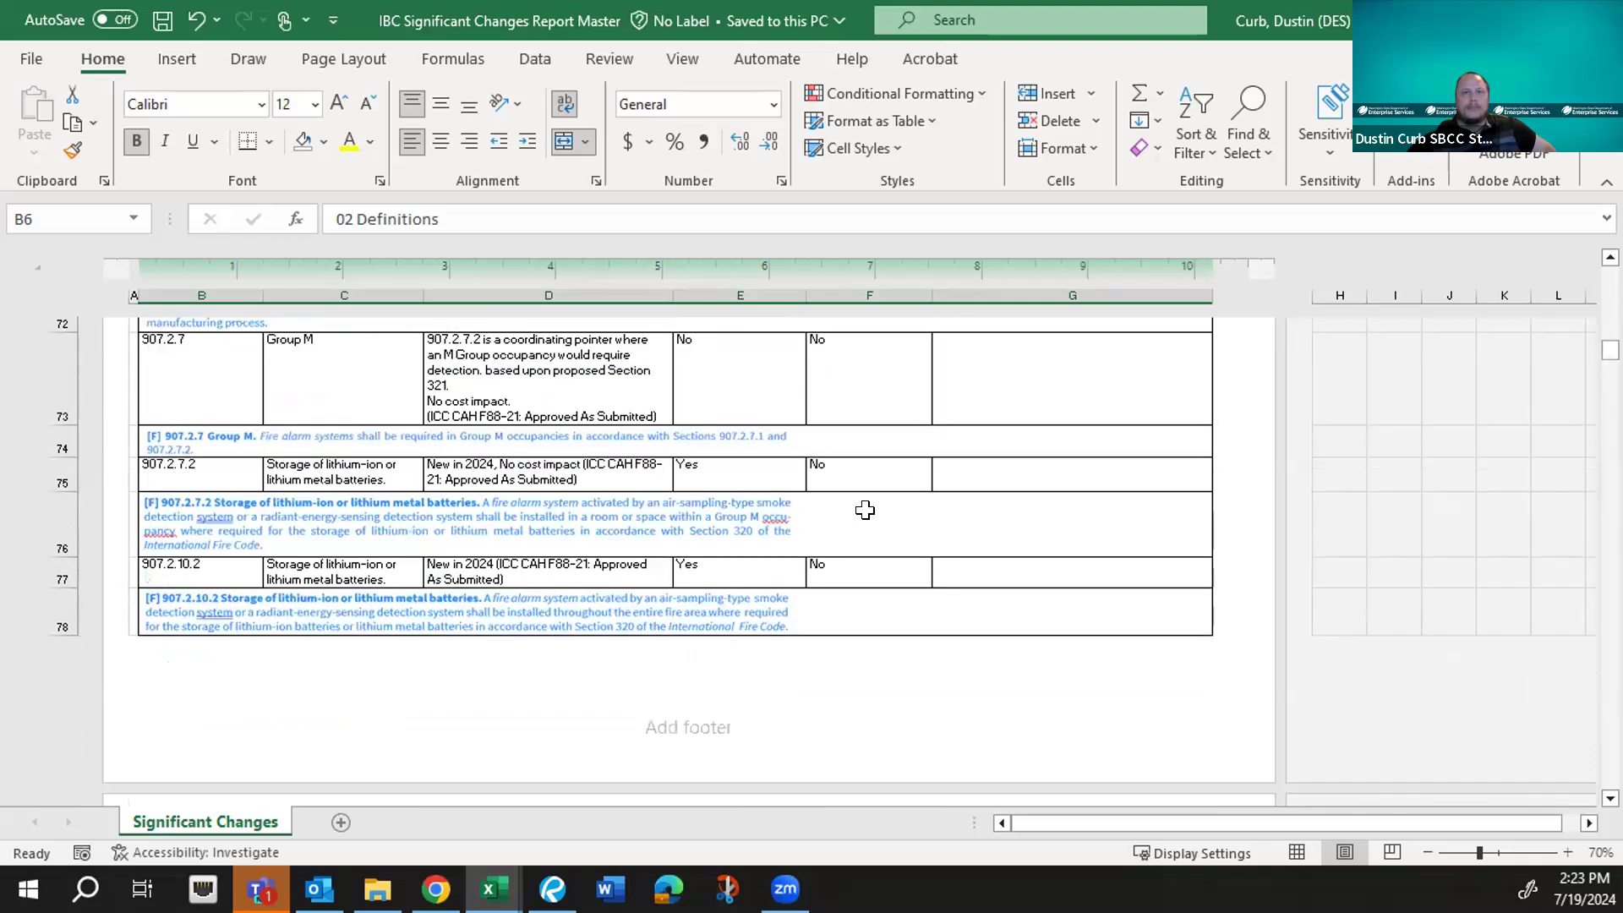
- Review the 909.20.5.4 smoke detection, 909.21 elevator hoistway pressurization and 912.5 signs entries
{"action": "scroll", "coordinate": [865, 510], "scroll_direction": "down", "scroll_amount": 4}
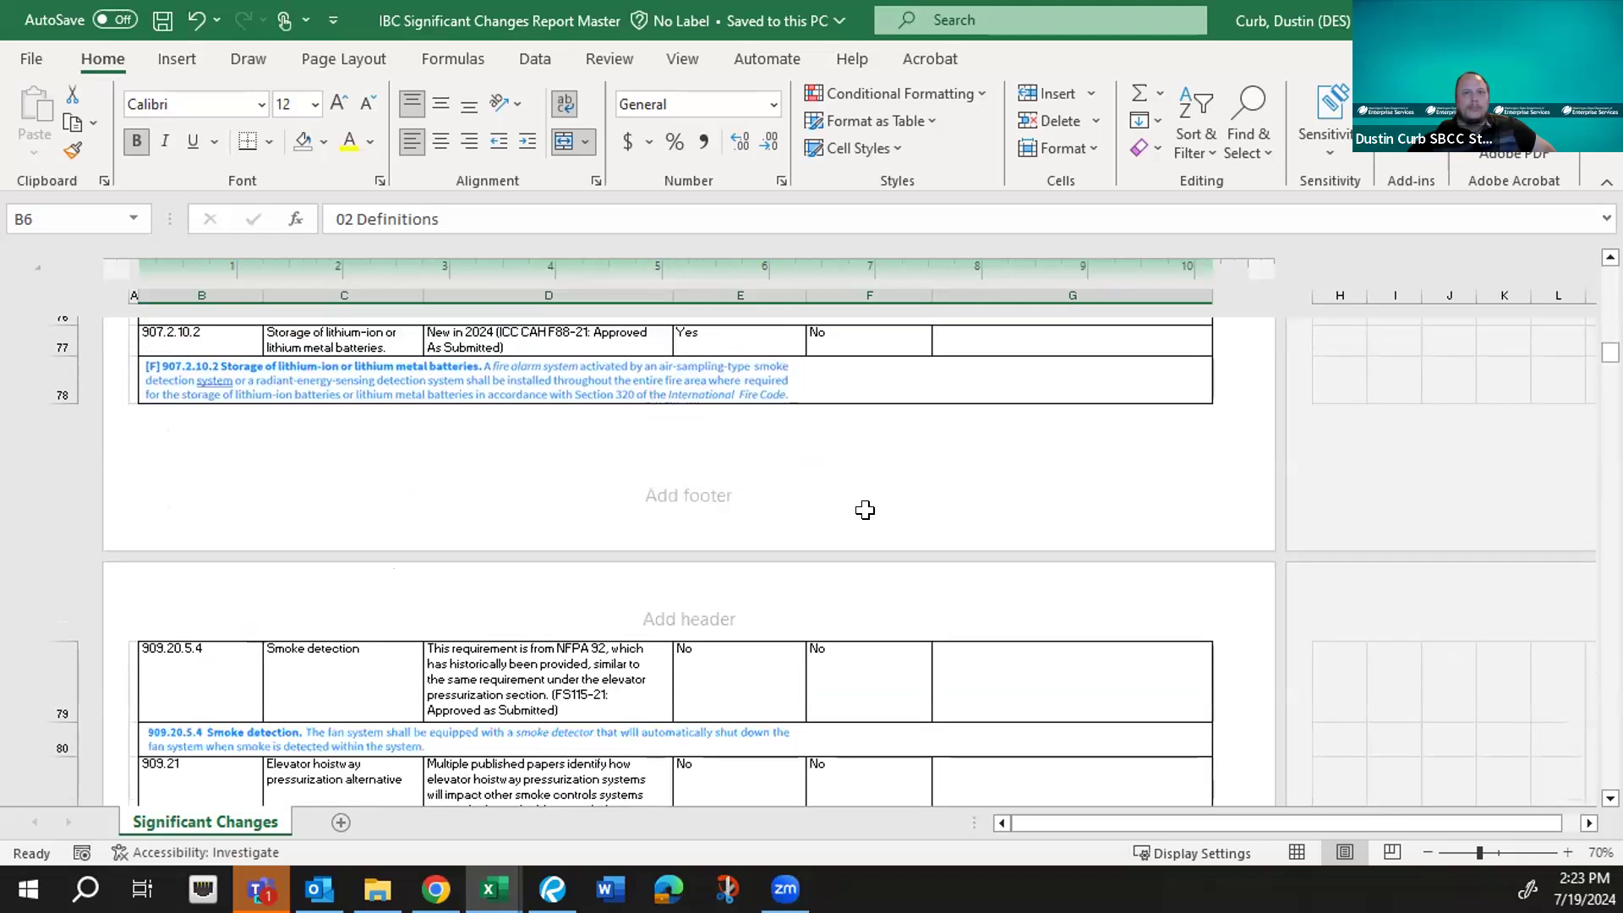
{"action": "scroll", "coordinate": [865, 509], "scroll_direction": "down", "scroll_amount": 5}
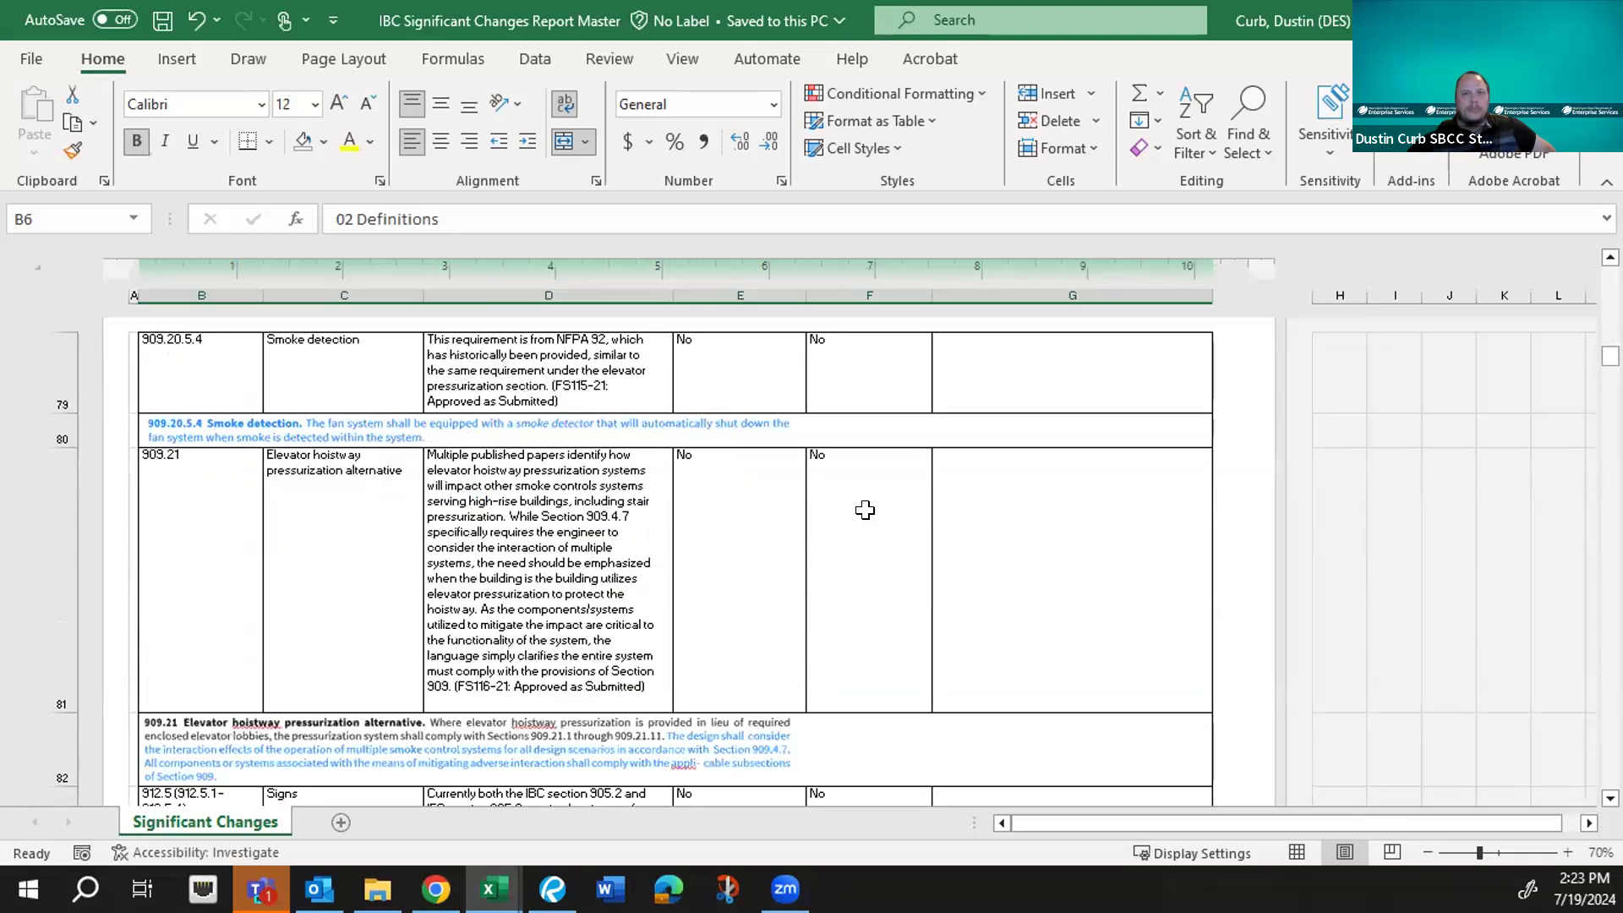
{"action": "scroll", "coordinate": [865, 509], "scroll_direction": "down", "scroll_amount": 7}
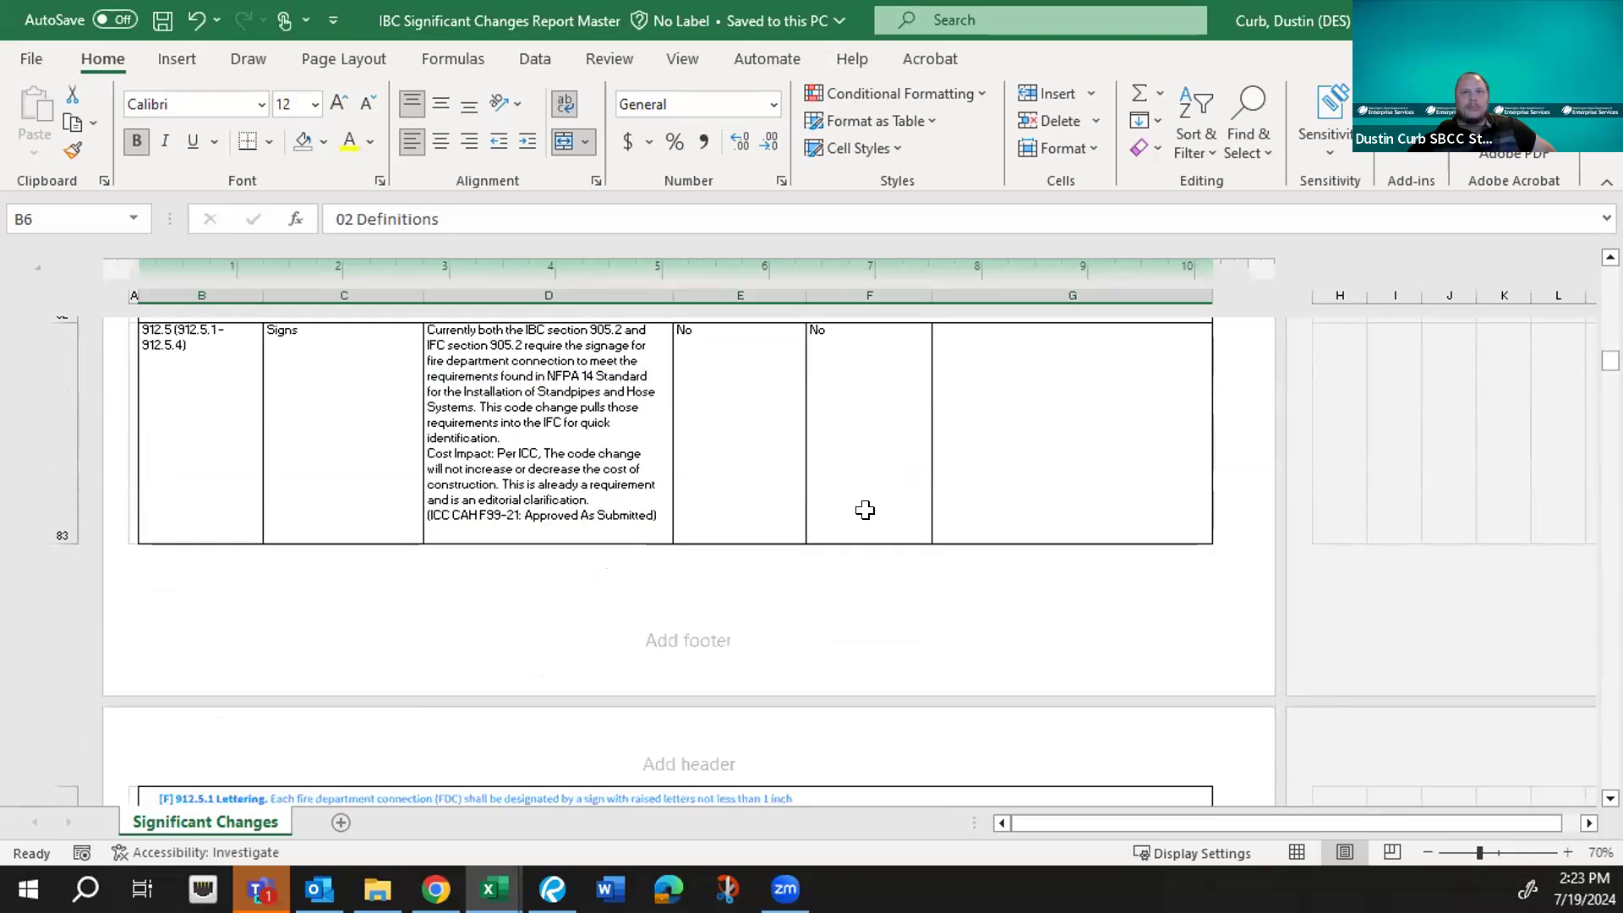
- Review the Section 915 carbon monoxide detection entries from 915.1 General through 915.5.4 Occupant notification
{"action": "scroll", "coordinate": [864, 510], "scroll_direction": "down", "scroll_amount": 2}
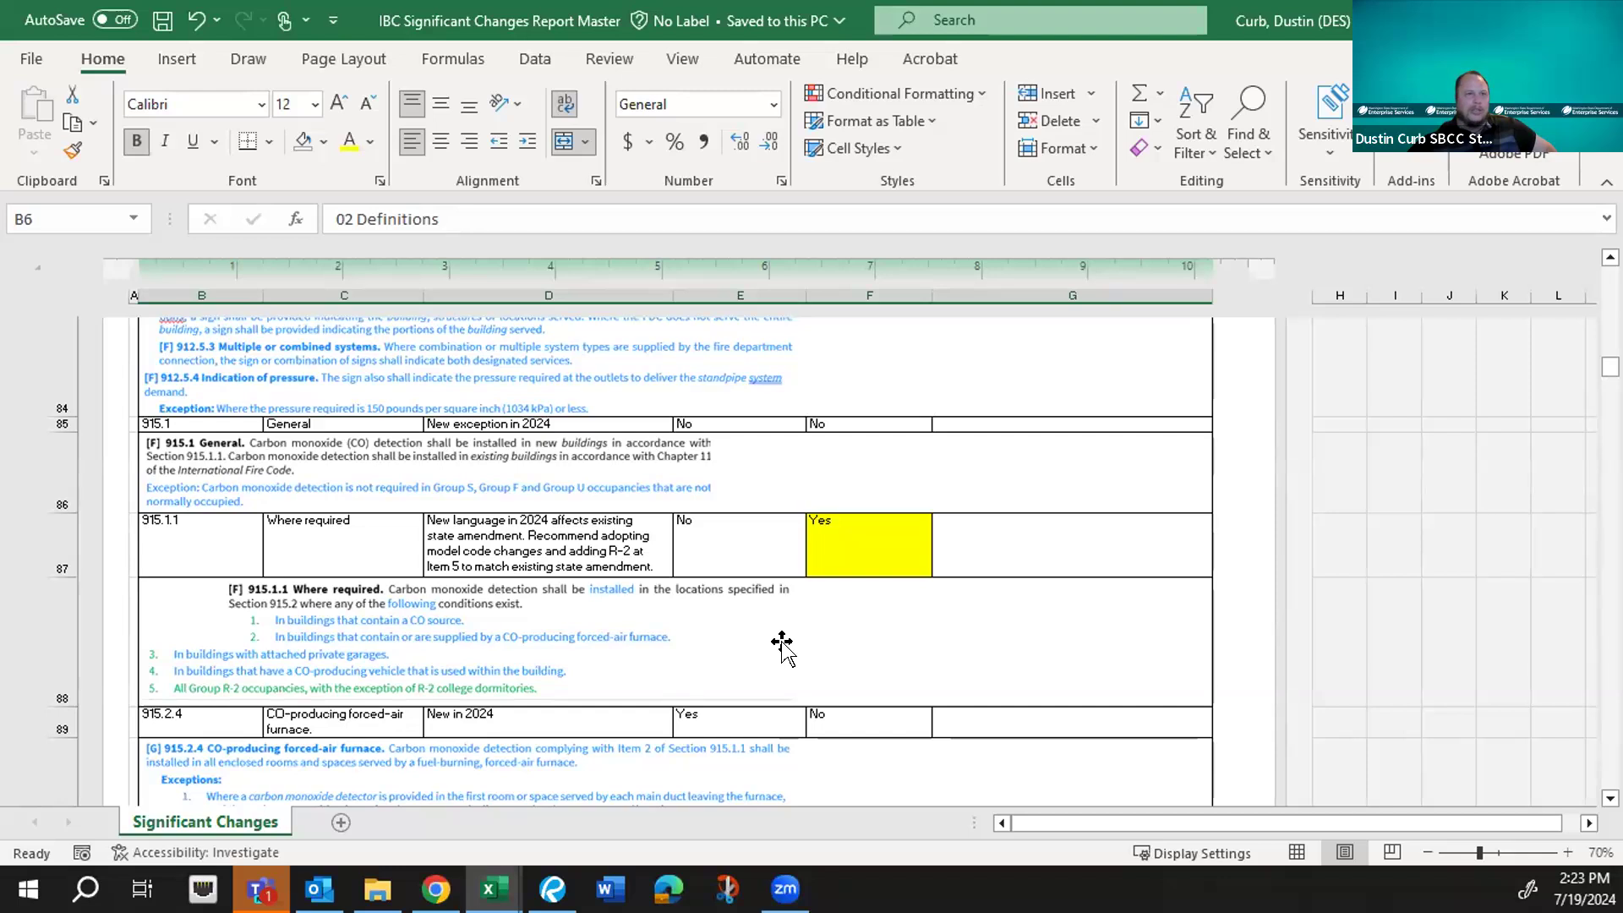
{"action": "scroll", "coordinate": [782, 644], "scroll_direction": "down", "scroll_amount": 1}
{"action": "scroll", "coordinate": [781, 644], "scroll_direction": "down", "scroll_amount": 1}
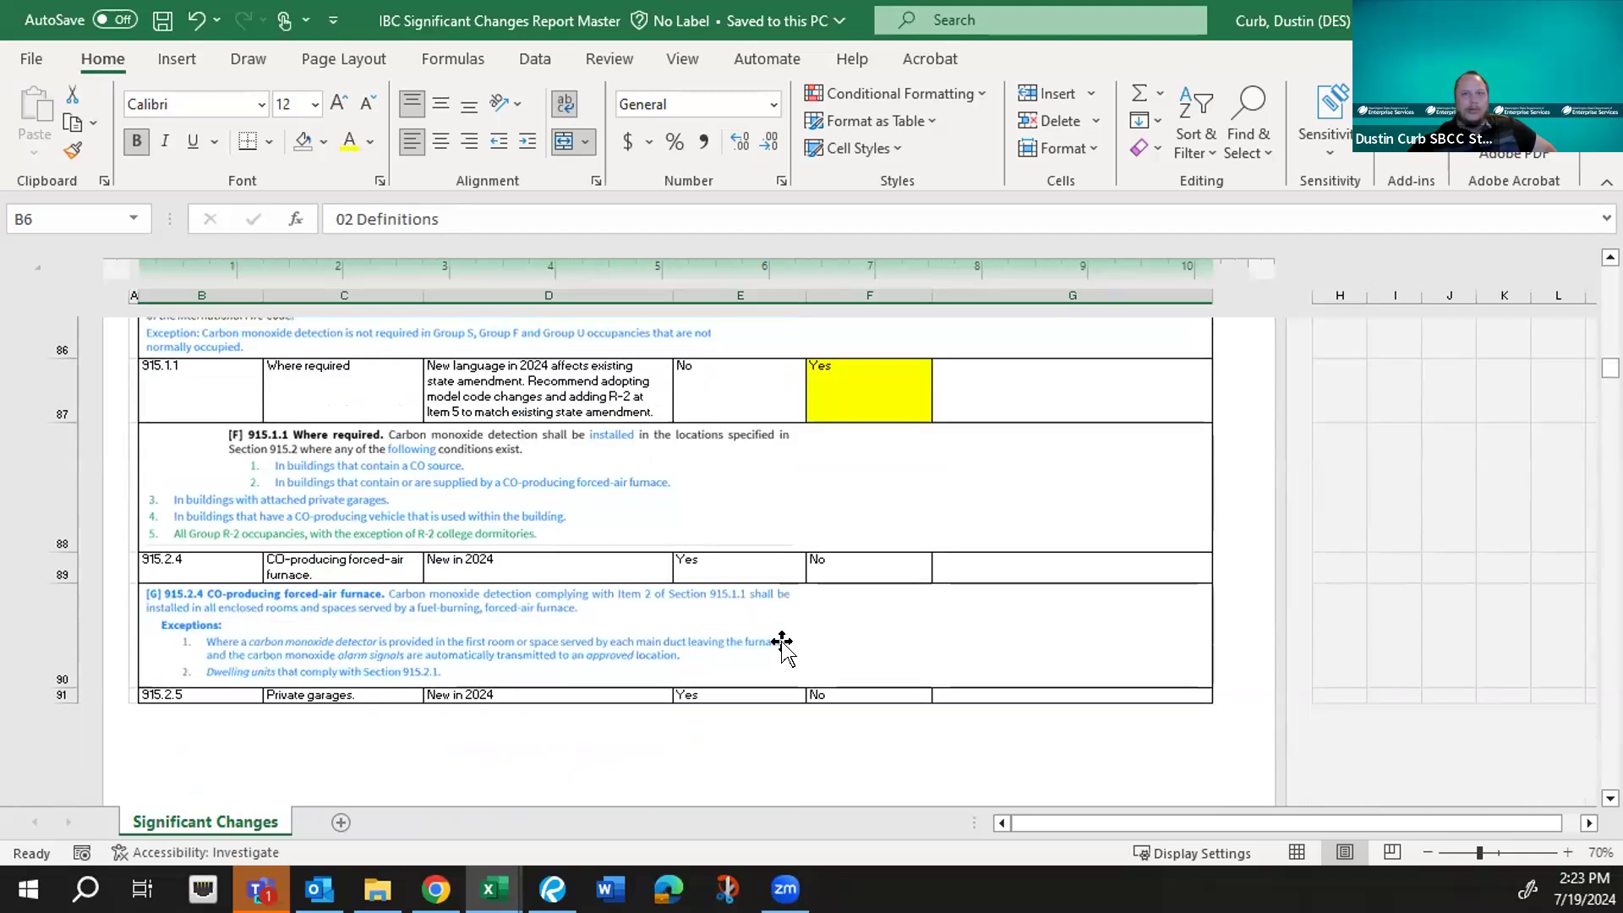
{"action": "scroll", "coordinate": [782, 644], "scroll_direction": "down", "scroll_amount": 1}
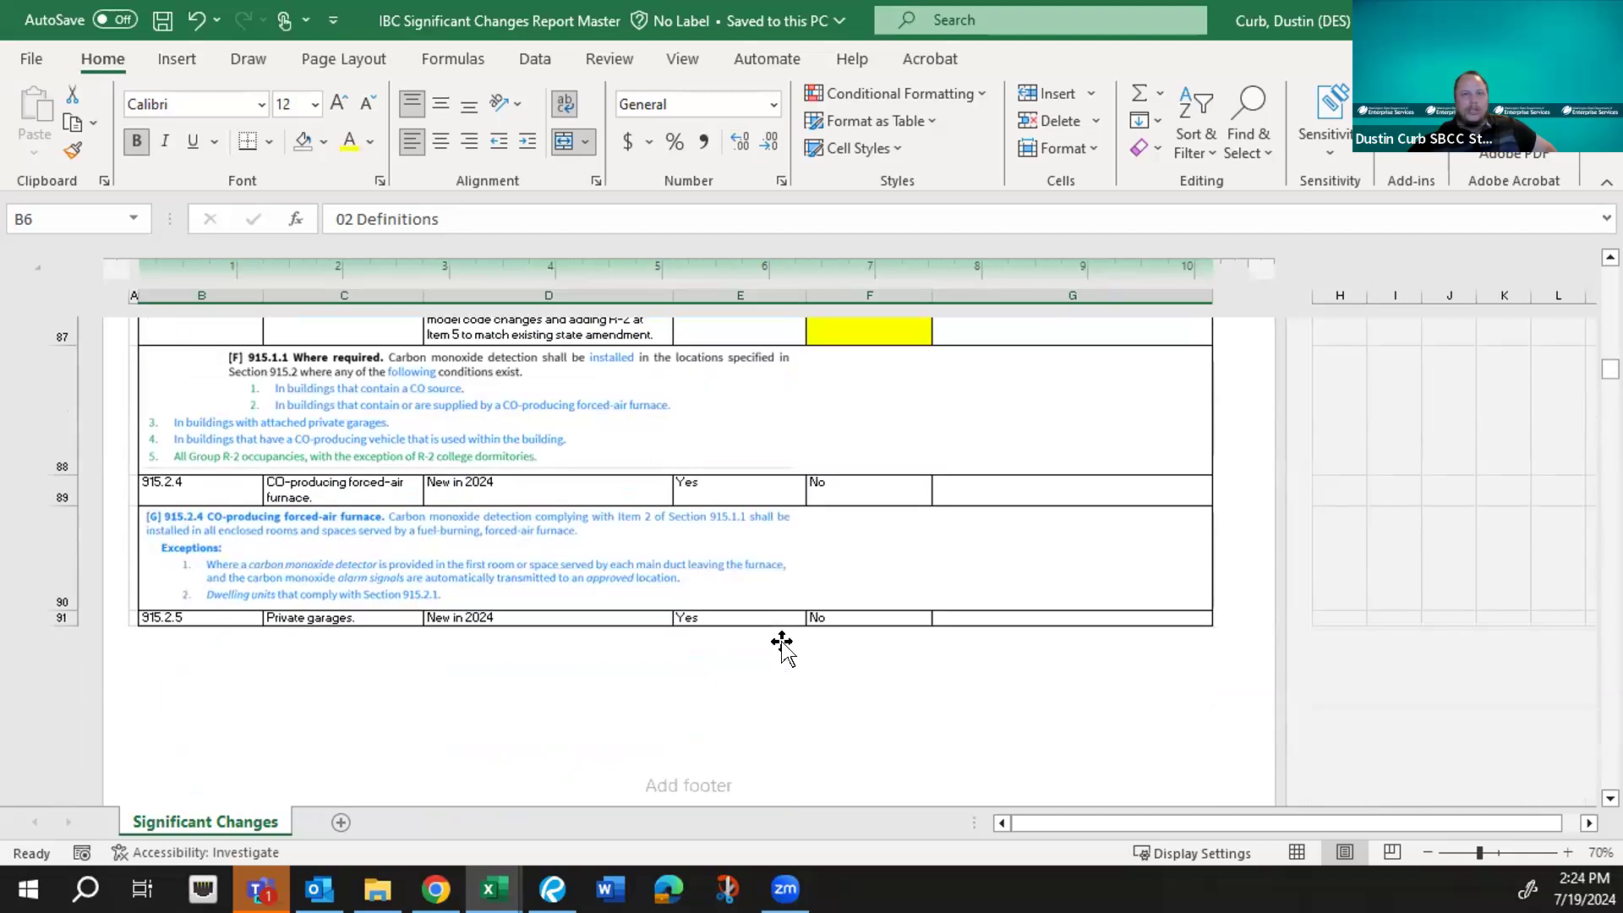
{"action": "scroll", "coordinate": [782, 644], "scroll_direction": "down", "scroll_amount": 1}
{"action": "scroll", "coordinate": [782, 644], "scroll_direction": "down", "scroll_amount": 1}
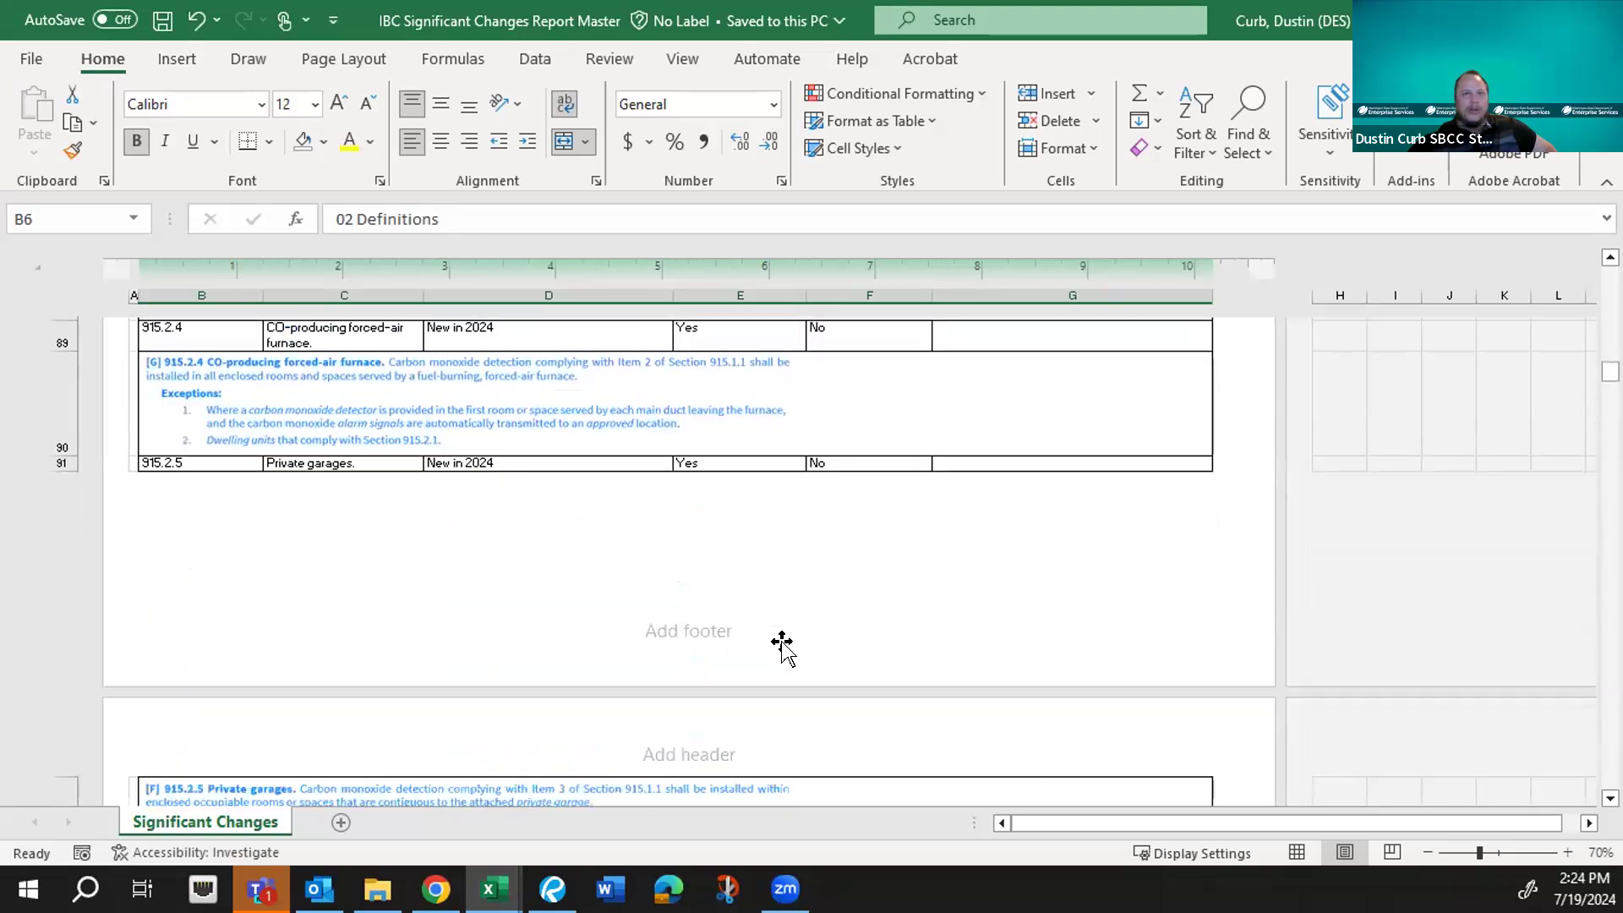
{"action": "scroll", "coordinate": [782, 644], "scroll_direction": "down", "scroll_amount": 1}
{"action": "scroll", "coordinate": [781, 644], "scroll_direction": "down", "scroll_amount": 3}
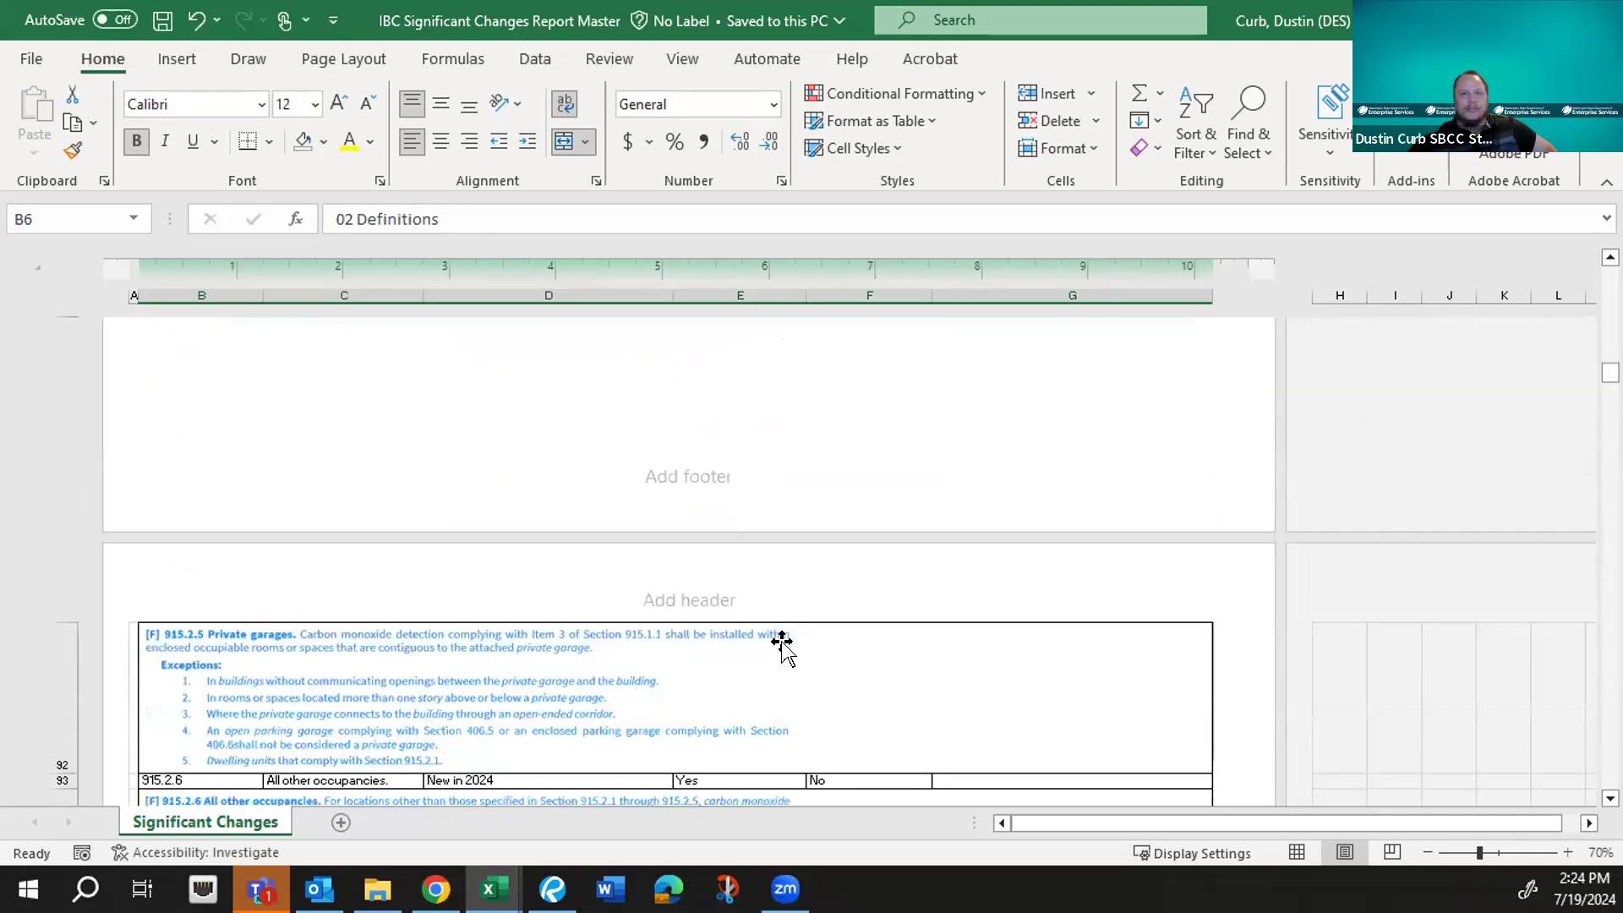
{"action": "scroll", "coordinate": [1196, 656], "scroll_direction": "down", "scroll_amount": 3}
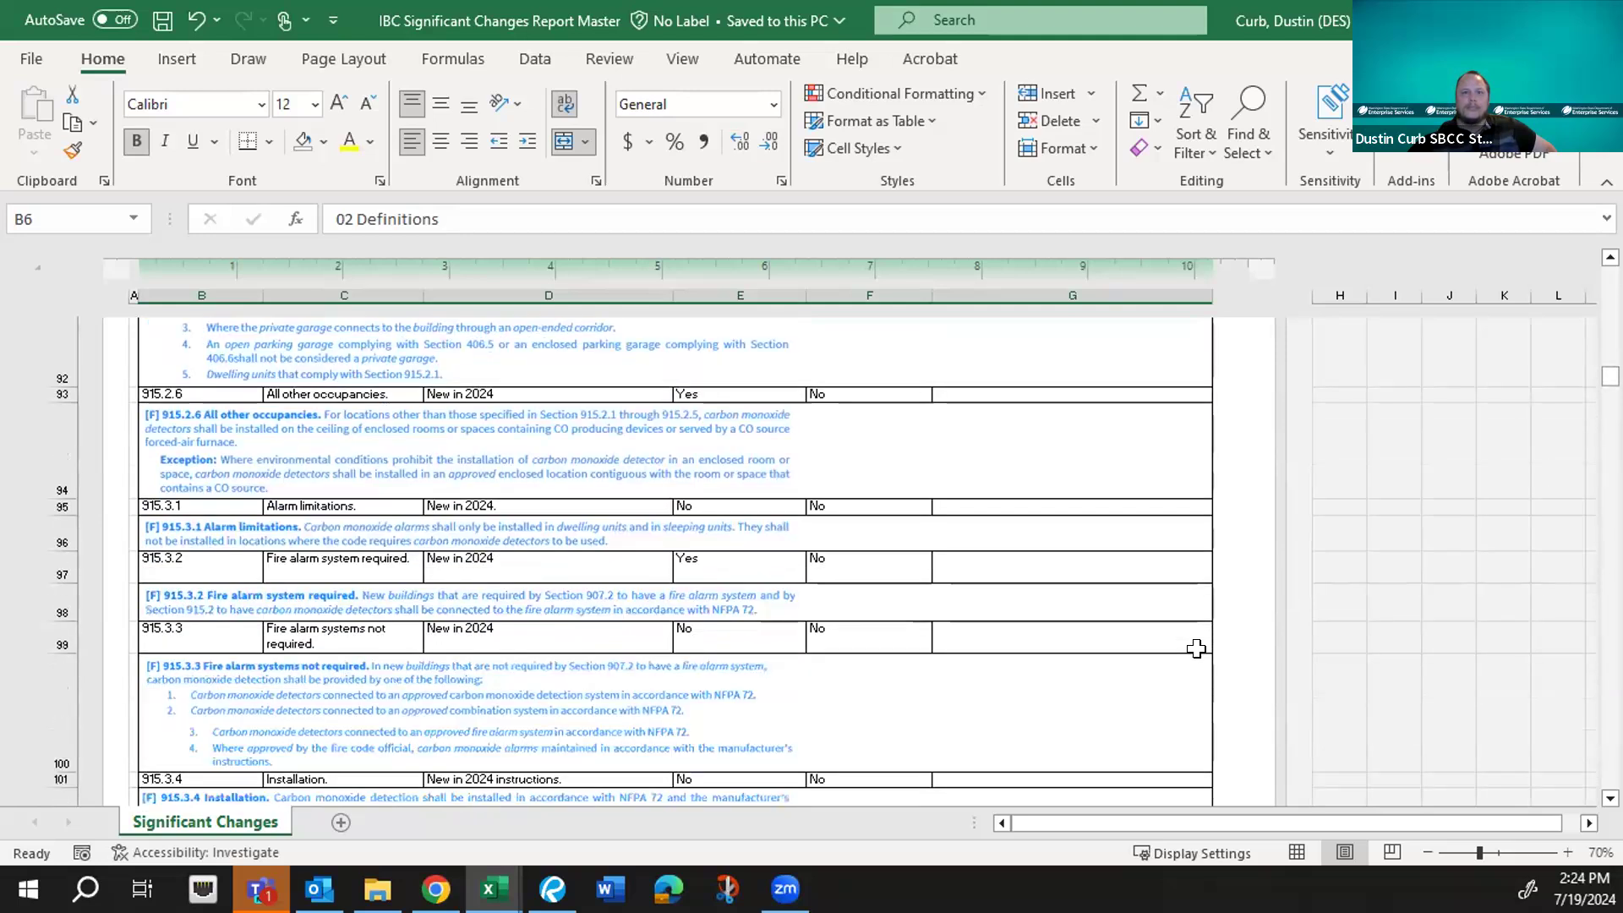
{"action": "scroll", "coordinate": [1196, 648], "scroll_direction": "down", "scroll_amount": 2}
{"action": "scroll", "coordinate": [1196, 648], "scroll_direction": "down", "scroll_amount": 2}
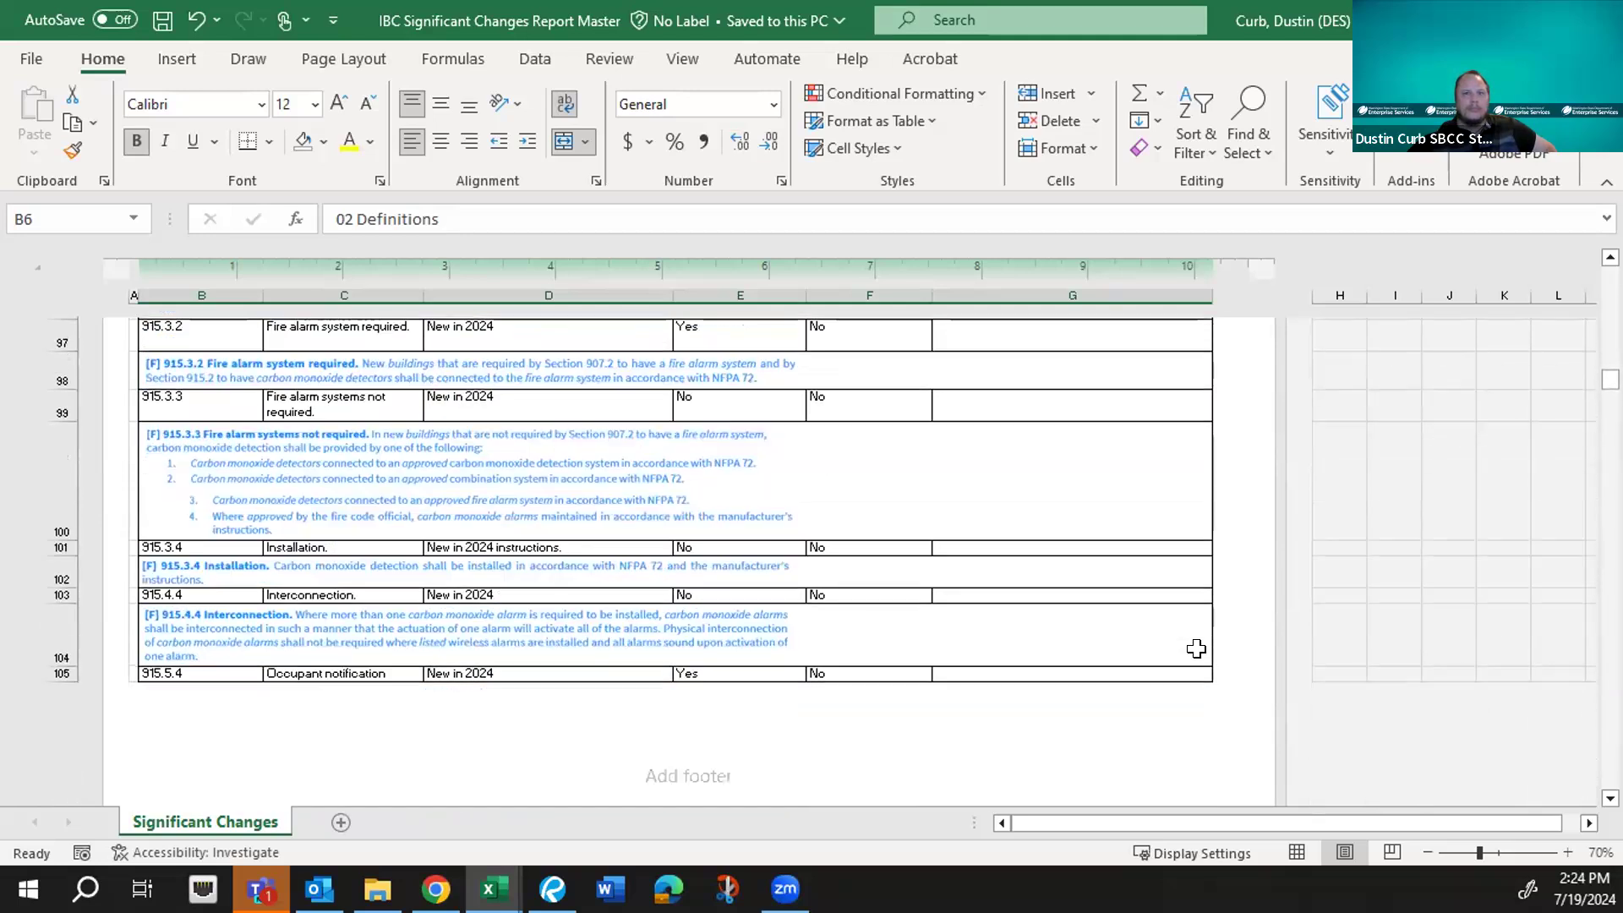
{"action": "scroll", "coordinate": [1196, 648], "scroll_direction": "down", "scroll_amount": 1}
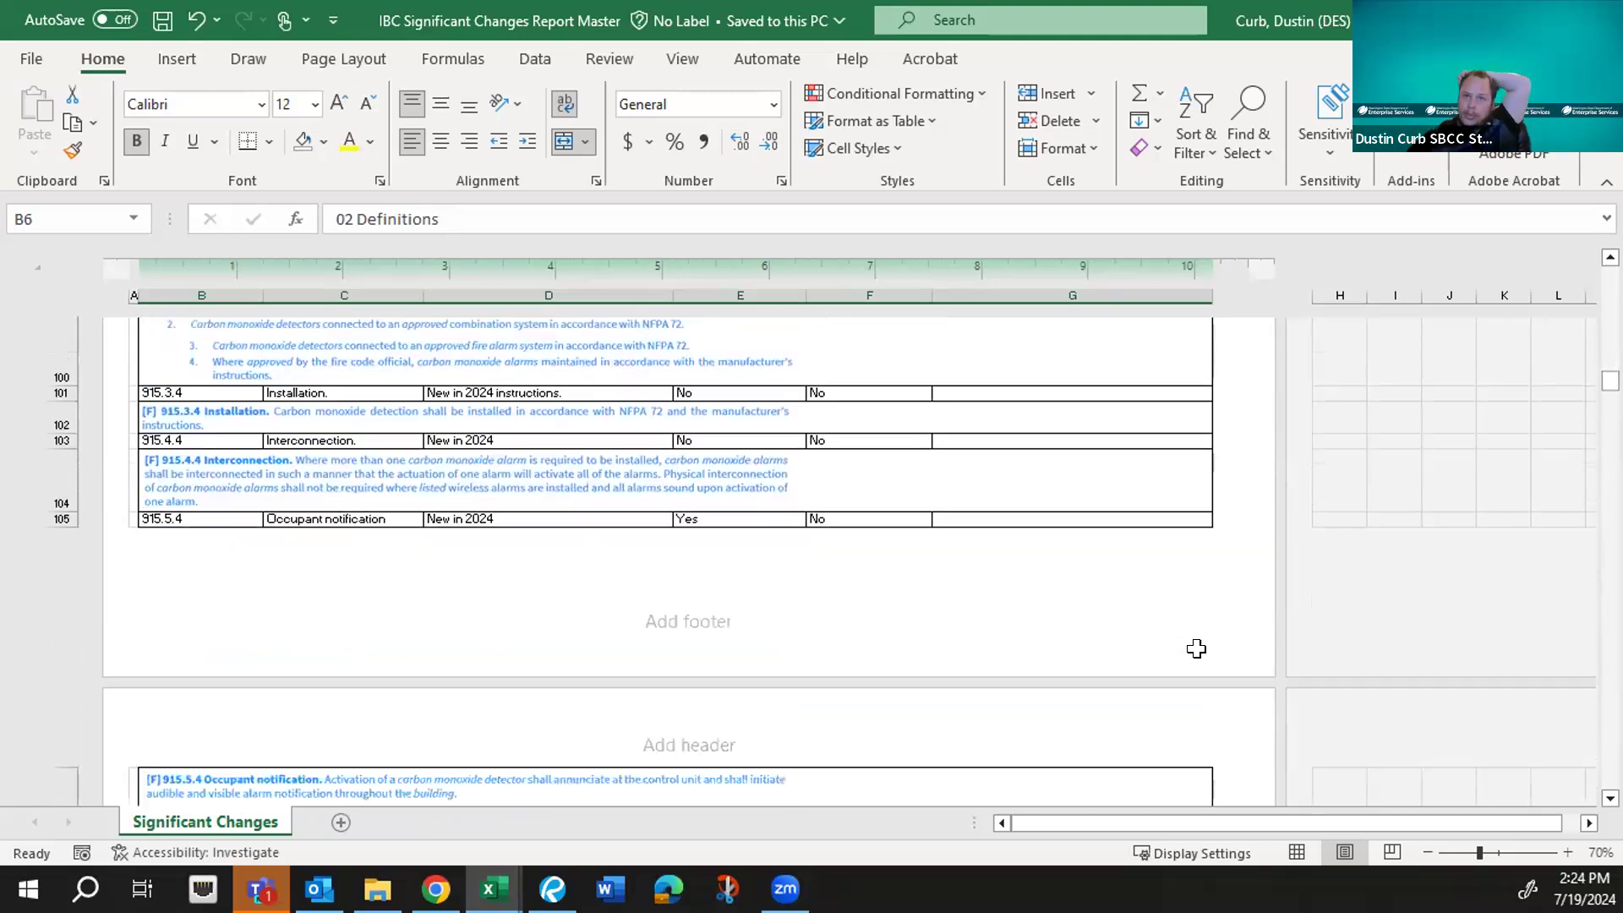
- Return to the 915.1.1 Where required entry and examine its recommendation and Group R-2 state amendment text
{"action": "scroll", "coordinate": [1196, 648], "scroll_direction": "up", "scroll_amount": 5}
{"action": "scroll", "coordinate": [1196, 649], "scroll_direction": "up", "scroll_amount": 4}
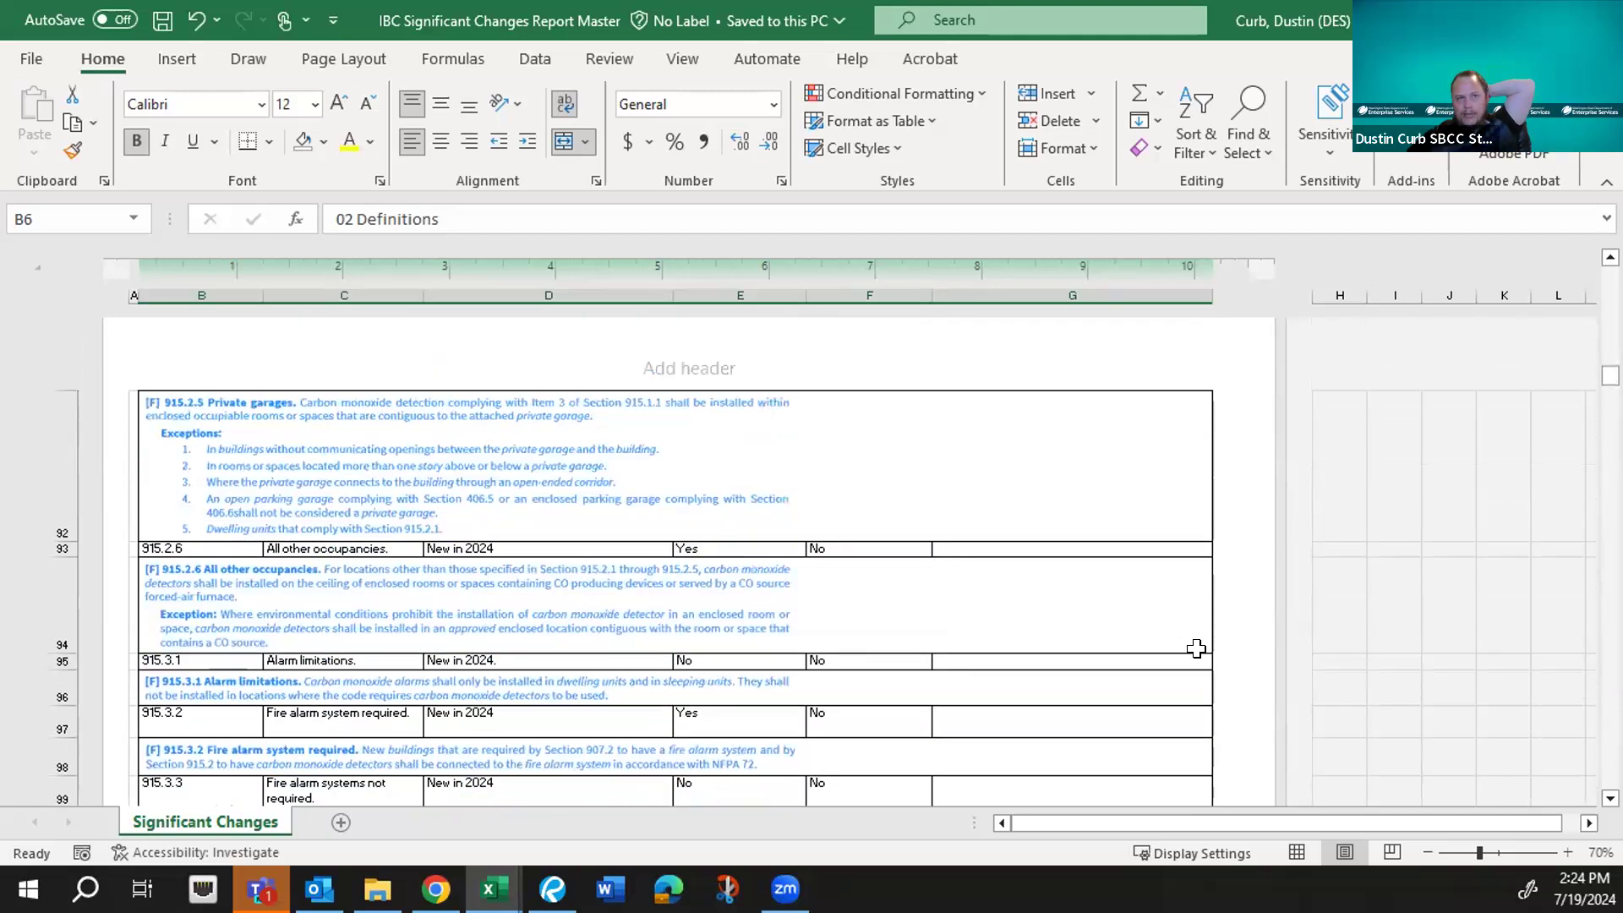
{"action": "scroll", "coordinate": [1196, 648], "scroll_direction": "up", "scroll_amount": 2}
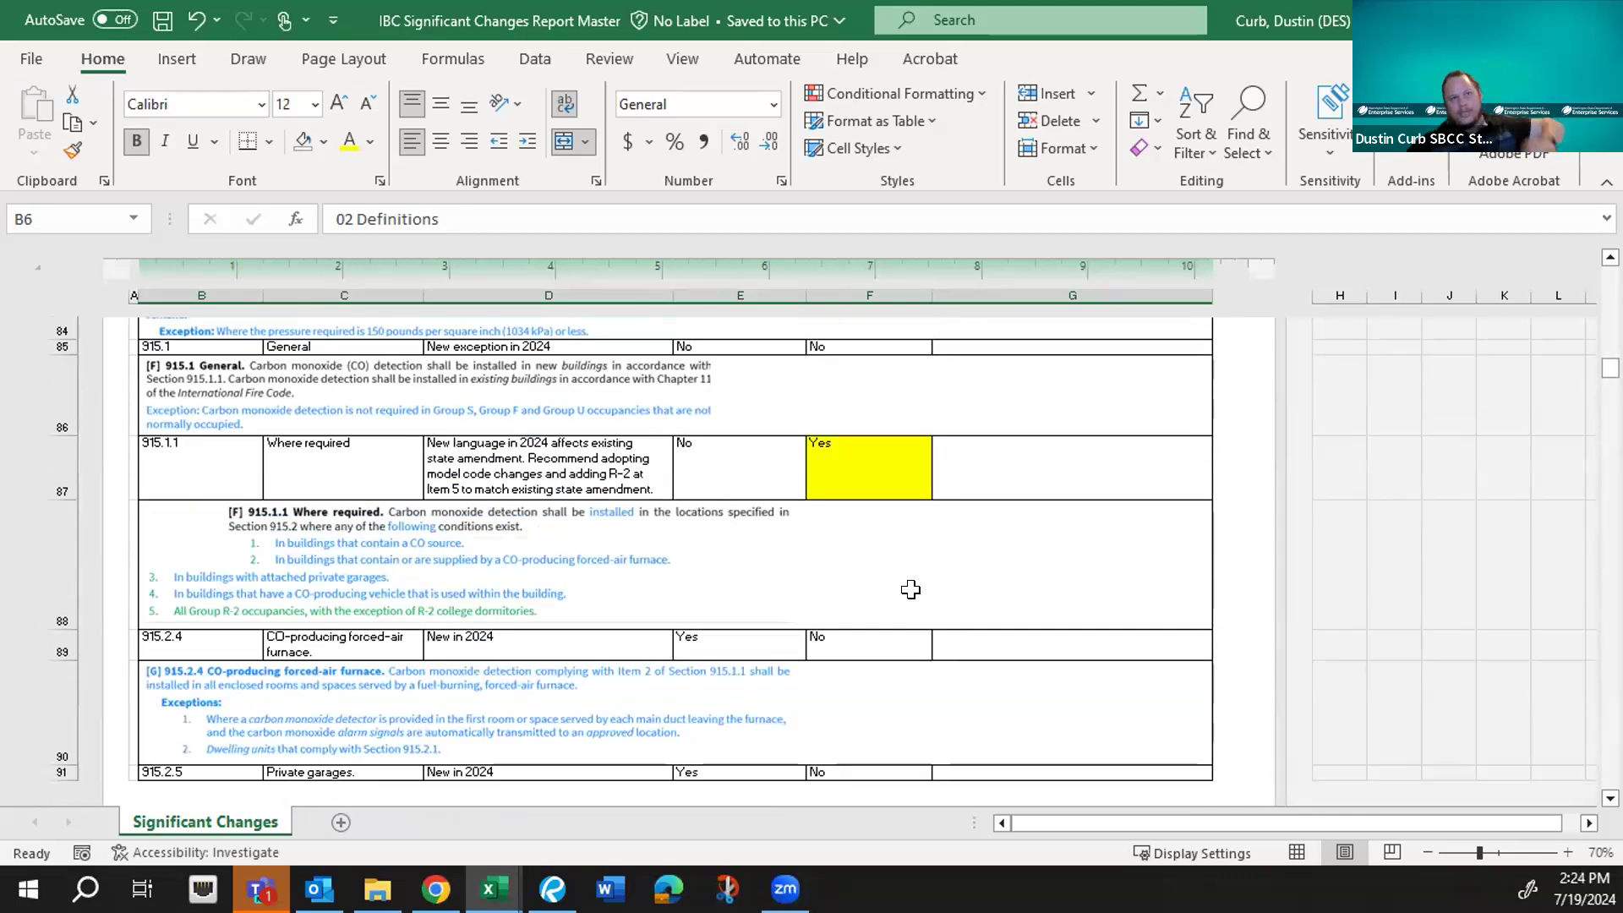
- Review the carbon monoxide detection entries from 915.2.4 CO-producing forced-air furnace through 915.5.4 Occupant notification
{"action": "scroll", "coordinate": [910, 589], "scroll_direction": "down", "scroll_amount": 3}
{"action": "scroll", "coordinate": [911, 589], "scroll_direction": "down", "scroll_amount": 5}
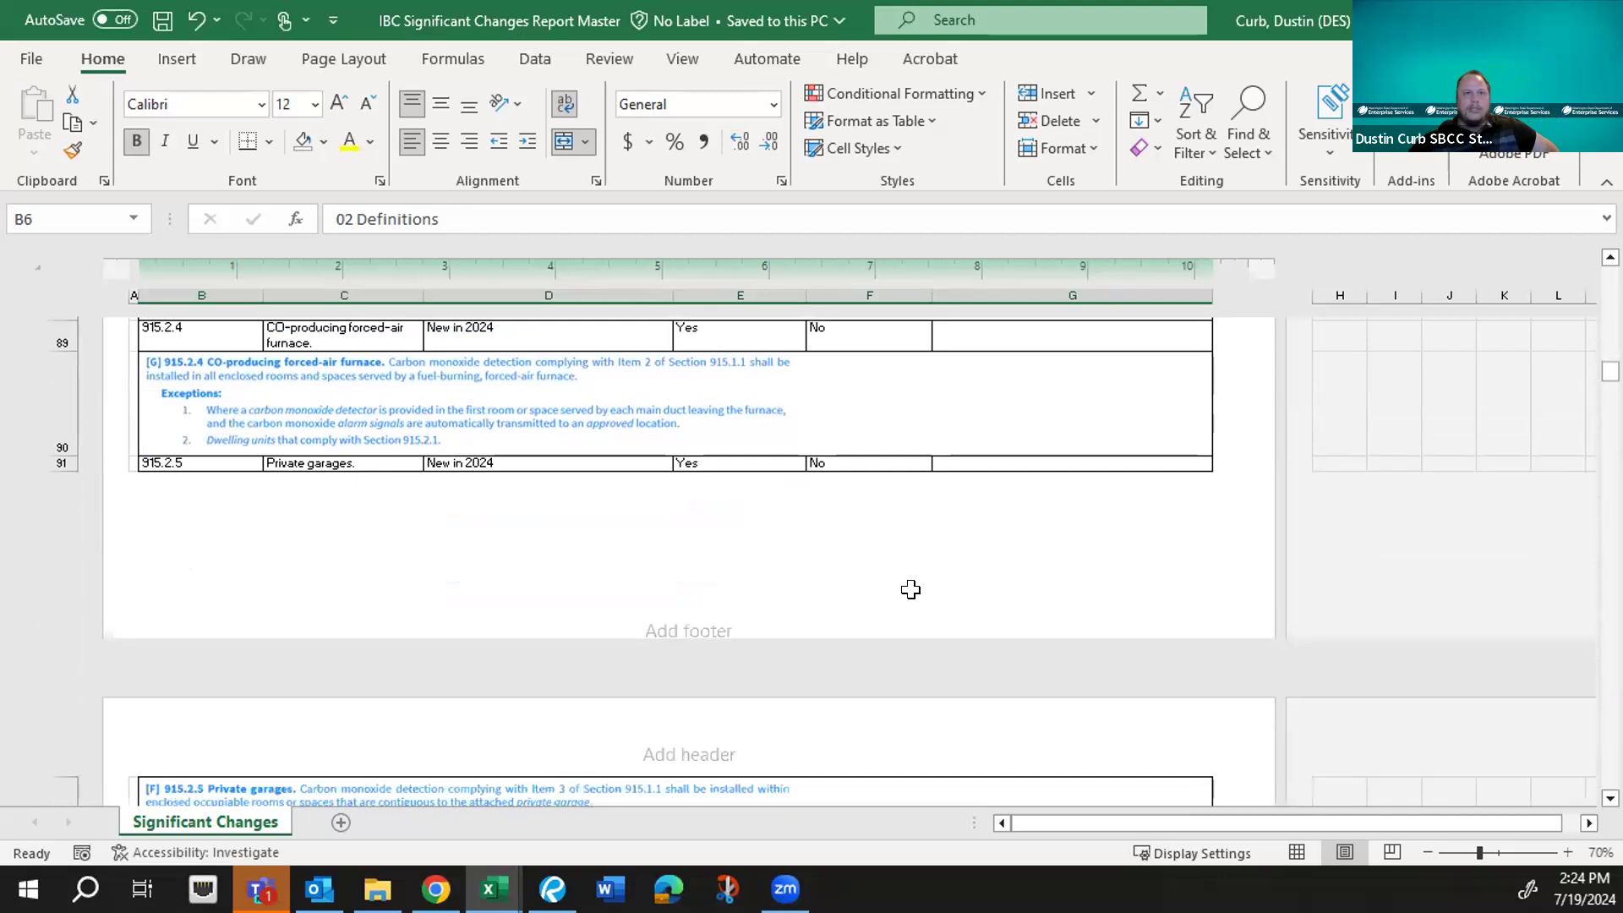
{"action": "scroll", "coordinate": [910, 589], "scroll_direction": "down", "scroll_amount": 1}
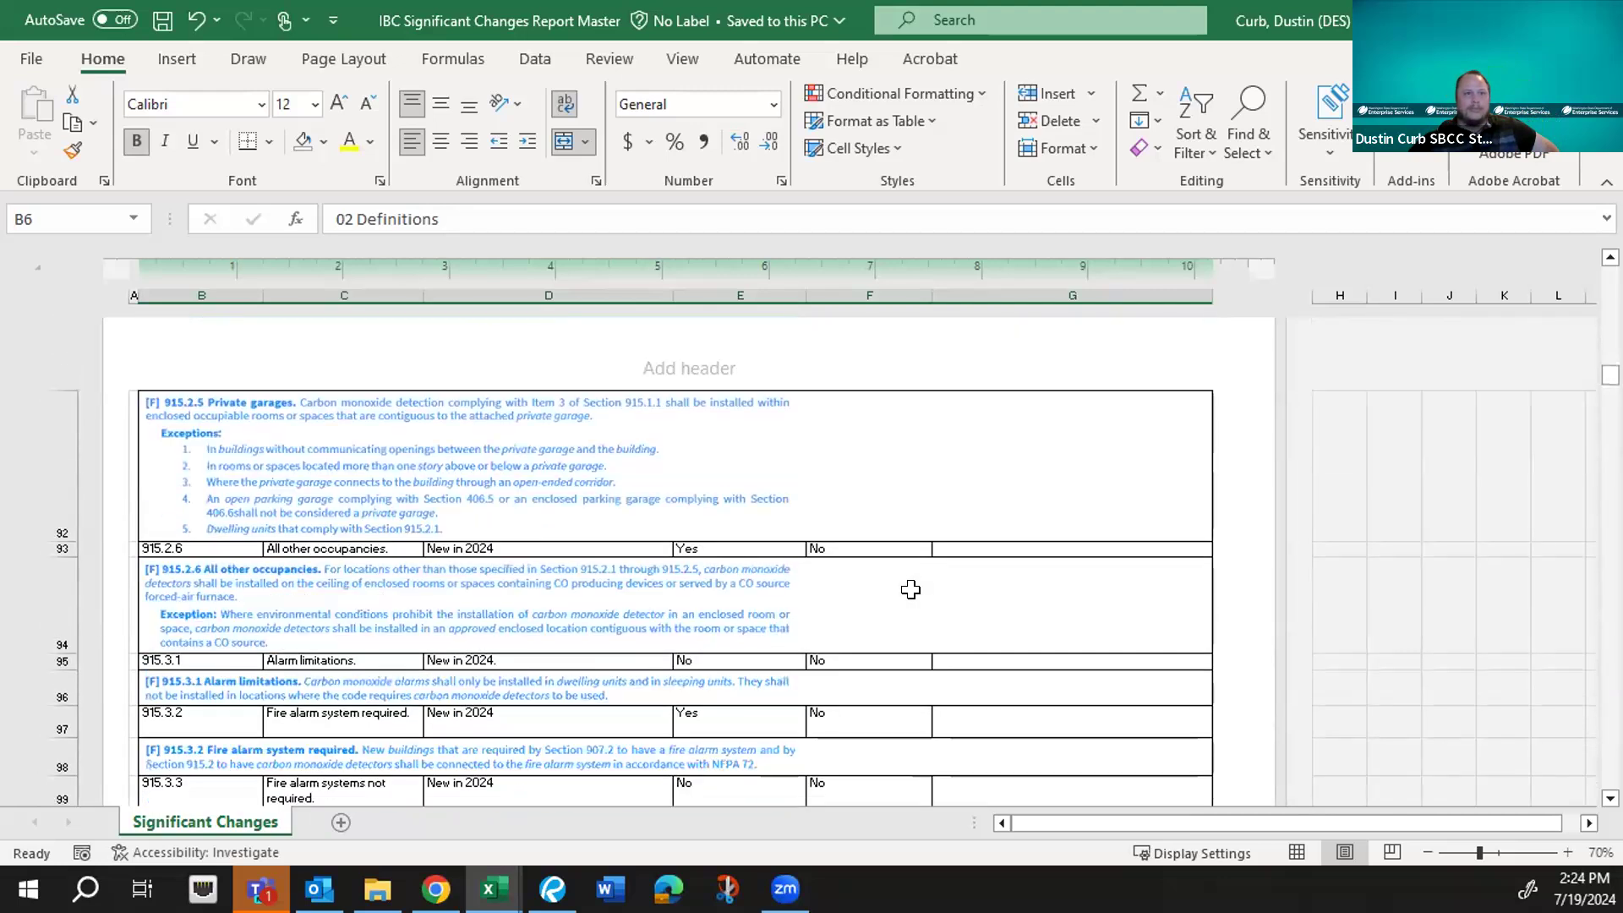
{"action": "scroll", "coordinate": [910, 589], "scroll_direction": "down", "scroll_amount": 5}
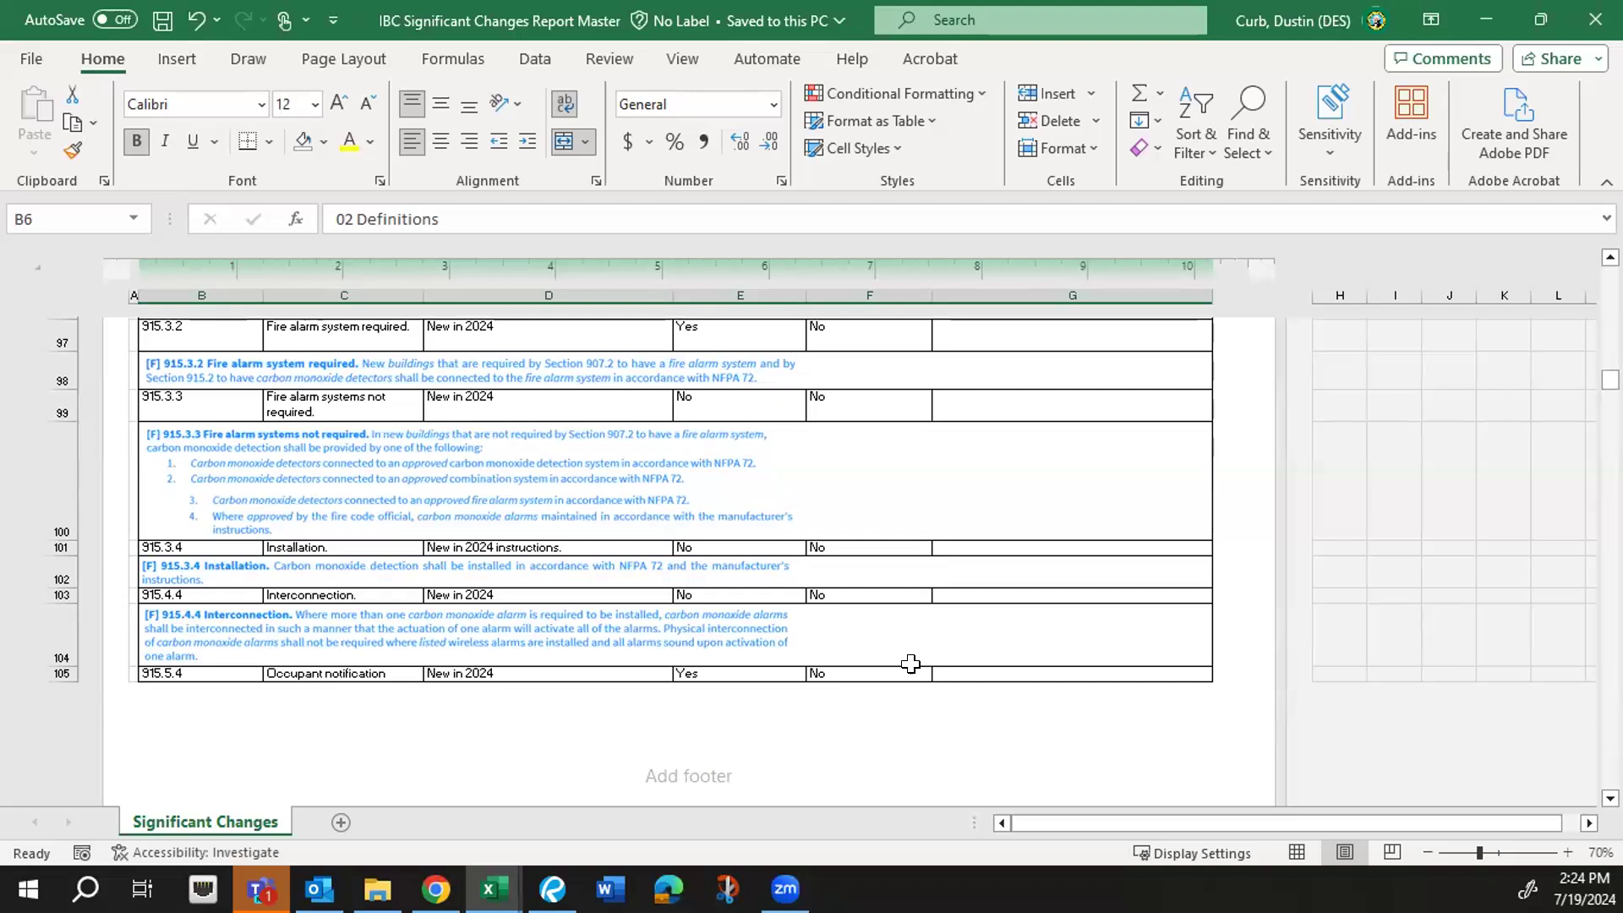
{"action": "scroll", "coordinate": [916, 749], "scroll_direction": "down", "scroll_amount": 1}
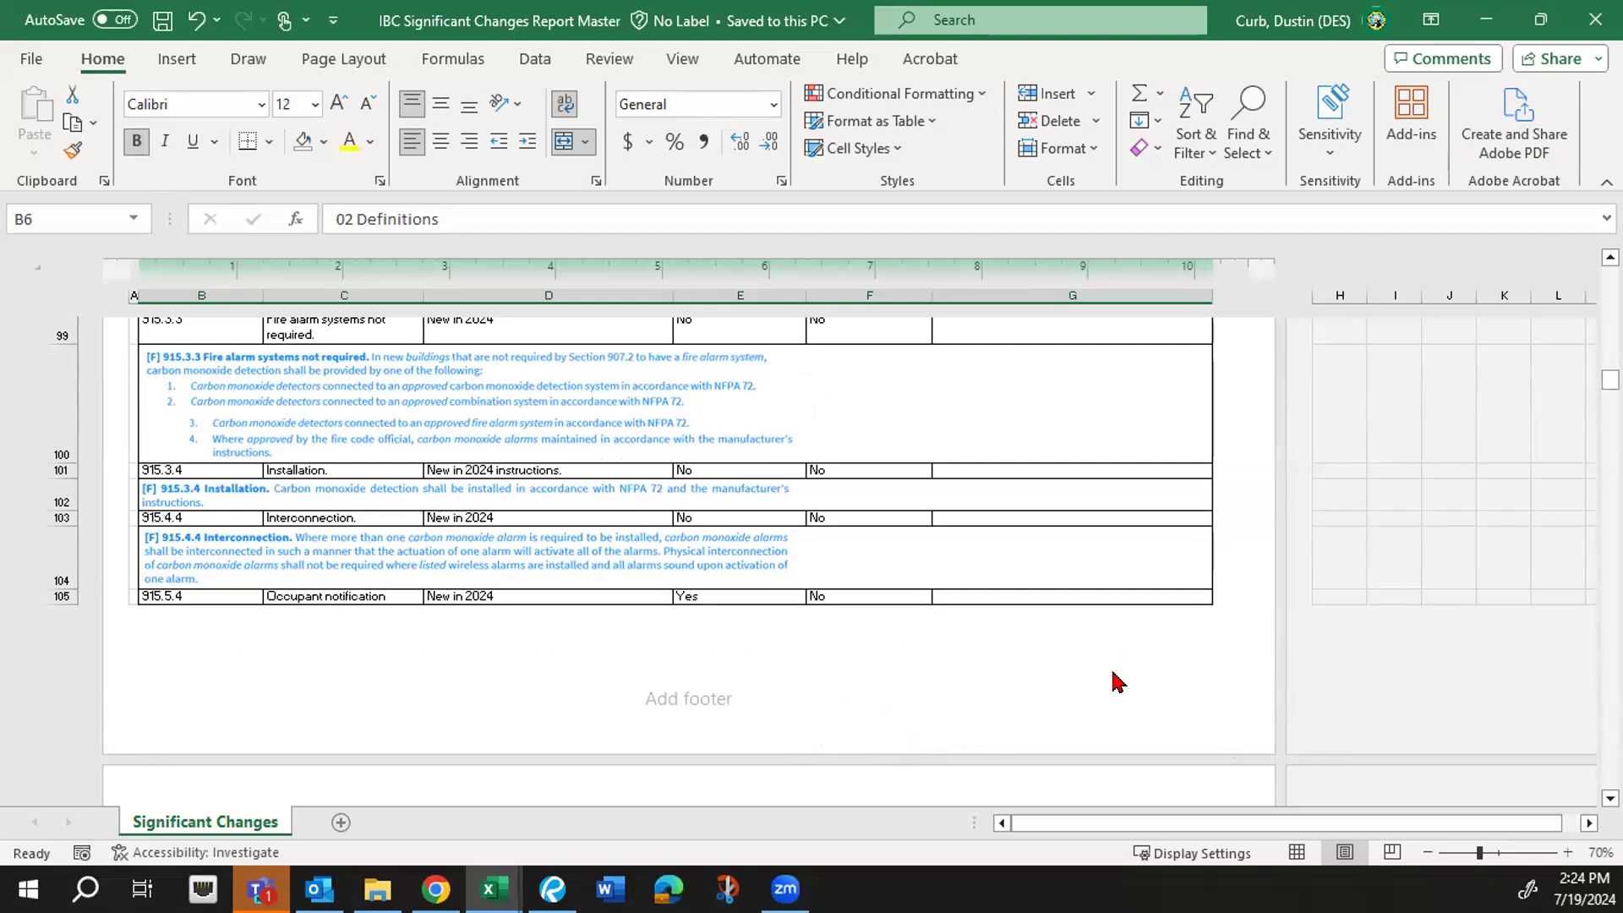
{"action": "scroll", "coordinate": [1321, 621], "scroll_direction": "up", "scroll_amount": 2}
{"action": "scroll", "coordinate": [1325, 609], "scroll_direction": "up", "scroll_amount": 3}
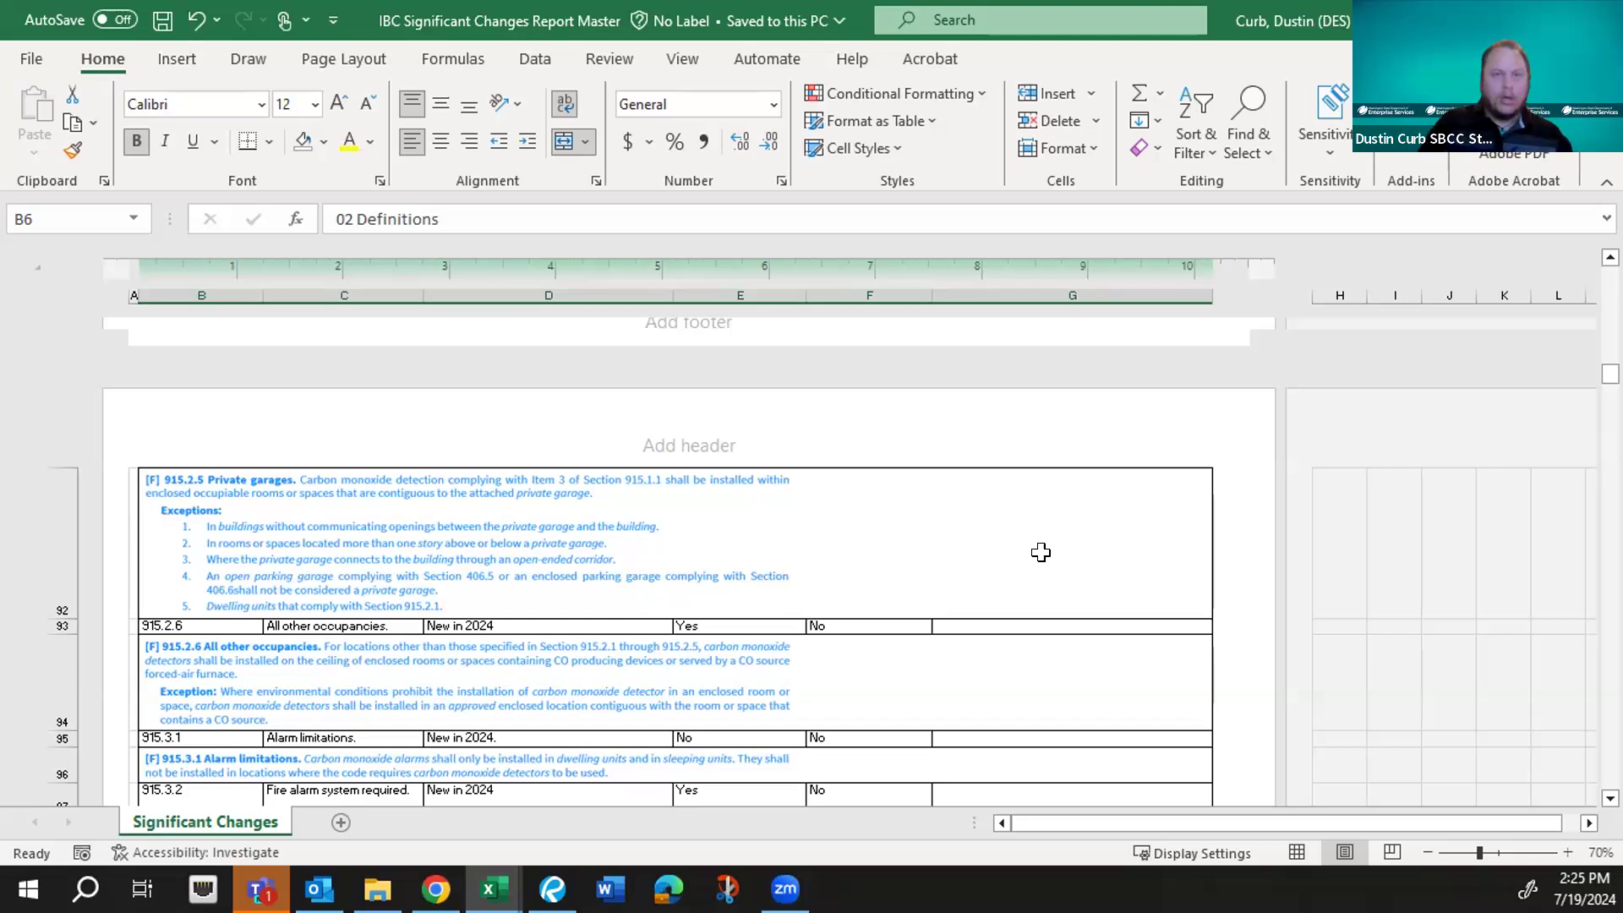
- Review the 915.5.4 notification text, the 915.5.5 Duct Detection entry and the 917.2 Group E occupancies entry
{"action": "scroll", "coordinate": [1040, 552], "scroll_direction": "down", "scroll_amount": 1}
{"action": "scroll", "coordinate": [1040, 552], "scroll_direction": "down", "scroll_amount": 8}
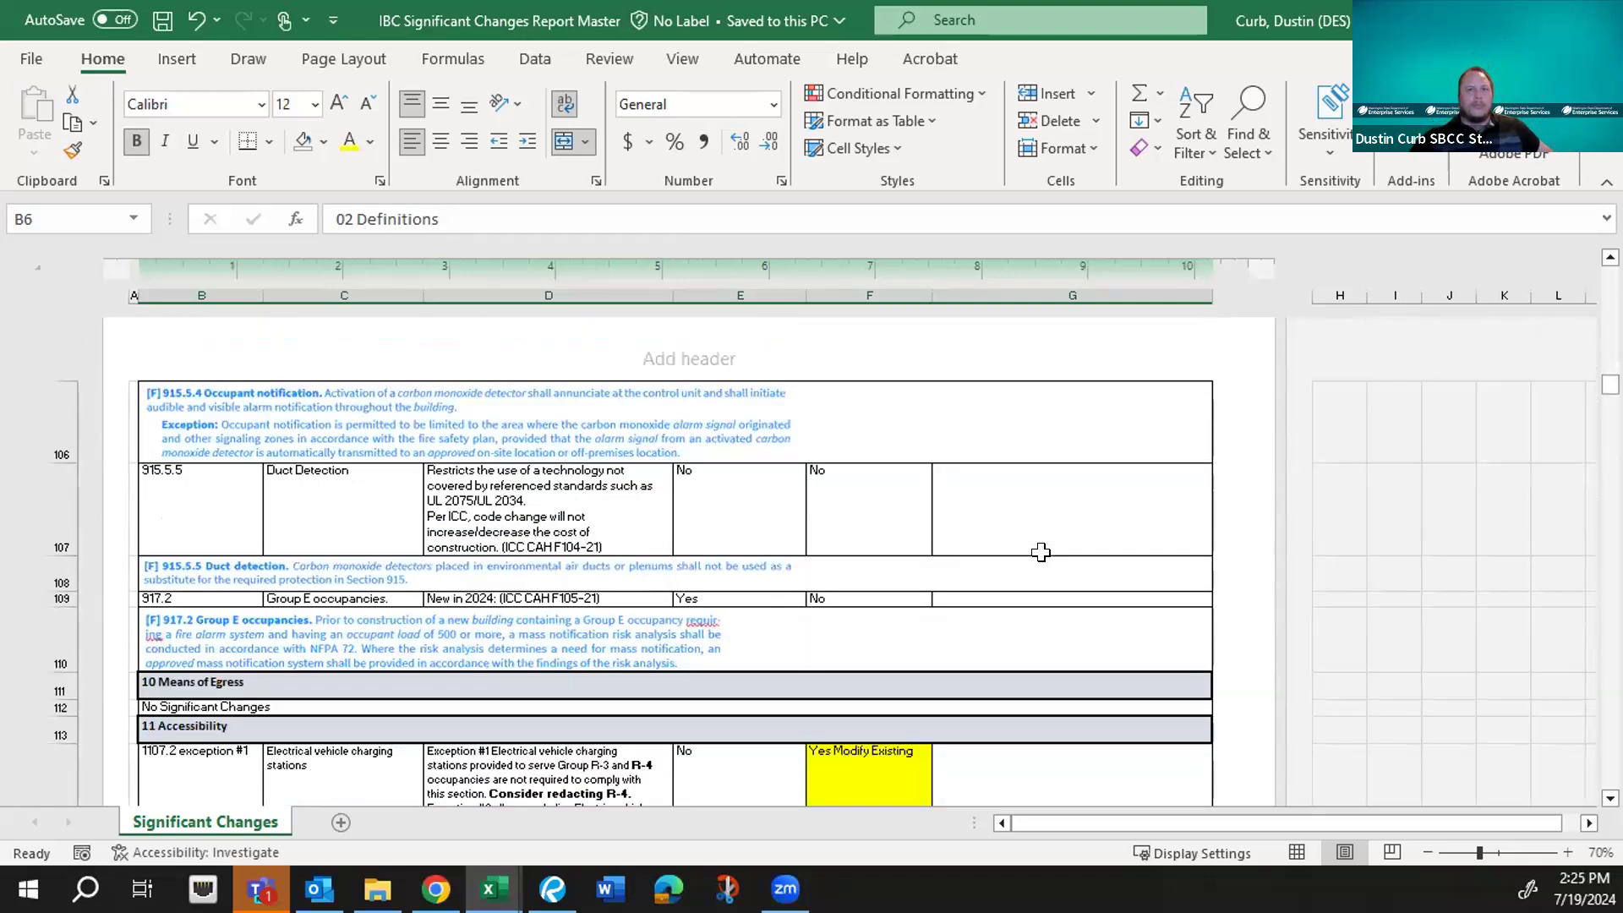
{"action": "scroll", "coordinate": [1041, 552], "scroll_direction": "down", "scroll_amount": 1}
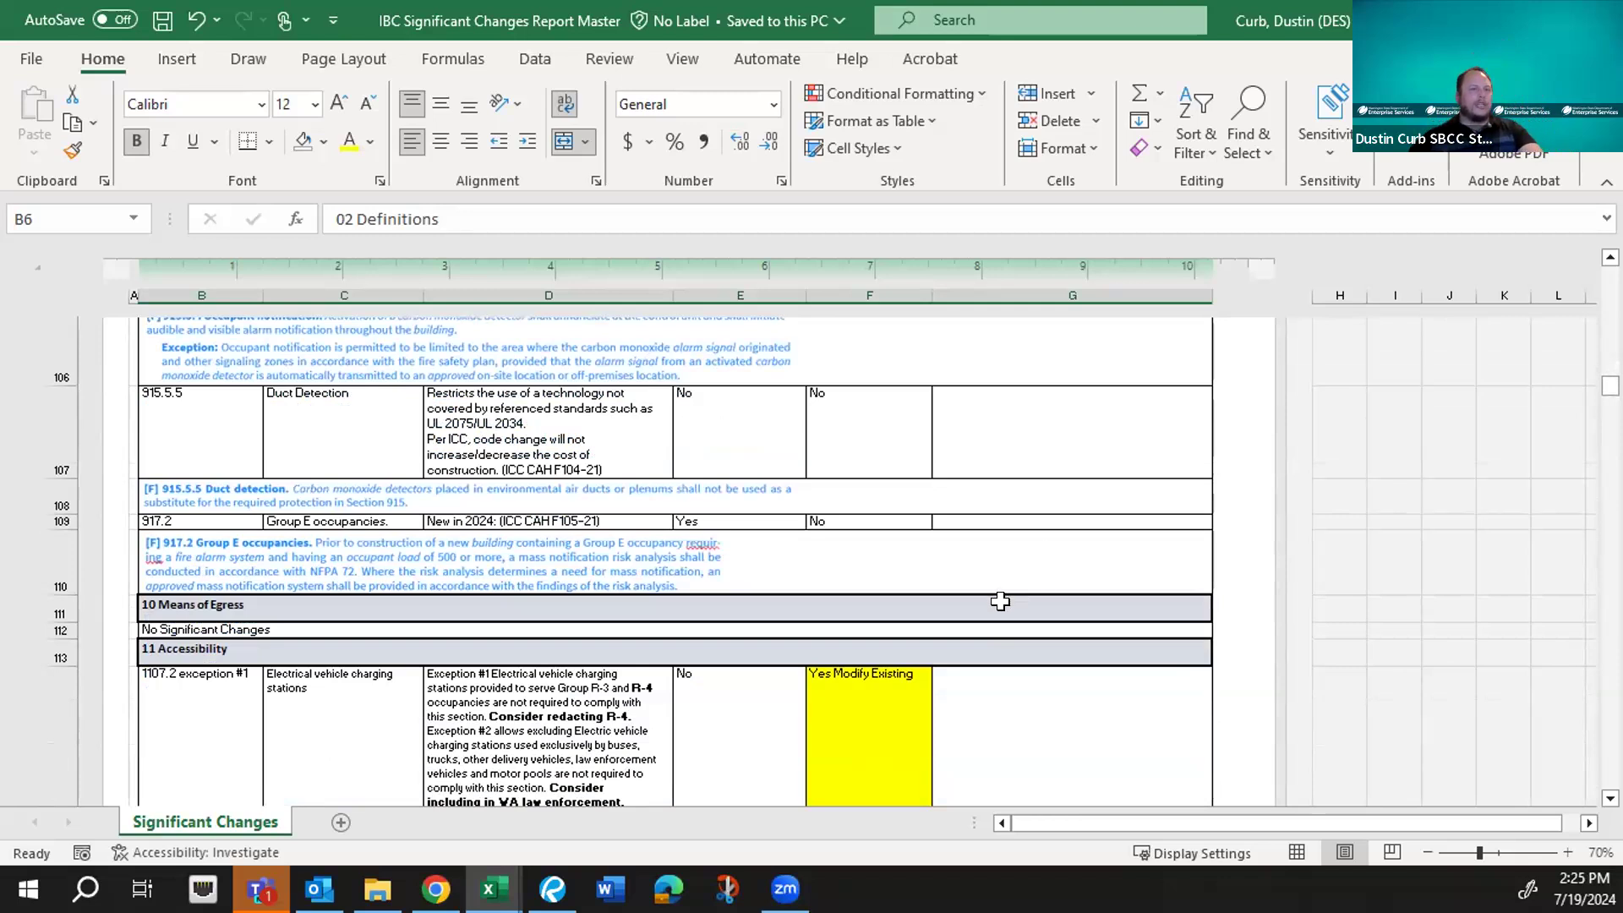
- Increase the height of the 1107.2 exception #1 row to fit its full recommendation, and review the electrical vehicle charging stations text
{"action": "scroll", "coordinate": [1000, 601], "scroll_direction": "down", "scroll_amount": 2}
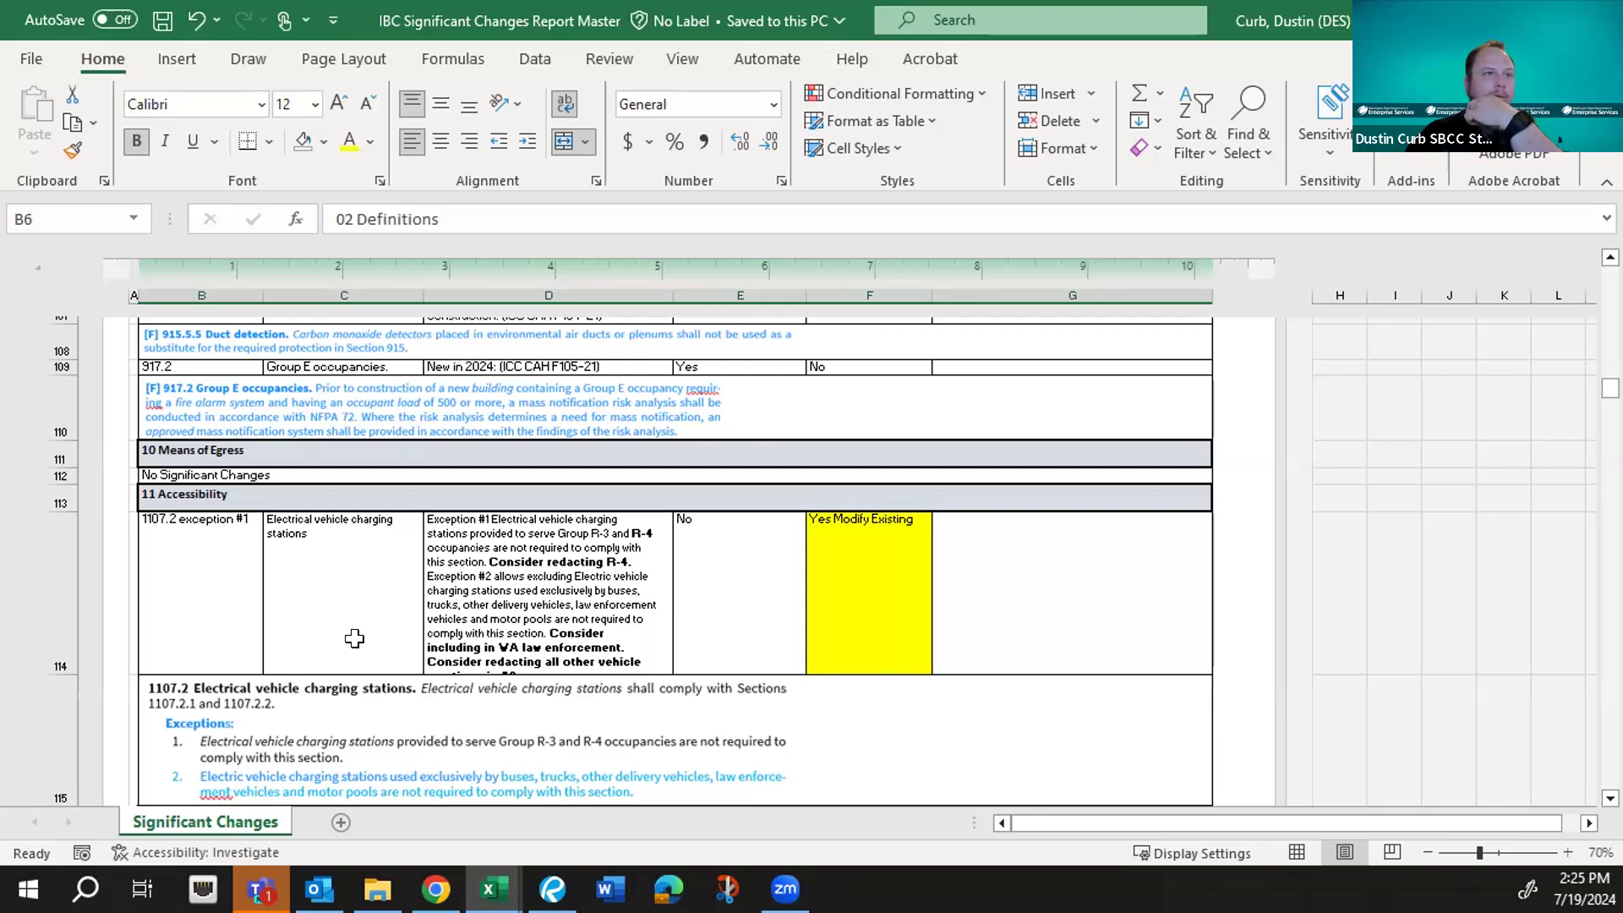
{"action": "left_click_drag", "start_coordinate": [55, 664], "coordinate": [54, 681]}
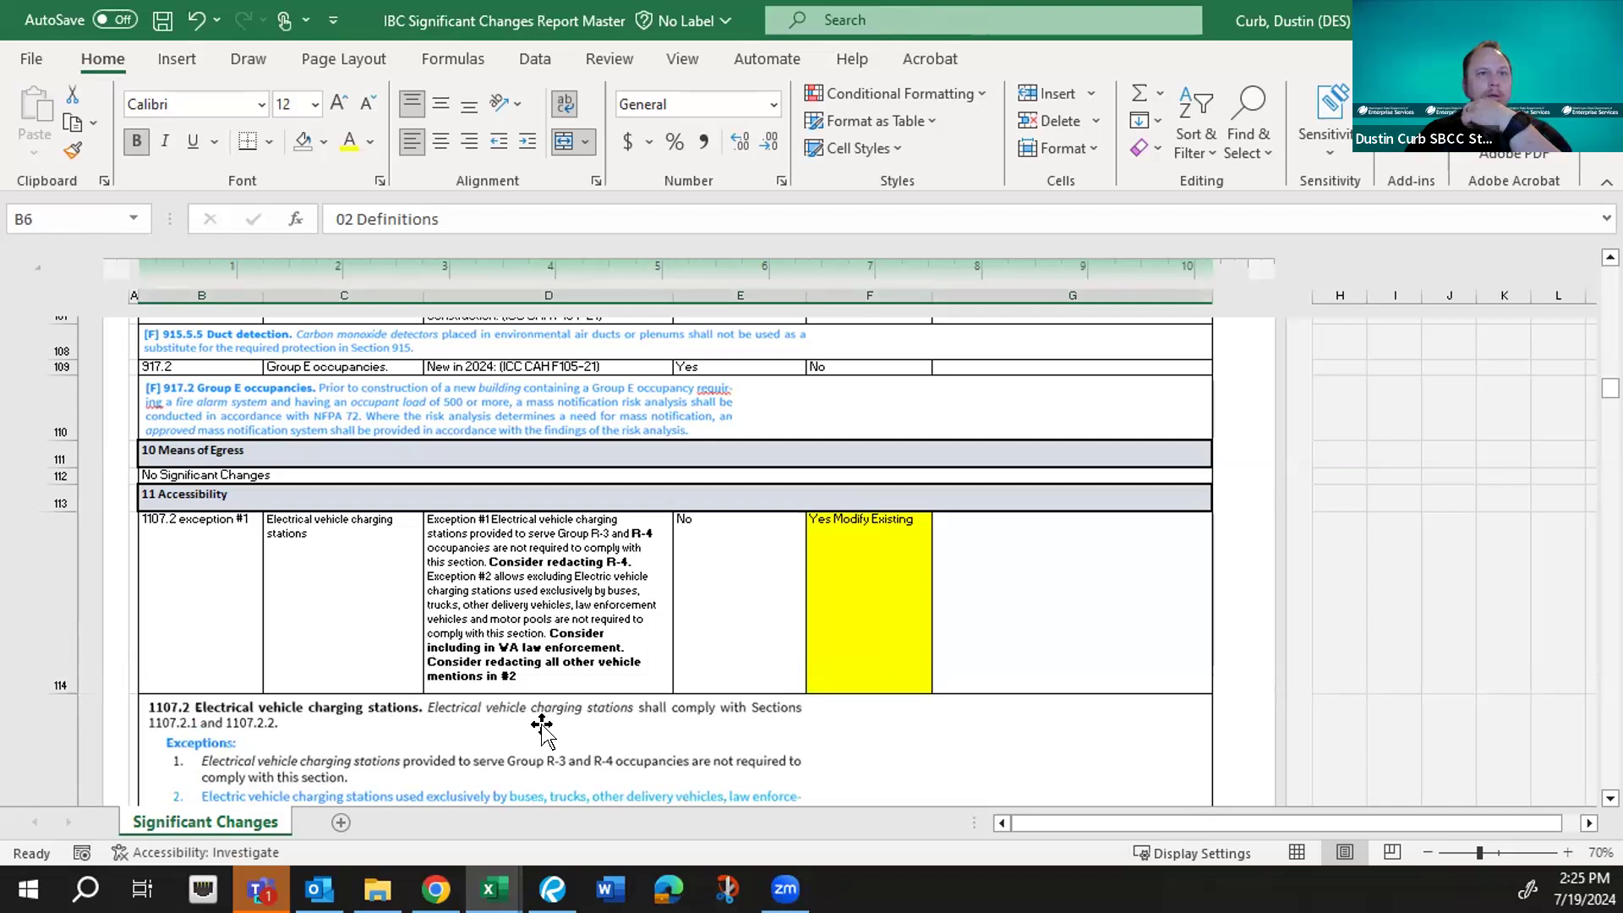
{"action": "scroll", "coordinate": [682, 703], "scroll_direction": "down", "scroll_amount": 1}
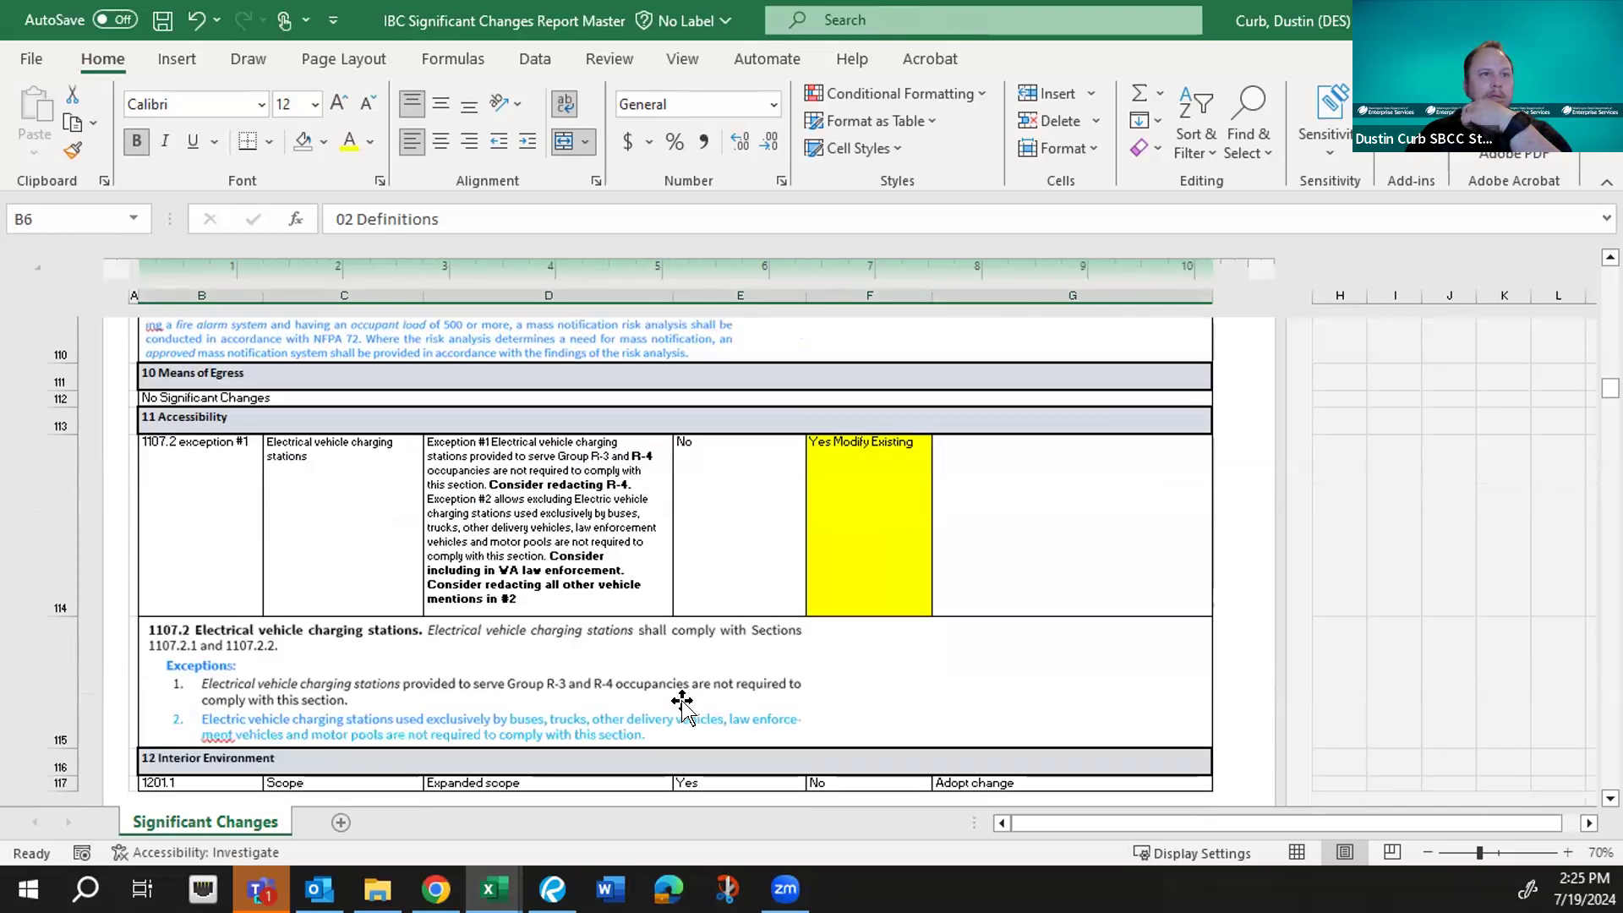
{"action": "scroll", "coordinate": [682, 703], "scroll_direction": "down", "scroll_amount": 1}
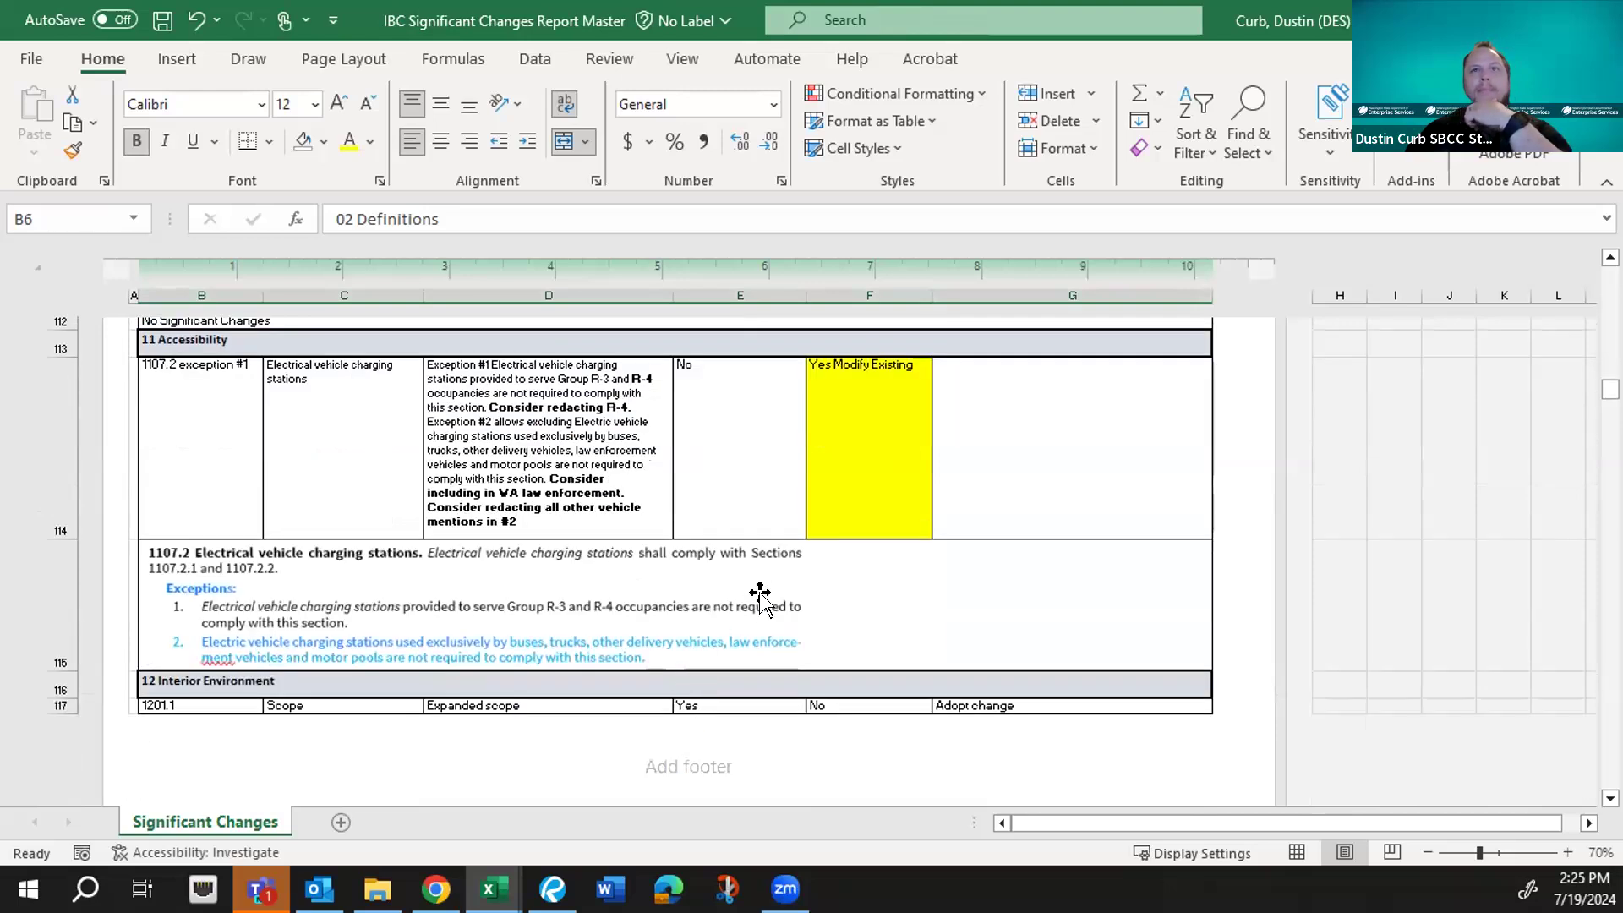
- Review the Chapter 12 entries for 1201.1 Scope and 1202.3 unvented attic assemblies, including the condensation control insulation table
{"action": "scroll", "coordinate": [760, 594], "scroll_direction": "down", "scroll_amount": 2}
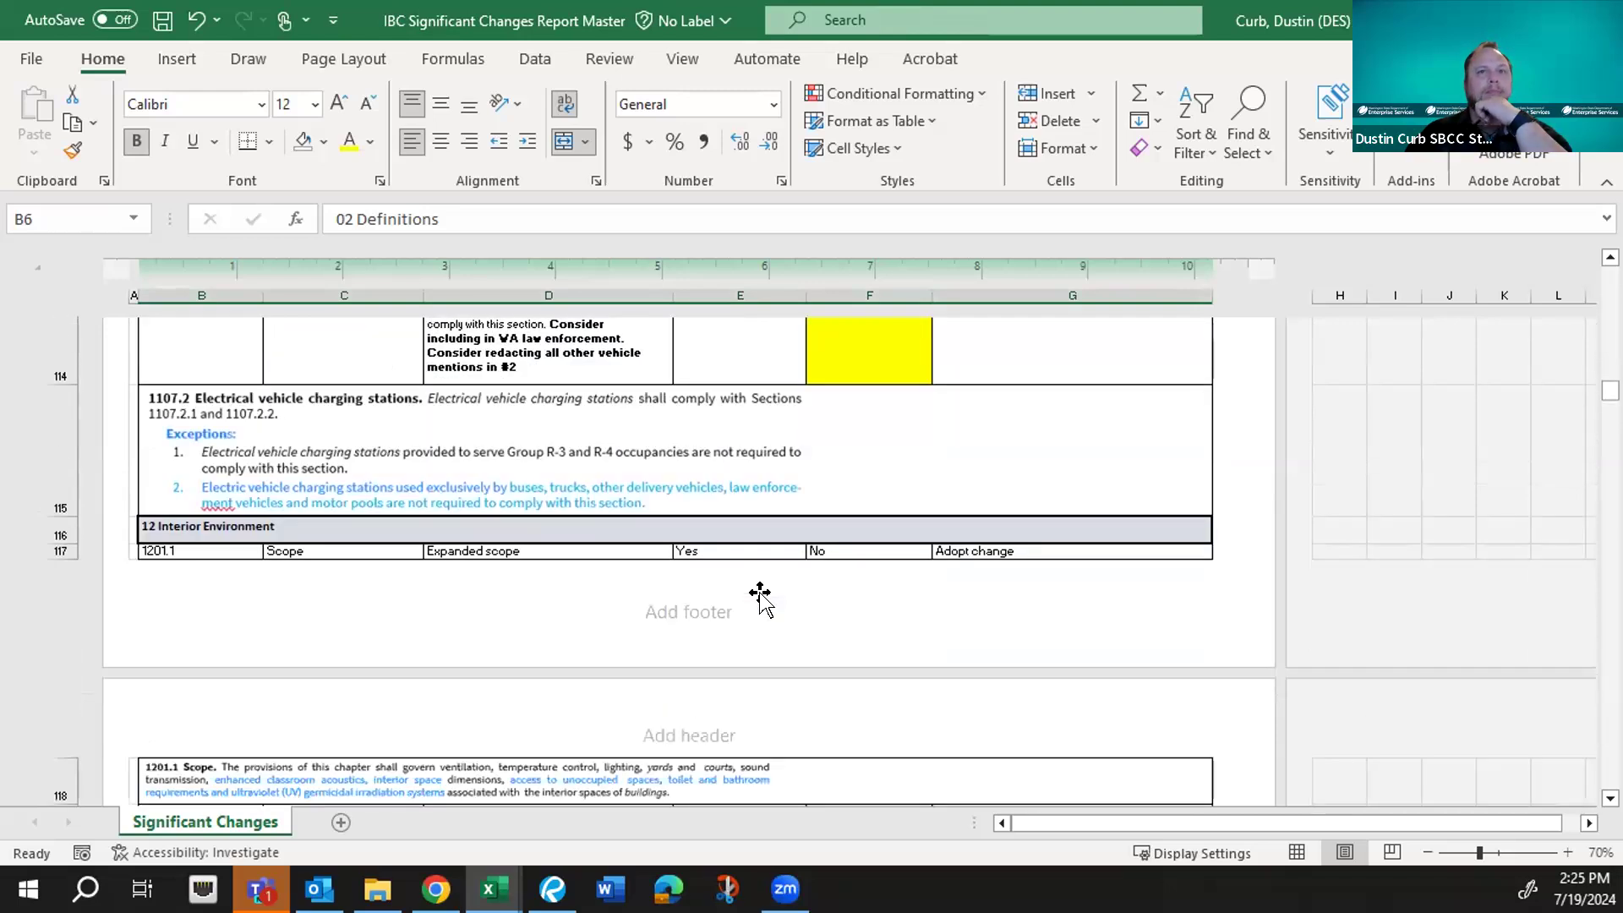
{"action": "scroll", "coordinate": [760, 594], "scroll_direction": "down", "scroll_amount": 1}
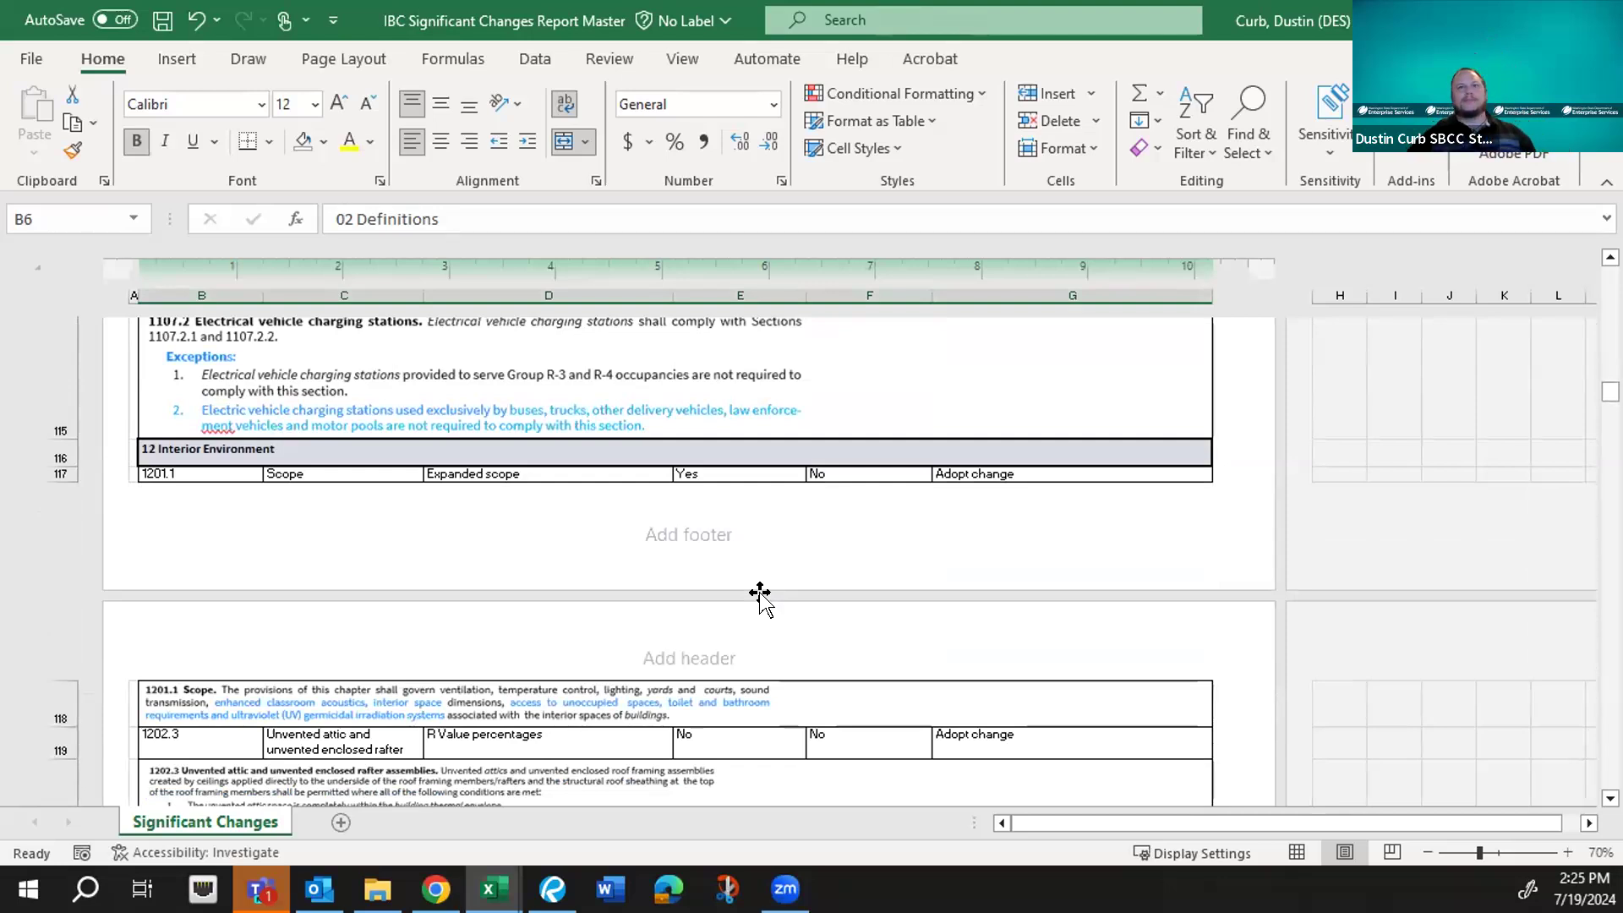
{"action": "scroll", "coordinate": [760, 595], "scroll_direction": "down", "scroll_amount": 1}
{"action": "scroll", "coordinate": [760, 594], "scroll_direction": "down", "scroll_amount": 1}
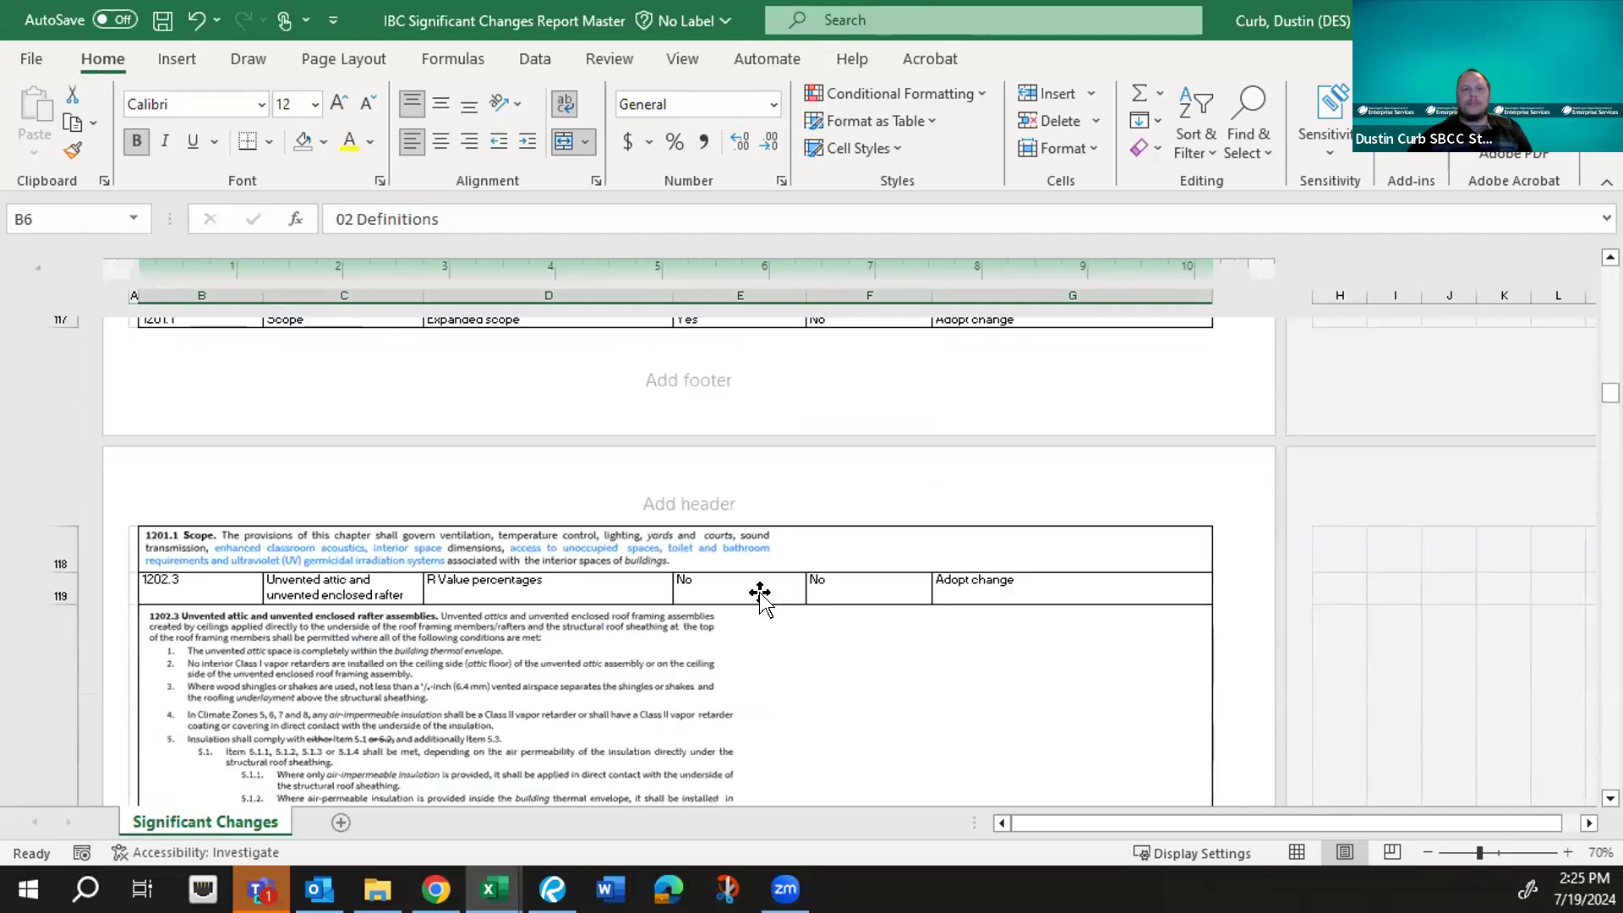
{"action": "scroll", "coordinate": [760, 594], "scroll_direction": "up", "scroll_amount": 1}
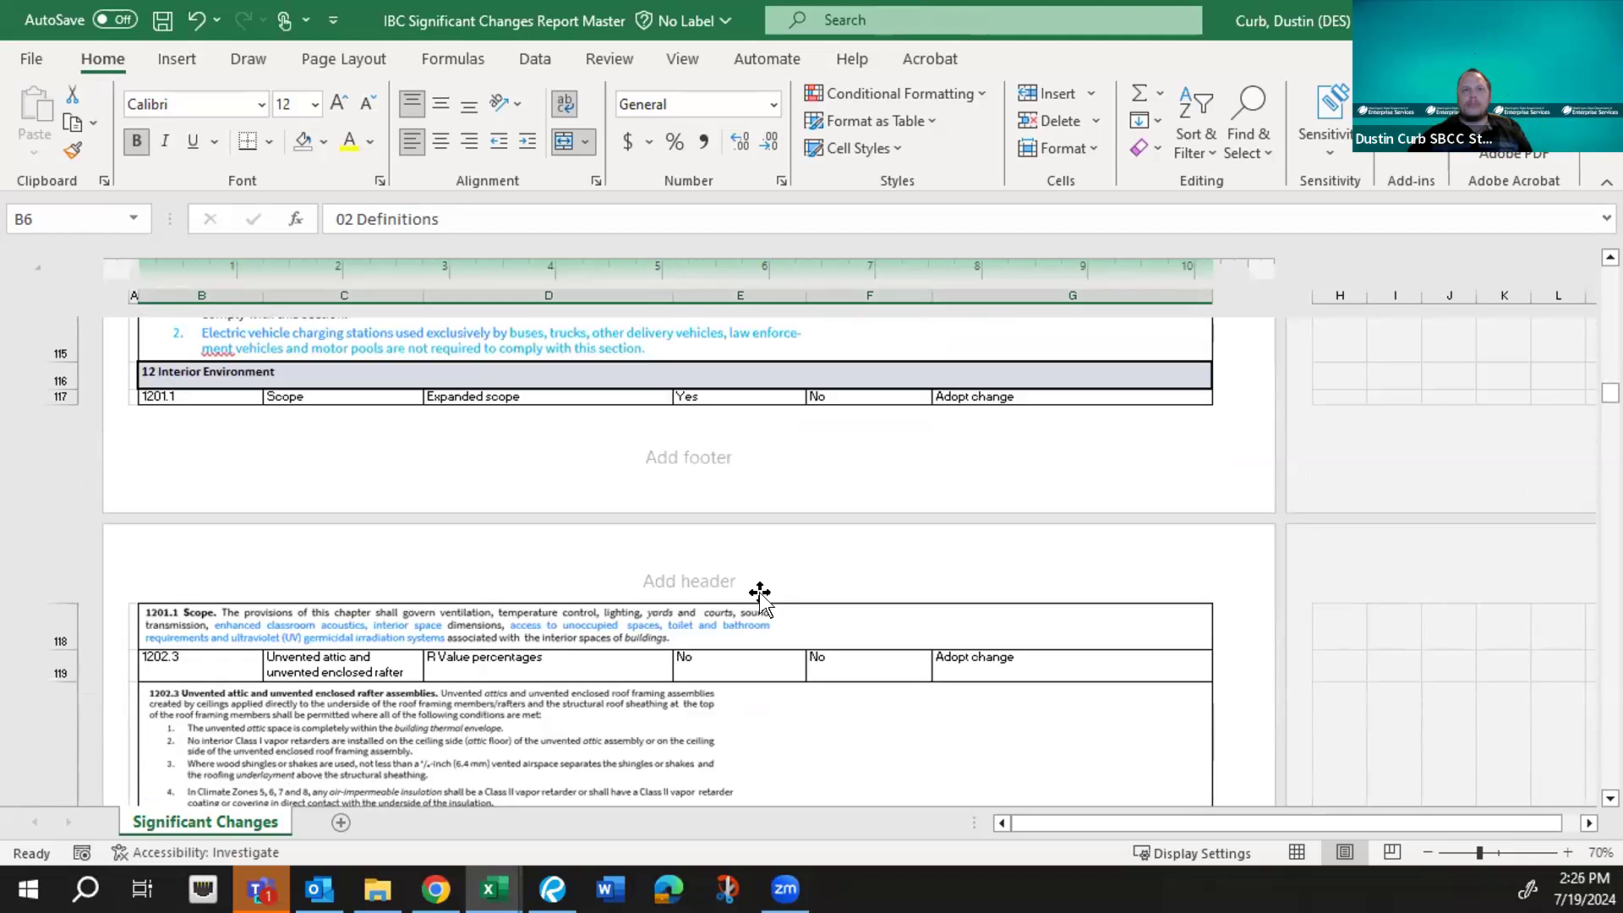
{"action": "scroll", "coordinate": [760, 594], "scroll_direction": "down", "scroll_amount": 5}
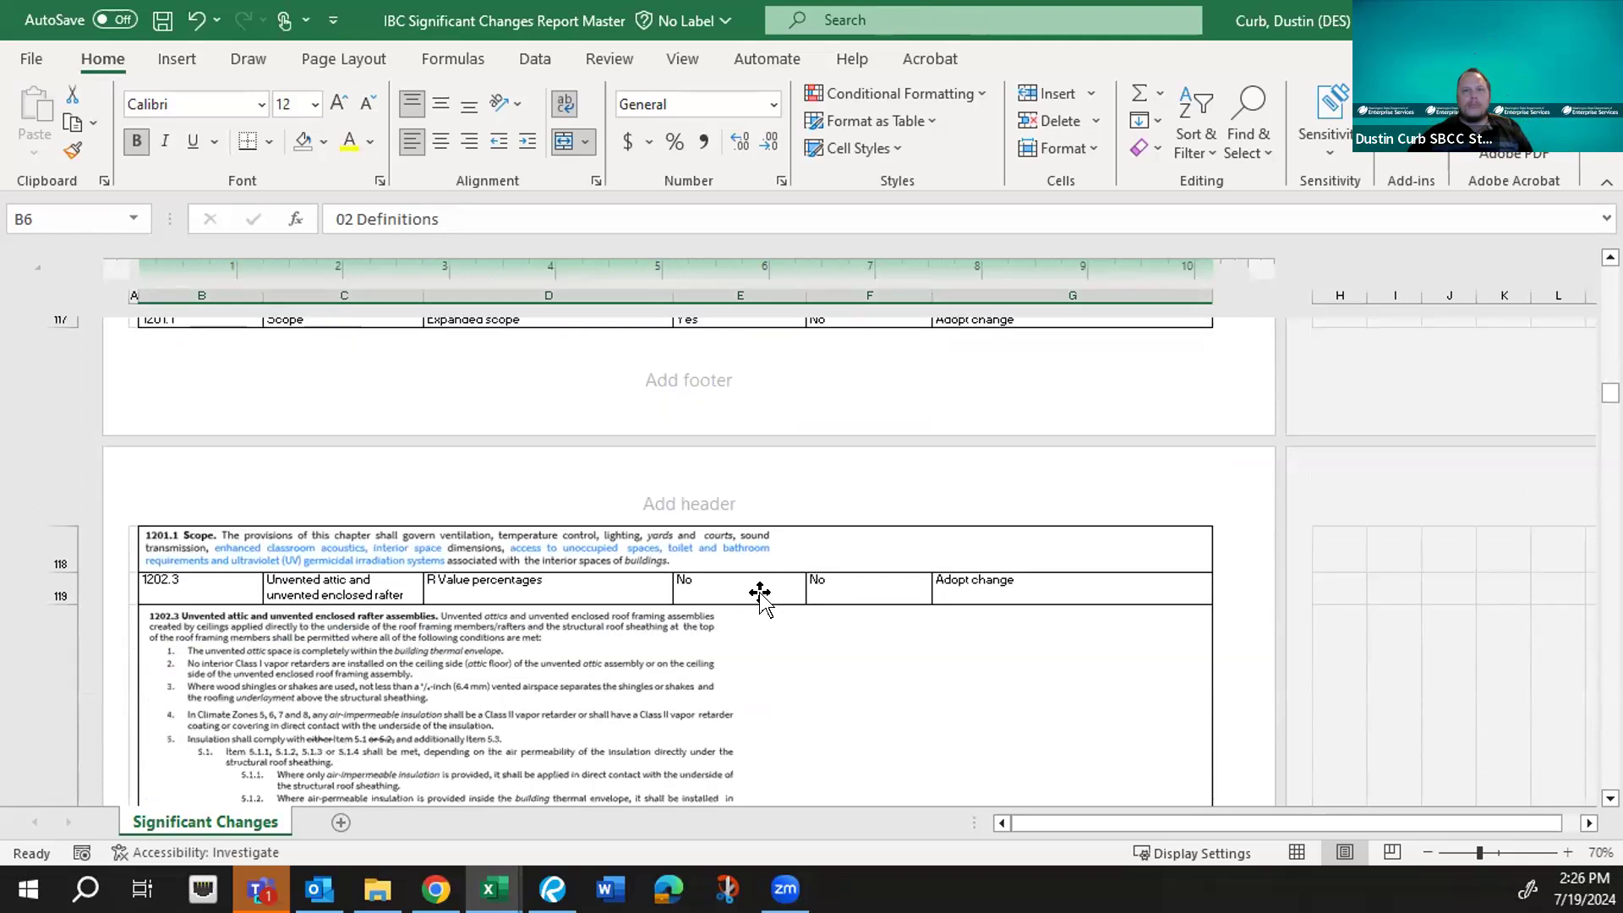
{"action": "scroll", "coordinate": [760, 594], "scroll_direction": "down", "scroll_amount": 4}
{"action": "scroll", "coordinate": [760, 594], "scroll_direction": "down", "scroll_amount": 6}
{"action": "scroll", "coordinate": [944, 679], "scroll_direction": "down", "scroll_amount": 1}
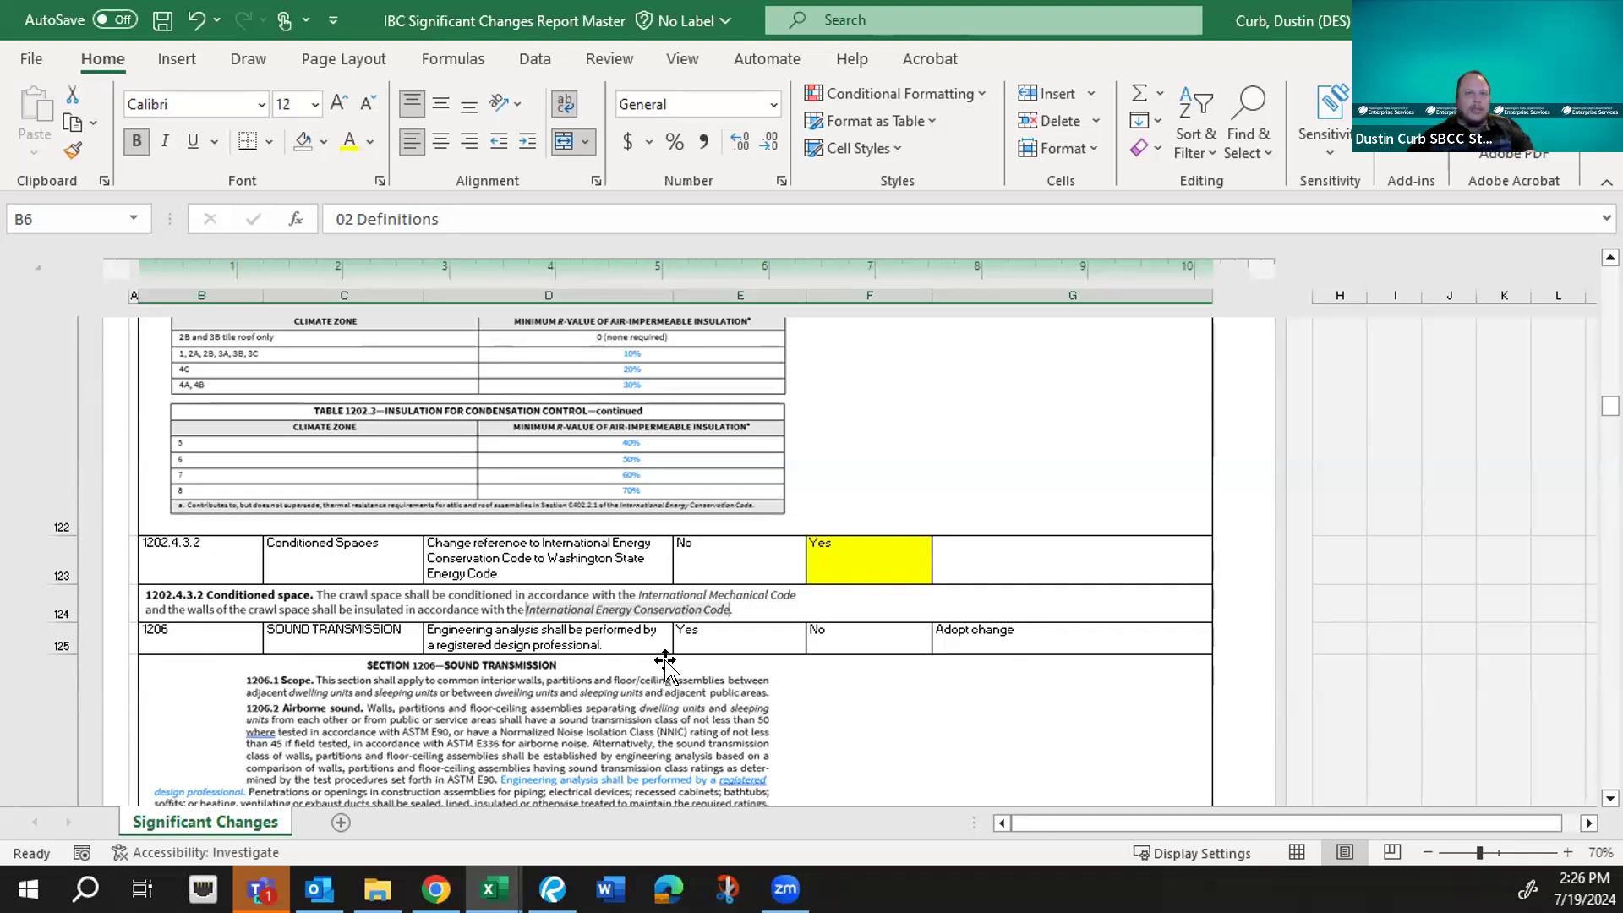
- Review the 1202.4.3.2 Conditioned Spaces entry and the Section 1206 Sound Transmission changes
{"action": "scroll", "coordinate": [891, 582], "scroll_direction": "down", "scroll_amount": 1}
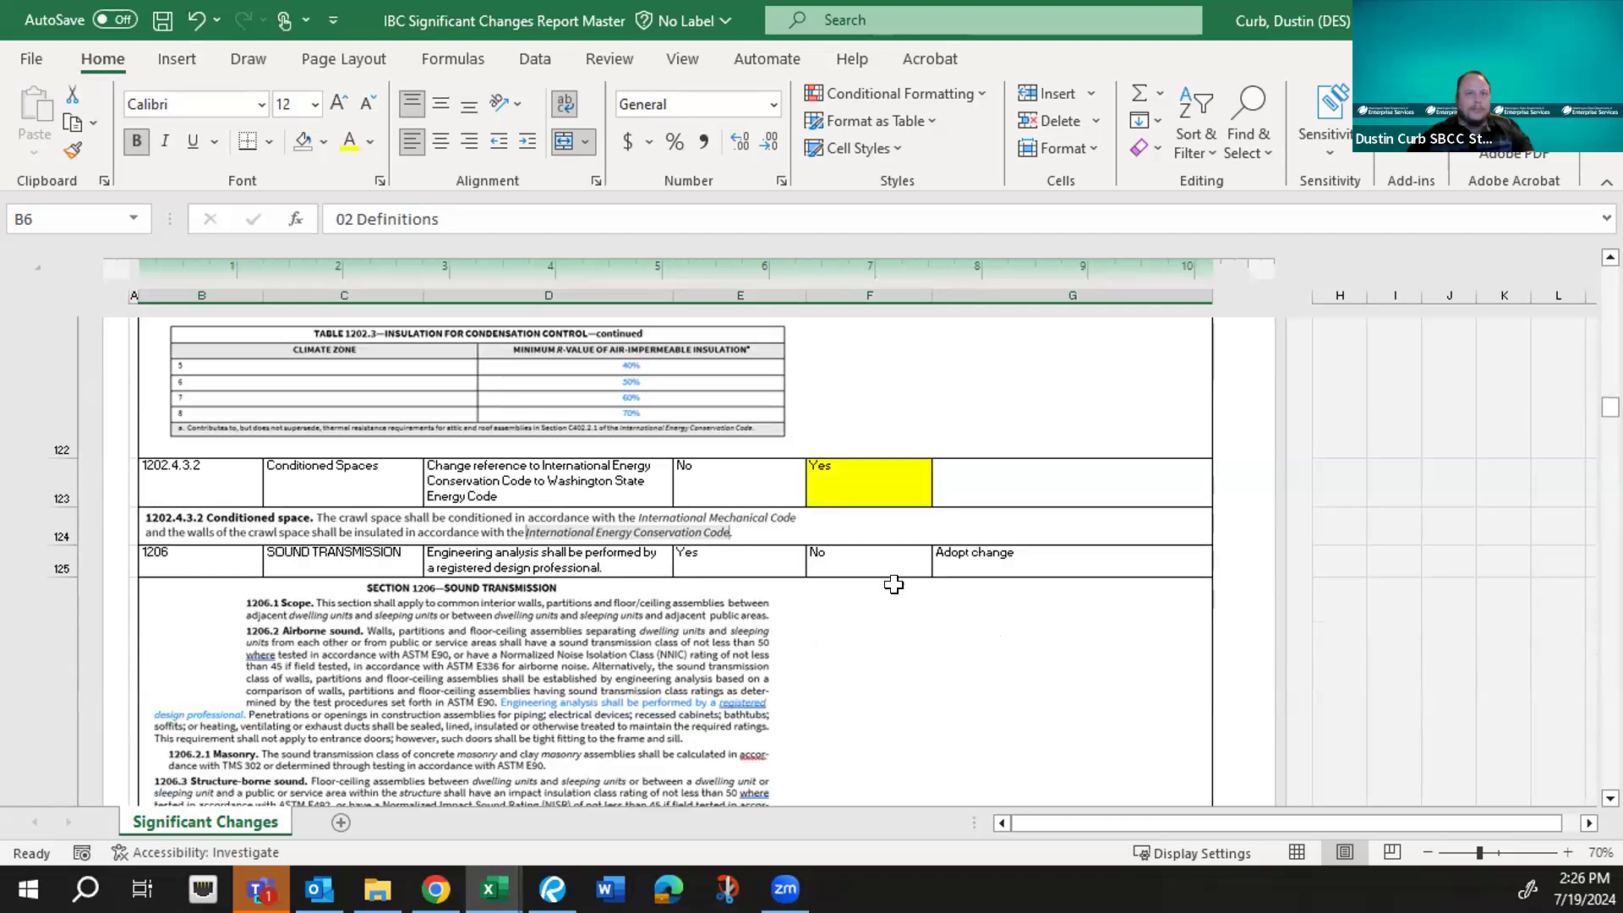
{"action": "scroll", "coordinate": [894, 584], "scroll_direction": "down", "scroll_amount": 1}
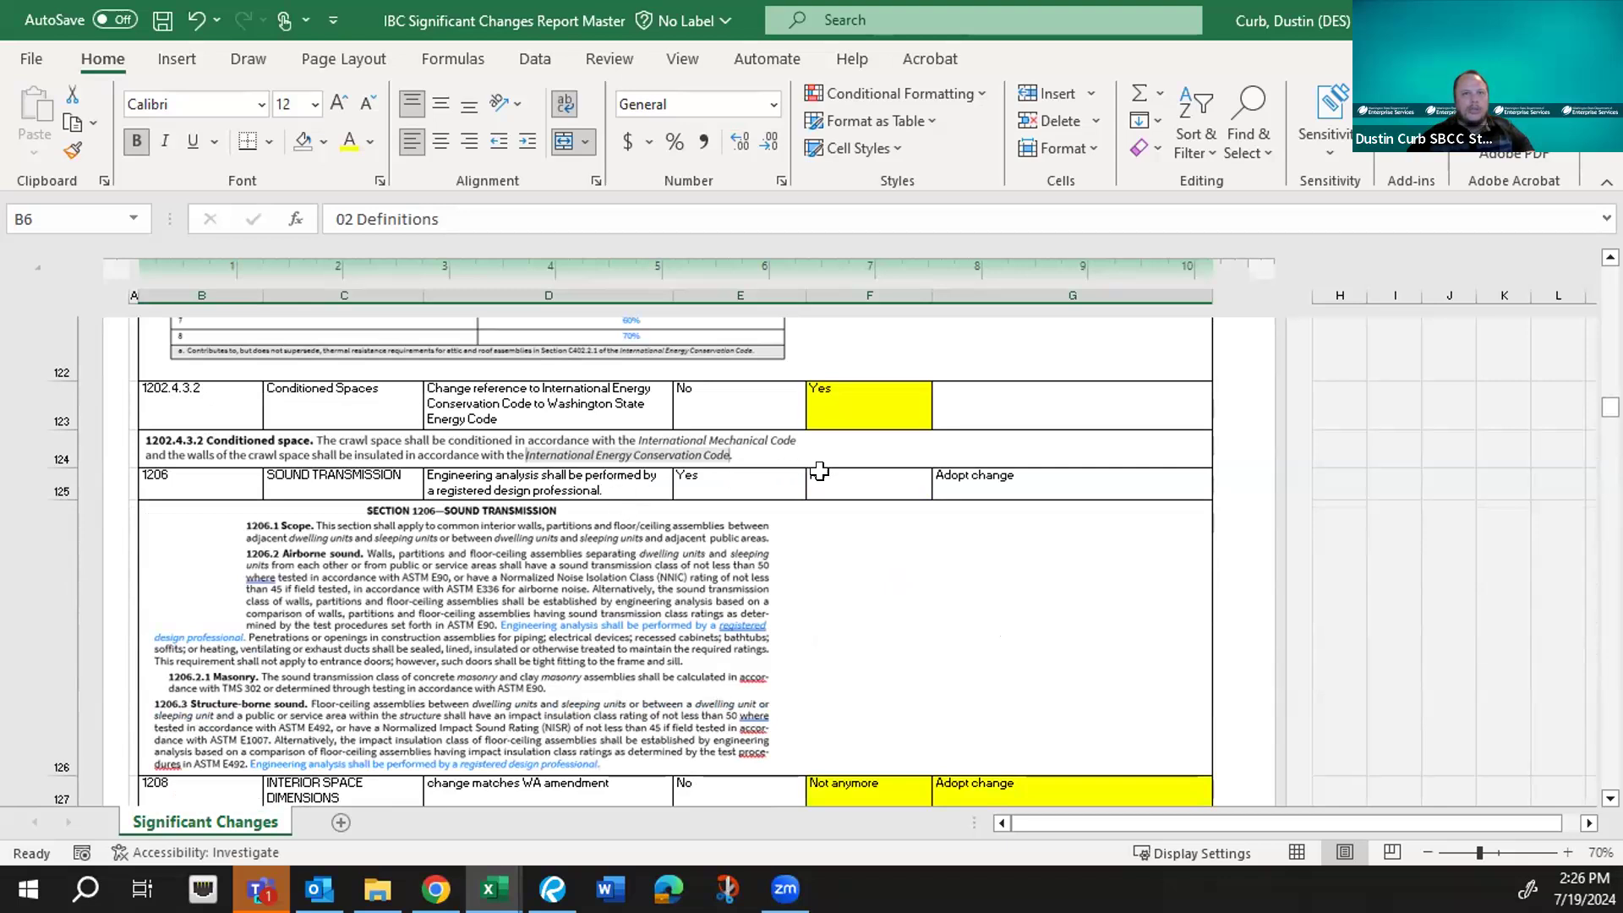
{"action": "scroll", "coordinate": [844, 723], "scroll_direction": "down", "scroll_amount": 1}
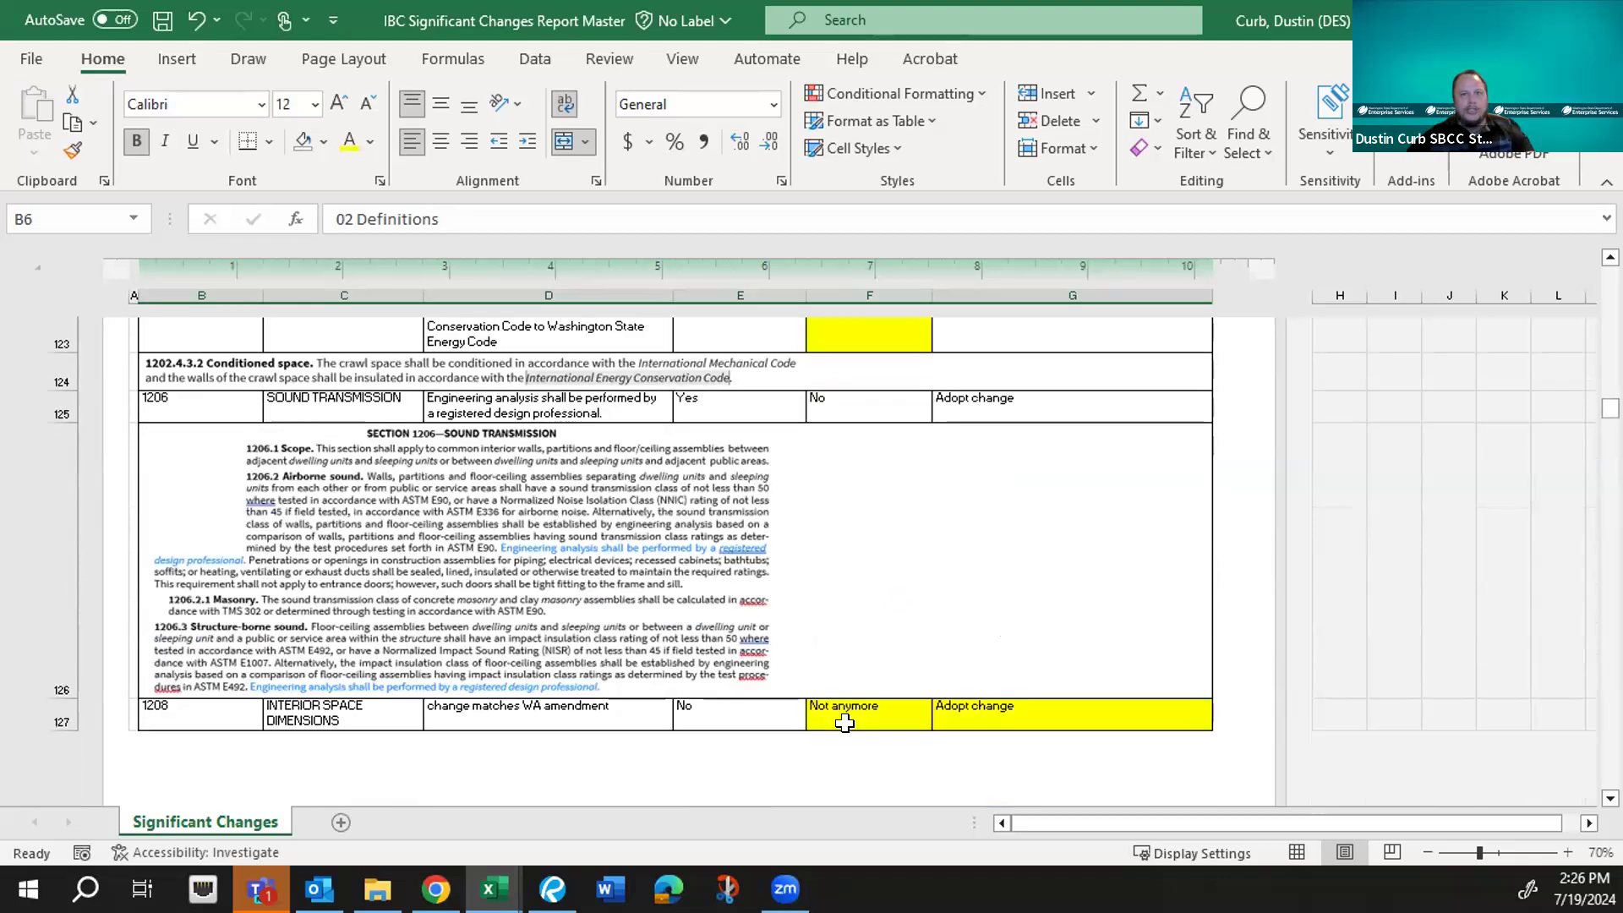
- Replace "Not anymore" with "NO" in the 1208 Interior Space Dimensions row and remove the yellow fill from that cell and "Adopt change"
{"action": "scroll", "coordinate": [850, 776], "scroll_direction": "down", "scroll_amount": 1}
{"action": "scroll", "coordinate": [851, 776], "scroll_direction": "down", "scroll_amount": 1}
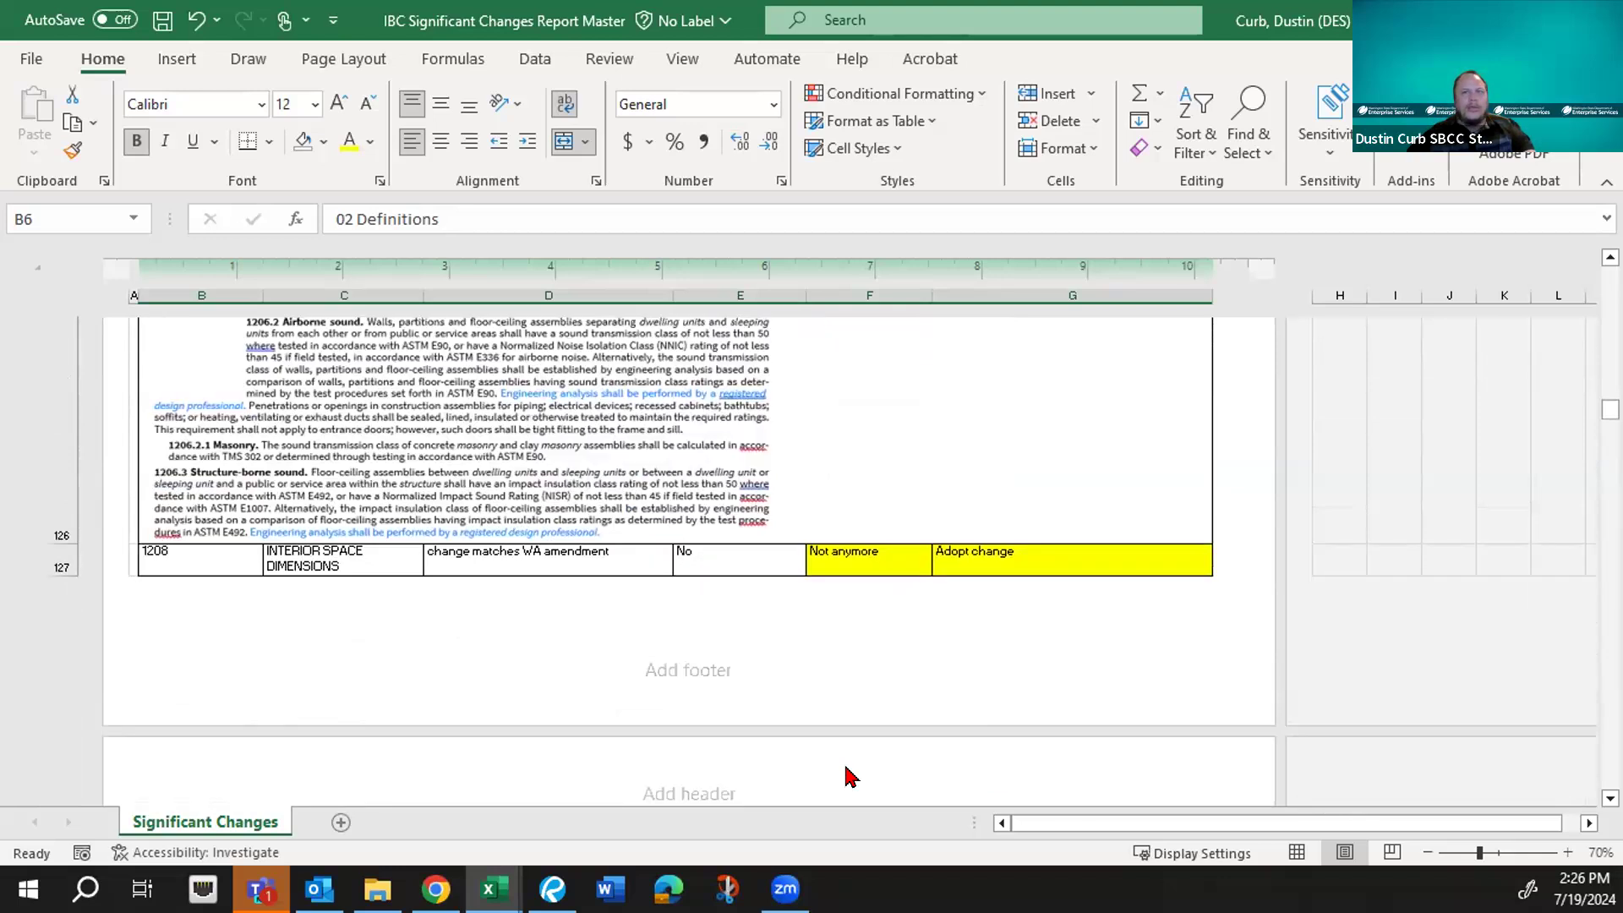
{"action": "left_click", "coordinate": [833, 560]}
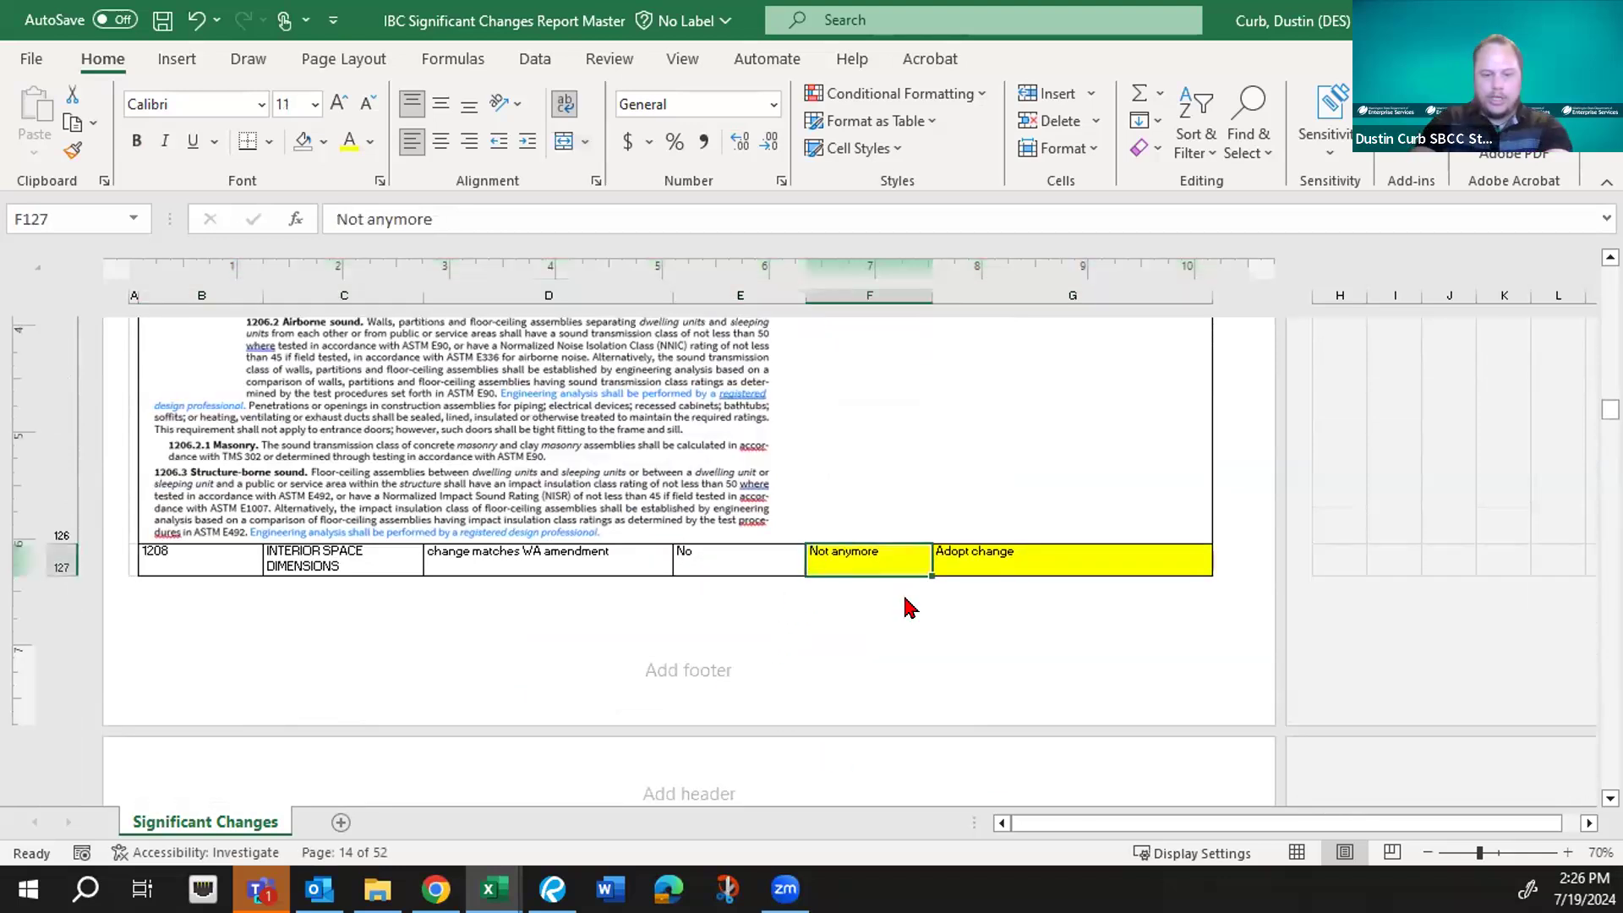
{"action": "scroll", "coordinate": [906, 600], "scroll_direction": "up", "scroll_amount": 2}
{"action": "type", "text": "NO"}
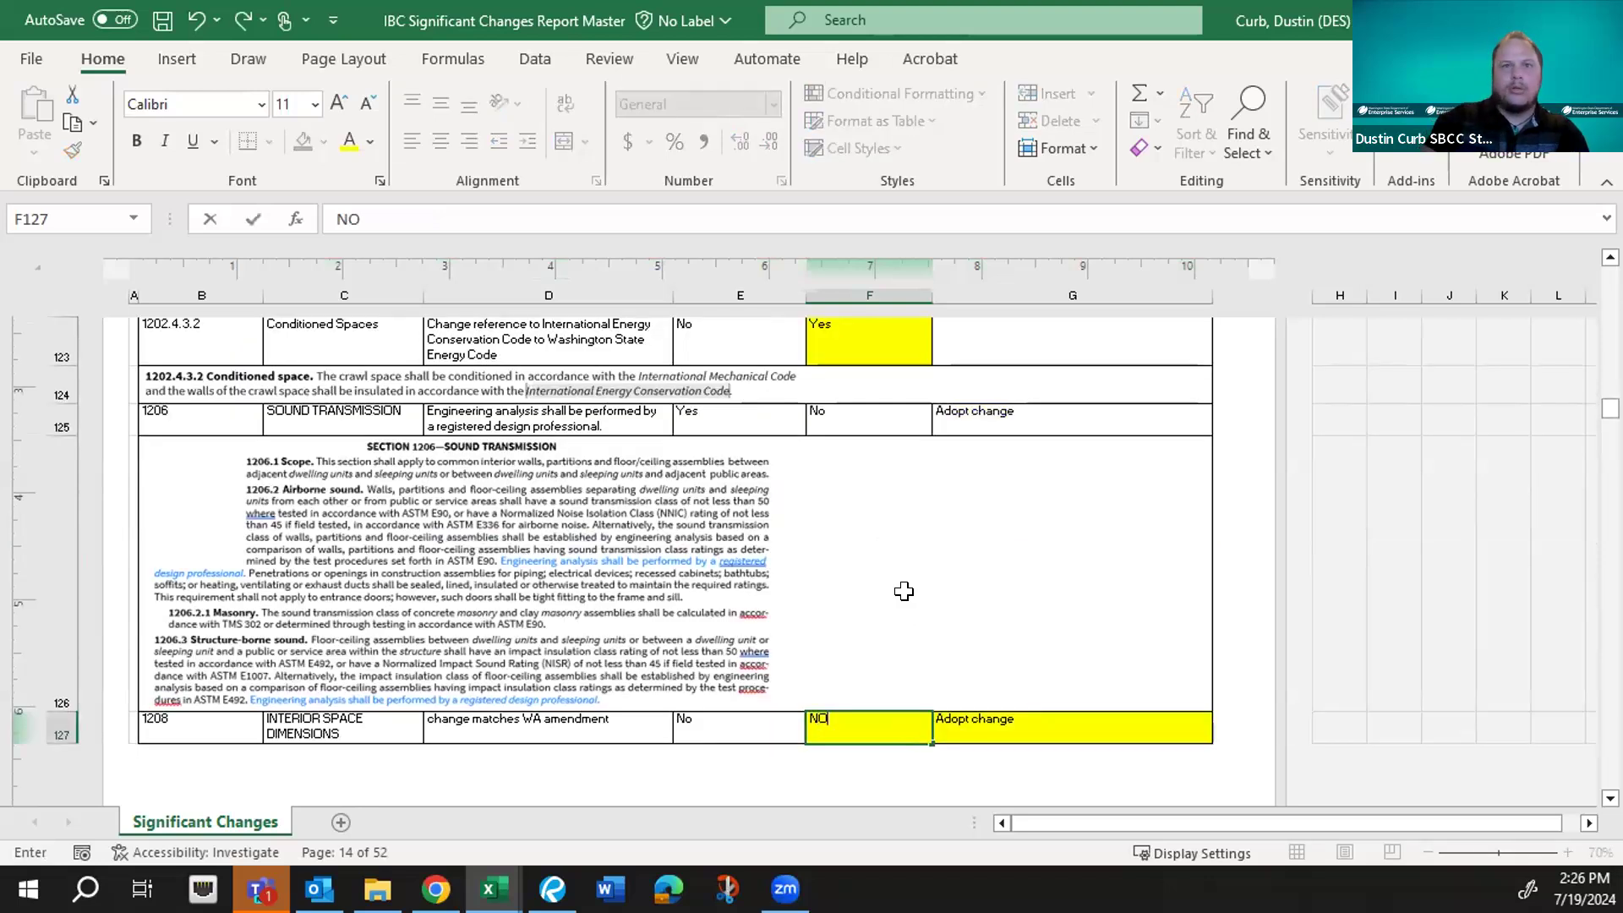
{"action": "left_click_drag", "start_coordinate": [945, 724], "coordinate": [908, 717]}
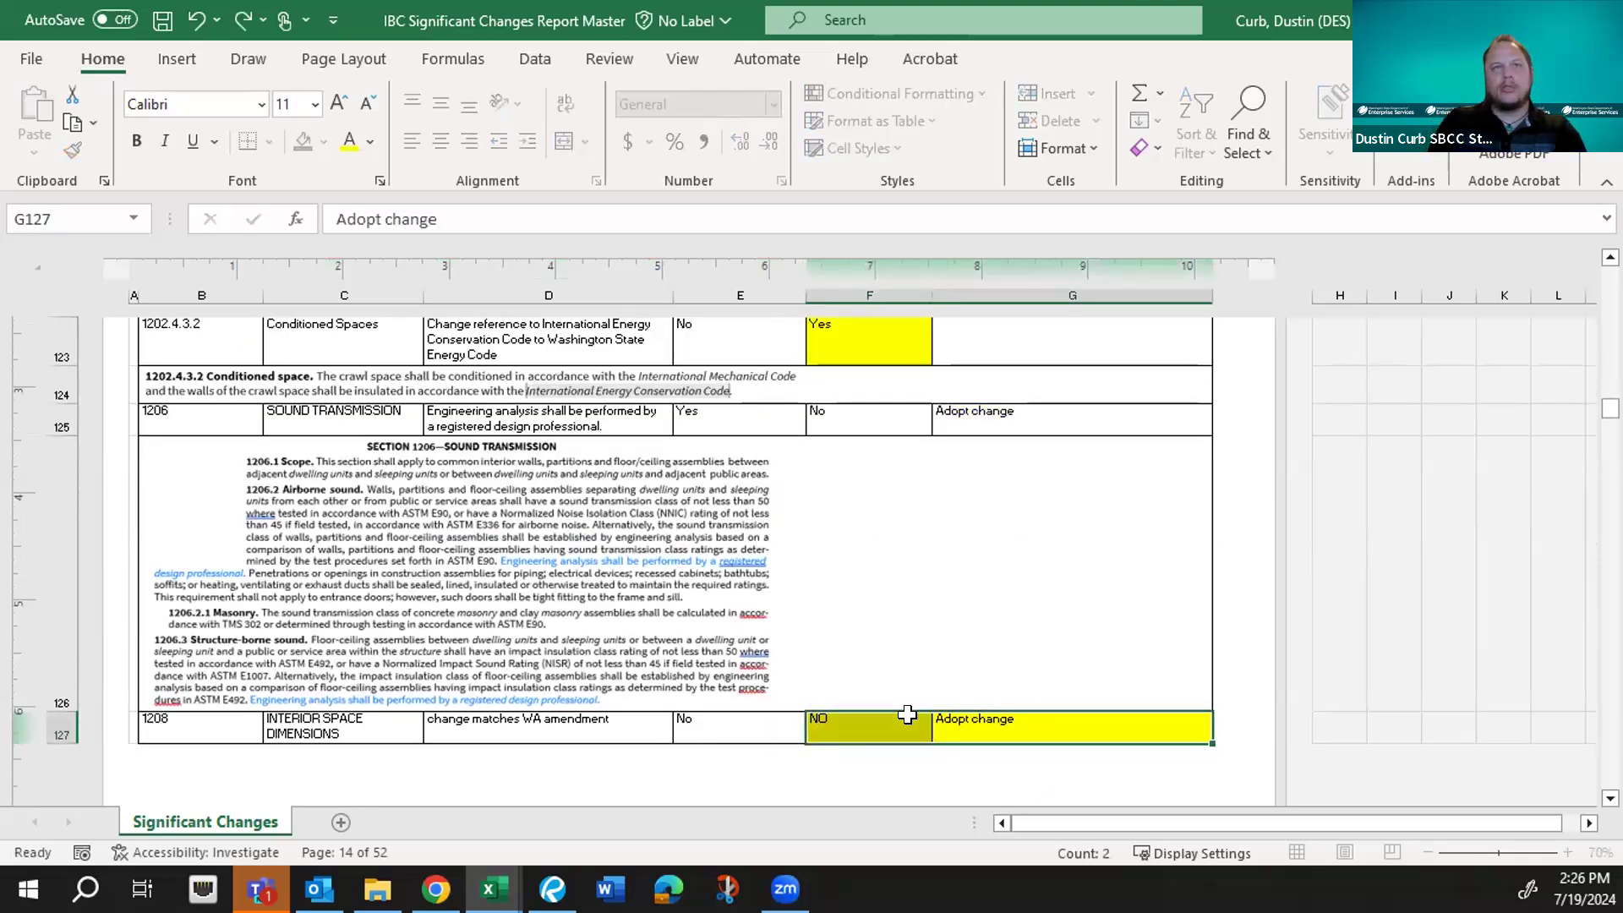
{"action": "left_click", "coordinate": [303, 140]}
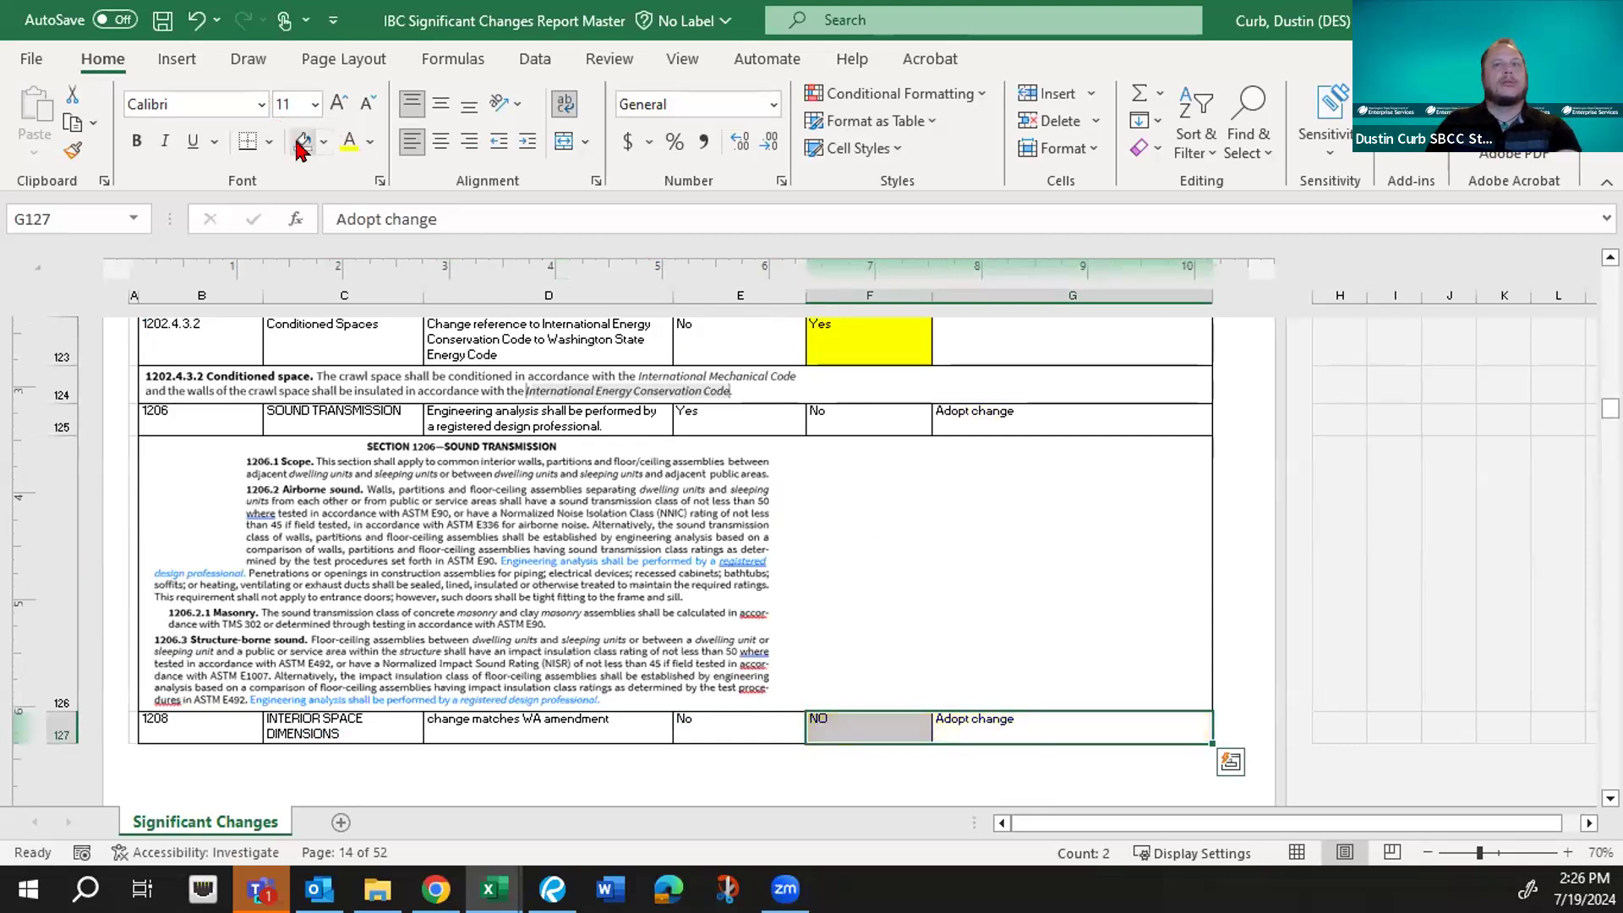
- Review the Section 1208 Interior Space Dimensions text, including the struck-out state amendments for 1208.3, 1208.4 and 1208.5
{"action": "scroll", "coordinate": [640, 343], "scroll_direction": "down", "scroll_amount": 3}
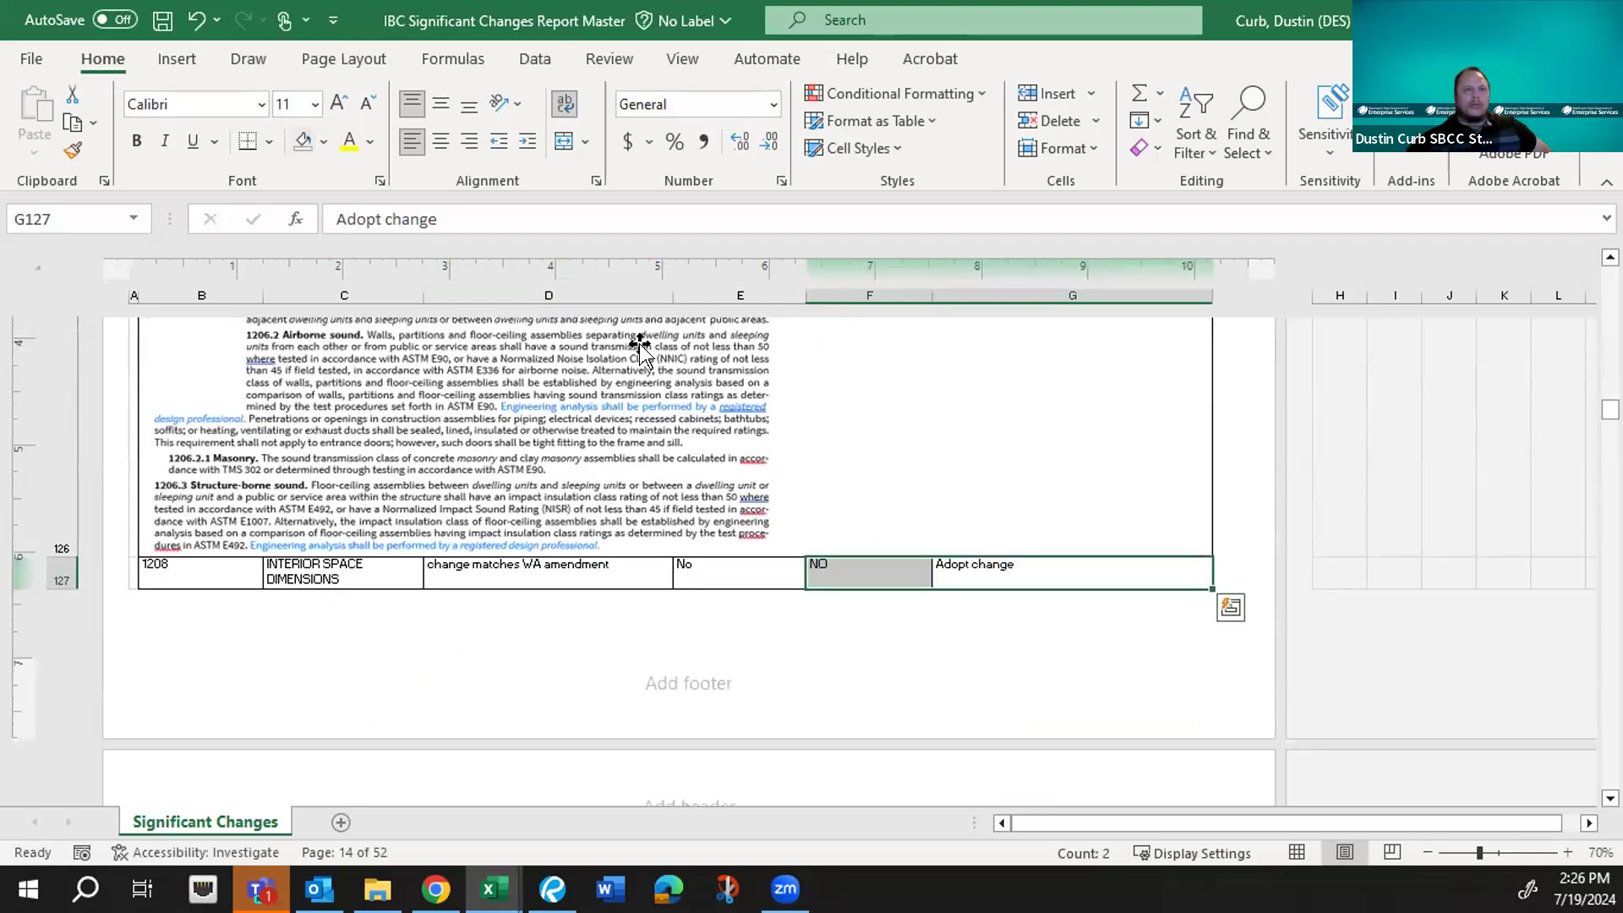
{"action": "scroll", "coordinate": [640, 343], "scroll_direction": "down", "scroll_amount": 3}
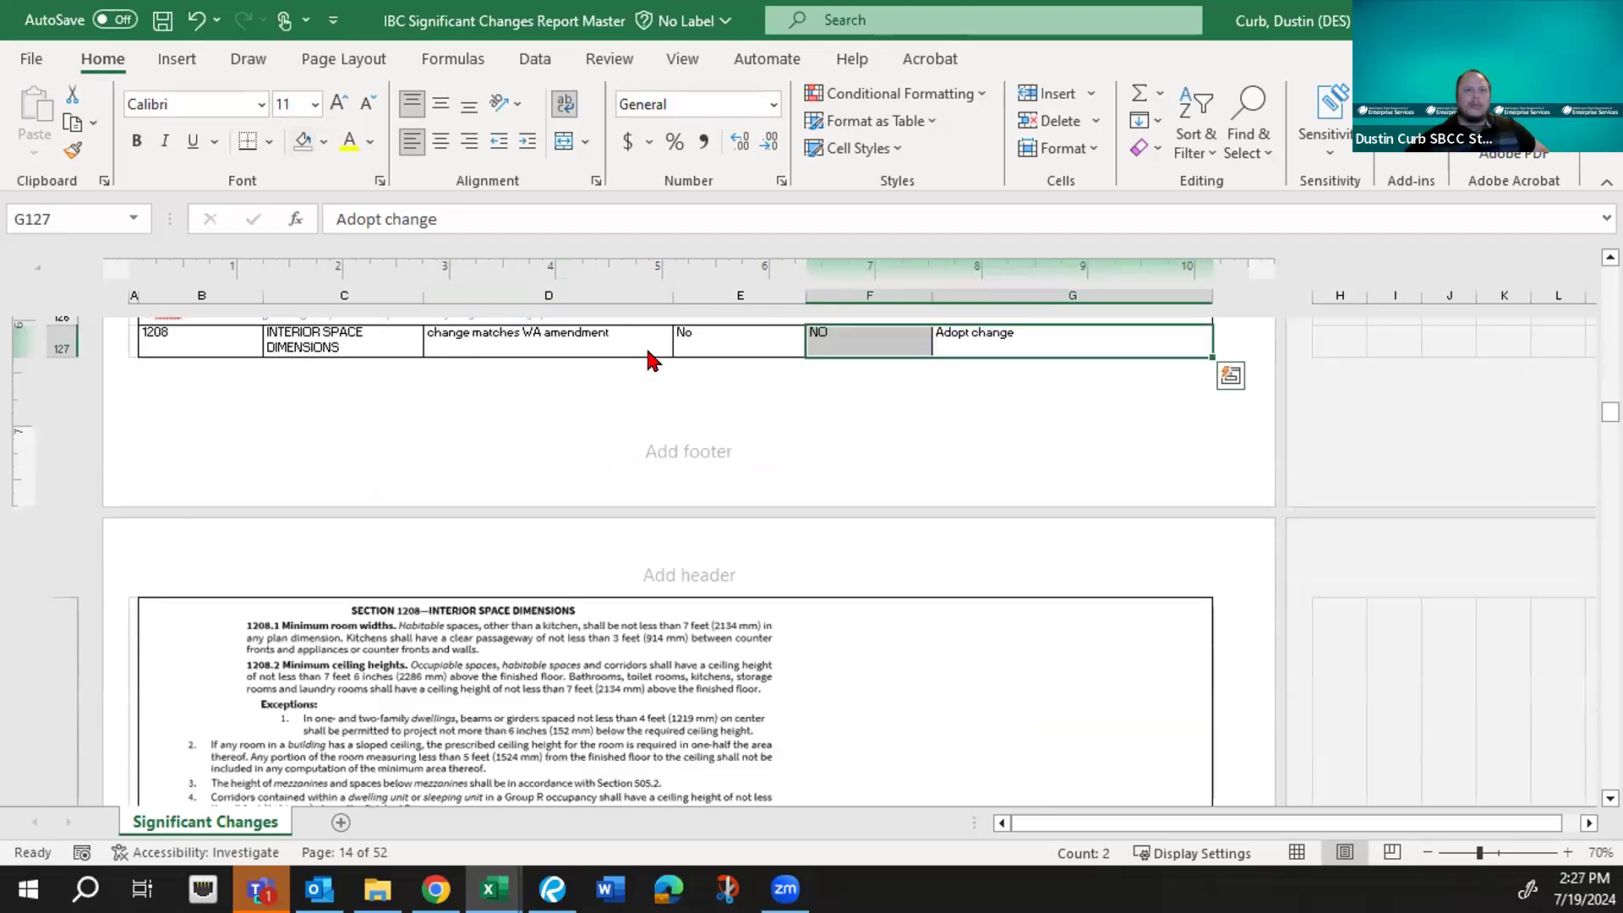
{"action": "scroll", "coordinate": [649, 355], "scroll_direction": "down", "scroll_amount": 2}
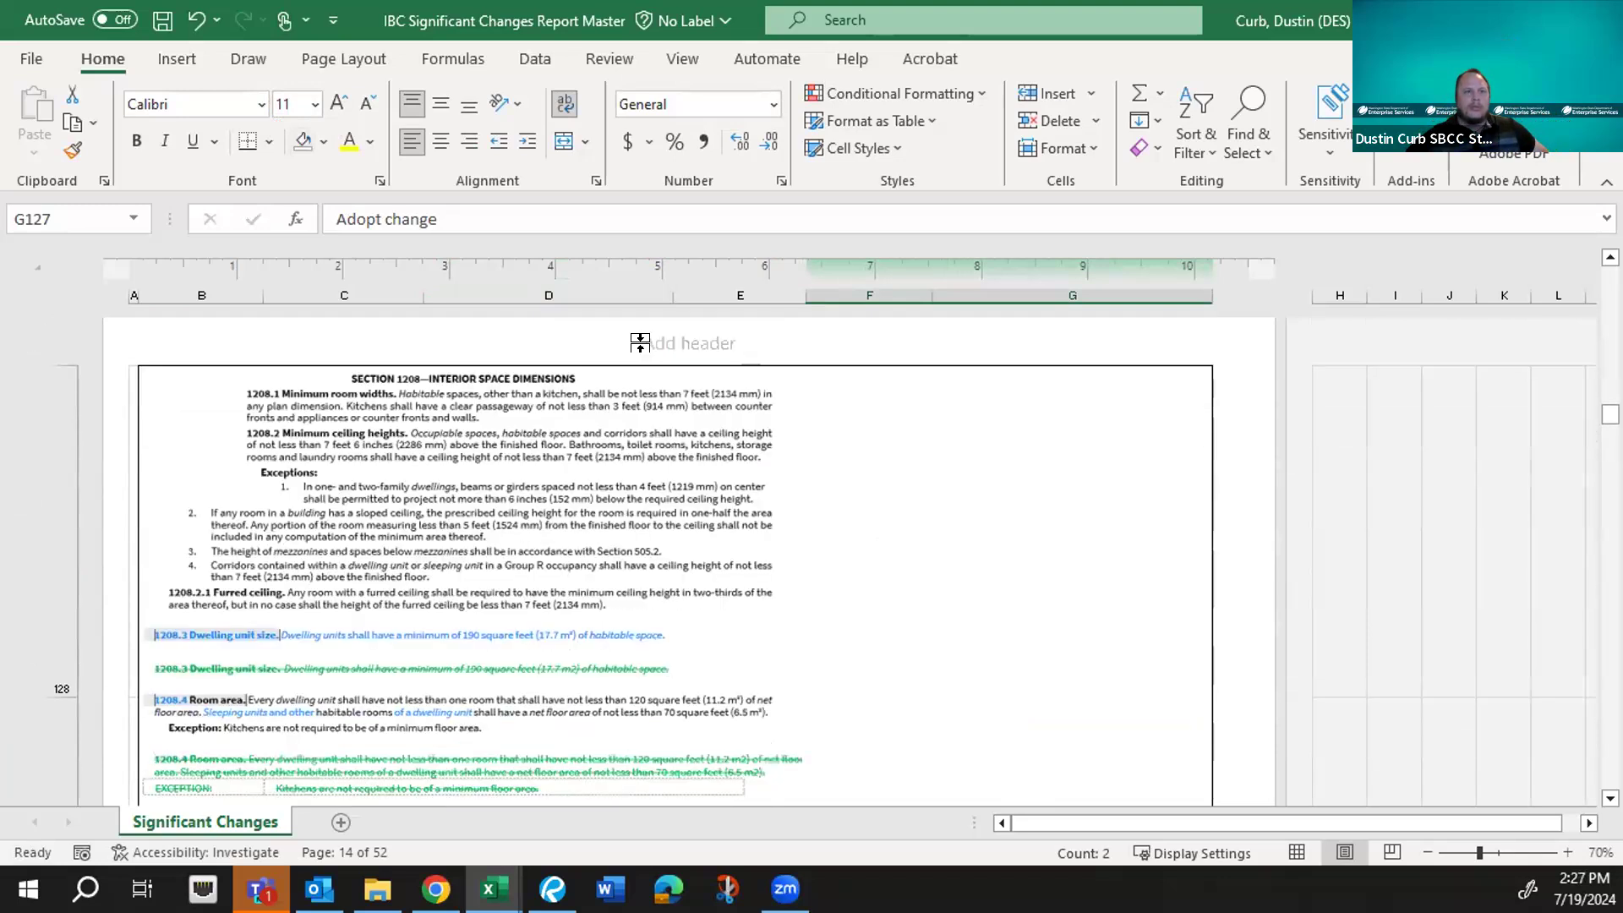
{"action": "scroll", "coordinate": [640, 343], "scroll_direction": "down", "scroll_amount": 2}
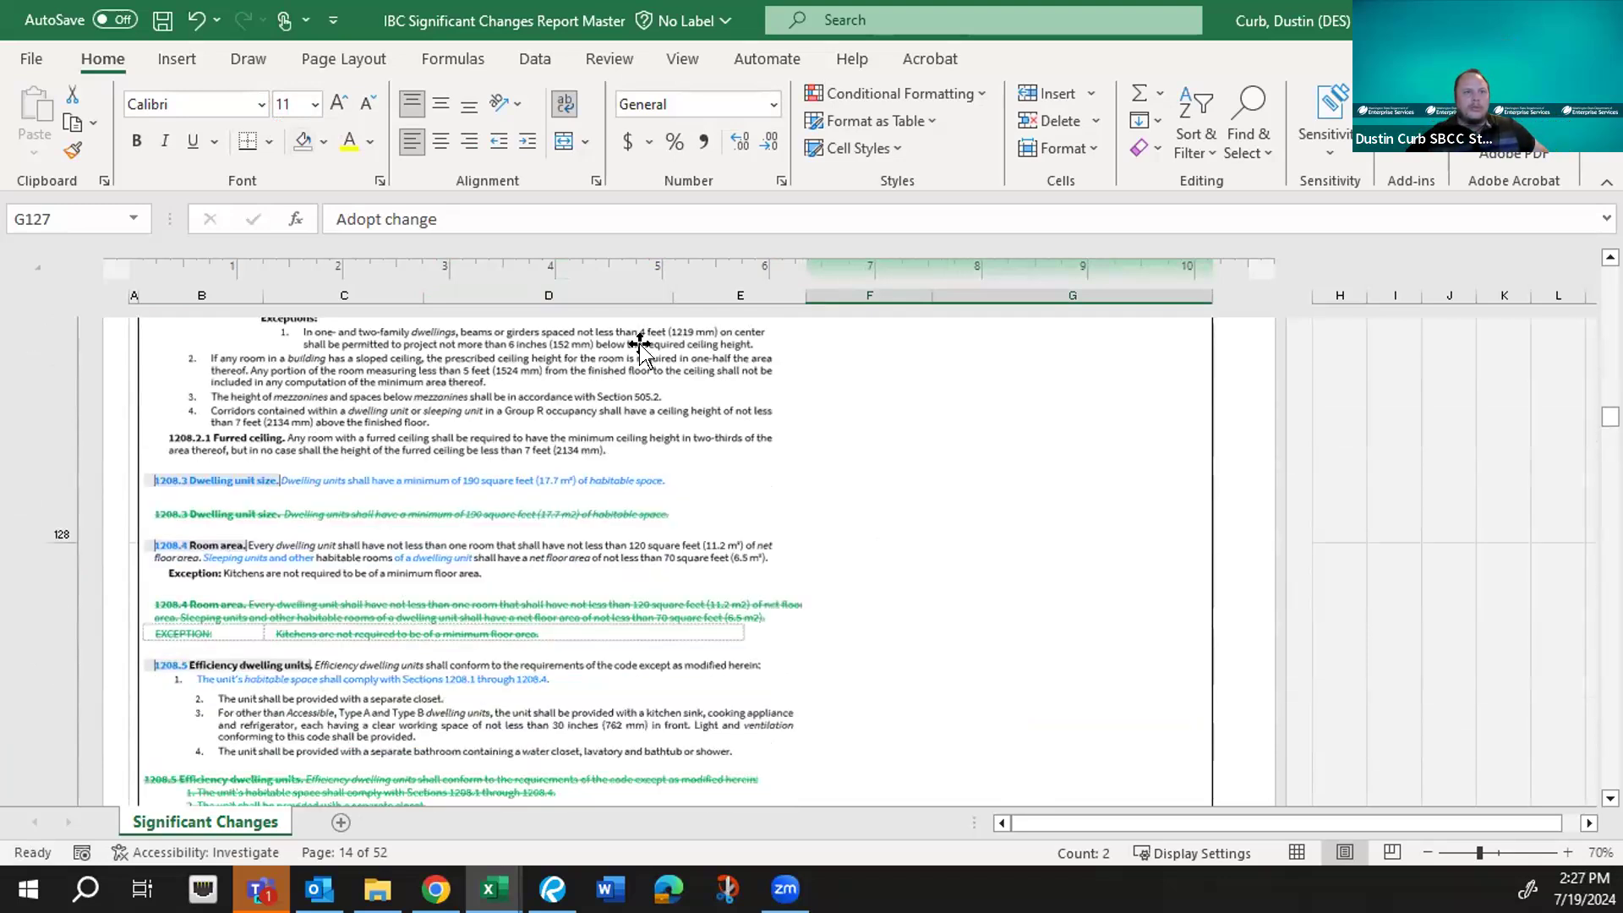
{"action": "scroll", "coordinate": [640, 343], "scroll_direction": "down", "scroll_amount": 1}
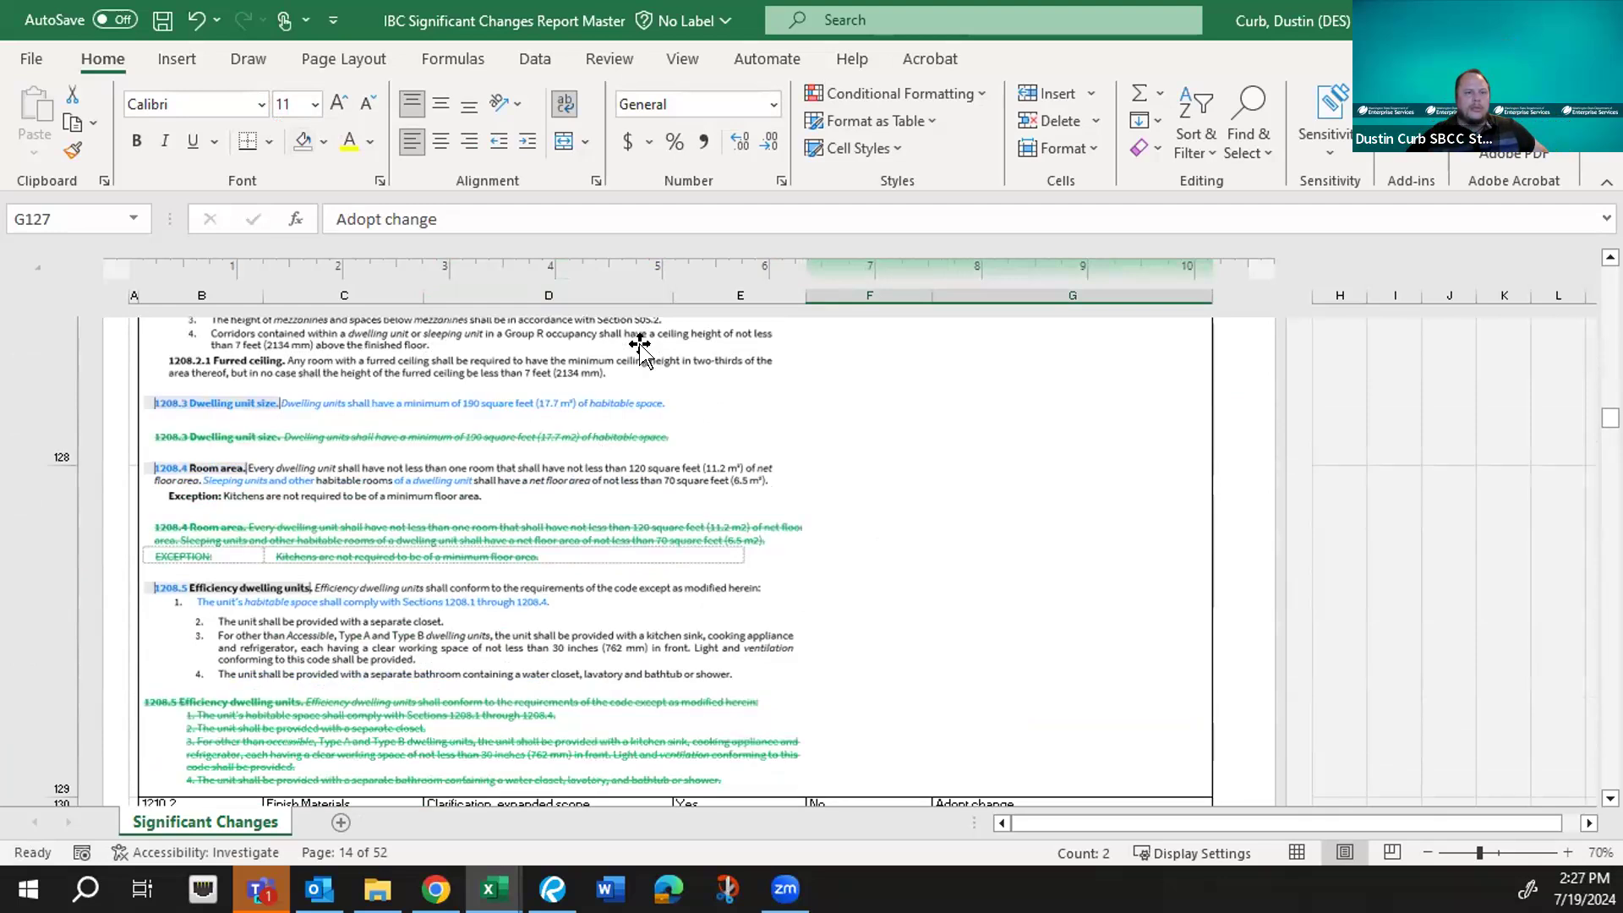
{"action": "scroll", "coordinate": [639, 343], "scroll_direction": "down", "scroll_amount": 1}
{"action": "scroll", "coordinate": [639, 343], "scroll_direction": "down", "scroll_amount": 1}
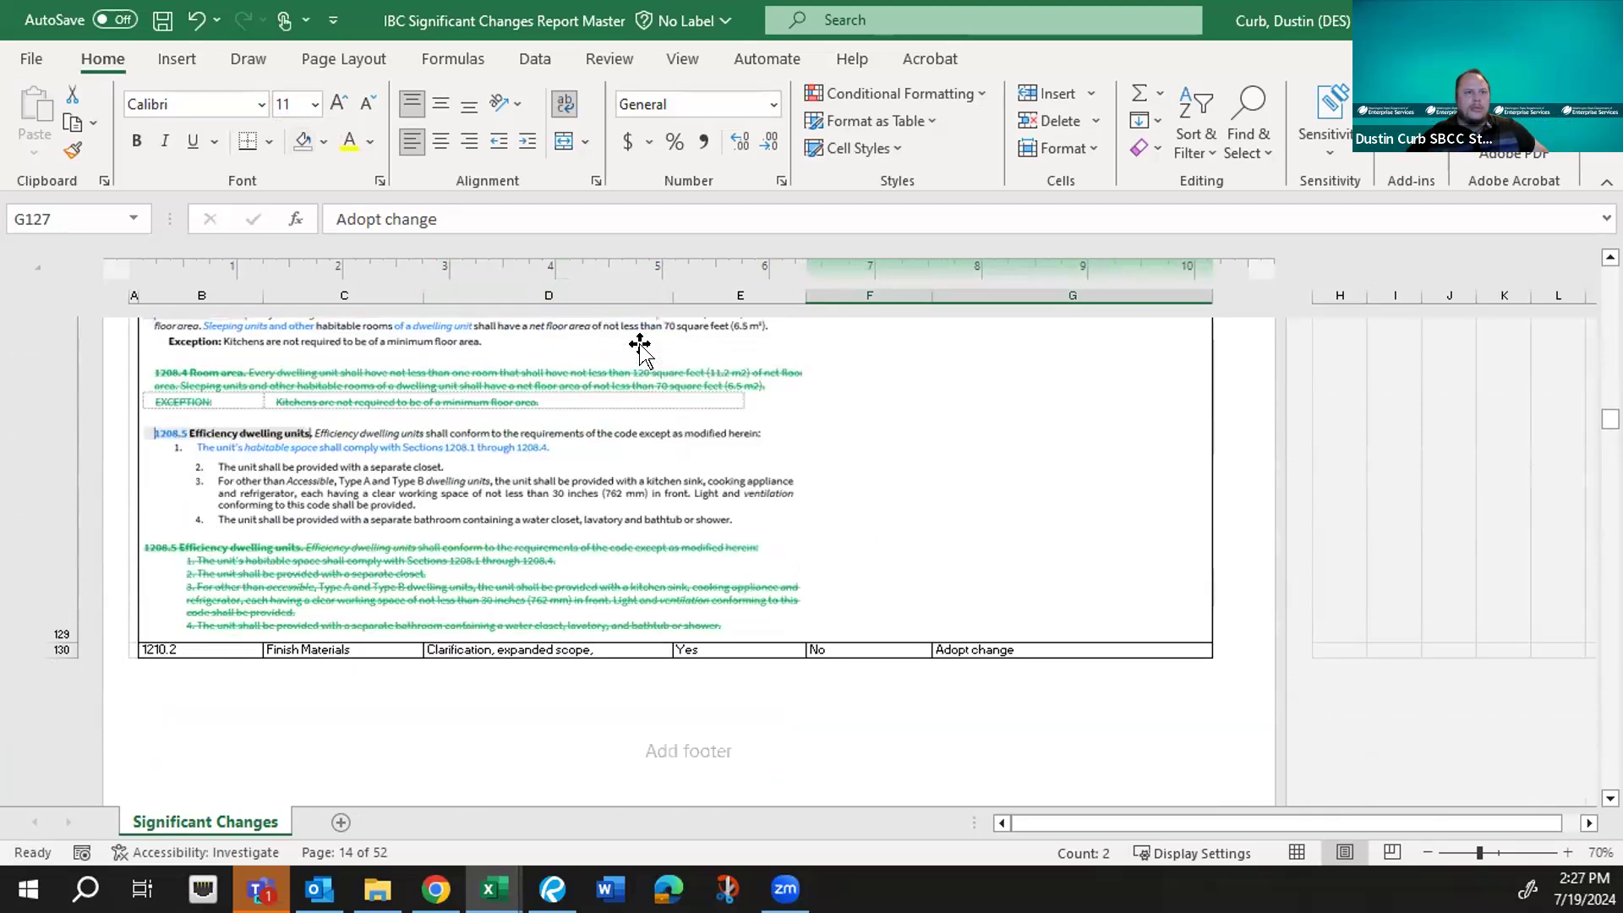
- Review the 1210.2 Finish Materials and 1211 UV germicidal irradiation entries, then Chapters 13 to 15 and the 1602.1 Notations entry
{"action": "scroll", "coordinate": [639, 343], "scroll_direction": "down", "scroll_amount": 1}
{"action": "scroll", "coordinate": [640, 343], "scroll_direction": "down", "scroll_amount": 1}
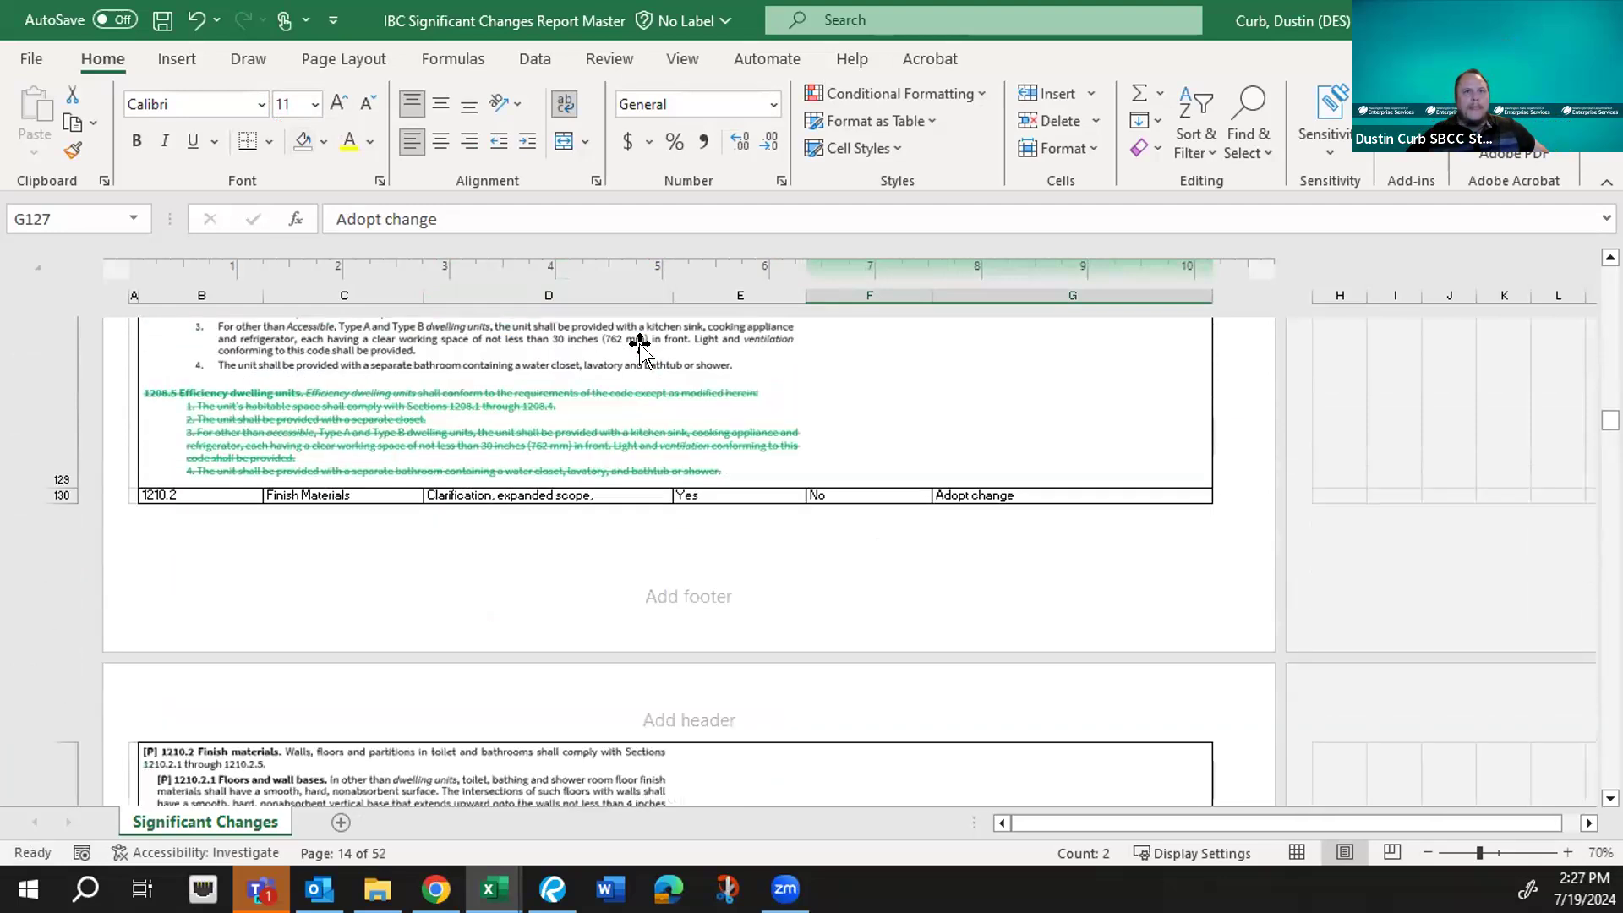
{"action": "scroll", "coordinate": [639, 343], "scroll_direction": "down", "scroll_amount": 1}
{"action": "scroll", "coordinate": [640, 343], "scroll_direction": "down", "scroll_amount": 4}
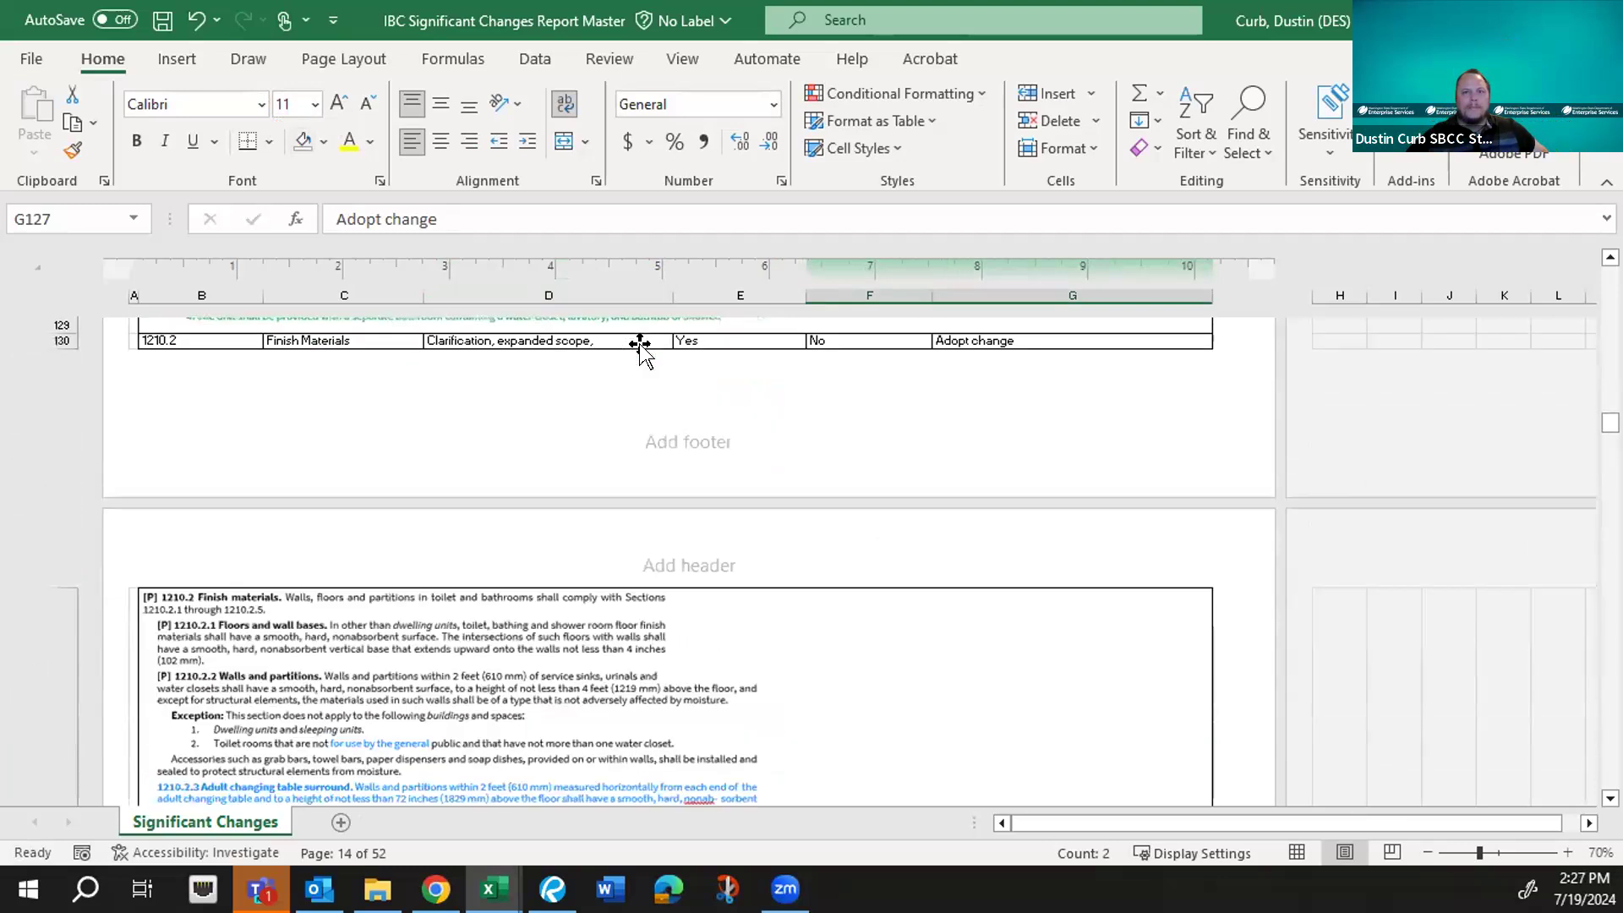
{"action": "scroll", "coordinate": [640, 343], "scroll_direction": "down", "scroll_amount": 1}
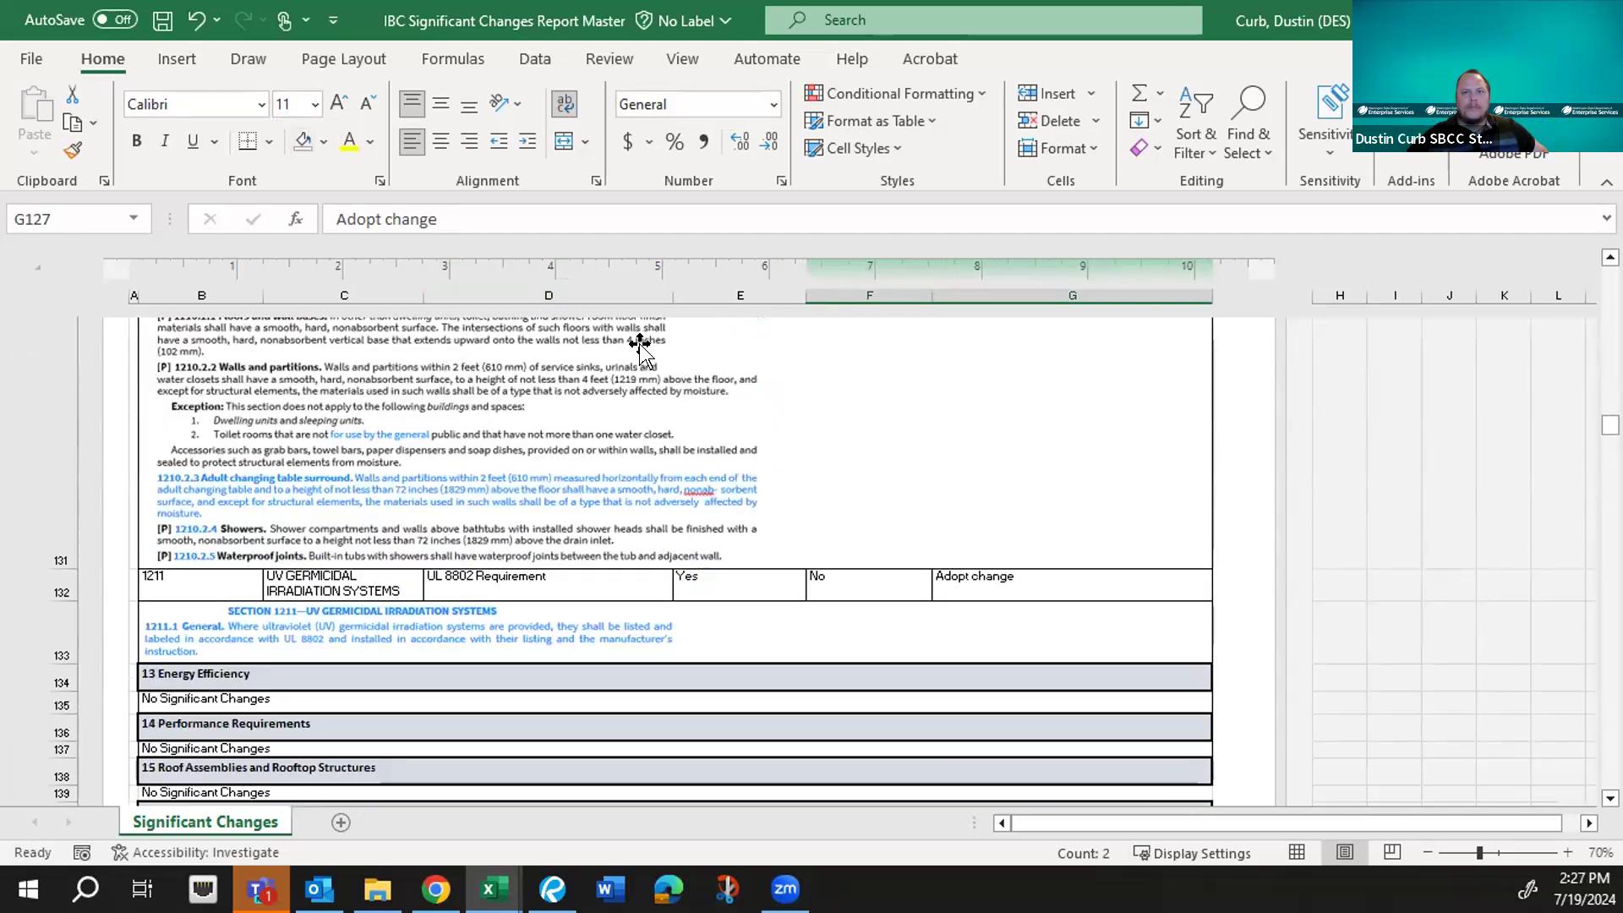
{"action": "scroll", "coordinate": [640, 343], "scroll_direction": "down", "scroll_amount": 1}
{"action": "scroll", "coordinate": [639, 343], "scroll_direction": "down", "scroll_amount": 1}
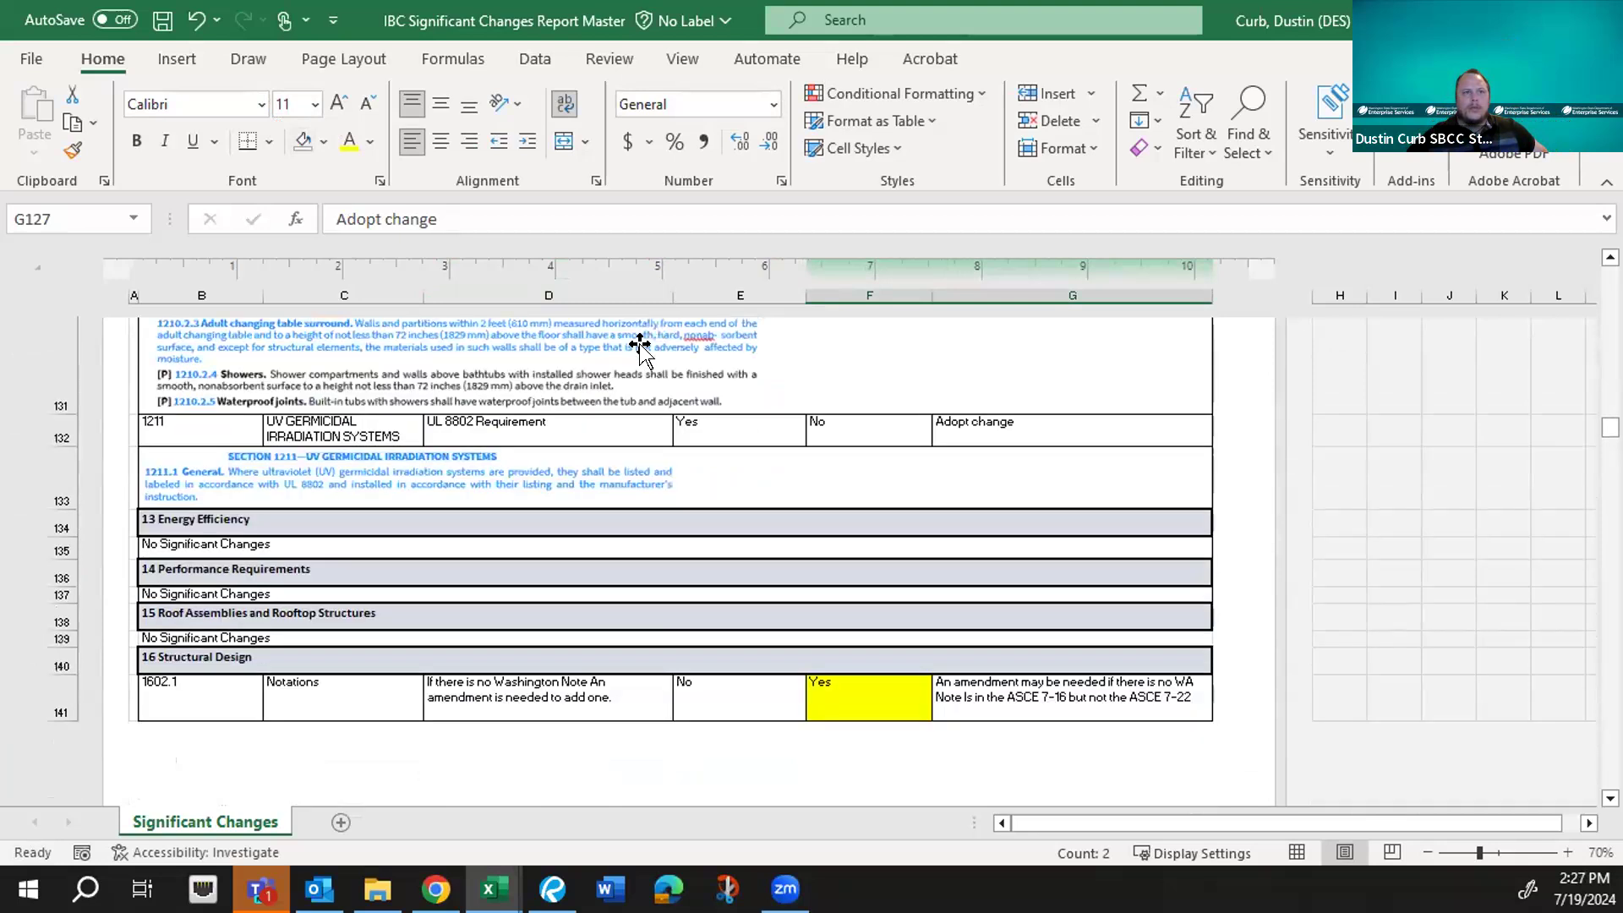
- Examine the Chapter 16 entry 1602.1 Notations, comparing its amendment comment with the list of notations in the section text
{"action": "scroll", "coordinate": [639, 343], "scroll_direction": "down", "scroll_amount": 1}
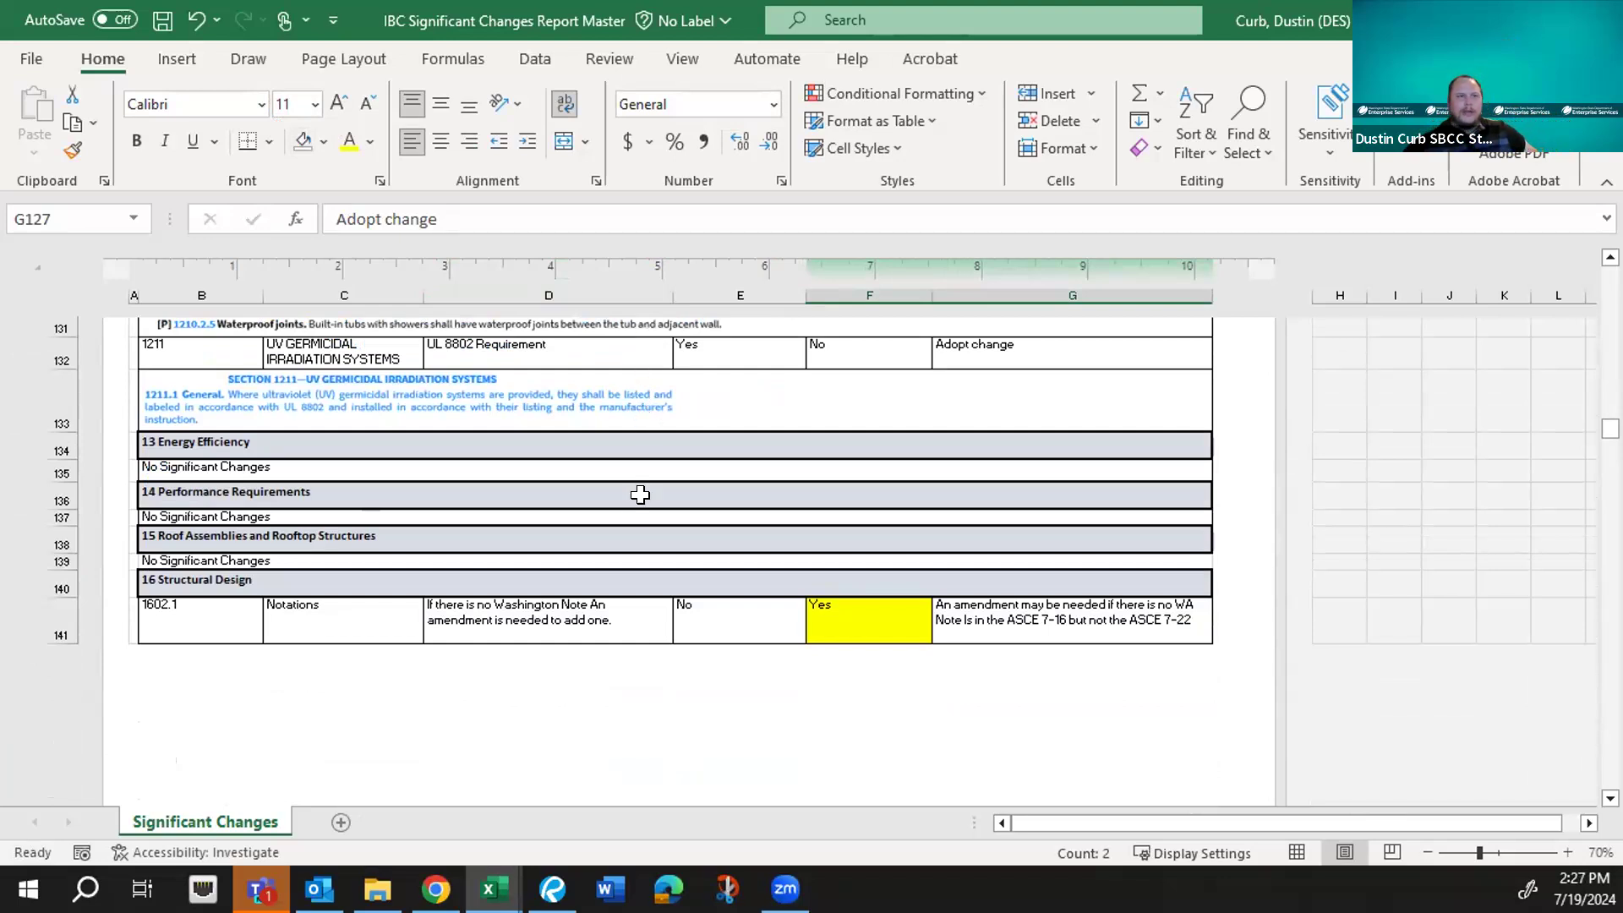
{"action": "scroll", "coordinate": [640, 494], "scroll_direction": "down", "scroll_amount": 1}
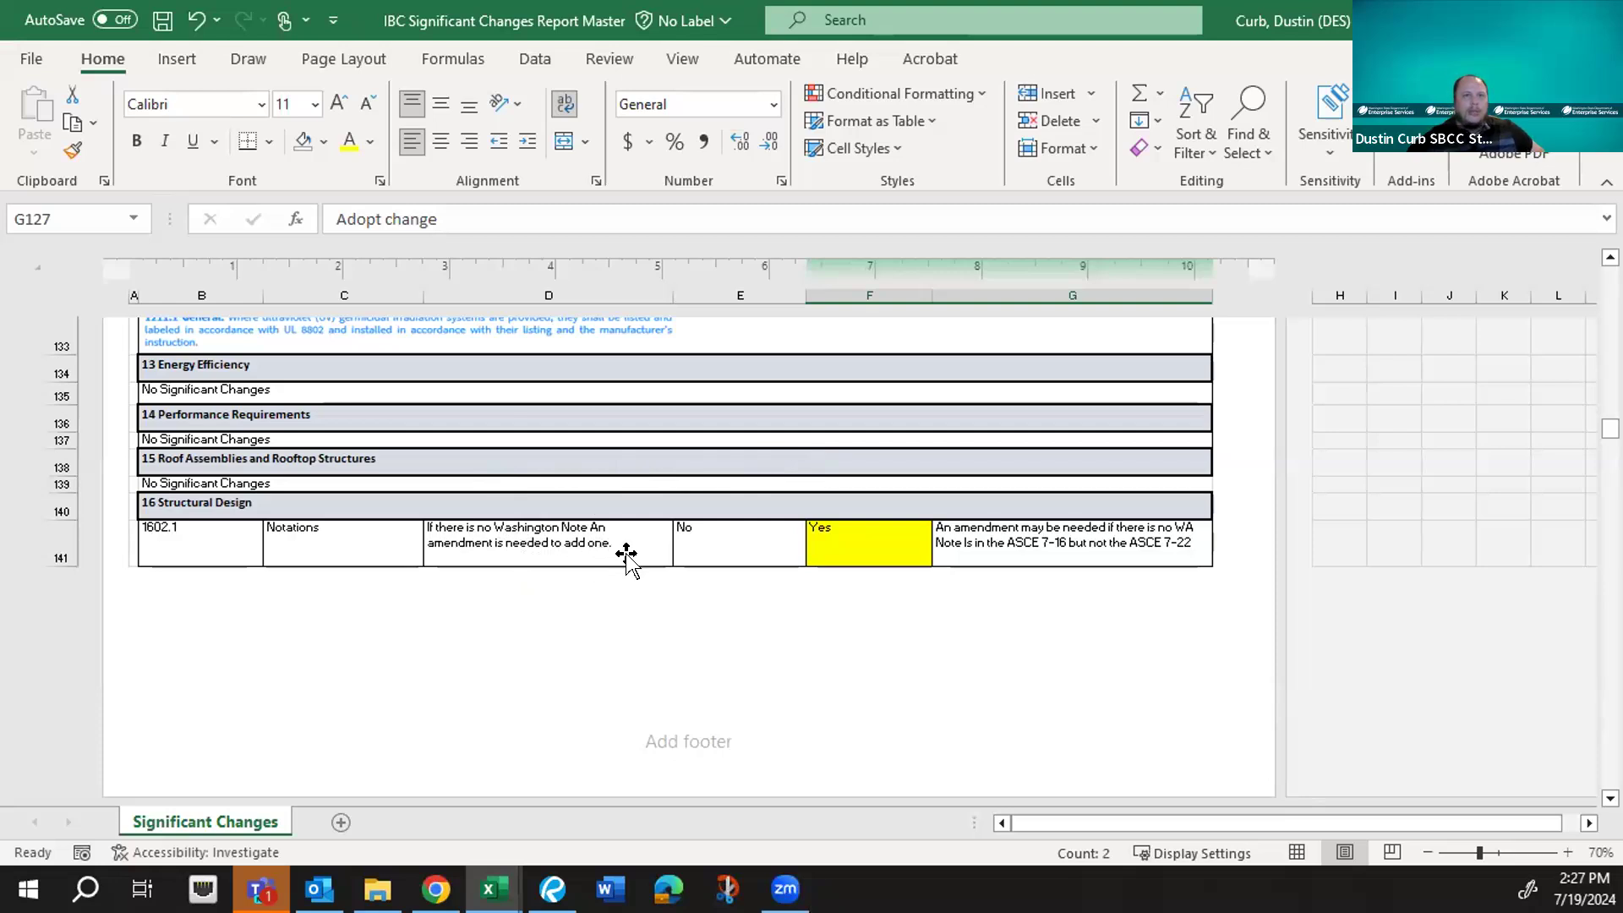
{"action": "scroll", "coordinate": [905, 605], "scroll_direction": "down", "scroll_amount": 5}
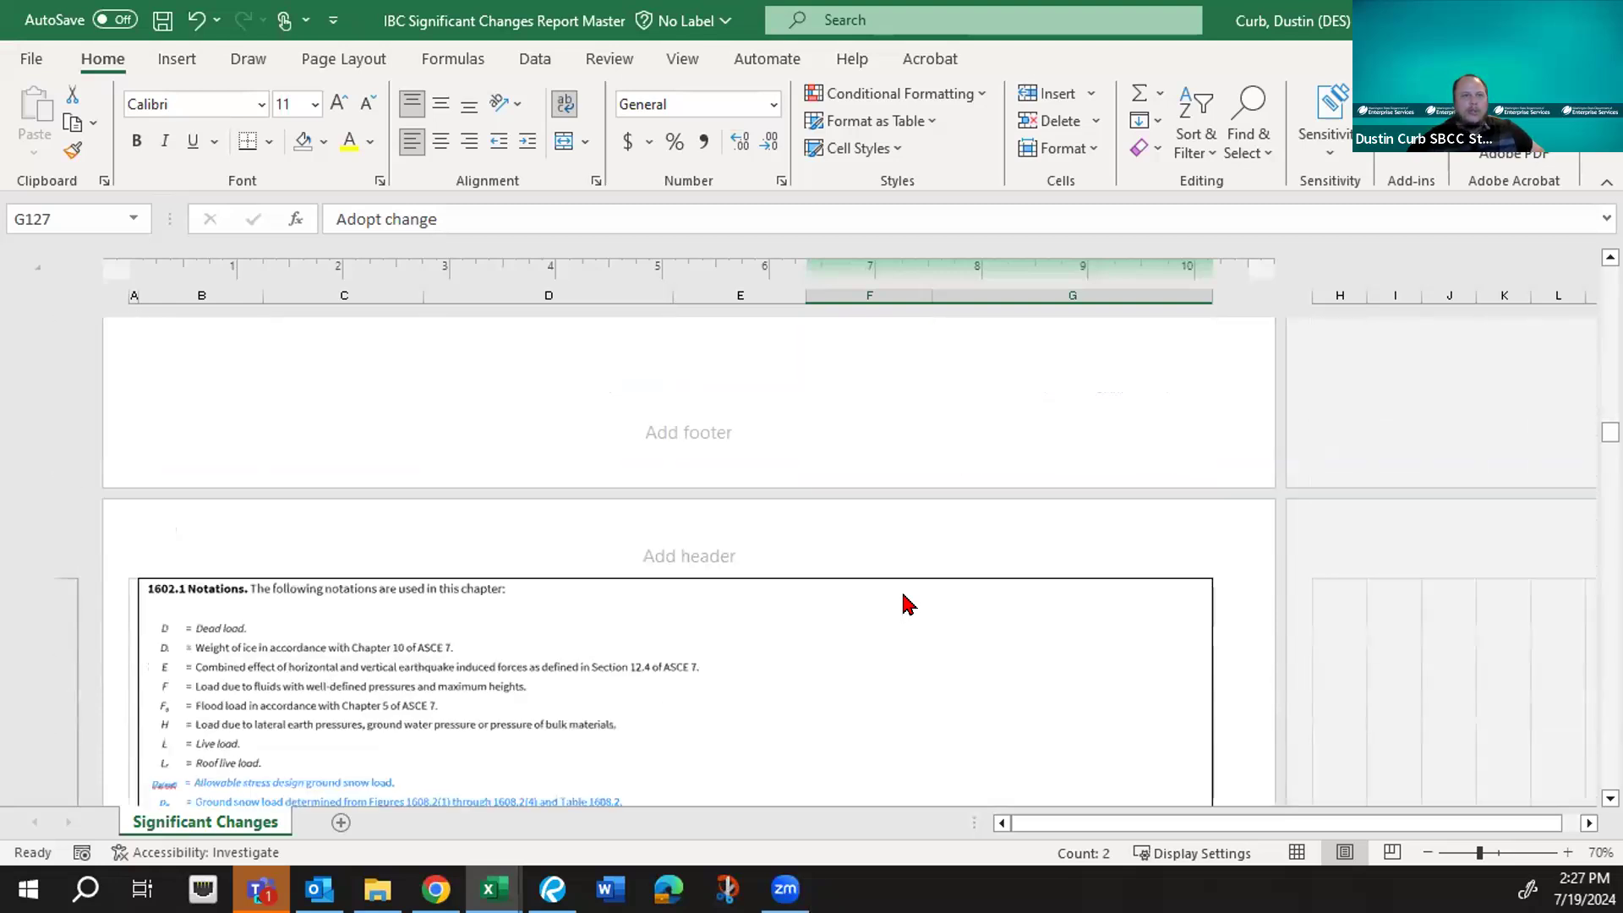
{"action": "scroll", "coordinate": [905, 605], "scroll_direction": "down", "scroll_amount": 1}
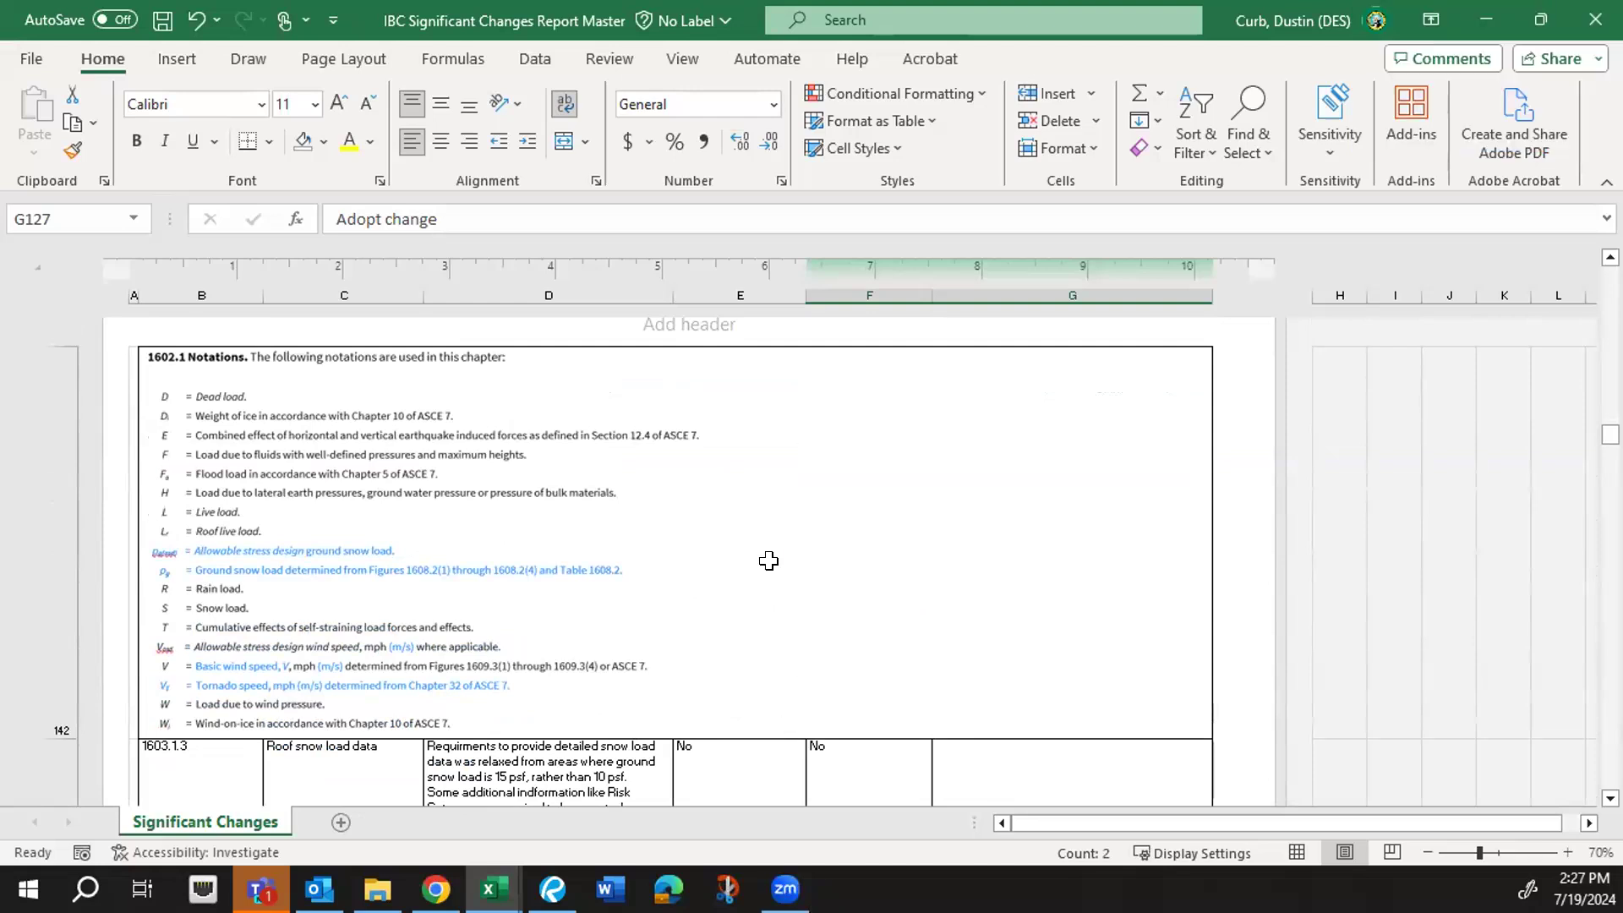
{"action": "scroll", "coordinate": [679, 585], "scroll_direction": "up", "scroll_amount": 5}
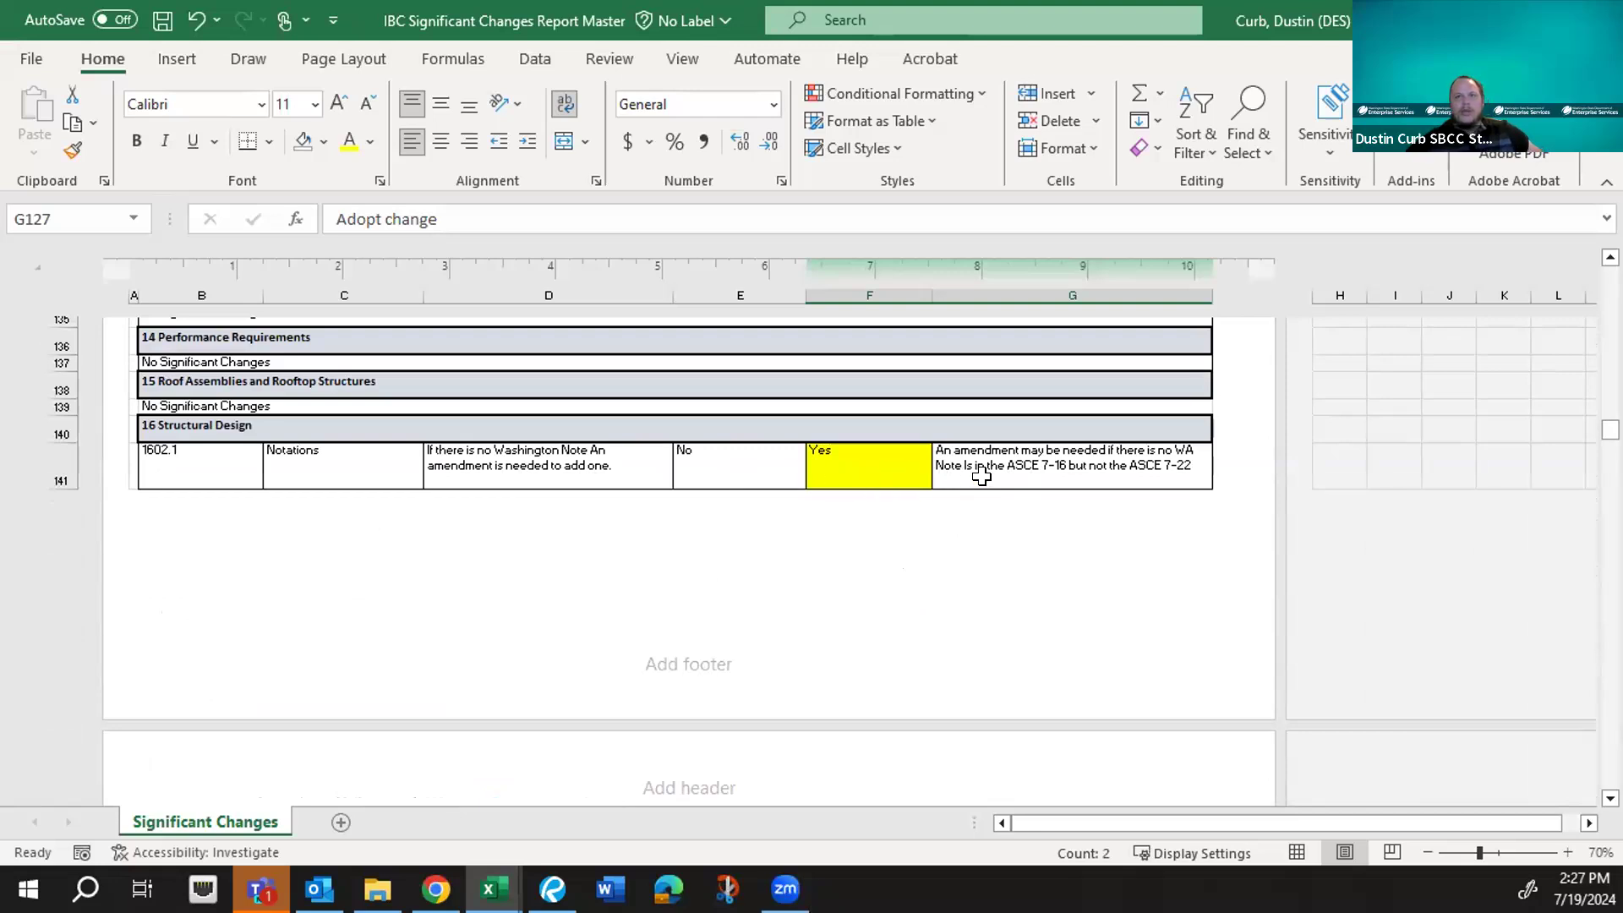
{"action": "scroll", "coordinate": [978, 476], "scroll_direction": "down", "scroll_amount": 3}
{"action": "scroll", "coordinate": [977, 475], "scroll_direction": "down", "scroll_amount": 2}
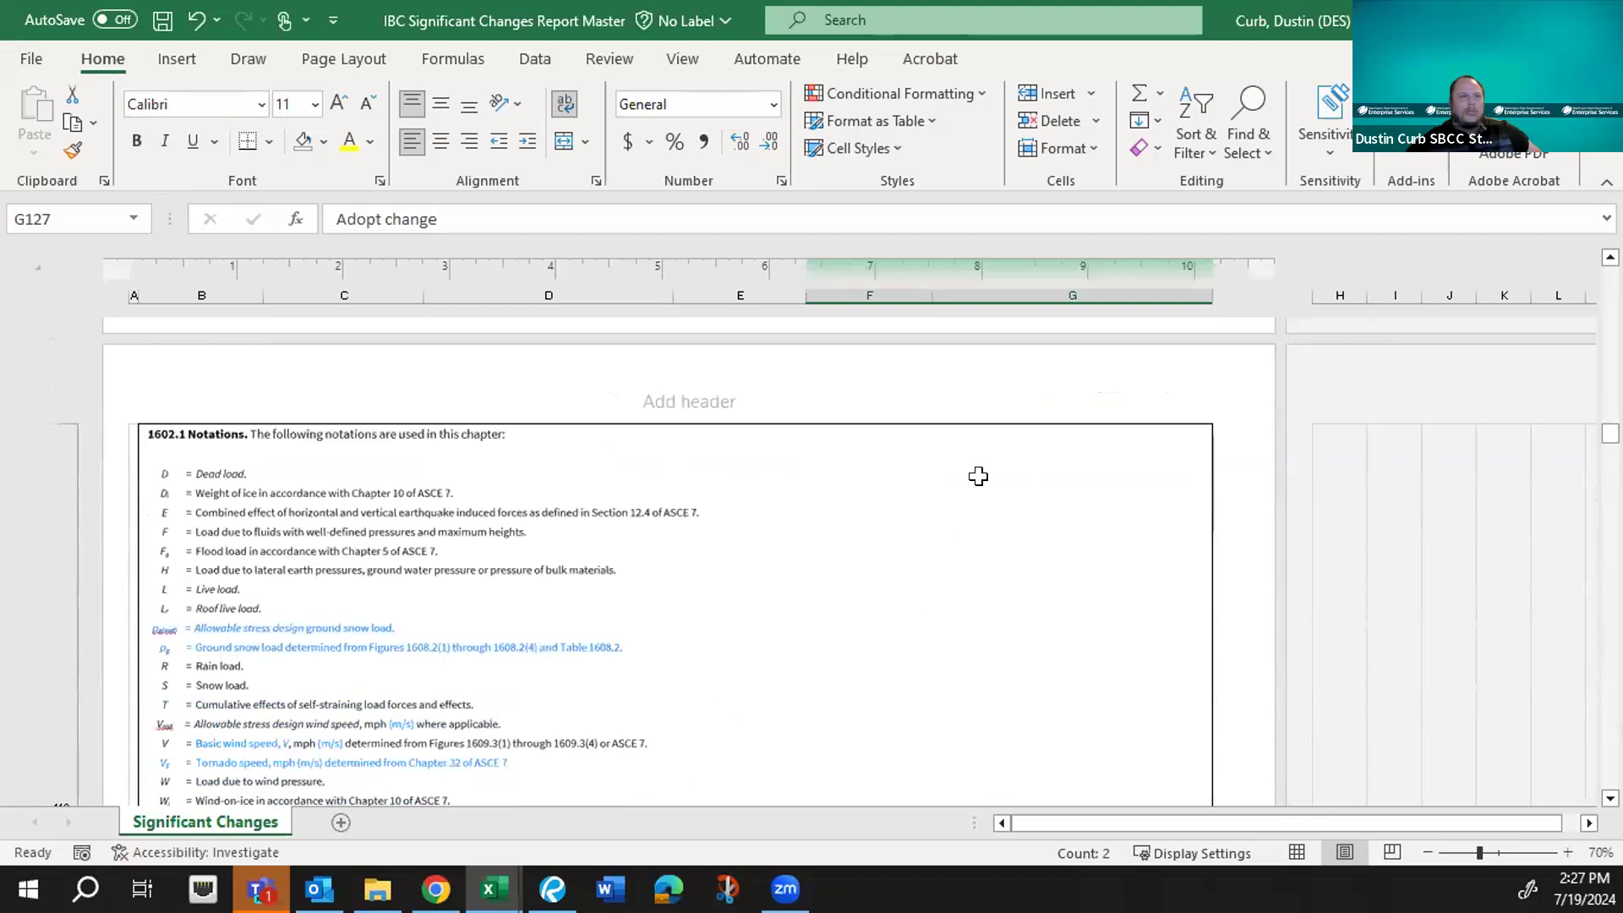
{"action": "scroll", "coordinate": [976, 475], "scroll_direction": "down", "scroll_amount": 1}
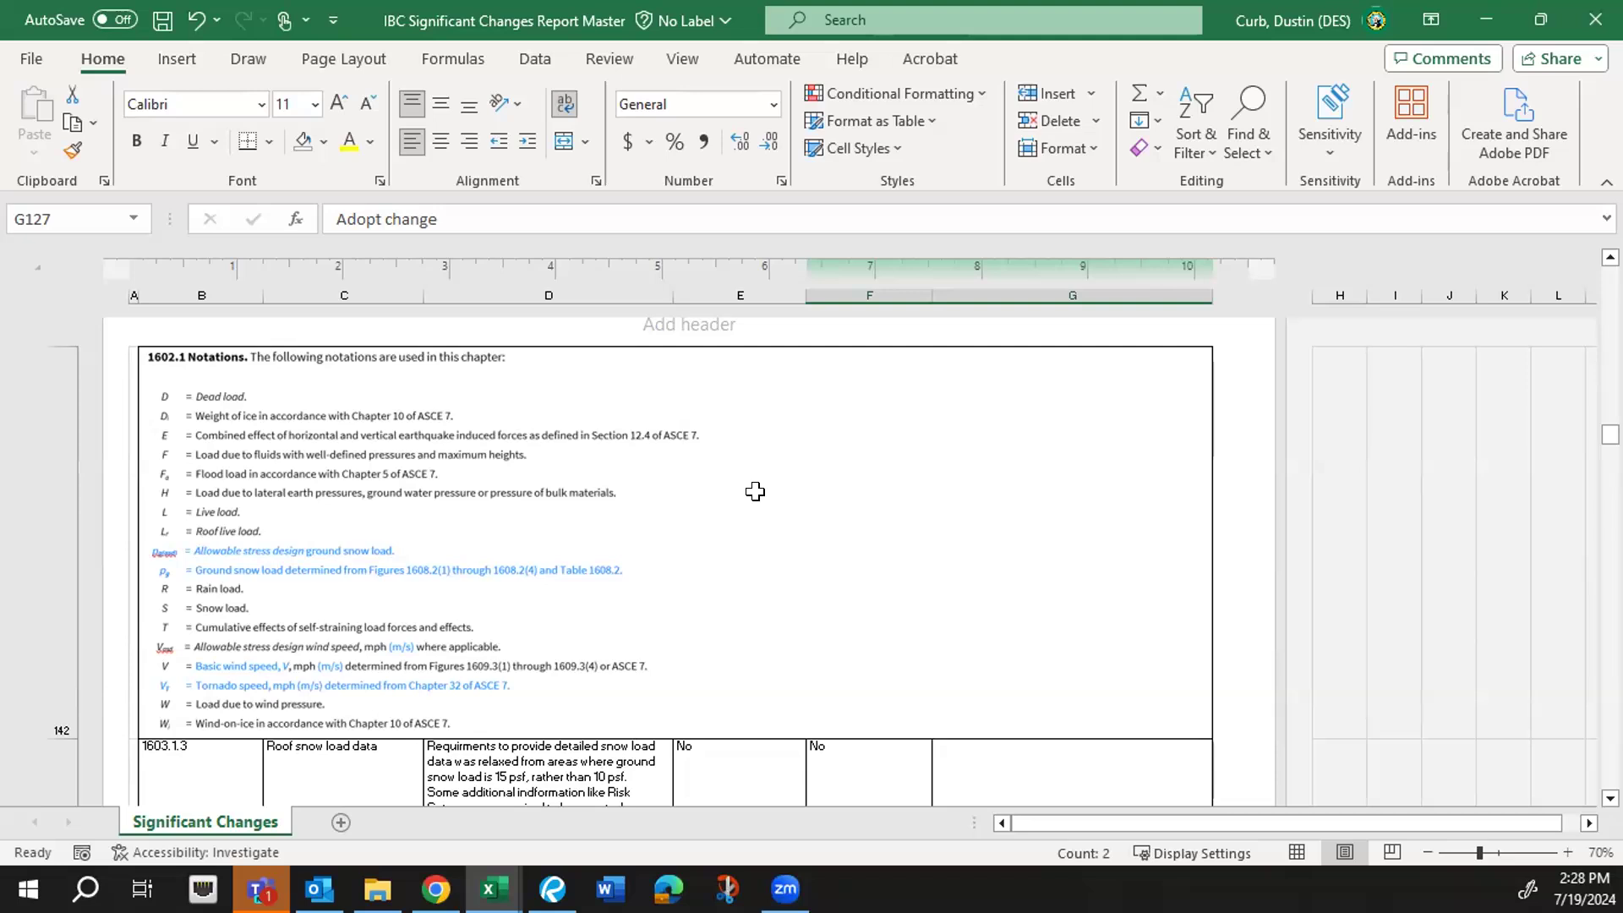
{"action": "scroll", "coordinate": [755, 491], "scroll_direction": "up", "scroll_amount": 5}
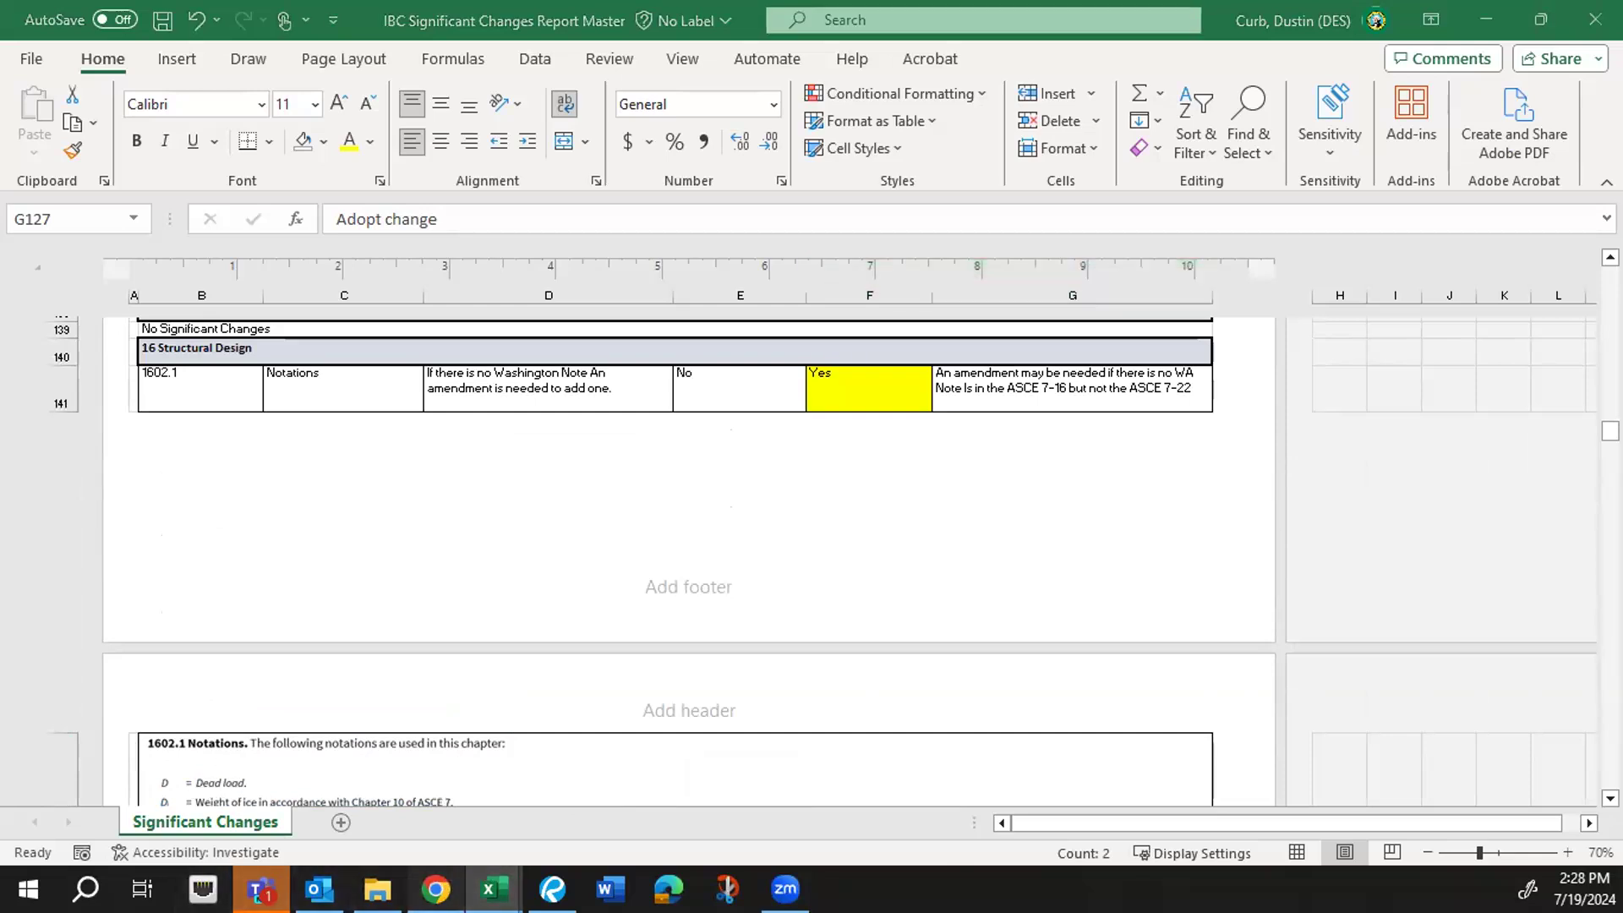
- Bring up the WAC 51-50-003 page in Chrome, return to the spreadsheet and recheck the 1602.1 Notations entry against its section text
{"action": "left_click", "coordinate": [440, 887]}
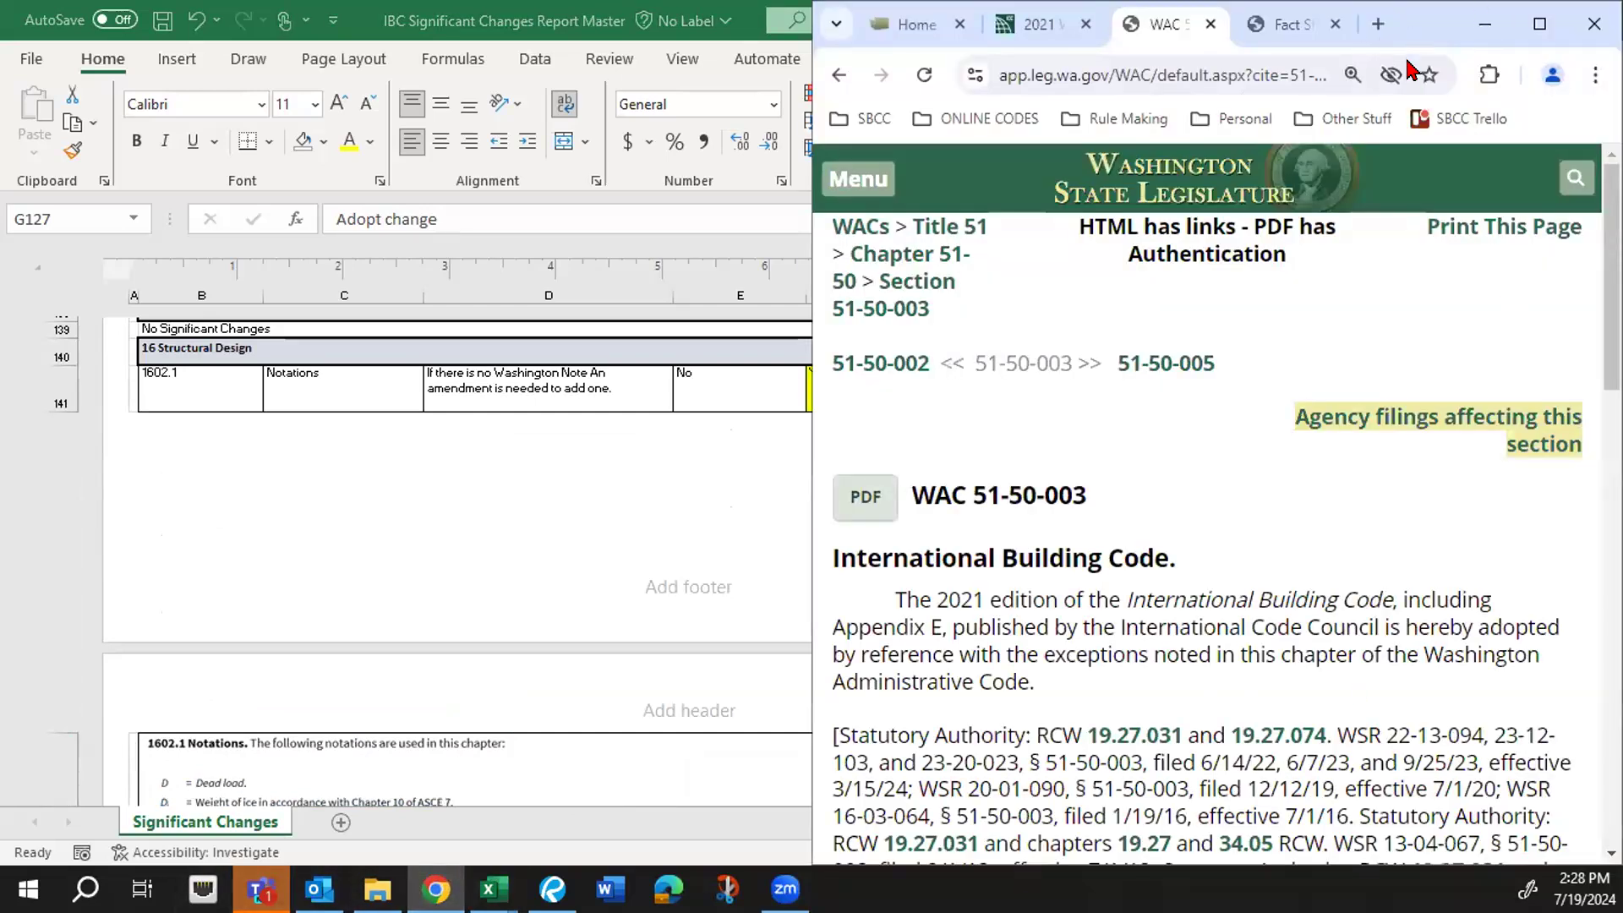
{"action": "key", "text": "alt+Tab"}
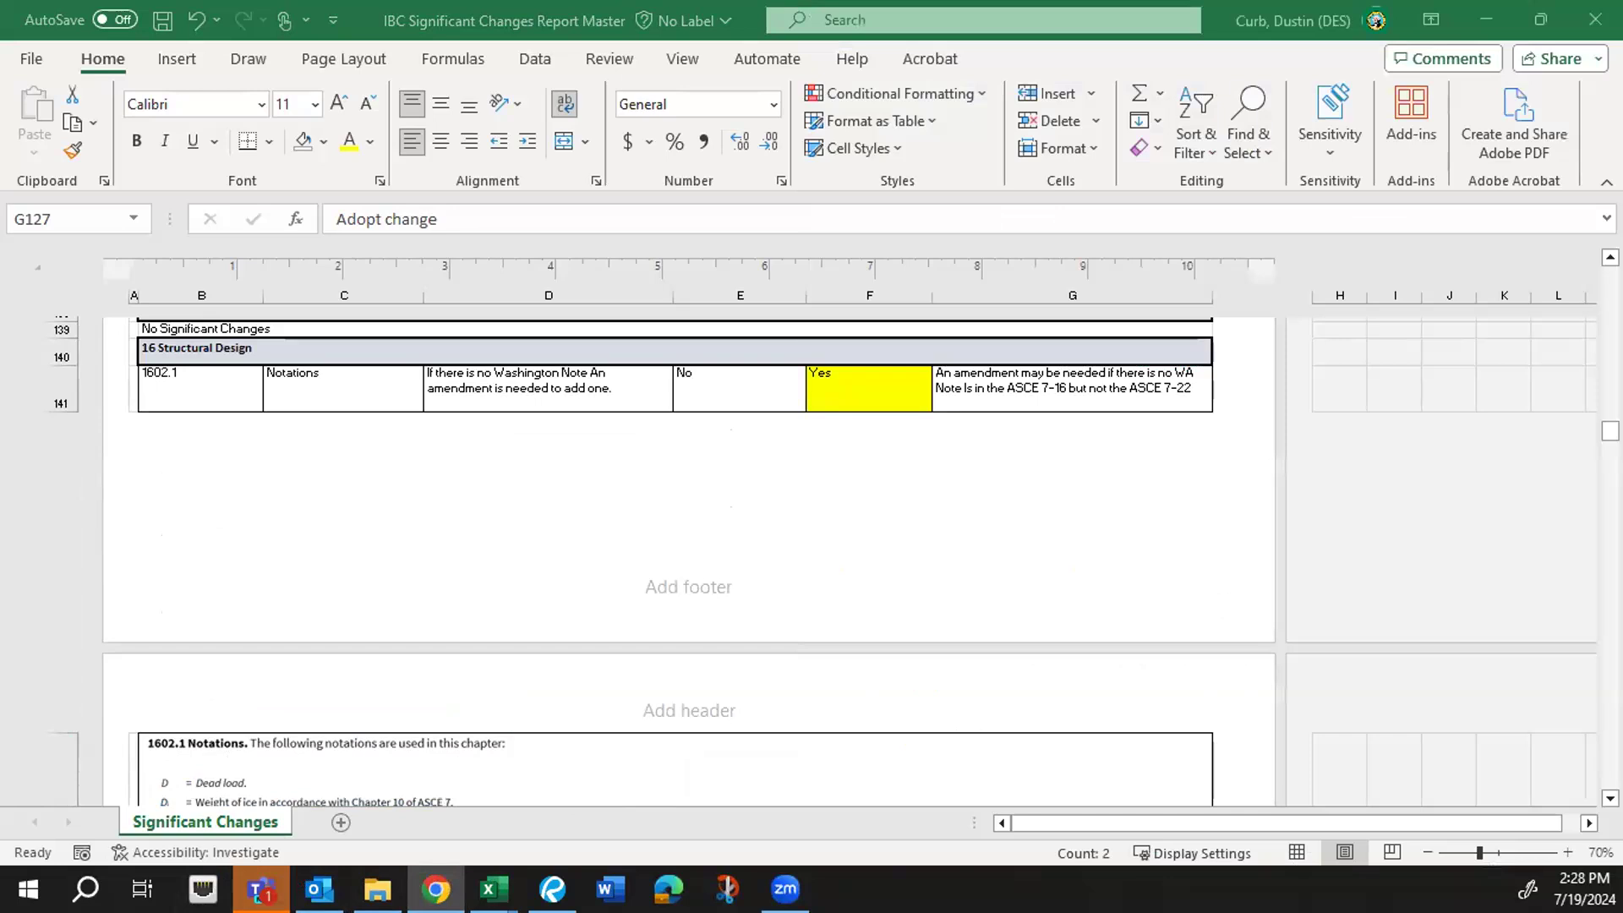
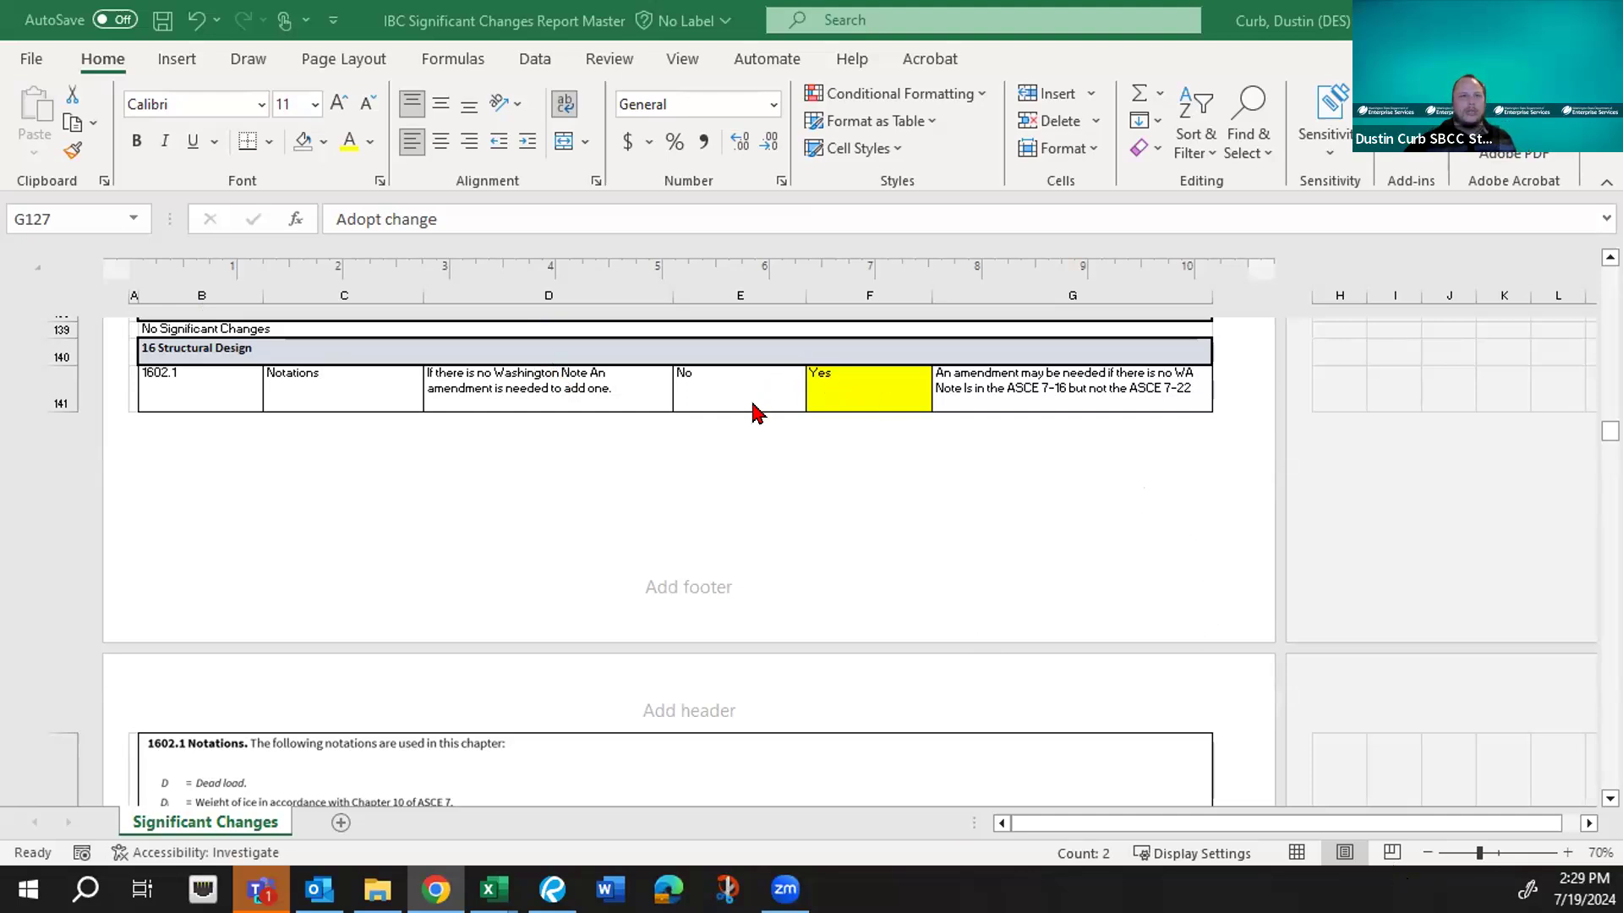
{"action": "scroll", "coordinate": [753, 410], "scroll_direction": "down", "scroll_amount": 1}
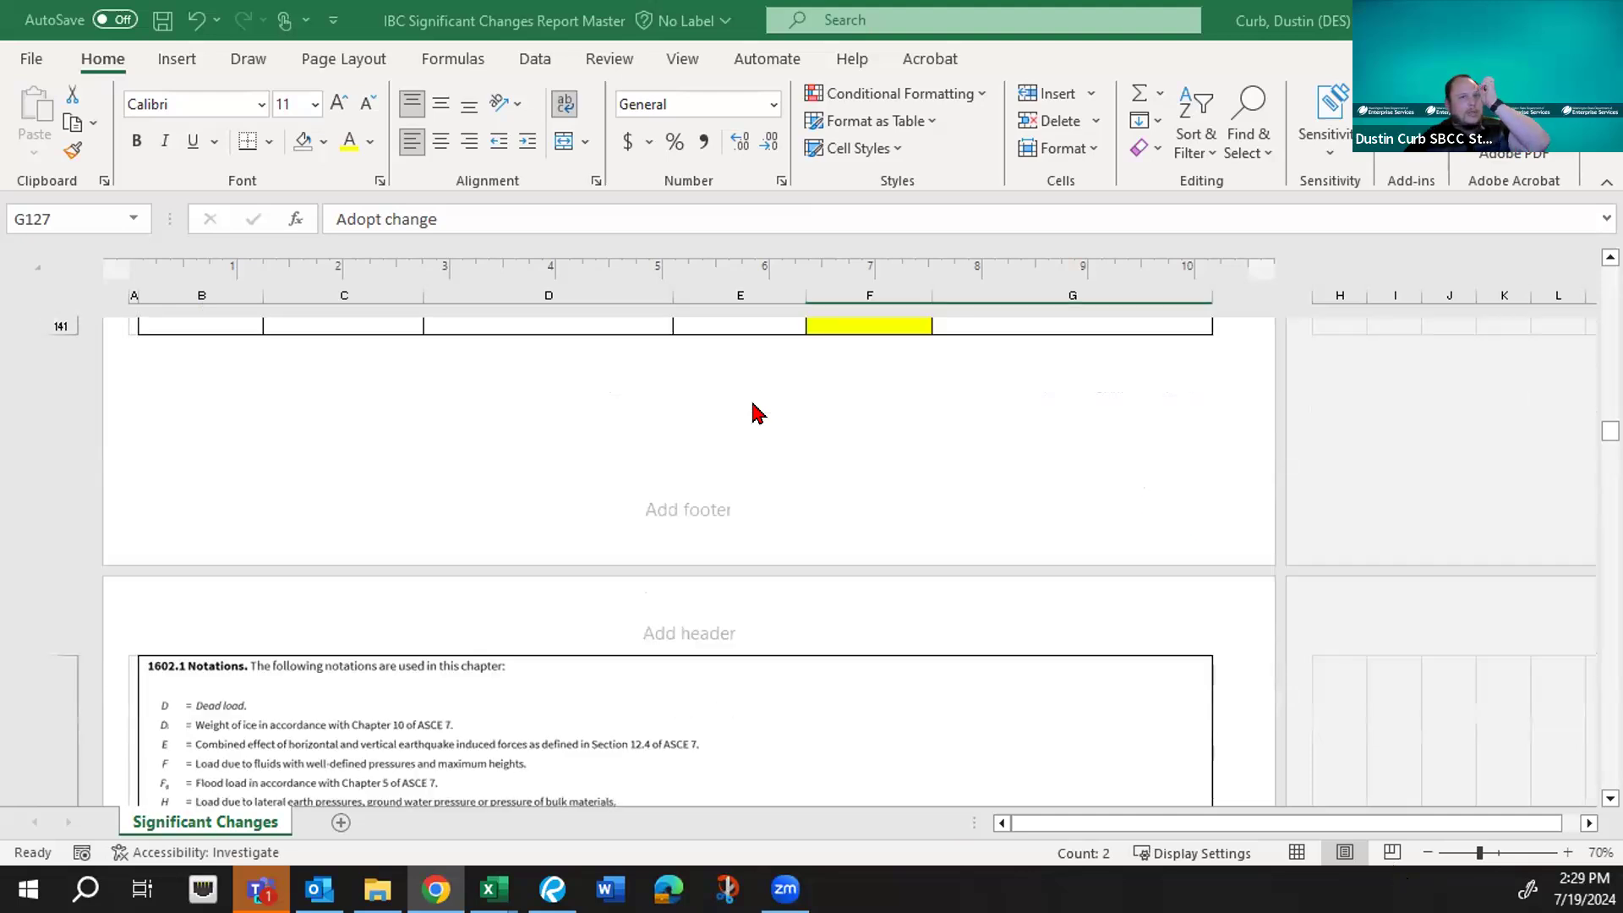
{"action": "scroll", "coordinate": [758, 412], "scroll_direction": "up", "scroll_amount": 1}
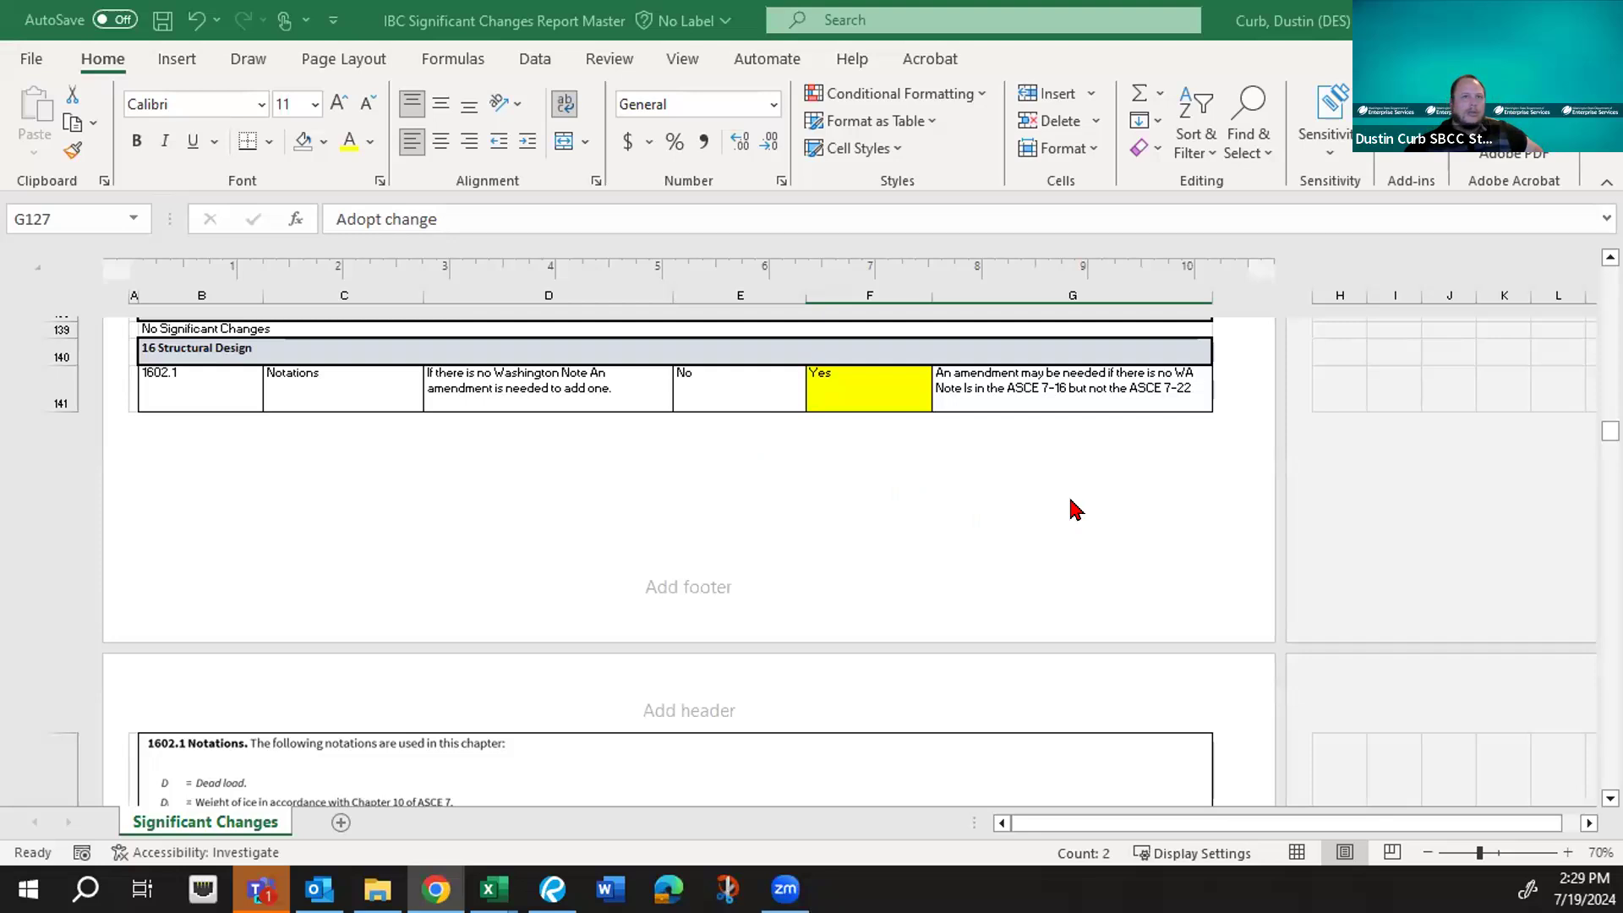
{"action": "scroll", "coordinate": [1073, 508], "scroll_direction": "down", "scroll_amount": 5}
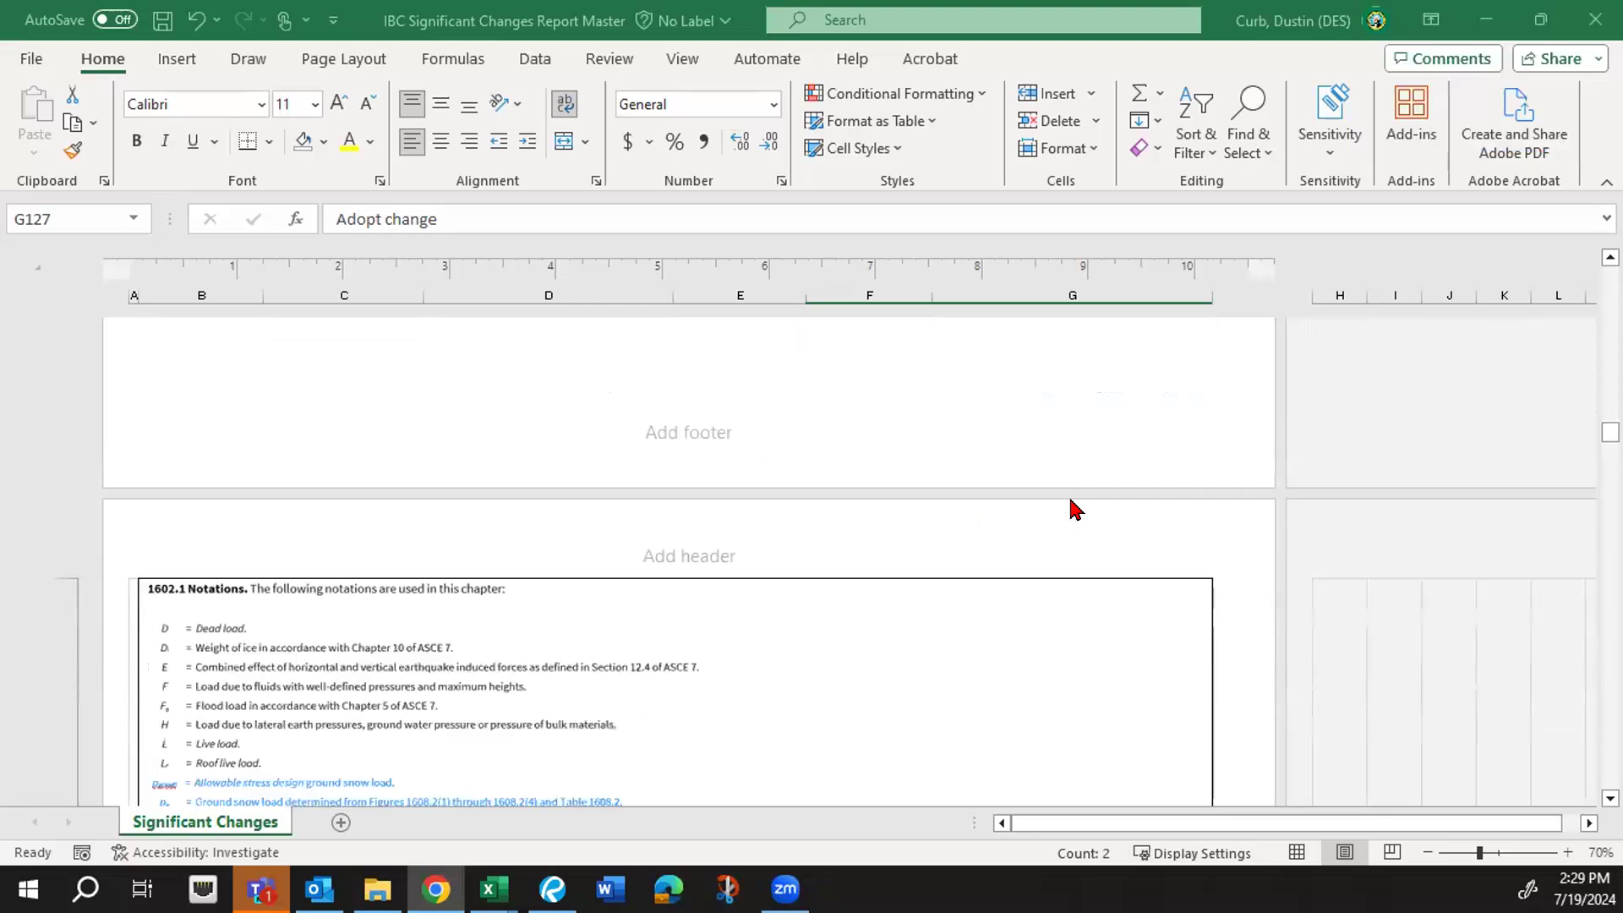
{"action": "scroll", "coordinate": [1073, 508], "scroll_direction": "down", "scroll_amount": 1}
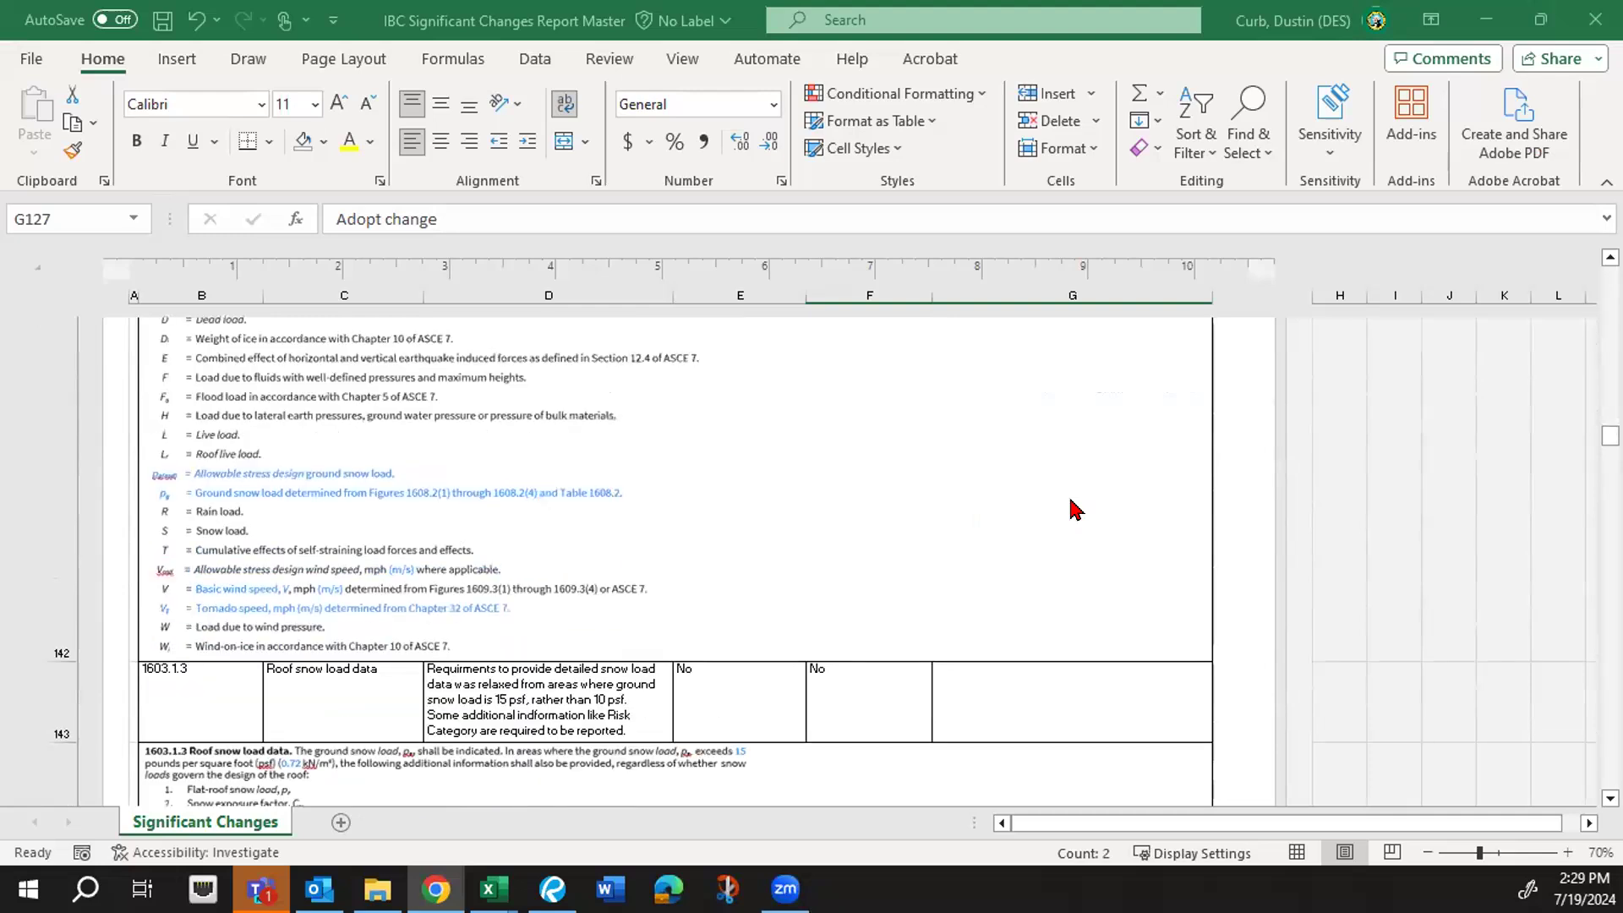
{"action": "scroll", "coordinate": [1073, 508], "scroll_direction": "up", "scroll_amount": 8}
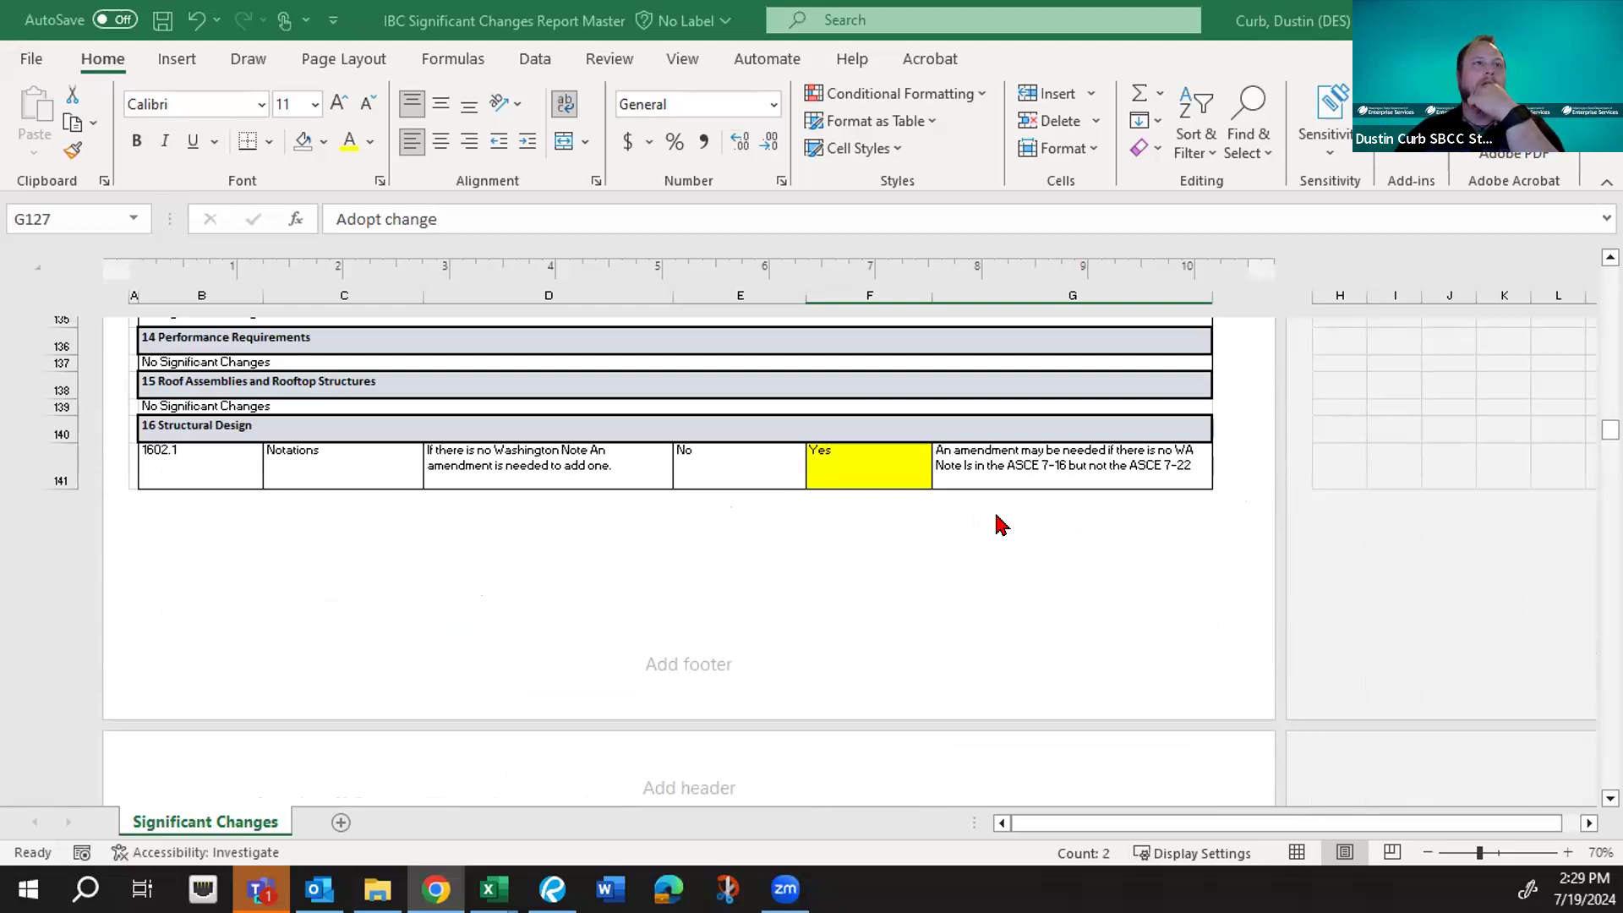
{"action": "scroll", "coordinate": [1002, 524], "scroll_direction": "down", "scroll_amount": 3}
{"action": "scroll", "coordinate": [1002, 524], "scroll_direction": "down", "scroll_amount": 2}
- Review the 1603.1.3 Roof snow load data, 1603.1 Construction Documents, 1603.1.9 Roof rain load data and 1604.4 Analysis entries
{"action": "scroll", "coordinate": [1002, 524], "scroll_direction": "down", "scroll_amount": 8}
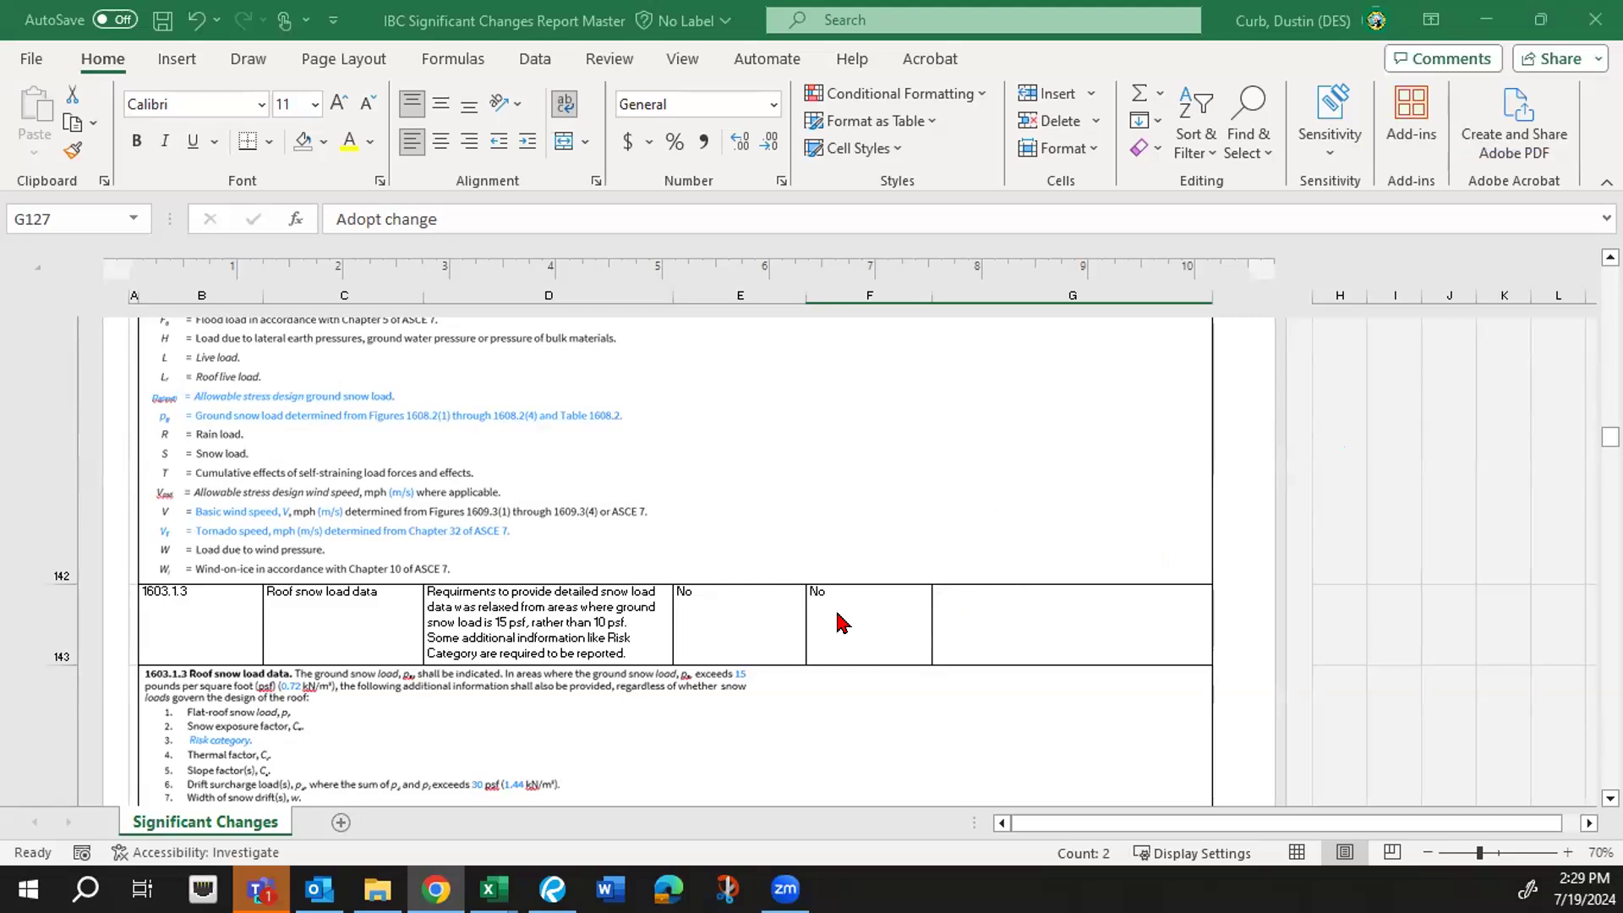
{"action": "scroll", "coordinate": [839, 623], "scroll_direction": "down", "scroll_amount": 1}
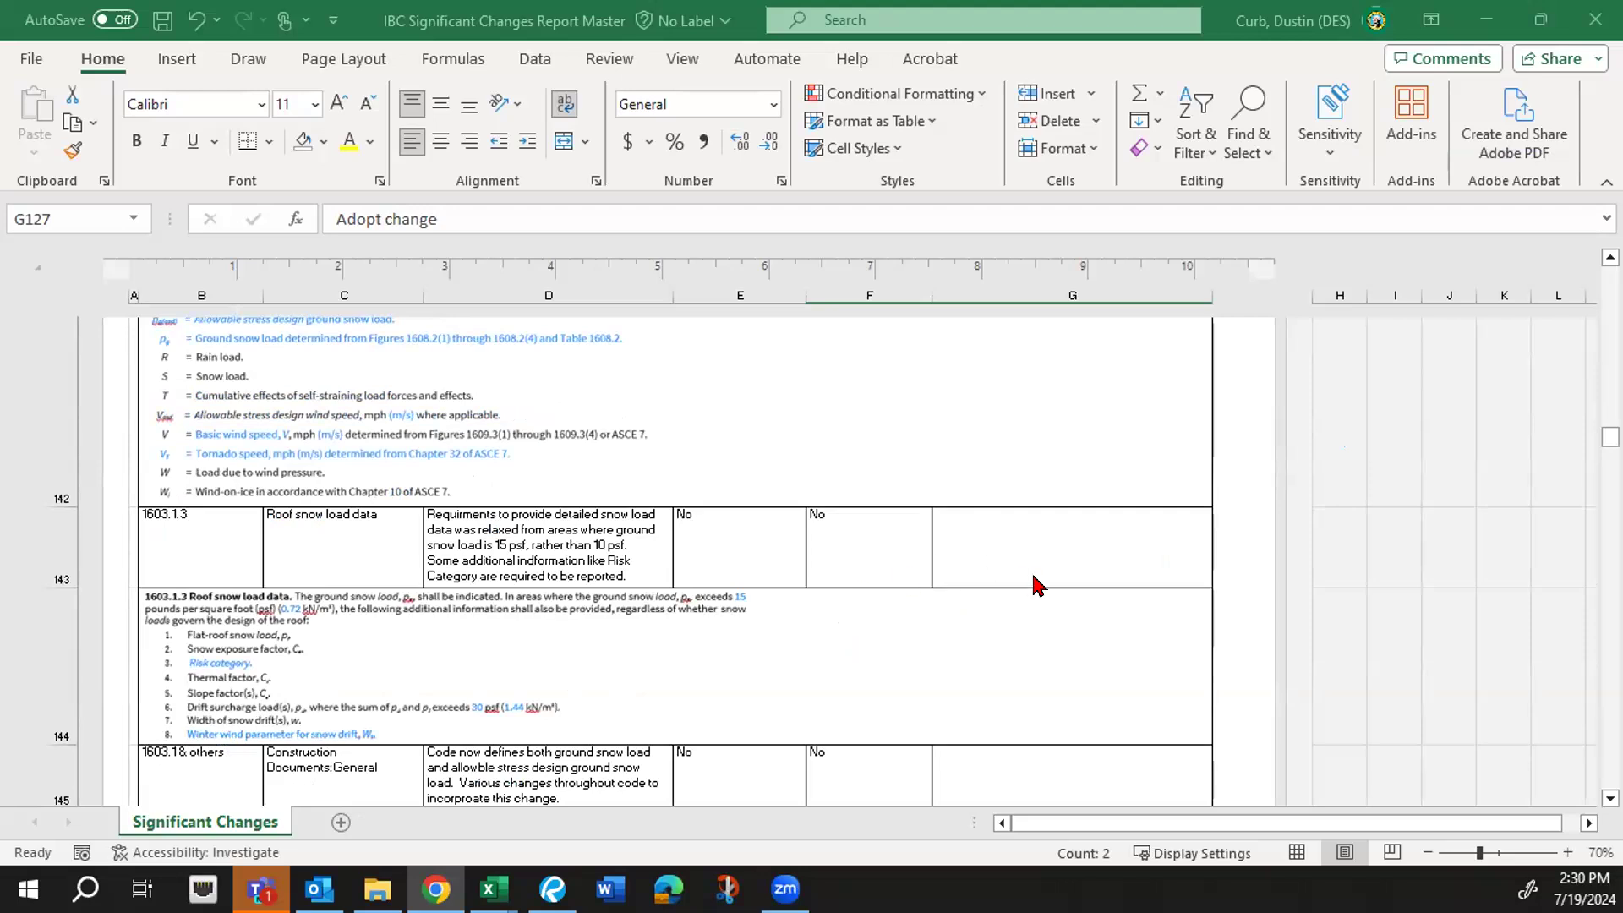
{"action": "scroll", "coordinate": [1023, 583], "scroll_direction": "down", "scroll_amount": 3}
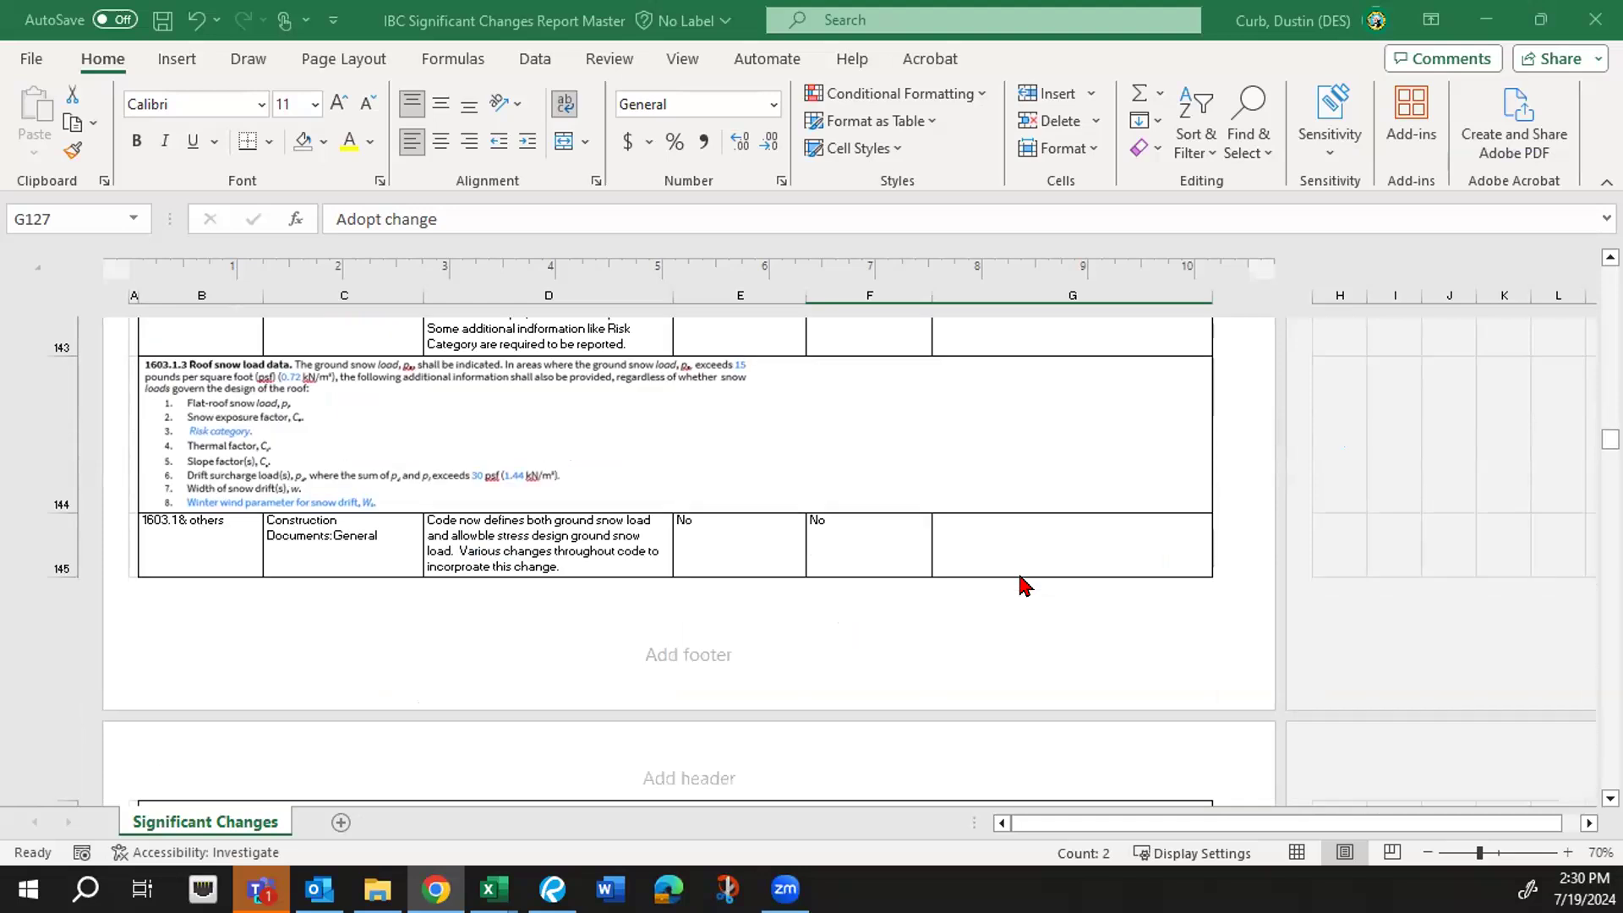
{"action": "scroll", "coordinate": [1023, 583], "scroll_direction": "down", "scroll_amount": 6}
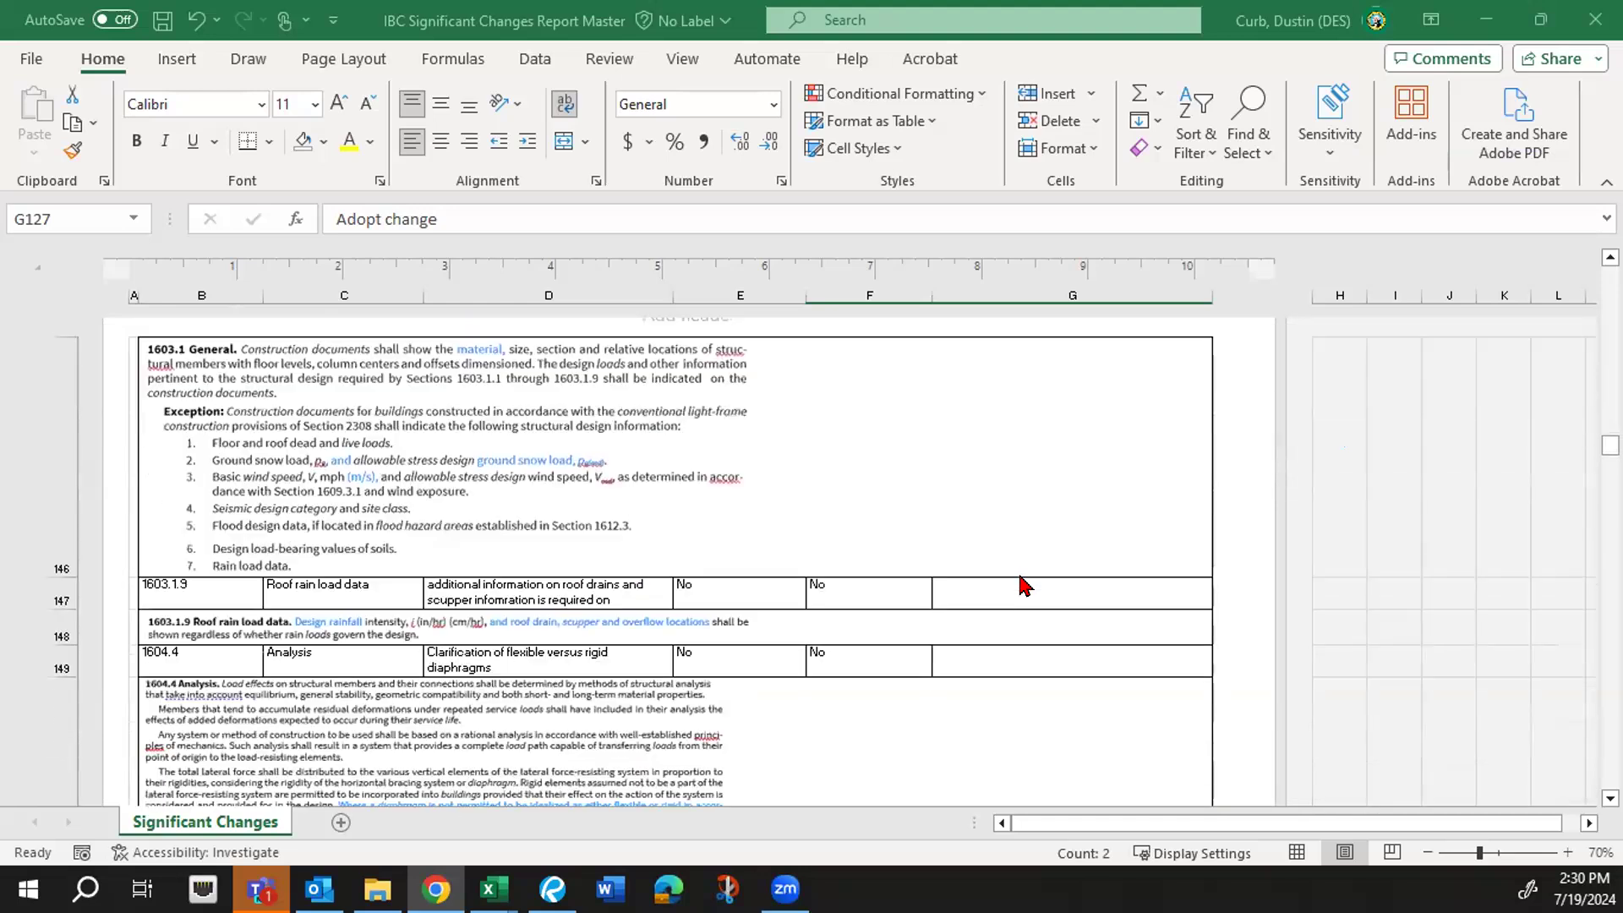
{"action": "scroll", "coordinate": [1022, 583], "scroll_direction": "down", "scroll_amount": 5}
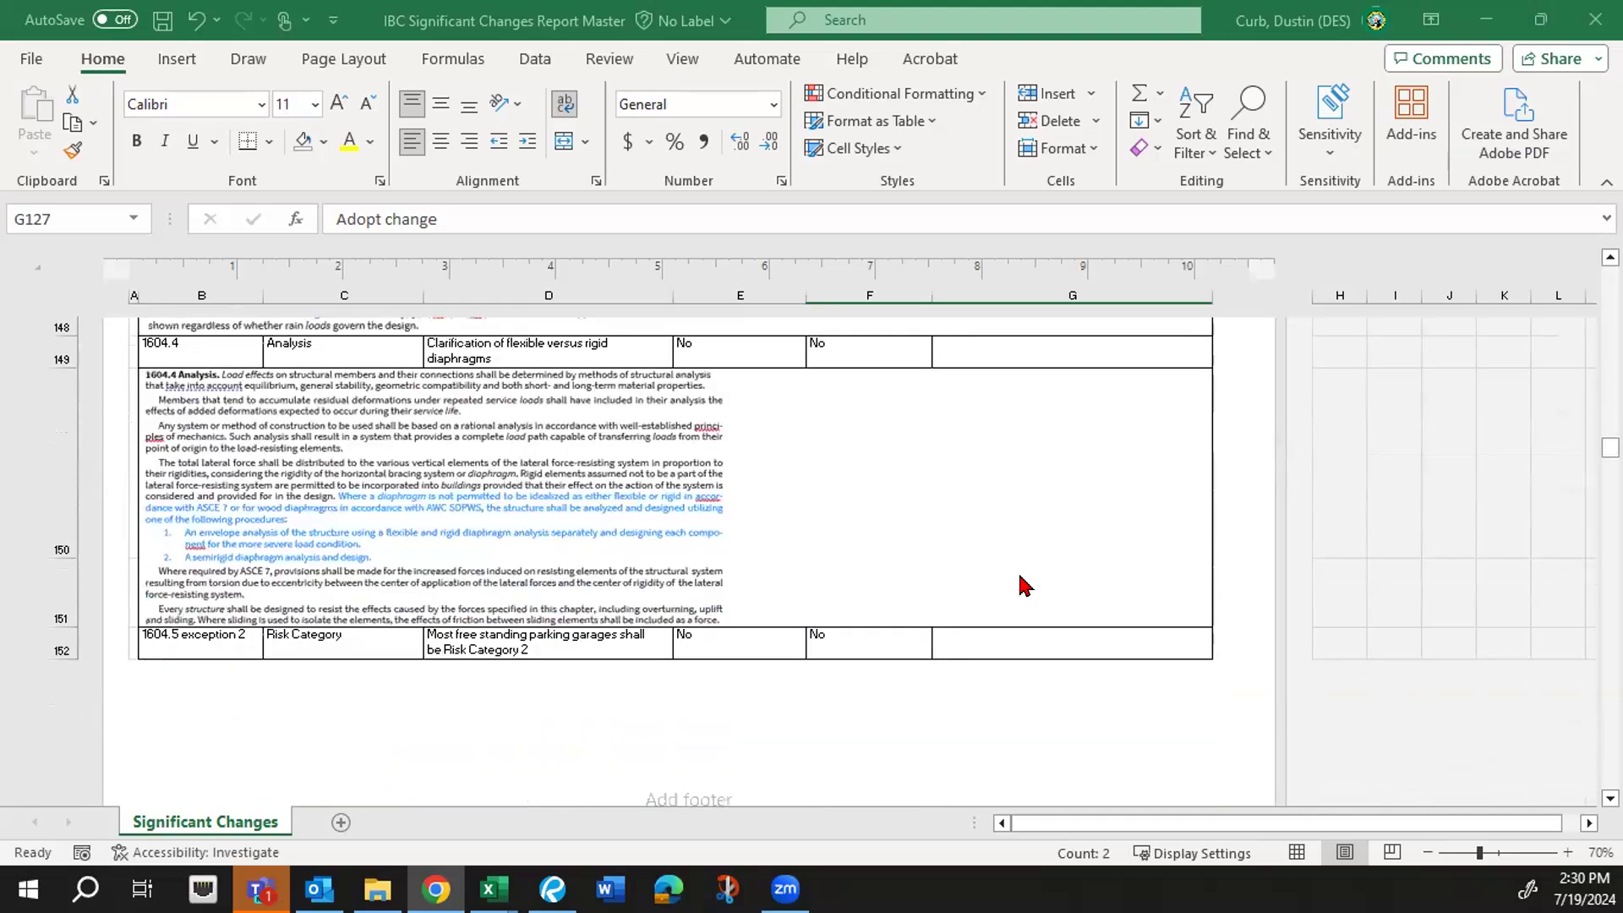
- Review the 1604.5 Risk Category exception and the Table 1604.5 entries together with the table of building risk categories
{"action": "scroll", "coordinate": [1022, 583], "scroll_direction": "down", "scroll_amount": 5}
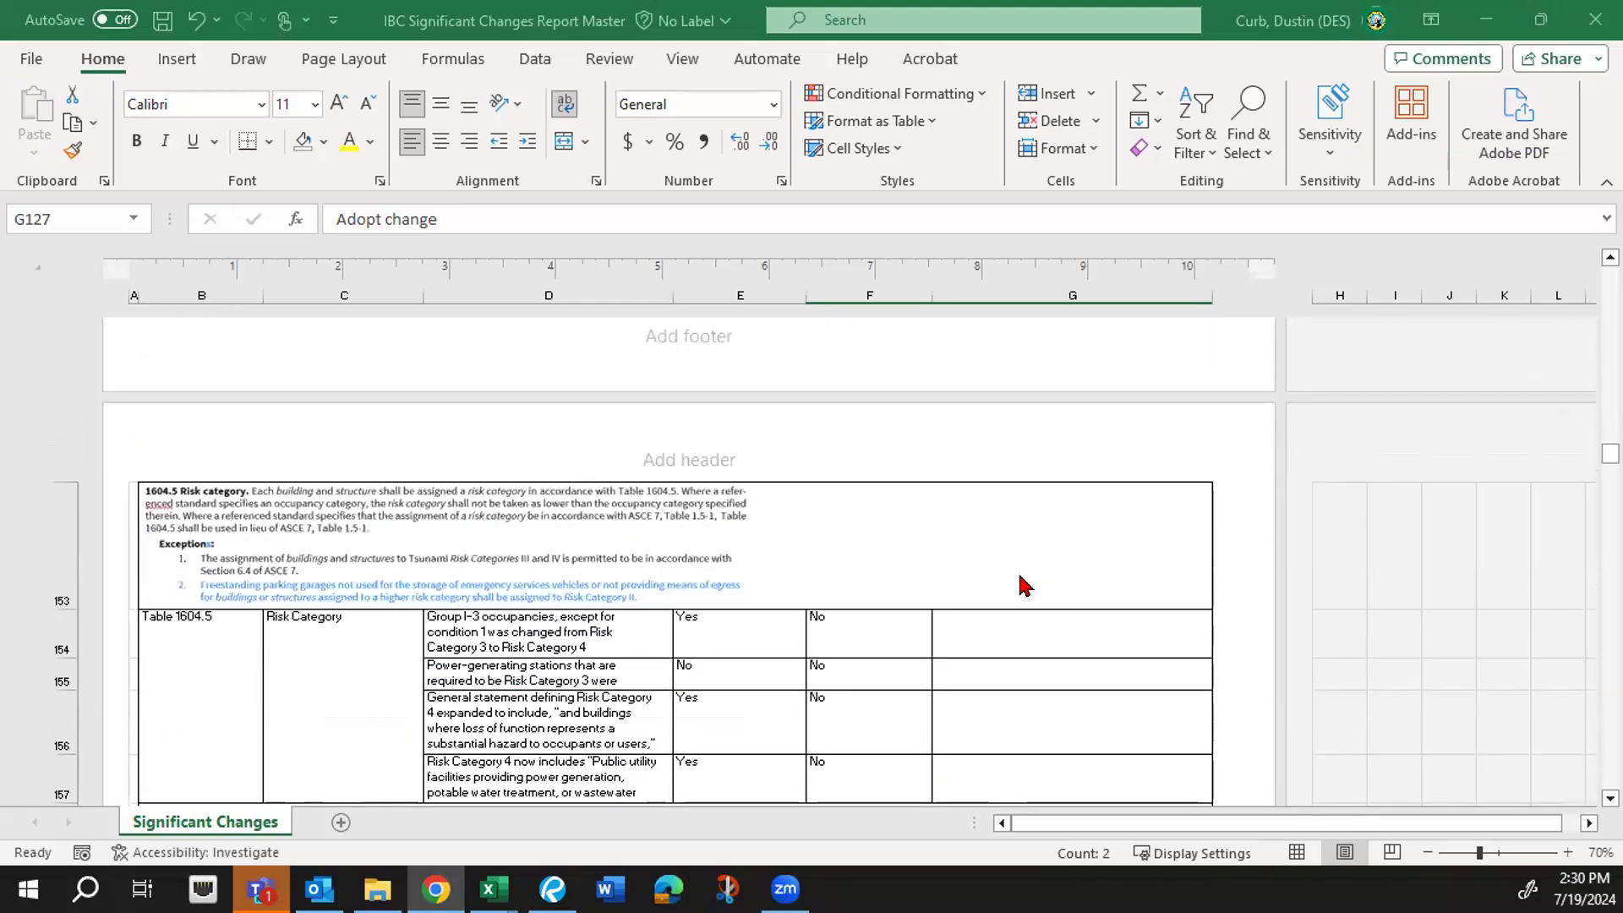
{"action": "scroll", "coordinate": [1023, 583], "scroll_direction": "down", "scroll_amount": 1}
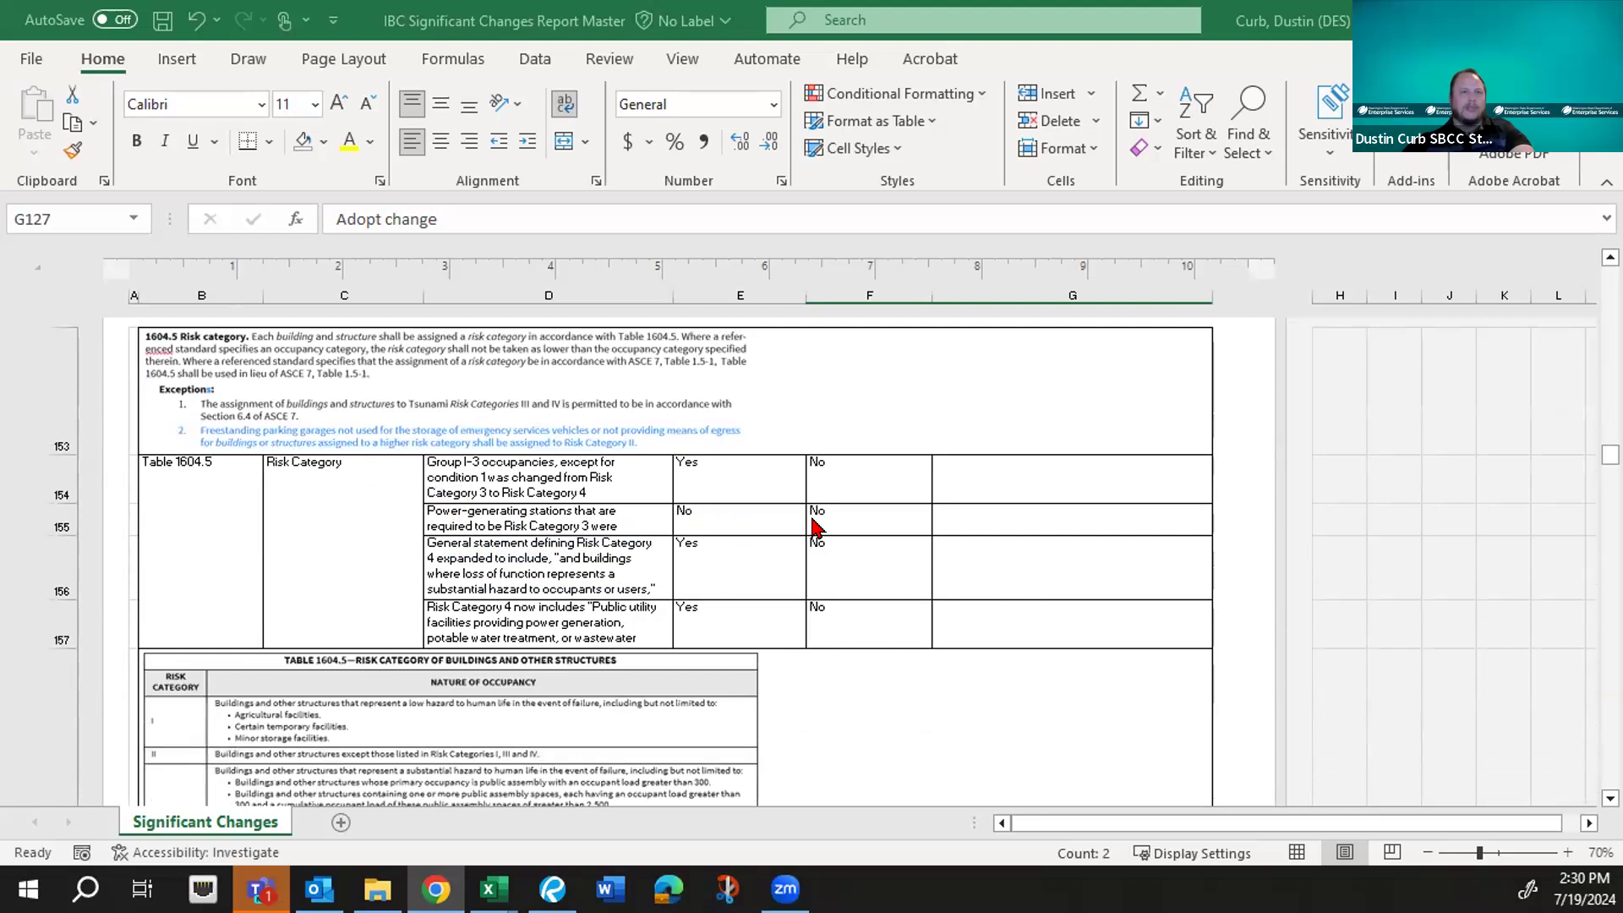
{"action": "scroll", "coordinate": [811, 521], "scroll_direction": "down", "scroll_amount": 1}
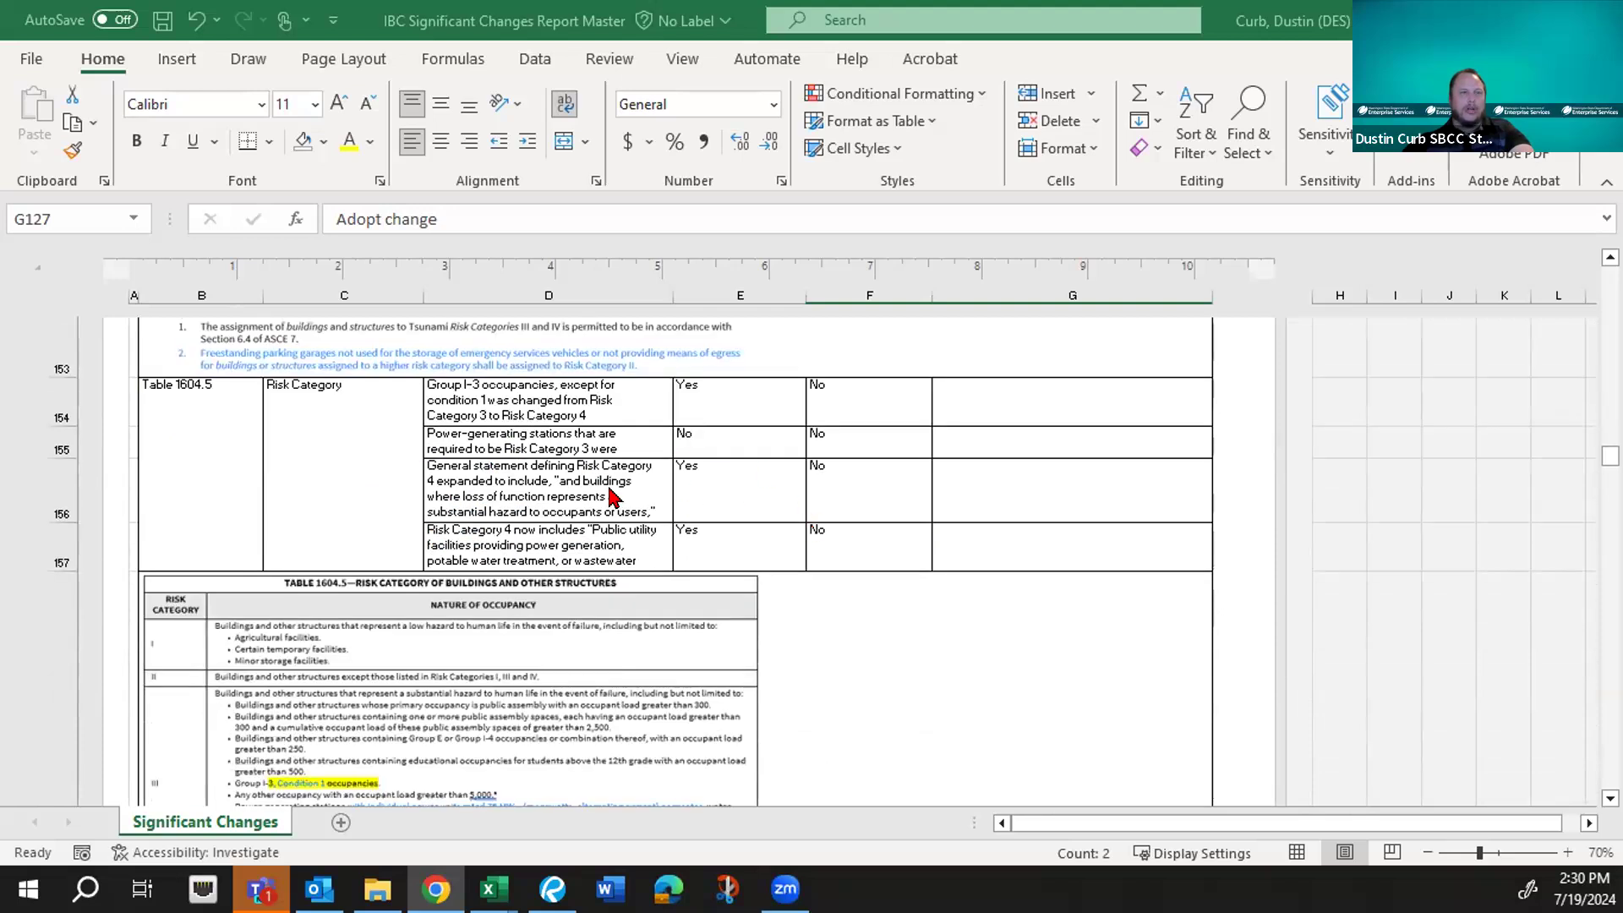
{"action": "scroll", "coordinate": [611, 497], "scroll_direction": "down", "scroll_amount": 1}
{"action": "scroll", "coordinate": [610, 497], "scroll_direction": "down", "scroll_amount": 1}
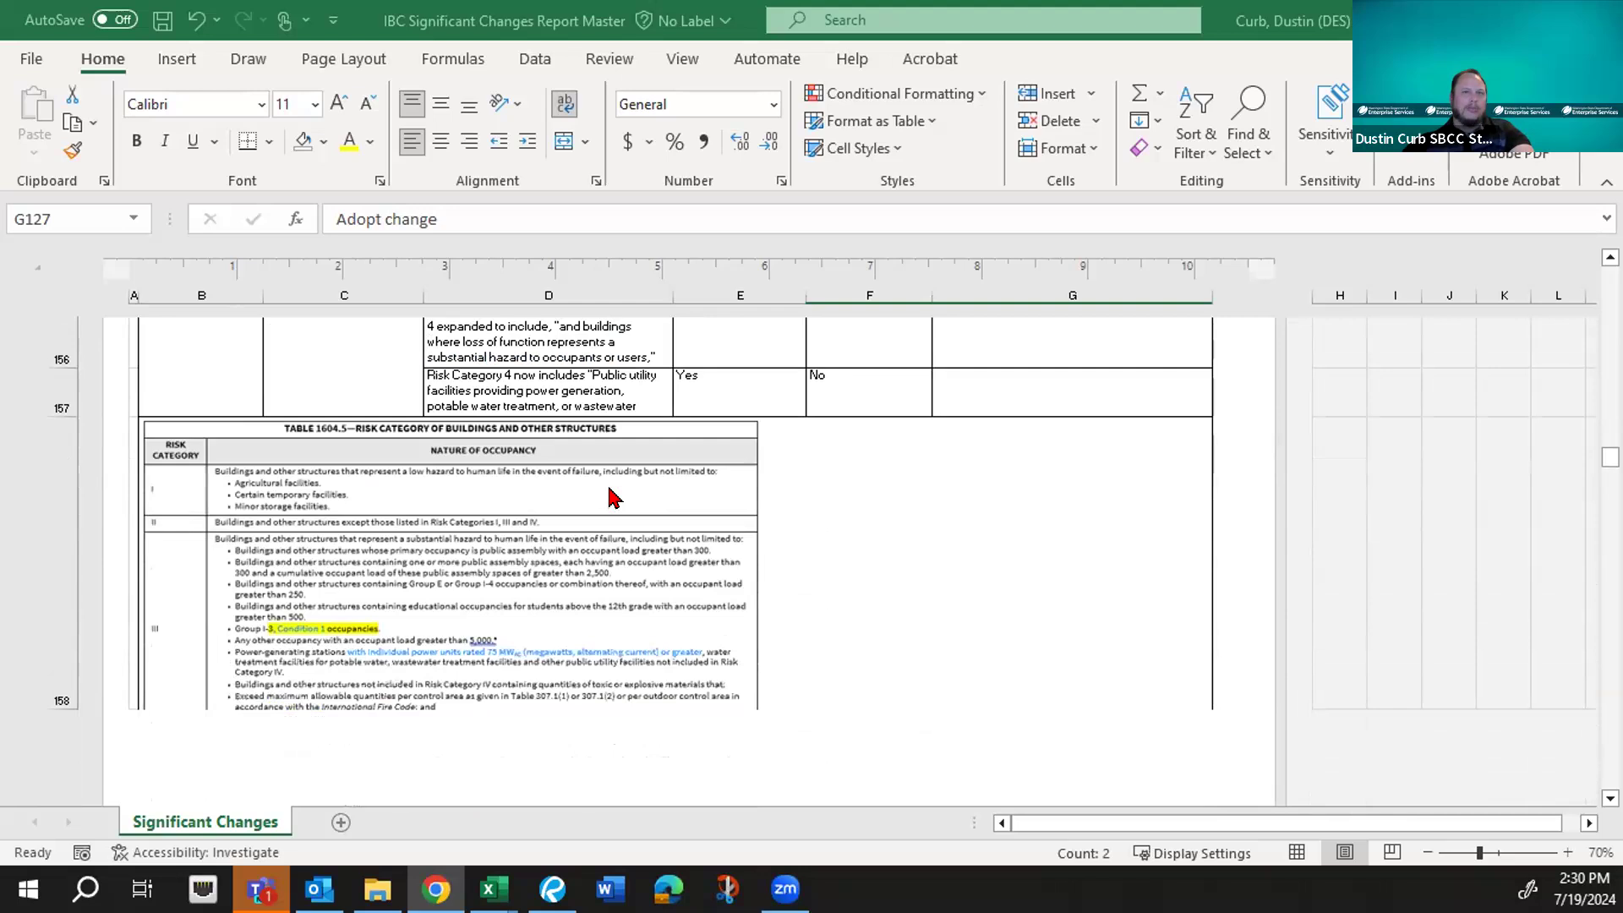
{"action": "scroll", "coordinate": [610, 497], "scroll_direction": "down", "scroll_amount": 3}
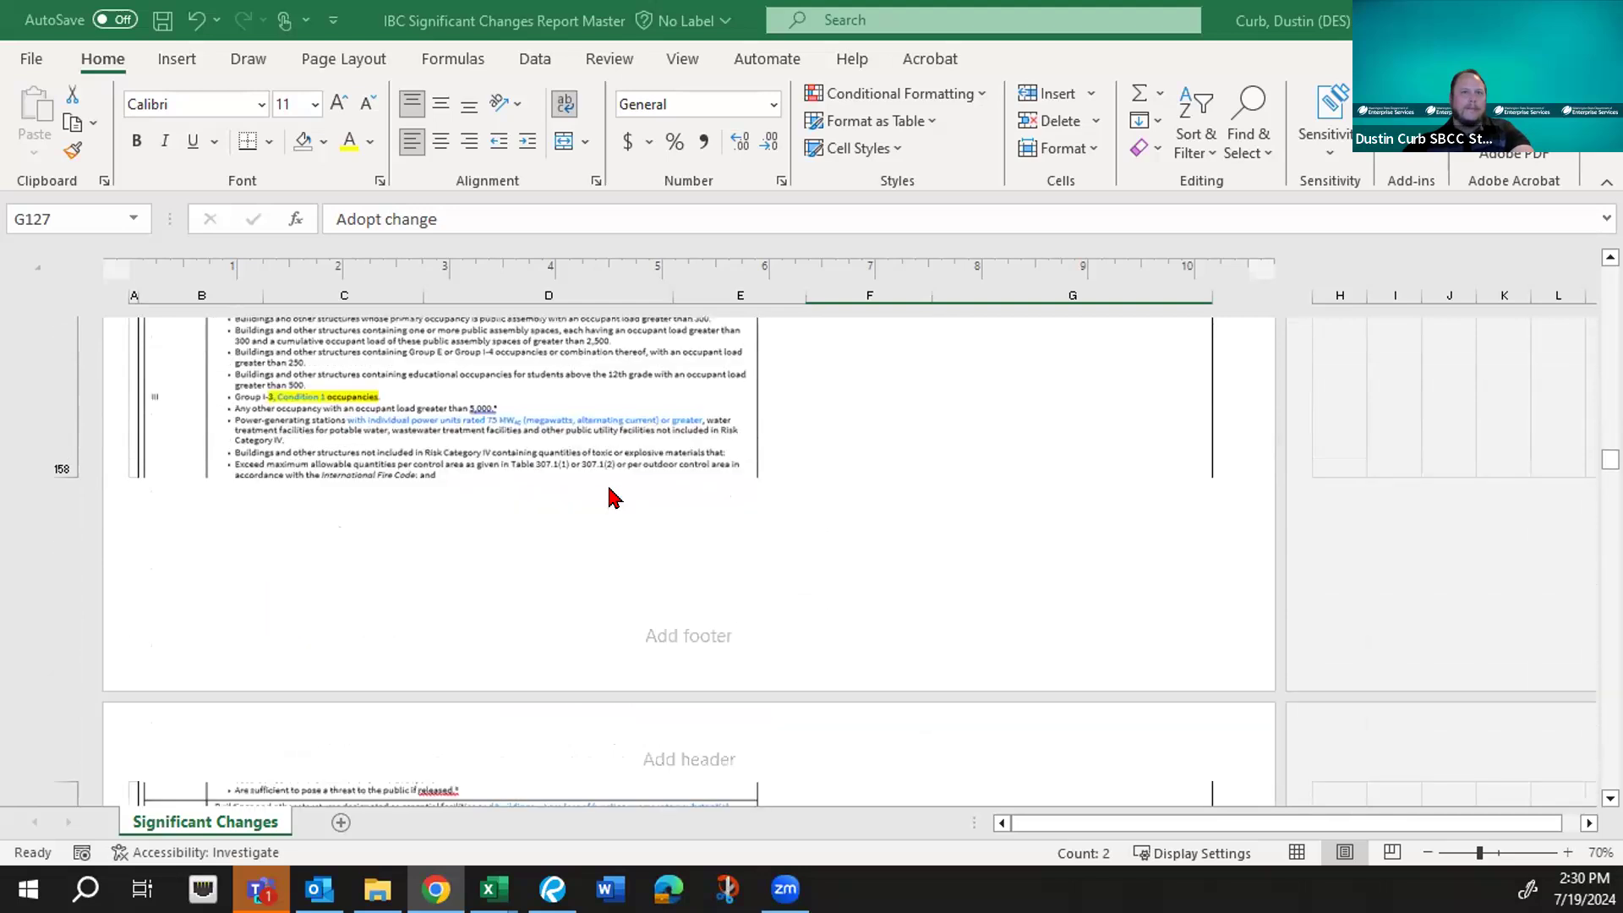
{"action": "scroll", "coordinate": [613, 497], "scroll_direction": "down", "scroll_amount": 4}
{"action": "scroll", "coordinate": [612, 497], "scroll_direction": "down", "scroll_amount": 2}
- Review the 1604.5.1 Multiple occupancies and 1604.5.2 Photovoltaic panel systems entries, down to the Helipads row
{"action": "scroll", "coordinate": [612, 497], "scroll_direction": "down", "scroll_amount": 3}
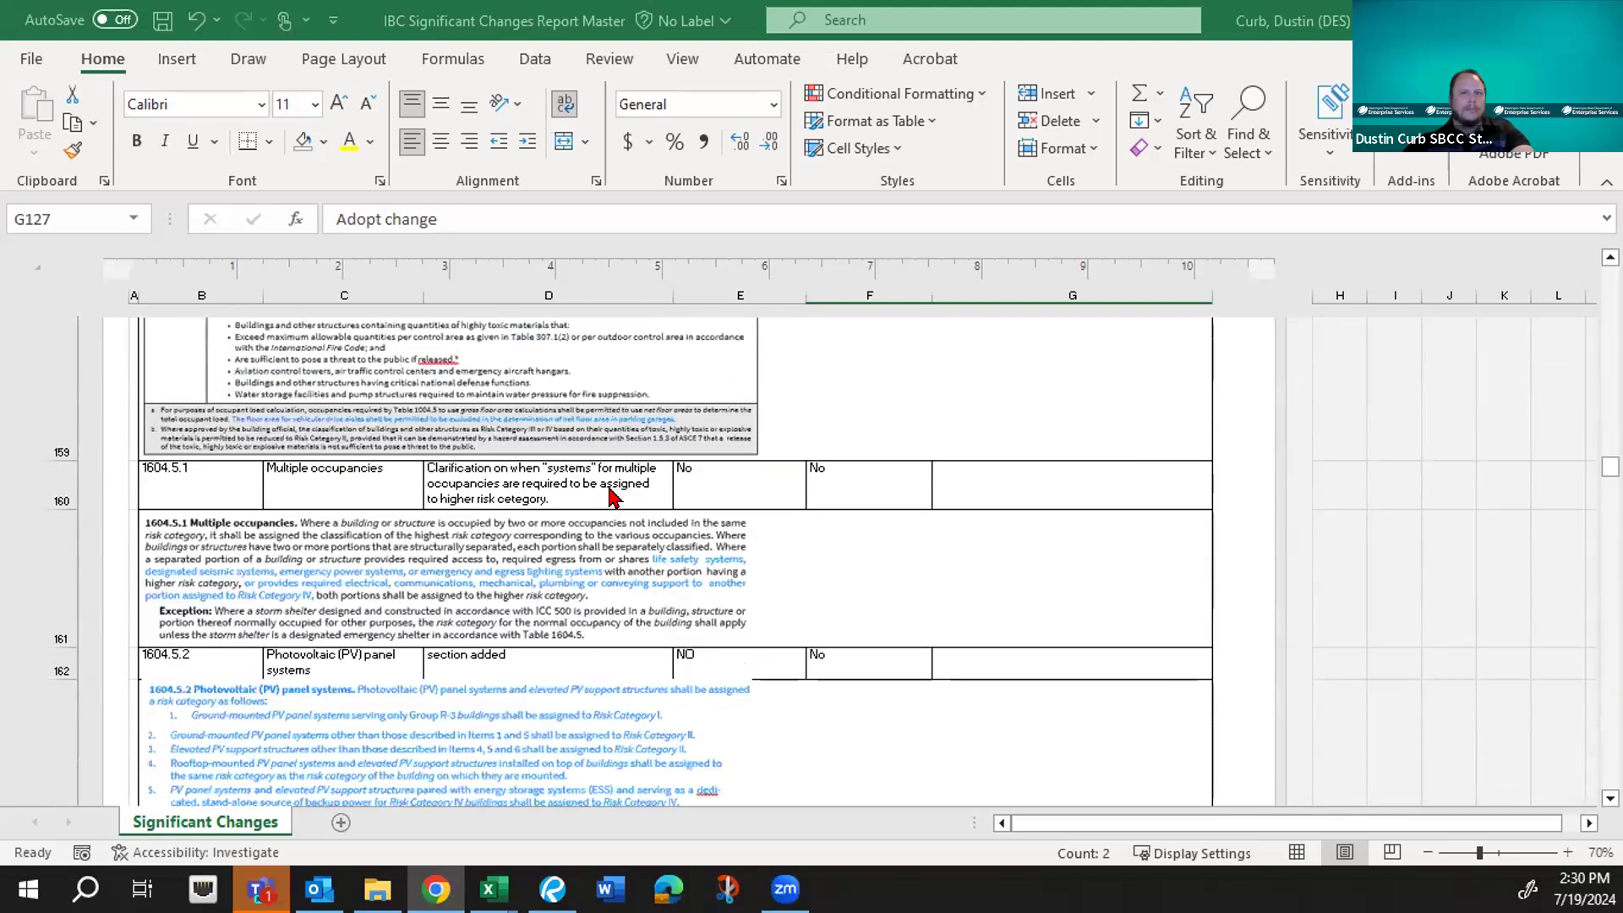
{"action": "scroll", "coordinate": [612, 497], "scroll_direction": "down", "scroll_amount": 1}
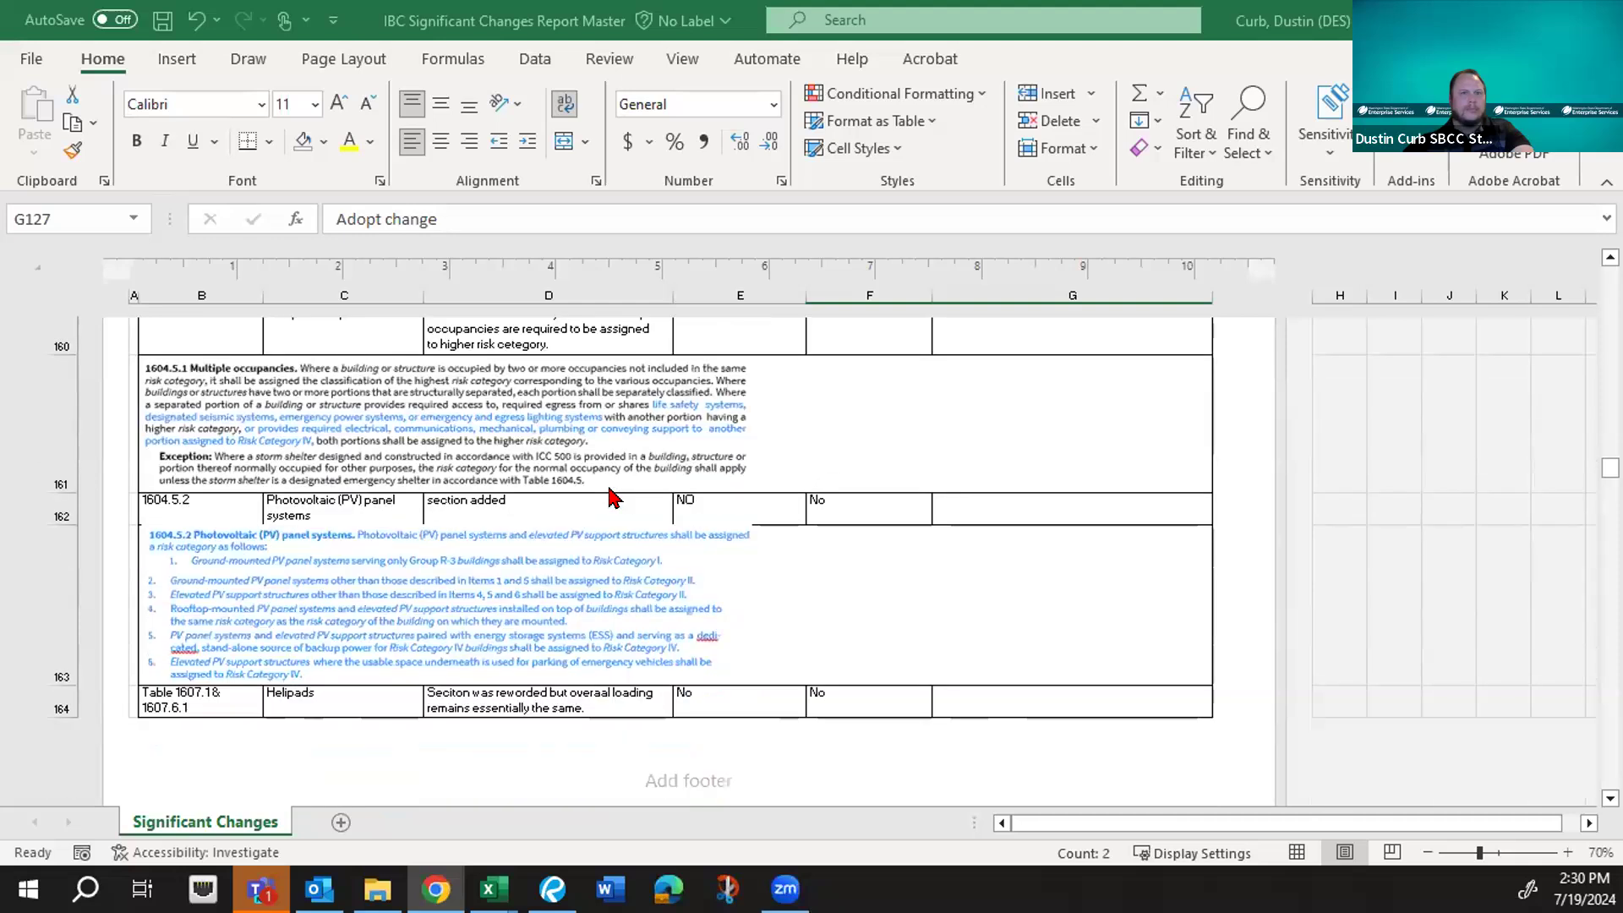
{"action": "scroll", "coordinate": [615, 499], "scroll_direction": "down", "scroll_amount": 1}
{"action": "scroll", "coordinate": [615, 499], "scroll_direction": "down", "scroll_amount": 1}
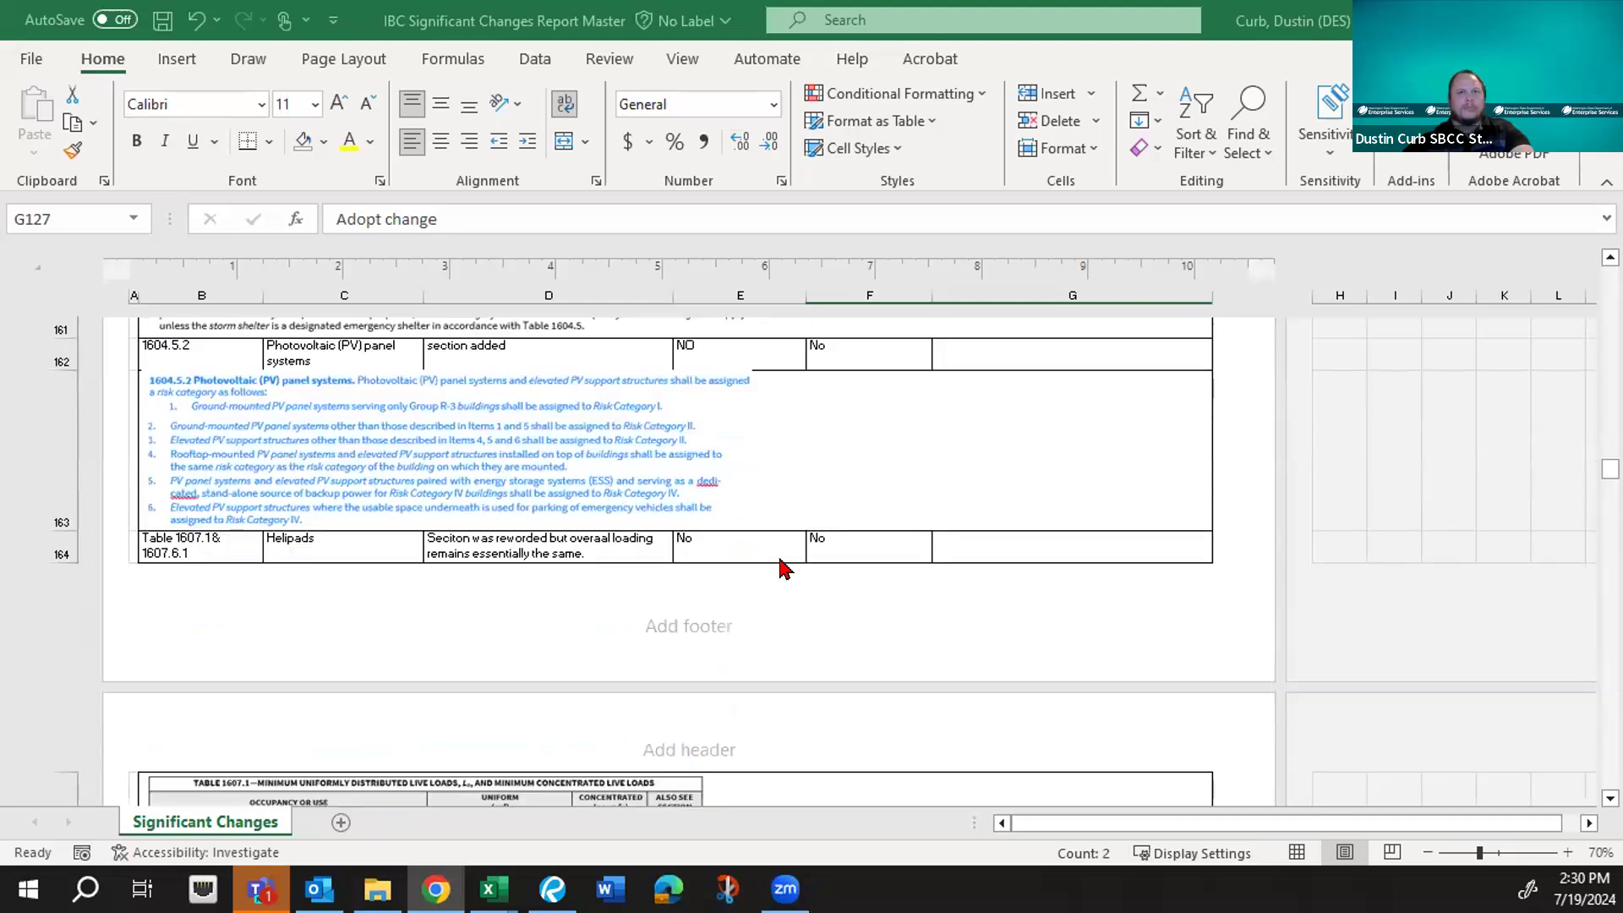
- Look through the Table 1607.1 and Section 1607 live load changes, down to the 1608 Snow Loads and 1609.5 Tornado Loads entries
{"action": "scroll", "coordinate": [785, 568], "scroll_direction": "down", "scroll_amount": 6}
{"action": "scroll", "coordinate": [785, 567], "scroll_direction": "down", "scroll_amount": 6}
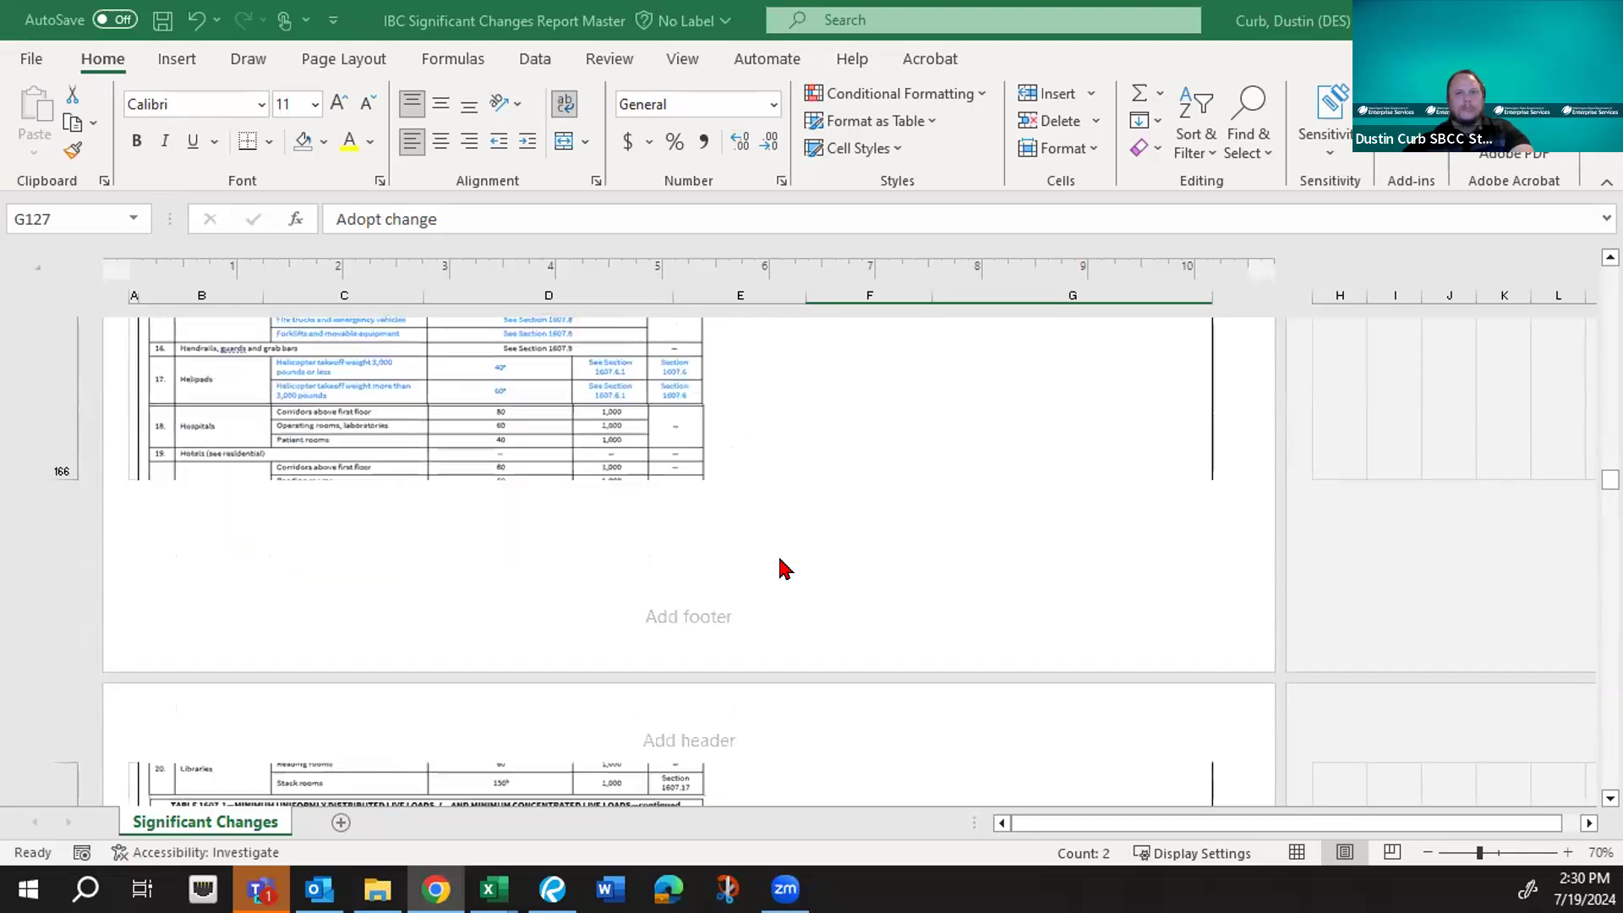
{"action": "scroll", "coordinate": [785, 568], "scroll_direction": "down", "scroll_amount": 6}
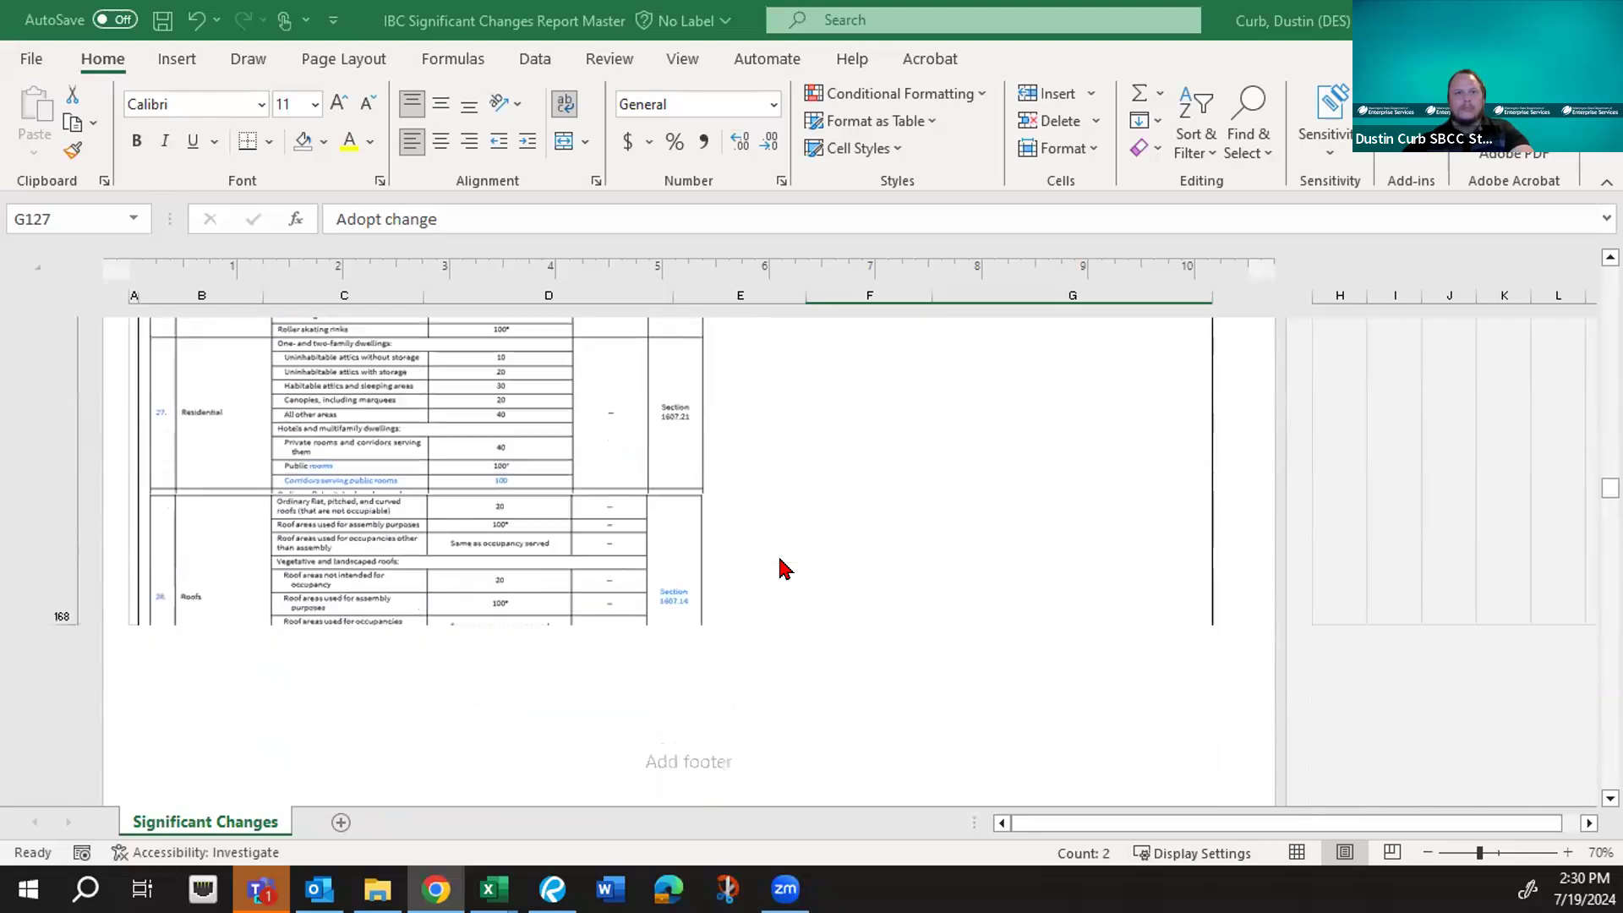
{"action": "scroll", "coordinate": [785, 568], "scroll_direction": "down", "scroll_amount": 4}
{"action": "scroll", "coordinate": [785, 568], "scroll_direction": "down", "scroll_amount": 10}
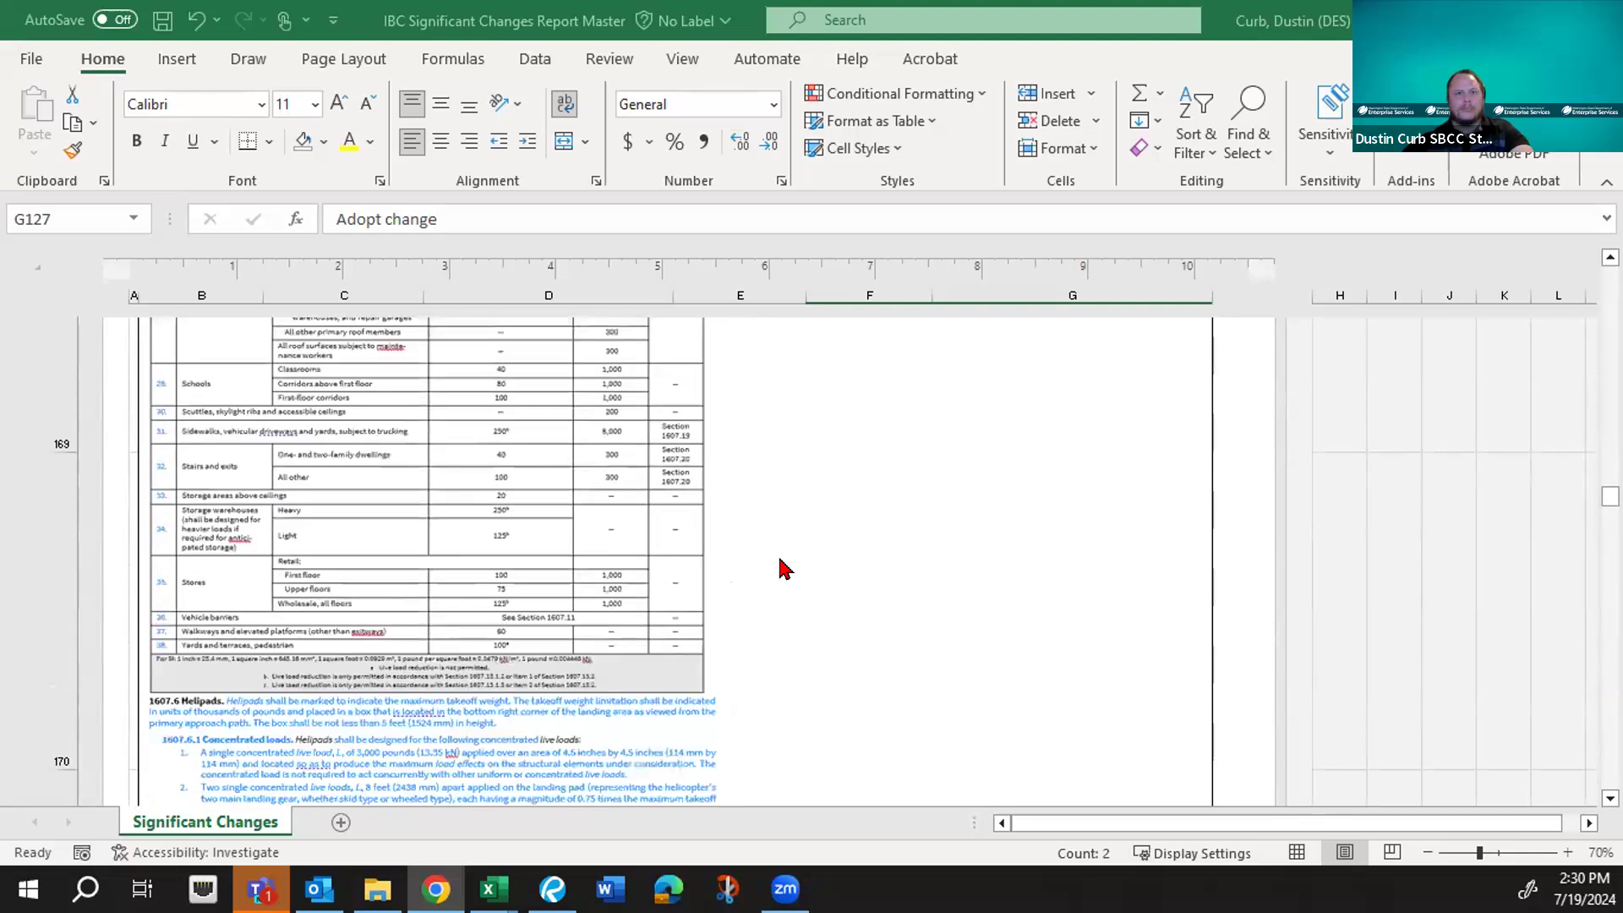
{"action": "scroll", "coordinate": [785, 567], "scroll_direction": "down", "scroll_amount": 5}
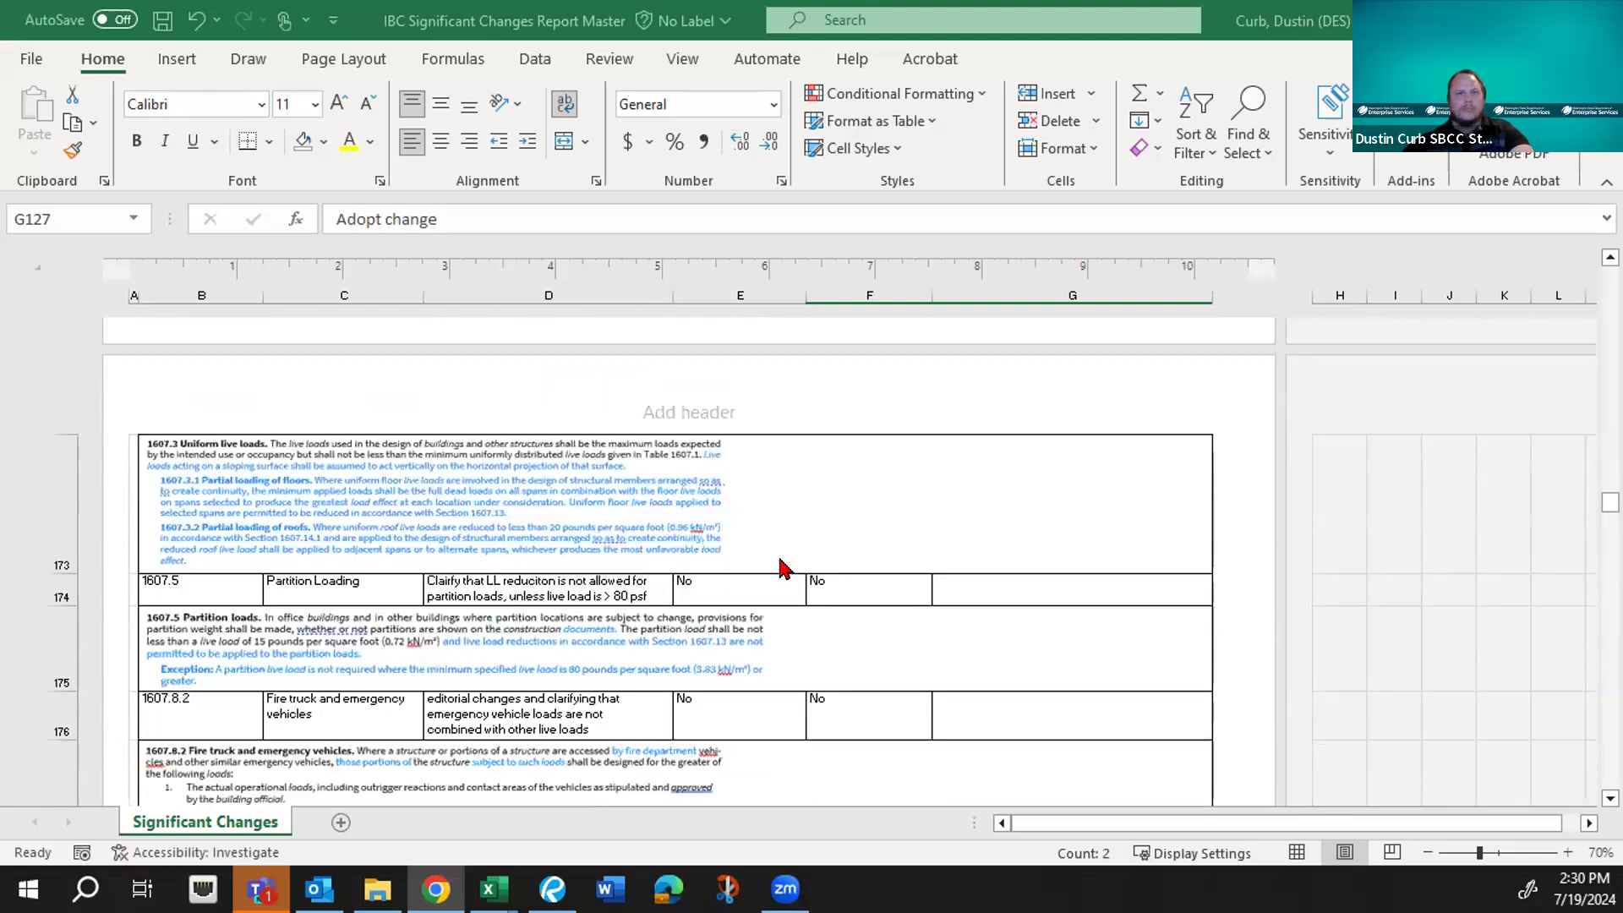
{"action": "scroll", "coordinate": [786, 568], "scroll_direction": "down", "scroll_amount": 8}
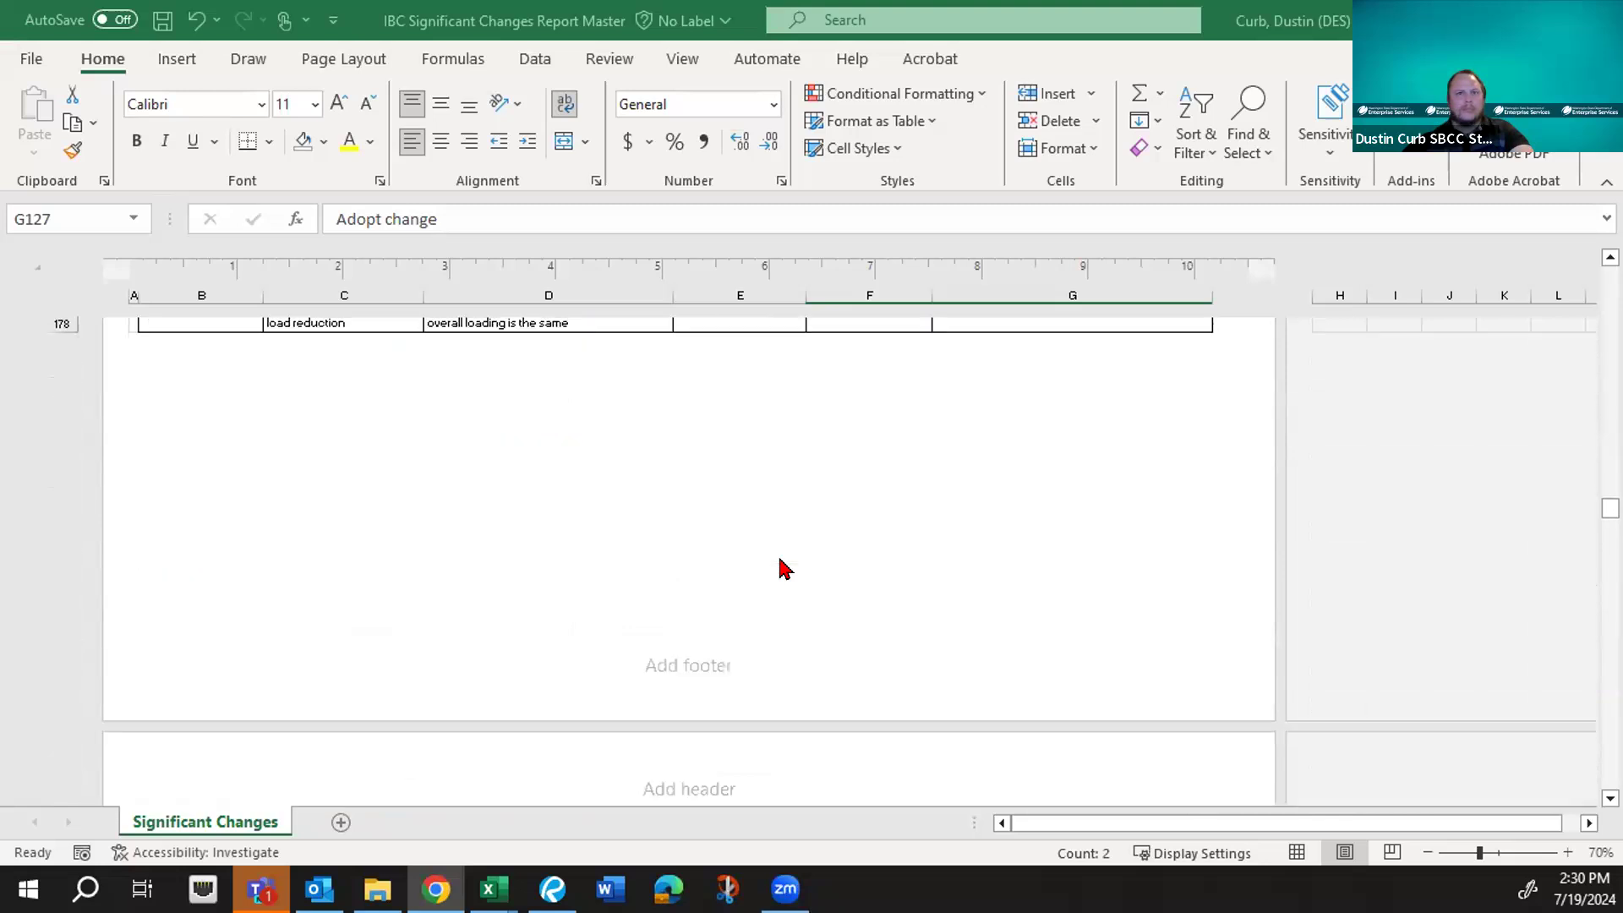
{"action": "scroll", "coordinate": [785, 568], "scroll_direction": "down", "scroll_amount": 8}
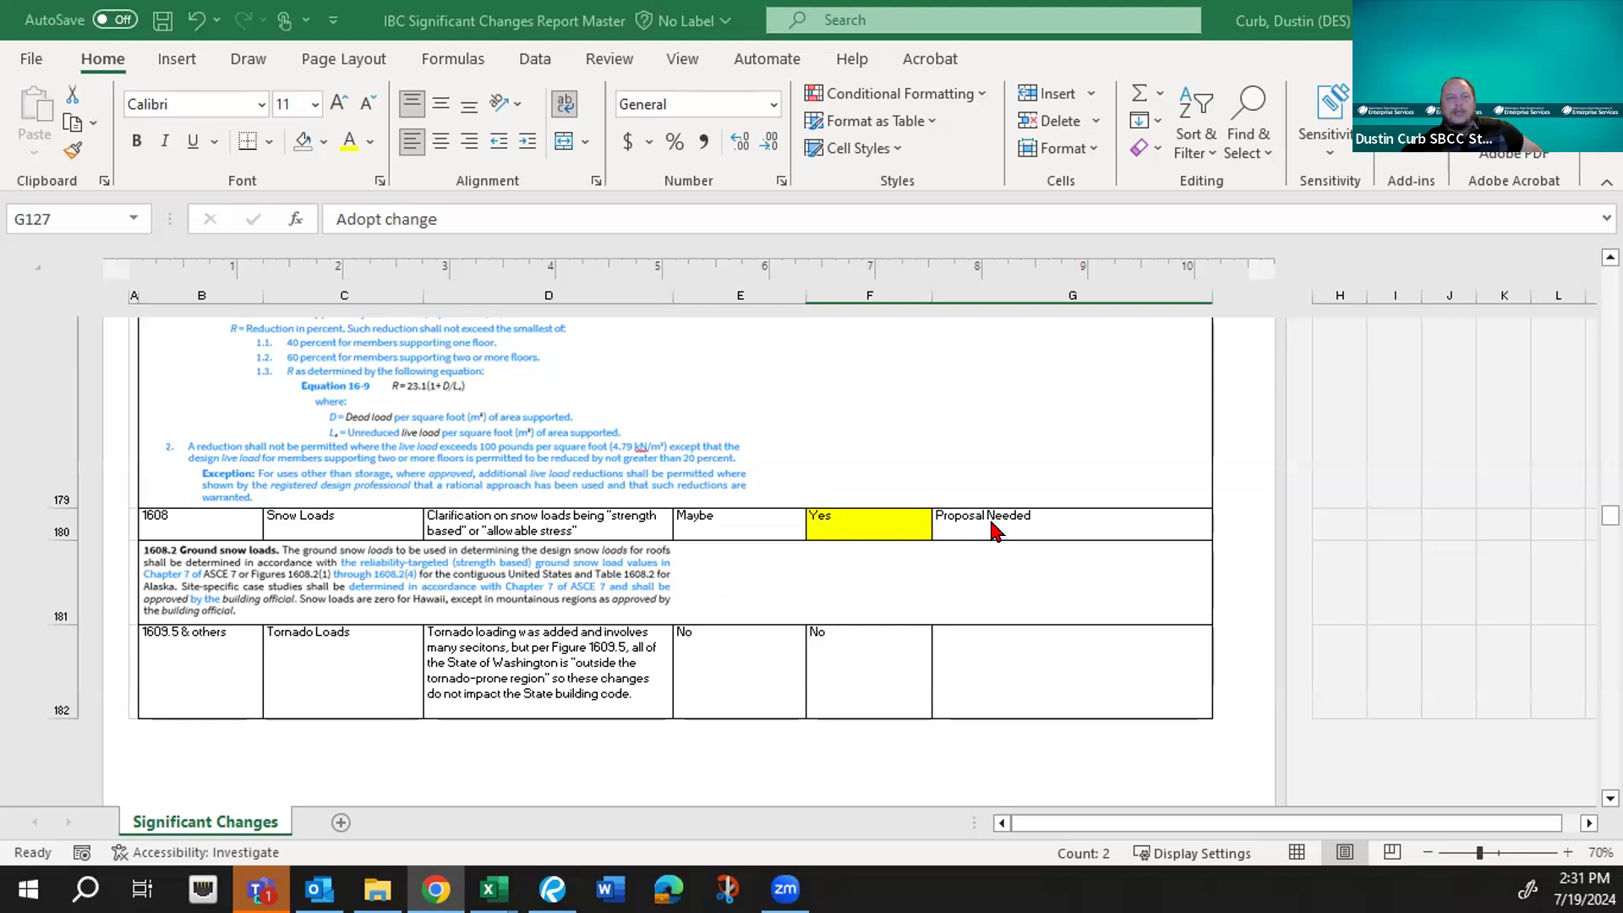
- Extend the 1608 Snow Loads comment to read "Proposal Needed Snow load tables in ASCE have changes. Are WA tables still valid."
{"action": "scroll", "coordinate": [814, 535], "scroll_direction": "down", "scroll_amount": 1}
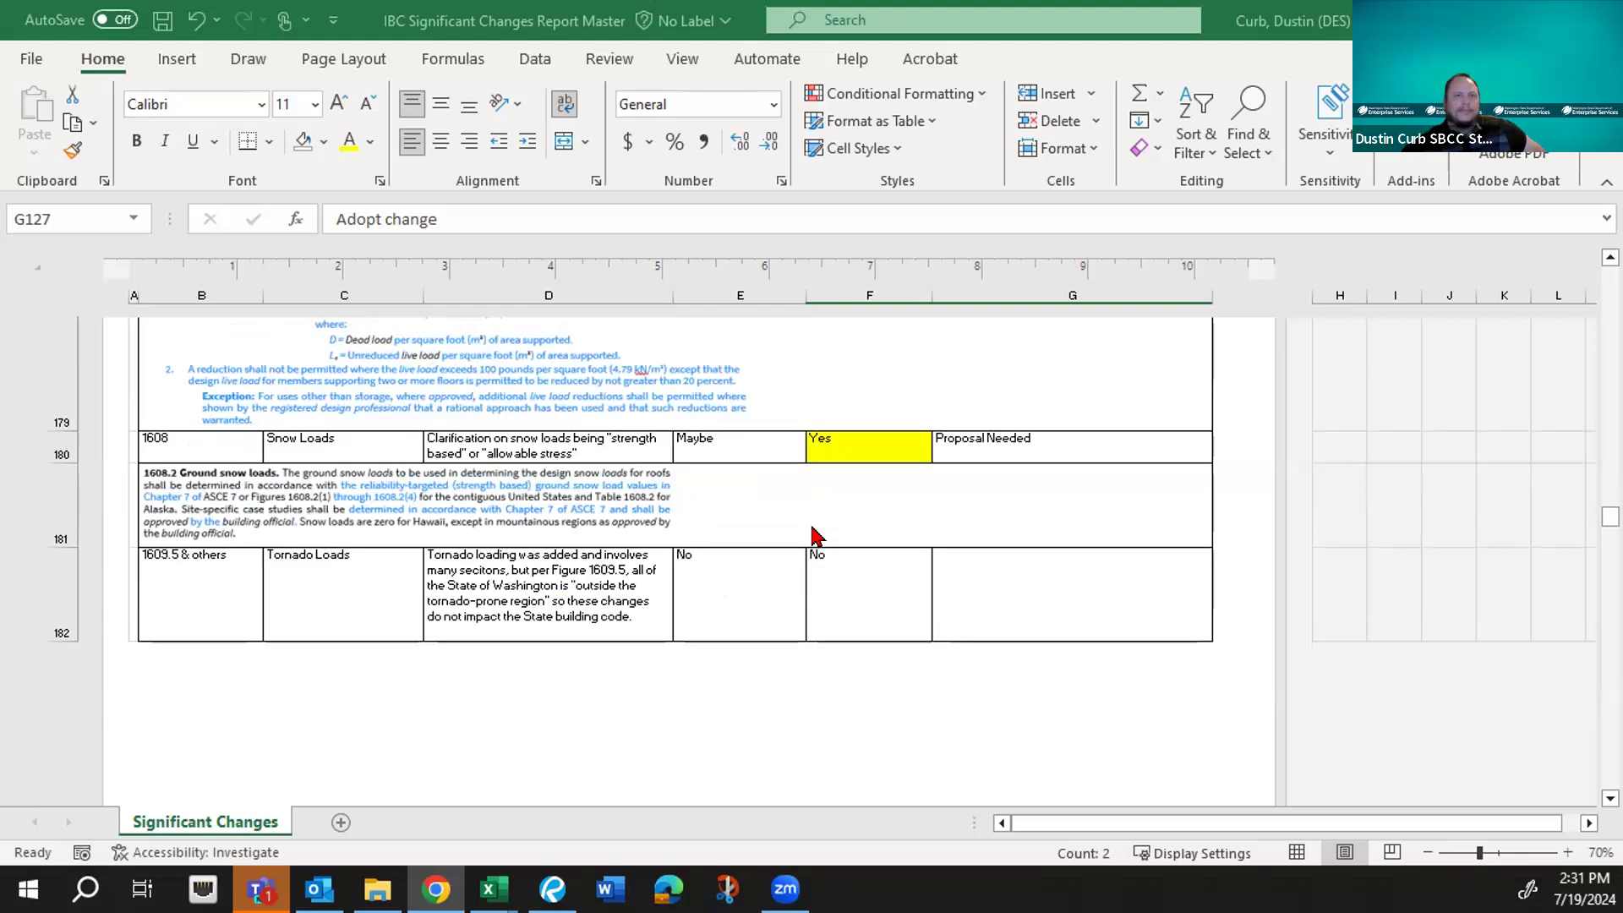
{"action": "scroll", "coordinate": [814, 534], "scroll_direction": "down", "scroll_amount": 1}
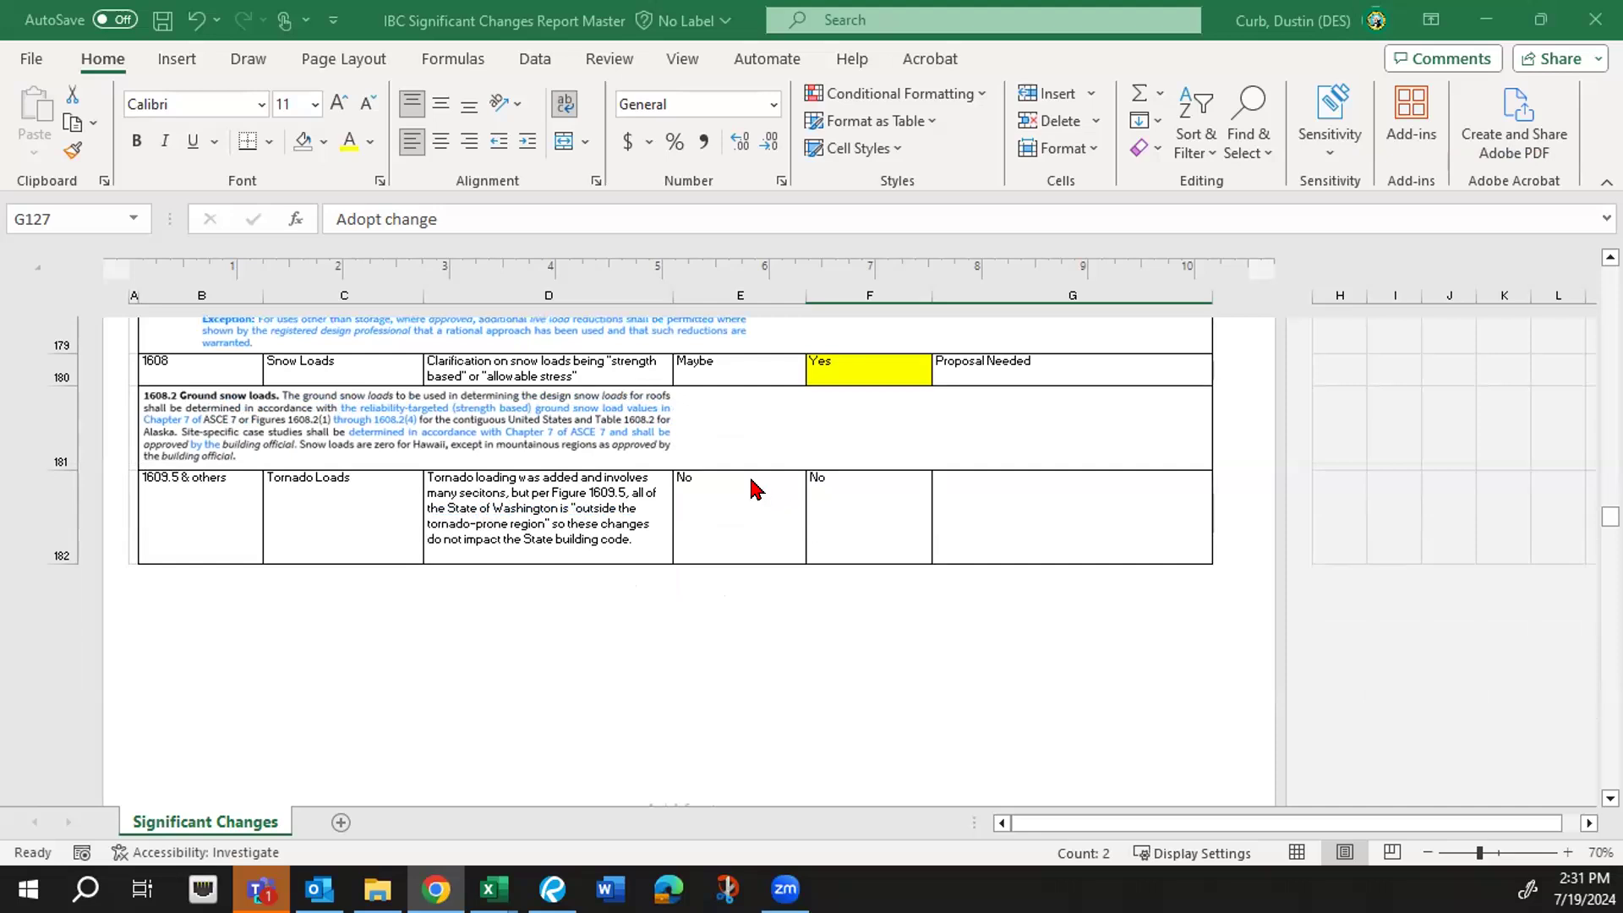
{"action": "key", "text": "F2"}
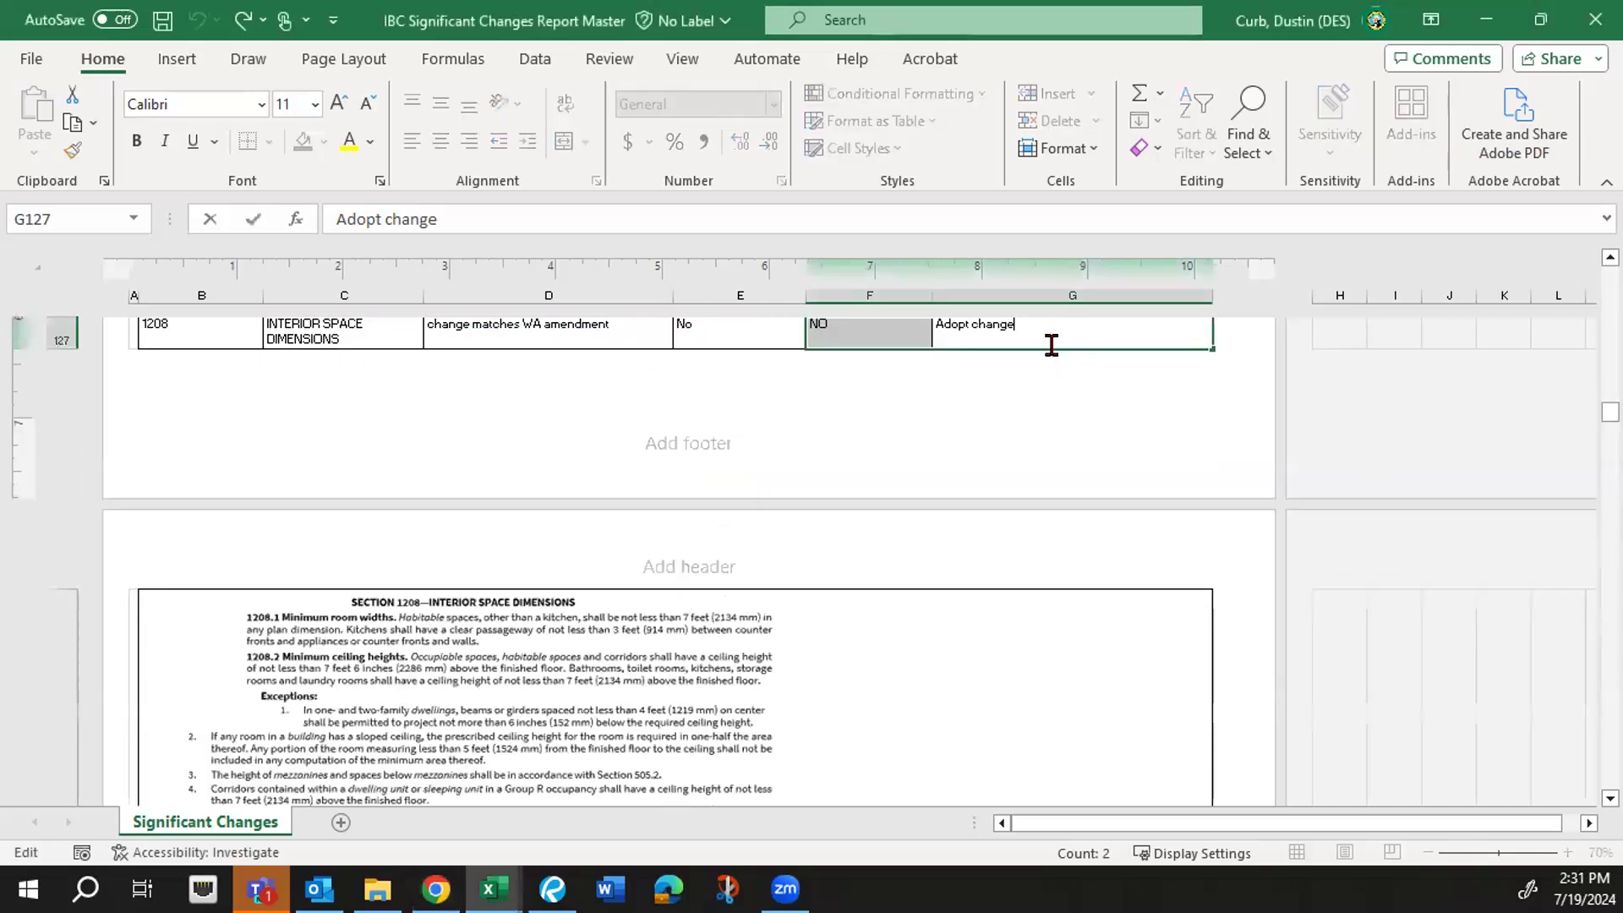
{"action": "scroll", "coordinate": [992, 458], "scroll_direction": "down", "scroll_amount": 15}
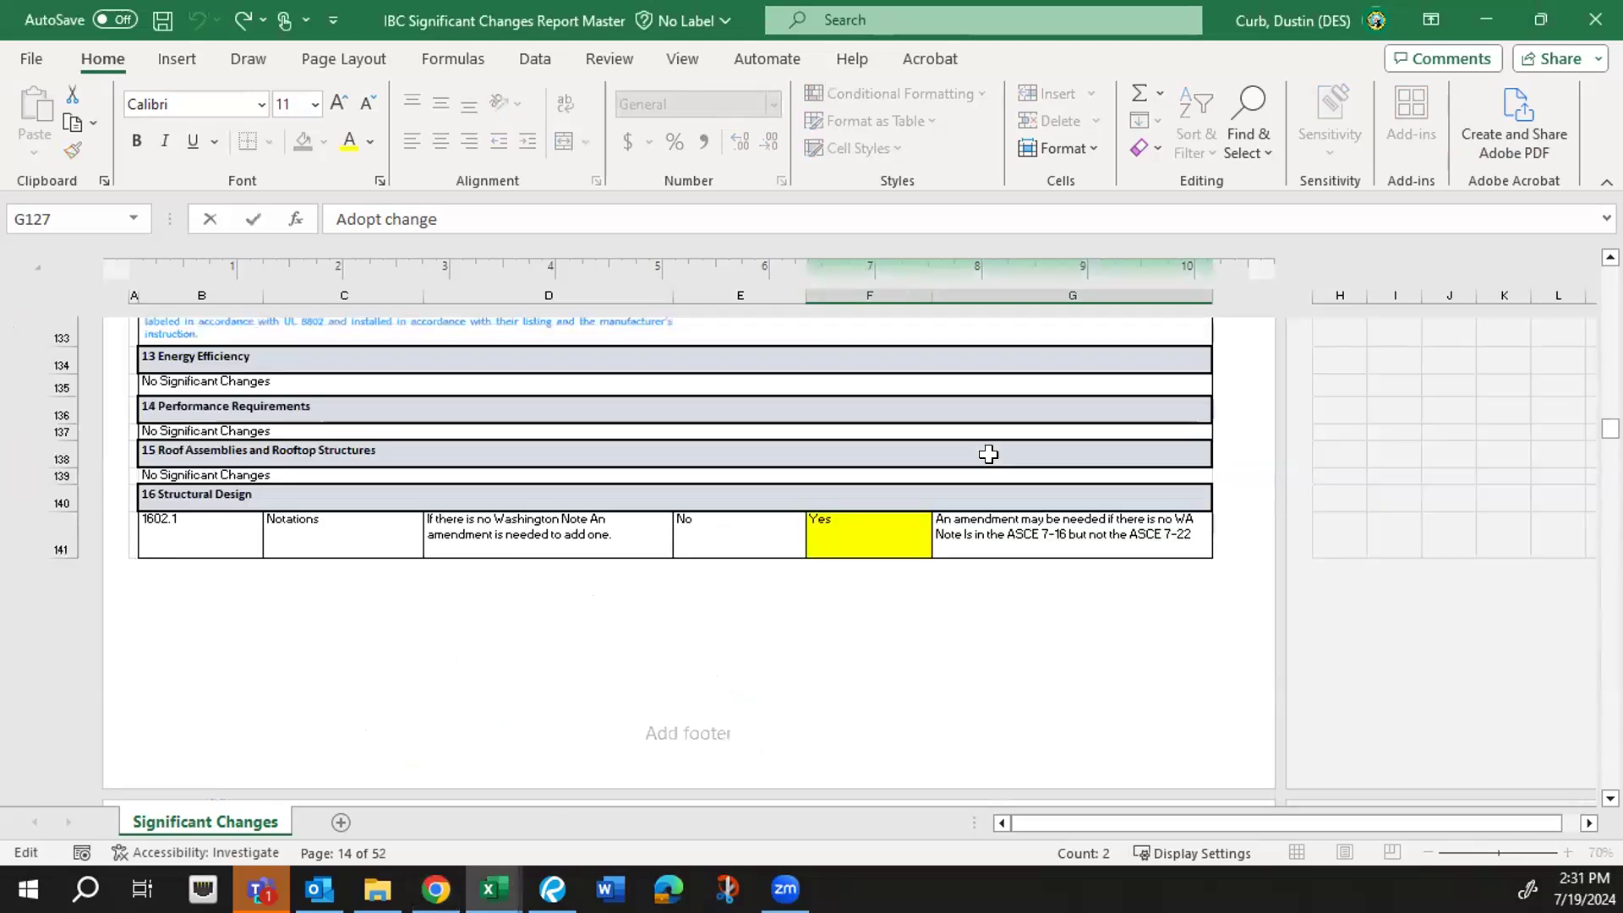
{"action": "scroll", "coordinate": [988, 454], "scroll_direction": "down", "scroll_amount": 5}
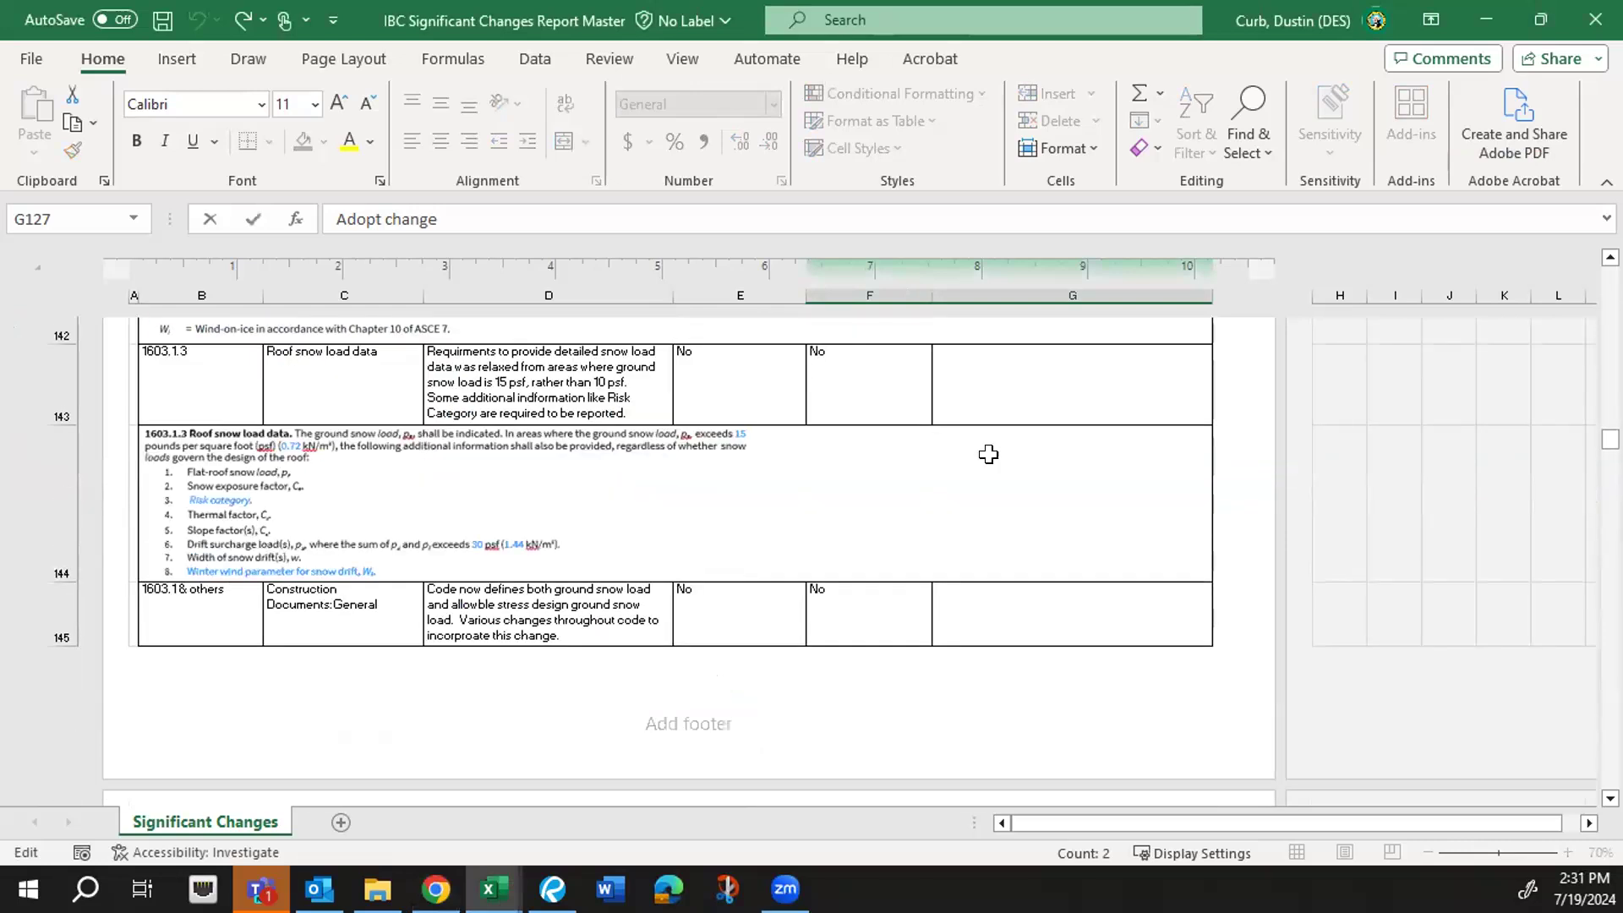
{"action": "scroll", "coordinate": [988, 454], "scroll_direction": "down", "scroll_amount": 12}
{"action": "scroll", "coordinate": [988, 454], "scroll_direction": "down", "scroll_amount": 10}
{"action": "scroll", "coordinate": [987, 454], "scroll_direction": "down", "scroll_amount": 10}
{"action": "scroll", "coordinate": [988, 454], "scroll_direction": "down", "scroll_amount": 10}
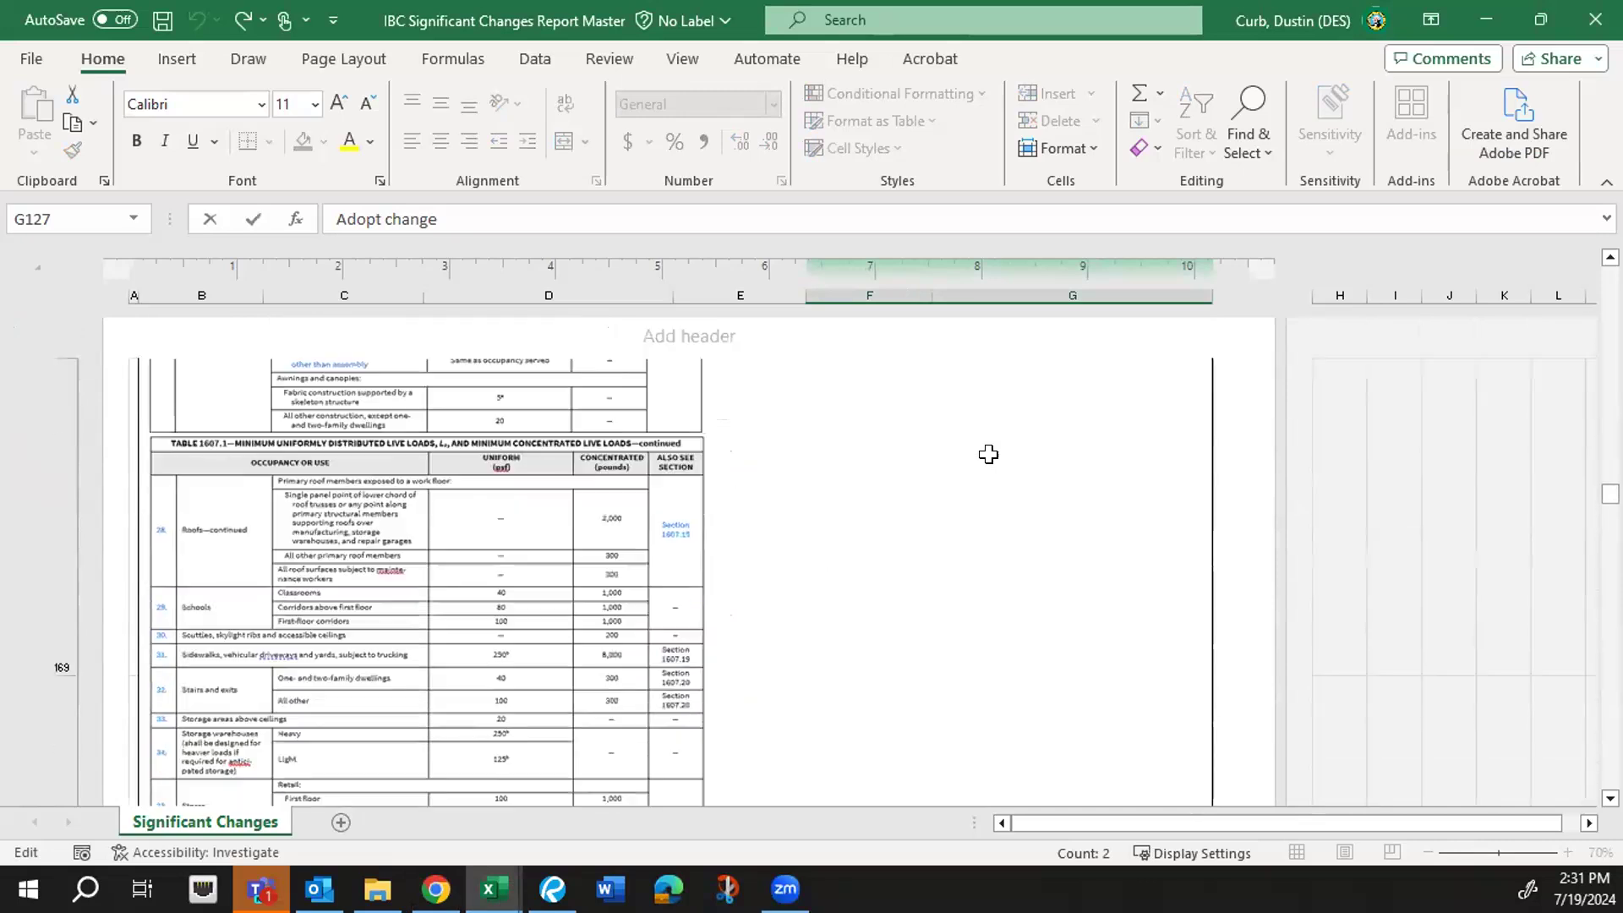
{"action": "scroll", "coordinate": [988, 454], "scroll_direction": "down", "scroll_amount": 5}
{"action": "scroll", "coordinate": [988, 454], "scroll_direction": "down", "scroll_amount": 5}
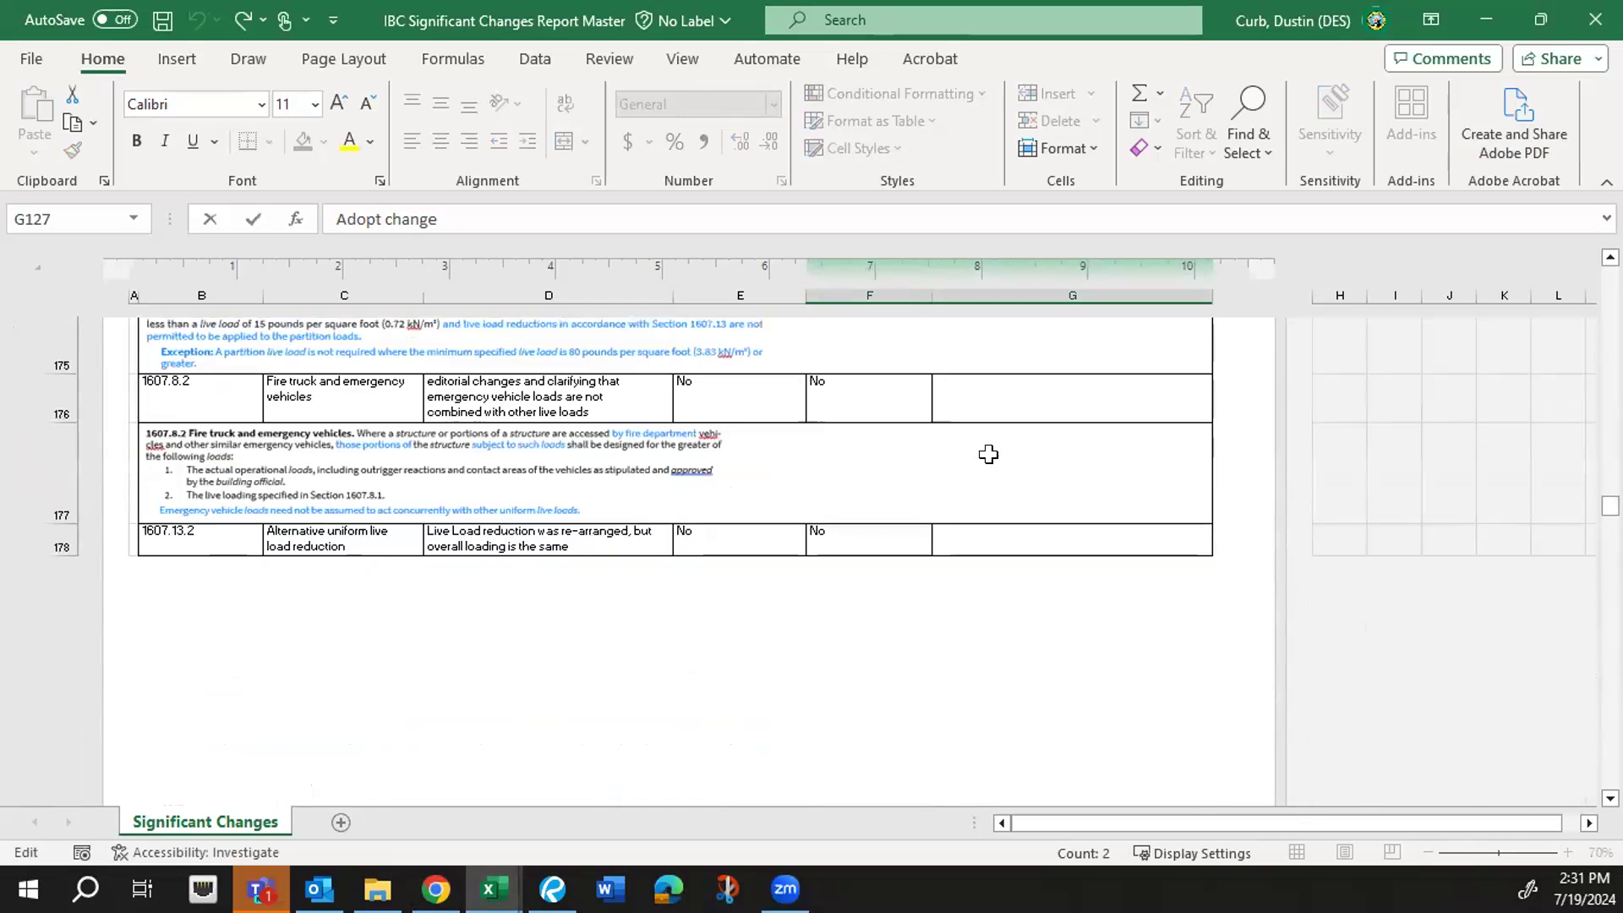
{"action": "scroll", "coordinate": [987, 453], "scroll_direction": "down", "scroll_amount": 8}
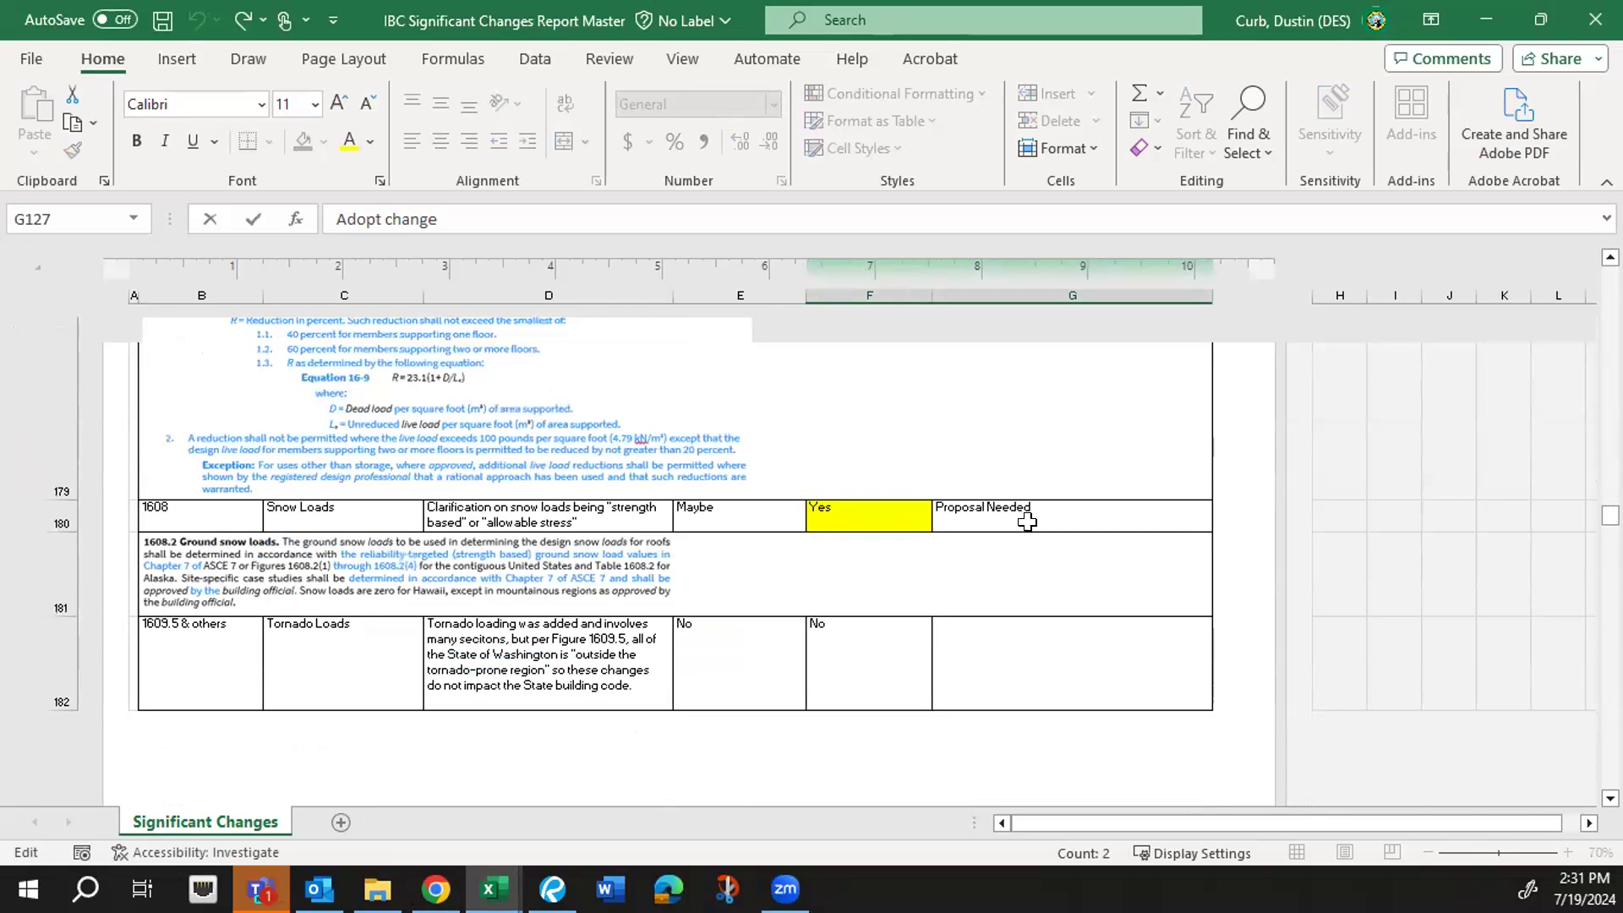
{"action": "left_click", "coordinate": [1055, 509]}
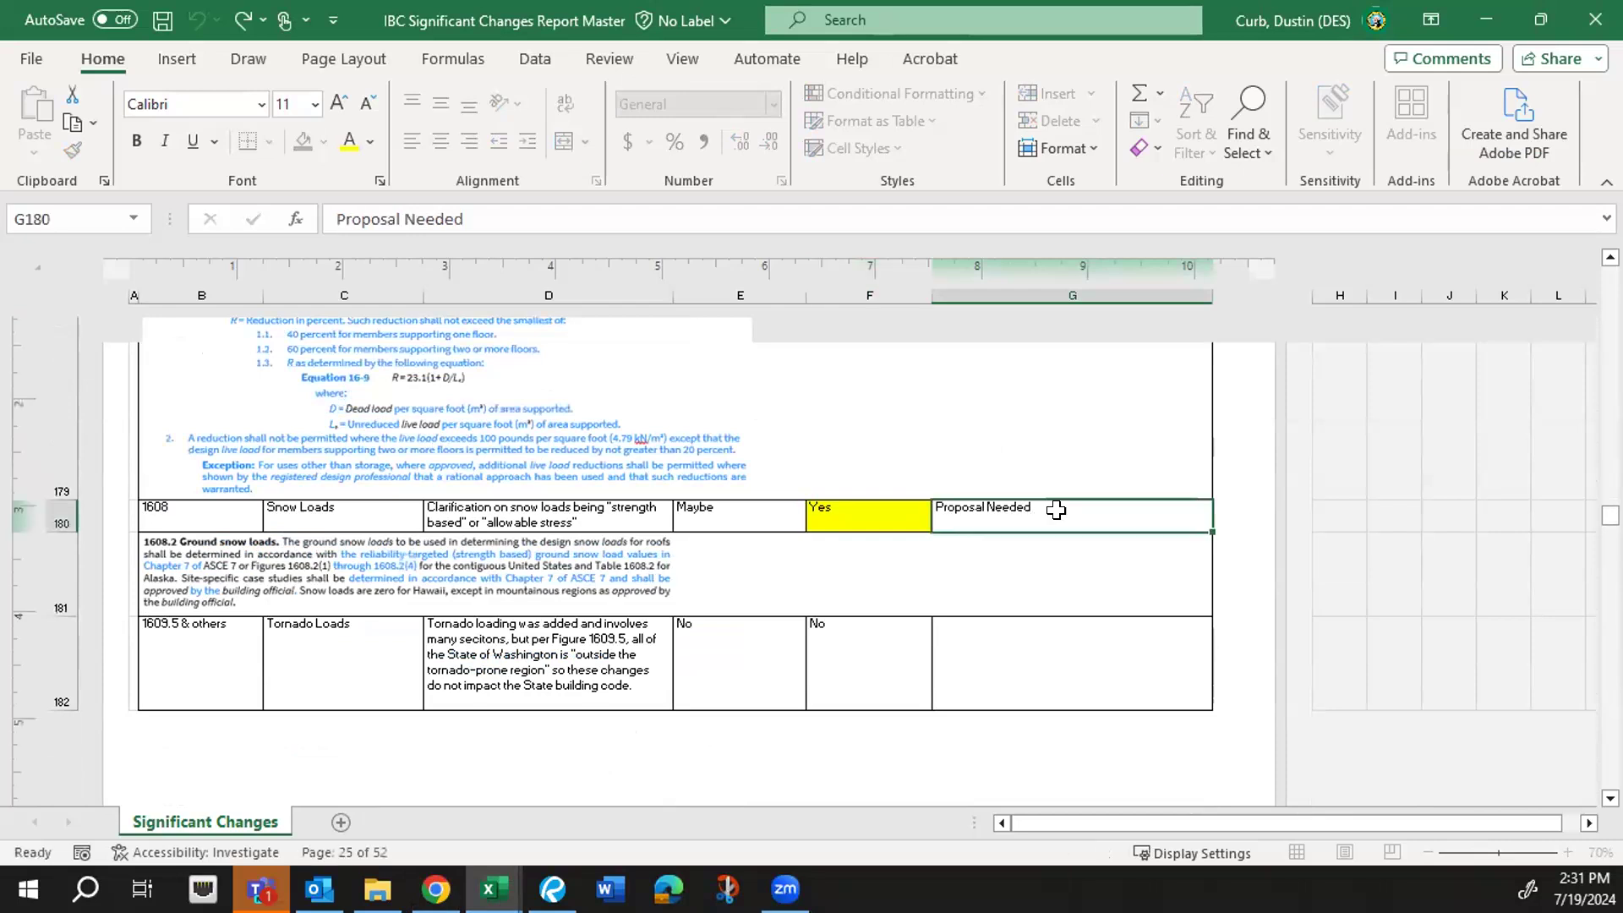
{"action": "left_click", "coordinate": [685, 201]}
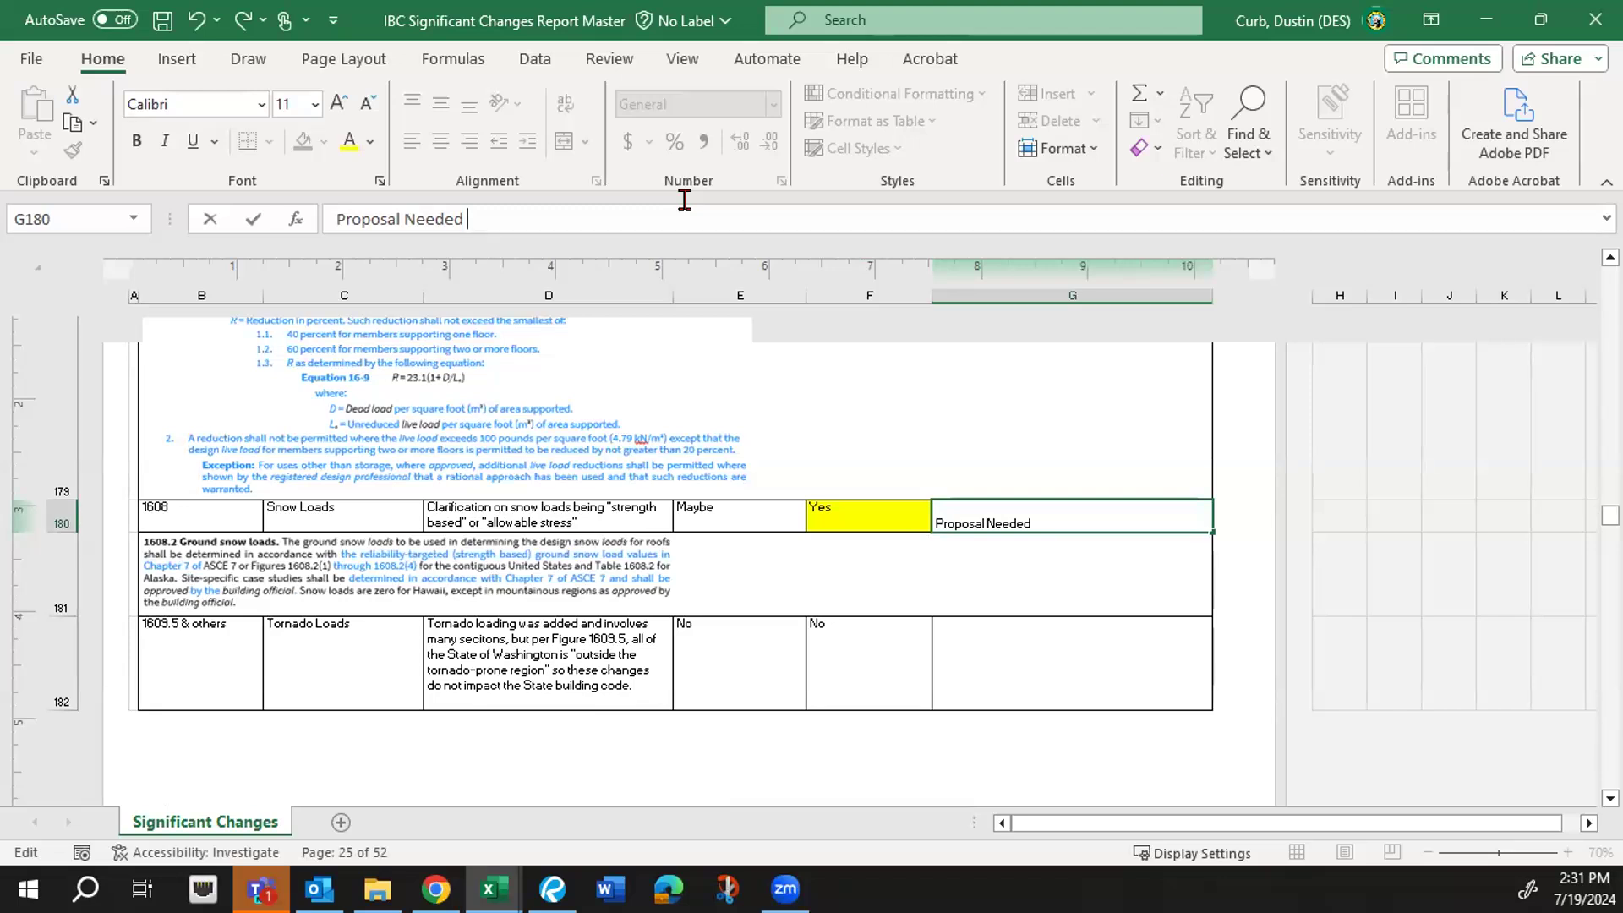
{"action": "type", "text": "Snow load tab"}
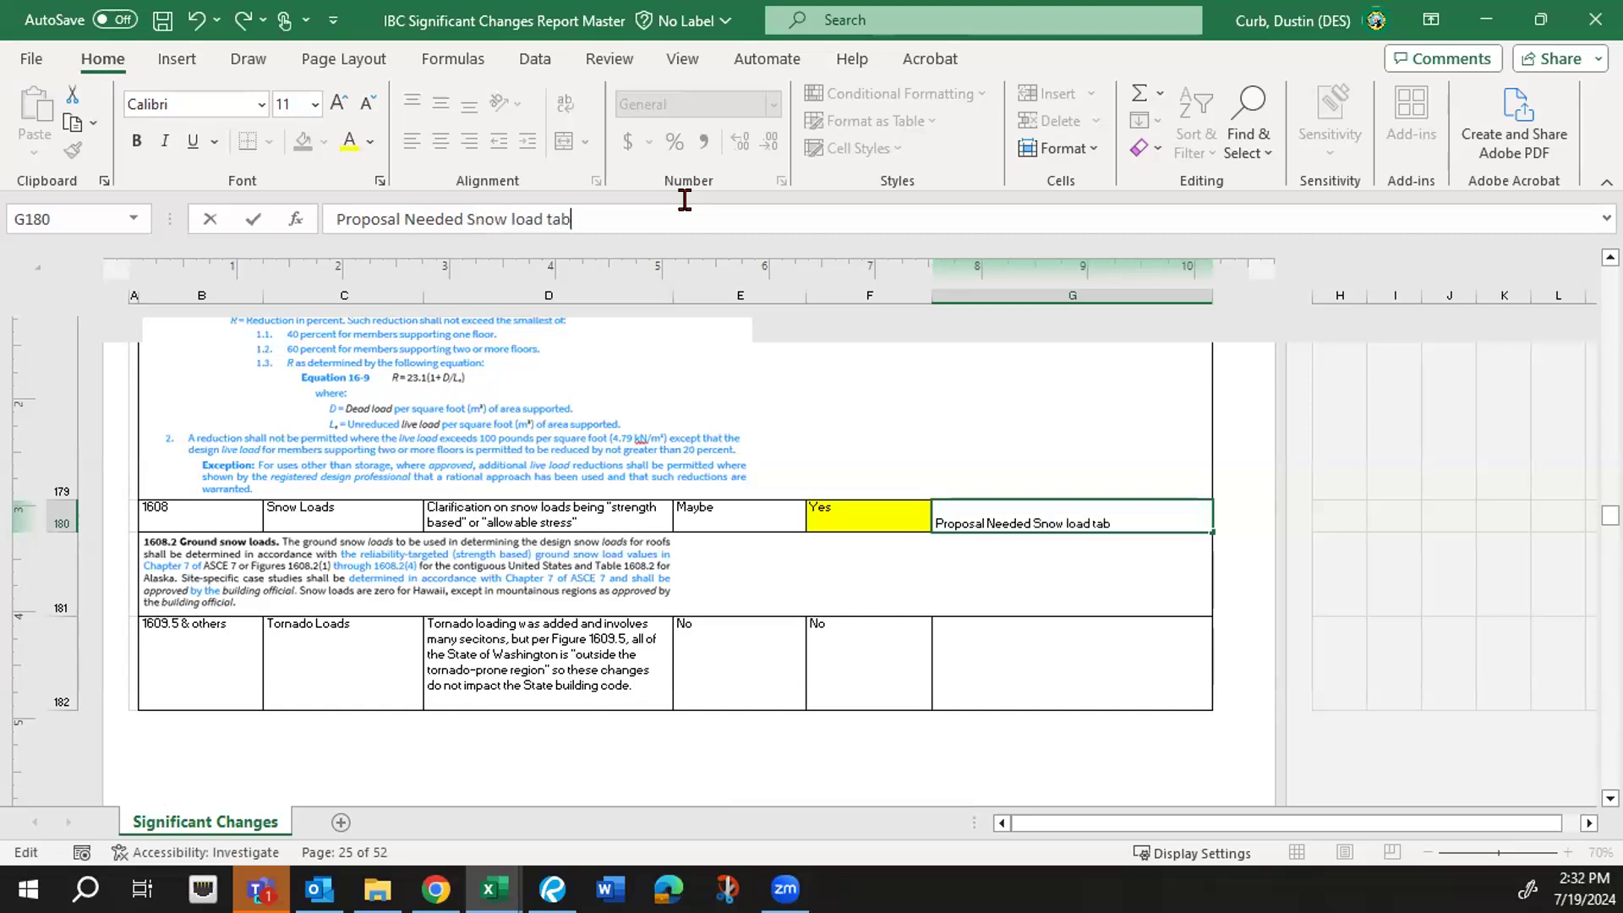
{"action": "type", "text": "les in ASCE have "}
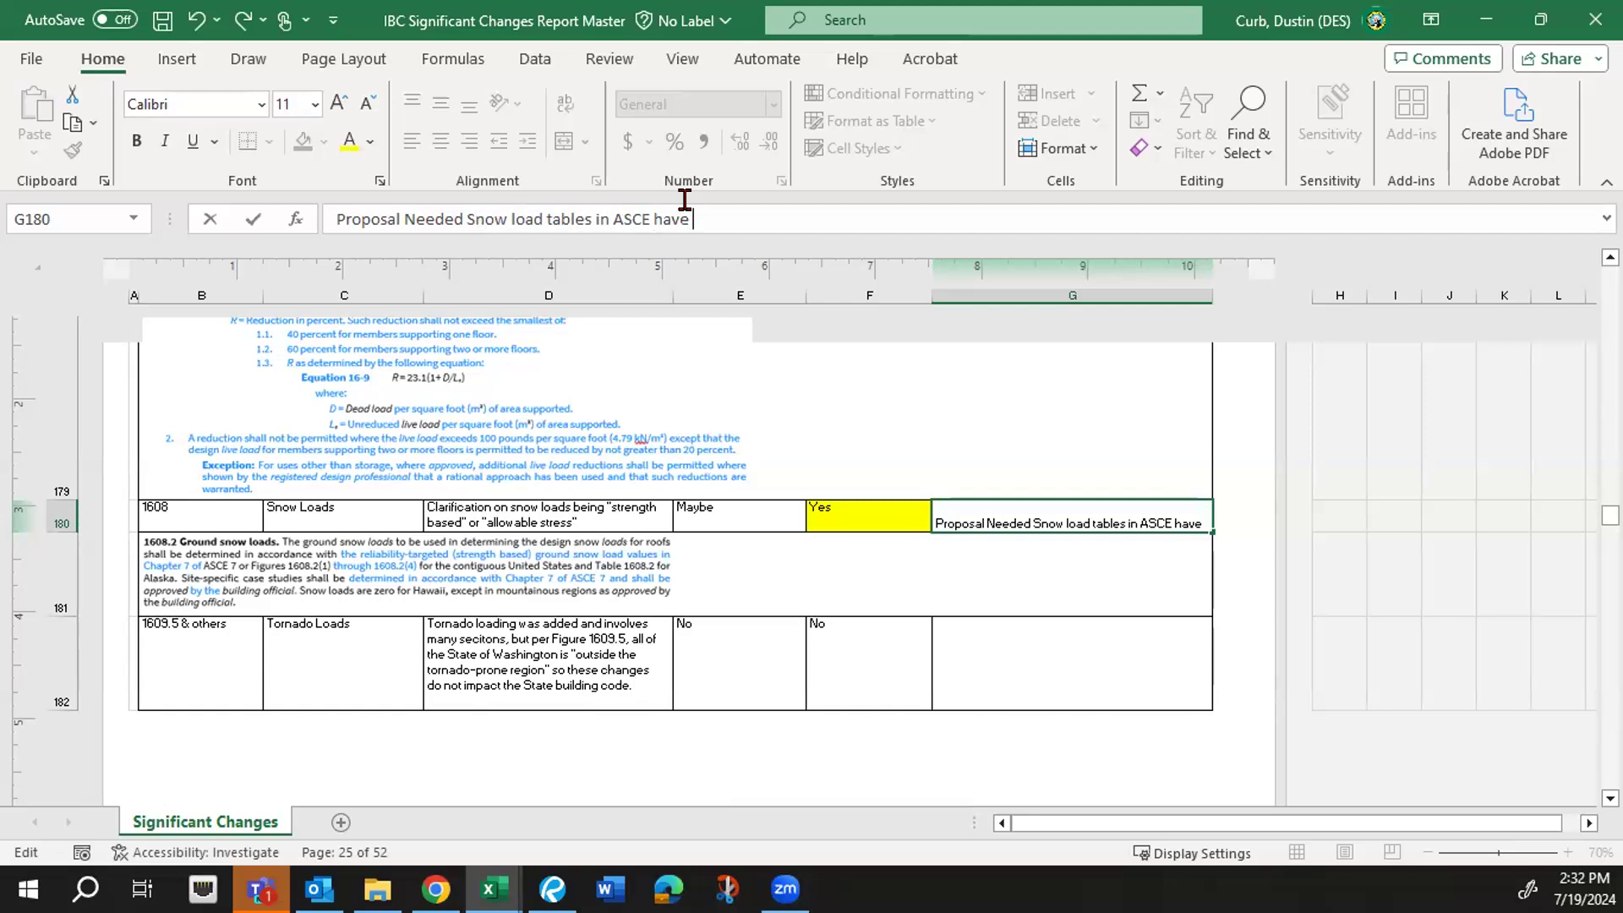
{"action": "type", "text": "changes"}
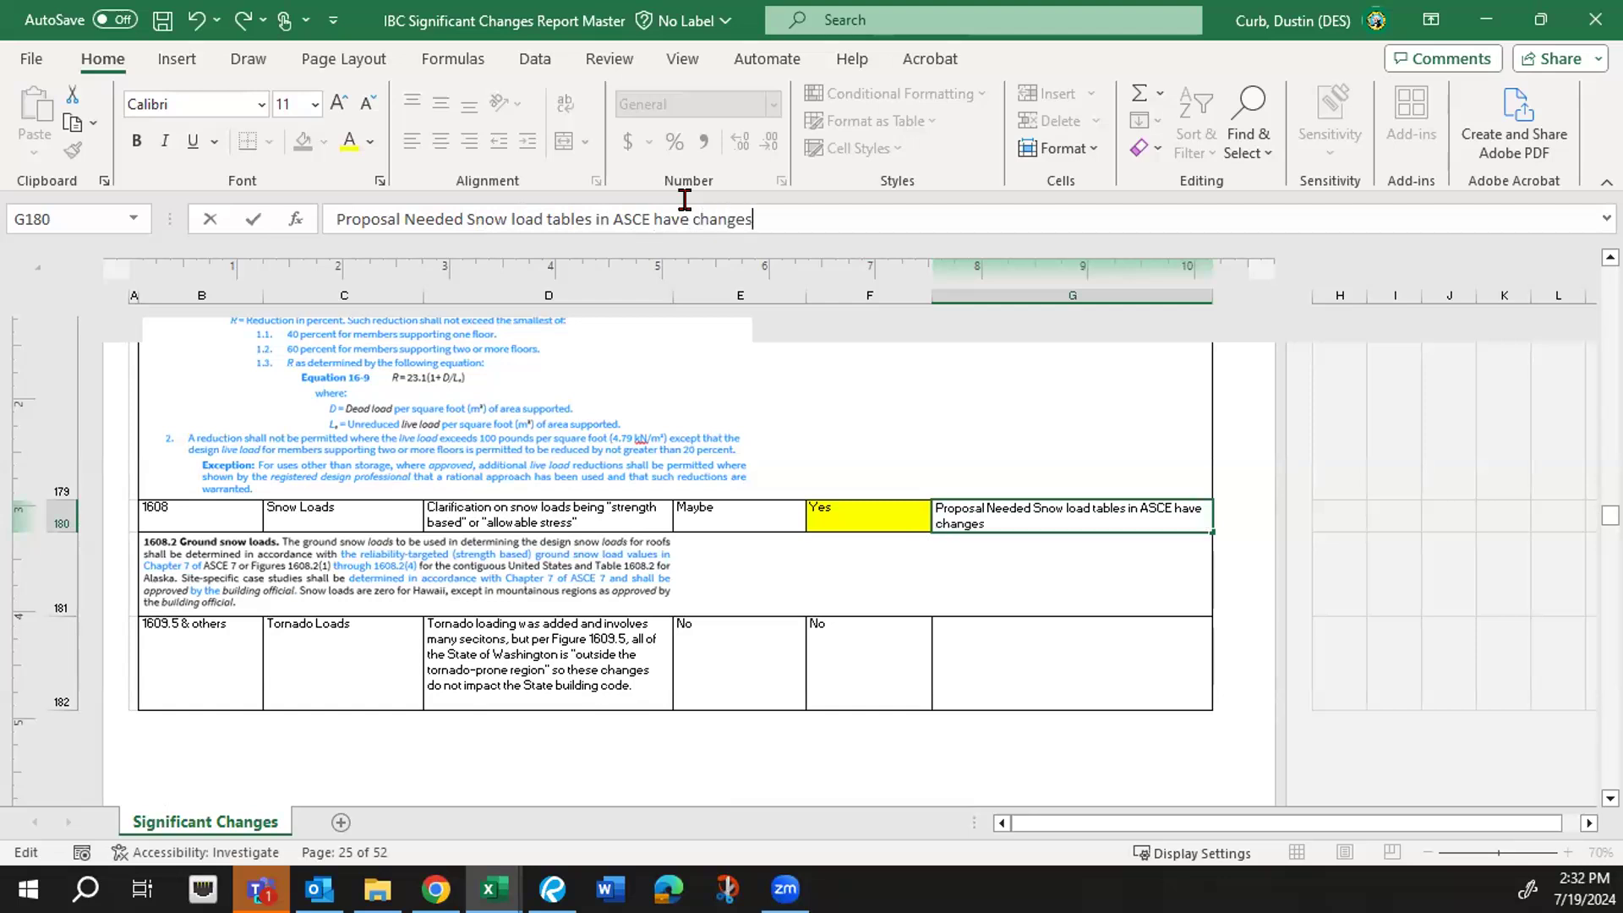
{"action": "type", "text": ".  Are WA tables still valid"}
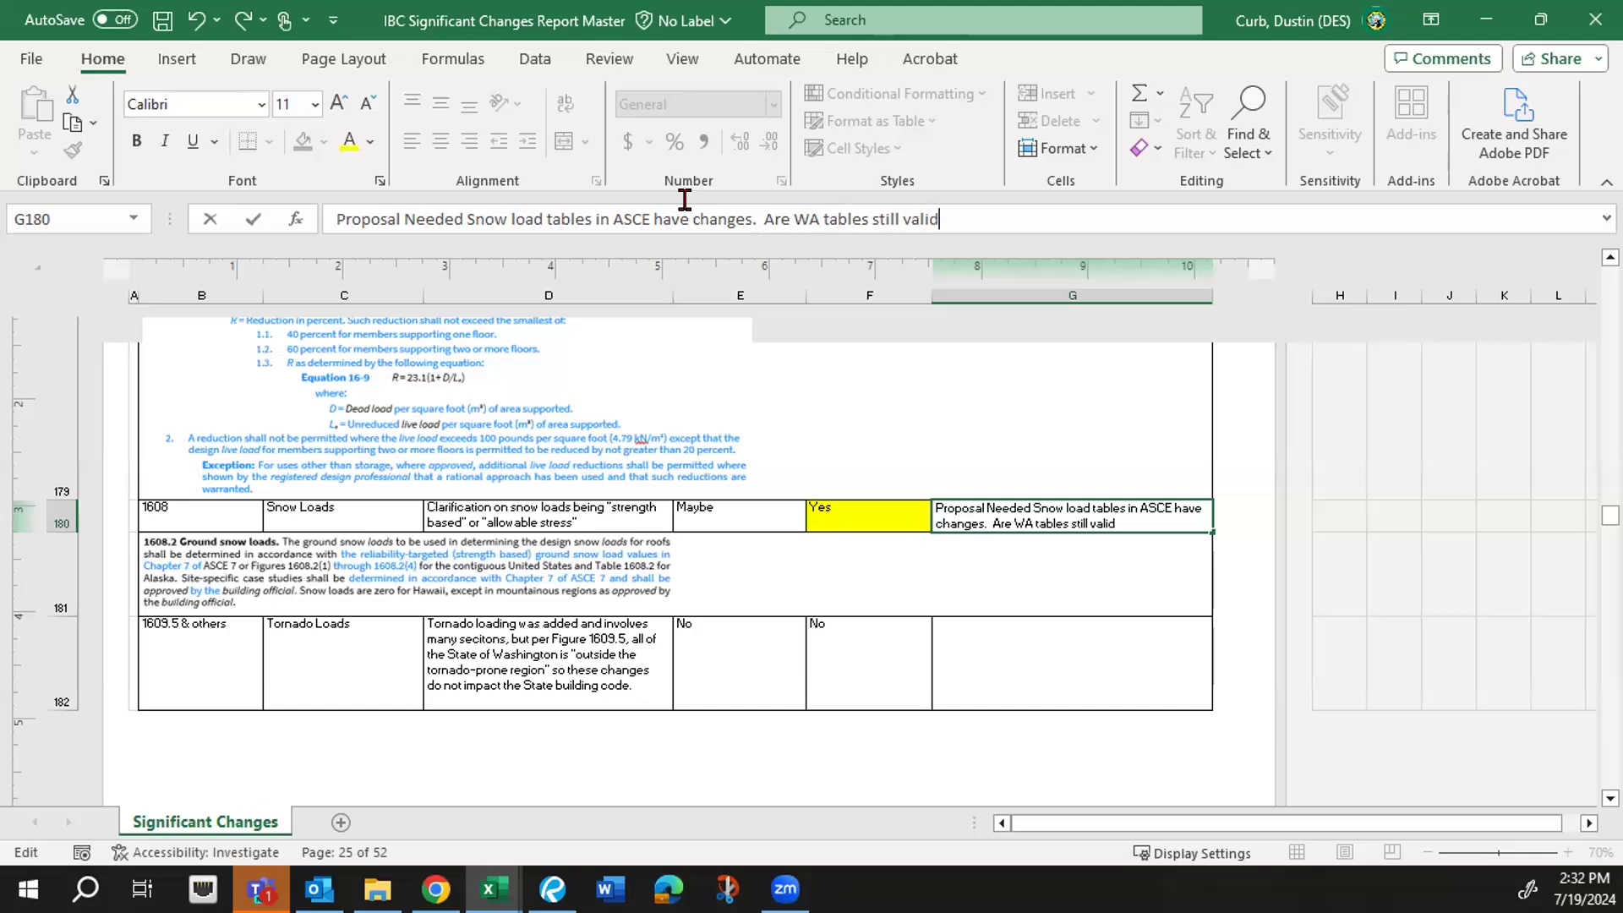
{"action": "type", "text": "."}
- Replace the word "tables" after "Are WA" with "maps" in the Snow Loads comment
{"action": "key", "text": "BackSpace"}
{"action": "key", "text": "BackSpace"}
{"action": "key", "text": "BackSpace"}
{"action": "key", "text": "BackSpace"}
{"action": "key", "text": "BackSpace"}
{"action": "key", "text": "BackSpace"}
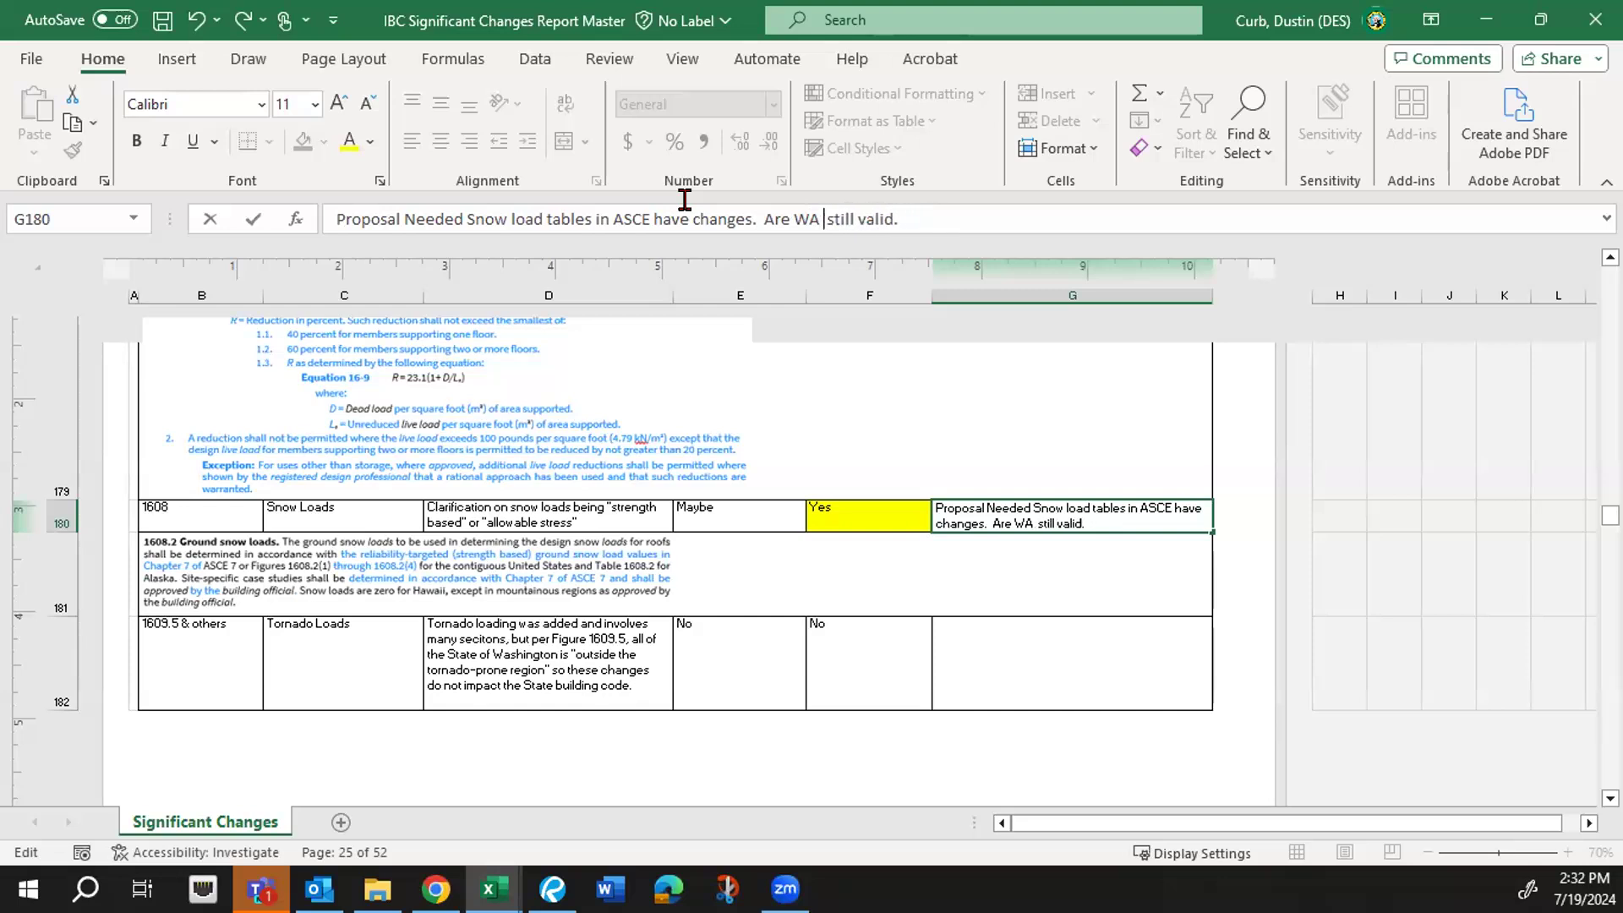
{"action": "type", "text": "maps"}
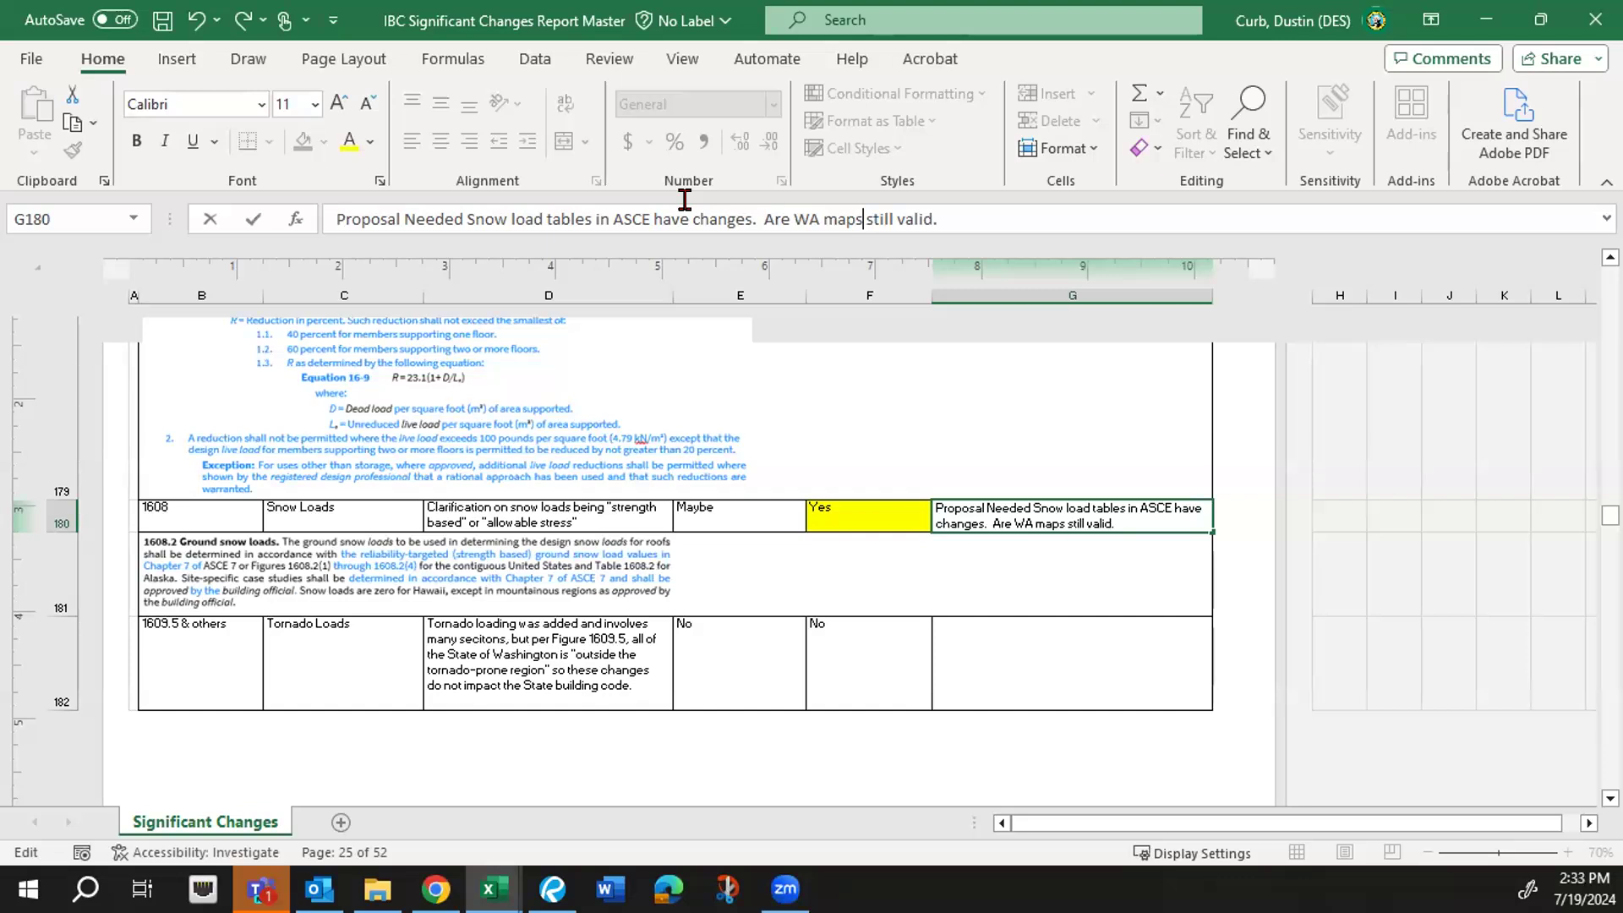
- Replace "still valid." at the end of the Snow Loads comment with "are more appropriate"
{"action": "key", "text": "Right"}
{"action": "key", "text": "Right"}
{"action": "key", "text": "Right"}
{"action": "key", "text": "Right"}
{"action": "key", "text": "Right"}
{"action": "key", "text": "Right"}
{"action": "key", "text": "Right"}
{"action": "key", "text": "Right"}
{"action": "key", "text": "Left"}
{"action": "key", "text": "Left"}
{"action": "key", "text": "Left"}
{"action": "key", "text": "Left"}
{"action": "key", "text": "Left"}
{"action": "key", "text": "Left"}
{"action": "key", "text": "Left"}
{"action": "key", "text": "Delete"}
{"action": "key", "text": "Delete"}
{"action": "key", "text": "Delete"}
{"action": "key", "text": "Delete"}
{"action": "key", "text": "Delete"}
{"action": "key", "text": "Delete"}
{"action": "key", "text": "Delete"}
{"action": "key", "text": "Delete"}
{"action": "key", "text": "Delete"}
{"action": "key", "text": "Delete"}
{"action": "key", "text": "Delete"}
{"action": "key", "text": "Delete"}
{"action": "type", "text": "are more appropriate"}
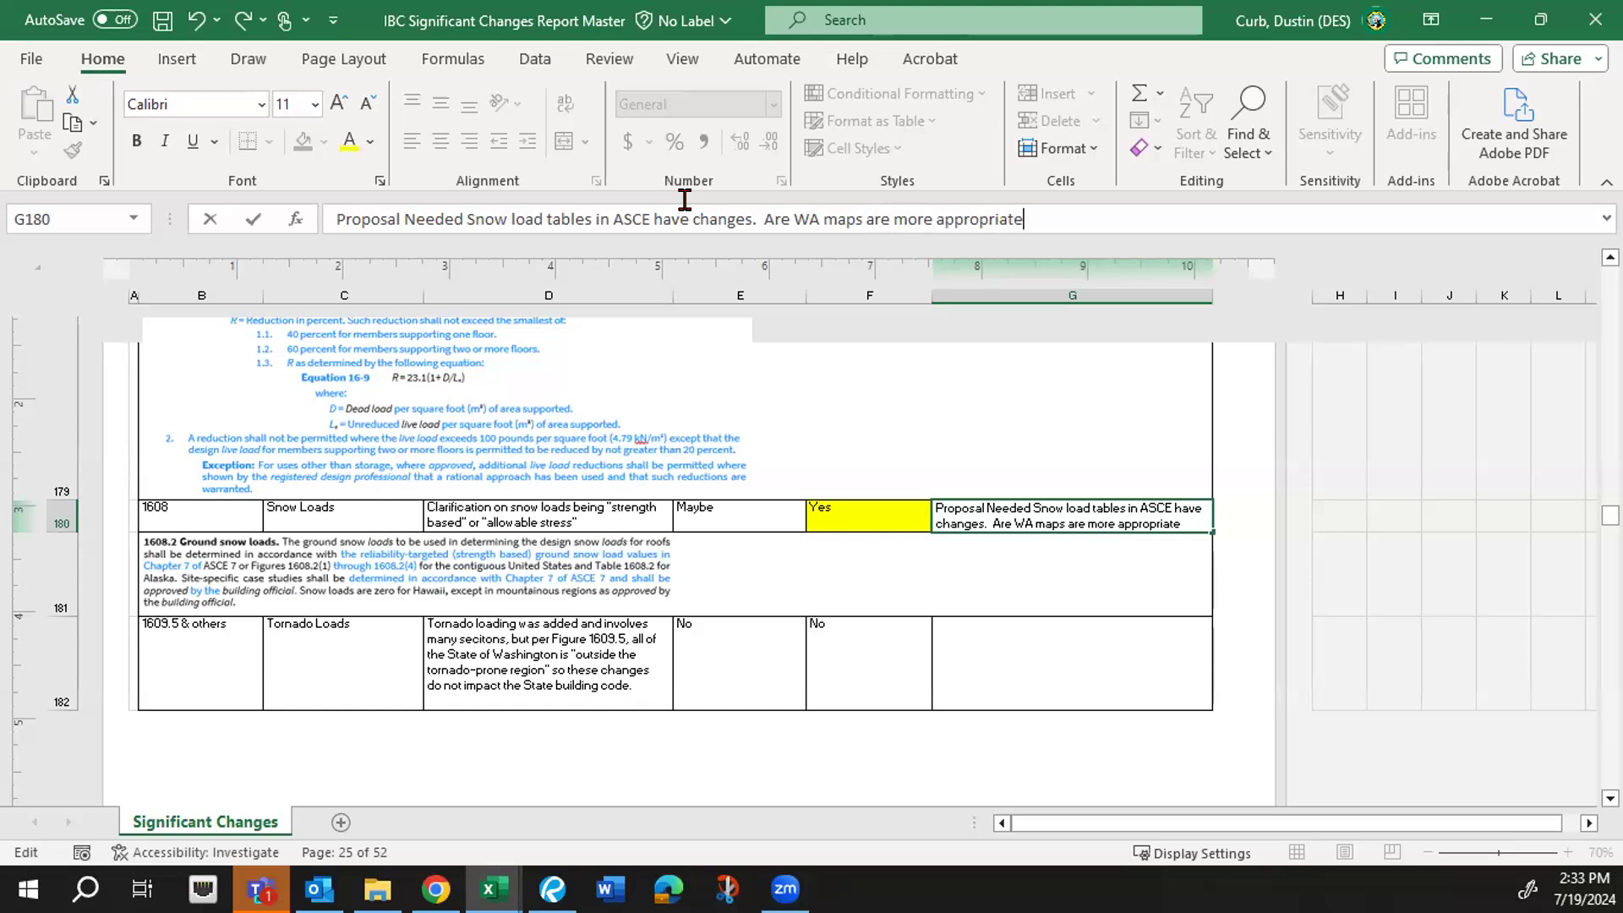
- Append ", and are more sensitive to elevation changes." to the Snow Loads comment and commit the cell
{"action": "type", "text": ", and are more se"}
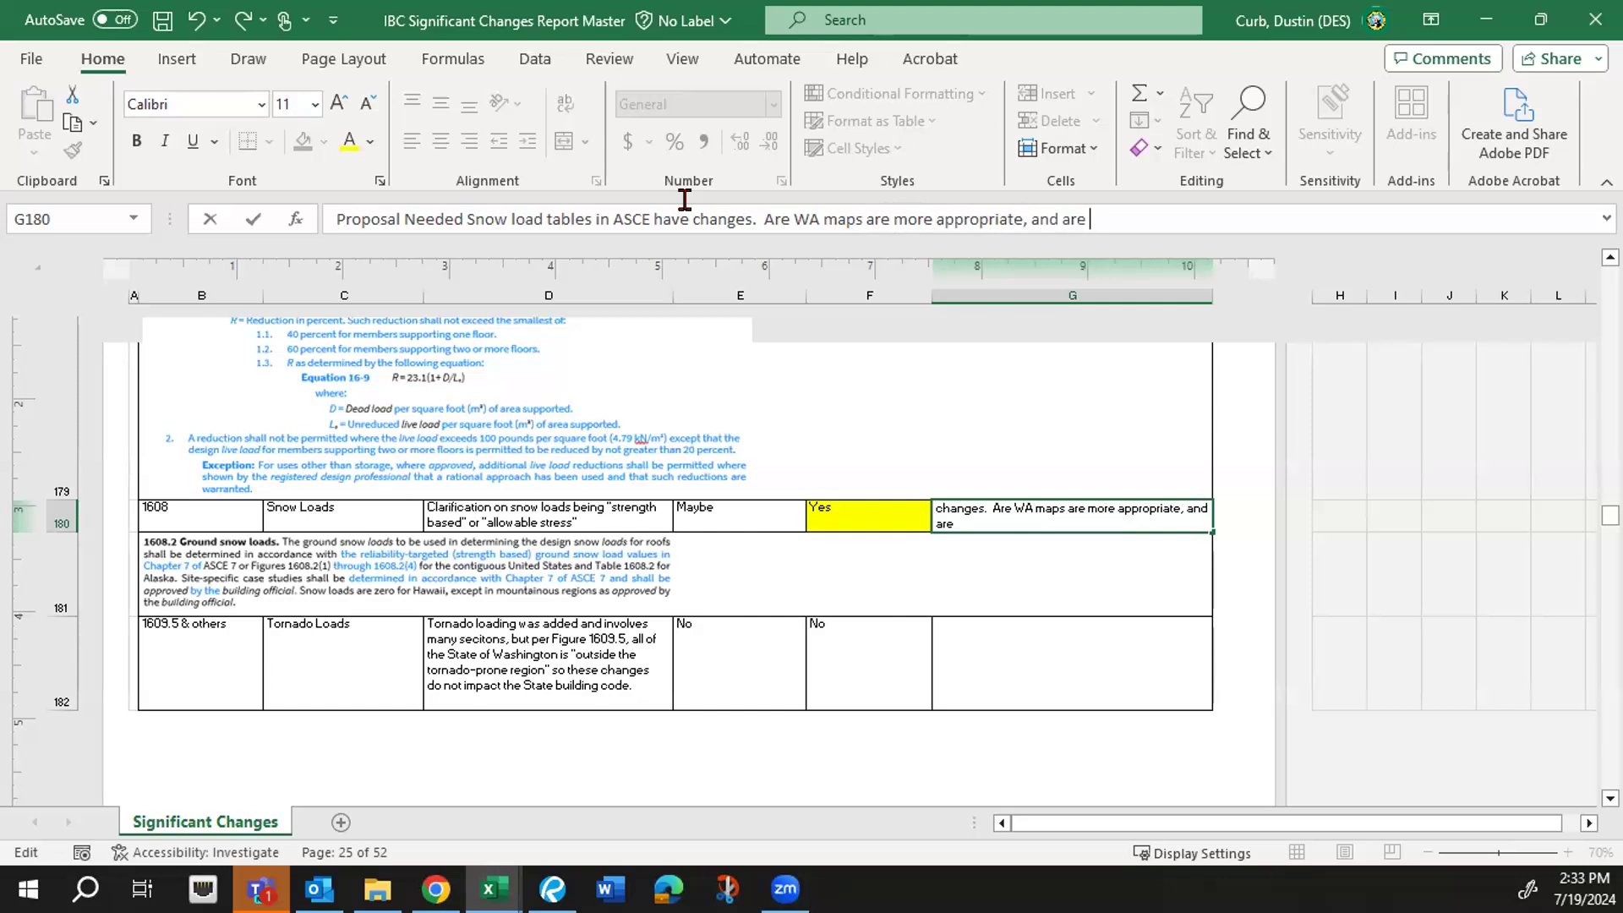
{"action": "type", "text": "nsitive to elev"}
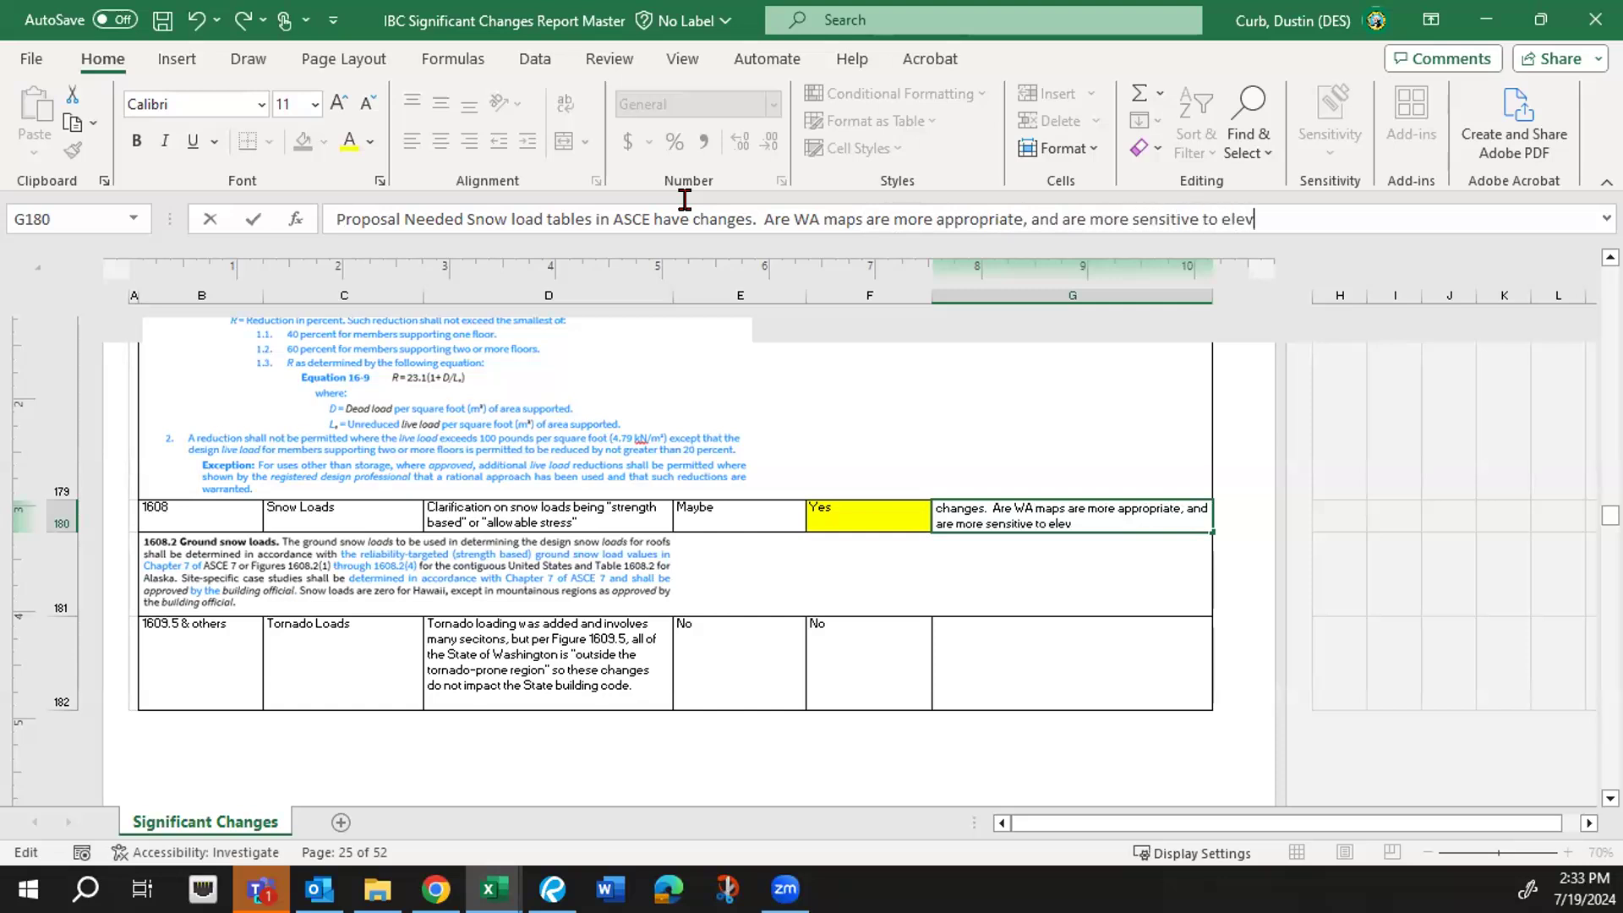
{"action": "type", "text": "ation changes"}
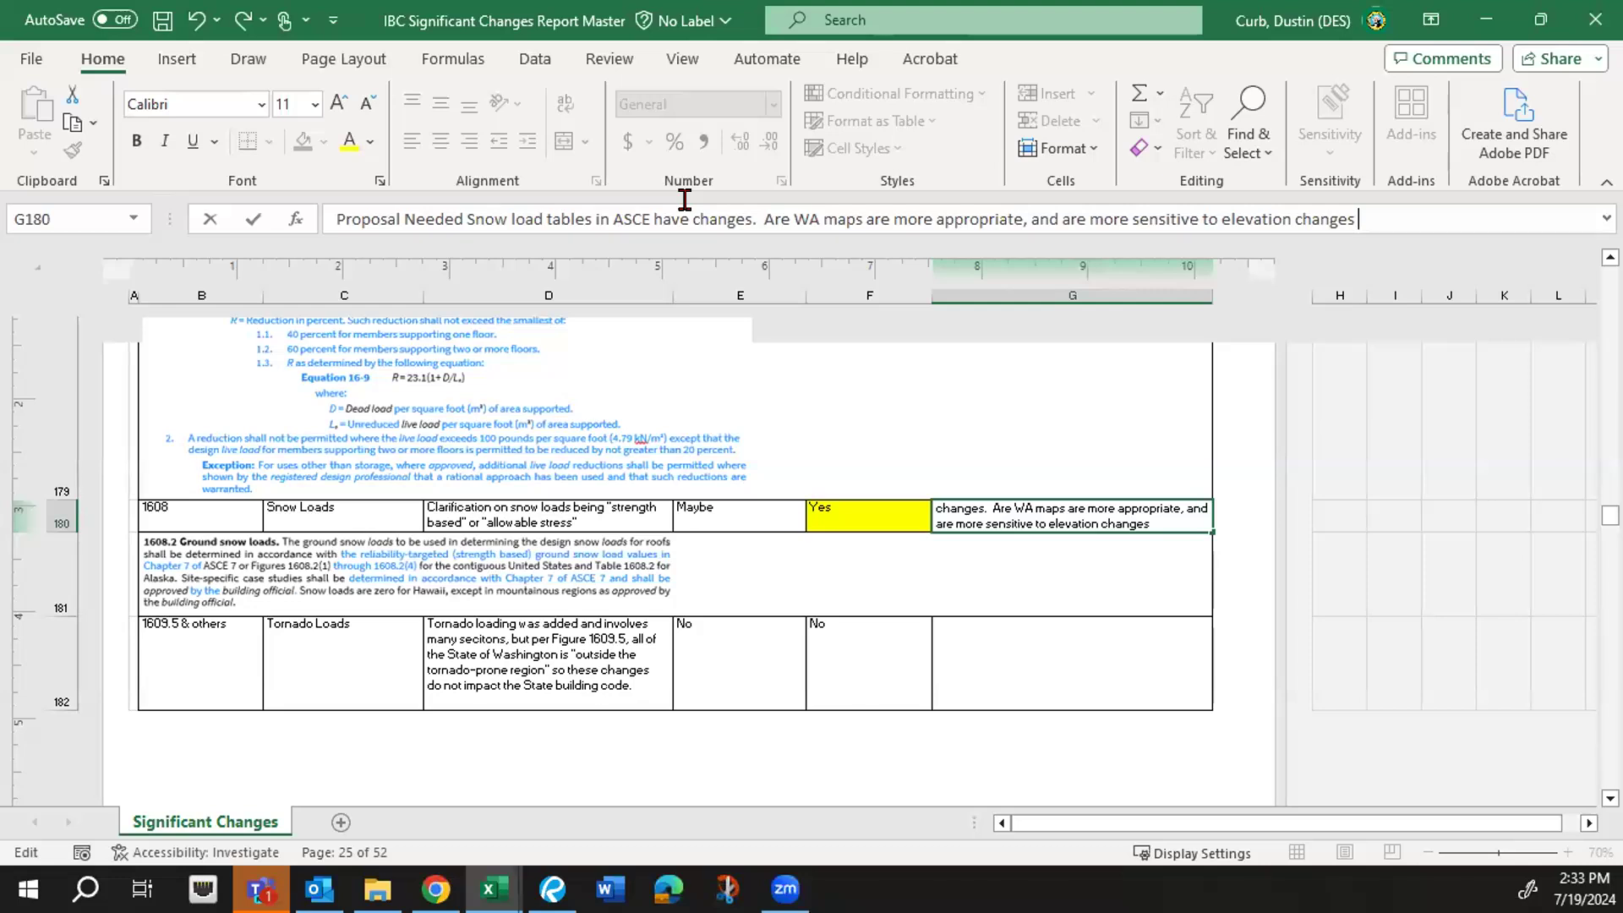
{"action": "key", "text": "BackSpace"}
{"action": "type", "text": "."}
{"action": "key", "text": "Return"}
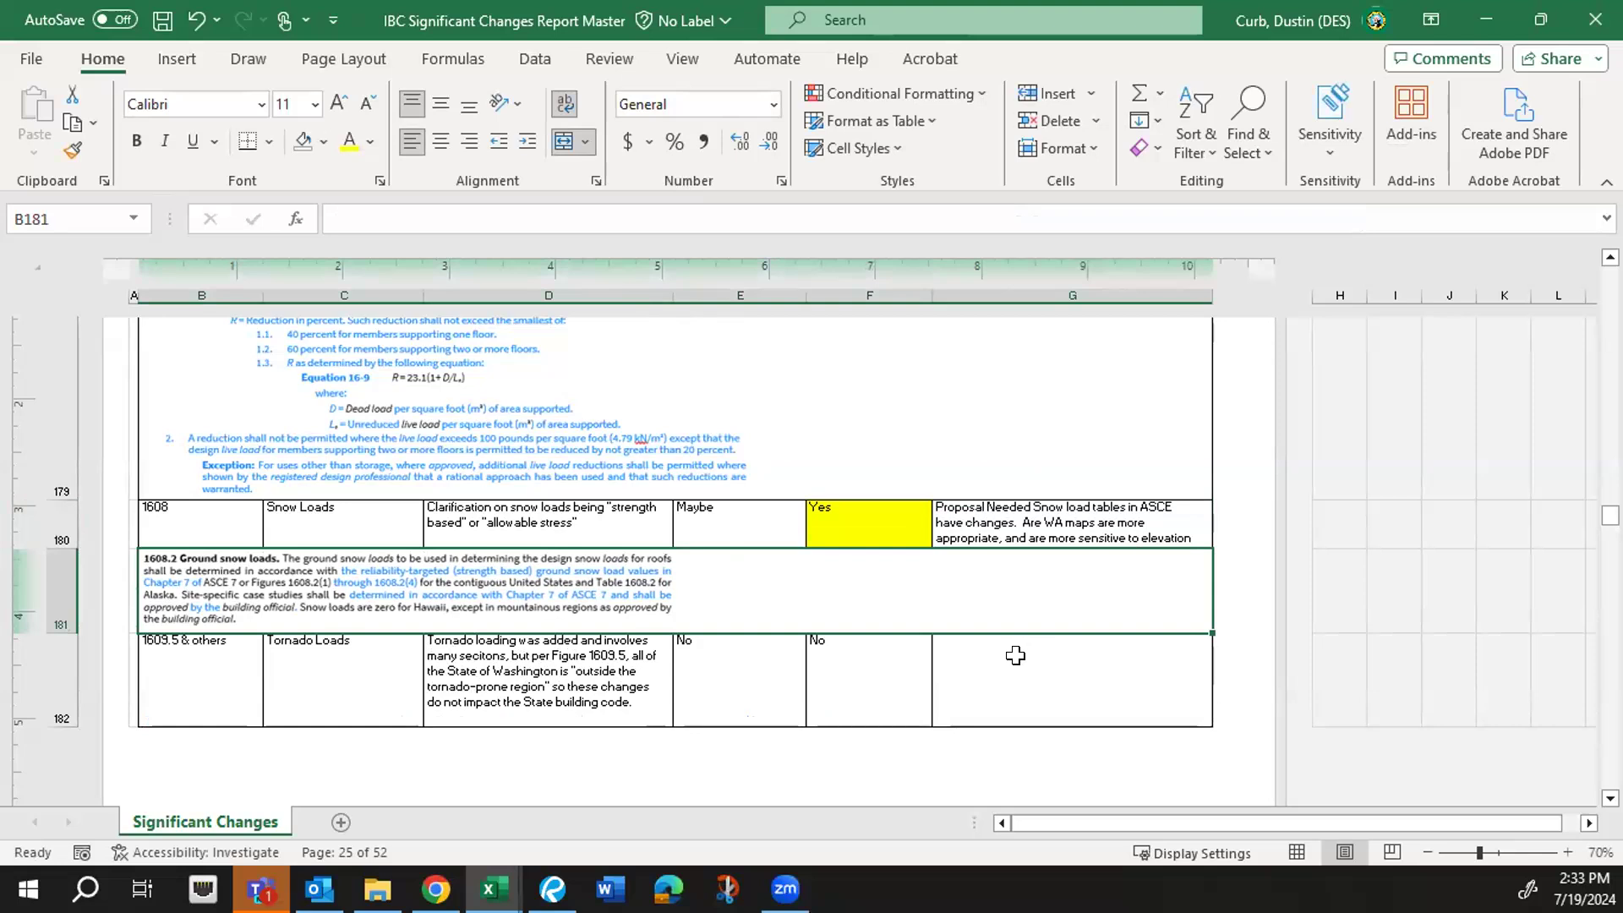
- Add a period after "Proposal Needed" in the Snow Loads comment and heighten row 180 to fit its full text
{"action": "left_click", "coordinate": [1035, 505]}
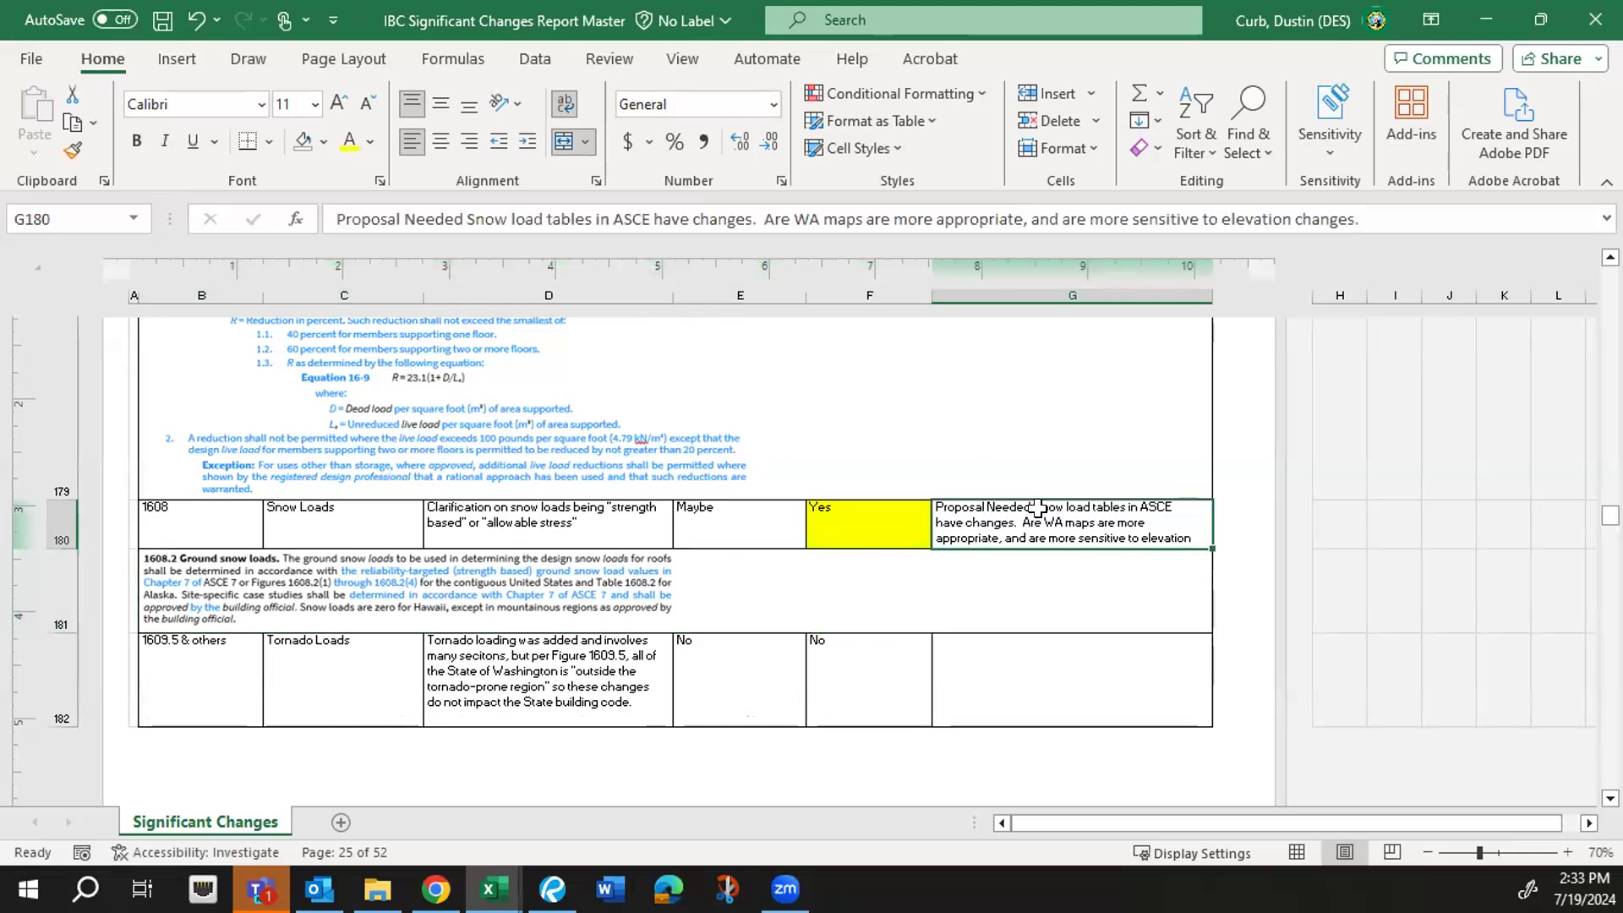
{"action": "left_click", "coordinate": [464, 219]}
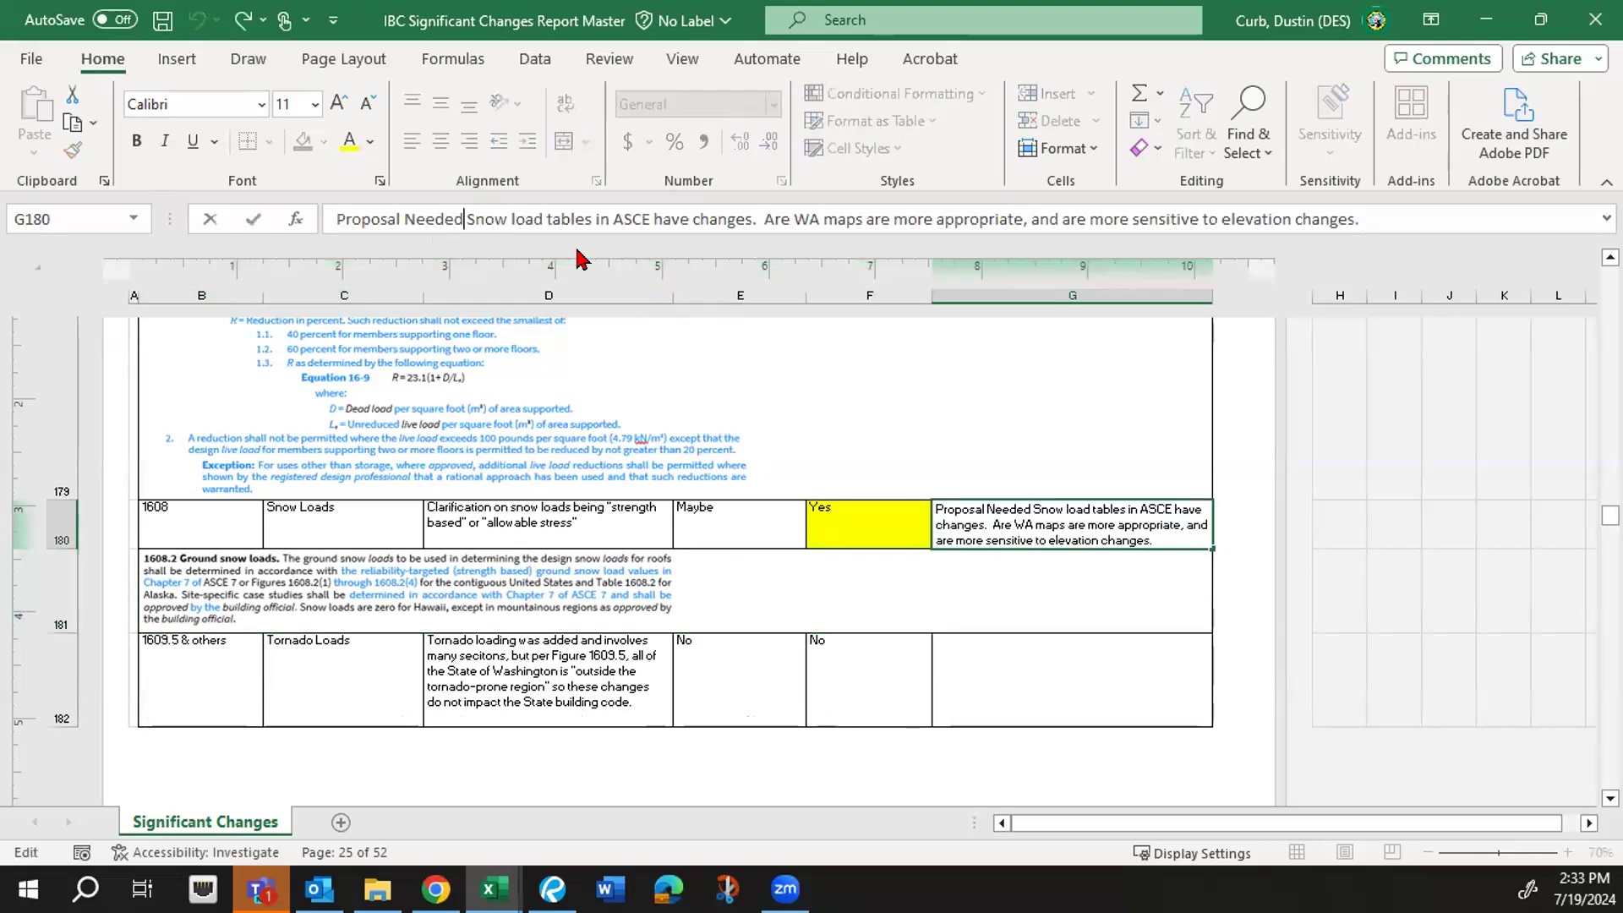
{"action": "type", "text": "."}
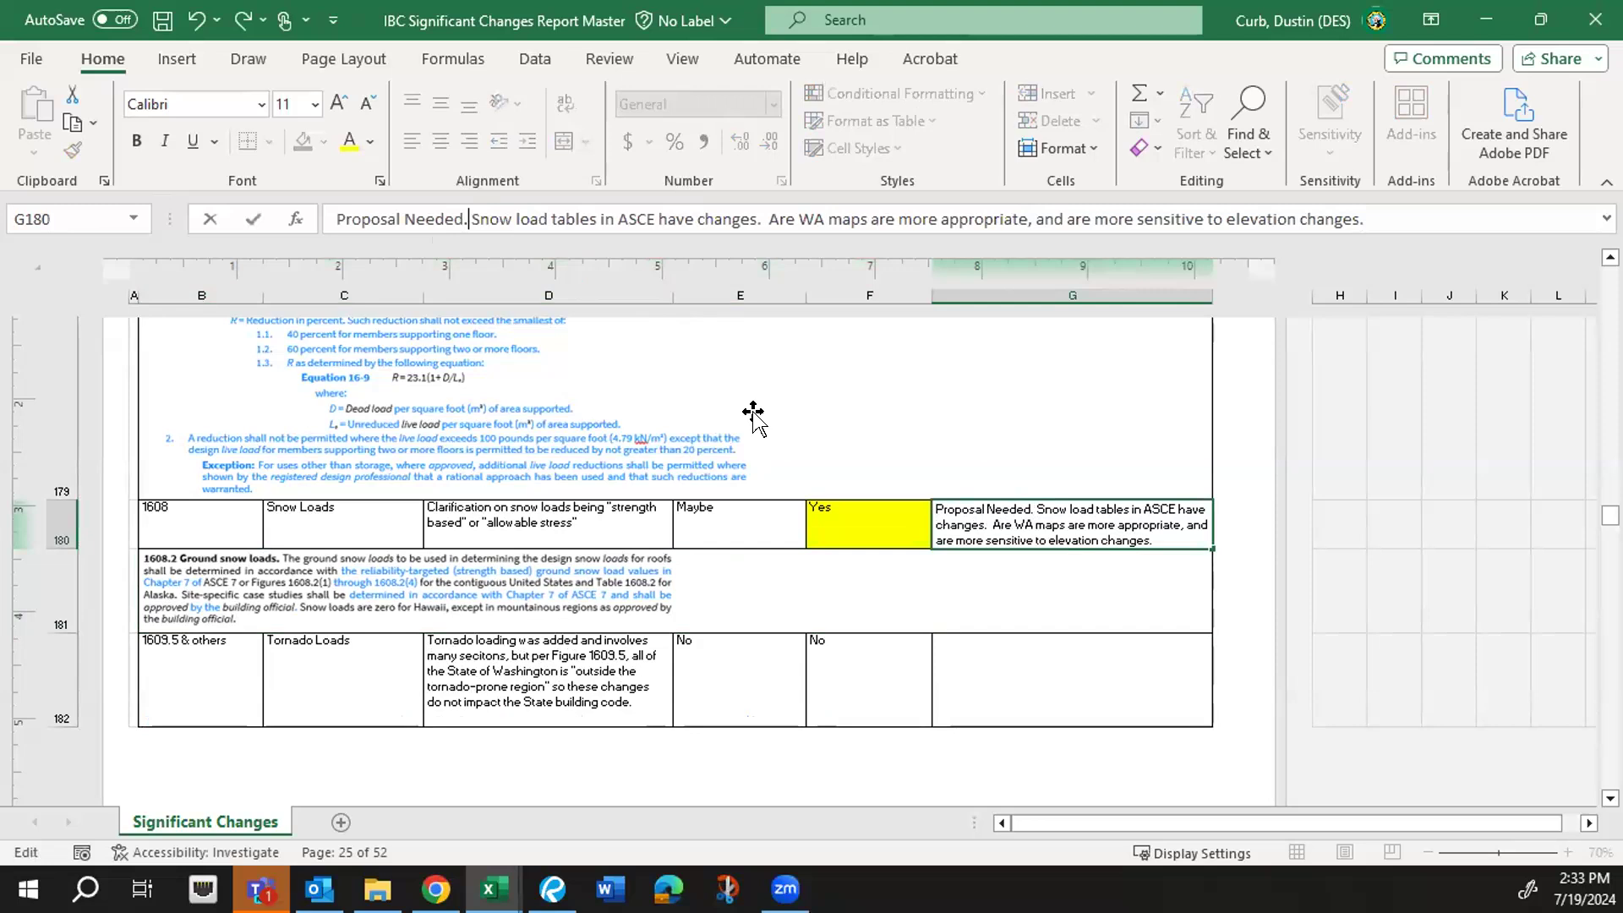
{"action": "left_click", "coordinate": [1042, 678]}
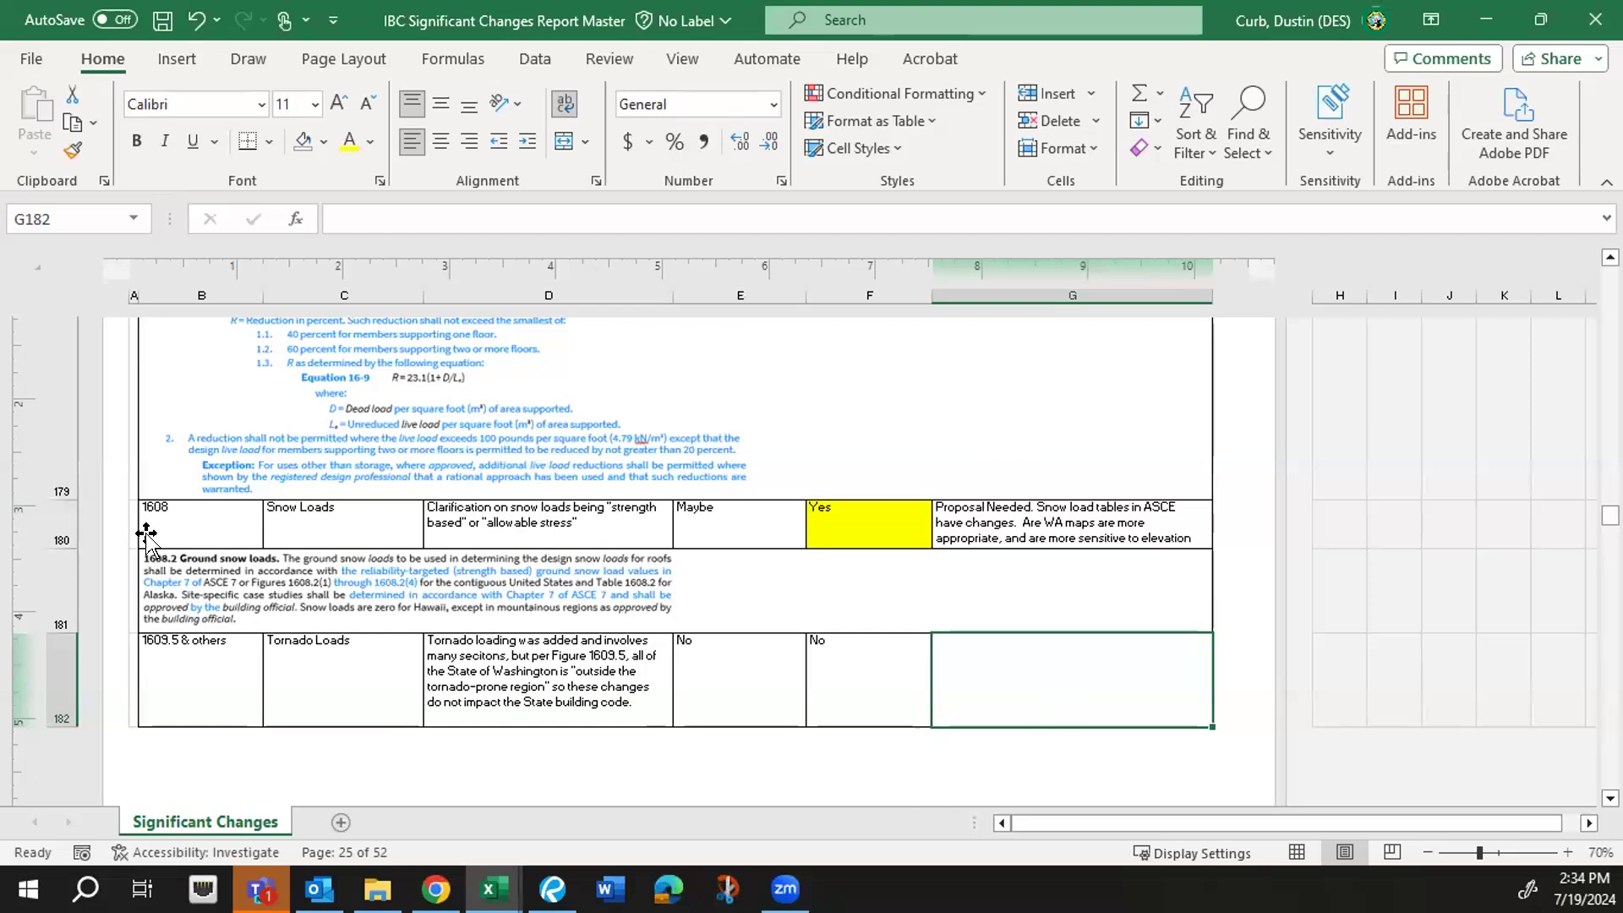
{"action": "left_click_drag", "start_coordinate": [38, 534], "coordinate": [38, 551]}
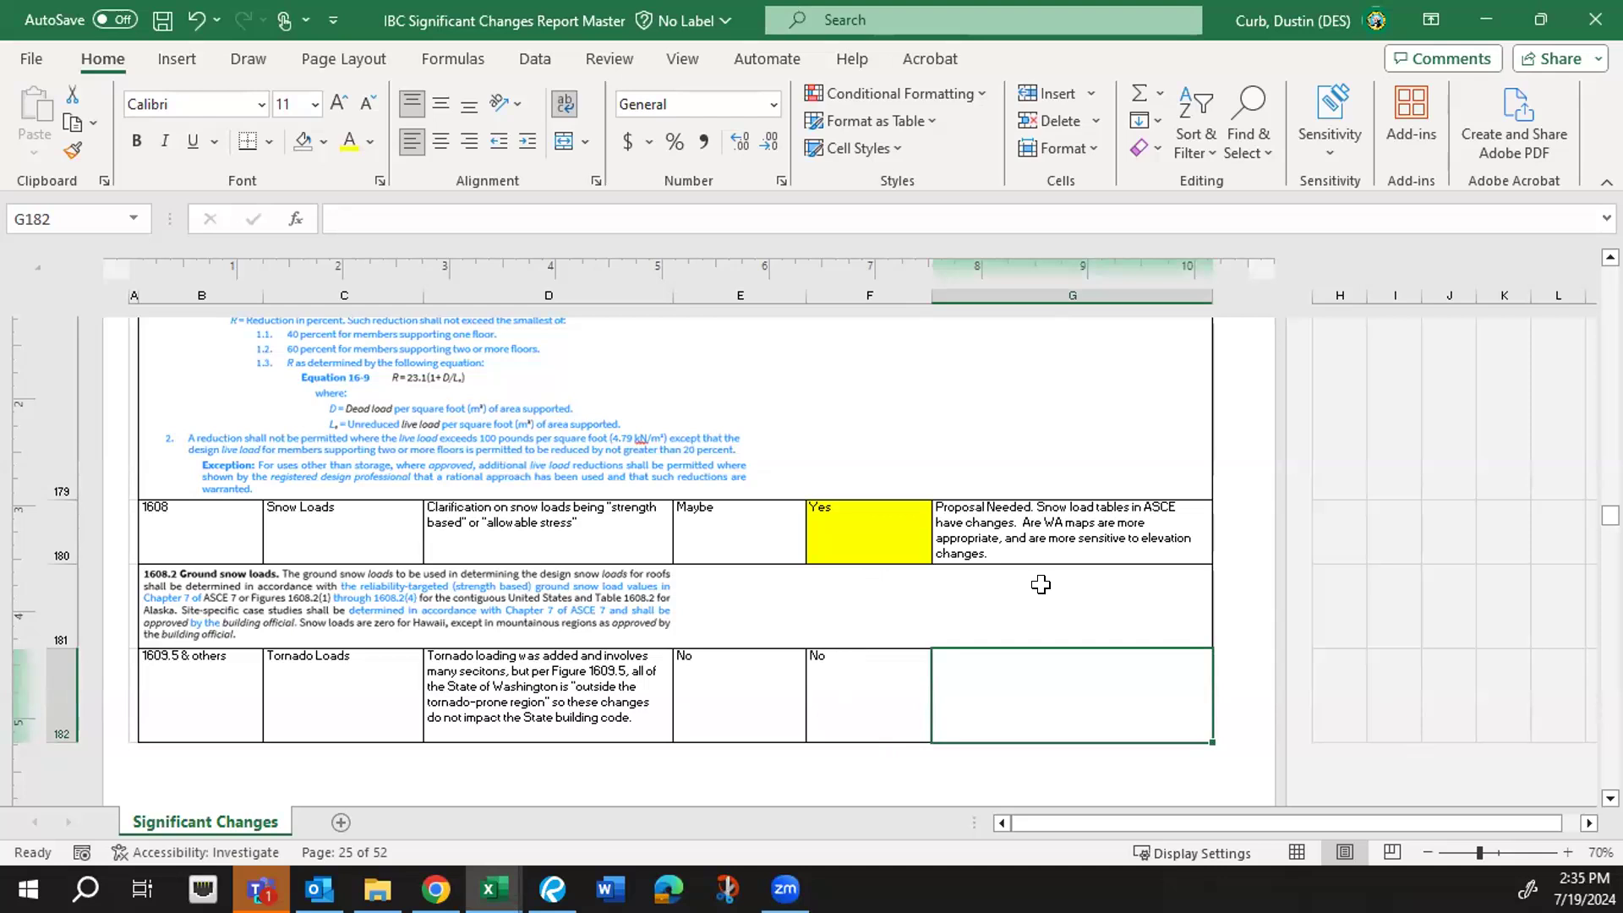
- Review the 1609.5 Tornado Loads entry together with its code text and the Figure 1609.5 tornado-prone region map
{"action": "scroll", "coordinate": [1041, 585], "scroll_direction": "down", "scroll_amount": 1}
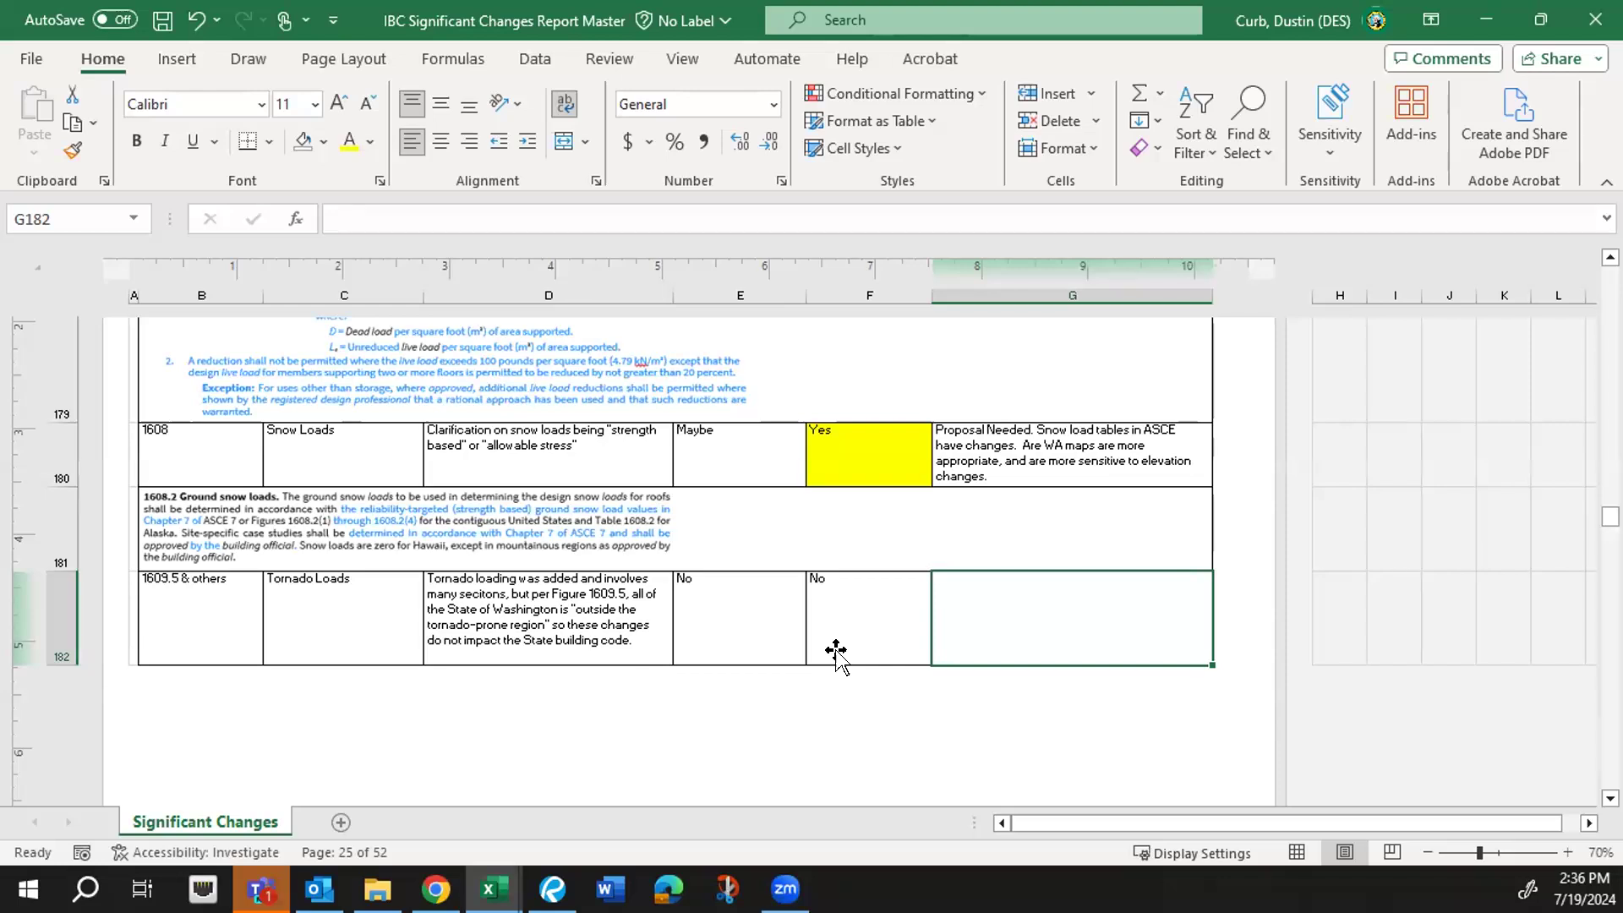
{"action": "scroll", "coordinate": [836, 651], "scroll_direction": "down", "scroll_amount": 1}
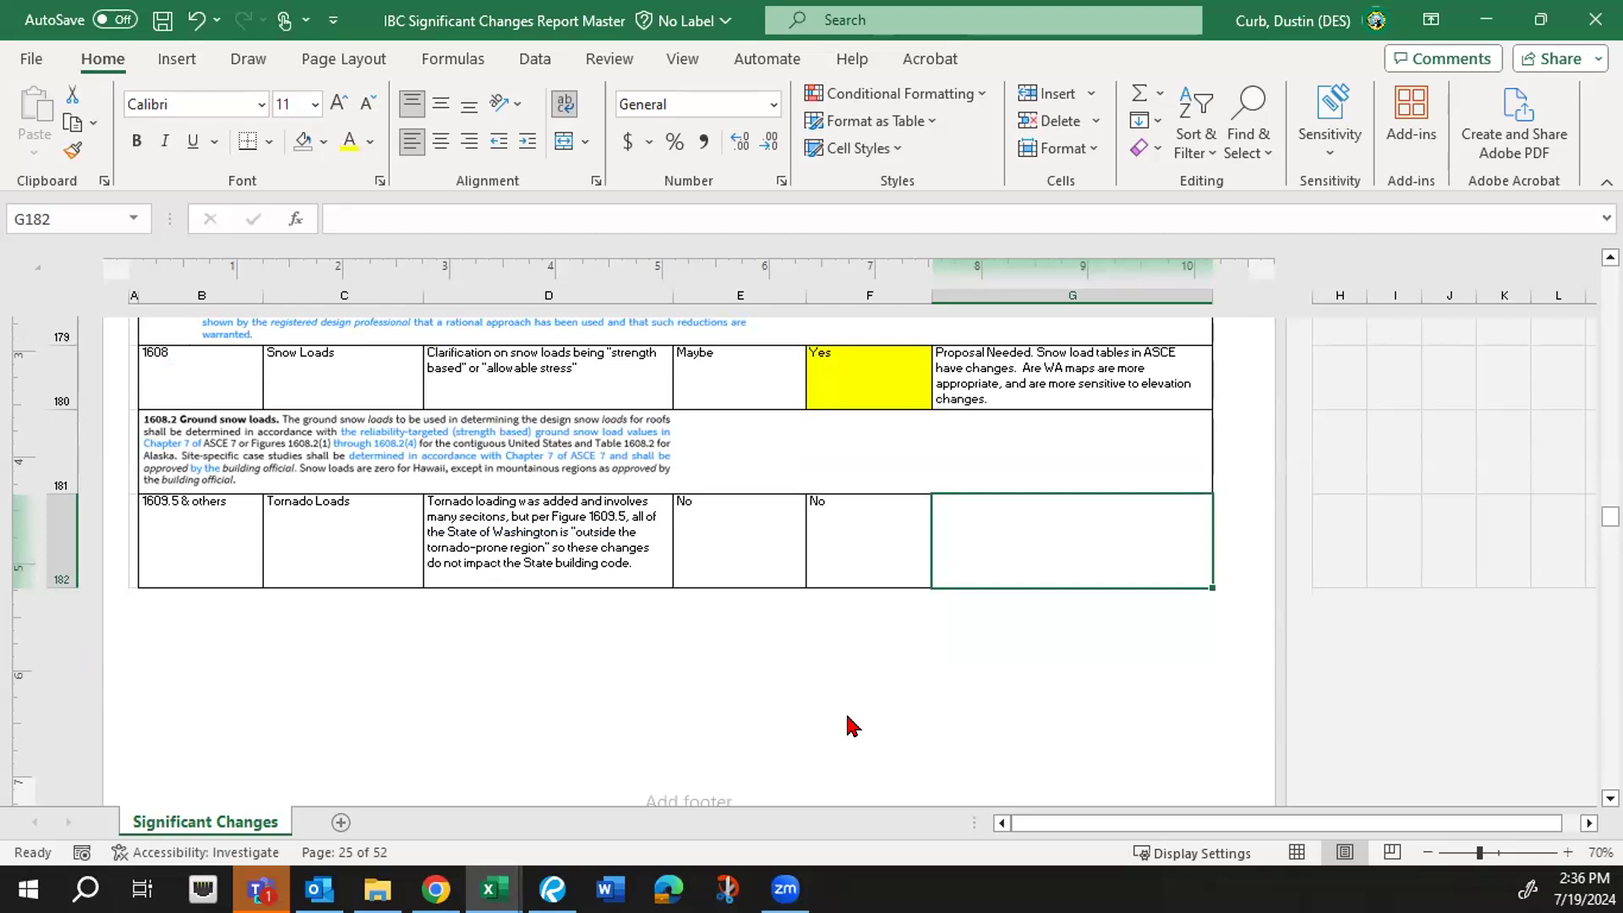
{"action": "scroll", "coordinate": [851, 725], "scroll_direction": "down", "scroll_amount": 1}
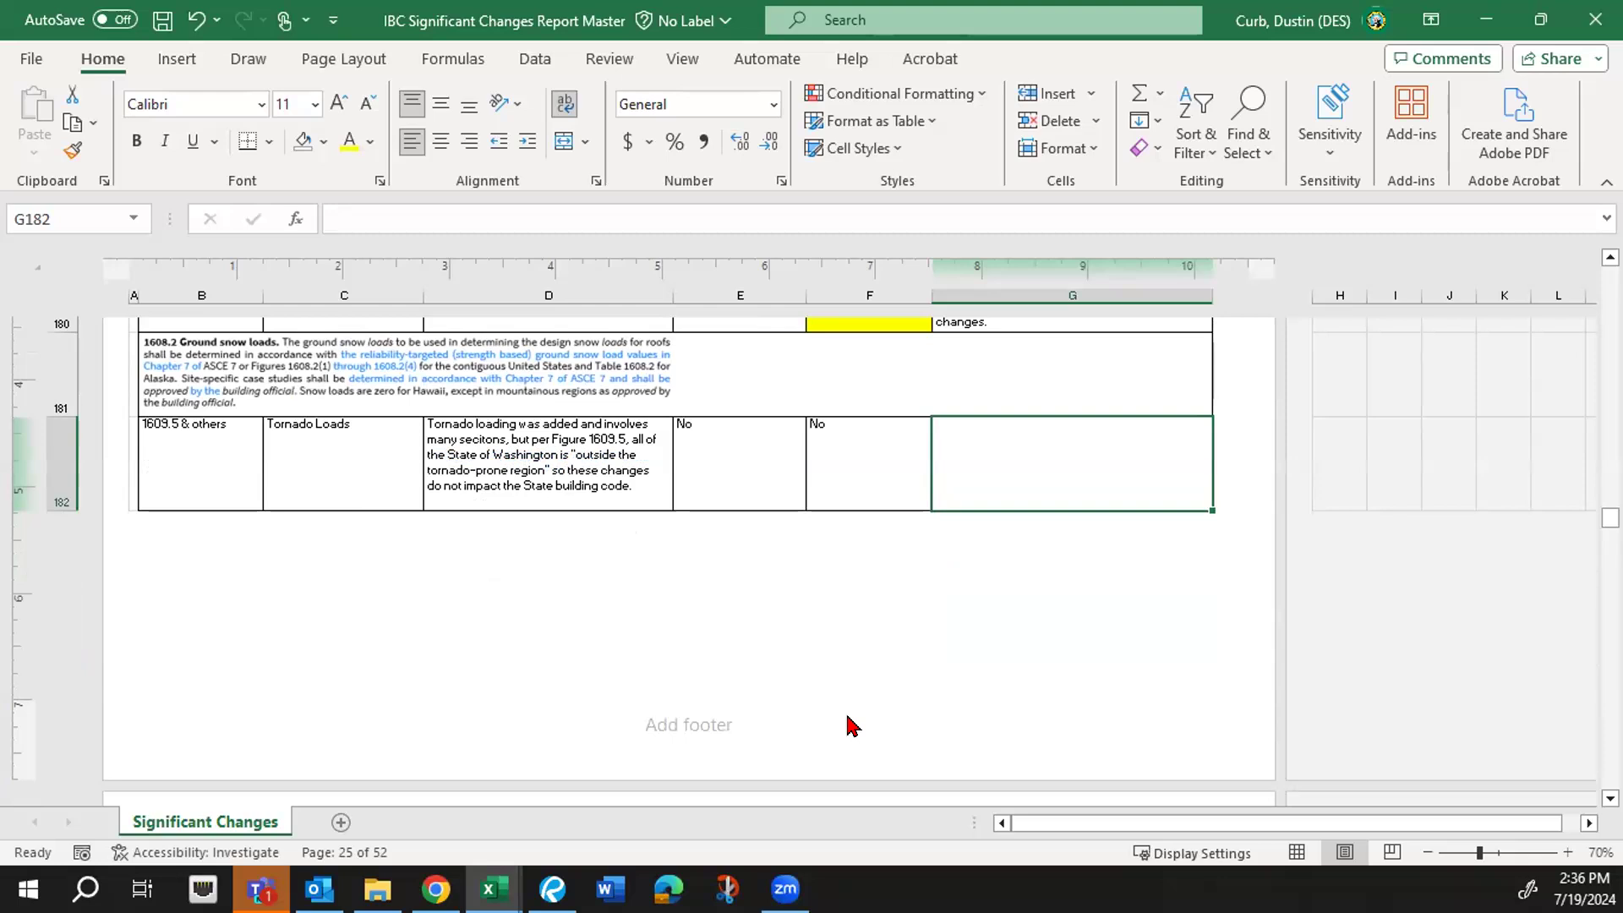
{"action": "scroll", "coordinate": [851, 725], "scroll_direction": "down", "scroll_amount": 1}
{"action": "scroll", "coordinate": [851, 725], "scroll_direction": "down", "scroll_amount": 1}
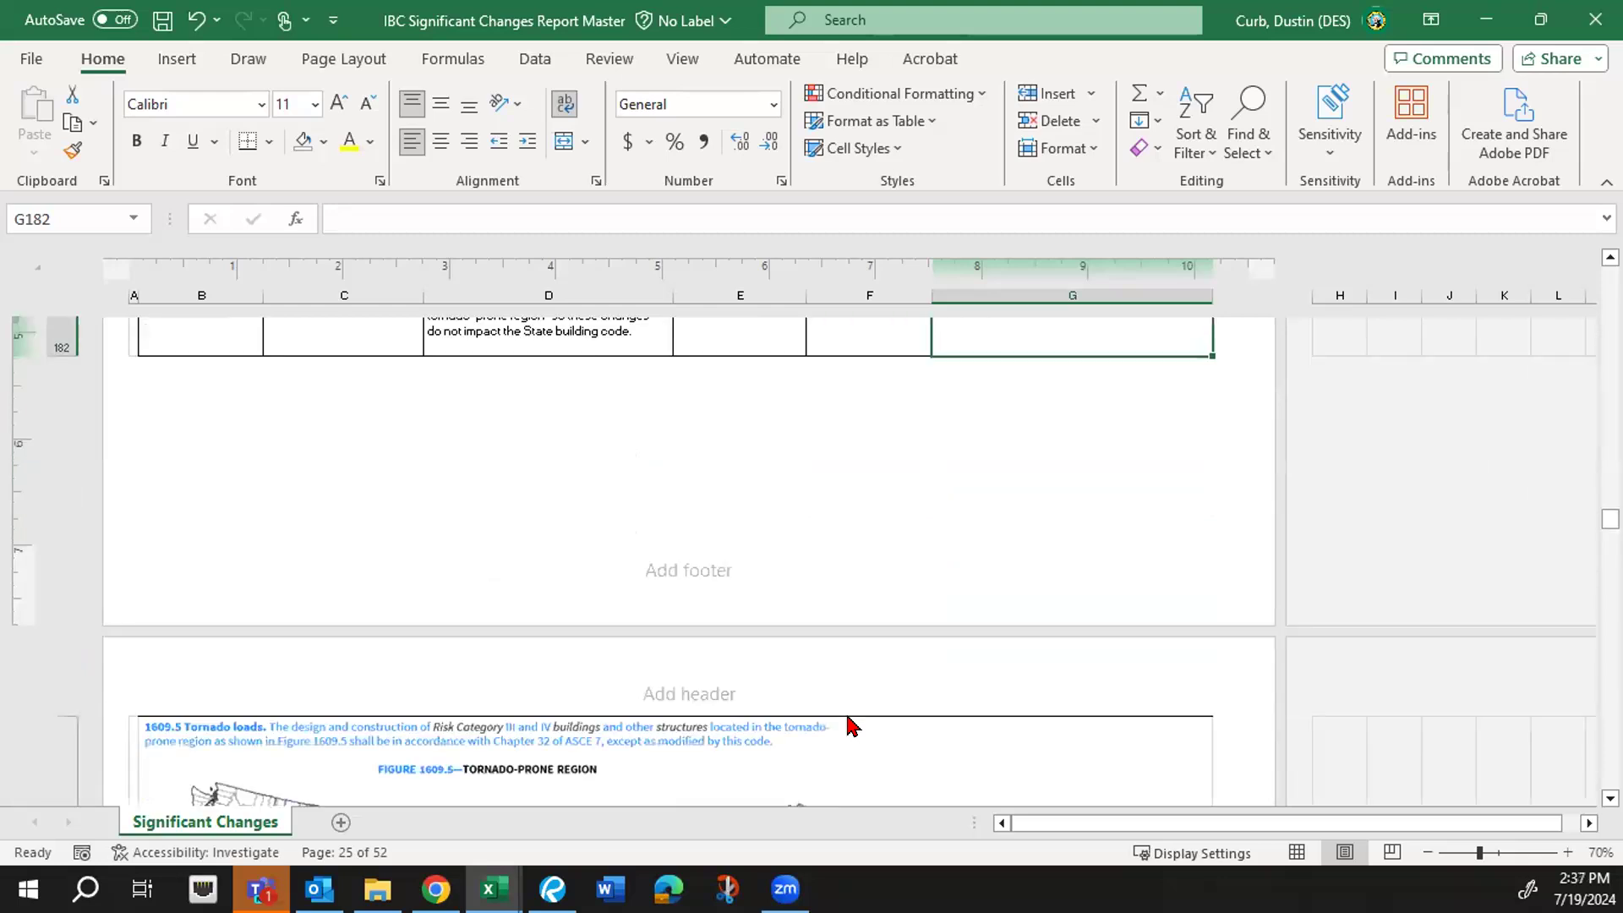
{"action": "scroll", "coordinate": [851, 725], "scroll_direction": "down", "scroll_amount": 1}
{"action": "scroll", "coordinate": [851, 725], "scroll_direction": "down", "scroll_amount": 2}
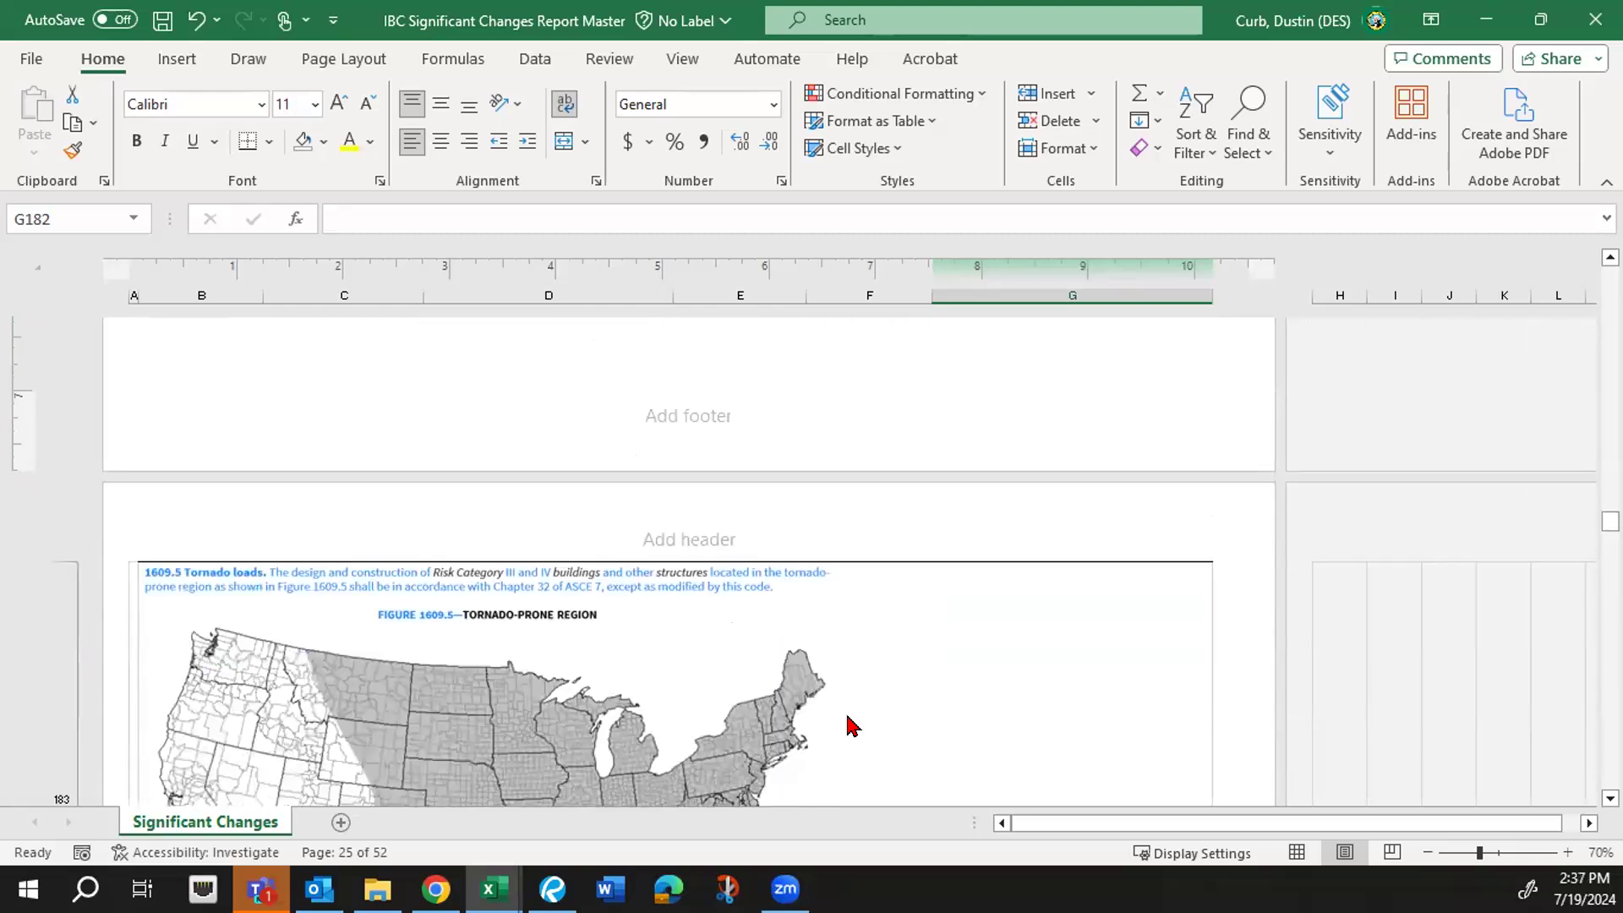
{"action": "scroll", "coordinate": [851, 725], "scroll_direction": "down", "scroll_amount": 2}
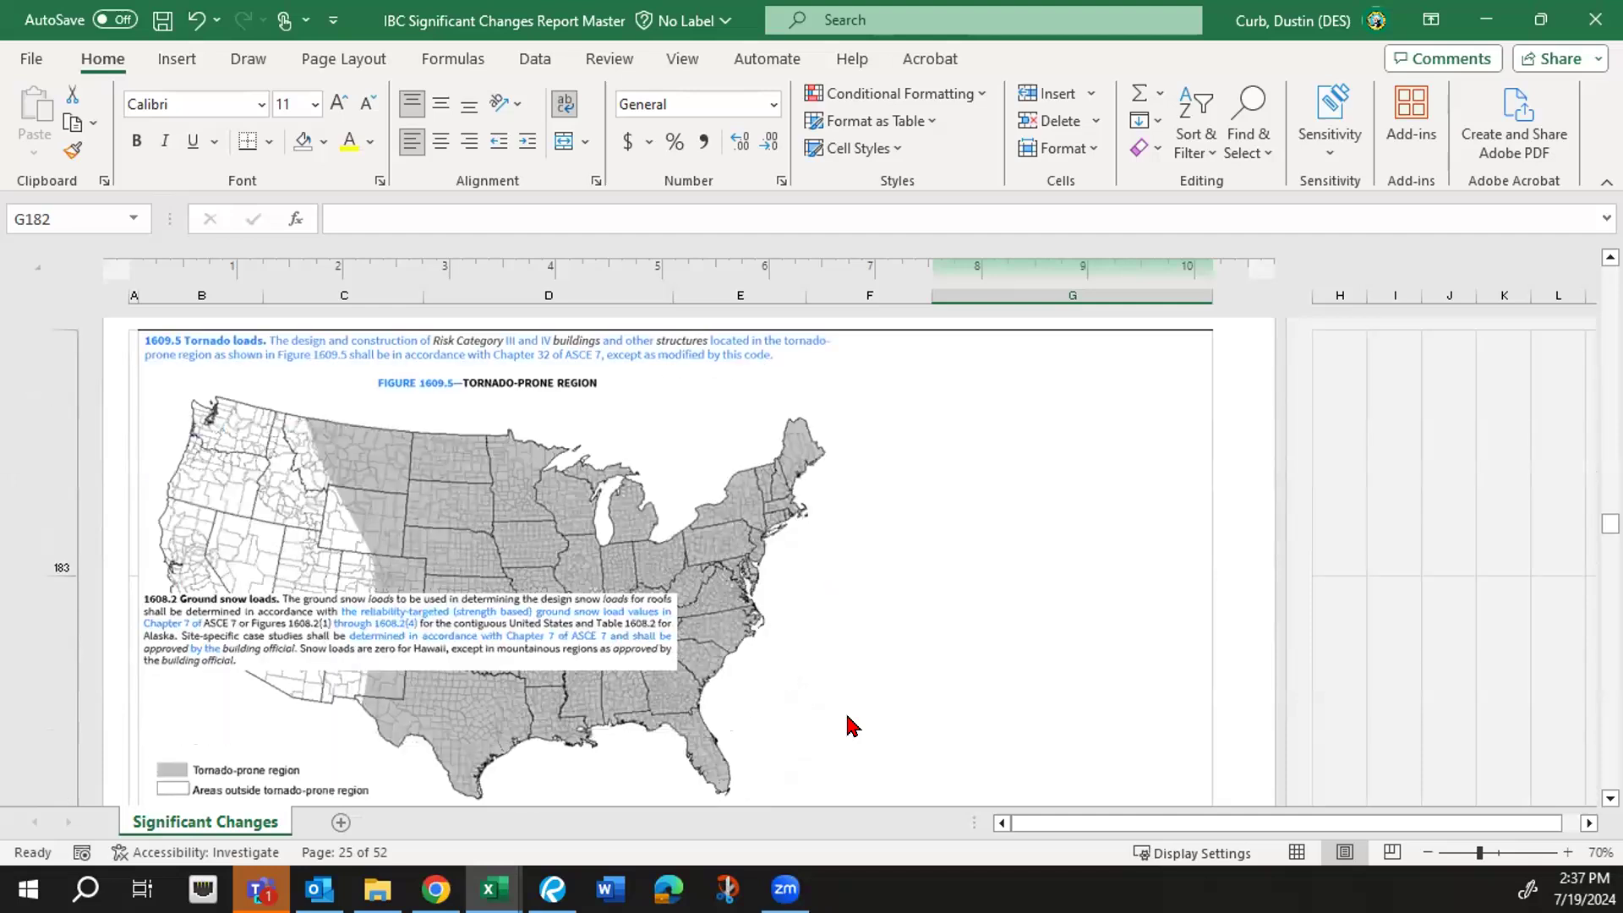
{"action": "scroll", "coordinate": [851, 725], "scroll_direction": "down", "scroll_amount": 1}
{"action": "scroll", "coordinate": [851, 725], "scroll_direction": "up", "scroll_amount": 3}
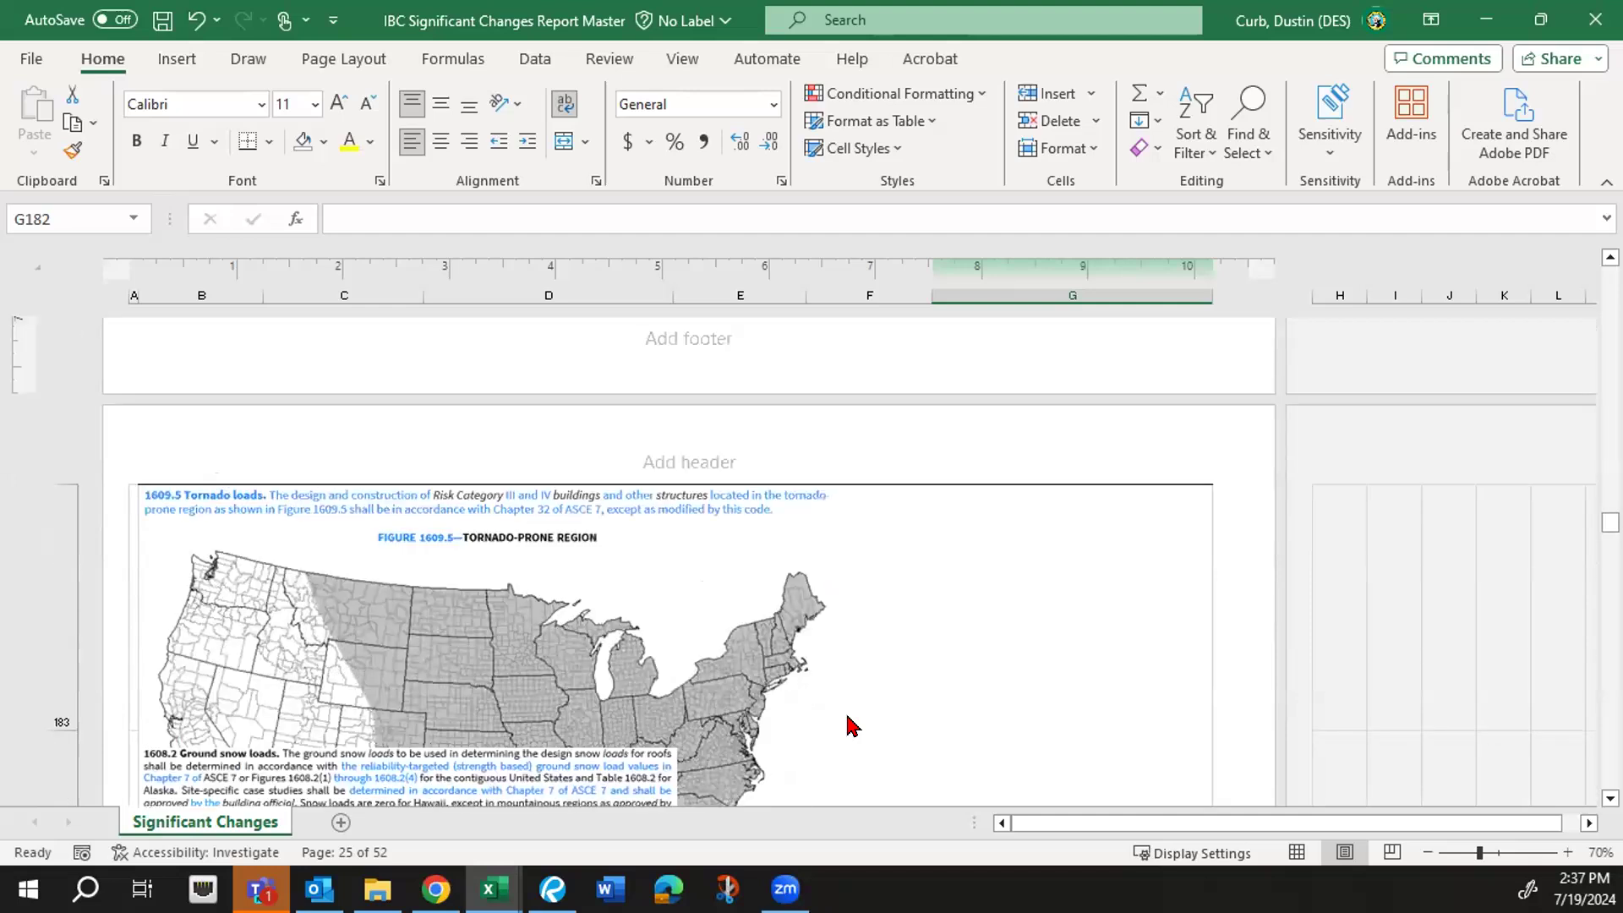
{"action": "scroll", "coordinate": [851, 726], "scroll_direction": "up", "scroll_amount": 5}
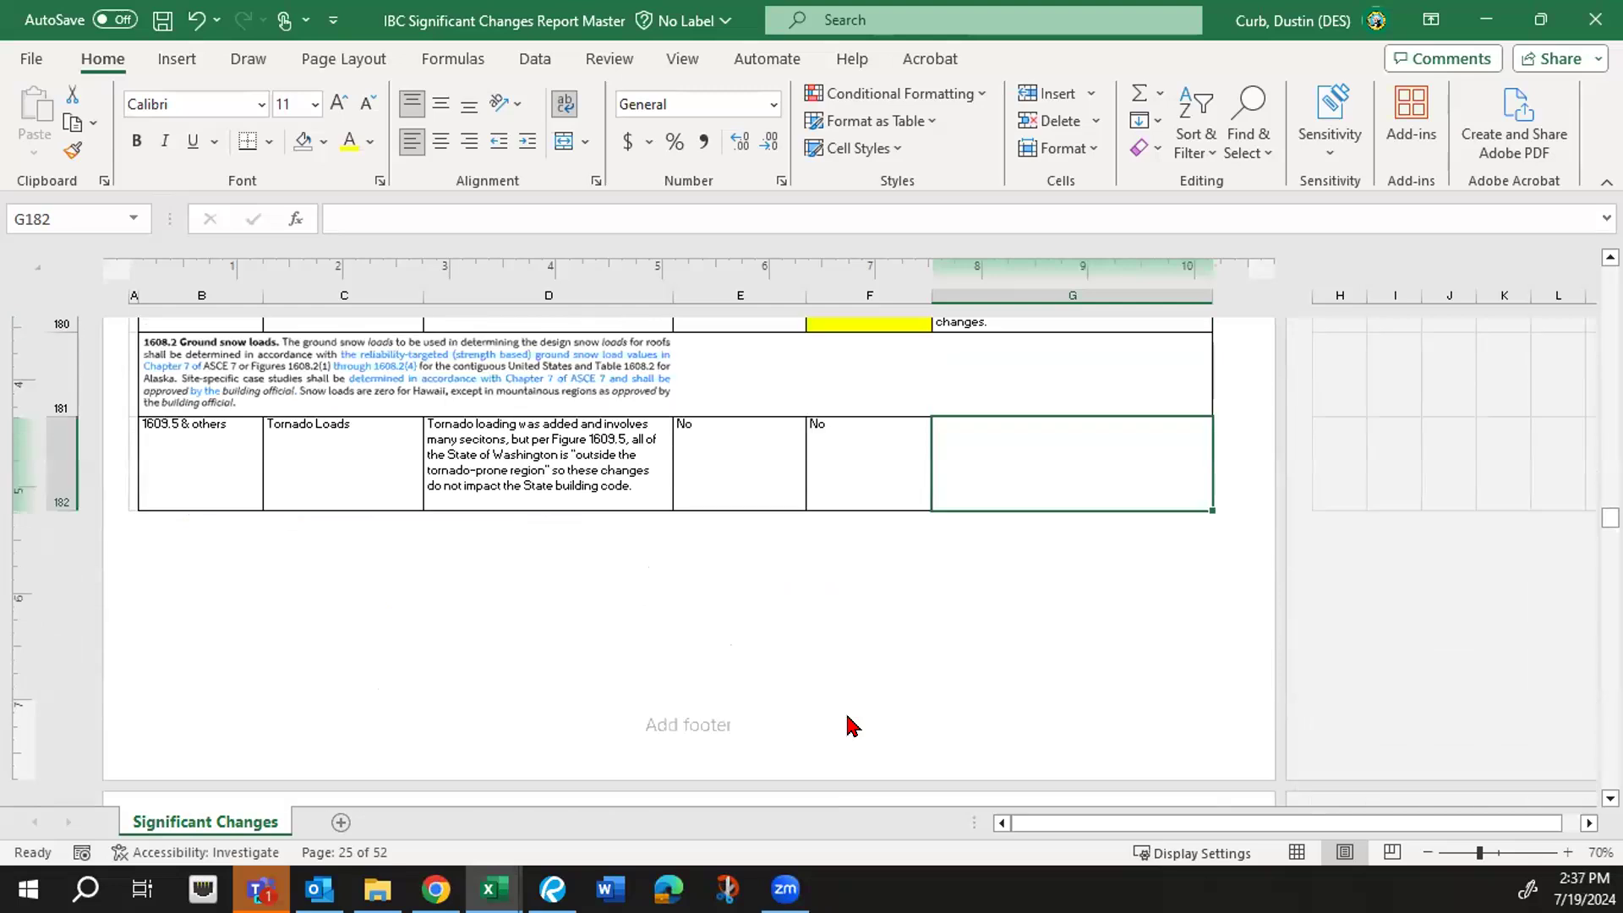
{"action": "scroll", "coordinate": [851, 725], "scroll_direction": "down", "scroll_amount": 5}
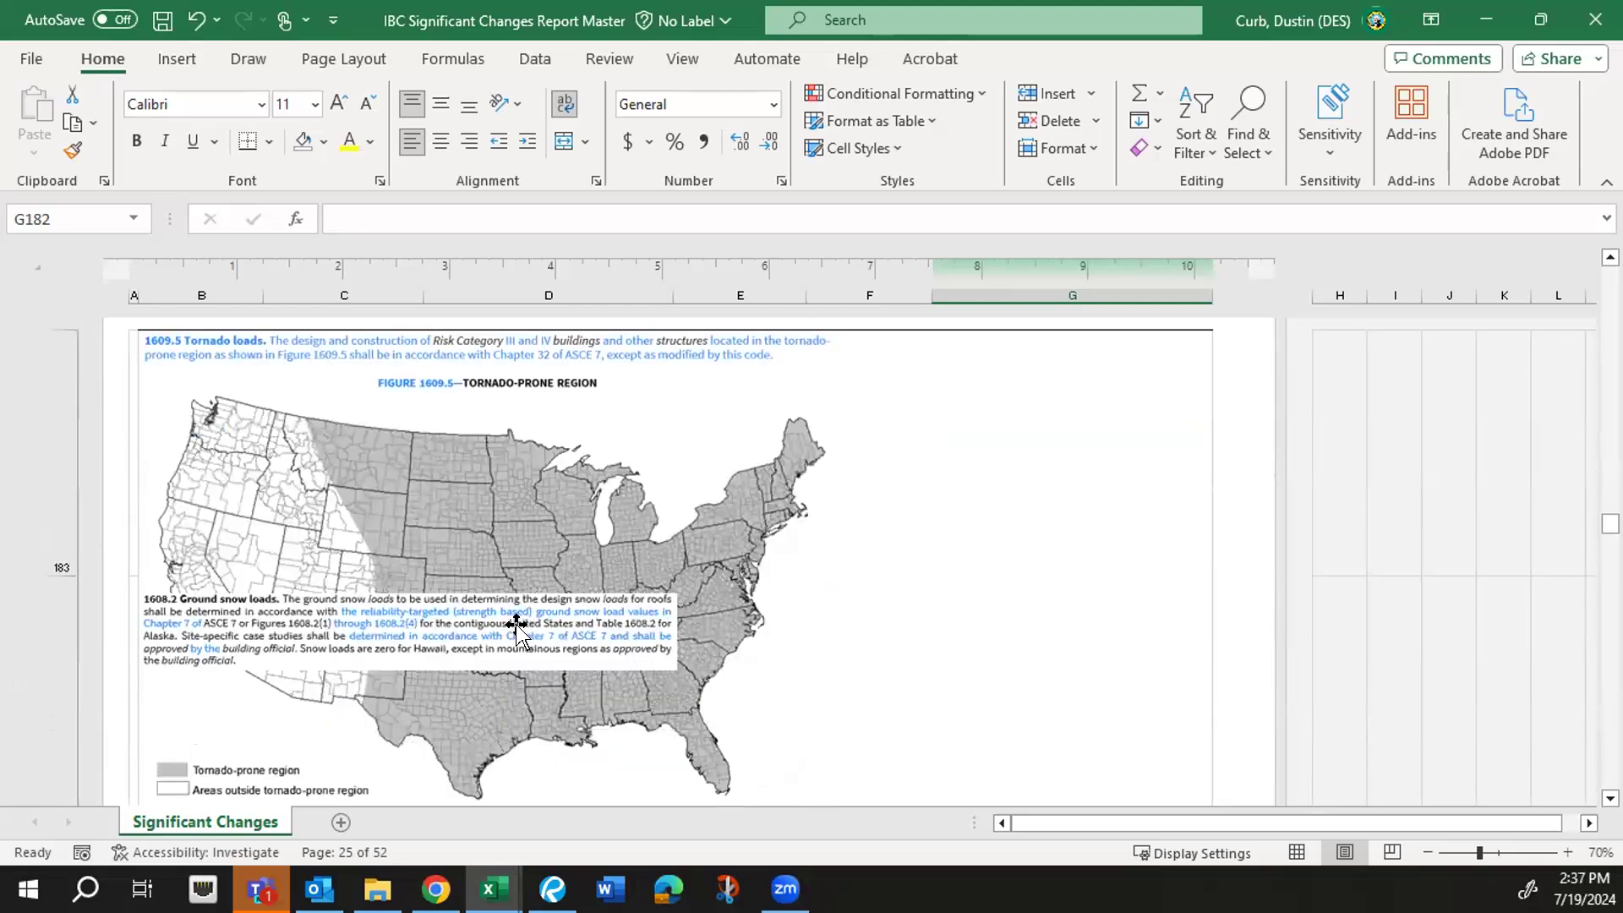
- Delete the stray 1608.2 Ground snow loads text picture covering the Figure 1609.5 tornado-prone region map
{"action": "left_click", "coordinate": [510, 625]}
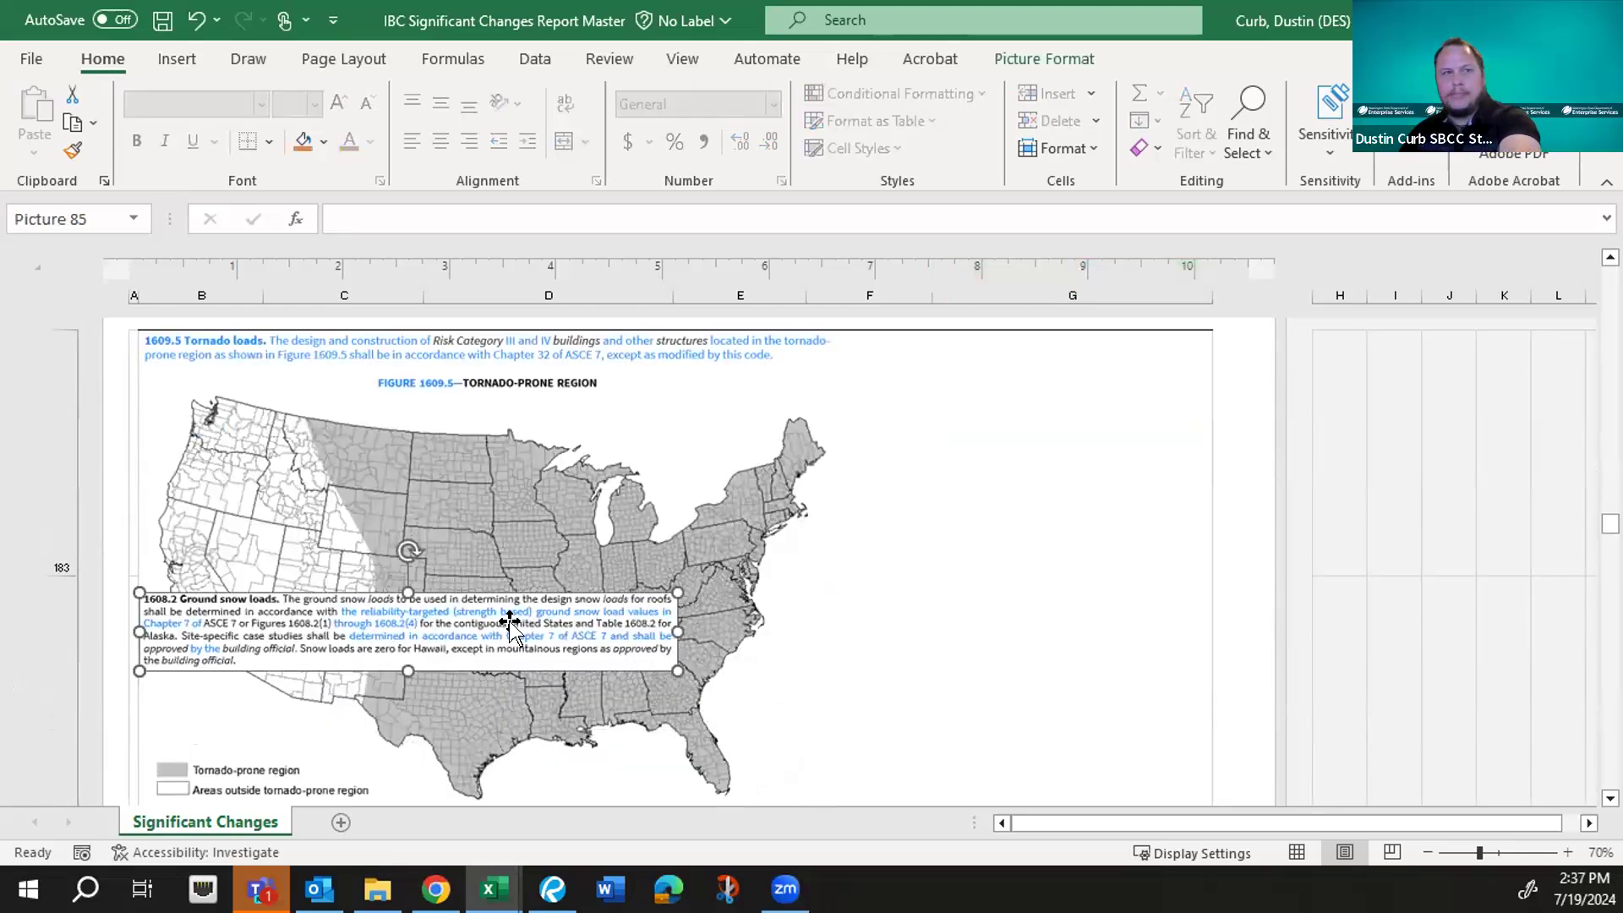
{"action": "key", "text": "Delete"}
- Review the remaining Chapter 16 entries on rain loads, seismic design category, ASCE 7 amendments and tsunami loads, down to the Chapter 17 heading
{"action": "scroll", "coordinate": [533, 625], "scroll_direction": "down", "scroll_amount": 2}
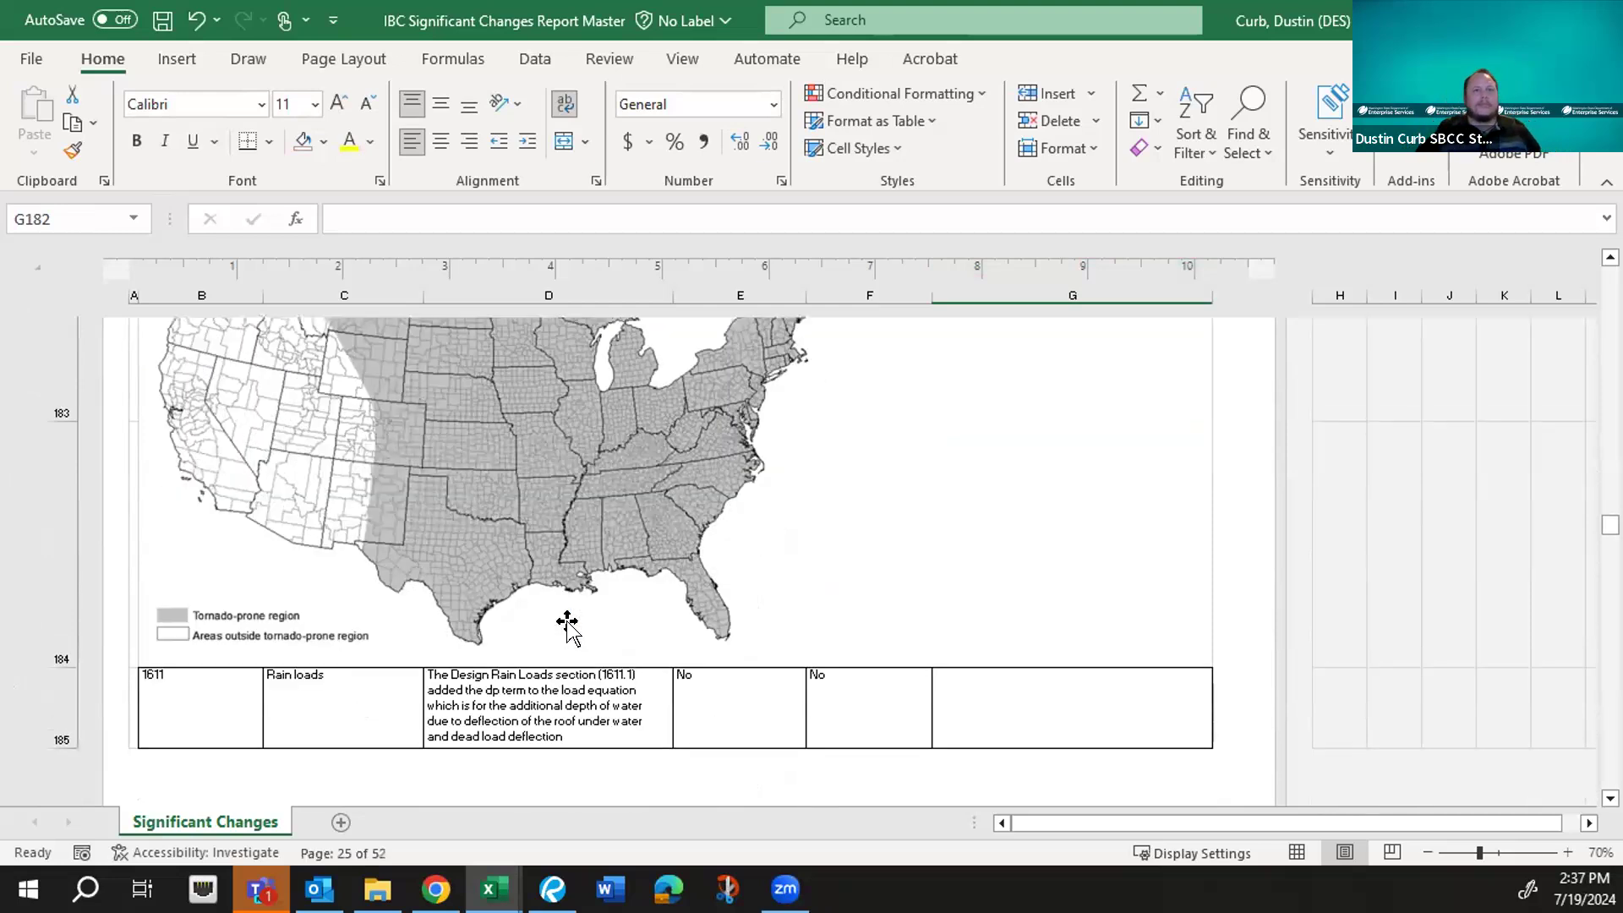
{"action": "scroll", "coordinate": [986, 636], "scroll_direction": "down", "scroll_amount": 2}
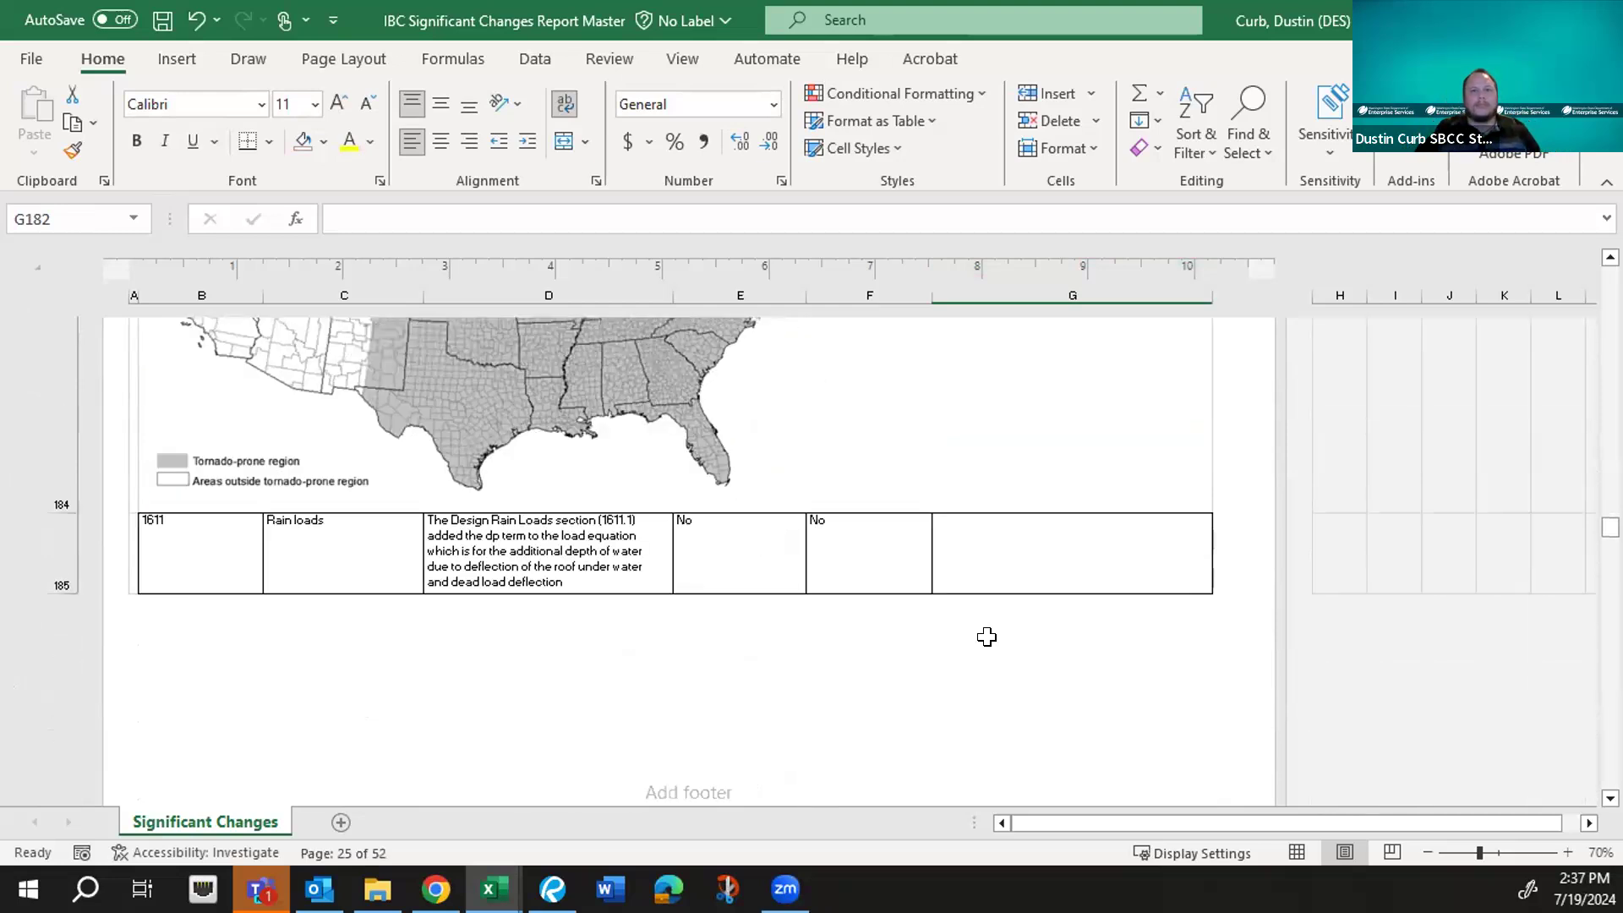
{"action": "scroll", "coordinate": [986, 636], "scroll_direction": "down", "scroll_amount": 4}
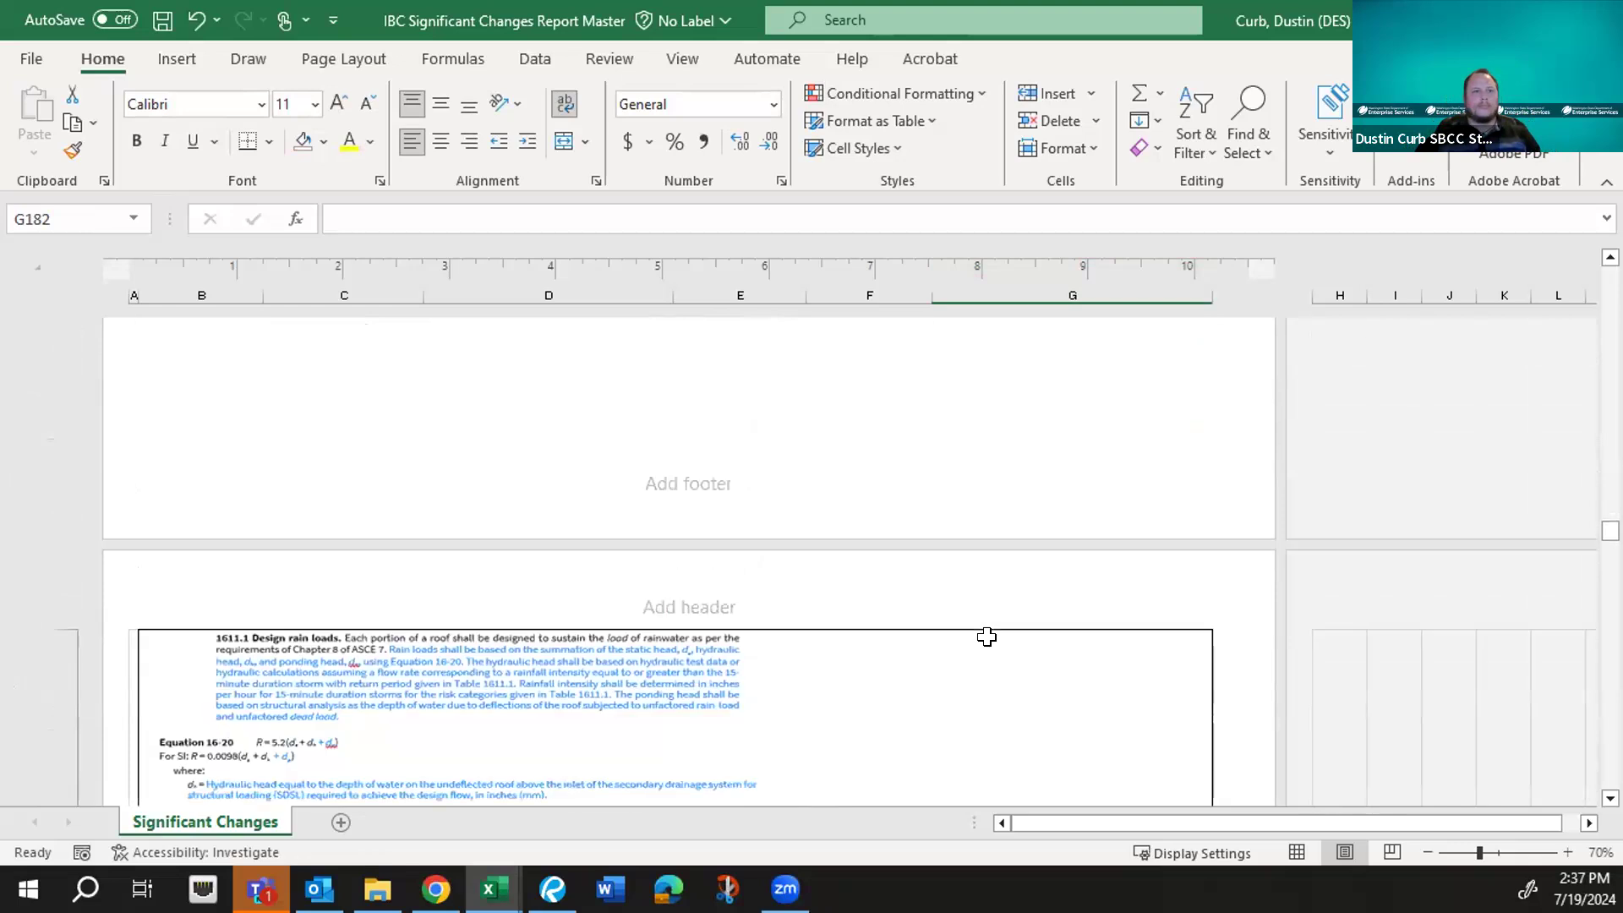
{"action": "scroll", "coordinate": [986, 636], "scroll_direction": "down", "scroll_amount": 10}
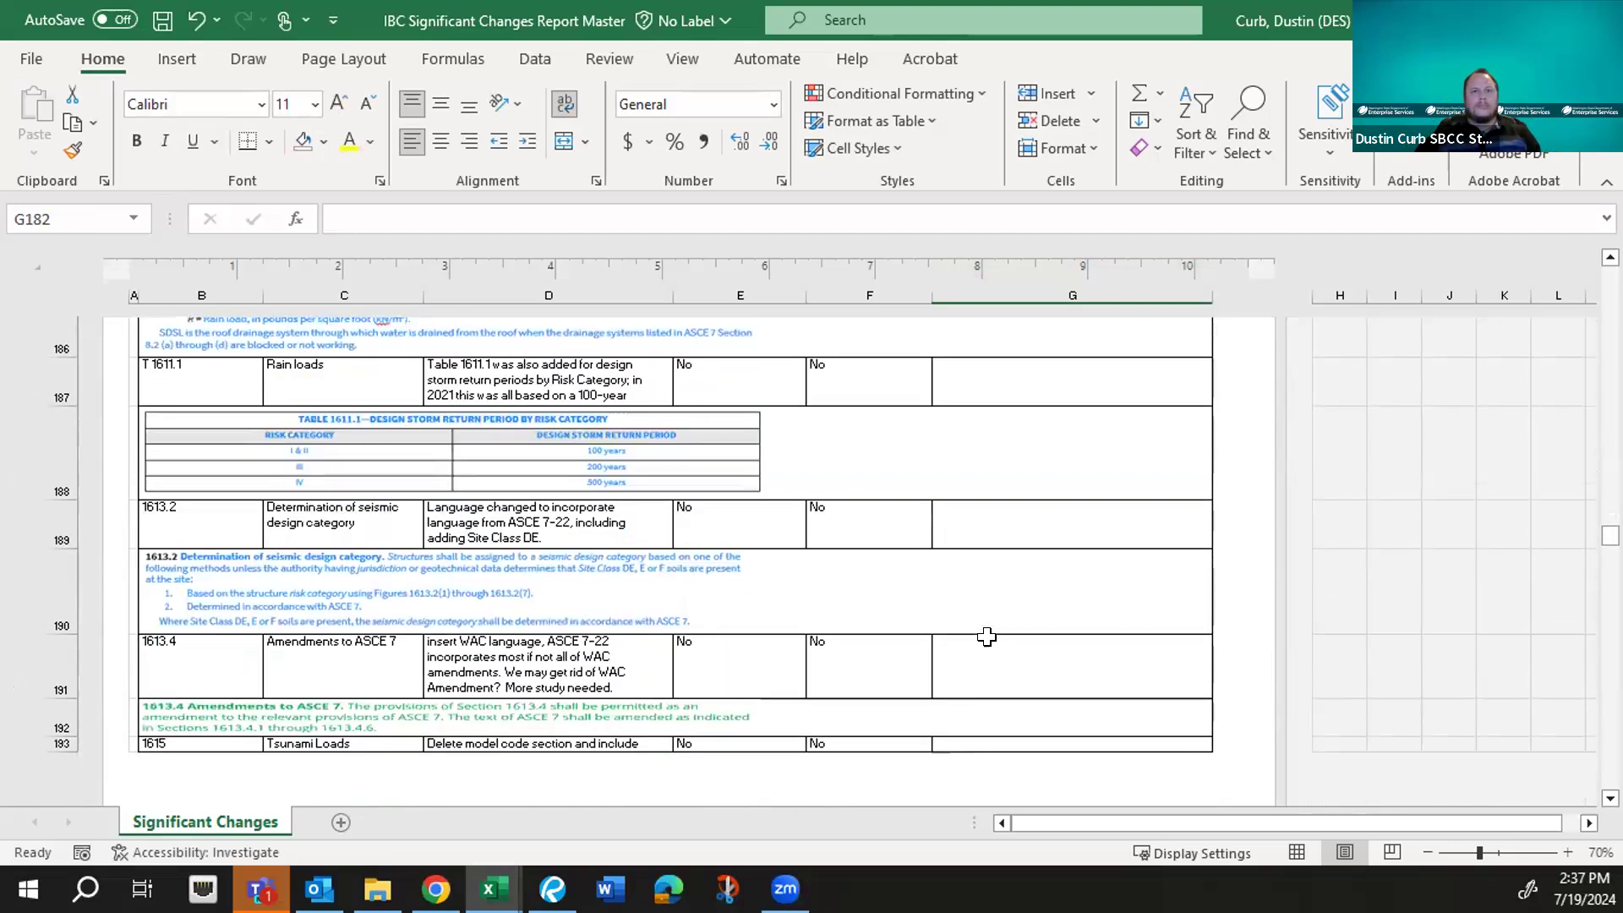
{"action": "scroll", "coordinate": [986, 637], "scroll_direction": "down", "scroll_amount": 1}
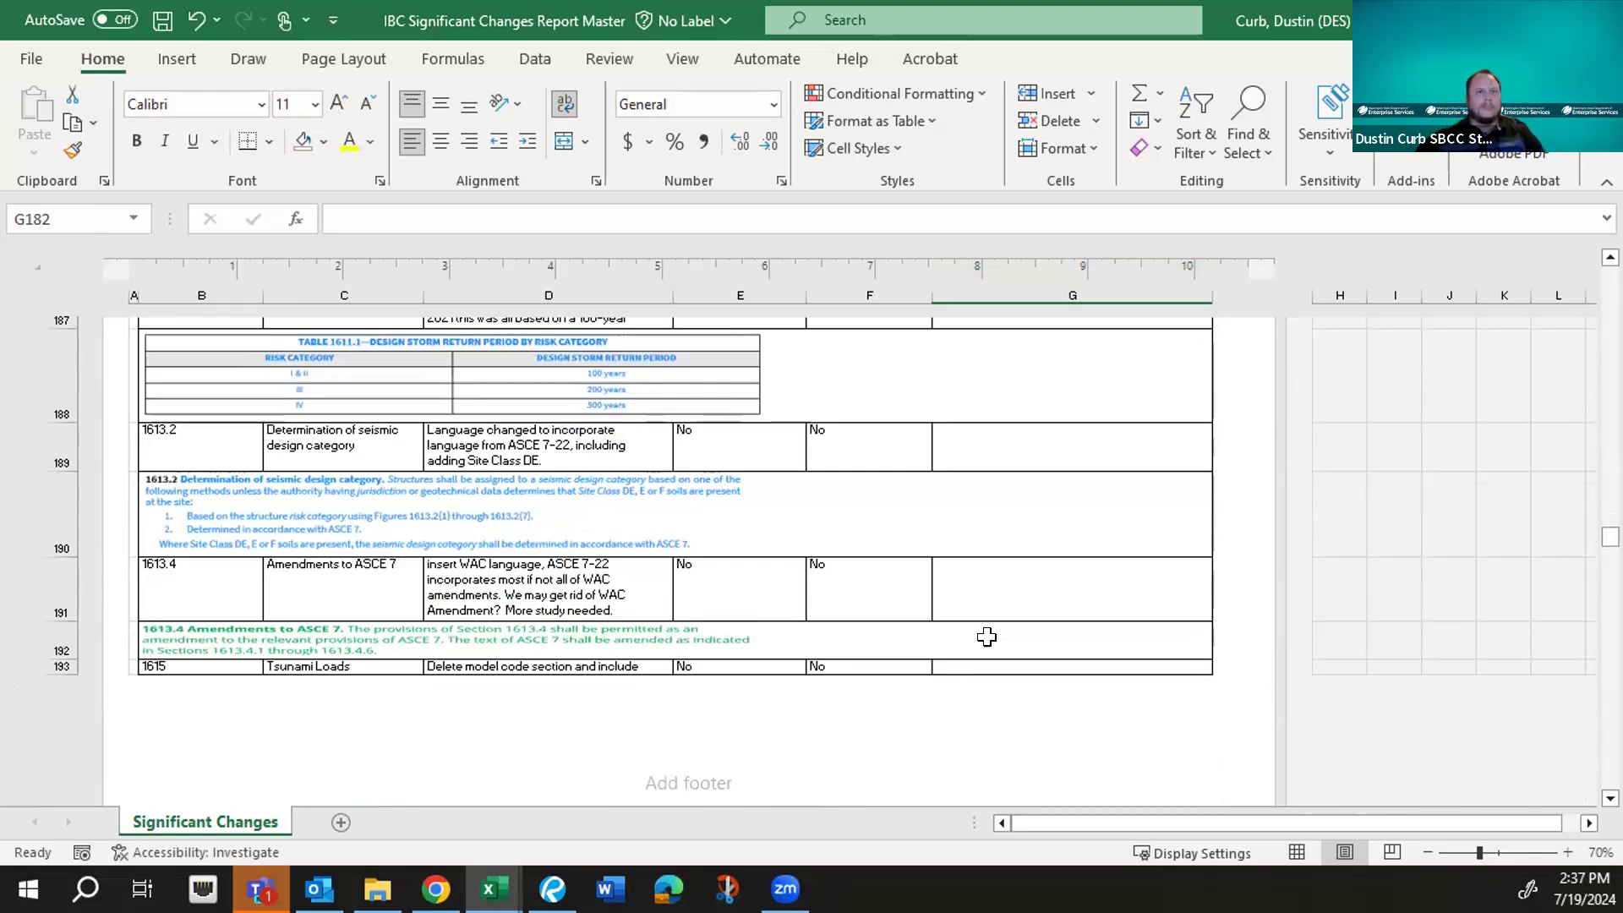
{"action": "scroll", "coordinate": [816, 568], "scroll_direction": "down", "scroll_amount": 2}
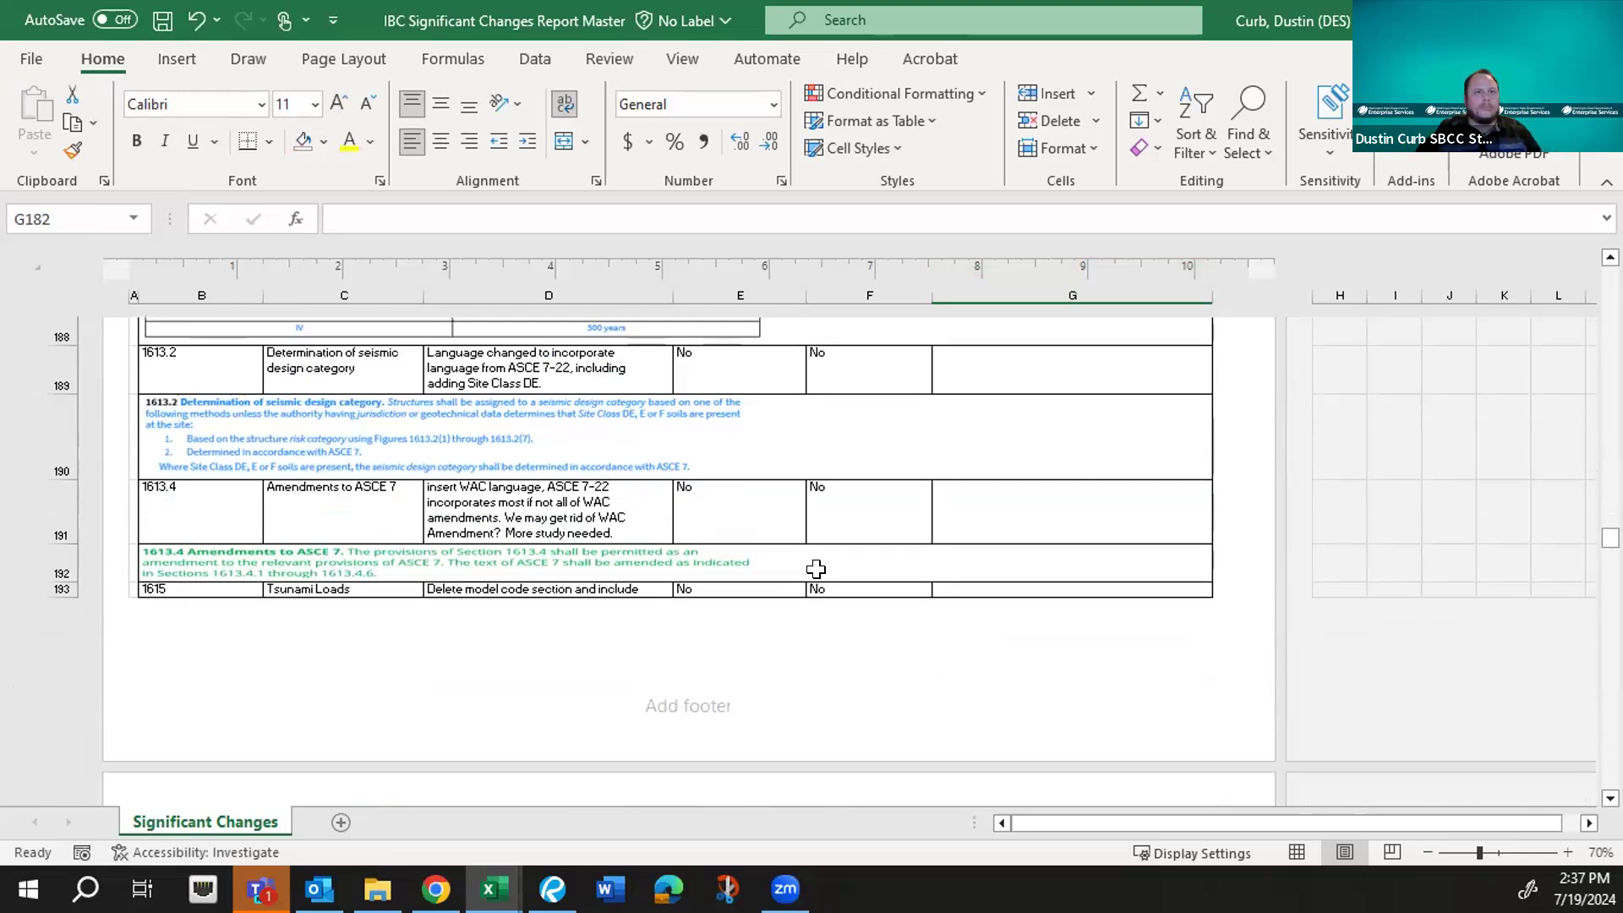
{"action": "scroll", "coordinate": [815, 569], "scroll_direction": "down", "scroll_amount": 3}
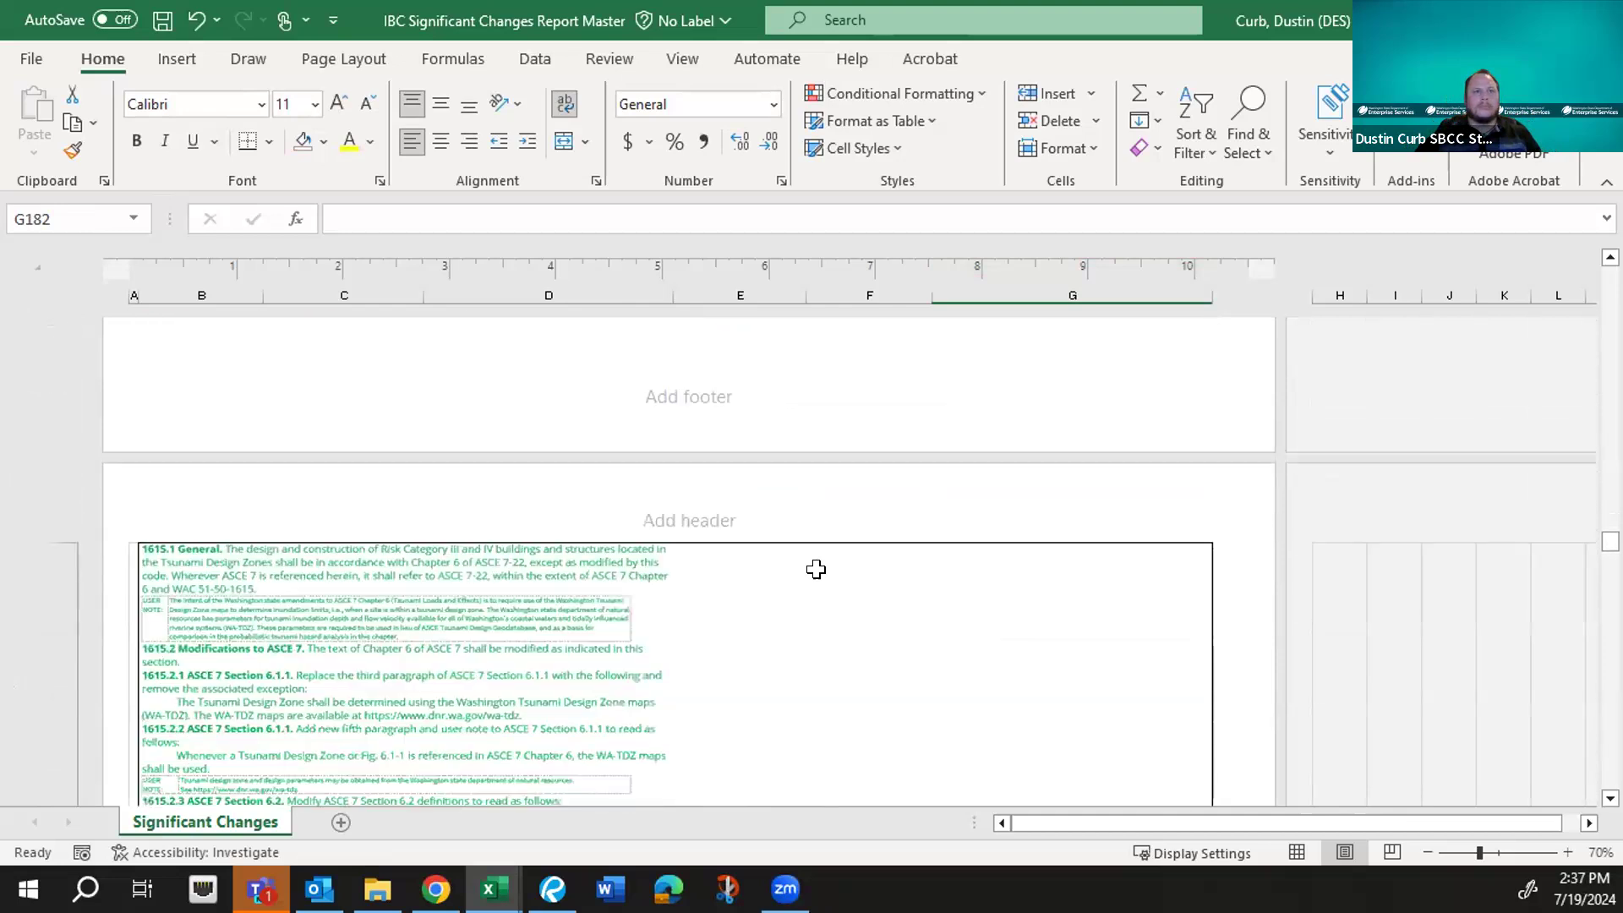
{"action": "scroll", "coordinate": [815, 568], "scroll_direction": "down", "scroll_amount": 4}
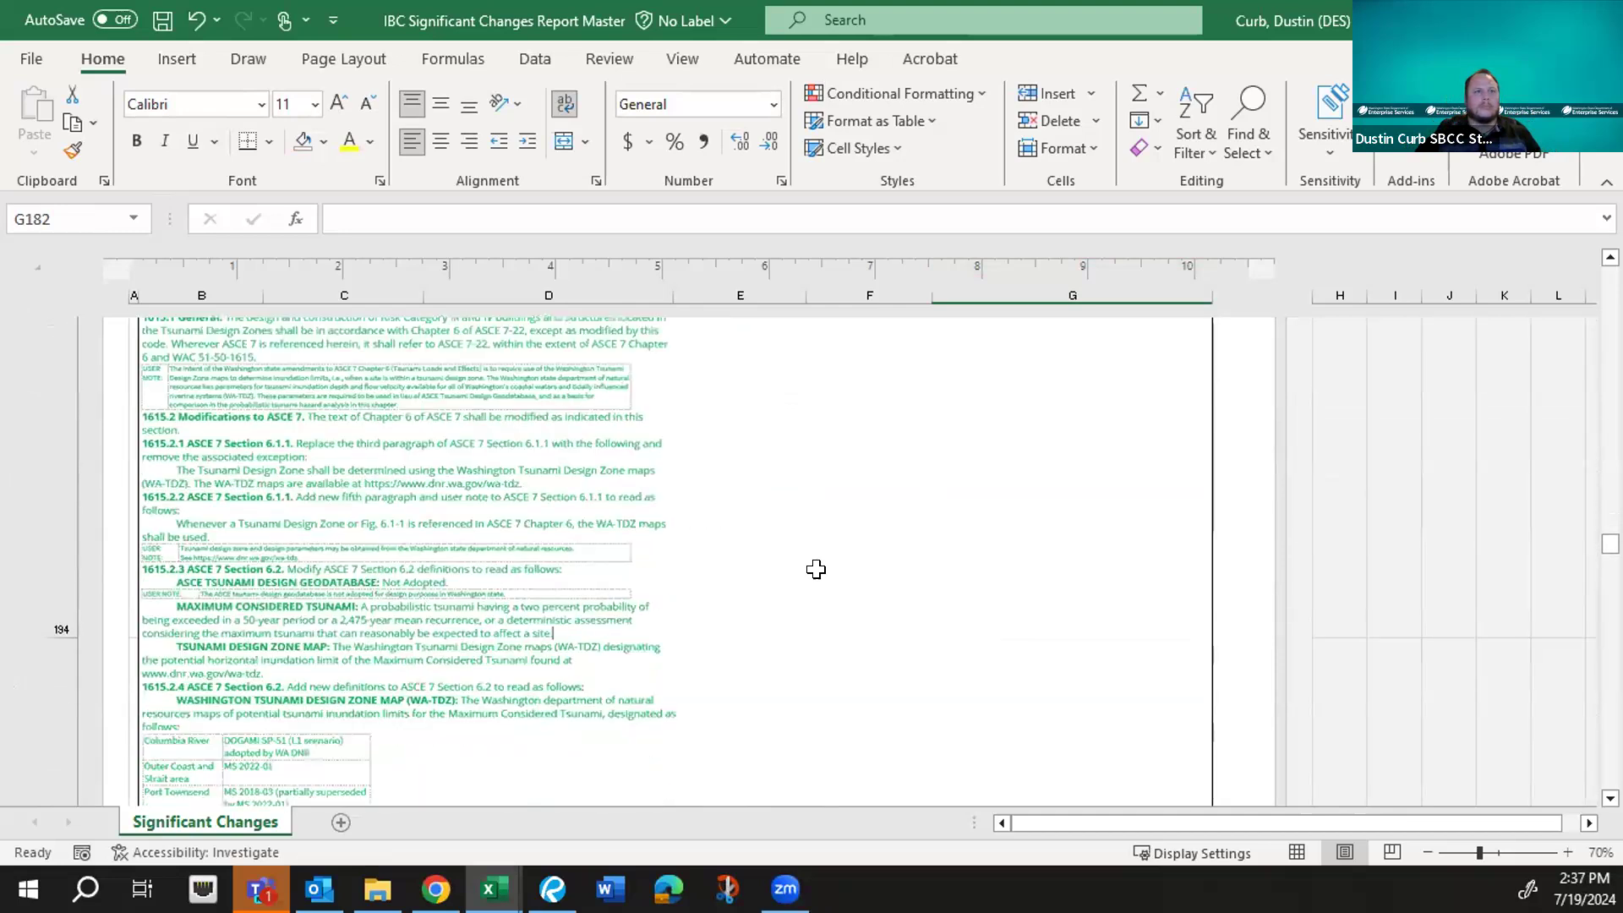
{"action": "scroll", "coordinate": [815, 569], "scroll_direction": "down", "scroll_amount": 5}
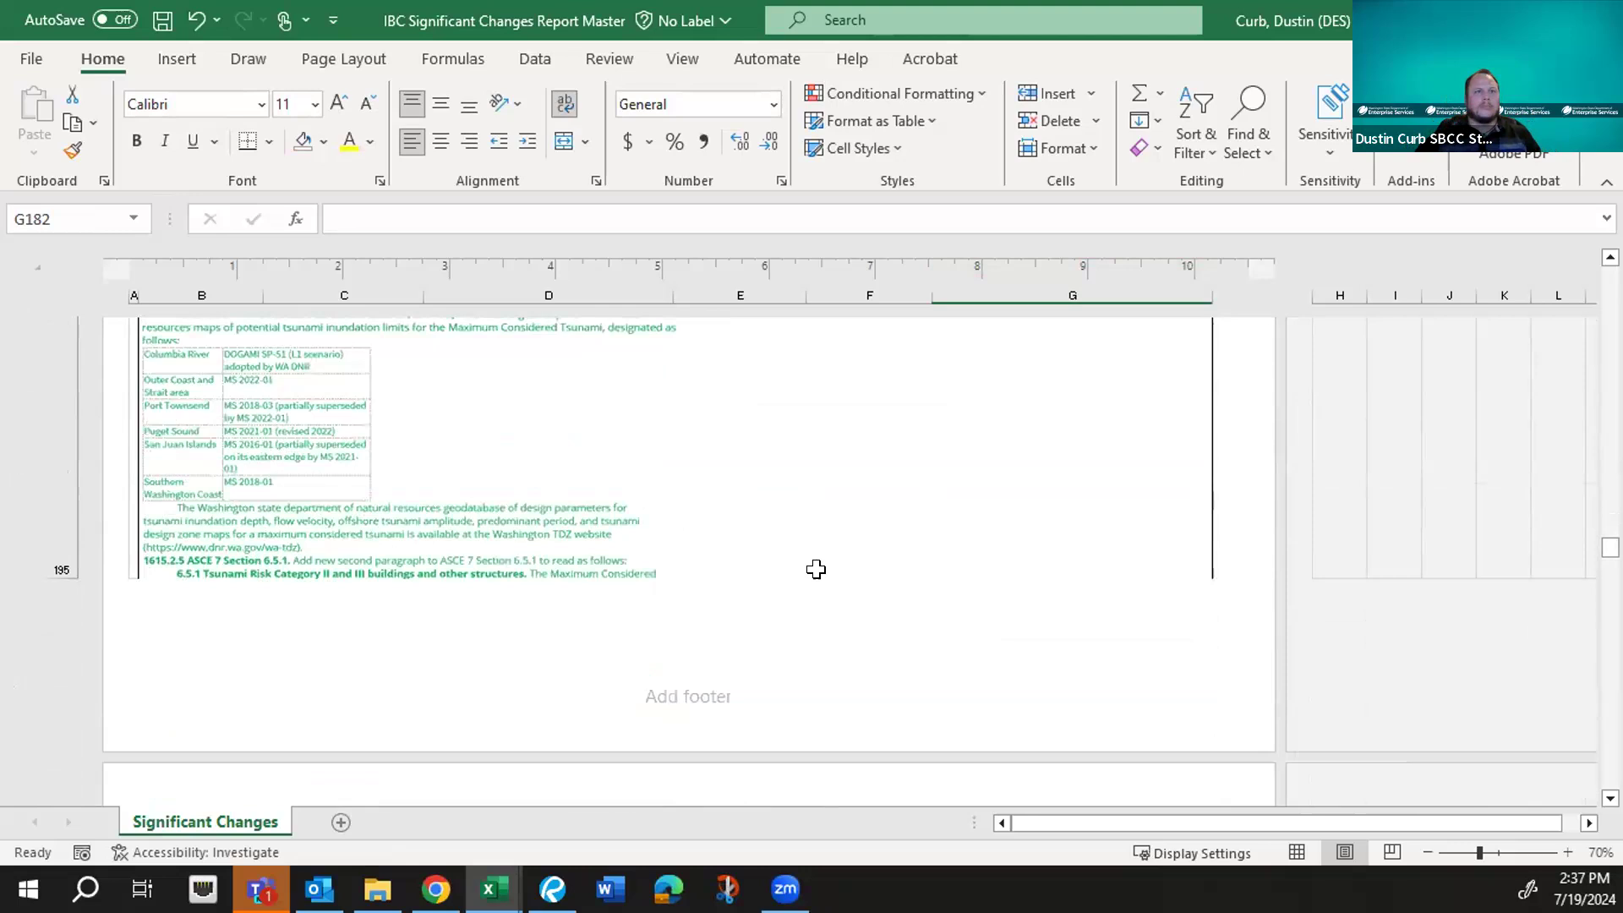
{"action": "scroll", "coordinate": [815, 569], "scroll_direction": "down", "scroll_amount": 6}
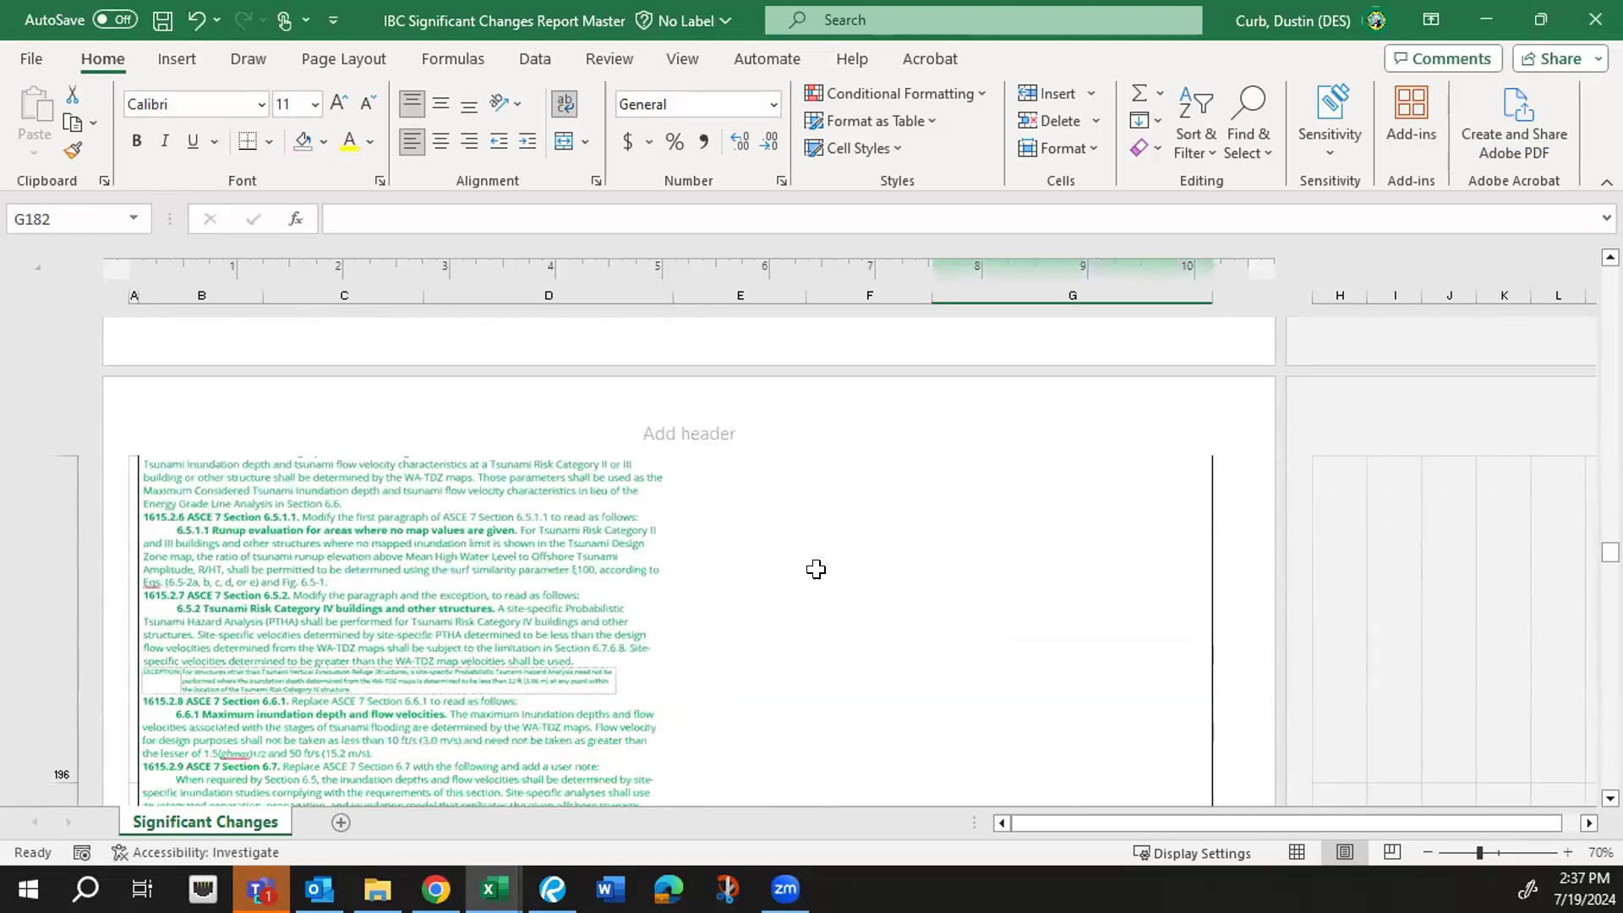
{"action": "scroll", "coordinate": [816, 569], "scroll_direction": "down", "scroll_amount": 6}
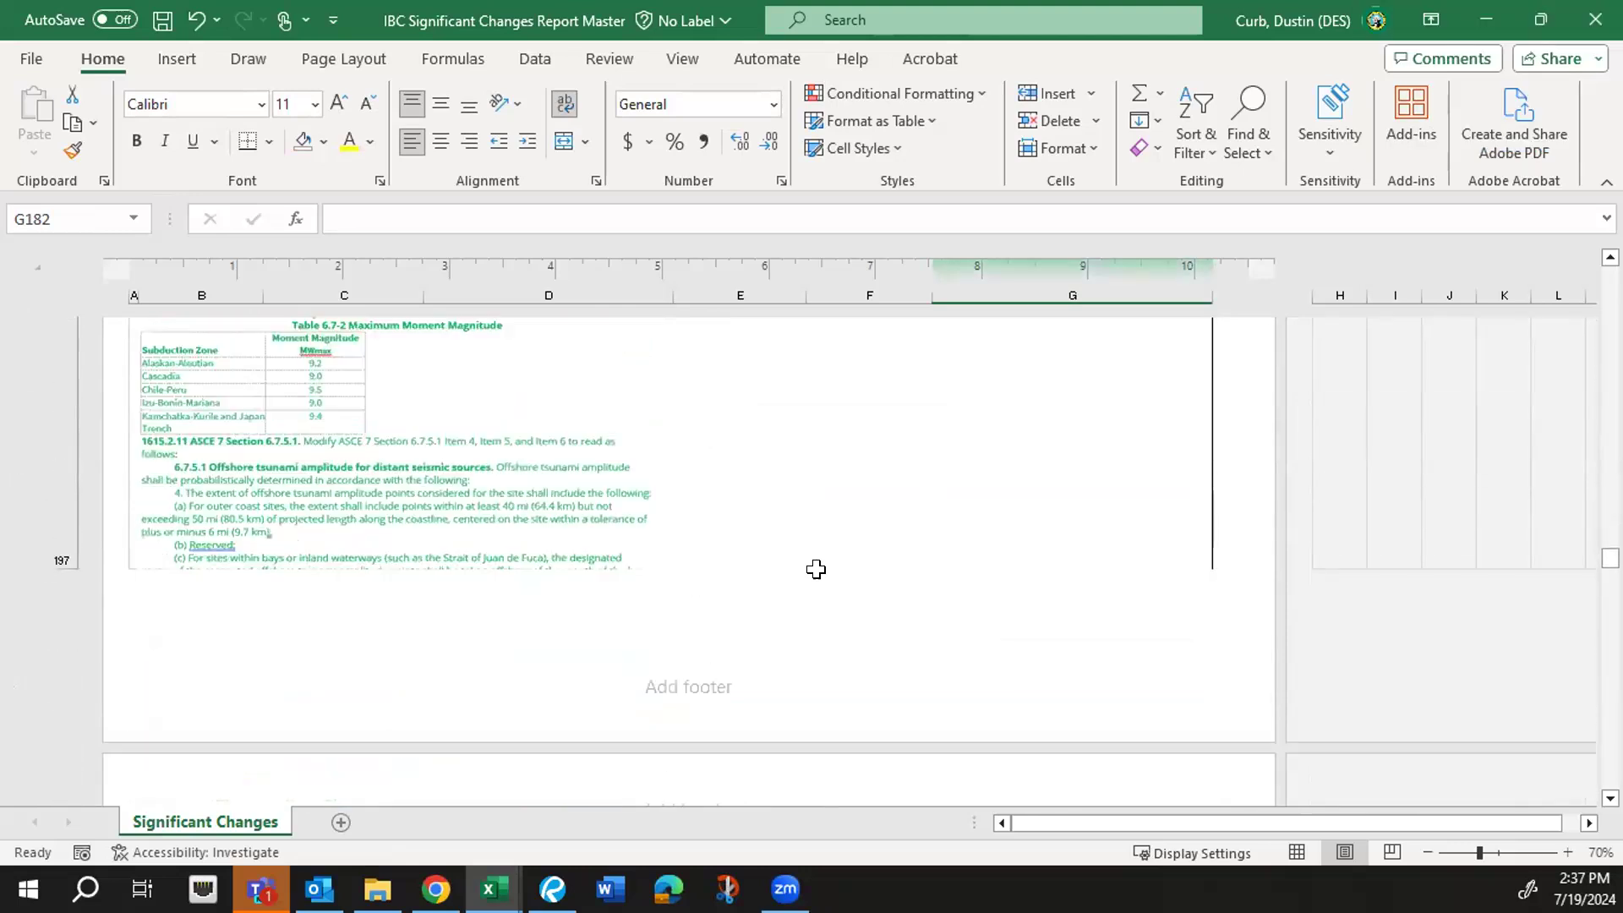
{"action": "scroll", "coordinate": [816, 569], "scroll_direction": "down", "scroll_amount": 6}
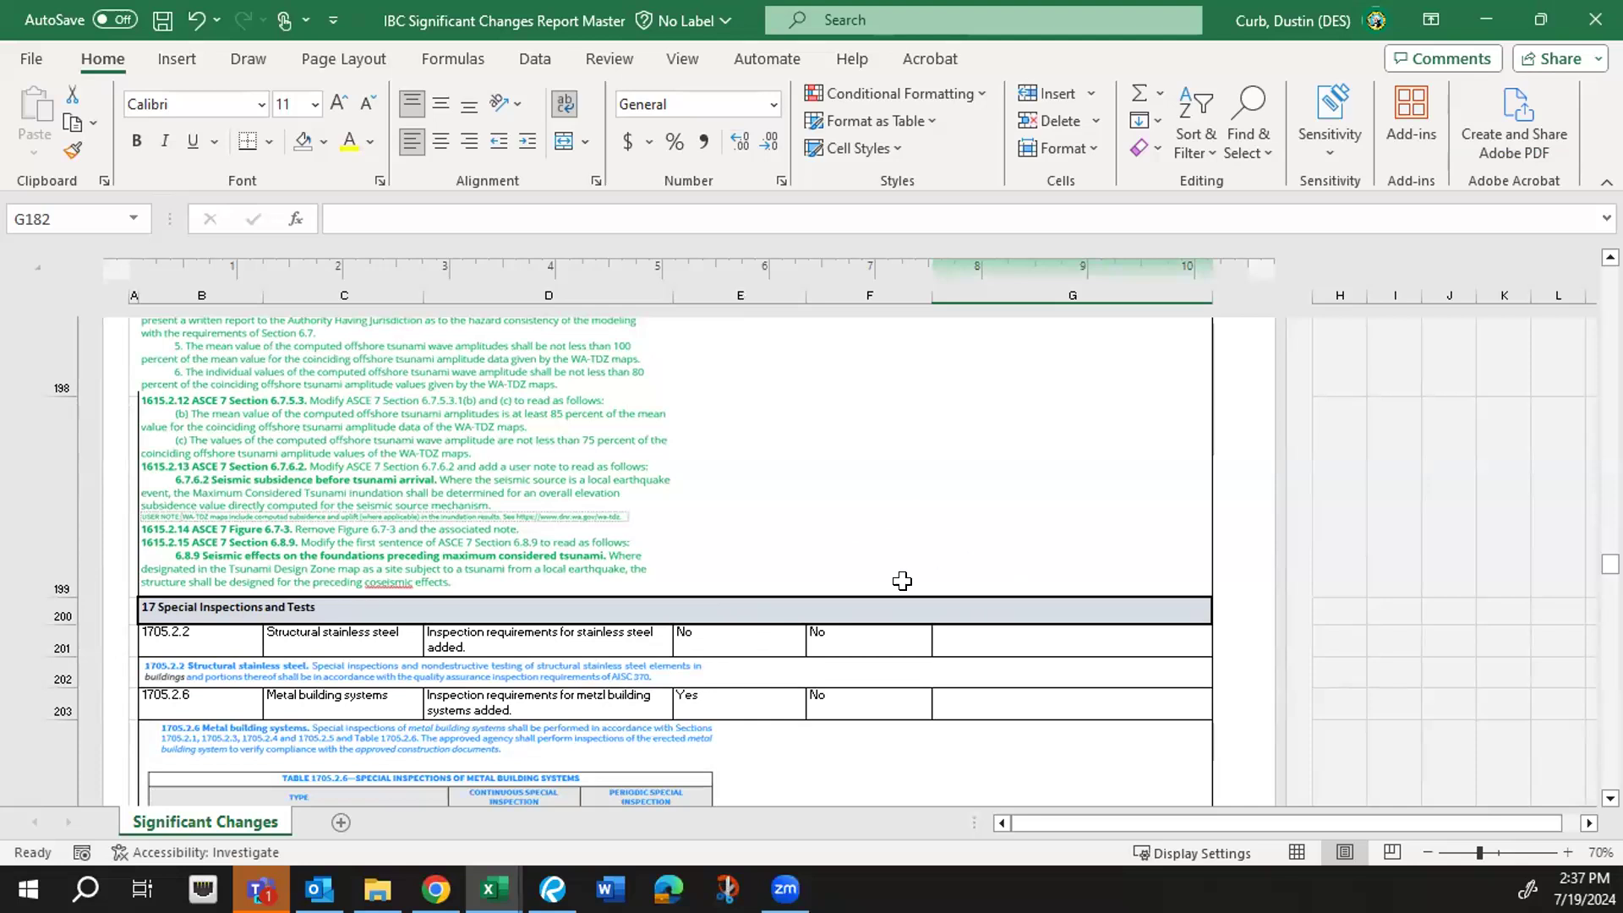
- Return to the start of Chapter 16 and examine the notations listed in the 1602.1 code text
{"action": "scroll", "coordinate": [875, 582], "scroll_direction": "up", "scroll_amount": 3}
{"action": "scroll", "coordinate": [875, 583], "scroll_direction": "up", "scroll_amount": 10}
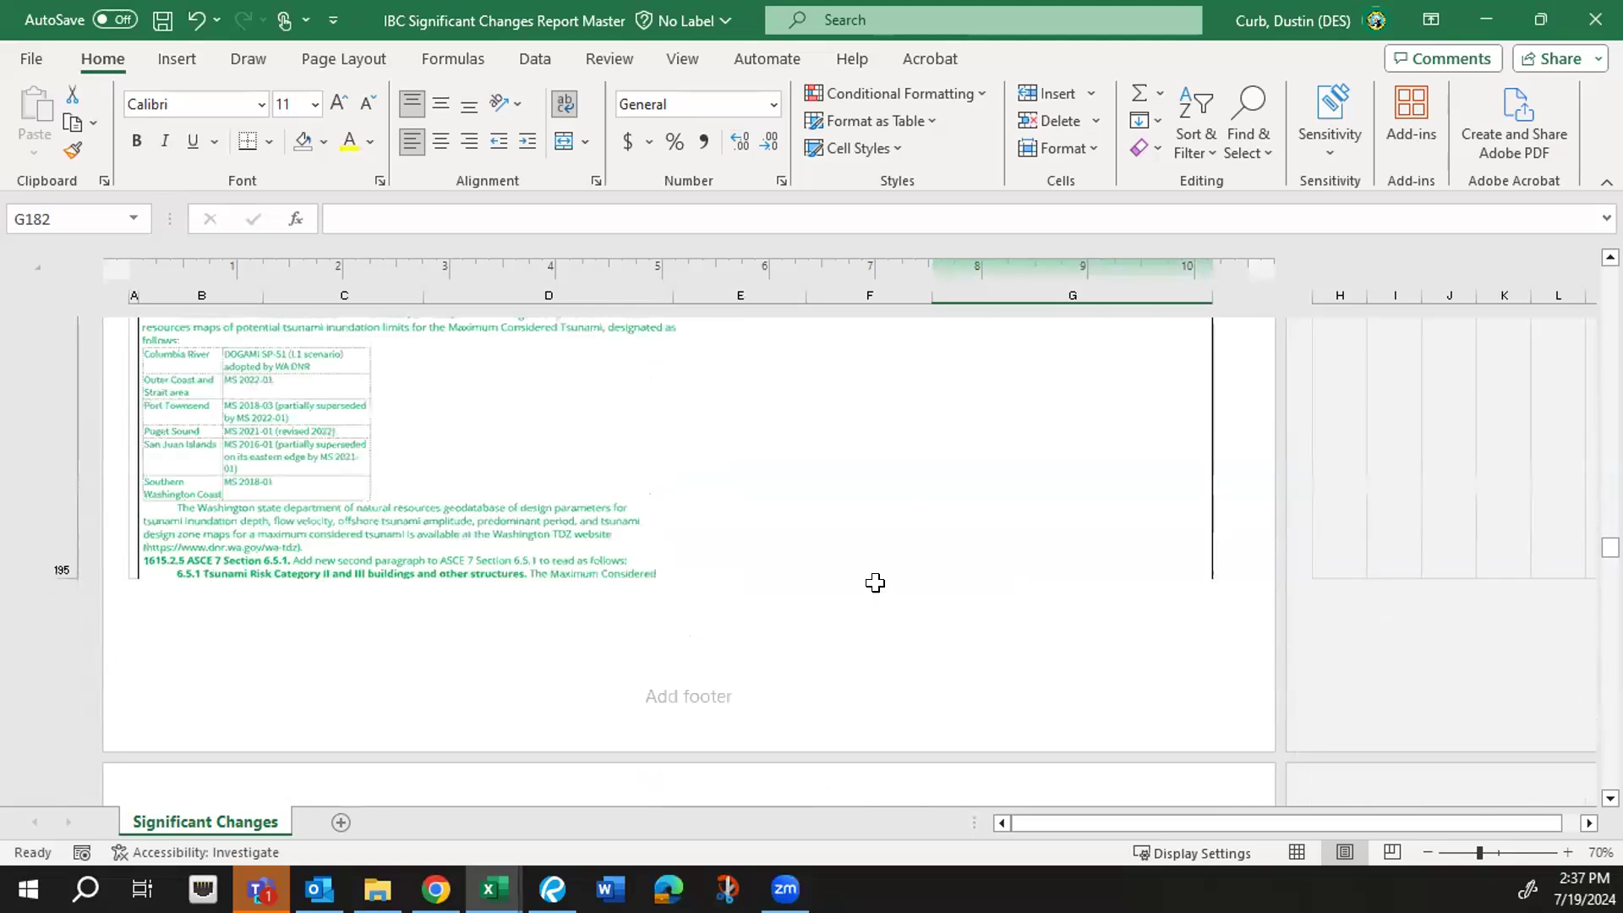
{"action": "scroll", "coordinate": [875, 583], "scroll_direction": "up", "scroll_amount": 10}
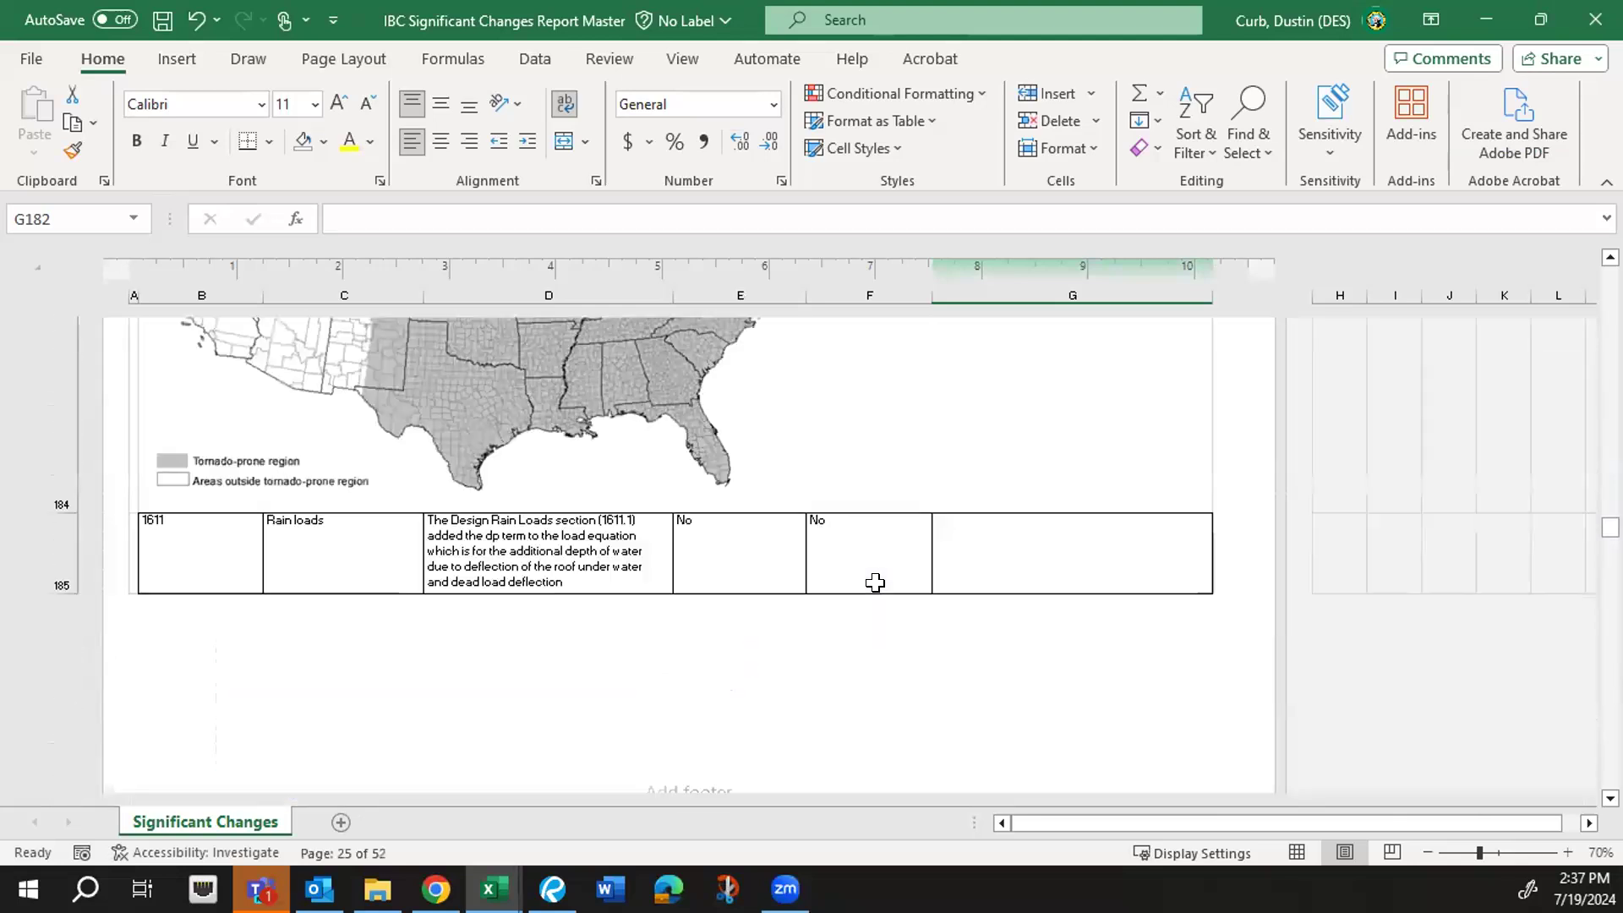
{"action": "scroll", "coordinate": [875, 583], "scroll_direction": "up", "scroll_amount": 10}
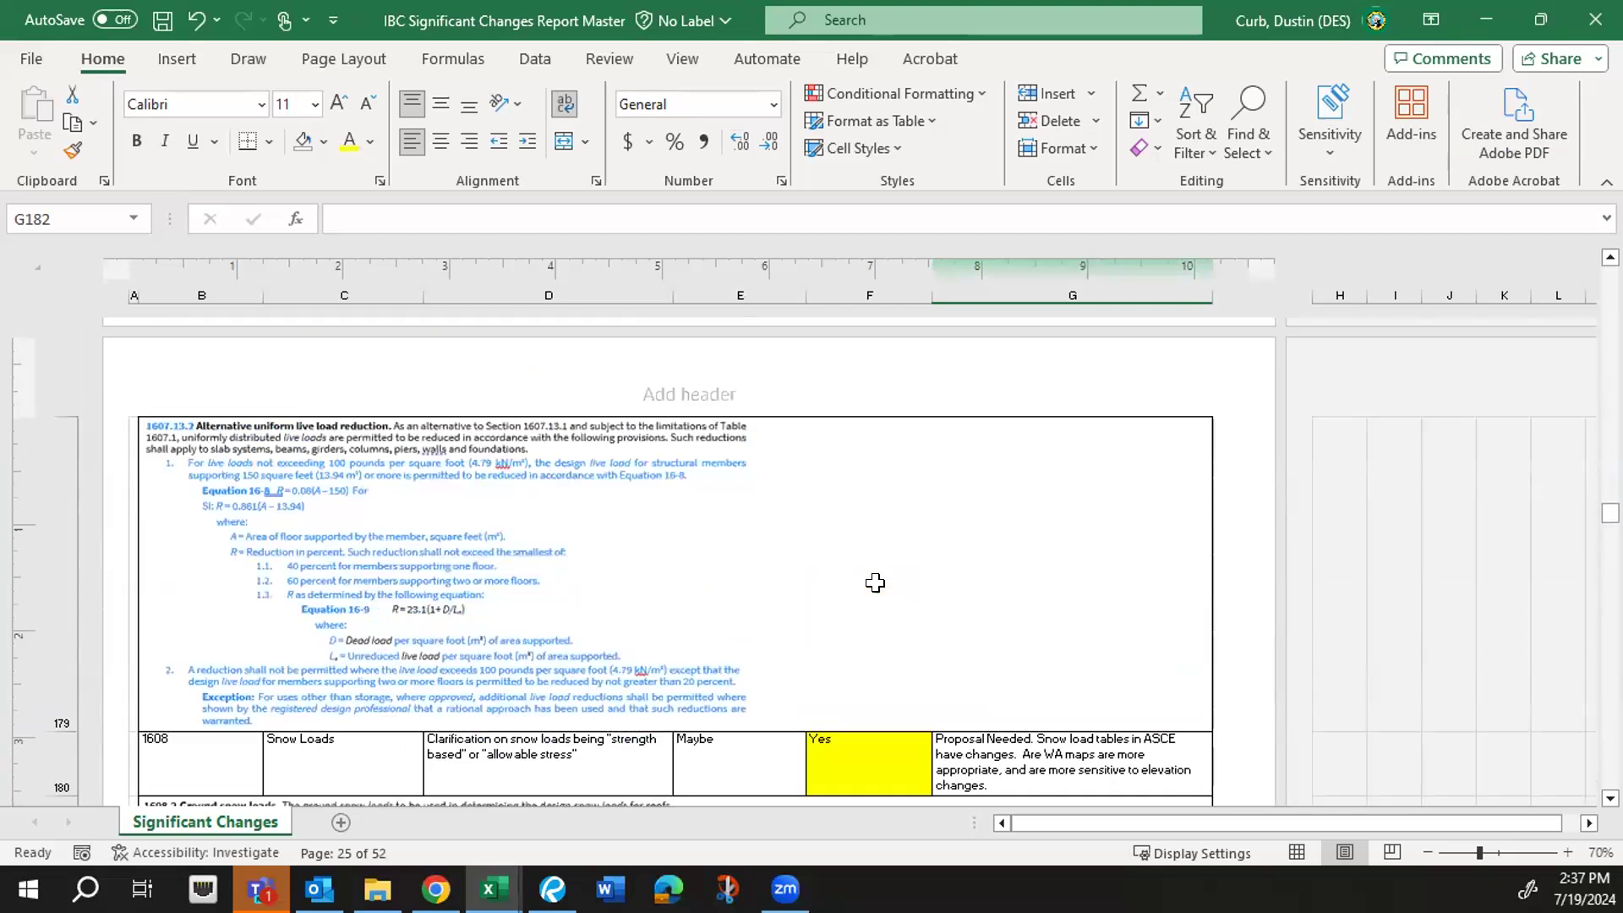
{"action": "scroll", "coordinate": [874, 582], "scroll_direction": "up", "scroll_amount": 10}
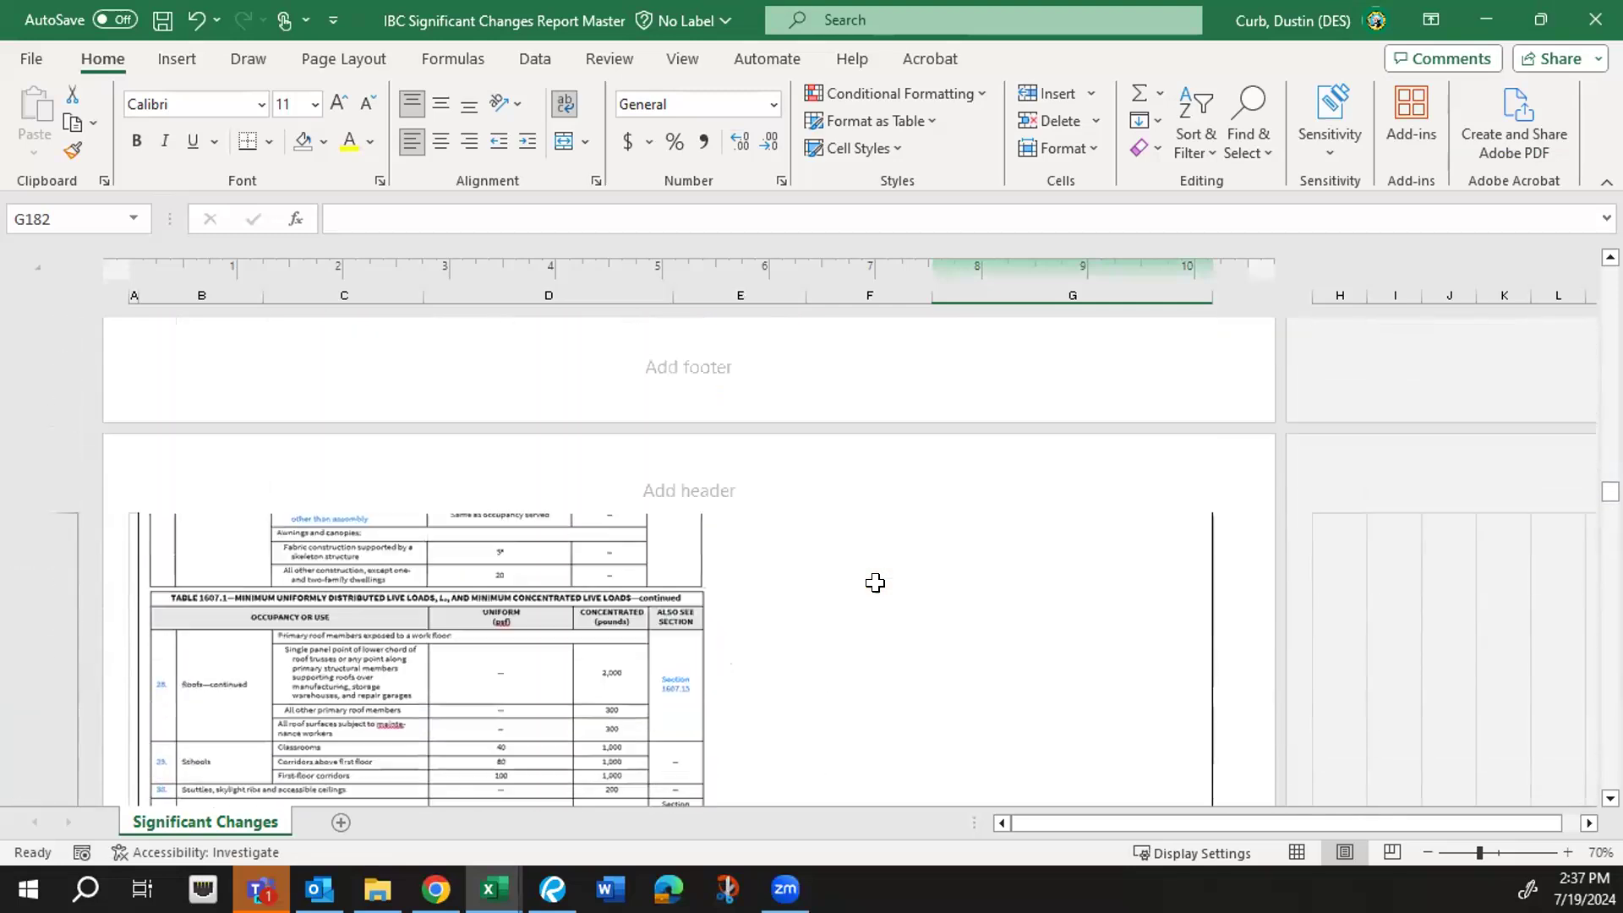
{"action": "scroll", "coordinate": [875, 582], "scroll_direction": "up", "scroll_amount": 10}
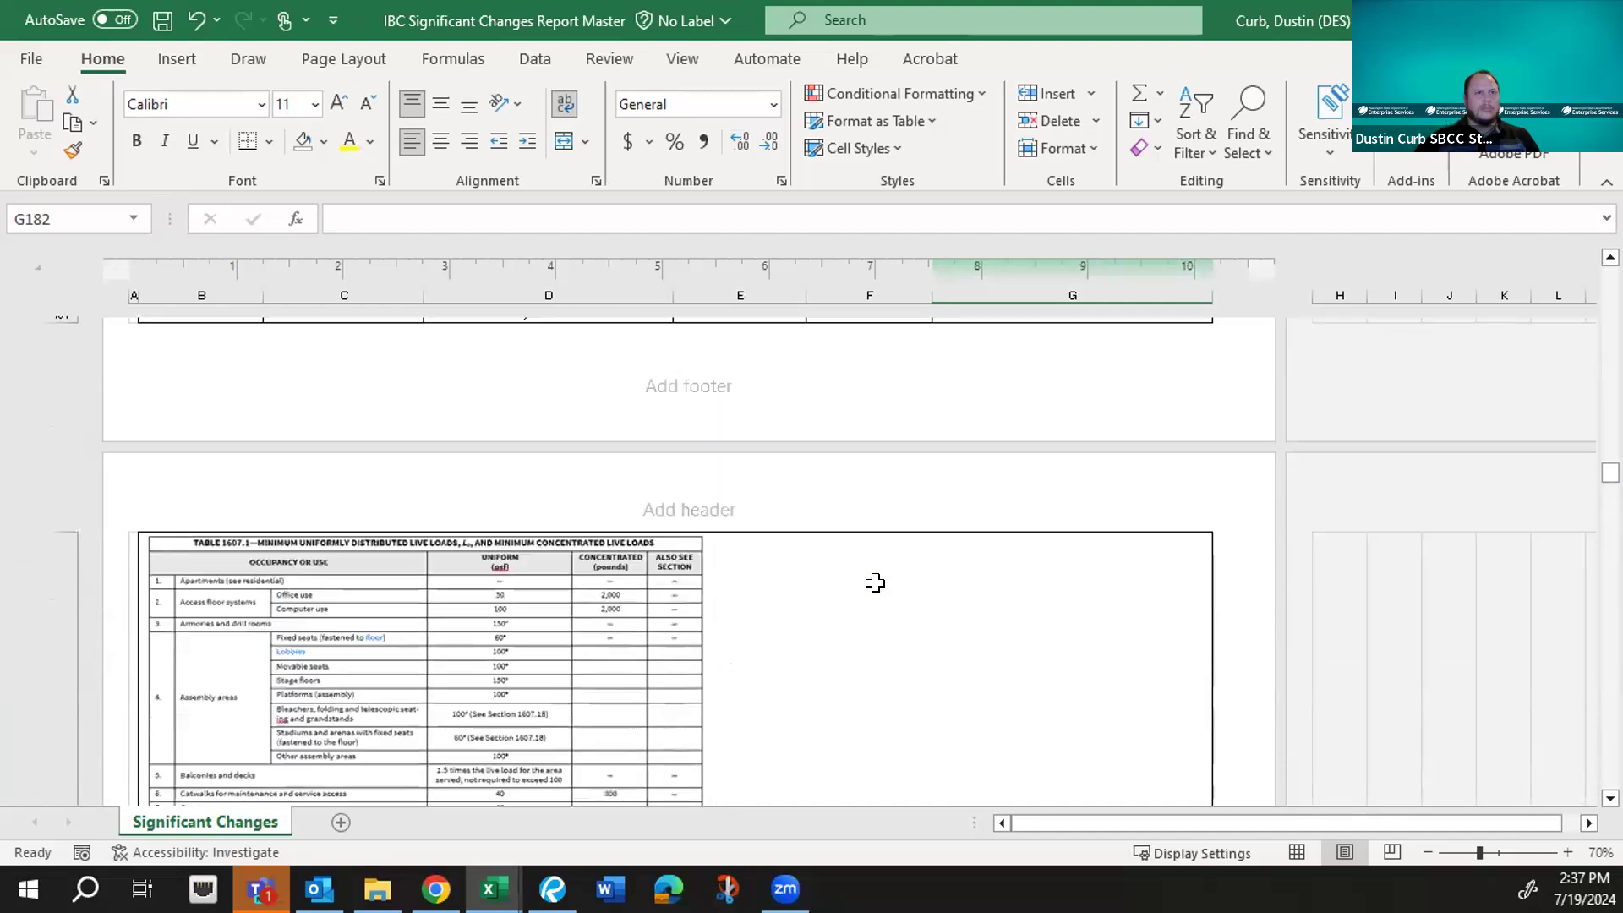
{"action": "scroll", "coordinate": [874, 583], "scroll_direction": "up", "scroll_amount": 5}
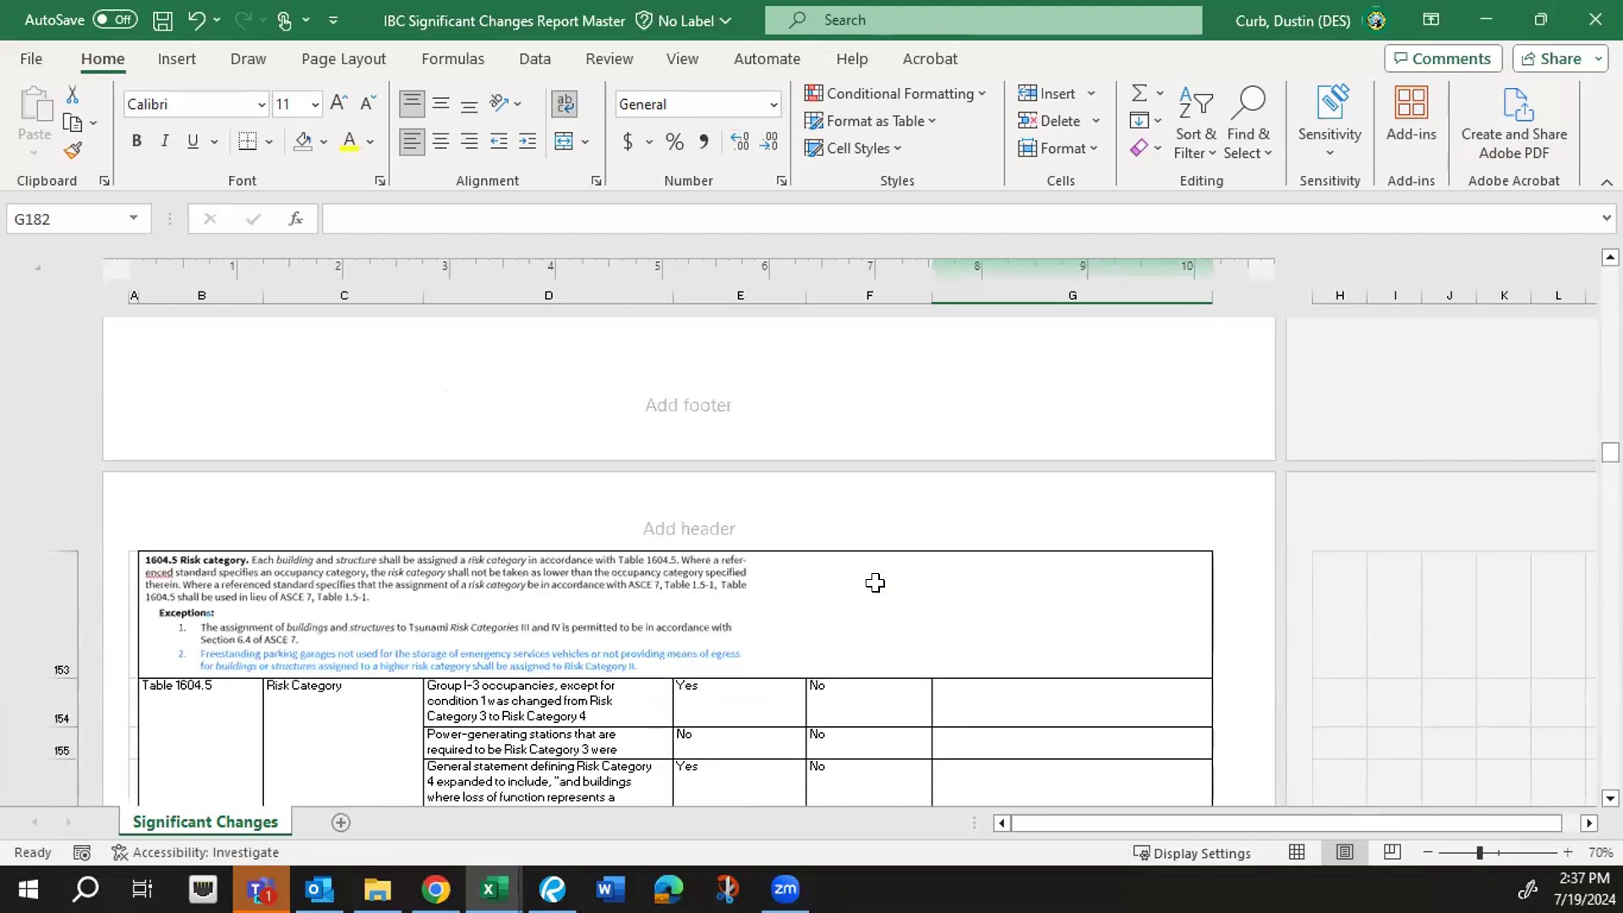
{"action": "scroll", "coordinate": [874, 582], "scroll_direction": "up", "scroll_amount": 5}
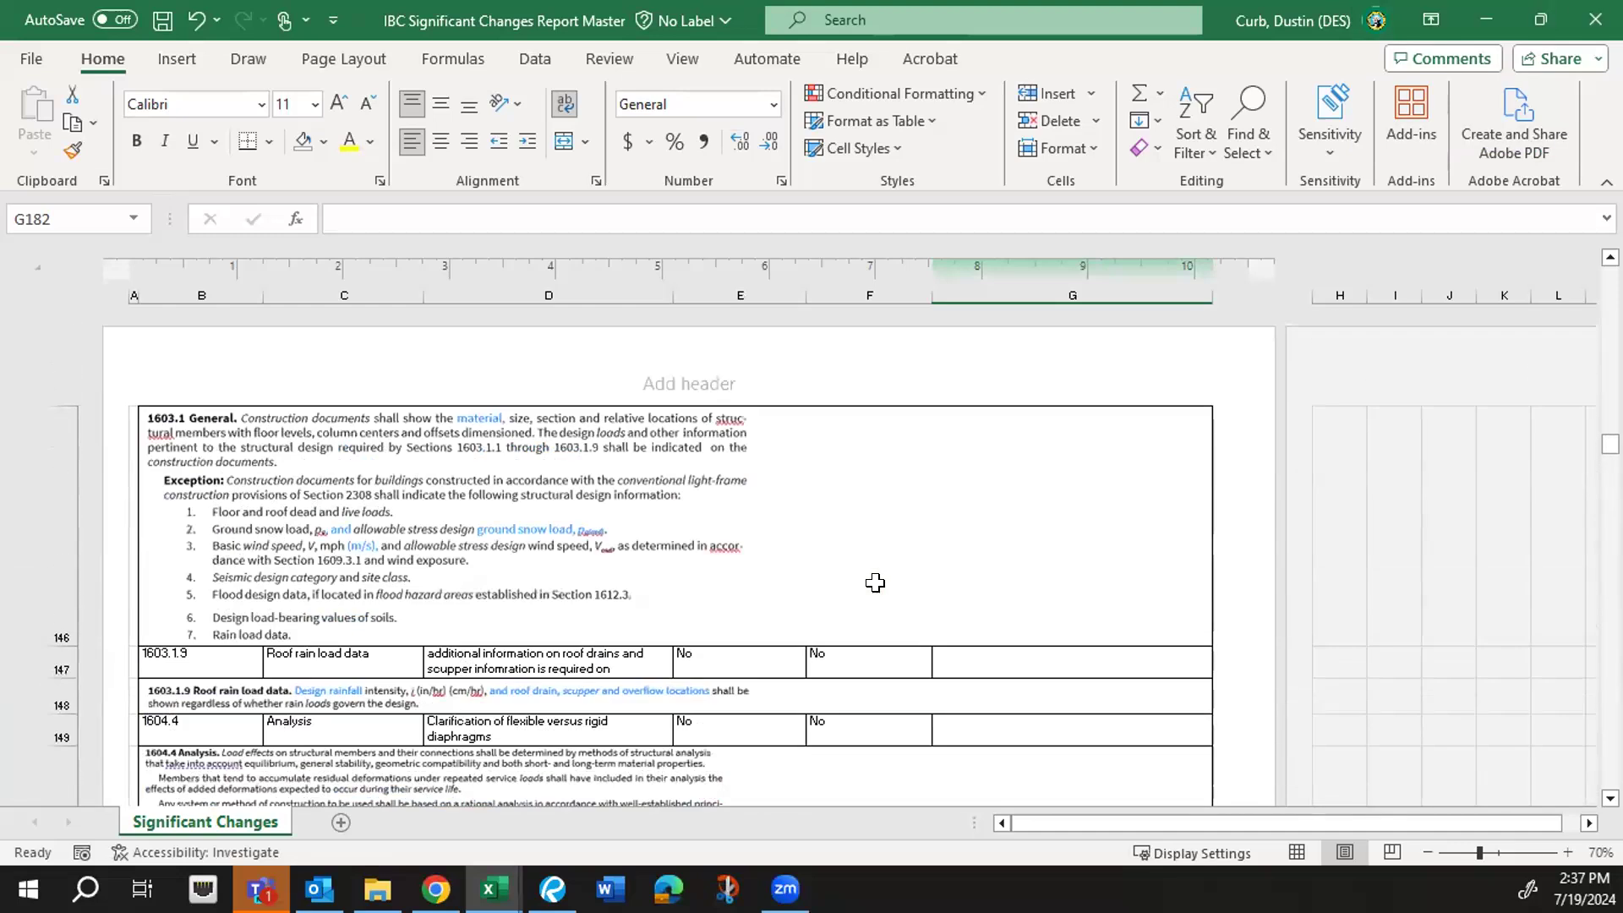
{"action": "scroll", "coordinate": [875, 583], "scroll_direction": "up", "scroll_amount": 10}
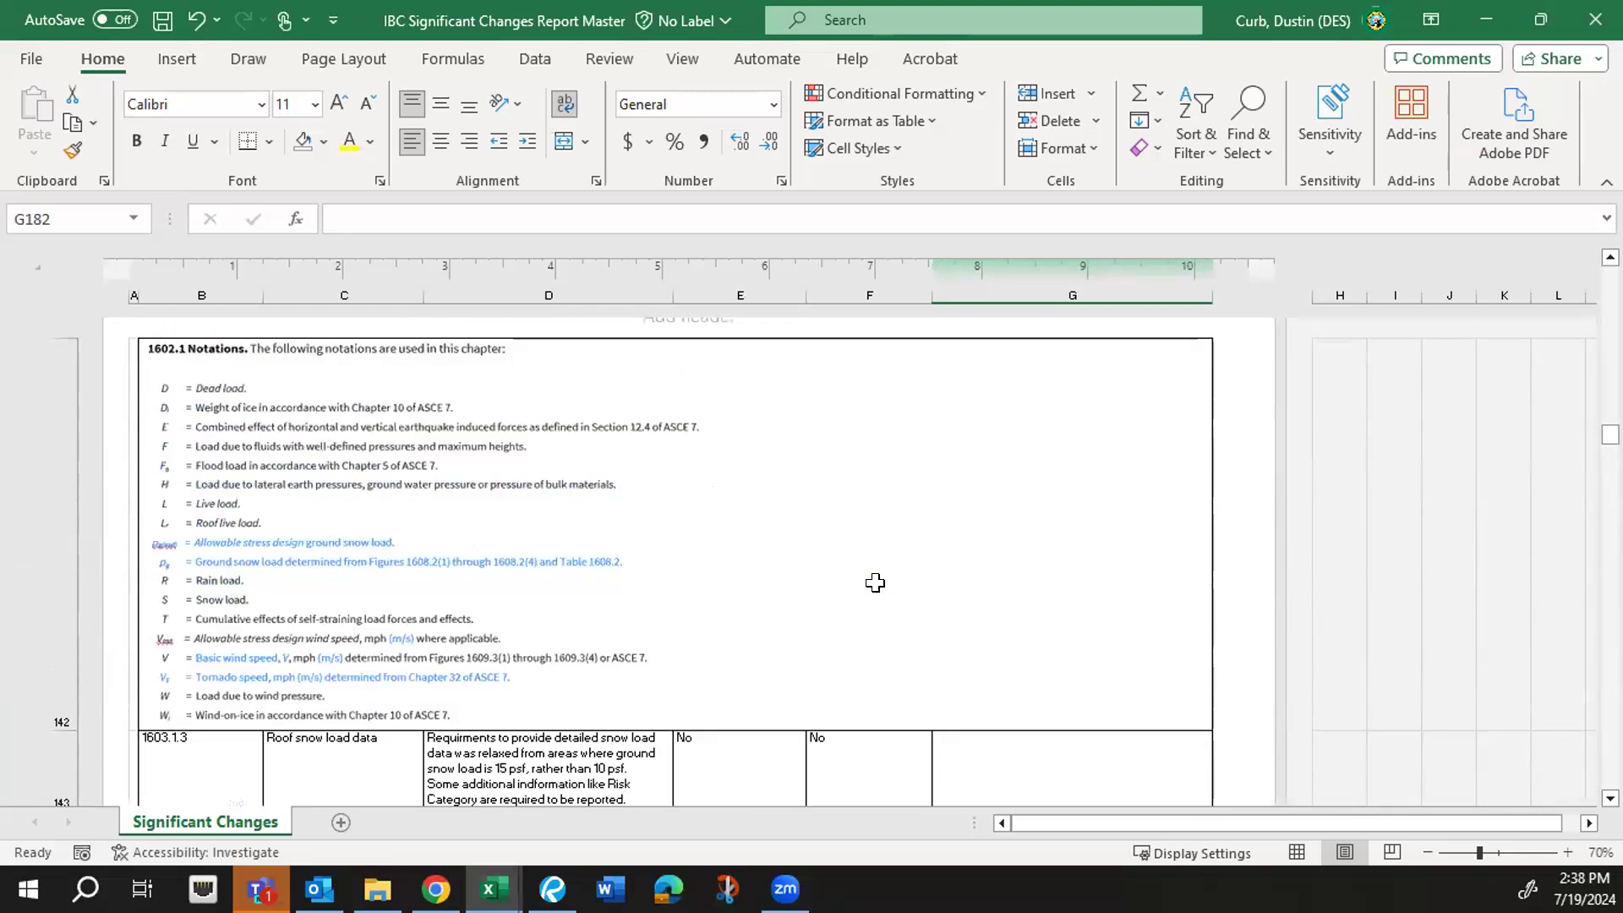
{"action": "scroll", "coordinate": [875, 583], "scroll_direction": "up", "scroll_amount": 1}
{"action": "scroll", "coordinate": [875, 583], "scroll_direction": "down", "scroll_amount": 4}
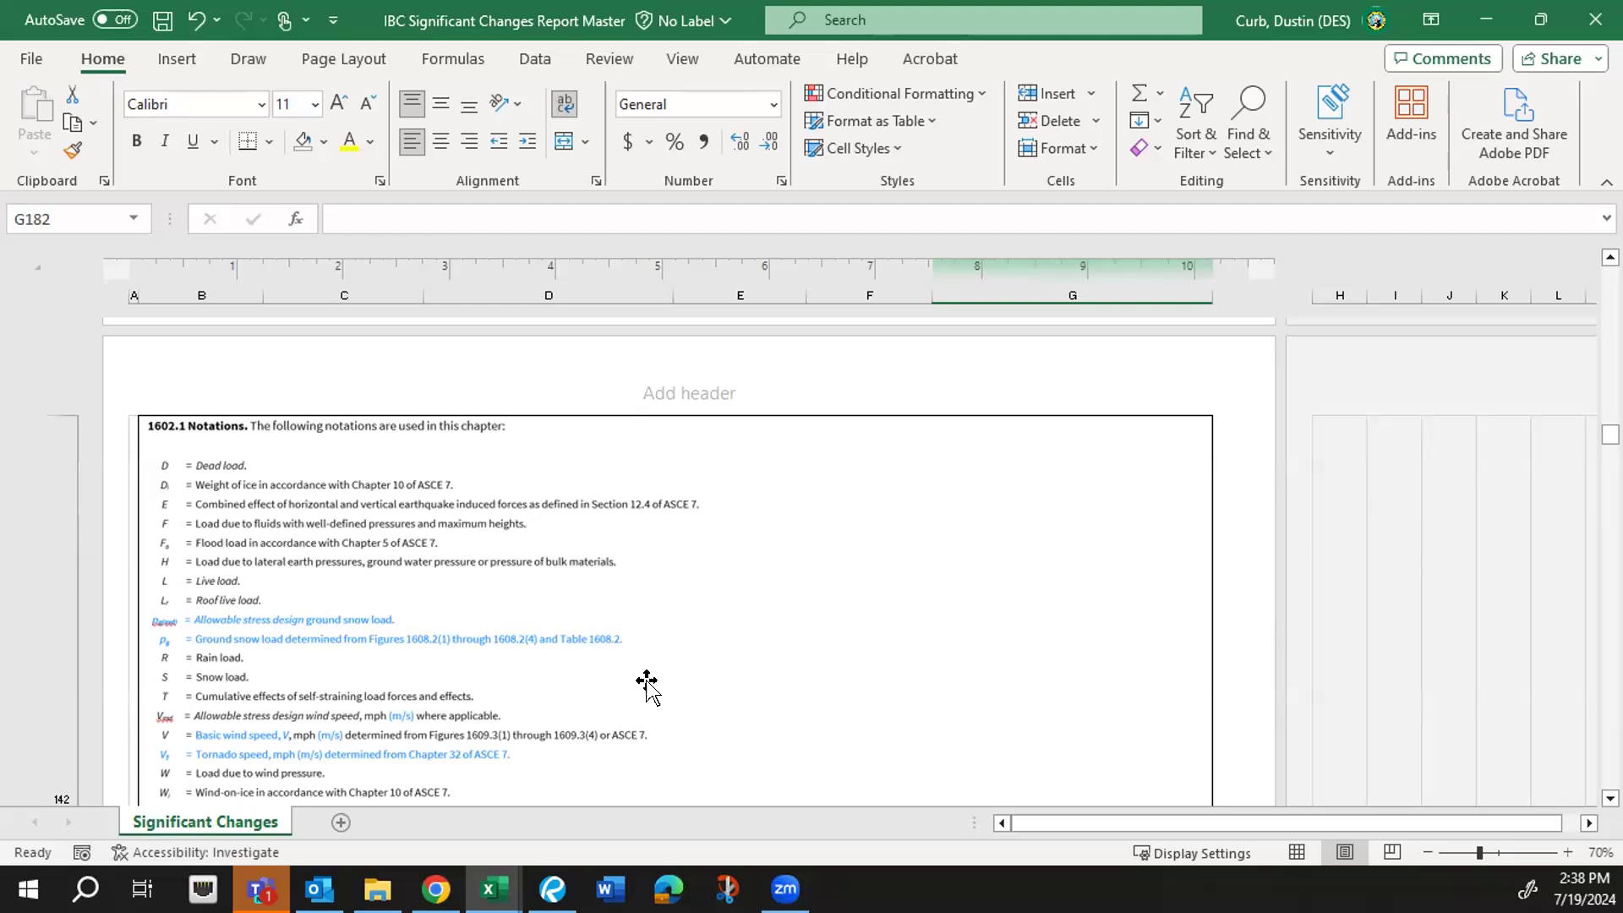
{"action": "scroll", "coordinate": [646, 686], "scroll_direction": "down", "scroll_amount": 1}
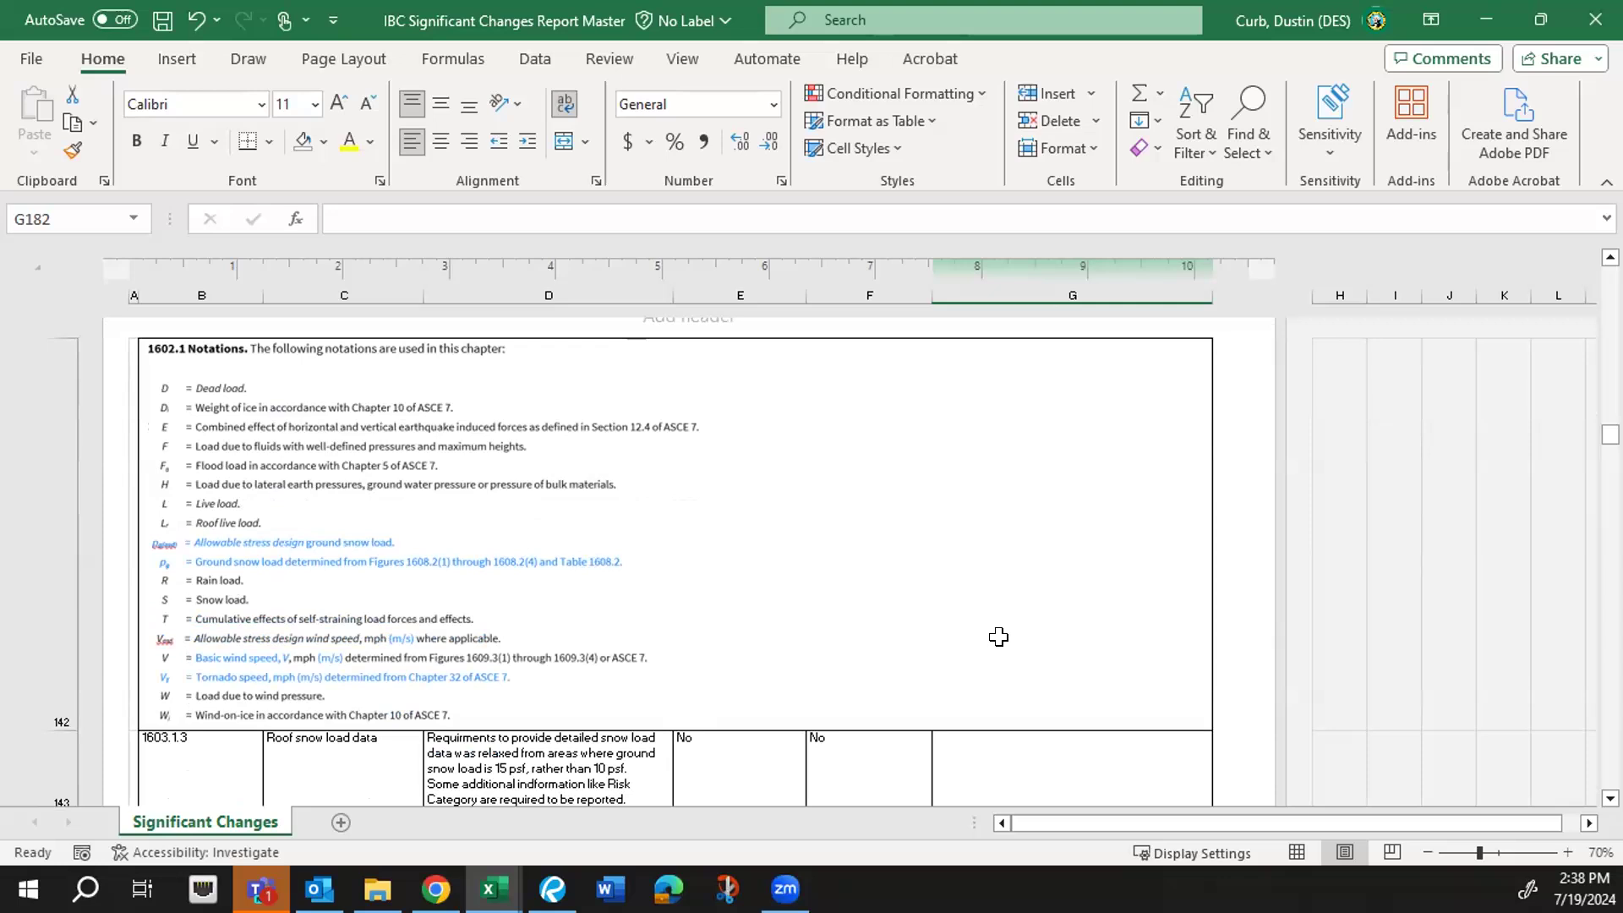
- Clear the yellow fill from cell F141 in the 1602.1 Notations row and enter "No" there
{"action": "scroll", "coordinate": [998, 636], "scroll_direction": "up", "scroll_amount": 5}
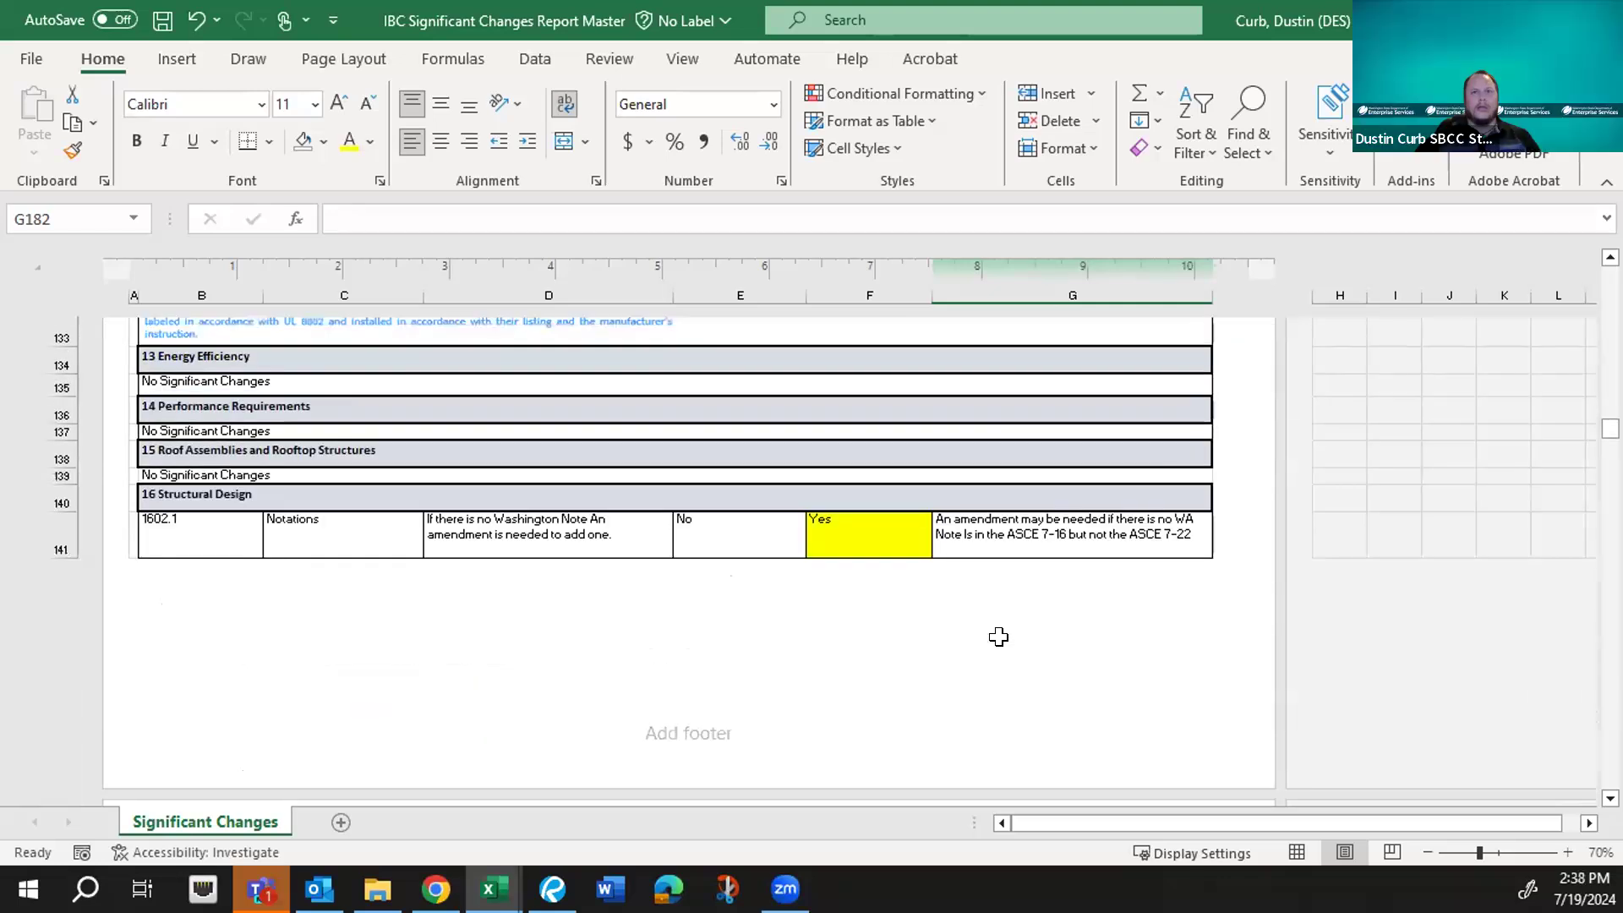
{"action": "left_click", "coordinate": [854, 530]}
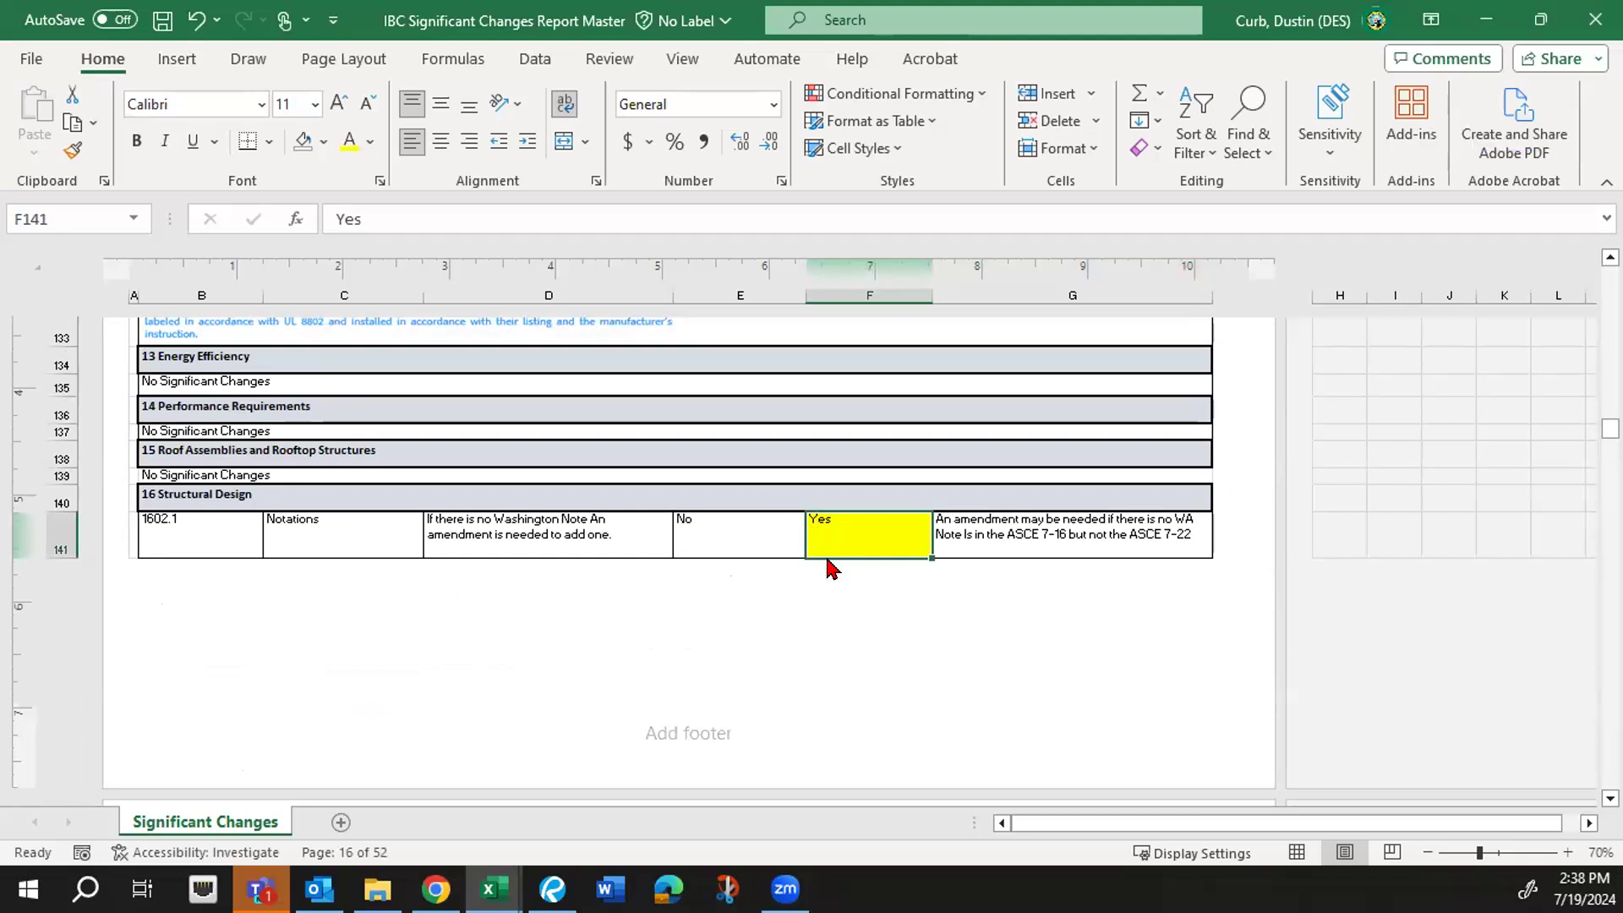
{"action": "left_click", "coordinate": [302, 140]}
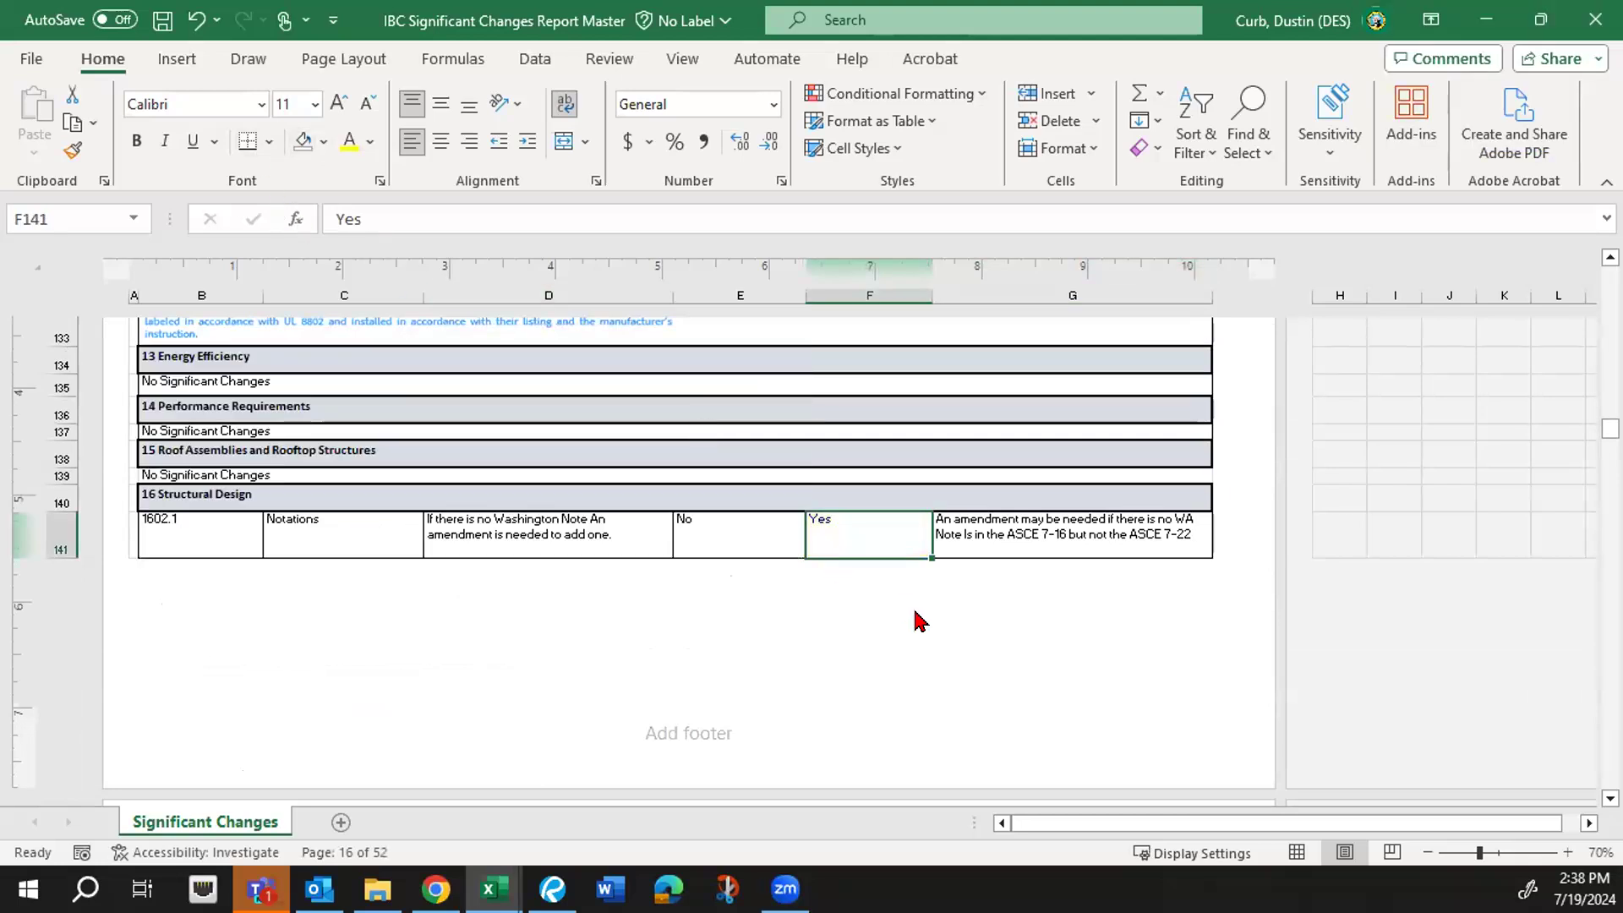
{"action": "type", "text": "No"}
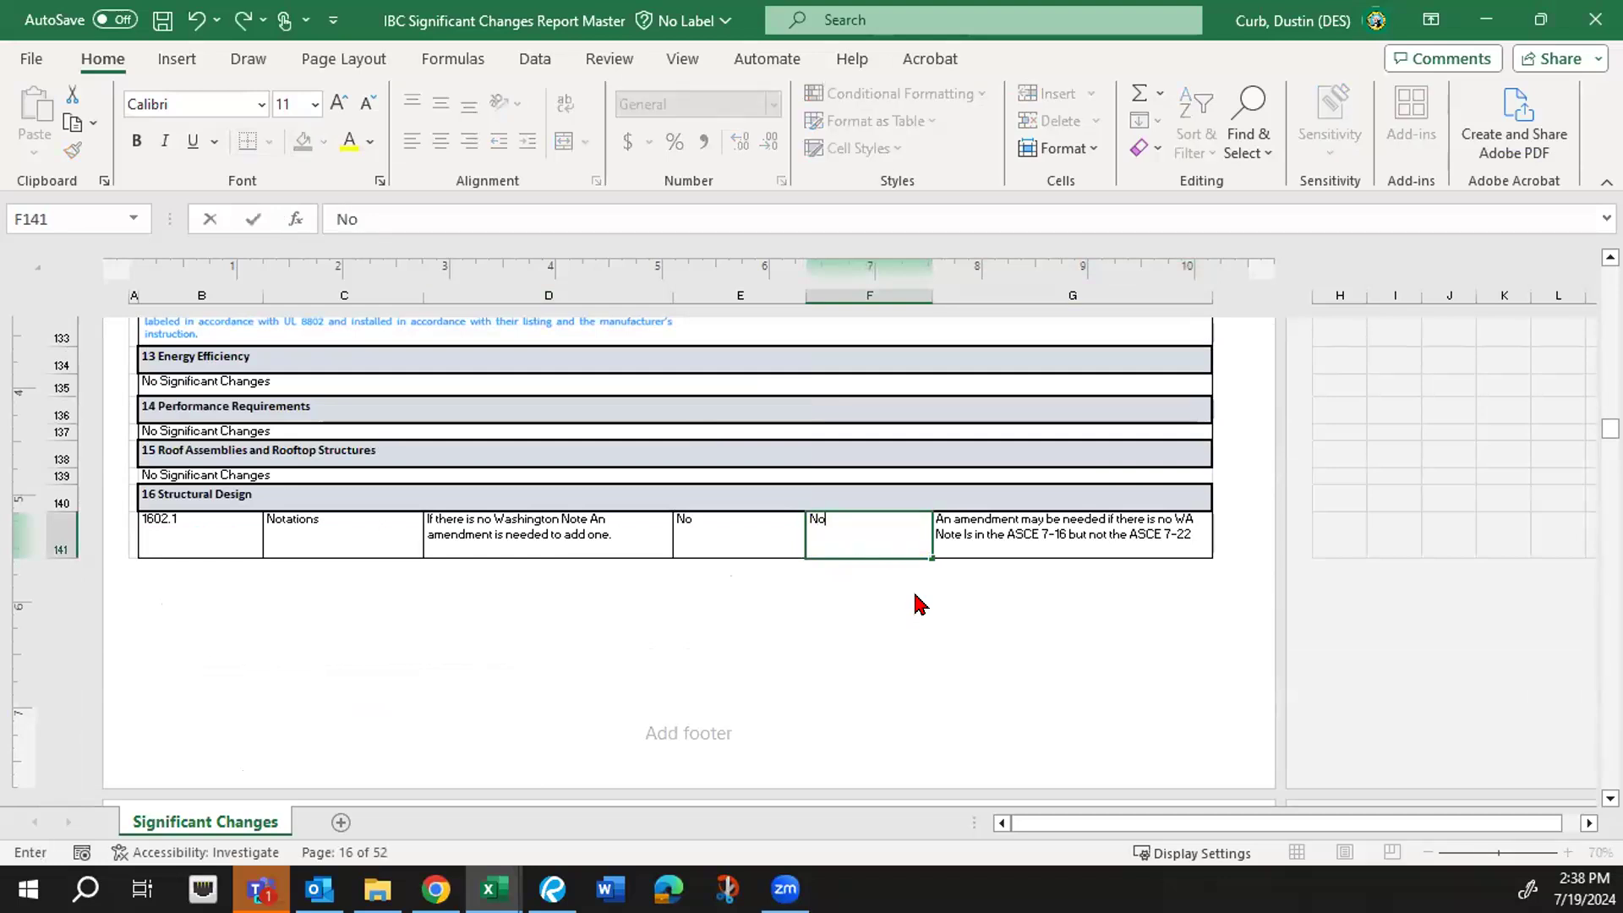
- Go back through the Chapter 16 entries to the end of the 1615 tsunami load amendments
{"action": "scroll", "coordinate": [917, 600], "scroll_direction": "down", "scroll_amount": 5}
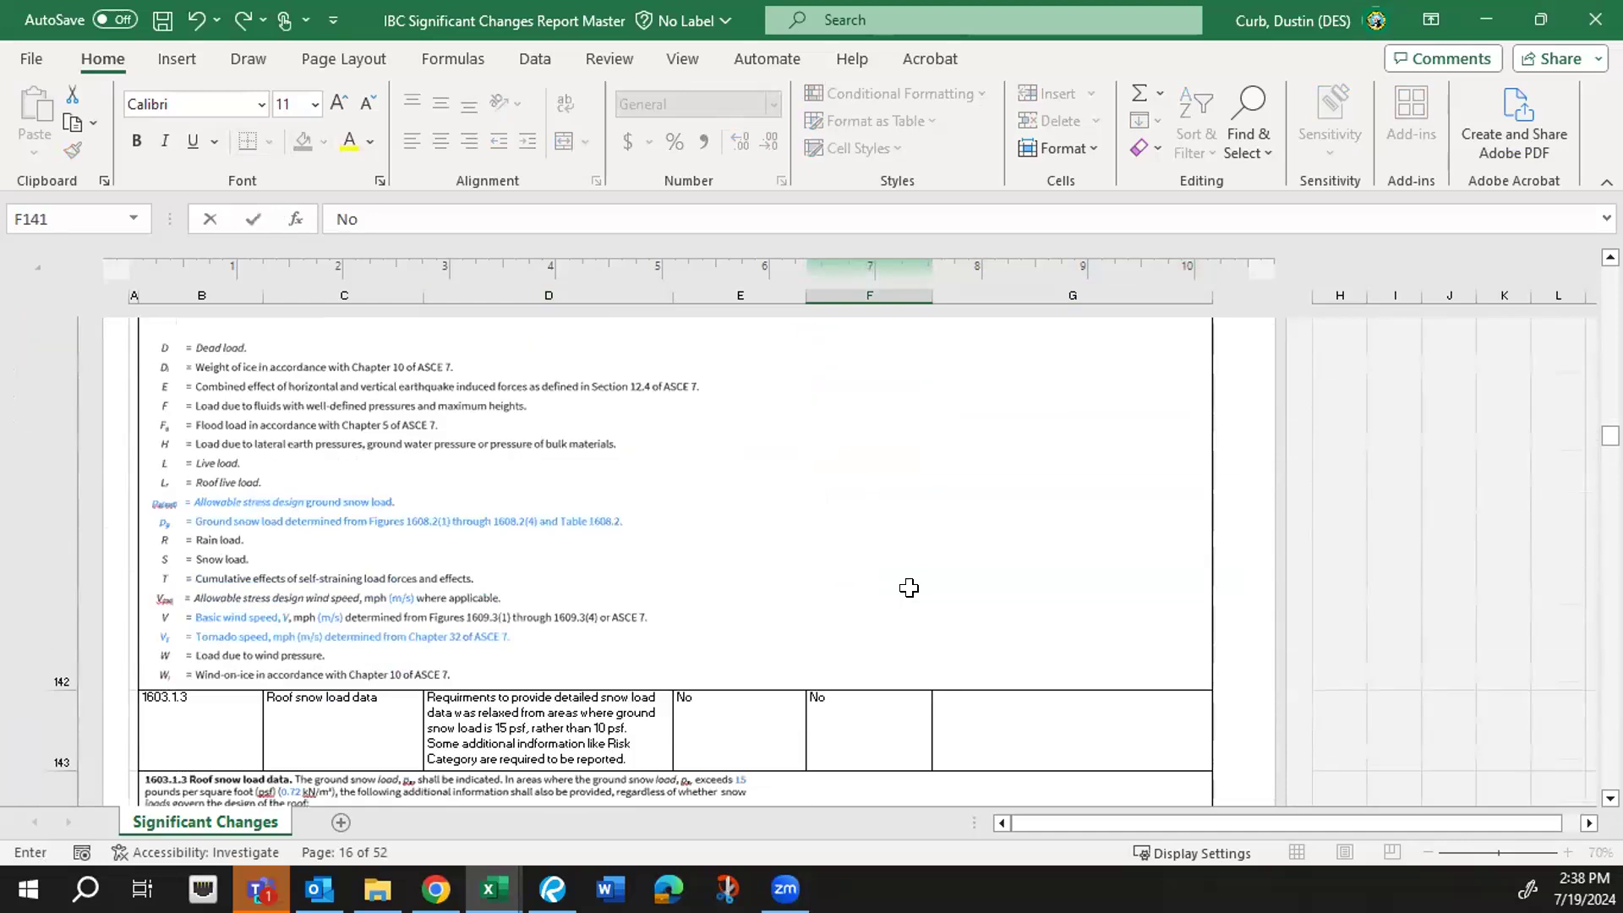
{"action": "scroll", "coordinate": [908, 588], "scroll_direction": "down", "scroll_amount": 6}
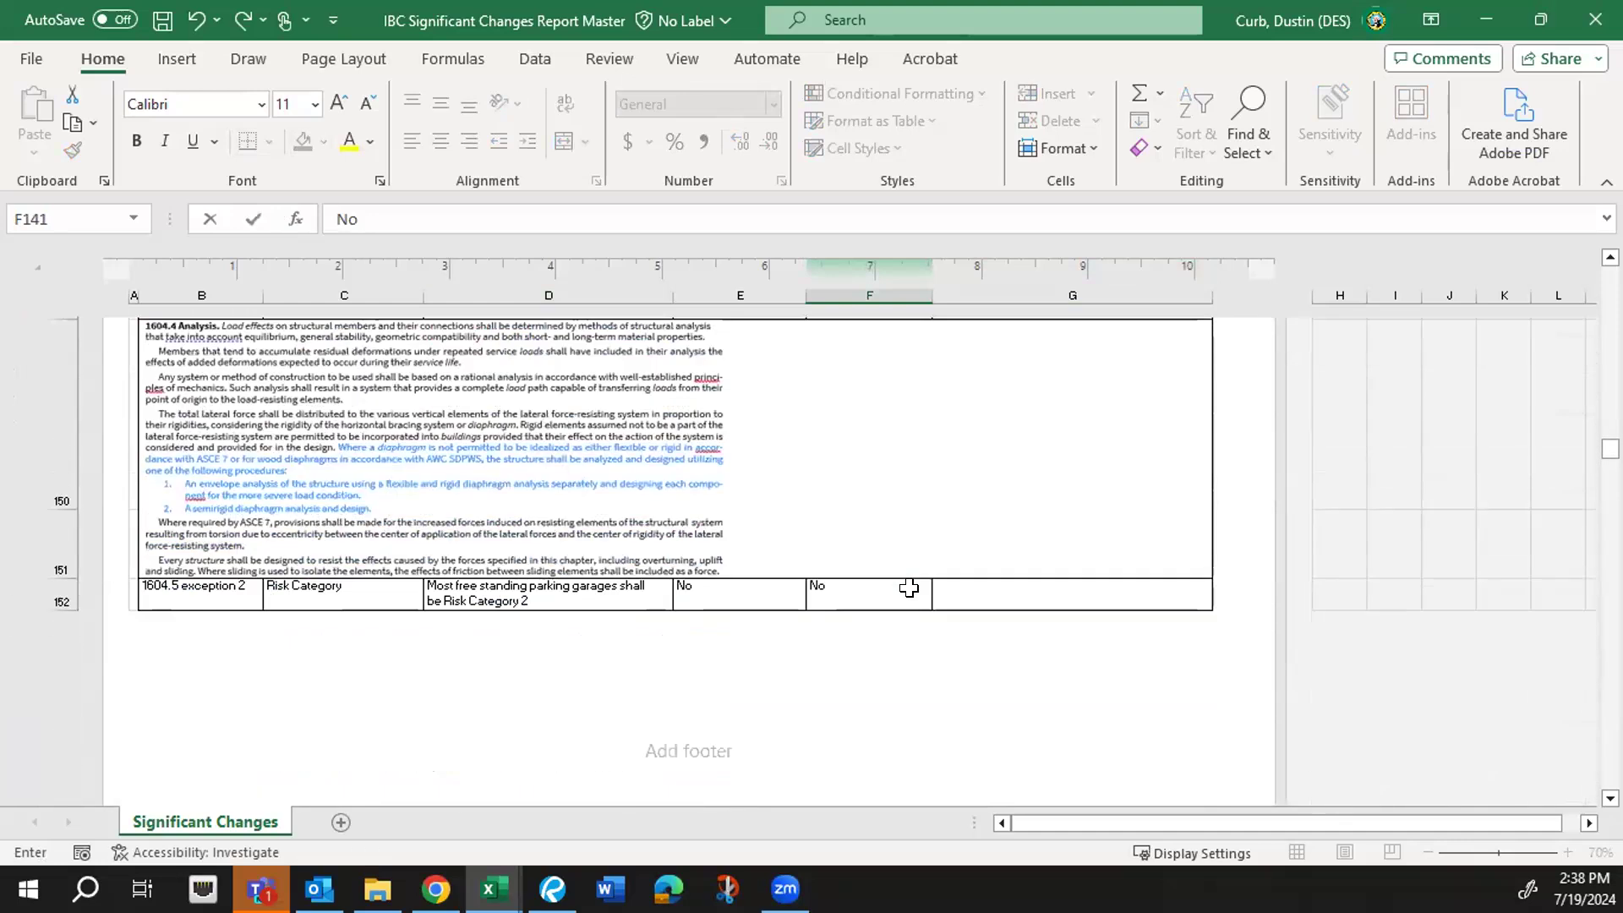
{"action": "scroll", "coordinate": [908, 588], "scroll_direction": "down", "scroll_amount": 8}
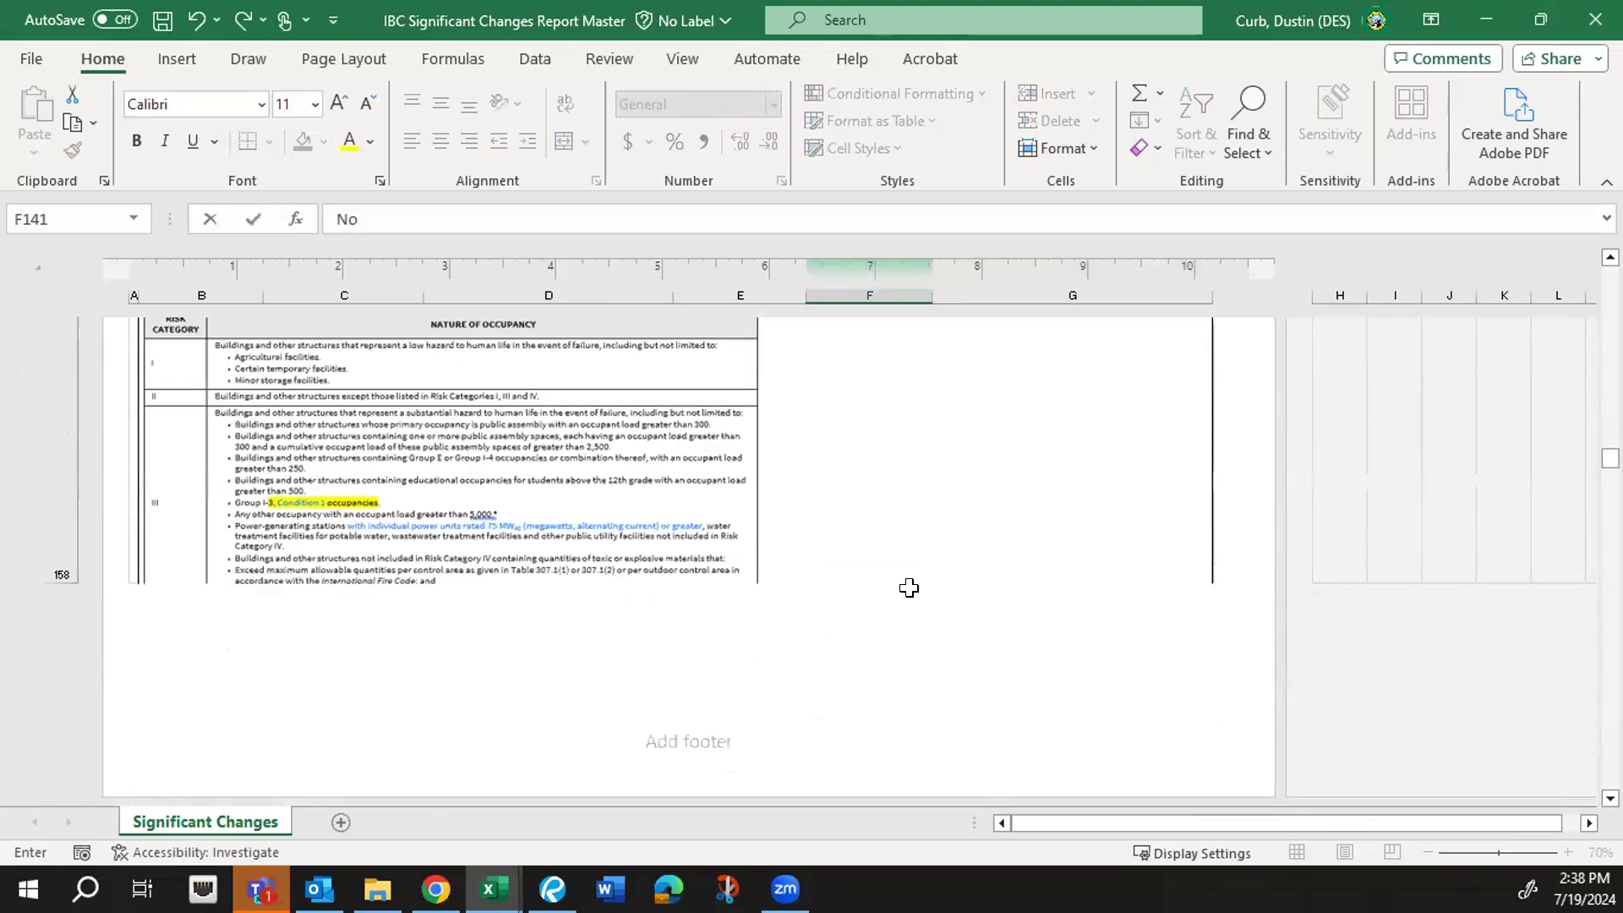
{"action": "scroll", "coordinate": [908, 587], "scroll_direction": "down", "scroll_amount": 8}
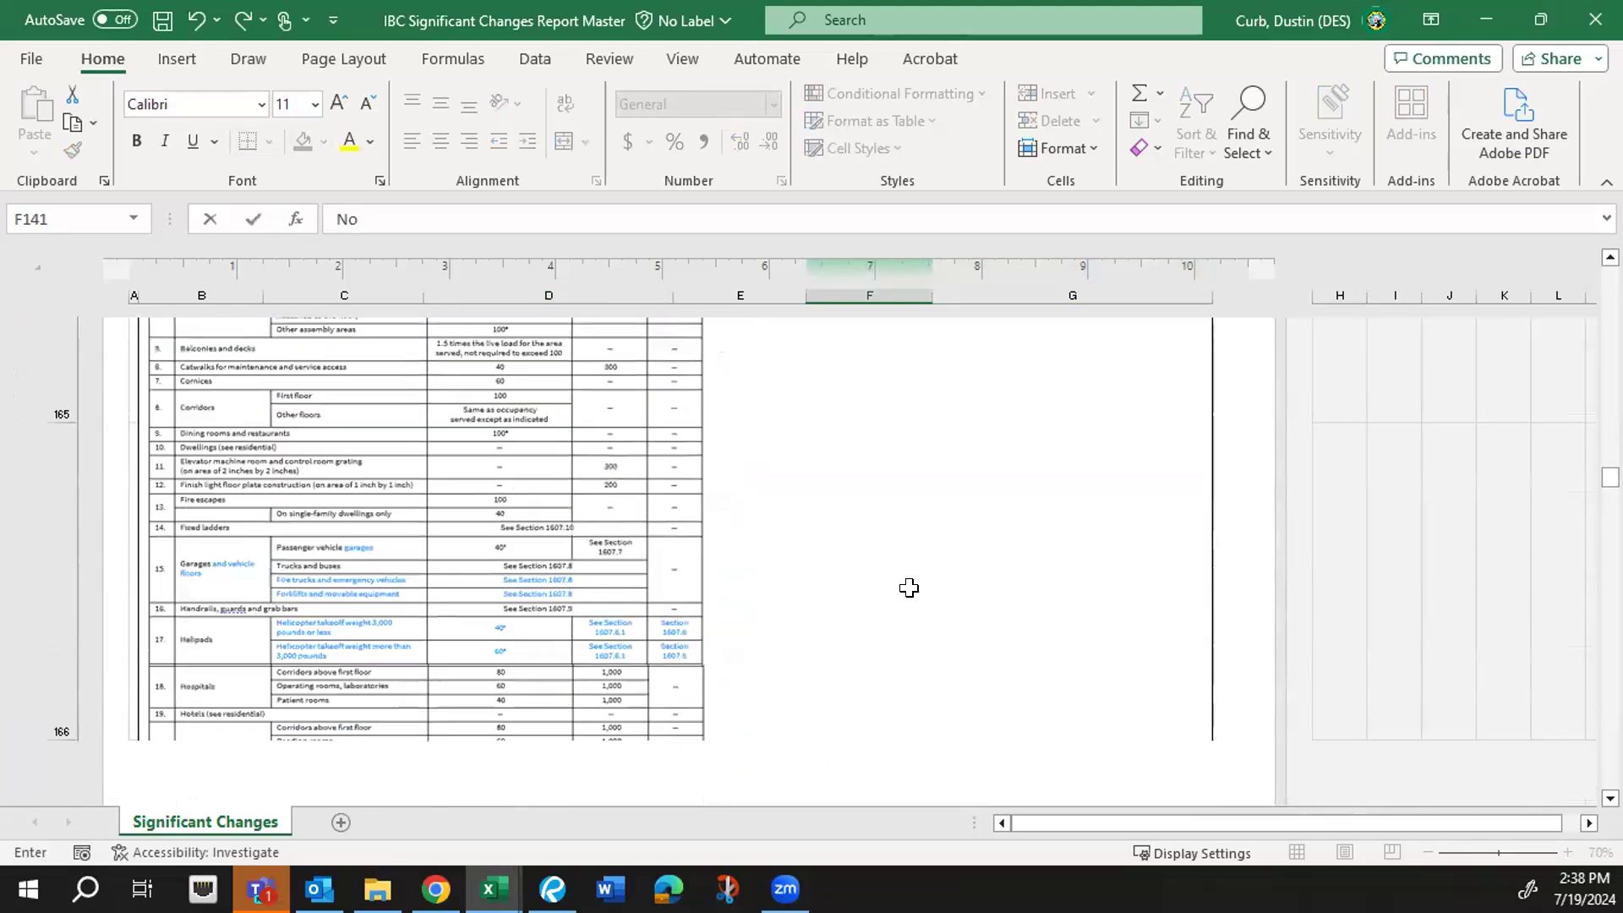
{"action": "scroll", "coordinate": [908, 587], "scroll_direction": "down", "scroll_amount": 8}
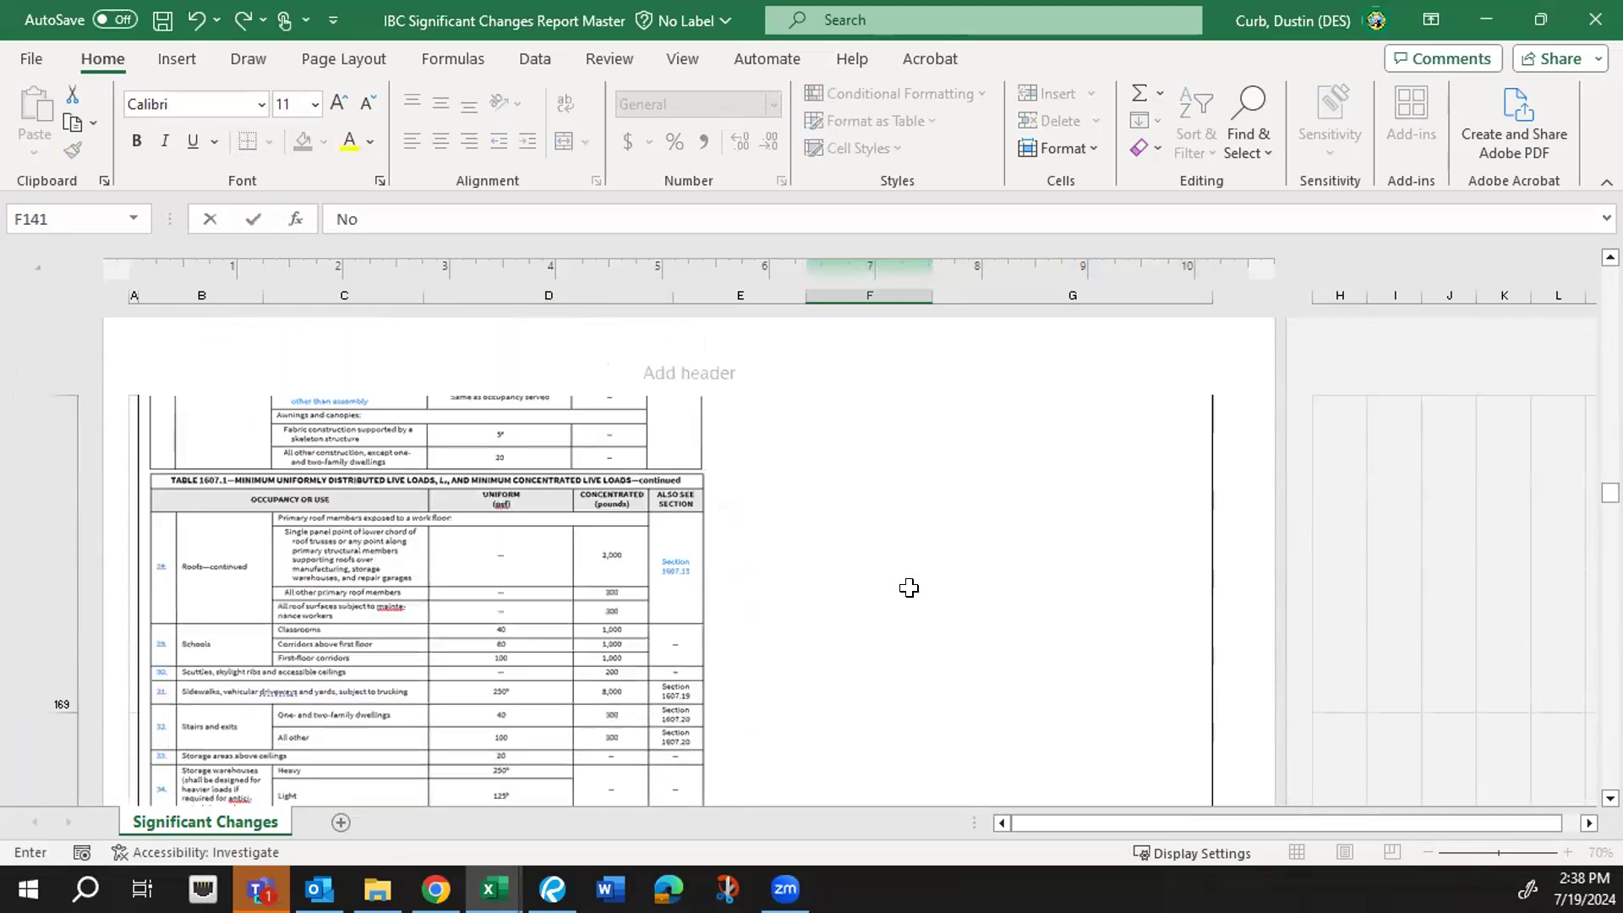
{"action": "scroll", "coordinate": [908, 587], "scroll_direction": "down", "scroll_amount": 8}
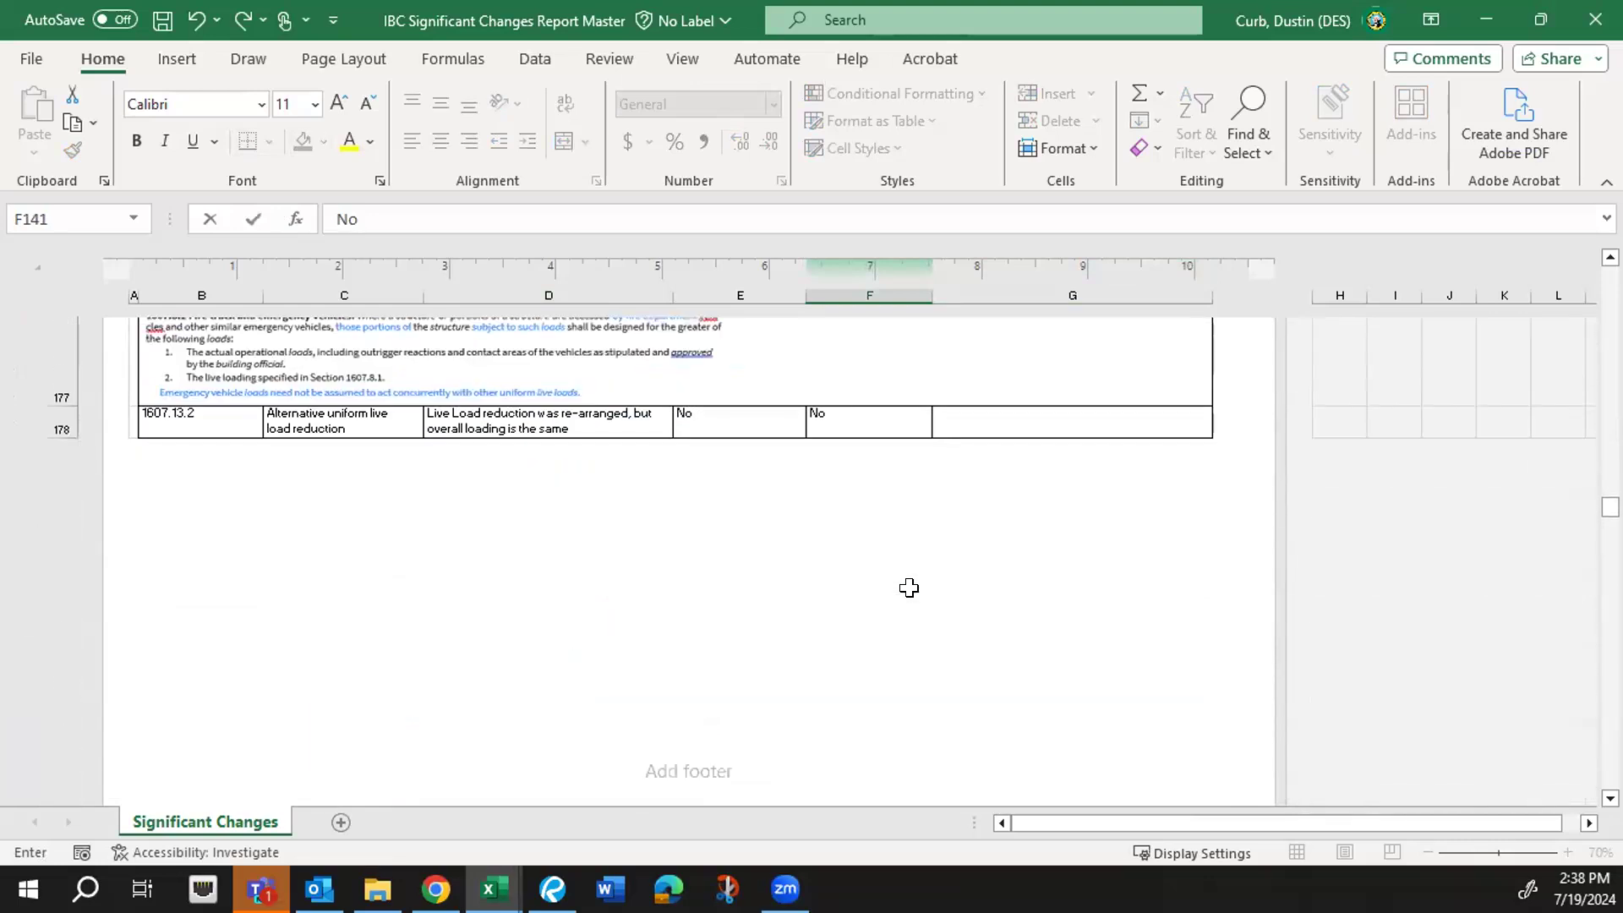
{"action": "scroll", "coordinate": [909, 588], "scroll_direction": "down", "scroll_amount": 8}
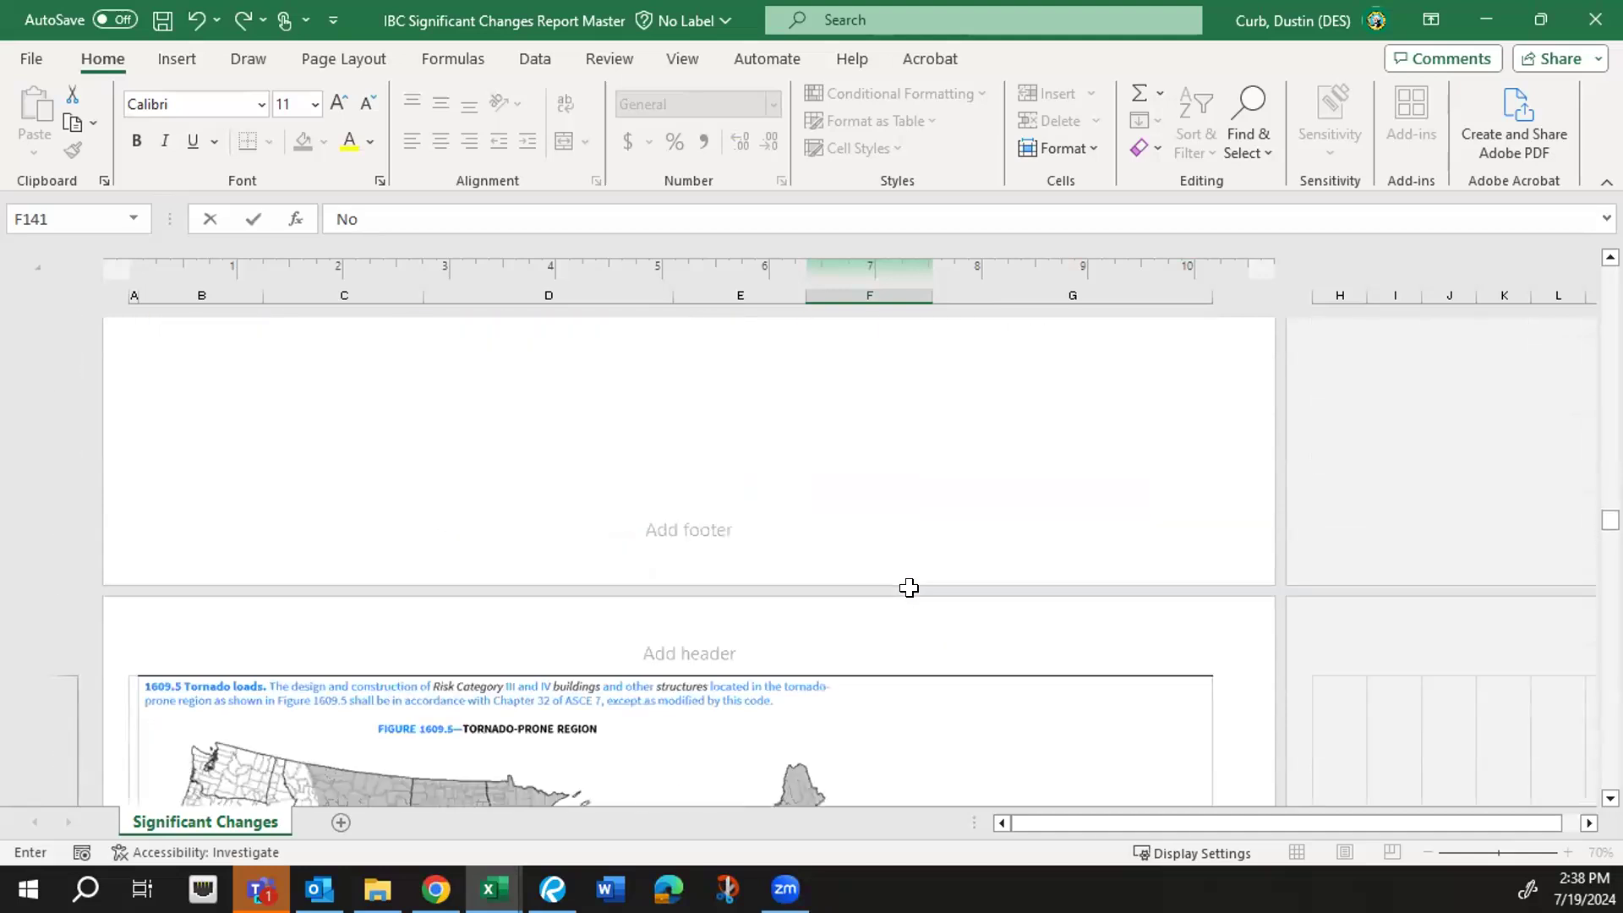
{"action": "scroll", "coordinate": [909, 588], "scroll_direction": "down", "scroll_amount": 8}
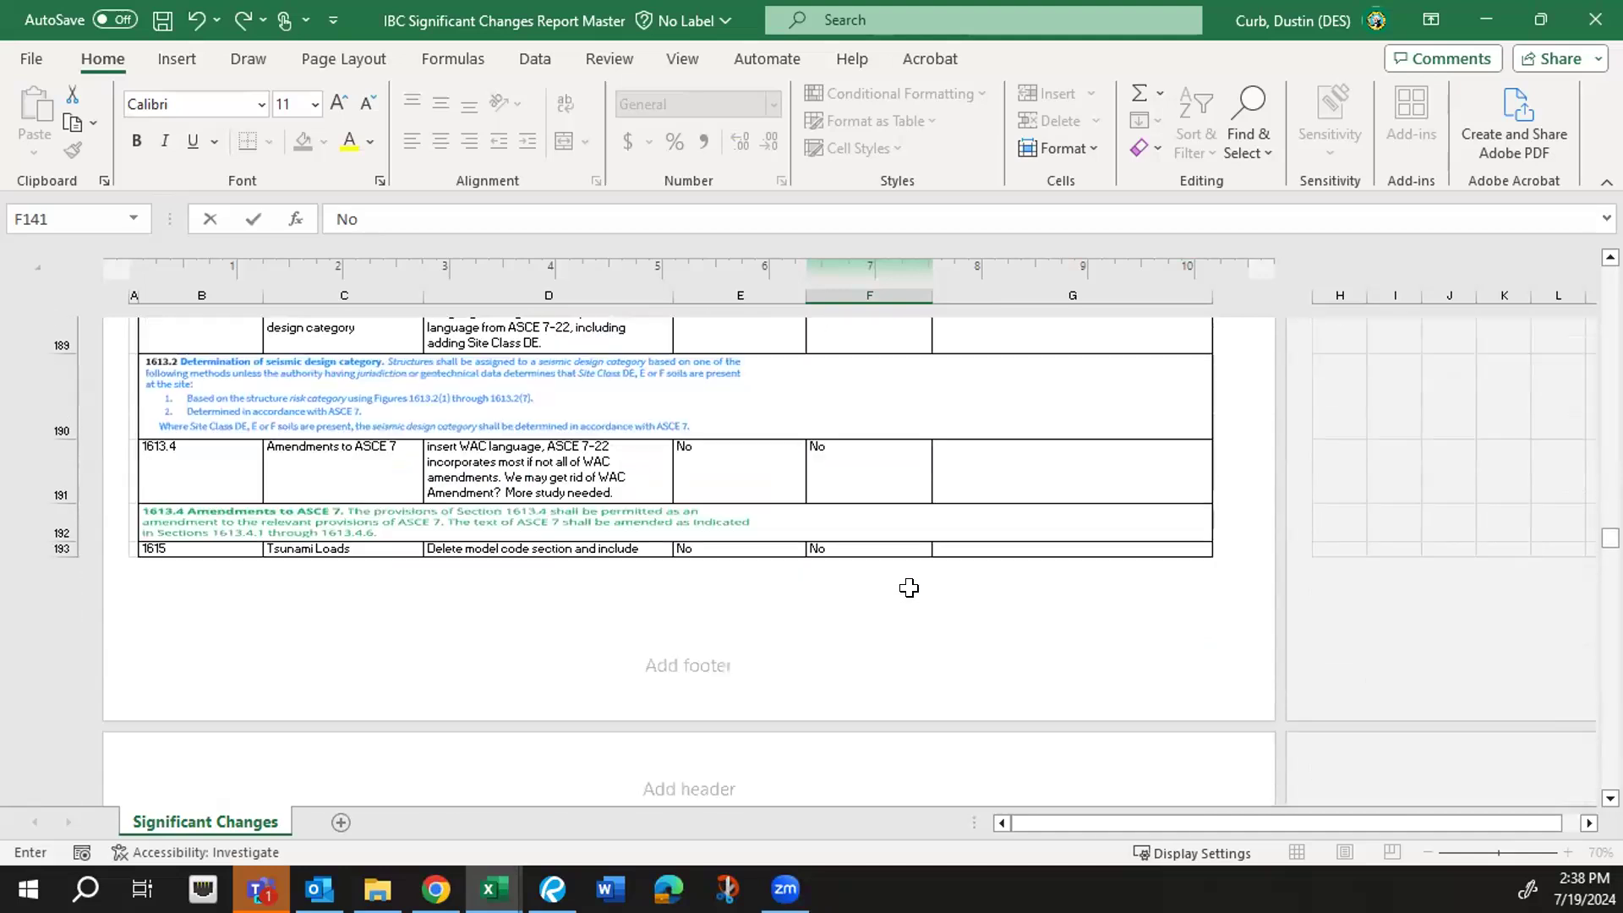
{"action": "scroll", "coordinate": [909, 587], "scroll_direction": "down", "scroll_amount": 8}
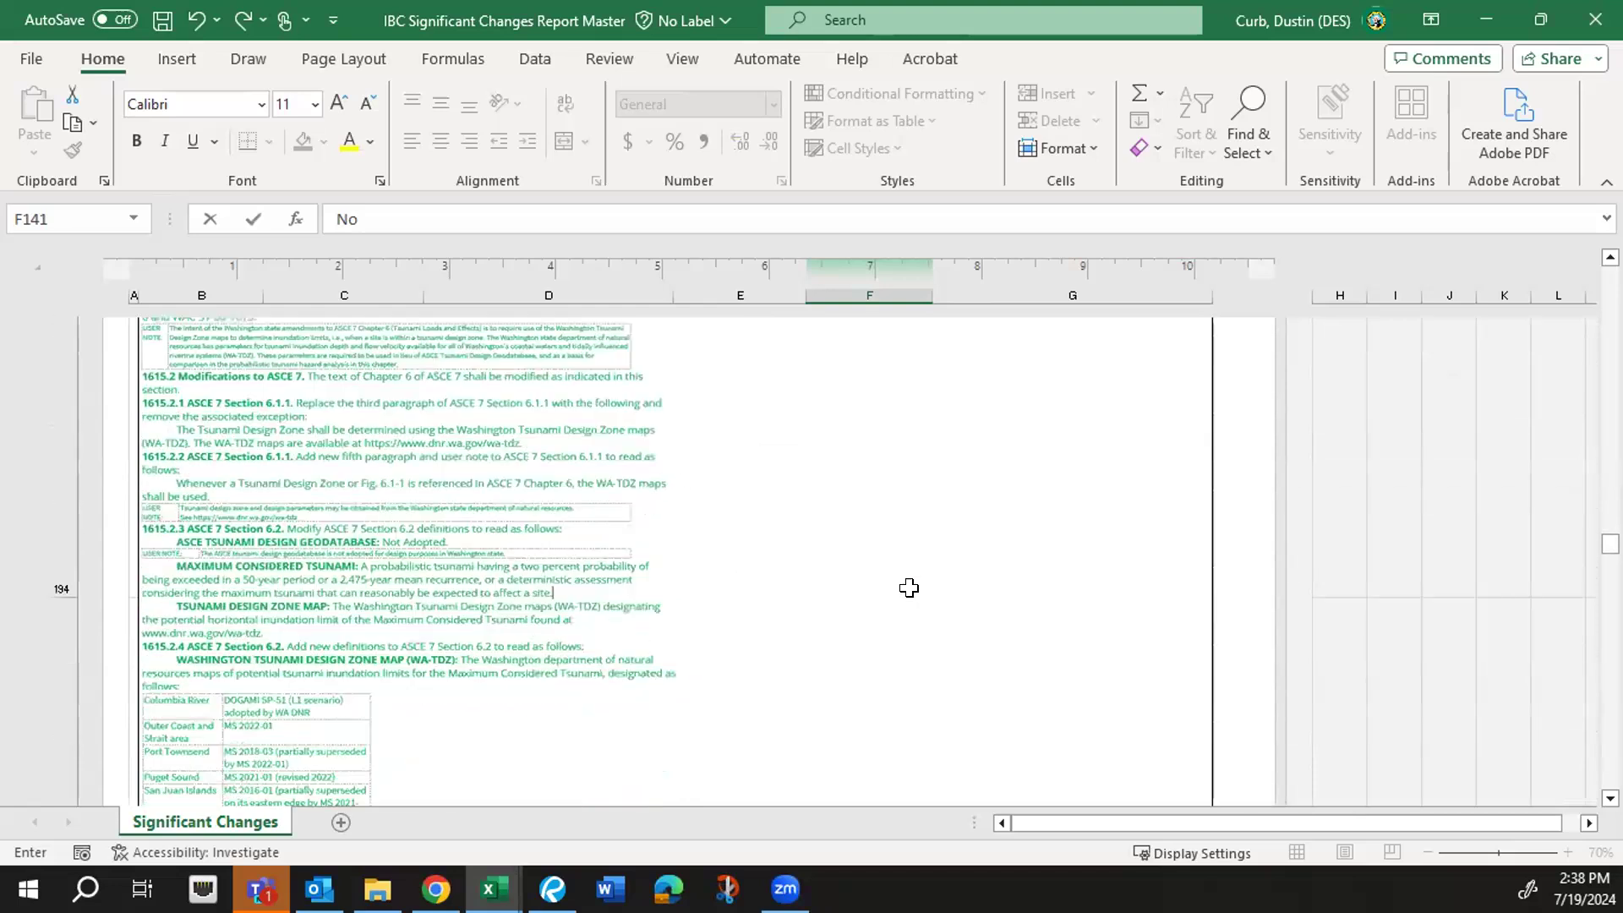
{"action": "scroll", "coordinate": [908, 587], "scroll_direction": "down", "scroll_amount": 8}
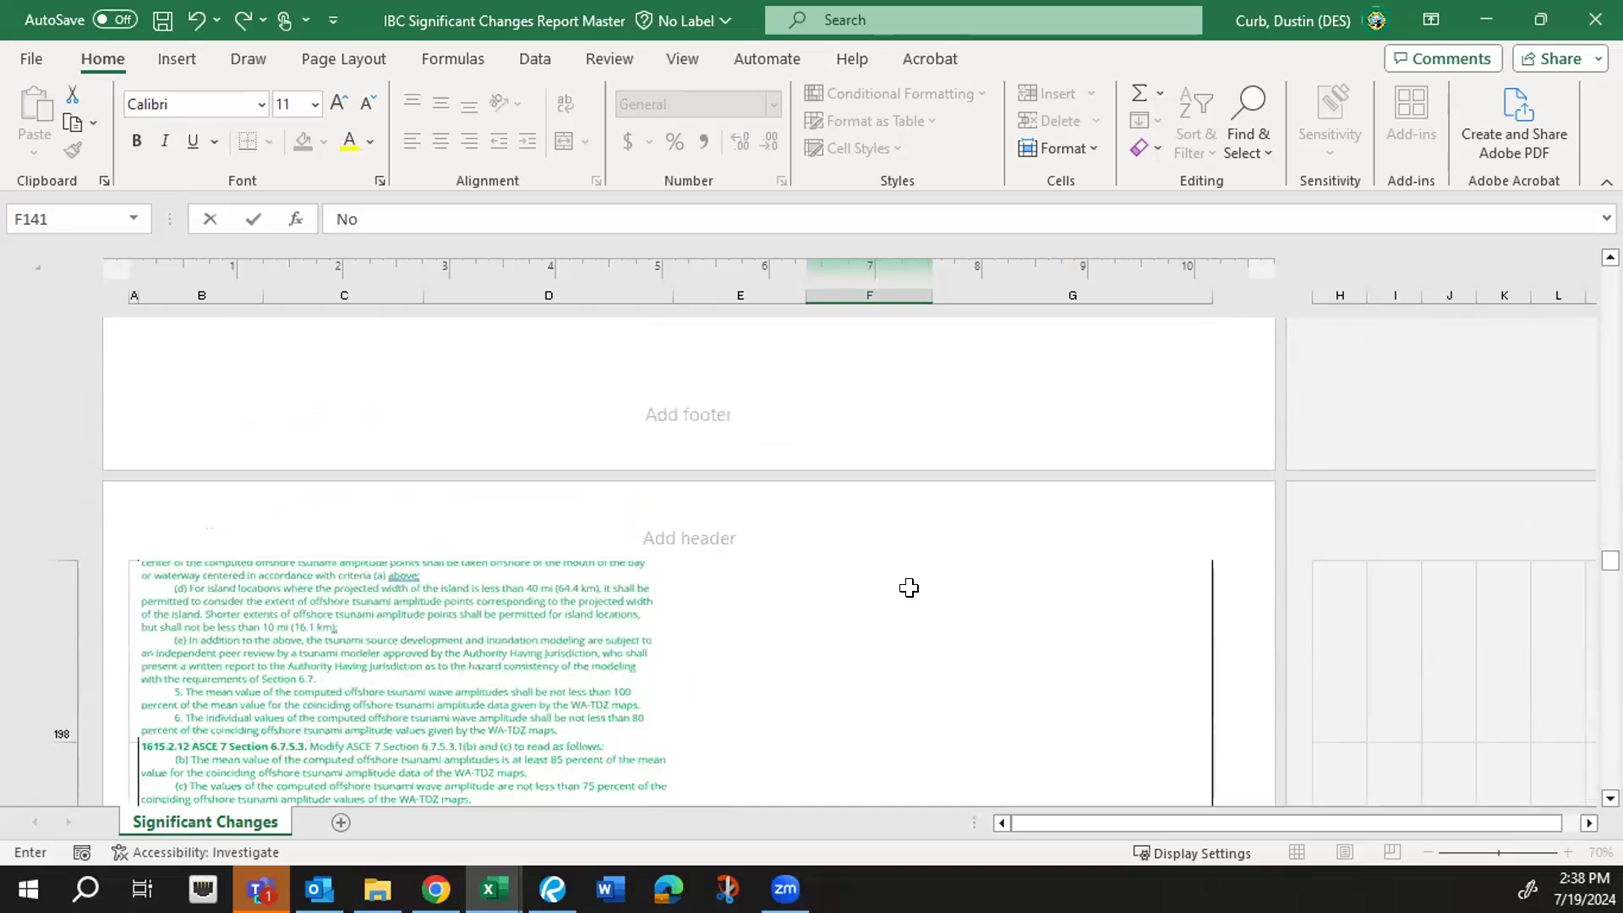
- Clear all borders from cell A206, beside section 1803.5.1, and apply only a right border to it
{"action": "scroll", "coordinate": [909, 587], "scroll_direction": "down", "scroll_amount": 2}
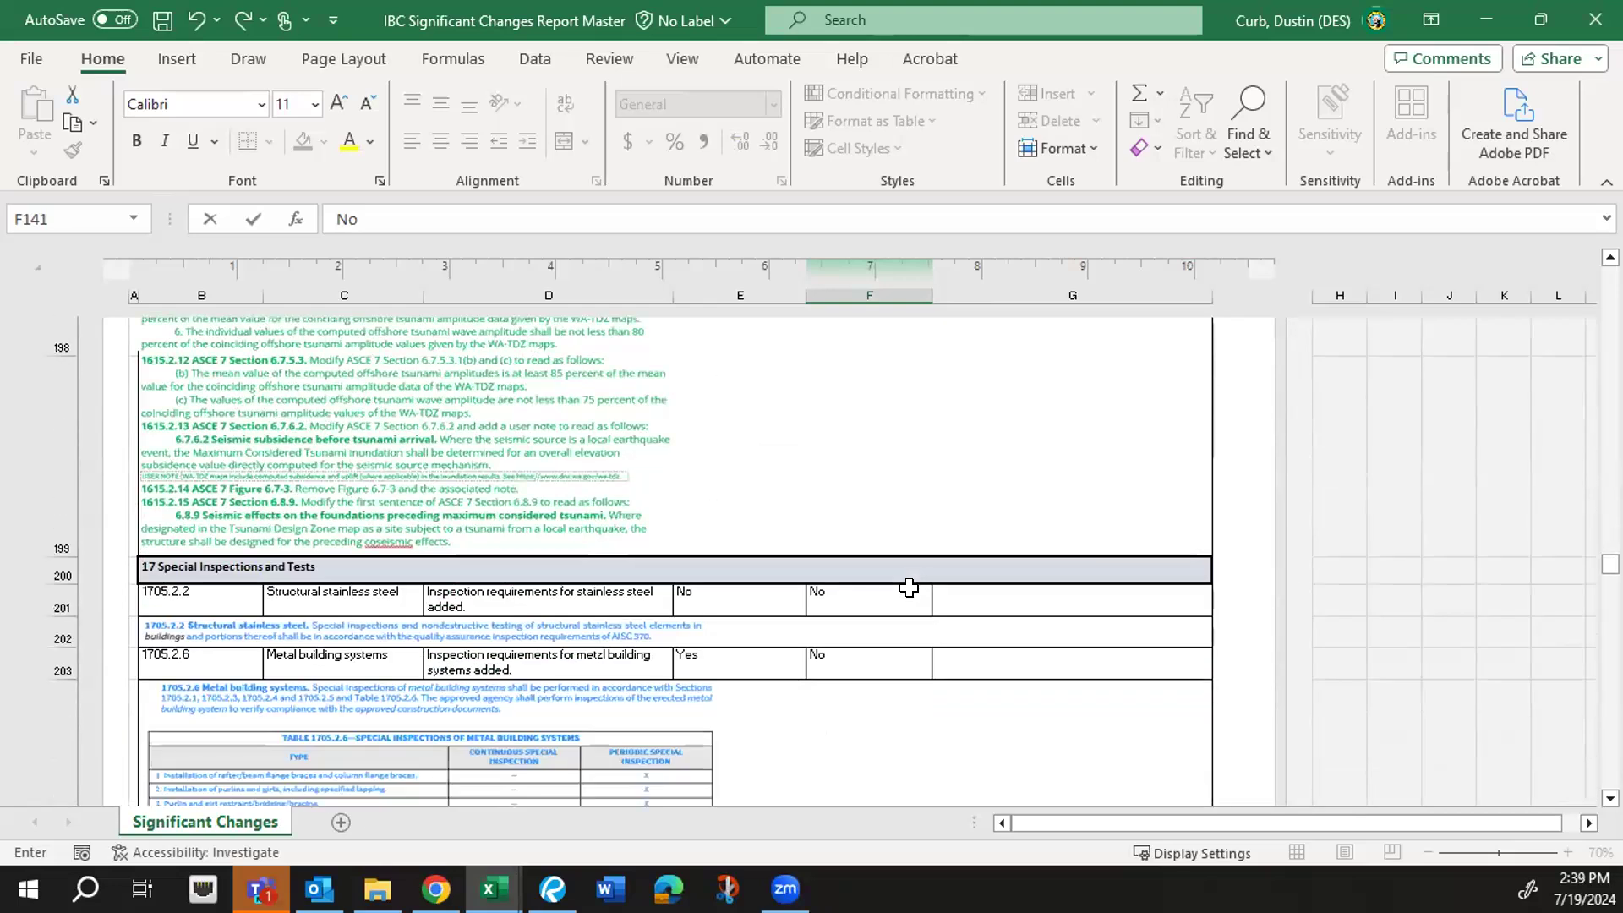
{"action": "scroll", "coordinate": [909, 588], "scroll_direction": "up", "scroll_amount": 4}
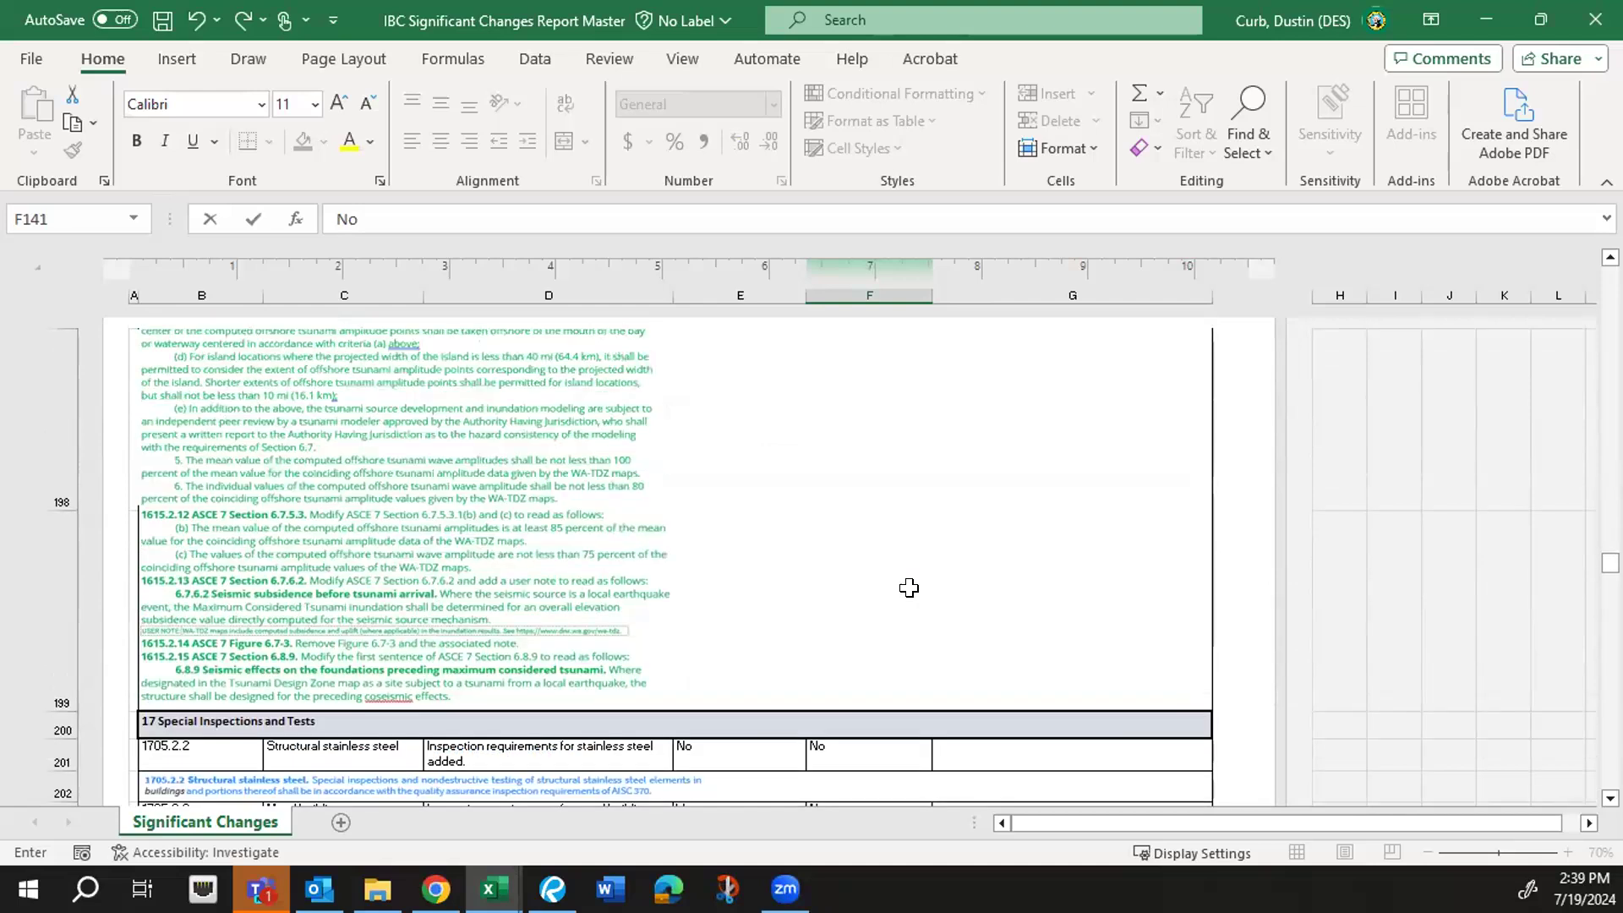
{"action": "scroll", "coordinate": [908, 587], "scroll_direction": "down", "scroll_amount": 6}
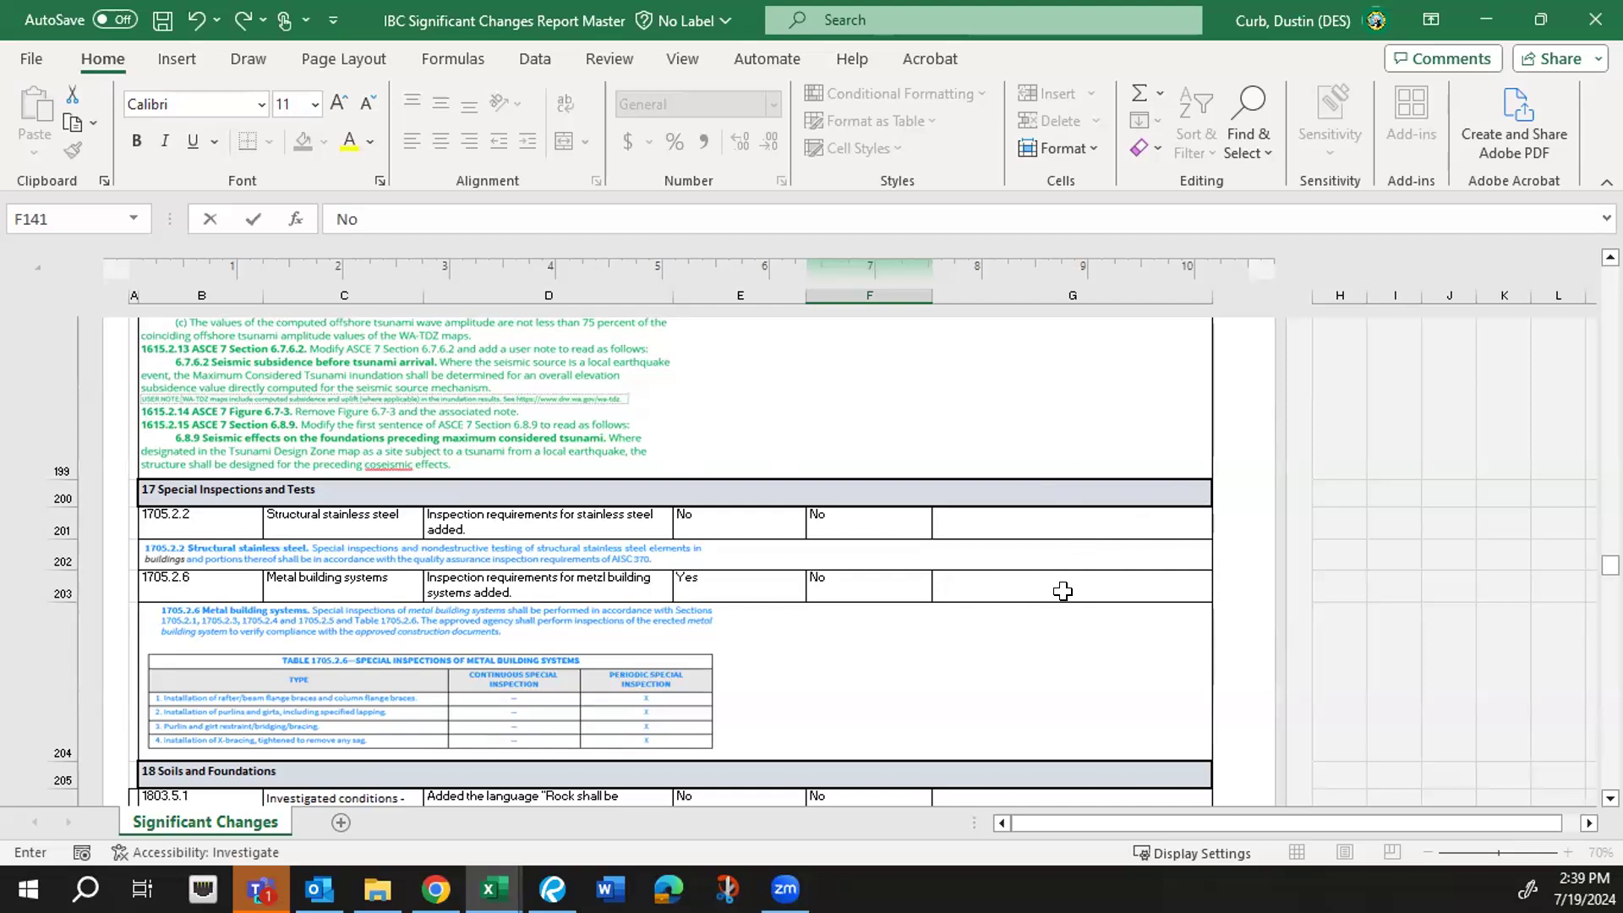
{"action": "scroll", "coordinate": [1062, 591], "scroll_direction": "down", "scroll_amount": 1}
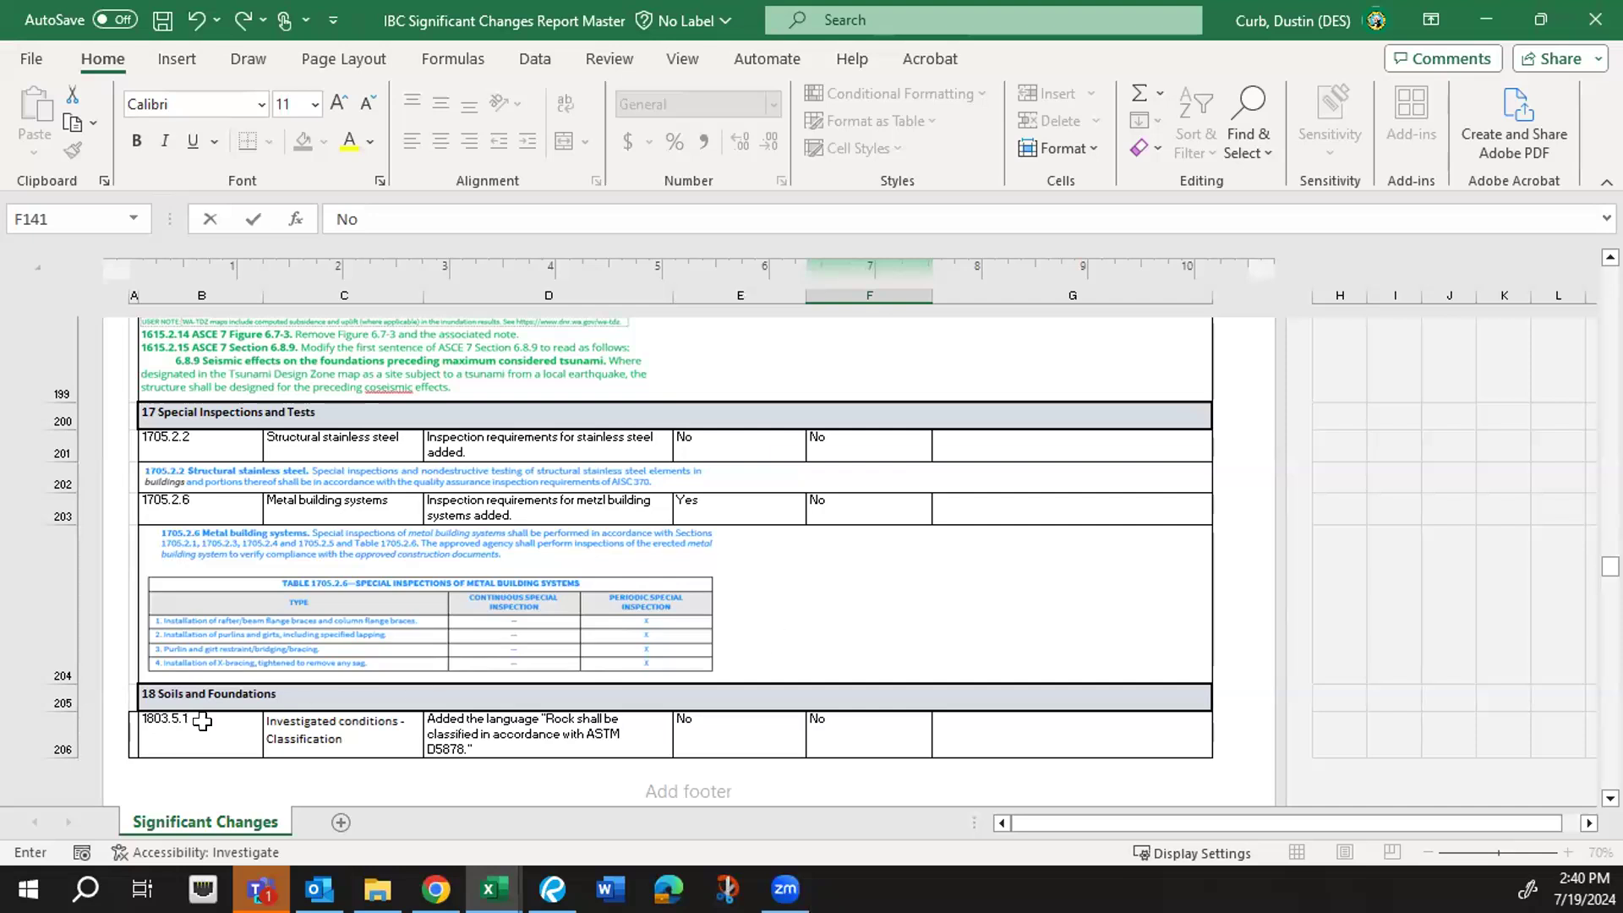
{"action": "left_click", "coordinate": [132, 734]}
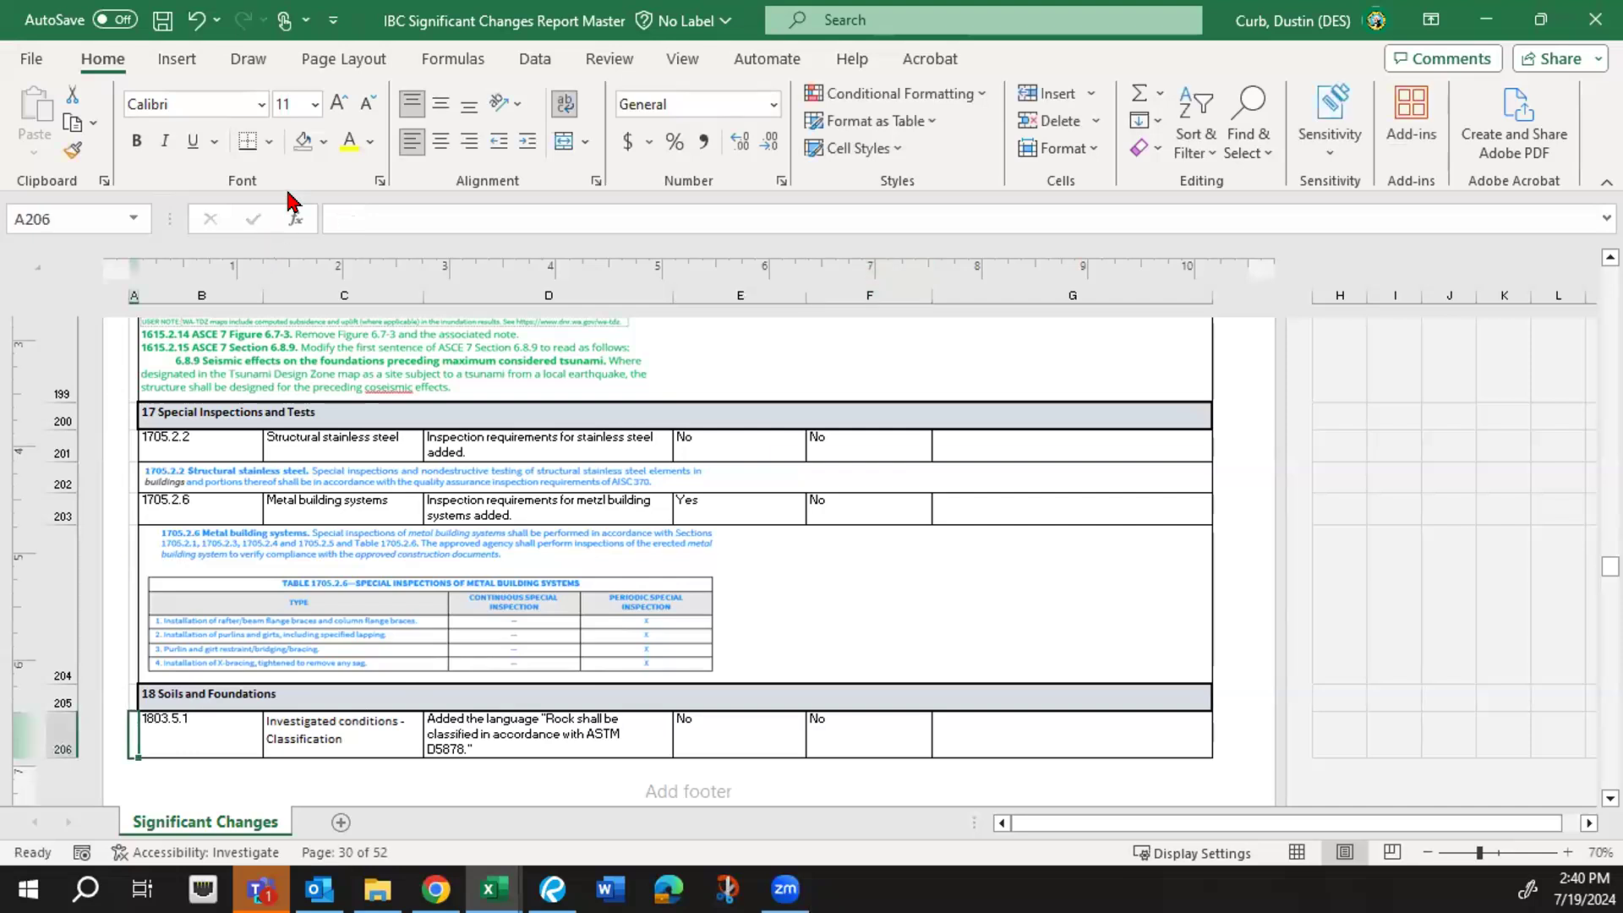
{"action": "left_click", "coordinate": [269, 141]}
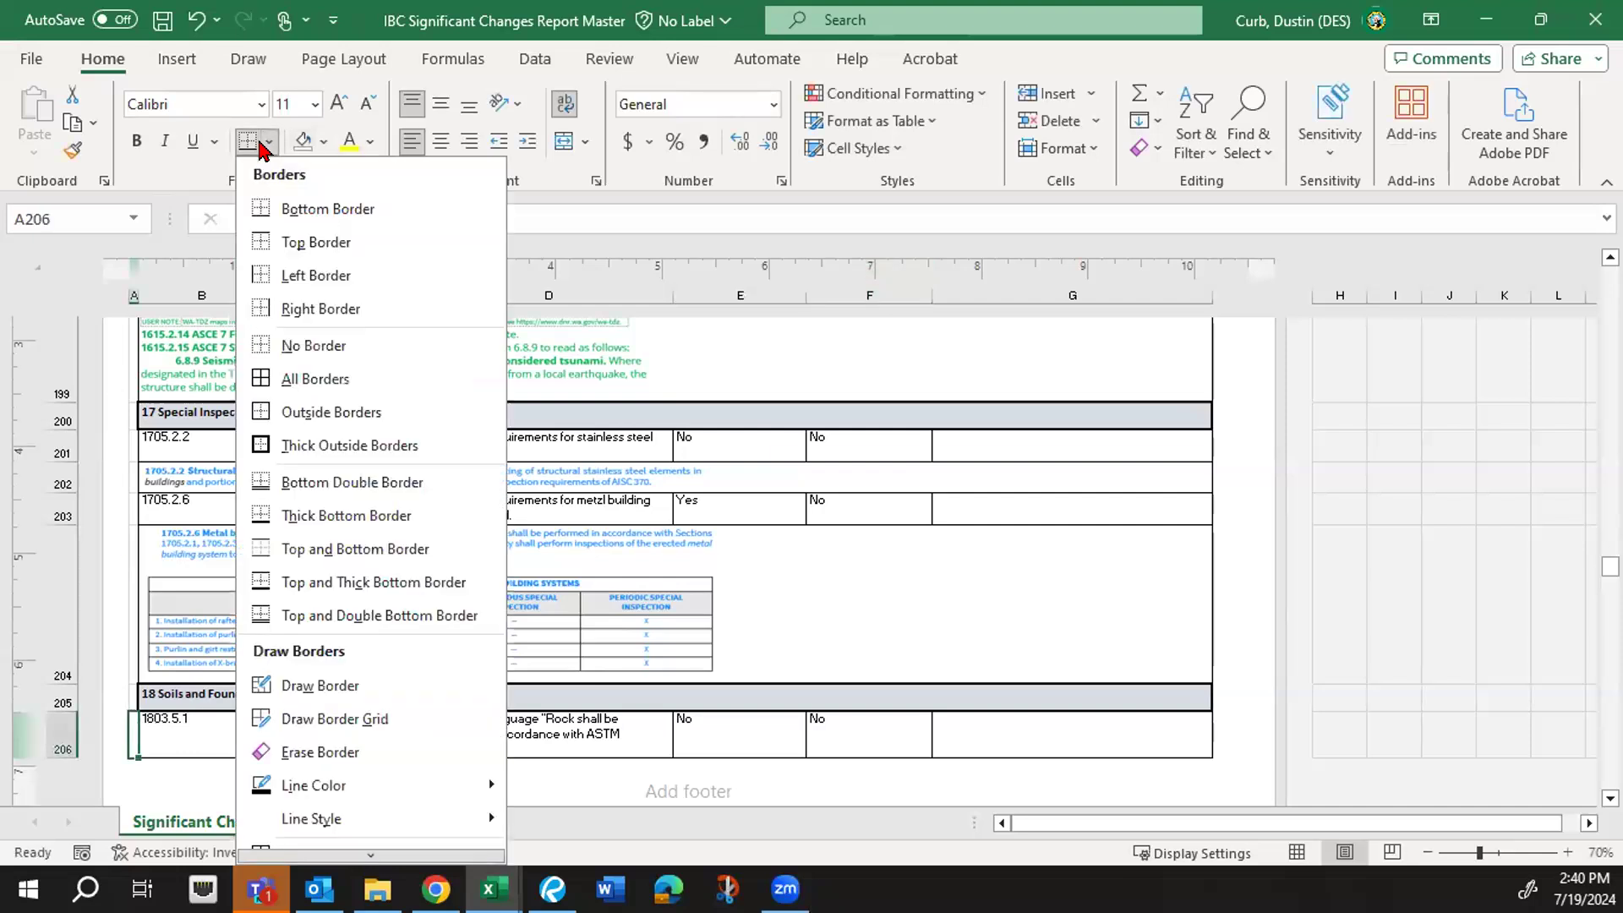
{"action": "left_click", "coordinate": [270, 342]}
{"action": "left_click", "coordinate": [269, 142]}
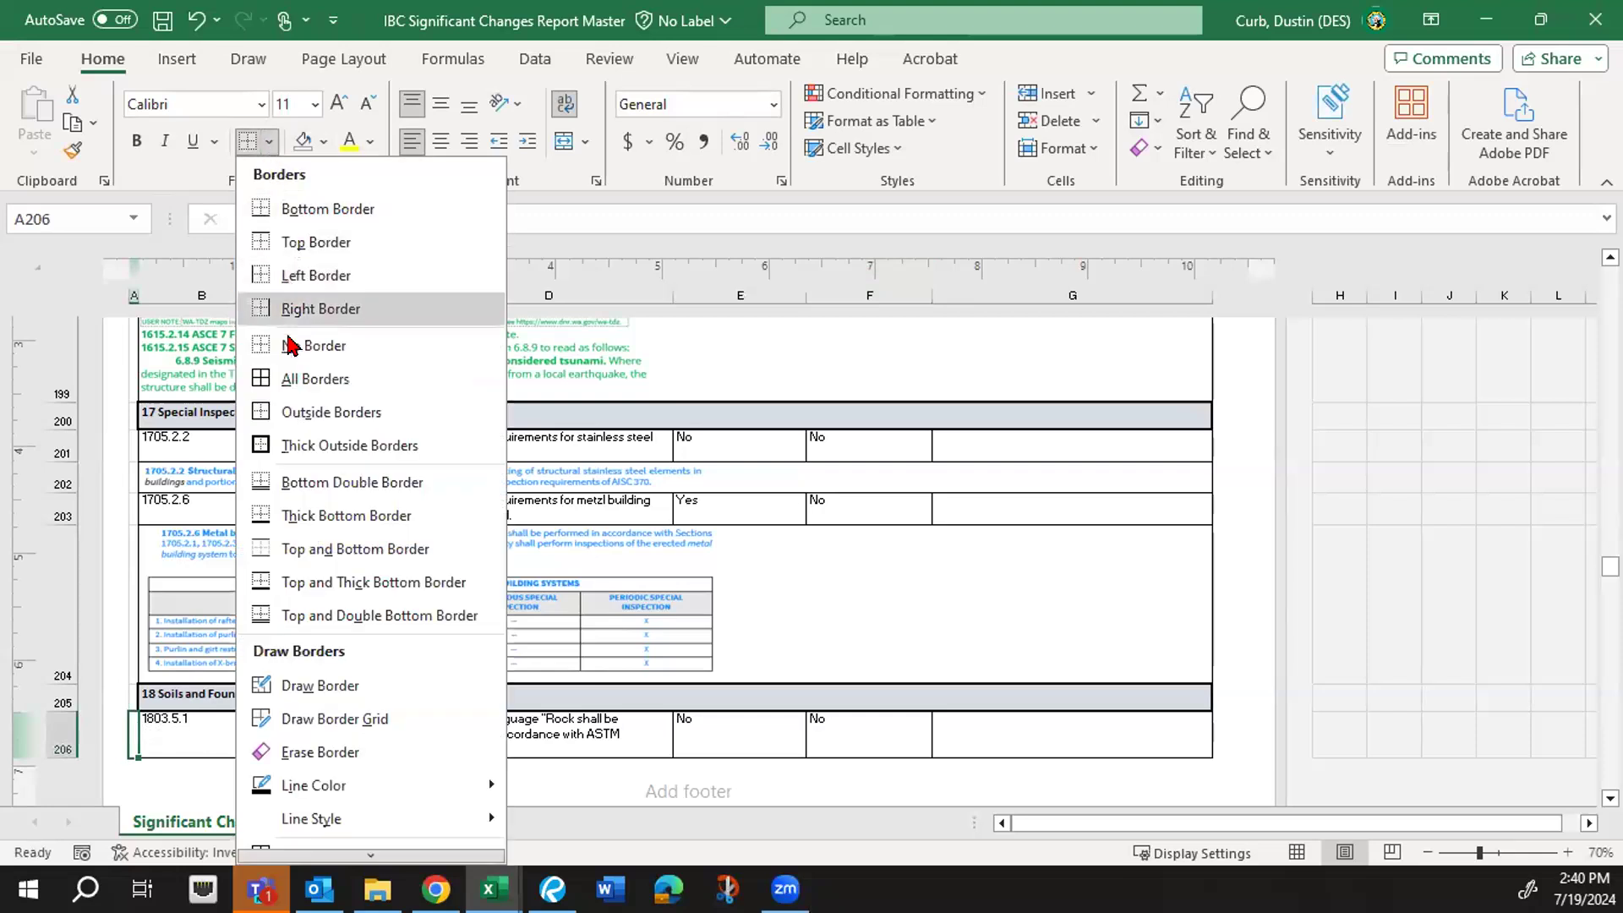
{"action": "left_click", "coordinate": [297, 309]}
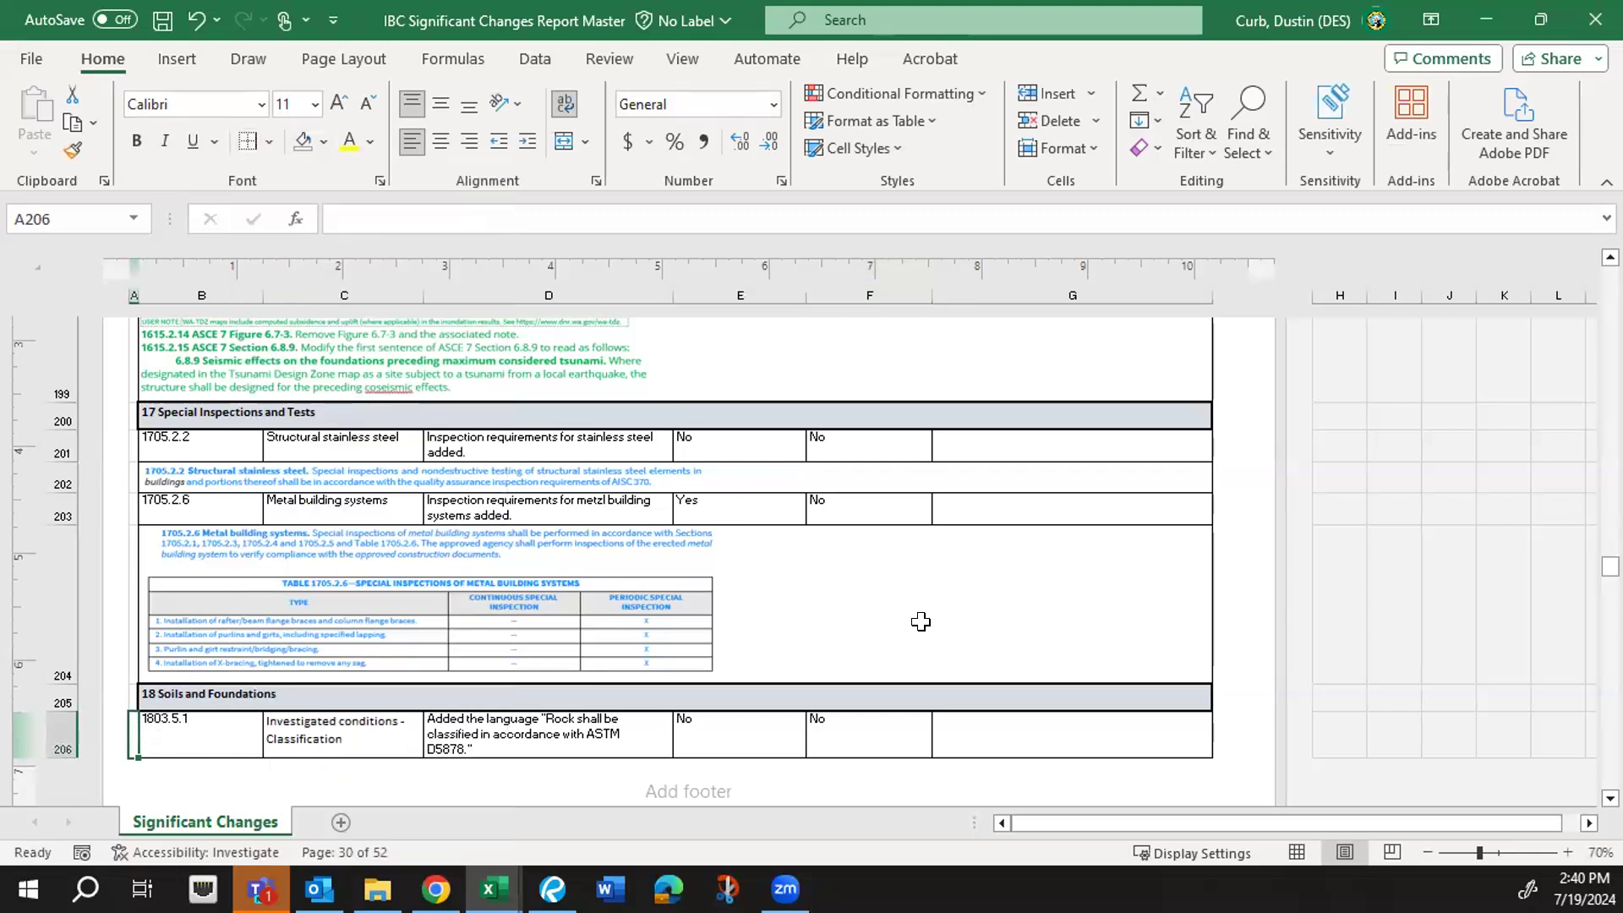
{"action": "left_click", "coordinate": [941, 699]}
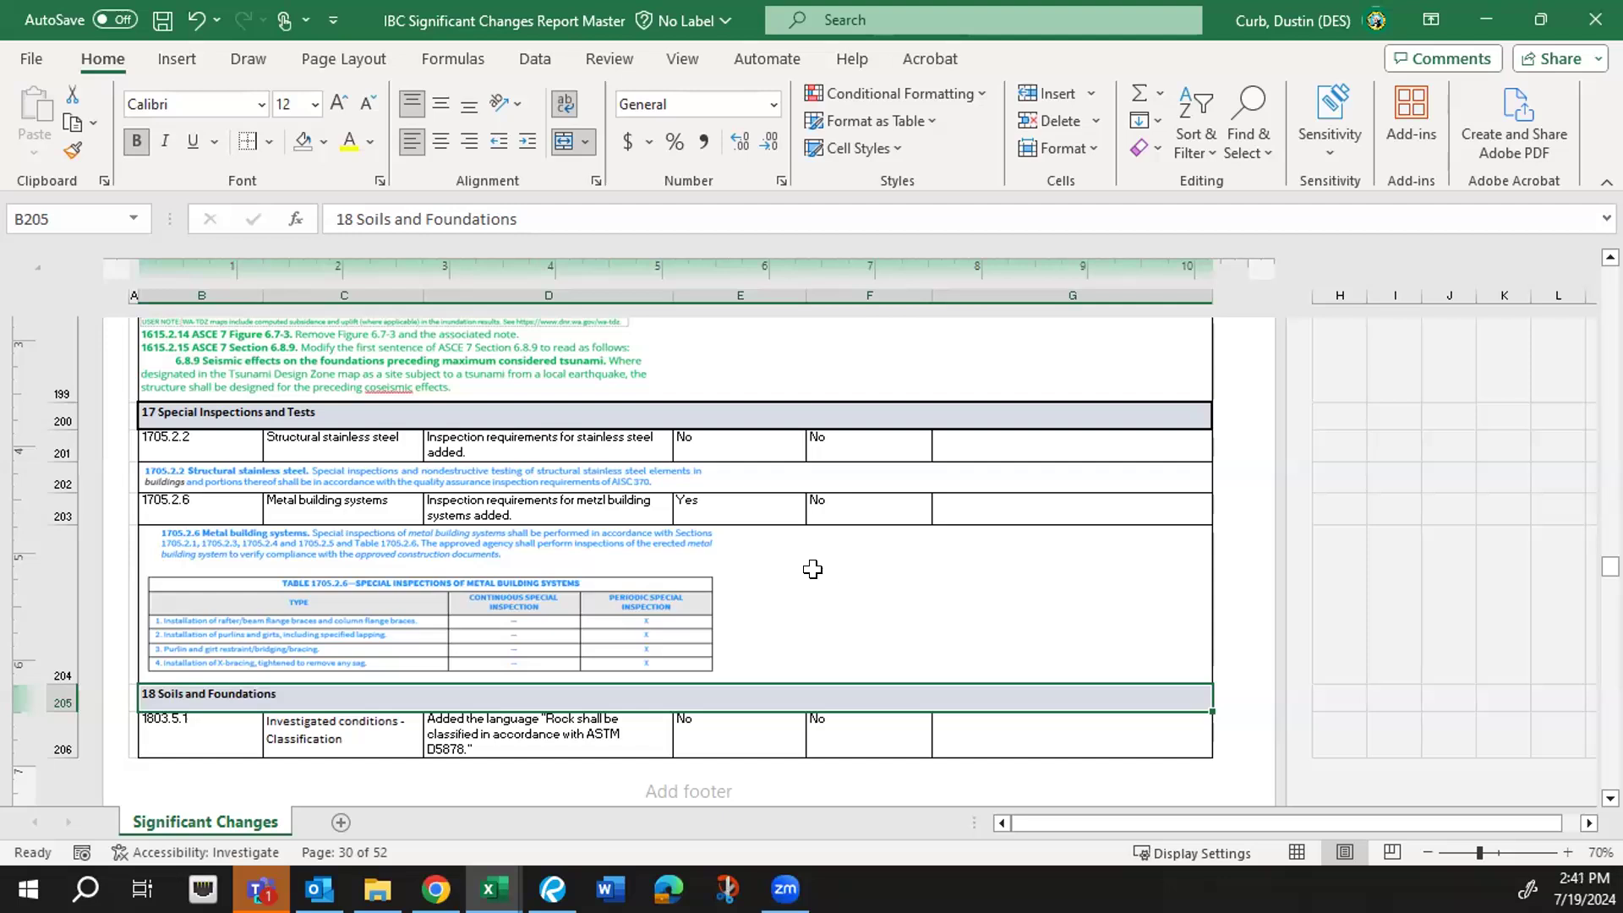
- Enter No in the blank cell F224 of the 1810.2.2 Stability row
{"action": "scroll", "coordinate": [813, 568], "scroll_direction": "down", "scroll_amount": 1}
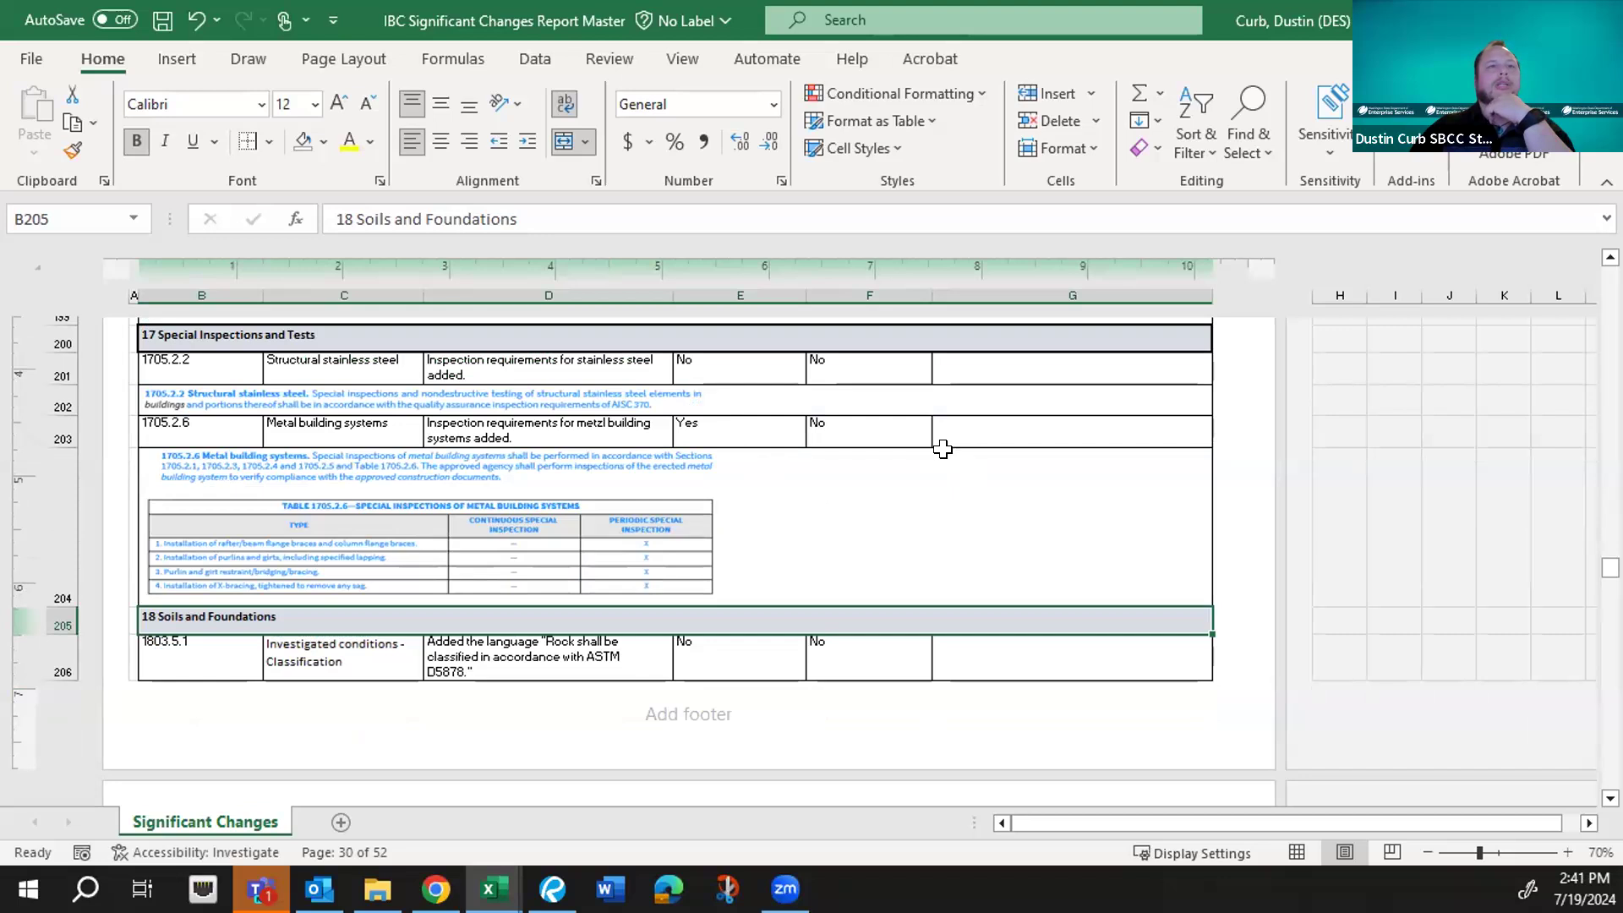
{"action": "scroll", "coordinate": [942, 449], "scroll_direction": "down", "scroll_amount": 2}
{"action": "scroll", "coordinate": [943, 449], "scroll_direction": "down", "scroll_amount": 4}
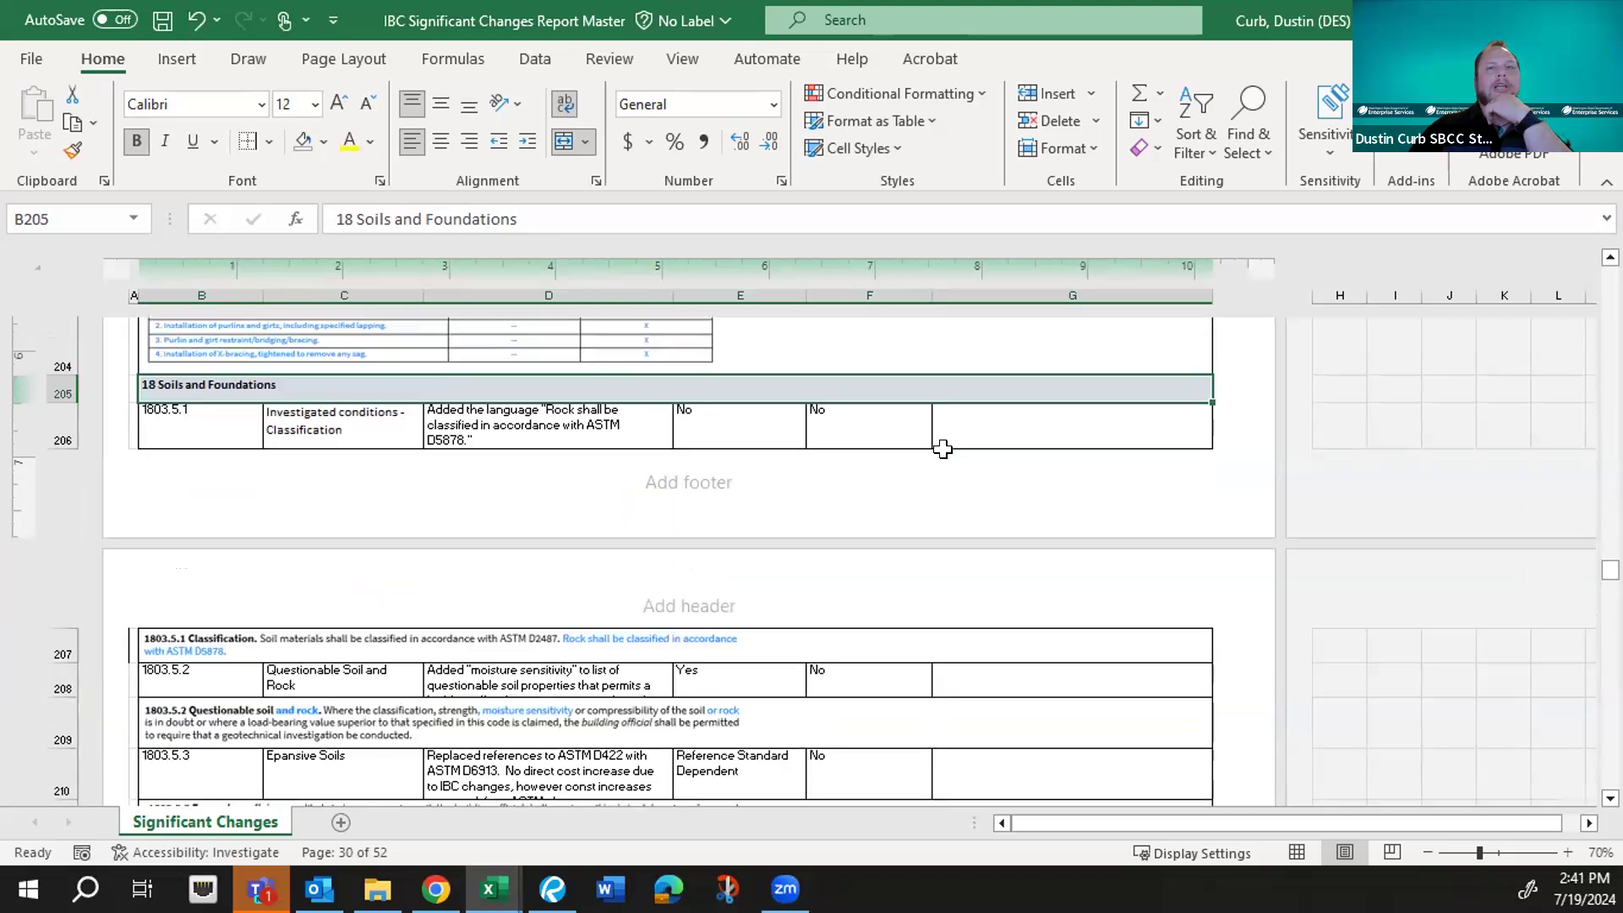
{"action": "scroll", "coordinate": [942, 449], "scroll_direction": "down", "scroll_amount": 5}
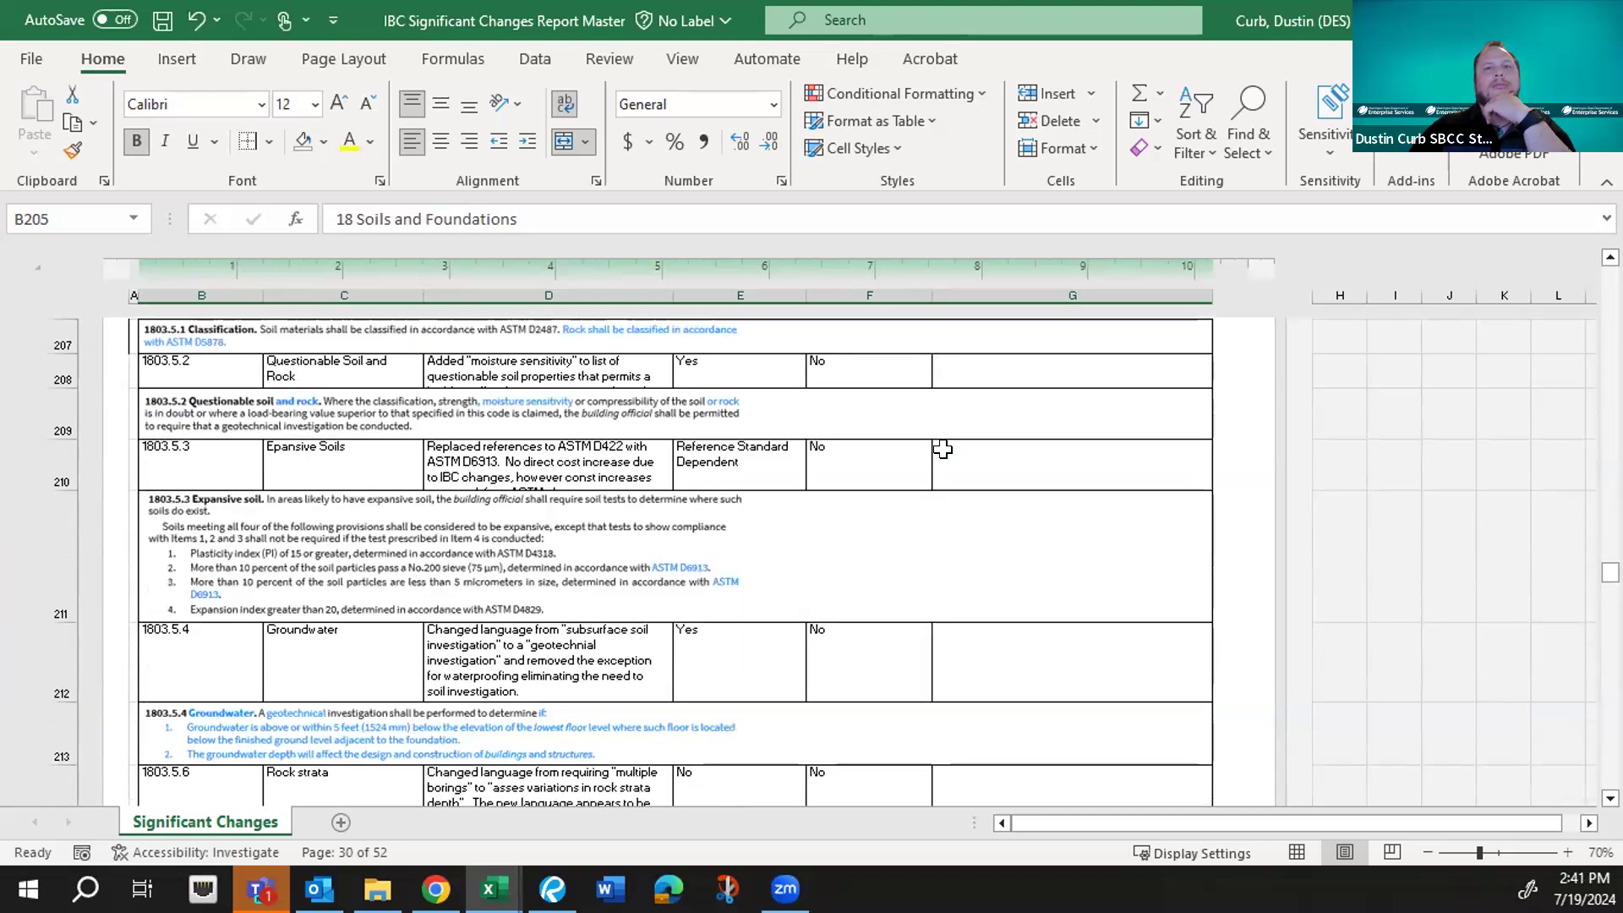
{"action": "scroll", "coordinate": [942, 448], "scroll_direction": "down", "scroll_amount": 5}
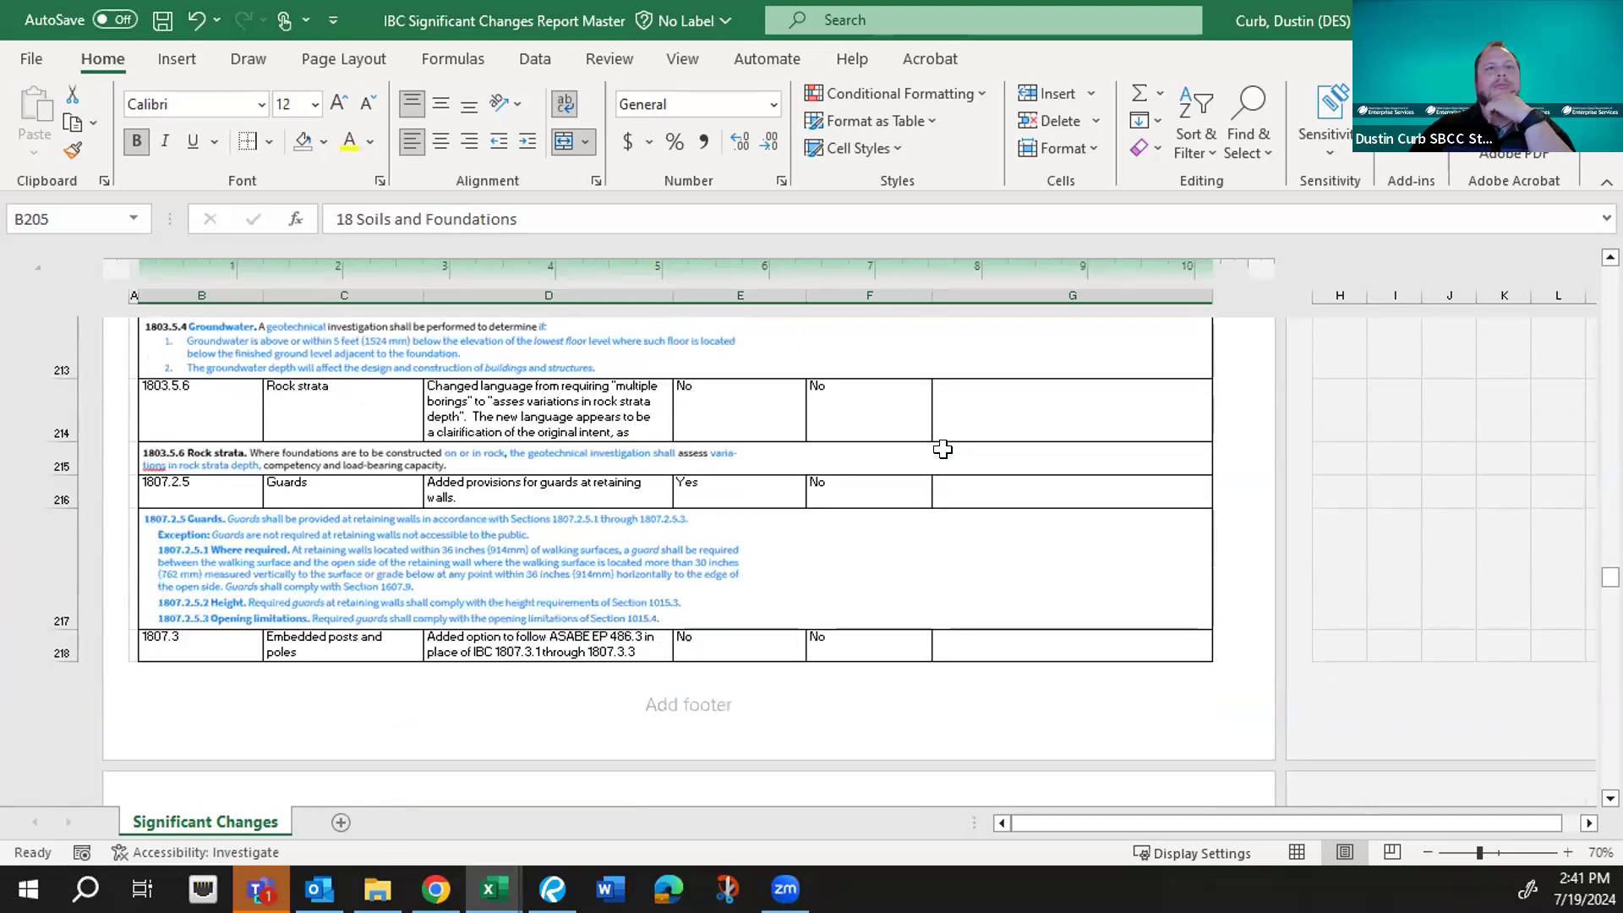
{"action": "scroll", "coordinate": [943, 449], "scroll_direction": "down", "scroll_amount": 5}
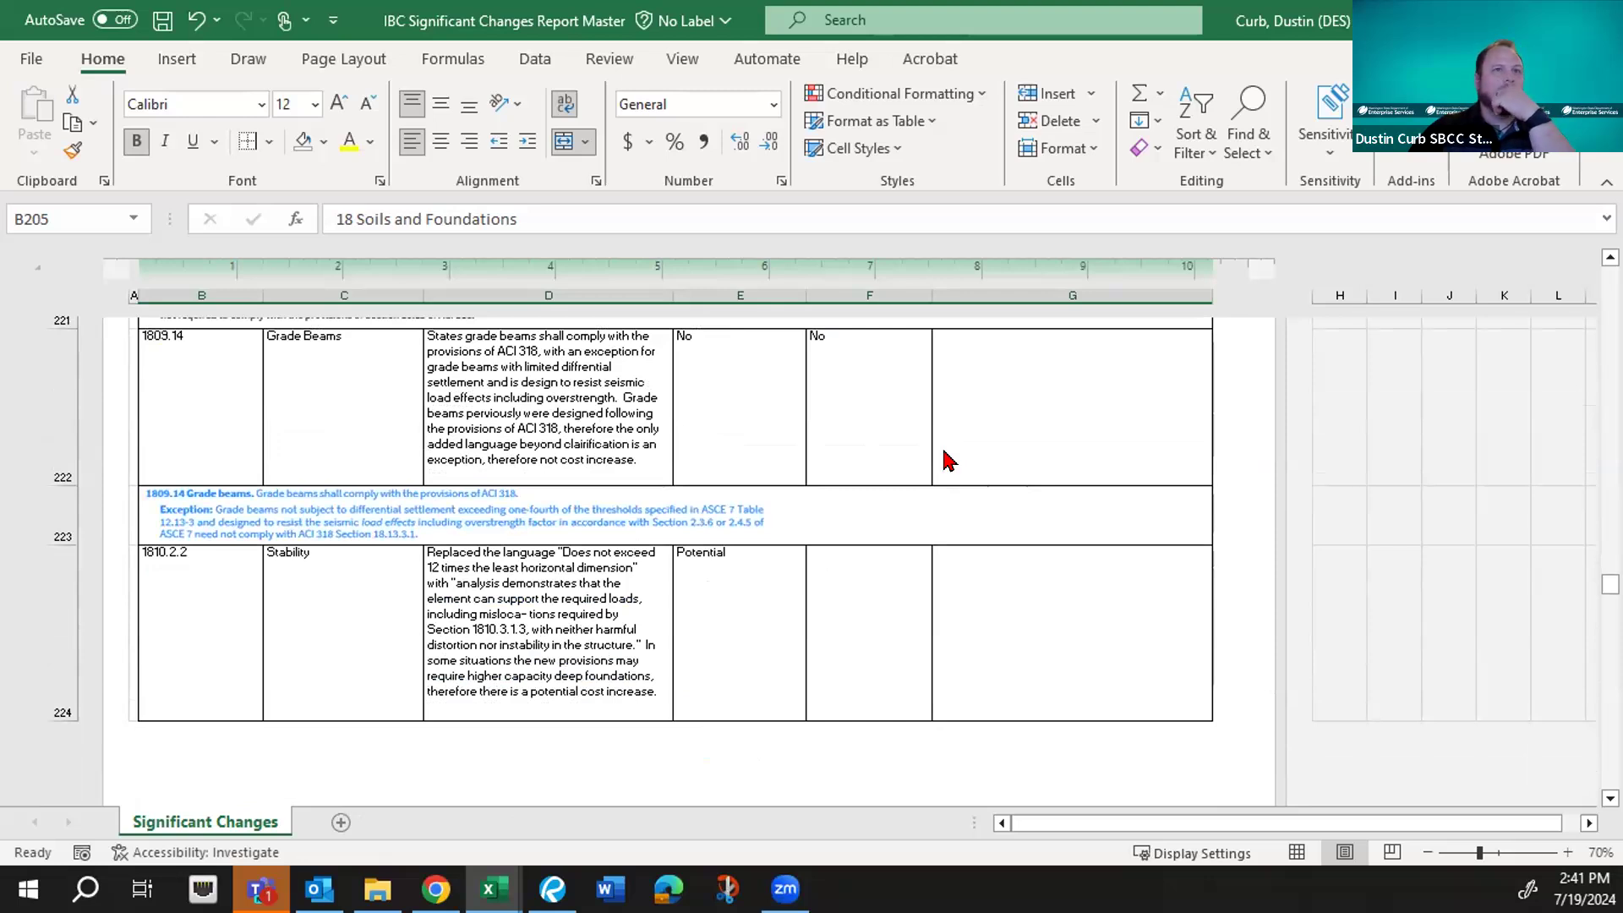
{"action": "scroll", "coordinate": [931, 582], "scroll_direction": "down", "scroll_amount": 1}
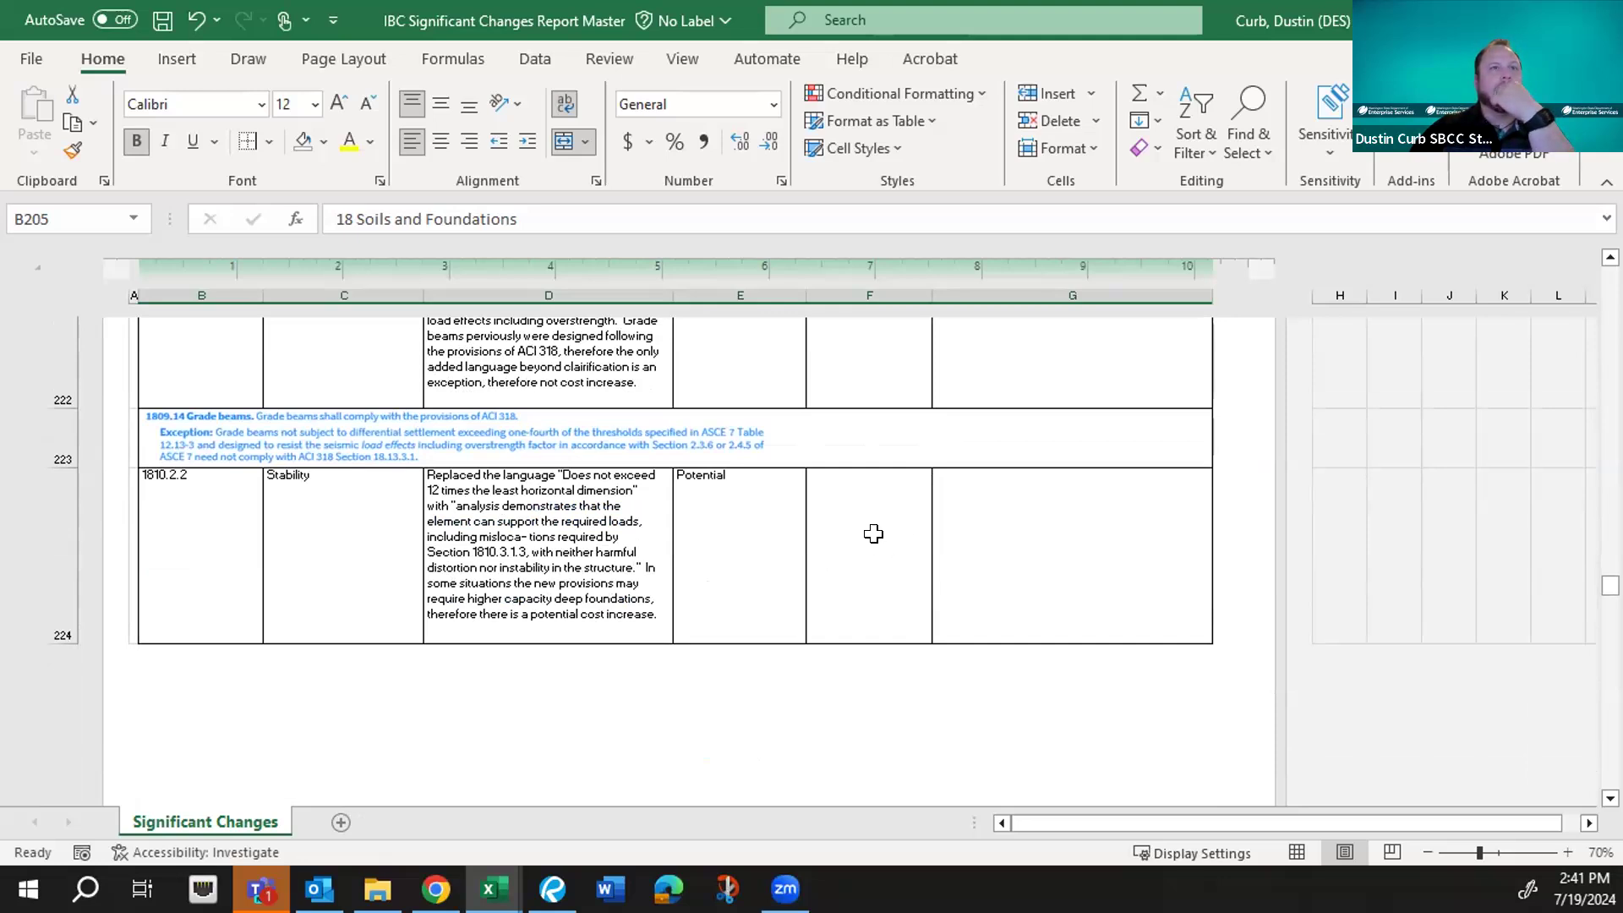
{"action": "scroll", "coordinate": [873, 533], "scroll_direction": "down", "scroll_amount": 5}
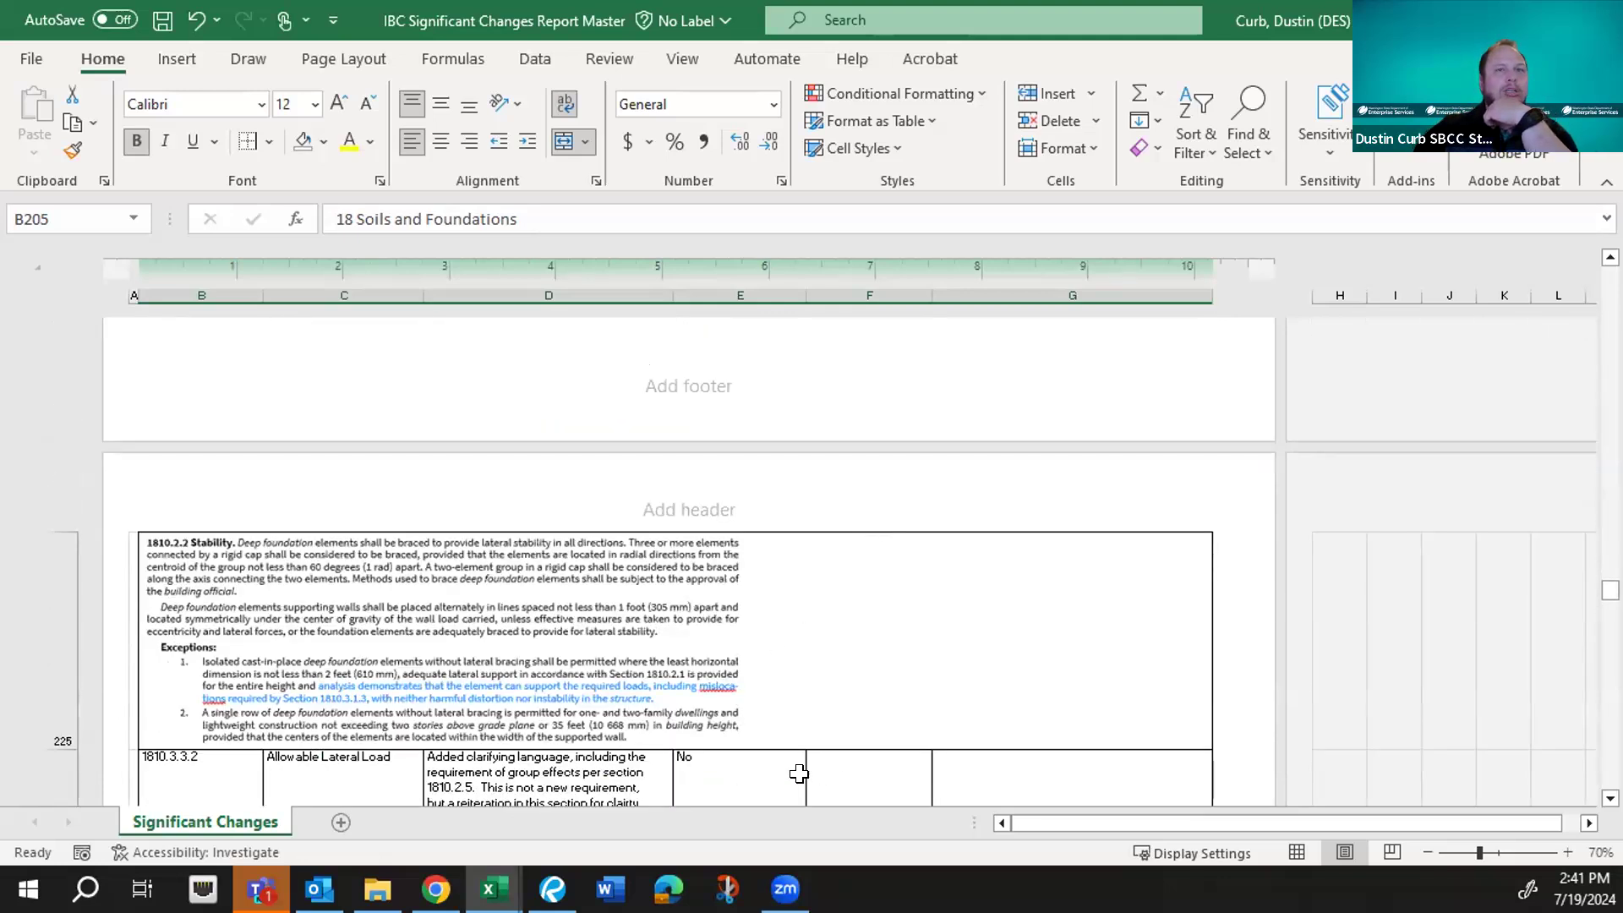
{"action": "scroll", "coordinate": [851, 677], "scroll_direction": "up", "scroll_amount": 5}
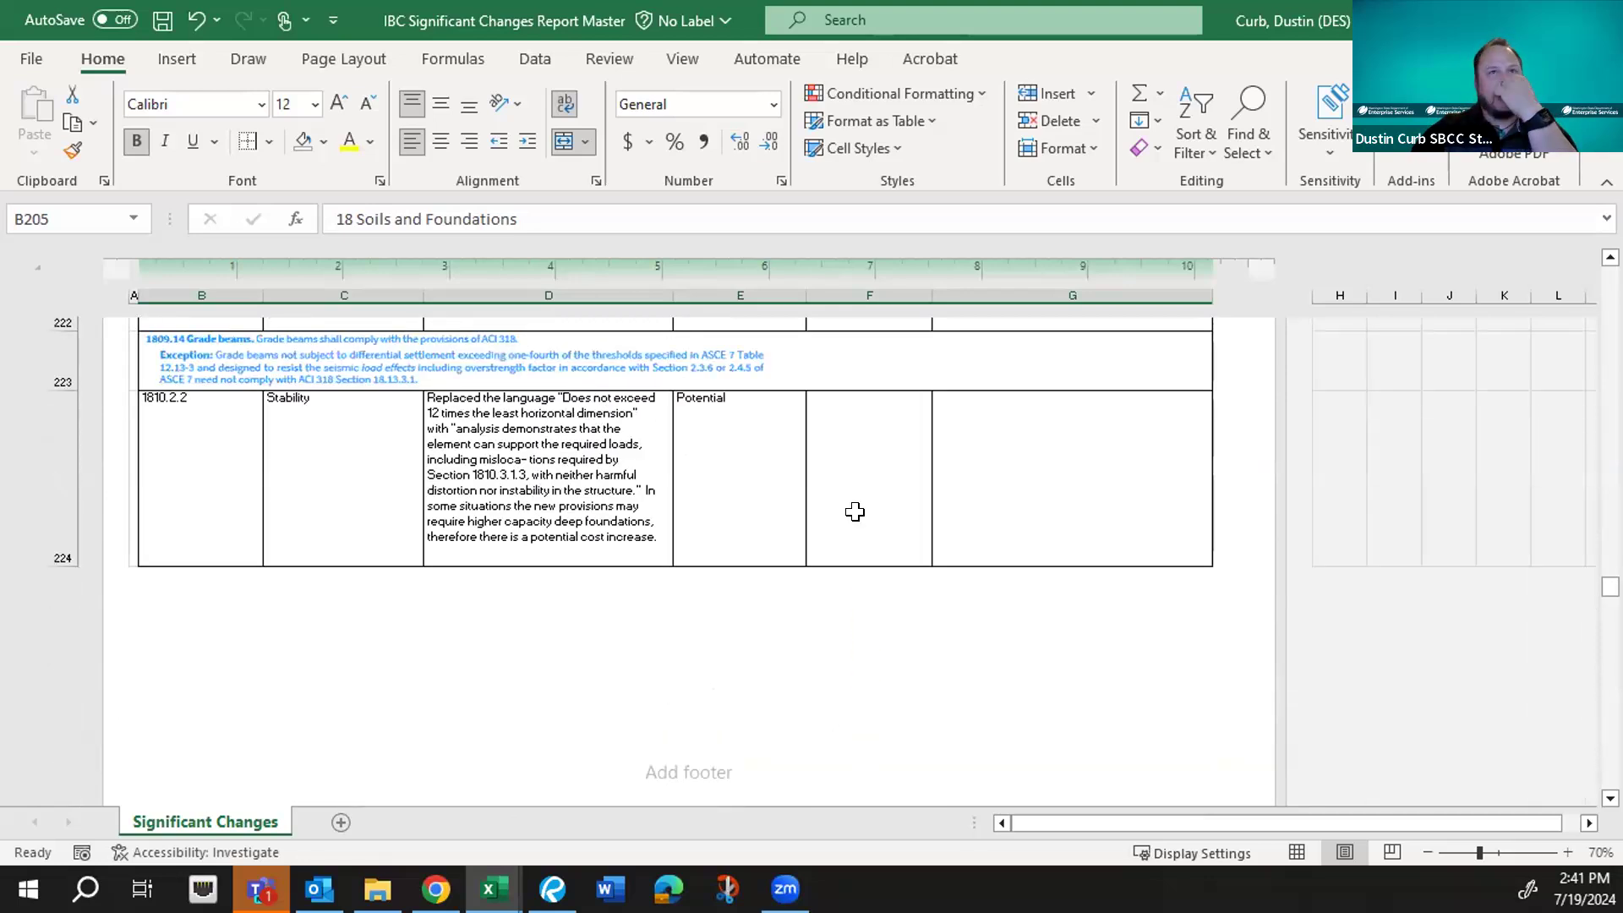
{"action": "left_click", "coordinate": [854, 511]}
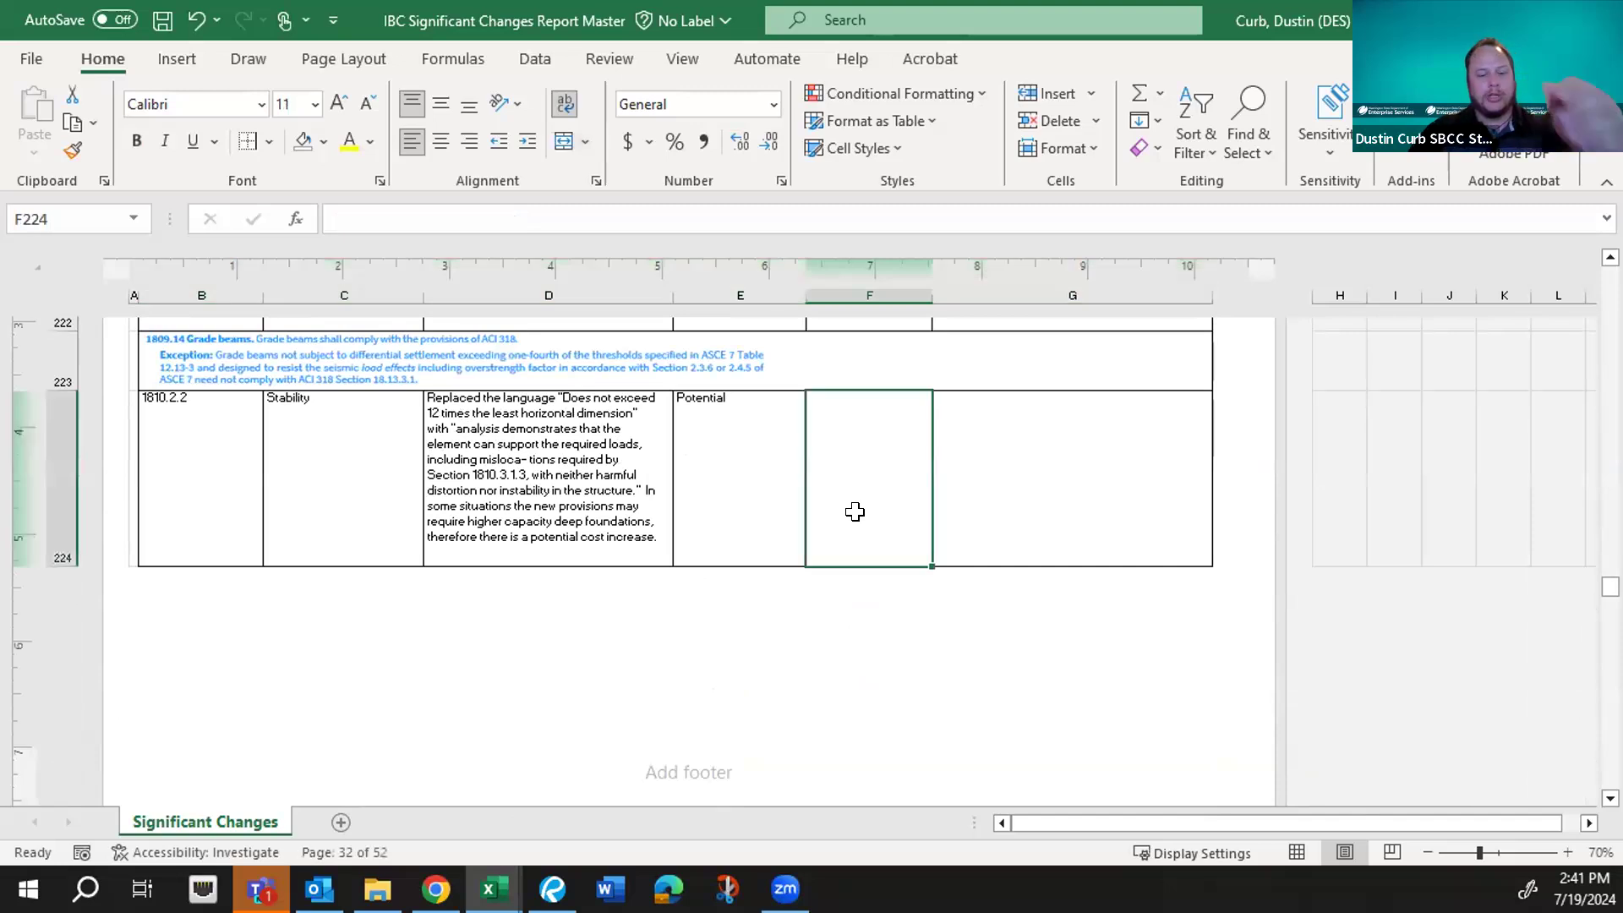
{"action": "type", "text": "No"}
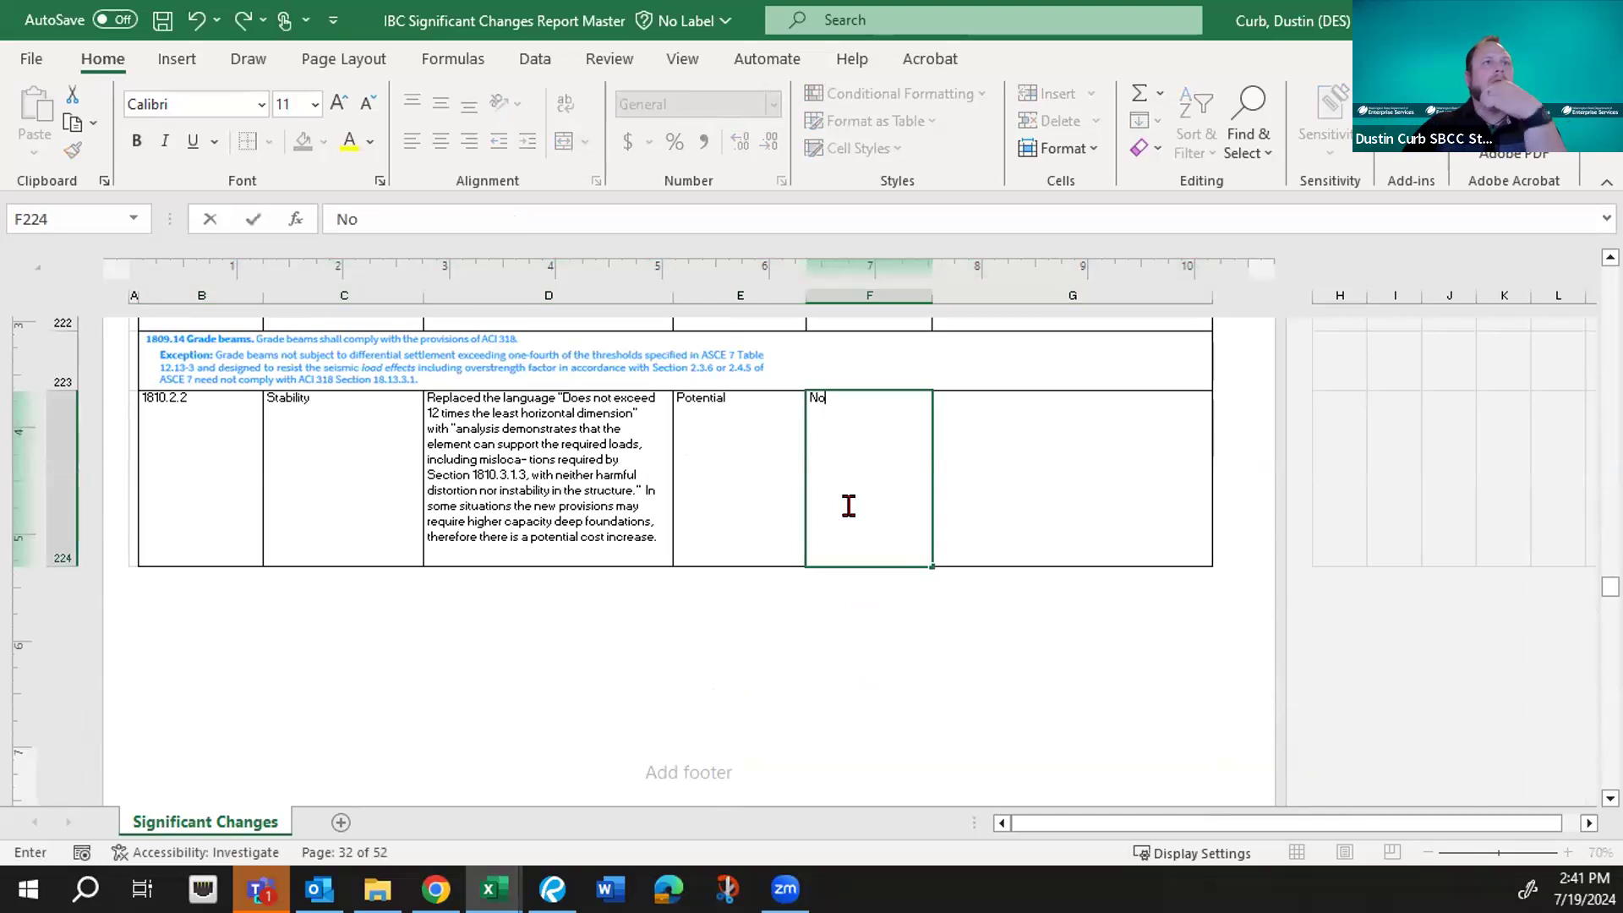
{"action": "scroll", "coordinate": [855, 517], "scroll_direction": "down", "scroll_amount": 8}
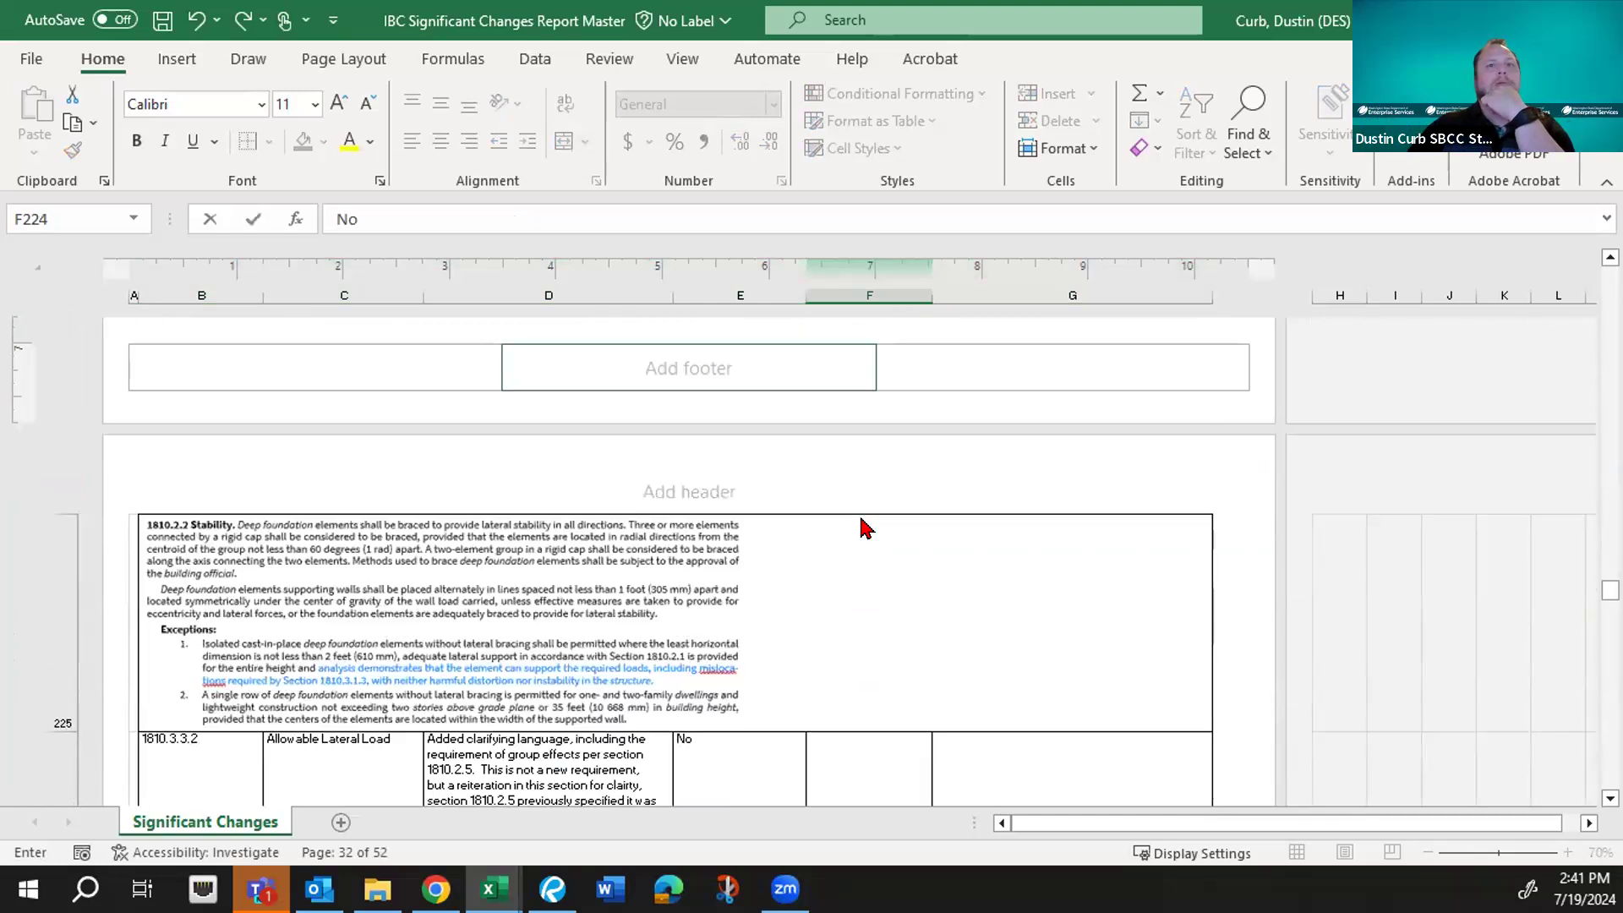
{"action": "scroll", "coordinate": [866, 528], "scroll_direction": "down", "scroll_amount": 2}
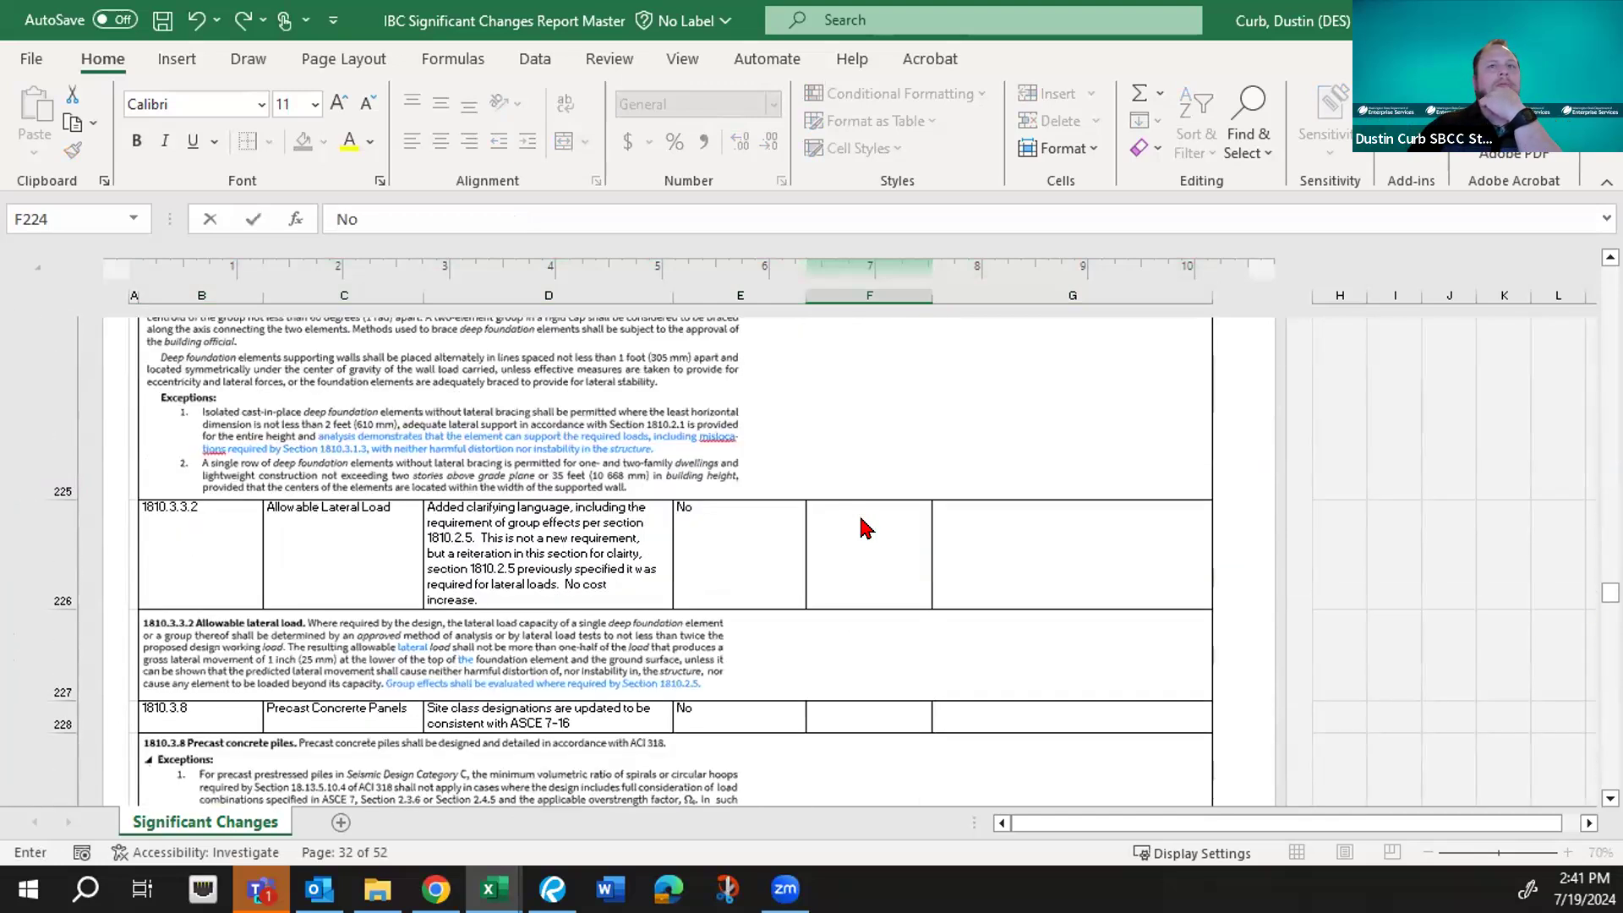
{"action": "left_click", "coordinate": [770, 531]}
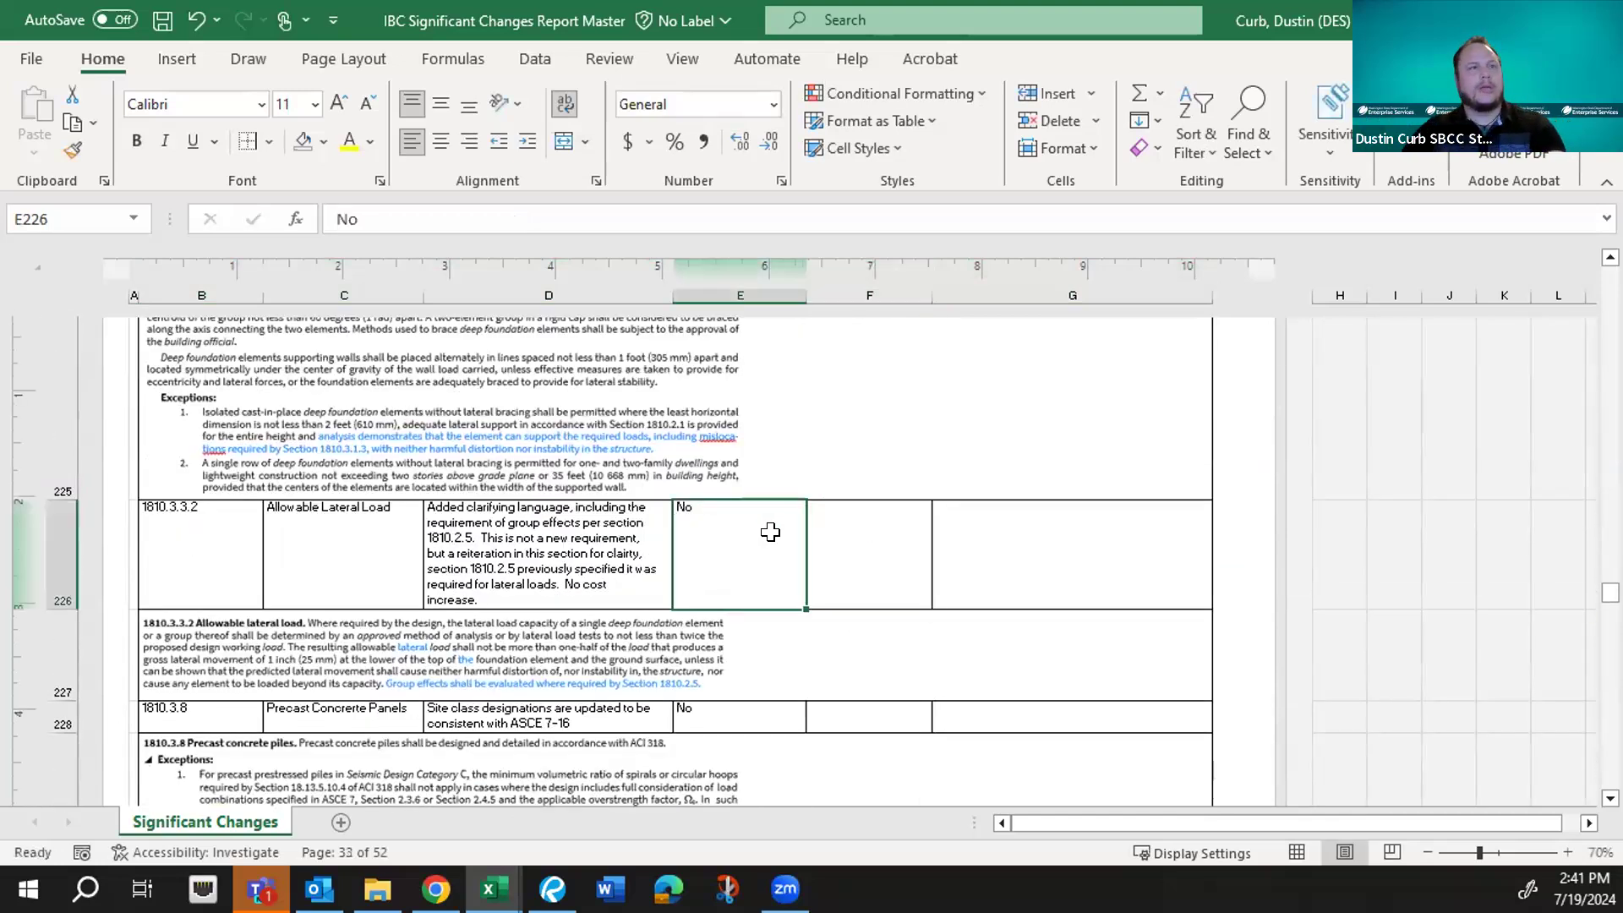
{"action": "key", "text": "ctrl+c"}
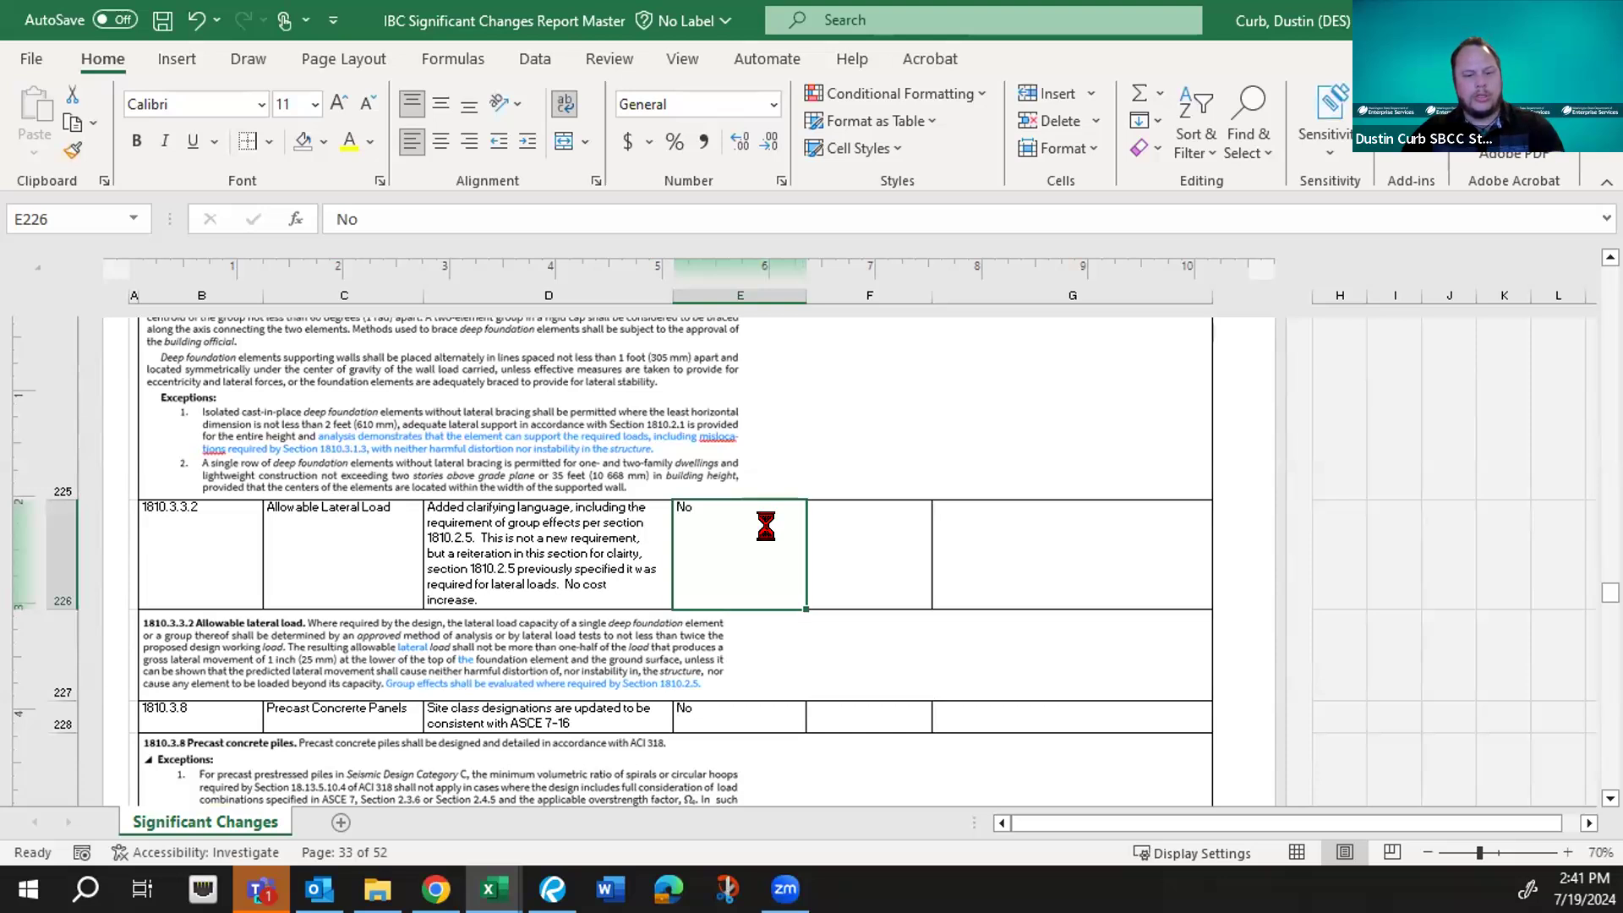
{"action": "left_click", "coordinate": [889, 552]}
{"action": "key", "text": "ctrl+v"}
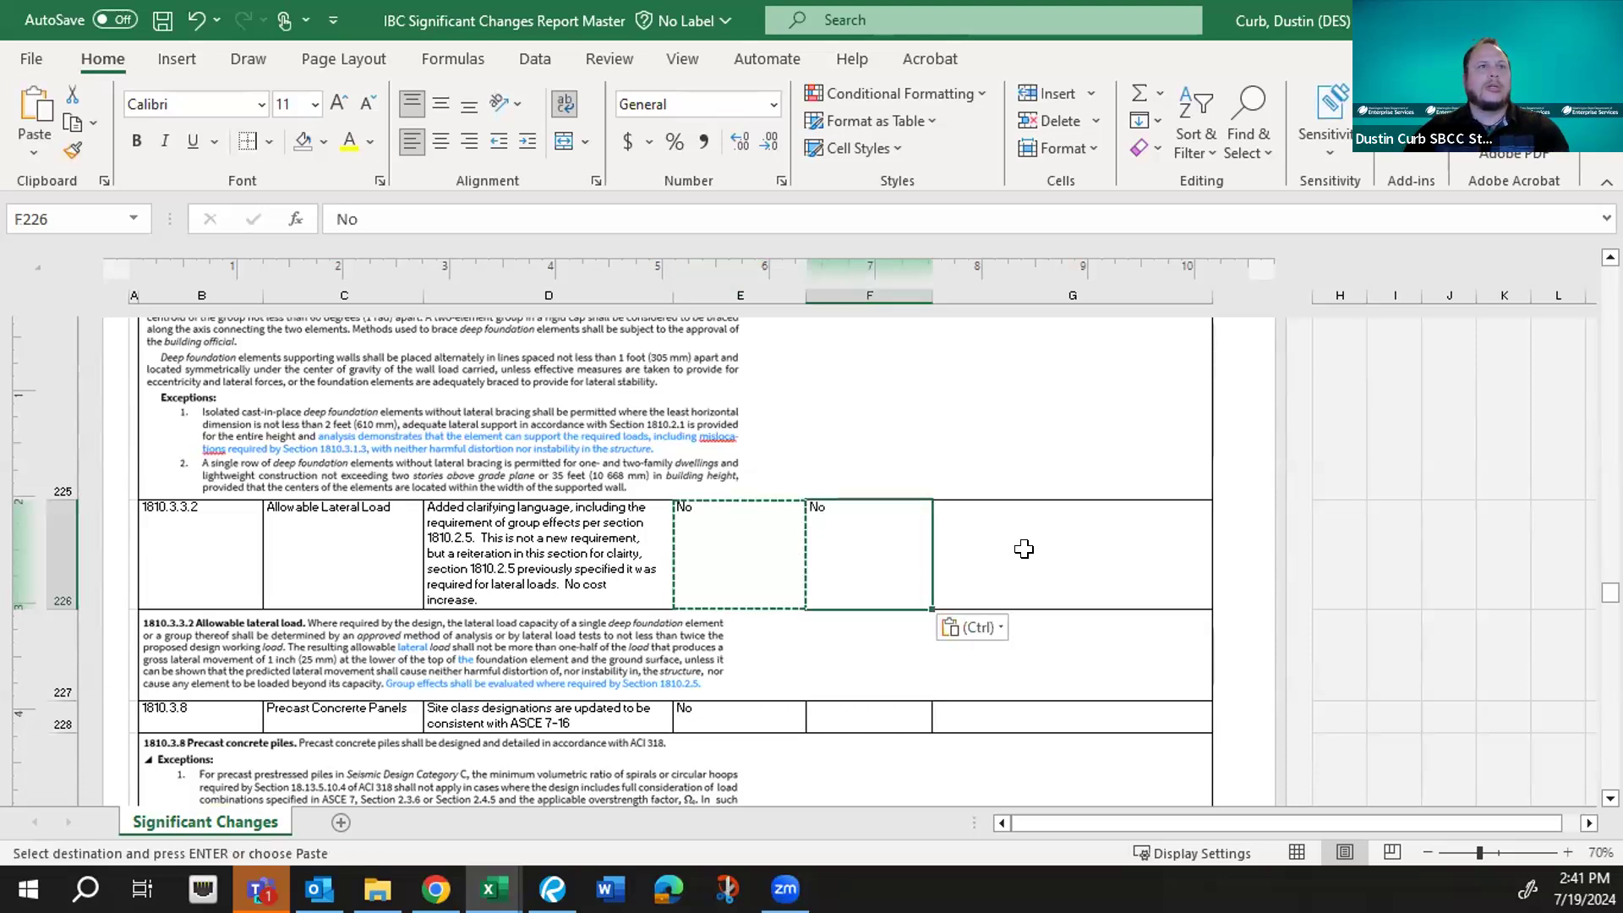
{"action": "type", "text": "v"}
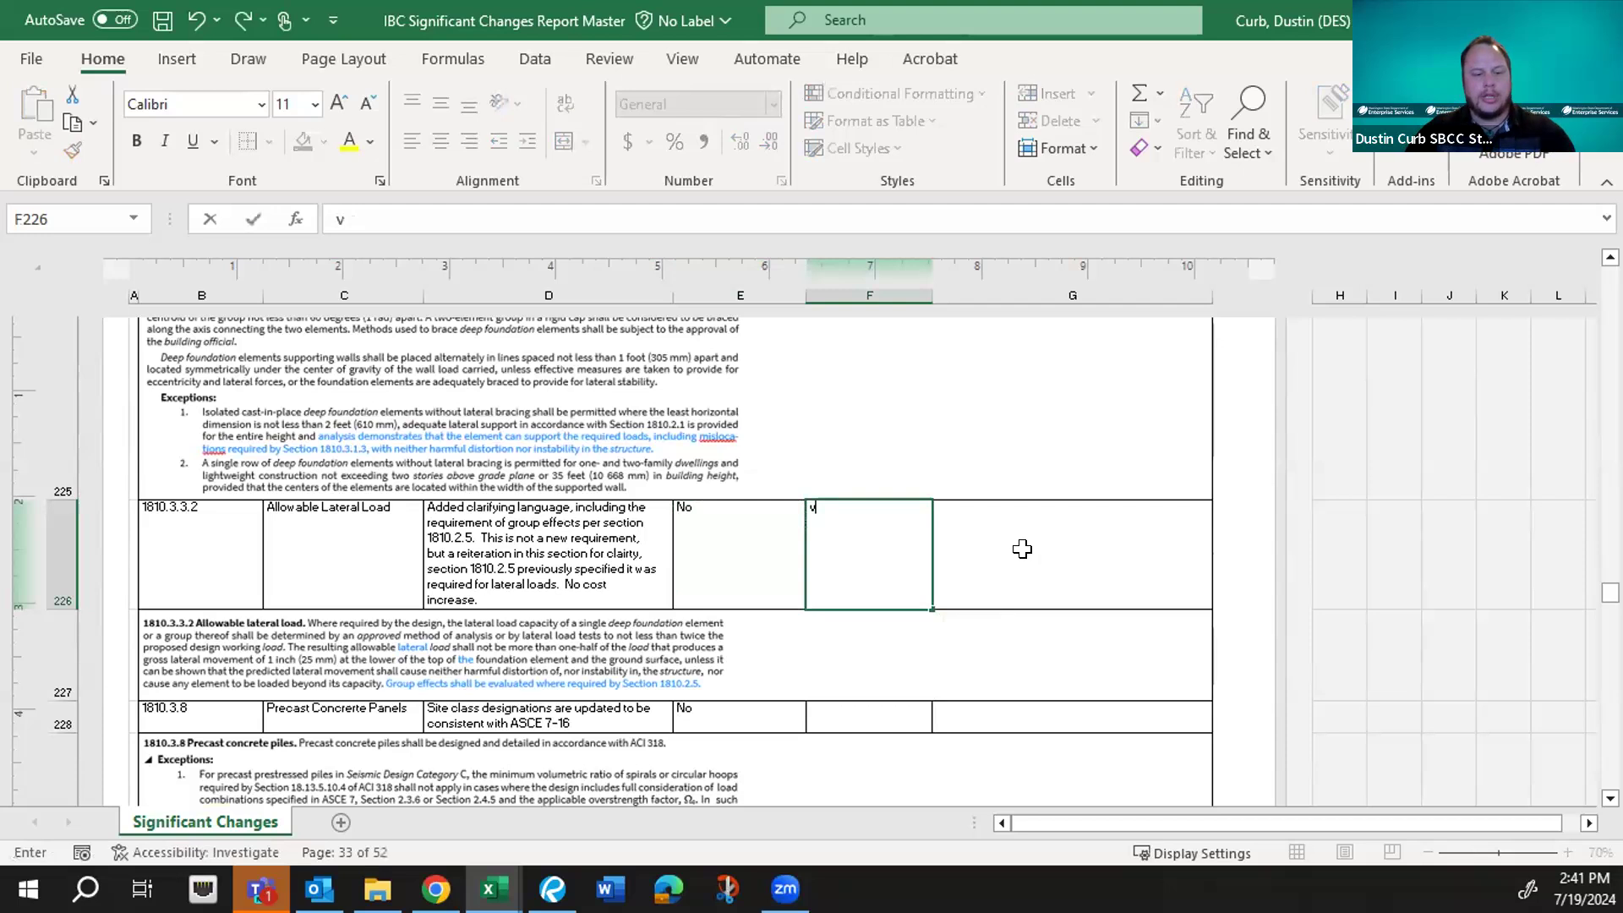
{"action": "key", "text": "ctrl+Return"}
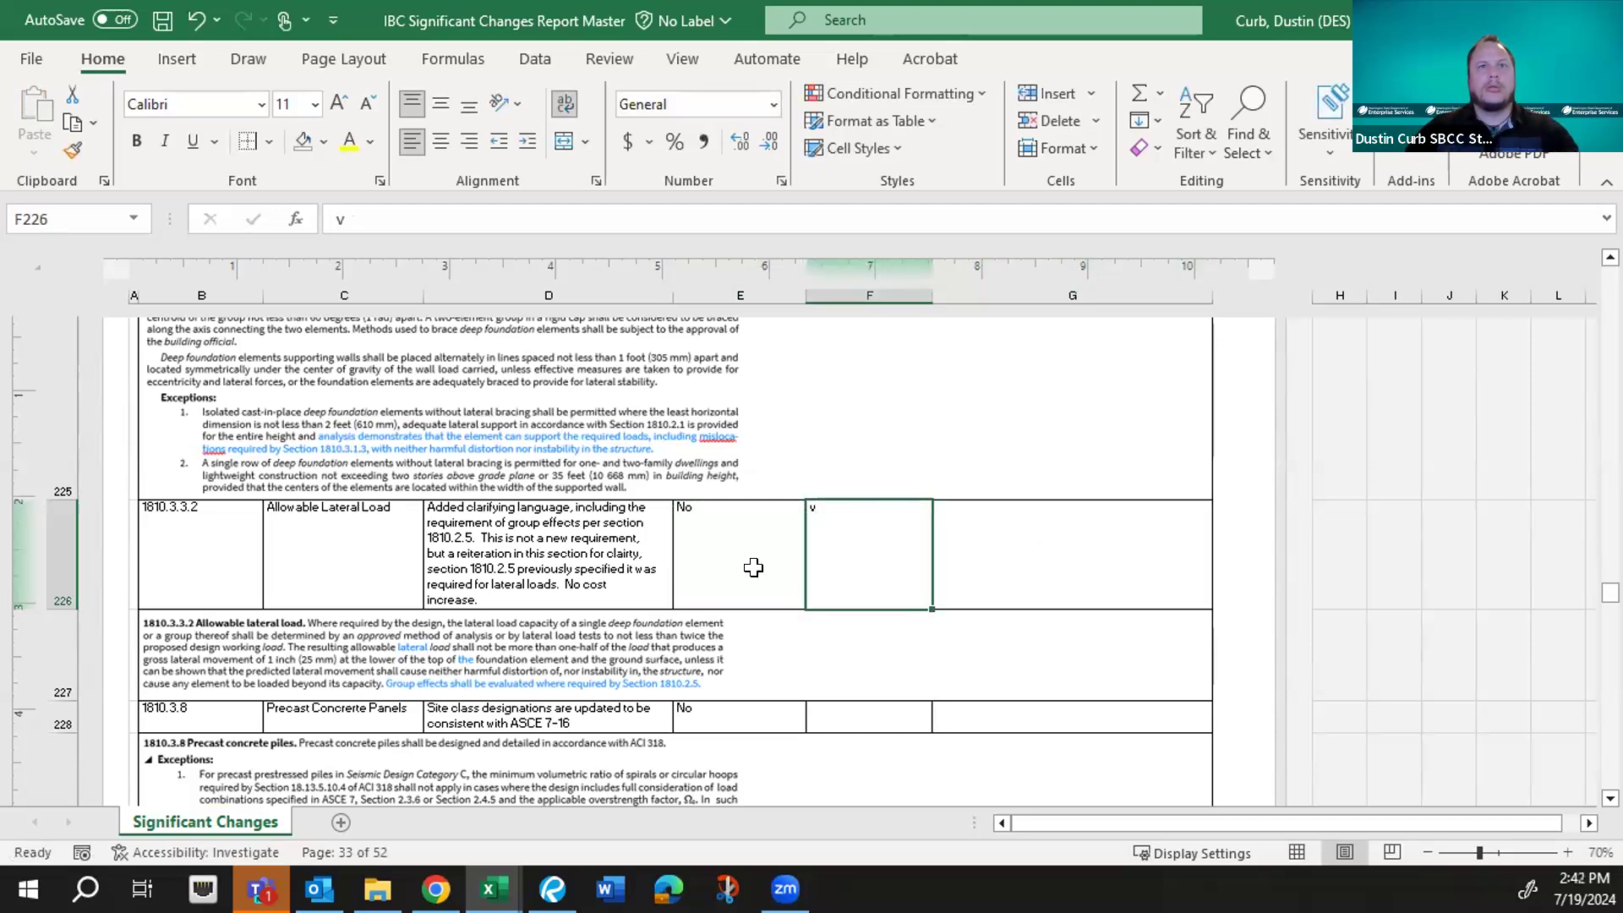
- Copy the No from E226 into F226 for Allowable Lateral Load and F228 in the 1810.3.8 row
{"action": "left_click", "coordinate": [725, 573]}
{"action": "key", "text": "ctrl+c"}
{"action": "left_click", "coordinate": [887, 550]}
{"action": "key", "text": "ctrl+v"}
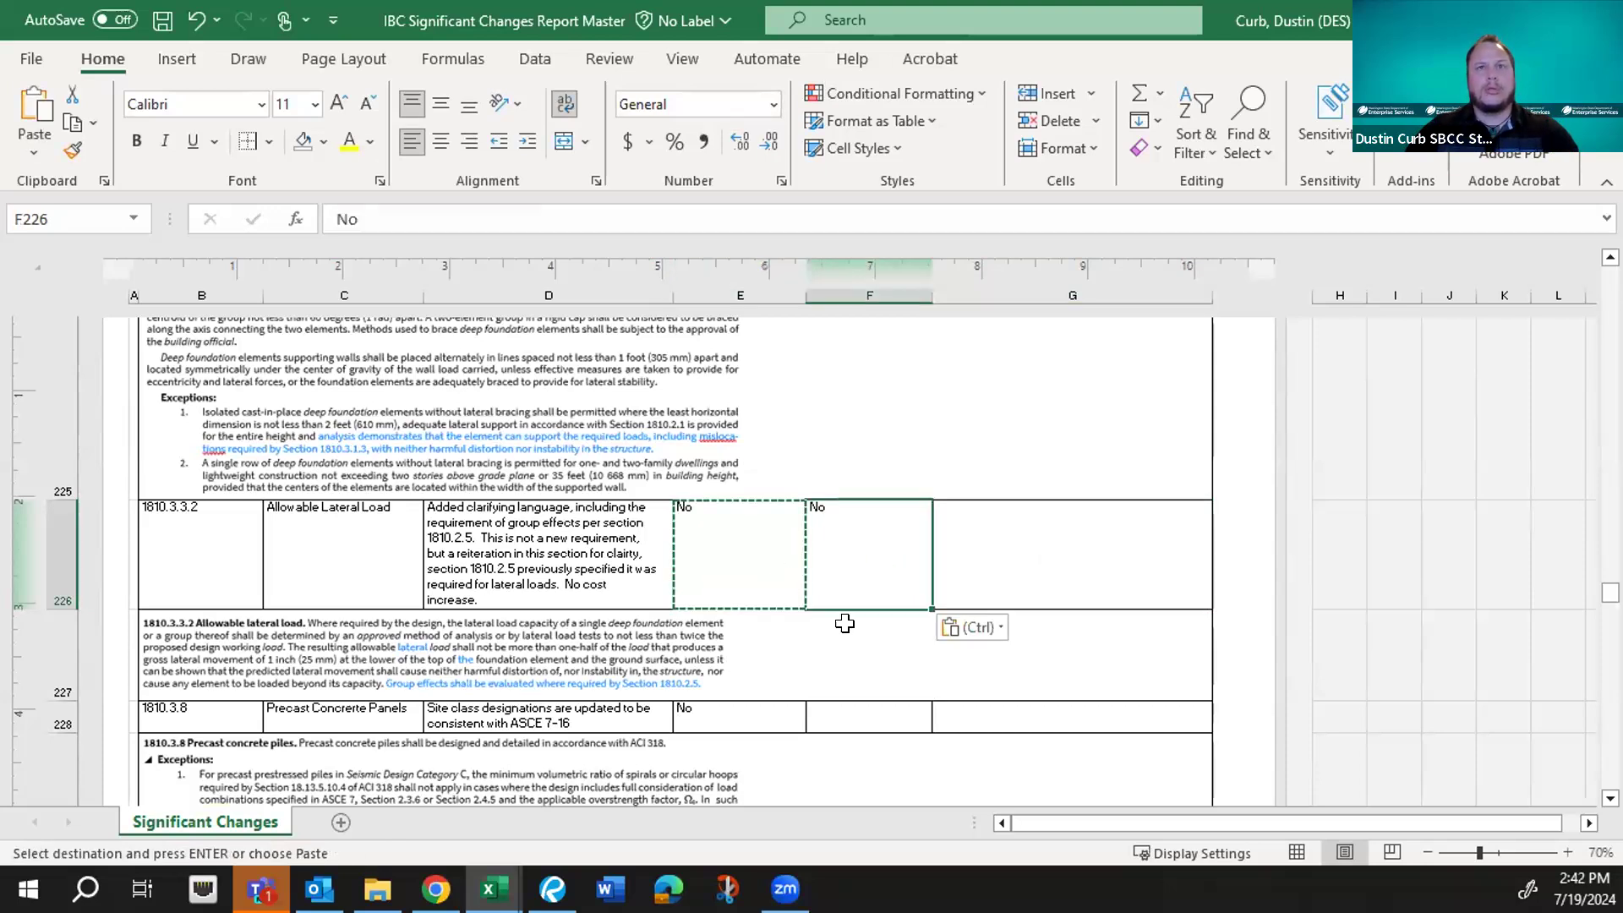
{"action": "scroll", "coordinate": [827, 679], "scroll_direction": "down", "scroll_amount": 1}
{"action": "left_click", "coordinate": [849, 639]}
{"action": "key", "text": "ctrl+v"}
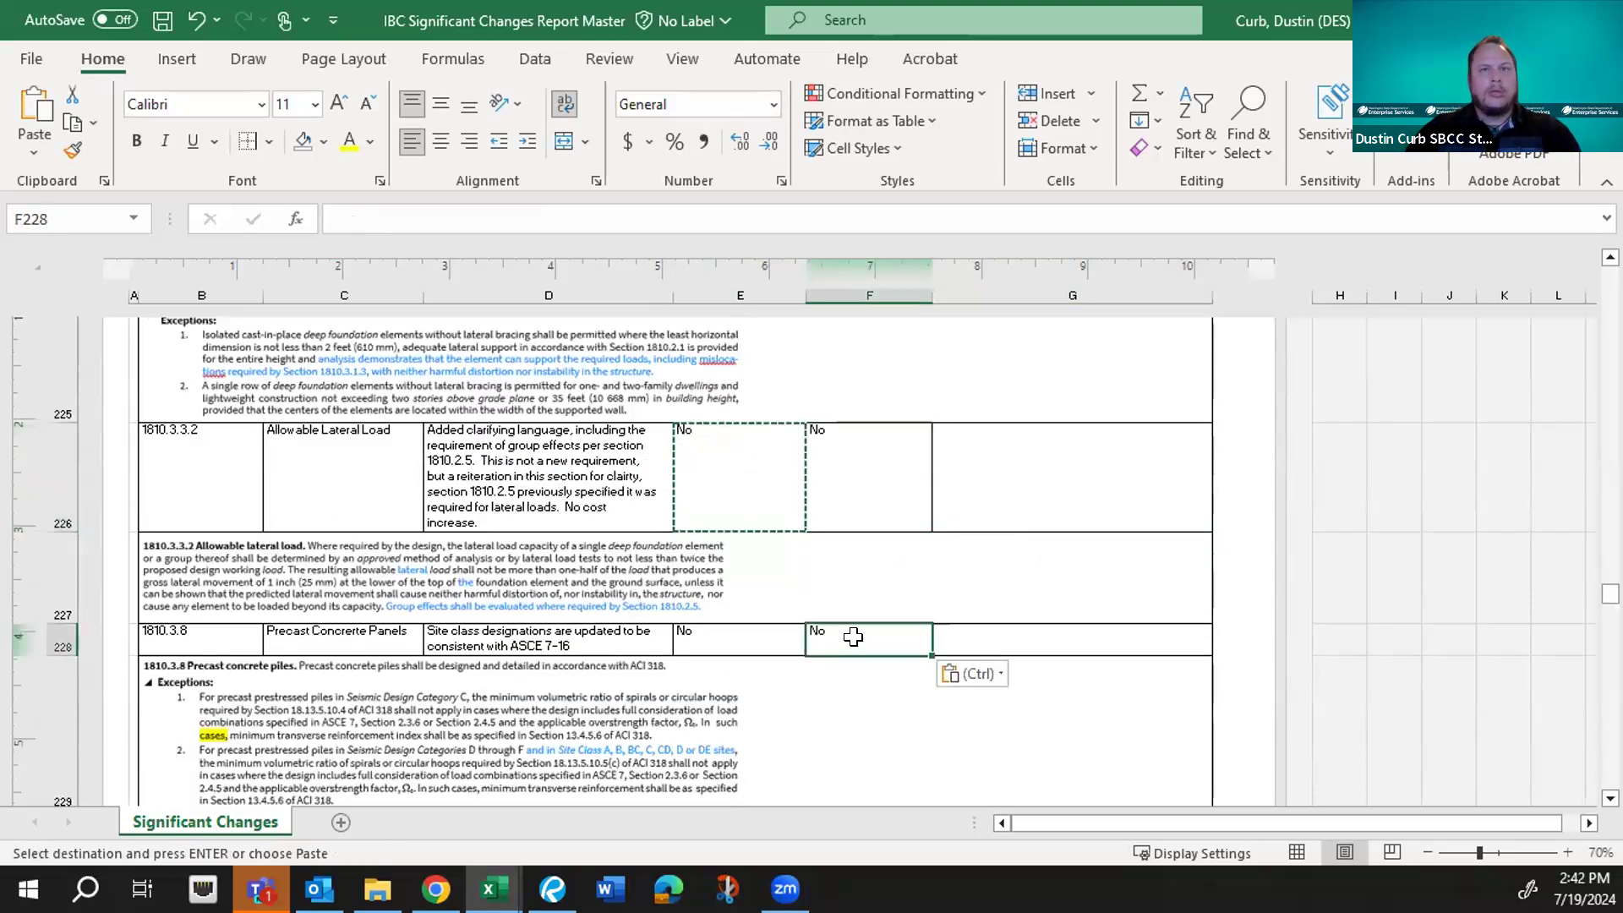
- Paste the copied No into F230 for section 1810.3.9.4.2.1, Site Classes A through DE
{"action": "scroll", "coordinate": [866, 642], "scroll_direction": "down", "scroll_amount": 1}
{"action": "scroll", "coordinate": [866, 642], "scroll_direction": "down", "scroll_amount": 2}
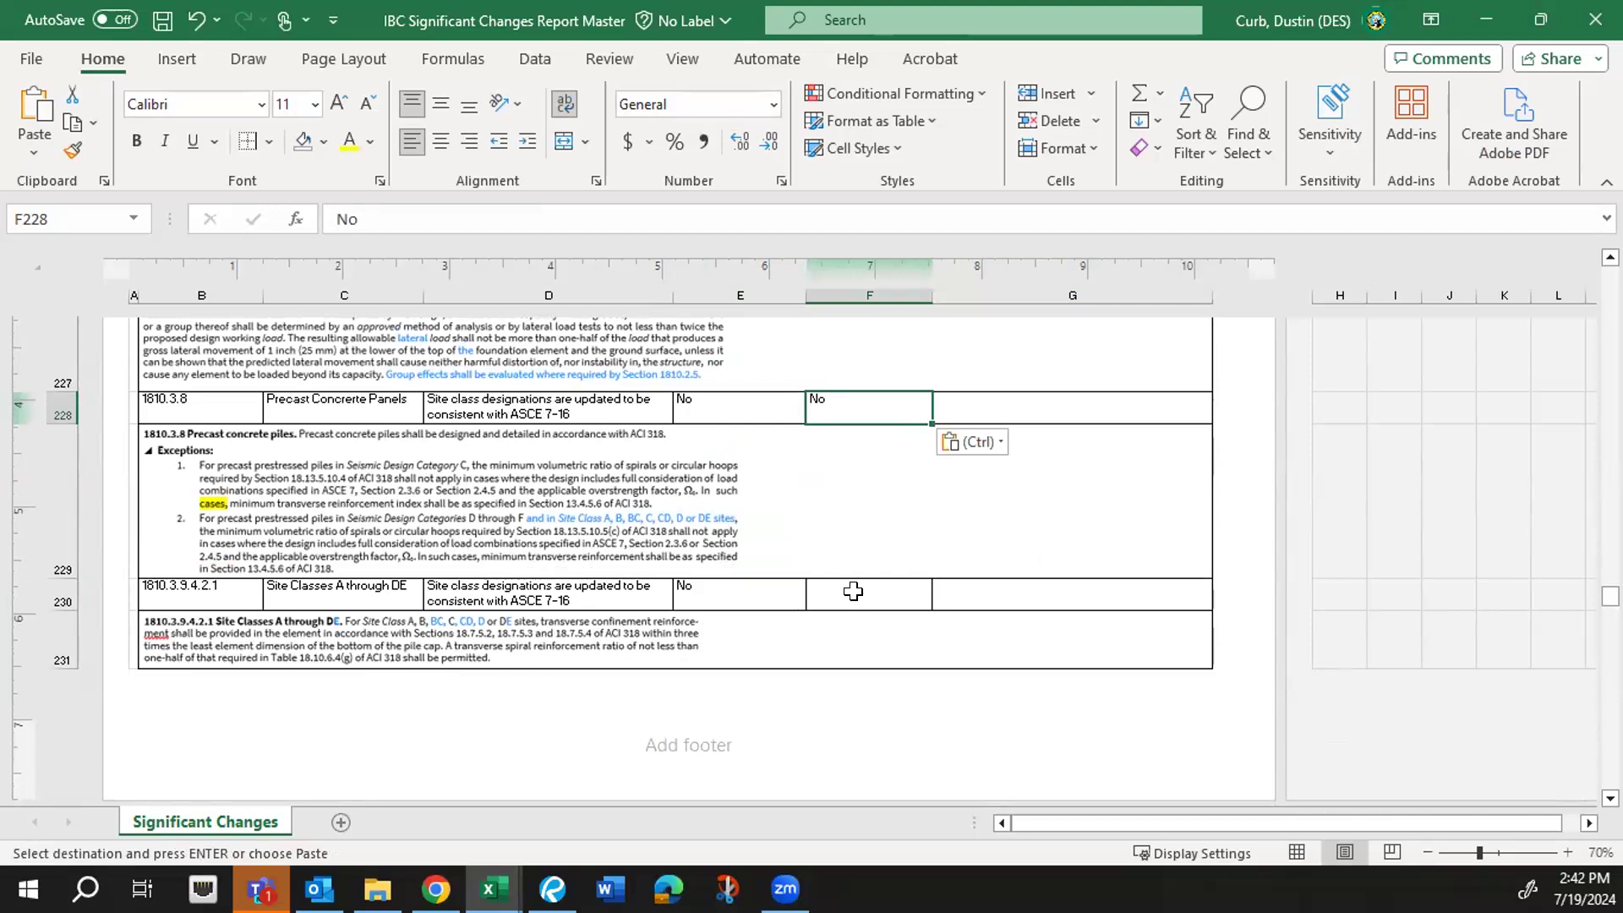
{"action": "left_click", "coordinate": [851, 591]}
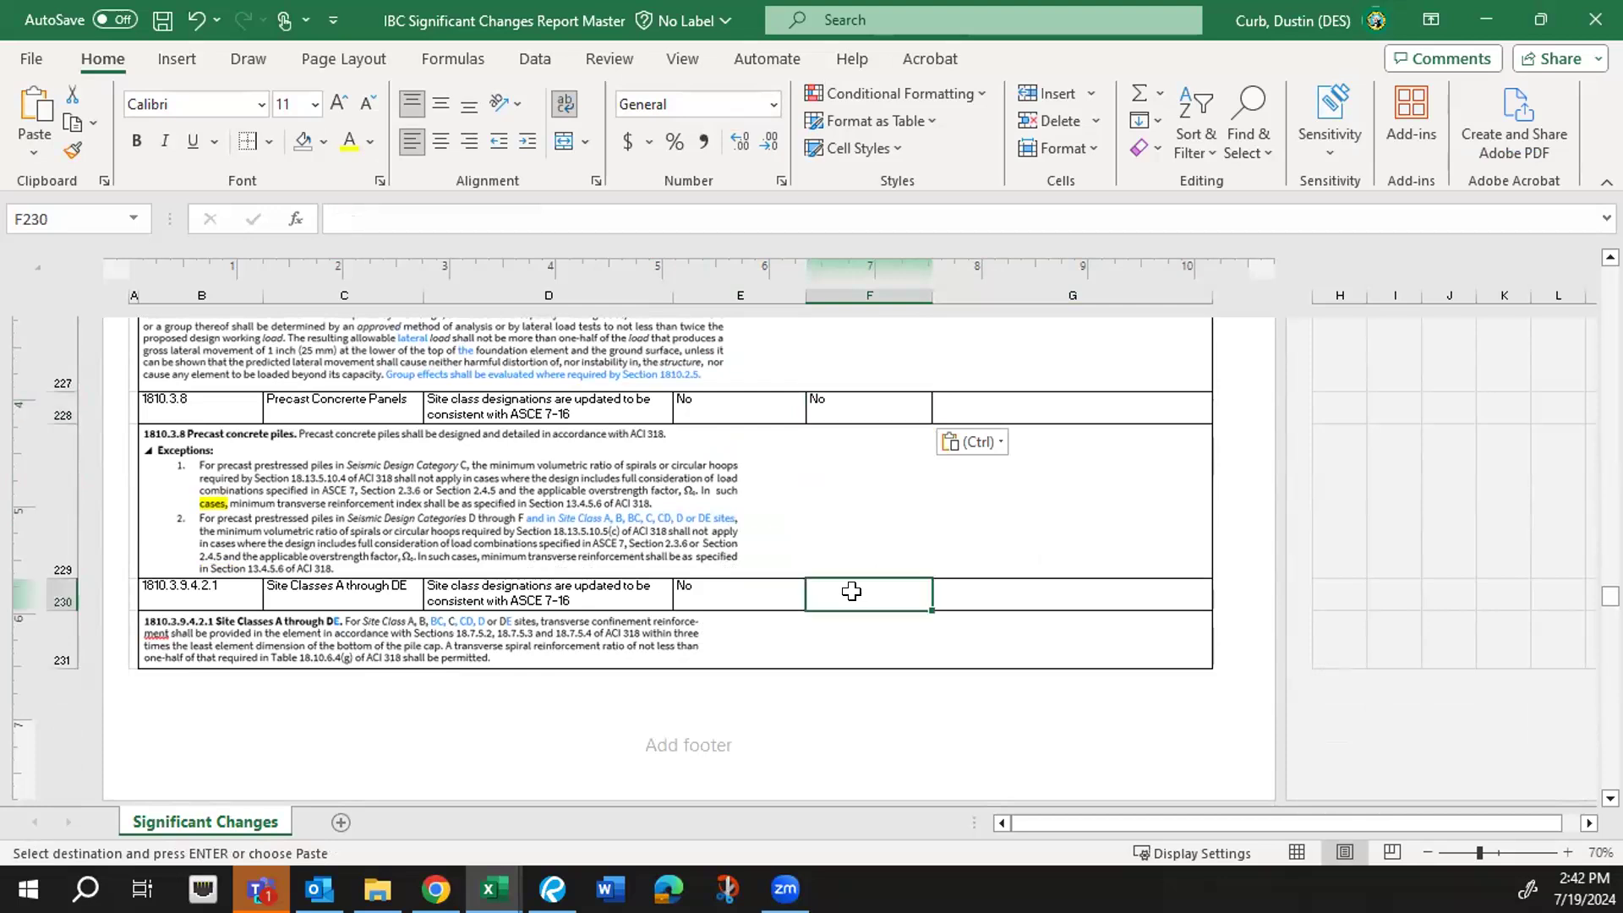
{"action": "key", "text": "ctrl+v"}
- Paste the copied No into F232 of the Grade Beams row on the following page
{"action": "scroll", "coordinate": [859, 605], "scroll_direction": "down", "scroll_amount": 1}
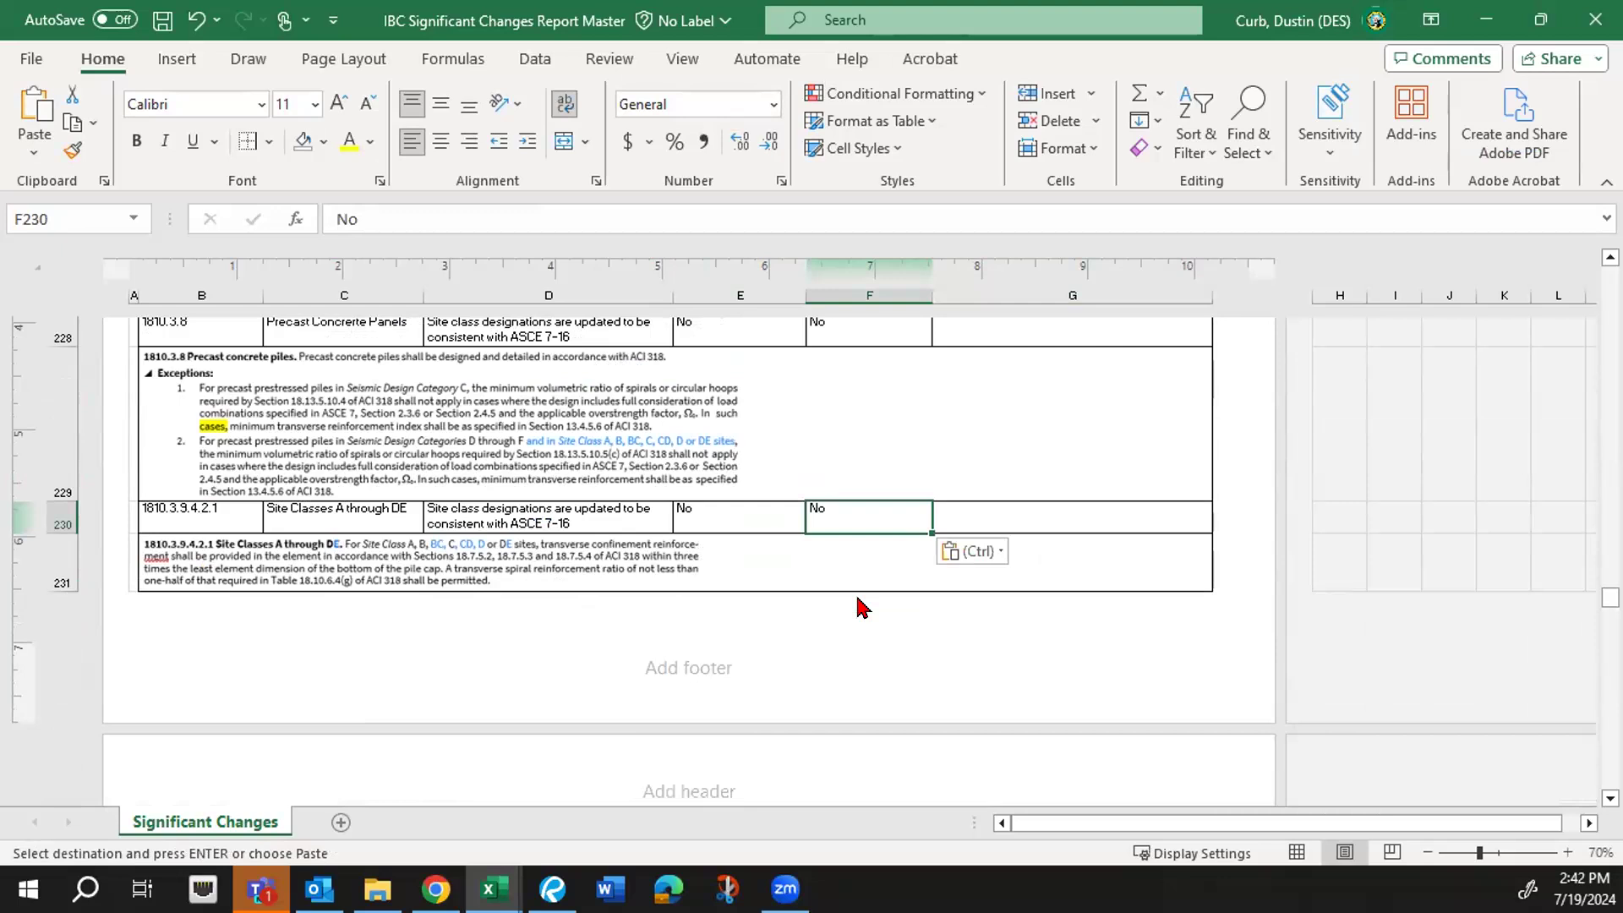
{"action": "scroll", "coordinate": [859, 605], "scroll_direction": "down", "scroll_amount": 1}
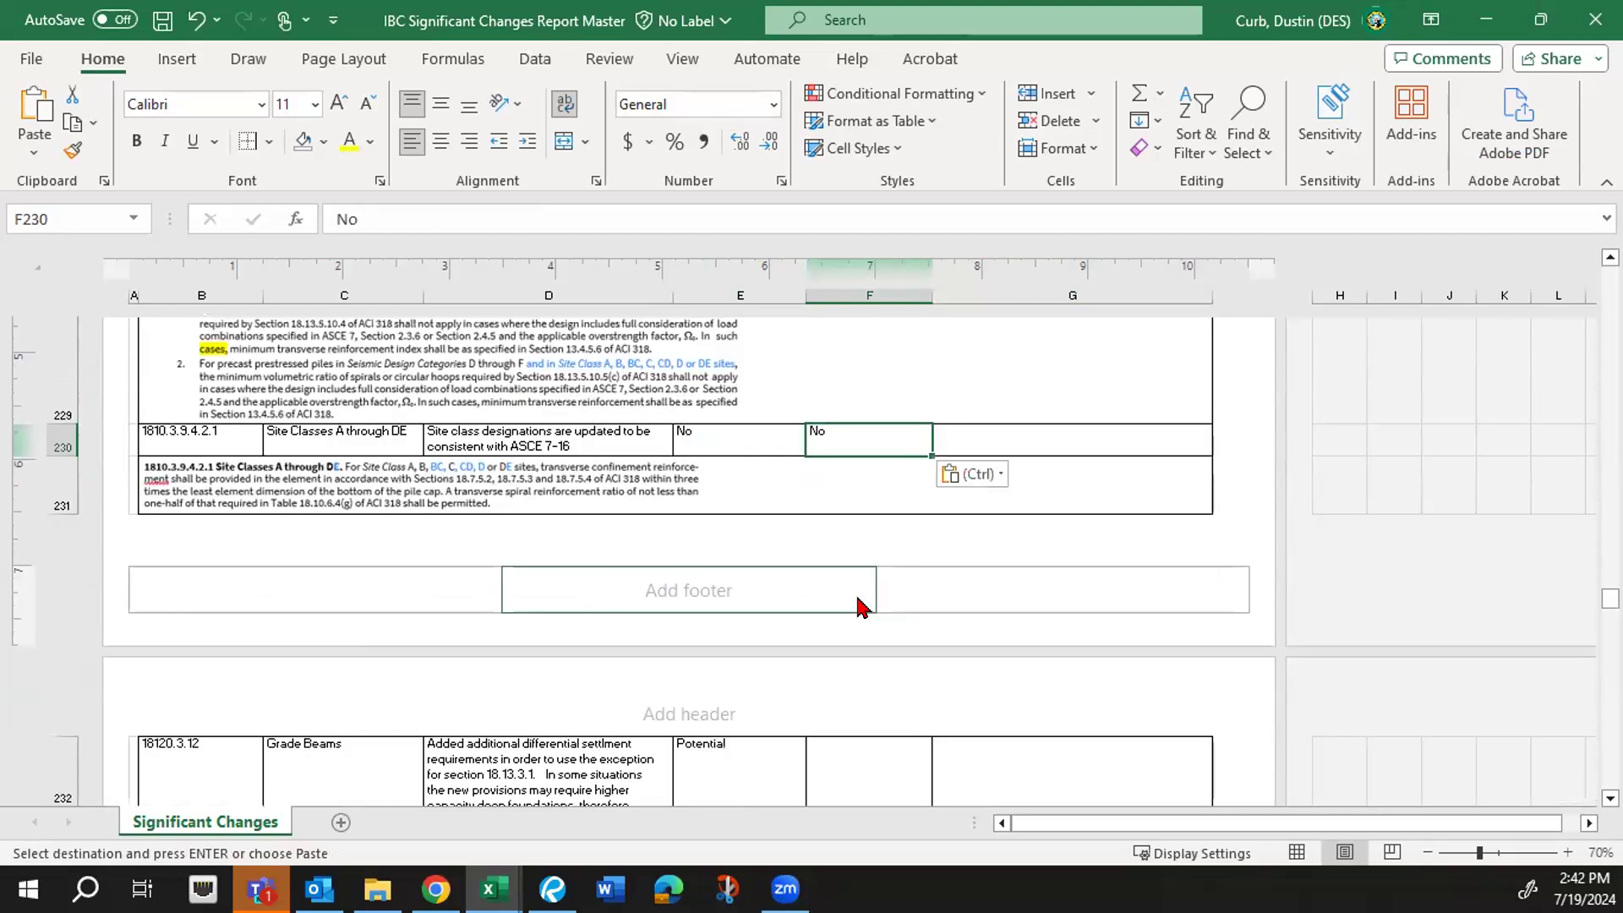
{"action": "scroll", "coordinate": [858, 605], "scroll_direction": "down", "scroll_amount": 1}
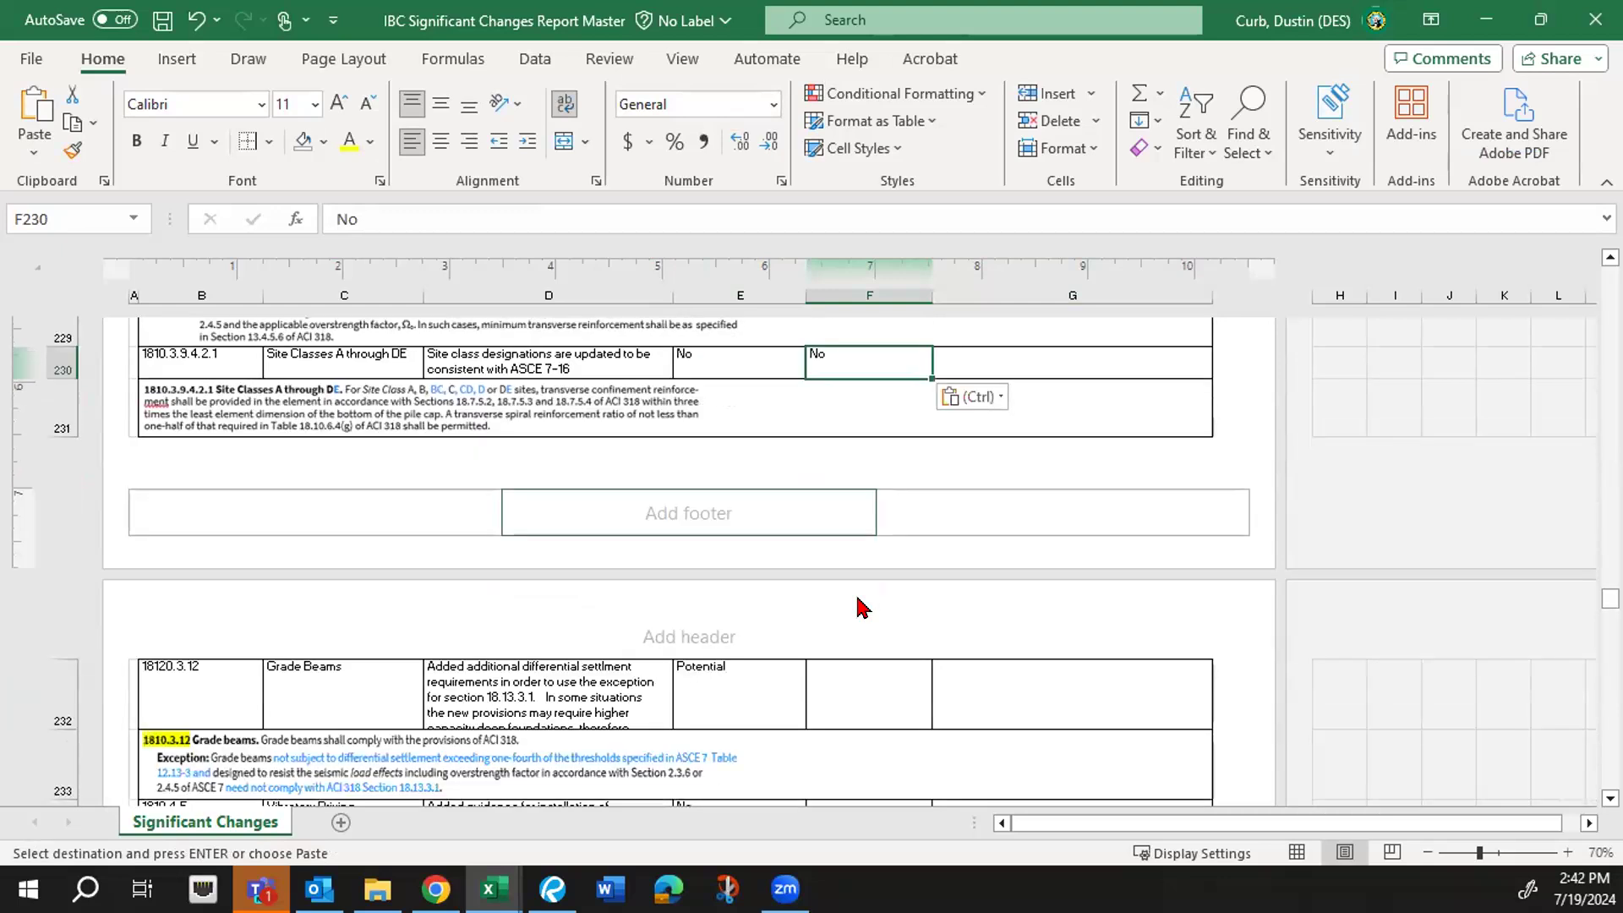
{"action": "scroll", "coordinate": [858, 605], "scroll_direction": "down", "scroll_amount": 1}
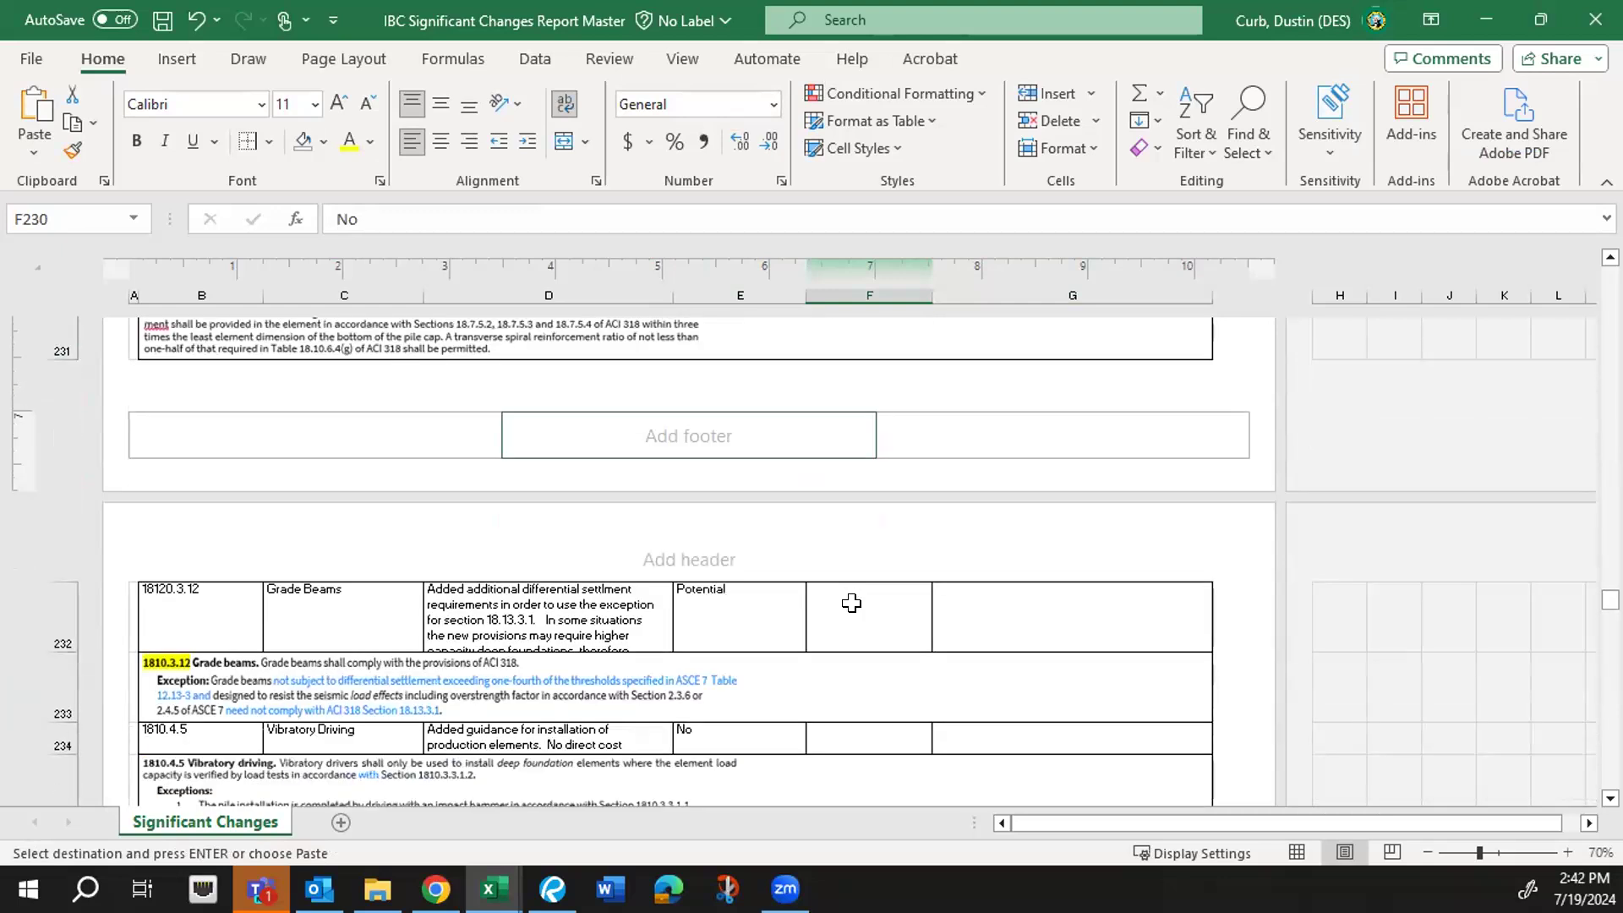
{"action": "left_click", "coordinate": [851, 603]}
{"action": "key", "text": "ctrl+v"}
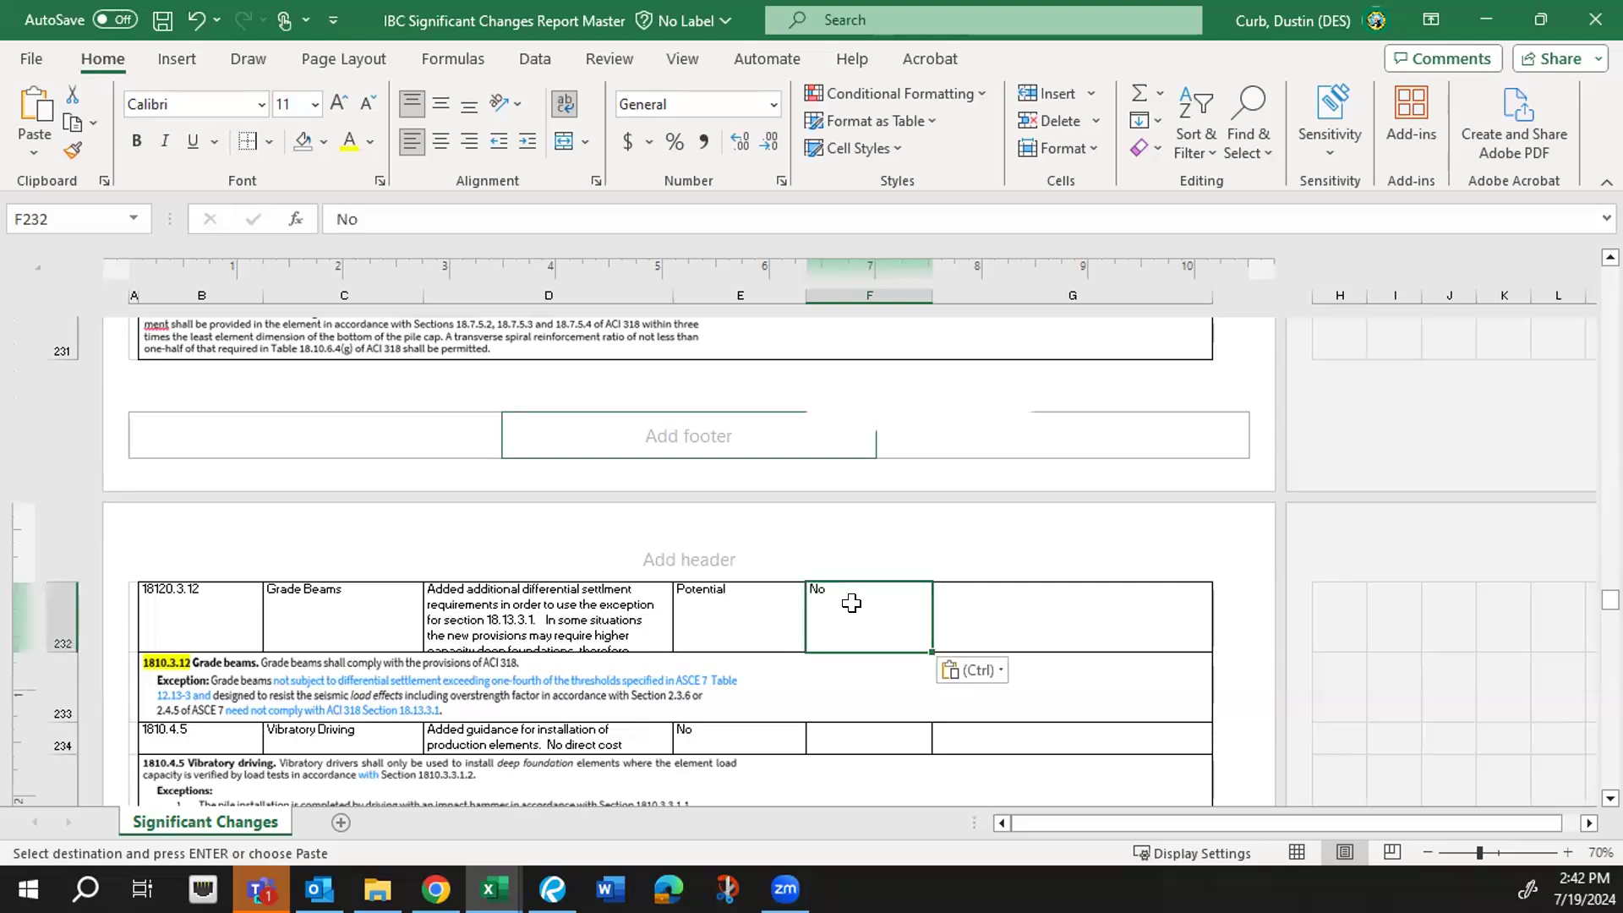
- Paste the copied No into F234 of the 1810.4.5 Vibratory Driving row
{"action": "scroll", "coordinate": [851, 602], "scroll_direction": "down", "scroll_amount": 2}
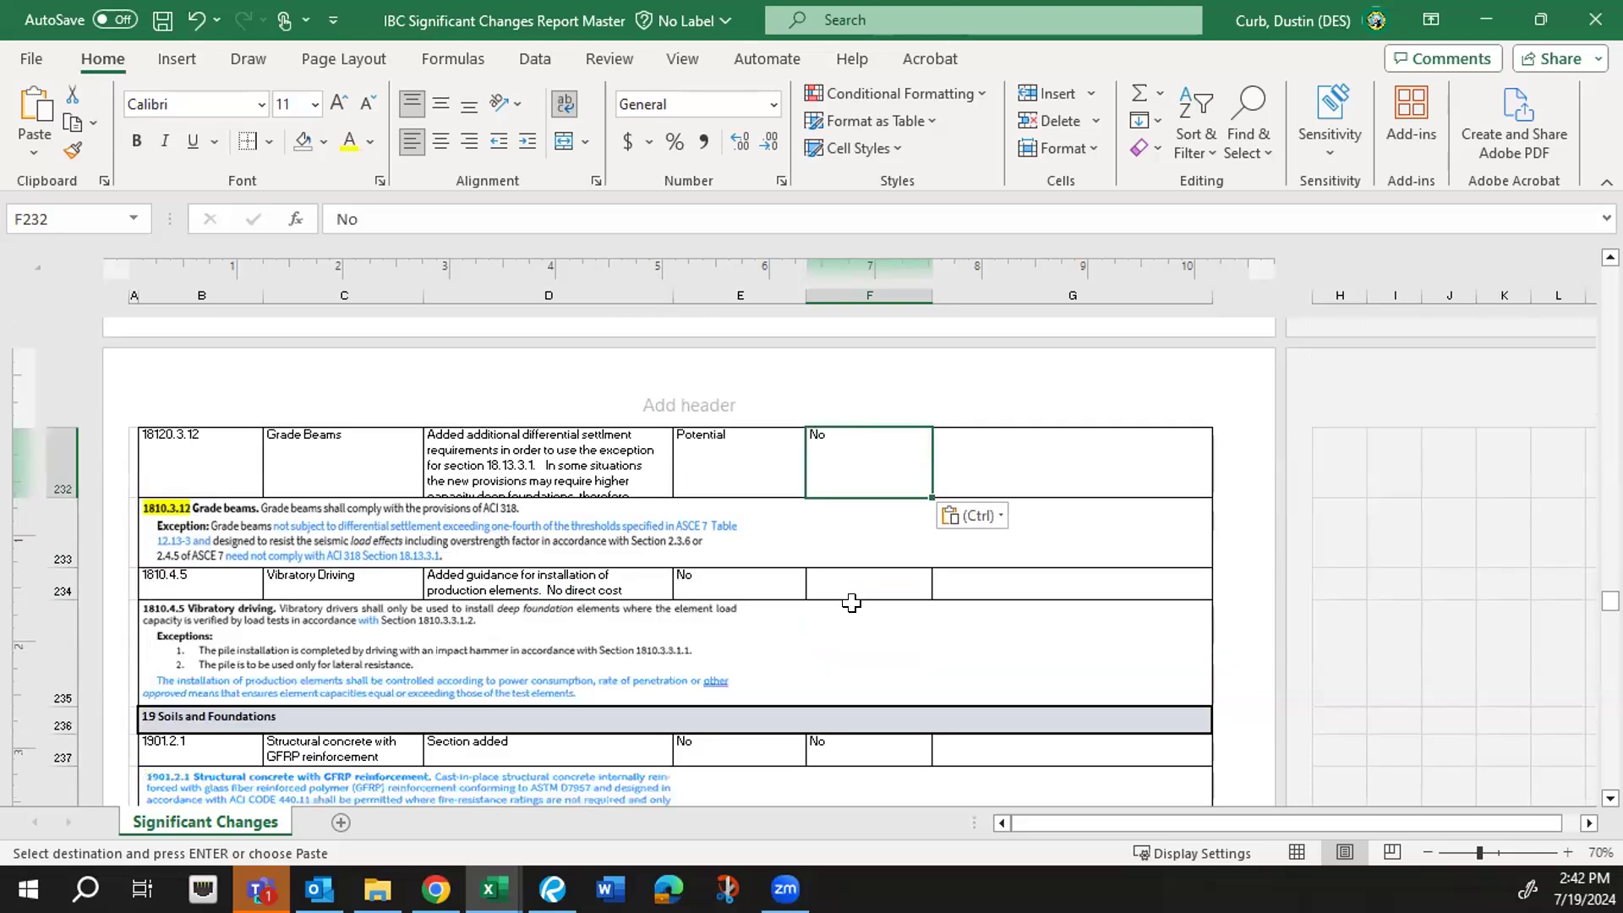
{"action": "left_click", "coordinate": [851, 581]}
{"action": "key", "text": "ctrl+v"}
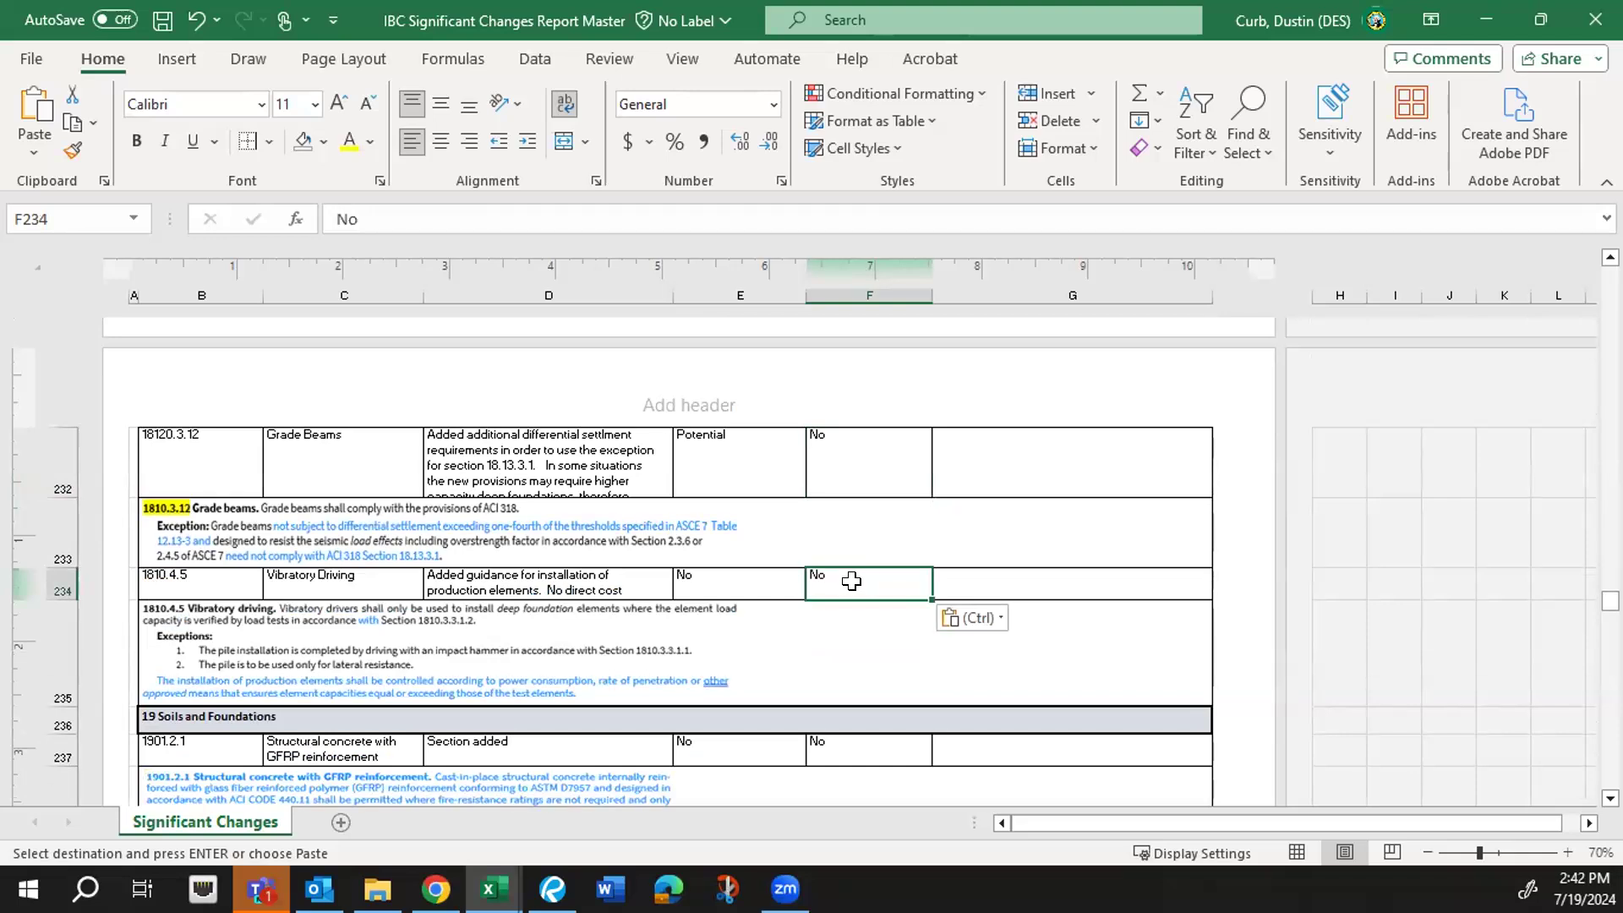
- Review the column E and F entries from chapter 19 through the chapter 22 Steel rows for blanks
{"action": "scroll", "coordinate": [848, 610], "scroll_direction": "down", "scroll_amount": 1}
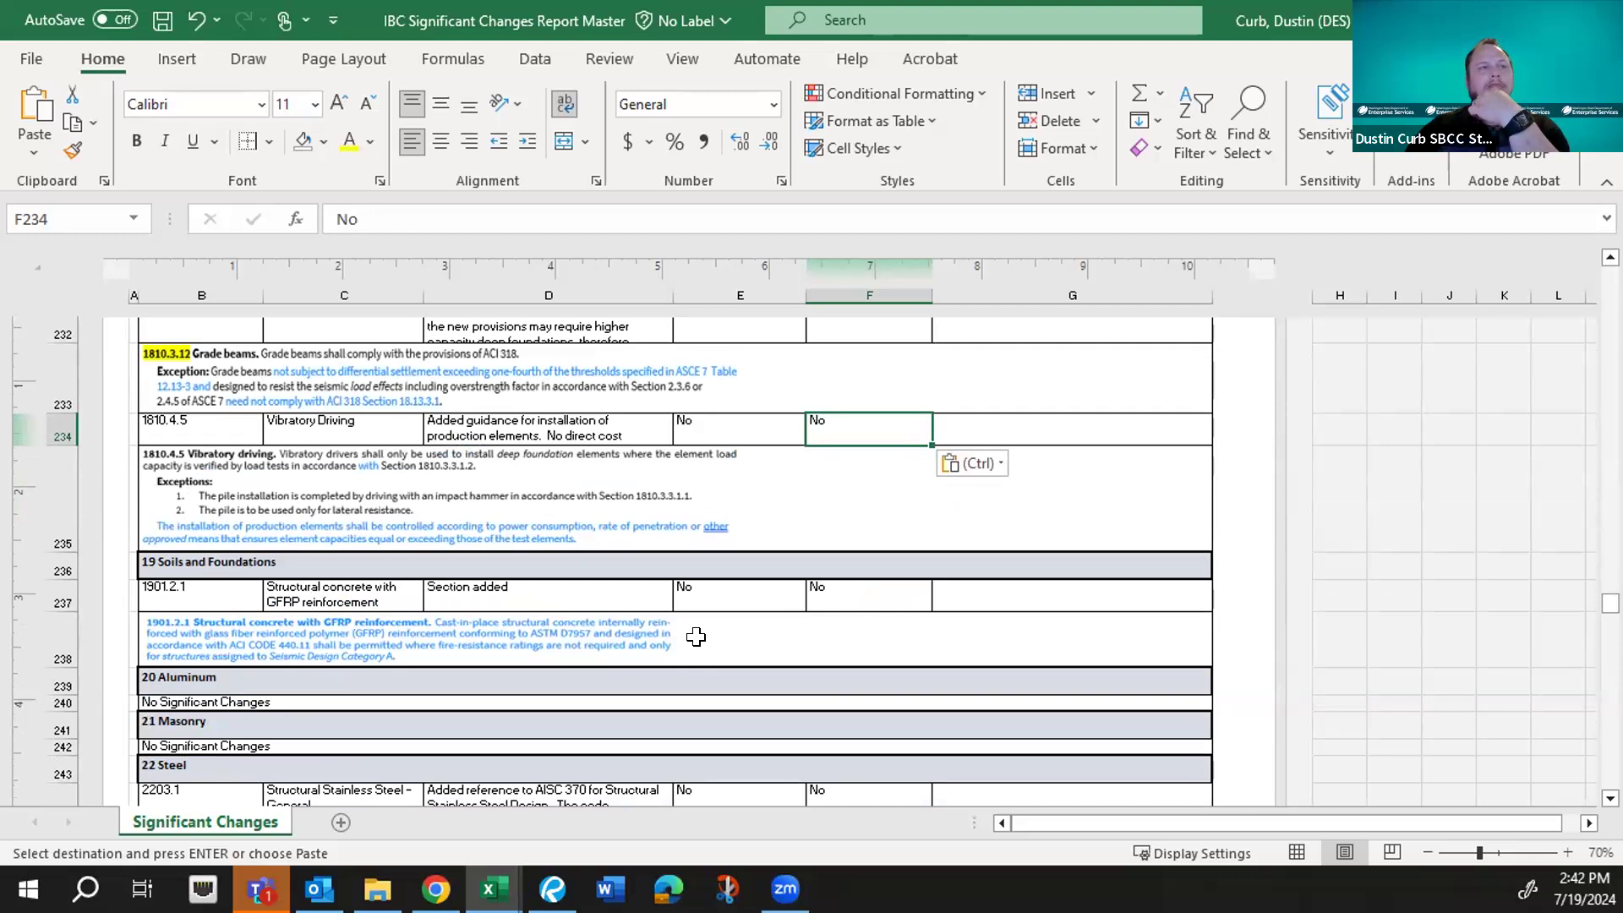
{"action": "scroll", "coordinate": [695, 636], "scroll_direction": "down", "scroll_amount": 2}
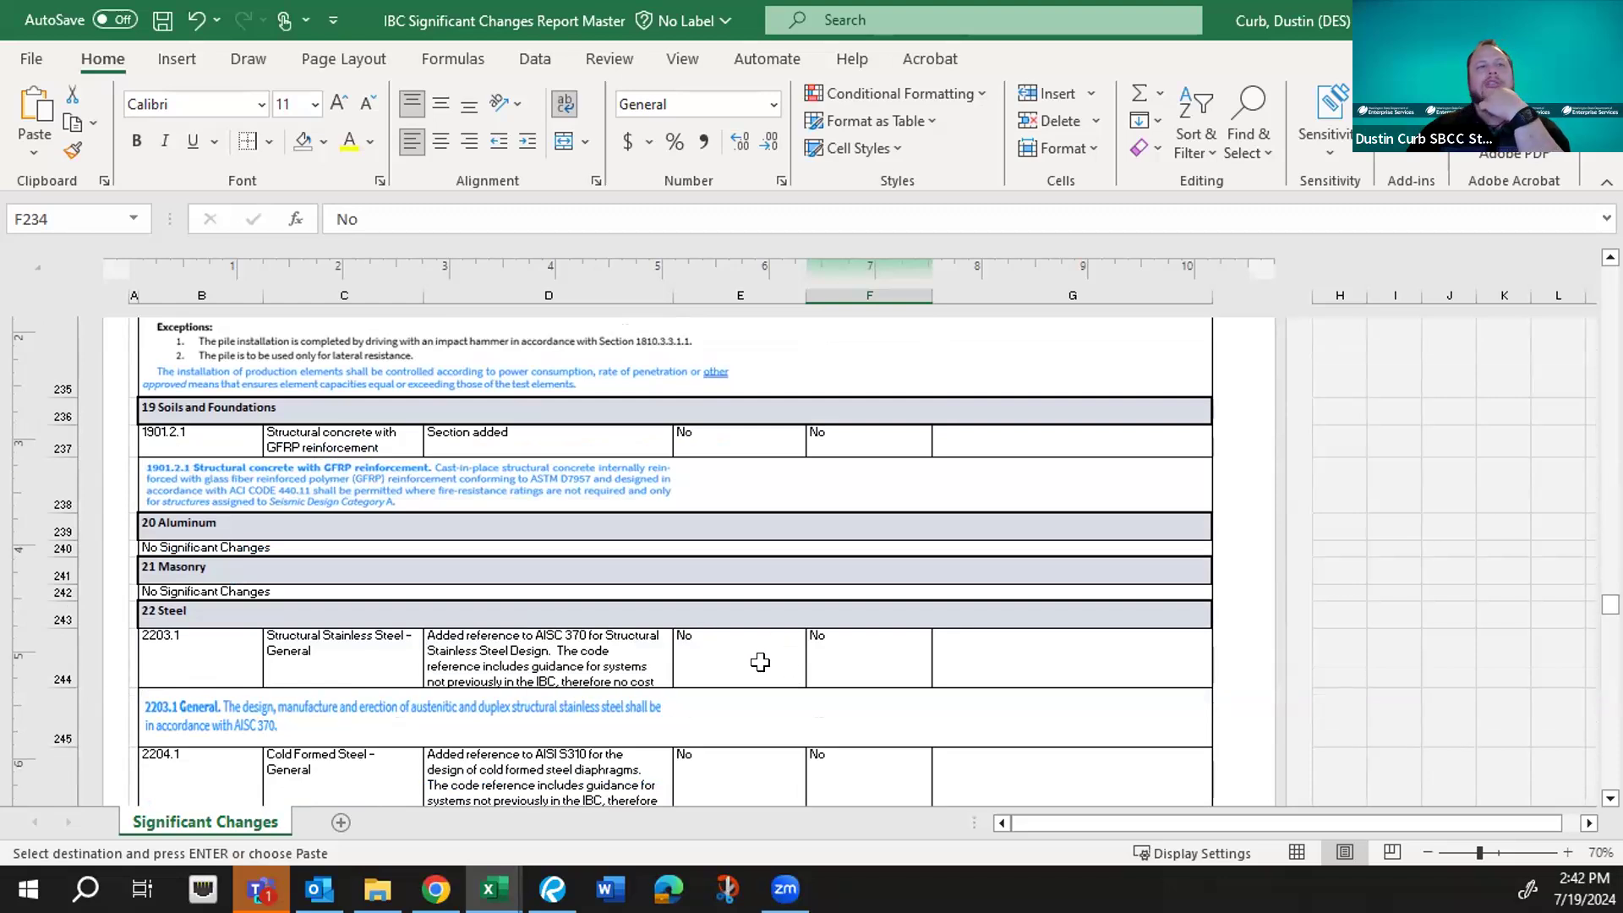
{"action": "scroll", "coordinate": [759, 661], "scroll_direction": "down", "scroll_amount": 2}
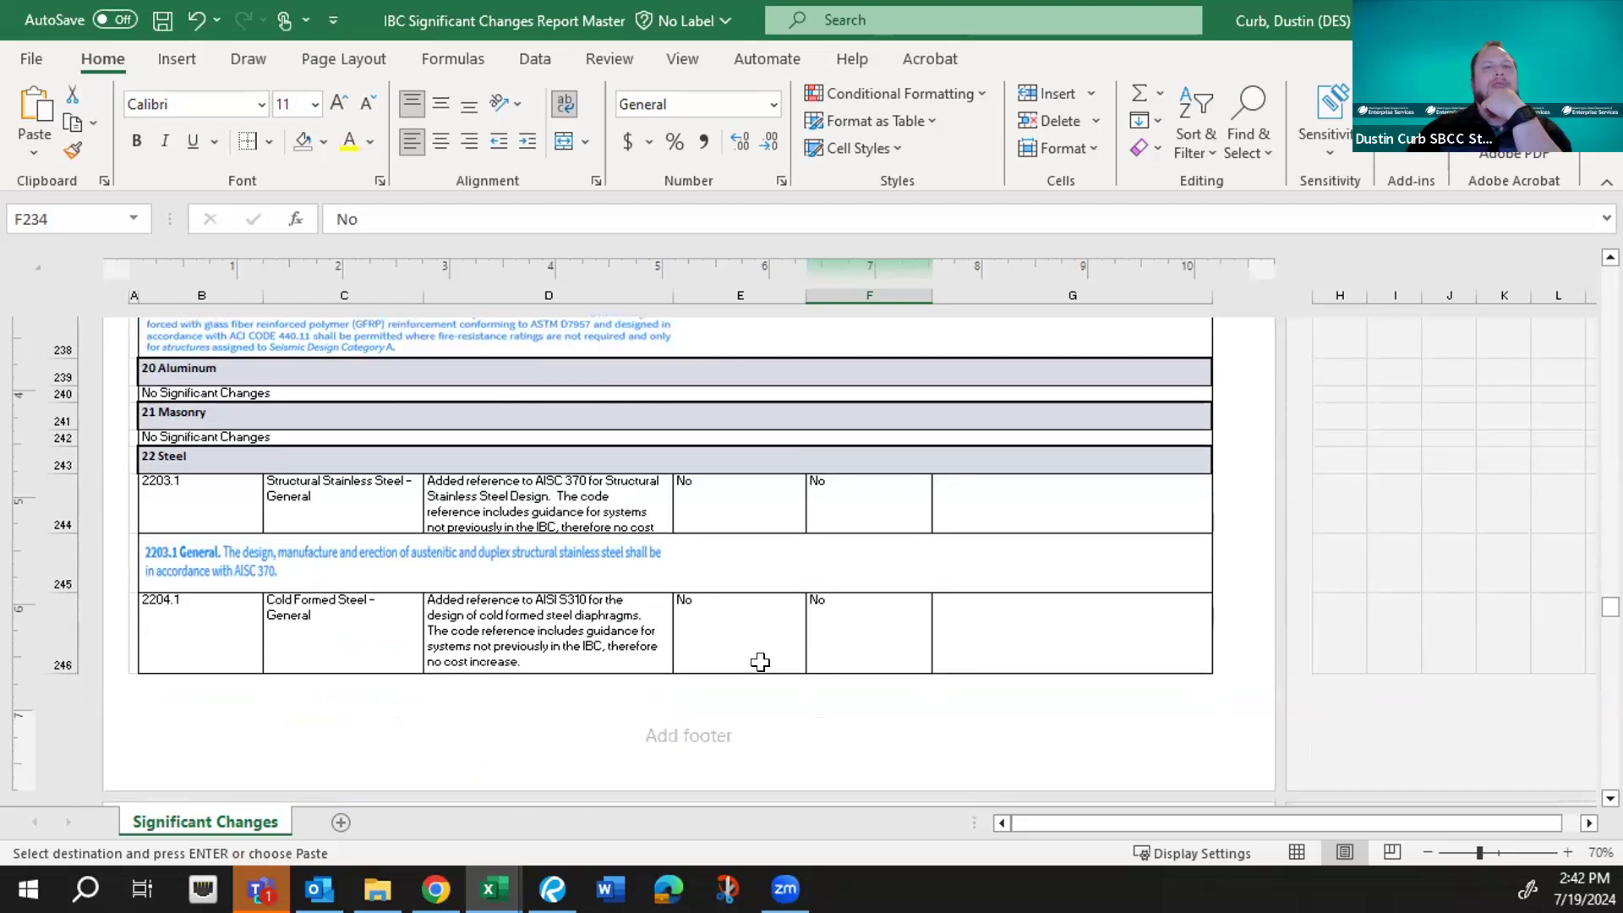
{"action": "scroll", "coordinate": [759, 662], "scroll_direction": "down", "scroll_amount": 5}
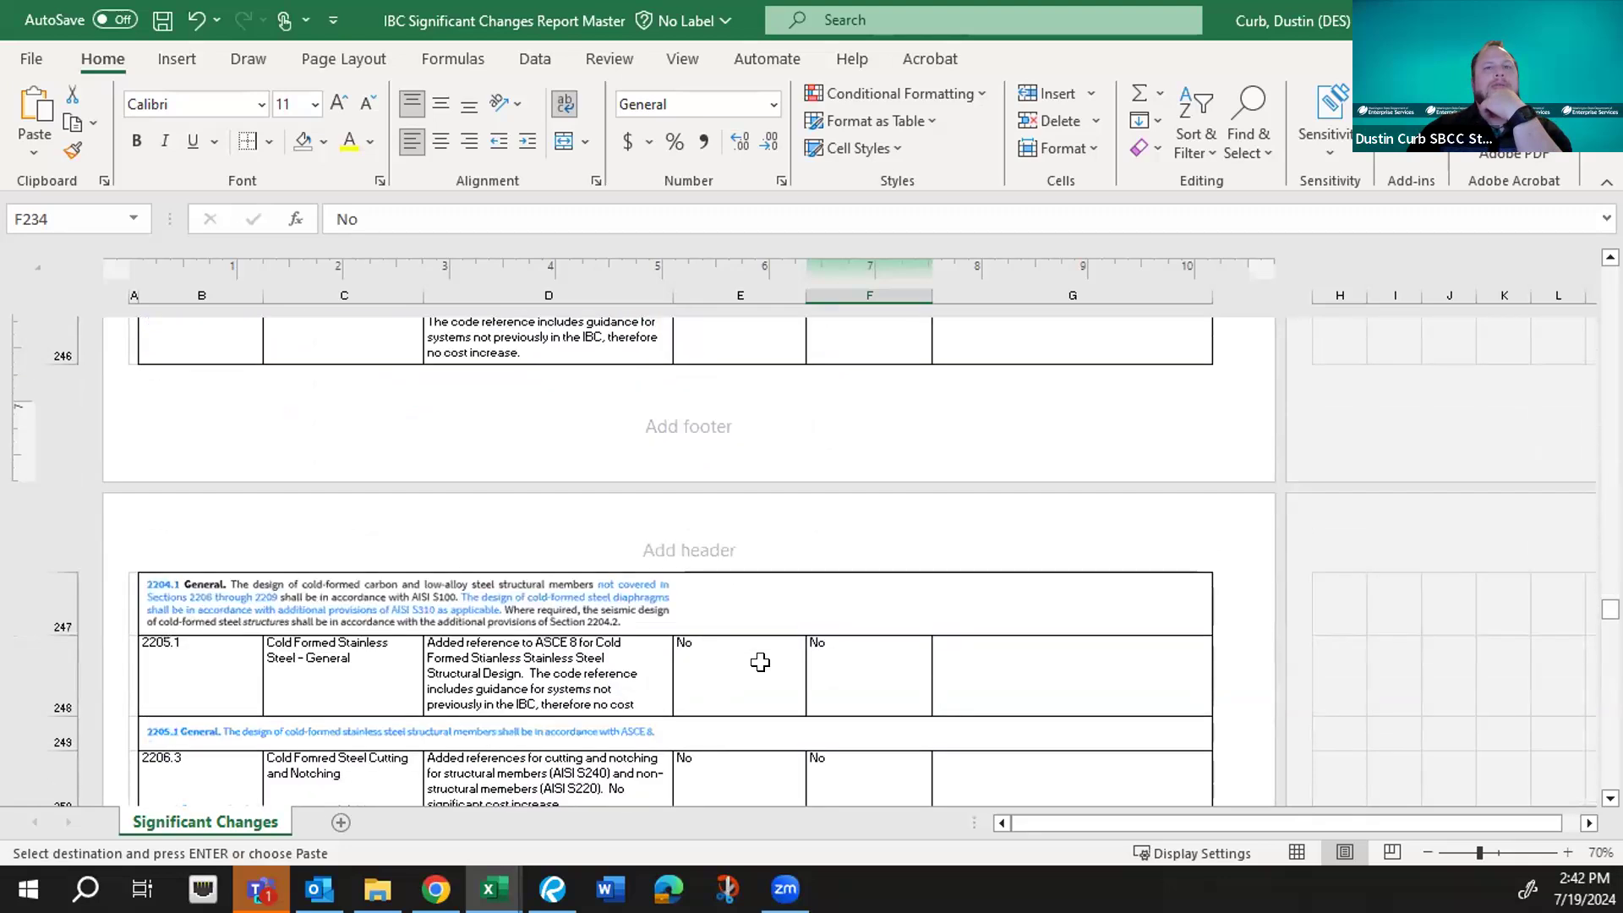
{"action": "scroll", "coordinate": [760, 661], "scroll_direction": "down", "scroll_amount": 2}
{"action": "scroll", "coordinate": [760, 662], "scroll_direction": "down", "scroll_amount": 2}
{"action": "scroll", "coordinate": [760, 661], "scroll_direction": "down", "scroll_amount": 1}
{"action": "scroll", "coordinate": [760, 662], "scroll_direction": "down", "scroll_amount": 3}
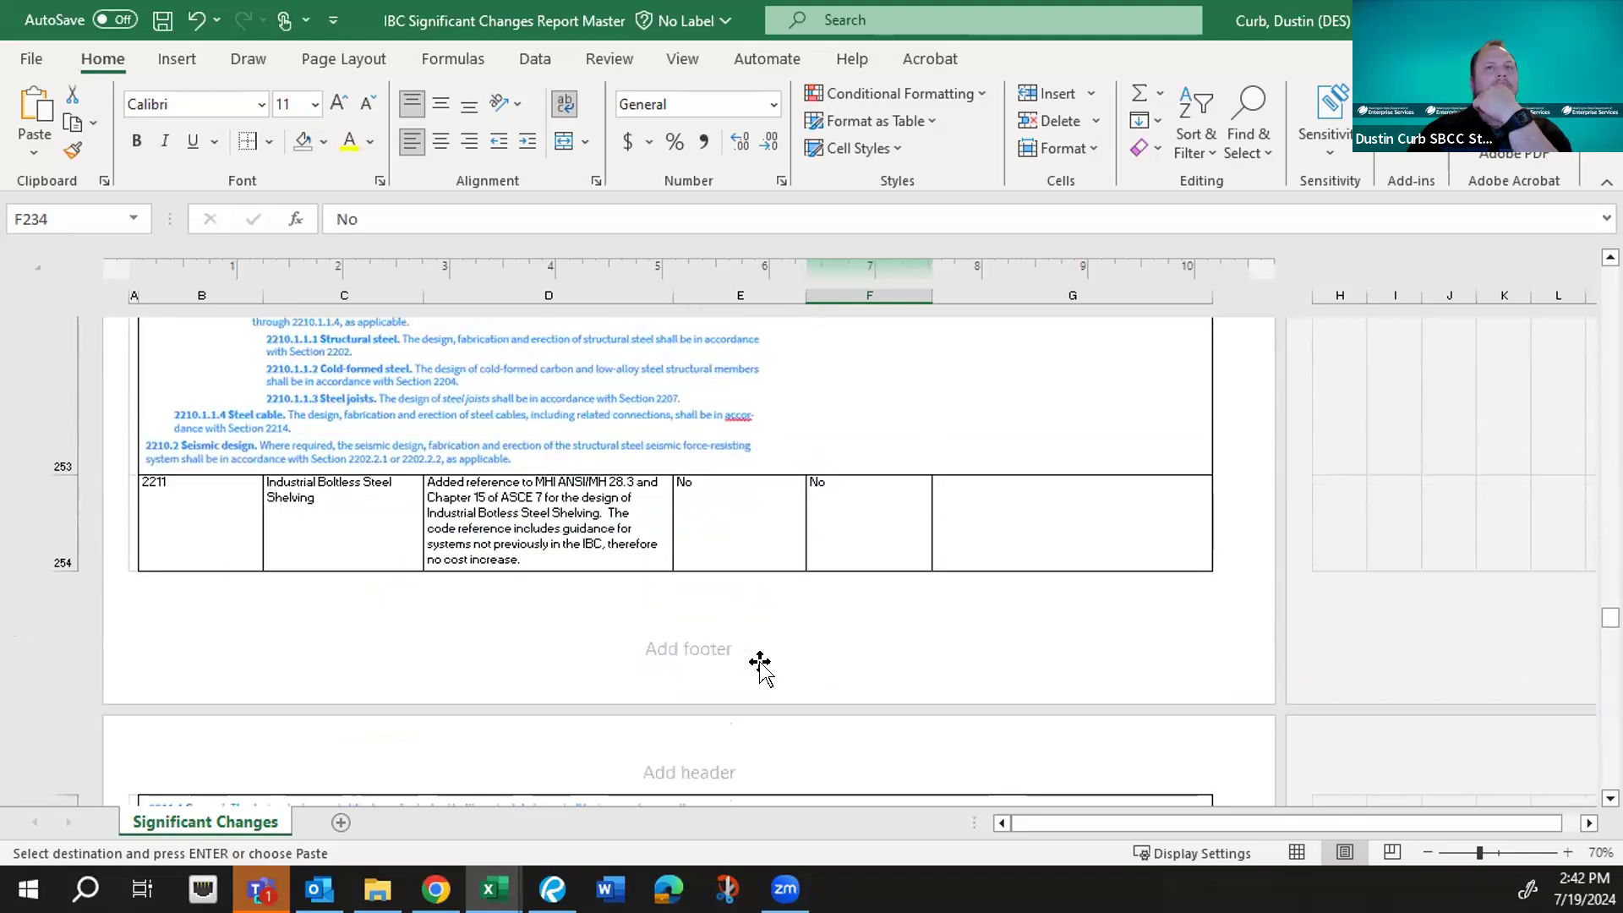
{"action": "scroll", "coordinate": [760, 662], "scroll_direction": "down", "scroll_amount": 4}
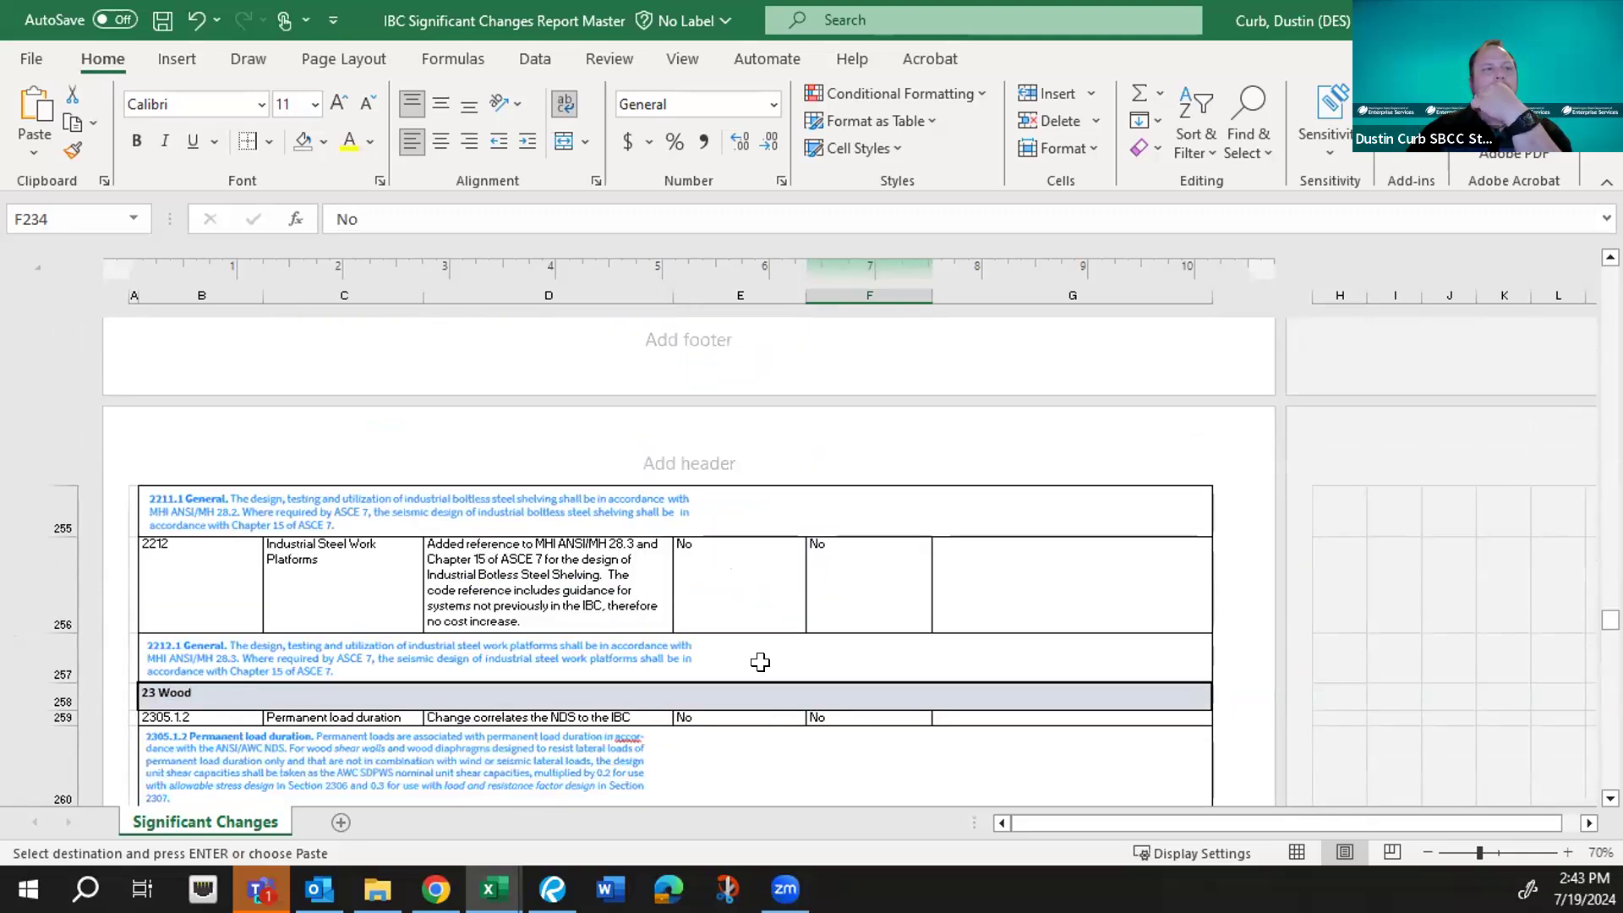
- Review the chapter 23 Wood and chapter 24 Glass and Glazing rows with their code text
{"action": "scroll", "coordinate": [760, 662], "scroll_direction": "down", "scroll_amount": 1}
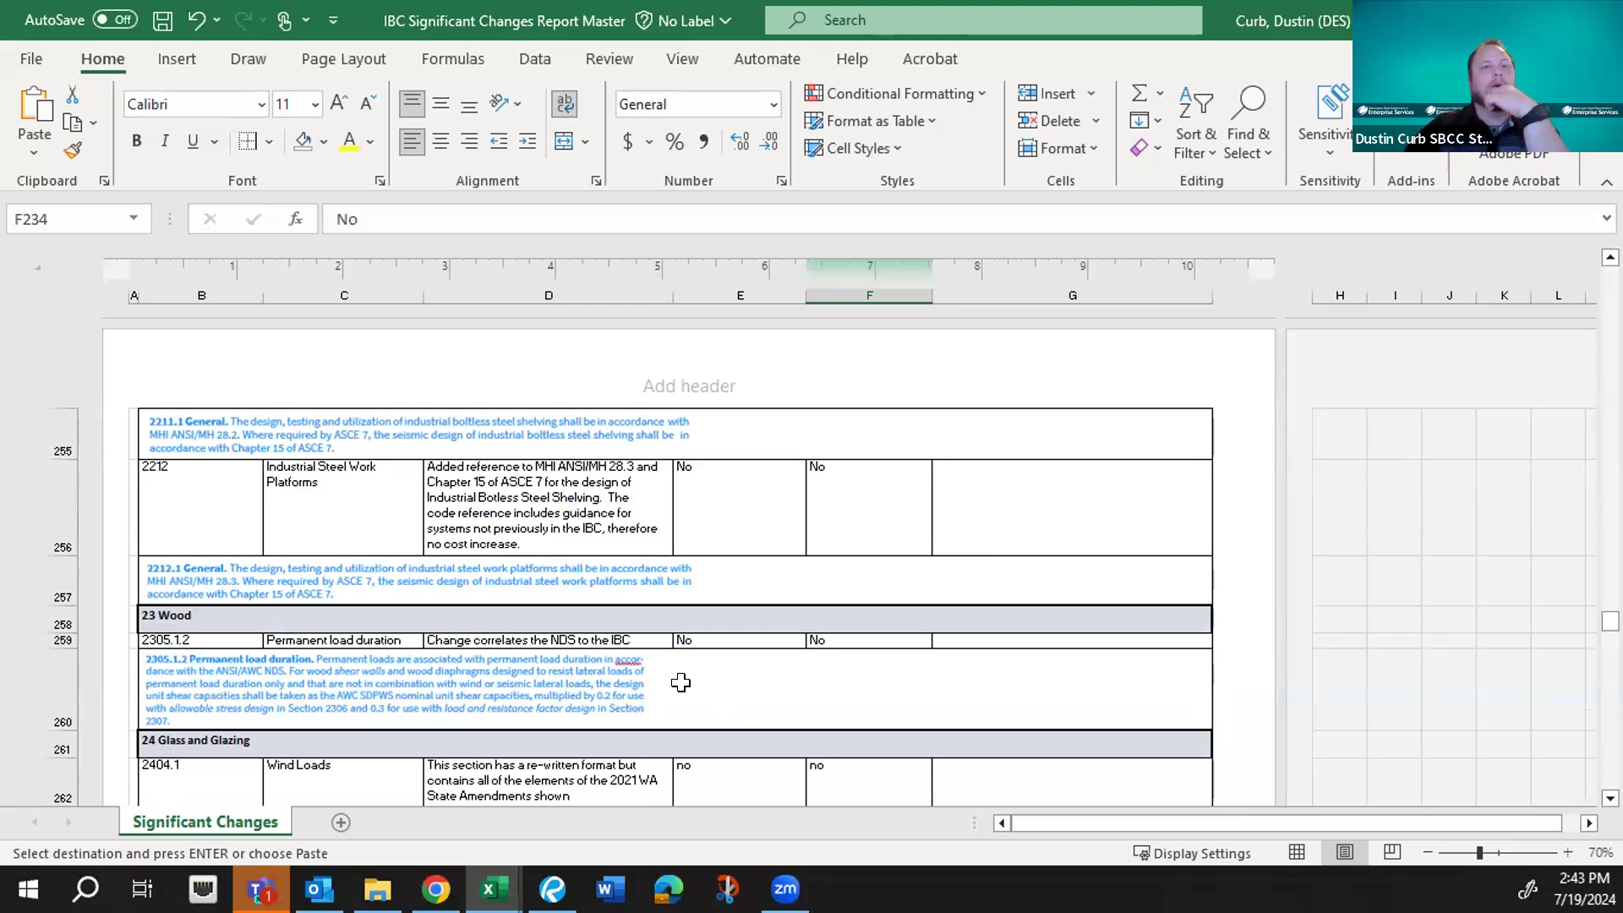
{"action": "scroll", "coordinate": [681, 682], "scroll_direction": "down", "scroll_amount": 3}
{"action": "scroll", "coordinate": [681, 682], "scroll_direction": "down", "scroll_amount": 2}
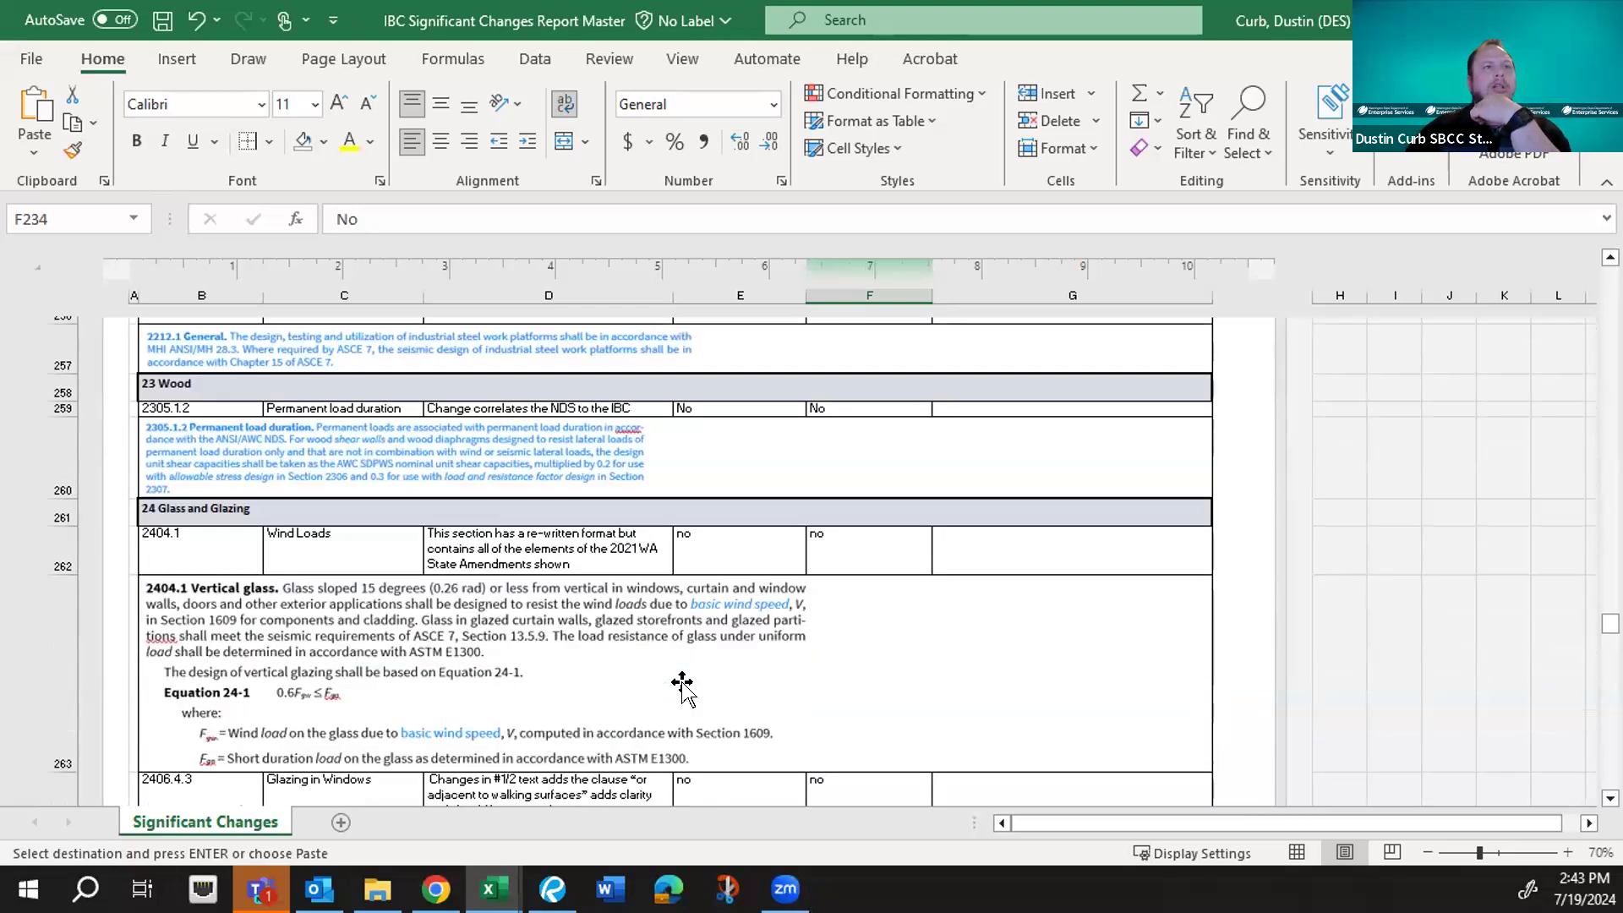
{"action": "scroll", "coordinate": [681, 682], "scroll_direction": "down", "scroll_amount": 2}
{"action": "scroll", "coordinate": [681, 682], "scroll_direction": "down", "scroll_amount": 5}
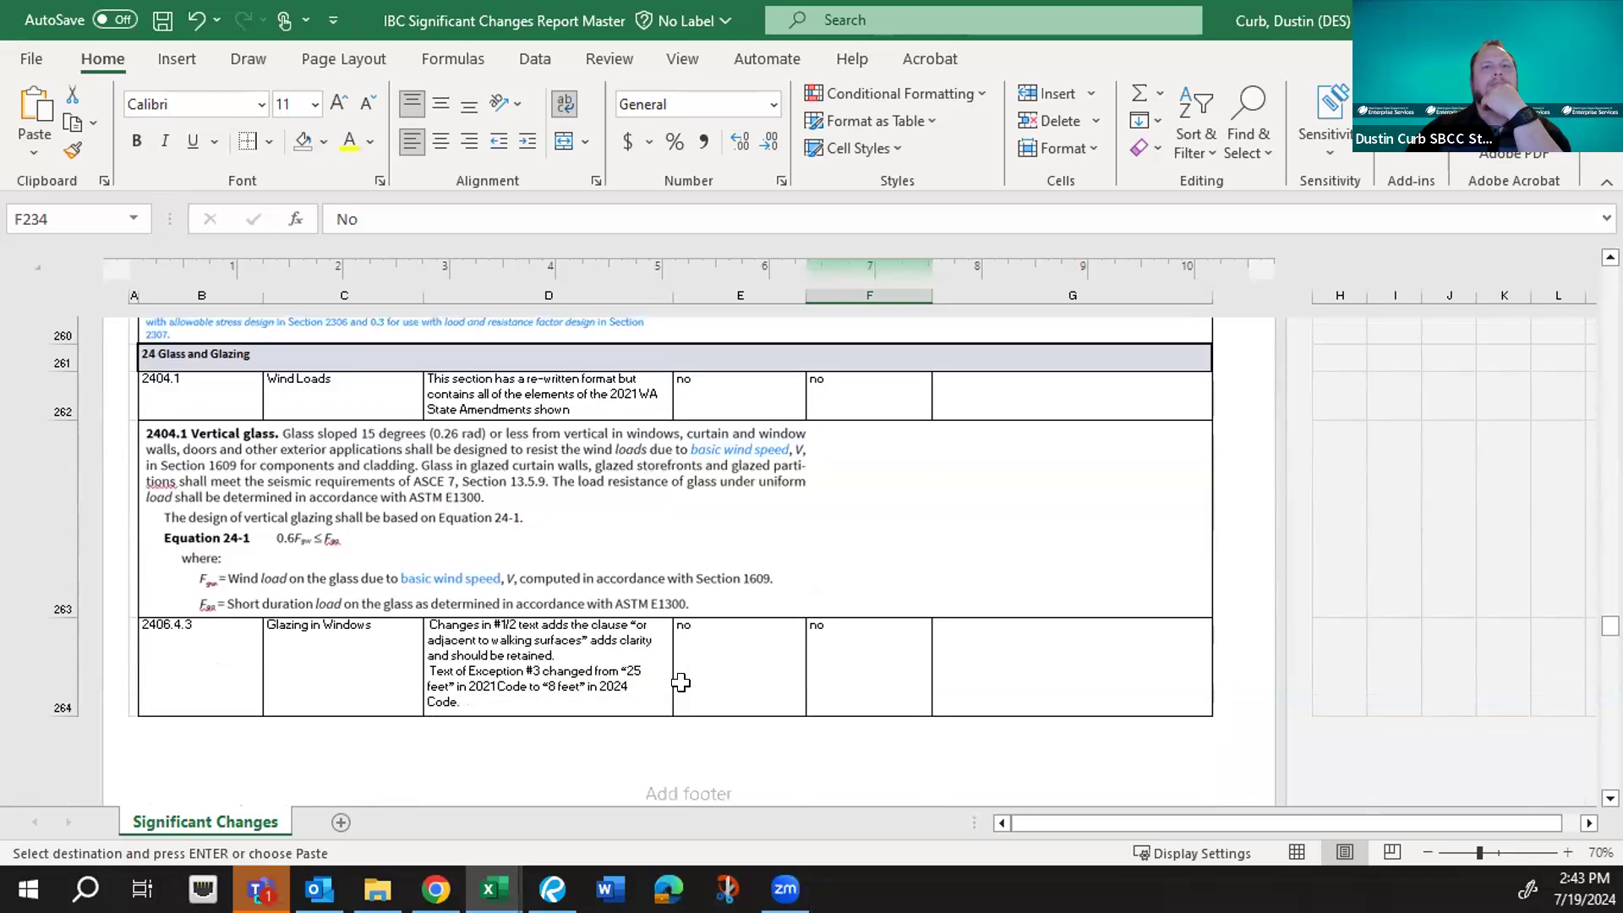
{"action": "scroll", "coordinate": [681, 682], "scroll_direction": "down", "scroll_amount": 2}
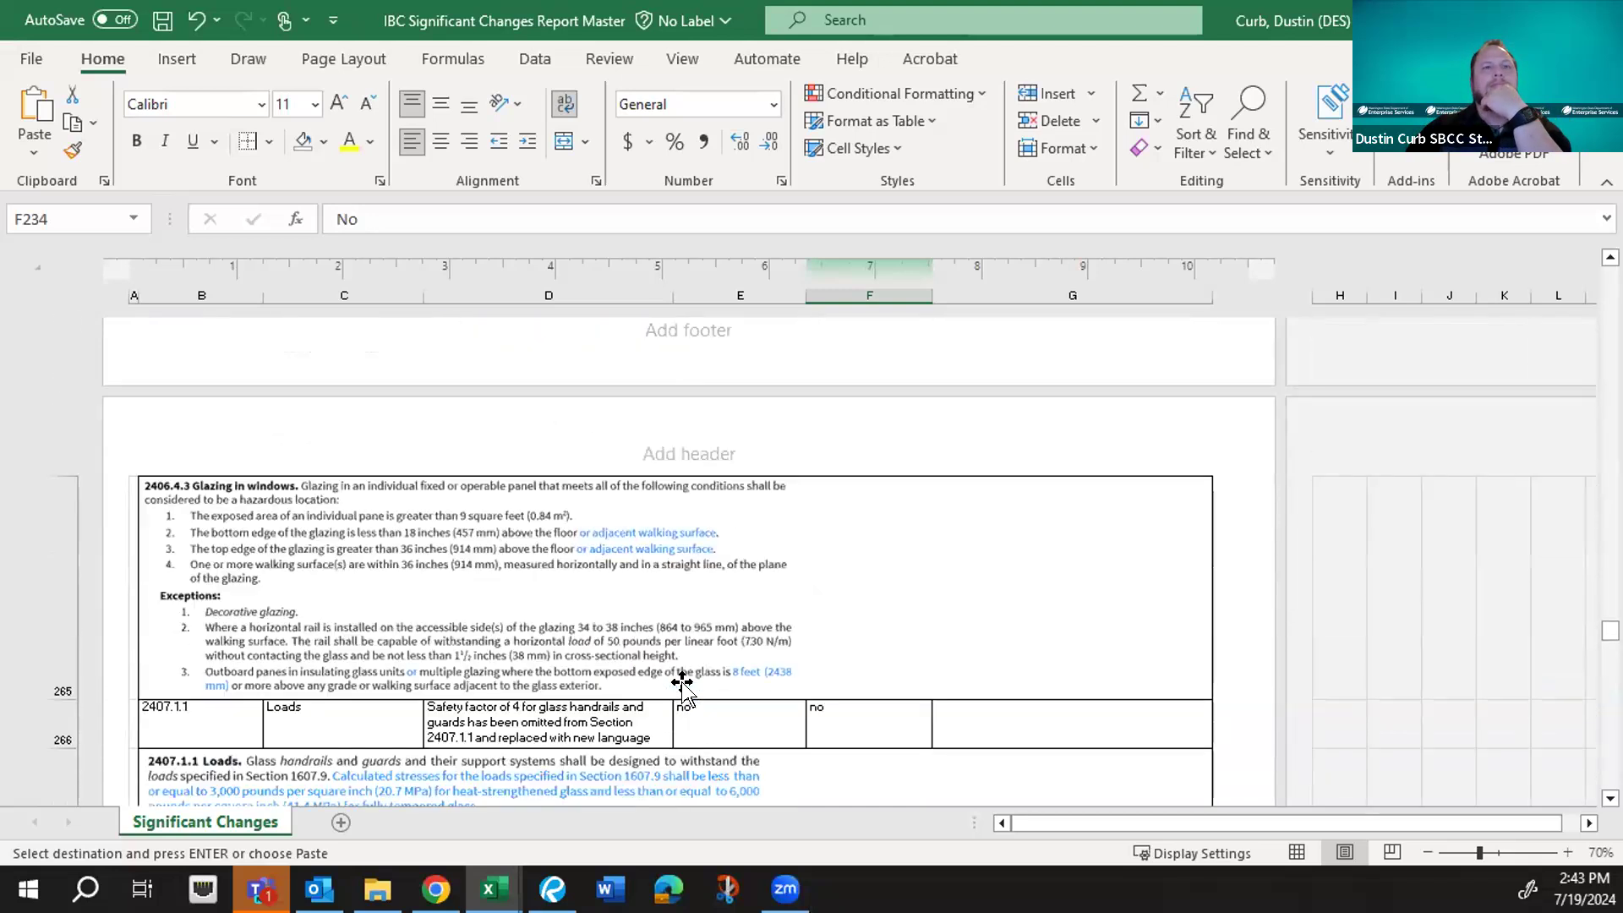
{"action": "scroll", "coordinate": [681, 682], "scroll_direction": "down", "scroll_amount": 2}
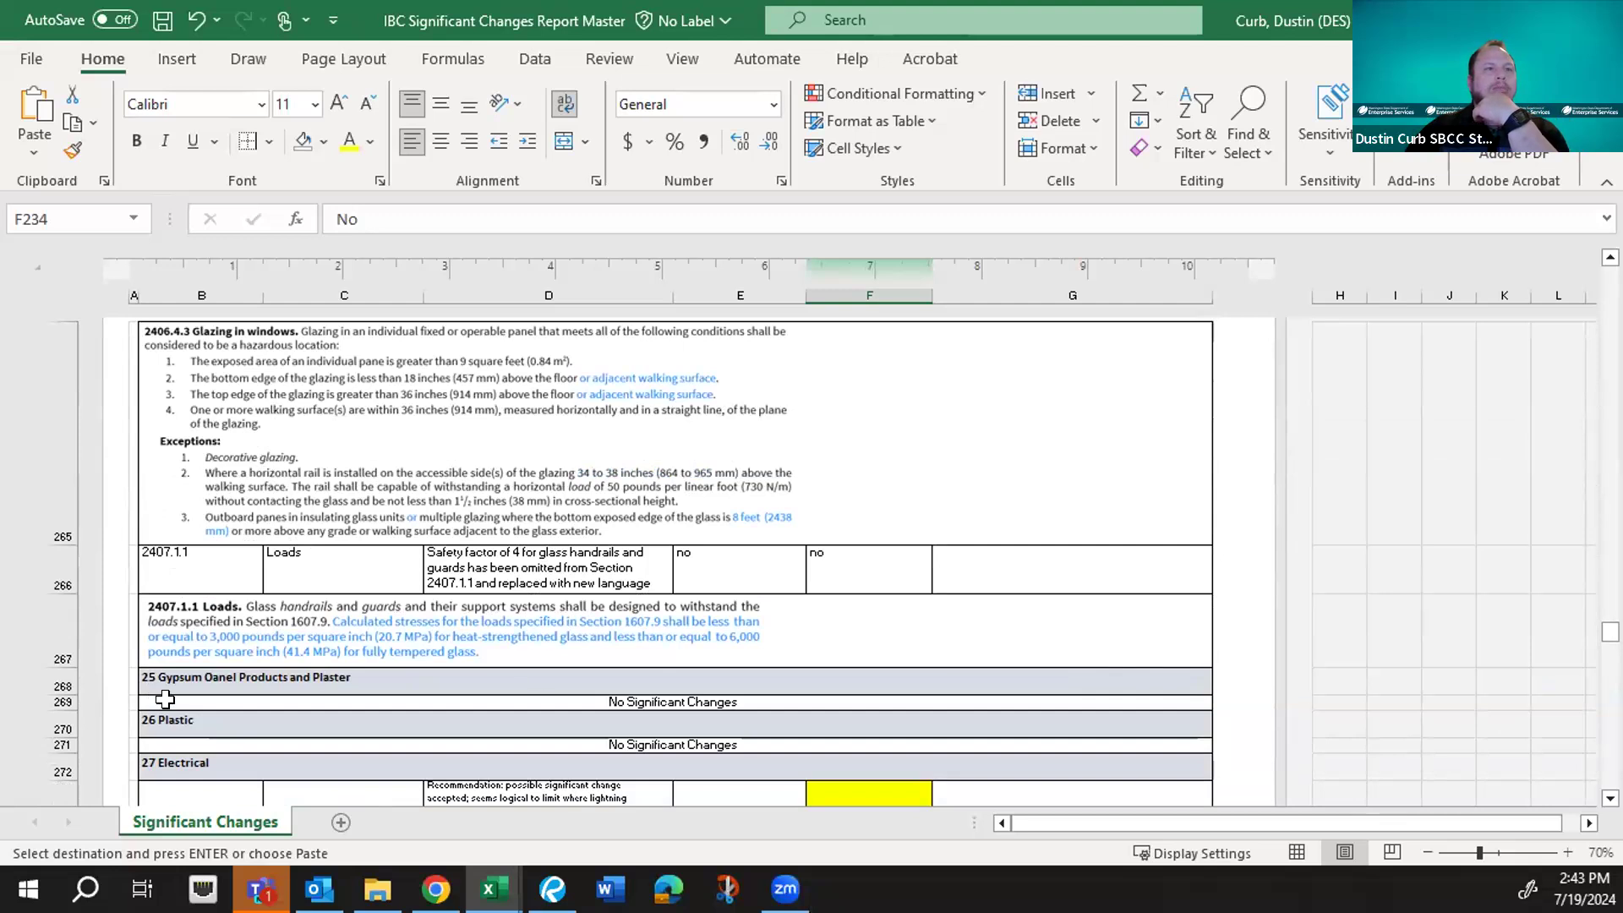
- Correct the chapter 25 heading in B268 to read 25 Gypsum Panel Products and Plaster
{"action": "left_click", "coordinate": [222, 677]}
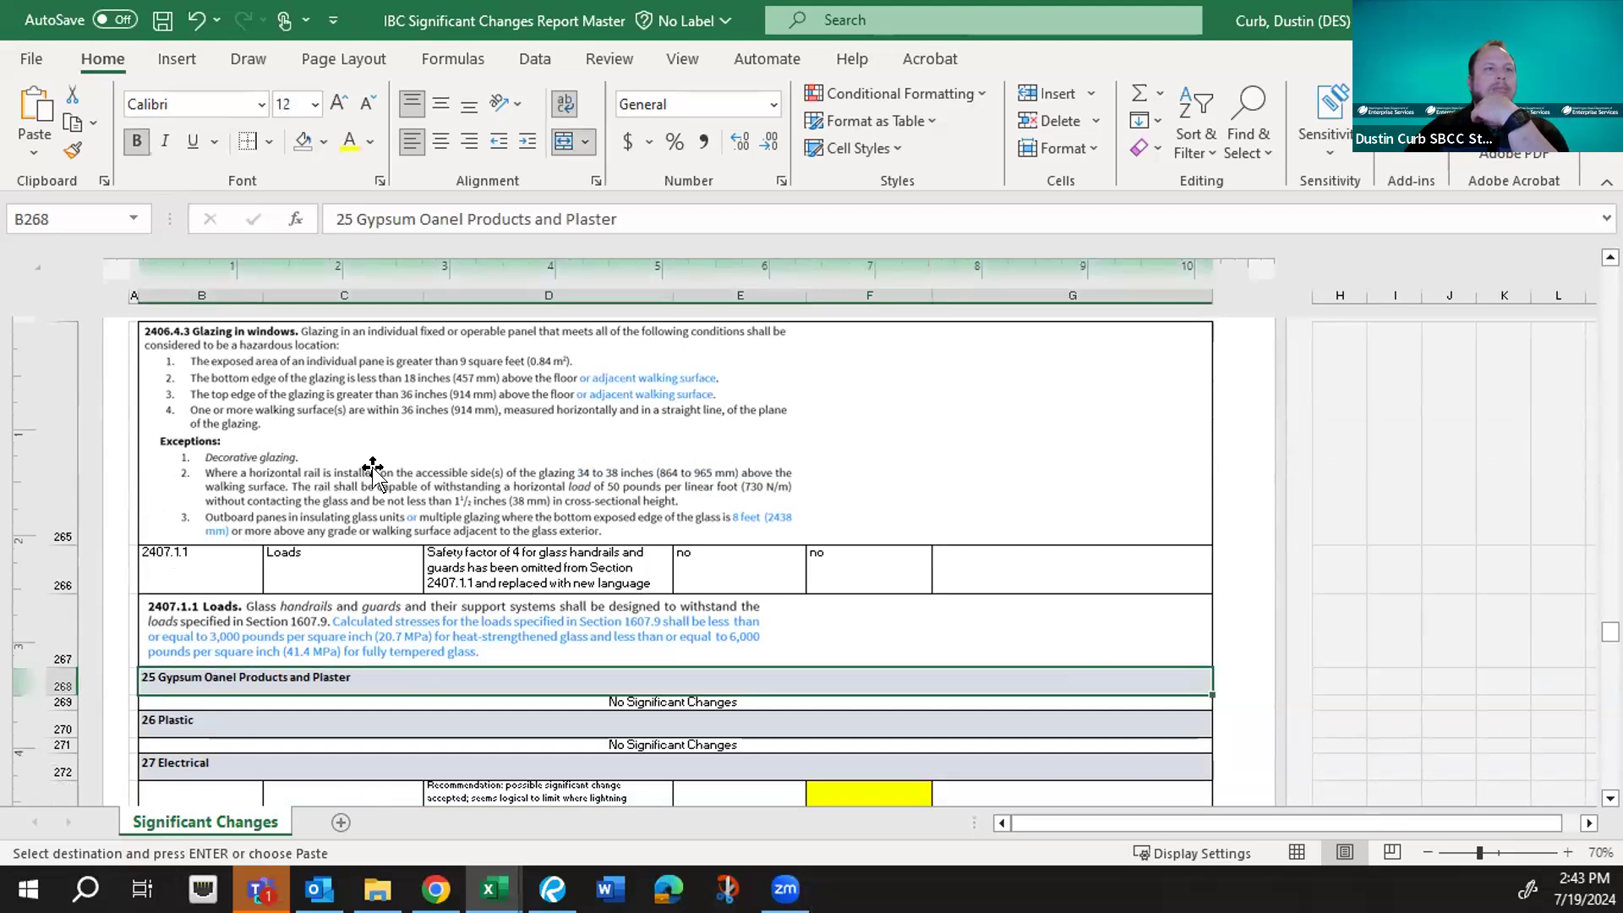
{"action": "left_click", "coordinate": [430, 219]}
{"action": "key", "text": "BackSpace"}
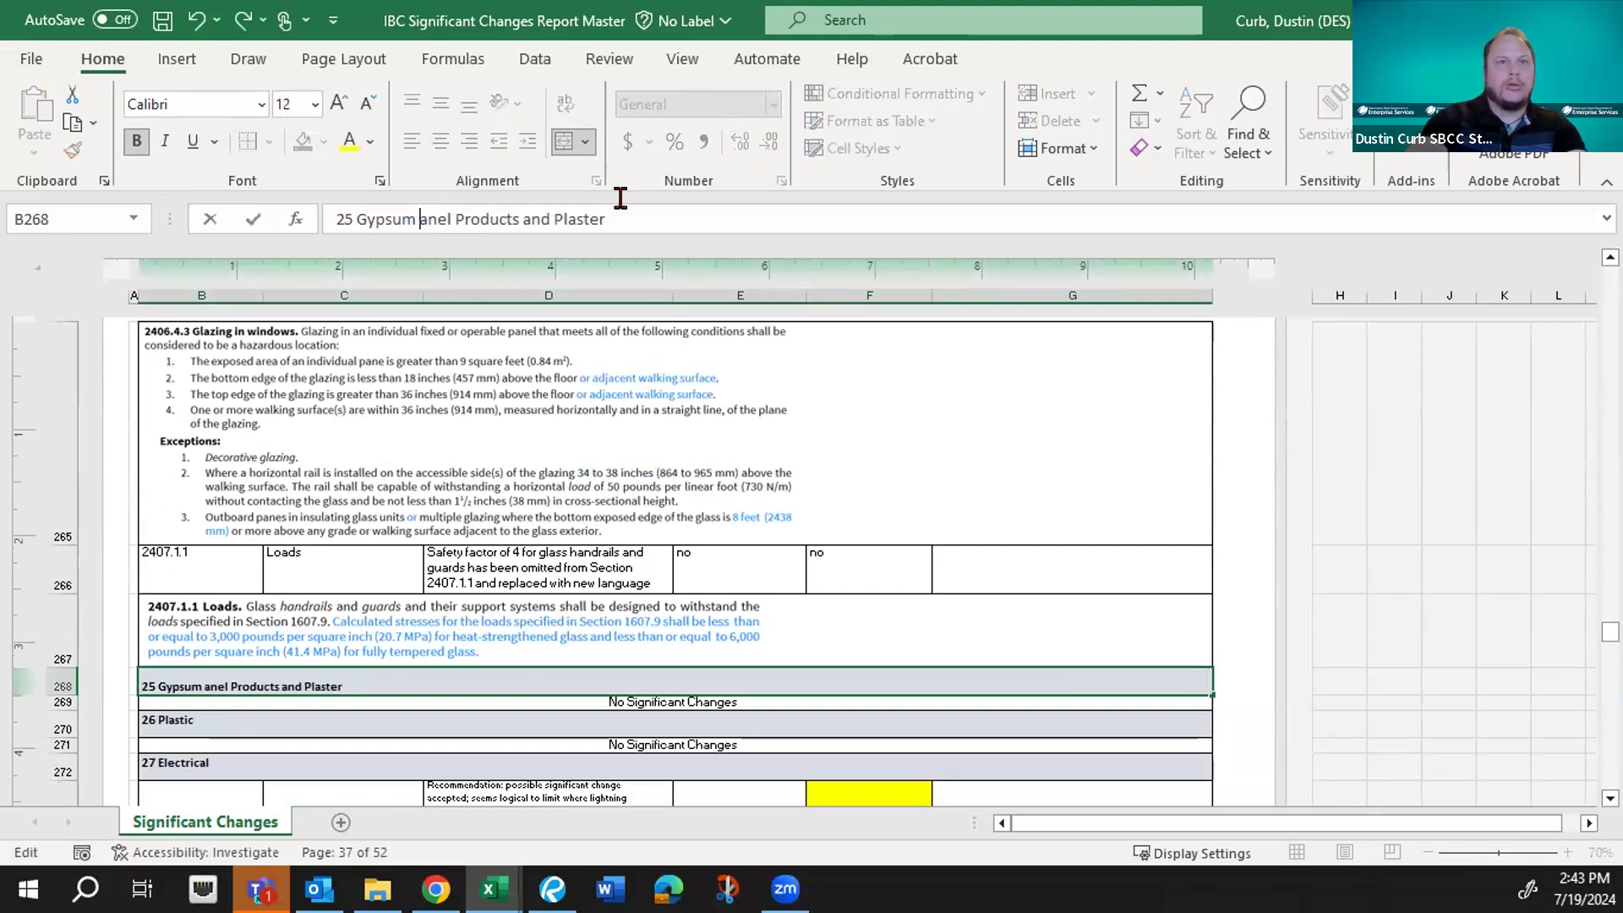
{"action": "type", "text": "P"}
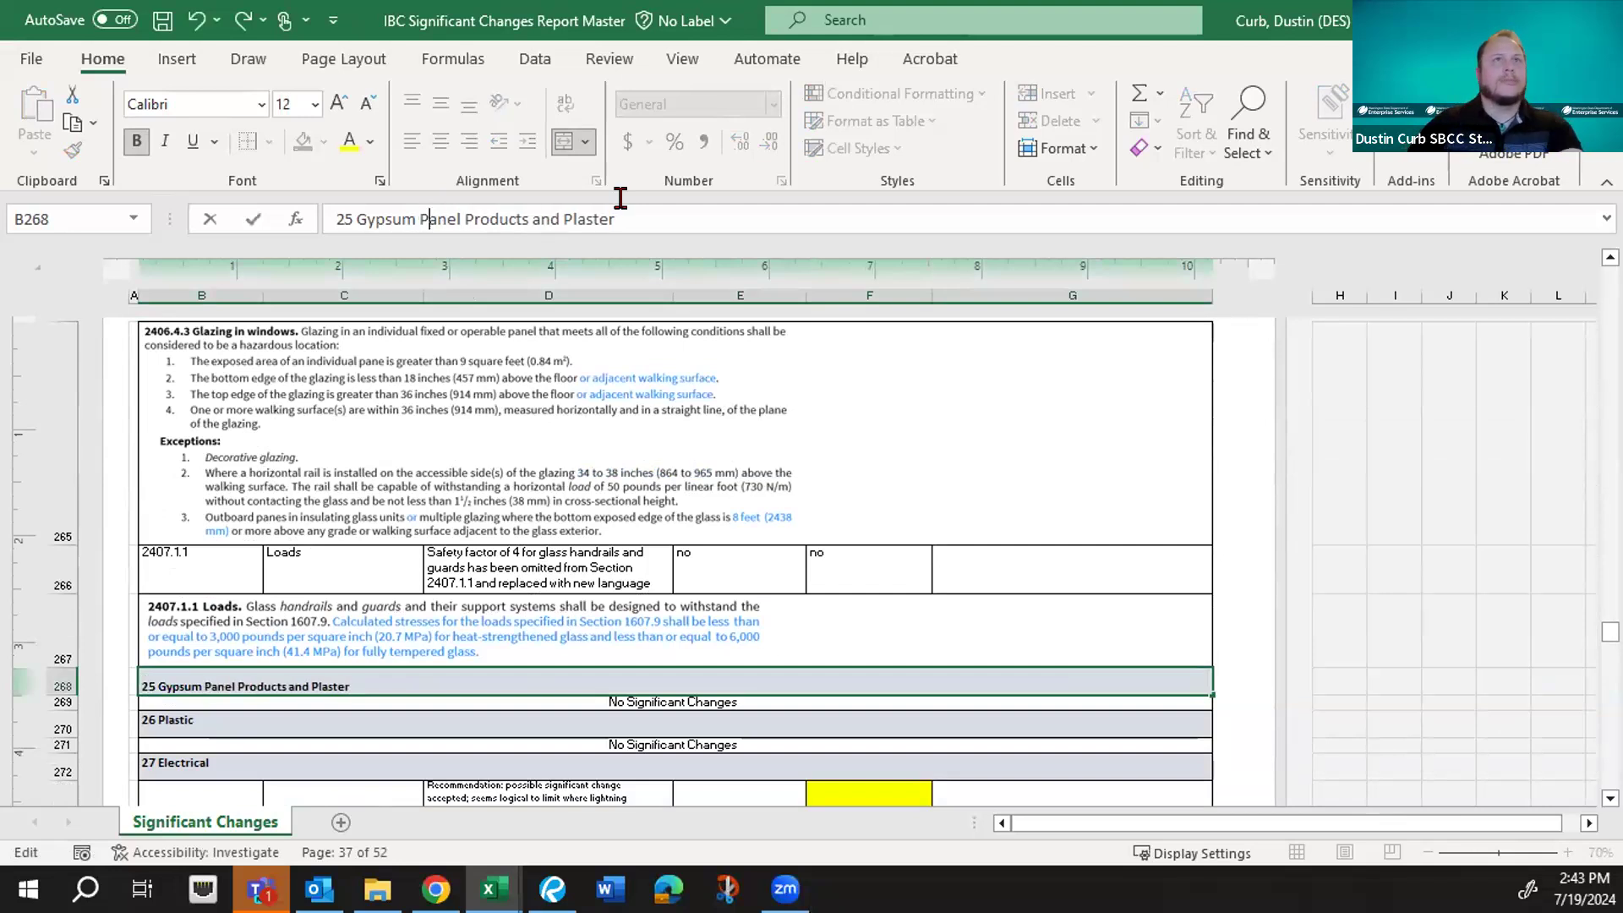
{"action": "scroll", "coordinate": [836, 596], "scroll_direction": "down", "scroll_amount": 3}
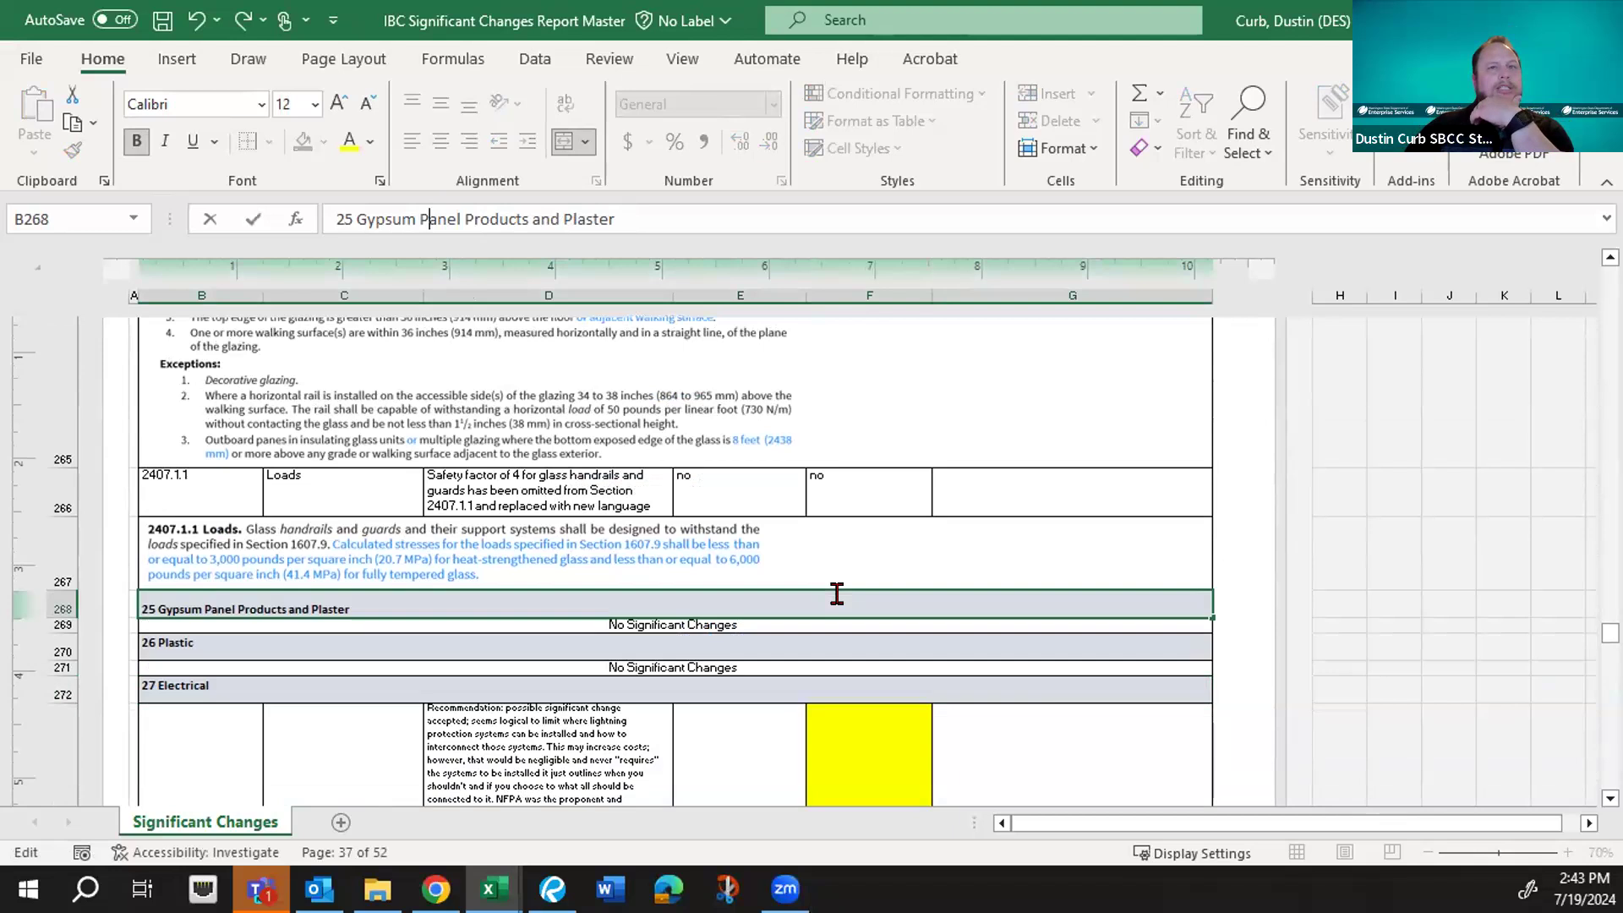
{"action": "scroll", "coordinate": [836, 599], "scroll_direction": "down", "scroll_amount": 1}
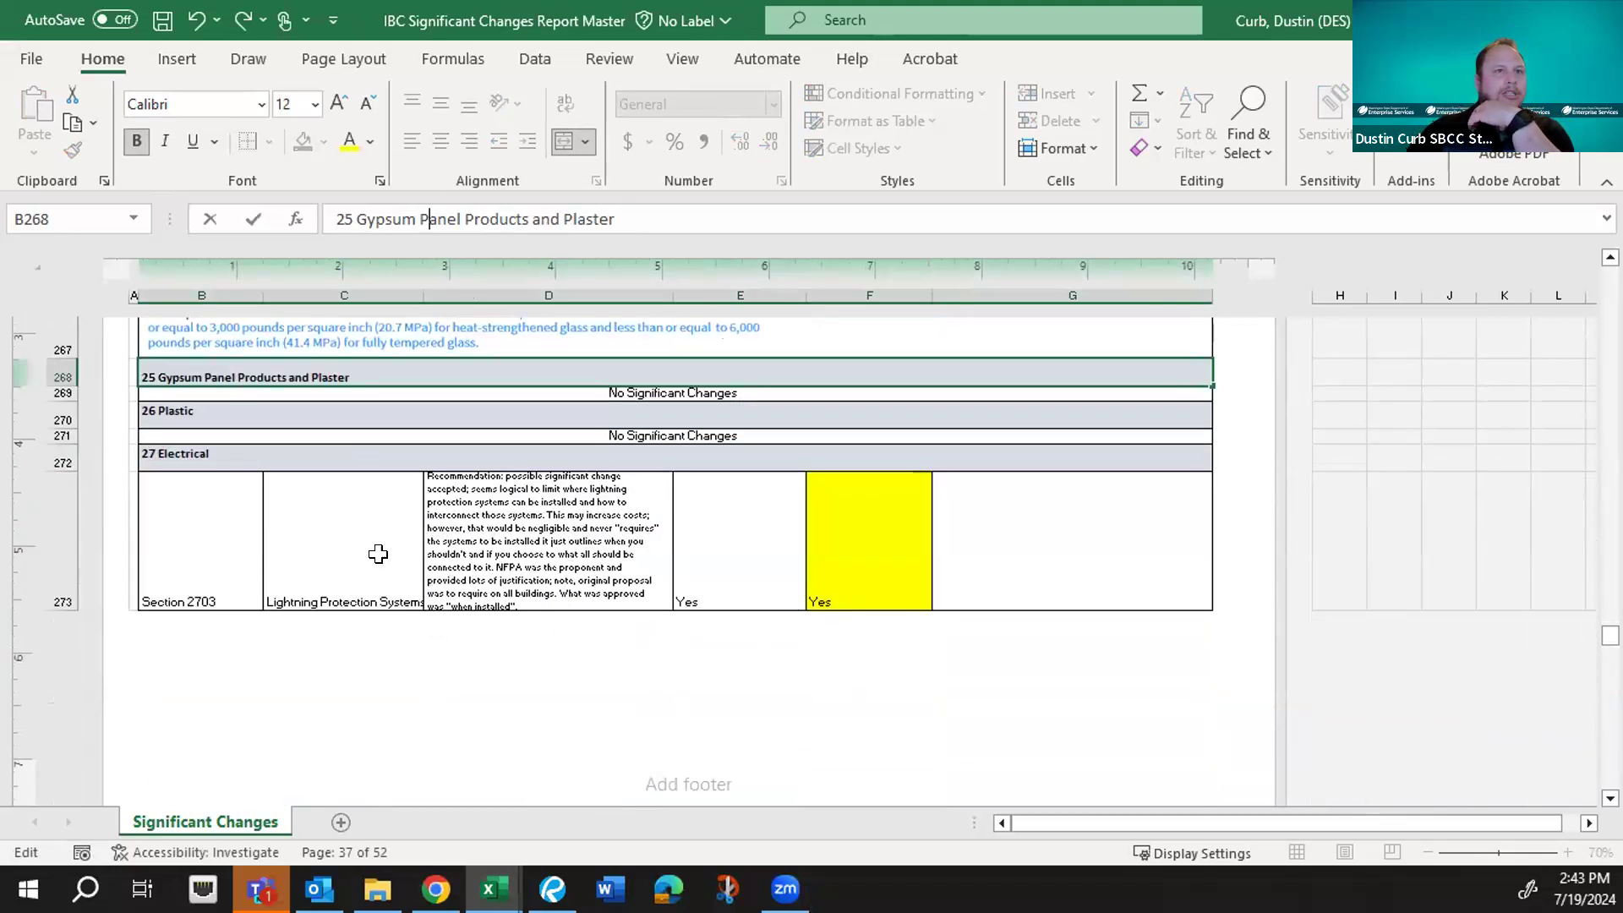
{"action": "left_click", "coordinate": [342, 549]}
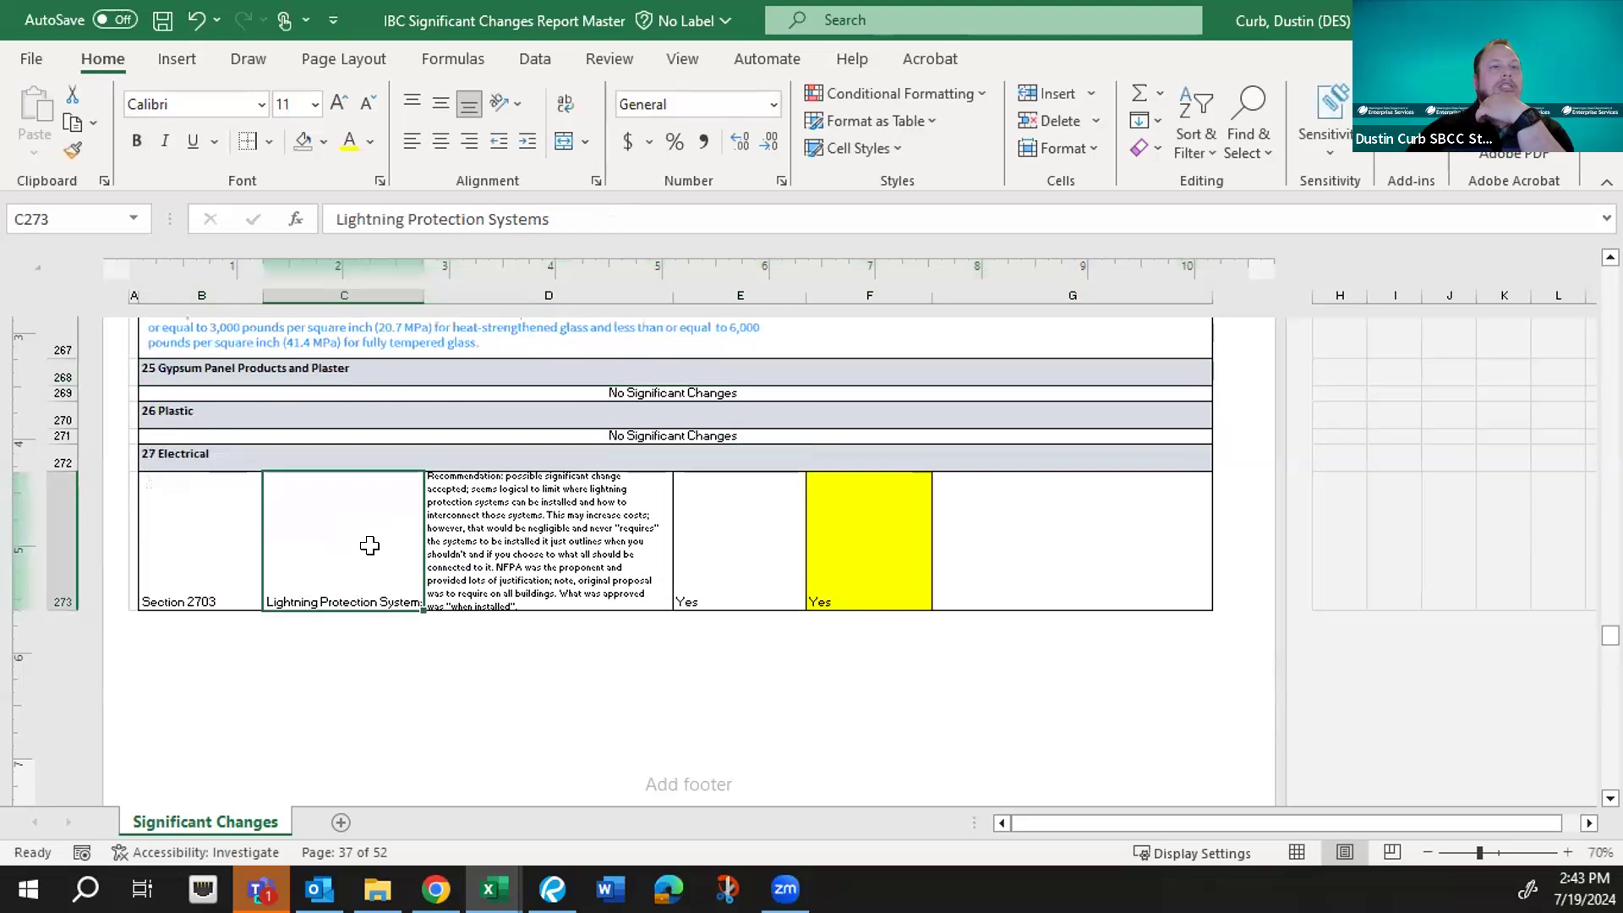
- Examine the Section 2703 Lightning Protection Systems recommendation in D273, its code text and the Table 2902.1 row under Plumbing Systems
{"action": "left_click", "coordinate": [572, 567]}
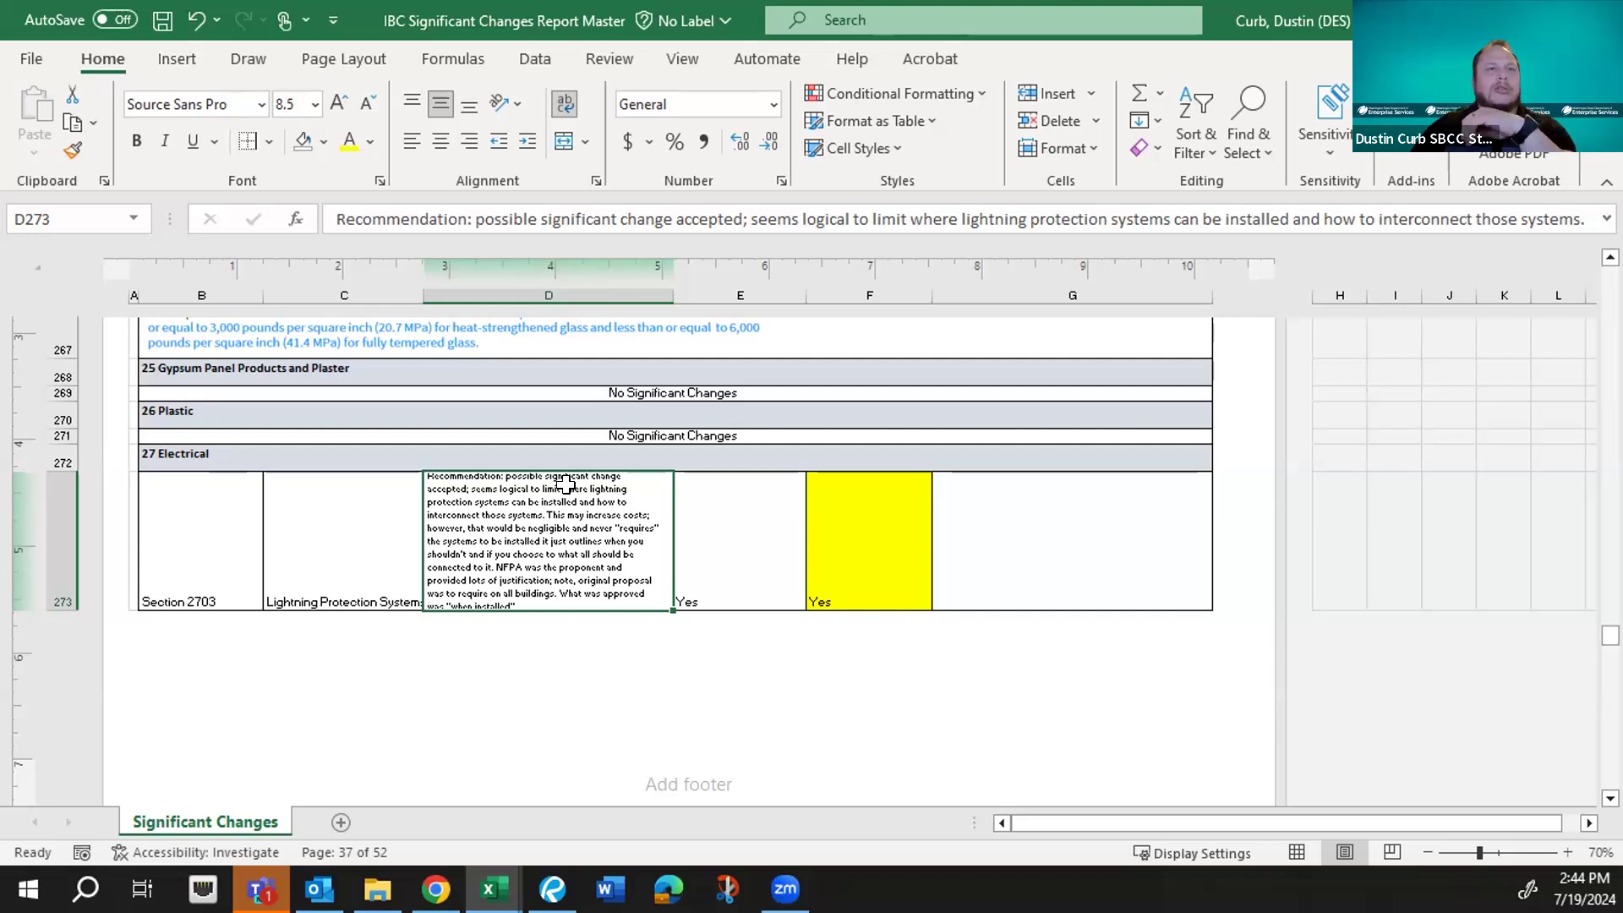
{"action": "scroll", "coordinate": [566, 484], "scroll_direction": "down", "scroll_amount": 1}
{"action": "scroll", "coordinate": [565, 484], "scroll_direction": "down", "scroll_amount": 3}
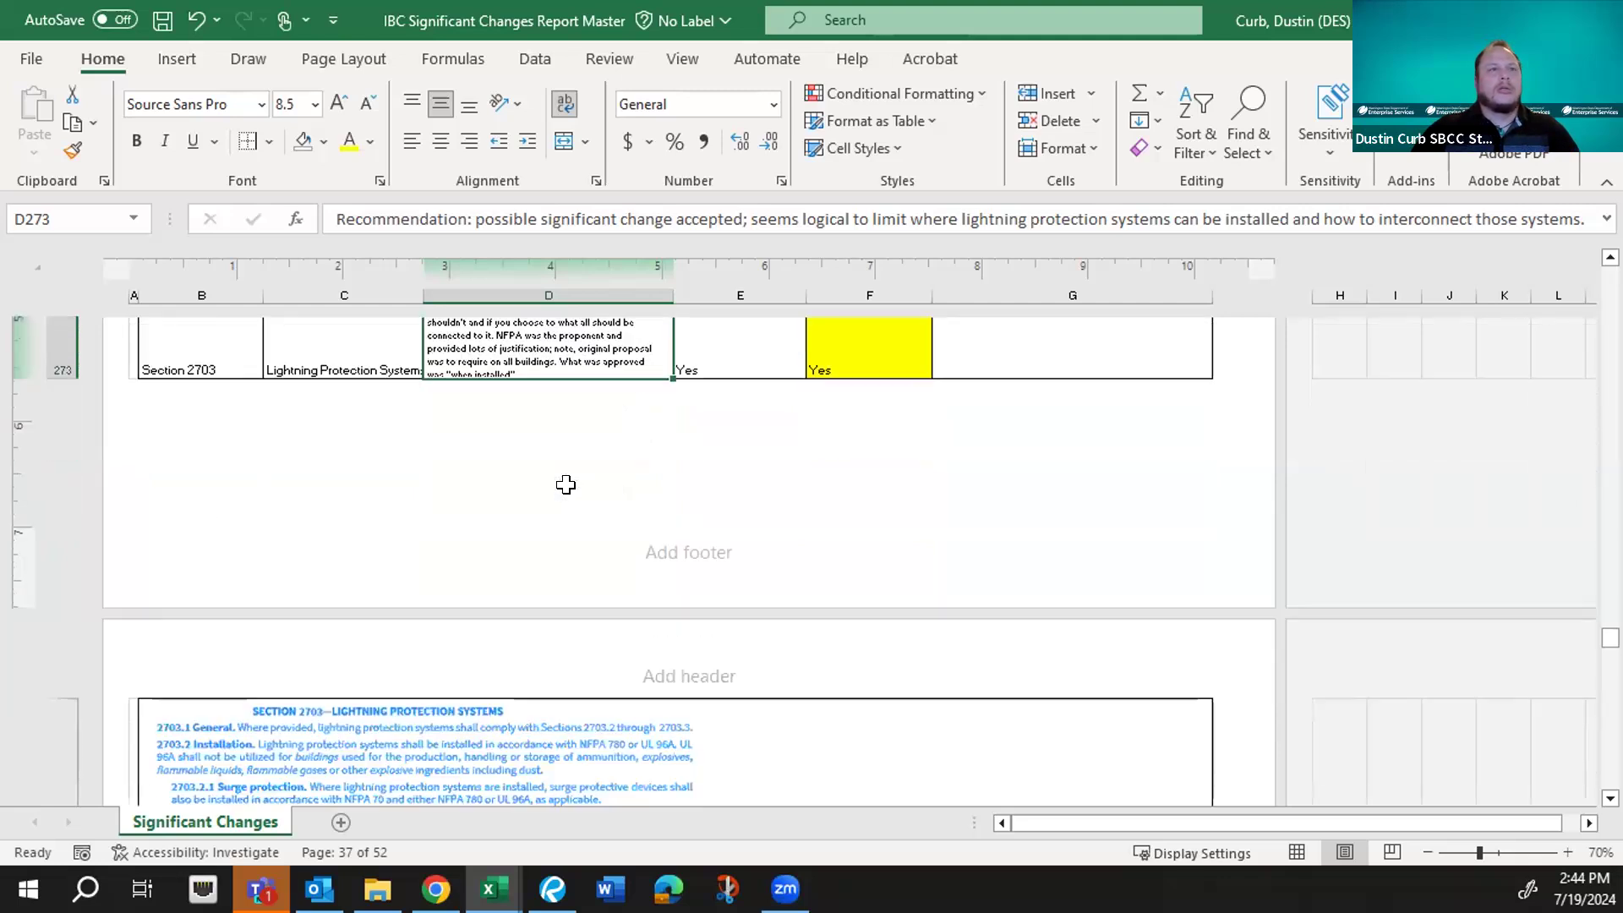
{"action": "scroll", "coordinate": [566, 484], "scroll_direction": "down", "scroll_amount": 1}
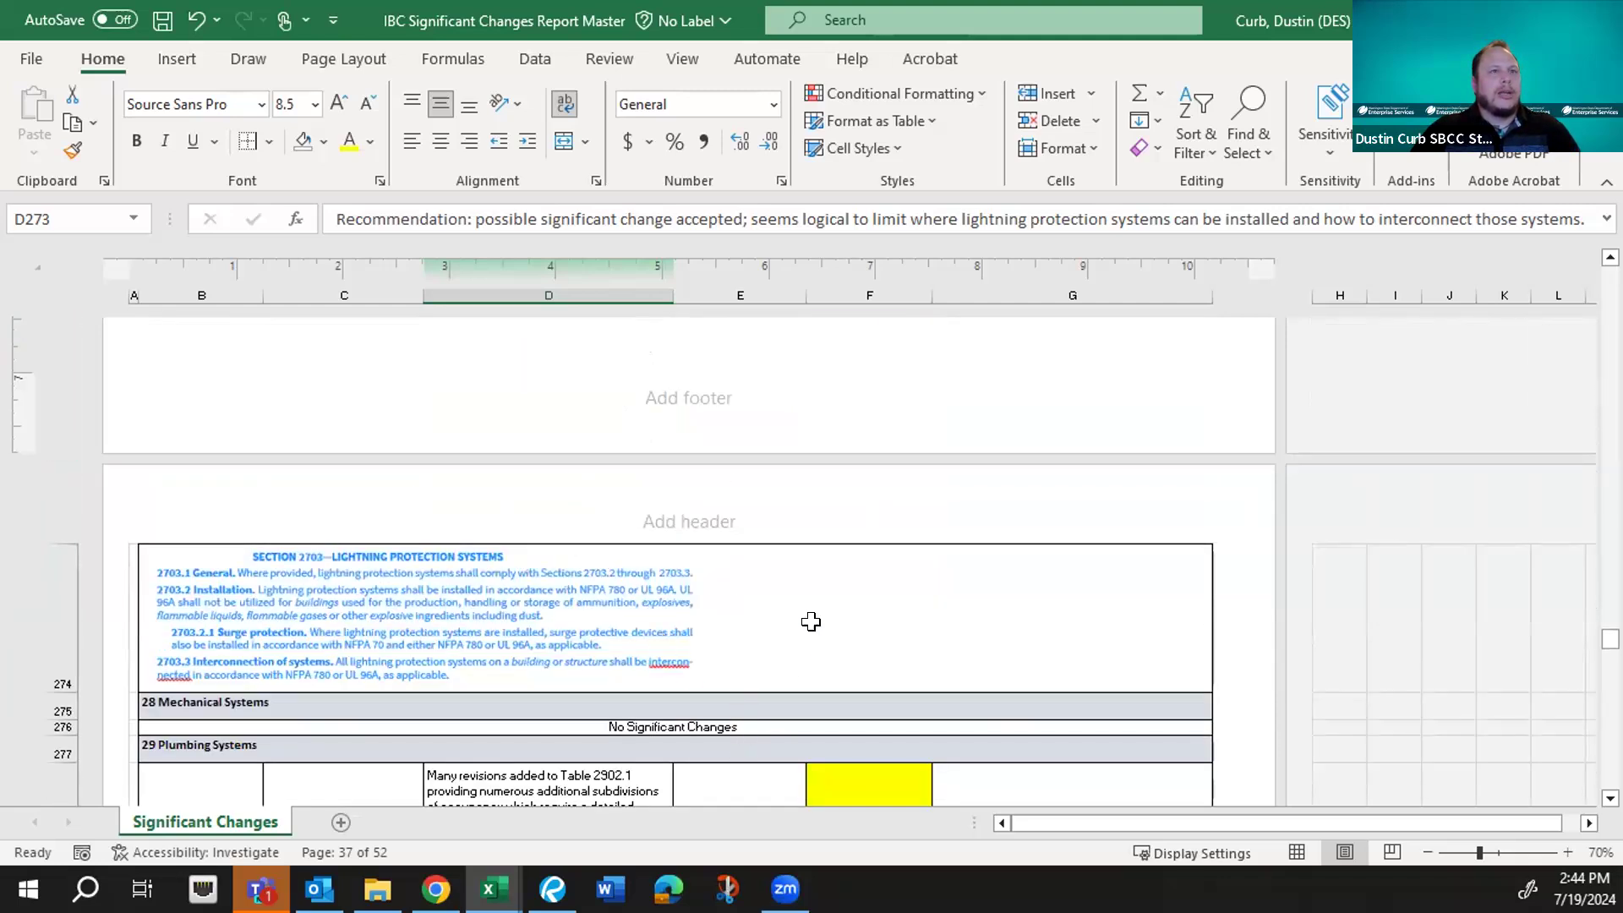
{"action": "scroll", "coordinate": [865, 569], "scroll_direction": "down", "scroll_amount": 1}
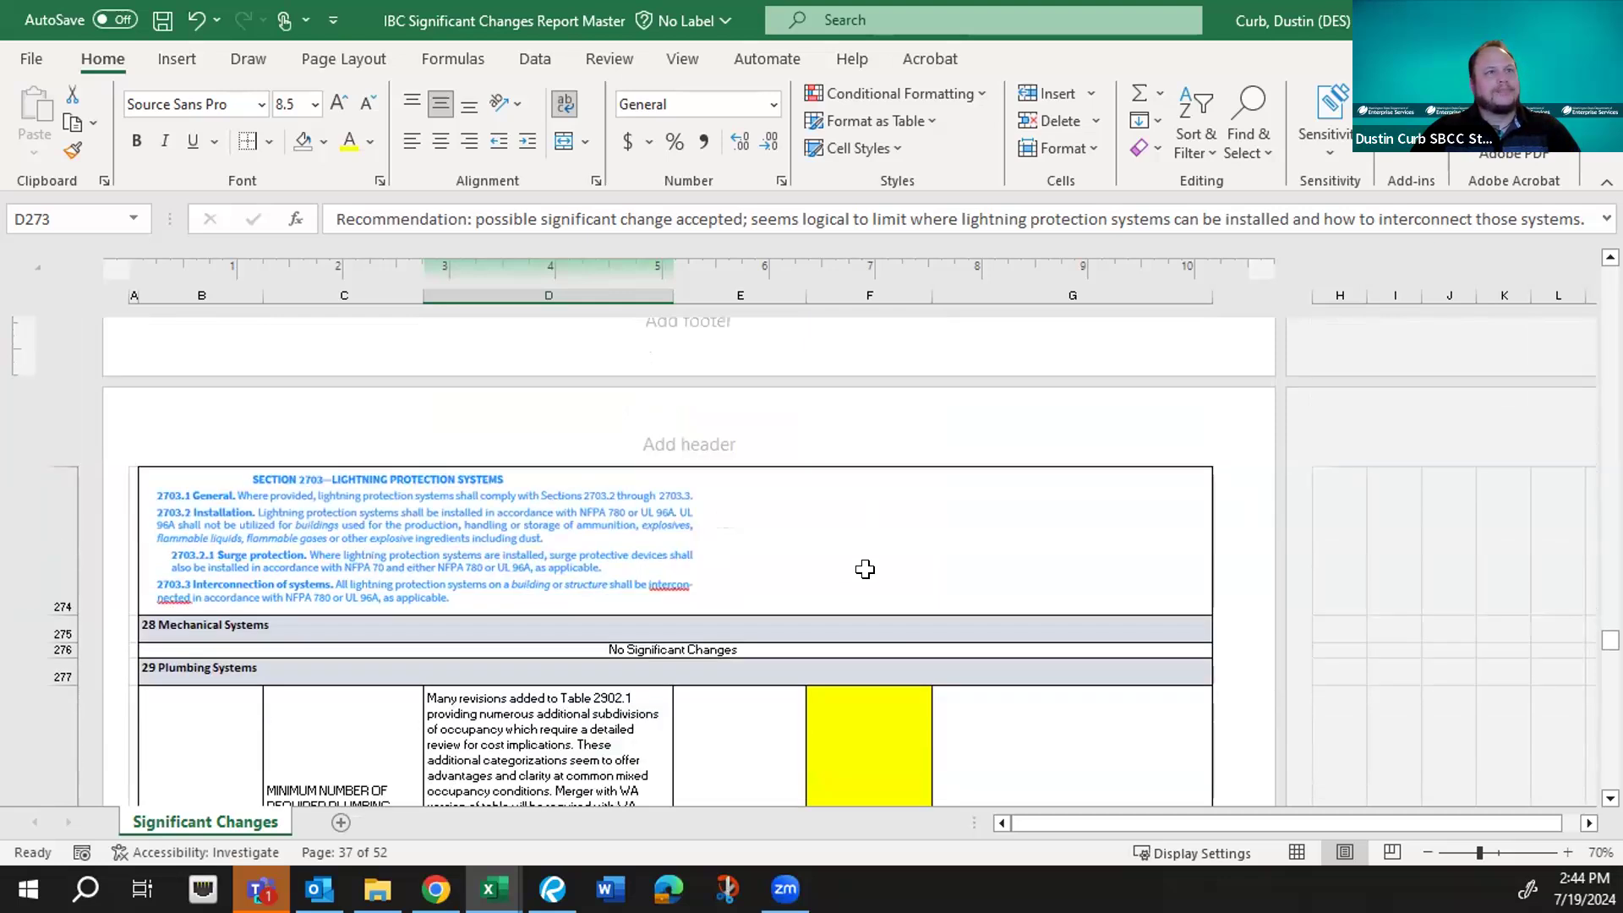
{"action": "scroll", "coordinate": [865, 569], "scroll_direction": "down", "scroll_amount": 1}
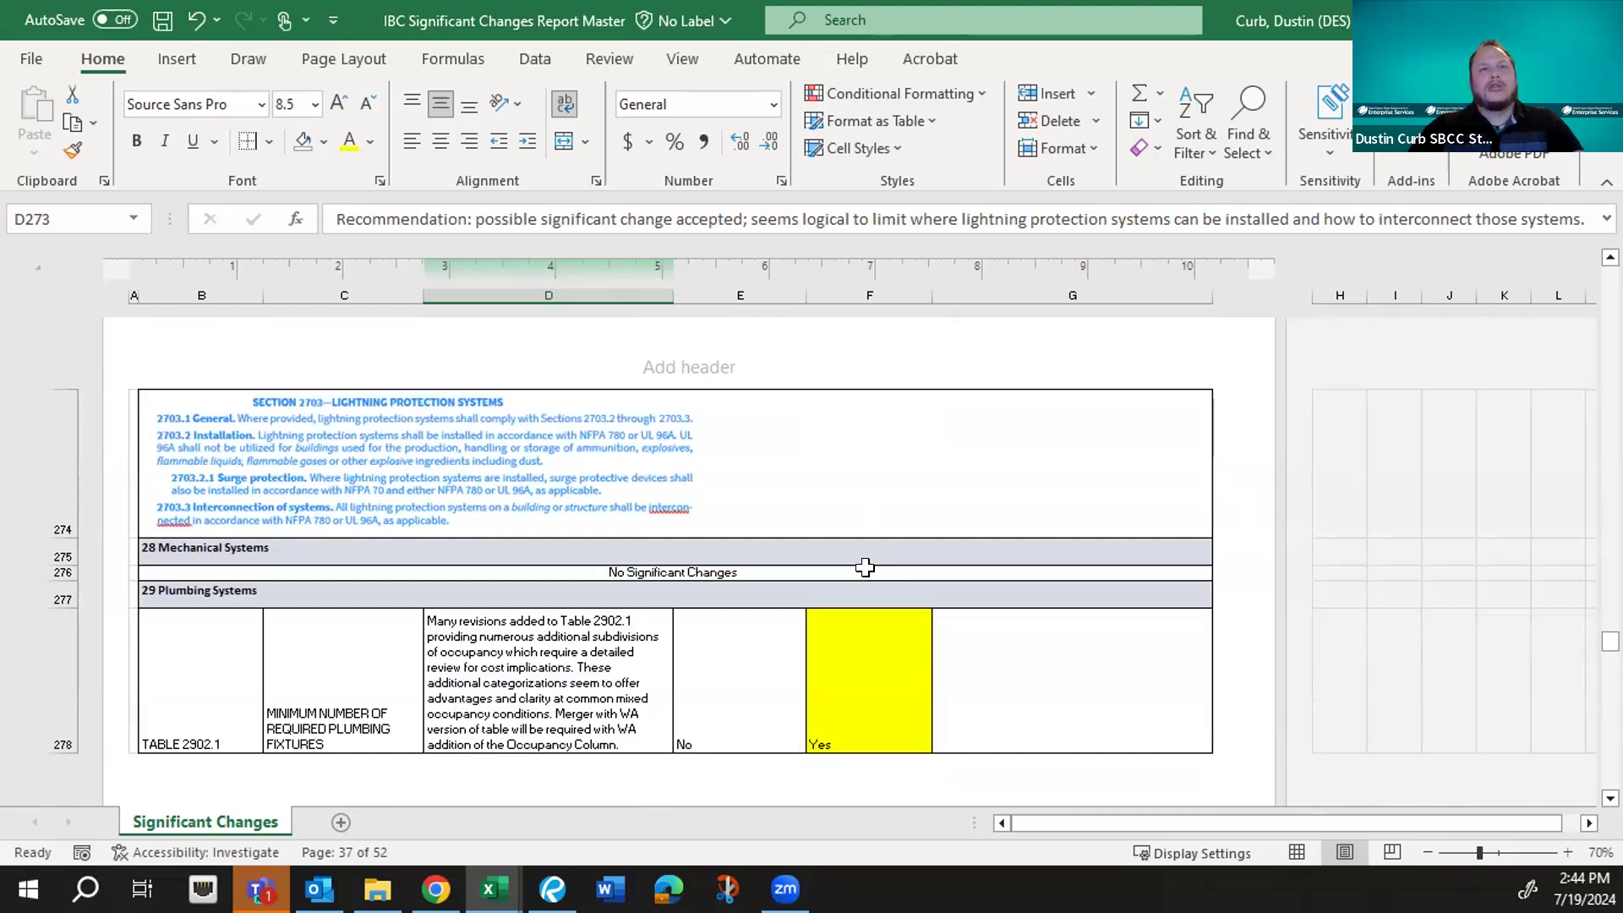
{"action": "scroll", "coordinate": [865, 563], "scroll_direction": "down", "scroll_amount": 1}
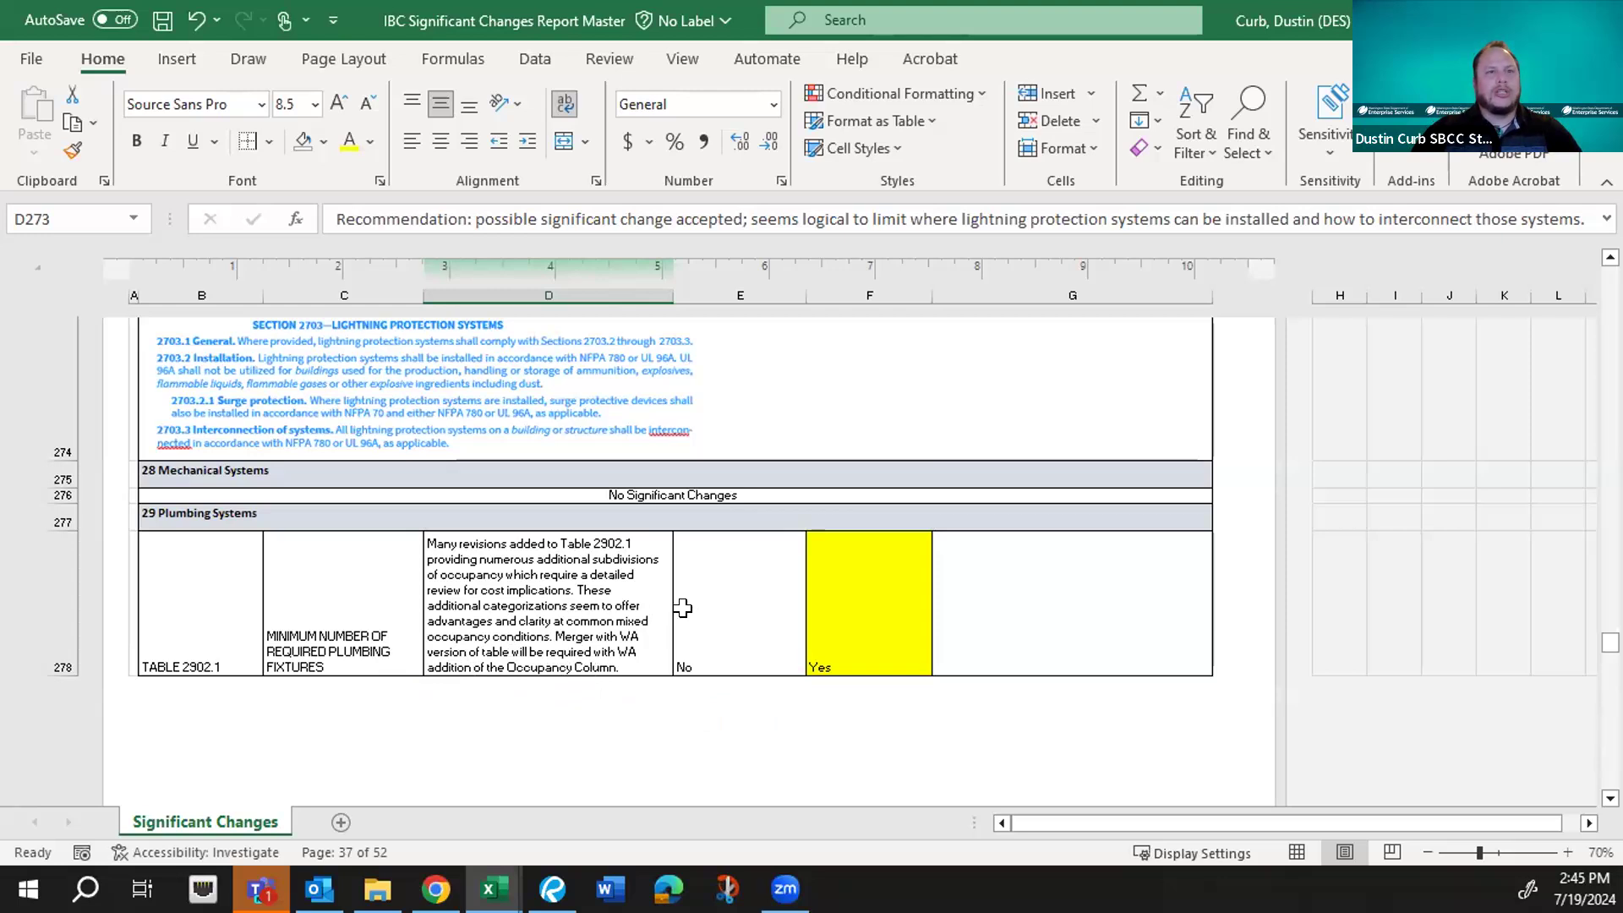
- Read through the Table 2902.1 minimum plumbing fixtures pages and on to the chapter 30 and 31 entries
{"action": "scroll", "coordinate": [636, 591], "scroll_direction": "down", "scroll_amount": 5}
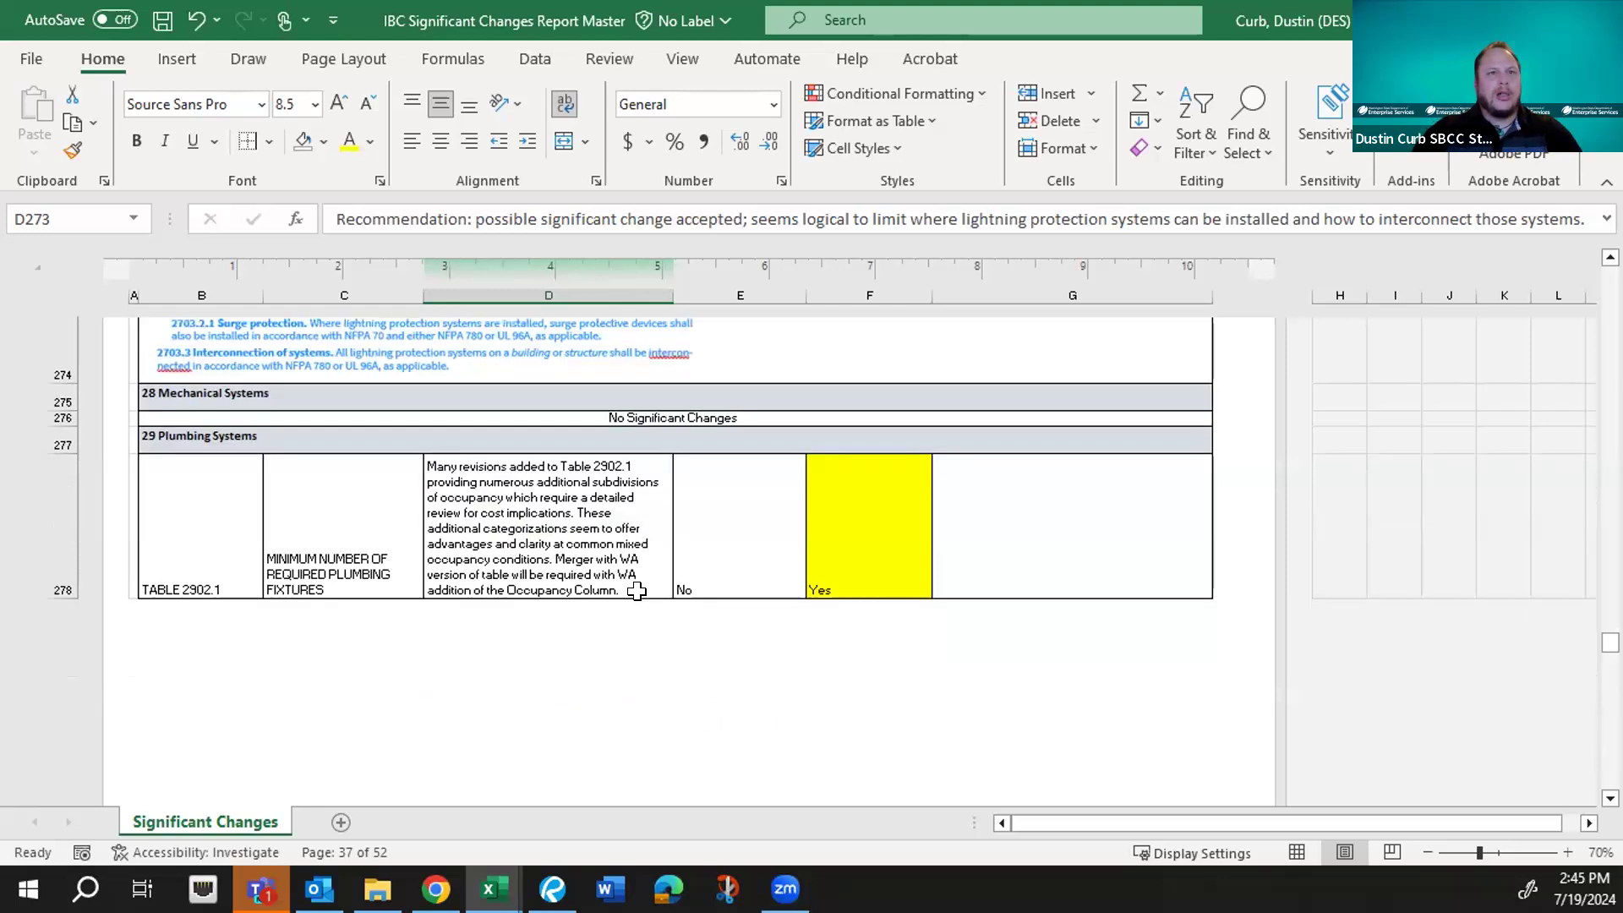
{"action": "scroll", "coordinate": [636, 591], "scroll_direction": "down", "scroll_amount": 3}
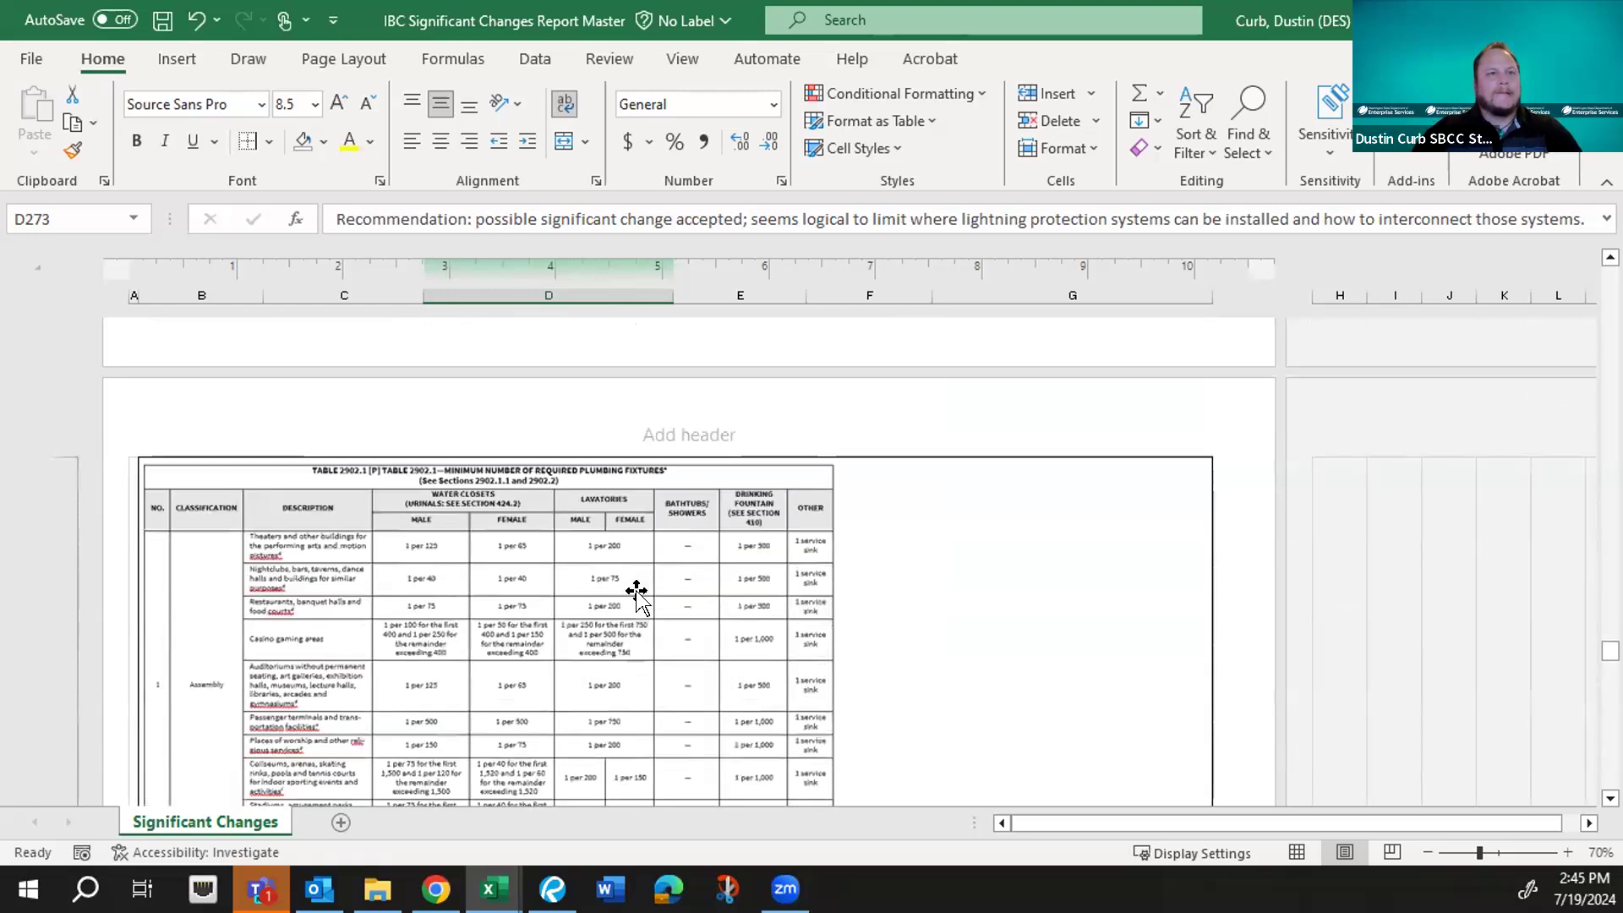
{"action": "scroll", "coordinate": [636, 591], "scroll_direction": "down", "scroll_amount": 5}
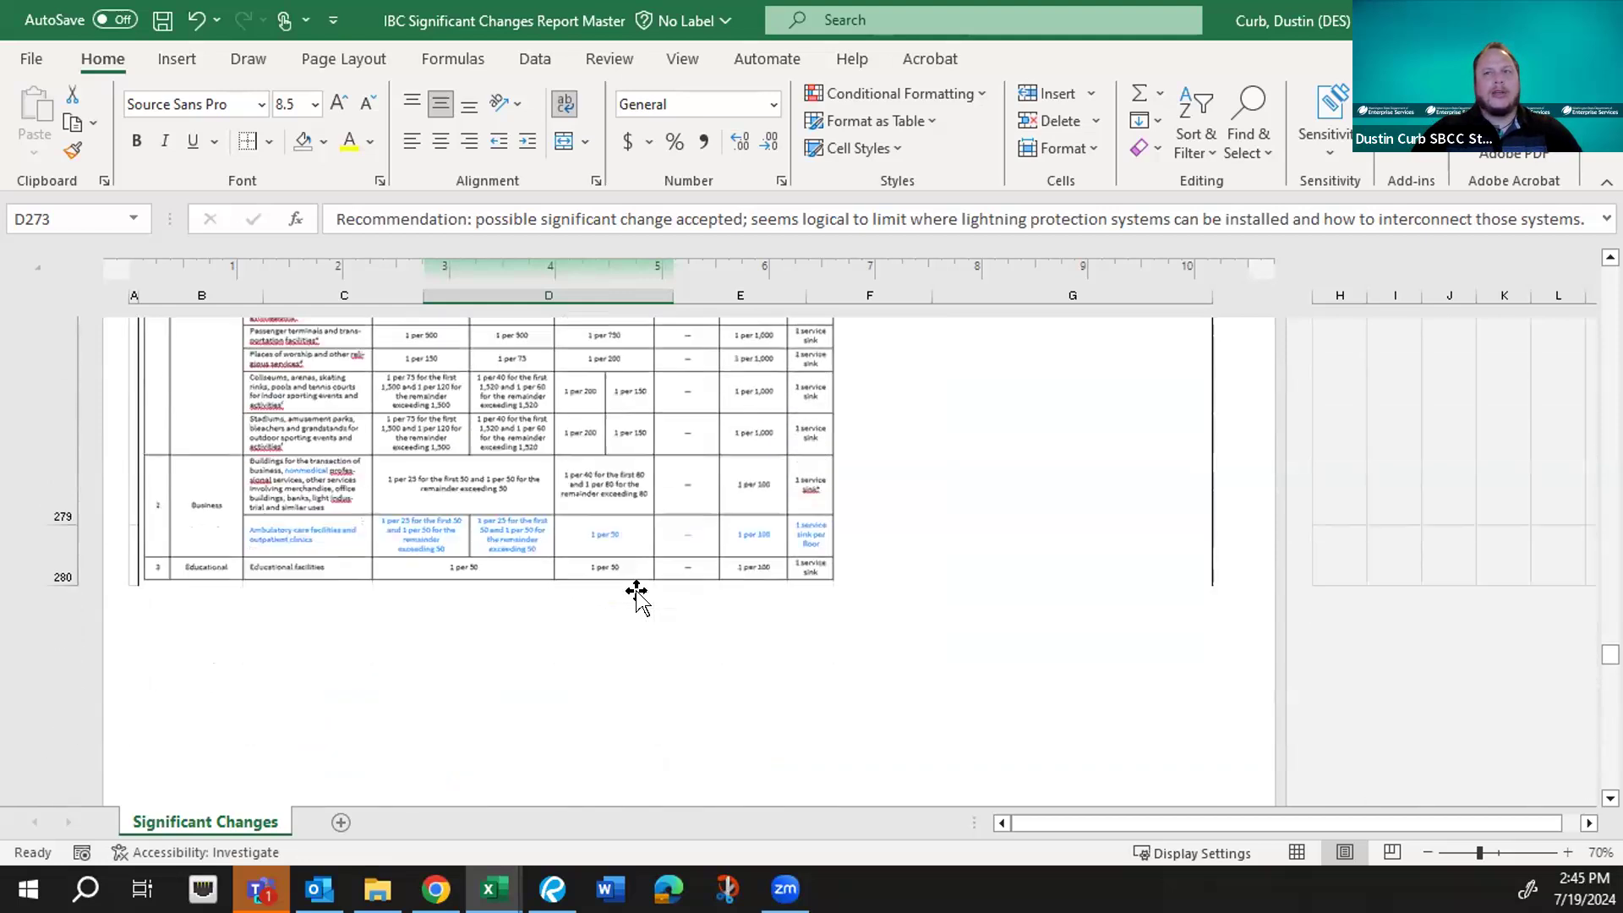
{"action": "scroll", "coordinate": [637, 591], "scroll_direction": "down", "scroll_amount": 5}
{"action": "scroll", "coordinate": [636, 591], "scroll_direction": "down", "scroll_amount": 6}
{"action": "scroll", "coordinate": [636, 590], "scroll_direction": "down", "scroll_amount": 10}
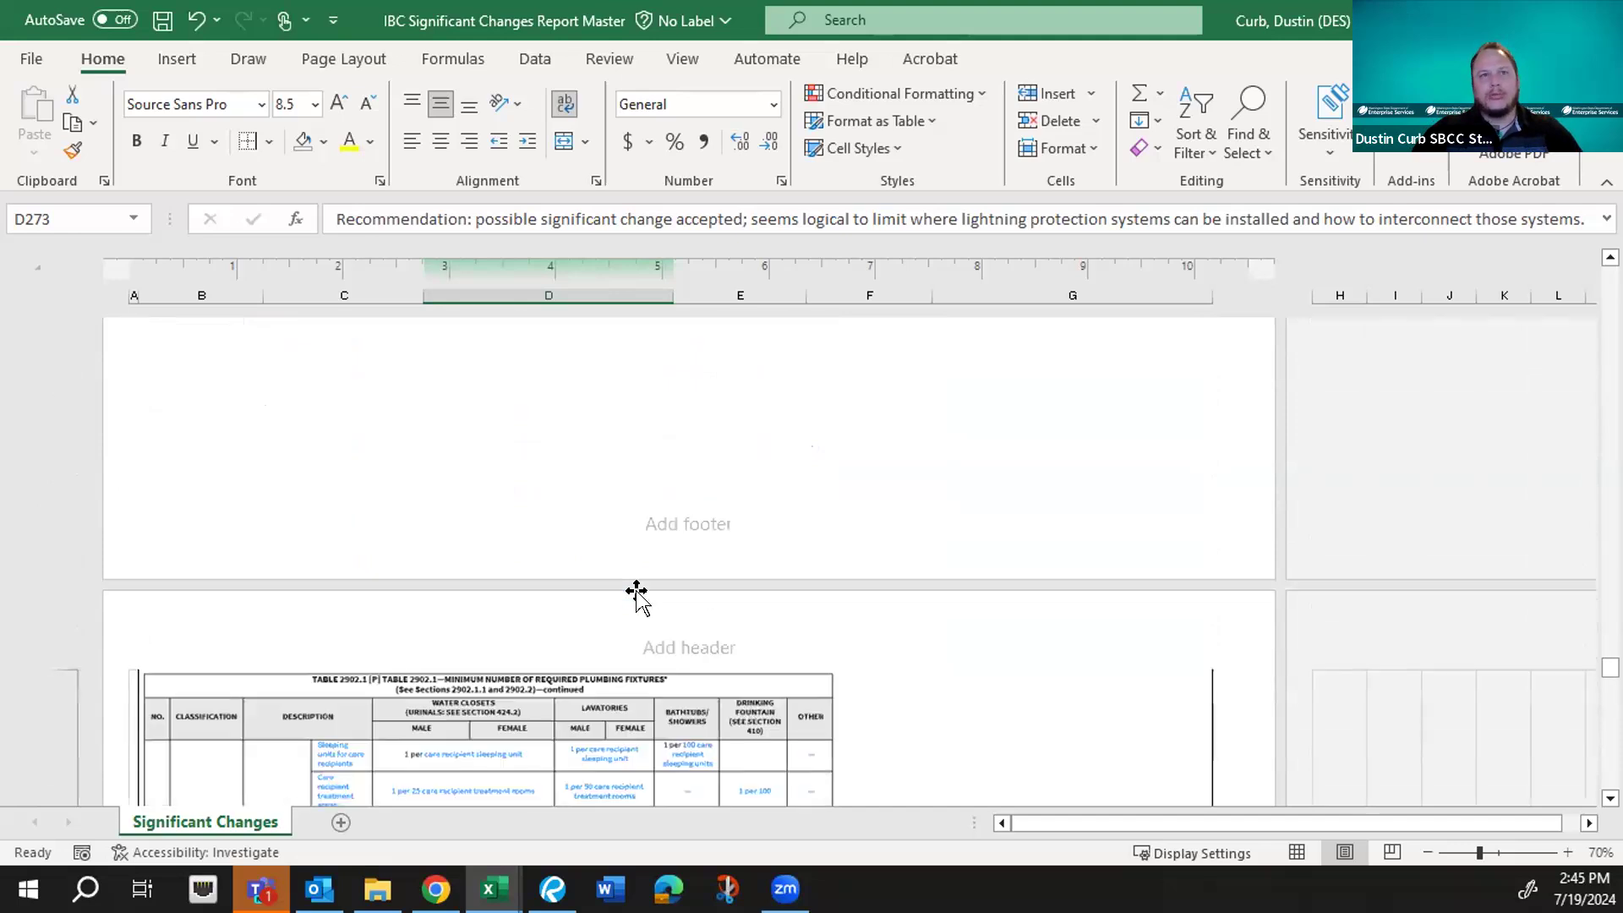
{"action": "scroll", "coordinate": [636, 591], "scroll_direction": "down", "scroll_amount": 3}
{"action": "scroll", "coordinate": [636, 591], "scroll_direction": "down", "scroll_amount": 4}
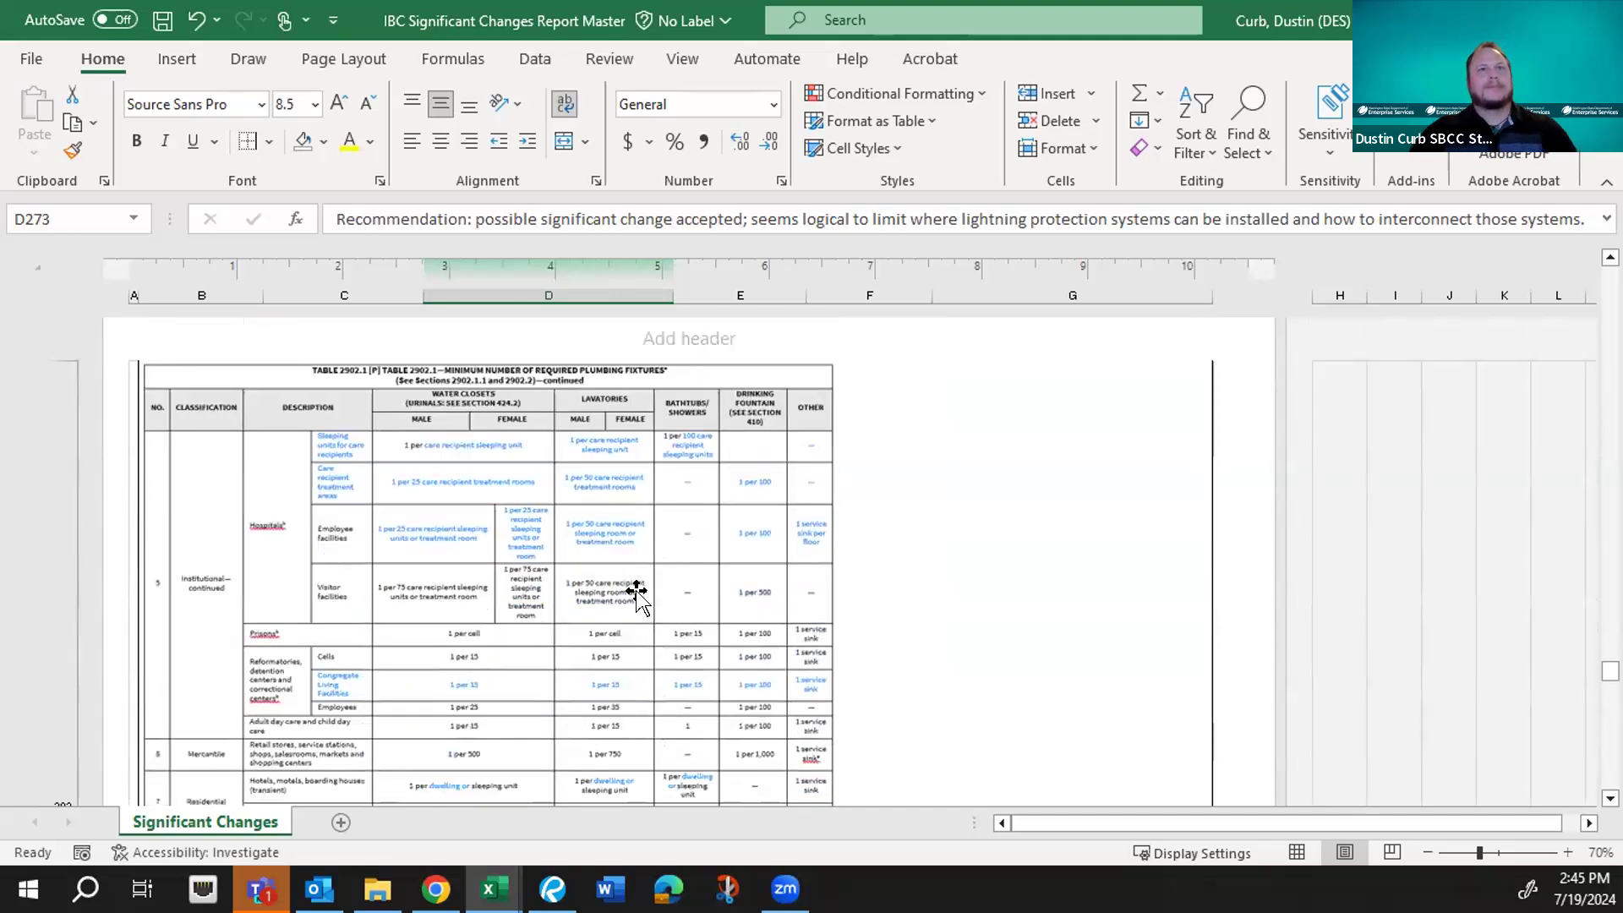
{"action": "scroll", "coordinate": [637, 591], "scroll_direction": "down", "scroll_amount": 2}
{"action": "scroll", "coordinate": [636, 591], "scroll_direction": "down", "scroll_amount": 7}
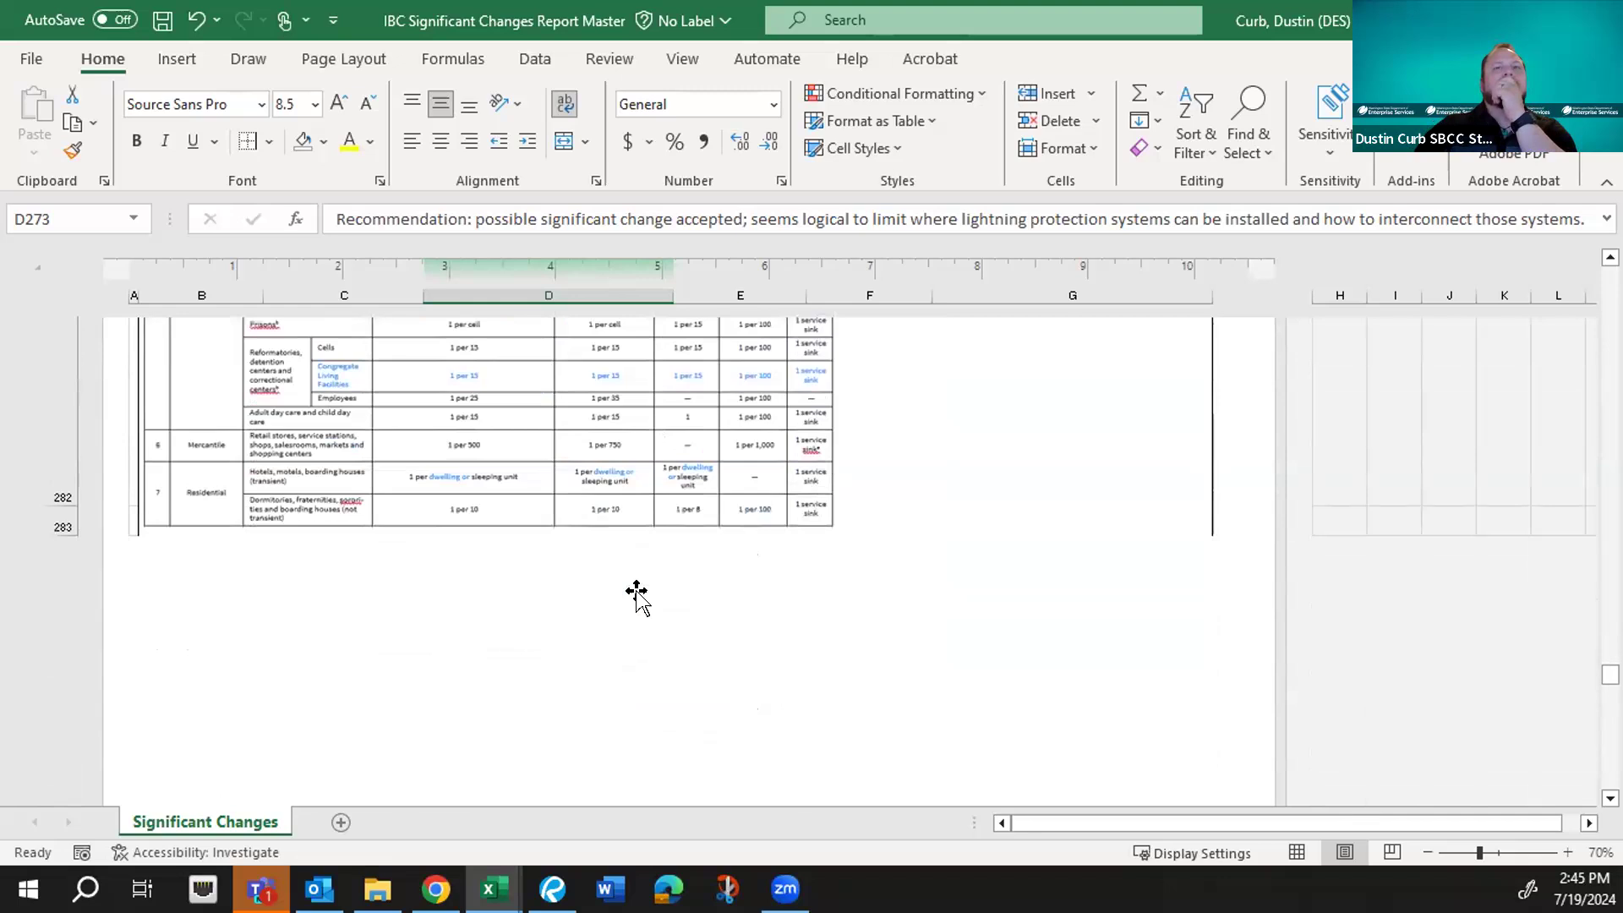
{"action": "scroll", "coordinate": [636, 590], "scroll_direction": "down", "scroll_amount": 3}
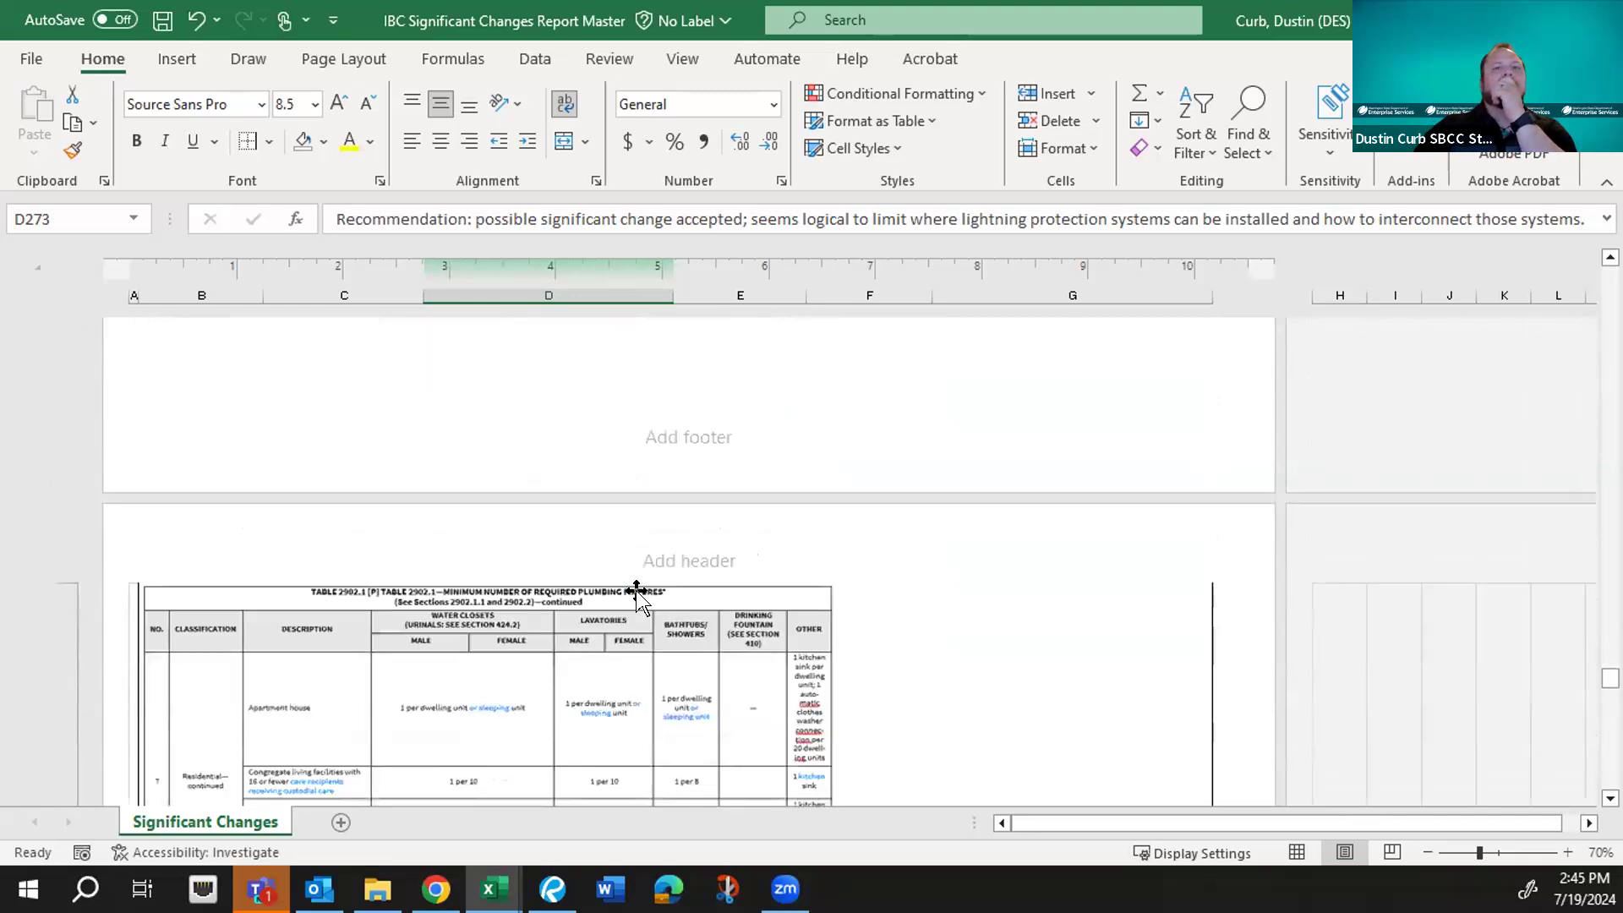
{"action": "scroll", "coordinate": [636, 591], "scroll_direction": "down", "scroll_amount": 7}
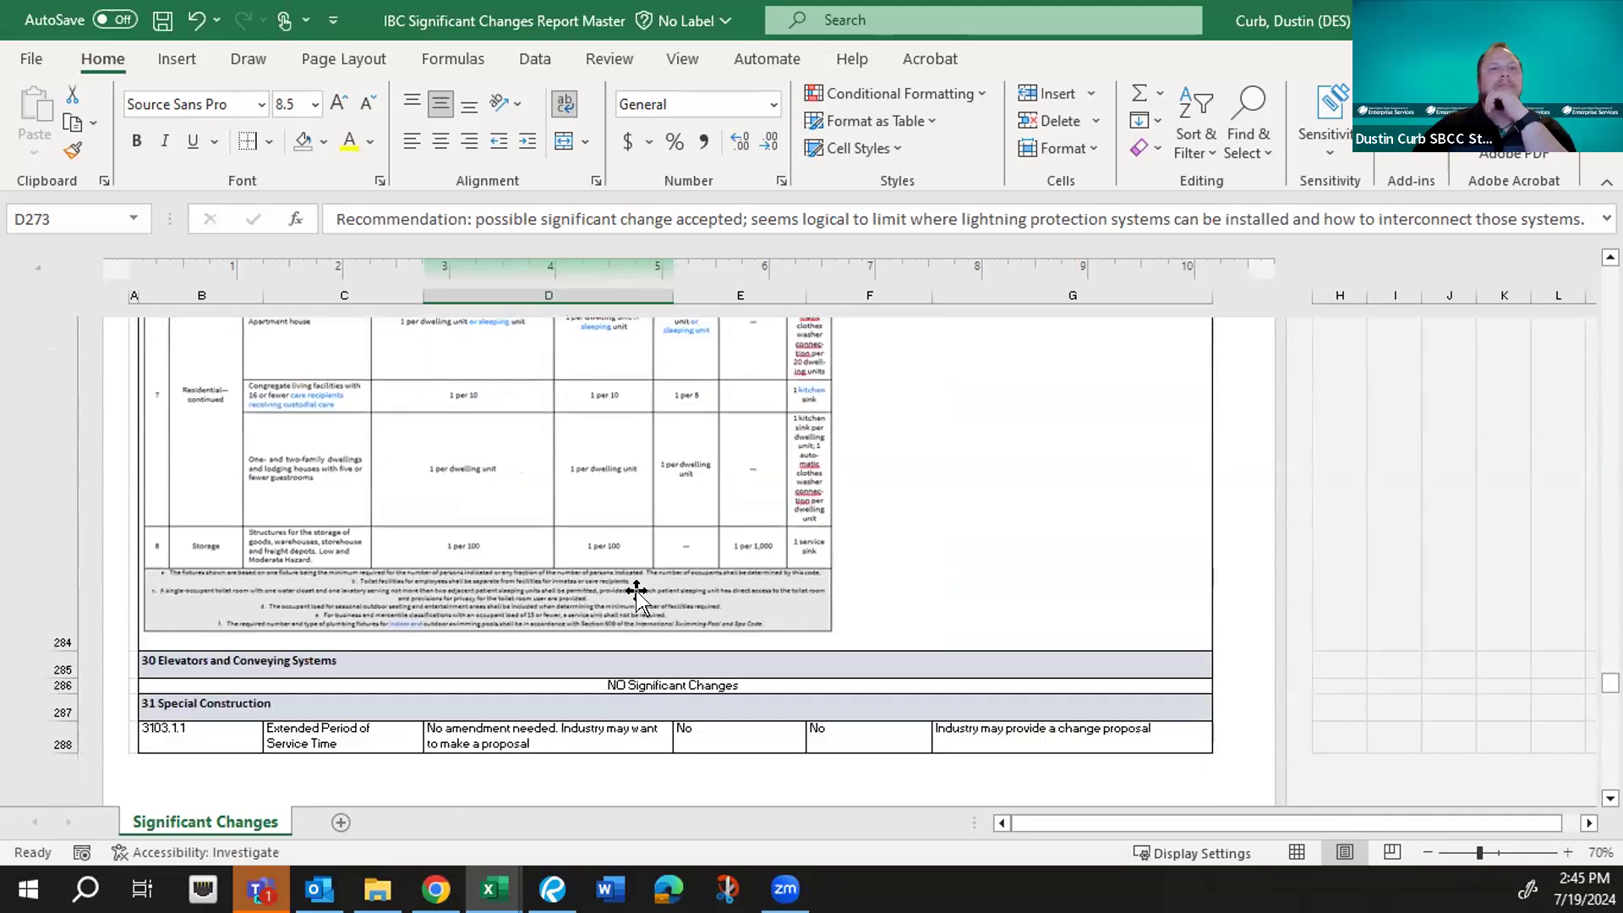
{"action": "scroll", "coordinate": [636, 591], "scroll_direction": "down", "scroll_amount": 1}
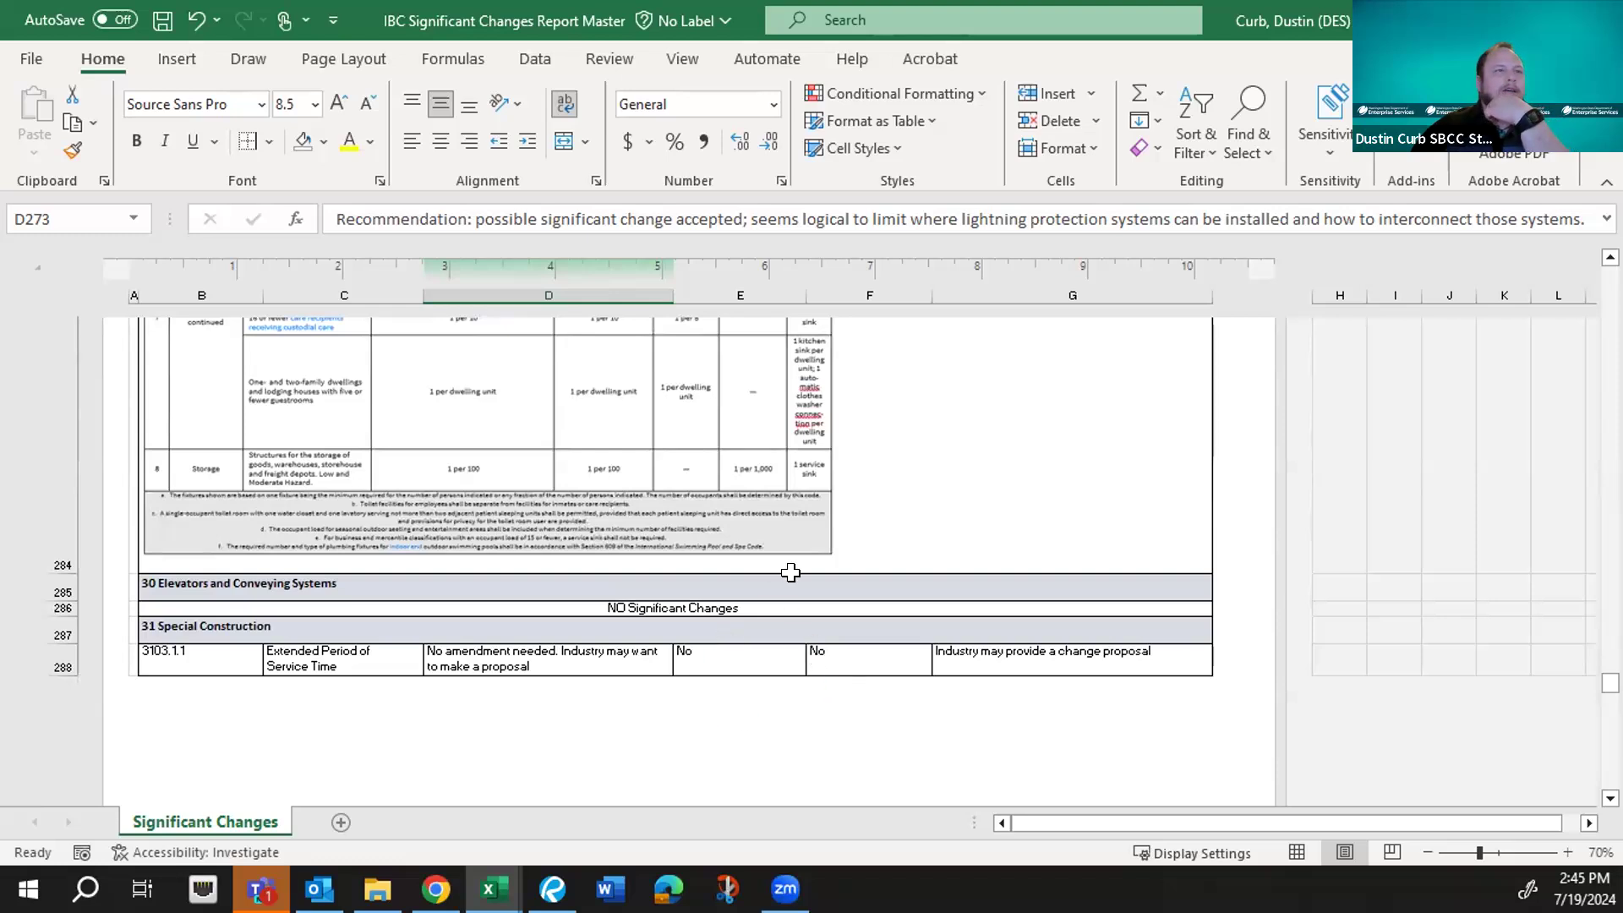
{"action": "scroll", "coordinate": [790, 572], "scroll_direction": "down", "scroll_amount": 2}
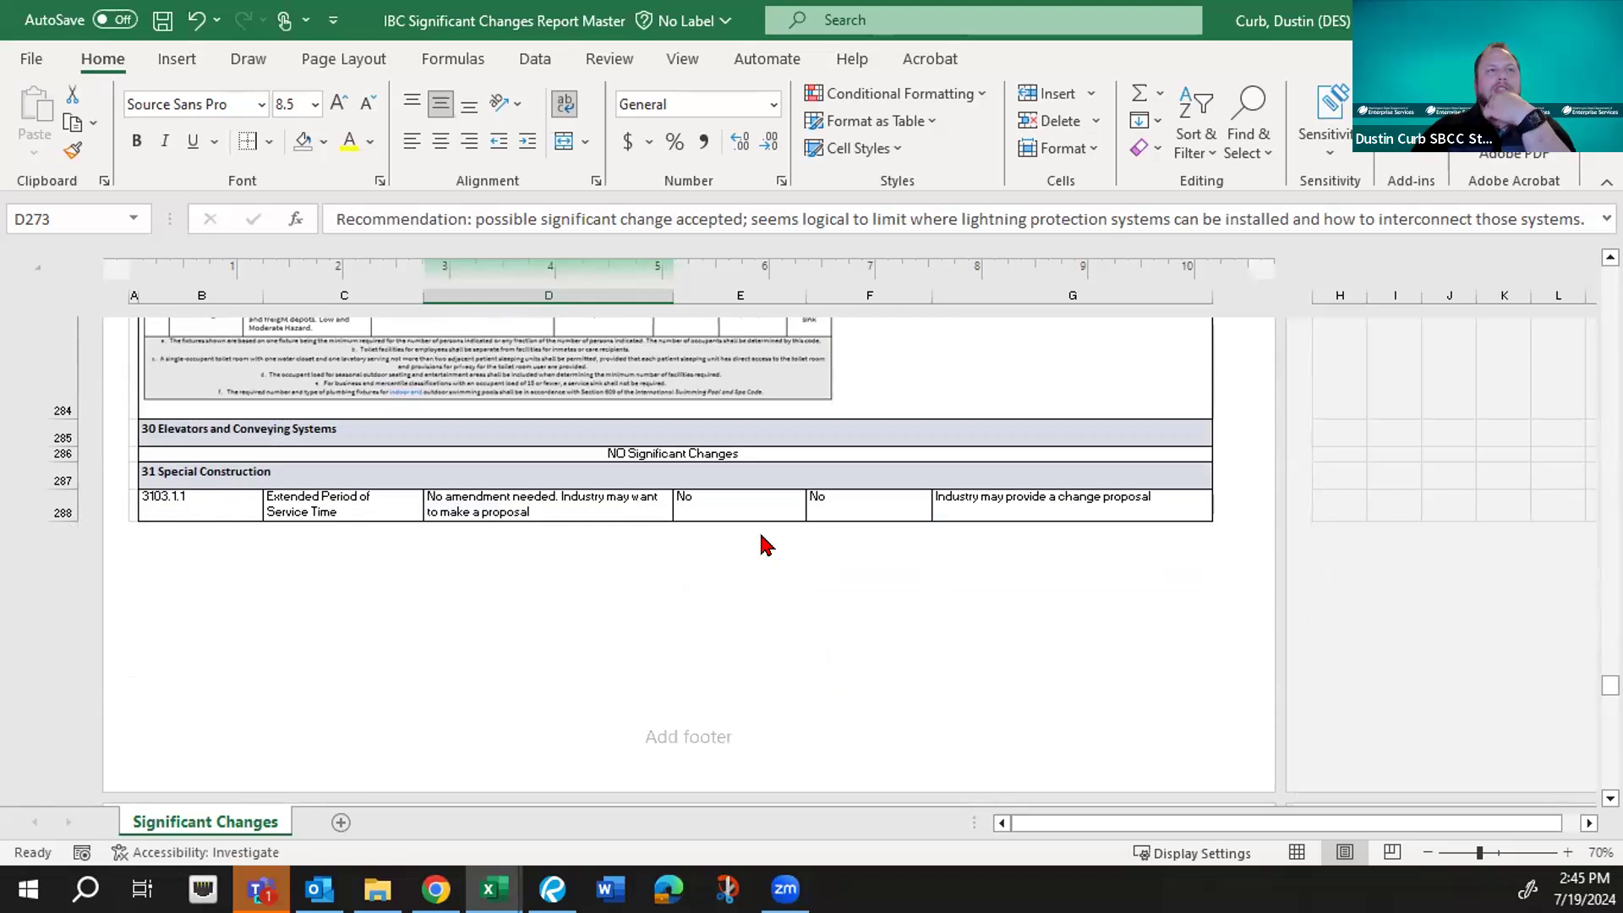
- Skim the chapter 31 Special Construction rows from 3103.1.1 Extended Period of Service Time through 3103.7 with their code text
{"action": "scroll", "coordinate": [761, 546], "scroll_direction": "down", "scroll_amount": 4}
{"action": "scroll", "coordinate": [767, 535], "scroll_direction": "down", "scroll_amount": 4}
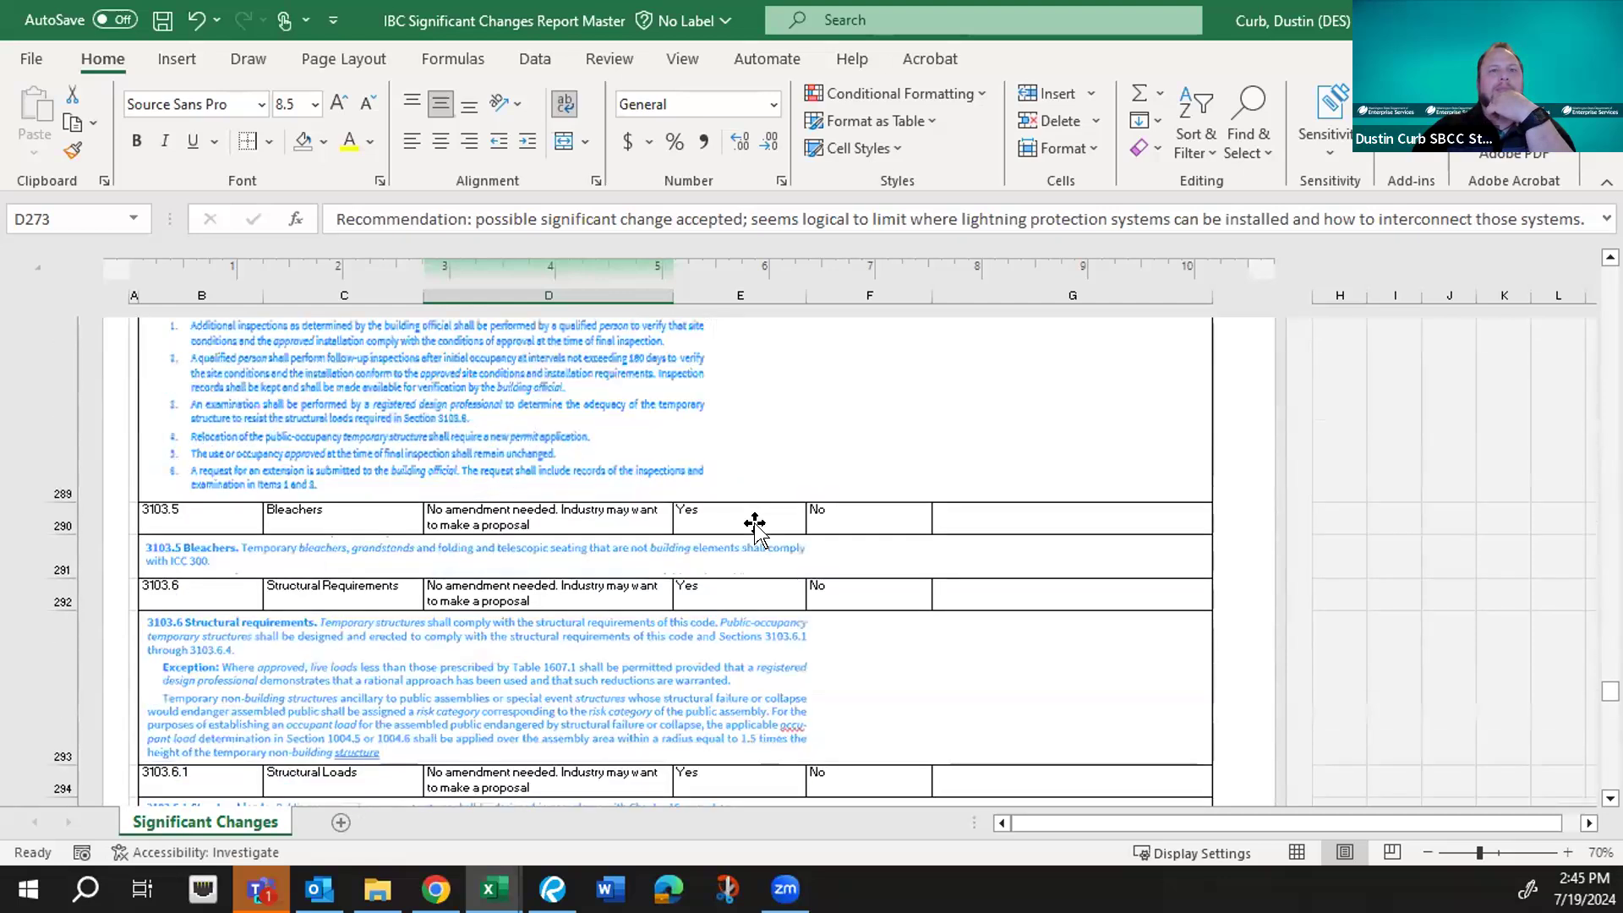
{"action": "scroll", "coordinate": [755, 524], "scroll_direction": "down", "scroll_amount": 4}
{"action": "scroll", "coordinate": [754, 524], "scroll_direction": "down", "scroll_amount": 4}
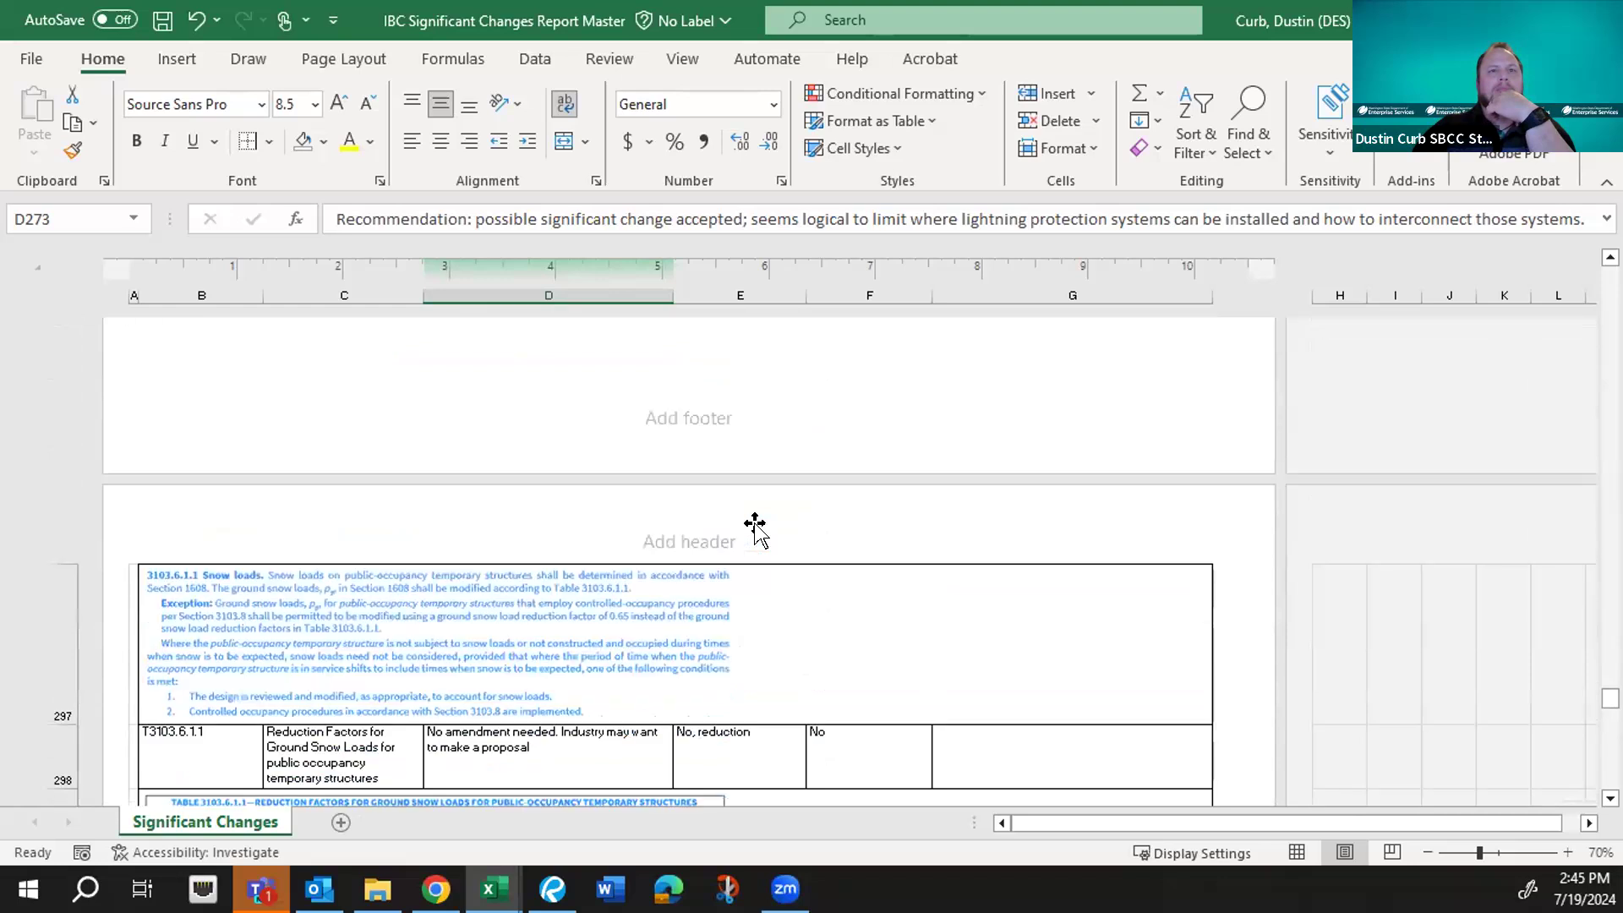
{"action": "scroll", "coordinate": [755, 523], "scroll_direction": "down", "scroll_amount": 4}
{"action": "scroll", "coordinate": [754, 524], "scroll_direction": "down", "scroll_amount": 4}
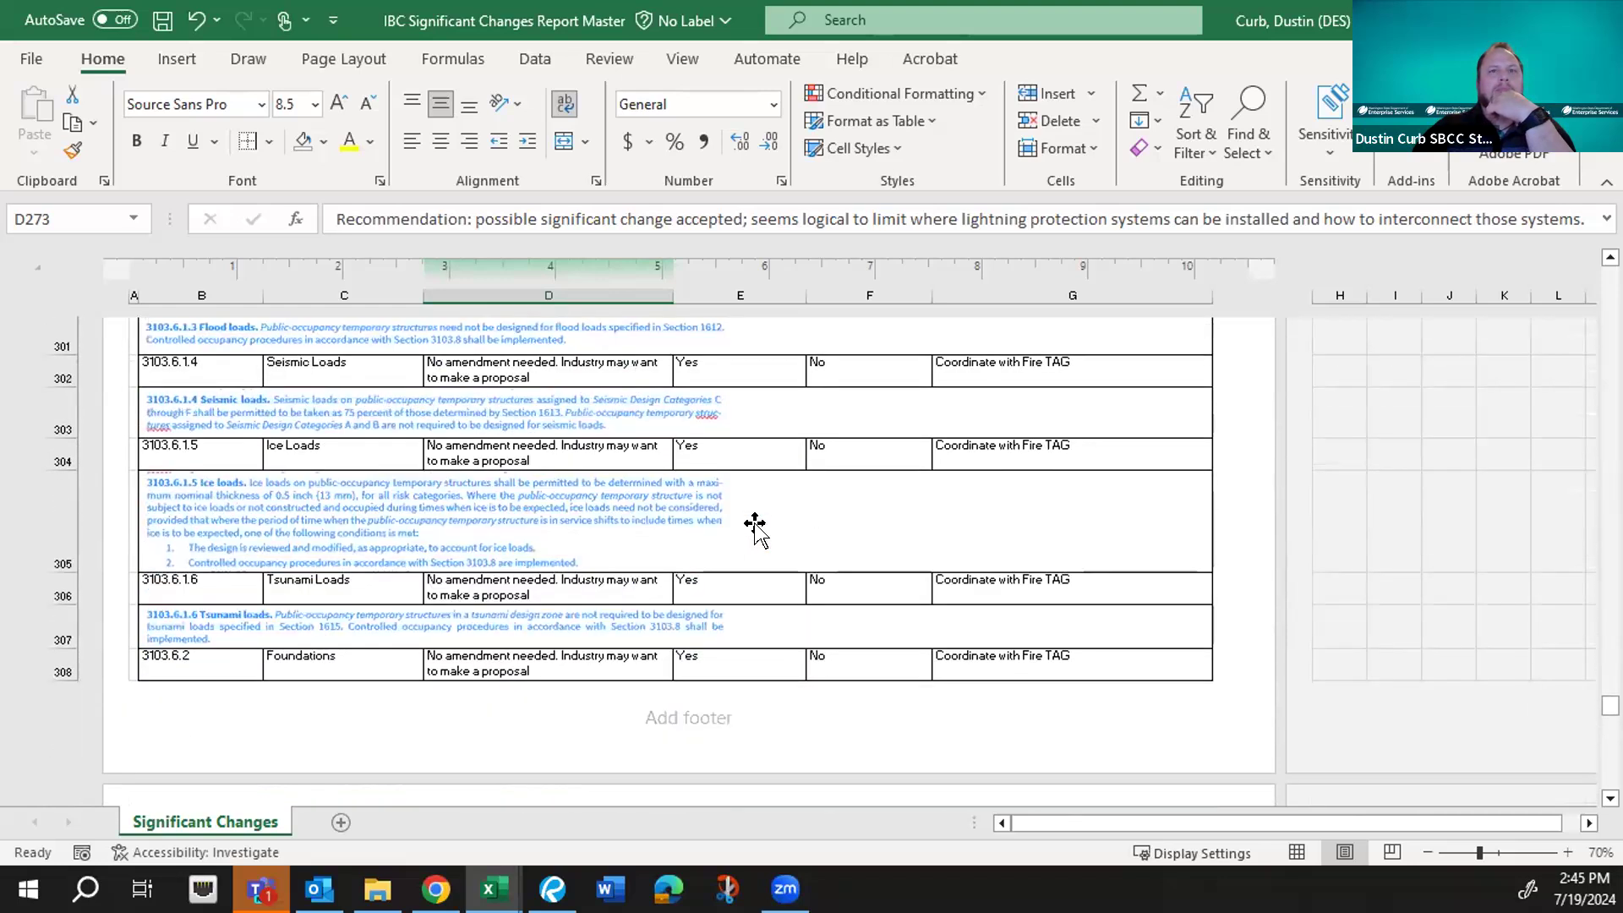
{"action": "scroll", "coordinate": [755, 524], "scroll_direction": "down", "scroll_amount": 2}
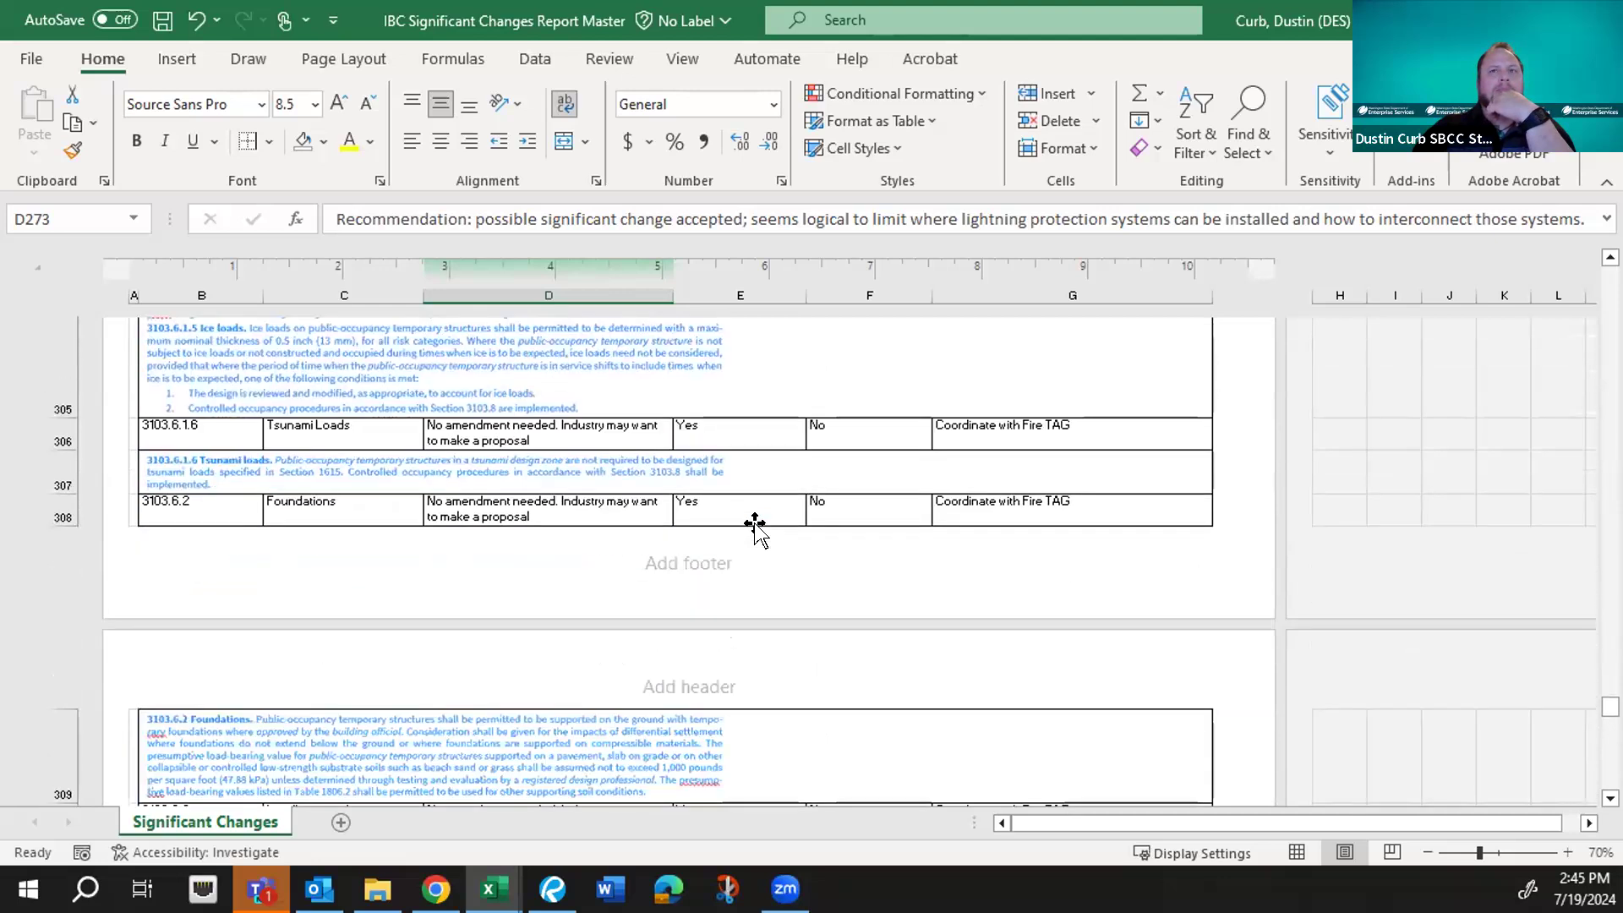
{"action": "scroll", "coordinate": [755, 524], "scroll_direction": "down", "scroll_amount": 1}
{"action": "scroll", "coordinate": [755, 524], "scroll_direction": "down", "scroll_amount": 2}
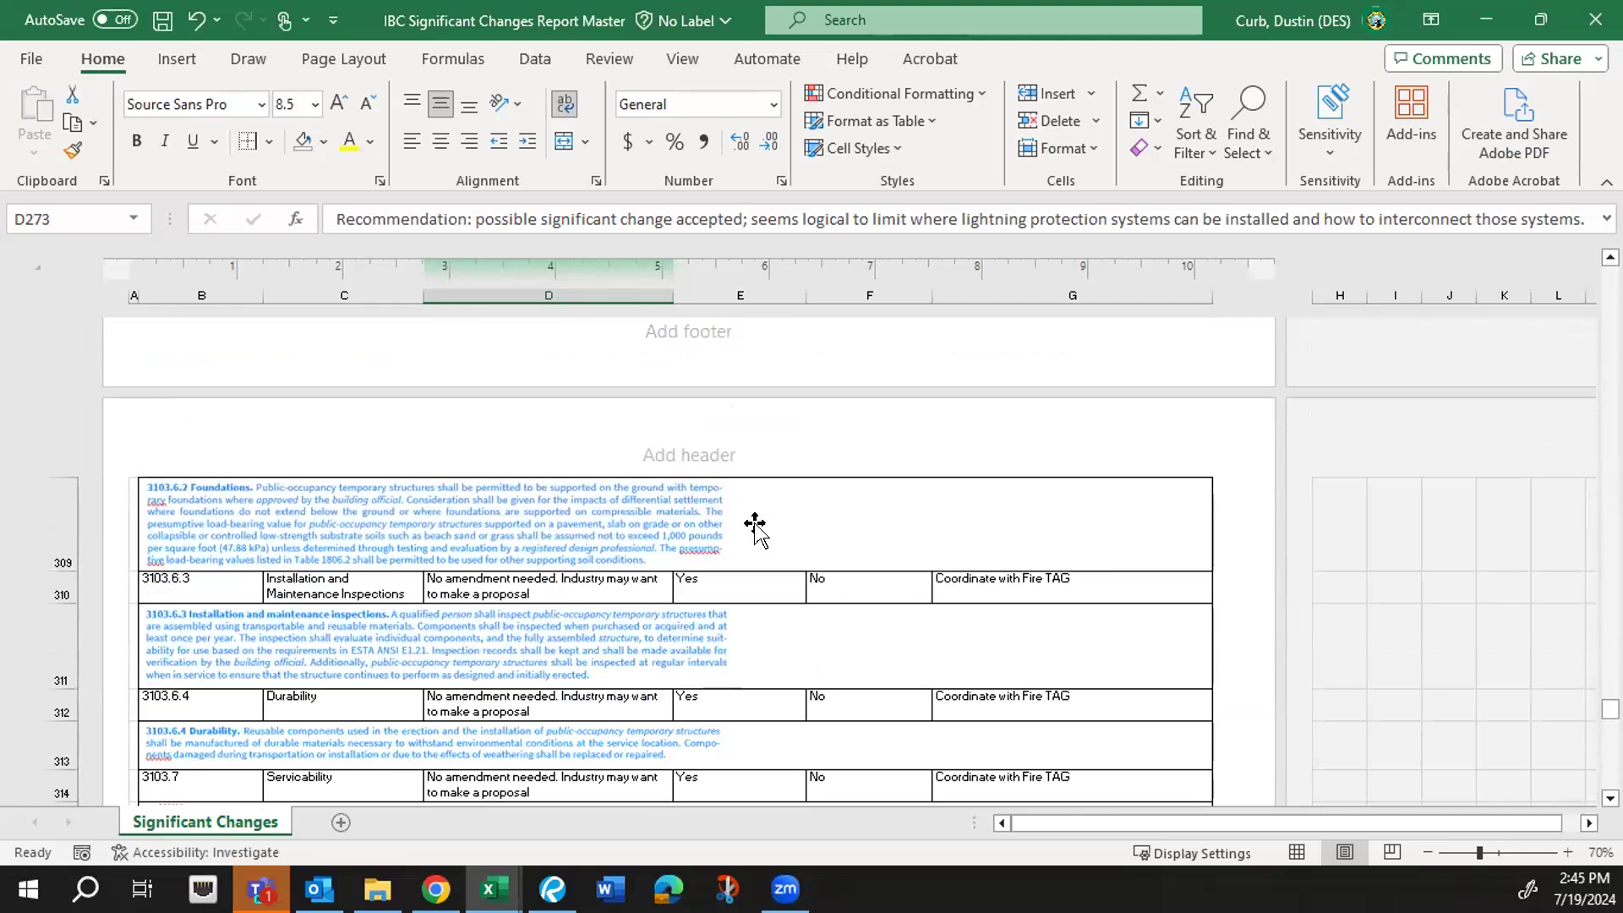
- Go back through the temporary structure load rows to recheck the 3103.1.1 Extended Period of Service Time entry
{"action": "scroll", "coordinate": [755, 524], "scroll_direction": "up", "scroll_amount": 3}
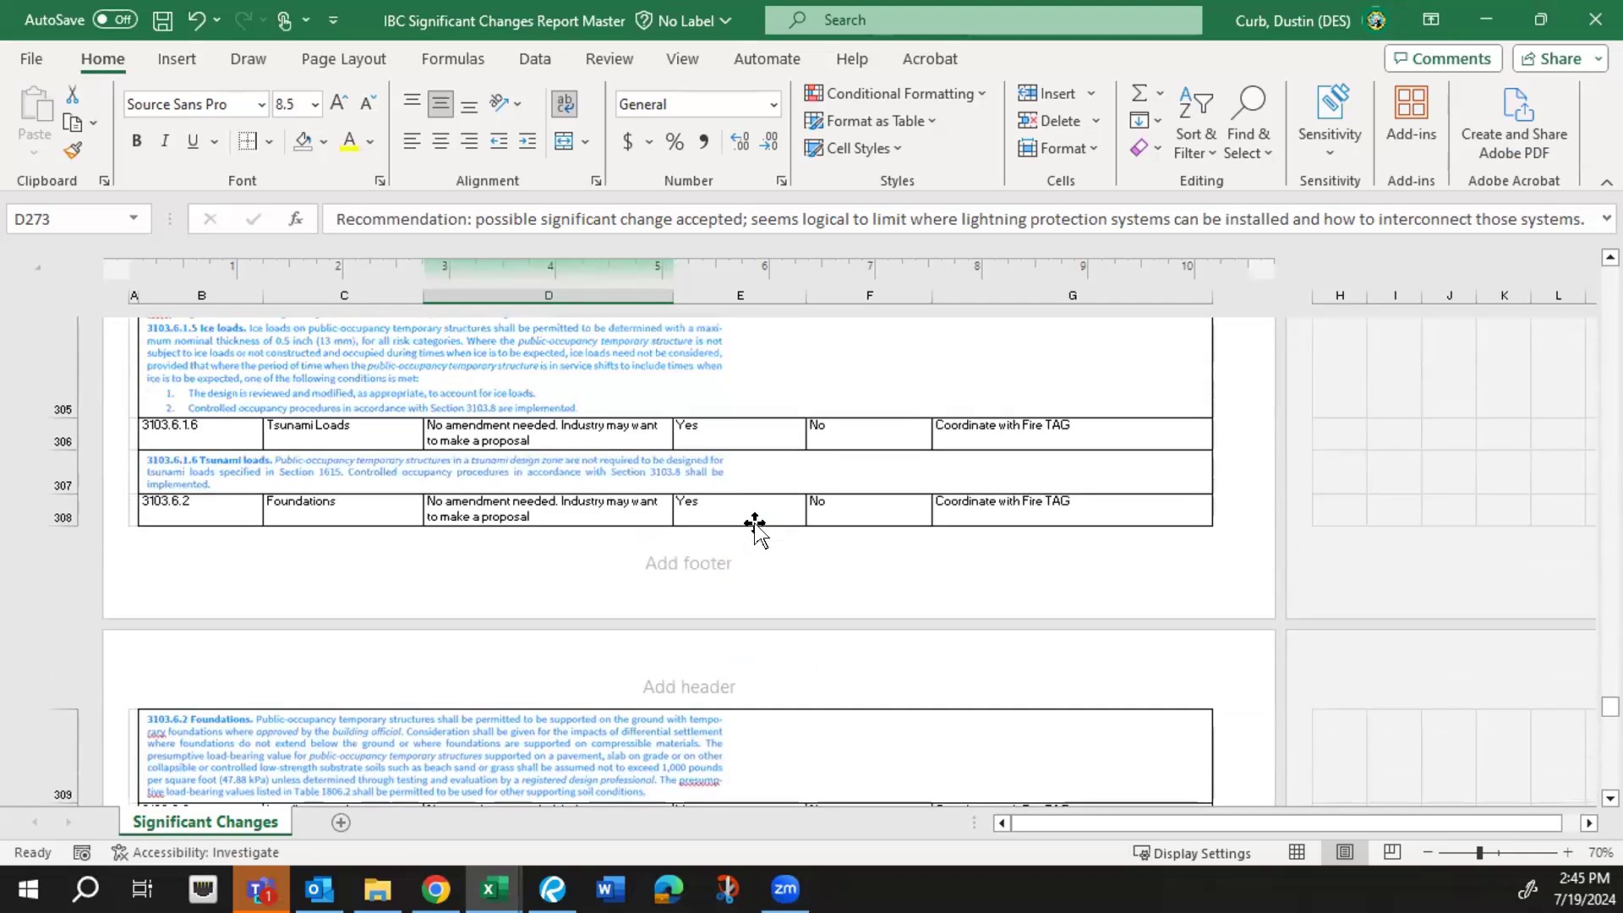
{"action": "scroll", "coordinate": [754, 524], "scroll_direction": "up", "scroll_amount": 1}
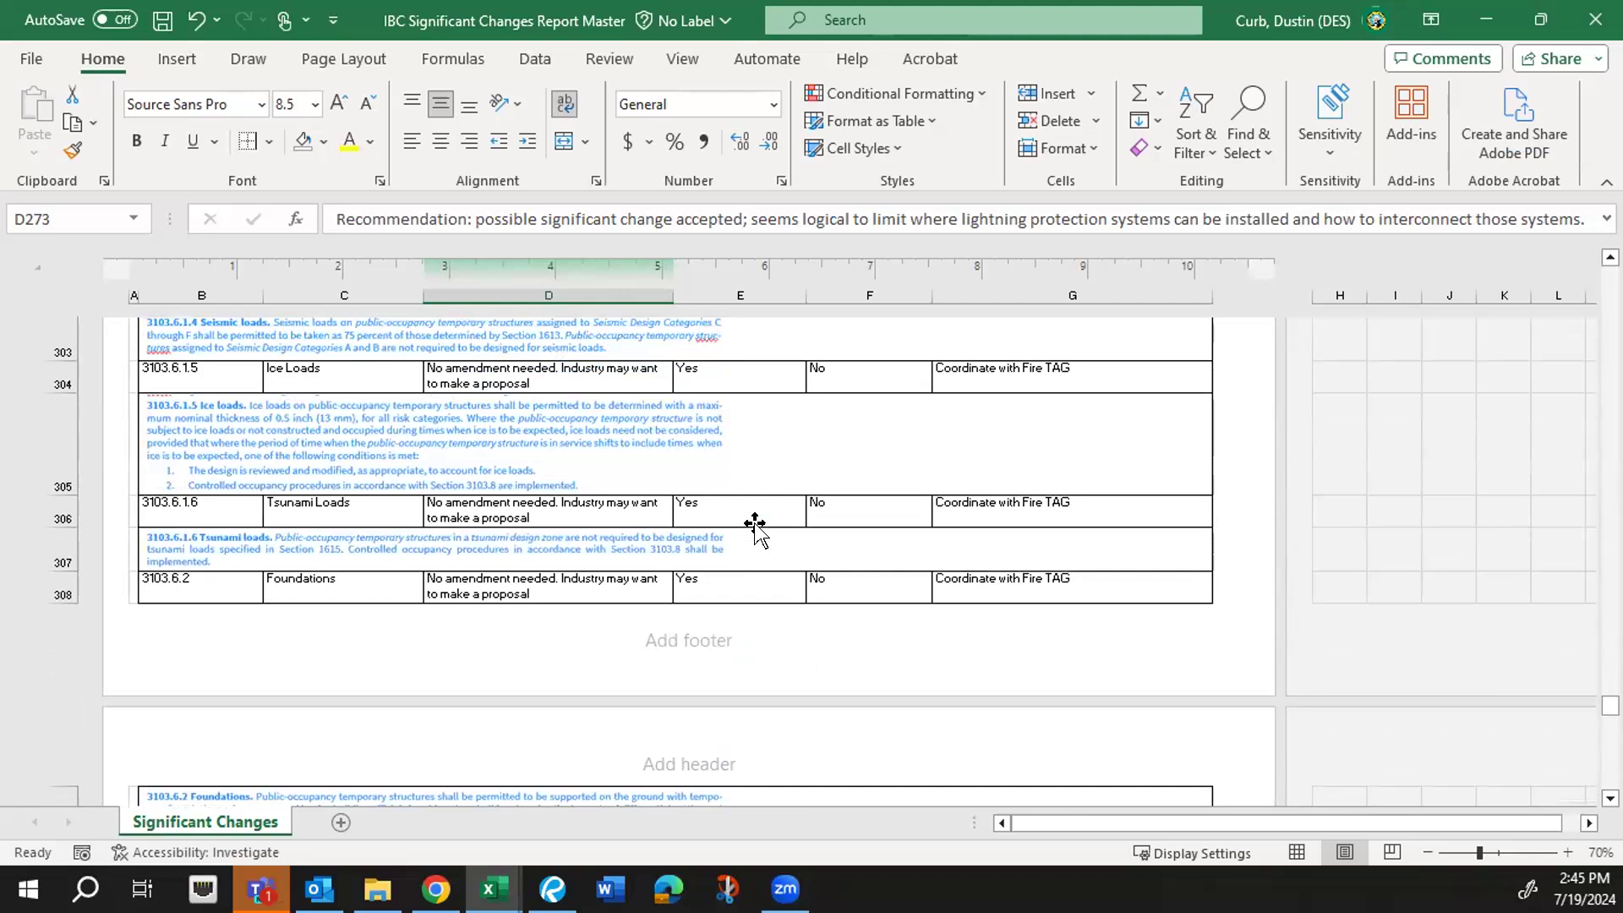
{"action": "scroll", "coordinate": [755, 524], "scroll_direction": "up", "scroll_amount": 1}
{"action": "scroll", "coordinate": [754, 524], "scroll_direction": "up", "scroll_amount": 1}
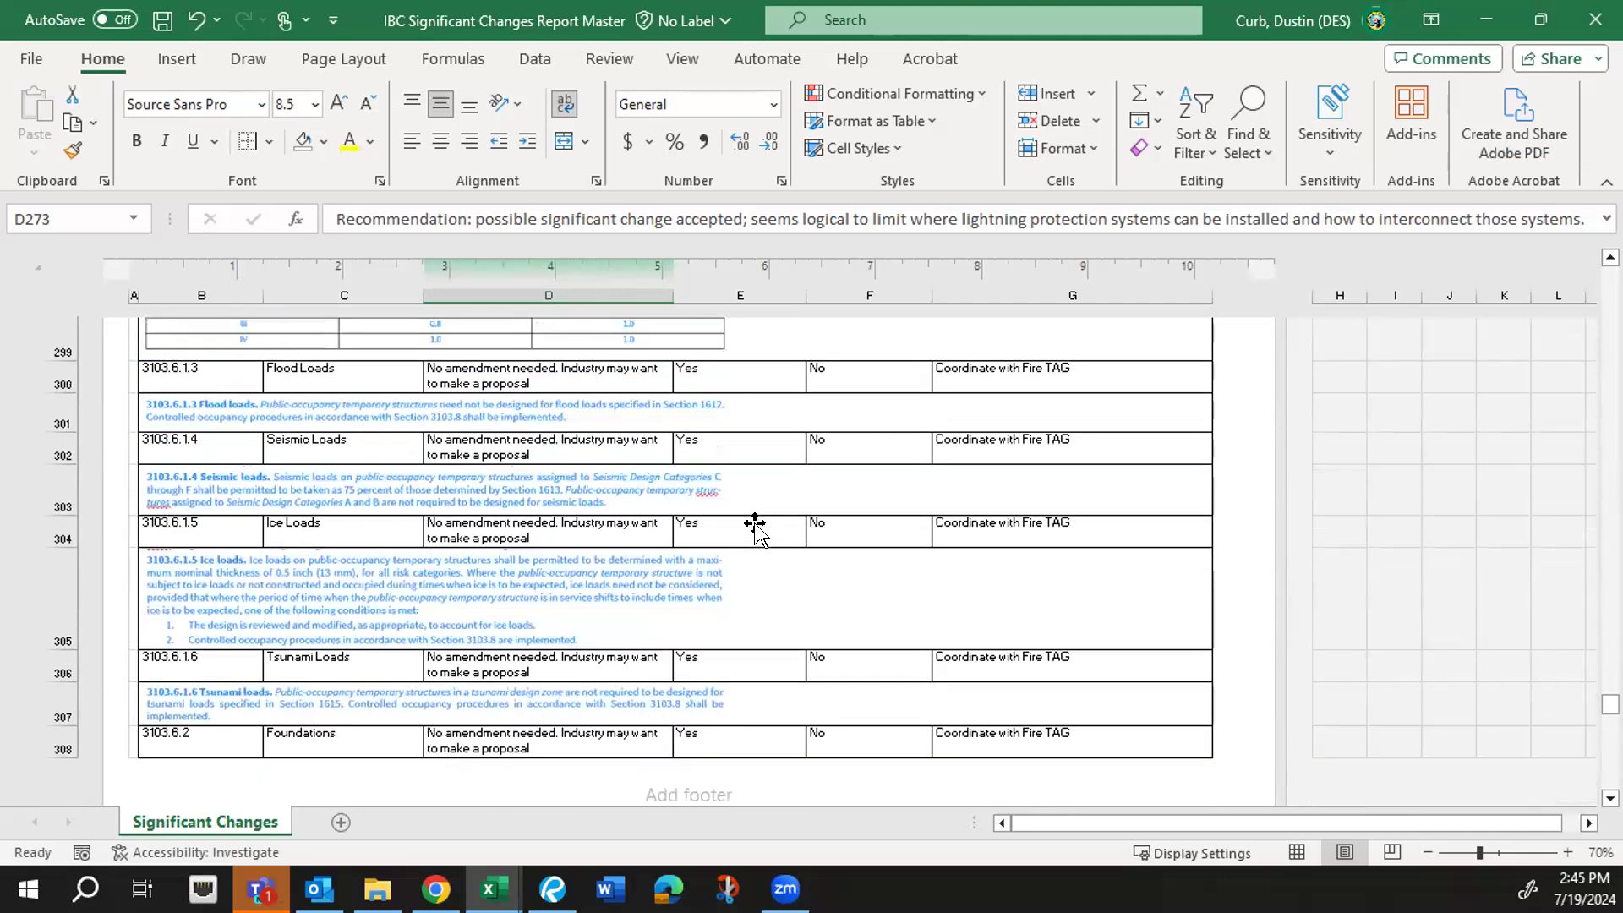
{"action": "scroll", "coordinate": [755, 524], "scroll_direction": "up", "scroll_amount": 3}
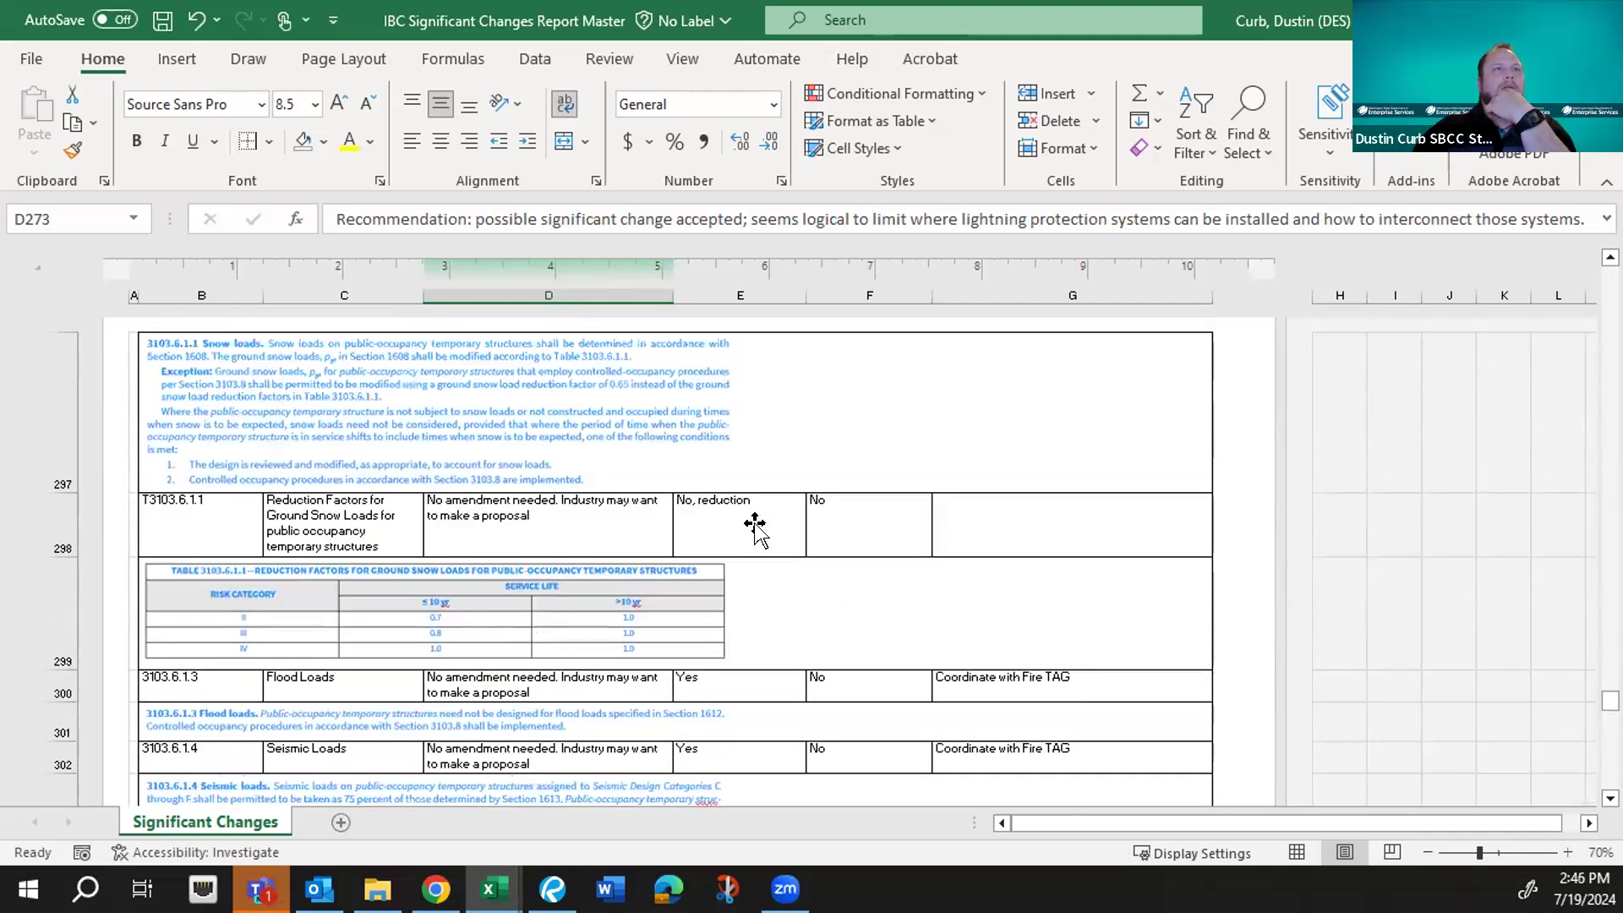
{"action": "scroll", "coordinate": [755, 524], "scroll_direction": "up", "scroll_amount": 5}
{"action": "scroll", "coordinate": [755, 524], "scroll_direction": "up", "scroll_amount": 5}
{"action": "scroll", "coordinate": [755, 524], "scroll_direction": "up", "scroll_amount": 2}
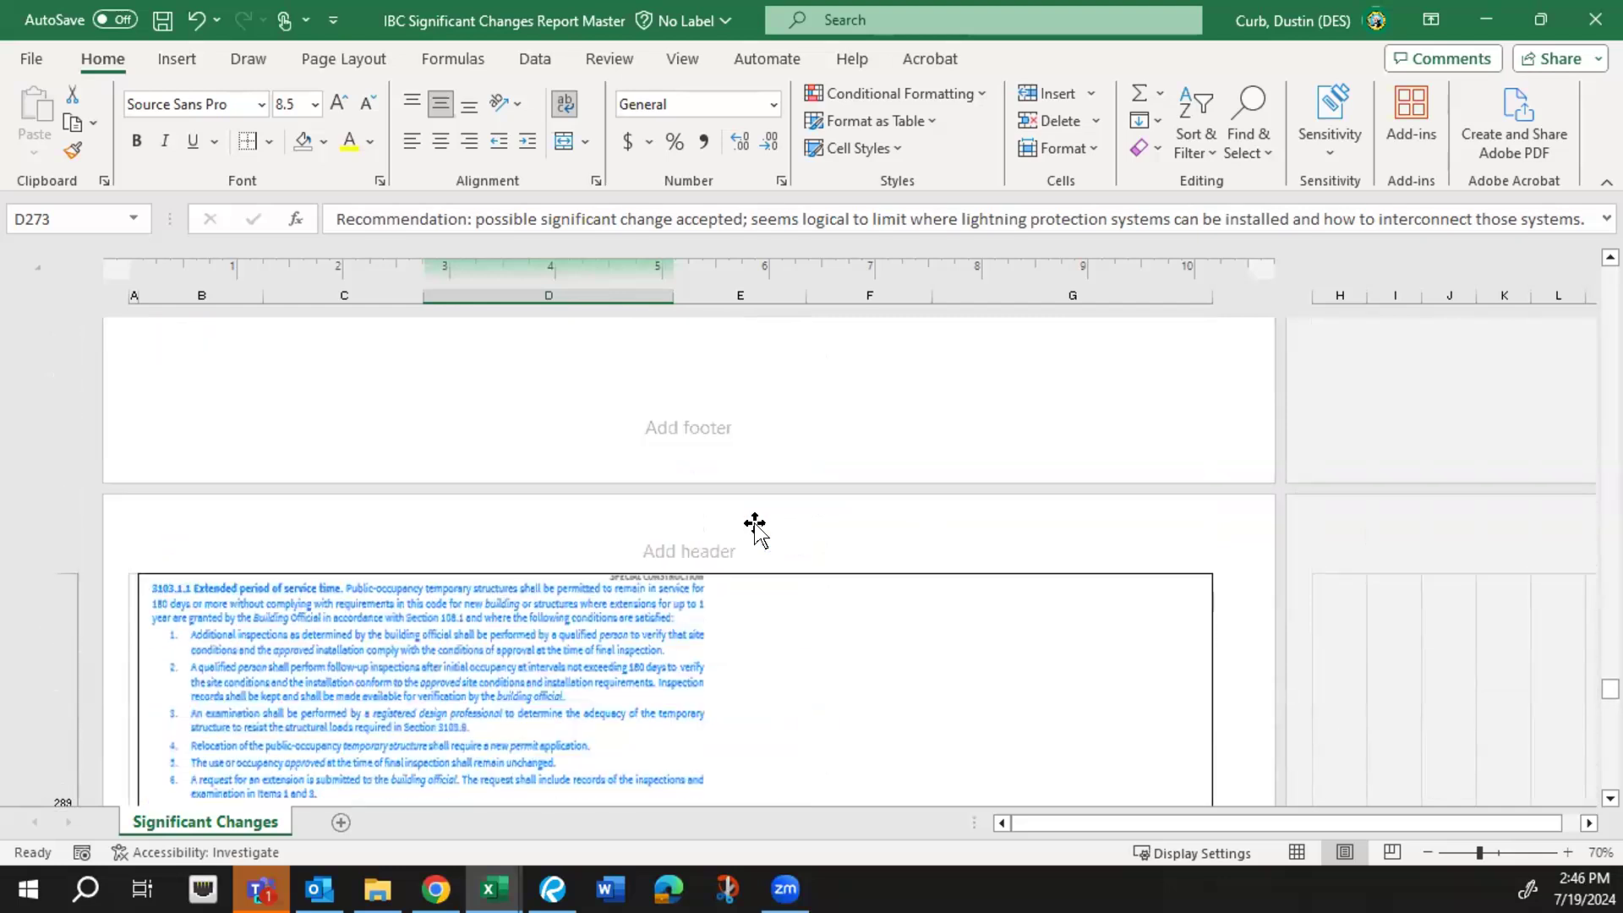
{"action": "scroll", "coordinate": [755, 523], "scroll_direction": "up", "scroll_amount": 3}
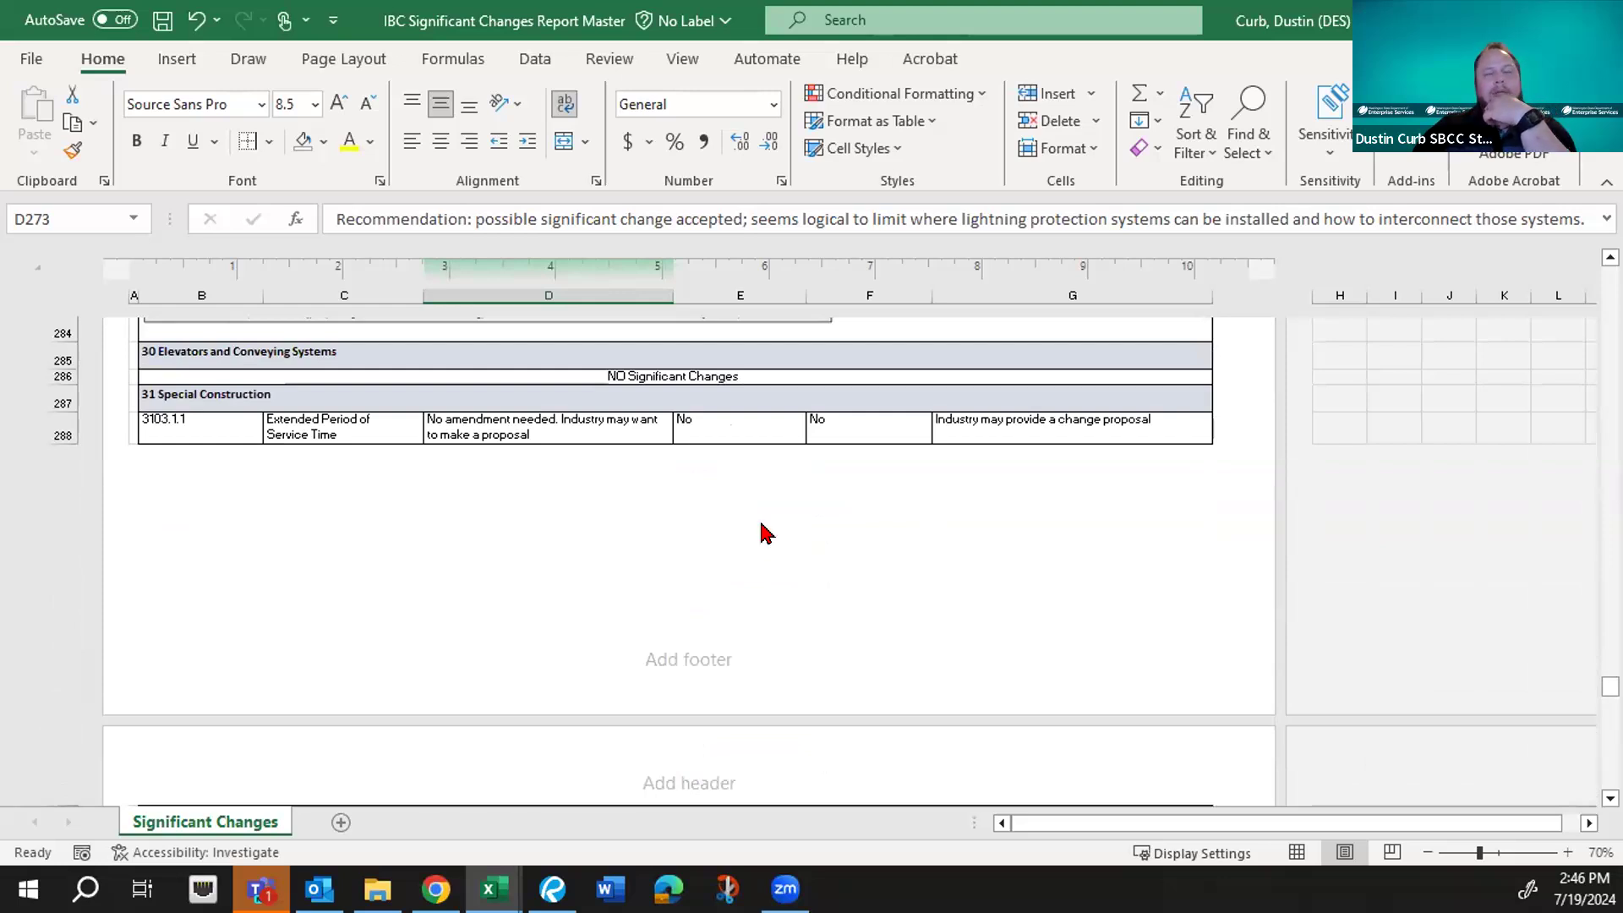
{"action": "scroll", "coordinate": [765, 533], "scroll_direction": "down", "scroll_amount": 1}
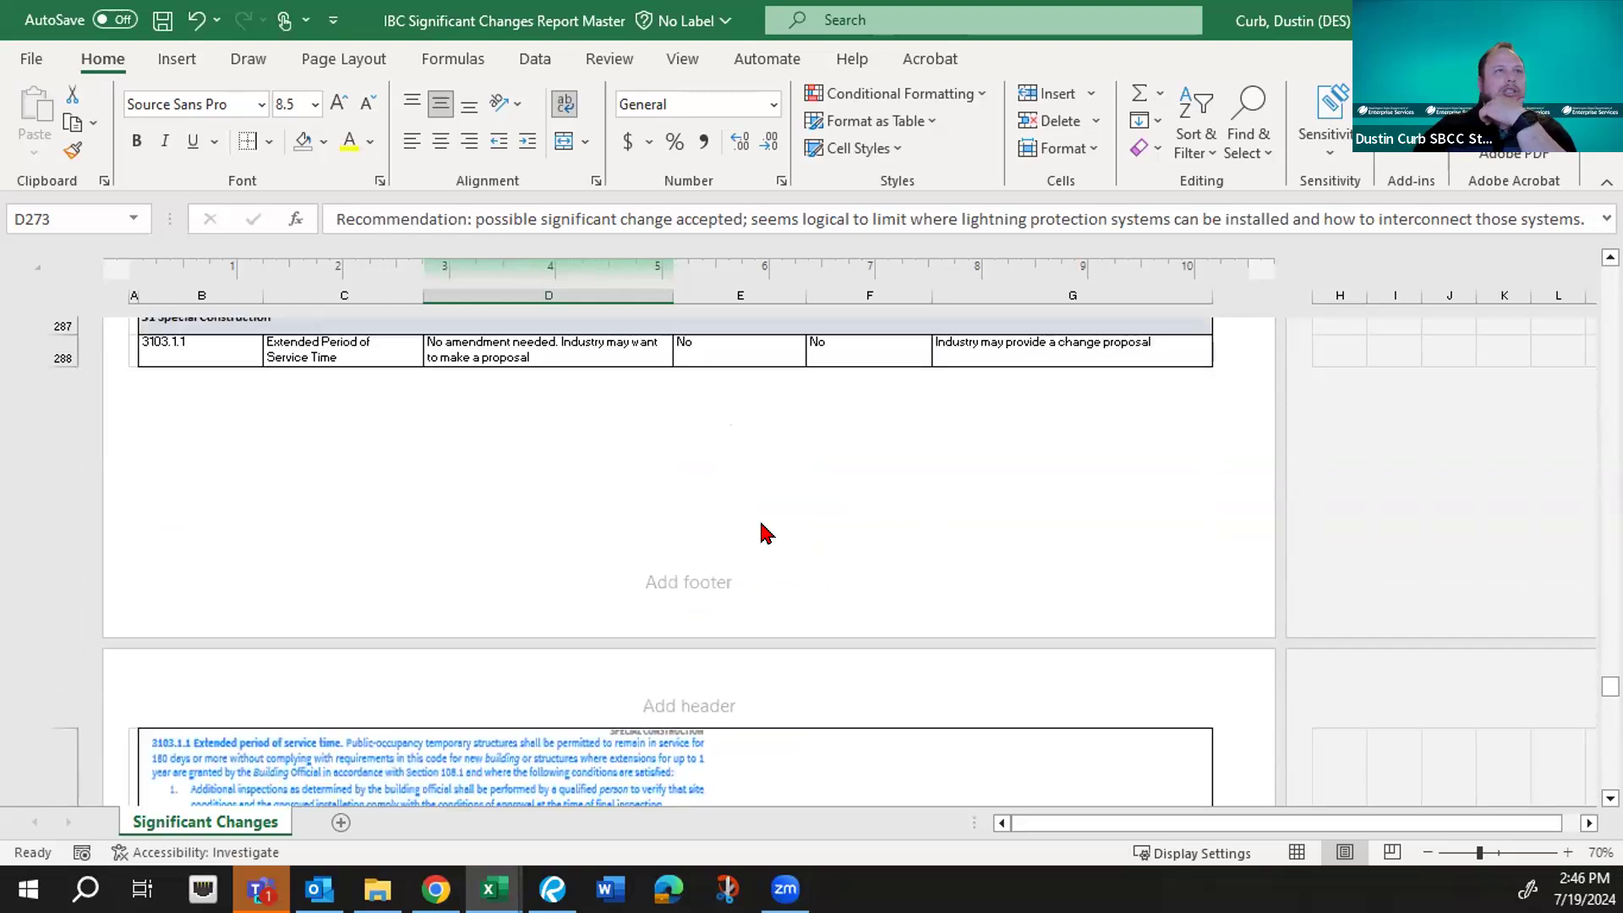
{"action": "scroll", "coordinate": [766, 533], "scroll_direction": "up", "scroll_amount": 1}
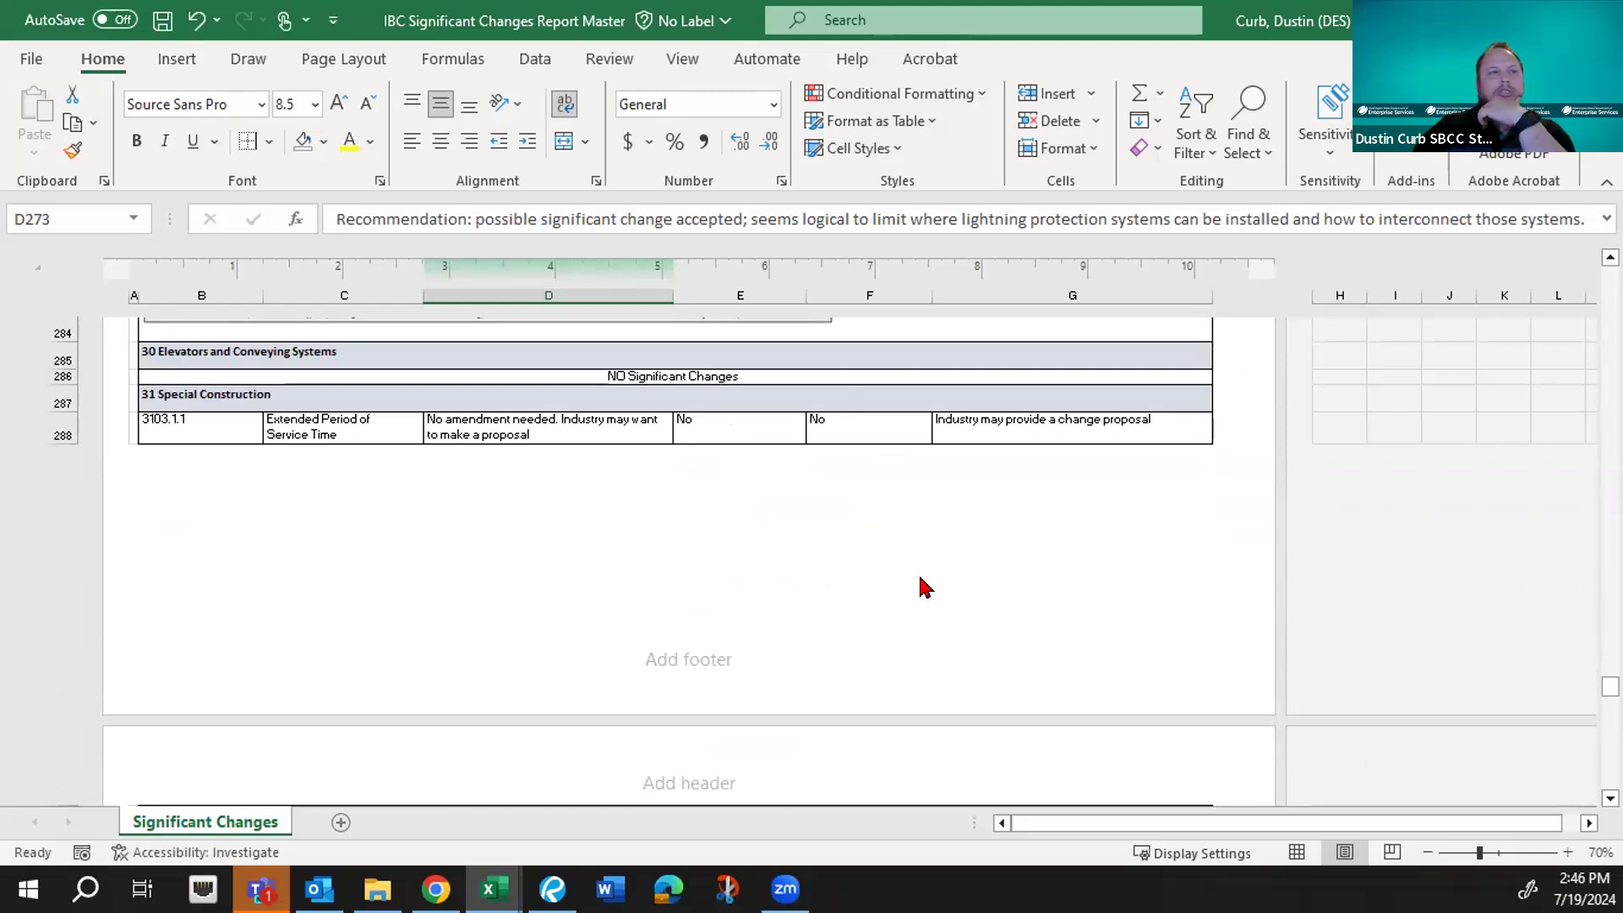
- Read the 3103.1.1 code text and the Bleachers, Structural Requirements, Structural Loads and Snow Loads entries
{"action": "scroll", "coordinate": [925, 587], "scroll_direction": "down", "scroll_amount": 2}
{"action": "scroll", "coordinate": [925, 587], "scroll_direction": "down", "scroll_amount": 4}
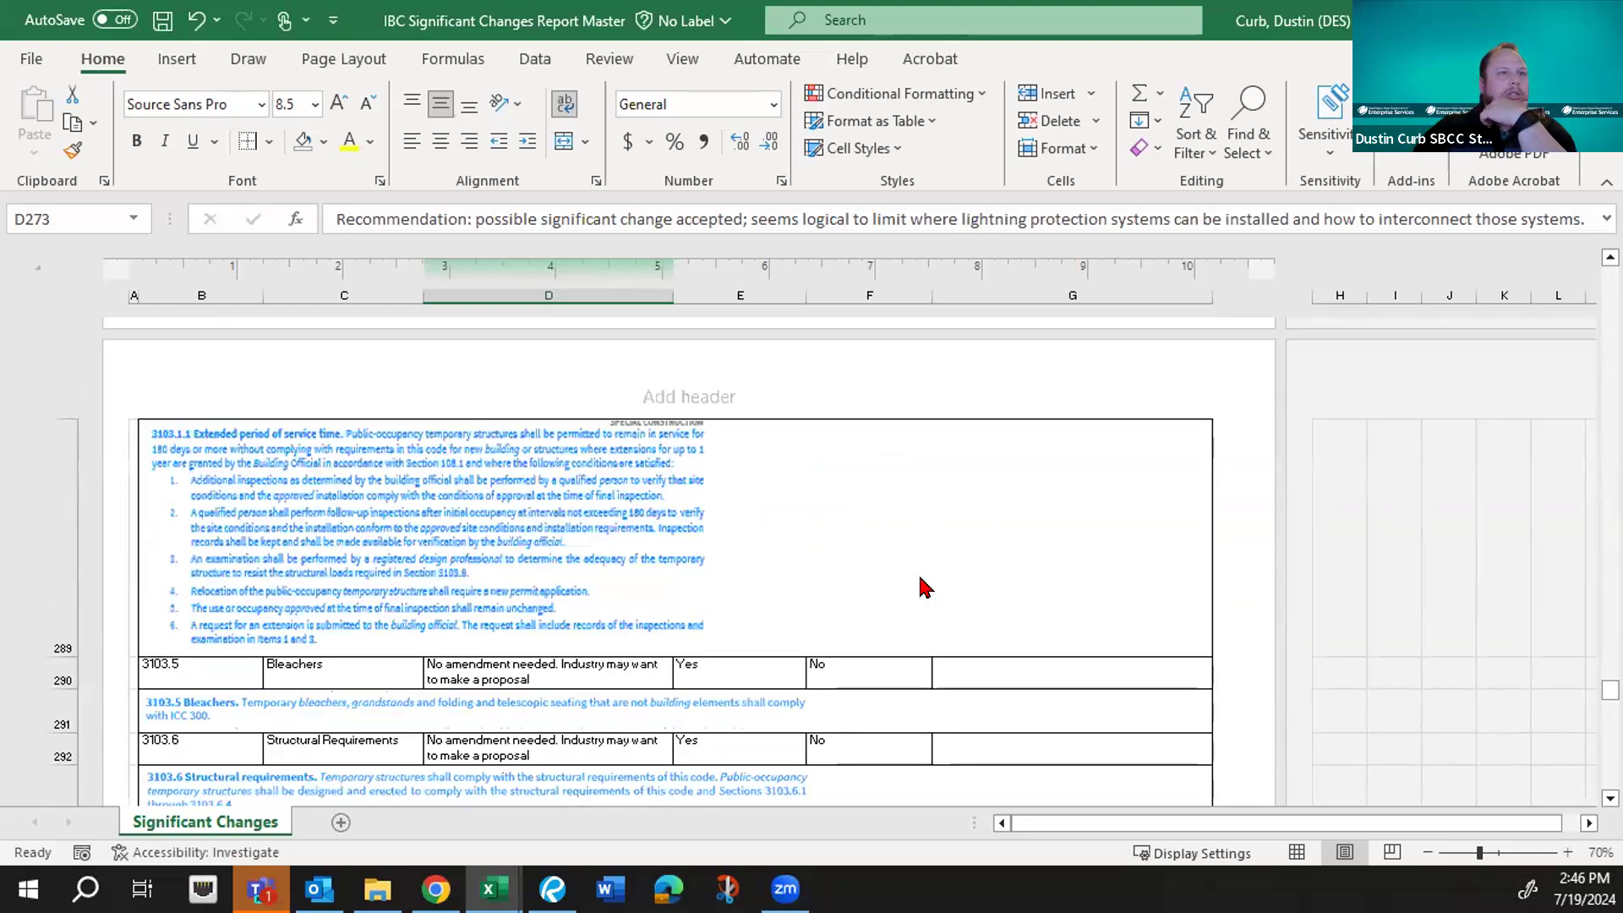
{"action": "scroll", "coordinate": [925, 588], "scroll_direction": "down", "scroll_amount": 2}
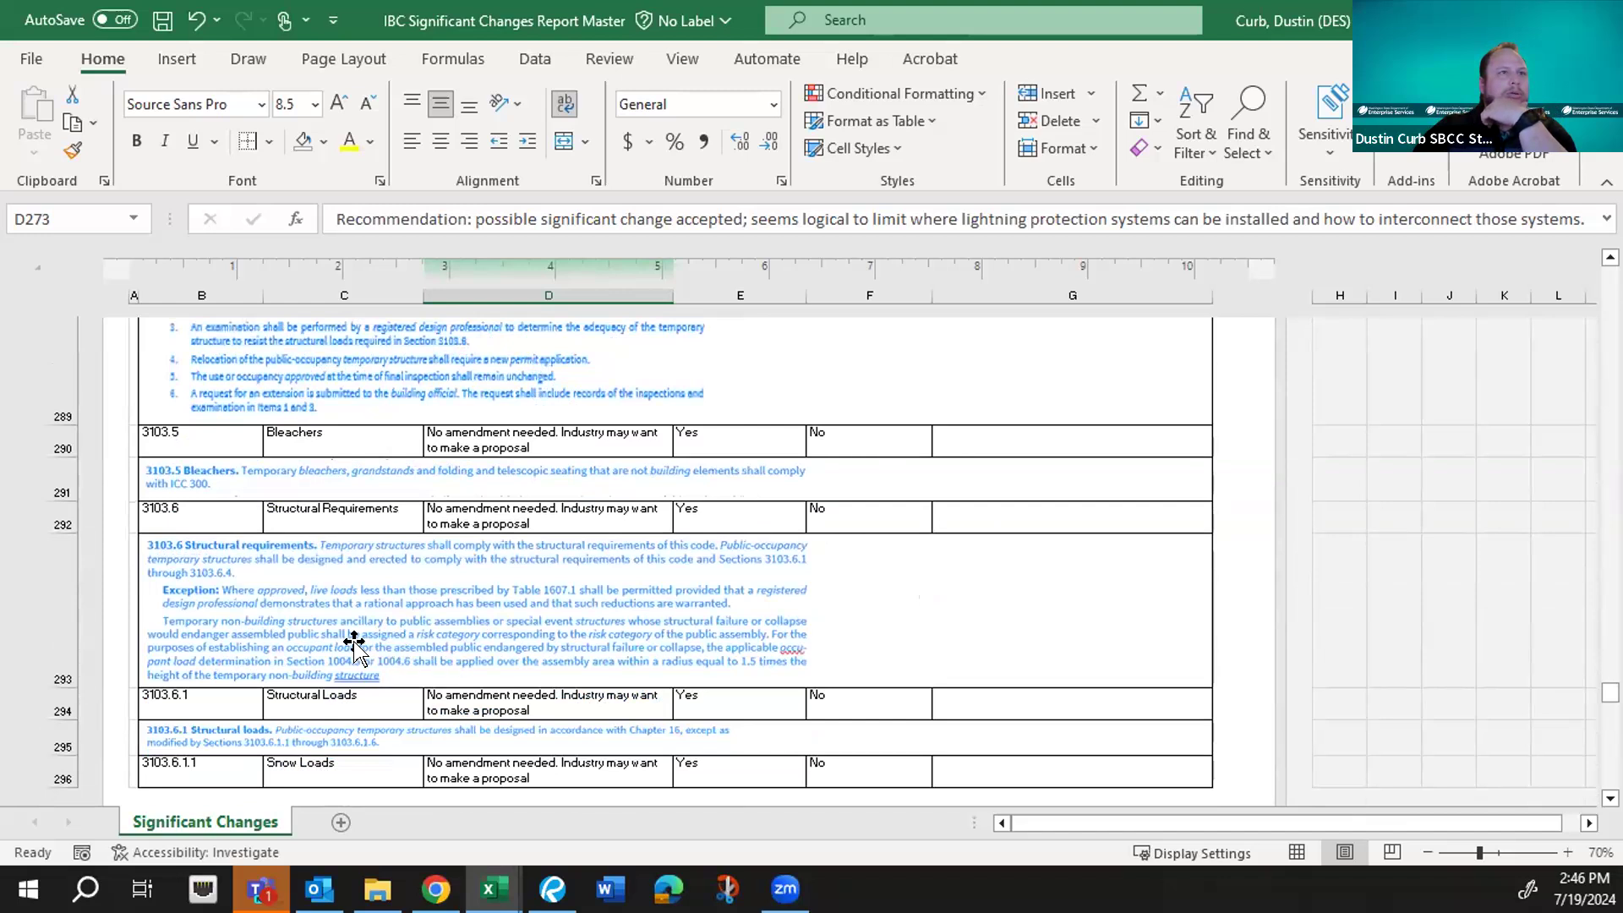
{"action": "scroll", "coordinate": [354, 647], "scroll_direction": "down", "scroll_amount": 1}
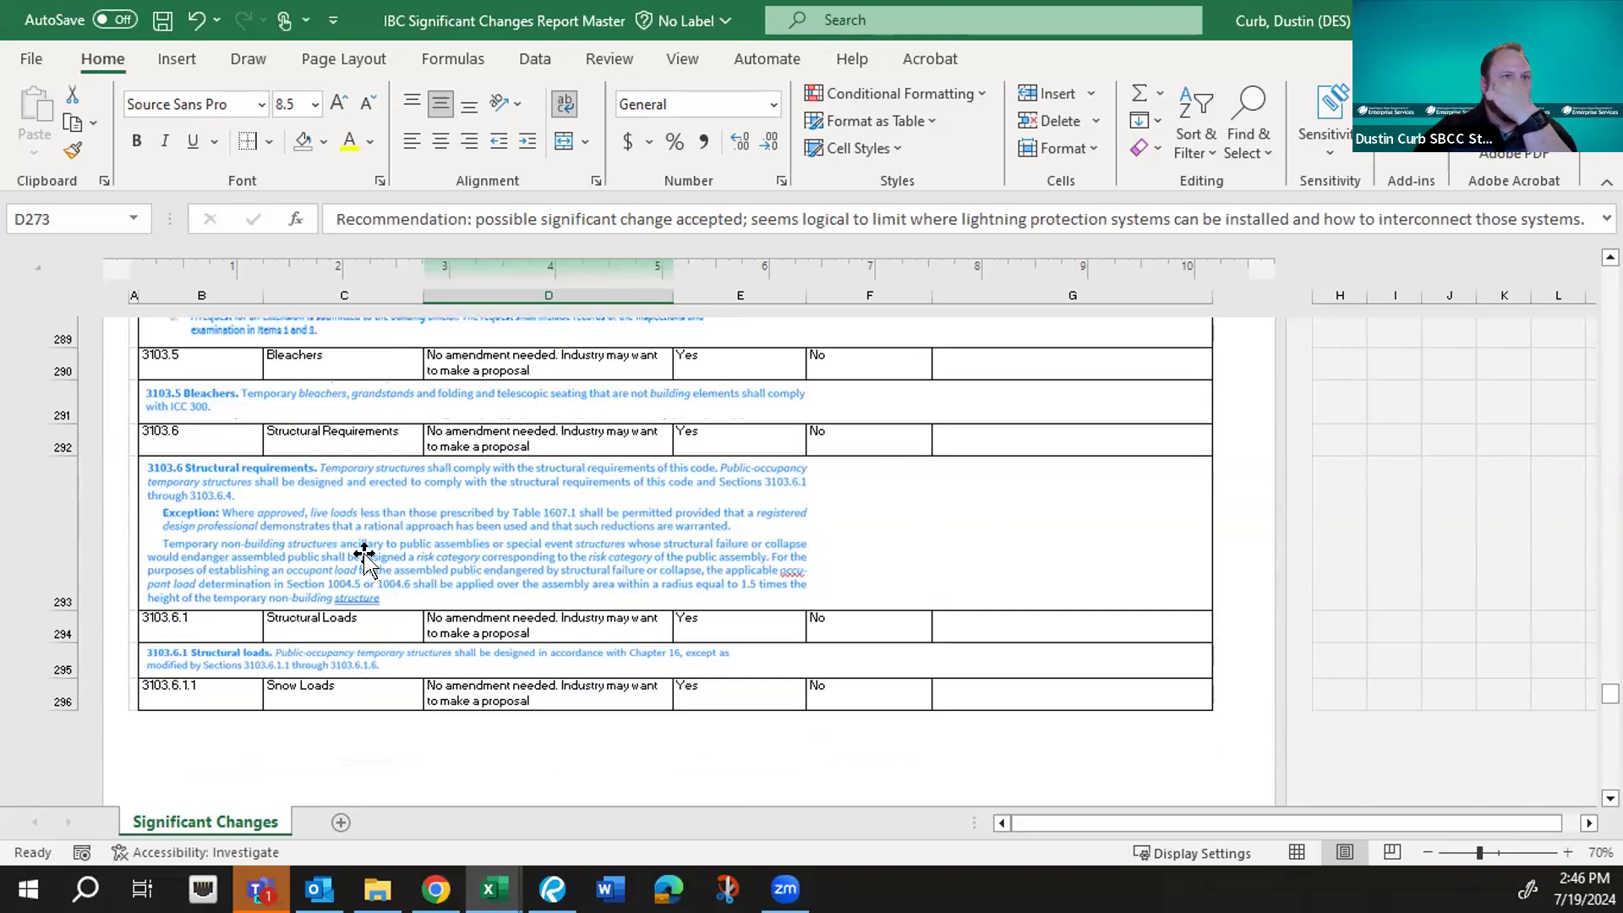
{"action": "scroll", "coordinate": [364, 558], "scroll_direction": "down", "scroll_amount": 1}
{"action": "scroll", "coordinate": [377, 598], "scroll_direction": "down", "scroll_amount": 1}
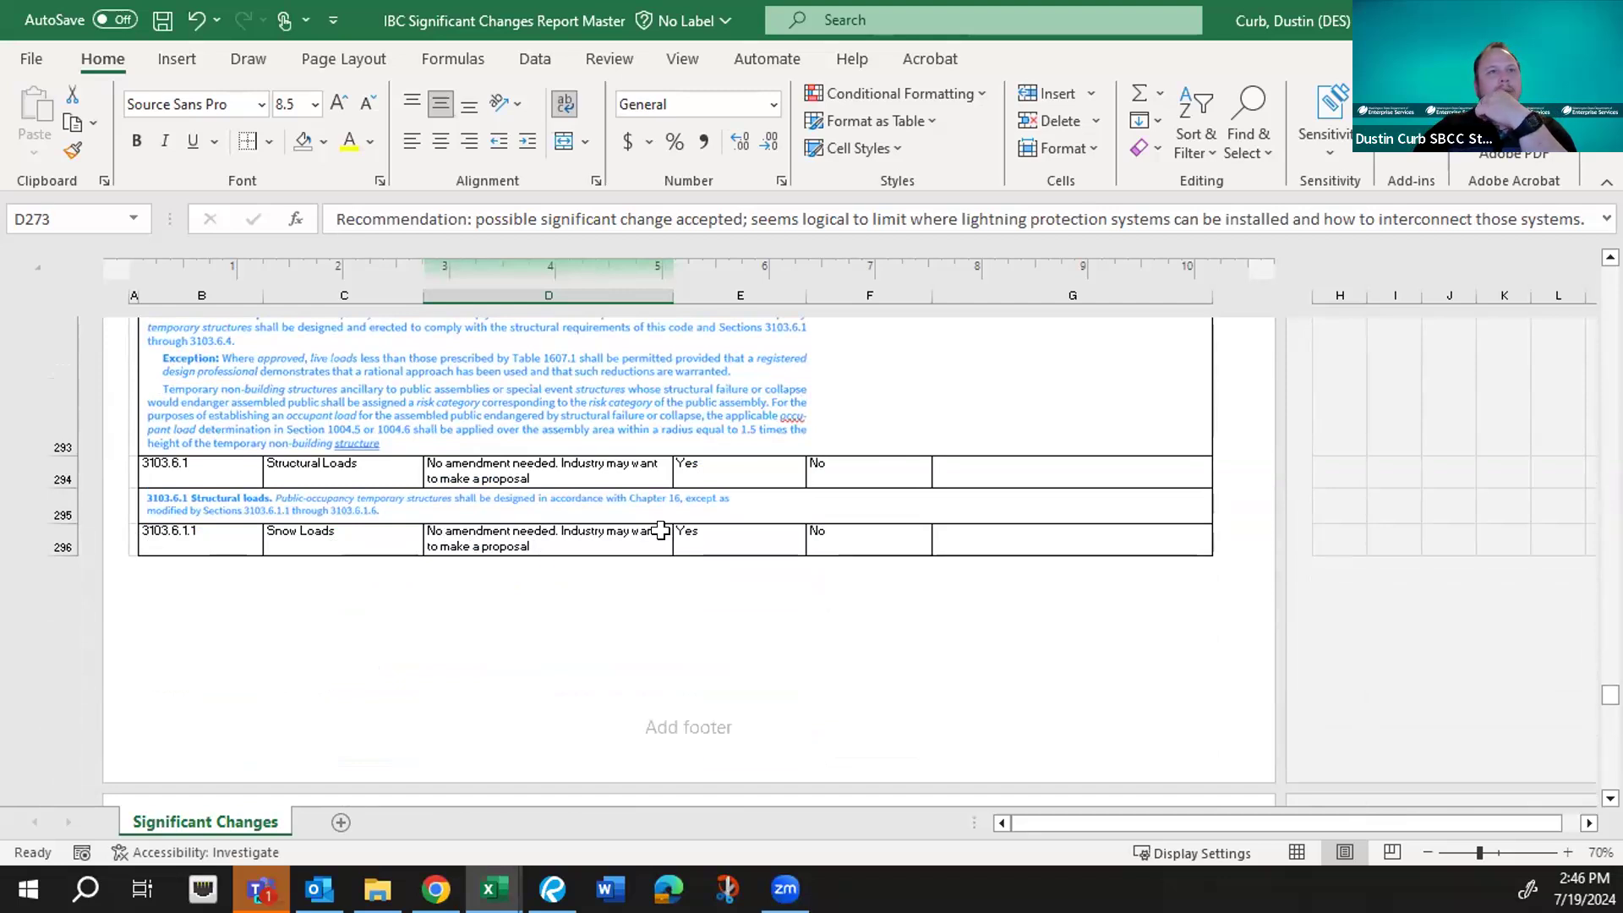
{"action": "scroll", "coordinate": [685, 524], "scroll_direction": "down", "scroll_amount": 2}
{"action": "scroll", "coordinate": [685, 524], "scroll_direction": "down", "scroll_amount": 2}
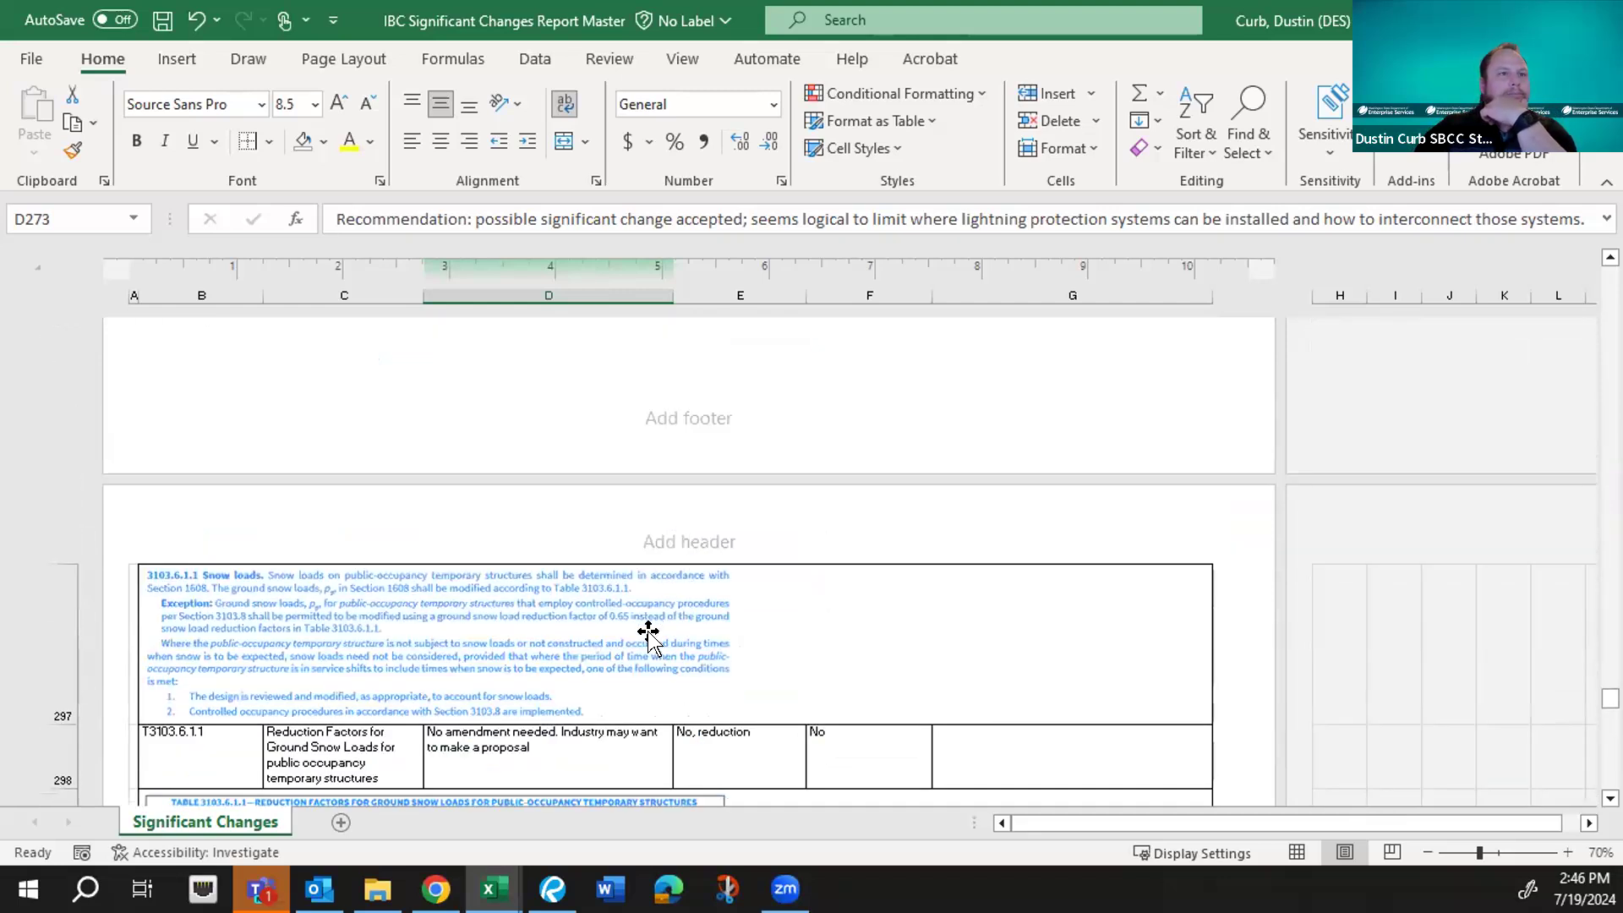
- Review the rows from Table 3103.6.1.1 through 3103.8 Controlled Occupancy Procedures and the chapter 32 to 34 headings
{"action": "scroll", "coordinate": [648, 634], "scroll_direction": "down", "scroll_amount": 2}
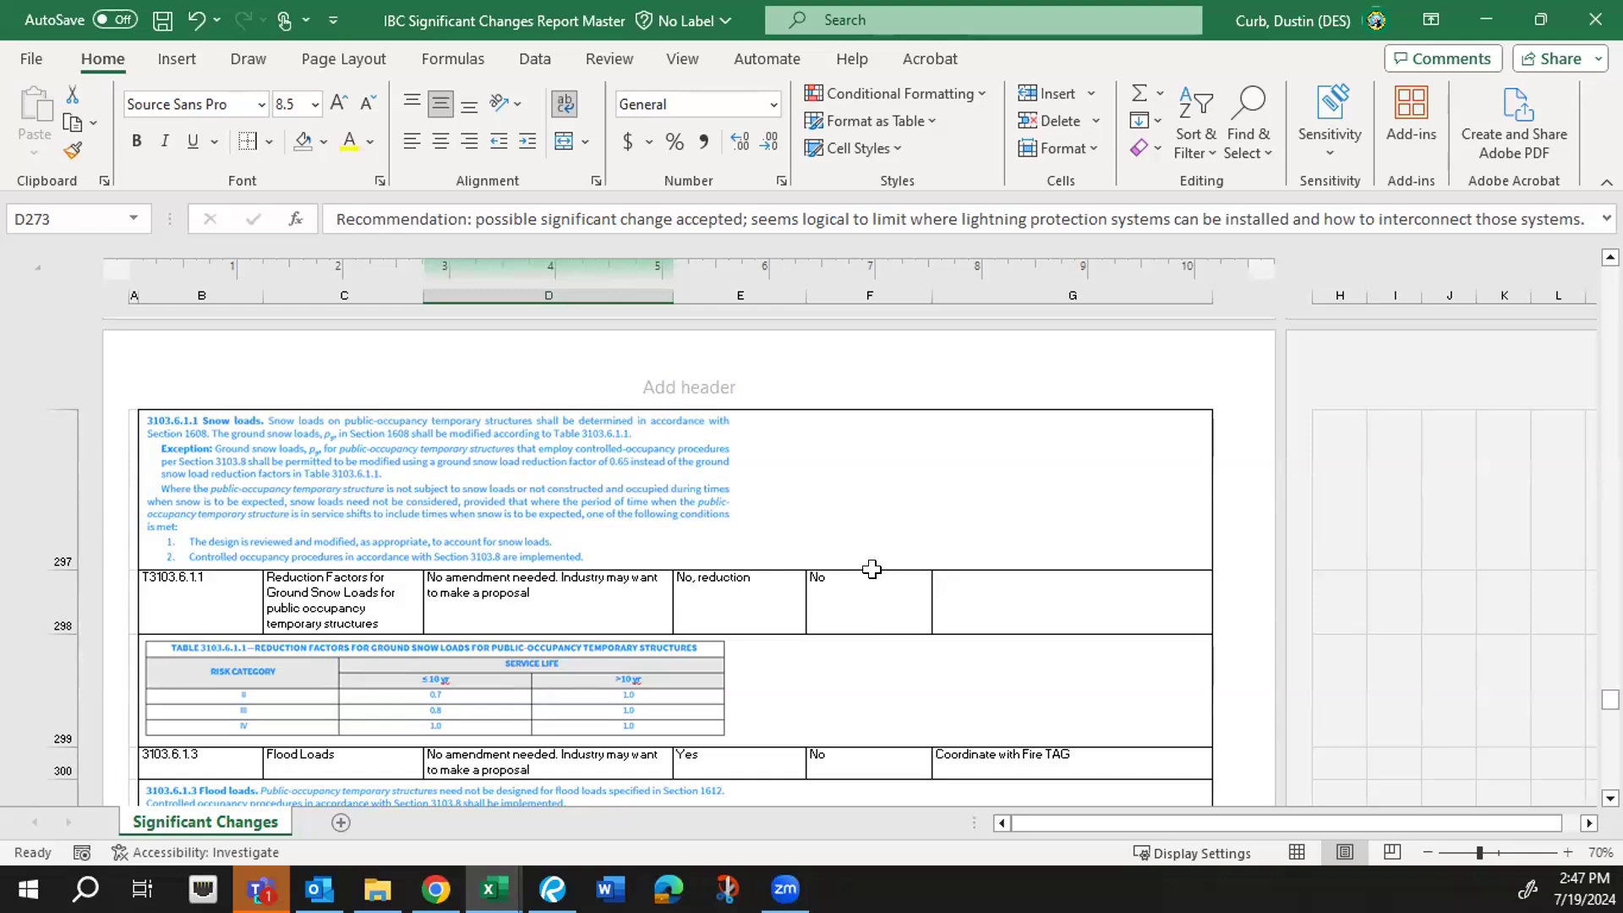
{"action": "scroll", "coordinate": [872, 568], "scroll_direction": "down", "scroll_amount": 1}
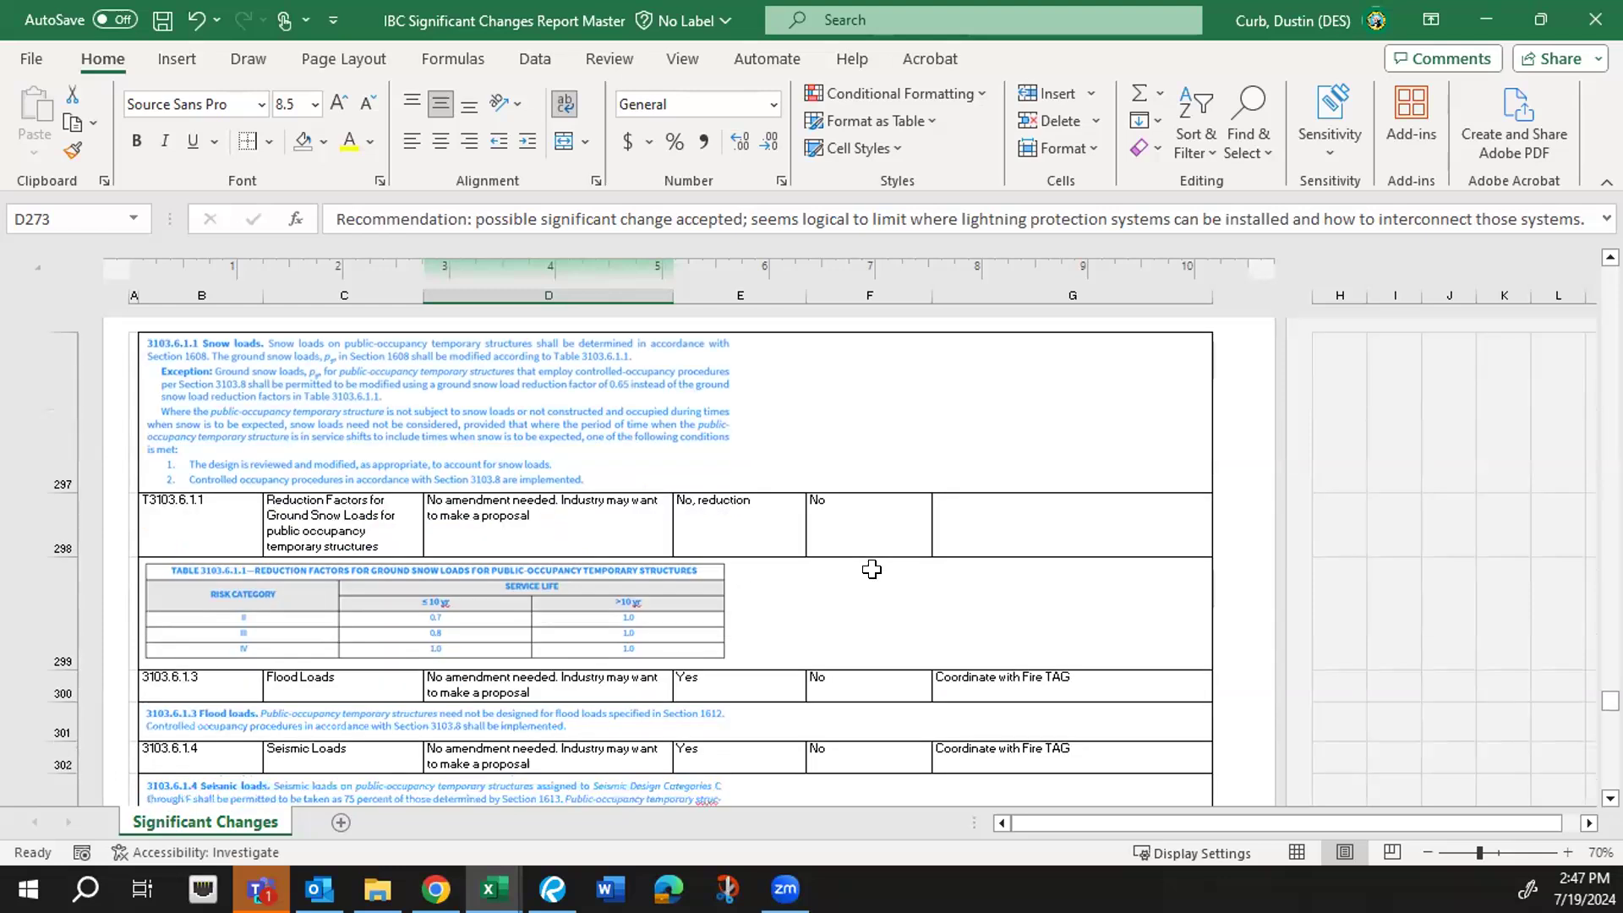
{"action": "scroll", "coordinate": [871, 569], "scroll_direction": "down", "scroll_amount": 1}
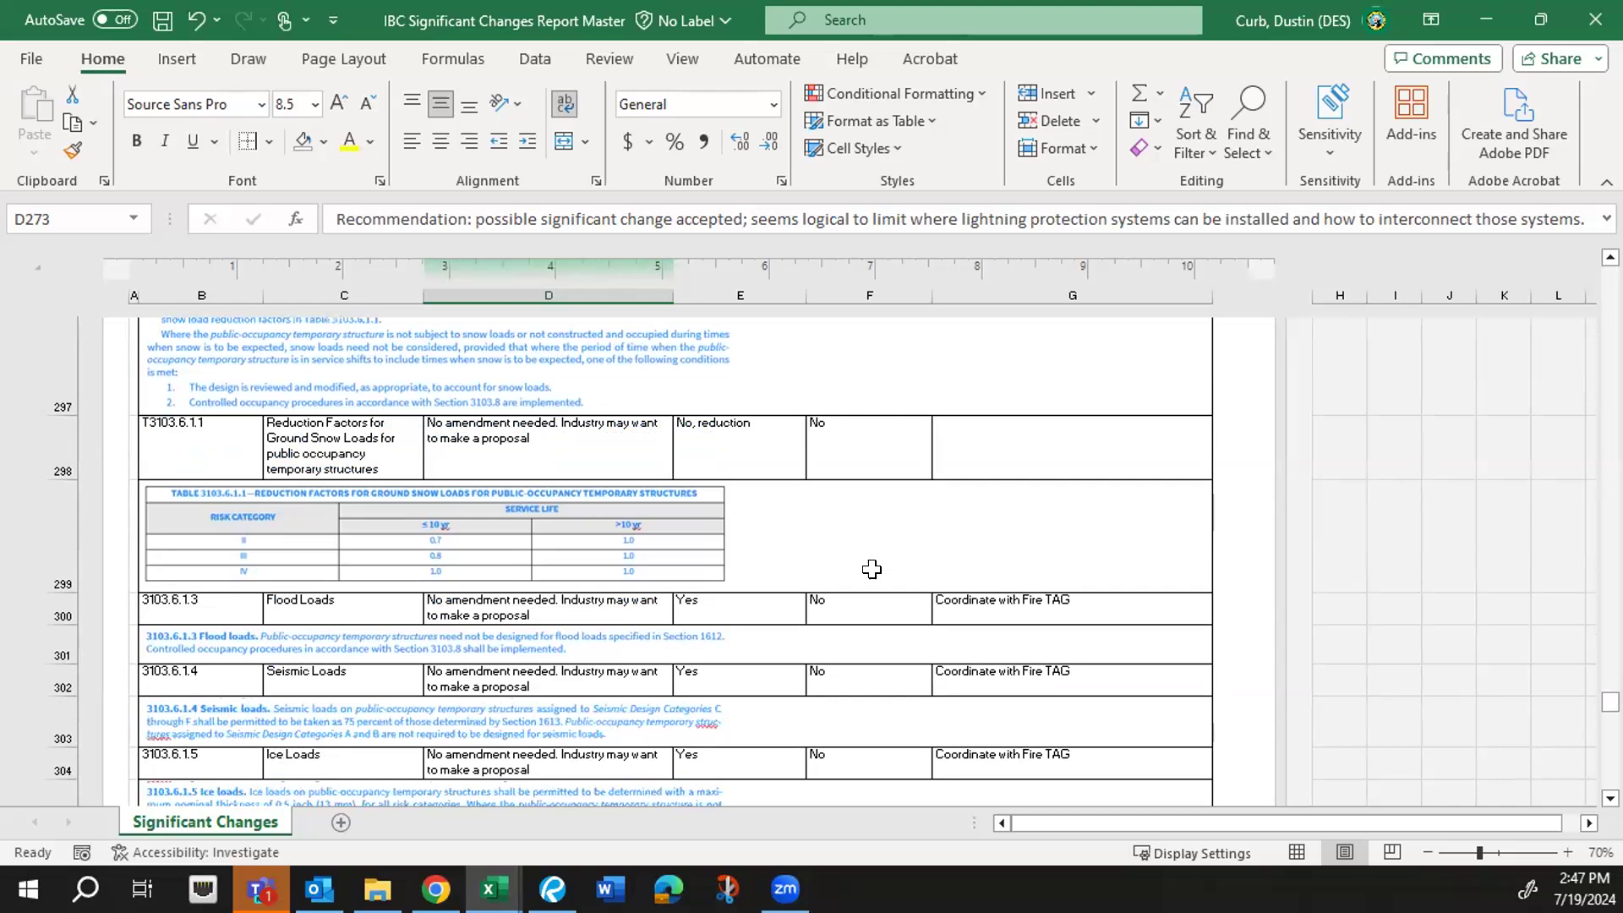
{"action": "scroll", "coordinate": [872, 569], "scroll_direction": "down", "scroll_amount": 2}
{"action": "scroll", "coordinate": [871, 569], "scroll_direction": "down", "scroll_amount": 3}
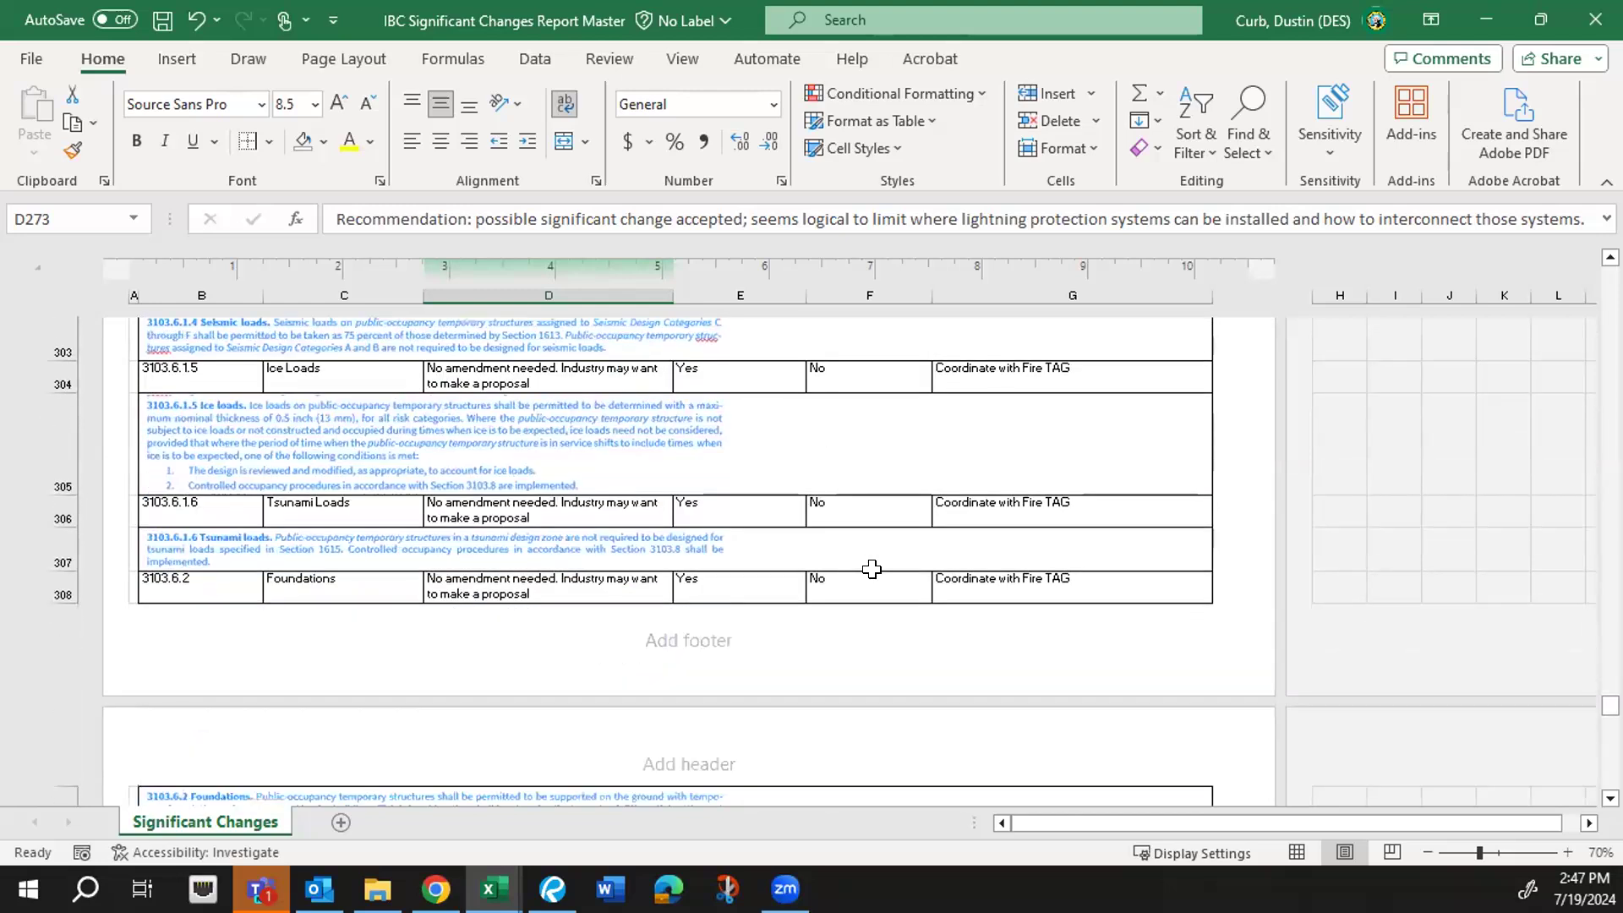
{"action": "scroll", "coordinate": [871, 568], "scroll_direction": "down", "scroll_amount": 4}
{"action": "scroll", "coordinate": [871, 569], "scroll_direction": "down", "scroll_amount": 5}
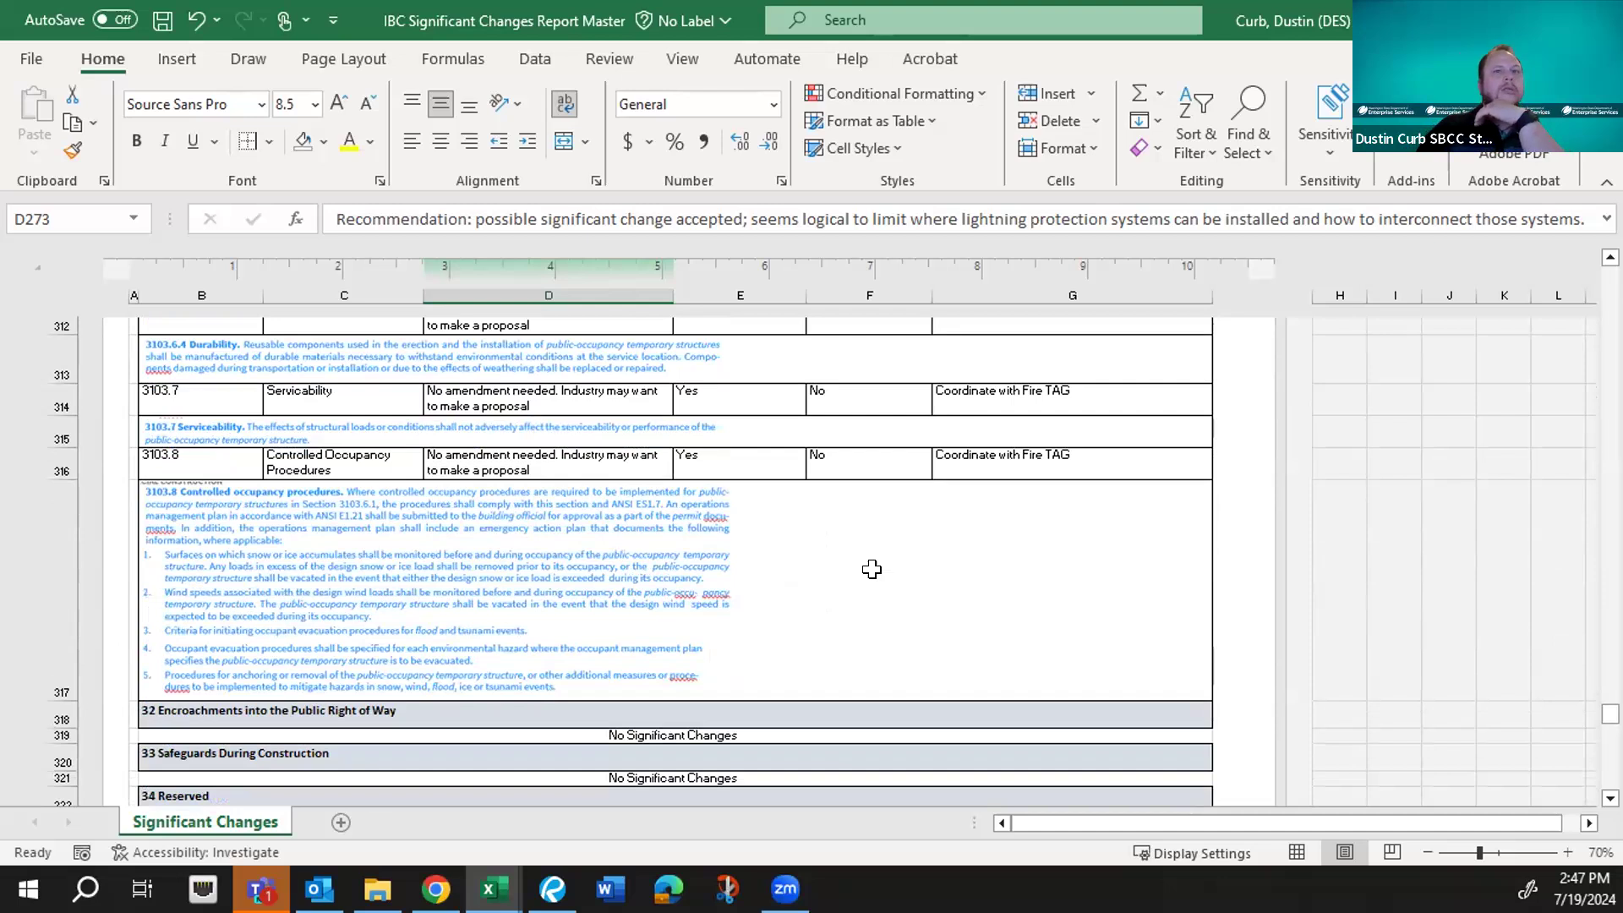
{"action": "scroll", "coordinate": [871, 569], "scroll_direction": "down", "scroll_amount": 2}
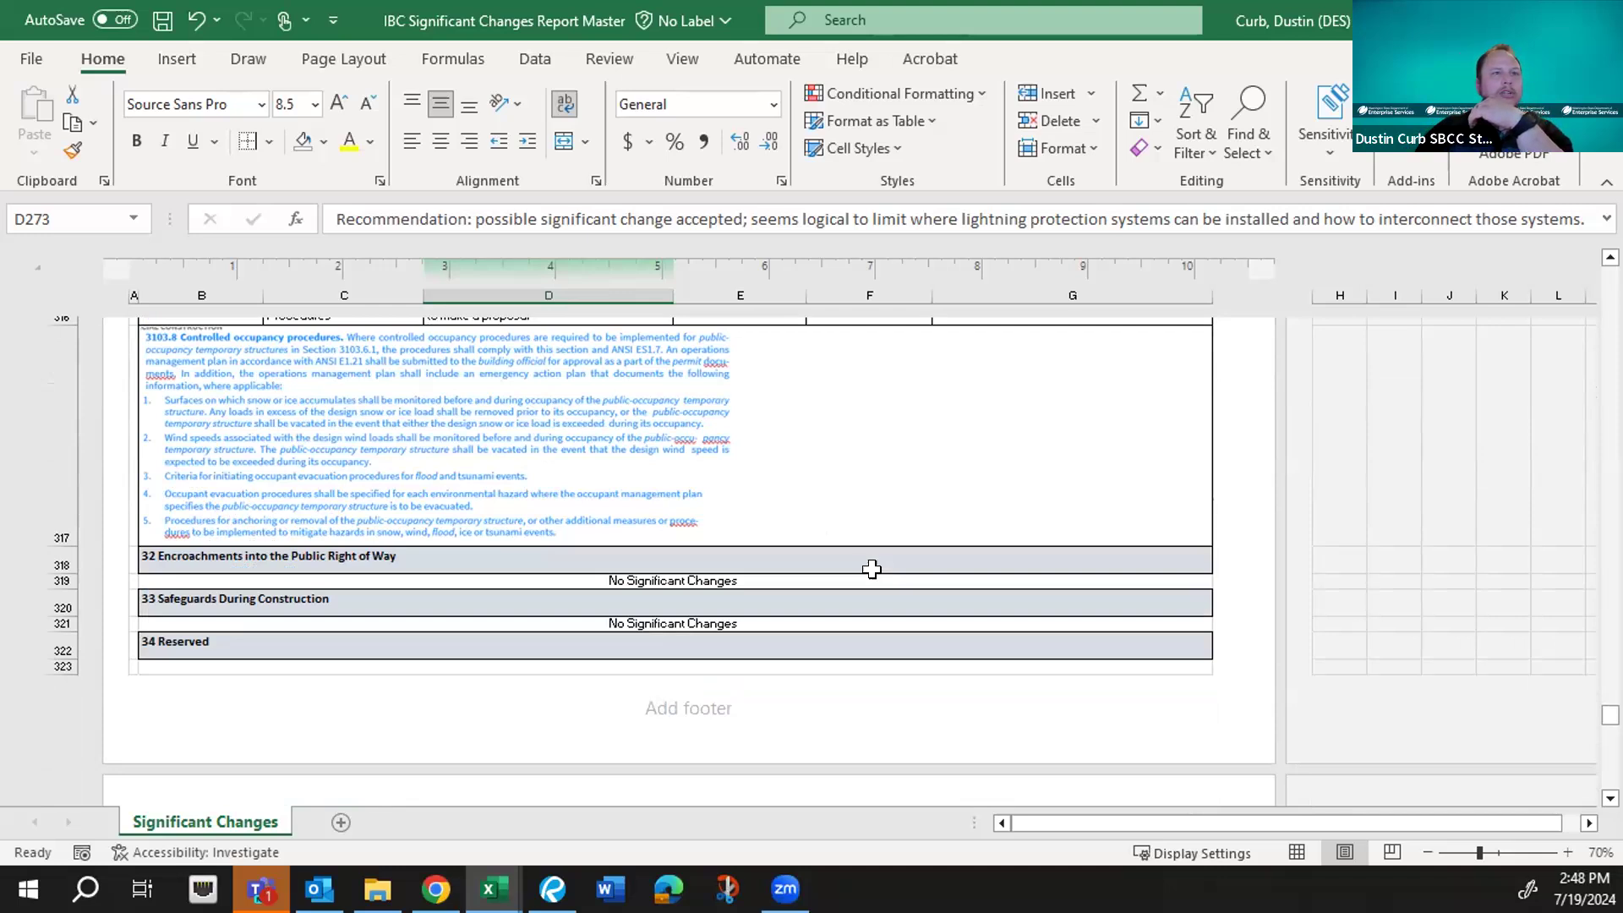
{"action": "scroll", "coordinate": [871, 569], "scroll_direction": "down", "scroll_amount": 1}
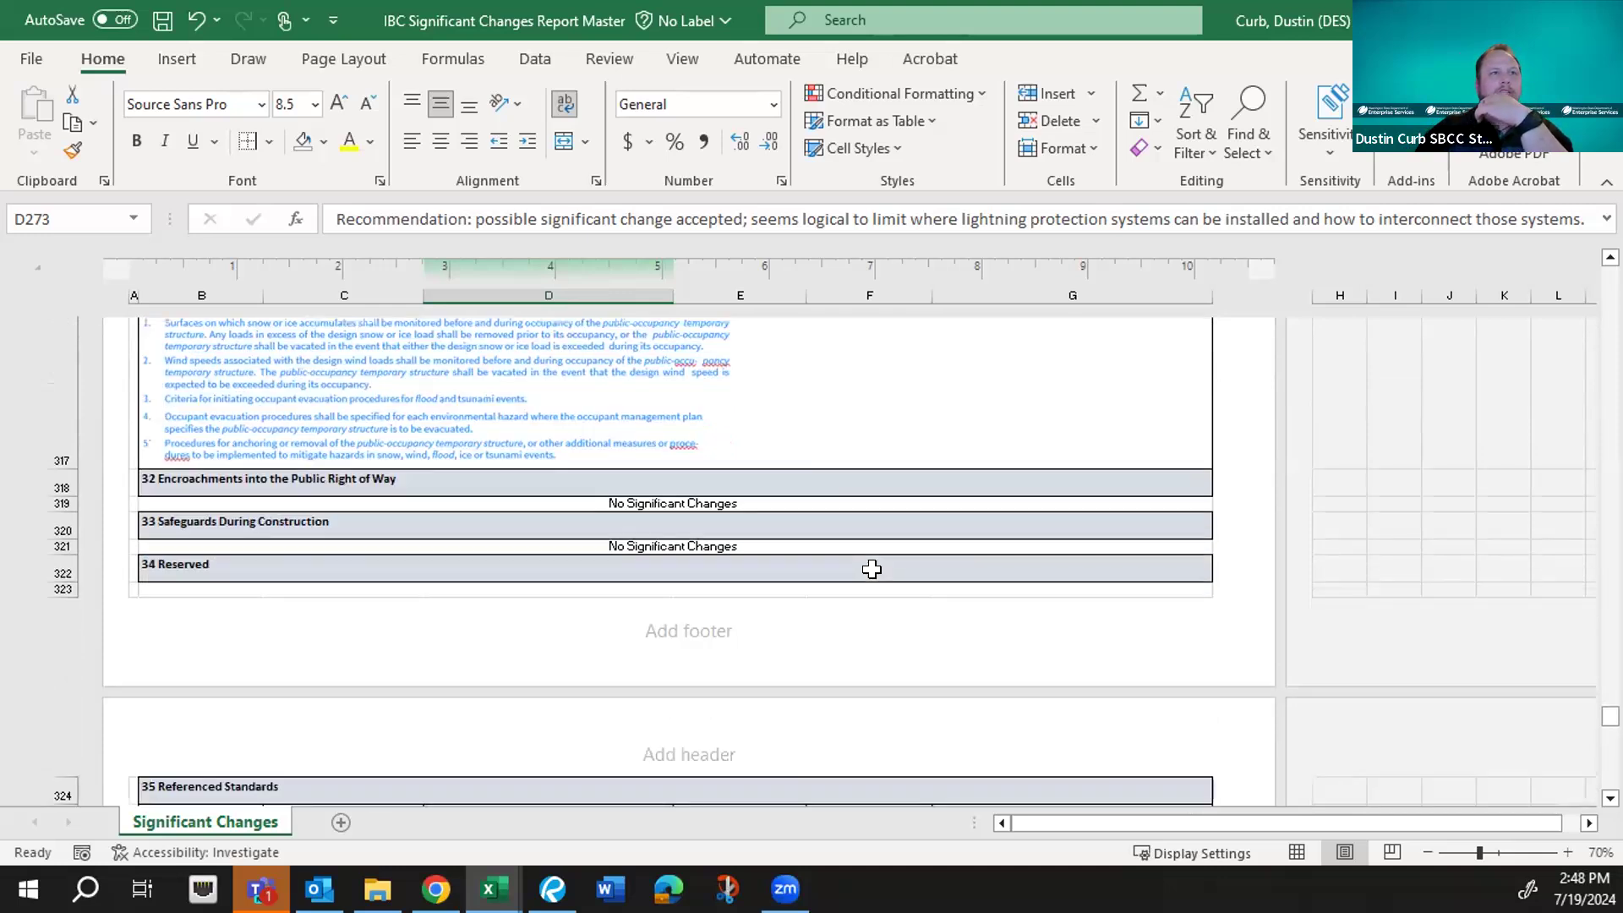
{"action": "scroll", "coordinate": [871, 569], "scroll_direction": "down", "scroll_amount": 1}
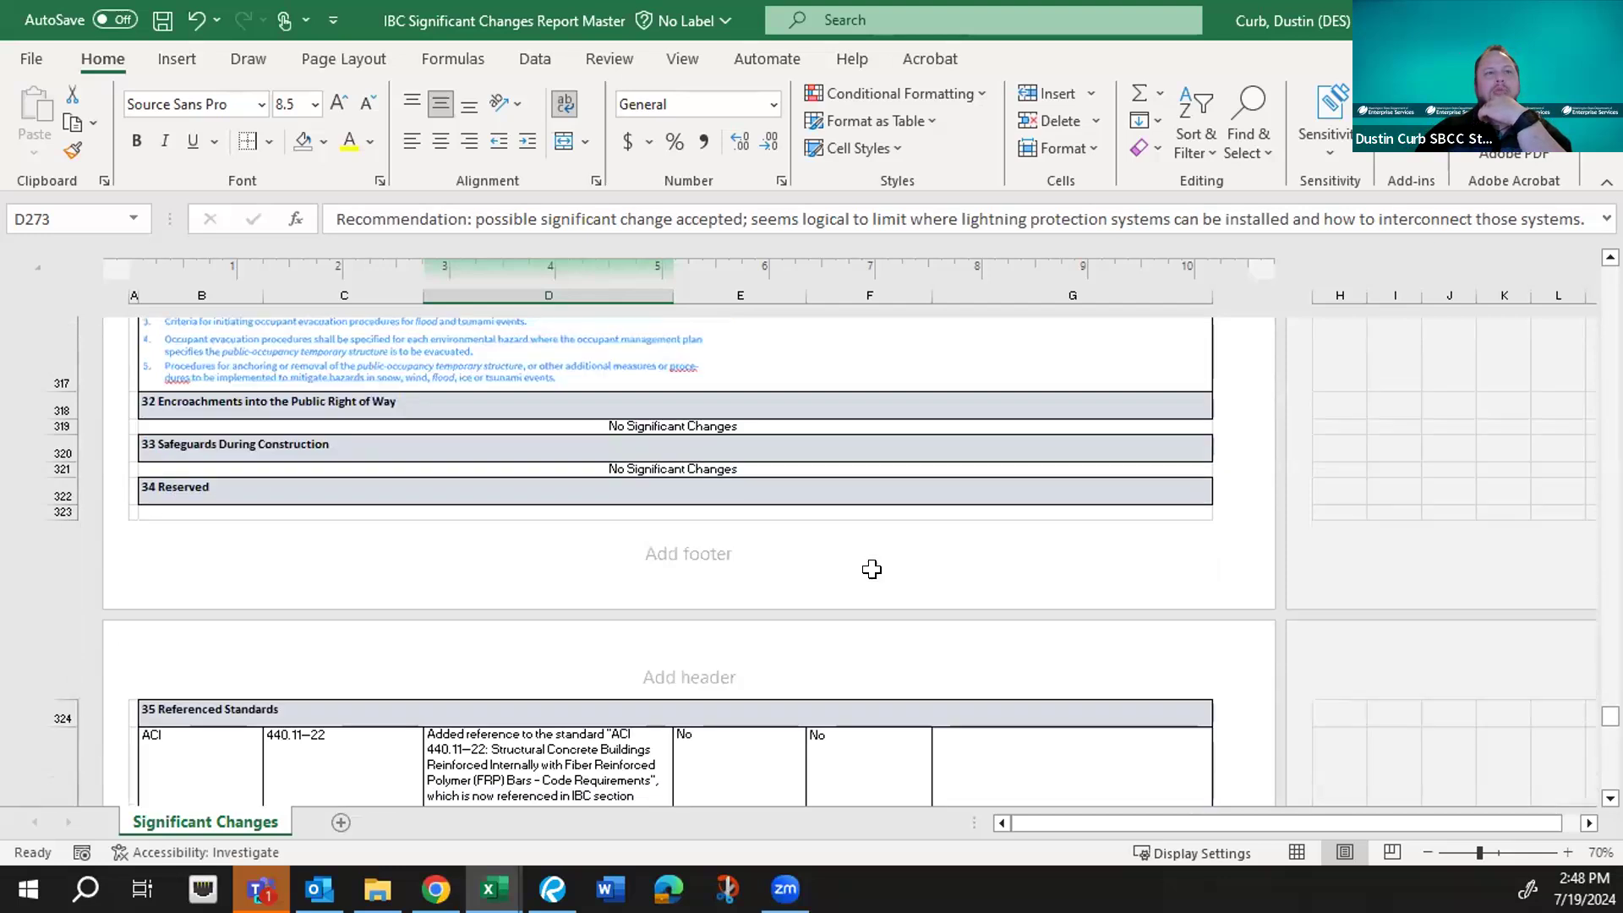
- Review the chapter 35 Referenced Standards rows from ACI 440.11-22 through the AISC, AISI, ANSI and ASHRAE entries to ASTM A641/A641M-19
{"action": "scroll", "coordinate": [872, 568], "scroll_direction": "down", "scroll_amount": 3}
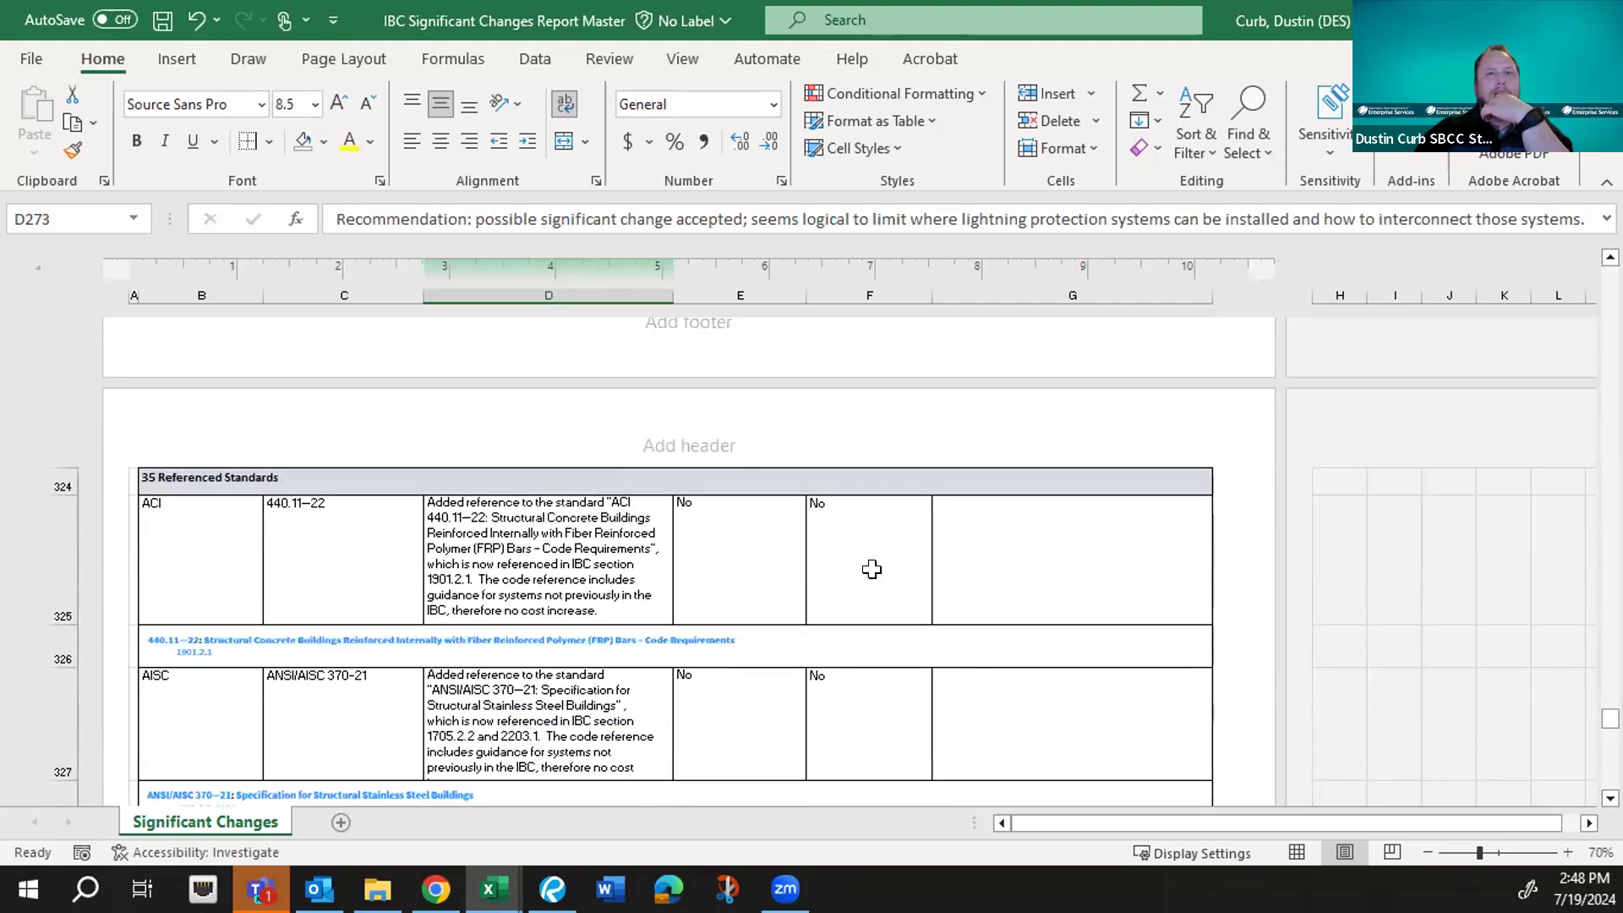
{"action": "scroll", "coordinate": [872, 569], "scroll_direction": "down", "scroll_amount": 1}
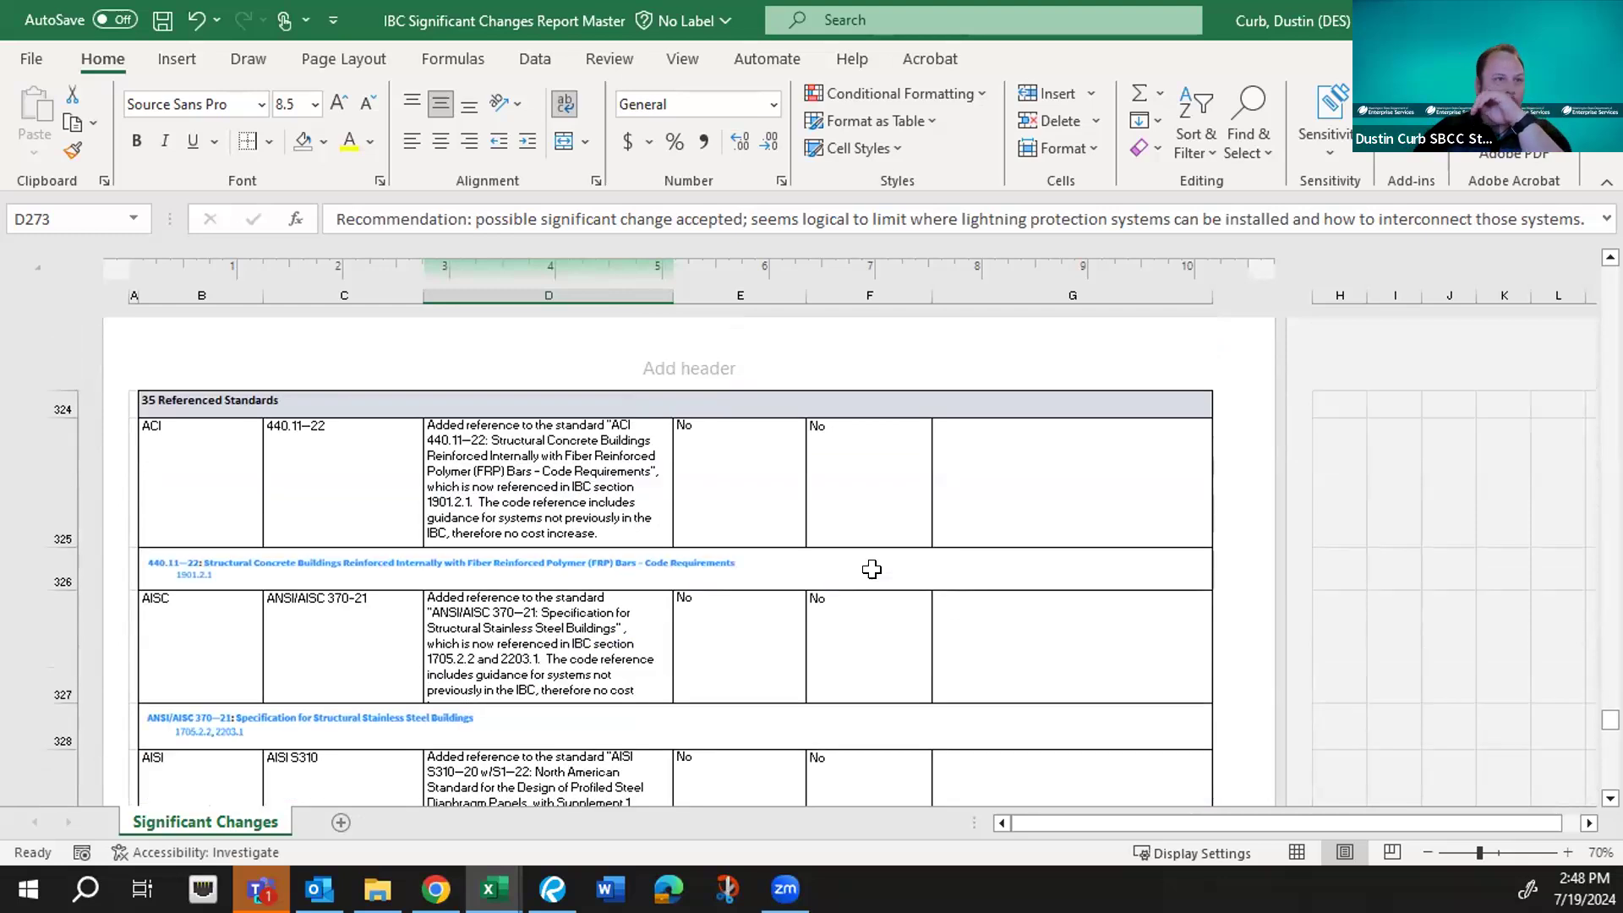
{"action": "scroll", "coordinate": [872, 569], "scroll_direction": "down", "scroll_amount": 2}
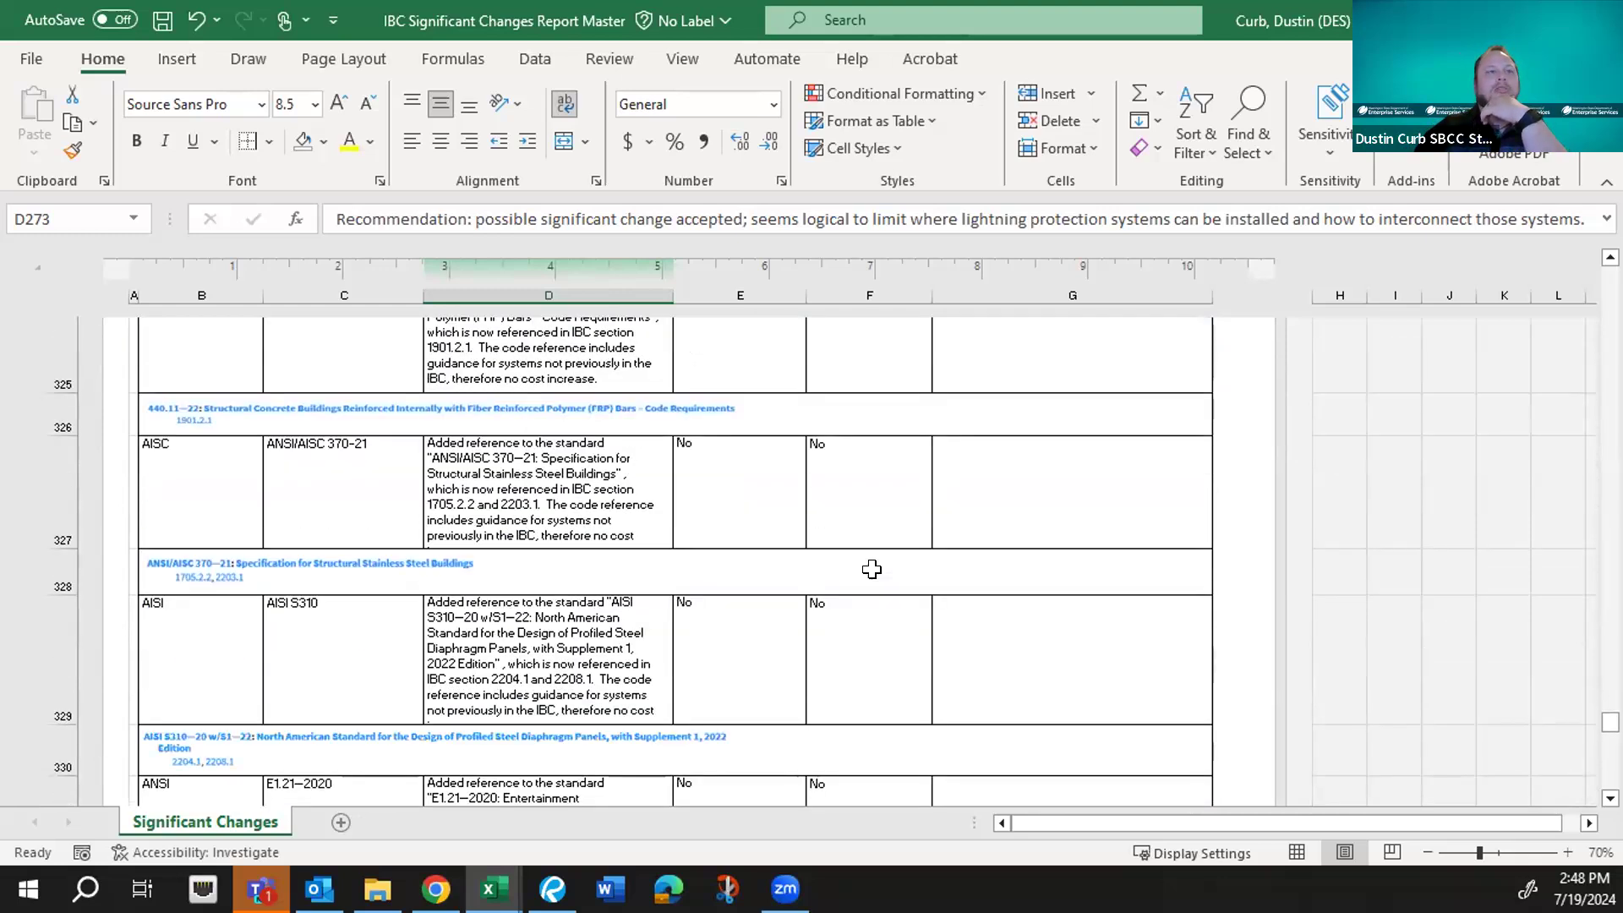
{"action": "scroll", "coordinate": [871, 568], "scroll_direction": "down", "scroll_amount": 1}
{"action": "scroll", "coordinate": [871, 568], "scroll_direction": "down", "scroll_amount": 4}
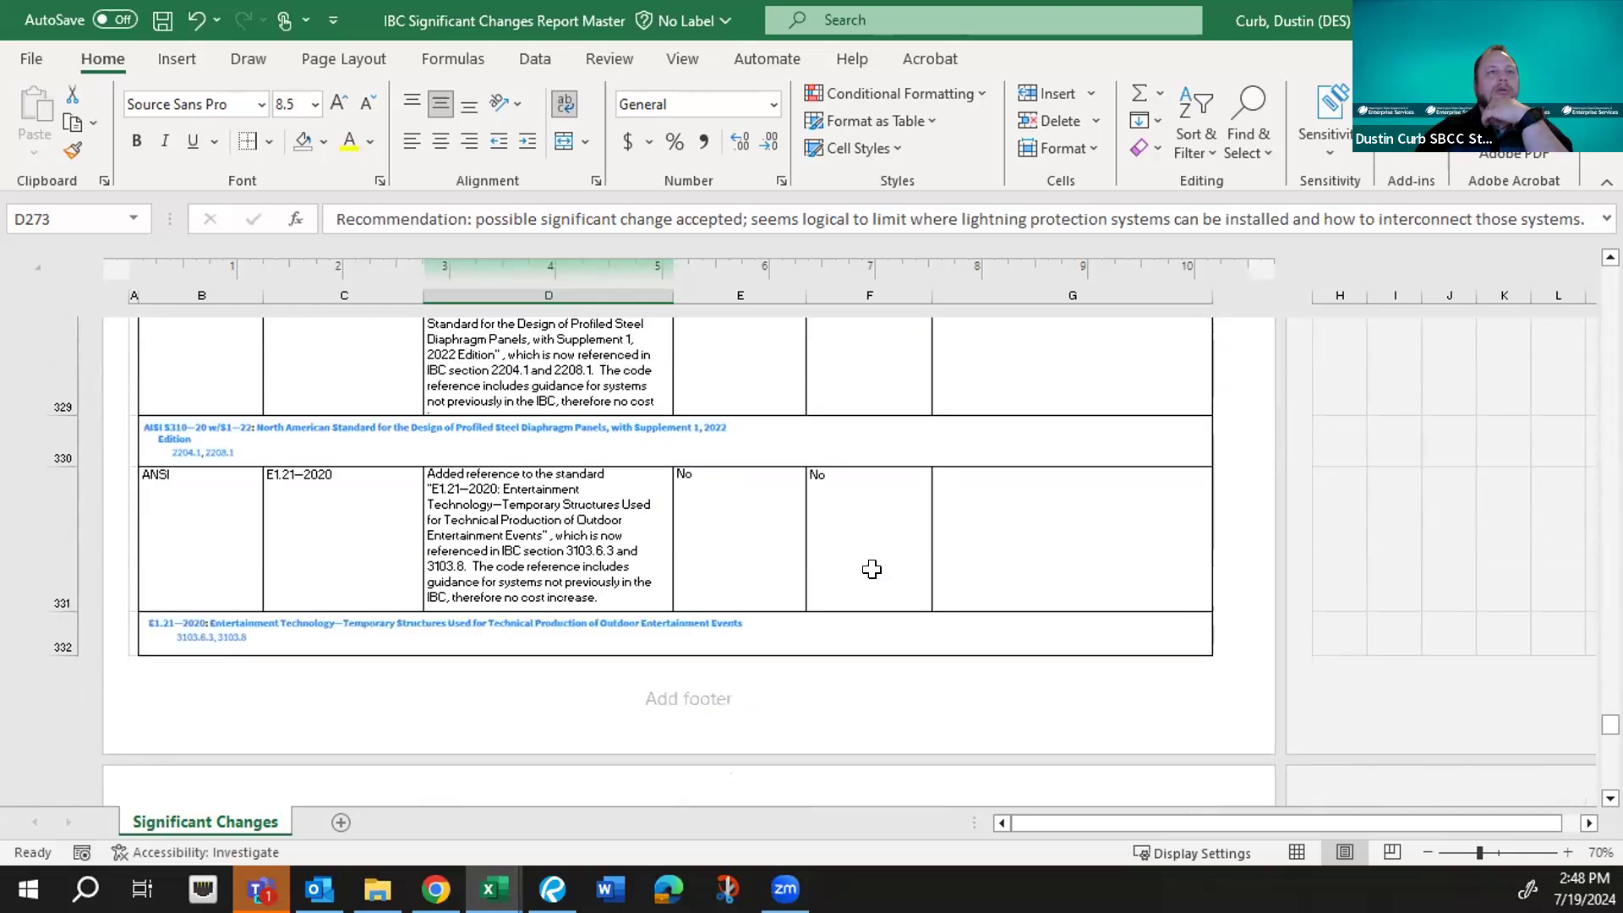
{"action": "scroll", "coordinate": [871, 569], "scroll_direction": "down", "scroll_amount": 3}
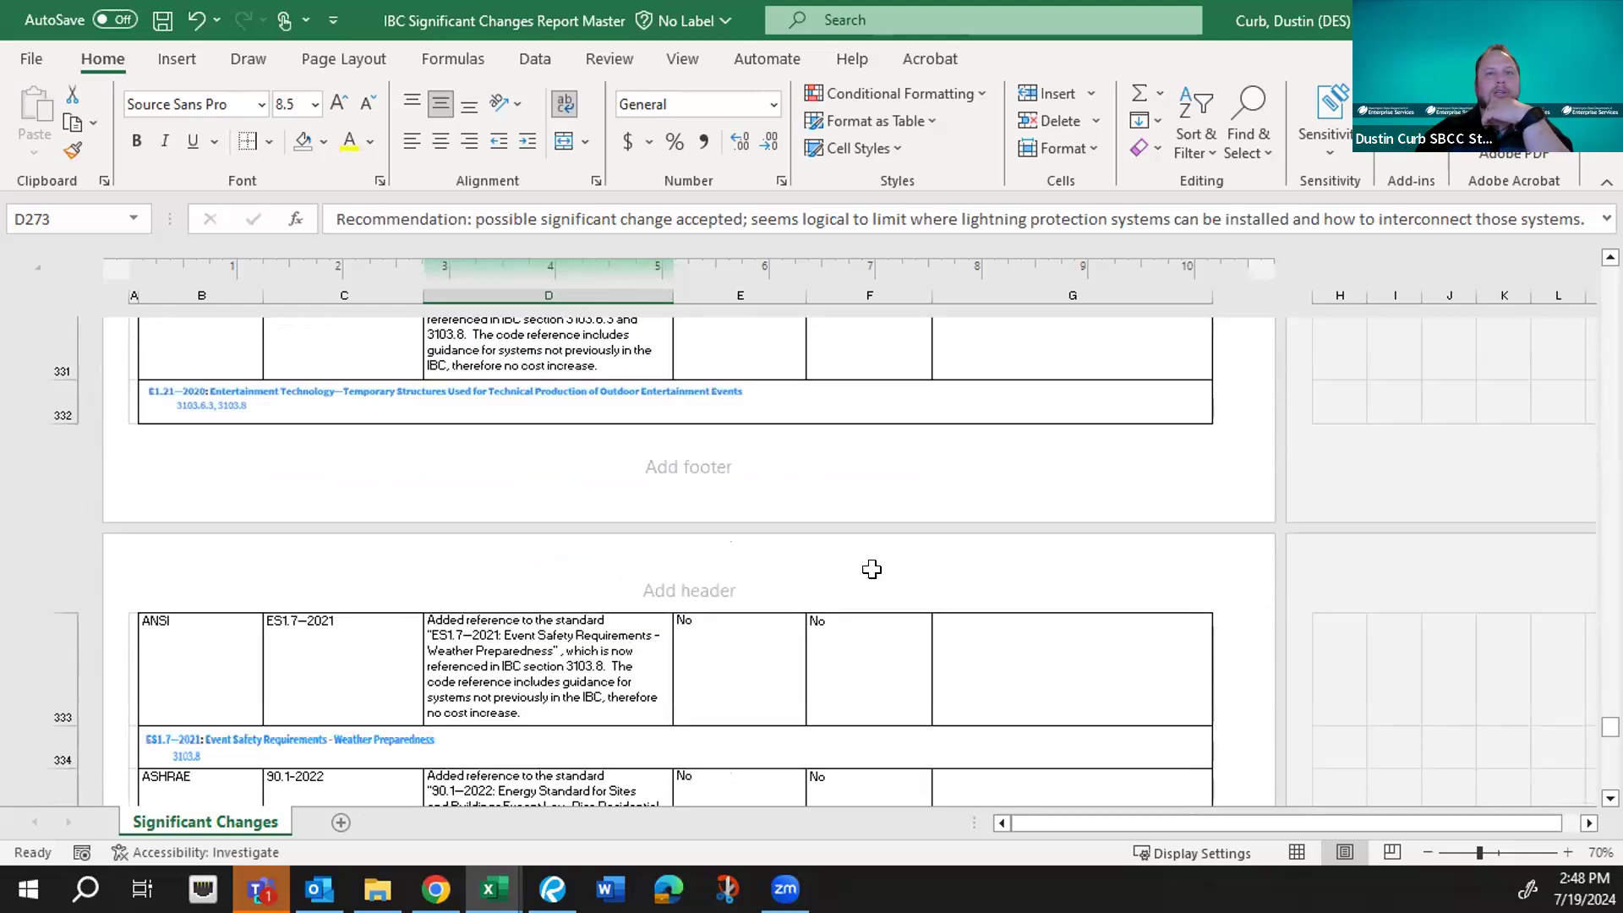
{"action": "scroll", "coordinate": [871, 568], "scroll_direction": "down", "scroll_amount": 3}
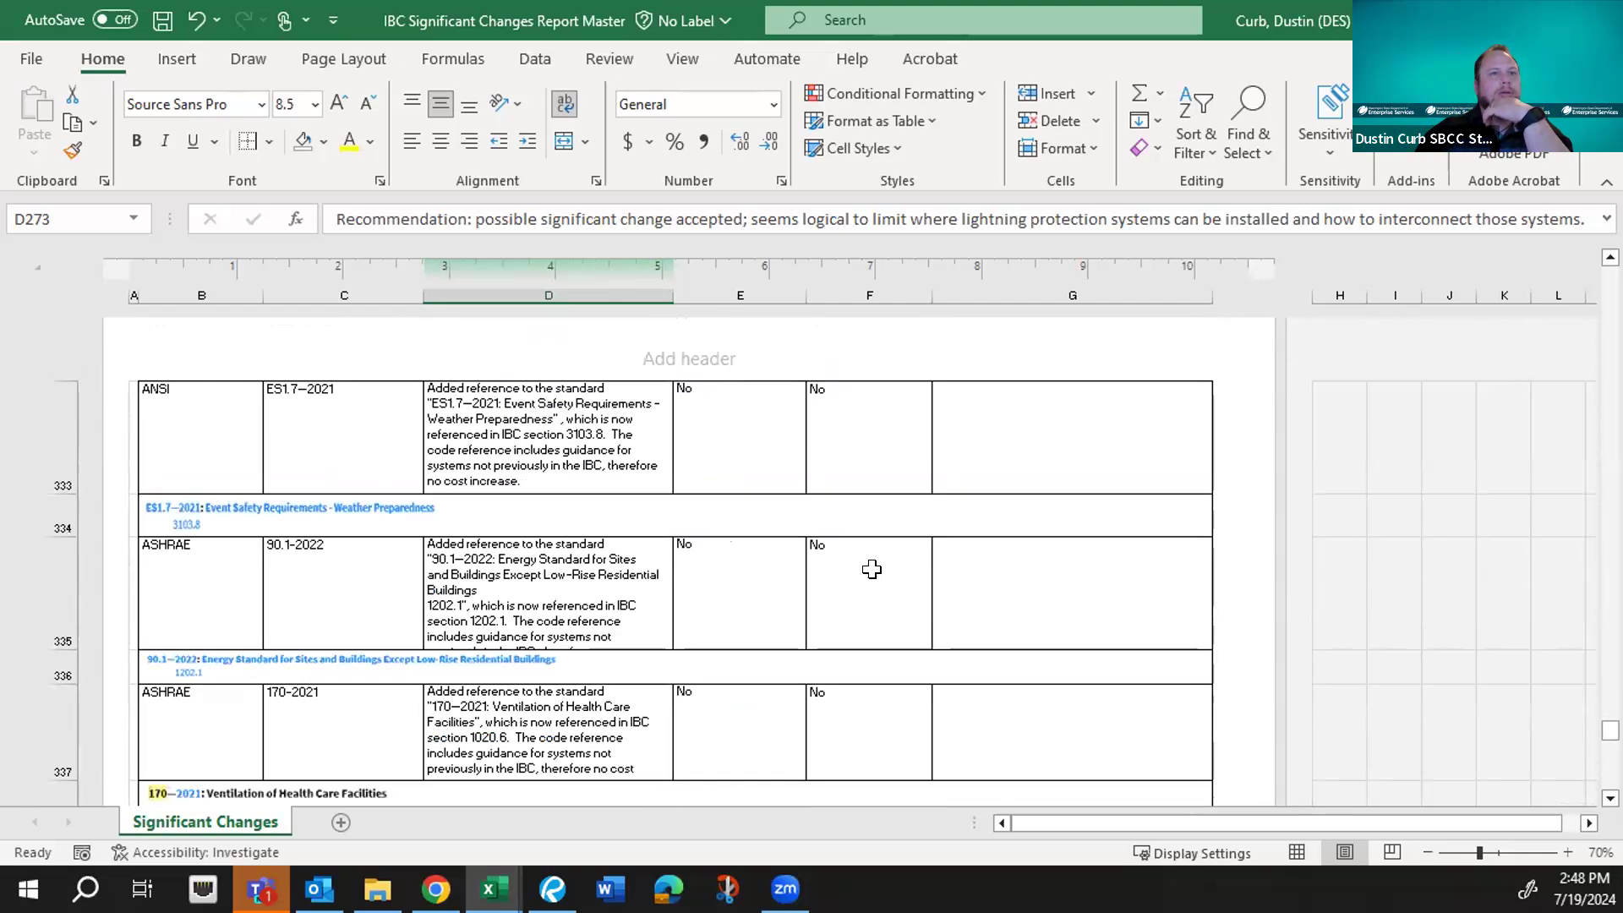
{"action": "scroll", "coordinate": [871, 569], "scroll_direction": "down", "scroll_amount": 2}
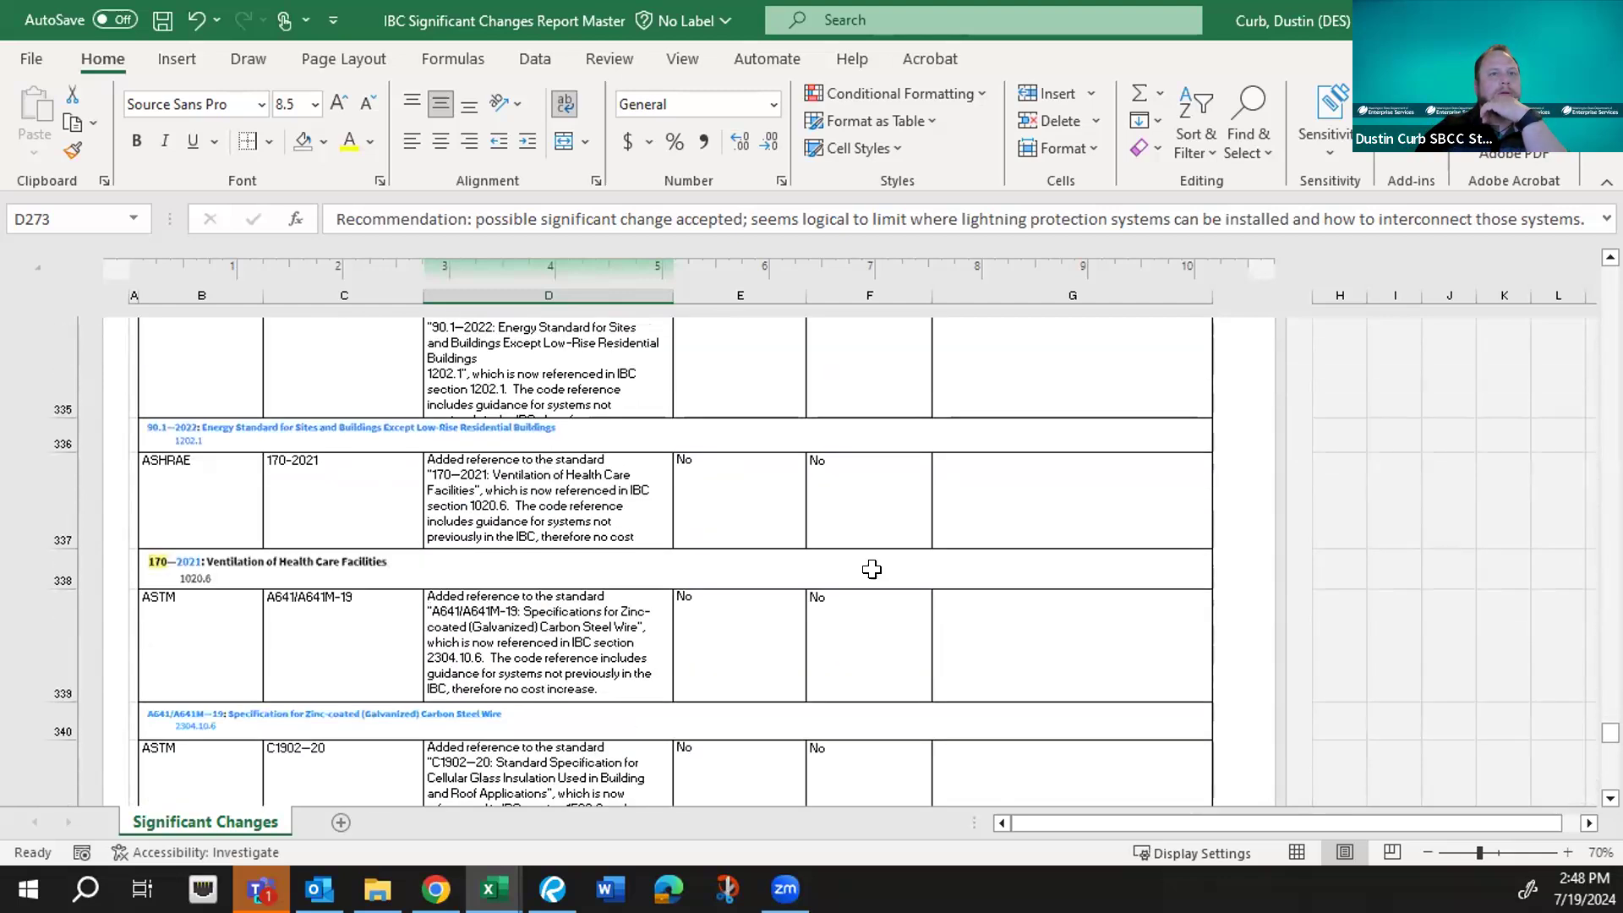
{"action": "scroll", "coordinate": [871, 569], "scroll_direction": "down", "scroll_amount": 1}
{"action": "scroll", "coordinate": [871, 568], "scroll_direction": "down", "scroll_amount": 1}
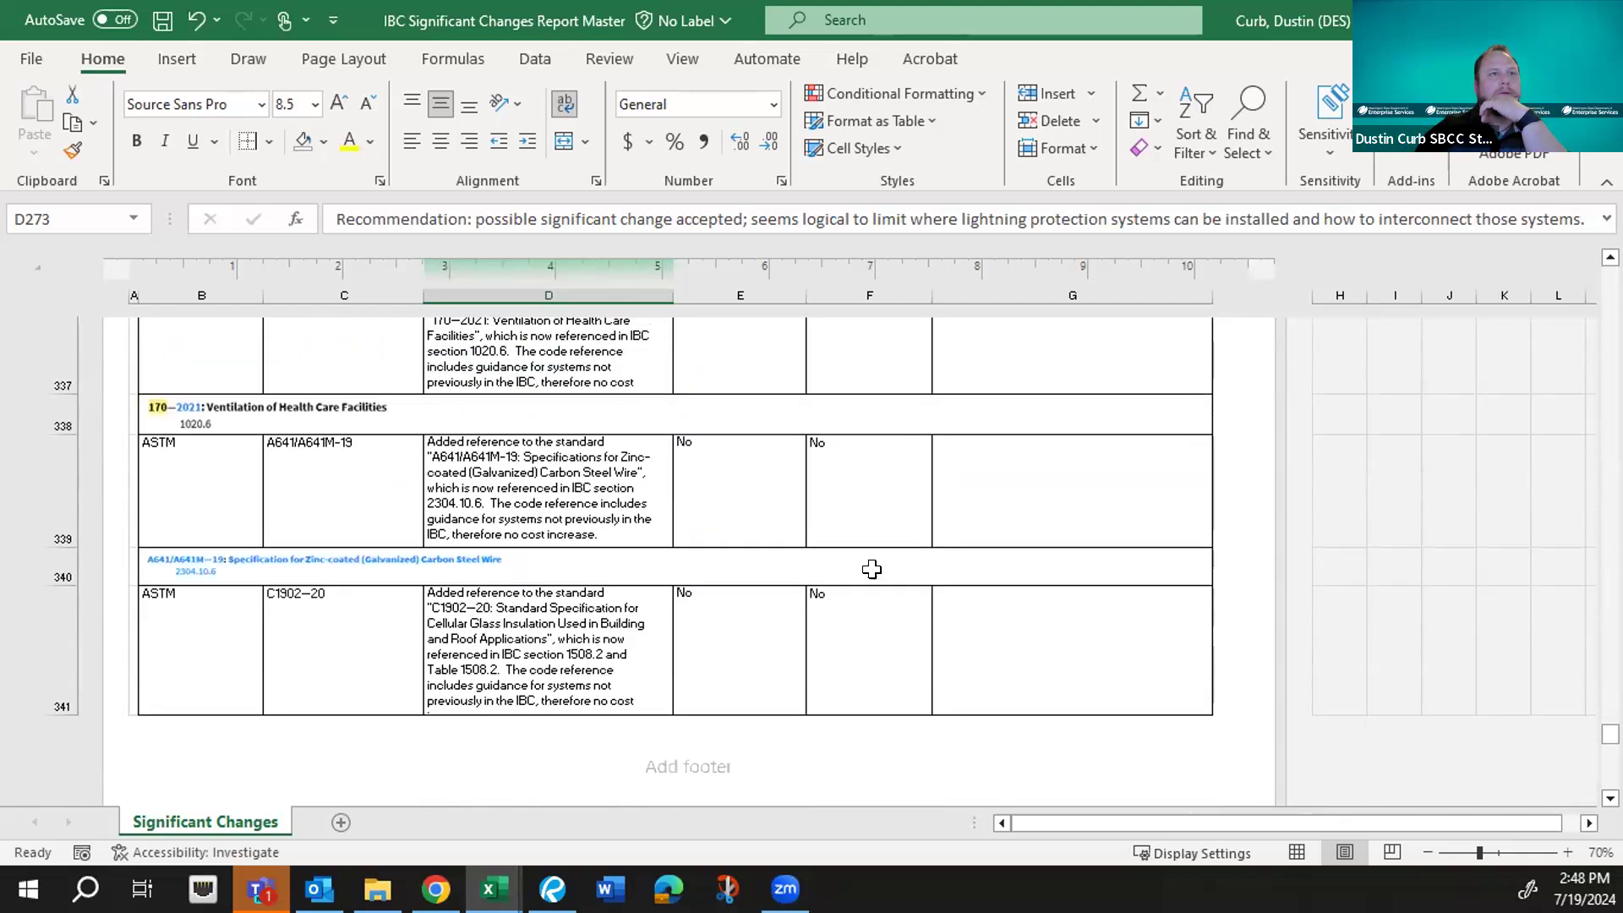
{"action": "scroll", "coordinate": [871, 569], "scroll_direction": "down", "scroll_amount": 6}
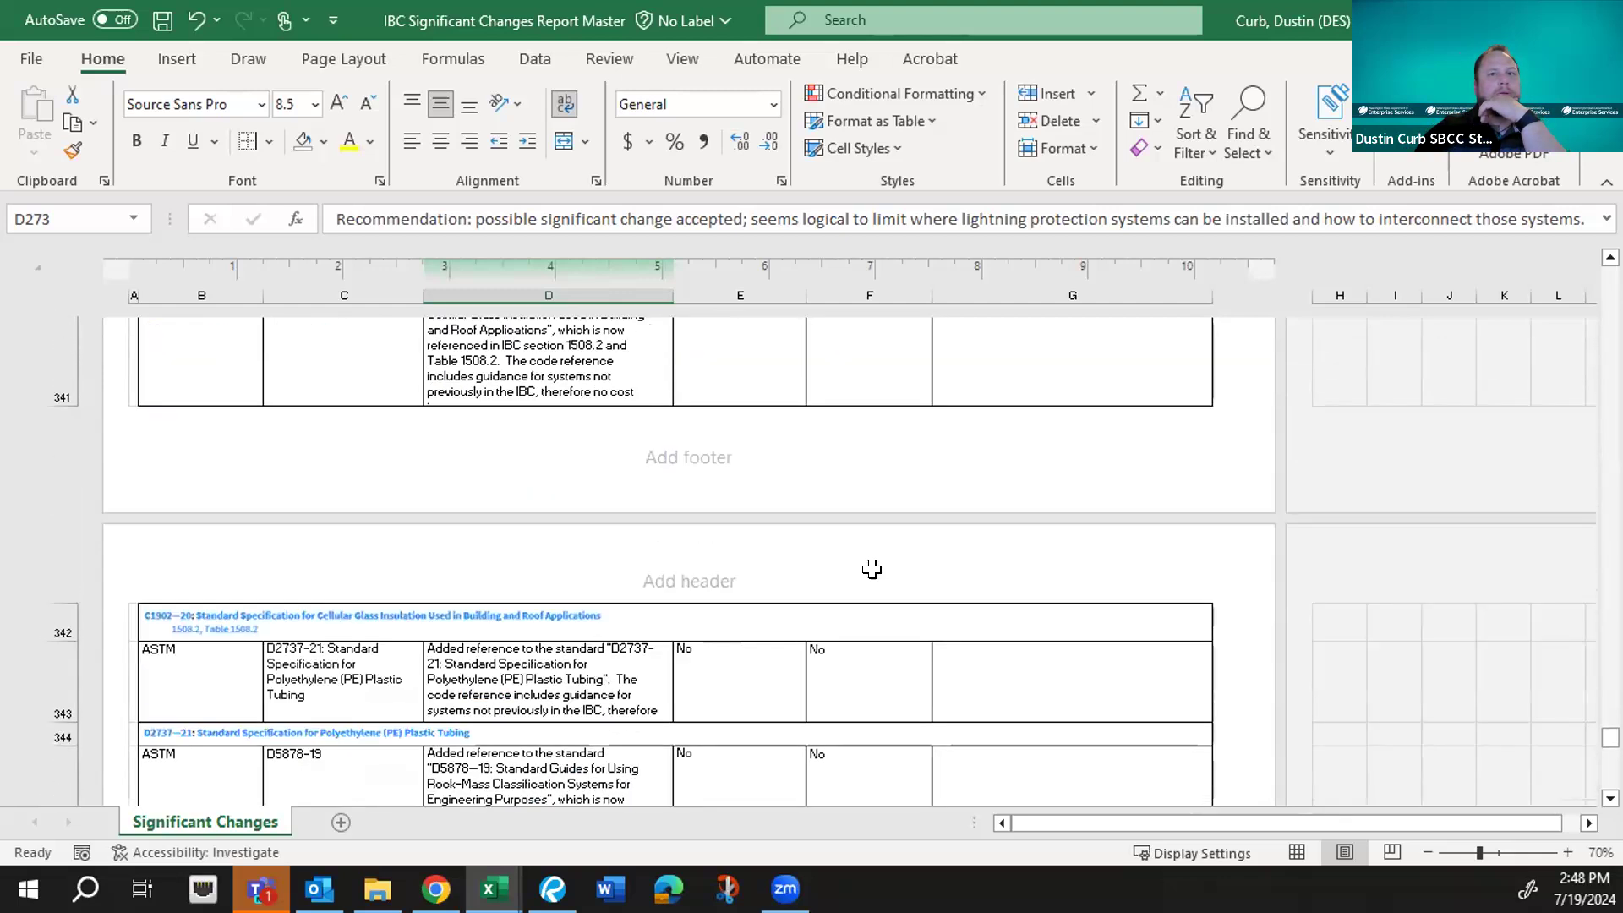
{"action": "scroll", "coordinate": [871, 568], "scroll_direction": "down", "scroll_amount": 4}
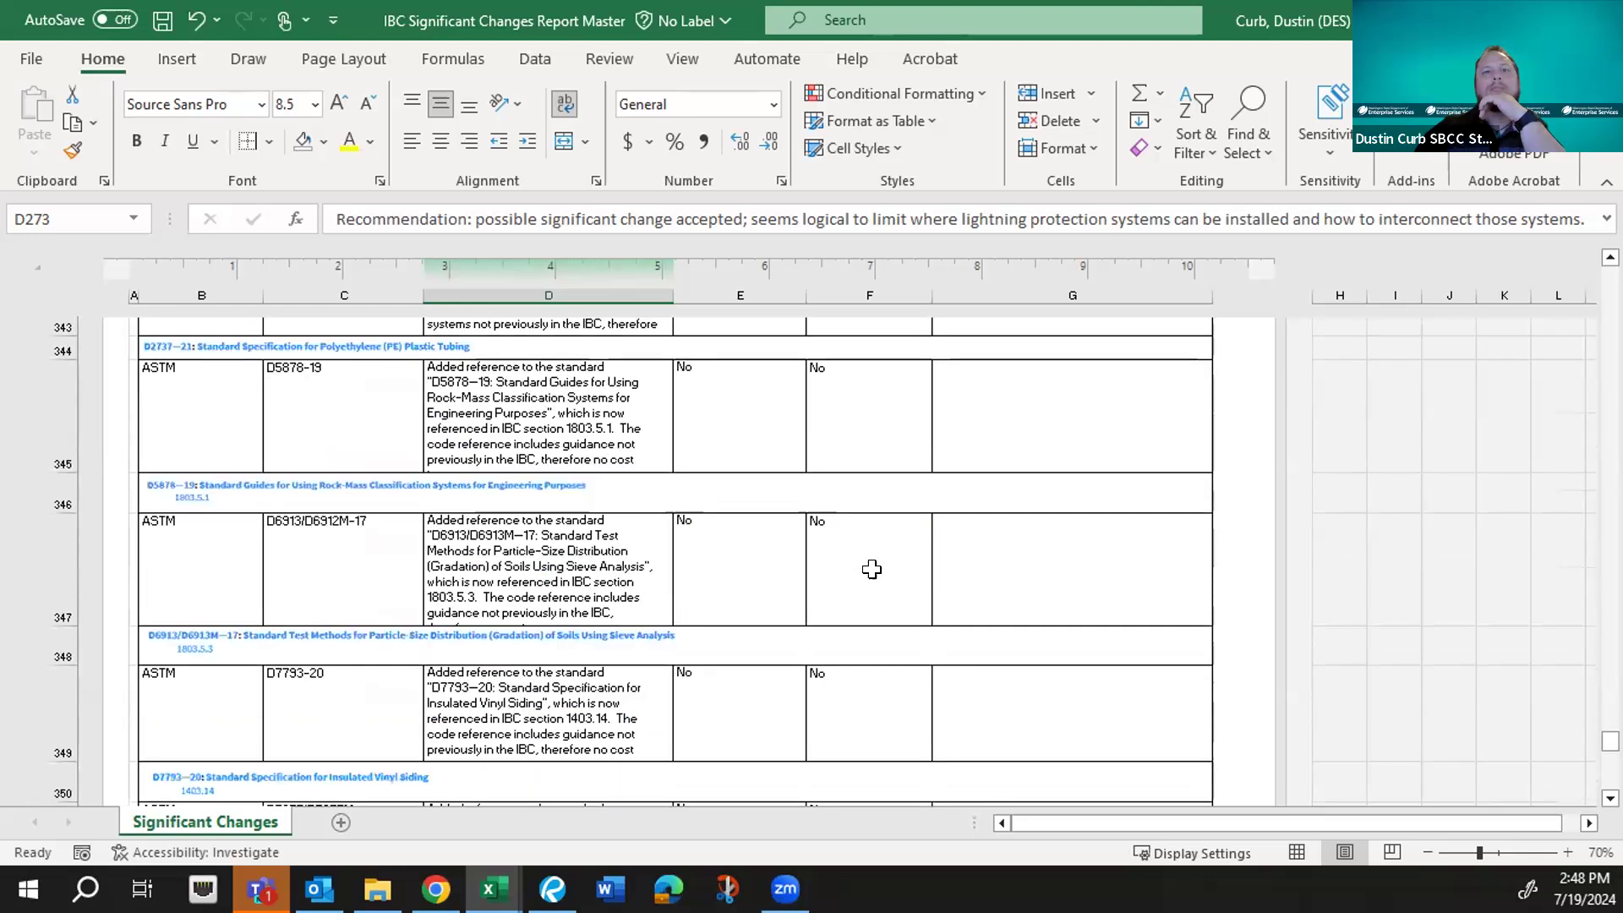
{"action": "scroll", "coordinate": [872, 568], "scroll_direction": "down", "scroll_amount": 2}
{"action": "scroll", "coordinate": [871, 569], "scroll_direction": "down", "scroll_amount": 1}
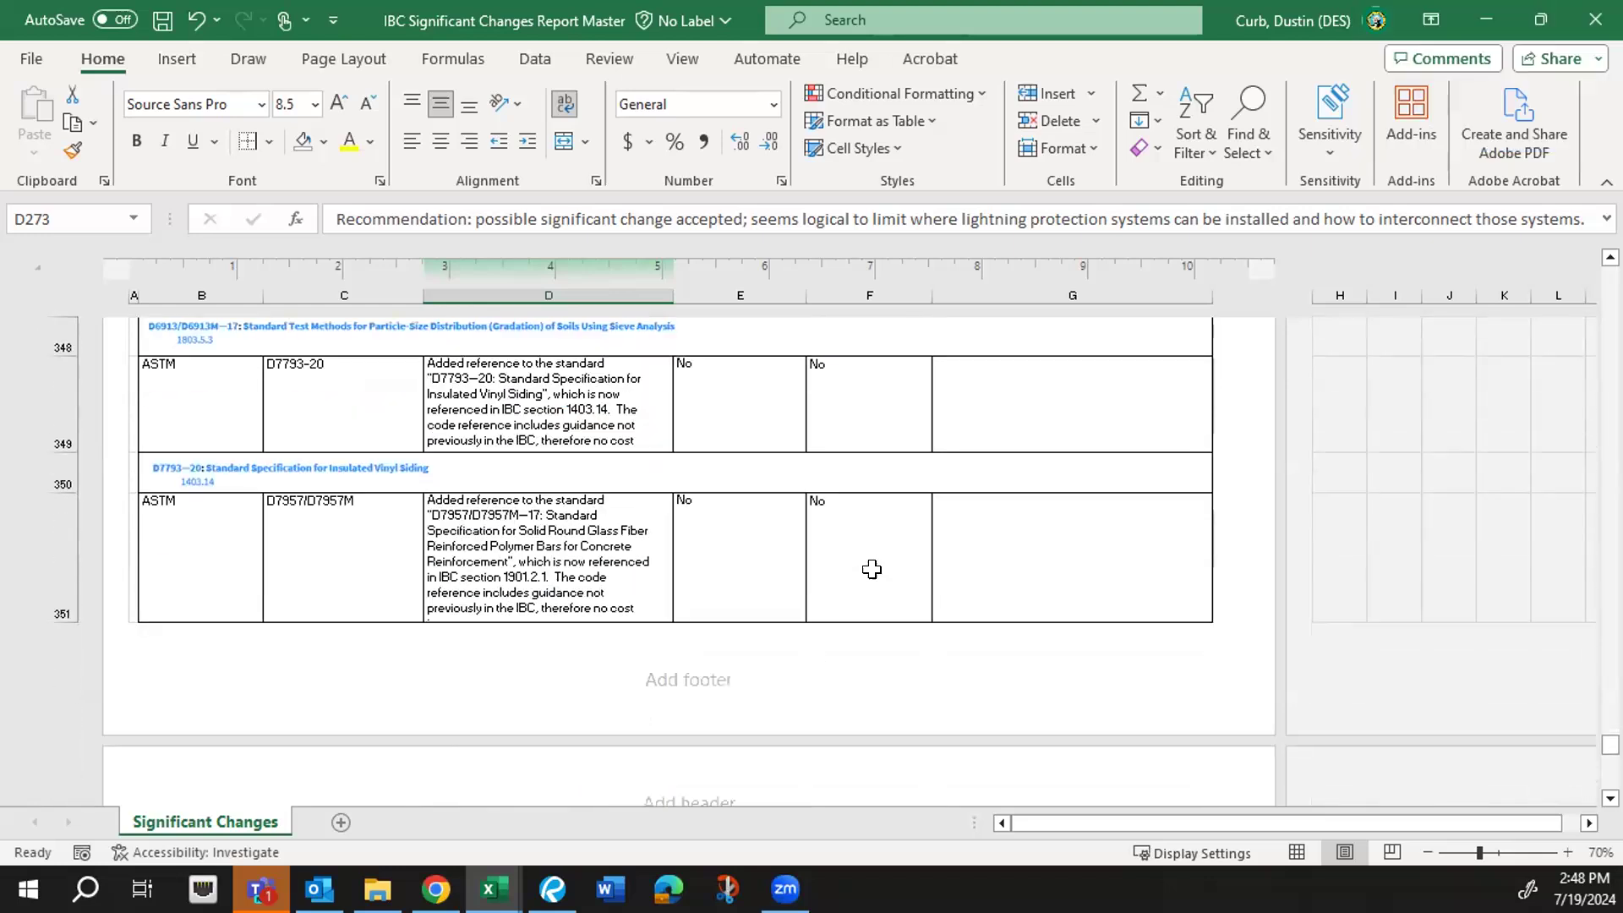
{"action": "scroll", "coordinate": [871, 569], "scroll_direction": "down", "scroll_amount": 2}
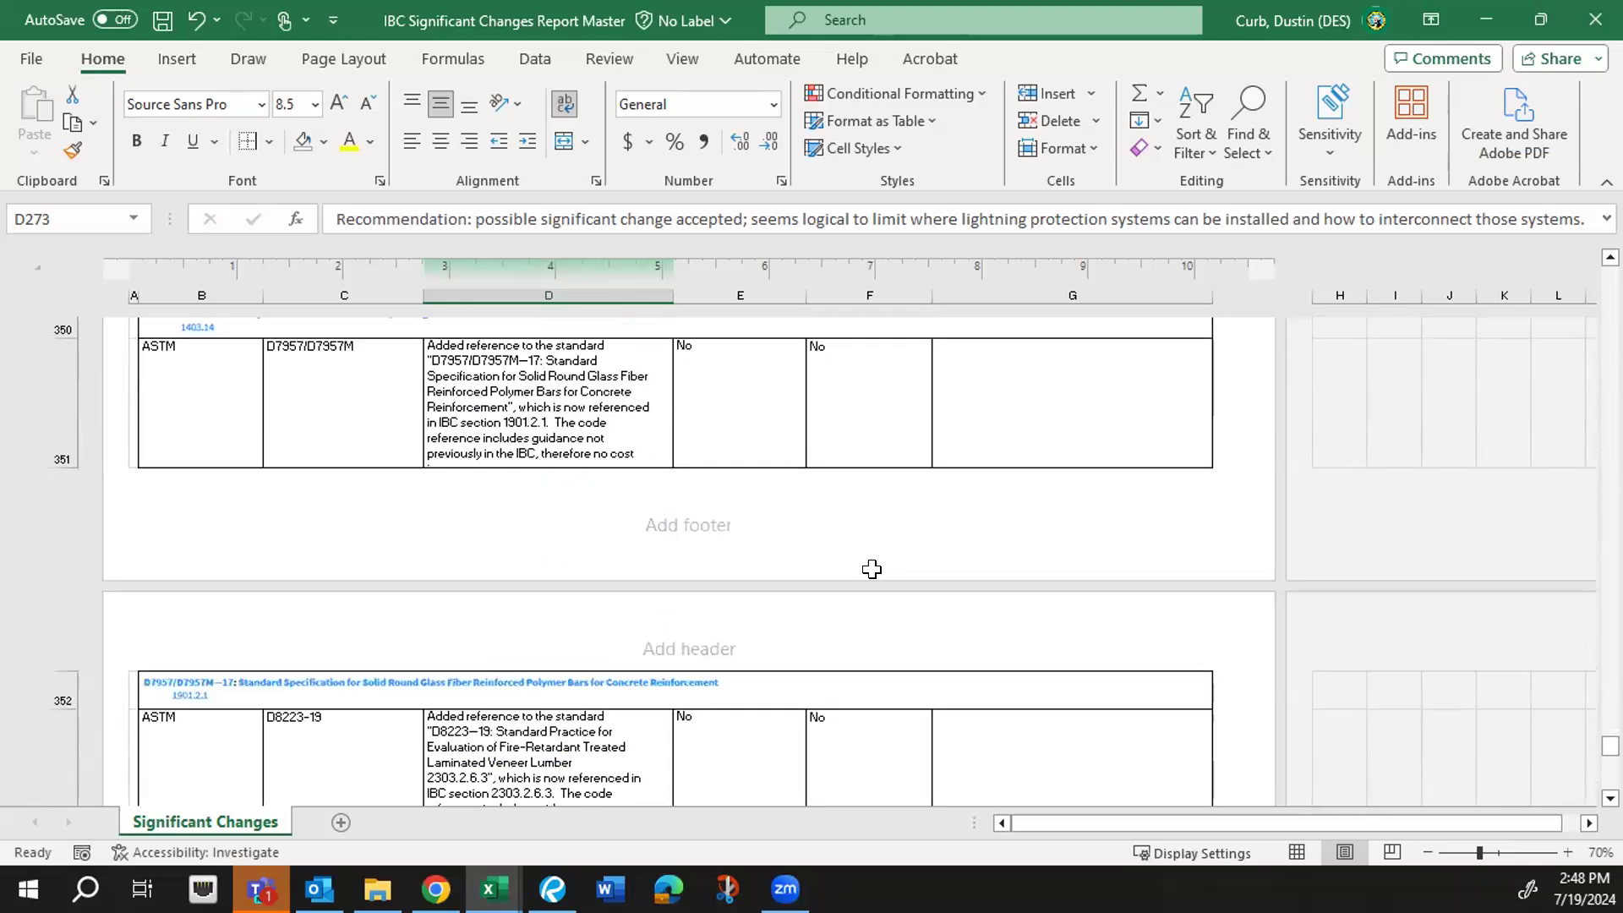
{"action": "scroll", "coordinate": [871, 569], "scroll_direction": "down", "scroll_amount": 2}
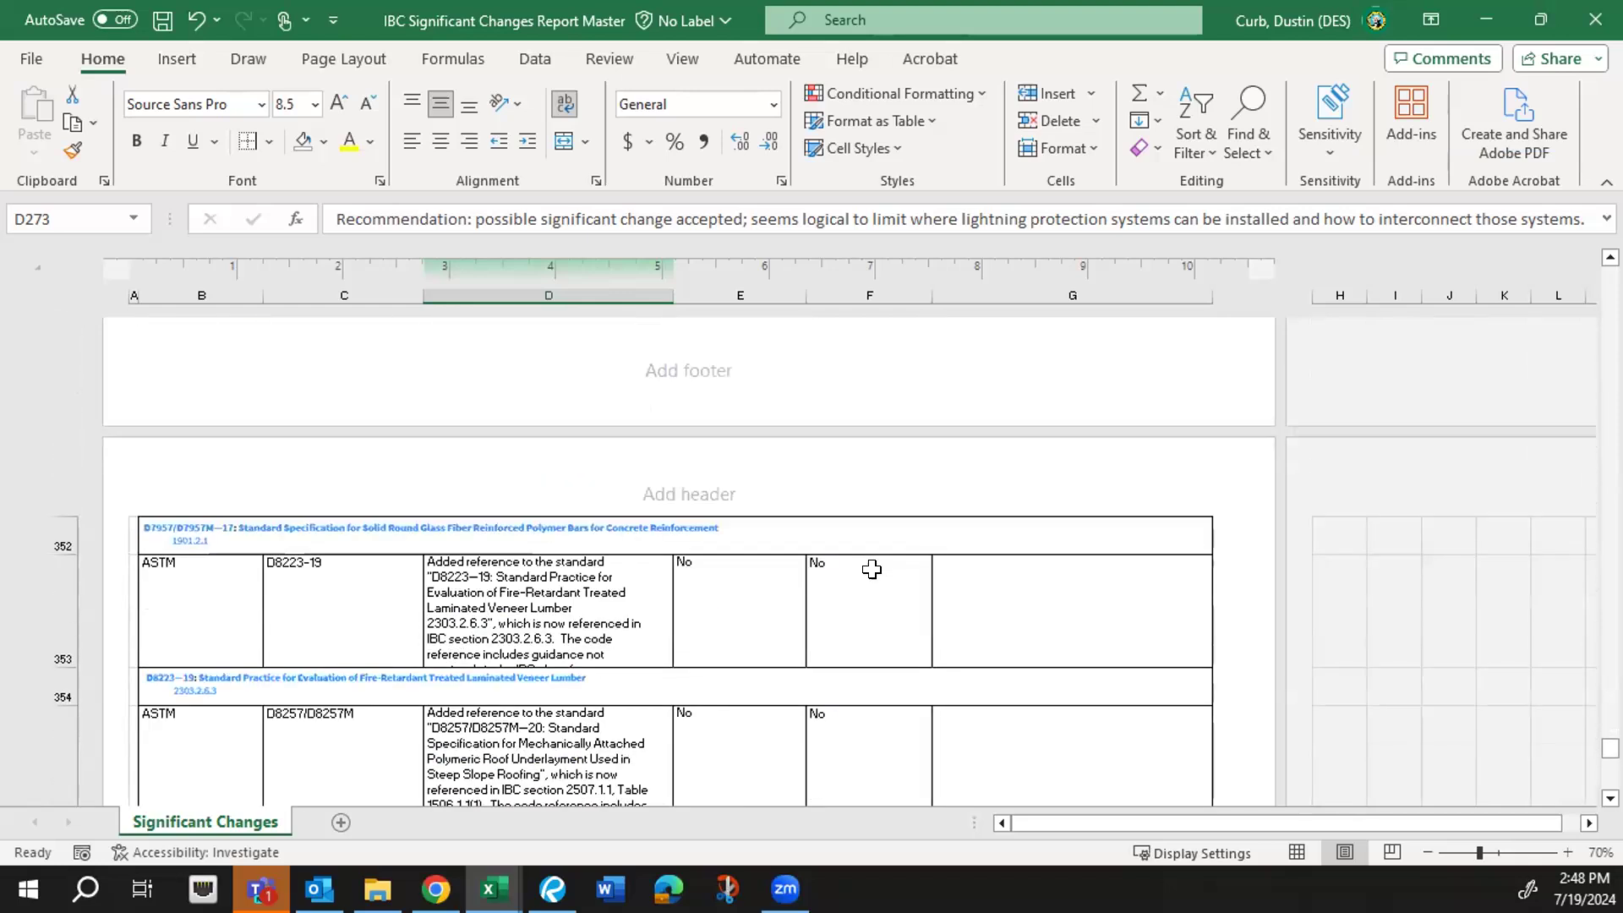
{"action": "scroll", "coordinate": [872, 569], "scroll_direction": "down", "scroll_amount": 1}
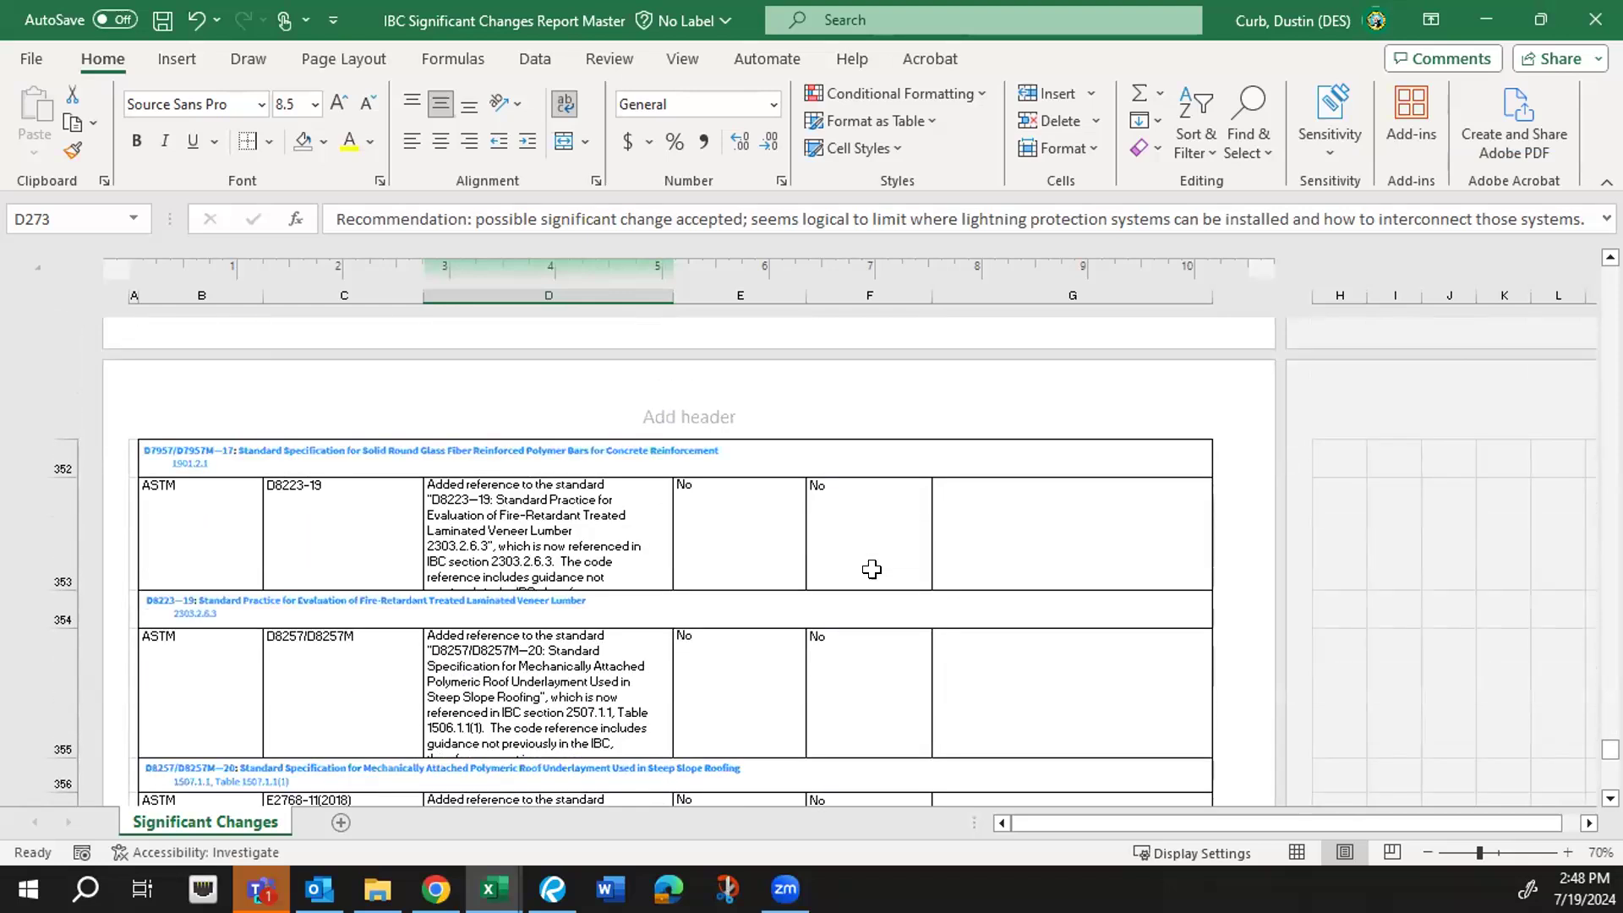
{"action": "scroll", "coordinate": [871, 569], "scroll_direction": "down", "scroll_amount": 2}
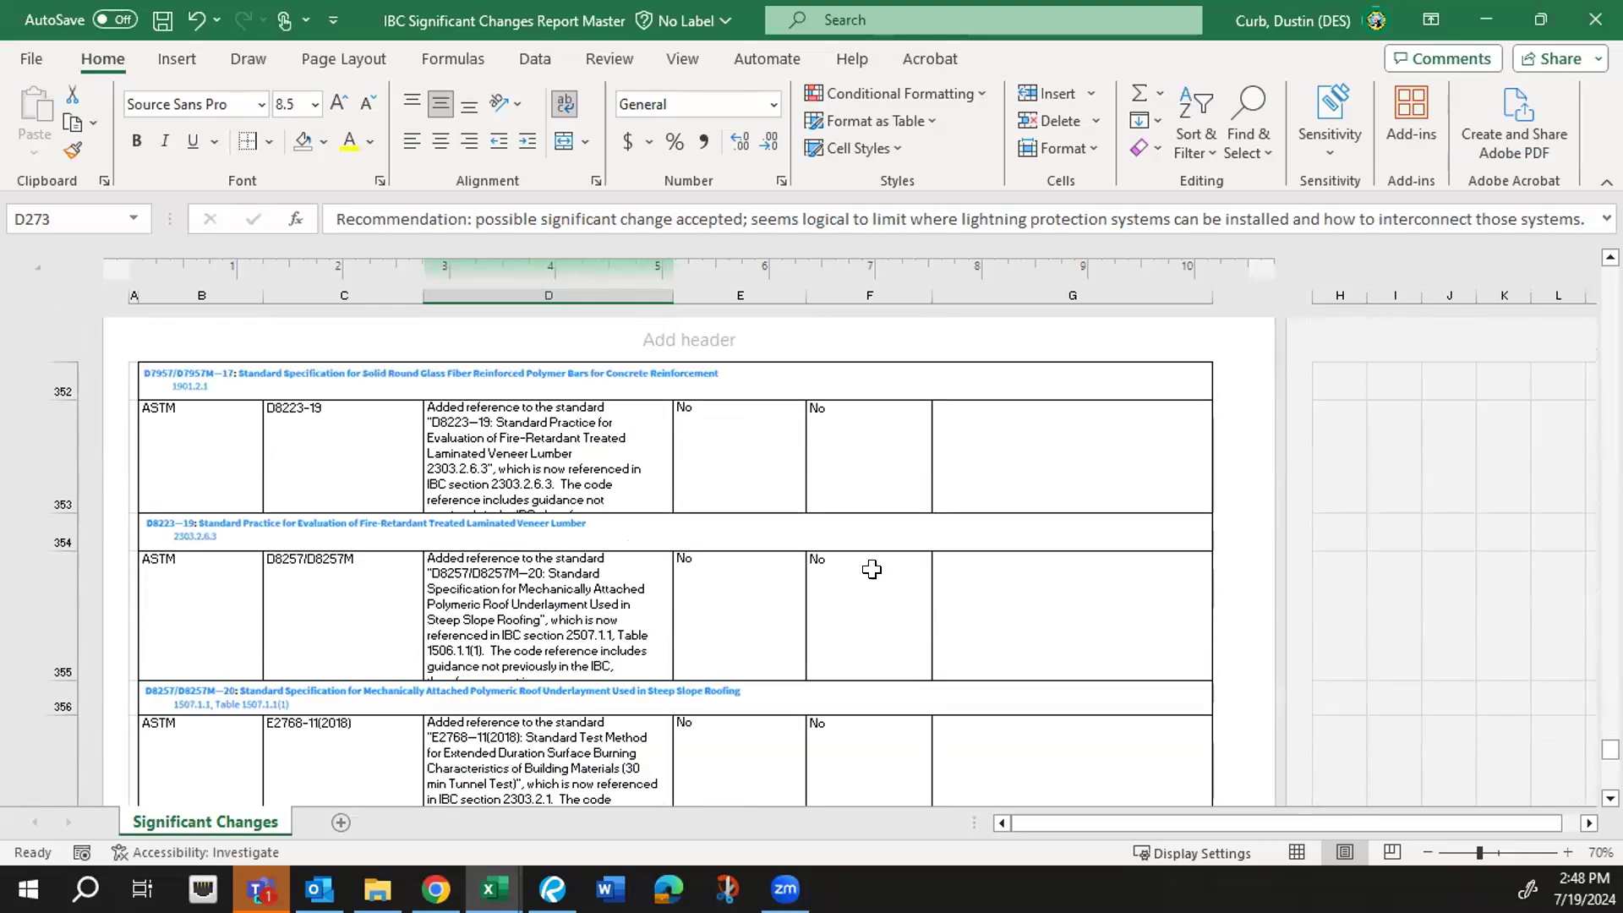
{"action": "scroll", "coordinate": [871, 569], "scroll_direction": "down", "scroll_amount": 1}
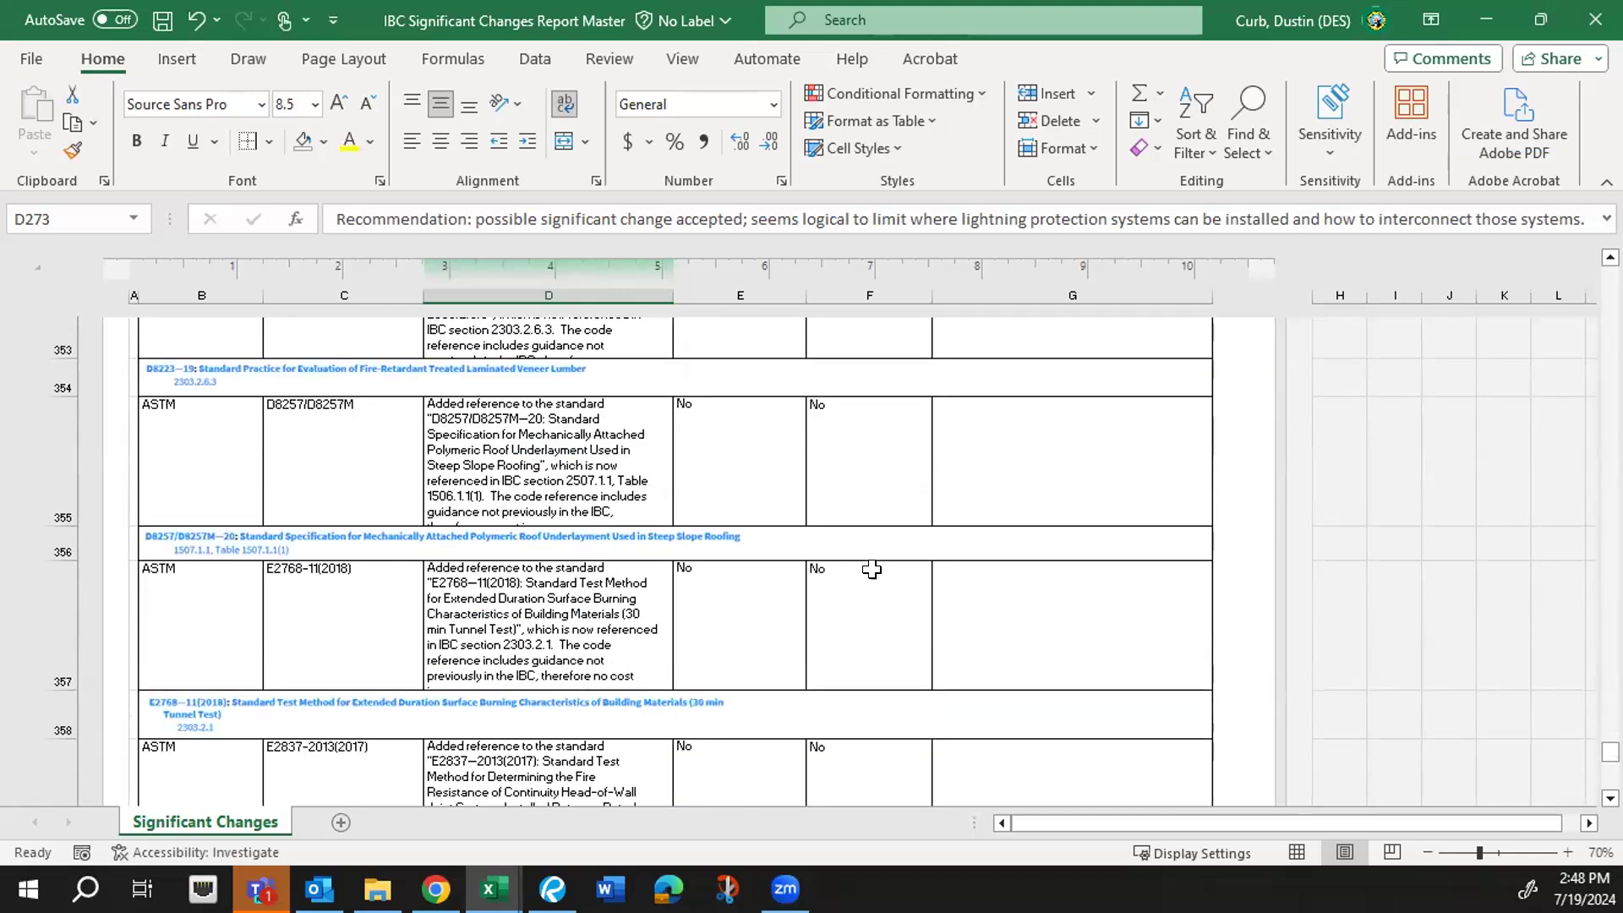
{"action": "scroll", "coordinate": [871, 568], "scroll_direction": "down", "scroll_amount": 1}
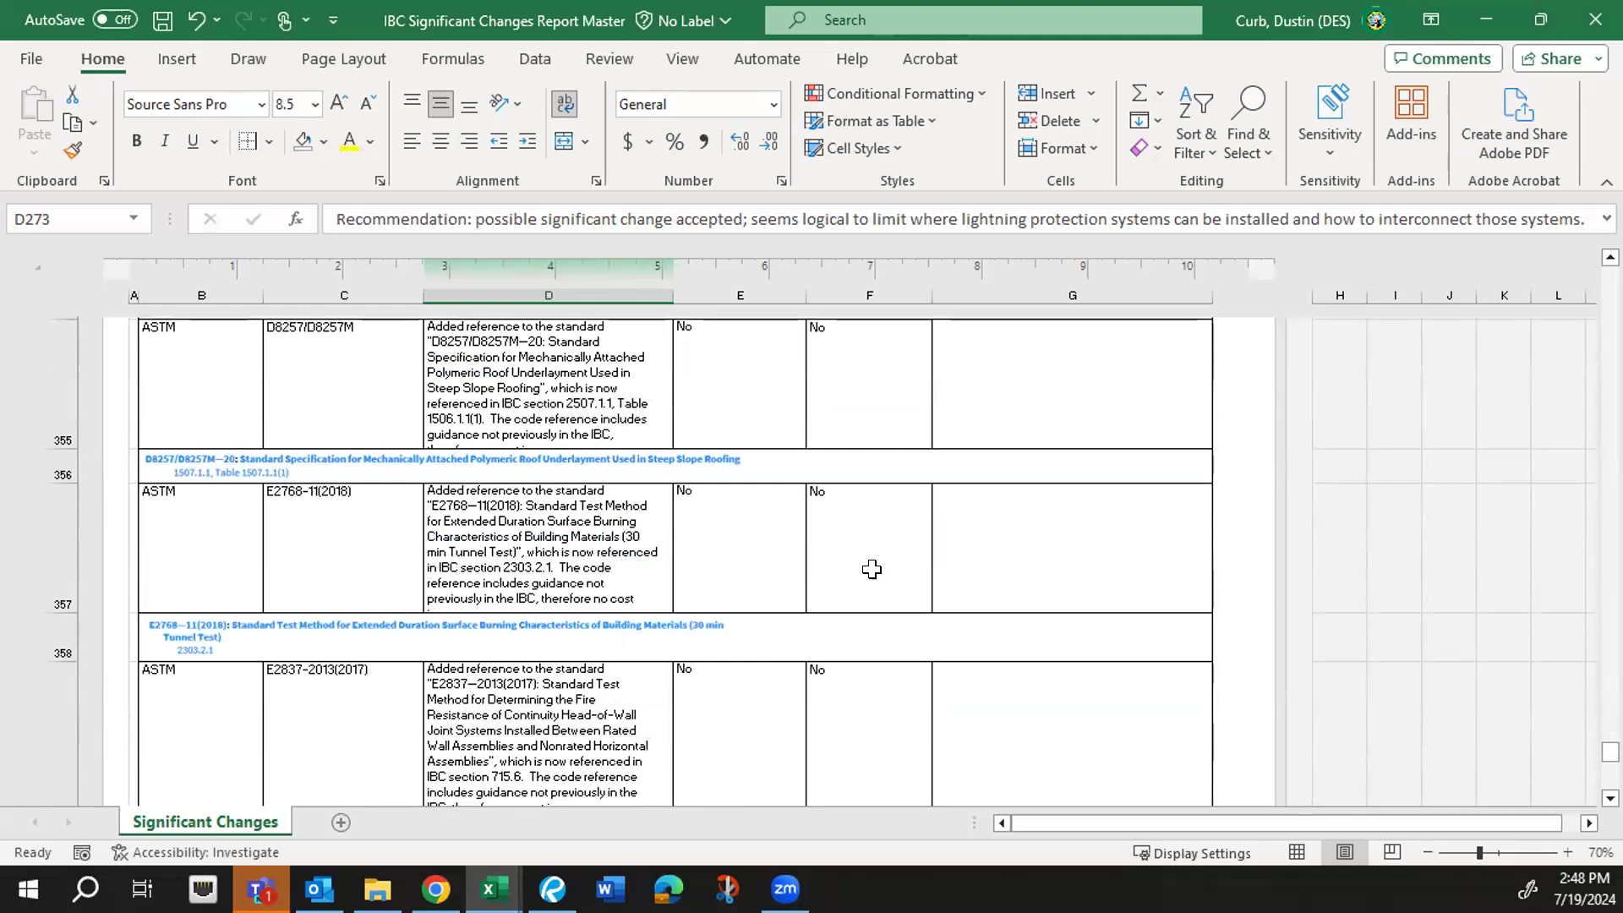
{"action": "scroll", "coordinate": [871, 569], "scroll_direction": "down", "scroll_amount": 2}
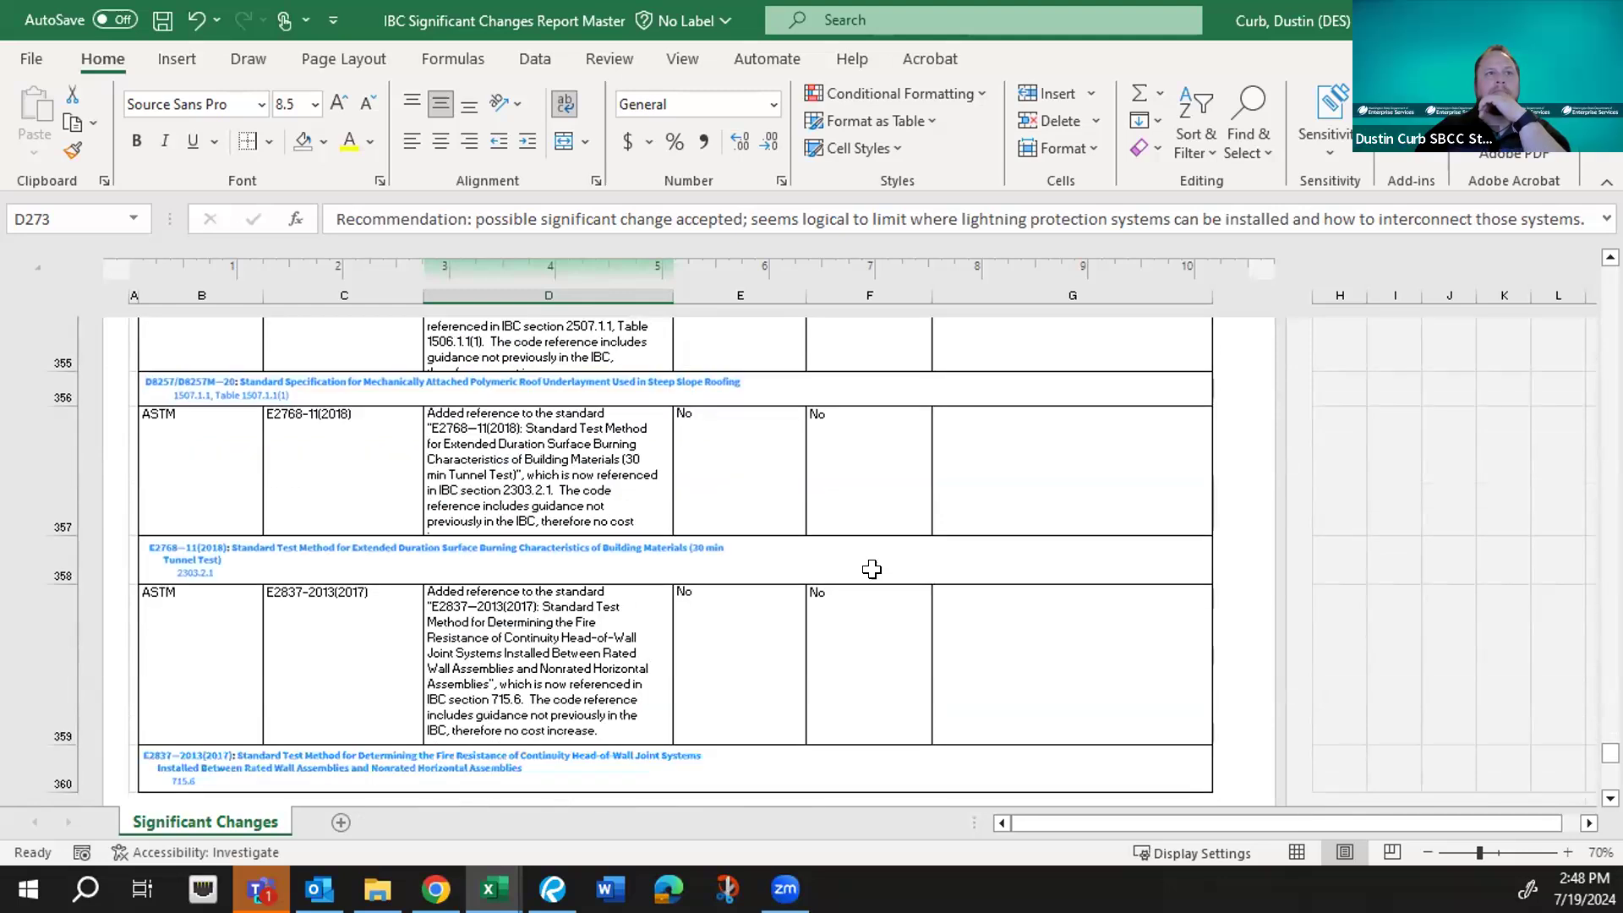
{"action": "scroll", "coordinate": [871, 569], "scroll_direction": "down", "scroll_amount": 2}
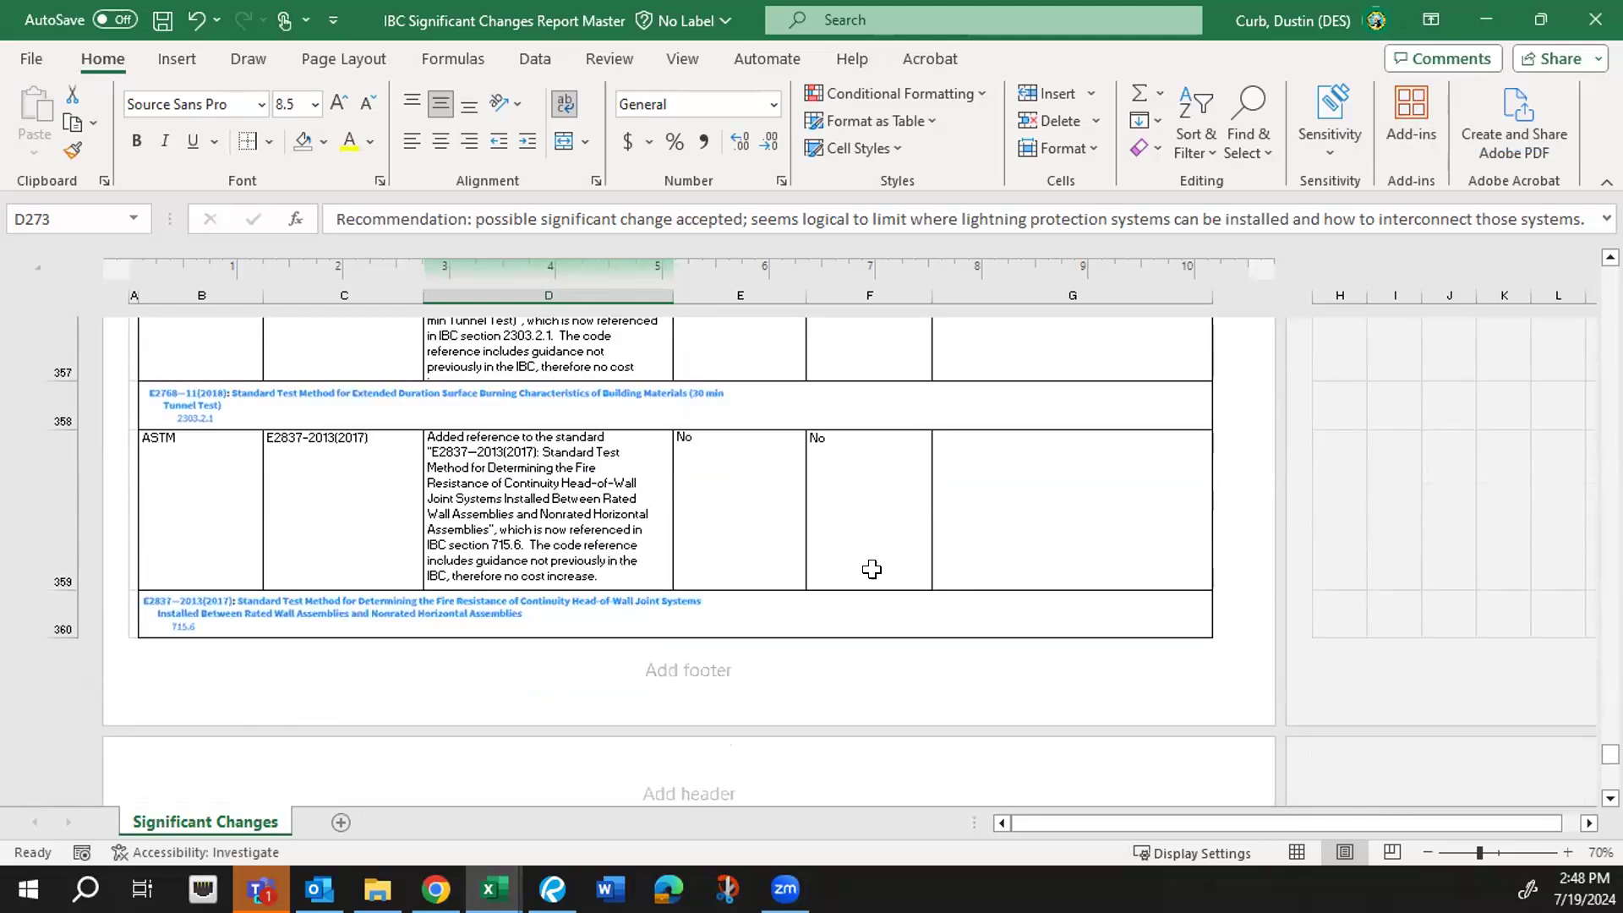
{"action": "scroll", "coordinate": [871, 569], "scroll_direction": "down", "scroll_amount": 1}
- Review the GA-253, MHI and NFPA referenced standard rows, including the NFPA 770-21 and 780-20 entries
{"action": "scroll", "coordinate": [872, 568], "scroll_direction": "down", "scroll_amount": 2}
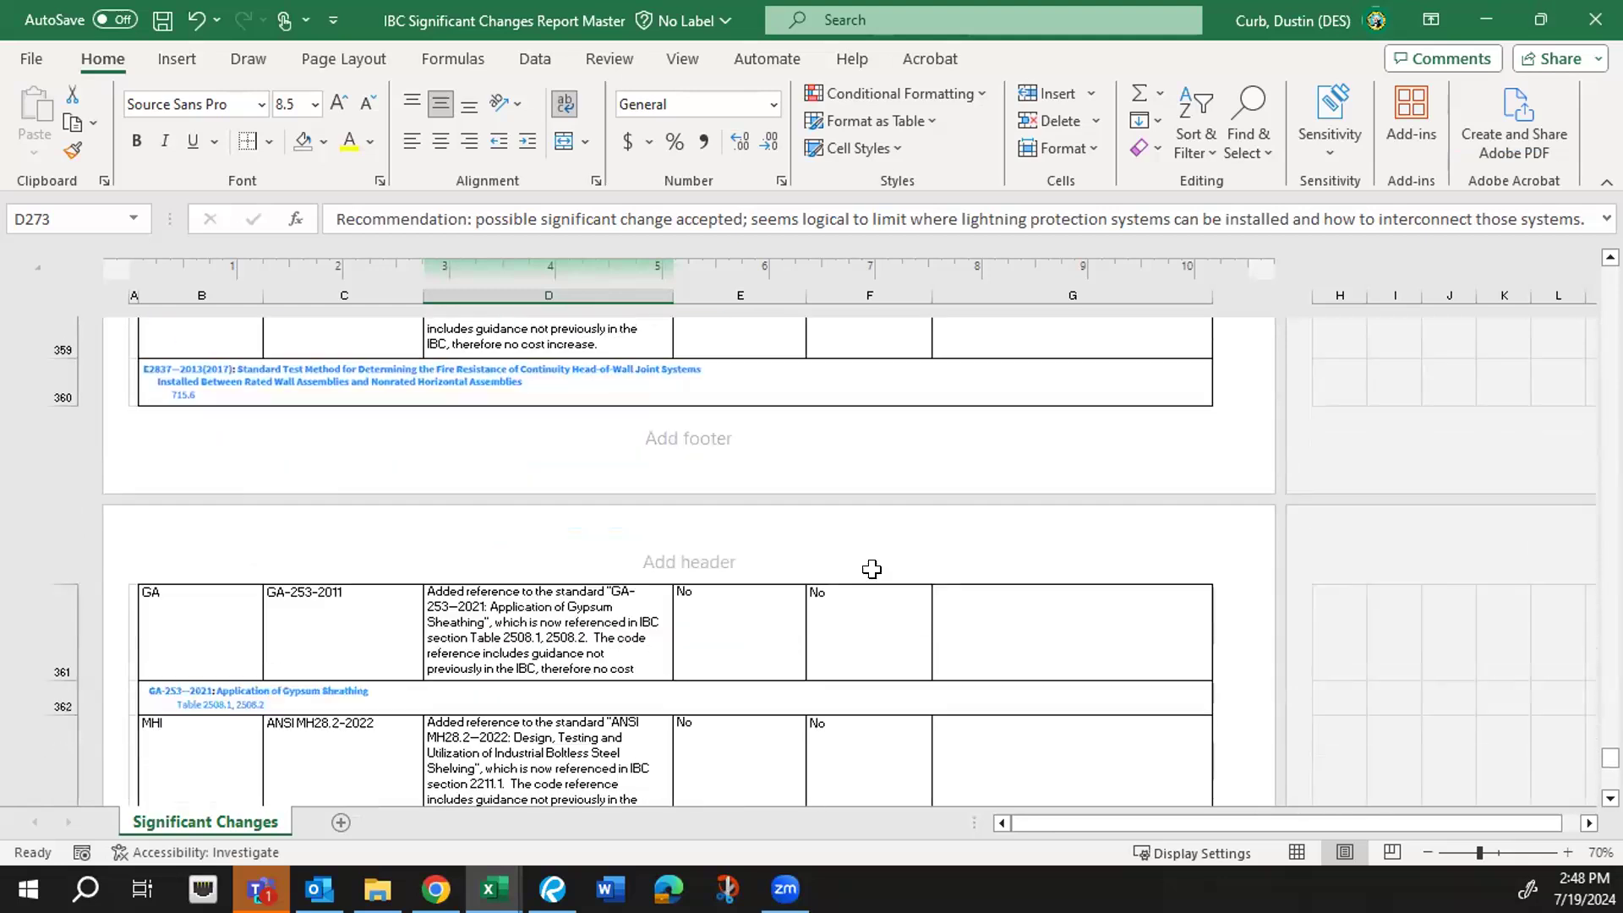
{"action": "scroll", "coordinate": [871, 569], "scroll_direction": "down", "scroll_amount": 2}
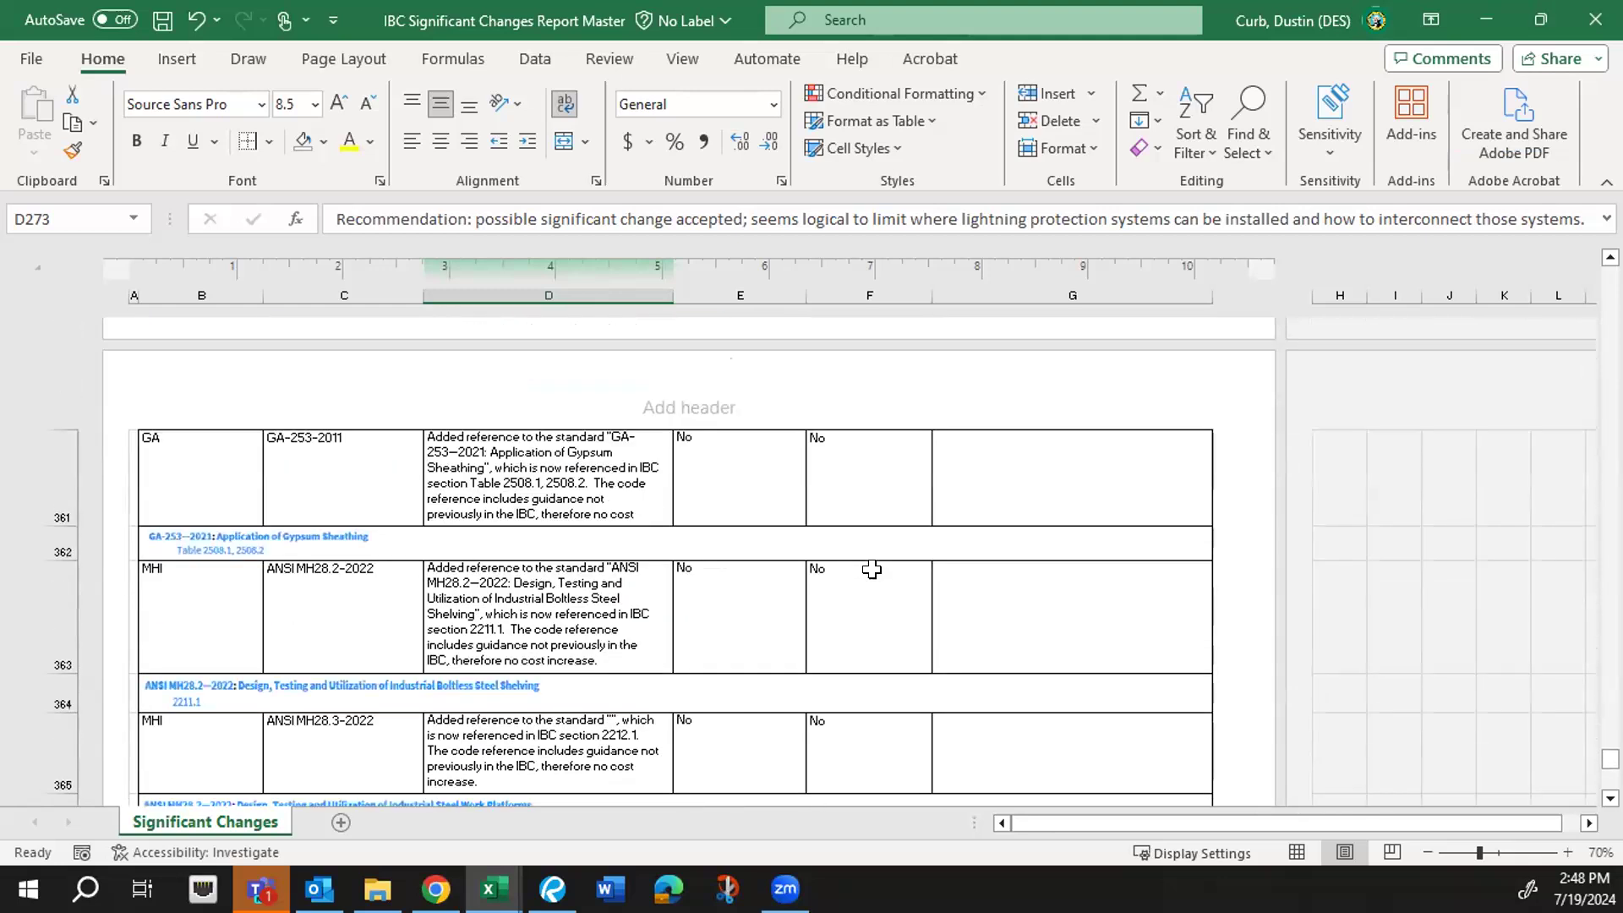
{"action": "scroll", "coordinate": [872, 569], "scroll_direction": "down", "scroll_amount": 1}
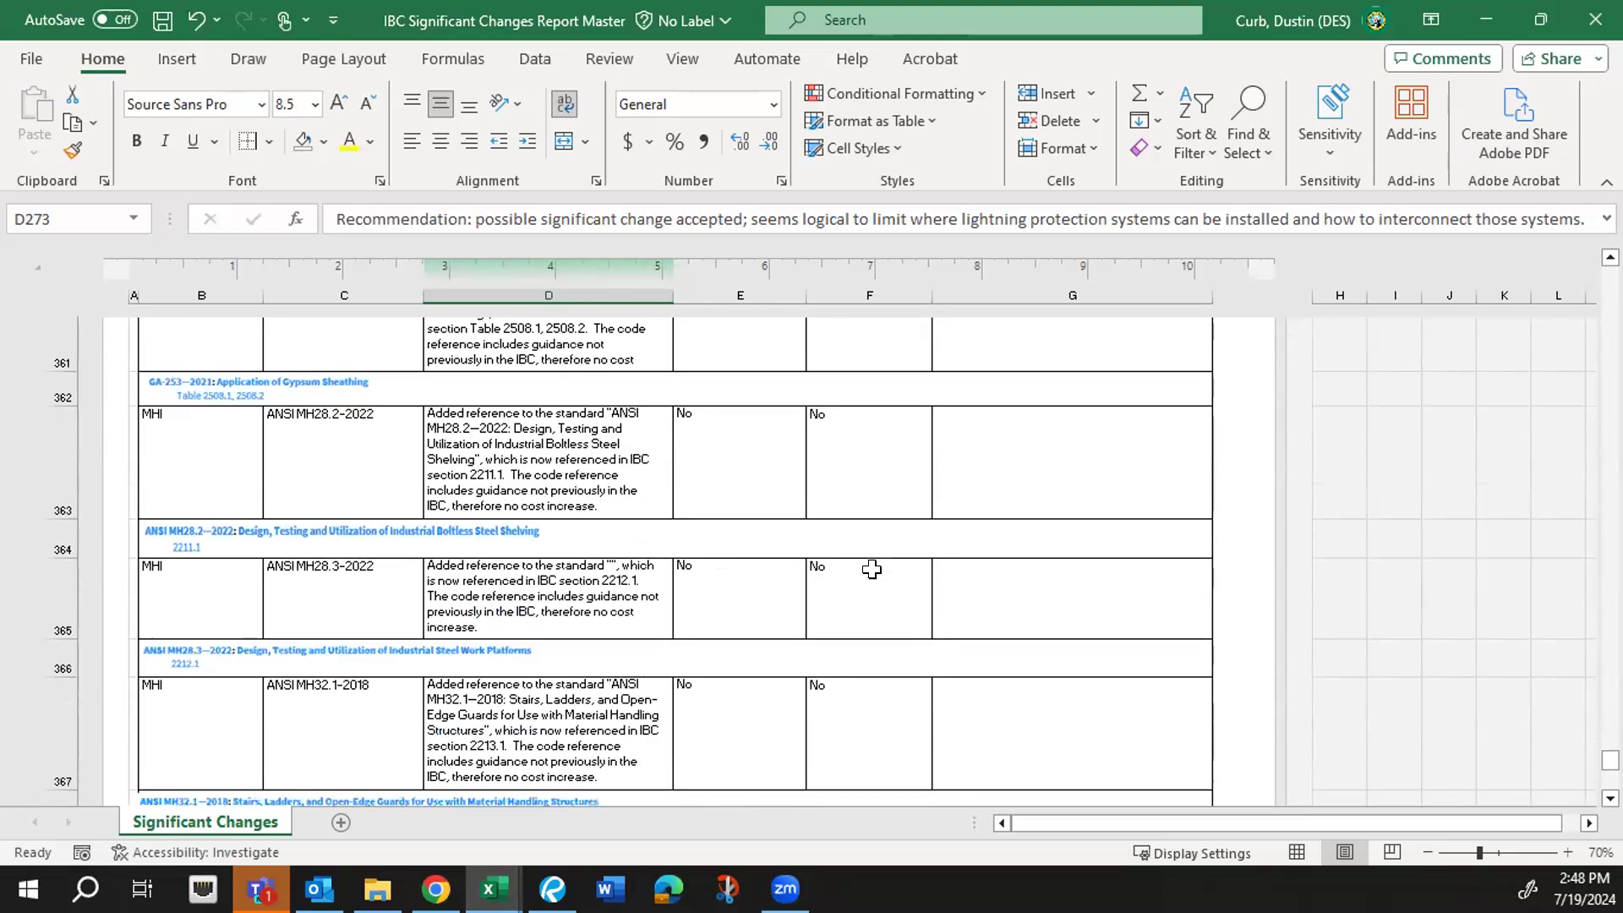
{"action": "scroll", "coordinate": [872, 569], "scroll_direction": "down", "scroll_amount": 1}
{"action": "scroll", "coordinate": [872, 569], "scroll_direction": "down", "scroll_amount": 1}
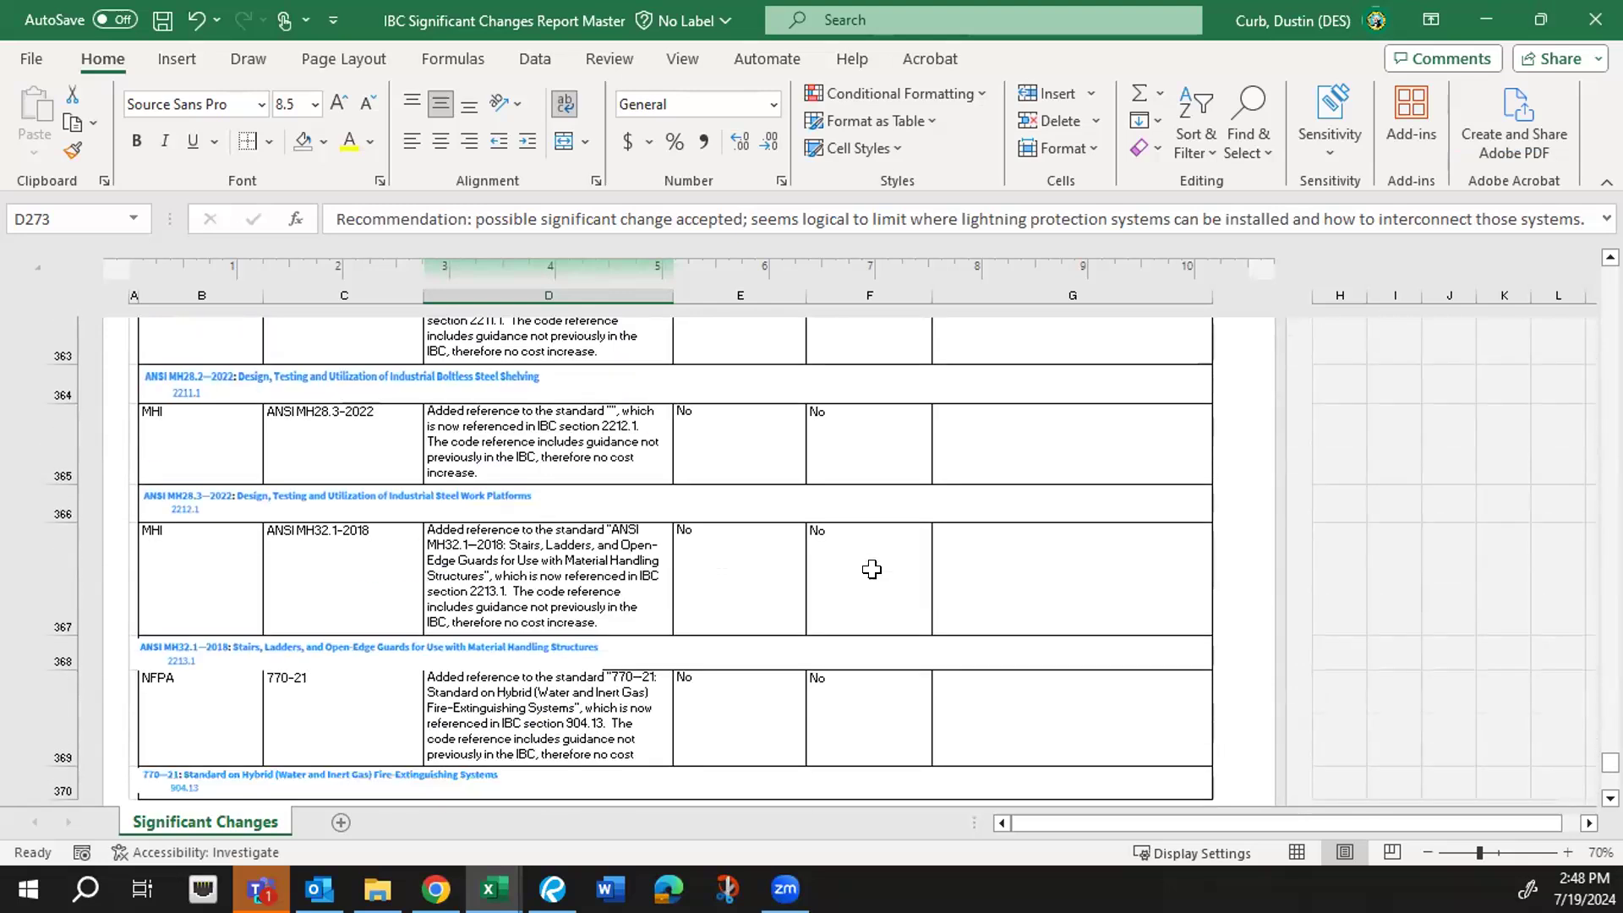
{"action": "scroll", "coordinate": [871, 568], "scroll_direction": "down", "scroll_amount": 1}
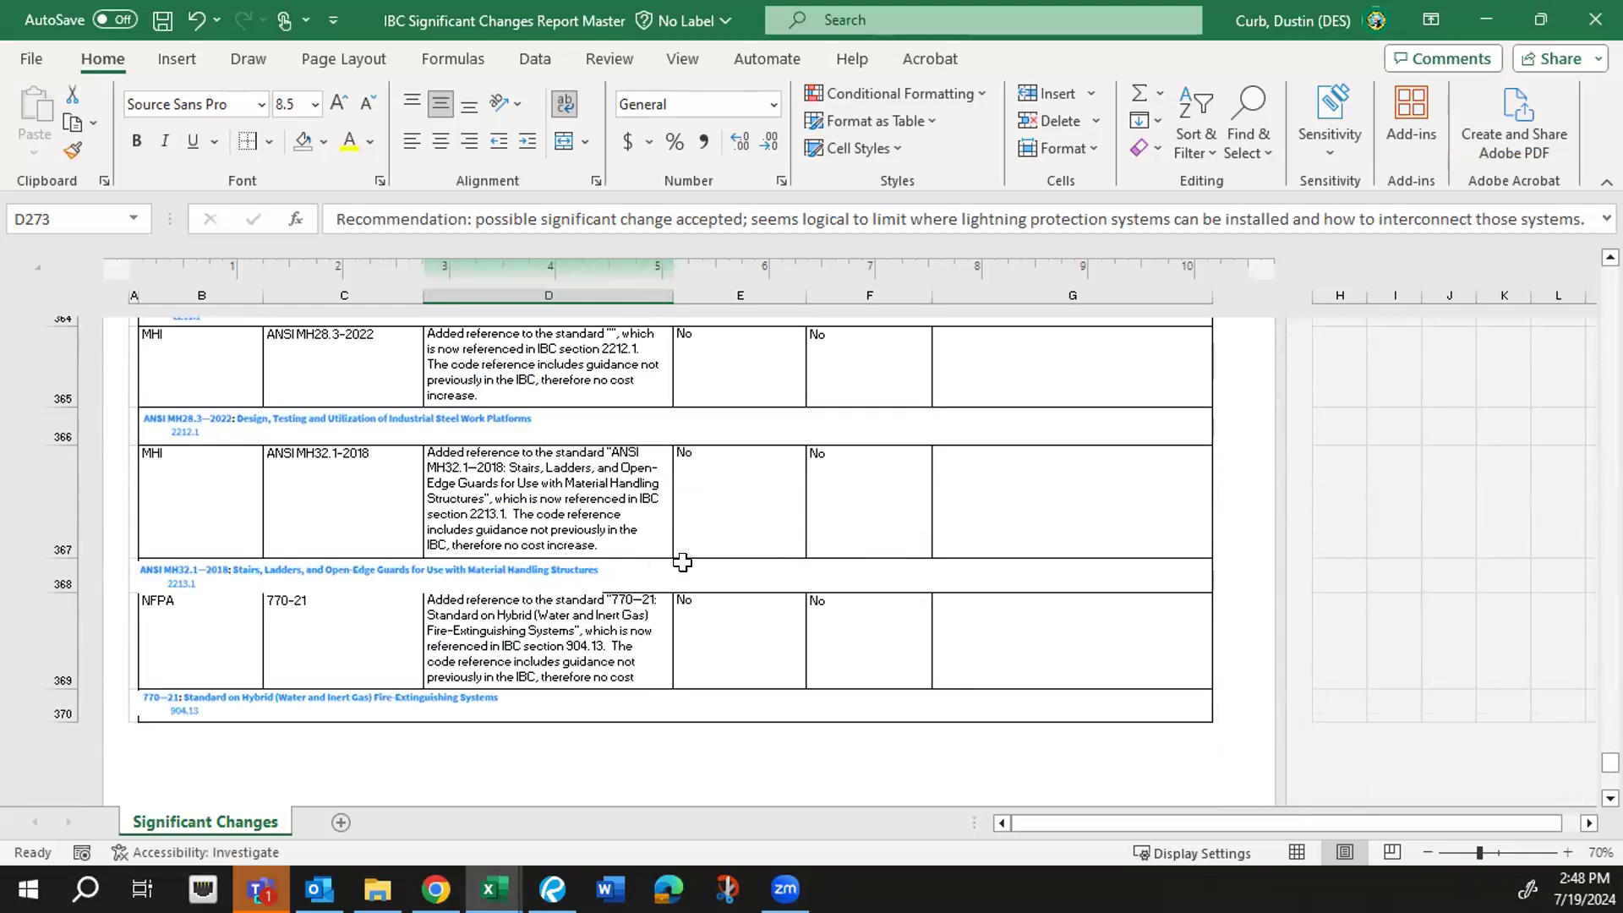
{"action": "scroll", "coordinate": [741, 550], "scroll_direction": "down", "scroll_amount": 1}
{"action": "scroll", "coordinate": [741, 550], "scroll_direction": "down", "scroll_amount": 4}
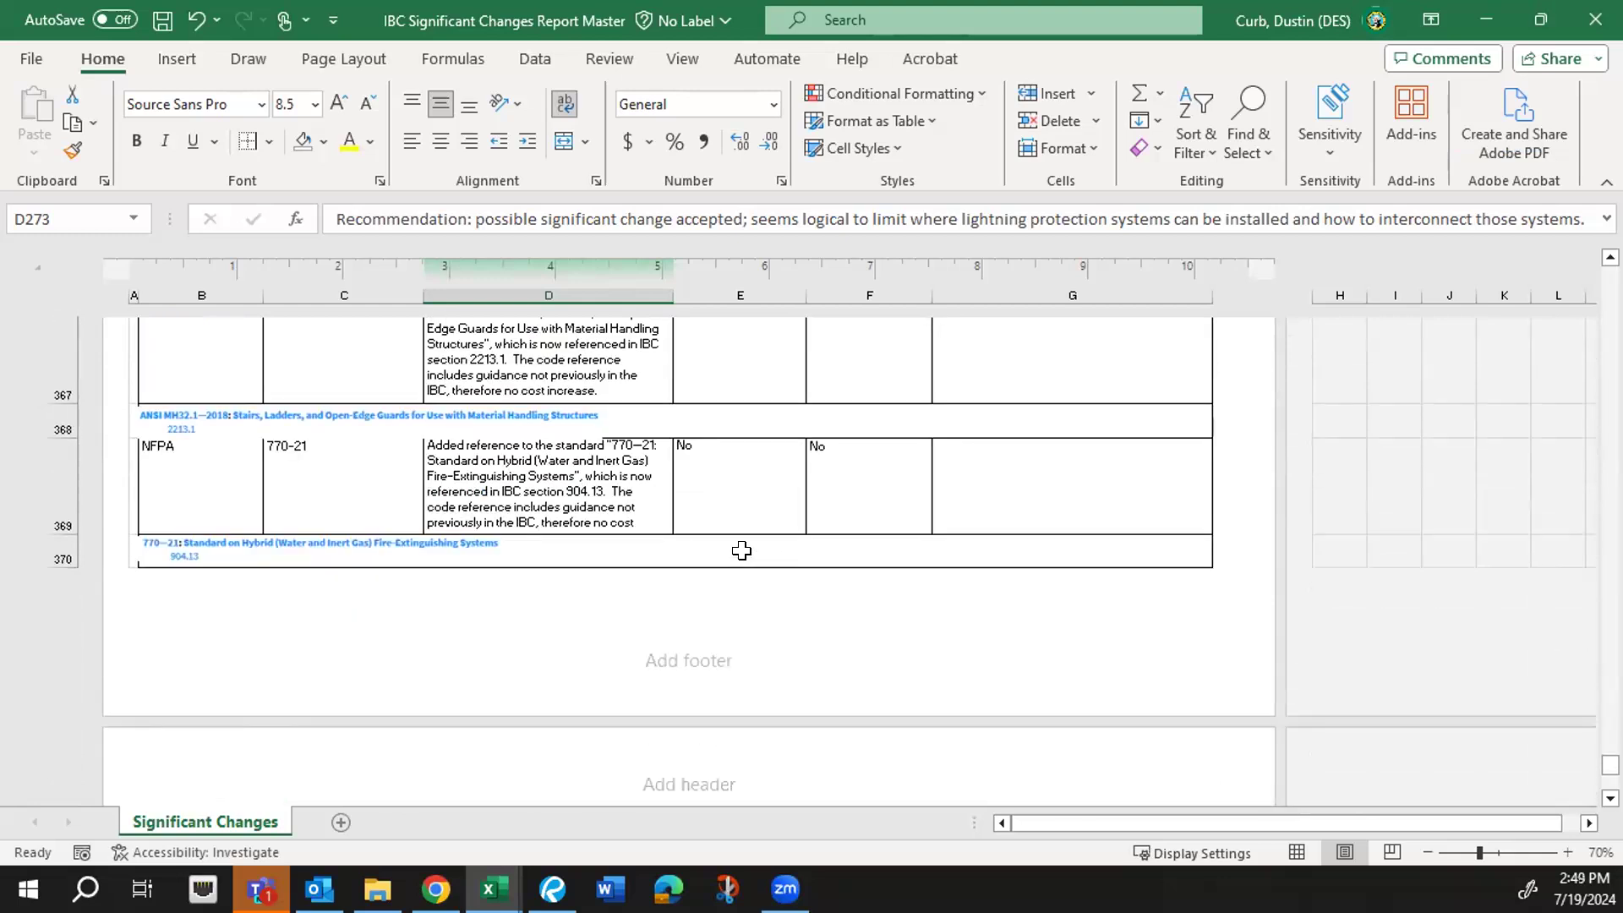
{"action": "scroll", "coordinate": [741, 550], "scroll_direction": "down", "scroll_amount": 2}
{"action": "scroll", "coordinate": [741, 550], "scroll_direction": "down", "scroll_amount": 1}
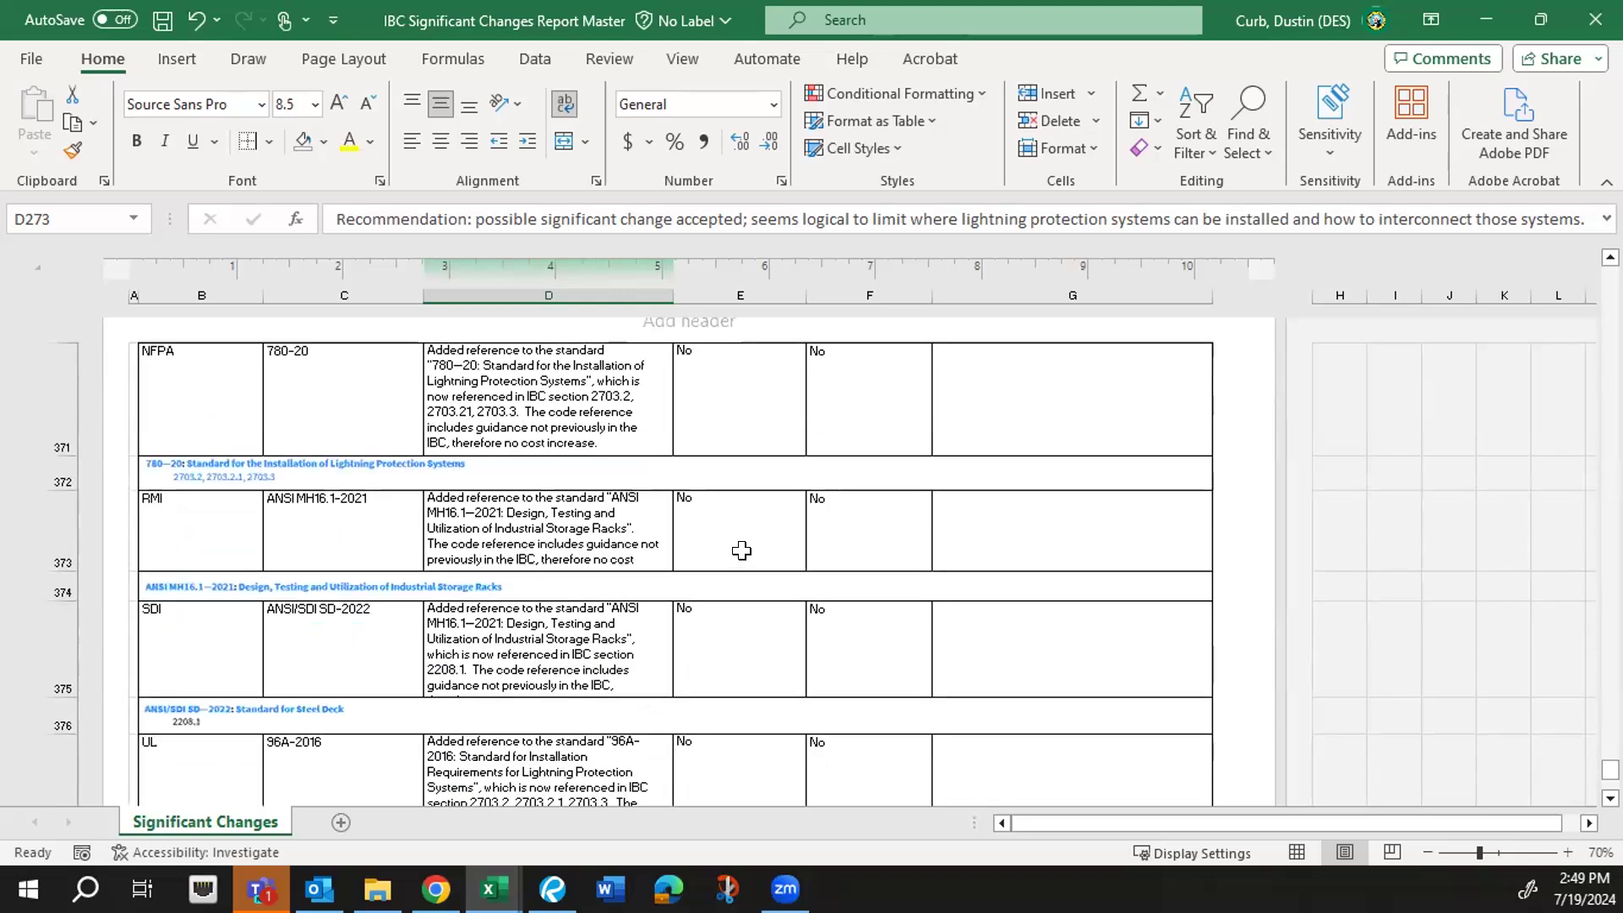
- Examine the RMI, SDI, UL and WDMA standard rows and the Appendix E, P and Q entries at the end of the report
{"action": "scroll", "coordinate": [741, 550], "scroll_direction": "down", "scroll_amount": 1}
{"action": "scroll", "coordinate": [741, 551], "scroll_direction": "down", "scroll_amount": 1}
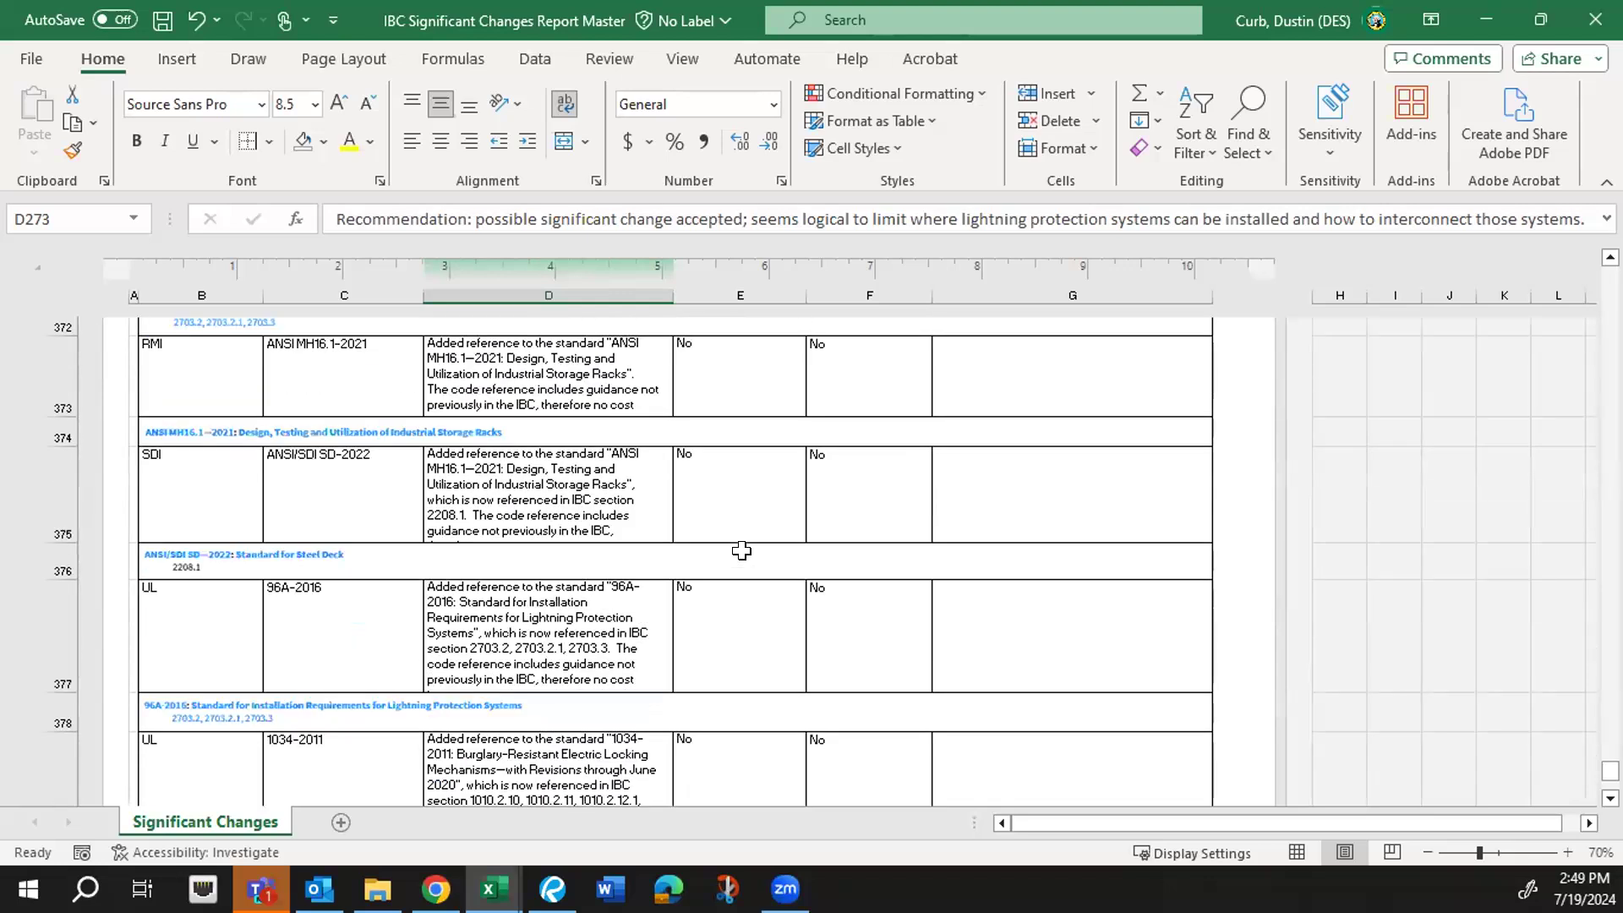
{"action": "scroll", "coordinate": [741, 550], "scroll_direction": "down", "scroll_amount": 1}
{"action": "scroll", "coordinate": [741, 550], "scroll_direction": "down", "scroll_amount": 2}
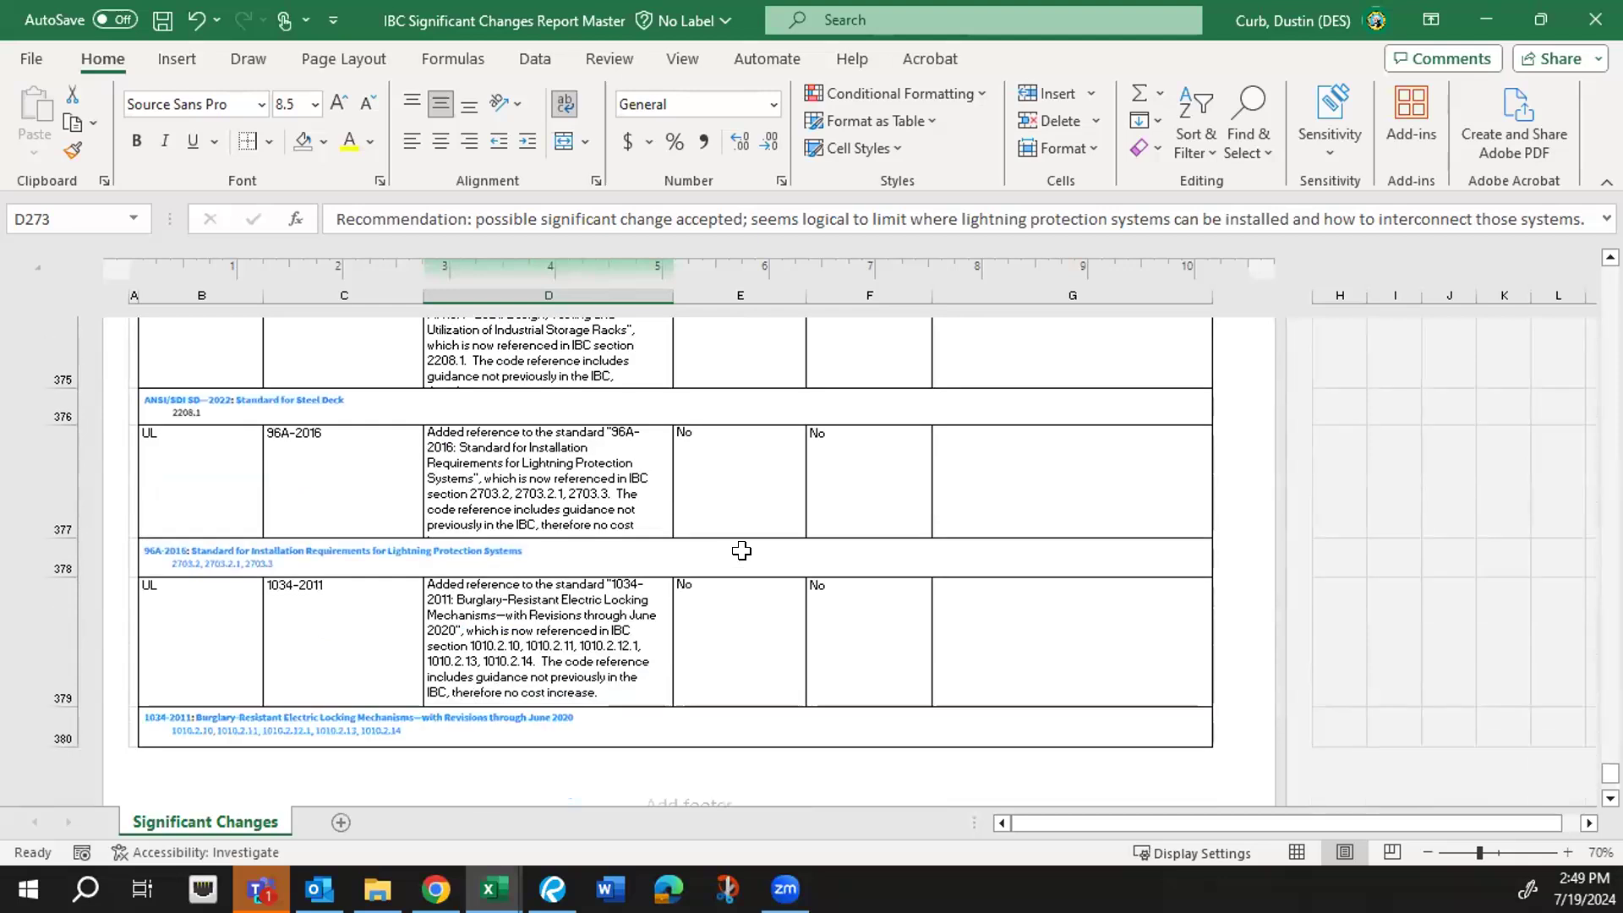
{"action": "scroll", "coordinate": [742, 550], "scroll_direction": "down", "scroll_amount": 2}
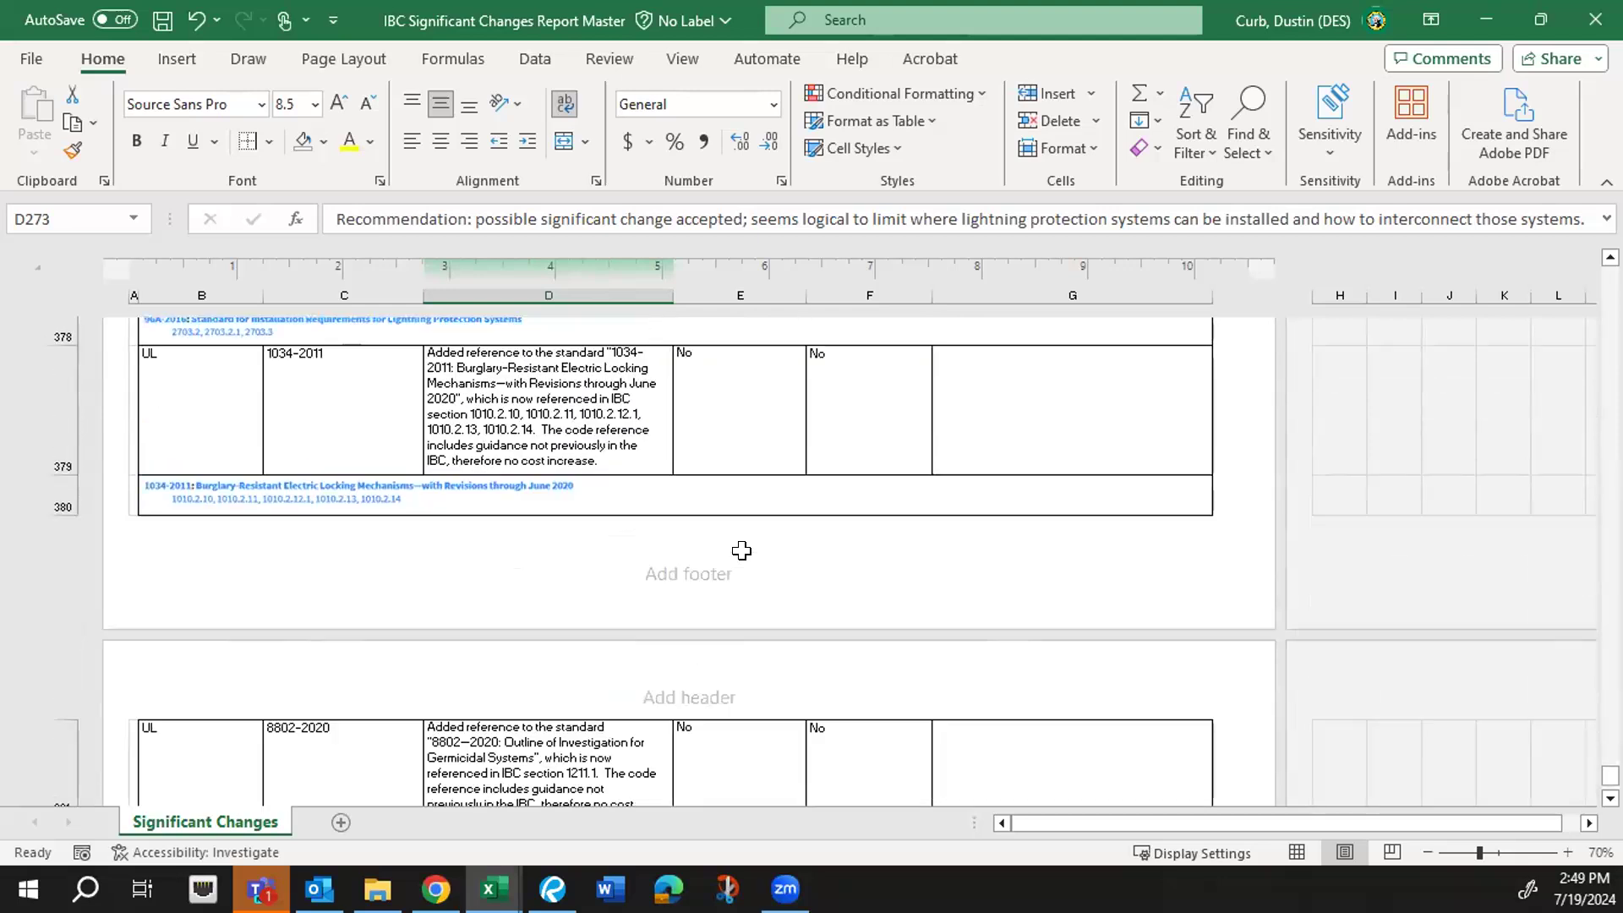
{"action": "scroll", "coordinate": [741, 550], "scroll_direction": "down", "scroll_amount": 1}
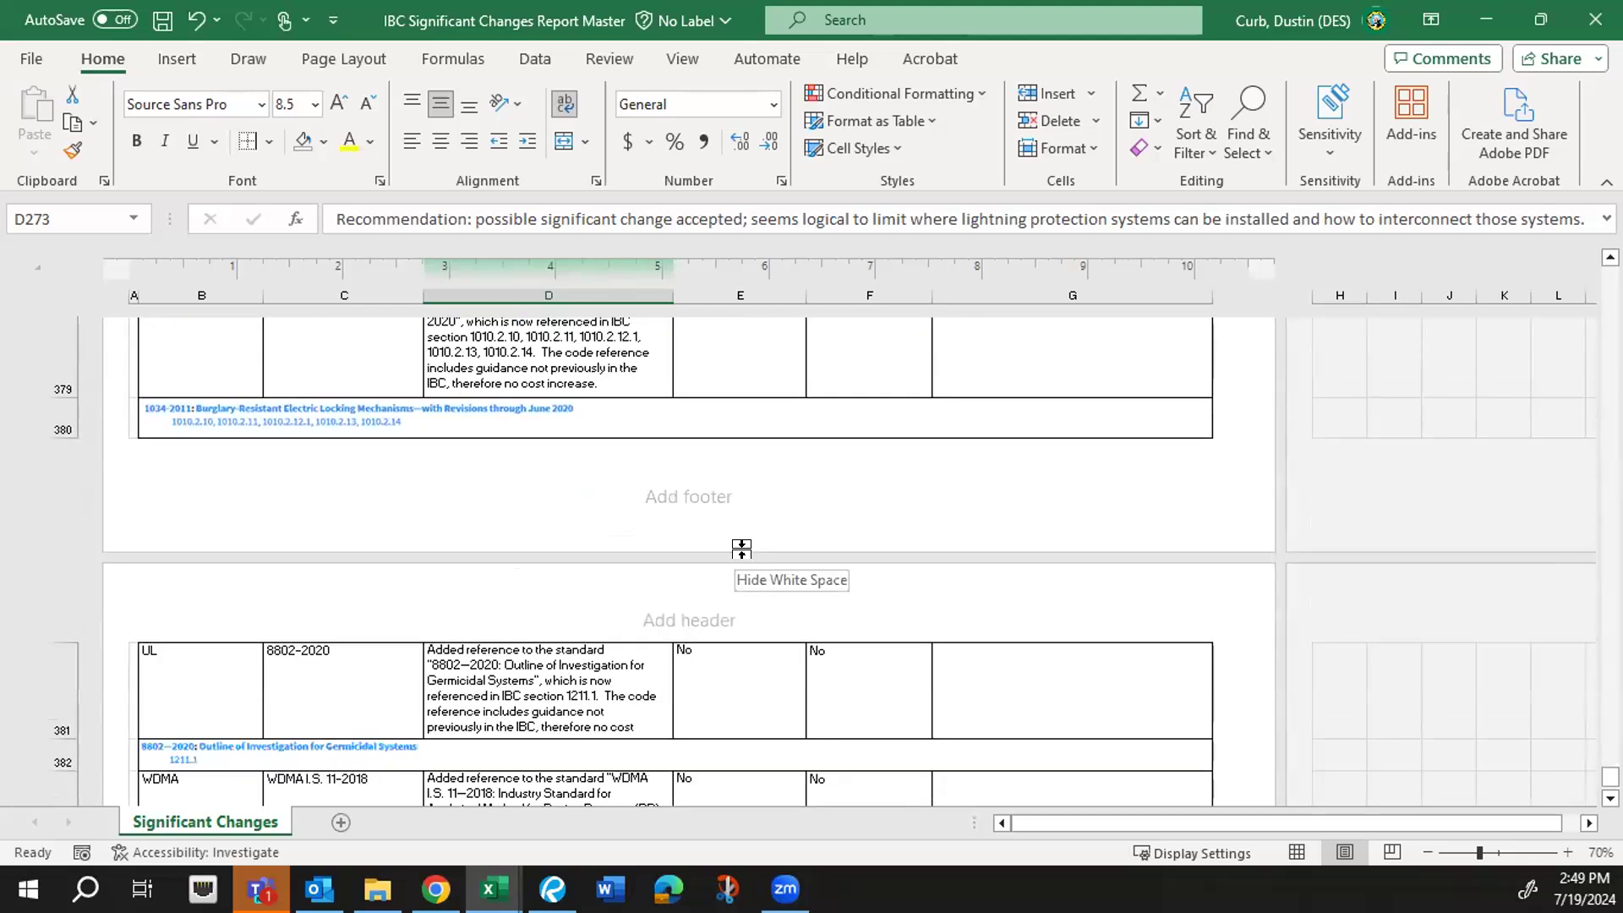
{"action": "scroll", "coordinate": [747, 561], "scroll_direction": "down", "scroll_amount": 2}
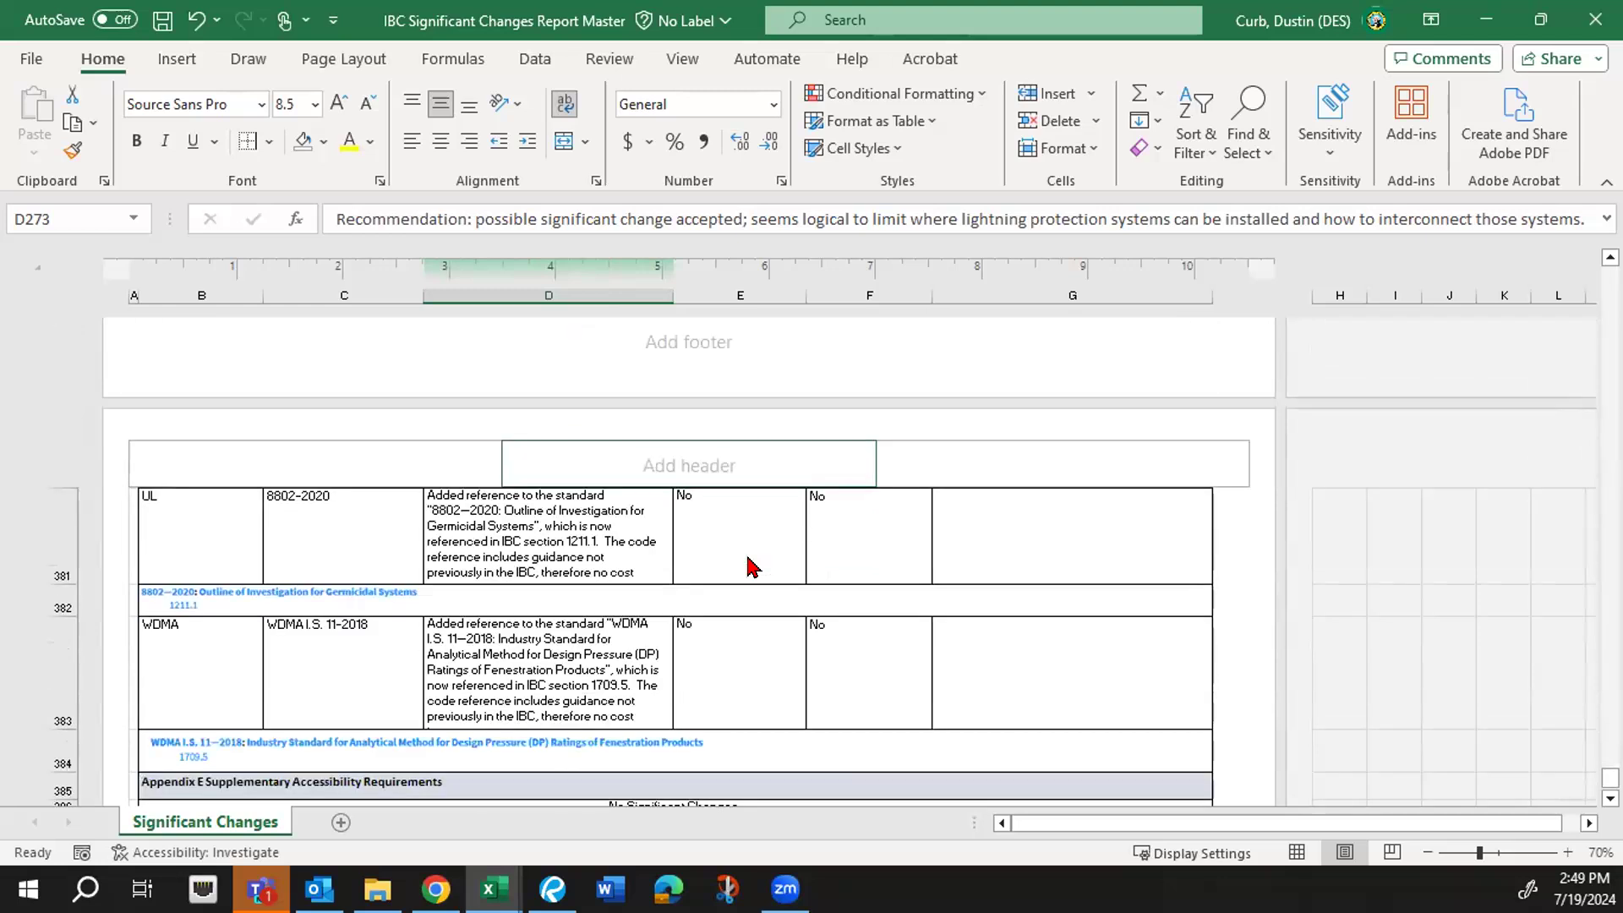
{"action": "scroll", "coordinate": [750, 567], "scroll_direction": "down", "scroll_amount": 1}
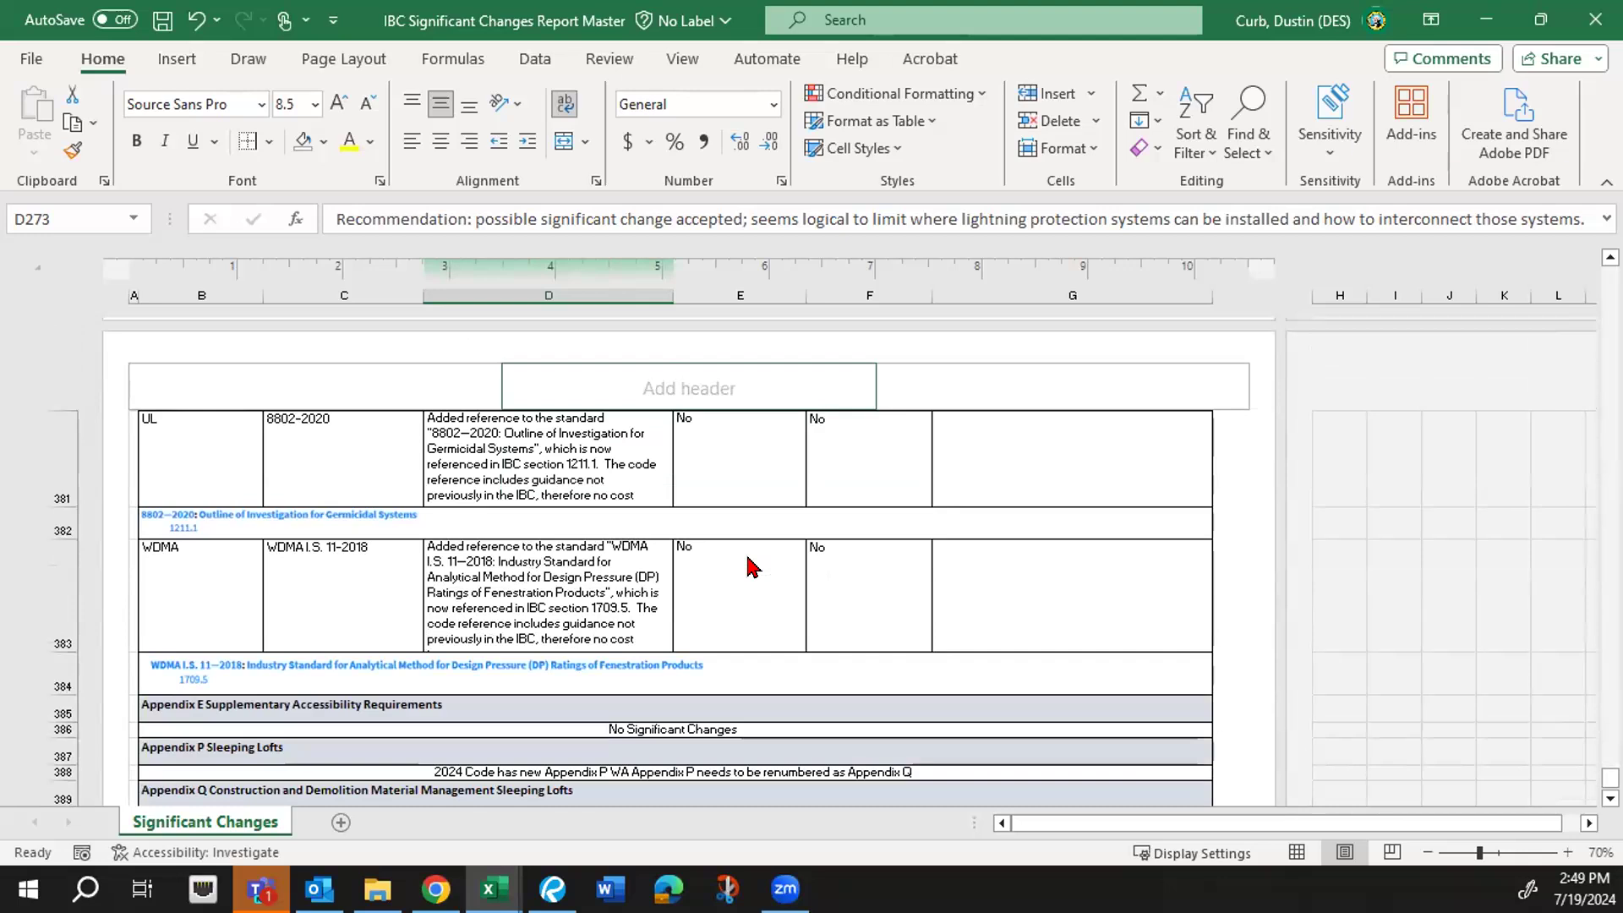
{"action": "scroll", "coordinate": [748, 566], "scroll_direction": "down", "scroll_amount": 1}
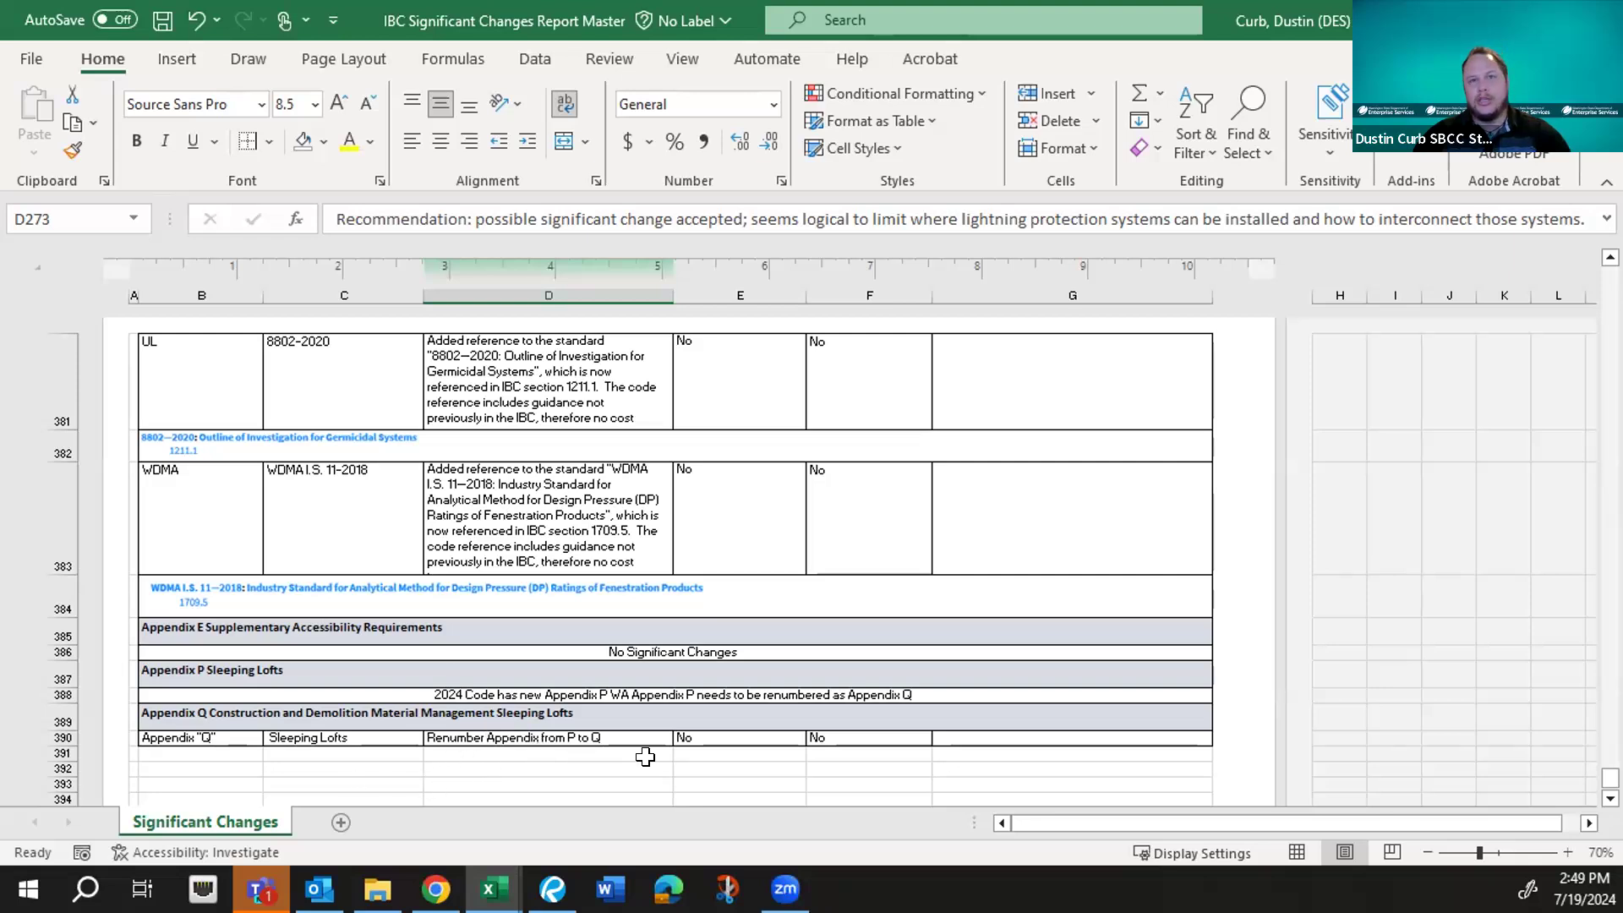
{"action": "scroll", "coordinate": [645, 756], "scroll_direction": "down", "scroll_amount": 1}
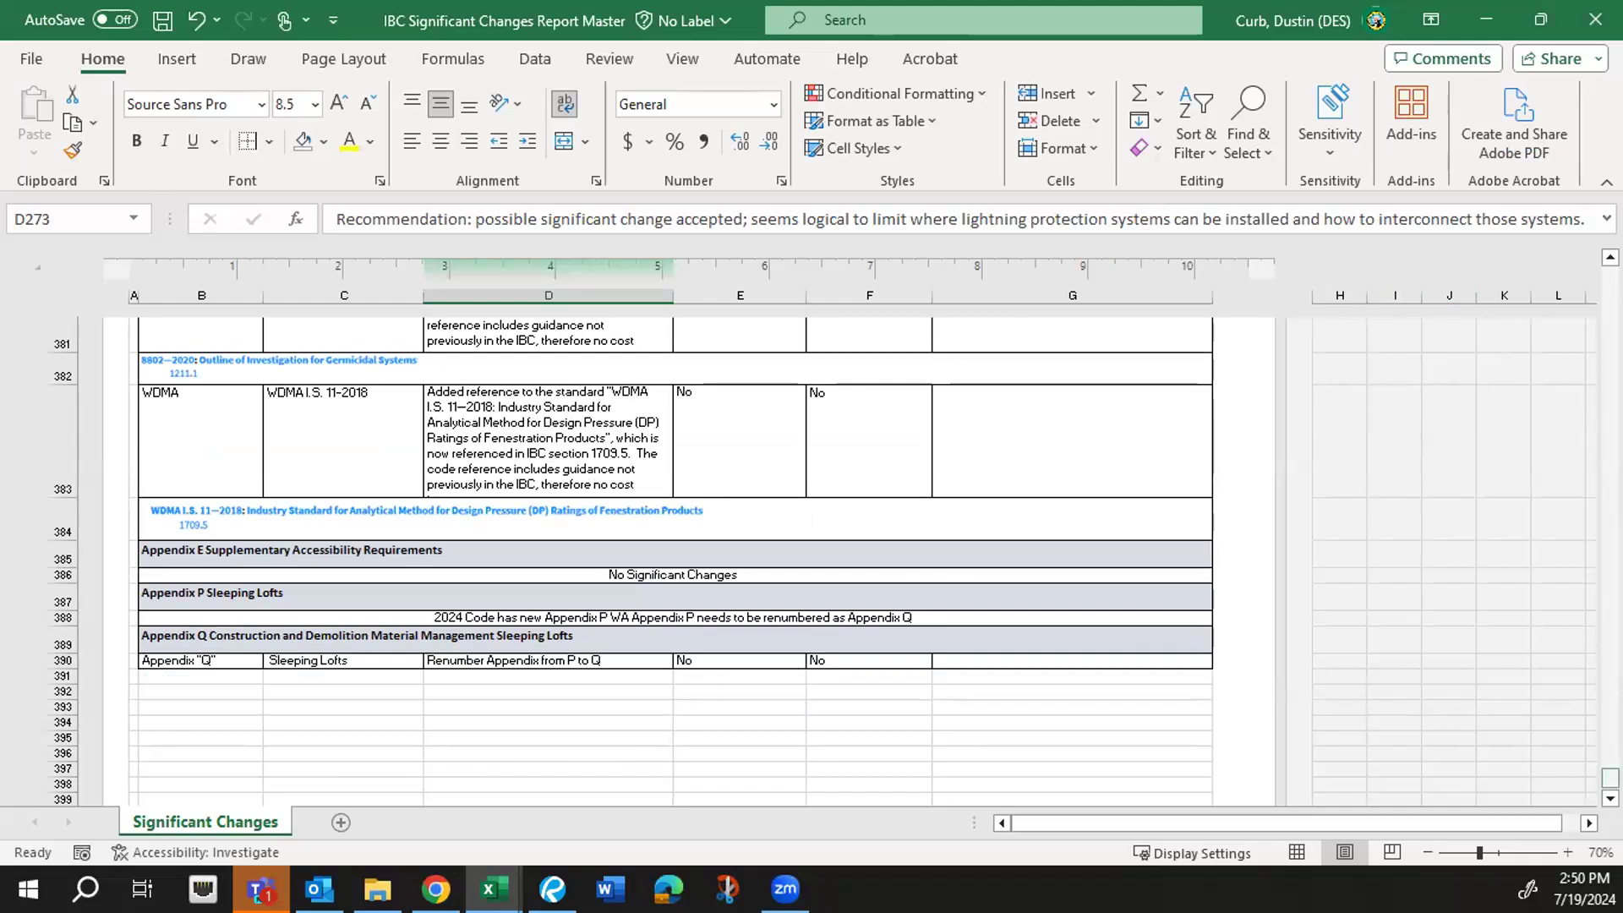
- Enter the comment "Coordinate with LNI Electrical Division" in column G of the Section 2703 Lightning Protection Systems row
{"action": "left_click_drag", "start_coordinate": [1609, 777], "coordinate": [1609, 640]}
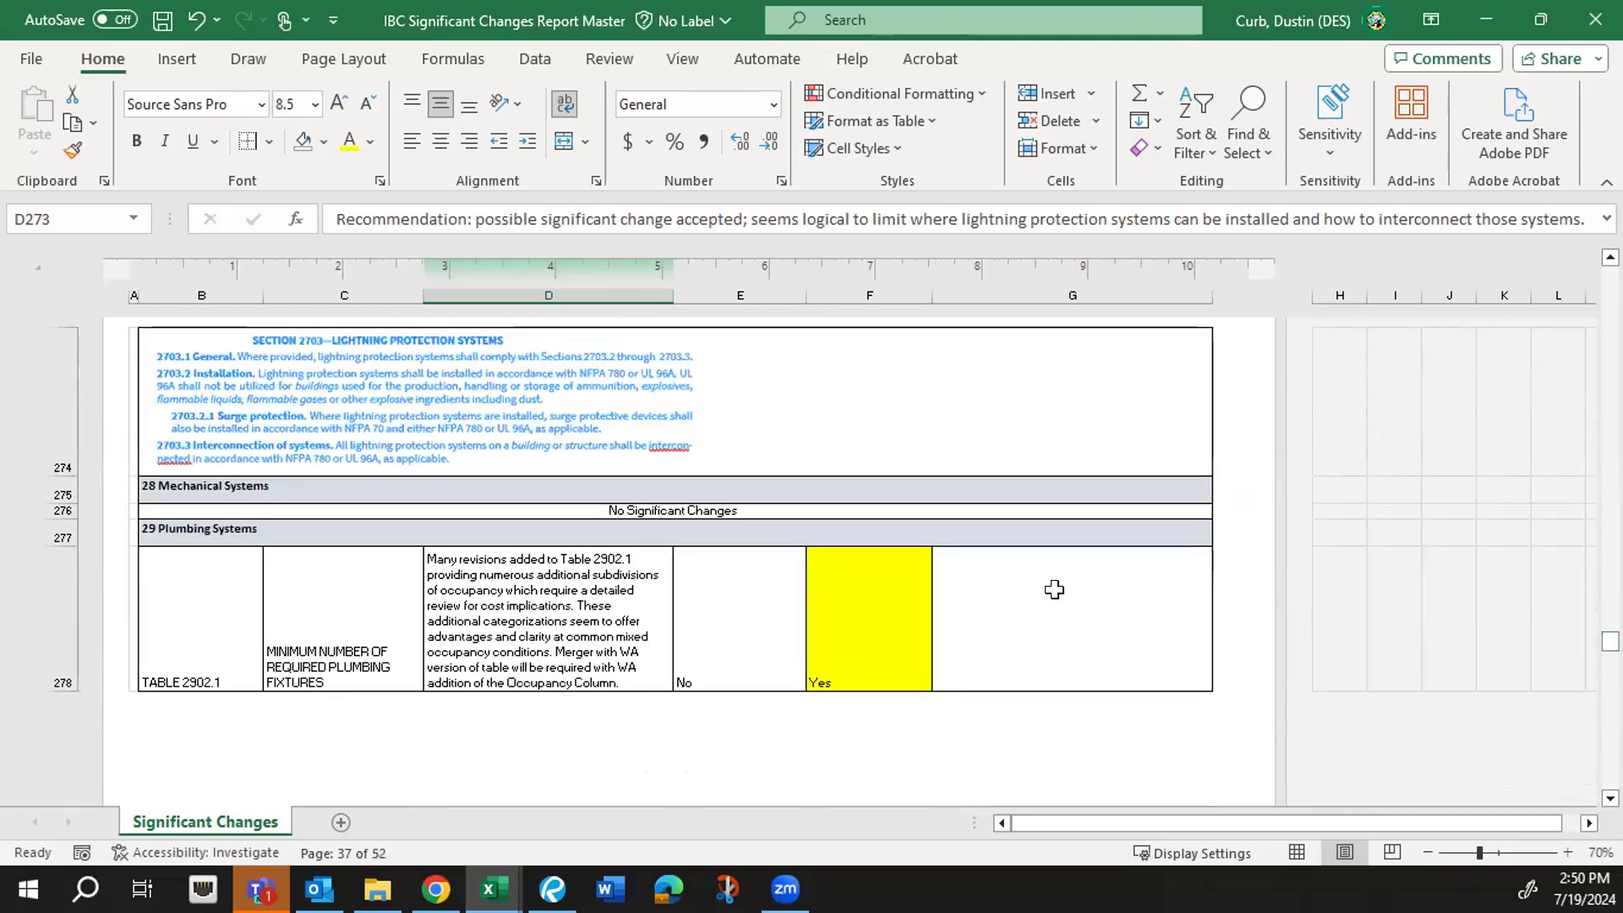
{"action": "scroll", "coordinate": [1050, 587], "scroll_direction": "up", "scroll_amount": 1}
{"action": "scroll", "coordinate": [1053, 589], "scroll_direction": "up", "scroll_amount": 5}
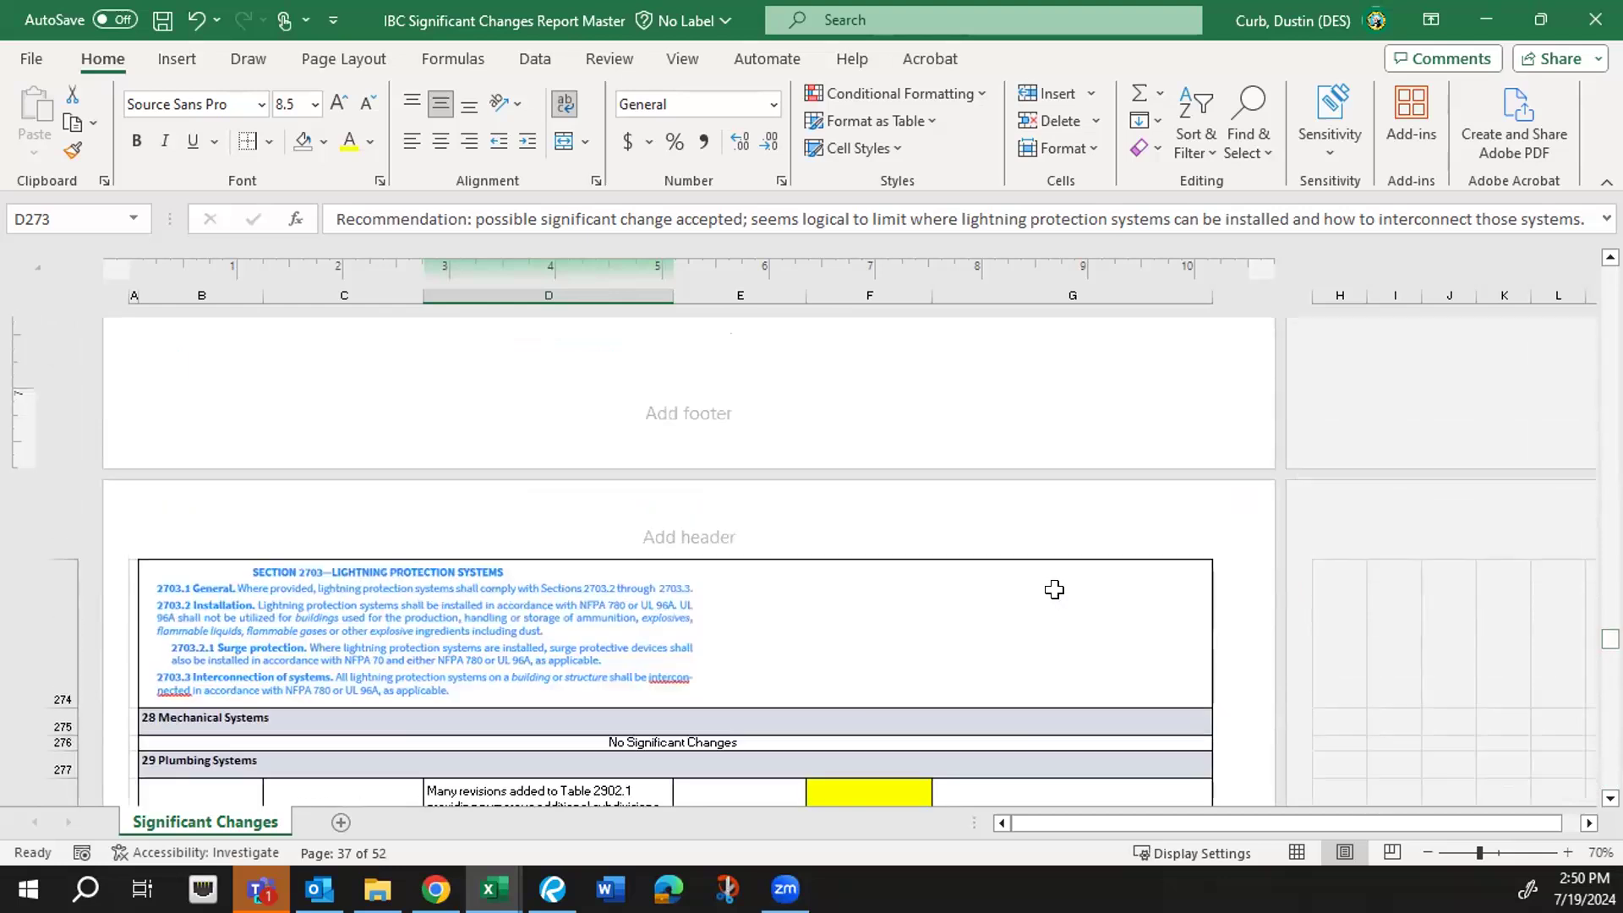
{"action": "scroll", "coordinate": [1054, 589], "scroll_direction": "up", "scroll_amount": 1}
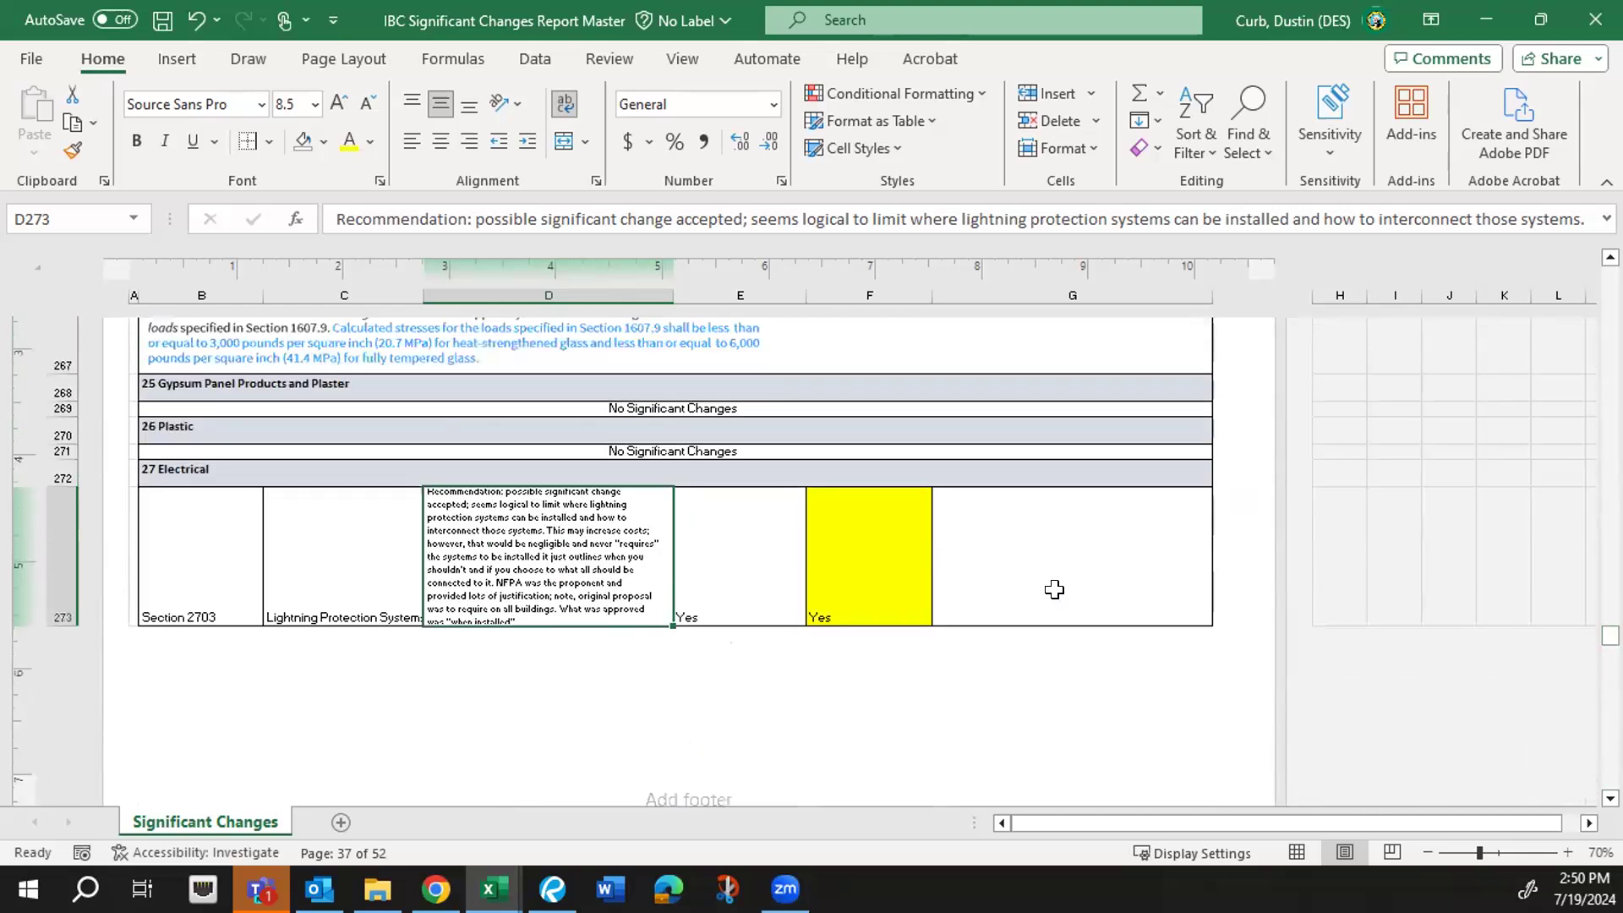
{"action": "scroll", "coordinate": [1054, 589], "scroll_direction": "down", "scroll_amount": 2}
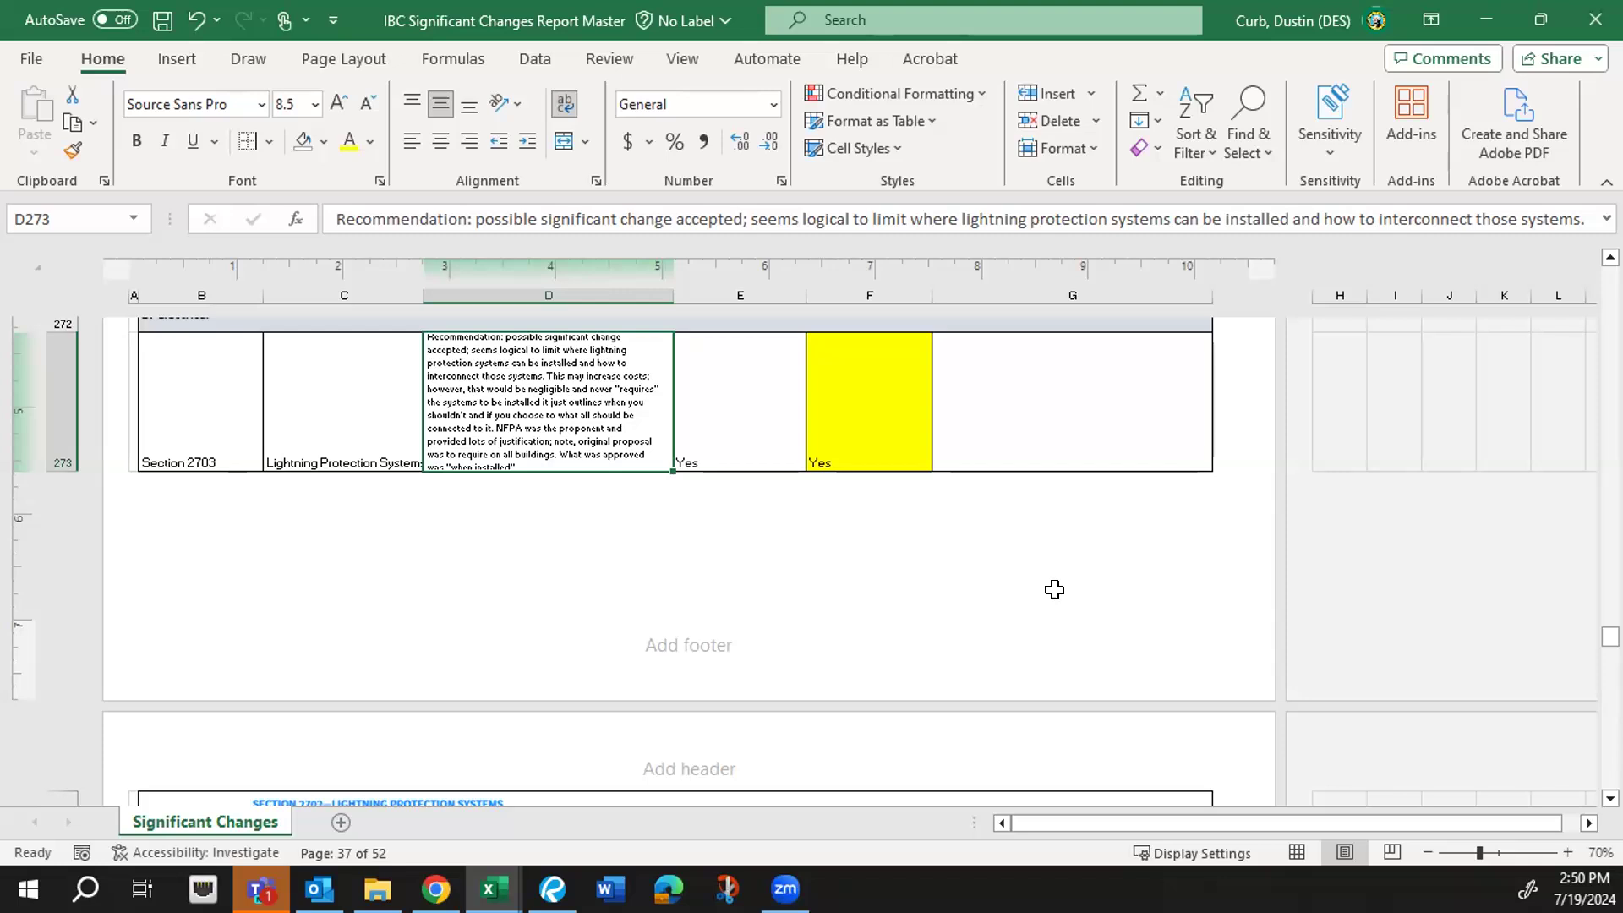
{"action": "left_click", "coordinate": [1054, 397]}
{"action": "type", "text": "Co"}
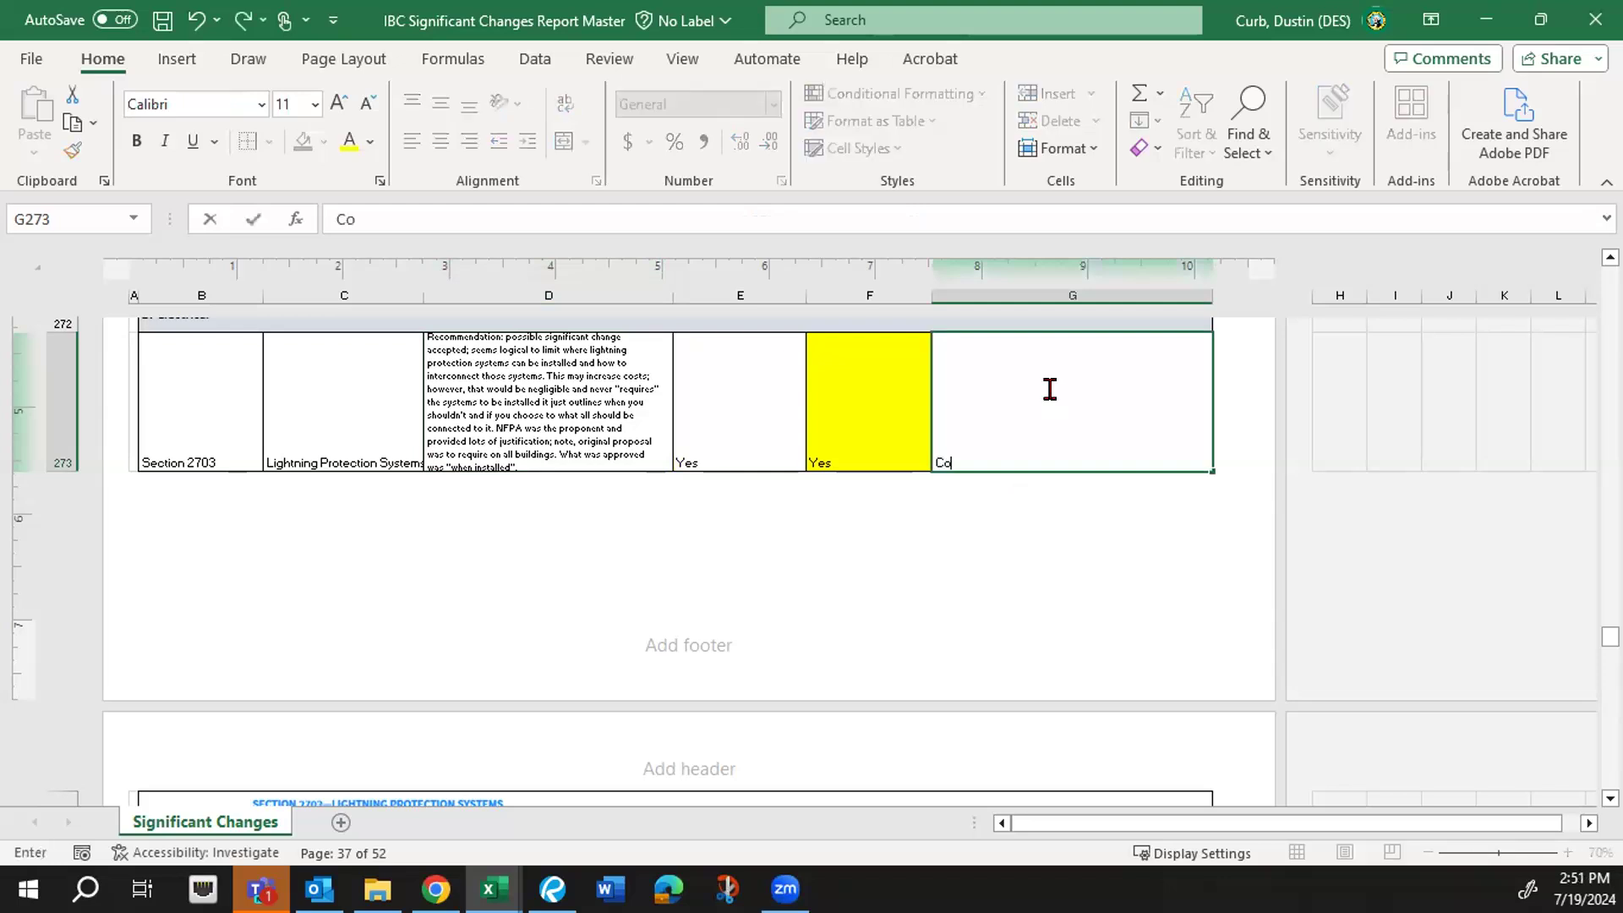
{"action": "type", "text": "ordinate with L"}
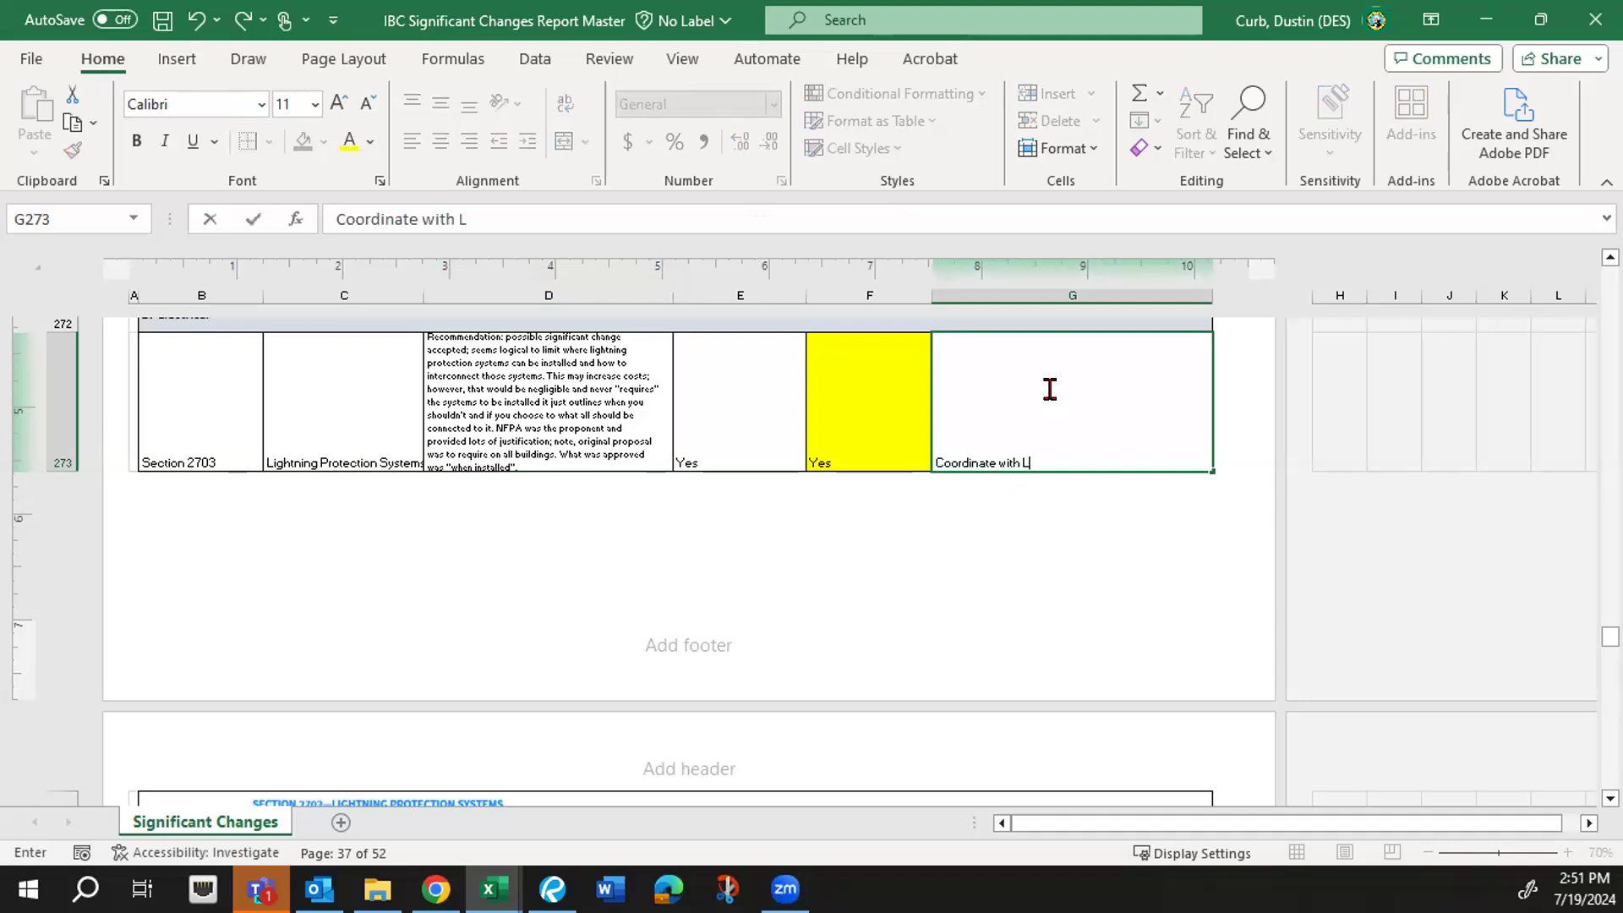
{"action": "type", "text": "NI Electrical Division"}
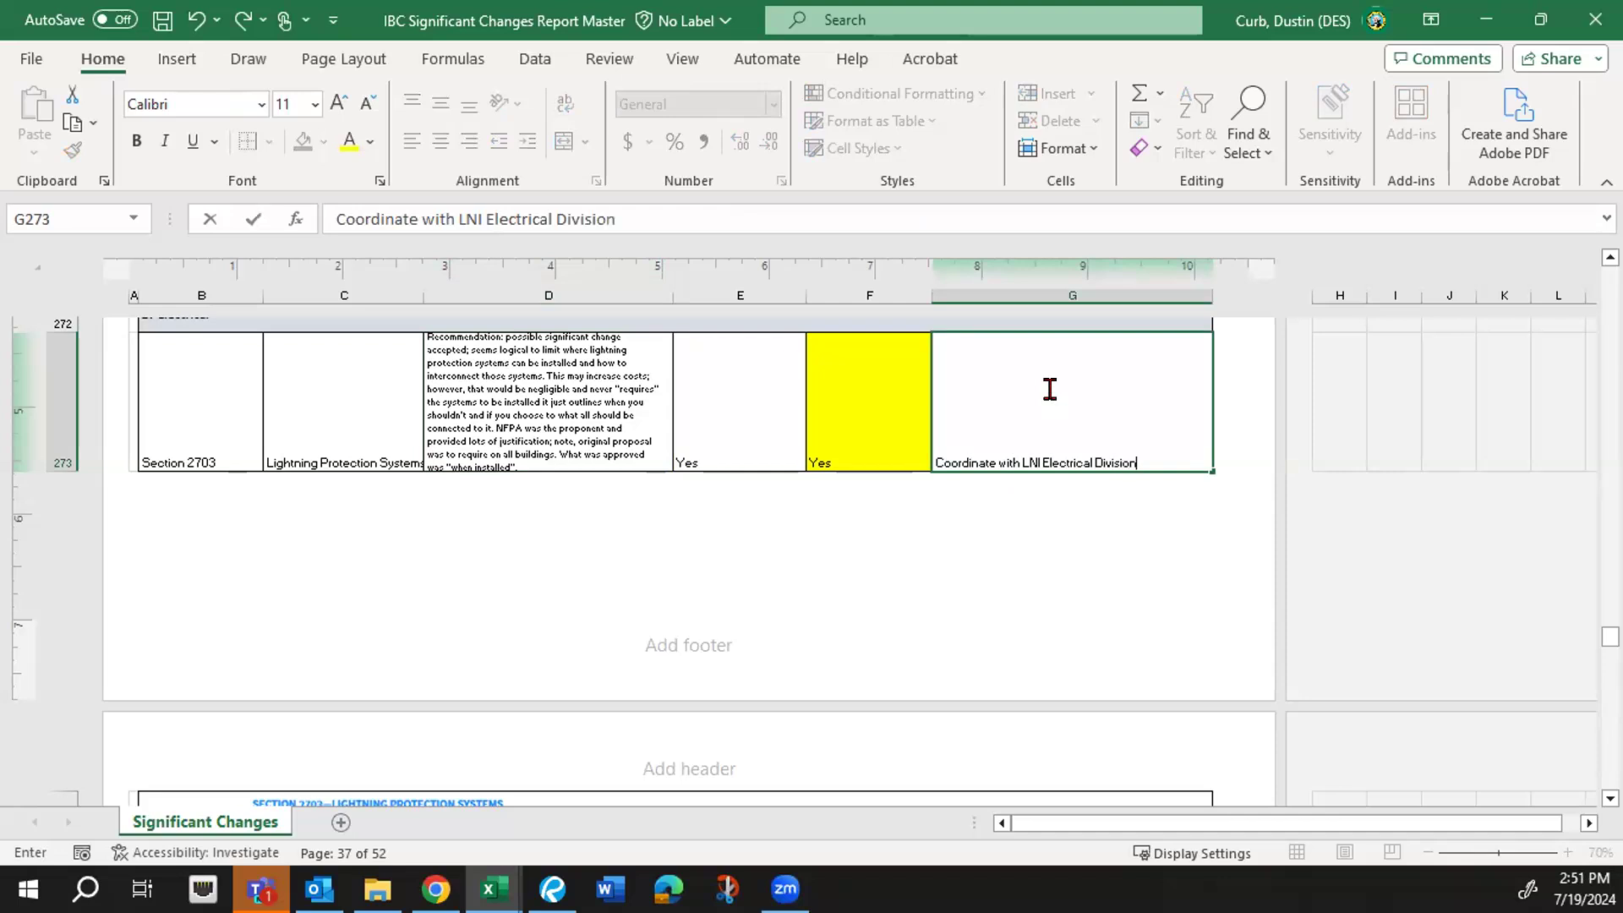
{"action": "left_click", "coordinate": [821, 431]}
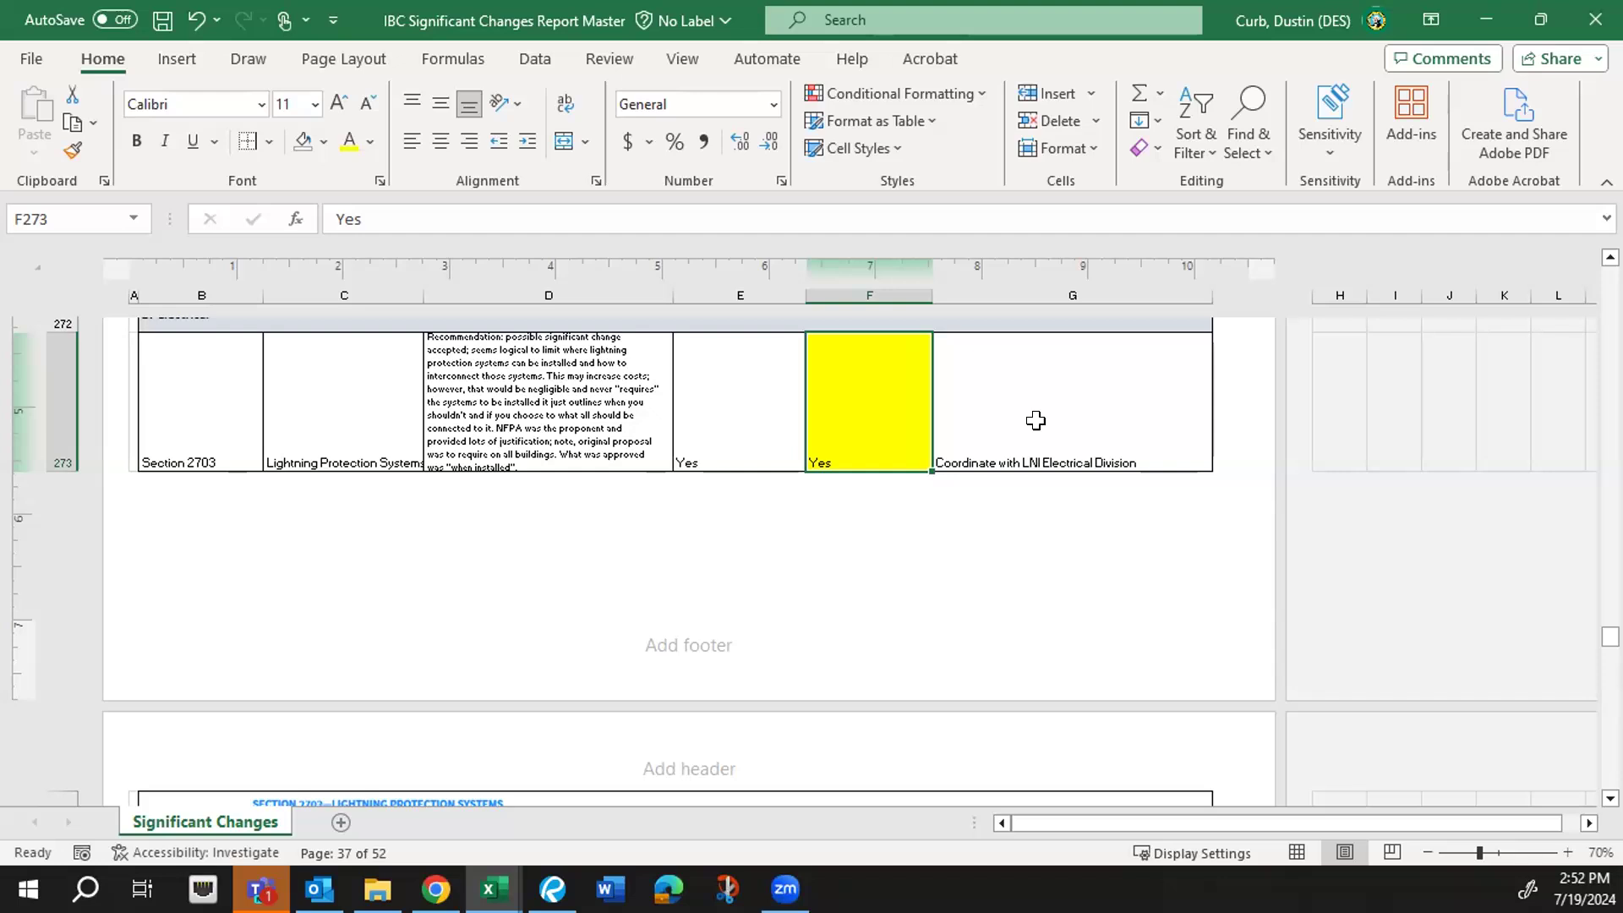
- Fill the Section 2703 comment cell G273 with standard yellow
{"action": "scroll", "coordinate": [1035, 420], "scroll_direction": "up", "scroll_amount": 1}
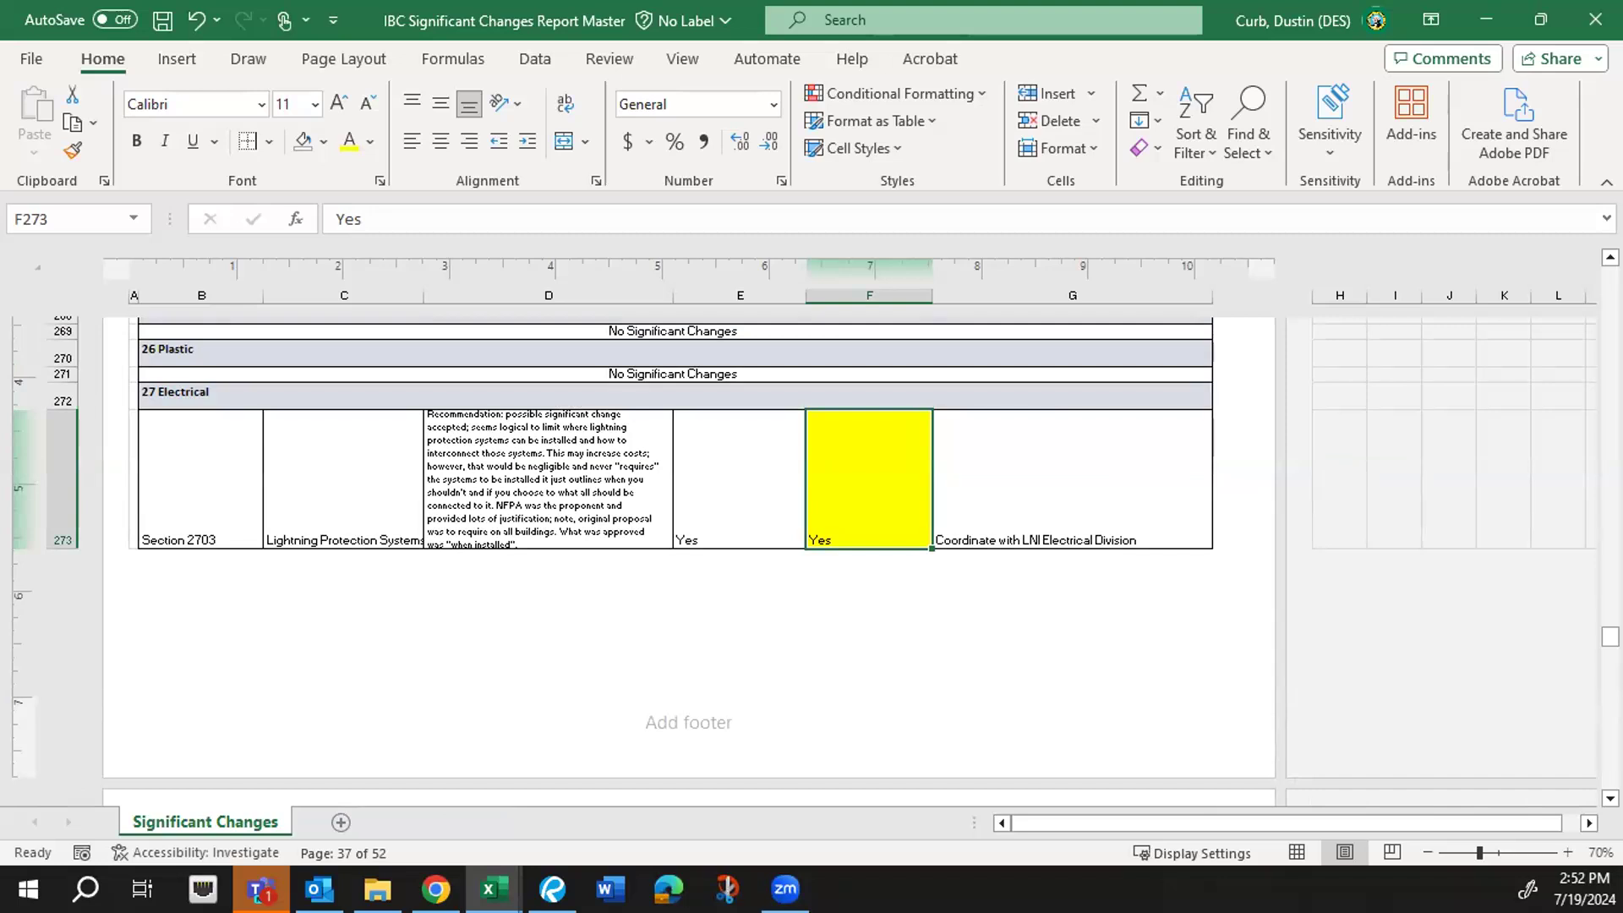
{"action": "key", "text": "alt+Tab"}
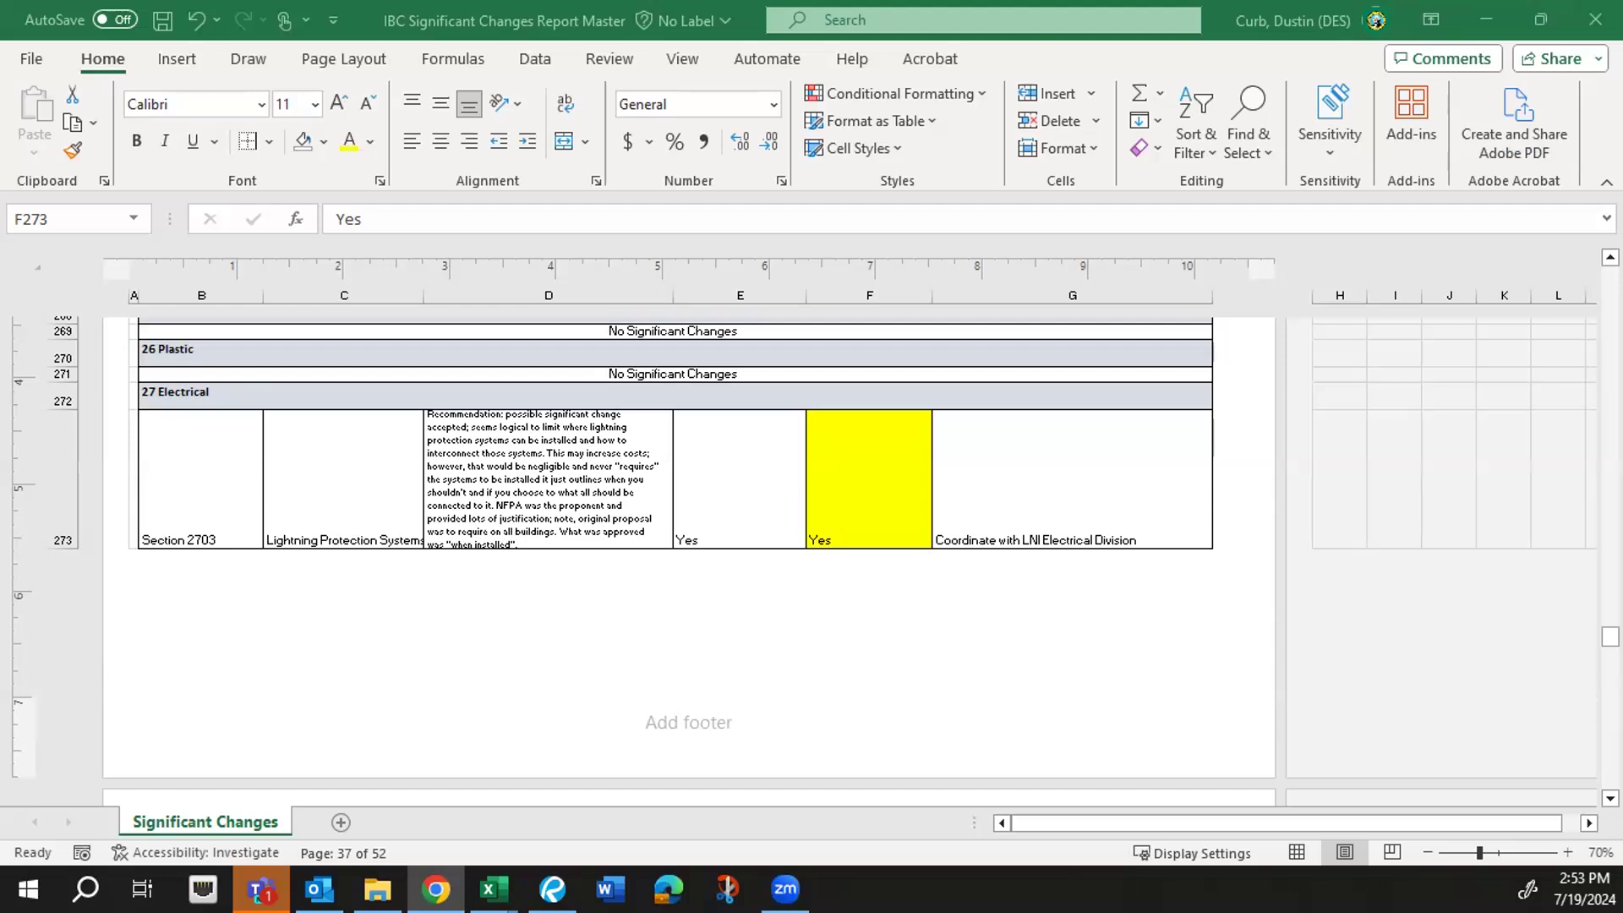
{"action": "key", "text": "F2"}
{"action": "left_click", "coordinate": [998, 488]}
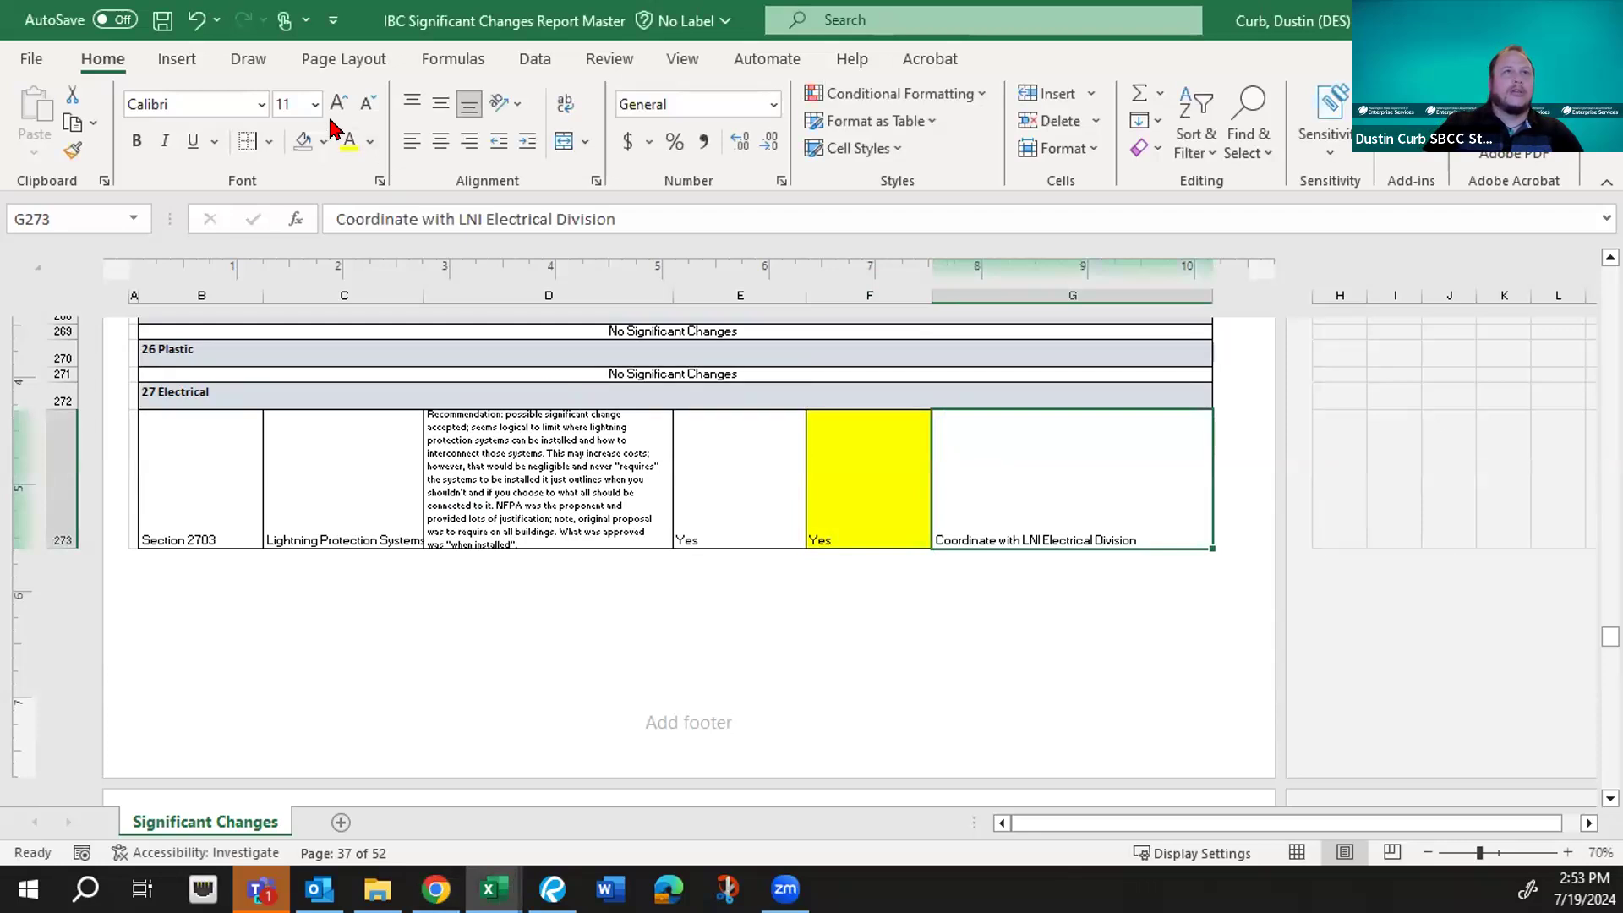
{"action": "left_click", "coordinate": [322, 143]}
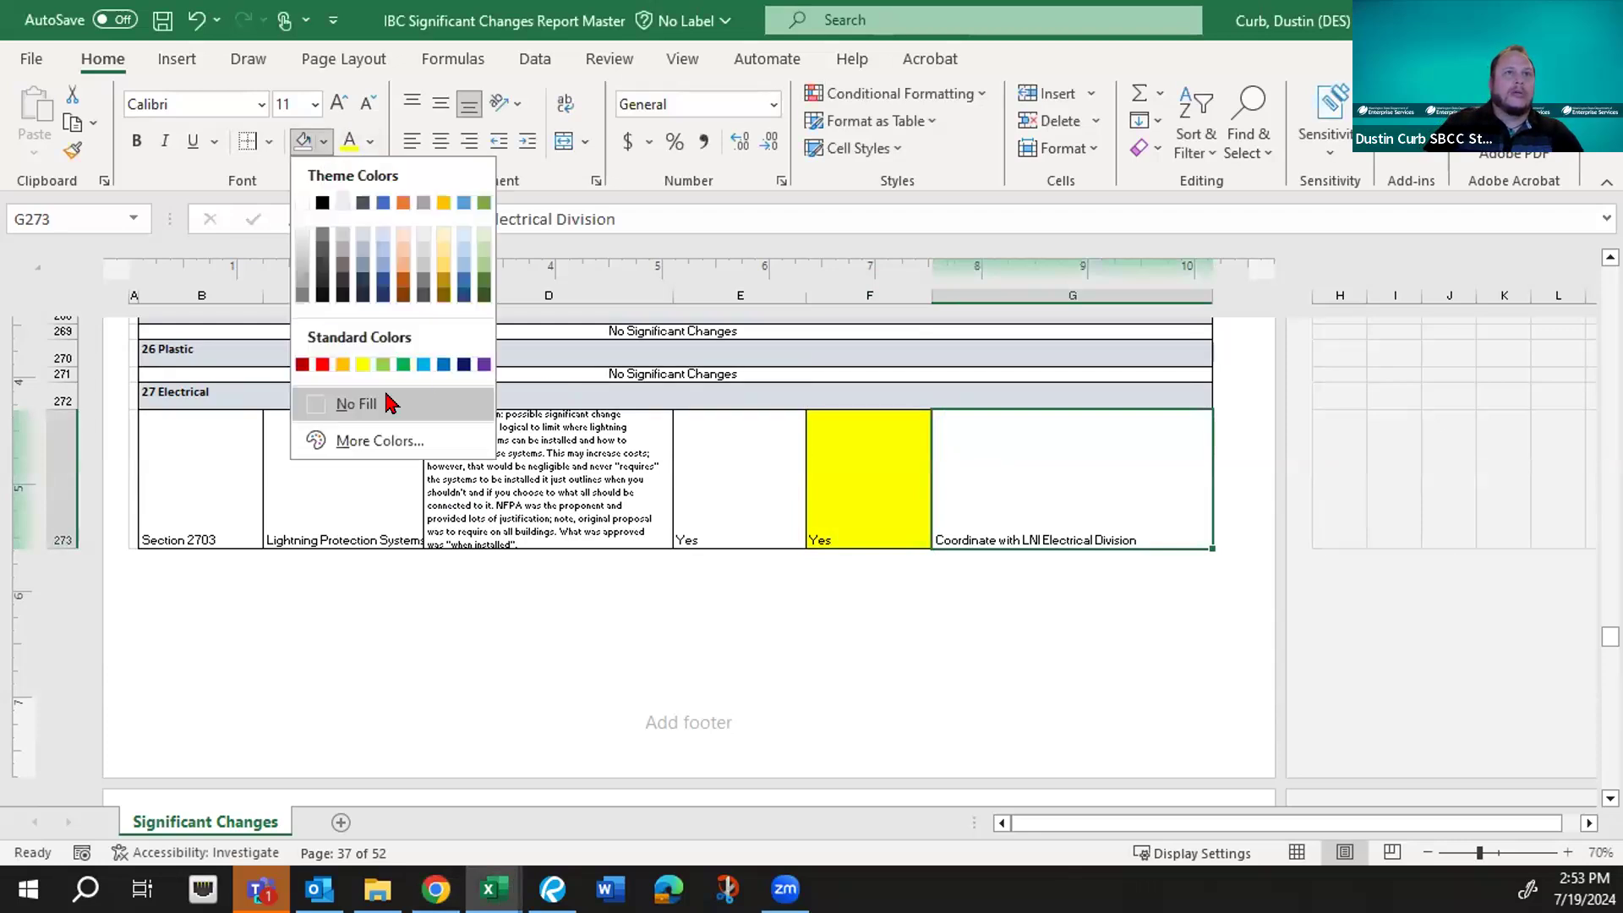
{"action": "left_click", "coordinate": [362, 365]}
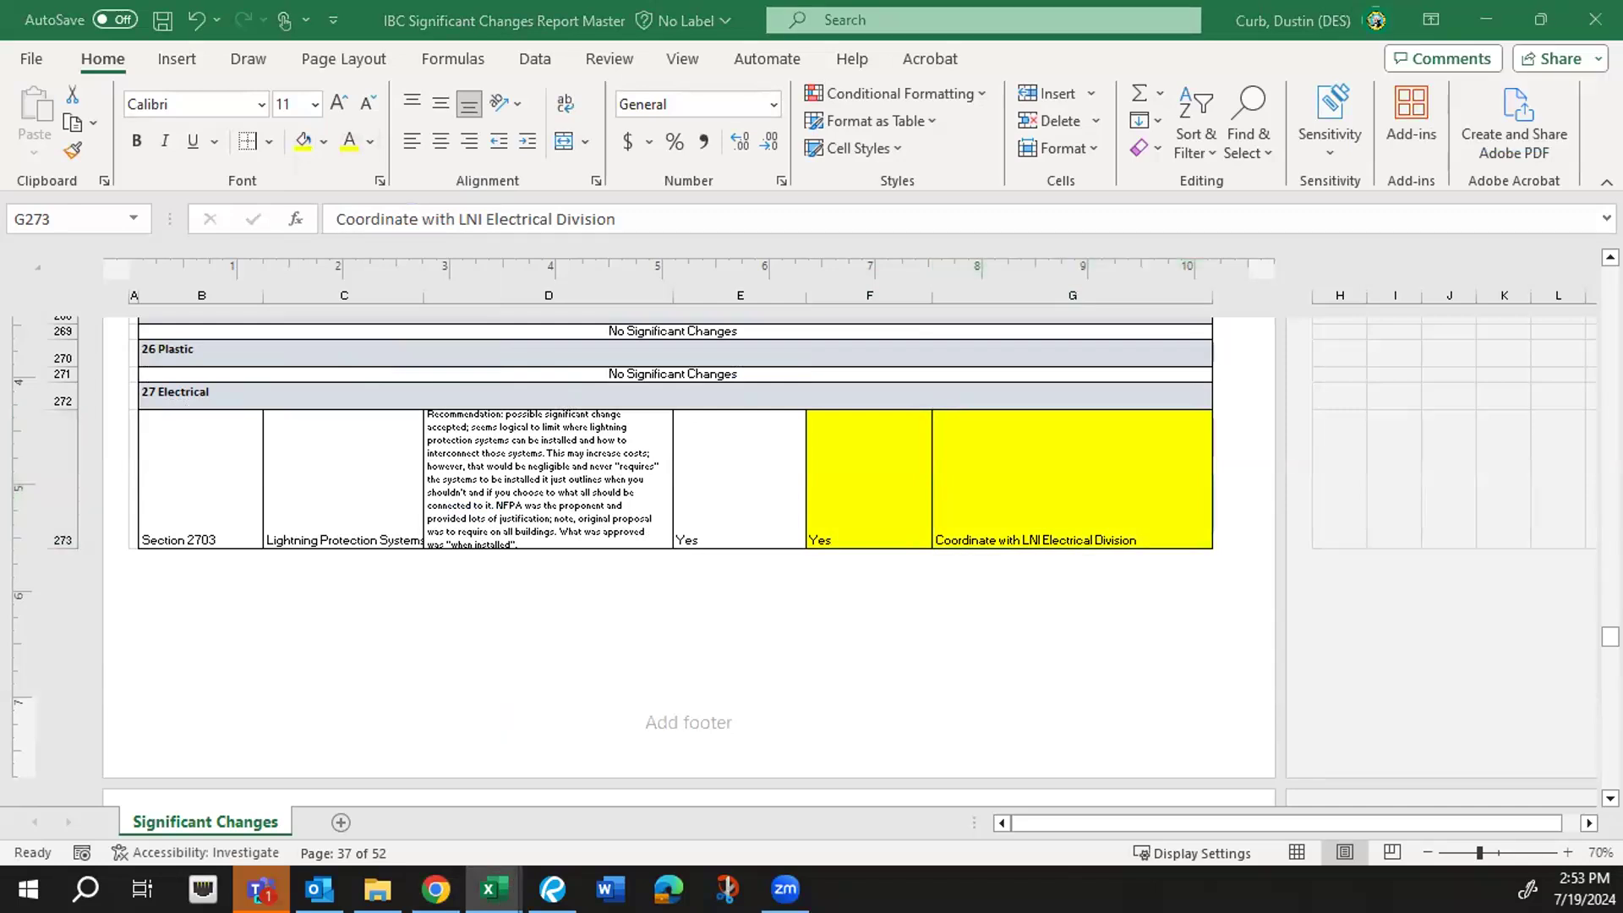
- Review the Table 2902.1 minimum required plumbing fixtures row under 29 Plumbing Systems, including its description and column E and F entries
{"action": "scroll", "coordinate": [765, 605], "scroll_direction": "down", "scroll_amount": 1}
{"action": "scroll", "coordinate": [765, 605], "scroll_direction": "down", "scroll_amount": 5}
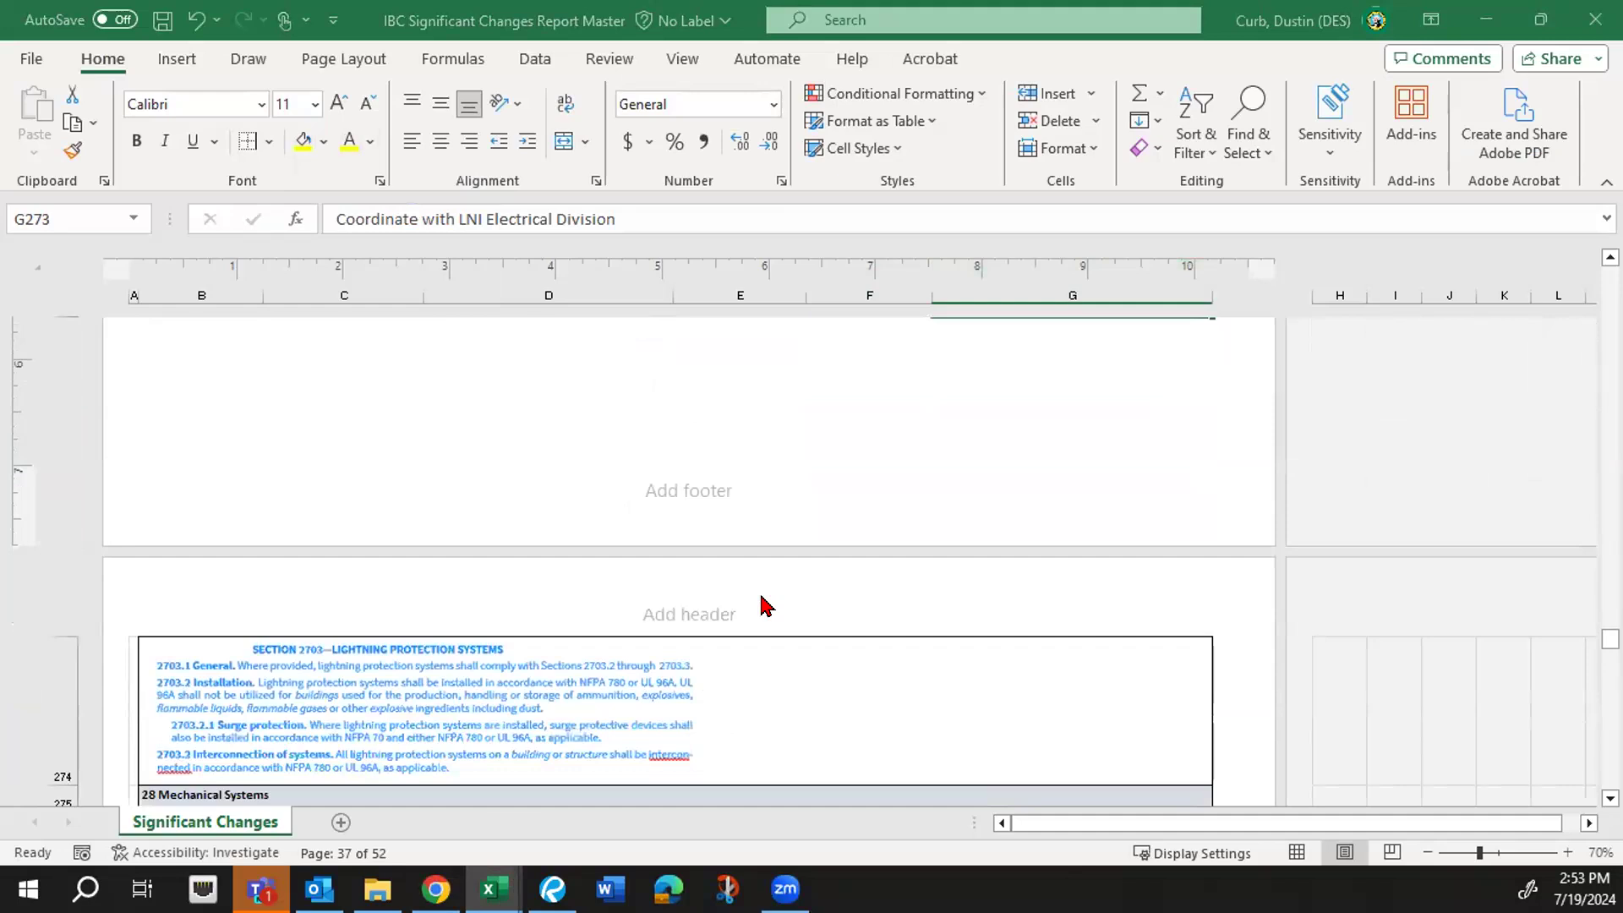
{"action": "scroll", "coordinate": [765, 605], "scroll_direction": "down", "scroll_amount": 3}
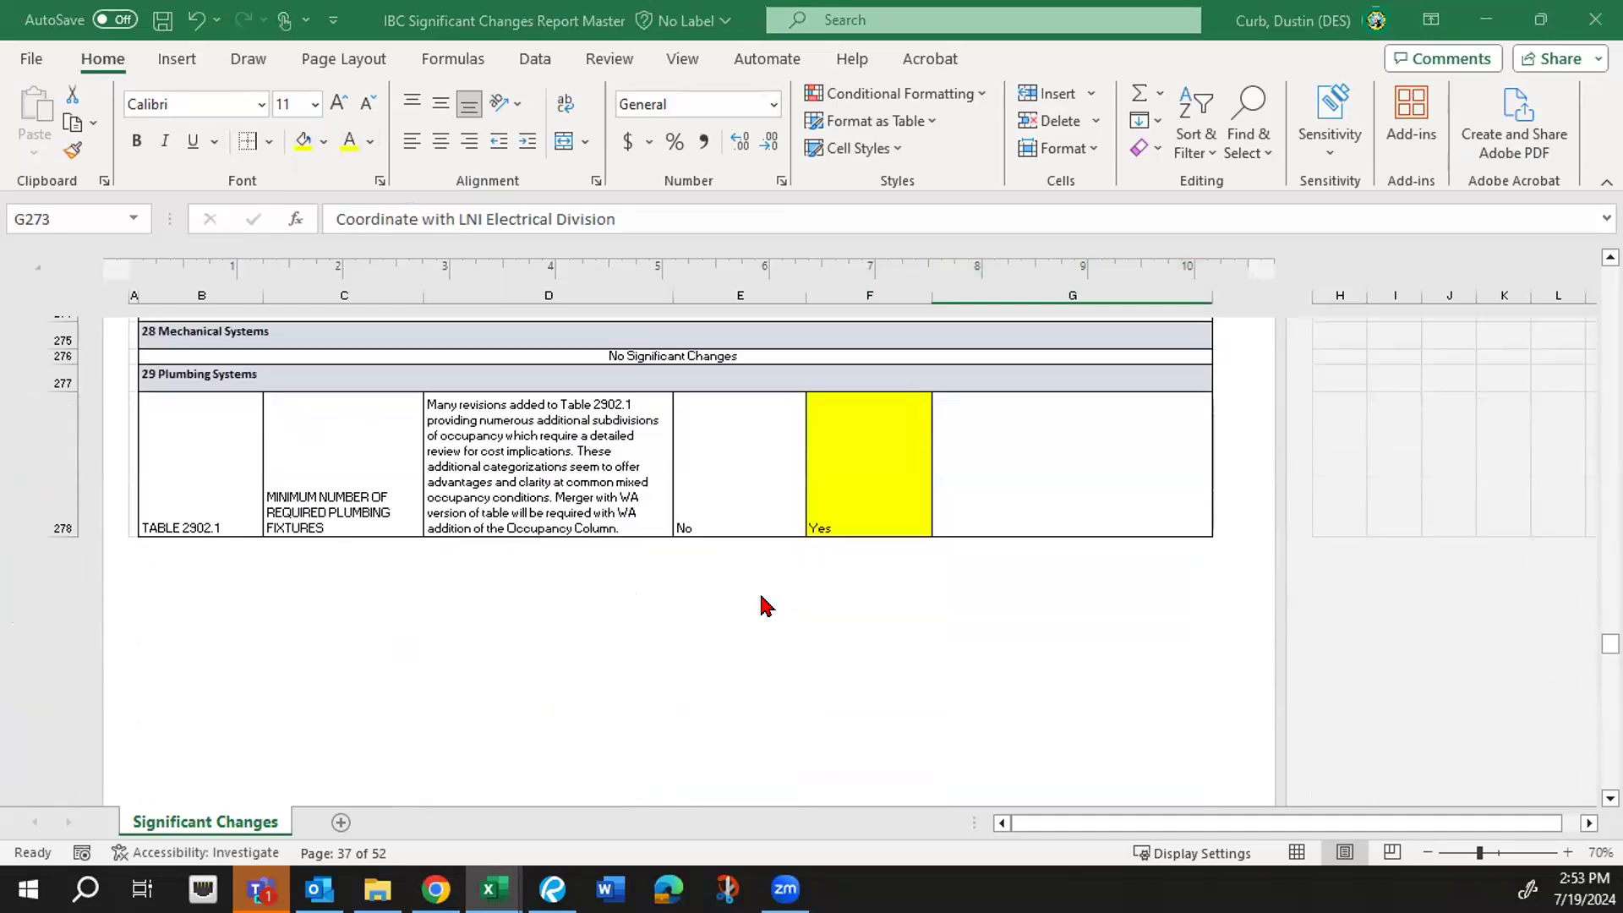
{"action": "scroll", "coordinate": [765, 605], "scroll_direction": "up", "scroll_amount": 1}
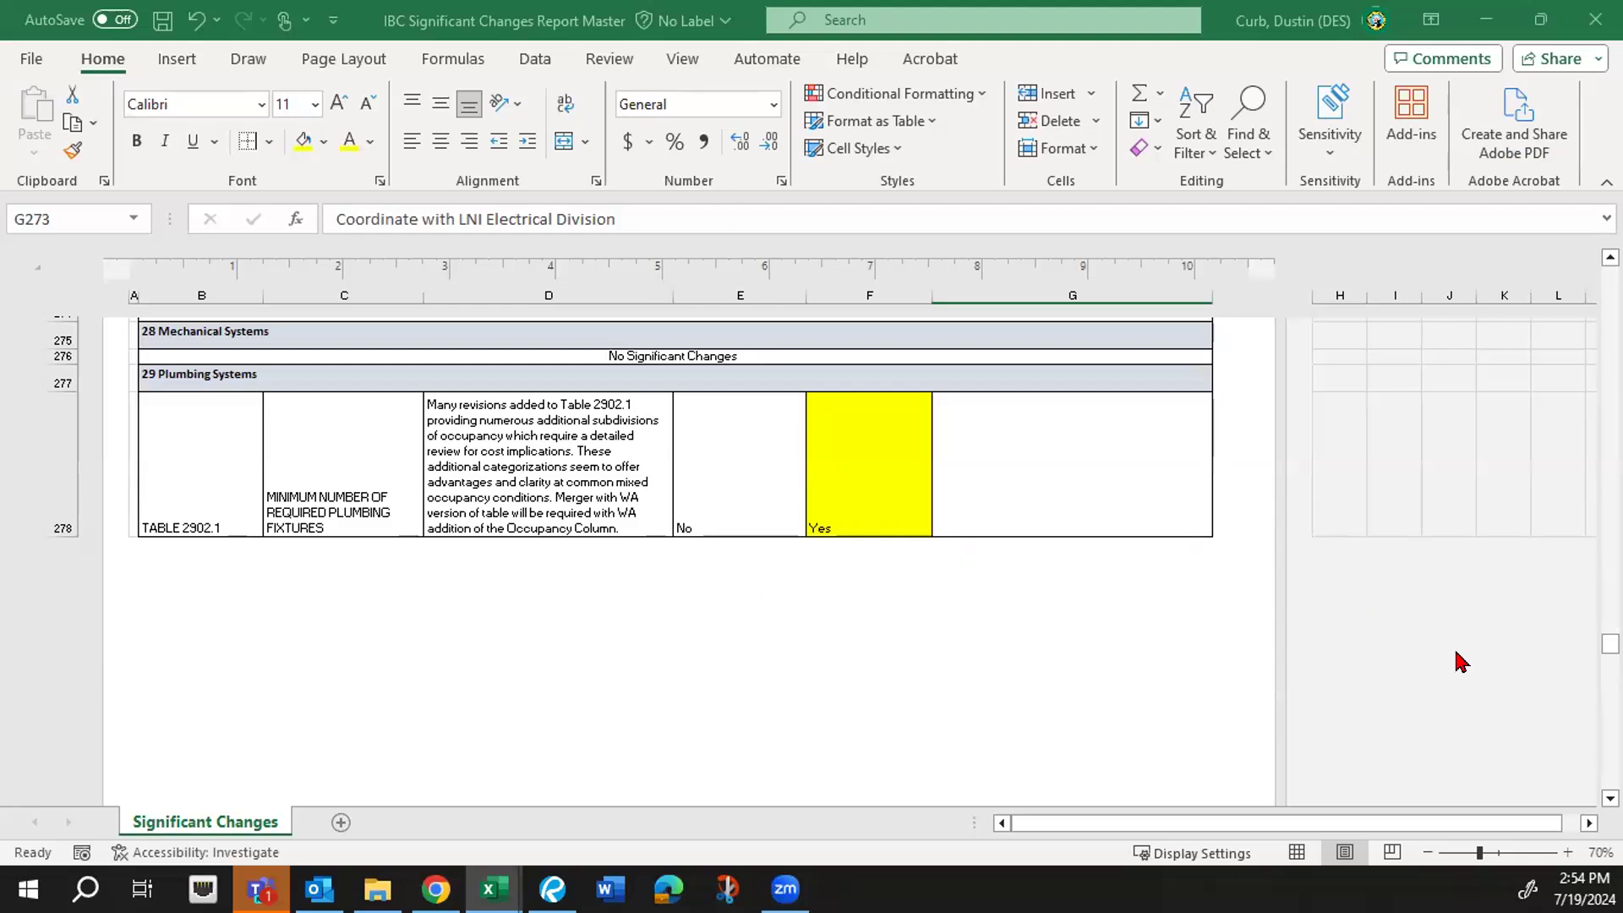
{"action": "scroll", "coordinate": [1121, 642], "scroll_direction": "down", "scroll_amount": 1}
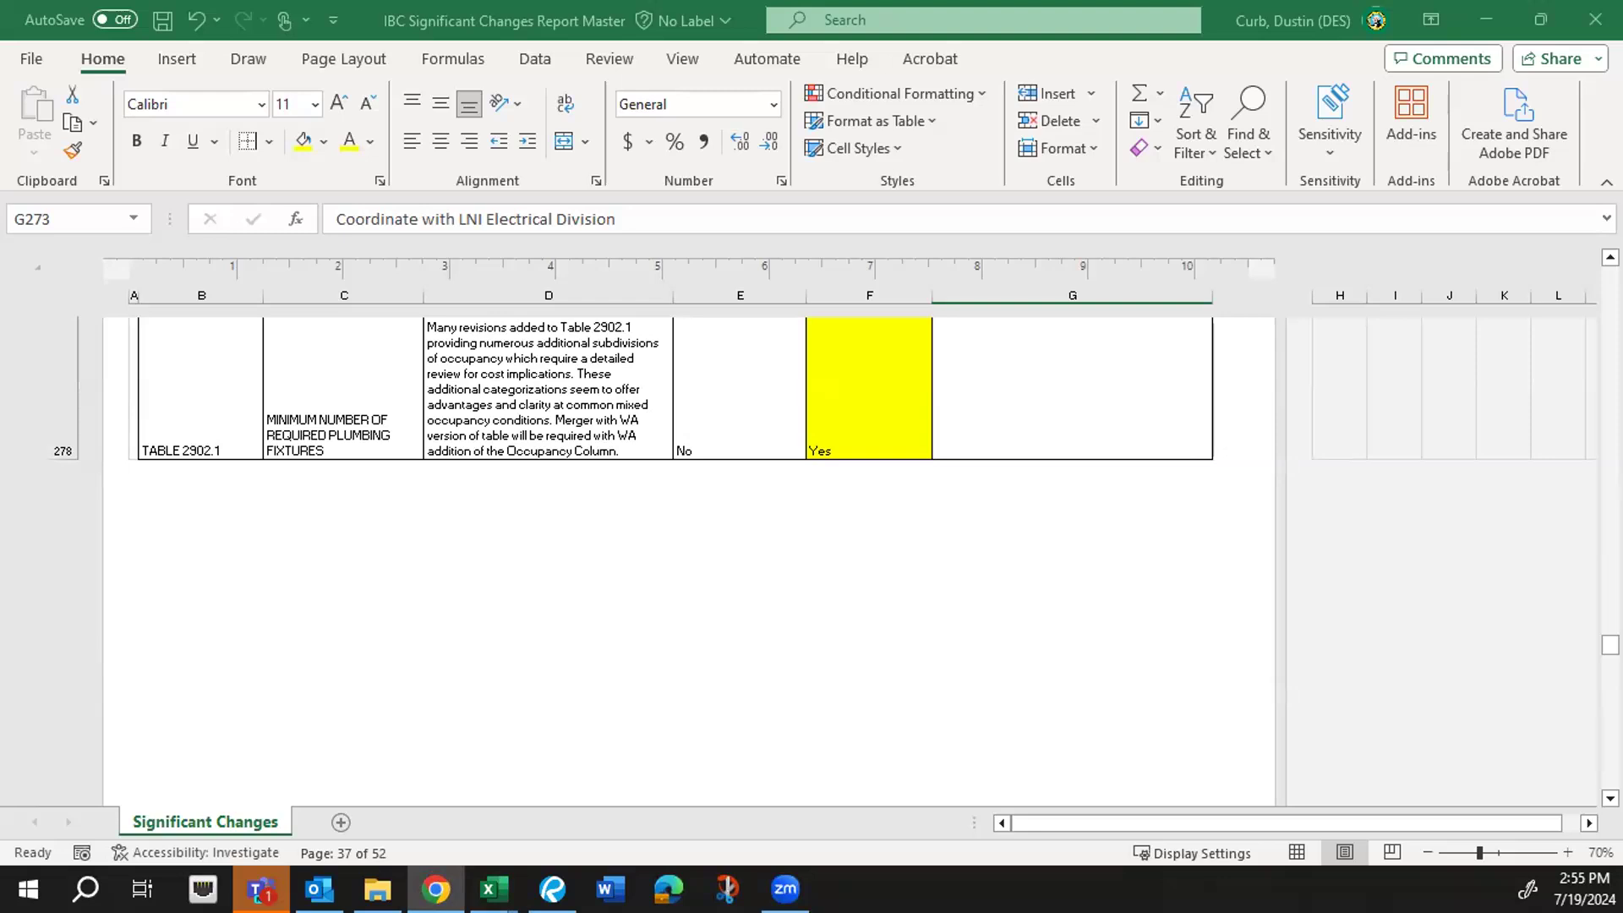
- Switch to Chrome and examine the 2024 International Building Code contents list from the chapters through the appendices to the Index
{"action": "key", "text": "alt+Tab"}
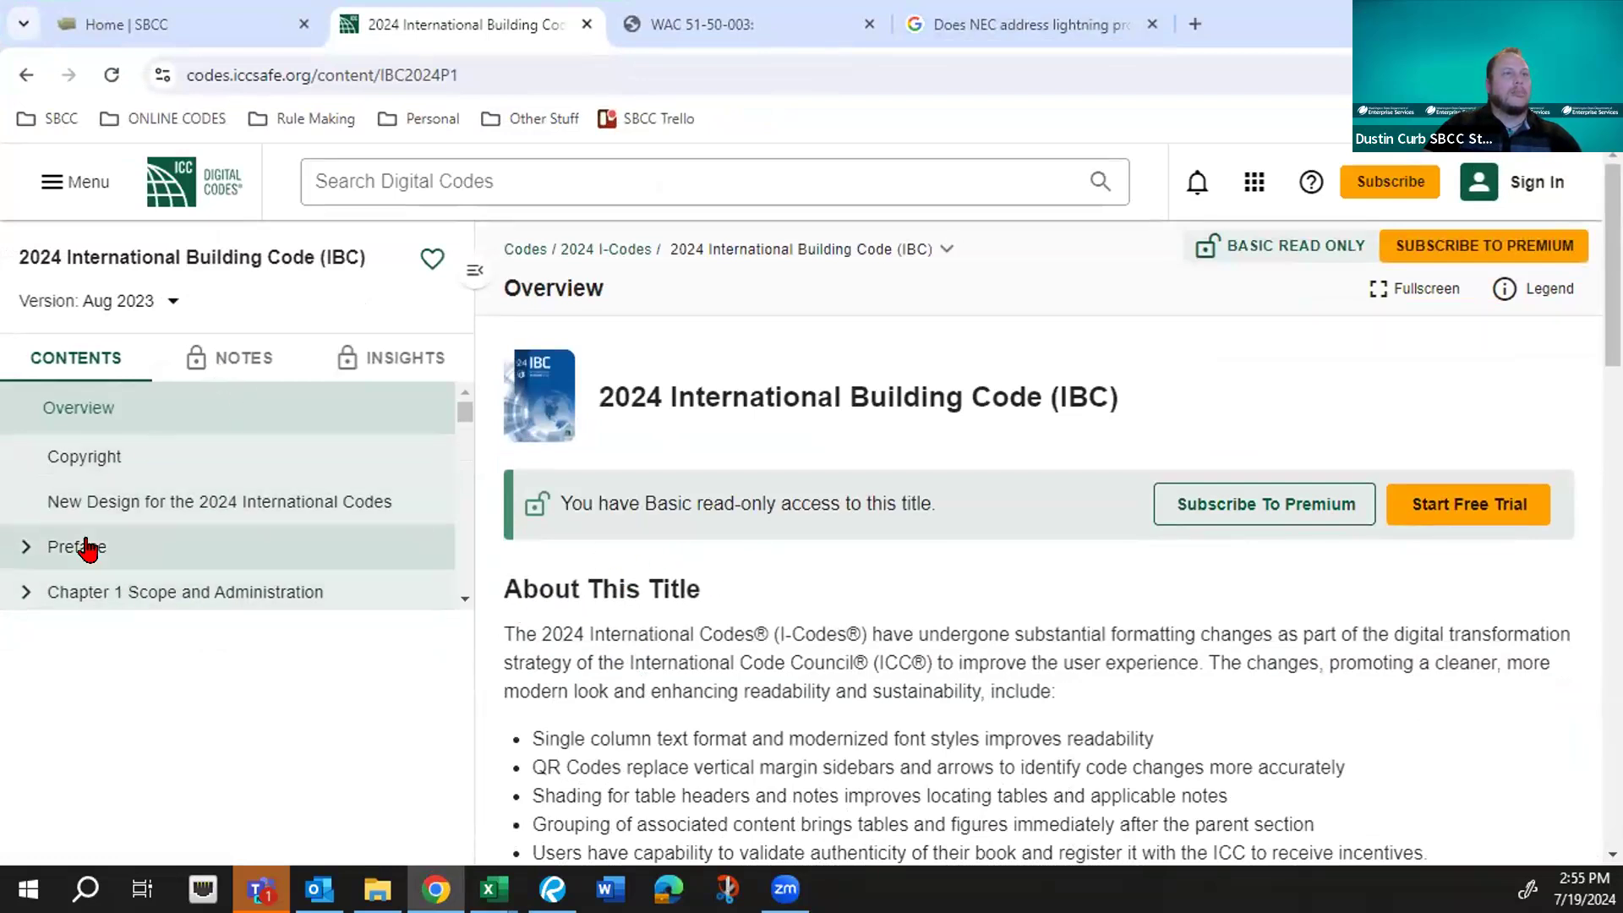
{"action": "left_click", "coordinate": [28, 592]}
{"action": "scroll", "coordinate": [262, 534], "scroll_direction": "down", "scroll_amount": 5}
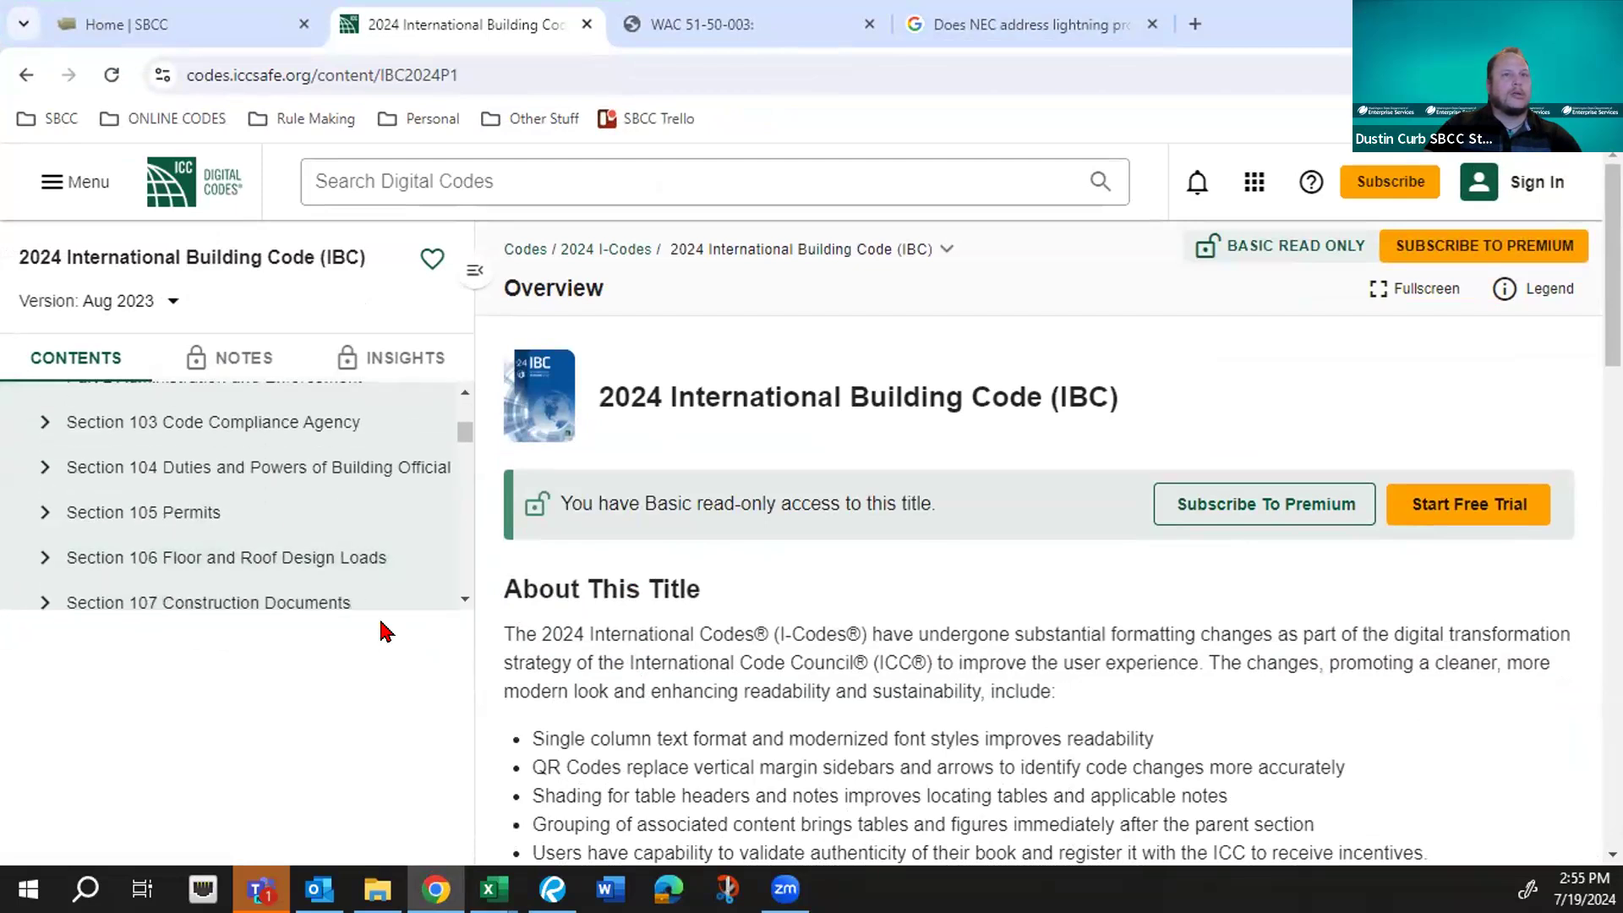
{"action": "left_click", "coordinate": [470, 276]}
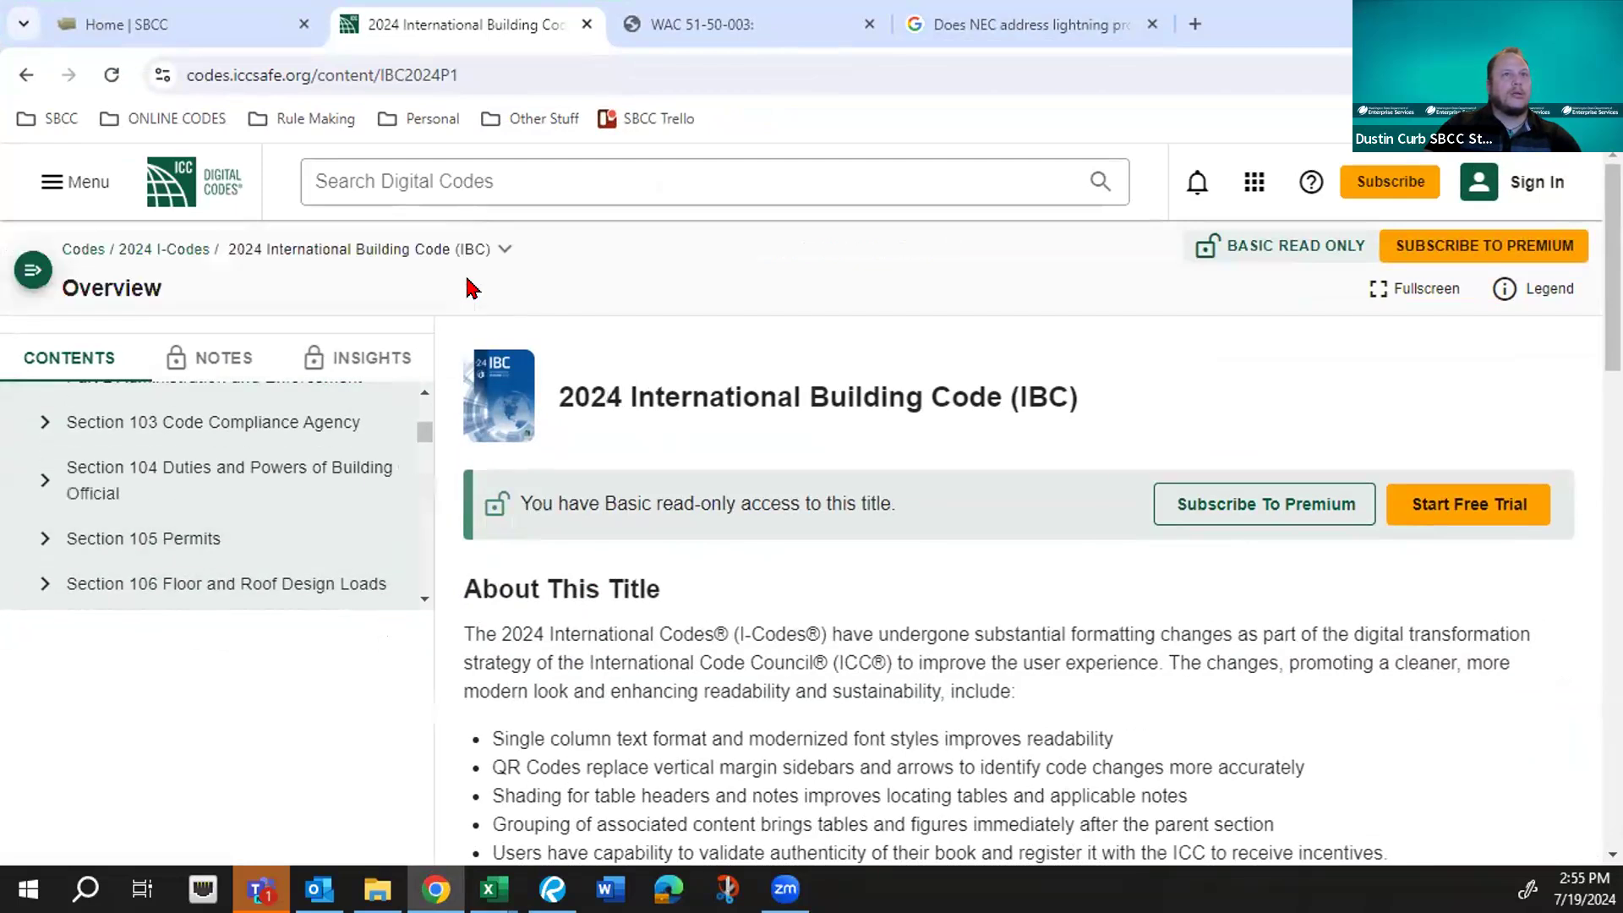
{"action": "left_click", "coordinate": [30, 267]}
{"action": "scroll", "coordinate": [296, 473], "scroll_direction": "down", "scroll_amount": 10}
{"action": "scroll", "coordinate": [297, 476], "scroll_direction": "down", "scroll_amount": 7}
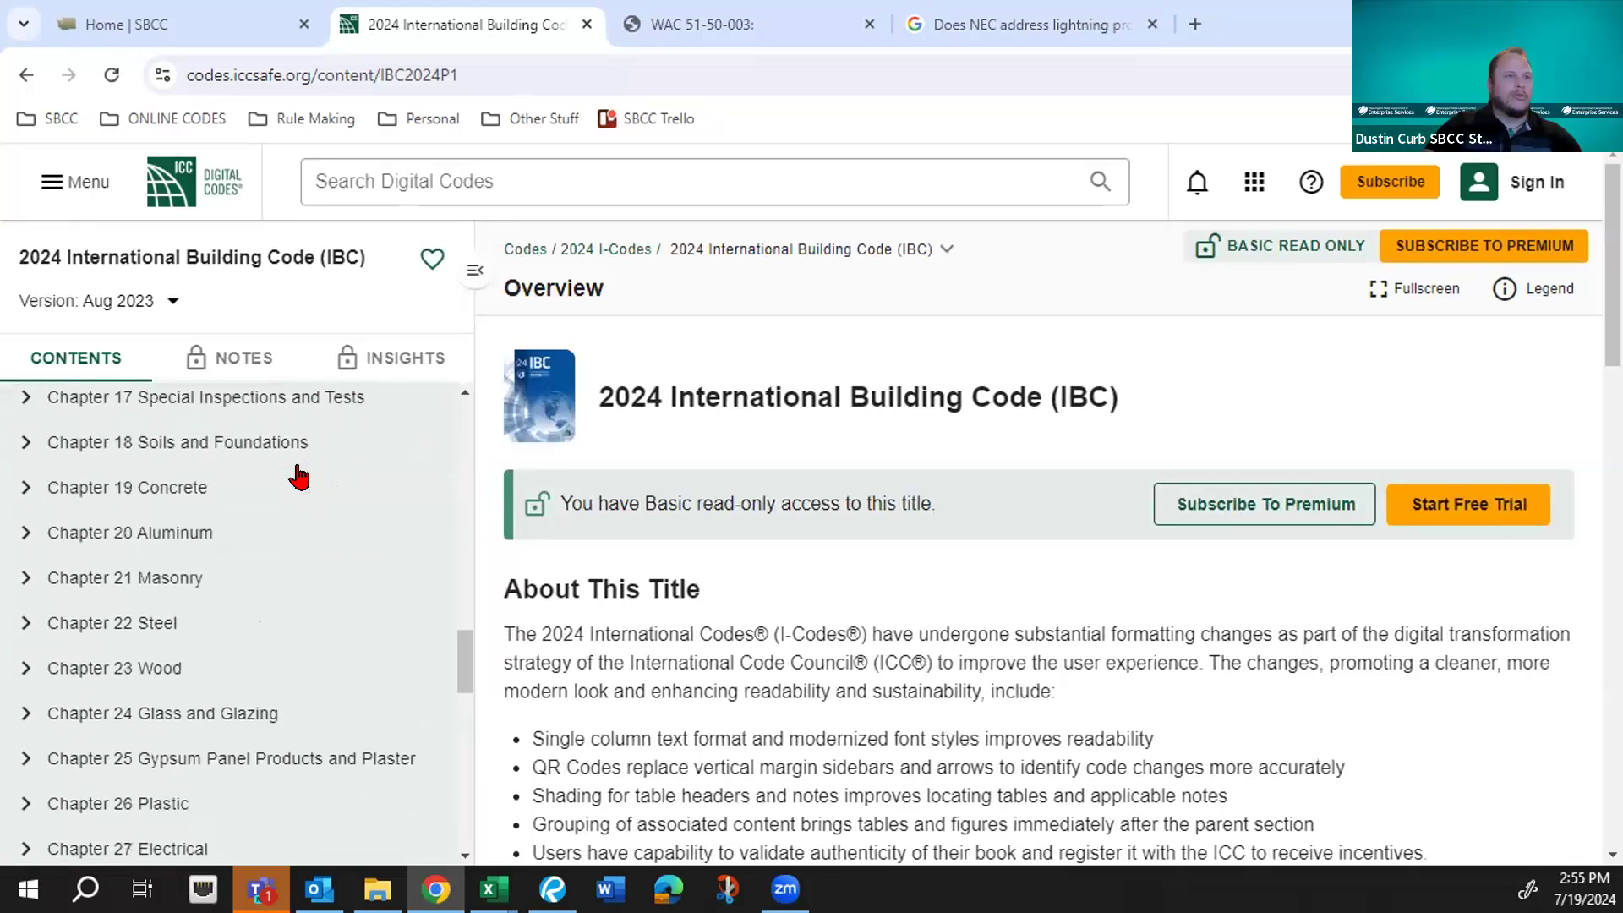
{"action": "scroll", "coordinate": [297, 476], "scroll_direction": "down", "scroll_amount": 5}
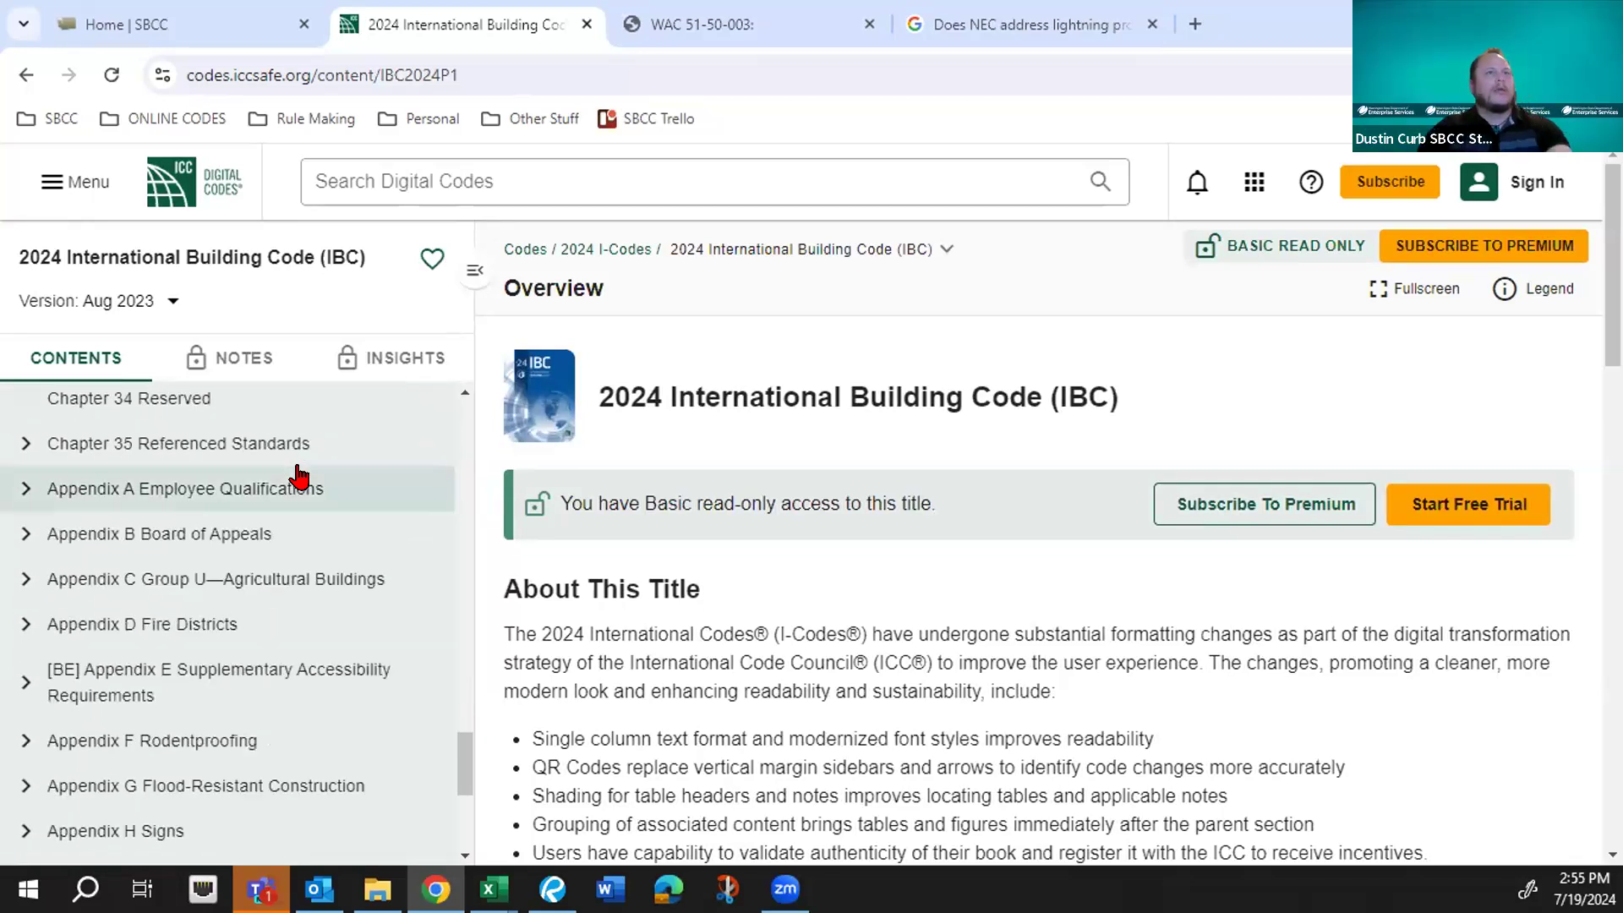
{"action": "scroll", "coordinate": [298, 476], "scroll_direction": "up", "scroll_amount": 2}
{"action": "scroll", "coordinate": [297, 476], "scroll_direction": "down", "scroll_amount": 2}
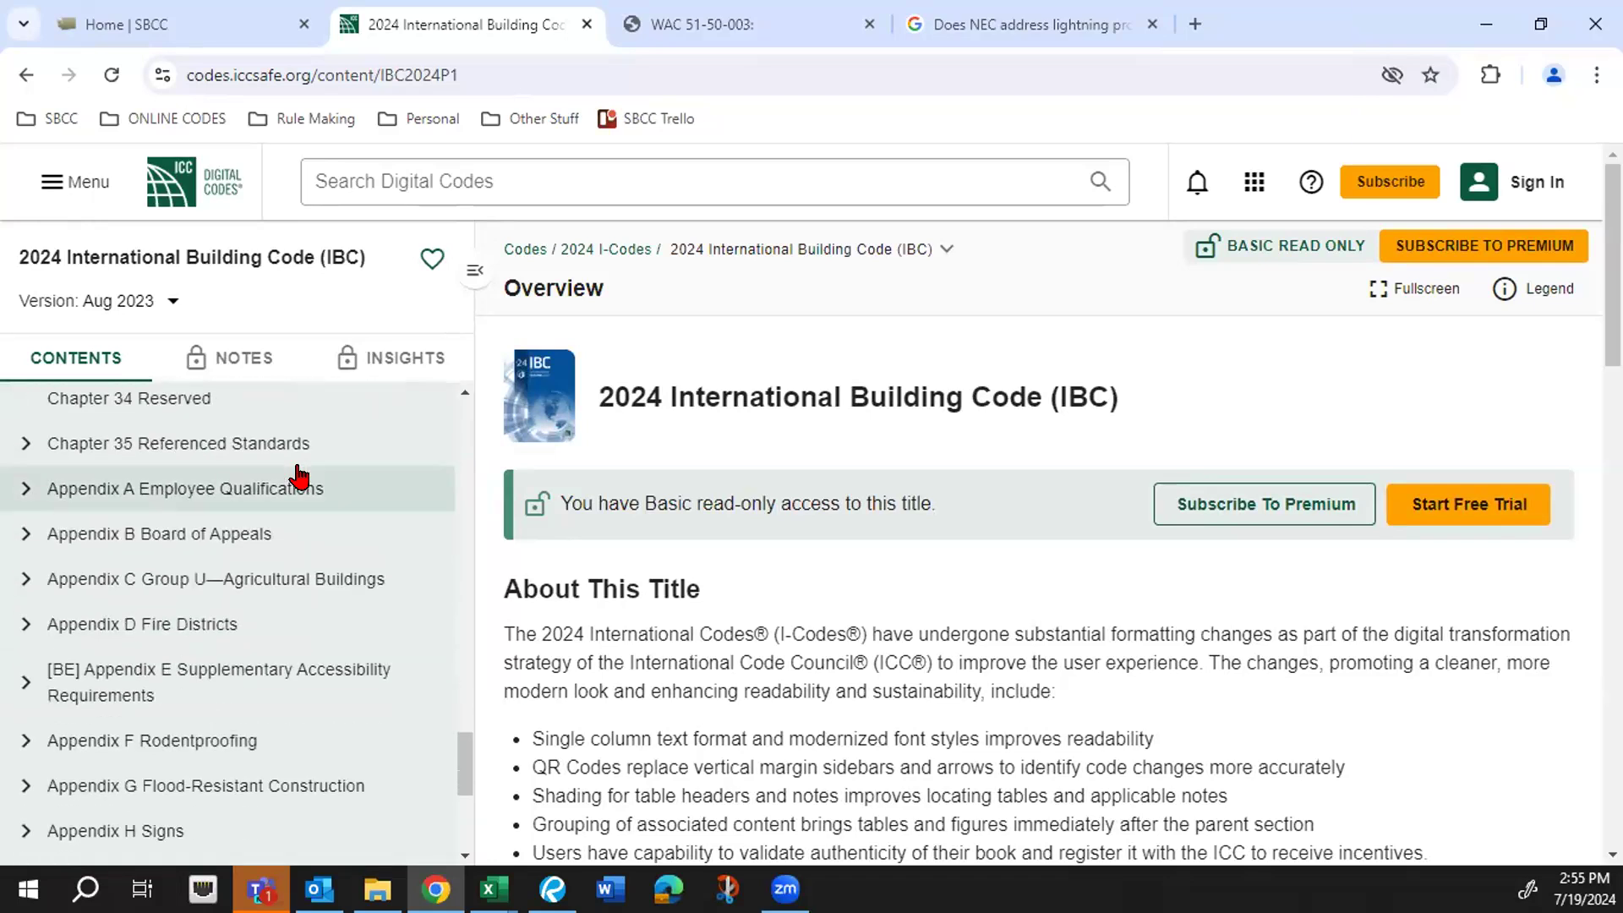
{"action": "scroll", "coordinate": [298, 476], "scroll_direction": "down", "scroll_amount": 2}
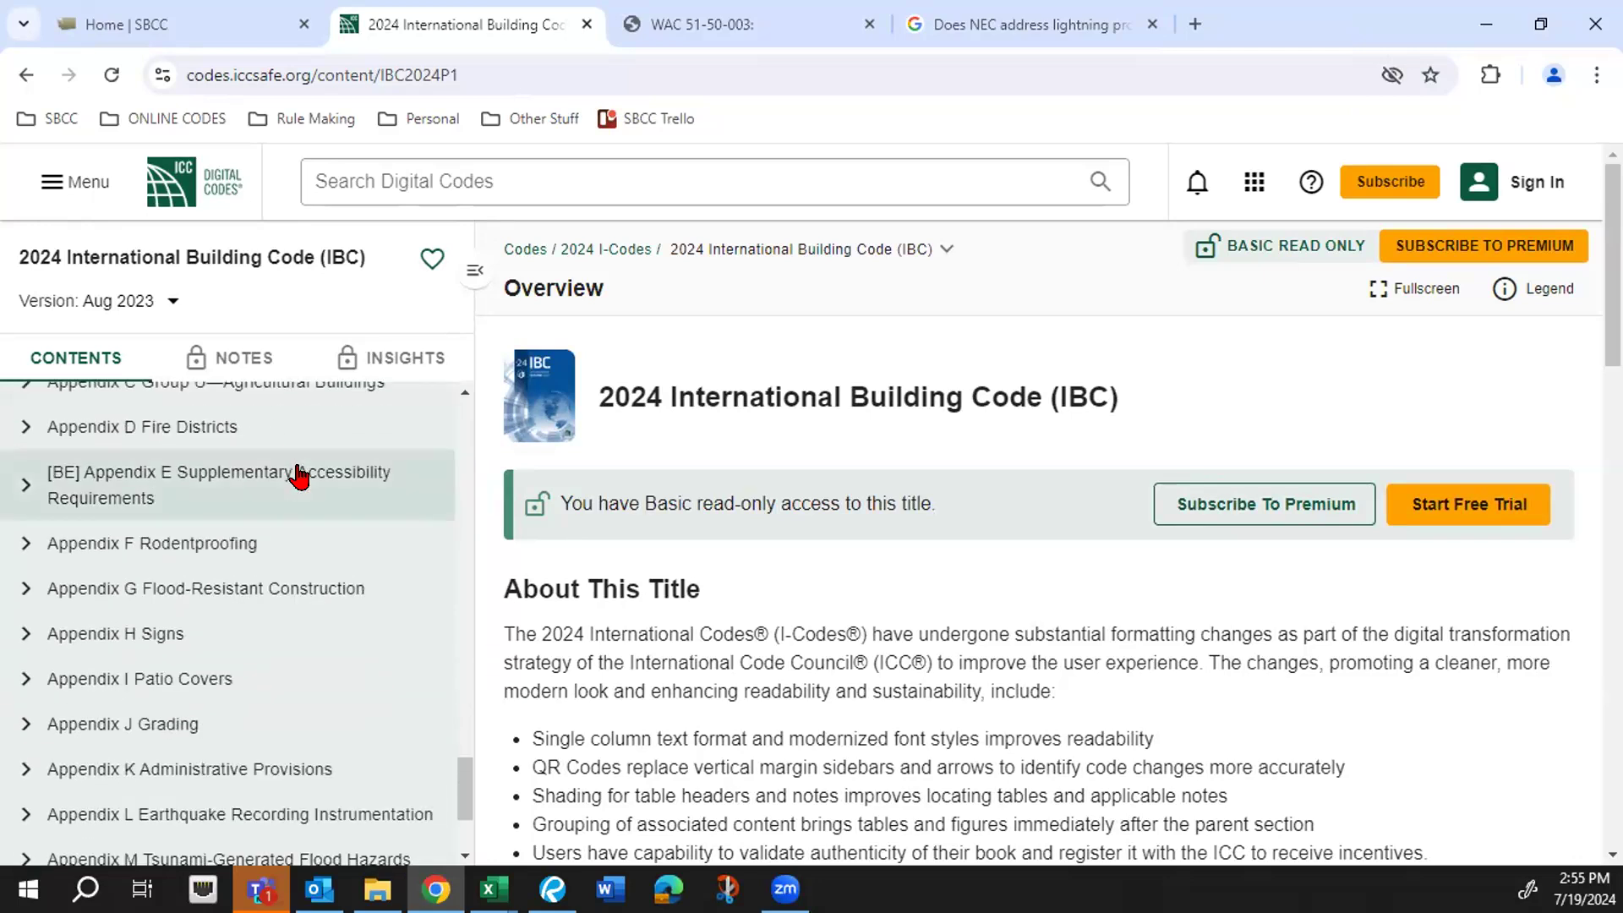
{"action": "scroll", "coordinate": [298, 476], "scroll_direction": "down", "scroll_amount": 2}
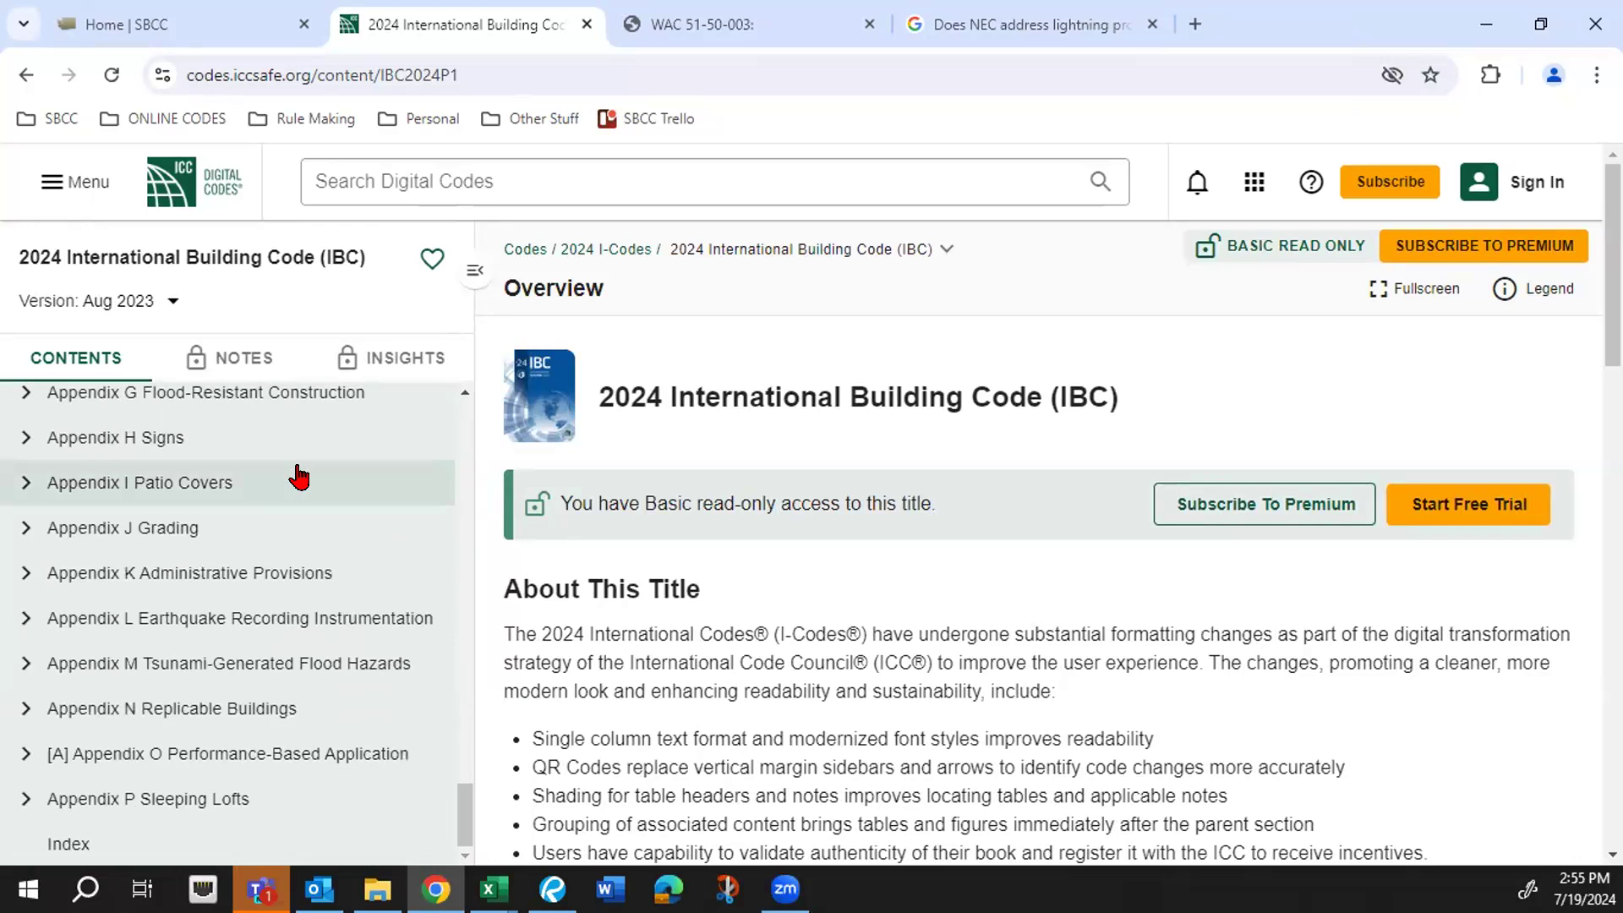
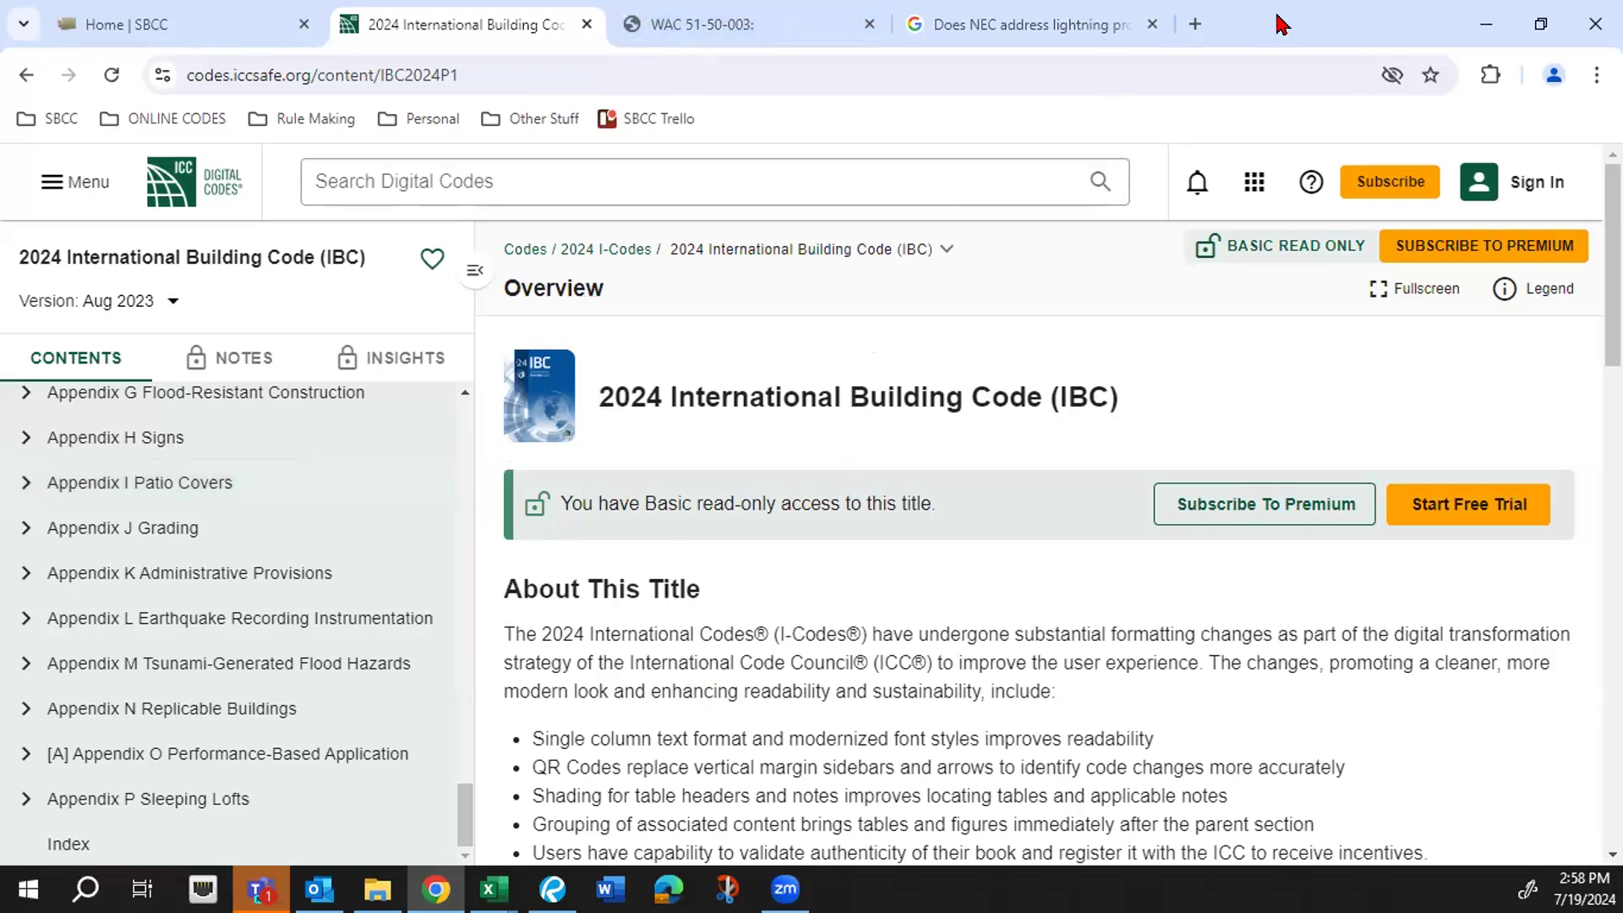
- Return to the IBC Significant Changes Report Master workbook in Excel and save it
{"action": "key", "text": "alt+Tab"}
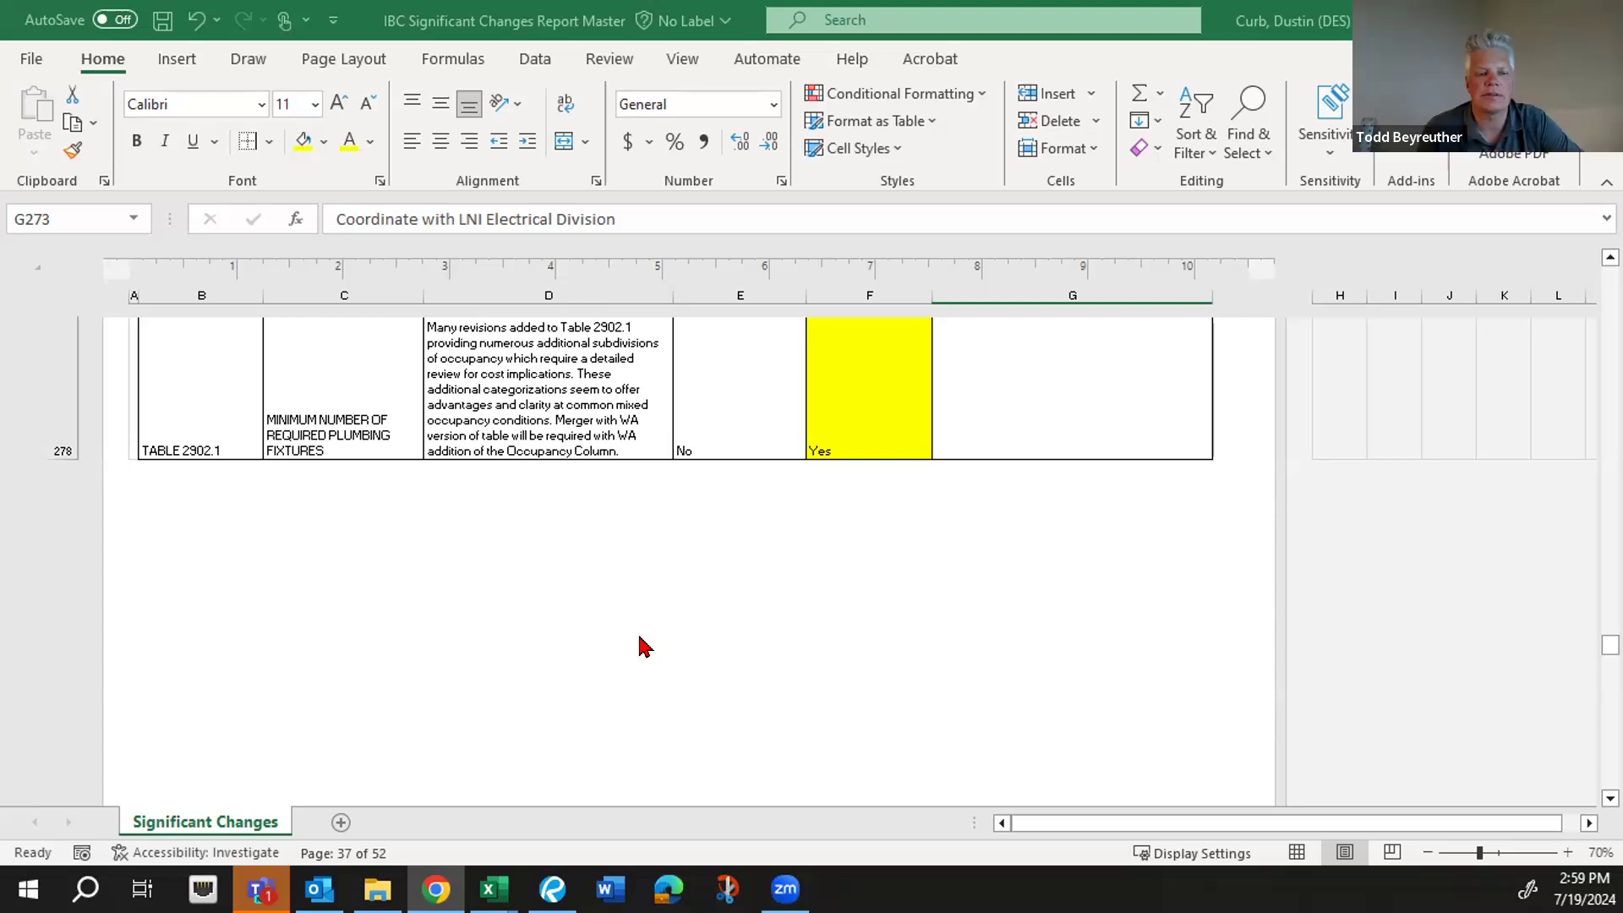
{"action": "left_click", "coordinate": [163, 21]}
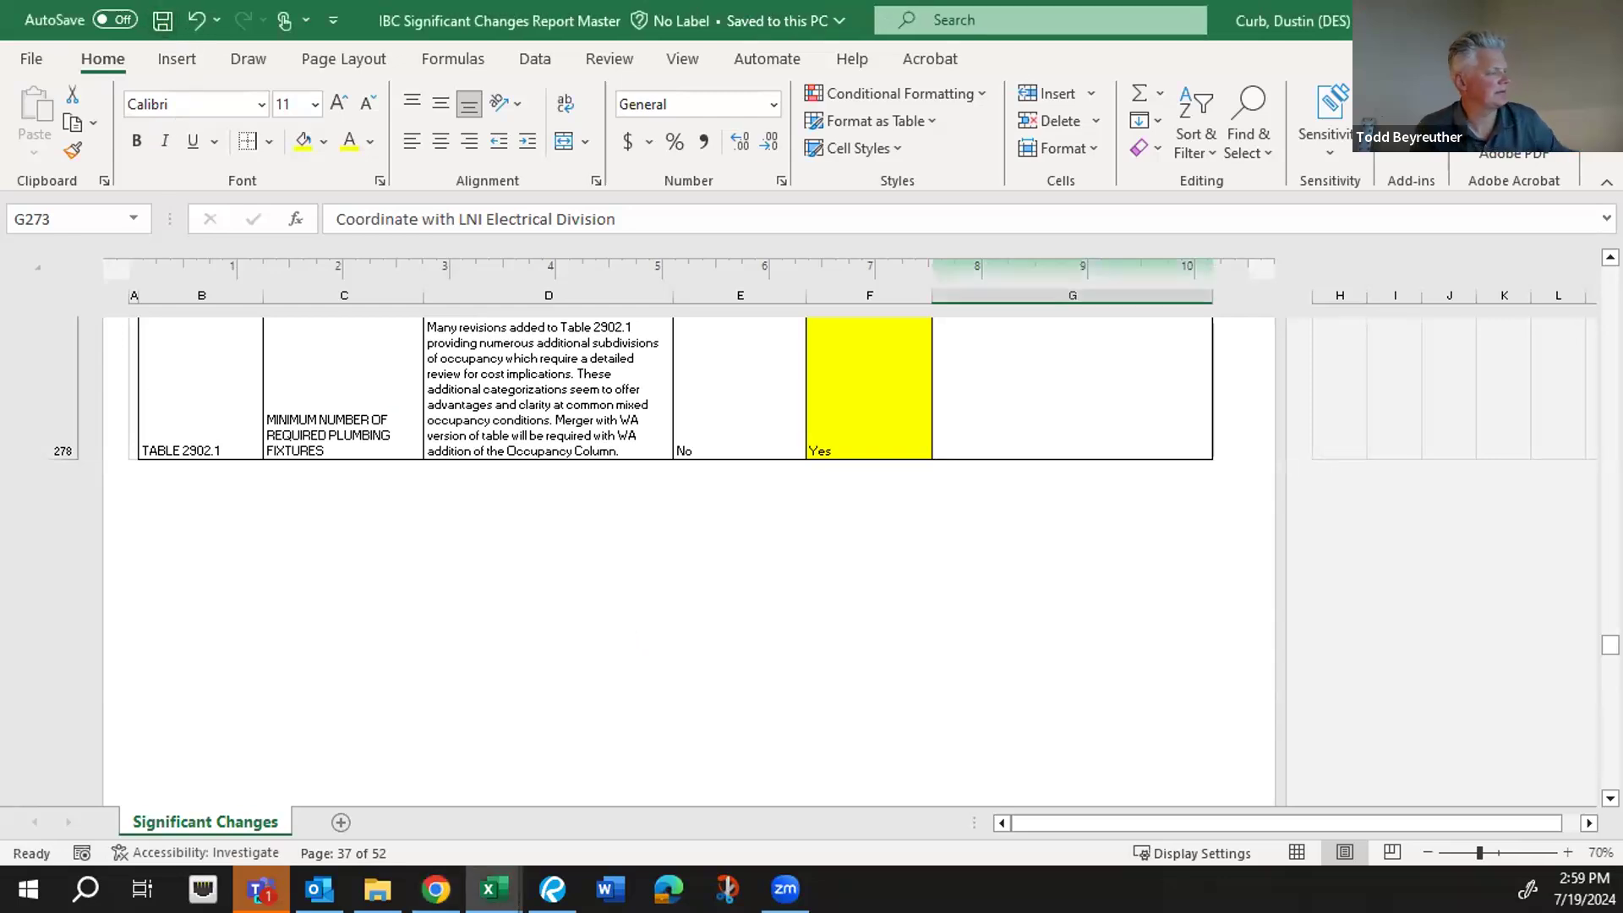
- Switch to the IEBC Existing Amendments Report Master workbook and review its summary header, 01 Scope and Administration rows and section 202 definition rows
{"action": "key", "text": "alt+Tab"}
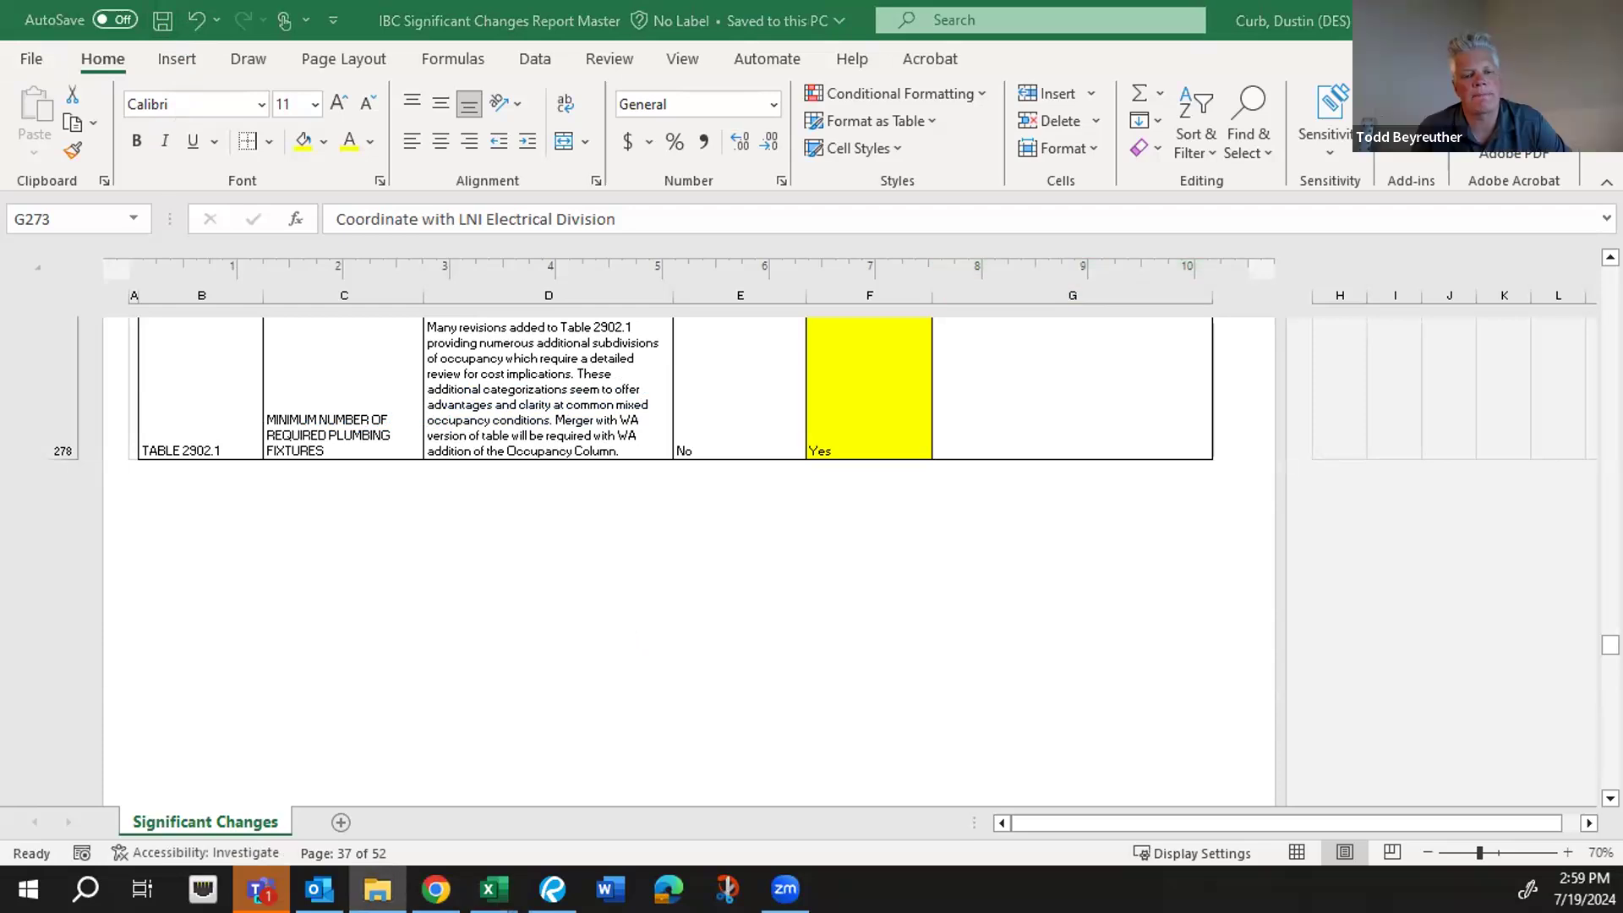
{"action": "key", "text": "alt+Tab"}
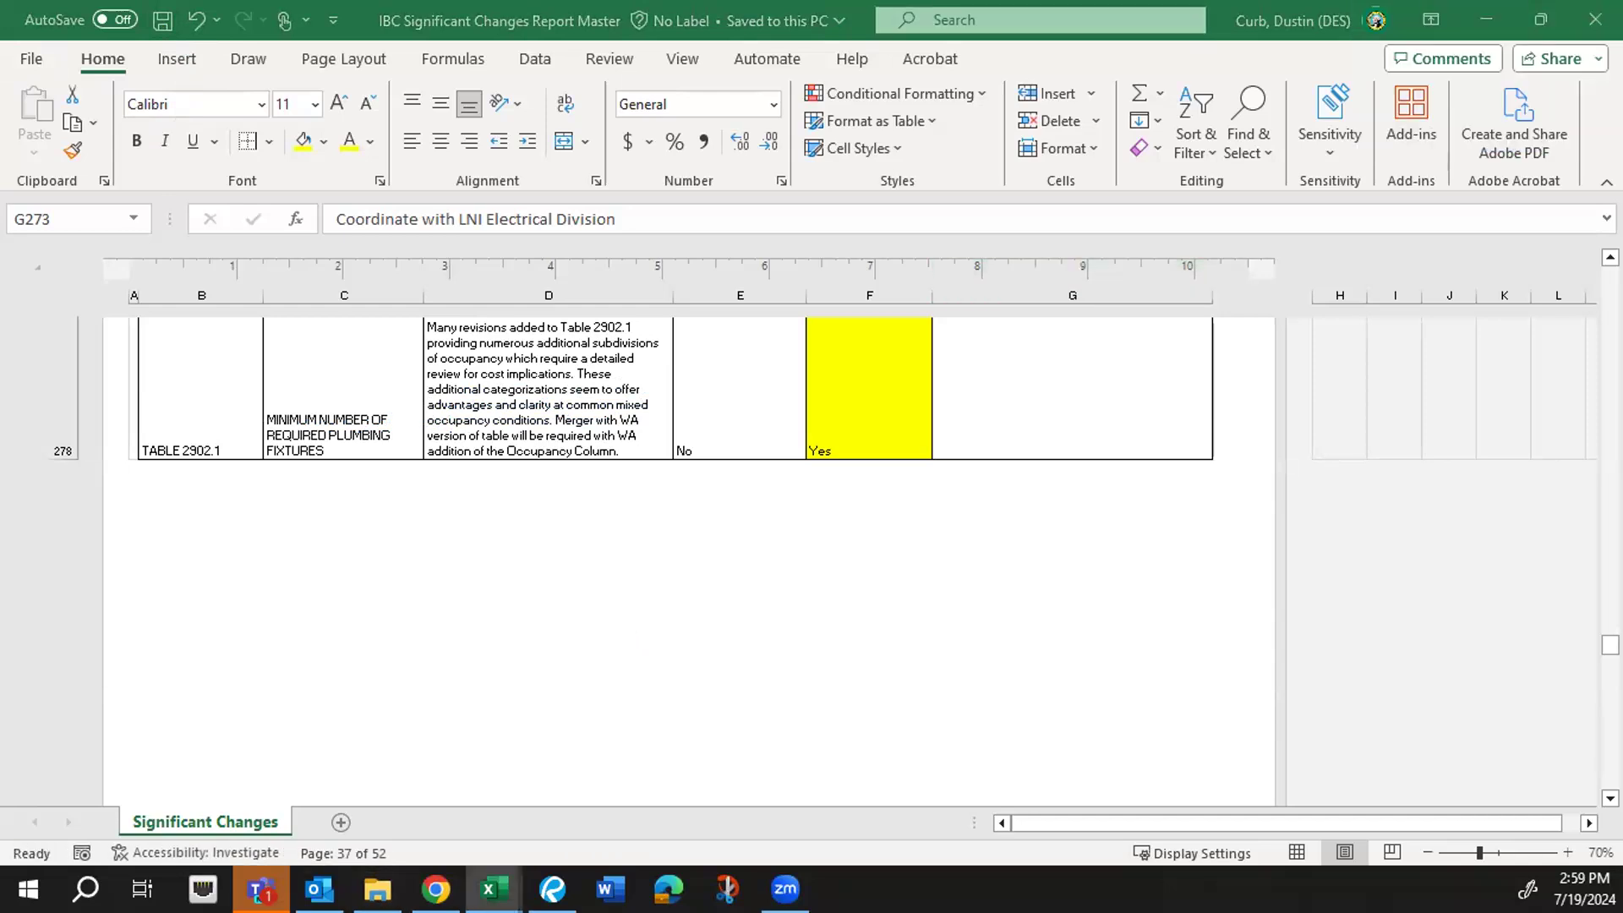
{"action": "key", "text": "alt+Tab"}
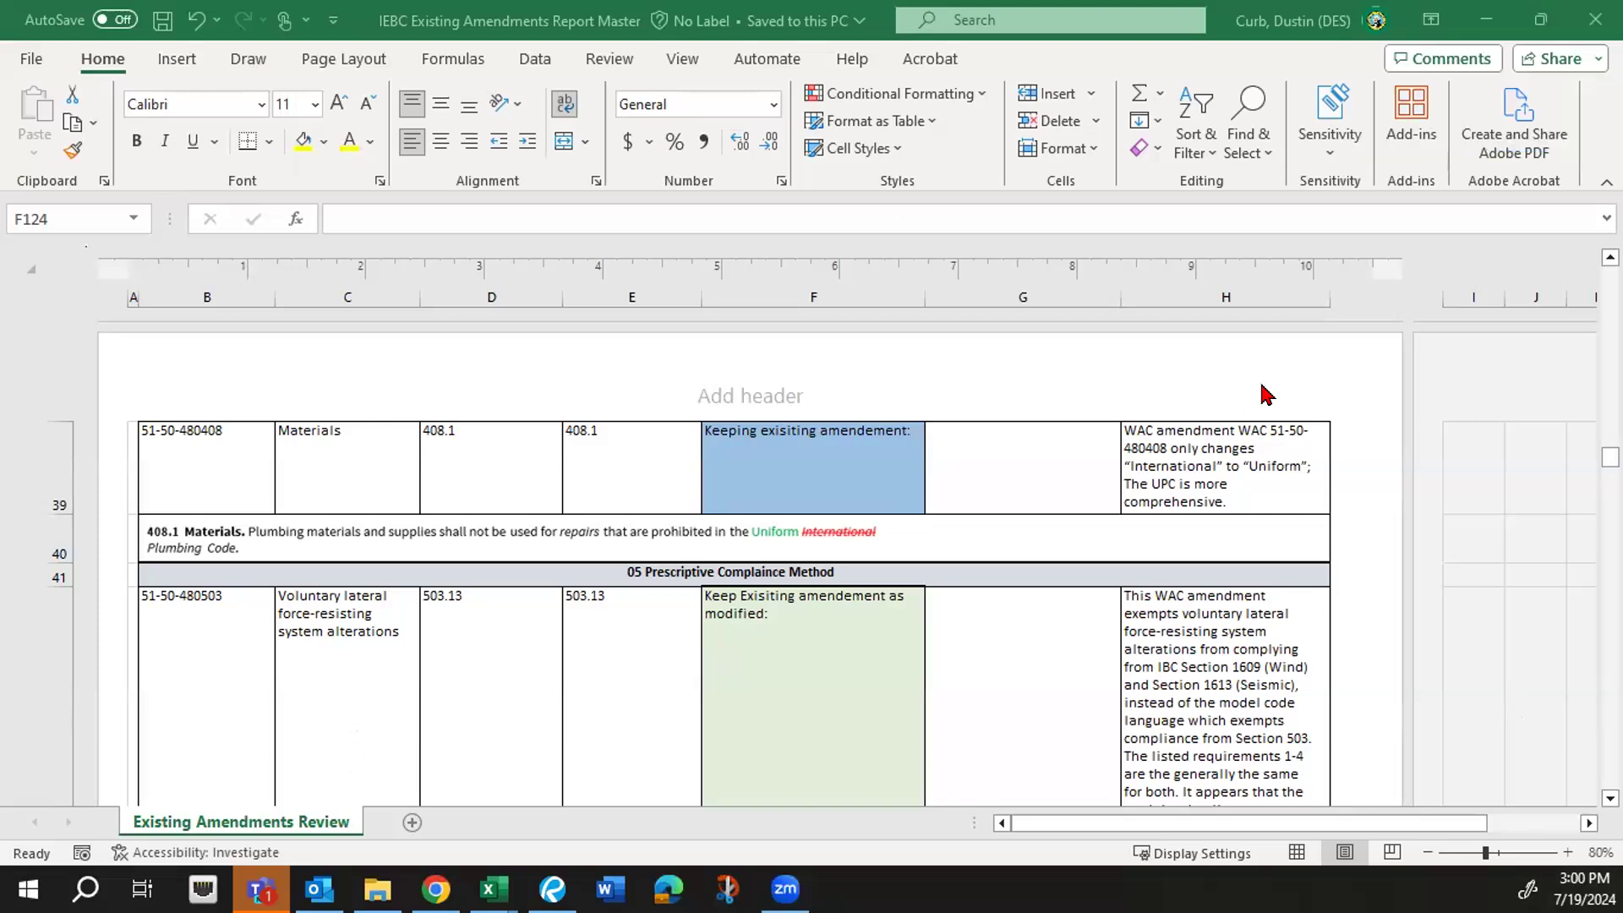
{"action": "scroll", "coordinate": [1311, 758], "scroll_direction": "up", "scroll_amount": 2}
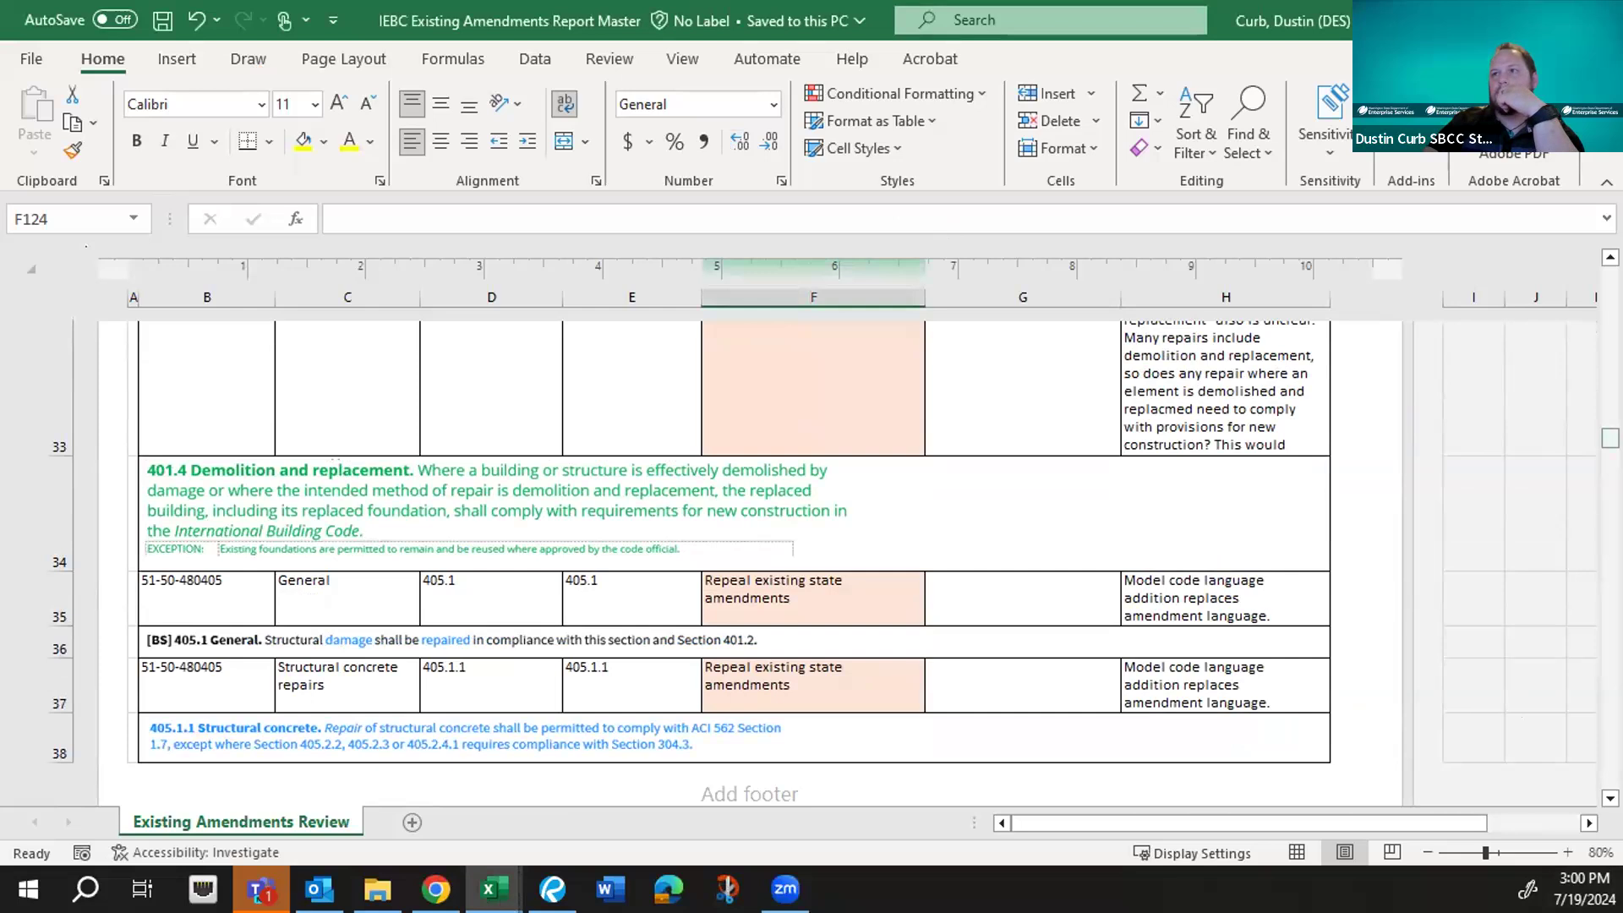
{"action": "scroll", "coordinate": [1018, 489], "scroll_direction": "up", "scroll_amount": 15}
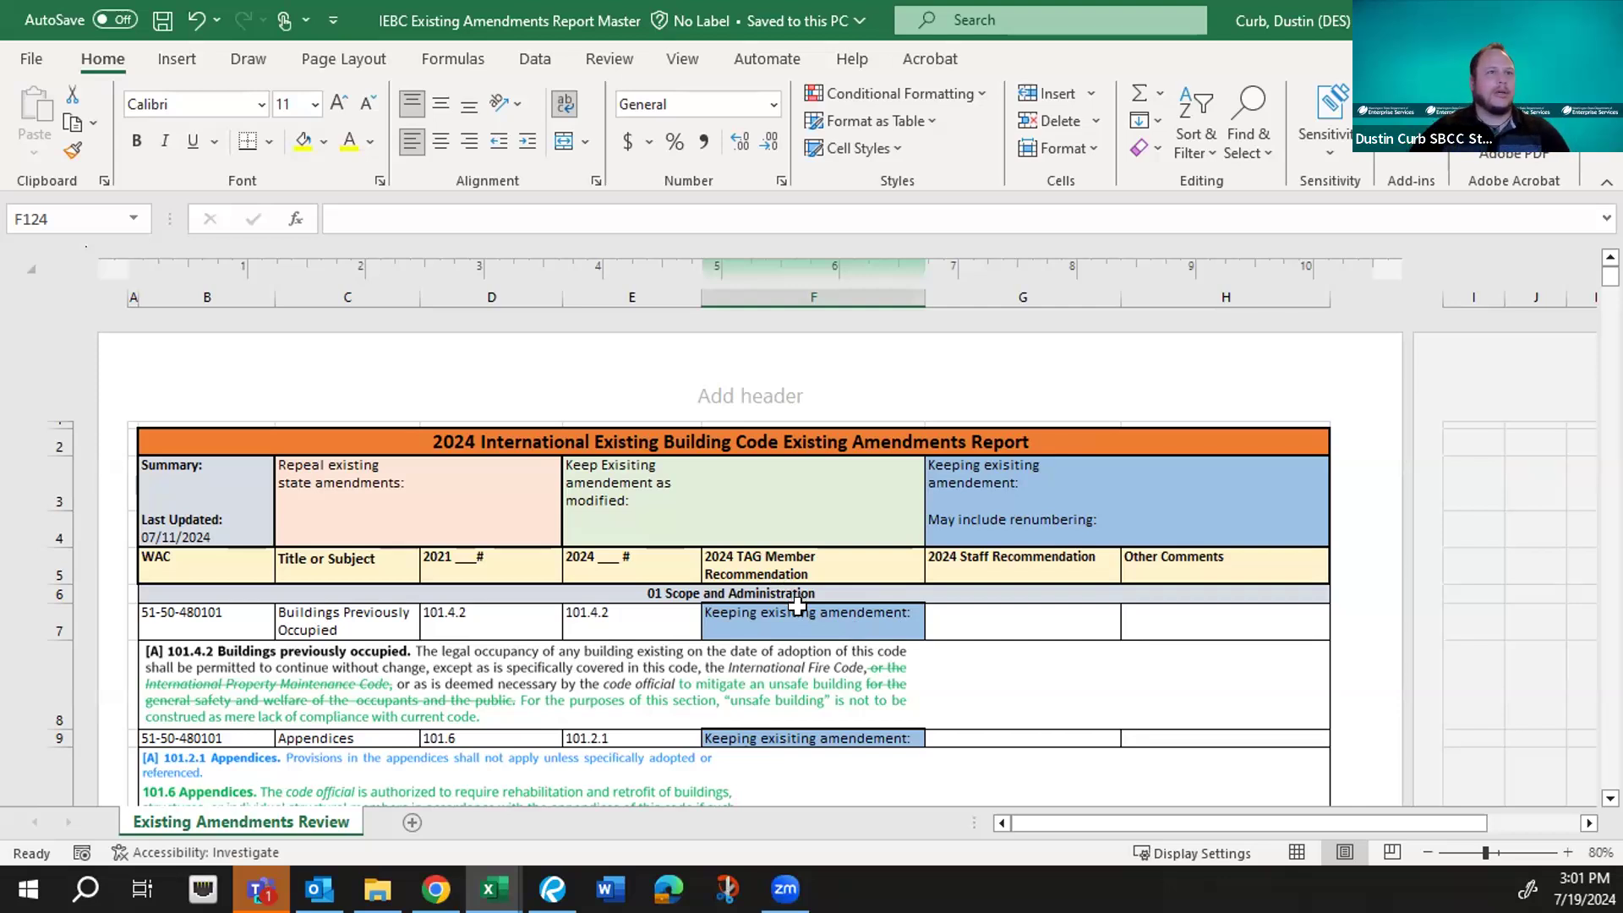
{"action": "scroll", "coordinate": [798, 605], "scroll_direction": "down", "scroll_amount": 1}
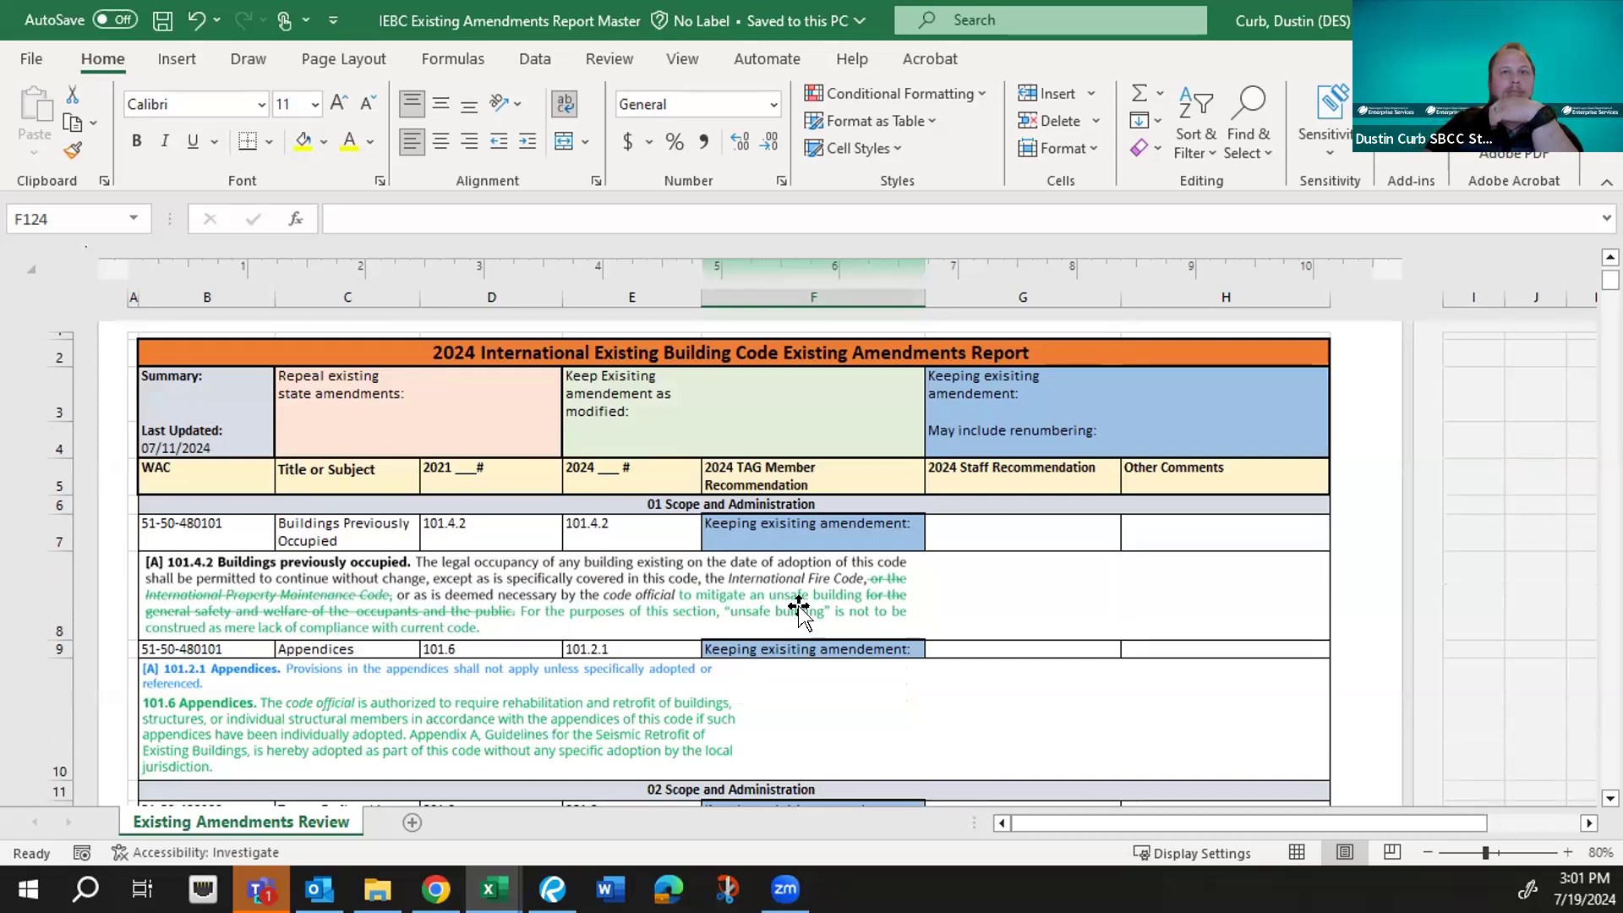
{"action": "scroll", "coordinate": [798, 608], "scroll_direction": "down", "scroll_amount": 1}
{"action": "scroll", "coordinate": [798, 607], "scroll_direction": "down", "scroll_amount": 1}
{"action": "scroll", "coordinate": [798, 607], "scroll_direction": "down", "scroll_amount": 4}
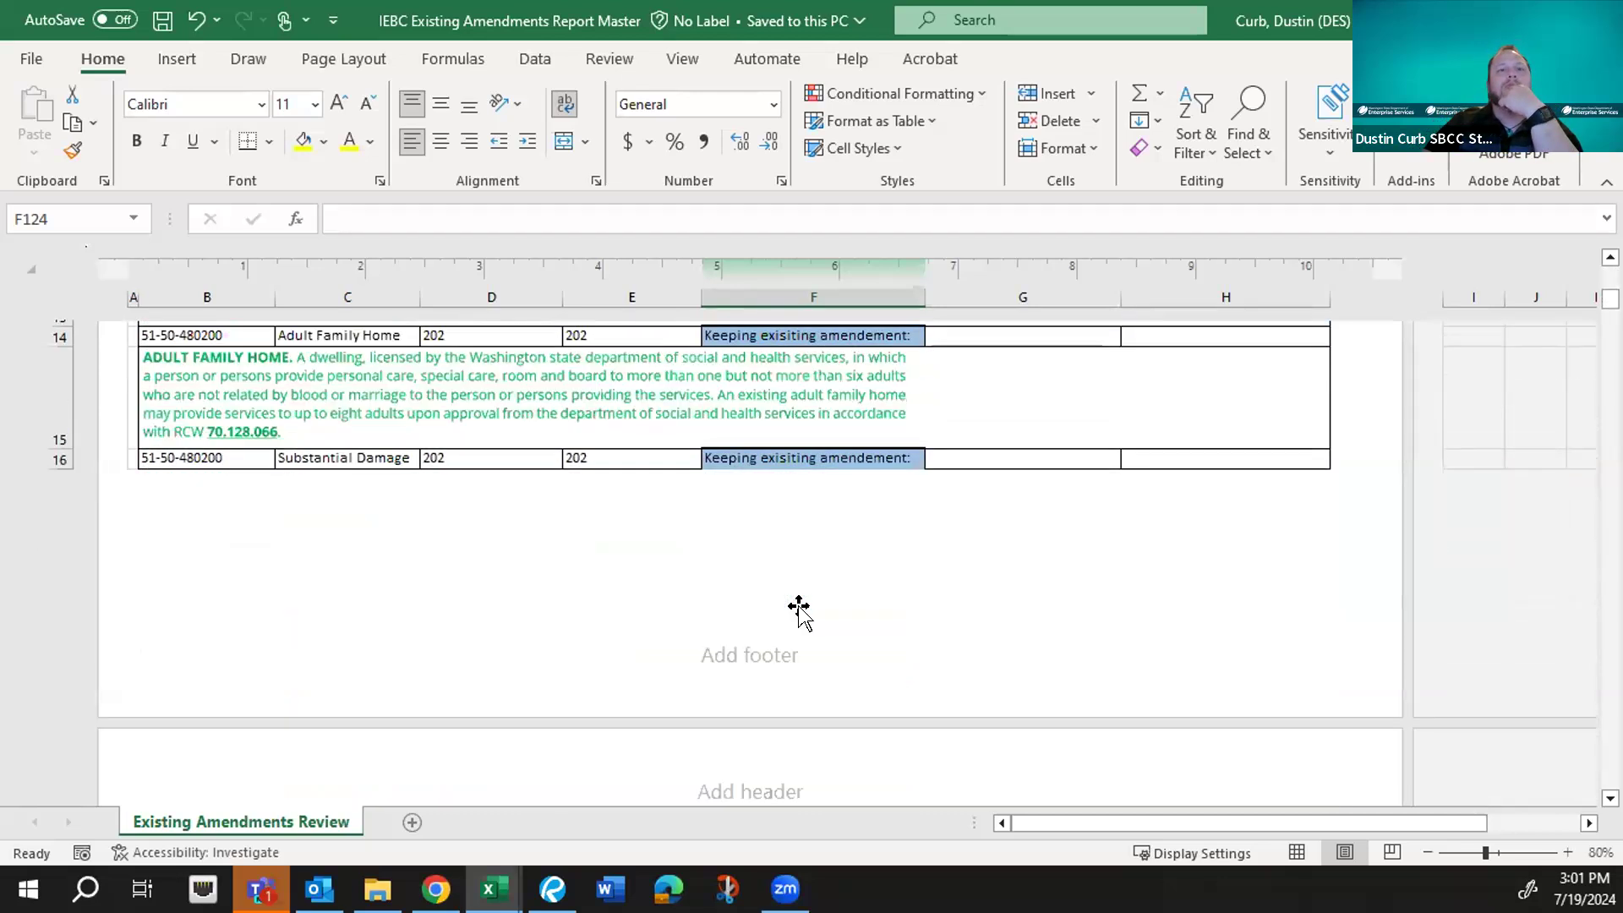
- Review the substantial damage and improvement definition rows under section 202 and the 302.2 Additional codes amendment with its recommendation
{"action": "scroll", "coordinate": [798, 608], "scroll_direction": "down", "scroll_amount": 3}
{"action": "scroll", "coordinate": [797, 607], "scroll_direction": "down", "scroll_amount": 5}
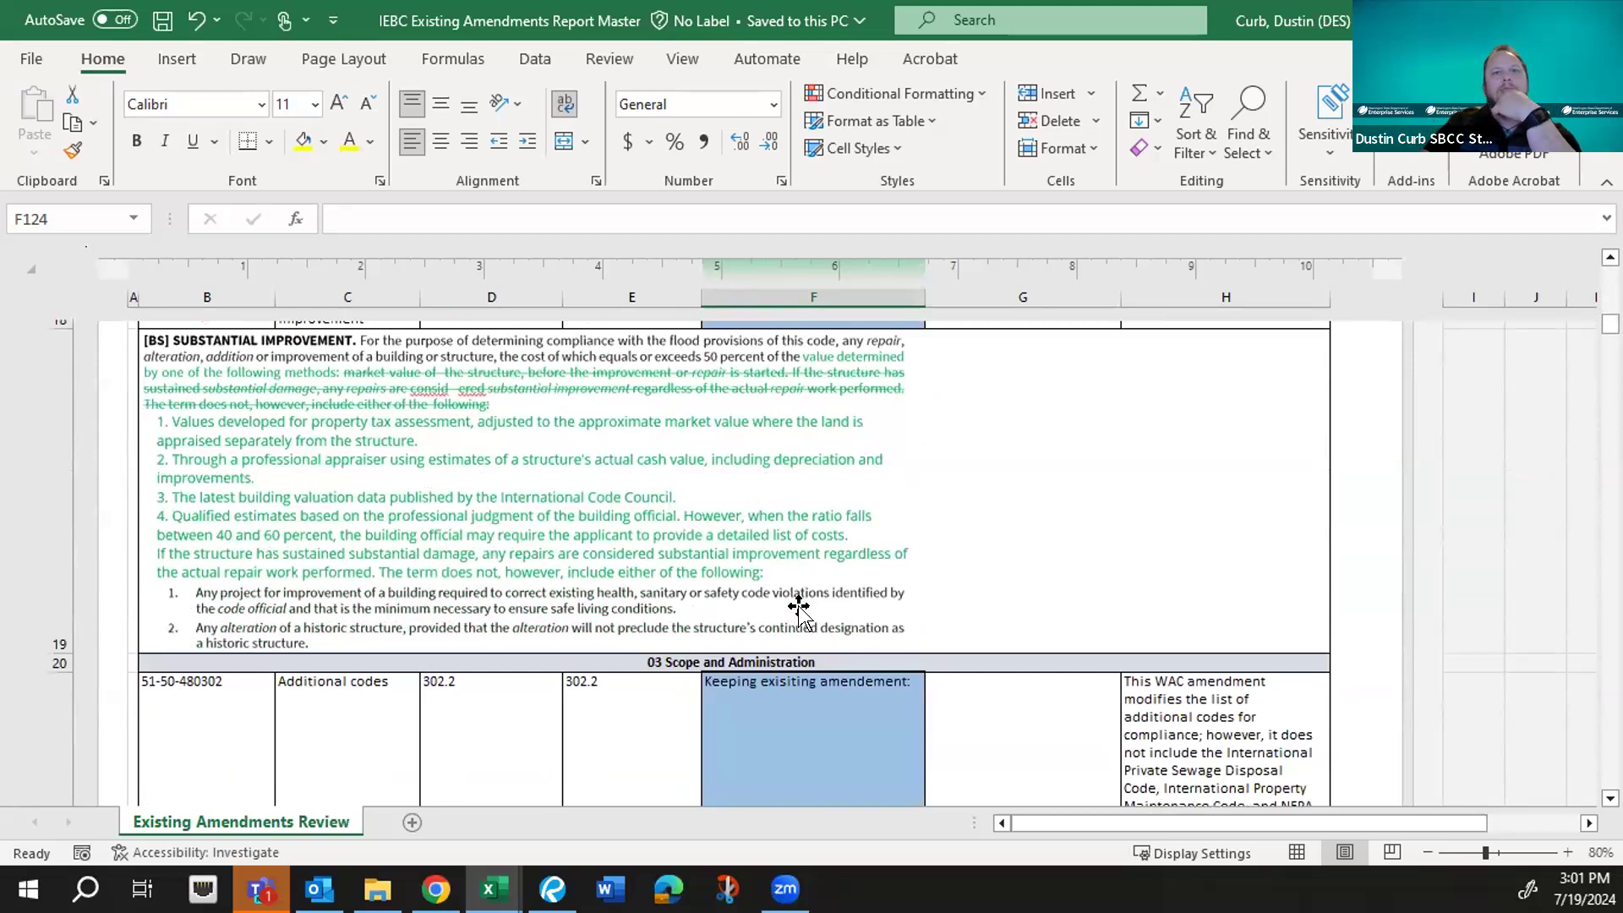
{"action": "scroll", "coordinate": [798, 607], "scroll_direction": "down", "scroll_amount": 4}
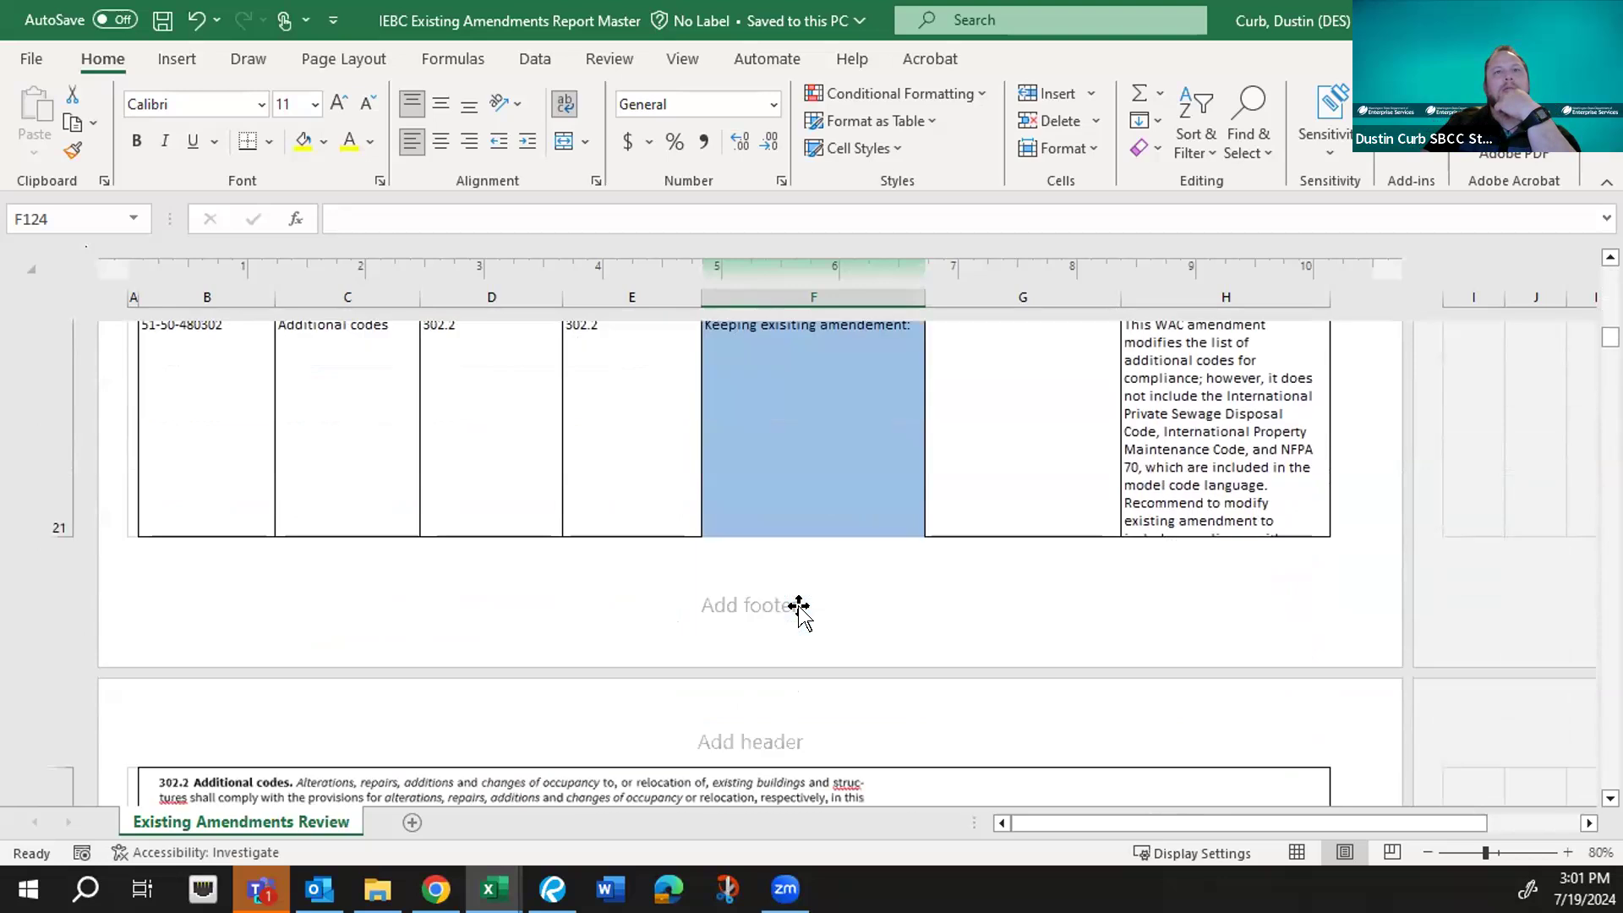
{"action": "scroll", "coordinate": [798, 606], "scroll_direction": "down", "scroll_amount": 2}
{"action": "scroll", "coordinate": [798, 606], "scroll_direction": "down", "scroll_amount": 1}
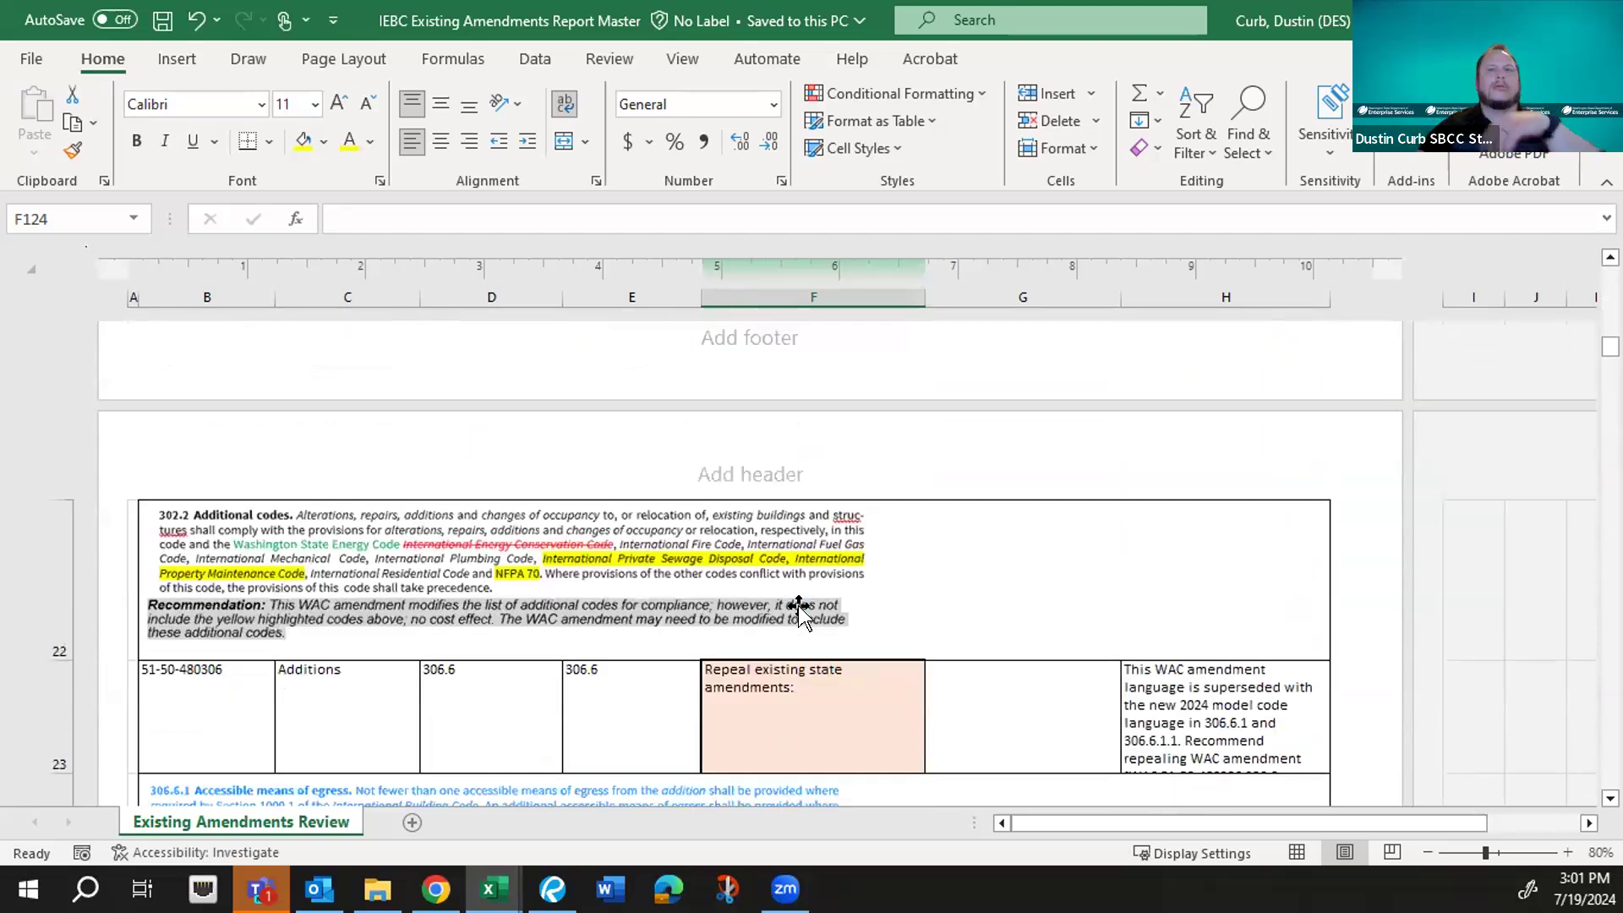
{"action": "scroll", "coordinate": [798, 607], "scroll_direction": "down", "scroll_amount": 1}
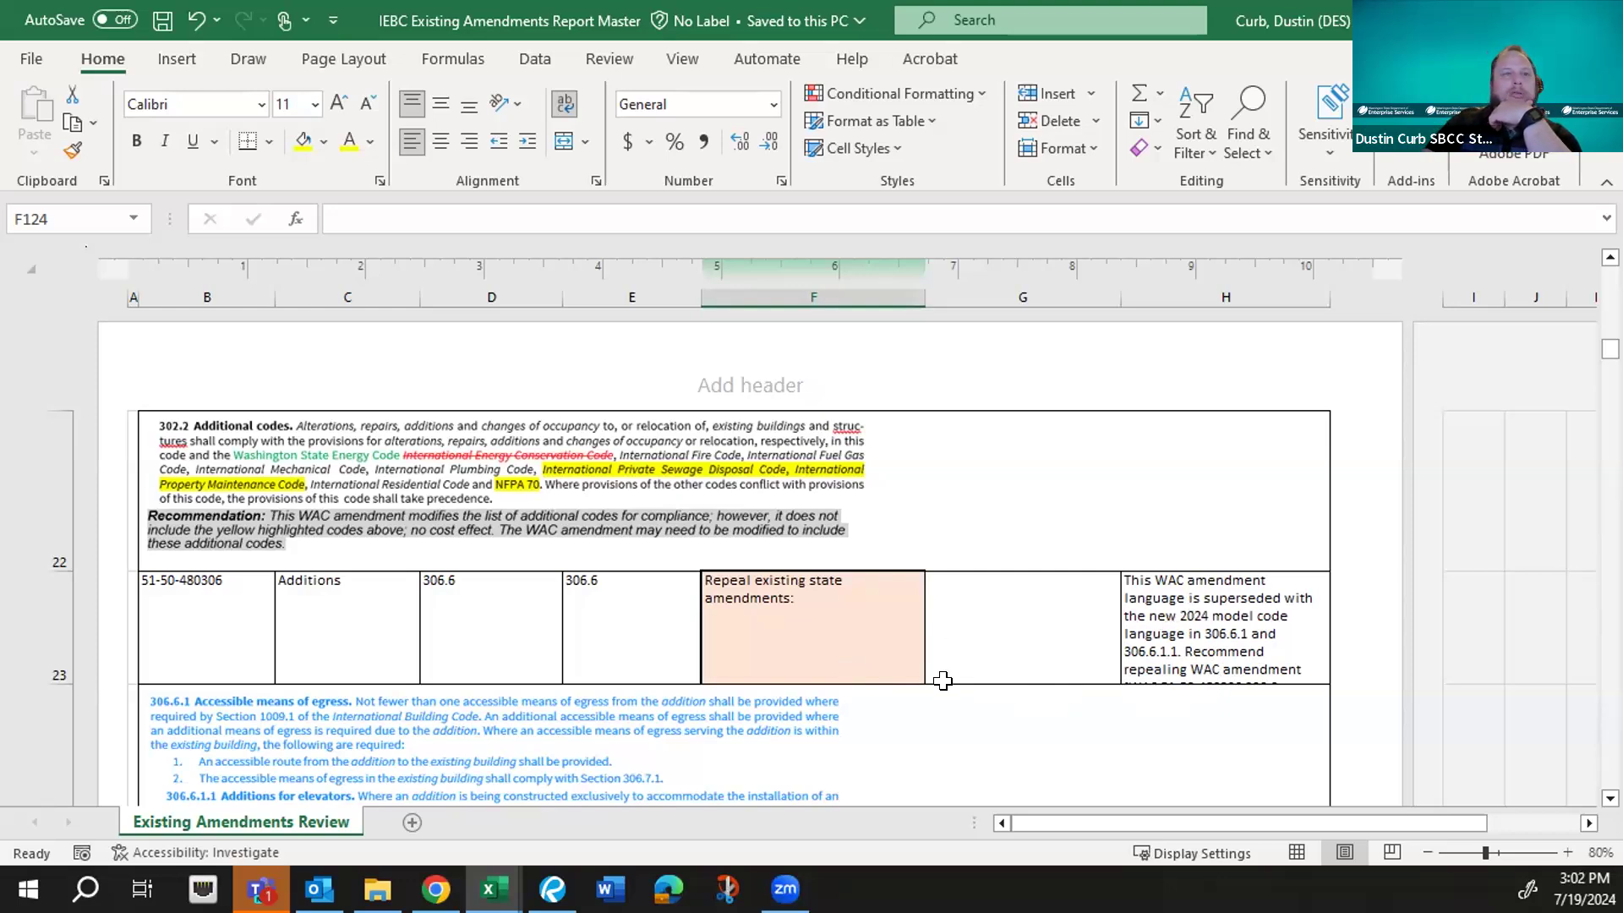
- Review the 306.6 Additions, 306.7.1 Alterations and 306.7.8 Platform lifts rows, plus 401.2 Compliance under 04 Repairs
{"action": "scroll", "coordinate": [910, 655], "scroll_direction": "down", "scroll_amount": 1}
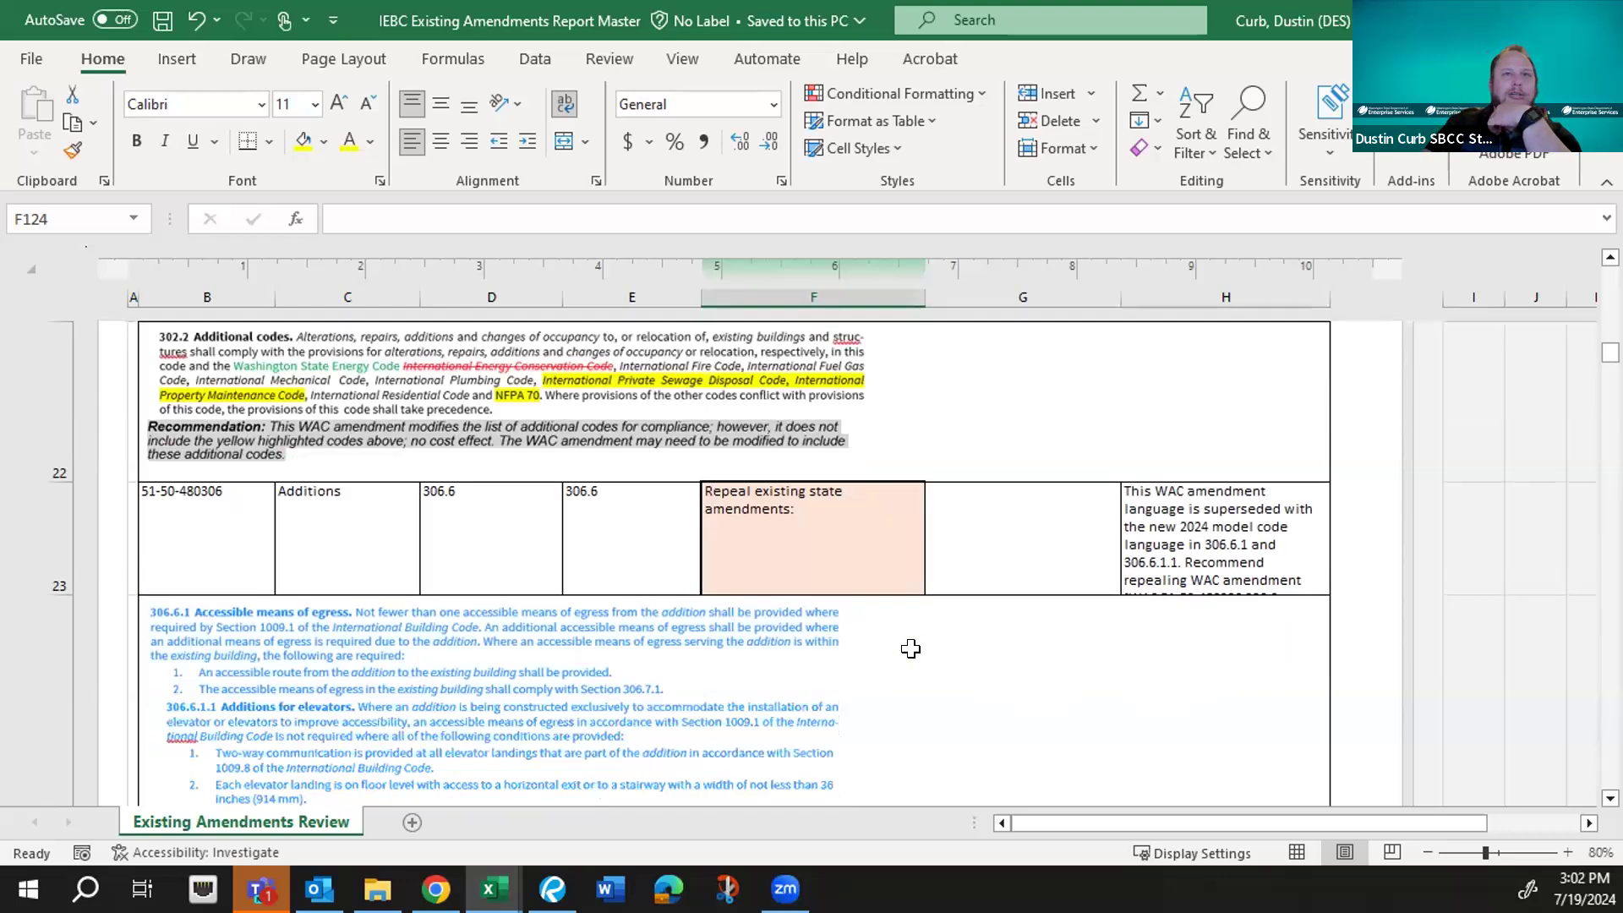
{"action": "scroll", "coordinate": [910, 655], "scroll_direction": "down", "scroll_amount": 1}
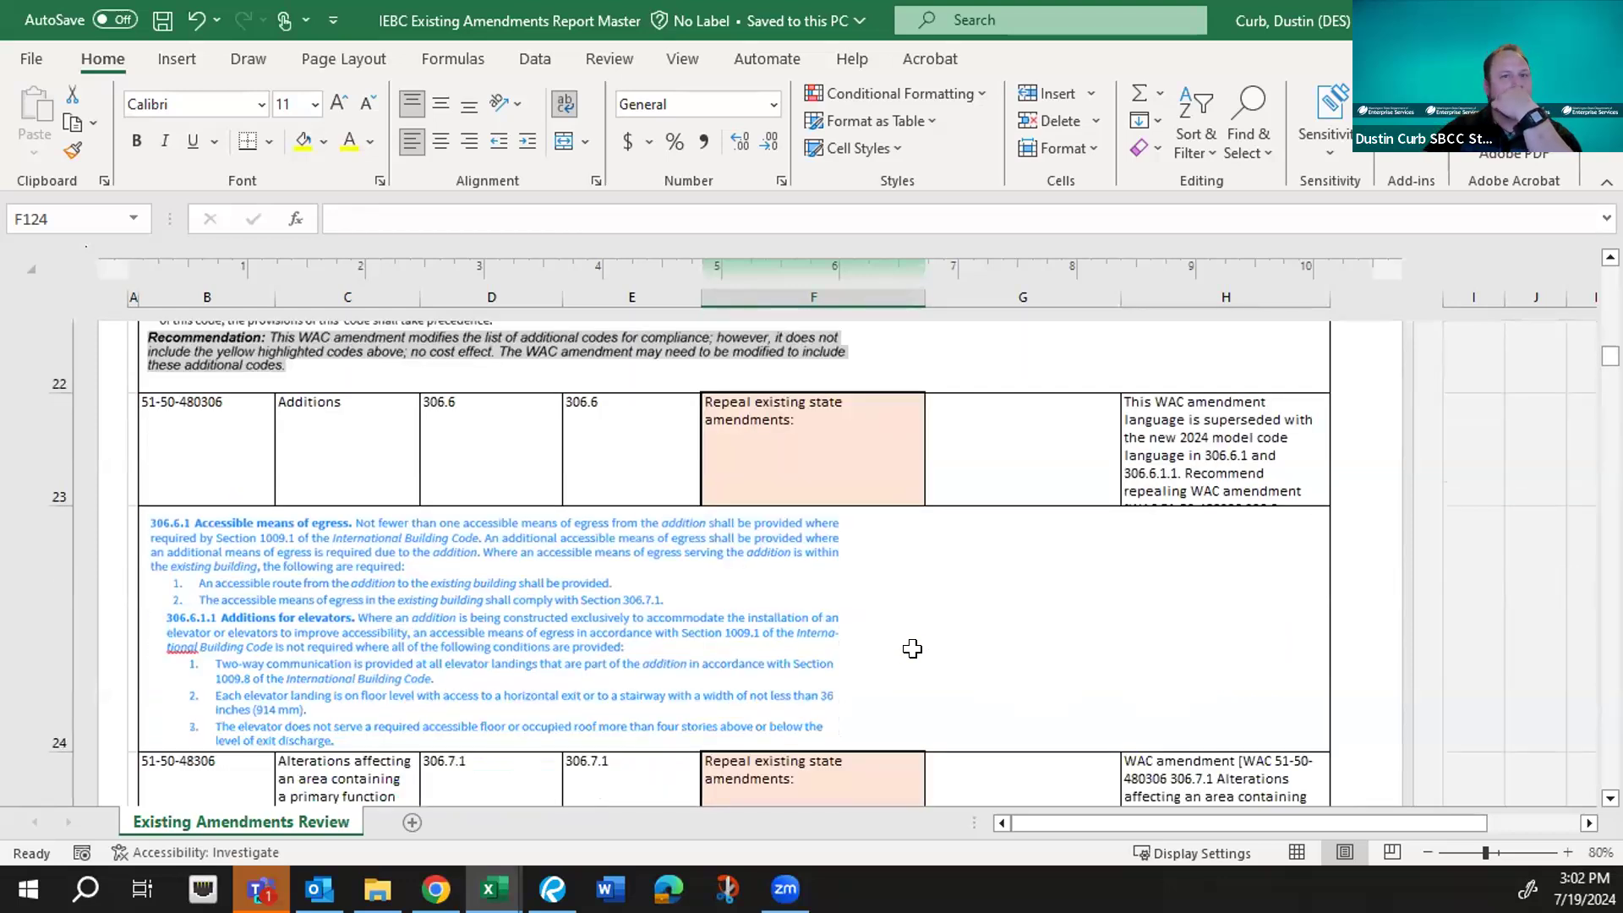
{"action": "scroll", "coordinate": [912, 648], "scroll_direction": "down", "scroll_amount": 2}
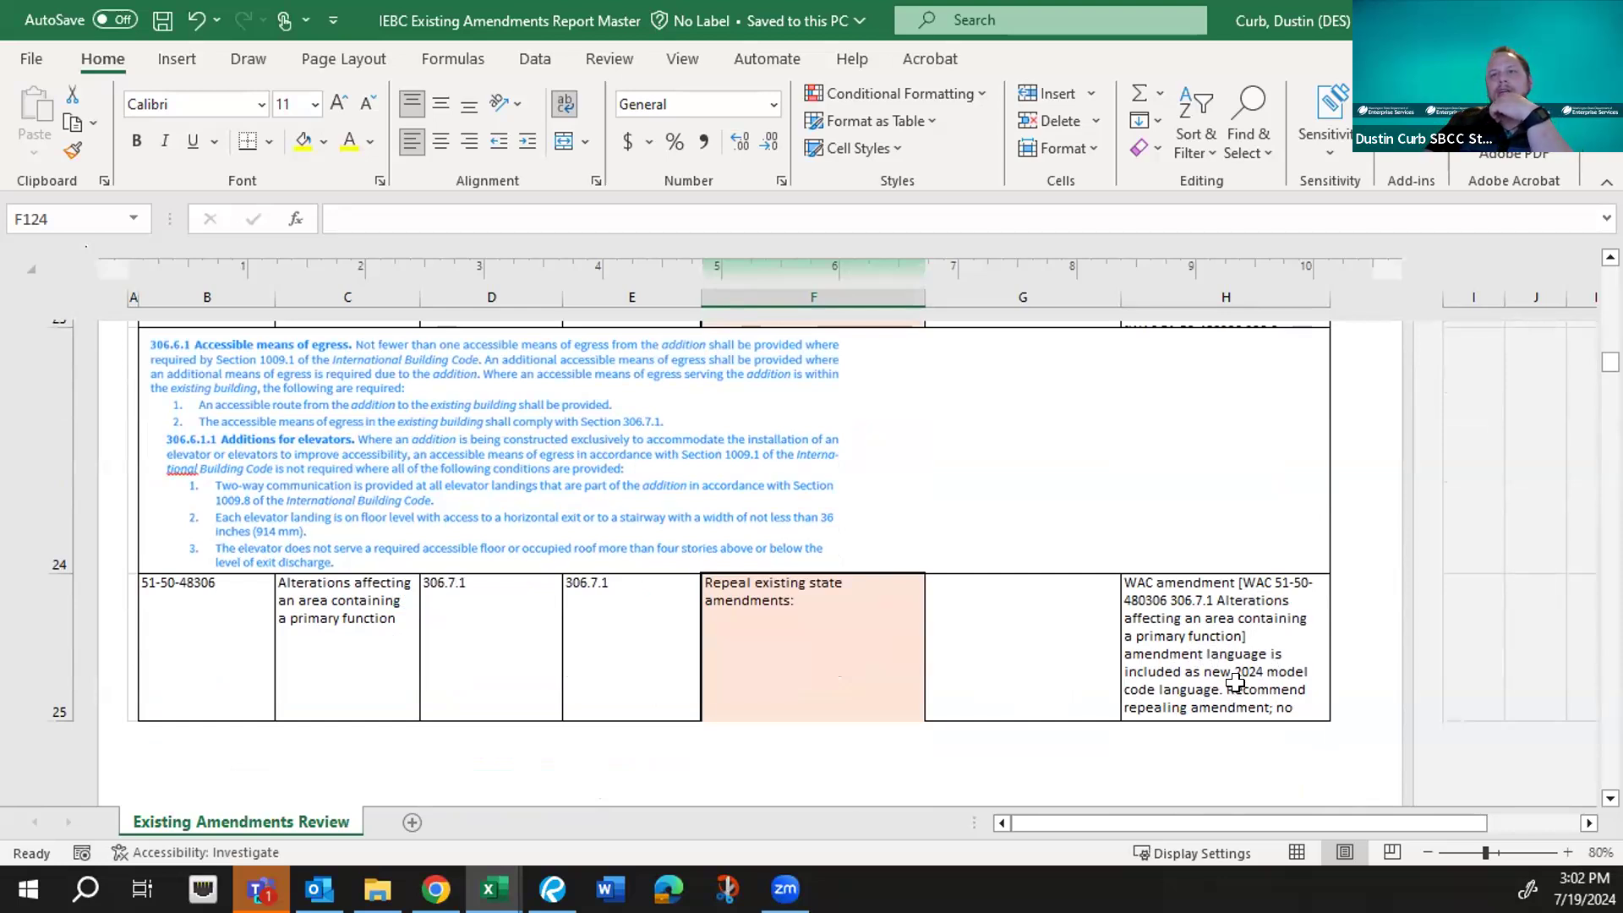
{"action": "scroll", "coordinate": [1234, 681], "scroll_direction": "down", "scroll_amount": 1}
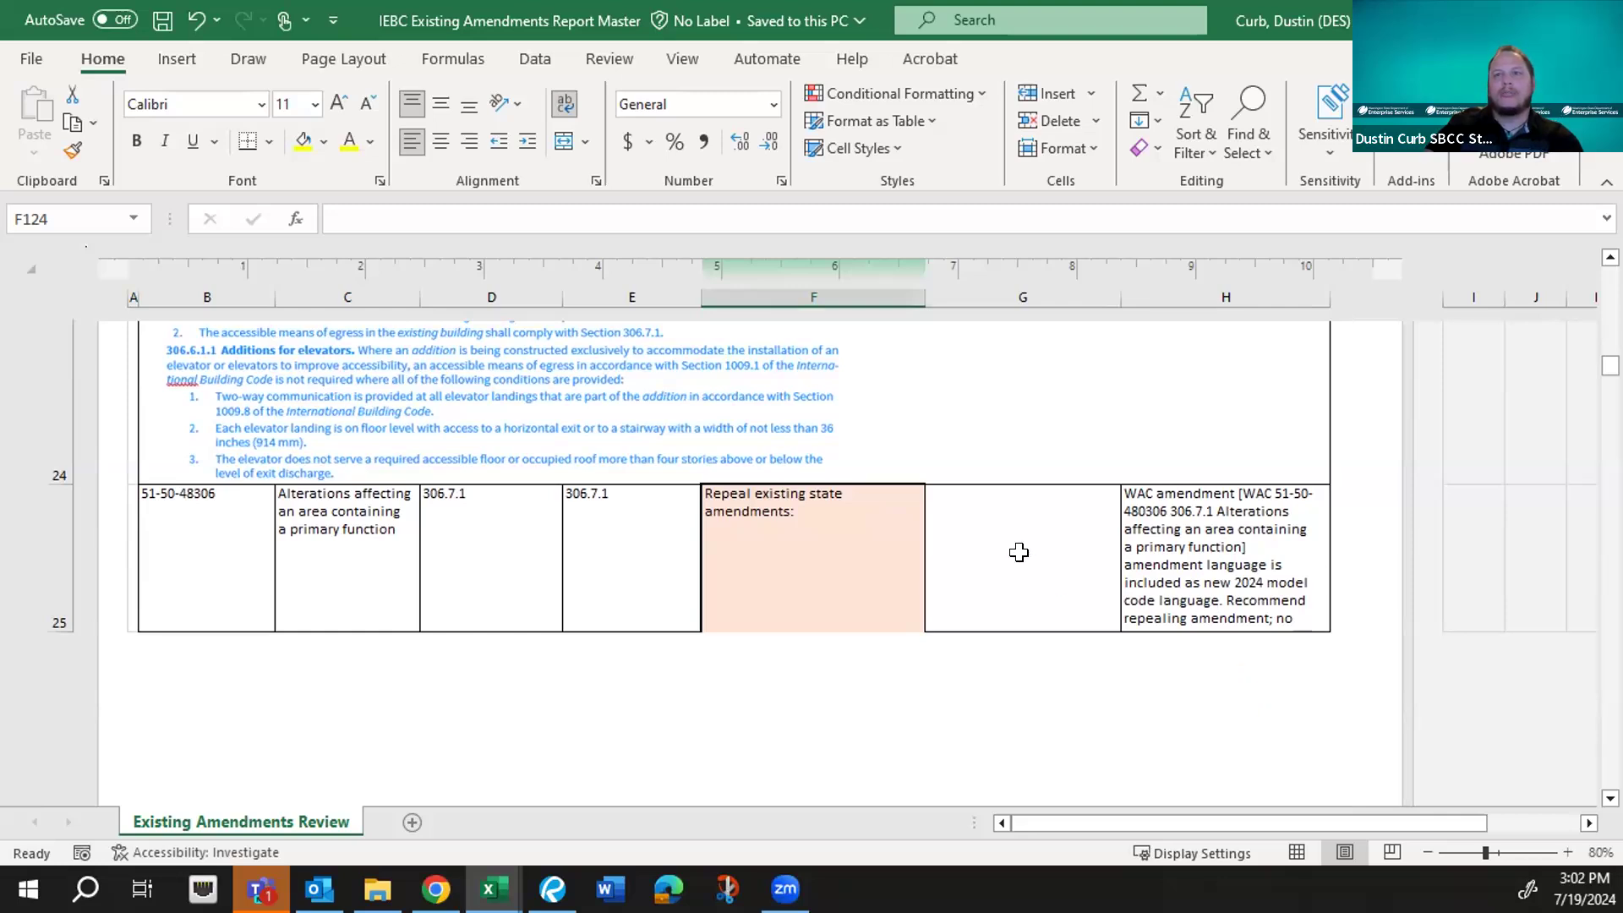
{"action": "scroll", "coordinate": [1023, 553], "scroll_direction": "down", "scroll_amount": 3}
{"action": "scroll", "coordinate": [1018, 552], "scroll_direction": "down", "scroll_amount": 3}
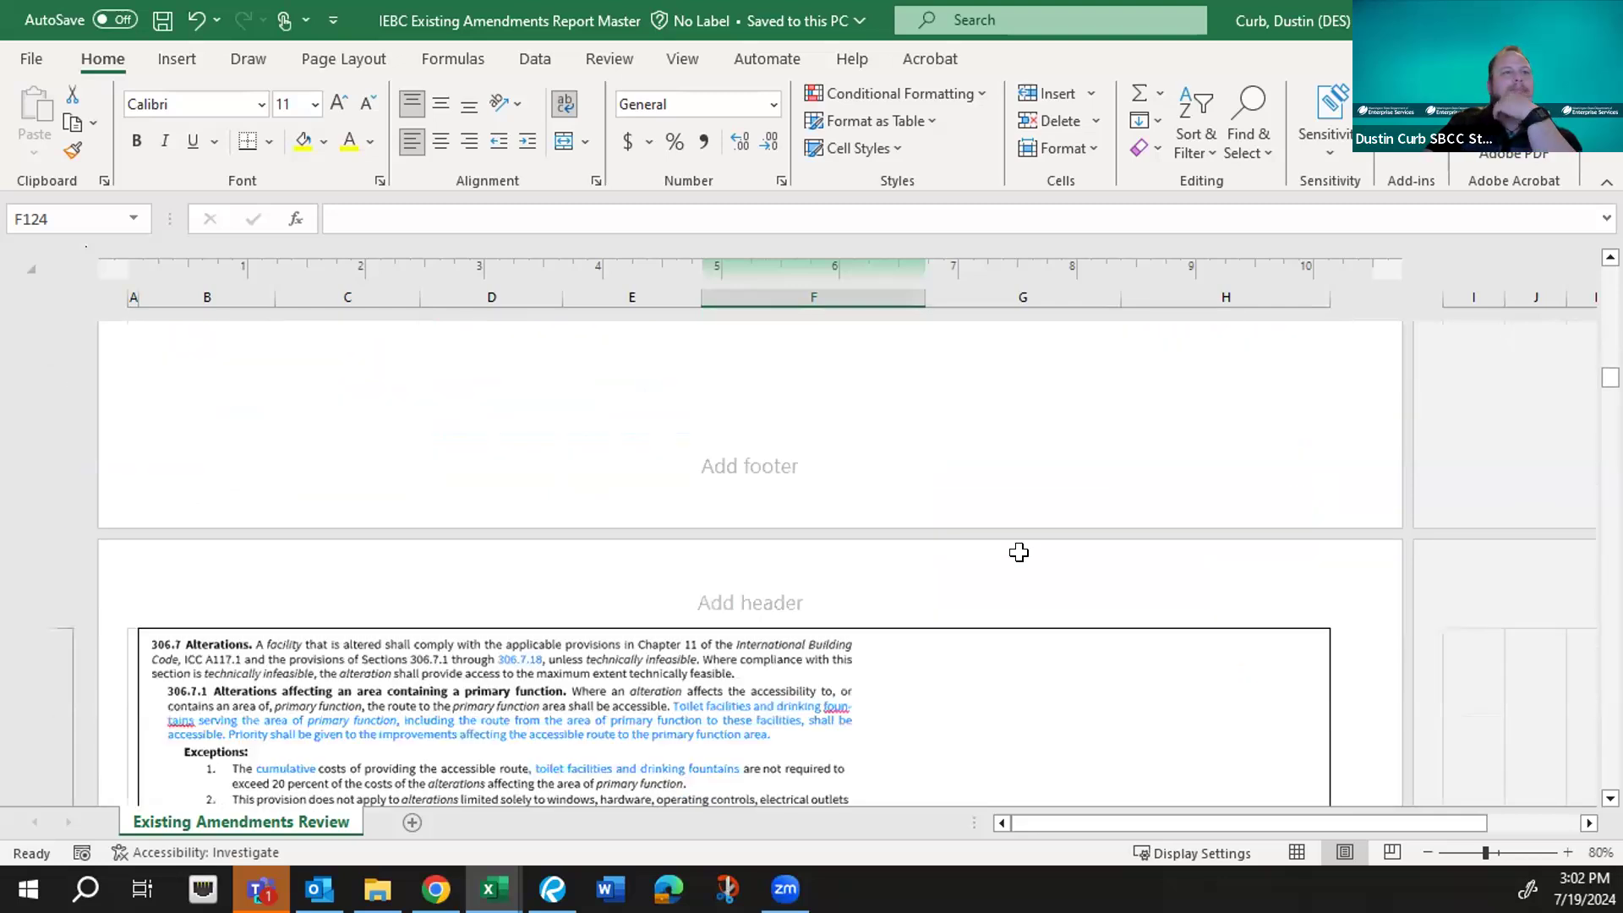
{"action": "scroll", "coordinate": [1018, 551], "scroll_direction": "down", "scroll_amount": 3}
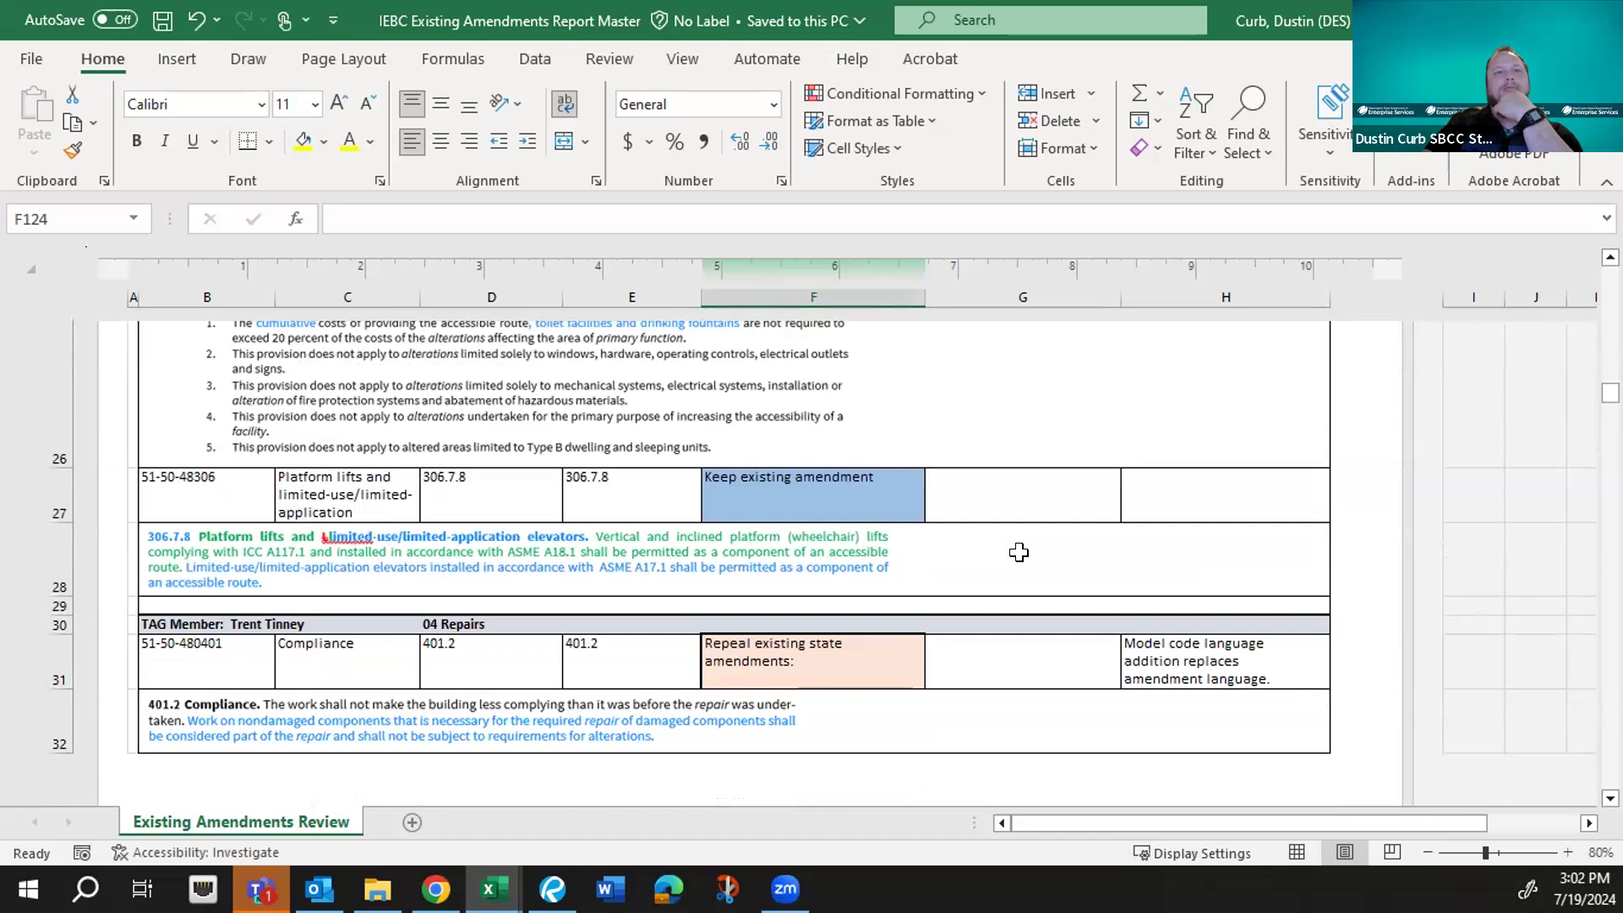
{"action": "scroll", "coordinate": [1018, 552], "scroll_direction": "down", "scroll_amount": 2}
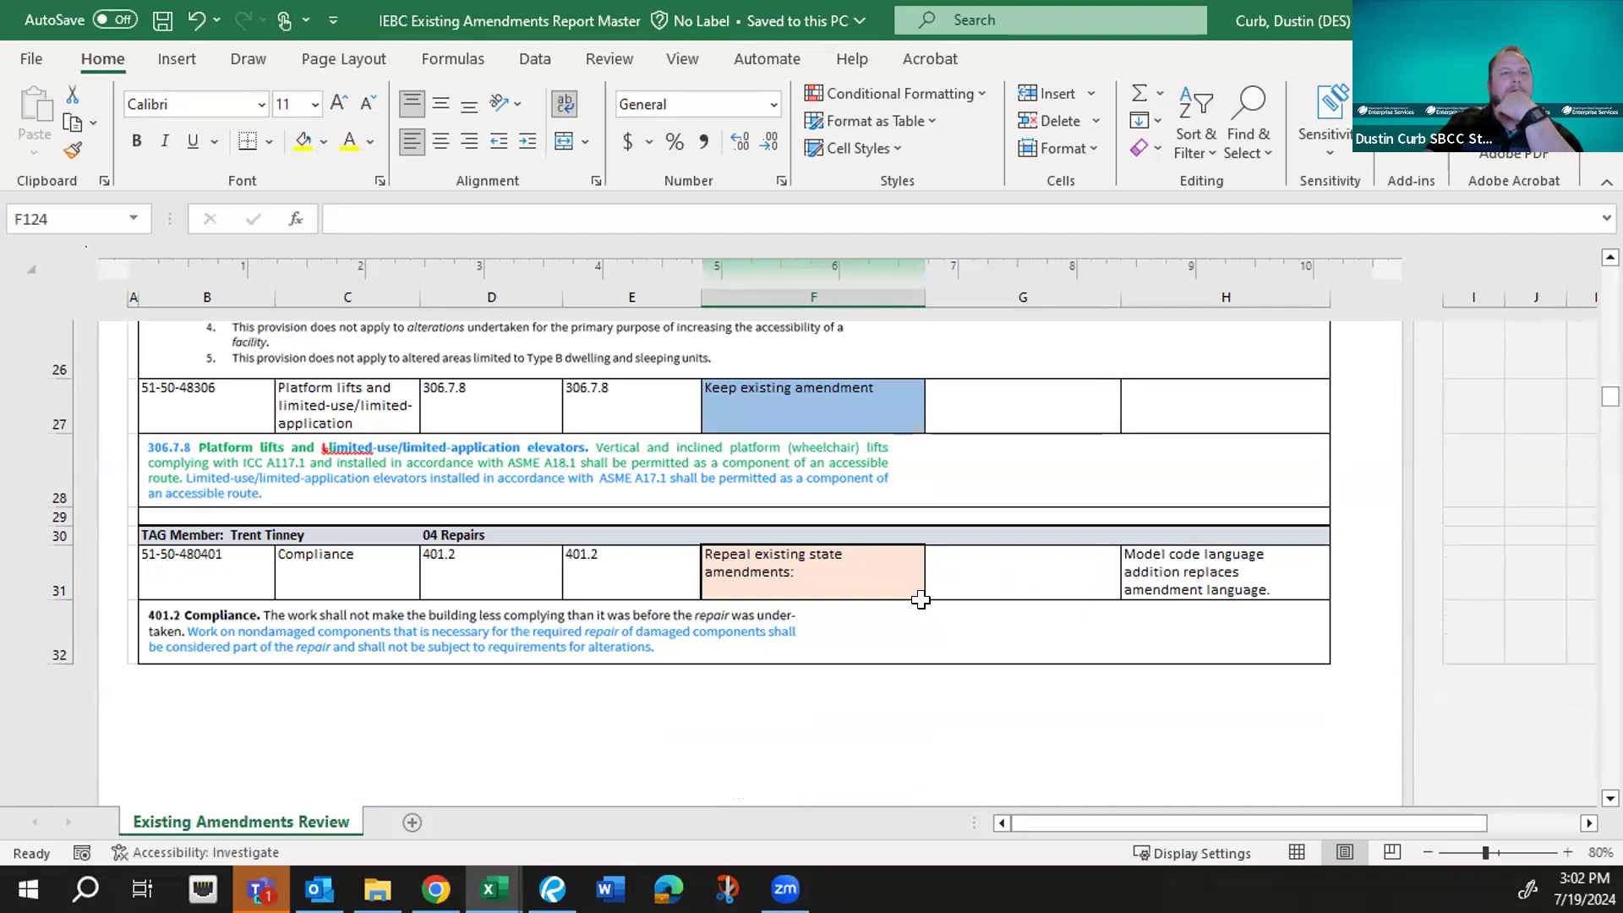
- Examine the 401.4 Demolition and replacement row, expanding the formula bar to read its full comment in H33 and collapsing it again
{"action": "scroll", "coordinate": [921, 599], "scroll_direction": "down", "scroll_amount": 6}
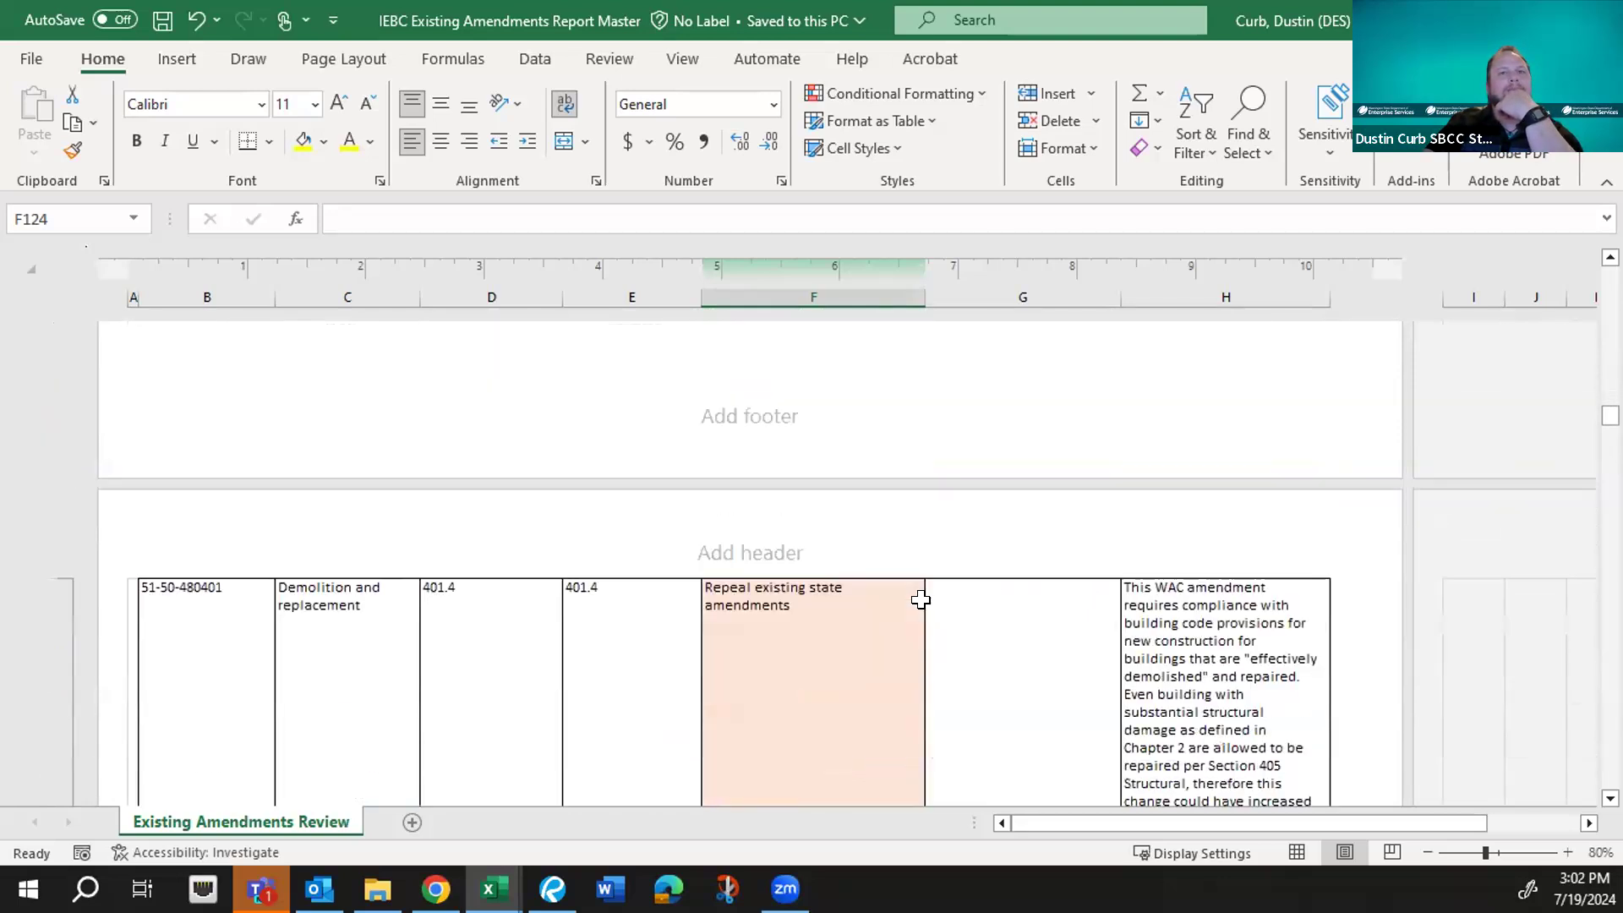
{"action": "scroll", "coordinate": [921, 599], "scroll_direction": "down", "scroll_amount": 2}
{"action": "scroll", "coordinate": [920, 599], "scroll_direction": "down", "scroll_amount": 1}
{"action": "scroll", "coordinate": [920, 599], "scroll_direction": "up", "scroll_amount": 1}
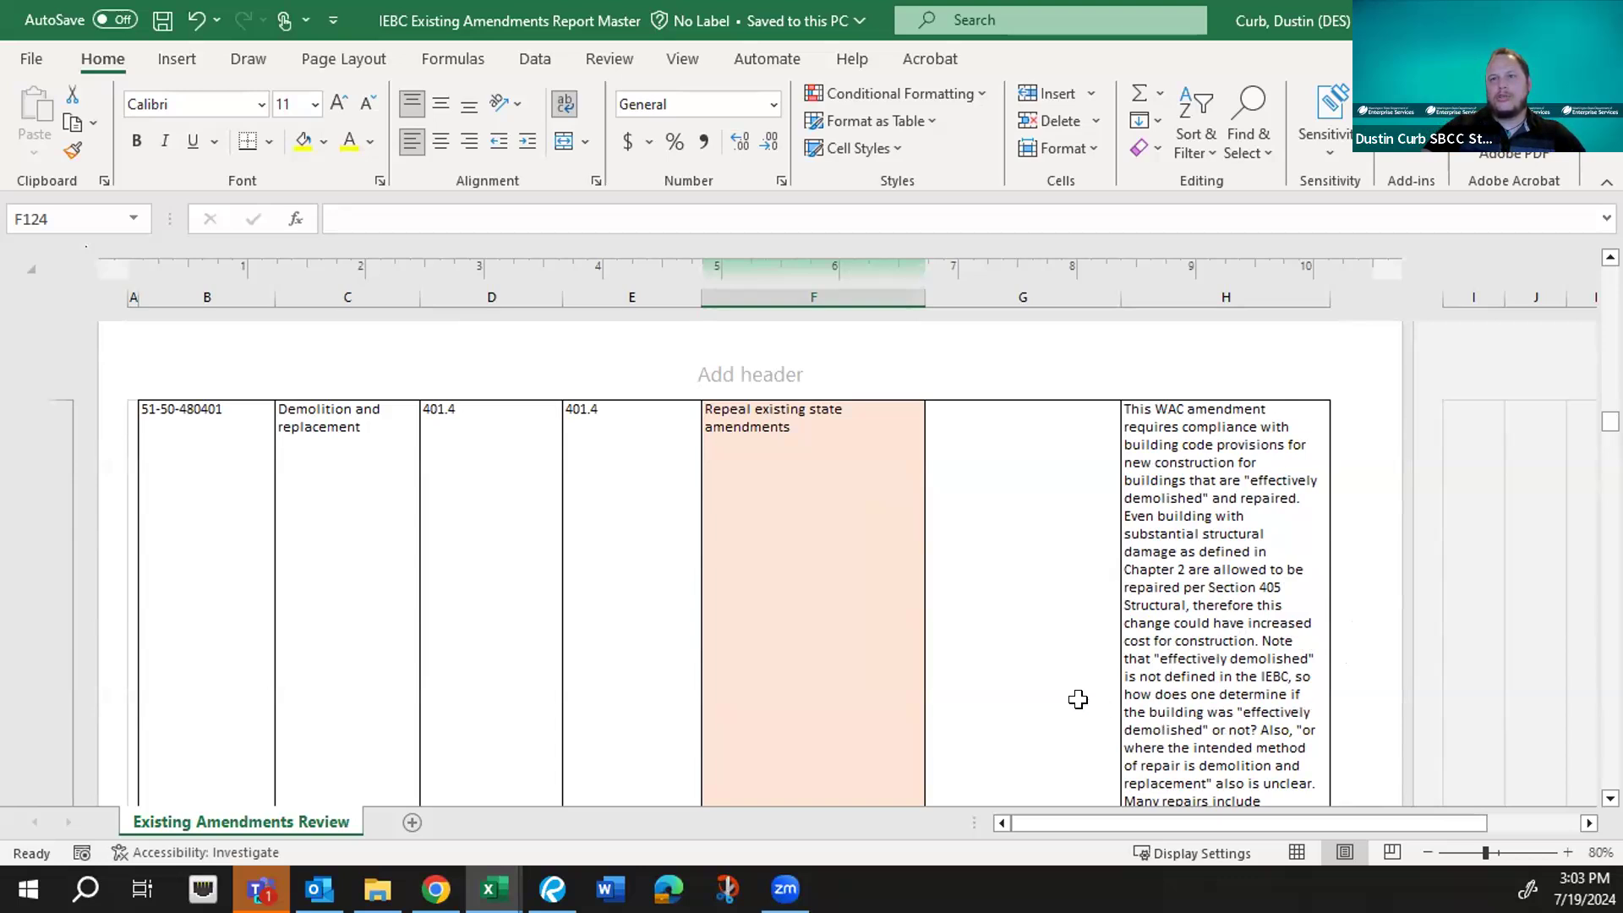
{"action": "scroll", "coordinate": [1077, 699], "scroll_direction": "down", "scroll_amount": 1}
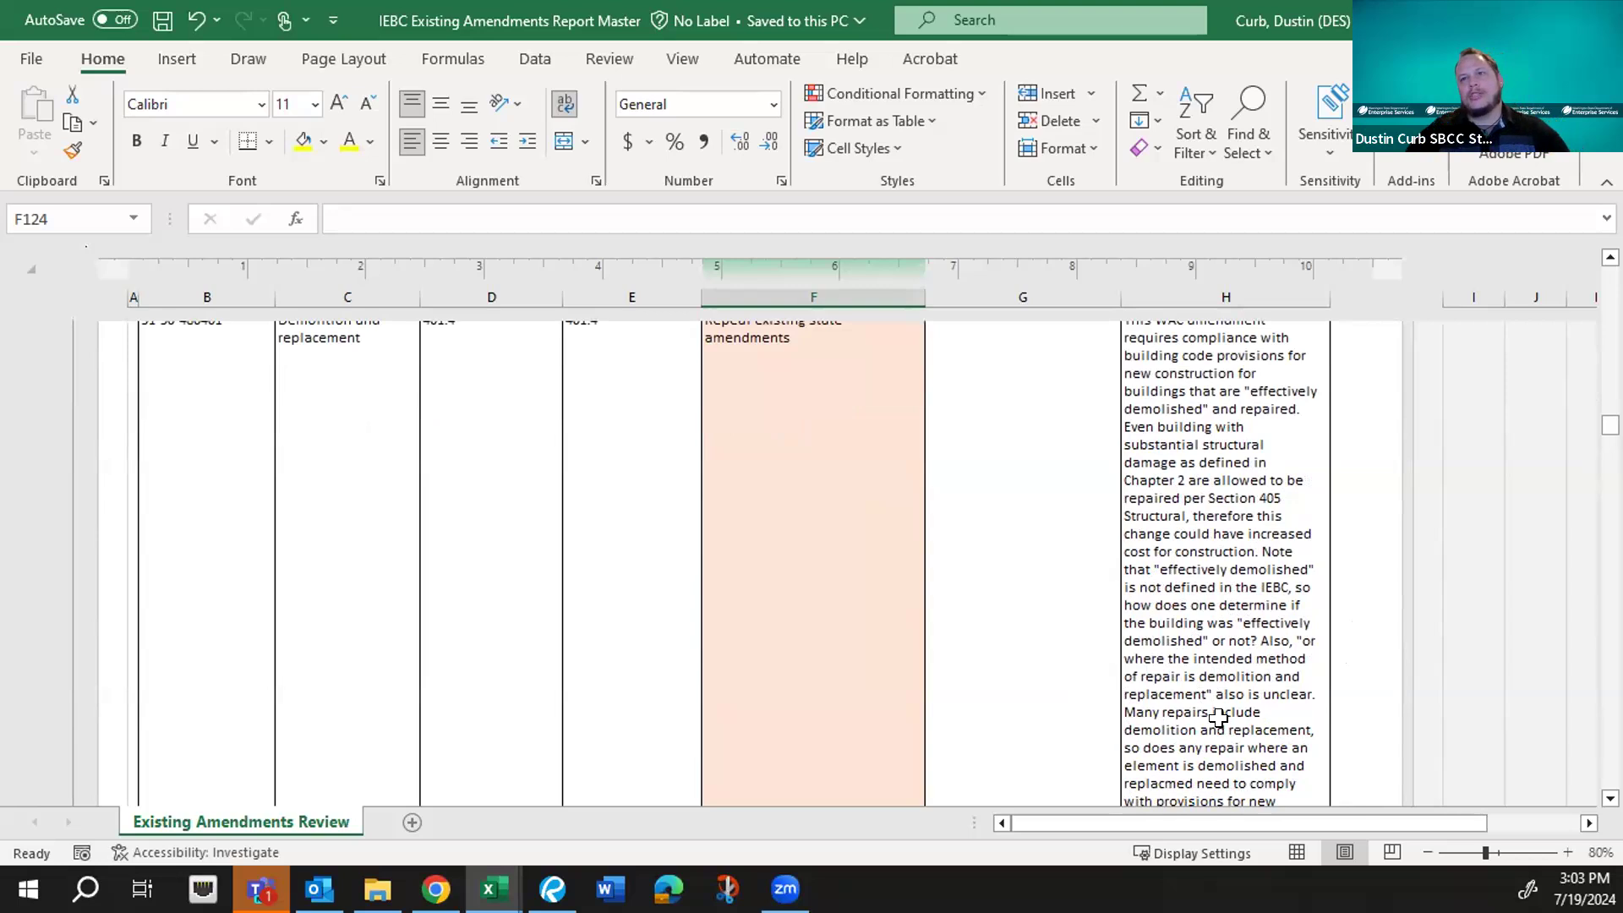
{"action": "scroll", "coordinate": [1217, 717], "scroll_direction": "down", "scroll_amount": 1}
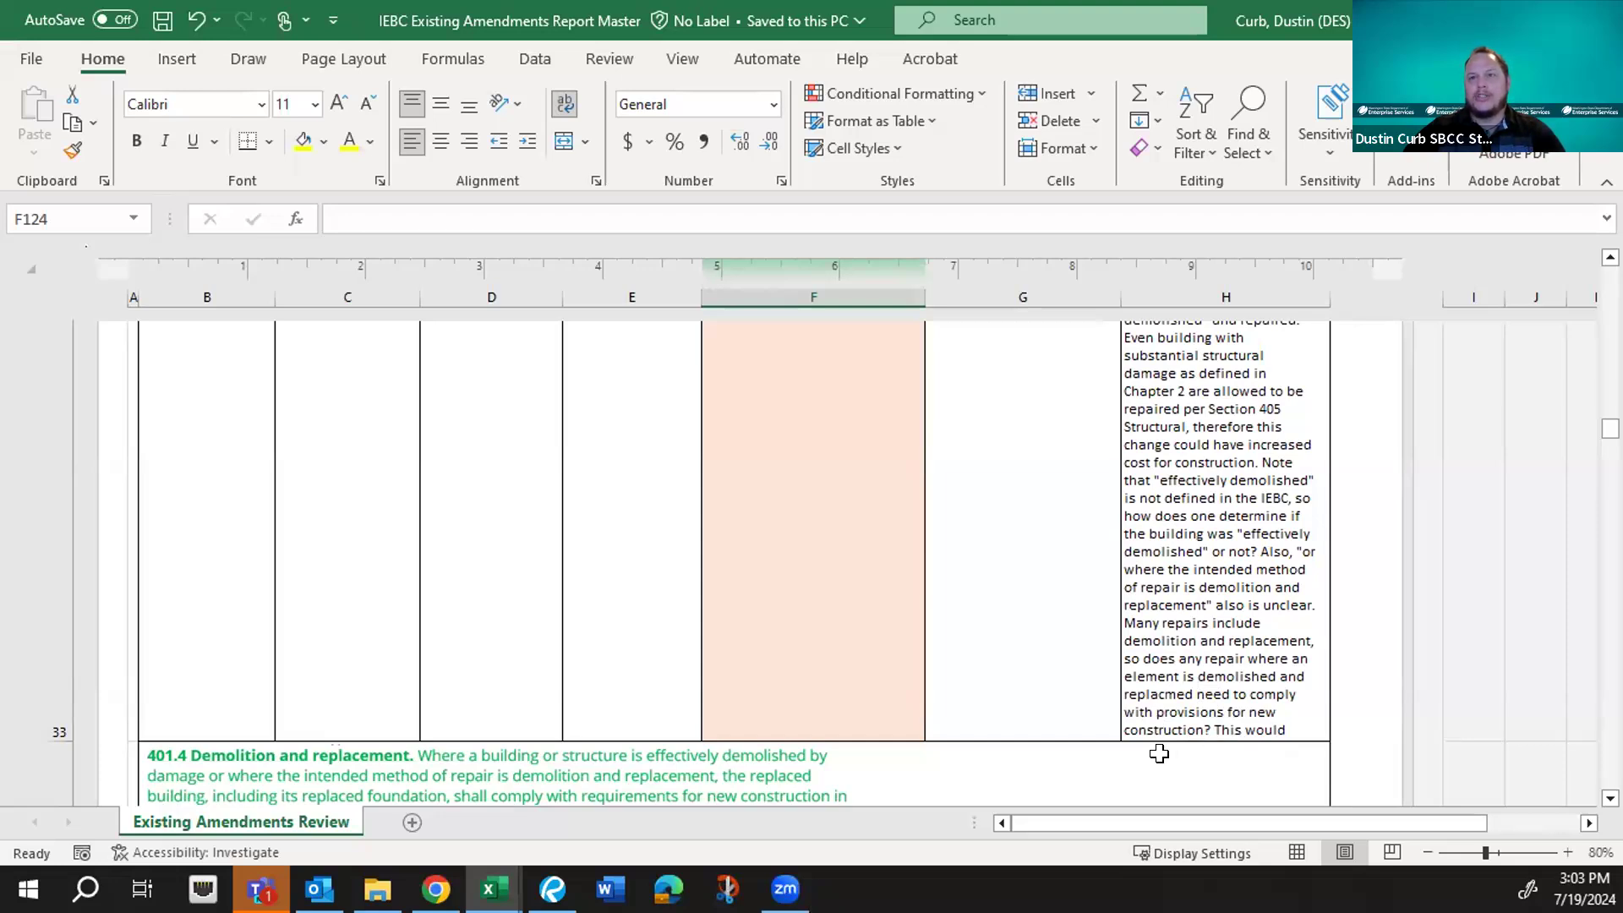
{"action": "left_click", "coordinate": [1211, 676]}
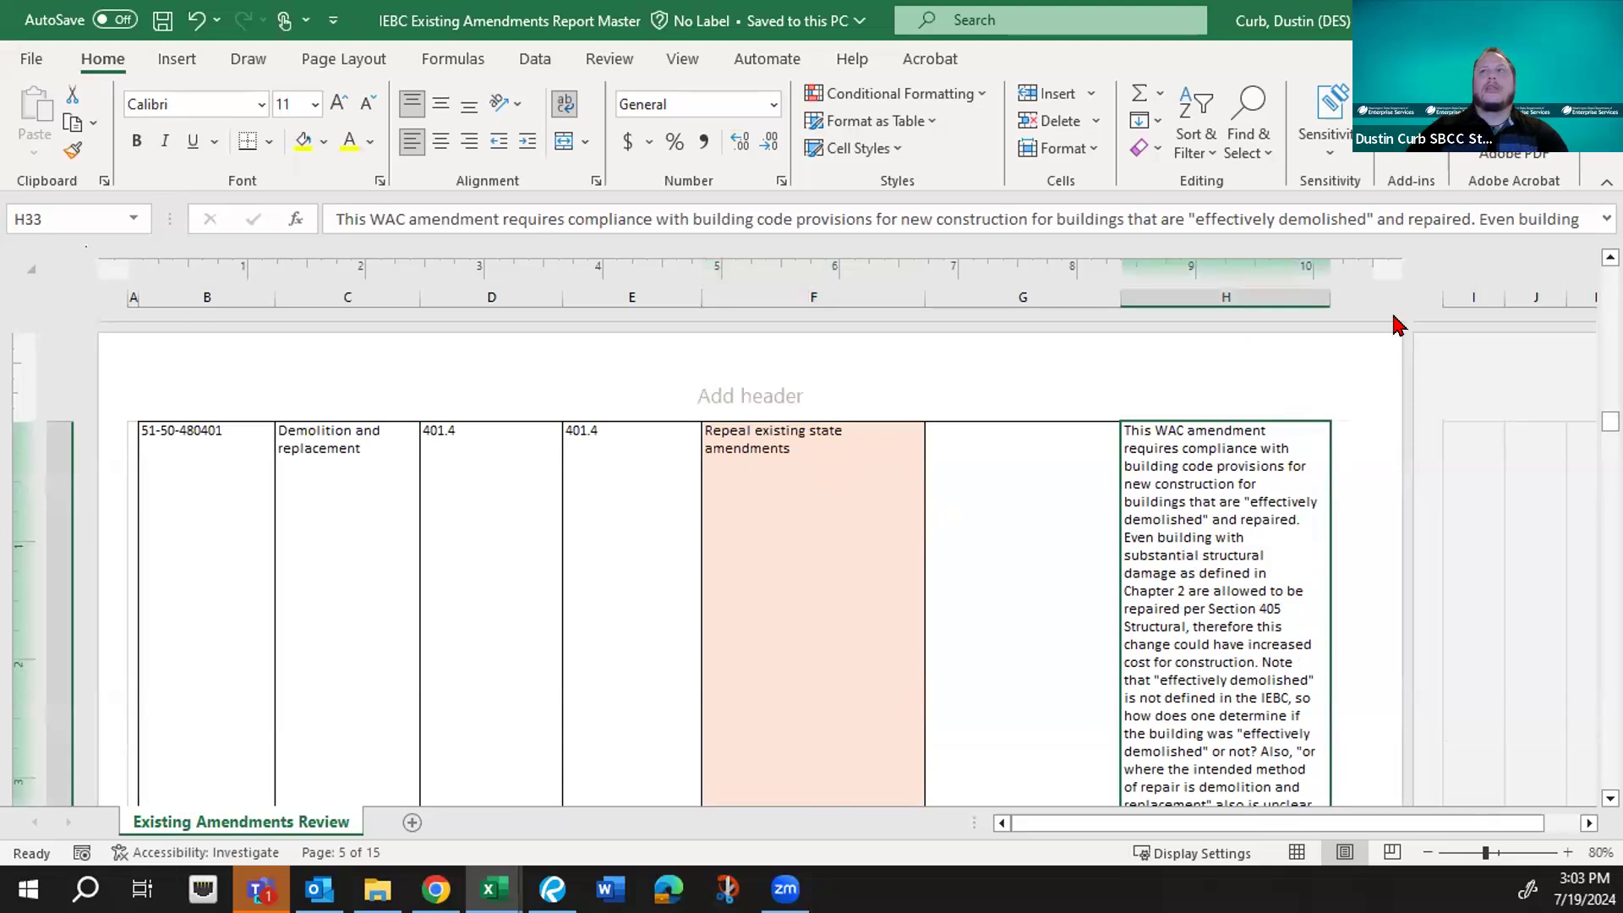
{"action": "left_click_drag", "start_coordinate": [1304, 246], "coordinate": [1304, 423]}
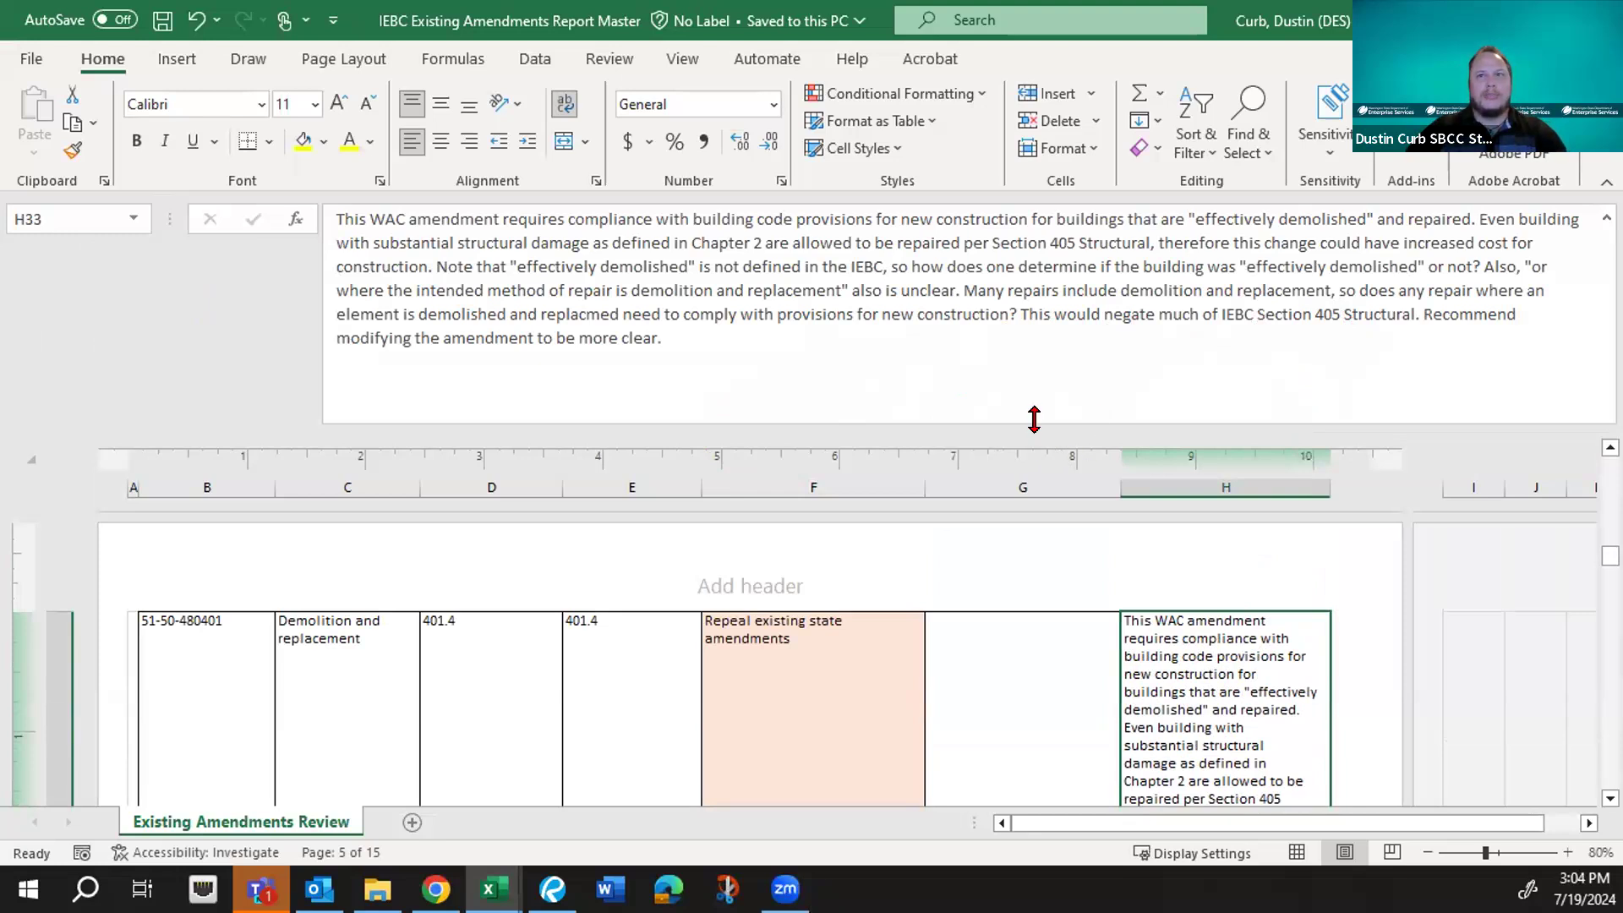
{"action": "left_click_drag", "start_coordinate": [1034, 419], "coordinate": [1020, 230]}
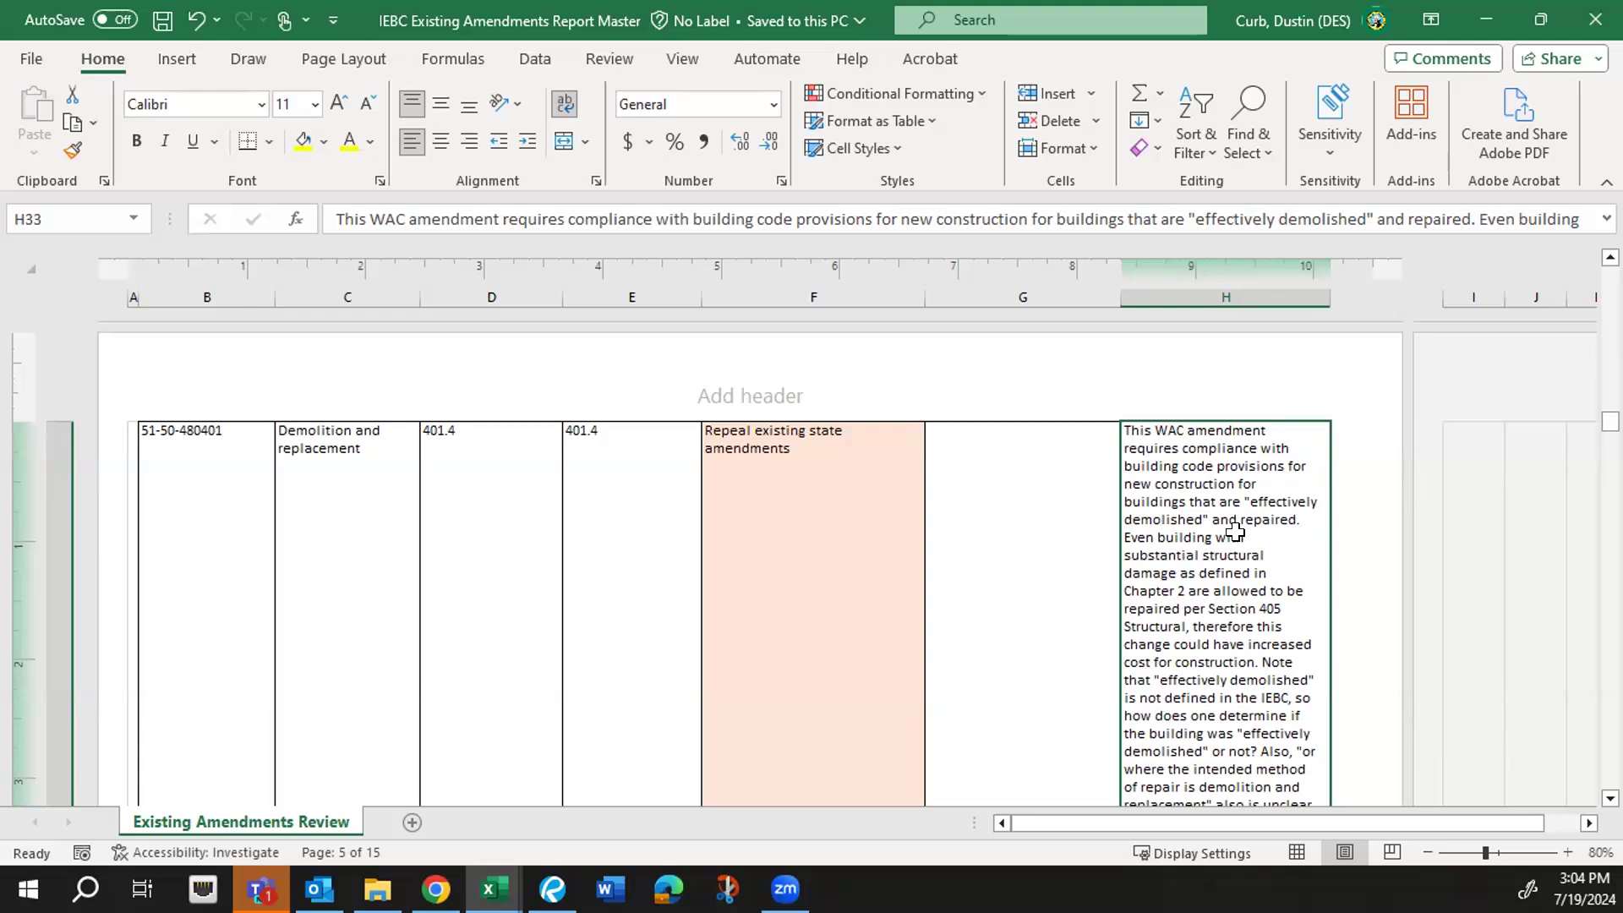
{"action": "scroll", "coordinate": [1234, 530], "scroll_direction": "down", "scroll_amount": 1}
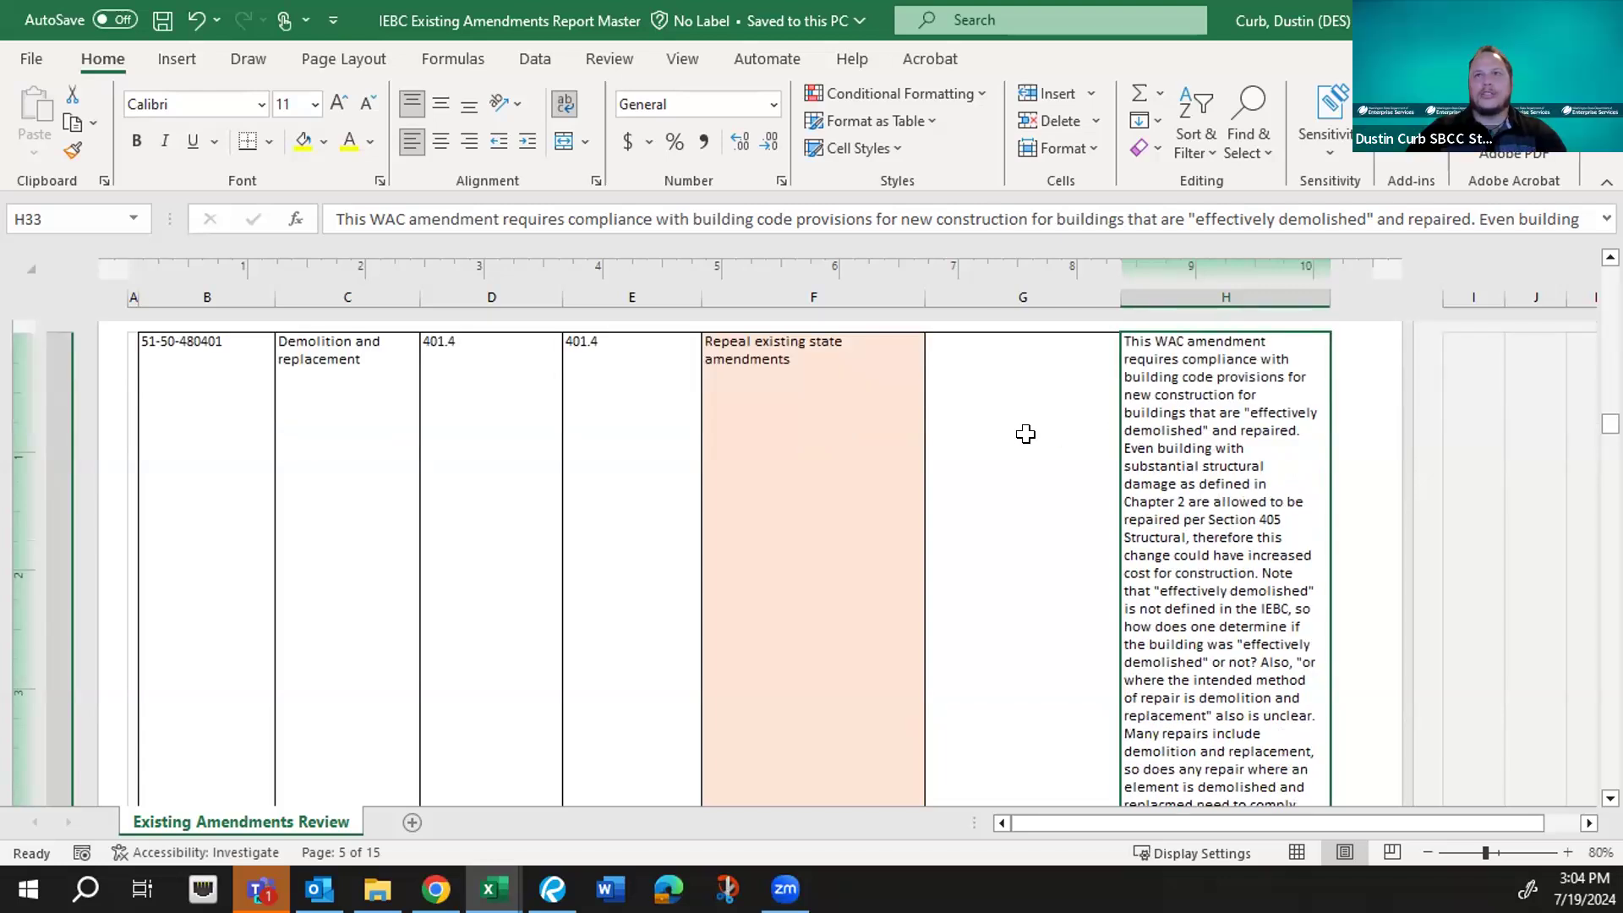
- Enter "History Needed for Committee Meeting" in I33 and copy the note into G33 of the 401.4 Demolition and replacement row
{"action": "left_click", "coordinate": [1447, 363]}
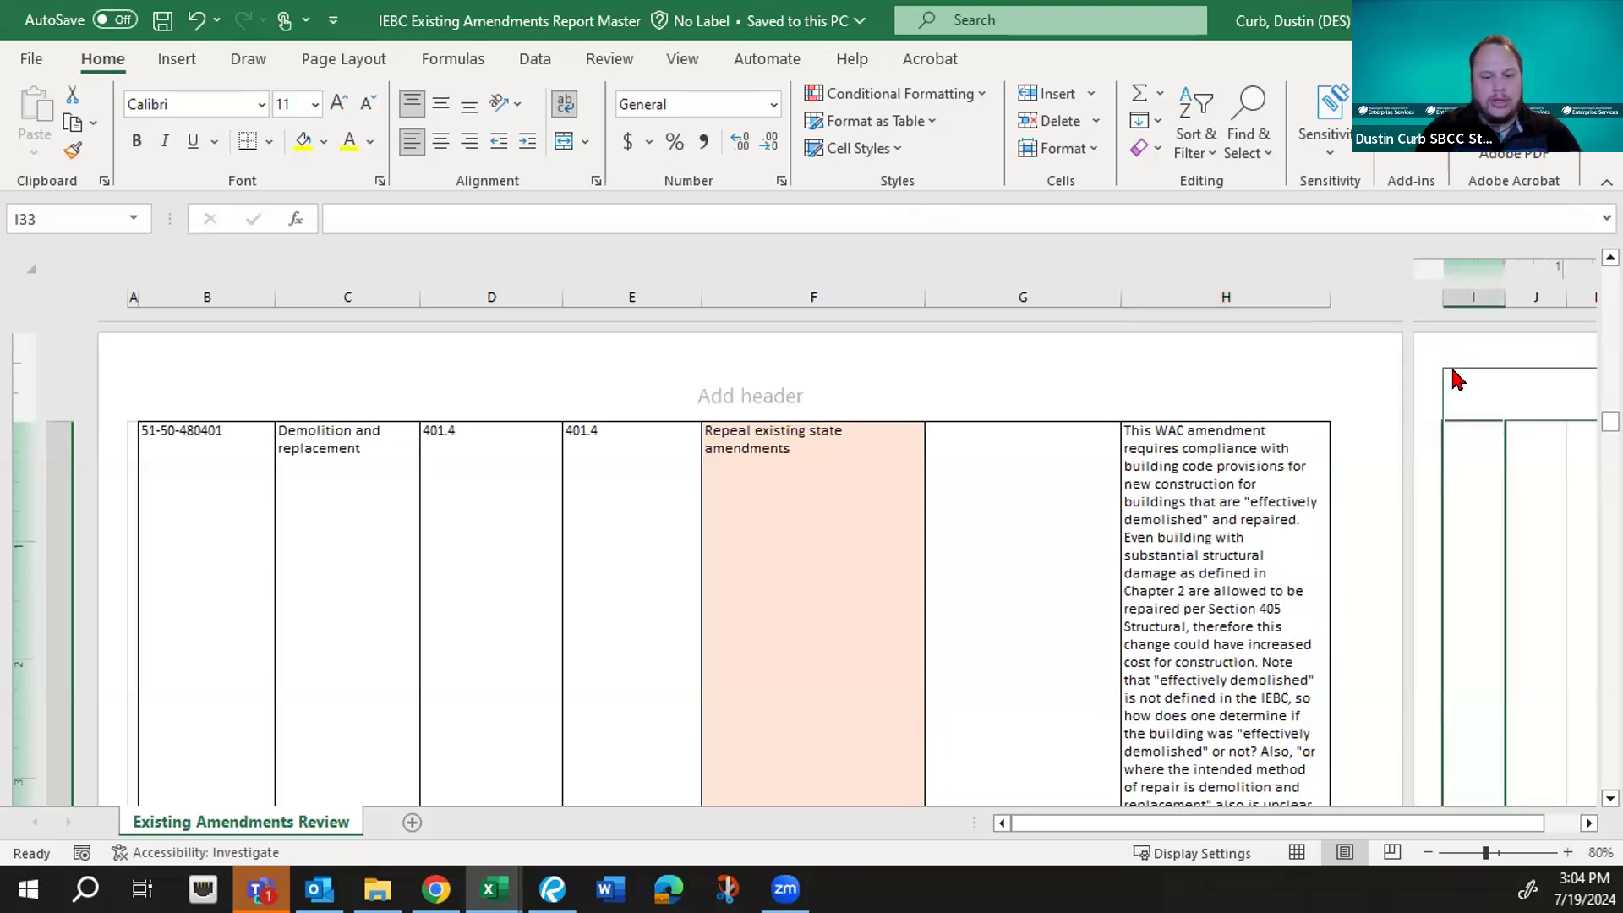
{"action": "type", "text": "History"}
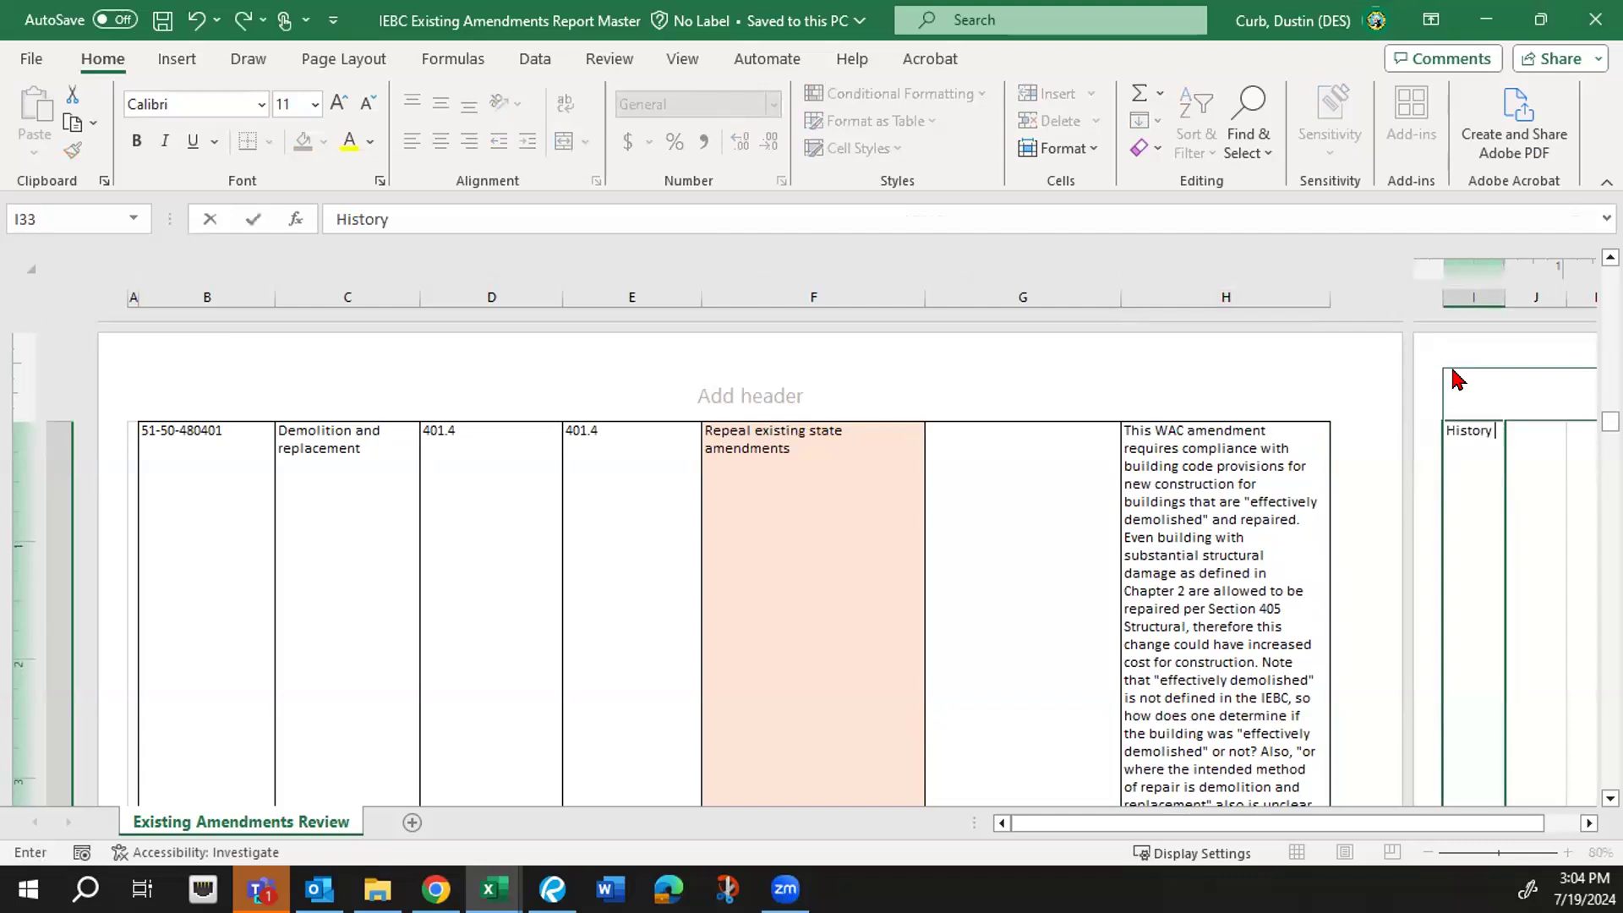
{"action": "type", "text": " Needed for Committee Meeting"}
{"action": "key", "text": "ctrl+Return"}
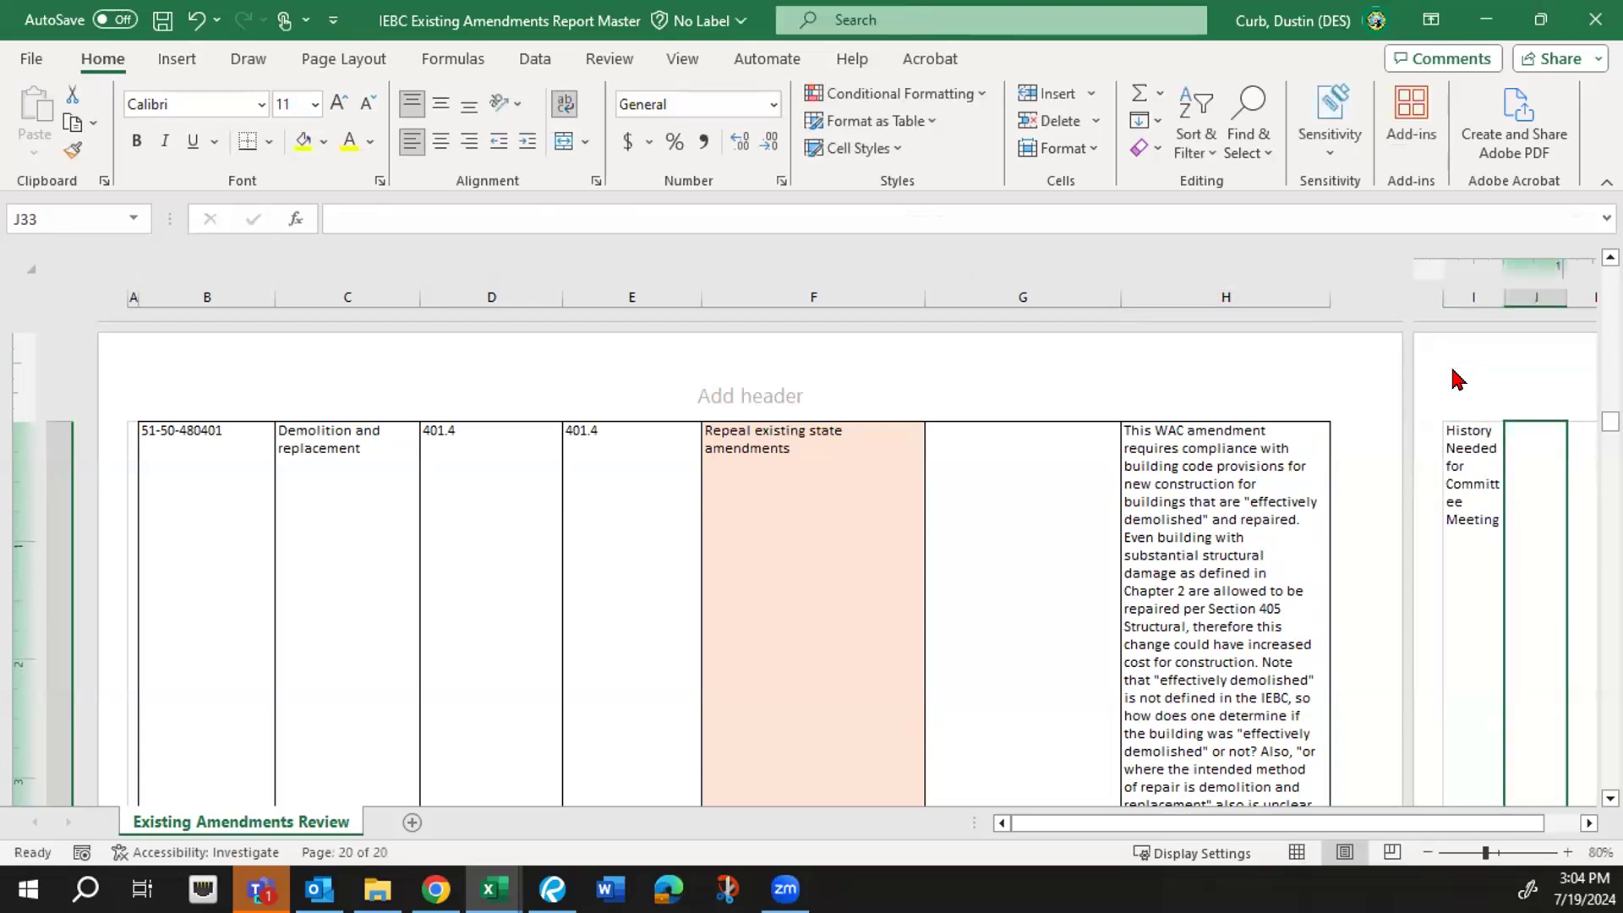
{"action": "key", "text": "ctrl+c"}
{"action": "key", "text": "Left"}
{"action": "key", "text": "Left"}
{"action": "key", "text": "Left"}
{"action": "key", "text": "Right"}
{"action": "key", "text": "ctrl+v"}
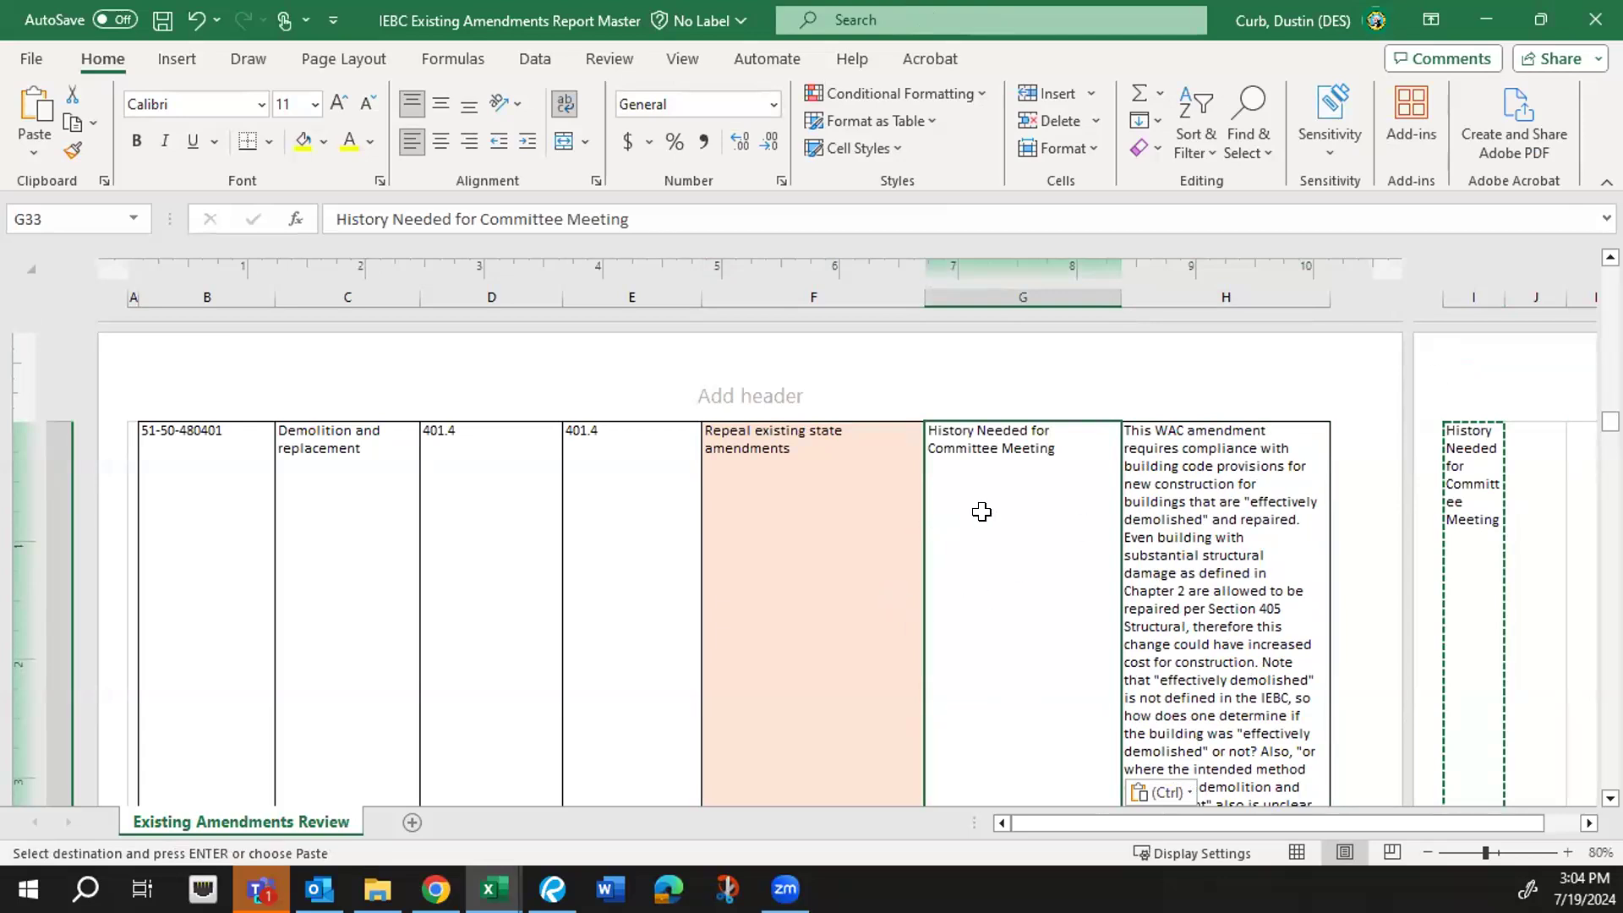
- Fill G33 with yellow and clear the duplicate note from I33
{"action": "left_click", "coordinate": [297, 142]}
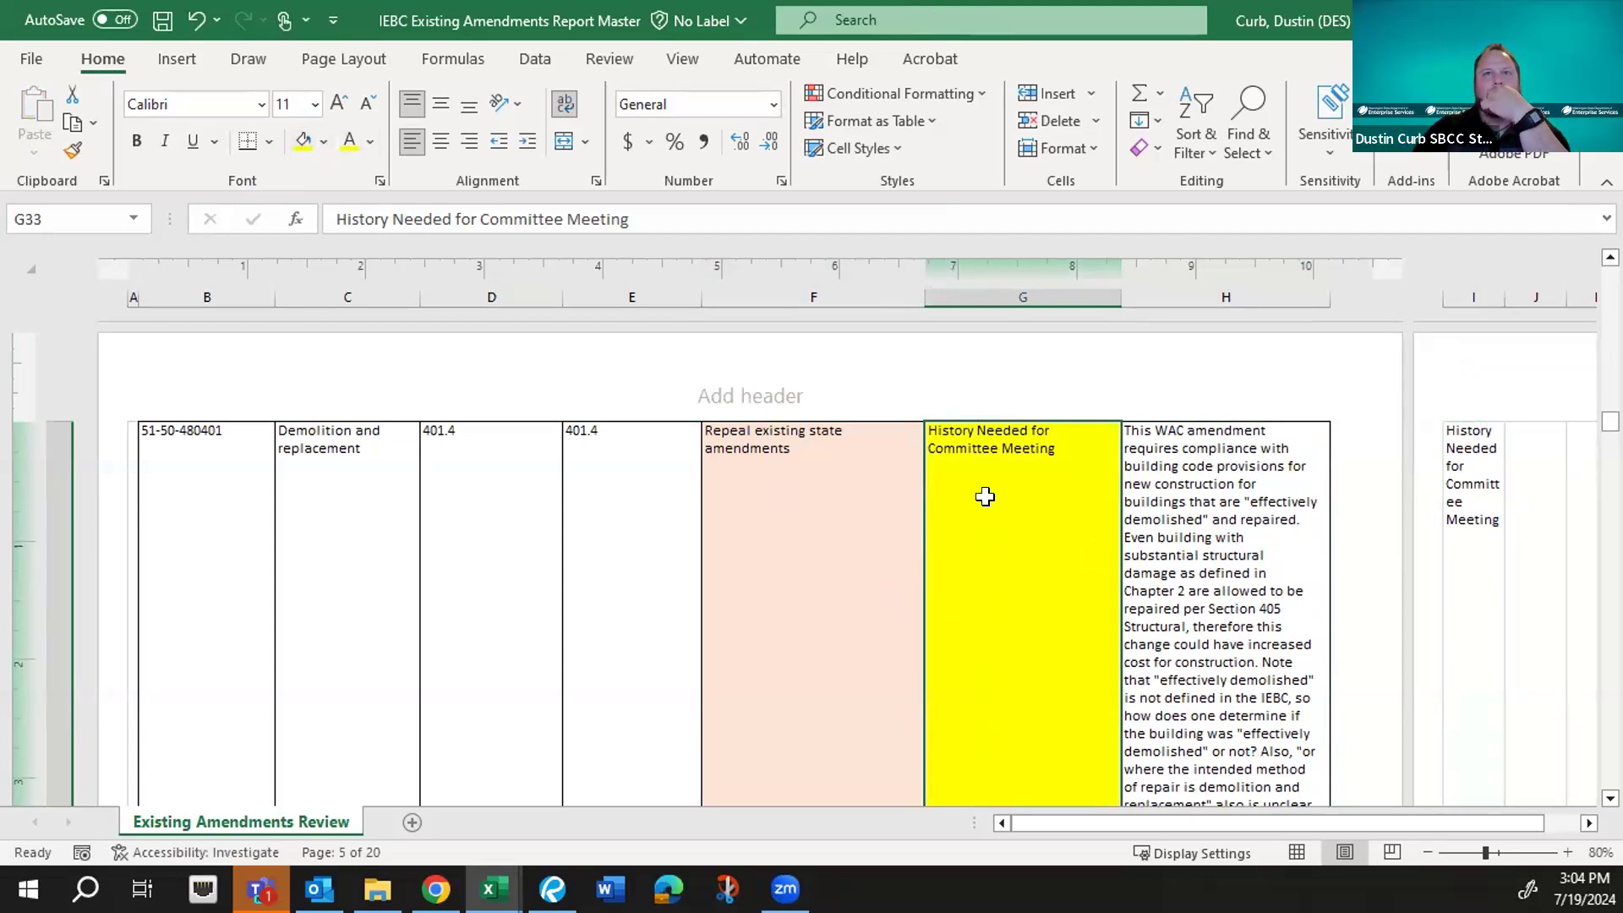
{"action": "scroll", "coordinate": [984, 496], "scroll_direction": "down", "scroll_amount": 1}
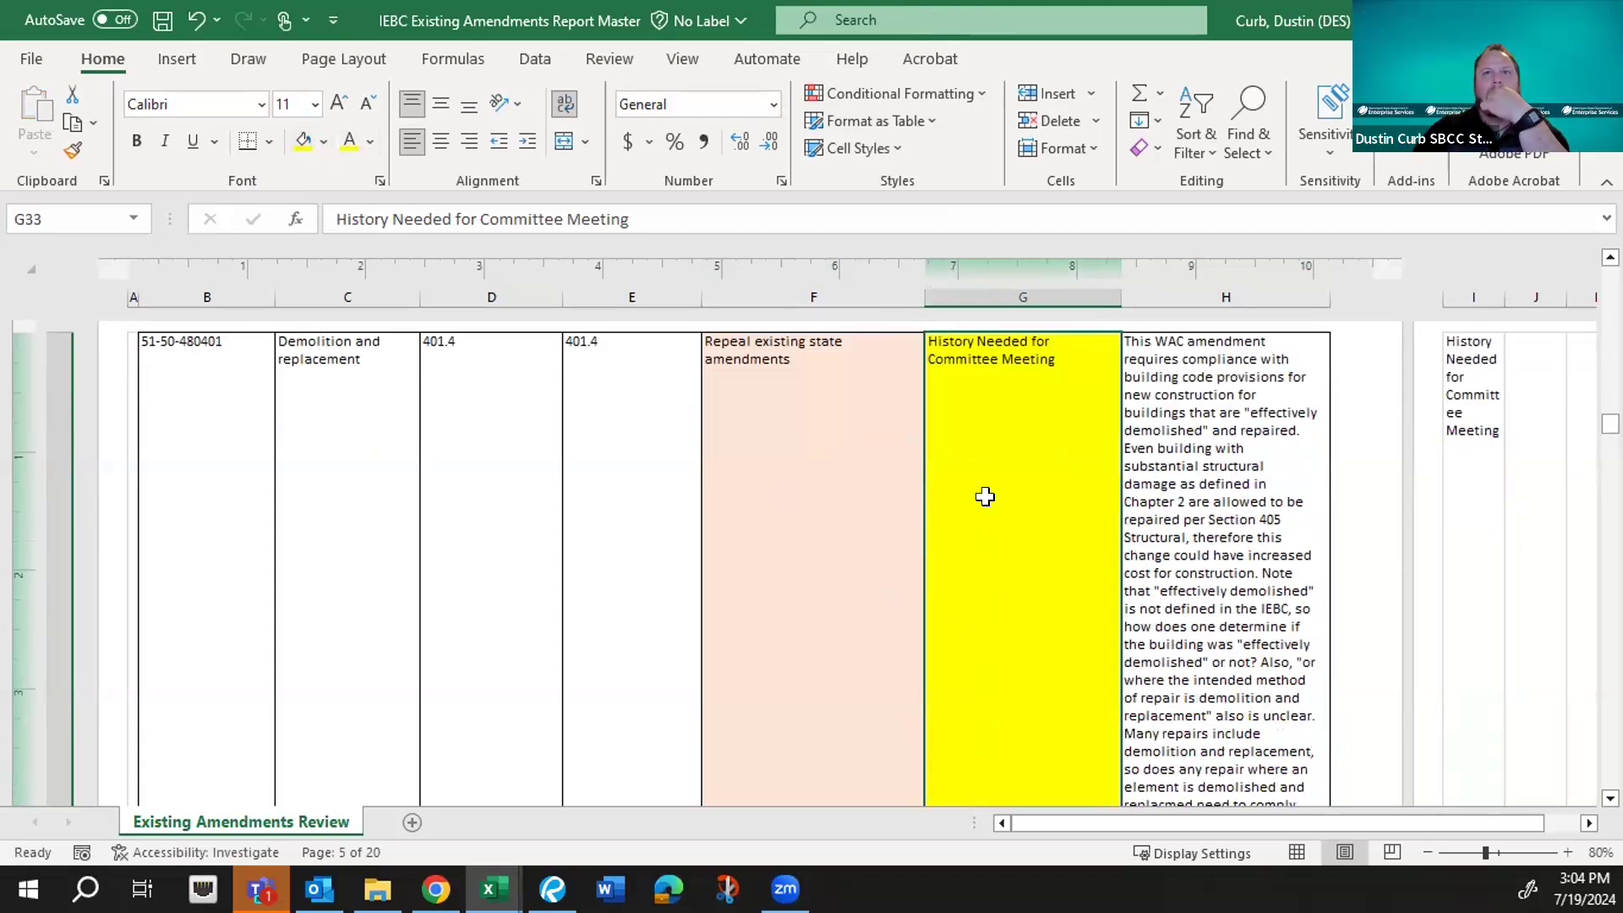
{"action": "left_click", "coordinate": [1442, 452]}
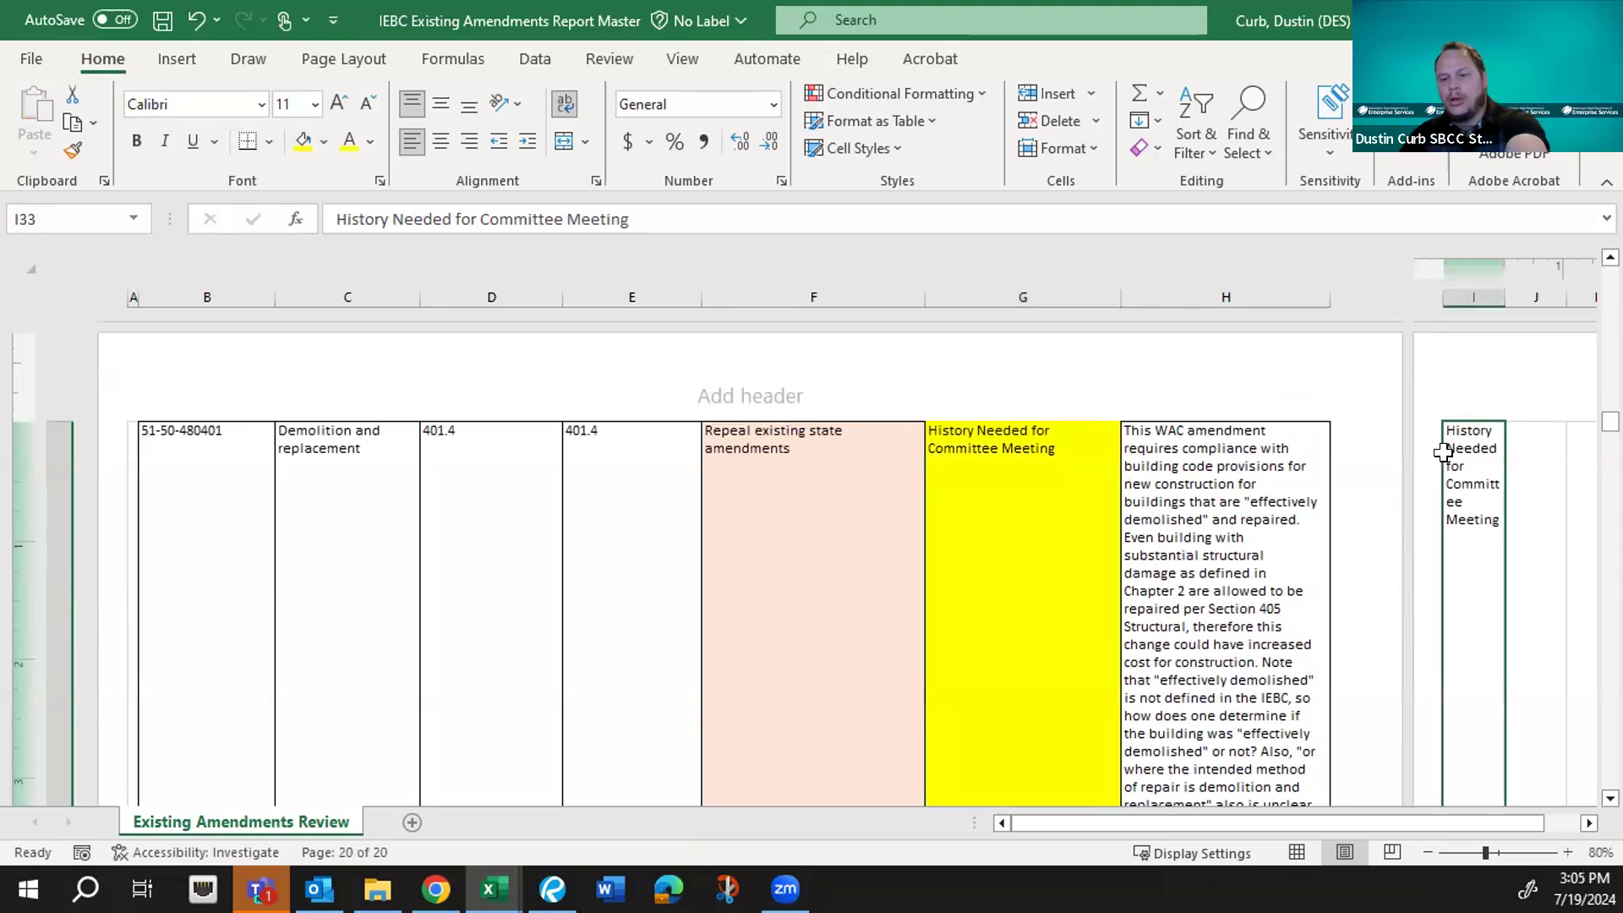
{"action": "key", "text": "Delete"}
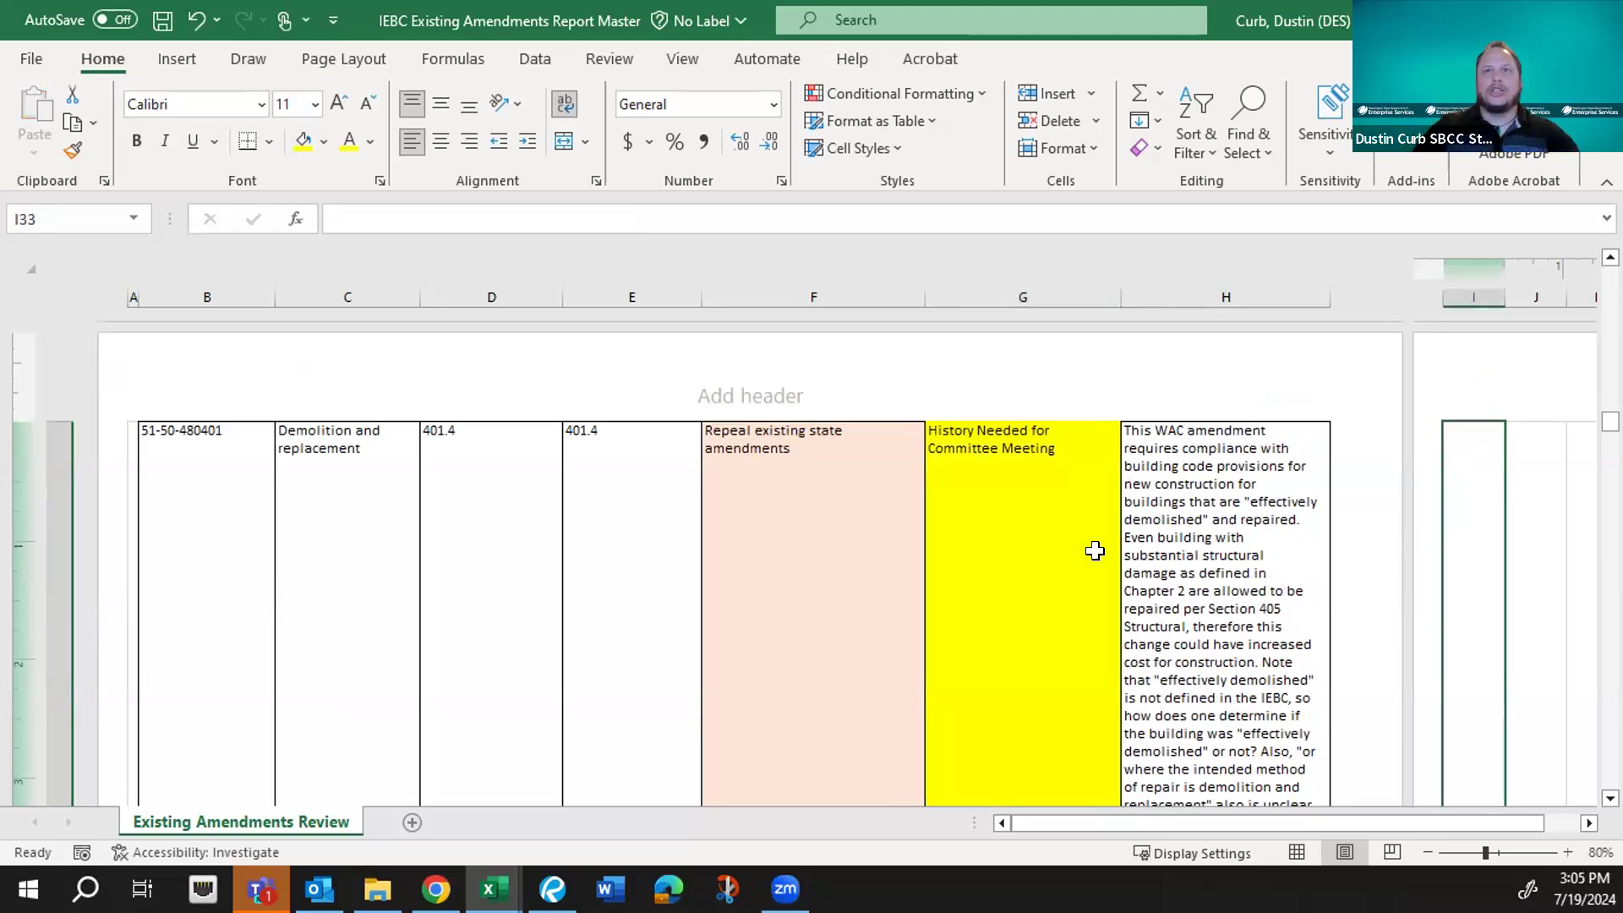
- Review the 401.4 amendment text, the 405.1 General and 405.1.1 Structural concrete repairs rows, and the 408.1 Materials row
{"action": "scroll", "coordinate": [1095, 550], "scroll_direction": "down", "scroll_amount": 5}
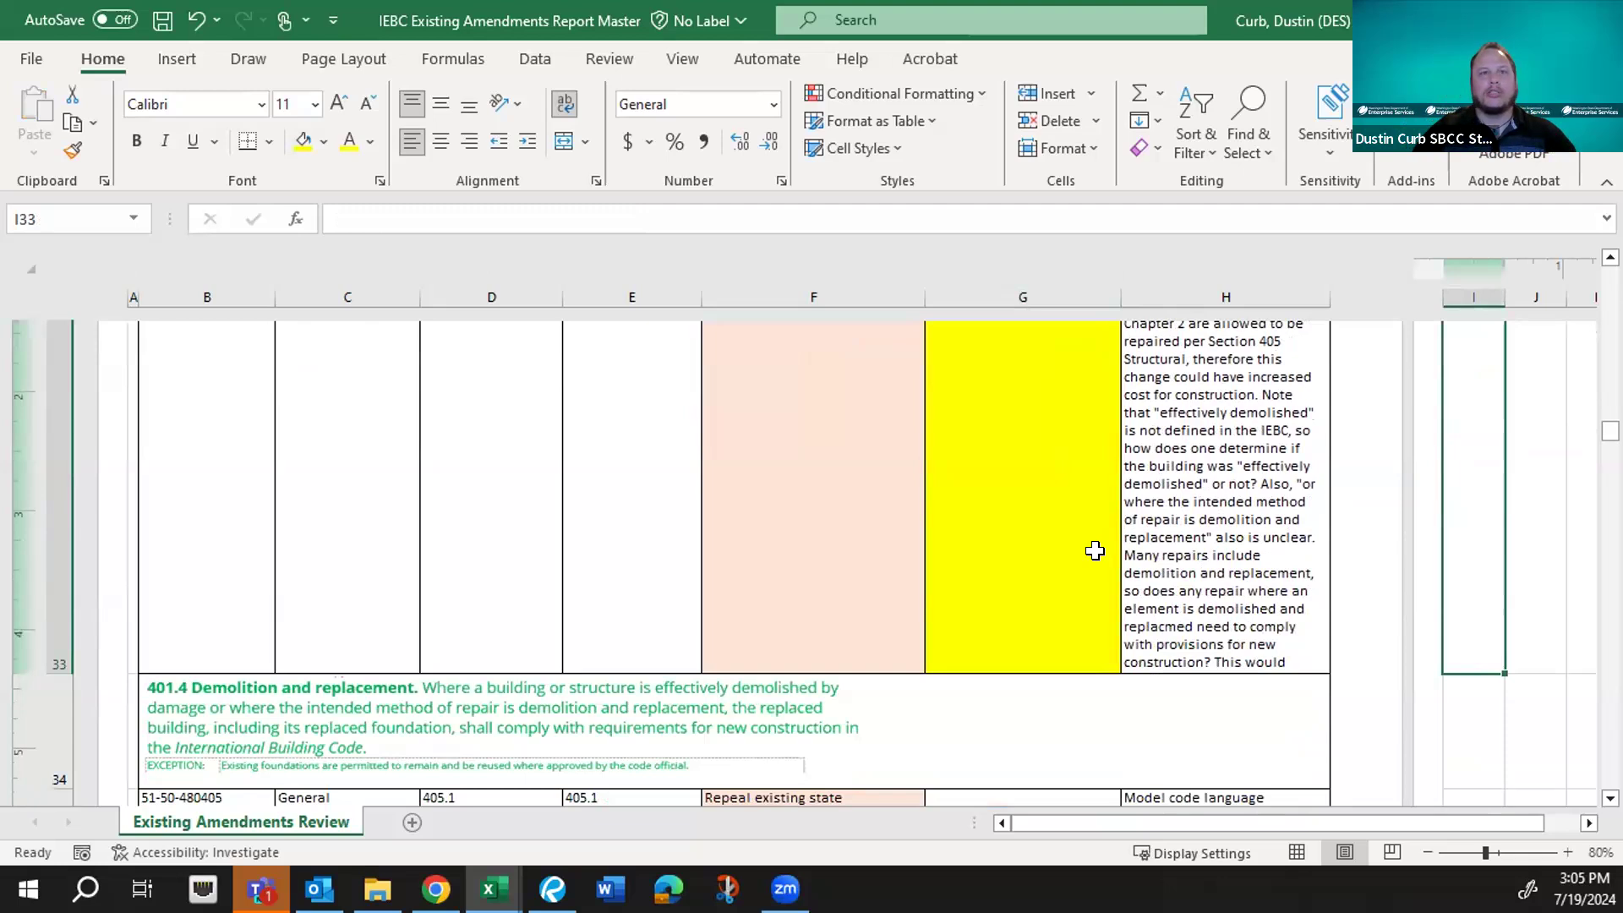
{"action": "scroll", "coordinate": [1094, 550], "scroll_direction": "down", "scroll_amount": 3}
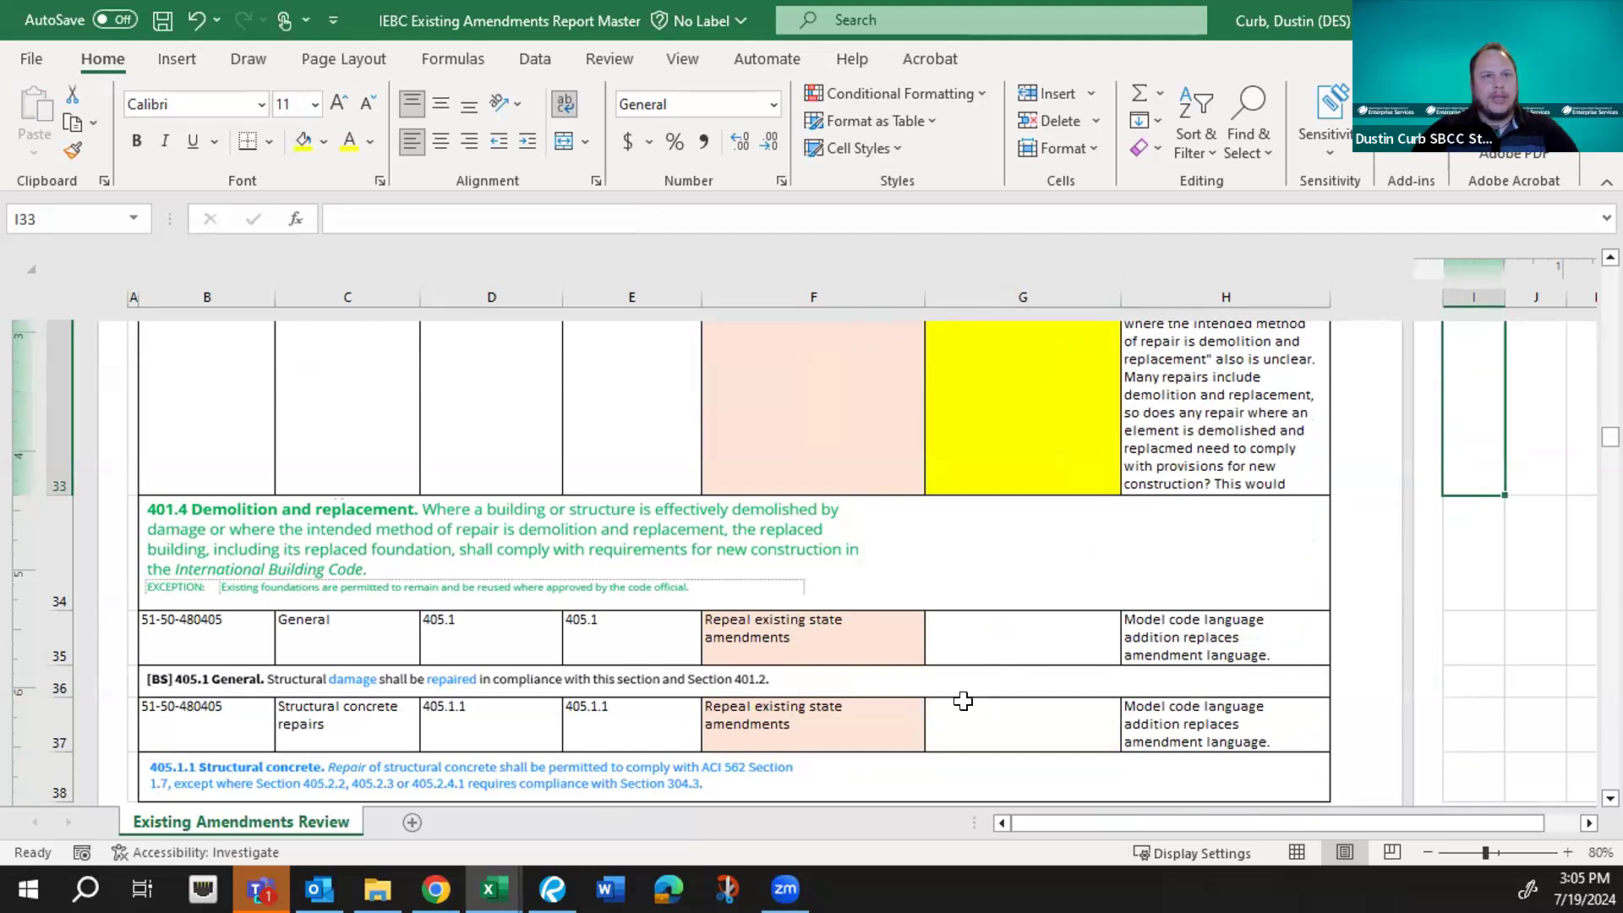
{"action": "scroll", "coordinate": [963, 701], "scroll_direction": "down", "scroll_amount": 1}
{"action": "scroll", "coordinate": [962, 700], "scroll_direction": "down", "scroll_amount": 3}
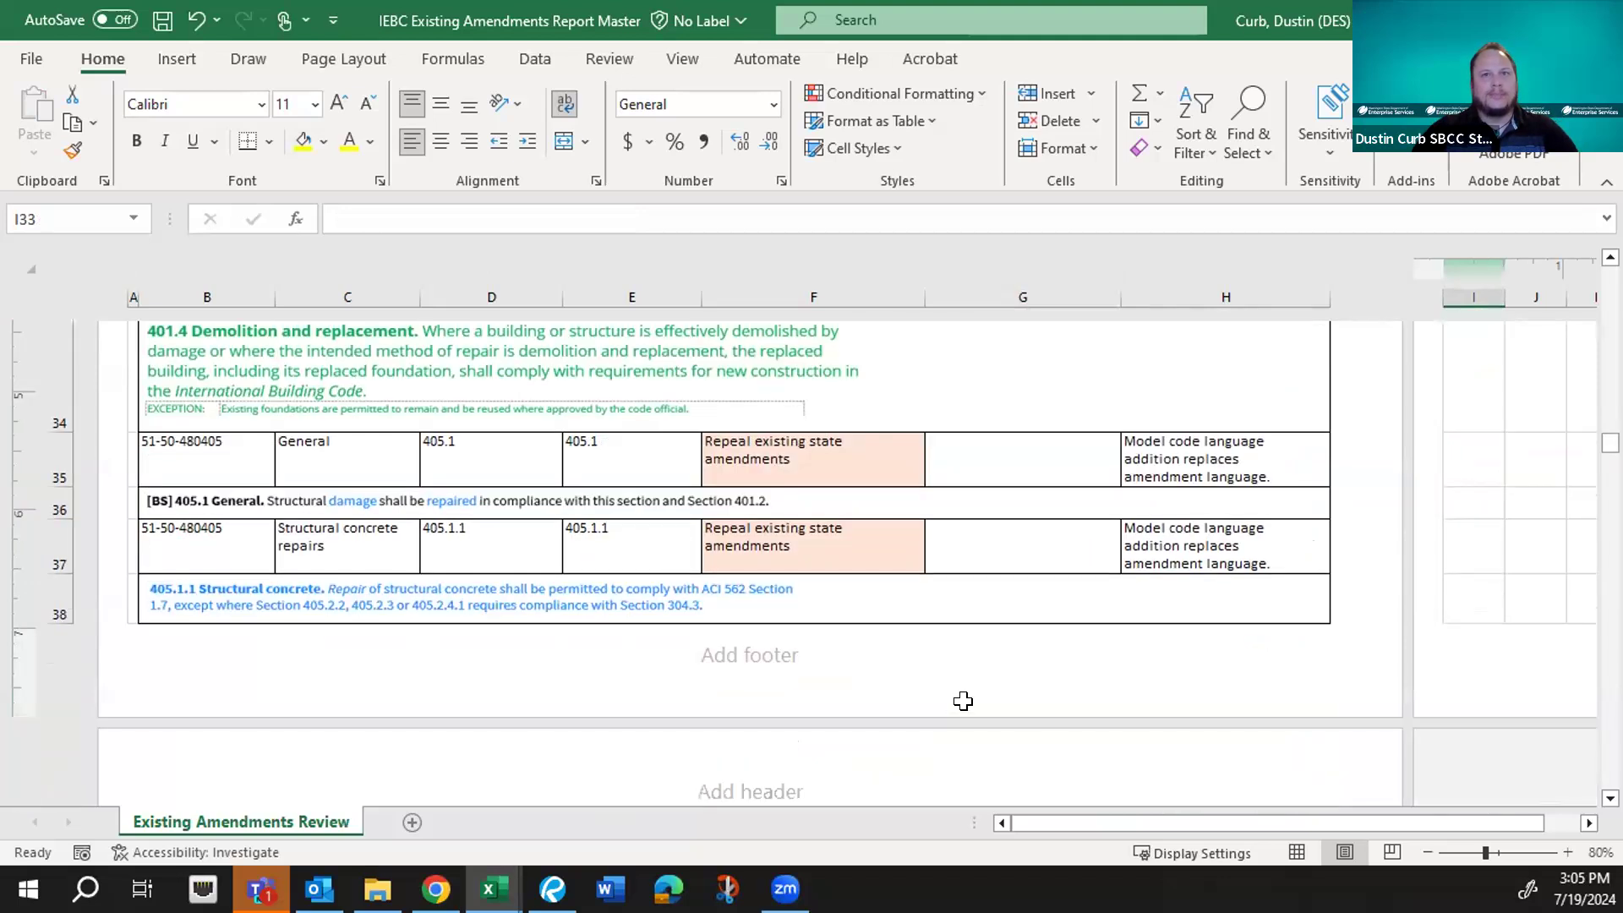
{"action": "scroll", "coordinate": [963, 700], "scroll_direction": "down", "scroll_amount": 1}
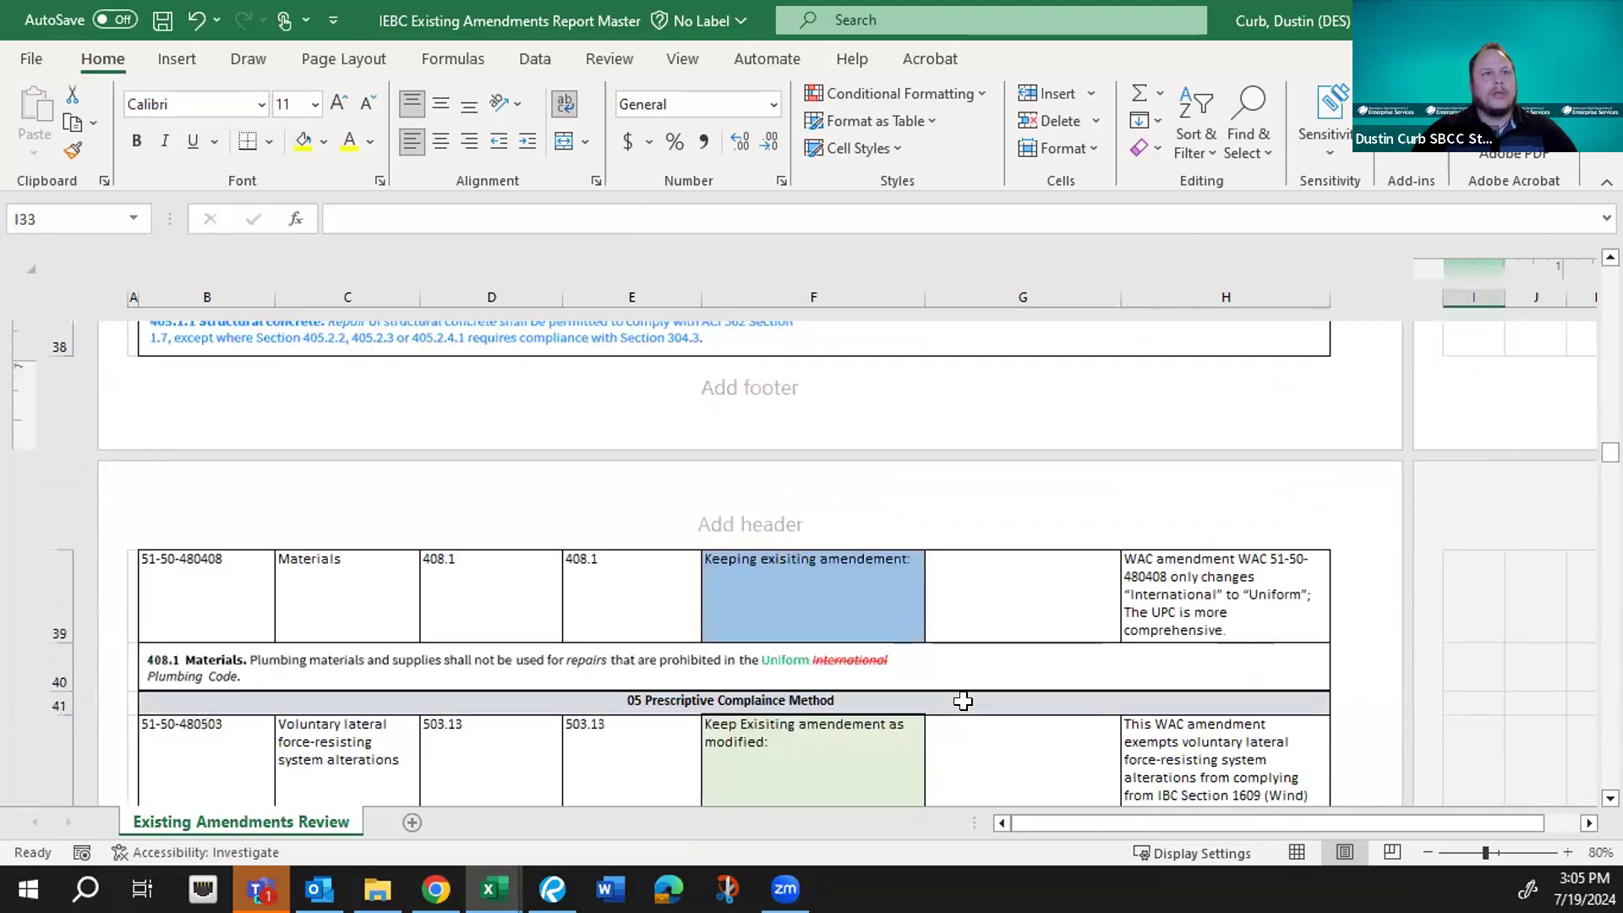
{"action": "scroll", "coordinate": [963, 701], "scroll_direction": "down", "scroll_amount": 2}
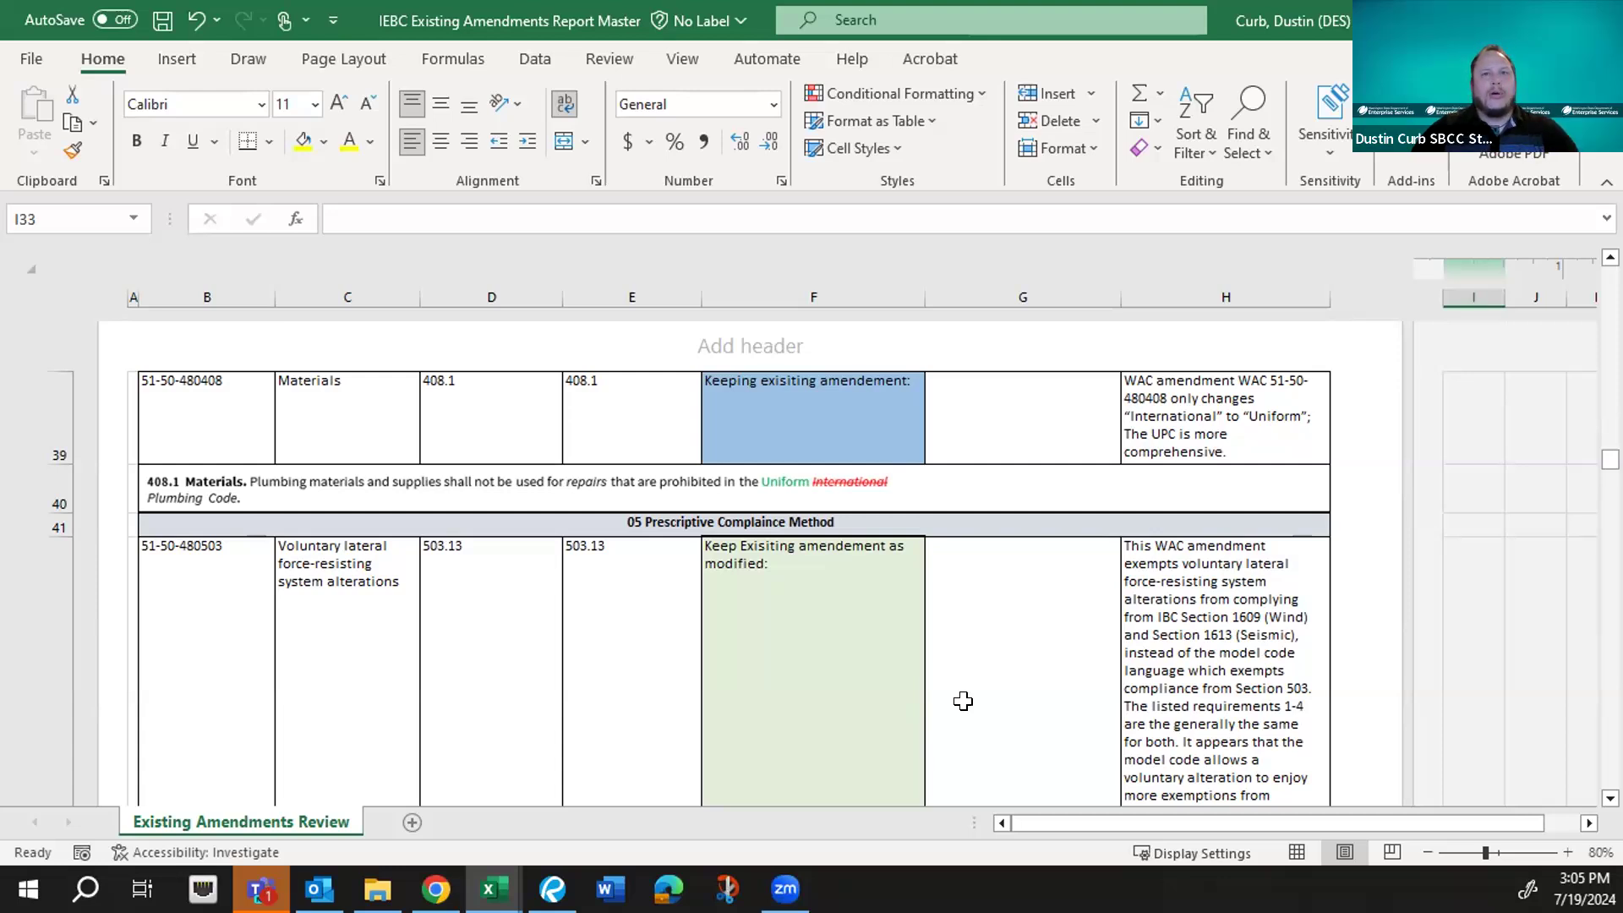
- Examine the 503.13 Voluntary lateral force-resisting system alterations row, expanding the formula bar to read the full comment in H42 and collapsing it again
{"action": "scroll", "coordinate": [963, 656], "scroll_direction": "down", "scroll_amount": 3}
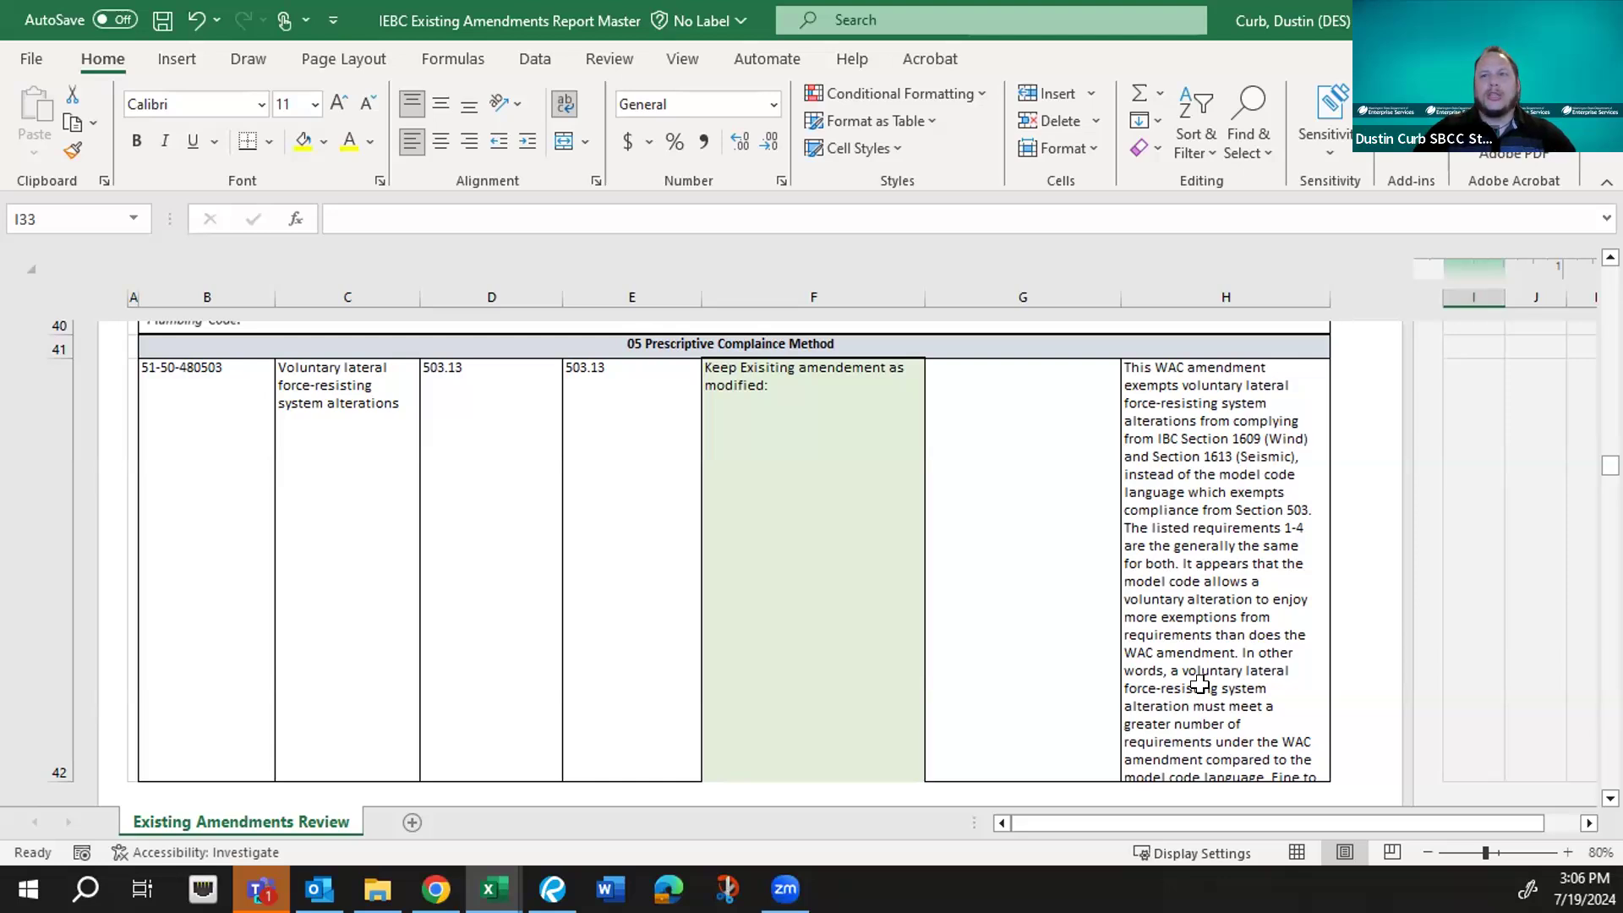
{"action": "scroll", "coordinate": [1210, 693], "scroll_direction": "down", "scroll_amount": 1}
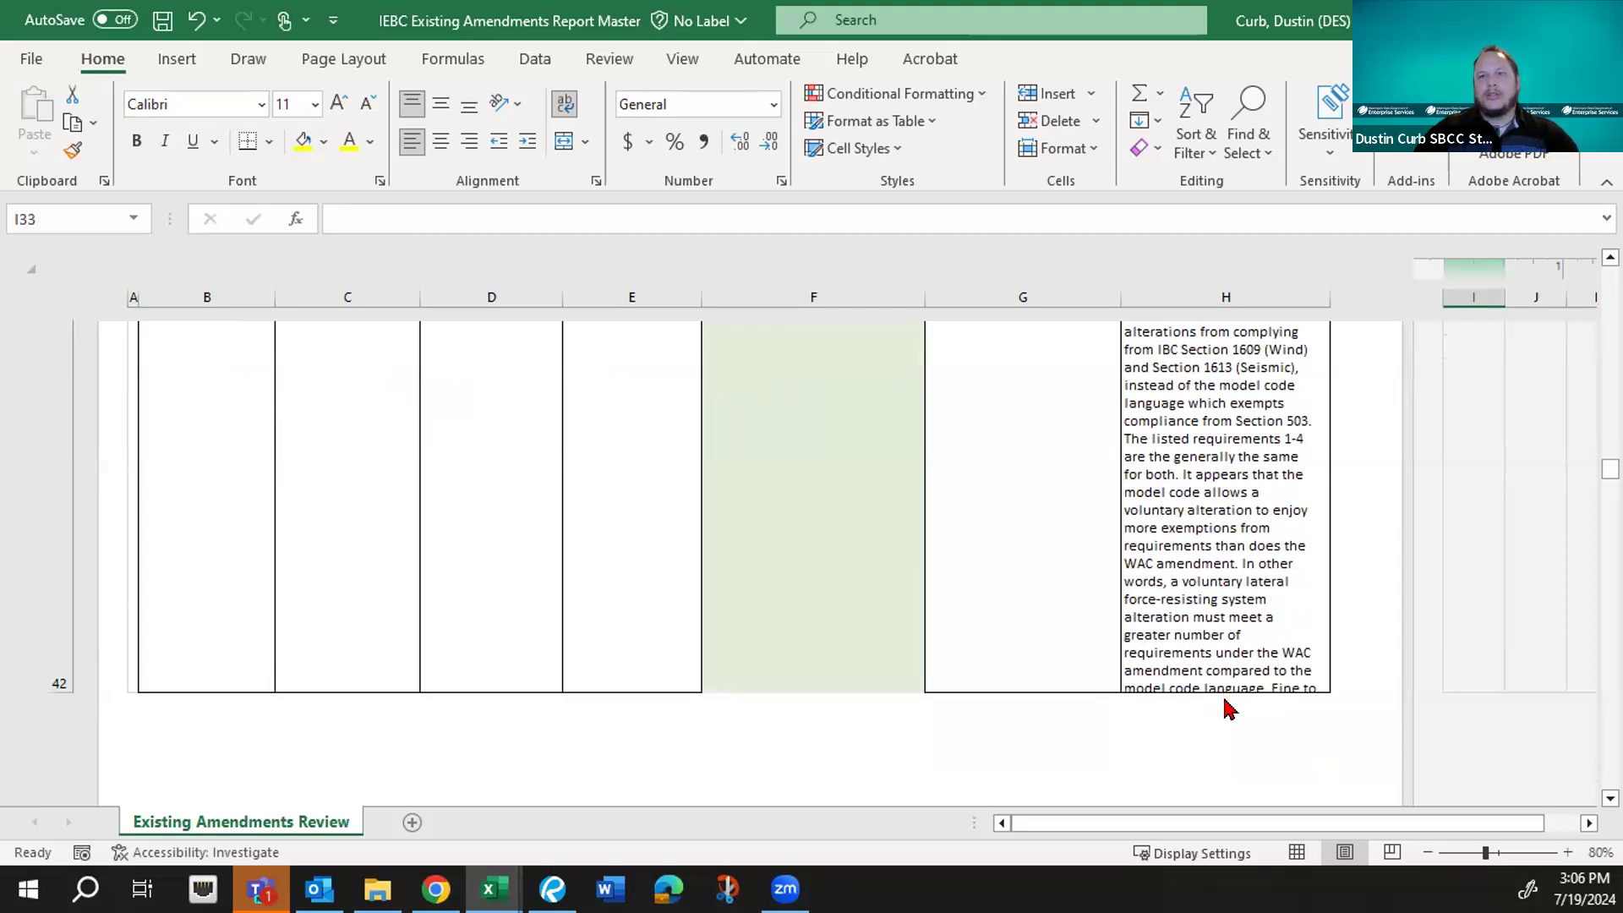
{"action": "left_click", "coordinate": [1234, 656]}
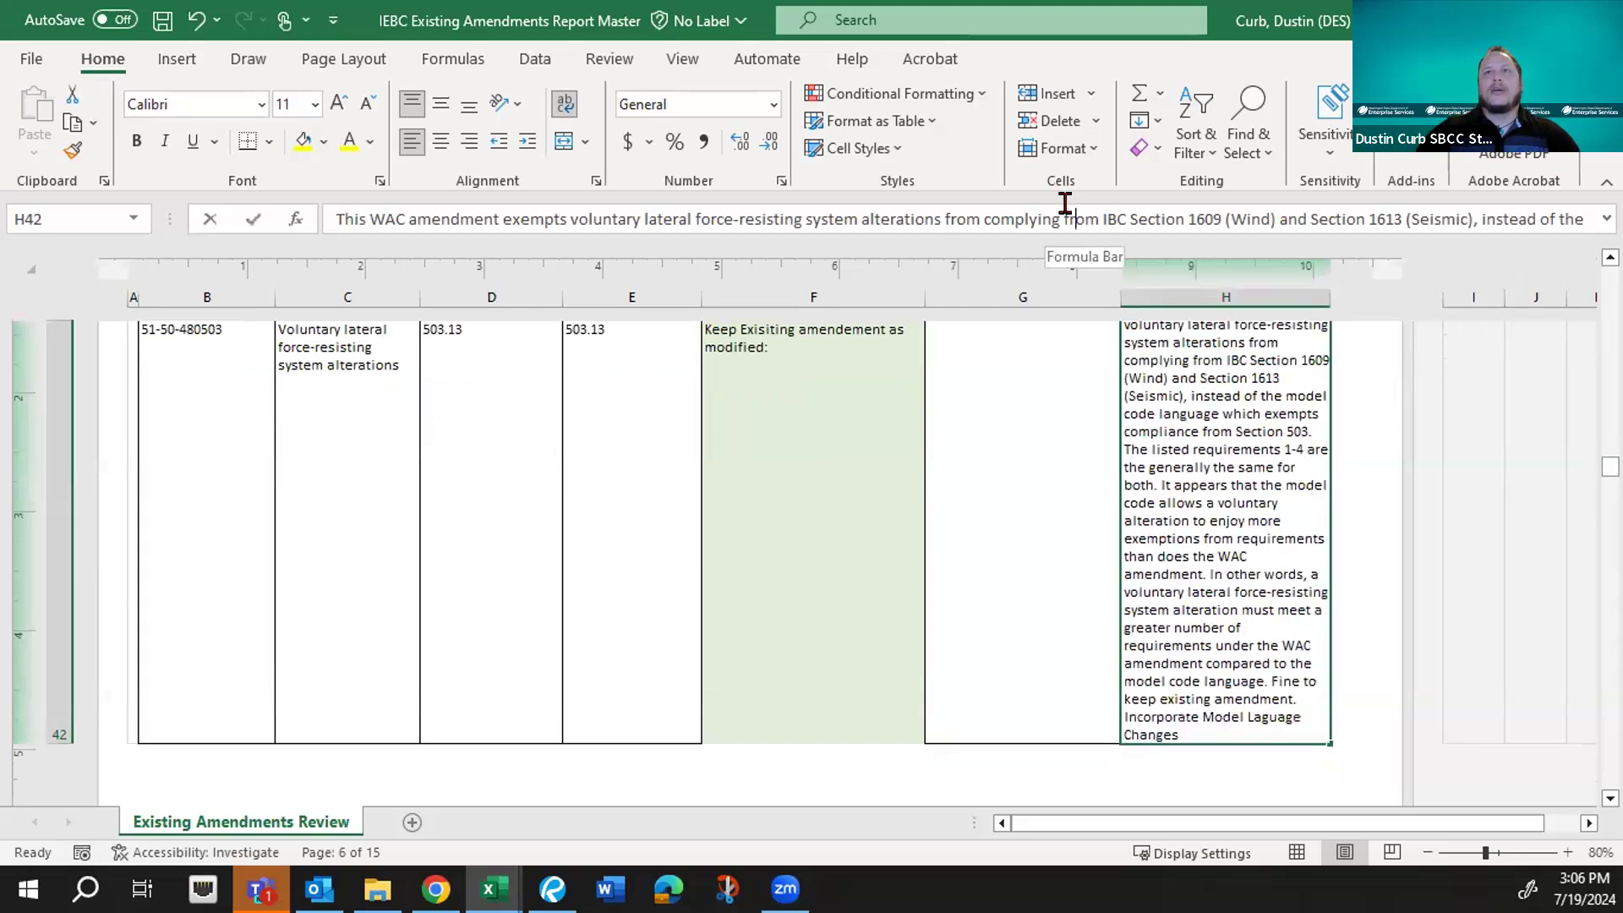
{"action": "left_click", "coordinate": [1067, 219]}
{"action": "left_click_drag", "start_coordinate": [1066, 235], "coordinate": [1070, 339]}
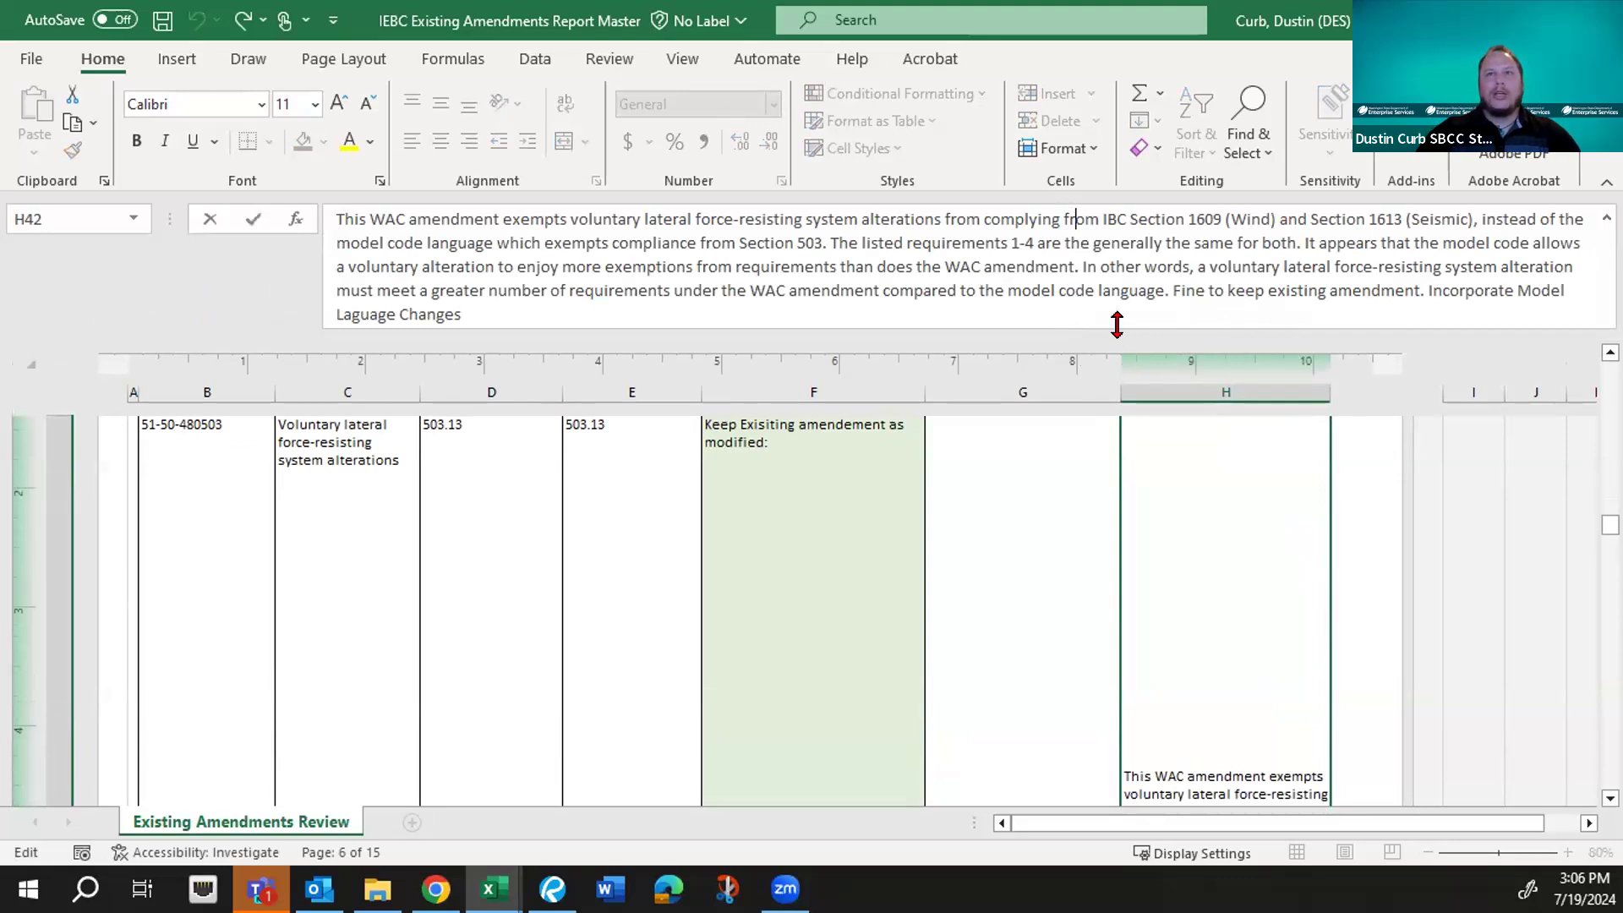
{"action": "left_click_drag", "start_coordinate": [1116, 324], "coordinate": [1127, 257]}
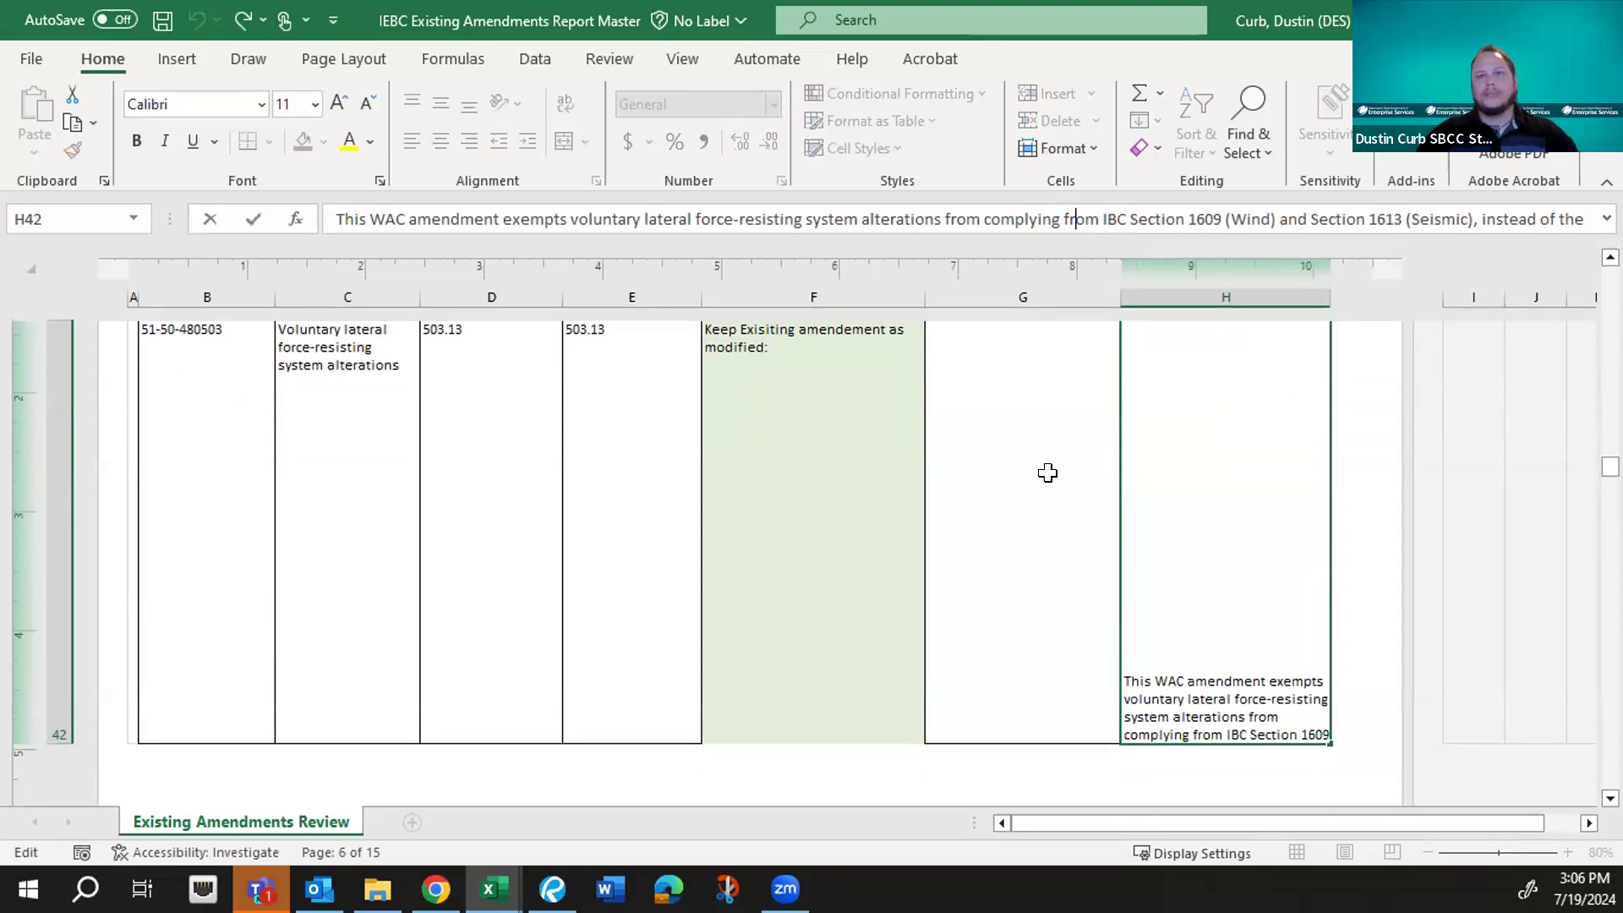
{"action": "key", "text": "Return"}
- Review the 503.13 amendment text, the 503.19 seismic requirements rows through 503.19.4, and the 506.1.1 Change in the character of use row
{"action": "scroll", "coordinate": [1035, 583], "scroll_direction": "down", "scroll_amount": 3}
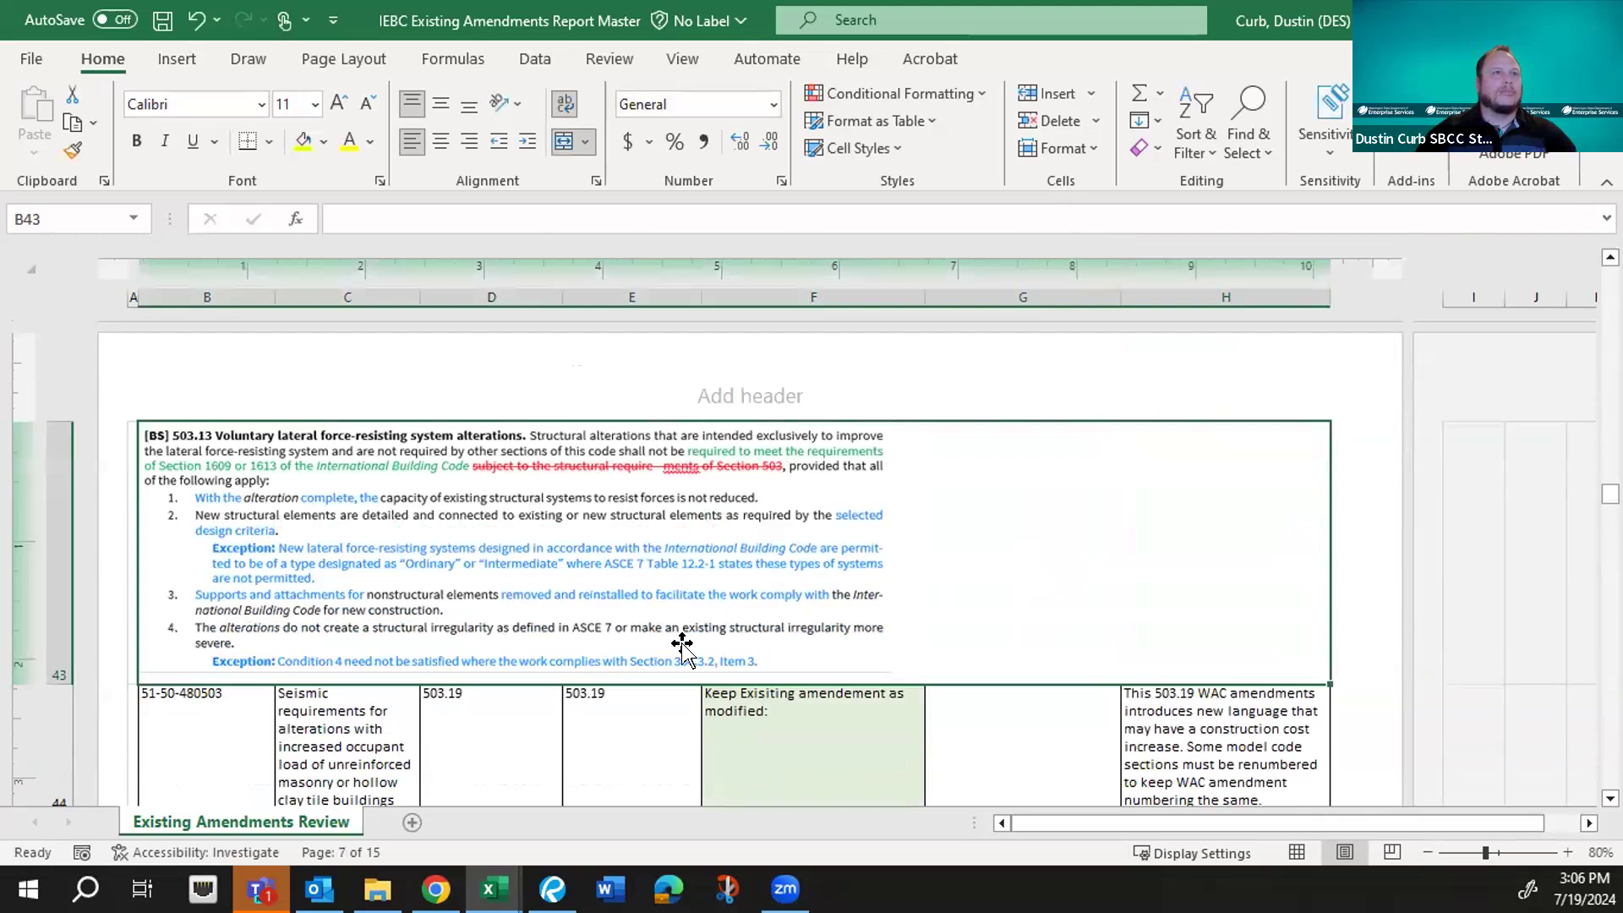
{"action": "scroll", "coordinate": [964, 533], "scroll_direction": "down", "scroll_amount": 3}
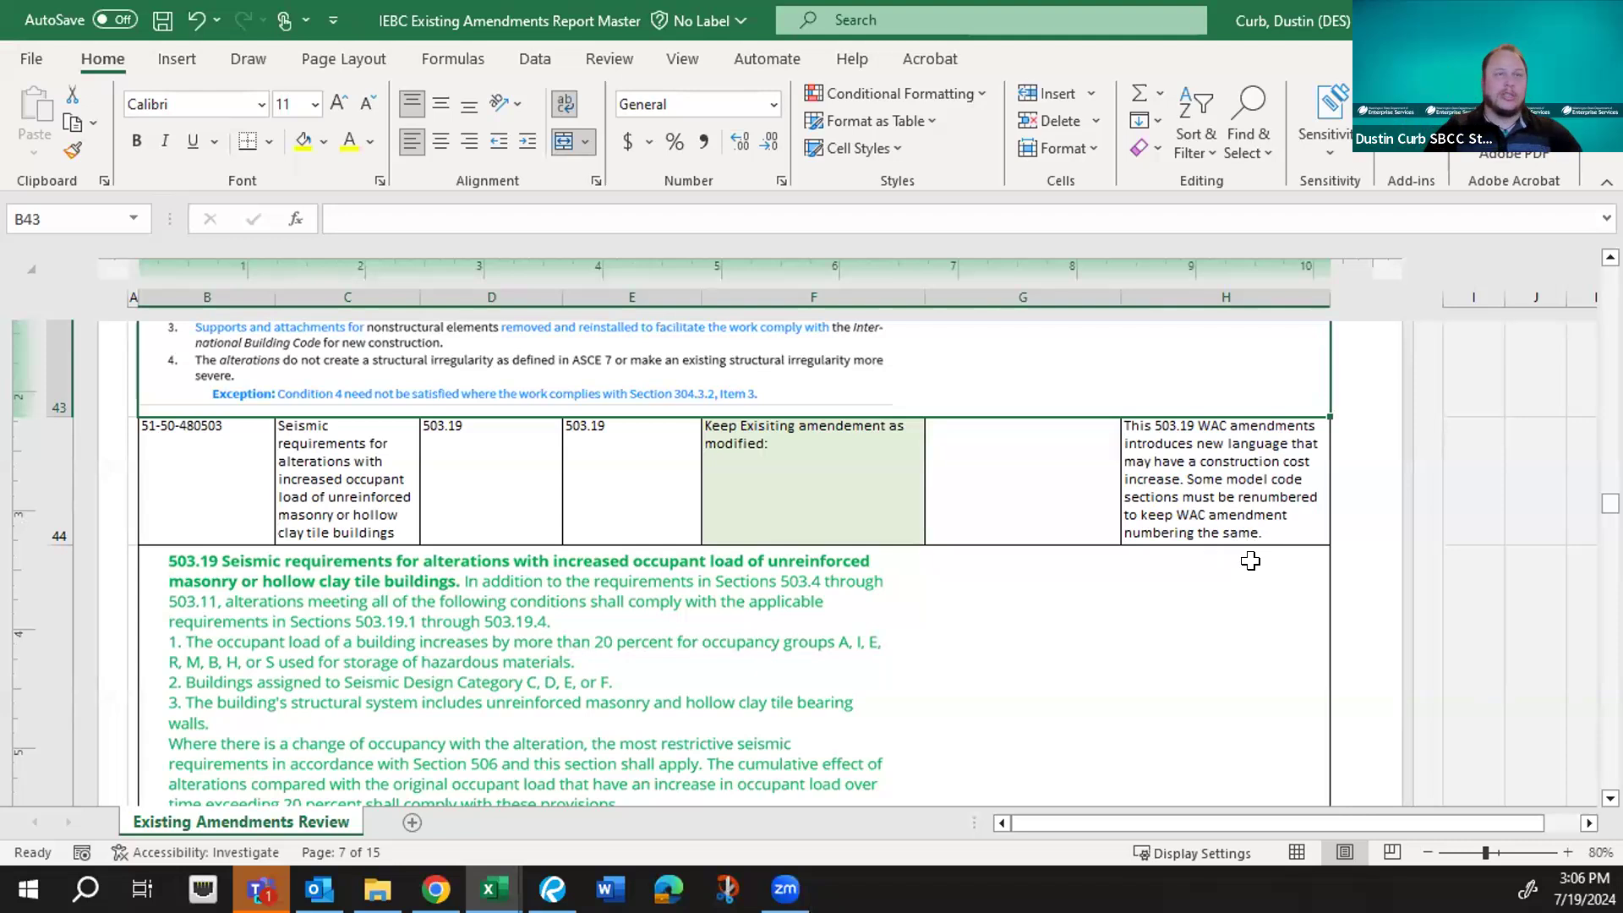
{"action": "left_click", "coordinate": [982, 476]}
{"action": "scroll", "coordinate": [929, 609], "scroll_direction": "down", "scroll_amount": 1}
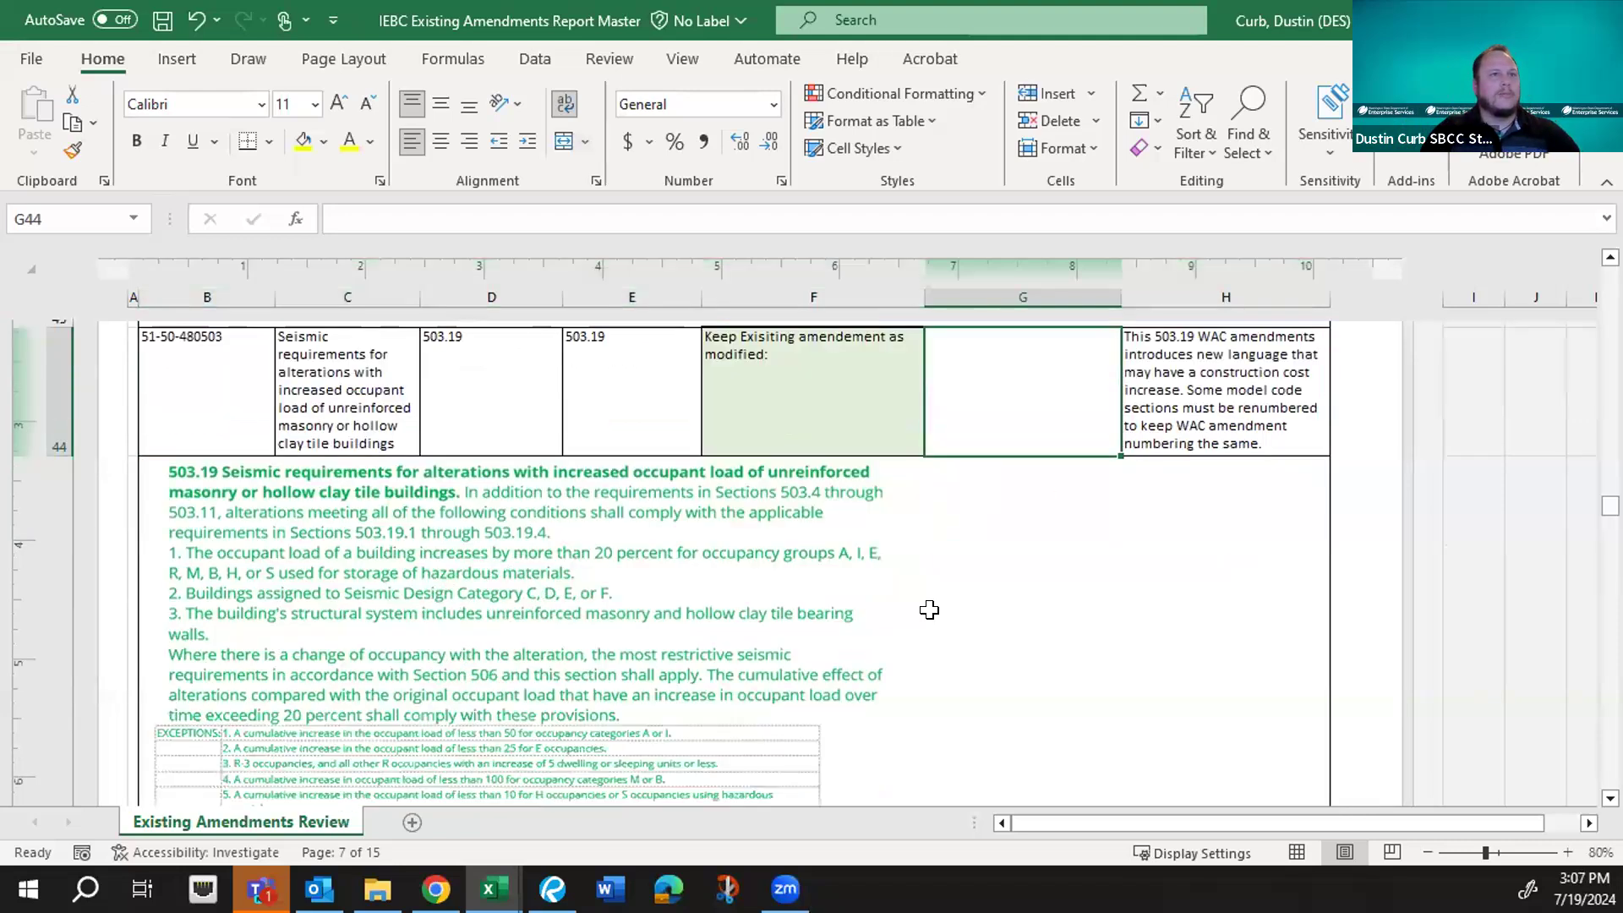
{"action": "scroll", "coordinate": [928, 609], "scroll_direction": "down", "scroll_amount": 2}
{"action": "scroll", "coordinate": [929, 609], "scroll_direction": "down", "scroll_amount": 2}
{"action": "scroll", "coordinate": [928, 609], "scroll_direction": "down", "scroll_amount": 4}
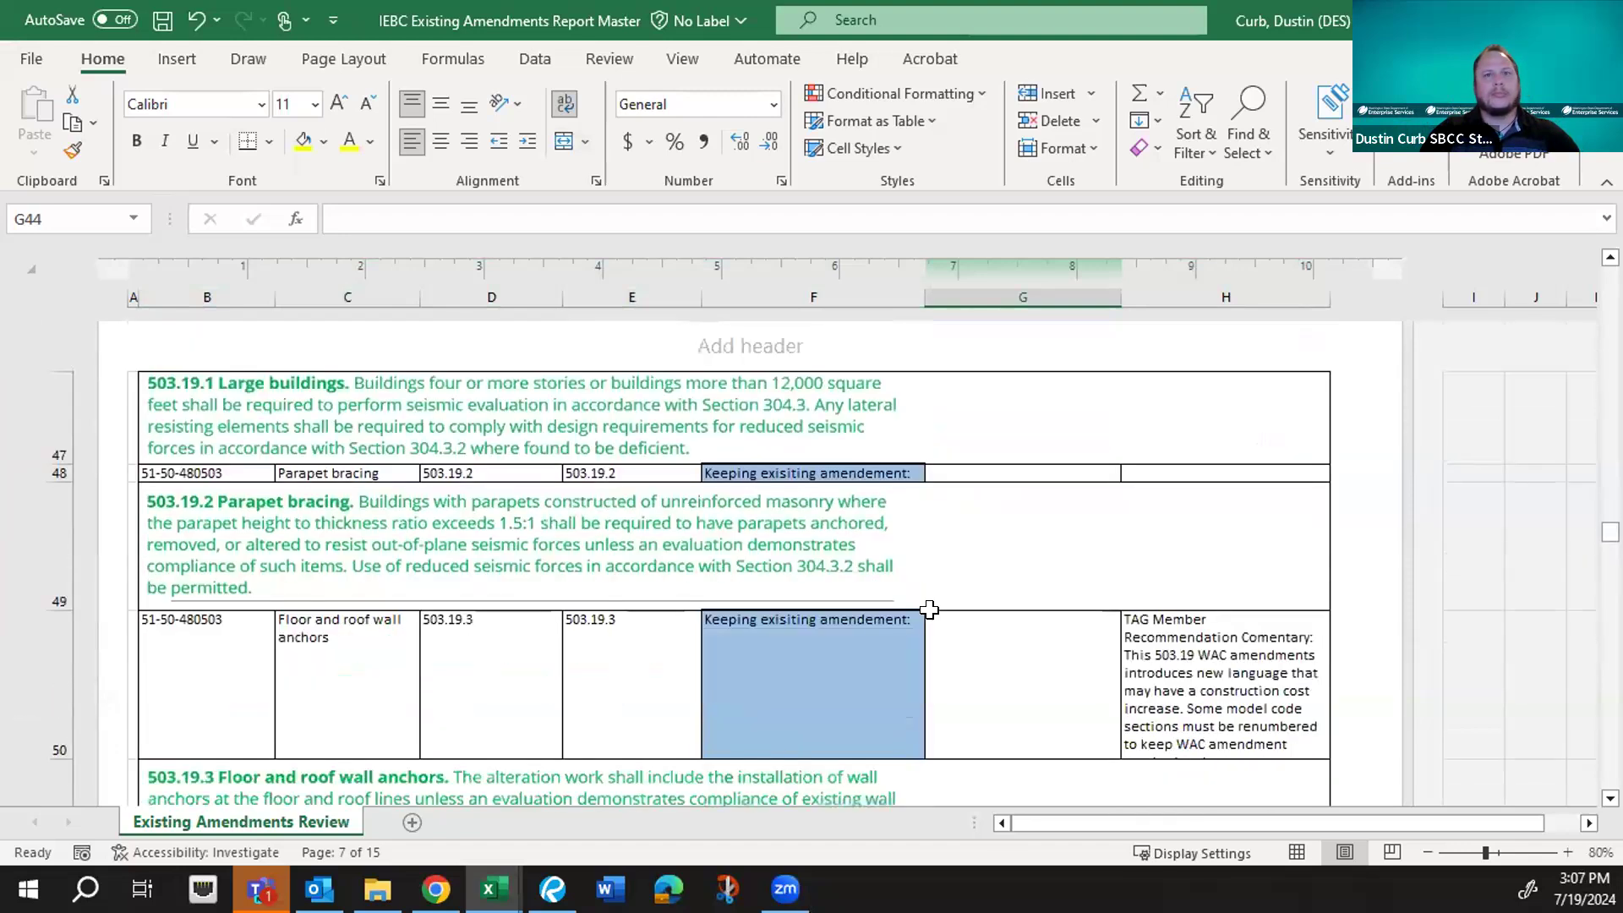
{"action": "scroll", "coordinate": [929, 609], "scroll_direction": "down", "scroll_amount": 3}
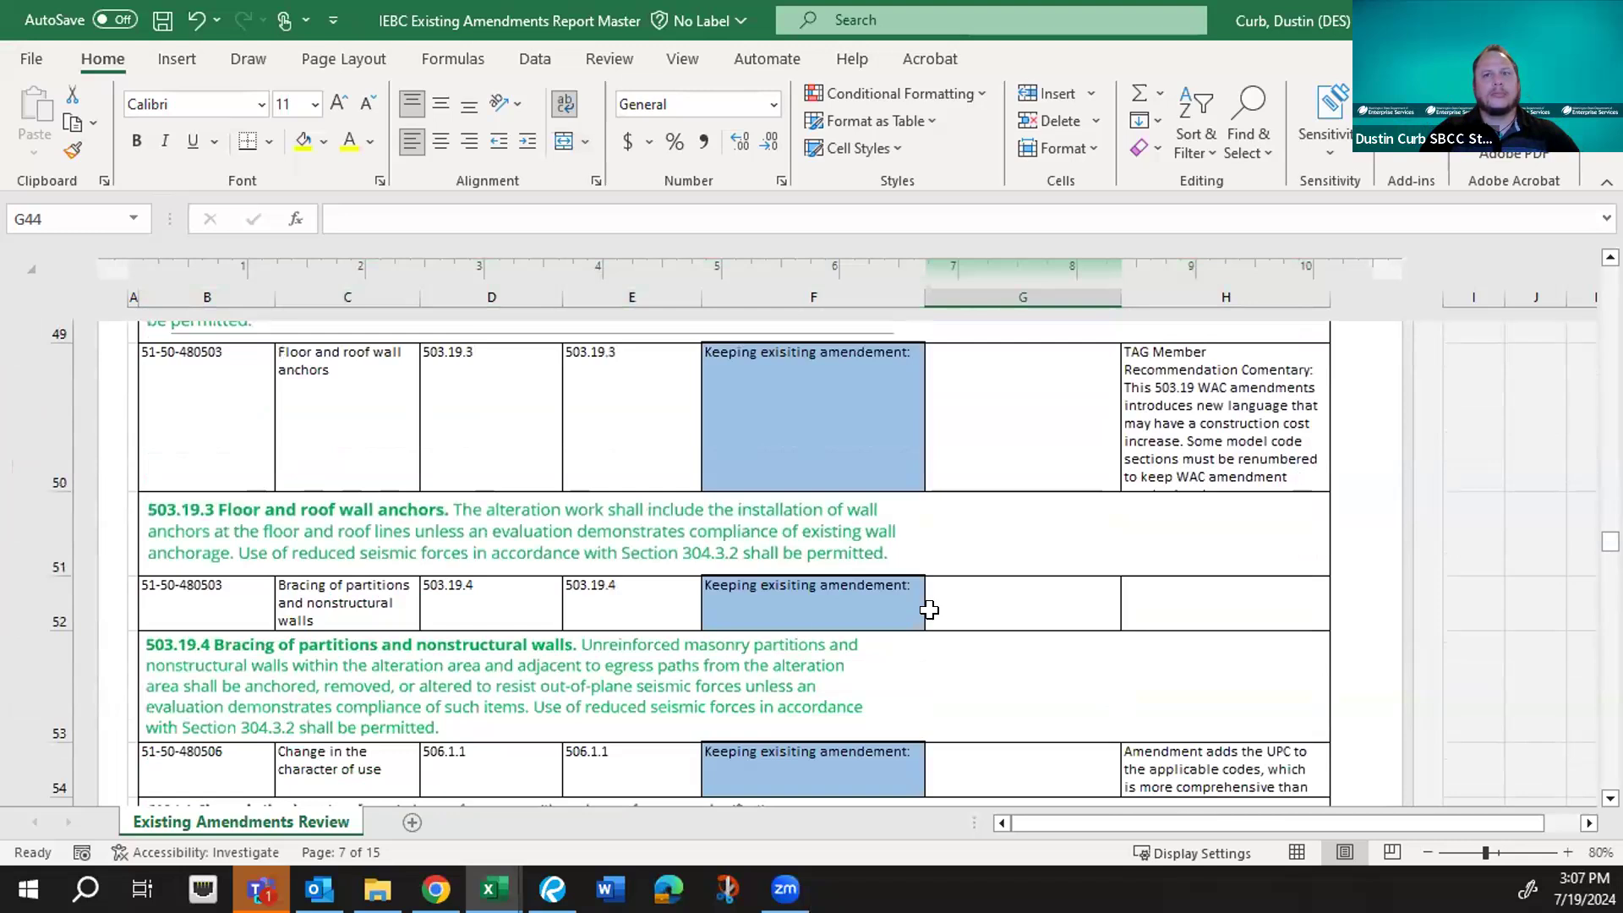
{"action": "scroll", "coordinate": [928, 609], "scroll_direction": "down", "scroll_amount": 2}
{"action": "scroll", "coordinate": [929, 609], "scroll_direction": "down", "scroll_amount": 1}
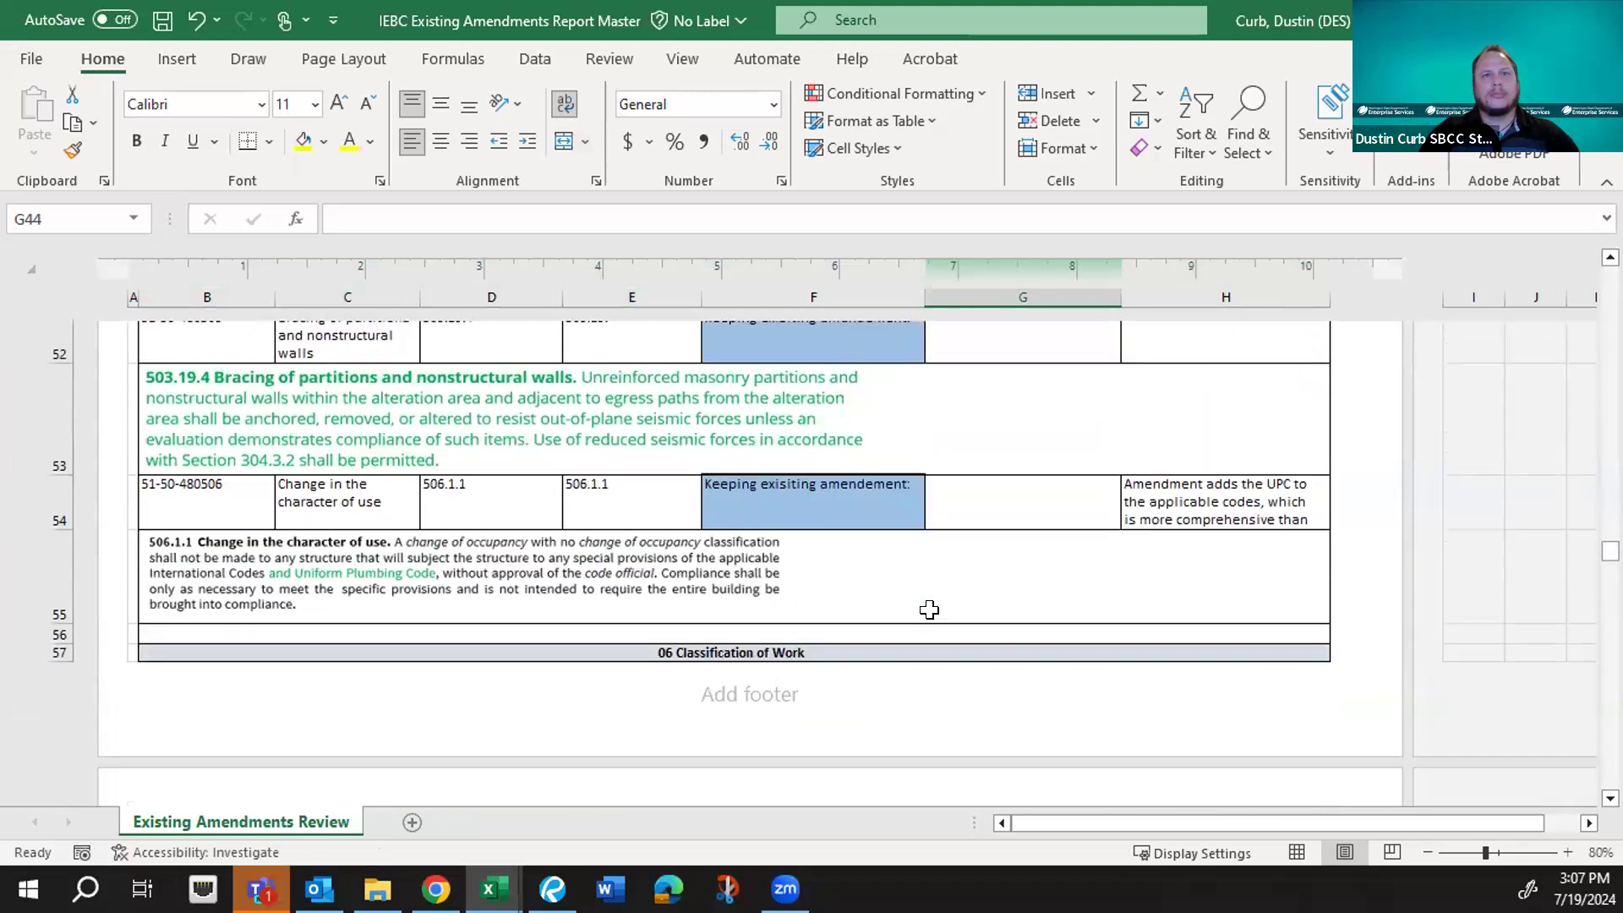
{"action": "scroll", "coordinate": [929, 609], "scroll_direction": "down", "scroll_amount": 1}
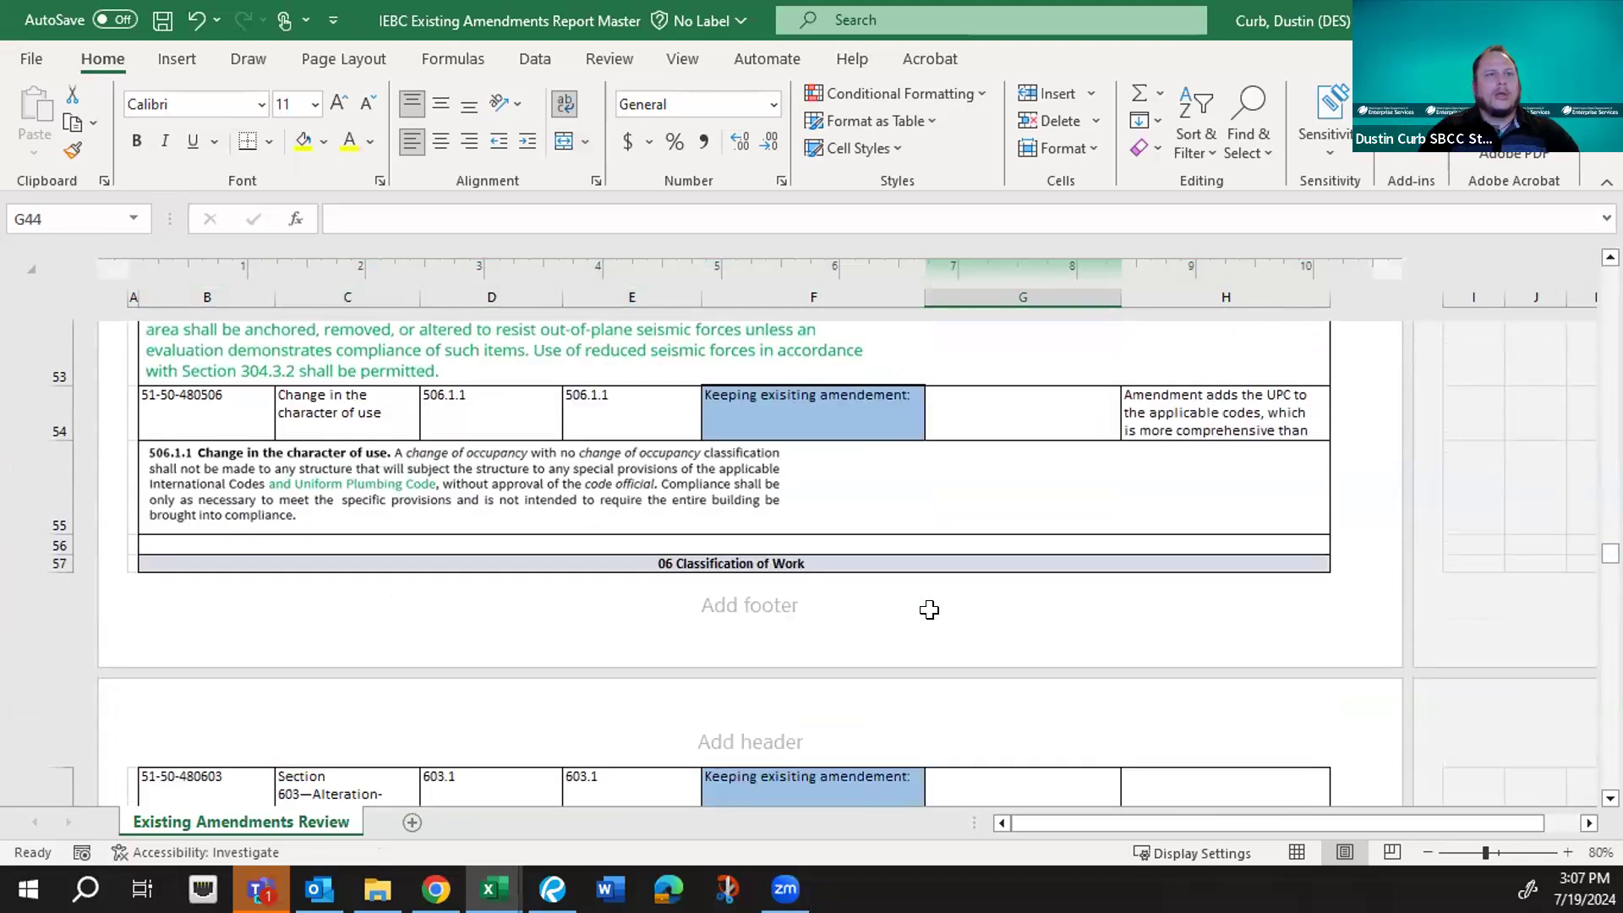
- Review the 603.1 and 604.1 alteration scope rows and the 702.7 and 708.1 rows under 07 Alterations--Level 1
{"action": "scroll", "coordinate": [929, 609], "scroll_direction": "down", "scroll_amount": 3}
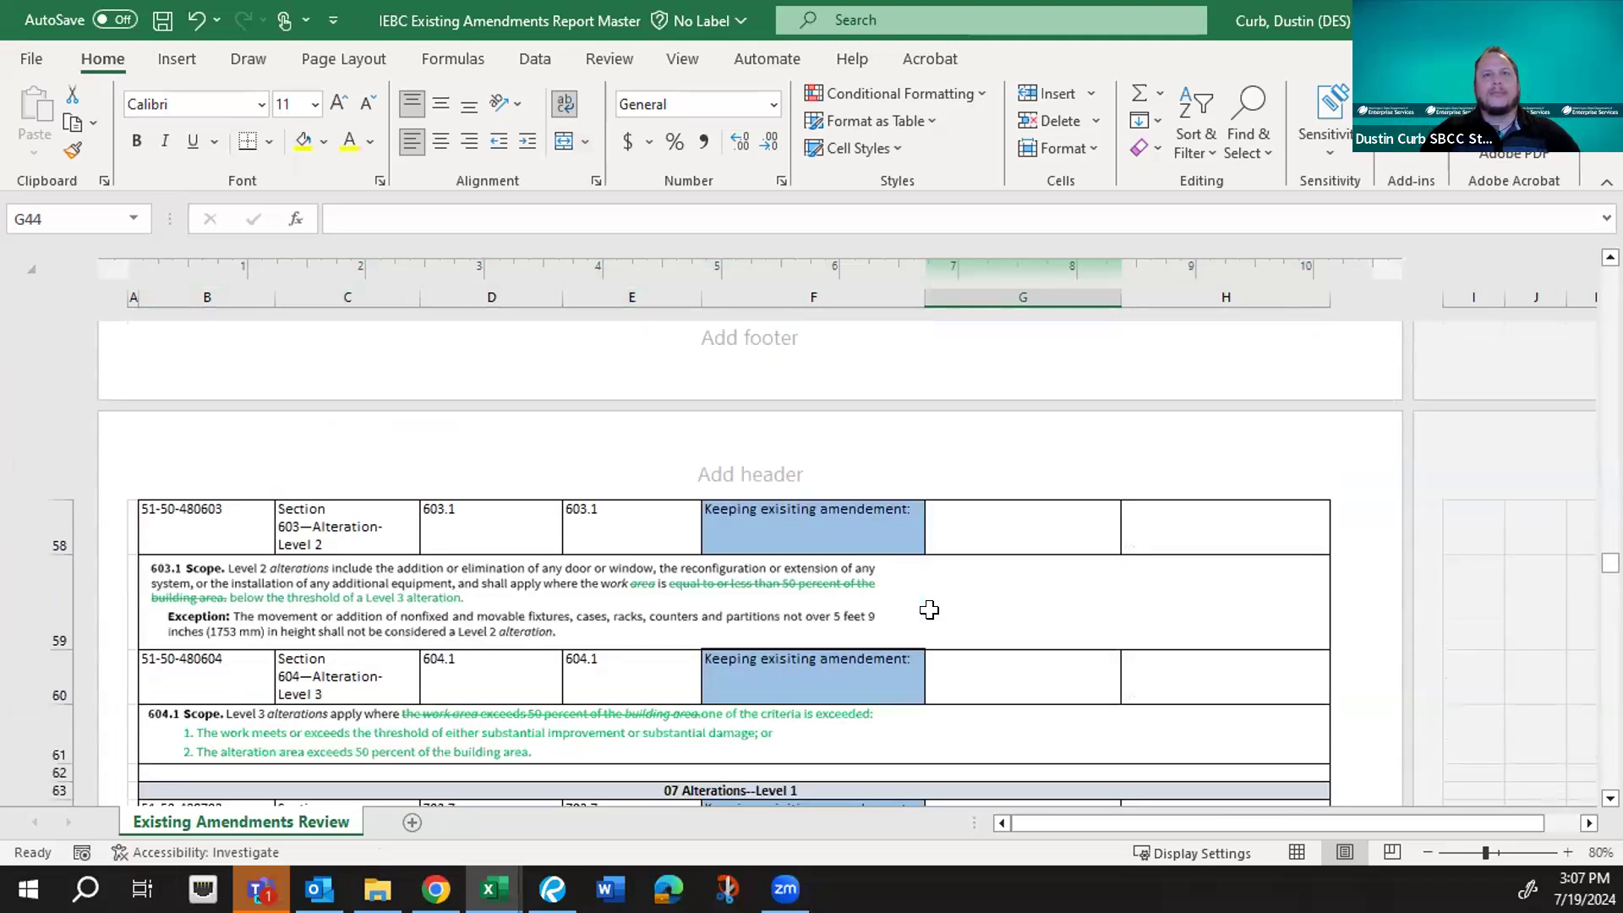
{"action": "scroll", "coordinate": [929, 609], "scroll_direction": "down", "scroll_amount": 1}
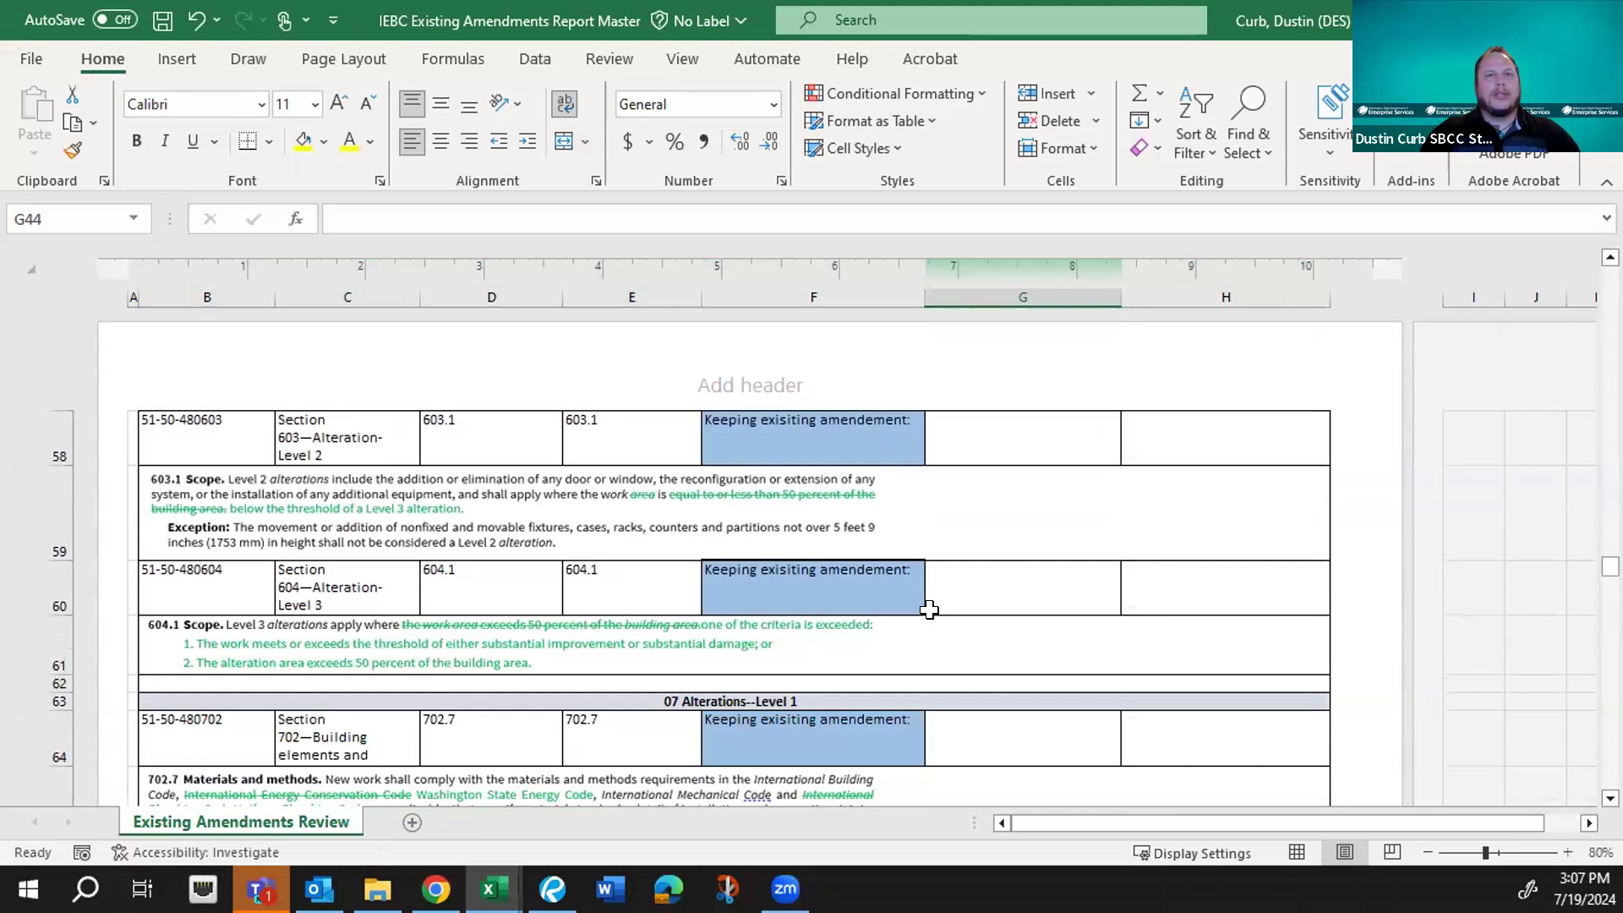
{"action": "scroll", "coordinate": [928, 609], "scroll_direction": "down", "scroll_amount": 1}
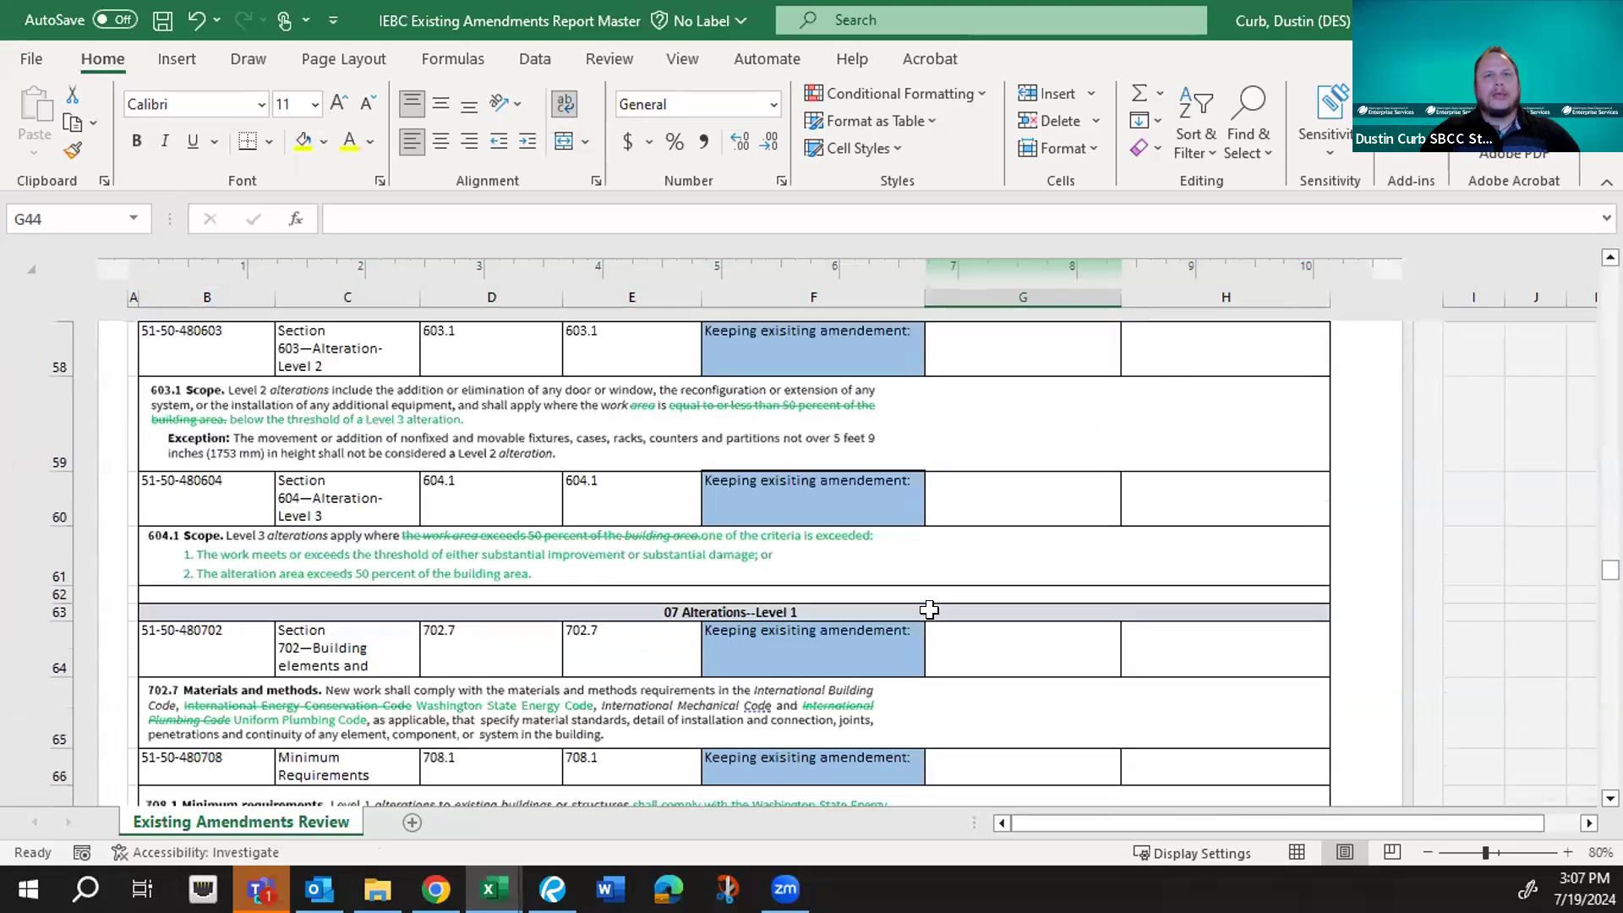
{"action": "scroll", "coordinate": [929, 609], "scroll_direction": "down", "scroll_amount": 1}
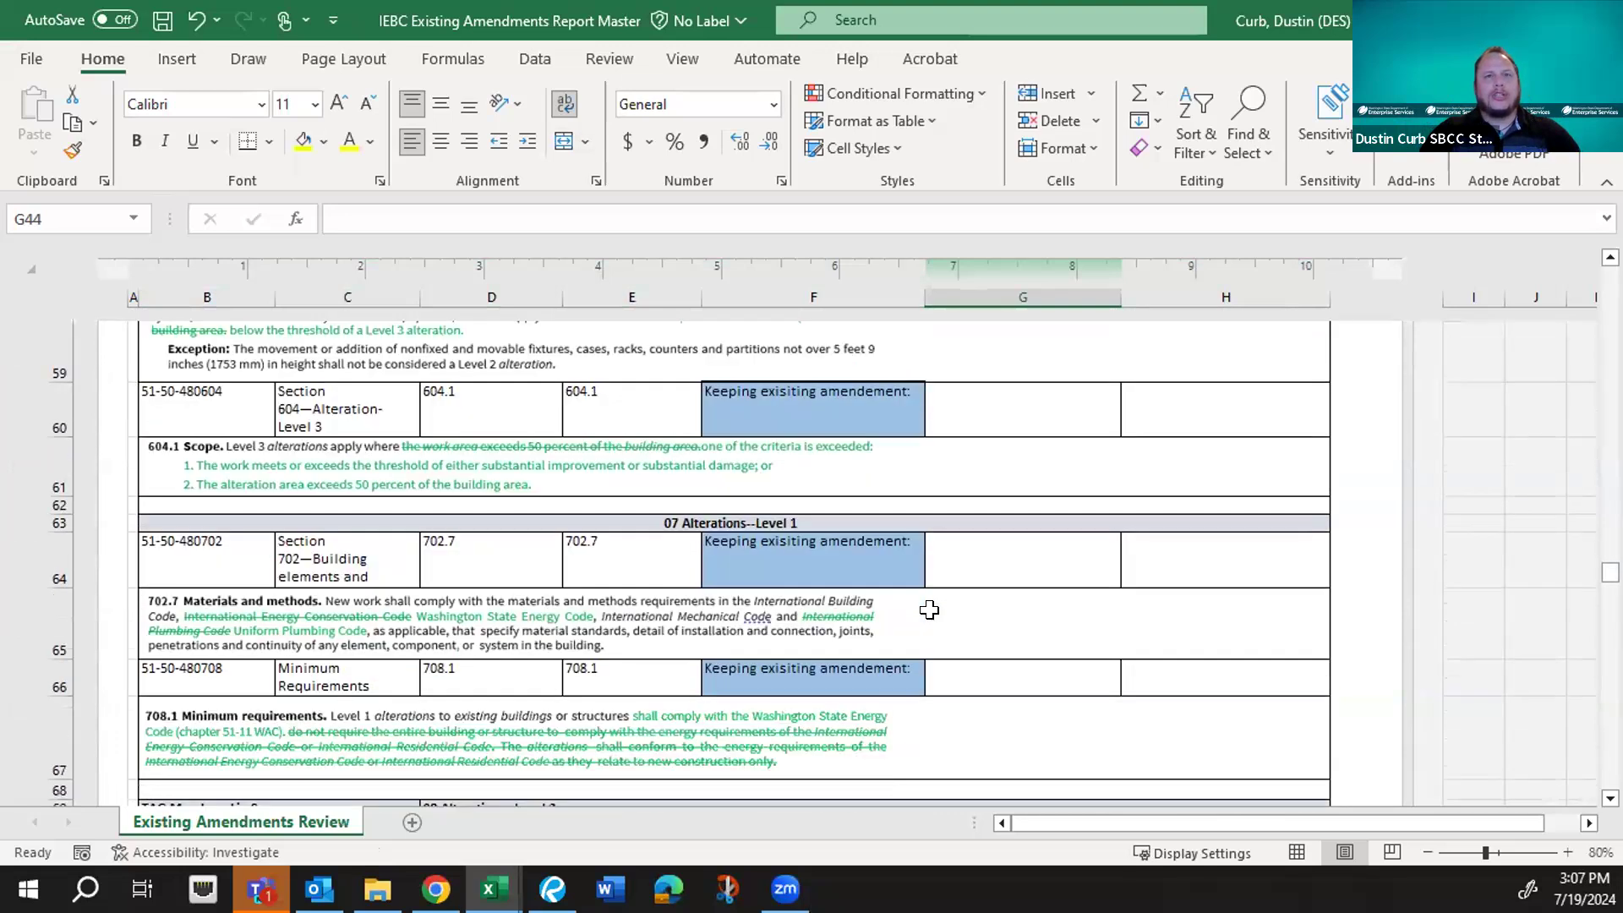
{"action": "scroll", "coordinate": [929, 609], "scroll_direction": "down", "scroll_amount": 1}
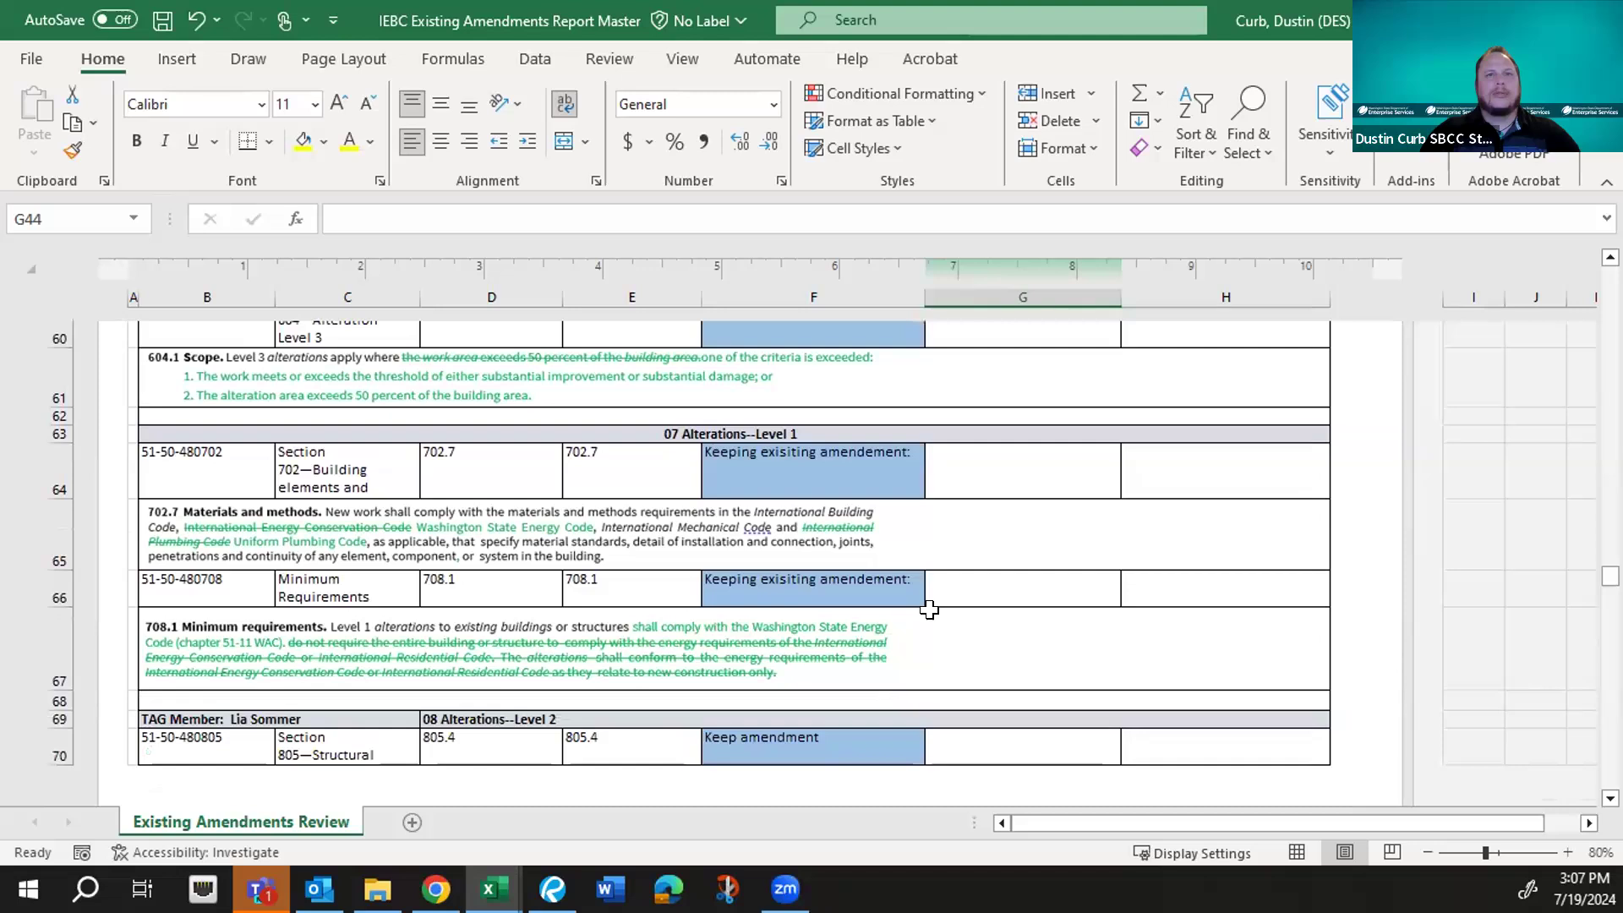
{"action": "scroll", "coordinate": [928, 609], "scroll_direction": "down", "scroll_amount": 1}
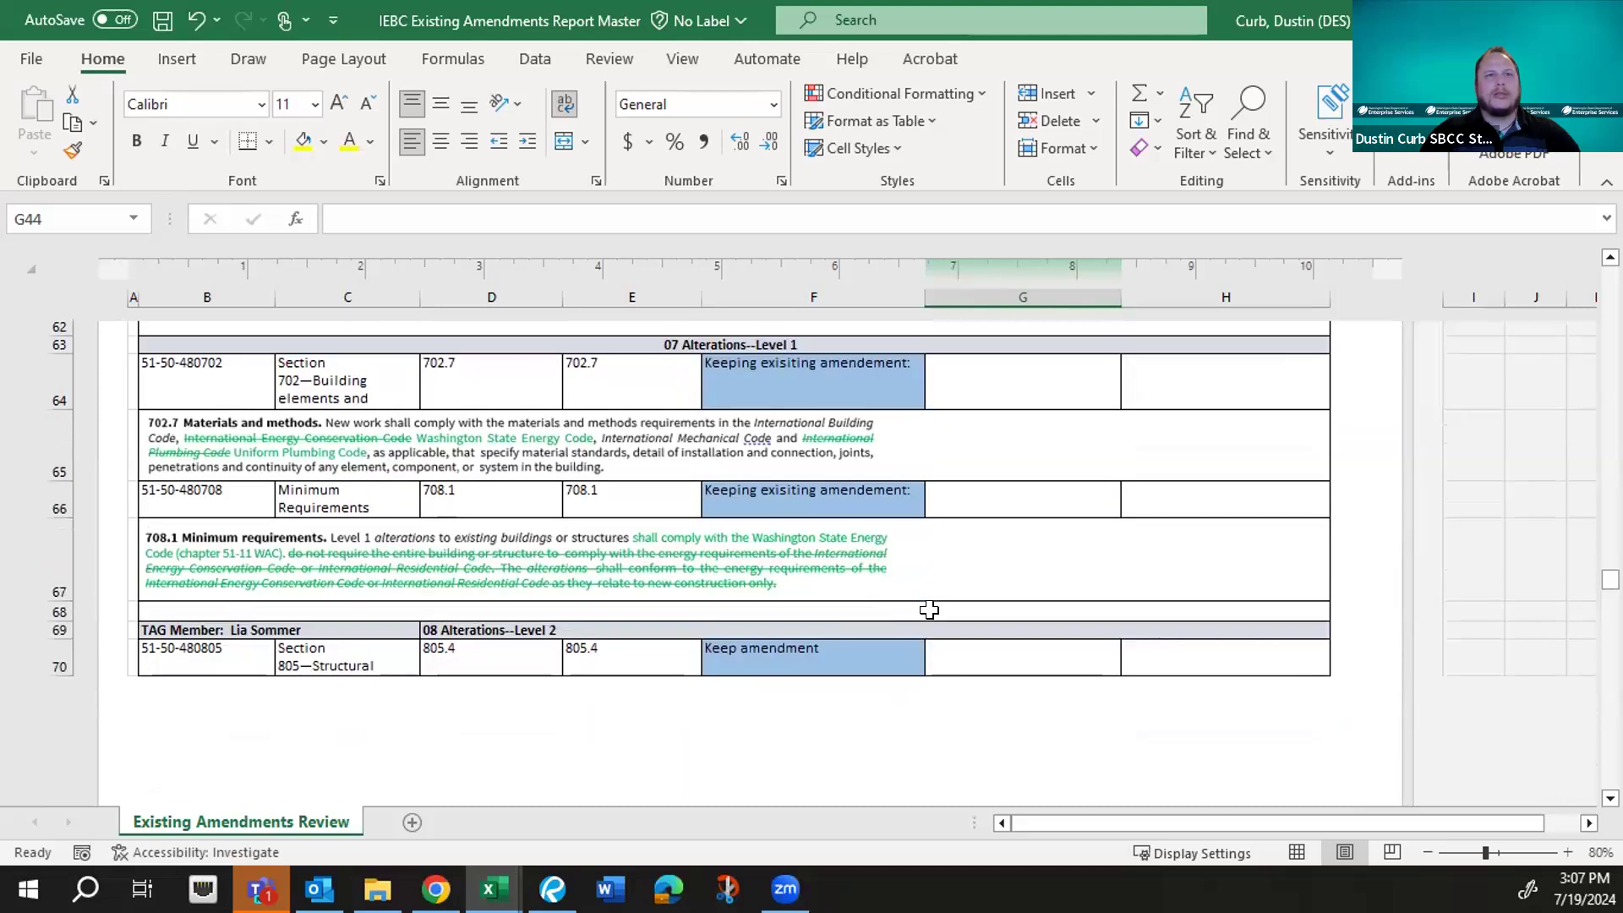
{"action": "left_click", "coordinate": [428, 629]}
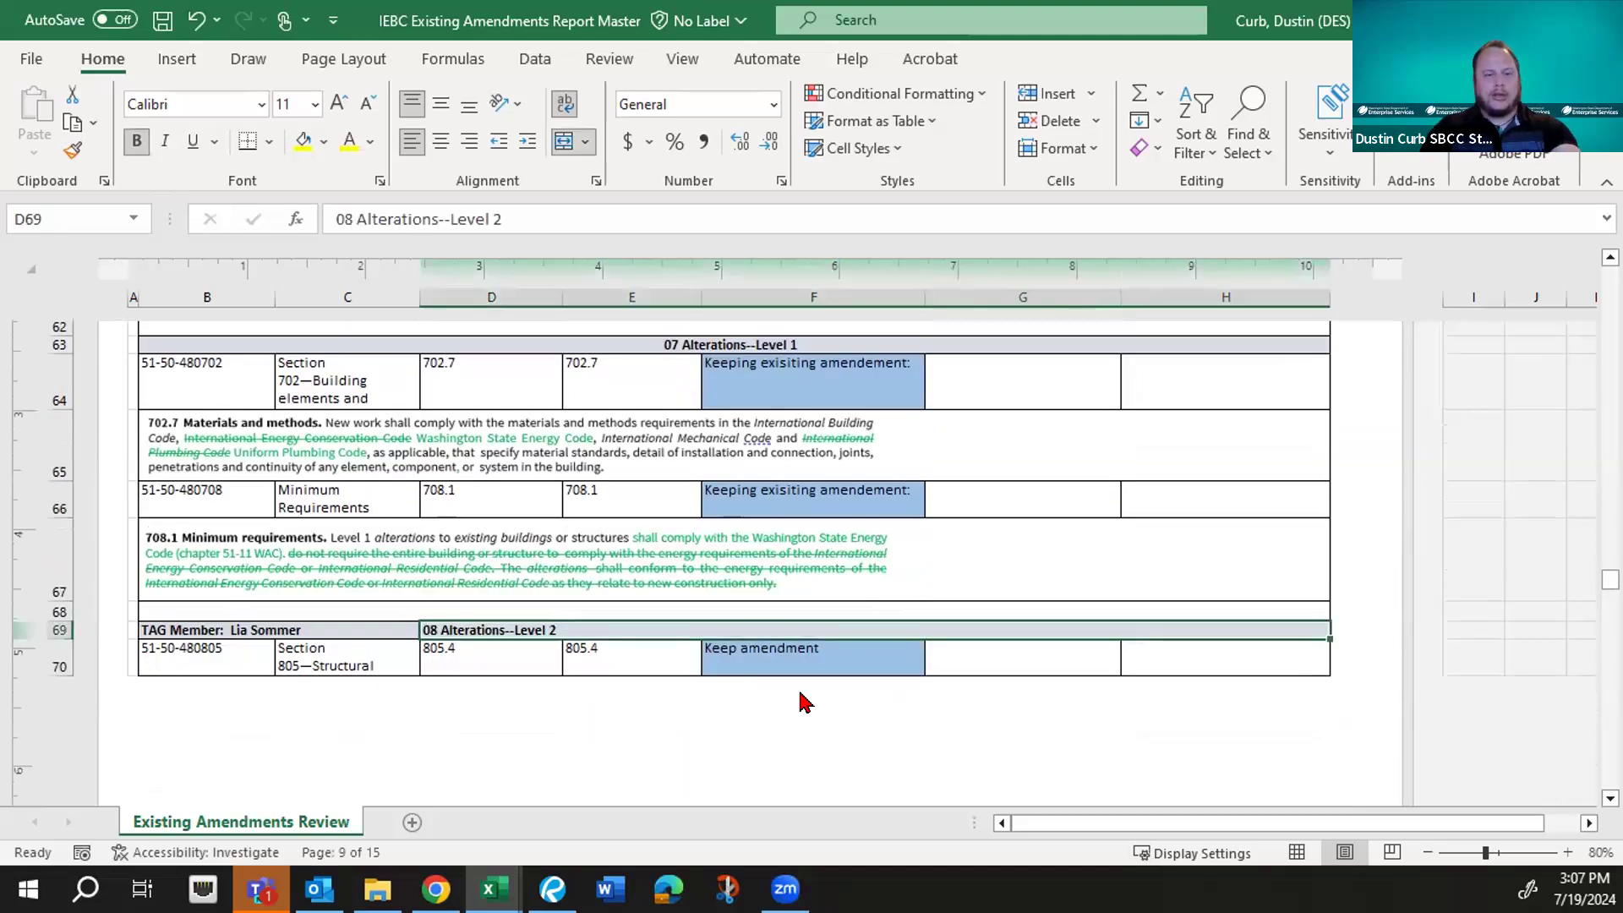
{"action": "key", "text": "ctrl+c"}
{"action": "key", "text": "Left"}
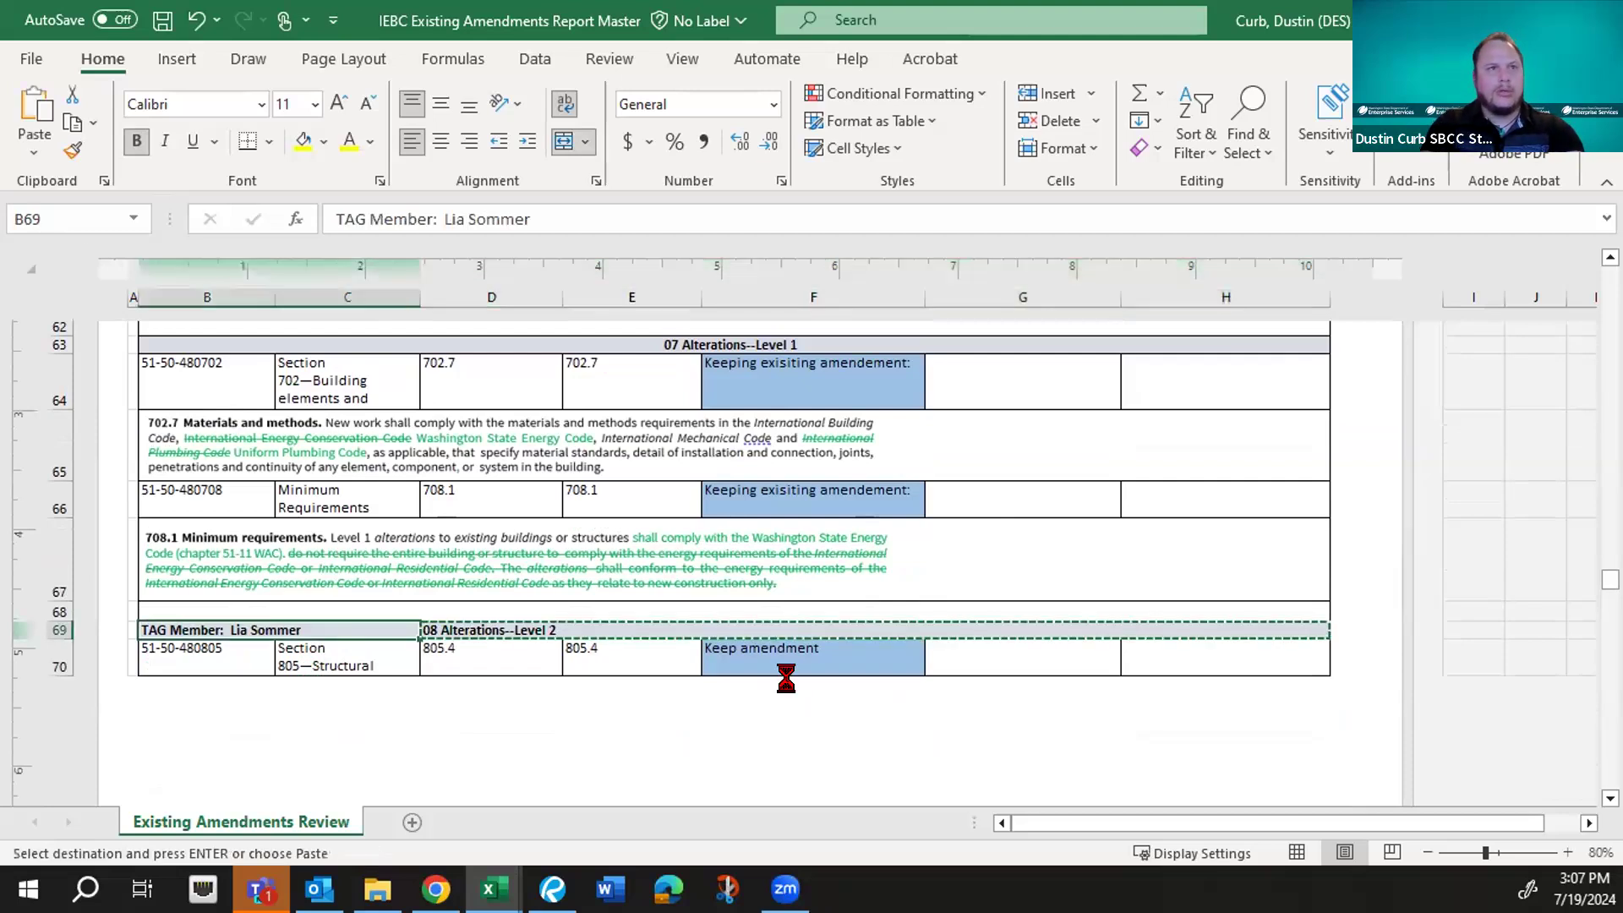
{"action": "key", "text": "ctrl+v"}
{"action": "key", "text": "ctrl+z"}
{"action": "type", "text": "H"}
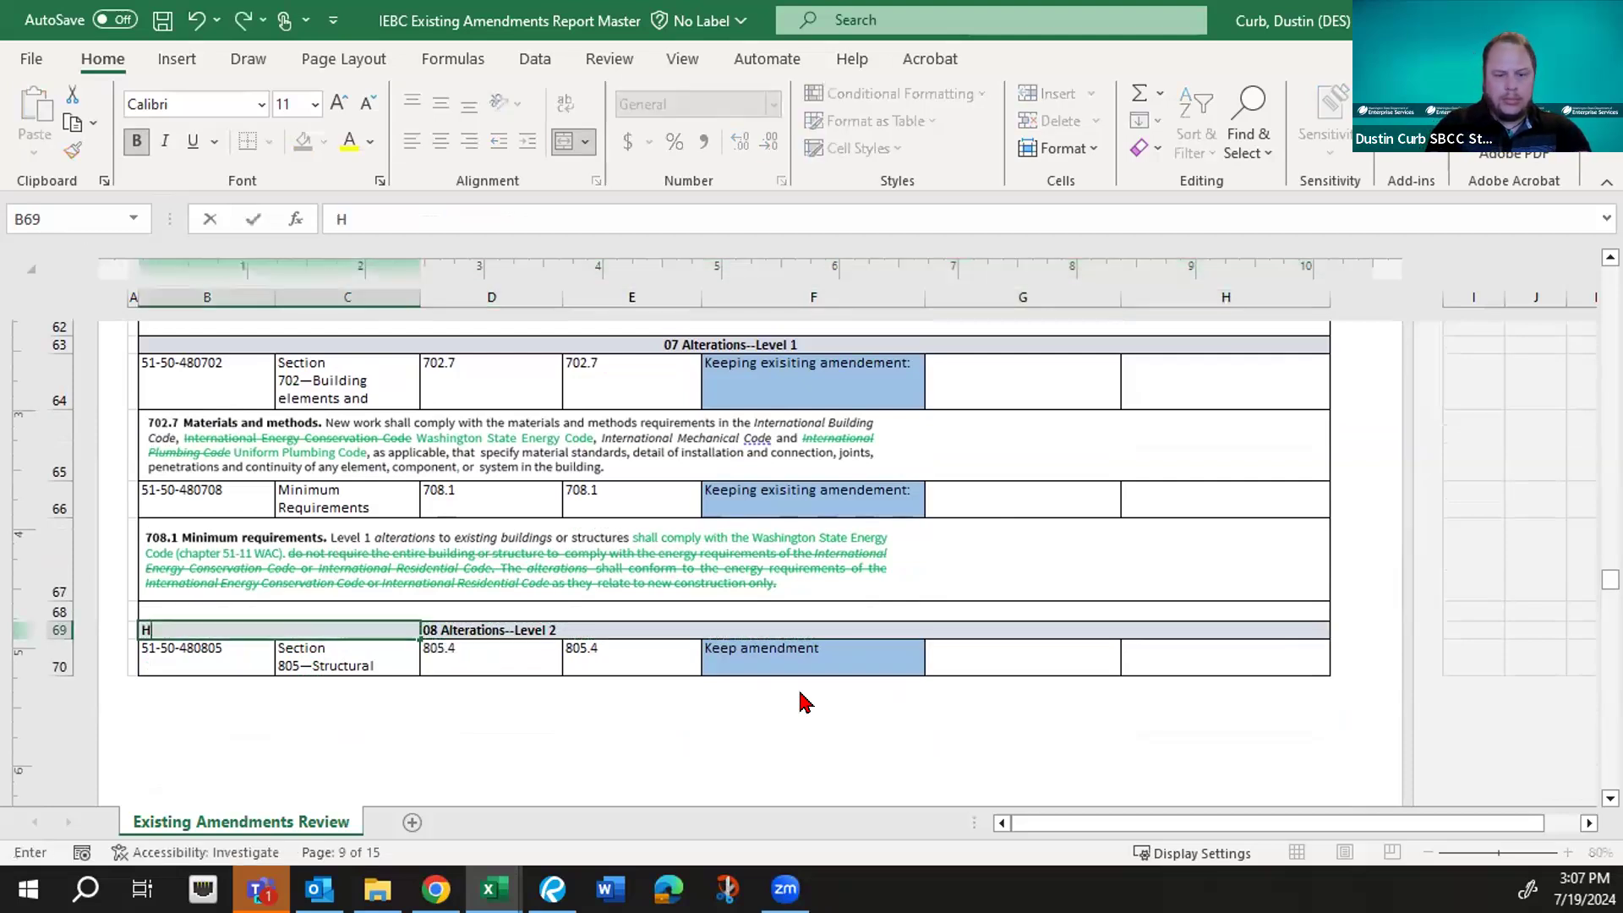
{"action": "key", "text": "alt"}
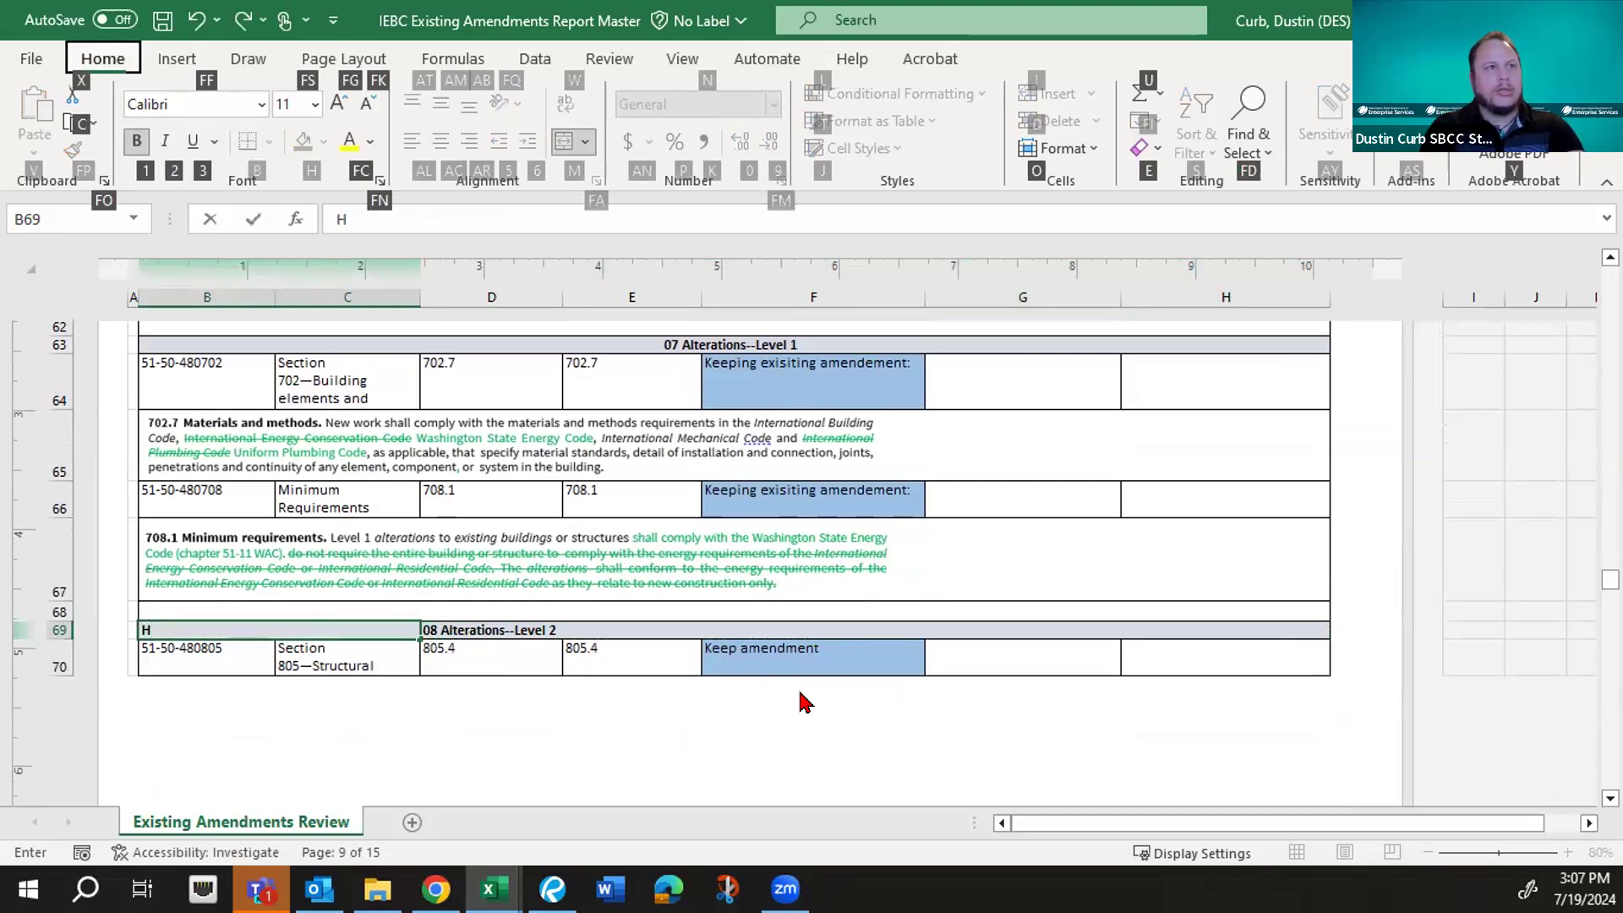
{"action": "key", "text": "Escape"}
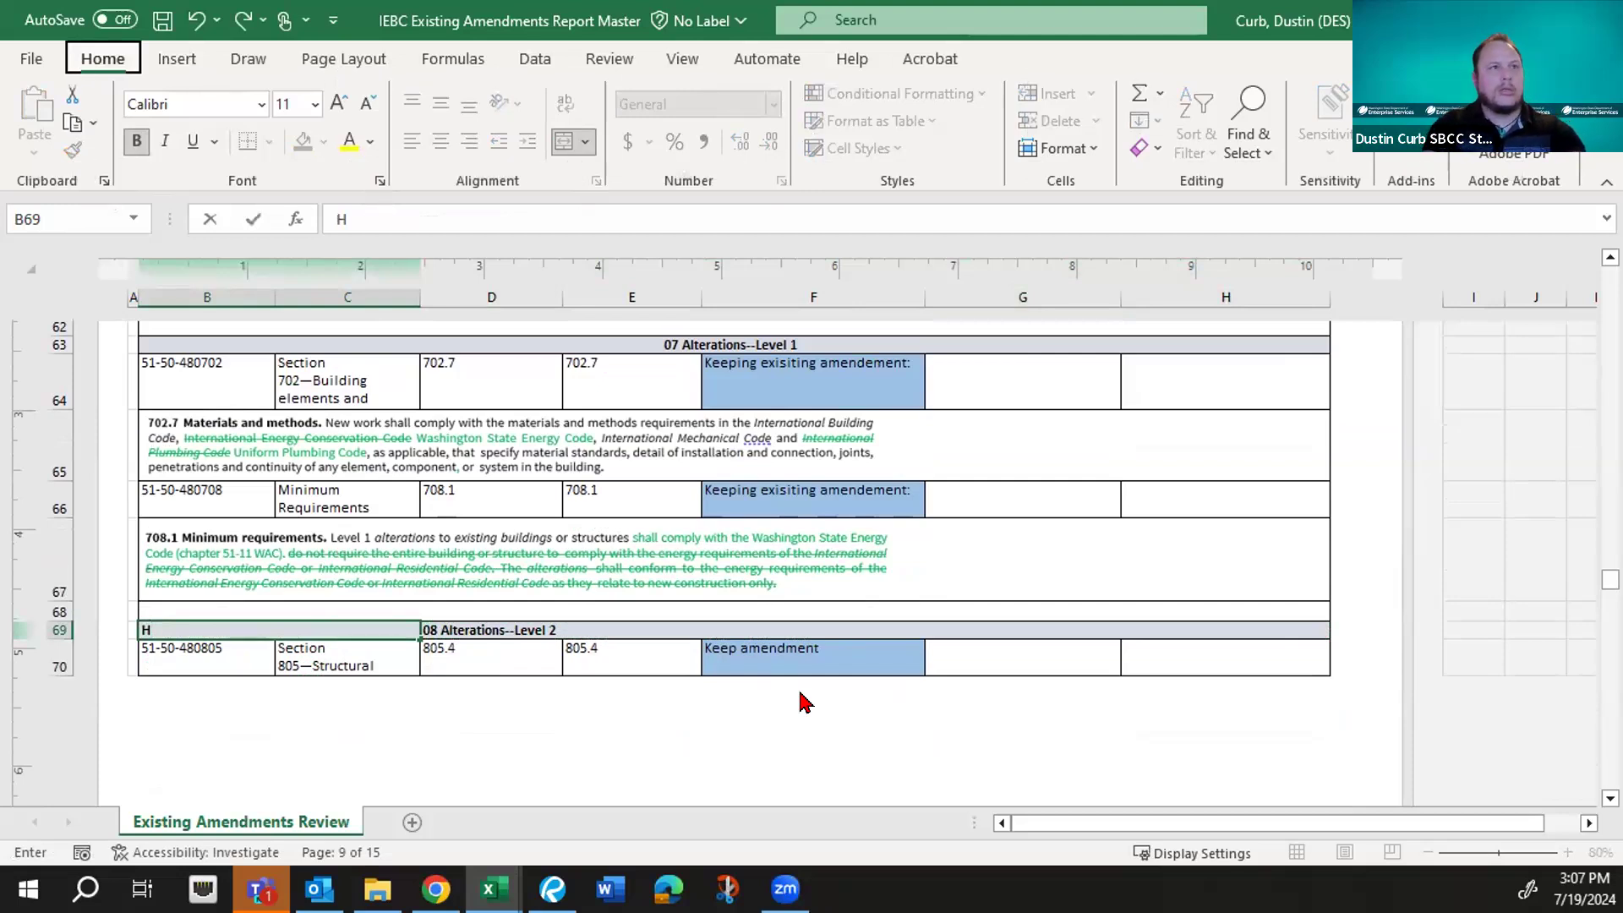
{"action": "key", "text": "Right"}
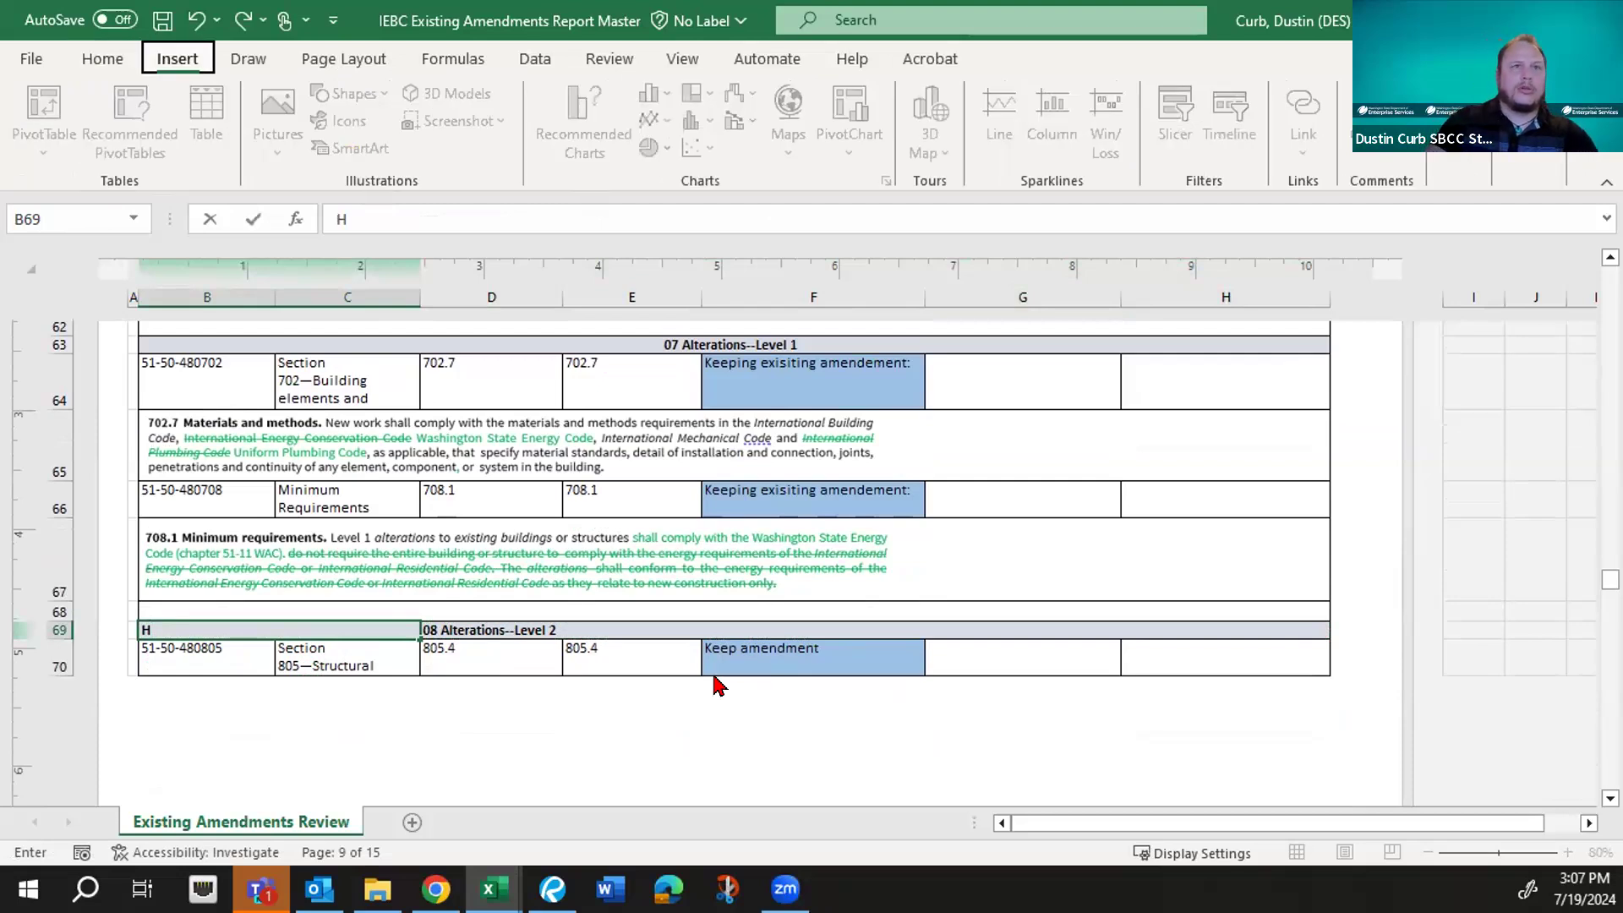
- Copy the "08 Alterations--Level 2" heading from D69 into B69, replacing the contents of that cell
{"action": "left_click", "coordinate": [552, 626]}
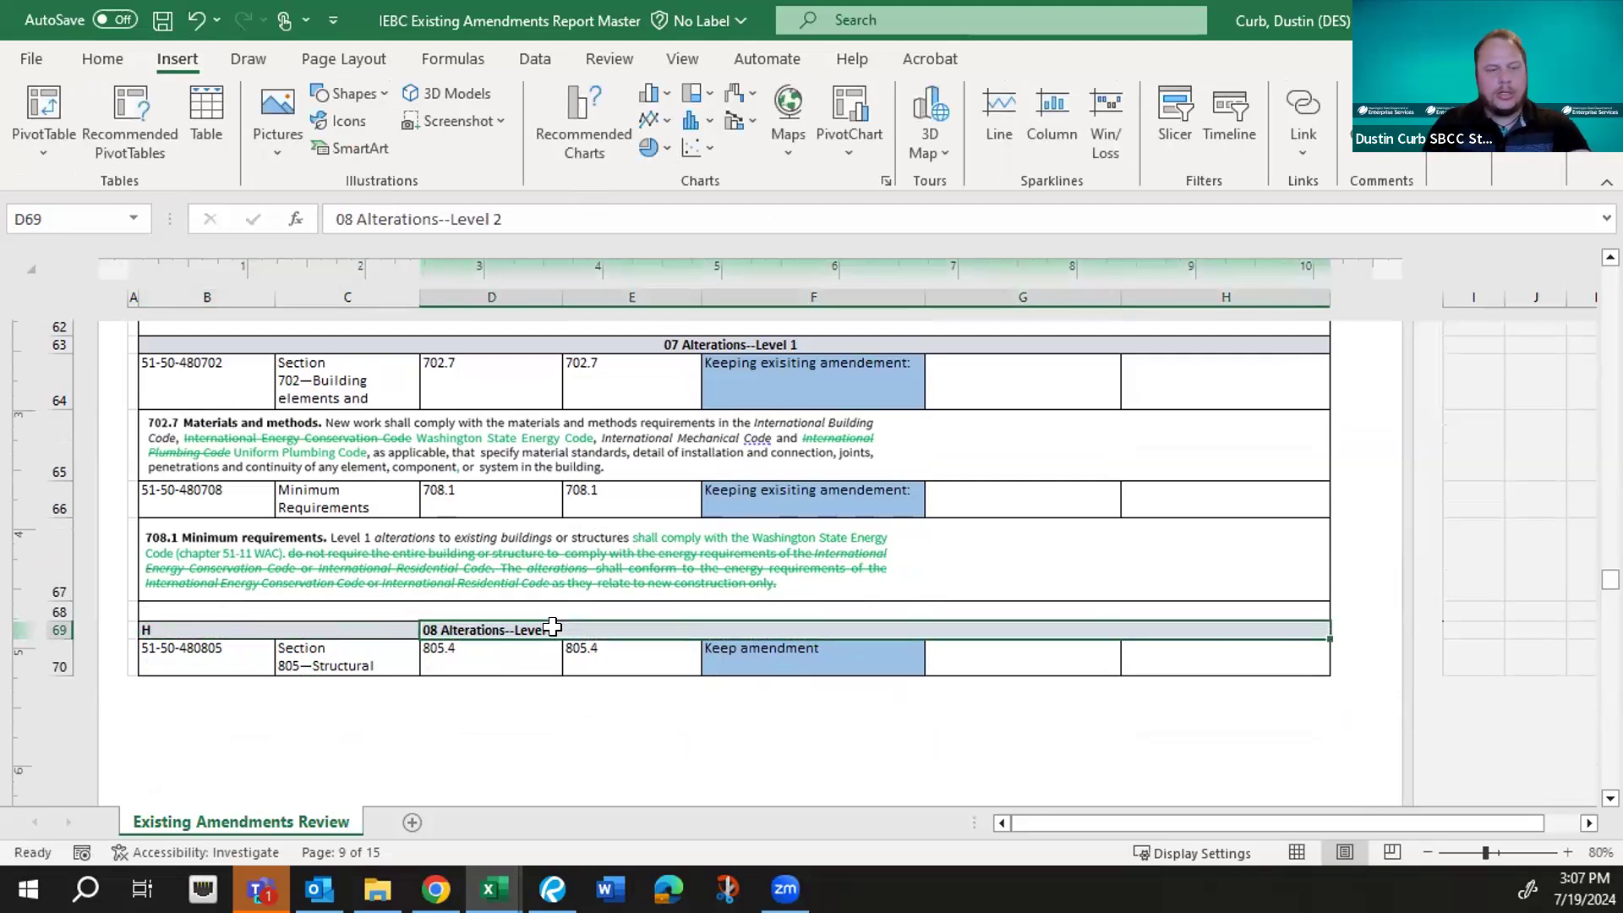
{"action": "key", "text": "ctrl+c"}
{"action": "key", "text": "Left"}
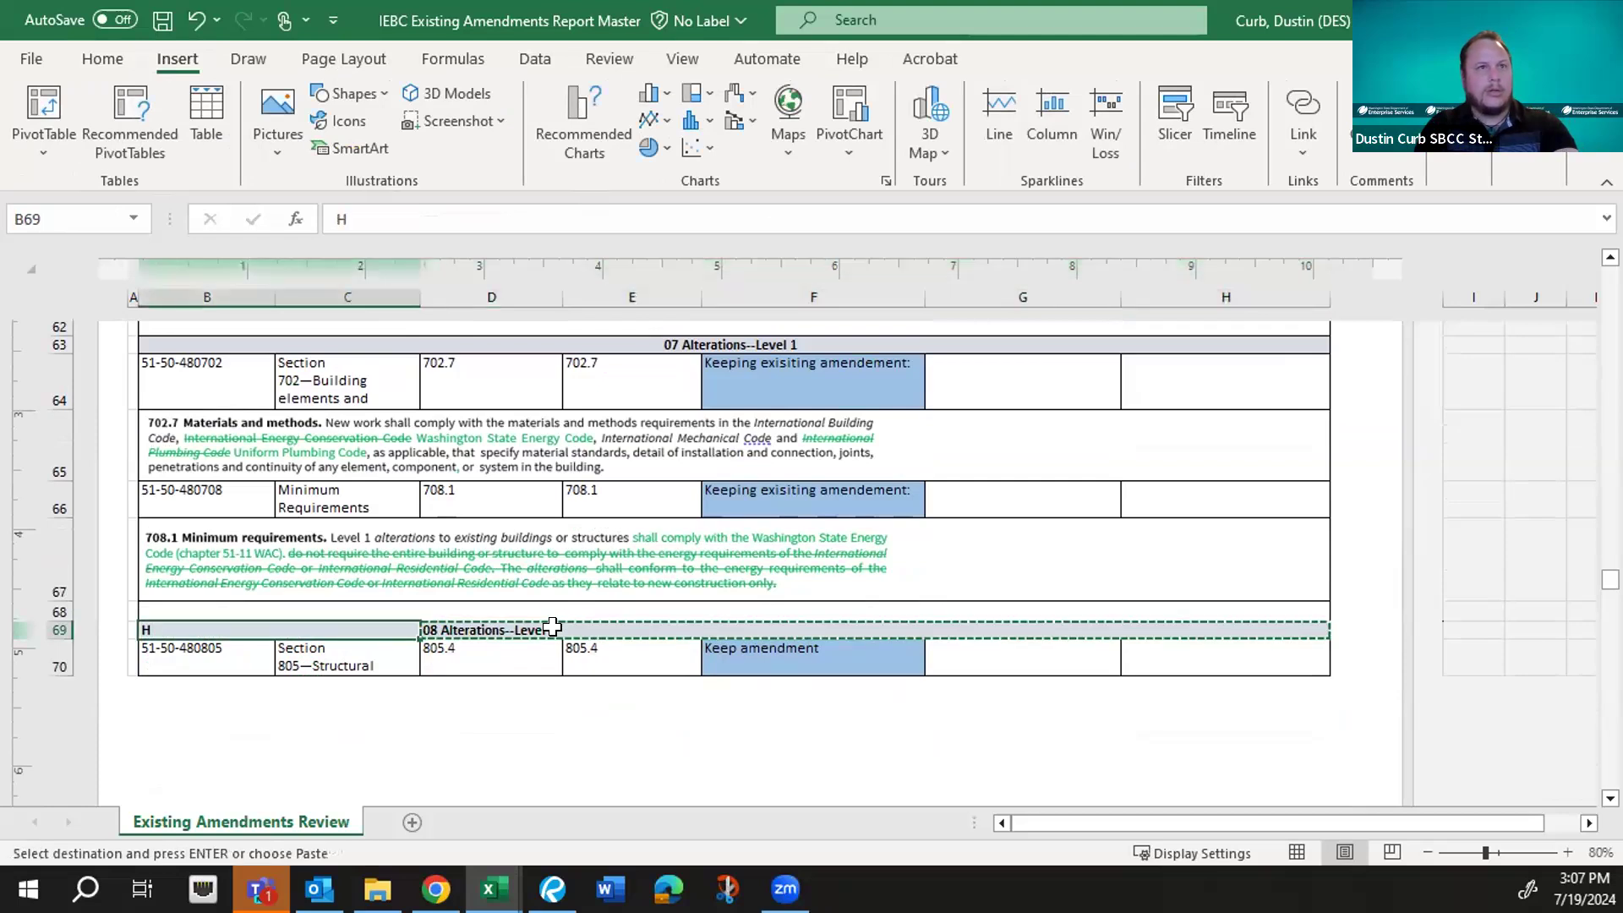
{"action": "key", "text": "ctrl+v"}
- Unmerge the cells across B69:H69, then merge and center them into one "08 Alterations--Level 2" section heading
{"action": "left_click", "coordinate": [552, 626], "text": "shift"}
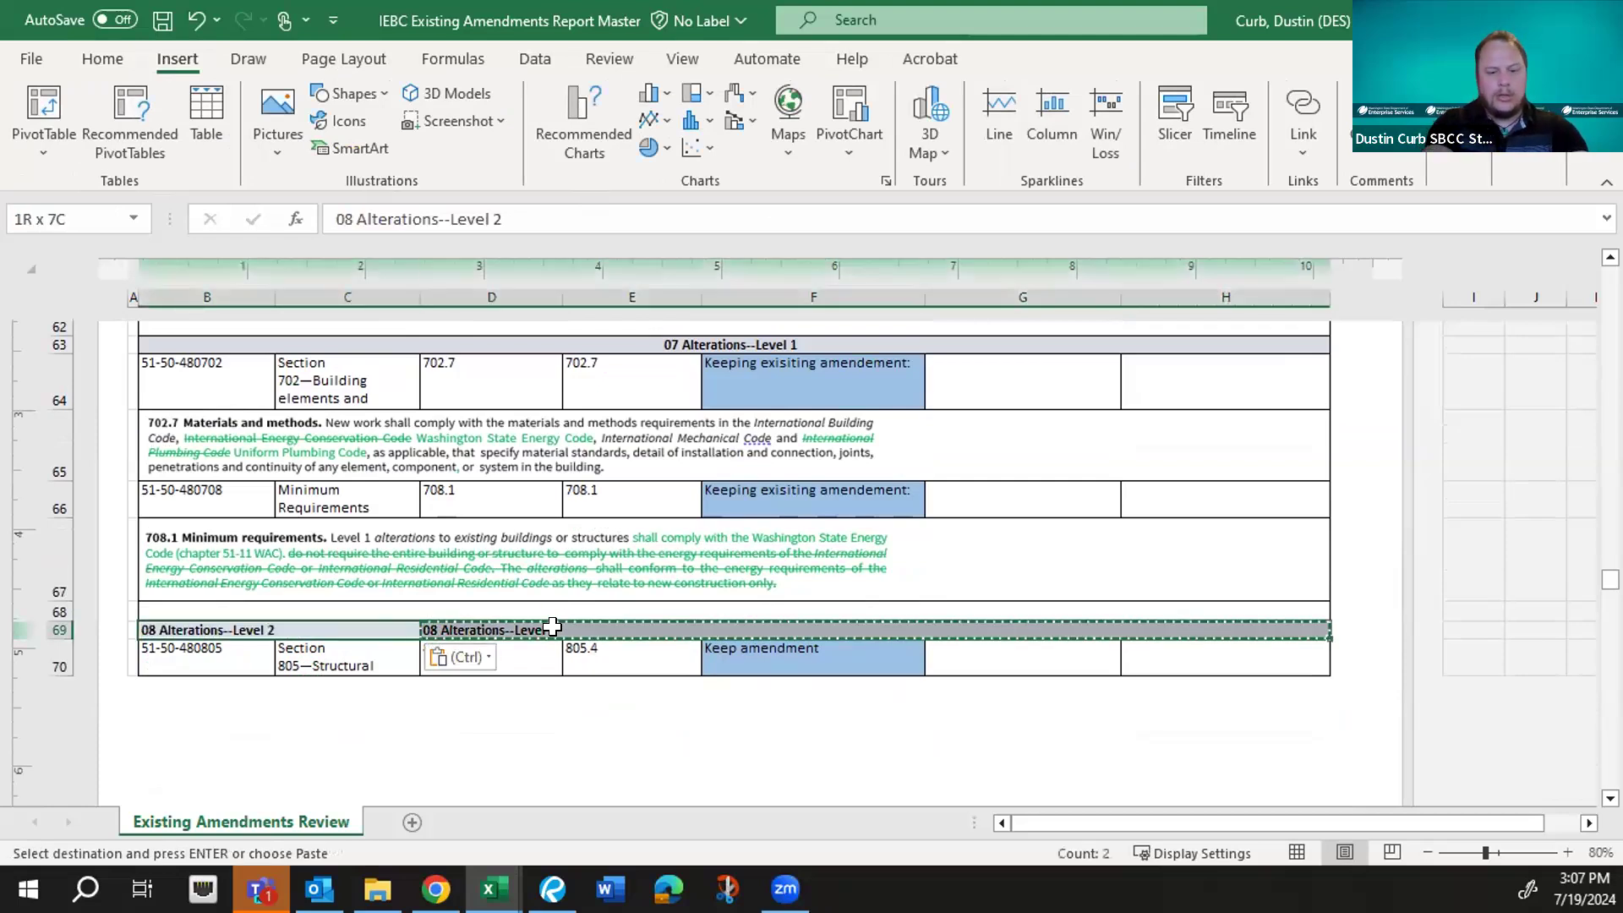
{"action": "key", "text": "alt+h"}
{"action": "key", "text": "m"}
{"action": "key", "text": "u"}
{"action": "key", "text": "alt+h"}
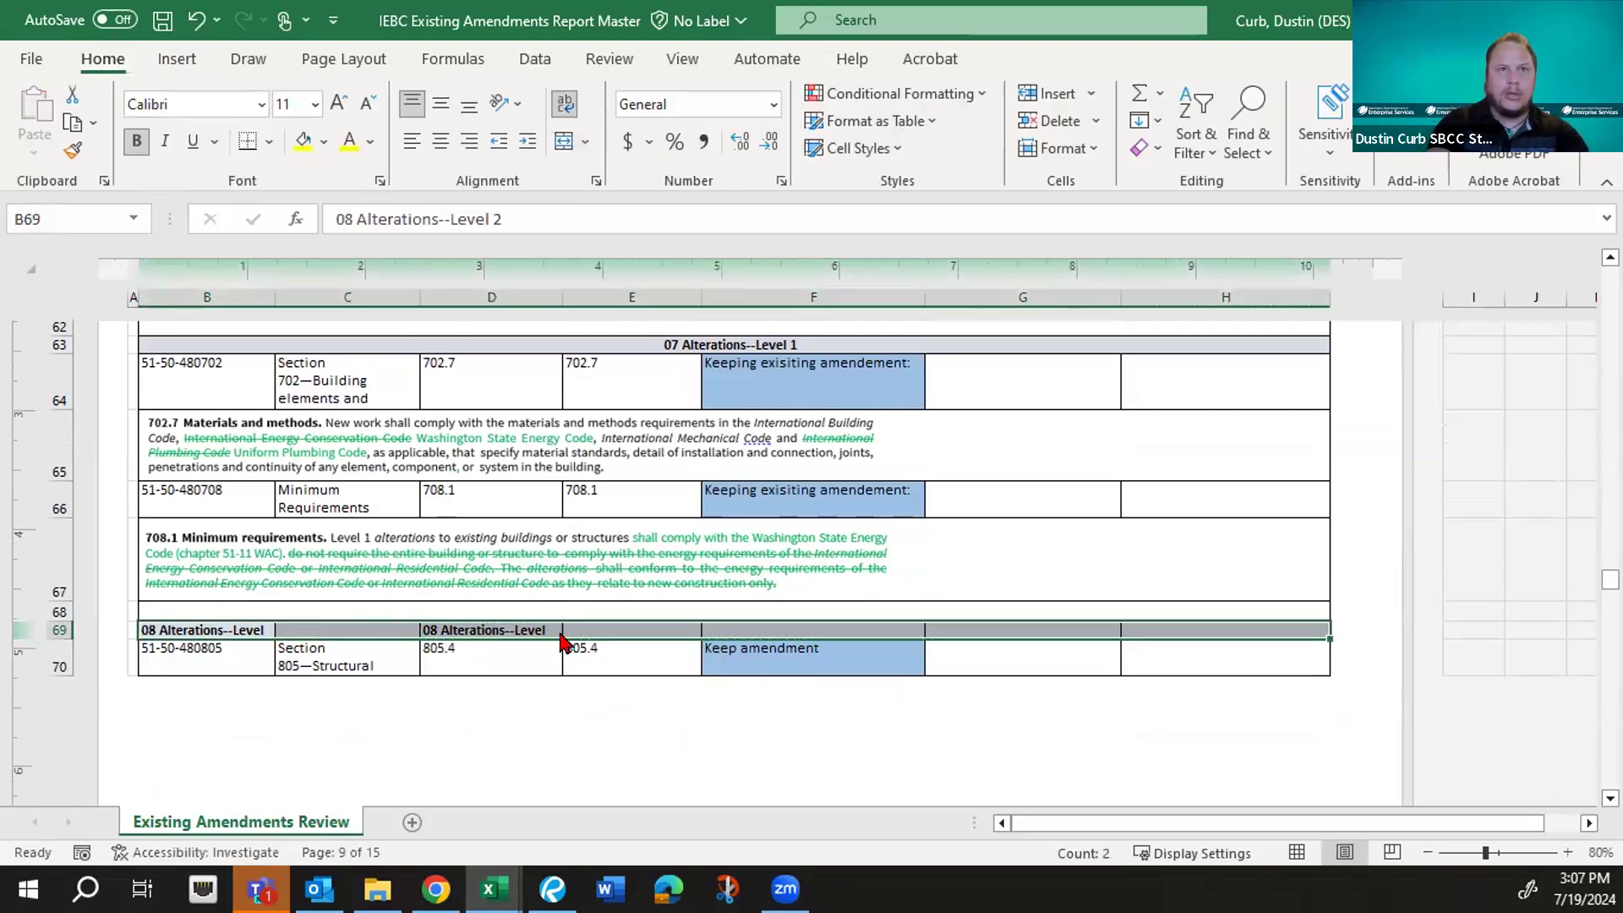
{"action": "key", "text": "m"}
{"action": "key", "text": "c"}
{"action": "key", "text": "Return"}
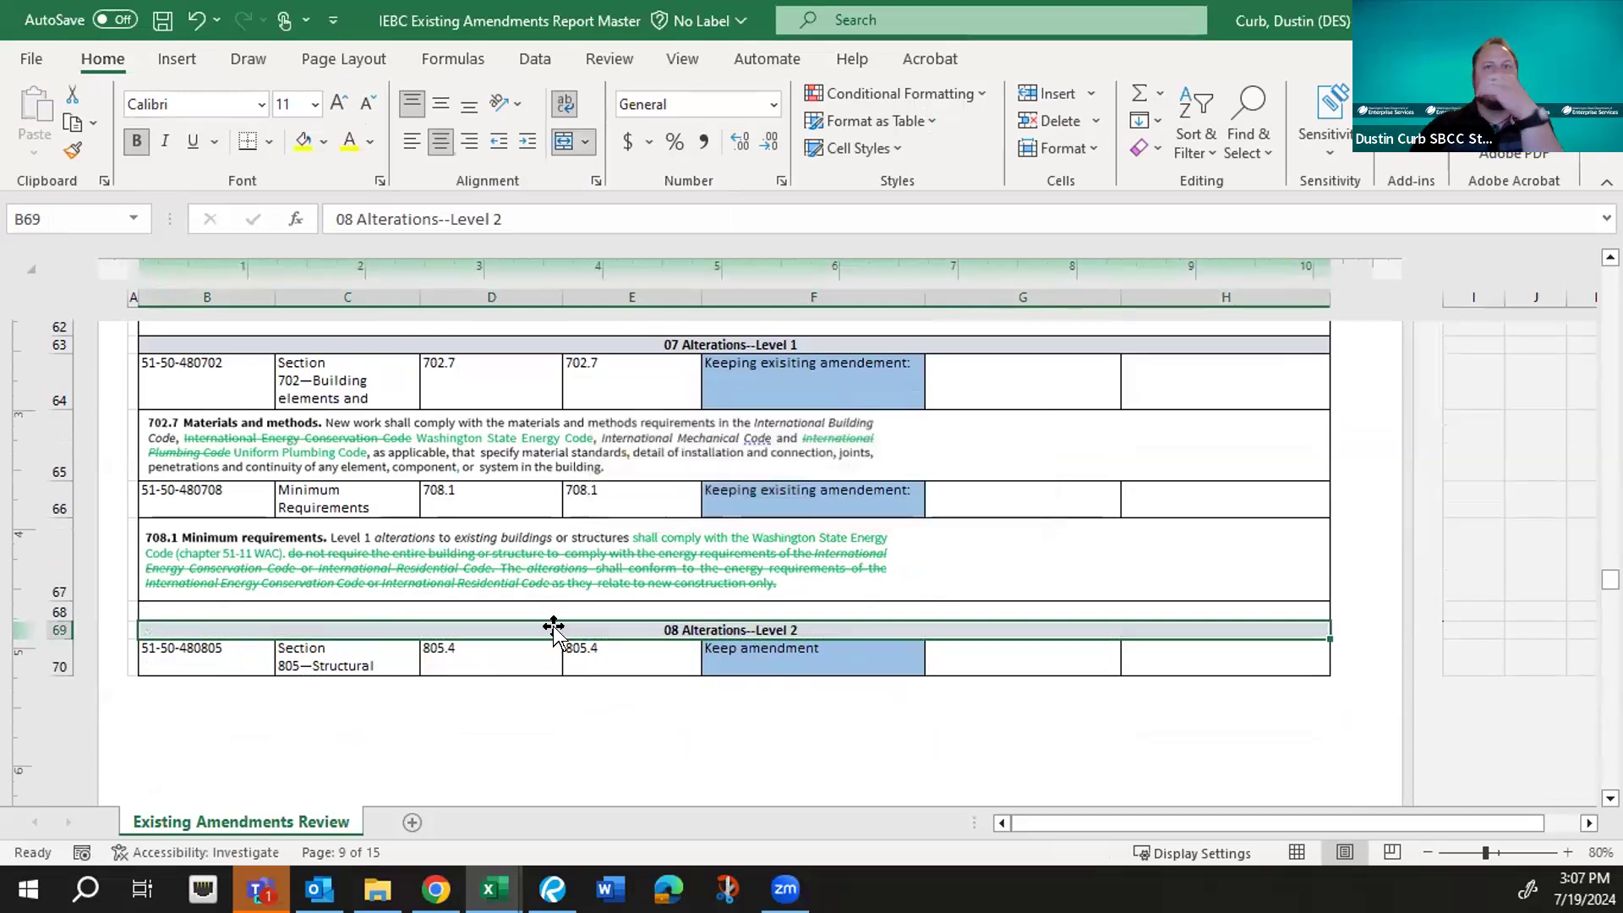
- Review the 805.4 through 805.5.4 structural amendment rows and the 809.1 Minimum Requirements row with its comment, and select G82
{"action": "scroll", "coordinate": [963, 587], "scroll_direction": "down", "scroll_amount": 2}
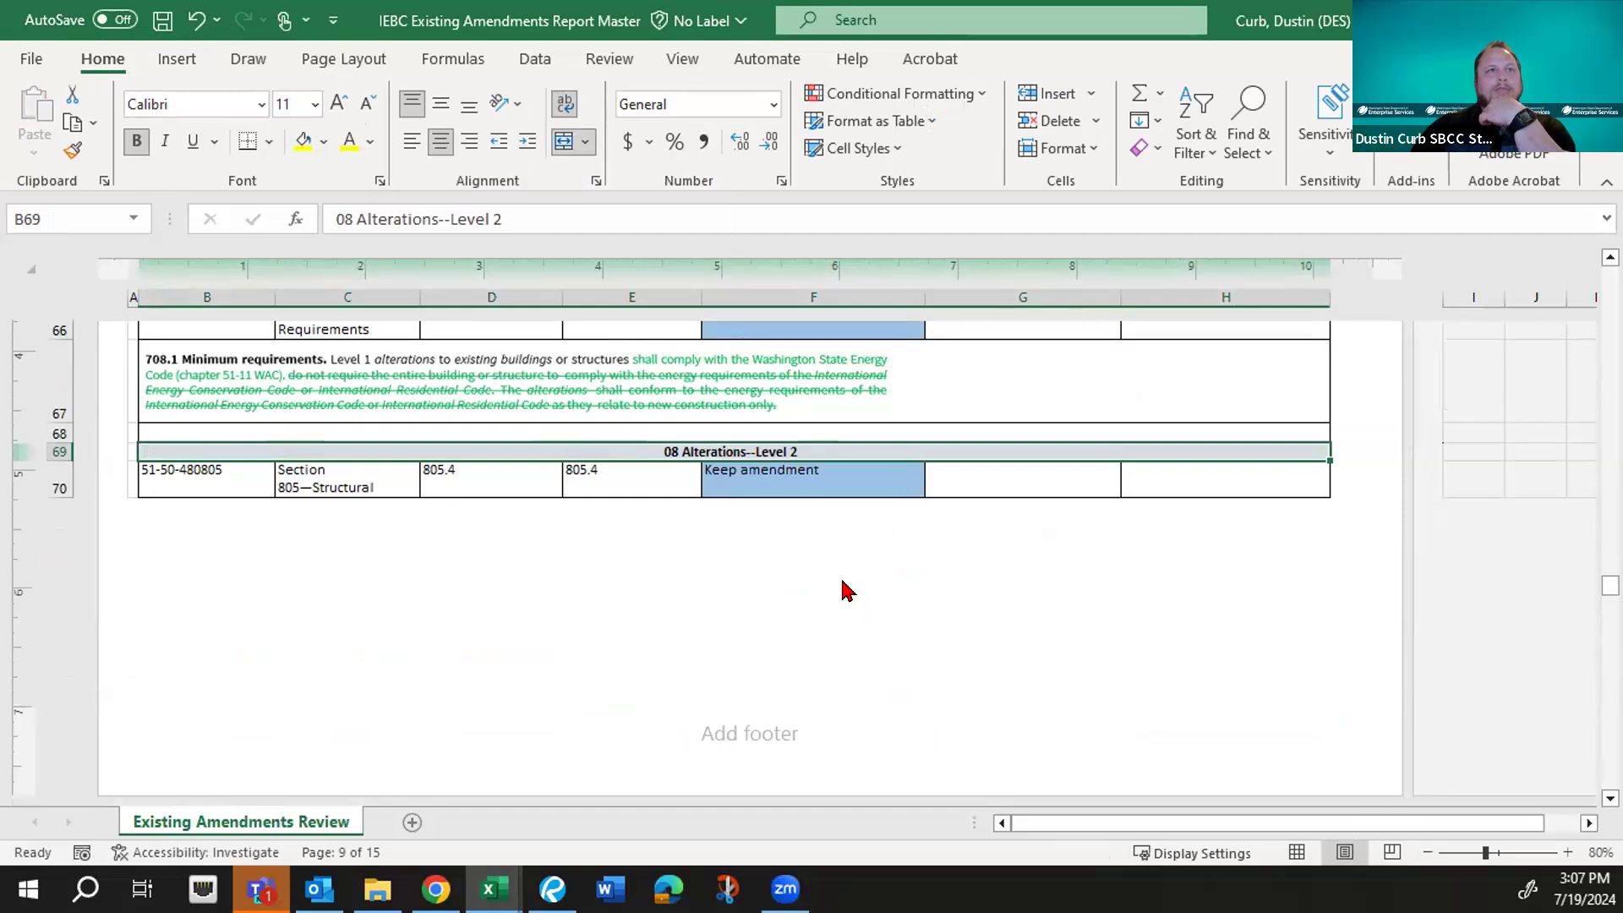
{"action": "scroll", "coordinate": [845, 592], "scroll_direction": "down", "scroll_amount": 3}
{"action": "scroll", "coordinate": [845, 587], "scroll_direction": "down", "scroll_amount": 3}
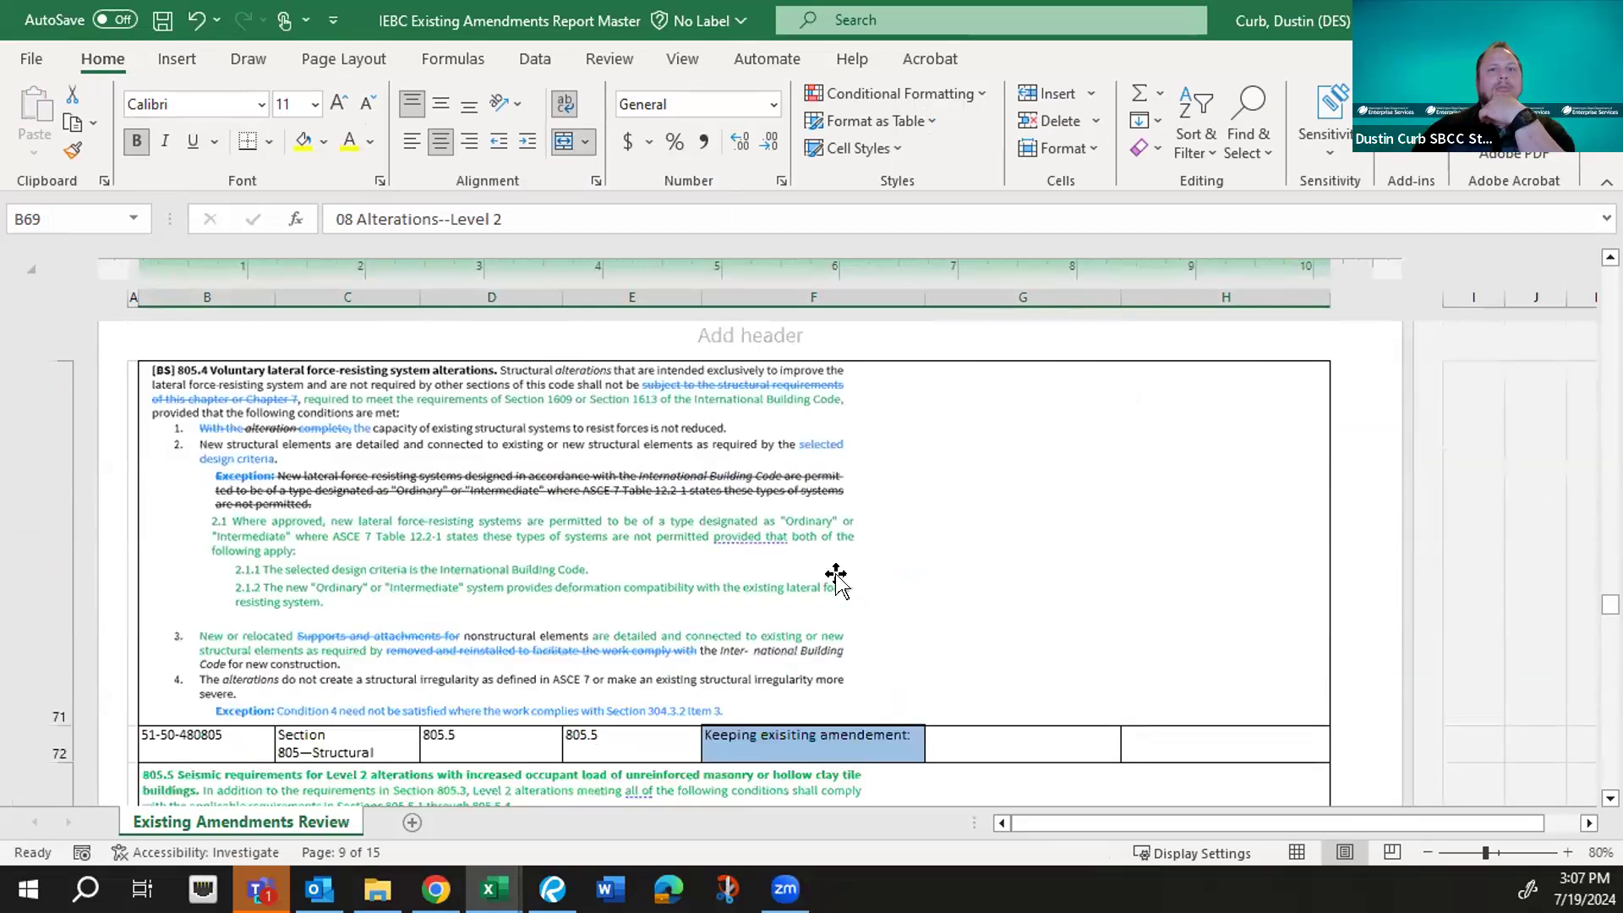
{"action": "scroll", "coordinate": [835, 581], "scroll_direction": "down", "scroll_amount": 5}
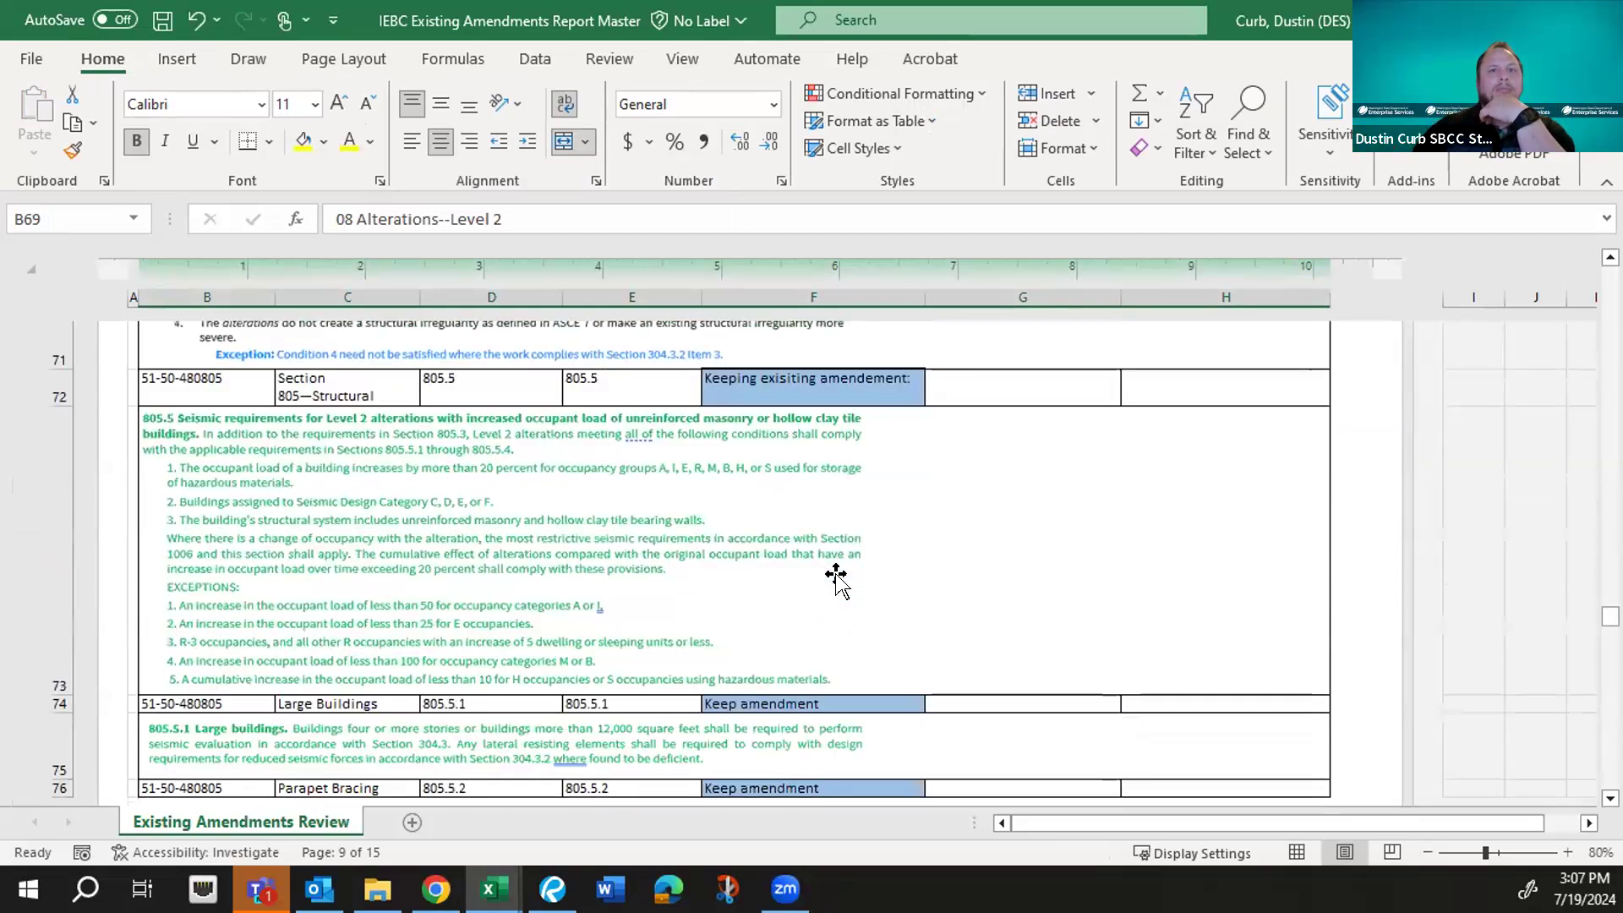
{"action": "scroll", "coordinate": [836, 581], "scroll_direction": "down", "scroll_amount": 5}
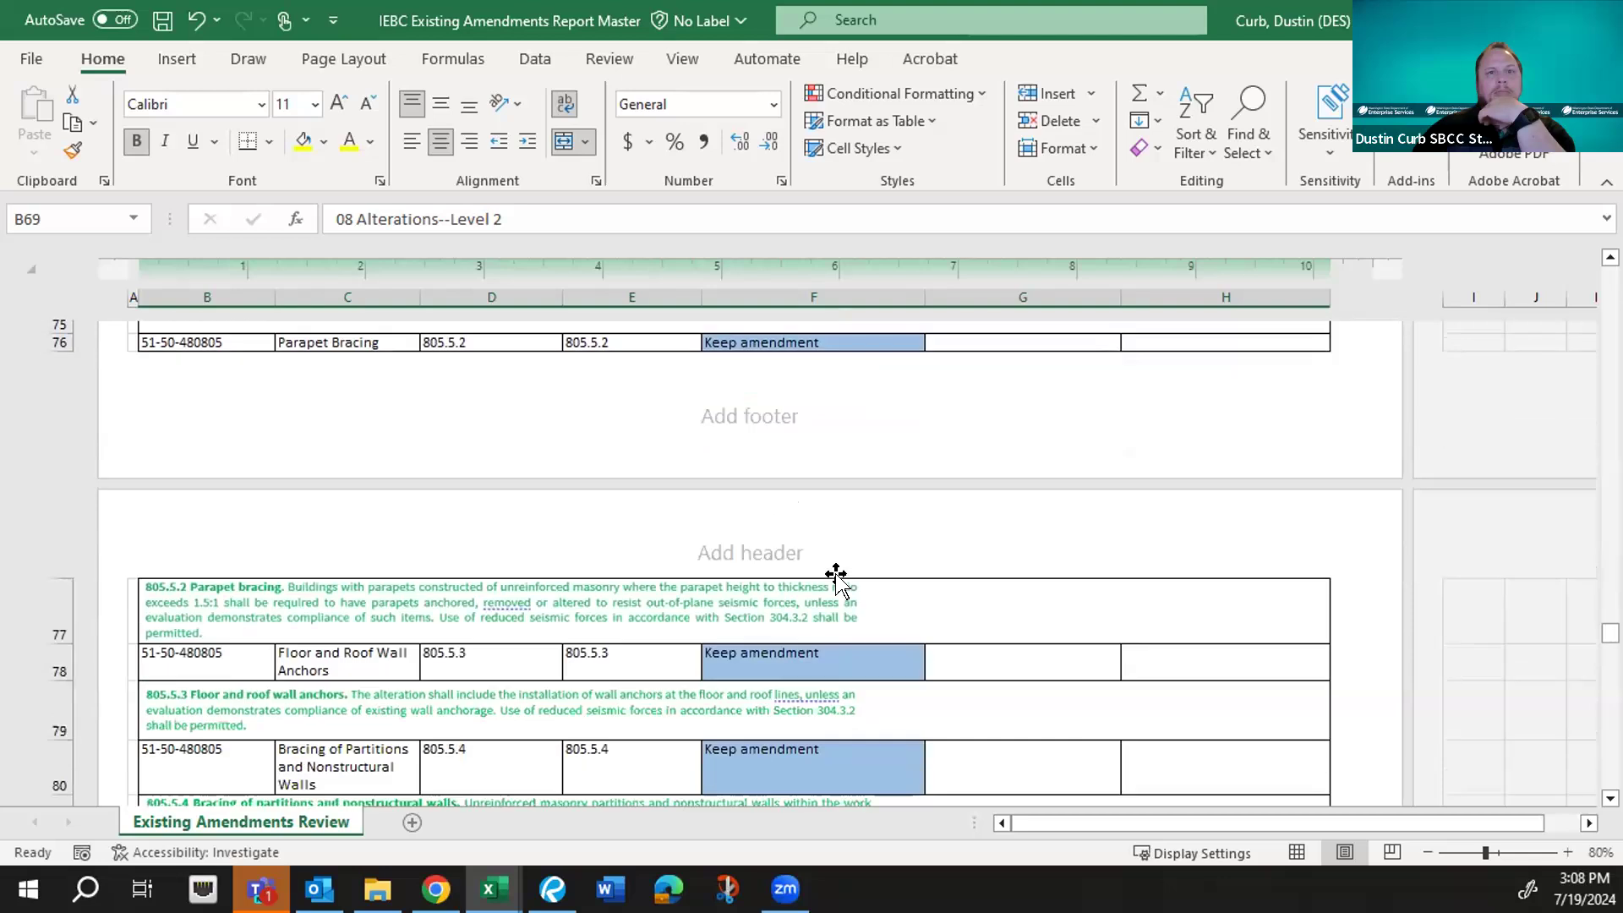
{"action": "scroll", "coordinate": [836, 582], "scroll_direction": "down", "scroll_amount": 1}
{"action": "scroll", "coordinate": [836, 580], "scroll_direction": "down", "scroll_amount": 2}
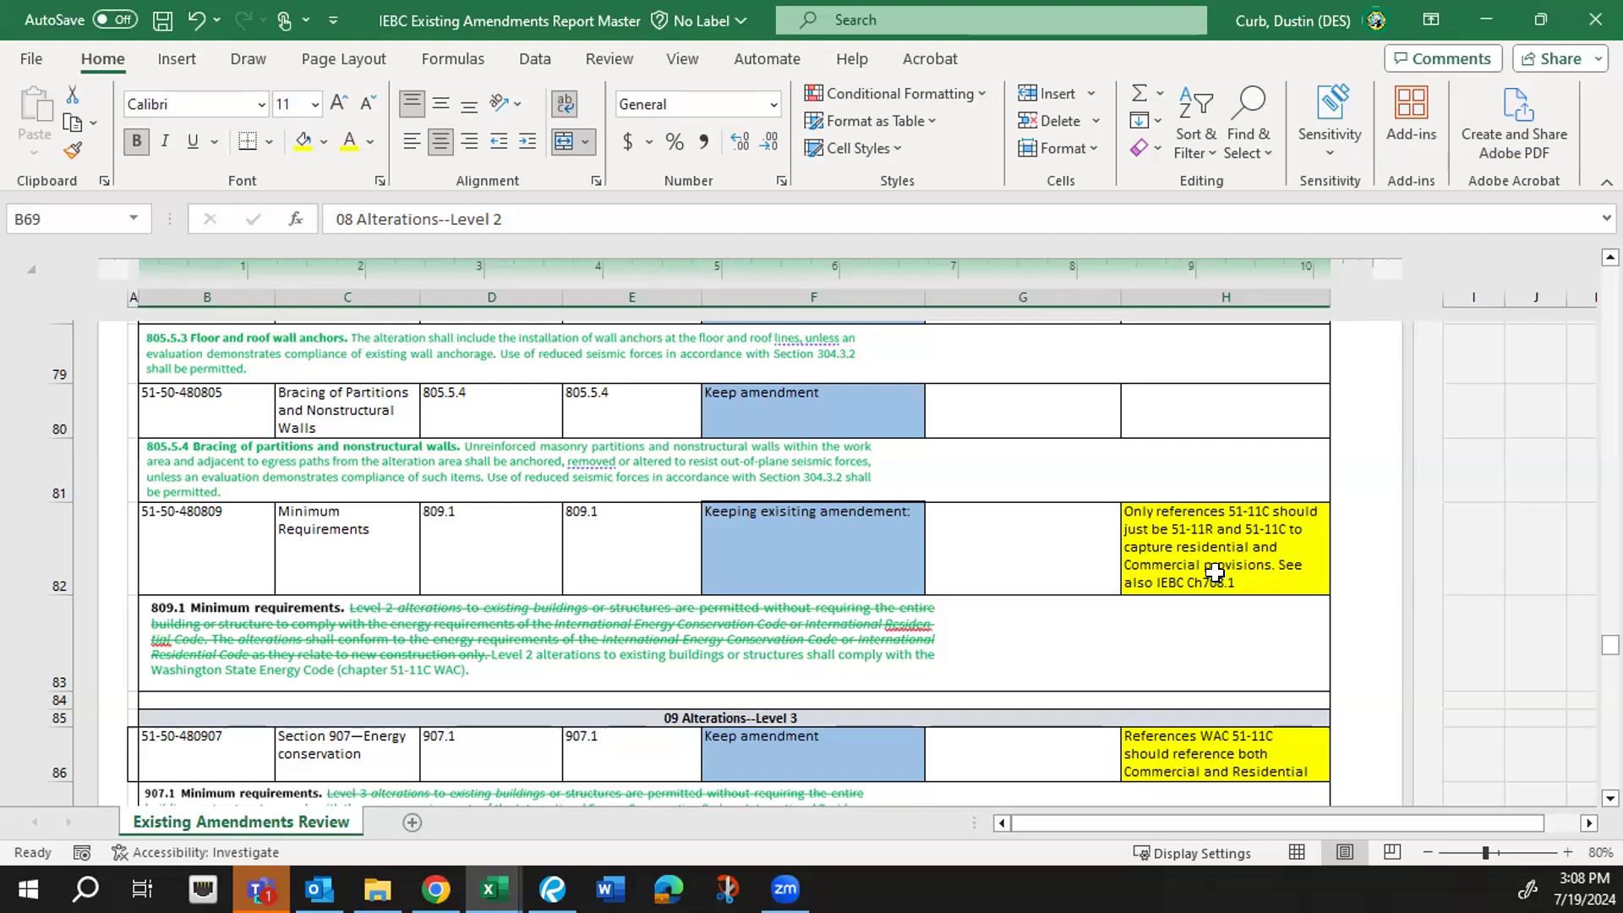
{"action": "left_click", "coordinate": [1076, 560]}
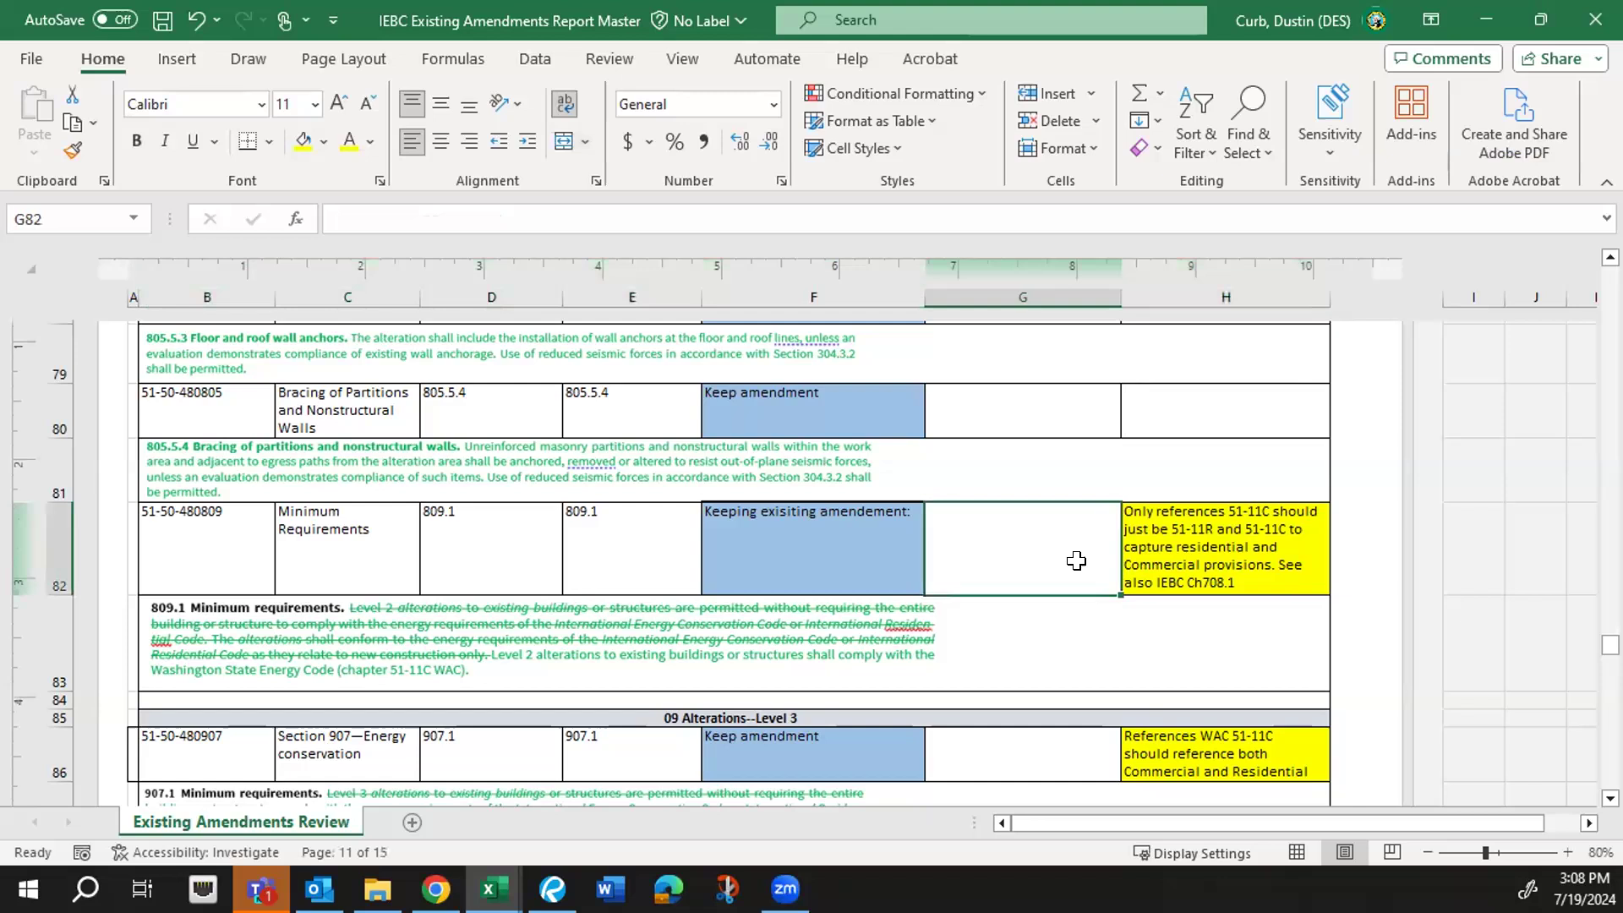
- Enter "Editorial Change" in G82 for the 809.1 Minimum Requirements row and copy that cell
{"action": "type", "text": "Editorial Changr"}
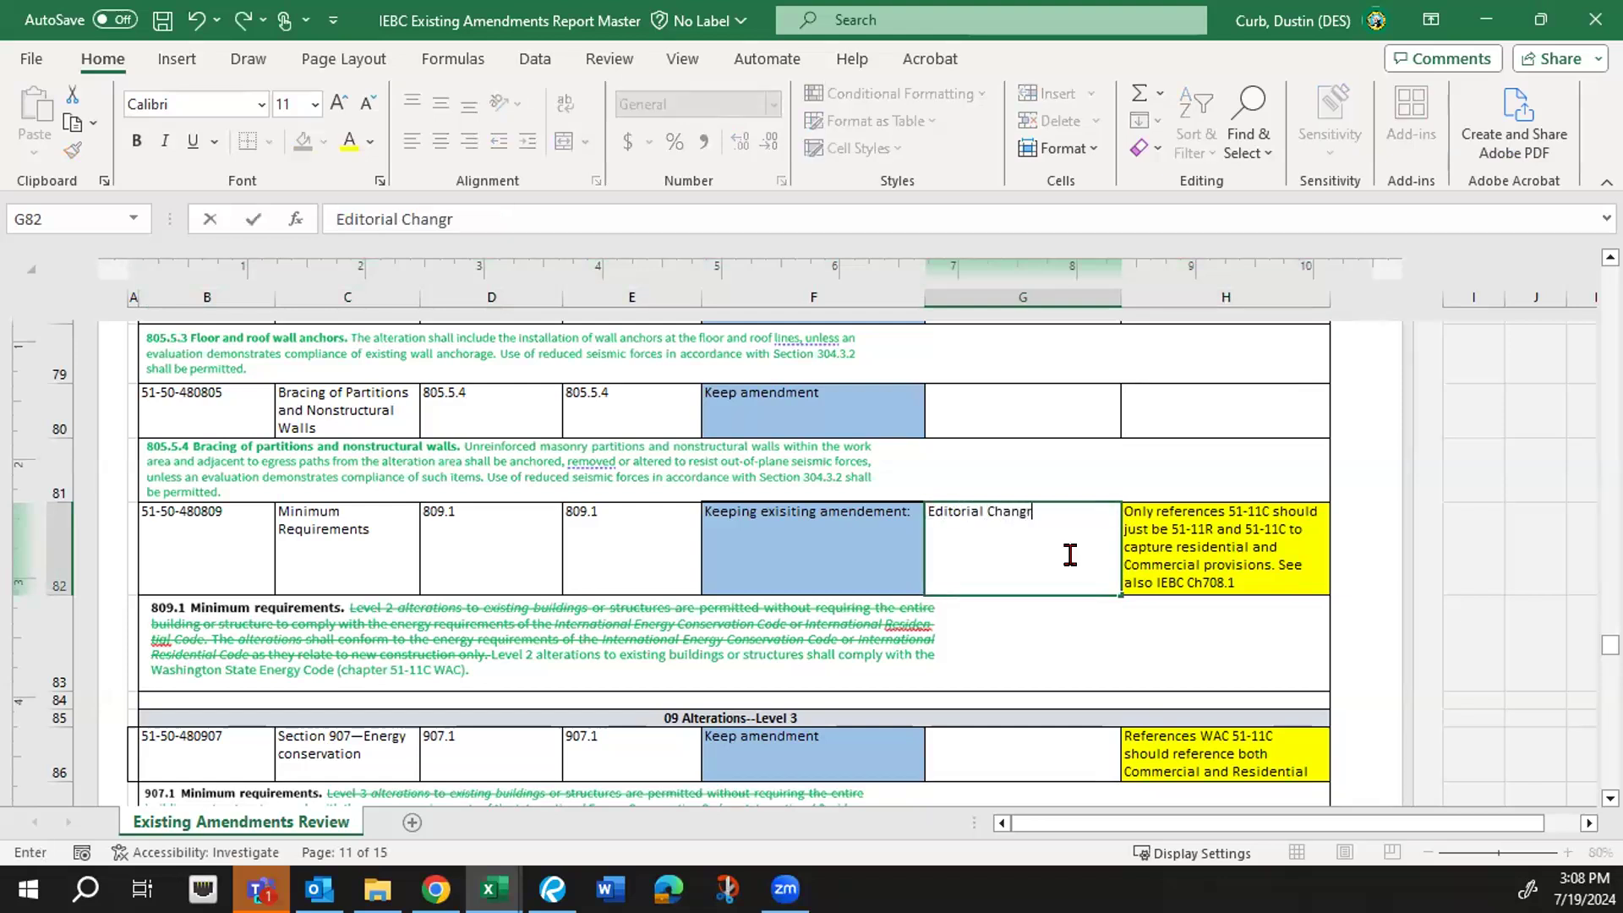
{"action": "key", "text": "BackSpace"}
{"action": "type", "text": "e"}
{"action": "key", "text": "Return"}
{"action": "scroll", "coordinate": [1074, 603], "scroll_direction": "down", "scroll_amount": 1}
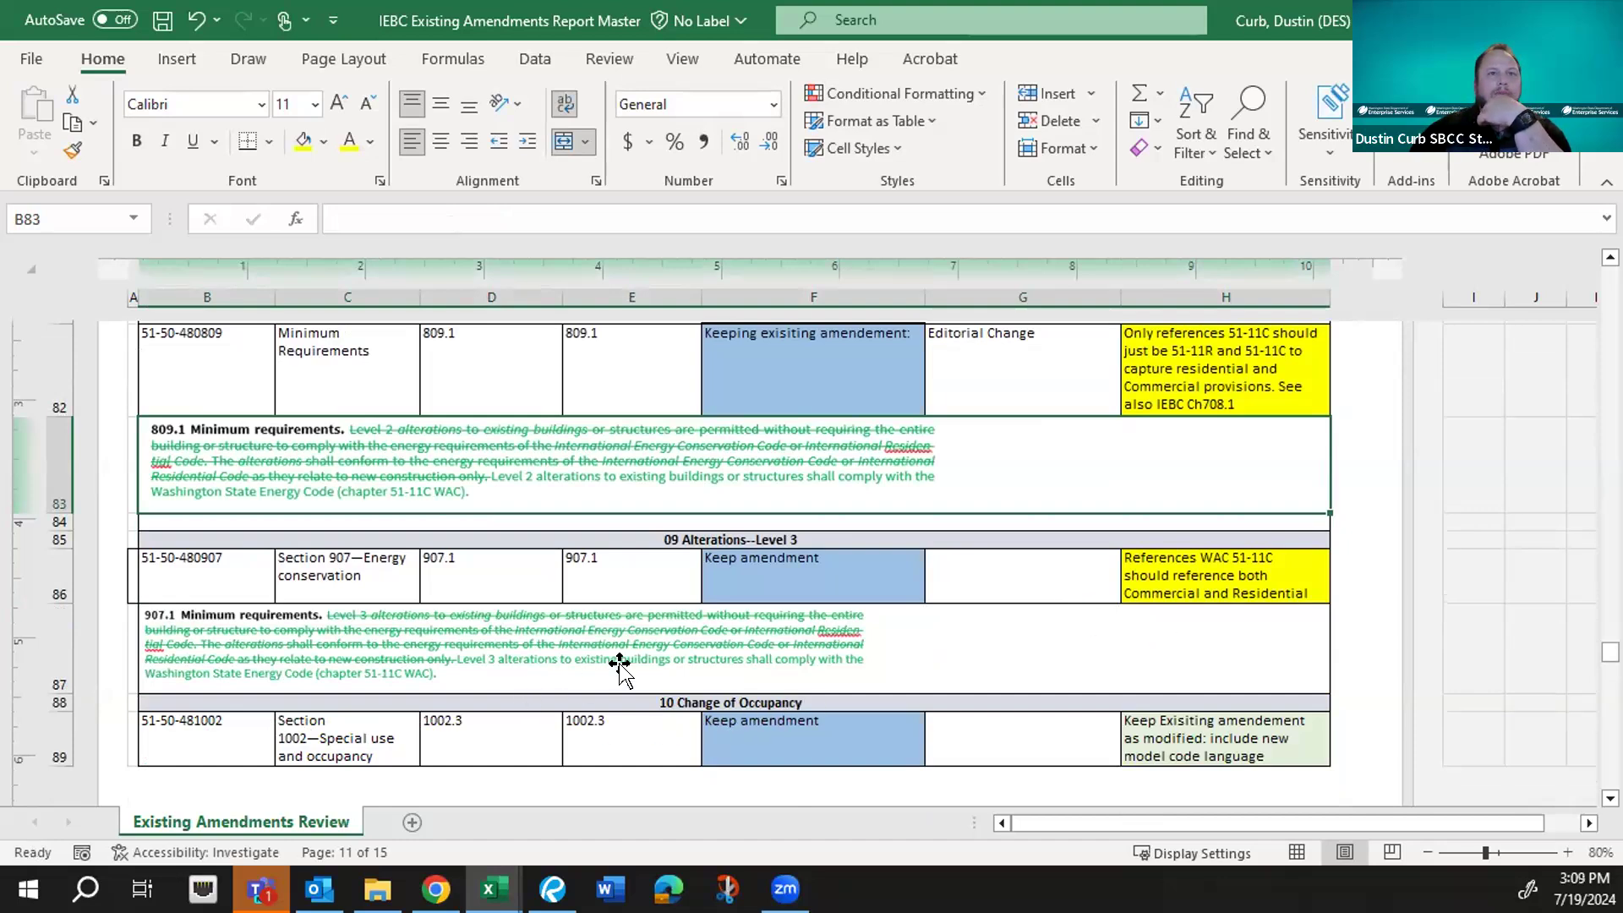
{"action": "left_click", "coordinate": [981, 371]}
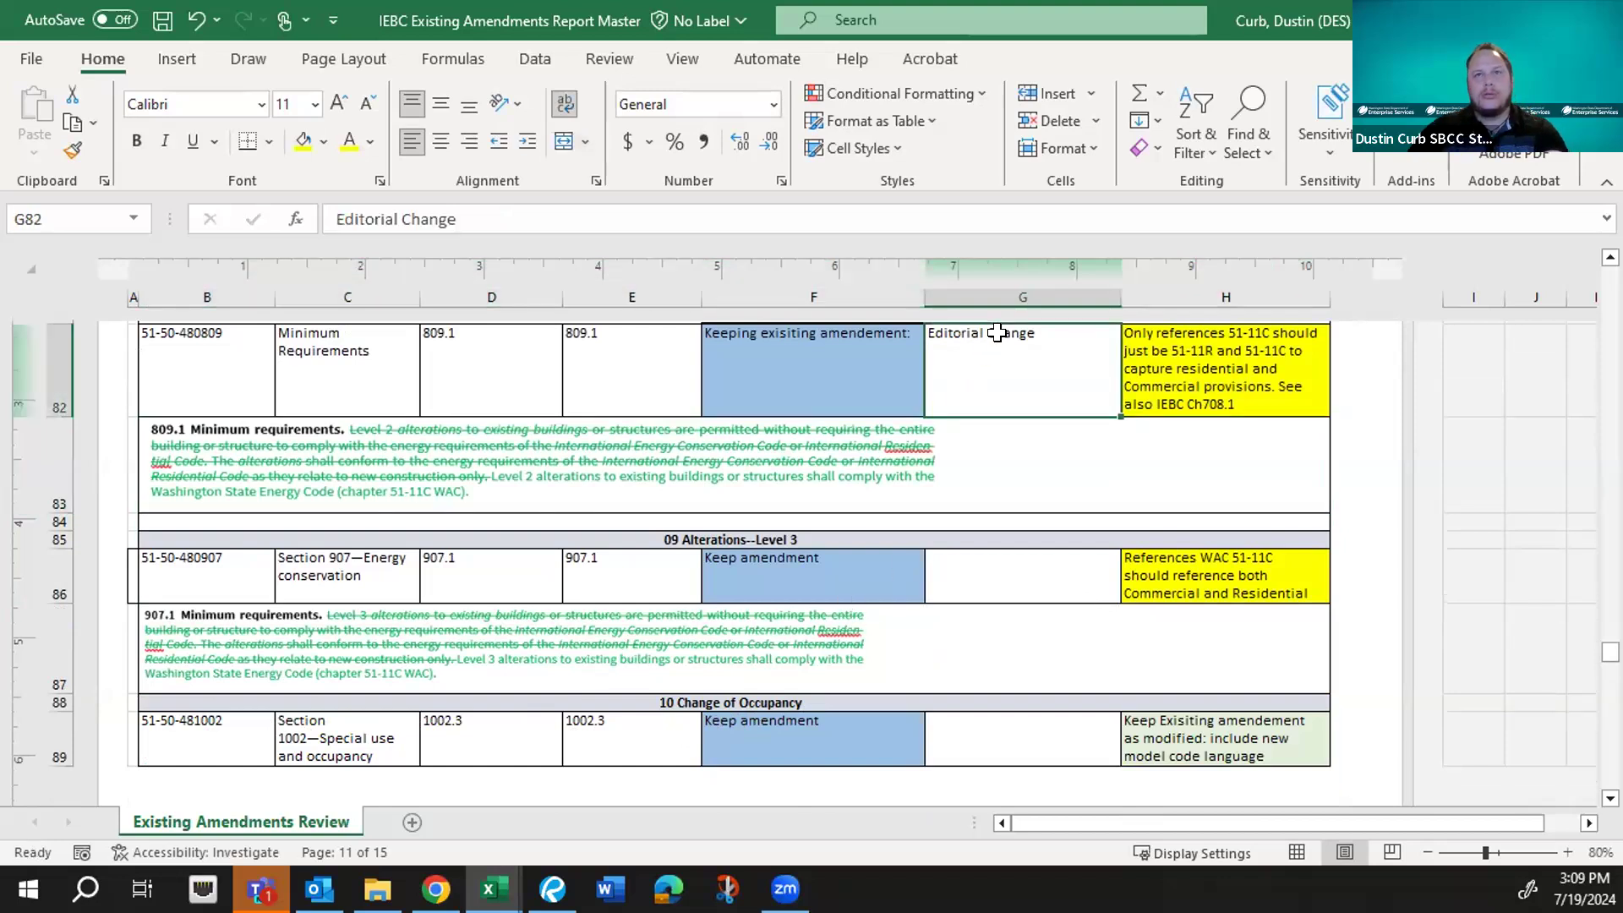
{"action": "key", "text": "ctrl+c"}
{"action": "key", "text": "Down"}
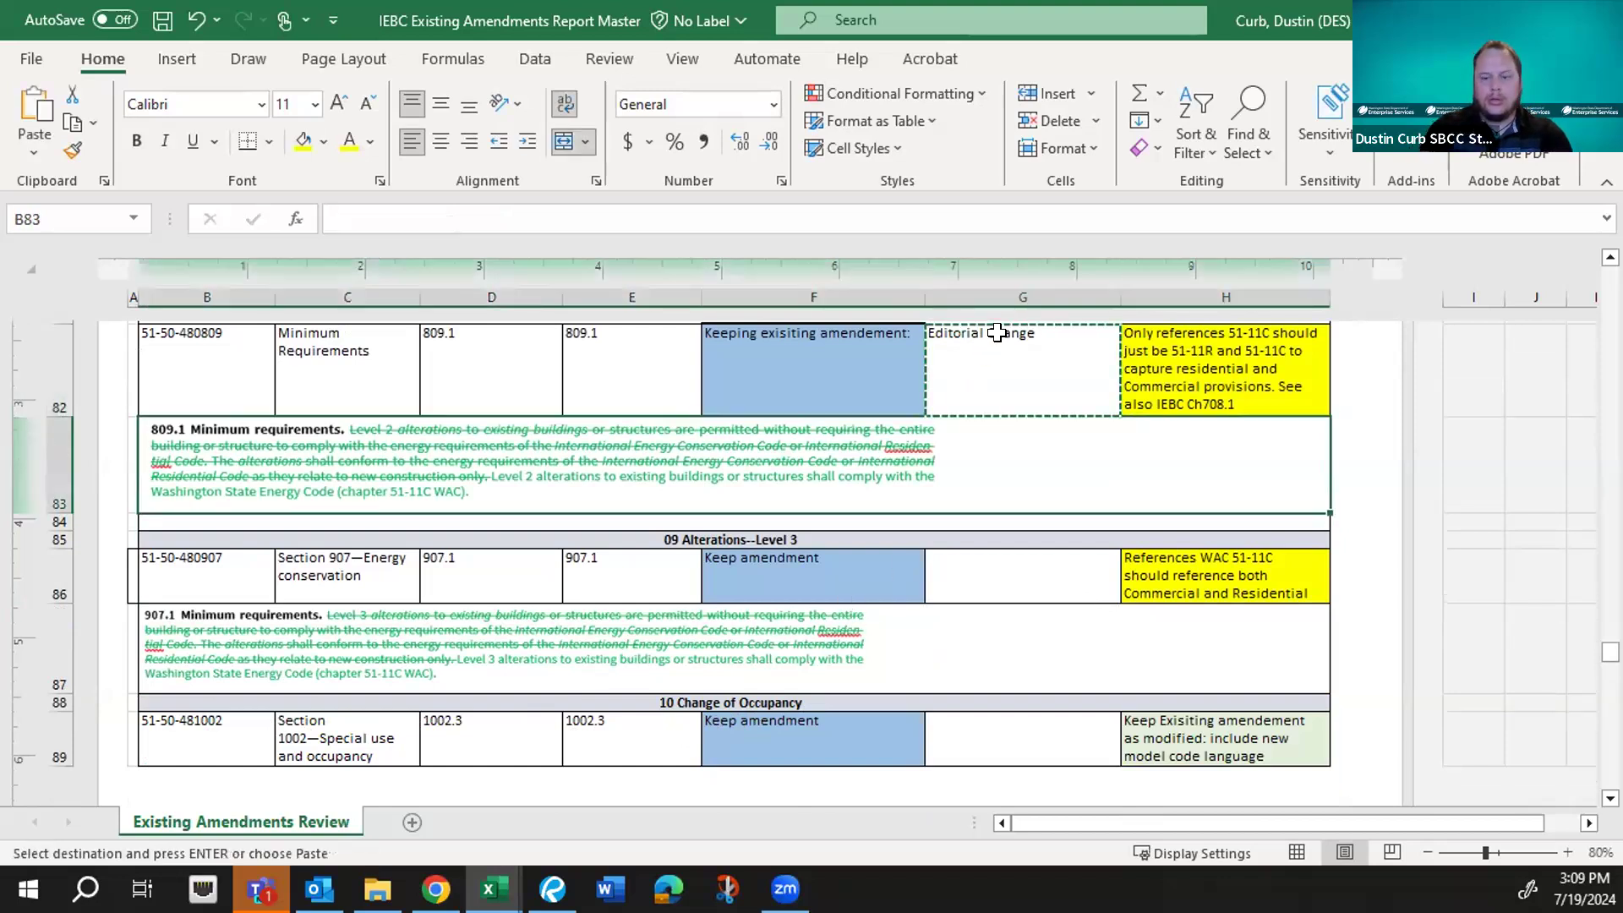
{"action": "key", "text": "Down"}
{"action": "key", "text": "ctrl+v"}
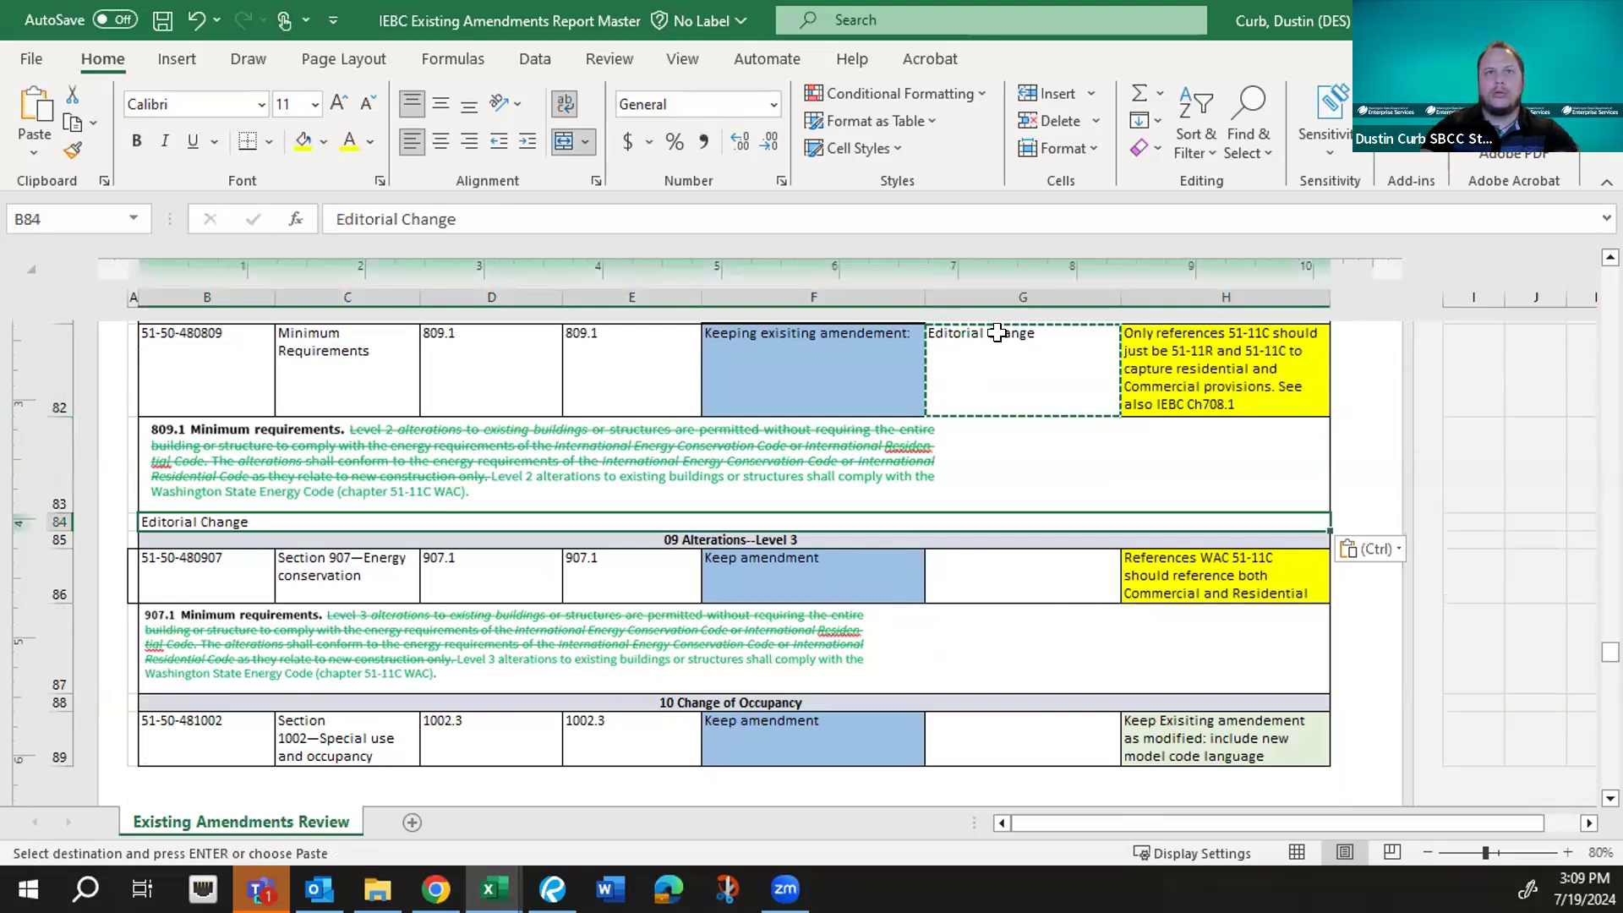
{"action": "key", "text": "ctrl+z"}
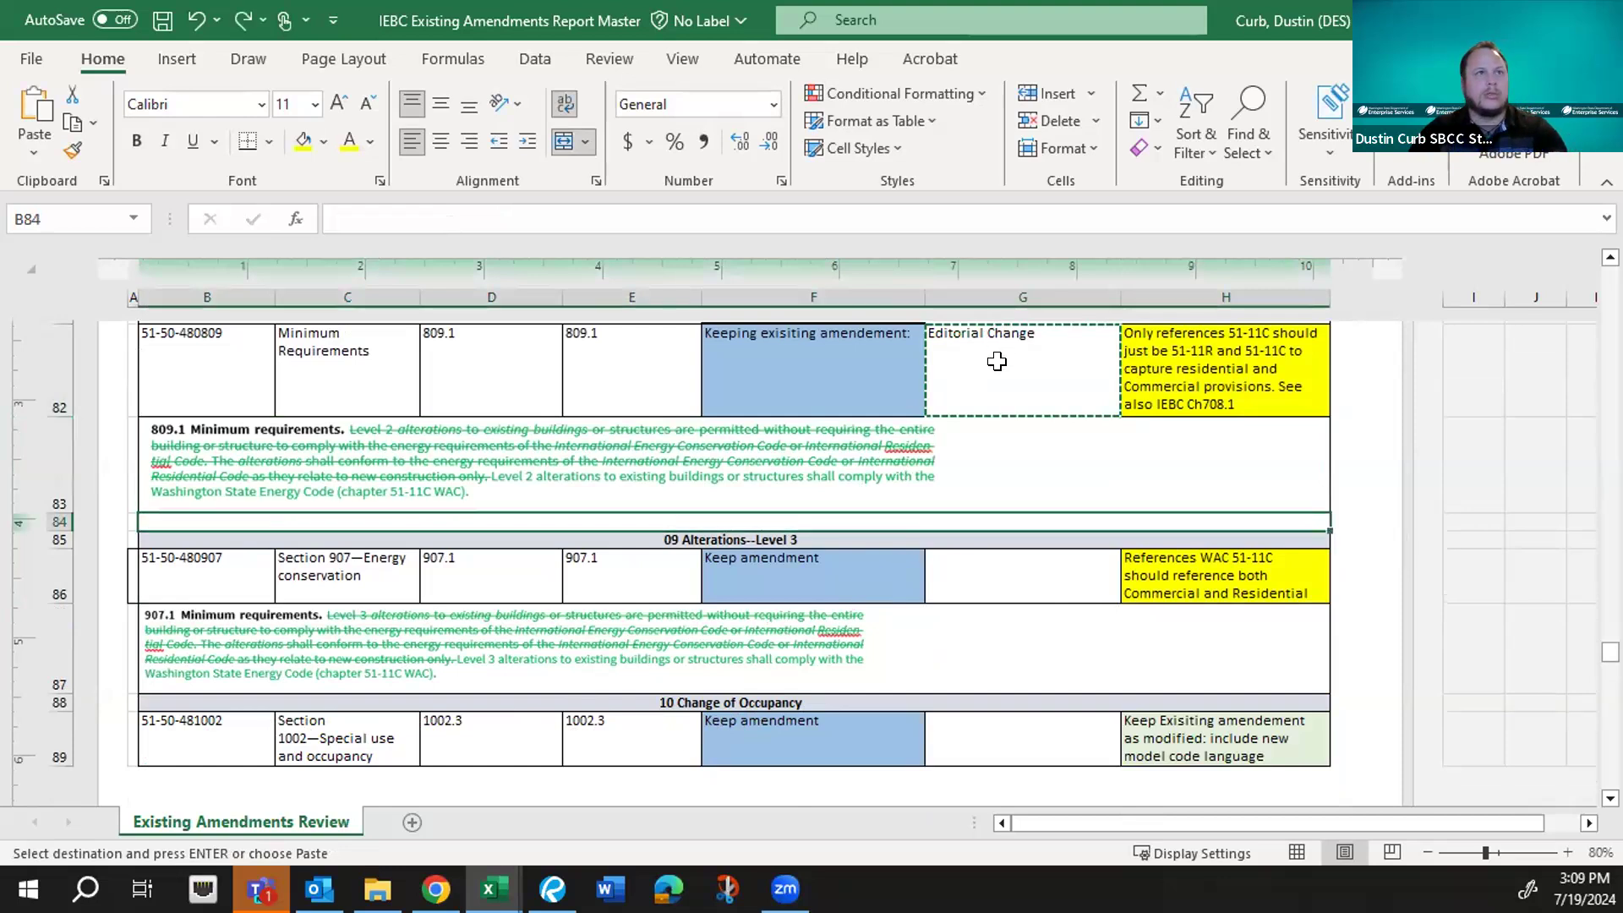
- Paste the copied "Editorial Change" note into G86 for the 907.1 energy conservation row
{"action": "left_click", "coordinate": [1079, 560]}
{"action": "key", "text": "ctrl+v"}
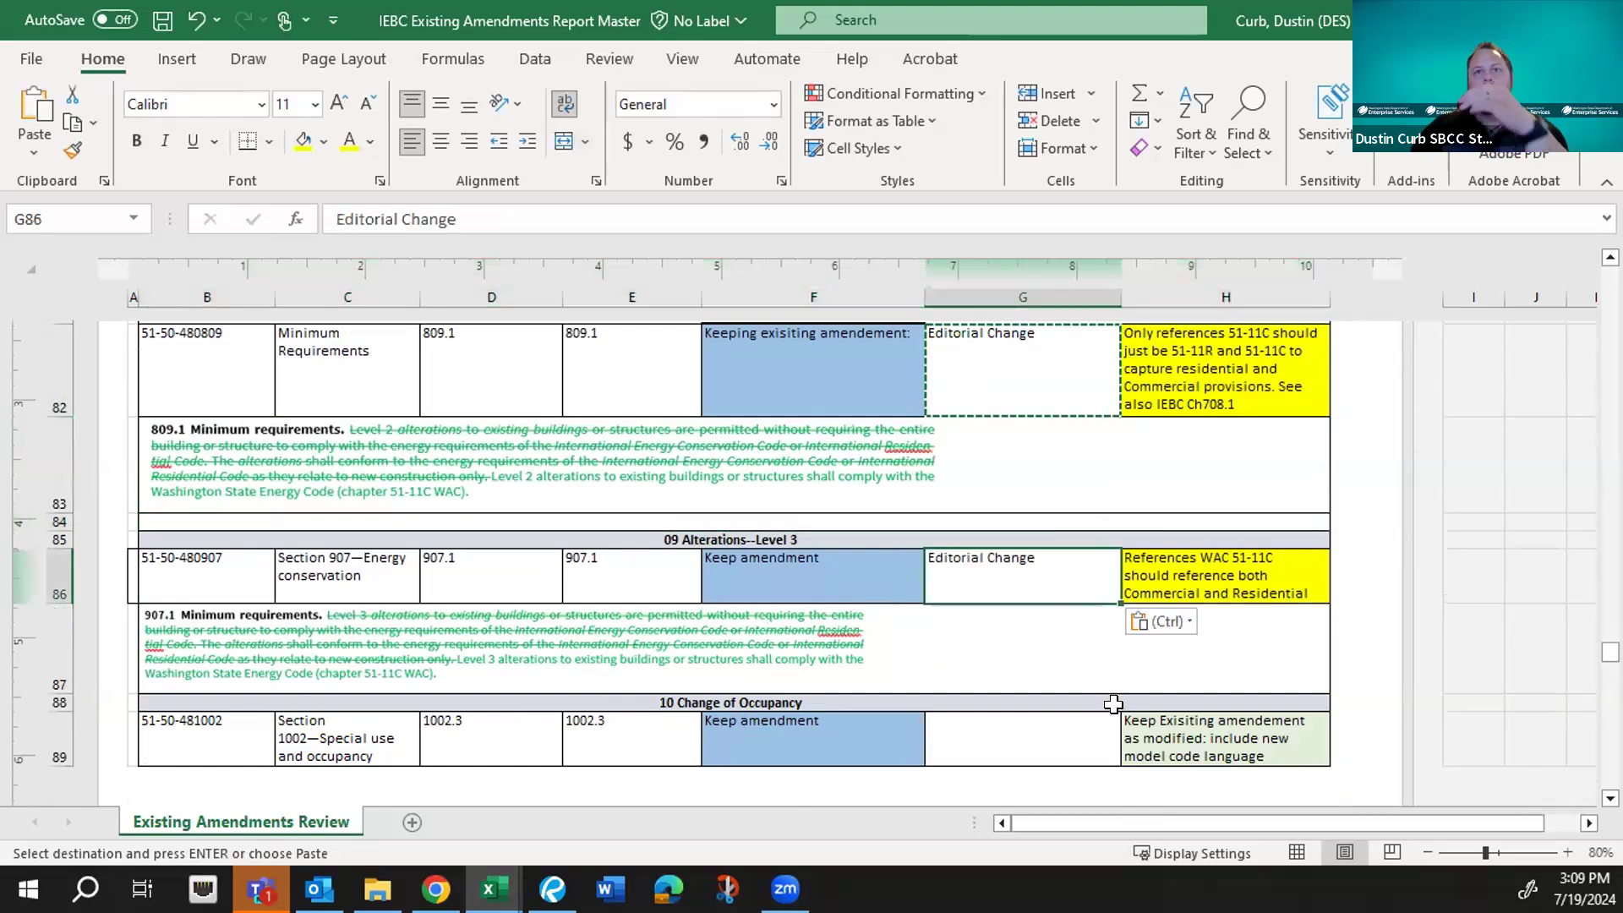
- Cut "Keep Exisiting amendement as modified" from the start of the 1002.3 comment in H89 and remove the leftover colon
{"action": "scroll", "coordinate": [1086, 668], "scroll_direction": "down", "scroll_amount": 2}
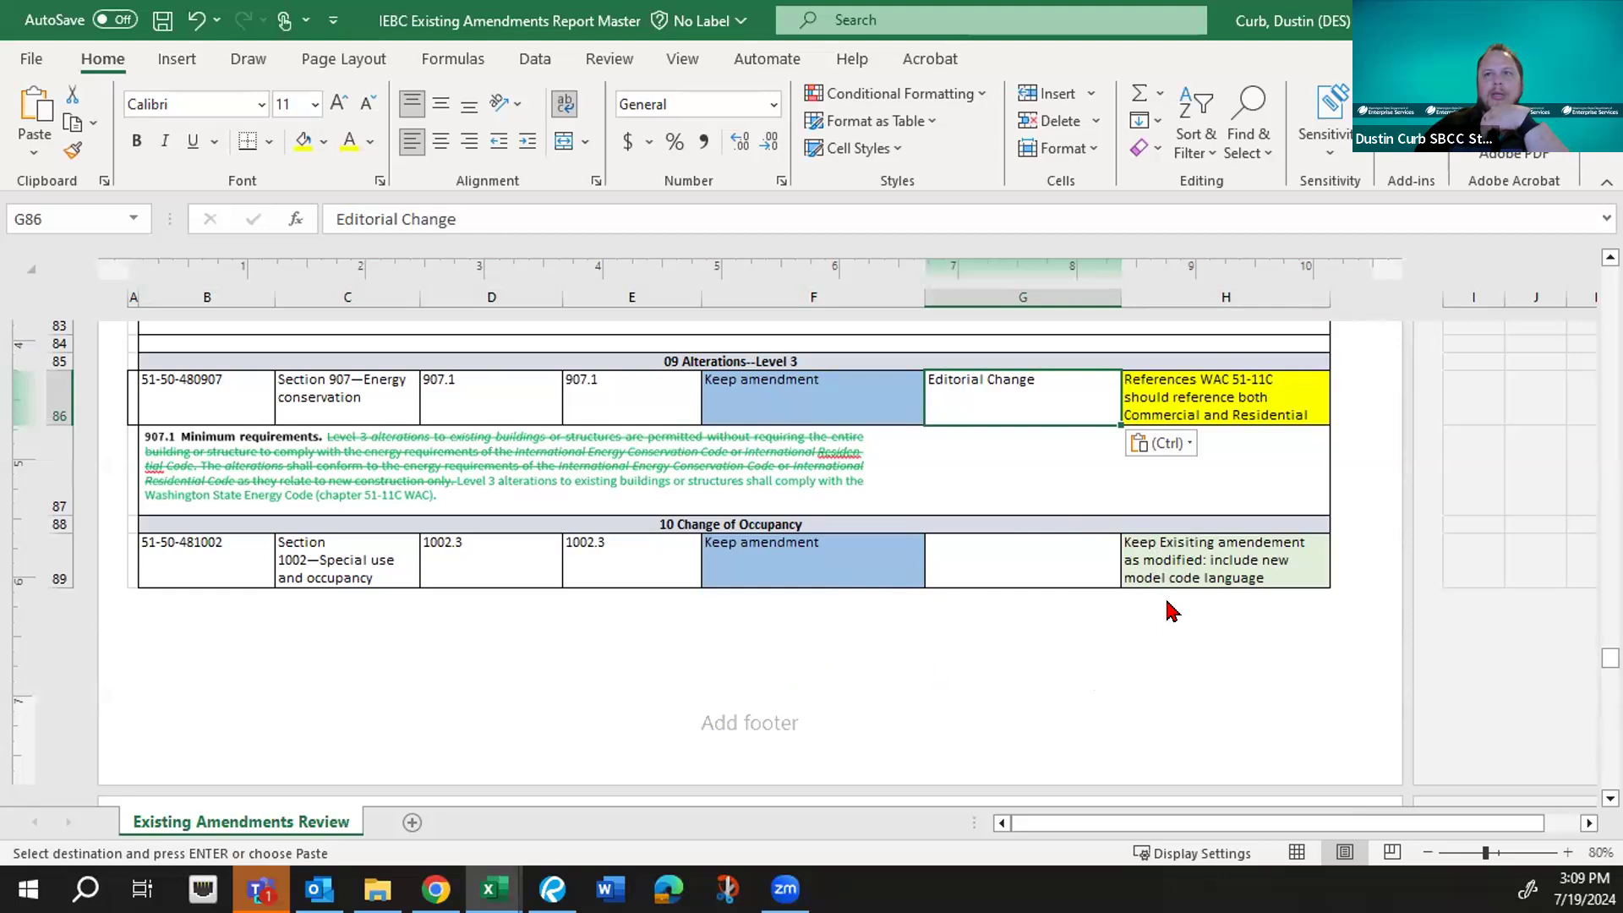
{"action": "scroll", "coordinate": [994, 589], "scroll_direction": "down", "scroll_amount": 2}
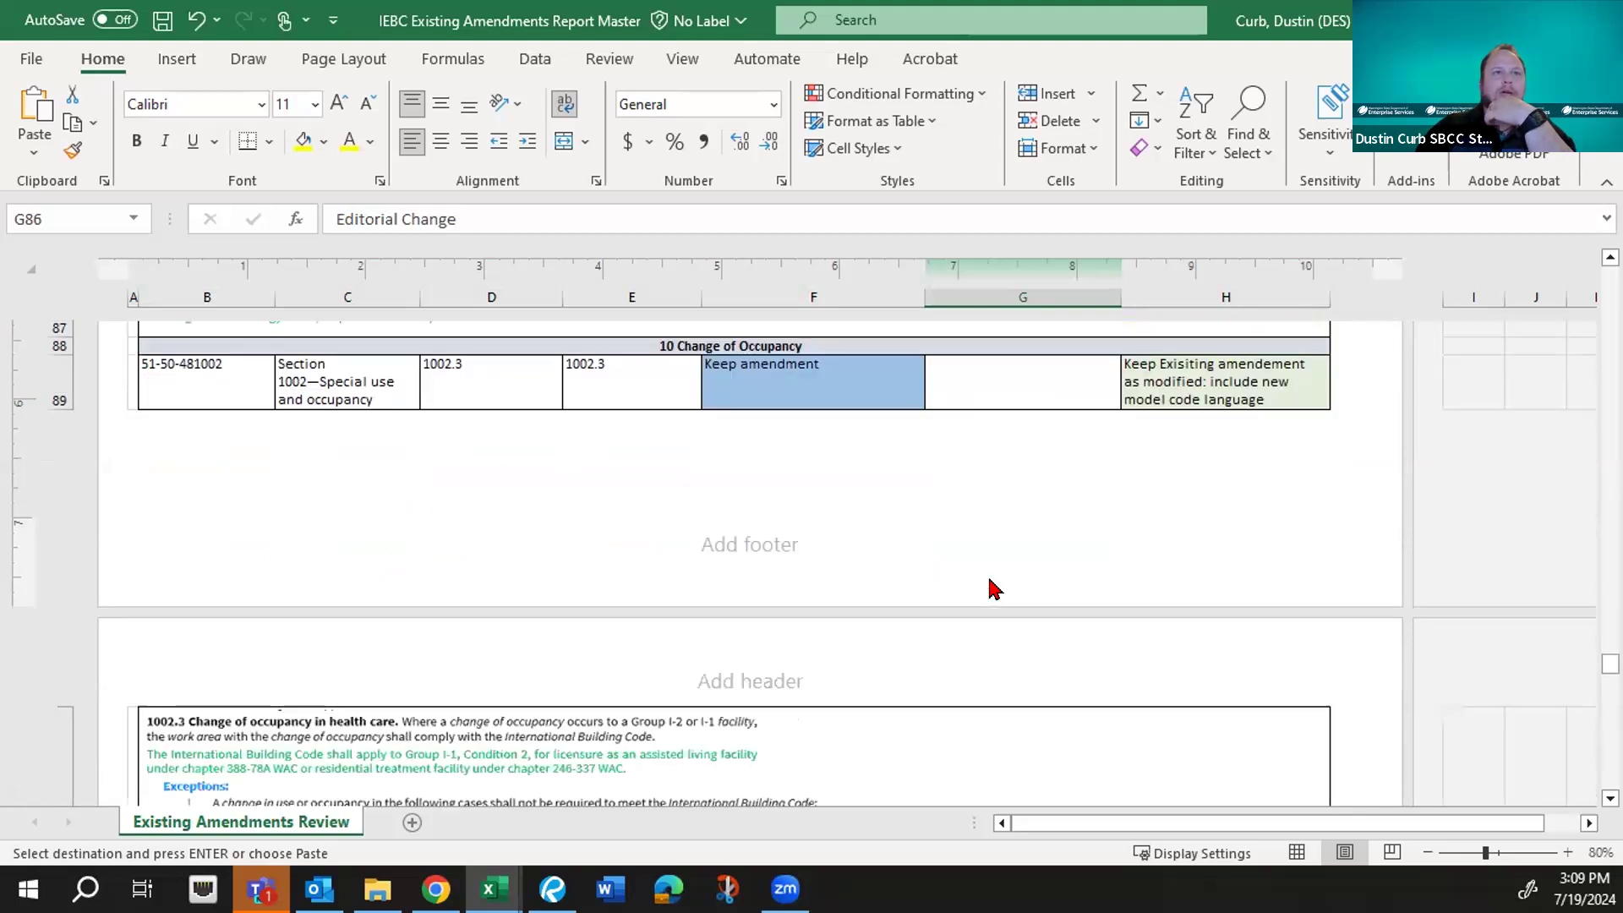
{"action": "scroll", "coordinate": [990, 587], "scroll_direction": "down", "scroll_amount": 2}
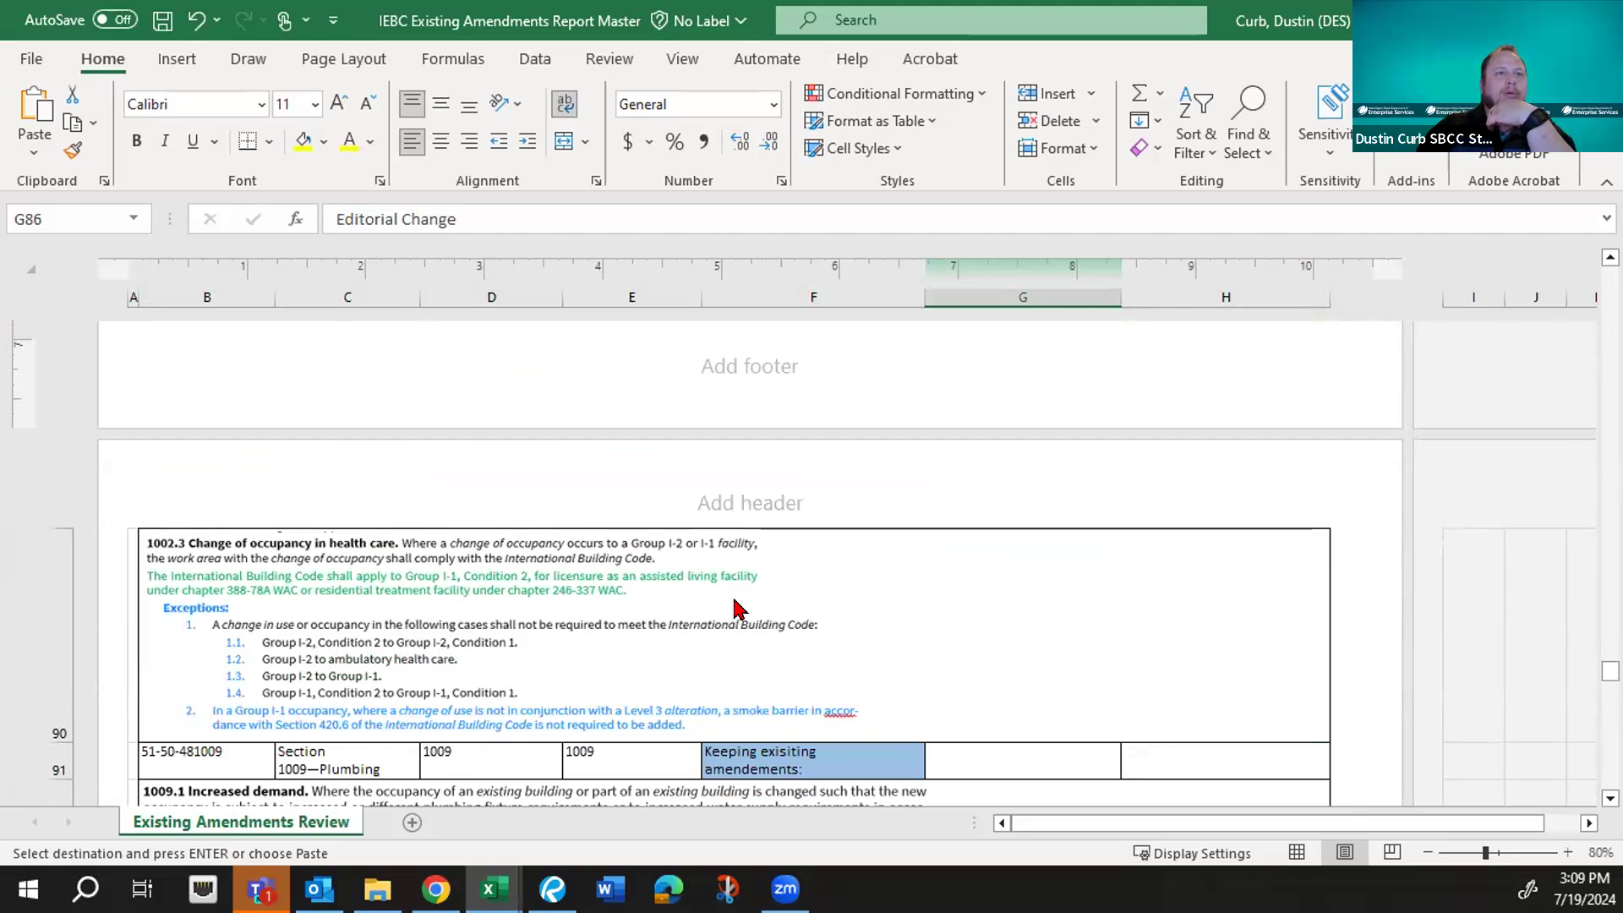
{"action": "scroll", "coordinate": [734, 607], "scroll_direction": "up", "scroll_amount": 4}
{"action": "left_click", "coordinate": [1226, 553]}
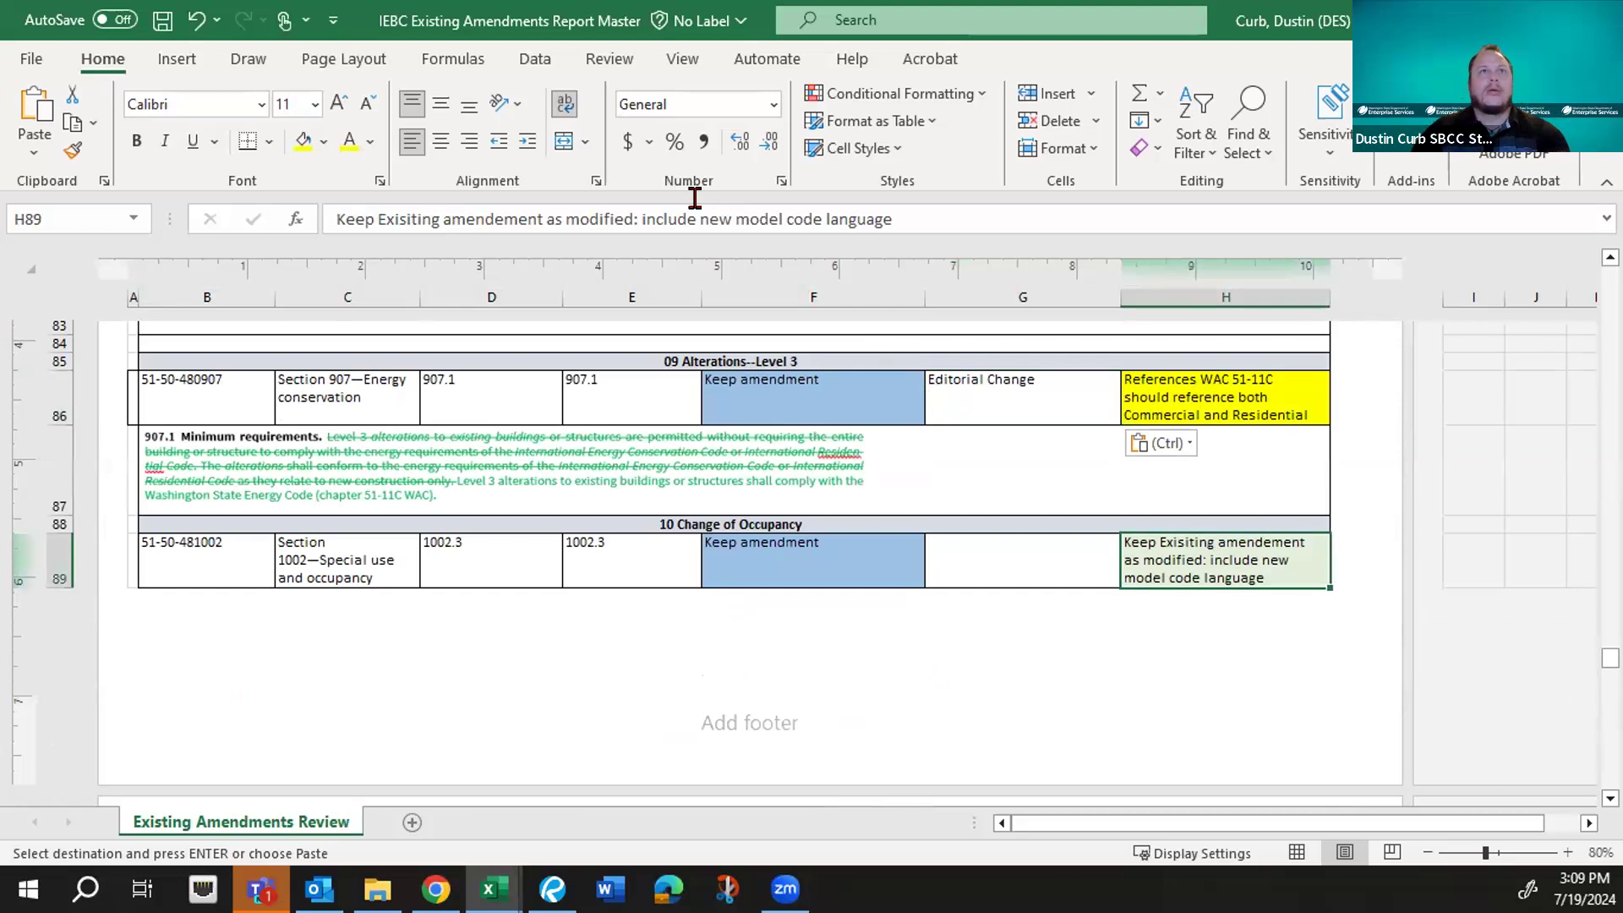
{"action": "left_click_drag", "start_coordinate": [622, 213], "coordinate": [313, 222]}
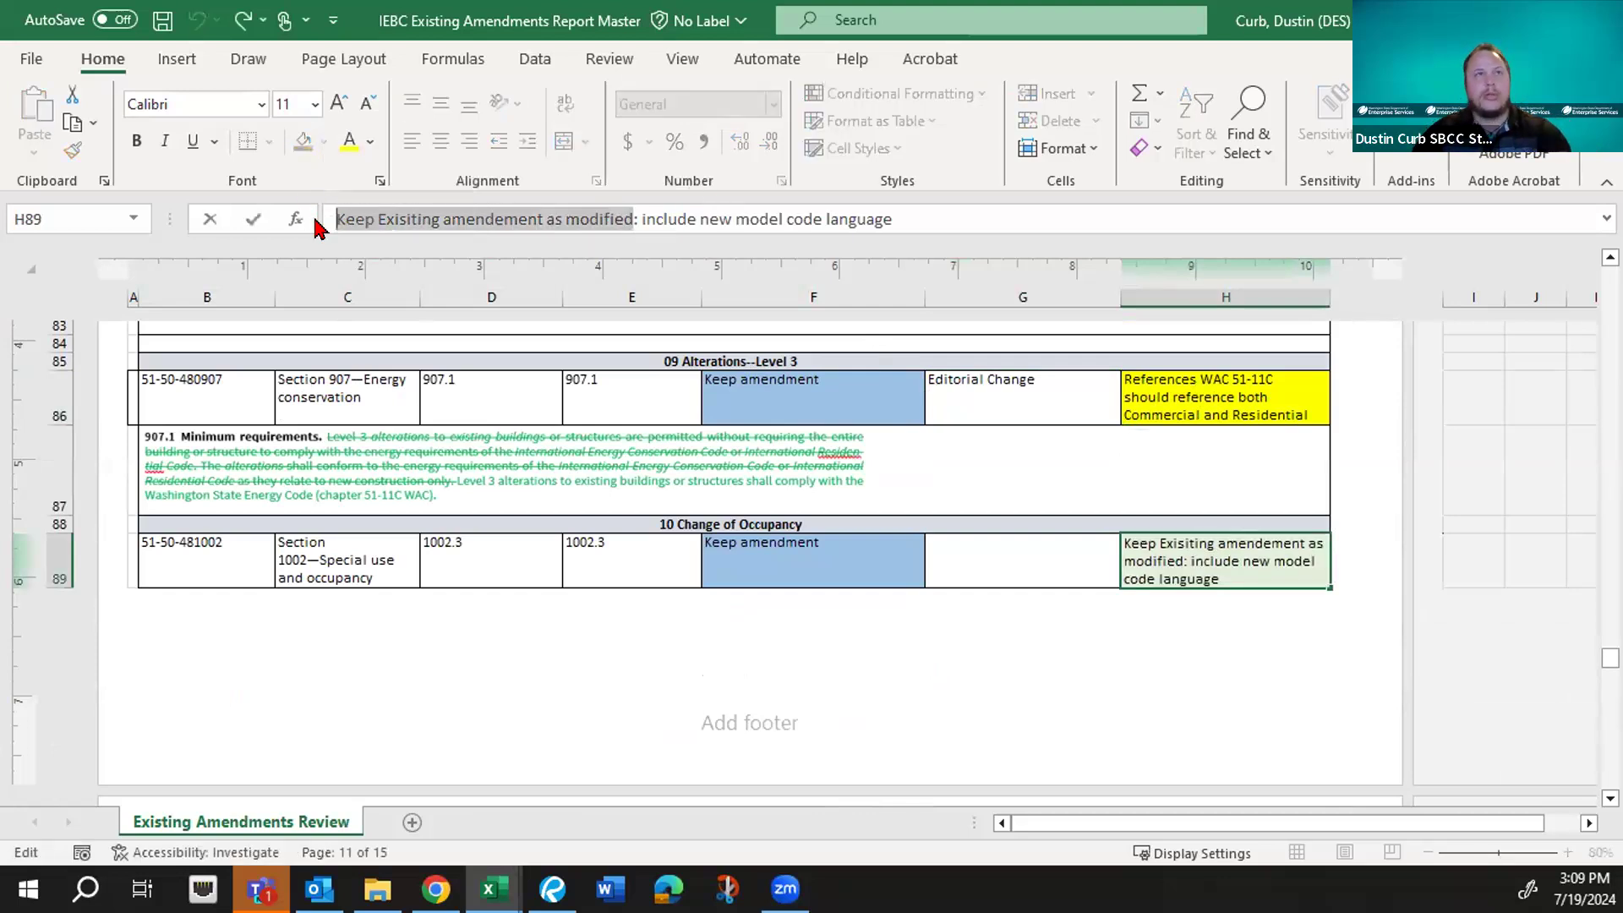
{"action": "key", "text": "Delete"}
{"action": "key", "text": "Delete"}
{"action": "key", "text": "Delete"}
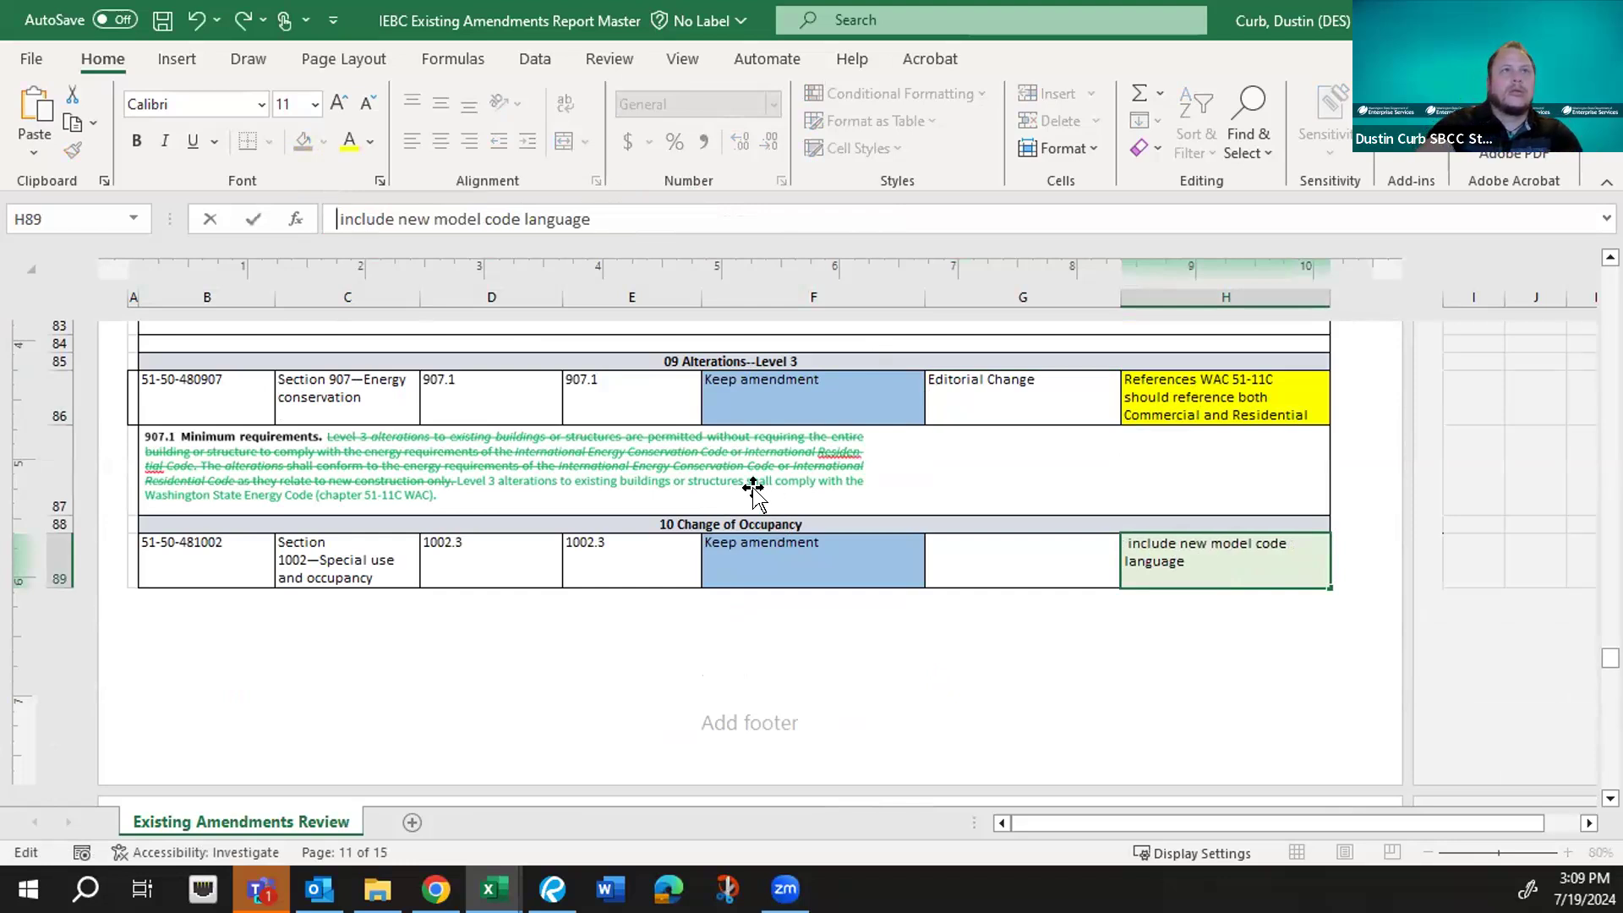
{"action": "left_click", "coordinate": [773, 579]}
{"action": "key", "text": "shift+space"}
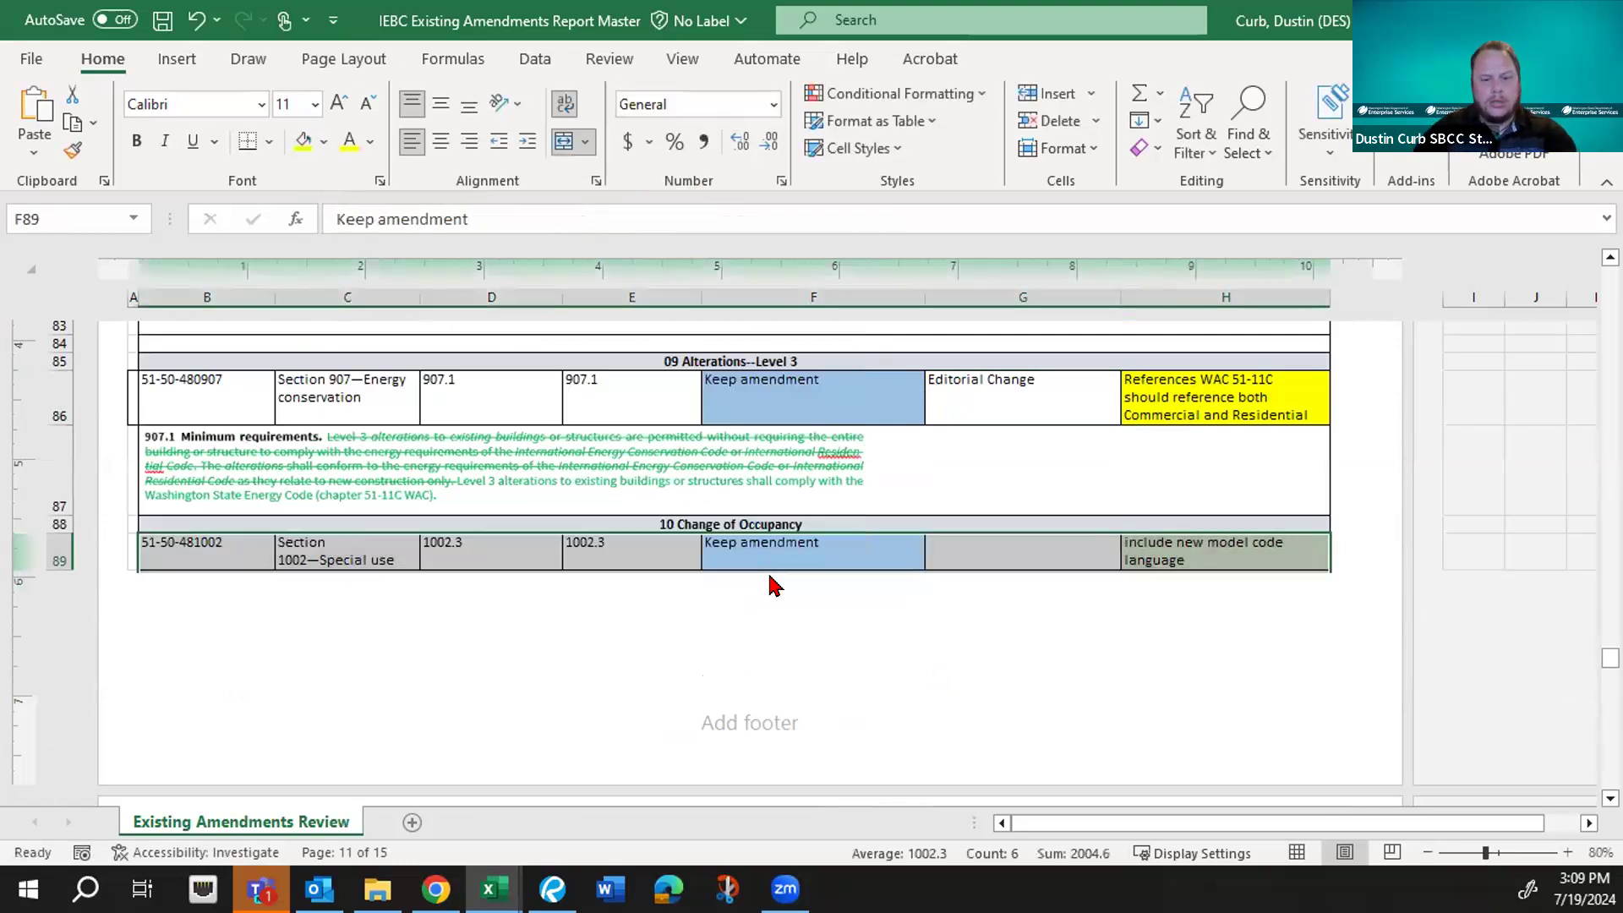
{"action": "key", "text": "ctrl+v"}
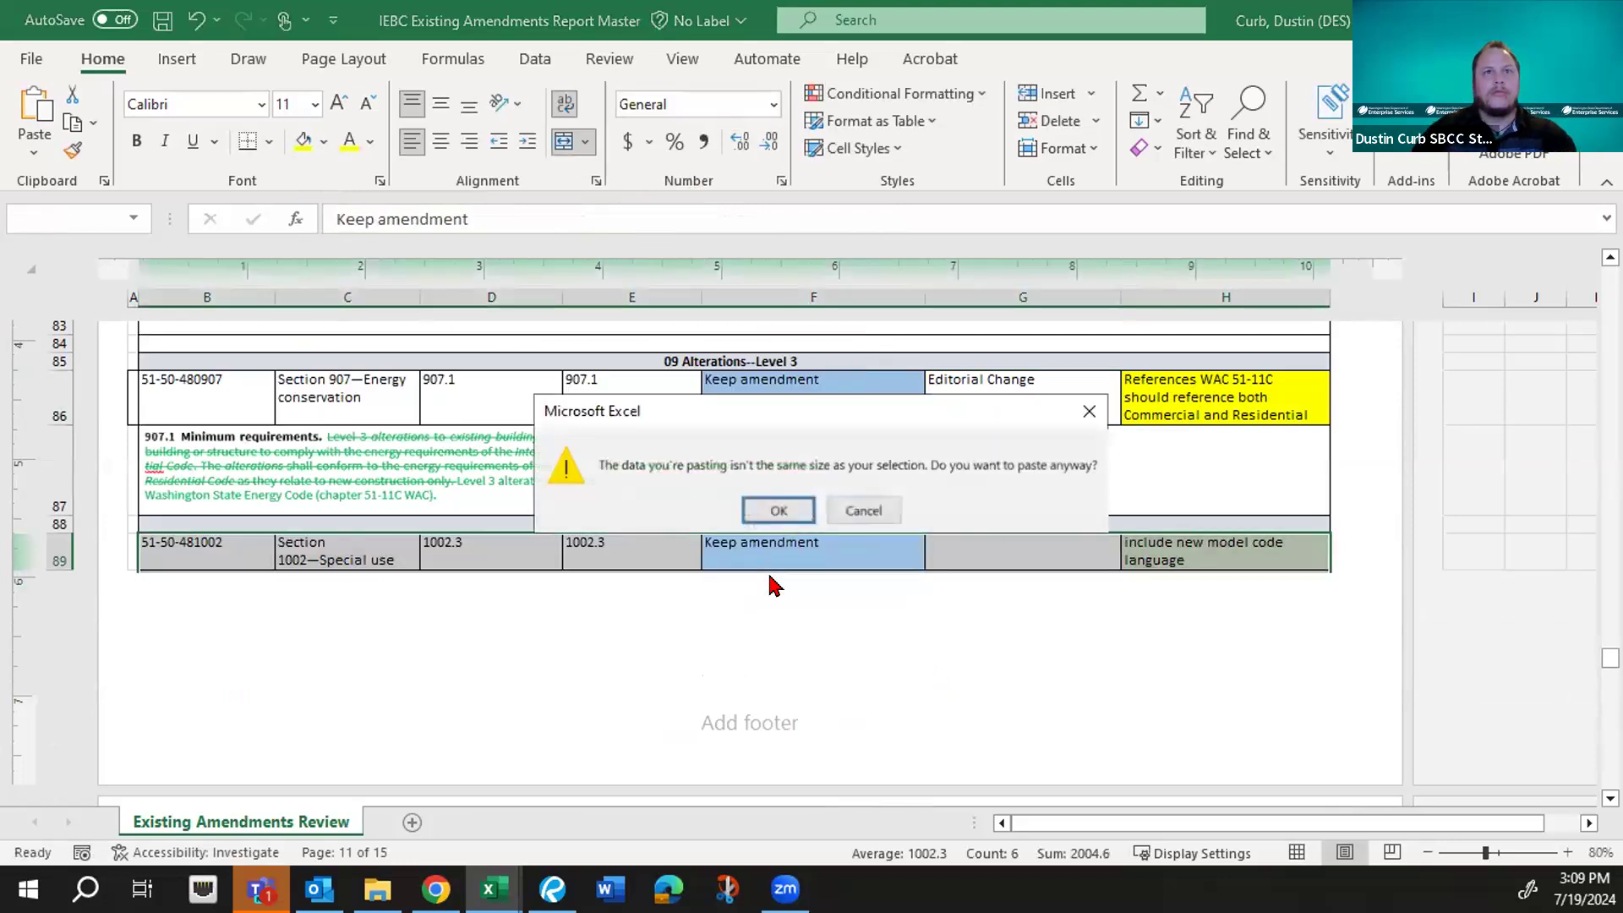
{"action": "left_click", "coordinate": [854, 507]}
- Replace the 1002.3 status in F89 with "Keep Exisiting amendement as modified" and give the cell a light green fill
{"action": "left_click", "coordinate": [845, 540]}
{"action": "key", "text": "ctrl+v"}
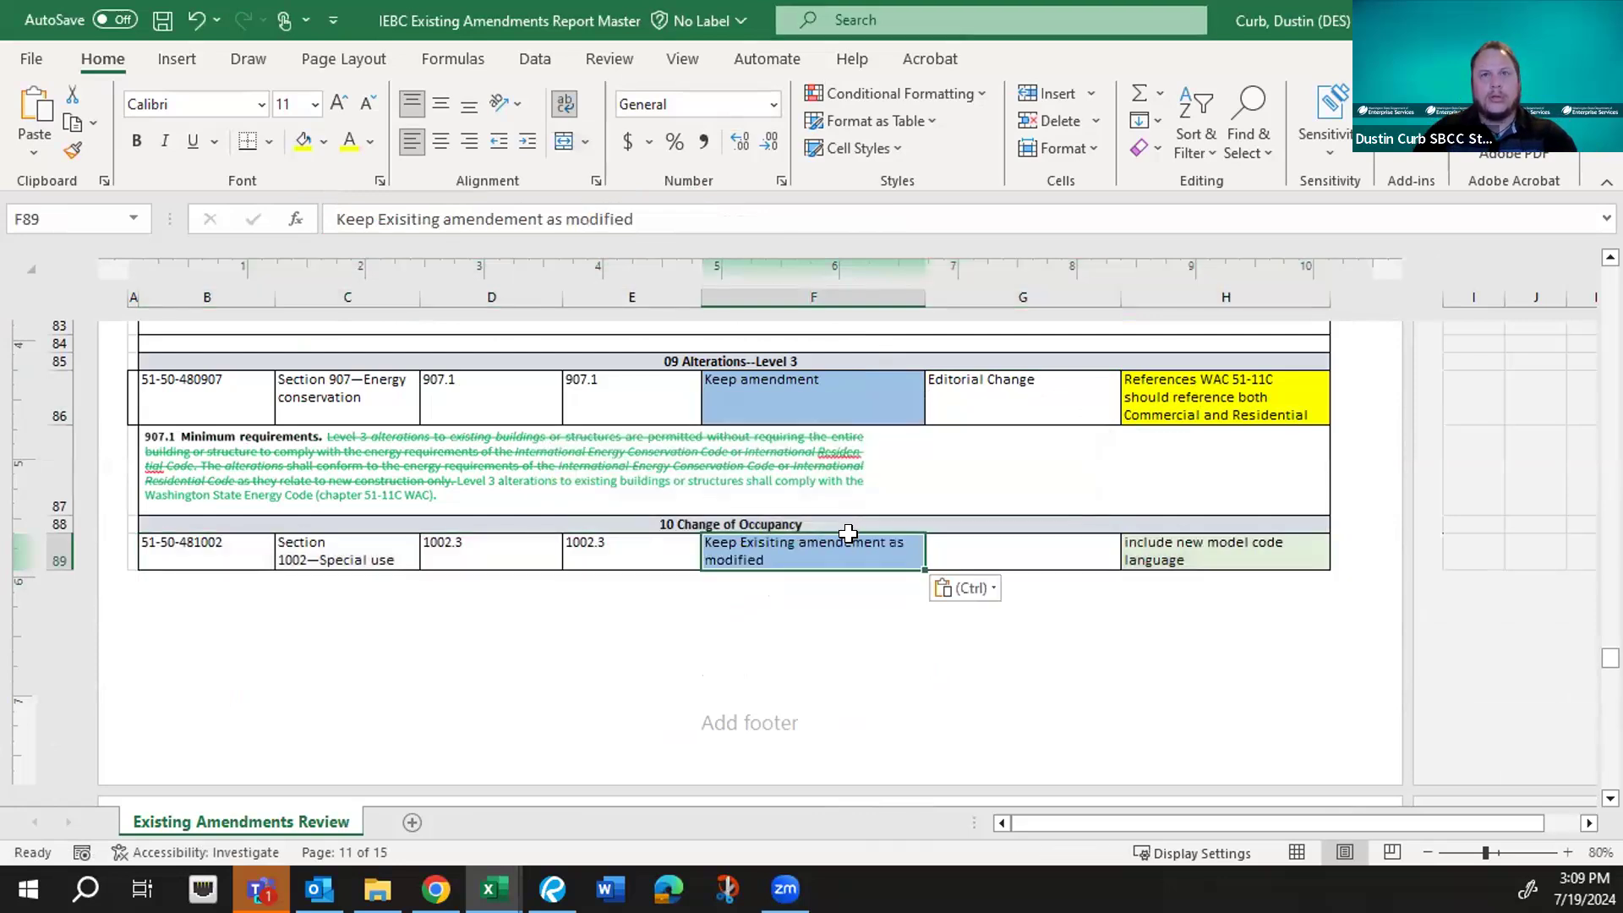
{"action": "left_click", "coordinate": [324, 141]}
{"action": "left_click", "coordinate": [481, 228]}
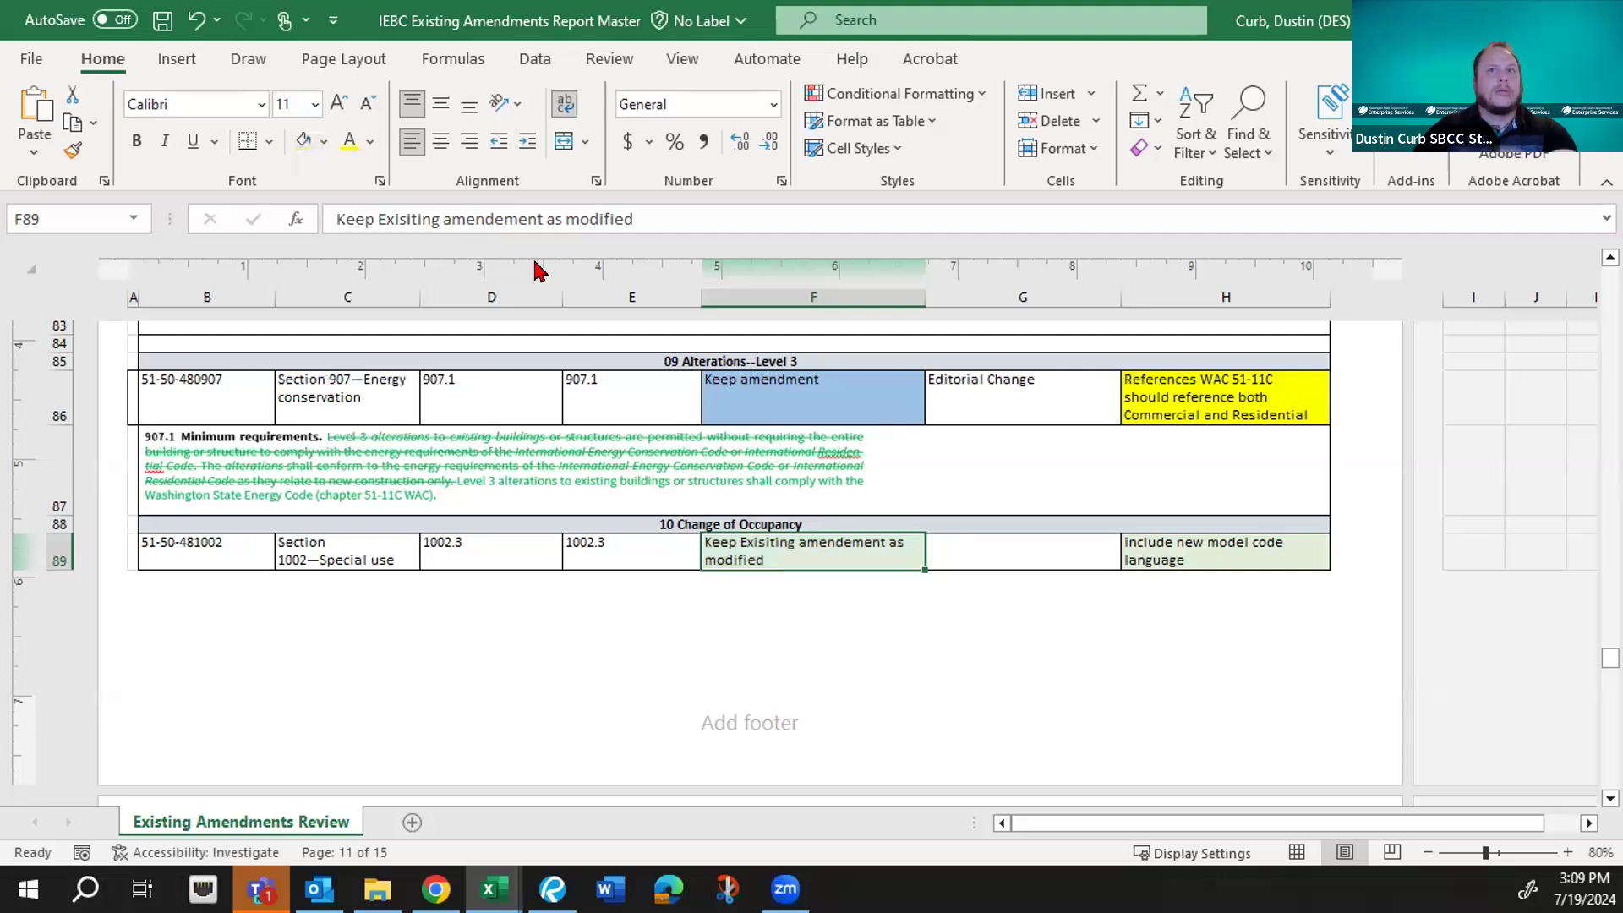
- Remove the fill color from the 1002.3 comment cell H89
{"action": "left_click", "coordinate": [1151, 543]}
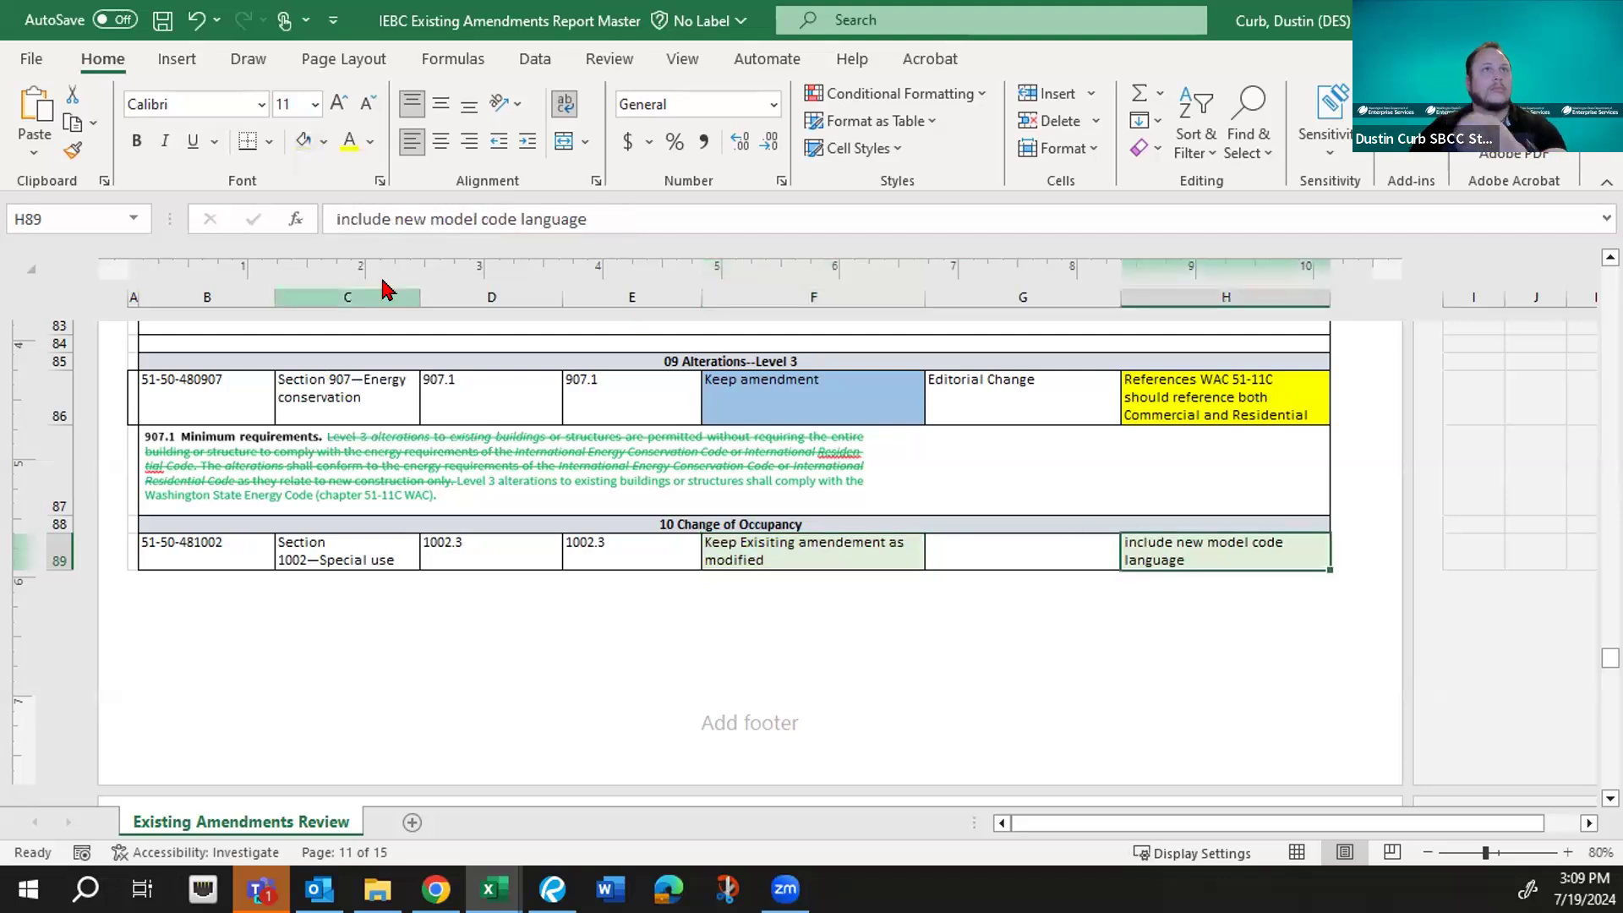
{"action": "left_click", "coordinate": [325, 142]}
{"action": "left_click", "coordinate": [391, 407]}
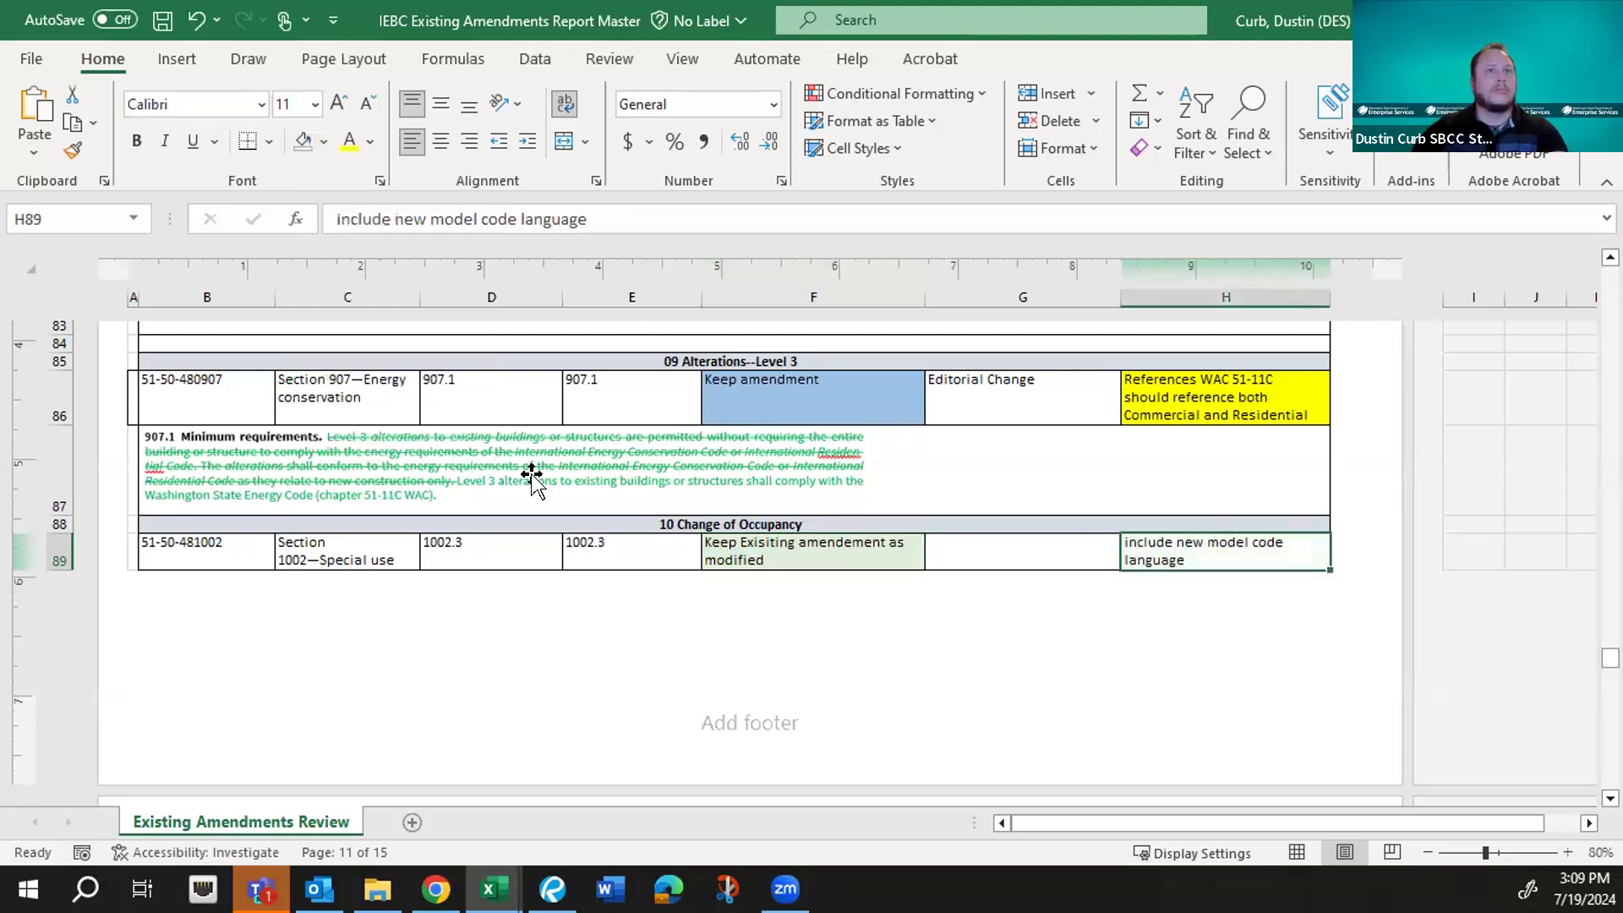
- Give the "Keep amendment" status cell F95 in the 1101.1 row under 11 Additions a light blue fill
{"action": "scroll", "coordinate": [868, 510], "scroll_direction": "down", "scroll_amount": 3}
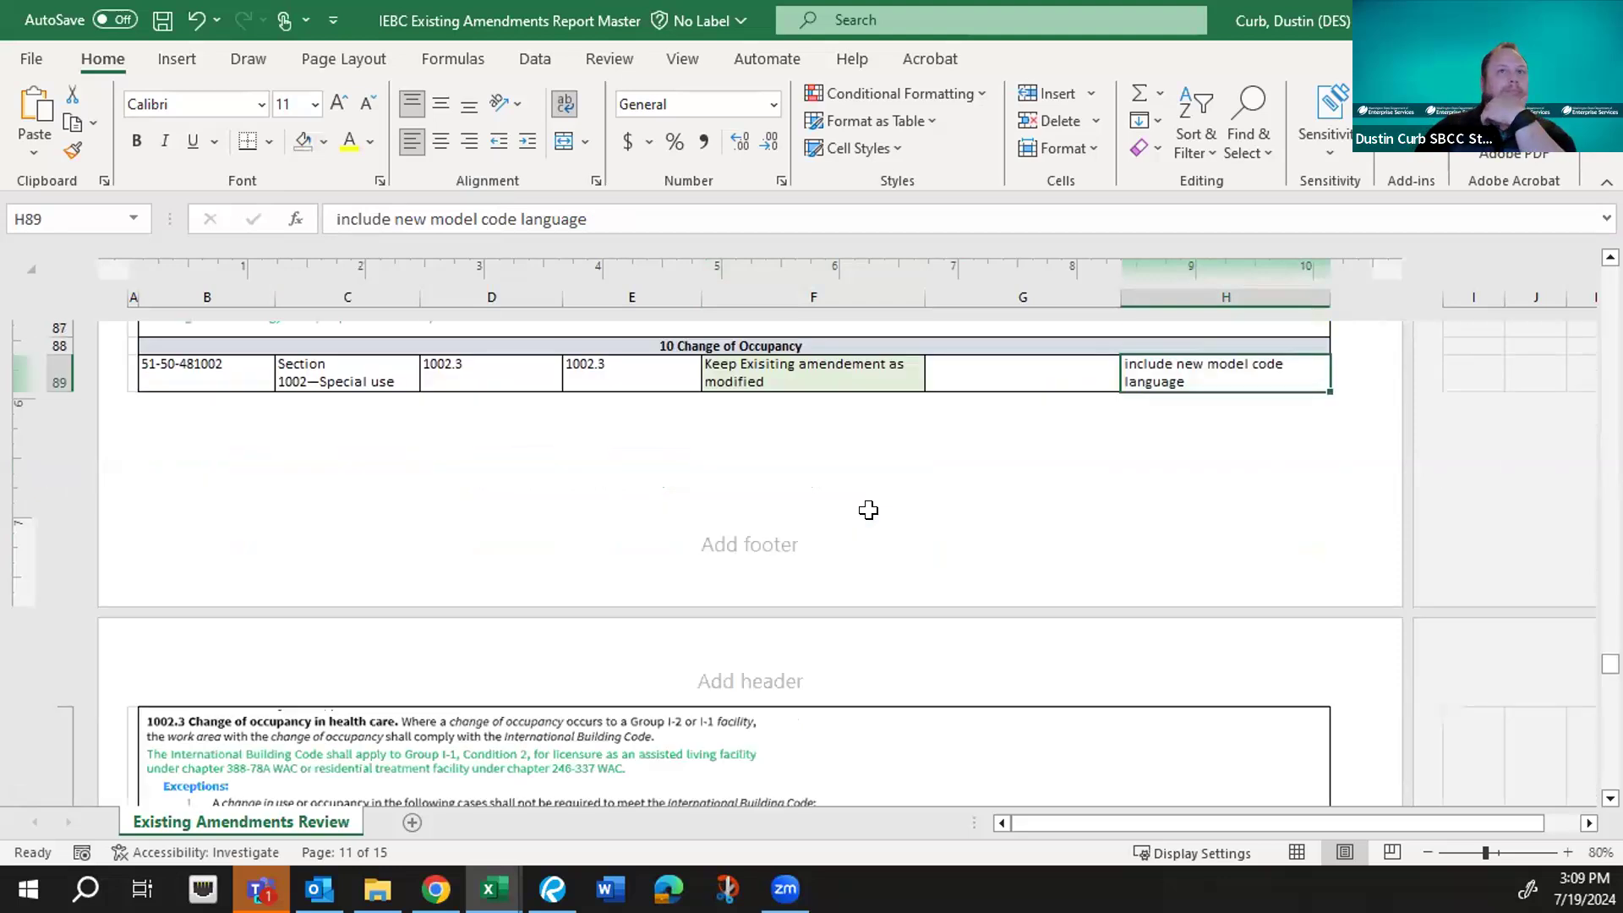
{"action": "scroll", "coordinate": [868, 510], "scroll_direction": "down", "scroll_amount": 8}
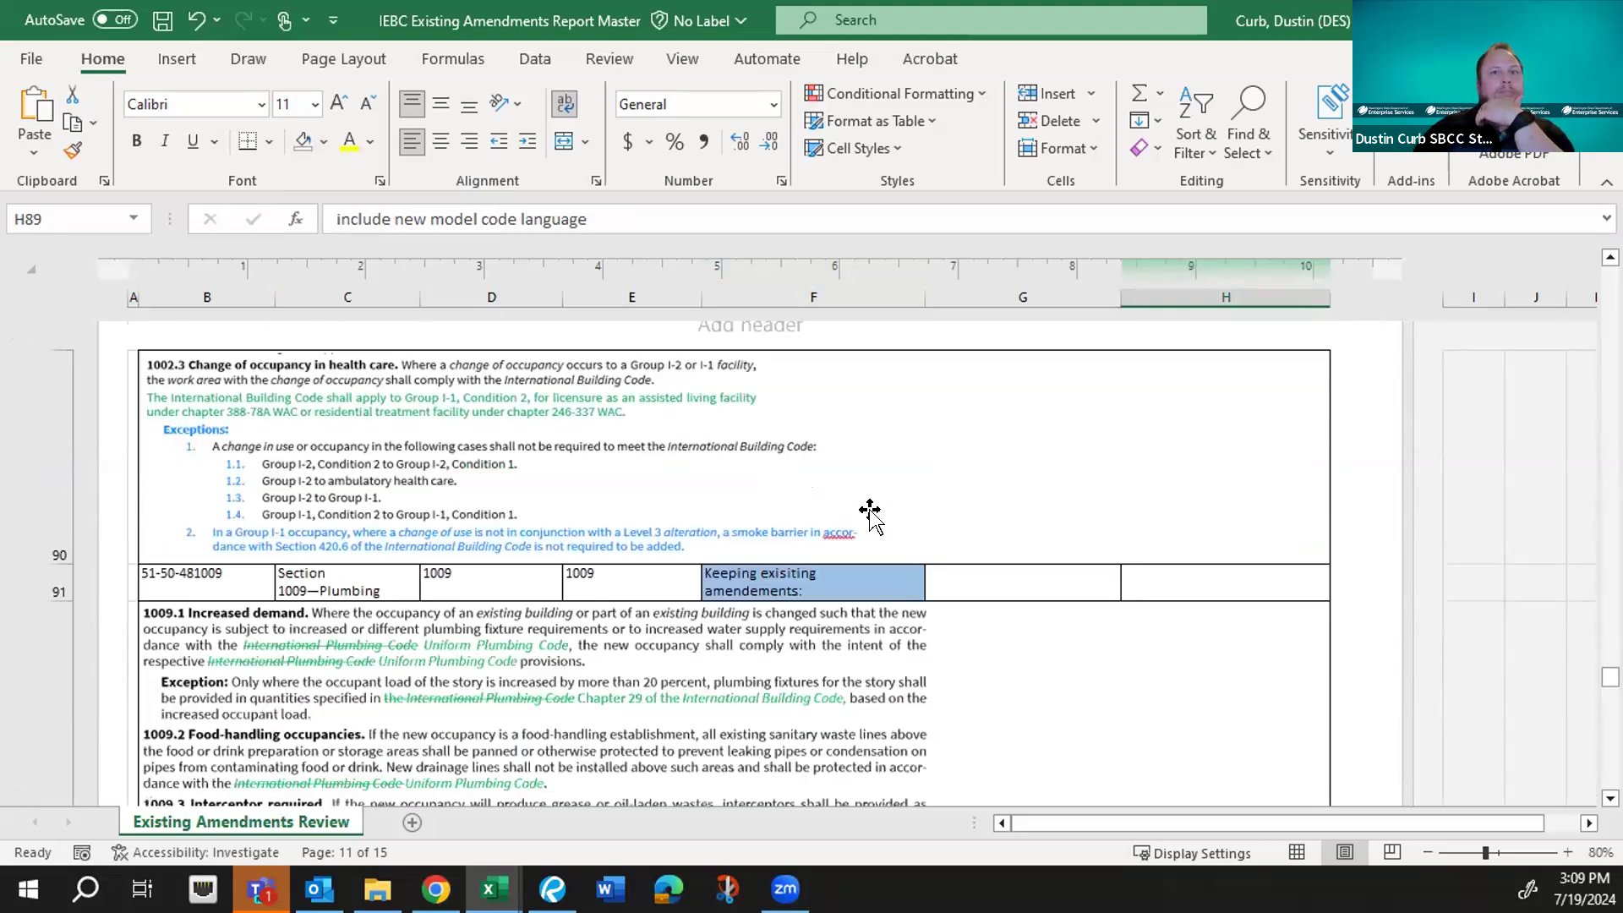
{"action": "scroll", "coordinate": [869, 510], "scroll_direction": "down", "scroll_amount": 3}
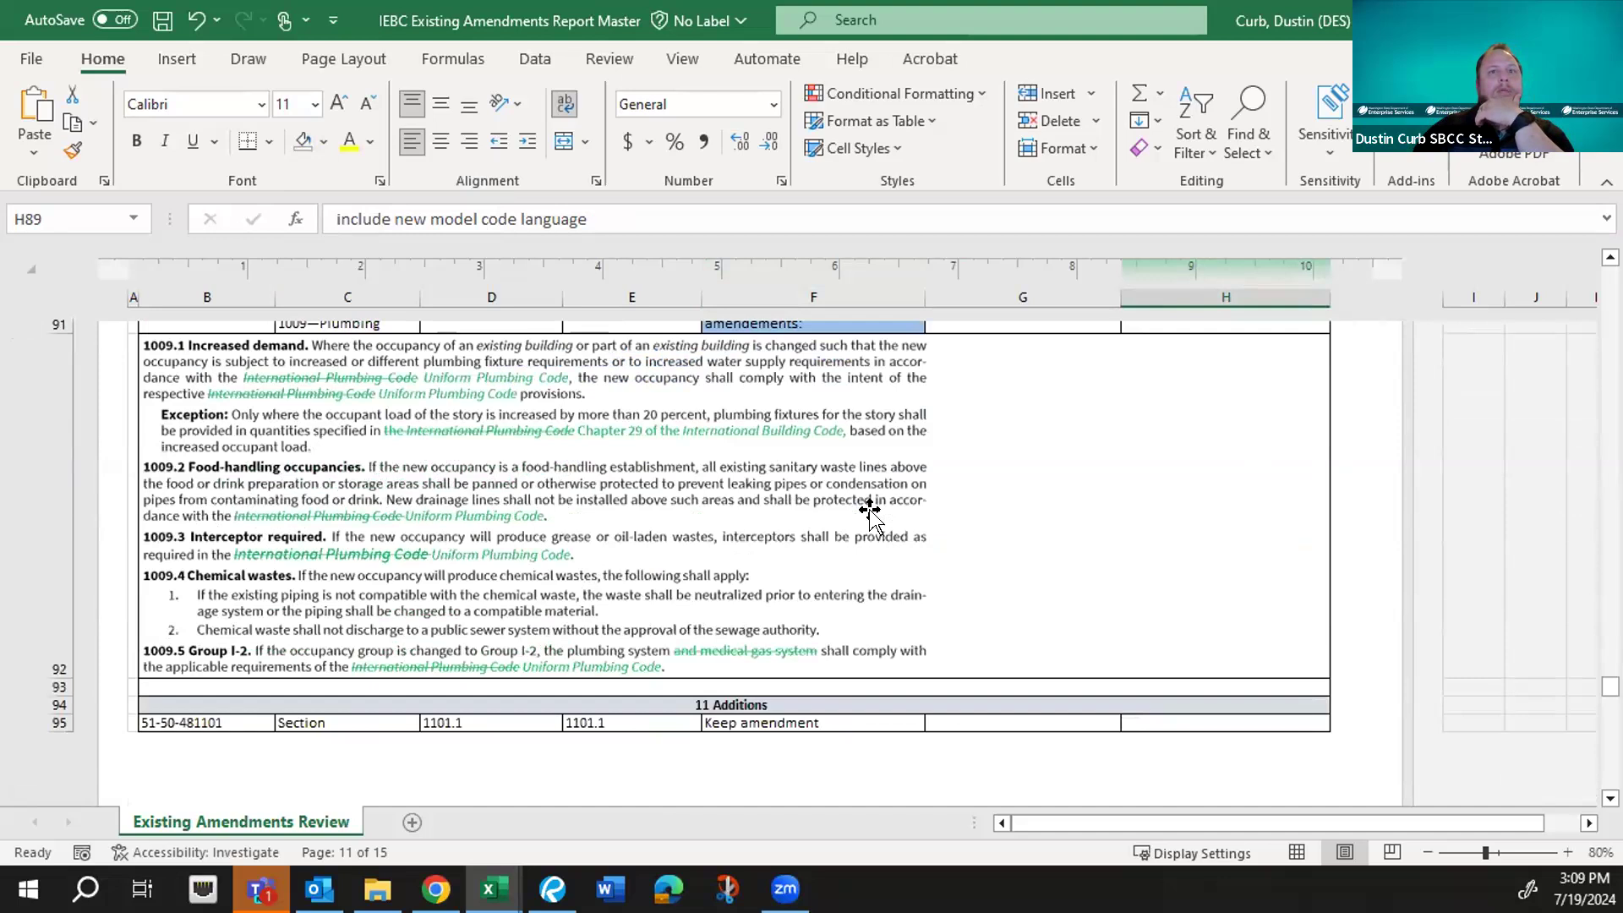
{"action": "scroll", "coordinate": [868, 510], "scroll_direction": "down", "scroll_amount": 2}
{"action": "scroll", "coordinate": [869, 510], "scroll_direction": "down", "scroll_amount": 2}
{"action": "left_click", "coordinate": [845, 543]}
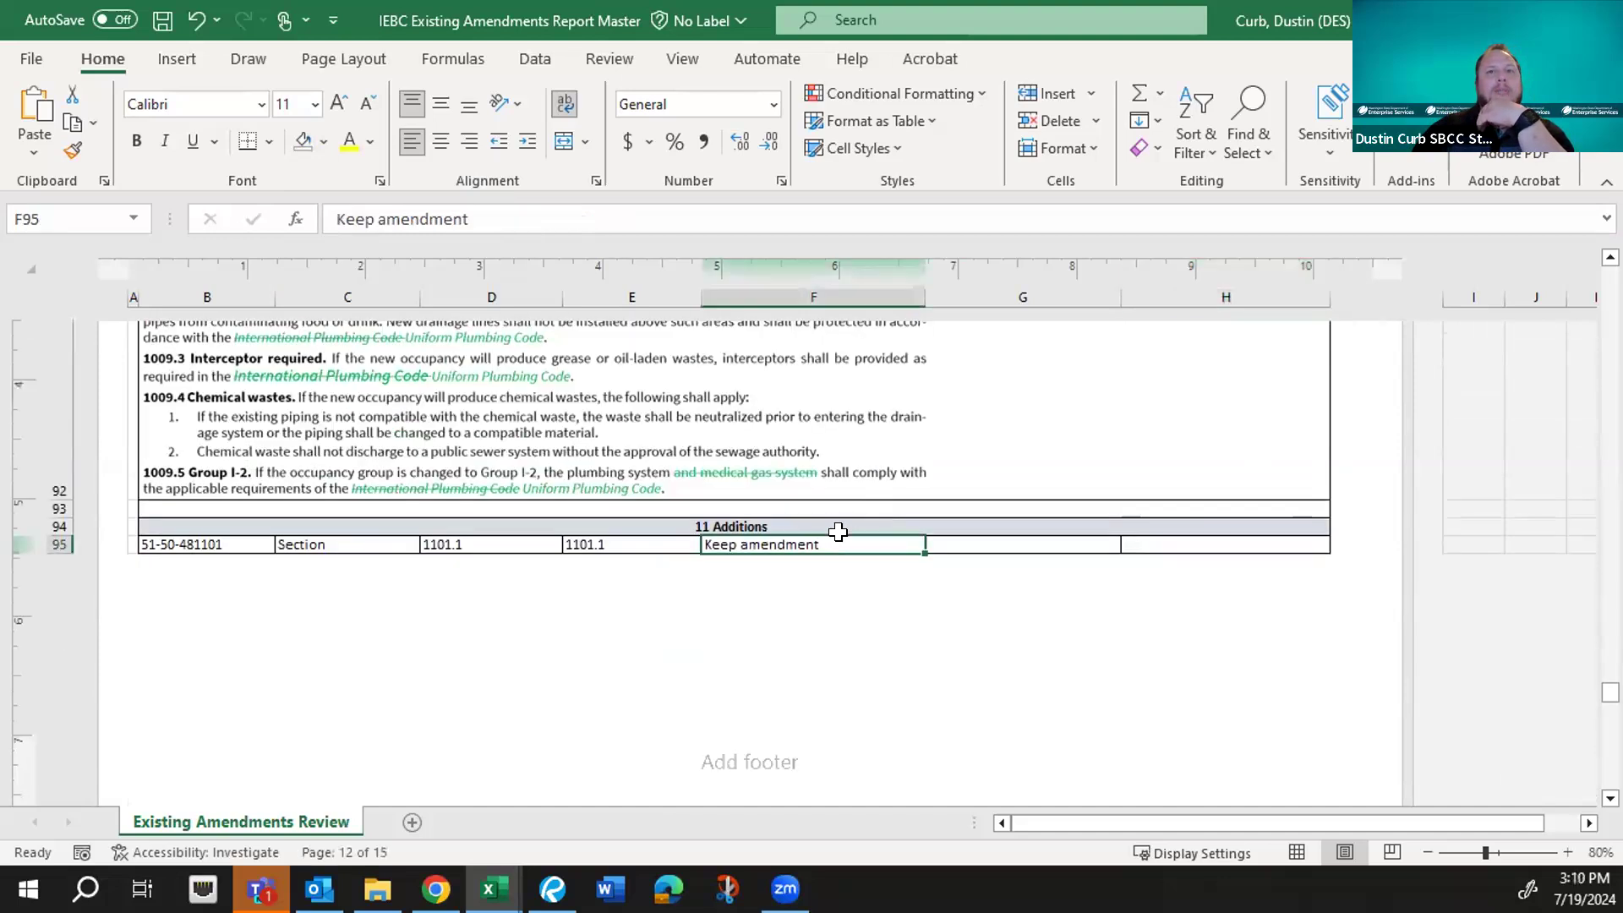
{"action": "left_click", "coordinate": [323, 141]}
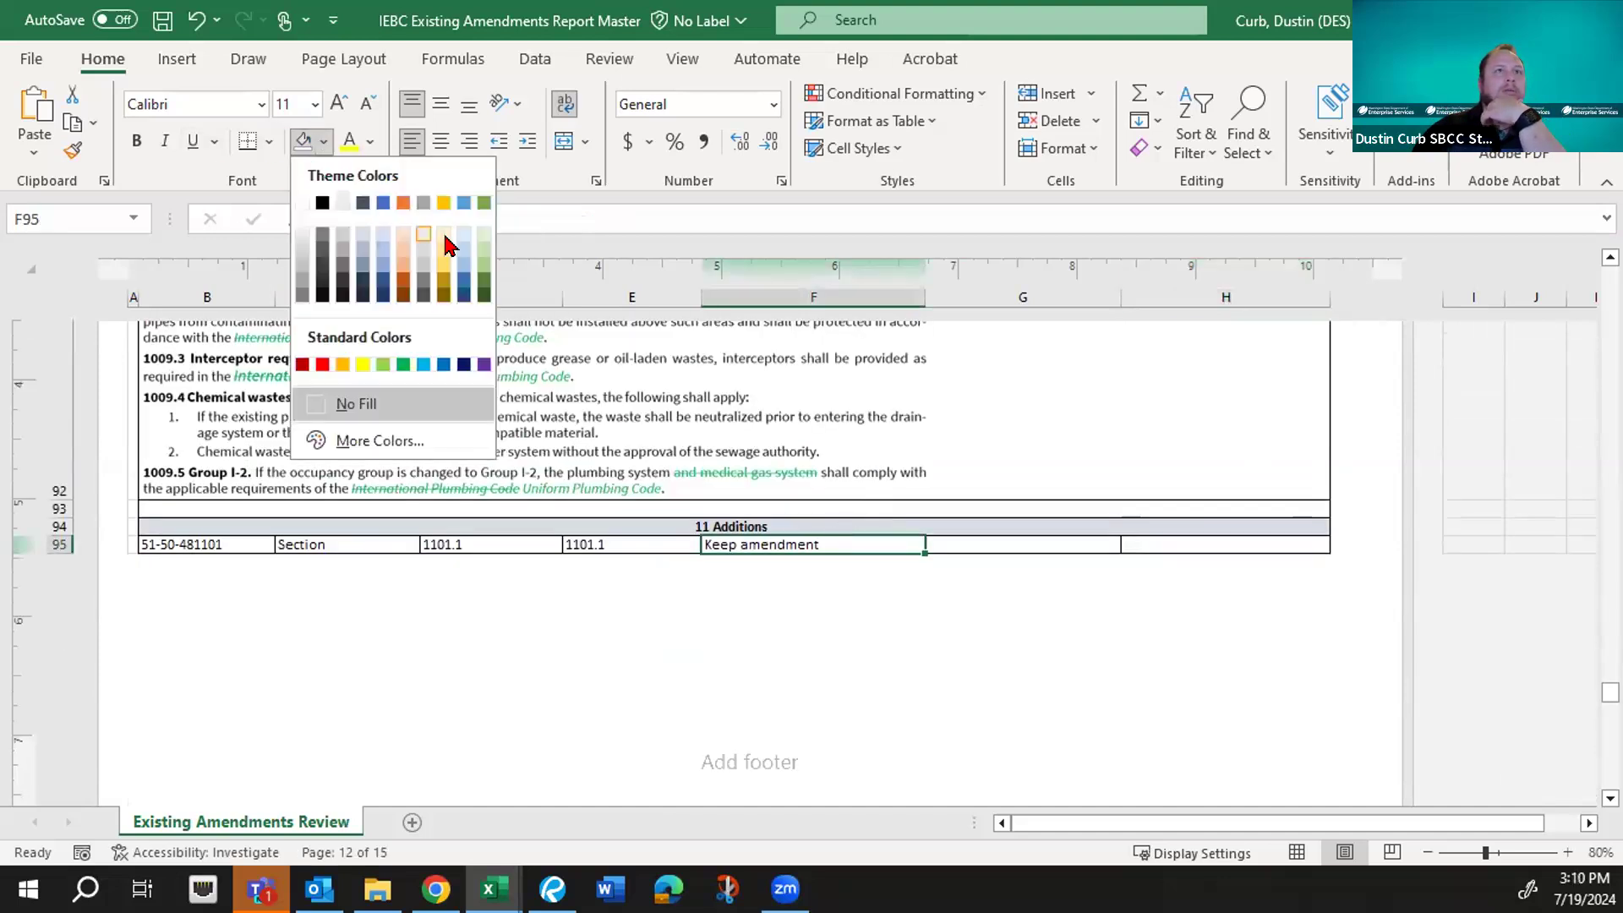
{"action": "left_click", "coordinate": [457, 235]}
- Review the remaining amendment rows from 1101.1 under 11 Additions through the standards row under 16 Referenced Standards
{"action": "scroll", "coordinate": [869, 438], "scroll_direction": "down", "scroll_amount": 6}
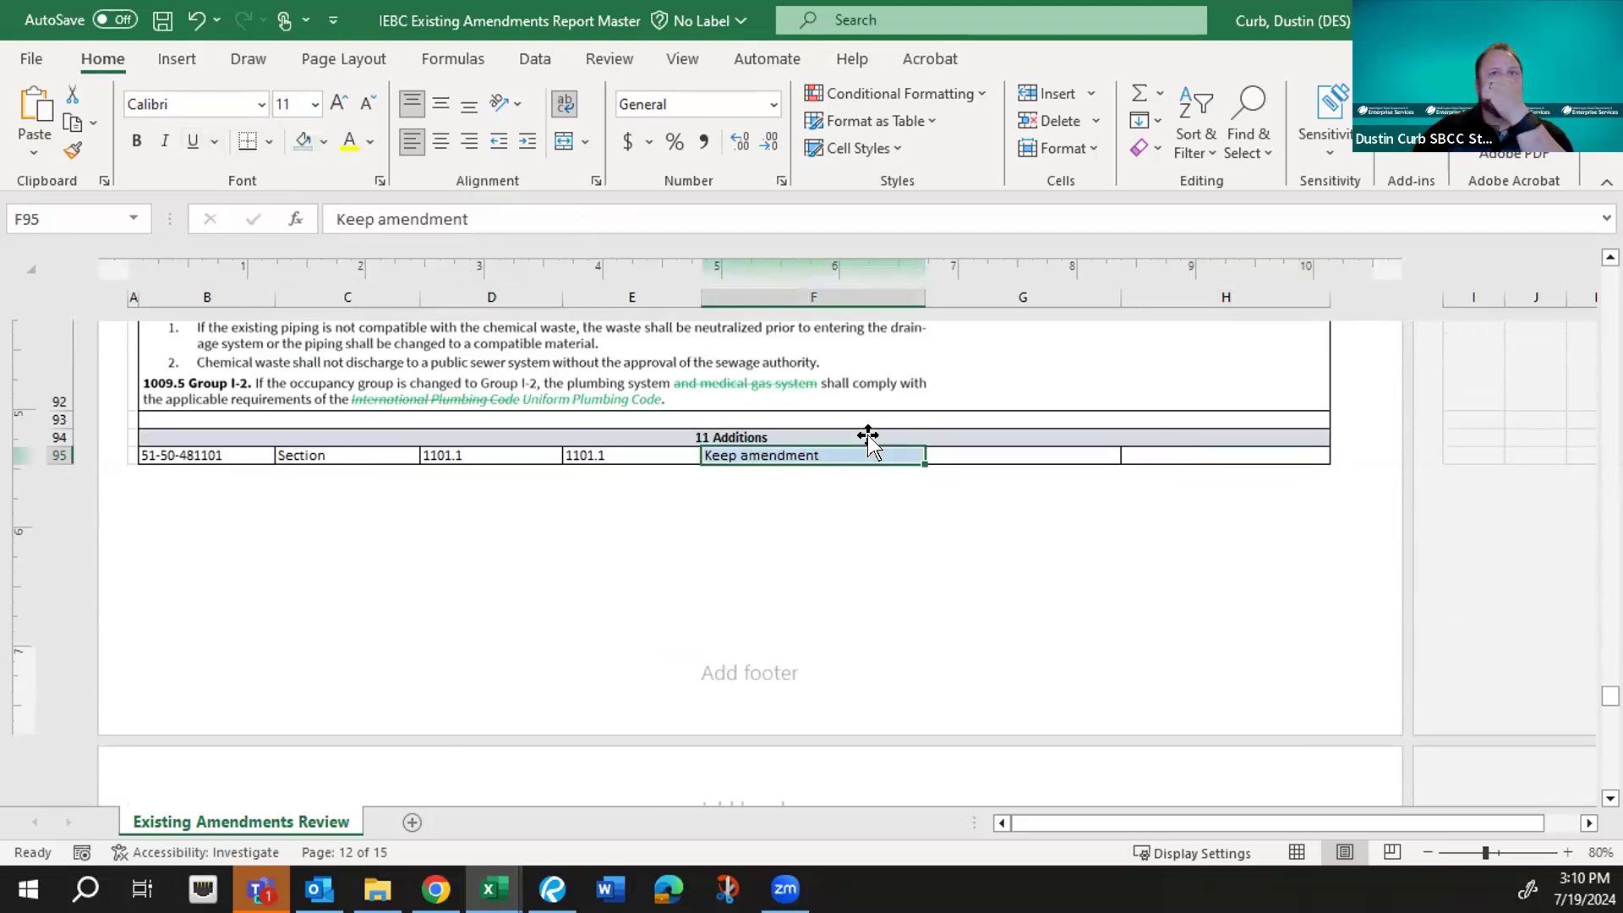
{"action": "scroll", "coordinate": [868, 438], "scroll_direction": "down", "scroll_amount": 8}
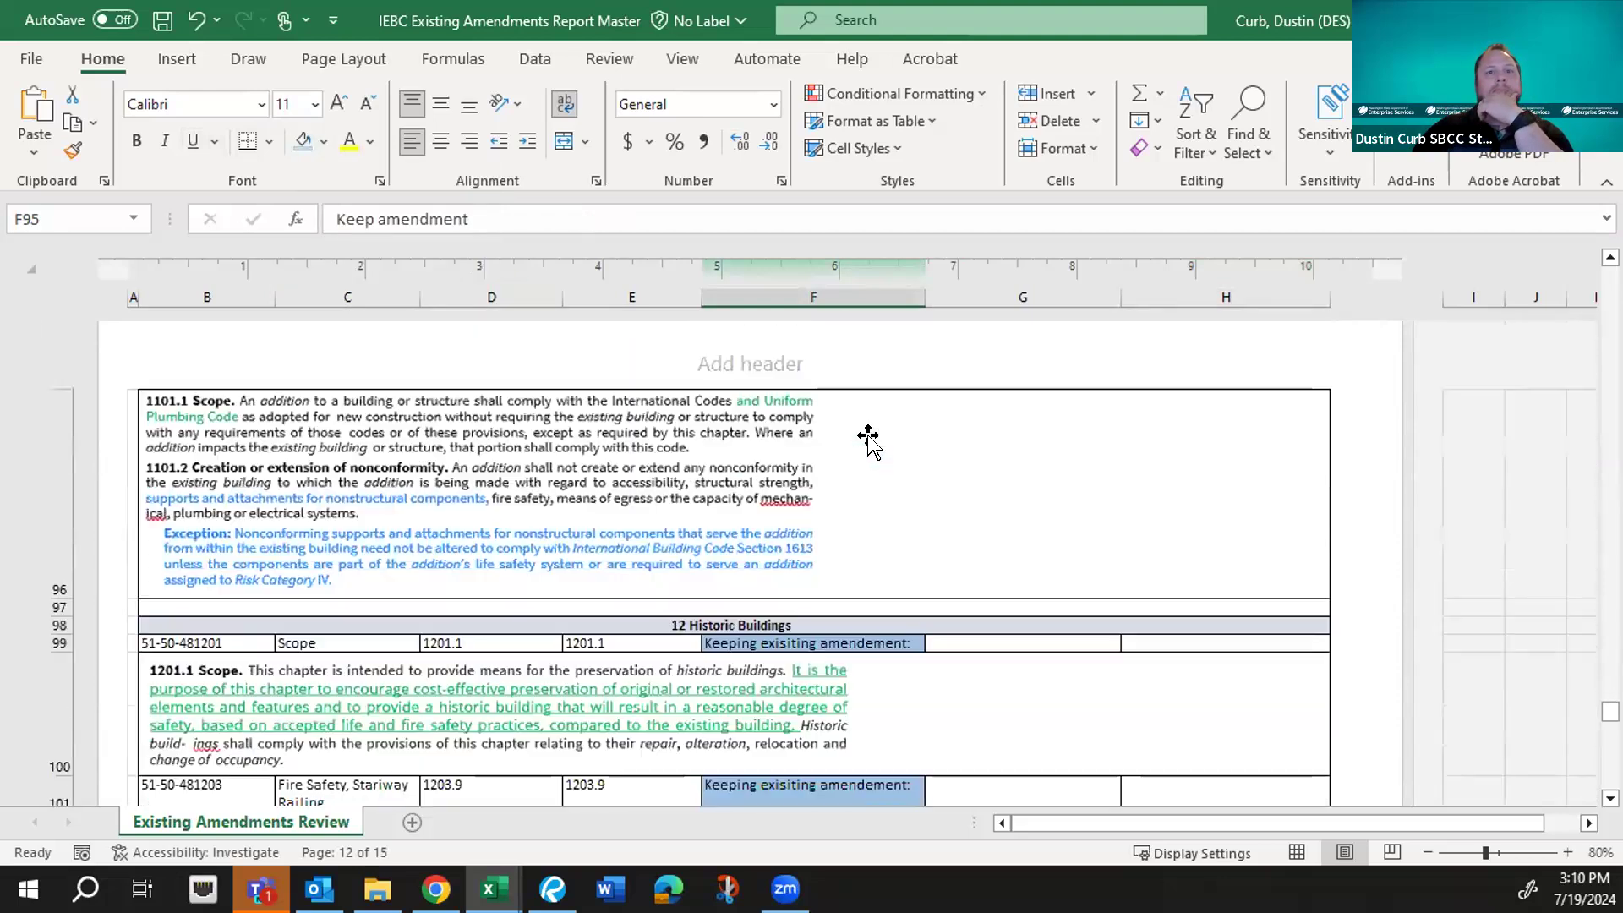
{"action": "scroll", "coordinate": [868, 437], "scroll_direction": "down", "scroll_amount": 4}
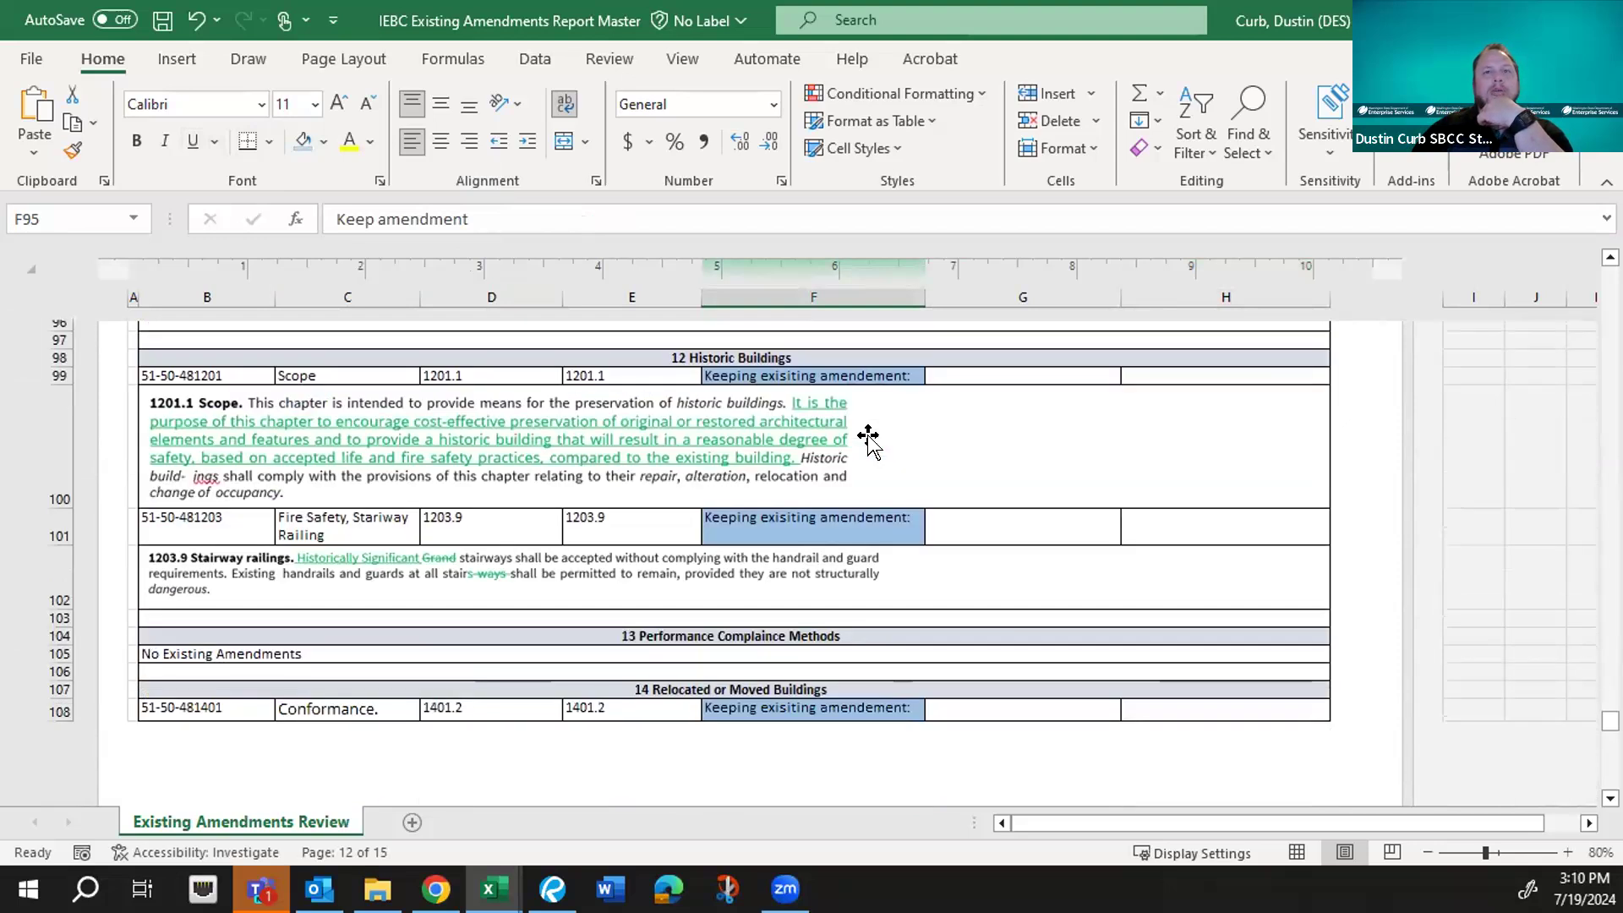
{"action": "scroll", "coordinate": [868, 438], "scroll_direction": "down", "scroll_amount": 2}
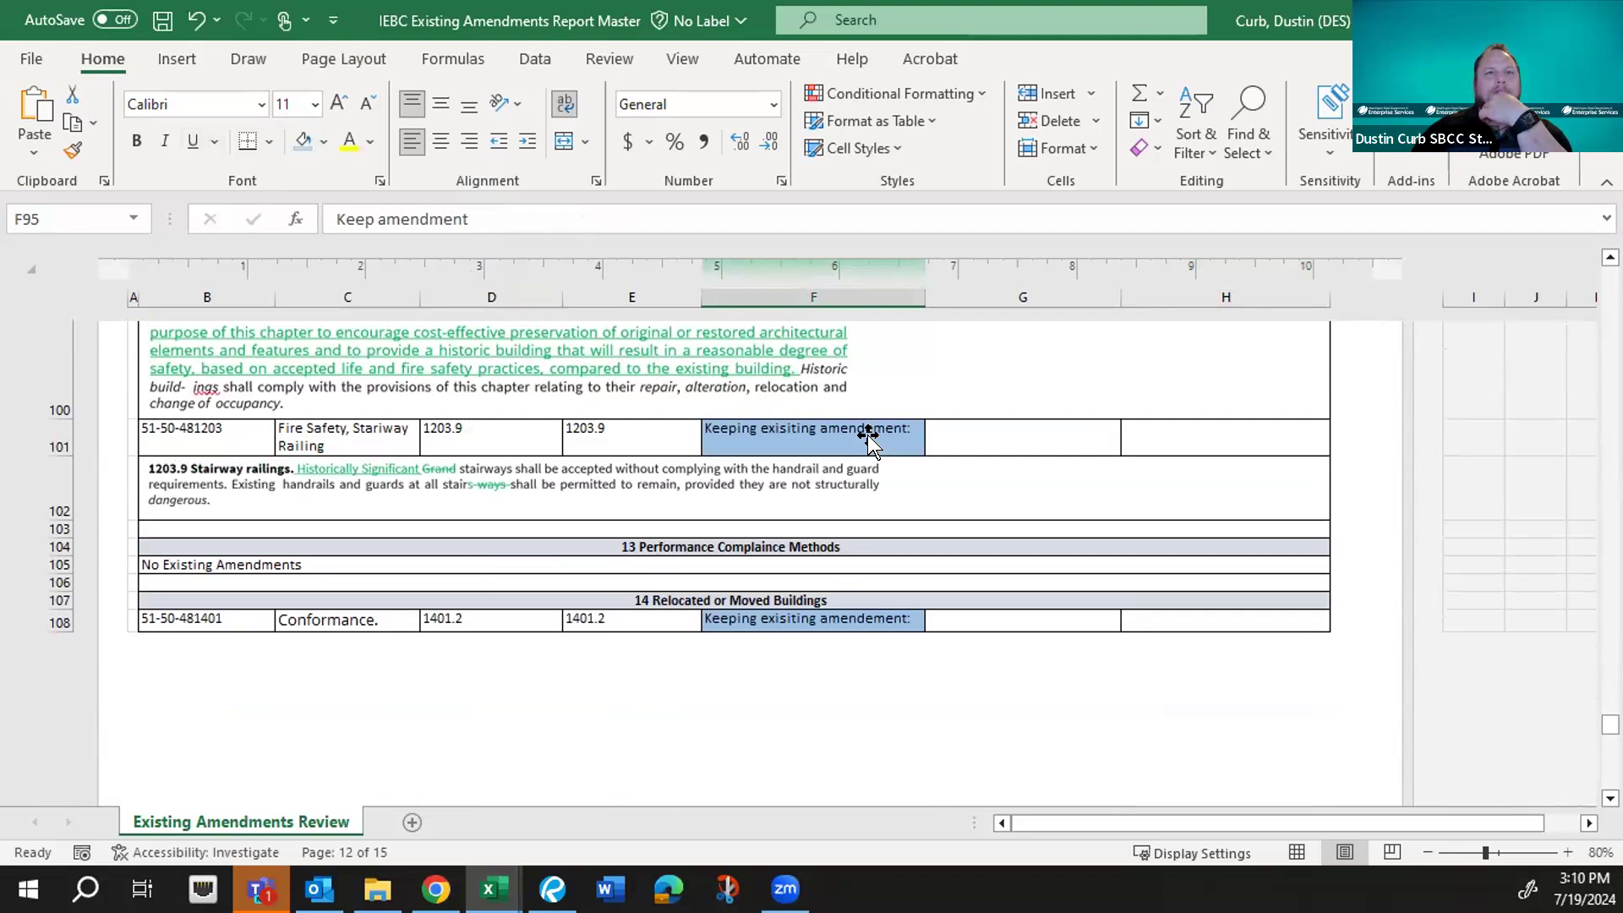
{"action": "scroll", "coordinate": [867, 437], "scroll_direction": "down", "scroll_amount": 4}
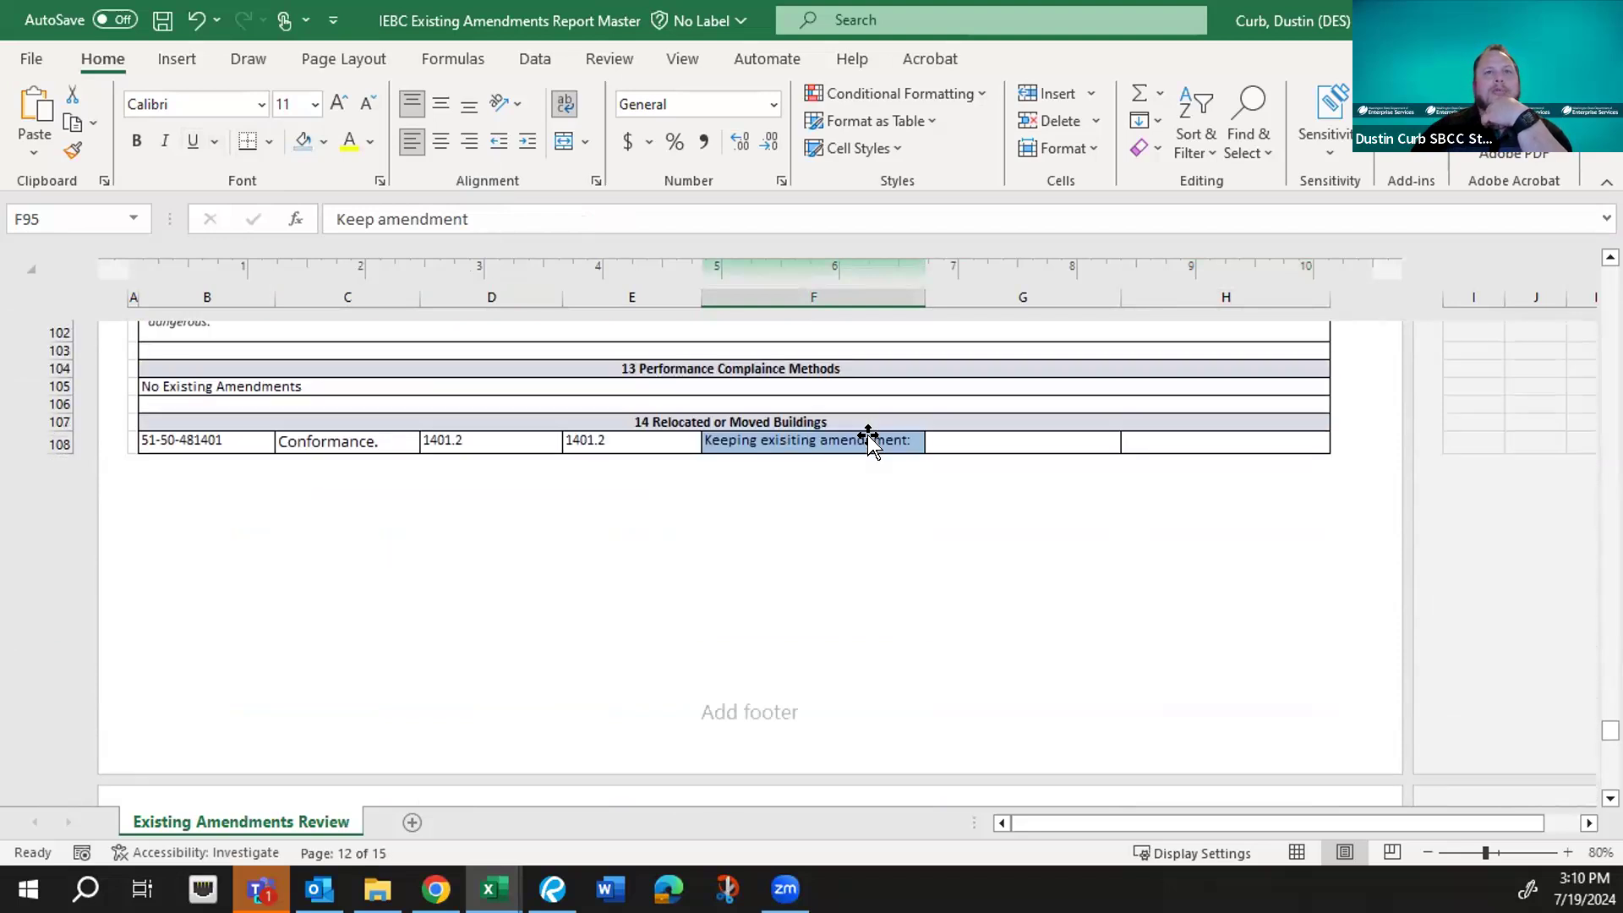
{"action": "scroll", "coordinate": [868, 438], "scroll_direction": "down", "scroll_amount": 12}
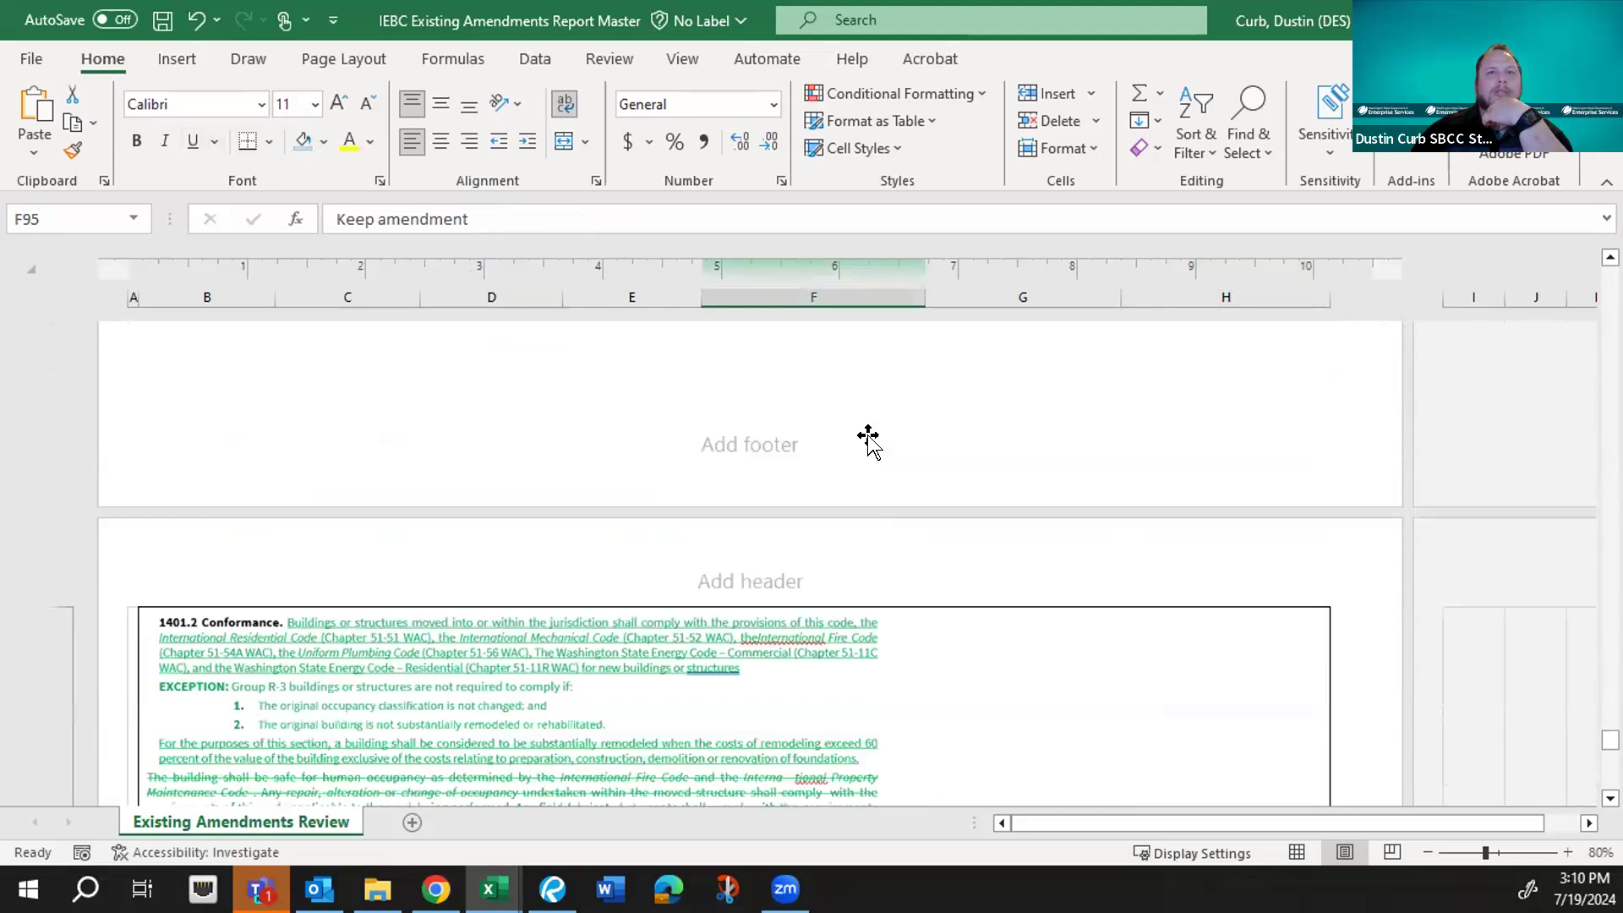
{"action": "scroll", "coordinate": [868, 438], "scroll_direction": "down", "scroll_amount": 2}
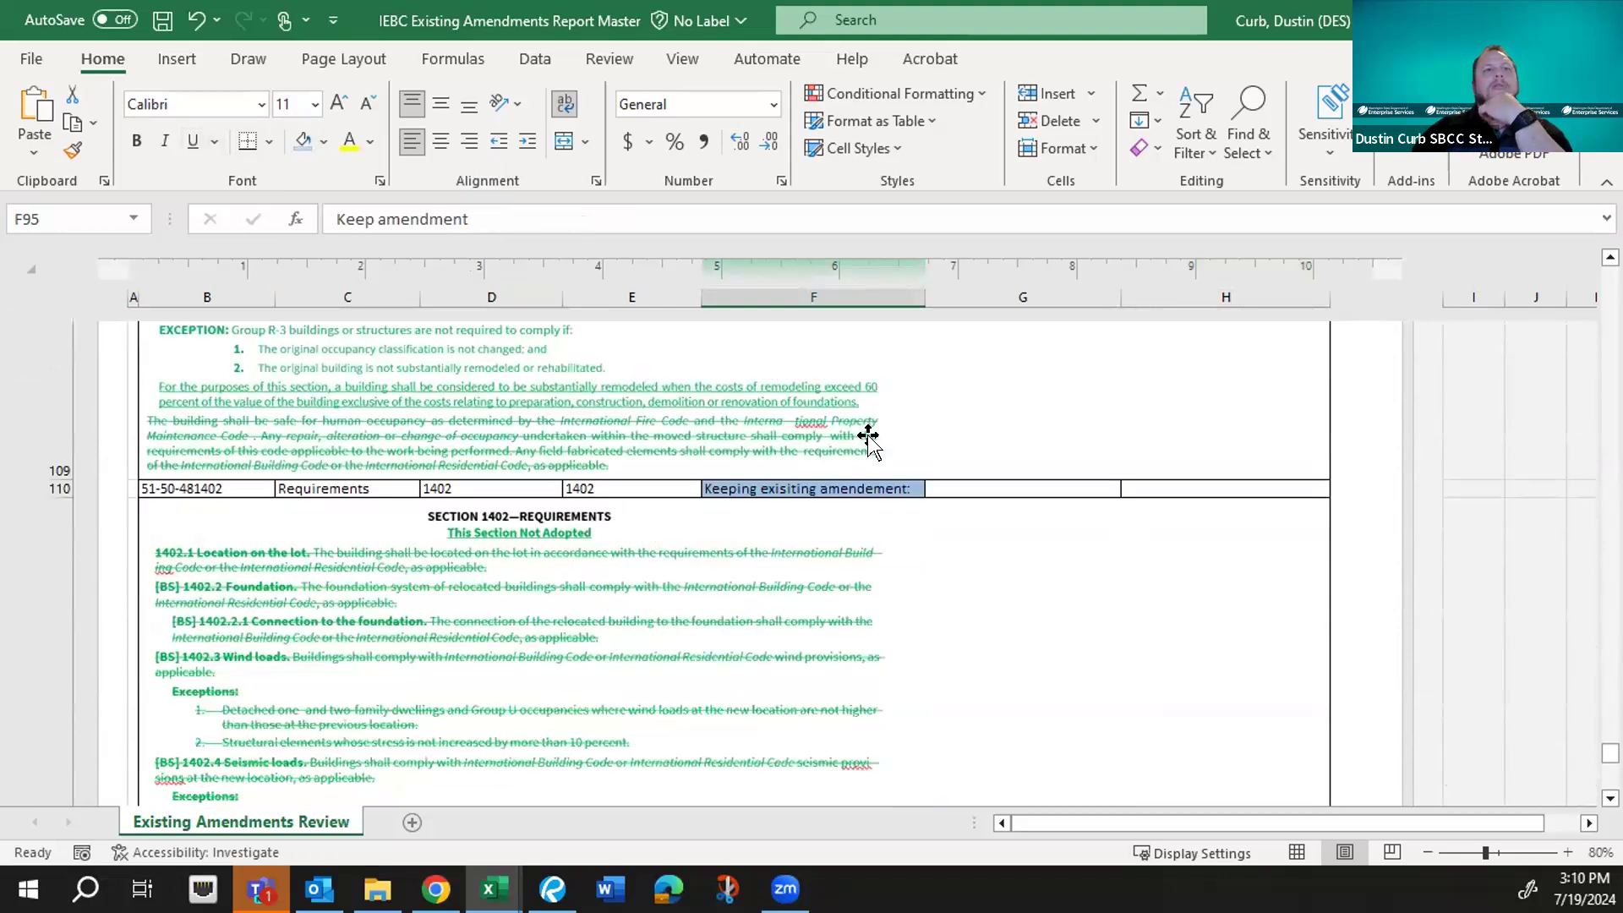
{"action": "scroll", "coordinate": [868, 437], "scroll_direction": "down", "scroll_amount": 8}
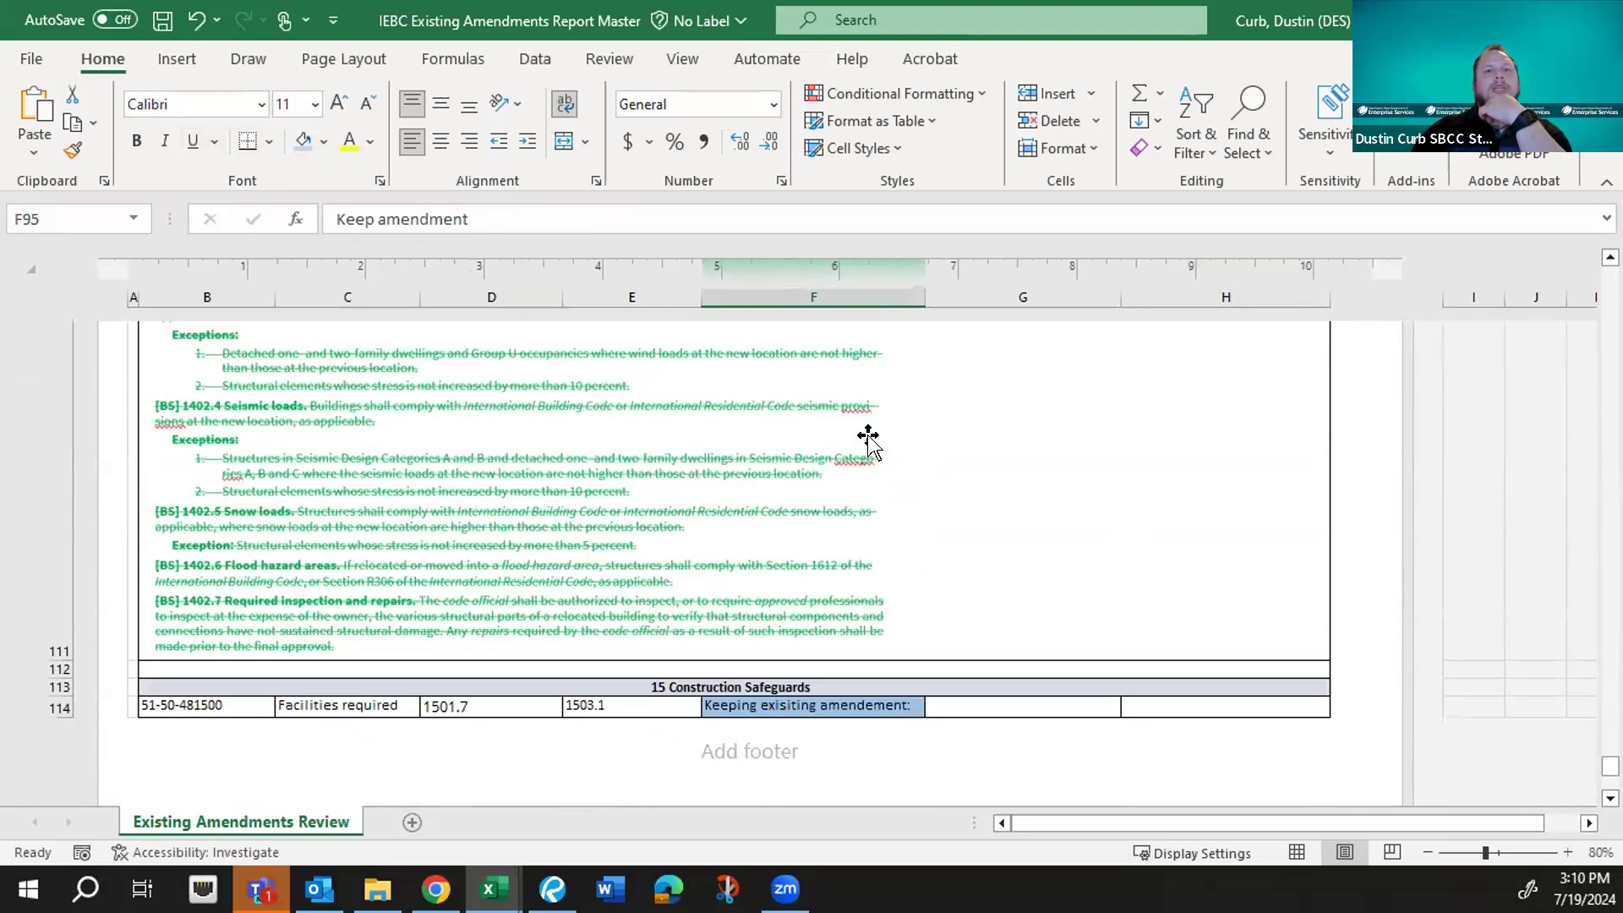
{"action": "scroll", "coordinate": [867, 438], "scroll_direction": "down", "scroll_amount": 2}
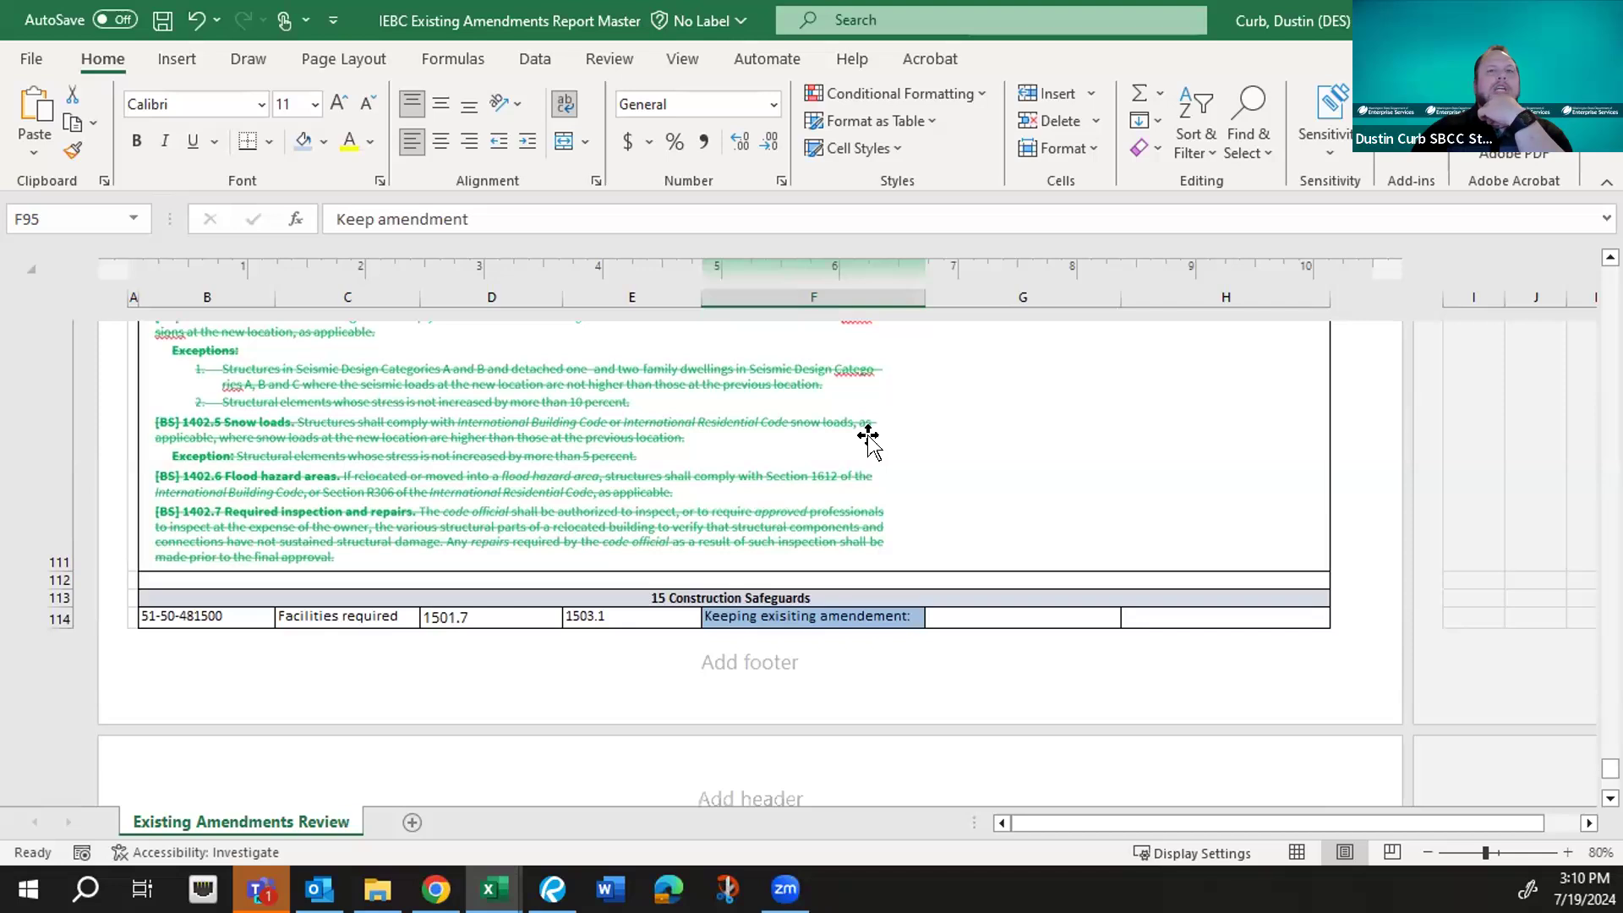
{"action": "scroll", "coordinate": [868, 437], "scroll_direction": "down", "scroll_amount": 2}
{"action": "scroll", "coordinate": [868, 438], "scroll_direction": "down", "scroll_amount": 4}
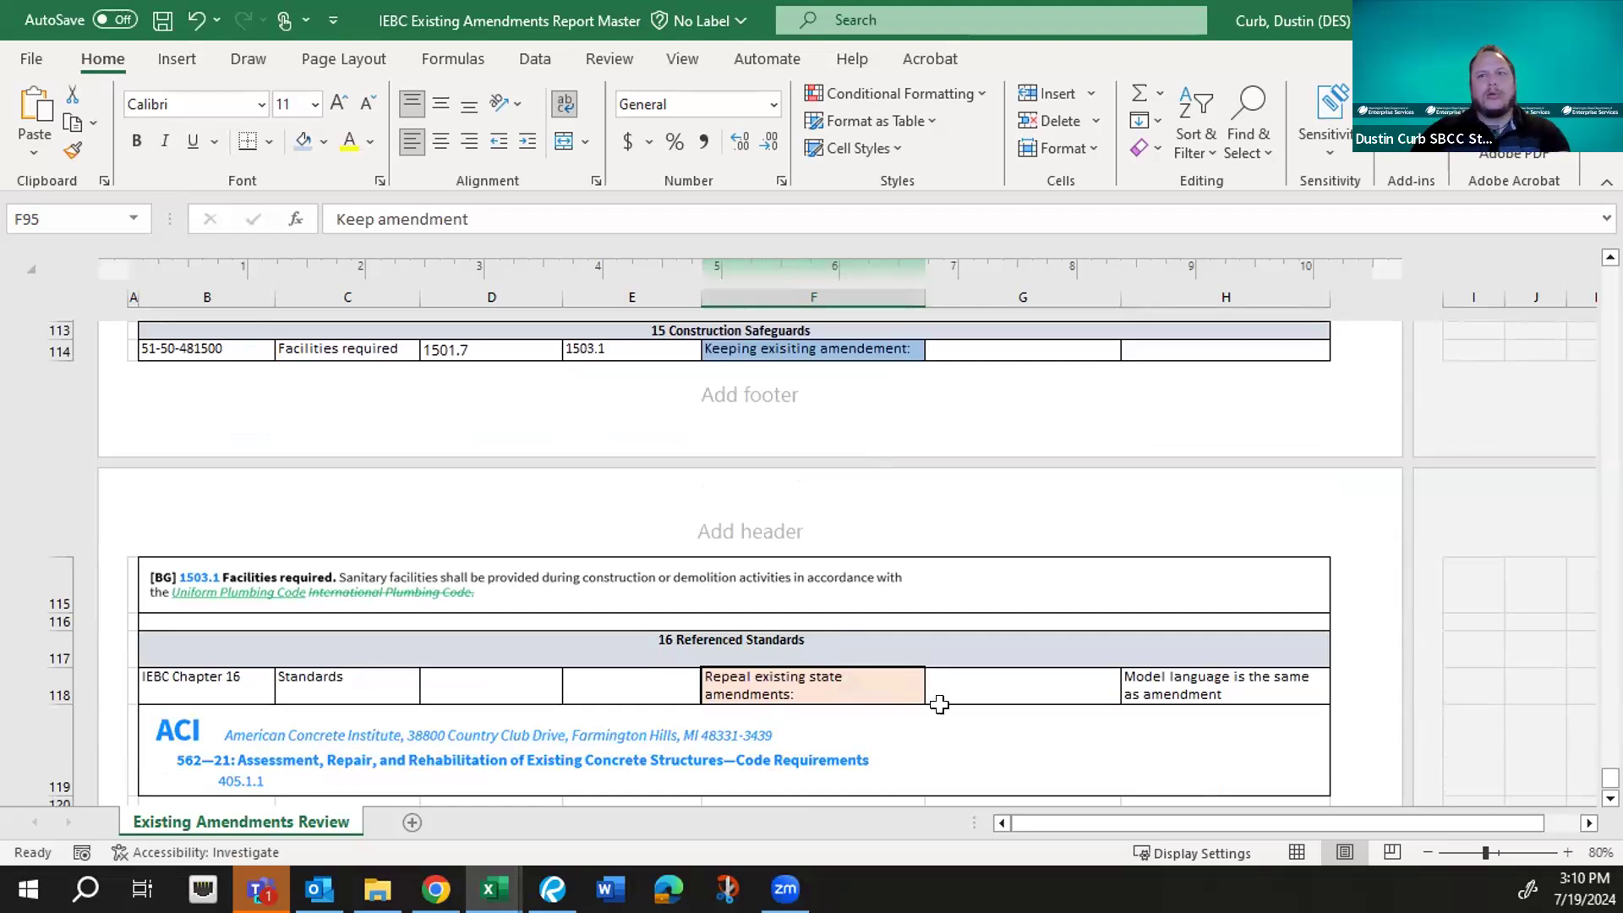
{"action": "scroll", "coordinate": [939, 704], "scroll_direction": "down", "scroll_amount": 2}
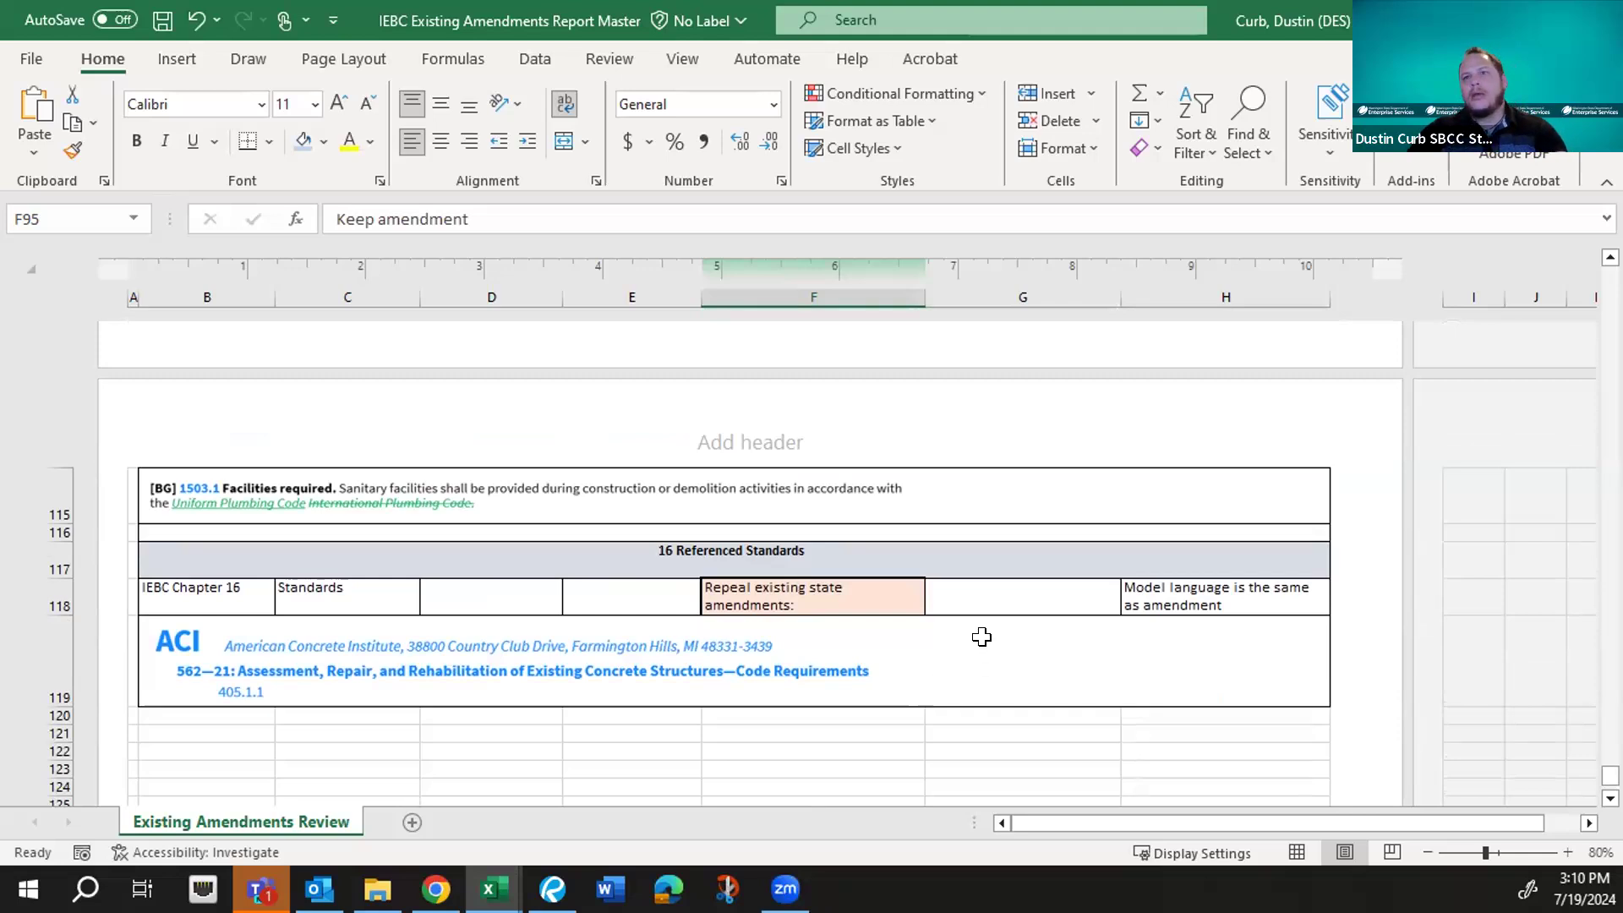
- Save the IEBC Existing Amendments Report Master workbook
{"action": "scroll", "coordinate": [981, 637], "scroll_direction": "down", "scroll_amount": 2}
{"action": "scroll", "coordinate": [981, 637], "scroll_direction": "up", "scroll_amount": 2}
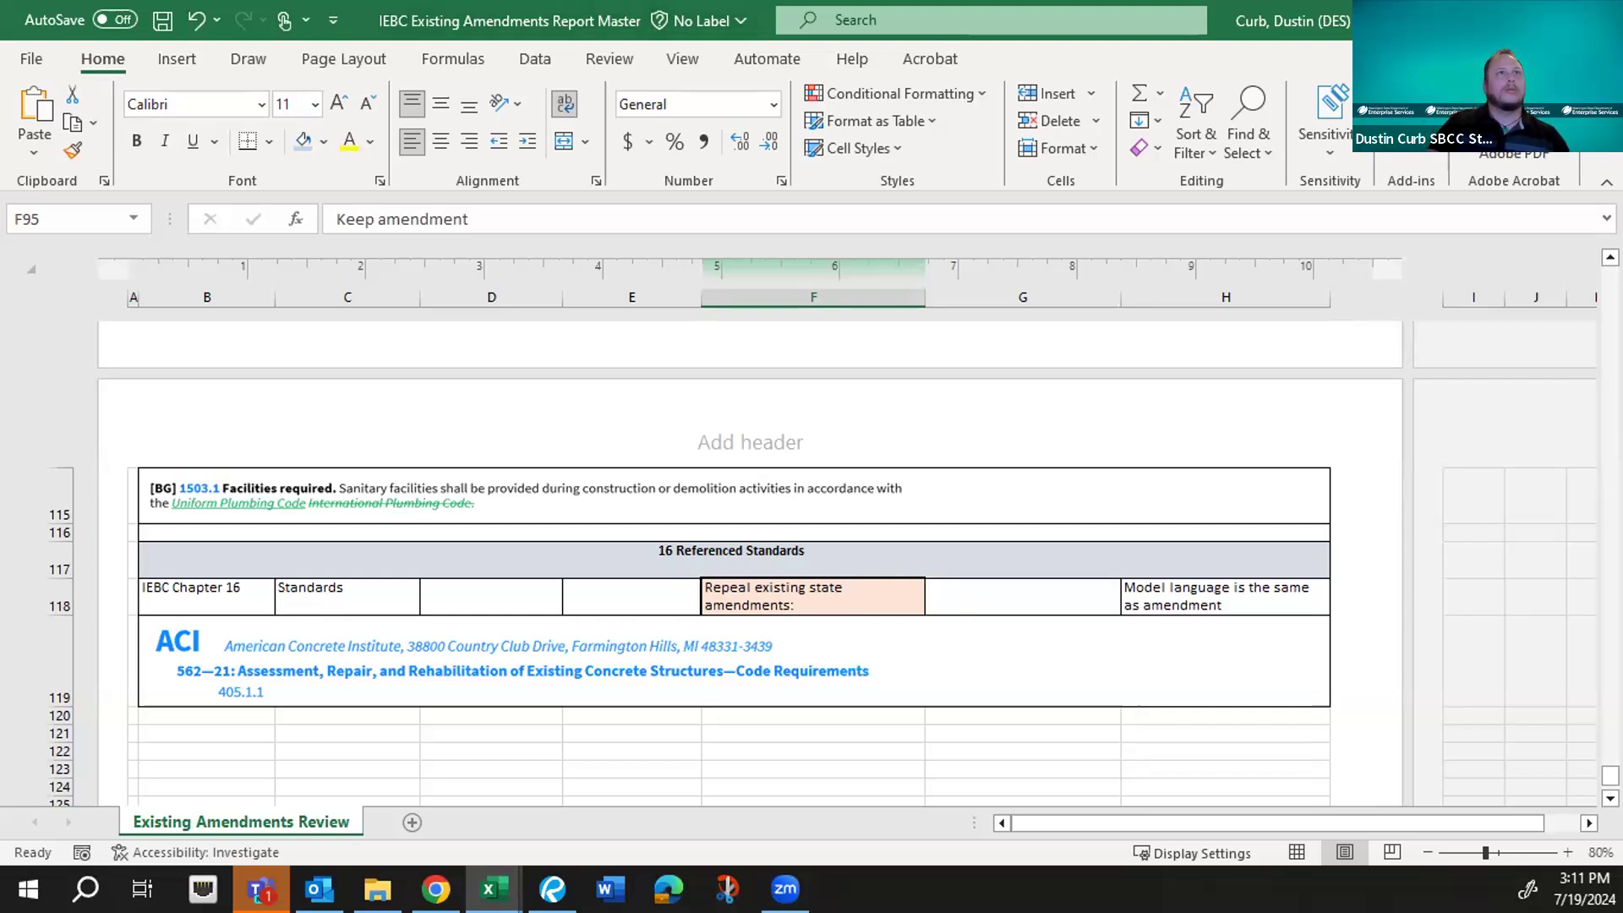
{"action": "left_click", "coordinate": [163, 24]}
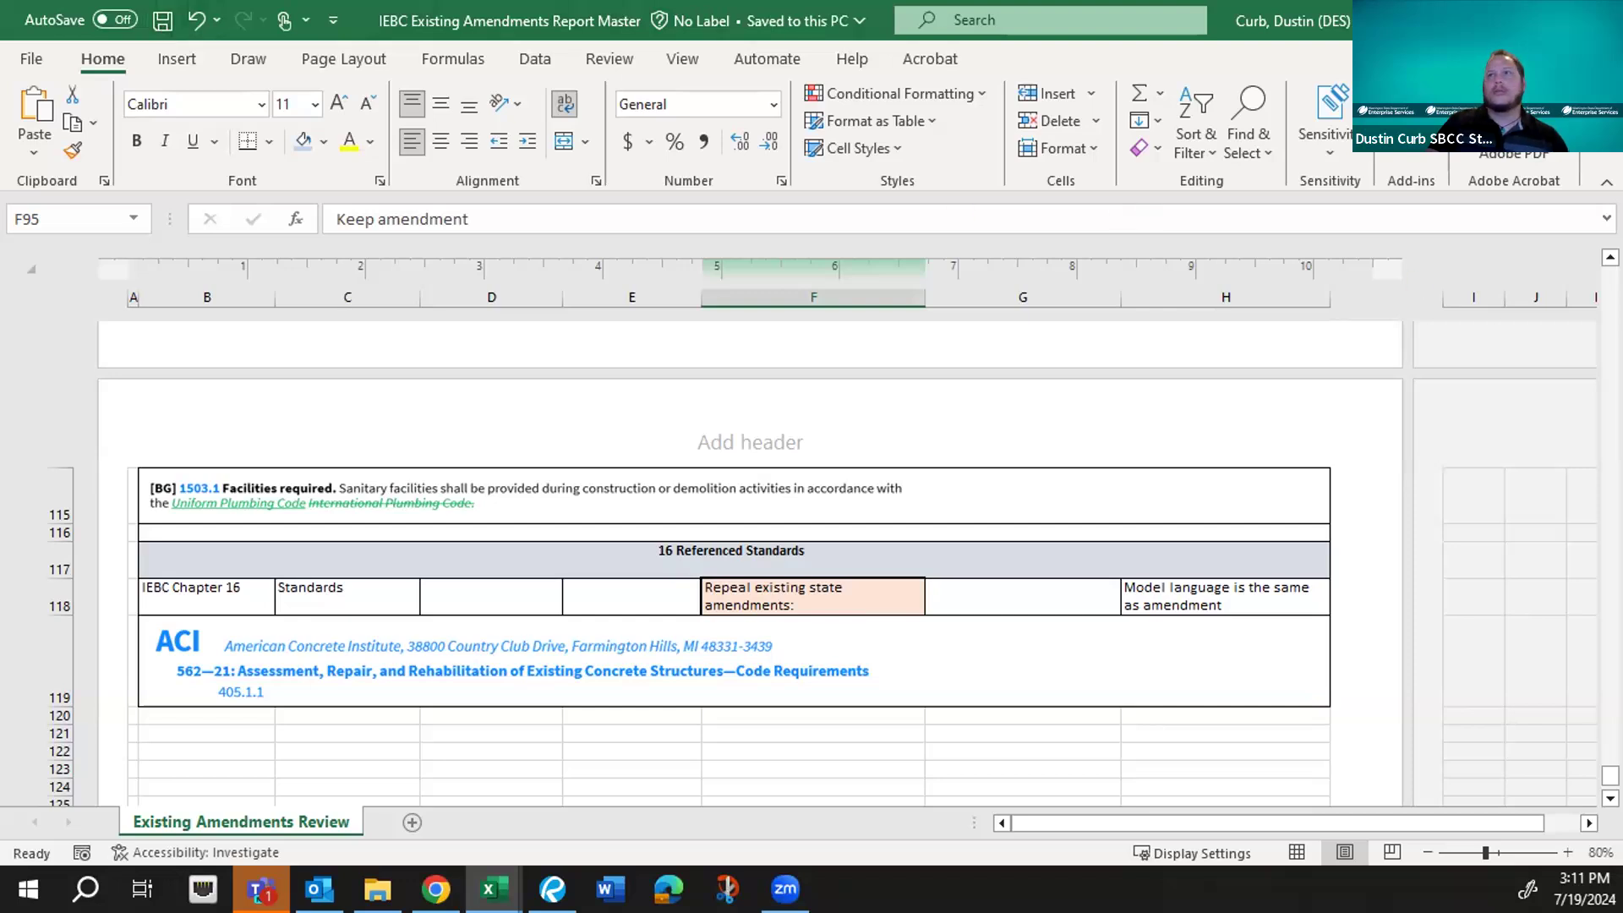
- Switch to the IEBC Significant Changes Report Master workbook
{"action": "key", "text": "alt+Tab"}
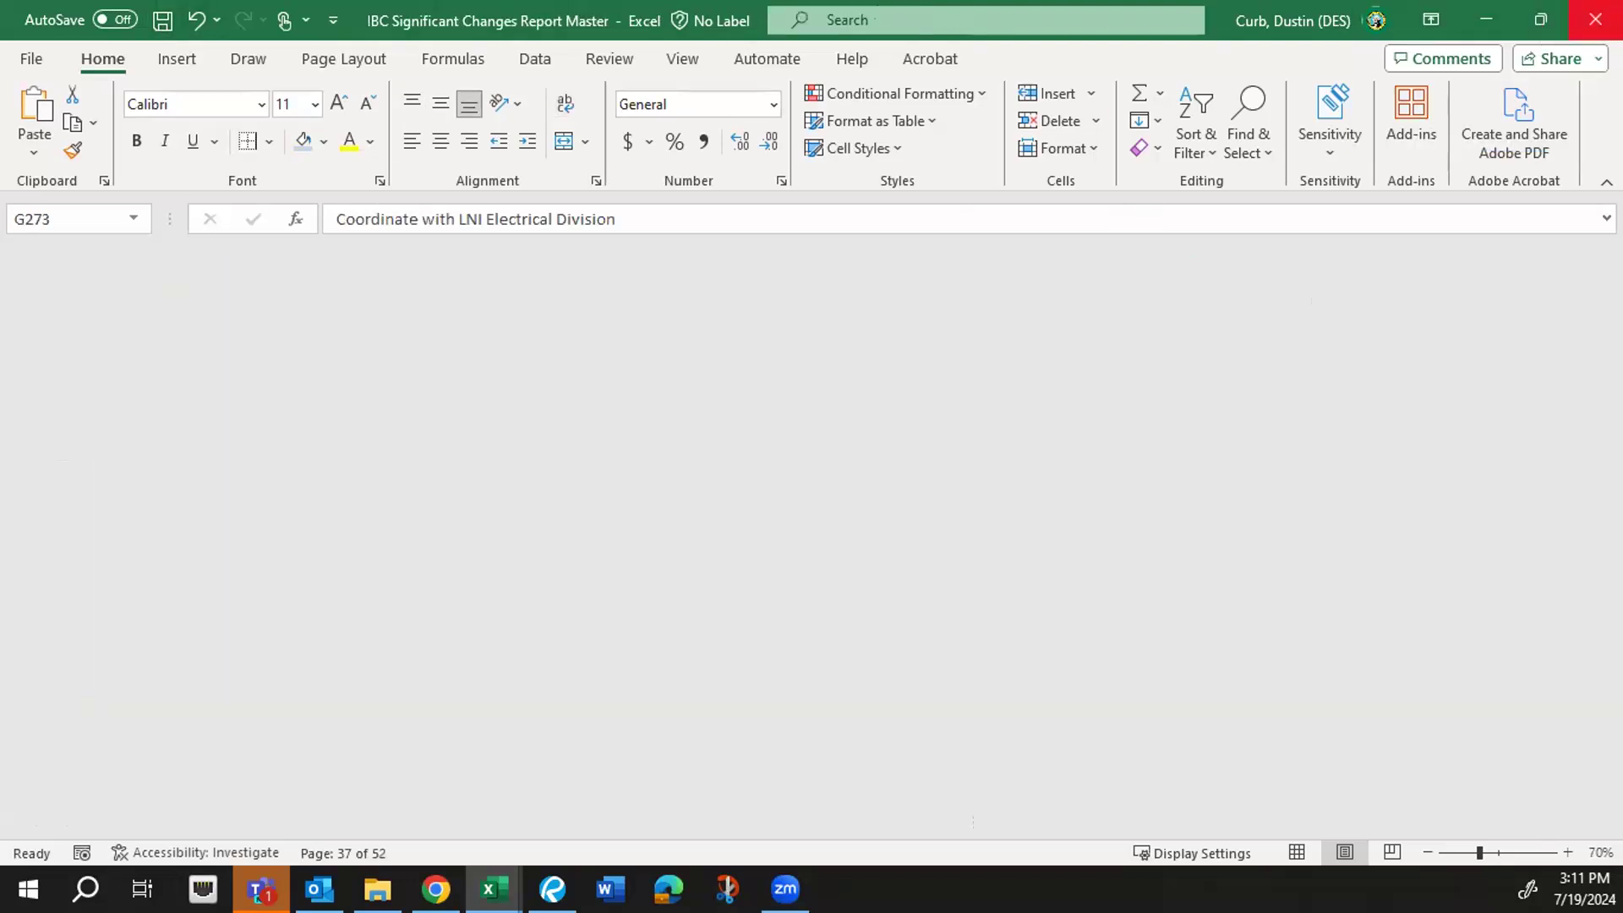
{"action": "key", "text": "alt+Tab"}
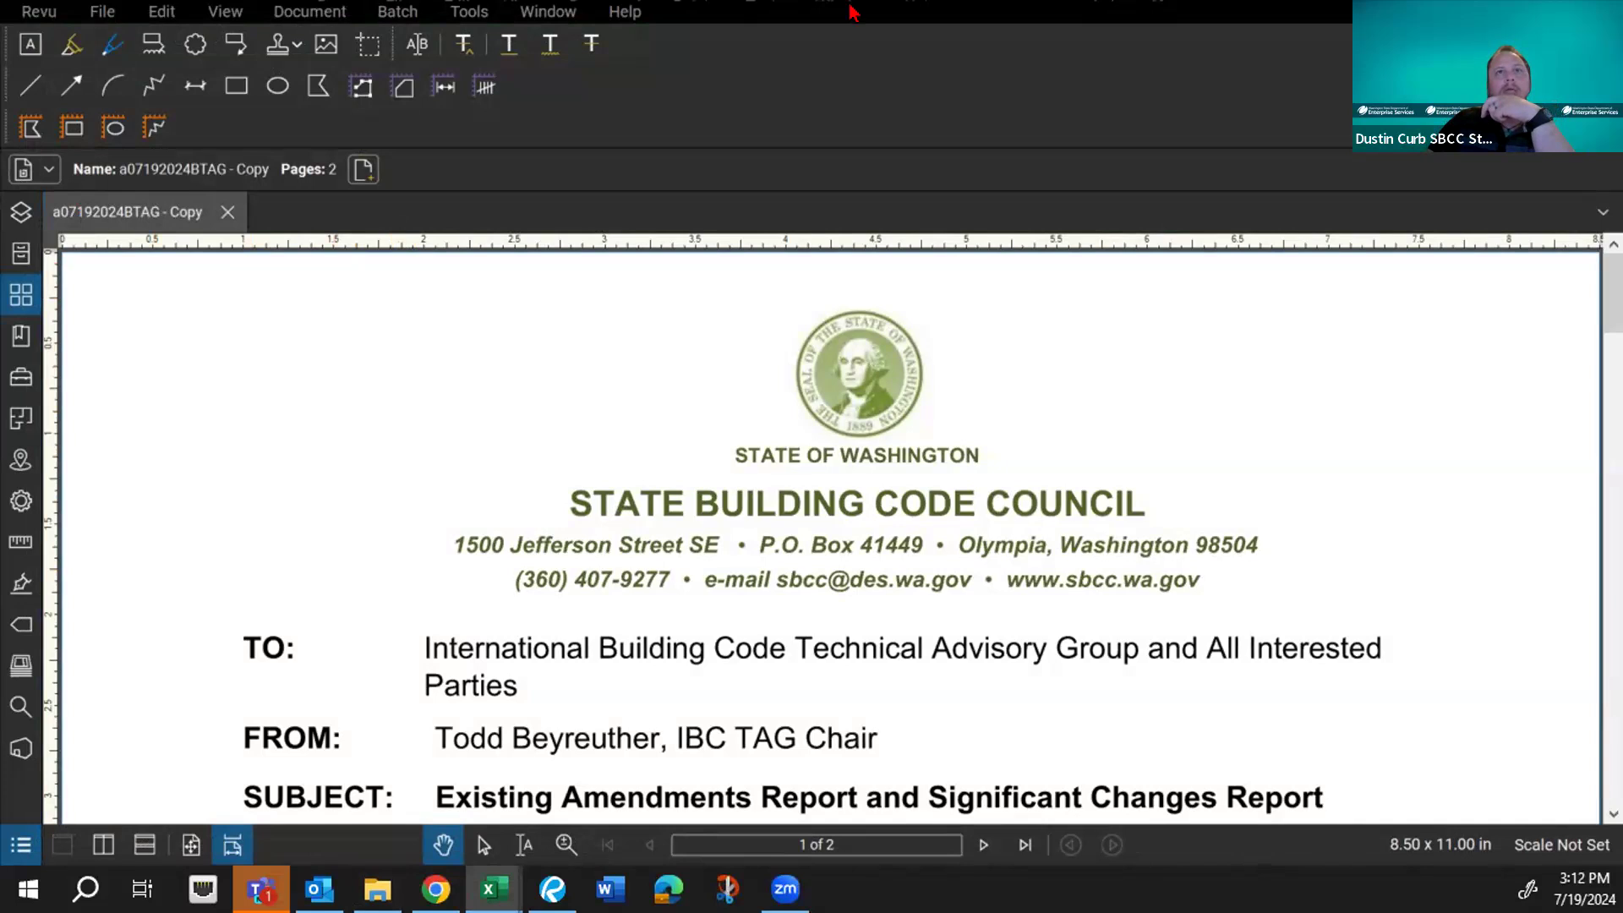
{"action": "key", "text": "alt+Tab"}
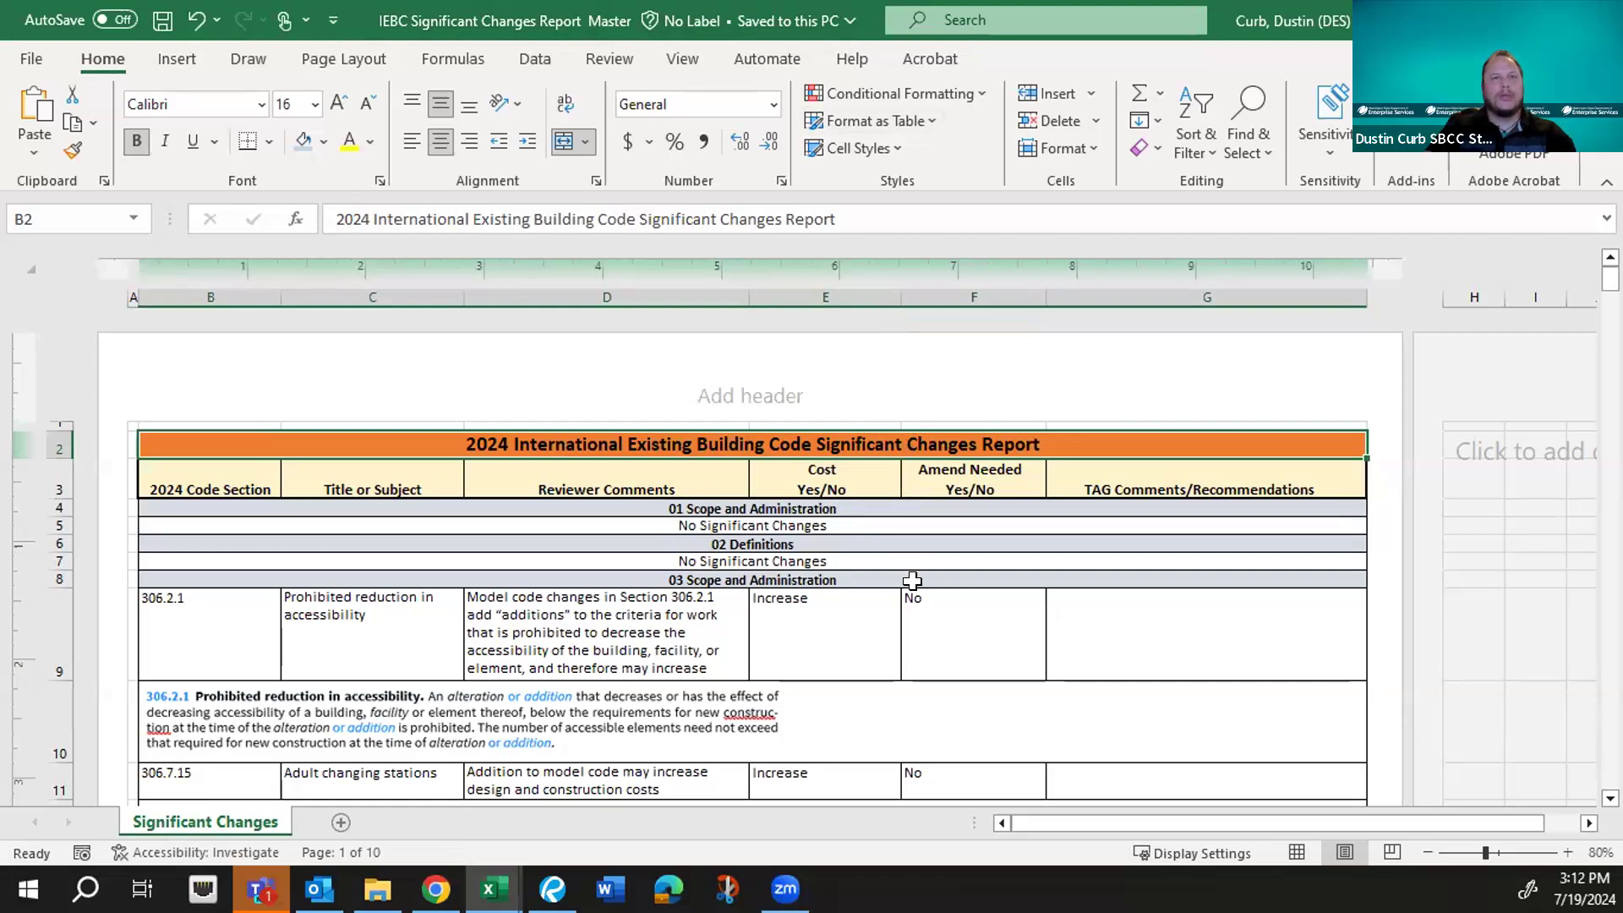
- Review the significant change rows from 306.2.1 under 03 Scope and Administration through the 506.5.3 seismic loads text
{"action": "scroll", "coordinate": [1006, 579], "scroll_direction": "down", "scroll_amount": 5}
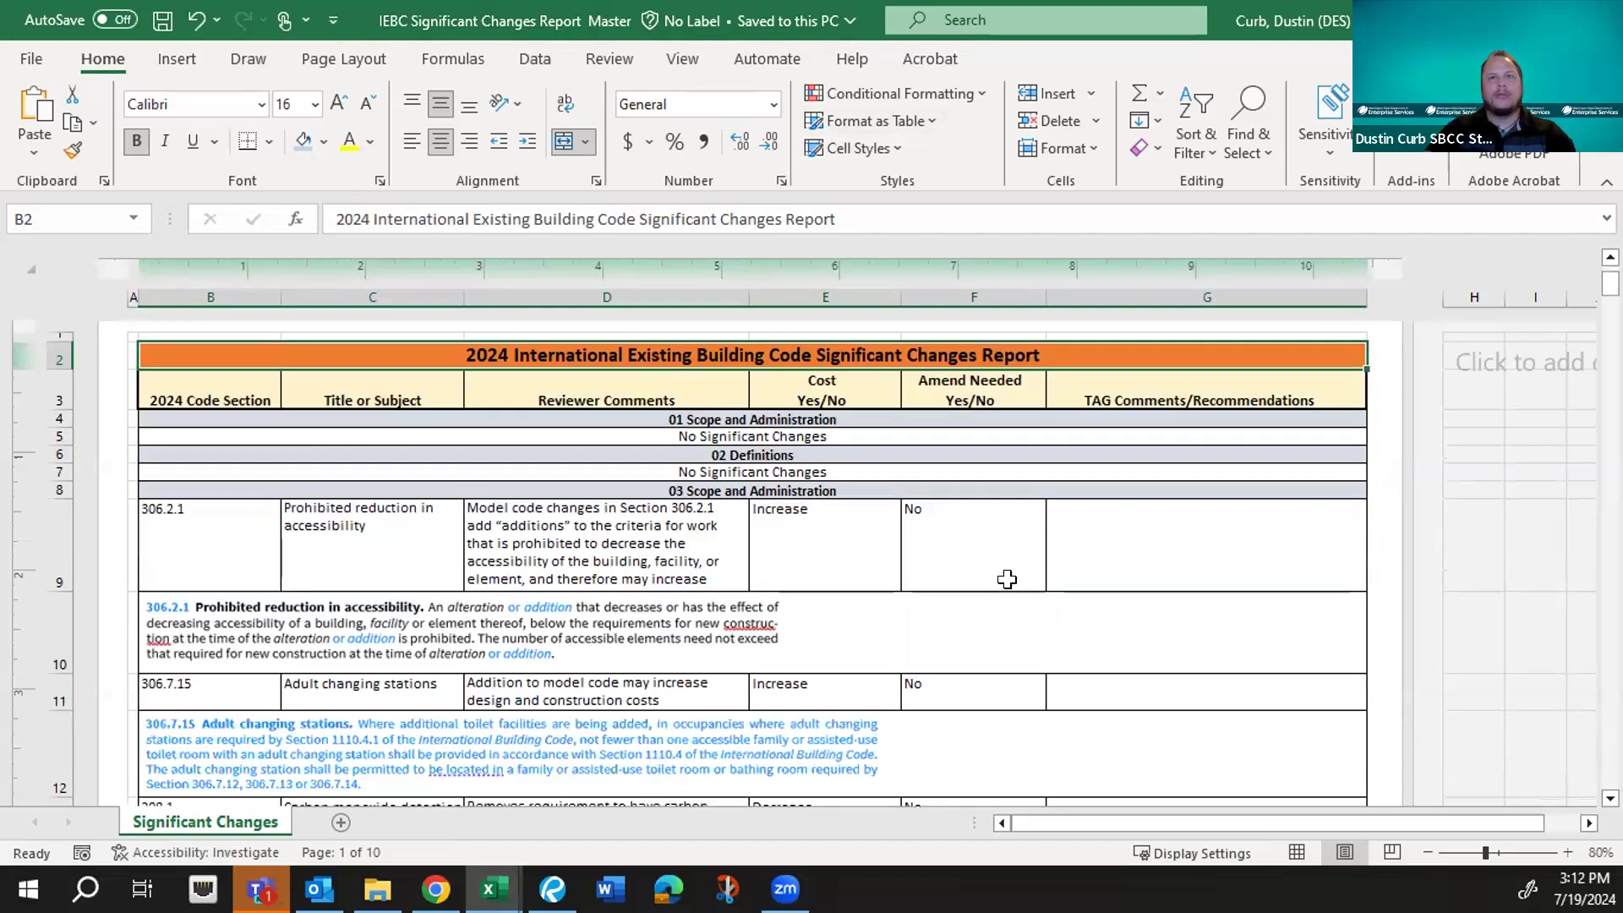
{"action": "scroll", "coordinate": [1006, 578], "scroll_direction": "down", "scroll_amount": 5}
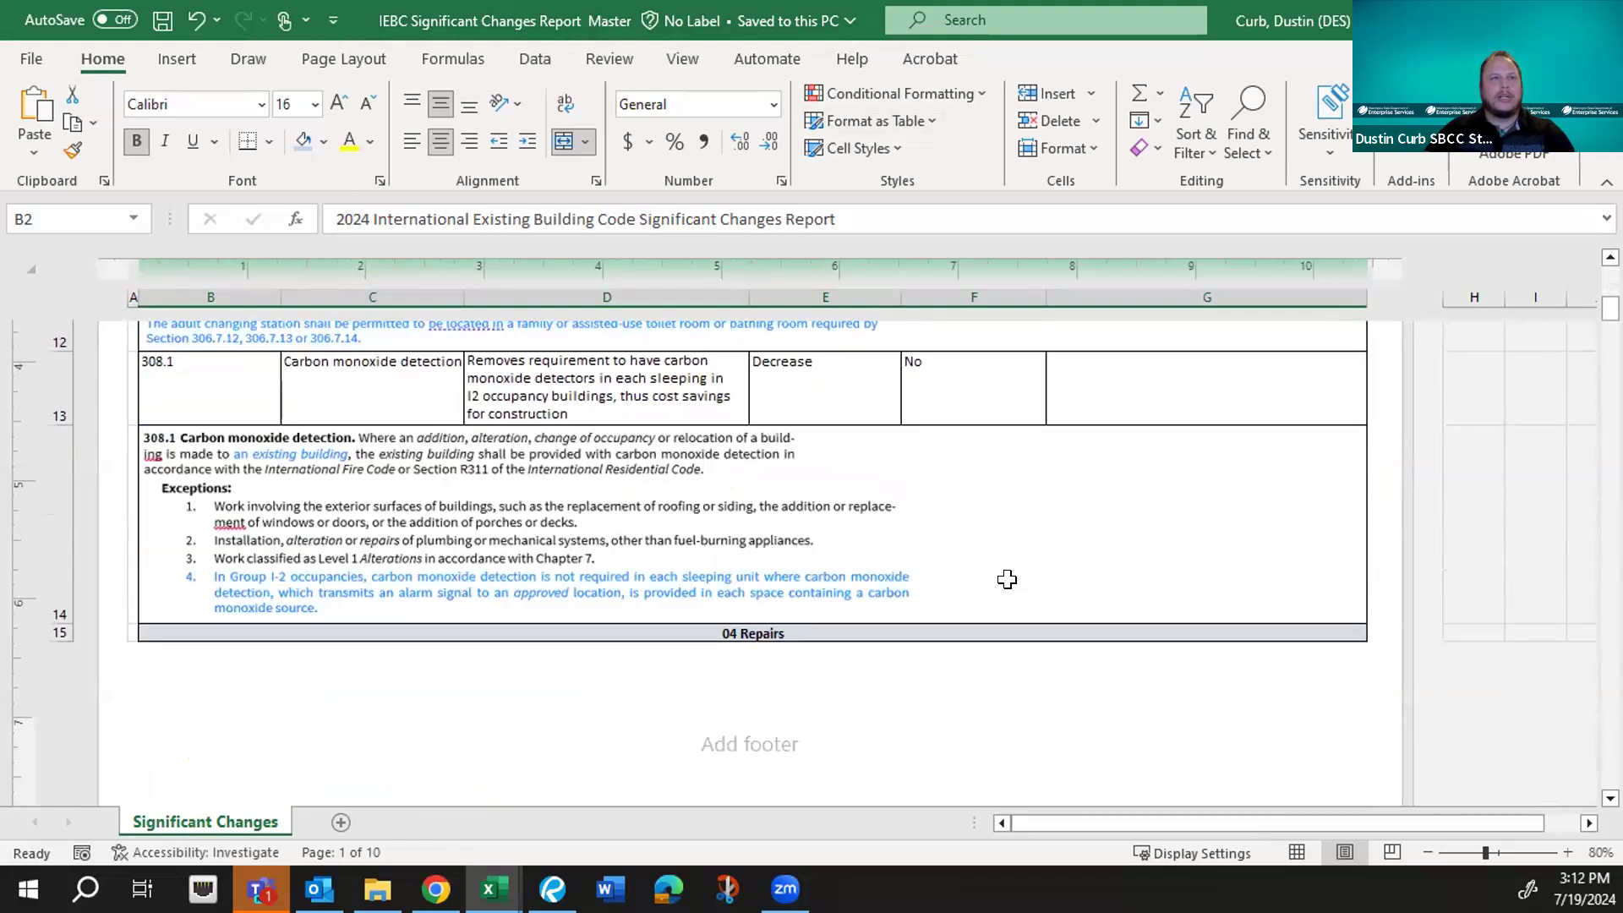
{"action": "scroll", "coordinate": [1007, 578], "scroll_direction": "down", "scroll_amount": 5}
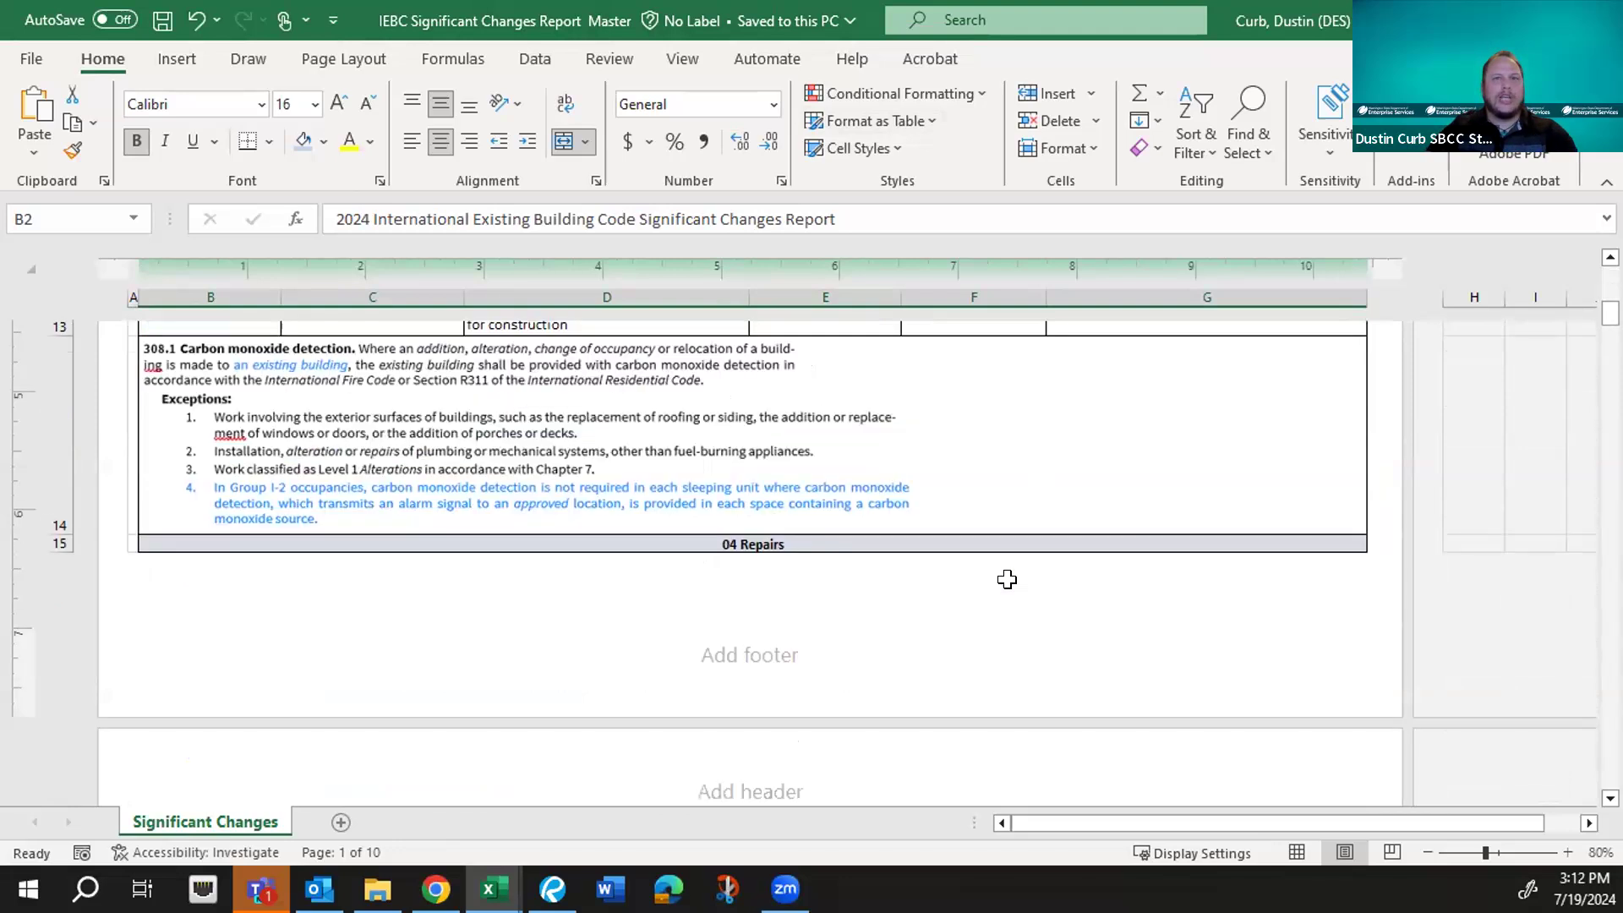
{"action": "scroll", "coordinate": [1007, 579], "scroll_direction": "down", "scroll_amount": 3}
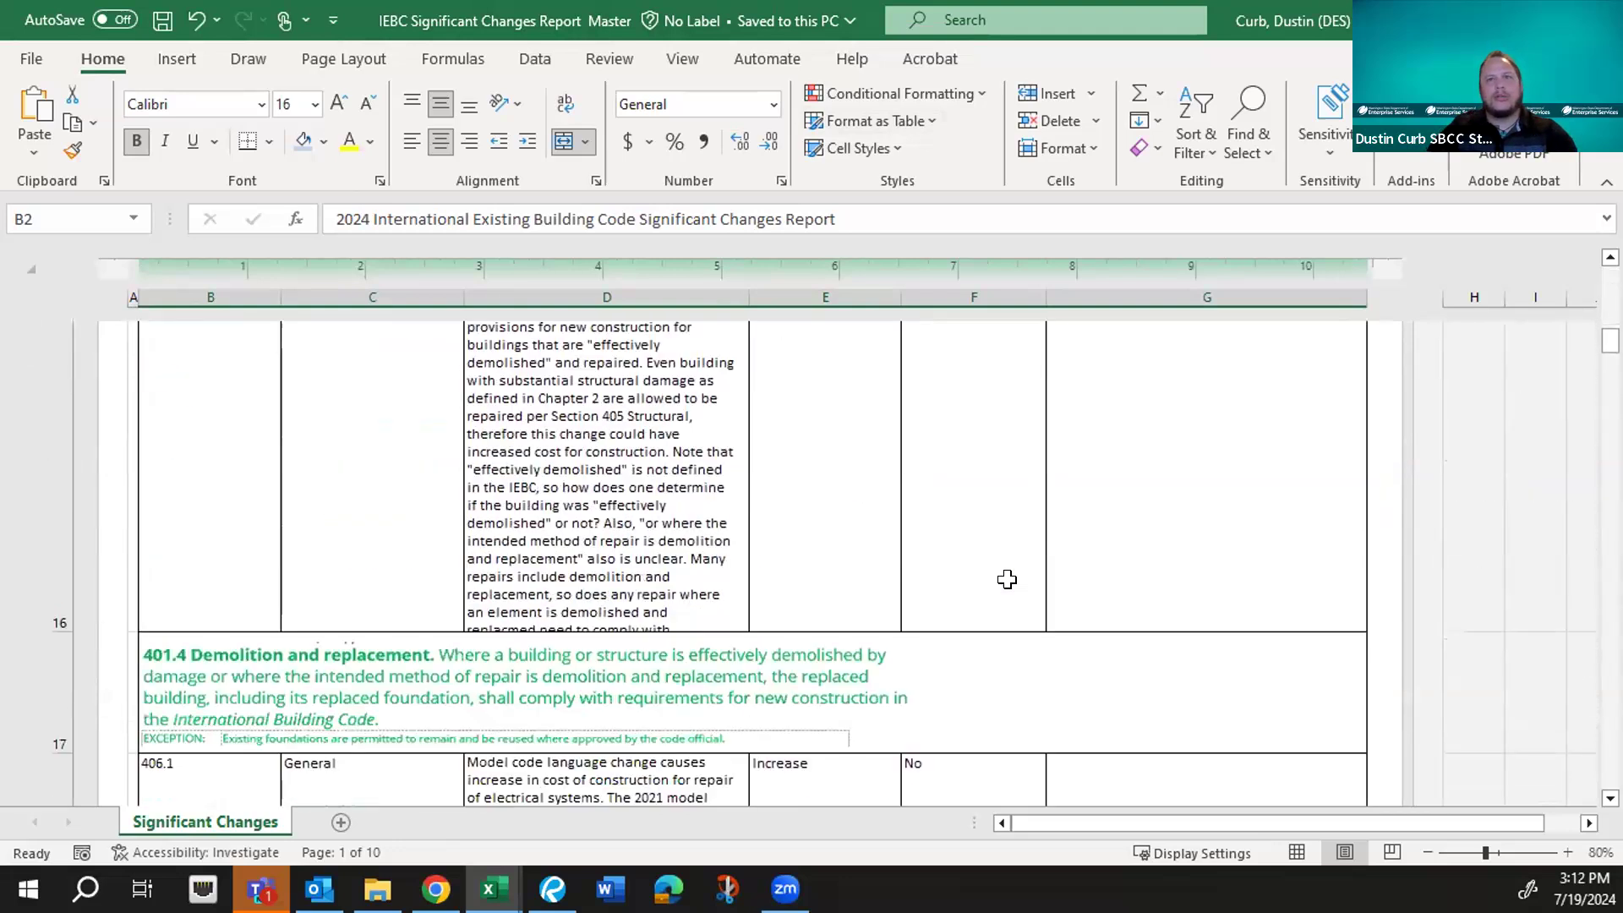
{"action": "scroll", "coordinate": [1007, 579], "scroll_direction": "down", "scroll_amount": 2}
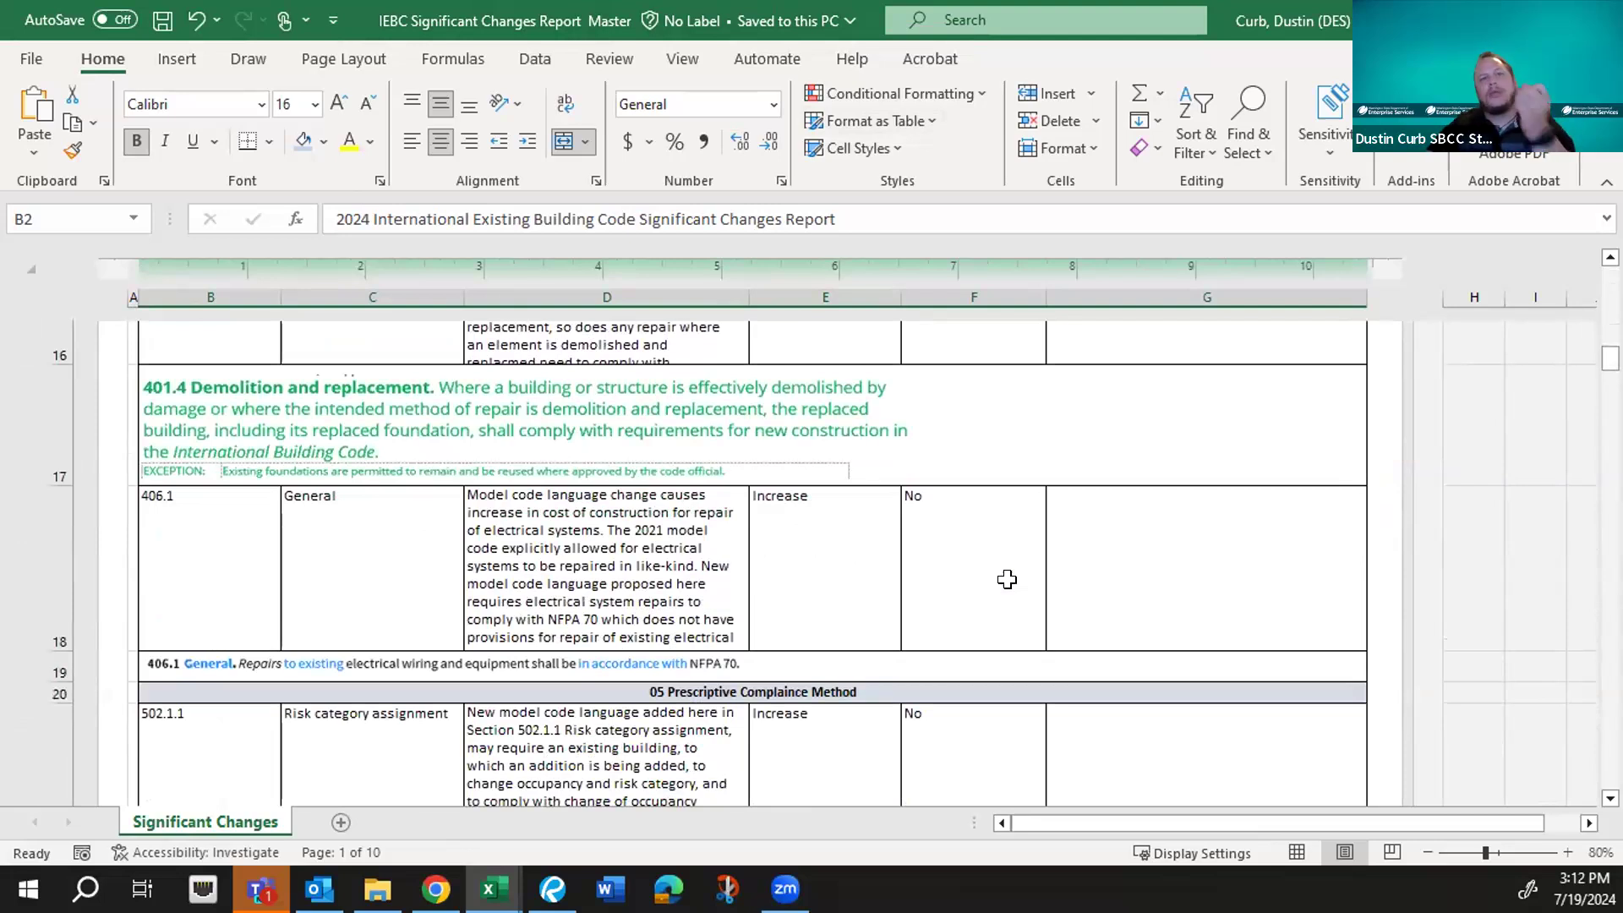
{"action": "scroll", "coordinate": [1006, 579], "scroll_direction": "down", "scroll_amount": 2}
{"action": "scroll", "coordinate": [1007, 579], "scroll_direction": "down", "scroll_amount": 1}
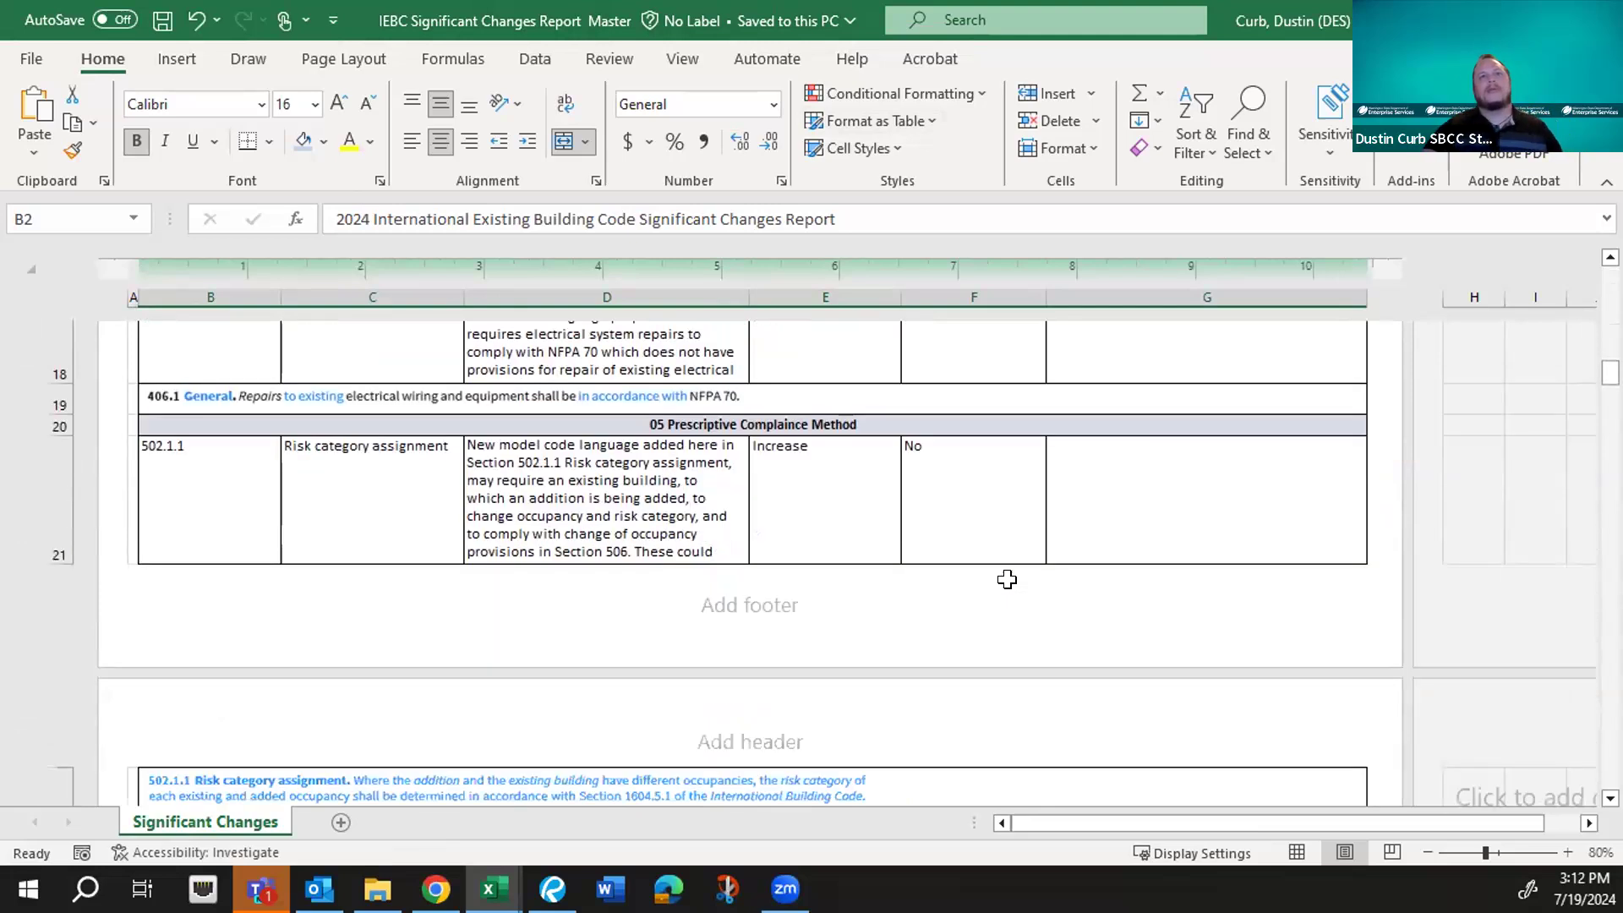
{"action": "scroll", "coordinate": [1007, 579], "scroll_direction": "down", "scroll_amount": 4}
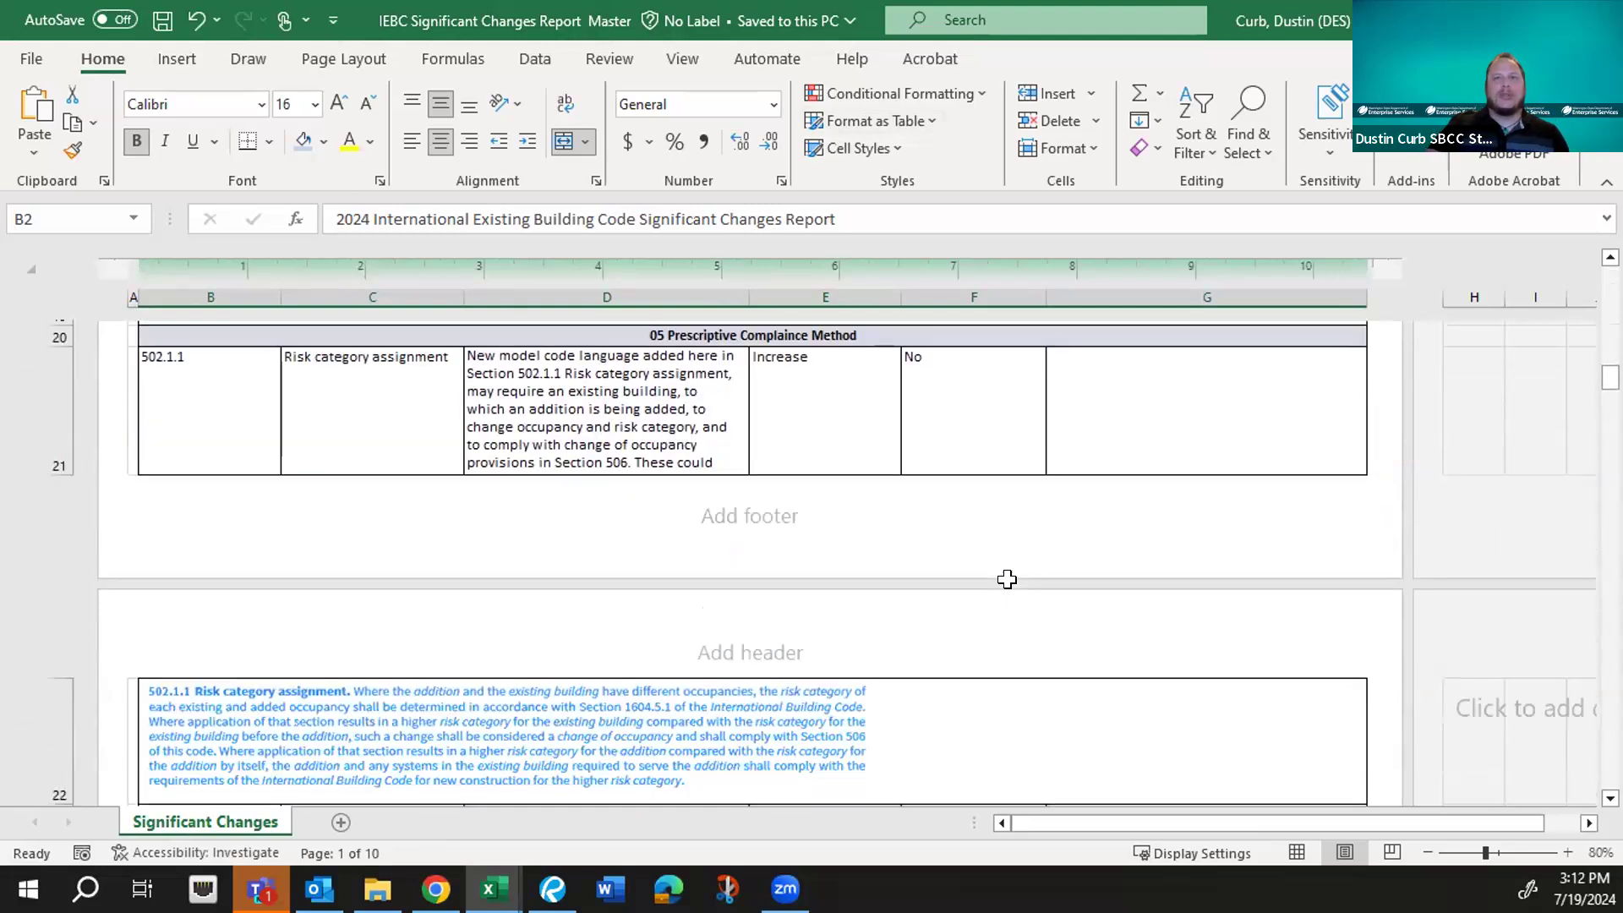
{"action": "scroll", "coordinate": [1006, 579], "scroll_direction": "down", "scroll_amount": 4}
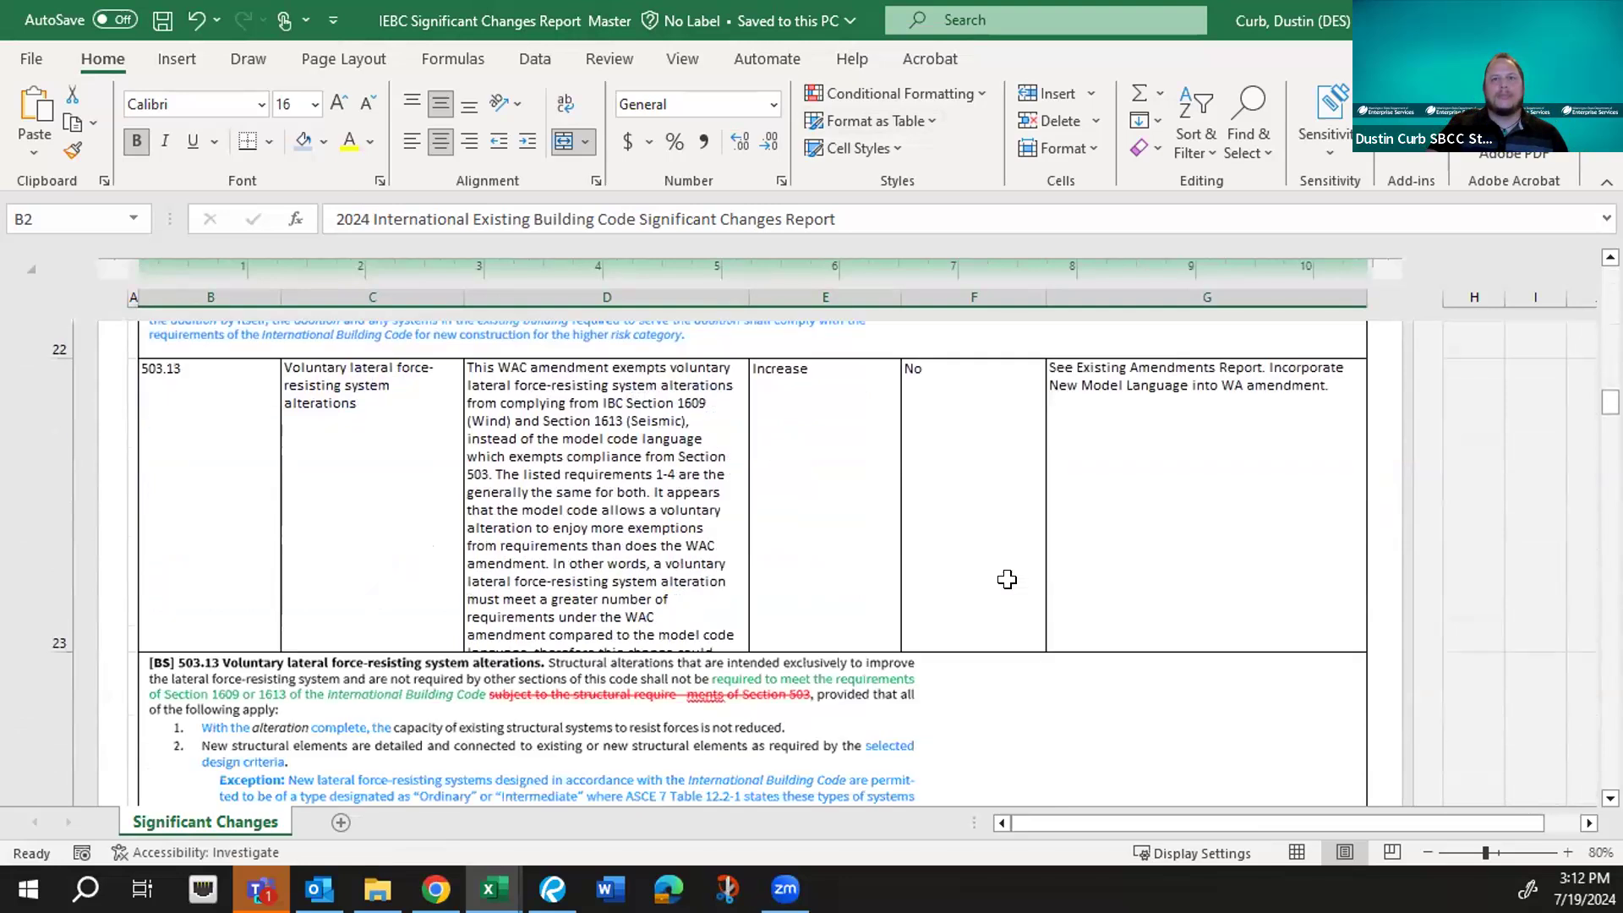
{"action": "scroll", "coordinate": [1006, 579], "scroll_direction": "down", "scroll_amount": 5}
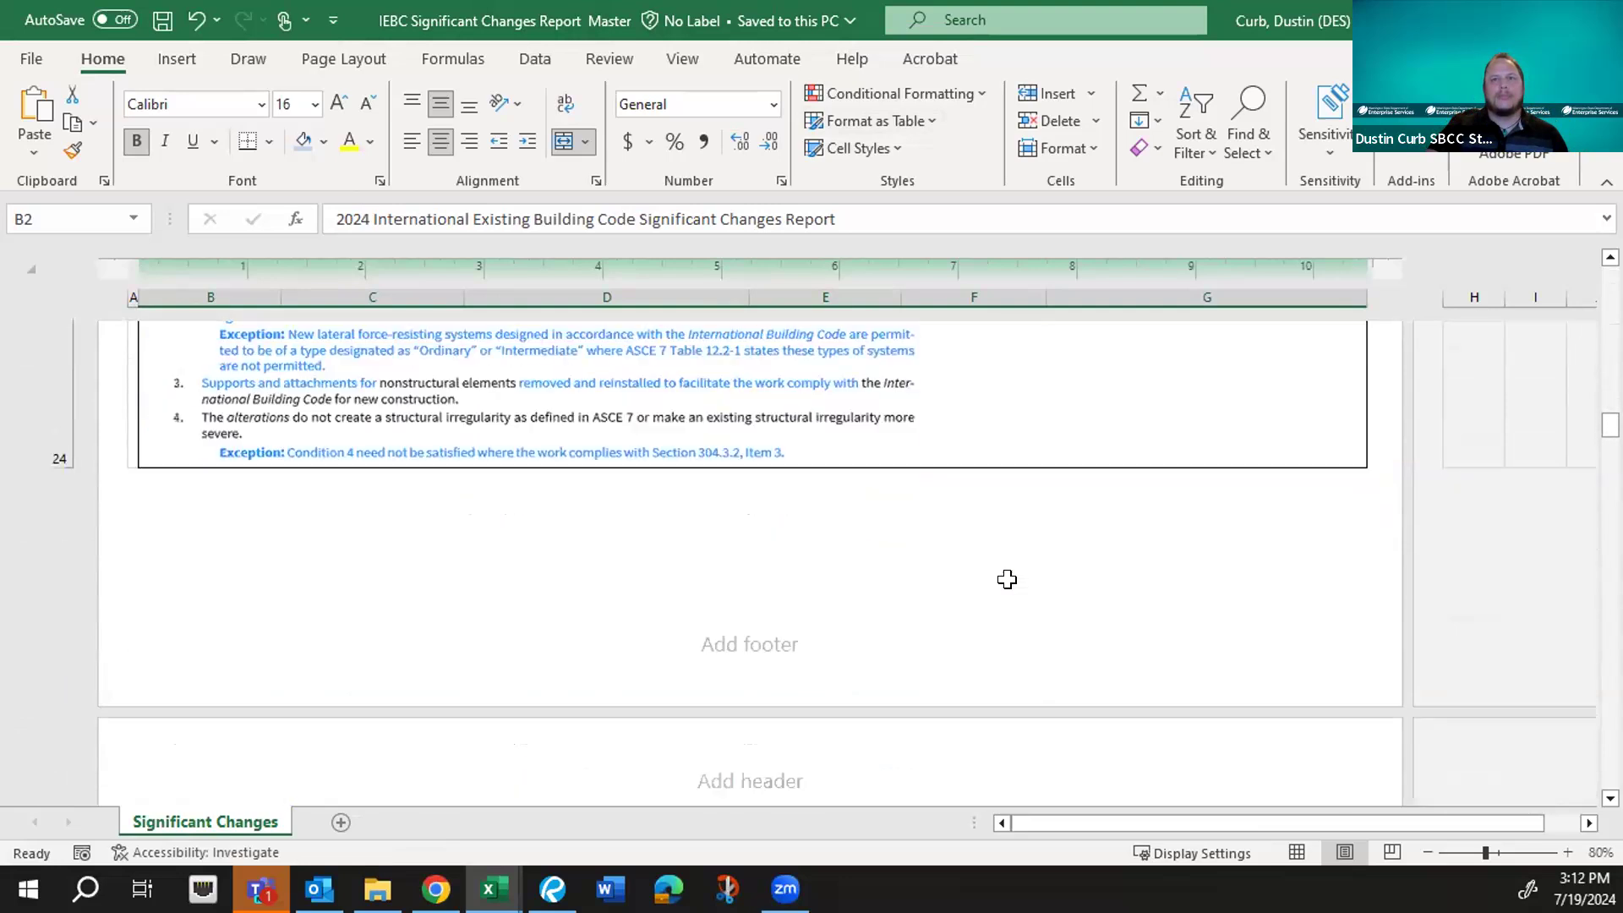
{"action": "scroll", "coordinate": [1006, 578], "scroll_direction": "down", "scroll_amount": 3}
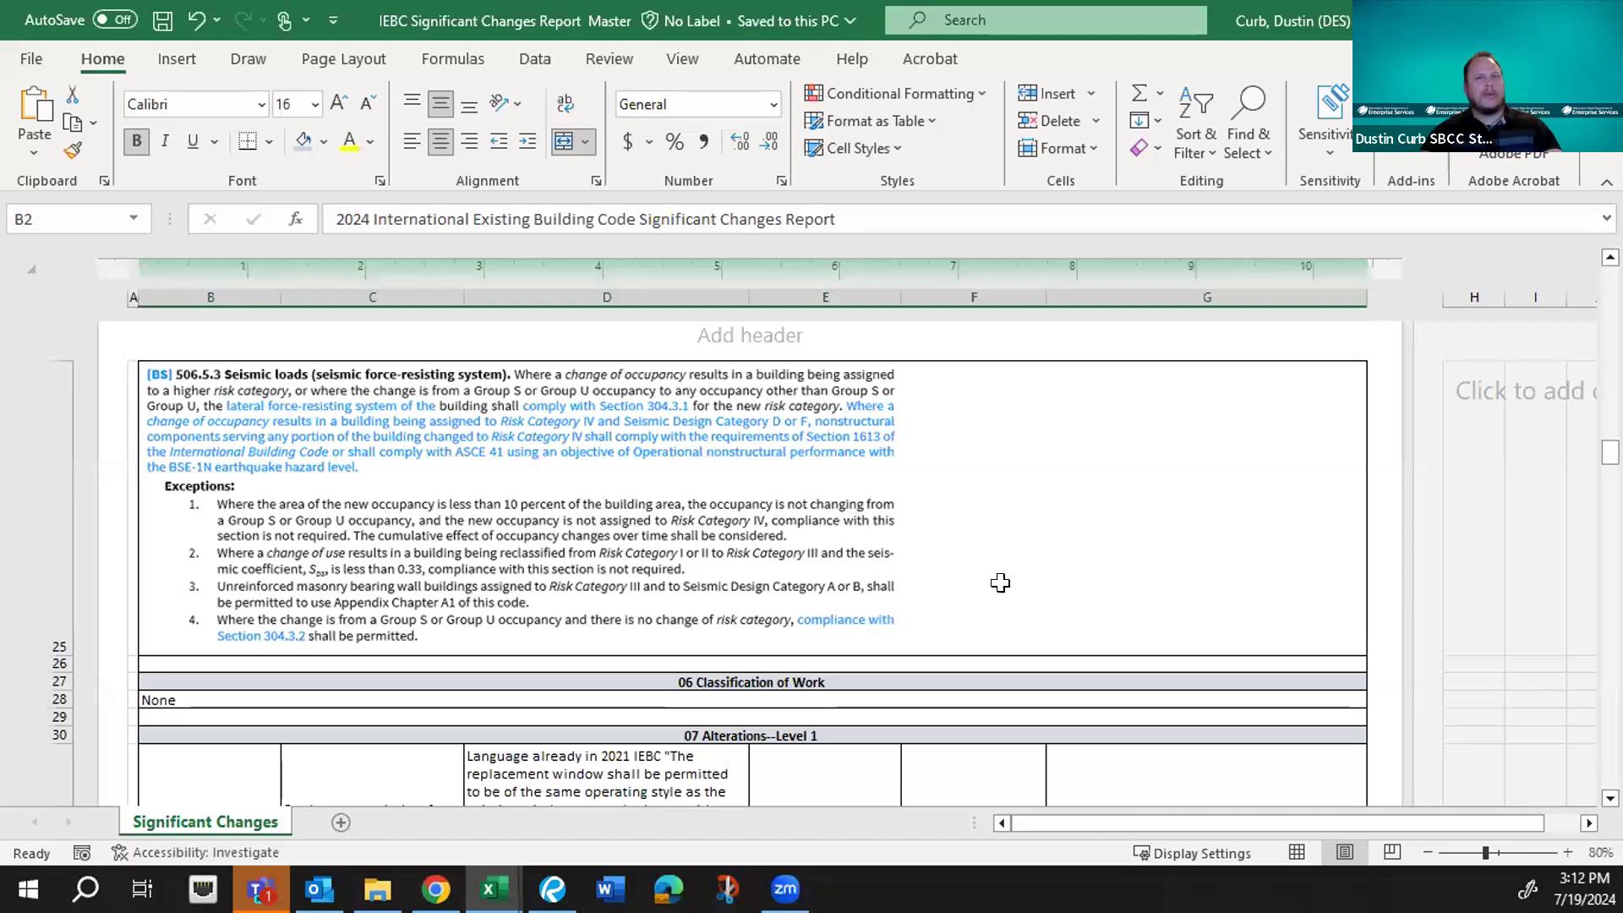
- Replace the "None" entry in B28 under 06 Classification of Work with "No Significant Changes"
{"action": "left_click", "coordinate": [889, 699]}
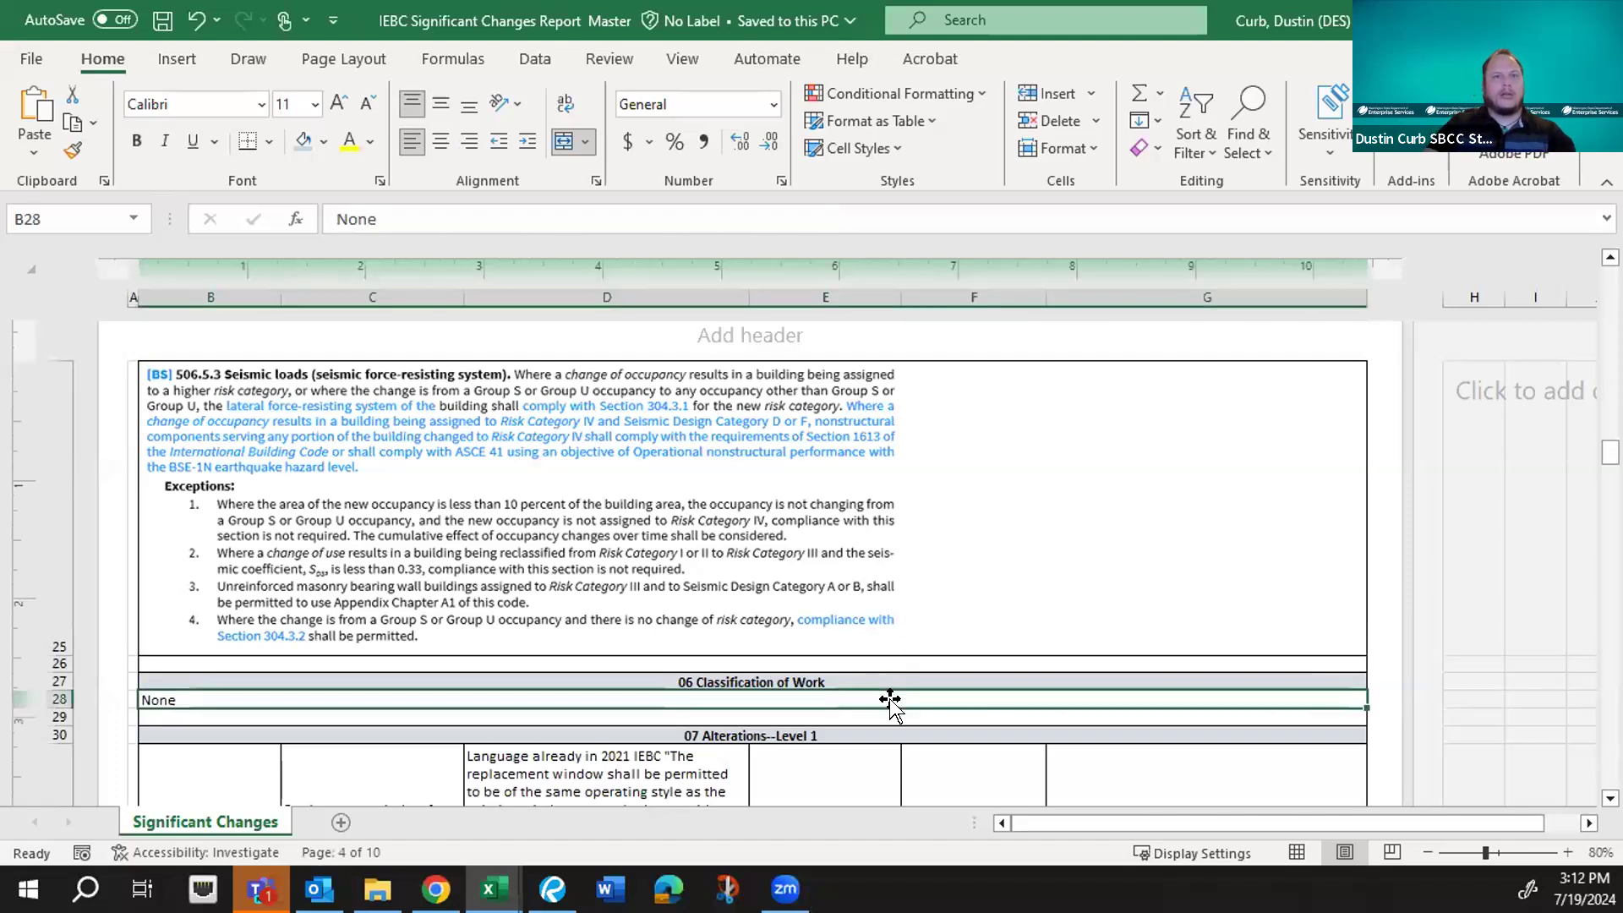
{"action": "left_click", "coordinate": [437, 214]}
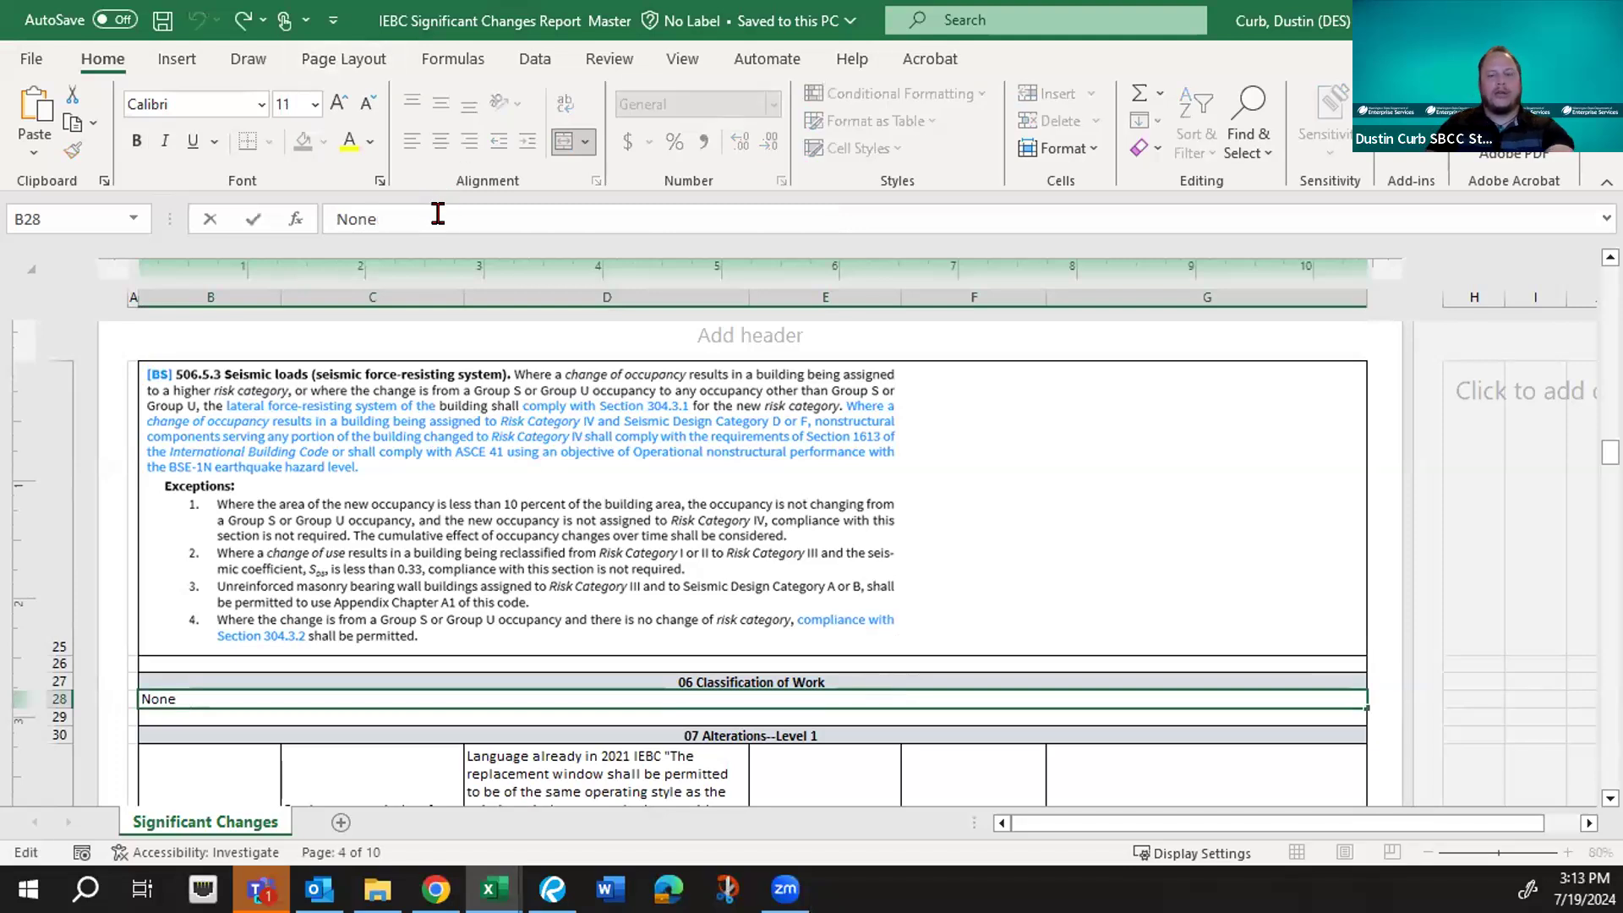
{"action": "key", "text": "BackSpace"}
{"action": "key", "text": "BackSpace"}
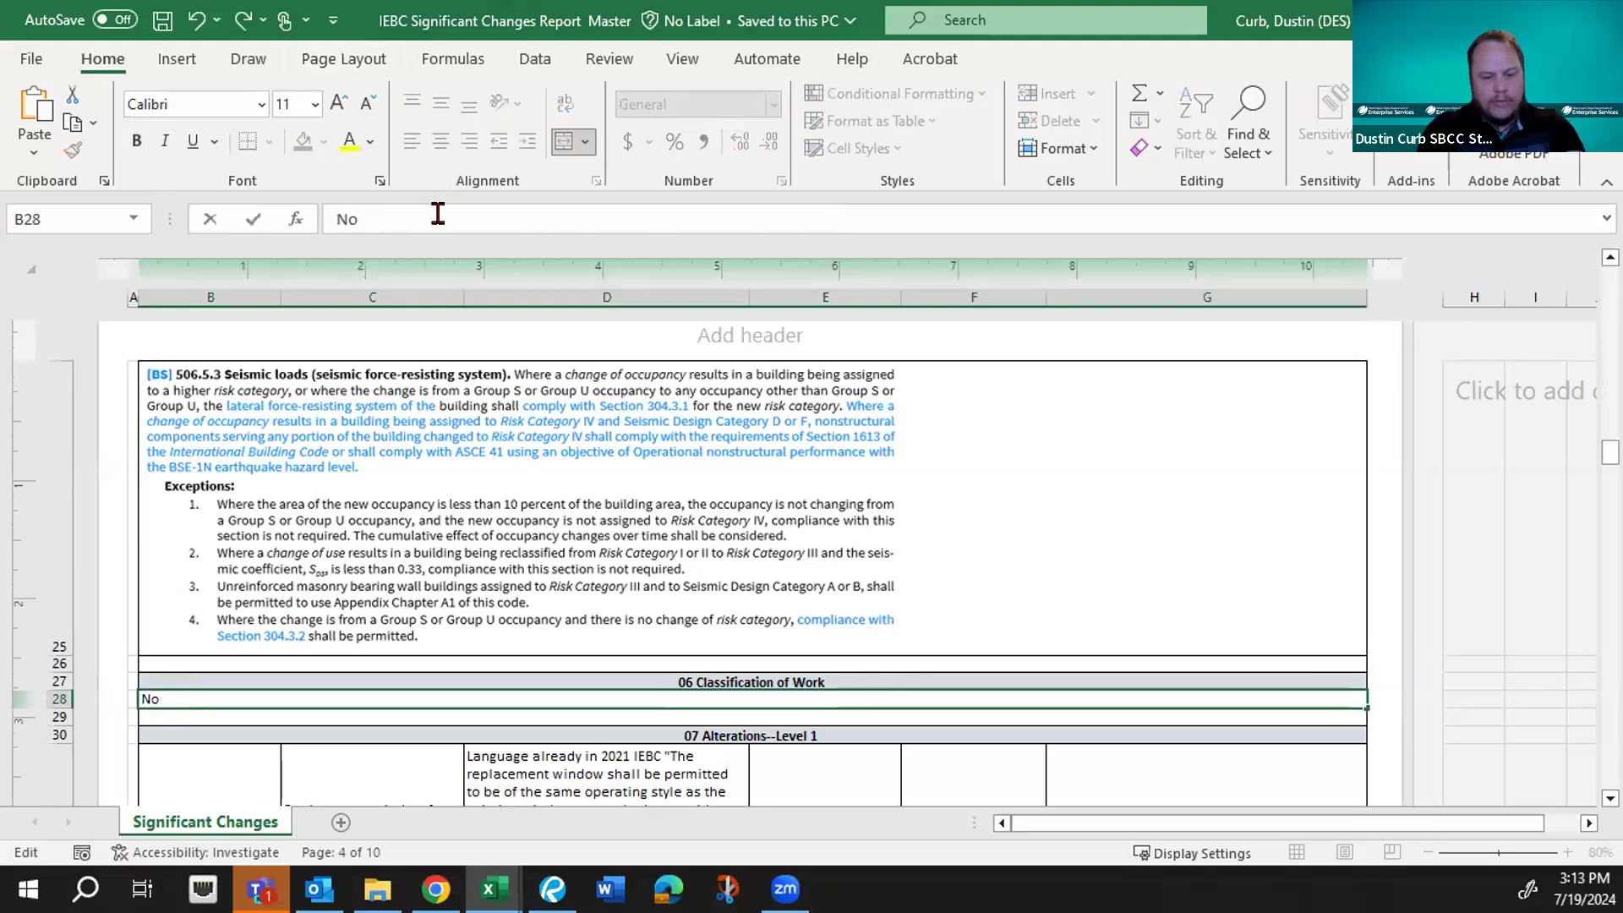
{"action": "type", "text": "Signifi"}
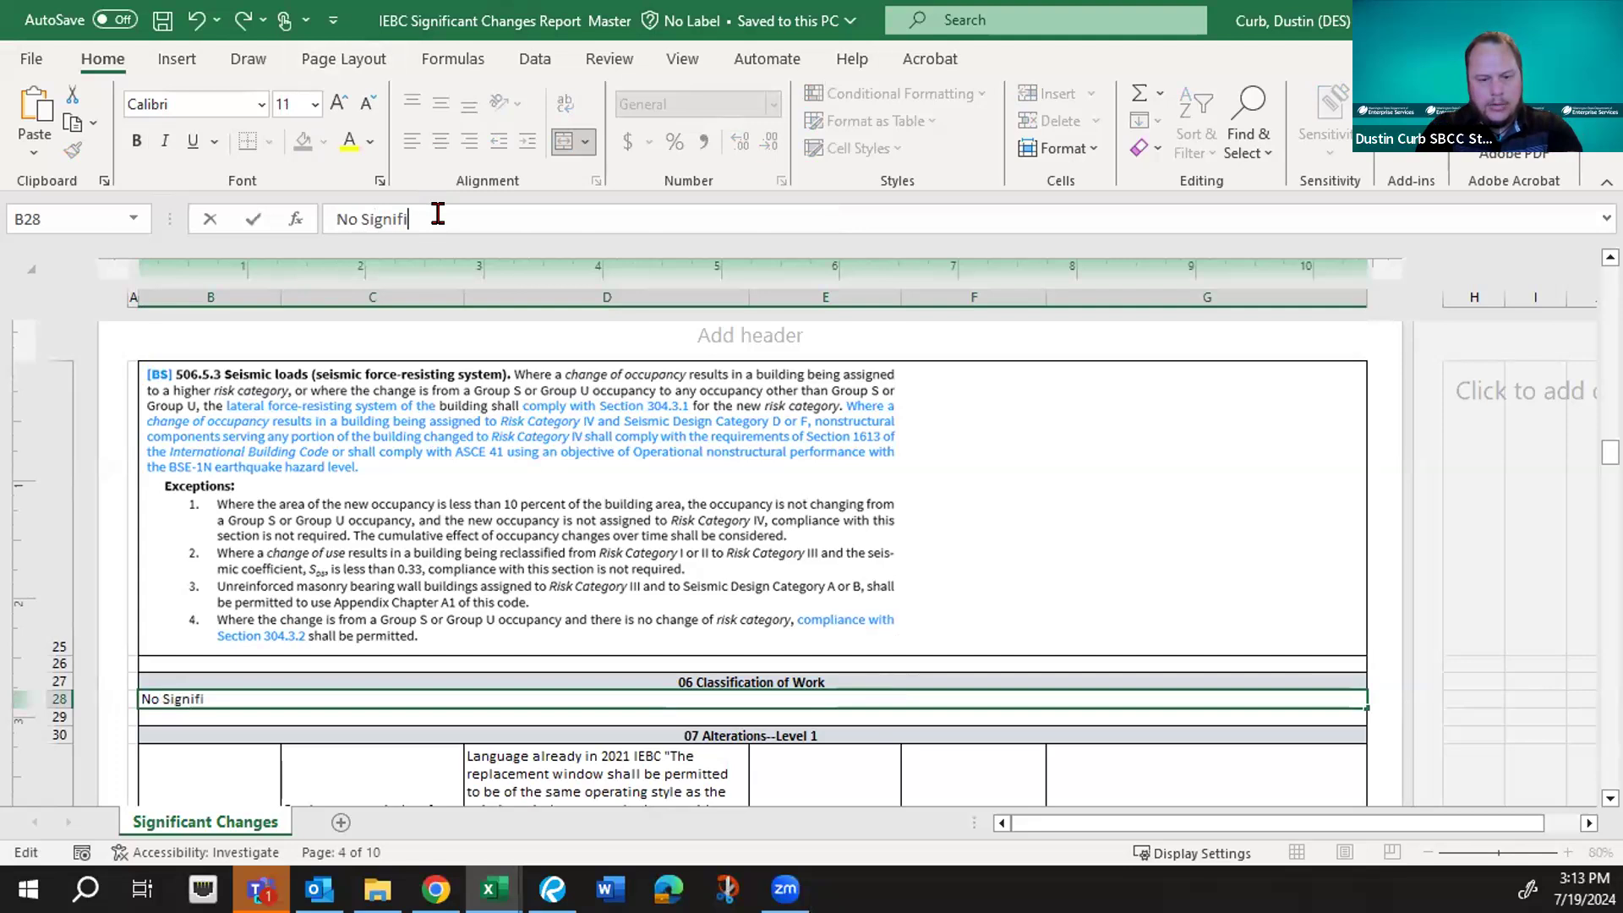
{"action": "type", "text": "cant Changes"}
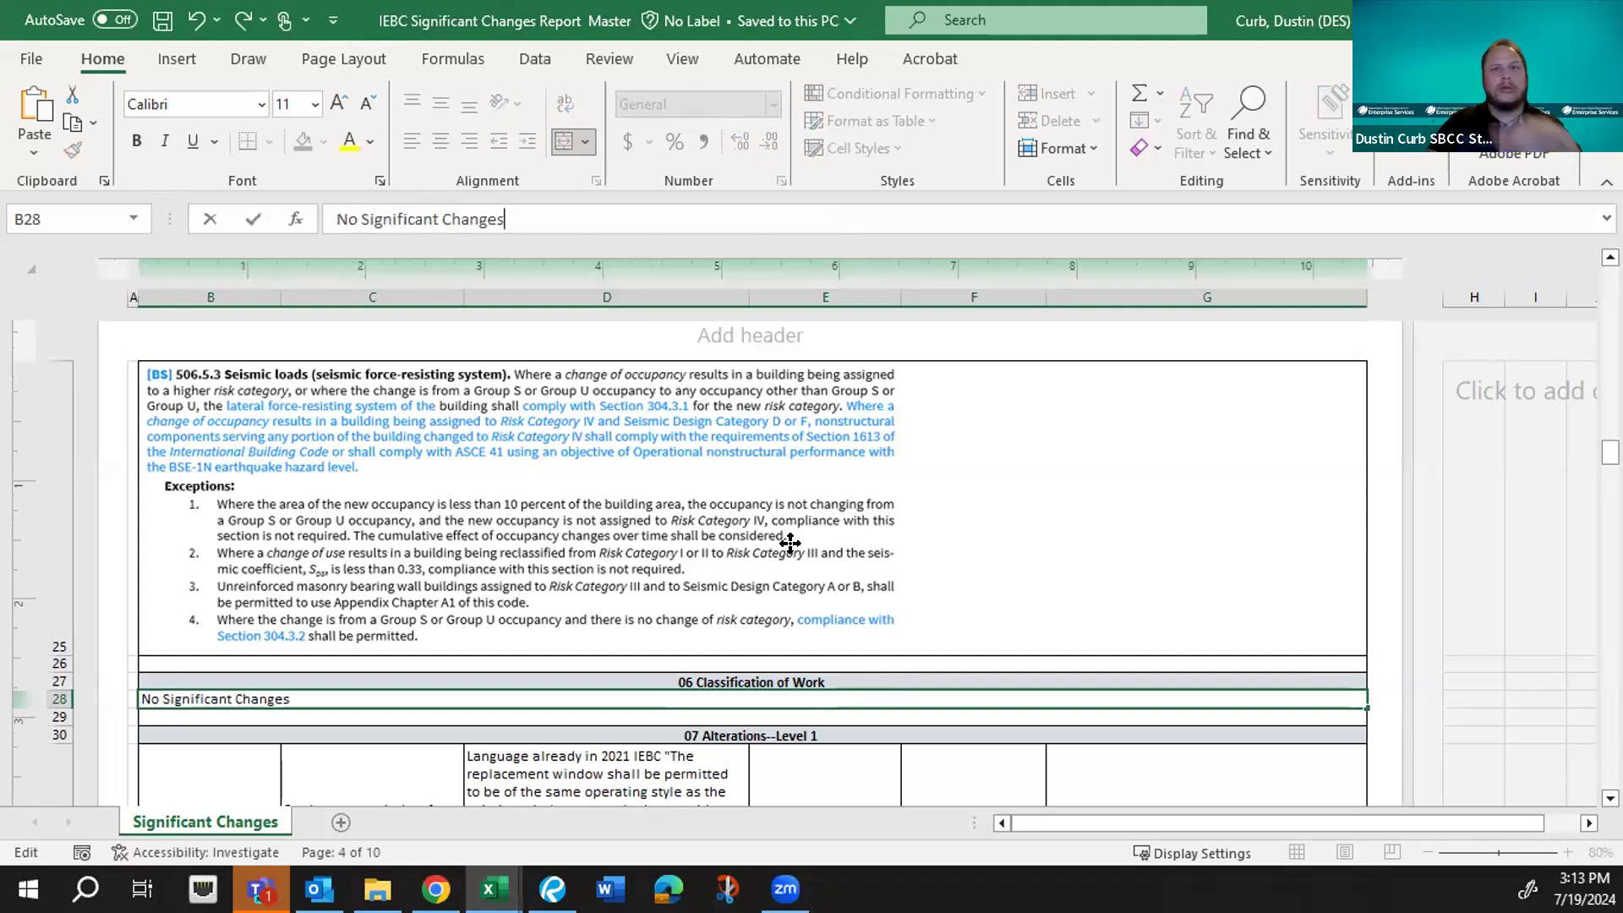
{"action": "left_click", "coordinate": [892, 579]}
{"action": "scroll", "coordinate": [890, 575], "scroll_direction": "down", "scroll_amount": 2}
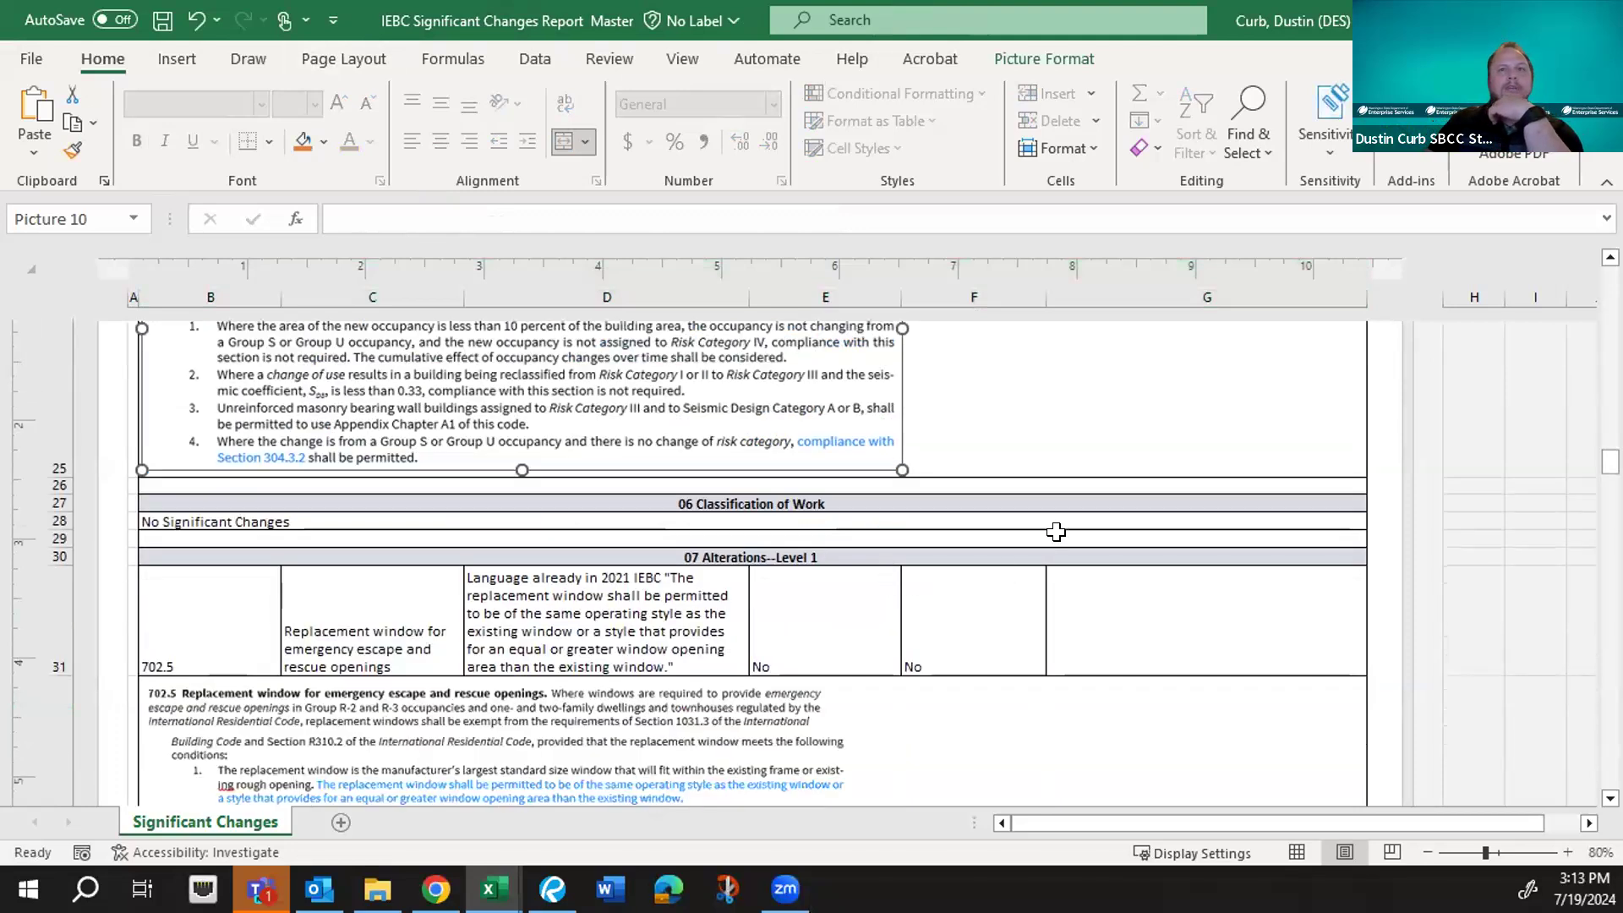
{"action": "left_click", "coordinate": [1055, 535]}
- Review the rows from 702.5 under 07 Alterations--Level 1 through 805.3 under 08 Alterations--Level 2
{"action": "scroll", "coordinate": [1152, 515], "scroll_direction": "down", "scroll_amount": 4}
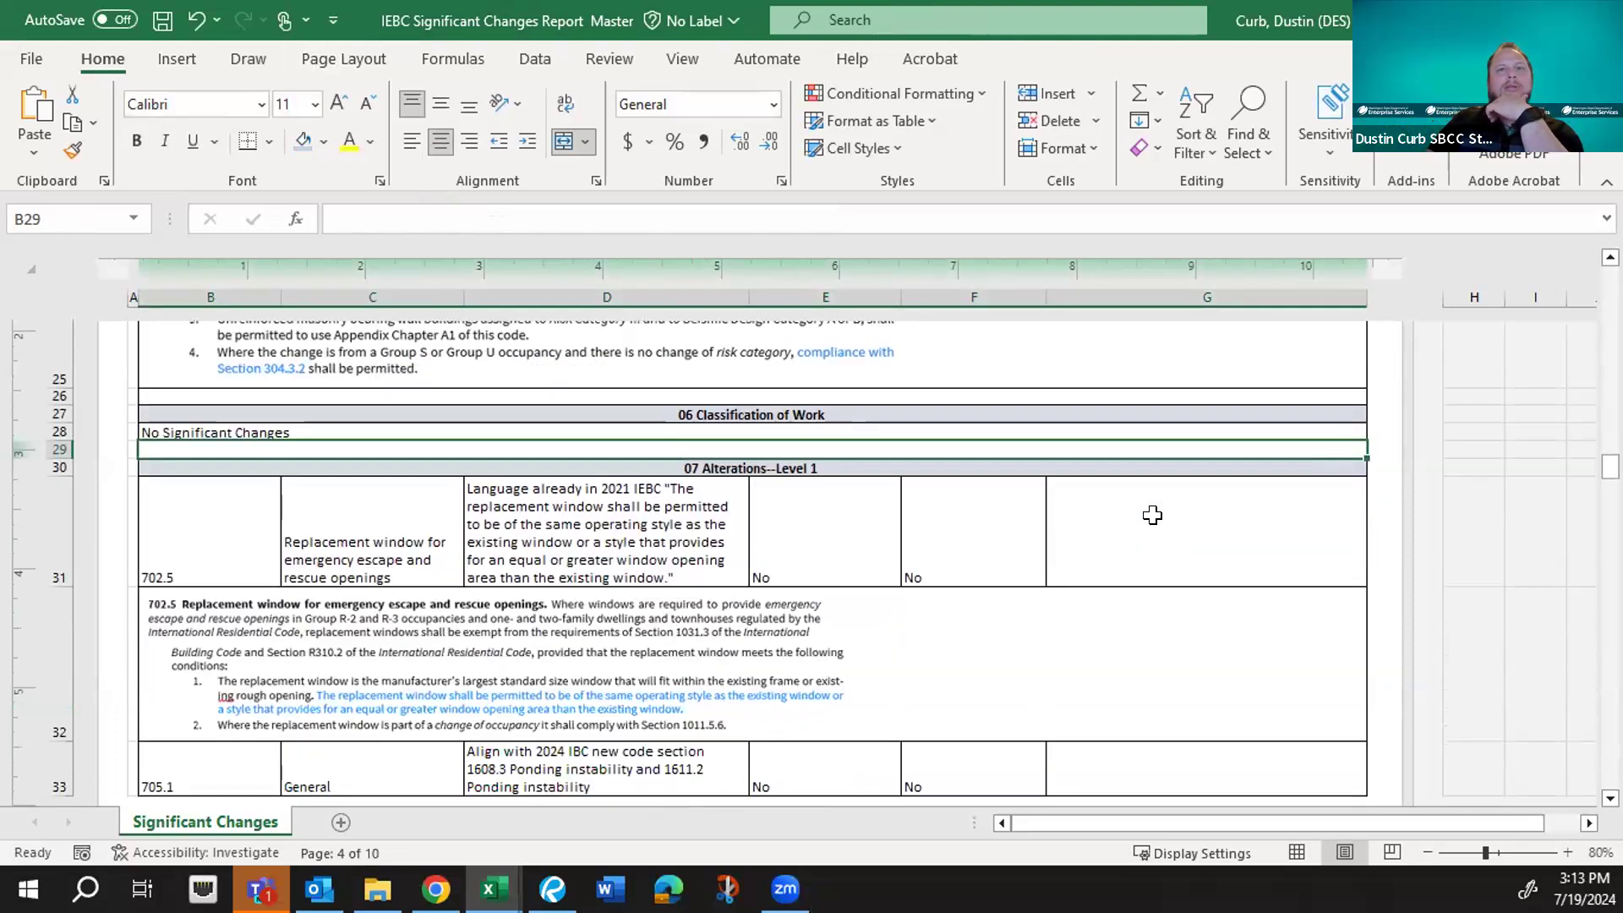
{"action": "scroll", "coordinate": [1152, 515], "scroll_direction": "down", "scroll_amount": 5}
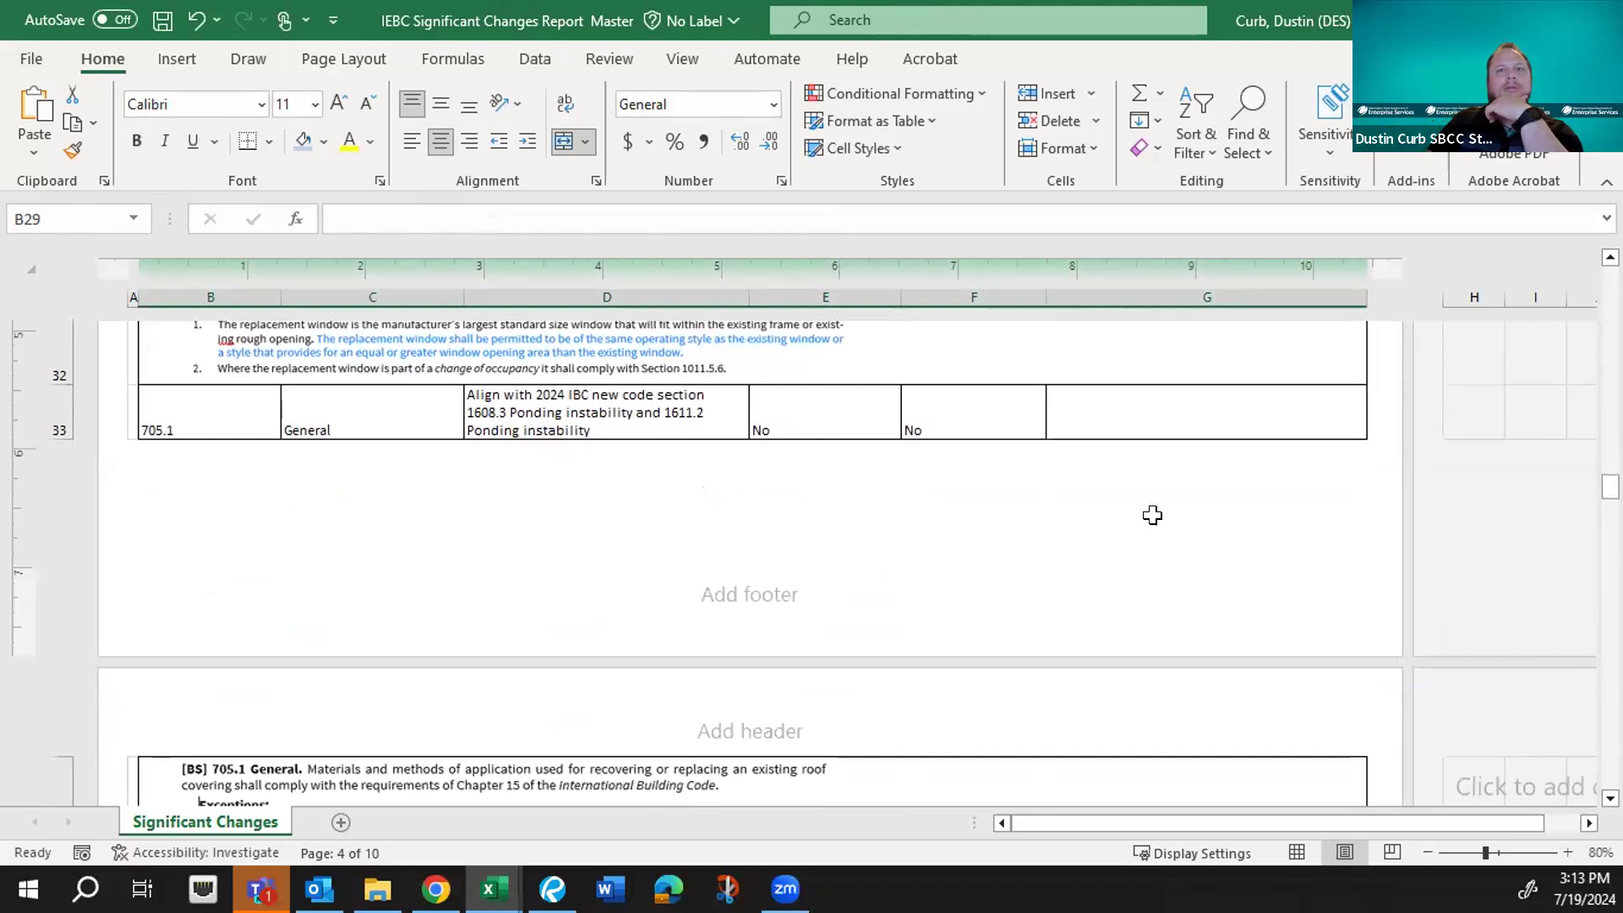
{"action": "scroll", "coordinate": [1152, 515], "scroll_direction": "down", "scroll_amount": 4}
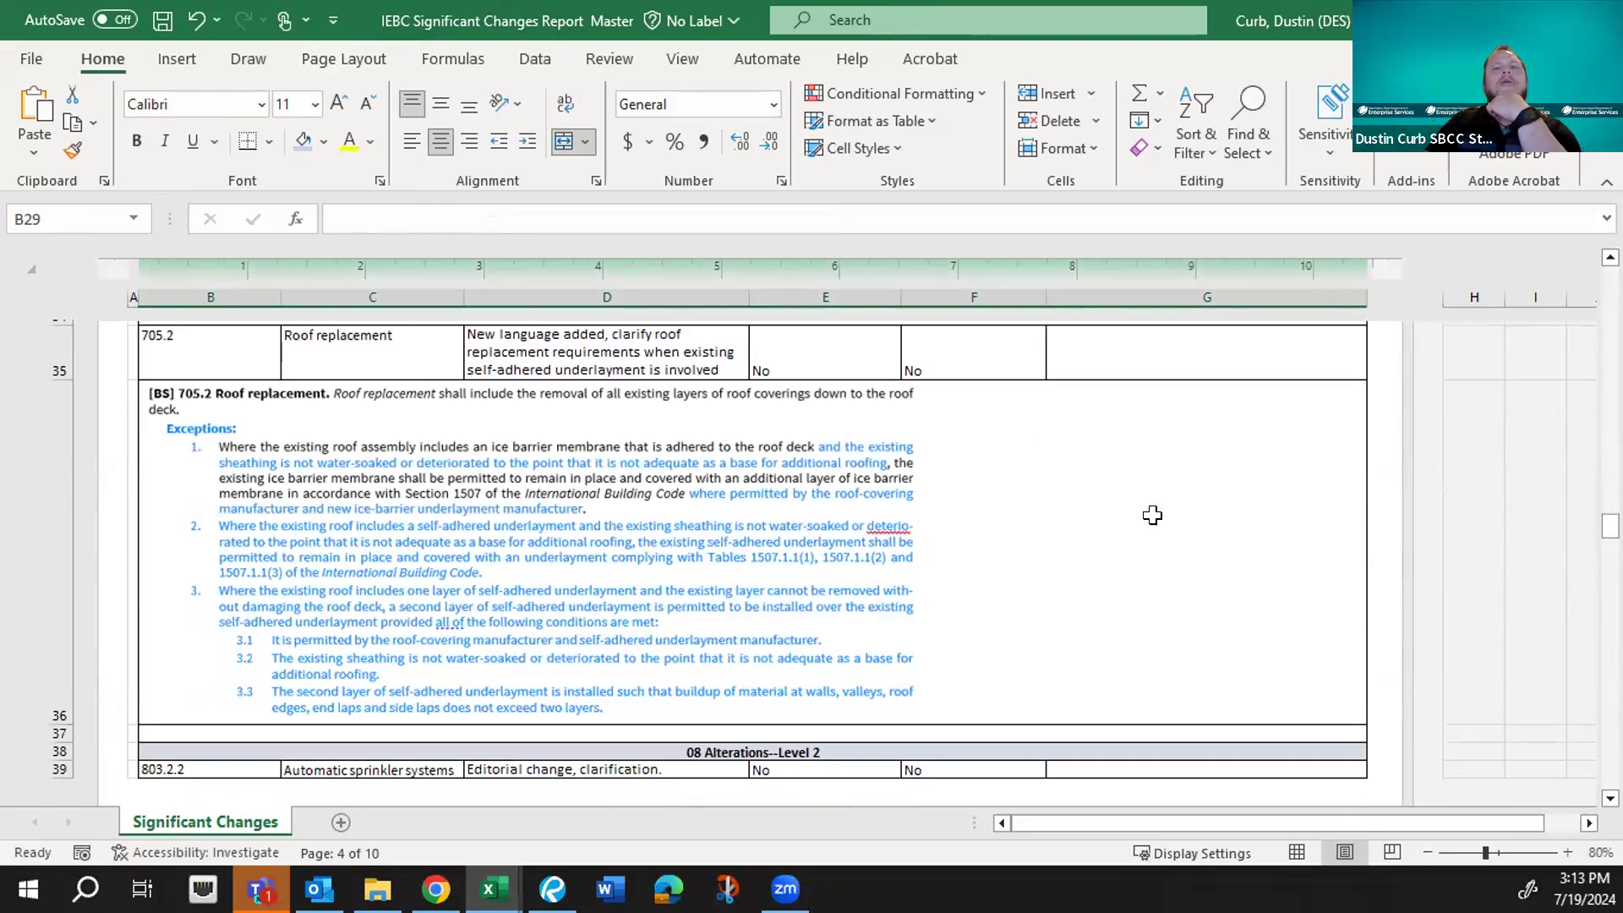
{"action": "scroll", "coordinate": [1152, 514], "scroll_direction": "down", "scroll_amount": 4}
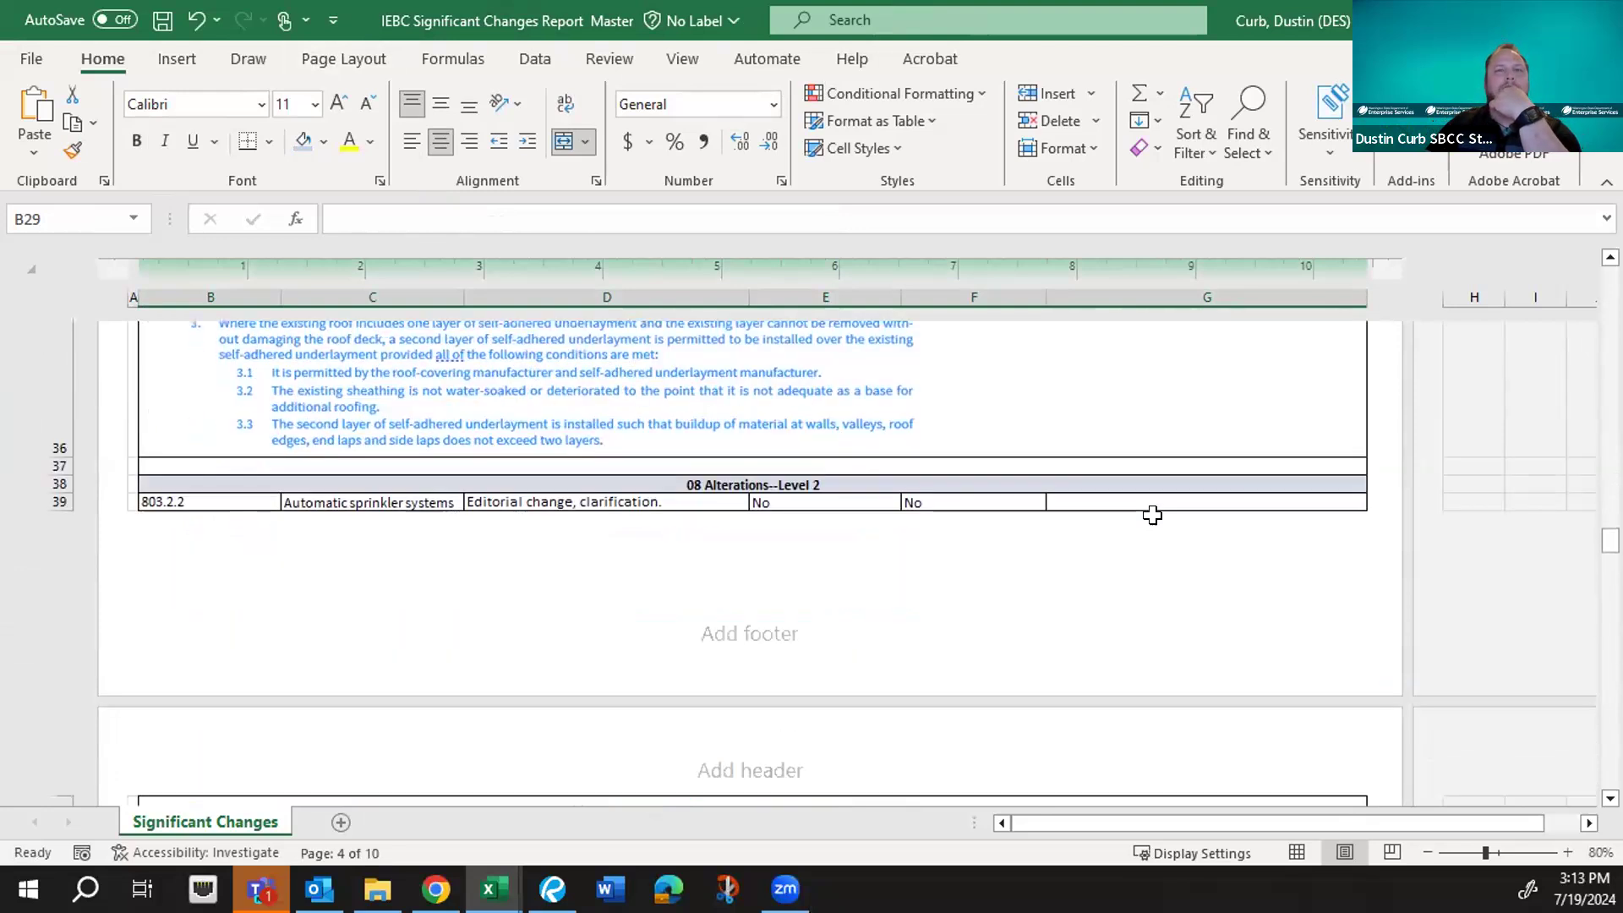
{"action": "scroll", "coordinate": [1152, 514], "scroll_direction": "down", "scroll_amount": 3}
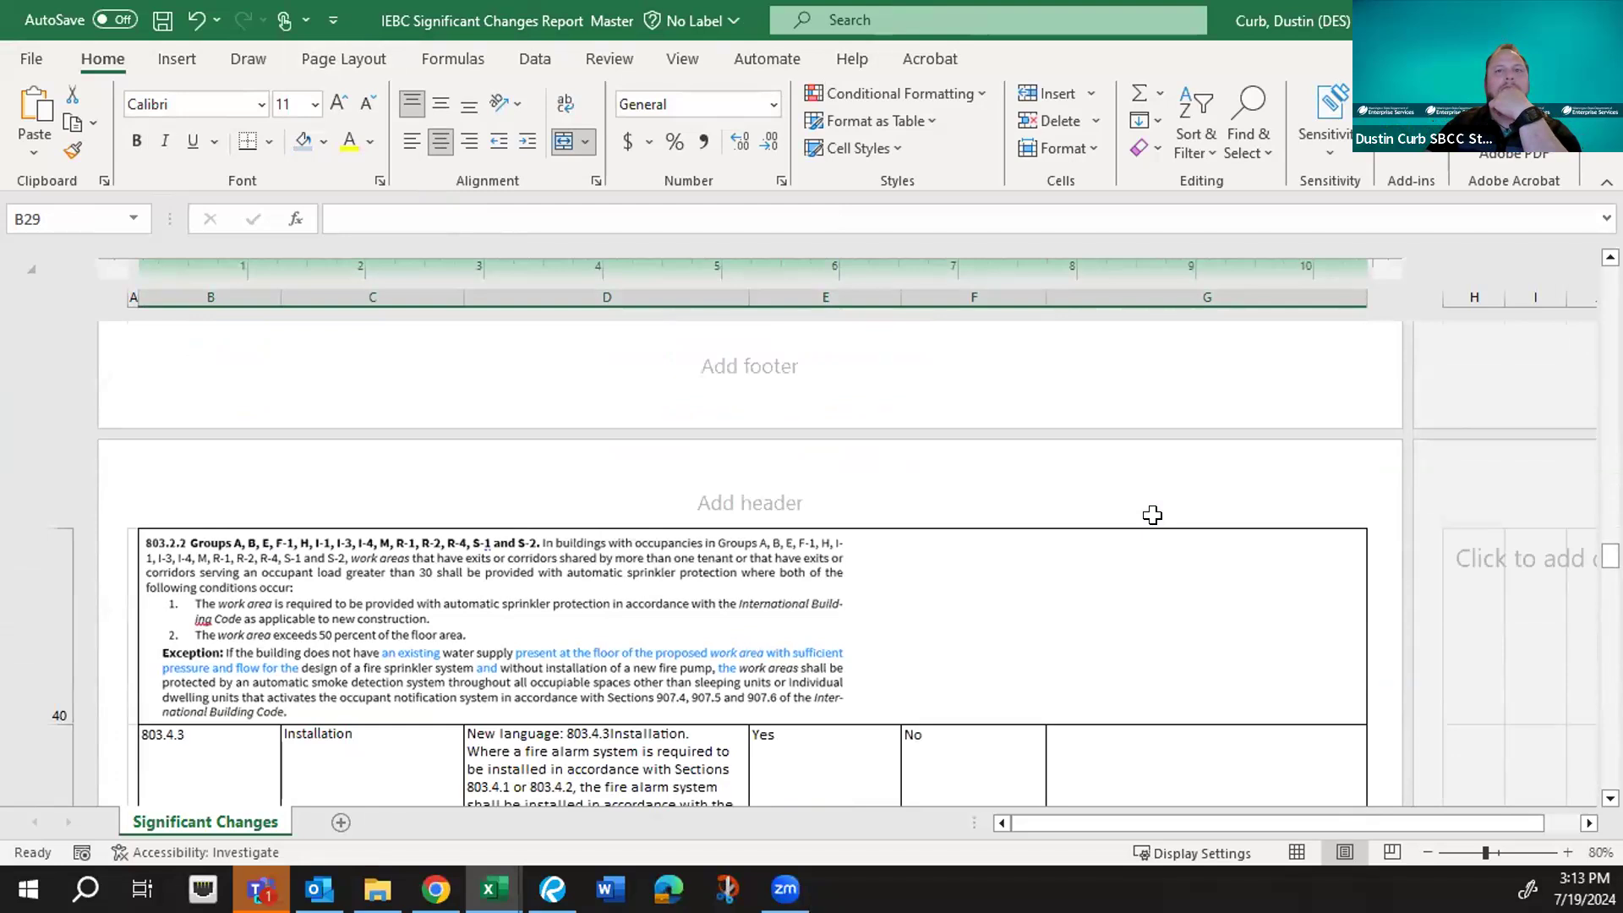
{"action": "scroll", "coordinate": [1152, 514], "scroll_direction": "down", "scroll_amount": 2}
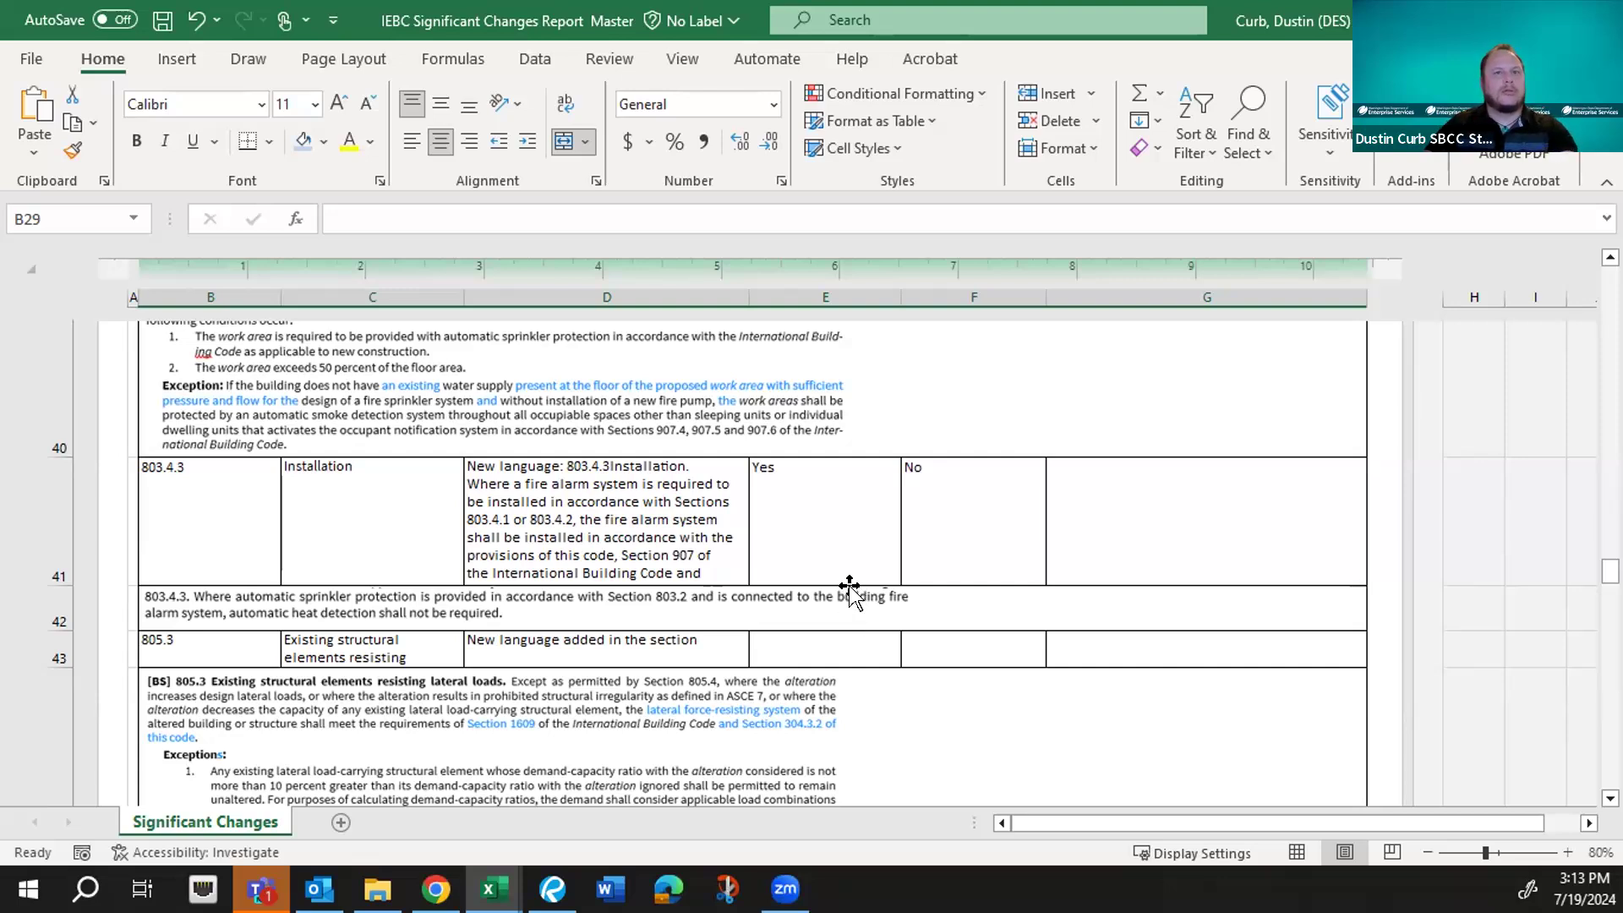
{"action": "scroll", "coordinate": [847, 566], "scroll_direction": "down", "scroll_amount": 1}
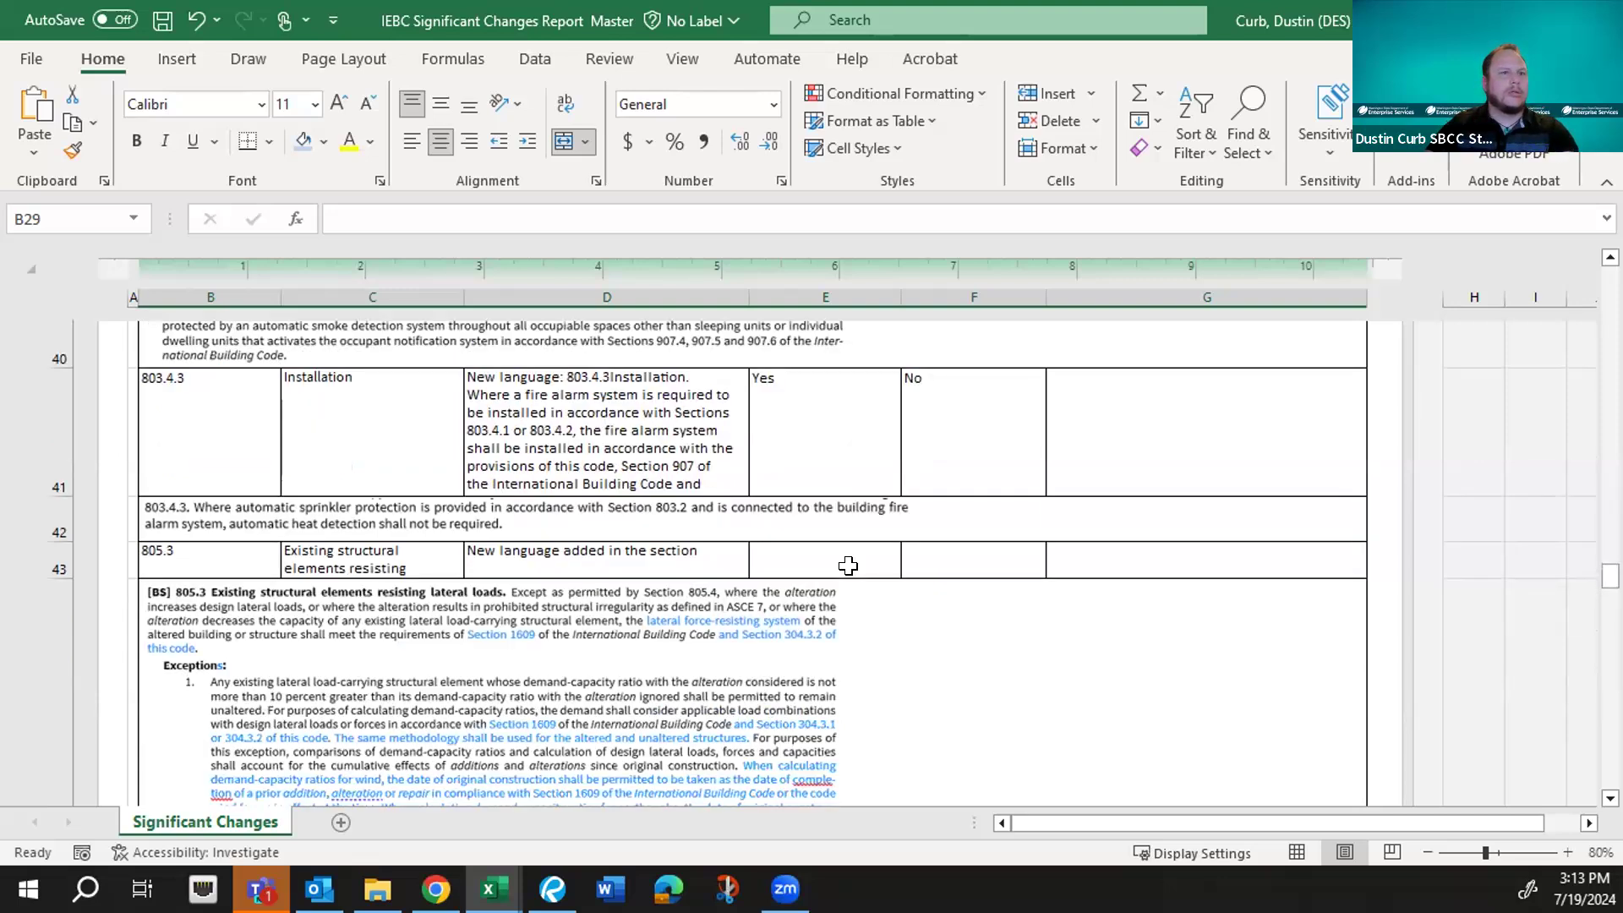
{"action": "scroll", "coordinate": [848, 566], "scroll_direction": "down", "scroll_amount": 1}
{"action": "scroll", "coordinate": [847, 566], "scroll_direction": "down", "scroll_amount": 1}
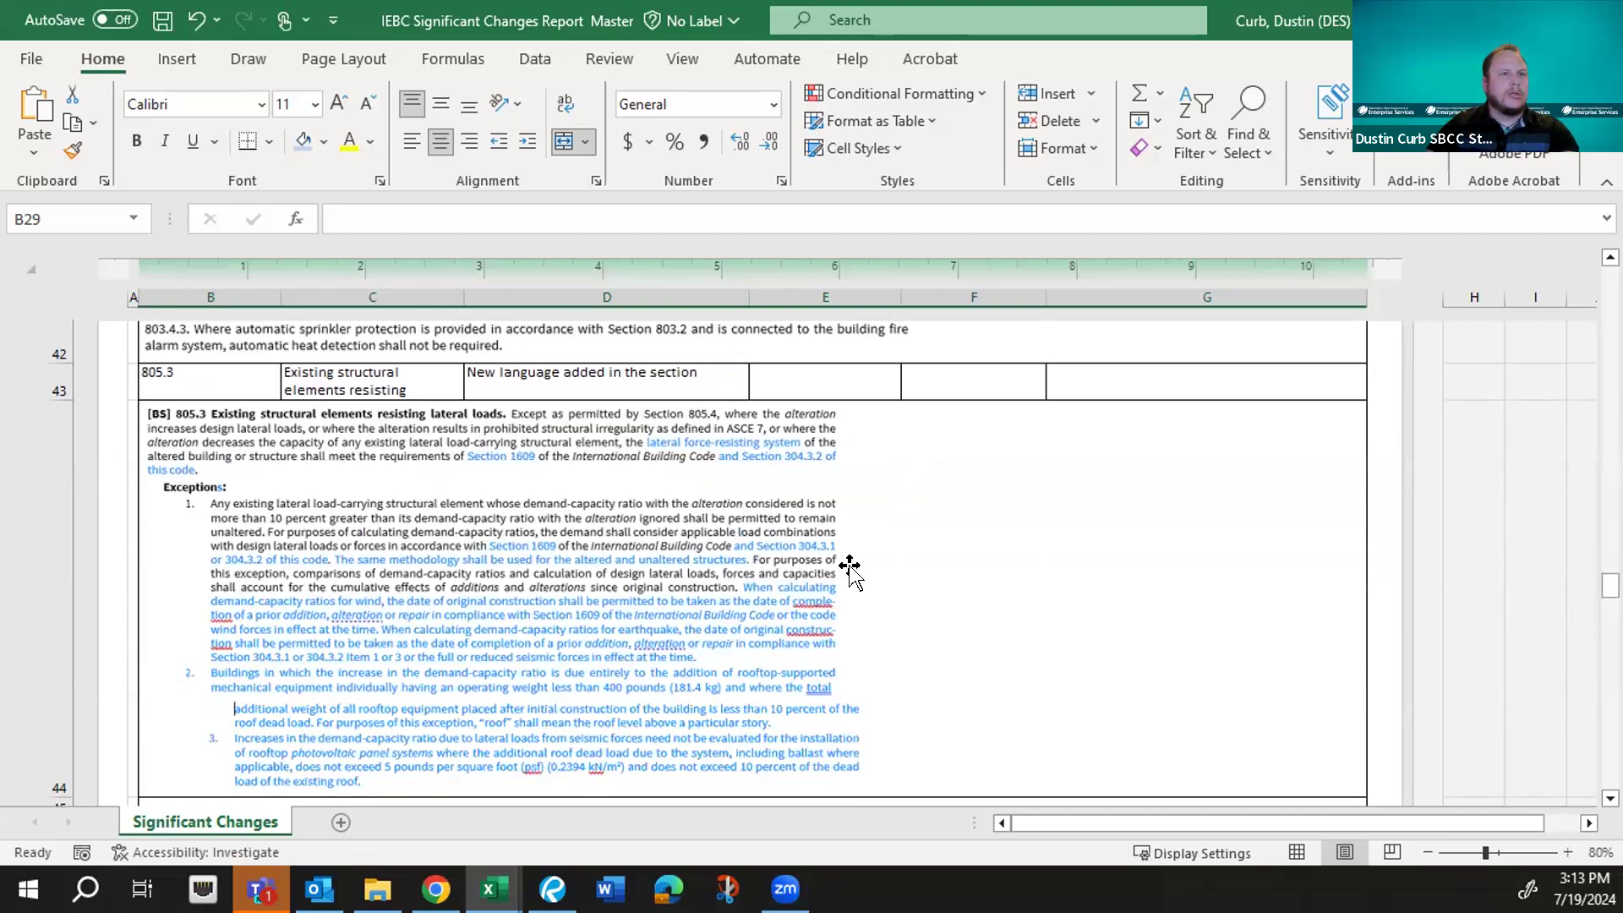
- Copy the cost "Yes" and amend needed "No" entries from the 803.4.3 row into E43:F43 of the 805.3 row
{"action": "scroll", "coordinate": [850, 573], "scroll_direction": "up", "scroll_amount": 2}
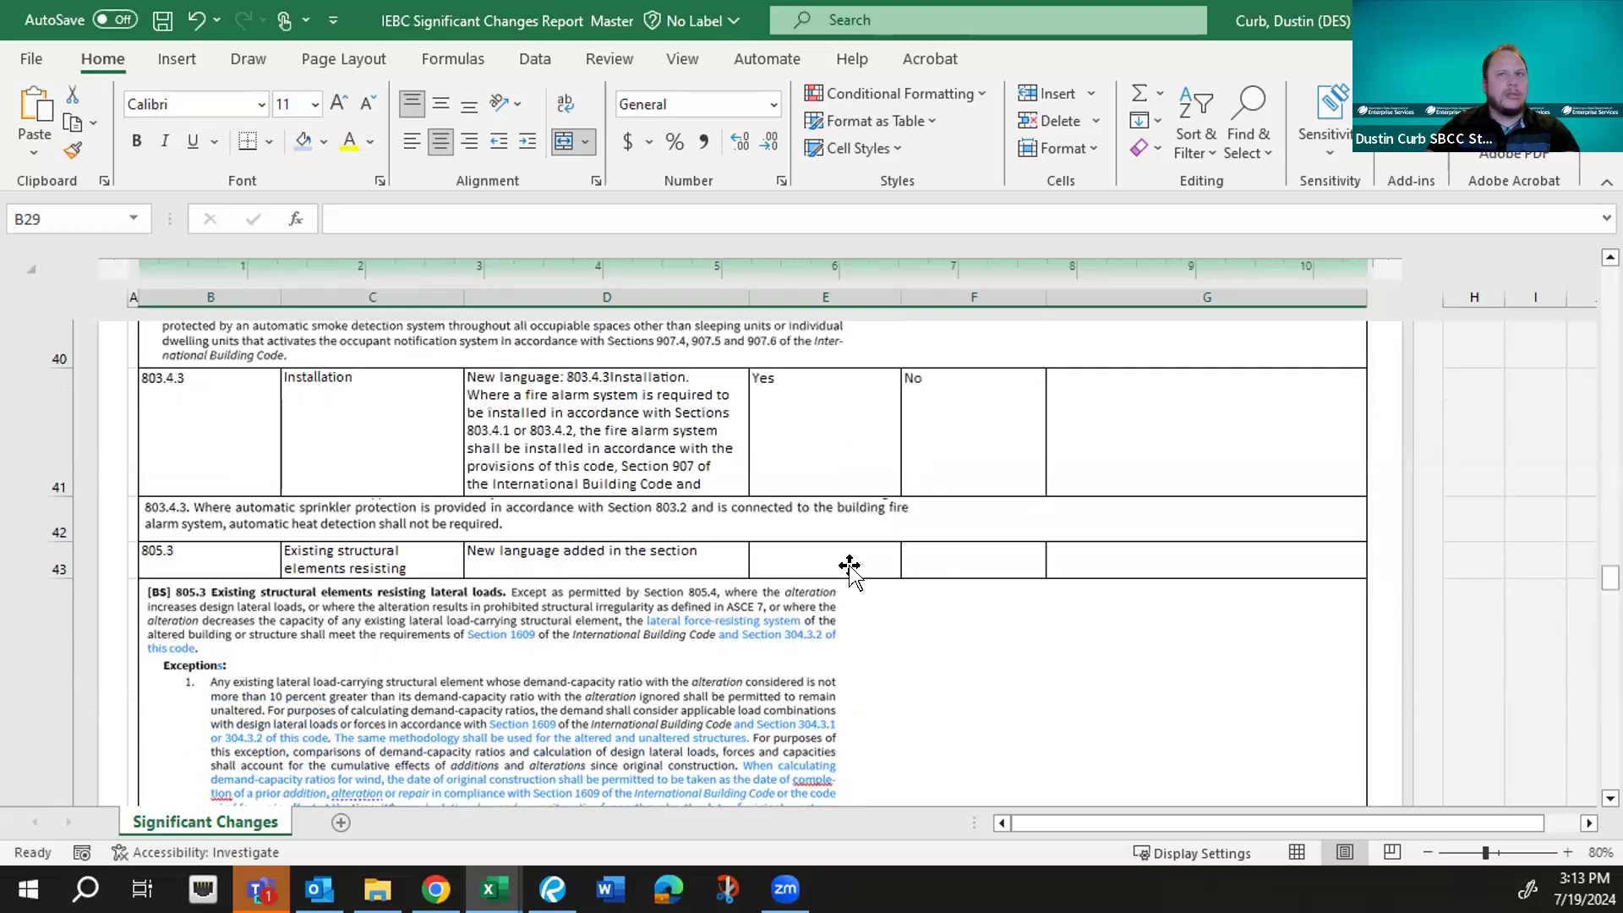
{"action": "left_click", "coordinate": [848, 415]}
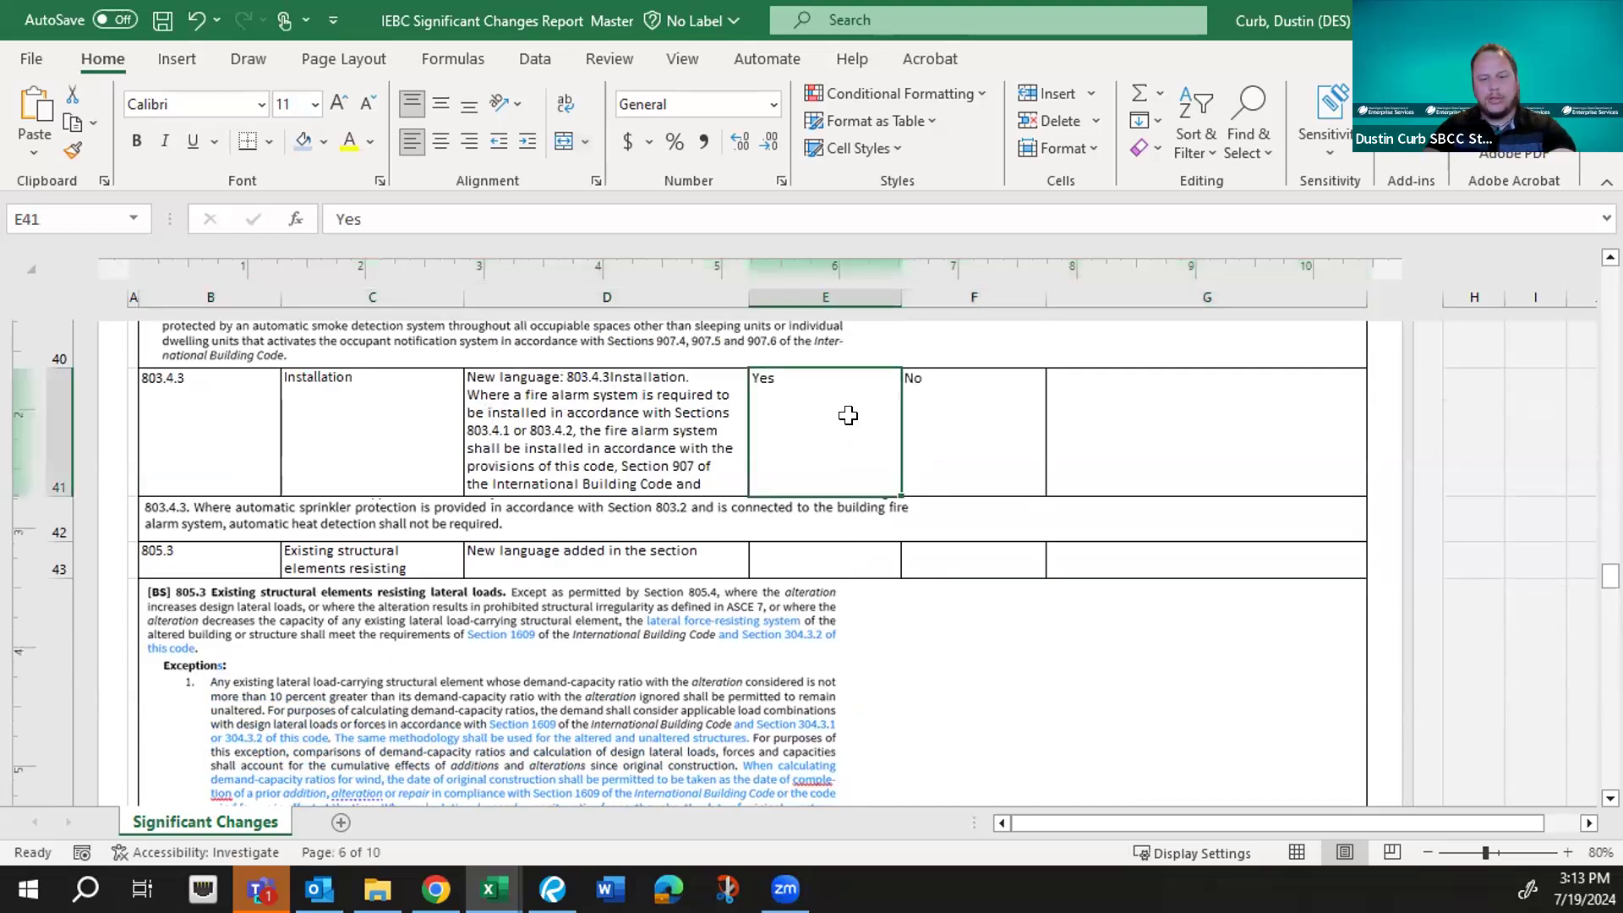
{"action": "key", "text": "shift+Right"}
{"action": "key", "text": "ctrl+c"}
{"action": "key", "text": "Down"}
{"action": "key", "text": "Down"}
{"action": "key", "text": "ctrl+v"}
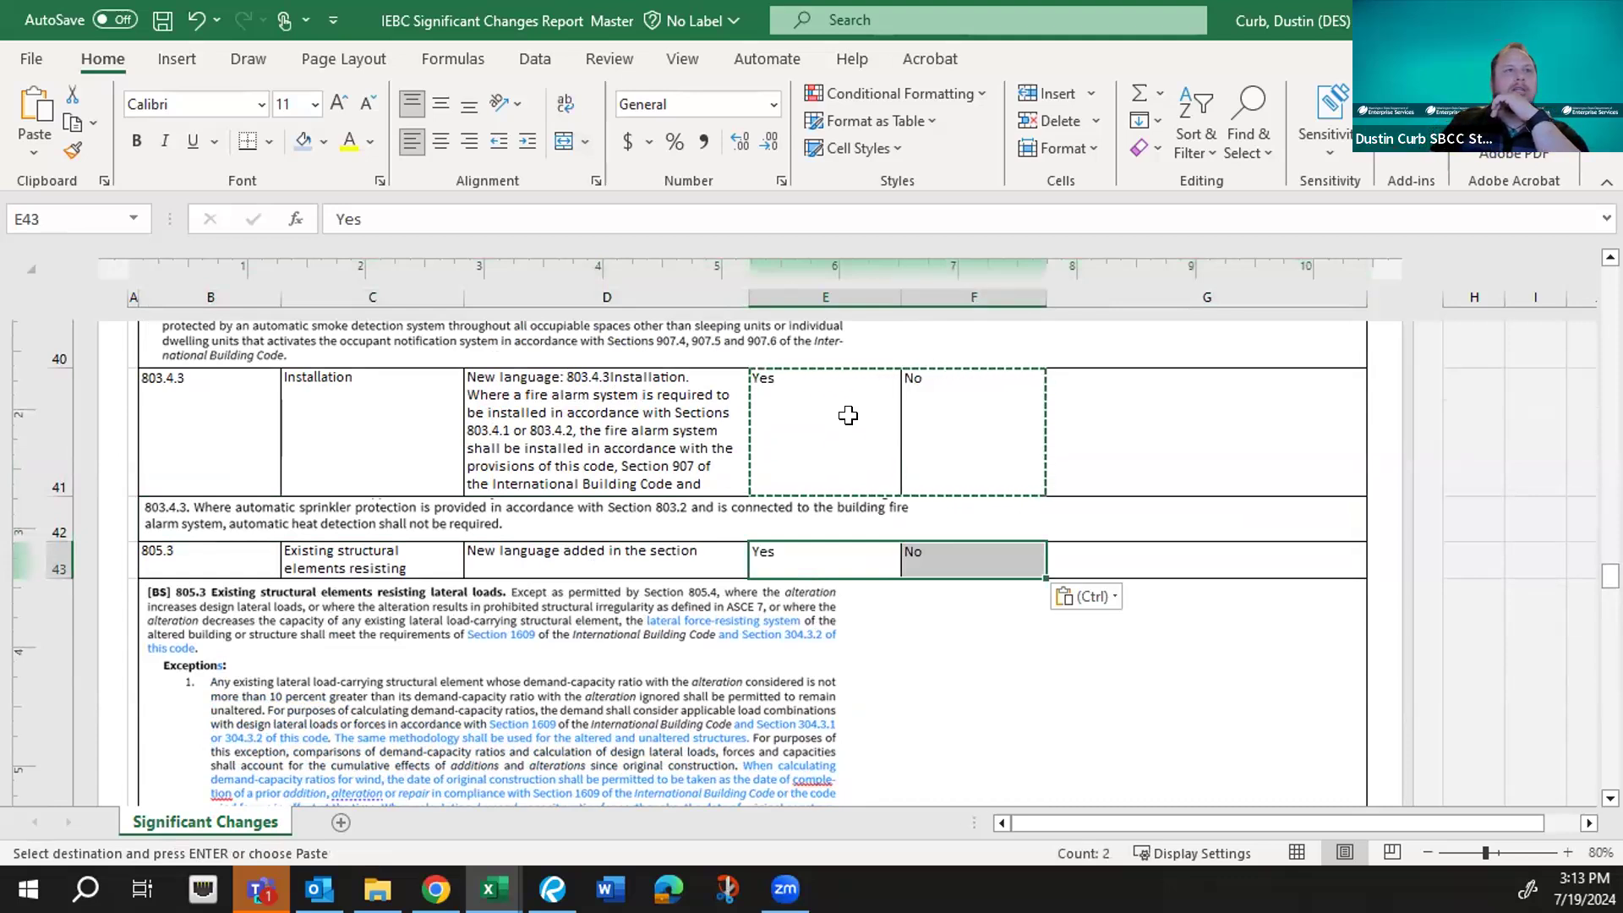
- Review the 805.3 lateral load text with its exceptions and the 09 Alterations--Level 3 rows from 902.2 through 904.1.8
{"action": "scroll", "coordinate": [848, 415], "scroll_direction": "down", "scroll_amount": 5}
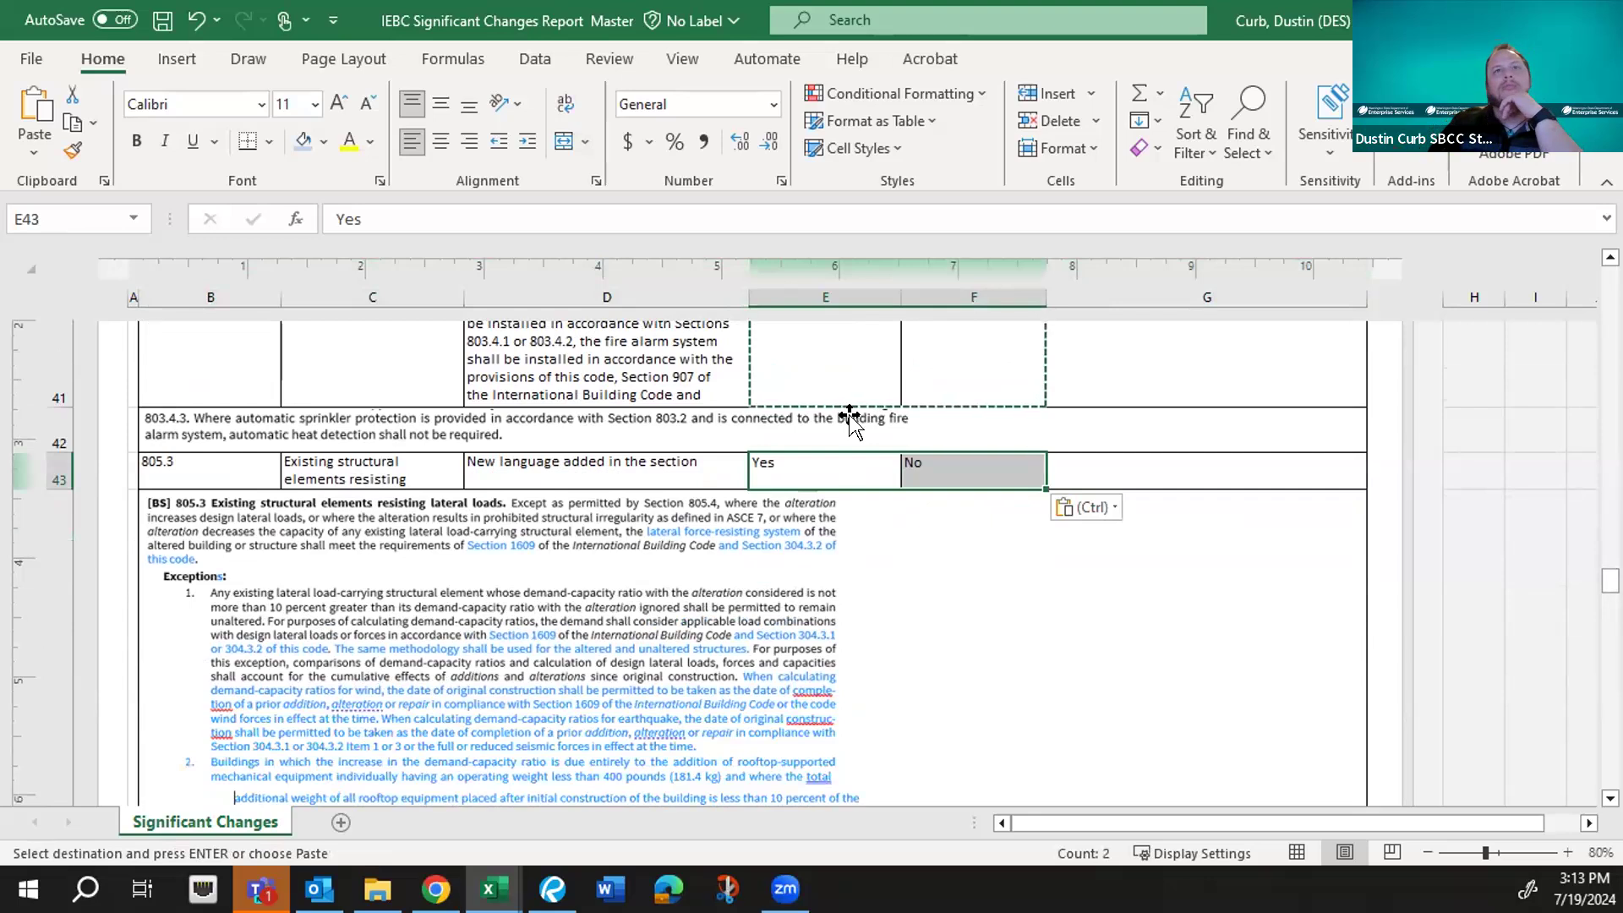
{"action": "scroll", "coordinate": [850, 423], "scroll_direction": "down", "scroll_amount": 1}
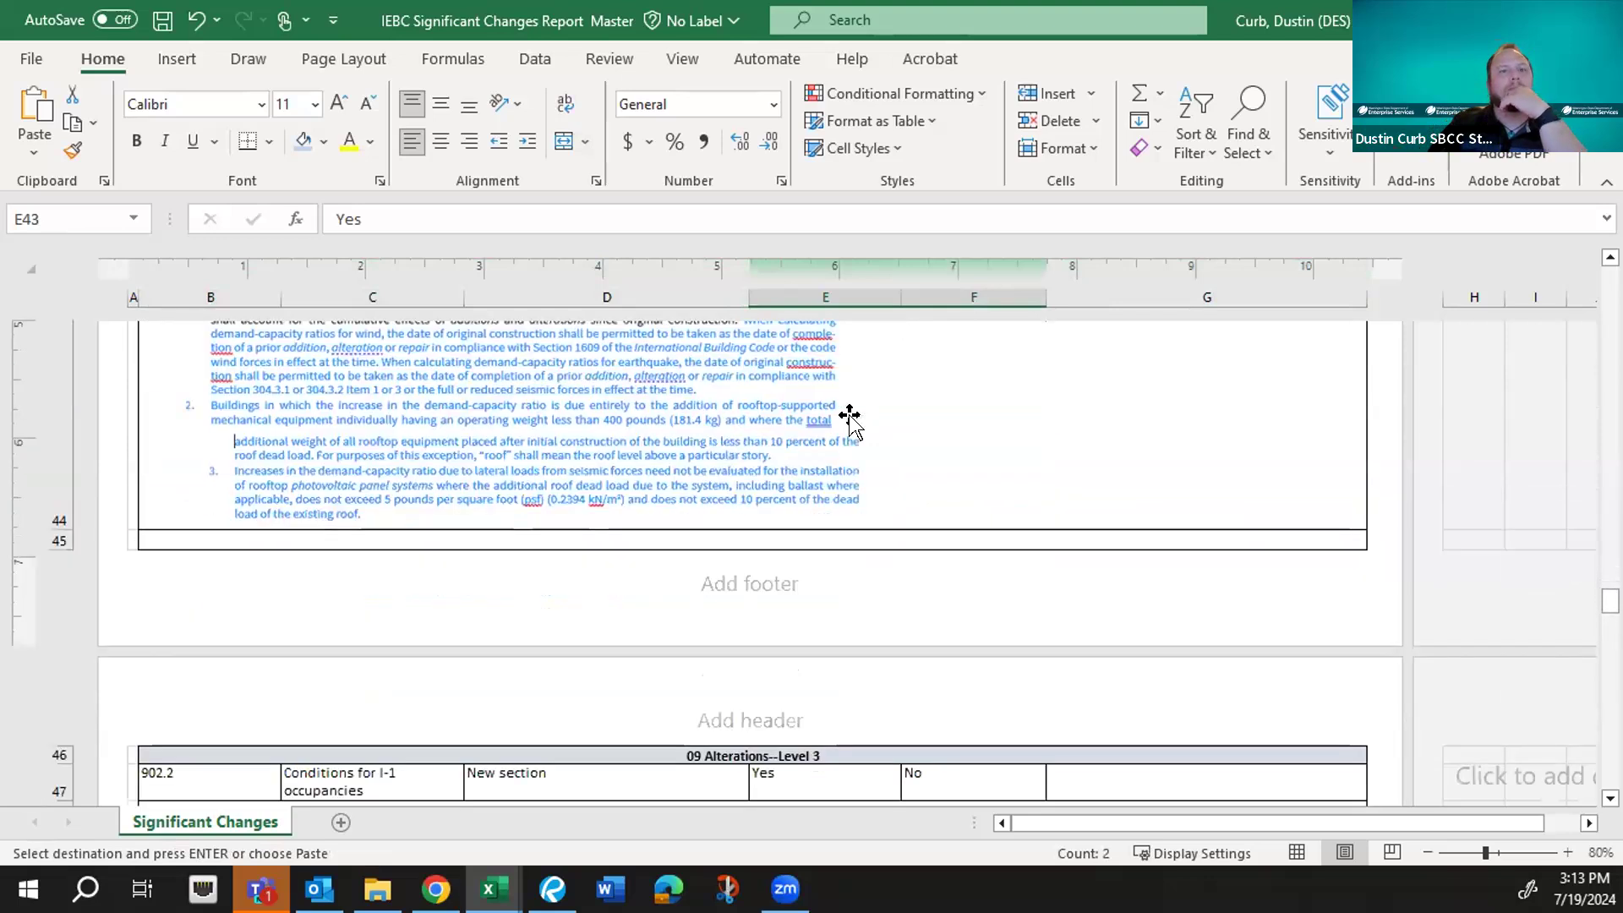
{"action": "scroll", "coordinate": [849, 419], "scroll_direction": "down", "scroll_amount": 1}
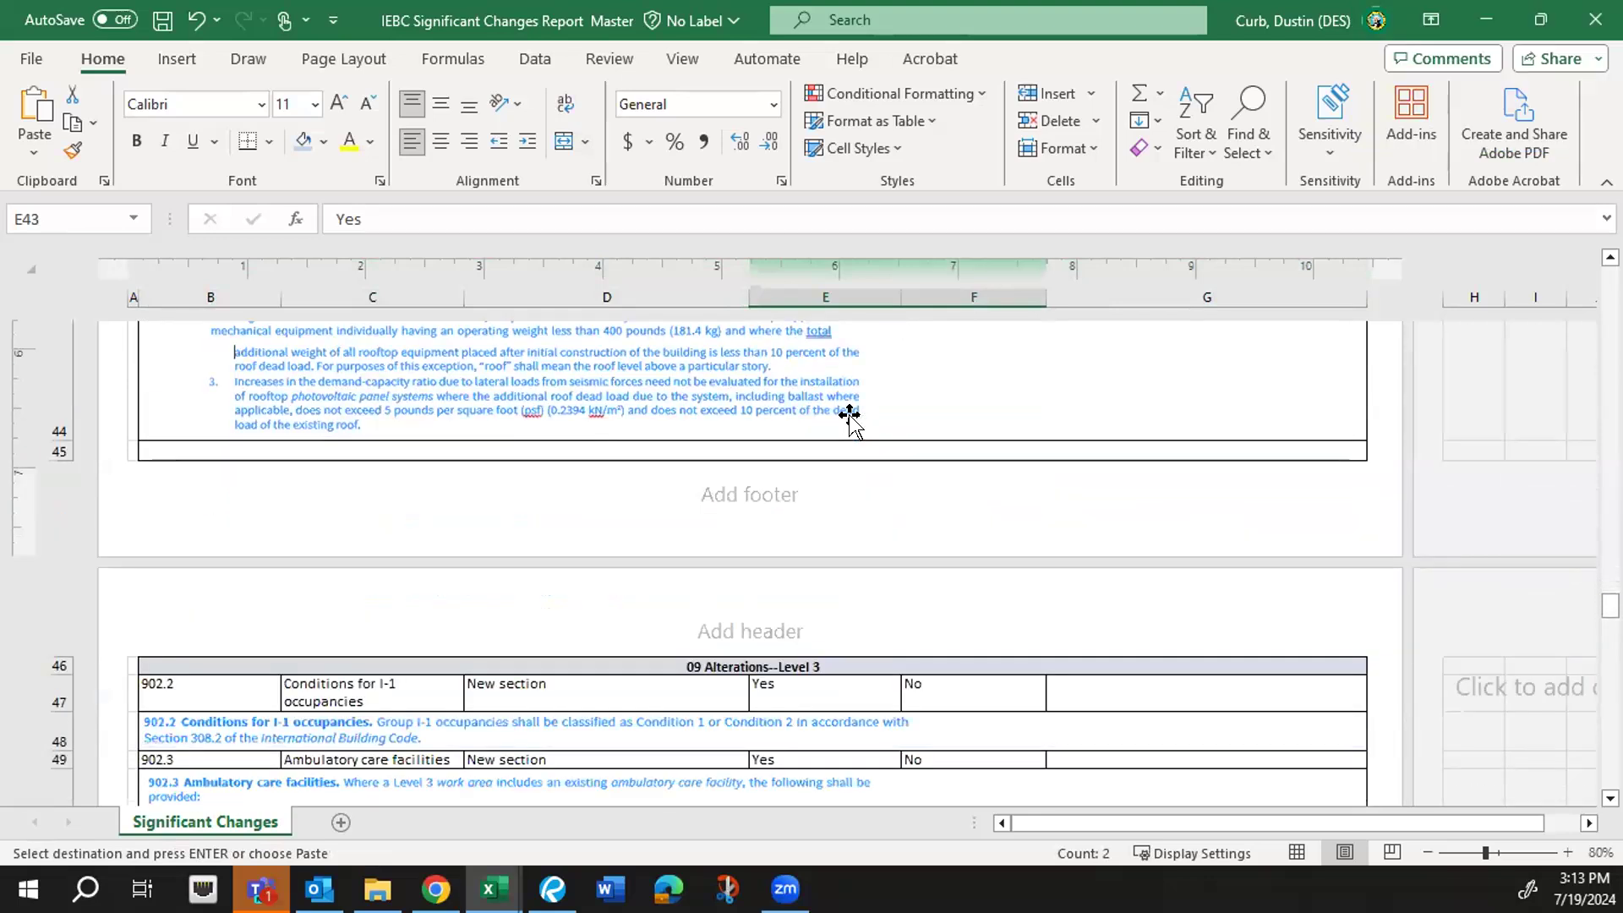
{"action": "scroll", "coordinate": [850, 416], "scroll_direction": "up", "scroll_amount": 3}
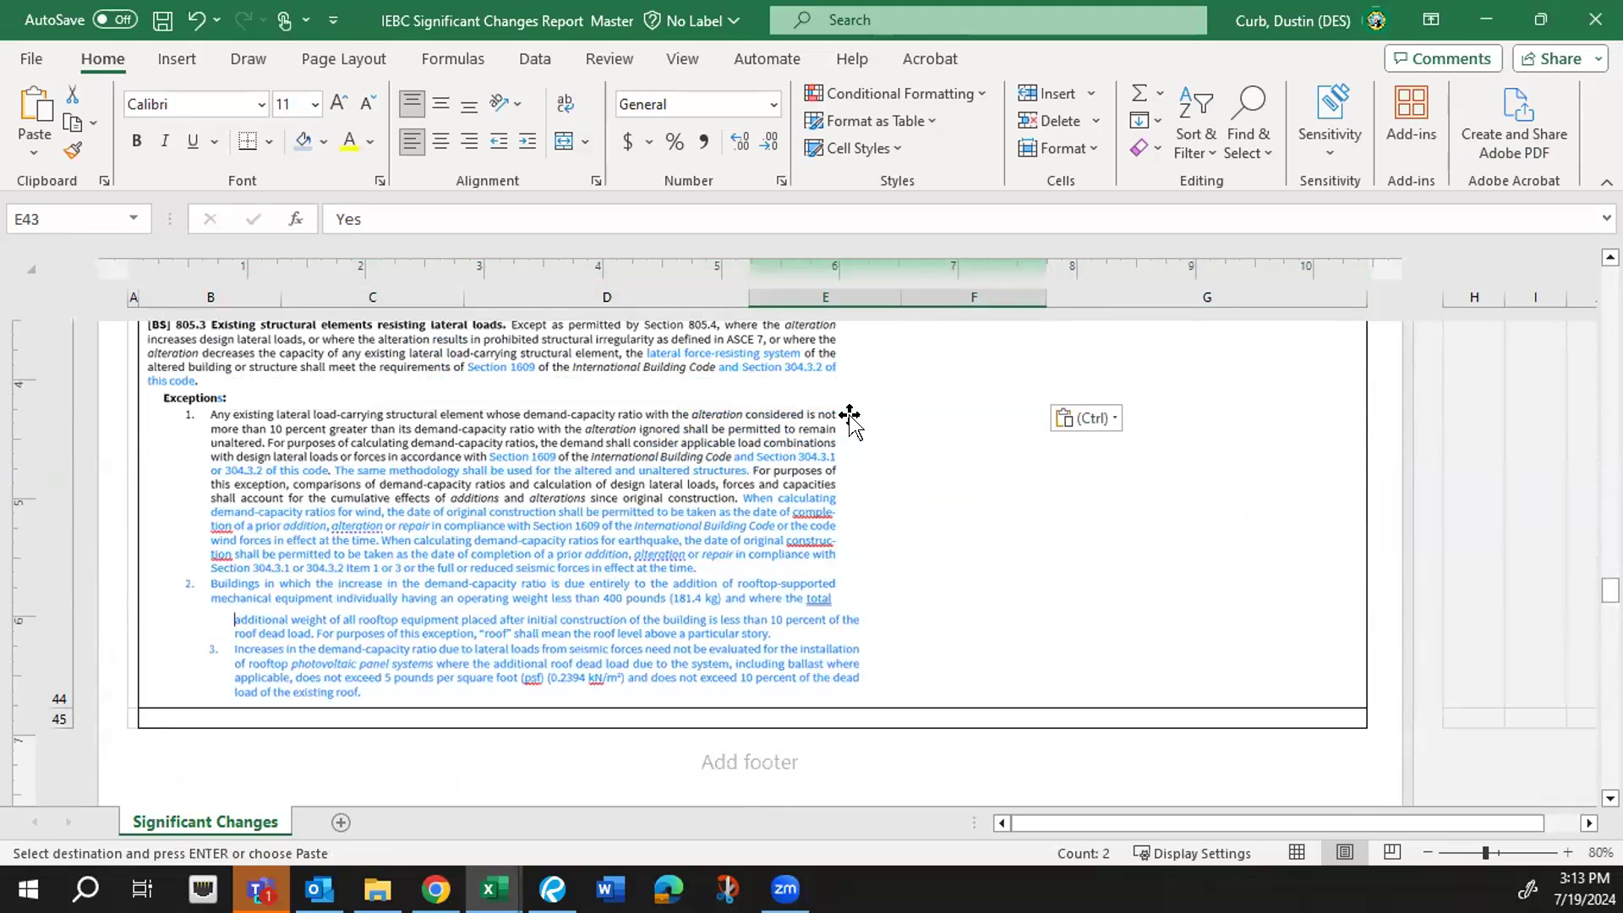
{"action": "scroll", "coordinate": [850, 418], "scroll_direction": "up", "scroll_amount": 2}
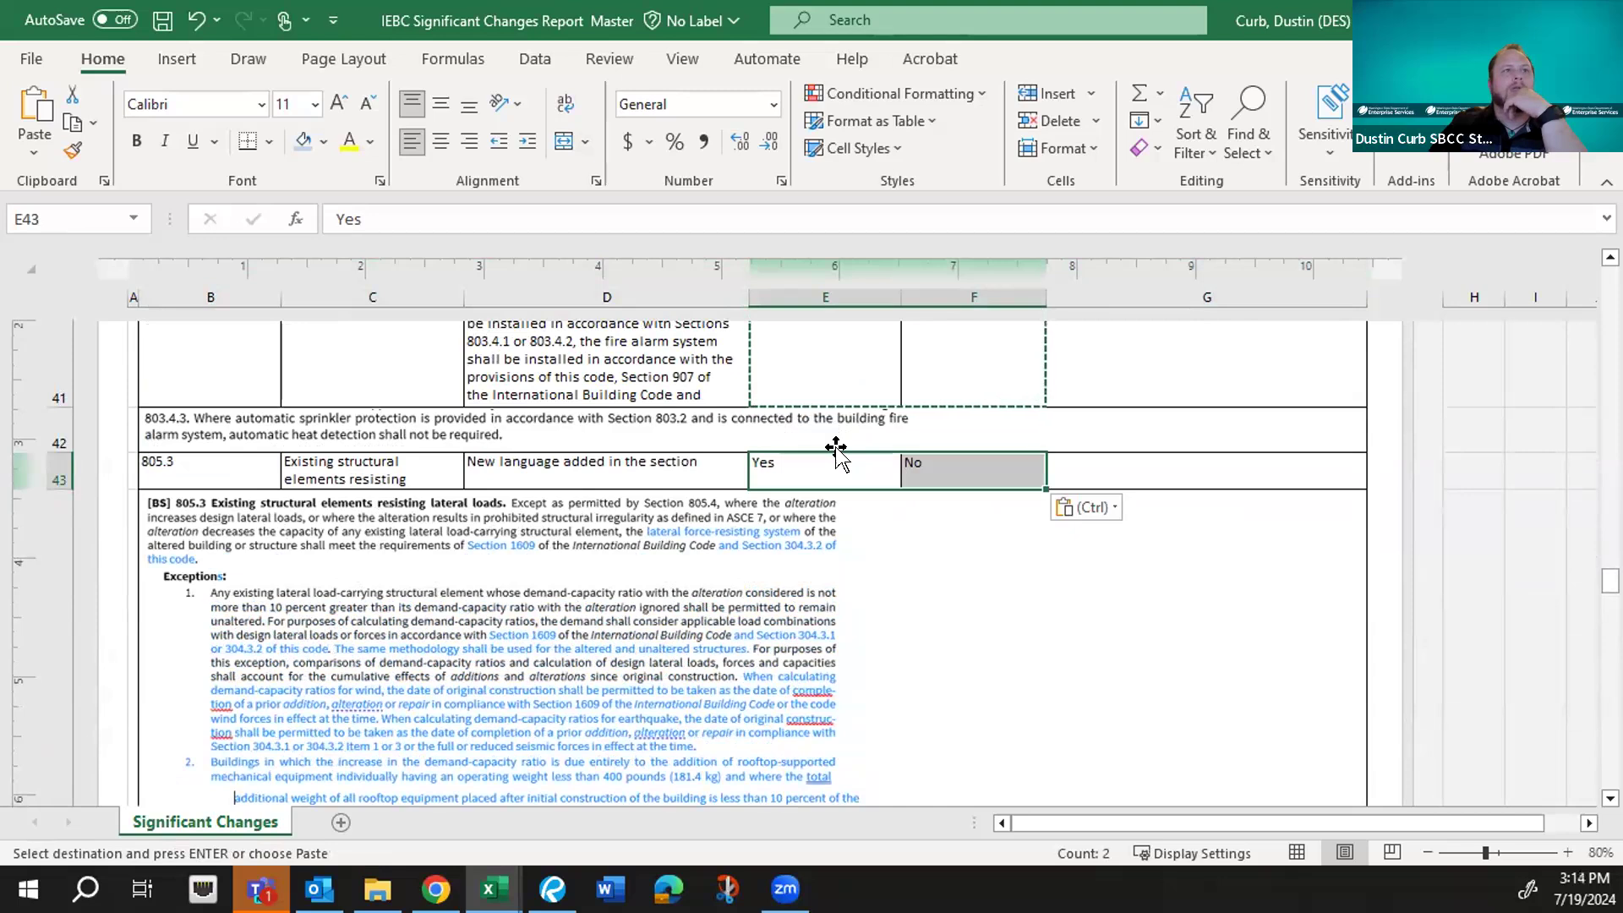
{"action": "scroll", "coordinate": [835, 454], "scroll_direction": "down", "scroll_amount": 4}
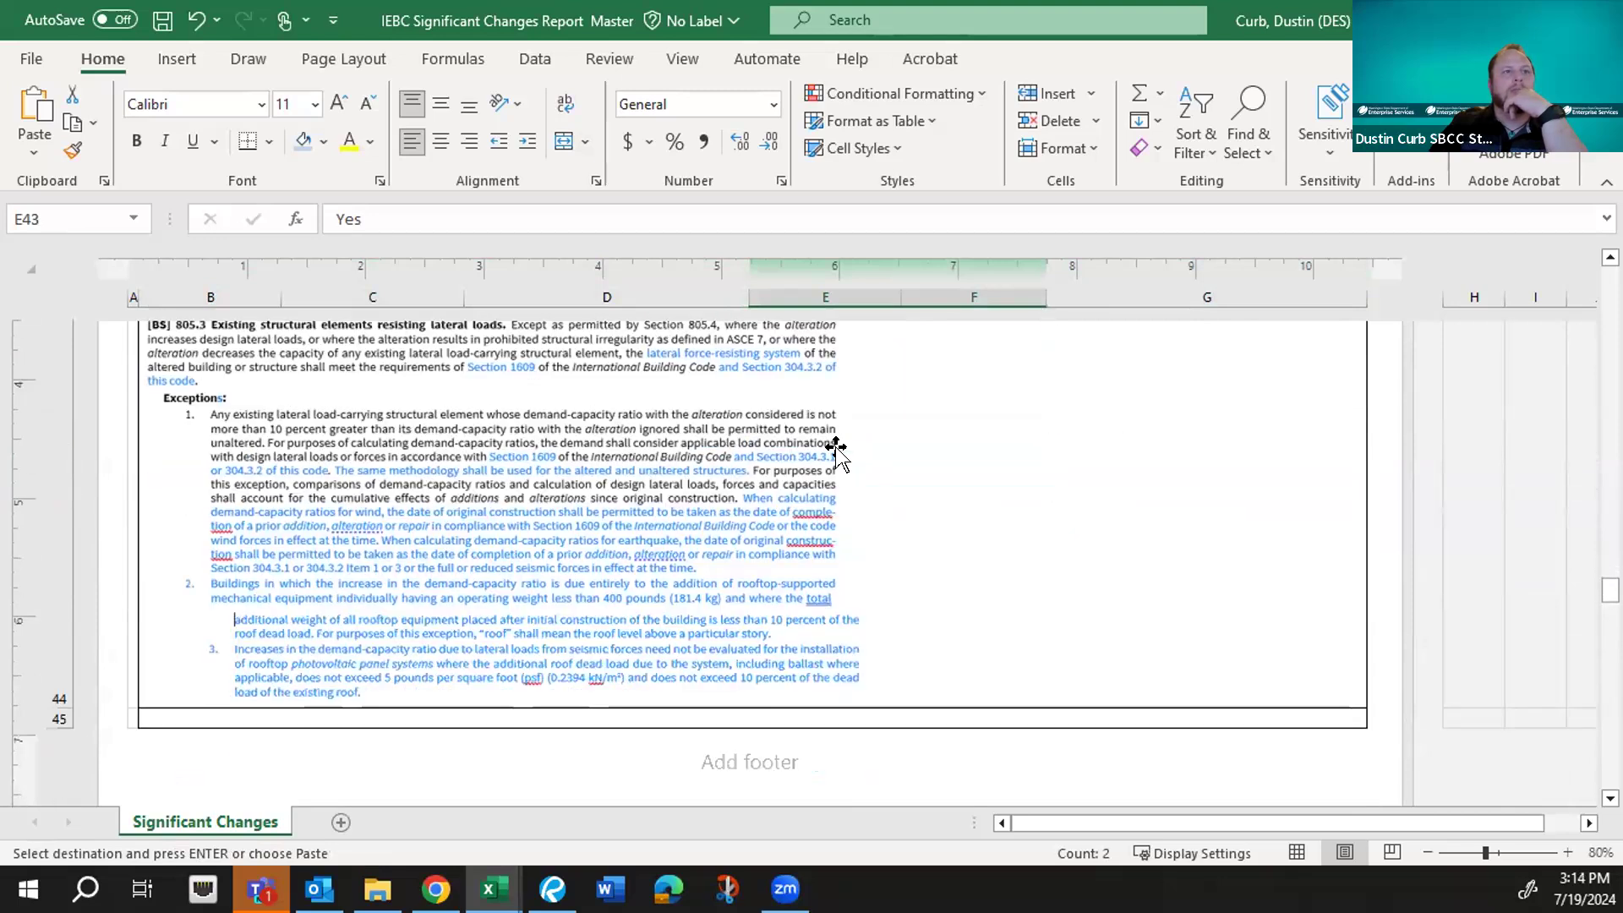
{"action": "scroll", "coordinate": [836, 454], "scroll_direction": "down", "scroll_amount": 2}
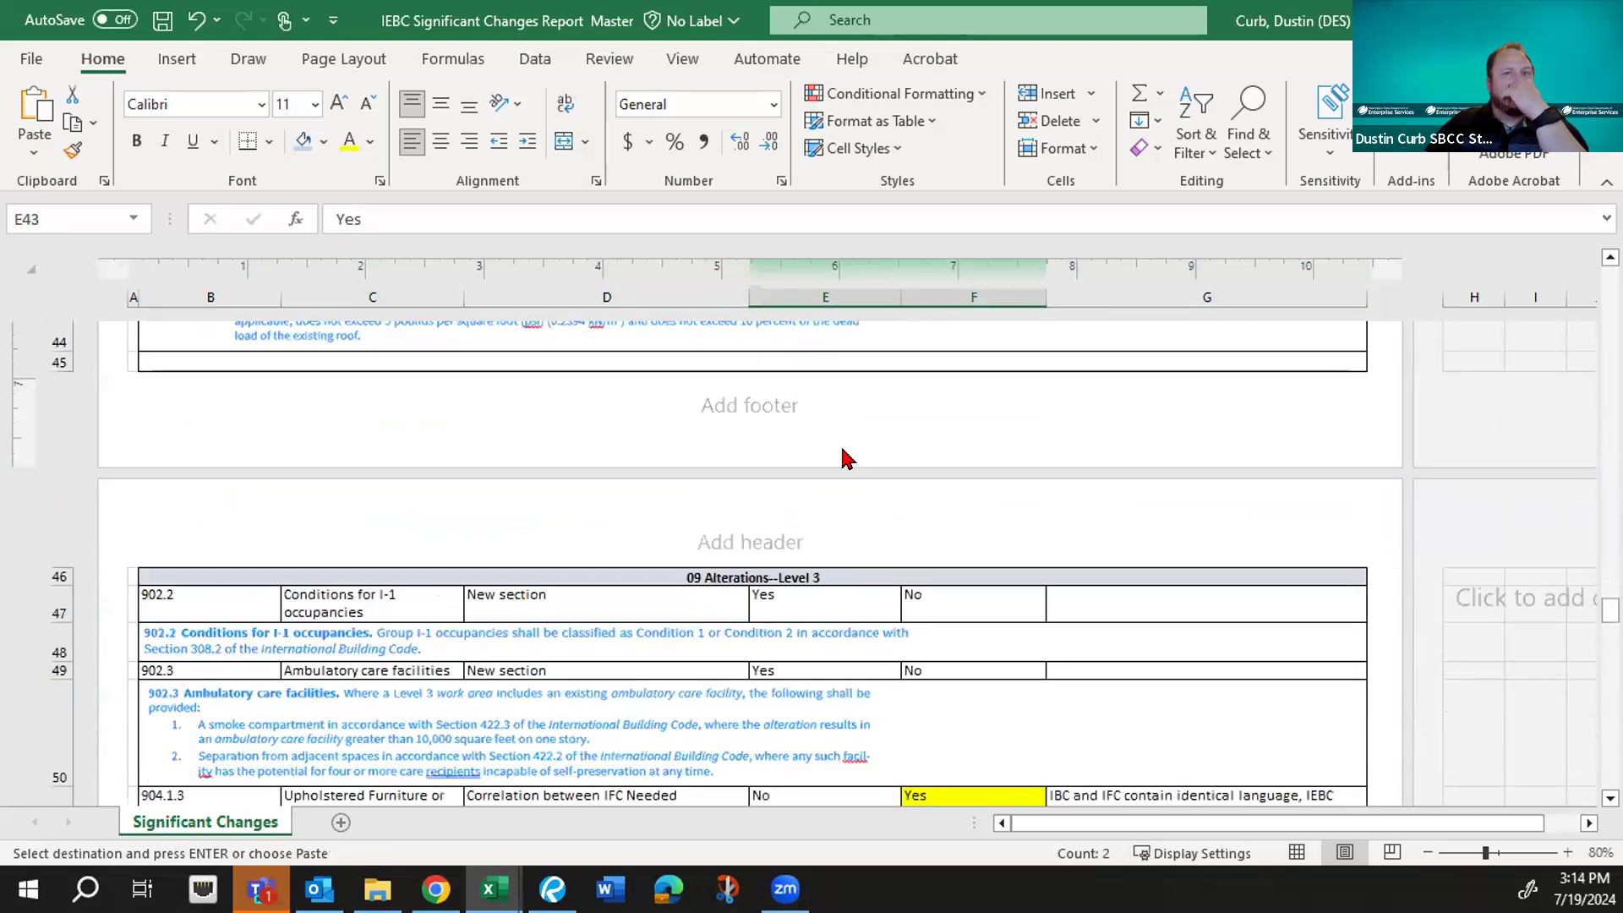
{"action": "scroll", "coordinate": [847, 457], "scroll_direction": "down", "scroll_amount": 2}
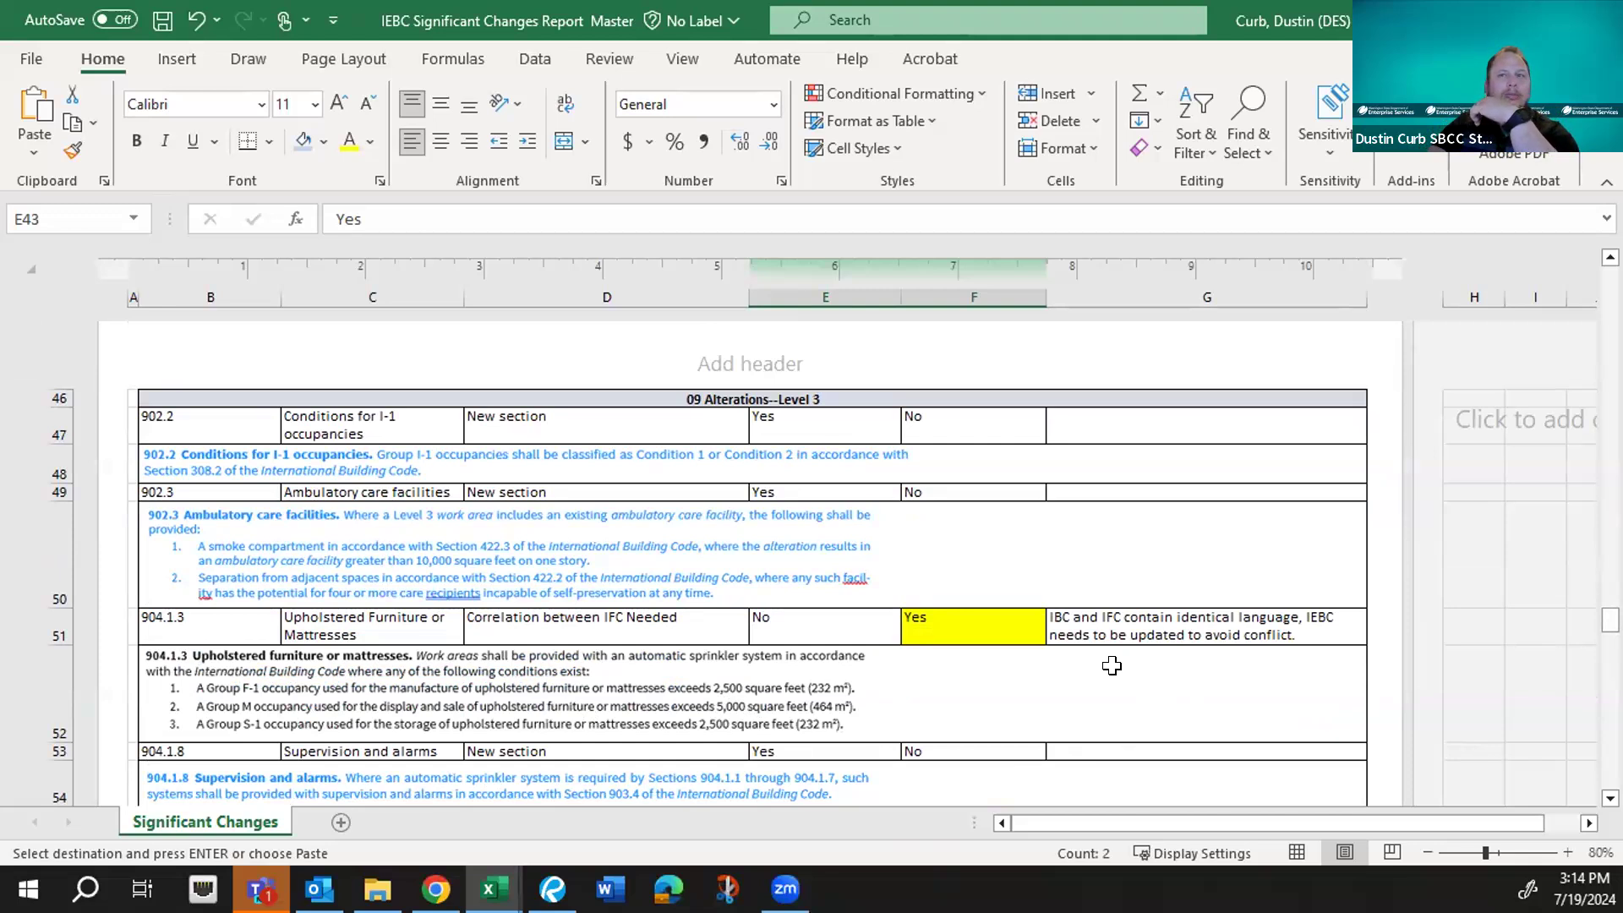
- Fill comment cell G51 of the 904.1.3 upholstered furniture row with yellow
{"action": "left_click", "coordinate": [1111, 625]}
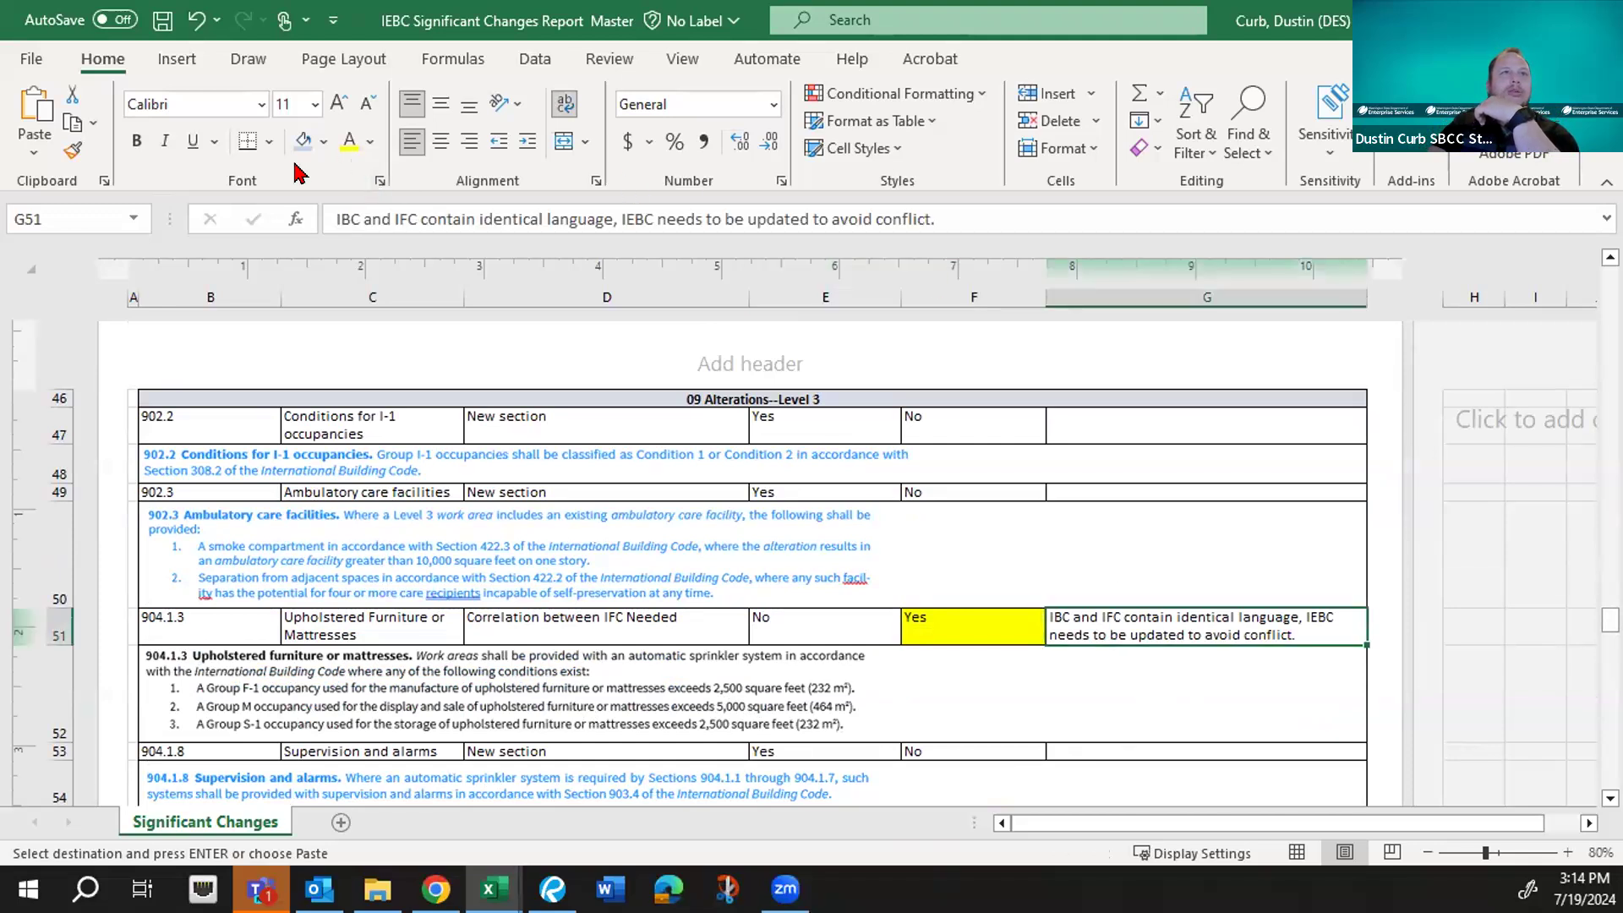
{"action": "left_click", "coordinate": [324, 141]}
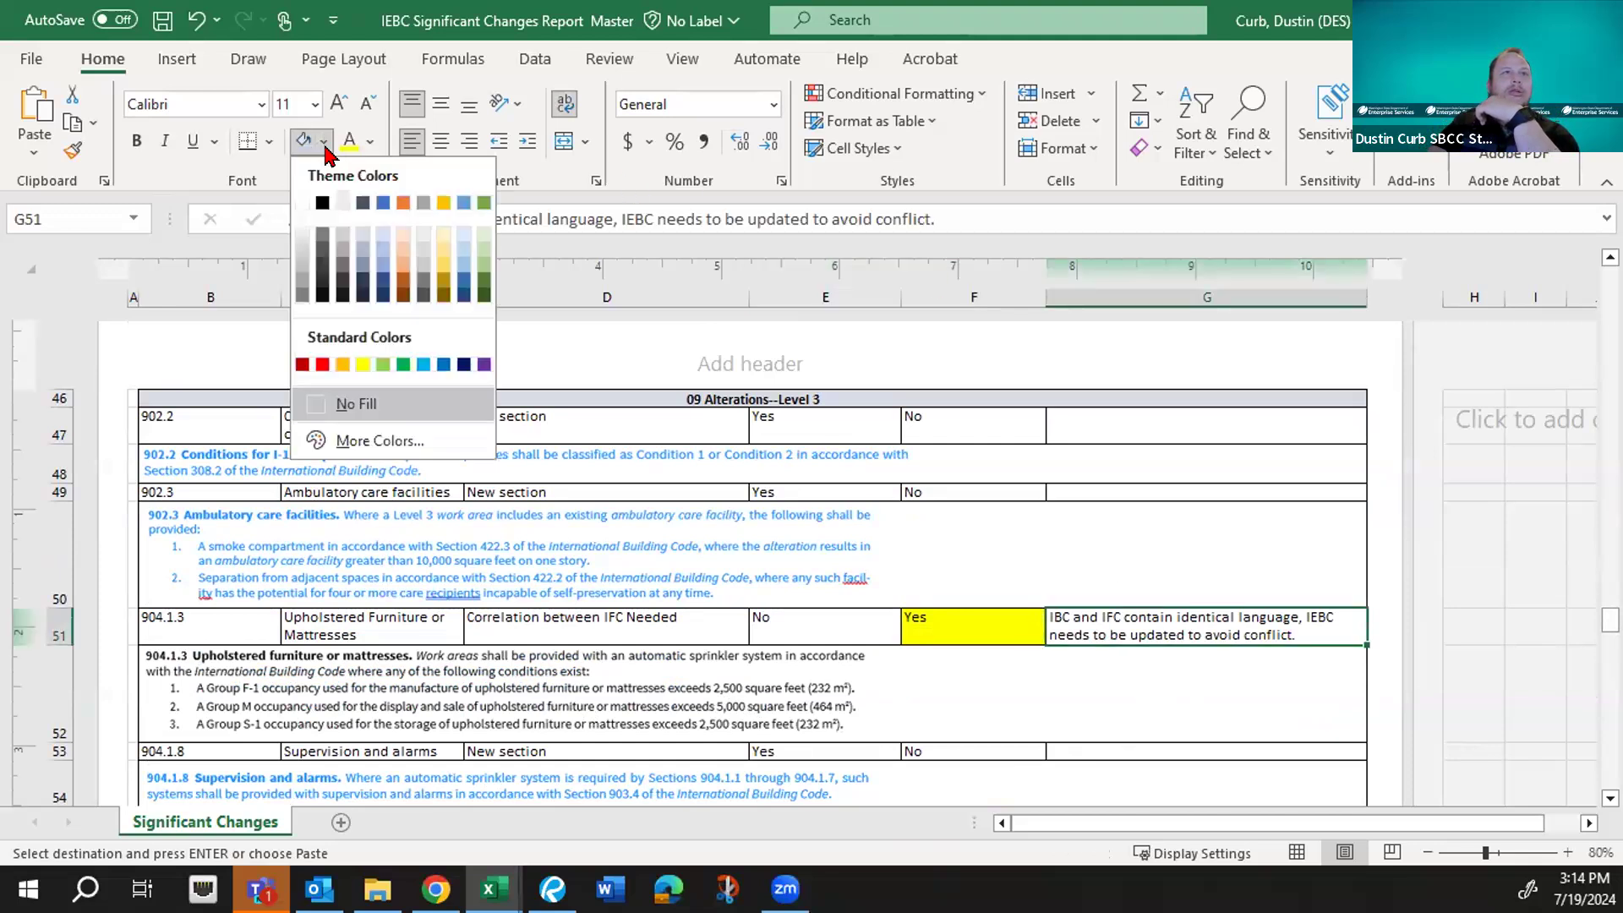
{"action": "left_click", "coordinate": [362, 365]}
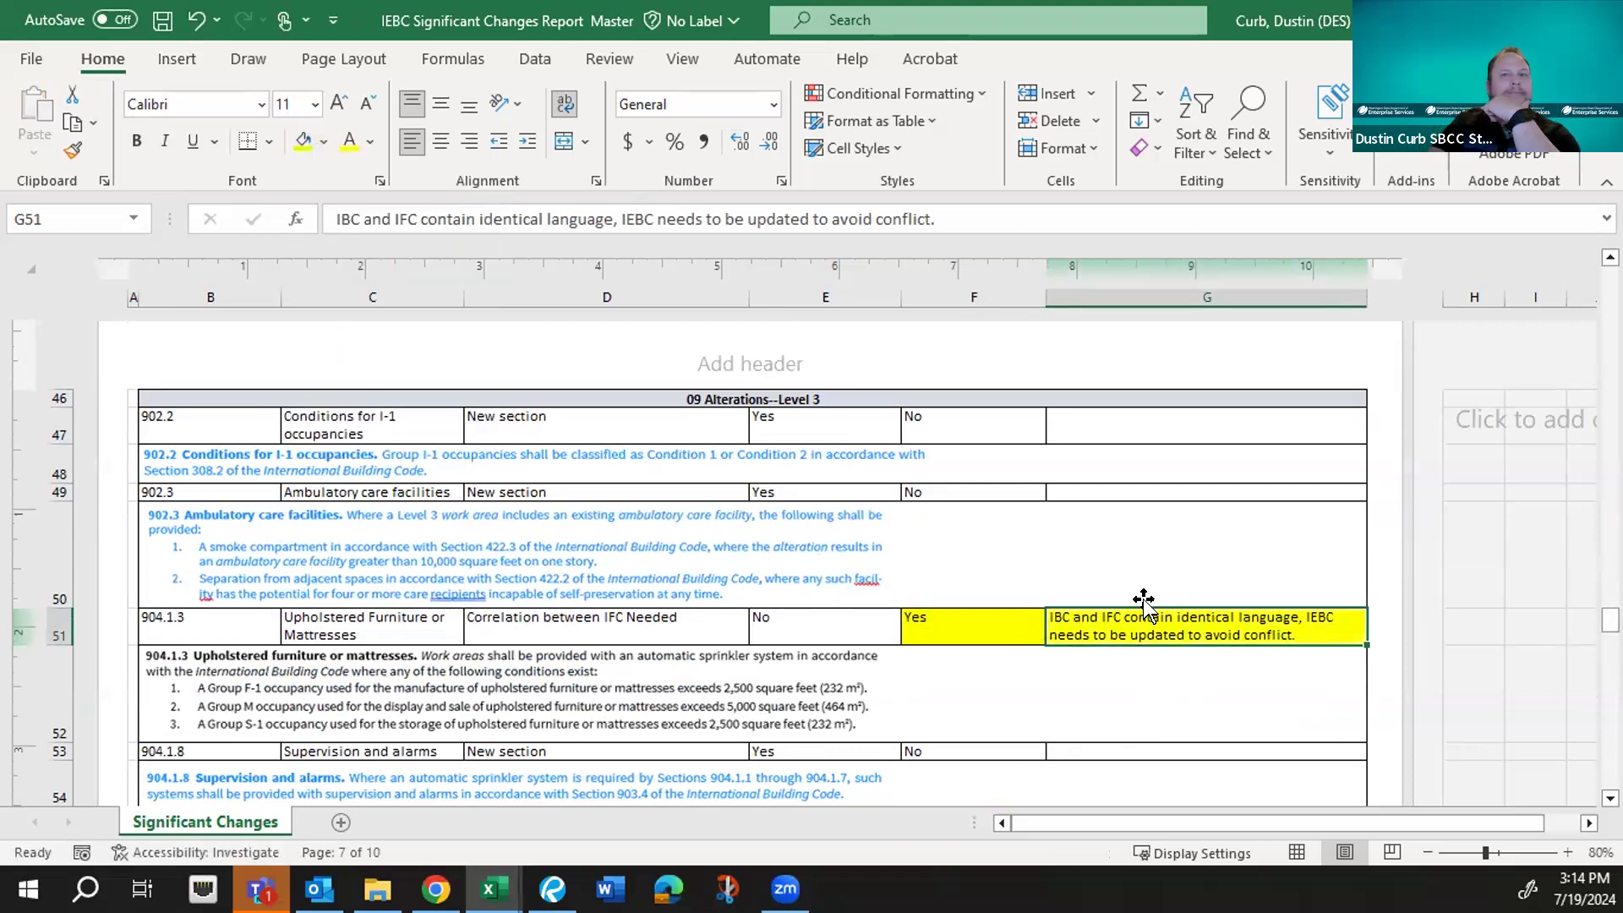
- Replace the TAG member label in B58 with a copy of the "10 Change of Occupancy" heading from D58
{"action": "scroll", "coordinate": [1142, 600], "scroll_direction": "down", "scroll_amount": 3}
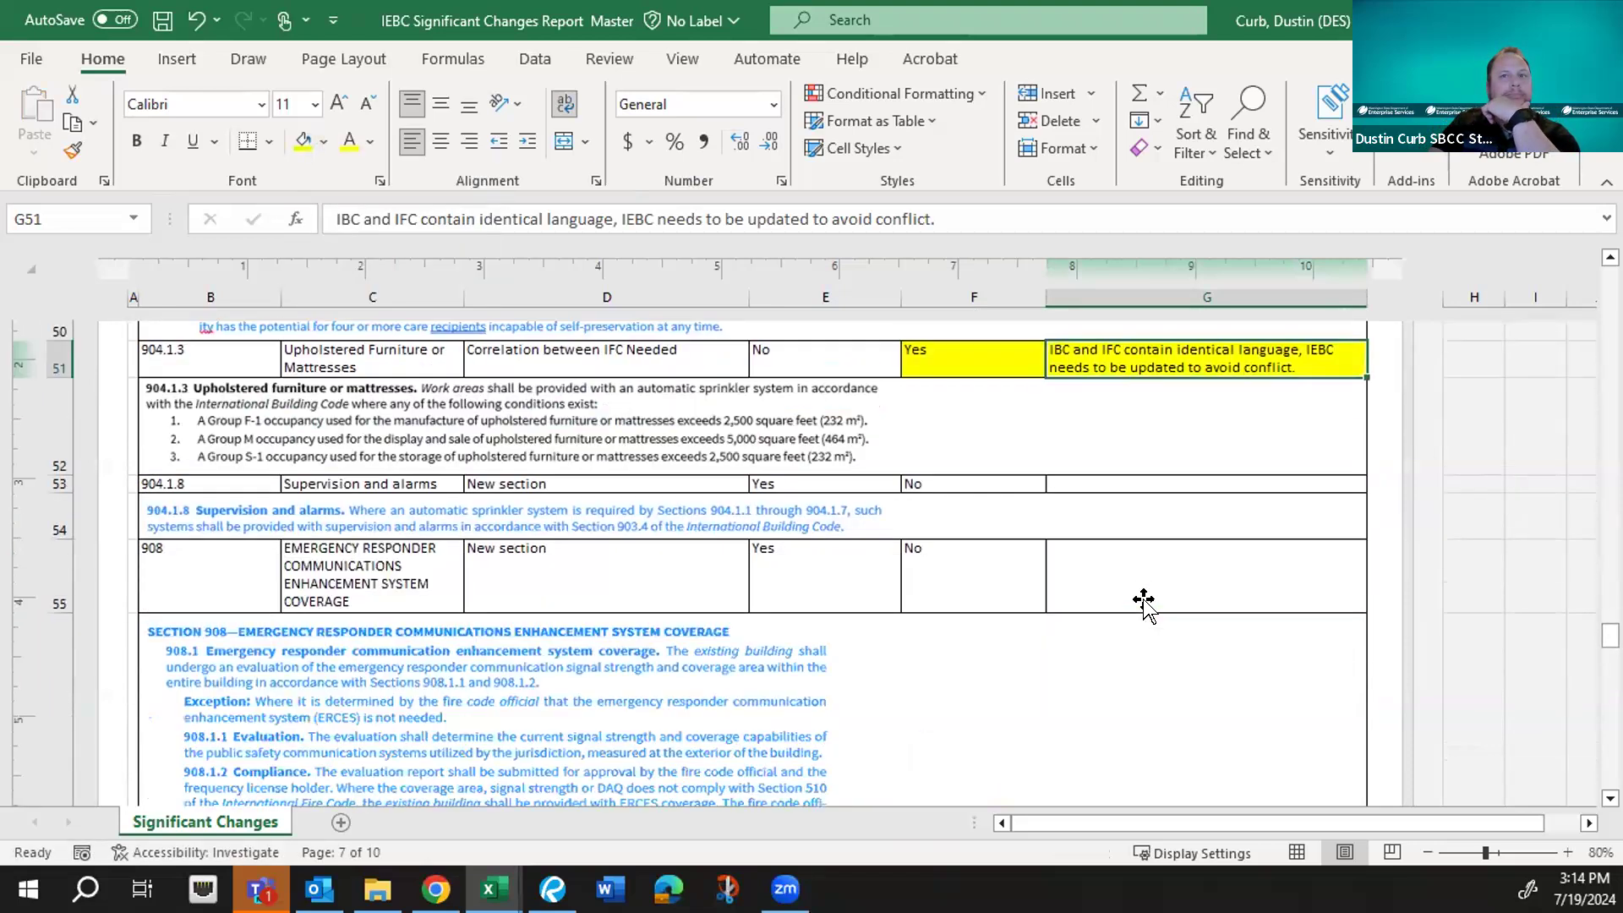
{"action": "scroll", "coordinate": [1143, 600], "scroll_direction": "down", "scroll_amount": 2}
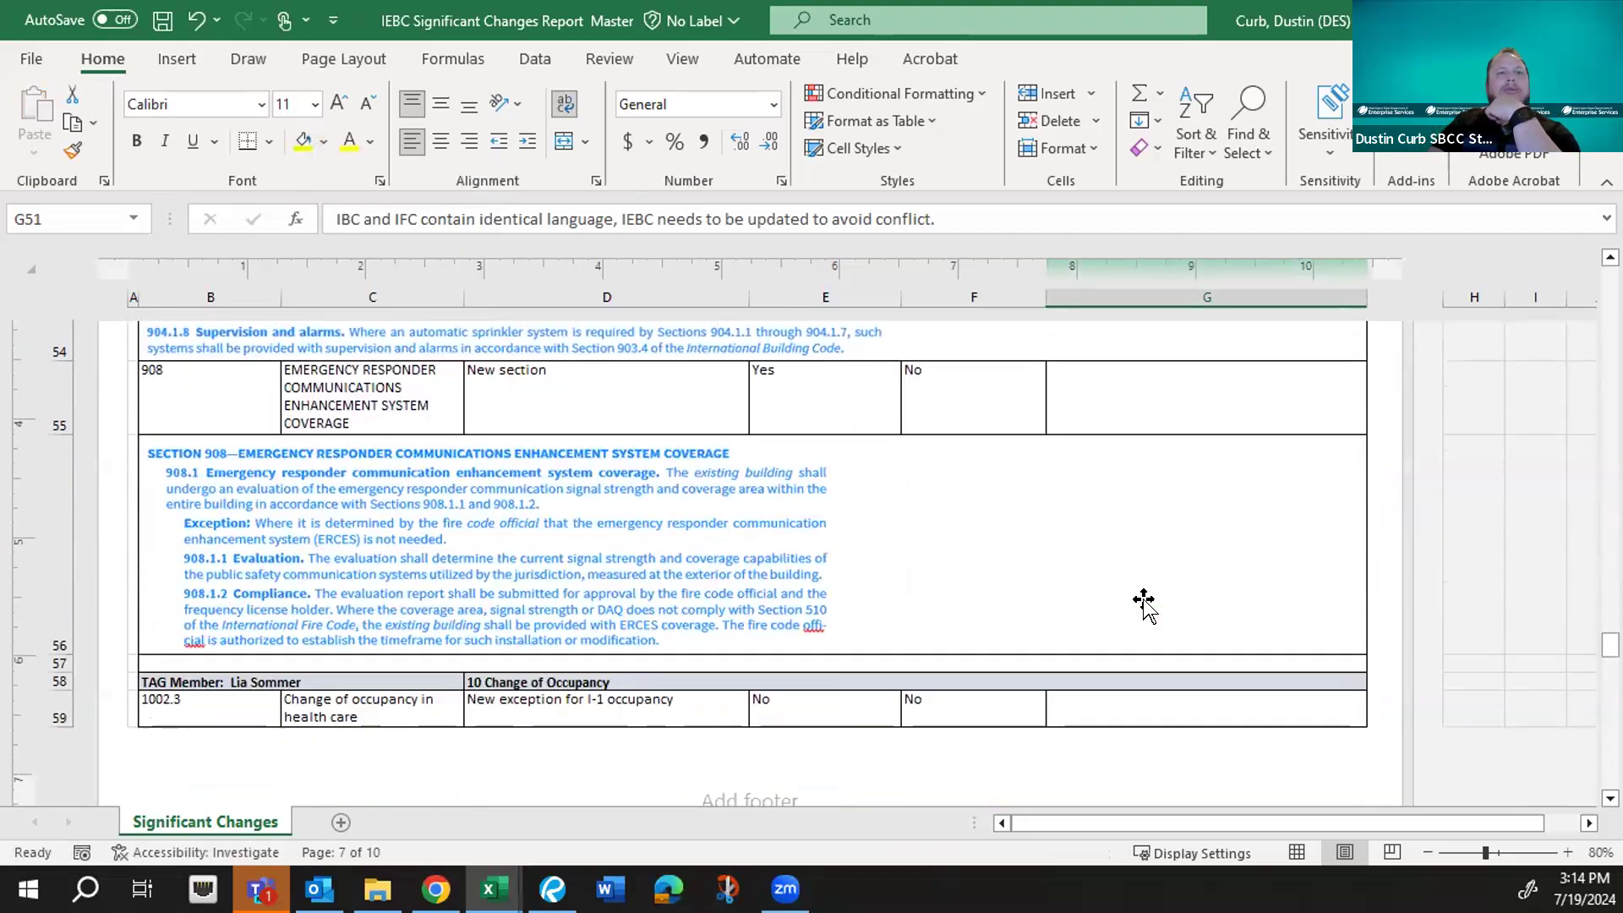
{"action": "left_click", "coordinate": [546, 676]}
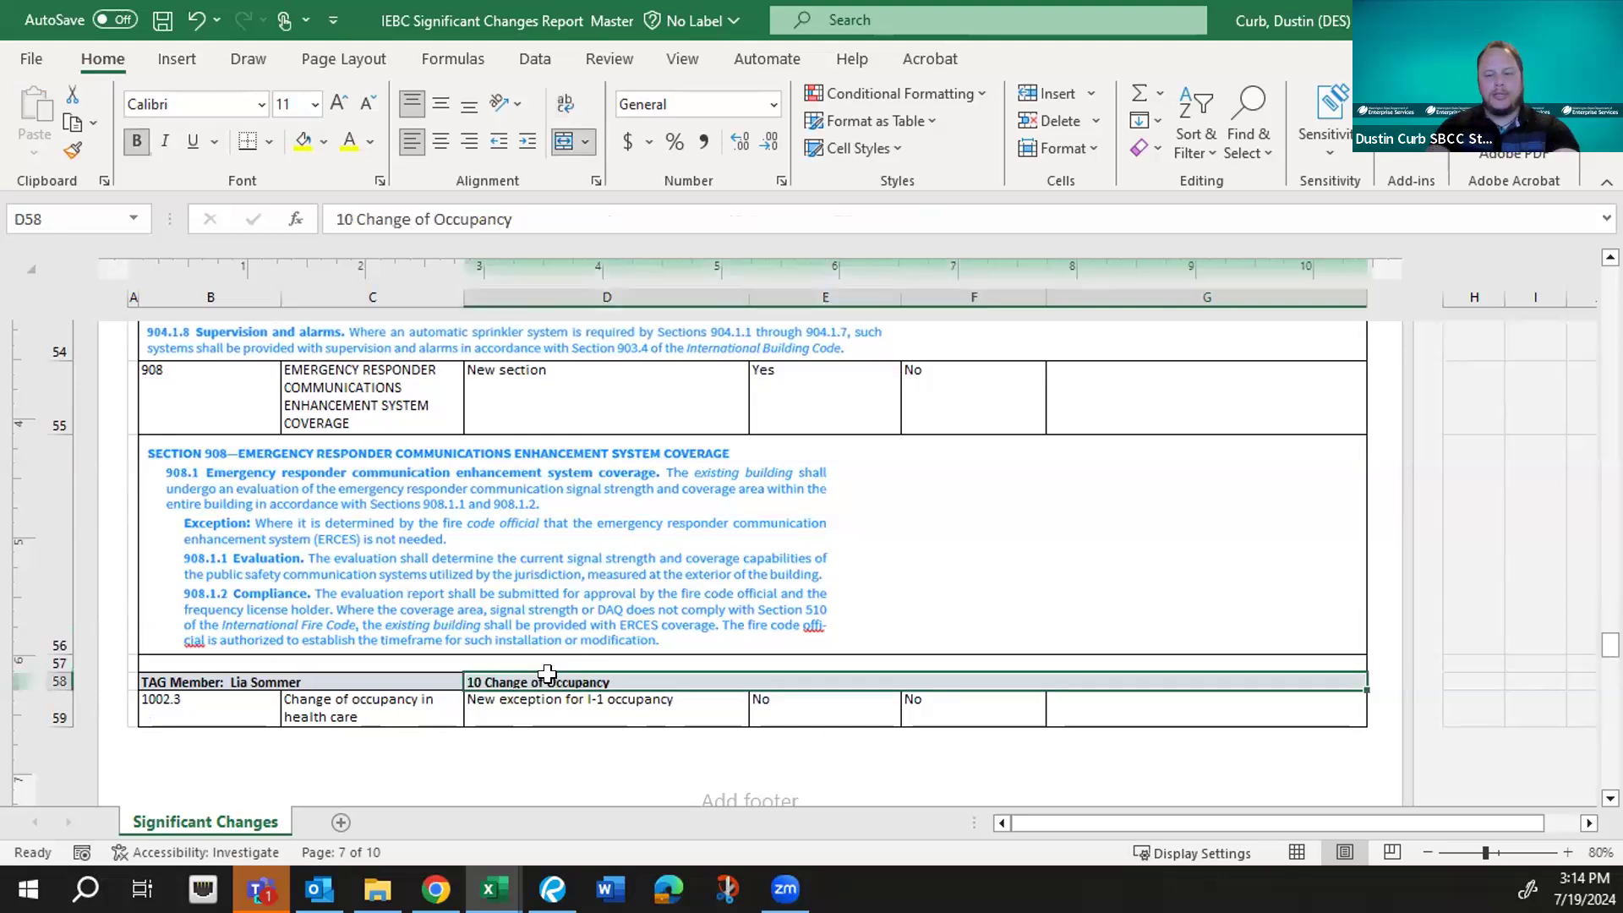
{"action": "key", "text": "ctrl+c"}
{"action": "key", "text": "Left"}
{"action": "key", "text": "ctrl+v"}
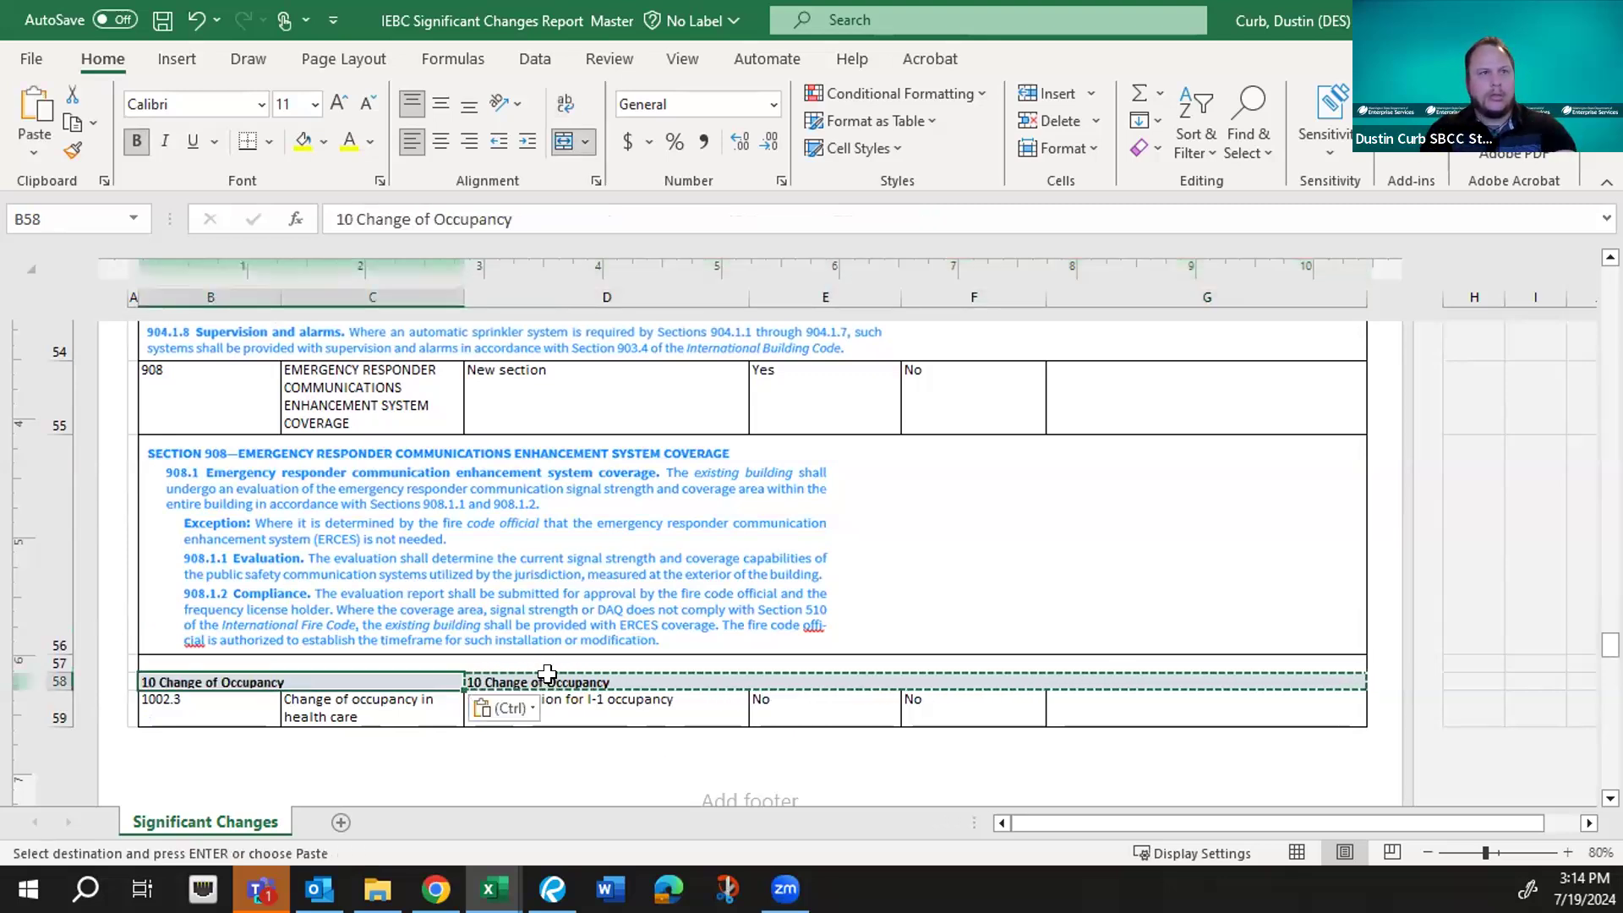
- Merge and center row 58 across B58:G58, keeping a single "10 Change of Occupancy" heading
{"action": "key", "text": "shift+Right"}
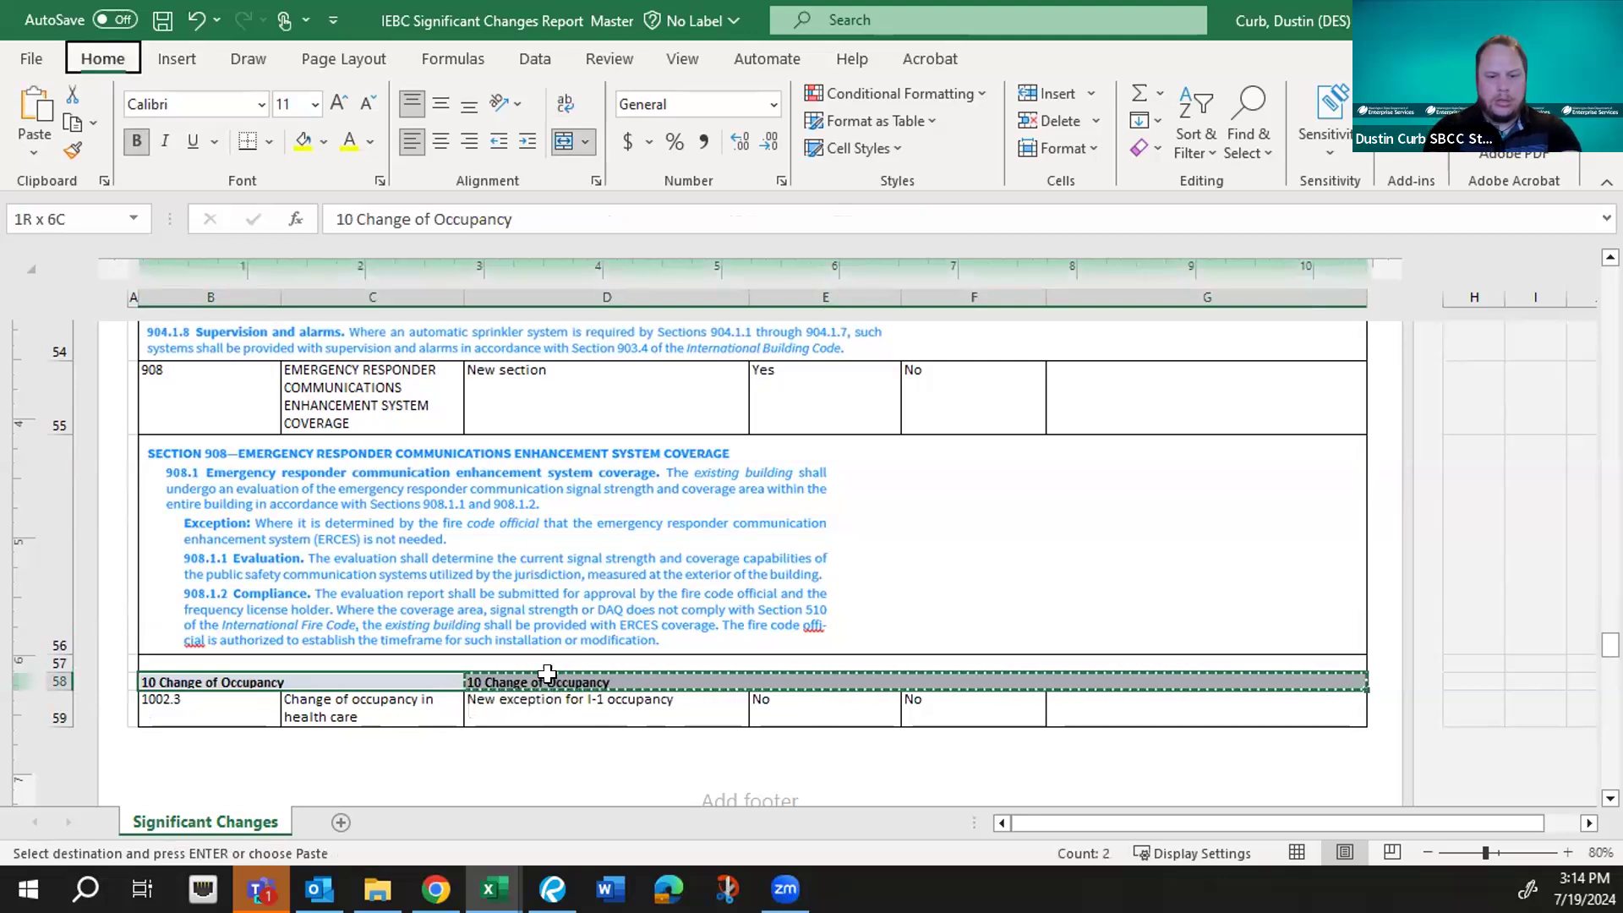
{"action": "key", "text": "Escape"}
{"action": "key", "text": "alt+h"}
{"action": "key", "text": "m"}
{"action": "key", "text": "c"}
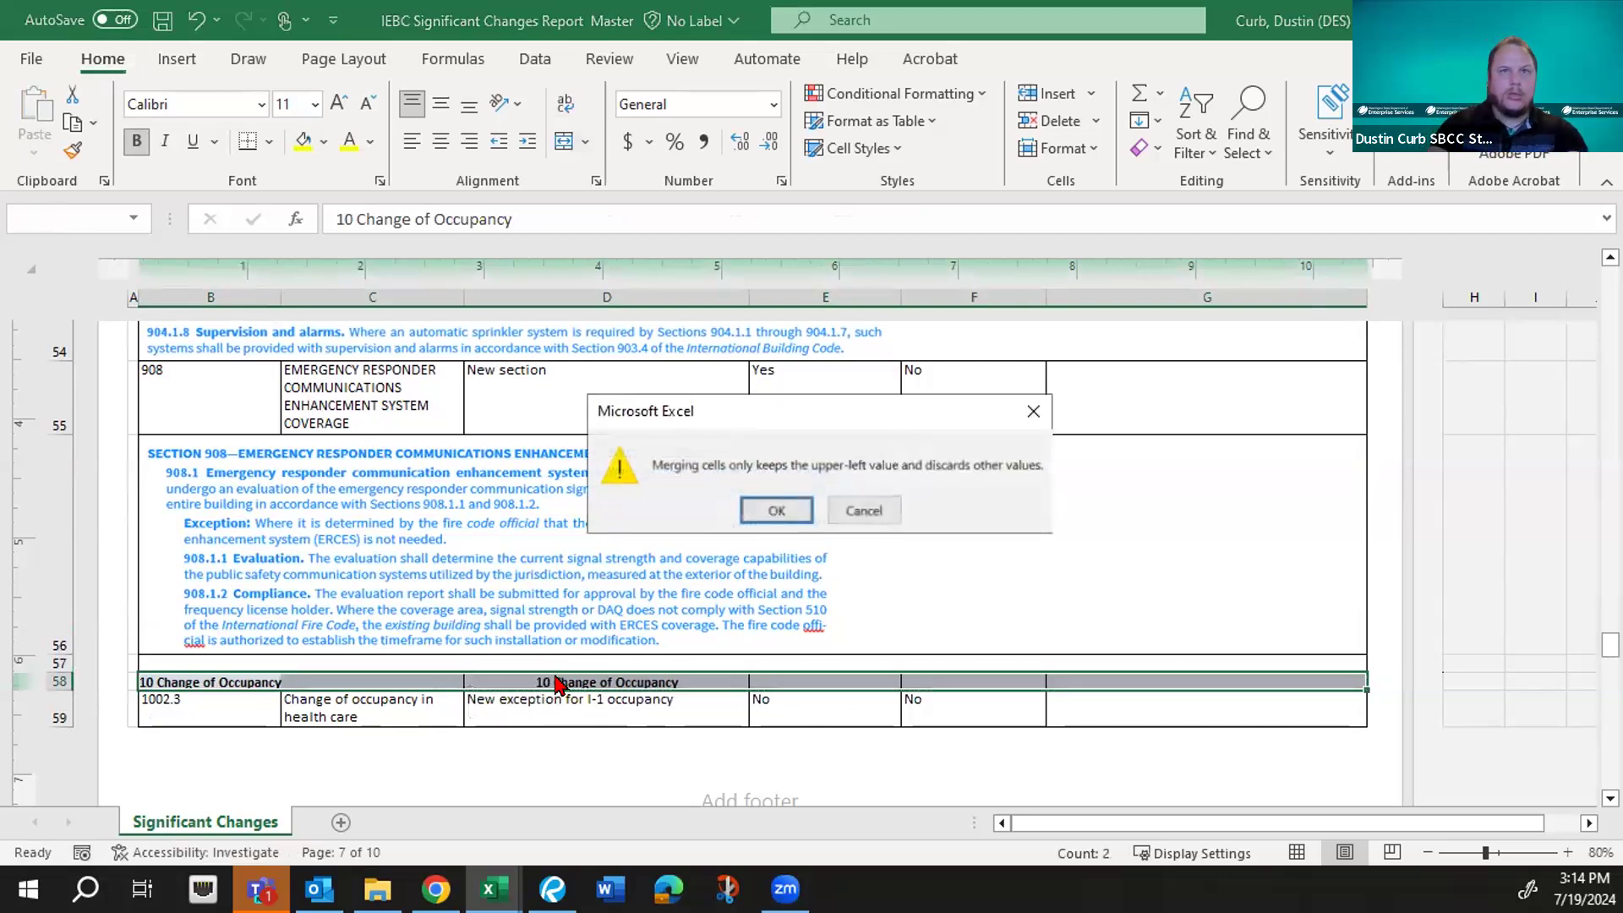
{"action": "key", "text": "Return"}
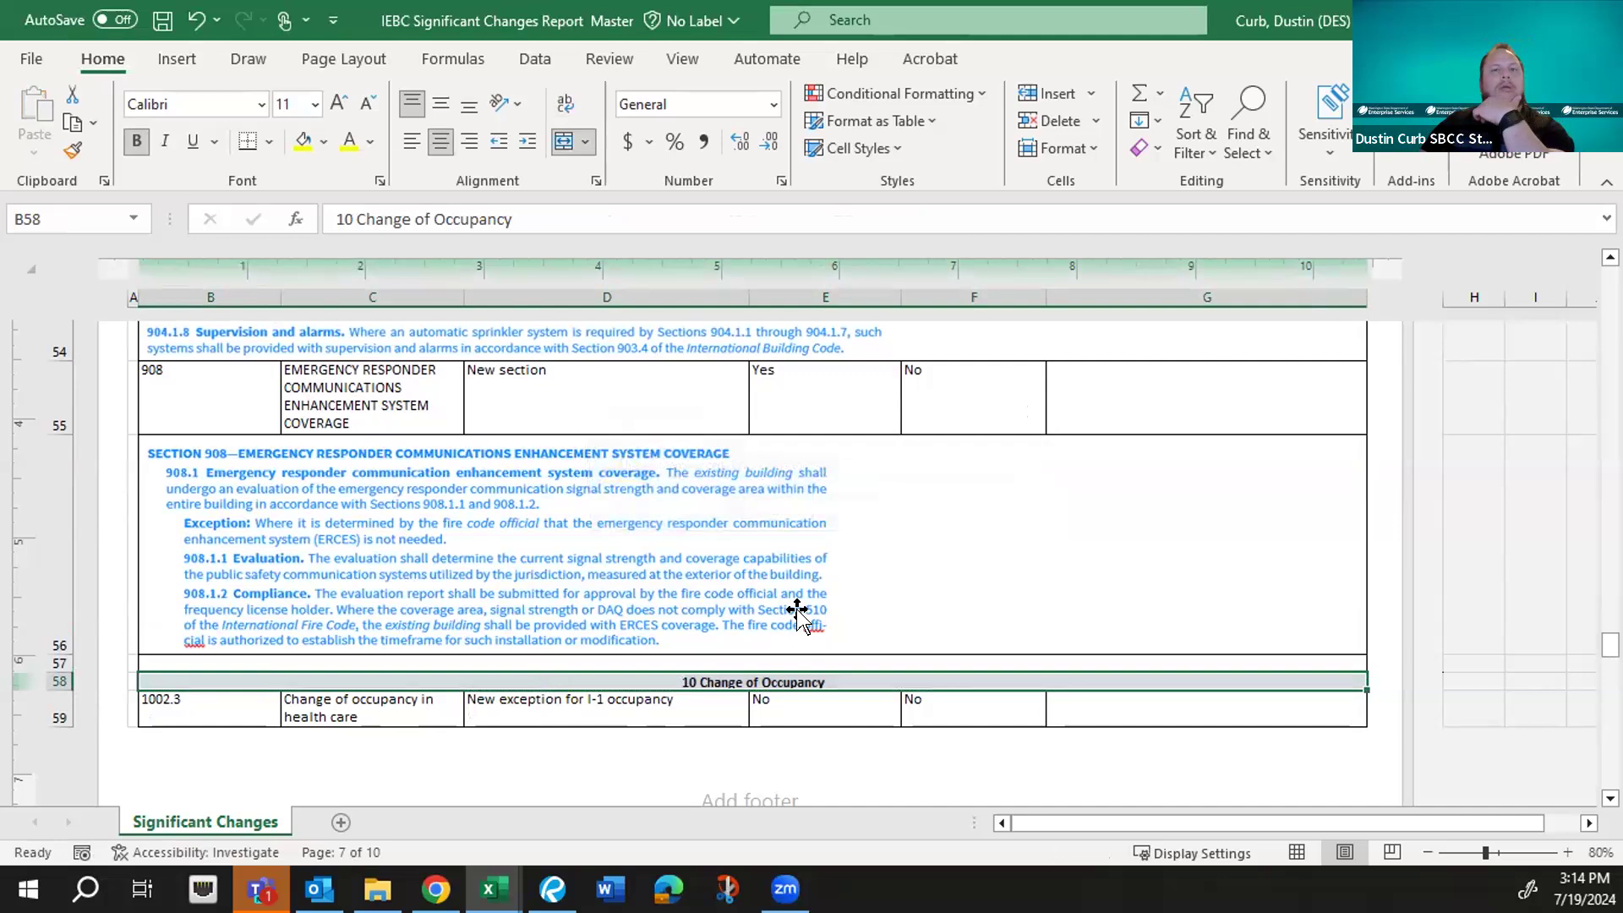
- Review the significant change rows from 1002.3 under 10 Change of Occupancy through 16 Referenced Standards
{"action": "scroll", "coordinate": [796, 608], "scroll_direction": "down", "scroll_amount": 2}
{"action": "scroll", "coordinate": [796, 608], "scroll_direction": "down", "scroll_amount": 8}
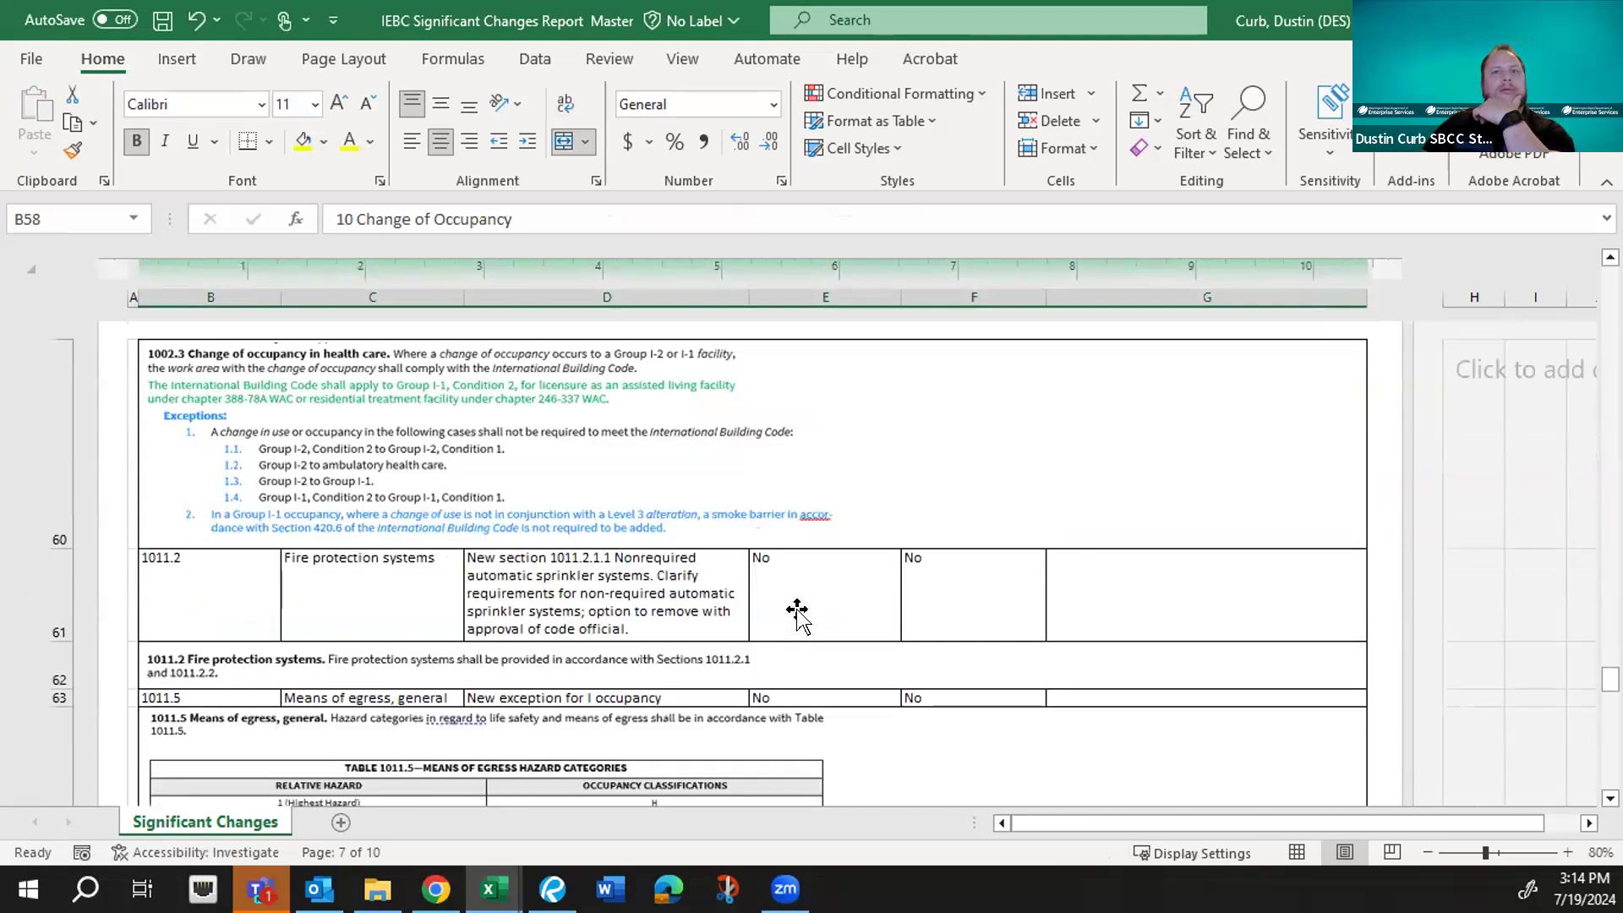
{"action": "scroll", "coordinate": [796, 609], "scroll_direction": "down", "scroll_amount": 4}
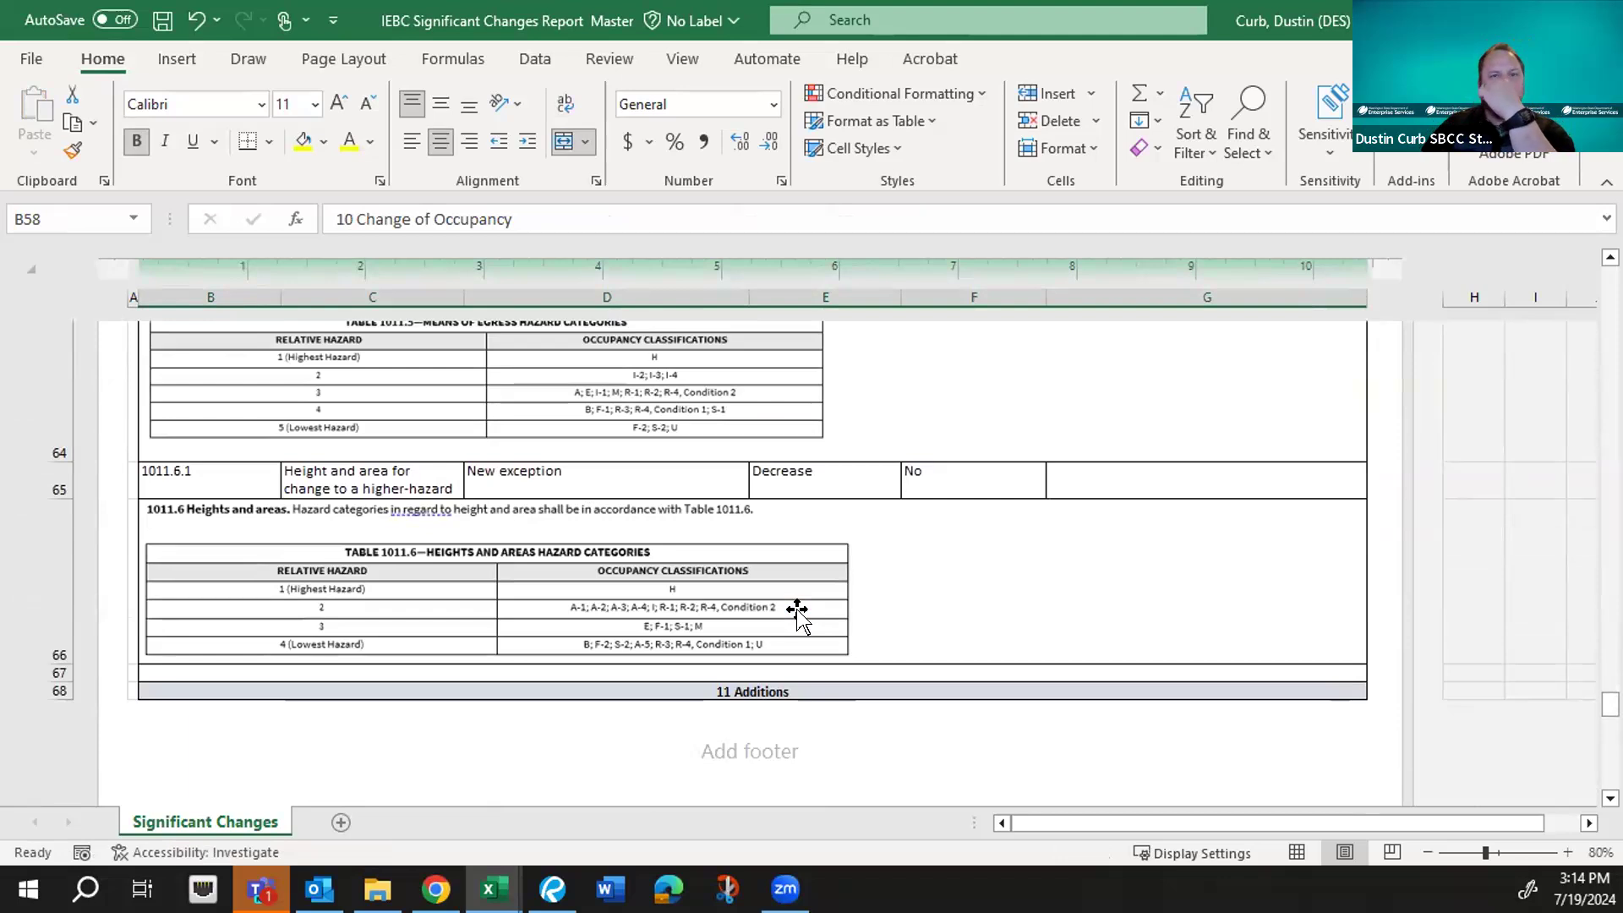
{"action": "scroll", "coordinate": [796, 609], "scroll_direction": "down", "scroll_amount": 5}
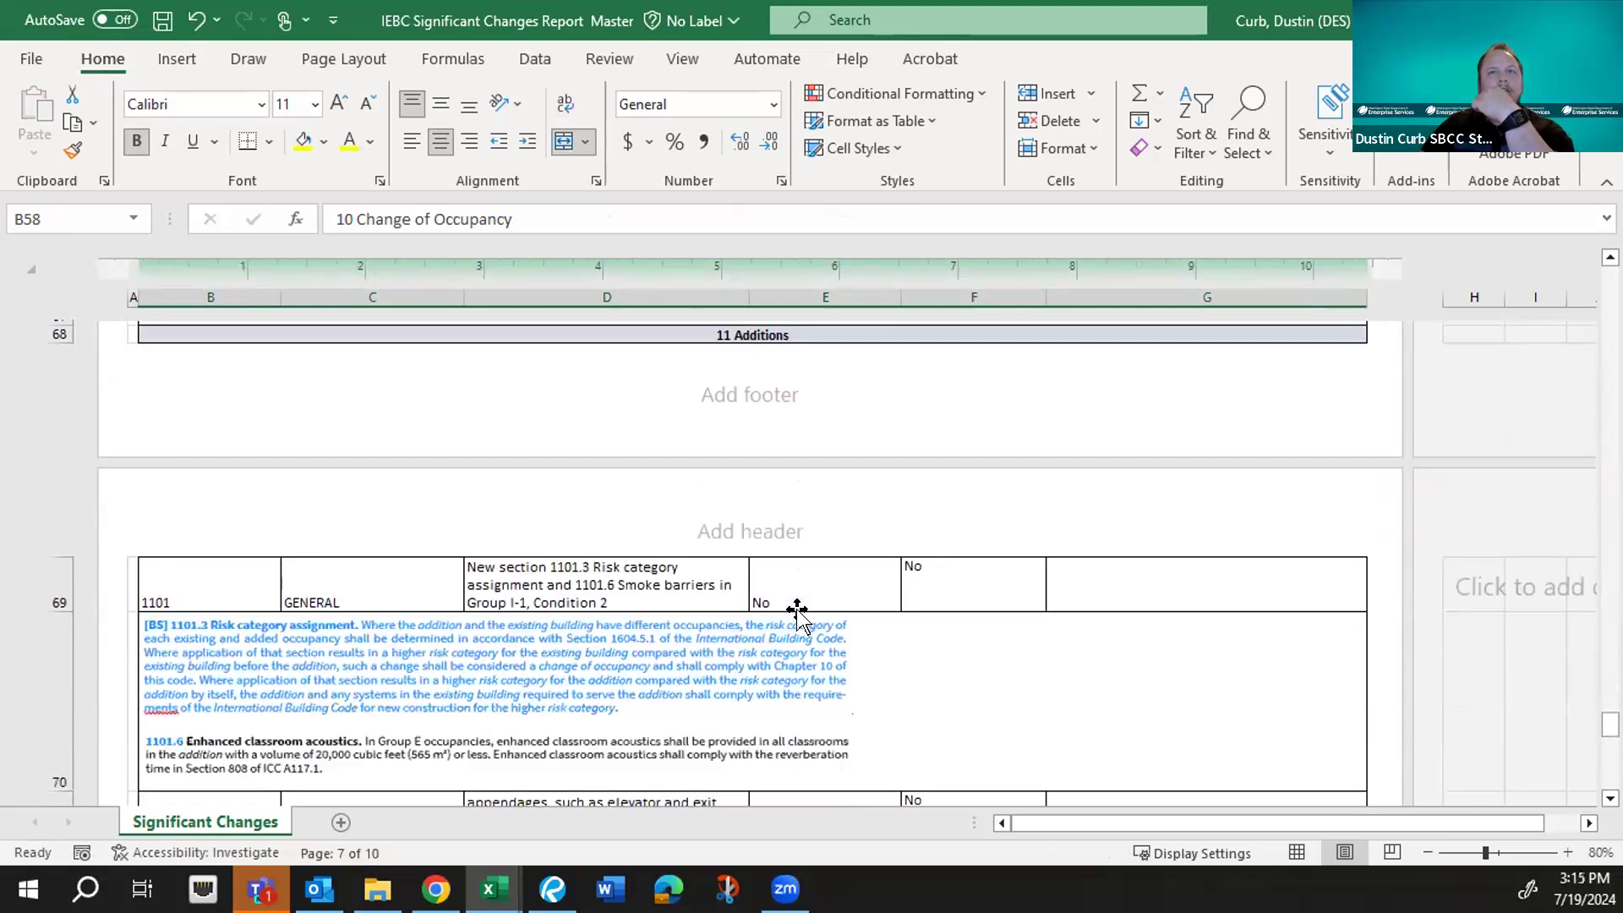
{"action": "scroll", "coordinate": [796, 608], "scroll_direction": "down", "scroll_amount": 4}
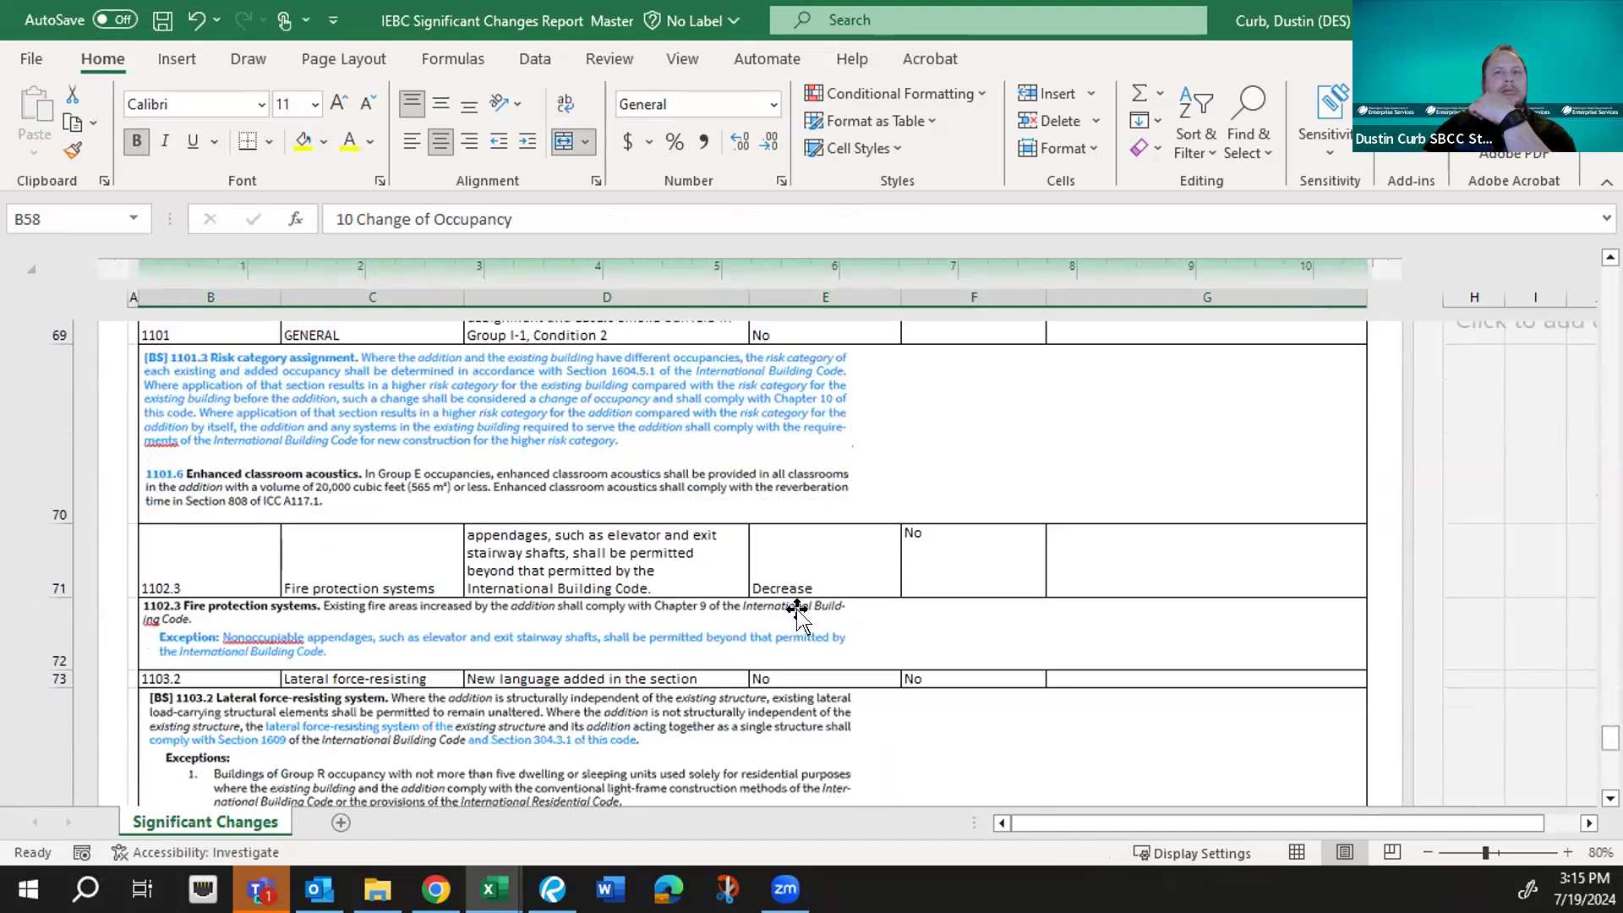
{"action": "scroll", "coordinate": [796, 608], "scroll_direction": "down", "scroll_amount": 5}
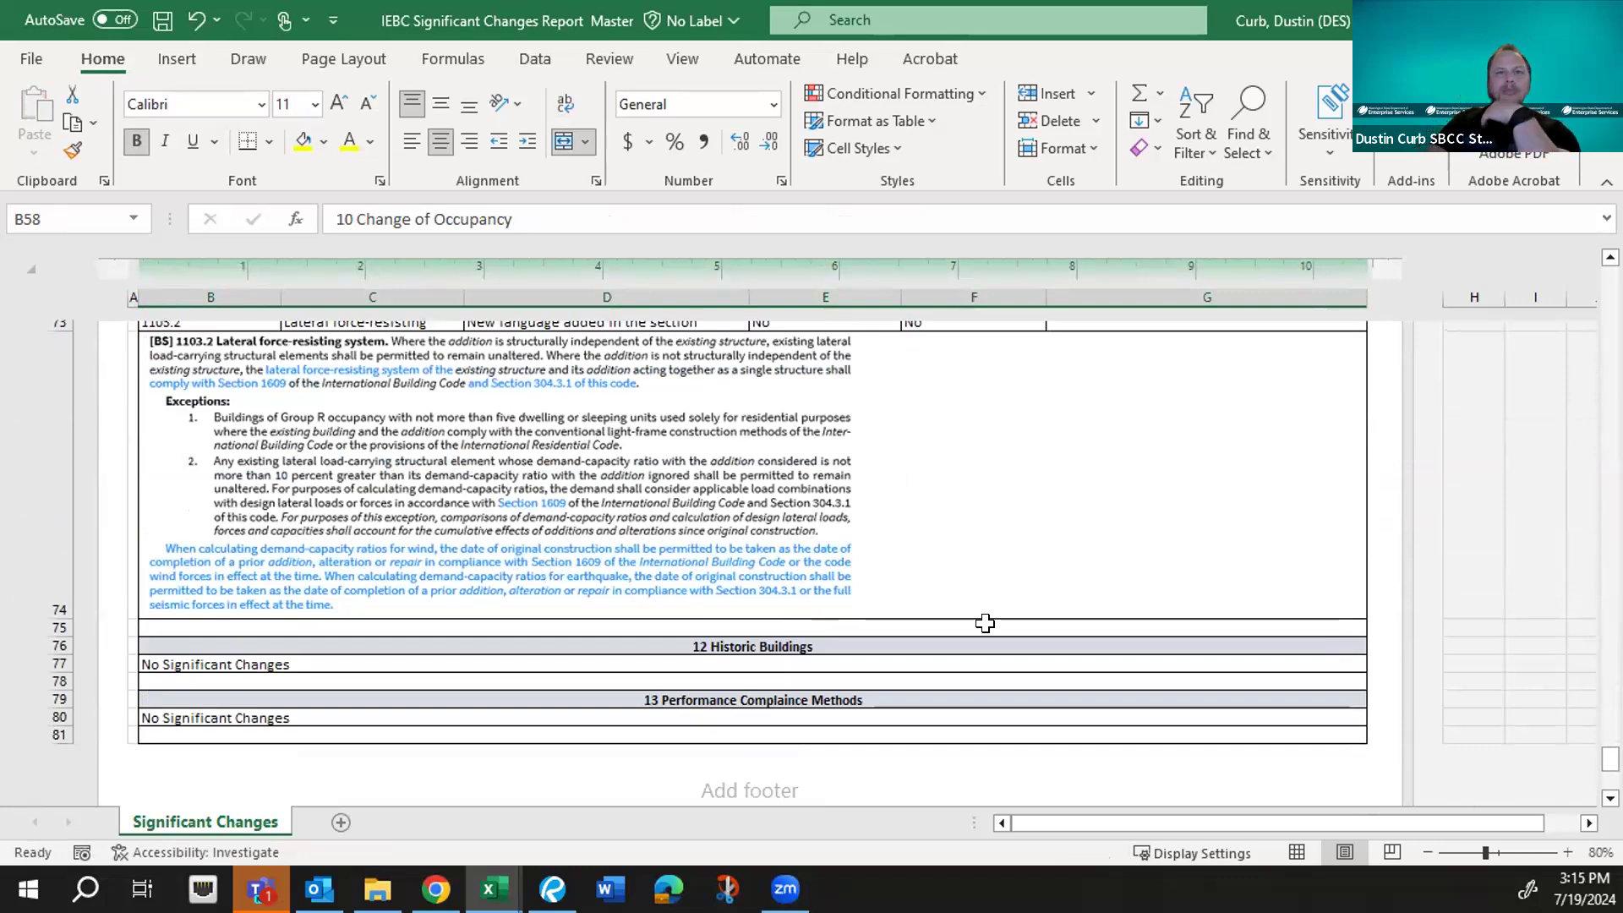
{"action": "scroll", "coordinate": [986, 623], "scroll_direction": "down", "scroll_amount": 3}
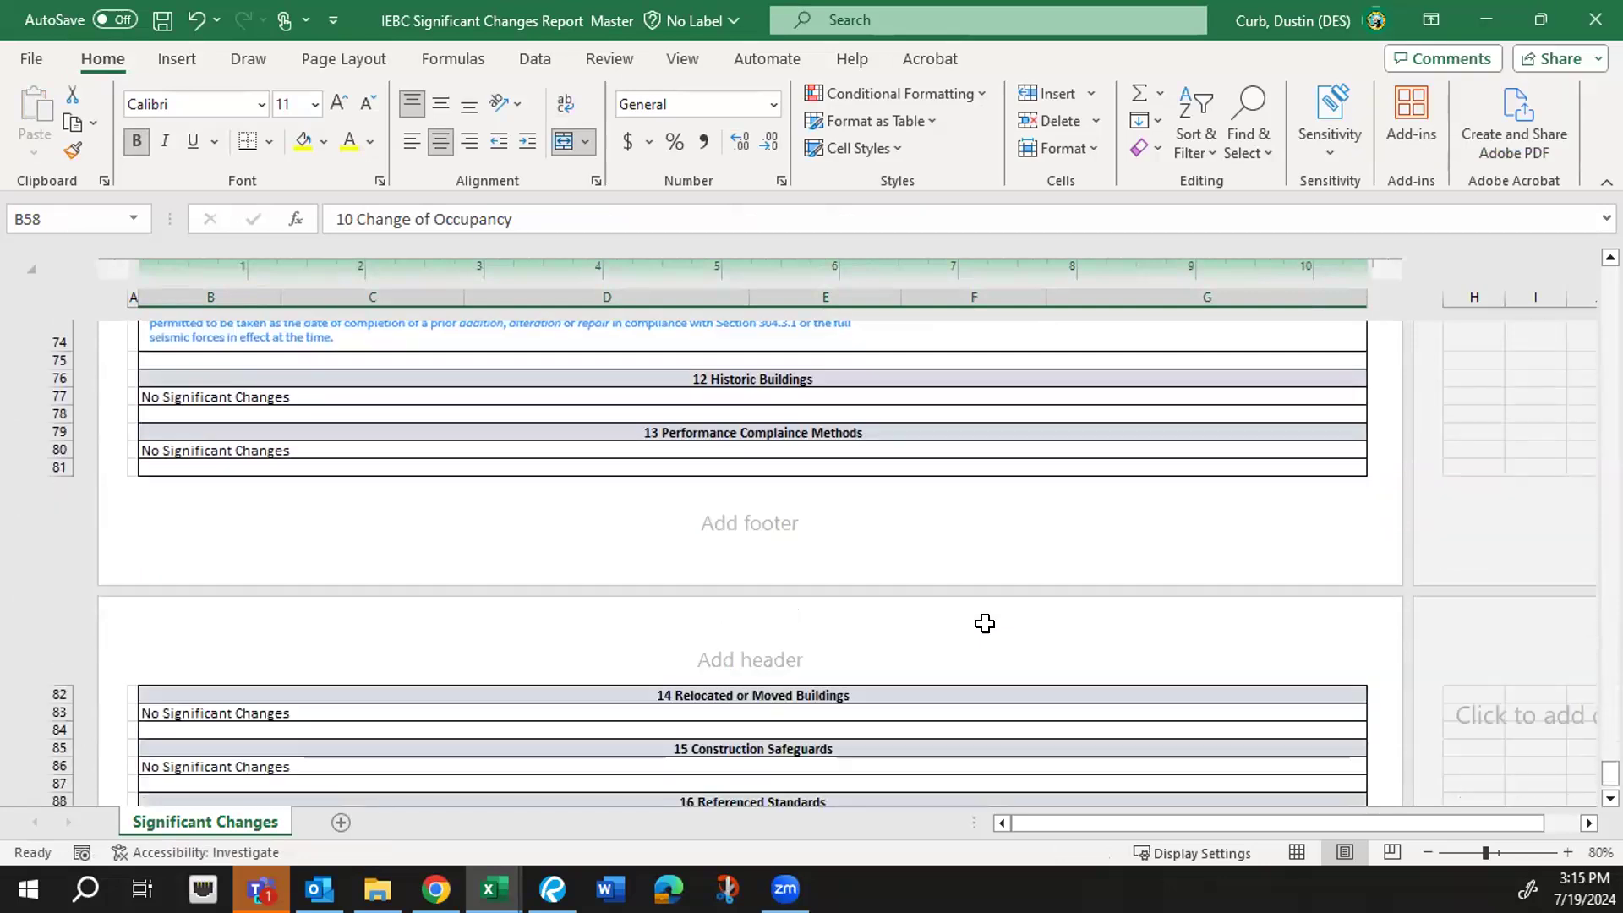
{"action": "scroll", "coordinate": [986, 623], "scroll_direction": "up", "scroll_amount": 1}
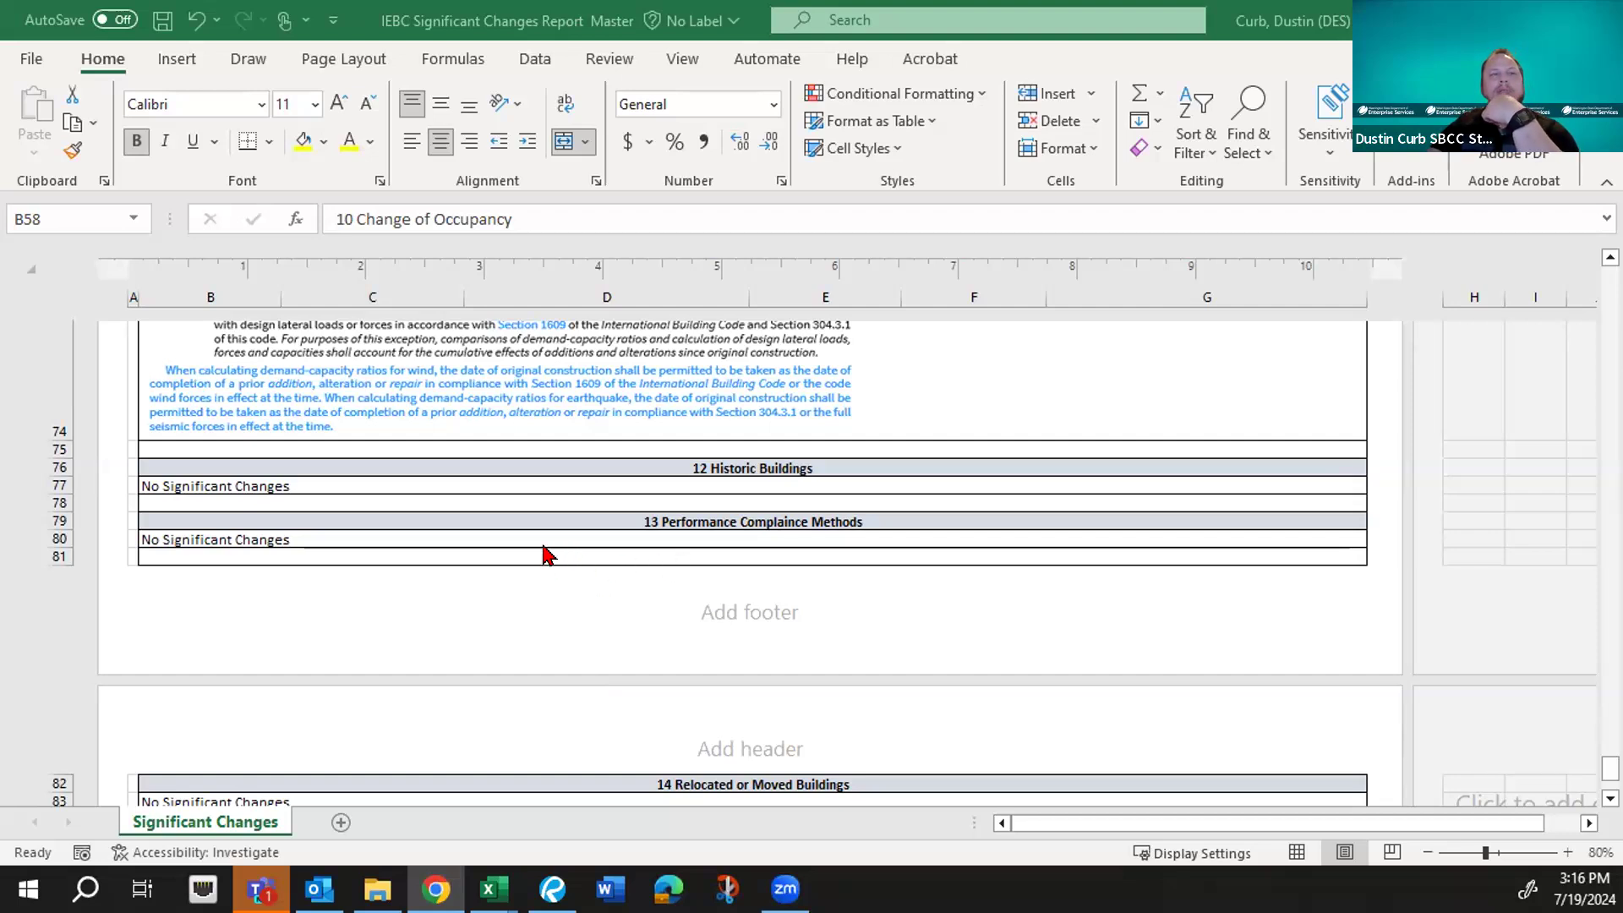
{"action": "scroll", "coordinate": [547, 554], "scroll_direction": "down", "scroll_amount": 3}
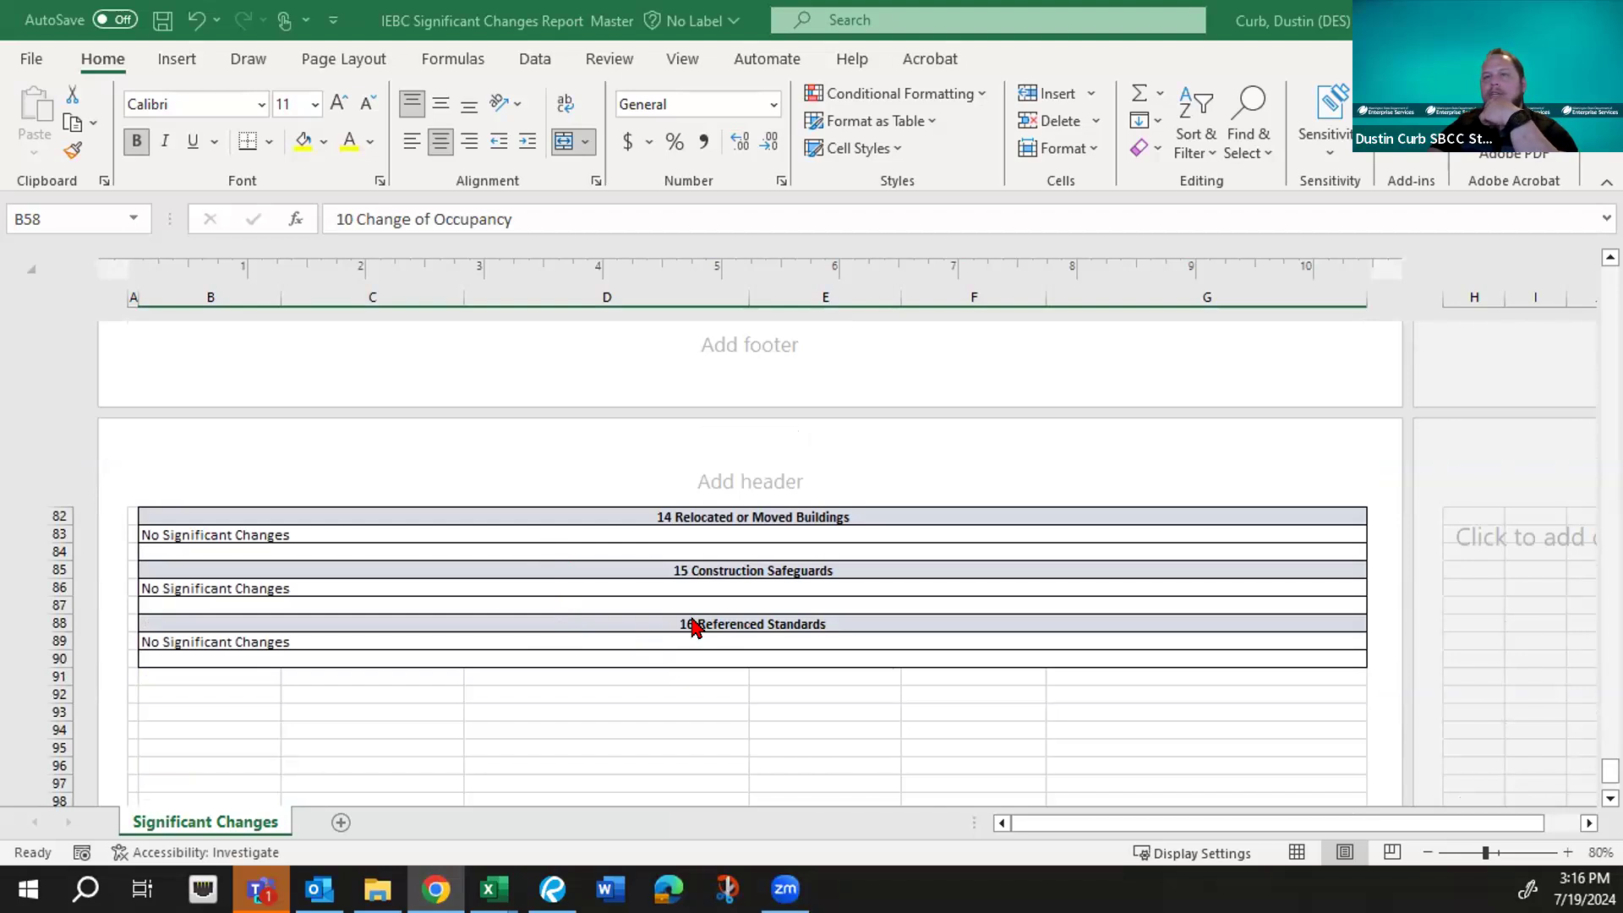
{"action": "scroll", "coordinate": [695, 625], "scroll_direction": "down", "scroll_amount": 1}
{"action": "scroll", "coordinate": [694, 626], "scroll_direction": "up", "scroll_amount": 2}
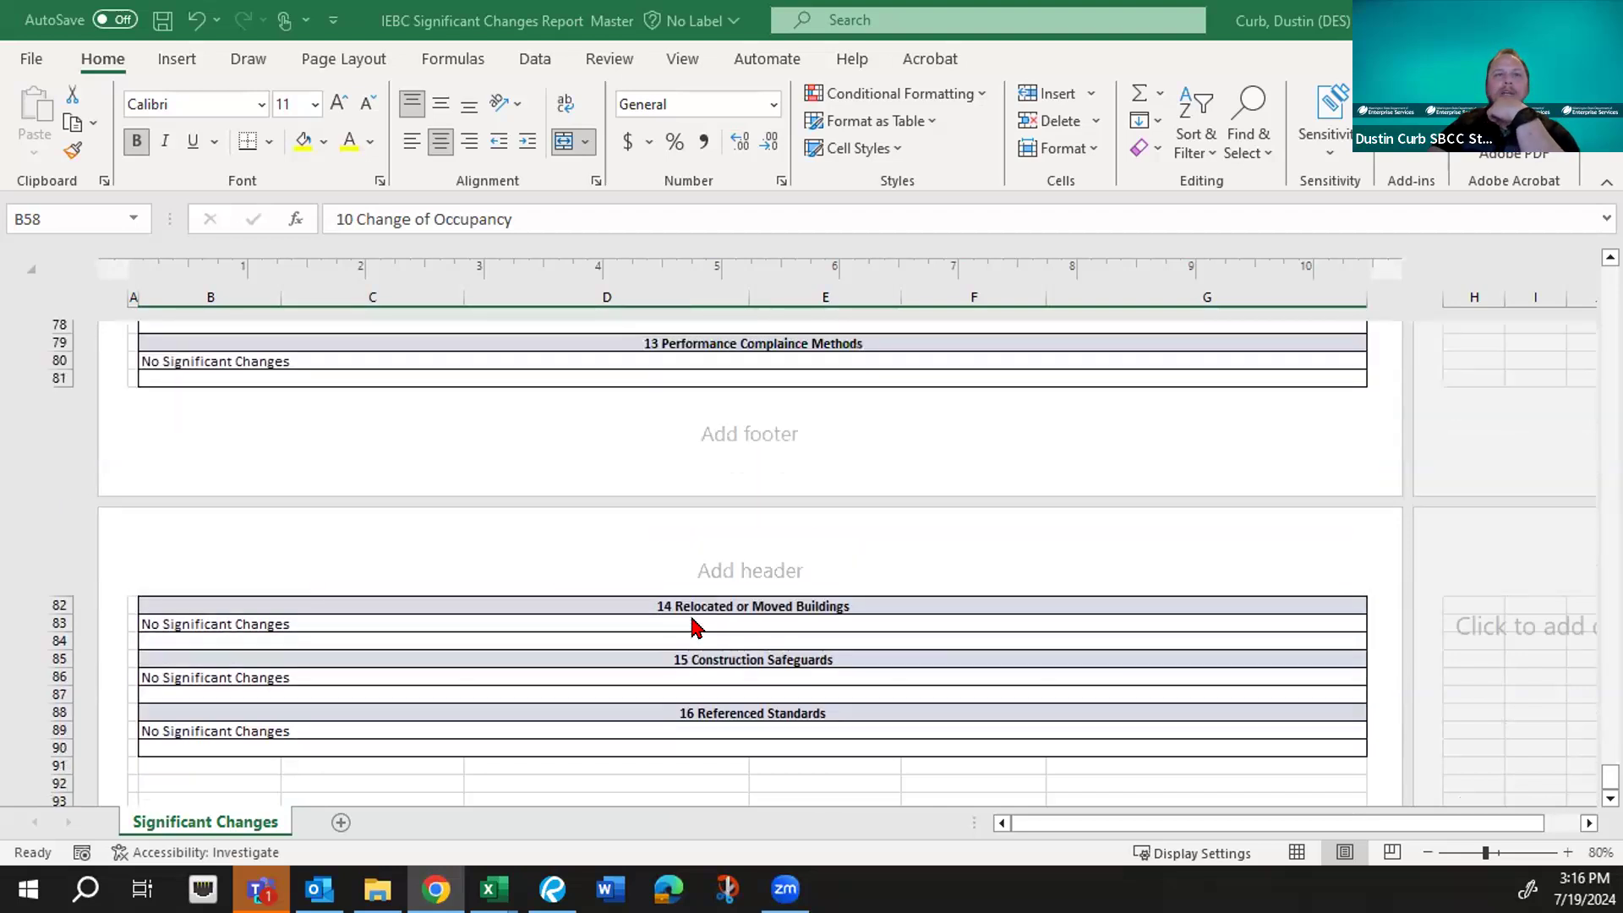
{"action": "scroll", "coordinate": [695, 627], "scroll_direction": "up", "scroll_amount": 1}
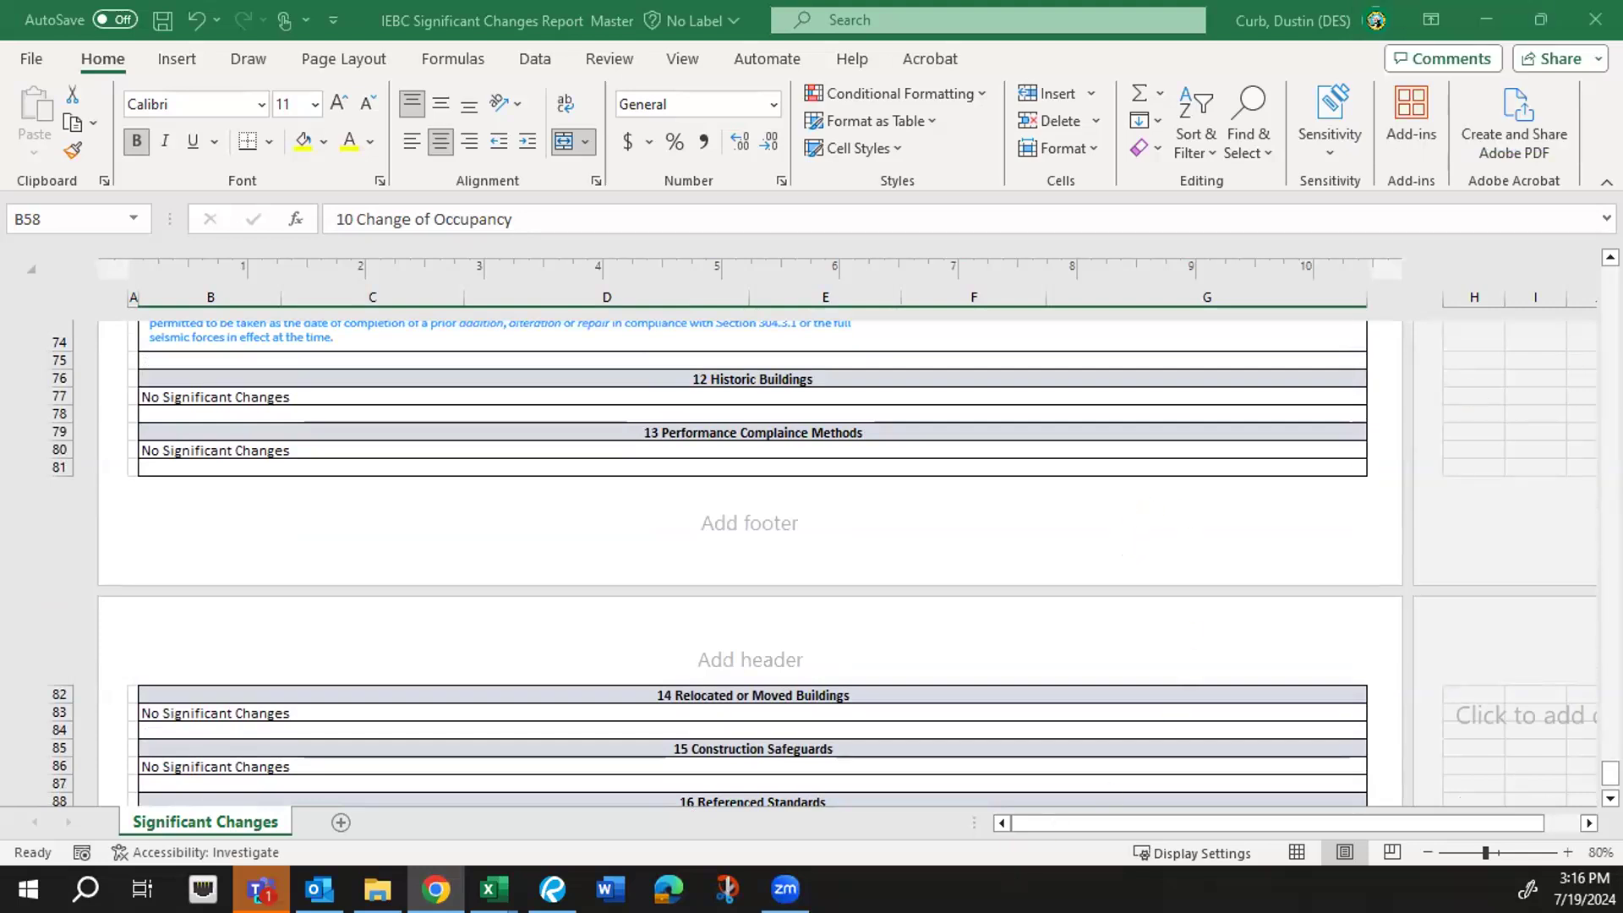
- Extend the B89 entry under 16 Referenced Standards to read "No Significant Changes in I-Codes."
{"action": "scroll", "coordinate": [1004, 589], "scroll_direction": "down", "scroll_amount": 3}
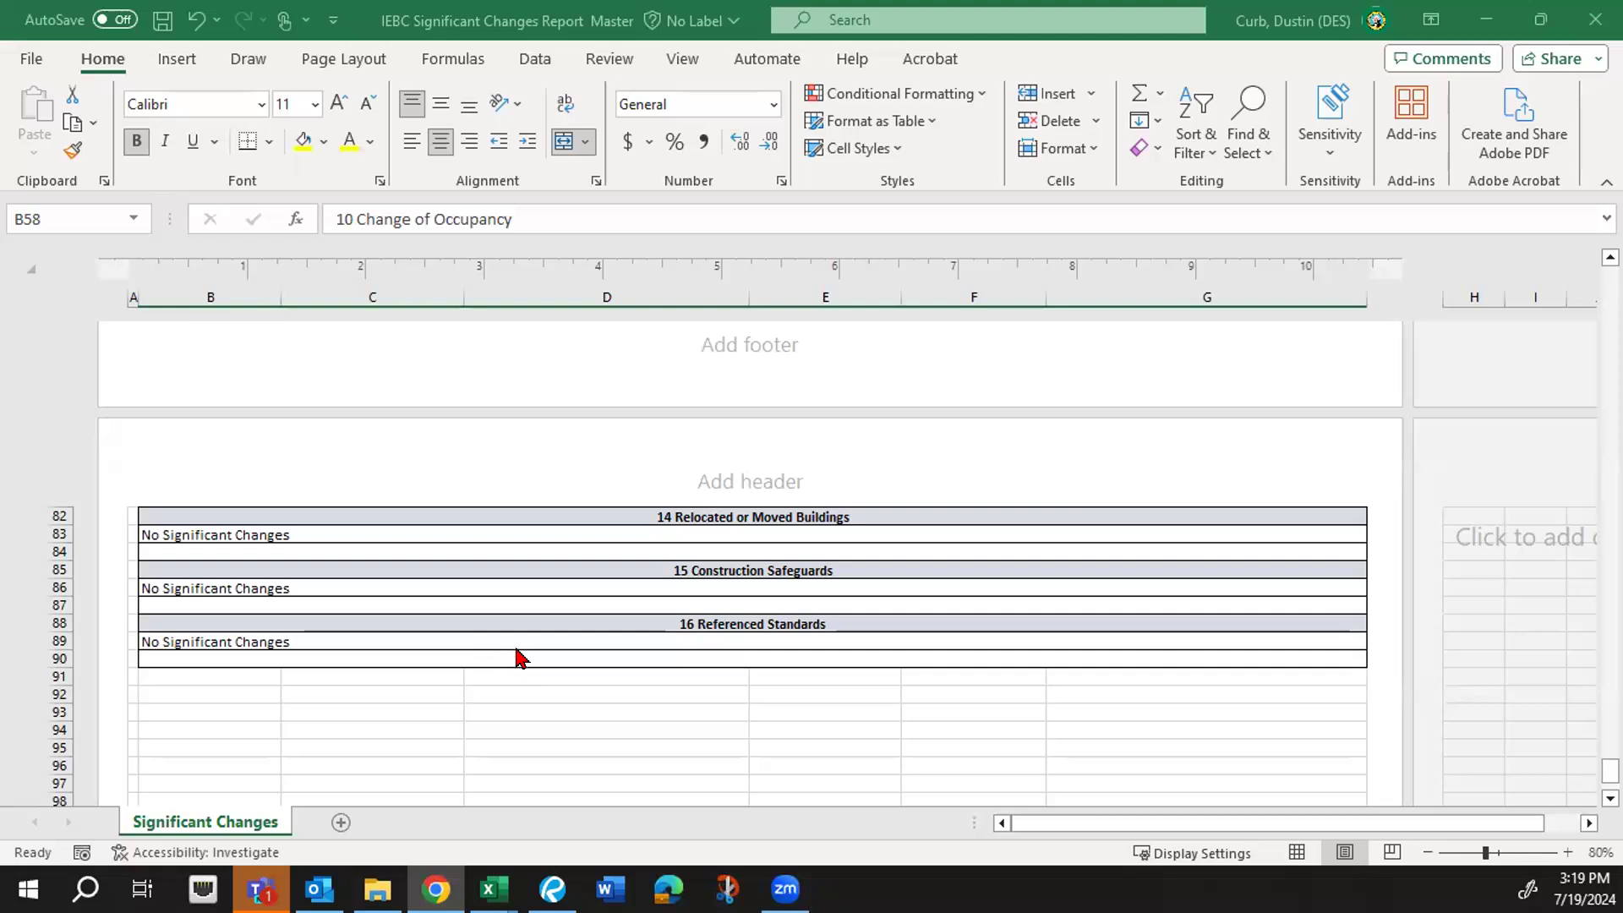
{"action": "left_click", "coordinate": [510, 640]}
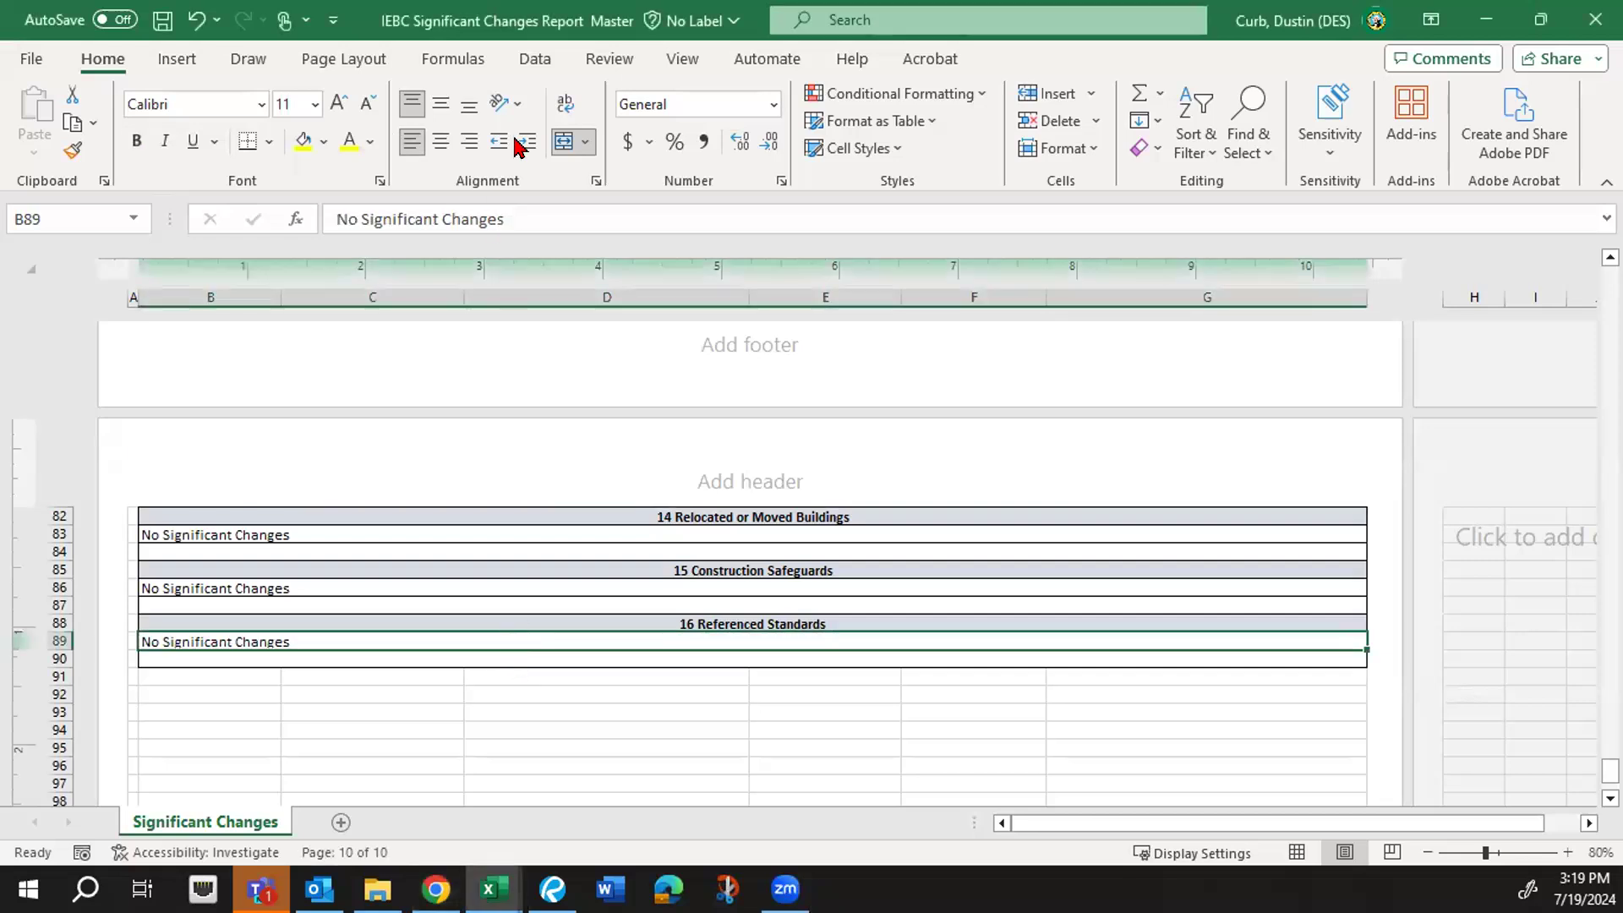
{"action": "left_click", "coordinate": [553, 202]}
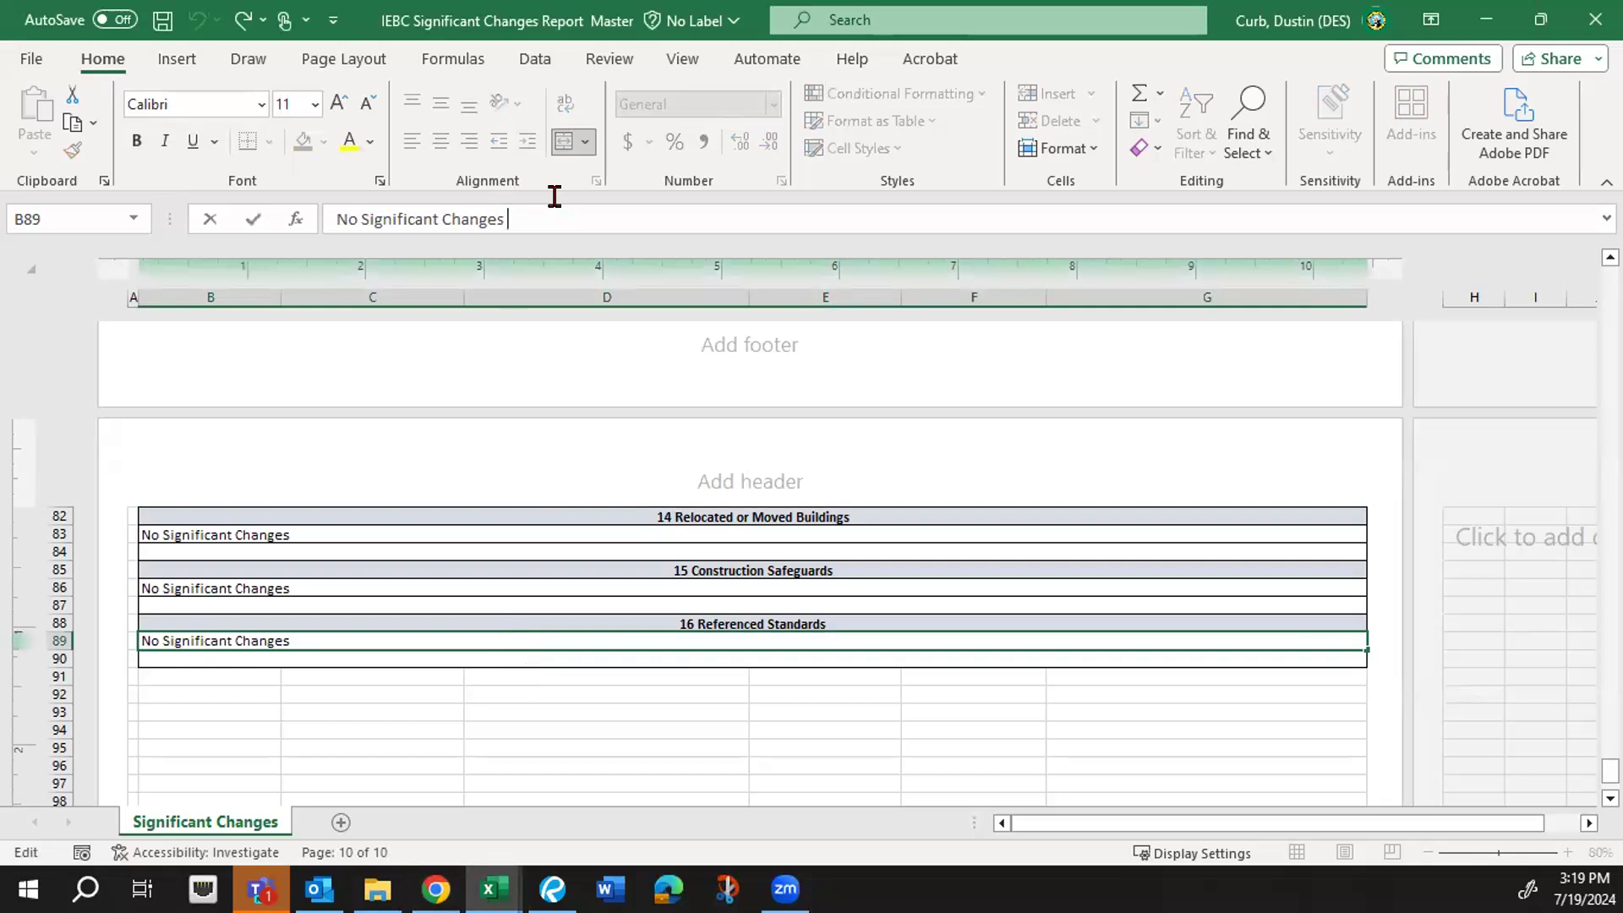
{"action": "type", "text": "in I-Codes. "}
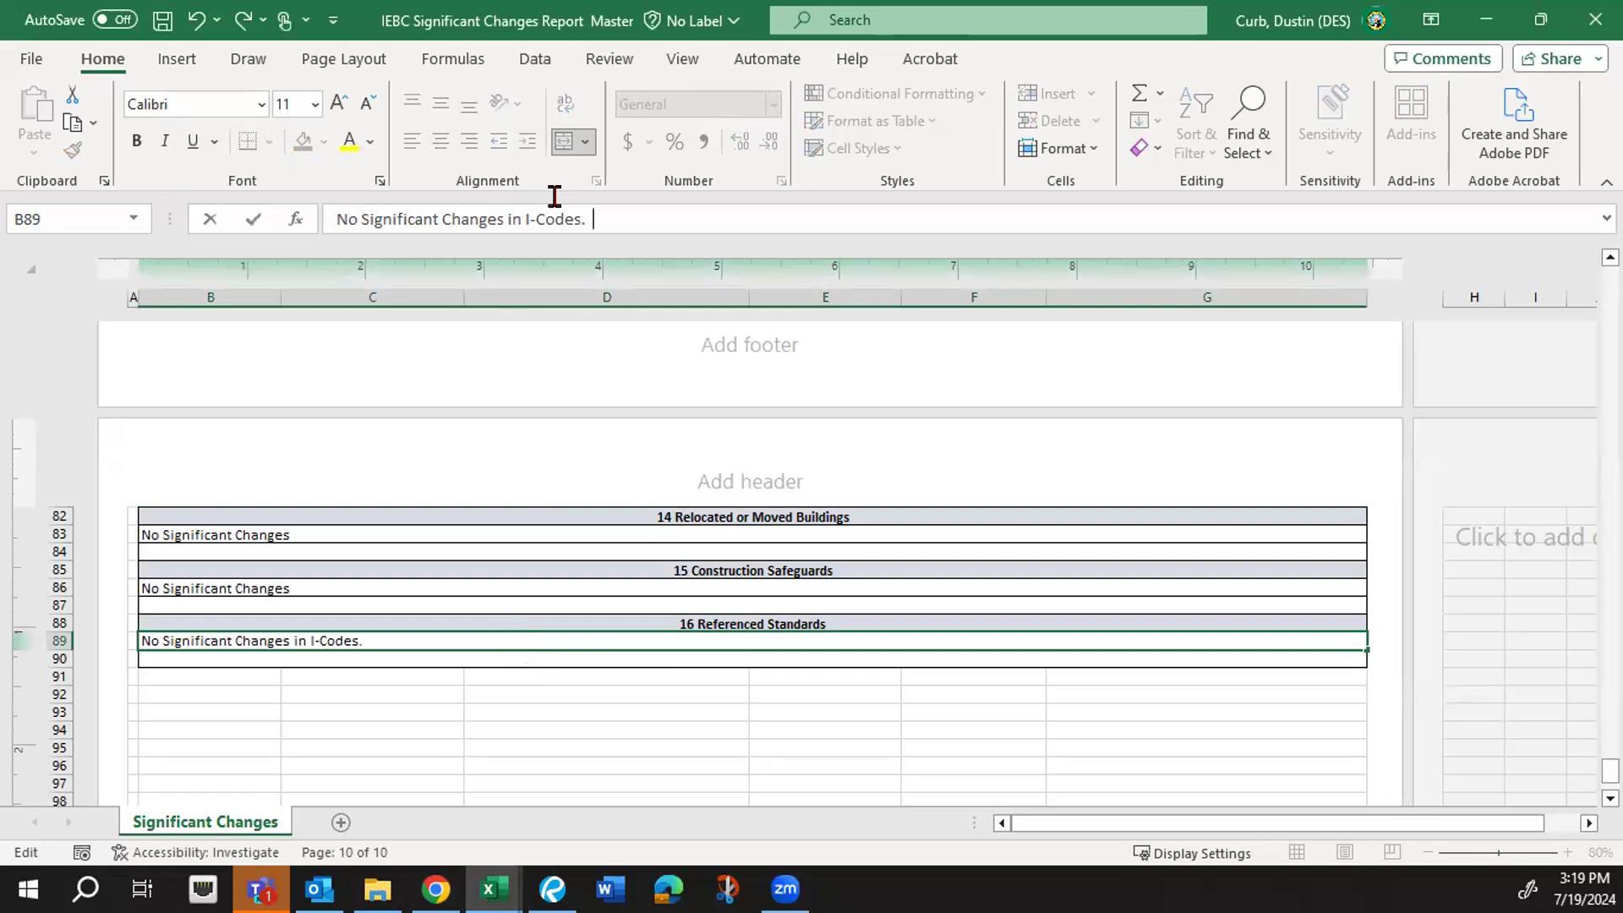
- Add the sentence "Correlation of UPC Standards would be a helpful addition to the WA I-Code amendments." to the end of the B89 entry
{"action": "type", "text": " Correlation of UPC Standards would be a helpful addition to the"}
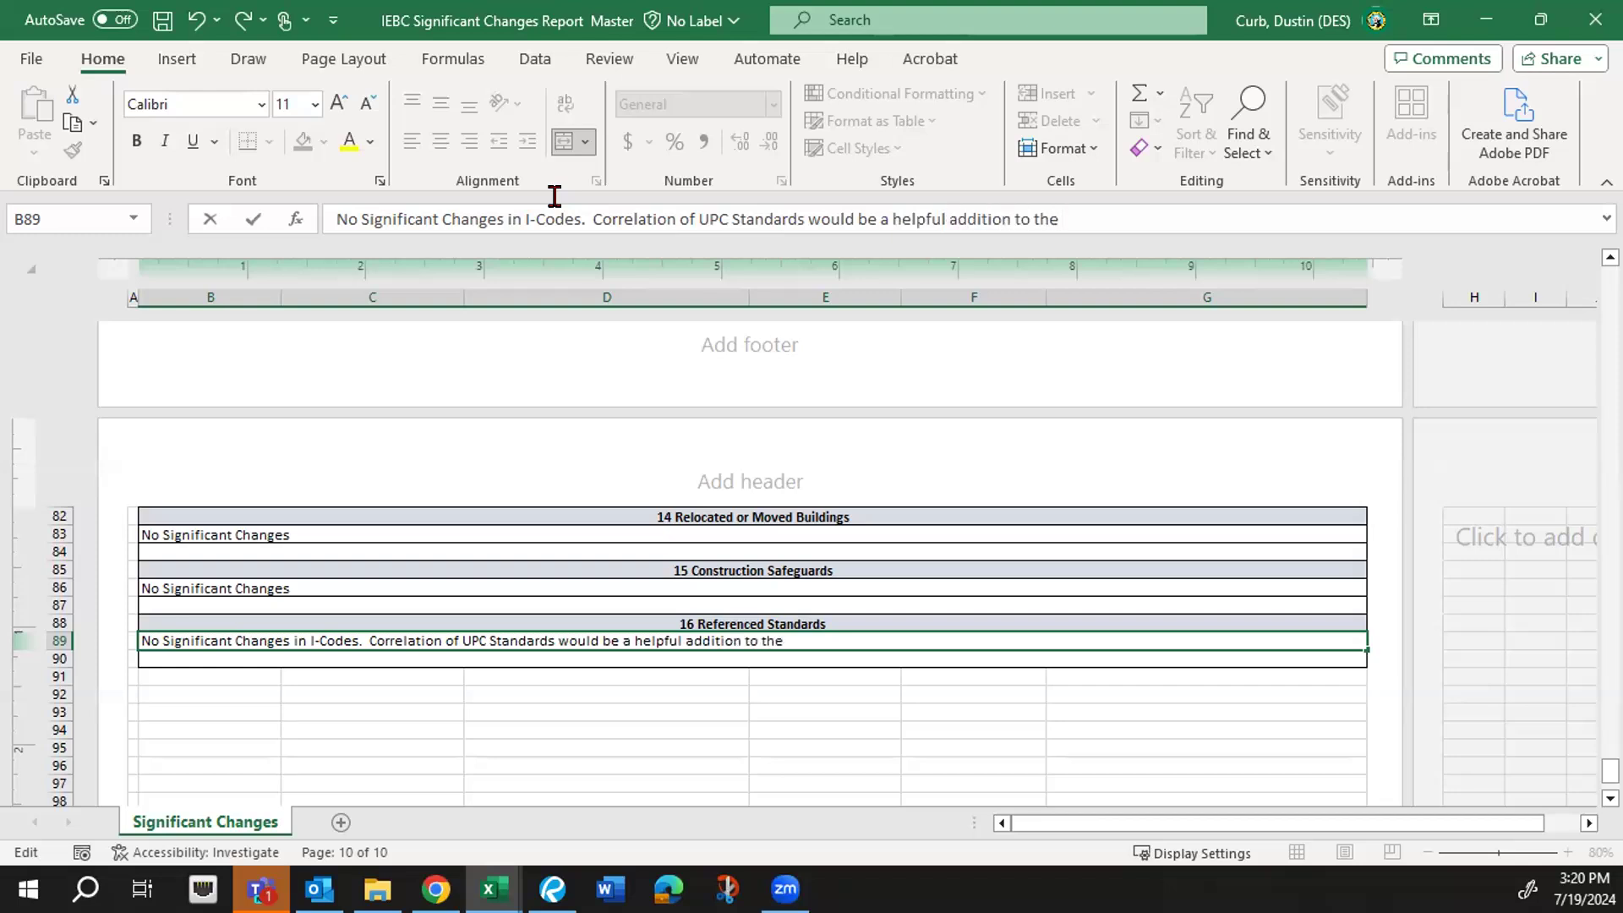
{"action": "type", "text": " WA Codes"}
{"action": "key", "text": "BackSpace"}
{"action": "key", "text": "BackSpace"}
{"action": "key", "text": "BackSpace"}
{"action": "key", "text": "BackSpace"}
{"action": "key", "text": "BackSpace"}
{"action": "type", "text": "-Code amendments"}
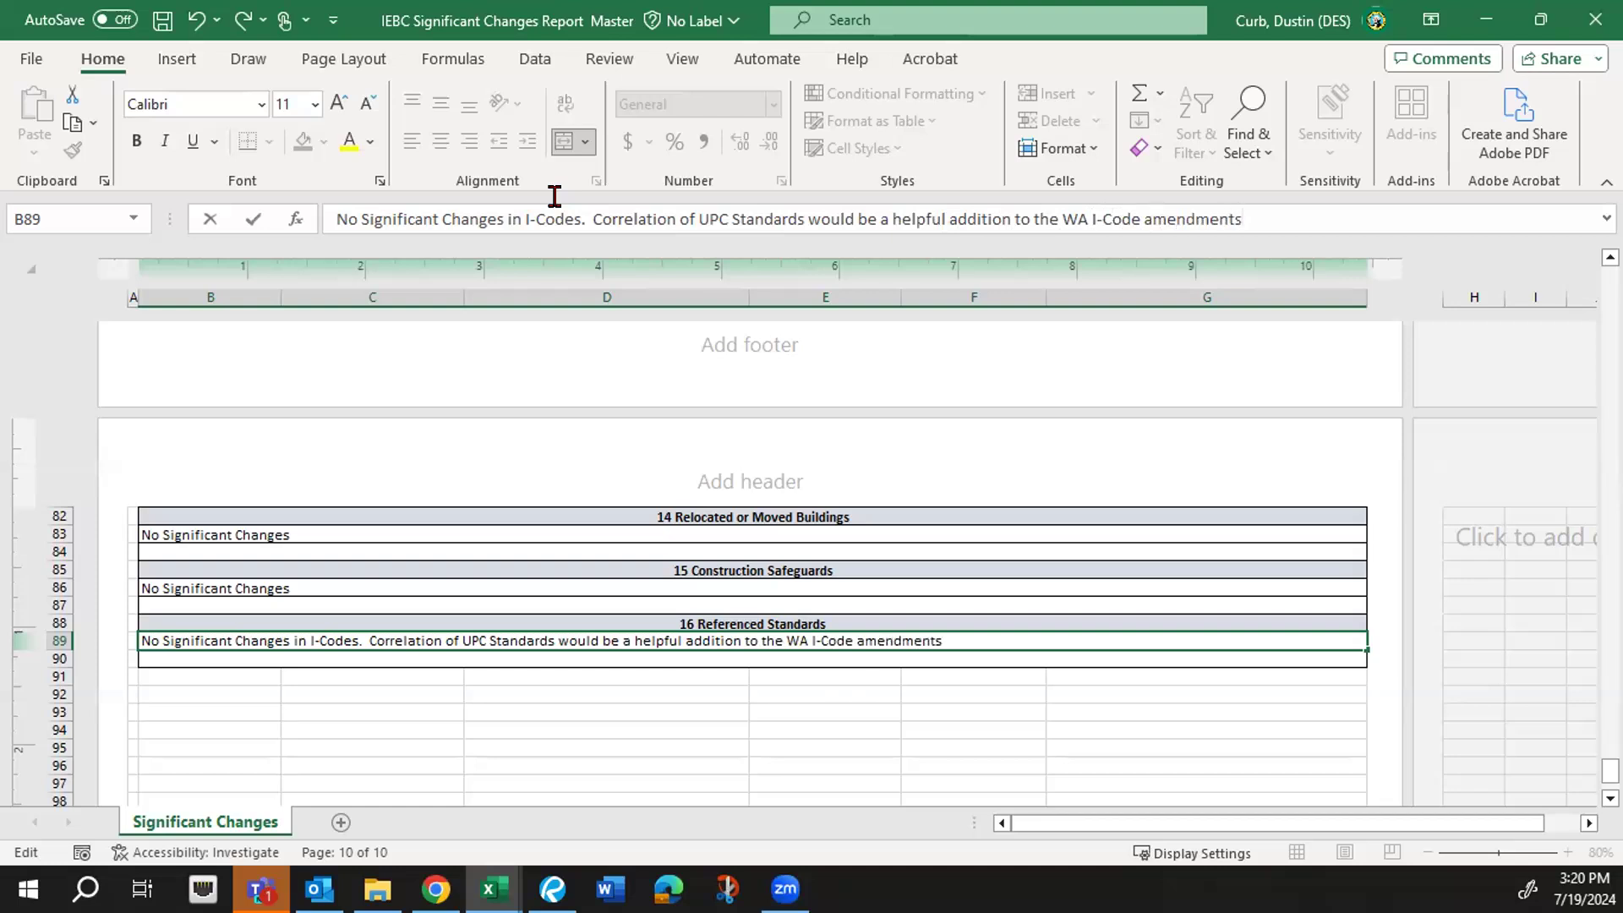
{"action": "type", "text": "."}
{"action": "key", "text": "Return"}
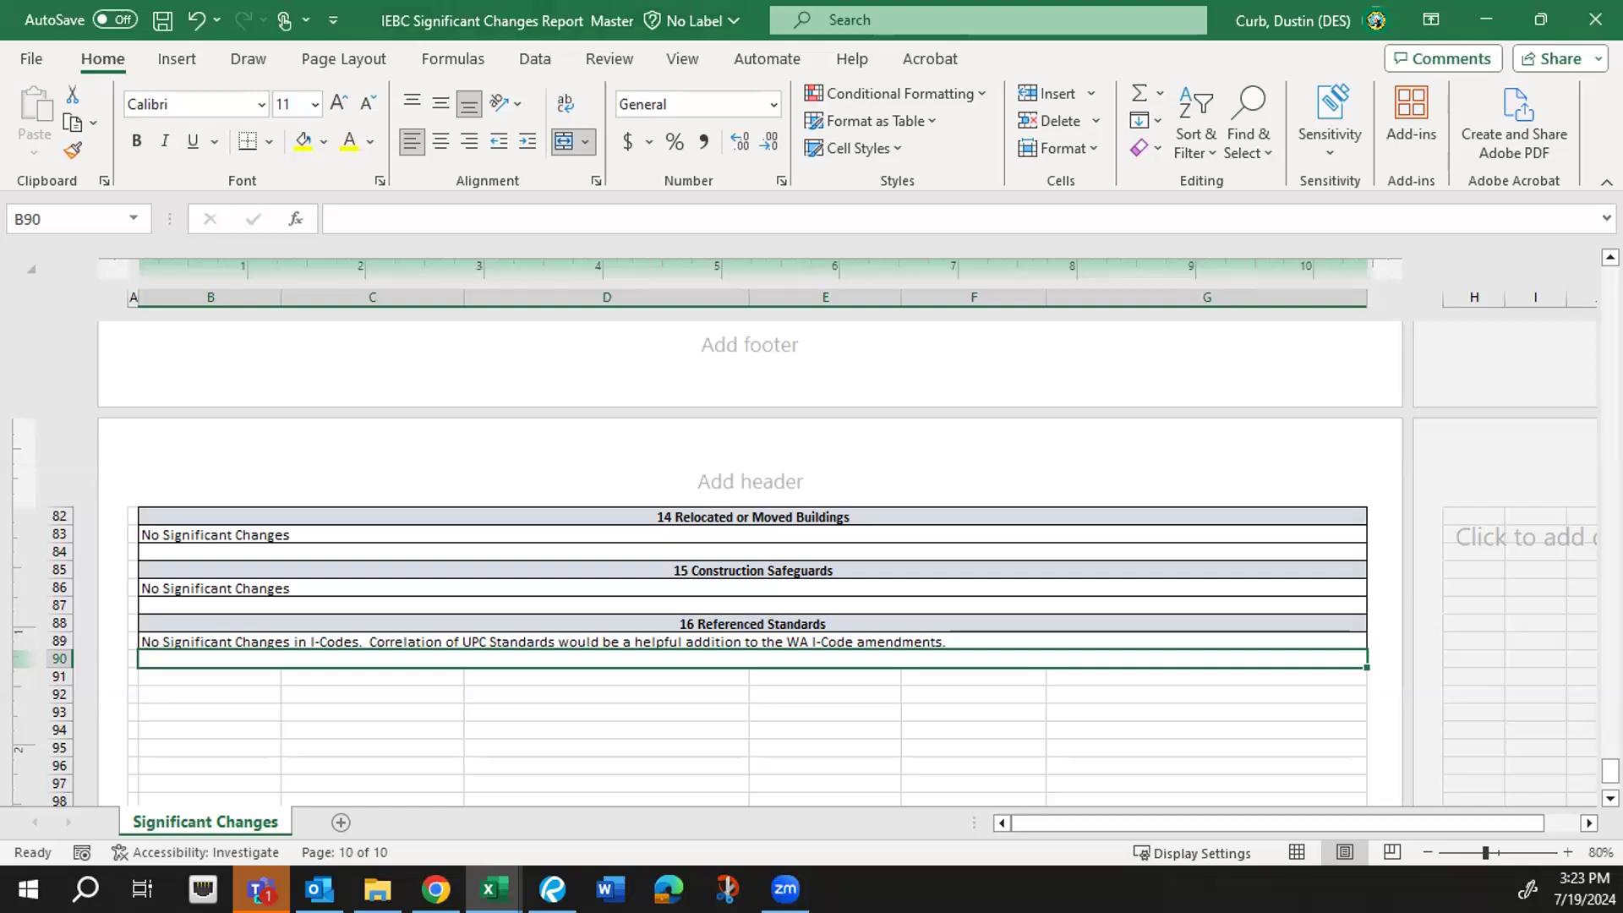
- Highlight the B89 entry under 16 Referenced Standards with a yellow fill
{"action": "key", "text": "alt+Tab"}
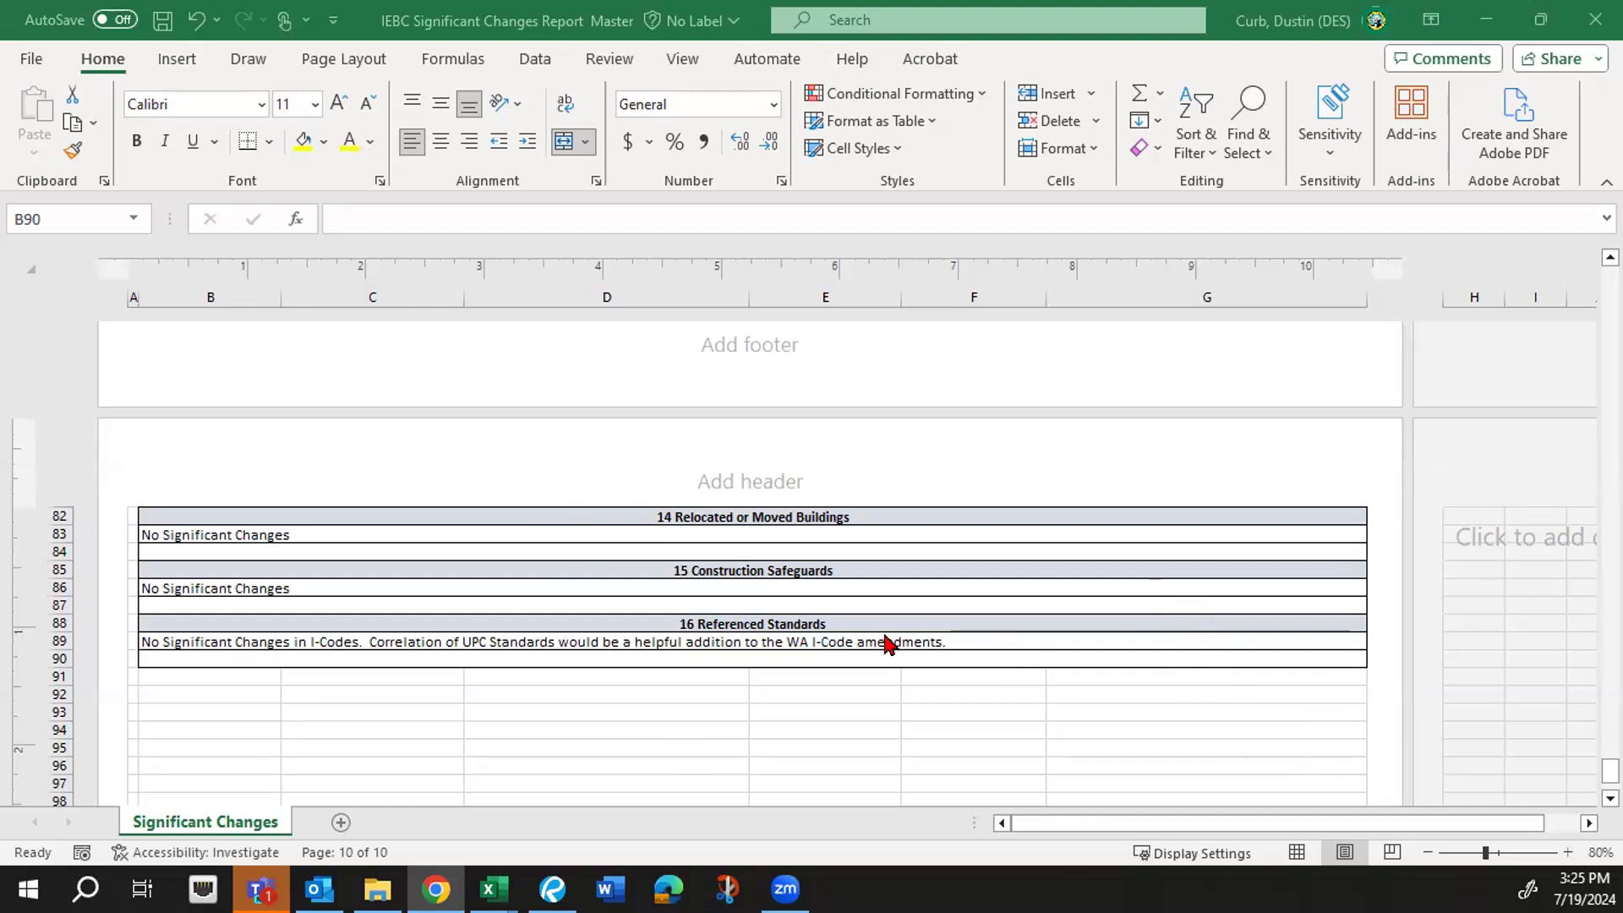
{"action": "left_click", "coordinate": [809, 661]}
{"action": "left_click", "coordinate": [848, 641]}
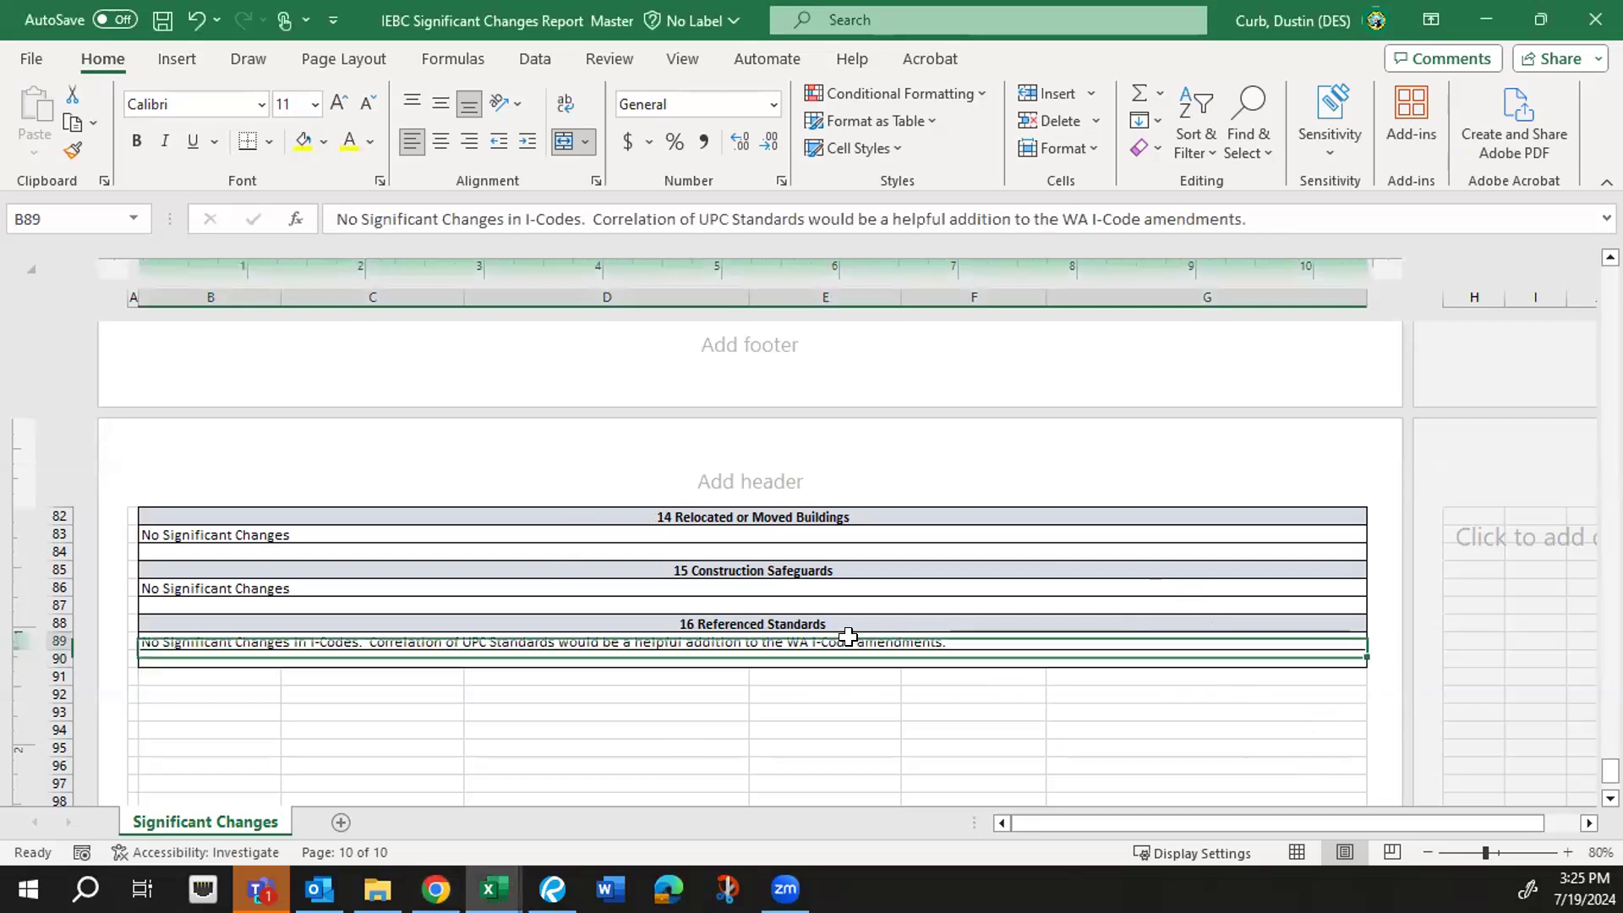
{"action": "left_click", "coordinate": [301, 142]}
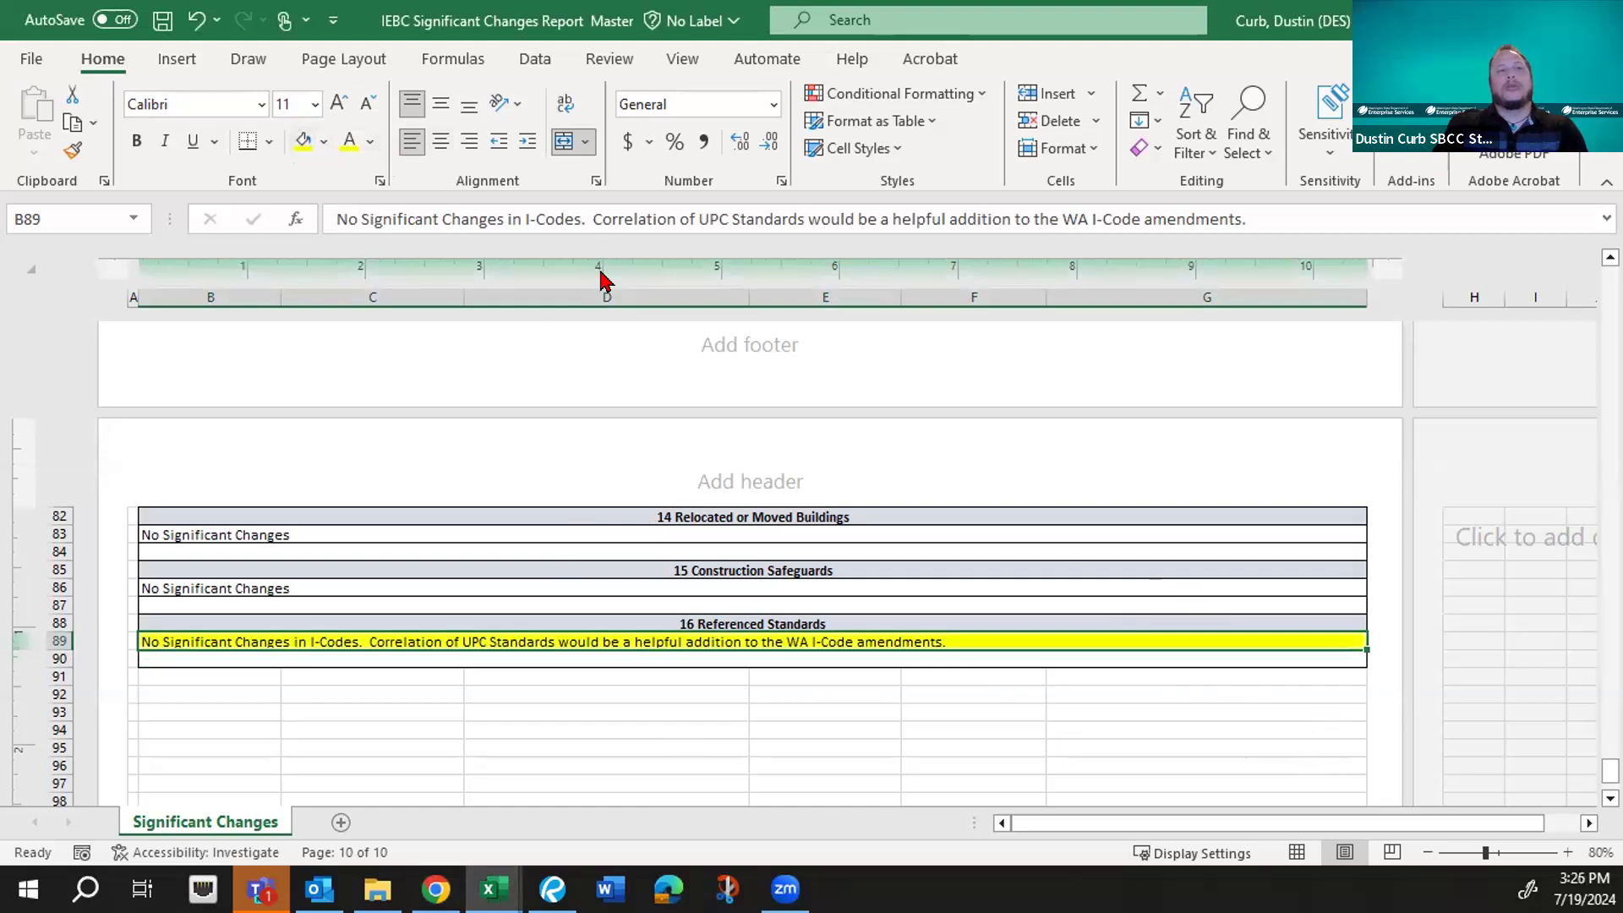
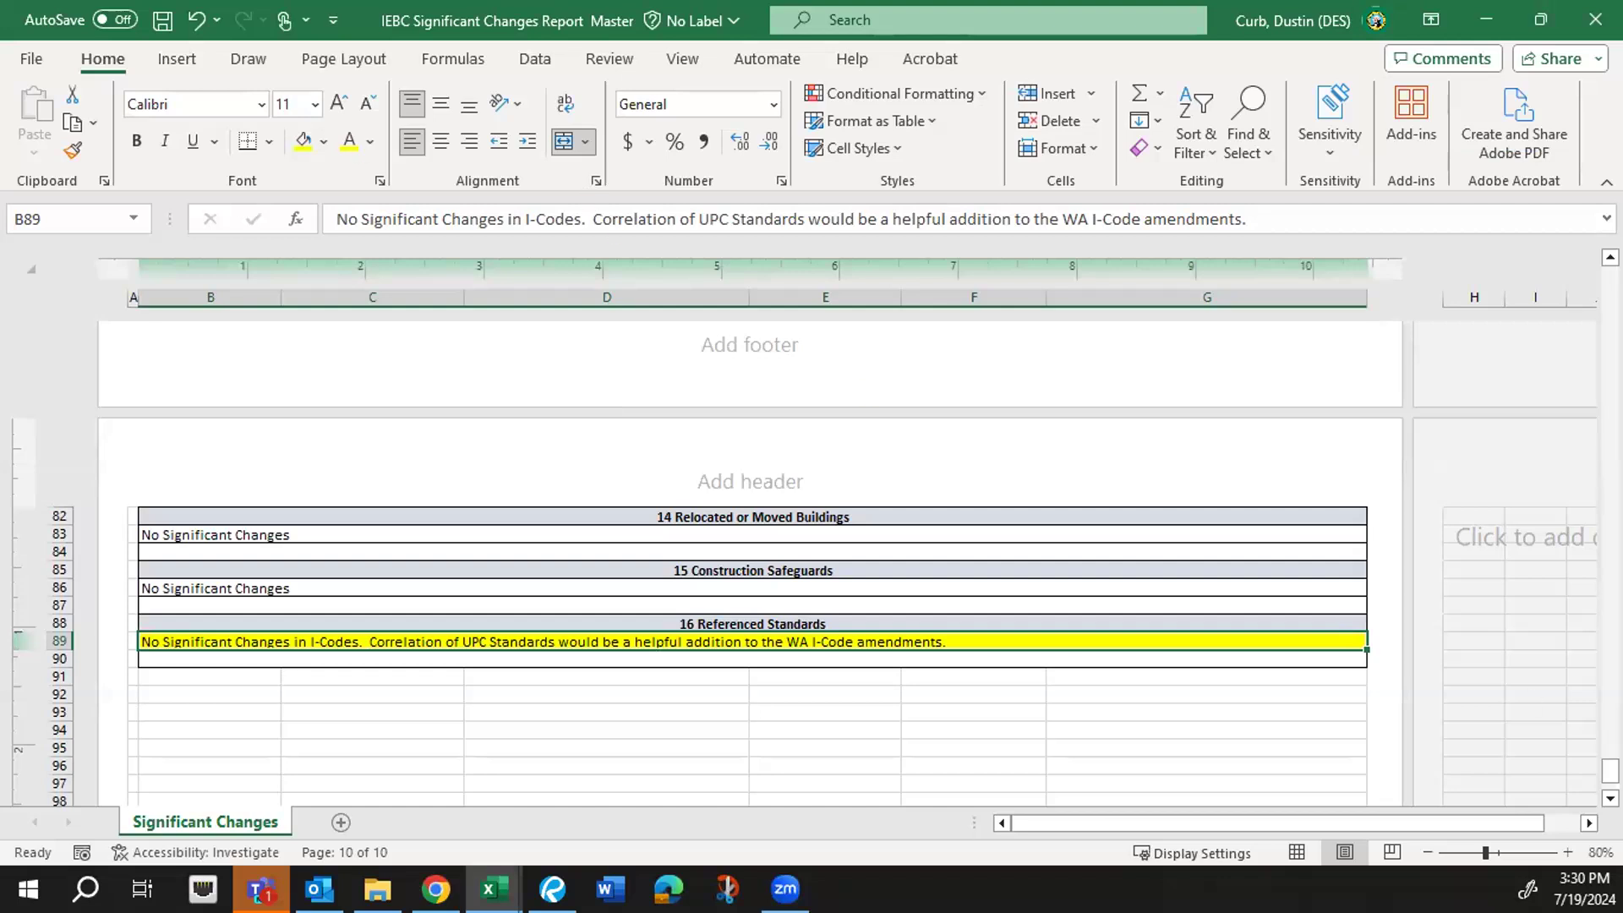
- Save the IEBC Significant Changes Report Master workbook and close it
{"action": "key", "text": "alt+Tab"}
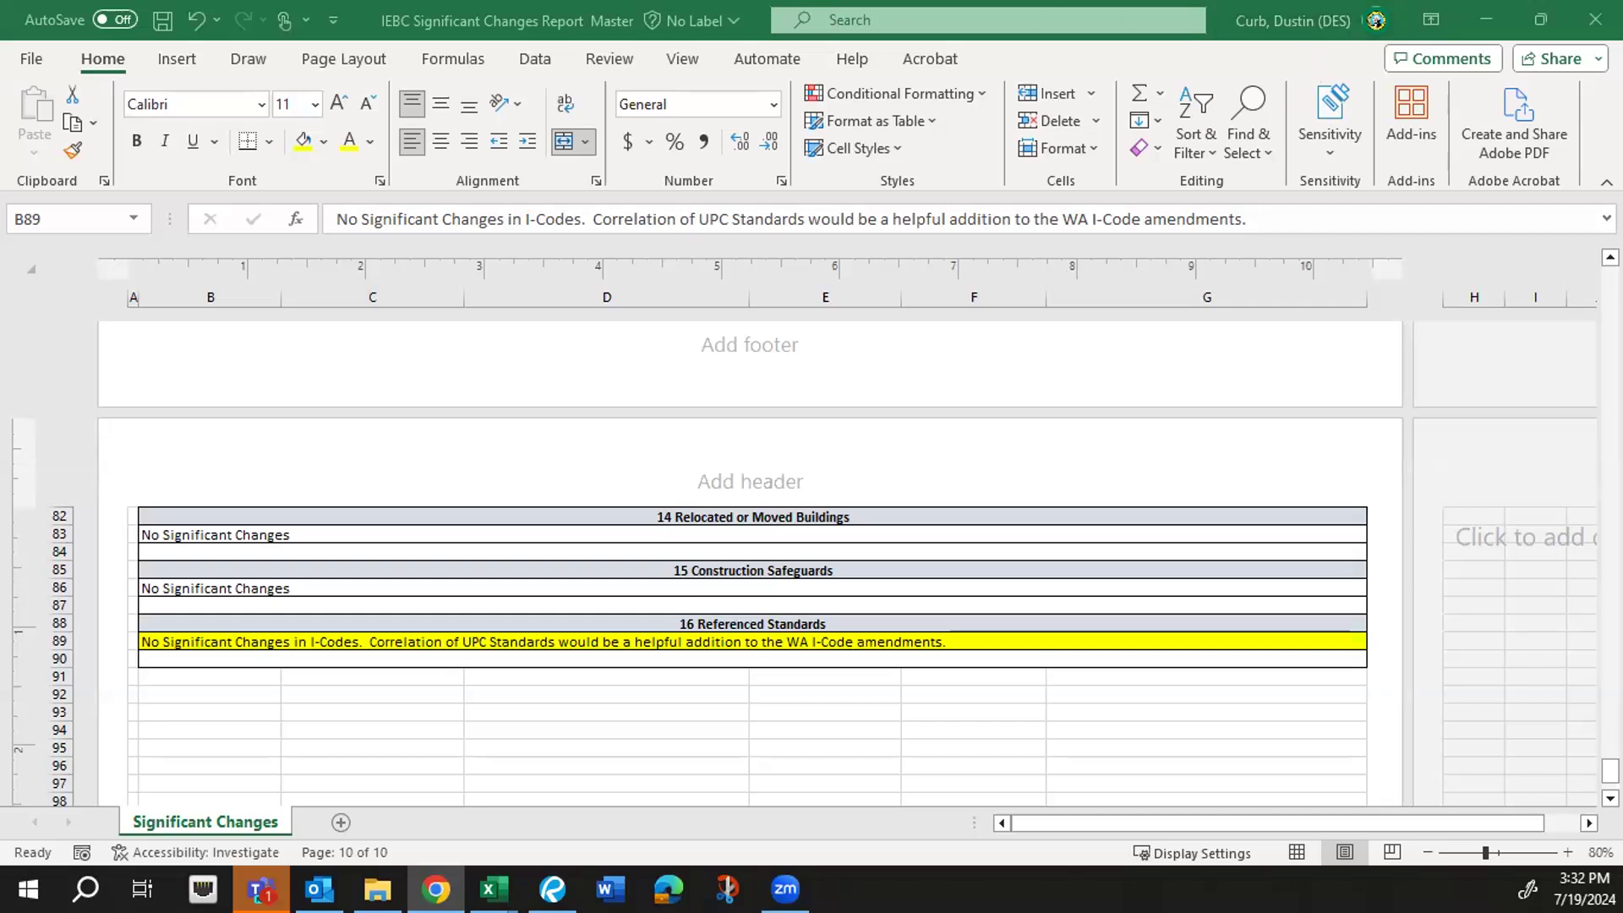
{"action": "left_click", "coordinate": [163, 21]}
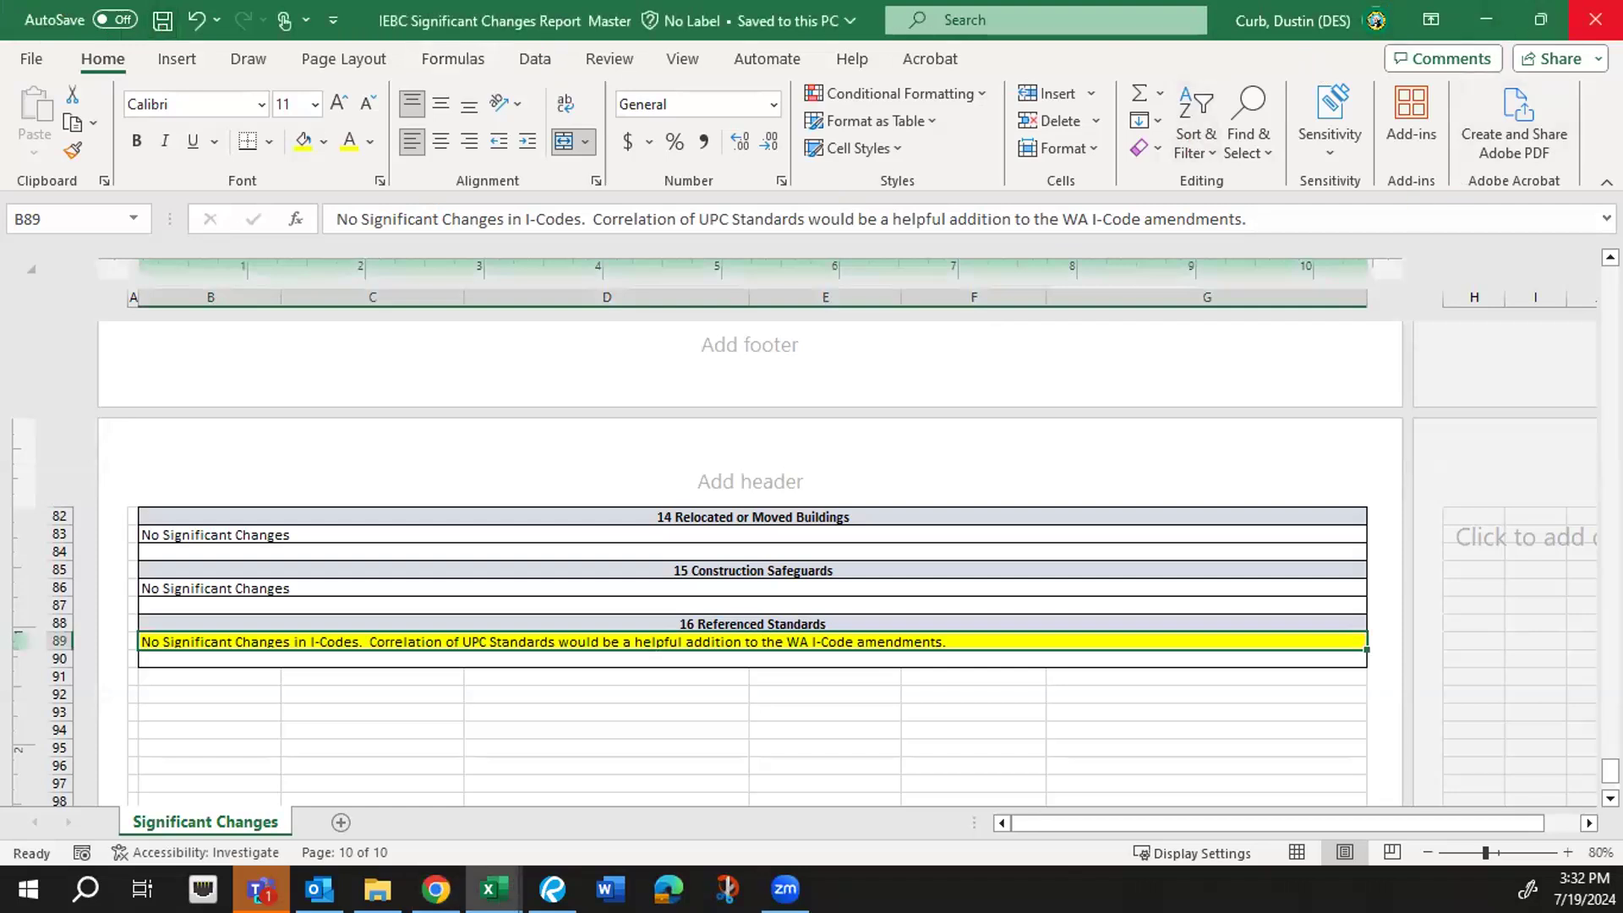
{"action": "left_click", "coordinate": [1595, 20]}
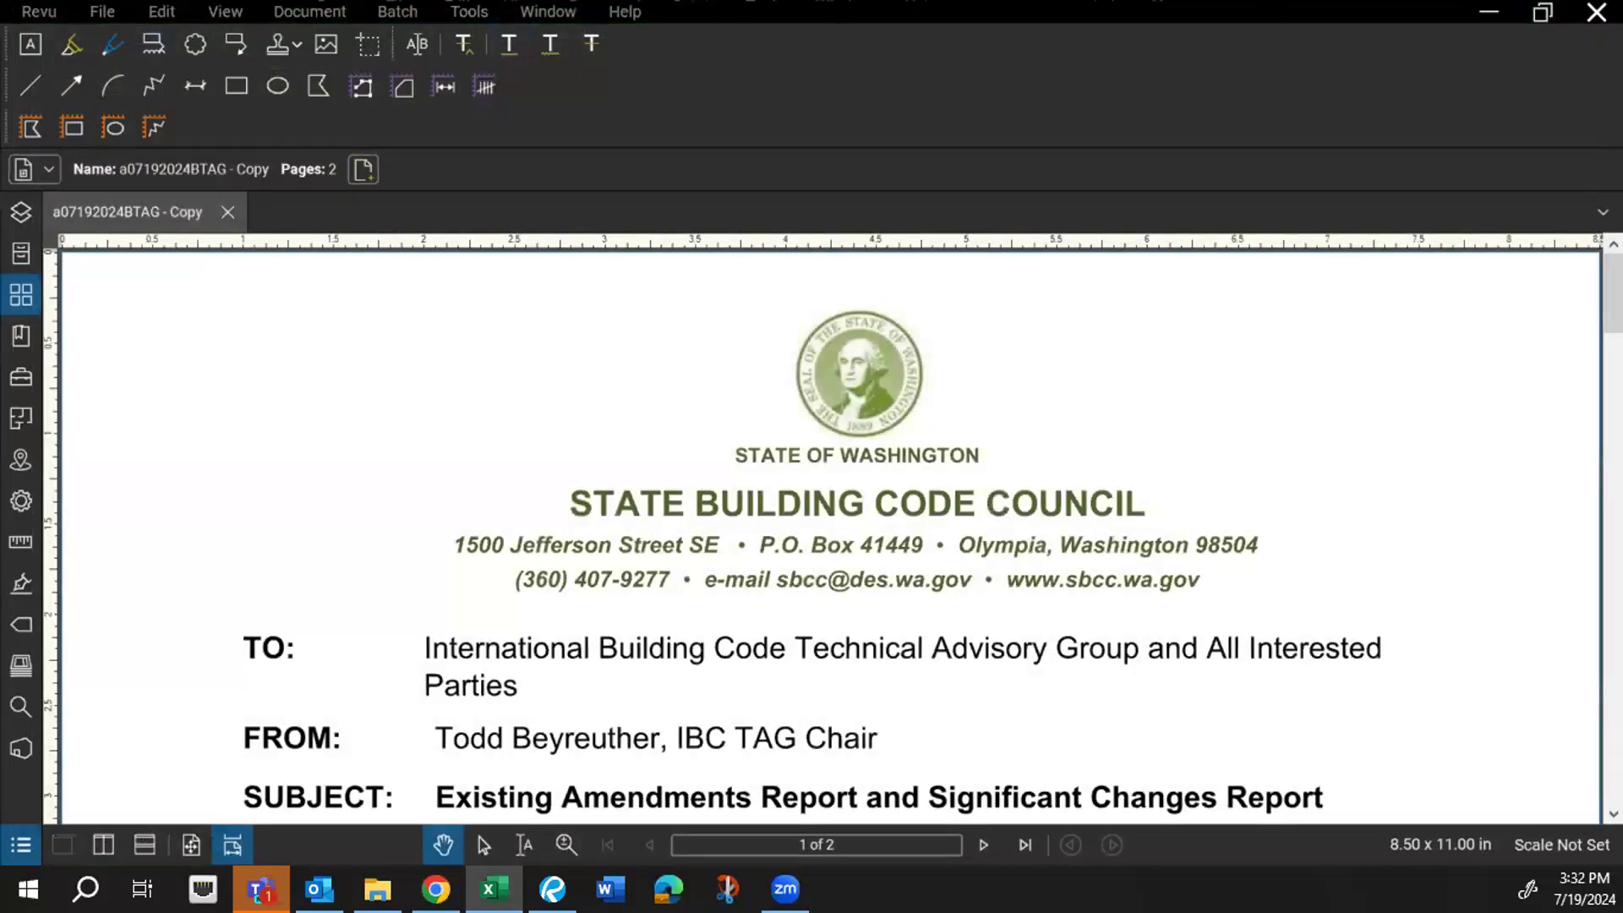
- Review the meeting agenda items in the a07192024BTAG - Copy PDF in Revu, from Welcome and Introductions through Adjourn
{"action": "left_click", "coordinate": [213, 15]}
{"action": "left_click", "coordinate": [245, 93]}
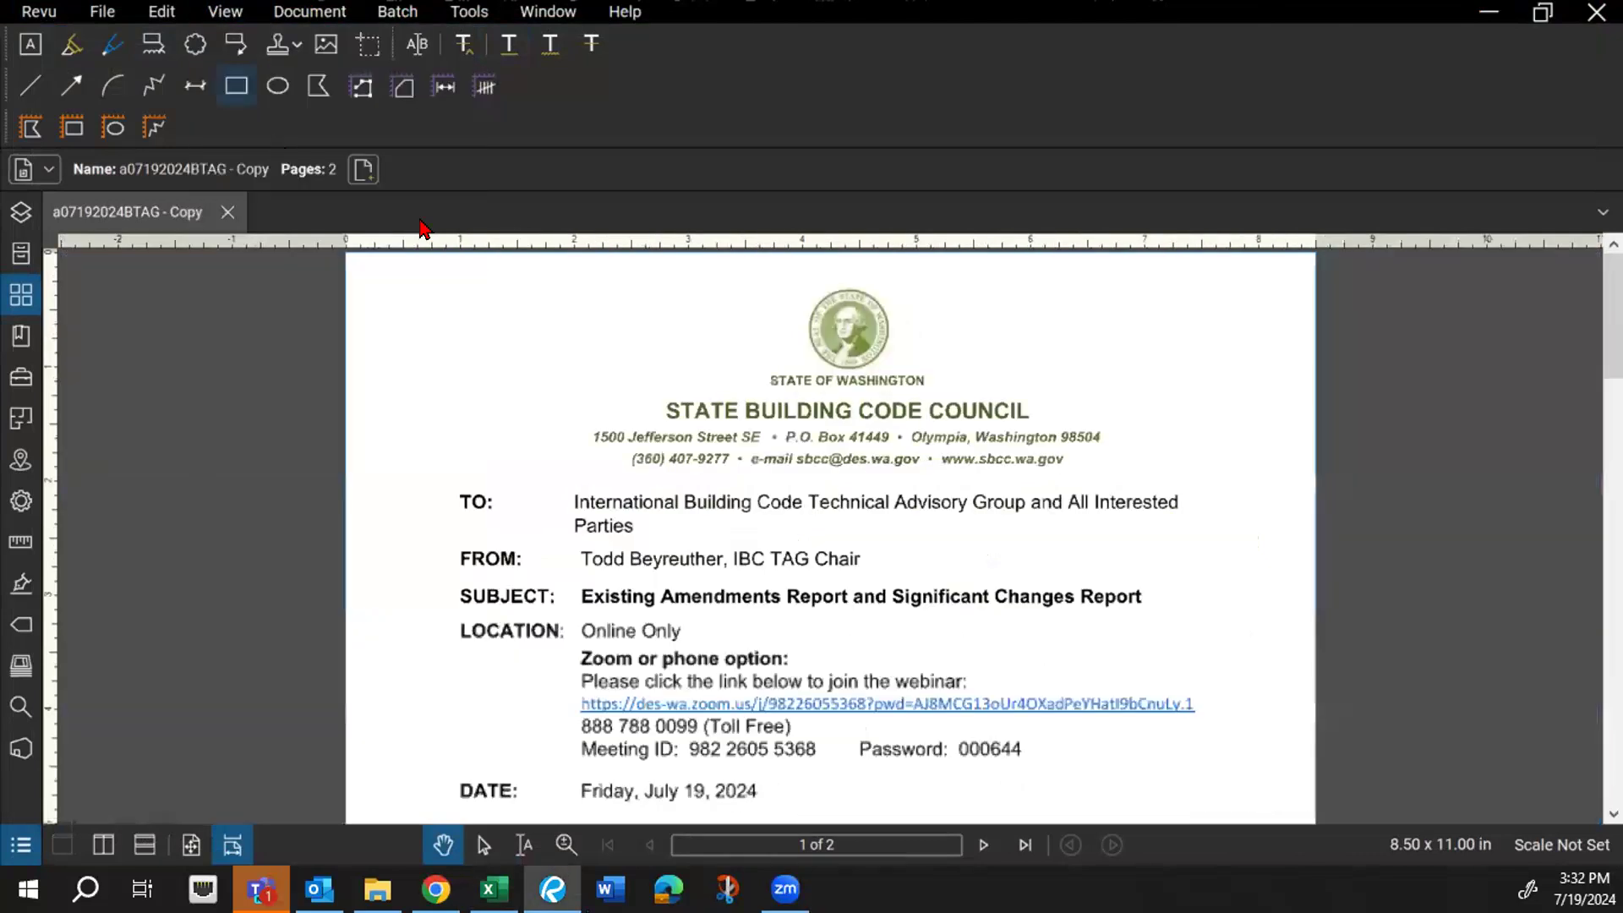
{"action": "scroll", "coordinate": [652, 372], "scroll_direction": "down", "scroll_amount": 10}
{"action": "scroll", "coordinate": [651, 373], "scroll_direction": "up", "scroll_amount": 3}
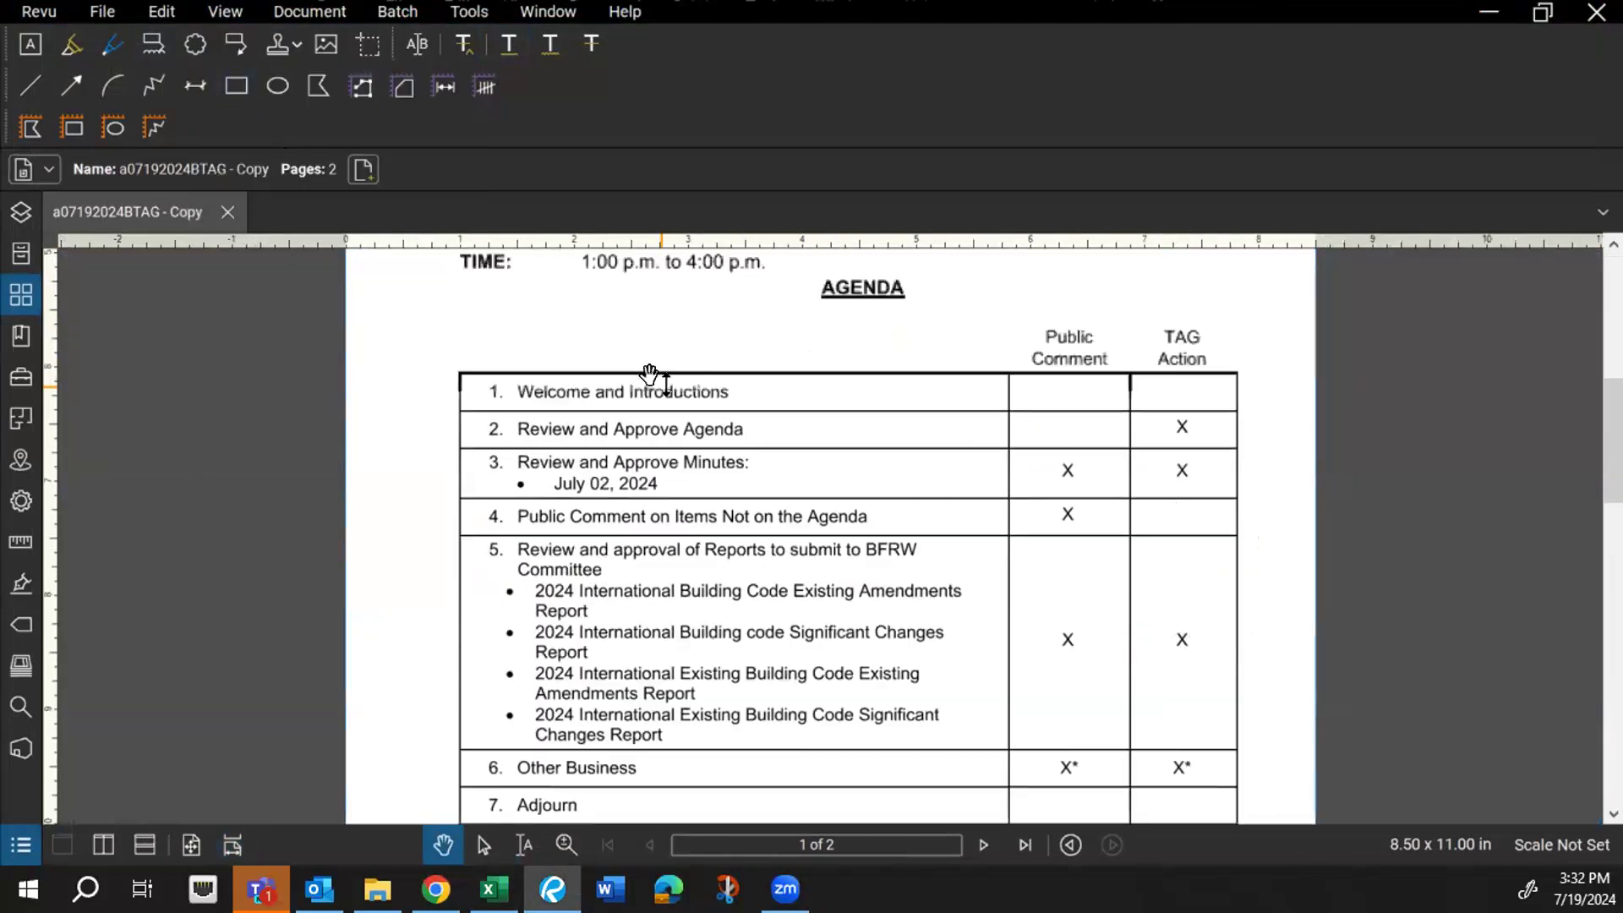
{"action": "scroll", "coordinate": [649, 375], "scroll_direction": "down", "scroll_amount": 2}
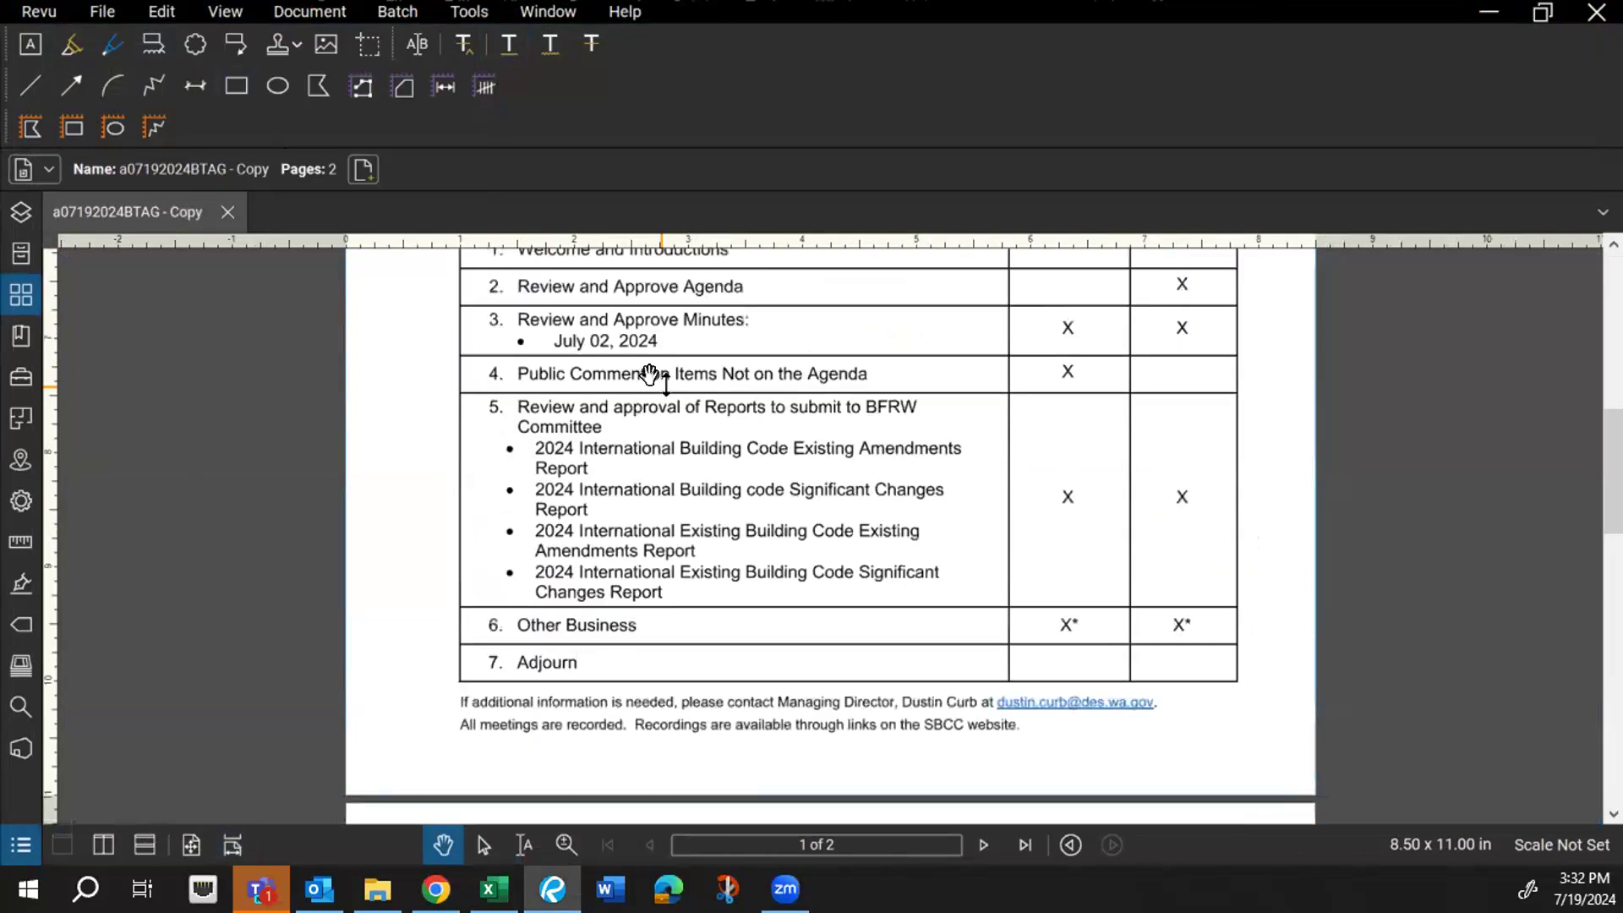